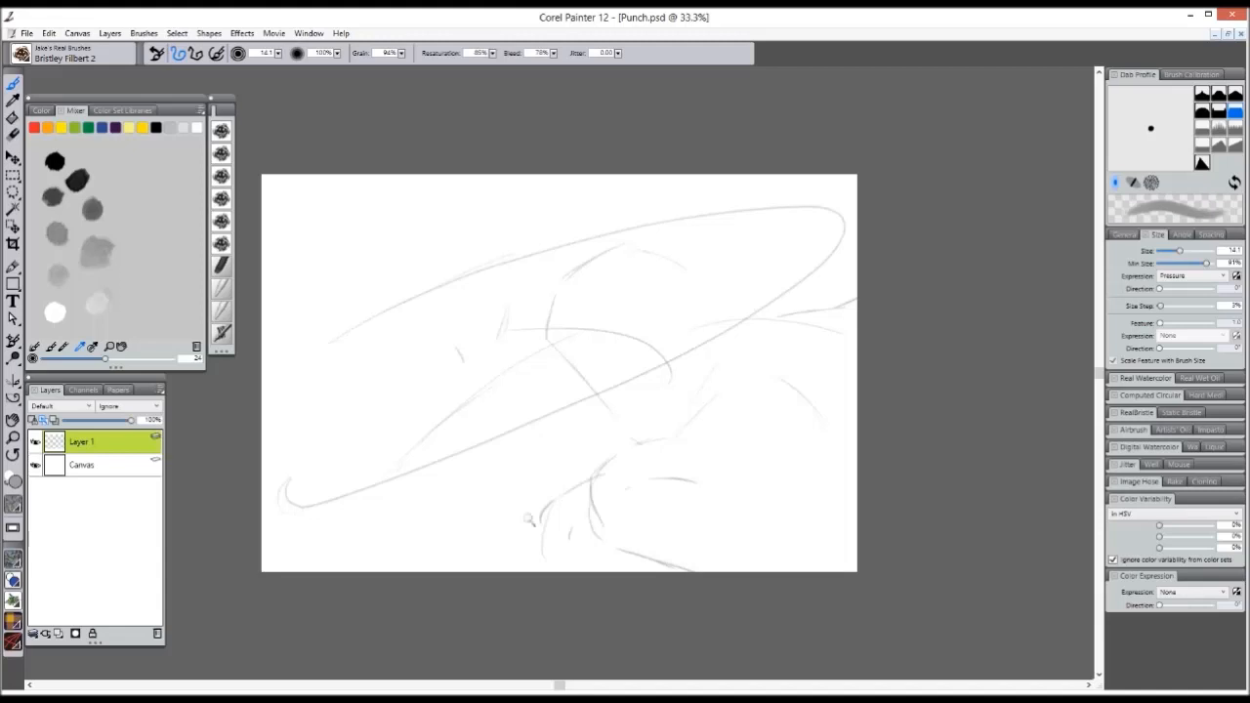
- Rough in an oval head with cross-shaped facial guidelines in front of the torso
{"action": "key", "text": "ctrl+plus"}
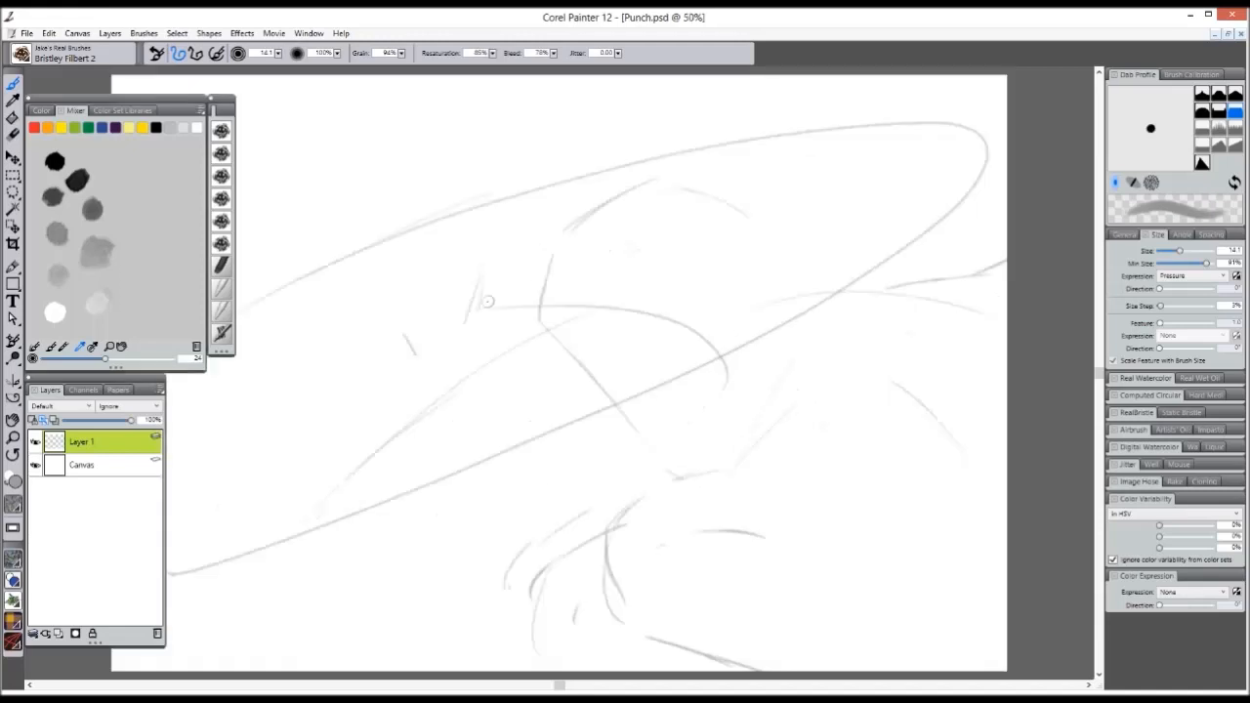
{"action": "mouse_move", "coordinate": [455, 305]}
{"action": "left_mouse_down"}
{"action": "mouse_move", "coordinate": [506, 240]}
{"action": "mouse_move", "coordinate": [520, 293]}
{"action": "mouse_move", "coordinate": [486, 340]}
{"action": "mouse_move", "coordinate": [517, 278]}
{"action": "mouse_move", "coordinate": [509, 311]}
{"action": "left_mouse_up"}
{"action": "left_click_drag", "start_coordinate": [471, 318], "coordinate": [477, 289]}
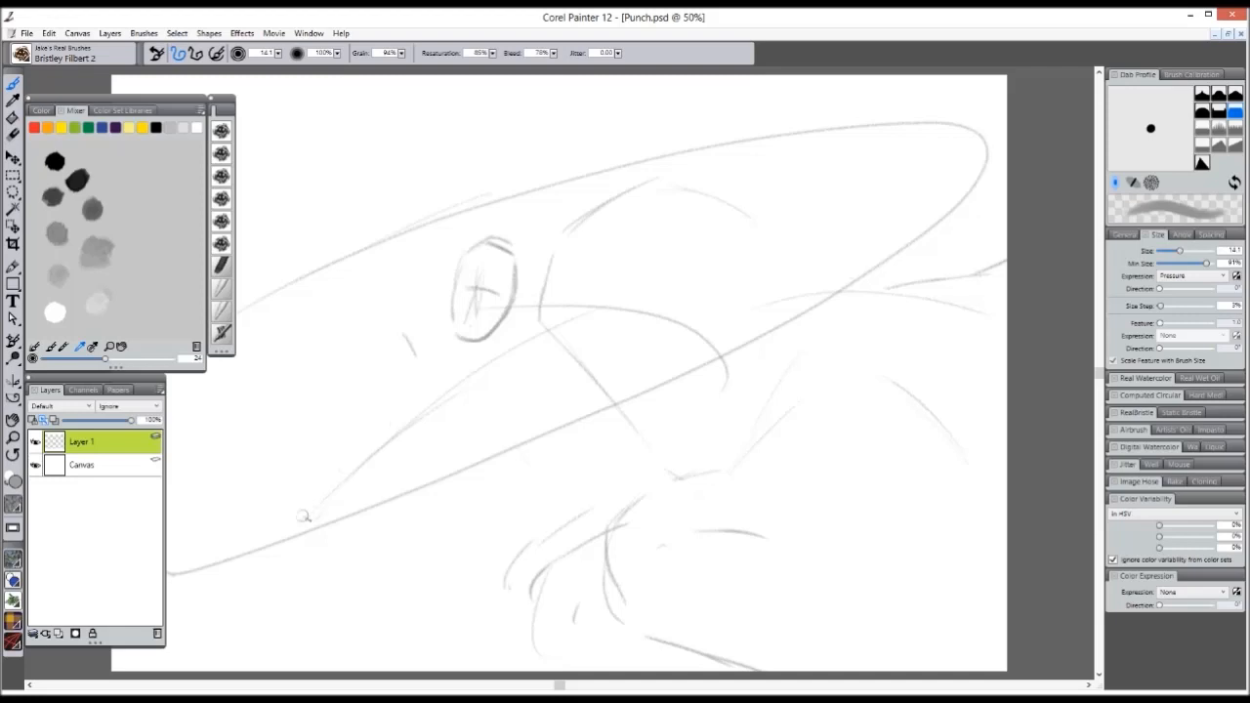
- Round out the back of the head and sketch the shoulder and extended punching arm down to a fist
{"action": "left_click_drag", "start_coordinate": [467, 379], "coordinate": [536, 328]}
{"action": "key", "text": "n"}
{"action": "mouse_move", "coordinate": [532, 282]}
{"action": "left_mouse_down"}
{"action": "mouse_move", "coordinate": [475, 334]}
{"action": "mouse_move", "coordinate": [514, 278]}
{"action": "mouse_move", "coordinate": [515, 325]}
{"action": "left_mouse_up"}
{"action": "key", "text": "b"}
{"action": "mouse_move", "coordinate": [517, 251]}
{"action": "left_mouse_down"}
{"action": "mouse_move", "coordinate": [521, 309]}
{"action": "mouse_move", "coordinate": [322, 493]}
{"action": "mouse_move", "coordinate": [271, 524]}
{"action": "left_mouse_up"}
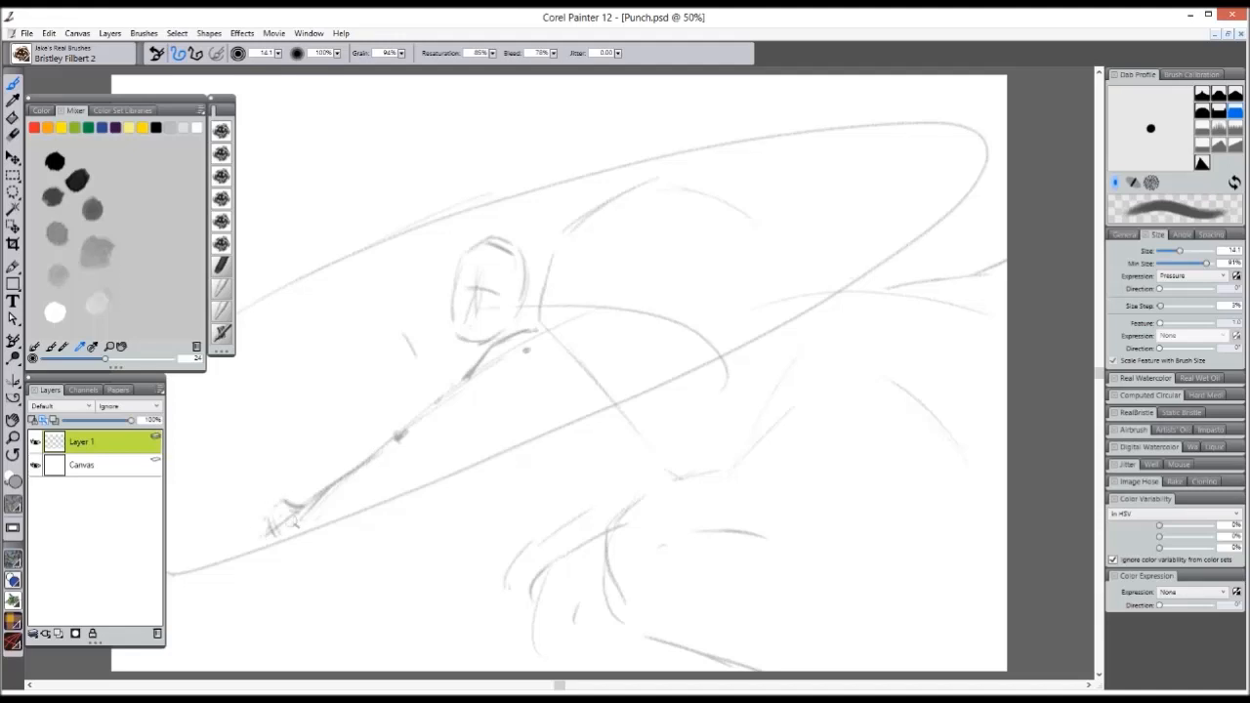
- Sketch a long curve sweeping down and forward from the chest, below the punching arm
{"action": "key", "text": "ctrl+minus"}
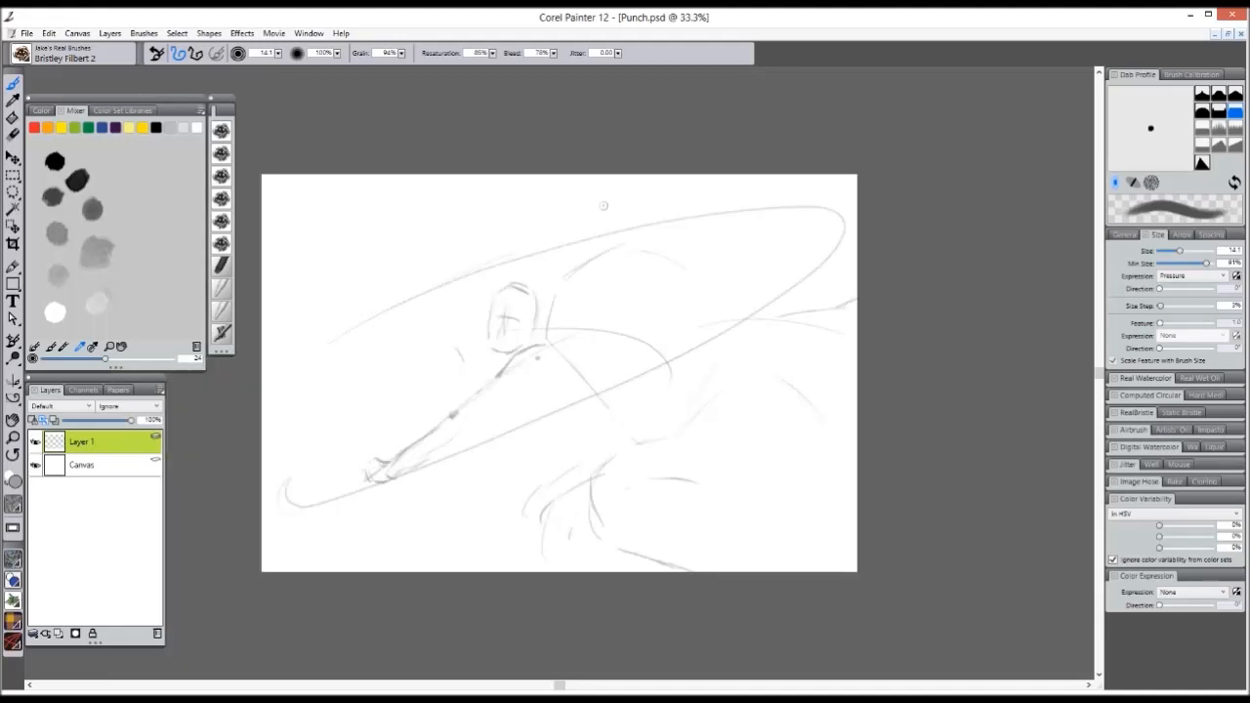
{"action": "key", "text": "ctrl+plus"}
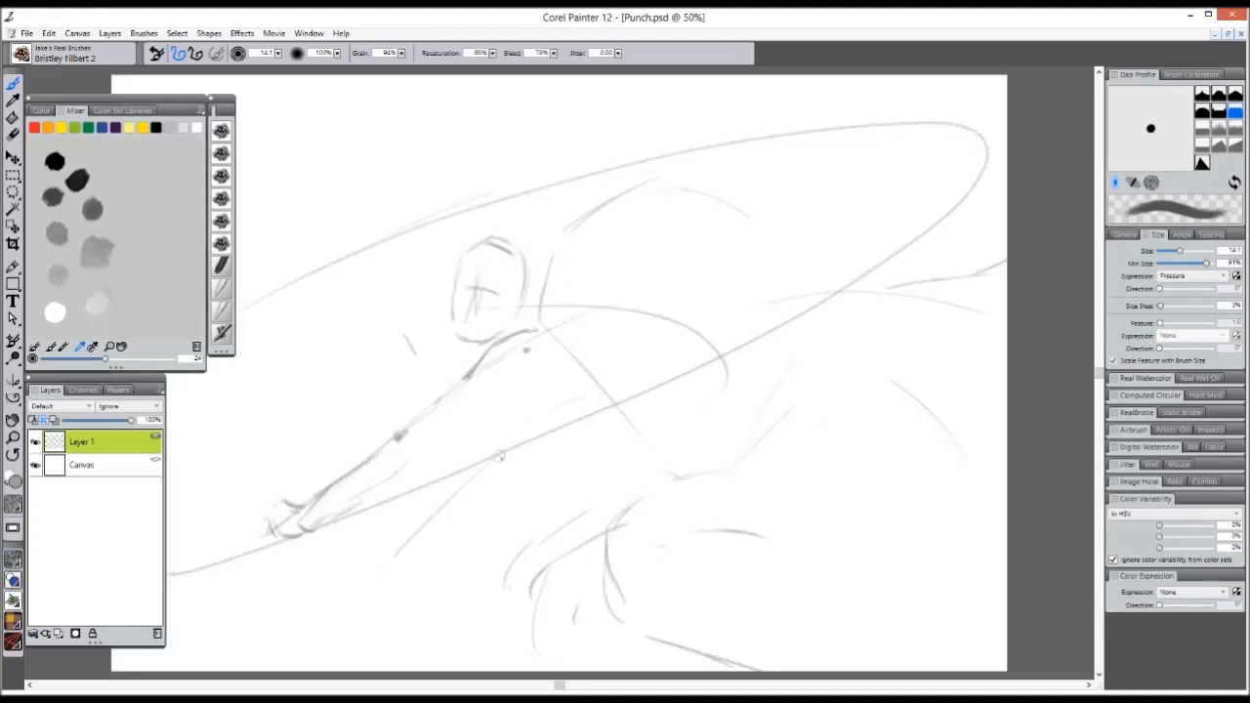
{"action": "left_click_drag", "start_coordinate": [414, 604], "coordinate": [562, 428]}
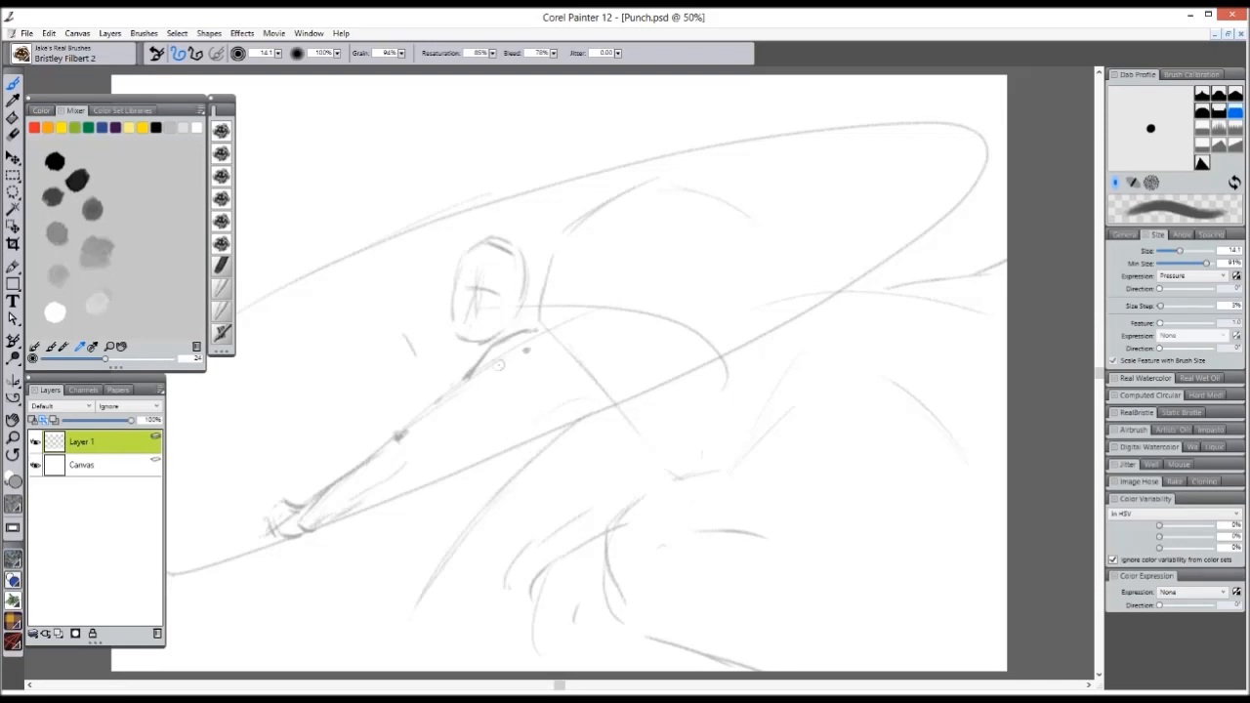
- Sketch a contour arching above the head and double the diagonal line running down the chest
{"action": "left_click_drag", "start_coordinate": [433, 220], "coordinate": [606, 199]}
{"action": "key", "text": "ctrl+minus"}
{"action": "key", "text": "ctrl+minus"}
{"action": "key", "text": "ctrl+minus"}
{"action": "key", "text": "ctrl+minus"}
{"action": "key", "text": "ctrl+minus"}
{"action": "key", "text": "ctrl+plus"}
{"action": "key", "text": "ctrl+plus"}
{"action": "key", "text": "ctrl+plus"}
{"action": "key", "text": "ctrl+plus"}
{"action": "key", "text": "ctrl+plus"}
{"action": "key", "text": "ctrl+minus"}
{"action": "key", "text": "ctrl+minus"}
{"action": "key", "text": "ctrl+plus"}
{"action": "key", "text": "ctrl+plus"}
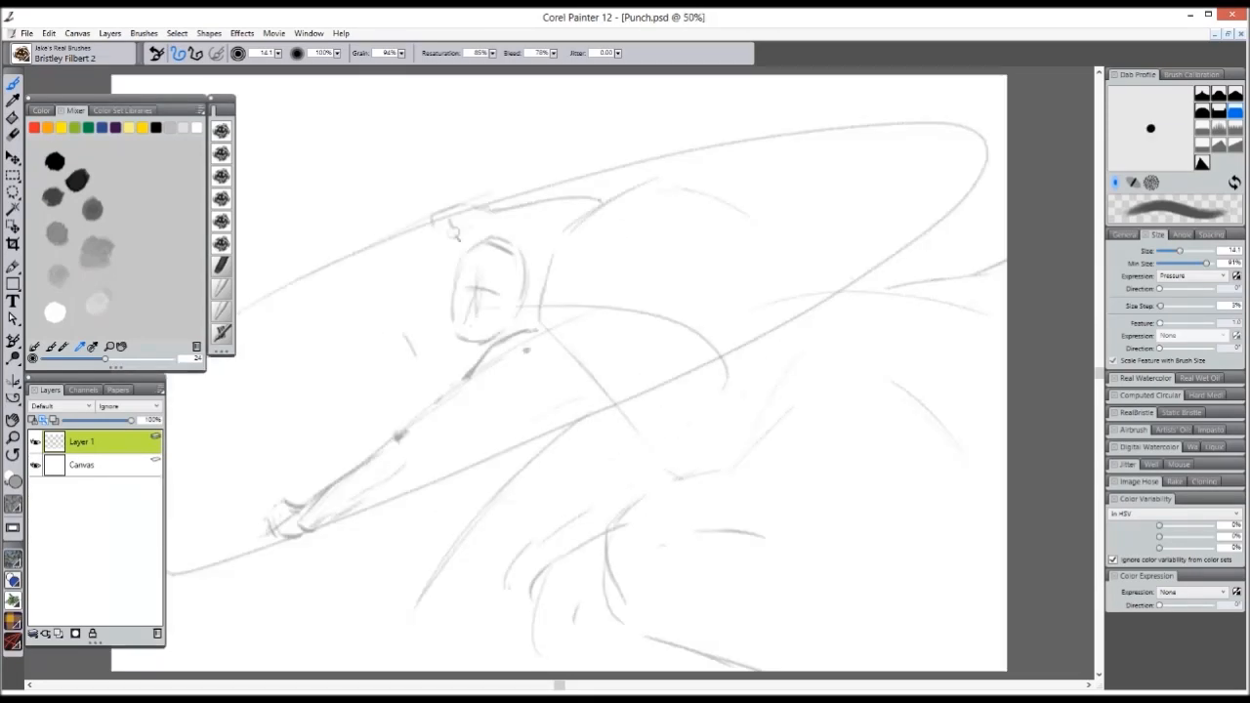
{"action": "left_click_drag", "start_coordinate": [555, 324], "coordinate": [664, 451]}
{"action": "key", "text": "ctrl+minus"}
{"action": "key", "text": "ctrl+minus"}
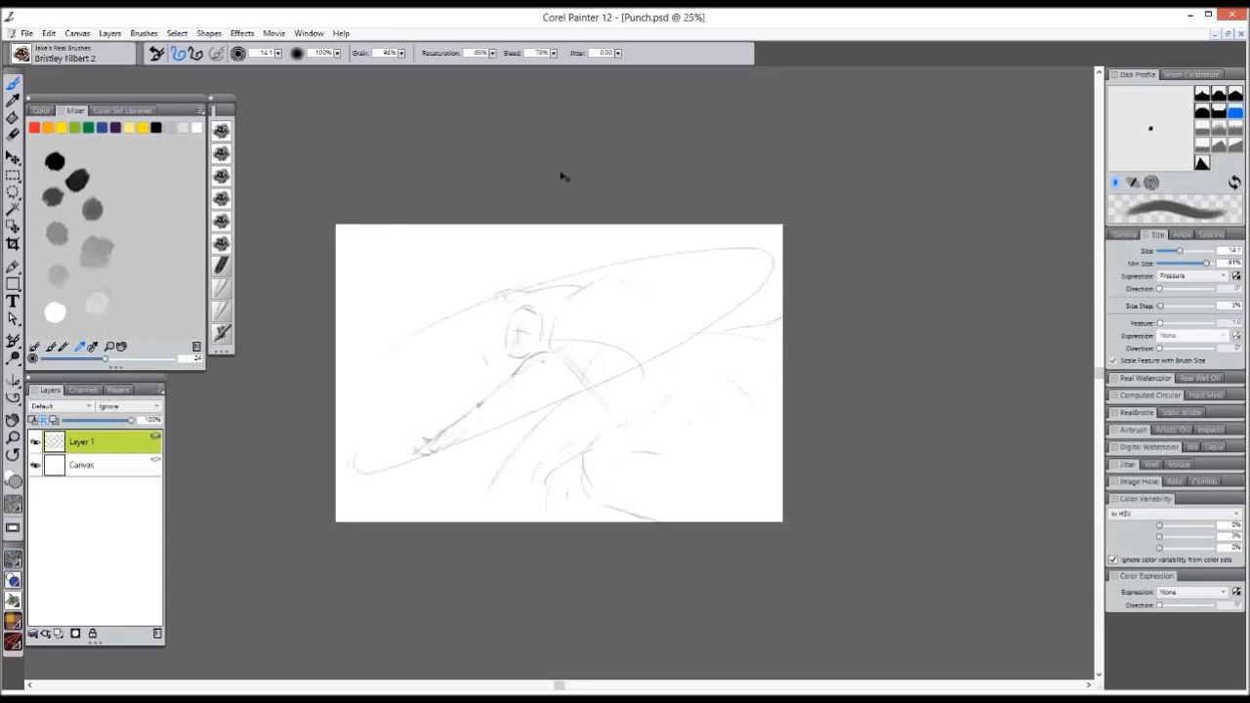
- Sketch the trailing shapes behind the shoulders along the canvas's upper edge and add diagonal motion lines in front of the figure
{"action": "key", "text": "ctrl+plus"}
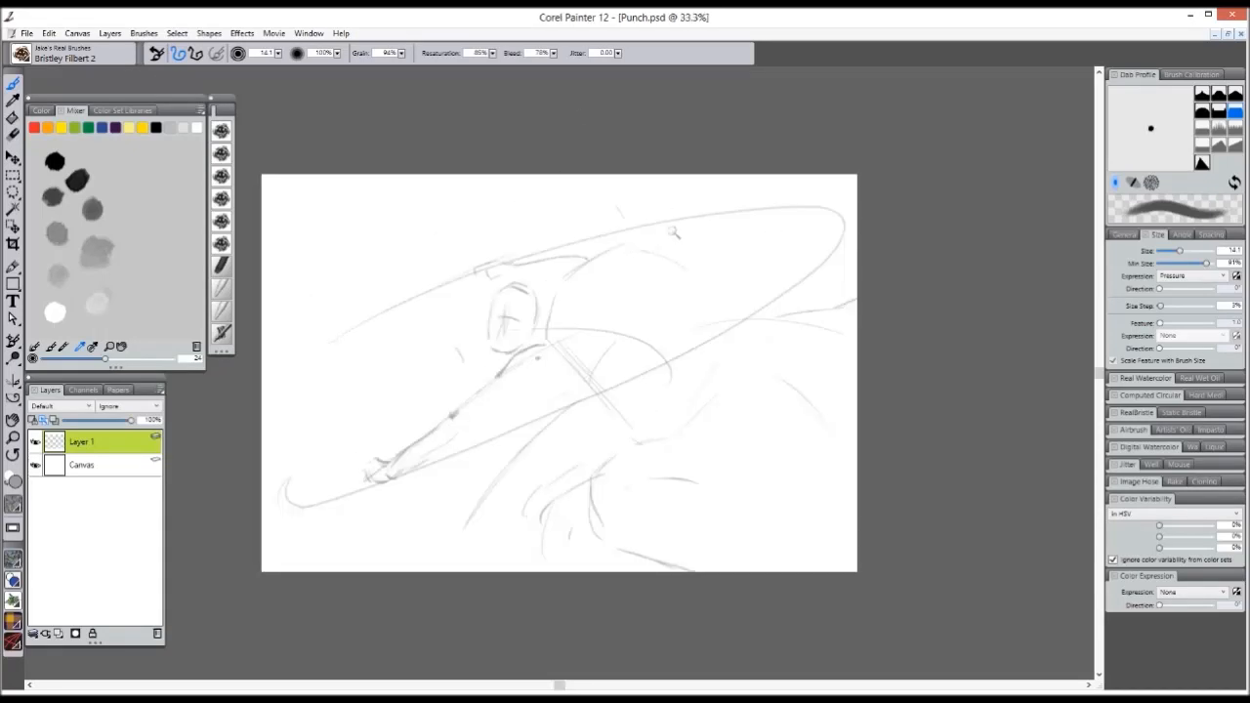
{"action": "mouse_move", "coordinate": [709, 203]}
{"action": "left_mouse_down"}
{"action": "mouse_move", "coordinate": [662, 181]}
{"action": "mouse_move", "coordinate": [578, 223]}
{"action": "left_mouse_up"}
{"action": "left_click_drag", "start_coordinate": [702, 246], "coordinate": [750, 175]}
{"action": "left_click_drag", "start_coordinate": [645, 176], "coordinate": [580, 225]}
{"action": "left_click_drag", "start_coordinate": [660, 248], "coordinate": [691, 218]}
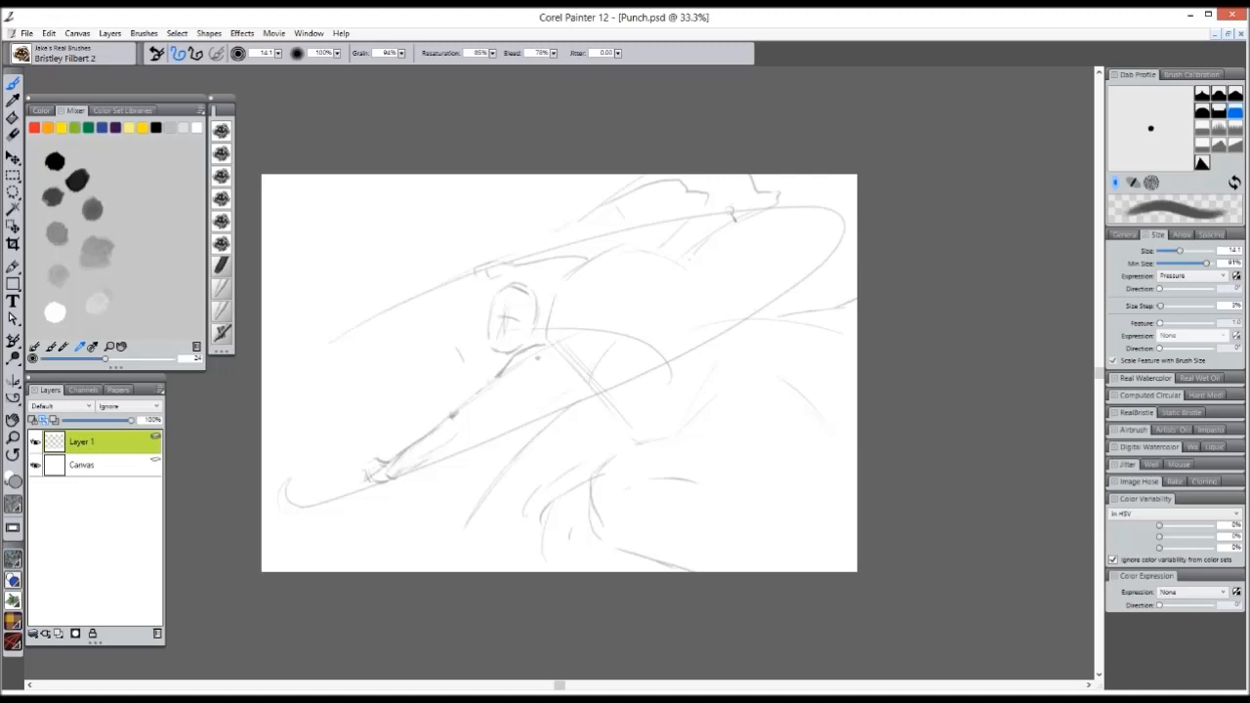
{"action": "left_click_drag", "start_coordinate": [780, 217], "coordinate": [705, 250]}
{"action": "left_click_drag", "start_coordinate": [821, 207], "coordinate": [704, 256]}
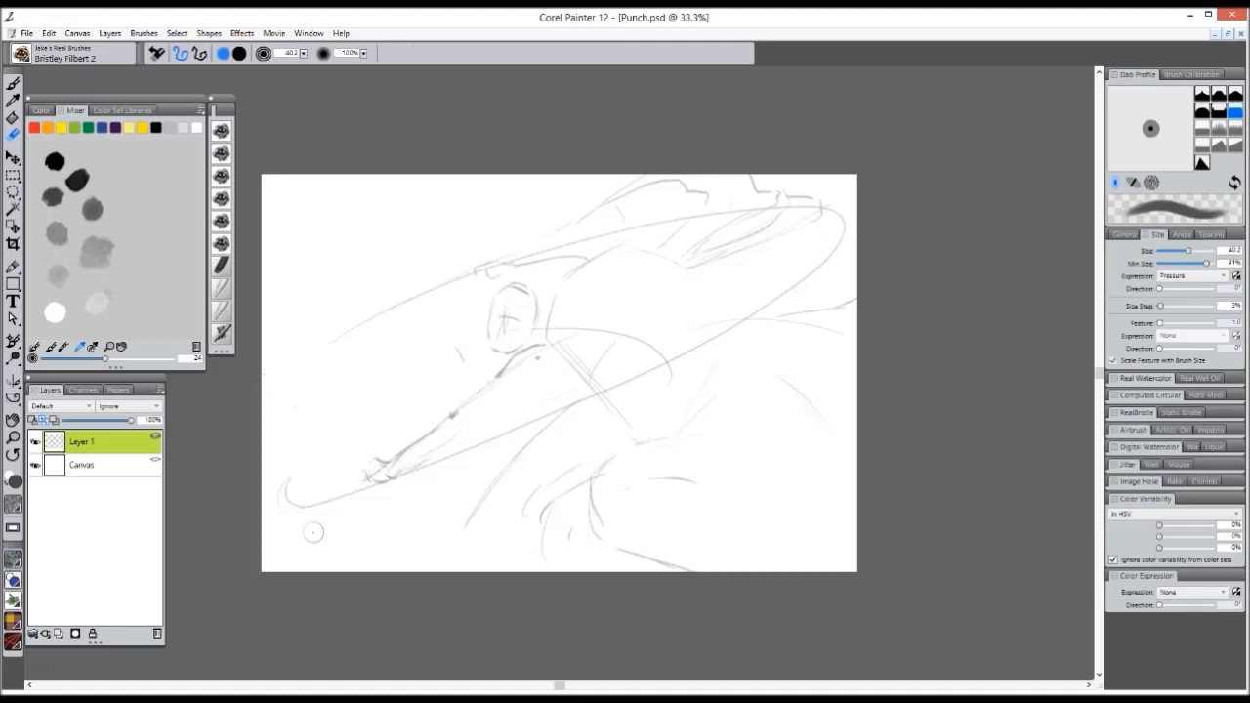
{"action": "left_click_drag", "start_coordinate": [332, 280], "coordinate": [568, 153]}
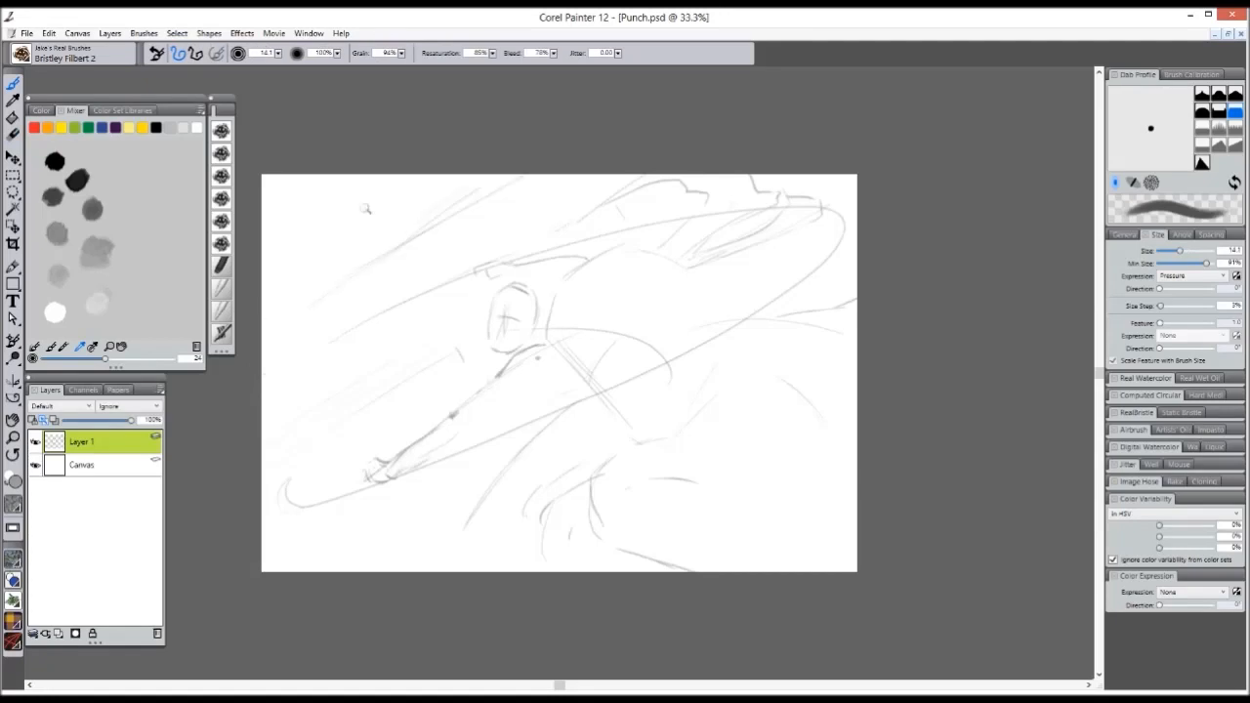
- Move the sketch layer up and to the left on the canvas, then return to the brush
{"action": "left_click", "coordinate": [13, 158]}
{"action": "mouse_move", "coordinate": [576, 315]}
{"action": "left_mouse_down"}
{"action": "mouse_move", "coordinate": [459, 270]}
{"action": "mouse_move", "coordinate": [470, 275]}
{"action": "left_mouse_up"}
{"action": "scroll", "coordinate": [612, 238], "scroll_direction": "down", "scroll_amount": 4}
{"action": "scroll", "coordinate": [612, 238], "scroll_direction": "up", "scroll_amount": 4}
{"action": "key", "text": "b"}
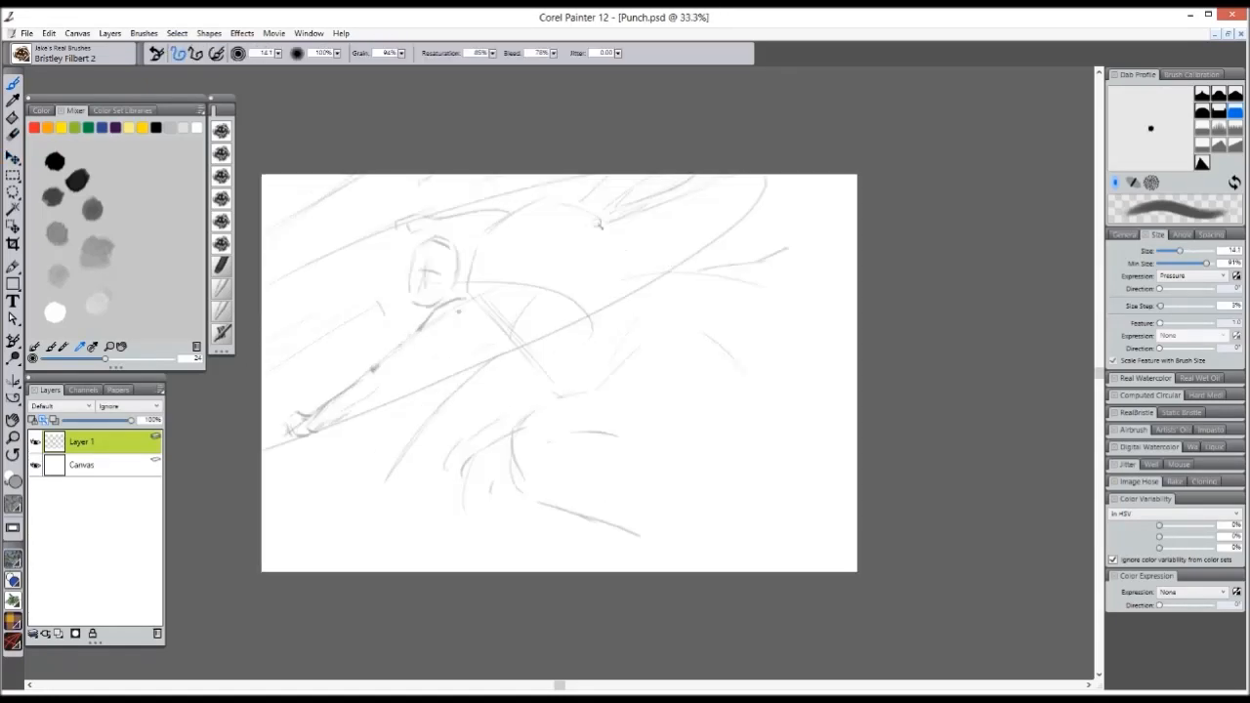
- Extend the back and lower-body contours toward the canvas's right and bottom edges and add short contour strokes there
{"action": "left_click_drag", "start_coordinate": [602, 222], "coordinate": [647, 277]}
{"action": "left_click_drag", "start_coordinate": [813, 241], "coordinate": [858, 234]}
{"action": "left_click_drag", "start_coordinate": [601, 535], "coordinate": [766, 568]}
{"action": "left_click_drag", "start_coordinate": [780, 423], "coordinate": [810, 440]}
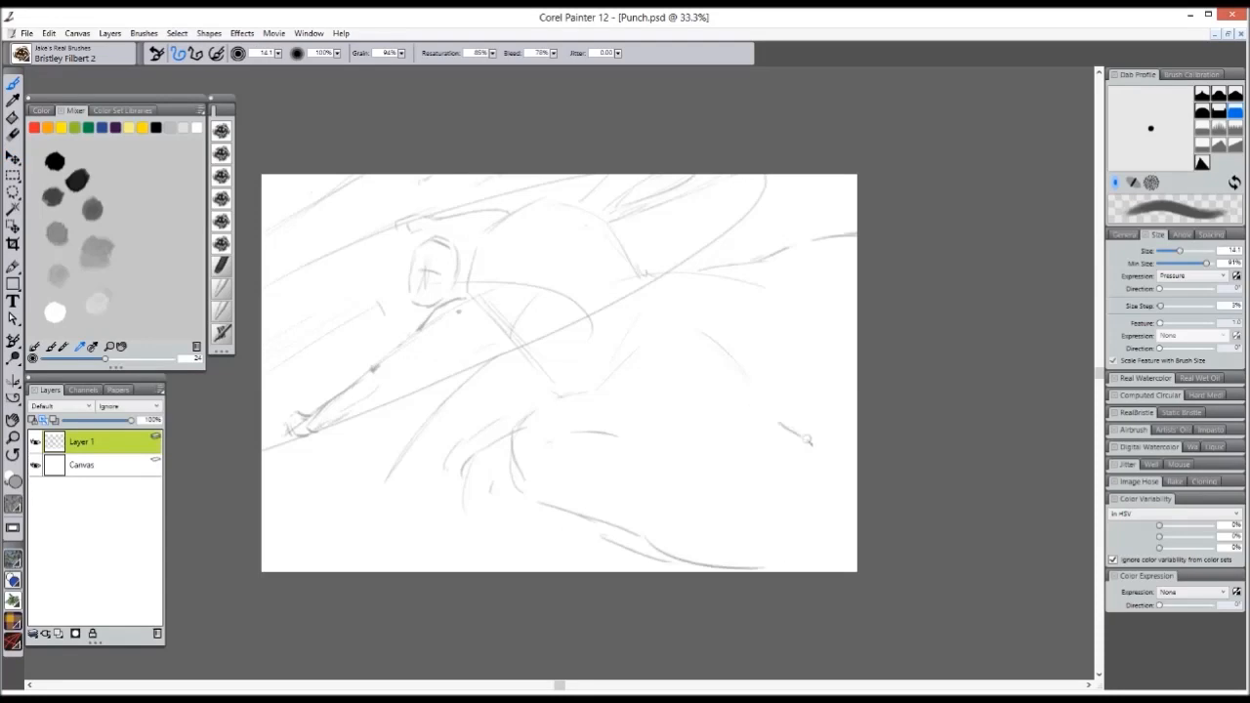
{"action": "left_click_drag", "start_coordinate": [831, 314], "coordinate": [858, 344]}
{"action": "left_click_drag", "start_coordinate": [828, 285], "coordinate": [839, 313]}
- Erase the loose strokes below the torso and sketch the chest, back and waist contours
{"action": "left_click_drag", "start_coordinate": [488, 538], "coordinate": [542, 554]}
{"action": "mouse_move", "coordinate": [488, 454]}
{"action": "left_mouse_down"}
{"action": "mouse_move", "coordinate": [459, 517]}
{"action": "mouse_move", "coordinate": [507, 445]}
{"action": "mouse_move", "coordinate": [556, 570]}
{"action": "left_mouse_up"}
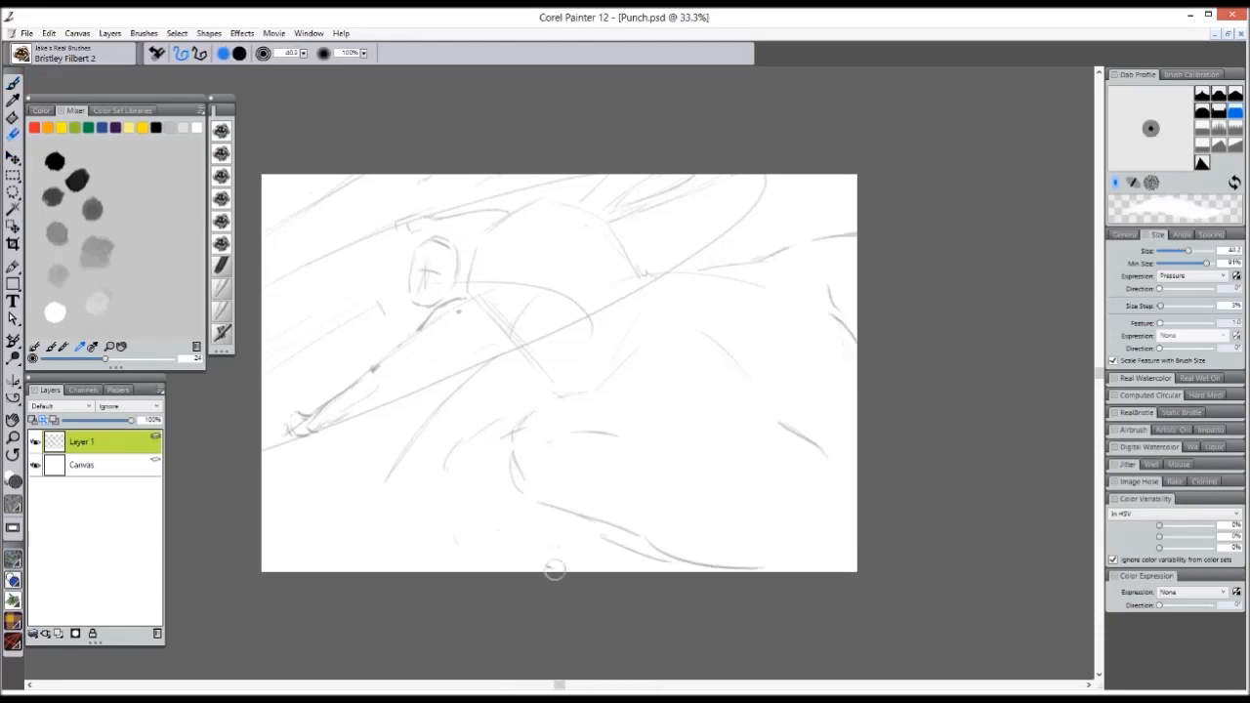
{"action": "left_click_drag", "start_coordinate": [630, 285], "coordinate": [624, 368]}
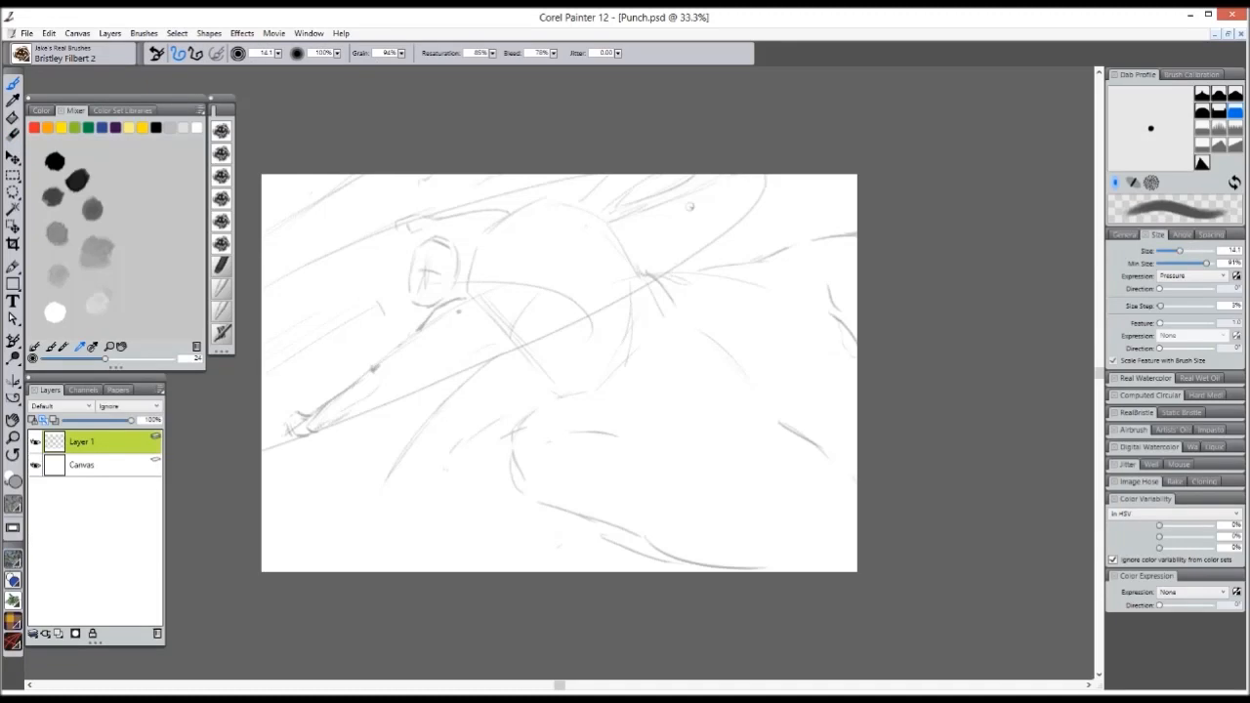
{"action": "left_click_drag", "start_coordinate": [516, 227], "coordinate": [511, 267]}
{"action": "left_click_drag", "start_coordinate": [551, 324], "coordinate": [614, 327]}
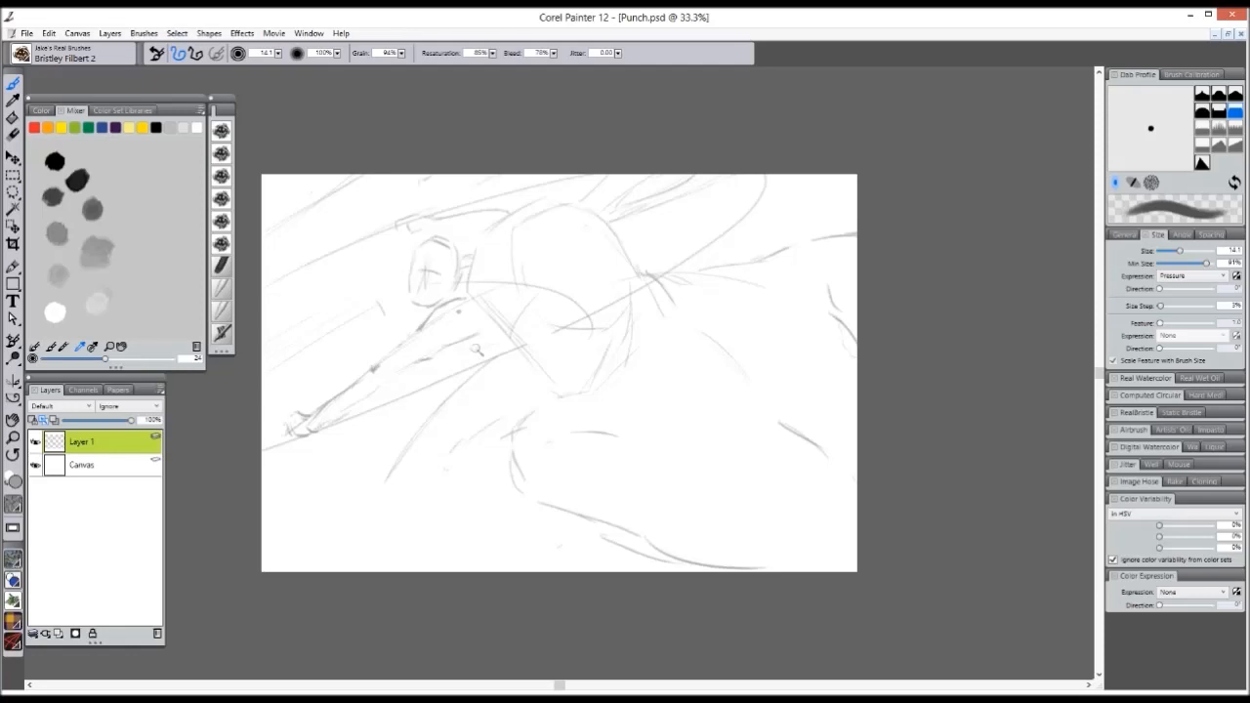
- Sketch the second arm below the punching arm, trim its far end and touch up the torso lines
{"action": "left_click_drag", "start_coordinate": [462, 345], "coordinate": [526, 356]}
{"action": "mouse_move", "coordinate": [428, 419]}
{"action": "left_mouse_down"}
{"action": "mouse_move", "coordinate": [375, 483]}
{"action": "mouse_move", "coordinate": [439, 441]}
{"action": "mouse_move", "coordinate": [450, 419]}
{"action": "mouse_move", "coordinate": [542, 387]}
{"action": "left_mouse_up"}
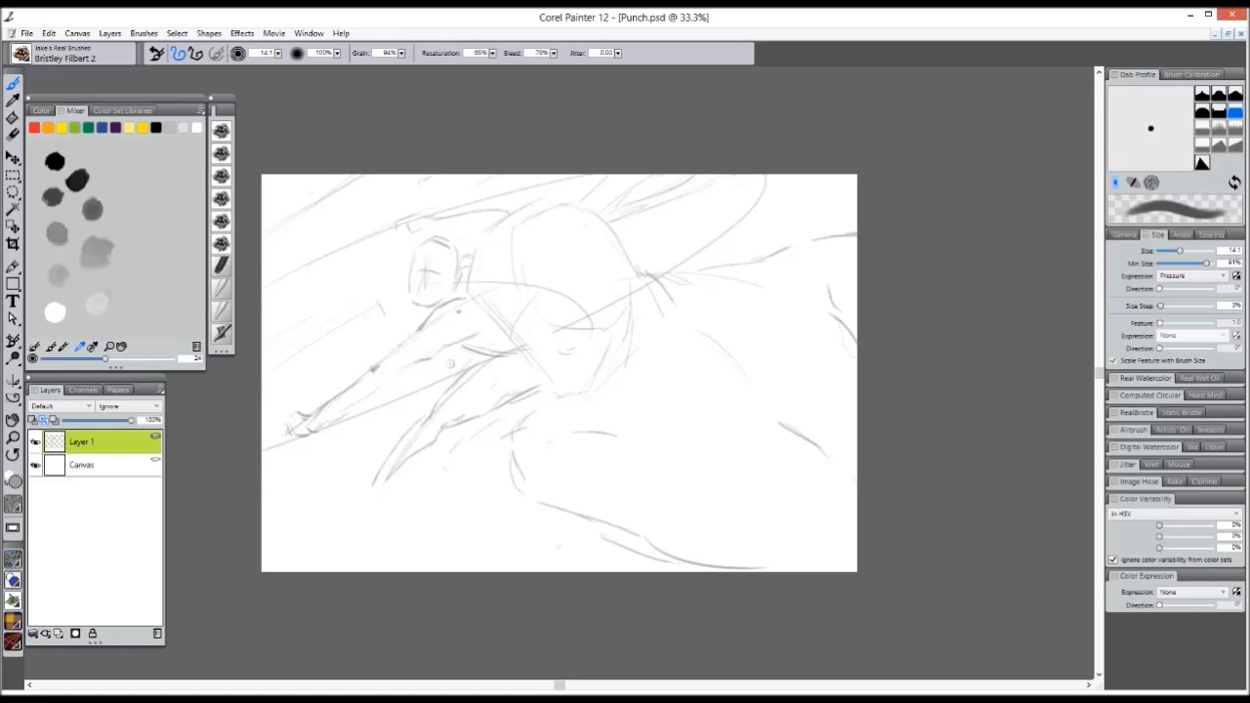
{"action": "key", "text": "n"}
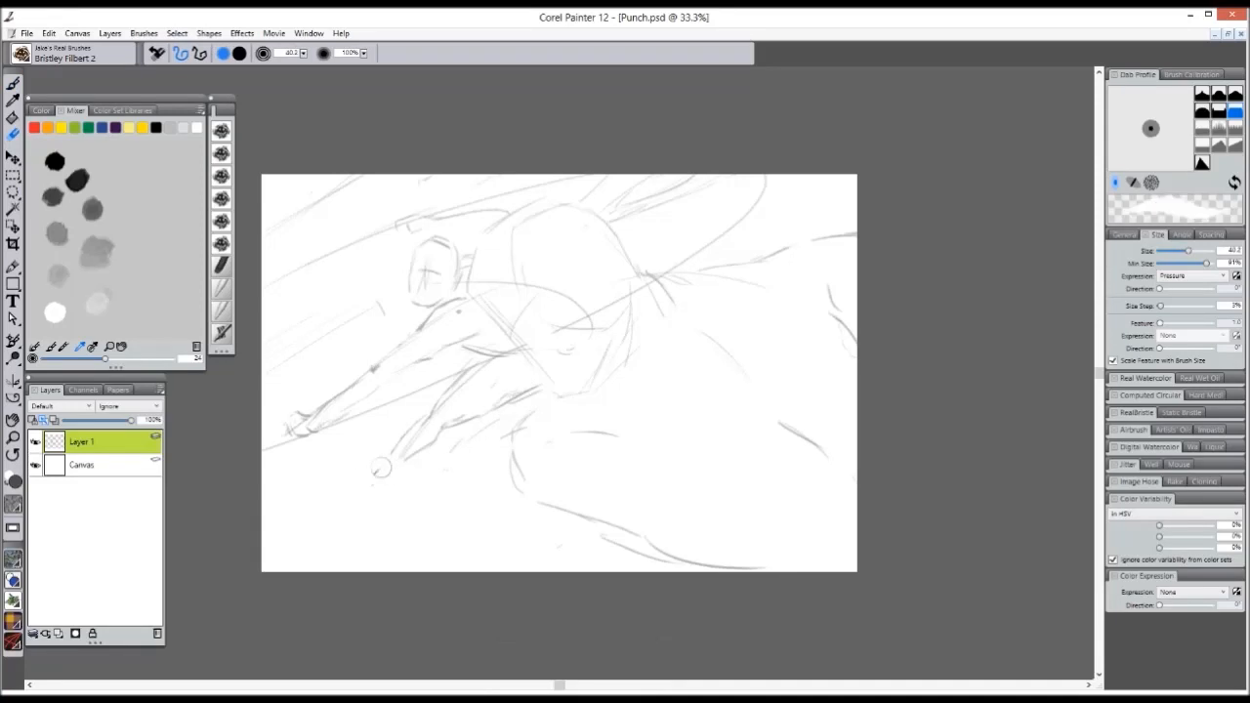
{"action": "key", "text": "b"}
{"action": "mouse_move", "coordinate": [504, 264]}
{"action": "left_mouse_down"}
{"action": "mouse_move", "coordinate": [593, 315]}
{"action": "mouse_move", "coordinate": [581, 342]}
{"action": "left_mouse_up"}
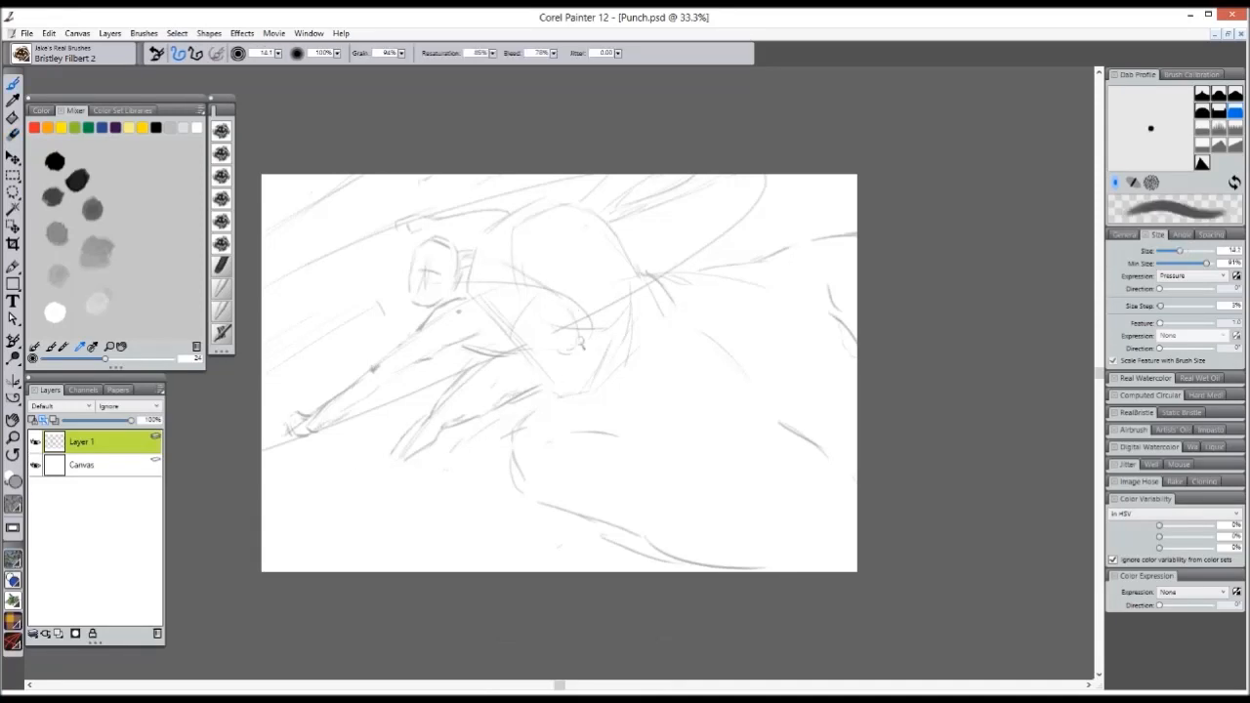
- Lengthen the lower arm's forearm strokes and darken the lines where the arms meet the chest
{"action": "mouse_move", "coordinate": [410, 426]}
{"action": "left_mouse_down"}
{"action": "mouse_move", "coordinate": [350, 507]}
{"action": "mouse_move", "coordinate": [445, 440]}
{"action": "mouse_move", "coordinate": [435, 446]}
{"action": "left_mouse_up"}
{"action": "key", "text": "n"}
{"action": "key", "text": "b"}
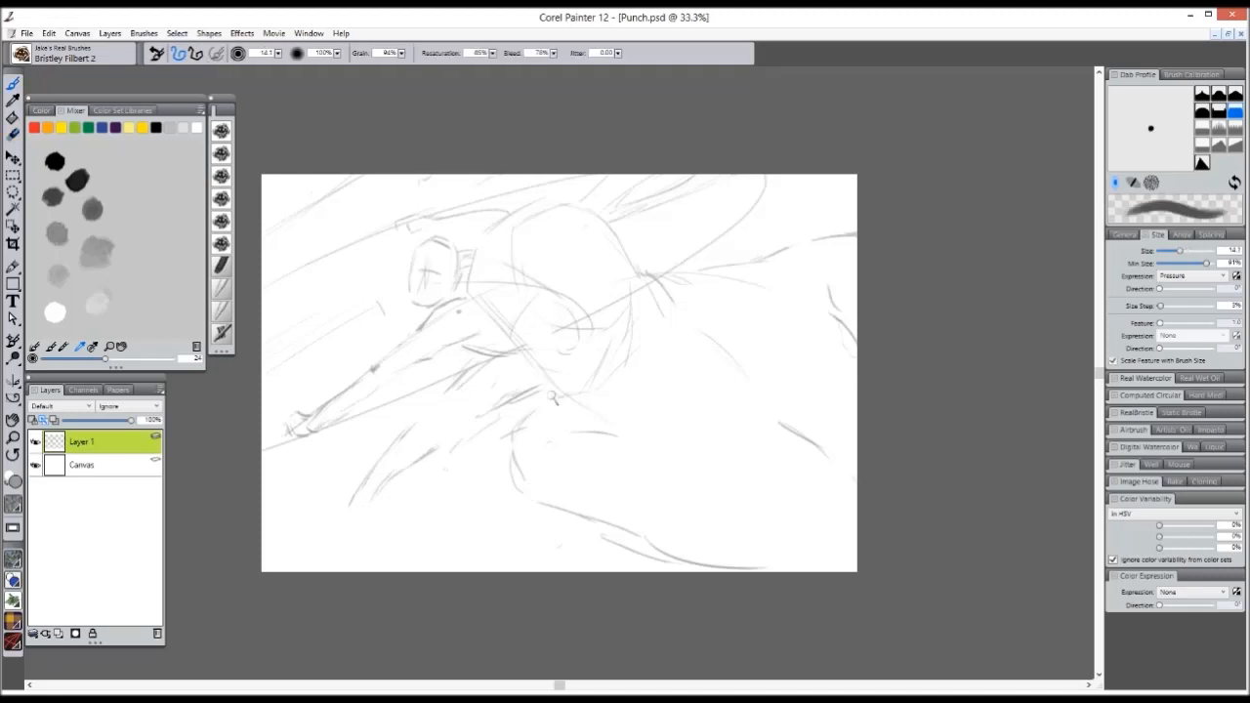
{"action": "left_click_drag", "start_coordinate": [489, 362], "coordinate": [537, 372]}
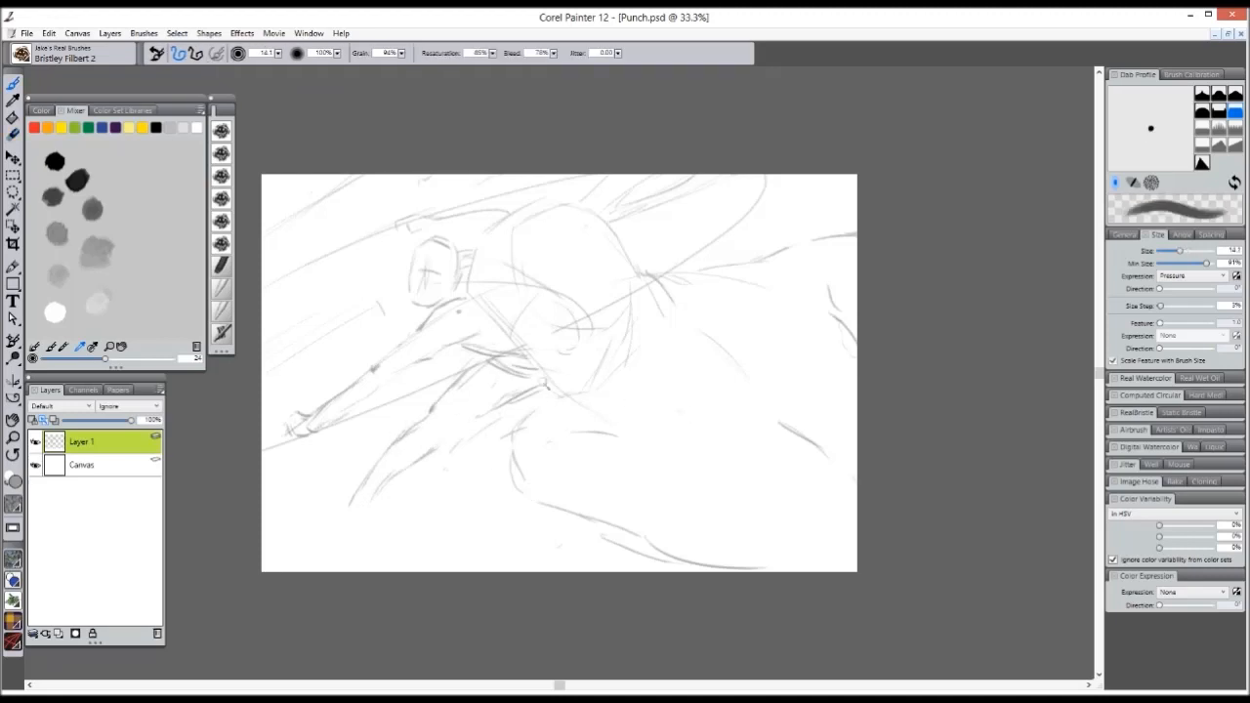
- Erase the lower arm's long forearm and redraw it as a short, rounded bent arm
{"action": "key", "text": "n"}
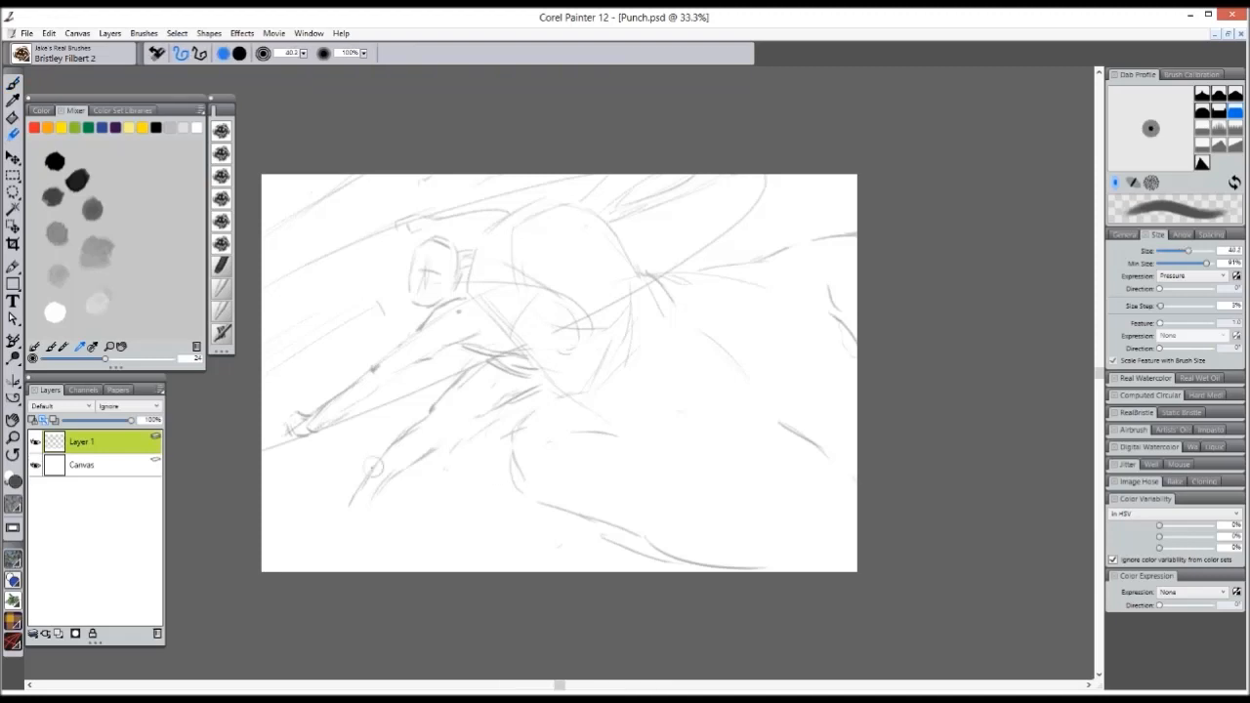
{"action": "mouse_move", "coordinate": [398, 465]}
{"action": "left_mouse_down"}
{"action": "mouse_move", "coordinate": [499, 430]}
{"action": "mouse_move", "coordinate": [439, 422]}
{"action": "mouse_move", "coordinate": [500, 415]}
{"action": "left_mouse_up"}
{"action": "key", "text": "b"}
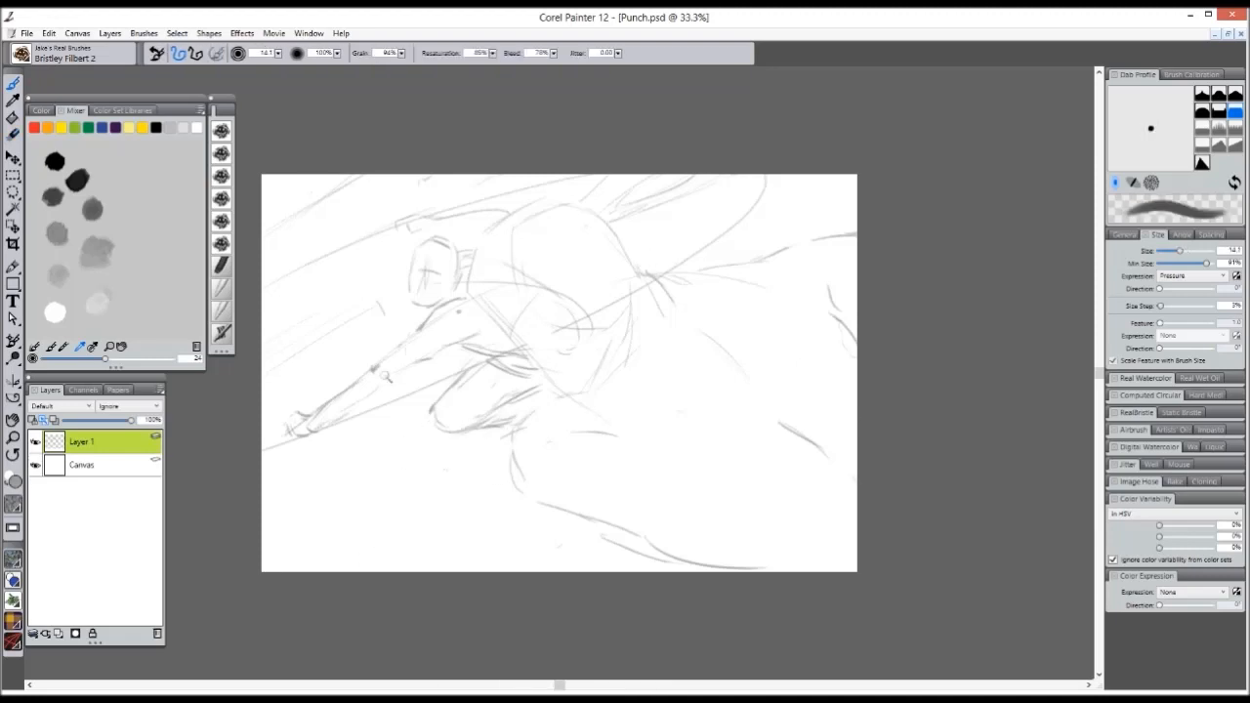
- Strengthen the punching arm's upper outline and erase its wrist and fist
{"action": "left_click_drag", "start_coordinate": [383, 357], "coordinate": [420, 330]}
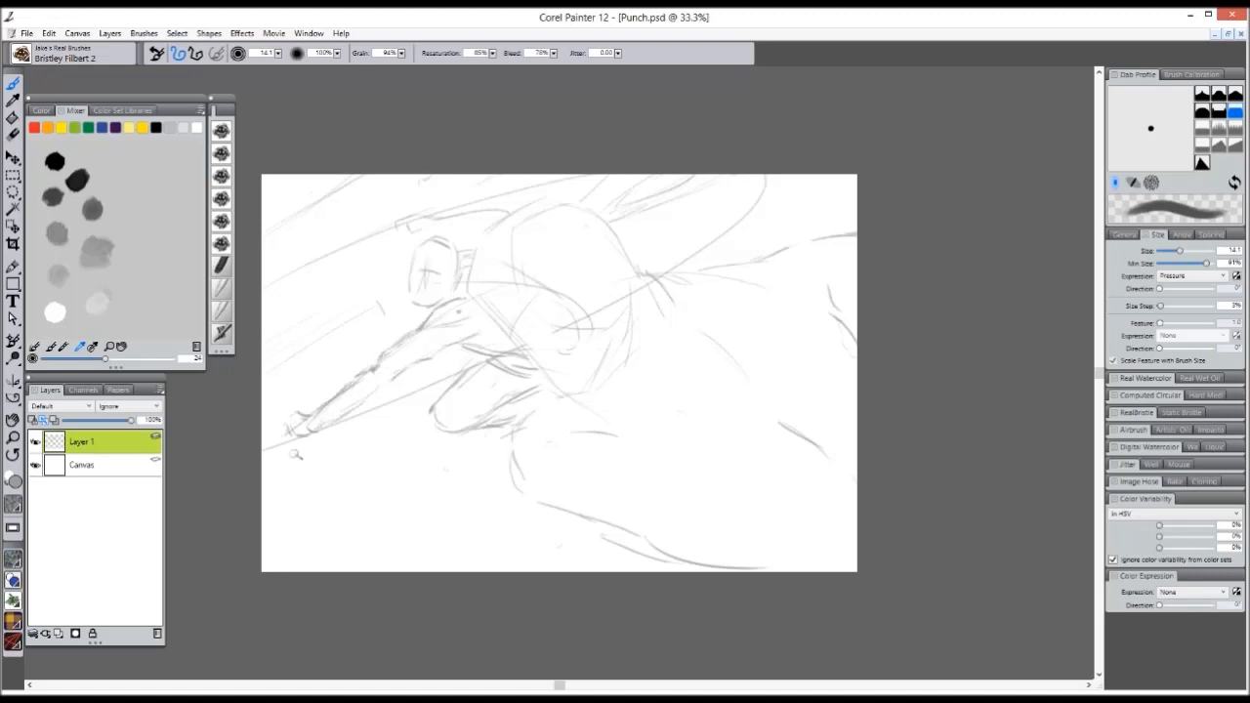
{"action": "key", "text": "n"}
{"action": "mouse_move", "coordinate": [334, 400]}
{"action": "left_mouse_down"}
{"action": "mouse_move", "coordinate": [293, 426]}
{"action": "mouse_move", "coordinate": [311, 430]}
{"action": "left_mouse_up"}
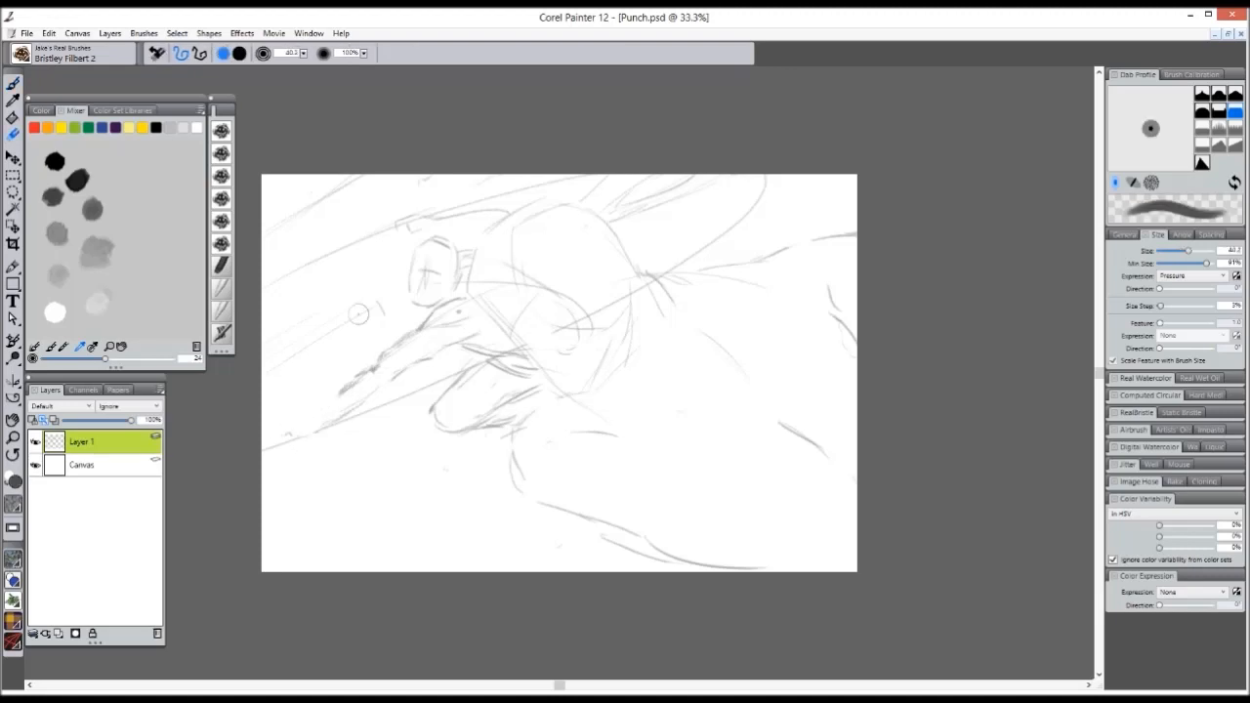
{"action": "key", "text": "b"}
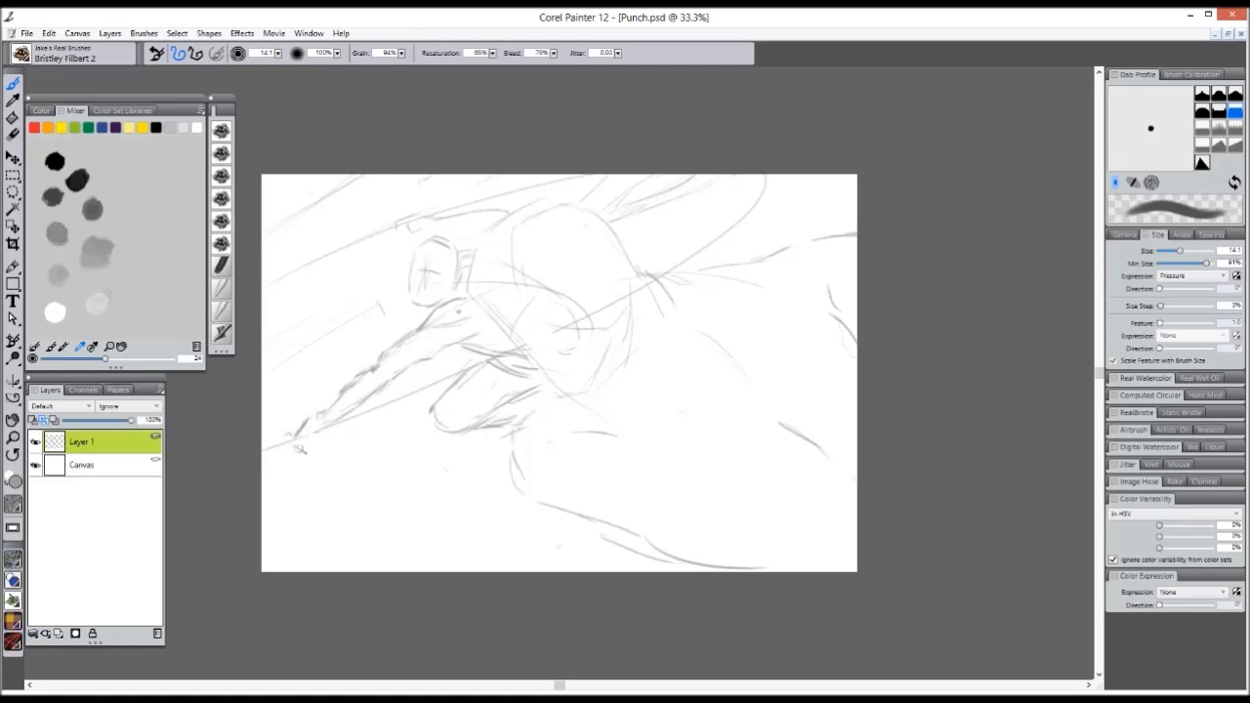
- Clean up the end of the punching arm and redraw a smaller fist closer to the forearm
{"action": "key", "text": "ctrl+minus"}
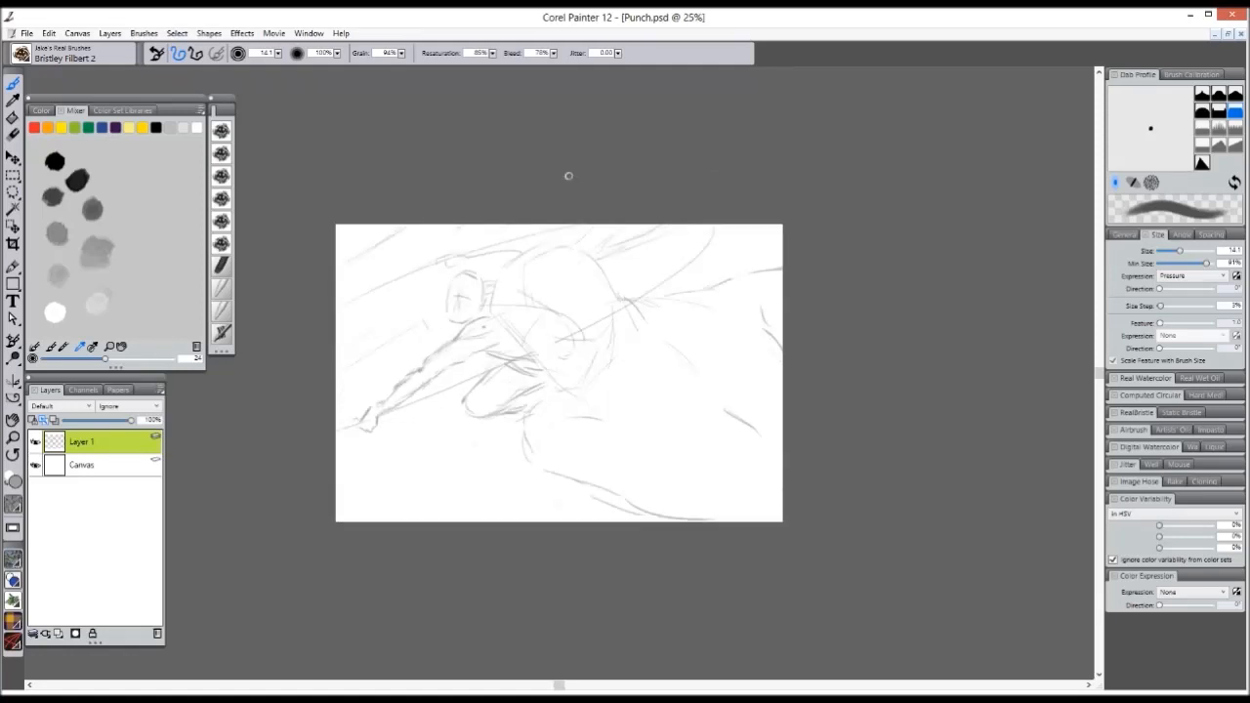
{"action": "key", "text": "ctrl+plus"}
{"action": "key", "text": "n"}
{"action": "left_click_drag", "start_coordinate": [298, 429], "coordinate": [325, 453]}
{"action": "key", "text": "b"}
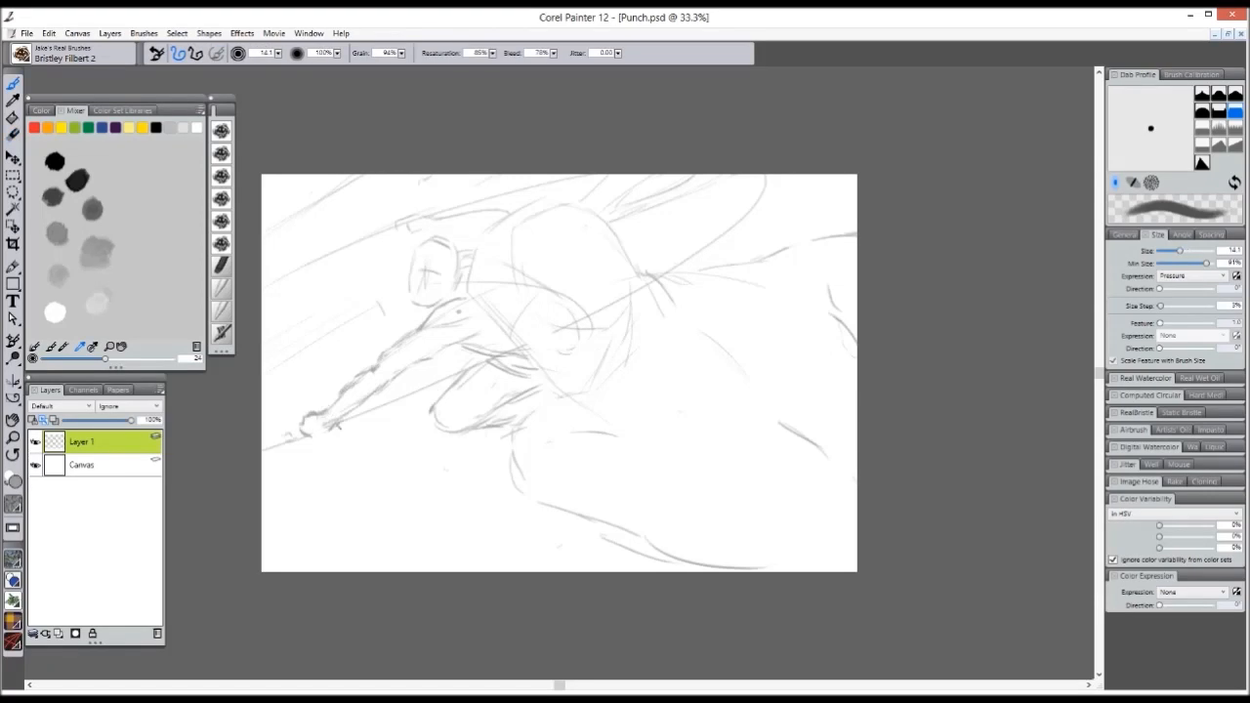
{"action": "key", "text": "ctrl+minus"}
{"action": "key", "text": "ctrl+plus"}
- Add diagonal motion lines across the lower part of the canvas and darken the line behind the neck
{"action": "left_click_drag", "start_coordinate": [447, 571], "coordinate": [572, 511]}
{"action": "left_click", "coordinate": [1032, 661]}
{"action": "left_click", "coordinate": [998, 596]}
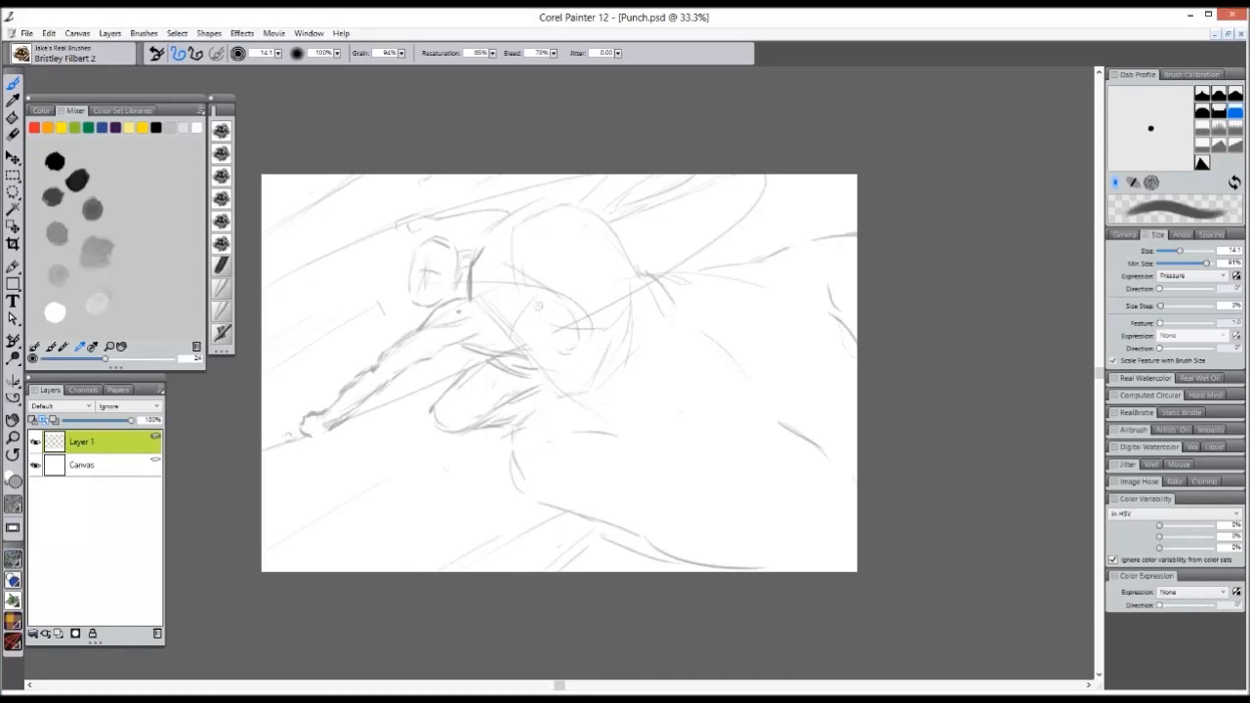
- Lower the rough sketch layer's opacity to 48% and create a new layer above it
{"action": "key", "text": "ctrl+plus"}
{"action": "key", "text": "ctrl+minus"}
{"action": "left_click_drag", "start_coordinate": [131, 421], "coordinate": [98, 422]}
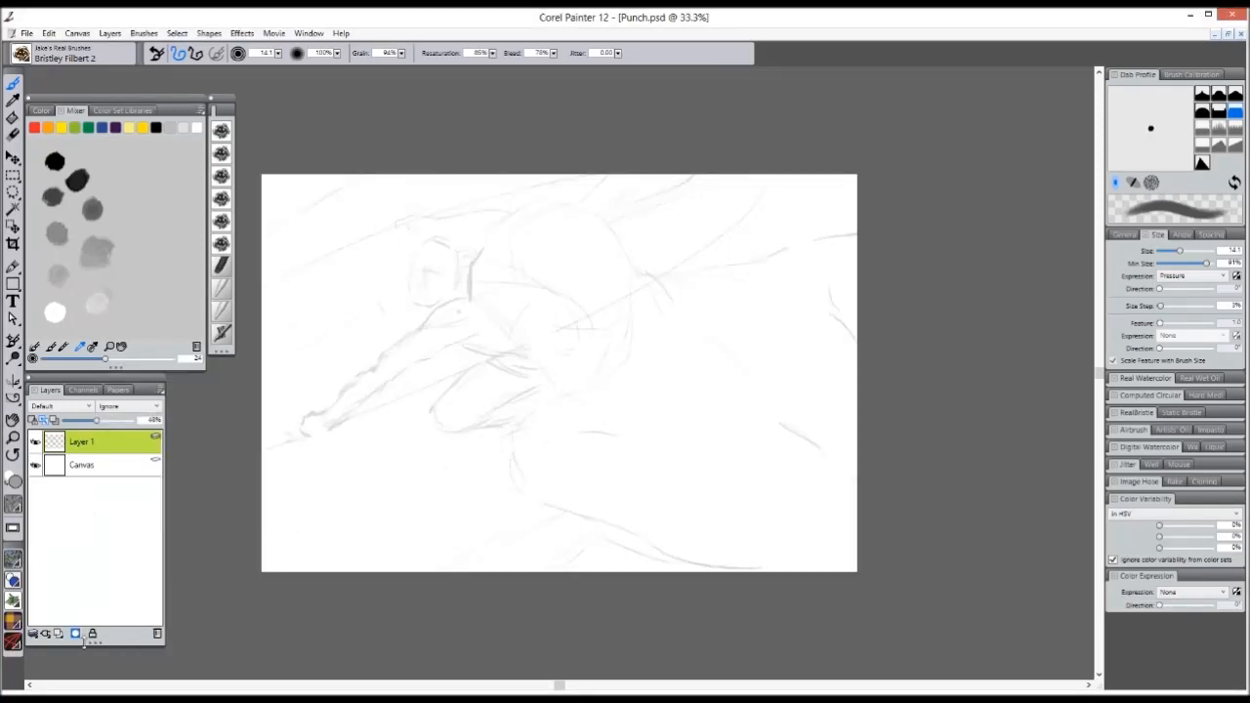
{"action": "left_click", "coordinate": [76, 634]}
- Enlarge the brush to 6.6 and sketch the squinting eyes and first eyebrow on the new layer
{"action": "key", "text": "ctrl+plus"}
{"action": "key", "text": "ctrl+plus"}
{"action": "key", "text": "ctrl+plus"}
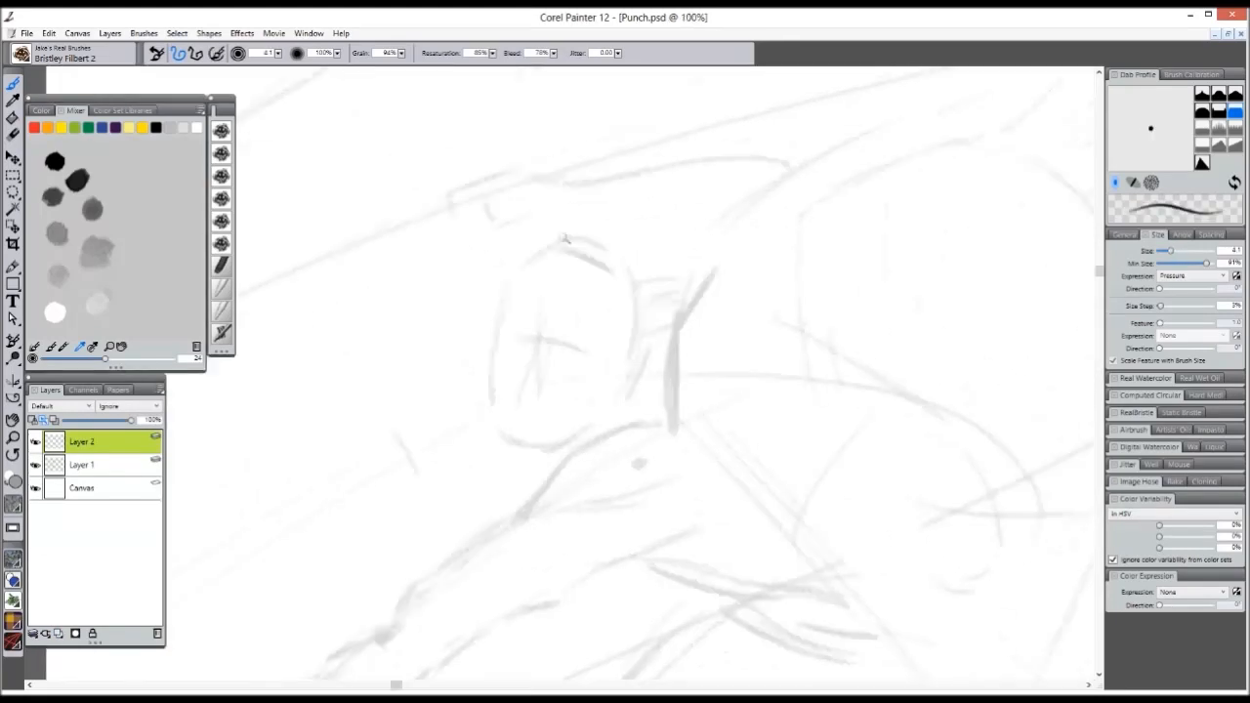
{"action": "key", "text": "bracketright"}
{"action": "key", "text": "bracketright"}
{"action": "key", "text": "ctrl+plus"}
{"action": "key", "text": "ctrl+plus"}
{"action": "mouse_move", "coordinate": [574, 297]}
{"action": "left_mouse_down"}
{"action": "mouse_move", "coordinate": [552, 315]}
{"action": "mouse_move", "coordinate": [590, 284]}
{"action": "mouse_move", "coordinate": [631, 290]}
{"action": "mouse_move", "coordinate": [628, 327]}
{"action": "left_mouse_up"}
{"action": "mouse_move", "coordinate": [594, 314]}
{"action": "left_mouse_down"}
{"action": "mouse_move", "coordinate": [498, 303]}
{"action": "mouse_move", "coordinate": [456, 280]}
{"action": "left_mouse_up"}
{"action": "mouse_move", "coordinate": [502, 301]}
{"action": "left_mouse_down"}
{"action": "mouse_move", "coordinate": [465, 282]}
{"action": "mouse_move", "coordinate": [493, 263]}
{"action": "mouse_move", "coordinate": [452, 251]}
{"action": "left_mouse_up"}
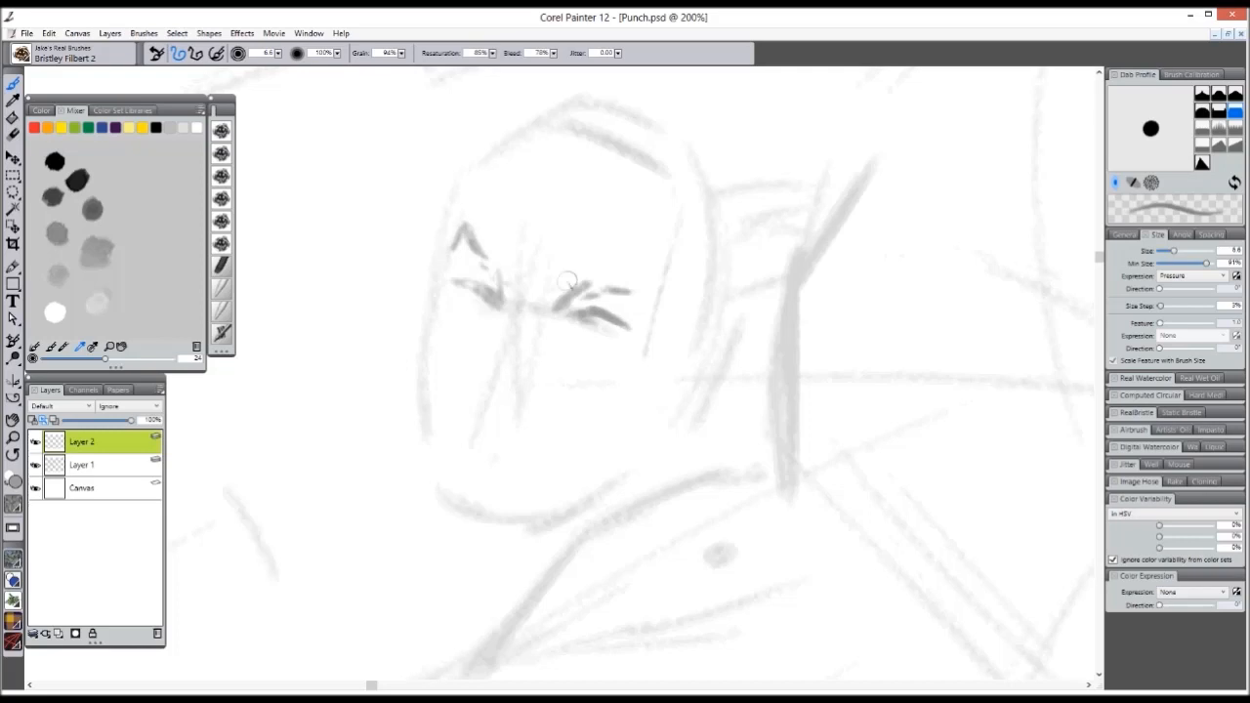
- Draw the other angled eyebrow and the frown wrinkles between the brows
{"action": "mouse_move", "coordinate": [565, 282]}
{"action": "left_mouse_down"}
{"action": "mouse_move", "coordinate": [625, 257]}
{"action": "mouse_move", "coordinate": [639, 279]}
{"action": "left_mouse_up"}
{"action": "mouse_move", "coordinate": [621, 259]}
{"action": "left_mouse_down"}
{"action": "mouse_move", "coordinate": [561, 282]}
{"action": "mouse_move", "coordinate": [533, 299]}
{"action": "left_mouse_up"}
{"action": "left_click_drag", "start_coordinate": [514, 275], "coordinate": [506, 285]}
{"action": "mouse_move", "coordinate": [551, 243]}
{"action": "left_mouse_down"}
{"action": "mouse_move", "coordinate": [614, 213]}
{"action": "mouse_move", "coordinate": [496, 255]}
{"action": "left_mouse_up"}
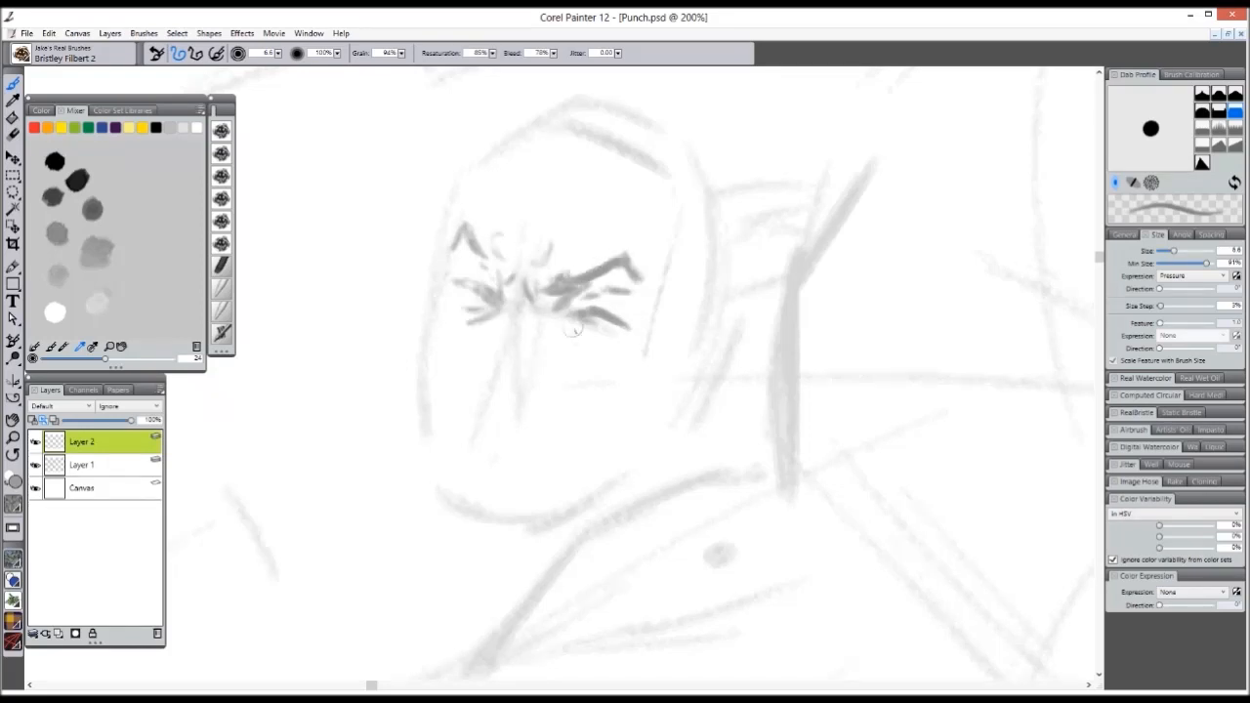
- Sketch the bridge and side of the nose below the frowning brows
{"action": "key", "text": "ctrl+minus"}
{"action": "key", "text": "ctrl+minus"}
{"action": "key", "text": "ctrl+minus"}
{"action": "key", "text": "ctrl+plus"}
{"action": "key", "text": "ctrl+plus"}
{"action": "key", "text": "ctrl+plus"}
{"action": "mouse_move", "coordinate": [516, 304]}
{"action": "left_mouse_down"}
{"action": "mouse_move", "coordinate": [489, 346]}
{"action": "mouse_move", "coordinate": [544, 377]}
{"action": "mouse_move", "coordinate": [502, 378]}
{"action": "mouse_move", "coordinate": [526, 418]}
{"action": "left_mouse_up"}
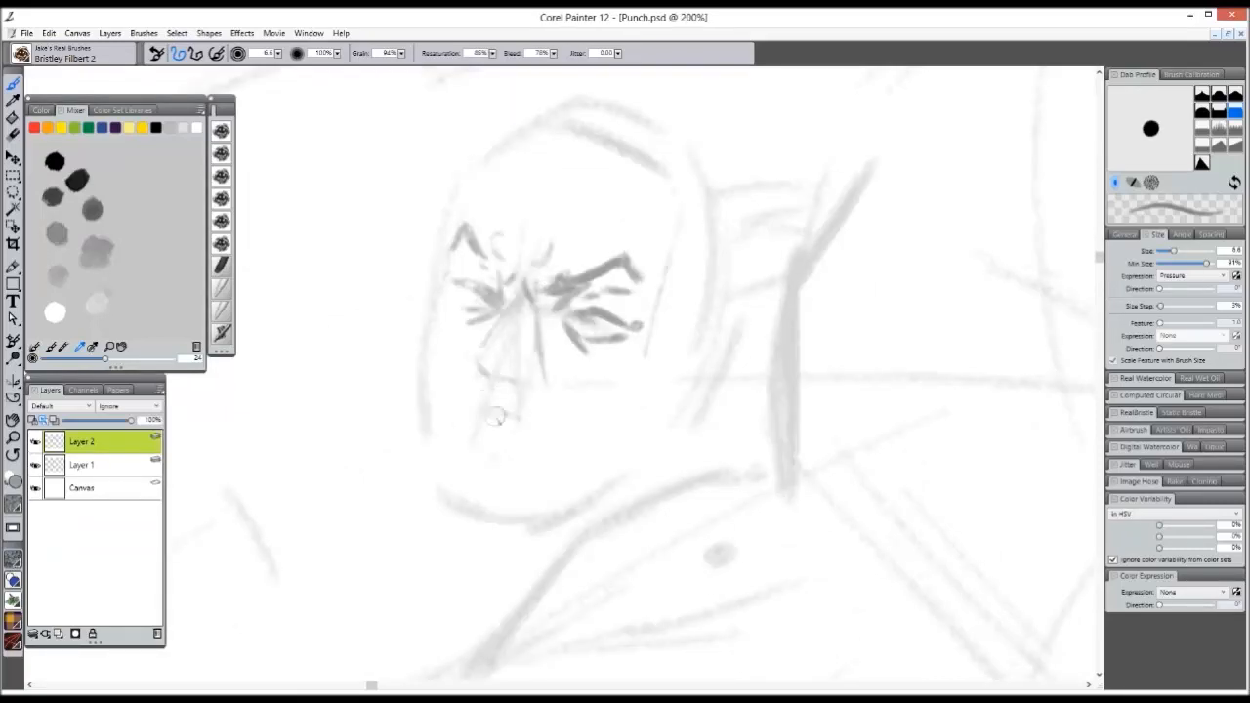
- Draw the forehead contour on the far side of the head and define the nostril and nose tip
{"action": "key", "text": "ctrl+minus"}
{"action": "key", "text": "ctrl+minus"}
{"action": "key", "text": "ctrl+minus"}
{"action": "key", "text": "ctrl+plus"}
{"action": "key", "text": "ctrl+plus"}
{"action": "key", "text": "ctrl+plus"}
{"action": "mouse_move", "coordinate": [445, 232]}
{"action": "left_mouse_down"}
{"action": "mouse_move", "coordinate": [440, 273]}
{"action": "mouse_move", "coordinate": [471, 178]}
{"action": "mouse_move", "coordinate": [506, 143]}
{"action": "left_mouse_up"}
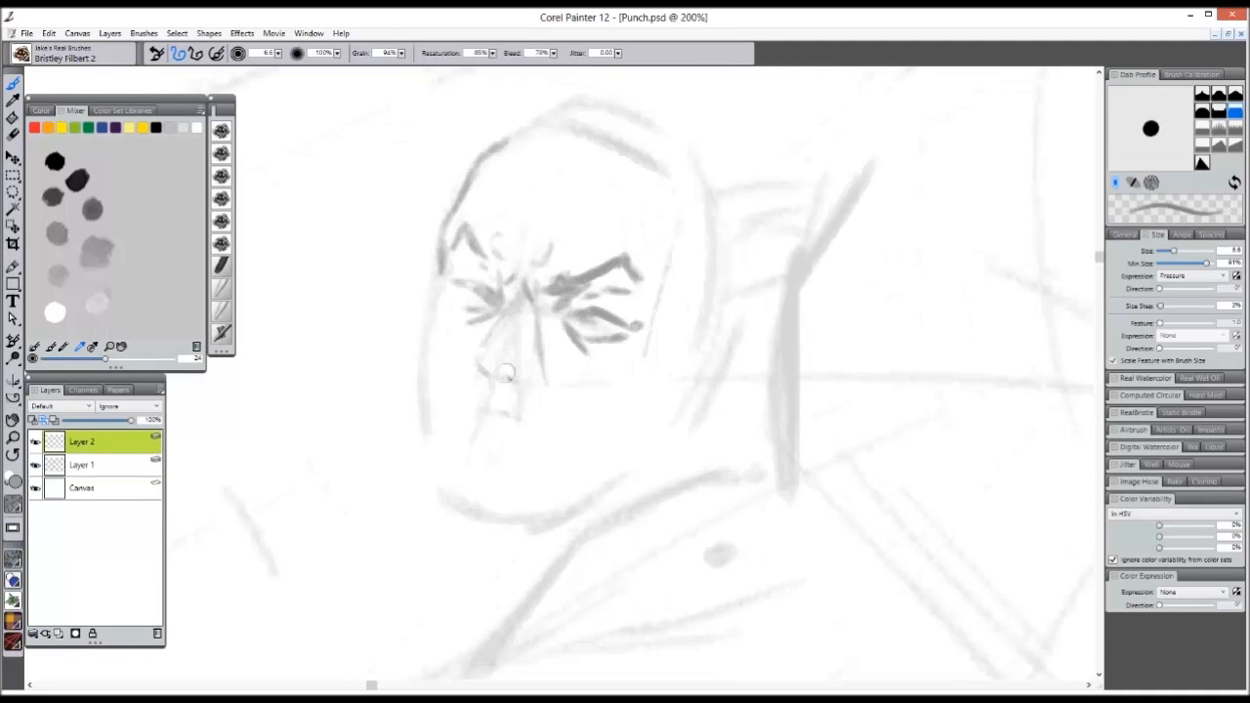
{"action": "left_click_drag", "start_coordinate": [511, 371], "coordinate": [520, 367]}
{"action": "mouse_move", "coordinate": [526, 364]}
{"action": "left_mouse_down"}
{"action": "mouse_move", "coordinate": [490, 371]}
{"action": "mouse_move", "coordinate": [549, 354]}
{"action": "mouse_move", "coordinate": [542, 324]}
{"action": "left_mouse_up"}
- Try a first mouth line below the nostril
{"action": "key", "text": "ctrl+minus"}
{"action": "key", "text": "ctrl+minus"}
{"action": "key", "text": "ctrl+minus"}
{"action": "key", "text": "ctrl+minus"}
{"action": "key", "text": "ctrl+plus"}
{"action": "key", "text": "ctrl+plus"}
{"action": "key", "text": "ctrl+plus"}
{"action": "mouse_move", "coordinate": [498, 422]}
{"action": "left_mouse_down"}
{"action": "mouse_move", "coordinate": [510, 446]}
{"action": "mouse_move", "coordinate": [528, 411]}
{"action": "left_mouse_up"}
{"action": "key", "text": "ctrl+minus"}
{"action": "key", "text": "ctrl+minus"}
{"action": "key", "text": "ctrl+minus"}
{"action": "key", "text": "ctrl+minus"}
{"action": "key", "text": "ctrl+minus"}
{"action": "key", "text": "ctrl+plus"}
{"action": "key", "text": "ctrl+plus"}
{"action": "key", "text": "ctrl+plus"}
{"action": "key", "text": "ctrl+plus"}
{"action": "key", "text": "ctrl+z"}
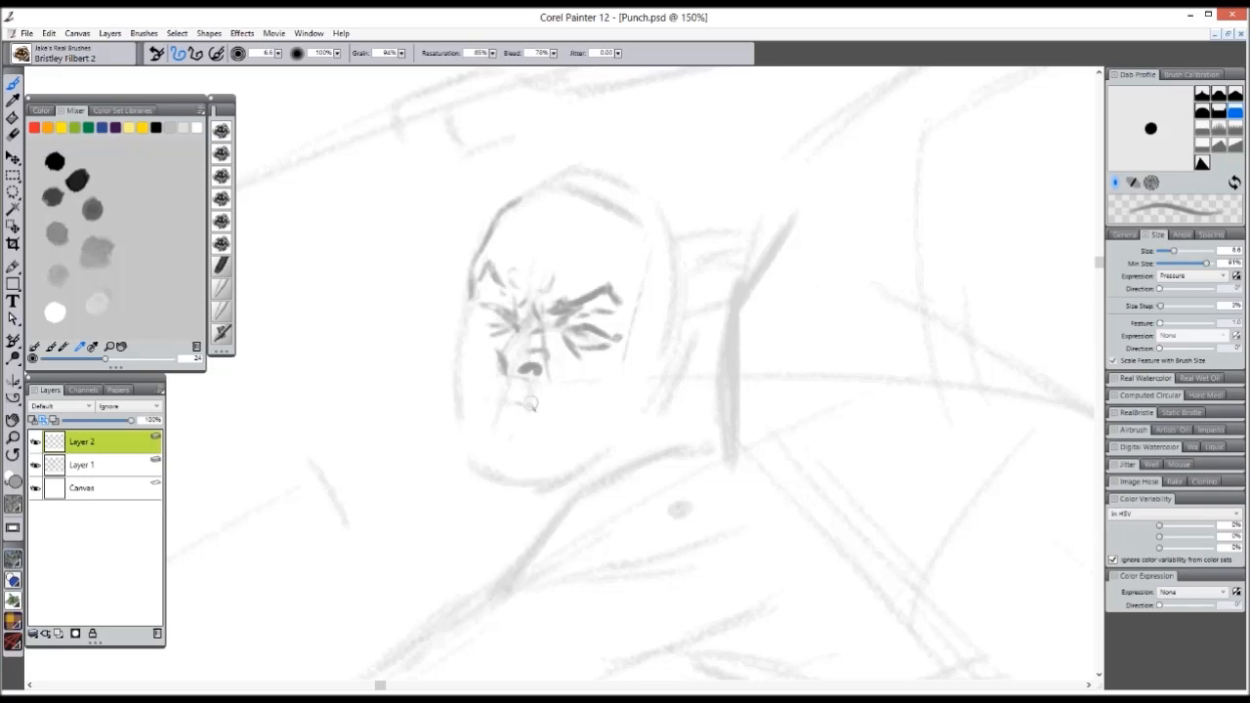
- Sketch a frowning mouth with its lower lip and the cheek fold beside it
{"action": "left_click_drag", "start_coordinate": [564, 411], "coordinate": [542, 460]}
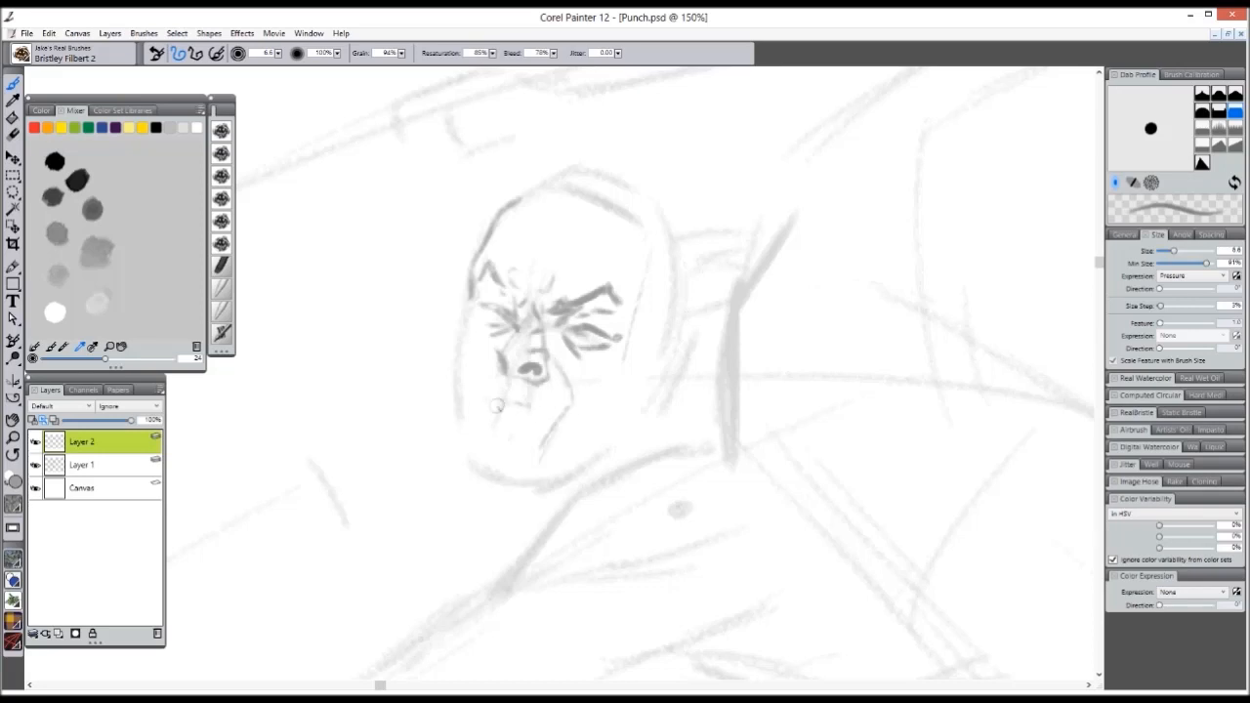
{"action": "mouse_move", "coordinate": [466, 447]}
{"action": "left_mouse_down"}
{"action": "mouse_move", "coordinate": [537, 451]}
{"action": "mouse_move", "coordinate": [482, 431]}
{"action": "mouse_move", "coordinate": [537, 436]}
{"action": "mouse_move", "coordinate": [518, 445]}
{"action": "left_mouse_up"}
{"action": "left_click_drag", "start_coordinate": [535, 437], "coordinate": [551, 429]}
{"action": "mouse_move", "coordinate": [477, 395]}
{"action": "left_mouse_down"}
{"action": "mouse_move", "coordinate": [538, 396]}
{"action": "mouse_move", "coordinate": [569, 422]}
{"action": "left_mouse_up"}
{"action": "key", "text": "ctrl+minus"}
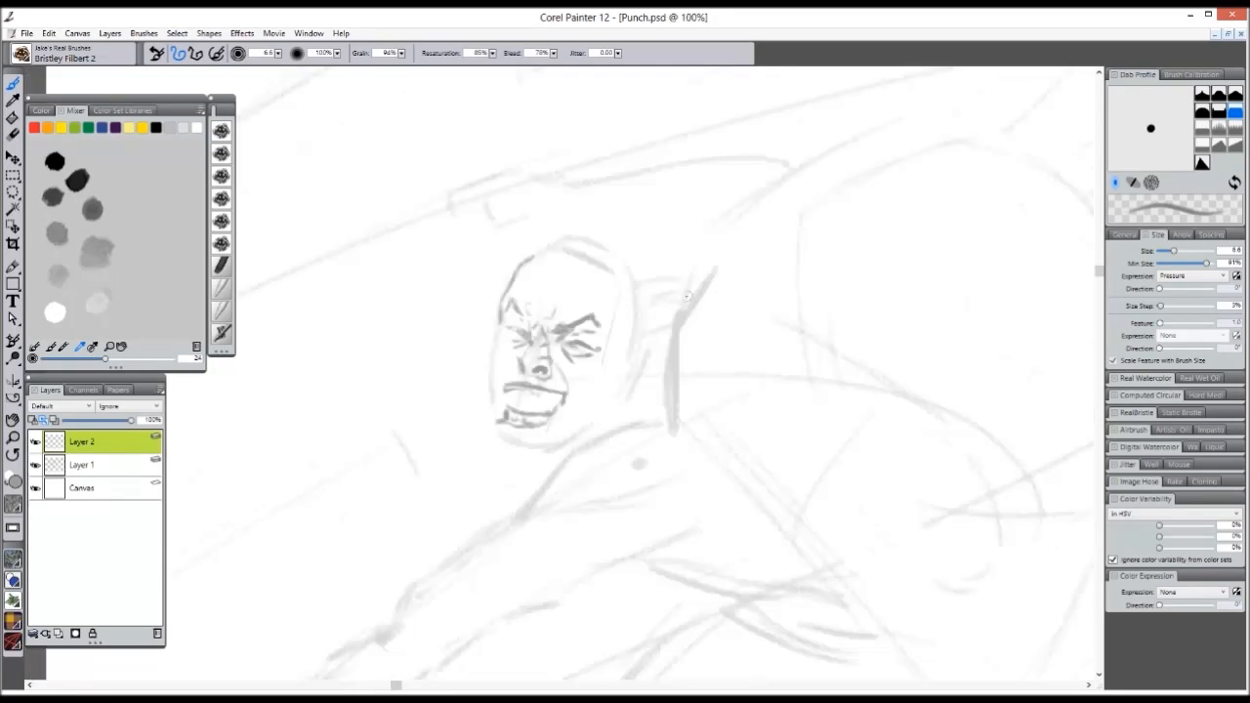
- Erase the sketched mouth and the cheek fold
{"action": "key", "text": "ctrl+plus"}
{"action": "key", "text": "n"}
{"action": "mouse_move", "coordinate": [493, 401]}
{"action": "left_mouse_down"}
{"action": "mouse_move", "coordinate": [573, 413]}
{"action": "mouse_move", "coordinate": [497, 446]}
{"action": "left_mouse_up"}
- Draw the far side of the face and a shaggy beard hanging below the chin
{"action": "key", "text": "b"}
{"action": "left_click_drag", "start_coordinate": [475, 306], "coordinate": [456, 471]}
{"action": "left_click_drag", "start_coordinate": [456, 359], "coordinate": [436, 391]}
{"action": "left_click_drag", "start_coordinate": [439, 412], "coordinate": [420, 494]}
{"action": "mouse_move", "coordinate": [435, 493]}
{"action": "left_mouse_down"}
{"action": "mouse_move", "coordinate": [447, 522]}
{"action": "mouse_move", "coordinate": [498, 543]}
{"action": "mouse_move", "coordinate": [553, 535]}
{"action": "left_mouse_up"}
- Draw the ear and outline the bald skull from the forehead to the back of the head
{"action": "mouse_move", "coordinate": [666, 363]}
{"action": "left_mouse_down"}
{"action": "mouse_move", "coordinate": [653, 433]}
{"action": "mouse_move", "coordinate": [652, 373]}
{"action": "left_mouse_up"}
{"action": "mouse_move", "coordinate": [497, 213]}
{"action": "left_mouse_down"}
{"action": "mouse_move", "coordinate": [552, 174]}
{"action": "mouse_move", "coordinate": [670, 188]}
{"action": "mouse_move", "coordinate": [703, 291]}
{"action": "mouse_move", "coordinate": [699, 324]}
{"action": "mouse_move", "coordinate": [637, 357]}
{"action": "mouse_move", "coordinate": [635, 390]}
{"action": "left_mouse_up"}
{"action": "key", "text": "ctrl+minus"}
{"action": "key", "text": "ctrl+minus"}
{"action": "key", "text": "ctrl+minus"}
{"action": "key", "text": "ctrl+plus"}
{"action": "key", "text": "ctrl+plus"}
{"action": "mouse_move", "coordinate": [654, 344]}
{"action": "left_mouse_down"}
{"action": "mouse_move", "coordinate": [630, 389]}
{"action": "mouse_move", "coordinate": [659, 311]}
{"action": "left_mouse_up"}
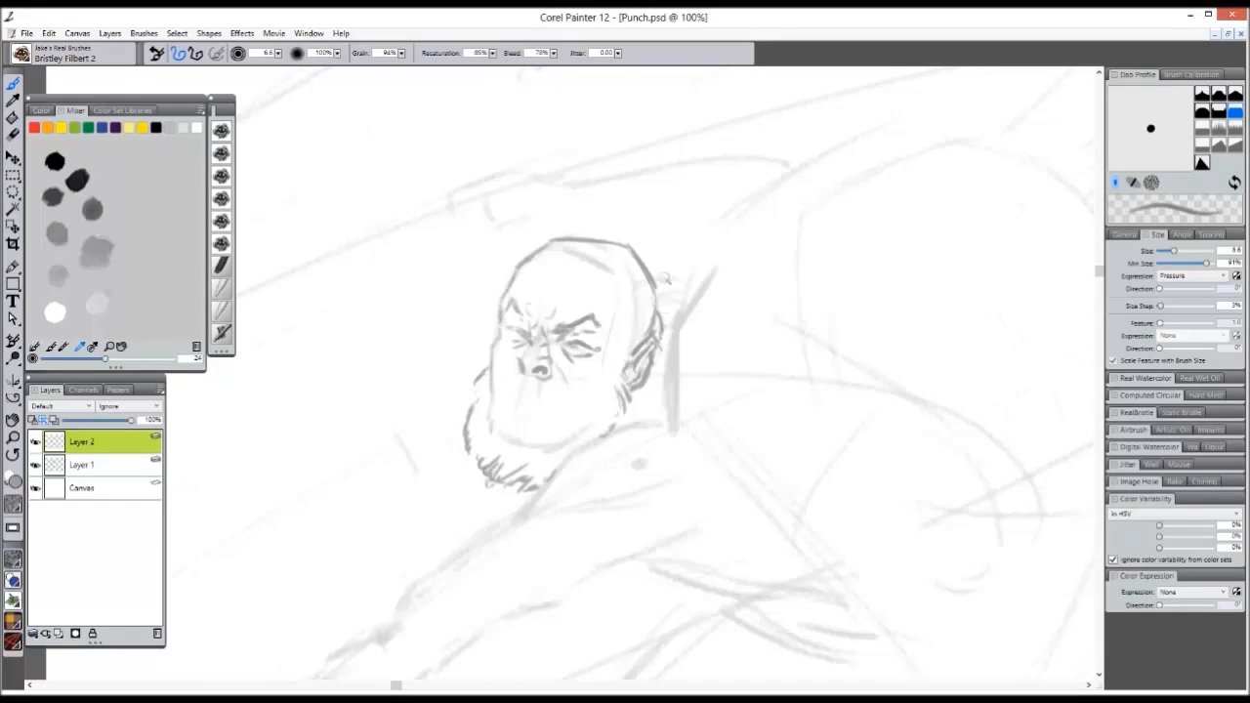
- Add forehead wrinkles above the frowning eyebrows
{"action": "key", "text": "ctrl+minus"}
{"action": "key", "text": "ctrl+minus"}
{"action": "key", "text": "ctrl+minus"}
{"action": "key", "text": "ctrl+plus"}
{"action": "key", "text": "ctrl+plus"}
{"action": "key", "text": "ctrl+plus"}
{"action": "key", "text": "ctrl+plus"}
{"action": "left_click_drag", "start_coordinate": [613, 258], "coordinate": [657, 244]}
{"action": "mouse_move", "coordinate": [551, 225]}
{"action": "left_mouse_down"}
{"action": "mouse_move", "coordinate": [601, 244]}
{"action": "mouse_move", "coordinate": [646, 216]}
{"action": "left_mouse_up"}
- Reduce the brush size to 4.1 and define the far nostril
{"action": "key", "text": "ctrl+minus"}
{"action": "key", "text": "ctrl+minus"}
{"action": "key", "text": "ctrl+minus"}
{"action": "key", "text": "ctrl+minus"}
{"action": "key", "text": "ctrl+minus"}
{"action": "key", "text": "ctrl+plus"}
{"action": "key", "text": "ctrl+plus"}
{"action": "key", "text": "ctrl+plus"}
{"action": "key", "text": "ctrl+plus"}
{"action": "key", "text": "ctrl+plus"}
{"action": "key", "text": "ctrl+plus"}
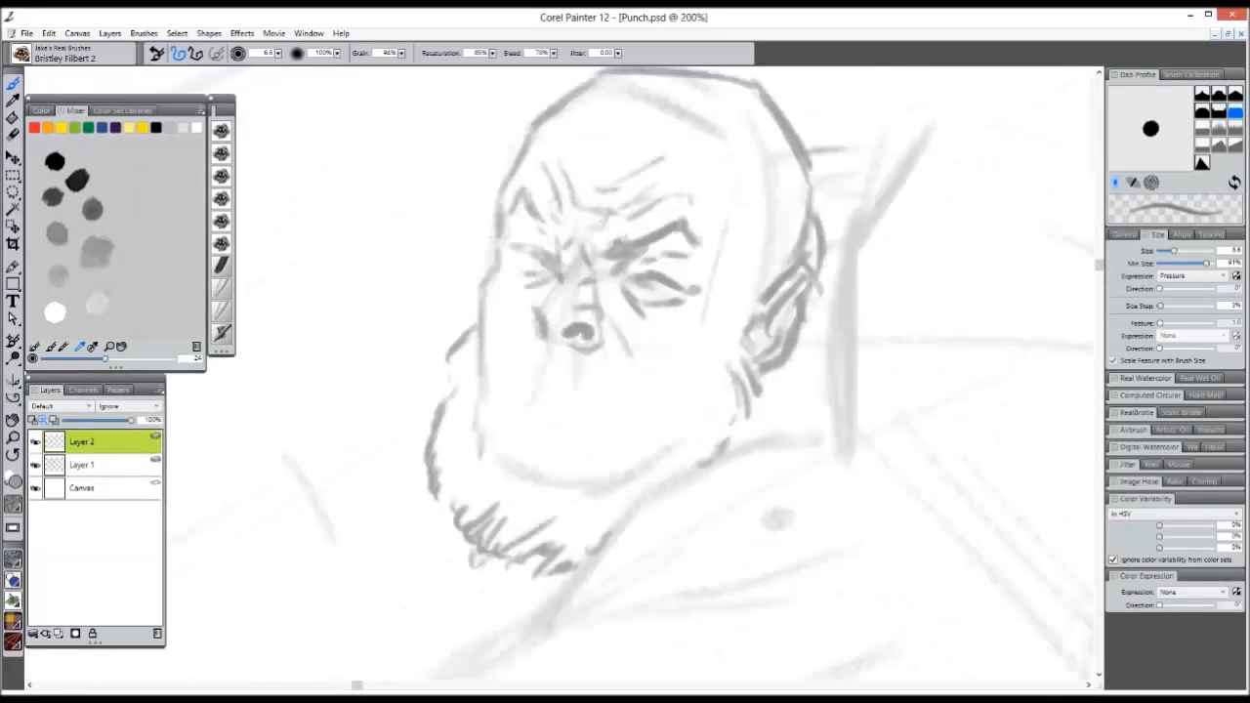
{"action": "key", "text": "ctrl+minus"}
{"action": "key", "text": "ctrl+minus"}
{"action": "key", "text": "ctrl+minus"}
{"action": "key", "text": "ctrl+plus"}
{"action": "key", "text": "ctrl+plus"}
{"action": "key", "text": "ctrl+plus"}
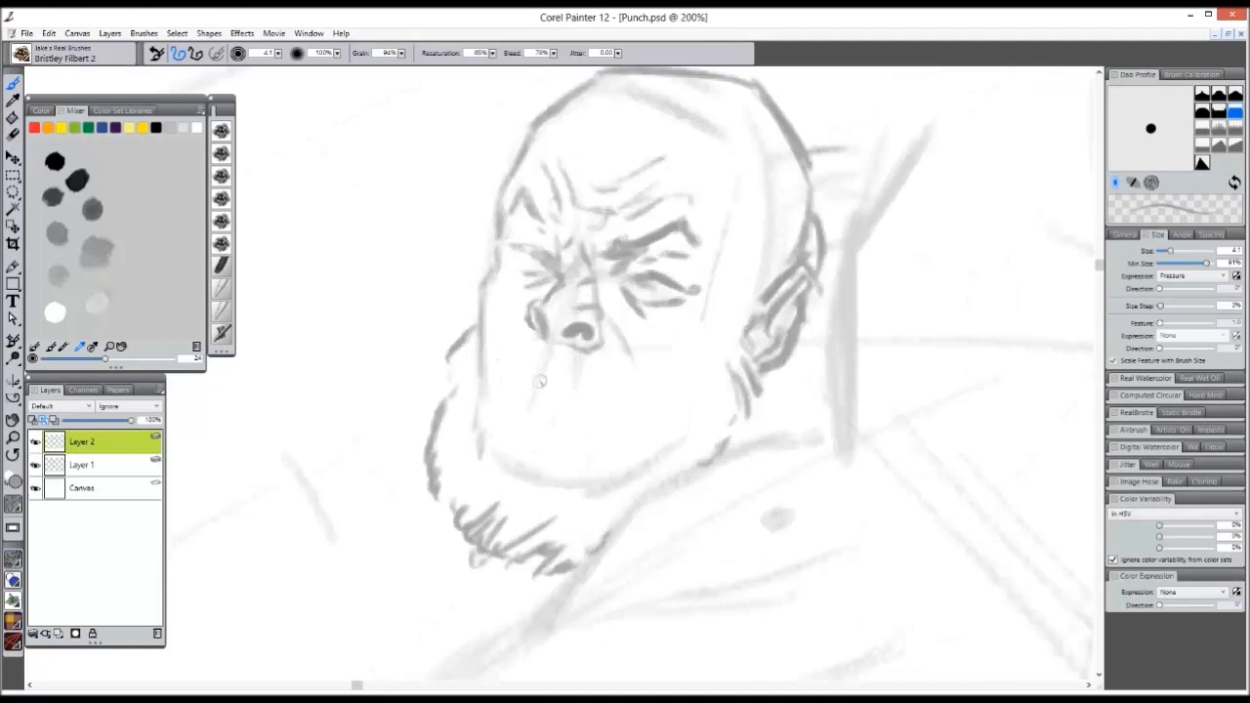
- Try a thin moustache outline curving from the nose around both sides of the mouth
{"action": "left_click_drag", "start_coordinate": [491, 355], "coordinate": [529, 338]}
{"action": "mouse_move", "coordinate": [580, 343]}
{"action": "left_mouse_down"}
{"action": "mouse_move", "coordinate": [623, 372]}
{"action": "mouse_move", "coordinate": [649, 439]}
{"action": "left_mouse_up"}
{"action": "key", "text": "ctrl+minus"}
{"action": "key", "text": "ctrl+minus"}
{"action": "key", "text": "ctrl+minus"}
{"action": "key", "text": "ctrl+minus"}
{"action": "key", "text": "ctrl+minus"}
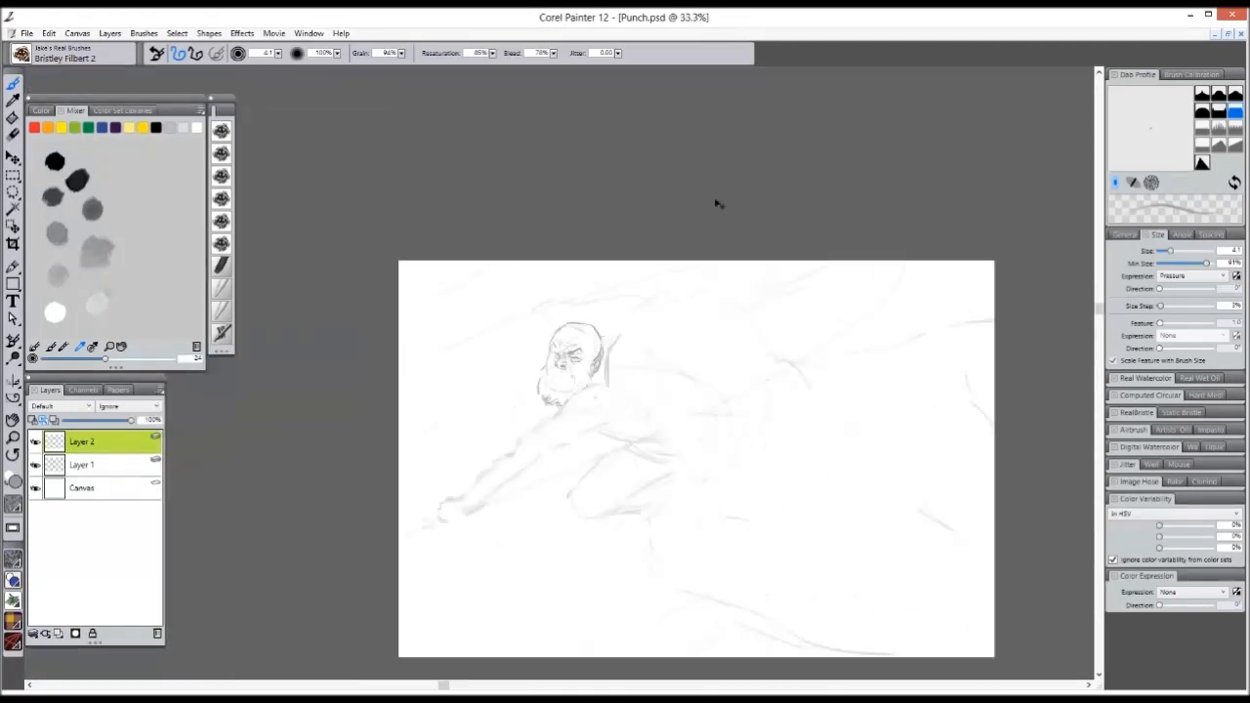
{"action": "key", "text": "ctrl+plus"}
{"action": "key", "text": "ctrl+plus"}
{"action": "key", "text": "ctrl+plus"}
{"action": "key", "text": "ctrl+plus"}
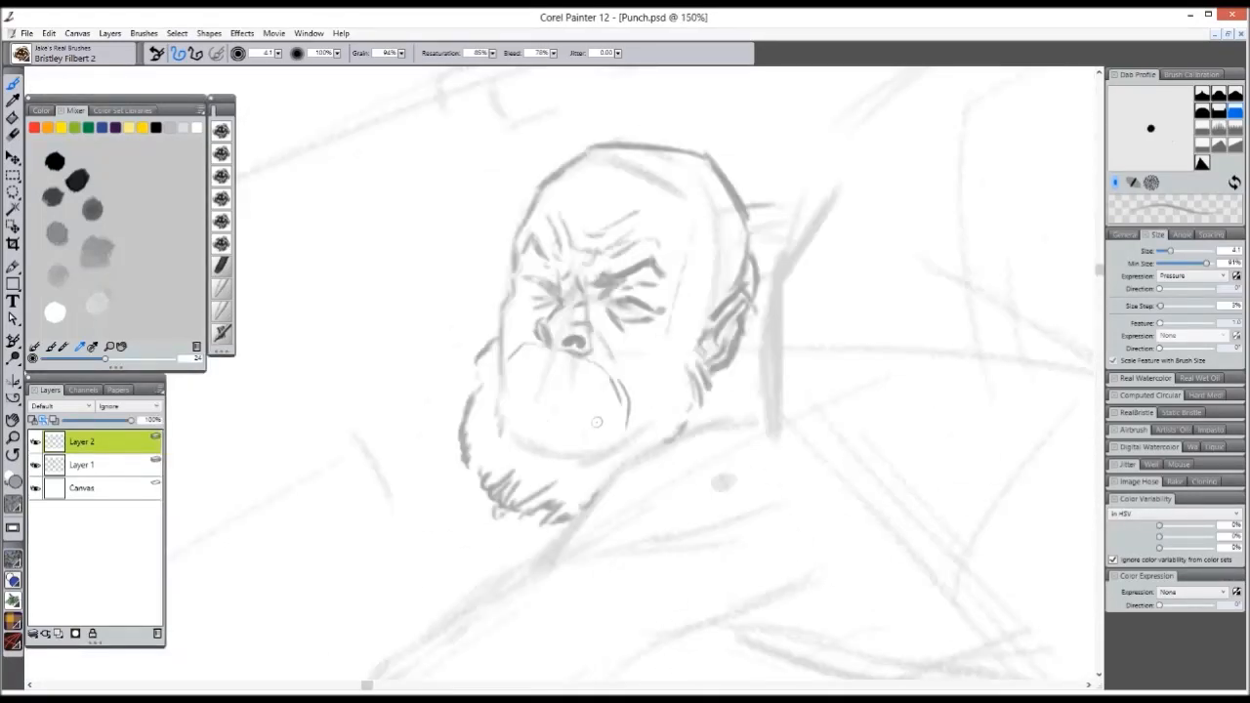
{"action": "key", "text": "ctrl+z"}
- Enlarge the brush to 6.6 and draw a thick drooping moustache with curled ends below the nose
{"action": "key", "text": "]"}
{"action": "mouse_move", "coordinate": [581, 357]}
{"action": "left_mouse_down"}
{"action": "mouse_move", "coordinate": [620, 401]}
{"action": "mouse_move", "coordinate": [661, 418]}
{"action": "mouse_move", "coordinate": [602, 438]}
{"action": "left_mouse_up"}
{"action": "mouse_move", "coordinate": [584, 440]}
{"action": "left_mouse_down"}
{"action": "mouse_move", "coordinate": [558, 387]}
{"action": "mouse_move", "coordinate": [507, 407]}
{"action": "mouse_move", "coordinate": [502, 317]}
{"action": "mouse_move", "coordinate": [549, 348]}
{"action": "left_mouse_up"}
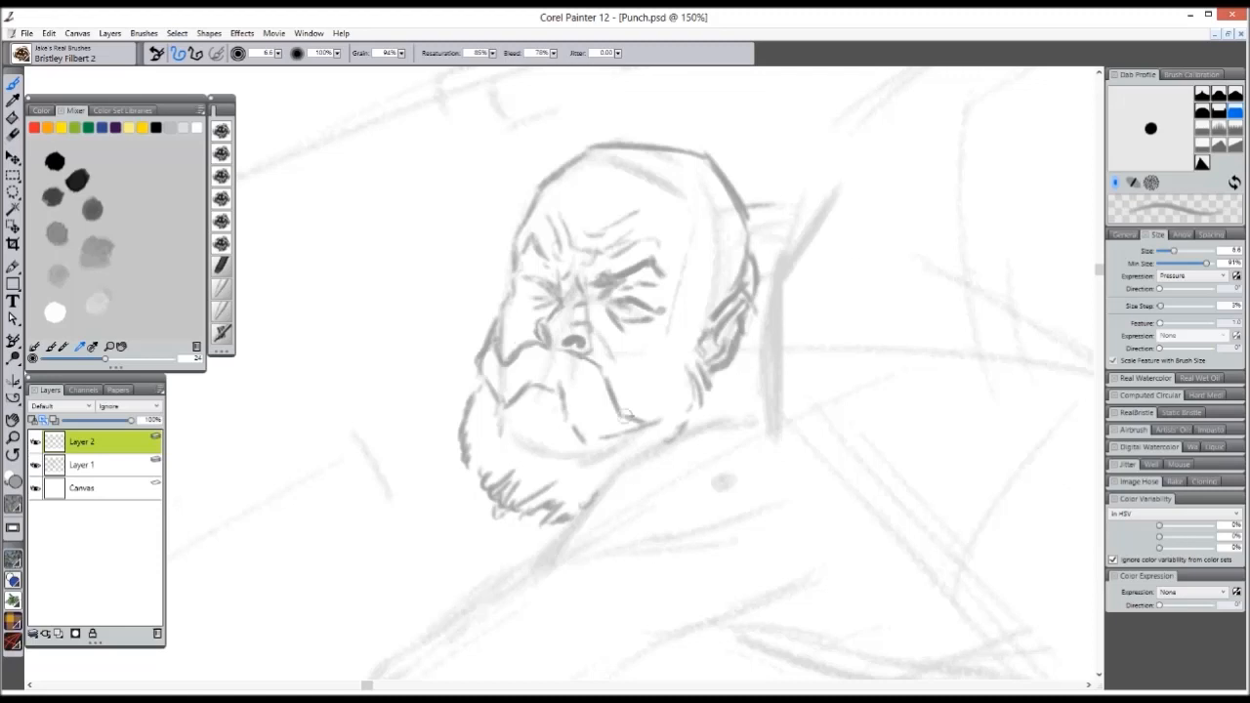
{"action": "left_click_drag", "start_coordinate": [645, 379], "coordinate": [652, 424]}
- Draw the snarling open mouth between the two halves of the moustache
{"action": "key", "text": "ctrl+minus"}
{"action": "key", "text": "ctrl+minus"}
{"action": "key", "text": "ctrl+minus"}
{"action": "key", "text": "ctrl+plus"}
{"action": "key", "text": "ctrl+plus"}
{"action": "key", "text": "ctrl+plus"}
{"action": "mouse_move", "coordinate": [521, 393]}
{"action": "left_mouse_down"}
{"action": "mouse_move", "coordinate": [567, 419]}
{"action": "mouse_move", "coordinate": [561, 404]}
{"action": "left_mouse_up"}
{"action": "left_click_drag", "start_coordinate": [531, 395], "coordinate": [555, 399]}
- Refine the far eye and add crow's feet at the outer corner of the near eye
{"action": "key", "text": "ctrl+minus"}
{"action": "key", "text": "ctrl+plus"}
{"action": "mouse_move", "coordinate": [532, 278]}
{"action": "left_mouse_down"}
{"action": "mouse_move", "coordinate": [551, 291]}
{"action": "mouse_move", "coordinate": [693, 304]}
{"action": "left_mouse_up"}
{"action": "key", "text": "ctrl+minus"}
{"action": "key", "text": "ctrl+minus"}
{"action": "key", "text": "ctrl+plus"}
{"action": "key", "text": "ctrl+plus"}
- Reduce the brush to 4.1, then draw the far cheek contour and hair strokes around the mouth and moustache
{"action": "key", "text": "["}
{"action": "key", "text": "ctrl+minus"}
{"action": "key", "text": "ctrl+minus"}
{"action": "key", "text": "ctrl+minus"}
{"action": "key", "text": "ctrl+minus"}
{"action": "key", "text": "ctrl+plus"}
{"action": "key", "text": "ctrl+plus"}
{"action": "key", "text": "ctrl+plus"}
{"action": "key", "text": "ctrl+plus"}
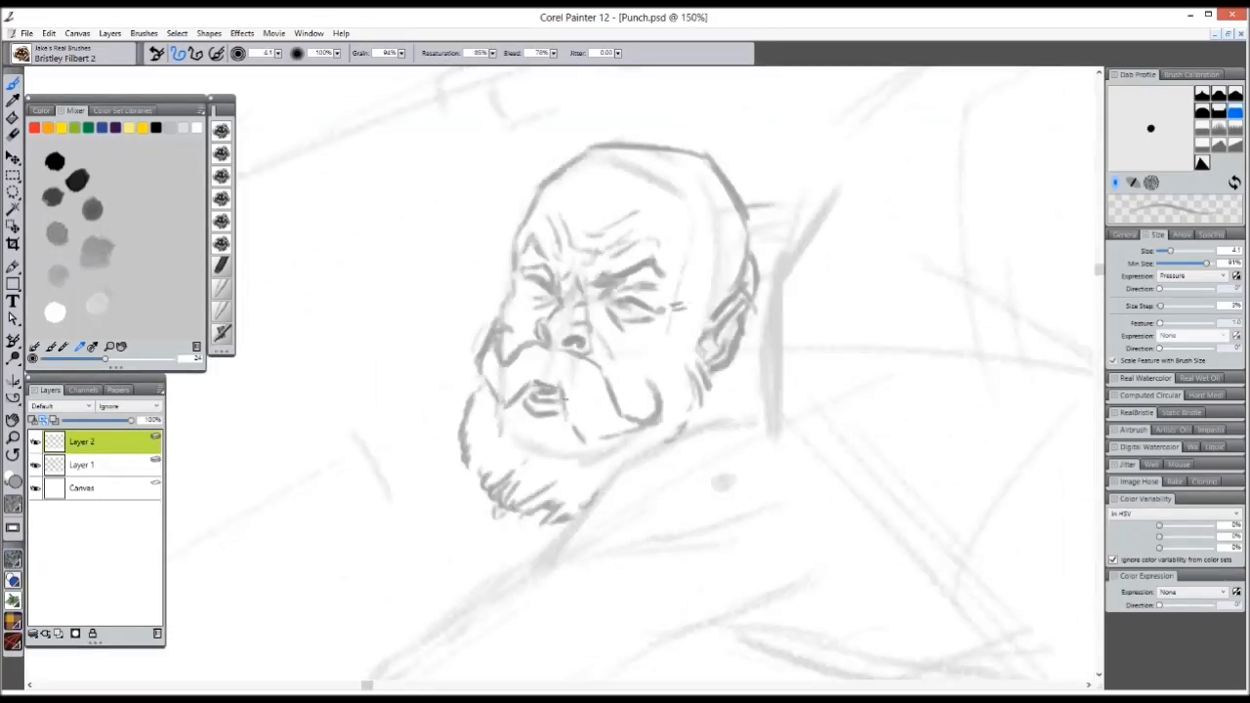
{"action": "mouse_move", "coordinate": [510, 299]}
{"action": "left_mouse_down"}
{"action": "mouse_move", "coordinate": [481, 426]}
{"action": "mouse_move", "coordinate": [505, 430]}
{"action": "left_mouse_up"}
{"action": "mouse_move", "coordinate": [591, 403]}
{"action": "left_mouse_down"}
{"action": "mouse_move", "coordinate": [565, 442]}
{"action": "mouse_move", "coordinate": [581, 440]}
{"action": "left_mouse_up"}
{"action": "left_click_drag", "start_coordinate": [560, 362], "coordinate": [547, 389]}
- Draw the near cheek line, touch up the ear, and add sideburn hair below it
{"action": "key", "text": "ctrl+minus"}
{"action": "key", "text": "ctrl+minus"}
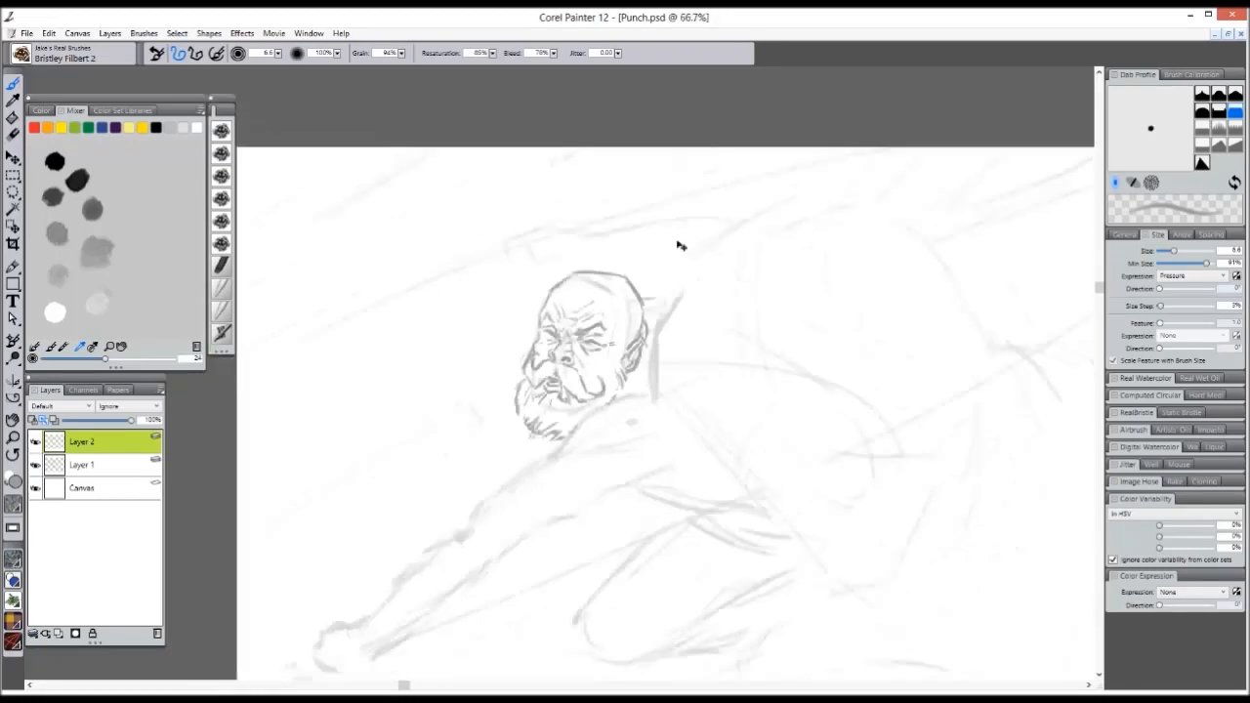
{"action": "key", "text": "ctrl+plus"}
{"action": "key", "text": "ctrl+plus"}
{"action": "key", "text": "ctrl+minus"}
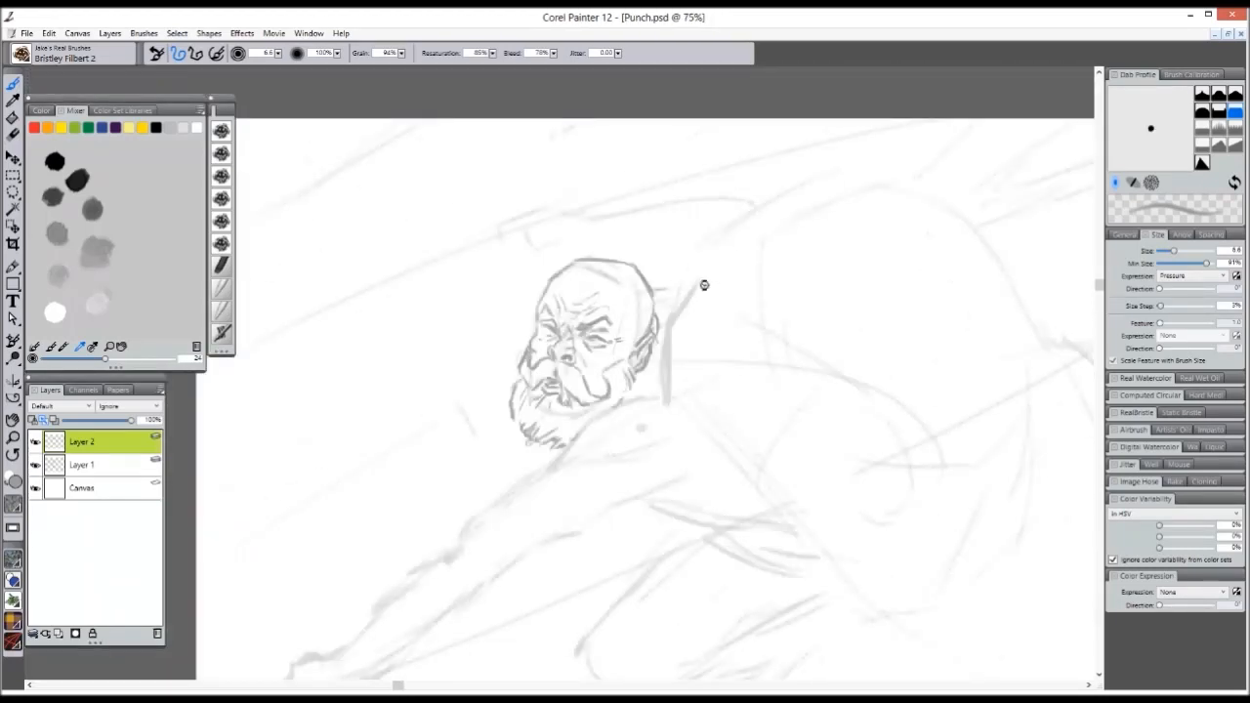
{"action": "key", "text": "ctrl+plus"}
{"action": "key", "text": "ctrl+plus"}
{"action": "mouse_move", "coordinate": [645, 381]}
{"action": "left_mouse_down"}
{"action": "mouse_move", "coordinate": [634, 402]}
{"action": "mouse_move", "coordinate": [668, 401]}
{"action": "left_mouse_up"}
{"action": "mouse_move", "coordinate": [705, 309]}
{"action": "left_mouse_down"}
{"action": "mouse_move", "coordinate": [689, 363]}
{"action": "mouse_move", "coordinate": [706, 315]}
{"action": "left_mouse_up"}
{"action": "left_click_drag", "start_coordinate": [699, 398], "coordinate": [702, 417]}
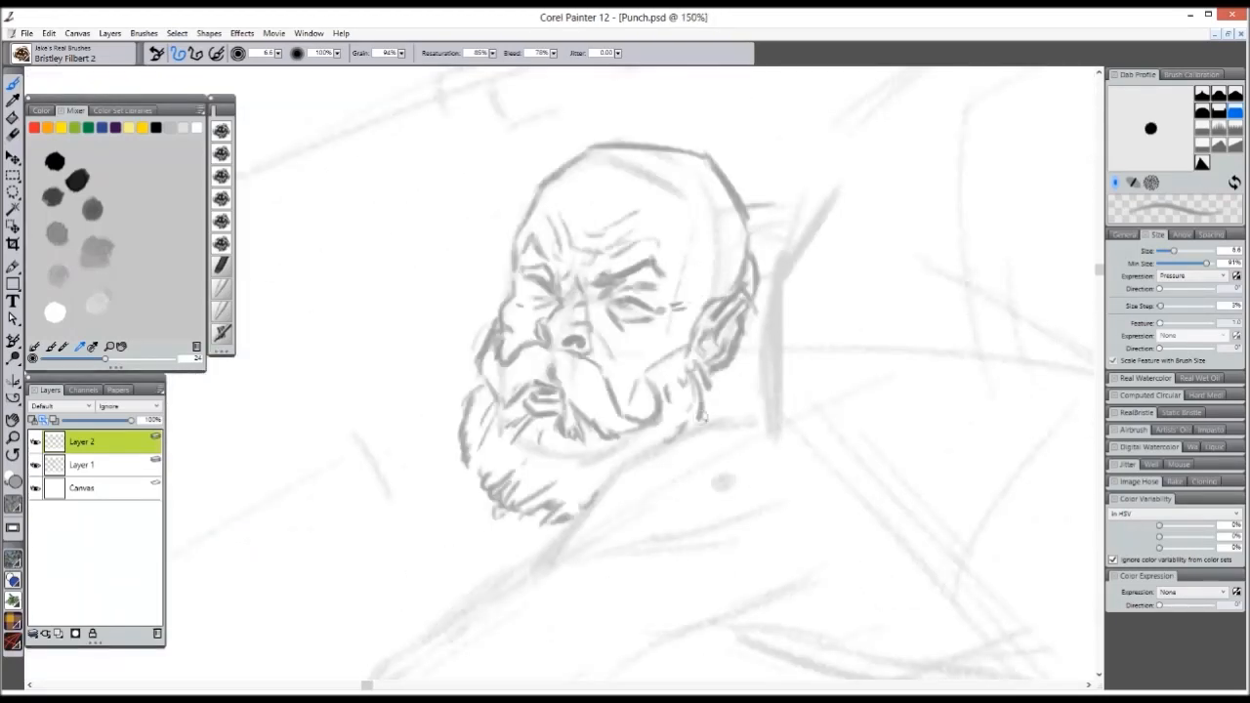
- Draw the shoulder contour from the beard to the neck and a muscle line beneath it
{"action": "left_click_drag", "start_coordinate": [608, 513], "coordinate": [619, 464]}
{"action": "mouse_move", "coordinate": [570, 498]}
{"action": "left_mouse_down"}
{"action": "mouse_move", "coordinate": [640, 401]}
{"action": "mouse_move", "coordinate": [763, 370]}
{"action": "left_mouse_up"}
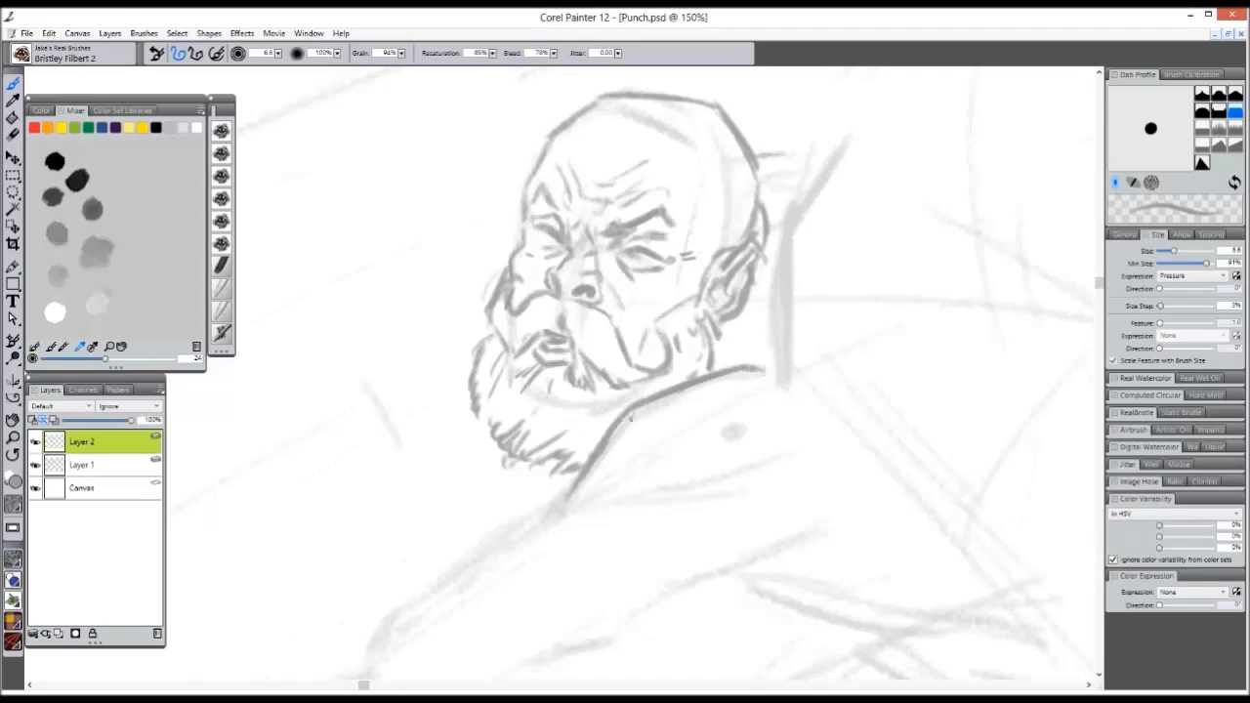
{"action": "key", "text": "ctrl+minus"}
{"action": "key", "text": "ctrl+minus"}
{"action": "key", "text": "ctrl+minus"}
{"action": "key", "text": "ctrl+minus"}
{"action": "key", "text": "ctrl+minus"}
{"action": "key", "text": "ctrl+plus"}
{"action": "key", "text": "ctrl+plus"}
{"action": "key", "text": "ctrl+plus"}
{"action": "key", "text": "ctrl+plus"}
{"action": "left_click_drag", "start_coordinate": [594, 457], "coordinate": [729, 449]}
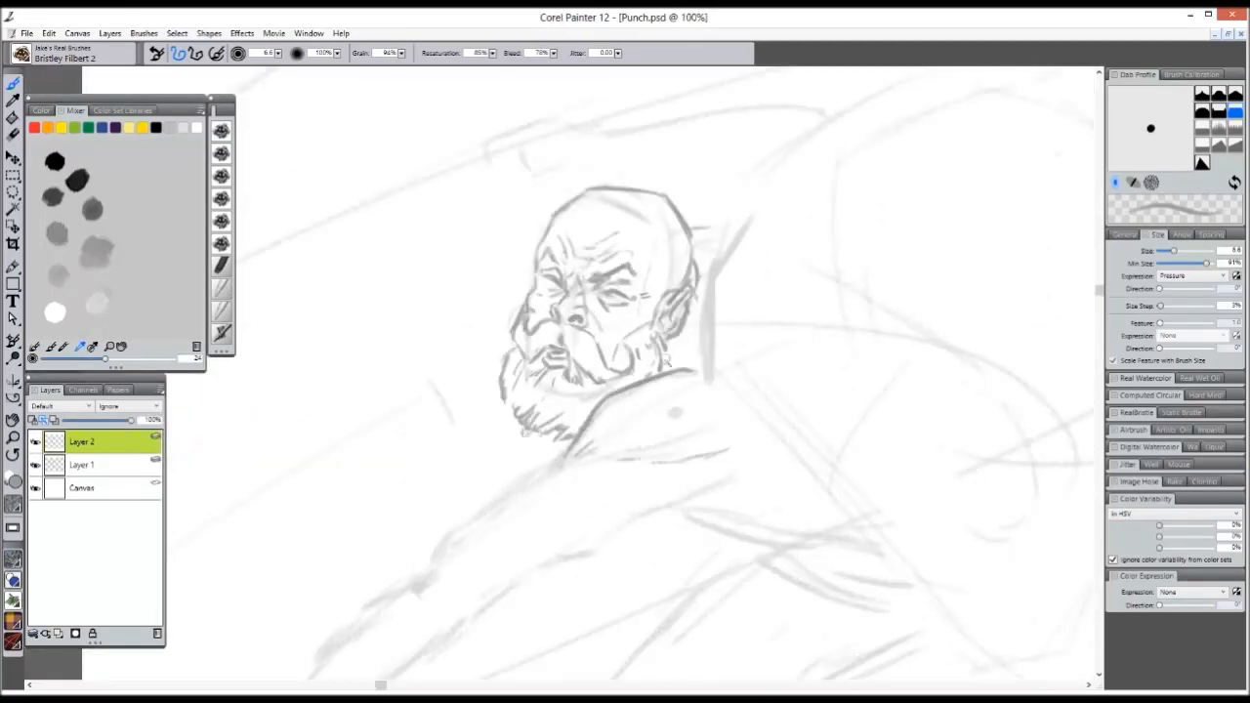
- Draw the upper and lower contours of the extended upper arm down to the elbow
{"action": "key", "text": "ctrl+minus"}
{"action": "key", "text": "ctrl+minus"}
{"action": "key", "text": "ctrl+minus"}
{"action": "key", "text": "ctrl+plus"}
{"action": "key", "text": "ctrl+plus"}
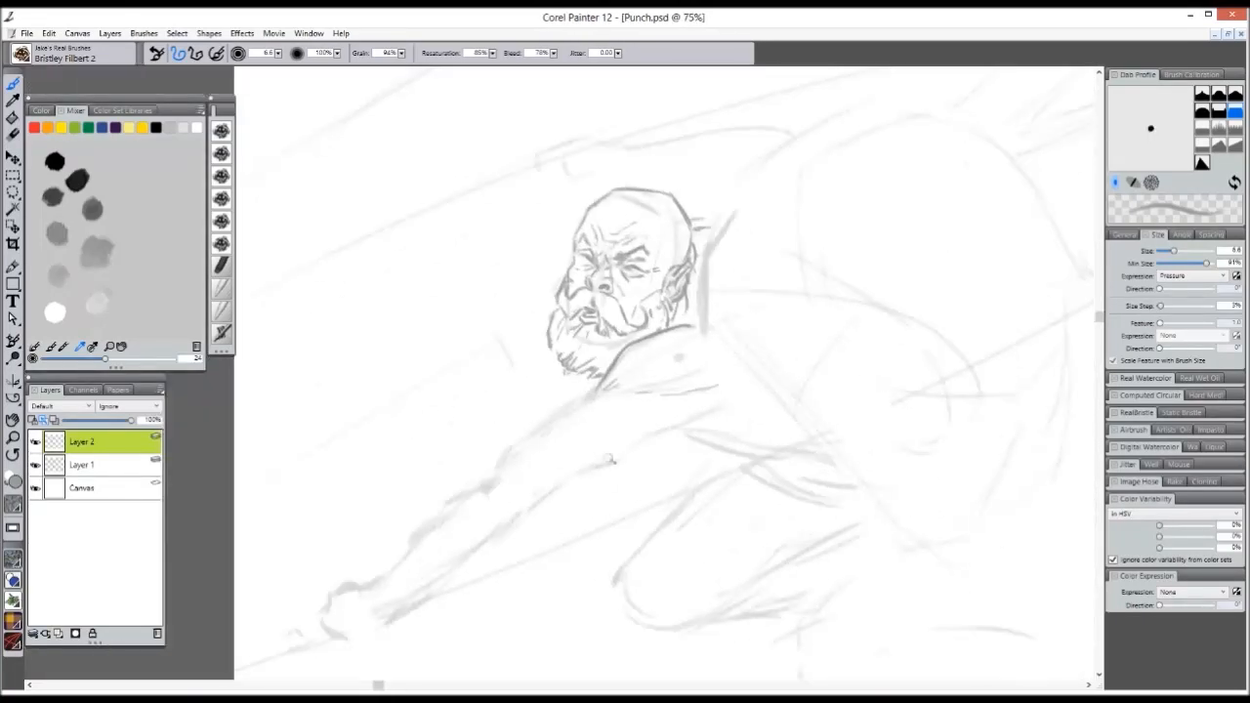
{"action": "left_click_drag", "start_coordinate": [639, 458], "coordinate": [694, 422]}
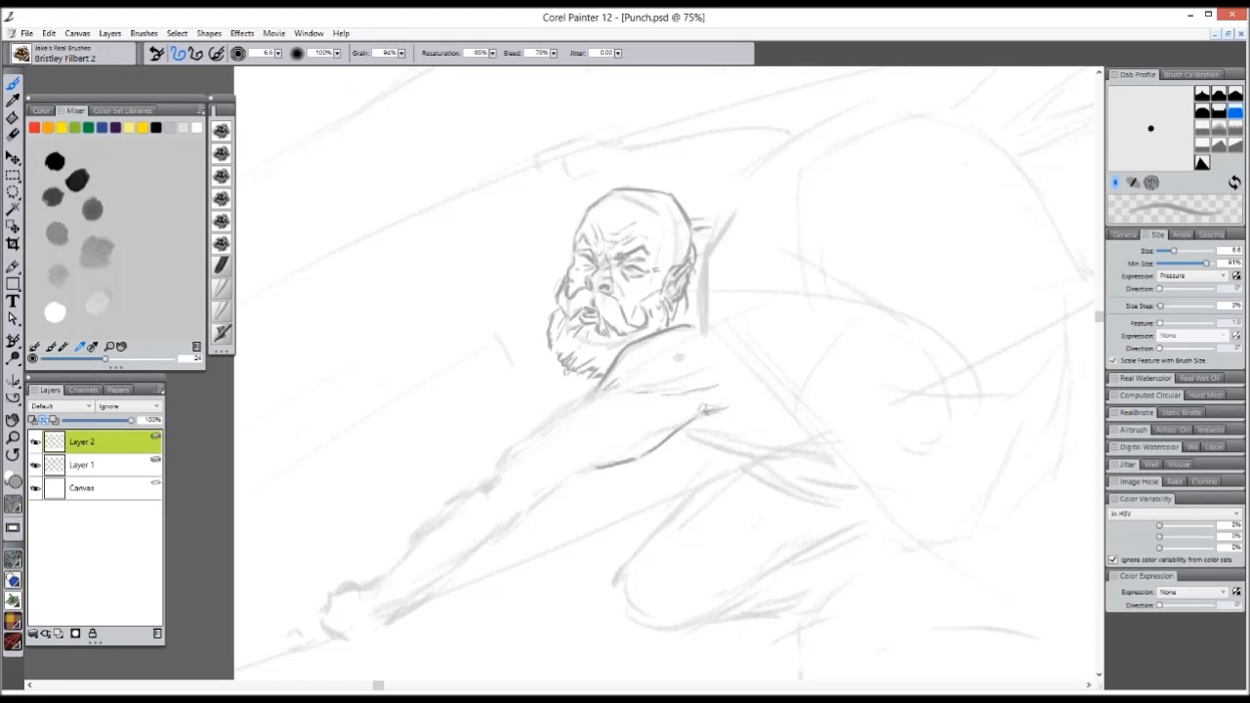
{"action": "left_click_drag", "start_coordinate": [598, 383], "coordinate": [543, 412]}
{"action": "key", "text": "ctrl+minus"}
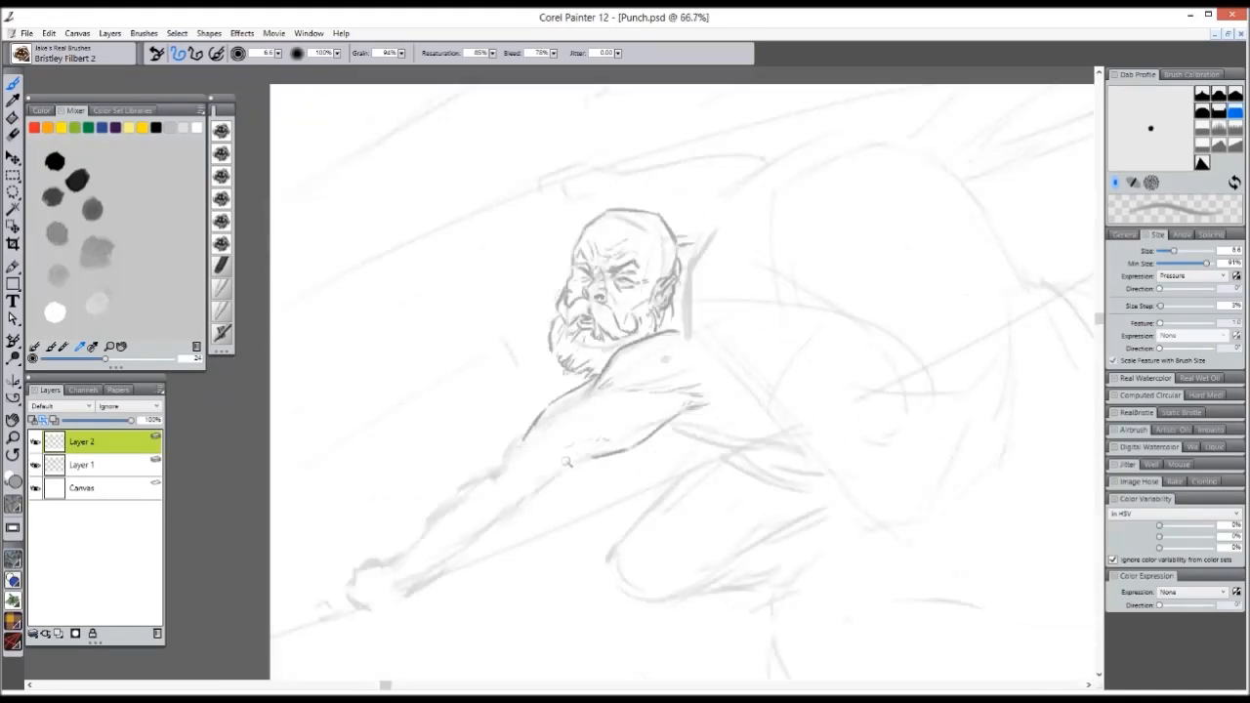
{"action": "left_click_drag", "start_coordinate": [590, 454], "coordinate": [559, 484]}
- Try a forearm outline from the elbow down to the wrist
{"action": "mouse_move", "coordinate": [460, 485]}
{"action": "left_mouse_down"}
{"action": "mouse_move", "coordinate": [398, 561]}
{"action": "mouse_move", "coordinate": [501, 460]}
{"action": "left_mouse_up"}
{"action": "mouse_move", "coordinate": [456, 549]}
{"action": "left_mouse_down"}
{"action": "mouse_move", "coordinate": [488, 509]}
{"action": "mouse_move", "coordinate": [520, 510]}
{"action": "mouse_move", "coordinate": [560, 487]}
{"action": "mouse_move", "coordinate": [436, 573]}
{"action": "left_mouse_up"}
{"action": "key", "text": "ctrl+minus"}
{"action": "key", "text": "ctrl+minus"}
{"action": "key", "text": "ctrl+minus"}
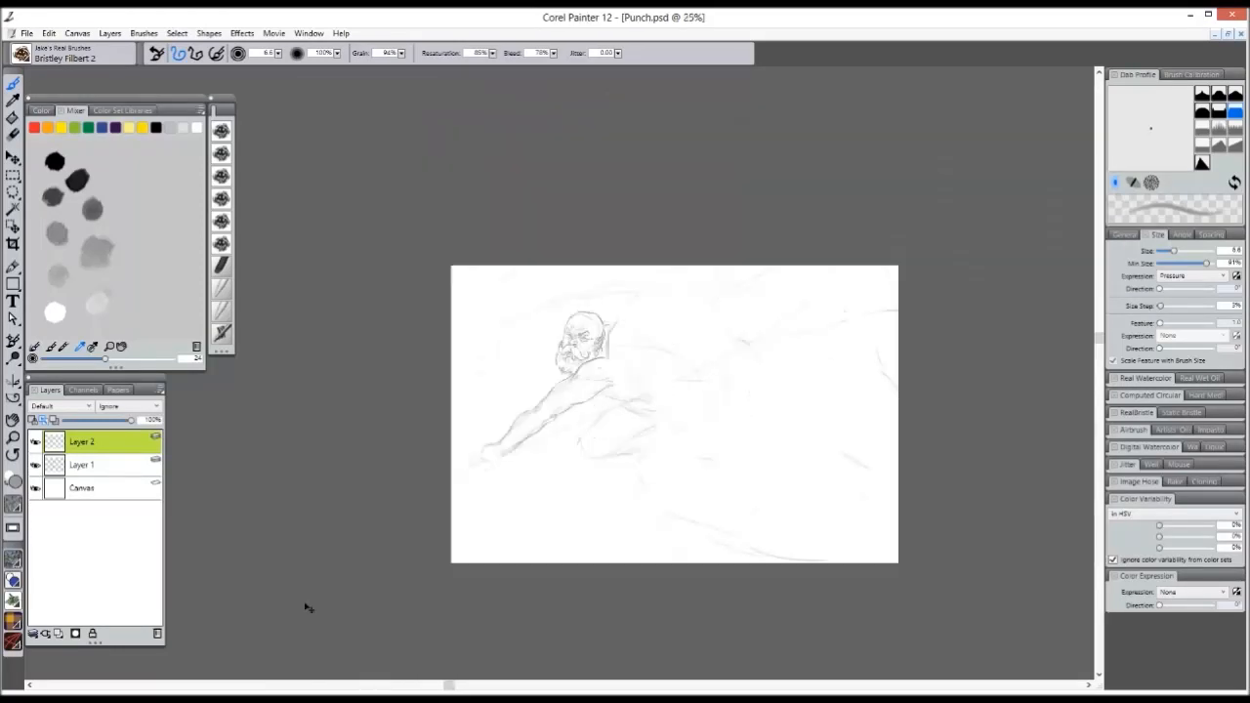
{"action": "key", "text": "ctrl+plus"}
{"action": "key", "text": "ctrl+plus"}
{"action": "key", "text": "ctrl+plus"}
{"action": "key", "text": "ctrl+z"}
{"action": "key", "text": "ctrl+z"}
{"action": "key", "text": "ctrl+z"}
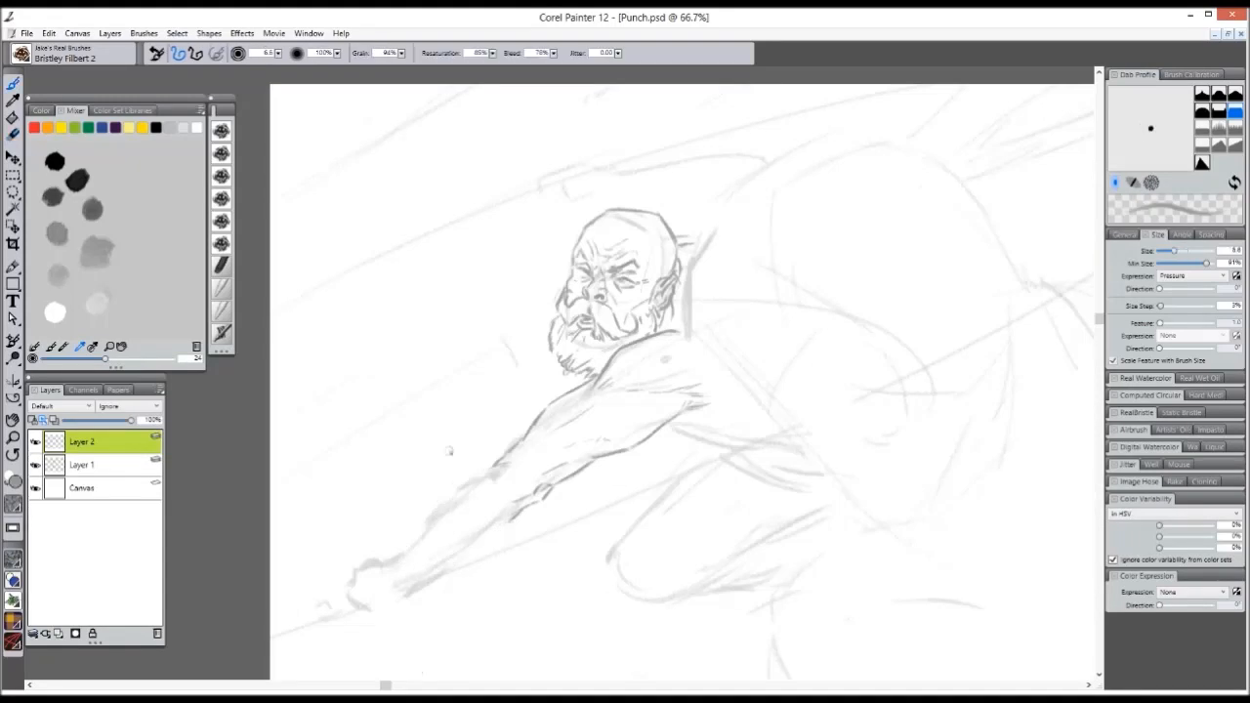
- Redraw the extended forearm from the elbow to the wrist with its muscle lines
{"action": "mouse_move", "coordinate": [512, 518]}
{"action": "left_mouse_down"}
{"action": "mouse_move", "coordinate": [472, 545]}
{"action": "mouse_move", "coordinate": [410, 540]}
{"action": "mouse_move", "coordinate": [459, 494]}
{"action": "mouse_move", "coordinate": [524, 468]}
{"action": "mouse_move", "coordinate": [469, 483]}
{"action": "mouse_move", "coordinate": [547, 457]}
{"action": "left_mouse_up"}
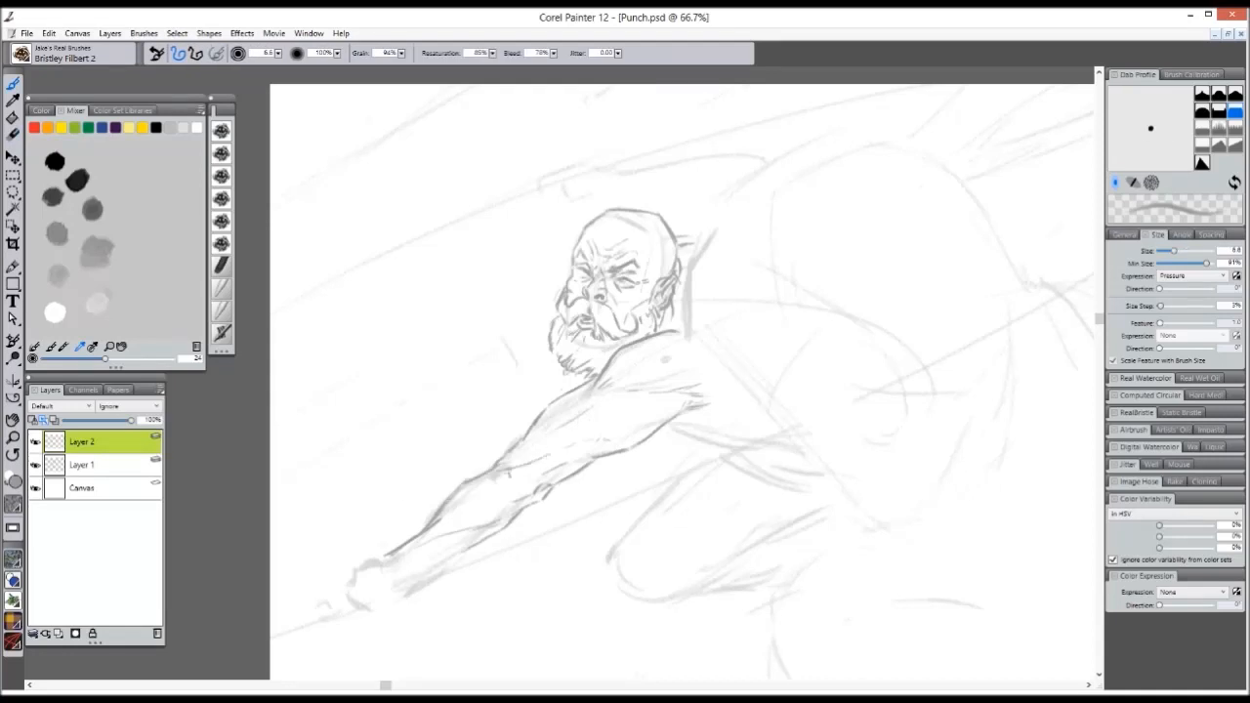
- Outline the clenched fist at the end of the extended forearm
{"action": "key", "text": "ctrl+minus"}
{"action": "key", "text": "ctrl+plus"}
{"action": "left_click_drag", "start_coordinate": [408, 581], "coordinate": [467, 550]}
{"action": "mouse_move", "coordinate": [391, 553]}
{"action": "left_mouse_down"}
{"action": "mouse_move", "coordinate": [364, 537]}
{"action": "mouse_move", "coordinate": [338, 584]}
{"action": "mouse_move", "coordinate": [364, 608]}
{"action": "mouse_move", "coordinate": [408, 586]}
{"action": "mouse_move", "coordinate": [390, 585]}
{"action": "left_mouse_up"}
{"action": "key", "text": "ctrl+minus"}
{"action": "key", "text": "ctrl+minus"}
{"action": "key", "text": "ctrl+minus"}
{"action": "key", "text": "ctrl+plus"}
{"action": "key", "text": "ctrl+plus"}
{"action": "key", "text": "ctrl+plus"}
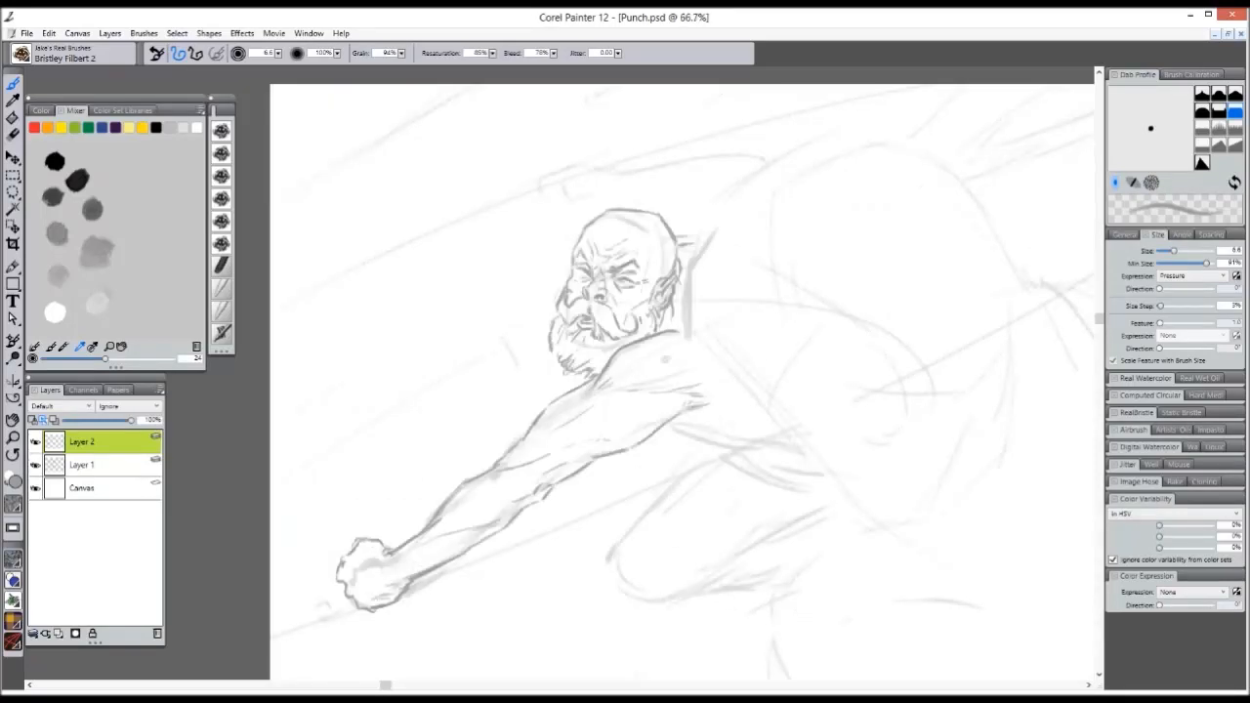
{"action": "key", "text": "ctrl+minus"}
{"action": "key", "text": "ctrl+minus"}
{"action": "key", "text": "ctrl+minus"}
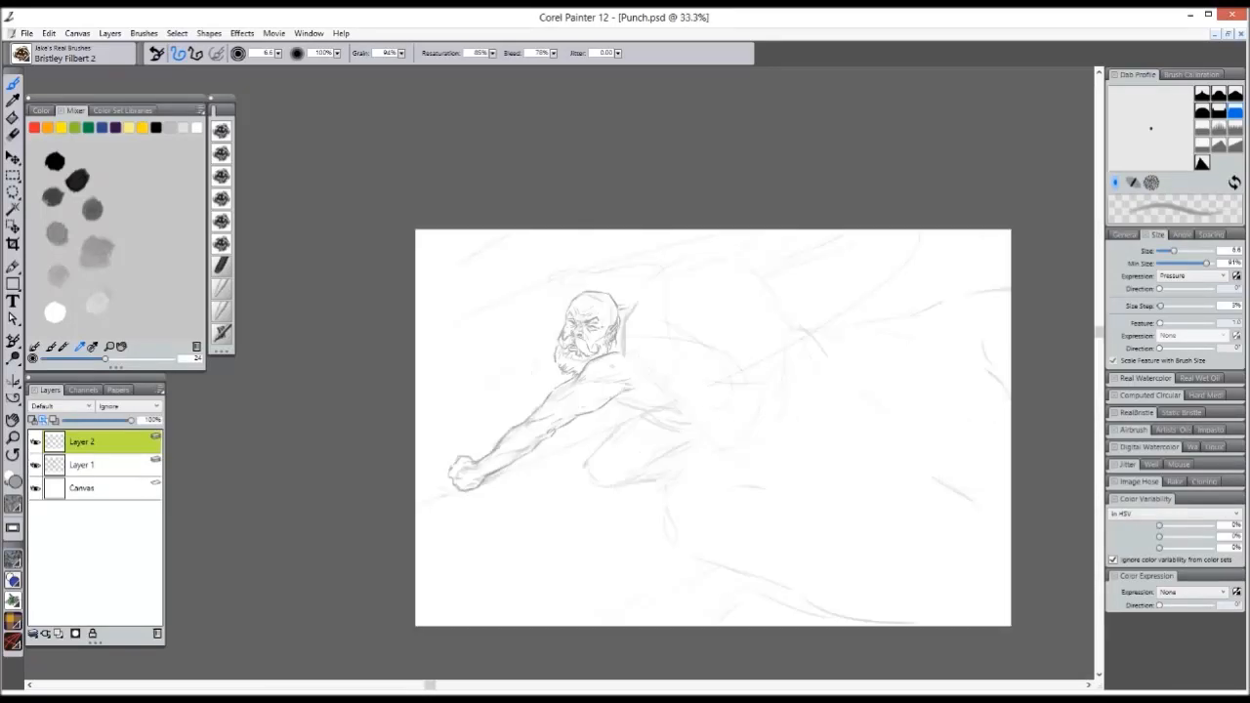
- Add wrap bands around the extended forearm and finger lines inside the fist
{"action": "key", "text": "ctrl+plus"}
{"action": "key", "text": "ctrl+plus"}
{"action": "key", "text": "ctrl+plus"}
{"action": "mouse_move", "coordinate": [460, 494]}
{"action": "left_mouse_down"}
{"action": "mouse_move", "coordinate": [496, 537]}
{"action": "mouse_move", "coordinate": [464, 543]}
{"action": "left_mouse_up"}
{"action": "mouse_move", "coordinate": [432, 526]}
{"action": "left_mouse_down"}
{"action": "mouse_move", "coordinate": [451, 551]}
{"action": "mouse_move", "coordinate": [396, 585]}
{"action": "left_mouse_up"}
{"action": "left_click_drag", "start_coordinate": [468, 507], "coordinate": [502, 526]}
{"action": "key", "text": "ctrl+minus"}
{"action": "key", "text": "ctrl+minus"}
- Add a muscle stroke on the extended upper arm and draw the torso contour running back from the armpit
{"action": "key", "text": "ctrl+plus"}
{"action": "key", "text": "ctrl+plus"}
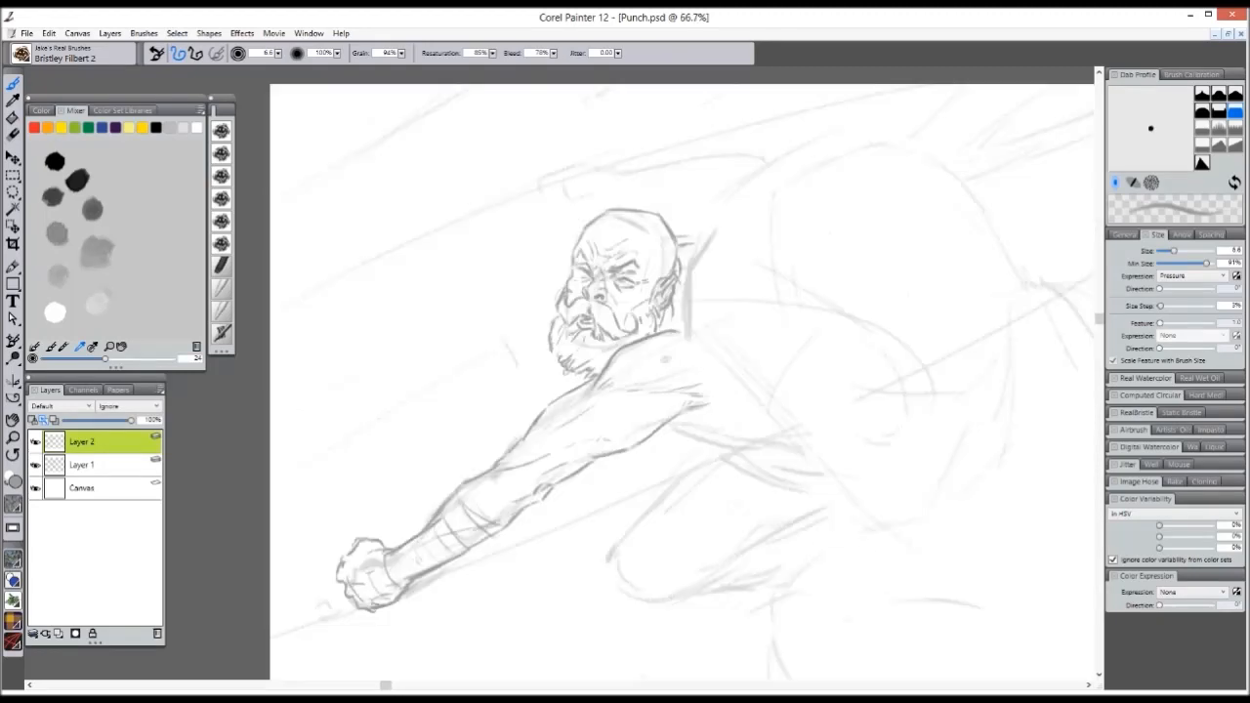
{"action": "left_click_drag", "start_coordinate": [533, 432], "coordinate": [554, 403]}
{"action": "key", "text": "ctrl+minus"}
{"action": "key", "text": "ctrl+minus"}
{"action": "key", "text": "ctrl+plus"}
{"action": "key", "text": "ctrl+plus"}
{"action": "mouse_move", "coordinate": [669, 424]}
{"action": "left_mouse_down"}
{"action": "mouse_move", "coordinate": [708, 435]}
{"action": "mouse_move", "coordinate": [690, 413]}
{"action": "mouse_move", "coordinate": [707, 414]}
{"action": "mouse_move", "coordinate": [734, 448]}
{"action": "left_mouse_up"}
{"action": "key", "text": "ctrl+minus"}
{"action": "key", "text": "ctrl+minus"}
- Fill in the beard and moustache with dense dark hatching strokes
{"action": "key", "text": "ctrl+plus"}
{"action": "key", "text": "ctrl+plus"}
{"action": "key", "text": "ctrl+plus"}
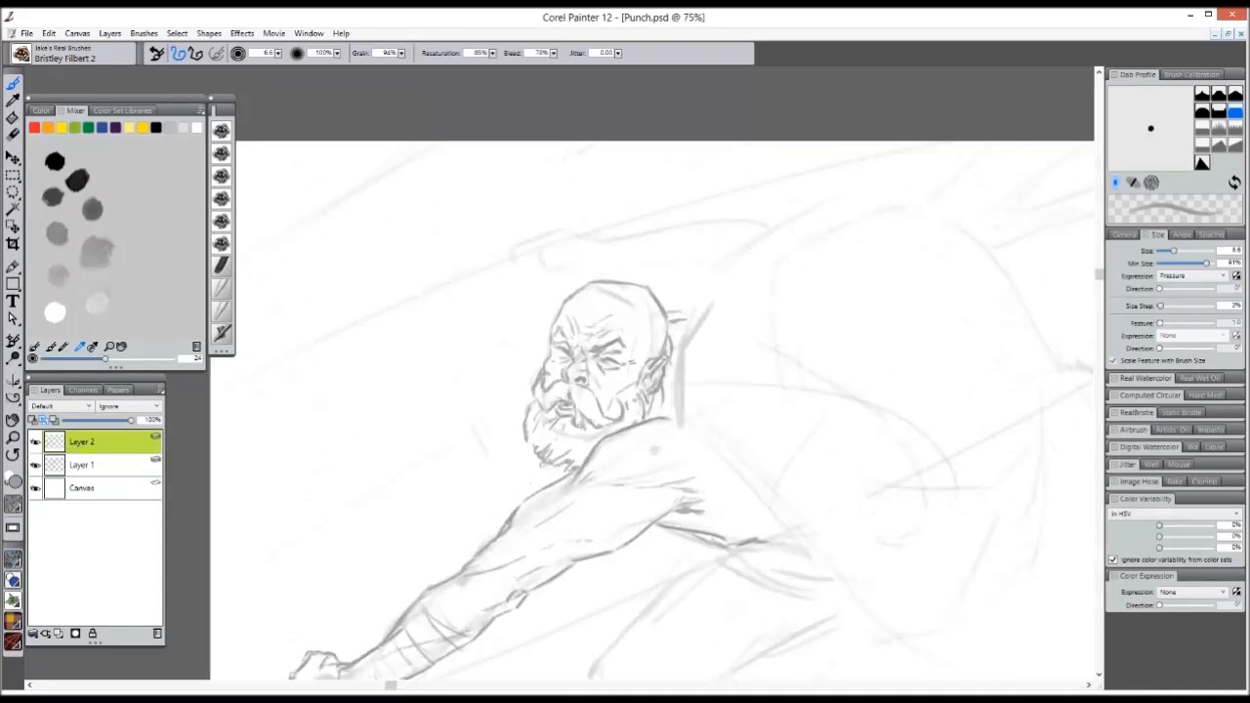
{"action": "mouse_move", "coordinate": [535, 404]}
{"action": "left_mouse_down"}
{"action": "mouse_move", "coordinate": [573, 390]}
{"action": "mouse_move", "coordinate": [617, 424]}
{"action": "mouse_move", "coordinate": [524, 431]}
{"action": "mouse_move", "coordinate": [588, 467]}
{"action": "mouse_move", "coordinate": [629, 445]}
{"action": "mouse_move", "coordinate": [592, 448]}
{"action": "mouse_move", "coordinate": [640, 410]}
{"action": "mouse_move", "coordinate": [632, 394]}
{"action": "mouse_move", "coordinate": [614, 398]}
{"action": "left_mouse_up"}
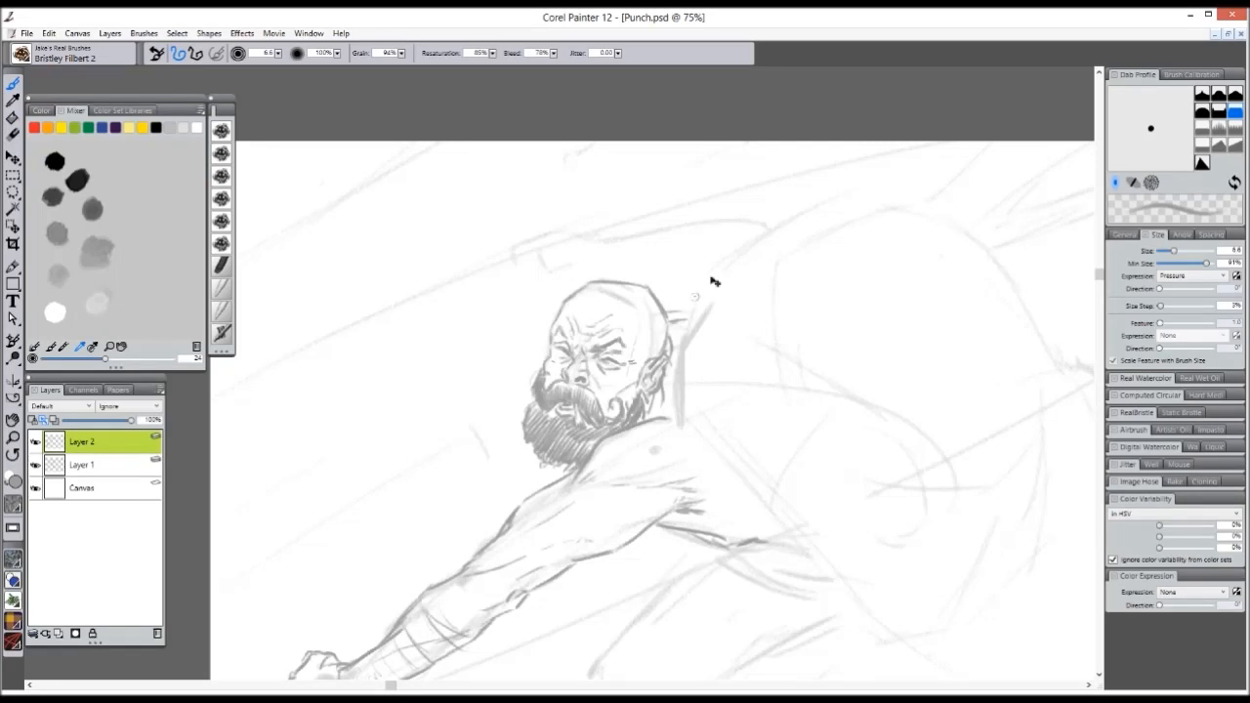
{"action": "key", "text": "ctrl+minus"}
{"action": "key", "text": "ctrl+minus"}
{"action": "key", "text": "ctrl+minus"}
- Try sketching the fingers of the raised hand above the head
{"action": "key", "text": "ctrl+plus"}
{"action": "key", "text": "ctrl+plus"}
{"action": "mouse_move", "coordinate": [554, 257]}
{"action": "left_mouse_down"}
{"action": "mouse_move", "coordinate": [545, 293]}
{"action": "mouse_move", "coordinate": [569, 280]}
{"action": "mouse_move", "coordinate": [551, 239]}
{"action": "mouse_move", "coordinate": [585, 233]}
{"action": "left_mouse_up"}
{"action": "left_click_drag", "start_coordinate": [598, 244], "coordinate": [602, 252]}
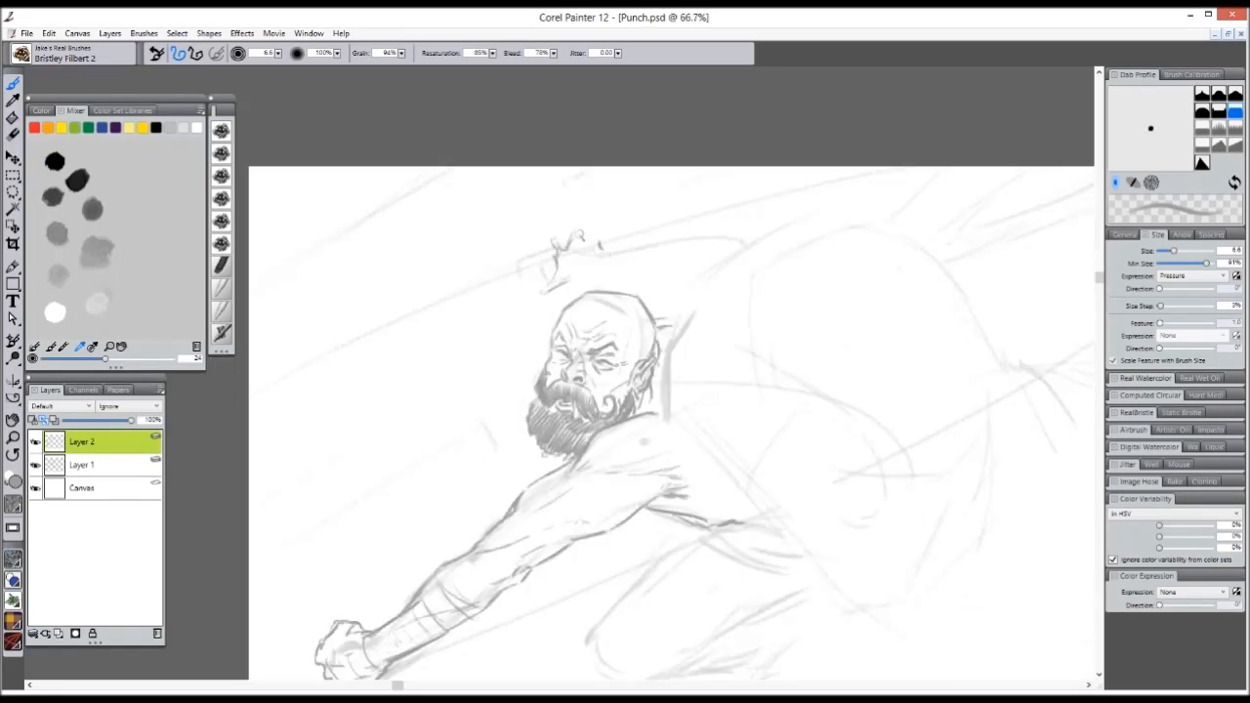
{"action": "key", "text": "ctrl+minus"}
{"action": "key", "text": "ctrl+minus"}
{"action": "key", "text": "ctrl+plus"}
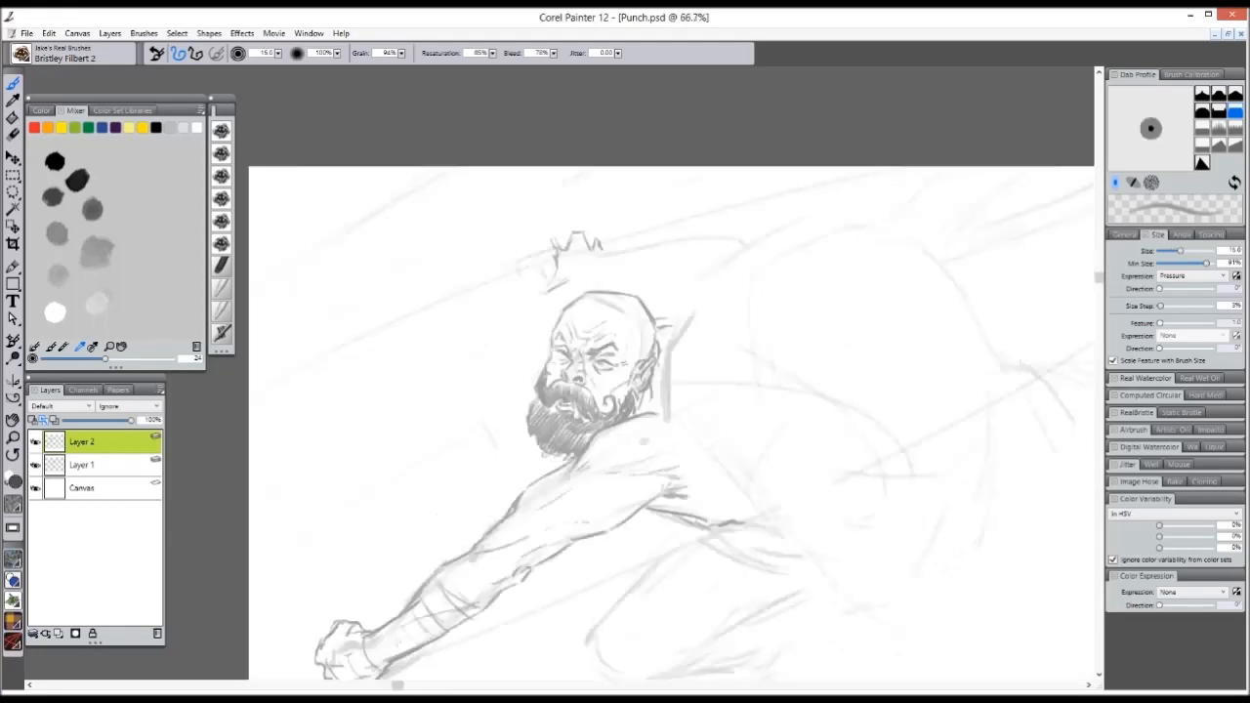
- Draw the raised rear arm's upper arm and bent forearm contours above the head
{"action": "left_click_drag", "start_coordinate": [655, 322], "coordinate": [700, 249]}
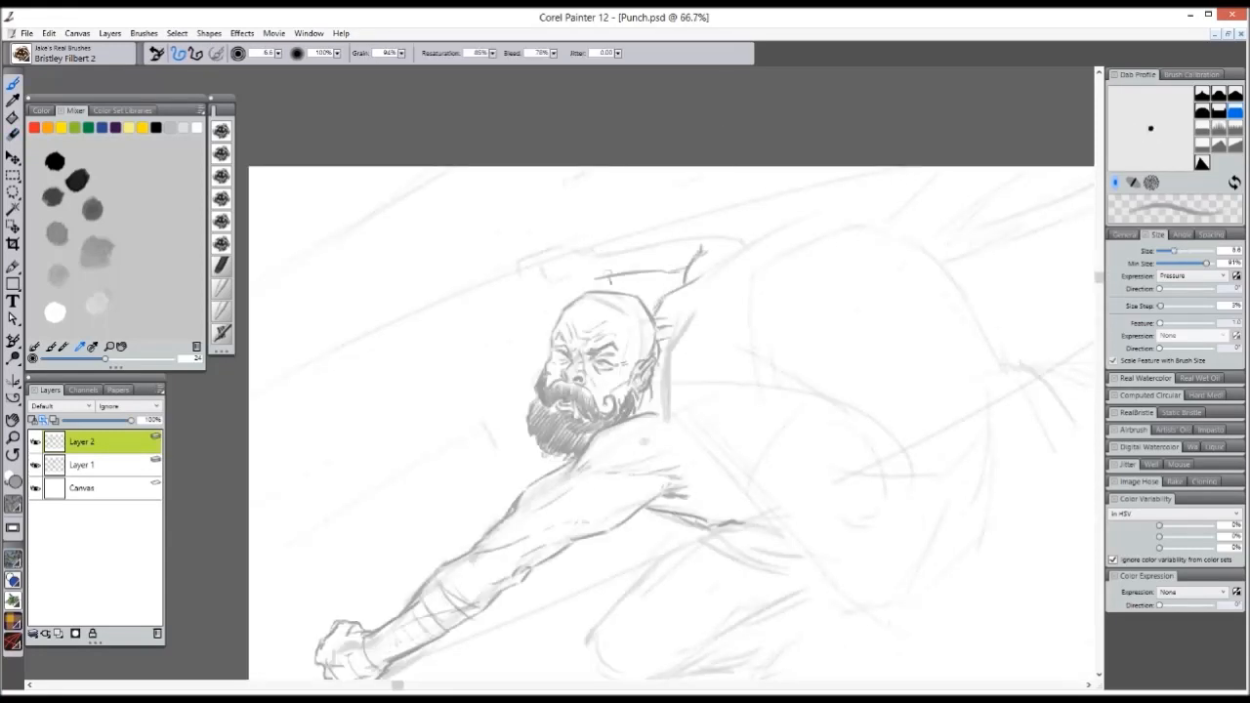
{"action": "mouse_move", "coordinate": [592, 258]}
{"action": "left_mouse_down"}
{"action": "mouse_move", "coordinate": [706, 232]}
{"action": "mouse_move", "coordinate": [743, 237]}
{"action": "left_mouse_up"}
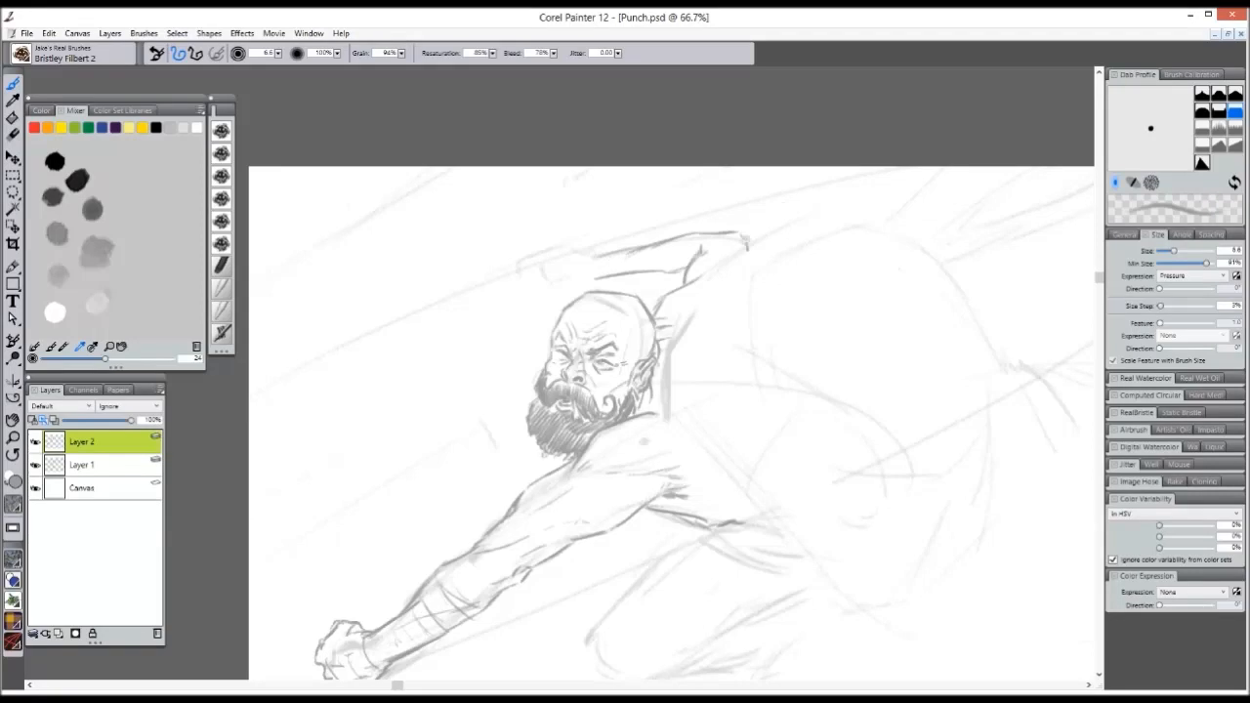
{"action": "key", "text": "ctrl+minus"}
{"action": "key", "text": "ctrl+minus"}
{"action": "key", "text": "ctrl+minus"}
- Outline the bent front thigh and knee beneath the torso and add a straight diagonal line below for the lower leg
{"action": "key", "text": "ctrl+plus"}
{"action": "key", "text": "ctrl+plus"}
{"action": "mouse_move", "coordinate": [660, 449]}
{"action": "left_mouse_down"}
{"action": "mouse_move", "coordinate": [585, 342]}
{"action": "mouse_move", "coordinate": [652, 388]}
{"action": "mouse_move", "coordinate": [537, 425]}
{"action": "mouse_move", "coordinate": [490, 486]}
{"action": "mouse_move", "coordinate": [532, 500]}
{"action": "mouse_move", "coordinate": [649, 420]}
{"action": "left_mouse_up"}
{"action": "left_click_drag", "start_coordinate": [600, 385], "coordinate": [642, 394]}
{"action": "key", "text": "ctrl+minus"}
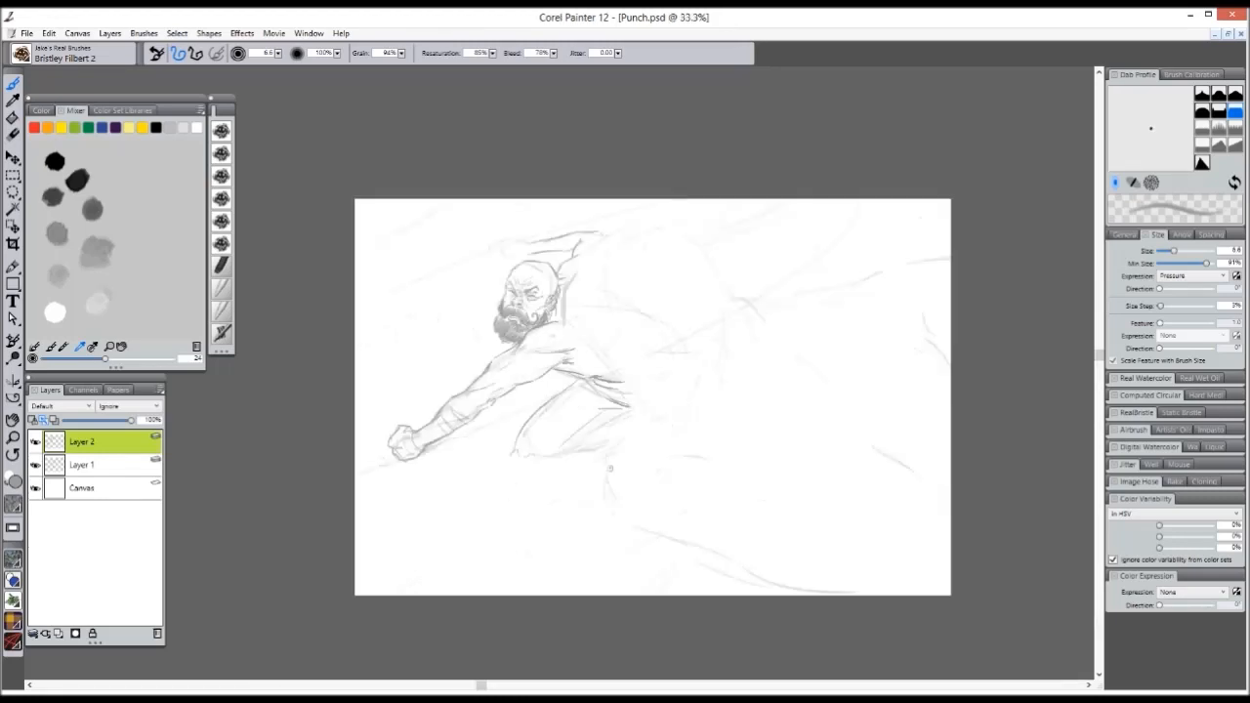
{"action": "key", "text": "ctrl+plus"}
{"action": "left_click_drag", "start_coordinate": [590, 471], "coordinate": [592, 375]}
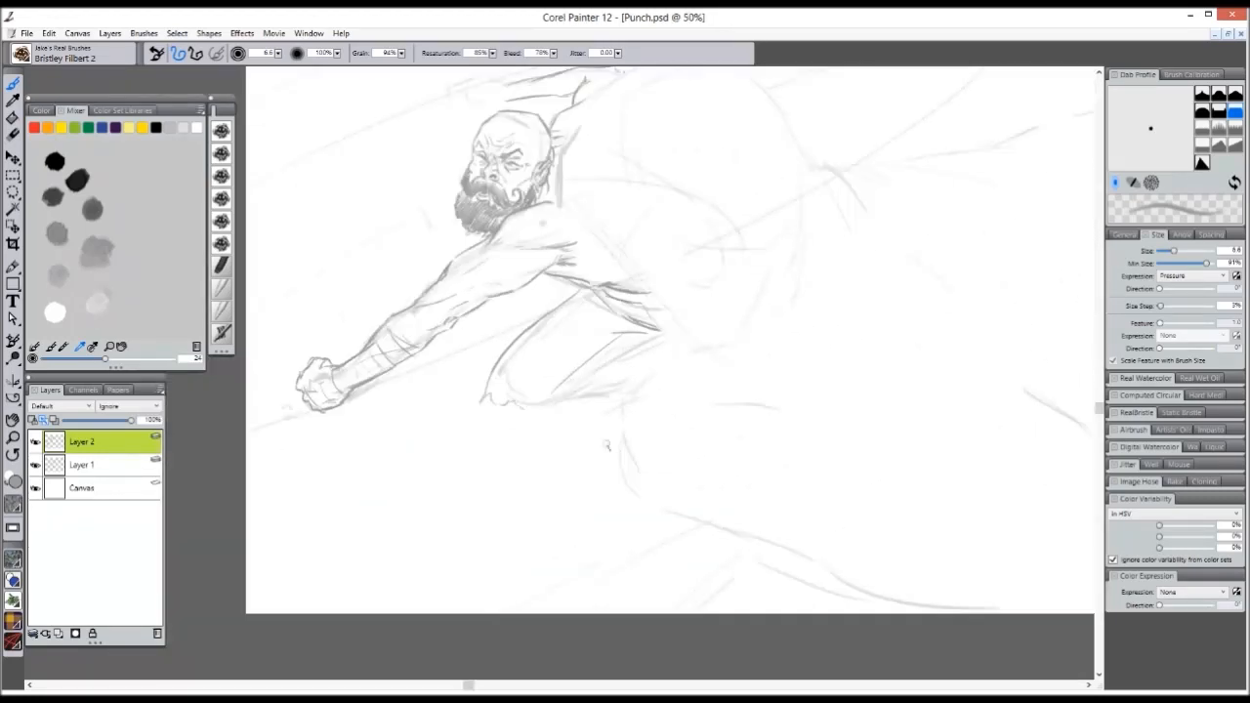
{"action": "key", "text": "ctrl+minus"}
{"action": "key", "text": "ctrl+minus"}
{"action": "key", "text": "ctrl+plus"}
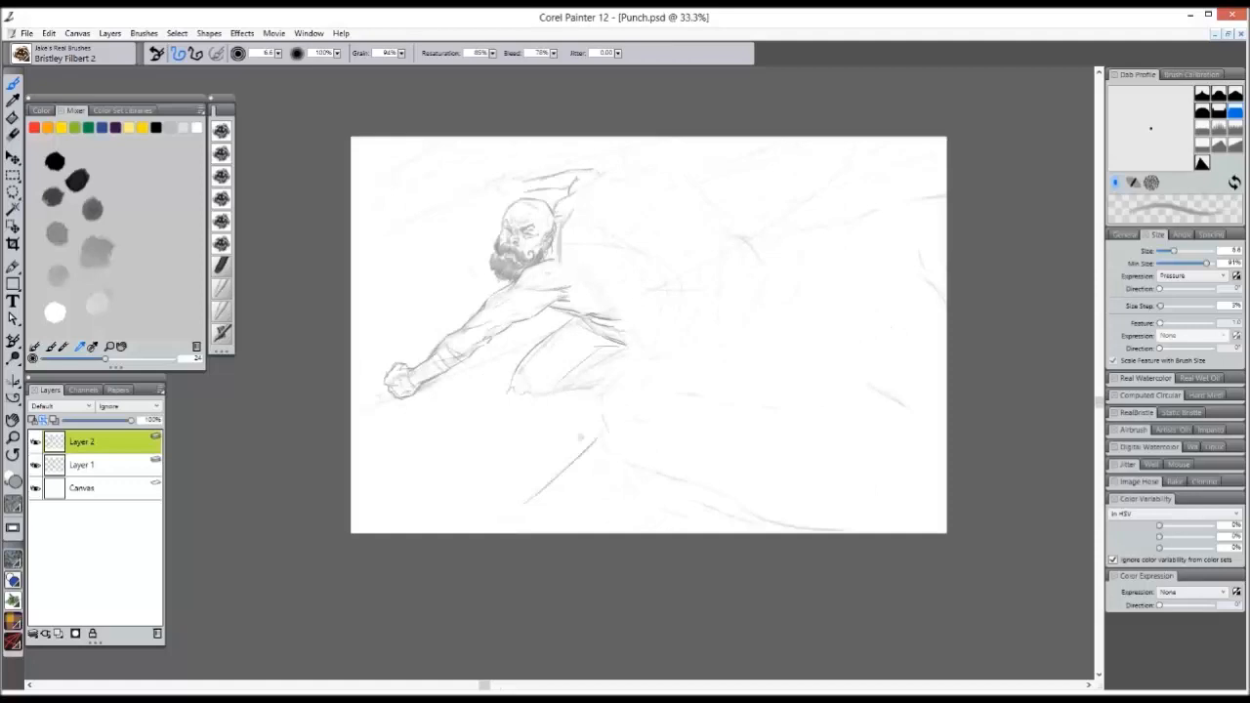
- Draw the raised arm's fist above the head and add wrap bands across its forearm
{"action": "key", "text": "ctrl+plus"}
{"action": "key", "text": "ctrl+plus"}
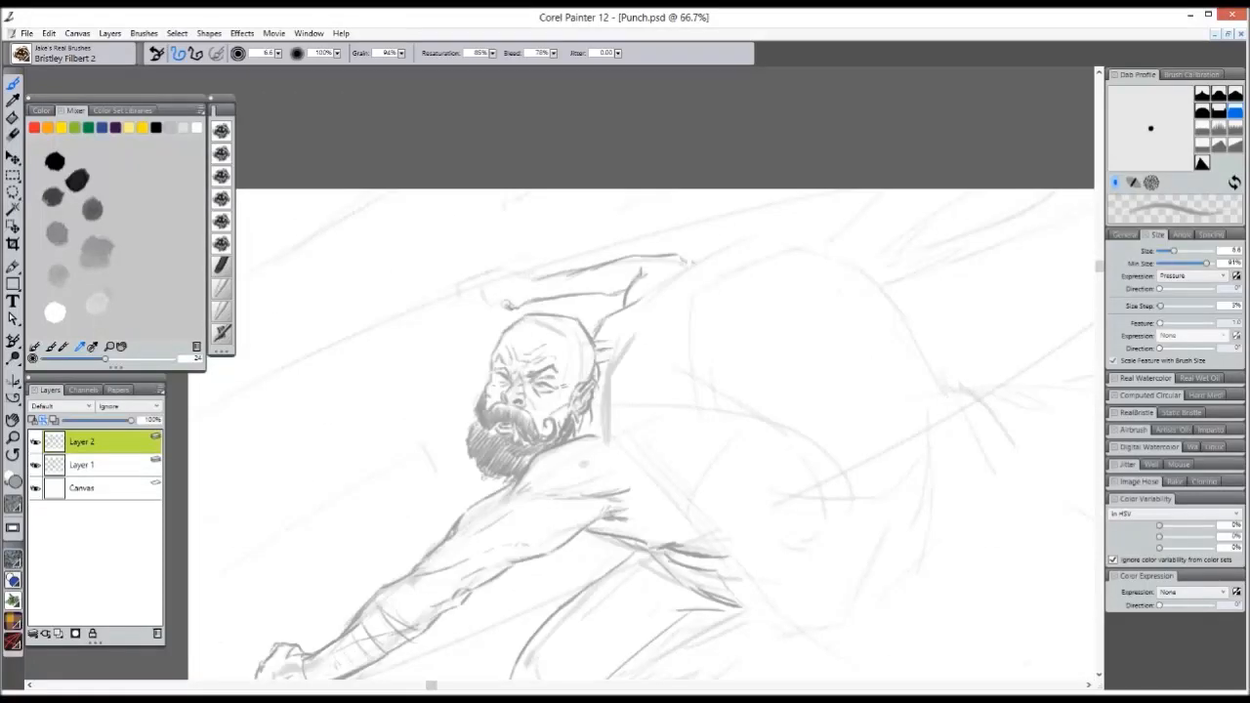
{"action": "key", "text": "ctrl+minus"}
{"action": "key", "text": "ctrl+minus"}
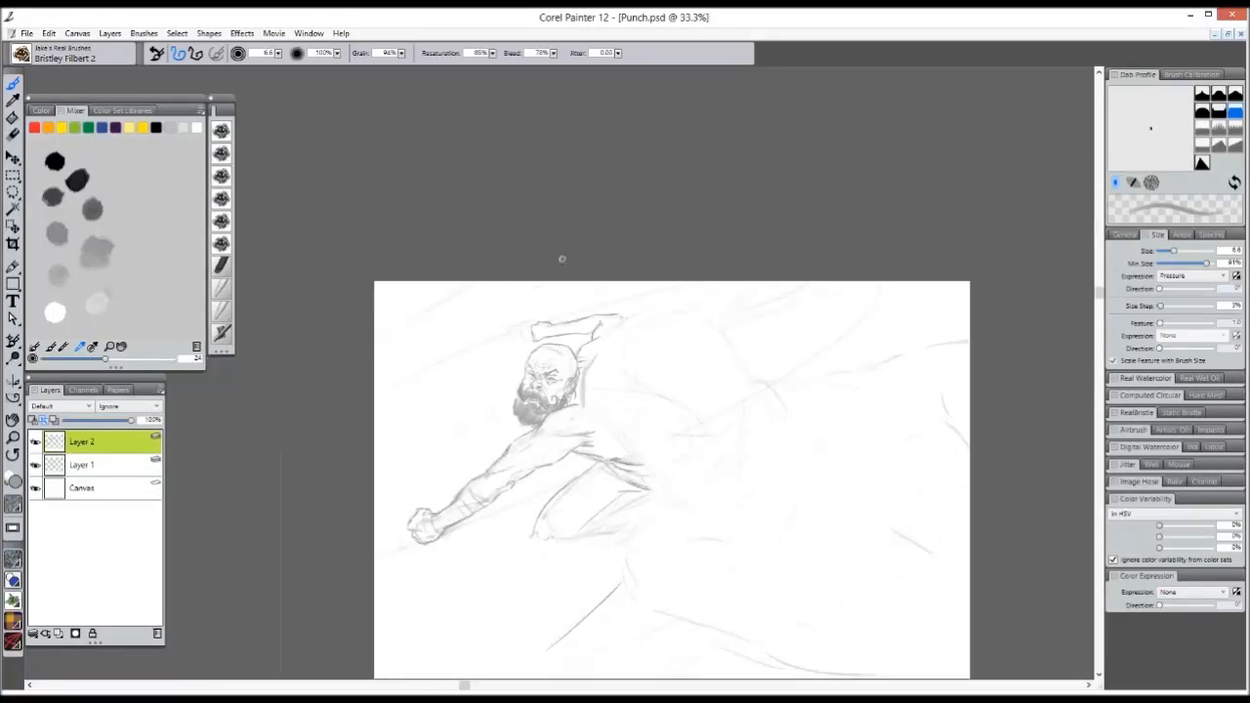
{"action": "key", "text": "ctrl+plus"}
{"action": "key", "text": "ctrl+plus"}
{"action": "key", "text": "ctrl+plus"}
{"action": "mouse_move", "coordinate": [501, 278]}
{"action": "left_mouse_down"}
{"action": "mouse_move", "coordinate": [489, 288]}
{"action": "mouse_move", "coordinate": [516, 262]}
{"action": "mouse_move", "coordinate": [544, 264]}
{"action": "mouse_move", "coordinate": [504, 267]}
{"action": "mouse_move", "coordinate": [518, 295]}
{"action": "mouse_move", "coordinate": [514, 269]}
{"action": "mouse_move", "coordinate": [481, 295]}
{"action": "mouse_move", "coordinate": [496, 315]}
{"action": "left_mouse_up"}
{"action": "key", "text": "n"}
{"action": "key", "text": "b"}
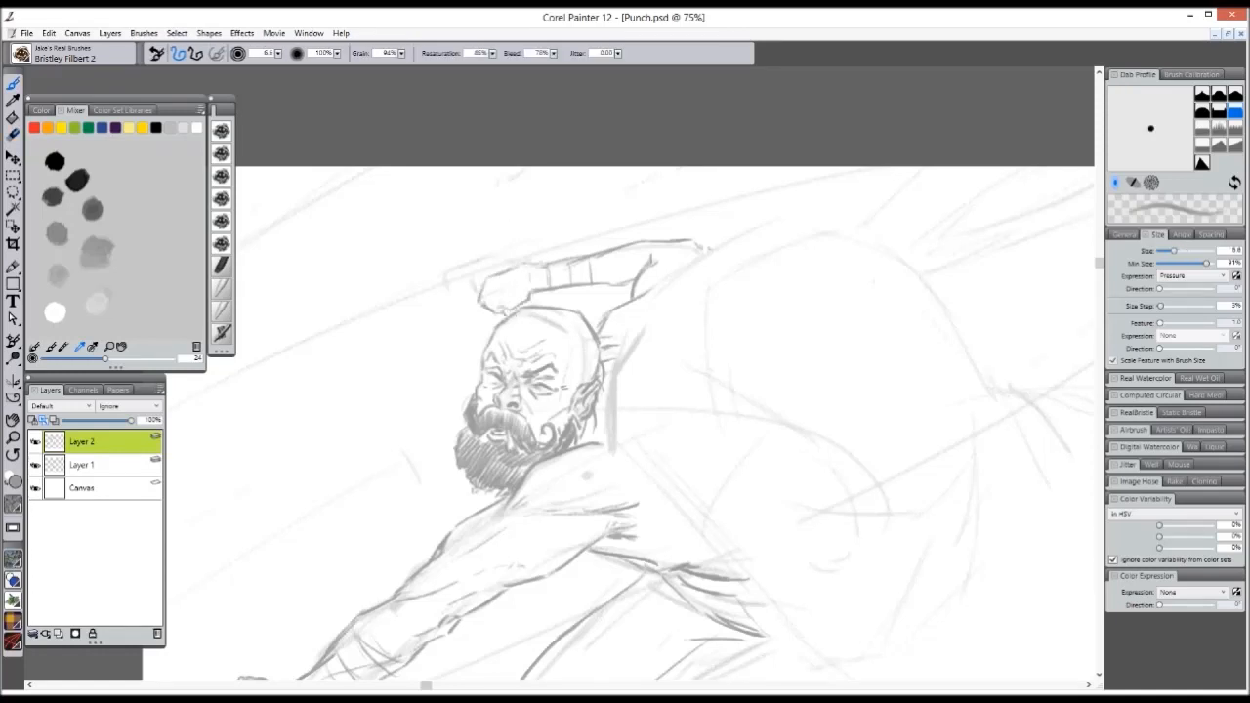
- Enlarge the brush to 9.1 and rework the underside of the bent front leg with bolder contour and fold lines
{"action": "key", "text": "ctrl+minus"}
{"action": "key", "text": "ctrl+minus"}
{"action": "key", "text": "ctrl+minus"}
{"action": "key", "text": "ctrl+minus"}
{"action": "key", "text": "ctrl+plus"}
{"action": "key", "text": "ctrl+plus"}
{"action": "left_click_drag", "start_coordinate": [618, 535], "coordinate": [516, 446]}
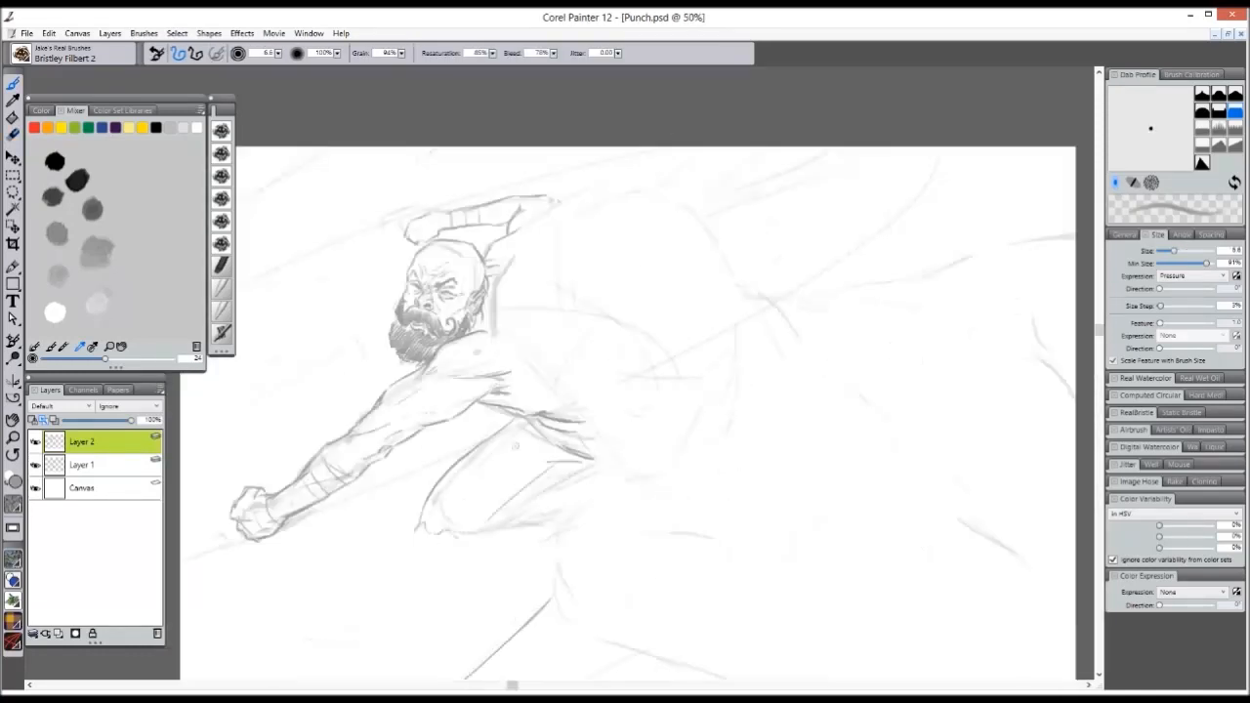
{"action": "key", "text": "ctrl+minus"}
{"action": "key", "text": "bracketright"}
{"action": "mouse_move", "coordinate": [565, 486]}
{"action": "left_mouse_down"}
{"action": "mouse_move", "coordinate": [553, 535]}
{"action": "mouse_move", "coordinate": [572, 571]}
{"action": "mouse_move", "coordinate": [586, 451]}
{"action": "mouse_move", "coordinate": [621, 445]}
{"action": "mouse_move", "coordinate": [553, 502]}
{"action": "mouse_move", "coordinate": [569, 569]}
{"action": "left_mouse_up"}
{"action": "key", "text": "n"}
{"action": "key", "text": "b"}
{"action": "key", "text": "ctrl+plus"}
{"action": "mouse_move", "coordinate": [454, 540]}
{"action": "left_mouse_down"}
{"action": "mouse_move", "coordinate": [518, 530]}
{"action": "mouse_move", "coordinate": [531, 499]}
{"action": "mouse_move", "coordinate": [592, 462]}
{"action": "left_mouse_up"}
{"action": "left_click_drag", "start_coordinate": [506, 533], "coordinate": [539, 527]}
{"action": "key", "text": "ctrl+minus"}
{"action": "key", "text": "ctrl+plus"}
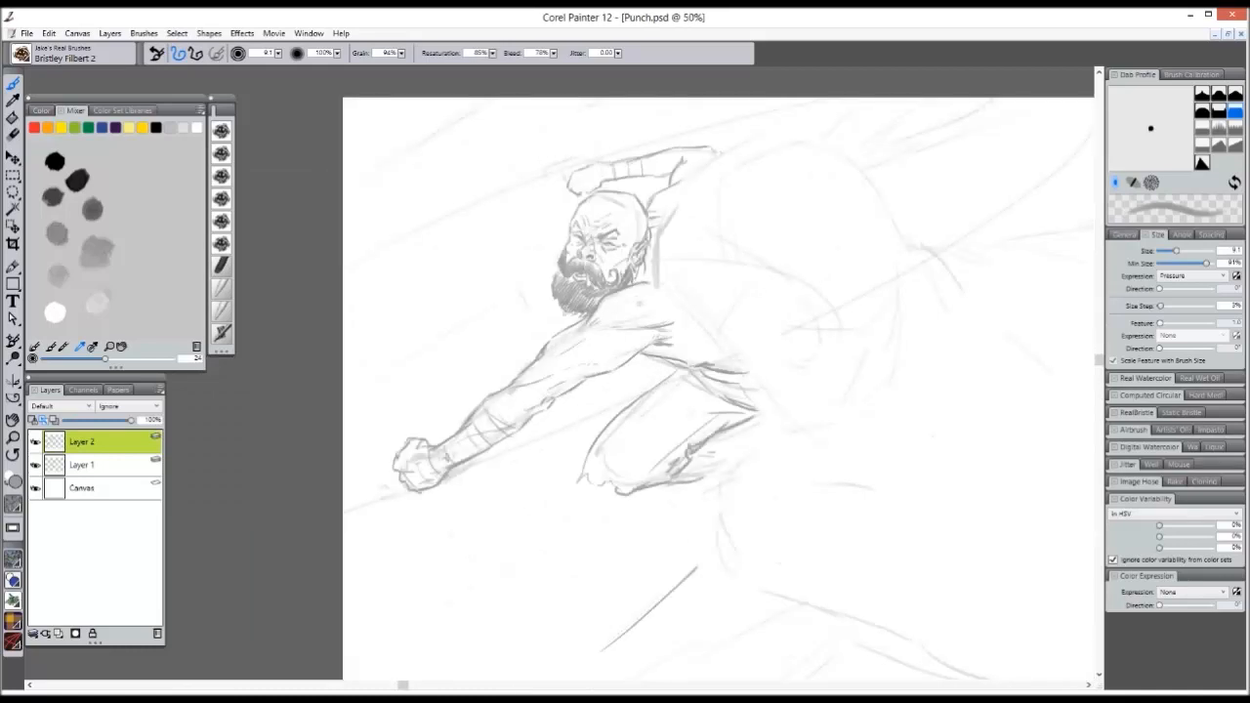
- Move the refined drawing on Layer 2 down and to the left of the rough pose
{"action": "key", "text": "ctrl+minus"}
{"action": "key", "text": "ctrl+minus"}
{"action": "key", "text": "ctrl+plus"}
{"action": "key", "text": "ctrl+plus"}
{"action": "key", "text": "ctrl+minus"}
{"action": "left_click_drag", "start_coordinate": [770, 209], "coordinate": [711, 207]}
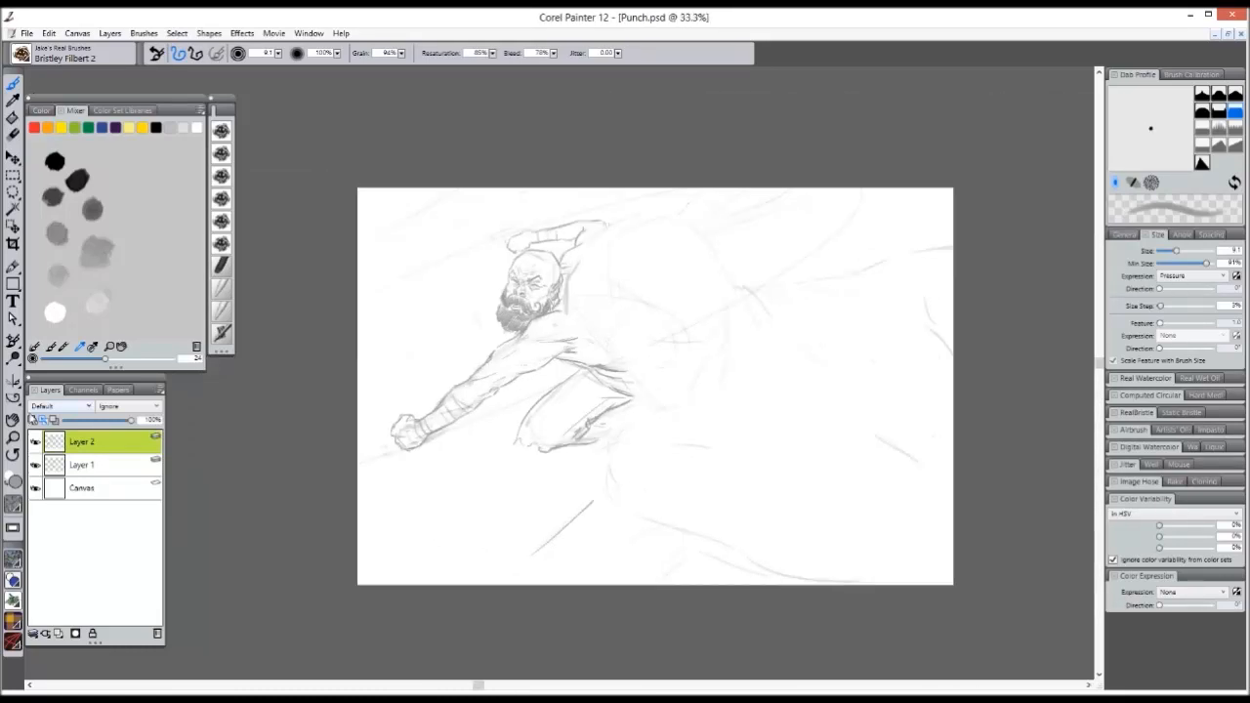
{"action": "left_click", "coordinate": [14, 157]}
{"action": "mouse_move", "coordinate": [541, 325]}
{"action": "left_mouse_down"}
{"action": "mouse_move", "coordinate": [520, 330]}
{"action": "mouse_move", "coordinate": [522, 349]}
{"action": "left_mouse_up"}
- Select Layer 1 together with Layer 2 and shift both slightly to the right
{"action": "key", "text": "b"}
{"action": "left_click", "coordinate": [124, 462], "text": "shift"}
{"action": "key", "text": "f"}
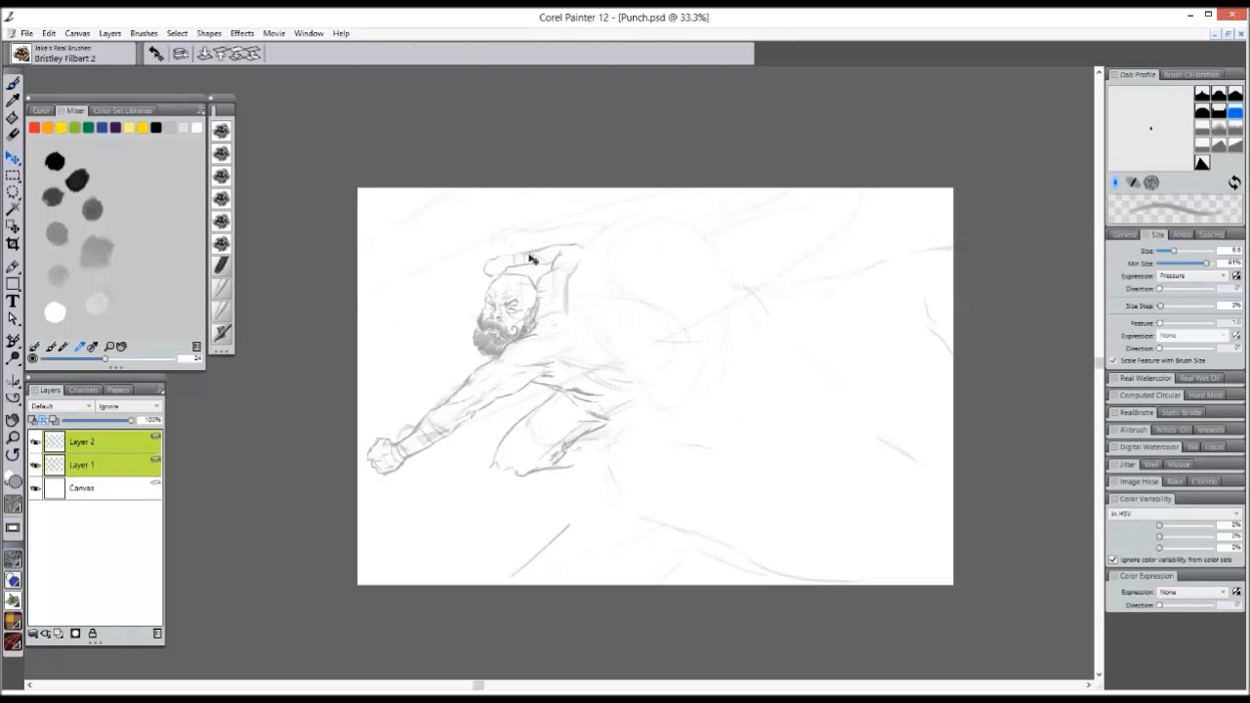
{"action": "left_click_drag", "start_coordinate": [633, 324], "coordinate": [655, 322]}
{"action": "key", "text": "ctrl+minus"}
{"action": "key", "text": "b"}
- Strengthen the lower torso contour above the bent front leg with darker strokes
{"action": "key", "text": "ctrl+plus"}
{"action": "key", "text": "ctrl+plus"}
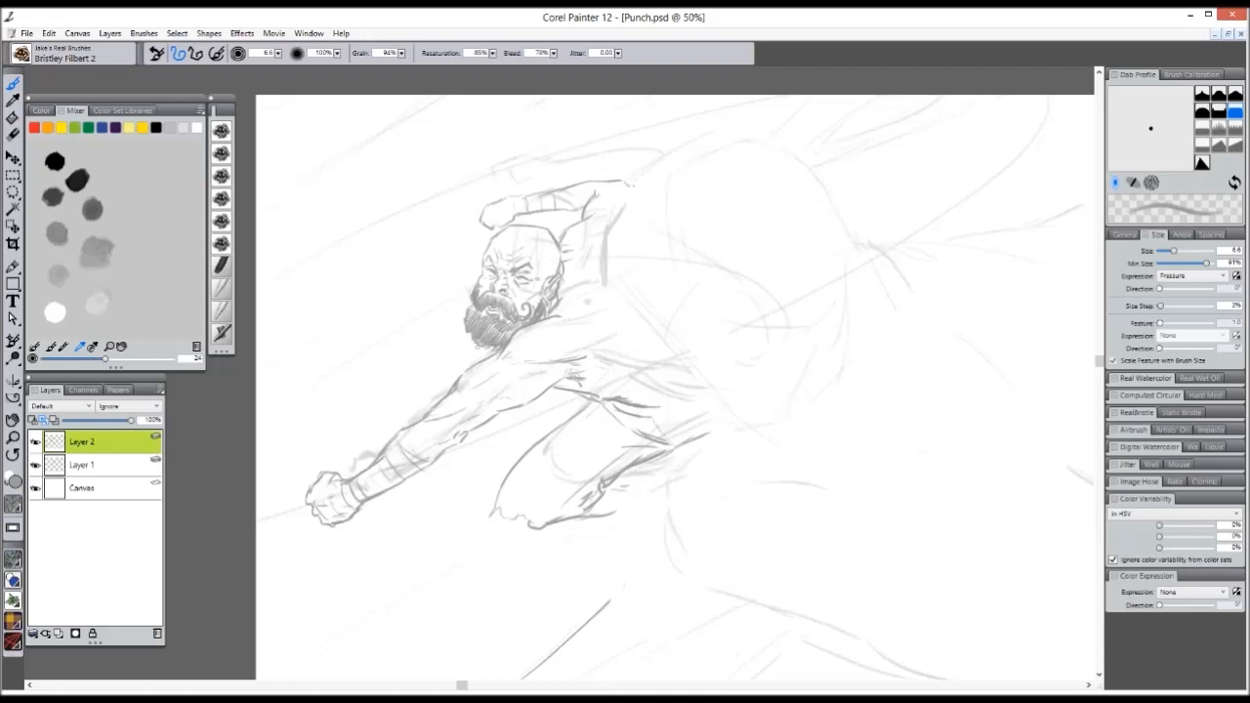
{"action": "key", "text": "n"}
{"action": "key", "text": "b"}
{"action": "left_click_drag", "start_coordinate": [625, 402], "coordinate": [711, 403]}
{"action": "key", "text": "ctrl+minus"}
{"action": "key", "text": "ctrl+minus"}
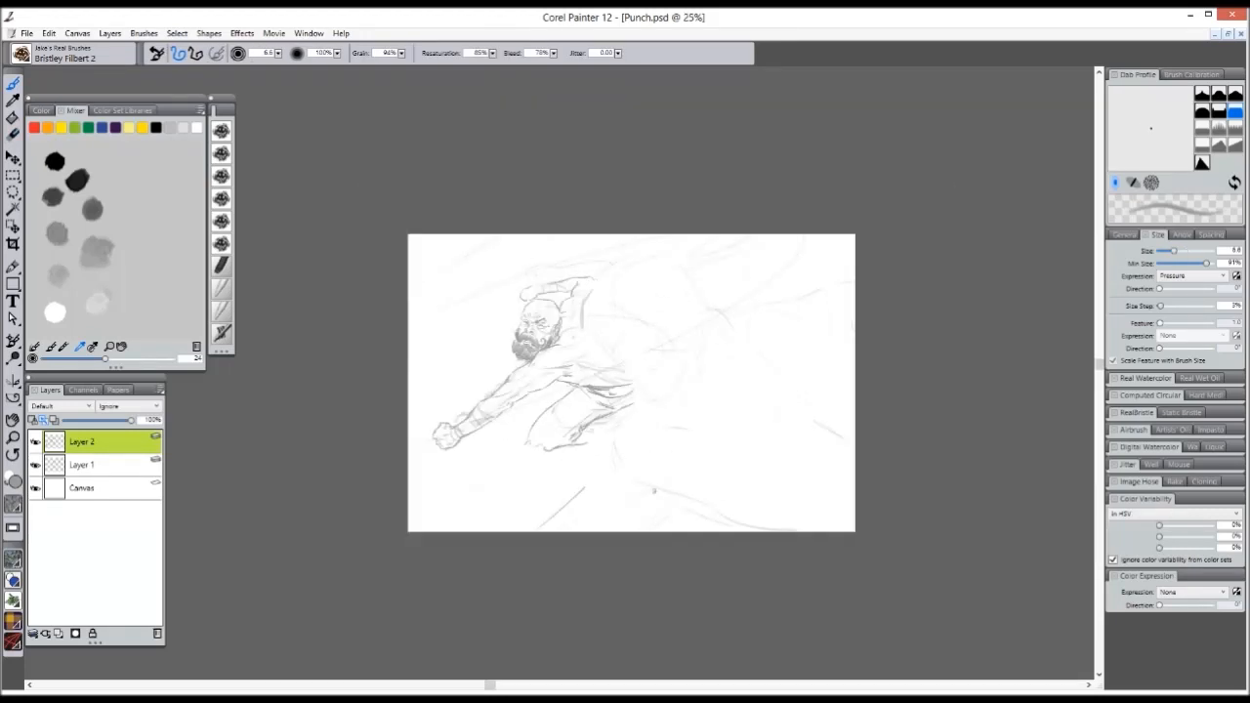
- Sketch a curved lower-leg contour above the diagonal line beneath the bent knee
{"action": "key", "text": "ctrl+plus"}
{"action": "left_click_drag", "start_coordinate": [582, 524], "coordinate": [601, 488]}
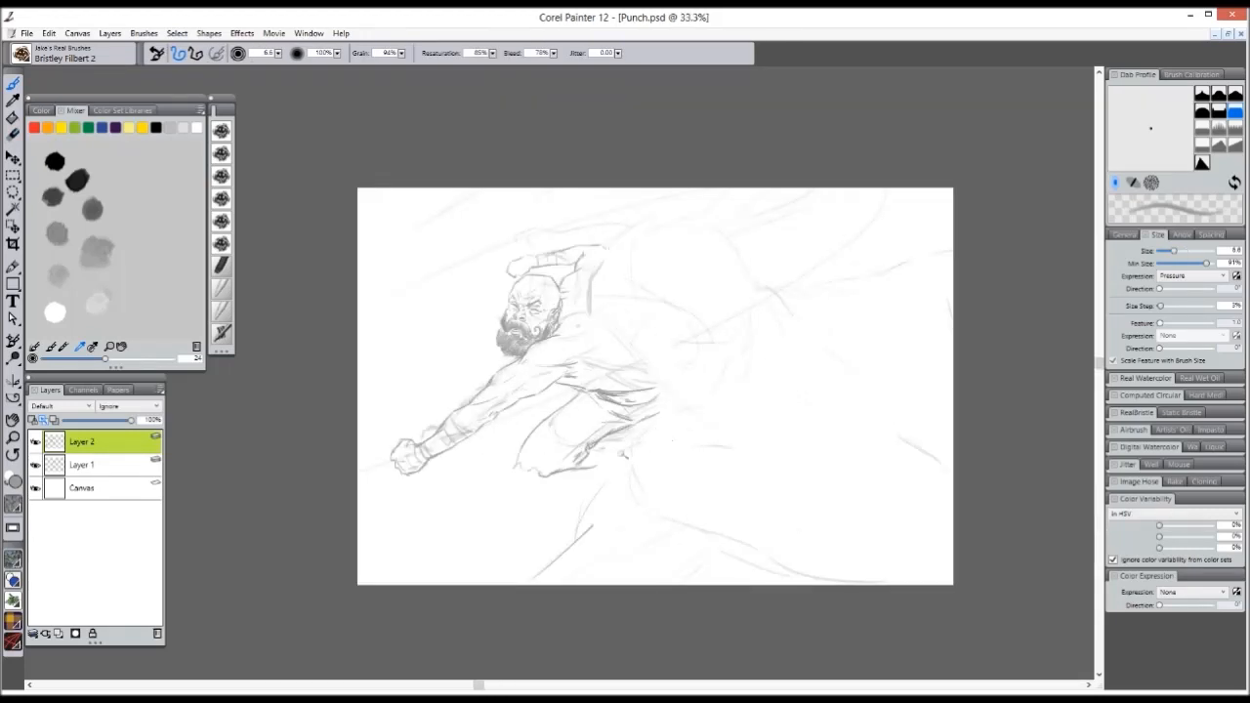
{"action": "key", "text": "ctrl+plus"}
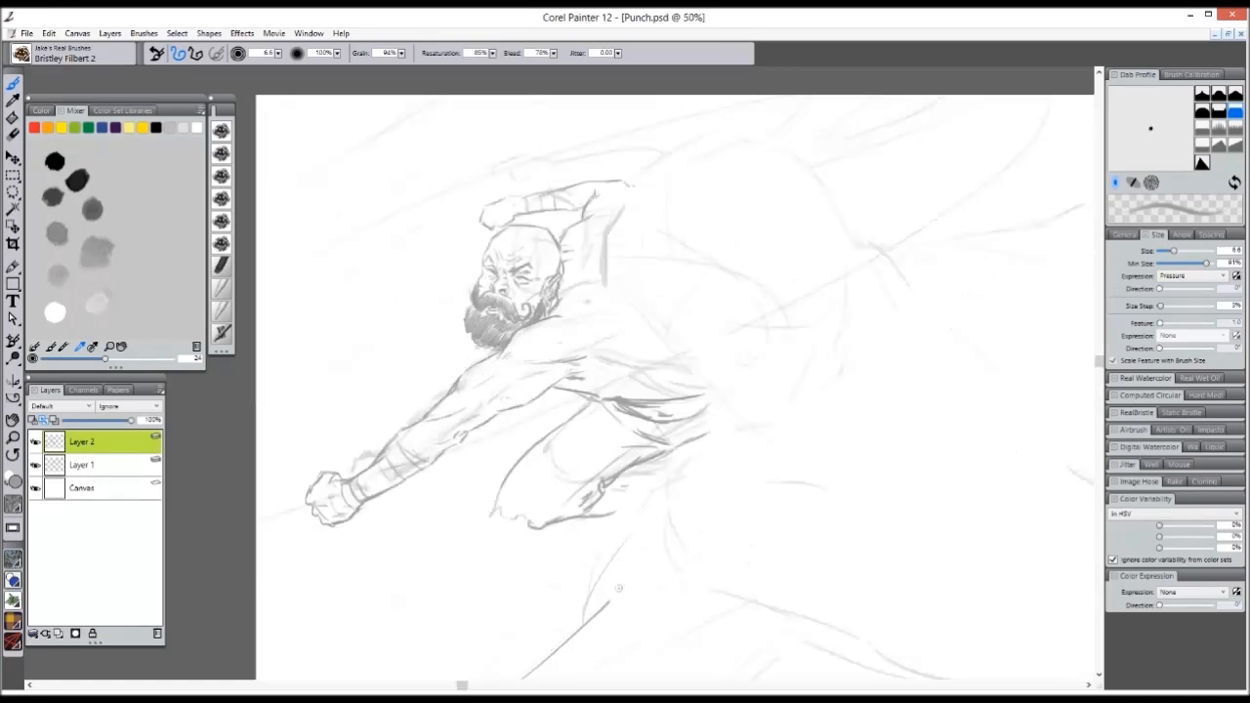
- Add finger detail to the raised fist above the head
{"action": "left_click_drag", "start_coordinate": [495, 213], "coordinate": [518, 218]}
{"action": "key", "text": "ctrl+minus"}
{"action": "key", "text": "ctrl+plus"}
{"action": "left_click_drag", "start_coordinate": [708, 125], "coordinate": [689, 74]}
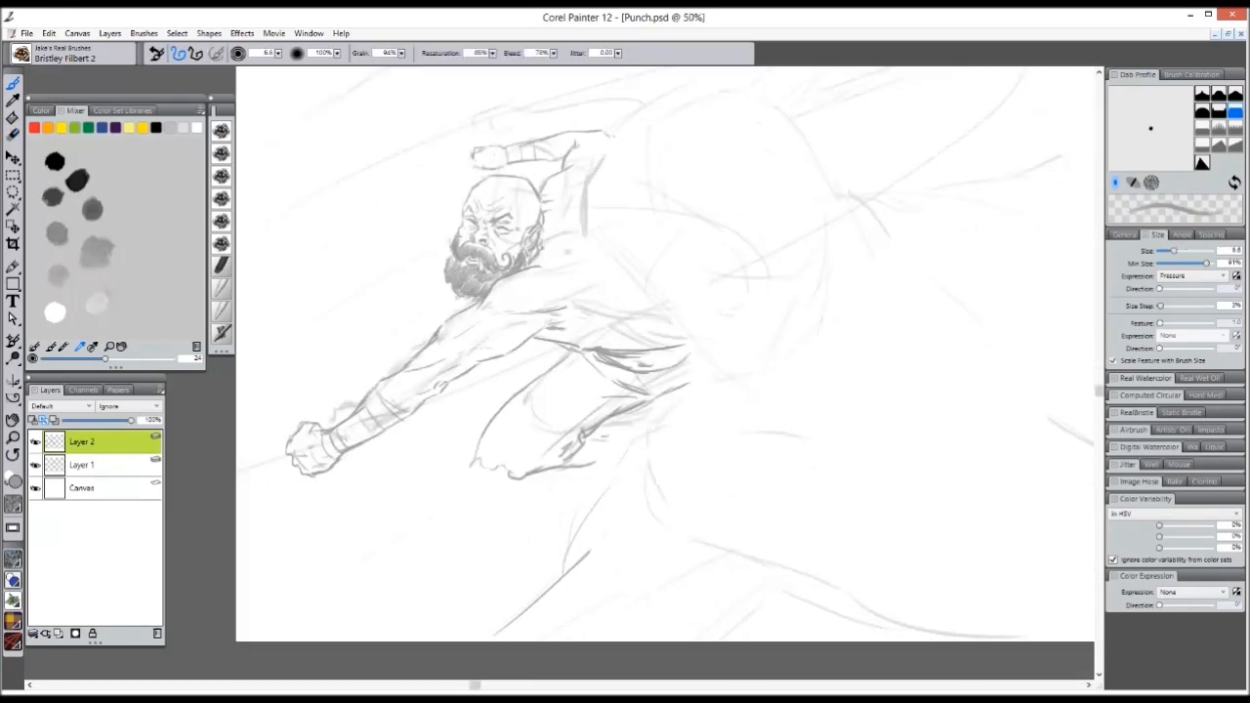
- Draw the shoulder and upper back contour from behind the beard toward the torso, with a band line on the raised upper arm
{"action": "mouse_move", "coordinate": [550, 237]}
{"action": "left_mouse_down"}
{"action": "mouse_move", "coordinate": [584, 233]}
{"action": "mouse_move", "coordinate": [634, 312]}
{"action": "mouse_move", "coordinate": [635, 346]}
{"action": "left_mouse_up"}
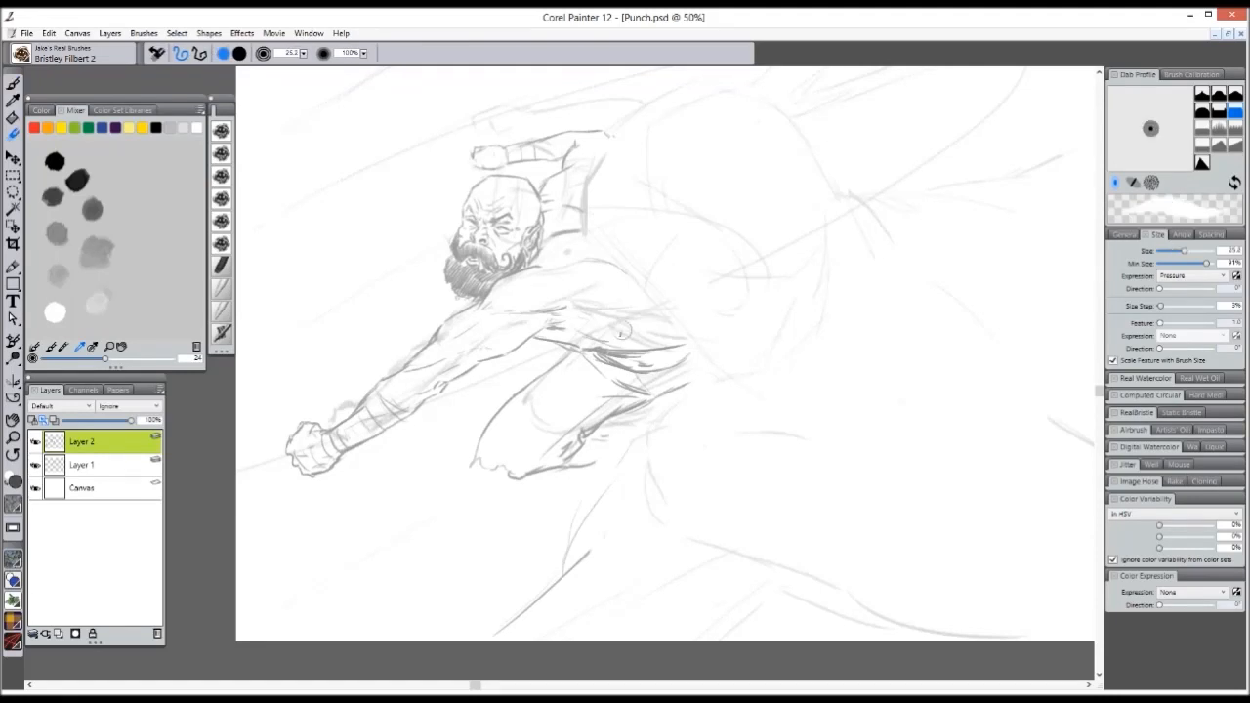
{"action": "key", "text": "ctrl+minus"}
{"action": "key", "text": "ctrl+plus"}
- Erase the front knee's outline and redraw the bent knee shorter and rounder, closer to the torso
{"action": "key", "text": "n"}
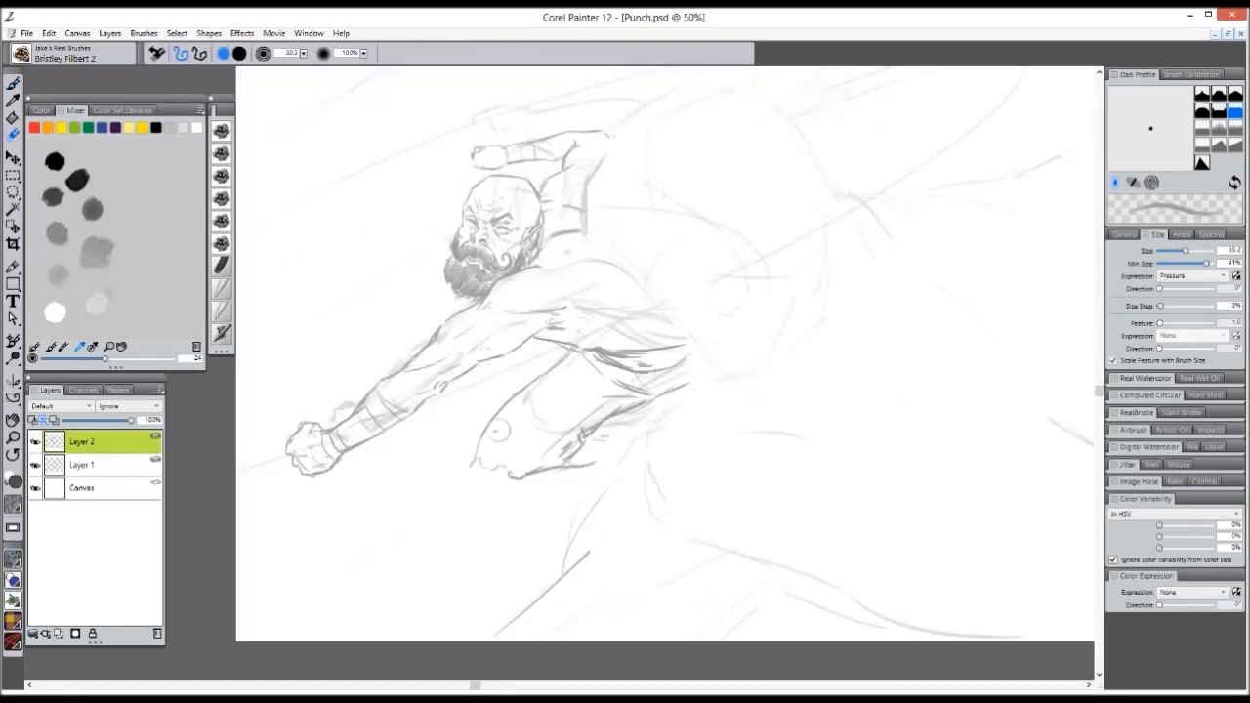
{"action": "mouse_move", "coordinate": [500, 431]}
{"action": "left_mouse_down"}
{"action": "mouse_move", "coordinate": [511, 497]}
{"action": "mouse_move", "coordinate": [586, 467]}
{"action": "left_mouse_up"}
{"action": "mouse_move", "coordinate": [590, 371]}
{"action": "left_mouse_down"}
{"action": "mouse_move", "coordinate": [684, 370]}
{"action": "mouse_move", "coordinate": [533, 410]}
{"action": "mouse_move", "coordinate": [523, 444]}
{"action": "mouse_move", "coordinate": [562, 459]}
{"action": "mouse_move", "coordinate": [615, 410]}
{"action": "left_mouse_up"}
{"action": "key", "text": "b"}
{"action": "left_click_drag", "start_coordinate": [554, 459], "coordinate": [614, 435]}
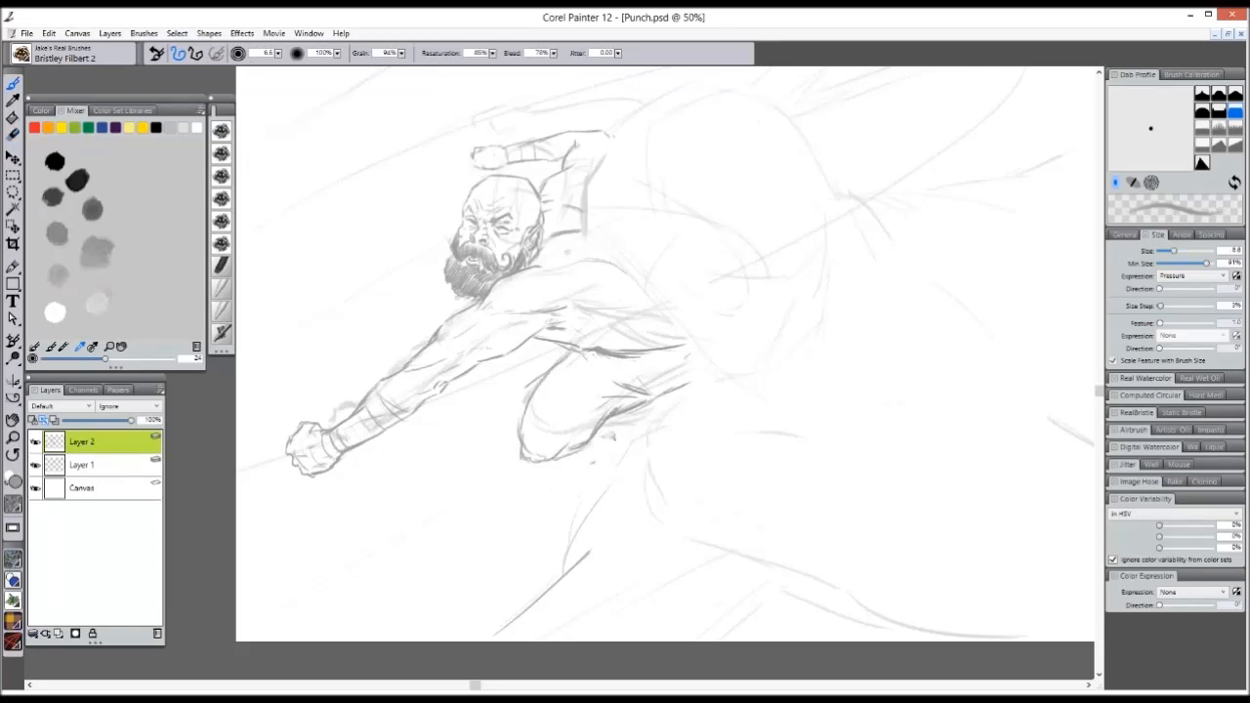
- Outline the calf and foot of the trailing back leg in the canvas's upper right area
{"action": "key", "text": "ctrl+minus"}
{"action": "scroll", "coordinate": [884, 286], "scroll_direction": "up", "scroll_amount": 1}
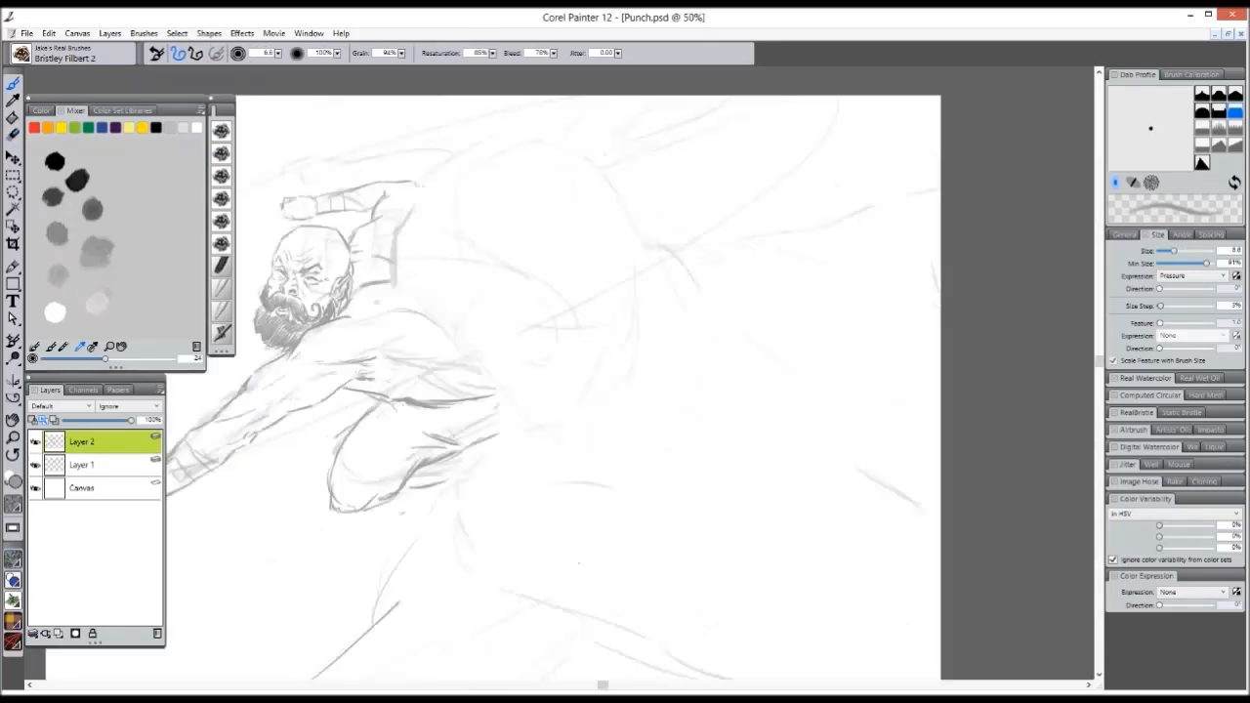
{"action": "key", "text": "ctrl+minus"}
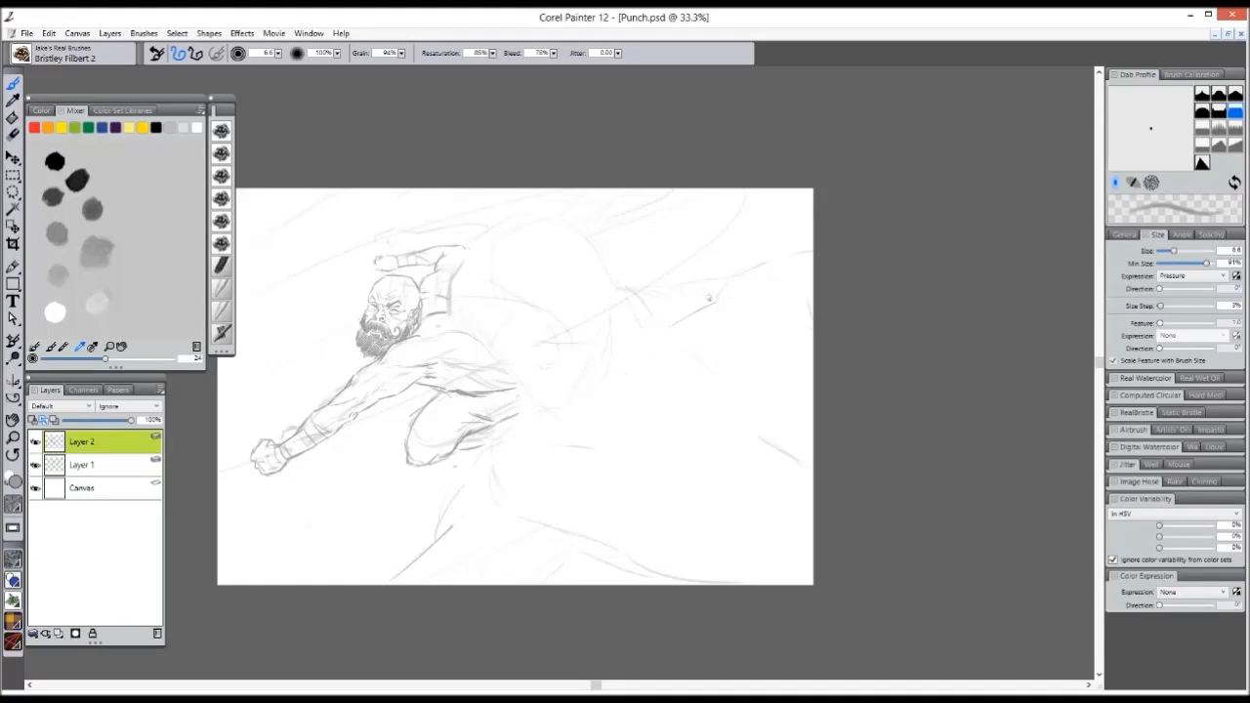
{"action": "mouse_move", "coordinate": [697, 283]}
{"action": "left_mouse_down"}
{"action": "mouse_move", "coordinate": [743, 239]}
{"action": "mouse_move", "coordinate": [750, 274]}
{"action": "mouse_move", "coordinate": [757, 220]}
{"action": "mouse_move", "coordinate": [800, 209]}
{"action": "mouse_move", "coordinate": [764, 248]}
{"action": "left_mouse_up"}
{"action": "key", "text": "ctrl+minus"}
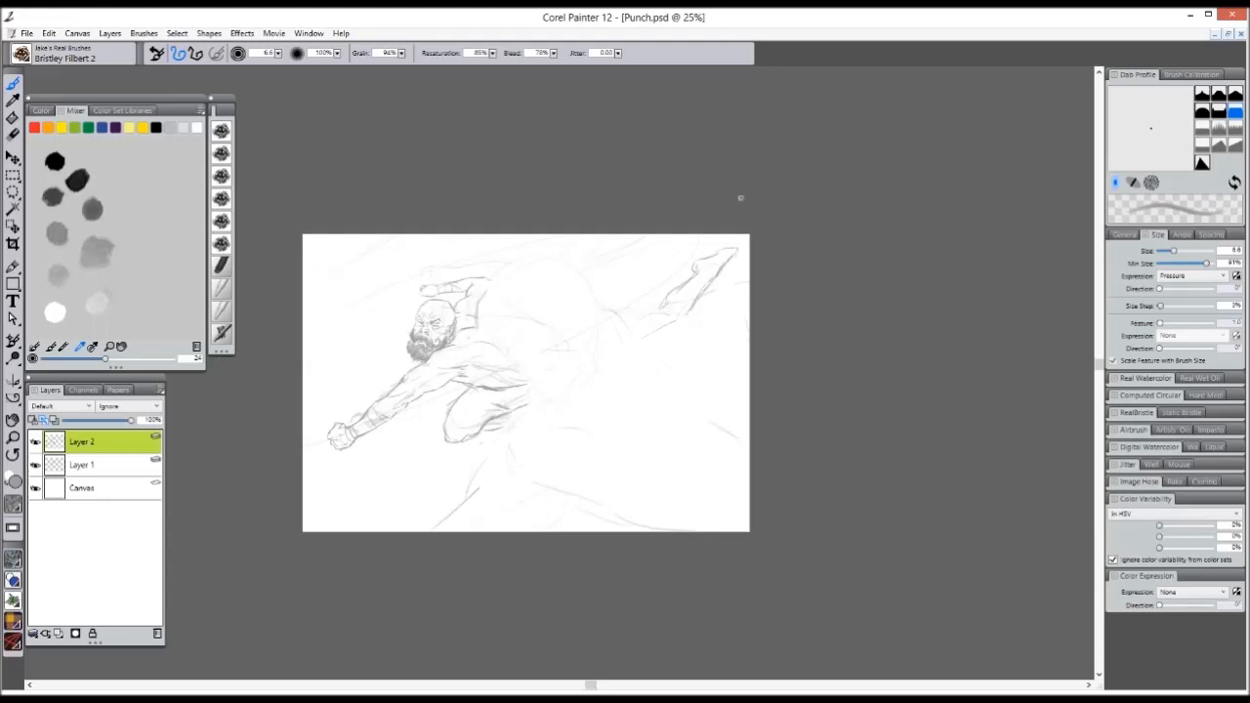
- Add a jagged cuff around the back leg's calf and redraw the trailing foot with a rounder outline
{"action": "key", "text": "ctrl+plus"}
{"action": "mouse_move", "coordinate": [685, 285]}
{"action": "left_mouse_down"}
{"action": "mouse_move", "coordinate": [720, 261]}
{"action": "mouse_move", "coordinate": [735, 299]}
{"action": "left_mouse_up"}
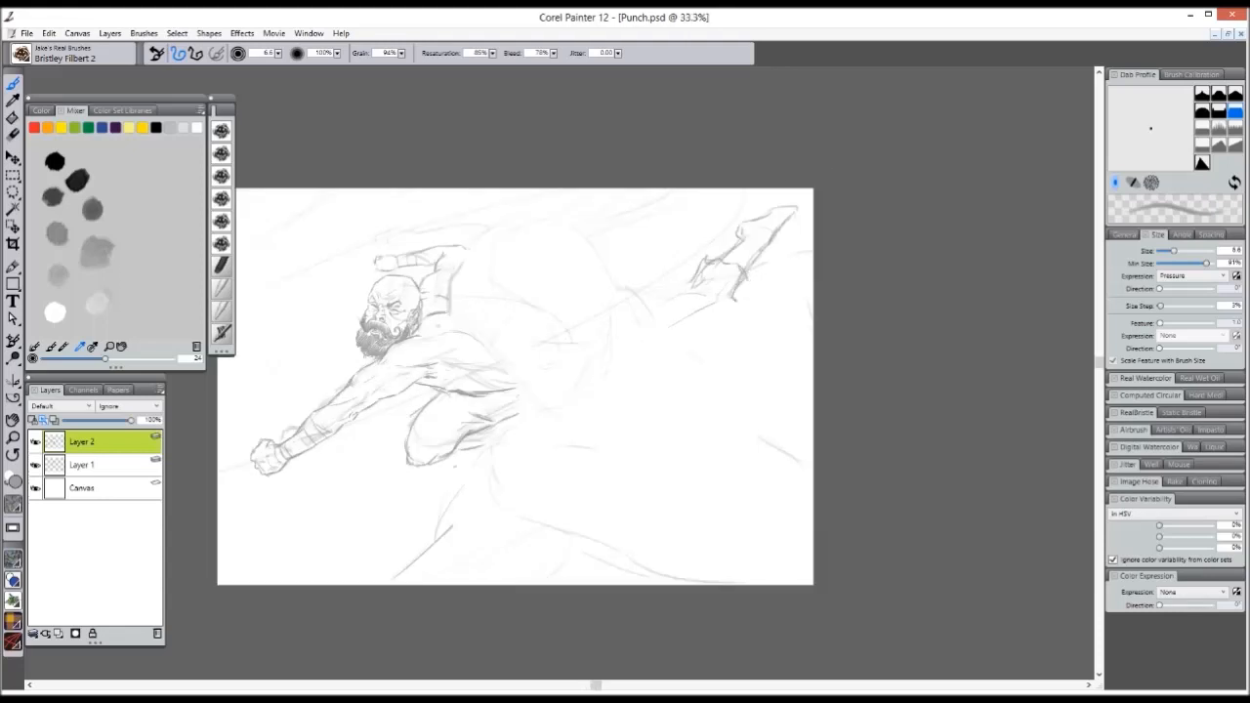
{"action": "left_click_drag", "start_coordinate": [742, 226], "coordinate": [790, 207]}
{"action": "left_click_drag", "start_coordinate": [741, 240], "coordinate": [774, 226]}
{"action": "key", "text": "ctrl+minus"}
{"action": "key", "text": "ctrl+plus"}
{"action": "key", "text": "ctrl+minus"}
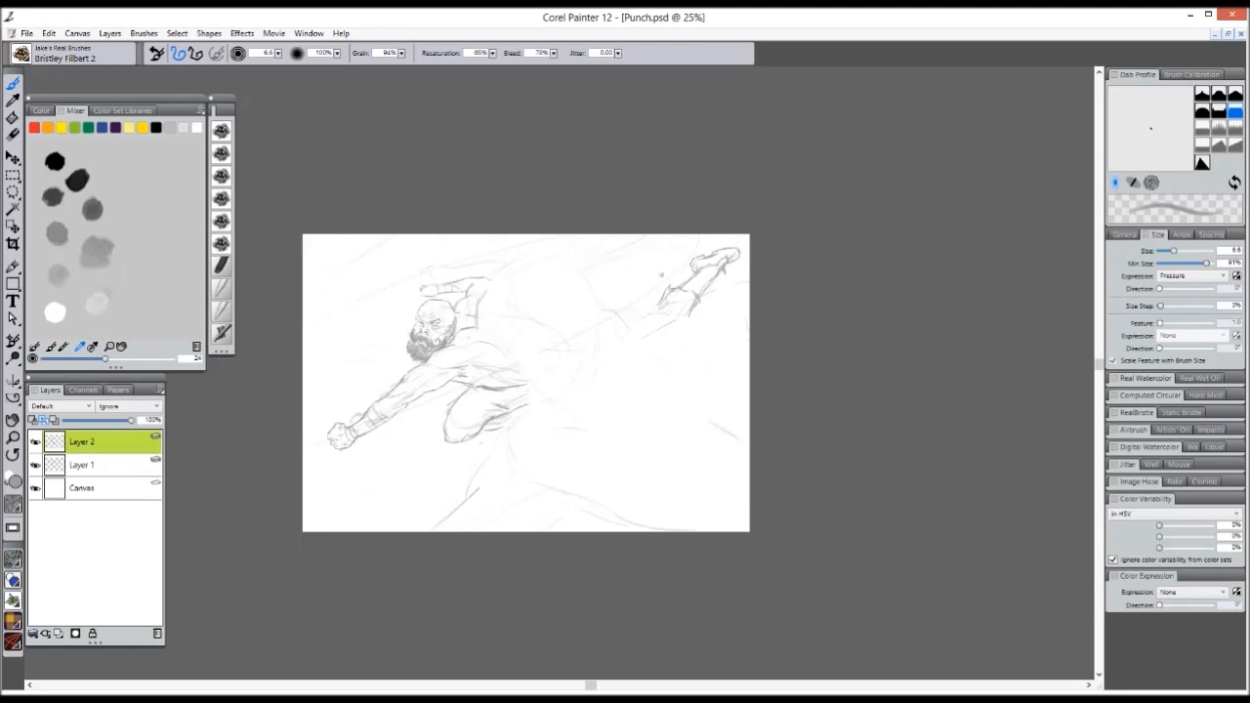
- Add lengthwise lines on the back leg's shin and darken the thigh contour running toward the hip
{"action": "key", "text": "ctrl+plus"}
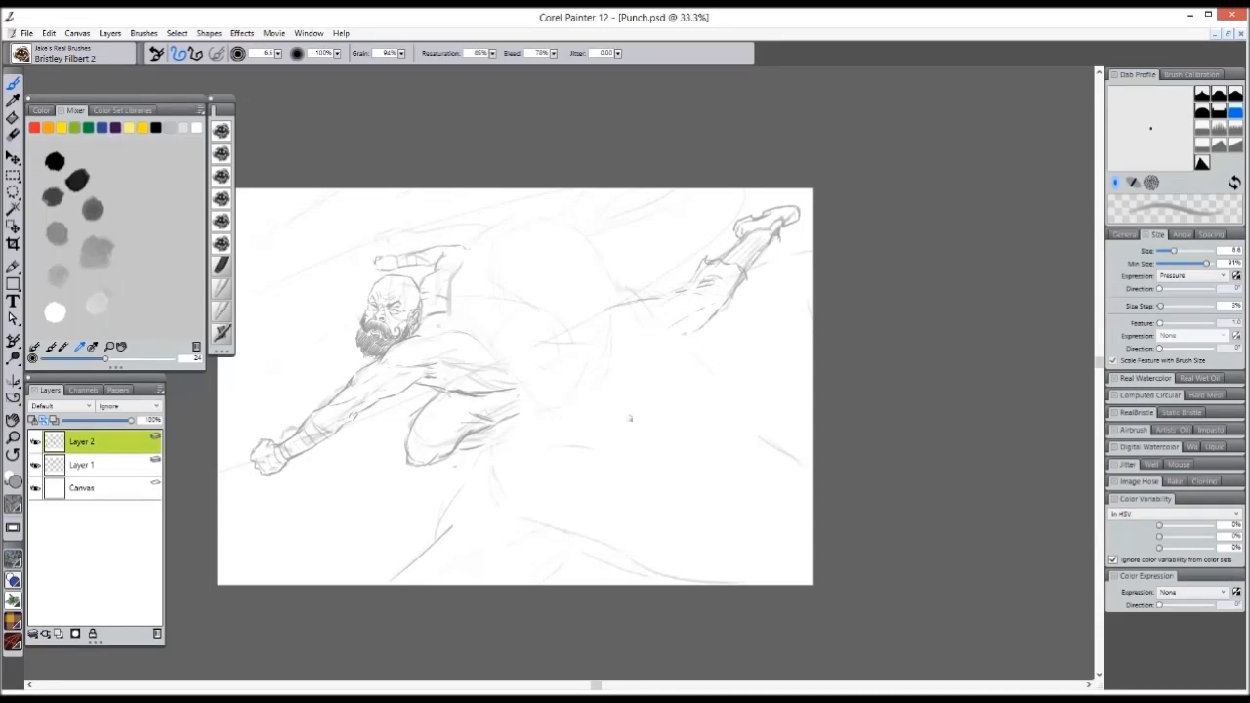
{"action": "key", "text": "ctrl+plus"}
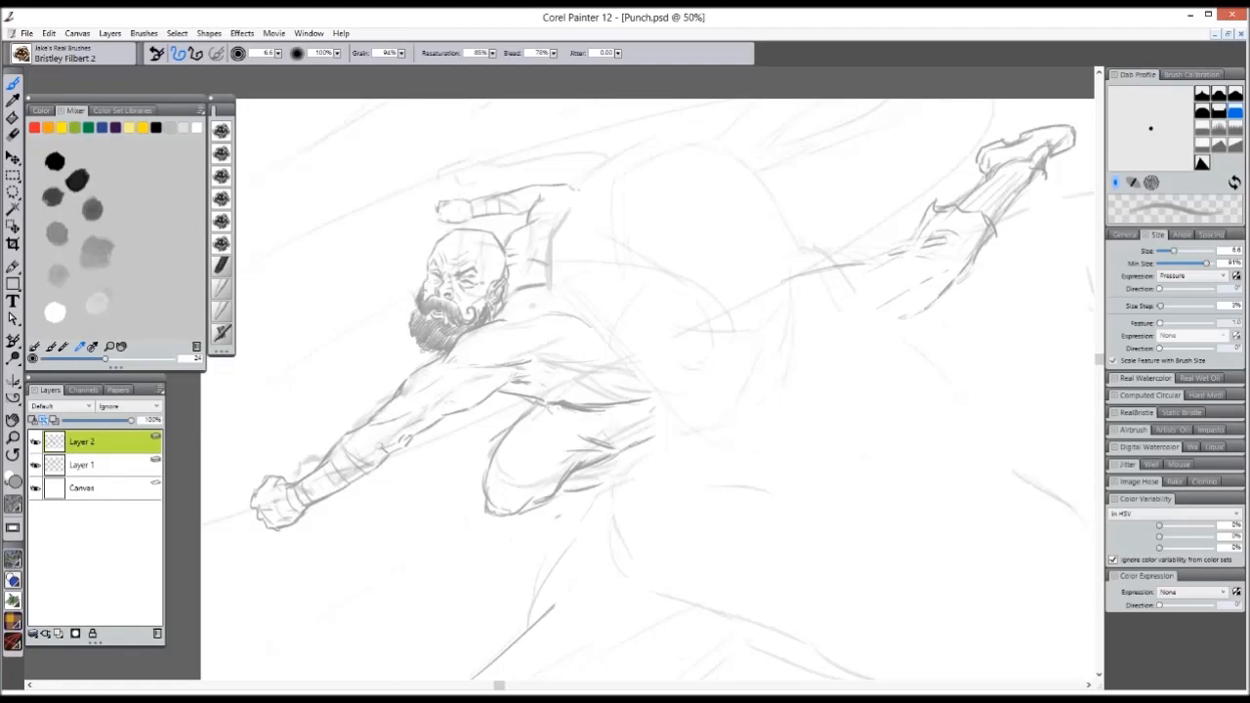
{"action": "key", "text": "ctrl+minus"}
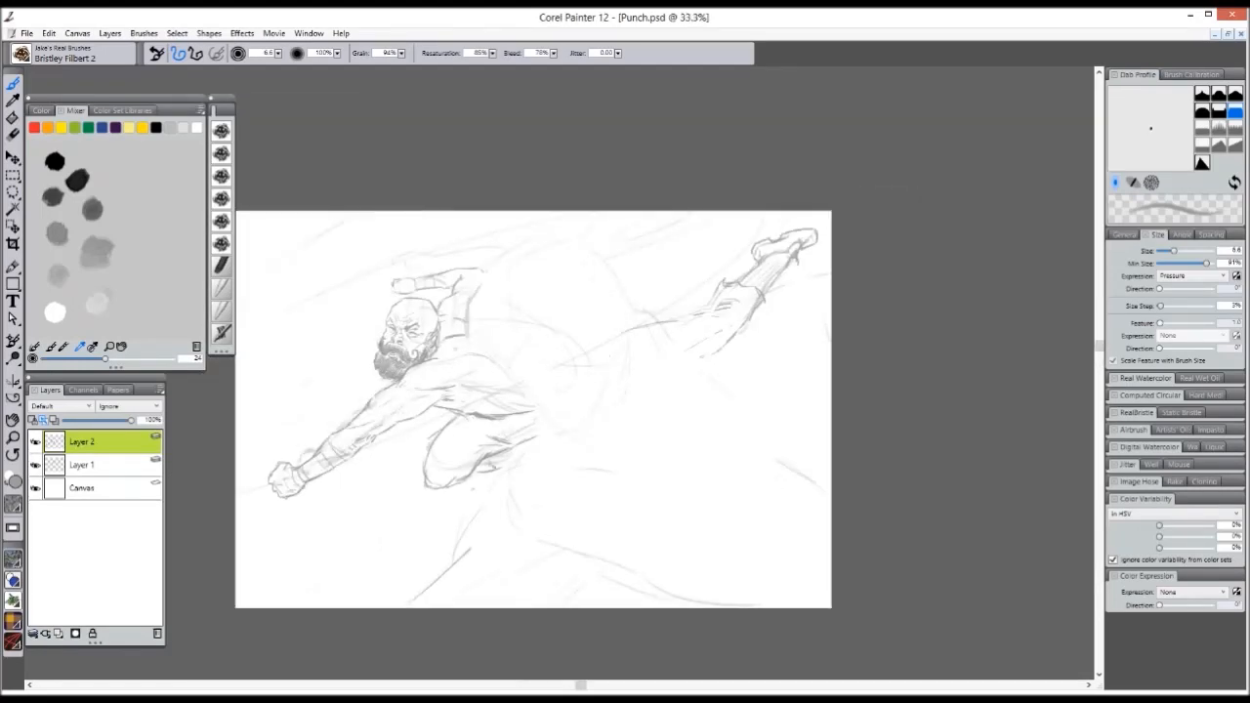
- Darken and extend the contour under the punching arm's shoulder where it runs into the torso
{"action": "key", "text": "ctrl+plus"}
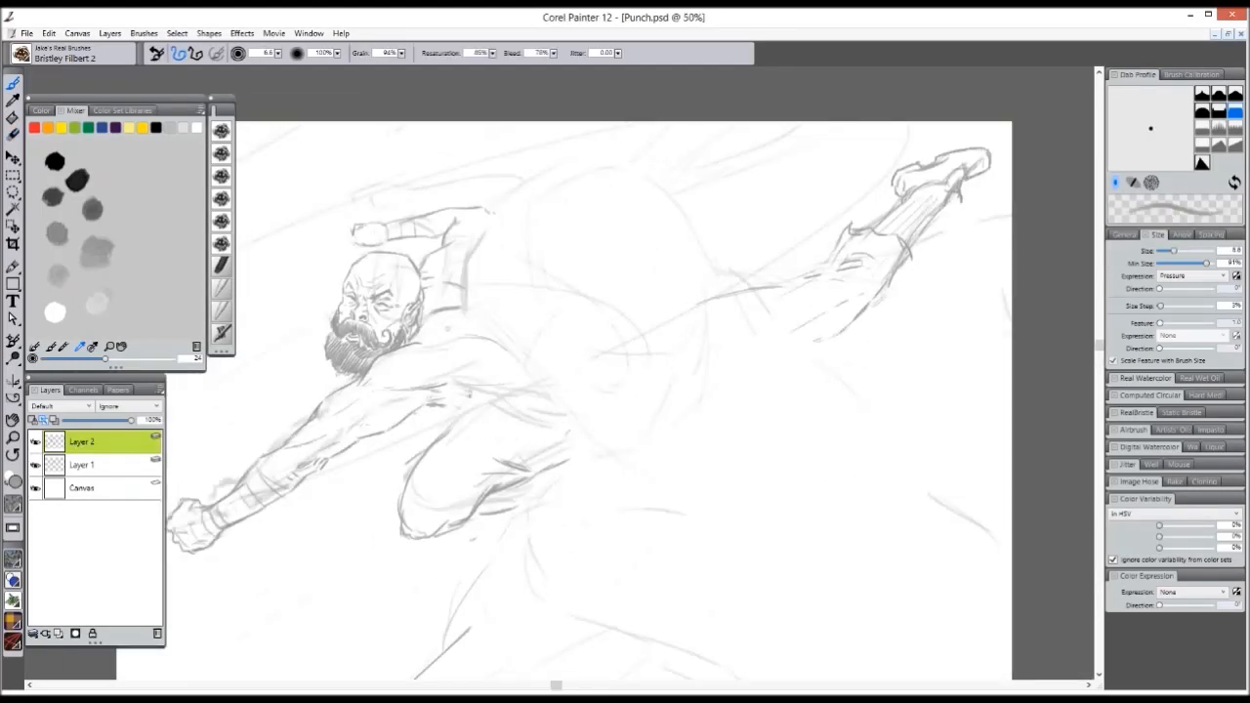
{"action": "left_click_drag", "start_coordinate": [467, 407], "coordinate": [557, 399]}
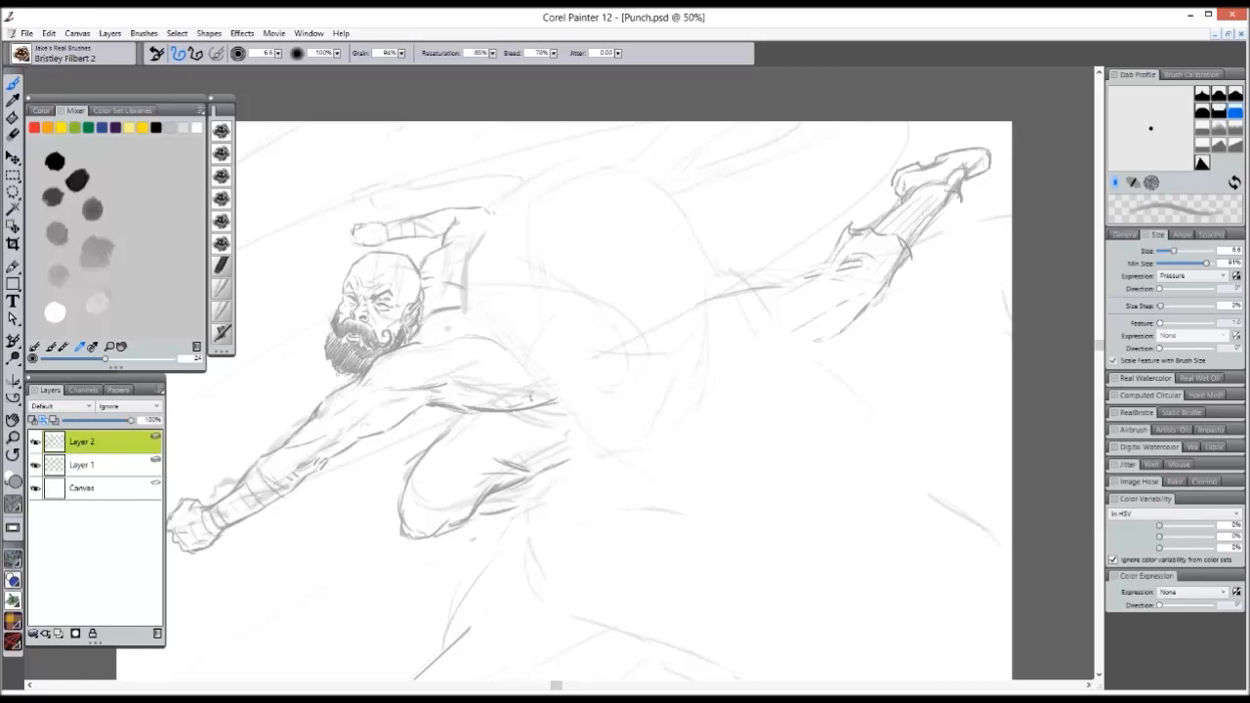
{"action": "key", "text": "ctrl+minus"}
{"action": "key", "text": "ctrl+minus"}
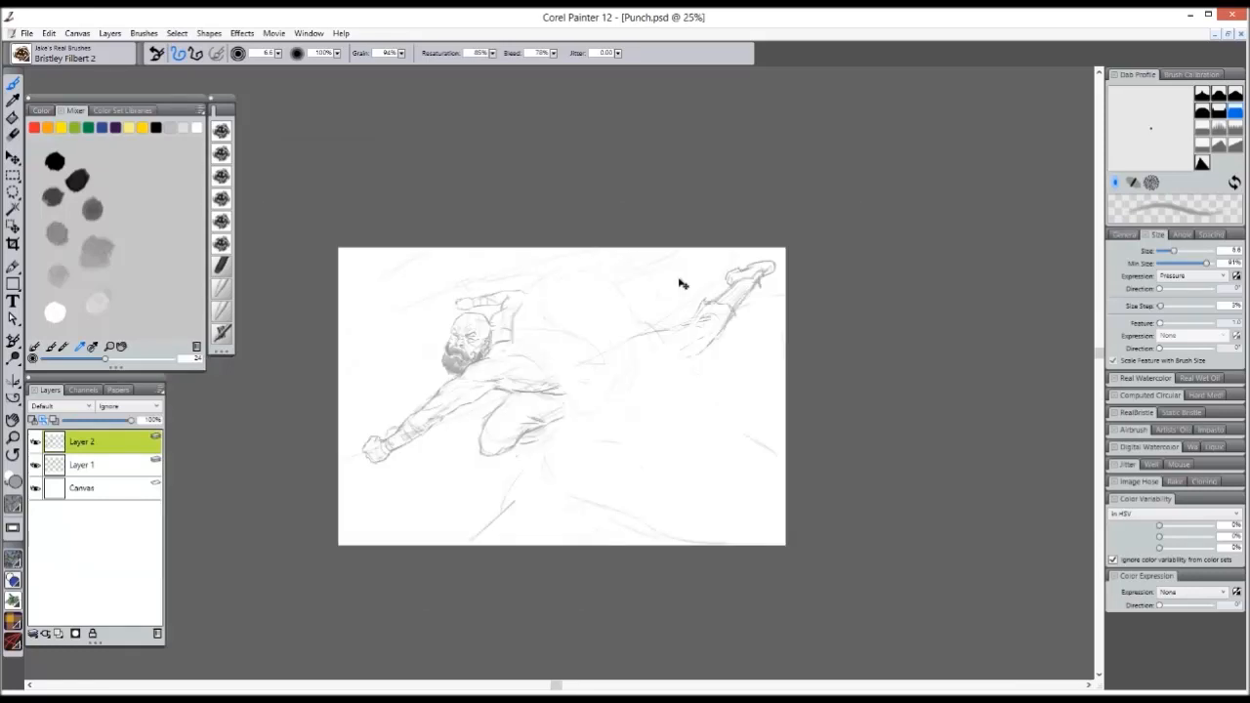
{"action": "key", "text": "ctrl+plus"}
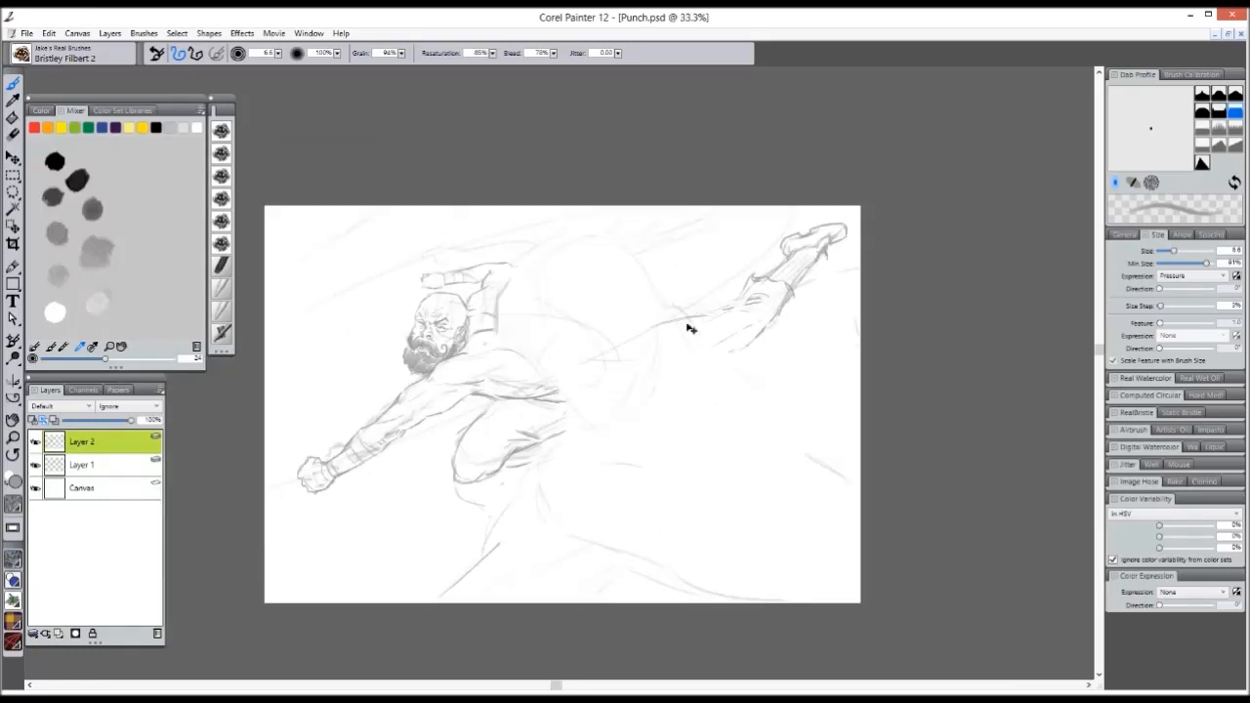
{"action": "key", "text": "ctrl+plus"}
{"action": "key", "text": "ctrl+plus"}
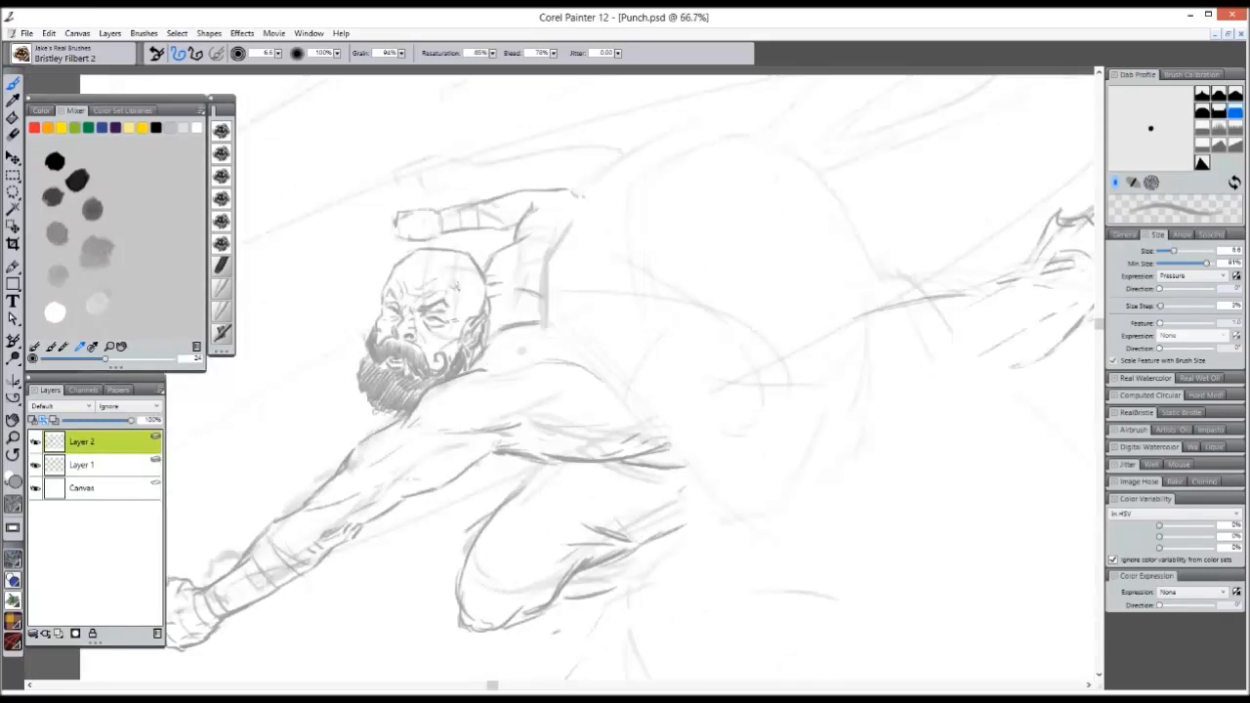
{"action": "key", "text": "ctrl+minus"}
{"action": "key", "text": "ctrl+minus"}
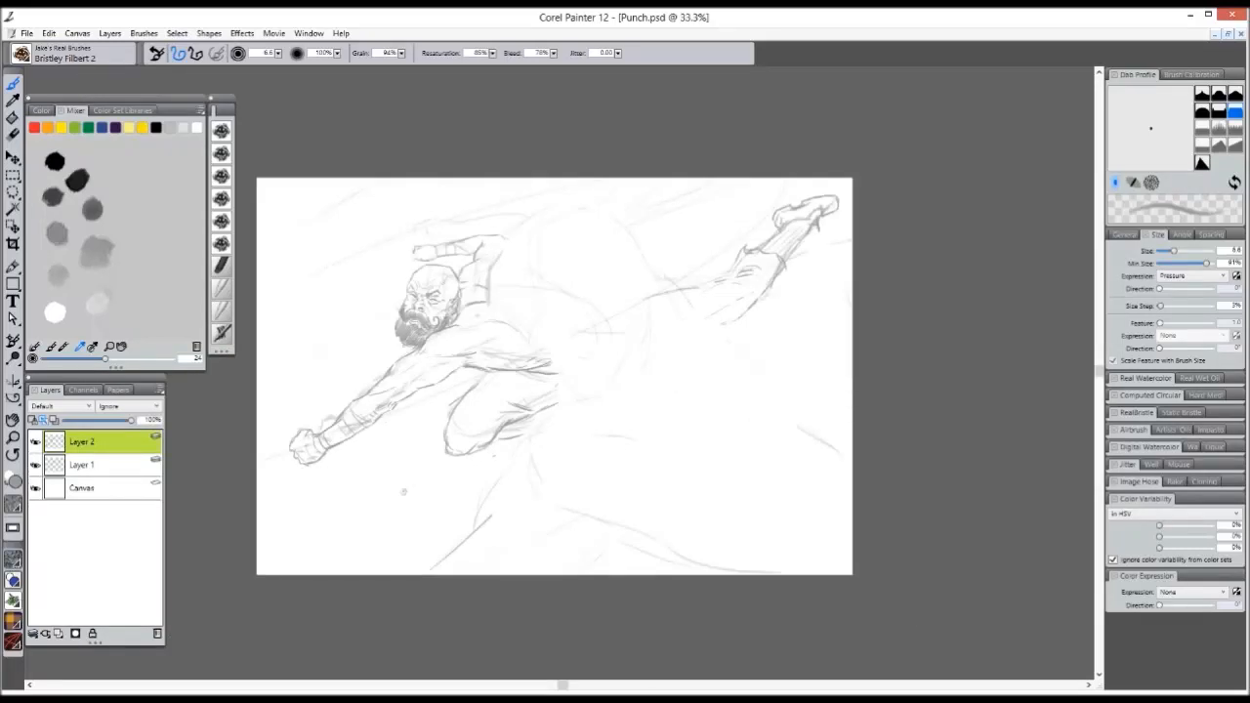
- Erase the old rough circular head and construction lines behind the bearded figure on Layer 1
{"action": "right_click", "coordinate": [1156, 653]}
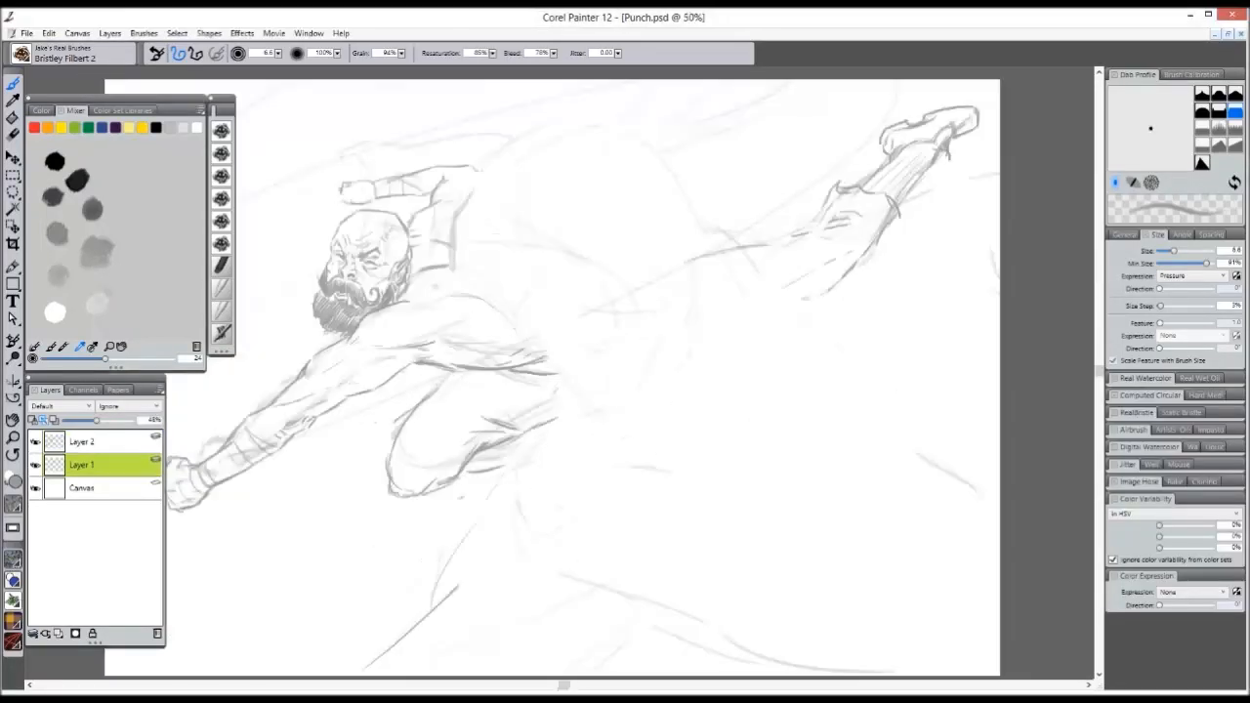
{"action": "key", "text": "n"}
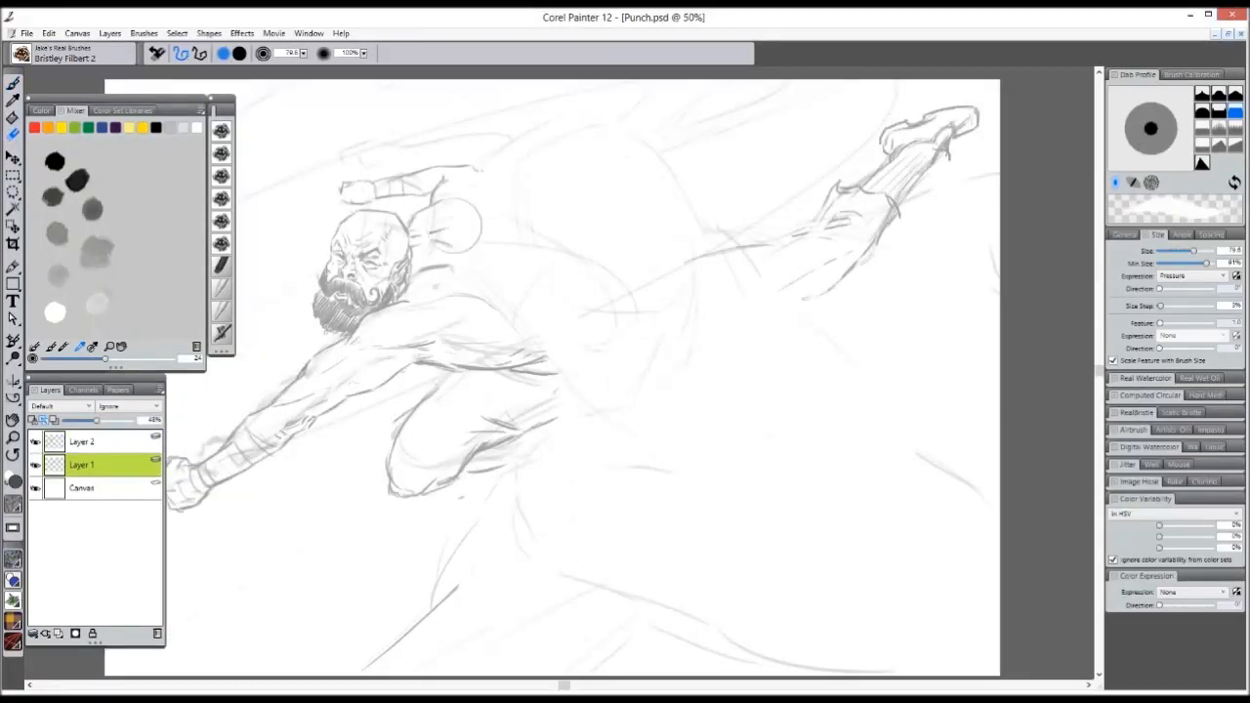
{"action": "key", "text": "b"}
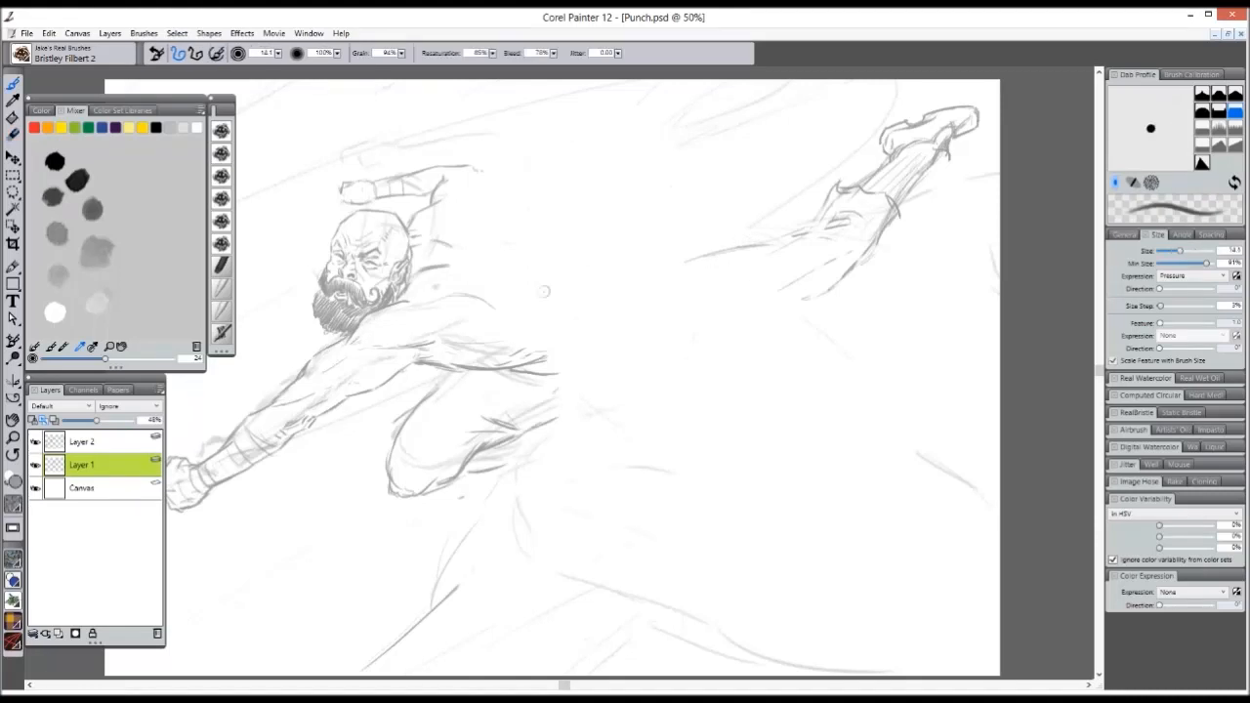
{"action": "key", "text": "ctrl+minus"}
{"action": "mouse_move", "coordinate": [539, 323]}
{"action": "left_mouse_down"}
{"action": "mouse_move", "coordinate": [608, 228]}
{"action": "mouse_move", "coordinate": [662, 293]}
{"action": "left_mouse_up"}
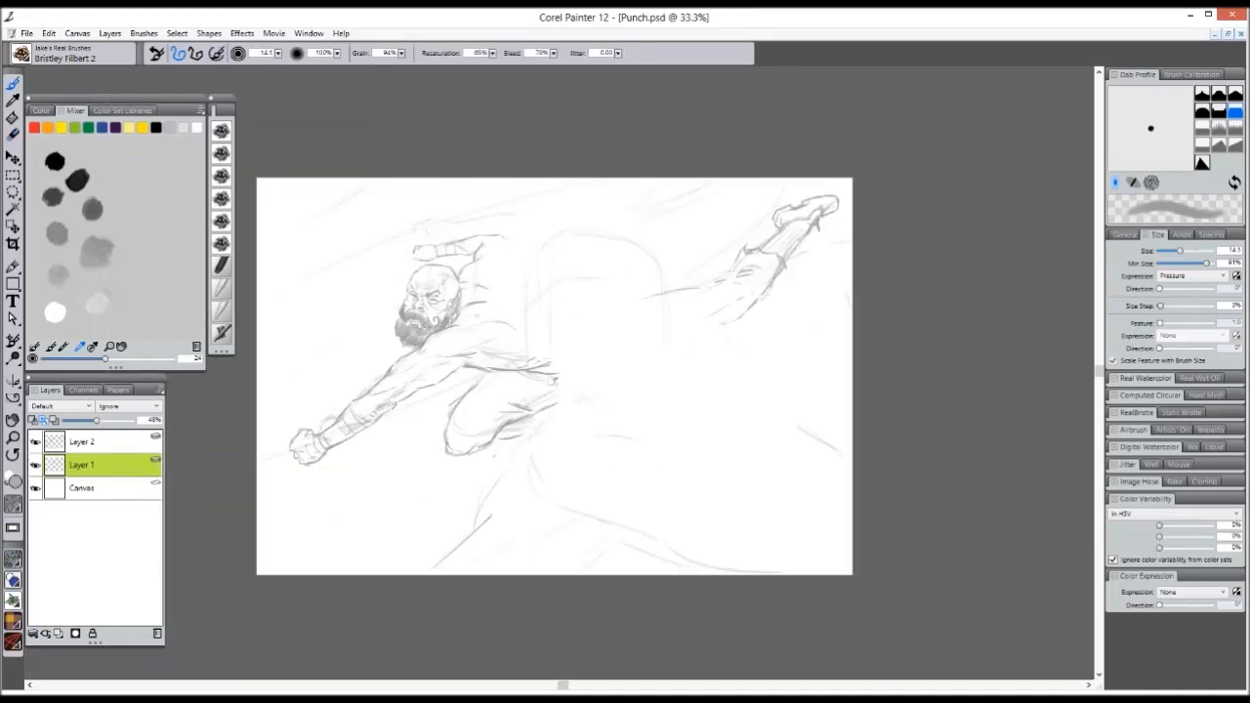
{"action": "mouse_move", "coordinate": [534, 340]}
{"action": "left_mouse_down"}
{"action": "mouse_move", "coordinate": [616, 393]}
{"action": "mouse_move", "coordinate": [648, 375]}
{"action": "mouse_move", "coordinate": [637, 291]}
{"action": "left_mouse_up"}
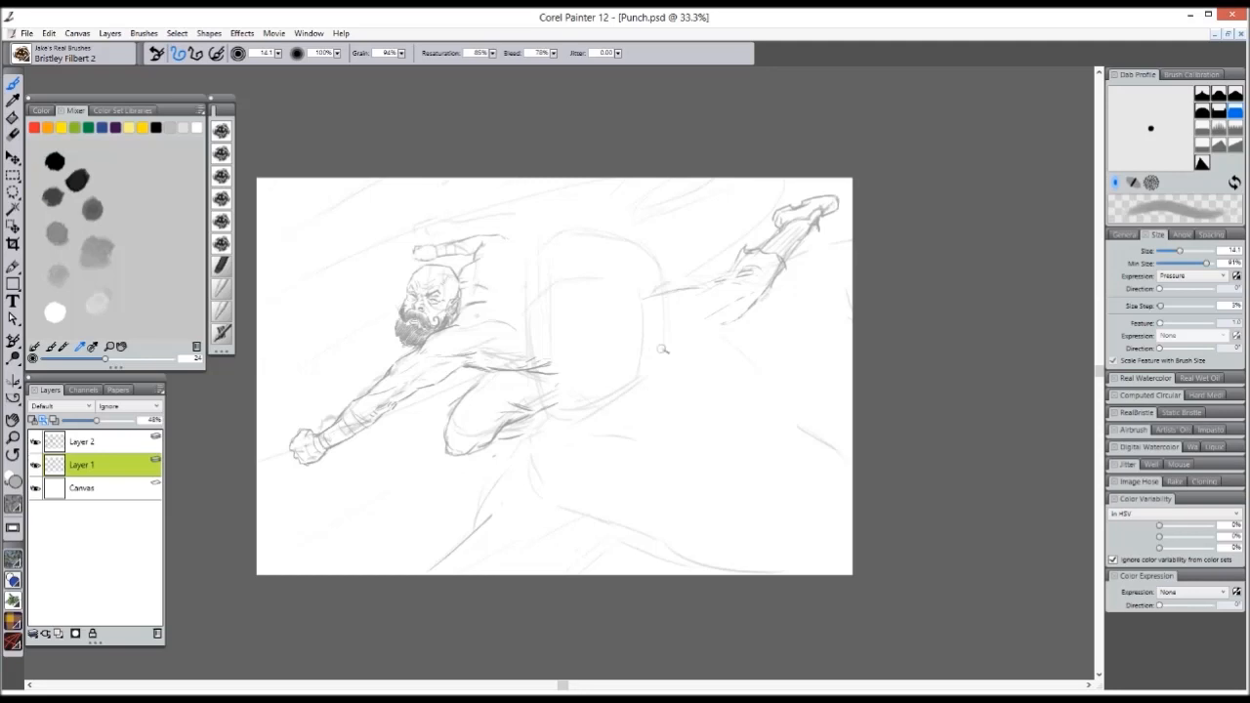
{"action": "left_click_drag", "start_coordinate": [663, 381], "coordinate": [625, 435]}
{"action": "left_click_drag", "start_coordinate": [549, 431], "coordinate": [498, 550]}
{"action": "left_click", "coordinate": [13, 134]}
{"action": "mouse_move", "coordinate": [556, 308]}
{"action": "left_mouse_down"}
{"action": "mouse_move", "coordinate": [595, 449]}
{"action": "mouse_move", "coordinate": [659, 189]}
{"action": "left_mouse_up"}
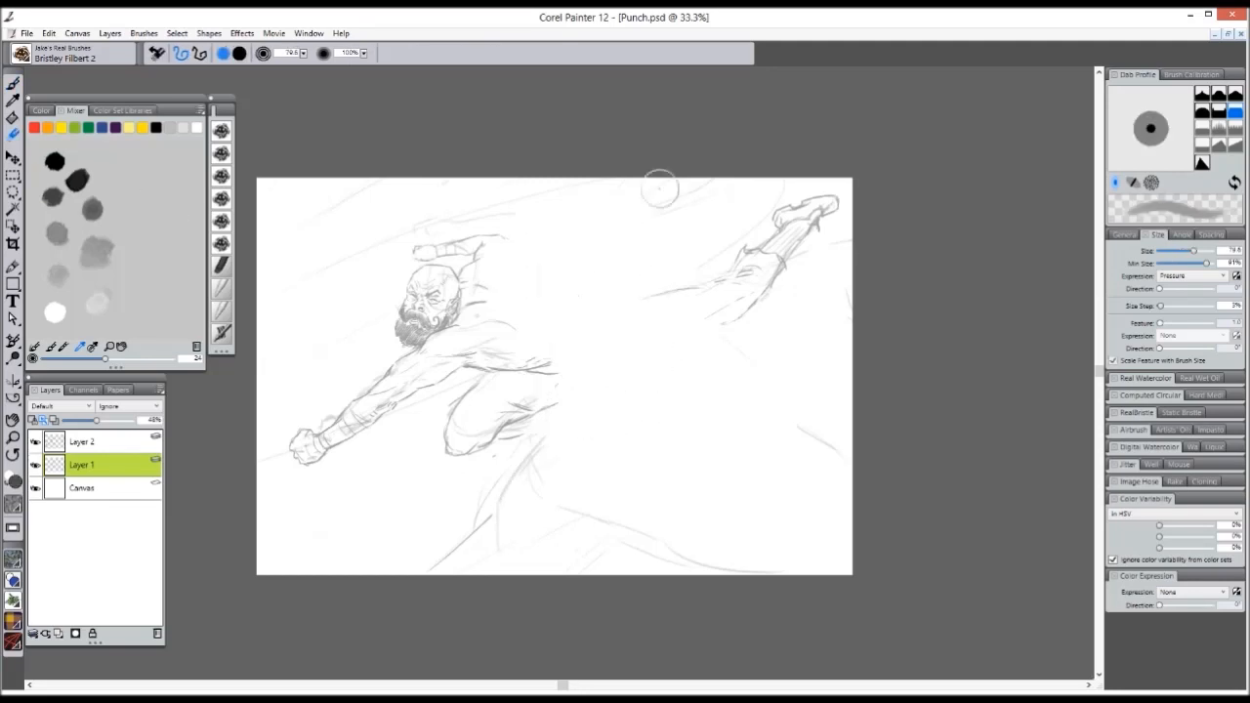
{"action": "key", "text": "b"}
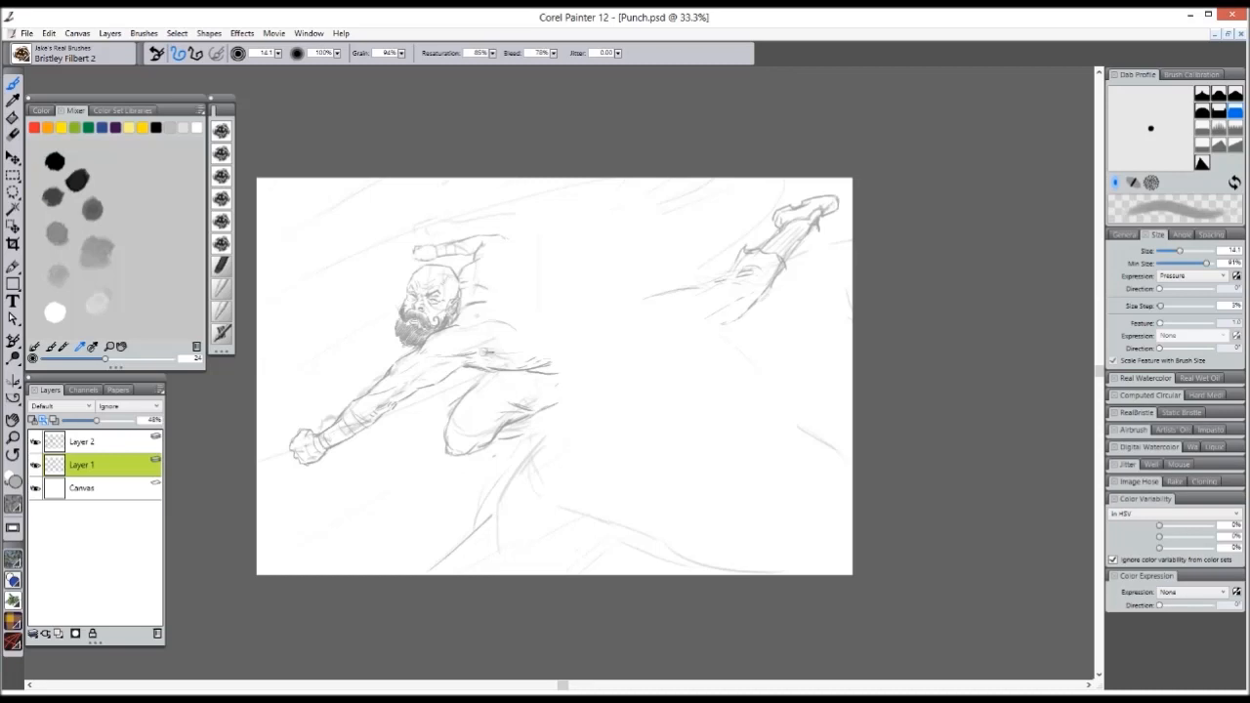
{"action": "mouse_move", "coordinate": [527, 400]}
{"action": "left_mouse_down"}
{"action": "mouse_move", "coordinate": [603, 245]}
{"action": "mouse_move", "coordinate": [650, 403]}
{"action": "left_mouse_up"}
{"action": "mouse_move", "coordinate": [498, 364]}
{"action": "left_mouse_down"}
{"action": "mouse_move", "coordinate": [578, 445]}
{"action": "mouse_move", "coordinate": [622, 457]}
{"action": "left_mouse_up"}
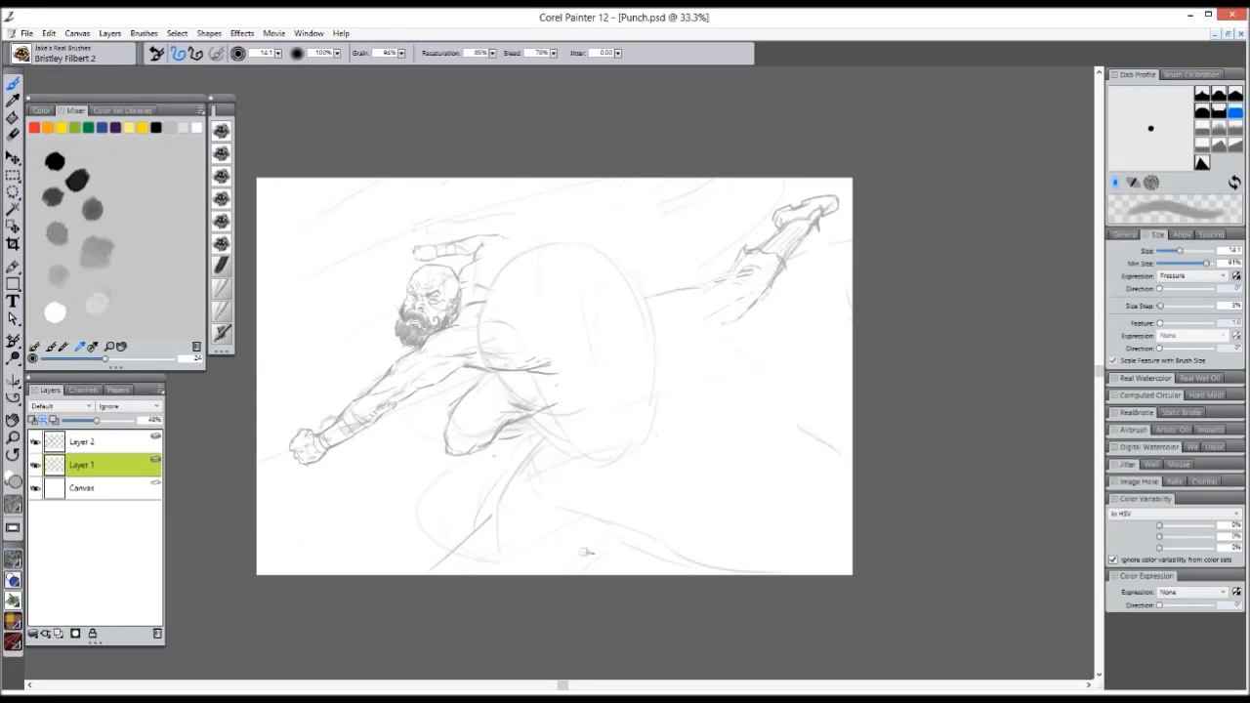
{"action": "key", "text": "n"}
{"action": "mouse_move", "coordinate": [619, 453]}
{"action": "left_mouse_down"}
{"action": "mouse_move", "coordinate": [645, 389]}
{"action": "mouse_move", "coordinate": [652, 489]}
{"action": "left_mouse_up"}
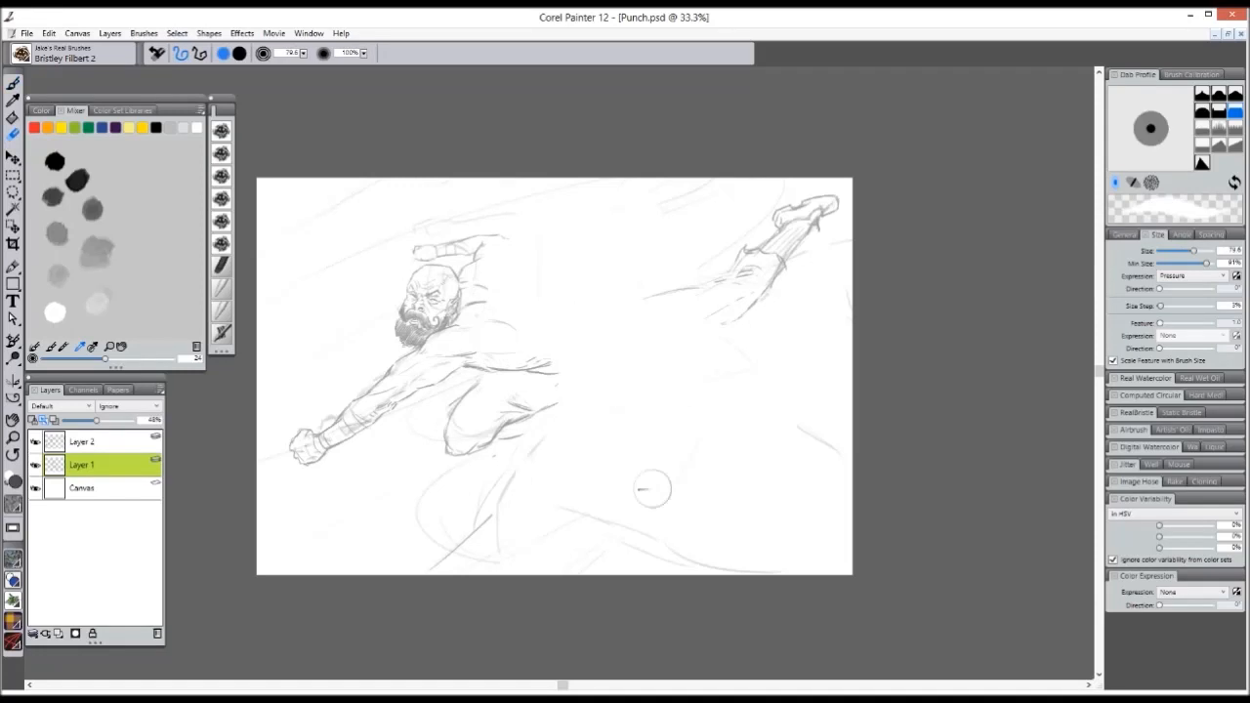
- Rough in the opponent's large domed head on Layer 1, with face plane, brow line, jaw, back of skull and neck
{"action": "key", "text": "n"}
{"action": "mouse_move", "coordinate": [519, 369]}
{"action": "left_mouse_down"}
{"action": "mouse_move", "coordinate": [557, 256]}
{"action": "mouse_move", "coordinate": [703, 283]}
{"action": "mouse_move", "coordinate": [711, 352]}
{"action": "left_mouse_up"}
{"action": "left_click_drag", "start_coordinate": [518, 421], "coordinate": [622, 396]}
{"action": "left_click_drag", "start_coordinate": [645, 315], "coordinate": [628, 388]}
{"action": "mouse_move", "coordinate": [537, 305]}
{"action": "left_mouse_down"}
{"action": "mouse_move", "coordinate": [598, 316]}
{"action": "mouse_move", "coordinate": [524, 381]}
{"action": "left_mouse_up"}
{"action": "mouse_move", "coordinate": [664, 238]}
{"action": "left_mouse_down"}
{"action": "mouse_move", "coordinate": [711, 262]}
{"action": "mouse_move", "coordinate": [730, 354]}
{"action": "left_mouse_up"}
{"action": "left_click_drag", "start_coordinate": [662, 341], "coordinate": [719, 360]}
{"action": "mouse_move", "coordinate": [657, 357]}
{"action": "left_mouse_down"}
{"action": "mouse_move", "coordinate": [728, 376]}
{"action": "mouse_move", "coordinate": [696, 390]}
{"action": "left_mouse_up"}
{"action": "mouse_move", "coordinate": [586, 420]}
{"action": "left_mouse_down"}
{"action": "mouse_move", "coordinate": [639, 432]}
{"action": "mouse_move", "coordinate": [646, 462]}
{"action": "left_mouse_up"}
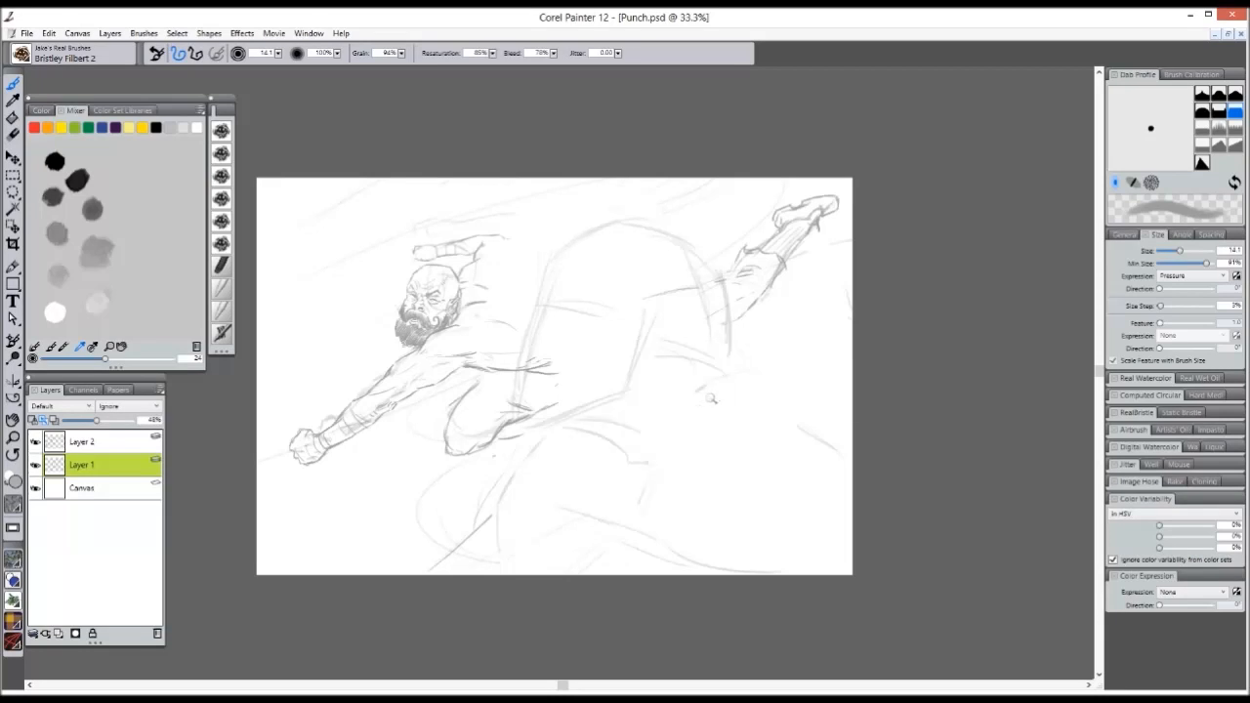
- Rough in the opponent's chest, shoulder and back lines below the head, adding short marks near the canvas's right edge
{"action": "mouse_move", "coordinate": [541, 567]}
{"action": "left_mouse_down"}
{"action": "mouse_move", "coordinate": [631, 465]}
{"action": "mouse_move", "coordinate": [645, 395]}
{"action": "left_mouse_up"}
{"action": "left_click_drag", "start_coordinate": [780, 377], "coordinate": [846, 356]}
{"action": "left_click_drag", "start_coordinate": [699, 390], "coordinate": [723, 560]}
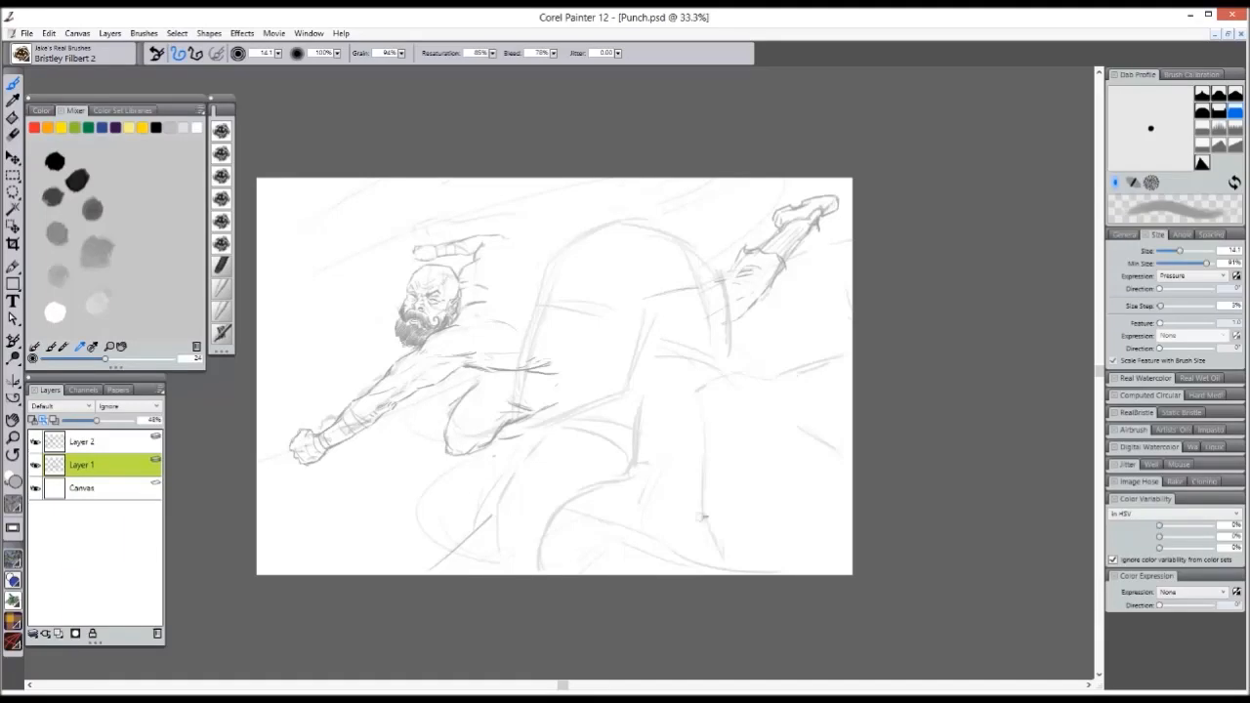
{"action": "scroll", "coordinate": [871, 271], "scroll_direction": "down", "scroll_amount": 5}
{"action": "scroll", "coordinate": [871, 270], "scroll_direction": "up", "scroll_amount": 5}
{"action": "left_click_drag", "start_coordinate": [850, 286], "coordinate": [828, 309]}
- Erase part of the loose curve below the bearded man's front knee and add small angular marks under his punching arm
{"action": "key", "text": "n"}
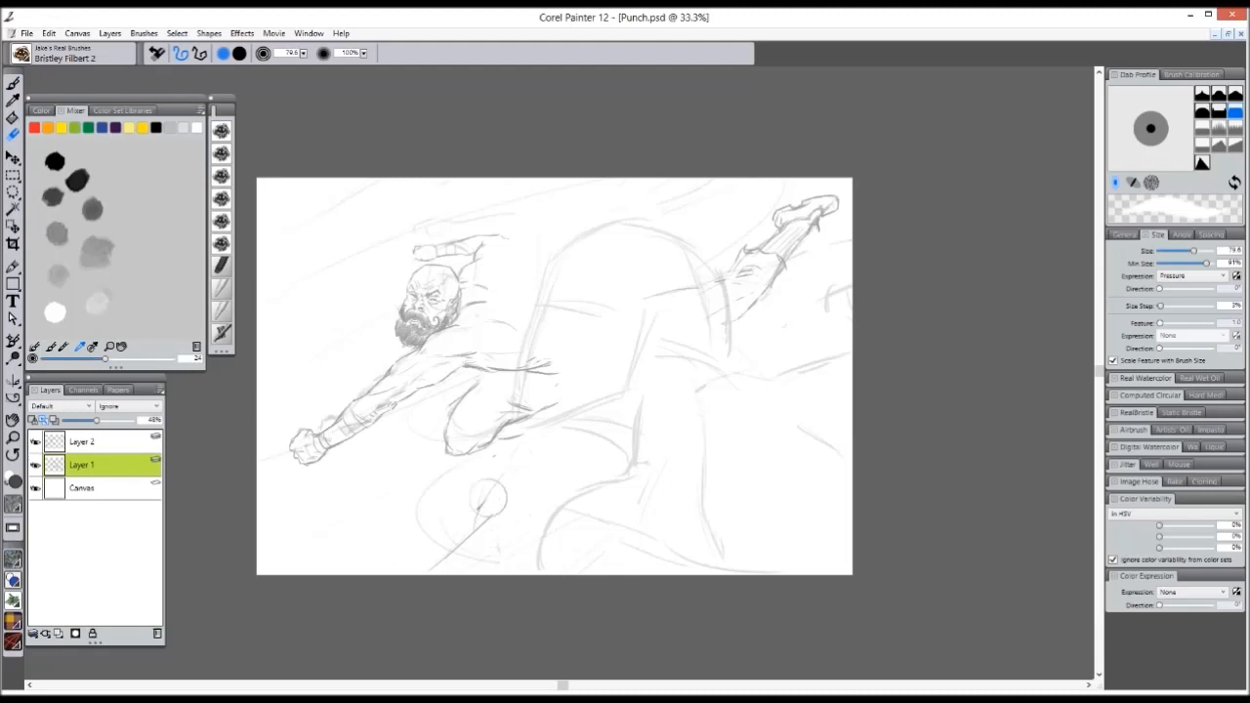
{"action": "key", "text": "b"}
{"action": "mouse_move", "coordinate": [325, 494]}
{"action": "left_mouse_down"}
{"action": "mouse_move", "coordinate": [362, 497]}
{"action": "mouse_move", "coordinate": [381, 476]}
{"action": "mouse_move", "coordinate": [436, 493]}
{"action": "left_mouse_up"}
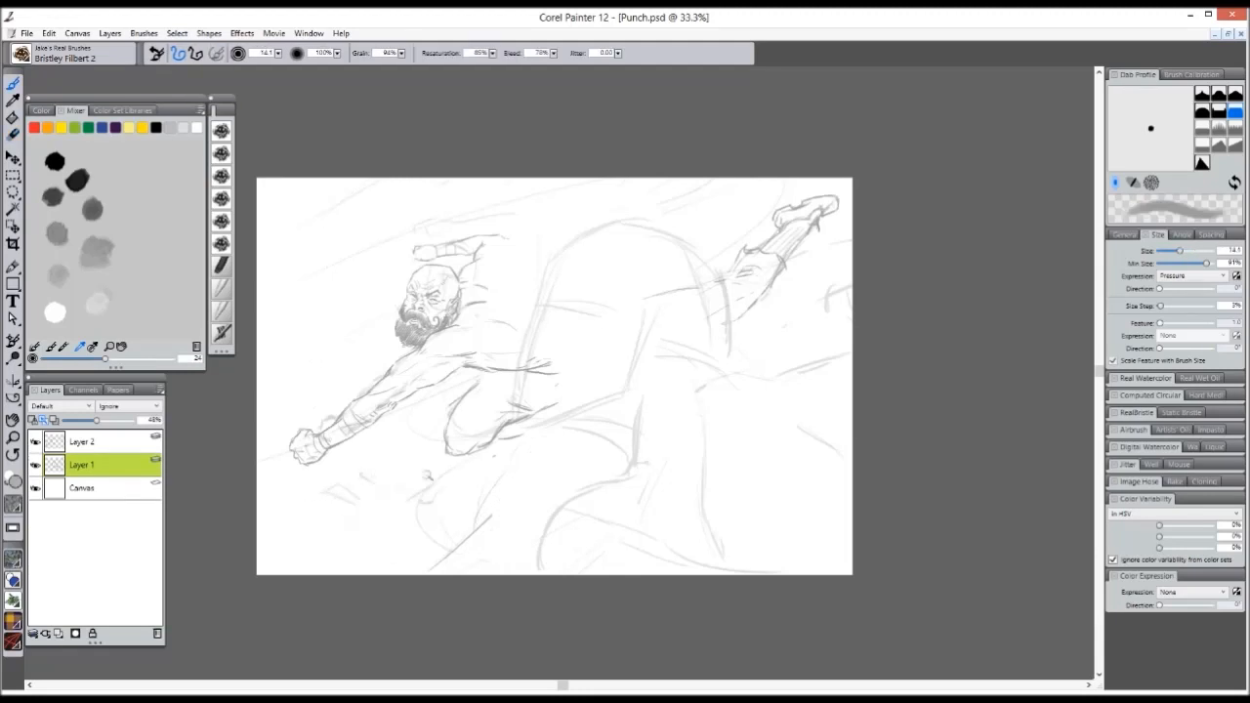
- Lower the opacity of Layer 2 and add a new layer above it
{"action": "left_click", "coordinate": [120, 441]}
{"action": "left_click_drag", "start_coordinate": [131, 420], "coordinate": [92, 420]}
{"action": "left_click", "coordinate": [59, 633]}
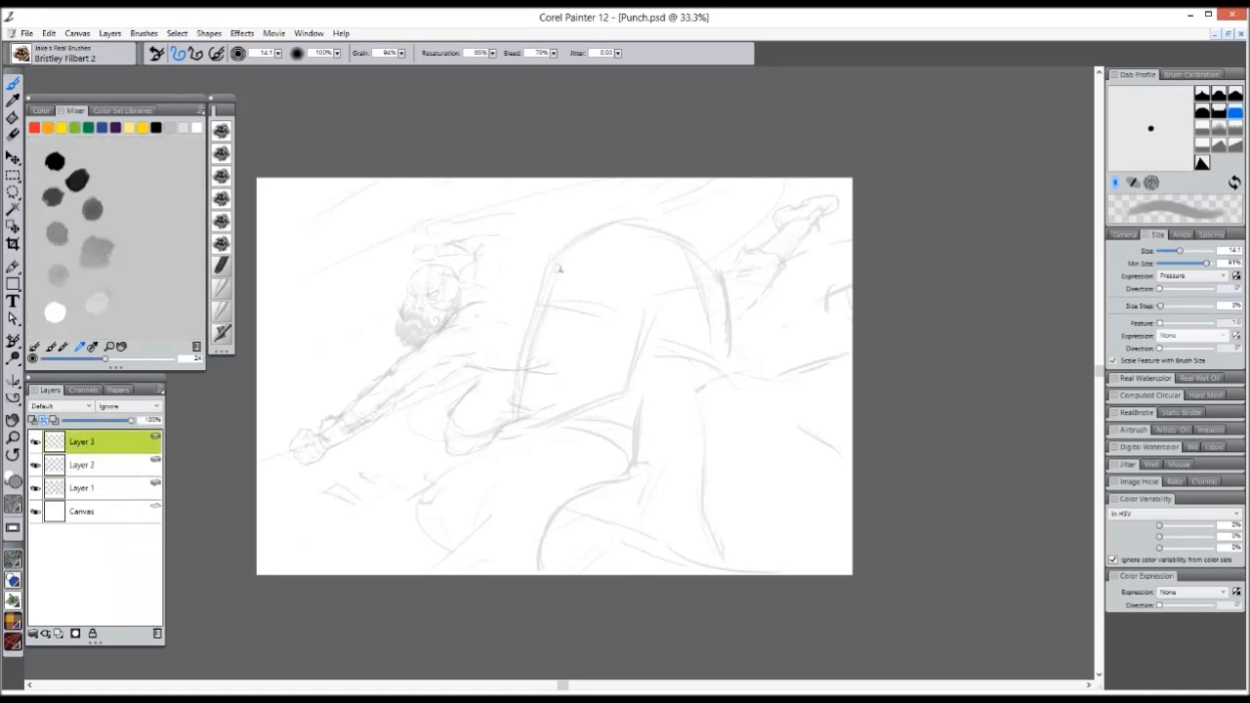
- Outline the dome of the opponent's helmet on Layer 3 with the brush size reduced to 9.1
{"action": "key", "text": "ctrl+plus"}
{"action": "key", "text": "["}
{"action": "mouse_move", "coordinate": [651, 351]}
{"action": "left_mouse_down"}
{"action": "mouse_move", "coordinate": [622, 354]}
{"action": "mouse_move", "coordinate": [633, 307]}
{"action": "mouse_move", "coordinate": [742, 239]}
{"action": "mouse_move", "coordinate": [811, 250]}
{"action": "mouse_move", "coordinate": [920, 350]}
{"action": "left_mouse_up"}
{"action": "key", "text": "ctrl+minus"}
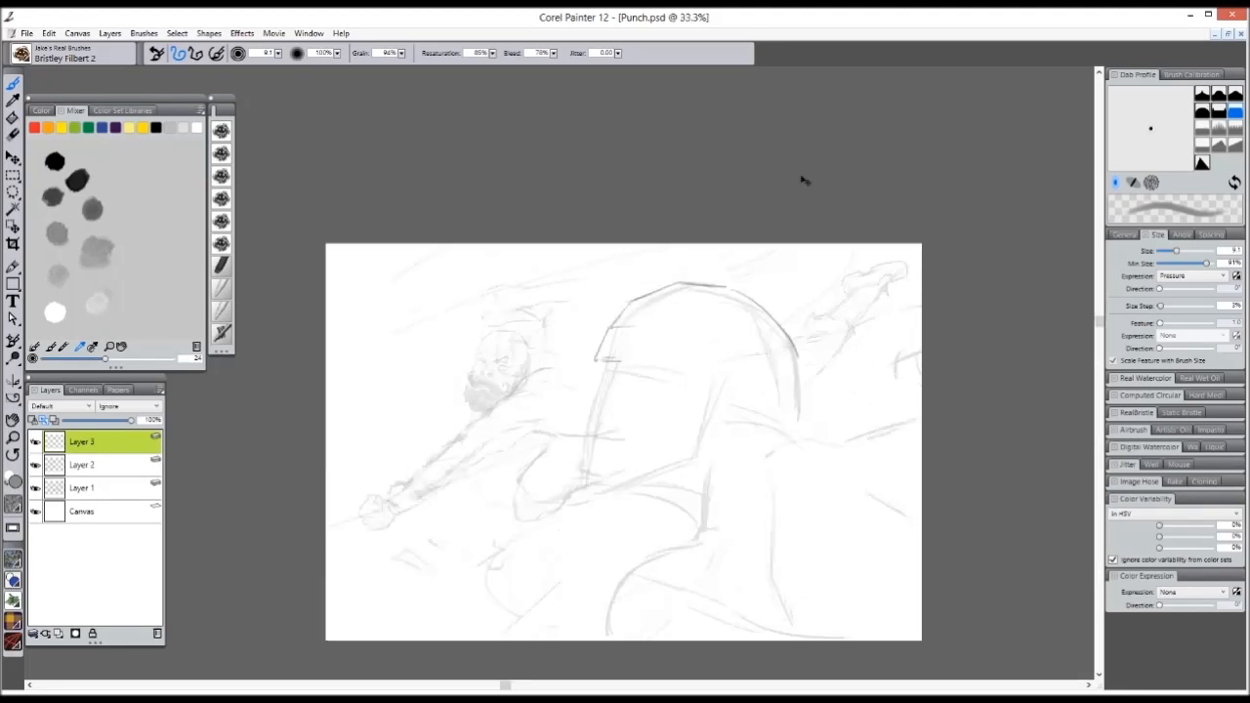
- Draw two round eye lenses on the opponent's face, the nearer one larger
{"action": "key", "text": "ctrl+plus"}
{"action": "mouse_move", "coordinate": [686, 377]}
{"action": "left_mouse_down"}
{"action": "mouse_move", "coordinate": [647, 383]}
{"action": "mouse_move", "coordinate": [684, 390]}
{"action": "left_mouse_up"}
{"action": "mouse_move", "coordinate": [604, 358]}
{"action": "left_mouse_down"}
{"action": "mouse_move", "coordinate": [588, 377]}
{"action": "mouse_move", "coordinate": [606, 356]}
{"action": "mouse_move", "coordinate": [619, 379]}
{"action": "left_mouse_up"}
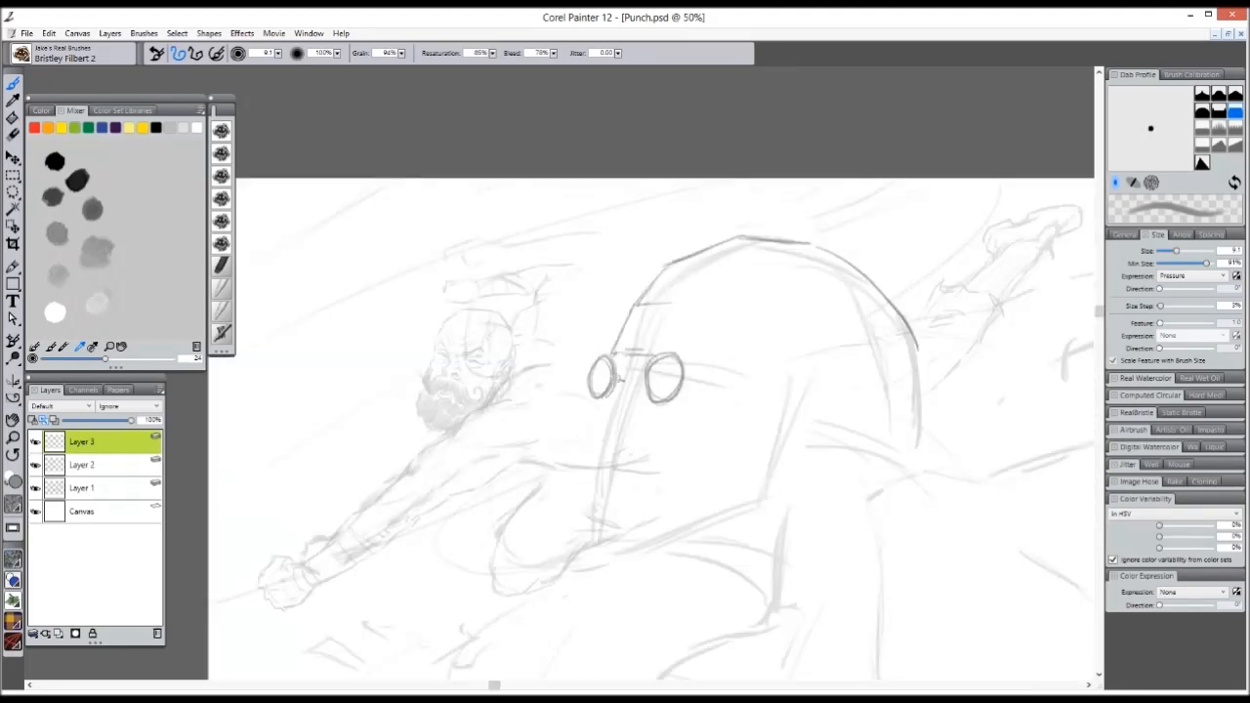
- Draw the near lens rim and ribbed nose piece, and outline the wide-open jaw with its angular cheek plate
{"action": "mouse_move", "coordinate": [700, 376]}
{"action": "left_mouse_down"}
{"action": "mouse_move", "coordinate": [635, 380]}
{"action": "mouse_move", "coordinate": [620, 387]}
{"action": "mouse_move", "coordinate": [637, 378]}
{"action": "mouse_move", "coordinate": [595, 407]}
{"action": "mouse_move", "coordinate": [585, 436]}
{"action": "mouse_move", "coordinate": [616, 418]}
{"action": "mouse_move", "coordinate": [614, 457]}
{"action": "left_mouse_up"}
{"action": "mouse_move", "coordinate": [597, 410]}
{"action": "left_mouse_down"}
{"action": "mouse_move", "coordinate": [584, 445]}
{"action": "mouse_move", "coordinate": [616, 451]}
{"action": "mouse_move", "coordinate": [598, 430]}
{"action": "mouse_move", "coordinate": [621, 457]}
{"action": "mouse_move", "coordinate": [653, 449]}
{"action": "left_mouse_up"}
{"action": "mouse_move", "coordinate": [637, 373]}
{"action": "left_mouse_down"}
{"action": "mouse_move", "coordinate": [626, 398]}
{"action": "mouse_move", "coordinate": [649, 403]}
{"action": "left_mouse_up"}
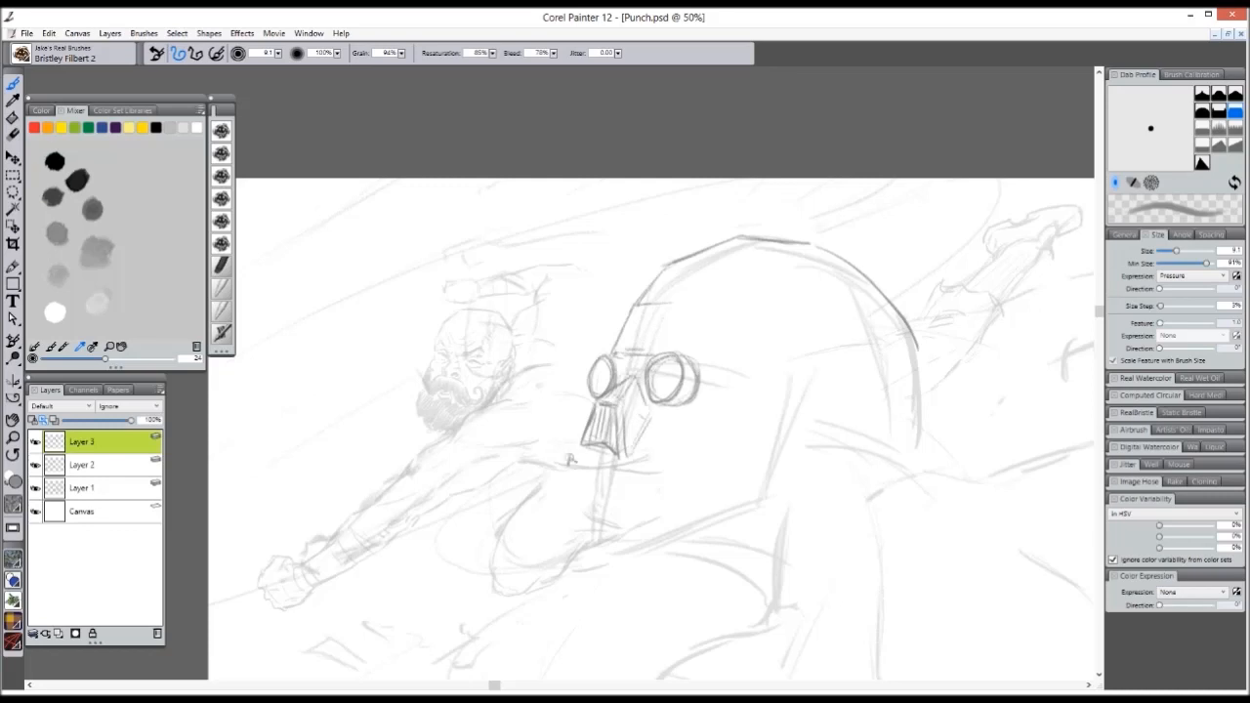
{"action": "mouse_move", "coordinate": [463, 528]}
{"action": "left_mouse_down"}
{"action": "mouse_move", "coordinate": [508, 547]}
{"action": "mouse_move", "coordinate": [493, 562]}
{"action": "mouse_move", "coordinate": [567, 544]}
{"action": "mouse_move", "coordinate": [598, 563]}
{"action": "mouse_move", "coordinate": [659, 567]}
{"action": "mouse_move", "coordinate": [632, 571]}
{"action": "mouse_move", "coordinate": [772, 504]}
{"action": "left_mouse_up"}
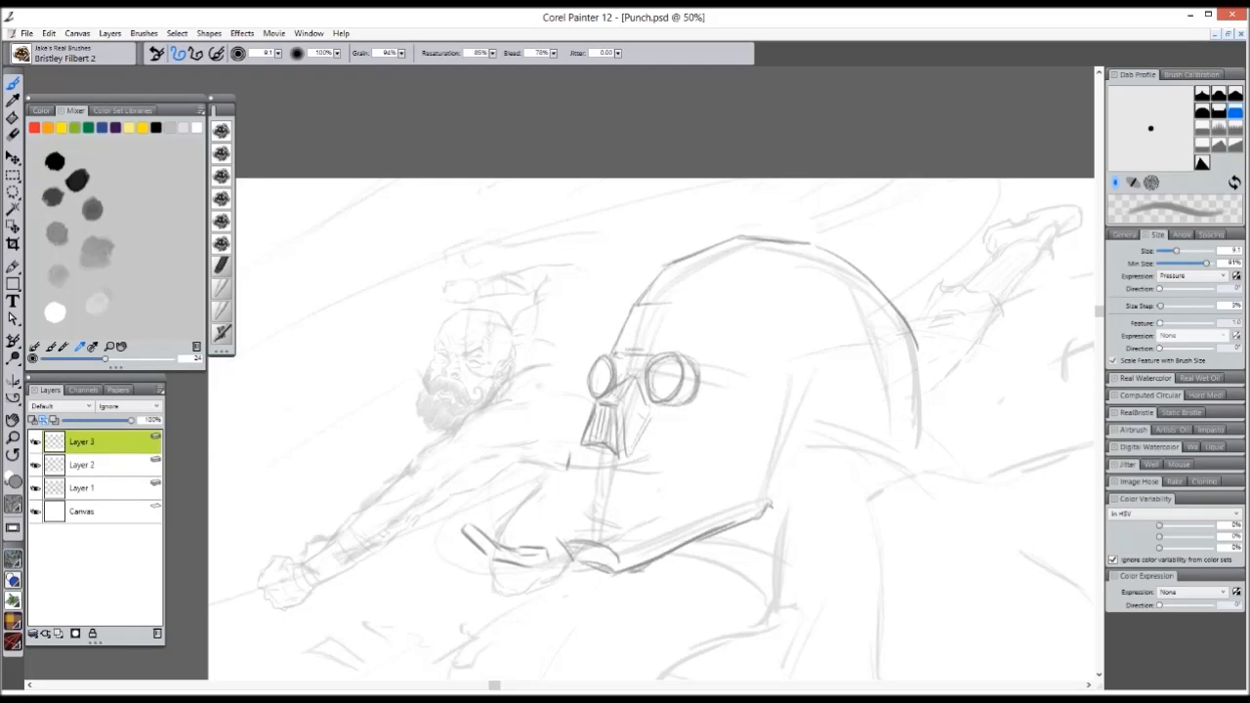
{"action": "mouse_move", "coordinate": [617, 543]}
{"action": "left_mouse_down"}
{"action": "mouse_move", "coordinate": [695, 473]}
{"action": "mouse_move", "coordinate": [702, 430]}
{"action": "mouse_move", "coordinate": [793, 408]}
{"action": "mouse_move", "coordinate": [768, 498]}
{"action": "left_mouse_up"}
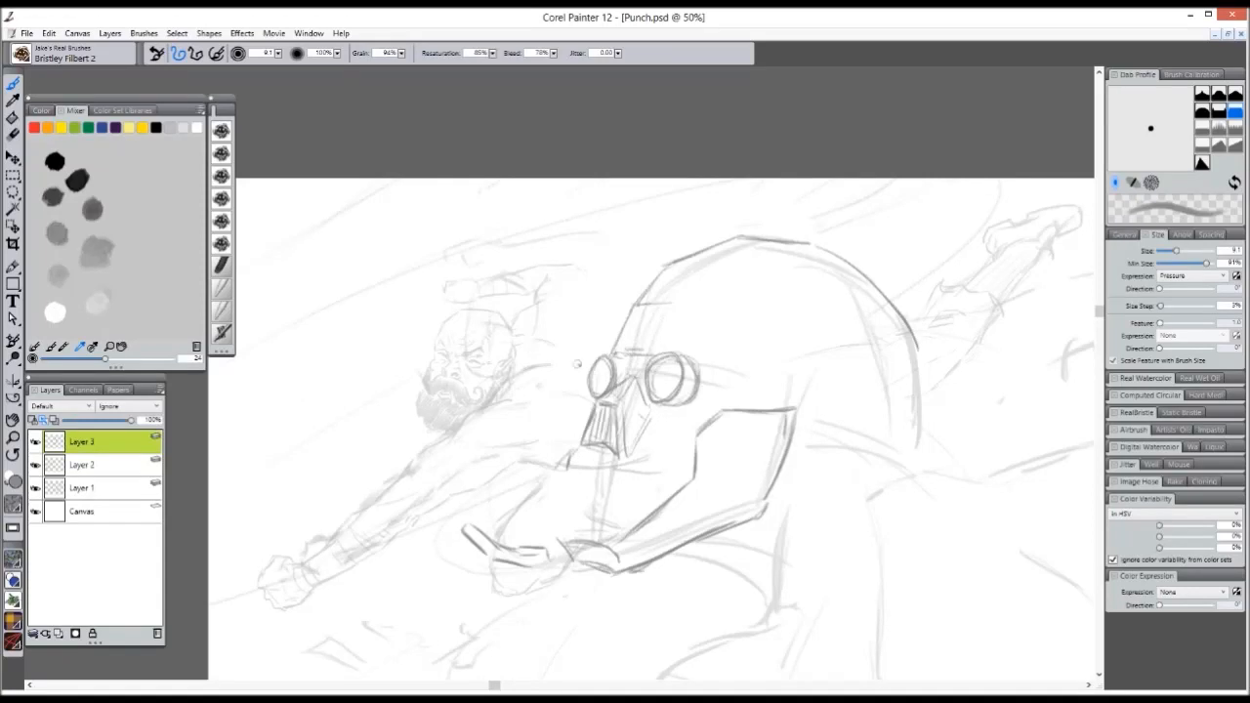
- Draw a broken disc and fragments flying off the opponent's far eye lens toward the bearded man
{"action": "mouse_move", "coordinate": [540, 371]}
{"action": "left_mouse_down"}
{"action": "mouse_move", "coordinate": [559, 381]}
{"action": "mouse_move", "coordinate": [544, 392]}
{"action": "left_mouse_up"}
{"action": "key", "text": "ctrl+z"}
{"action": "mouse_move", "coordinate": [535, 338]}
{"action": "left_mouse_down"}
{"action": "mouse_move", "coordinate": [545, 367]}
{"action": "mouse_move", "coordinate": [570, 340]}
{"action": "mouse_move", "coordinate": [557, 366]}
{"action": "mouse_move", "coordinate": [586, 393]}
{"action": "mouse_move", "coordinate": [598, 365]}
{"action": "left_mouse_up"}
{"action": "left_click", "coordinate": [578, 359]}
{"action": "left_click", "coordinate": [536, 381]}
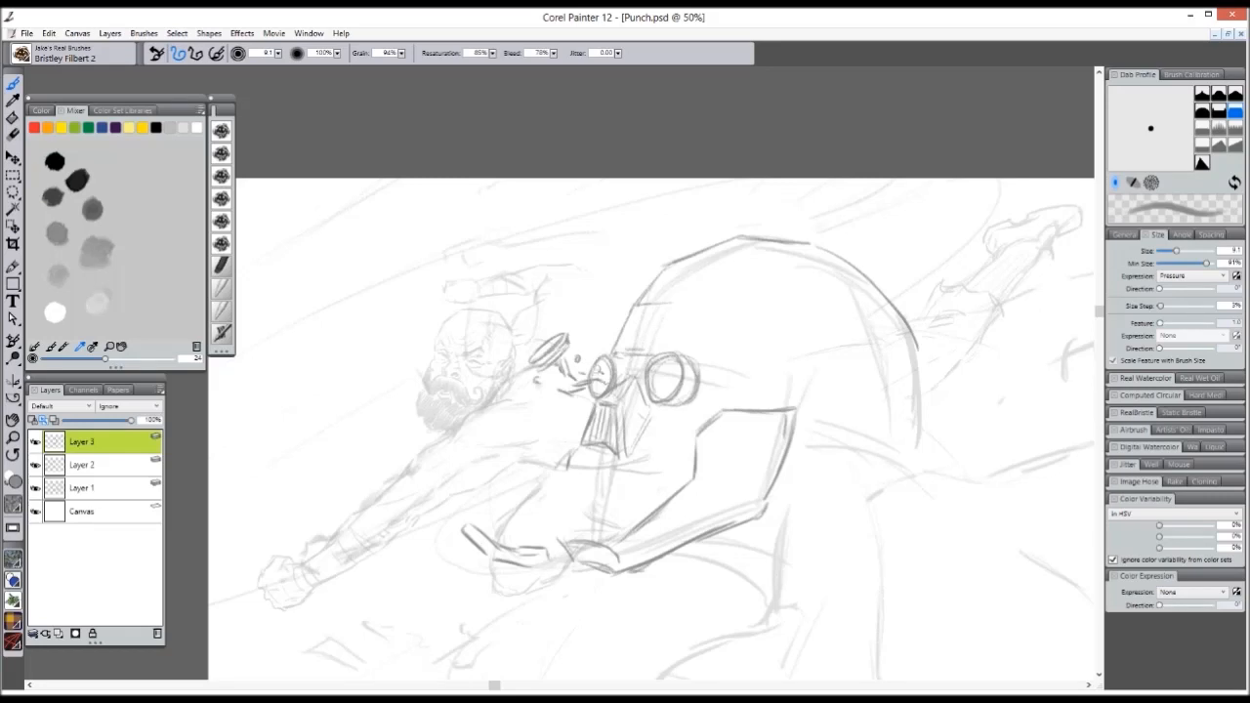
- Scatter more small shards above the flying disc, between the bearded man's head and his raised arm
{"action": "key", "text": "ctrl+minus"}
{"action": "key", "text": "ctrl+minus"}
{"action": "key", "text": "ctrl+plus"}
{"action": "key", "text": "ctrl+plus"}
{"action": "key", "text": "ctrl+plus"}
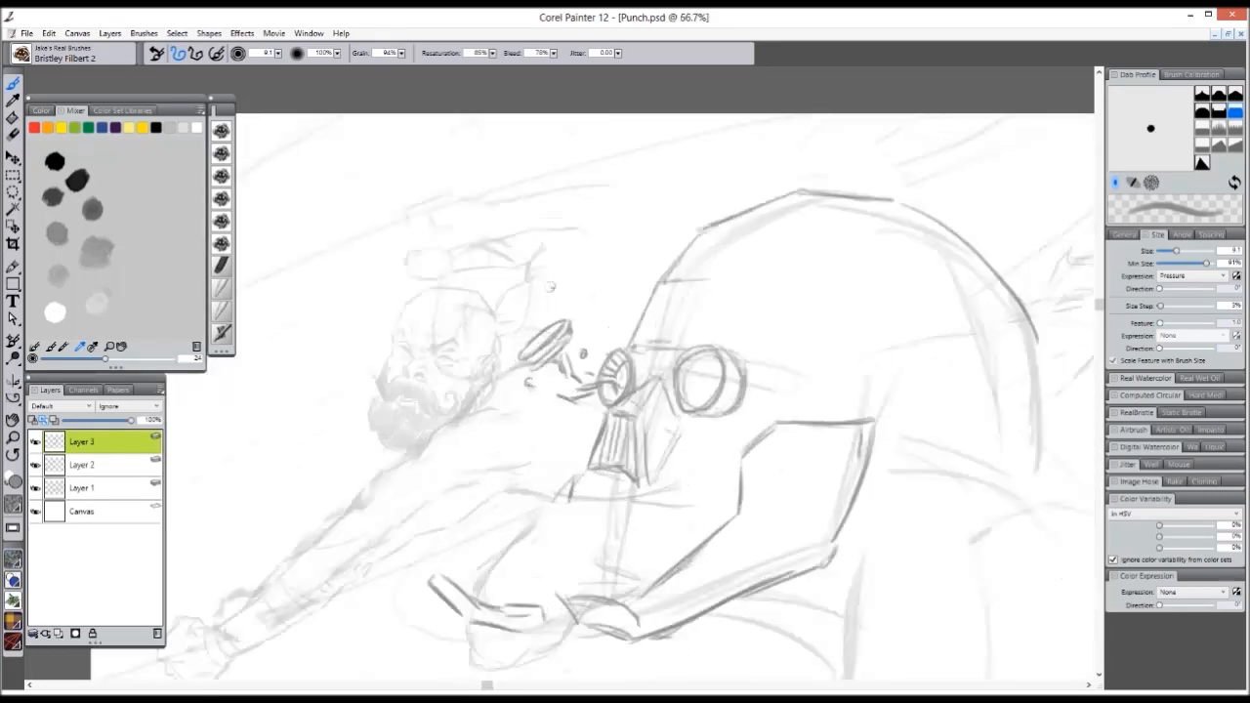
{"action": "left_click_drag", "start_coordinate": [549, 287], "coordinate": [544, 311]}
{"action": "mouse_move", "coordinate": [518, 301]}
{"action": "left_mouse_down"}
{"action": "mouse_move", "coordinate": [524, 311]}
{"action": "mouse_move", "coordinate": [501, 309]}
{"action": "left_mouse_up"}
{"action": "left_click_drag", "start_coordinate": [500, 322], "coordinate": [507, 330]}
{"action": "left_click_drag", "start_coordinate": [531, 320], "coordinate": [548, 326]}
{"action": "key", "text": "ctrl+minus"}
{"action": "mouse_move", "coordinate": [644, 395]}
{"action": "left_mouse_down"}
{"action": "mouse_move", "coordinate": [684, 361]}
{"action": "mouse_move", "coordinate": [668, 399]}
{"action": "mouse_move", "coordinate": [686, 354]}
{"action": "mouse_move", "coordinate": [678, 398]}
{"action": "mouse_move", "coordinate": [635, 415]}
{"action": "mouse_move", "coordinate": [645, 485]}
{"action": "left_mouse_up"}
{"action": "key", "text": "ctrl+z"}
- Reduce the brush size to 6.6, add inner rings to the near lens and sketch teeth below the sharpened nose piece
{"action": "key", "text": "ctrl+plus"}
{"action": "key", "text": "bracketleft"}
{"action": "mouse_move", "coordinate": [636, 420]}
{"action": "left_mouse_down"}
{"action": "mouse_move", "coordinate": [641, 484]}
{"action": "mouse_move", "coordinate": [678, 439]}
{"action": "left_mouse_up"}
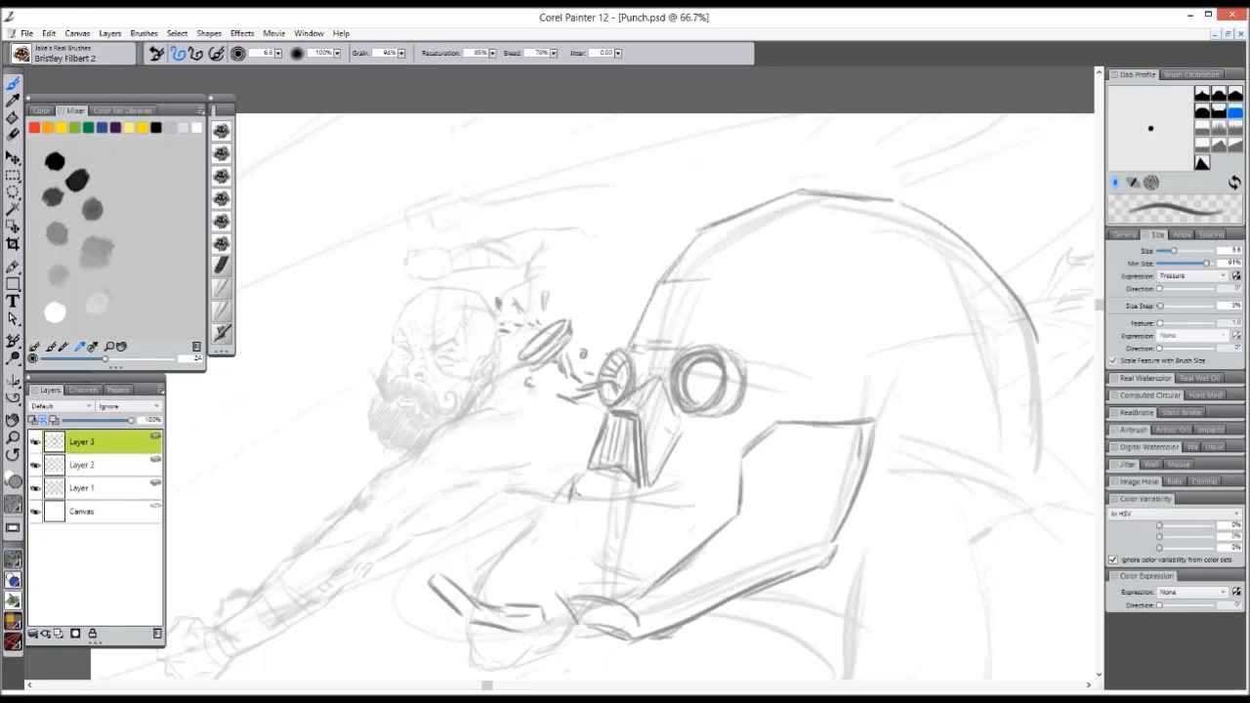
{"action": "left_click_drag", "start_coordinate": [570, 510], "coordinate": [635, 523]}
{"action": "left_click_drag", "start_coordinate": [598, 483], "coordinate": [594, 518]}
{"action": "left_click_drag", "start_coordinate": [592, 440], "coordinate": [608, 408]}
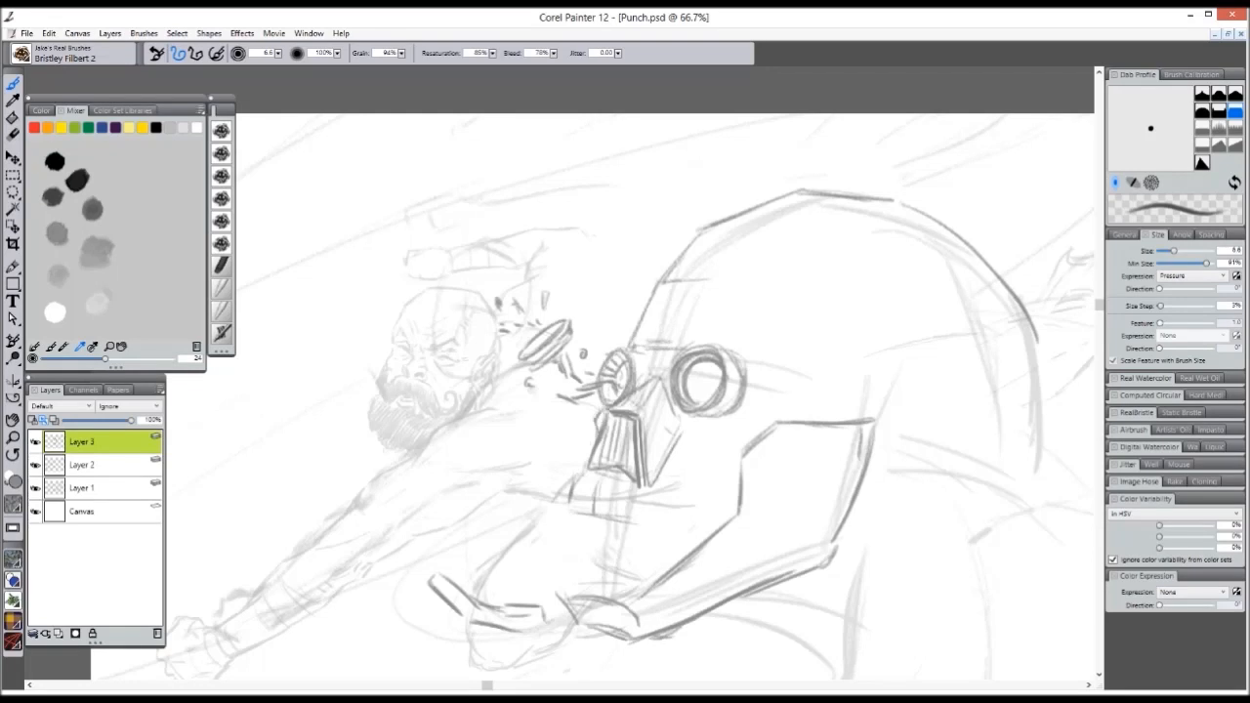
- Draw an angular shard breaking away beside the nose piece, and add three rivets and an upper rim line to the cheek plate
{"action": "mouse_move", "coordinate": [496, 446]}
{"action": "left_mouse_down"}
{"action": "mouse_move", "coordinate": [573, 425]}
{"action": "mouse_move", "coordinate": [496, 452]}
{"action": "mouse_move", "coordinate": [510, 474]}
{"action": "mouse_move", "coordinate": [574, 476]}
{"action": "left_mouse_up"}
{"action": "key", "text": "ctrl+minus"}
{"action": "key", "text": "ctrl+minus"}
{"action": "key", "text": "ctrl+plus"}
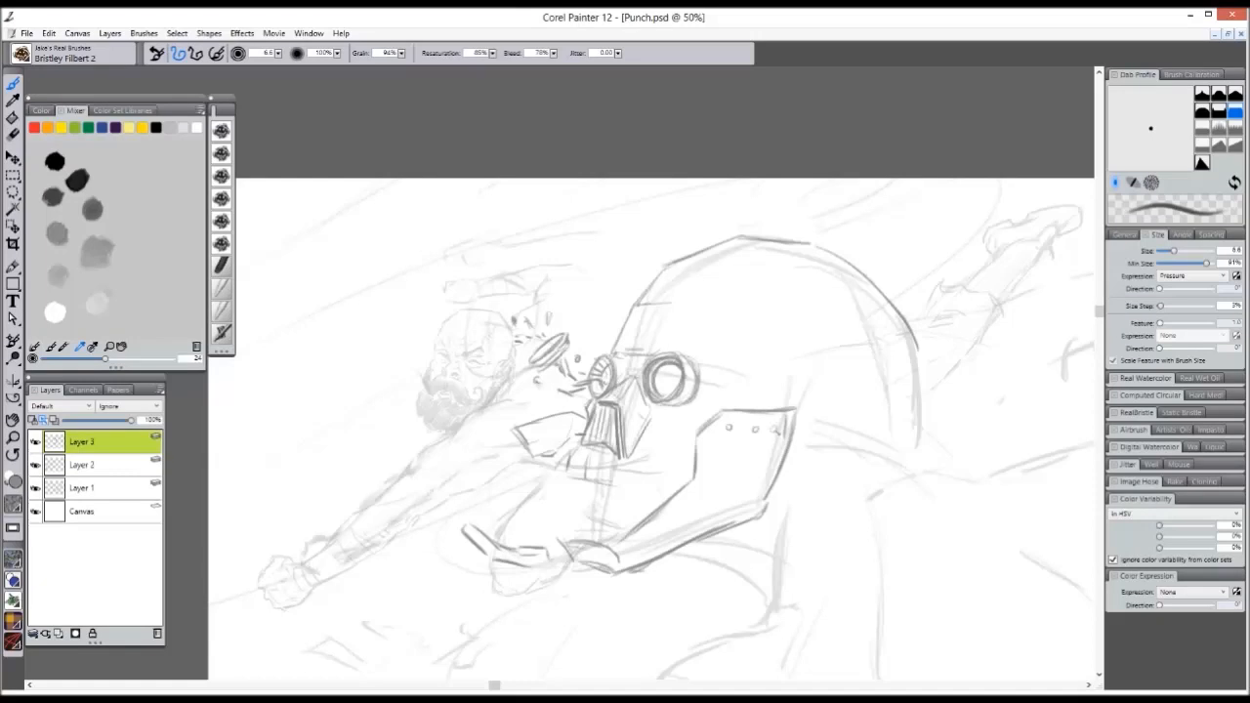
{"action": "mouse_move", "coordinate": [646, 404]}
{"action": "left_mouse_down"}
{"action": "mouse_move", "coordinate": [690, 420]}
{"action": "mouse_move", "coordinate": [721, 392]}
{"action": "mouse_move", "coordinate": [762, 395]}
{"action": "left_mouse_up"}
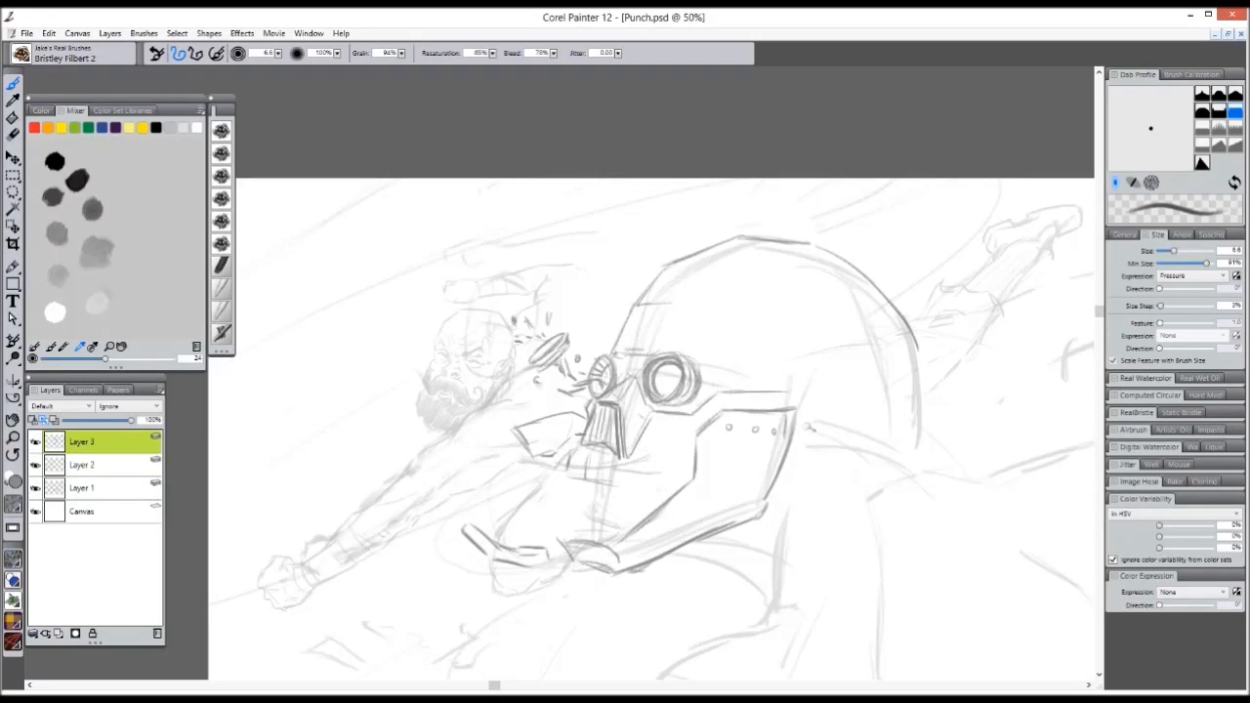
- Draw the helmet's curved ear cut-out and thick rear flap, with the brush size raised to 9.1
{"action": "mouse_move", "coordinate": [801, 451]}
{"action": "left_mouse_down"}
{"action": "mouse_move", "coordinate": [819, 393]}
{"action": "mouse_move", "coordinate": [864, 366]}
{"action": "mouse_move", "coordinate": [891, 391]}
{"action": "mouse_move", "coordinate": [895, 442]}
{"action": "mouse_move", "coordinate": [919, 443]}
{"action": "left_mouse_up"}
{"action": "key", "text": "bracketright"}
{"action": "left_click_drag", "start_coordinate": [920, 430], "coordinate": [919, 356]}
{"action": "key", "text": "ctrl+minus"}
{"action": "key", "text": "ctrl+minus"}
{"action": "key", "text": "ctrl+plus"}
{"action": "key", "text": "ctrl+plus"}
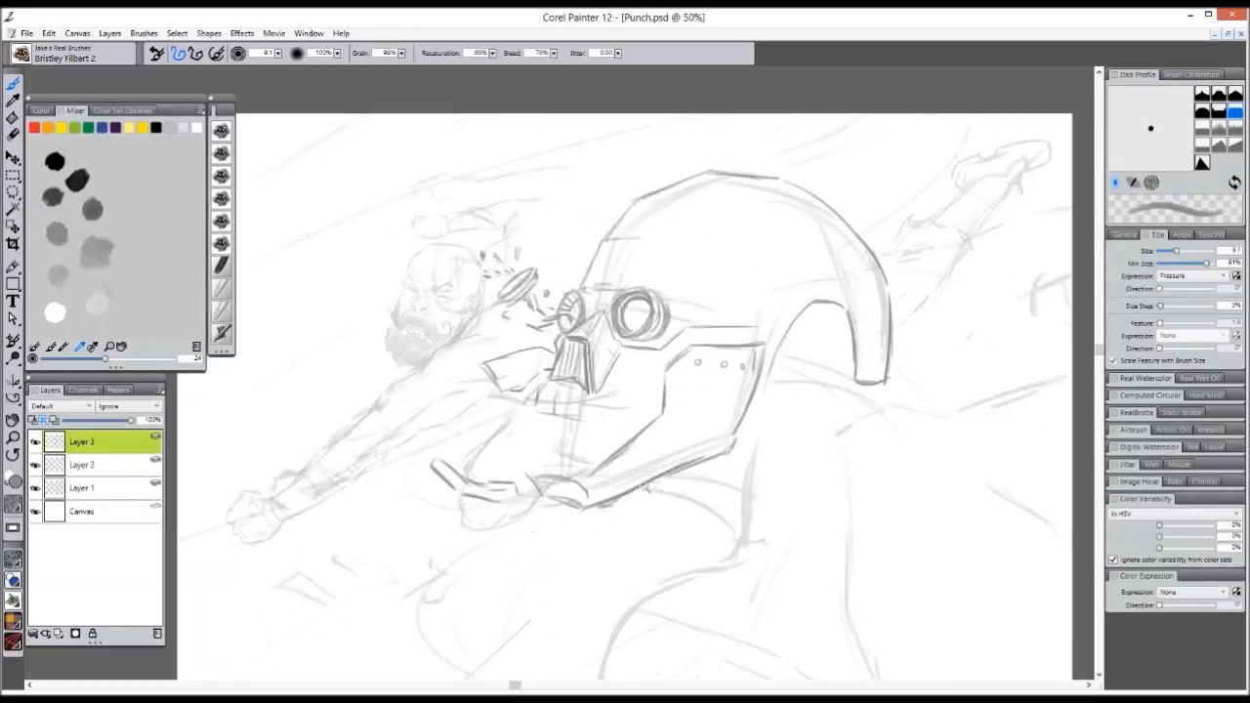
- Add neck lines under the opponent's jaw and complete the oval ear cover behind the cheek plate
{"action": "mouse_move", "coordinate": [648, 488]}
{"action": "left_mouse_down"}
{"action": "mouse_move", "coordinate": [693, 501]}
{"action": "mouse_move", "coordinate": [737, 540]}
{"action": "mouse_move", "coordinate": [689, 486]}
{"action": "mouse_move", "coordinate": [737, 503]}
{"action": "left_mouse_up"}
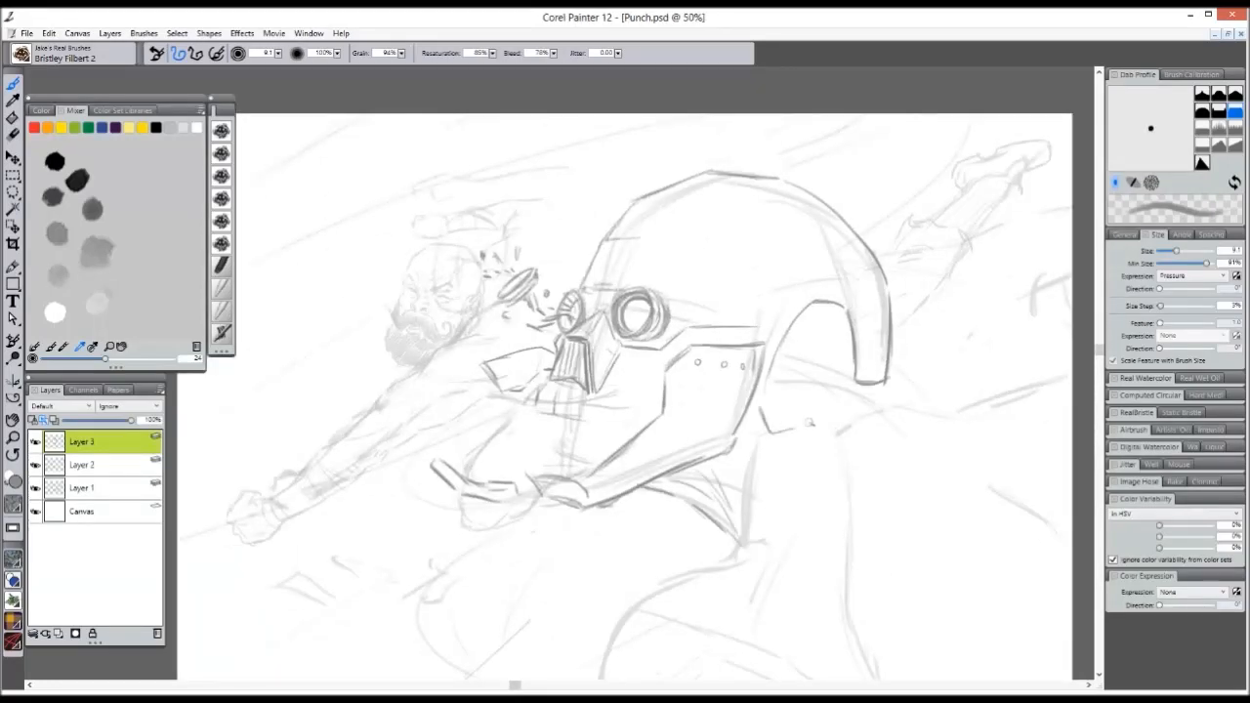
{"action": "key", "text": "ctrl+minus"}
{"action": "key", "text": "ctrl+minus"}
{"action": "key", "text": "ctrl+plus"}
{"action": "key", "text": "ctrl+plus"}
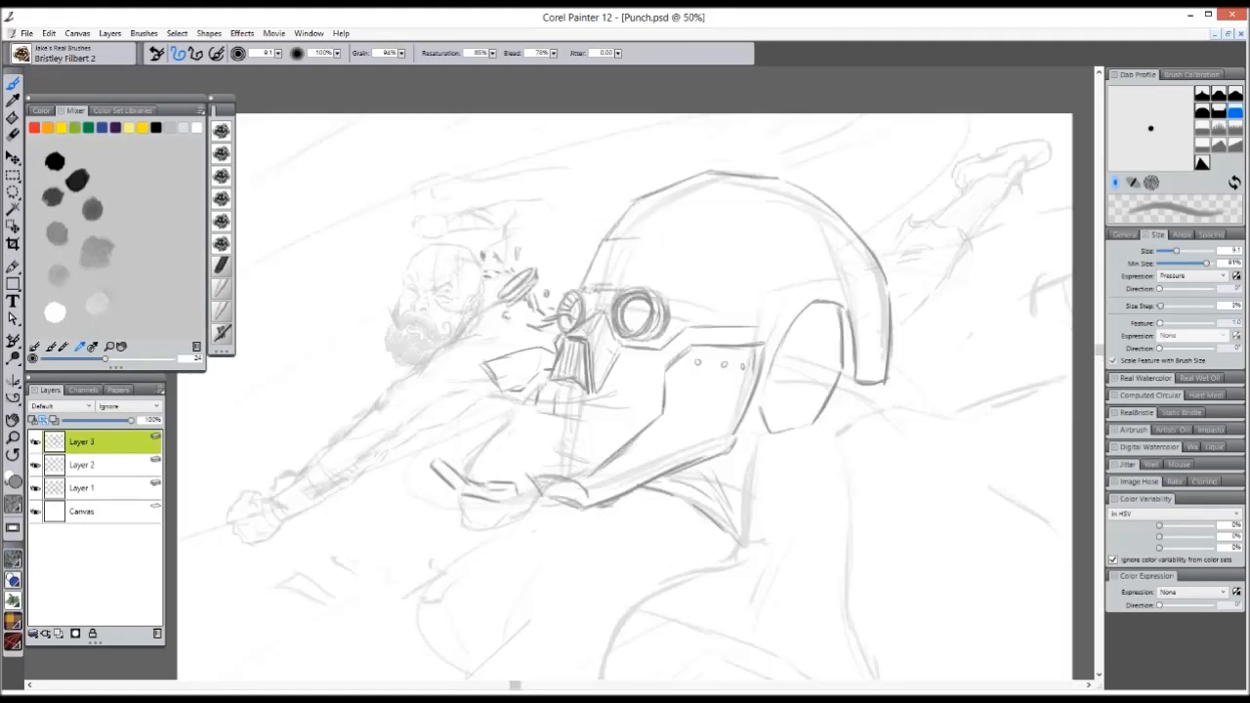
{"action": "key", "text": "ctrl+minus"}
{"action": "key", "text": "ctrl+minus"}
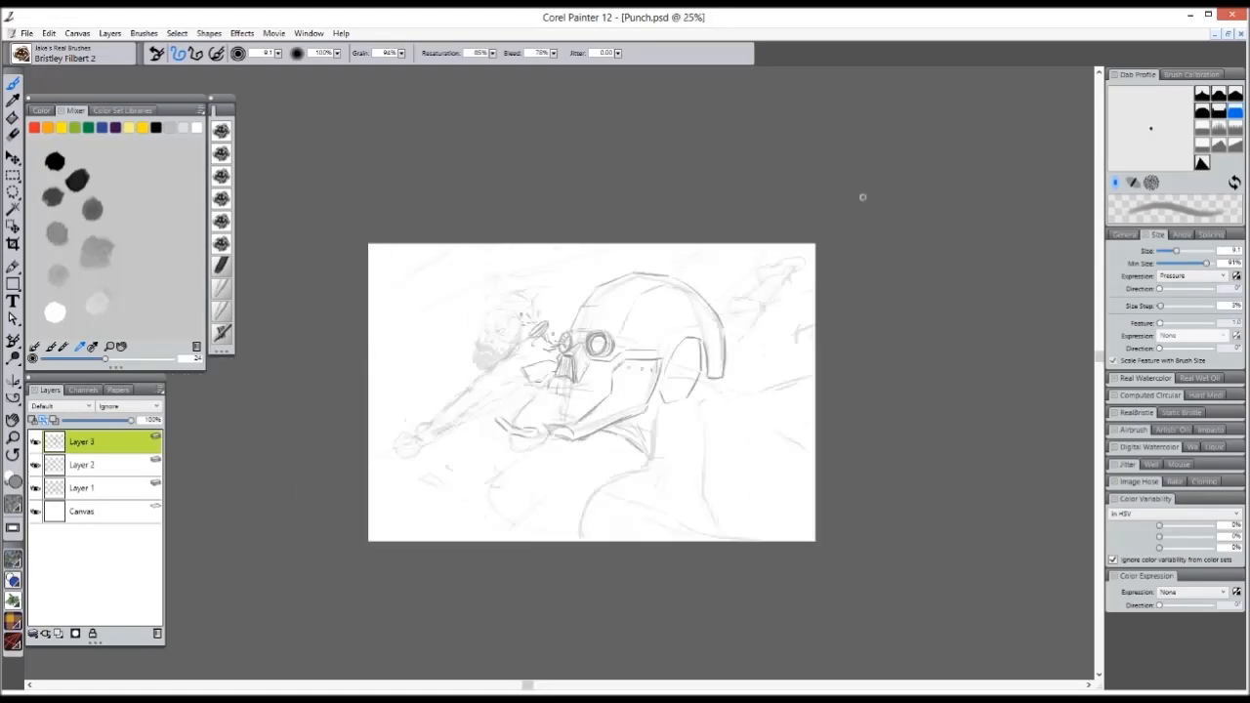
- Draw the opponent's collar line from the base of the neck sweeping down into the near shoulder
{"action": "key", "text": "ctrl+plus"}
{"action": "mouse_move", "coordinate": [671, 489]}
{"action": "left_mouse_down"}
{"action": "mouse_move", "coordinate": [688, 413]}
{"action": "mouse_move", "coordinate": [746, 426]}
{"action": "mouse_move", "coordinate": [704, 550]}
{"action": "left_mouse_up"}
{"action": "key", "text": "ctrl+z"}
{"action": "left_click_drag", "start_coordinate": [744, 414], "coordinate": [761, 470]}
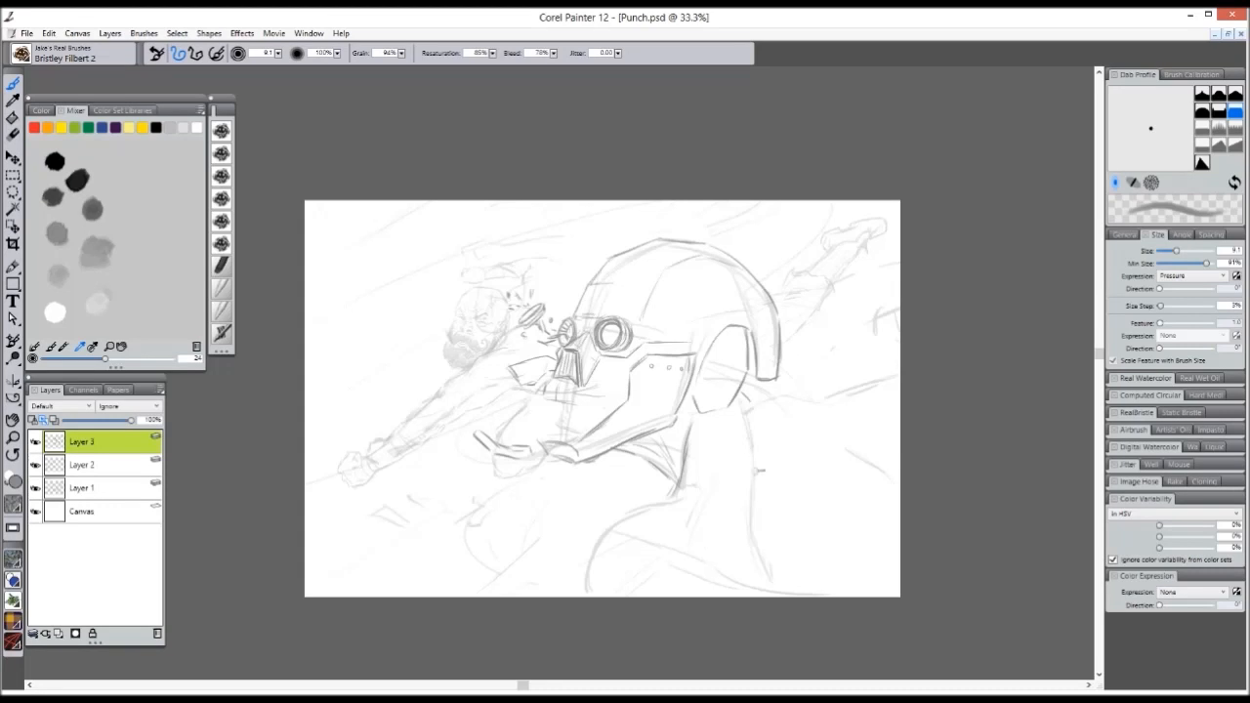
{"action": "mouse_move", "coordinate": [566, 592]}
{"action": "left_mouse_down"}
{"action": "mouse_move", "coordinate": [629, 505]}
{"action": "mouse_move", "coordinate": [698, 471]}
{"action": "left_mouse_up"}
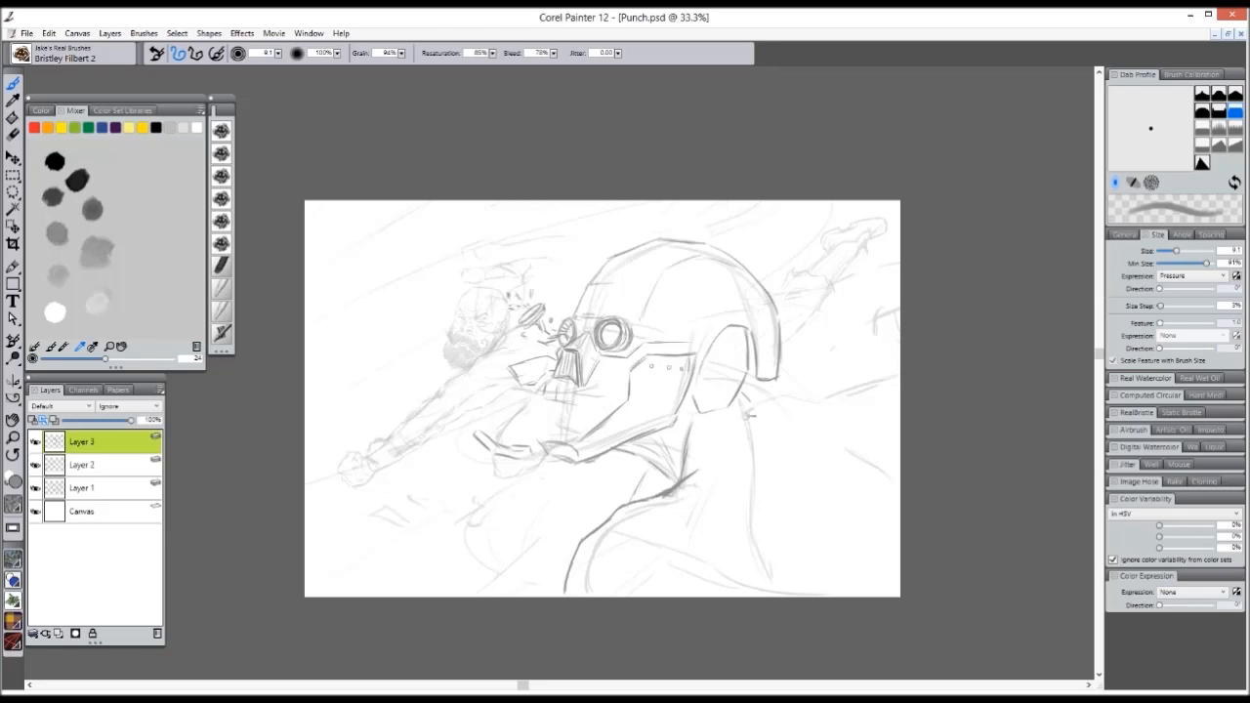
- Draw several long straps hanging from behind the ear cover down the opponent's back
{"action": "left_click_drag", "start_coordinate": [749, 434], "coordinate": [752, 485]}
{"action": "mouse_move", "coordinate": [742, 393]}
{"action": "left_mouse_down"}
{"action": "mouse_move", "coordinate": [764, 440]}
{"action": "mouse_move", "coordinate": [725, 553]}
{"action": "mouse_move", "coordinate": [780, 440]}
{"action": "mouse_move", "coordinate": [736, 592]}
{"action": "left_mouse_up"}
{"action": "mouse_move", "coordinate": [773, 411]}
{"action": "left_mouse_down"}
{"action": "mouse_move", "coordinate": [804, 485]}
{"action": "mouse_move", "coordinate": [816, 551]}
{"action": "left_mouse_up"}
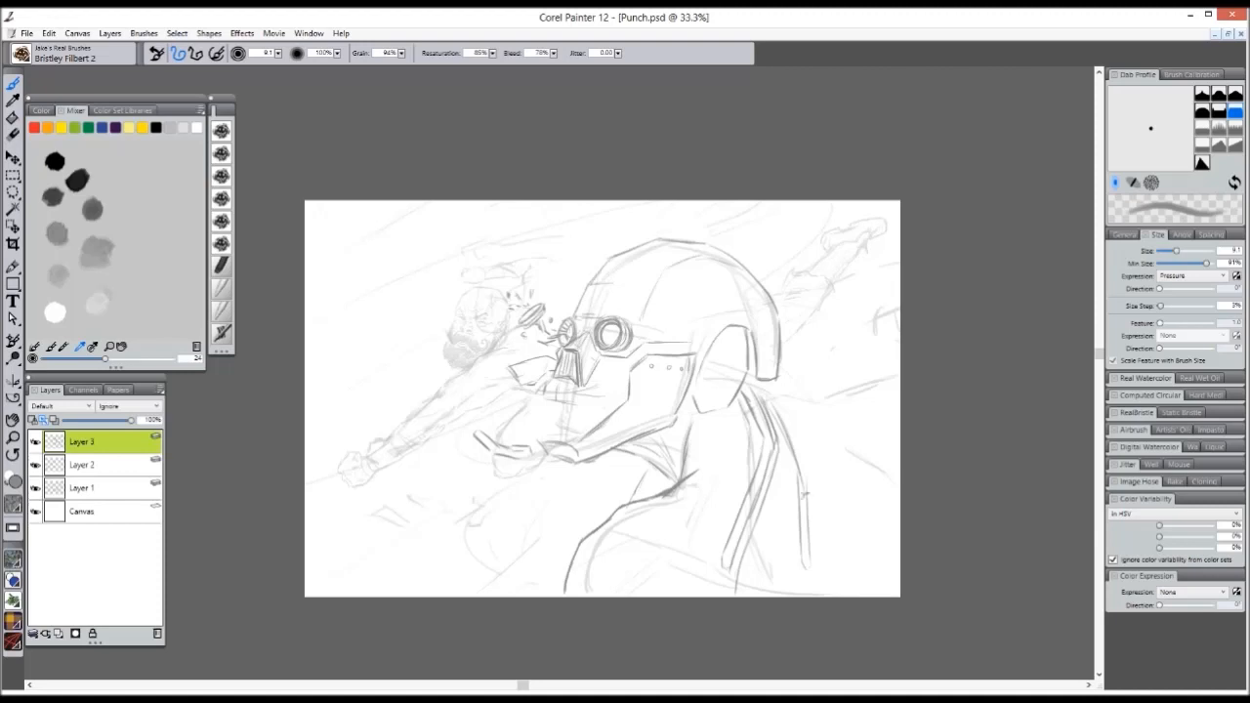
{"action": "mouse_move", "coordinate": [785, 434]}
{"action": "left_mouse_down"}
{"action": "mouse_move", "coordinate": [792, 547]}
{"action": "mouse_move", "coordinate": [765, 564]}
{"action": "left_mouse_up"}
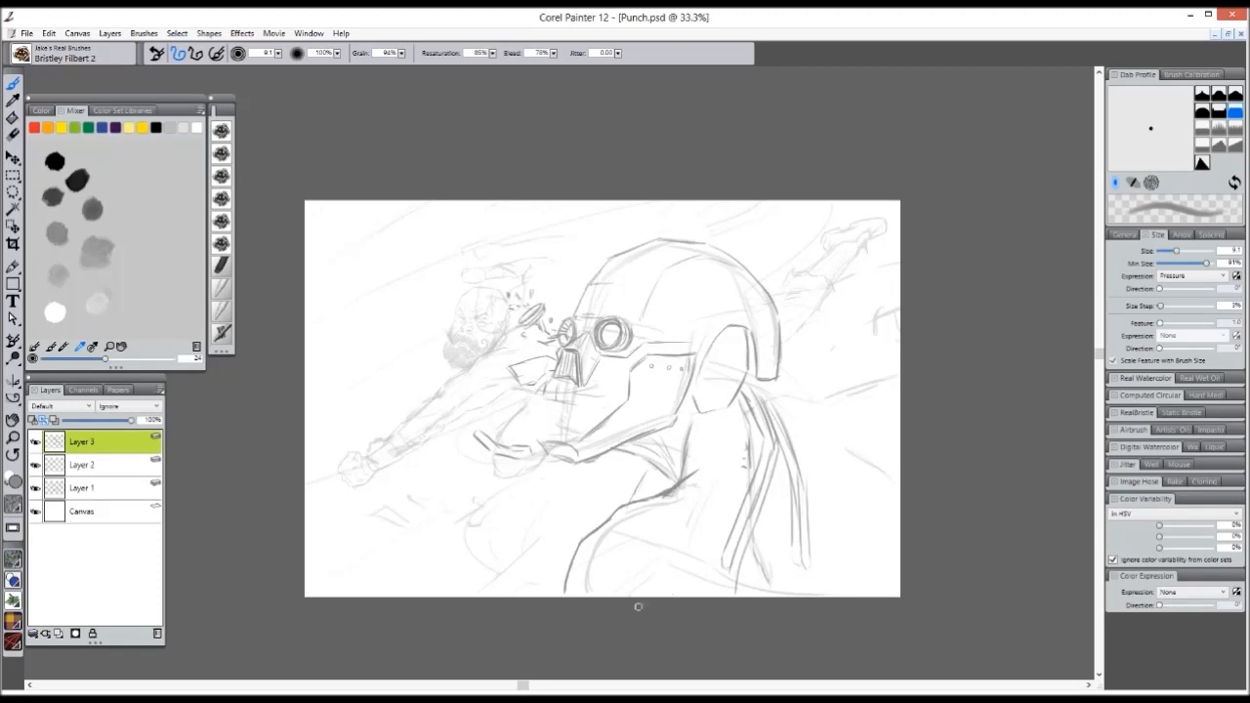
- Draw the back shoulder line out to the canvas edge with a jagged contour below it, and raise the brush size to 11.6
{"action": "mouse_move", "coordinate": [764, 393]}
{"action": "left_mouse_down"}
{"action": "mouse_move", "coordinate": [838, 406]}
{"action": "mouse_move", "coordinate": [879, 384]}
{"action": "left_mouse_up"}
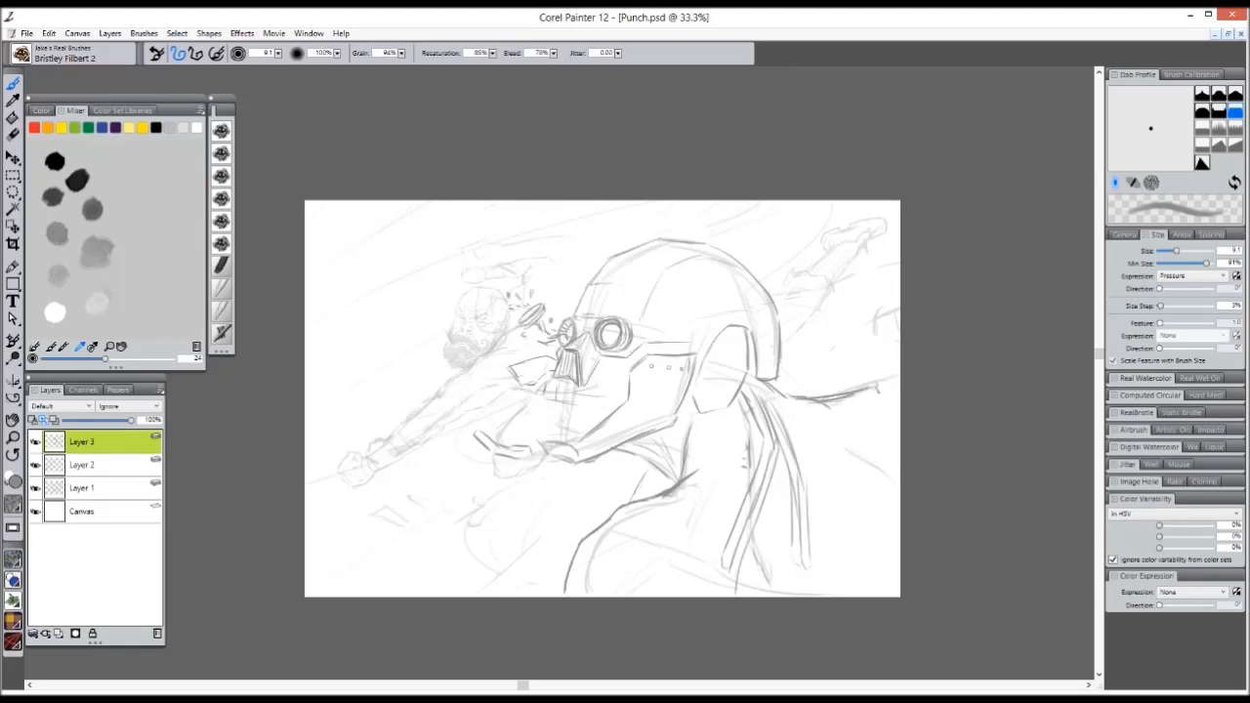
{"action": "left_click_drag", "start_coordinate": [848, 443], "coordinate": [891, 477]}
{"action": "left_click_drag", "start_coordinate": [869, 388], "coordinate": [907, 375]}
{"action": "key", "text": "ctrl+minus"}
{"action": "key", "text": "]"}
{"action": "key", "text": "ctrl+plus"}
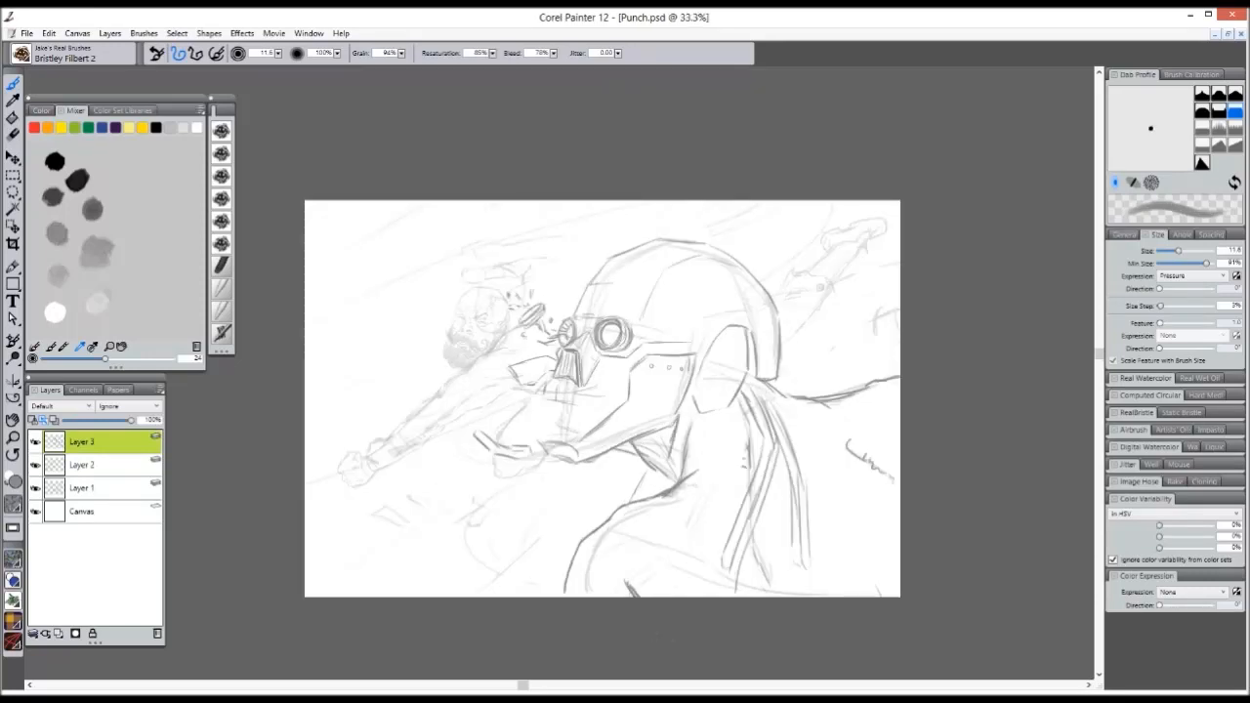
- Clean up the jaw line with the eraser enlarged to 44.6, and redraw the jaw as a rounded bar below the cheek plate
{"action": "key", "text": "ctrl+plus"}
{"action": "key", "text": "n"}
{"action": "key", "text": "bracketright"}
{"action": "key", "text": "bracketright"}
{"action": "key", "text": "bracketright"}
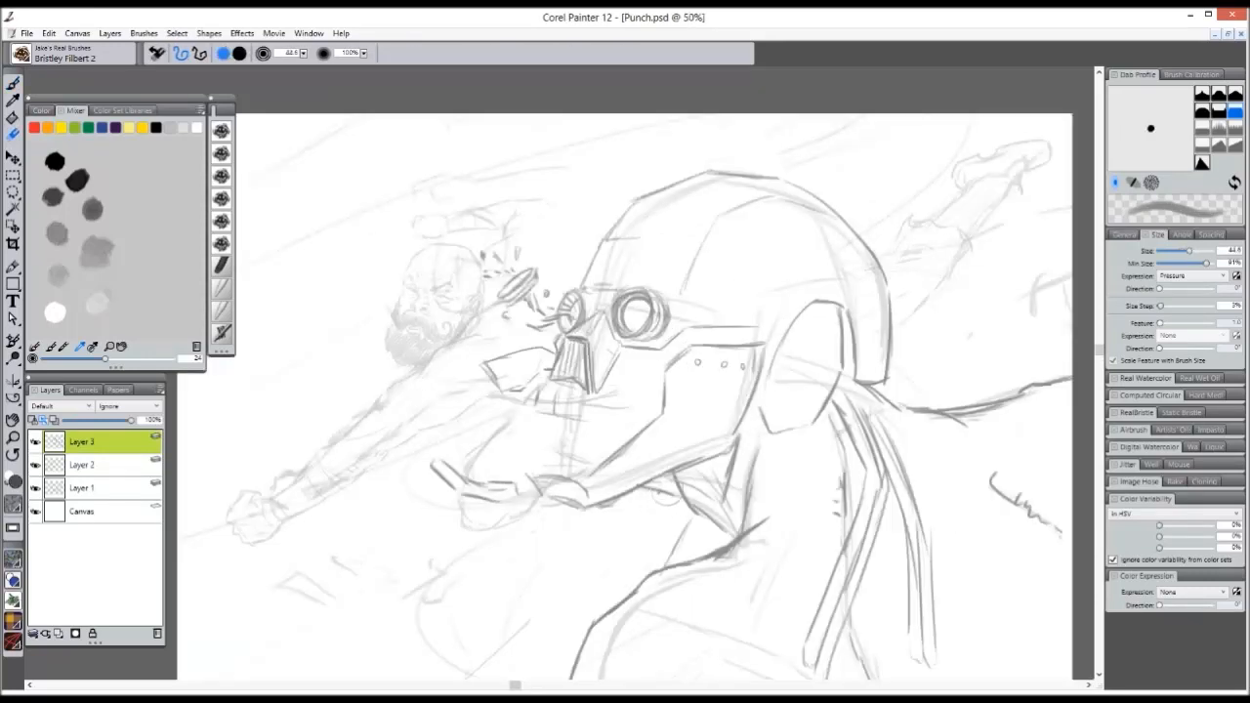
{"action": "key", "text": "b"}
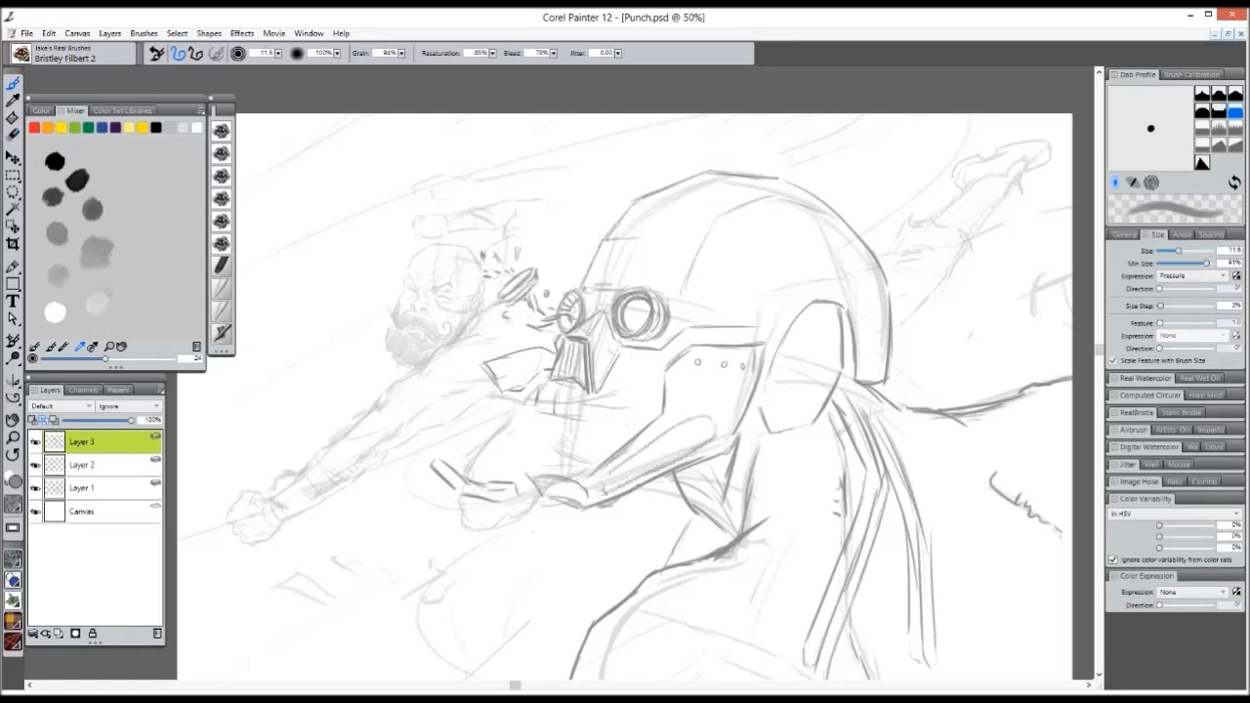
- Reduce the brush size to 6.6 and draw small rectangular debris fragments flying off in front of the opponent's mouth
{"action": "key", "text": "ctrl+minus"}
{"action": "key", "text": "ctrl+plus"}
{"action": "key", "text": "bracketleft"}
{"action": "key", "text": "bracketleft"}
{"action": "left_click_drag", "start_coordinate": [486, 432], "coordinate": [496, 421]}
{"action": "left_click_drag", "start_coordinate": [498, 424], "coordinate": [490, 436]}
{"action": "left_click_drag", "start_coordinate": [426, 401], "coordinate": [441, 408]}
{"action": "left_click_drag", "start_coordinate": [429, 393], "coordinate": [452, 404]}
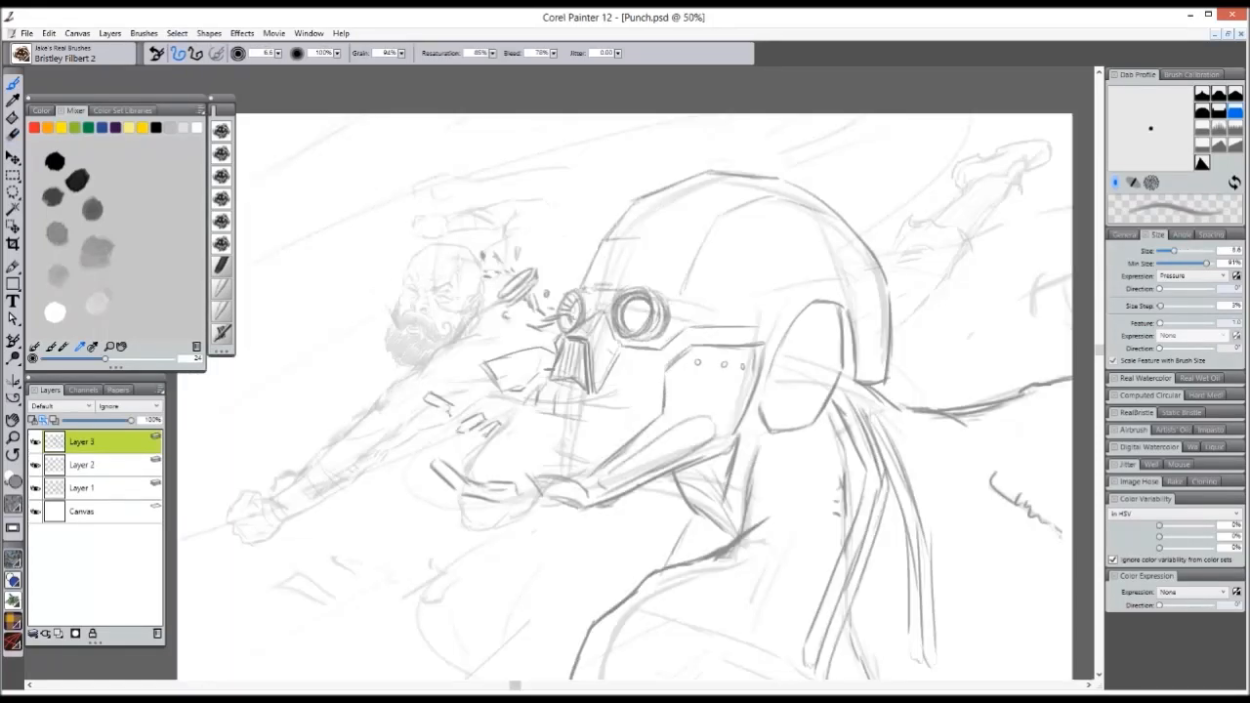
- Outline the stepped upper jaw plate below the nose piece and start the angular edge of the lower jaw
{"action": "left_click_drag", "start_coordinate": [543, 391], "coordinate": [536, 413]}
{"action": "mouse_move", "coordinate": [537, 414]}
{"action": "left_mouse_down"}
{"action": "mouse_move", "coordinate": [592, 423]}
{"action": "mouse_move", "coordinate": [668, 381]}
{"action": "left_mouse_up"}
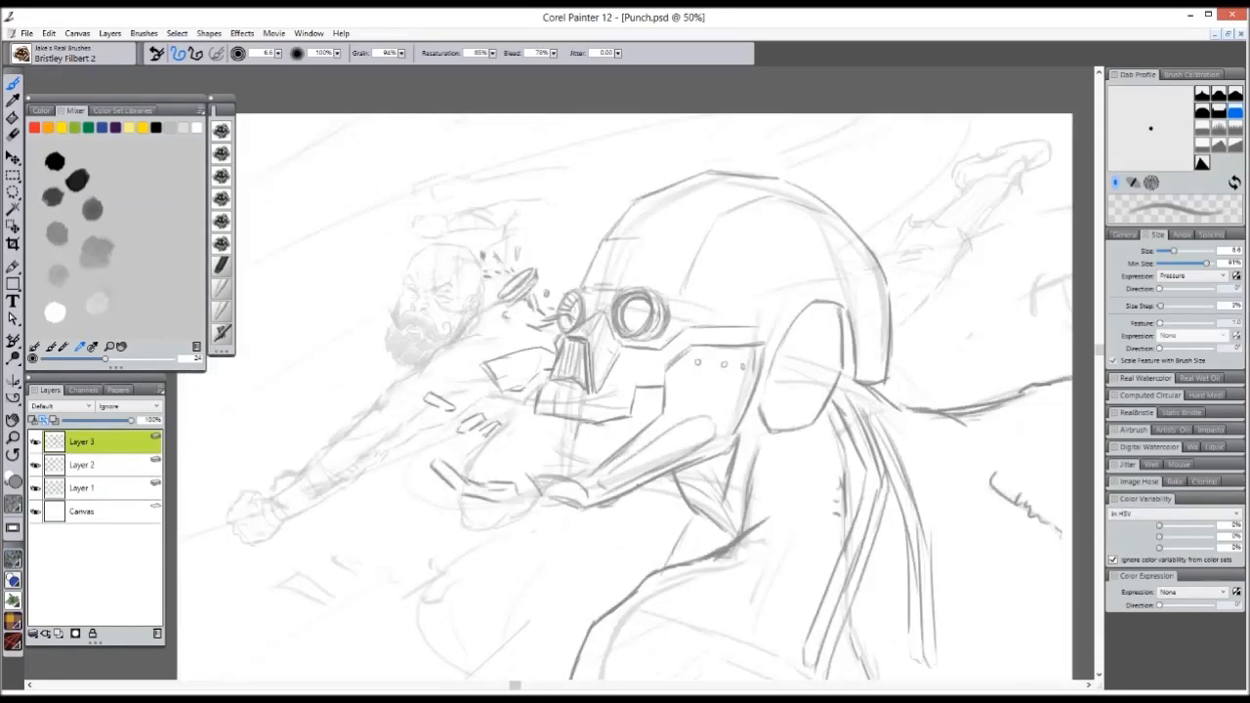
{"action": "mouse_move", "coordinate": [578, 426]}
{"action": "left_mouse_down"}
{"action": "mouse_move", "coordinate": [579, 475]}
{"action": "mouse_move", "coordinate": [587, 414]}
{"action": "left_mouse_up"}
{"action": "left_click_drag", "start_coordinate": [577, 463], "coordinate": [590, 465]}
{"action": "mouse_move", "coordinate": [577, 452]}
{"action": "left_mouse_down"}
{"action": "mouse_move", "coordinate": [592, 458]}
{"action": "mouse_move", "coordinate": [611, 420]}
{"action": "left_mouse_up"}
- Tidy the mouth gap with a 24.6 eraser and redraw the lower jaw's zigzag edge
{"action": "key", "text": "ctrl+minus"}
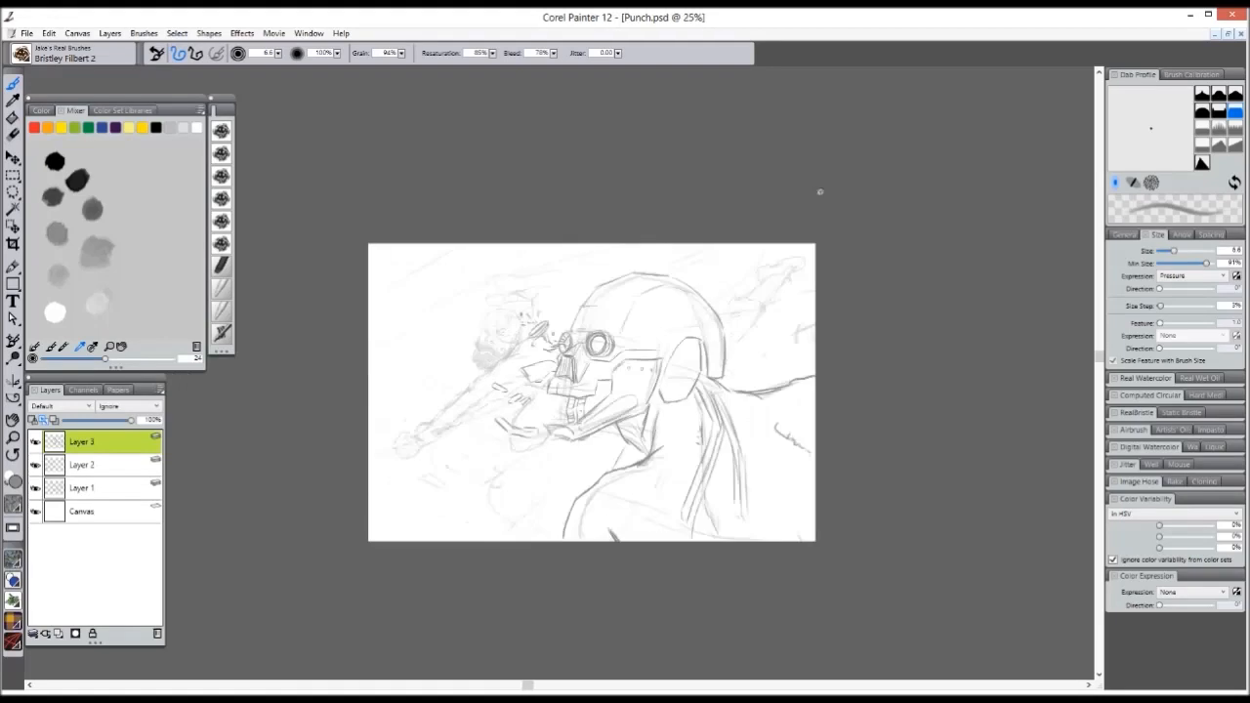
{"action": "key", "text": "ctrl+plus"}
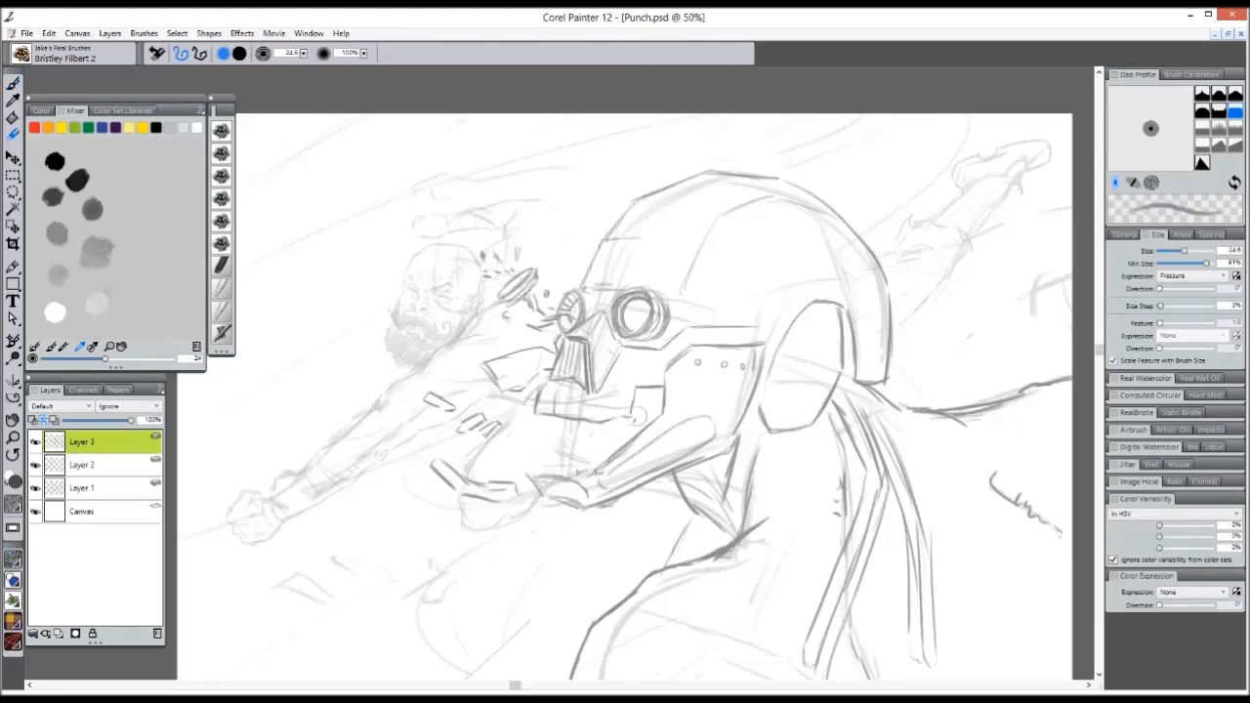
{"action": "left_click_drag", "start_coordinate": [604, 422], "coordinate": [632, 414]}
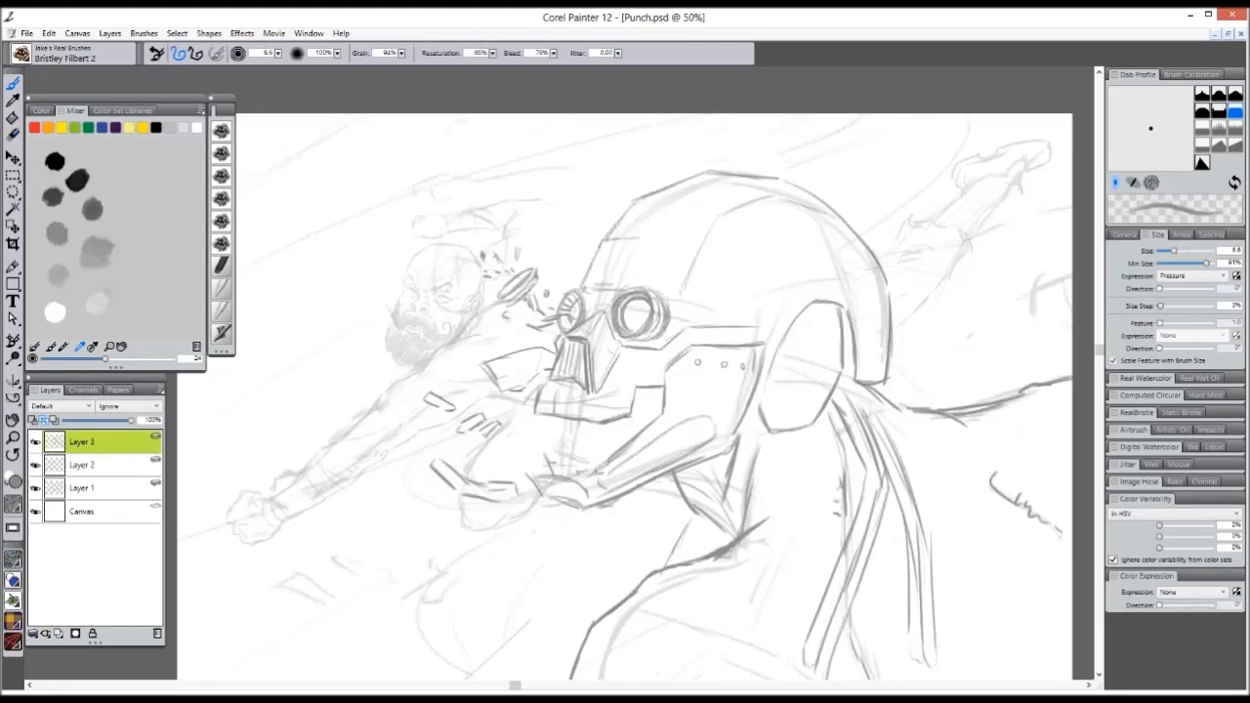
{"action": "mouse_move", "coordinate": [549, 448]}
{"action": "left_mouse_down"}
{"action": "mouse_move", "coordinate": [594, 449]}
{"action": "mouse_move", "coordinate": [626, 433]}
{"action": "left_mouse_up"}
{"action": "key", "text": "ctrl+z"}
{"action": "key", "text": "ctrl+minus"}
{"action": "key", "text": "ctrl+minus"}
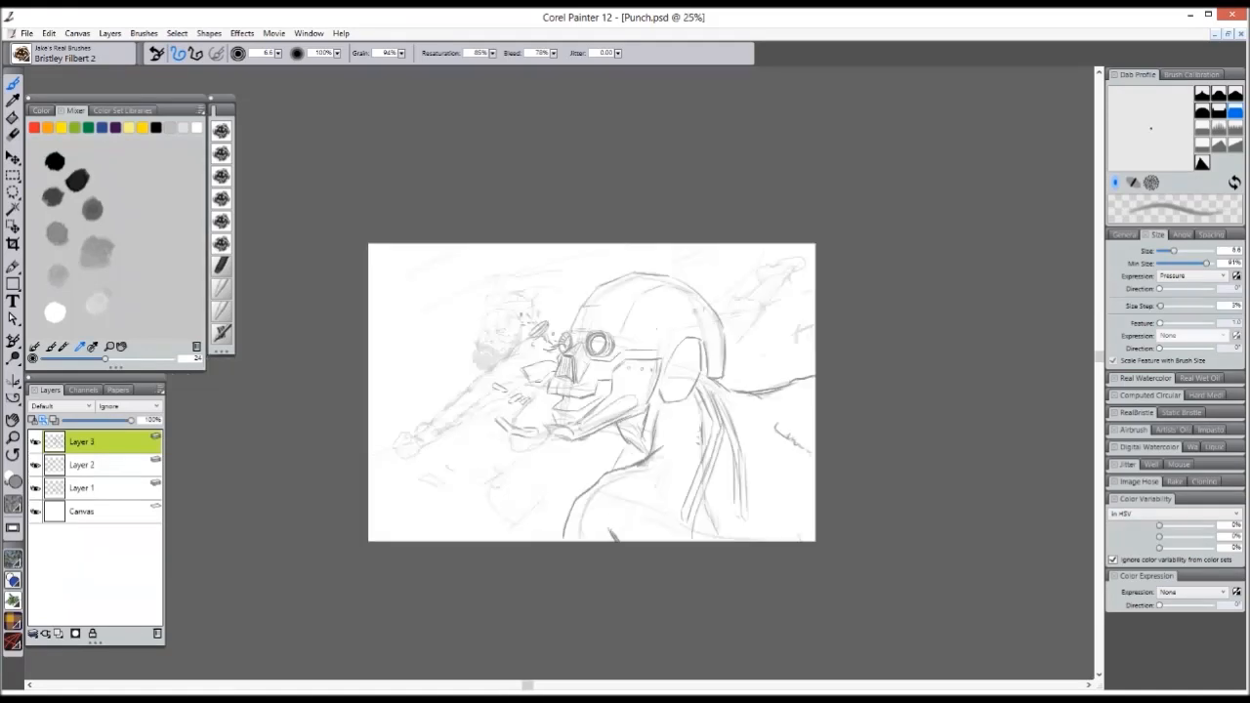
- Draw a row of curved vent slots on the side of the helmet above the ear cover
{"action": "key", "text": "ctrl+plus"}
{"action": "key", "text": "ctrl+plus"}
{"action": "mouse_move", "coordinate": [717, 251]}
{"action": "left_mouse_down"}
{"action": "mouse_move", "coordinate": [768, 298]}
{"action": "mouse_move", "coordinate": [729, 239]}
{"action": "left_mouse_up"}
{"action": "mouse_move", "coordinate": [730, 240]}
{"action": "left_mouse_down"}
{"action": "mouse_move", "coordinate": [774, 293]}
{"action": "mouse_move", "coordinate": [786, 276]}
{"action": "left_mouse_up"}
{"action": "mouse_move", "coordinate": [748, 229]}
{"action": "left_mouse_down"}
{"action": "mouse_move", "coordinate": [758, 224]}
{"action": "mouse_move", "coordinate": [796, 274]}
{"action": "left_mouse_up"}
{"action": "left_click_drag", "start_coordinate": [787, 232], "coordinate": [819, 270]}
{"action": "key", "text": "ctrl+minus"}
{"action": "key", "text": "ctrl+minus"}
- Add a thin rectangular debris fragment below the bearded man's punching arm
{"action": "key", "text": "ctrl+plus"}
{"action": "left_click_drag", "start_coordinate": [415, 474], "coordinate": [431, 462]}
{"action": "left_click_drag", "start_coordinate": [433, 457], "coordinate": [443, 467]}
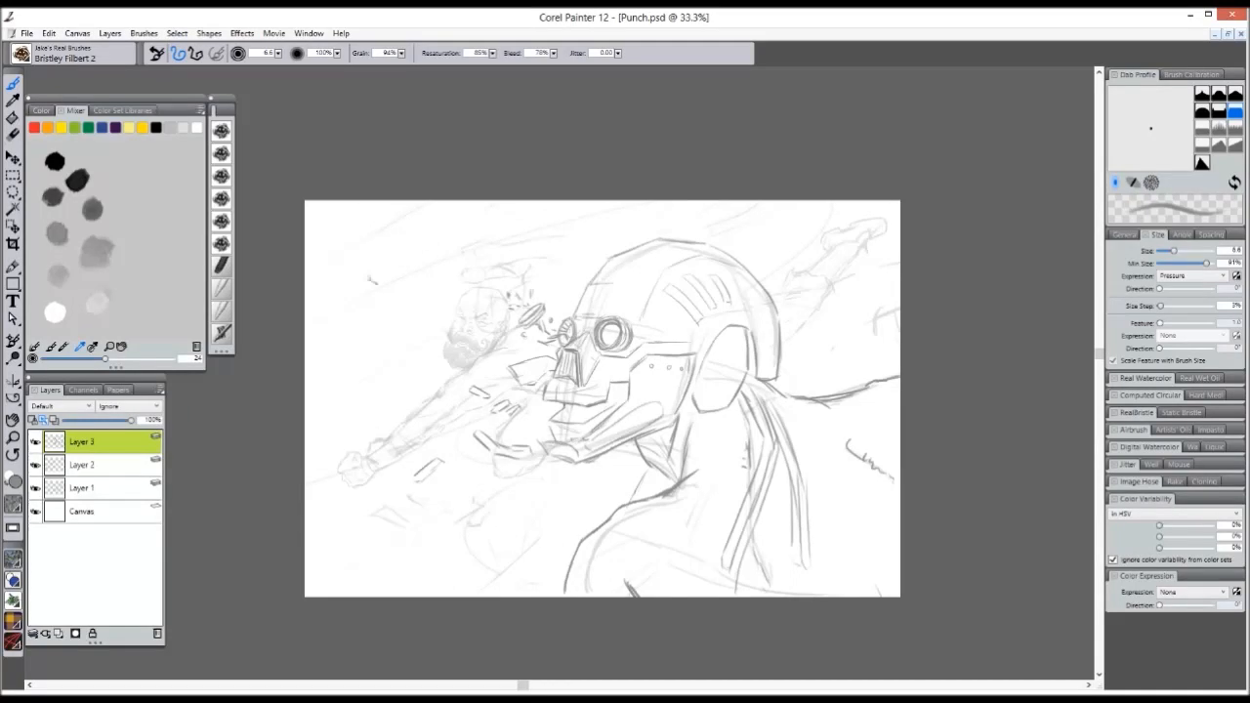
- Draw a jagged break at the helmet's front edge with shards flying off above the goggles
{"action": "key", "text": "ctrl+plus"}
{"action": "left_click_drag", "start_coordinate": [607, 237], "coordinate": [596, 301]}
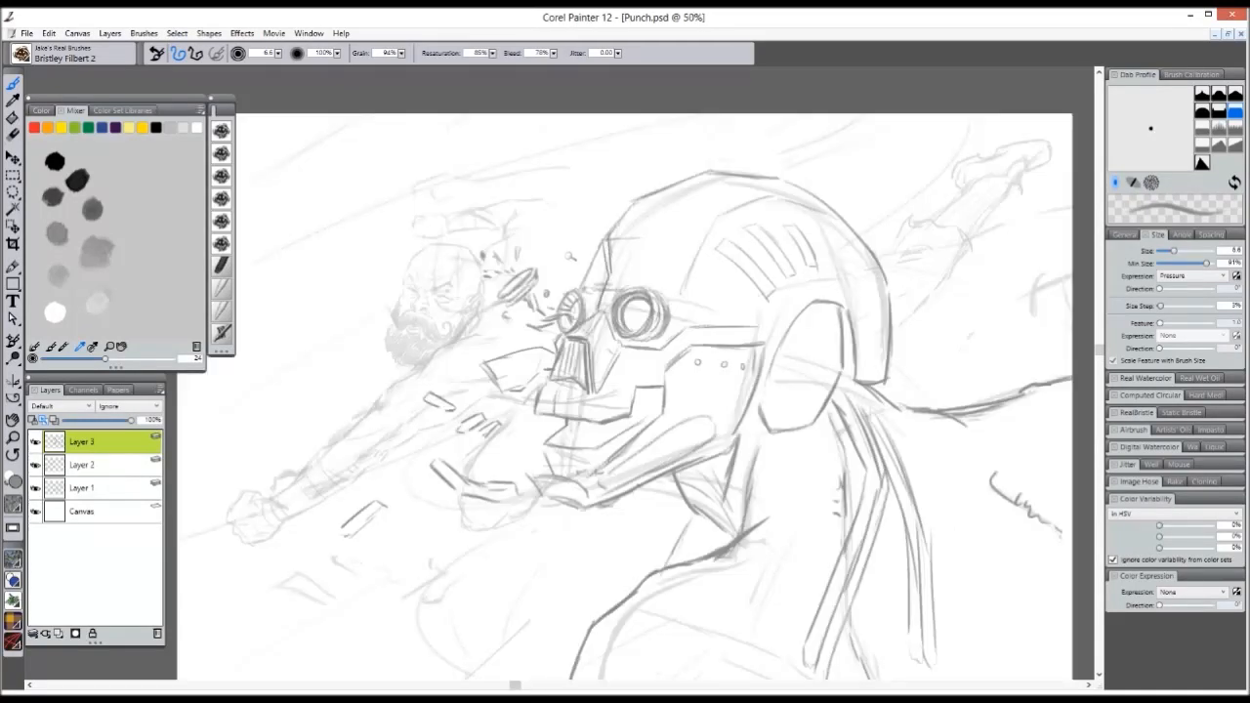
{"action": "mouse_move", "coordinate": [570, 251]}
{"action": "left_mouse_down"}
{"action": "mouse_move", "coordinate": [584, 266]}
{"action": "mouse_move", "coordinate": [600, 260]}
{"action": "left_mouse_up"}
{"action": "left_click_drag", "start_coordinate": [594, 252], "coordinate": [602, 283]}
{"action": "mouse_move", "coordinate": [555, 228]}
{"action": "left_mouse_down"}
{"action": "mouse_move", "coordinate": [565, 268]}
{"action": "mouse_move", "coordinate": [575, 252]}
{"action": "left_mouse_up"}
- Add a small mark inside the near goggle lens and check the whole composition
{"action": "key", "text": "ctrl+minus"}
{"action": "key", "text": "ctrl+minus"}
{"action": "key", "text": "ctrl+plus"}
{"action": "key", "text": "ctrl+plus"}
{"action": "key", "text": "ctrl+plus"}
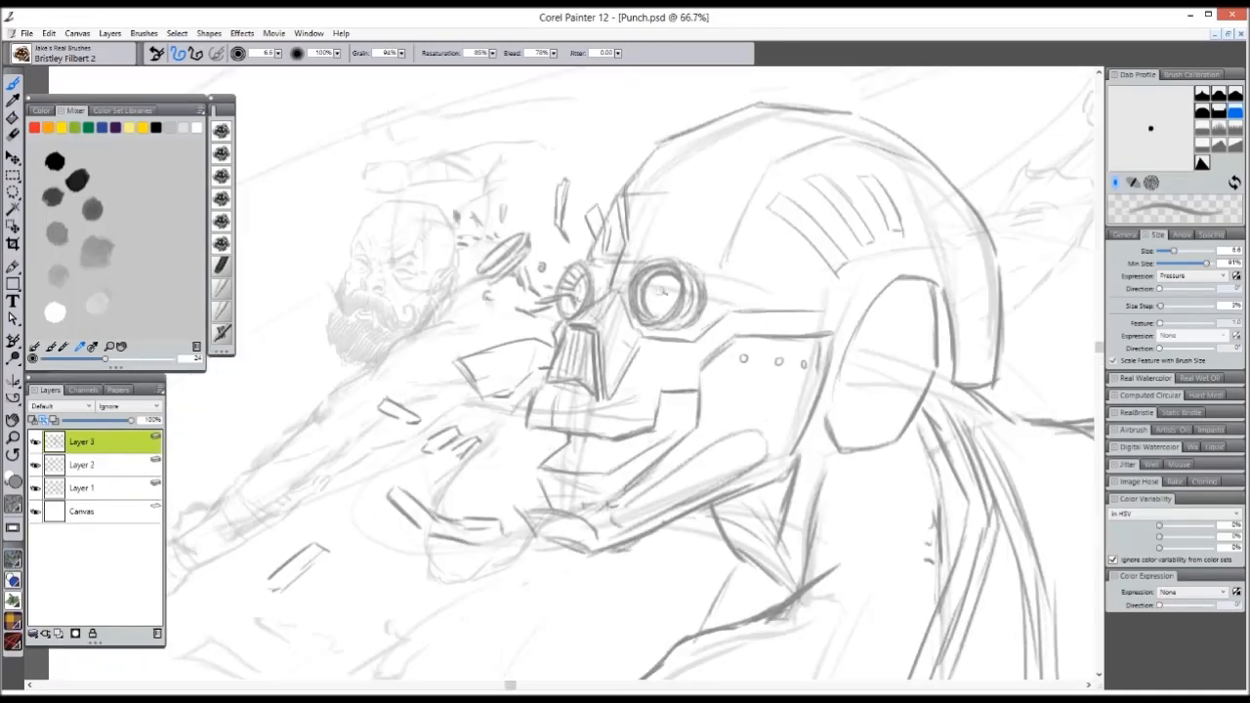
{"action": "key", "text": "ctrl+minus"}
{"action": "key", "text": "ctrl+minus"}
{"action": "key", "text": "ctrl+minus"}
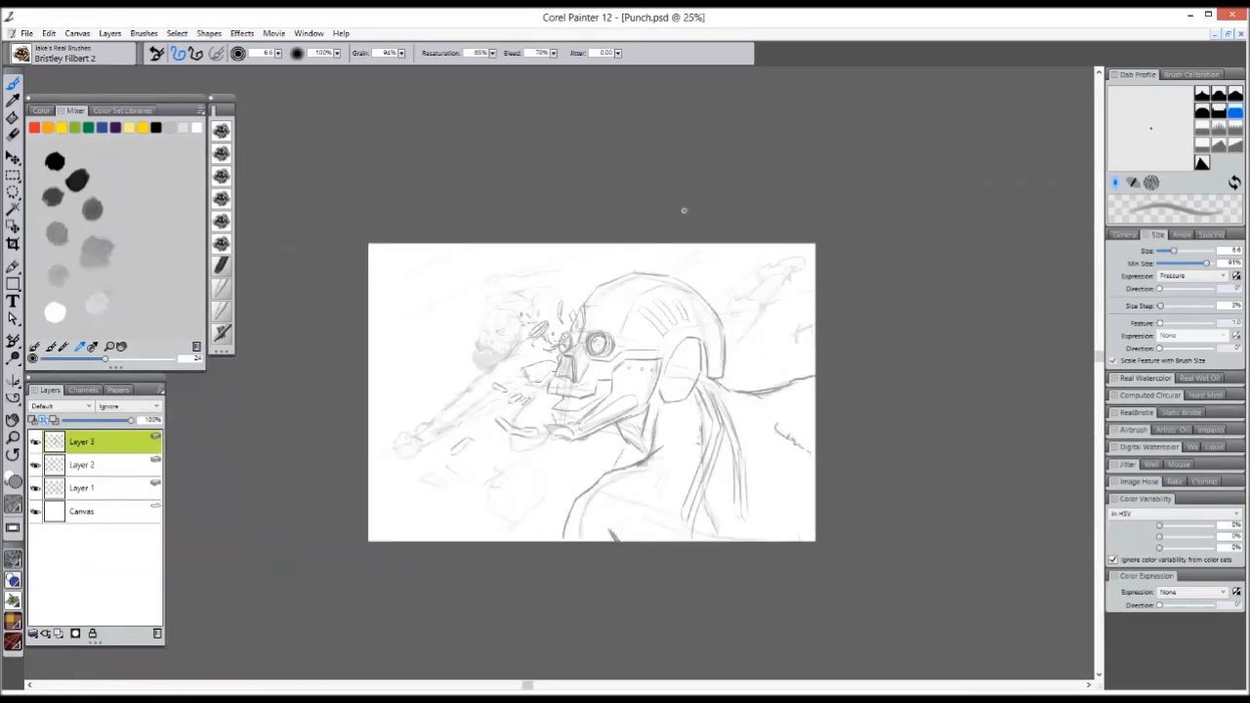
- Set the brush size to 9.1 and try sketching a small background shape above the opponent's back shoulder
{"action": "key", "text": "ctrl+plus"}
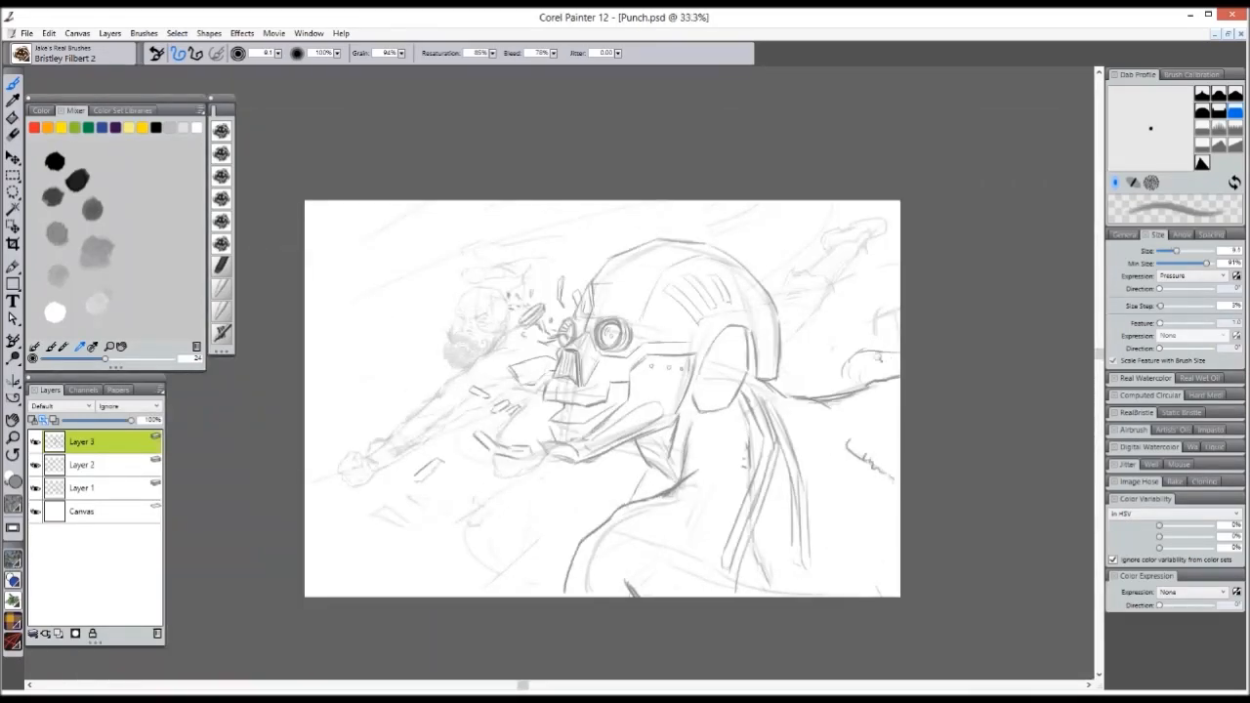
{"action": "left_click_drag", "start_coordinate": [868, 367], "coordinate": [875, 381]}
{"action": "mouse_move", "coordinate": [836, 326]}
{"action": "left_mouse_down"}
{"action": "mouse_move", "coordinate": [837, 363]}
{"action": "mouse_move", "coordinate": [819, 379]}
{"action": "left_mouse_up"}
{"action": "key", "text": "ctrl+minus"}
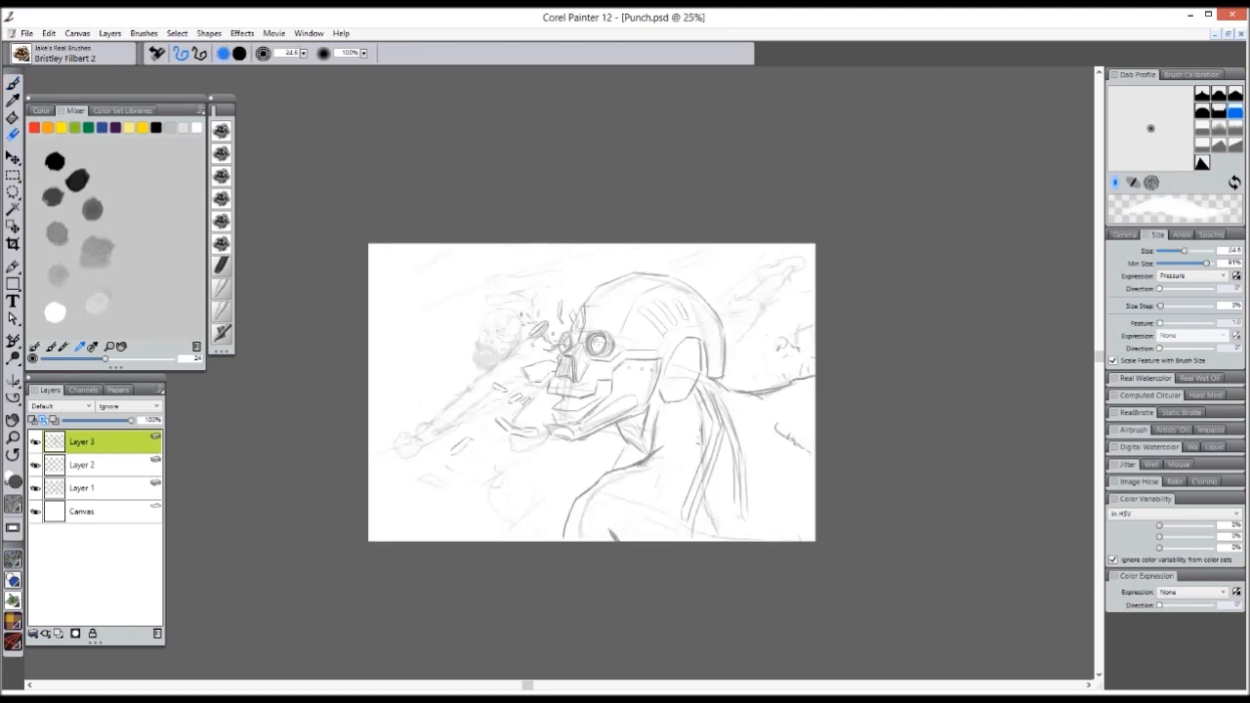
{"action": "key", "text": "ctrl+plus"}
{"action": "key", "text": "ctrl+plus"}
{"action": "key", "text": "ctrl+minus"}
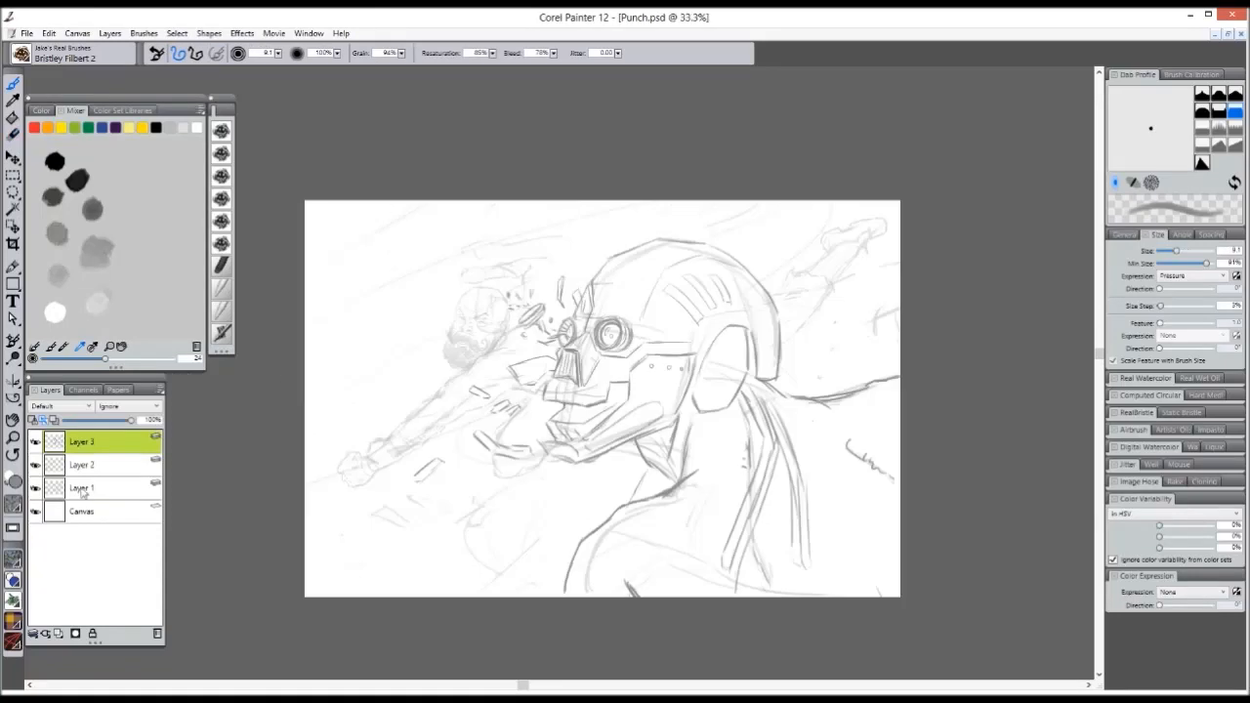
- Try deleting Layer 1 and adding a new layer above it, and undo both changes
{"action": "left_click", "coordinate": [93, 489]}
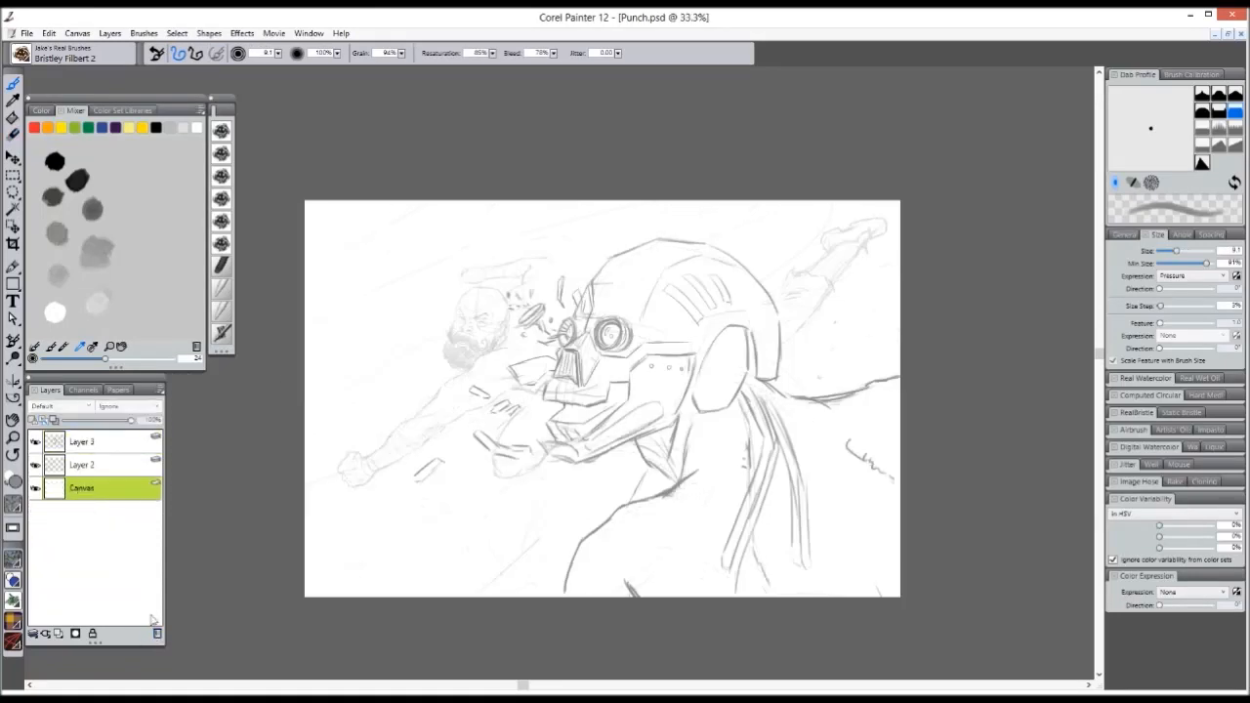
{"action": "left_click", "coordinate": [61, 633]}
{"action": "key", "text": "ctrl+plus"}
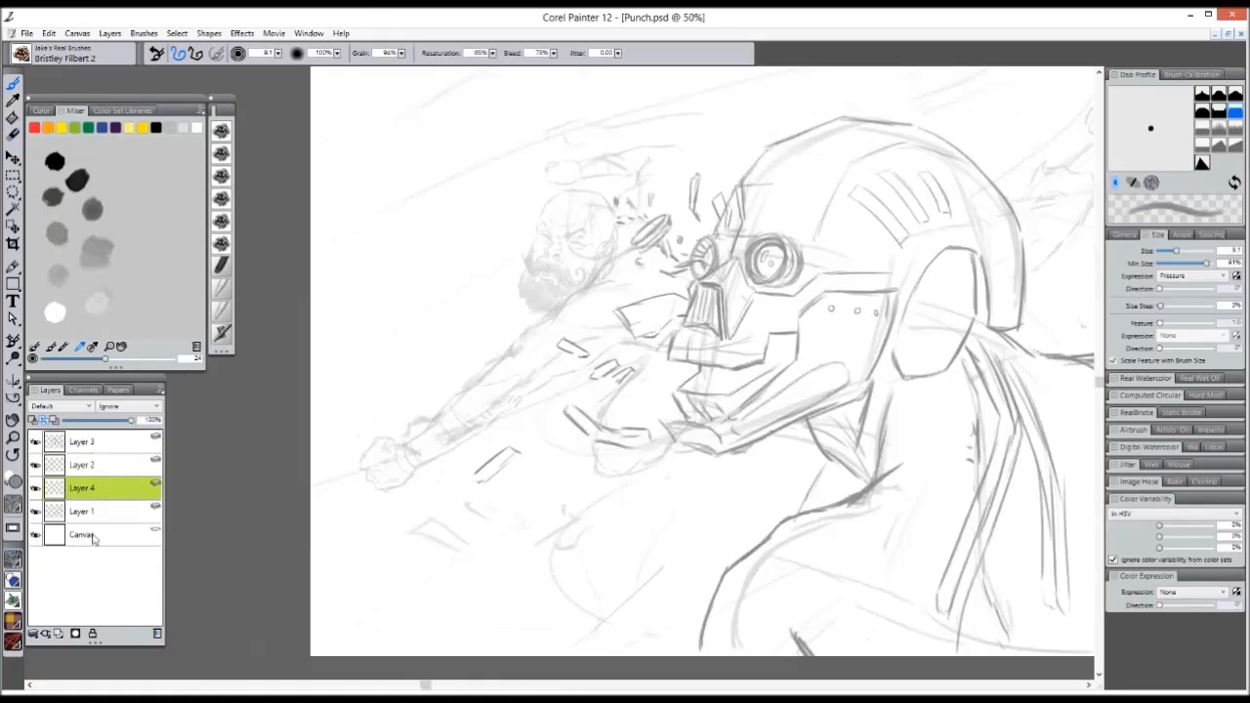
{"action": "key", "text": "ctrl+z"}
{"action": "left_click_drag", "start_coordinate": [415, 294], "coordinate": [430, 323]}
{"action": "key", "text": "ctrl+minus"}
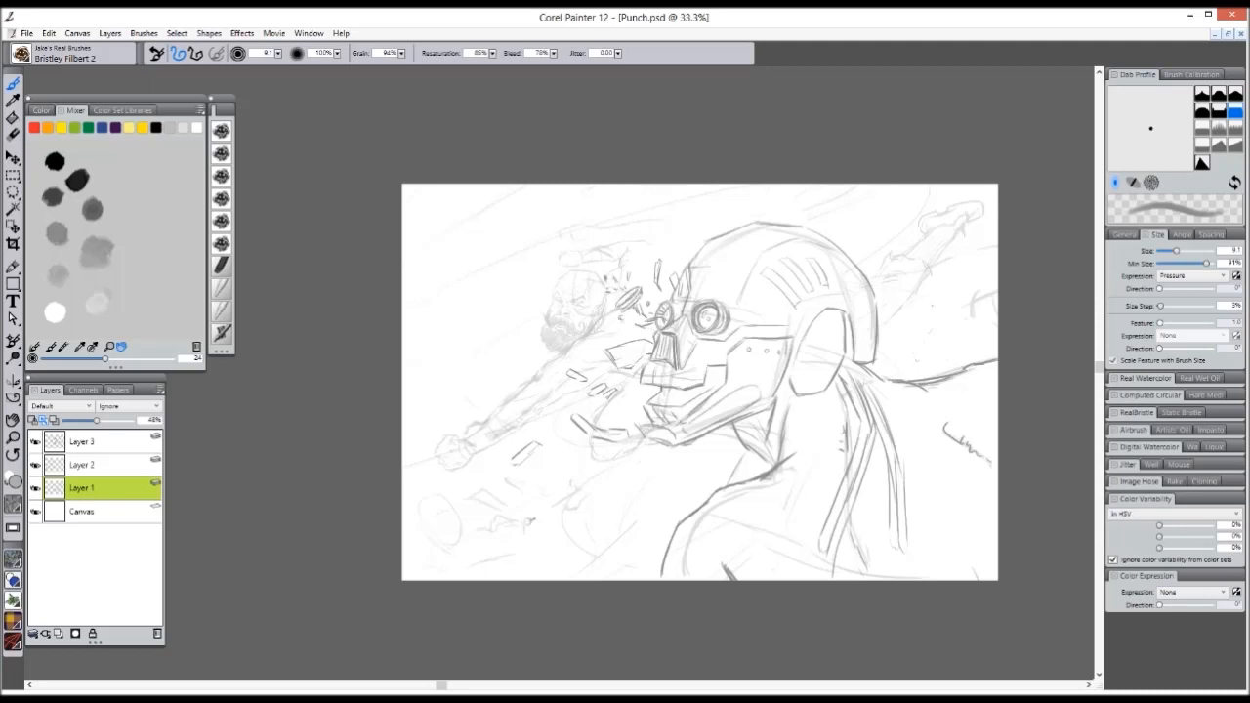
{"action": "mouse_move", "coordinate": [566, 474]}
{"action": "left_mouse_down"}
{"action": "mouse_move", "coordinate": [583, 483]}
{"action": "mouse_move", "coordinate": [572, 502]}
{"action": "left_mouse_up"}
{"action": "key", "text": "n"}
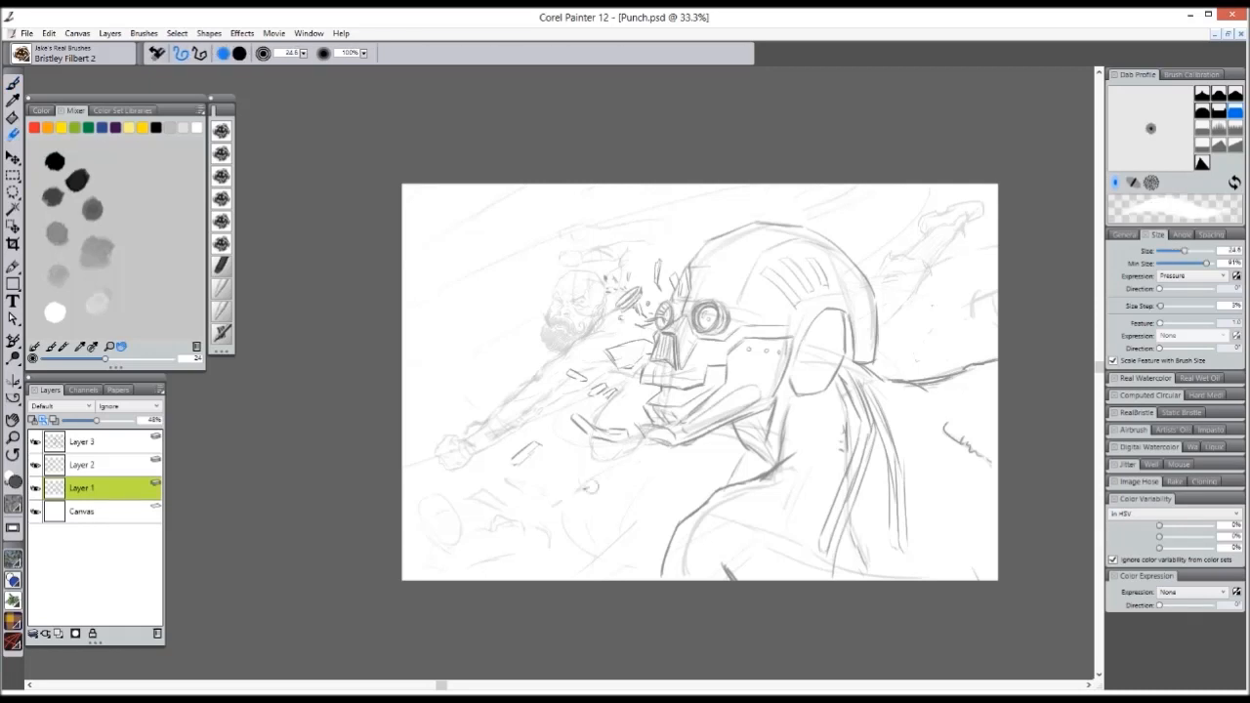
{"action": "mouse_move", "coordinate": [504, 524]}
{"action": "left_mouse_down"}
{"action": "mouse_move", "coordinate": [451, 504]}
{"action": "mouse_move", "coordinate": [428, 511]}
{"action": "mouse_move", "coordinate": [479, 511]}
{"action": "left_mouse_up"}
{"action": "mouse_move", "coordinate": [578, 699]}
{"action": "key", "text": "b"}
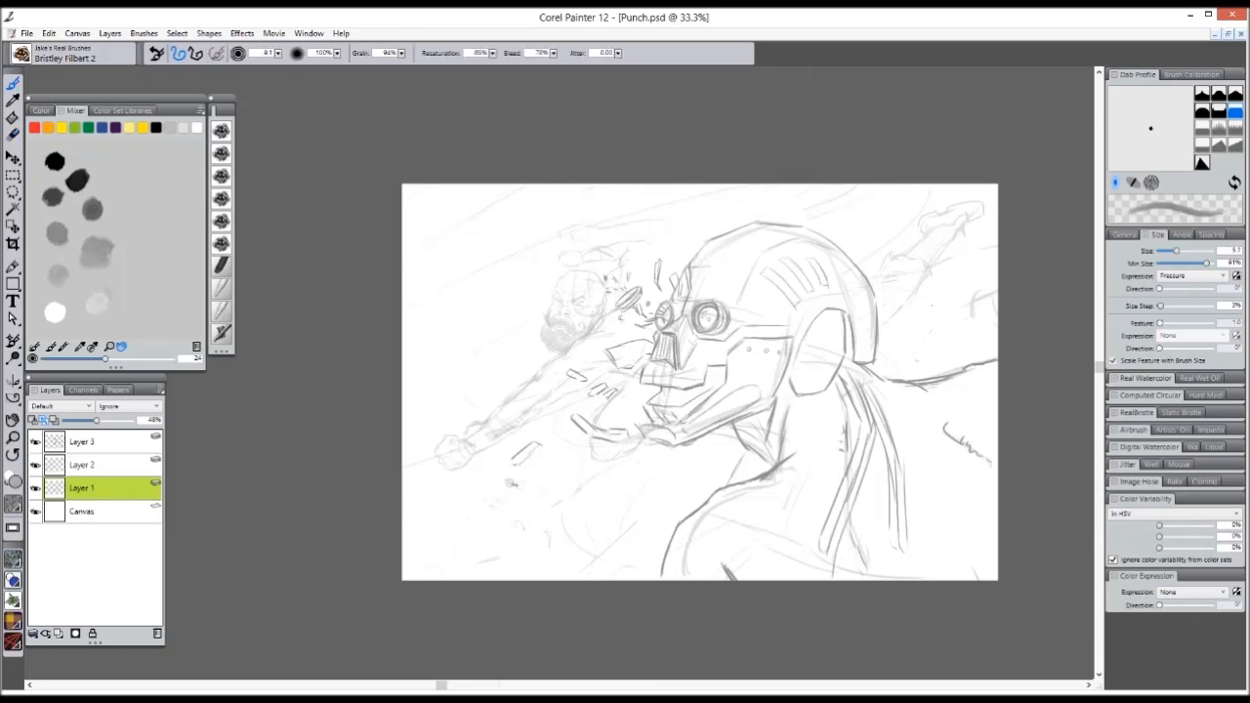
- Raise the opacity of Layer 2 to 100%
{"action": "left_click", "coordinate": [82, 465]}
{"action": "left_click_drag", "start_coordinate": [96, 420], "coordinate": [137, 422]}
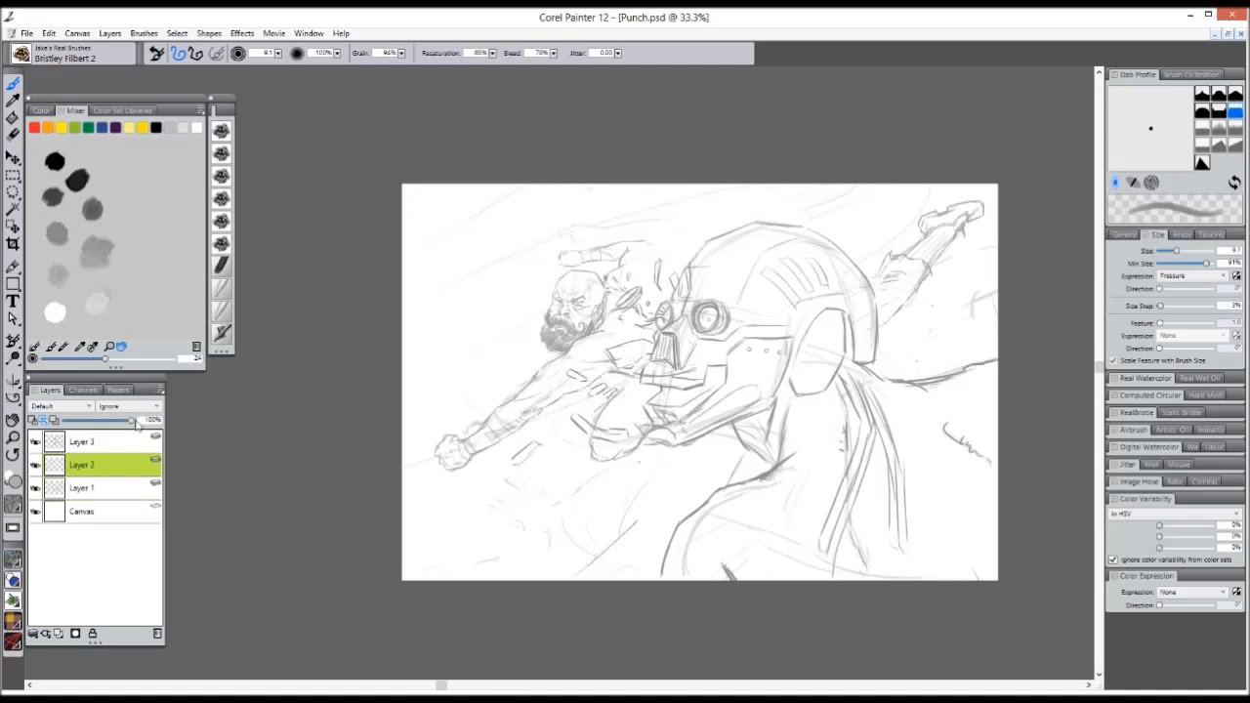
{"action": "scroll", "coordinate": [329, 385], "scroll_direction": "down", "scroll_amount": 5}
{"action": "scroll", "coordinate": [329, 385], "scroll_direction": "up", "scroll_amount": 5}
- Try roughing in a background figure with an oval head on Layer 1 below the bearded man's arm
{"action": "left_click", "coordinate": [88, 487]}
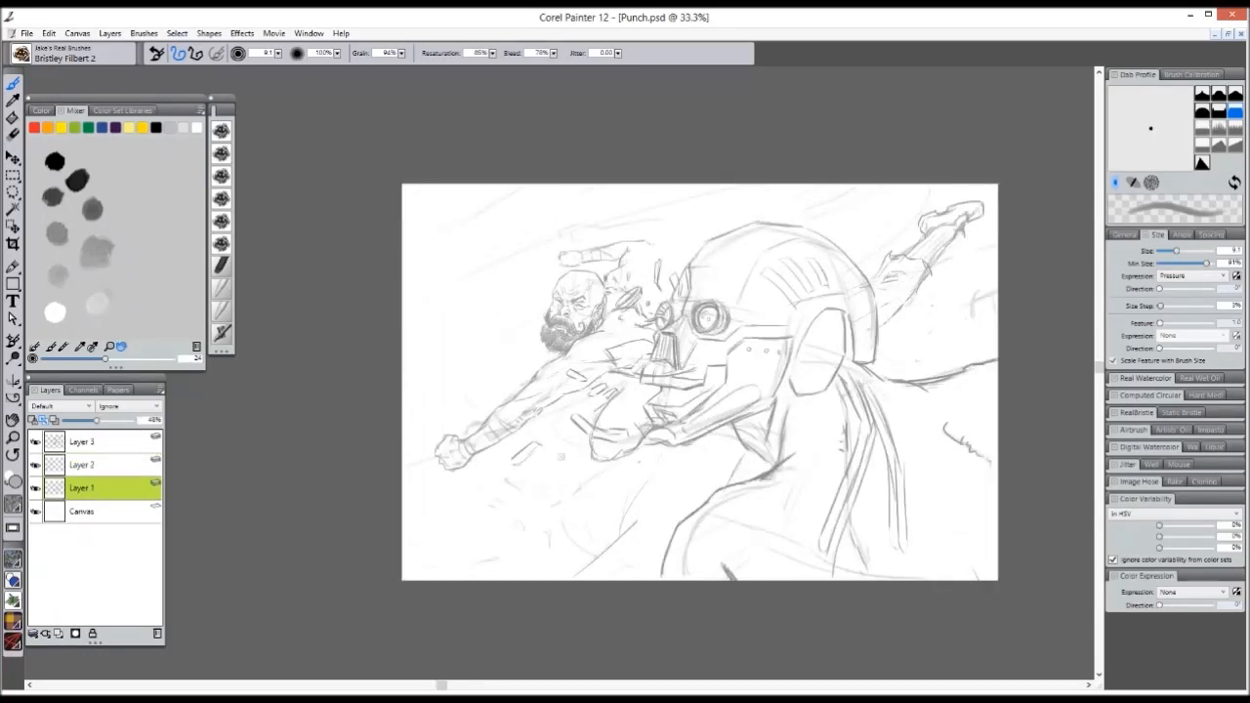
{"action": "mouse_move", "coordinate": [543, 459]}
{"action": "left_mouse_down"}
{"action": "mouse_move", "coordinate": [587, 483]}
{"action": "mouse_move", "coordinate": [542, 504]}
{"action": "left_mouse_up"}
{"action": "mouse_move", "coordinate": [459, 500]}
{"action": "left_mouse_down"}
{"action": "mouse_move", "coordinate": [479, 512]}
{"action": "mouse_move", "coordinate": [589, 508]}
{"action": "mouse_move", "coordinate": [607, 537]}
{"action": "mouse_move", "coordinate": [645, 539]}
{"action": "left_mouse_up"}
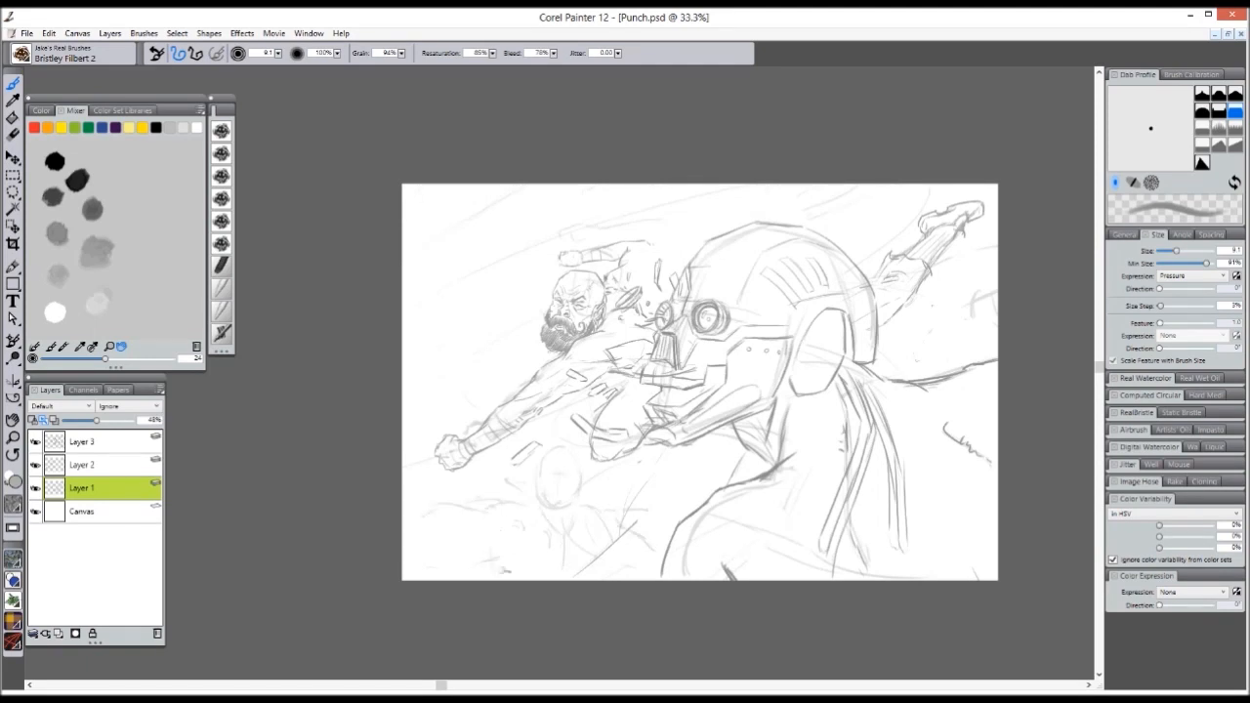
{"action": "scroll", "coordinate": [504, 570], "scroll_direction": "down", "scroll_amount": 5}
{"action": "scroll", "coordinate": [449, 475], "scroll_direction": "up", "scroll_amount": 4}
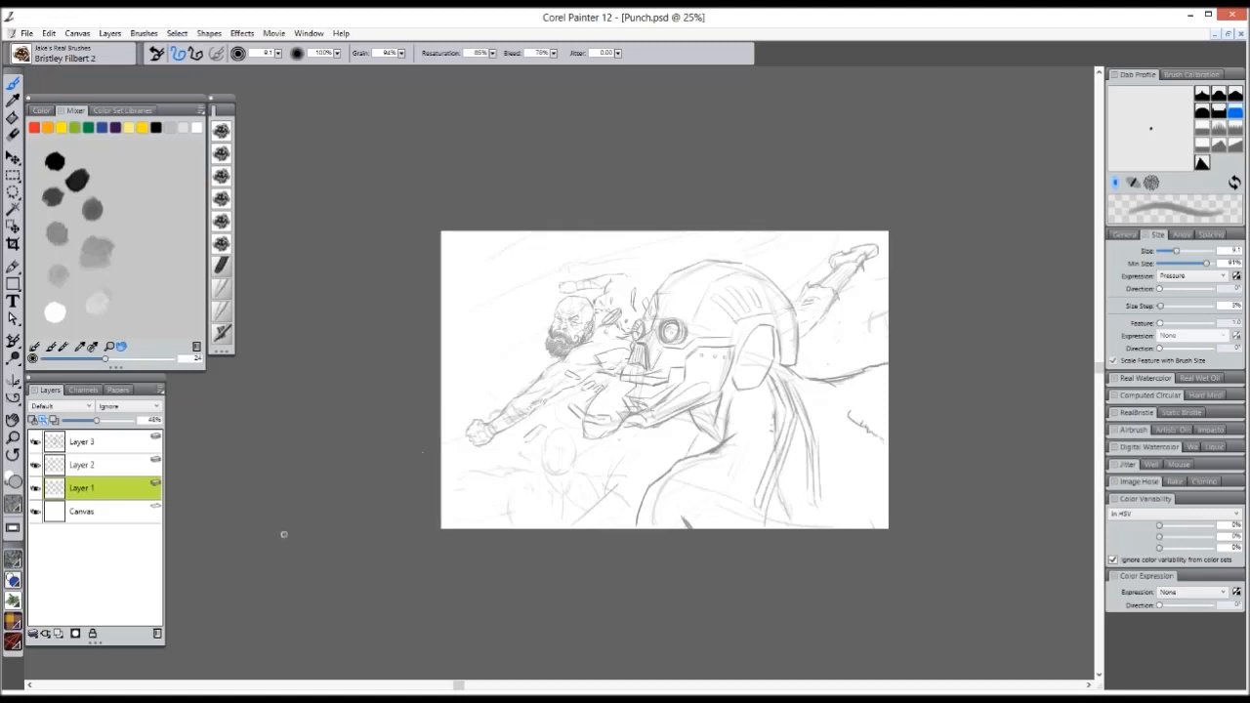
{"action": "key", "text": "n"}
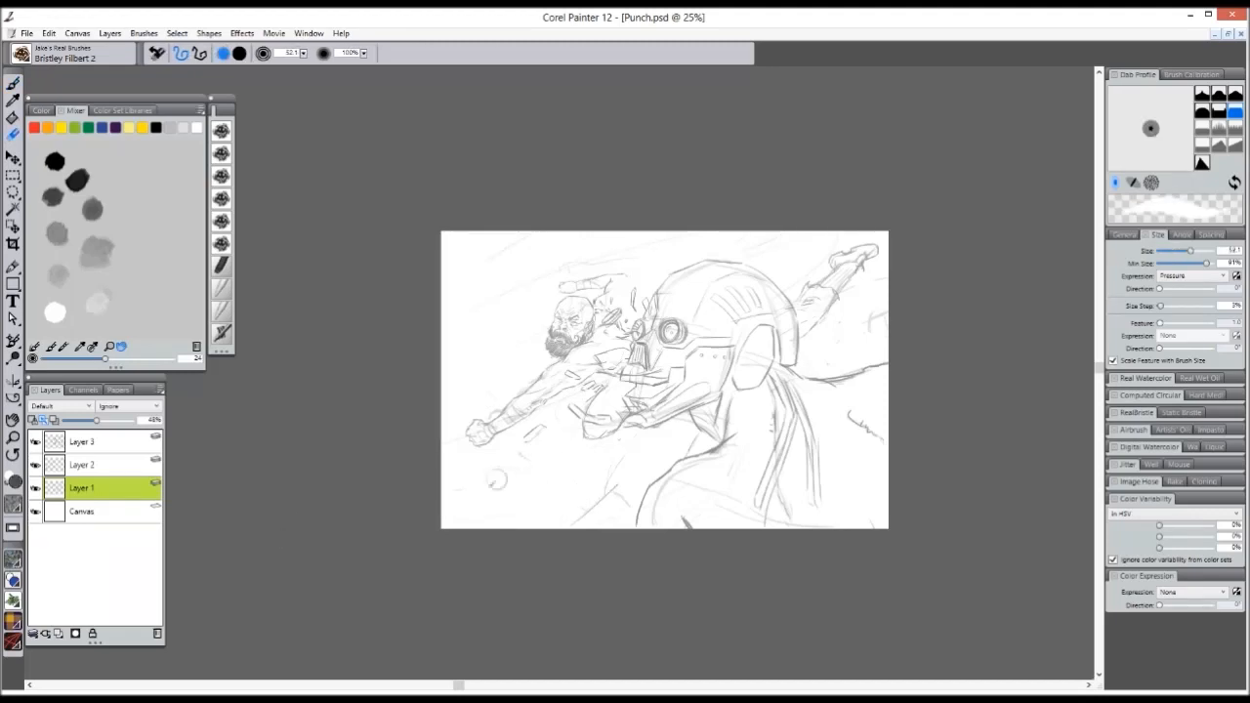
- Try a tilted oval head for the background figure on Layer 1 and erase it
{"action": "key", "text": "b"}
{"action": "scroll", "coordinate": [488, 488], "scroll_direction": "up", "scroll_amount": 1}
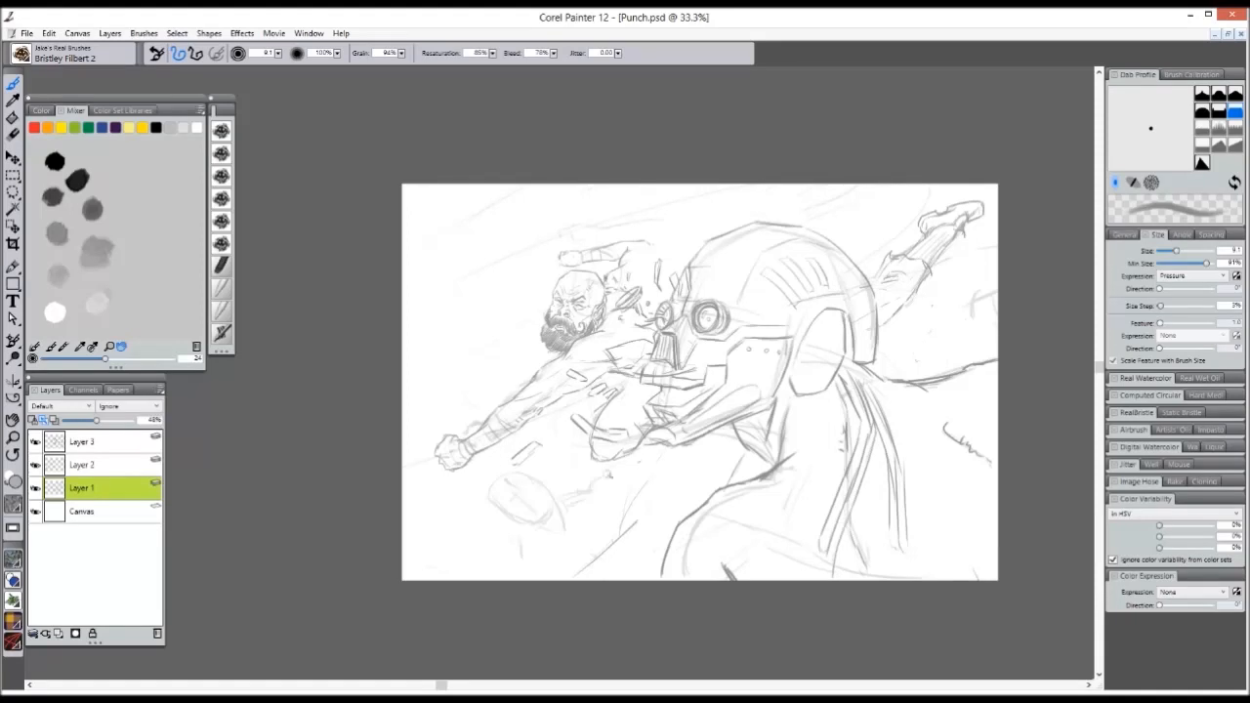
{"action": "scroll", "coordinate": [699, 382], "scroll_direction": "down", "scroll_amount": 1}
{"action": "key", "text": "n"}
{"action": "scroll", "coordinate": [542, 498], "scroll_direction": "up", "scroll_amount": 1}
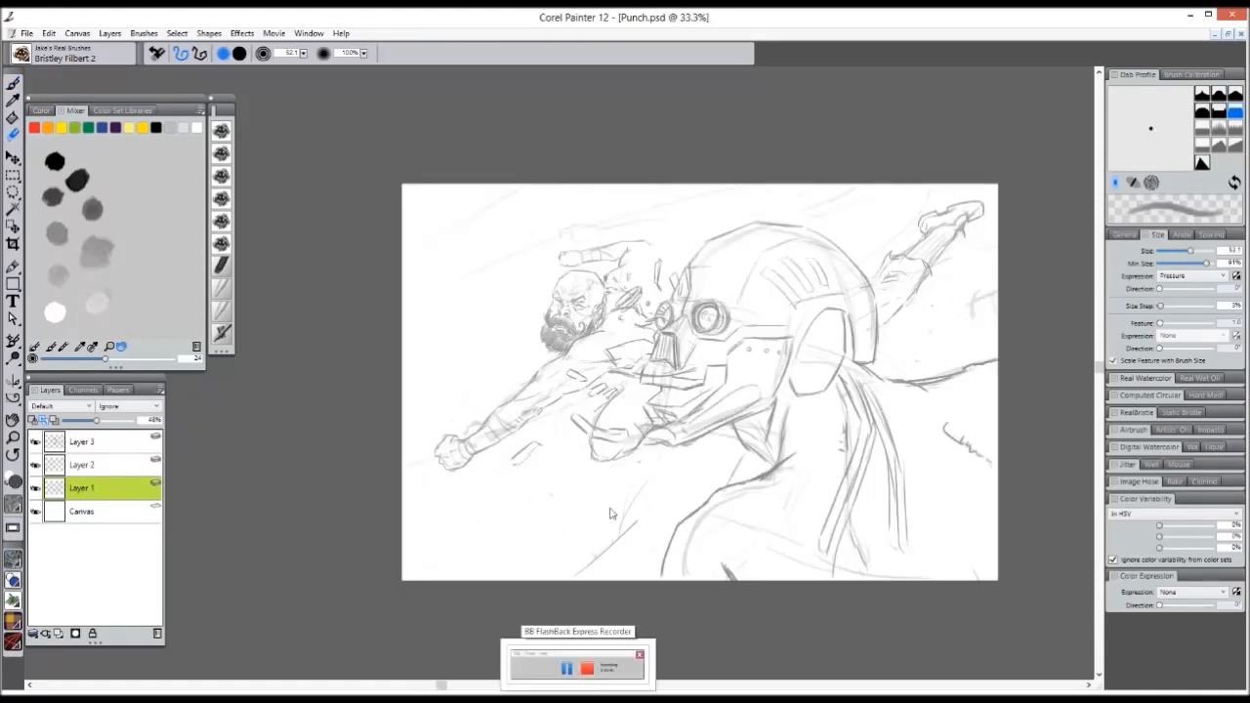
- Rough in smaller background figures below the punching arm on Layer 1 with the 9.1 brush, and select Layer 2
{"action": "key", "text": "b"}
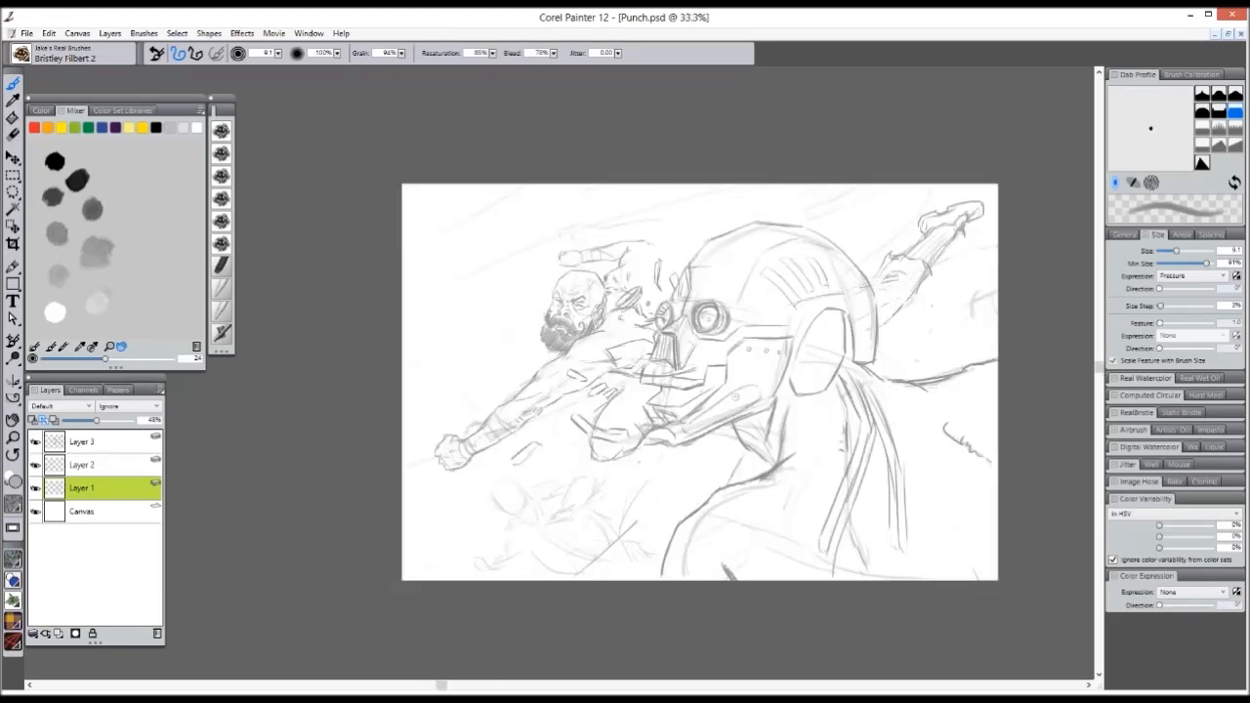
{"action": "left_click", "coordinate": [98, 465]}
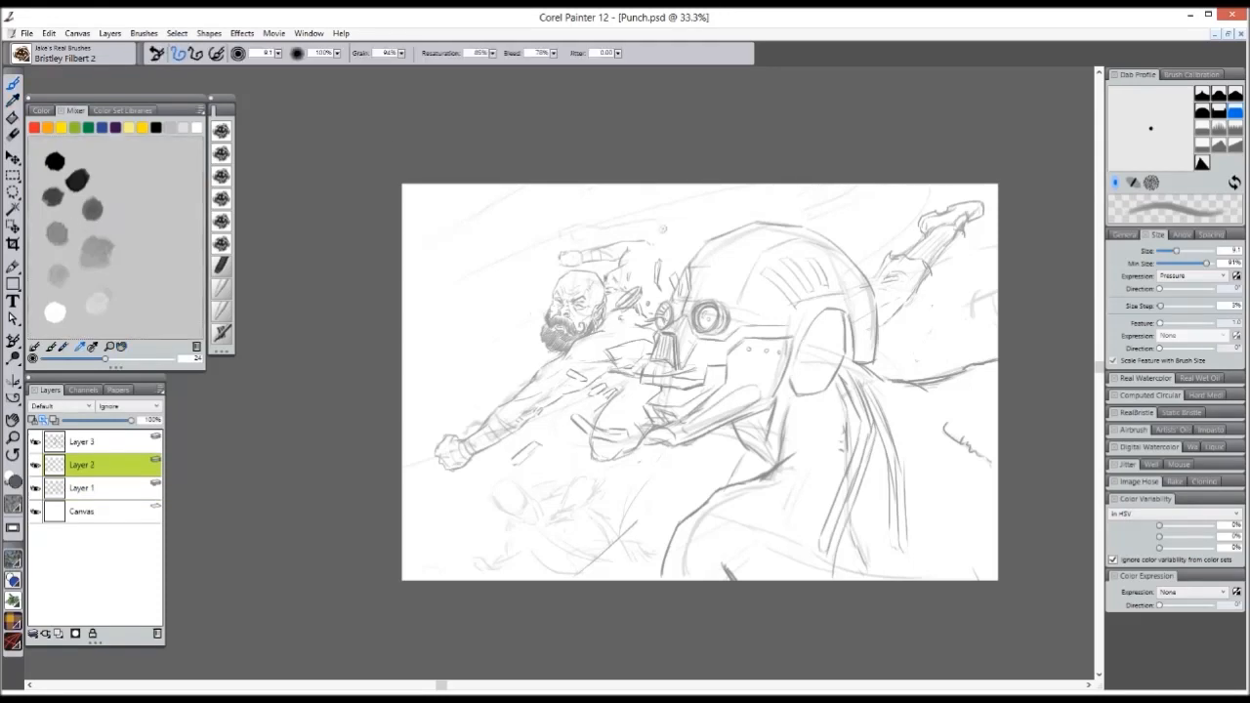
- Sketch curved trailing strands between the helmeted opponent's jaw and shoulder on Layer 3 with the 6.6 brush
{"action": "key", "text": "ctrl+plus"}
{"action": "key", "text": "bracketleft"}
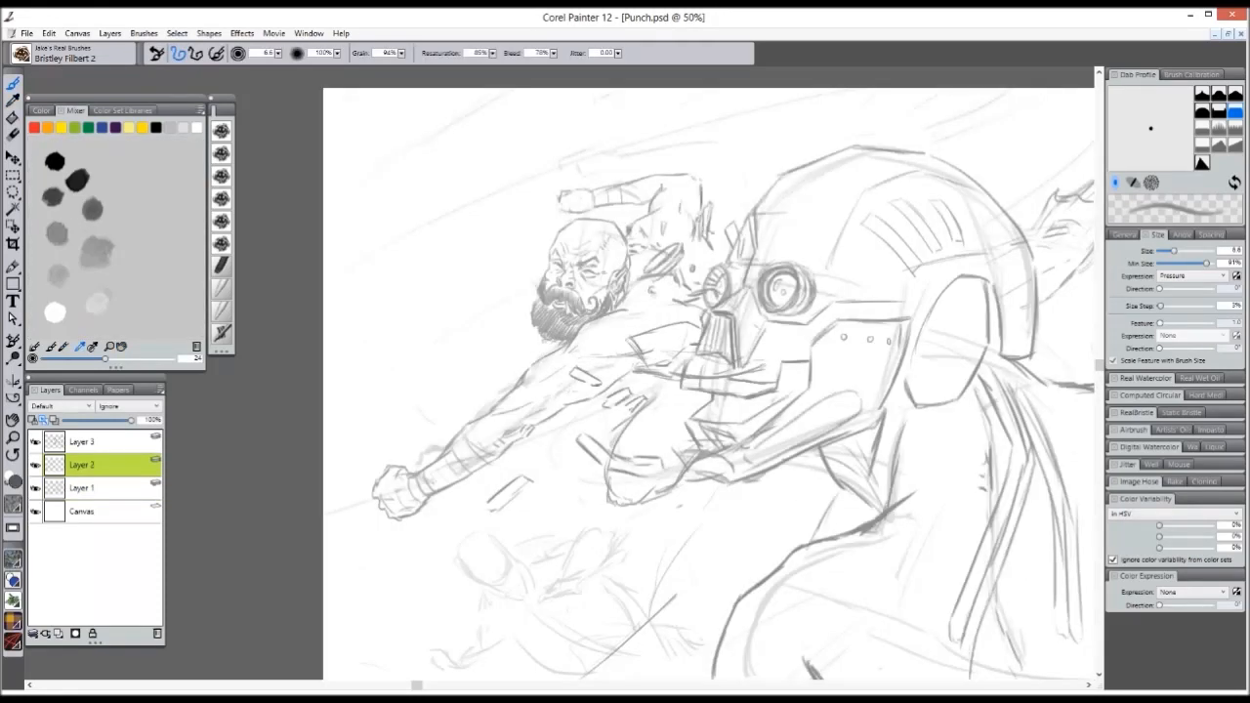
{"action": "key", "text": "ctrl+minus"}
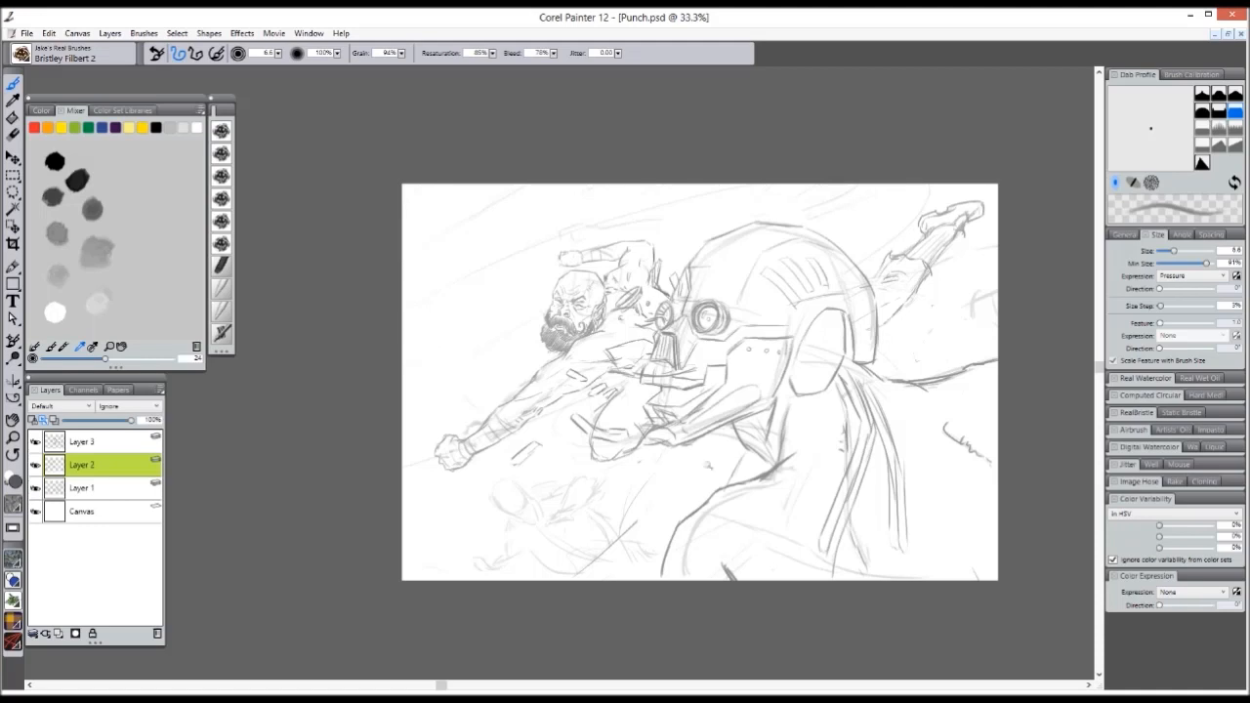
{"action": "left_click", "coordinate": [102, 443]}
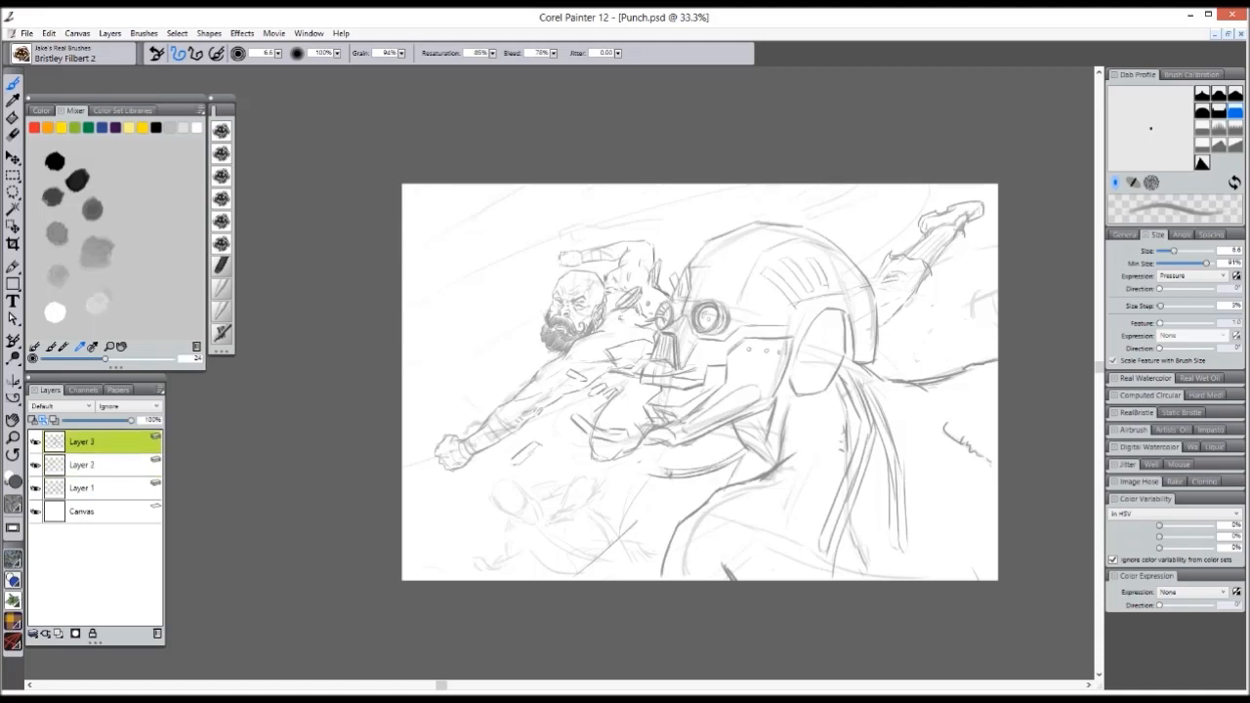
{"action": "key", "text": "ctrl+minus"}
{"action": "key", "text": "ctrl+plus"}
- Fade the rough construction lines by lowering the opacity of Layer 1 to about 45%
{"action": "left_click", "coordinate": [102, 487]}
{"action": "left_click_drag", "start_coordinate": [100, 420], "coordinate": [95, 420]}
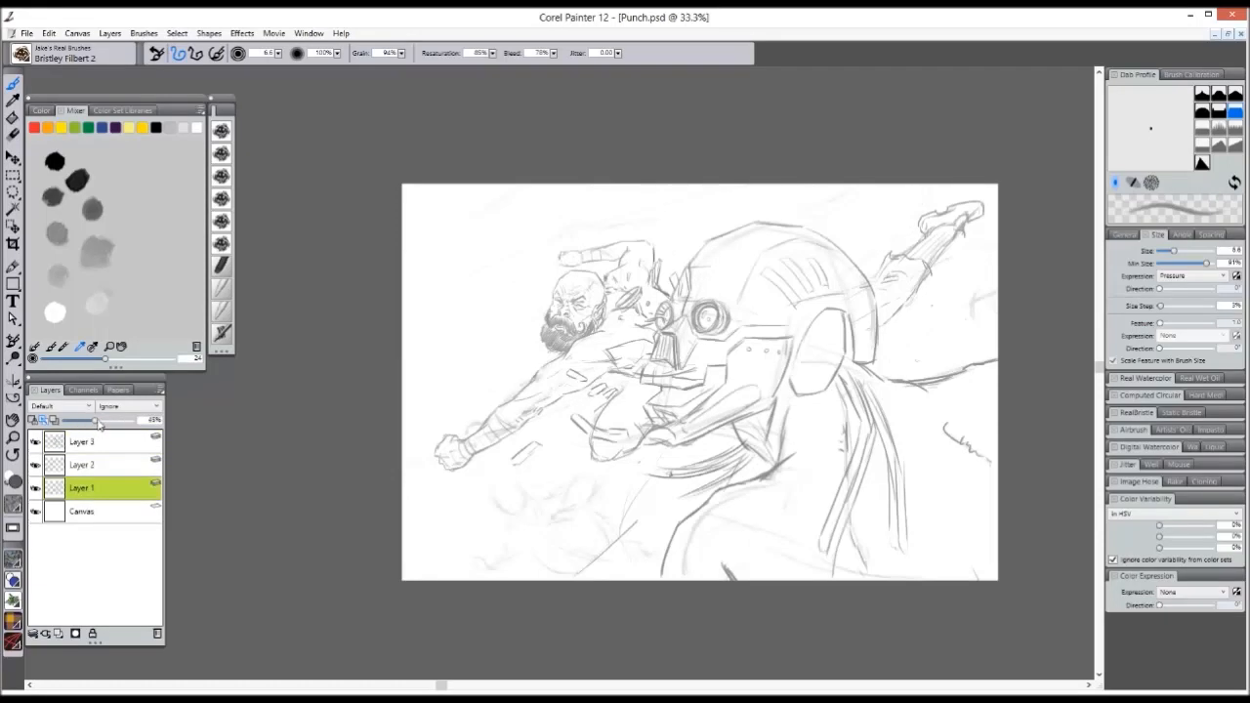
{"action": "key", "text": "ctrl+minus"}
{"action": "key", "text": "ctrl+plus"}
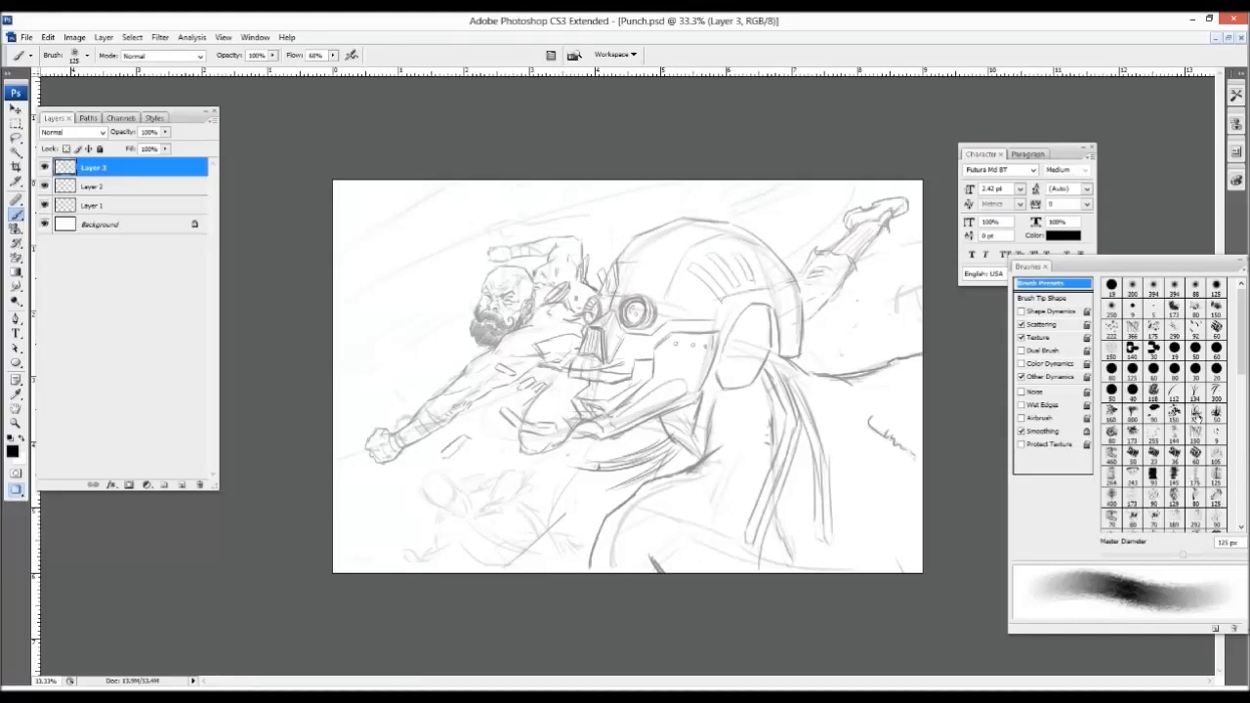
- Switch to Photoshop with Punch.psd and choose a soft textured 200 px airbrush preset
{"action": "left_click", "coordinate": [1196, 454]}
{"action": "left_click_drag", "start_coordinate": [1241, 332], "coordinate": [1241, 467]}
{"action": "left_click", "coordinate": [1175, 475]}
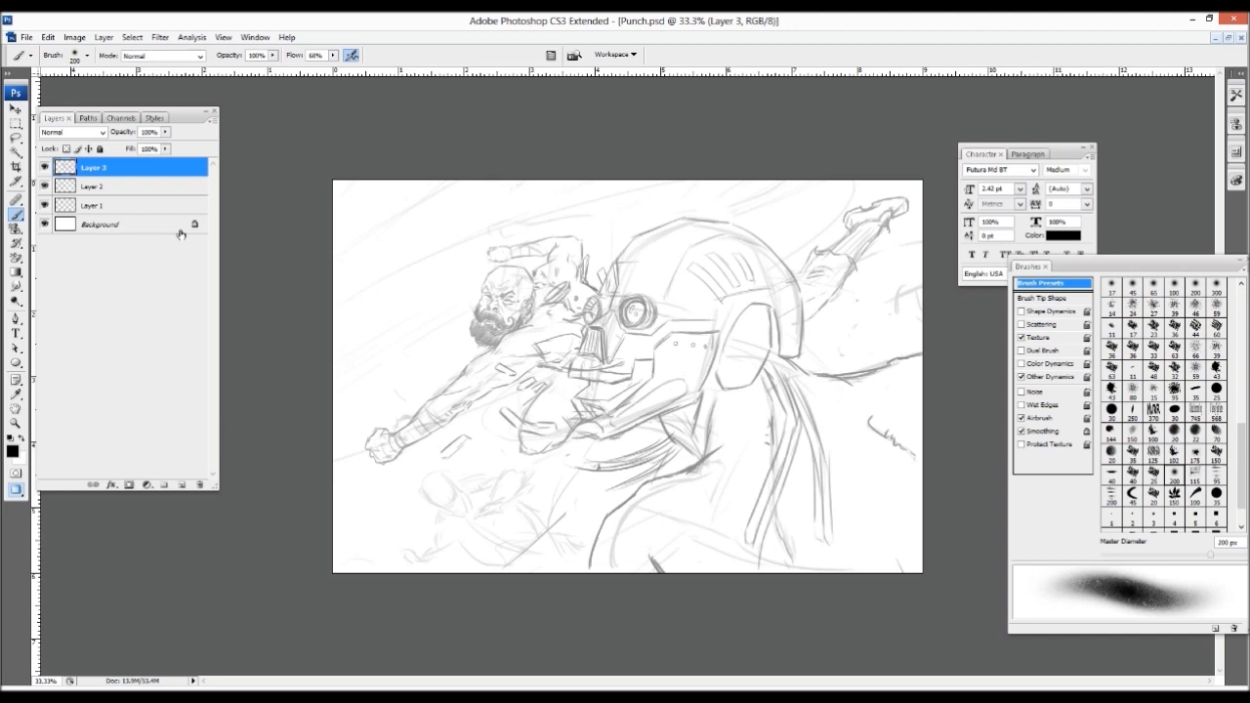
- Group Layers 1 to 3 and add a new empty layer above the group
{"action": "left_click", "coordinate": [105, 205], "text": "shift"}
{"action": "key", "text": "ctrl+g"}
{"action": "left_click", "coordinate": [182, 484]}
{"action": "left_click", "coordinate": [101, 184]}
{"action": "left_click", "coordinate": [103, 167]}
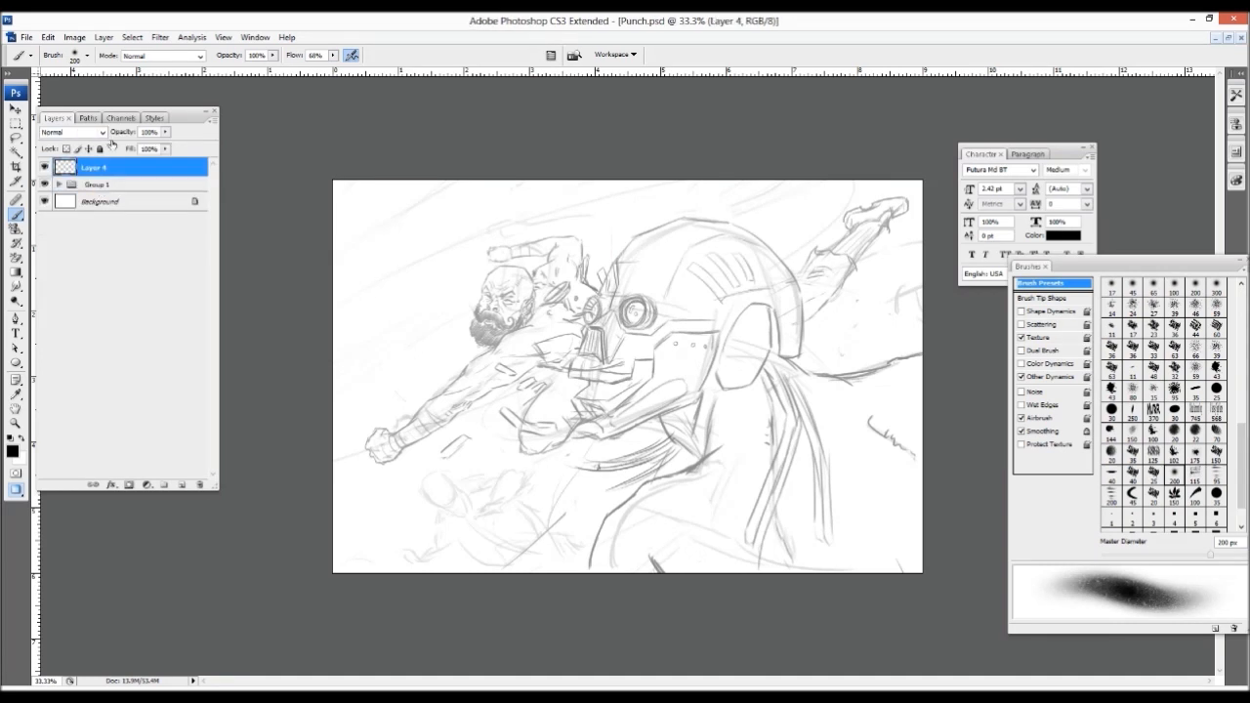
- Move the sketch group above Layer 4 and set the group's blend mode to Multiply
{"action": "left_click", "coordinate": [76, 132]}
{"action": "left_click", "coordinate": [150, 159]}
{"action": "double_click", "coordinate": [129, 184]}
{"action": "left_click", "coordinate": [719, 259]}
{"action": "left_click_drag", "start_coordinate": [131, 188], "coordinate": [127, 161]}
{"action": "left_click", "coordinate": [78, 131]}
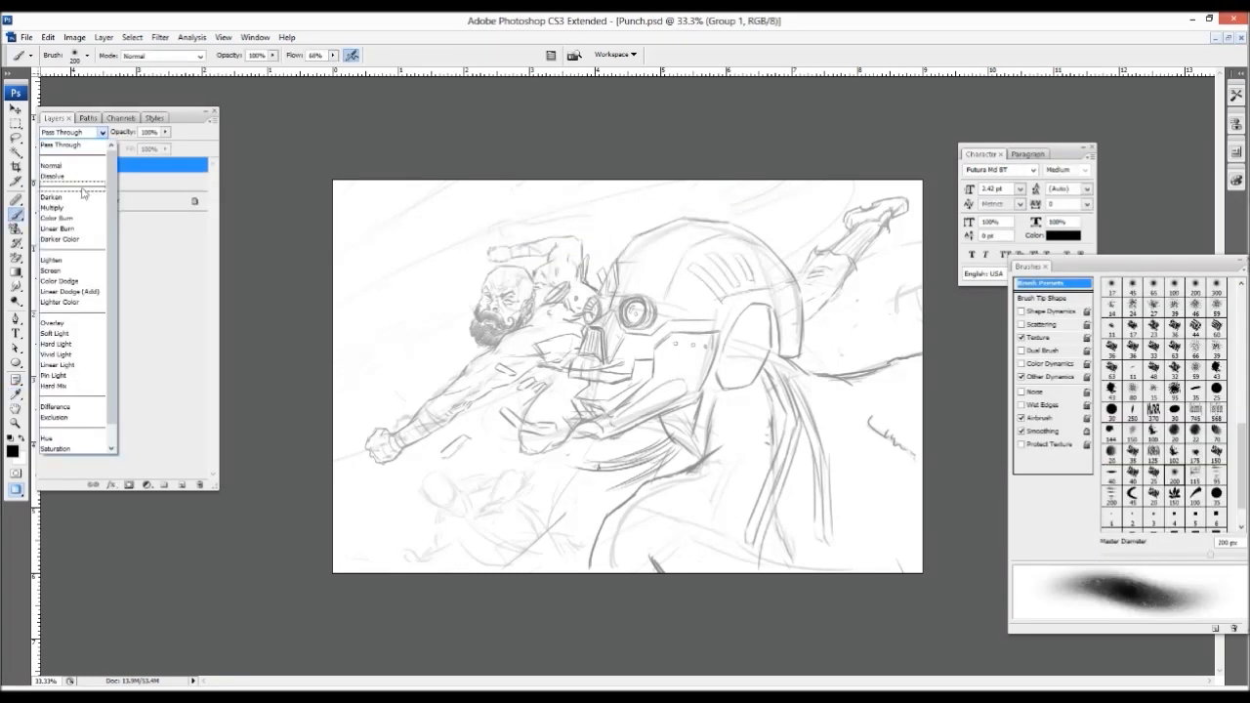
{"action": "left_click", "coordinate": [84, 205]}
{"action": "left_click", "coordinate": [109, 186]}
- Fill Layer 4 with 50% gray and reduce the brush size to 150 px
{"action": "key", "text": "shift+F5"}
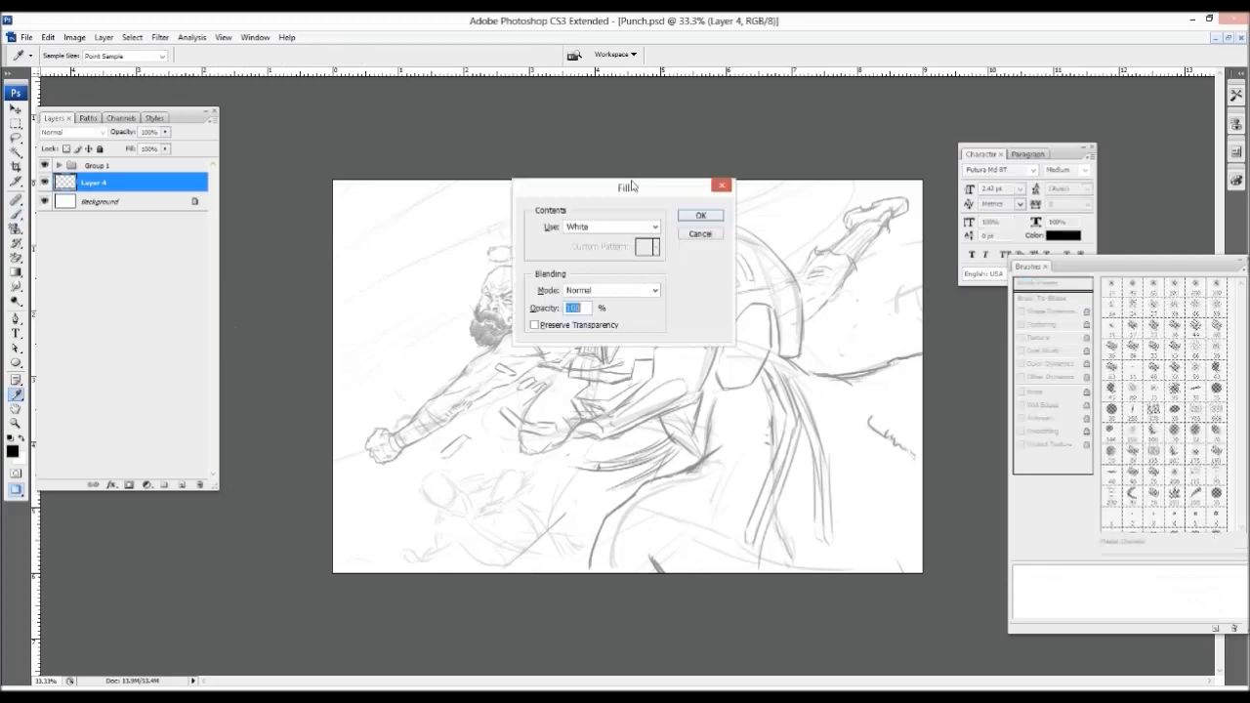
{"action": "left_click", "coordinate": [625, 225]}
{"action": "left_click", "coordinate": [615, 315]}
{"action": "key", "text": "Return"}
{"action": "key", "text": "bracketleft"}
{"action": "key", "text": "bracketleft"}
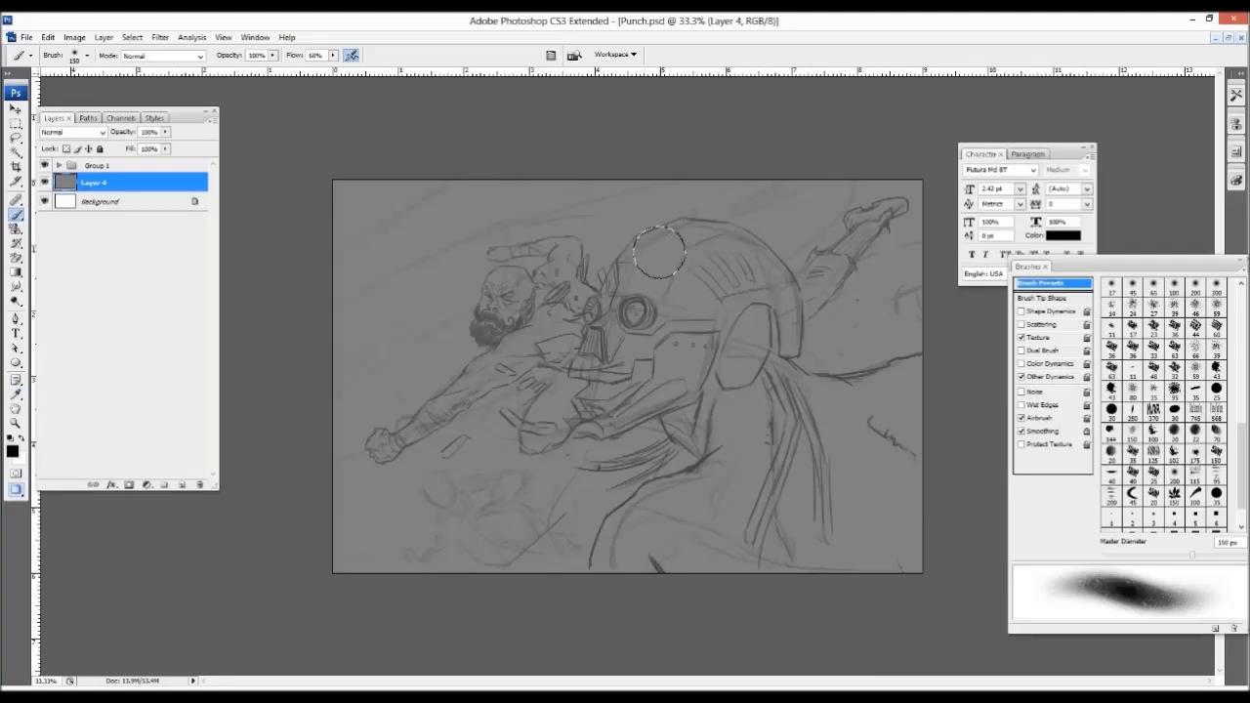
- Hide the Character palette and bring up the Color and Swatches palettes
{"action": "left_click", "coordinate": [1091, 147]}
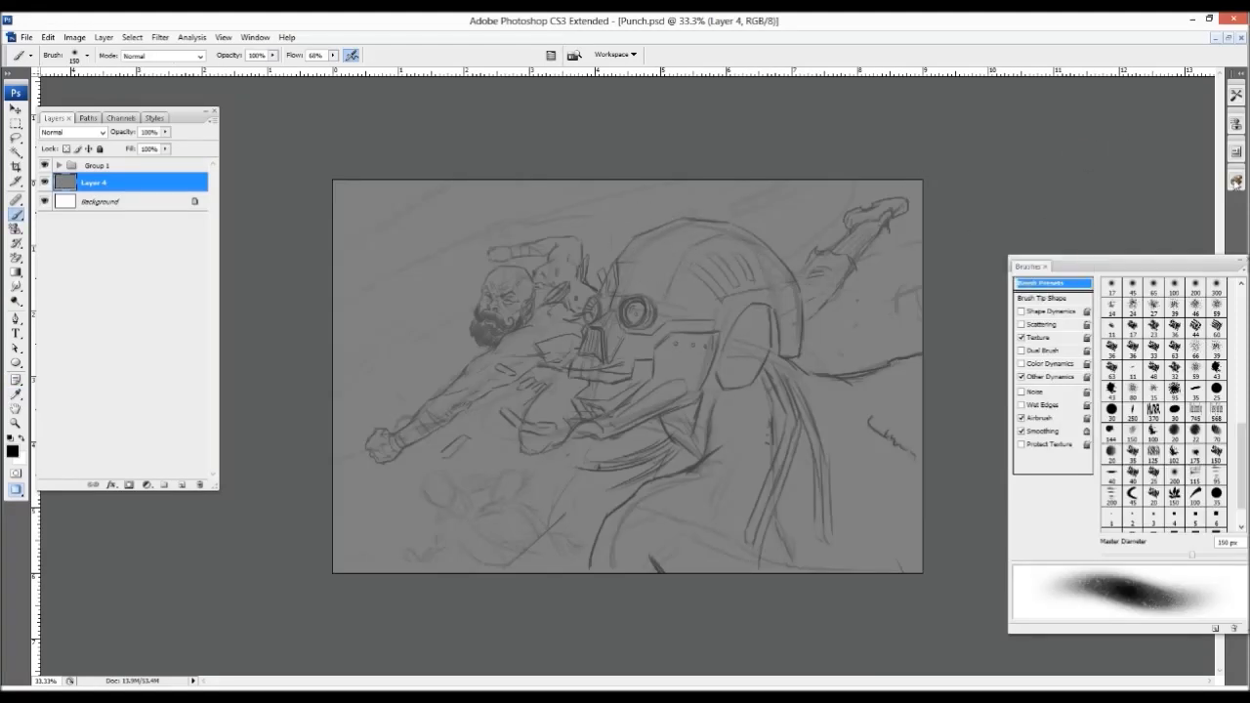
{"action": "left_click", "coordinate": [1236, 181]}
{"action": "left_click", "coordinate": [1218, 183]}
{"action": "left_click", "coordinate": [256, 37]}
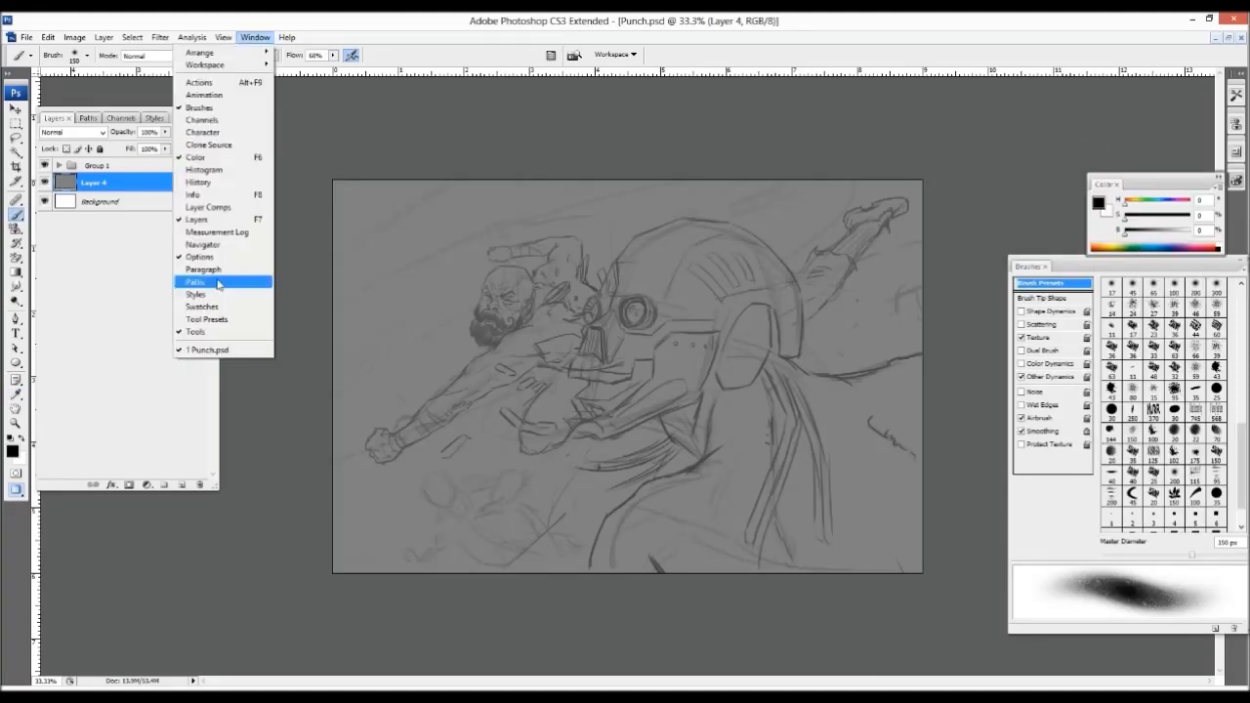
{"action": "left_click", "coordinate": [265, 279]}
{"action": "left_click_drag", "start_coordinate": [979, 207], "coordinate": [1069, 109]}
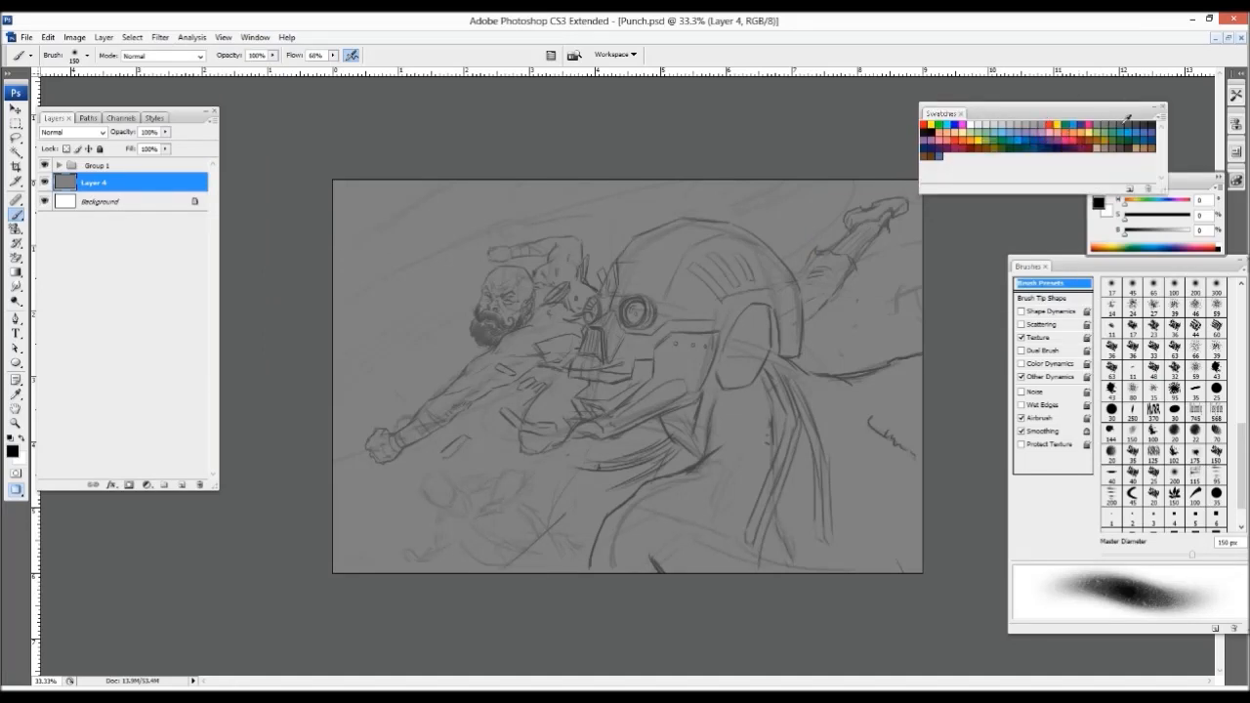
- Block in the opponent's helmet on Layer 4 in 14% brightness dark gray with the 200 px soft brush
{"action": "mouse_move", "coordinate": [661, 303]}
{"action": "left_mouse_down"}
{"action": "mouse_move", "coordinate": [624, 343]}
{"action": "mouse_move", "coordinate": [672, 255]}
{"action": "mouse_move", "coordinate": [738, 257]}
{"action": "mouse_move", "coordinate": [770, 350]}
{"action": "left_mouse_up"}
{"action": "key", "text": "bracketright"}
{"action": "key", "text": "bracketright"}
{"action": "mouse_move", "coordinate": [696, 282]}
{"action": "left_mouse_down"}
{"action": "mouse_move", "coordinate": [735, 323]}
{"action": "mouse_move", "coordinate": [663, 384]}
{"action": "left_mouse_up"}
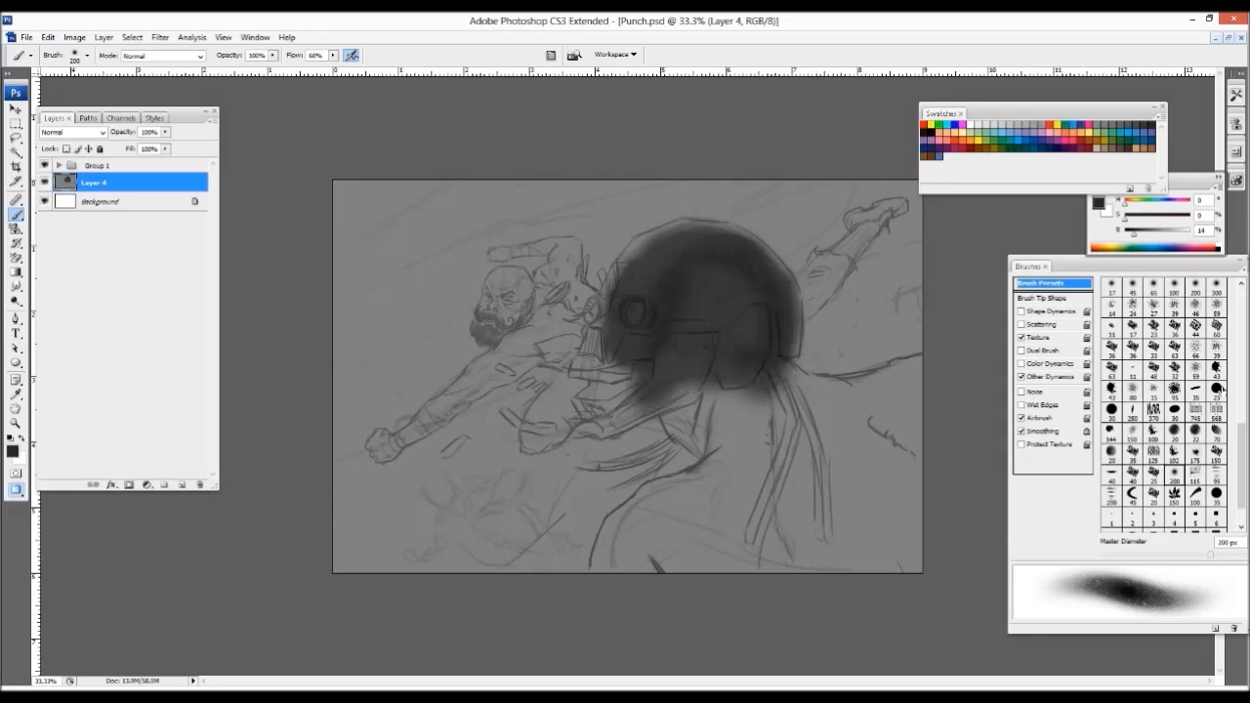
- Choose a rougher brush preset, try dark strokes below the opponent's jaw, and undo the last stroke
{"action": "left_click_drag", "start_coordinate": [1241, 465], "coordinate": [1240, 333]}
{"action": "left_click", "coordinate": [1191, 459]}
{"action": "left_click_drag", "start_coordinate": [712, 410], "coordinate": [712, 377]}
{"action": "mouse_move", "coordinate": [711, 367]}
{"action": "left_mouse_down"}
{"action": "mouse_move", "coordinate": [742, 400]}
{"action": "mouse_move", "coordinate": [738, 449]}
{"action": "mouse_move", "coordinate": [689, 399]}
{"action": "mouse_move", "coordinate": [676, 420]}
{"action": "mouse_move", "coordinate": [695, 440]}
{"action": "mouse_move", "coordinate": [725, 449]}
{"action": "left_mouse_up"}
{"action": "key", "text": "ctrl+z"}
- Fill in the opponent's face, neck and shoulders in dark gray with an enlarged dual-texture brush, turning Other Dynamics off
{"action": "key", "text": "bracketright"}
{"action": "key", "text": "bracketright"}
{"action": "key", "text": "bracketright"}
{"action": "key", "text": "bracketright"}
{"action": "key", "text": "bracketright"}
{"action": "key", "text": "bracketright"}
{"action": "key", "text": "bracketright"}
{"action": "mouse_move", "coordinate": [761, 406]}
{"action": "left_mouse_down"}
{"action": "mouse_move", "coordinate": [745, 405]}
{"action": "mouse_move", "coordinate": [787, 454]}
{"action": "left_mouse_up"}
{"action": "left_click", "coordinate": [1021, 378]}
{"action": "mouse_move", "coordinate": [796, 381]}
{"action": "left_mouse_down"}
{"action": "mouse_move", "coordinate": [770, 400]}
{"action": "mouse_move", "coordinate": [797, 409]}
{"action": "mouse_move", "coordinate": [785, 421]}
{"action": "mouse_move", "coordinate": [888, 378]}
{"action": "mouse_move", "coordinate": [926, 393]}
{"action": "mouse_move", "coordinate": [889, 487]}
{"action": "mouse_move", "coordinate": [919, 600]}
{"action": "mouse_move", "coordinate": [694, 481]}
{"action": "mouse_move", "coordinate": [650, 499]}
{"action": "mouse_move", "coordinate": [684, 490]}
{"action": "mouse_move", "coordinate": [730, 532]}
{"action": "mouse_move", "coordinate": [850, 569]}
{"action": "mouse_move", "coordinate": [644, 560]}
{"action": "mouse_move", "coordinate": [652, 360]}
{"action": "mouse_move", "coordinate": [617, 415]}
{"action": "mouse_move", "coordinate": [665, 367]}
{"action": "mouse_move", "coordinate": [783, 312]}
{"action": "mouse_move", "coordinate": [784, 299]}
{"action": "mouse_move", "coordinate": [724, 249]}
{"action": "mouse_move", "coordinate": [600, 350]}
{"action": "mouse_move", "coordinate": [619, 295]}
{"action": "mouse_move", "coordinate": [700, 229]}
{"action": "mouse_move", "coordinate": [638, 337]}
{"action": "mouse_move", "coordinate": [587, 366]}
{"action": "left_mouse_up"}
{"action": "key", "text": "["}
{"action": "key", "text": "["}
{"action": "key", "text": "["}
{"action": "key", "text": "["}
{"action": "key", "text": "["}
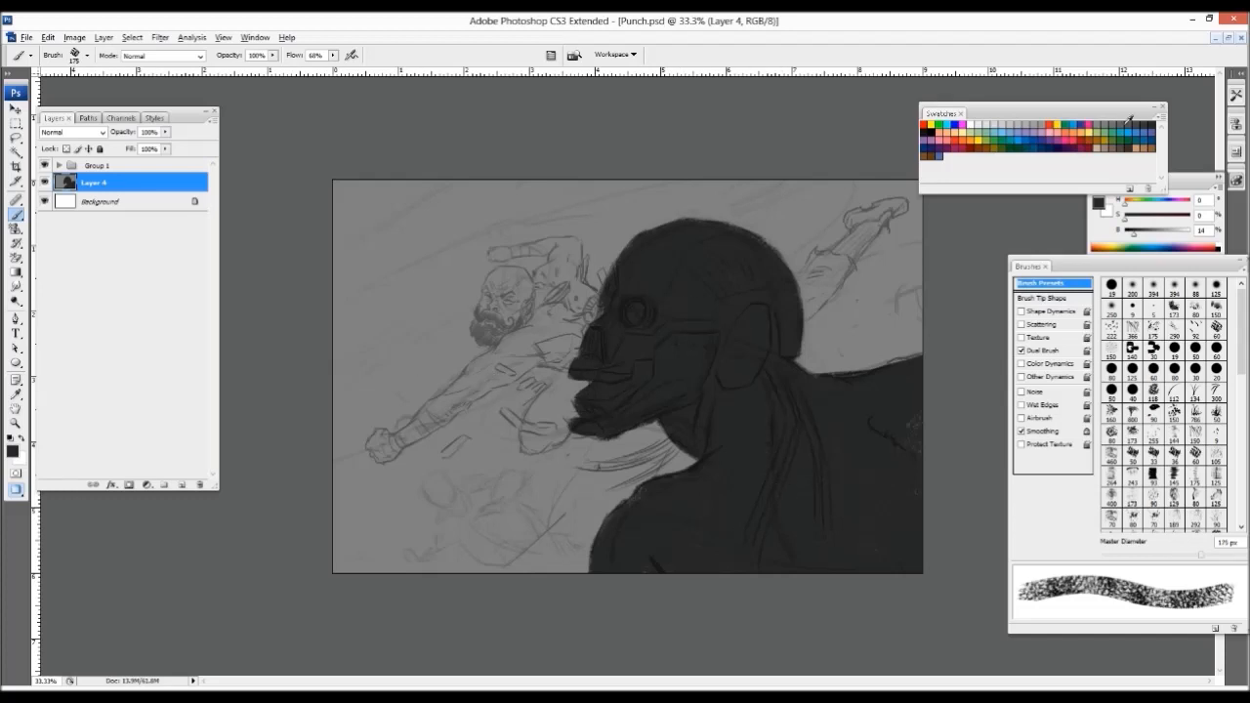
- Paint the background around the bearded man's head and raised arm in a medium-dark gray from the swatches
{"action": "left_click", "coordinate": [1113, 126]}
{"action": "mouse_move", "coordinate": [435, 367]}
{"action": "left_mouse_down"}
{"action": "mouse_move", "coordinate": [410, 398]}
{"action": "mouse_move", "coordinate": [450, 360]}
{"action": "mouse_move", "coordinate": [439, 340]}
{"action": "mouse_move", "coordinate": [461, 351]}
{"action": "mouse_move", "coordinate": [408, 395]}
{"action": "mouse_move", "coordinate": [441, 376]}
{"action": "mouse_move", "coordinate": [467, 298]}
{"action": "mouse_move", "coordinate": [425, 329]}
{"action": "mouse_move", "coordinate": [419, 392]}
{"action": "mouse_move", "coordinate": [389, 394]}
{"action": "mouse_move", "coordinate": [342, 450]}
{"action": "mouse_move", "coordinate": [446, 231]}
{"action": "mouse_move", "coordinate": [306, 206]}
{"action": "mouse_move", "coordinate": [568, 211]}
{"action": "mouse_move", "coordinate": [614, 253]}
{"action": "mouse_move", "coordinate": [573, 201]}
{"action": "mouse_move", "coordinate": [404, 306]}
{"action": "left_mouse_up"}
{"action": "left_click", "coordinate": [1122, 125]}
{"action": "left_click", "coordinate": [1149, 125]}
{"action": "key", "text": "bracketleft"}
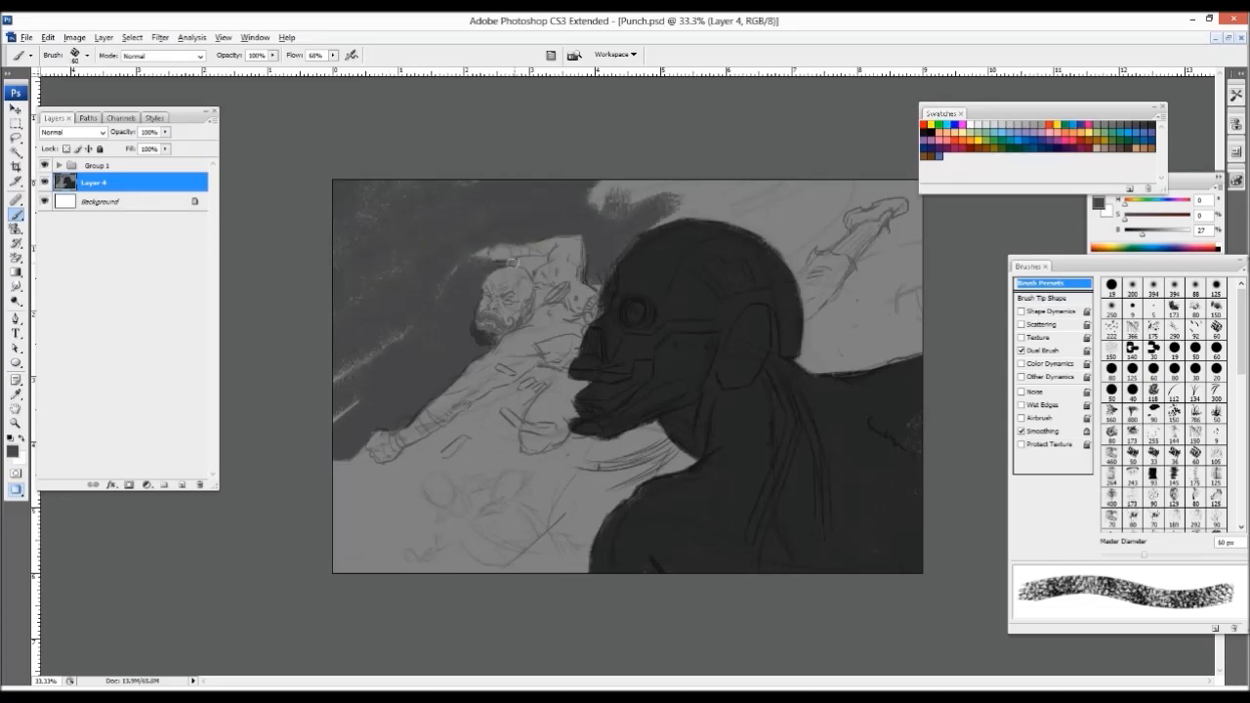
- Cover the background below the punching arm and above the helmet with medium-dark gray using a larger brush
{"action": "key", "text": "bracketright"}
{"action": "key", "text": "bracketright"}
{"action": "key", "text": "bracketright"}
{"action": "key", "text": "bracketright"}
{"action": "key", "text": "bracketright"}
{"action": "mouse_move", "coordinate": [344, 420]}
{"action": "left_mouse_down"}
{"action": "mouse_move", "coordinate": [396, 473]}
{"action": "mouse_move", "coordinate": [535, 382]}
{"action": "mouse_move", "coordinate": [487, 422]}
{"action": "mouse_move", "coordinate": [335, 497]}
{"action": "mouse_move", "coordinate": [383, 561]}
{"action": "mouse_move", "coordinate": [342, 549]}
{"action": "mouse_move", "coordinate": [503, 576]}
{"action": "mouse_move", "coordinate": [573, 568]}
{"action": "mouse_move", "coordinate": [596, 508]}
{"action": "mouse_move", "coordinate": [580, 539]}
{"action": "mouse_move", "coordinate": [648, 495]}
{"action": "mouse_move", "coordinate": [608, 552]}
{"action": "mouse_move", "coordinate": [618, 467]}
{"action": "mouse_move", "coordinate": [669, 461]}
{"action": "mouse_move", "coordinate": [537, 484]}
{"action": "mouse_move", "coordinate": [489, 474]}
{"action": "left_mouse_up"}
{"action": "key", "text": "bracketright"}
{"action": "key", "text": "bracketright"}
{"action": "key", "text": "bracketright"}
{"action": "mouse_move", "coordinate": [698, 203]}
{"action": "left_mouse_down"}
{"action": "mouse_move", "coordinate": [631, 210]}
{"action": "mouse_move", "coordinate": [762, 204]}
{"action": "mouse_move", "coordinate": [853, 252]}
{"action": "mouse_move", "coordinate": [903, 210]}
{"action": "mouse_move", "coordinate": [922, 341]}
{"action": "mouse_move", "coordinate": [837, 257]}
{"action": "mouse_move", "coordinate": [840, 318]}
{"action": "mouse_move", "coordinate": [810, 298]}
{"action": "mouse_move", "coordinate": [836, 256]}
{"action": "left_mouse_up"}
- Paint the bearded man's boot behind the helmet in dark gray with the 80 px brush
{"action": "left_click", "coordinate": [556, 410], "text": "alt"}
{"action": "key", "text": "bracketleft"}
{"action": "key", "text": "bracketleft"}
{"action": "key", "text": "bracketleft"}
{"action": "key", "text": "bracketleft"}
{"action": "key", "text": "bracketleft"}
{"action": "key", "text": "bracketleft"}
{"action": "left_click", "coordinate": [856, 241], "text": "alt"}
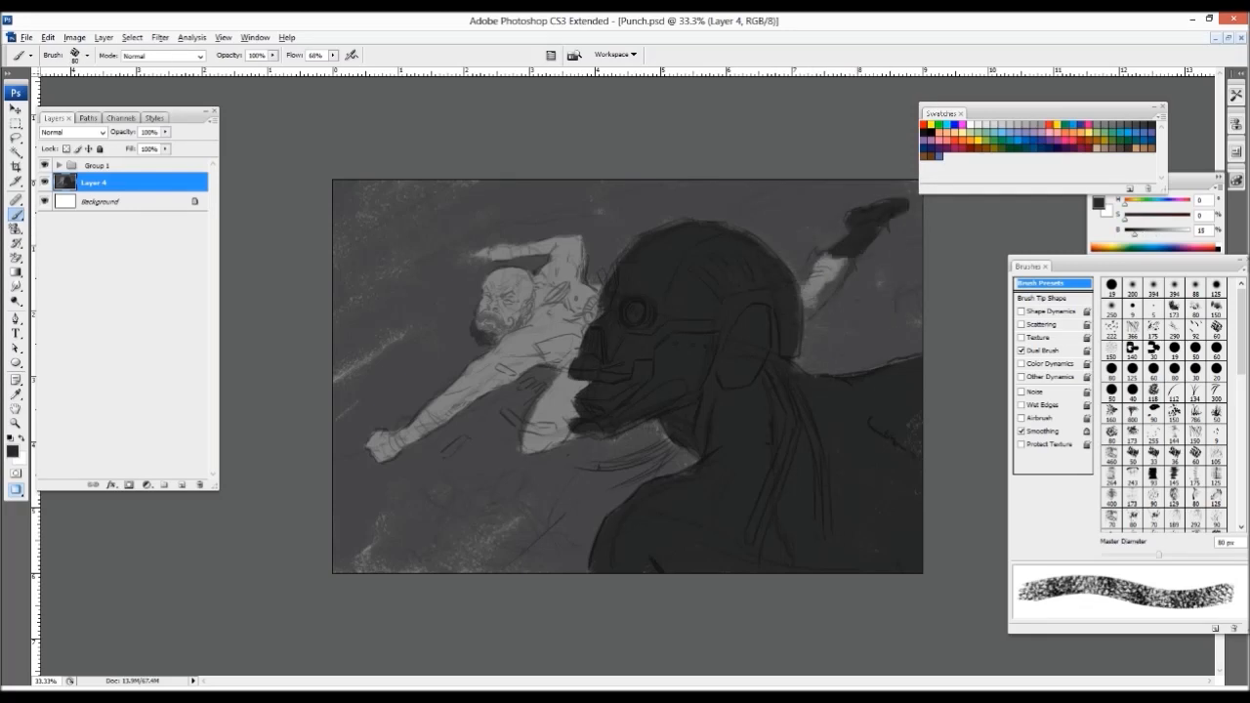
- Paint the bearded man's beard in dark gray using a smaller brush, down to 25 px
{"action": "left_click", "coordinate": [832, 270], "text": "alt"}
{"action": "key", "text": "ctrl+minus"}
{"action": "key", "text": "ctrl+minus"}
{"action": "key", "text": "ctrl+plus"}
{"action": "key", "text": "ctrl+plus"}
{"action": "key", "text": "ctrl+plus"}
{"action": "key", "text": "bracketleft"}
{"action": "key", "text": "bracketleft"}
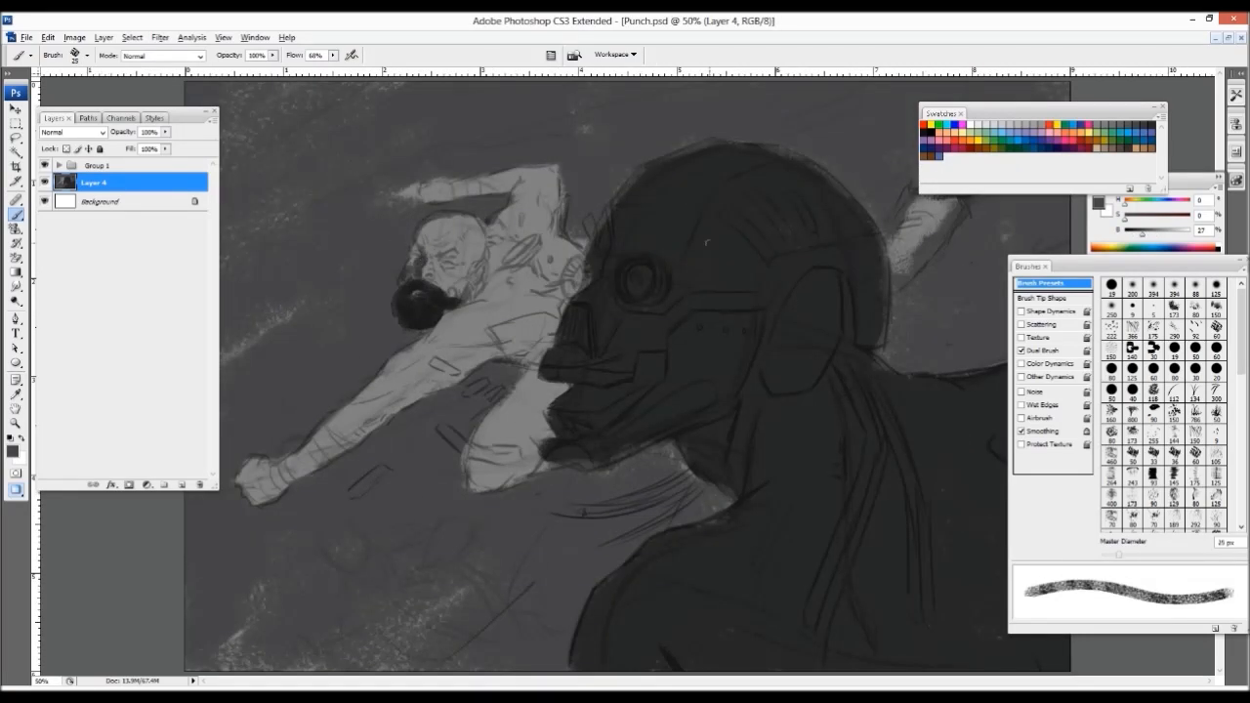
- Sample the helmet's dark gray and darken the background around the bearded man's head and raised arm
{"action": "left_click", "coordinate": [707, 242], "text": "alt"}
{"action": "key", "text": "bracketright"}
{"action": "key", "text": "bracketright"}
{"action": "key", "text": "bracketright"}
{"action": "left_click_drag", "start_coordinate": [390, 266], "coordinate": [399, 232]}
{"action": "key", "text": "bracketright"}
{"action": "mouse_move", "coordinate": [488, 211]}
{"action": "left_mouse_down"}
{"action": "mouse_move", "coordinate": [399, 218]}
{"action": "mouse_move", "coordinate": [309, 277]}
{"action": "left_mouse_up"}
{"action": "key", "text": "bracketright"}
- Paint broad dark diagonal streaks across the background behind the bearded man's punching arm
{"action": "key", "text": "ctrl+minus"}
{"action": "key", "text": "bracketright"}
{"action": "mouse_move", "coordinate": [455, 280]}
{"action": "left_mouse_down"}
{"action": "mouse_move", "coordinate": [398, 311]}
{"action": "mouse_move", "coordinate": [421, 368]}
{"action": "left_mouse_up"}
{"action": "mouse_move", "coordinate": [467, 332]}
{"action": "left_mouse_down"}
{"action": "mouse_move", "coordinate": [424, 369]}
{"action": "mouse_move", "coordinate": [434, 387]}
{"action": "mouse_move", "coordinate": [397, 394]}
{"action": "left_mouse_up"}
{"action": "key", "text": "bracketright"}
{"action": "key", "text": "bracketright"}
{"action": "left_click_drag", "start_coordinate": [429, 334], "coordinate": [342, 383]}
{"action": "left_click_drag", "start_coordinate": [416, 303], "coordinate": [326, 353]}
{"action": "mouse_move", "coordinate": [338, 319]}
{"action": "left_mouse_down"}
{"action": "mouse_move", "coordinate": [483, 245]}
{"action": "mouse_move", "coordinate": [619, 233]}
{"action": "mouse_move", "coordinate": [609, 242]}
{"action": "mouse_move", "coordinate": [670, 212]}
{"action": "mouse_move", "coordinate": [593, 174]}
{"action": "mouse_move", "coordinate": [377, 302]}
{"action": "mouse_move", "coordinate": [464, 156]}
{"action": "mouse_move", "coordinate": [340, 248]}
{"action": "left_mouse_up"}
- Extend the dark background streaks above the helmet, around the fist and beside the trailing leg
{"action": "mouse_move", "coordinate": [695, 212]}
{"action": "left_mouse_down"}
{"action": "mouse_move", "coordinate": [784, 168]}
{"action": "mouse_move", "coordinate": [820, 175]}
{"action": "mouse_move", "coordinate": [789, 282]}
{"action": "left_mouse_up"}
{"action": "key", "text": "ctrl+minus"}
{"action": "mouse_move", "coordinate": [391, 408]}
{"action": "left_mouse_down"}
{"action": "mouse_move", "coordinate": [459, 406]}
{"action": "mouse_move", "coordinate": [402, 477]}
{"action": "mouse_move", "coordinate": [547, 390]}
{"action": "mouse_move", "coordinate": [459, 459]}
{"action": "left_mouse_up"}
{"action": "mouse_move", "coordinate": [783, 256]}
{"action": "left_mouse_down"}
{"action": "mouse_move", "coordinate": [811, 259]}
{"action": "mouse_move", "coordinate": [772, 361]}
{"action": "left_mouse_up"}
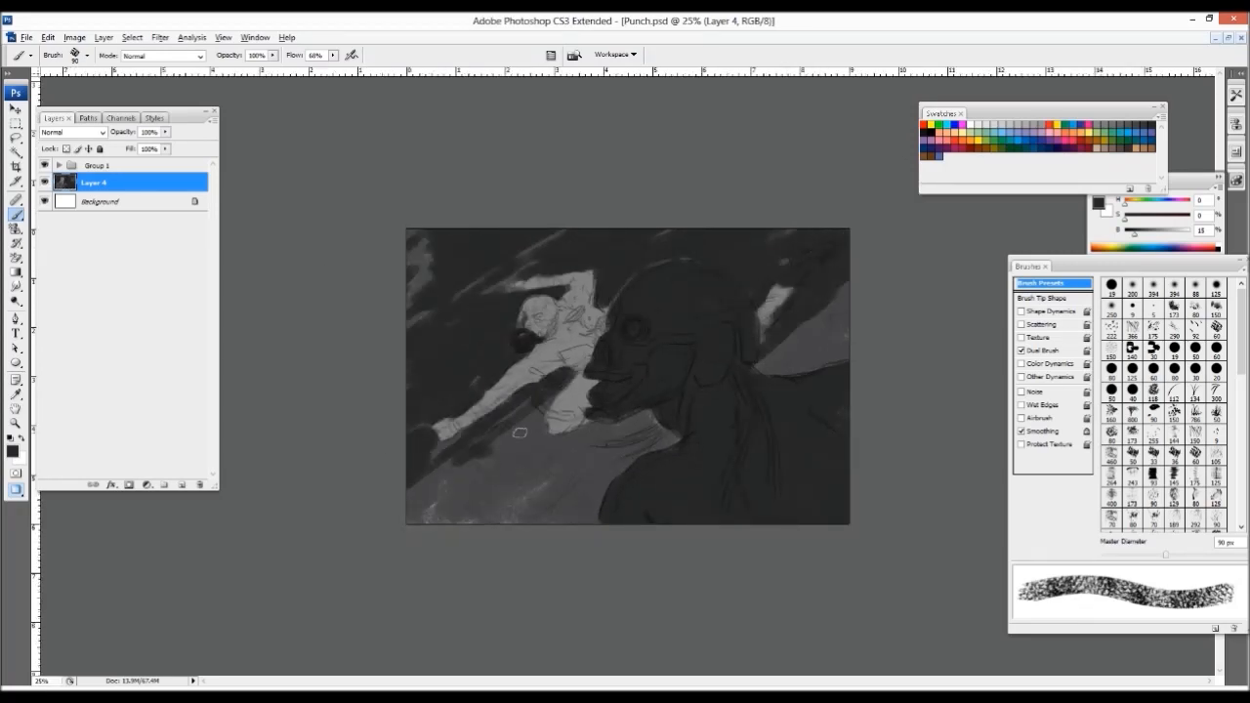
- Shade the bearded man's raised arm in a darker gray with the 60 px brush
{"action": "left_click", "coordinate": [1112, 123]}
{"action": "key", "text": "bracketleft"}
{"action": "key", "text": "bracketleft"}
{"action": "key", "text": "bracketleft"}
{"action": "key", "text": "bracketleft"}
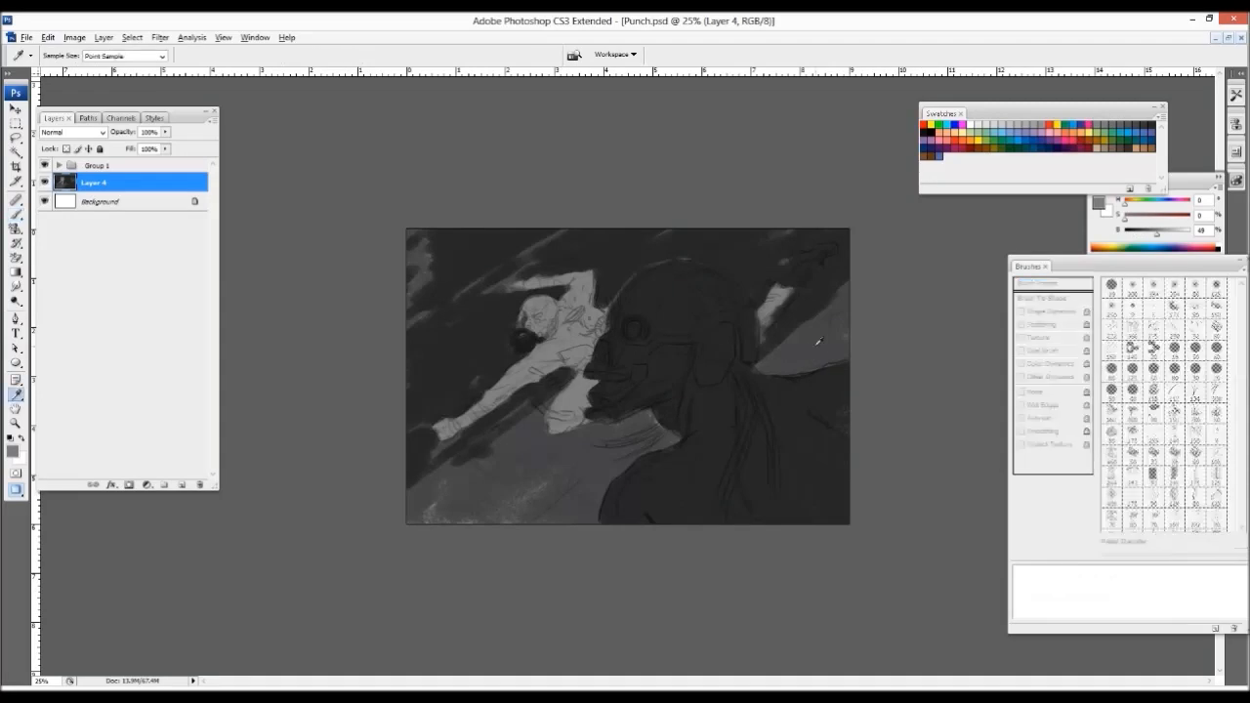
{"action": "key", "text": "ctrl+plus"}
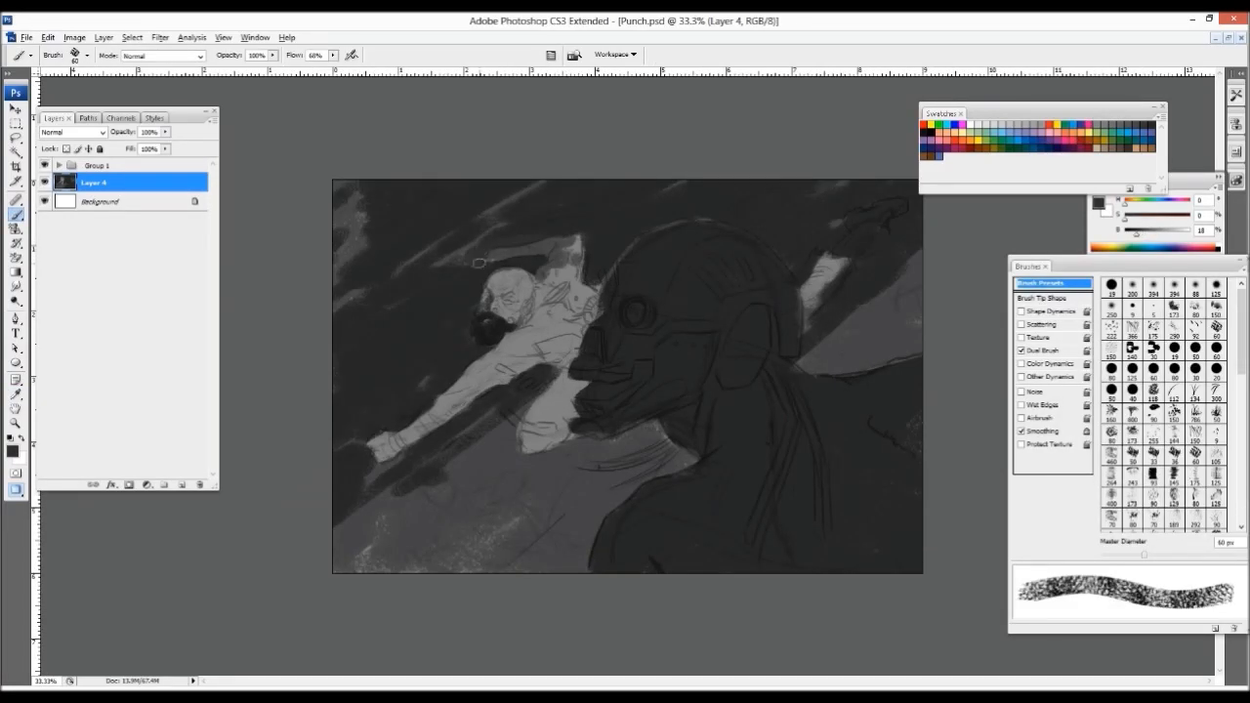
{"action": "key", "text": "bracketleft"}
{"action": "key", "text": "bracketleft"}
- Shade the top and side of the bearded man's head with the 35 px brush and switch to full-screen view
{"action": "key", "text": "ctrl+plus"}
{"action": "key", "text": "ctrl+plus"}
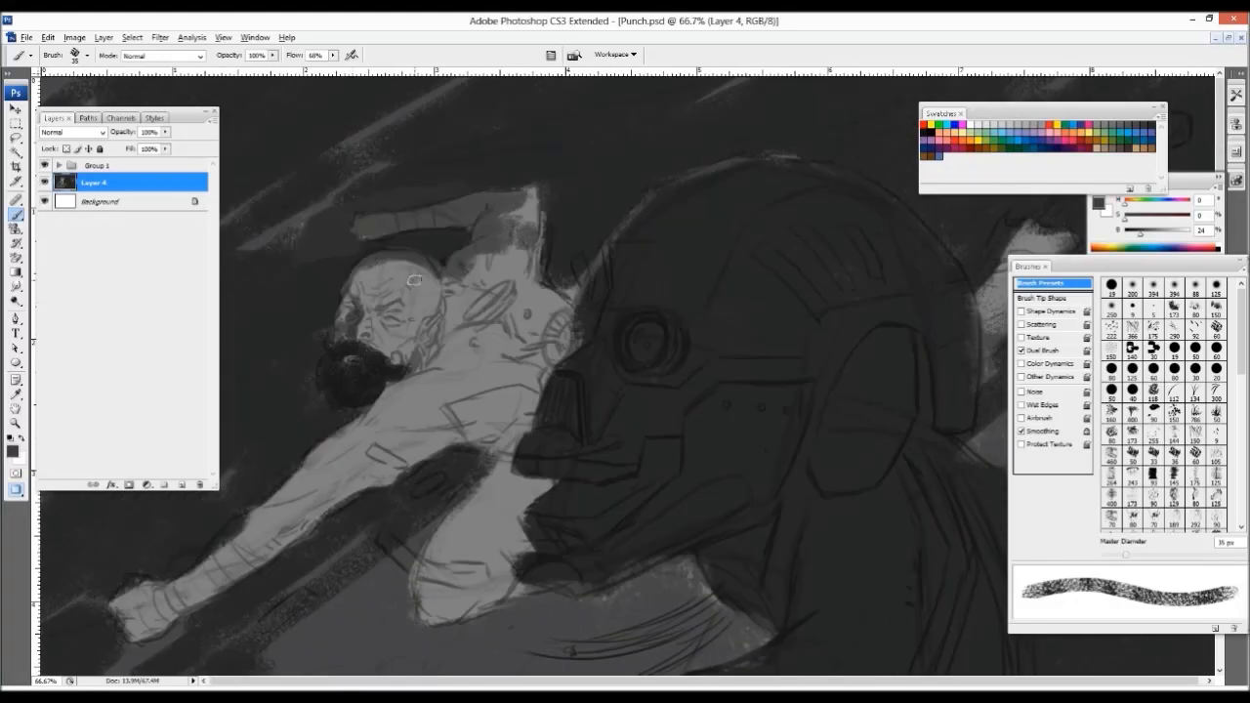
{"action": "left_click_drag", "start_coordinate": [370, 268], "coordinate": [357, 281]}
{"action": "left_click_drag", "start_coordinate": [413, 323], "coordinate": [634, 199]}
{"action": "key", "text": "f"}
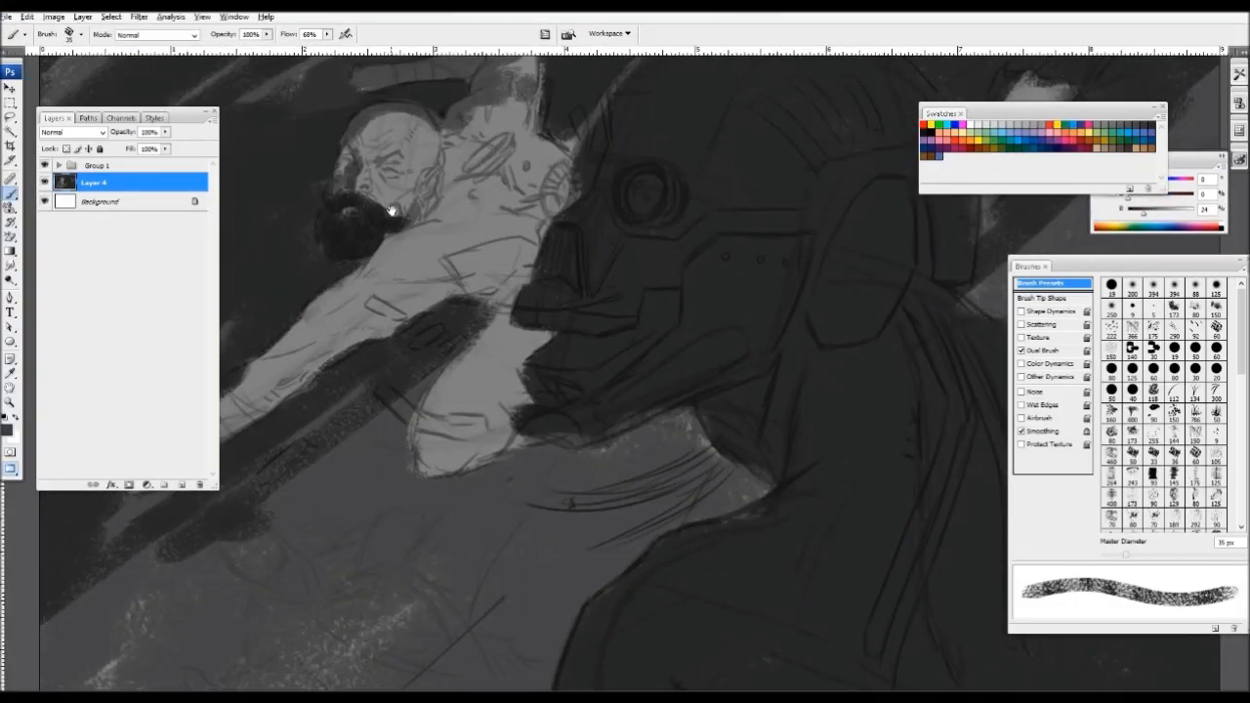
{"action": "left_click_drag", "start_coordinate": [391, 210], "coordinate": [648, 270]}
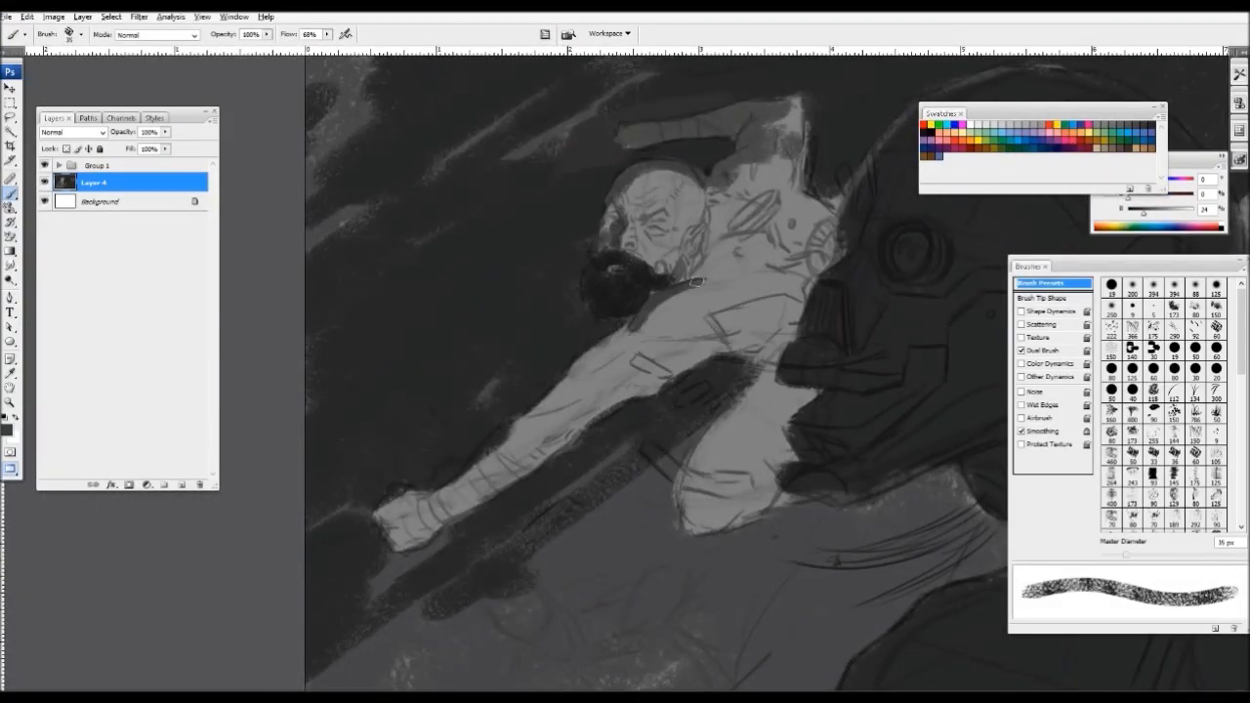
- Shade the bearded man's head, neck and shoulder edges in 33% brightness gray, enlarging the brush to 40 px
{"action": "key", "text": "bracketleft"}
{"action": "key", "text": "bracketright"}
{"action": "left_click", "coordinate": [536, 423], "text": "alt"}
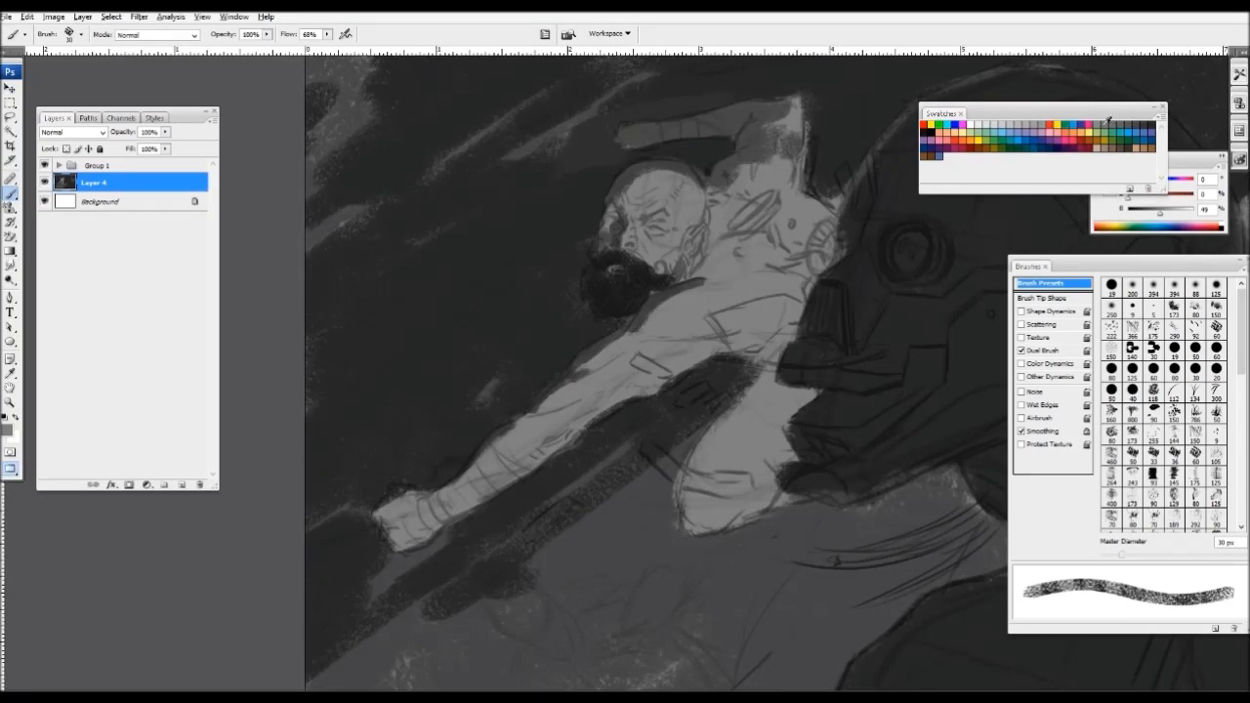
{"action": "left_click_drag", "start_coordinate": [1123, 114], "coordinate": [1125, 111]}
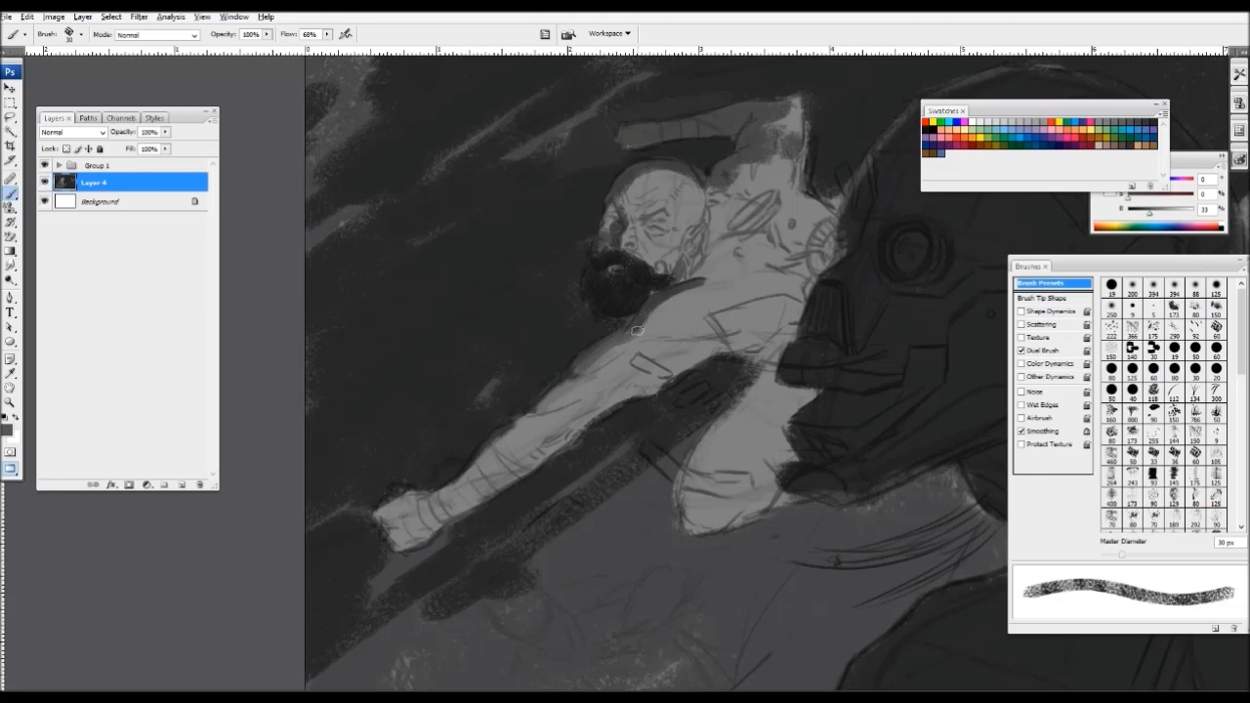
{"action": "key", "text": "bracketright"}
{"action": "key", "text": "bracketright"}
{"action": "mouse_move", "coordinate": [711, 262]}
{"action": "left_mouse_down"}
{"action": "mouse_move", "coordinate": [732, 184]}
{"action": "mouse_move", "coordinate": [664, 240]}
{"action": "left_mouse_up"}
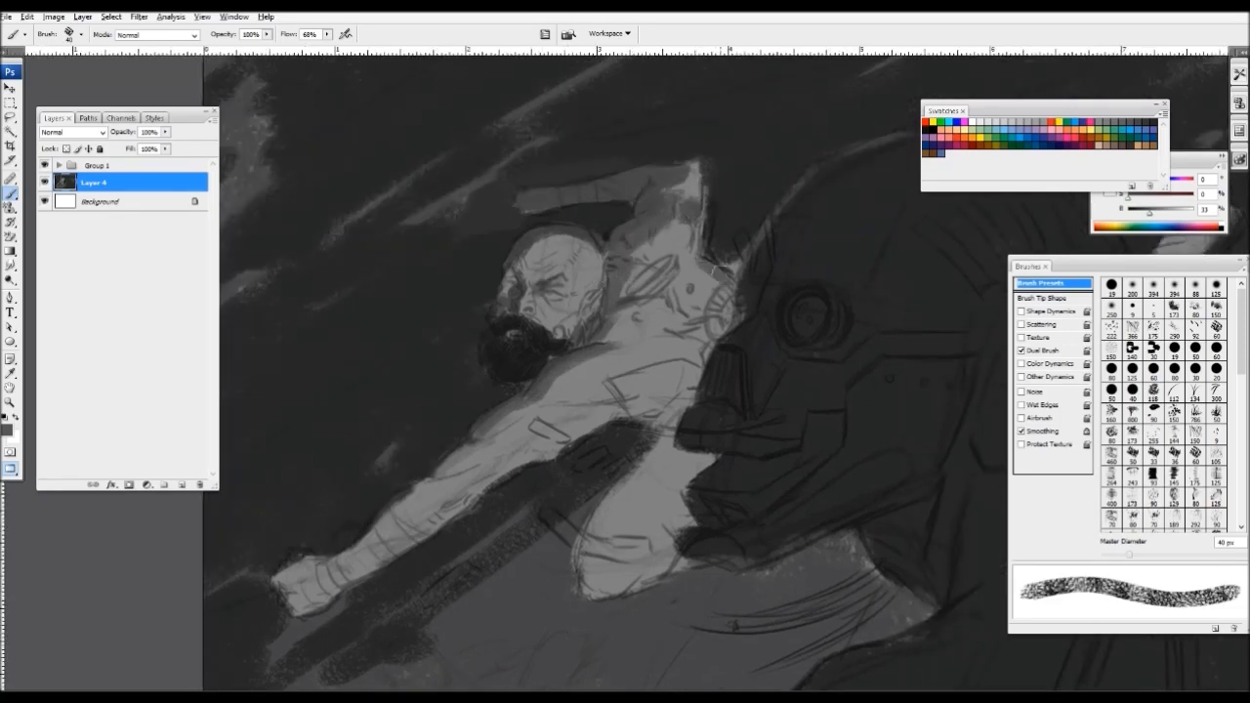
- Sample the dark gray and darken the background below the punching arm with the 150 px brush
{"action": "key", "text": "ctrl+minus"}
{"action": "key", "text": "ctrl+minus"}
{"action": "key", "text": "ctrl+minus"}
{"action": "key", "text": "ctrl+minus"}
{"action": "key", "text": "ctrl+plus"}
{"action": "key", "text": "alt"}
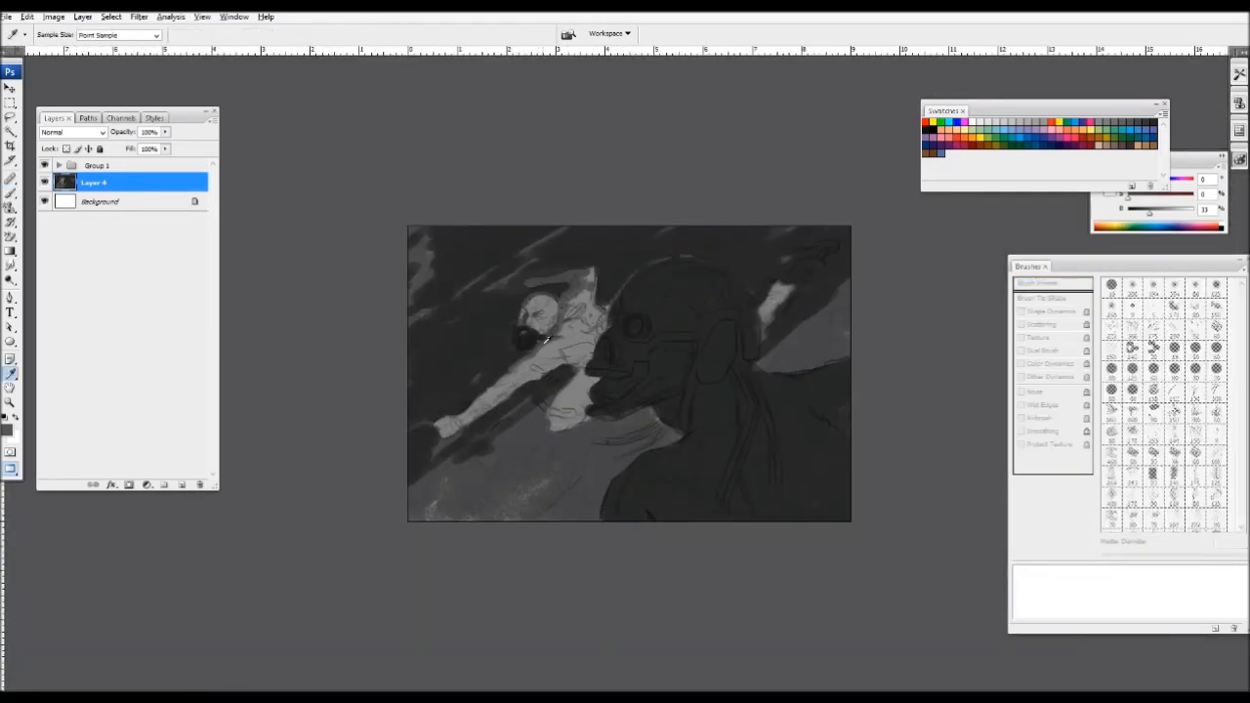
{"action": "left_click", "coordinate": [547, 339], "text": "alt"}
{"action": "key", "text": "bracketright"}
{"action": "key", "text": "bracketright"}
{"action": "key", "text": "bracketright"}
{"action": "key", "text": "bracketright"}
{"action": "key", "text": "bracketright"}
{"action": "key", "text": "bracketright"}
{"action": "key", "text": "bracketright"}
{"action": "key", "text": "bracketright"}
{"action": "mouse_move", "coordinate": [433, 502]}
{"action": "left_mouse_down"}
{"action": "mouse_move", "coordinate": [464, 511]}
{"action": "mouse_move", "coordinate": [536, 418]}
{"action": "mouse_move", "coordinate": [489, 515]}
{"action": "mouse_move", "coordinate": [506, 533]}
{"action": "mouse_move", "coordinate": [590, 491]}
{"action": "mouse_move", "coordinate": [654, 435]}
{"action": "mouse_move", "coordinate": [573, 443]}
{"action": "mouse_move", "coordinate": [663, 430]}
{"action": "left_mouse_up"}
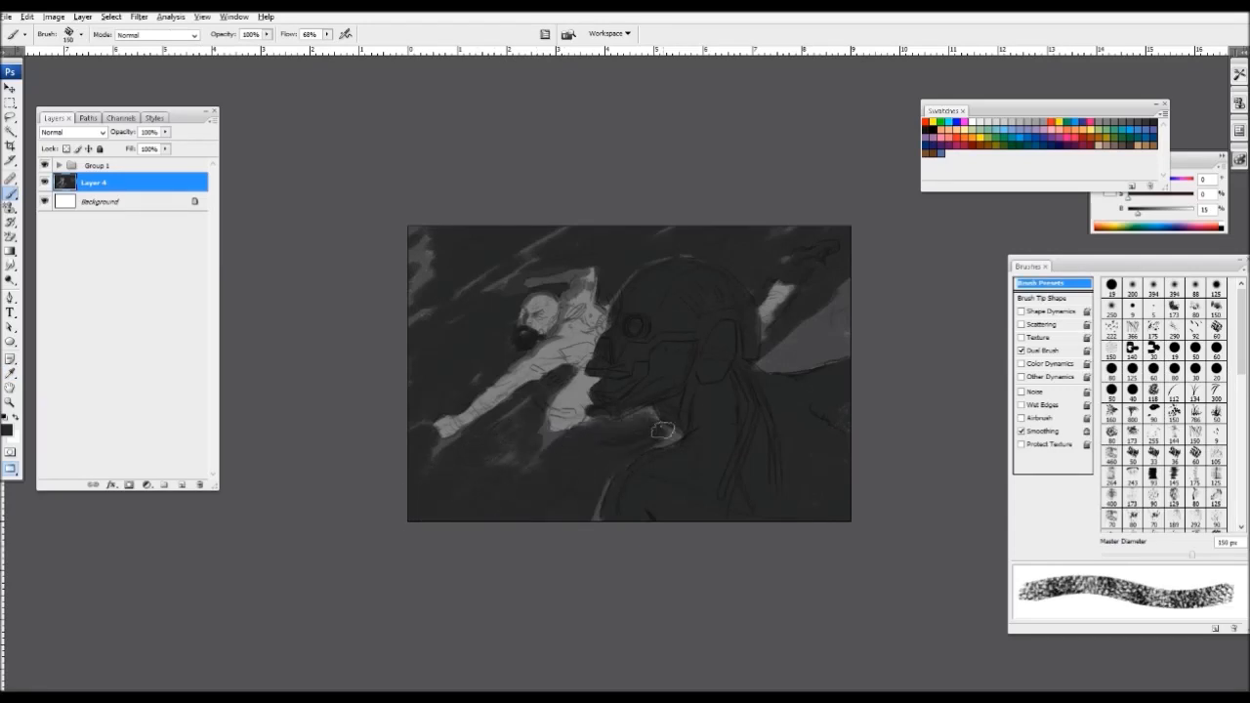
- Paint lighter gray background shapes beside the opponent's shoulder and behind the back of the neck
{"action": "mouse_move", "coordinate": [808, 333]}
{"action": "left_mouse_down"}
{"action": "mouse_move", "coordinate": [862, 285]}
{"action": "mouse_move", "coordinate": [910, 300]}
{"action": "left_mouse_up"}
{"action": "left_click", "coordinate": [535, 459], "text": "alt"}
{"action": "mouse_move", "coordinate": [488, 510]}
{"action": "left_mouse_down"}
{"action": "mouse_move", "coordinate": [631, 400]}
{"action": "mouse_move", "coordinate": [591, 506]}
{"action": "mouse_move", "coordinate": [591, 482]}
{"action": "mouse_move", "coordinate": [664, 430]}
{"action": "left_mouse_up"}
{"action": "left_click_drag", "start_coordinate": [764, 360], "coordinate": [836, 341]}
- Sample the dark gray and paint a small dark form at the front of the opponent's face with a 40 px brush
{"action": "key", "text": "ctrl+plus"}
{"action": "key", "text": "bracketleft"}
{"action": "key", "text": "bracketleft"}
{"action": "key", "text": "bracketleft"}
{"action": "left_click", "coordinate": [600, 313], "text": "alt"}
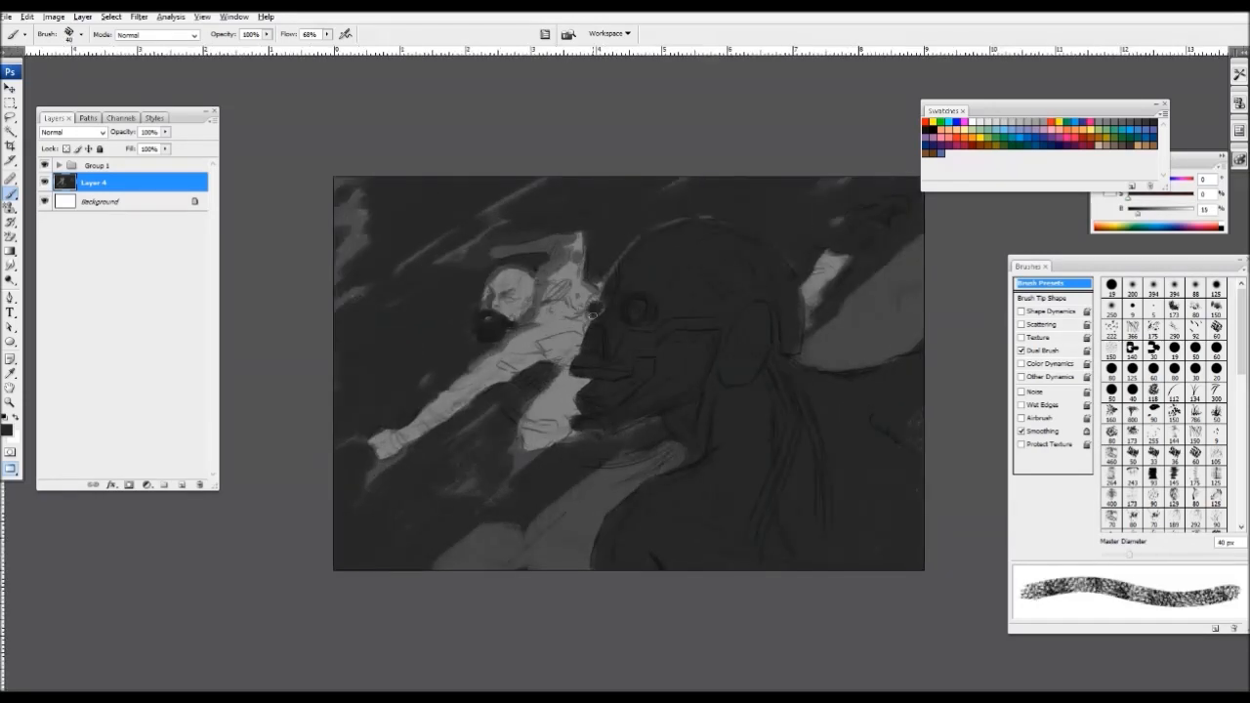
{"action": "left_click_drag", "start_coordinate": [597, 315], "coordinate": [591, 302]}
- Highlight the front edge of the opponent's helmet and the lower lip in 50% brightness gray with the 25 px brush
{"action": "left_click", "coordinate": [584, 291], "text": "alt"}
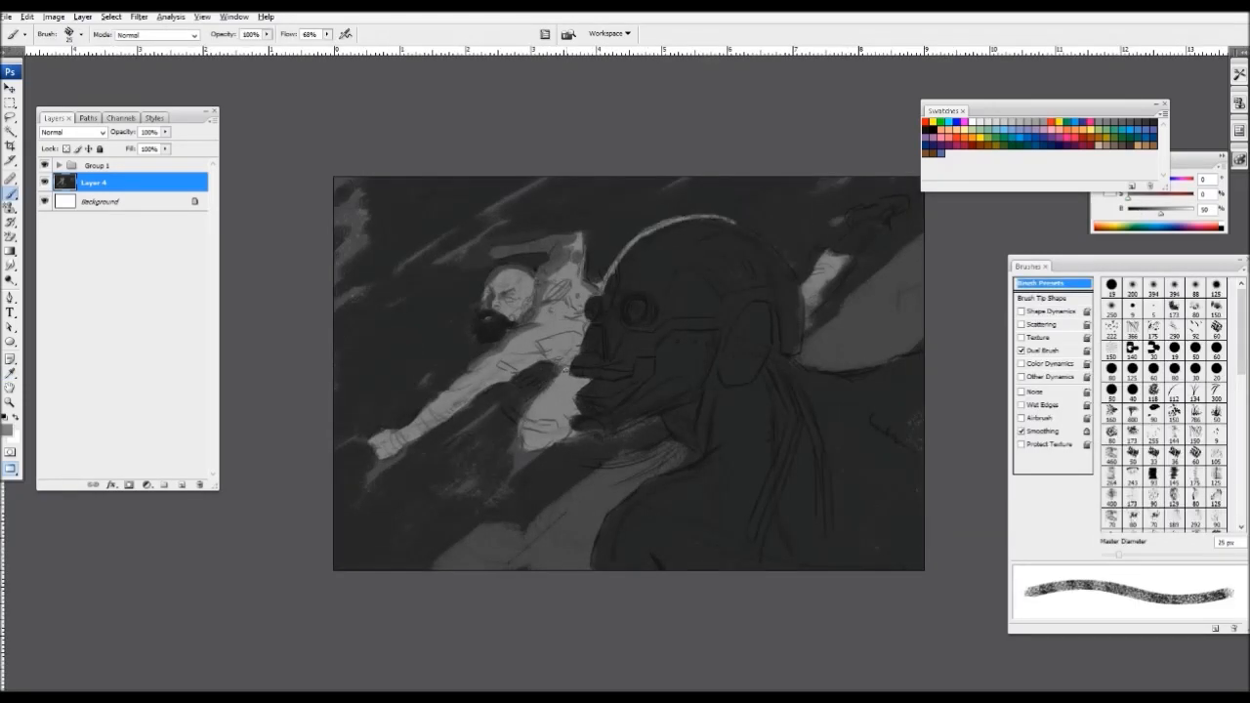
{"action": "left_click_drag", "start_coordinate": [586, 397], "coordinate": [608, 398]}
{"action": "left_click_drag", "start_coordinate": [613, 396], "coordinate": [636, 384]}
{"action": "key", "text": "ctrl+minus"}
{"action": "key", "text": "ctrl+minus"}
{"action": "key", "text": "ctrl+plus"}
{"action": "key", "text": "ctrl+plus"}
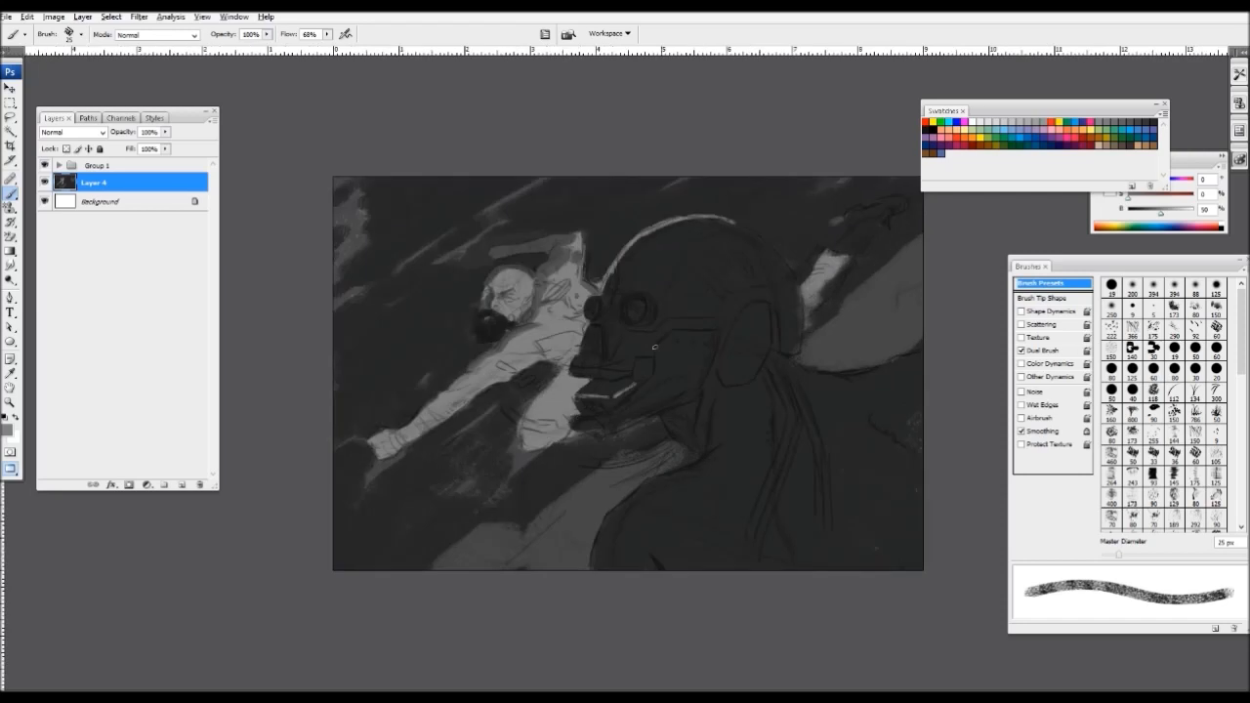
- Block in the side of the opponent's helmet in lighter gray with the 100 px brush and tone it down with a darker gray
{"action": "key", "text": "bracketright"}
{"action": "key", "text": "bracketright"}
{"action": "key", "text": "bracketright"}
{"action": "key", "text": "bracketright"}
{"action": "key", "text": "bracketright"}
{"action": "key", "text": "bracketright"}
{"action": "mouse_move", "coordinate": [691, 307]}
{"action": "left_mouse_down"}
{"action": "mouse_move", "coordinate": [732, 283]}
{"action": "mouse_move", "coordinate": [689, 262]}
{"action": "left_mouse_up"}
{"action": "left_click", "coordinate": [681, 256], "text": "alt"}
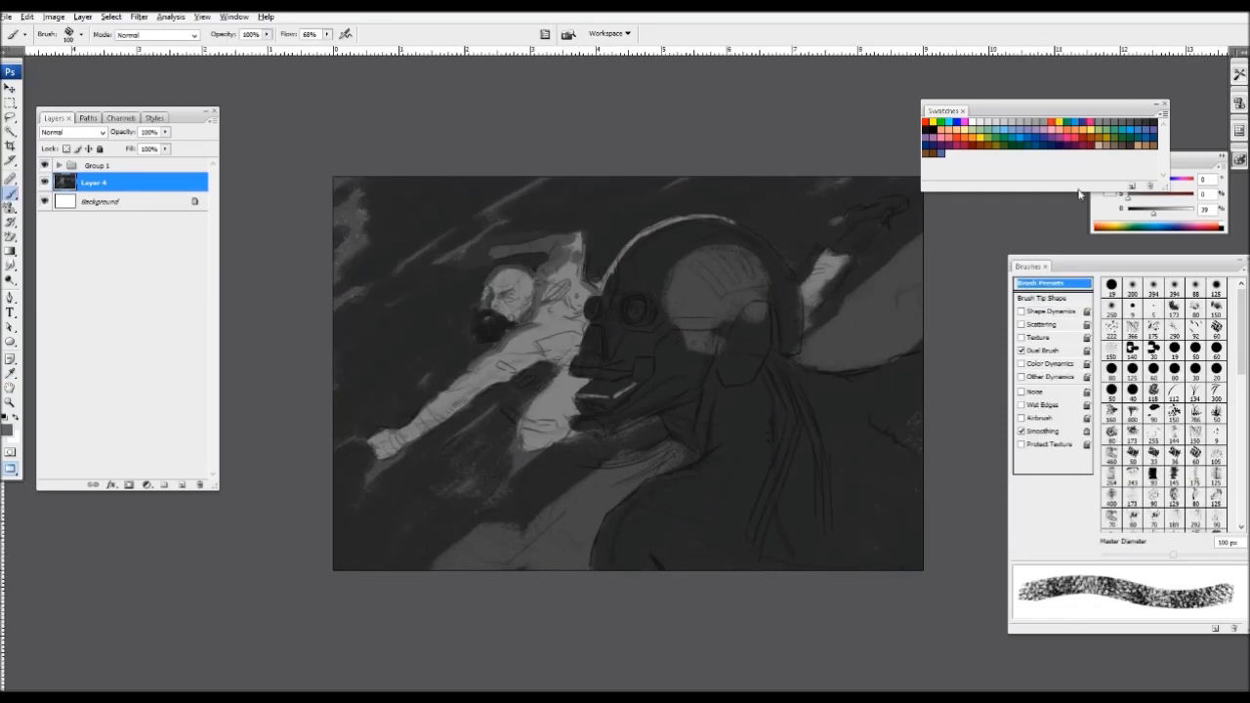
{"action": "left_click", "coordinate": [1139, 211]}
{"action": "mouse_move", "coordinate": [710, 296]}
{"action": "left_mouse_down"}
{"action": "mouse_move", "coordinate": [698, 256]}
{"action": "mouse_move", "coordinate": [714, 291]}
{"action": "mouse_move", "coordinate": [762, 303]}
{"action": "left_mouse_up"}
{"action": "mouse_move", "coordinate": [688, 291]}
{"action": "left_mouse_down"}
{"action": "mouse_move", "coordinate": [717, 298]}
{"action": "mouse_move", "coordinate": [694, 290]}
{"action": "mouse_move", "coordinate": [689, 334]}
{"action": "left_mouse_up"}
- Paint black strokes around the opponent's ear piece with the 50 px brush
{"action": "key", "text": "bracketright"}
{"action": "key", "text": "bracketright"}
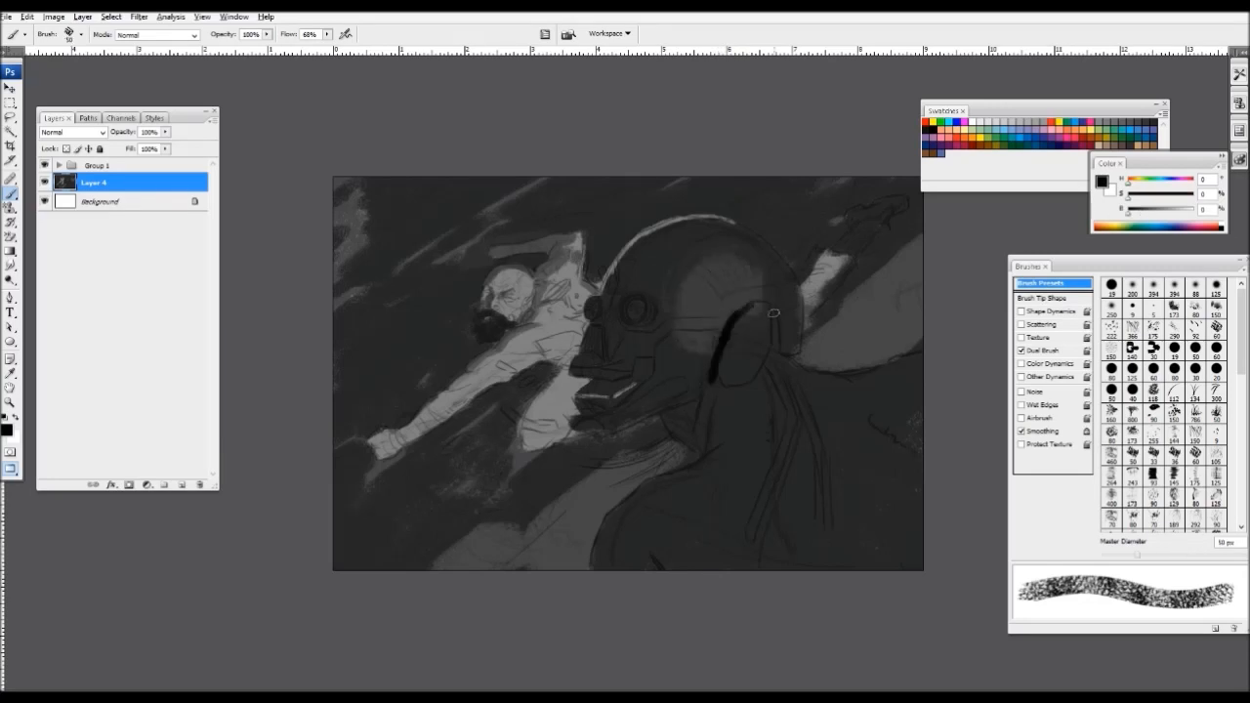
{"action": "left_click_drag", "start_coordinate": [774, 312], "coordinate": [779, 353]}
{"action": "key", "text": "ctrl+minus"}
{"action": "key", "text": "ctrl+minus"}
{"action": "key", "text": "ctrl+plus"}
{"action": "key", "text": "ctrl+plus"}
- Darken the helmet's outer band from the brow to the back of the head in 8% brightness gray
{"action": "left_click", "coordinate": [804, 262], "text": "alt"}
{"action": "left_click", "coordinate": [1134, 211]}
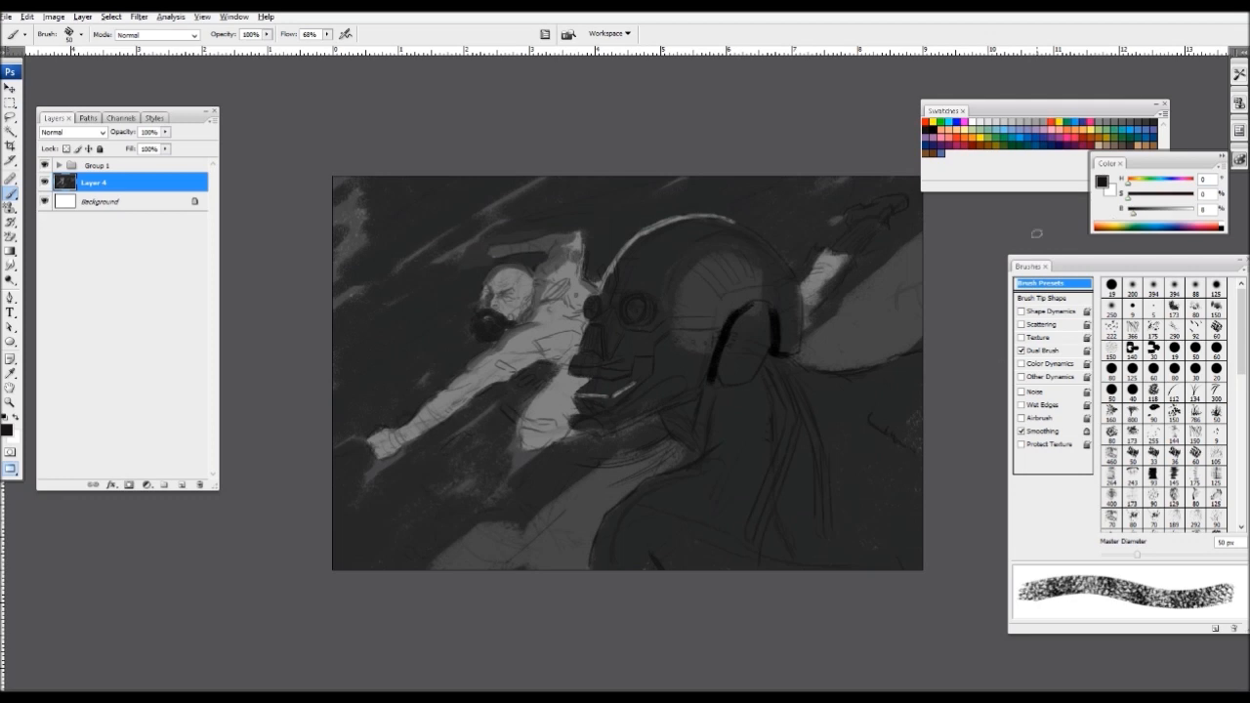
{"action": "key", "text": "bracketright"}
{"action": "mouse_move", "coordinate": [644, 293]}
{"action": "left_mouse_down"}
{"action": "mouse_move", "coordinate": [630, 256]}
{"action": "mouse_move", "coordinate": [732, 232]}
{"action": "mouse_move", "coordinate": [787, 273]}
{"action": "mouse_move", "coordinate": [793, 344]}
{"action": "mouse_move", "coordinate": [743, 376]}
{"action": "mouse_move", "coordinate": [757, 466]}
{"action": "left_mouse_up"}
- Paint sampled grays over the opponent's ear piece, neck and upper back, enlarging the brush to 125 px
{"action": "left_click", "coordinate": [712, 294], "text": "alt"}
{"action": "key", "text": "bracketright"}
{"action": "left_click", "coordinate": [720, 277], "text": "alt"}
{"action": "key", "text": "bracketright"}
{"action": "mouse_move", "coordinate": [796, 426]}
{"action": "left_mouse_down"}
{"action": "mouse_move", "coordinate": [827, 441]}
{"action": "mouse_move", "coordinate": [829, 529]}
{"action": "mouse_move", "coordinate": [828, 435]}
{"action": "mouse_move", "coordinate": [800, 385]}
{"action": "mouse_move", "coordinate": [730, 408]}
{"action": "mouse_move", "coordinate": [741, 494]}
{"action": "left_mouse_up"}
{"action": "left_click", "coordinate": [773, 395], "text": "alt"}
{"action": "left_click", "coordinate": [698, 404], "text": "alt"}
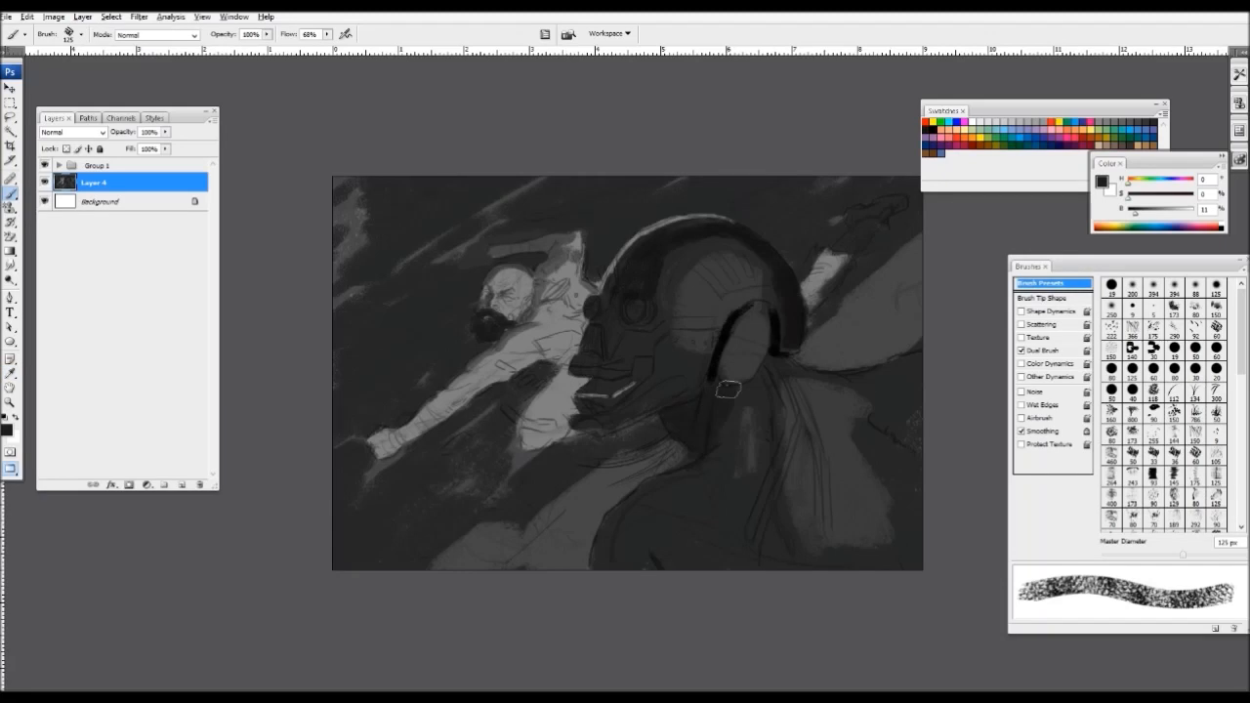
- Paint the opponent's back and near shoulder in 23% brightness gray, enlarging the brush to 150 px
{"action": "left_click", "coordinate": [866, 259], "text": "alt"}
{"action": "left_click_drag", "start_coordinate": [888, 394], "coordinate": [899, 413]}
{"action": "mouse_move", "coordinate": [660, 517]}
{"action": "left_mouse_down"}
{"action": "mouse_move", "coordinate": [715, 550]}
{"action": "mouse_move", "coordinate": [639, 549]}
{"action": "left_mouse_up"}
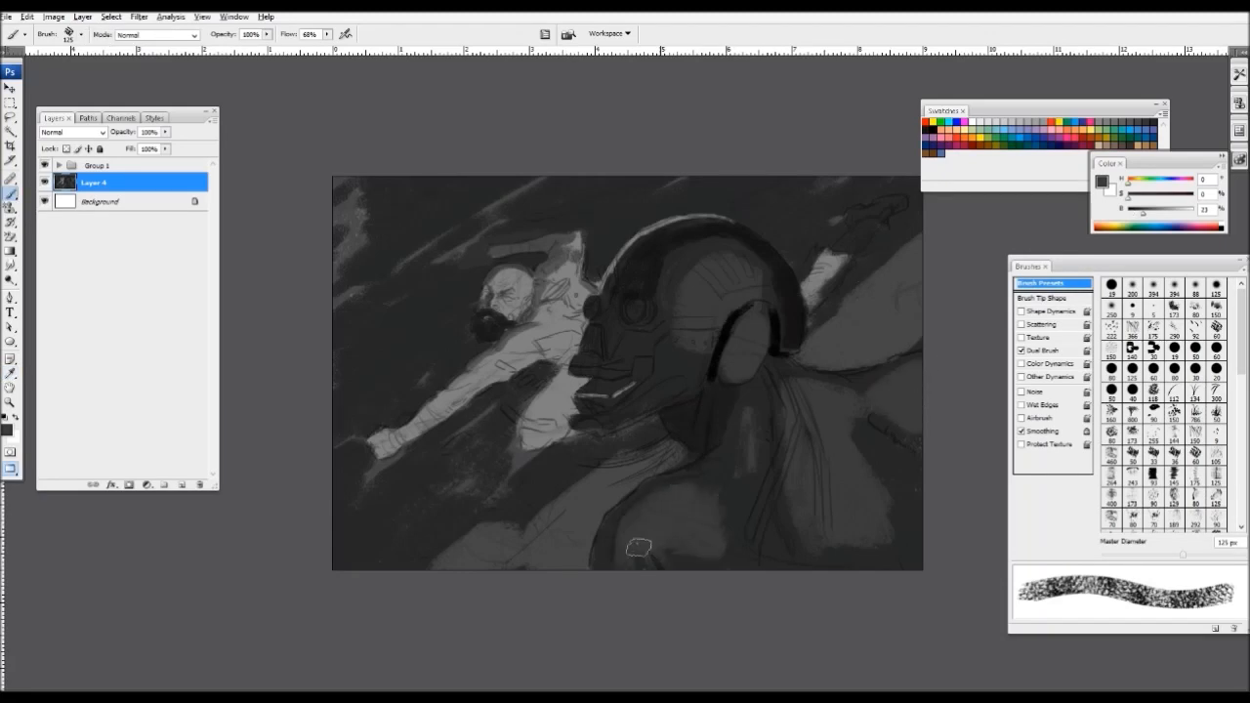
{"action": "key", "text": "bracketright"}
{"action": "mouse_move", "coordinate": [735, 517]}
{"action": "left_mouse_down"}
{"action": "mouse_move", "coordinate": [706, 556]}
{"action": "mouse_move", "coordinate": [697, 488]}
{"action": "mouse_move", "coordinate": [729, 555]}
{"action": "left_mouse_up"}
- Set the brush flow to 100% and darken the lower part of the opponent's back in 15% brightness gray
{"action": "left_click", "coordinate": [751, 559], "text": "alt"}
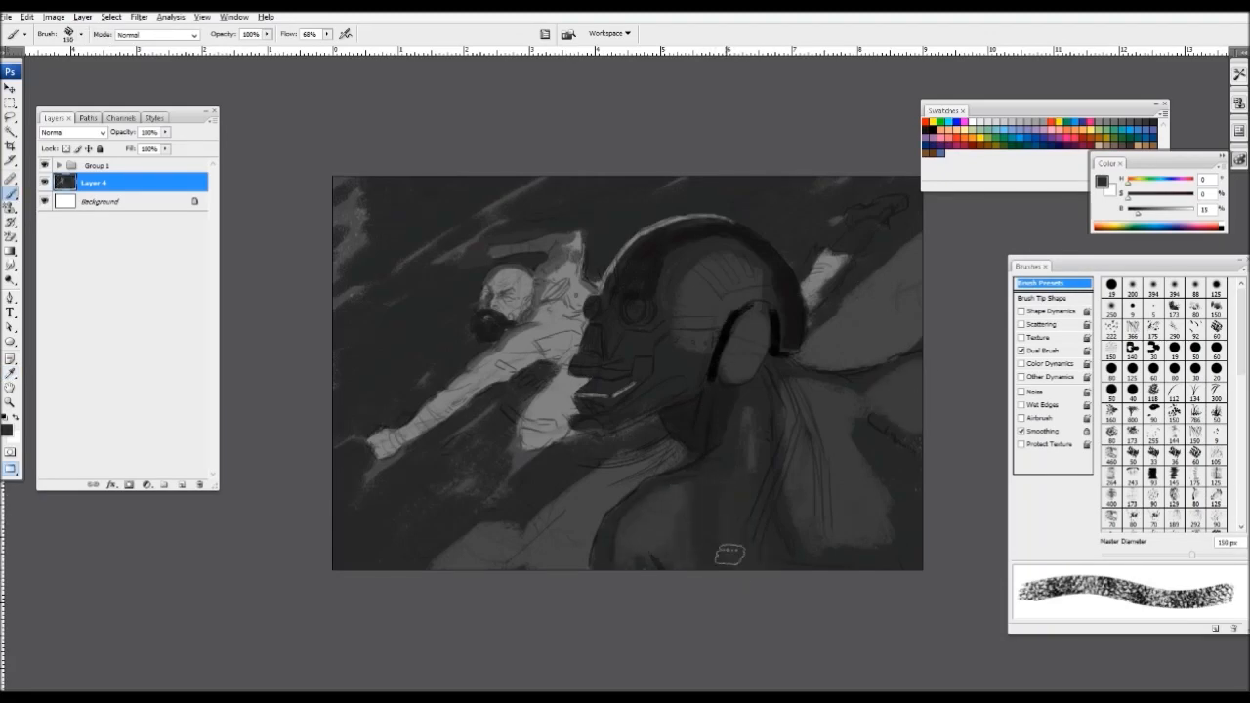
{"action": "key", "text": "shift+0"}
{"action": "mouse_move", "coordinate": [802, 520]}
{"action": "left_mouse_down"}
{"action": "mouse_move", "coordinate": [913, 489]}
{"action": "mouse_move", "coordinate": [932, 466]}
{"action": "left_mouse_up"}
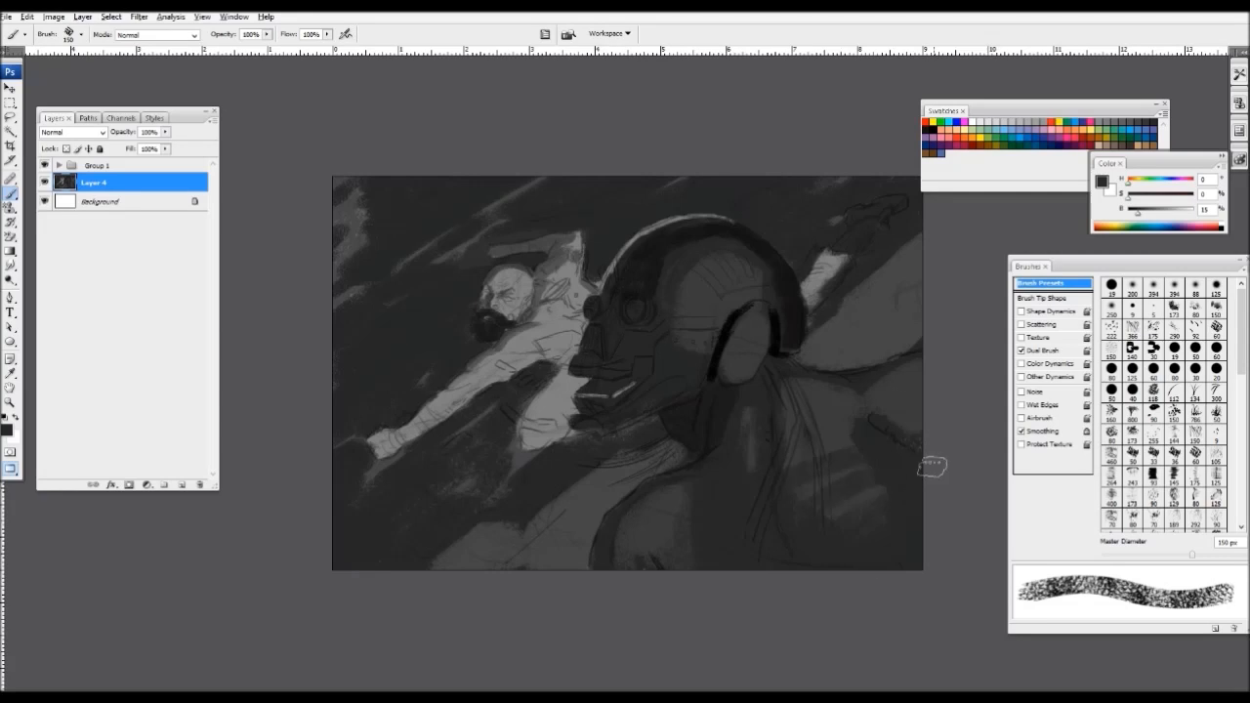
- Repaint the helmet's rear edge behind the ear piece with gray sampled from the helmet
{"action": "left_click", "coordinate": [758, 259], "text": "alt"}
{"action": "mouse_move", "coordinate": [786, 342]}
{"action": "left_mouse_down"}
{"action": "mouse_move", "coordinate": [729, 235]}
{"action": "mouse_move", "coordinate": [792, 343]}
{"action": "left_mouse_up"}
{"action": "left_click", "coordinate": [743, 237], "text": "alt"}
{"action": "key", "text": "bracketleft"}
{"action": "key", "text": "bracketleft"}
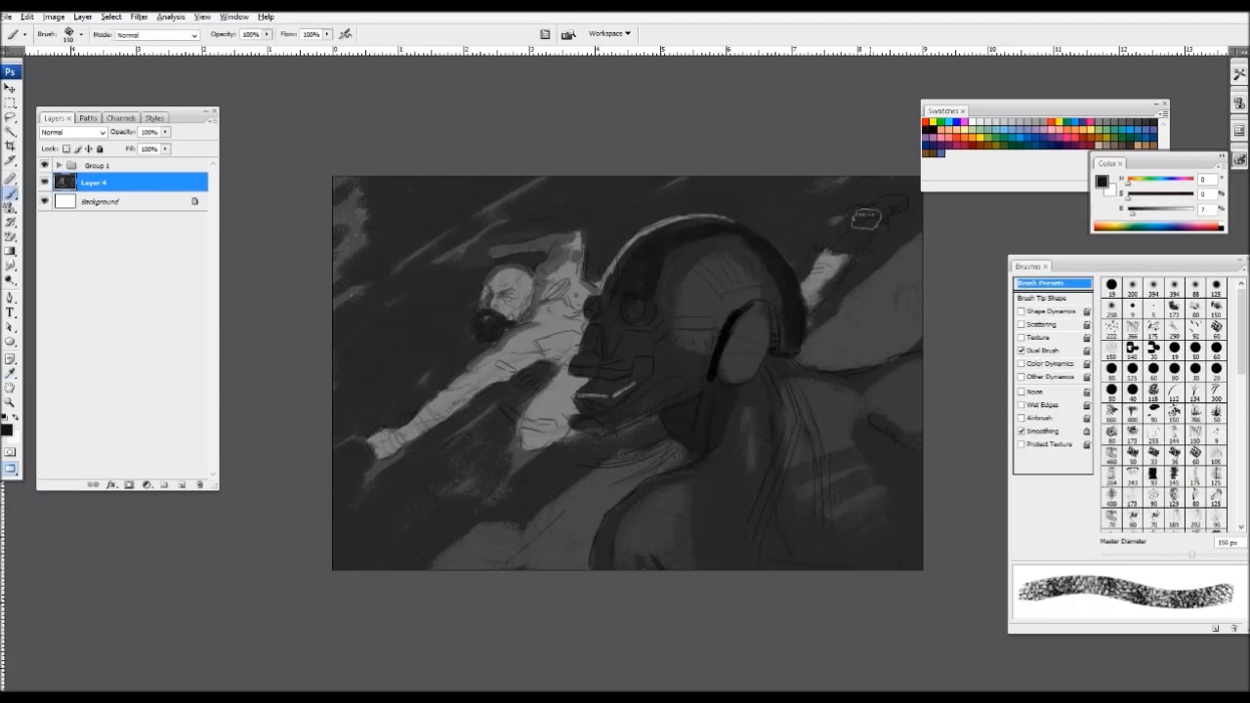
- Paint 28% brightness gray around the bearded man's trailing leg and in the picture's lower-left background with the 150 px brush
{"action": "left_click", "coordinate": [889, 246], "text": "alt"}
{"action": "left_click_drag", "start_coordinate": [780, 232], "coordinate": [823, 318]}
{"action": "left_click", "coordinate": [830, 265], "text": "alt"}
{"action": "mouse_move", "coordinate": [836, 265]}
{"action": "left_mouse_down"}
{"action": "mouse_move", "coordinate": [817, 304]}
{"action": "mouse_move", "coordinate": [910, 215]}
{"action": "left_mouse_up"}
{"action": "left_click", "coordinate": [830, 314], "text": "alt"}
{"action": "mouse_move", "coordinate": [820, 217]}
{"action": "left_mouse_down"}
{"action": "mouse_move", "coordinate": [849, 190]}
{"action": "mouse_move", "coordinate": [909, 190]}
{"action": "left_mouse_up"}
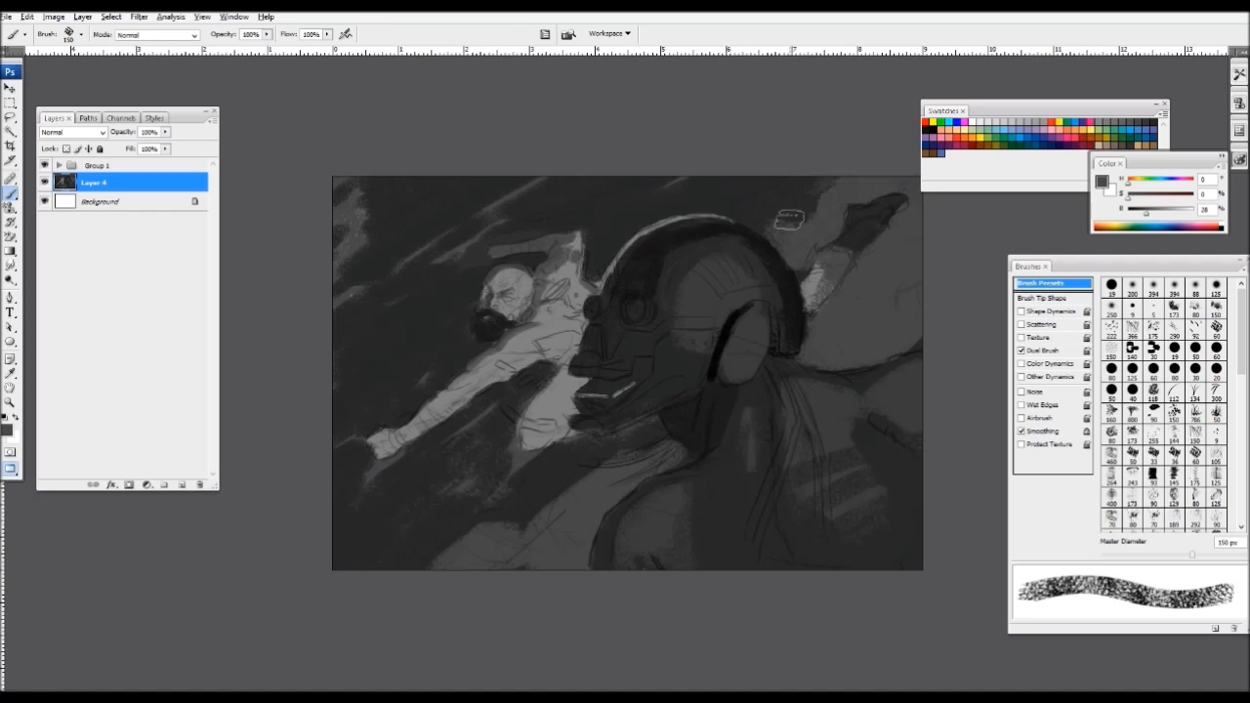
{"action": "key", "text": "ctrl+minus"}
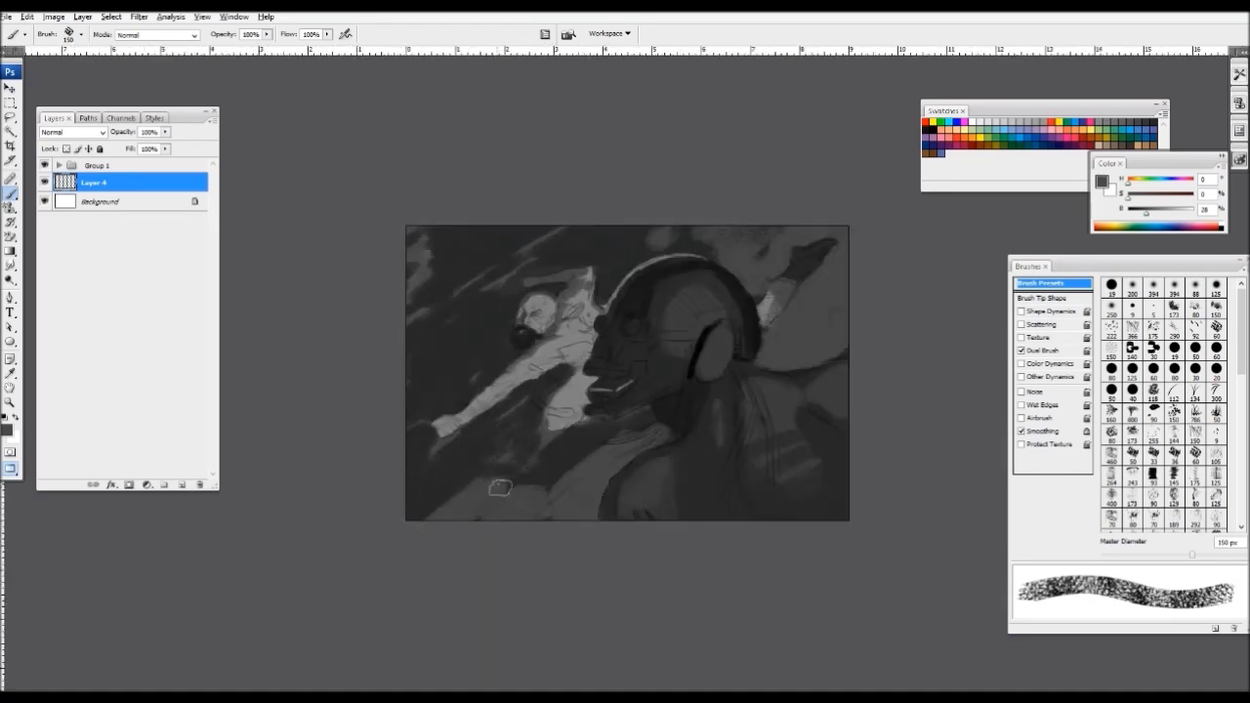
{"action": "left_click_drag", "start_coordinate": [494, 485], "coordinate": [426, 511]}
- Shade the edge of the bearded man's body below the punching arm with sampled grays, using 40 to 45 px brushes
{"action": "key", "text": "ctrl+plus"}
{"action": "left_click", "coordinate": [500, 319], "text": "alt"}
{"action": "key", "text": "bracketleft"}
{"action": "key", "text": "bracketleft"}
{"action": "key", "text": "bracketleft"}
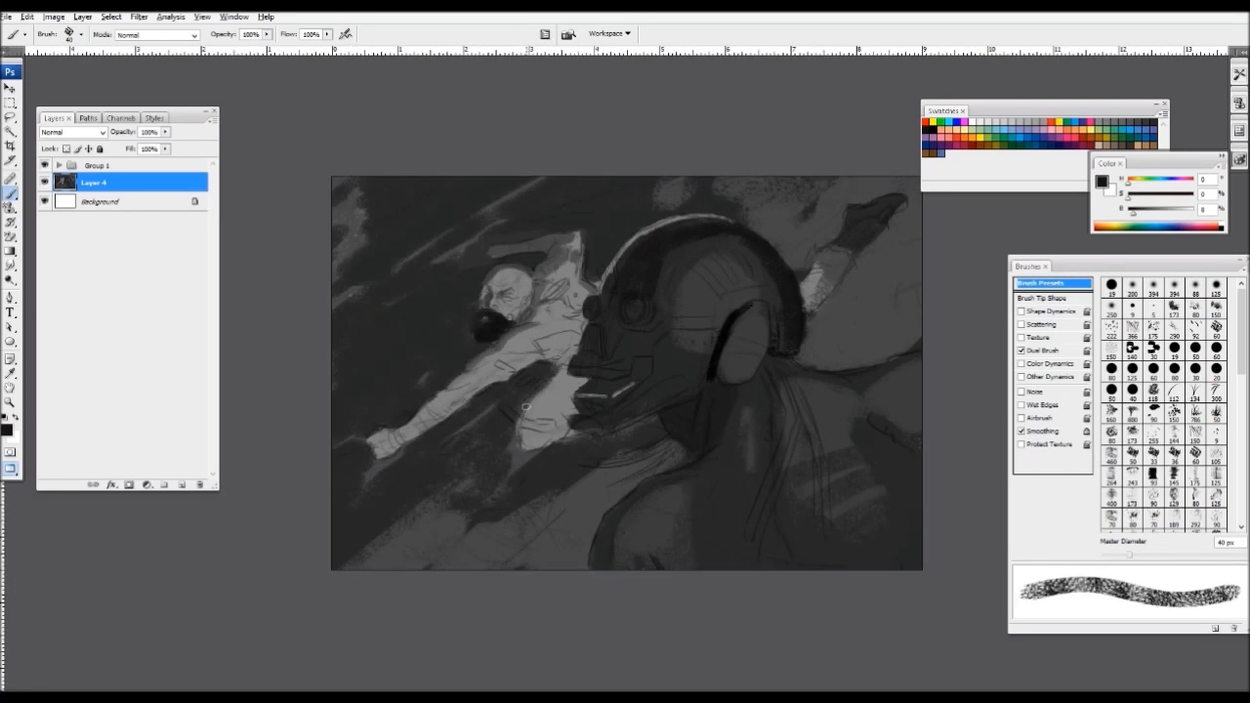
{"action": "mouse_move", "coordinate": [557, 377]}
{"action": "left_mouse_down"}
{"action": "mouse_move", "coordinate": [528, 406]}
{"action": "mouse_move", "coordinate": [566, 372]}
{"action": "left_mouse_up"}
{"action": "left_click", "coordinate": [674, 285], "text": "alt"}
{"action": "left_click", "coordinate": [533, 417], "text": "alt"}
{"action": "key", "text": "]"}
{"action": "mouse_move", "coordinate": [521, 412]}
{"action": "left_mouse_down"}
{"action": "mouse_move", "coordinate": [534, 417]}
{"action": "mouse_move", "coordinate": [560, 389]}
{"action": "left_mouse_up"}
{"action": "left_click", "coordinate": [514, 425], "text": "alt"}
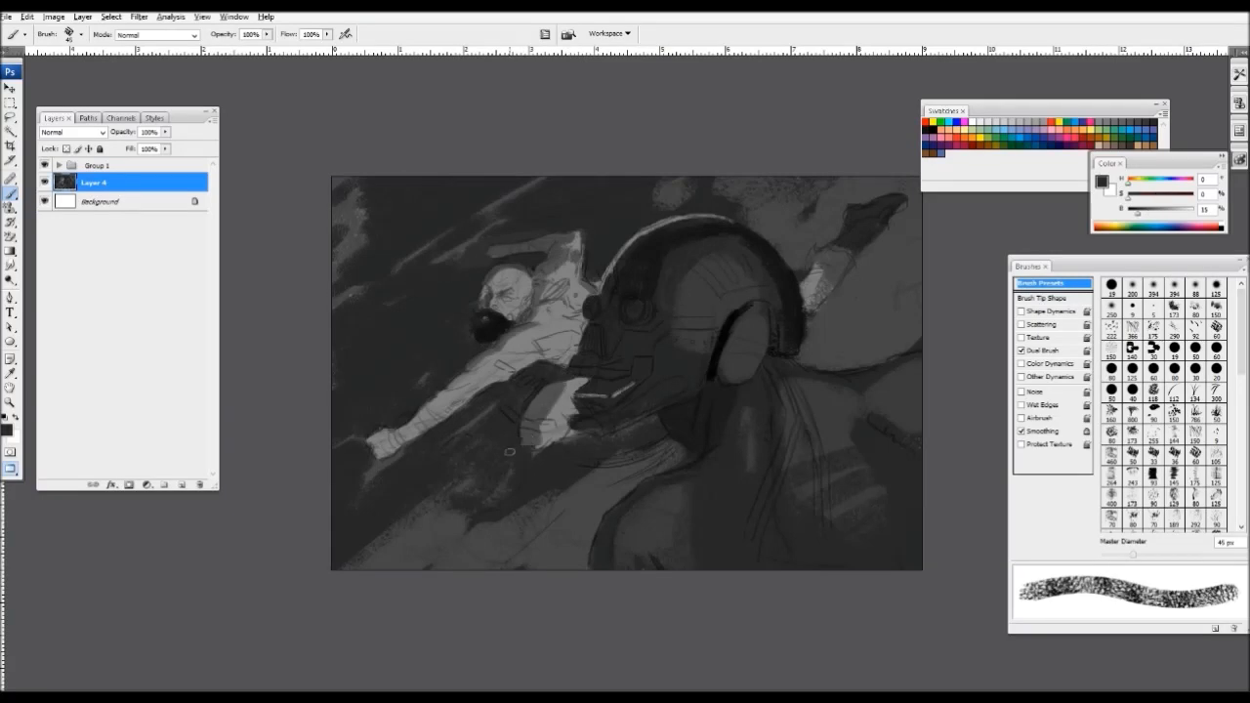
- Rework the background streaks in the picture's upper-left and upper-right areas with sampled grays, enlarging the brush to 70 px
{"action": "key", "text": "ctrl+minus"}
{"action": "key", "text": "ctrl+minus"}
{"action": "key", "text": "ctrl+minus"}
{"action": "key", "text": "ctrl+minus"}
{"action": "key", "text": "ctrl+plus"}
{"action": "key", "text": "ctrl+plus"}
{"action": "key", "text": "ctrl+plus"}
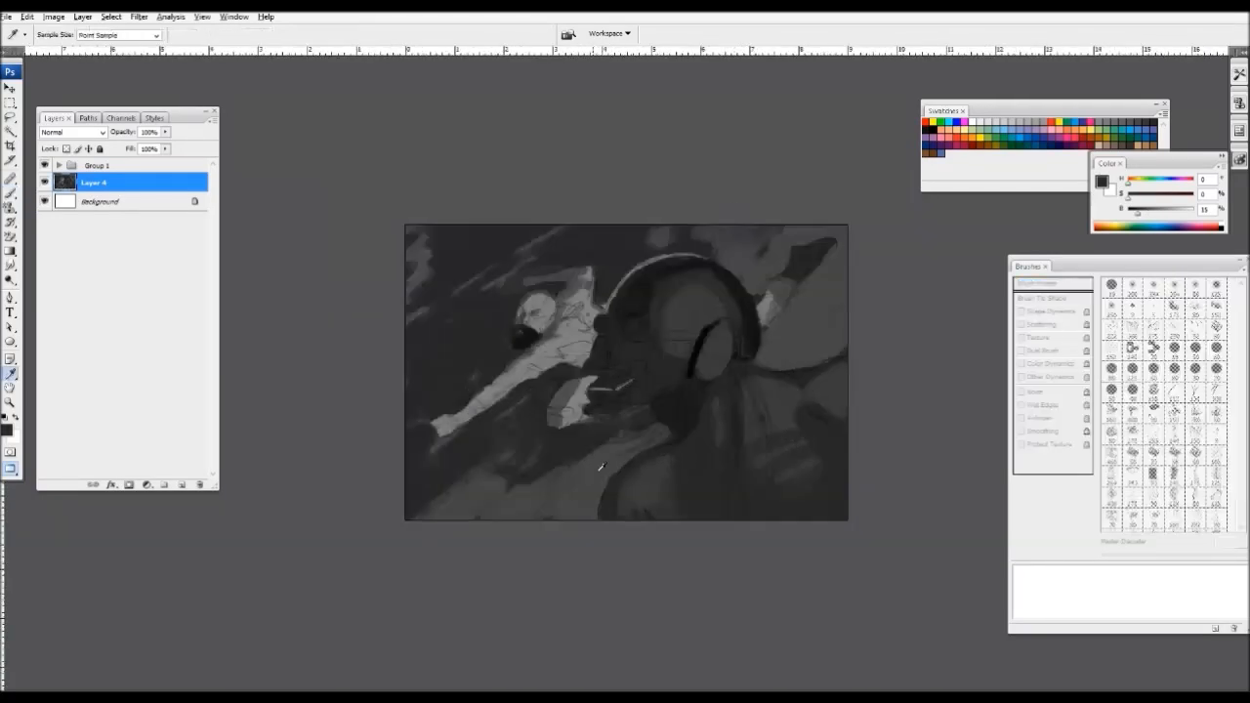
{"action": "left_click", "coordinate": [600, 467], "text": "alt"}
{"action": "mouse_move", "coordinate": [410, 281]}
{"action": "left_mouse_down"}
{"action": "mouse_move", "coordinate": [472, 227]}
{"action": "mouse_move", "coordinate": [412, 254]}
{"action": "mouse_move", "coordinate": [383, 243]}
{"action": "mouse_move", "coordinate": [443, 241]}
{"action": "mouse_move", "coordinate": [413, 287]}
{"action": "left_mouse_up"}
{"action": "left_click", "coordinate": [477, 256], "text": "alt"}
{"action": "key", "text": "]"}
{"action": "key", "text": "]"}
{"action": "key", "text": "]"}
{"action": "mouse_move", "coordinate": [447, 233]}
{"action": "left_mouse_down"}
{"action": "mouse_move", "coordinate": [411, 254]}
{"action": "mouse_move", "coordinate": [438, 231]}
{"action": "left_mouse_up"}
{"action": "left_click", "coordinate": [454, 280], "text": "alt"}
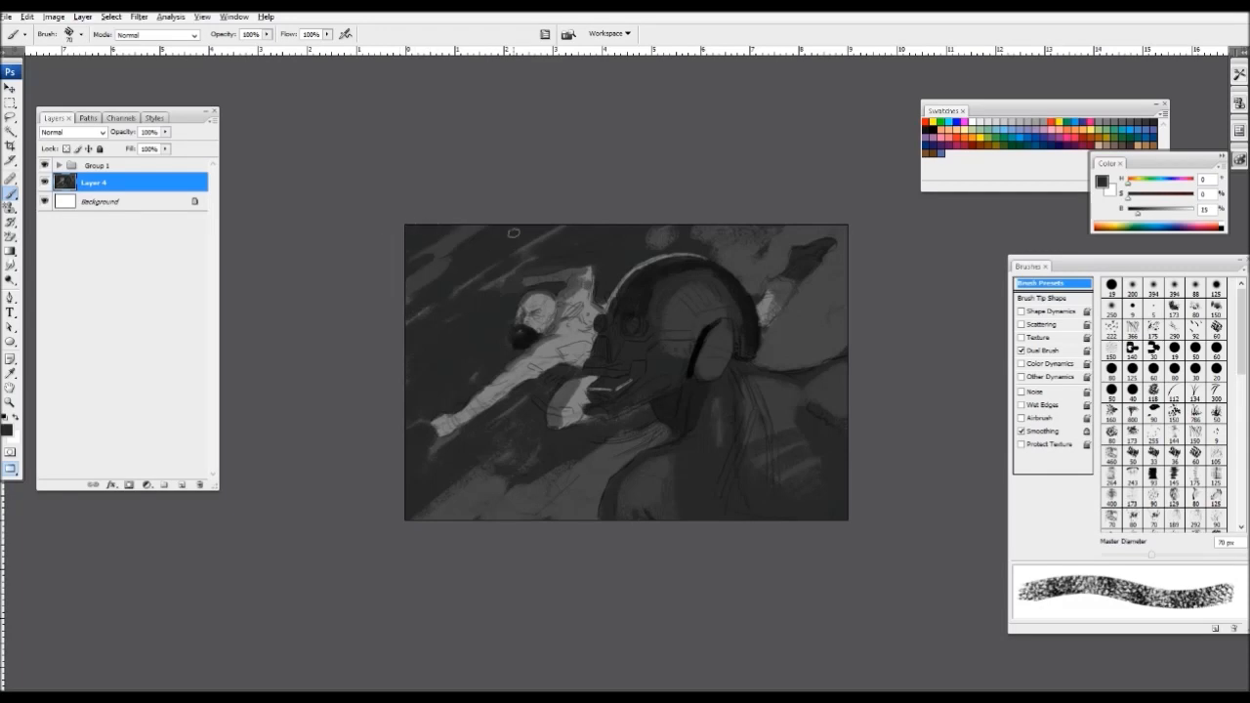
{"action": "left_click_drag", "start_coordinate": [753, 228], "coordinate": [857, 316]}
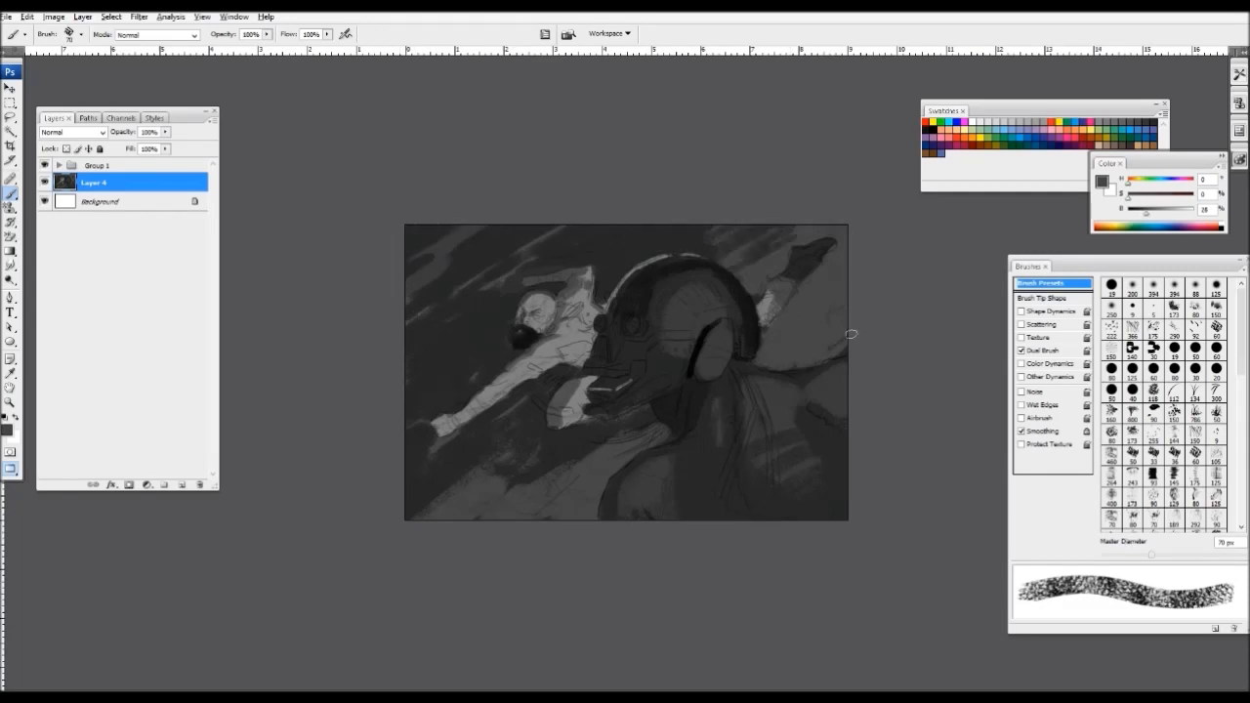
- Darken the background below the punching arm and add lighter gray patches over it with the 80 px brush
{"action": "left_click", "coordinate": [579, 449], "text": "alt"}
{"action": "left_click", "coordinate": [579, 449], "text": "alt"}
{"action": "mouse_move", "coordinate": [505, 457]}
{"action": "left_mouse_down"}
{"action": "mouse_move", "coordinate": [474, 509]}
{"action": "mouse_move", "coordinate": [512, 525]}
{"action": "mouse_move", "coordinate": [588, 510]}
{"action": "mouse_move", "coordinate": [591, 483]}
{"action": "mouse_move", "coordinate": [626, 453]}
{"action": "left_mouse_up"}
{"action": "left_click", "coordinate": [481, 455], "text": "alt"}
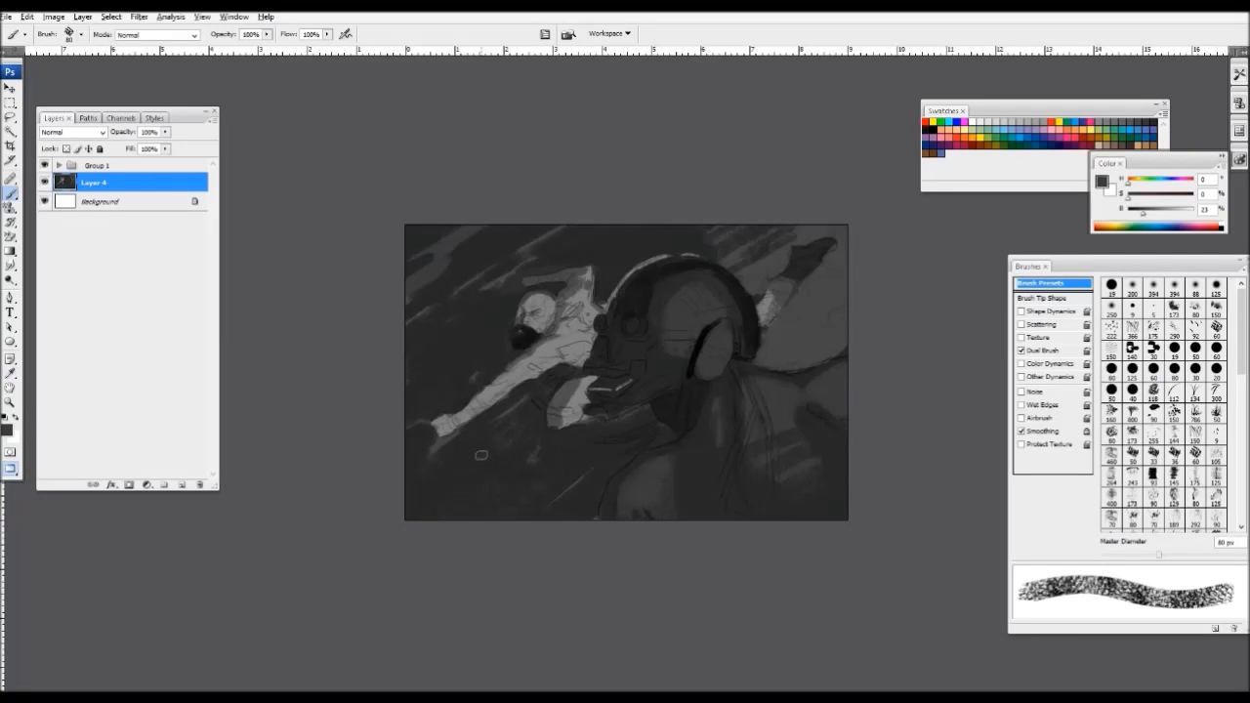
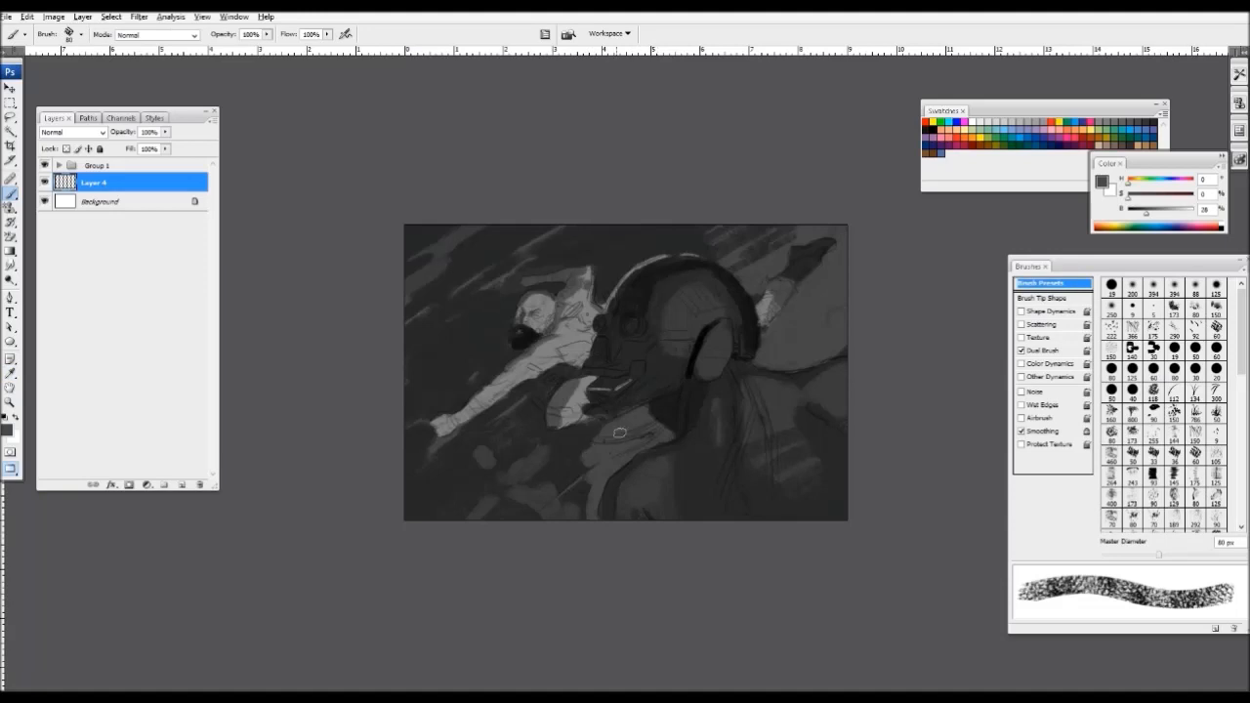
{"action": "key", "text": "ctrl+minus"}
{"action": "key", "text": "ctrl+minus"}
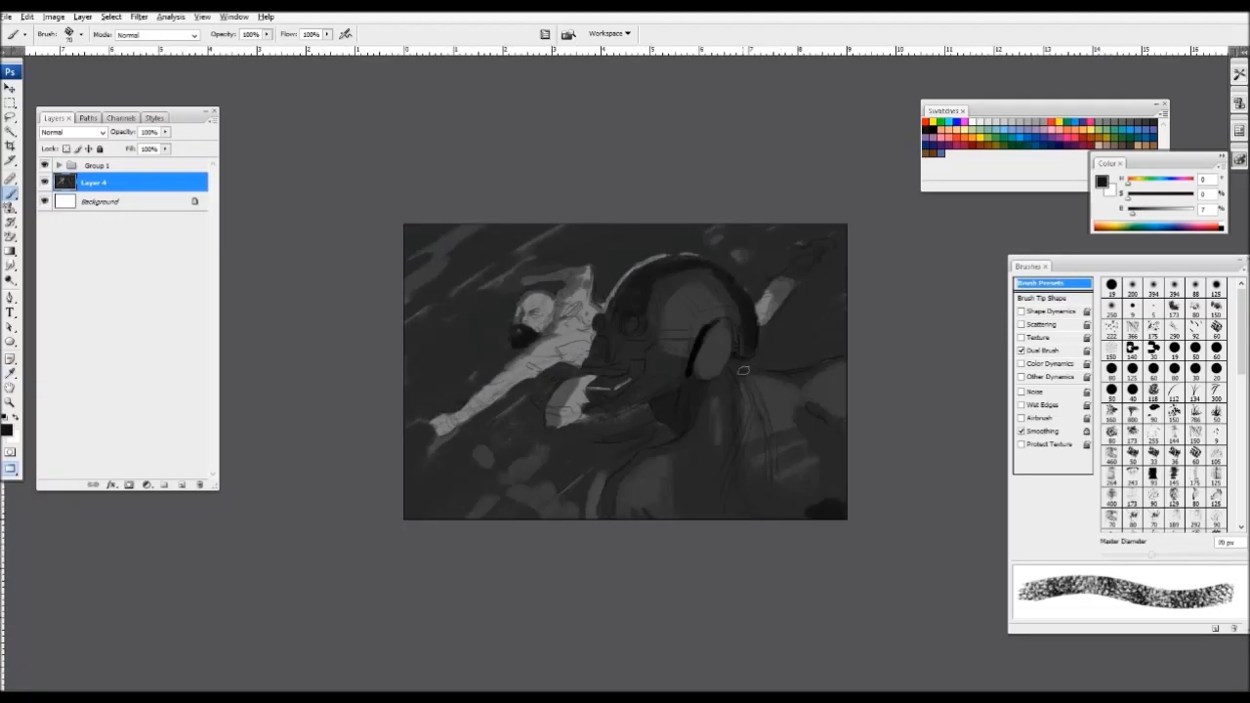
- Paint the straps hanging from the back of the helmet in 7% brightness gray, reducing the brush to 45 px
{"action": "key", "text": "bracketleft"}
{"action": "key", "text": "bracketleft"}
{"action": "key", "text": "bracketleft"}
{"action": "key", "text": "bracketleft"}
{"action": "key", "text": "bracketleft"}
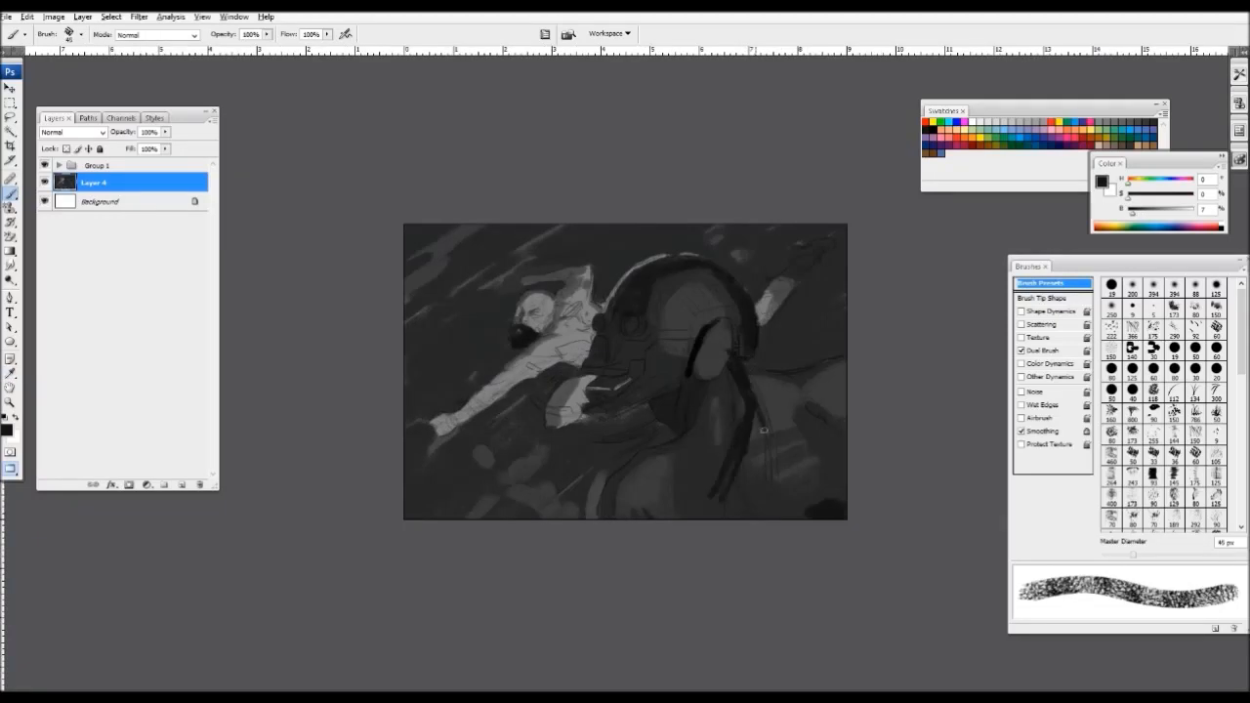
{"action": "key", "text": "bracketleft"}
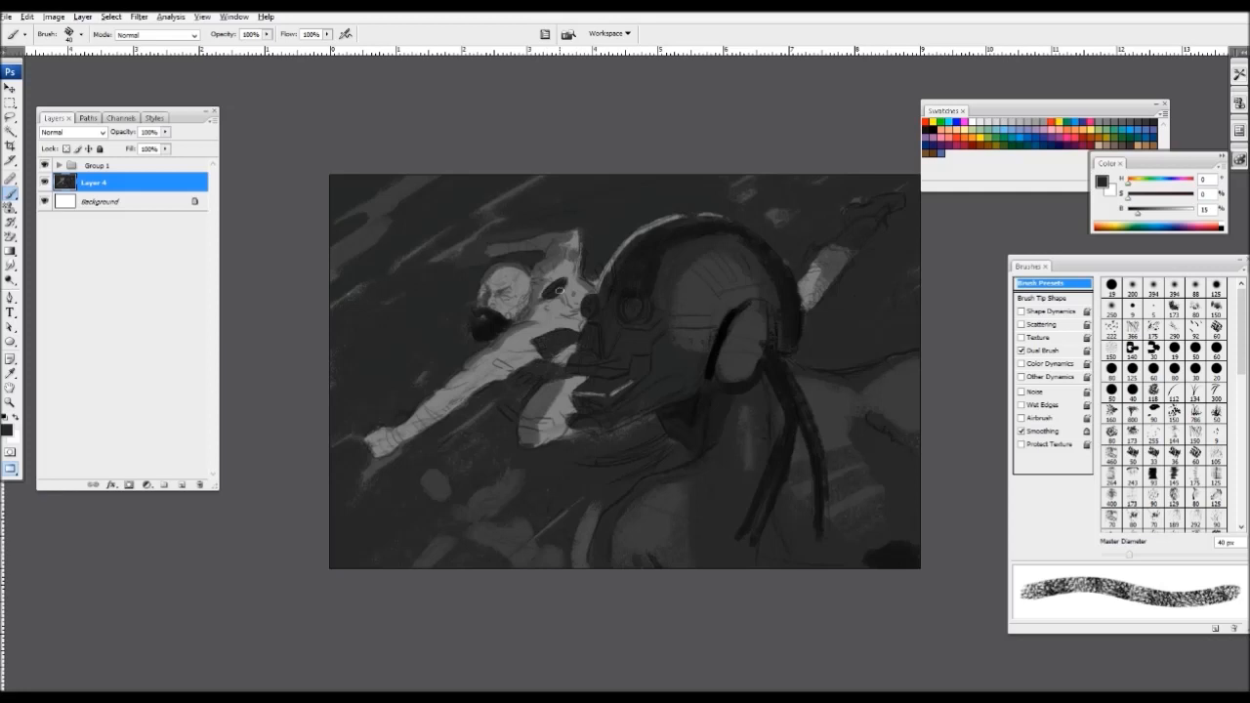
- Add small dark gray spots on the bearded man's shoulder and punching arm, reducing the brush to 25 px
{"action": "key", "text": "bracketleft"}
{"action": "key", "text": "bracketleft"}
{"action": "left_click_drag", "start_coordinate": [560, 290], "coordinate": [577, 310]}
{"action": "key", "text": "bracketleft"}
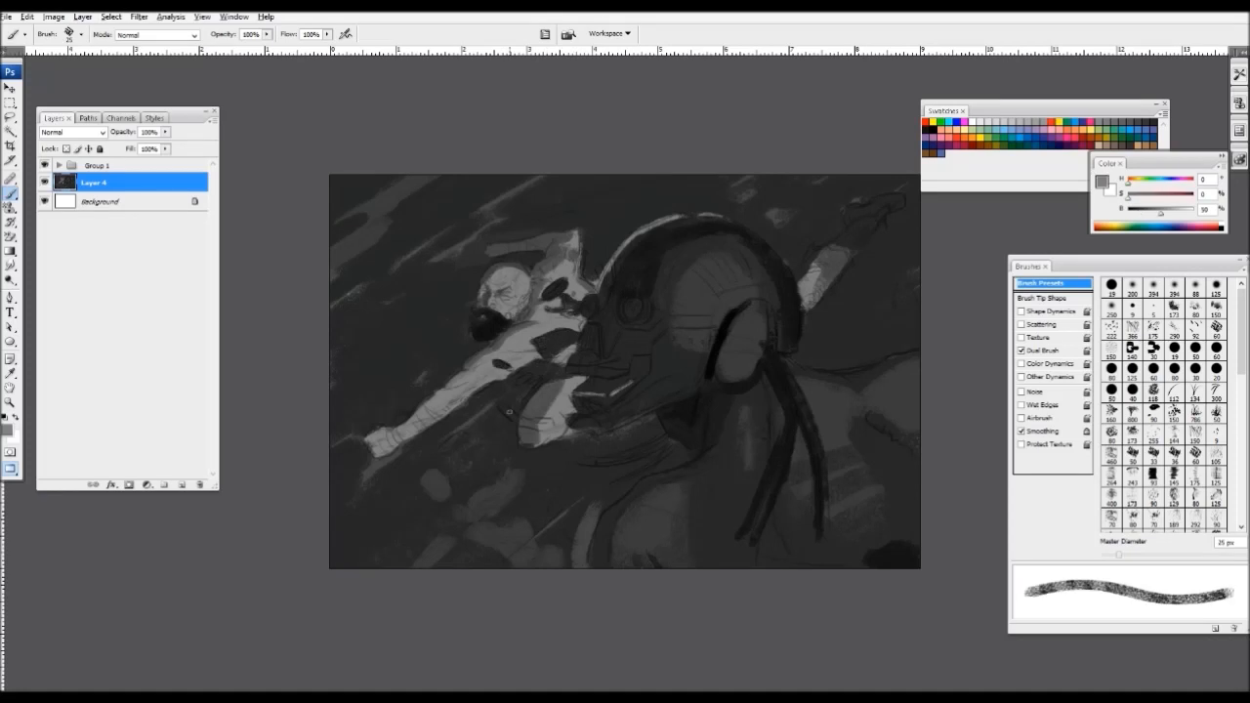
- Paint a curved gray stroke across the body below the punching arm and 50% brightness gray specks above the fist
{"action": "left_click", "coordinate": [519, 409], "text": "alt"}
{"action": "left_click", "coordinate": [523, 412], "text": "alt"}
{"action": "left_click_drag", "start_coordinate": [502, 407], "coordinate": [550, 428]}
{"action": "left_click", "coordinate": [617, 347], "text": "alt"}
{"action": "left_click", "coordinate": [553, 415], "text": "alt"}
{"action": "key", "text": "bracketleft"}
{"action": "left_click_drag", "start_coordinate": [365, 350], "coordinate": [426, 342]}
{"action": "key", "text": "ctrl+minus"}
{"action": "key", "text": "ctrl+minus"}
{"action": "key", "text": "ctrl+minus"}
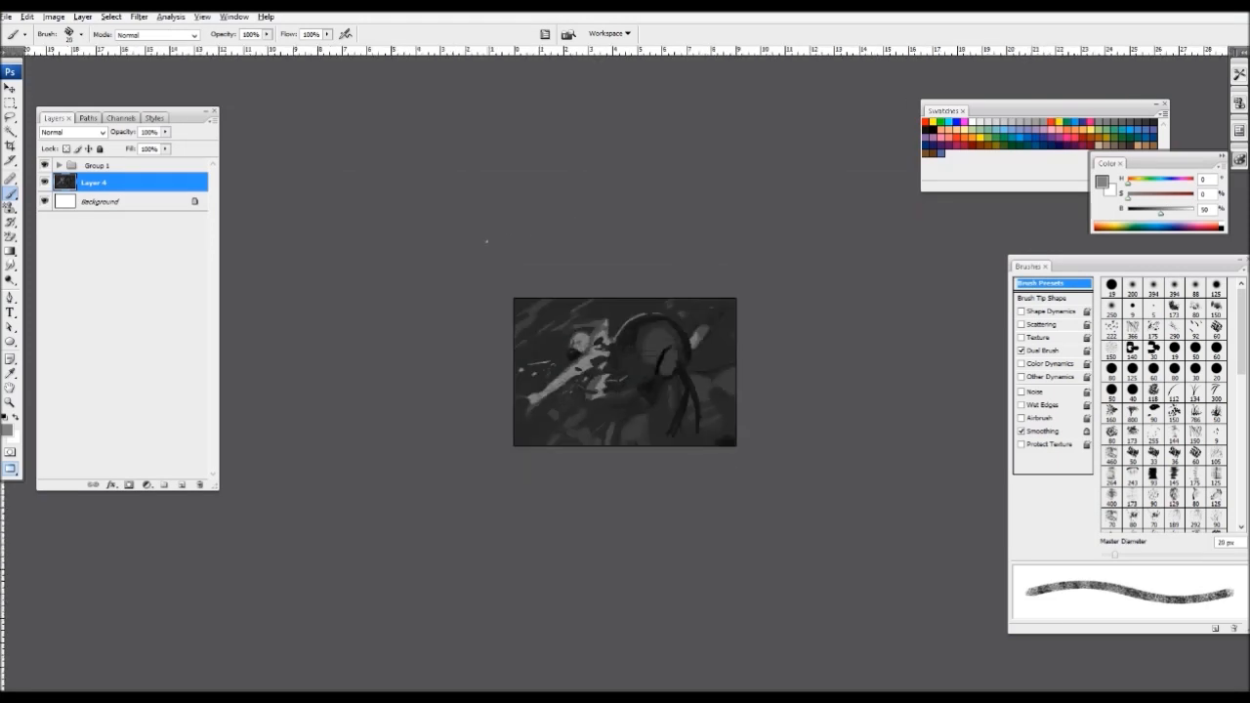
- Paint the opponent's eye socket, open mouth and front of the muzzle in near-black grays
{"action": "key", "text": "ctrl+plus"}
{"action": "key", "text": "ctrl+plus"}
{"action": "key", "text": "ctrl+plus"}
{"action": "key", "text": "ctrl+plus"}
{"action": "left_click", "coordinate": [768, 342], "text": "alt"}
{"action": "key", "text": "bracketright"}
{"action": "mouse_move", "coordinate": [632, 288]}
{"action": "left_mouse_down"}
{"action": "mouse_move", "coordinate": [636, 278]}
{"action": "mouse_move", "coordinate": [634, 292]}
{"action": "left_mouse_up"}
{"action": "key", "text": "bracketright"}
{"action": "left_click_drag", "start_coordinate": [601, 387], "coordinate": [608, 382]}
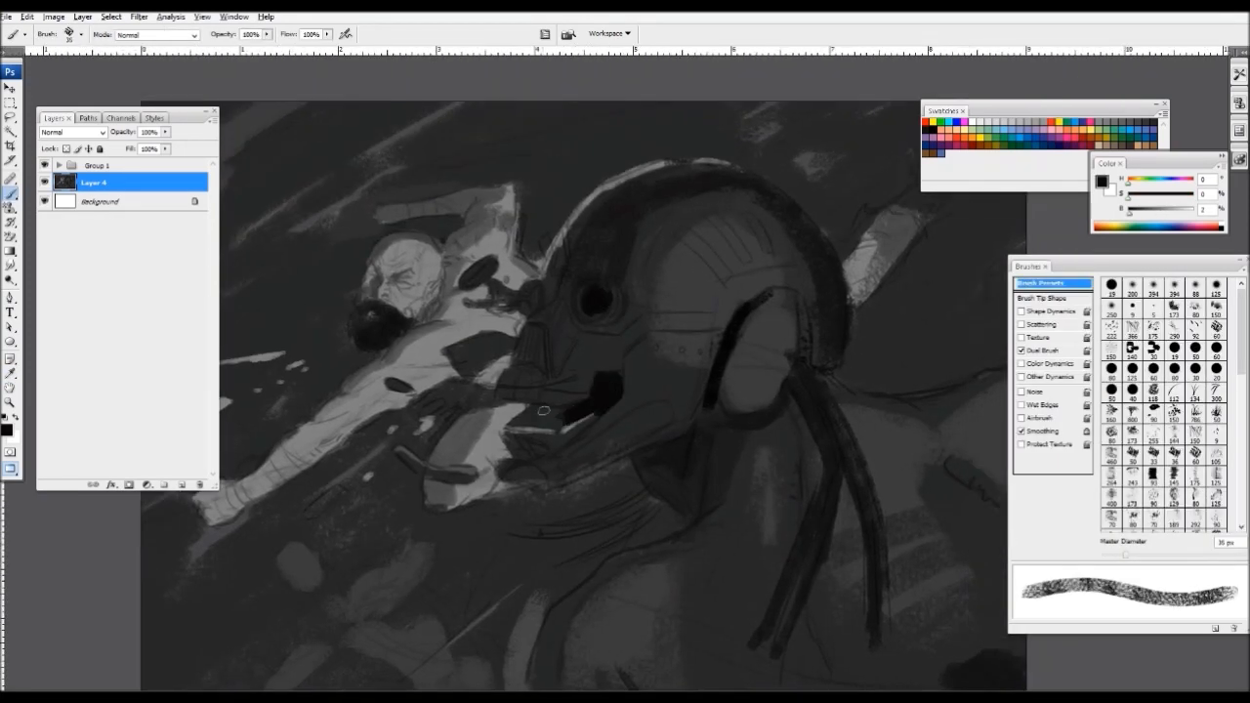
{"action": "left_click", "coordinate": [530, 415], "text": "alt"}
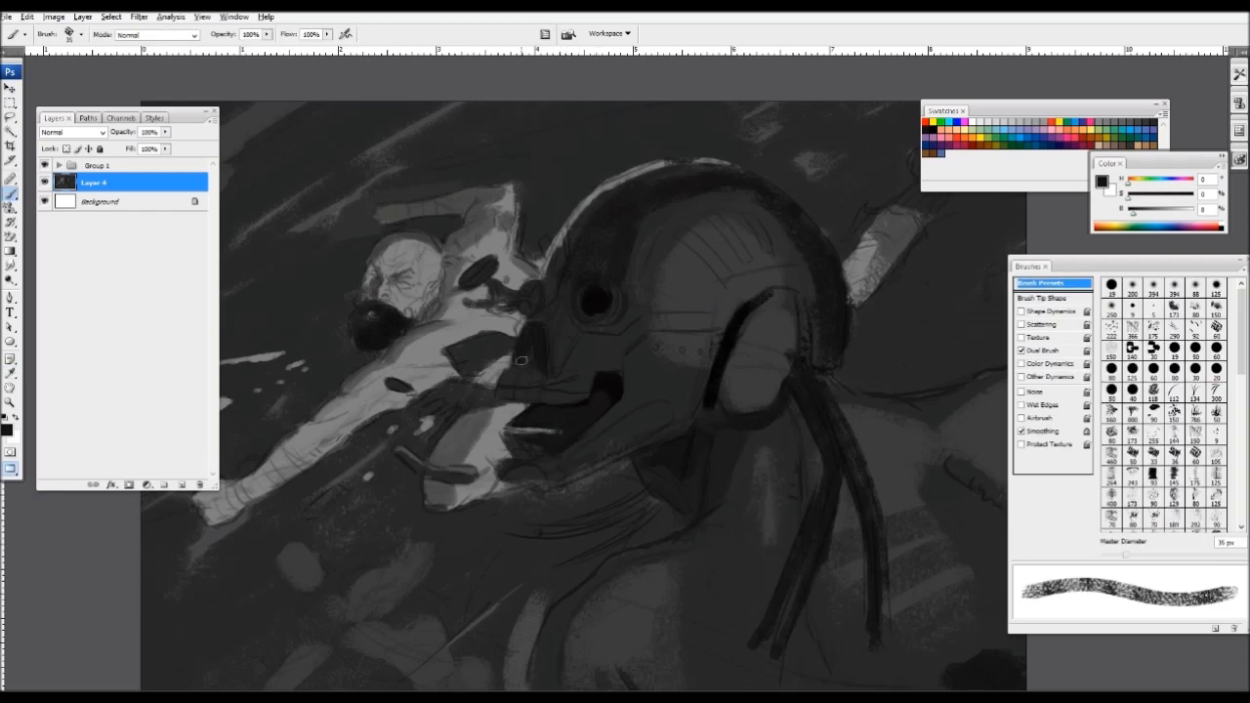
- Lighten the dark patch on the bearded man's chest and refine its edges with sampled grays, reducing the brush to 15 px
{"action": "left_click", "coordinate": [495, 347], "text": "alt"}
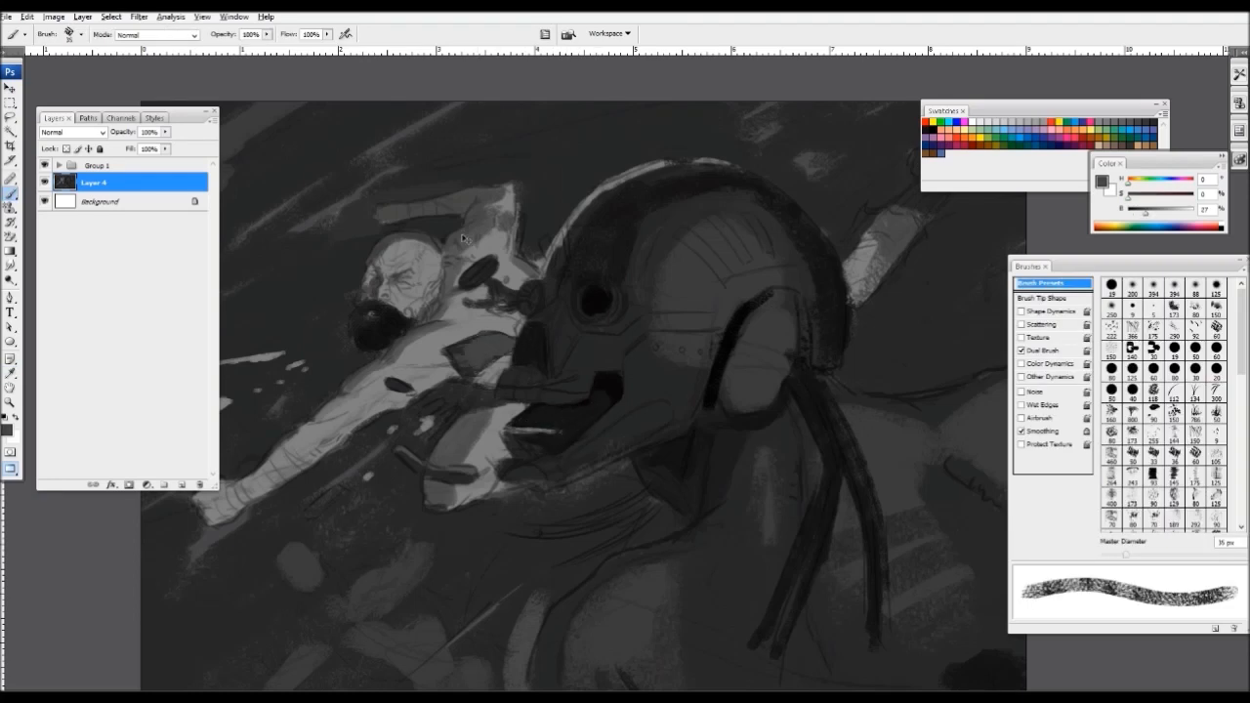
{"action": "key", "text": "ctrl+minus"}
{"action": "key", "text": "ctrl+minus"}
{"action": "key", "text": "ctrl+plus"}
{"action": "key", "text": "ctrl+plus"}
{"action": "left_click", "coordinate": [505, 365], "text": "alt"}
{"action": "key", "text": "bracketleft"}
{"action": "key", "text": "bracketleft"}
{"action": "left_click_drag", "start_coordinate": [498, 377], "coordinate": [505, 366]}
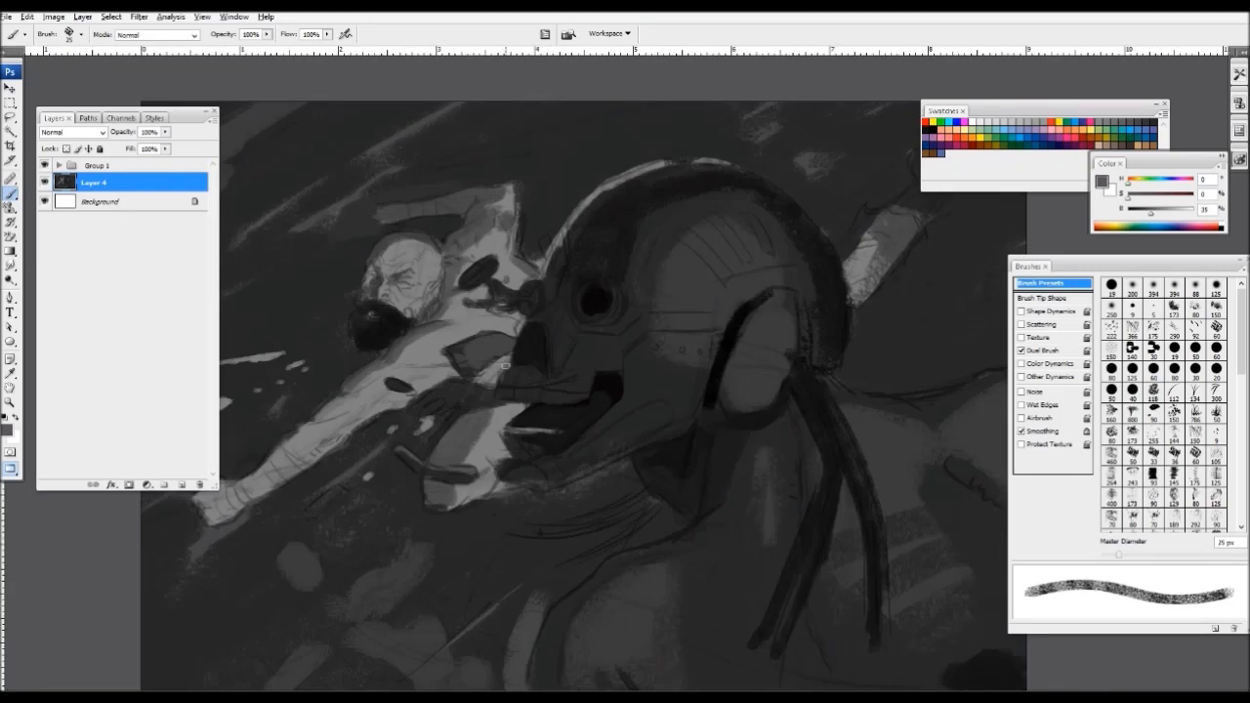
{"action": "key", "text": "bracketleft"}
{"action": "key", "text": "ctrl+minus"}
{"action": "key", "text": "ctrl+minus"}
{"action": "key", "text": "ctrl+minus"}
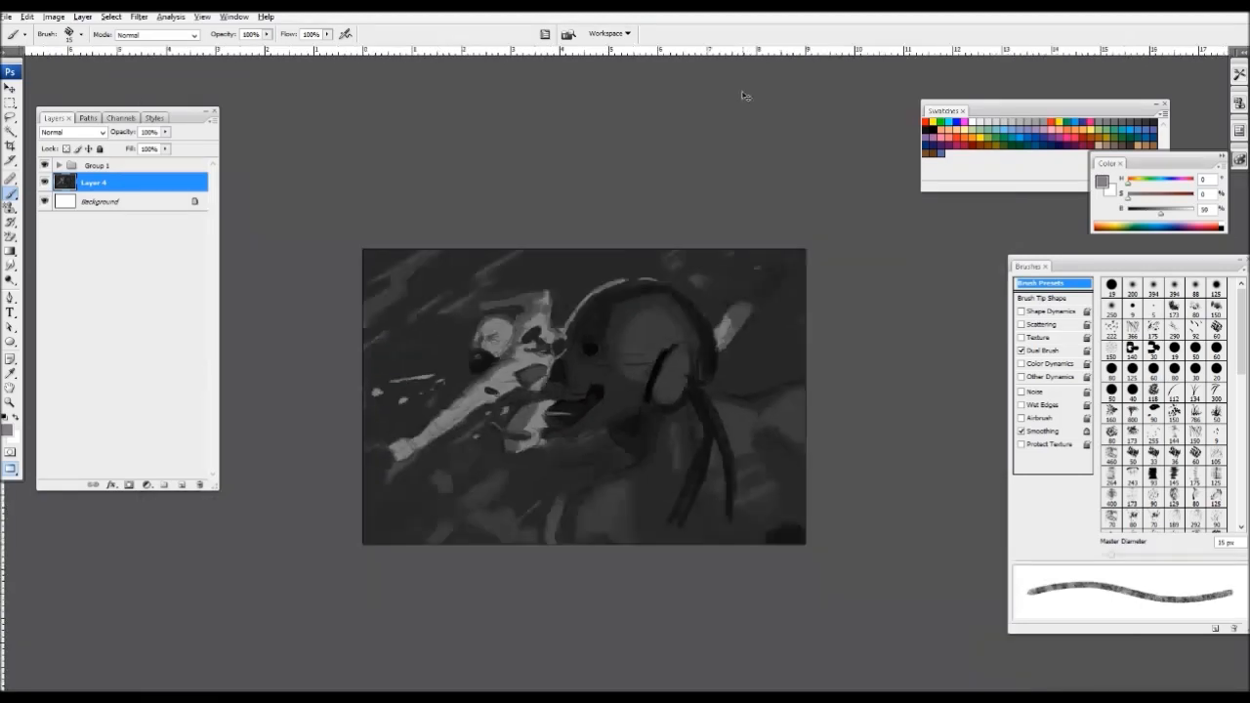
- Model the opponent's helmet with sampled grays, adding a light highlight on its side and along the ear guard's upper rim
{"action": "key", "text": "ctrl+plus"}
{"action": "key", "text": "ctrl+plus"}
{"action": "left_click", "coordinate": [651, 279], "text": "alt"}
{"action": "key", "text": "bracketright"}
{"action": "key", "text": "bracketright"}
{"action": "key", "text": "bracketright"}
{"action": "key", "text": "bracketright"}
{"action": "key", "text": "bracketright"}
{"action": "key", "text": "bracketright"}
{"action": "key", "text": "bracketright"}
{"action": "key", "text": "bracketright"}
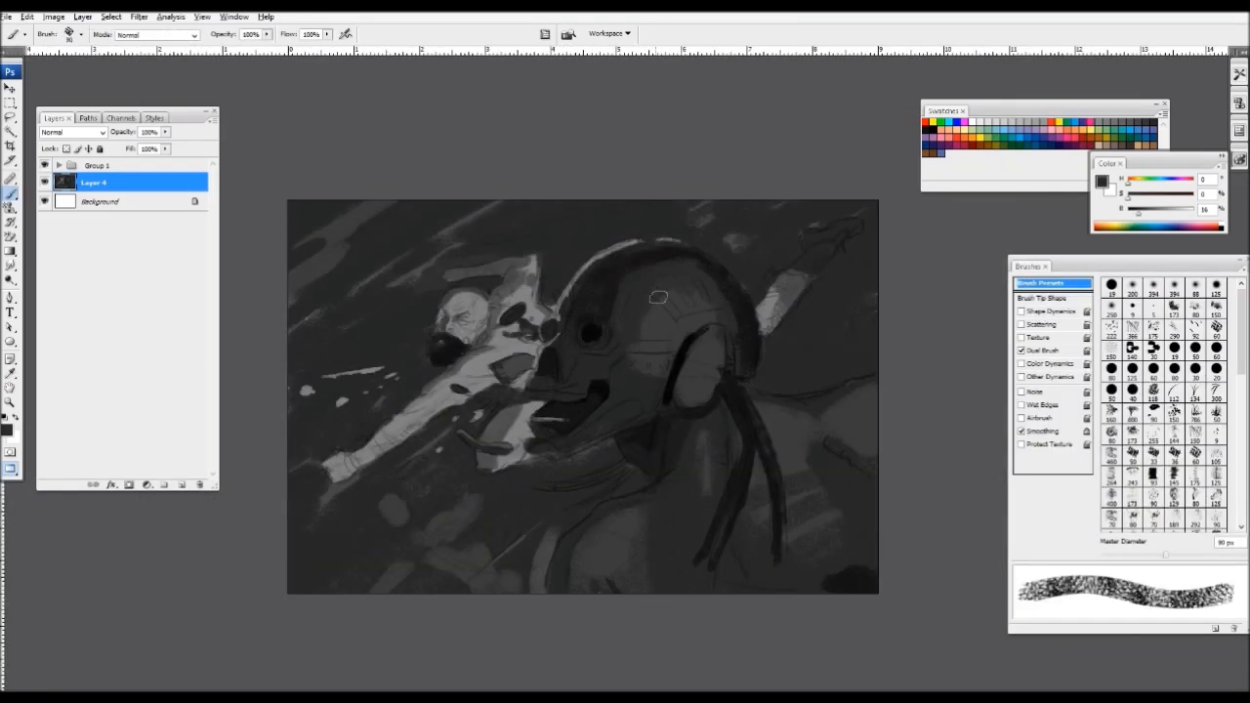
{"action": "key", "text": "bracketright"}
{"action": "left_click", "coordinate": [670, 334], "text": "alt"}
{"action": "left_click", "coordinate": [782, 298], "text": "alt"}
{"action": "mouse_move", "coordinate": [679, 304]}
{"action": "left_mouse_down"}
{"action": "mouse_move", "coordinate": [690, 314]}
{"action": "mouse_move", "coordinate": [691, 399]}
{"action": "left_mouse_up"}
{"action": "key", "text": "ctrl+minus"}
{"action": "key", "text": "ctrl+minus"}
- Darken the opponent's neck and chest with 7% brightness near-black using a 70 px brush
{"action": "key", "text": "ctrl+plus"}
{"action": "key", "text": "ctrl+plus"}
{"action": "key", "text": "bracketright"}
{"action": "left_click", "coordinate": [657, 430], "text": "alt"}
{"action": "left_click", "coordinate": [674, 361], "text": "alt"}
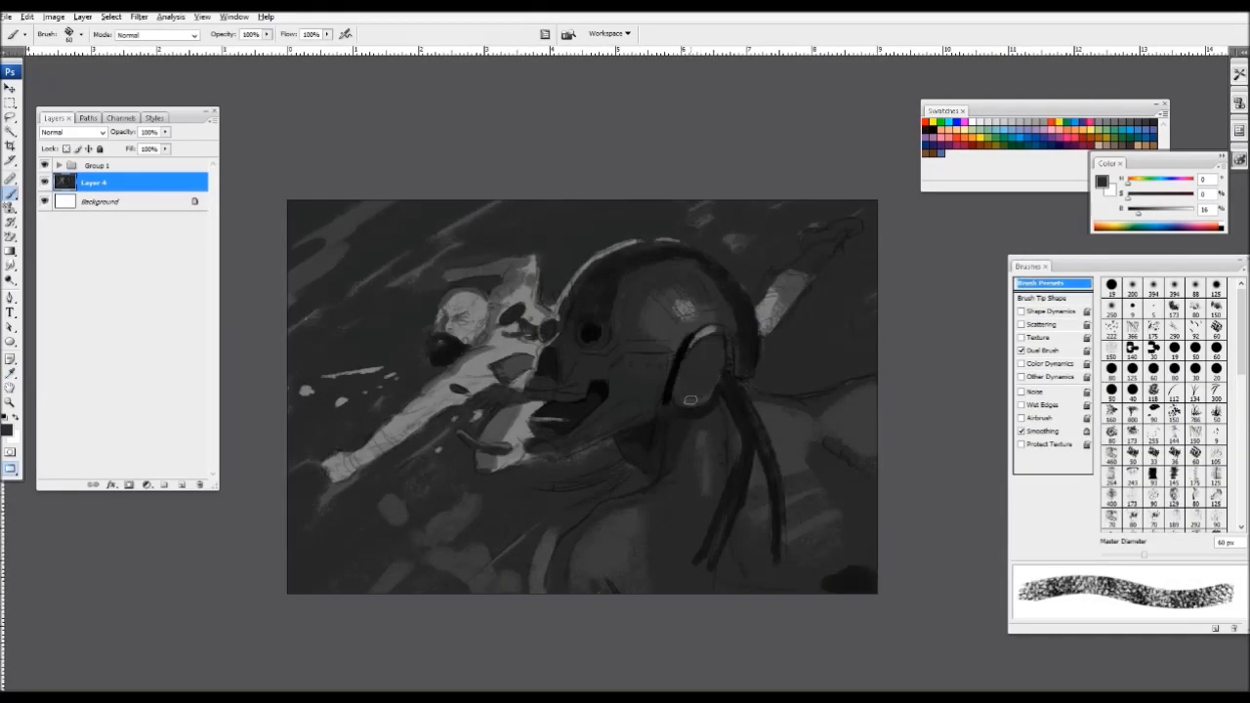
{"action": "left_click", "coordinate": [637, 436], "text": "alt"}
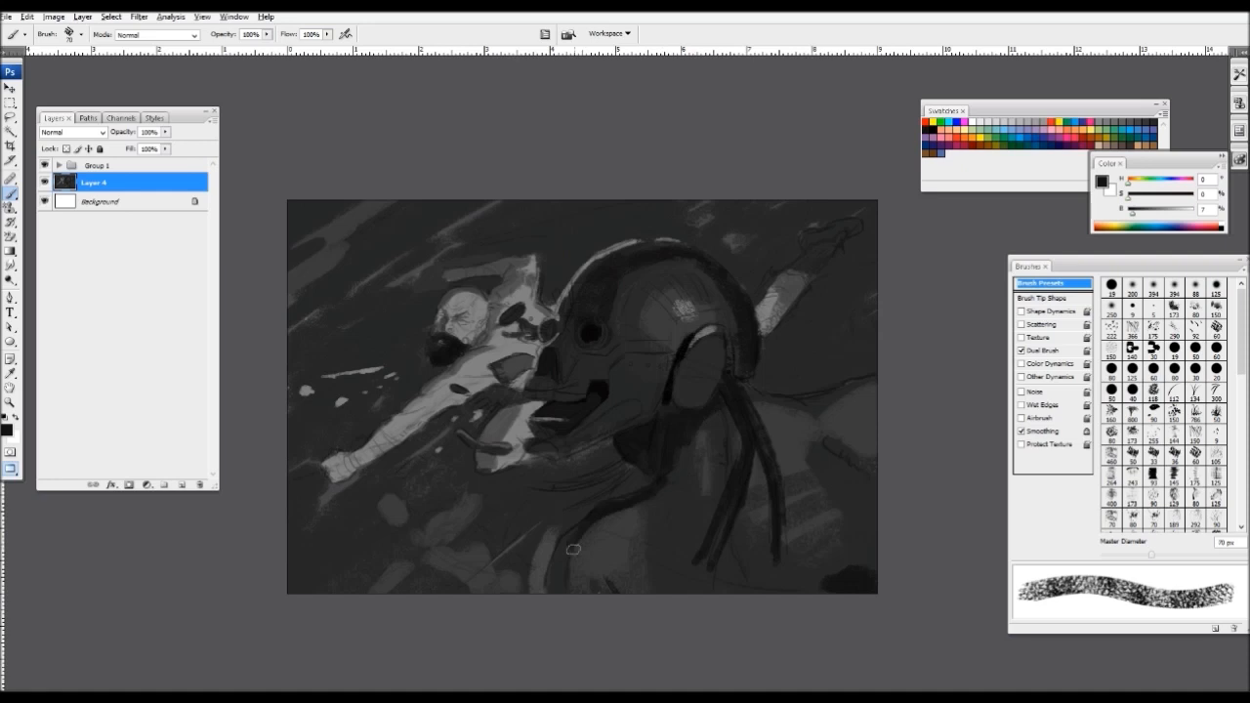
{"action": "mouse_move", "coordinate": [576, 534]}
{"action": "left_mouse_down"}
{"action": "mouse_move", "coordinate": [554, 600]}
{"action": "mouse_move", "coordinate": [591, 562]}
{"action": "mouse_move", "coordinate": [593, 535]}
{"action": "mouse_move", "coordinate": [693, 443]}
{"action": "left_mouse_up"}
- Shade the opponent's neck, upper body and back in sampled dark grays, enlarging the brush to 125 px
{"action": "left_click", "coordinate": [627, 531], "text": "alt"}
{"action": "key", "text": "bracketright"}
{"action": "key", "text": "bracketright"}
{"action": "key", "text": "bracketright"}
{"action": "key", "text": "bracketright"}
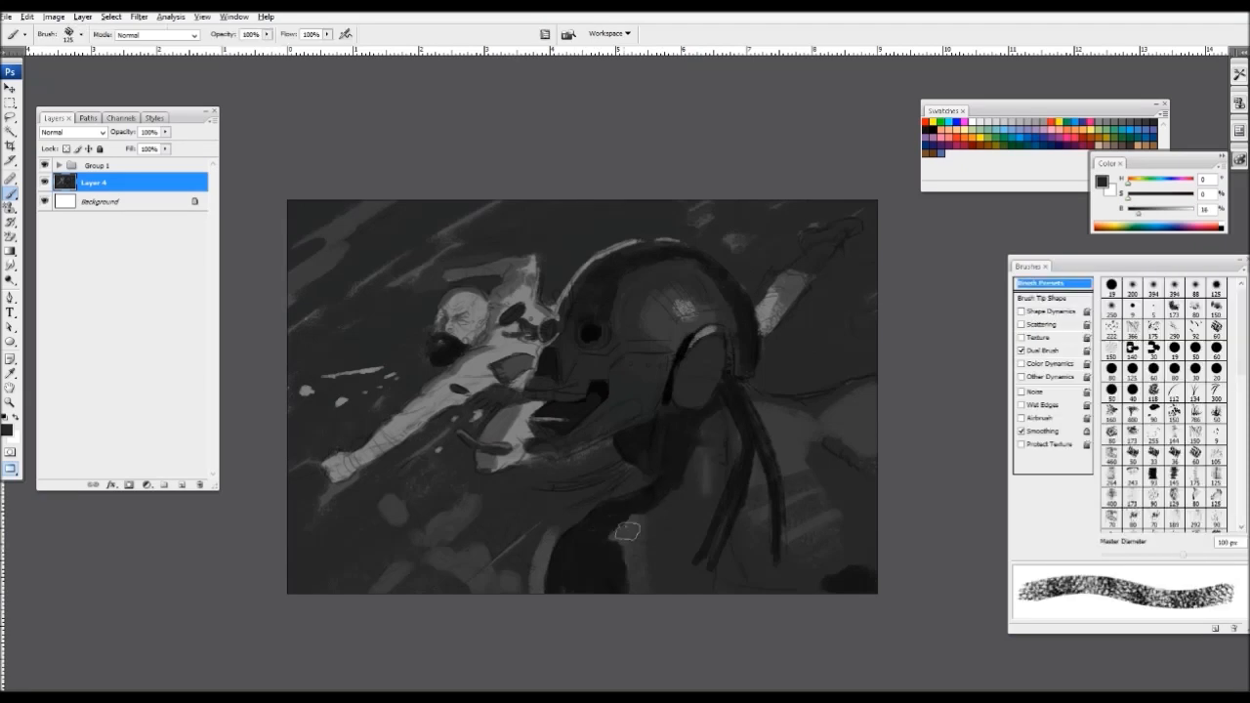
{"action": "mouse_move", "coordinate": [628, 531]}
{"action": "left_mouse_down"}
{"action": "mouse_move", "coordinate": [614, 533]}
{"action": "mouse_move", "coordinate": [673, 497]}
{"action": "left_mouse_up"}
{"action": "left_click", "coordinate": [674, 463], "text": "alt"}
{"action": "mouse_move", "coordinate": [723, 420]}
{"action": "left_mouse_down"}
{"action": "mouse_move", "coordinate": [647, 558]}
{"action": "mouse_move", "coordinate": [849, 550]}
{"action": "mouse_move", "coordinate": [860, 523]}
{"action": "left_mouse_up"}
{"action": "key", "text": "ctrl+minus"}
{"action": "key", "text": "ctrl+minus"}
{"action": "key", "text": "ctrl+minus"}
{"action": "key", "text": "ctrl+plus"}
{"action": "key", "text": "ctrl+plus"}
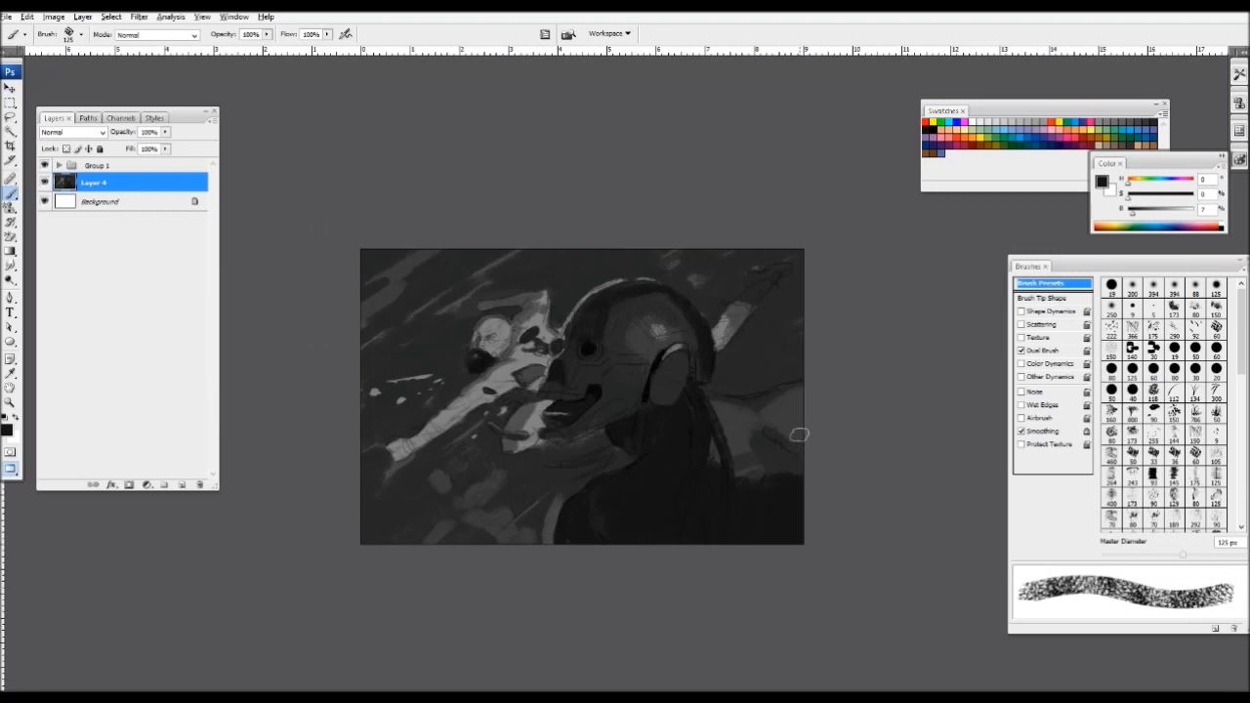
{"action": "key", "text": "bracketright"}
{"action": "mouse_move", "coordinate": [738, 449]}
{"action": "left_mouse_down"}
{"action": "mouse_move", "coordinate": [765, 435]}
{"action": "mouse_move", "coordinate": [703, 396]}
{"action": "mouse_move", "coordinate": [771, 435]}
{"action": "mouse_move", "coordinate": [793, 424]}
{"action": "left_mouse_up"}
{"action": "key", "text": "ctrl+plus"}
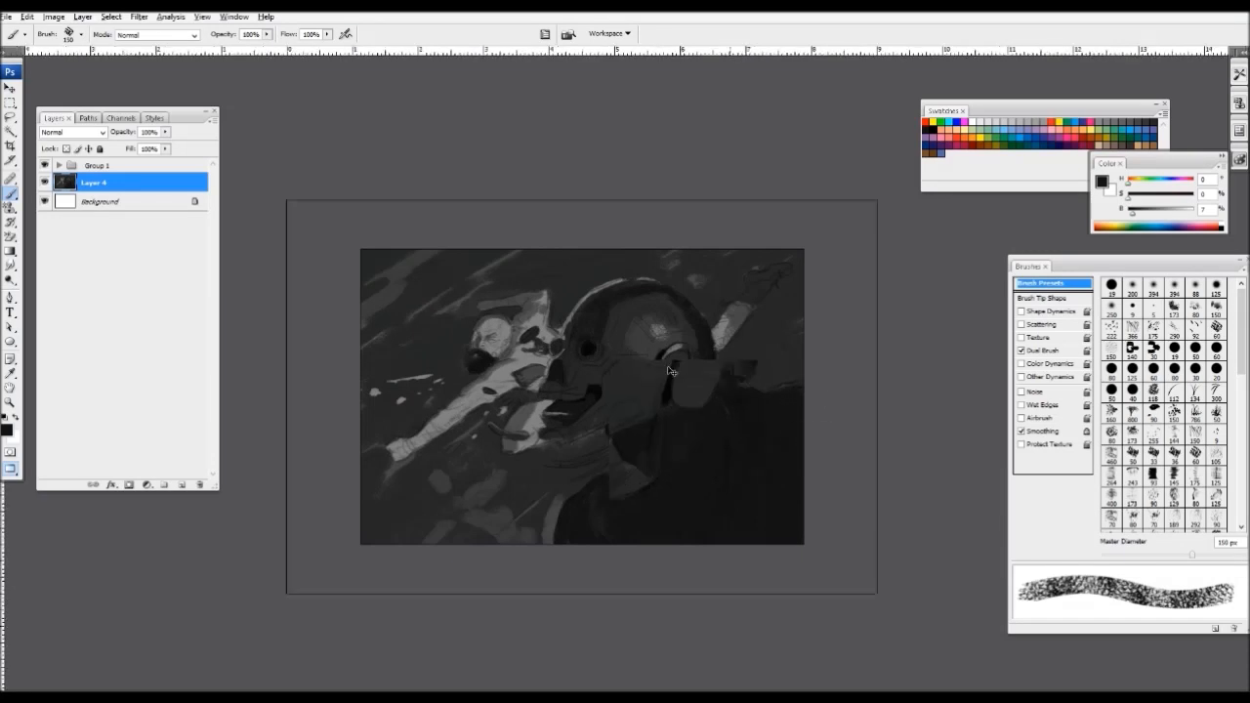
{"action": "mouse_move", "coordinate": [671, 371]}
{"action": "left_mouse_down"}
{"action": "mouse_move", "coordinate": [642, 382]}
{"action": "mouse_move", "coordinate": [625, 361]}
{"action": "mouse_move", "coordinate": [637, 269]}
{"action": "mouse_move", "coordinate": [708, 337]}
{"action": "mouse_move", "coordinate": [732, 390]}
{"action": "mouse_move", "coordinate": [547, 391]}
{"action": "left_mouse_up"}
{"action": "key", "text": "ctrl+minus"}
{"action": "key", "text": "ctrl+minus"}
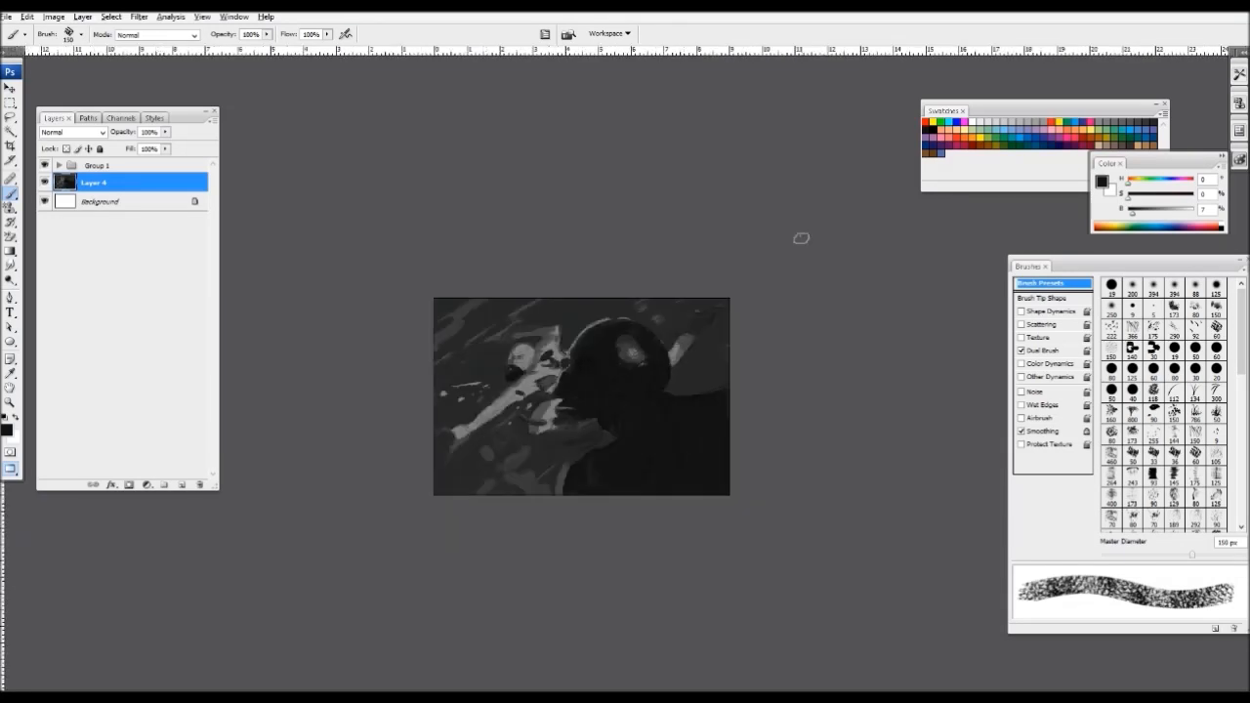
{"action": "key", "text": "ctrl+z"}
{"action": "key", "text": "ctrl+plus"}
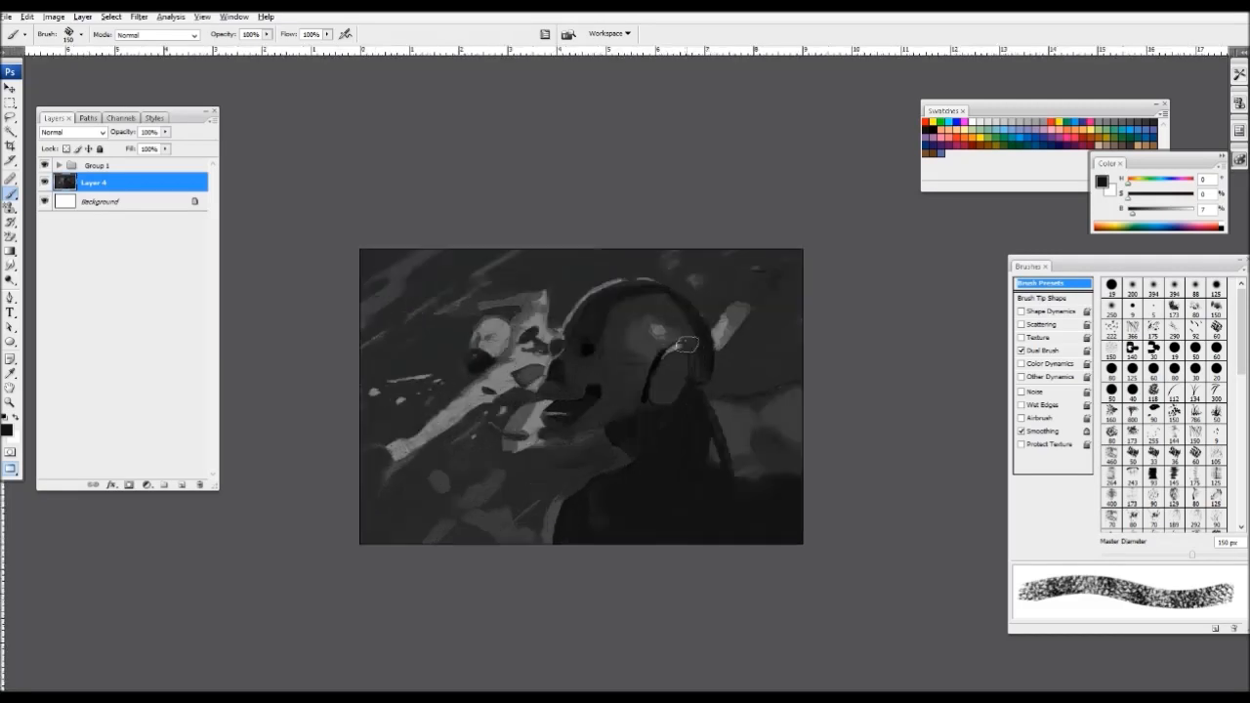
{"action": "key", "text": "ctrl+z"}
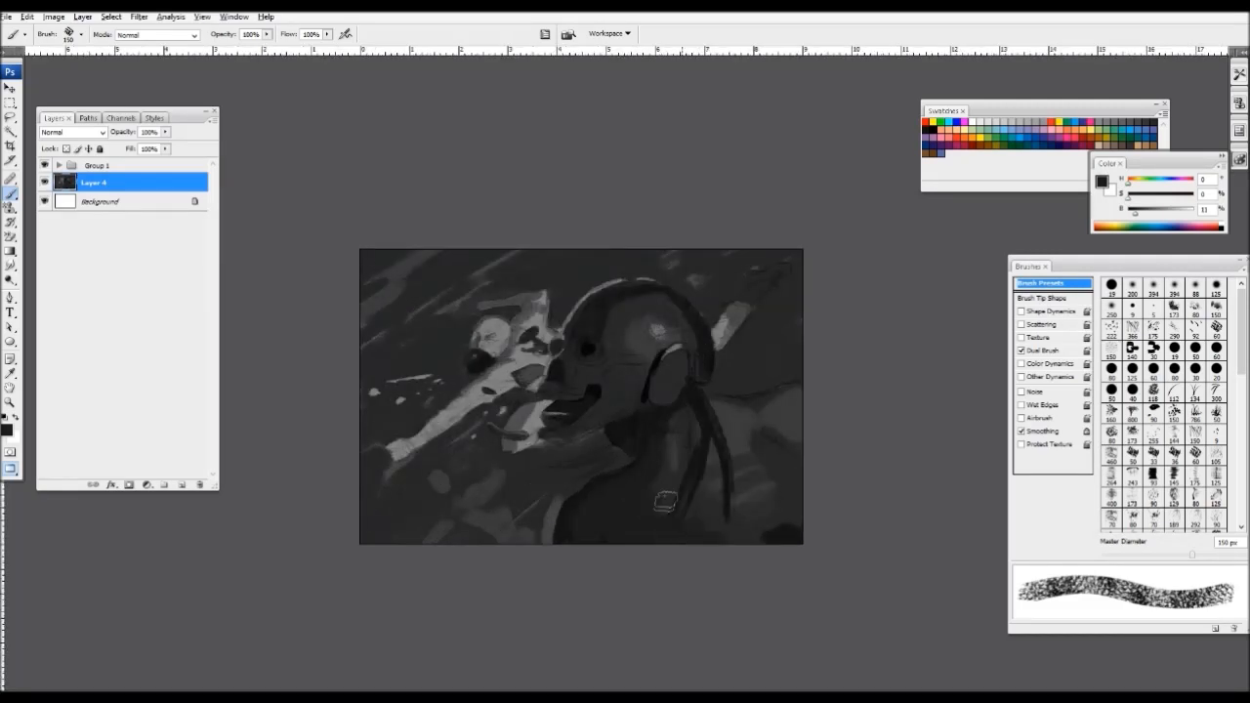
- Fill the opponent's back and shoulder with dark gray and trim his chest edge with a sampled background gray, reducing the brush to 45 px
{"action": "mouse_move", "coordinate": [796, 494]}
{"action": "left_mouse_down"}
{"action": "mouse_move", "coordinate": [747, 410]}
{"action": "mouse_move", "coordinate": [768, 430]}
{"action": "mouse_move", "coordinate": [677, 440]}
{"action": "mouse_move", "coordinate": [710, 496]}
{"action": "mouse_move", "coordinate": [780, 470]}
{"action": "left_mouse_up"}
{"action": "left_click", "coordinate": [553, 509], "text": "alt"}
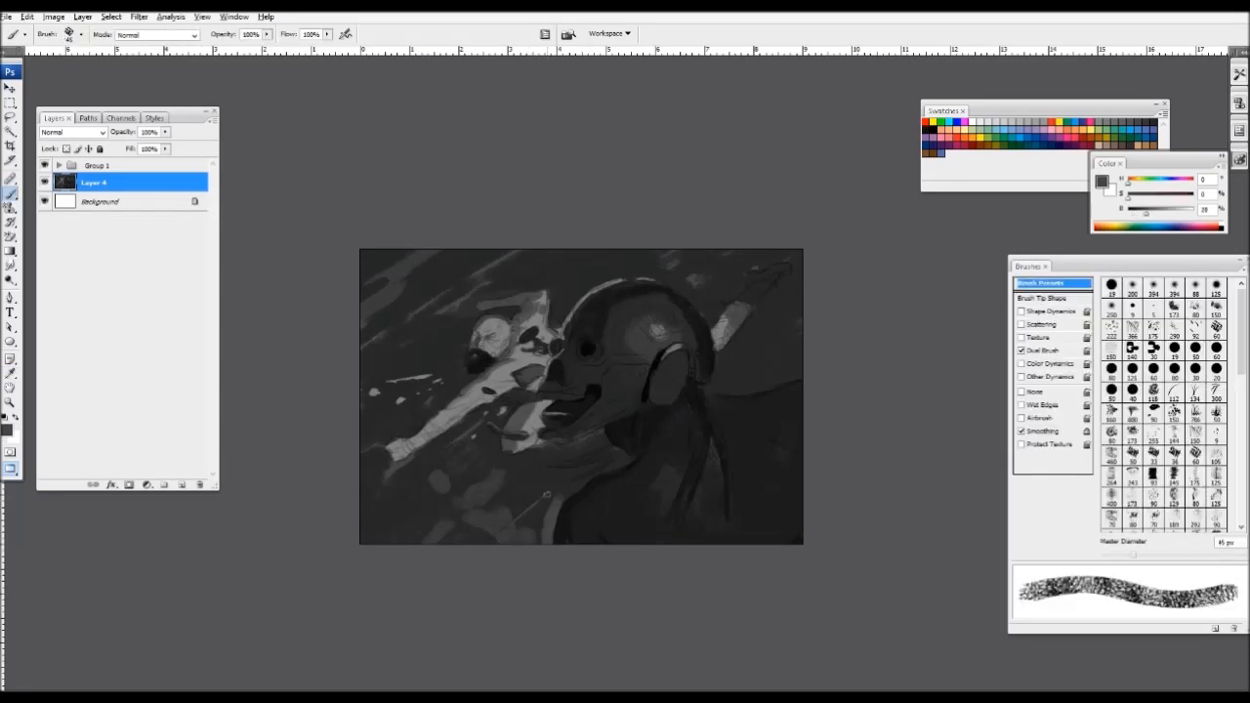
{"action": "key", "text": "bracketleft"}
{"action": "key", "text": "bracketleft"}
{"action": "key", "text": "bracketleft"}
{"action": "key", "text": "bracketleft"}
{"action": "key", "text": "bracketleft"}
- Paint a thin 50% brightness gray rim light along the opponent's jaw, neck and chest edge with a 25 px brush
{"action": "left_click", "coordinate": [535, 430], "text": "alt"}
{"action": "mouse_move", "coordinate": [553, 518]}
{"action": "left_mouse_down"}
{"action": "mouse_move", "coordinate": [547, 541]}
{"action": "mouse_move", "coordinate": [568, 501]}
{"action": "mouse_move", "coordinate": [662, 428]}
{"action": "left_mouse_up"}
{"action": "key", "text": "bracketleft"}
{"action": "key", "text": "bracketleft"}
{"action": "key", "text": "bracketleft"}
{"action": "key", "text": "bracketleft"}
{"action": "key", "text": "bracketleft"}
{"action": "key", "text": "bracketleft"}
{"action": "key", "text": "bracketleft"}
{"action": "key", "text": "bracketleft"}
{"action": "key", "text": "bracketleft"}
{"action": "key", "text": "bracketleft"}
{"action": "key", "text": "bracketright"}
{"action": "key", "text": "bracketright"}
{"action": "key", "text": "bracketright"}
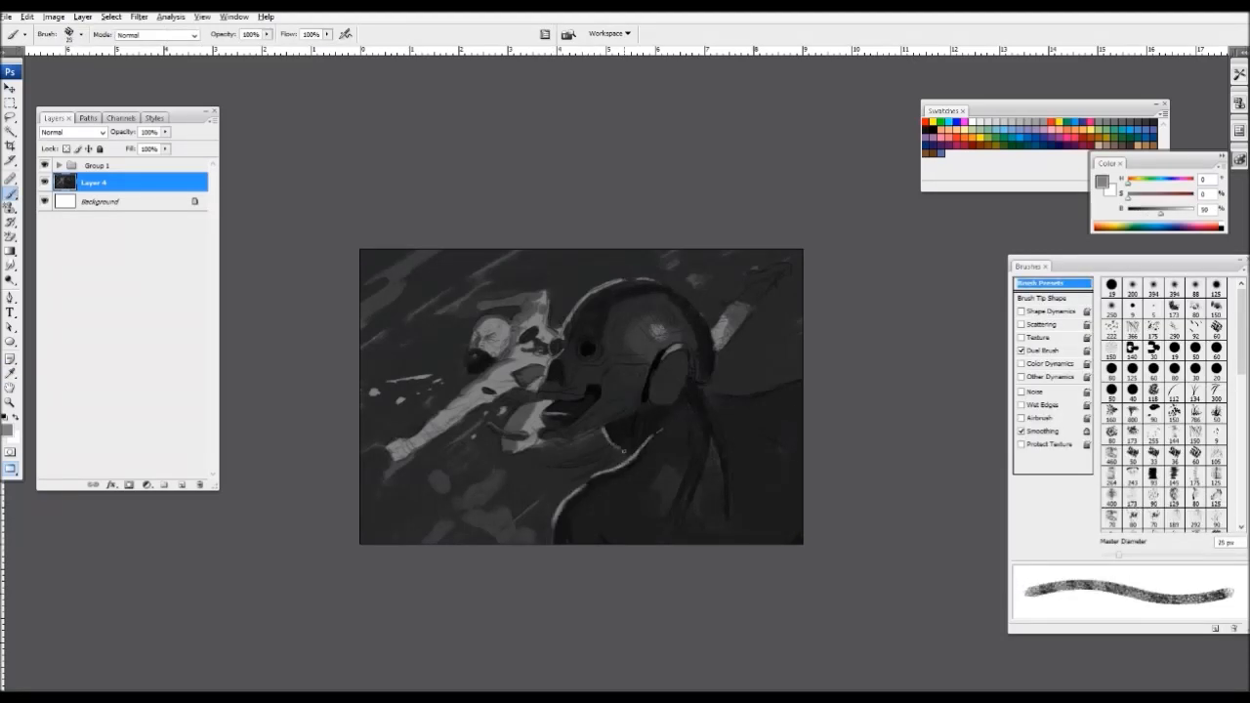
{"action": "key", "text": "ctrl+minus"}
{"action": "key", "text": "ctrl+minus"}
{"action": "key", "text": "ctrl+plus"}
{"action": "key", "text": "ctrl+plus"}
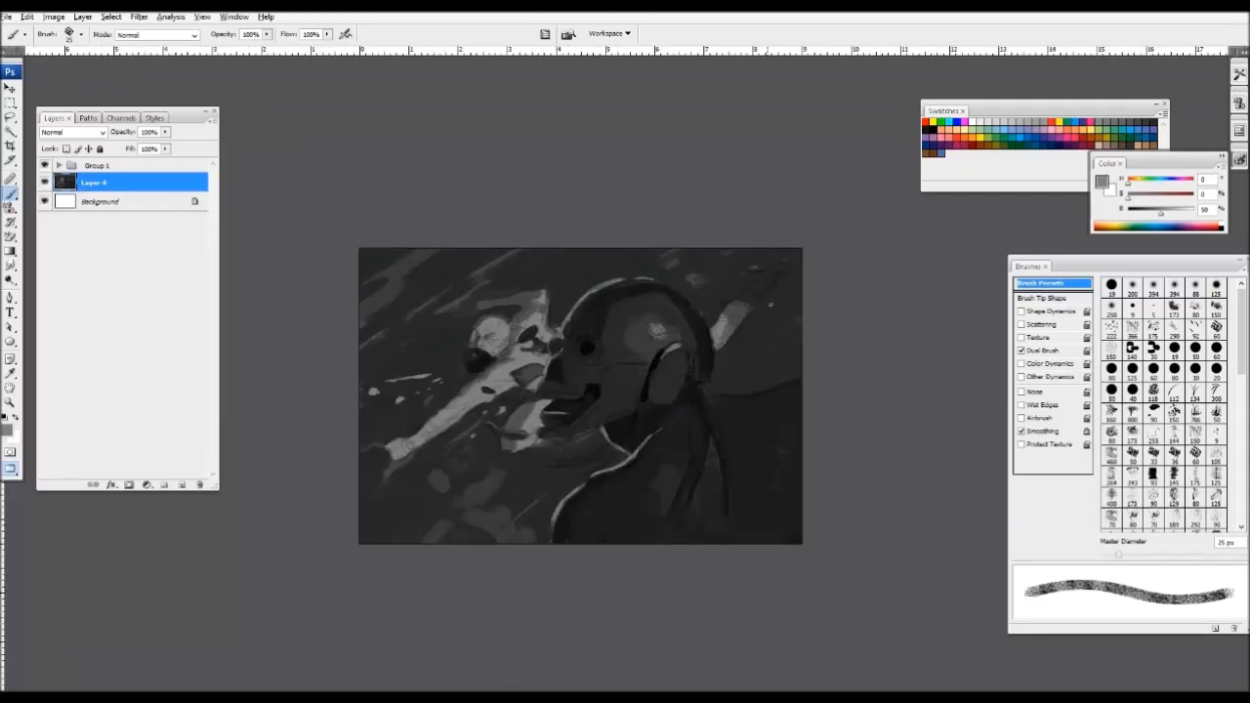
- Paint the bearded man's trailing foot in 7% brightness near-black and smooth the helmet shading with 10% gray at 70 px
{"action": "left_click", "coordinate": [746, 293], "text": "alt"}
{"action": "key", "text": "bracketleft"}
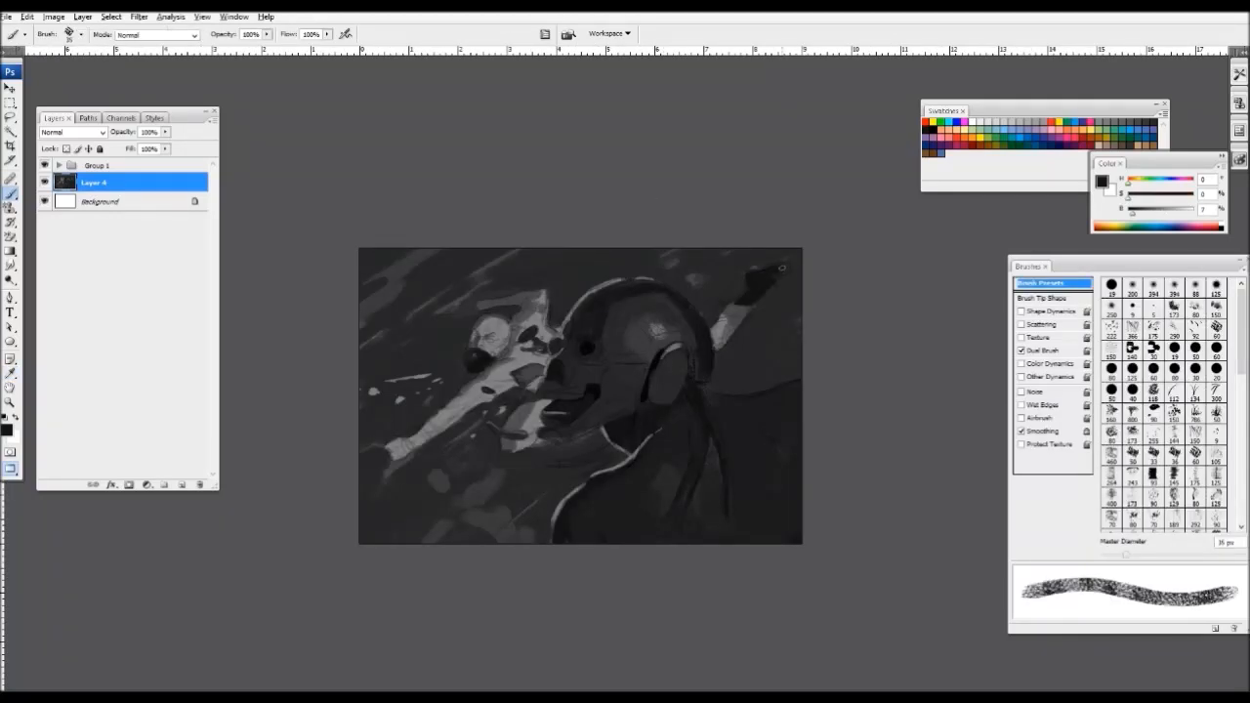
{"action": "left_click", "coordinate": [609, 334], "text": "alt"}
{"action": "key", "text": "bracketright"}
{"action": "key", "text": "bracketright"}
{"action": "key", "text": "bracketright"}
{"action": "key", "text": "bracketright"}
{"action": "key", "text": "bracketright"}
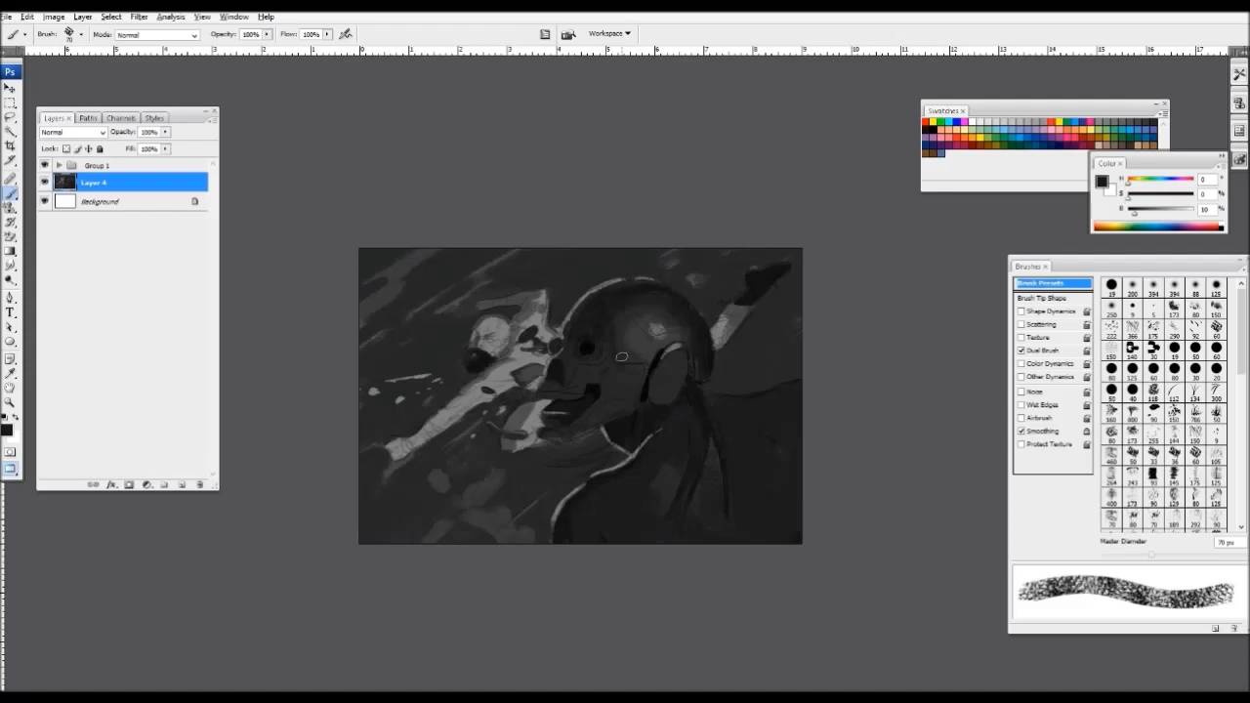
- Cover the background streaks above and behind the figures with sampled medium-dark grays using a 100 px brush
{"action": "left_click", "coordinate": [573, 293], "text": "alt"}
{"action": "mouse_move", "coordinate": [562, 255]}
{"action": "left_mouse_down"}
{"action": "mouse_move", "coordinate": [572, 276]}
{"action": "mouse_move", "coordinate": [684, 260]}
{"action": "mouse_move", "coordinate": [678, 293]}
{"action": "left_mouse_up"}
{"action": "left_click", "coordinate": [678, 298], "text": "alt"}
{"action": "left_click", "coordinate": [525, 268], "text": "alt"}
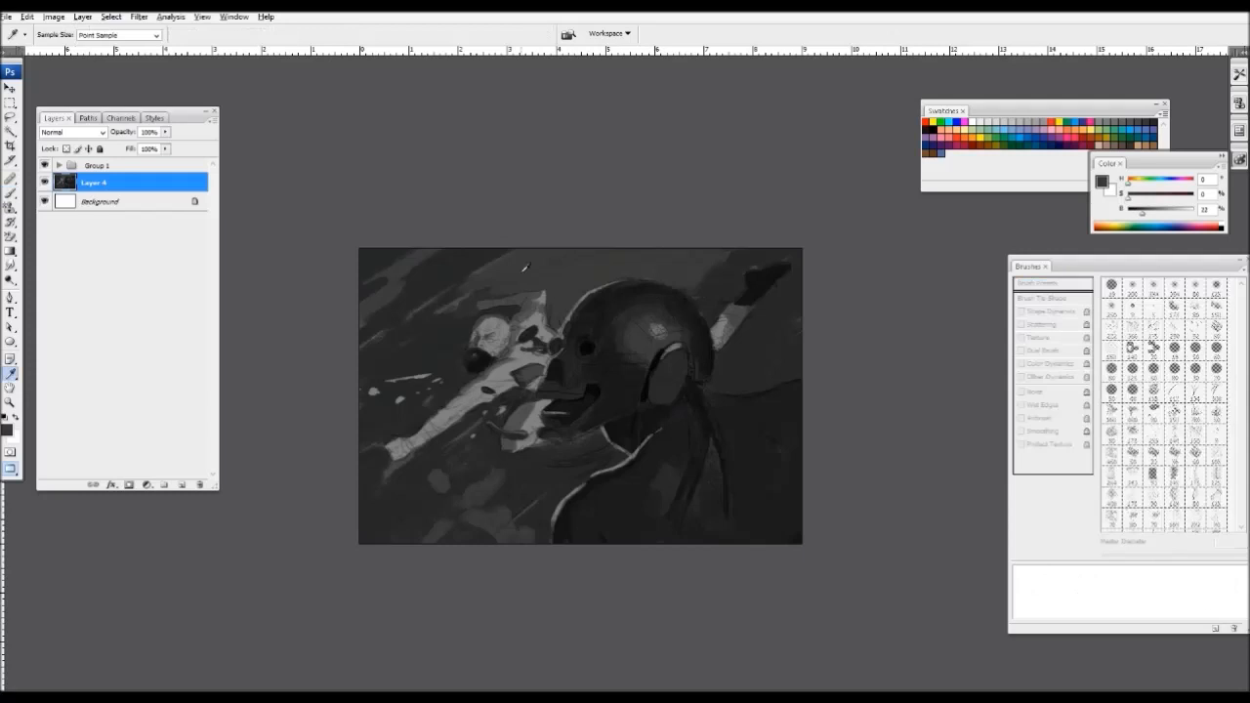
{"action": "key", "text": "bracketright"}
{"action": "mouse_move", "coordinate": [503, 269]}
{"action": "left_mouse_down"}
{"action": "mouse_move", "coordinate": [393, 302]}
{"action": "mouse_move", "coordinate": [501, 285]}
{"action": "mouse_move", "coordinate": [377, 342]}
{"action": "mouse_move", "coordinate": [461, 335]}
{"action": "mouse_move", "coordinate": [418, 365]}
{"action": "mouse_move", "coordinate": [390, 322]}
{"action": "mouse_move", "coordinate": [453, 362]}
{"action": "mouse_move", "coordinate": [417, 417]}
{"action": "mouse_move", "coordinate": [381, 410]}
{"action": "left_mouse_up"}
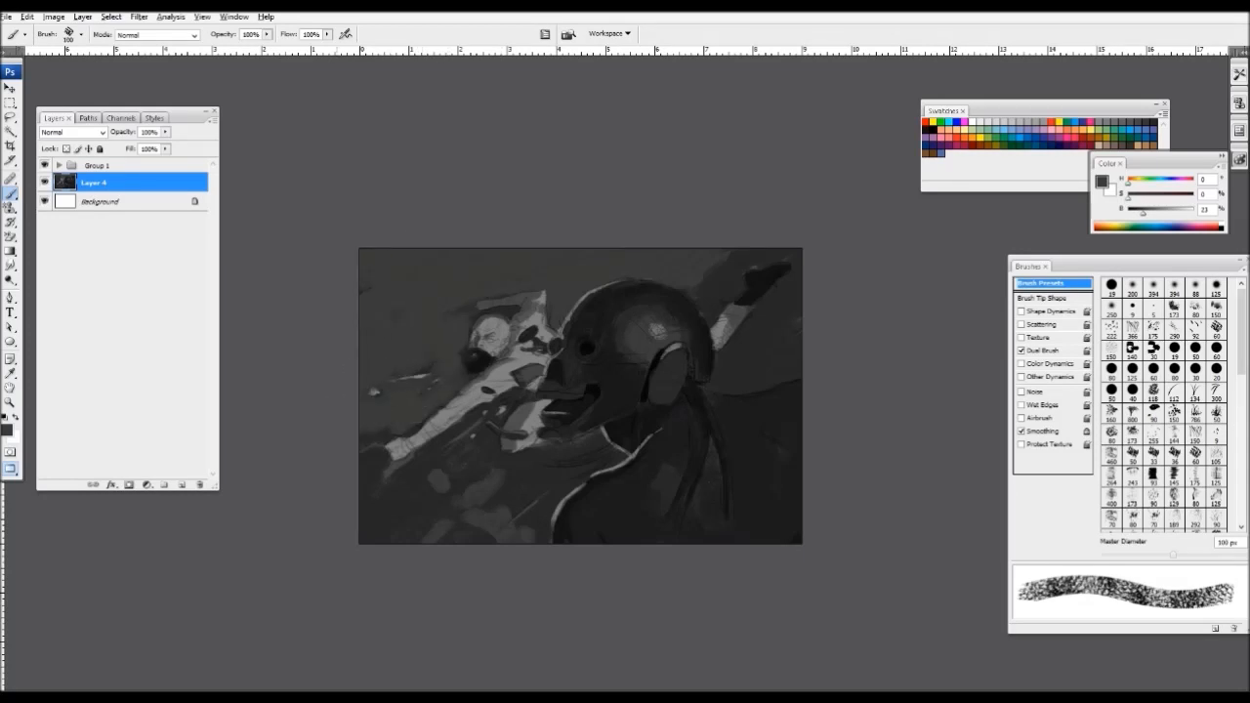
- Clean up the background around the punching fist and below the arm with 23% brightness gray, setting the brush to 80 px
{"action": "key", "text": "bracketleft"}
{"action": "key", "text": "bracketleft"}
{"action": "key", "text": "bracketleft"}
{"action": "key", "text": "bracketleft"}
{"action": "key", "text": "bracketleft"}
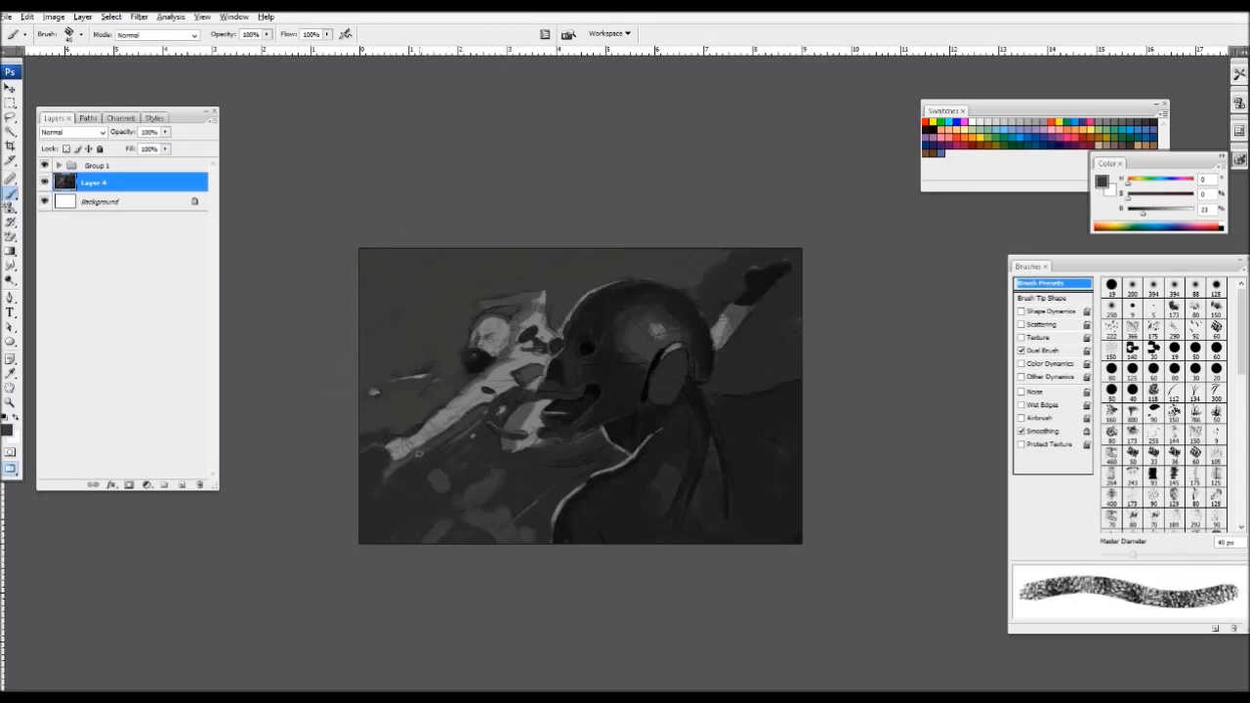
{"action": "key", "text": "bracketright"}
{"action": "key", "text": "bracketright"}
{"action": "key", "text": "bracketright"}
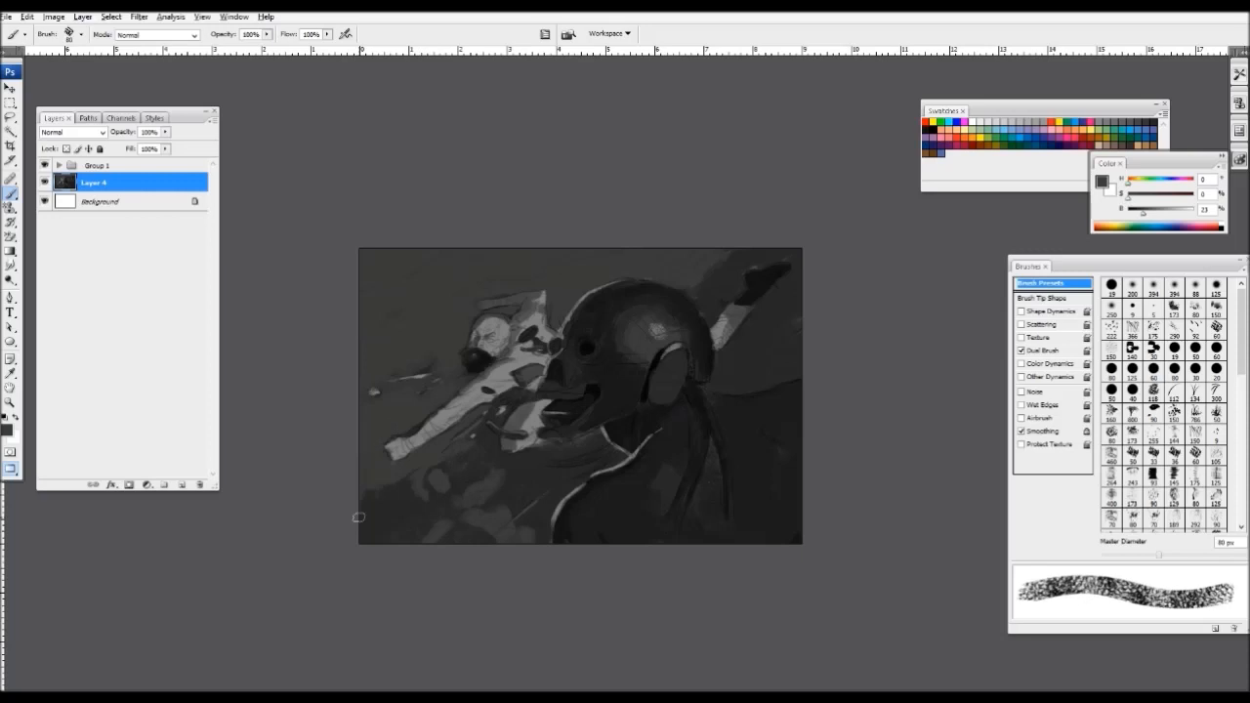
{"action": "mouse_move", "coordinate": [358, 516]}
{"action": "left_mouse_down"}
{"action": "mouse_move", "coordinate": [393, 534]}
{"action": "mouse_move", "coordinate": [406, 502]}
{"action": "left_mouse_up"}
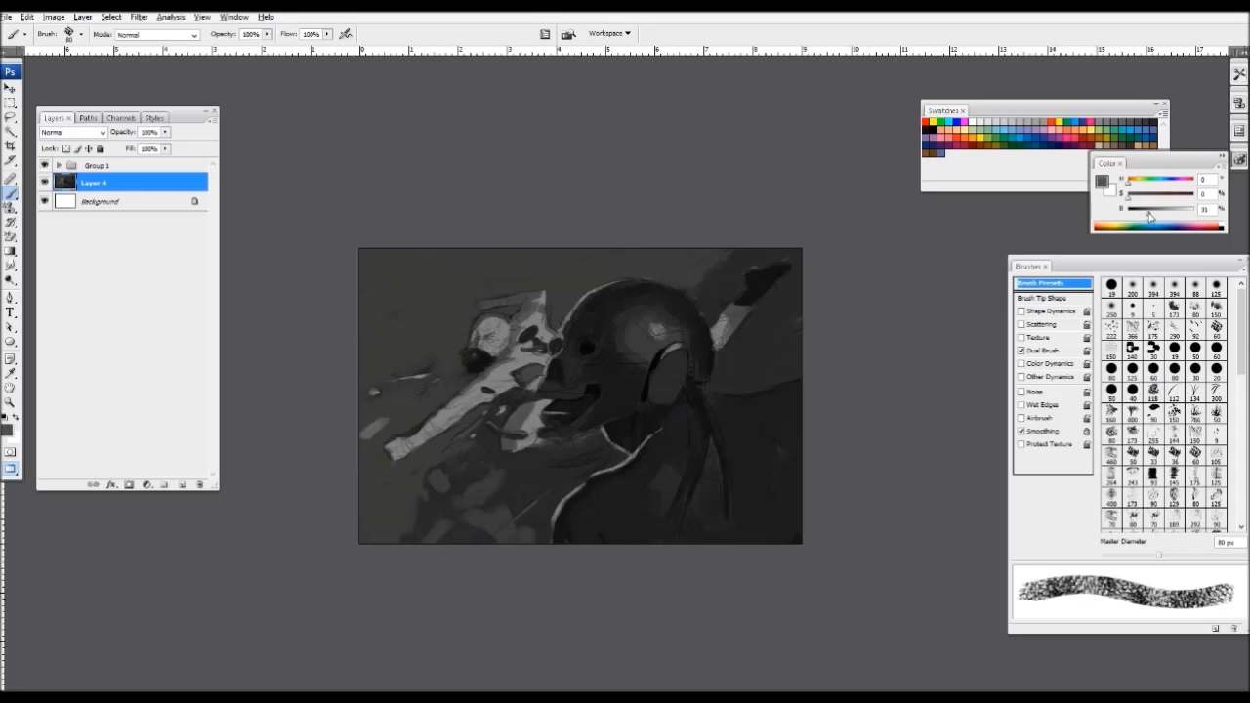
- Set the color to 29% brightness and repaint the background around both figures with diagonal strokes
{"action": "left_click_drag", "start_coordinate": [1150, 216], "coordinate": [1146, 215]}
{"action": "mouse_move", "coordinate": [398, 414]}
{"action": "left_mouse_down"}
{"action": "mouse_move", "coordinate": [375, 376]}
{"action": "mouse_move", "coordinate": [361, 393]}
{"action": "mouse_move", "coordinate": [457, 354]}
{"action": "mouse_move", "coordinate": [429, 331]}
{"action": "mouse_move", "coordinate": [338, 310]}
{"action": "mouse_move", "coordinate": [461, 275]}
{"action": "left_mouse_up"}
{"action": "mouse_move", "coordinate": [537, 278]}
{"action": "left_mouse_down"}
{"action": "mouse_move", "coordinate": [680, 264]}
{"action": "mouse_move", "coordinate": [678, 279]}
{"action": "mouse_move", "coordinate": [742, 255]}
{"action": "mouse_move", "coordinate": [716, 298]}
{"action": "mouse_move", "coordinate": [683, 286]}
{"action": "left_mouse_up"}
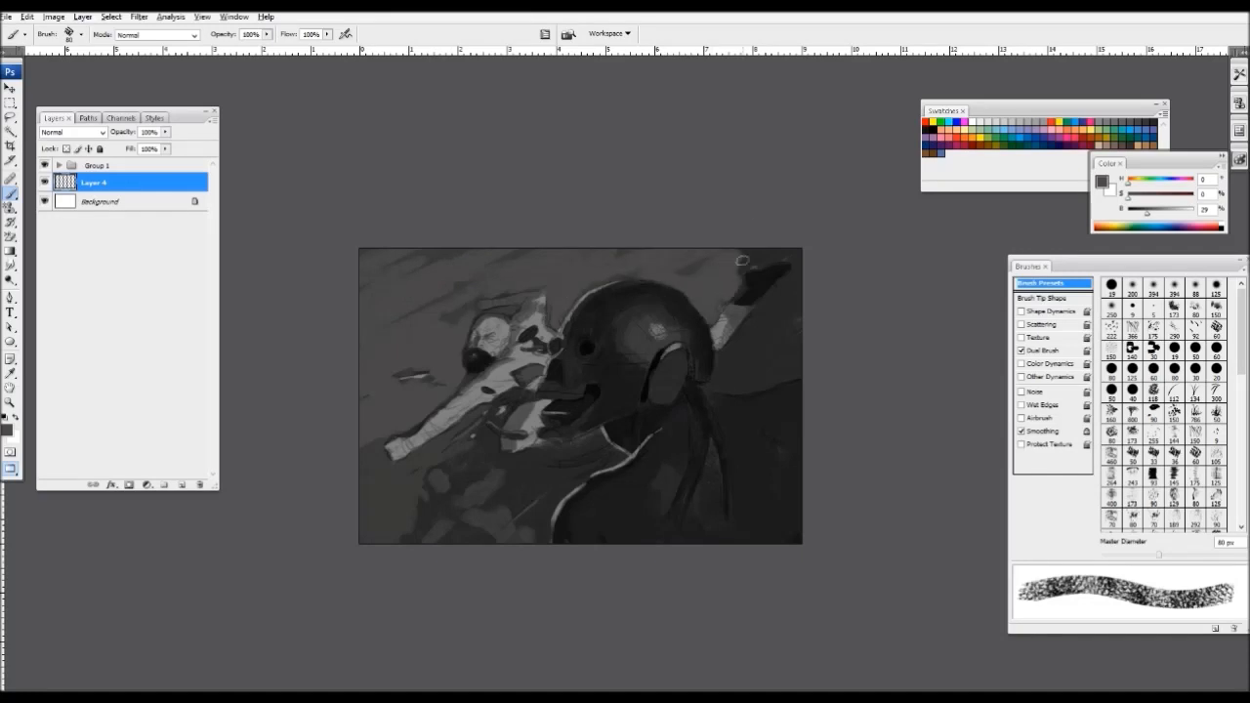
{"action": "left_click_drag", "start_coordinate": [733, 354], "coordinate": [799, 262]}
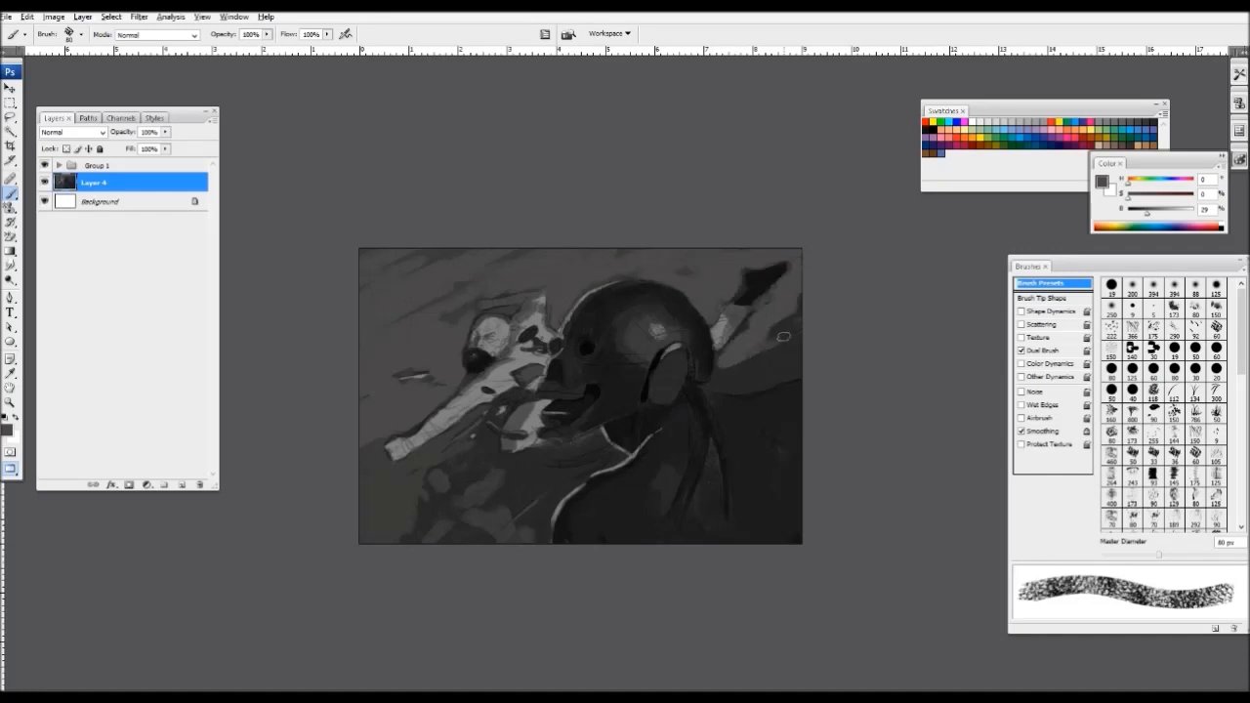
{"action": "left_click_drag", "start_coordinate": [784, 336], "coordinate": [738, 389]}
{"action": "mouse_move", "coordinate": [351, 461]}
{"action": "left_mouse_down"}
{"action": "mouse_move", "coordinate": [504, 405]}
{"action": "mouse_move", "coordinate": [494, 457]}
{"action": "mouse_move", "coordinate": [496, 435]}
{"action": "mouse_move", "coordinate": [528, 456]}
{"action": "mouse_move", "coordinate": [586, 442]}
{"action": "mouse_move", "coordinate": [617, 453]}
{"action": "mouse_move", "coordinate": [569, 472]}
{"action": "mouse_move", "coordinate": [559, 508]}
{"action": "left_mouse_up"}
{"action": "mouse_move", "coordinate": [406, 518]}
{"action": "left_mouse_down"}
{"action": "mouse_move", "coordinate": [446, 477]}
{"action": "mouse_move", "coordinate": [440, 456]}
{"action": "mouse_move", "coordinate": [439, 532]}
{"action": "mouse_move", "coordinate": [520, 507]}
{"action": "mouse_move", "coordinate": [543, 542]}
{"action": "left_mouse_up"}
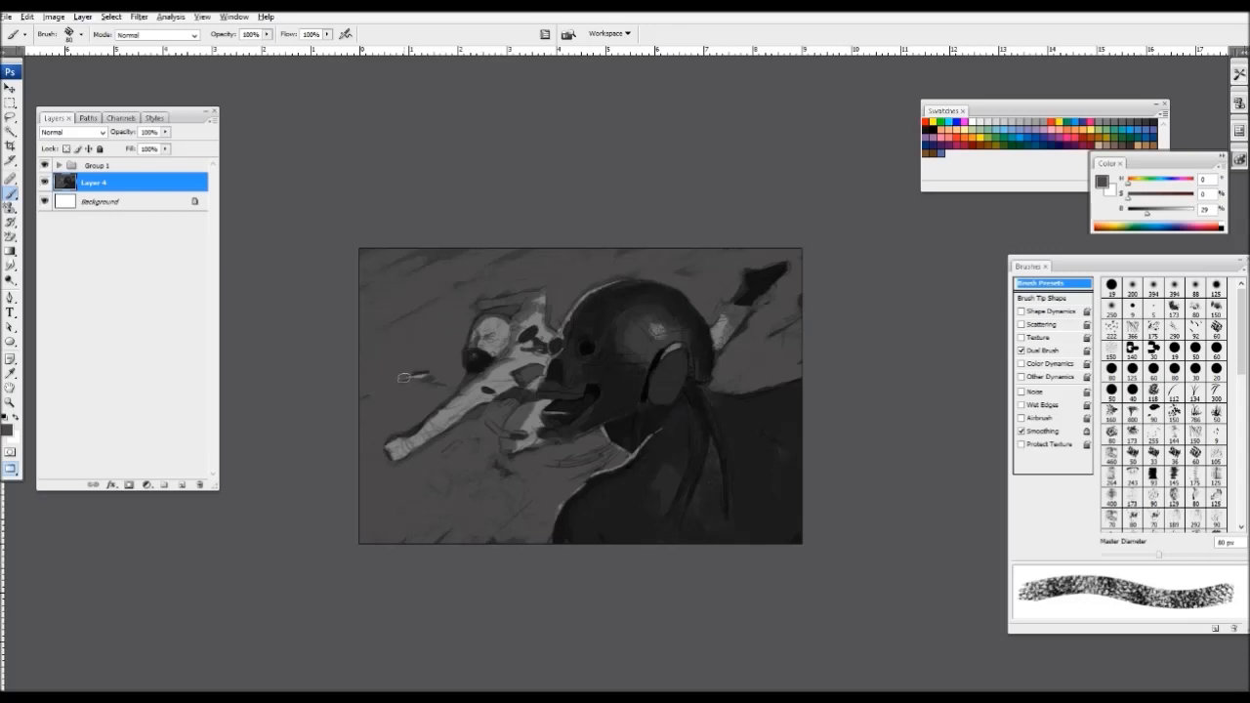
{"action": "key", "text": "ctrl+minus"}
{"action": "key", "text": "ctrl+minus"}
{"action": "key", "text": "ctrl+minus"}
{"action": "key", "text": "ctrl+plus"}
{"action": "key", "text": "ctrl+plus"}
{"action": "key", "text": "ctrl+plus"}
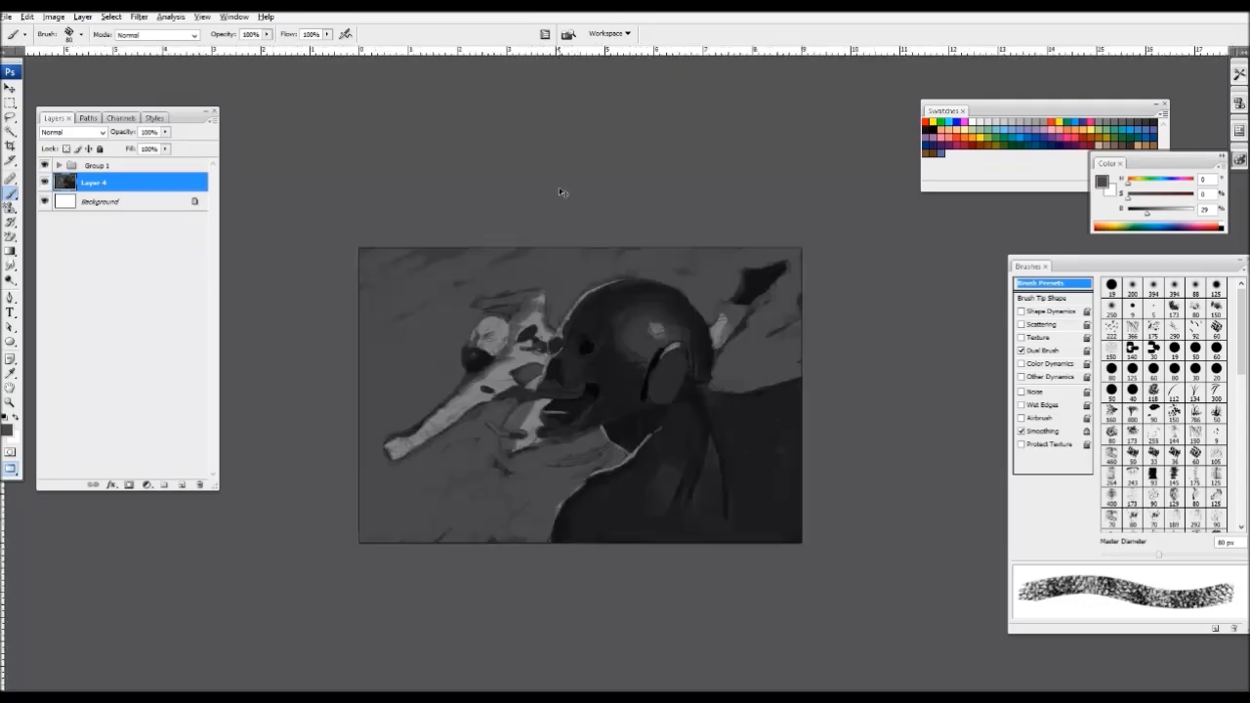
- Darken the background above the punching arm with 23% brightness gray, enlarging the brush to 175 px
{"action": "left_click", "coordinate": [533, 411], "text": "alt"}
{"action": "key", "text": "bracketright"}
{"action": "key", "text": "bracketright"}
{"action": "key", "text": "bracketright"}
{"action": "key", "text": "bracketright"}
{"action": "key", "text": "bracketright"}
{"action": "mouse_move", "coordinate": [371, 401]}
{"action": "left_mouse_down"}
{"action": "mouse_move", "coordinate": [407, 361]}
{"action": "mouse_move", "coordinate": [413, 284]}
{"action": "mouse_move", "coordinate": [541, 267]}
{"action": "mouse_move", "coordinate": [578, 283]}
{"action": "mouse_move", "coordinate": [371, 394]}
{"action": "mouse_move", "coordinate": [460, 342]}
{"action": "left_mouse_up"}
{"action": "left_click", "coordinate": [436, 313], "text": "alt"}
{"action": "key", "text": "ctrl+minus"}
{"action": "key", "text": "ctrl+minus"}
{"action": "key", "text": "ctrl+minus"}
{"action": "key", "text": "ctrl+plus"}
{"action": "key", "text": "ctrl+plus"}
{"action": "key", "text": "ctrl+plus"}
{"action": "key", "text": "ctrl+plus"}
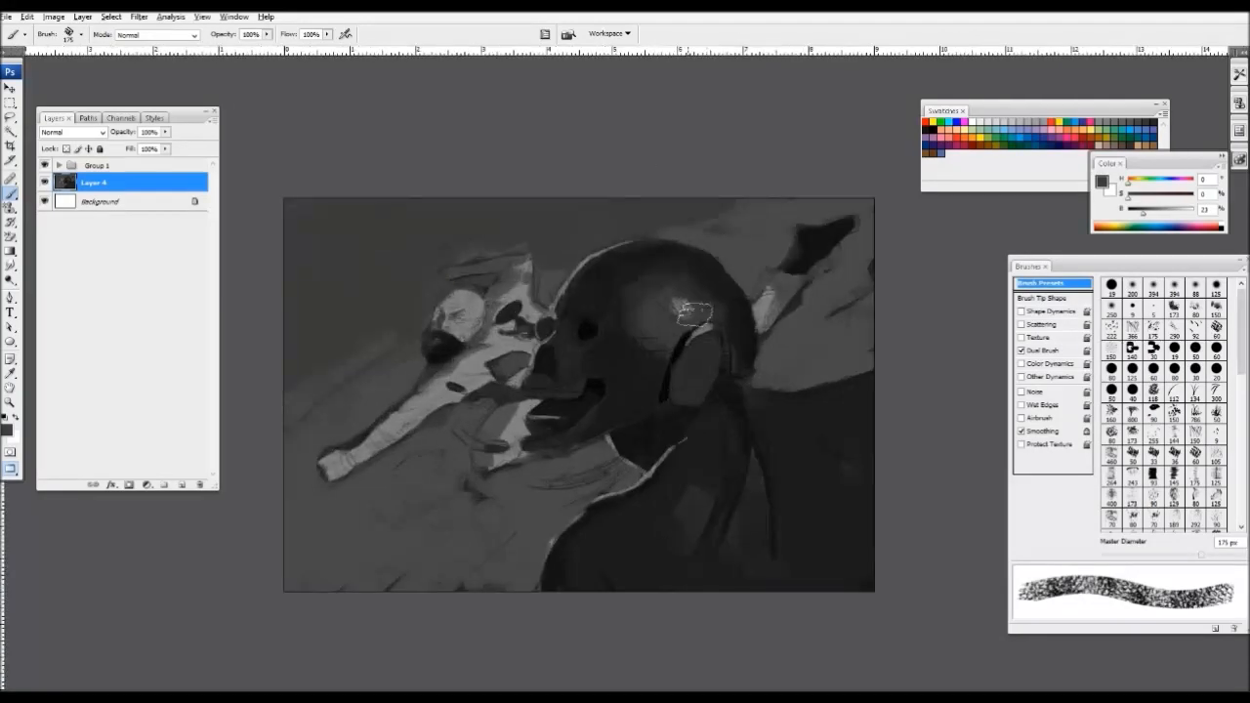
- Paint broad 16% brightness gray streaks across the upper-left background of the picture
{"action": "mouse_move", "coordinate": [268, 306]}
{"action": "left_mouse_down"}
{"action": "mouse_move", "coordinate": [374, 251]}
{"action": "mouse_move", "coordinate": [605, 210]}
{"action": "left_mouse_up"}
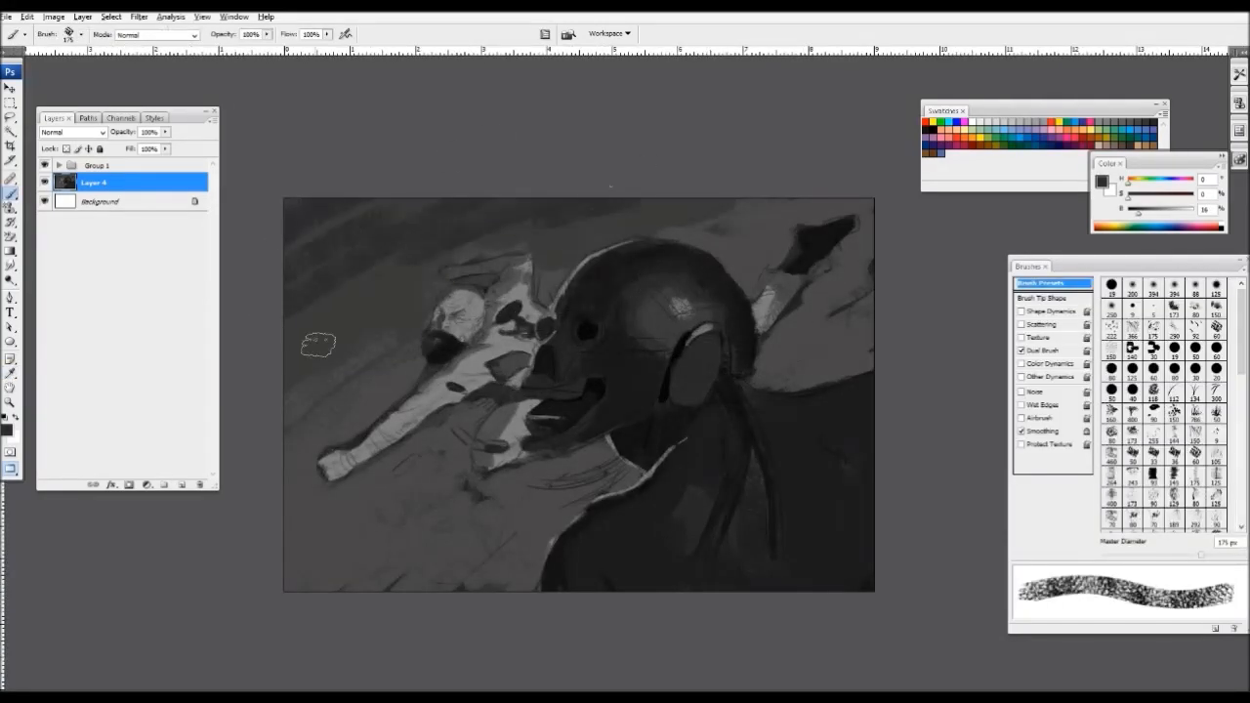
{"action": "left_click", "coordinate": [319, 346], "text": "alt"}
{"action": "key", "text": "ctrl+minus"}
{"action": "key", "text": "ctrl+minus"}
{"action": "key", "text": "ctrl+plus"}
- Add lighter gray patches below the punching arm with an 80 px brush and cover the streaks near the trailing foot with 29% gray
{"action": "left_click", "coordinate": [484, 379], "text": "alt"}
{"action": "key", "text": "bracketleft"}
{"action": "key", "text": "bracketleft"}
{"action": "key", "text": "bracketleft"}
{"action": "key", "text": "bracketleft"}
{"action": "key", "text": "bracketleft"}
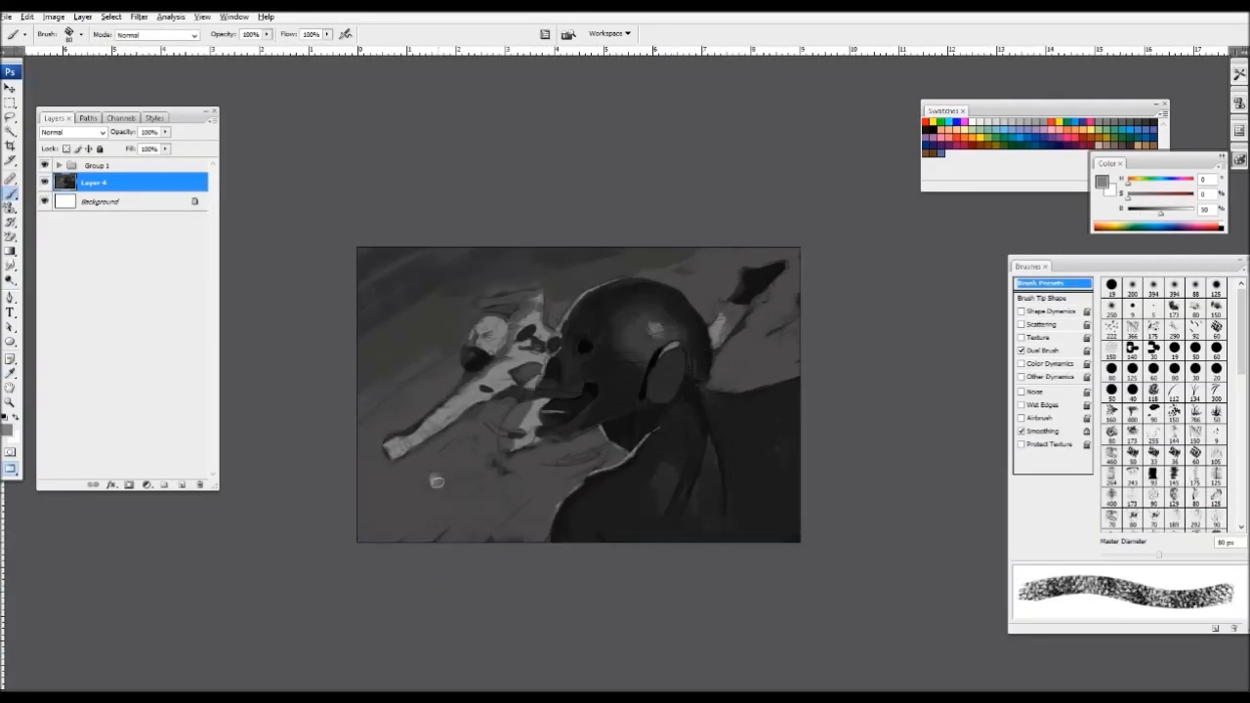
{"action": "left_click_drag", "start_coordinate": [436, 477], "coordinate": [442, 485]}
{"action": "left_click", "coordinate": [439, 481], "text": "alt"}
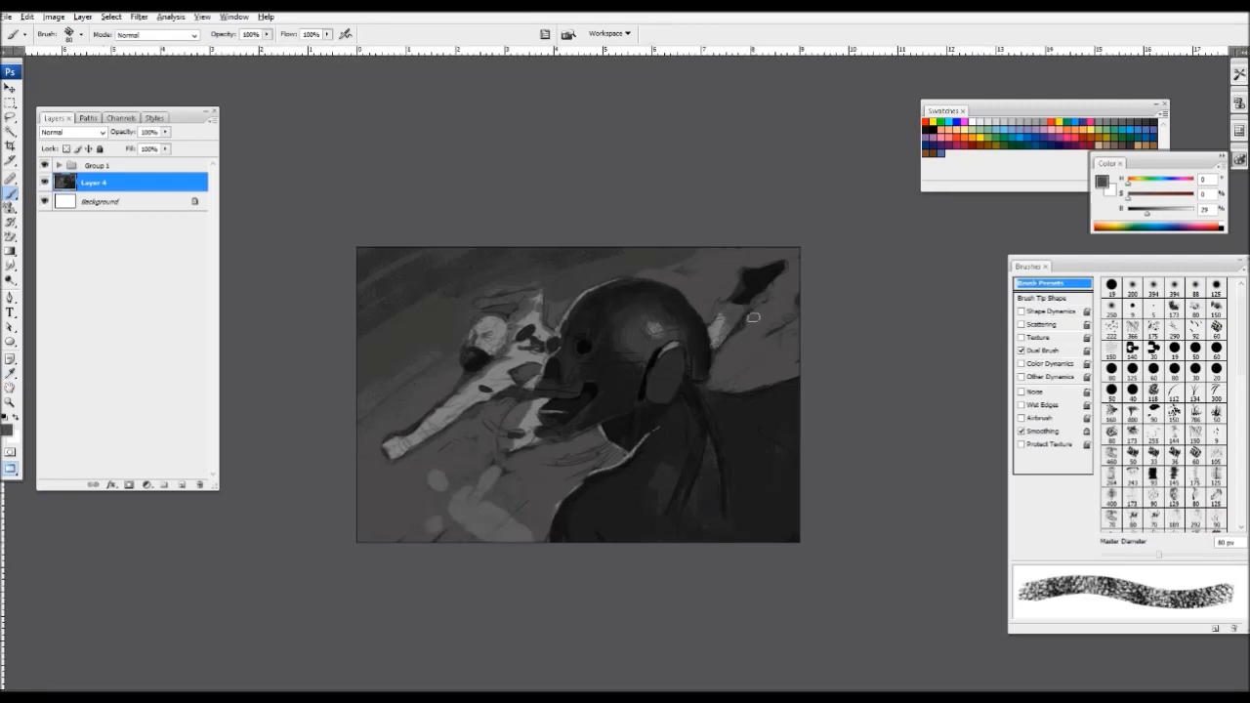
{"action": "left_click", "coordinate": [769, 295], "text": "alt"}
- Choose the soft textured 200 px airbrush, set its flow to 39%, and blend the upper background with sampled grays
{"action": "left_click_drag", "start_coordinate": [1242, 332], "coordinate": [1241, 479]}
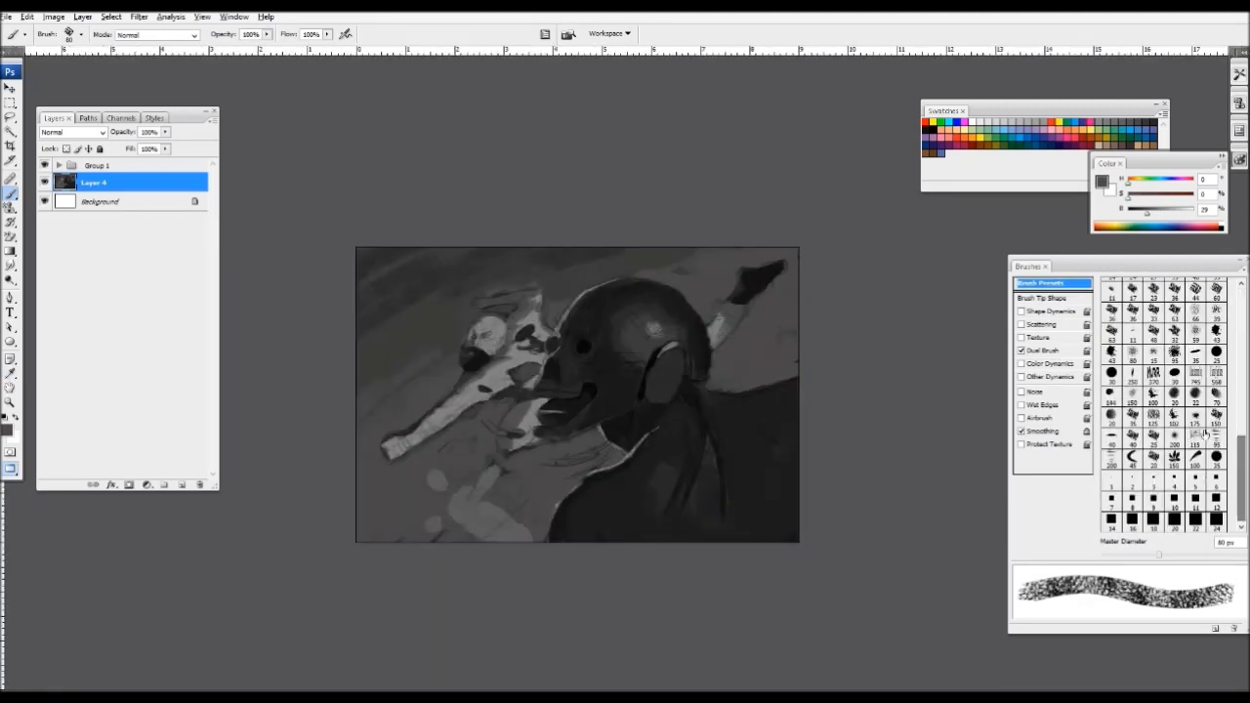
{"action": "left_click", "coordinate": [1175, 439]}
{"action": "left_click", "coordinate": [497, 265], "text": "alt"}
{"action": "key", "text": "shift+3"}
{"action": "key", "text": "shift+9"}
{"action": "left_click", "coordinate": [434, 262], "text": "alt"}
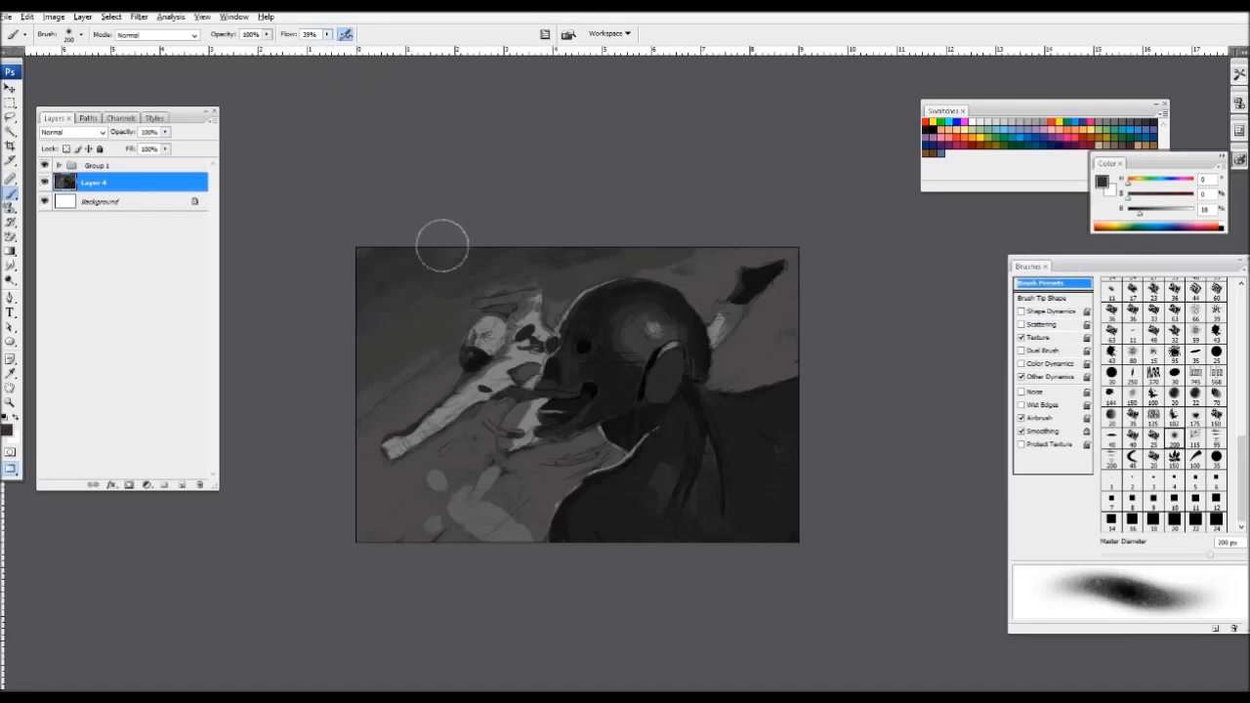
{"action": "left_click", "coordinate": [572, 260], "text": "alt"}
{"action": "left_click", "coordinate": [387, 363], "text": "alt"}
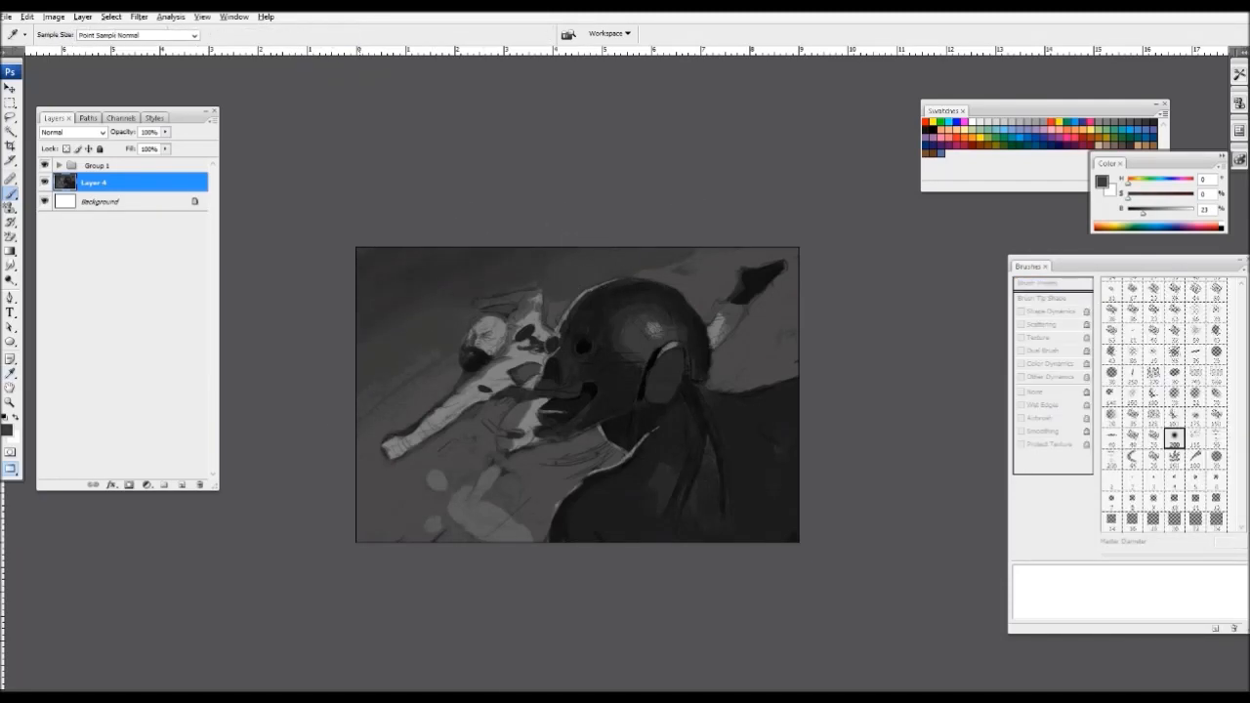
{"action": "left_click", "coordinate": [415, 367], "text": "alt"}
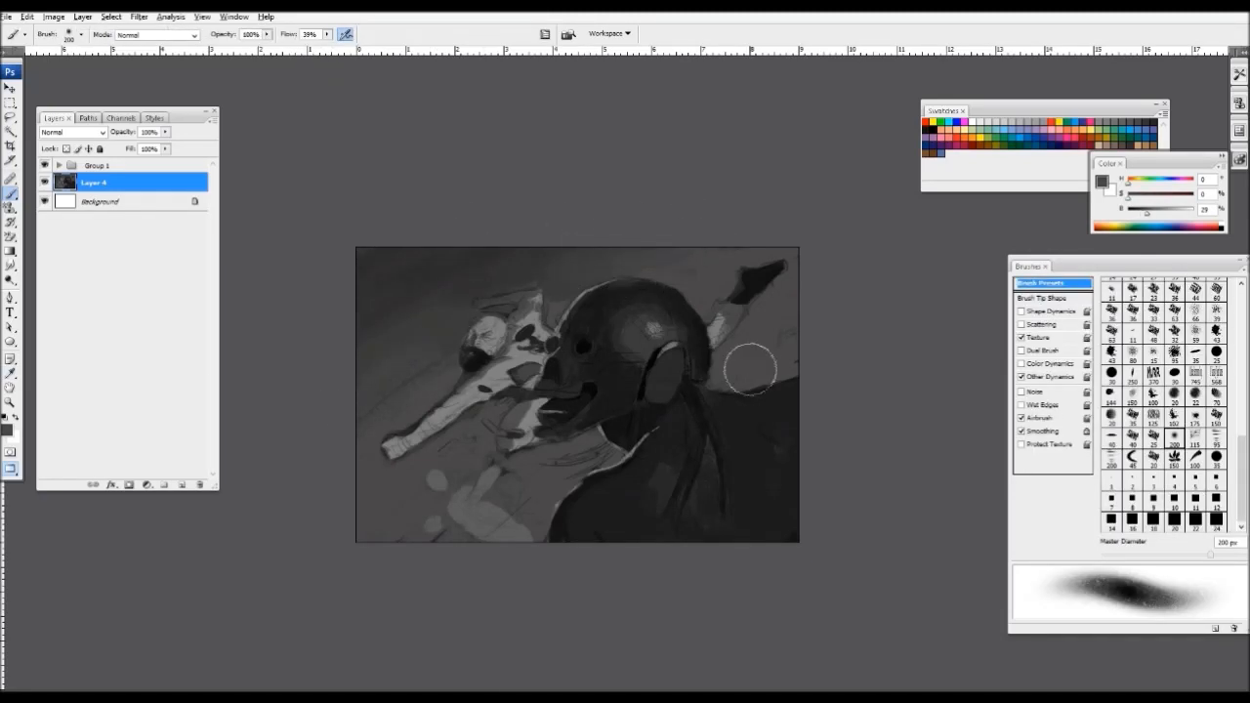
- Softly darken the background above the opponent's shoulder with 17% brightness gray, reducing the airbrush to 175 px
{"action": "key", "text": "alt"}
{"action": "left_click", "coordinate": [424, 280], "text": "alt"}
{"action": "mouse_move", "coordinate": [770, 350]}
{"action": "left_mouse_down"}
{"action": "mouse_move", "coordinate": [820, 321]}
{"action": "mouse_move", "coordinate": [757, 391]}
{"action": "left_mouse_up"}
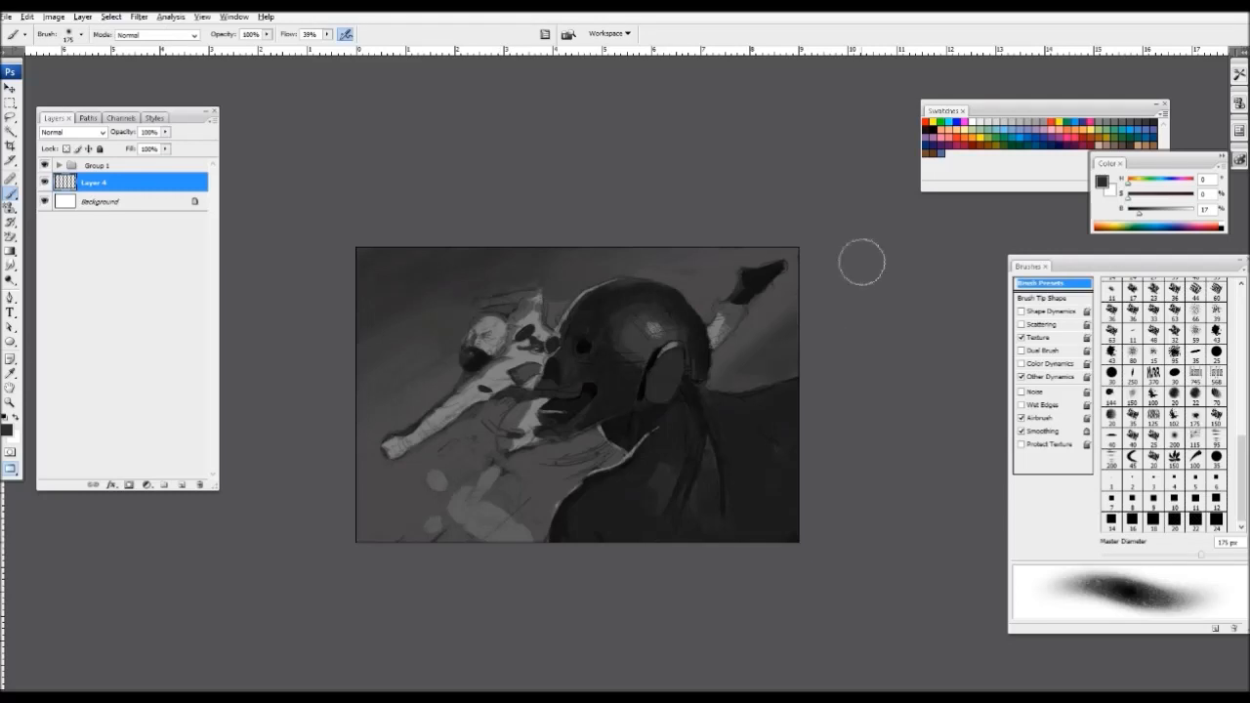
{"action": "key", "text": "ctrl+minus"}
{"action": "key", "text": "ctrl+minus"}
{"action": "key", "text": "ctrl+minus"}
{"action": "key", "text": "ctrl+minus"}
{"action": "key", "text": "bracketleft"}
{"action": "key", "text": "ctrl+plus"}
{"action": "key", "text": "ctrl+plus"}
{"action": "key", "text": "ctrl+plus"}
{"action": "key", "text": "ctrl+plus"}
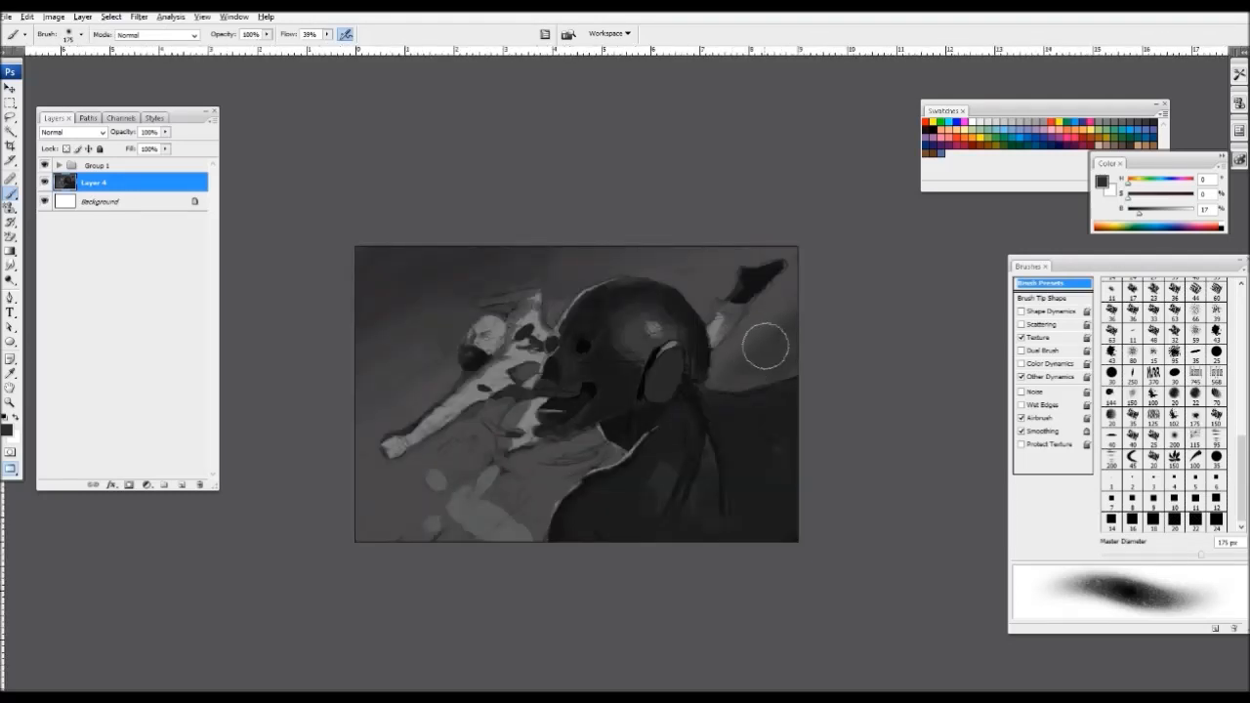
- Softly lighten the helmeted opponent's back and shoulder with 23% brightness gray using the 175 px airbrush
{"action": "left_click", "coordinate": [587, 511], "text": "alt"}
{"action": "left_click", "coordinate": [668, 365], "text": "alt"}
{"action": "left_click_drag", "start_coordinate": [725, 417], "coordinate": [769, 414]}
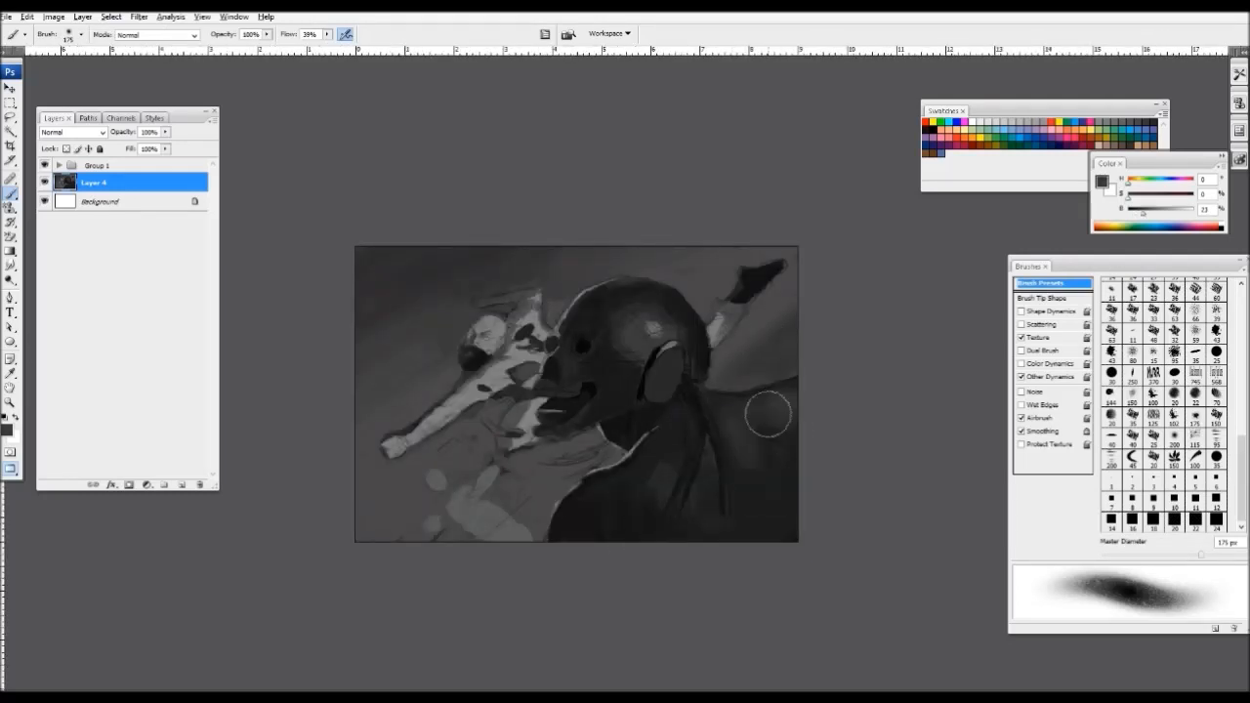
{"action": "key", "text": "ctrl+minus"}
{"action": "key", "text": "ctrl+minus"}
{"action": "key", "text": "ctrl+plus"}
{"action": "key", "text": "ctrl+plus"}
{"action": "key", "text": "ctrl+plus"}
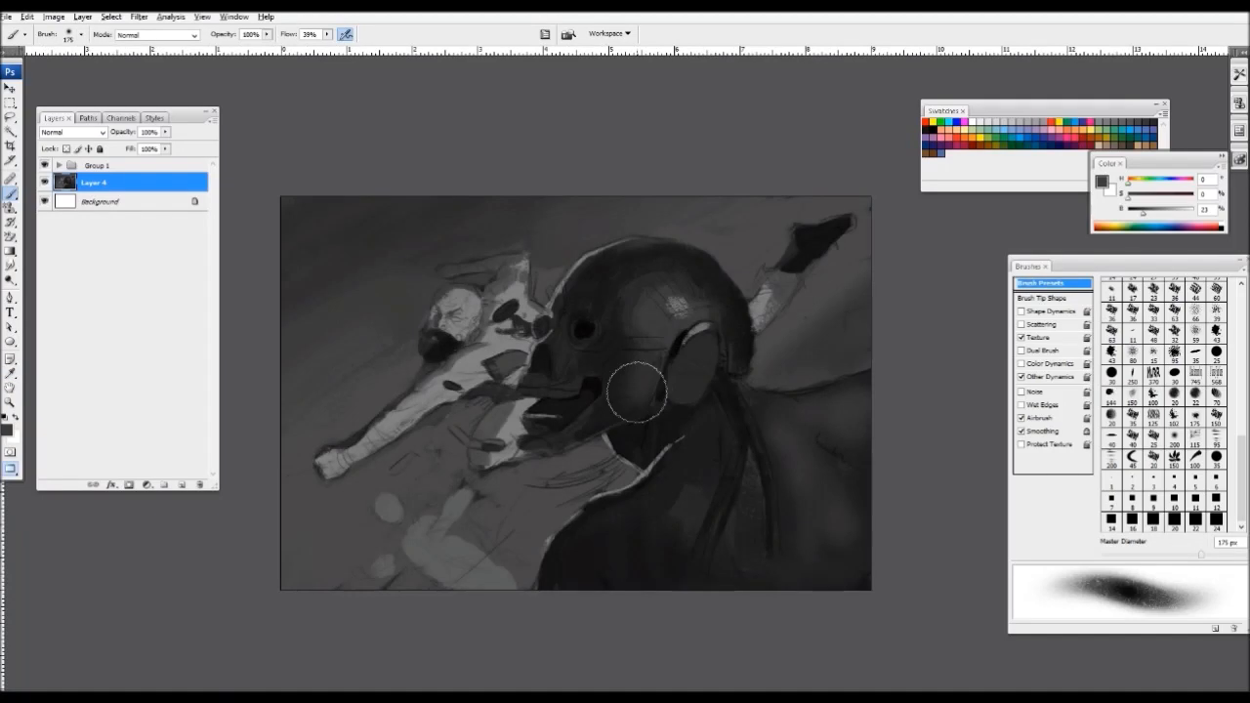
- Reduce the airbrush to 50 px and deepen the shadows around the opponent's nose and cheek with 10% brightness gray
{"action": "key", "text": "bracketleft"}
{"action": "key", "text": "bracketleft"}
{"action": "key", "text": "bracketleft"}
{"action": "key", "text": "bracketleft"}
{"action": "key", "text": "bracketleft"}
{"action": "left_click", "coordinate": [564, 356], "text": "alt"}
{"action": "key", "text": "bracketleft"}
{"action": "key", "text": "bracketleft"}
{"action": "key", "text": "bracketleft"}
{"action": "key", "text": "ctrl+minus"}
{"action": "key", "text": "ctrl+minus"}
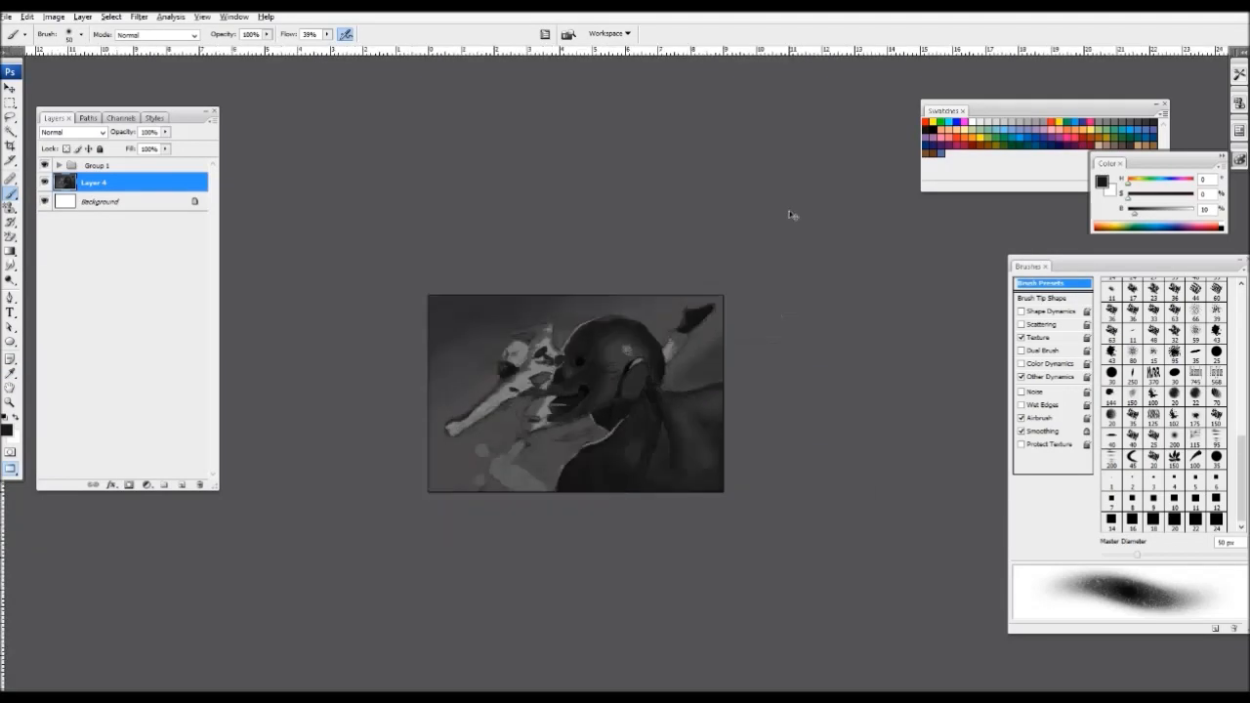
- Soften the background along the punching forearm with sampled grays, including 29% brightness
{"action": "key", "text": "ctrl+plus"}
{"action": "key", "text": "ctrl+plus"}
{"action": "left_click", "coordinate": [445, 415], "text": "alt"}
{"action": "left_click", "coordinate": [397, 430], "text": "alt"}
{"action": "left_click", "coordinate": [346, 444], "text": "alt"}
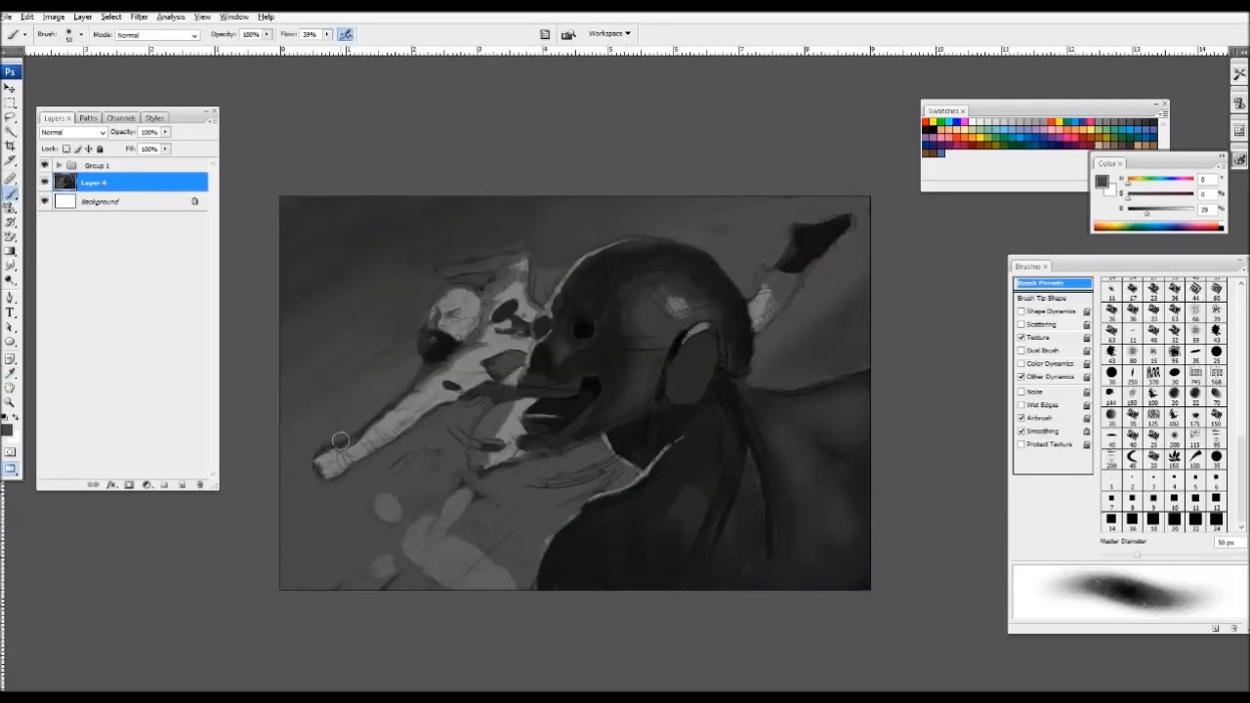
- Shade the bearded man's torso and raised arm with 50% brightness gray, reducing the airbrush to 45 px
{"action": "left_click", "coordinate": [492, 363], "text": "alt"}
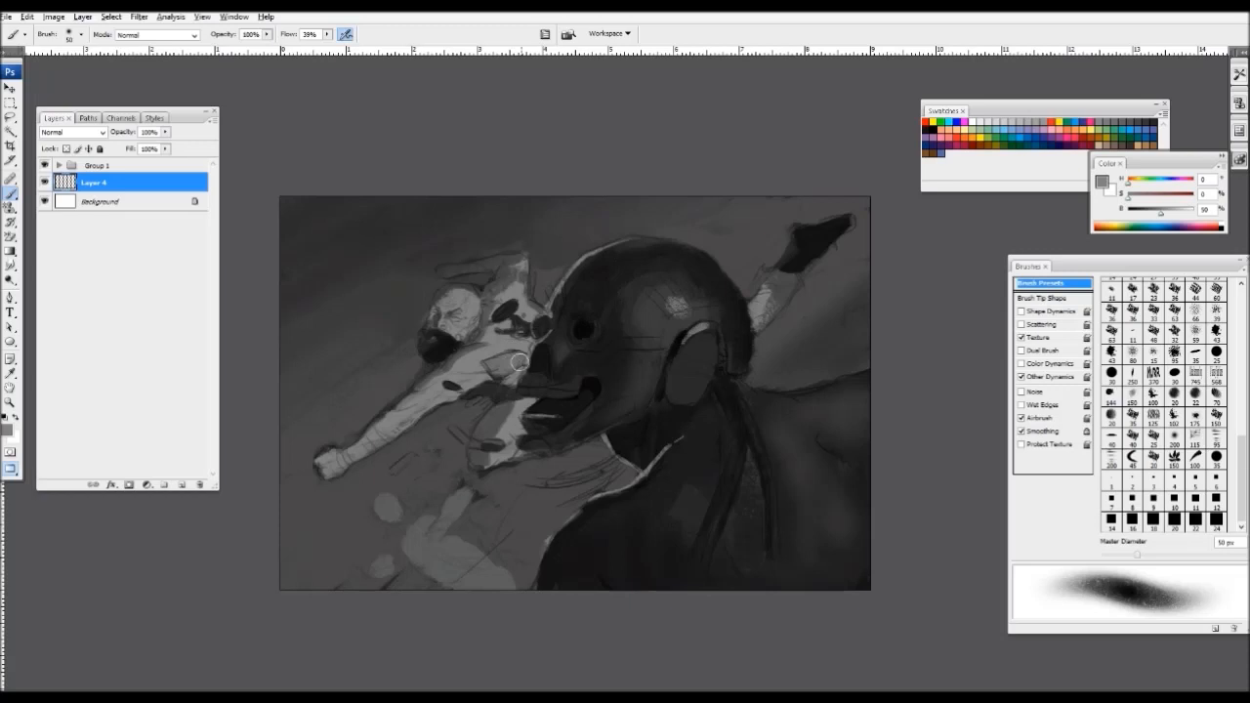
{"action": "key", "text": "ctrl+plus"}
{"action": "mouse_move", "coordinate": [471, 385]}
{"action": "left_mouse_down"}
{"action": "mouse_move", "coordinate": [412, 407]}
{"action": "mouse_move", "coordinate": [464, 383]}
{"action": "left_mouse_up"}
{"action": "left_click", "coordinate": [394, 418], "text": "alt"}
{"action": "key", "text": "ctrl+minus"}
{"action": "left_click", "coordinate": [500, 418], "text": "alt"}
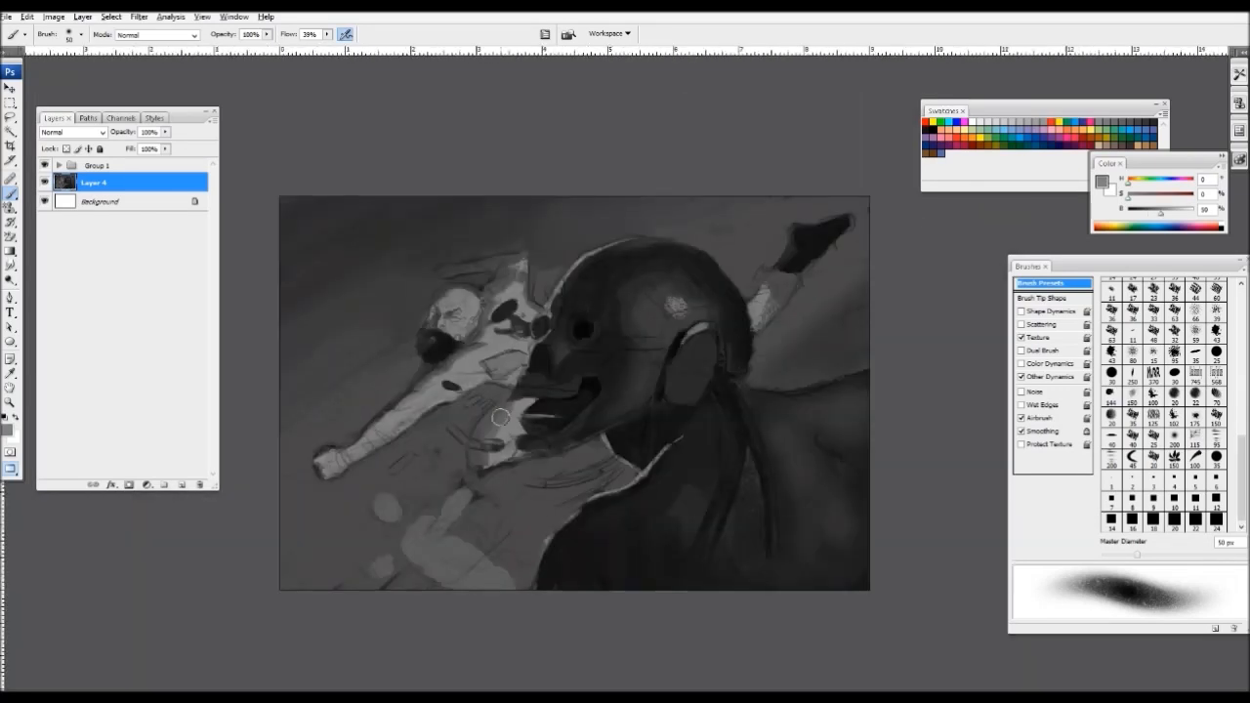
{"action": "left_click_drag", "start_coordinate": [518, 288], "coordinate": [508, 258]}
{"action": "key", "text": "["}
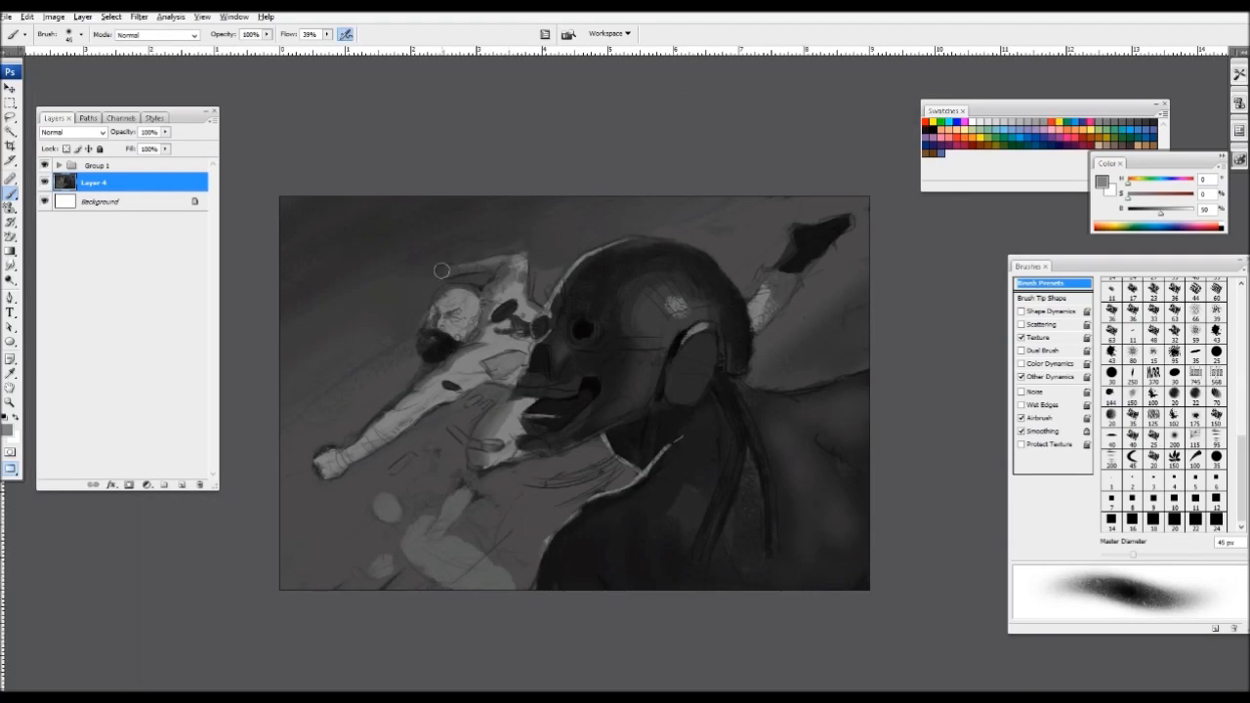
- Set the gray to 73% brightness and airbrush soft highlights on the bearded man's scalp, shoulder and punching arm
{"action": "key", "text": "ctrl+minus"}
{"action": "key", "text": "ctrl+plus"}
{"action": "key", "text": "ctrl+minus"}
{"action": "key", "text": "ctrl+plus"}
{"action": "left_click", "coordinate": [477, 335], "text": "alt"}
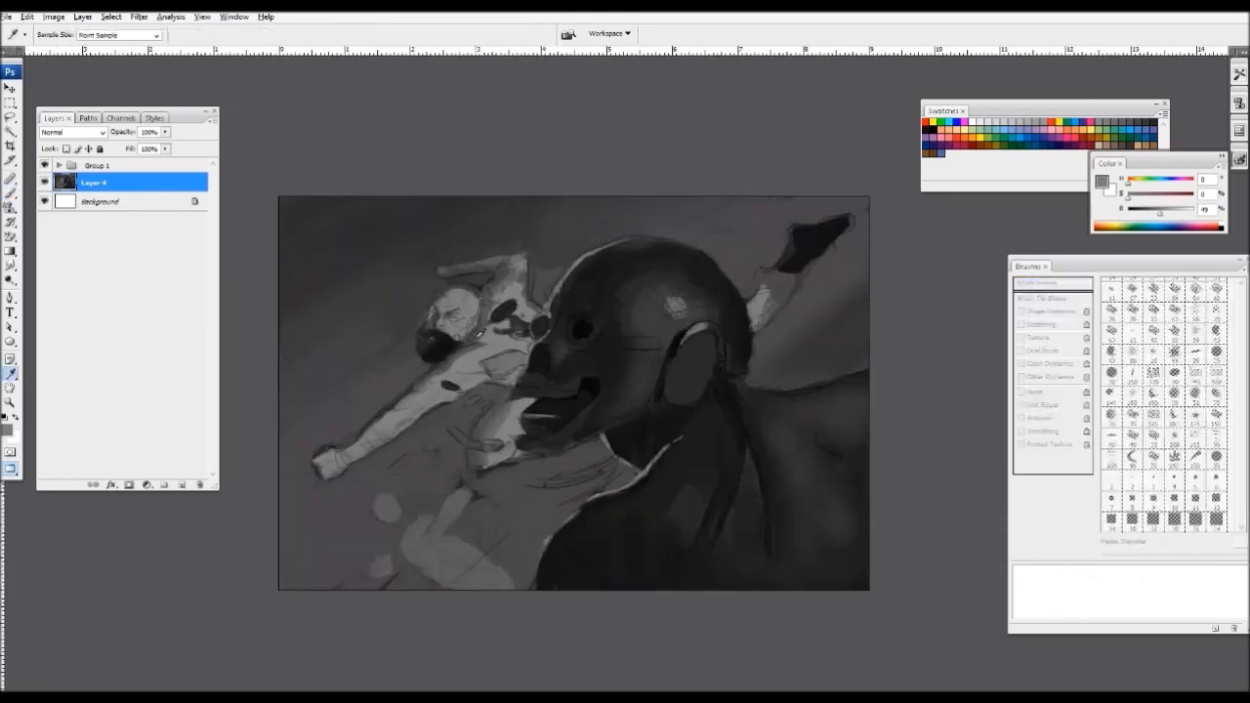
{"action": "left_click", "coordinate": [1176, 212]}
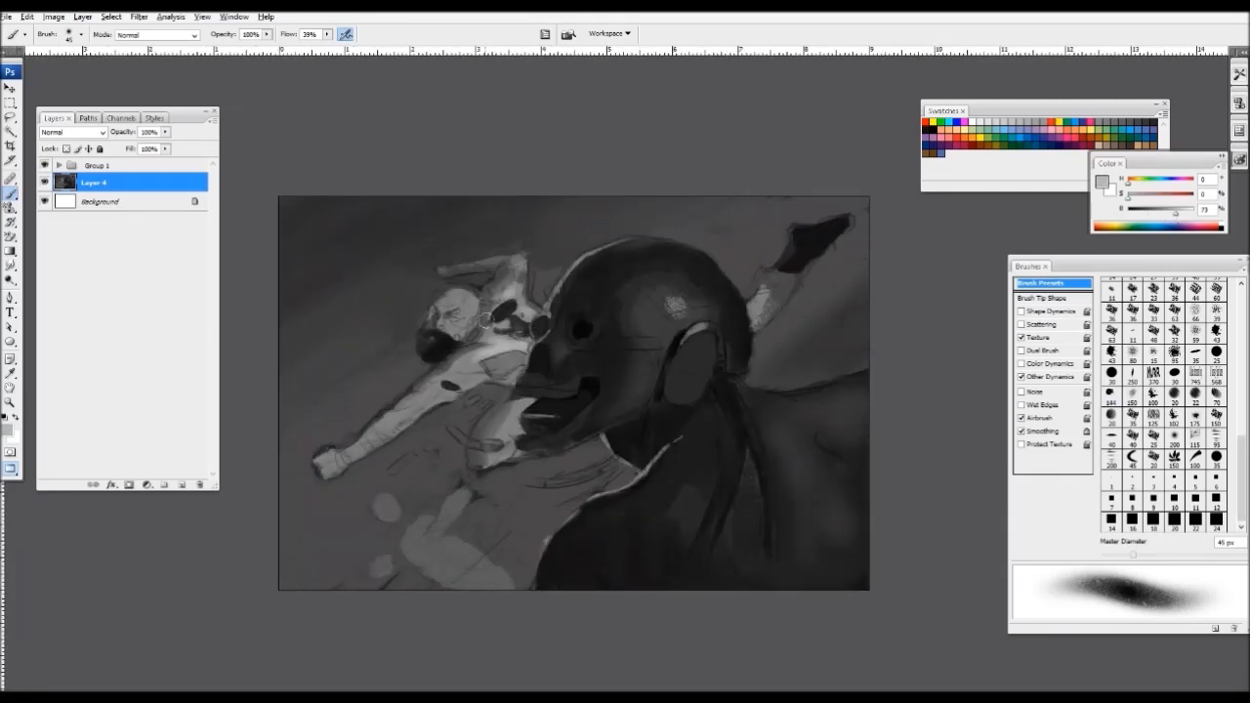
{"action": "left_click_drag", "start_coordinate": [485, 319], "coordinate": [467, 305]}
{"action": "key", "text": "["}
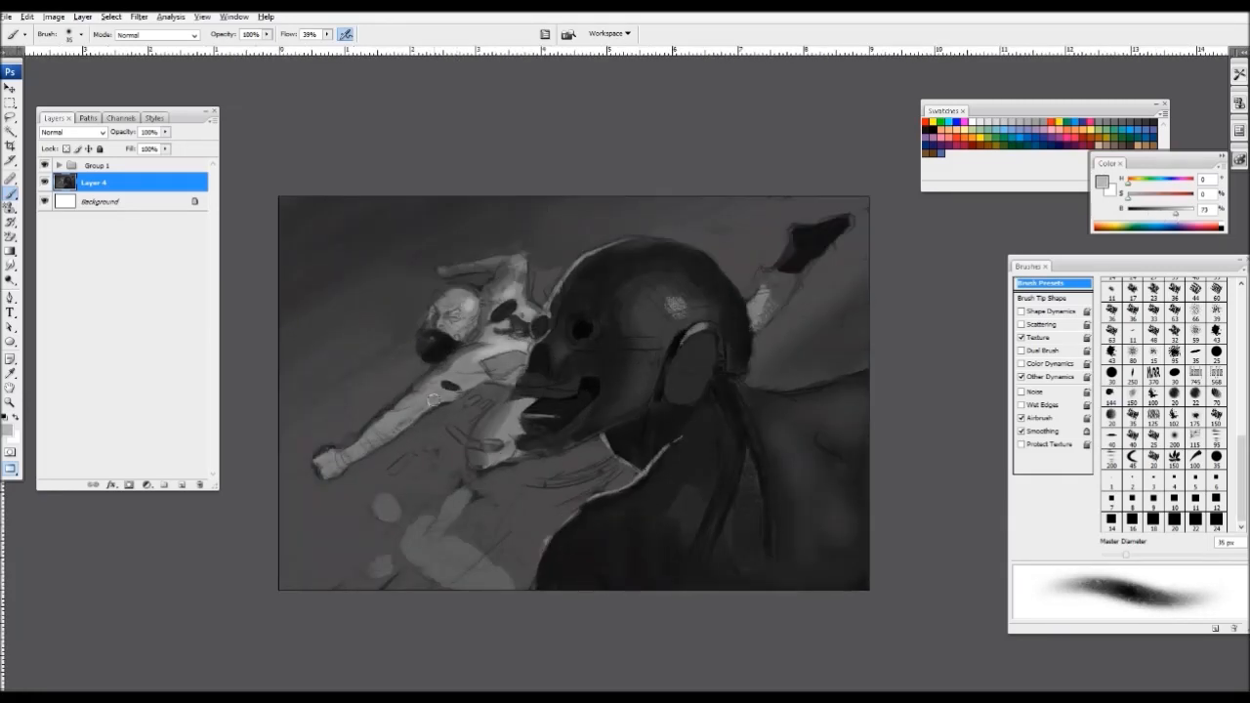
{"action": "key", "text": "]"}
{"action": "key", "text": "ctrl+minus"}
{"action": "key", "text": "ctrl+minus"}
{"action": "key", "text": "ctrl+minus"}
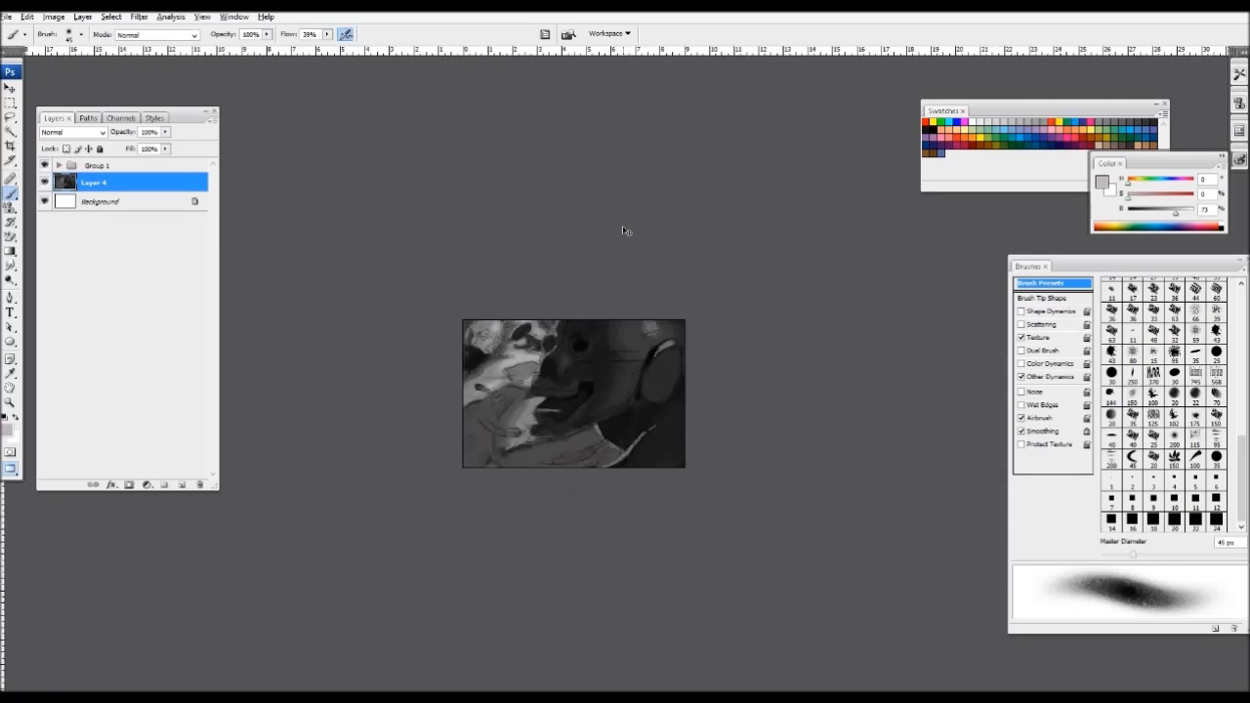
- Choose a textured dual-brush preset, reduce it to 30 px, and fill the upper scalp with 49% brightness gray
{"action": "key", "text": "ctrl+plus"}
{"action": "key", "text": "ctrl+plus"}
{"action": "key", "text": "ctrl+plus"}
{"action": "key", "text": "ctrl+plus"}
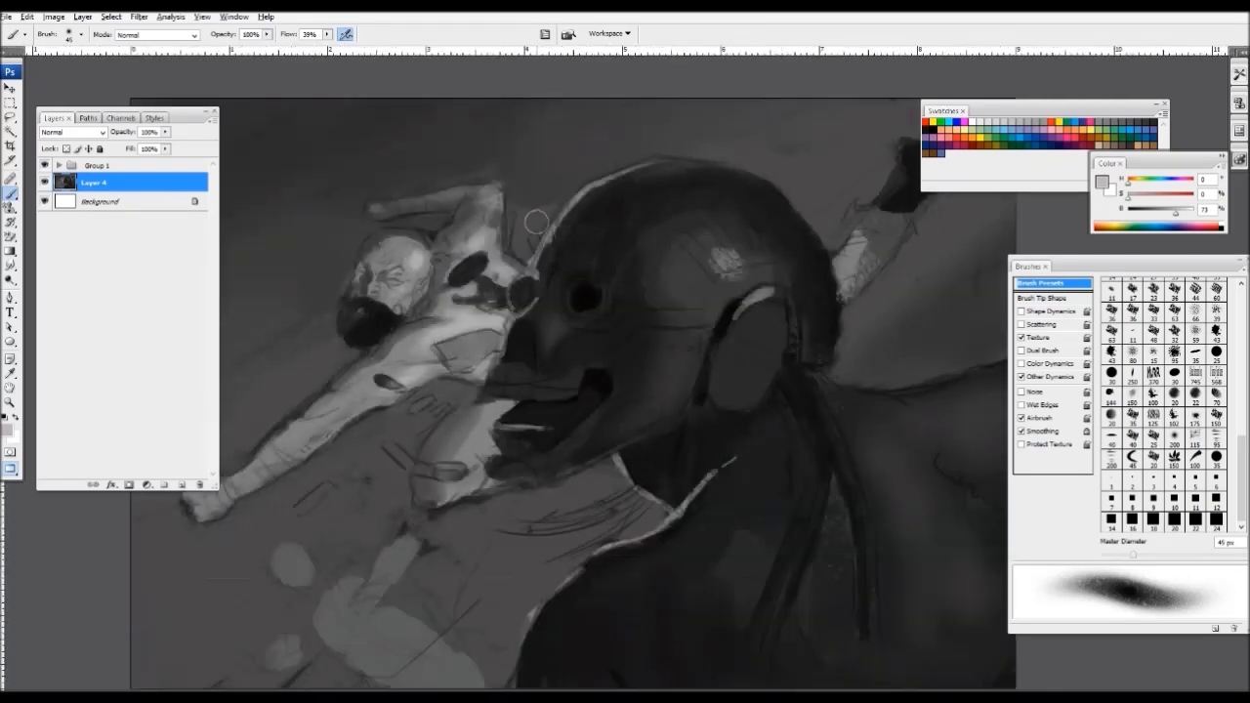
{"action": "left_click_drag", "start_coordinate": [536, 231], "coordinate": [798, 346]}
{"action": "key", "text": "ctrl+plus"}
{"action": "key", "text": "ctrl+plus"}
{"action": "left_click_drag", "start_coordinate": [1241, 471], "coordinate": [1241, 341]}
{"action": "left_click", "coordinate": [1190, 409]}
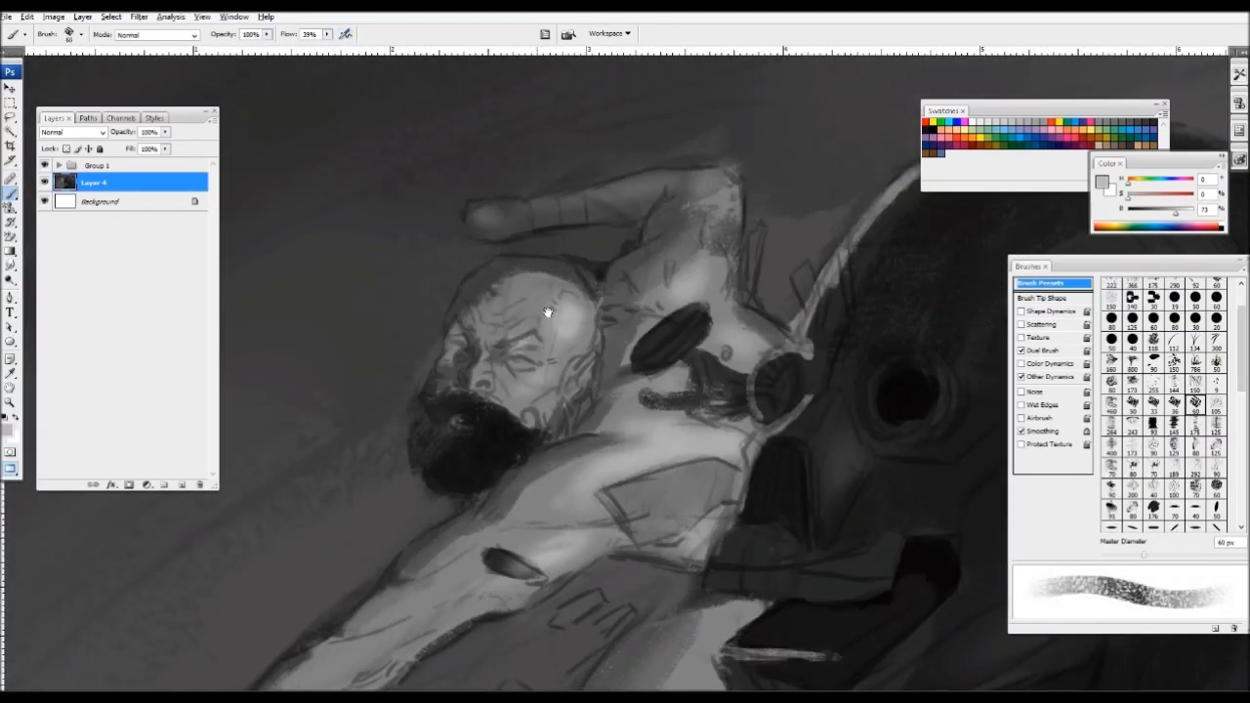
{"action": "key", "text": "ctrl+plus"}
{"action": "left_click", "coordinate": [491, 245], "text": "alt"}
{"action": "left_click_drag", "start_coordinate": [435, 254], "coordinate": [562, 318]}
{"action": "key", "text": "bracketleft"}
{"action": "key", "text": "bracketleft"}
{"action": "key", "text": "bracketleft"}
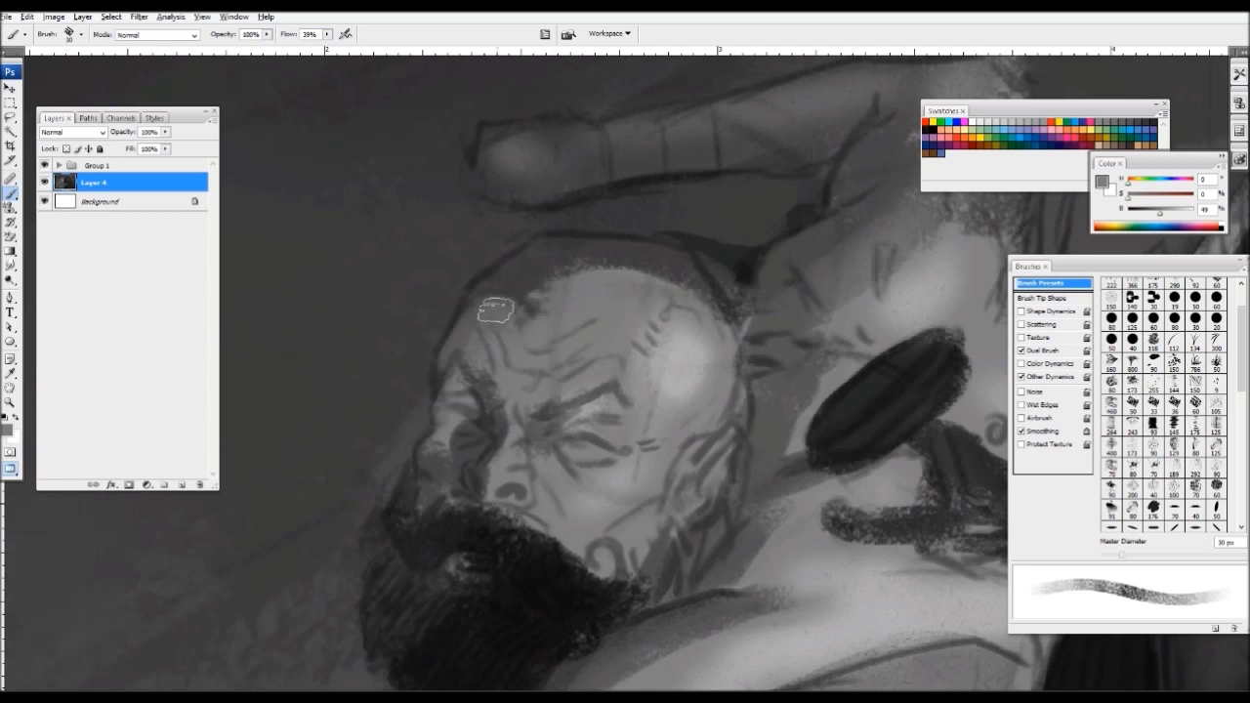
{"action": "key", "text": "ctrl+0"}
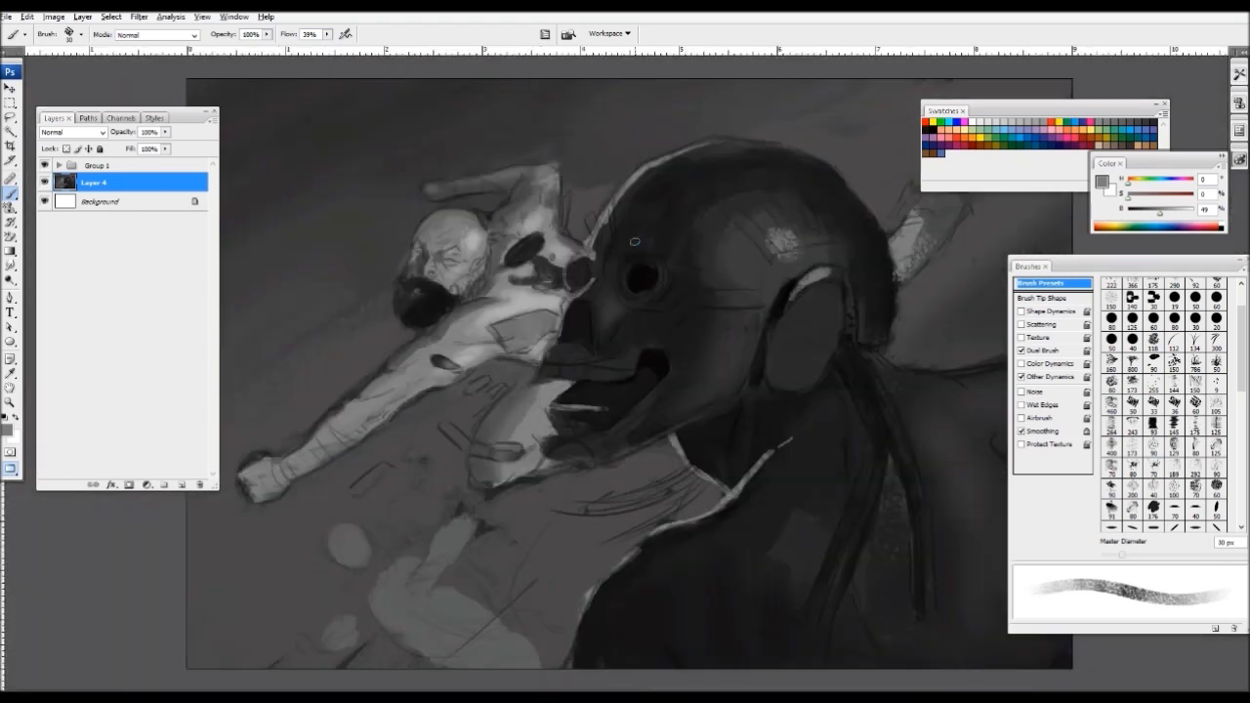
- Refine the bearded man's nose and narrowed near eye with sampled grays, reducing the textured brush to 9 px
{"action": "key", "text": "ctrl+plus"}
{"action": "left_click_drag", "start_coordinate": [440, 112], "coordinate": [665, 261]}
{"action": "key", "text": "ctrl+plus"}
{"action": "key", "text": "ctrl+plus"}
{"action": "left_click", "coordinate": [829, 314], "text": "alt"}
{"action": "mouse_move", "coordinate": [426, 379]}
{"action": "left_mouse_down"}
{"action": "mouse_move", "coordinate": [448, 413]}
{"action": "mouse_move", "coordinate": [526, 345]}
{"action": "mouse_move", "coordinate": [455, 381]}
{"action": "mouse_move", "coordinate": [467, 349]}
{"action": "left_mouse_up"}
{"action": "left_click", "coordinate": [429, 391], "text": "alt"}
{"action": "left_click", "coordinate": [453, 399], "text": "alt"}
{"action": "left_click", "coordinate": [455, 396], "text": "alt"}
{"action": "left_click", "coordinate": [452, 383], "text": "alt"}
{"action": "left_click", "coordinate": [453, 420], "text": "alt"}
{"action": "key", "text": "bracketleft"}
{"action": "key", "text": "bracketleft"}
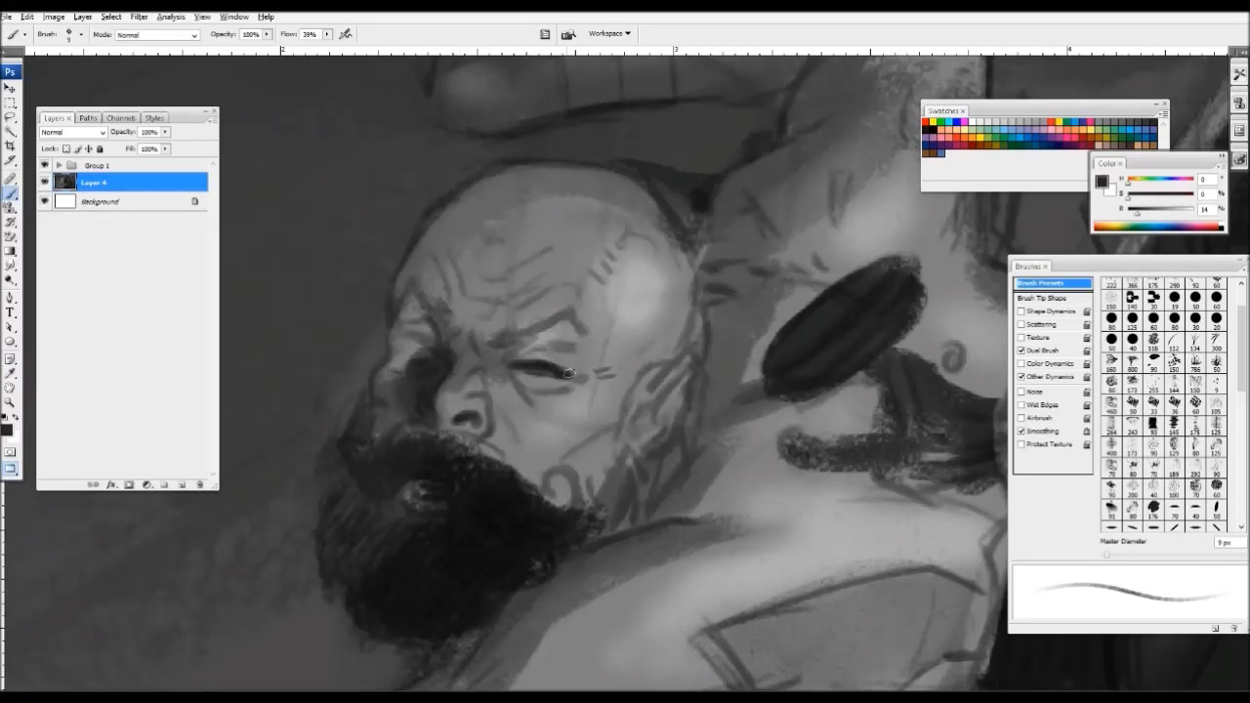
{"action": "left_click", "coordinate": [510, 356], "text": "alt"}
{"action": "key", "text": "bracketright"}
{"action": "key", "text": "ctrl+0"}
{"action": "left_click_drag", "start_coordinate": [472, 205], "coordinate": [714, 341]}
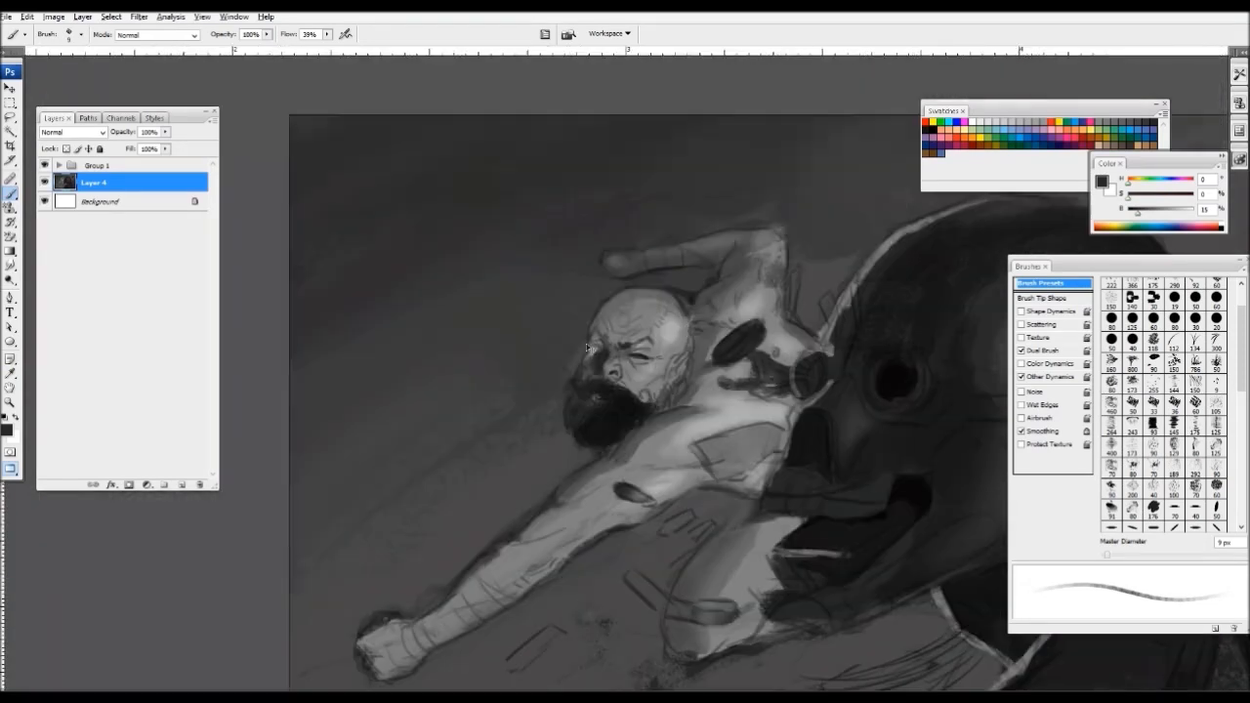
- Darken and fill out the beard with 5% brightness gray and add curled moustache tips on both sides
{"action": "key", "text": "ctrl+plus"}
{"action": "key", "text": "ctrl+plus"}
{"action": "left_click", "coordinate": [413, 455], "text": "alt"}
{"action": "key", "text": "bracketright"}
{"action": "key", "text": "bracketright"}
{"action": "mouse_move", "coordinate": [310, 426]}
{"action": "left_mouse_down"}
{"action": "mouse_move", "coordinate": [280, 463]}
{"action": "mouse_move", "coordinate": [312, 493]}
{"action": "left_mouse_up"}
{"action": "left_click_drag", "start_coordinate": [687, 319], "coordinate": [913, 349]}
{"action": "mouse_move", "coordinate": [576, 464]}
{"action": "left_mouse_down"}
{"action": "mouse_move", "coordinate": [530, 458]}
{"action": "mouse_move", "coordinate": [511, 371]}
{"action": "mouse_move", "coordinate": [596, 437]}
{"action": "left_mouse_up"}
{"action": "key", "text": "bracketleft"}
{"action": "key", "text": "bracketleft"}
{"action": "key", "text": "bracketright"}
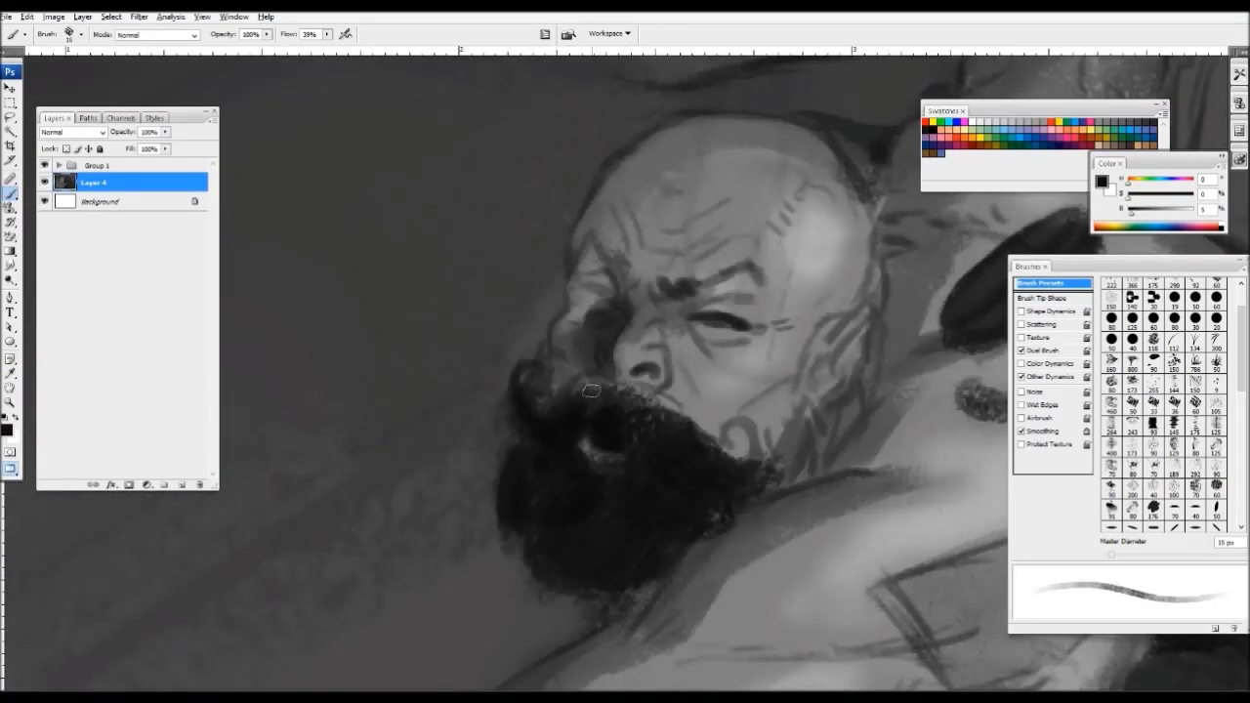
{"action": "key", "text": "bracketleft"}
{"action": "mouse_move", "coordinate": [755, 459]}
{"action": "left_mouse_down"}
{"action": "mouse_move", "coordinate": [736, 422]}
{"action": "mouse_move", "coordinate": [754, 453]}
{"action": "left_mouse_up"}
- Blend the cheek and the area beside the ear with sampled mid grays, varying the textured brush size
{"action": "left_click", "coordinate": [789, 400], "text": "alt"}
{"action": "key", "text": "bracketright"}
{"action": "key", "text": "bracketright"}
{"action": "key", "text": "bracketright"}
{"action": "key", "text": "bracketright"}
{"action": "mouse_move", "coordinate": [790, 385]}
{"action": "left_mouse_down"}
{"action": "mouse_move", "coordinate": [748, 405]}
{"action": "mouse_move", "coordinate": [799, 383]}
{"action": "left_mouse_up"}
{"action": "left_click_drag", "start_coordinate": [821, 337], "coordinate": [779, 408]}
{"action": "key", "text": "bracketleft"}
{"action": "key", "text": "bracketleft"}
{"action": "key", "text": "bracketleft"}
{"action": "mouse_move", "coordinate": [690, 399]}
{"action": "left_mouse_down"}
{"action": "mouse_move", "coordinate": [682, 361]}
{"action": "mouse_move", "coordinate": [695, 337]}
{"action": "left_mouse_up"}
{"action": "left_click", "coordinate": [684, 357], "text": "alt"}
{"action": "key", "text": "ctrl+minus"}
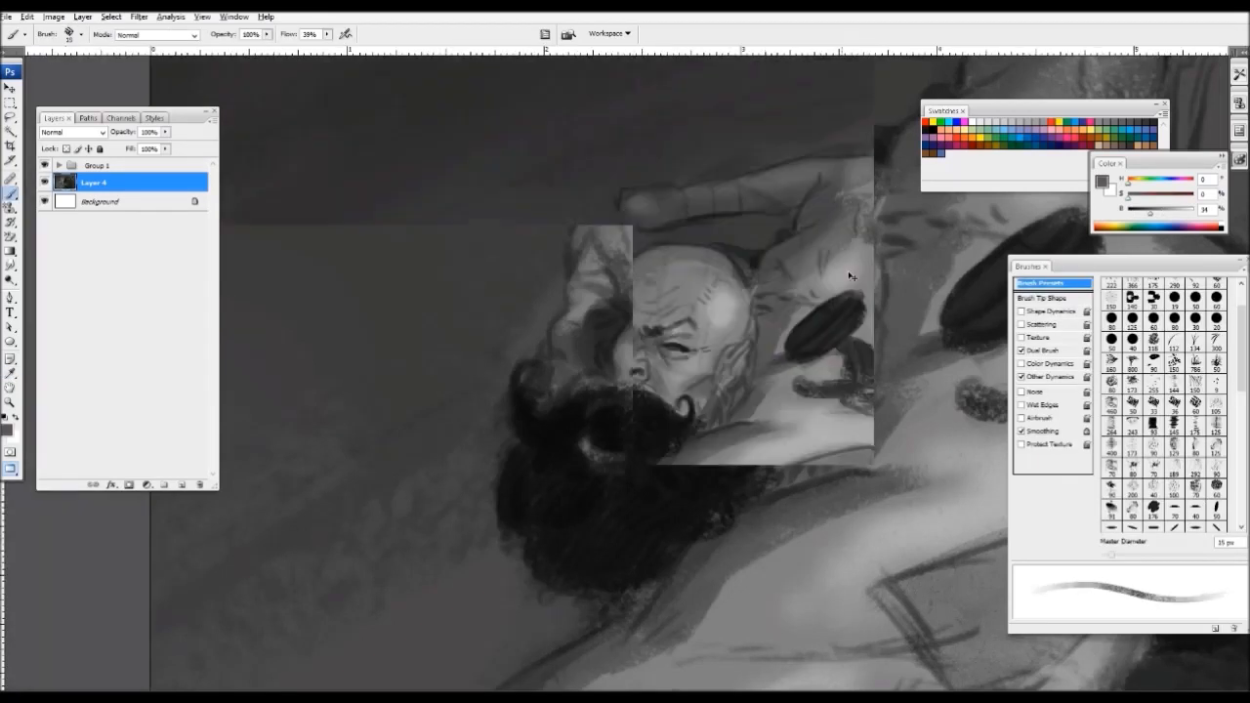
- Define the far eyebrow and eye socket with 16% and 4% brightness grays, reducing the brush to 8 px
{"action": "key", "text": "ctrl+plus"}
{"action": "left_click", "coordinate": [543, 305], "text": "alt"}
{"action": "mouse_move", "coordinate": [527, 262]}
{"action": "left_mouse_down"}
{"action": "mouse_move", "coordinate": [549, 299]}
{"action": "mouse_move", "coordinate": [537, 293]}
{"action": "left_mouse_up"}
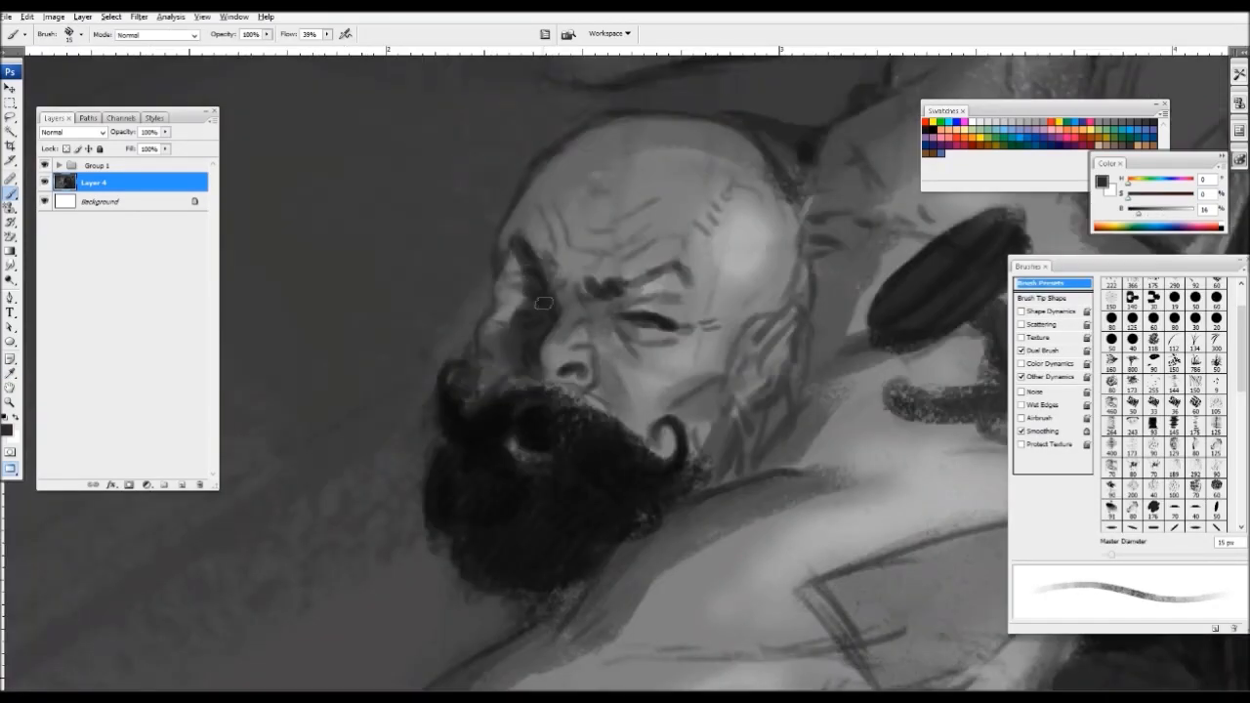
{"action": "key", "text": "bracketleft"}
{"action": "key", "text": "bracketleft"}
{"action": "left_click", "coordinate": [534, 295], "text": "alt"}
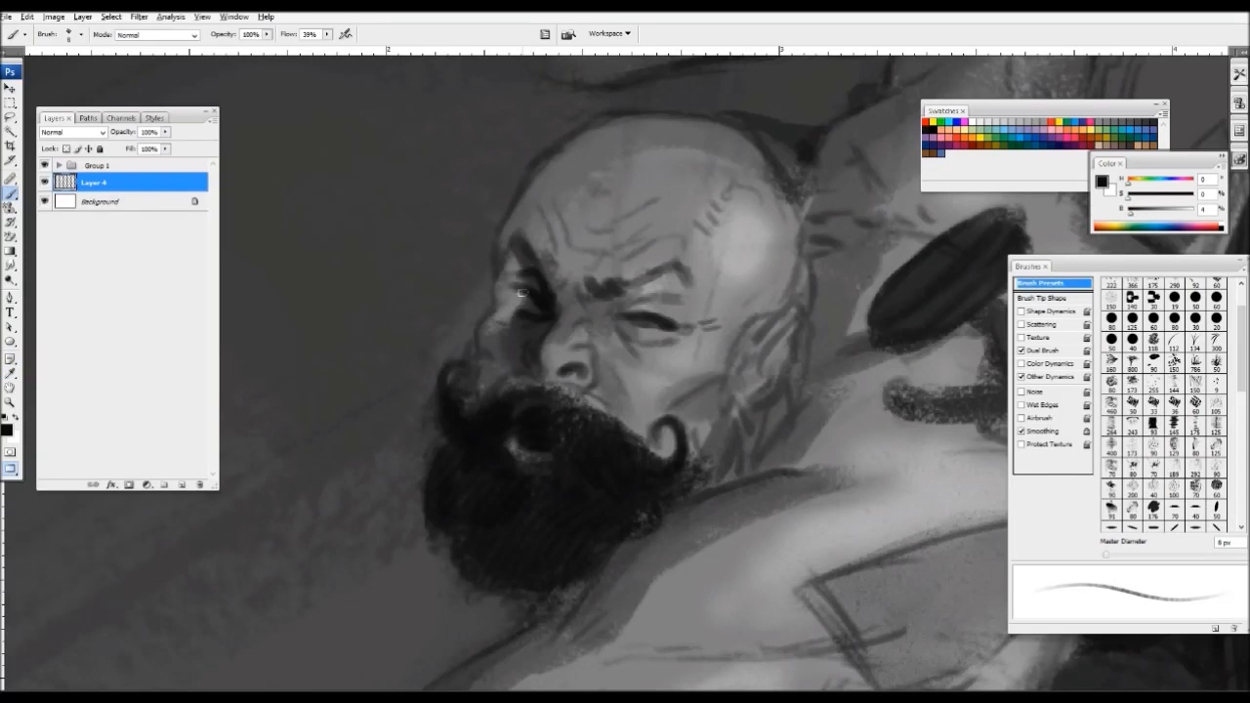
- Choose a flat rectangular brush, reduce it to 10 px, and rework the far brow and face edge with sampled grays
{"action": "left_click", "coordinate": [1153, 426]}
{"action": "key", "text": "bracketleft"}
{"action": "key", "text": "bracketleft"}
{"action": "key", "text": "bracketleft"}
{"action": "key", "text": "bracketleft"}
{"action": "key", "text": "bracketleft"}
{"action": "key", "text": "bracketleft"}
{"action": "key", "text": "bracketleft"}
{"action": "key", "text": "bracketleft"}
{"action": "key", "text": "bracketleft"}
{"action": "left_click", "coordinate": [512, 322], "text": "alt"}
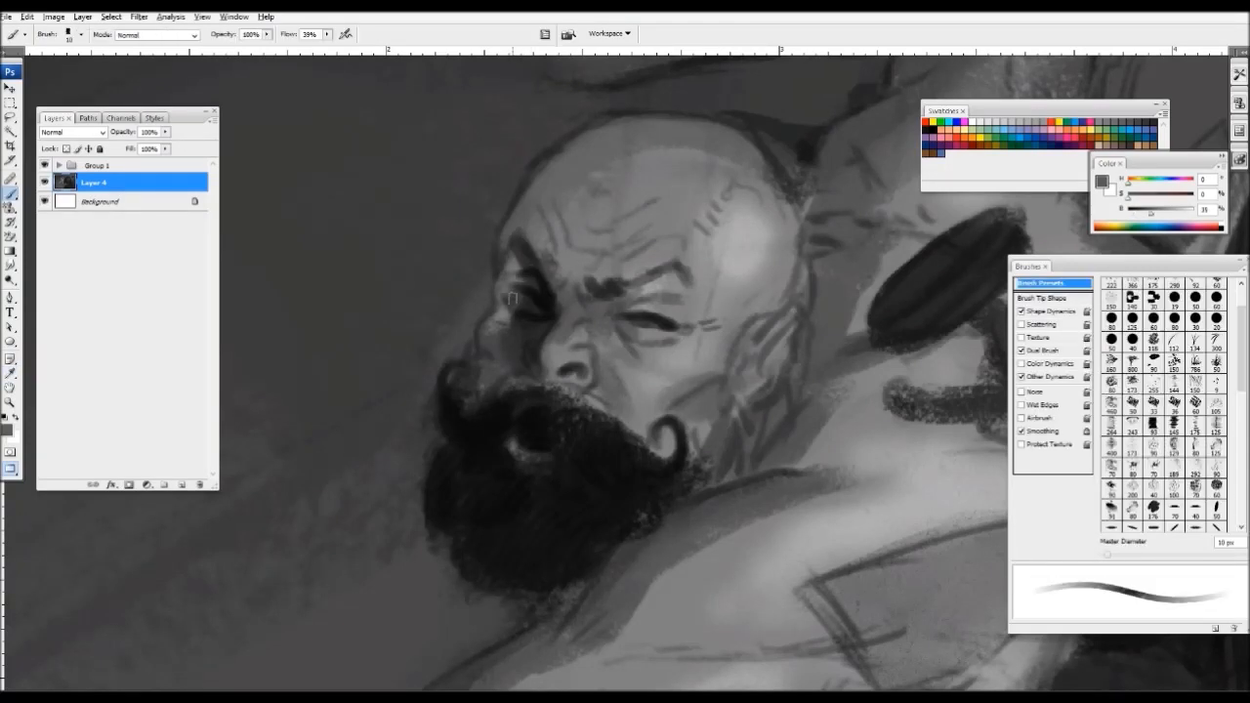
{"action": "left_click", "coordinate": [499, 246], "text": "alt"}
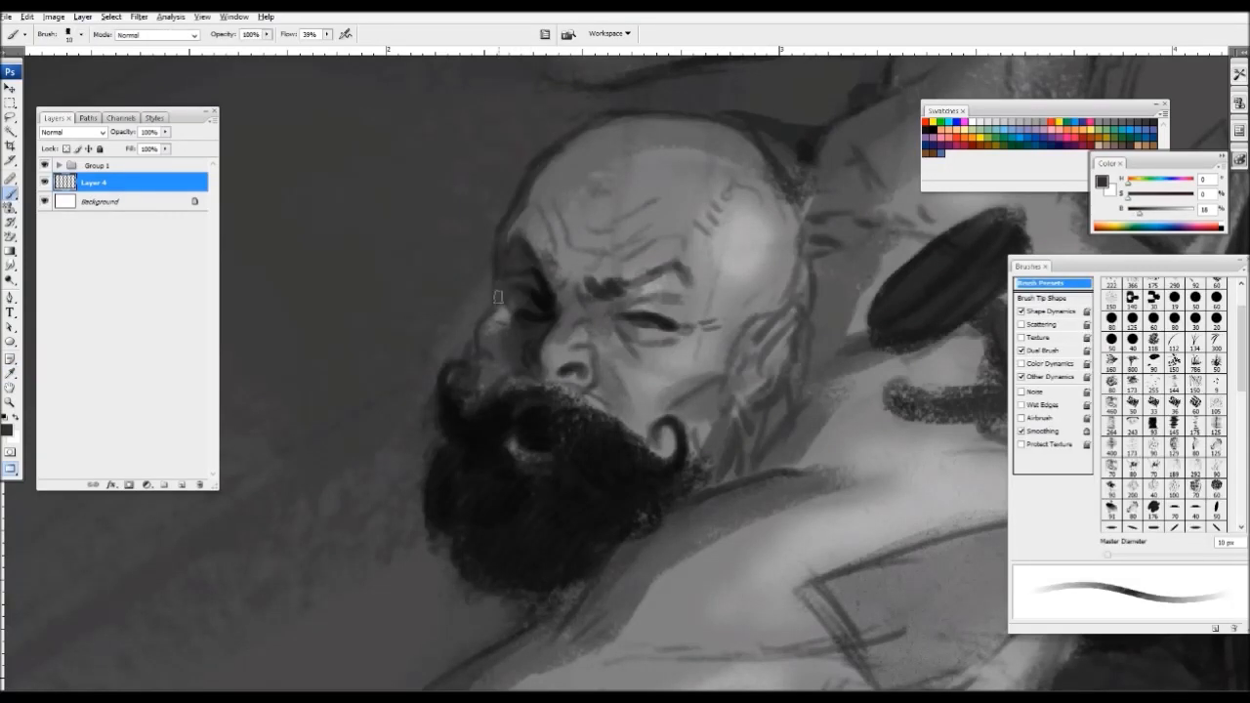
- Strengthen the dark contour around the far eye, cheek and moustache with 4% brightness gray
{"action": "left_click", "coordinate": [500, 397], "text": "alt"}
{"action": "mouse_move", "coordinate": [541, 389]}
{"action": "left_mouse_down"}
{"action": "mouse_move", "coordinate": [484, 432]}
{"action": "mouse_move", "coordinate": [512, 404]}
{"action": "mouse_move", "coordinate": [479, 323]}
{"action": "left_mouse_up"}
{"action": "key", "text": "ctrl+minus"}
{"action": "key", "text": "ctrl+minus"}
{"action": "key", "text": "ctrl+minus"}
{"action": "left_click_drag", "start_coordinate": [583, 141], "coordinate": [796, 274]}
{"action": "key", "text": "ctrl+plus"}
{"action": "key", "text": "ctrl+plus"}
{"action": "key", "text": "ctrl+plus"}
{"action": "key", "text": "ctrl+plus"}
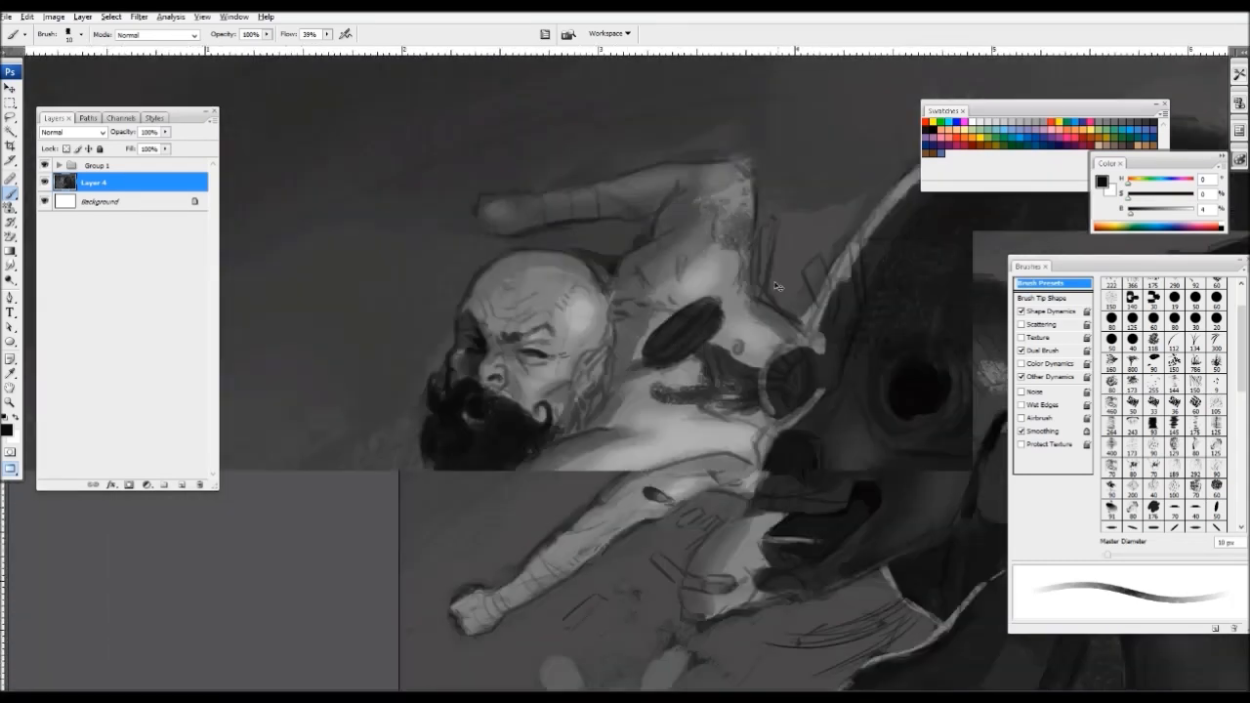
- Sharpen the furrowed eyebrows and far eye with sampled light and near-black grays, using a fine flat brush
{"action": "mouse_move", "coordinate": [358, 300]}
{"action": "left_mouse_down"}
{"action": "mouse_move", "coordinate": [510, 364]}
{"action": "mouse_move", "coordinate": [468, 322]}
{"action": "left_mouse_up"}
{"action": "key", "text": "bracketleft"}
{"action": "key", "text": "bracketleft"}
{"action": "key", "text": "bracketleft"}
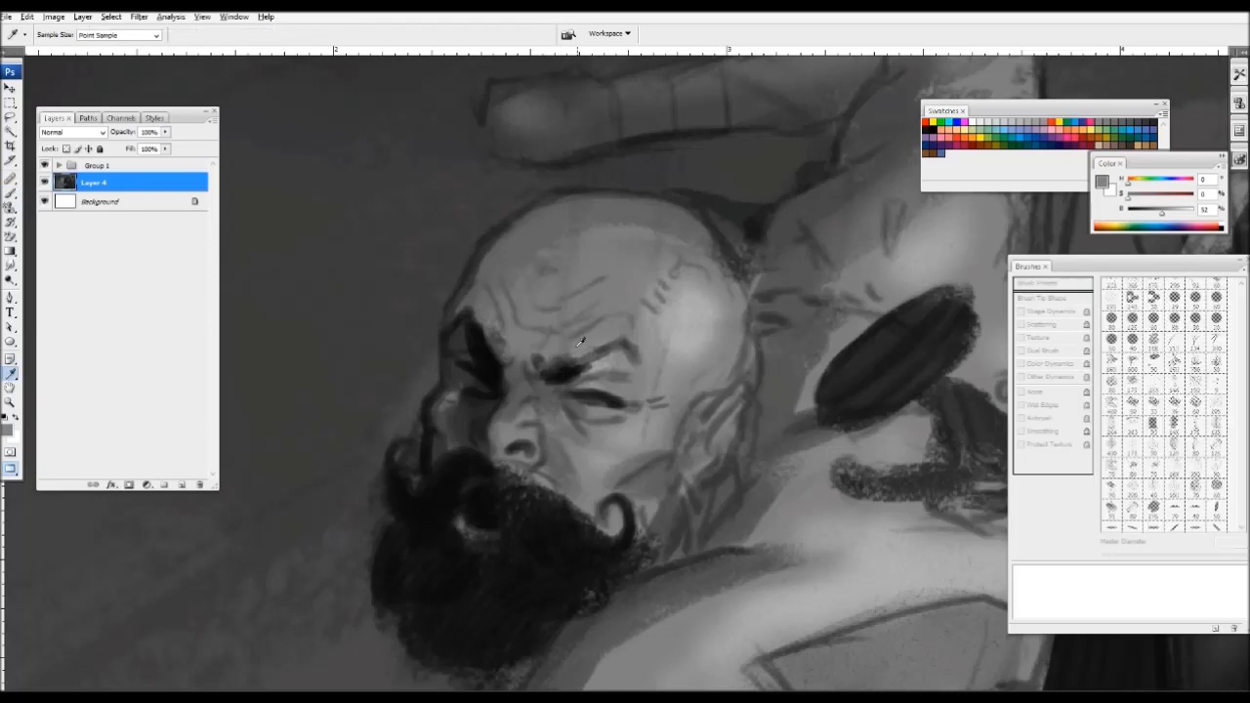
{"action": "left_click", "coordinate": [546, 380], "text": "alt"}
{"action": "mouse_move", "coordinate": [514, 359]}
{"action": "left_mouse_down"}
{"action": "mouse_move", "coordinate": [512, 393]}
{"action": "mouse_move", "coordinate": [465, 391]}
{"action": "mouse_move", "coordinate": [485, 412]}
{"action": "left_mouse_up"}
{"action": "left_click", "coordinate": [476, 355], "text": "alt"}
{"action": "left_click", "coordinate": [483, 408], "text": "alt"}
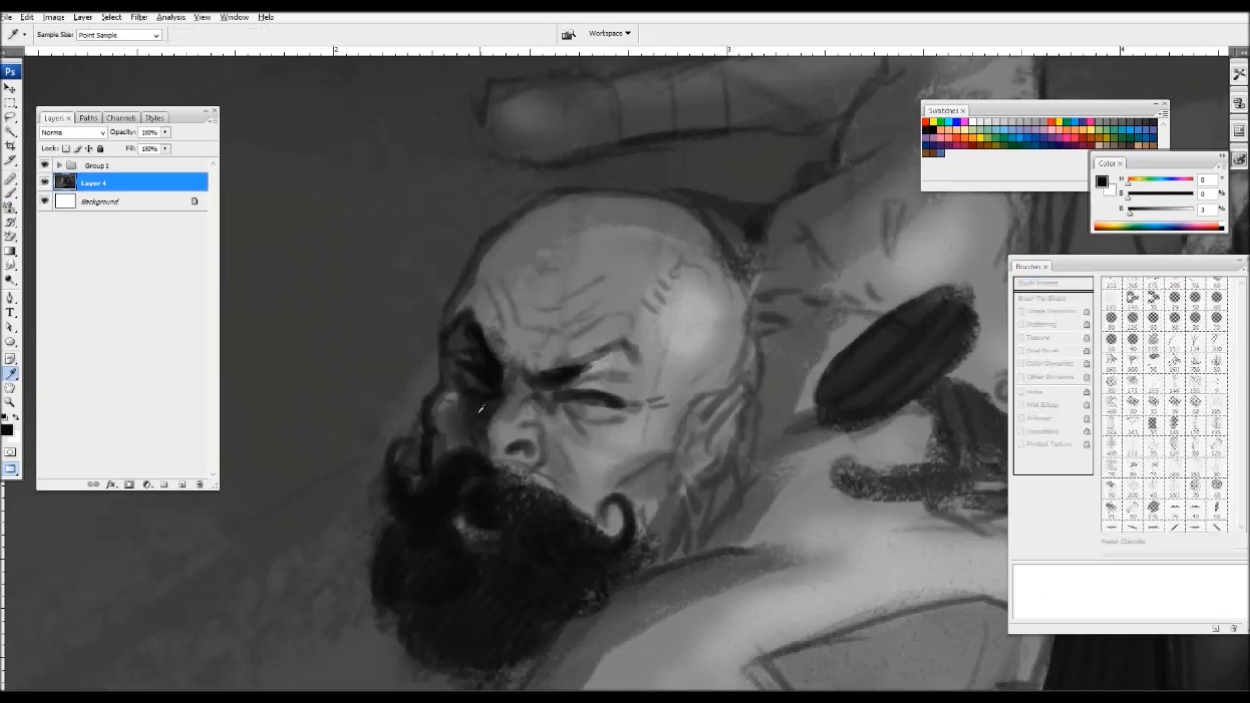
{"action": "key", "text": "bracketright"}
{"action": "key", "text": "ctrl+minus"}
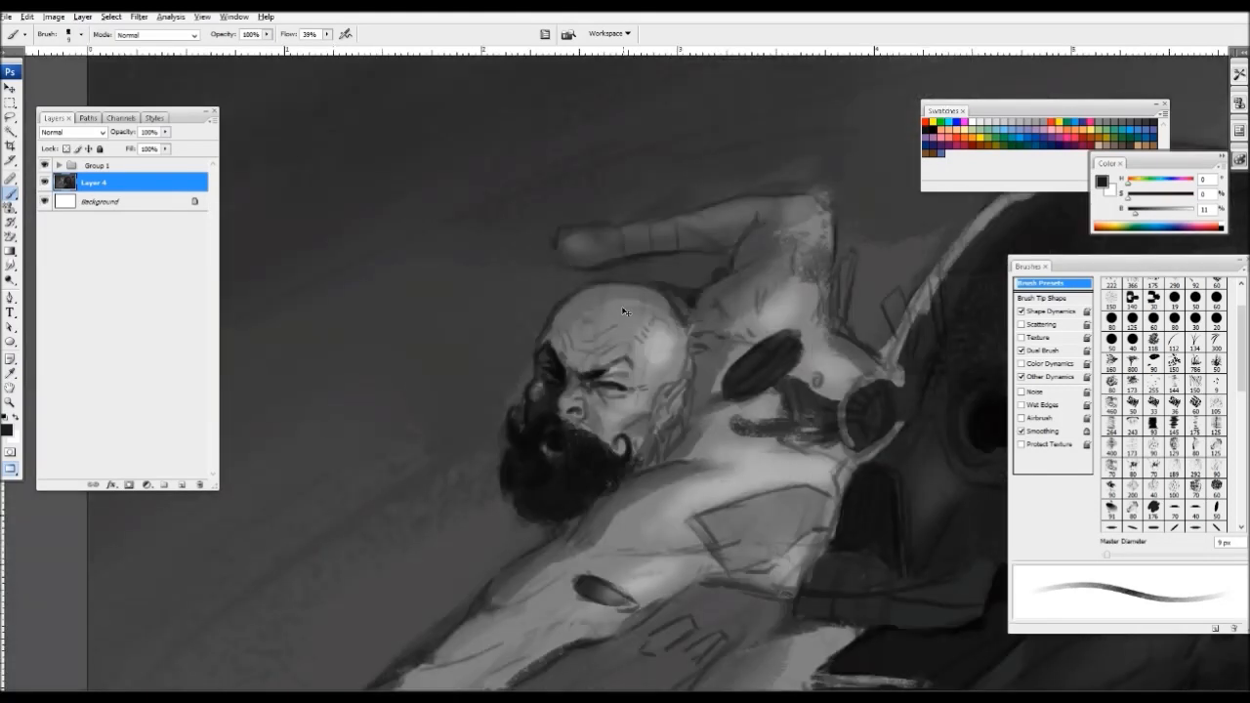
- Emphasize the forehead and brow wrinkles with 19% brightness gray, using the flat brush at 7 px
{"action": "left_click", "coordinate": [622, 305], "text": "alt"}
{"action": "key", "text": "bracketright"}
{"action": "left_click", "coordinate": [553, 330], "text": "alt"}
{"action": "key", "text": "bracketright"}
{"action": "key", "text": "bracketright"}
{"action": "key", "text": "bracketright"}
{"action": "key", "text": "bracketleft"}
{"action": "key", "text": "bracketleft"}
{"action": "key", "text": "bracketleft"}
{"action": "key", "text": "bracketleft"}
{"action": "key", "text": "bracketleft"}
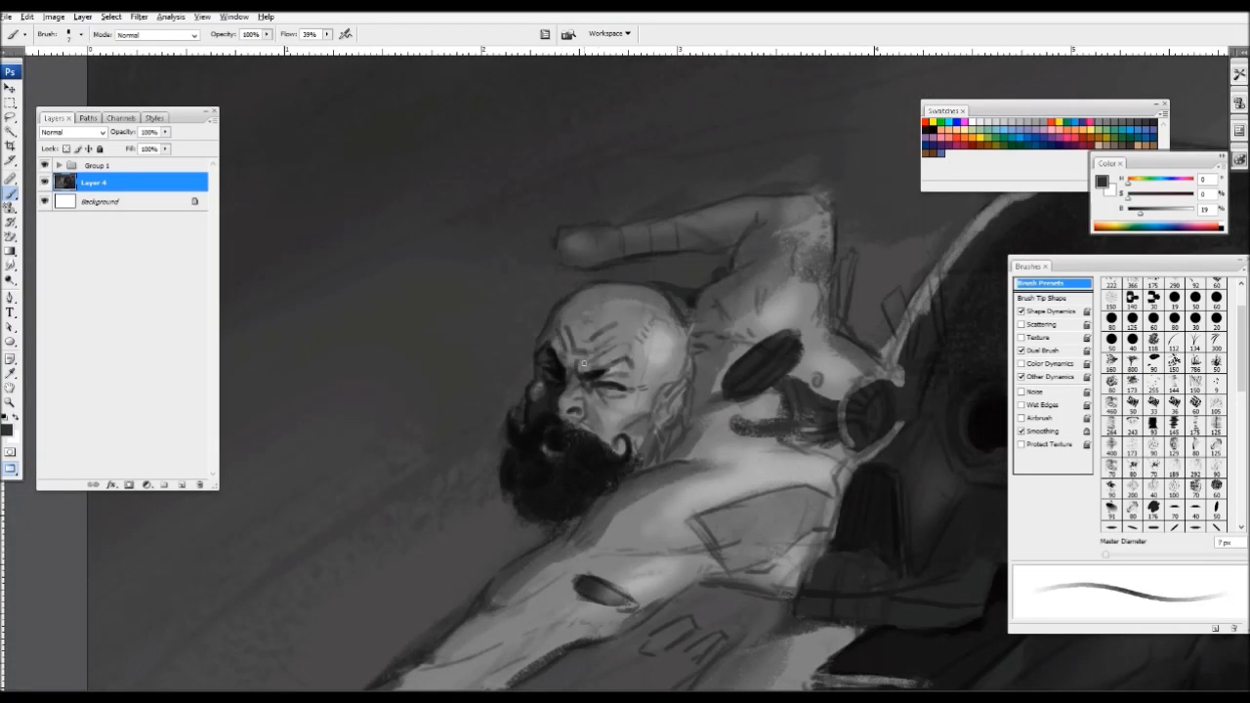
- Enlarge the flat brush to 25 px and blend the bald crown and its edge with 36% and 18% brightness grays
{"action": "key", "text": "bracketright"}
{"action": "key", "text": "bracketright"}
{"action": "key", "text": "bracketright"}
{"action": "key", "text": "bracketright"}
{"action": "key", "text": "bracketright"}
{"action": "left_click", "coordinate": [583, 311], "text": "alt"}
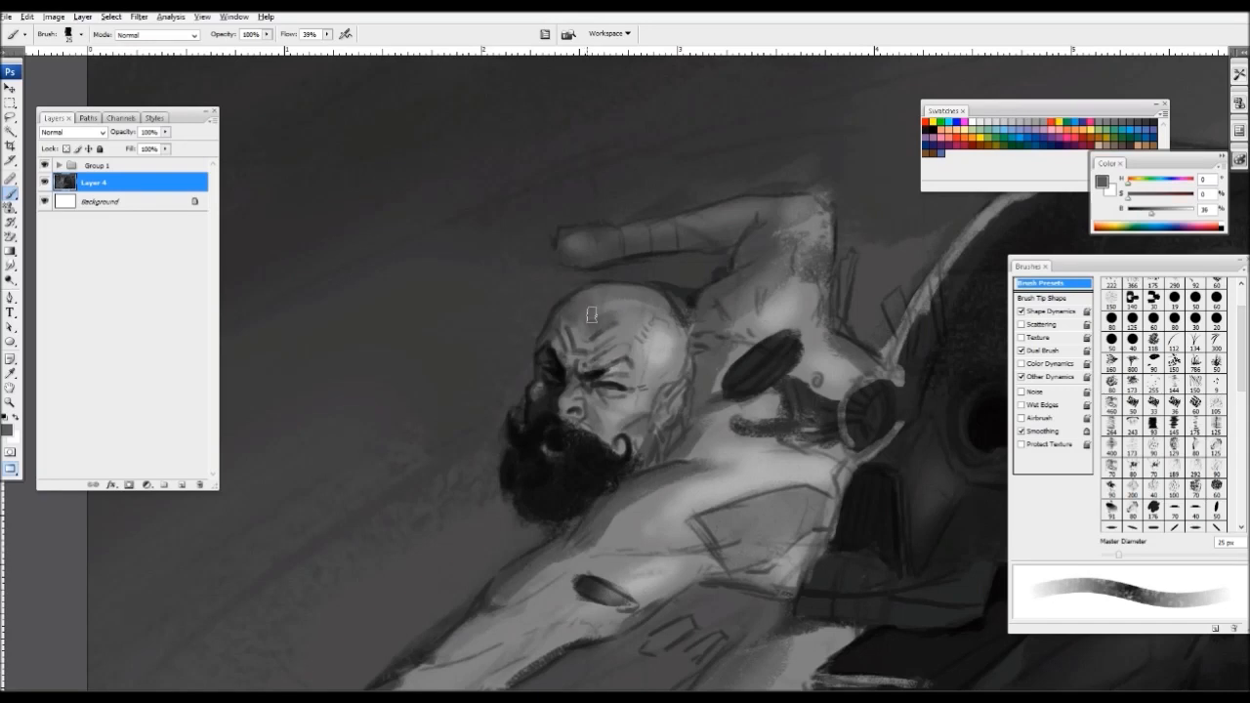
{"action": "left_click", "coordinate": [580, 298], "text": "alt"}
- Rework the edges of the beard and moustache with sampled 27% and 23% brightness grays, keeping the flat brush small
{"action": "key", "text": "ctrl+minus"}
{"action": "key", "text": "ctrl+minus"}
{"action": "left_click_drag", "start_coordinate": [487, 200], "coordinate": [625, 295]}
{"action": "key", "text": "ctrl+plus"}
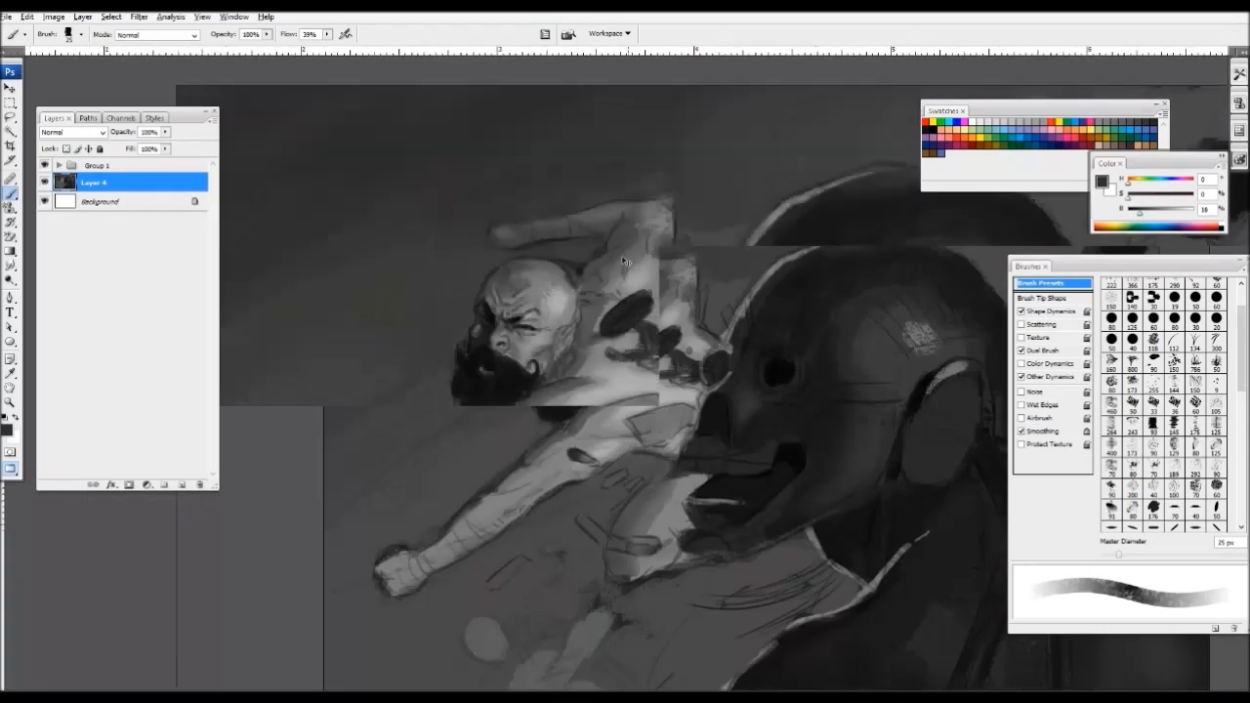
{"action": "key", "text": "ctrl+plus"}
{"action": "left_click", "coordinate": [358, 312], "text": "alt"}
{"action": "key", "text": "["}
{"action": "key", "text": "["}
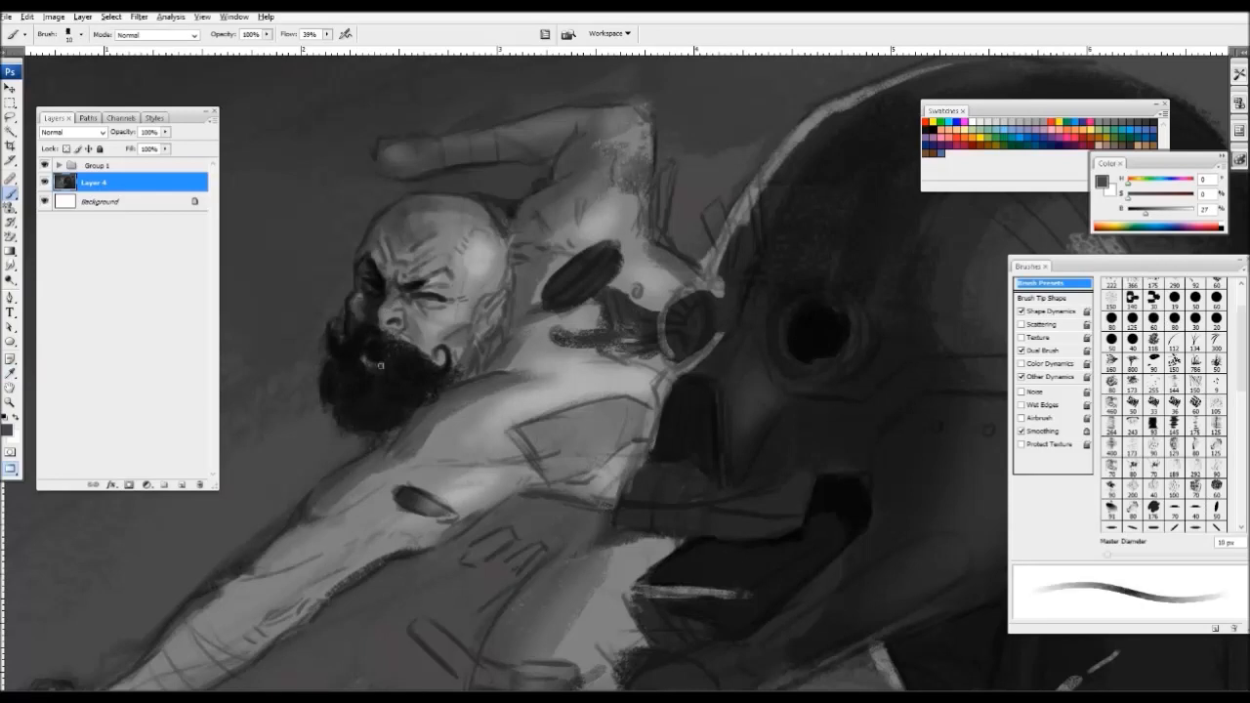
{"action": "left_click", "coordinate": [360, 364], "text": "alt"}
{"action": "key", "text": "["}
{"action": "left_click", "coordinate": [424, 358], "text": "alt"}
{"action": "left_click", "coordinate": [454, 374], "text": "alt"}
{"action": "key", "text": "]"}
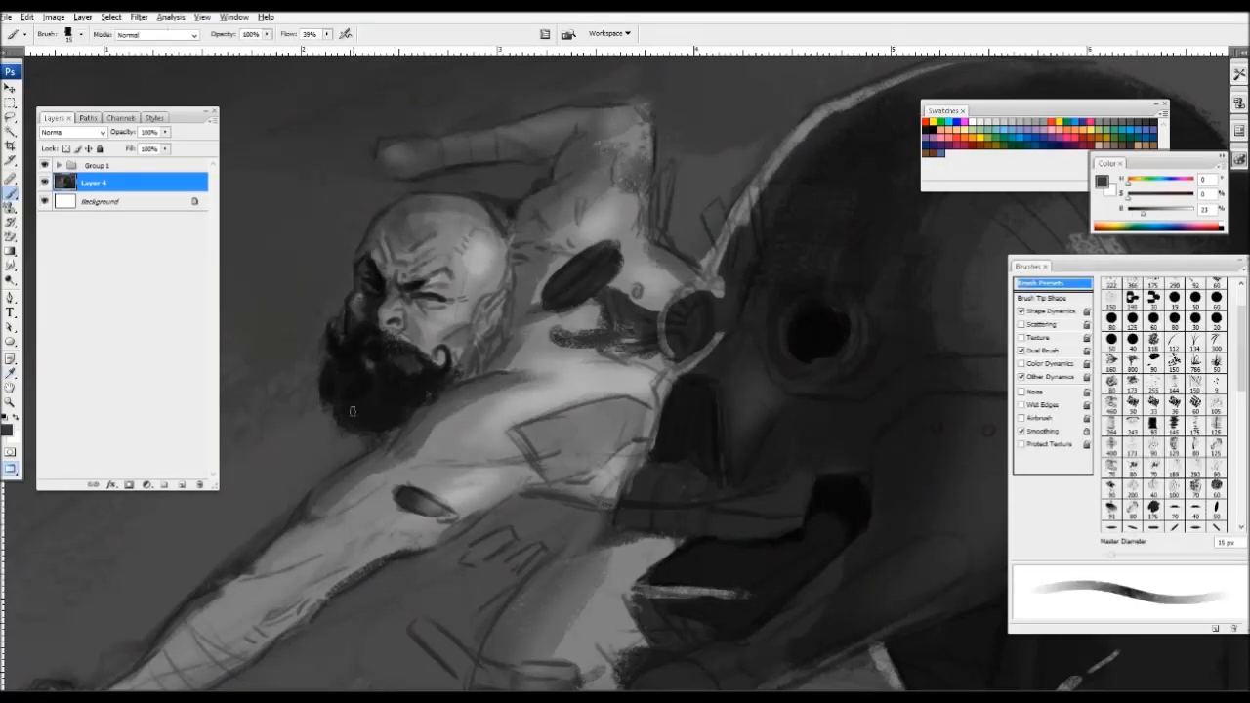
- Darken the ear and jaw contours with sampled near-black grays, using the flat brush at 9 px
{"action": "key", "text": "ctrl+minus"}
{"action": "key", "text": "ctrl+plus"}
{"action": "left_click", "coordinate": [402, 367], "text": "alt"}
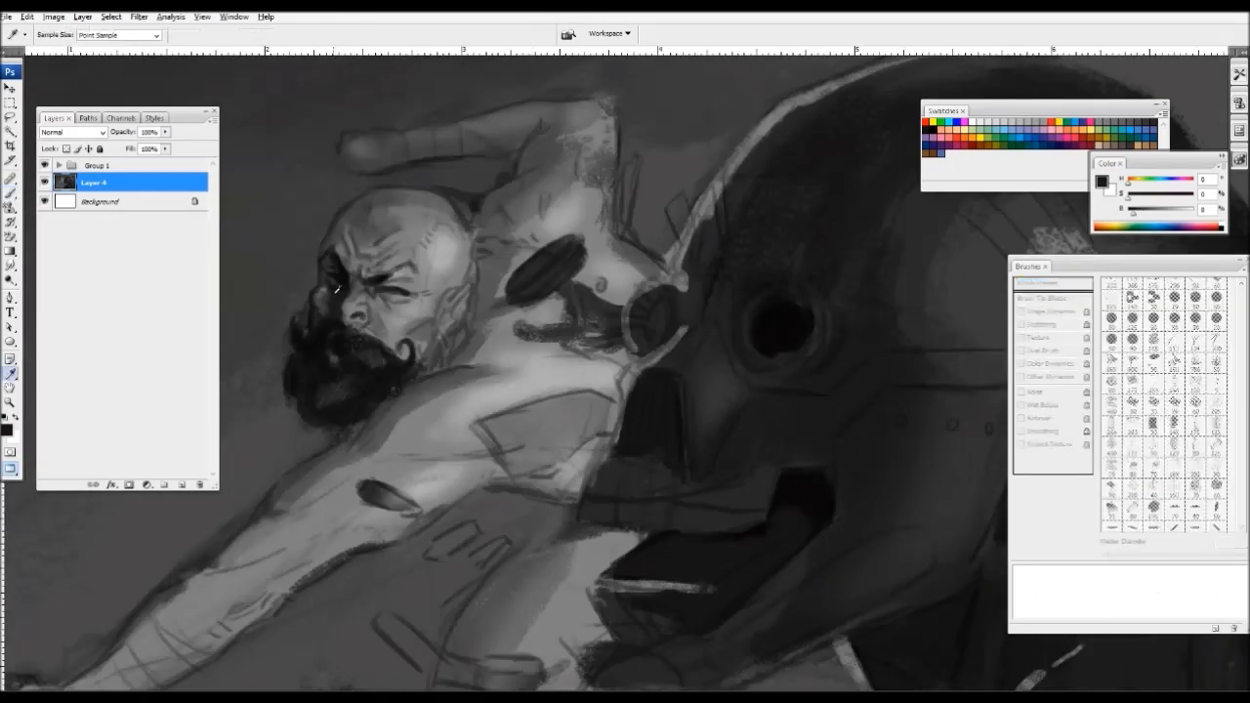
{"action": "key", "text": "["}
{"action": "key", "text": "["}
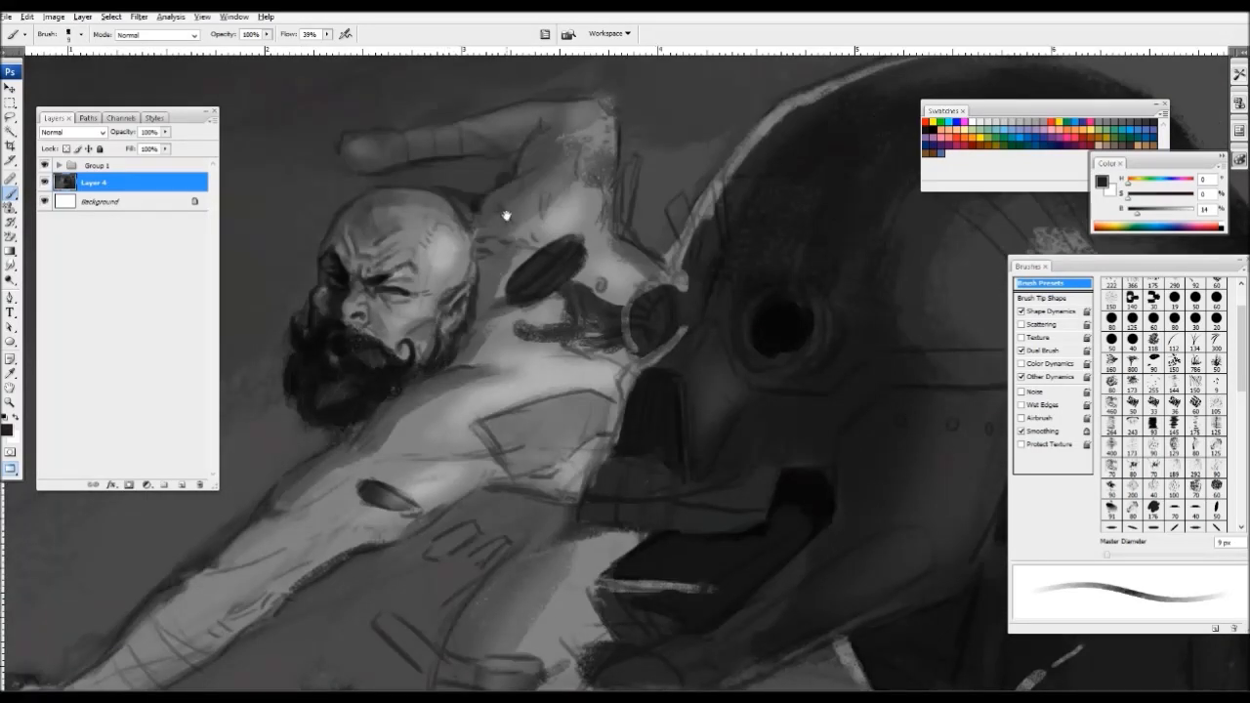
- Shade the area between the back of the head and the raised shoulder with sampled grays at 25 px
{"action": "left_click_drag", "start_coordinate": [506, 215], "coordinate": [486, 275]}
{"action": "key", "text": "]"}
{"action": "key", "text": "]"}
{"action": "key", "text": "]"}
{"action": "key", "text": "]"}
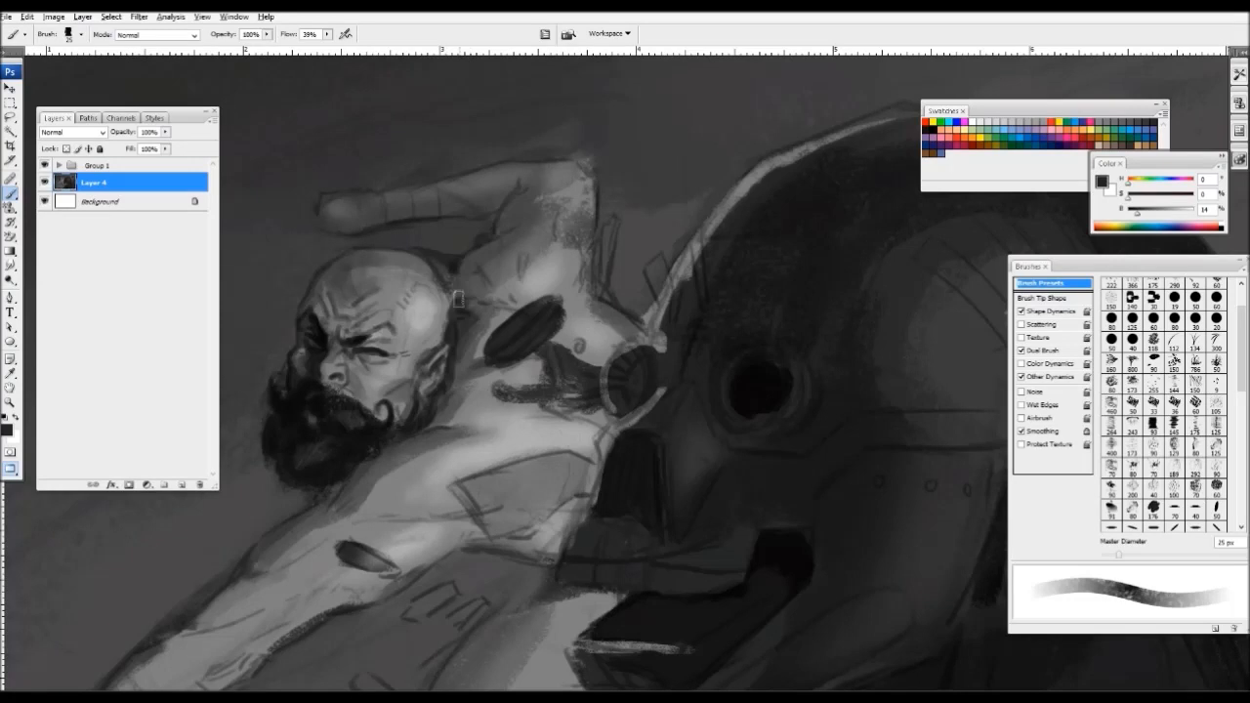
{"action": "left_click", "coordinate": [434, 253], "text": "alt"}
{"action": "mouse_move", "coordinate": [480, 281]}
{"action": "left_mouse_down"}
{"action": "mouse_move", "coordinate": [522, 235]}
{"action": "mouse_move", "coordinate": [465, 296]}
{"action": "mouse_move", "coordinate": [517, 277]}
{"action": "mouse_move", "coordinate": [518, 252]}
{"action": "mouse_move", "coordinate": [556, 243]}
{"action": "mouse_move", "coordinate": [565, 274]}
{"action": "mouse_move", "coordinate": [575, 302]}
{"action": "left_mouse_up"}
{"action": "left_click", "coordinate": [518, 275], "text": "alt"}
- Model the raised arm and its shoulder with sampled grays around 36% brightness, using the 25 px flat brush
{"action": "key", "text": "ctrl+minus"}
{"action": "key", "text": "ctrl+minus"}
{"action": "left_click_drag", "start_coordinate": [623, 251], "coordinate": [706, 337]}
{"action": "key", "text": "ctrl+plus"}
{"action": "key", "text": "ctrl+plus"}
{"action": "left_click_drag", "start_coordinate": [513, 198], "coordinate": [671, 398]}
{"action": "left_click", "coordinate": [656, 315], "text": "alt"}
{"action": "mouse_move", "coordinate": [669, 289]}
{"action": "left_mouse_down"}
{"action": "mouse_move", "coordinate": [629, 314]}
{"action": "mouse_move", "coordinate": [657, 296]}
{"action": "mouse_move", "coordinate": [627, 287]}
{"action": "mouse_move", "coordinate": [671, 283]}
{"action": "left_mouse_up"}
{"action": "left_click", "coordinate": [645, 309], "text": "alt"}
{"action": "left_click", "coordinate": [660, 289], "text": "alt"}
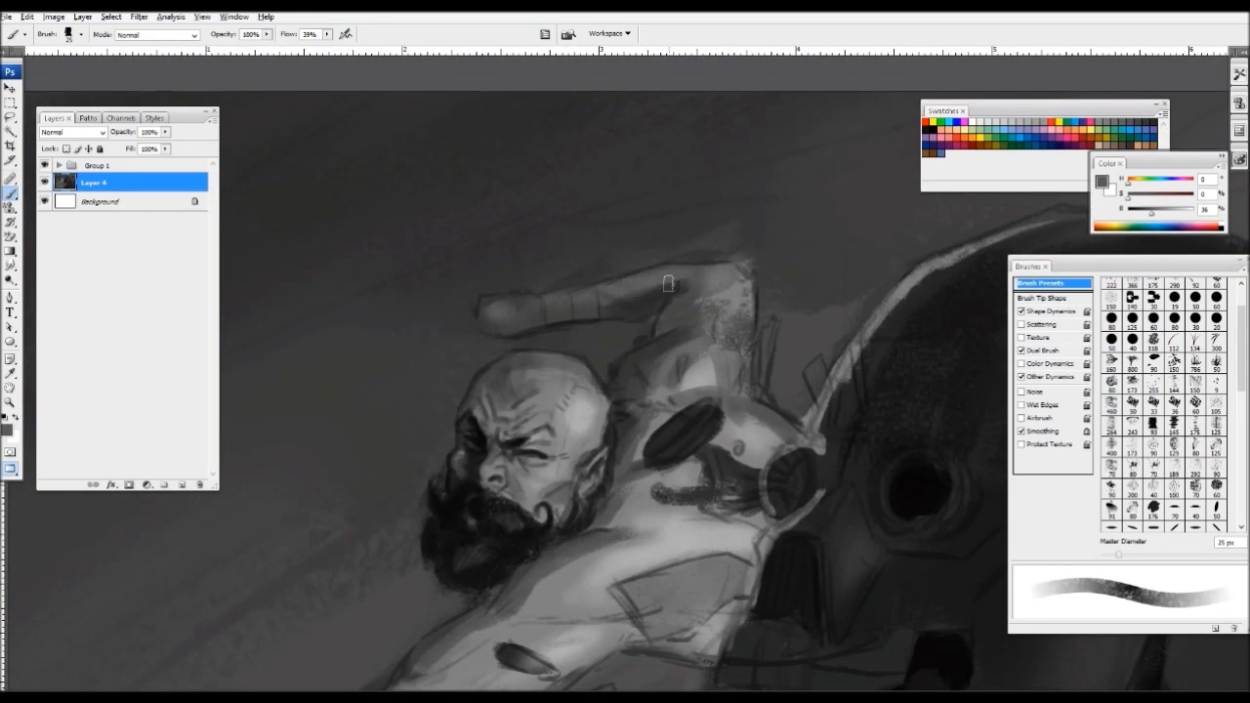
{"action": "left_click", "coordinate": [671, 298], "text": "alt"}
- Enlarge the brush to 40 px and smooth the raised upper arm and its outer edge with sampled grays
{"action": "key", "text": "["}
{"action": "key", "text": "["}
{"action": "key", "text": "]"}
{"action": "key", "text": "]"}
{"action": "key", "text": "]"}
{"action": "key", "text": "]"}
{"action": "key", "text": "]"}
{"action": "left_click", "coordinate": [723, 319], "text": "alt"}
{"action": "mouse_move", "coordinate": [715, 324]}
{"action": "left_mouse_down"}
{"action": "mouse_move", "coordinate": [749, 281]}
{"action": "mouse_move", "coordinate": [743, 264]}
{"action": "left_mouse_up"}
{"action": "left_click", "coordinate": [742, 299], "text": "alt"}
{"action": "left_click", "coordinate": [768, 291], "text": "alt"}
- Brighten the lit planes of the man's face with 69% brightness gray, using the flat brush at 25 px
{"action": "key", "text": "ctrl+minus"}
{"action": "key", "text": "ctrl+minus"}
{"action": "key", "text": "ctrl+minus"}
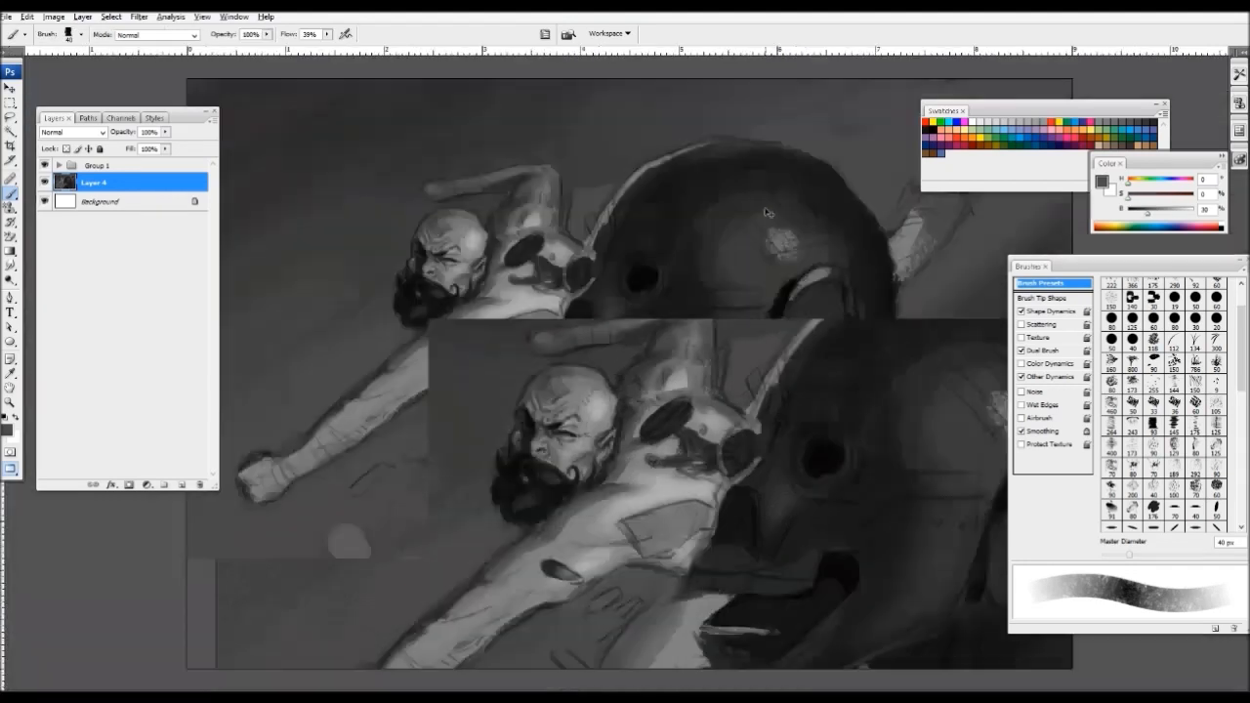
{"action": "left_click_drag", "start_coordinate": [108, 177], "coordinate": [111, 196]}
{"action": "key", "text": "ctrl+plus"}
{"action": "left_click_drag", "start_coordinate": [690, 287], "coordinate": [832, 407]}
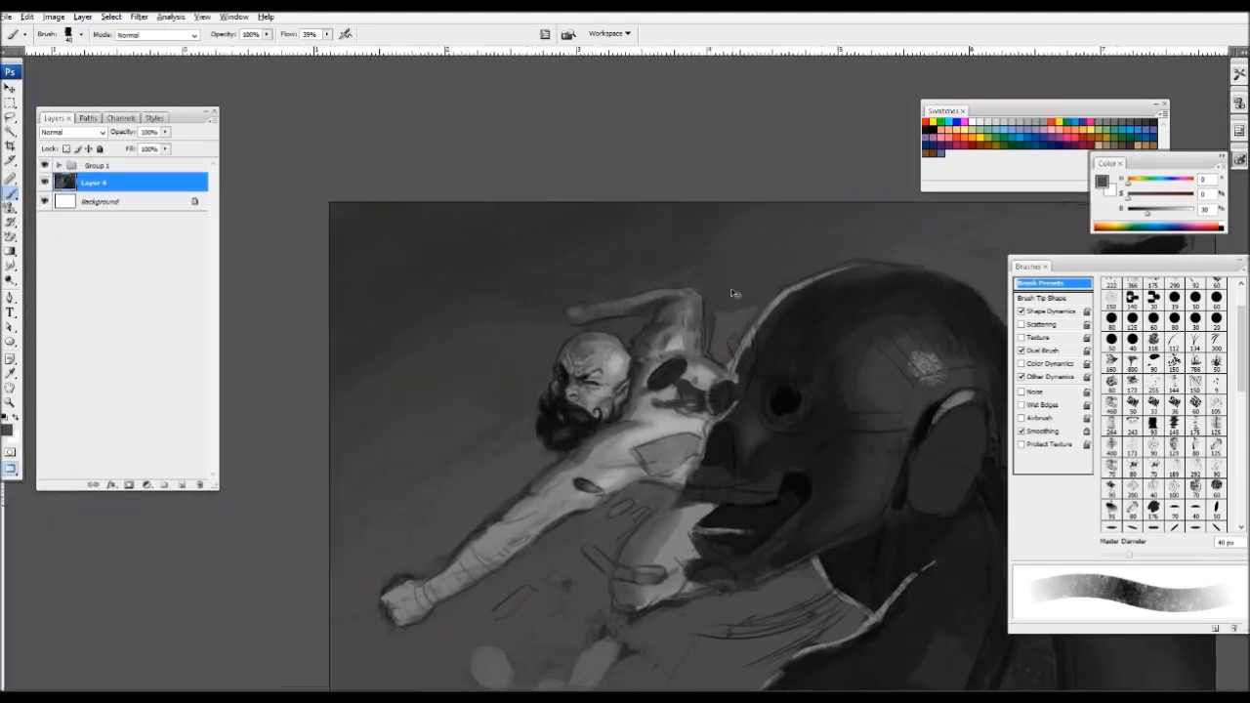
{"action": "key", "text": "ctrl+plus"}
{"action": "left_click", "coordinate": [665, 307], "text": "alt"}
{"action": "left_click", "coordinate": [592, 409], "text": "alt"}
{"action": "left_click_drag", "start_coordinate": [631, 379], "coordinate": [641, 388]}
{"action": "key", "text": "bracketleft"}
{"action": "key", "text": "bracketleft"}
{"action": "key", "text": "bracketleft"}
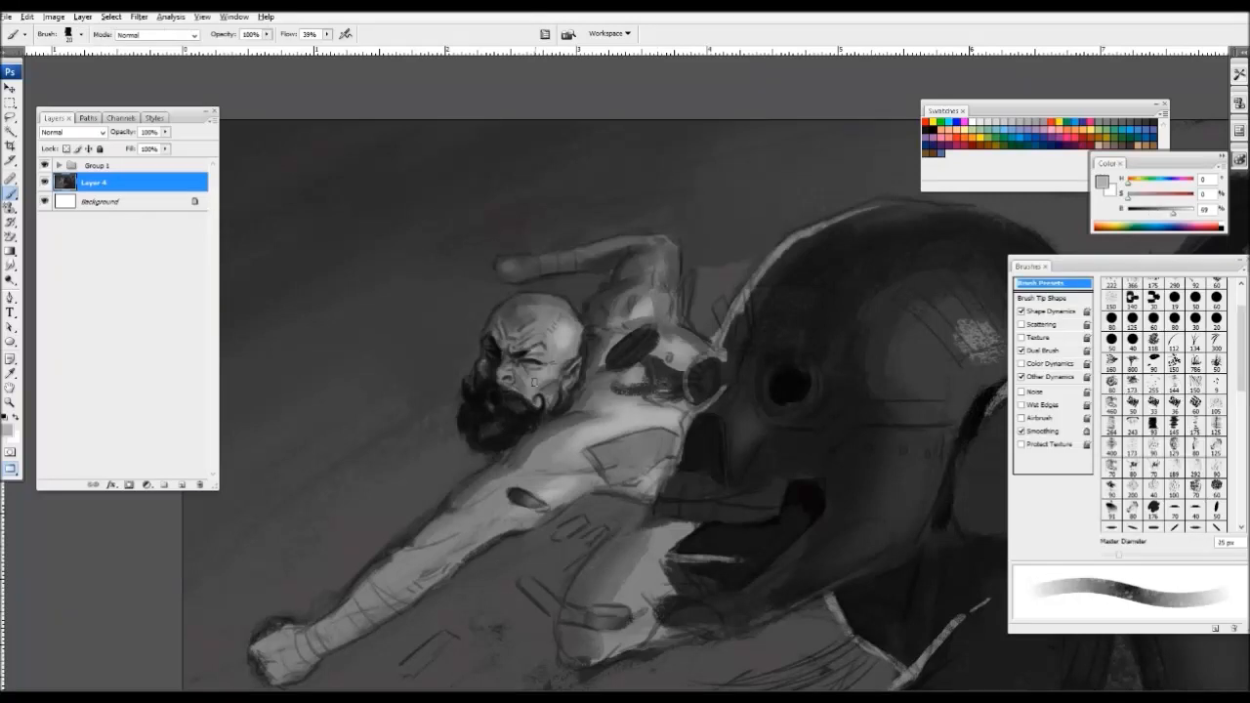
- Shade the punching arm's shoulder below the beard with 33% and 40% brightness grays, using a 35 to 40 px brush
{"action": "left_click", "coordinate": [547, 378], "text": "alt"}
{"action": "key", "text": "bracketright"}
{"action": "key", "text": "bracketright"}
{"action": "key", "text": "bracketright"}
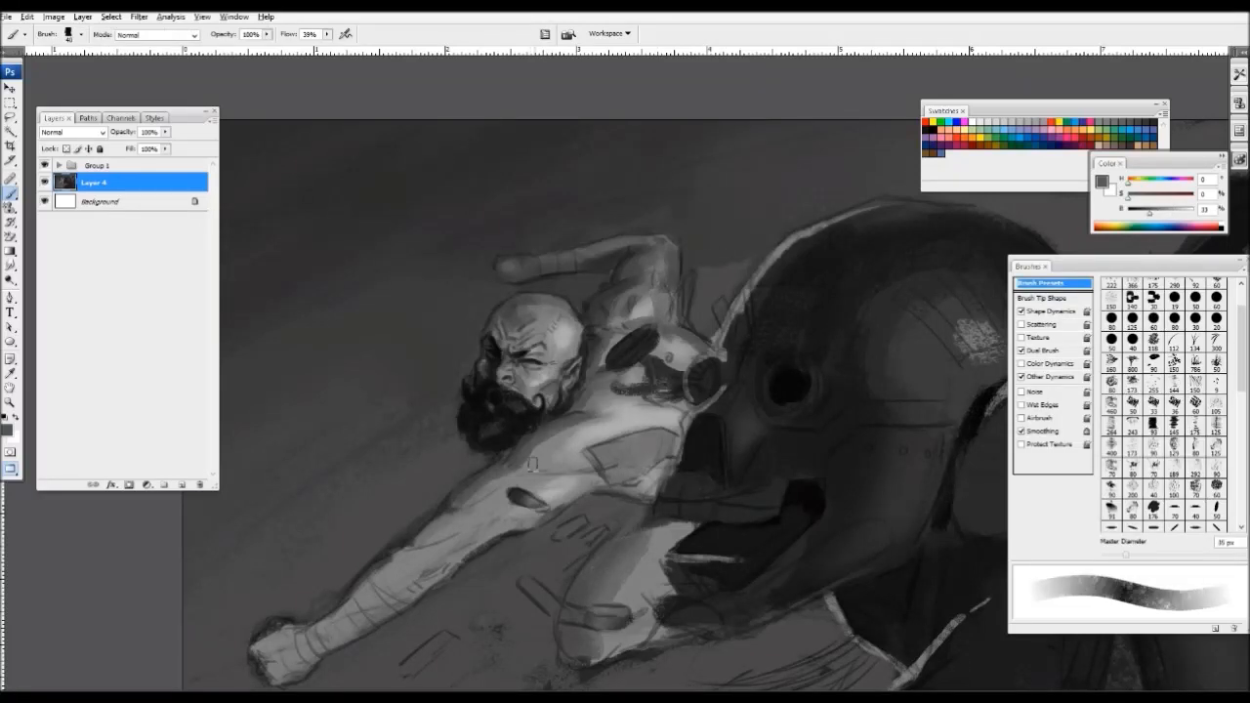
{"action": "mouse_move", "coordinate": [537, 458]}
{"action": "left_mouse_down"}
{"action": "mouse_move", "coordinate": [562, 430]}
{"action": "mouse_move", "coordinate": [582, 467]}
{"action": "left_mouse_up"}
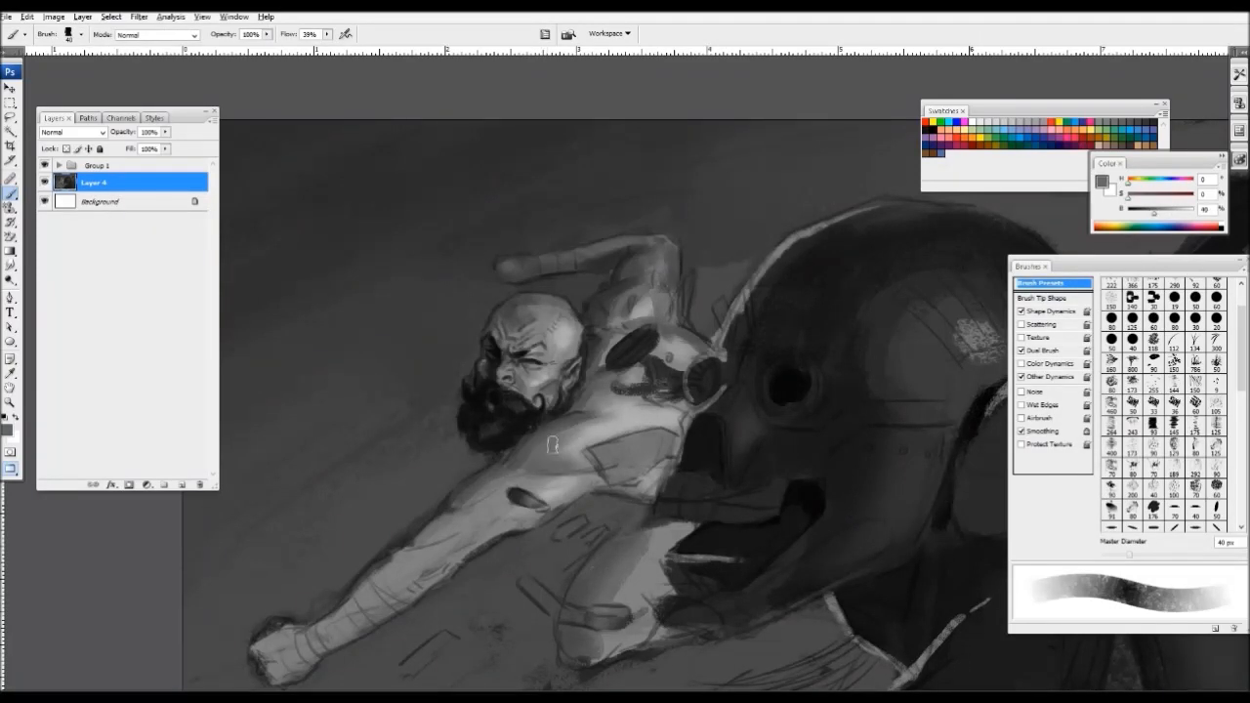
- Blend the punching arm's shoulder and upper arm with 70% and 49% brightness grays, reducing the brush to 25 px
{"action": "left_click", "coordinate": [561, 438], "text": "alt"}
{"action": "key", "text": "ctrl+minus"}
{"action": "key", "text": "ctrl+plus"}
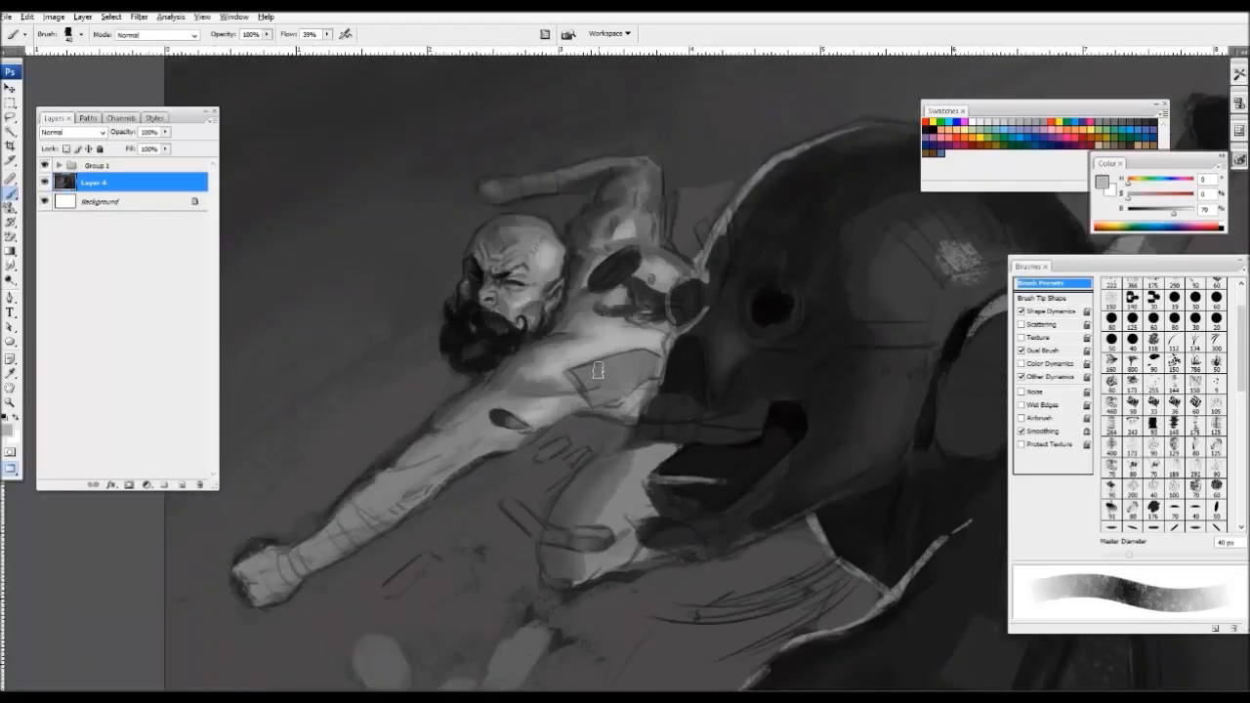
{"action": "key", "text": "bracketleft"}
{"action": "left_click", "coordinate": [522, 369], "text": "alt"}
{"action": "key", "text": "bracketleft"}
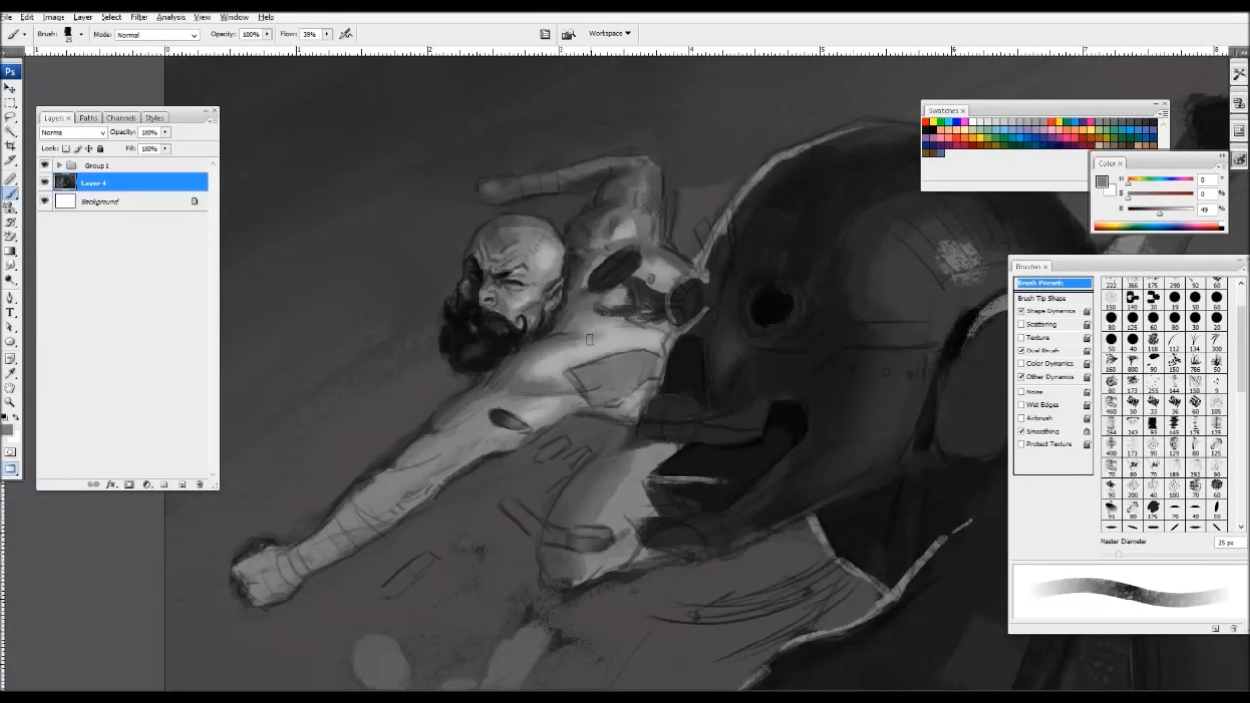
- Clean up the upper contour of the punching arm with 29% and 23% brightness grays
{"action": "left_click_drag", "start_coordinate": [572, 308], "coordinate": [642, 273]}
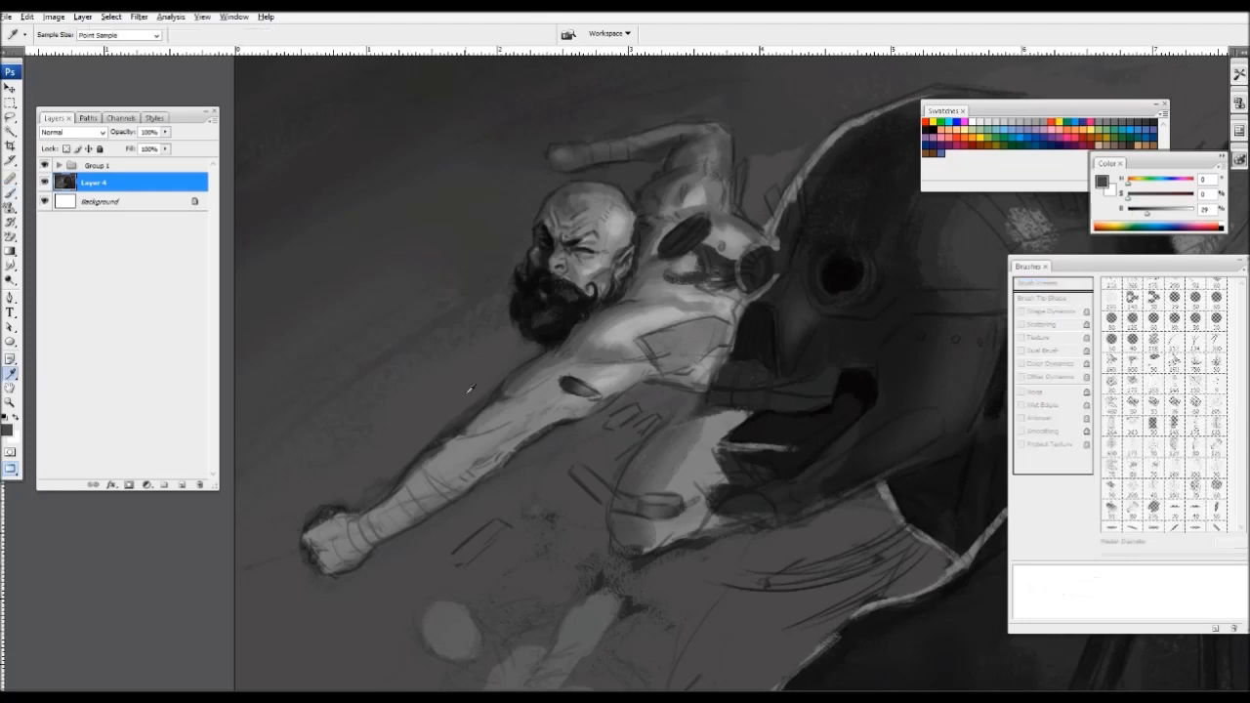
{"action": "left_click", "coordinate": [432, 434], "text": "alt"}
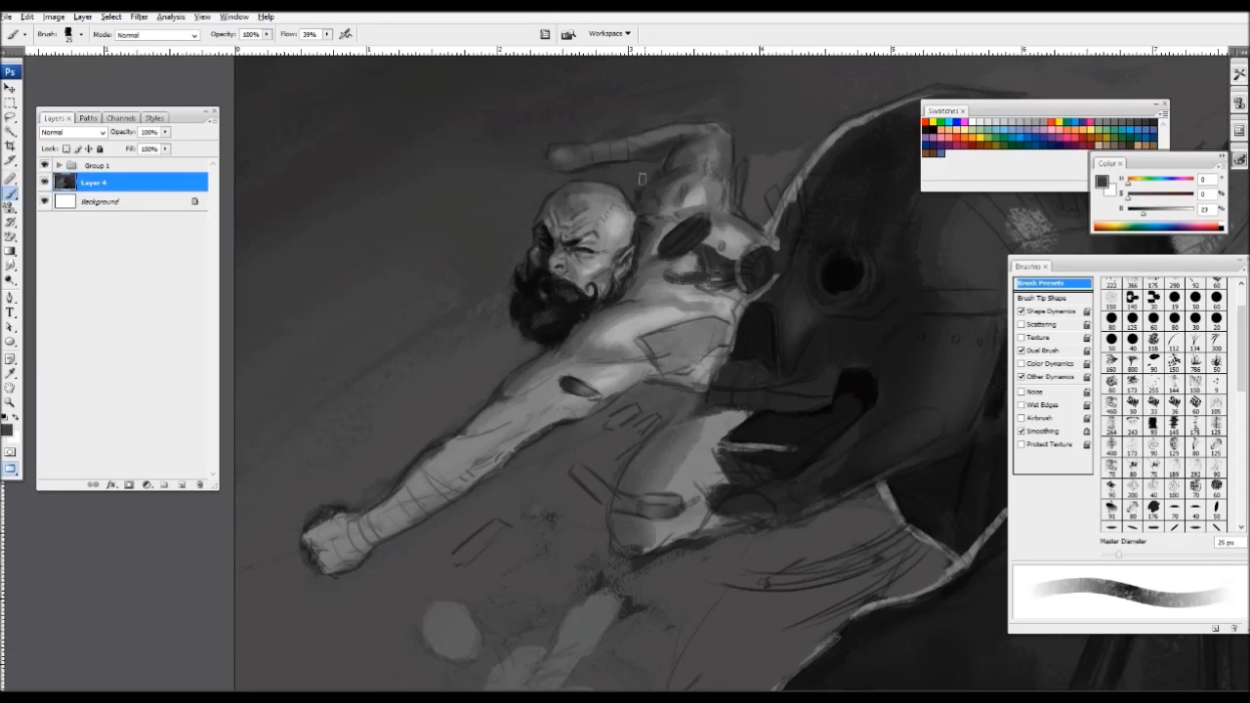
{"action": "key", "text": "ctrl+minus"}
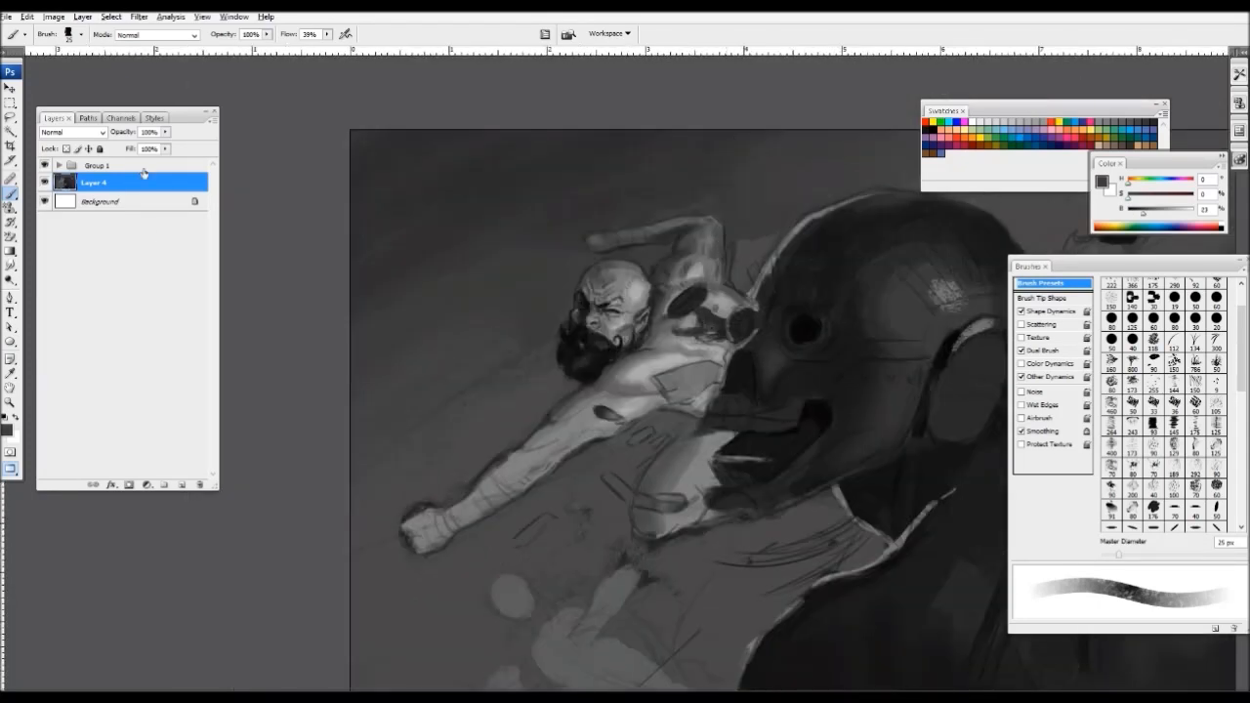
- Add a new layer above Group 1 and trim the forehead's far edge with 20% brightness gray at 10 px
{"action": "left_click", "coordinate": [144, 168]}
{"action": "left_click", "coordinate": [181, 484]}
{"action": "scroll", "coordinate": [674, 377], "scroll_direction": "up", "scroll_amount": 4}
{"action": "key", "text": "bracketleft"}
{"action": "key", "text": "bracketleft"}
{"action": "left_click", "coordinate": [525, 265], "text": "alt"}
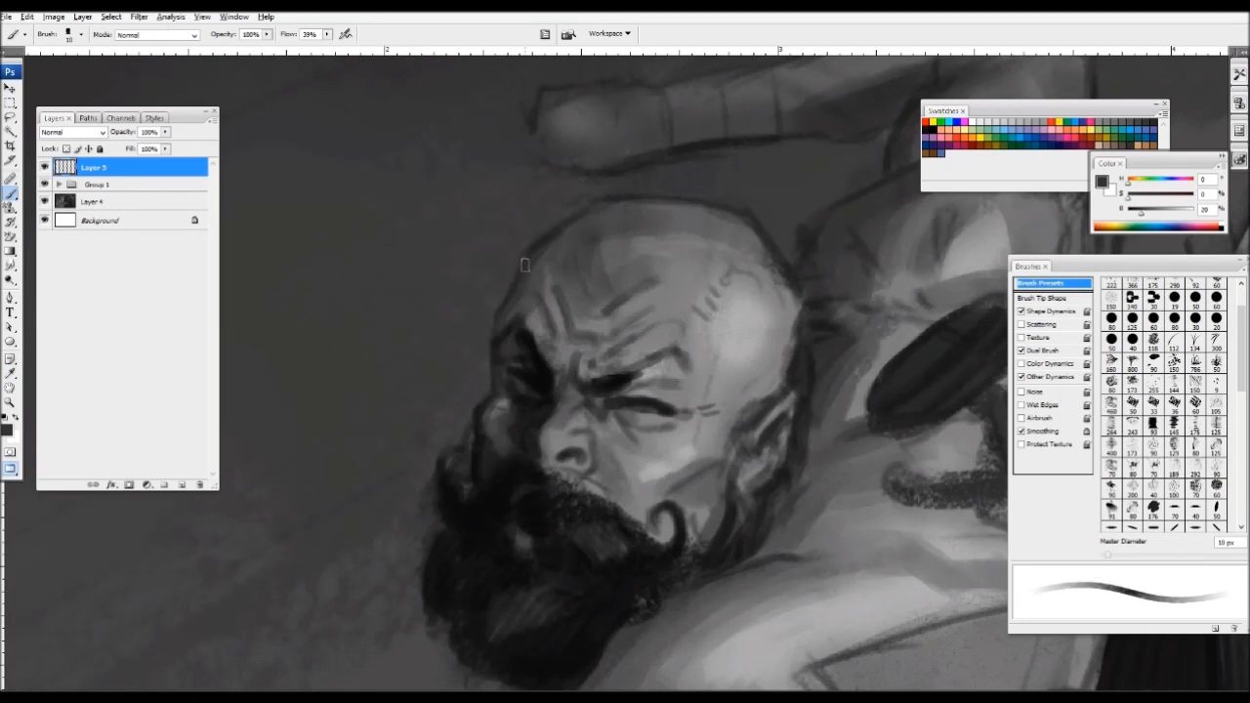
- Define the far contour of the forehead and brow with 11% brightness gray, reducing the brush to 9 px
{"action": "left_click", "coordinate": [519, 338], "text": "alt"}
{"action": "key", "text": "bracketright"}
{"action": "key", "text": "bracketright"}
{"action": "left_click_drag", "start_coordinate": [547, 271], "coordinate": [570, 224]}
{"action": "key", "text": "bracketleft"}
{"action": "key", "text": "bracketleft"}
{"action": "key", "text": "bracketleft"}
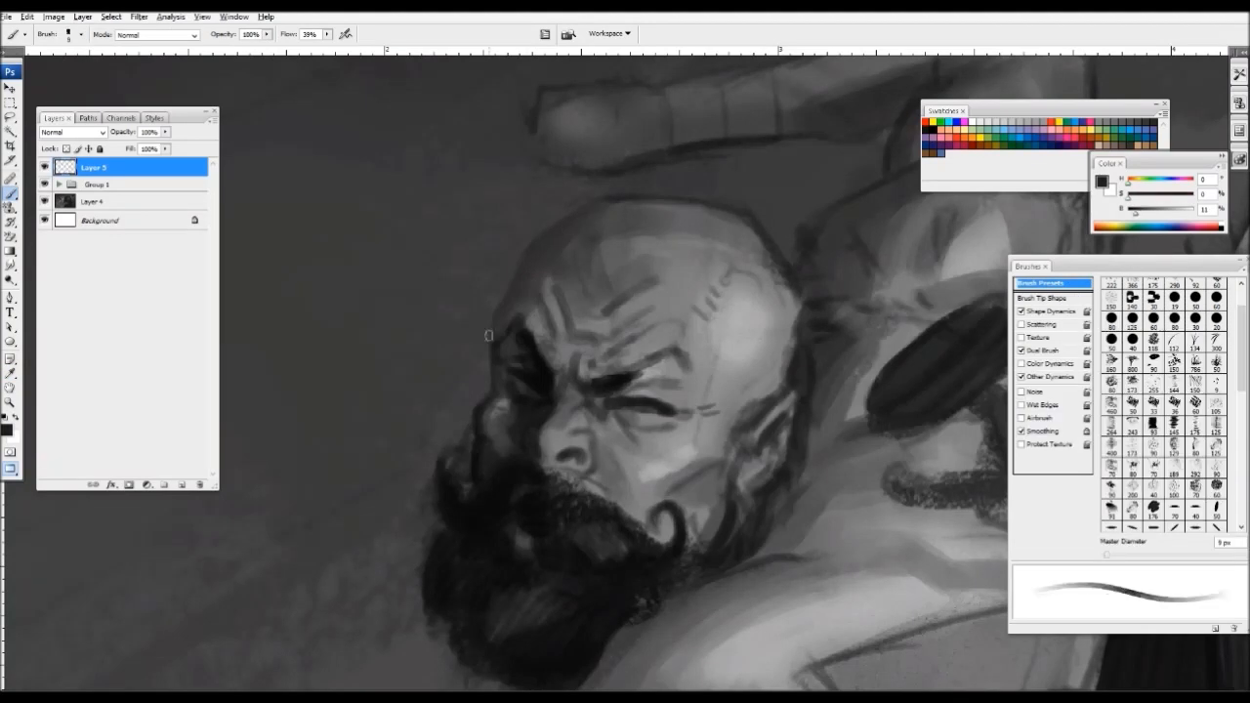
- Refine the outline where the beard meets the punching shoulder with 27% brightness gray, starting at 10 px
{"action": "scroll", "coordinate": [745, 179], "scroll_direction": "down", "scroll_amount": 3}
{"action": "scroll", "coordinate": [720, 341], "scroll_direction": "up", "scroll_amount": 1}
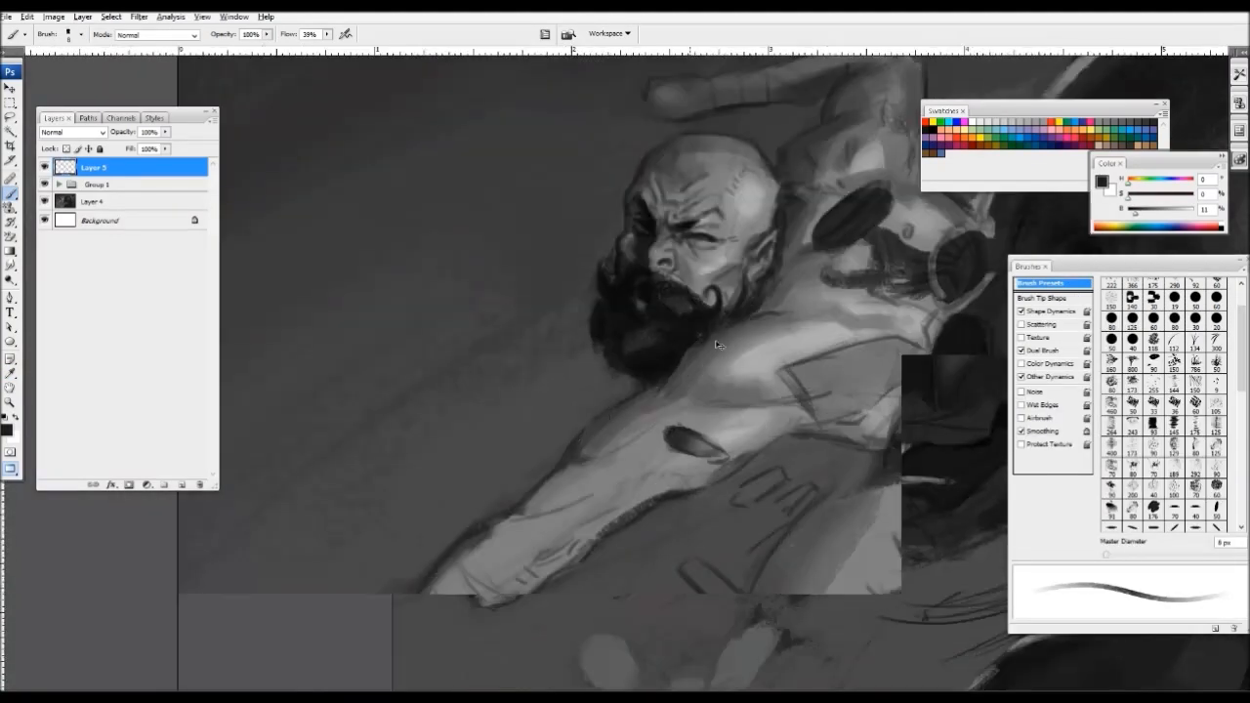
{"action": "left_click", "coordinate": [720, 341], "text": "alt"}
{"action": "key", "text": "bracketright"}
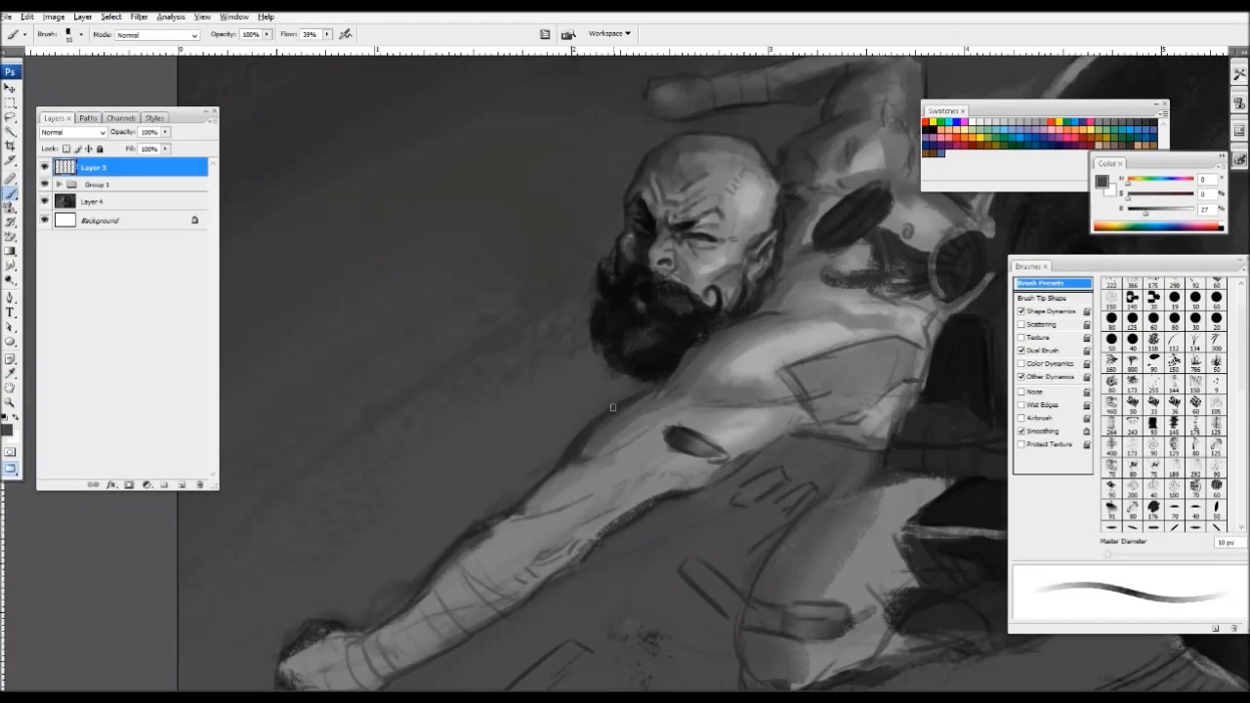
{"action": "key", "text": "bracketright"}
{"action": "key", "text": "bracketright"}
- Shade the upper side of the punching arm with grays sampled along it, using the flat brush at 20 px
{"action": "left_click", "coordinate": [610, 442], "text": "alt"}
{"action": "key", "text": "bracketright"}
{"action": "mouse_move", "coordinate": [661, 422]}
{"action": "left_mouse_down"}
{"action": "mouse_move", "coordinate": [527, 506]}
{"action": "mouse_move", "coordinate": [537, 430]}
{"action": "mouse_move", "coordinate": [559, 442]}
{"action": "mouse_move", "coordinate": [602, 424]}
{"action": "left_mouse_up"}
{"action": "left_click", "coordinate": [549, 491], "text": "alt"}
{"action": "left_click", "coordinate": [553, 485], "text": "alt"}
{"action": "key", "text": "bracketleft"}
{"action": "left_click", "coordinate": [613, 410], "text": "alt"}
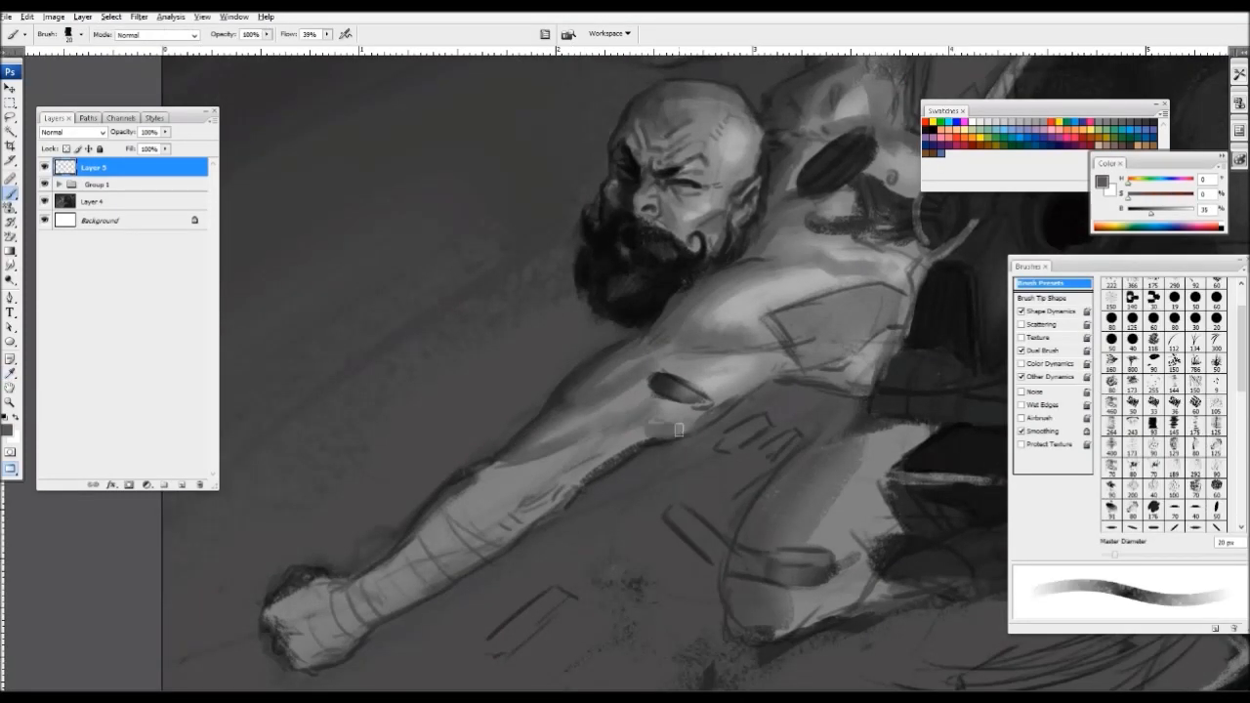
- Model the underside of the punching arm and its forearm muscles with 35% and 36% brightness grays at 20 px
{"action": "left_click_drag", "start_coordinate": [679, 430], "coordinate": [561, 484]}
{"action": "left_click", "coordinate": [635, 455], "text": "alt"}
{"action": "key", "text": "ctrl+minus"}
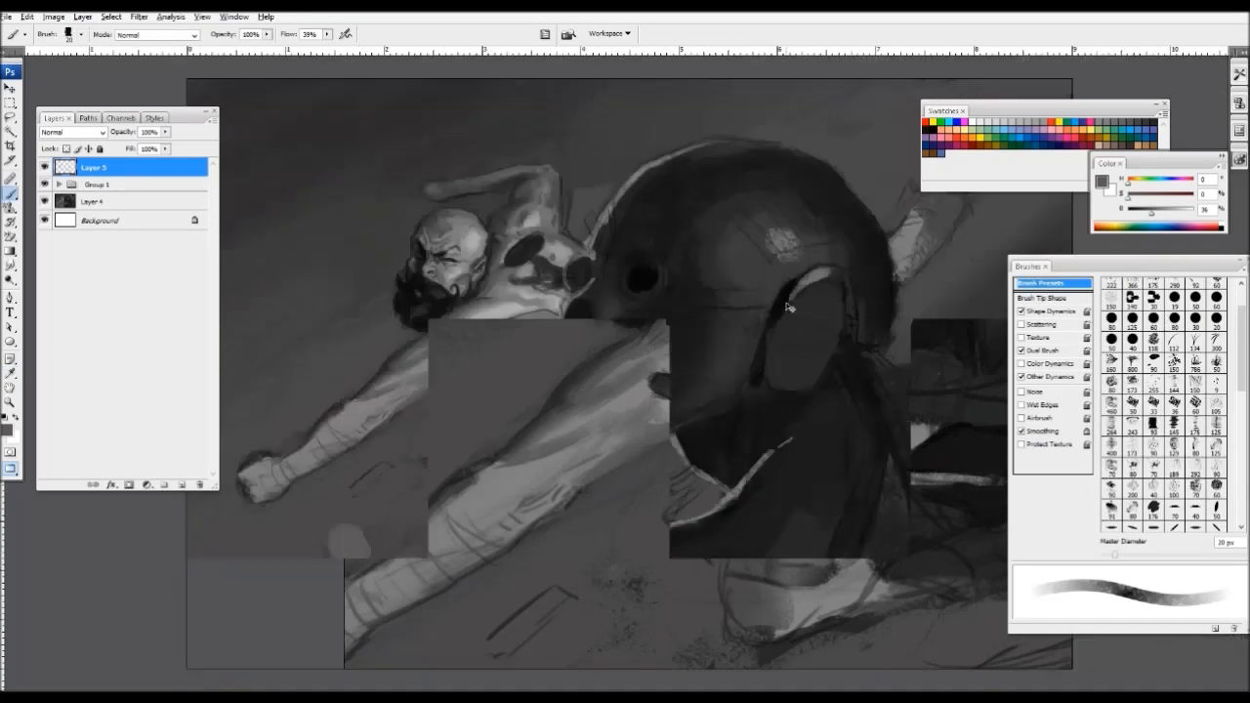
{"action": "key", "text": "ctrl+minus"}
{"action": "key", "text": "ctrl+plus"}
{"action": "key", "text": "ctrl+plus"}
{"action": "left_click_drag", "start_coordinate": [693, 267], "coordinate": [927, 272]}
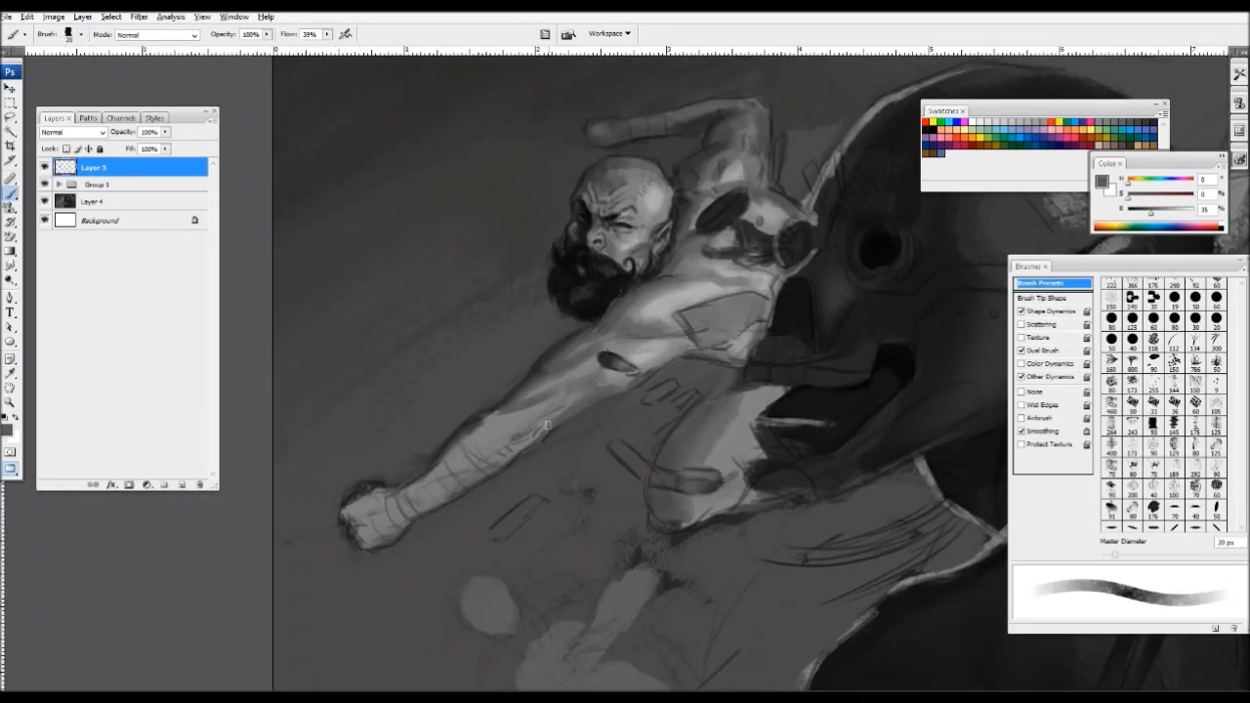
{"action": "left_click_drag", "start_coordinate": [548, 425], "coordinate": [545, 413]}
- Build up the punching shoulder's light areas with 53% and 66% brightness grays at 25 px
{"action": "left_click", "coordinate": [639, 312], "text": "alt"}
{"action": "key", "text": "]"}
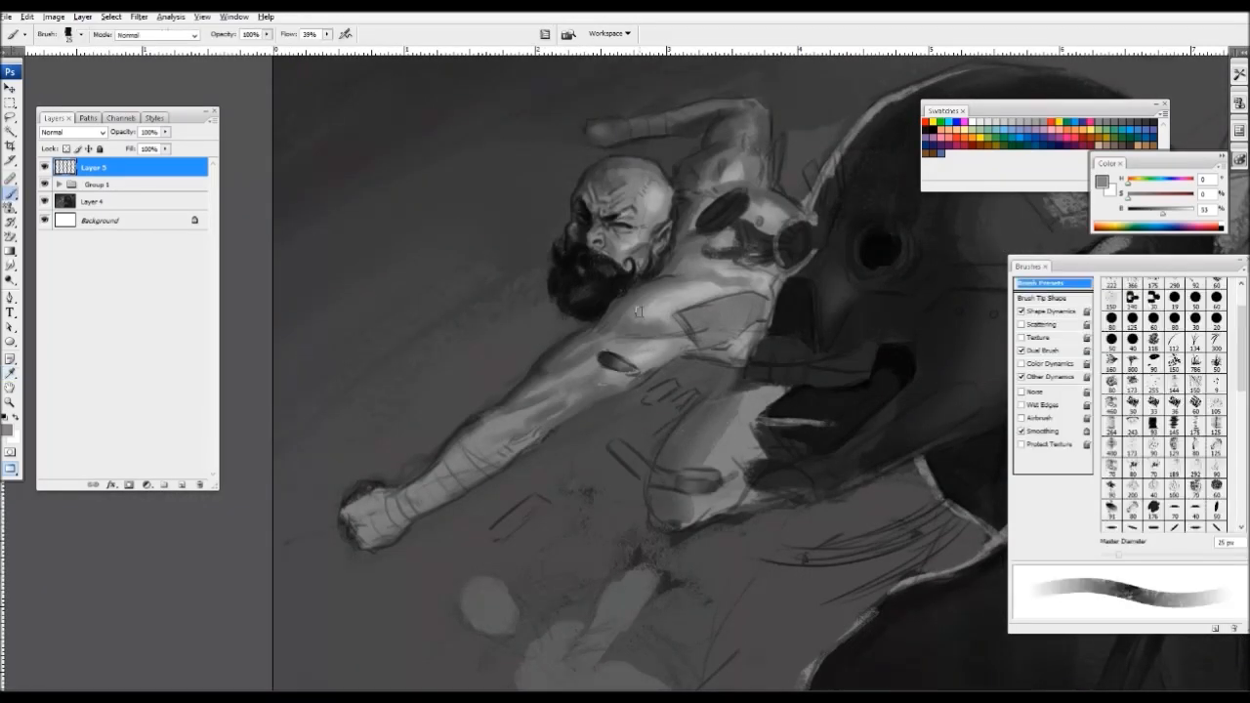
{"action": "left_click", "coordinate": [653, 325], "text": "alt"}
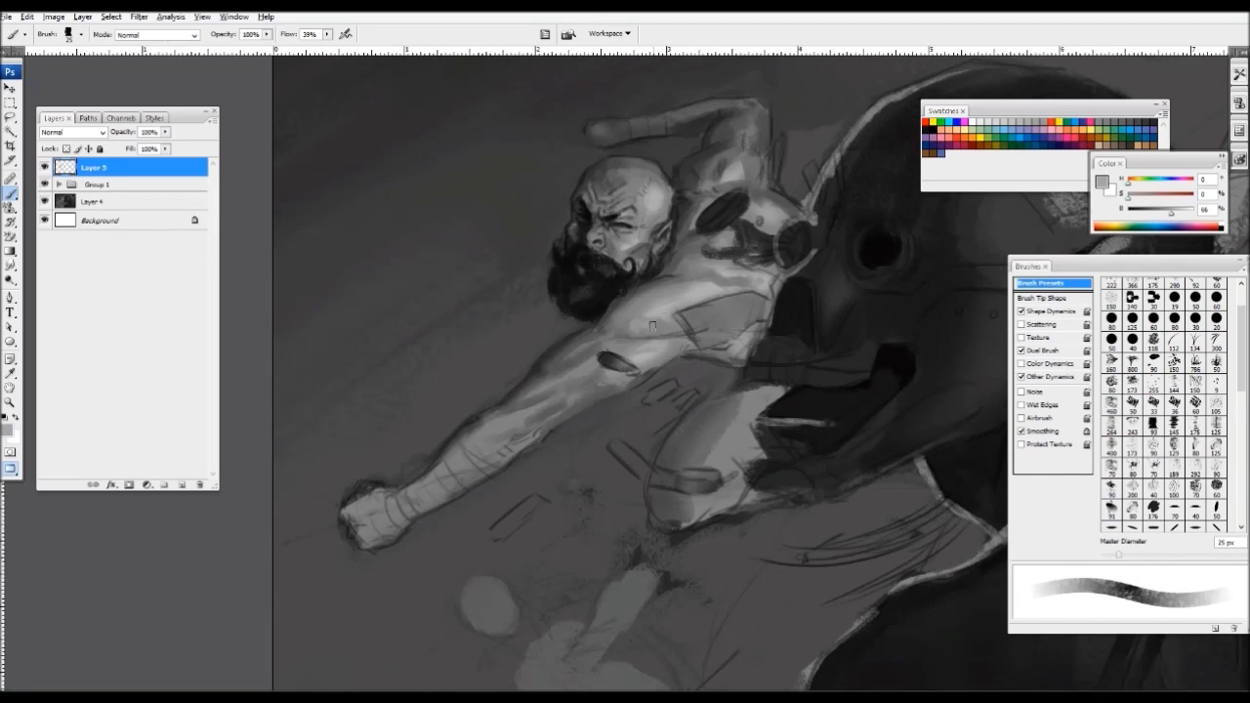
- Trim the raised arm's outer edge with 28% brightness gray at 30 px and touch up the chest with 60% gray
{"action": "key", "text": "ctrl+minus"}
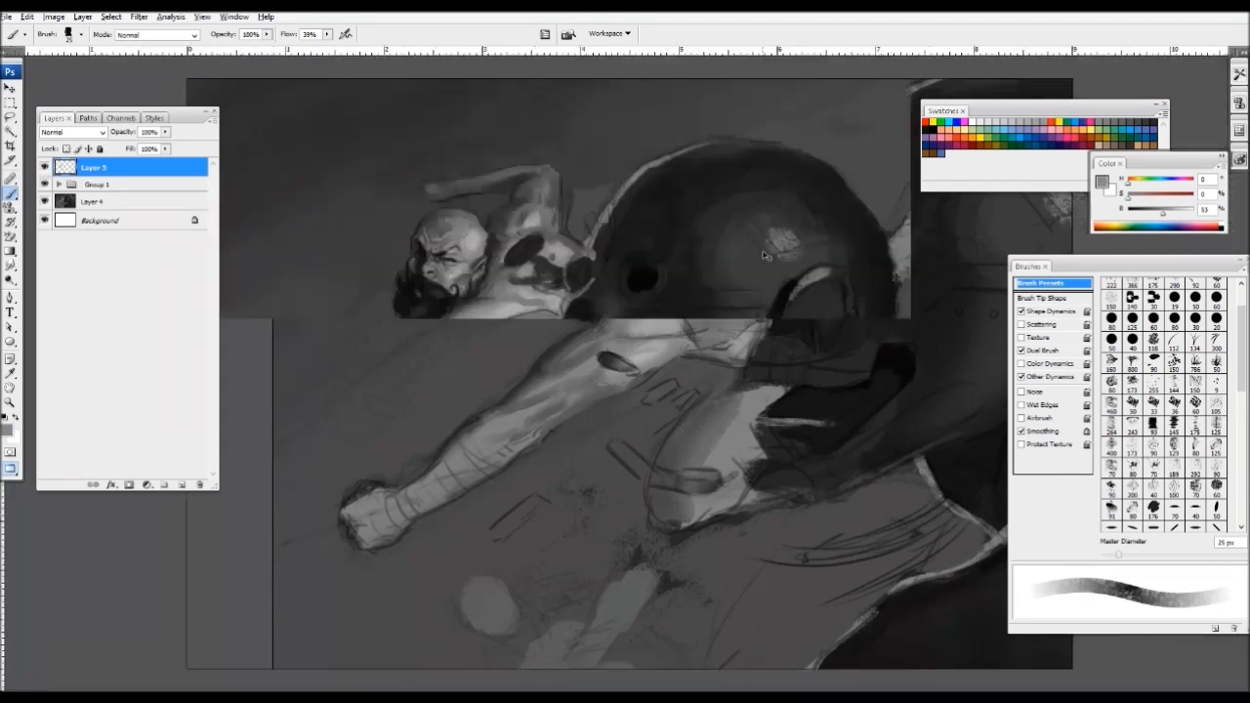
{"action": "left_click", "coordinate": [552, 209], "text": "alt"}
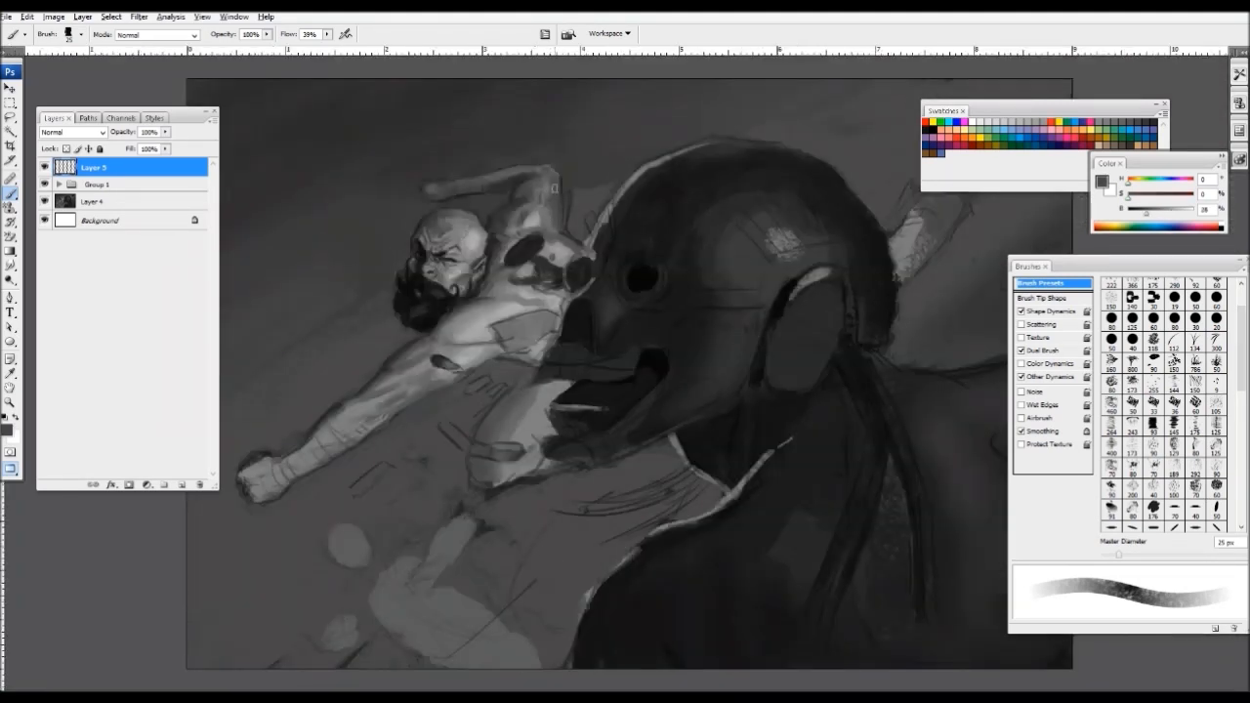
{"action": "key", "text": "]"}
{"action": "left_click_drag", "start_coordinate": [563, 174], "coordinate": [578, 241]}
{"action": "left_click", "coordinate": [573, 231], "text": "alt"}
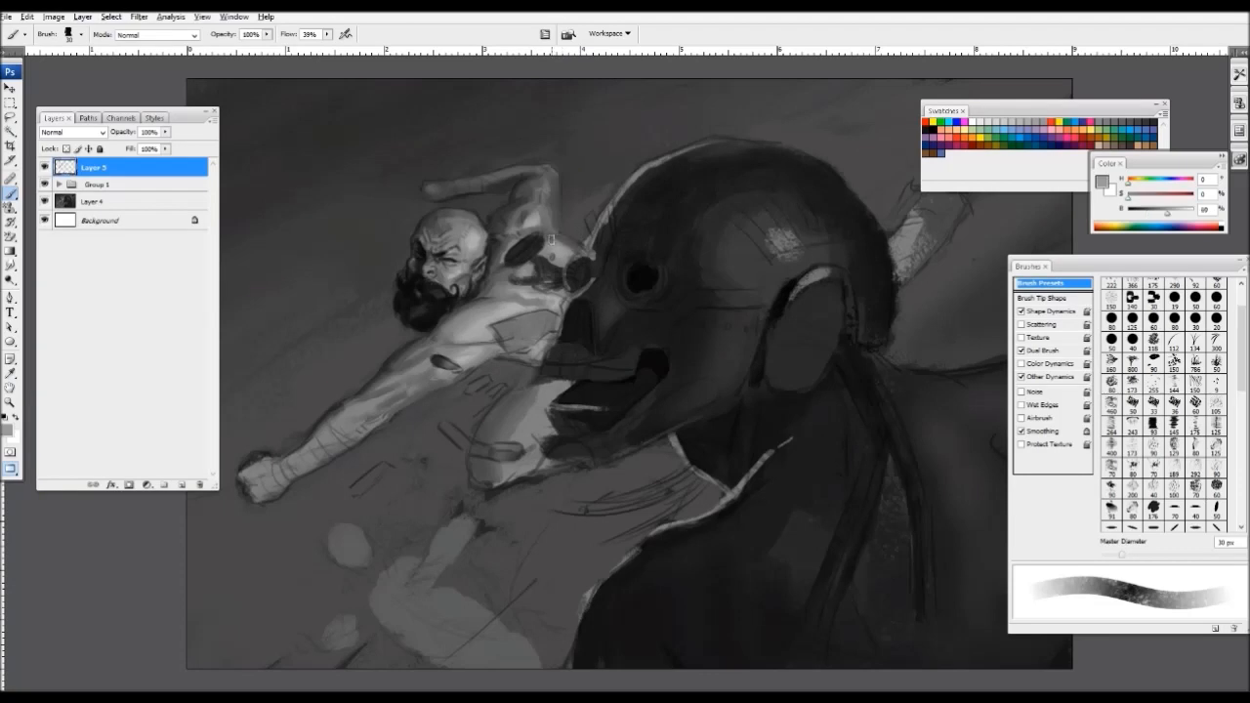
- Lighten the background around the beard and punching arm with 49% and 36% brightness grays at 35 px
{"action": "key", "text": "]"}
{"action": "left_click", "coordinate": [389, 321], "text": "alt"}
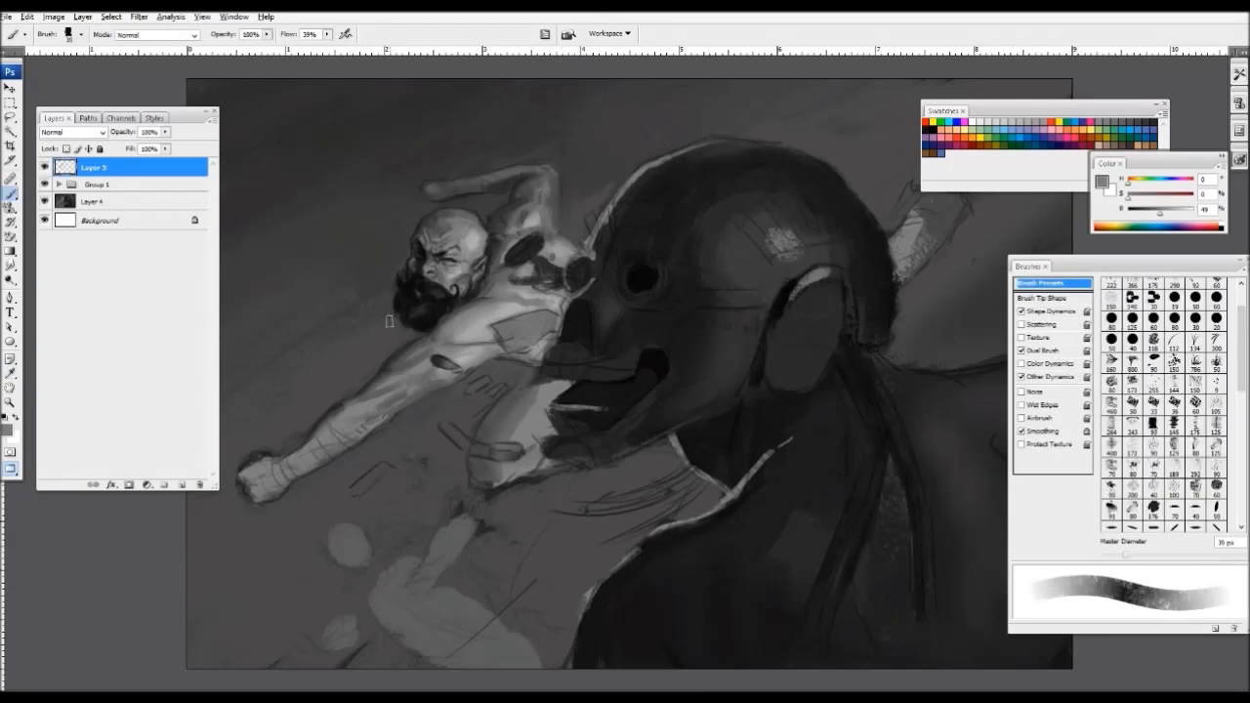
{"action": "left_click", "coordinate": [355, 353], "text": "alt"}
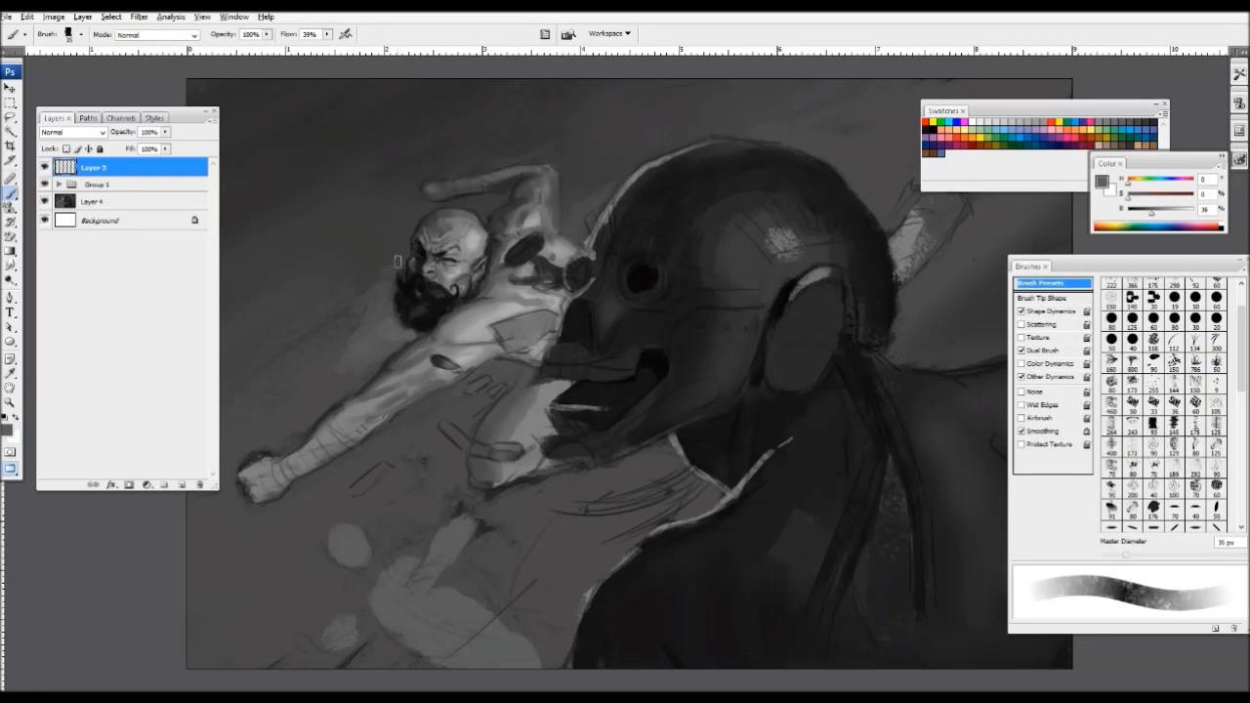
- Refine the face's temple and cheek with 38% and 67% brightness grays, reducing the flat brush to 15 px and smaller
{"action": "key", "text": "ctrl+minus"}
{"action": "key", "text": "ctrl+minus"}
{"action": "key", "text": "ctrl+plus"}
{"action": "key", "text": "ctrl+plus"}
{"action": "key", "text": "ctrl+plus"}
{"action": "left_click", "coordinate": [396, 245], "text": "alt"}
{"action": "key", "text": "["}
{"action": "key", "text": "["}
{"action": "key", "text": "["}
{"action": "key", "text": "["}
{"action": "key", "text": "["}
{"action": "key", "text": "bracketright"}
{"action": "left_click", "coordinate": [413, 231], "text": "alt"}
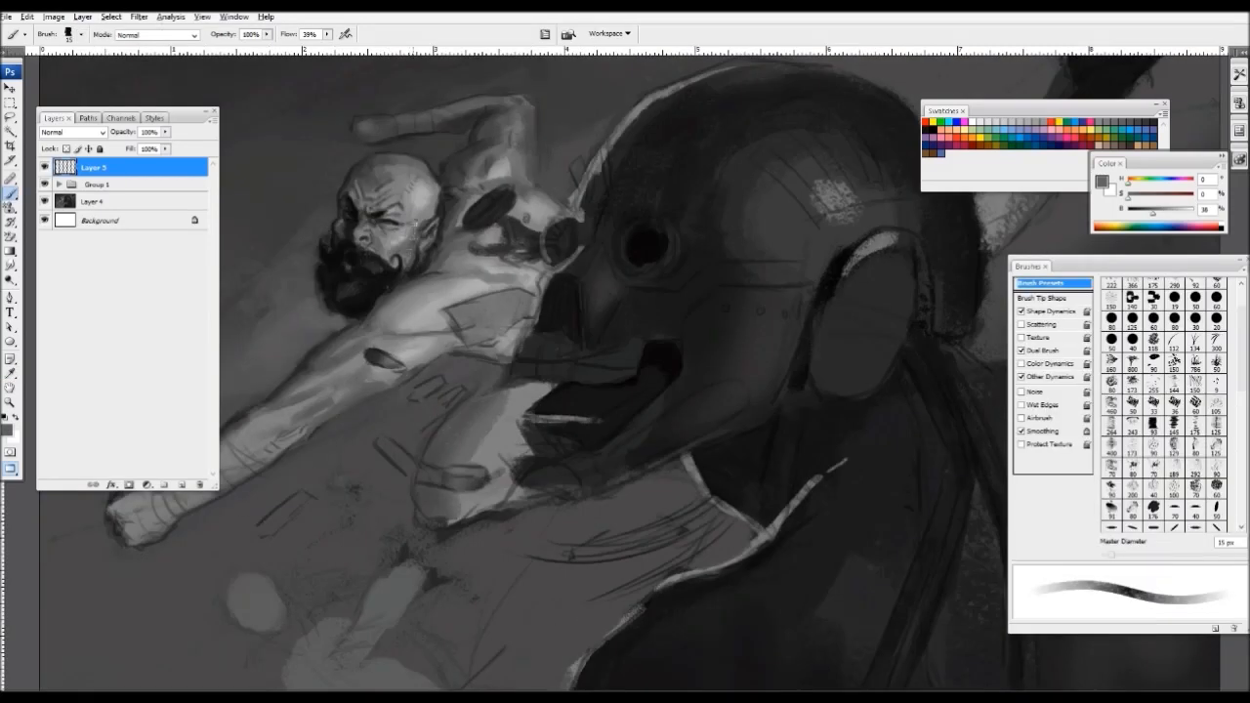
{"action": "key", "text": "bracketleft"}
{"action": "key", "text": "bracketleft"}
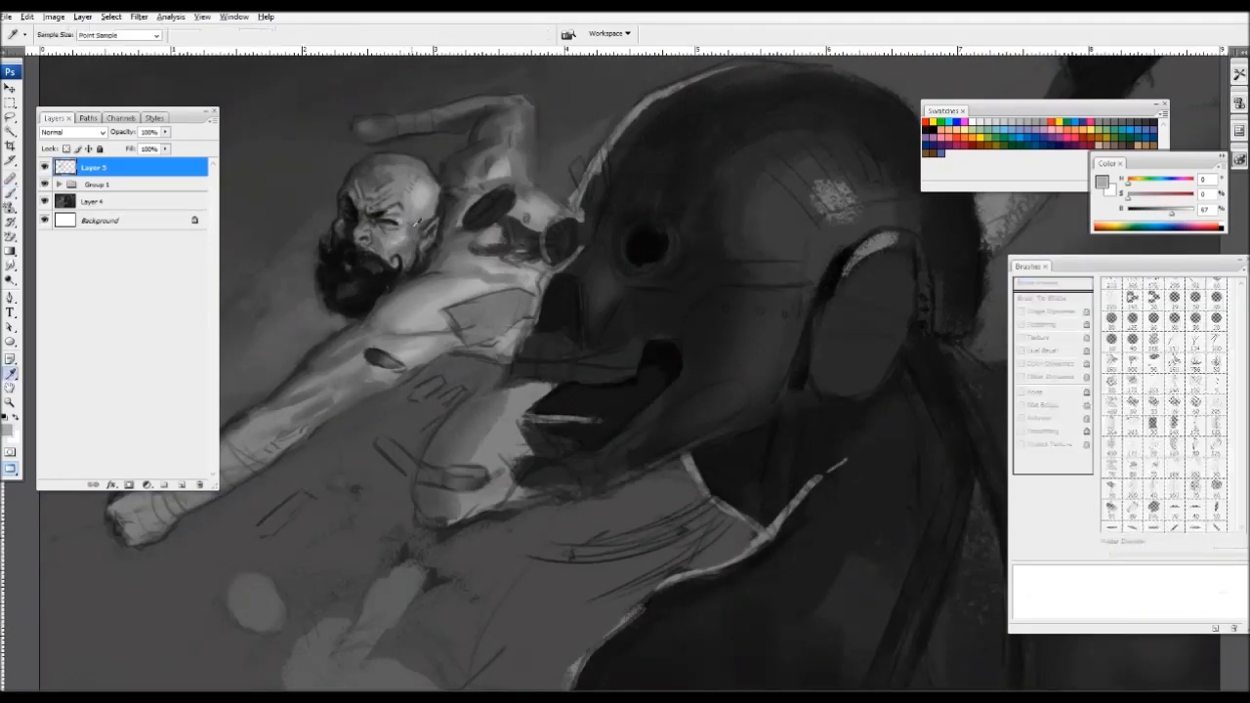
- Tone the middle of the punching forearm with a 36% brightness gray, reducing the brush below 35 px
{"action": "key", "text": "ctrl+minus"}
{"action": "left_click_drag", "start_coordinate": [455, 207], "coordinate": [608, 174]}
{"action": "key", "text": "ctrl+plus"}
{"action": "left_click", "coordinate": [508, 256], "text": "alt"}
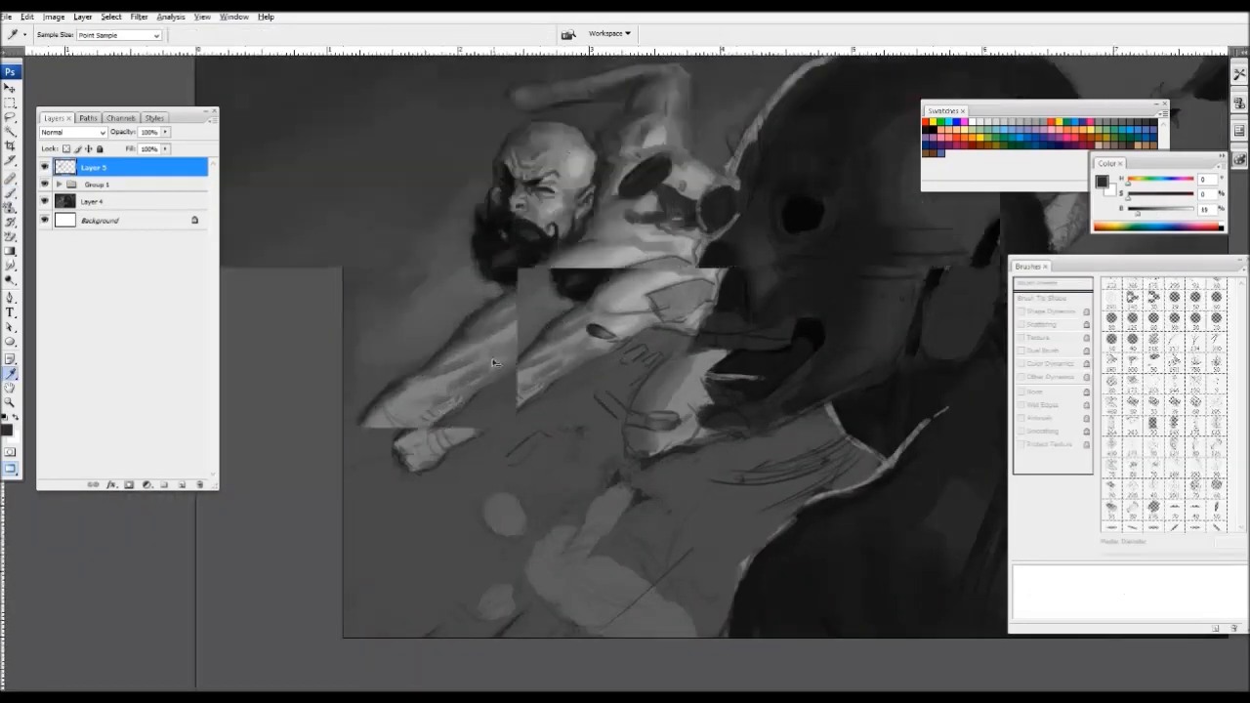
{"action": "key", "text": "bracketright"}
{"action": "key", "text": "bracketright"}
{"action": "left_click", "coordinate": [465, 314], "text": "alt"}
{"action": "key", "text": "bracketright"}
{"action": "key", "text": "bracketright"}
{"action": "key", "text": "bracketright"}
{"action": "key", "text": "bracketright"}
{"action": "left_click", "coordinate": [414, 398], "text": "alt"}
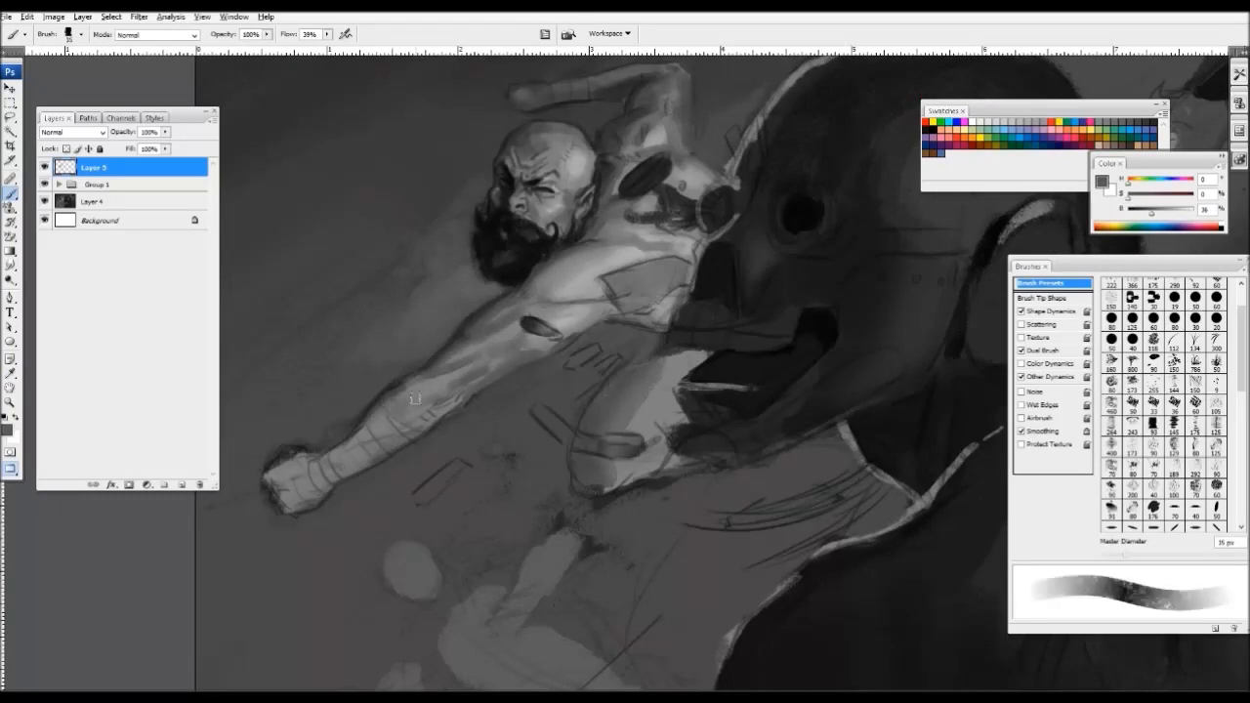
{"action": "key", "text": "bracketleft"}
{"action": "key", "text": "bracketleft"}
{"action": "mouse_move", "coordinate": [400, 421]}
{"action": "left_mouse_down"}
{"action": "mouse_move", "coordinate": [481, 399]}
{"action": "mouse_move", "coordinate": [462, 330]}
{"action": "mouse_move", "coordinate": [424, 431]}
{"action": "mouse_move", "coordinate": [429, 418]}
{"action": "mouse_move", "coordinate": [408, 430]}
{"action": "mouse_move", "coordinate": [402, 417]}
{"action": "mouse_move", "coordinate": [457, 389]}
{"action": "left_mouse_up"}
- Add dark shading along the punching forearm's underside with a 16% brightness gray at about 15 px
{"action": "left_click", "coordinate": [440, 422], "text": "alt"}
{"action": "left_click", "coordinate": [459, 335], "text": "alt"}
{"action": "key", "text": "bracketleft"}
{"action": "key", "text": "bracketleft"}
{"action": "key", "text": "bracketleft"}
{"action": "key", "text": "bracketright"}
{"action": "key", "text": "bracketright"}
{"action": "key", "text": "bracketleft"}
{"action": "key", "text": "bracketleft"}
{"action": "key", "text": "bracketright"}
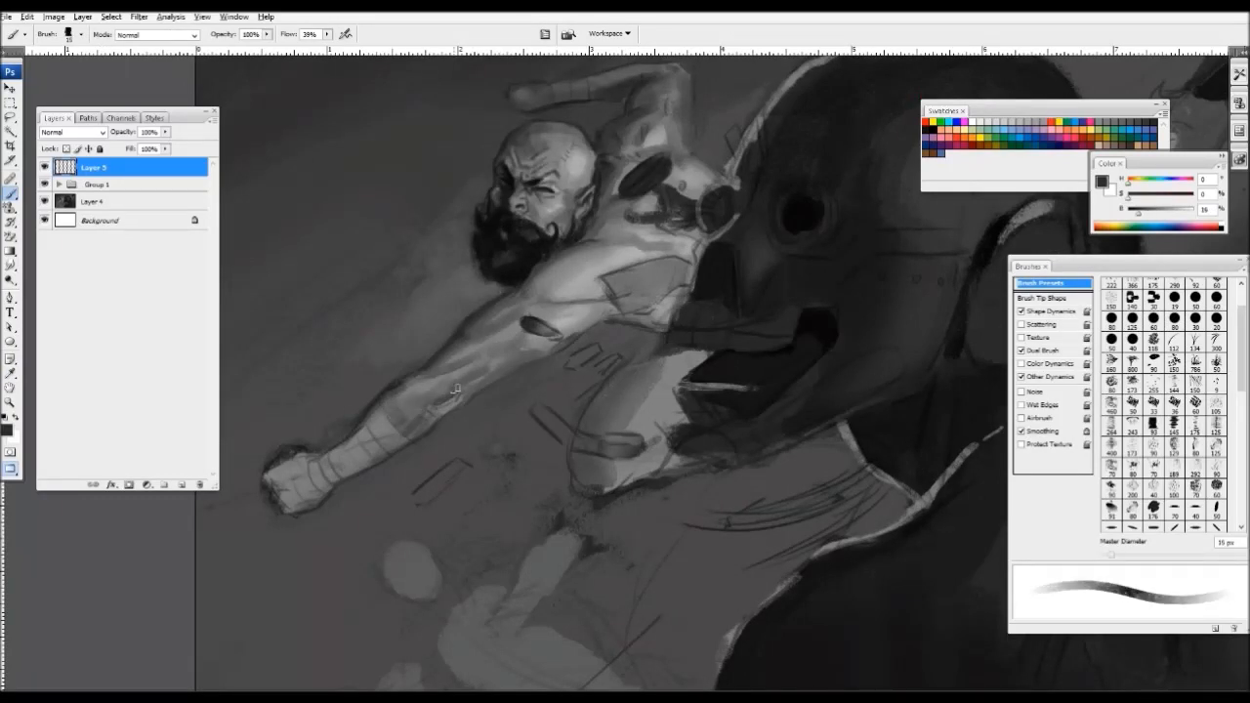
- Blend the forearm's lower edge near the wrist with 26% brightness gray at 15 px and 50% gray at 20 px
{"action": "left_click", "coordinate": [452, 411], "text": "alt"}
{"action": "key", "text": "bracketleft"}
{"action": "left_click", "coordinate": [426, 419], "text": "alt"}
{"action": "key", "text": "bracketright"}
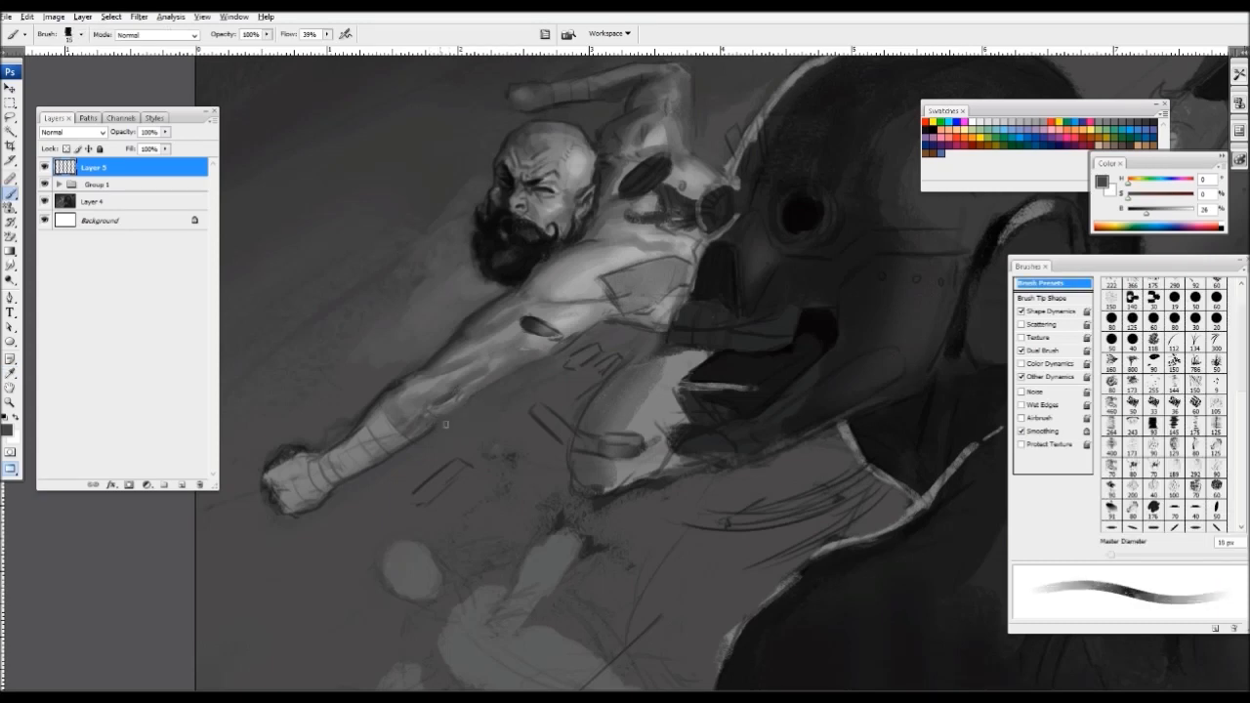
{"action": "left_click", "coordinate": [436, 381], "text": "alt"}
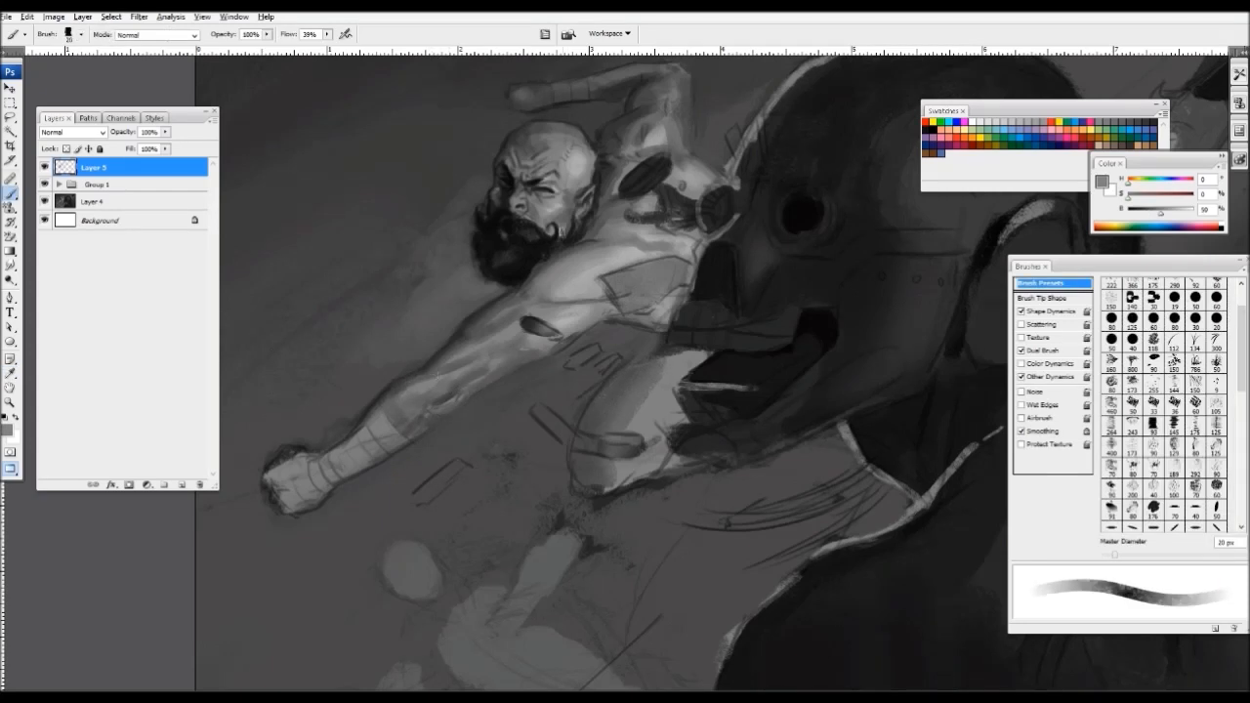
- Clean up the edges around the punching wrist and fist with 29% and 31% brightness grays at 25 to 35 px
{"action": "key", "text": "bracketright"}
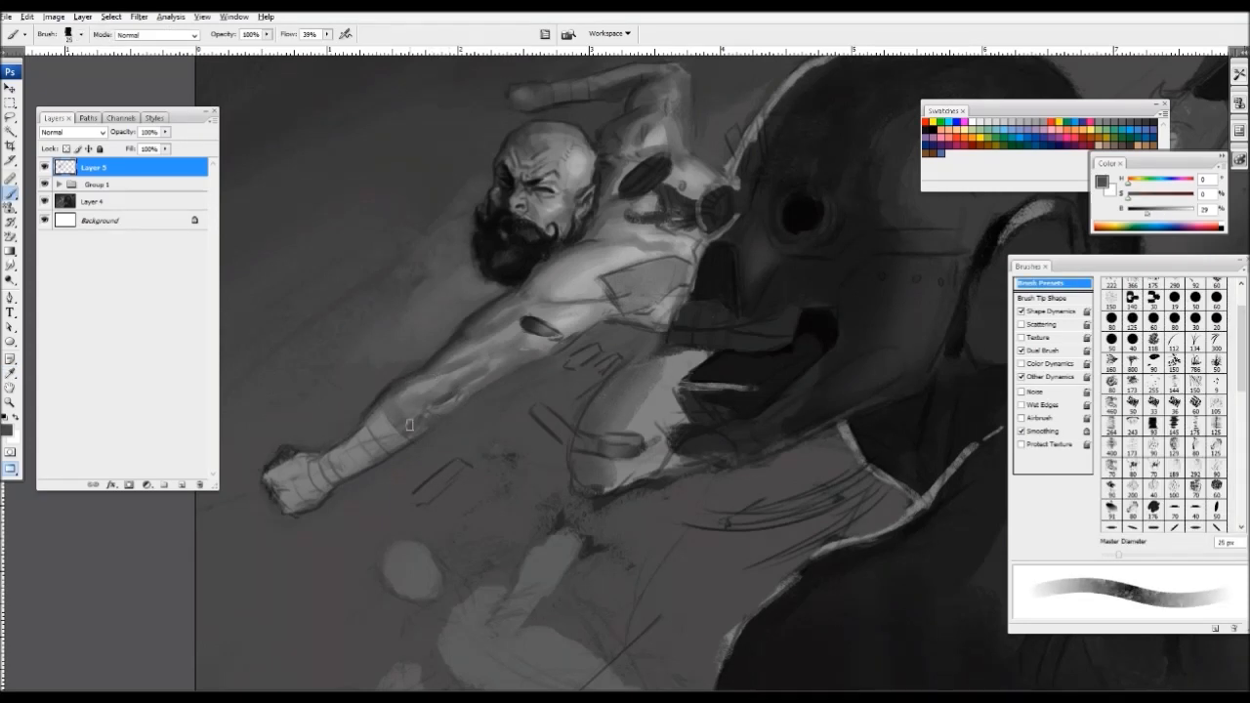
{"action": "left_click", "coordinate": [303, 500], "text": "alt"}
{"action": "key", "text": "bracketright"}
{"action": "key", "text": "ctrl+minus"}
{"action": "key", "text": "ctrl+plus"}
{"action": "left_click_drag", "start_coordinate": [402, 334], "coordinate": [657, 284]}
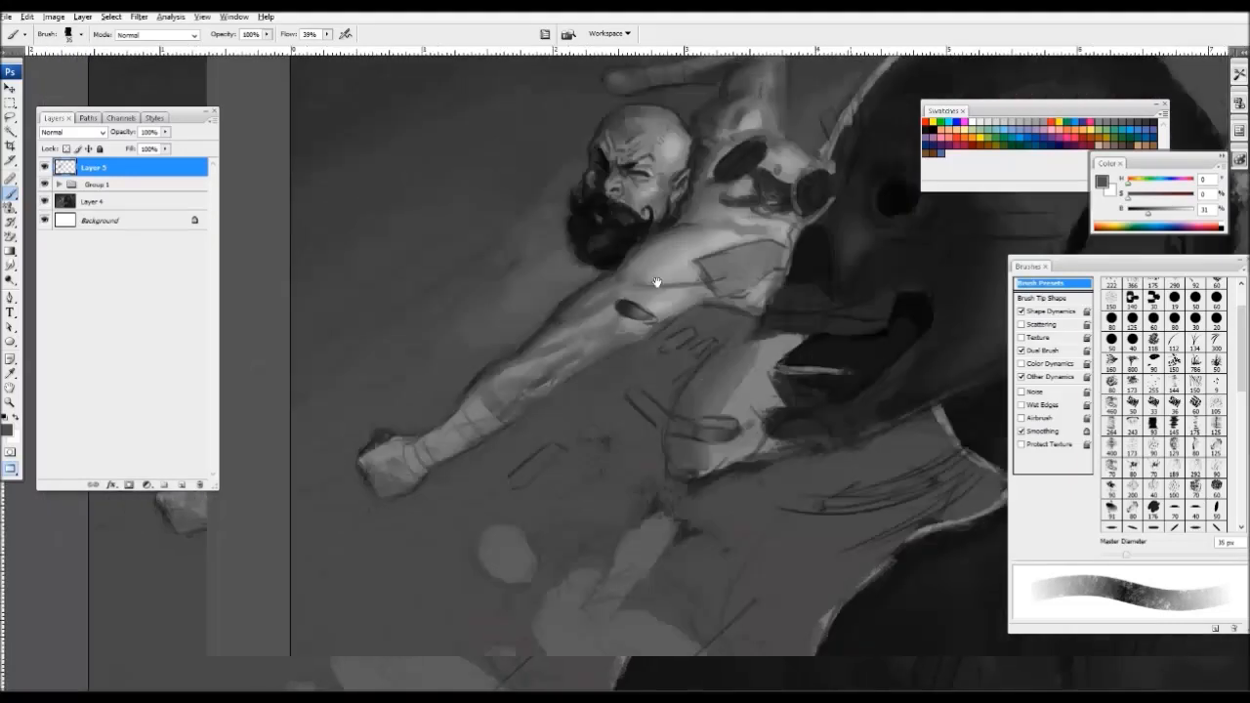
- Paint the wrist wrap's light planes with 41% brightness gray at 15 px and 62% gray at 10 px
{"action": "left_click", "coordinate": [657, 285], "text": "alt"}
{"action": "key", "text": "bracketleft"}
{"action": "key", "text": "bracketleft"}
{"action": "left_click", "coordinate": [495, 418], "text": "alt"}
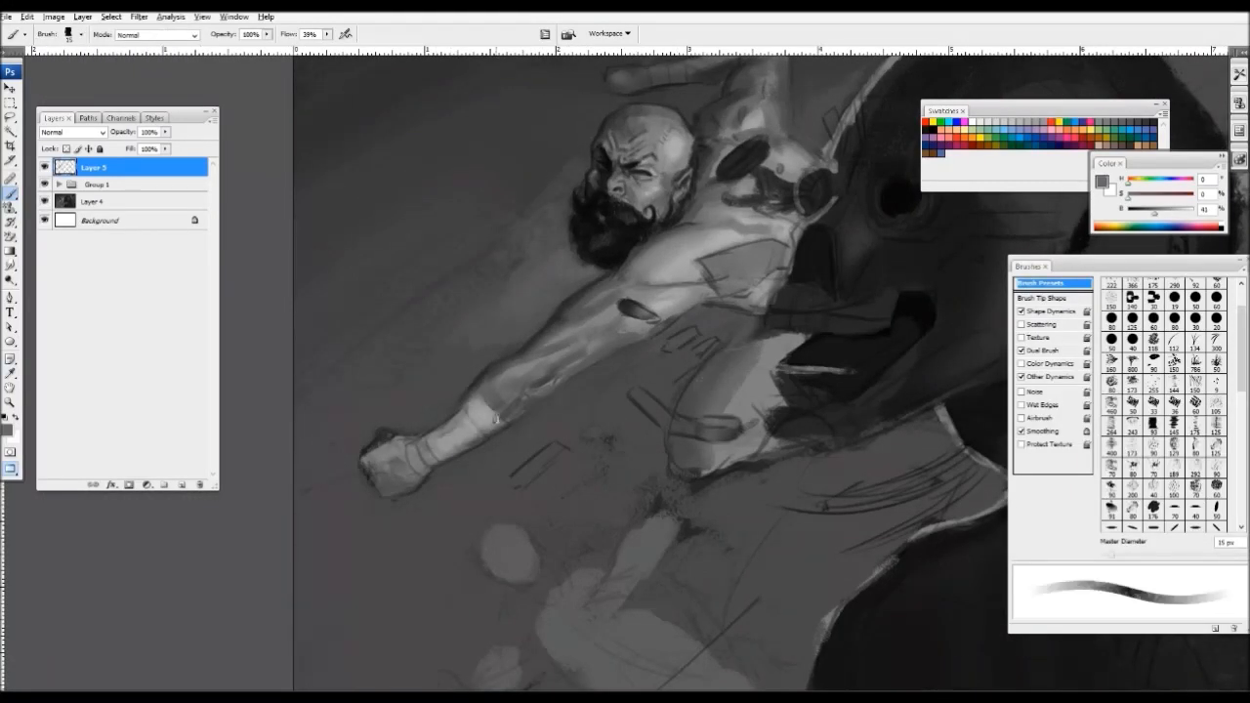
{"action": "key", "text": "bracketleft"}
{"action": "left_click", "coordinate": [475, 440], "text": "alt"}
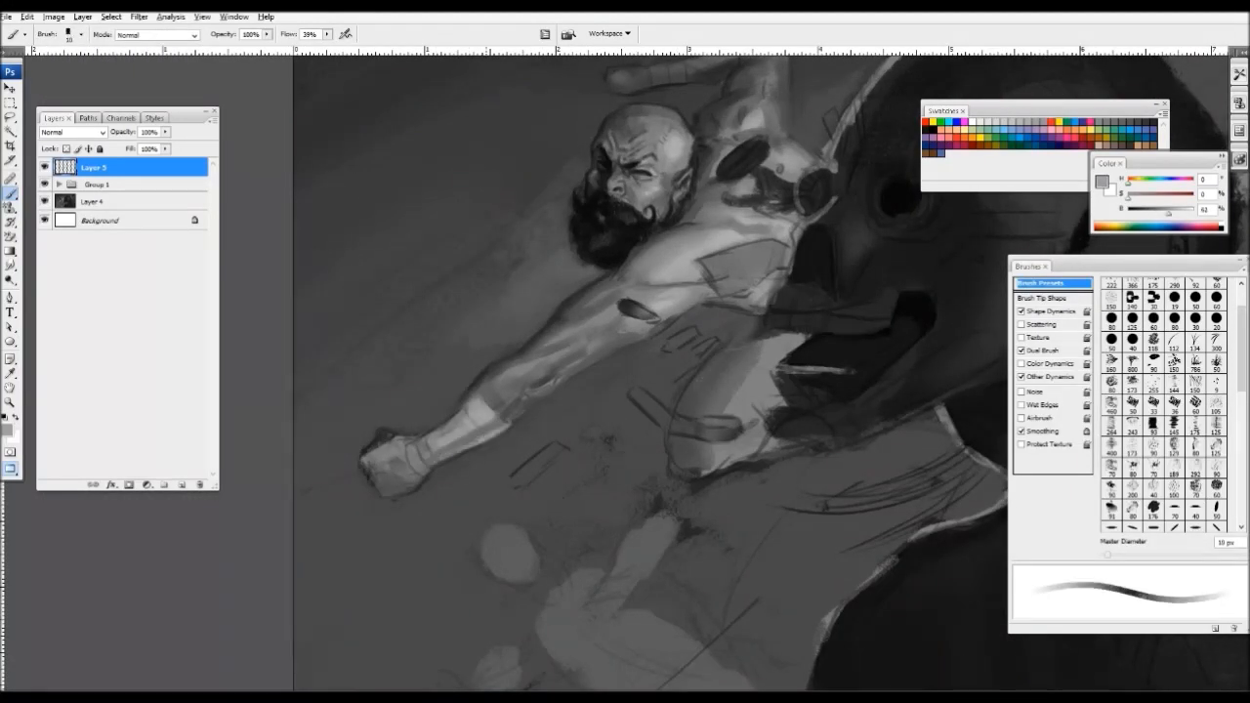
{"action": "left_click_drag", "start_coordinate": [478, 442], "coordinate": [449, 456]}
- Lighten the punching fist's planes with a 63% brightness gray at 20 px
{"action": "key", "text": "ctrl+minus"}
{"action": "key", "text": "ctrl+minus"}
{"action": "key", "text": "ctrl+plus"}
{"action": "key", "text": "ctrl+plus"}
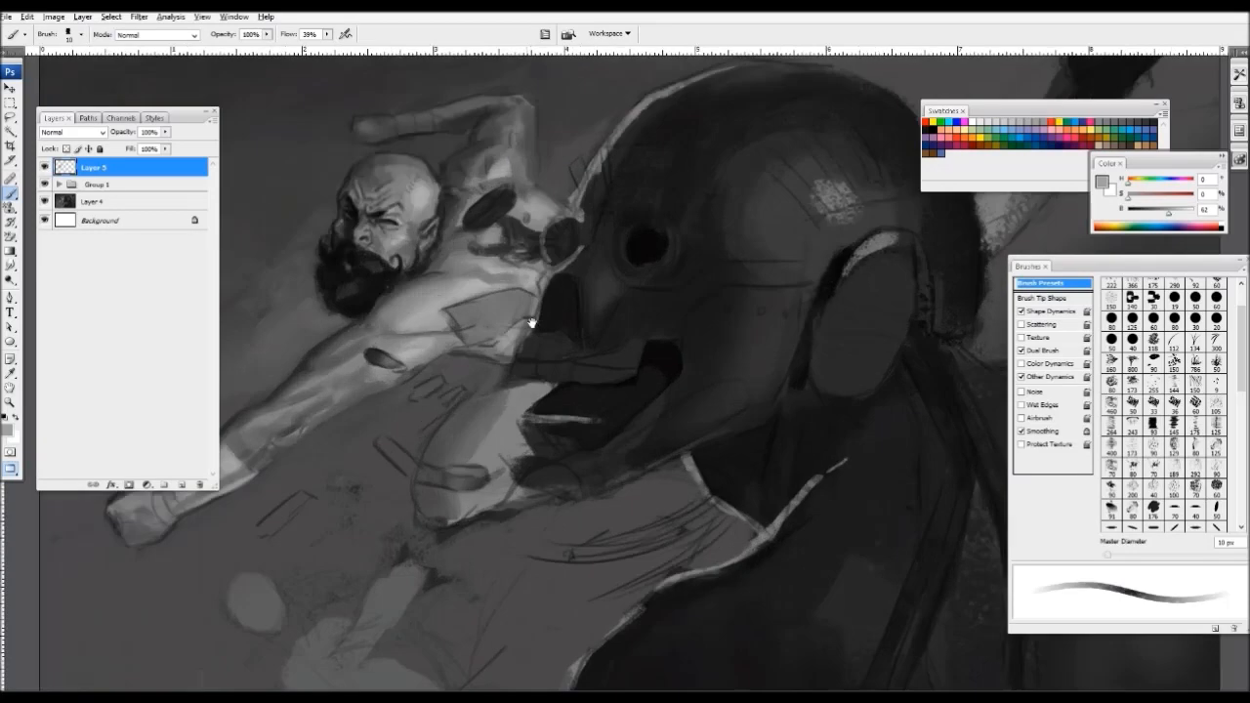
{"action": "mouse_move", "coordinate": [533, 322]}
{"action": "left_mouse_down"}
{"action": "mouse_move", "coordinate": [874, 219]}
{"action": "mouse_move", "coordinate": [889, 268]}
{"action": "left_mouse_up"}
{"action": "key", "text": "bracketright"}
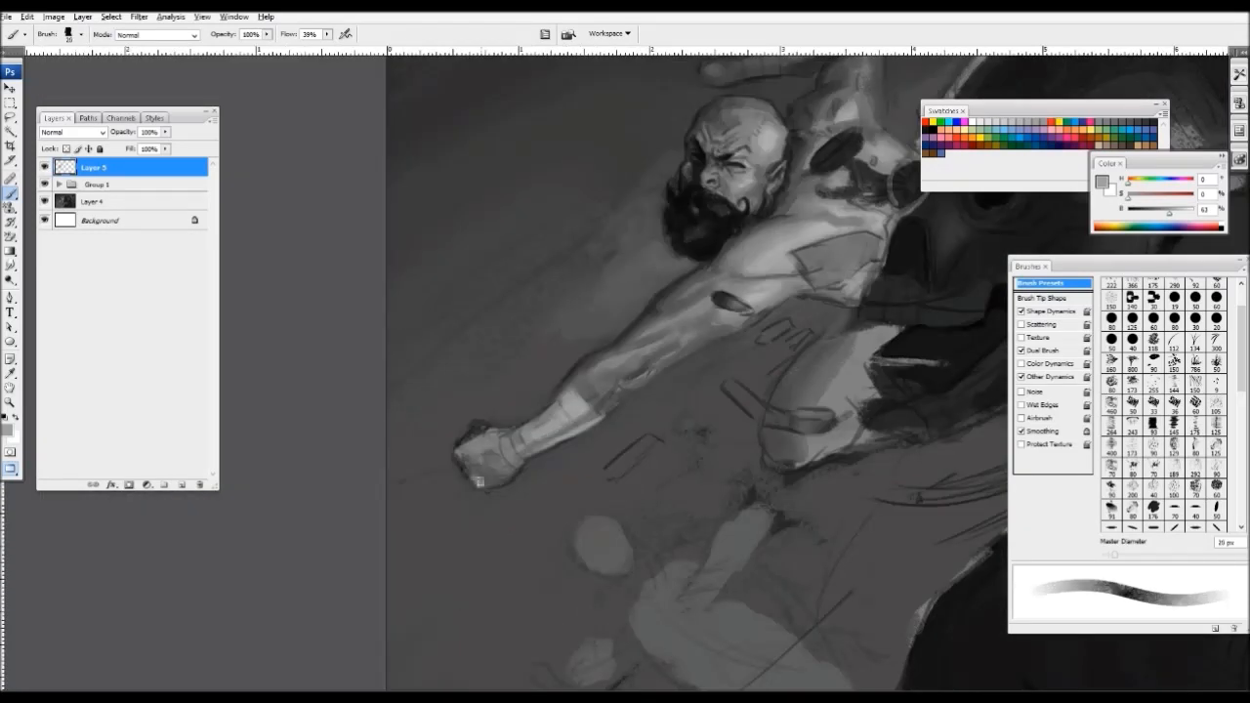
{"action": "left_click_drag", "start_coordinate": [492, 471], "coordinate": [507, 465]}
{"action": "key", "text": "bracketright"}
{"action": "left_click", "coordinate": [496, 463], "text": "alt"}
- Trim the fist's dark outline with background grays of 29% and 30% brightness at 25 px
{"action": "left_click", "coordinate": [449, 464], "text": "alt"}
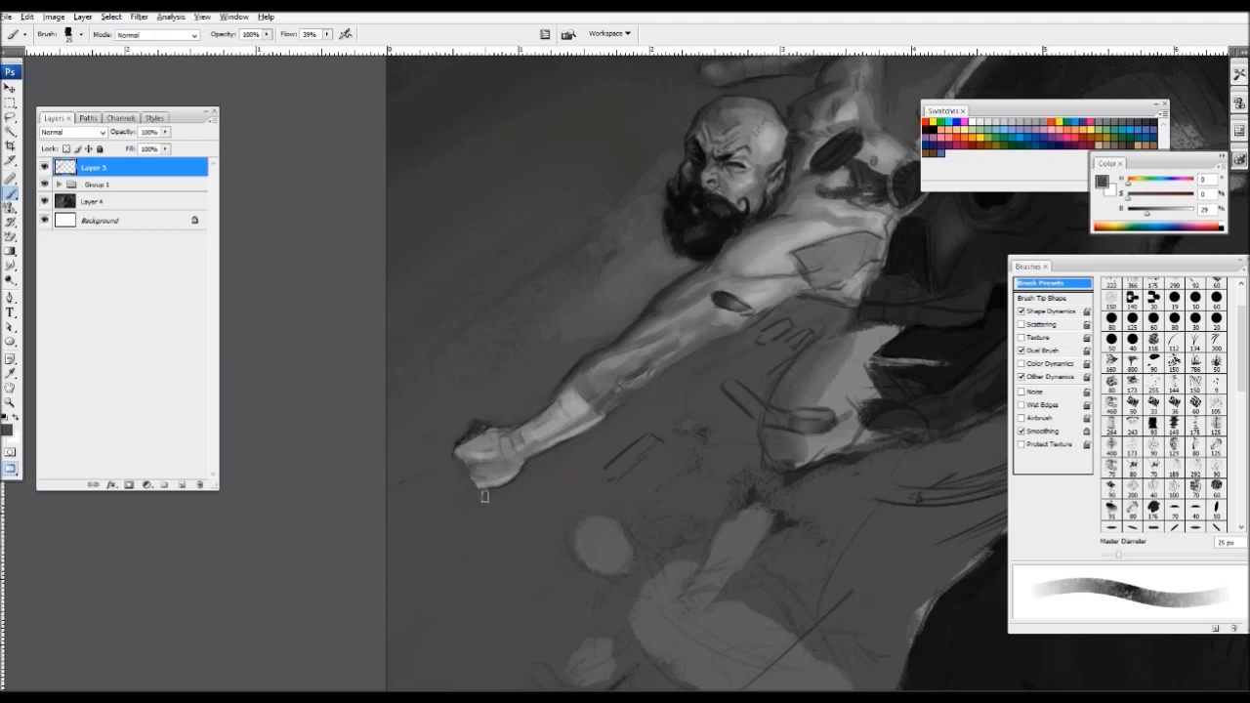
{"action": "left_click_drag", "start_coordinate": [494, 426], "coordinate": [468, 436]}
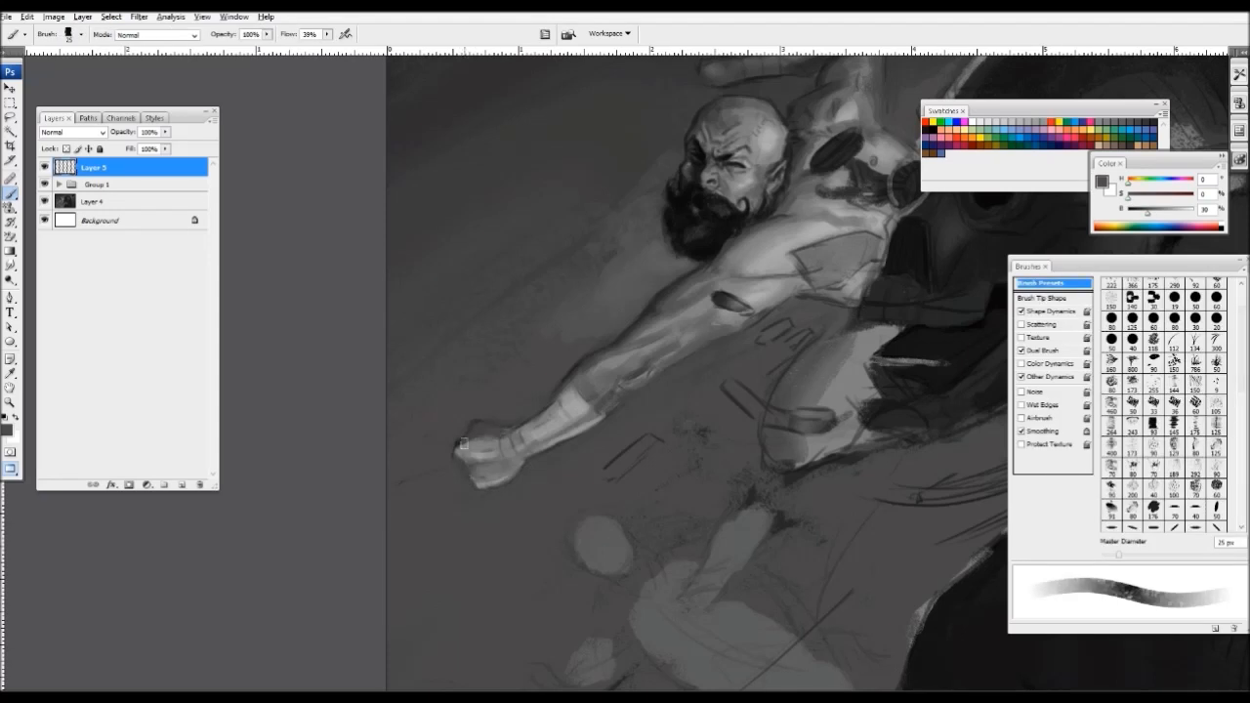
{"action": "key", "text": "ctrl+minus"}
{"action": "key", "text": "ctrl+minus"}
{"action": "key", "text": "ctrl+minus"}
{"action": "key", "text": "ctrl+plus"}
{"action": "key", "text": "ctrl+plus"}
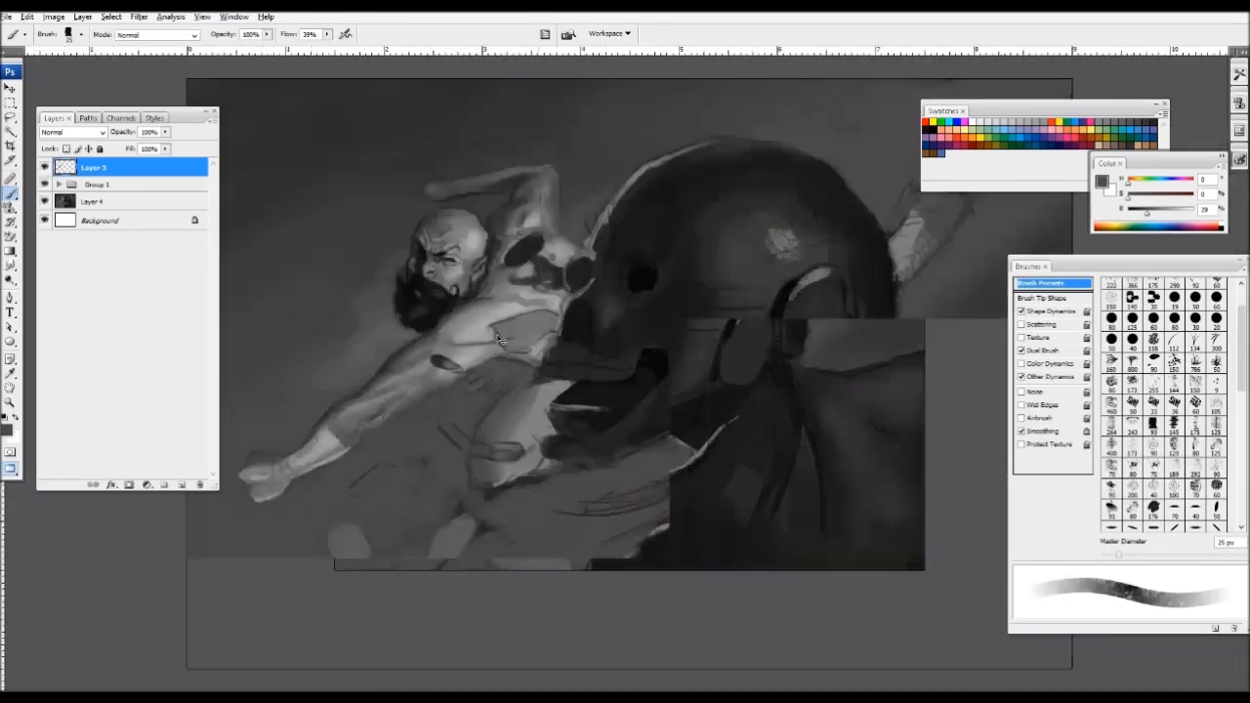
{"action": "left_click_drag", "start_coordinate": [349, 450], "coordinate": [573, 377]}
{"action": "key", "text": "ctrl+plus"}
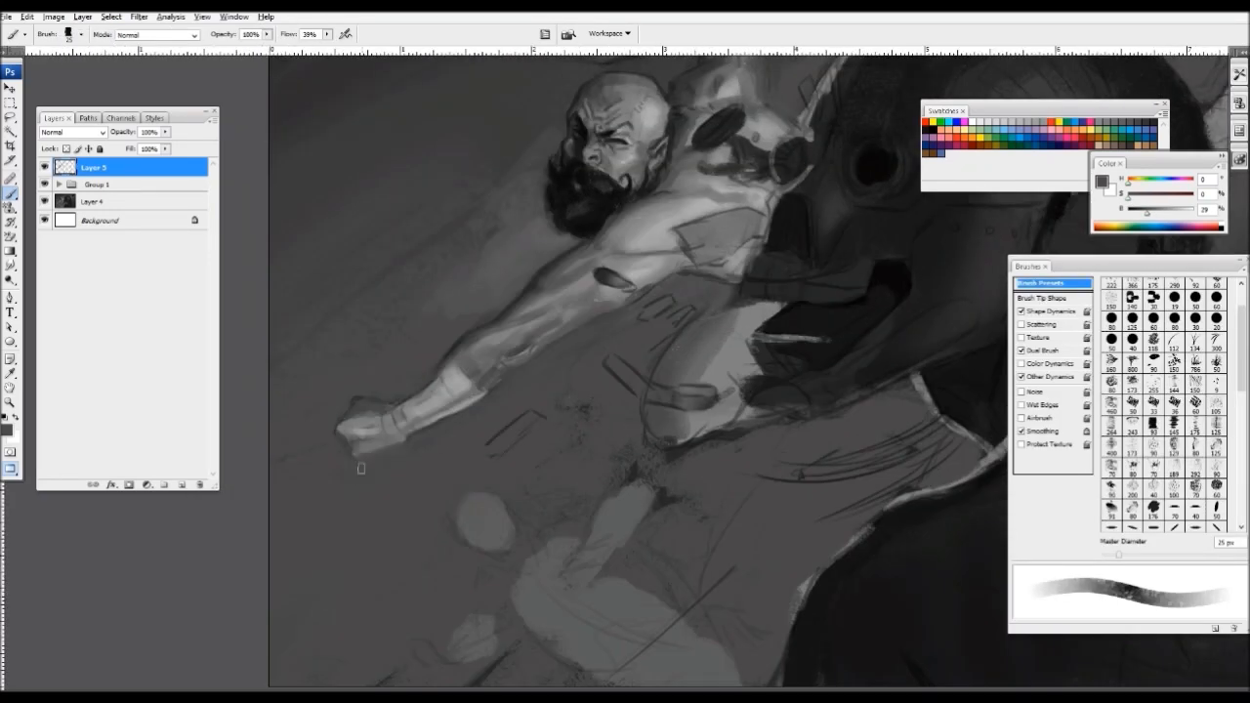
- Shade the fist's knuckles and lower side with a 41% brightness gray at 20 px
{"action": "key", "text": "["}
{"action": "left_click", "coordinate": [396, 445], "text": "alt"}
{"action": "left_click_drag", "start_coordinate": [399, 445], "coordinate": [360, 440]}
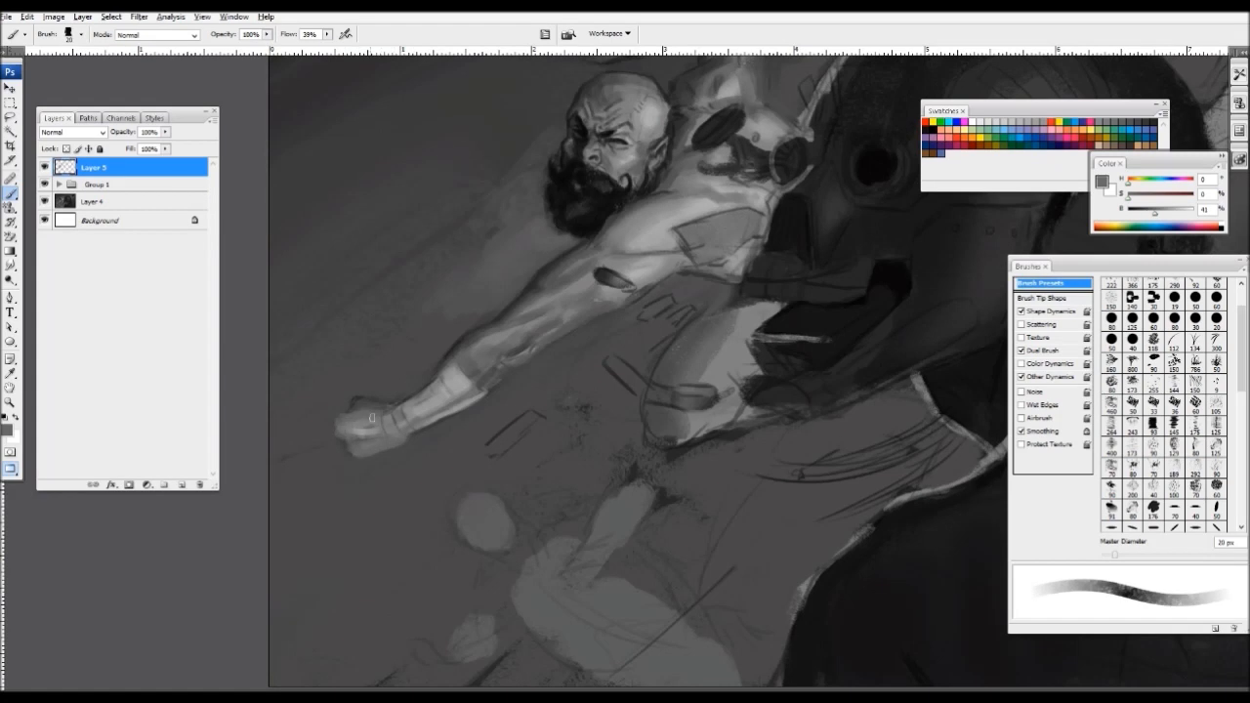
- Blend the background beside the beard with 35%, 23% and 28% brightness grays at 50 to 60 px
{"action": "key", "text": "ctrl+minus"}
{"action": "key", "text": "ctrl+minus"}
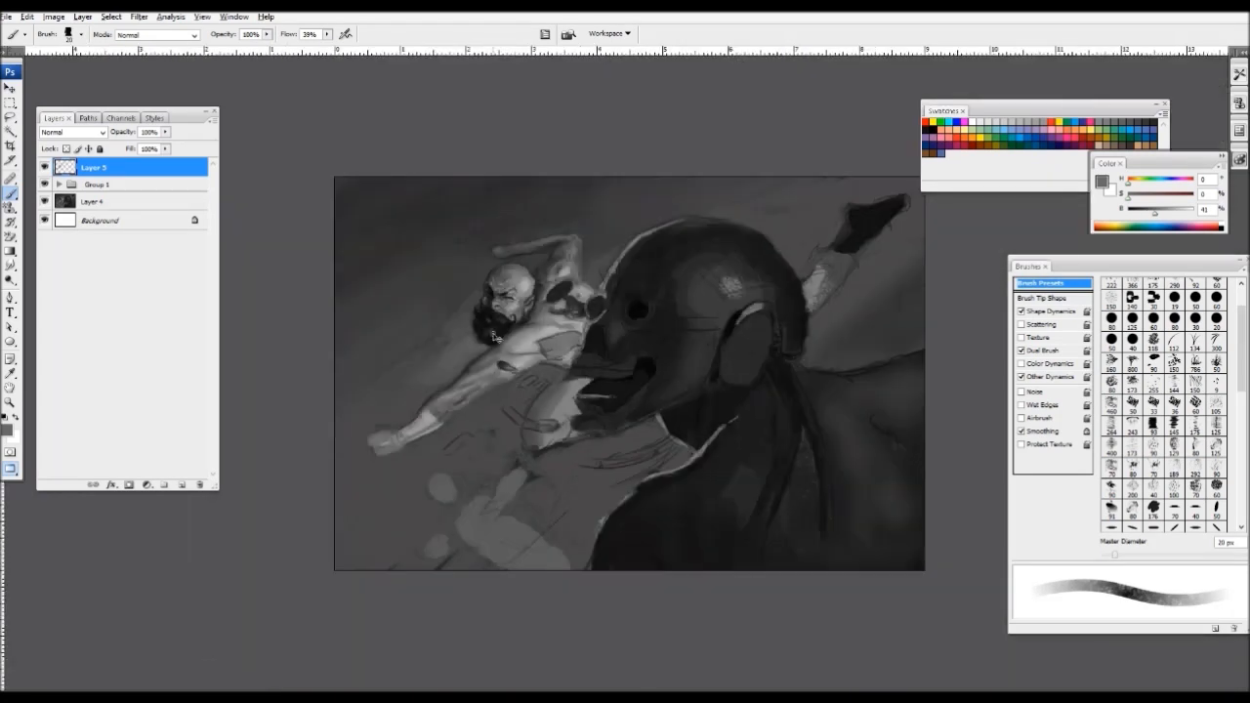
{"action": "key", "text": "ctrl+plus"}
{"action": "key", "text": "]"}
{"action": "key", "text": "]"}
{"action": "key", "text": "]"}
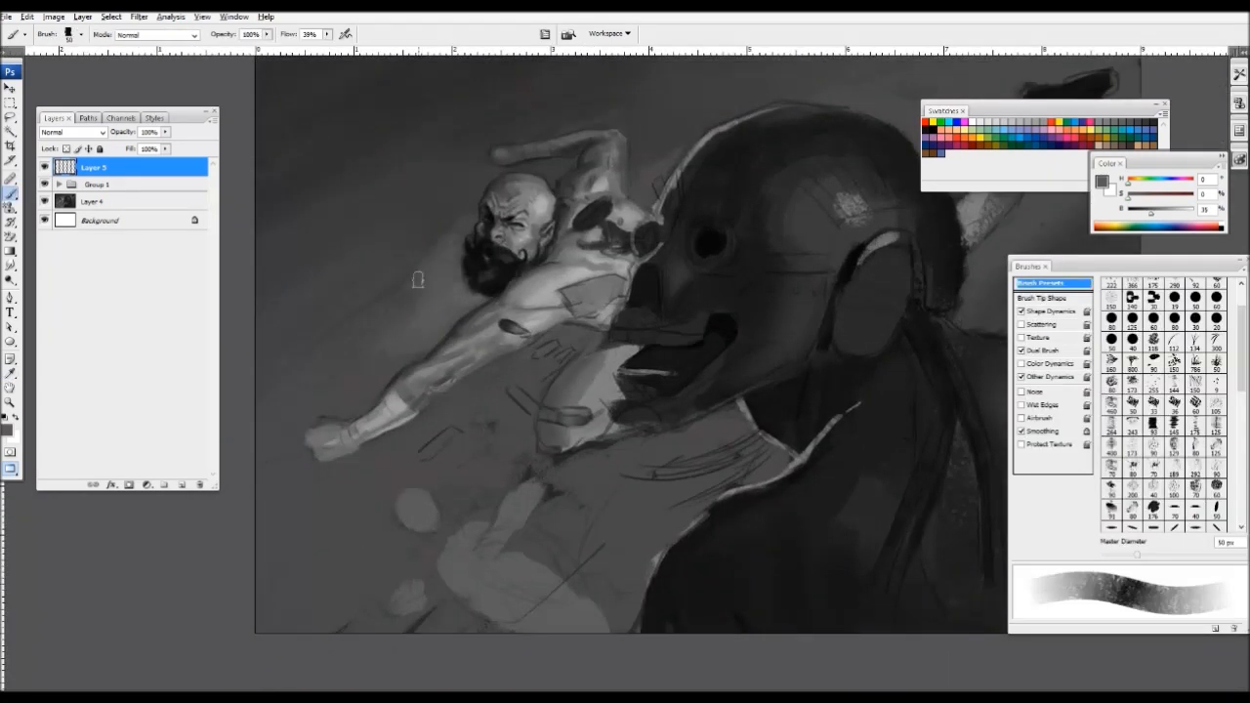
{"action": "key", "text": "]"}
{"action": "left_click", "coordinate": [410, 234], "text": "alt"}
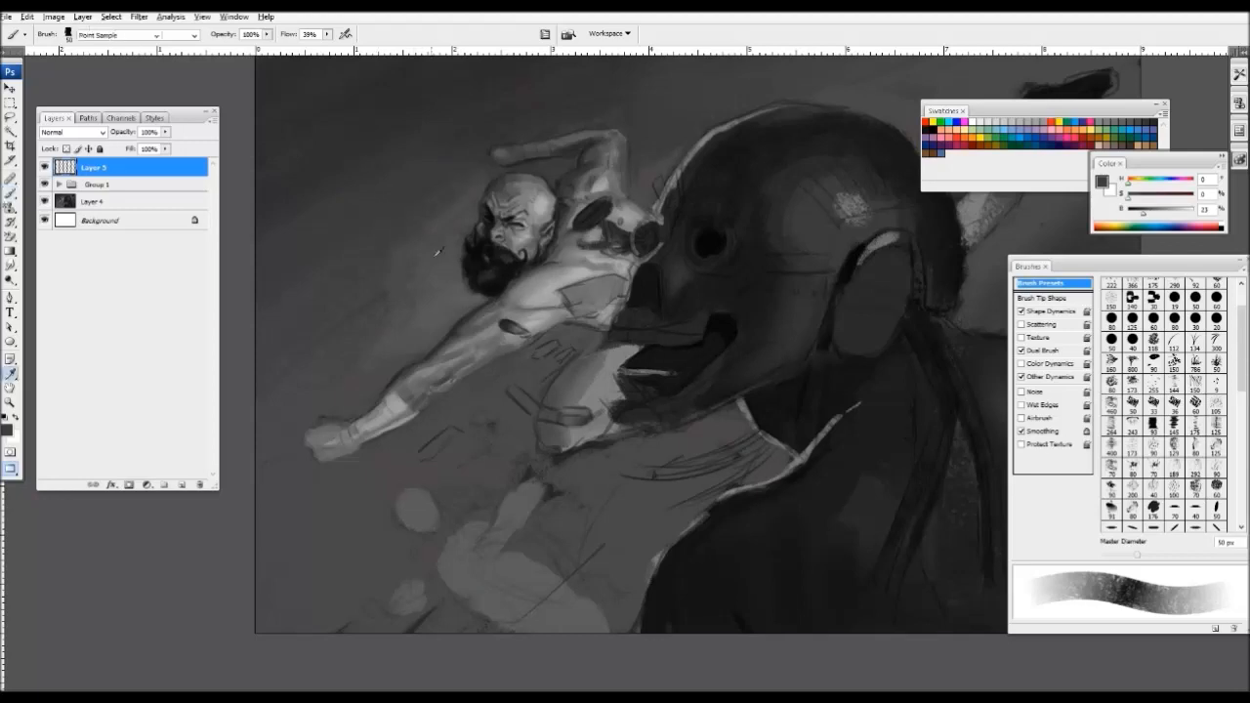
{"action": "left_click", "coordinate": [436, 254], "text": "alt"}
{"action": "left_click_drag", "start_coordinate": [452, 232], "coordinate": [387, 294]}
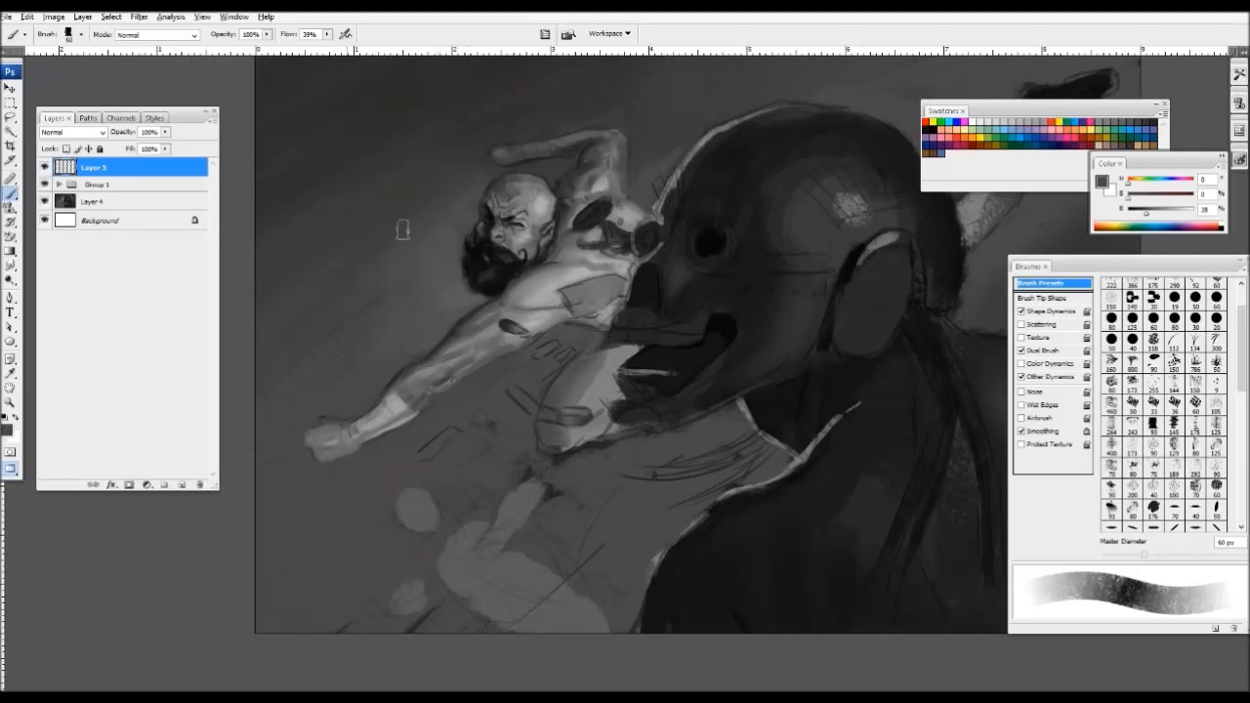
- Model the bent leg below the punching arm with a 50% brightness gray at 25 px
{"action": "key", "text": "ctrl+minus"}
{"action": "key", "text": "ctrl+plus"}
{"action": "key", "text": "ctrl+plus"}
{"action": "key", "text": "["}
{"action": "key", "text": "["}
{"action": "key", "text": "["}
{"action": "key", "text": "["}
{"action": "key", "text": "["}
{"action": "key", "text": "["}
{"action": "left_click", "coordinate": [514, 424], "text": "alt"}
{"action": "left_click_drag", "start_coordinate": [515, 424], "coordinate": [526, 372]}
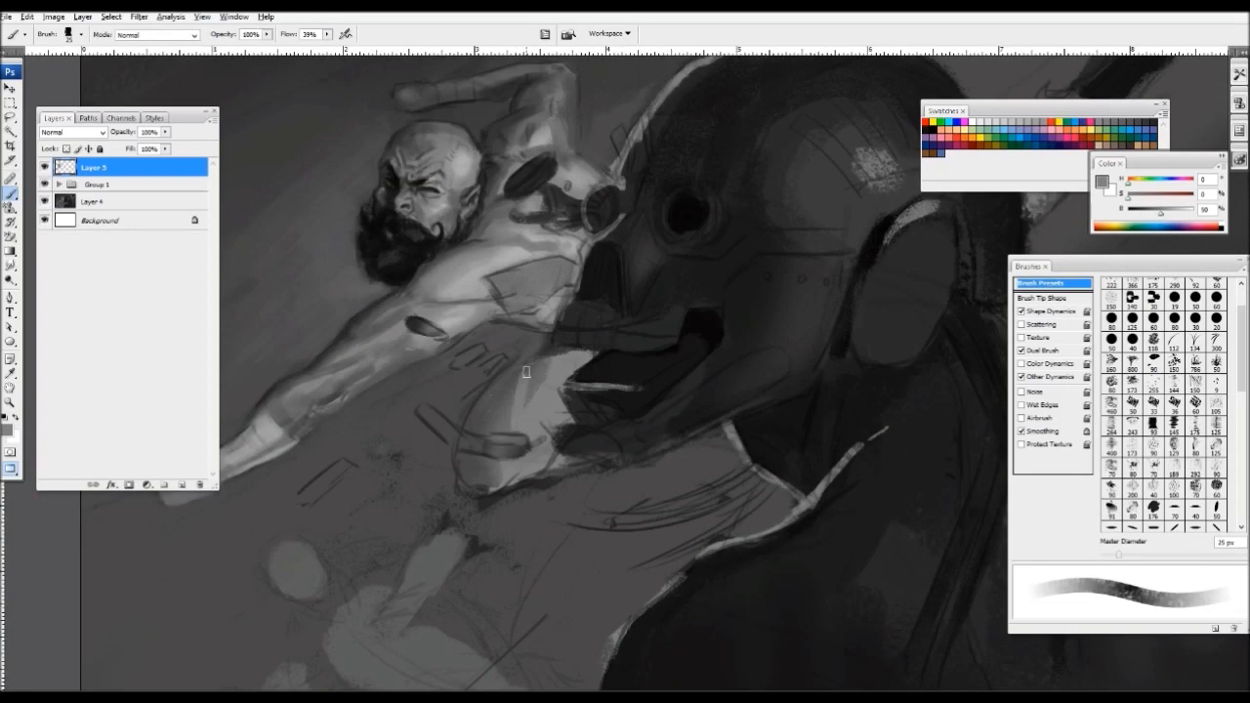
- Darken the bent leg's outer contour with 31% and 16% brightness grays, using a brush of 15 px and smaller
{"action": "key", "text": "bracketleft"}
{"action": "left_click", "coordinate": [571, 371], "text": "alt"}
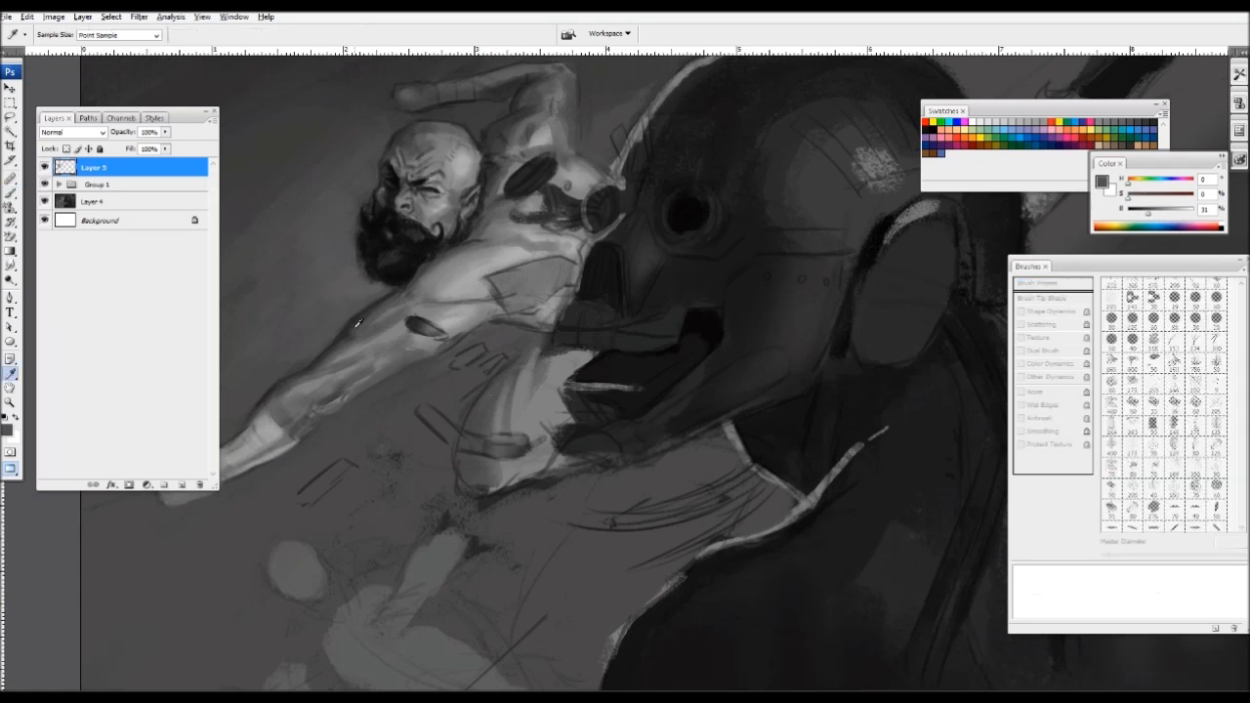
{"action": "left_click_drag", "start_coordinate": [463, 432], "coordinate": [487, 389]}
{"action": "key", "text": "bracketleft"}
{"action": "key", "text": "bracketleft"}
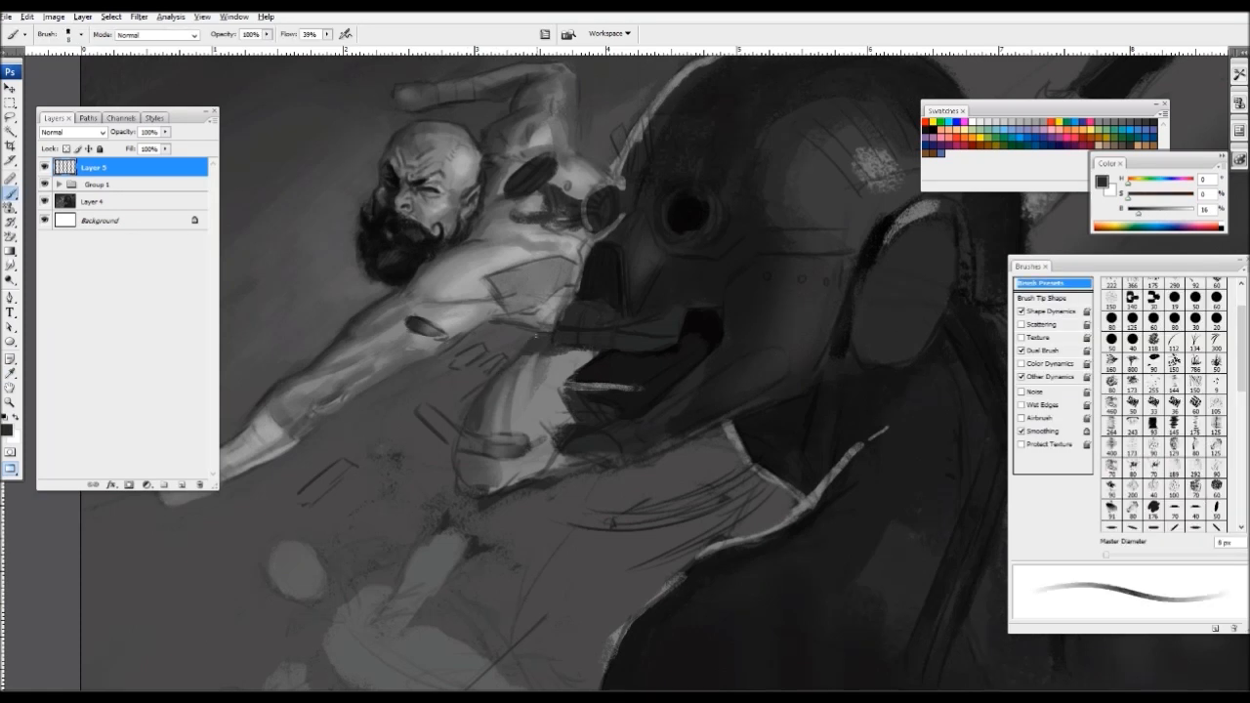
{"action": "key", "text": "bracketright"}
{"action": "key", "text": "bracketright"}
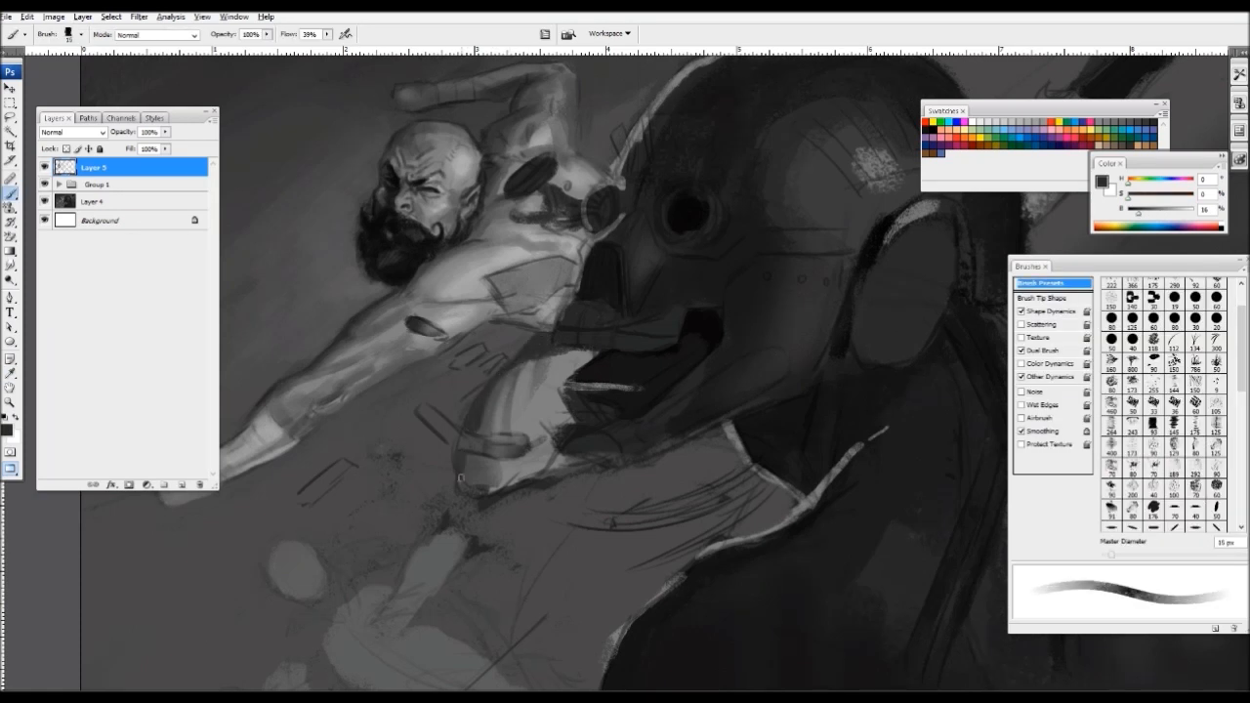
{"action": "key", "text": "bracketright"}
- Refine the bent leg's lower end and upper edge with 50% and 35% brightness grays at 15 to 25 px
{"action": "left_click", "coordinate": [484, 488], "text": "alt"}
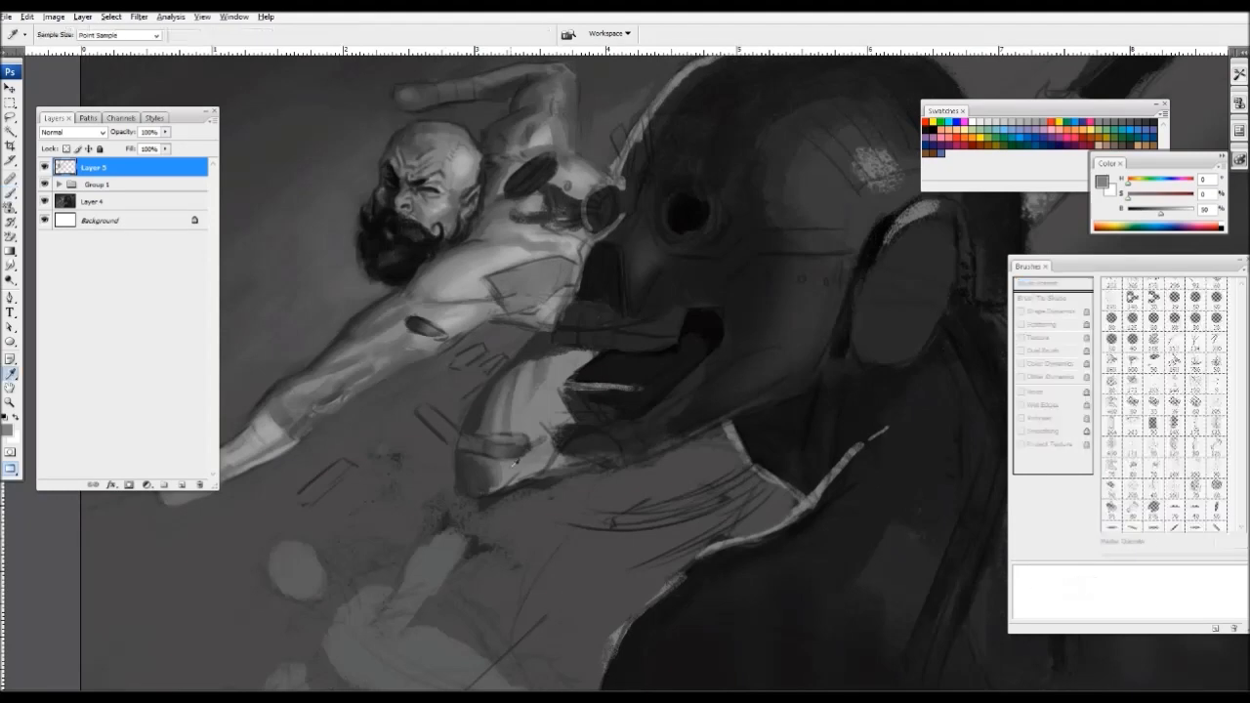
{"action": "key", "text": "bracketleft"}
{"action": "left_click", "coordinate": [483, 484], "text": "alt"}
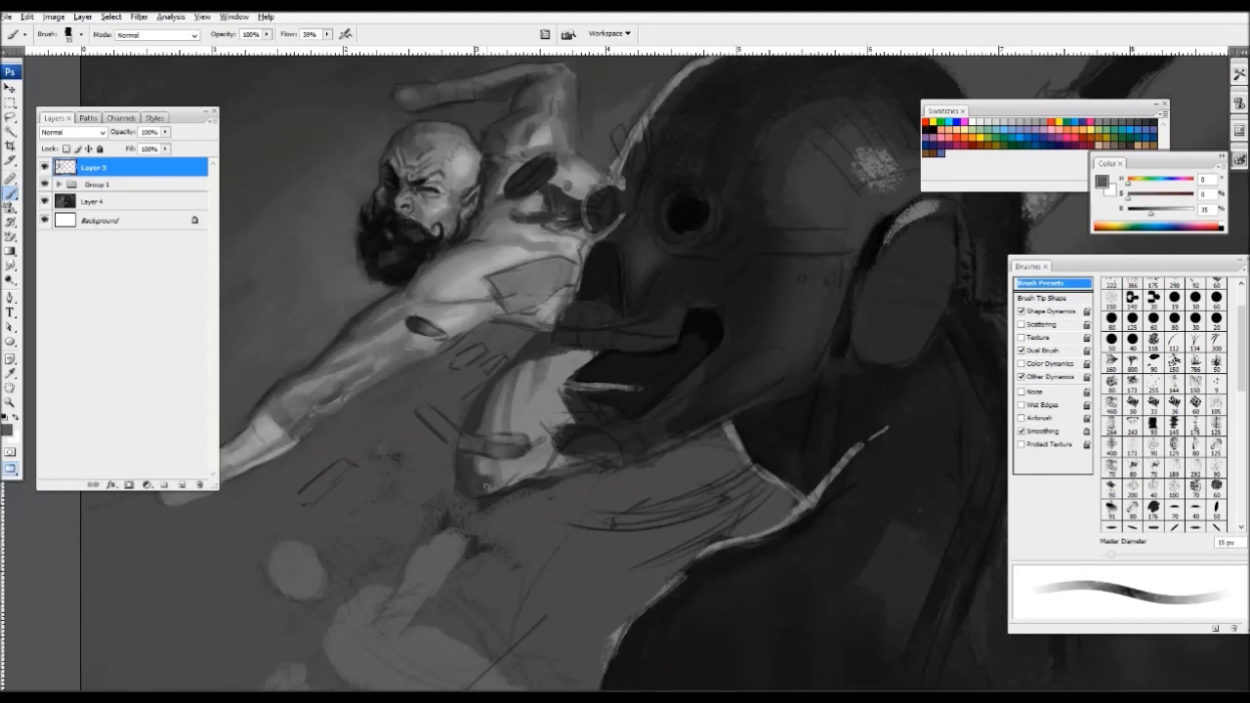
{"action": "key", "text": "bracketright"}
{"action": "key", "text": "bracketright"}
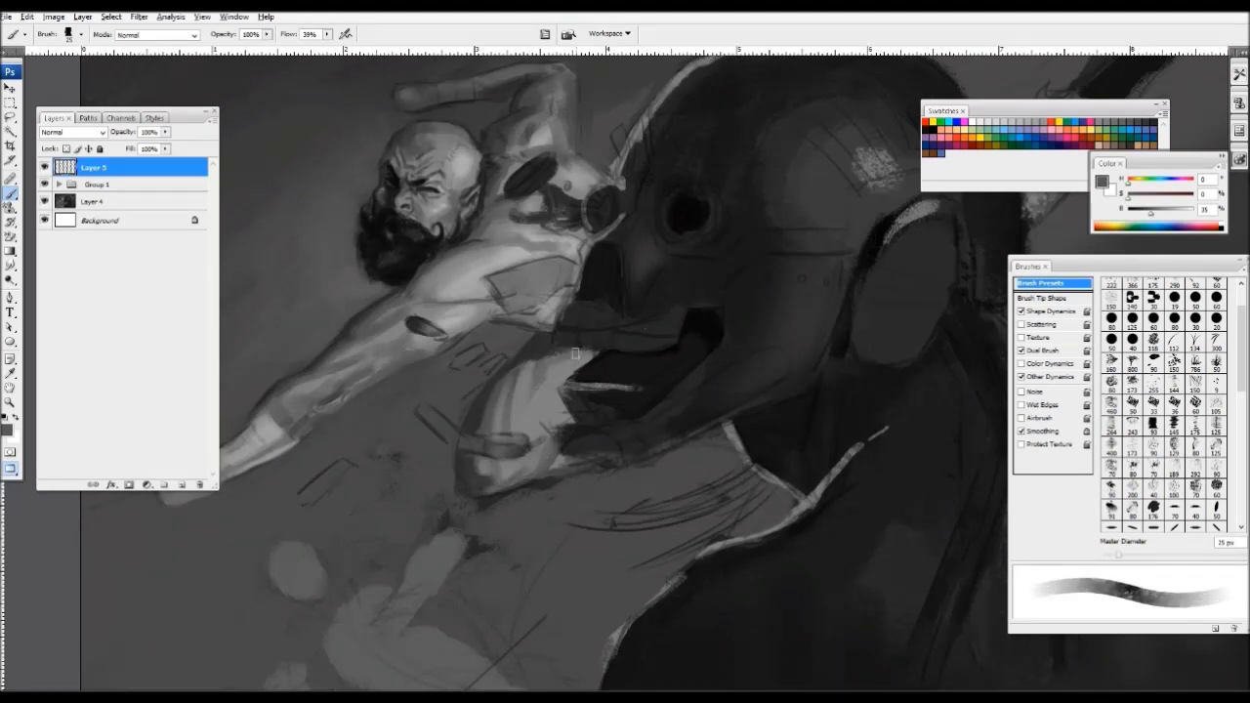
- Darken the background above the head and raised arm with a 22% brightness gray at 25 to 30 px
{"action": "key", "text": "ctrl+minus"}
{"action": "key", "text": "ctrl+minus"}
{"action": "left_click_drag", "start_coordinate": [549, 222], "coordinate": [489, 261]}
{"action": "left_click", "coordinate": [426, 300], "text": "alt"}
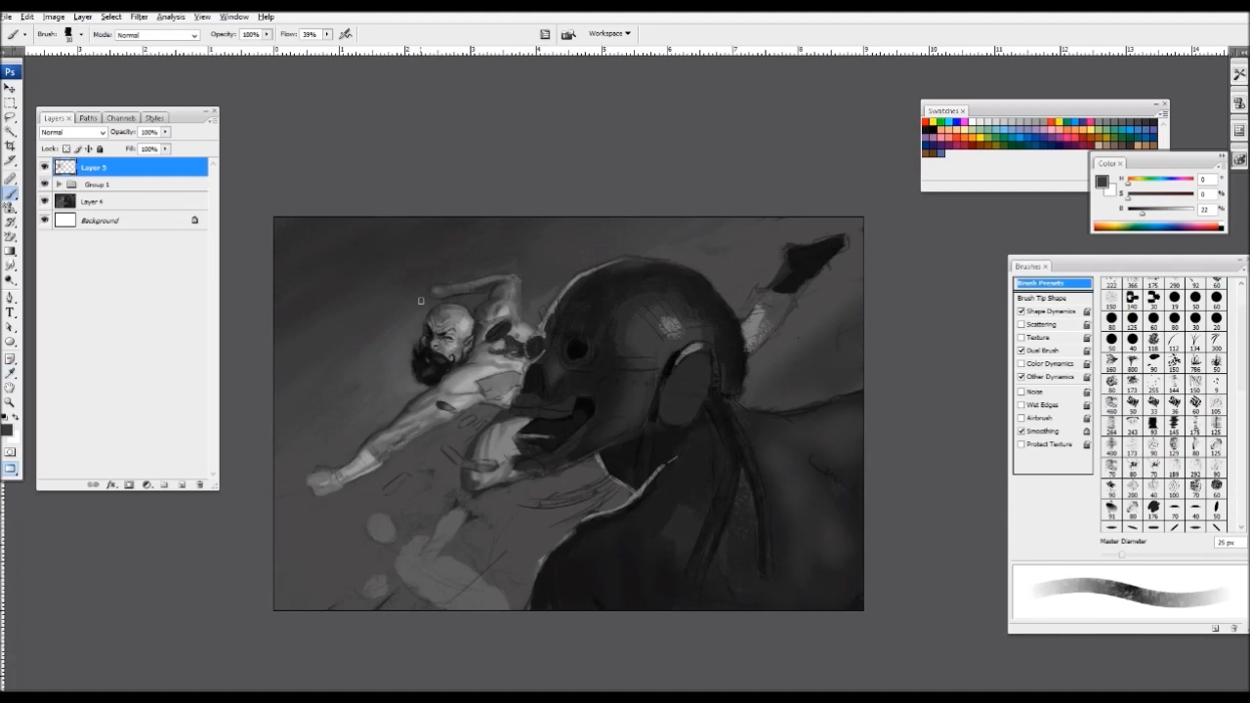
{"action": "key", "text": "bracketright"}
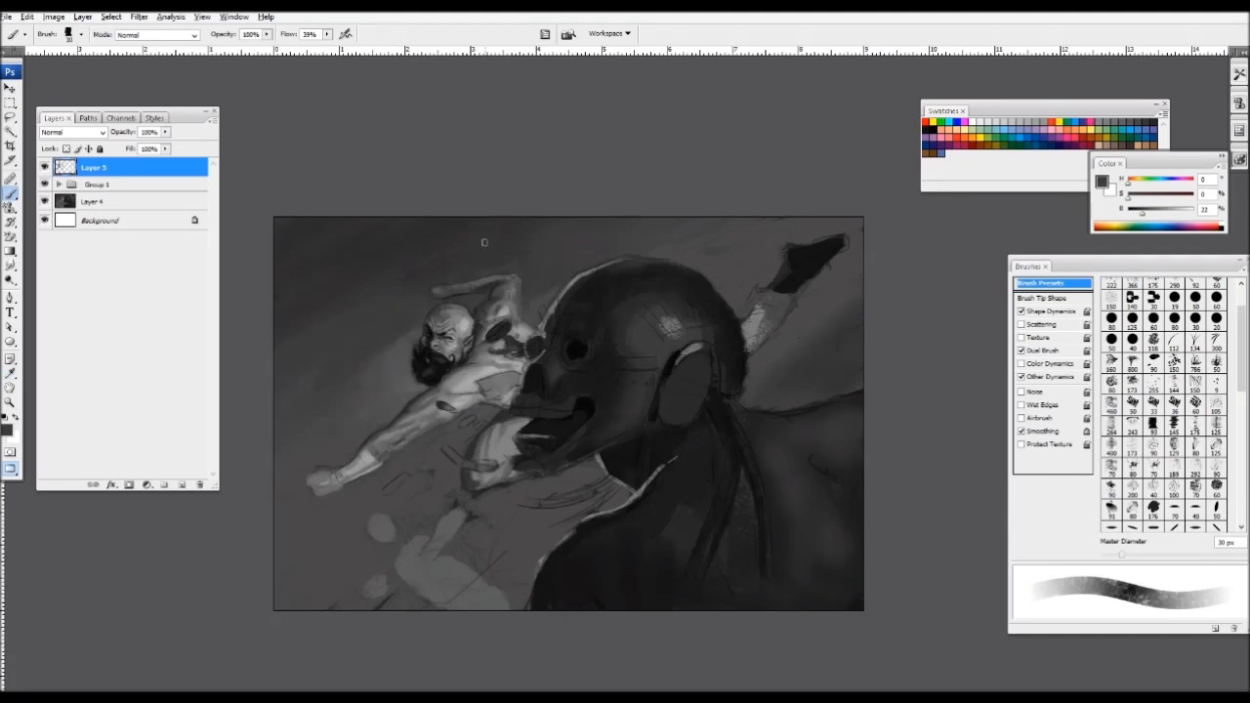
- Smooth over the sketchy trailing leg behind the helmet with a 41% brightness gray at 50 px
{"action": "key", "text": "bracketright"}
{"action": "key", "text": "bracketright"}
{"action": "key", "text": "bracketright"}
{"action": "key", "text": "bracketright"}
{"action": "left_click", "coordinate": [752, 330], "text": "alt"}
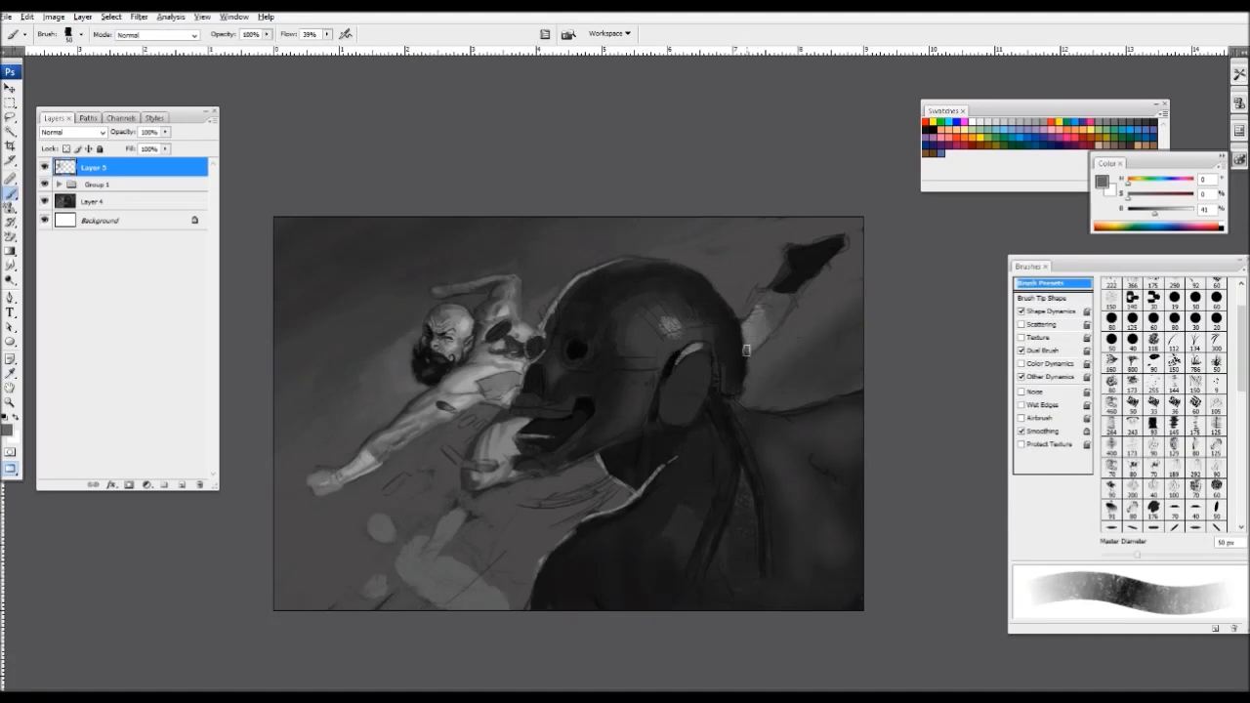
{"action": "left_click_drag", "start_coordinate": [759, 322], "coordinate": [744, 315]}
- Even out the background around the helmet and trailing leg with 25% brightness gray at 45 px and 33% gray at 100 px
{"action": "left_click", "coordinate": [790, 234], "text": "alt"}
{"action": "key", "text": "bracketright"}
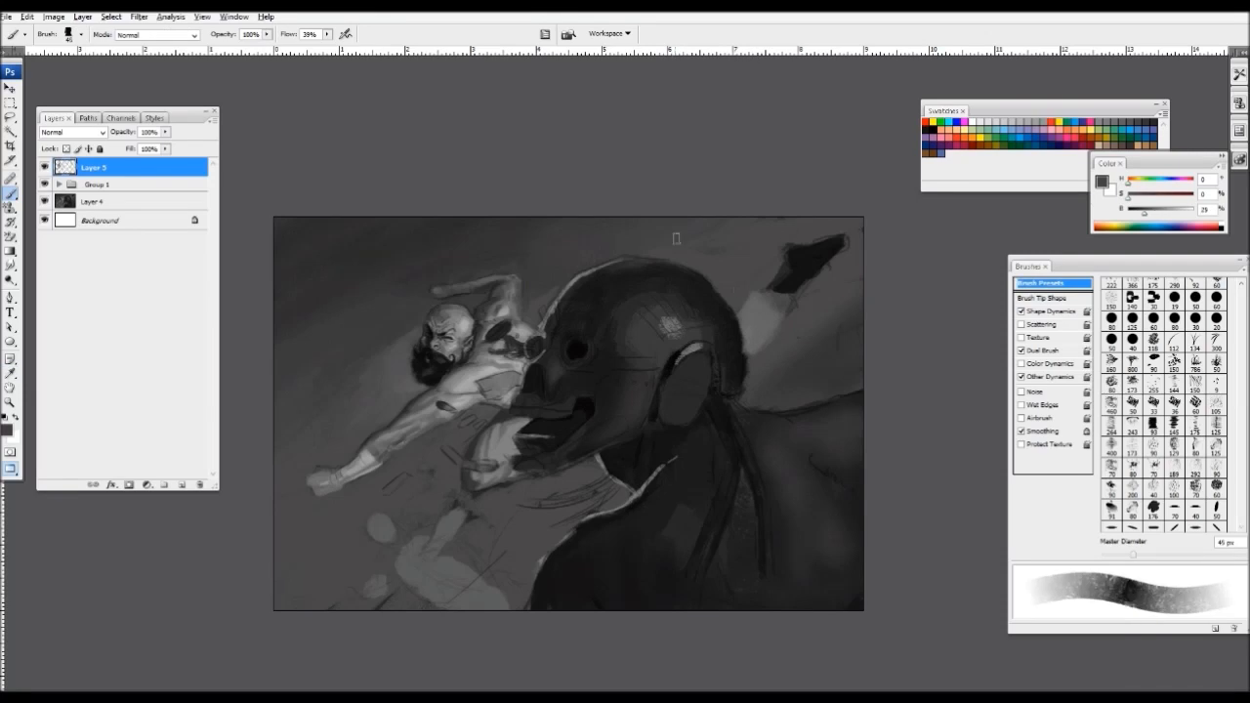
{"action": "key", "text": "bracketright"}
{"action": "left_click", "coordinate": [684, 274], "text": "alt"}
{"action": "key", "text": "bracketright"}
{"action": "key", "text": "bracketright"}
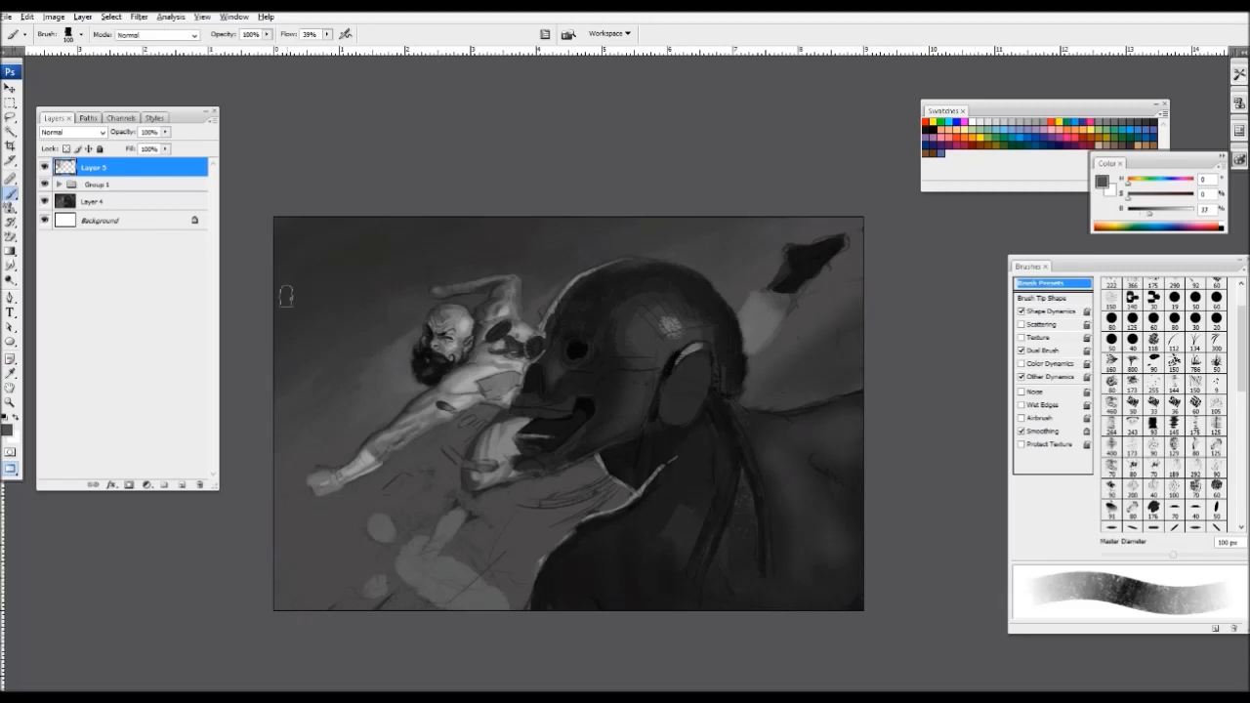
- Darken the gap between the head and raised shoulder with a 15% brightness gray, reducing the brush to 25 px
{"action": "key", "text": "ctrl+plus"}
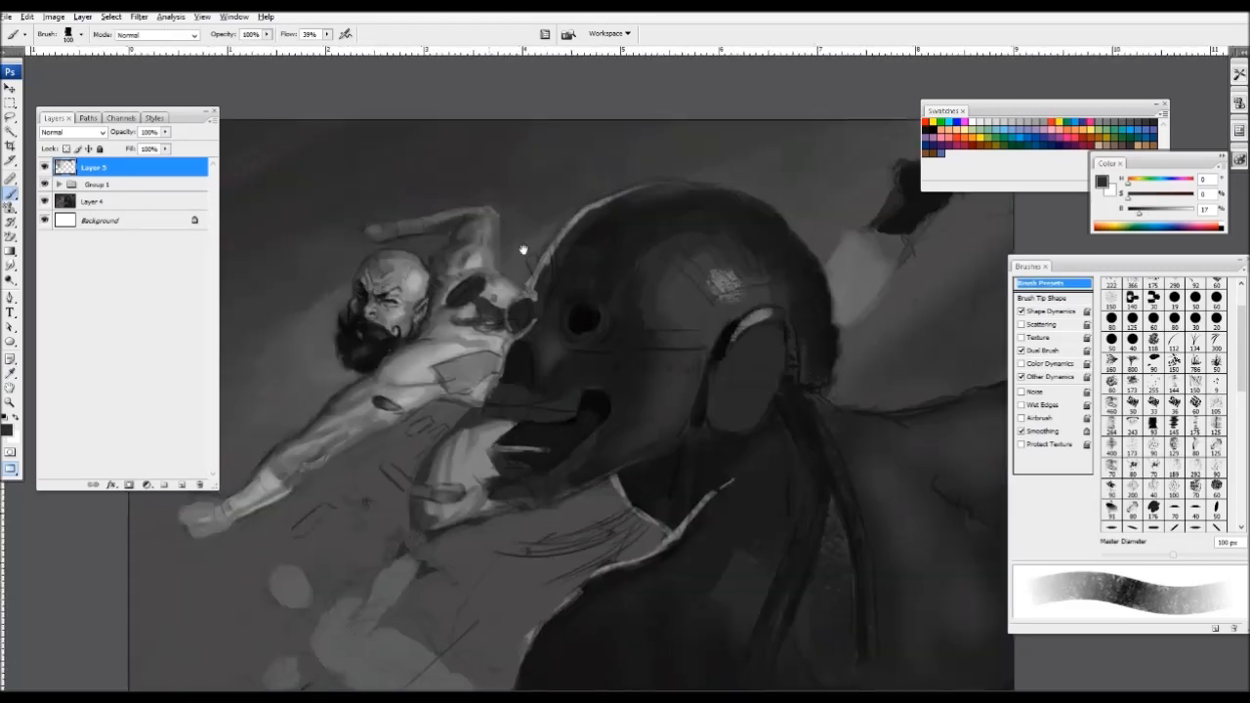
{"action": "left_click_drag", "start_coordinate": [522, 248], "coordinate": [697, 424]}
{"action": "key", "text": "ctrl+plus"}
{"action": "key", "text": "ctrl+plus"}
{"action": "left_click", "coordinate": [473, 311], "text": "alt"}
{"action": "key", "text": "bracketleft"}
{"action": "key", "text": "bracketleft"}
{"action": "key", "text": "bracketleft"}
{"action": "key", "text": "bracketleft"}
{"action": "key", "text": "bracketleft"}
{"action": "key", "text": "bracketleft"}
{"action": "key", "text": "bracketleft"}
{"action": "key", "text": "bracketleft"}
{"action": "key", "text": "bracketleft"}
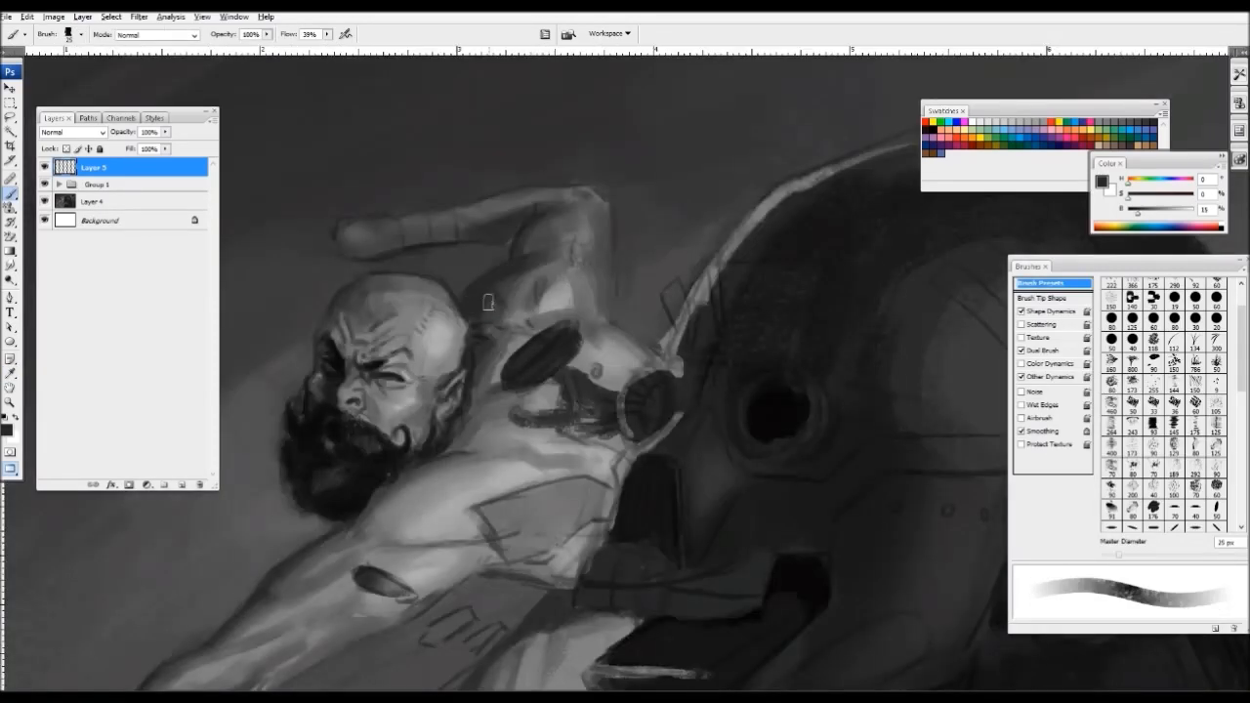
- Cover the raised forearm with dark 15% and 11% brightness grays at 30 px
{"action": "key", "text": "bracketright"}
{"action": "mouse_move", "coordinate": [399, 236]}
{"action": "left_mouse_down"}
{"action": "mouse_move", "coordinate": [352, 247]}
{"action": "mouse_move", "coordinate": [361, 243]}
{"action": "mouse_move", "coordinate": [343, 232]}
{"action": "mouse_move", "coordinate": [502, 213]}
{"action": "left_mouse_up"}
{"action": "left_click", "coordinate": [369, 349], "text": "alt"}
{"action": "key", "text": "ctrl+minus"}
{"action": "key", "text": "ctrl+minus"}
{"action": "key", "text": "ctrl+minus"}
{"action": "key", "text": "ctrl+plus"}
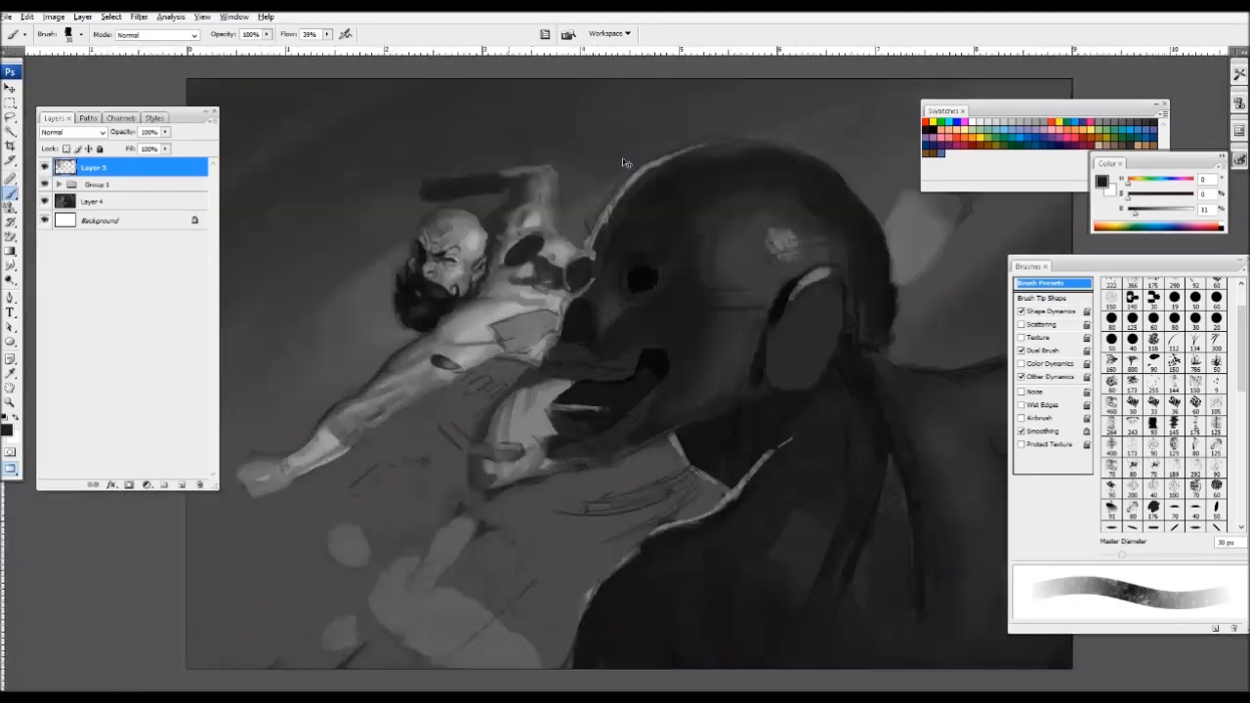
- Refine the edges of the raised dark forearm with a 22% brightness gray at 6 px and a 13% gray at 10 px
{"action": "key", "text": "ctrl+plus"}
{"action": "key", "text": "space"}
{"action": "mouse_move", "coordinate": [439, 132]}
{"action": "left_mouse_down"}
{"action": "mouse_move", "coordinate": [461, 241]}
{"action": "mouse_move", "coordinate": [417, 246]}
{"action": "left_mouse_up"}
{"action": "left_click", "coordinate": [448, 248], "text": "alt"}
{"action": "key", "text": "bracketleft"}
{"action": "key", "text": "bracketleft"}
{"action": "key", "text": "bracketleft"}
{"action": "key", "text": "bracketleft"}
{"action": "key", "text": "bracketleft"}
{"action": "key", "text": "bracketleft"}
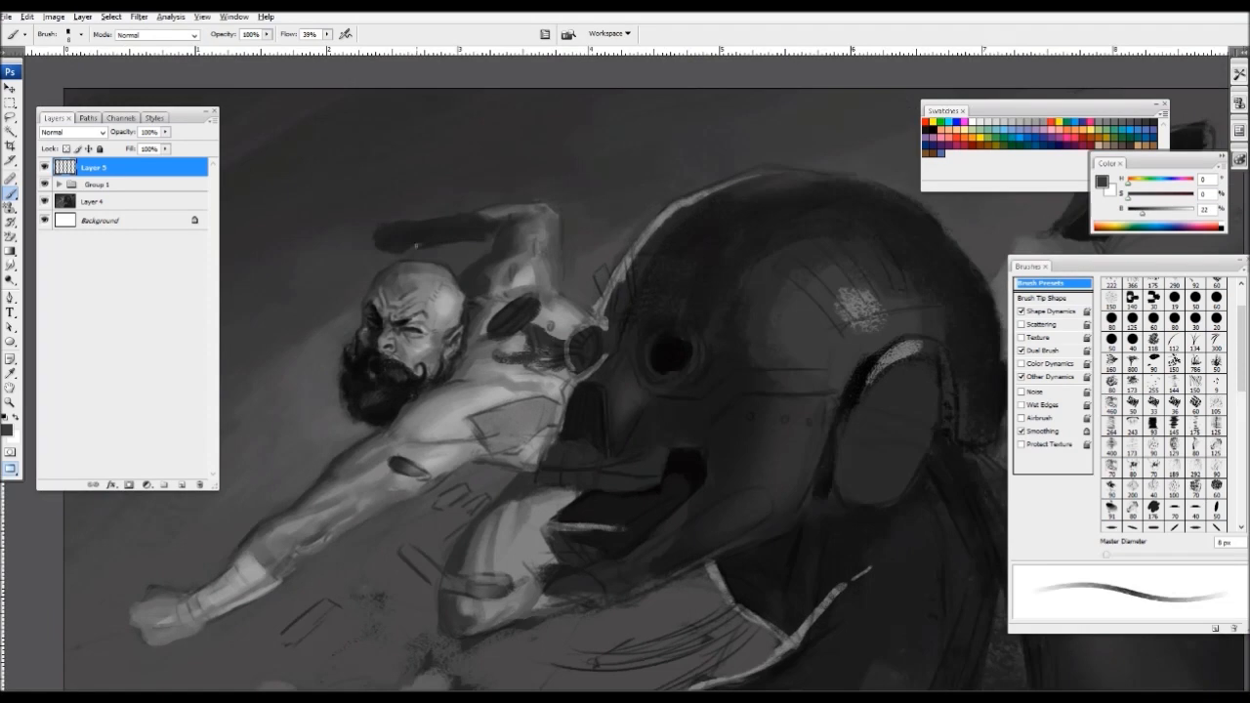
{"action": "key", "text": "bracketright"}
{"action": "left_click", "coordinate": [380, 233], "text": "alt"}
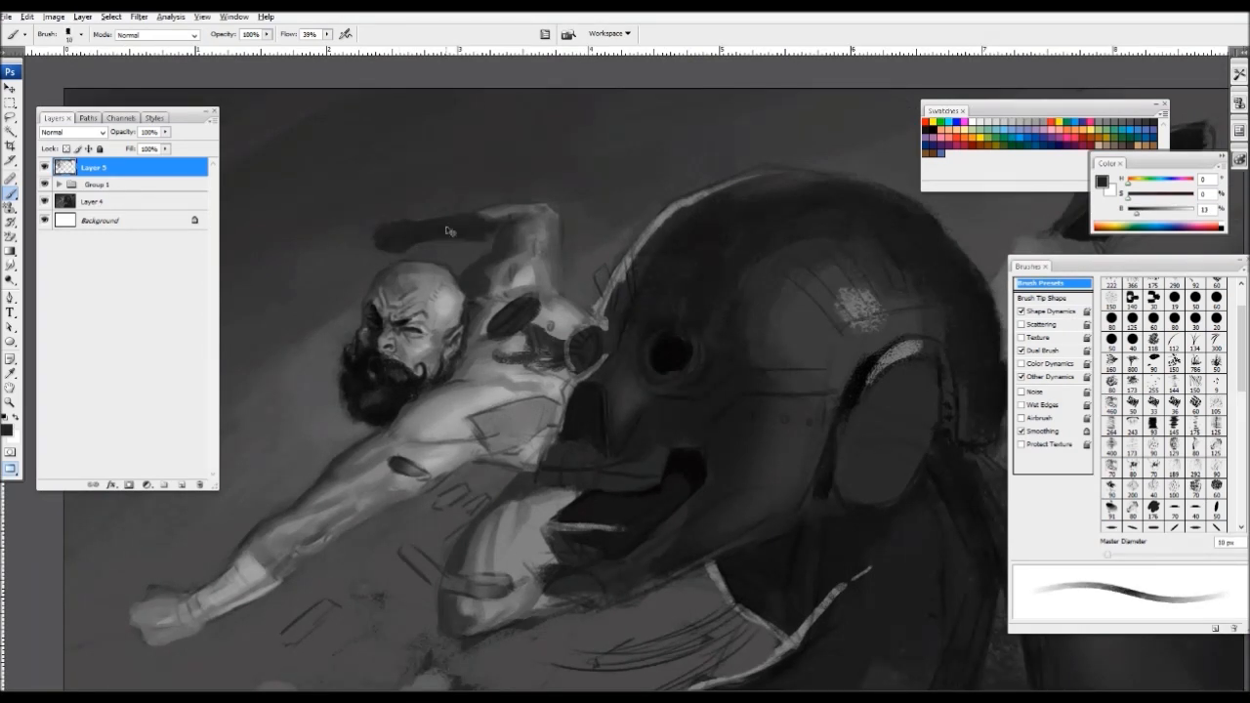
- Shade the bald man's forehead with 28% to 31% brightness grays, reducing the brush from 25 px to about 10 px
{"action": "left_click", "coordinate": [407, 236], "text": "alt"}
{"action": "key", "text": "bracketright"}
{"action": "key", "text": "bracketleft"}
{"action": "key", "text": "bracketright"}
{"action": "key", "text": "bracketright"}
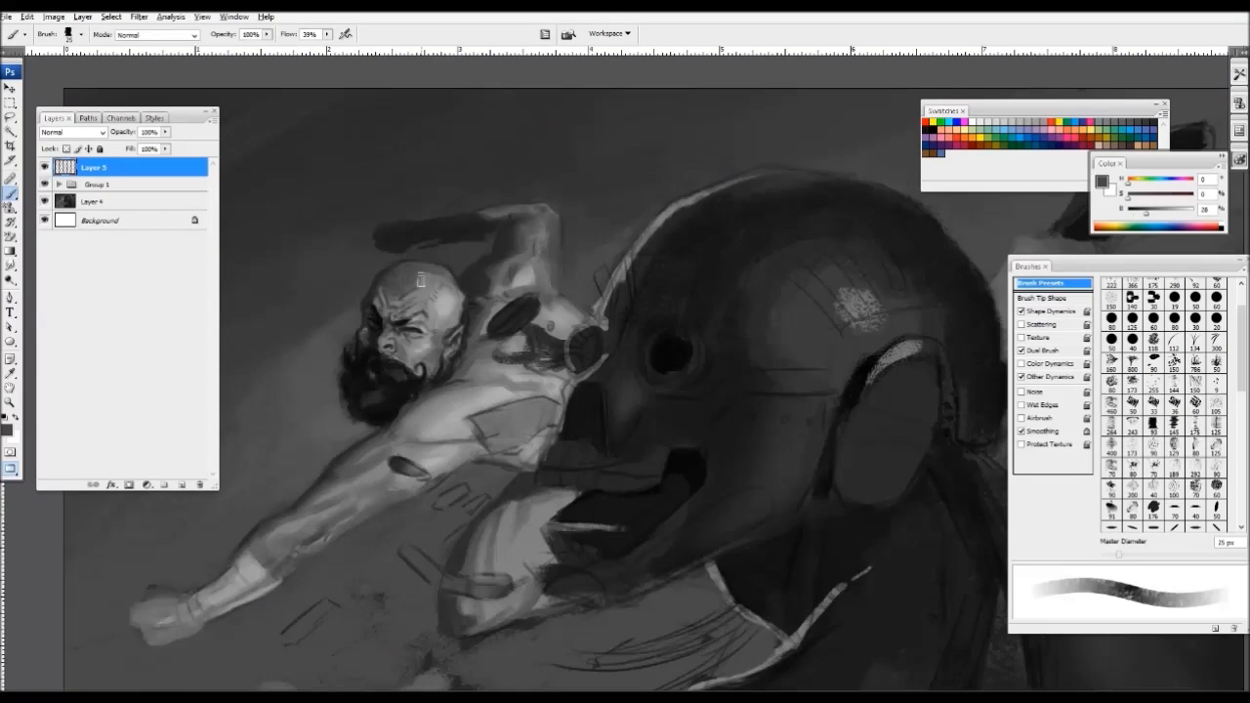
{"action": "left_click", "coordinate": [438, 281], "text": "alt"}
{"action": "key", "text": "bracketleft"}
{"action": "key", "text": "bracketleft"}
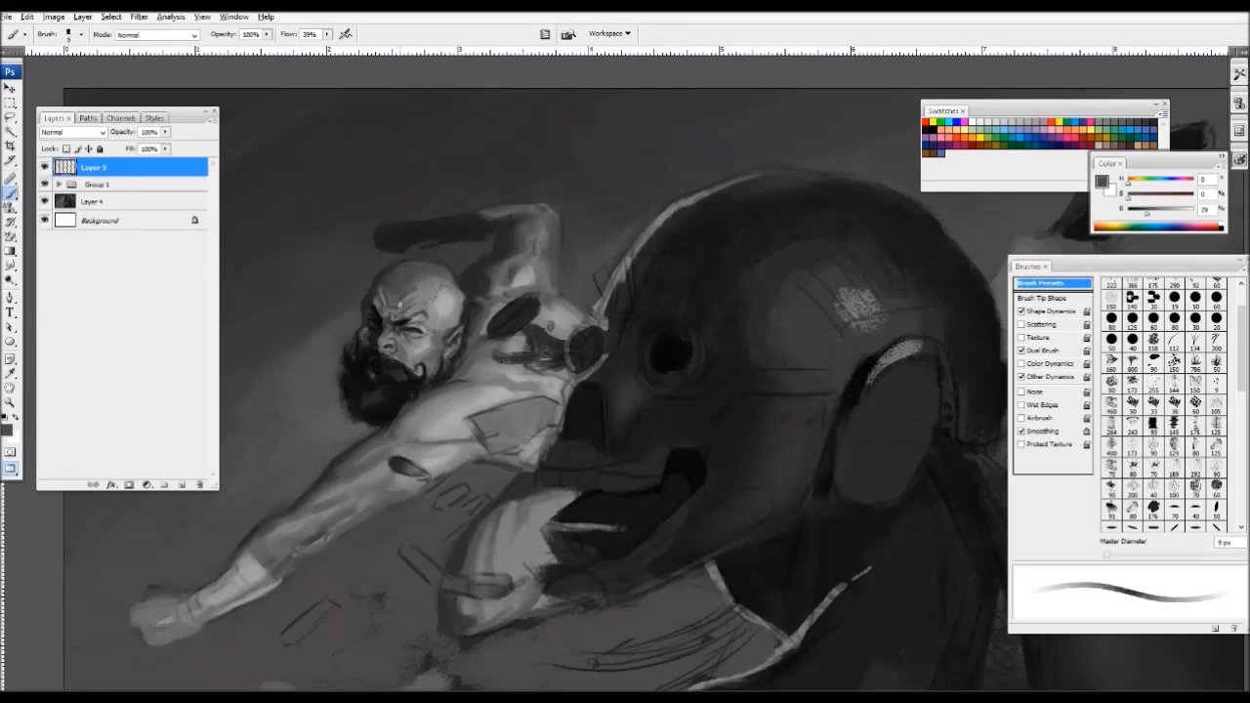
{"action": "left_click", "coordinate": [422, 281], "text": "alt"}
{"action": "left_click", "coordinate": [407, 292], "text": "alt"}
{"action": "key", "text": "ctrl+minus"}
{"action": "key", "text": "ctrl+plus"}
{"action": "key", "text": "ctrl+plus"}
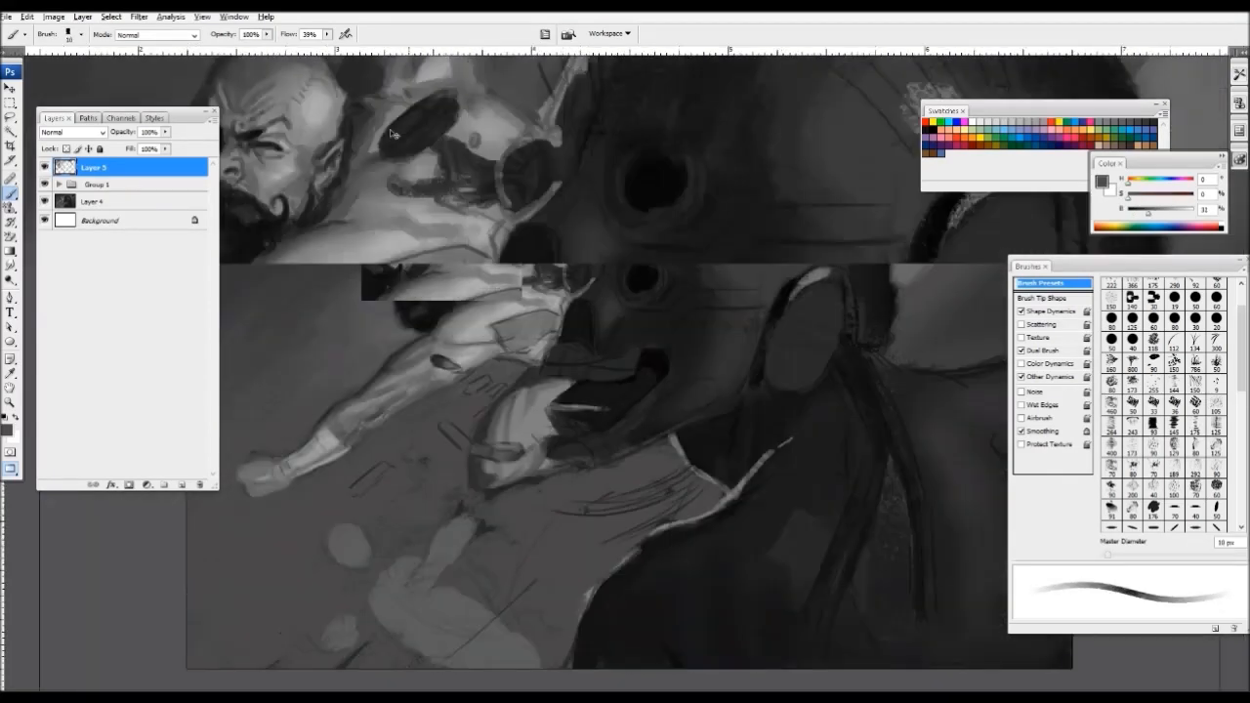
- Soften the highlight on the bald crown with a 50% brightness gray at 30 px, finishing with a 9 px brush
{"action": "mouse_move", "coordinate": [247, 90]}
{"action": "left_mouse_down"}
{"action": "mouse_move", "coordinate": [433, 240]}
{"action": "mouse_move", "coordinate": [484, 264]}
{"action": "mouse_move", "coordinate": [518, 220]}
{"action": "mouse_move", "coordinate": [482, 223]}
{"action": "left_mouse_up"}
{"action": "left_click", "coordinate": [494, 240], "text": "alt"}
{"action": "key", "text": "bracketright"}
{"action": "key", "text": "bracketright"}
{"action": "key", "text": "bracketright"}
{"action": "key", "text": "bracketright"}
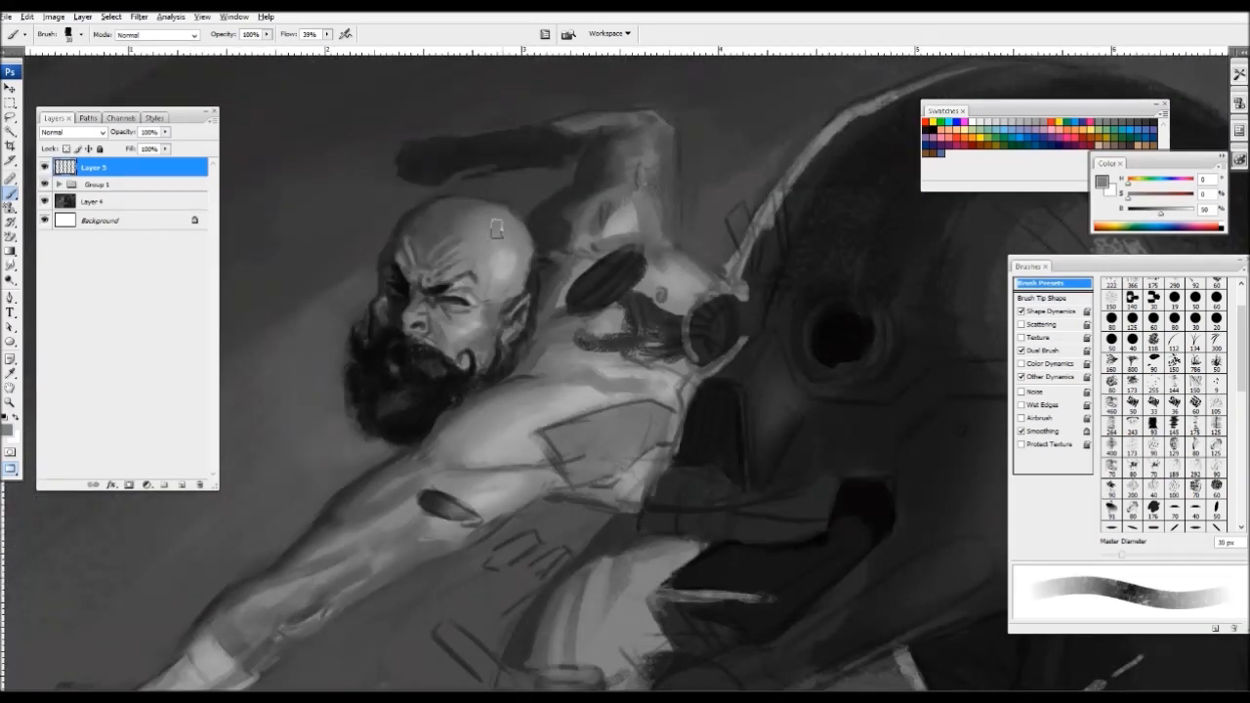
{"action": "left_click", "coordinate": [490, 217], "text": "alt"}
{"action": "key", "text": "bracketleft"}
{"action": "key", "text": "bracketleft"}
{"action": "key", "text": "bracketleft"}
- Model the muscles of the raised upper arm with a 44% brightness gray and neighbouring tones sampled from the arm
{"action": "left_click", "coordinate": [585, 223], "text": "alt"}
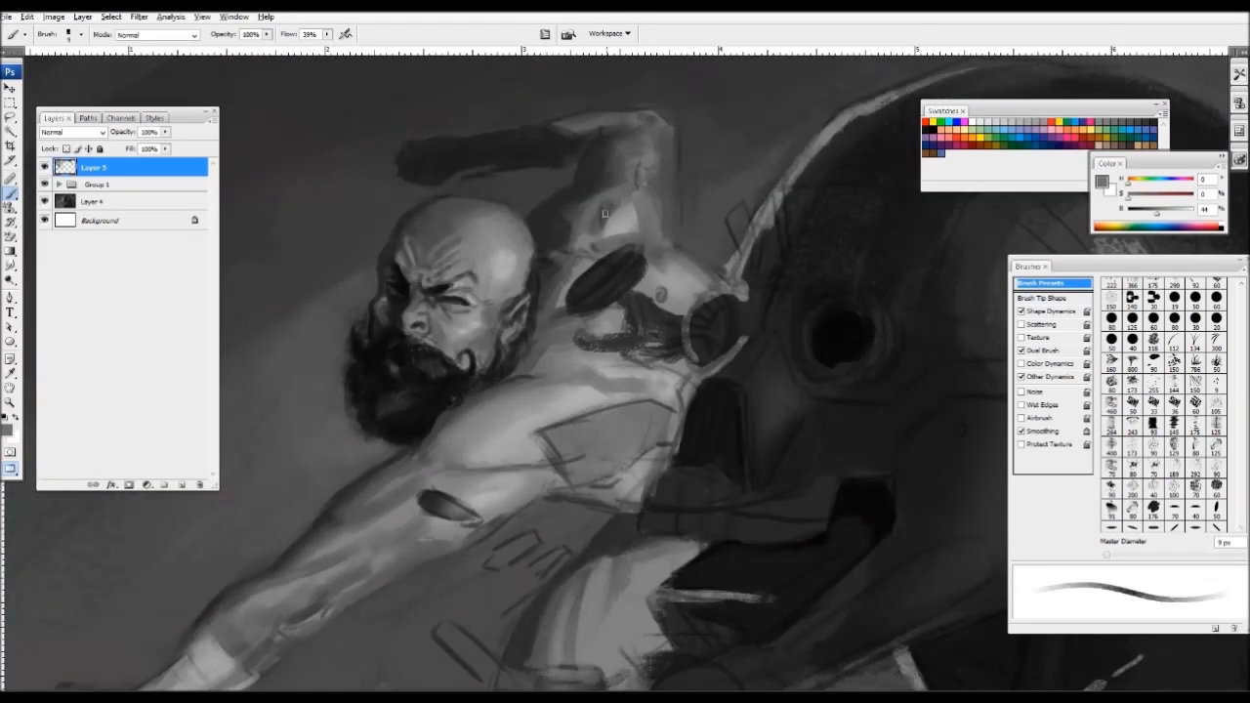
{"action": "key", "text": "bracketright"}
{"action": "key", "text": "bracketright"}
{"action": "mouse_move", "coordinate": [598, 229]}
{"action": "left_mouse_down"}
{"action": "mouse_move", "coordinate": [573, 205]}
{"action": "mouse_move", "coordinate": [561, 242]}
{"action": "mouse_move", "coordinate": [640, 205]}
{"action": "mouse_move", "coordinate": [580, 186]}
{"action": "left_mouse_up"}
{"action": "left_click", "coordinate": [549, 215], "text": "alt"}
{"action": "left_click", "coordinate": [590, 205], "text": "alt"}
{"action": "left_click", "coordinate": [620, 213], "text": "alt"}
{"action": "left_click", "coordinate": [640, 204], "text": "alt"}
{"action": "left_click", "coordinate": [542, 234], "text": "alt"}
- Refine the gap beside the head and the outer edge of the raised arm, using an 18% brightness gray at 15 px
{"action": "key", "text": "bracketright"}
{"action": "mouse_move", "coordinate": [519, 272]}
{"action": "left_mouse_down"}
{"action": "mouse_move", "coordinate": [531, 239]}
{"action": "mouse_move", "coordinate": [514, 209]}
{"action": "mouse_move", "coordinate": [559, 250]}
{"action": "mouse_move", "coordinate": [527, 234]}
{"action": "left_mouse_up"}
{"action": "left_click", "coordinate": [532, 238], "text": "alt"}
{"action": "key", "text": "bracketleft"}
{"action": "left_click", "coordinate": [524, 255], "text": "alt"}
{"action": "key", "text": "bracketleft"}
{"action": "key", "text": "bracketleft"}
{"action": "key", "text": "bracketleft"}
{"action": "mouse_move", "coordinate": [661, 227]}
{"action": "left_mouse_down"}
{"action": "mouse_move", "coordinate": [666, 250]}
{"action": "mouse_move", "coordinate": [623, 186]}
{"action": "mouse_move", "coordinate": [615, 117]}
{"action": "left_mouse_up"}
{"action": "key", "text": "bracketright"}
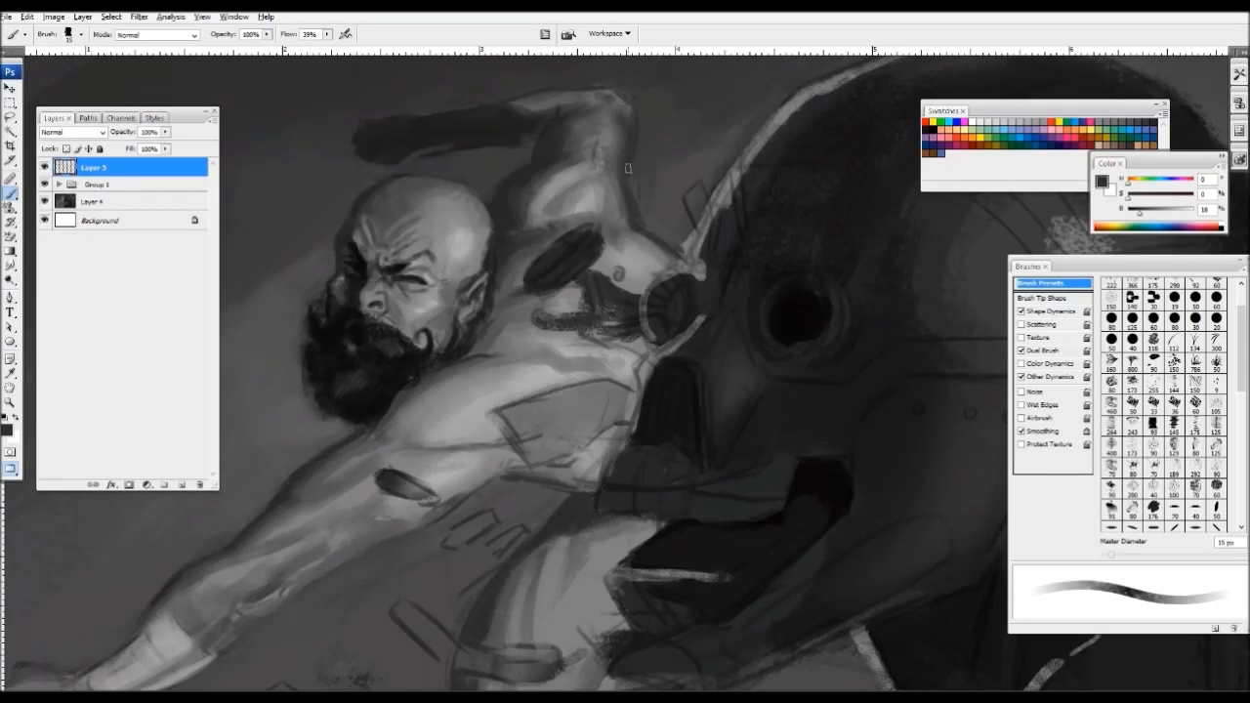
- Deepen the shadow around the opponent's nose with a 5% brightness gray at 25 px
{"action": "key", "text": "ctrl+minus"}
{"action": "key", "text": "ctrl+minus"}
{"action": "key", "text": "ctrl+minus"}
{"action": "key", "text": "ctrl+plus"}
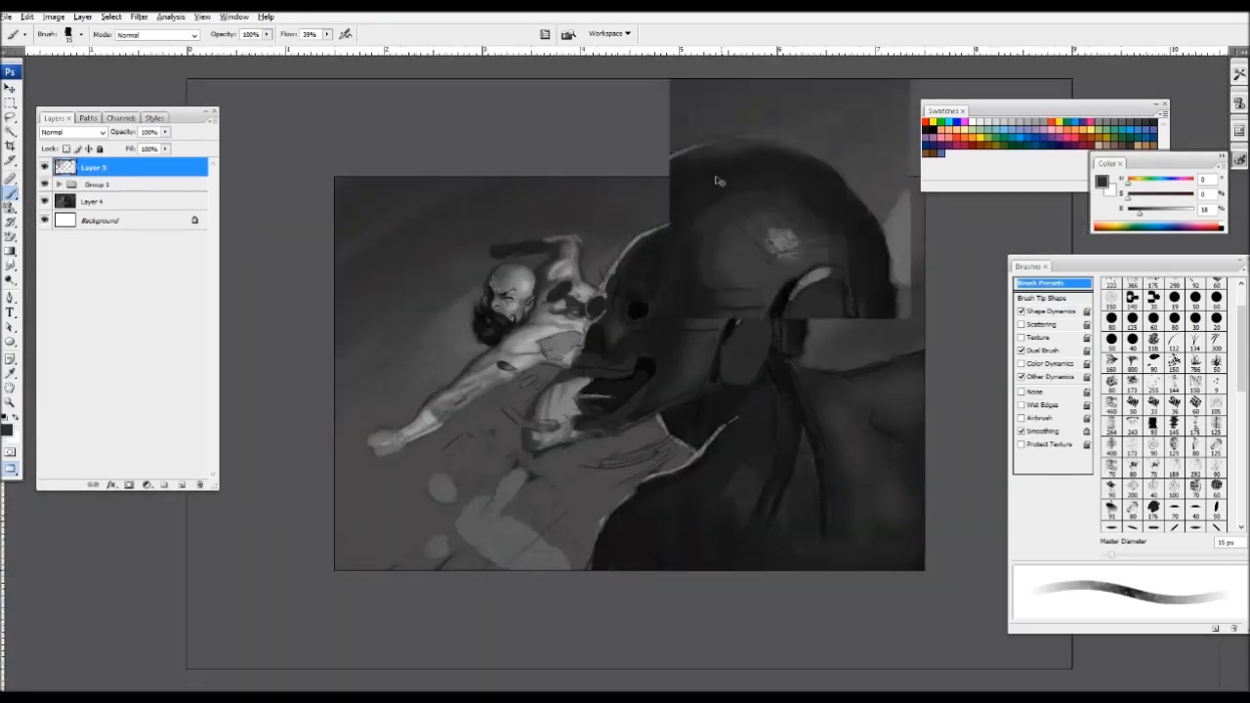
{"action": "key", "text": "ctrl+plus"}
{"action": "left_click", "coordinate": [645, 247], "text": "alt"}
{"action": "left_click", "coordinate": [567, 313], "text": "alt"}
{"action": "key", "text": "bracketright"}
{"action": "key", "text": "bracketright"}
{"action": "left_click_drag", "start_coordinate": [501, 373], "coordinate": [487, 383]}
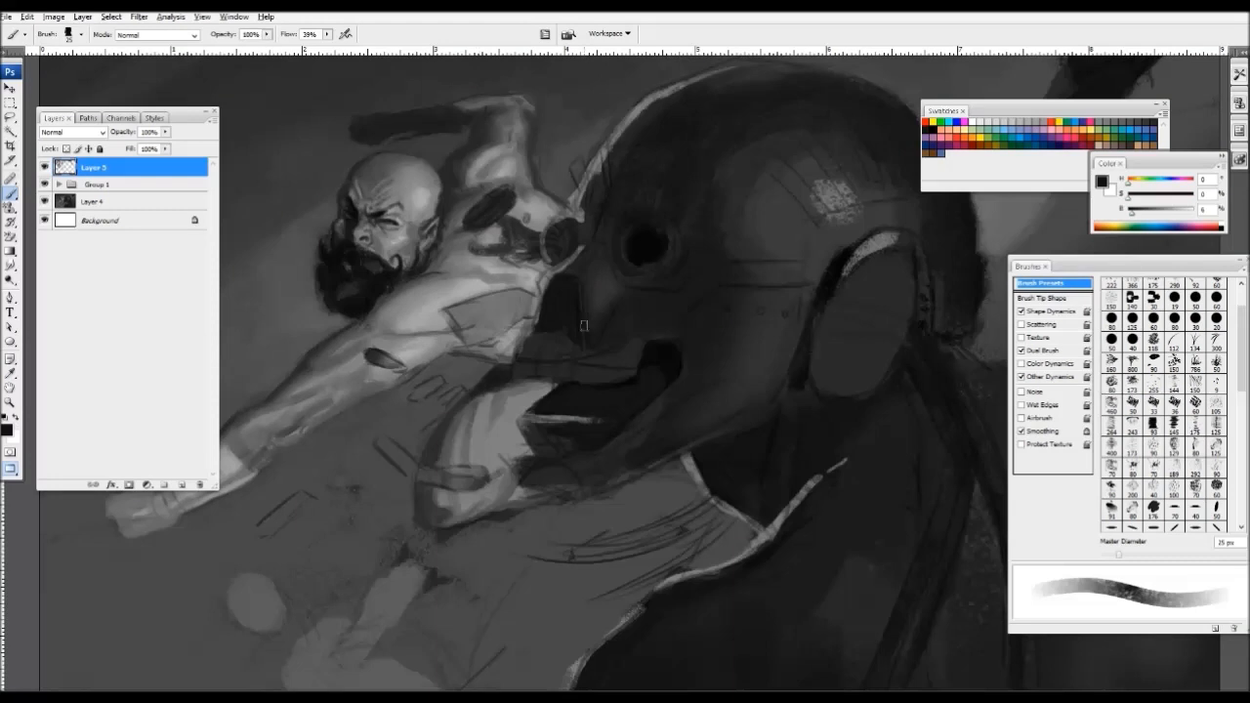
{"action": "key", "text": "ctrl+minus"}
{"action": "key", "text": "ctrl+minus"}
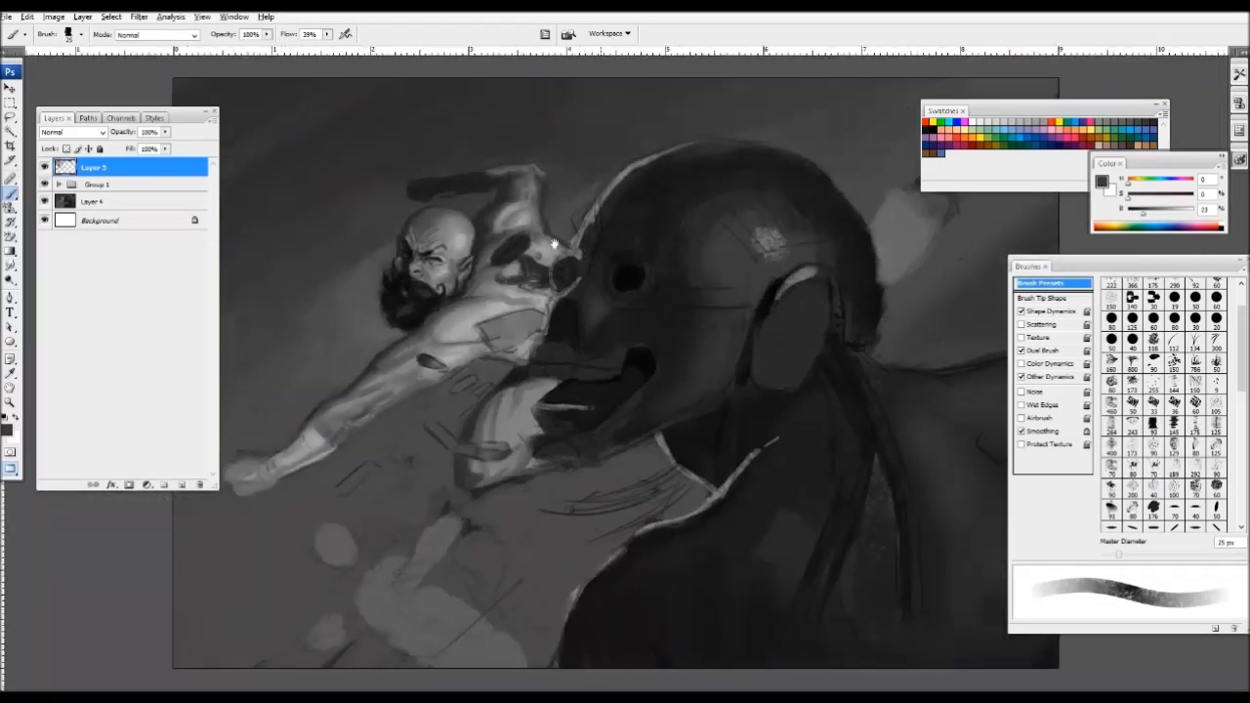
- Block in a dark foot at the end of the trailing leg with a 13% brightness gray at 15 px
{"action": "left_click", "coordinate": [695, 220], "text": "alt"}
{"action": "key", "text": "bracketleft"}
{"action": "mouse_move", "coordinate": [744, 301]}
{"action": "left_mouse_down"}
{"action": "mouse_move", "coordinate": [748, 261]}
{"action": "mouse_move", "coordinate": [773, 242]}
{"action": "left_mouse_up"}
{"action": "key", "text": "bracketleft"}
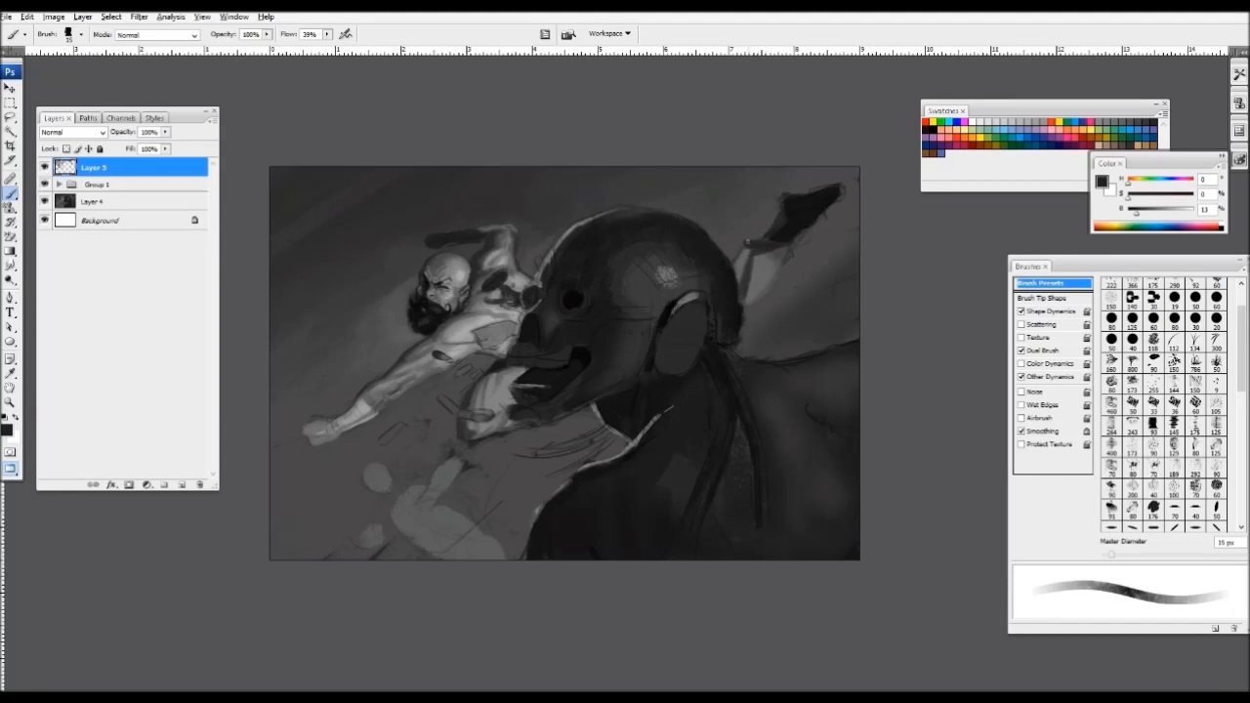
- Paint the background around the trailing foot with 27% gray at 25 px, 29% at 60 px and 21% at 90 px
{"action": "left_click", "coordinate": [777, 229], "text": "alt"}
{"action": "key", "text": "bracketright"}
{"action": "key", "text": "bracketright"}
{"action": "key", "text": "bracketright"}
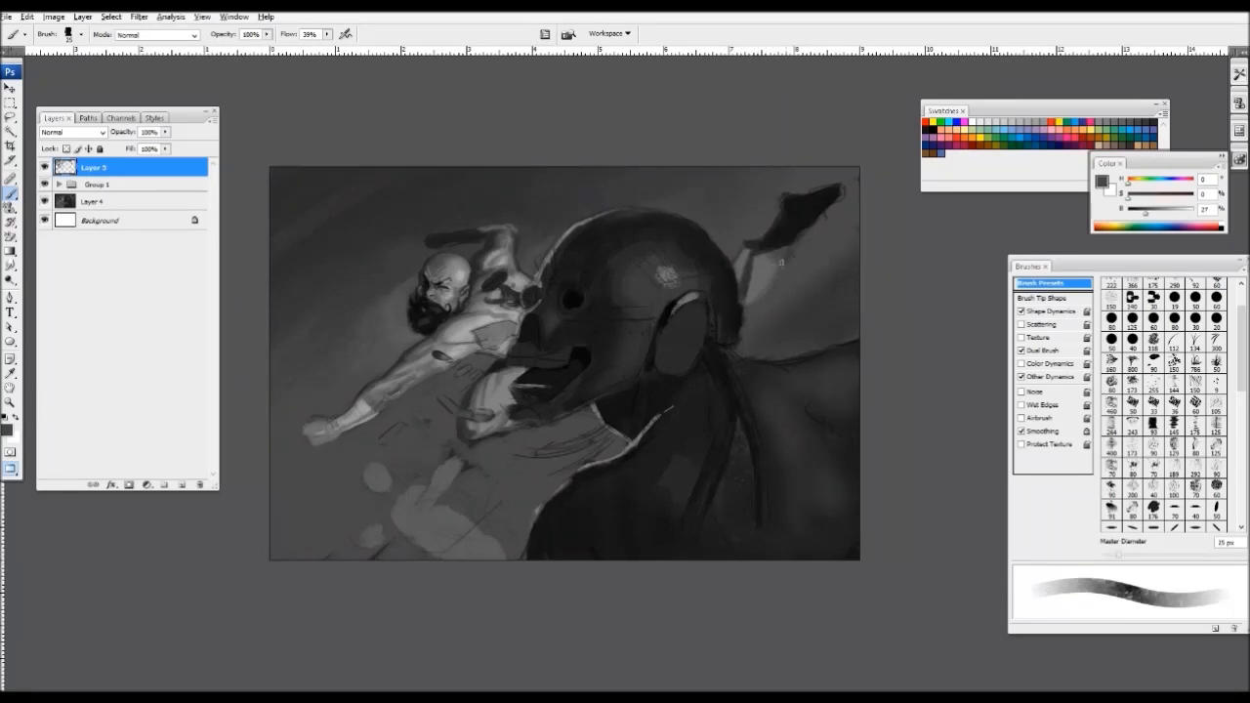
{"action": "left_click", "coordinate": [789, 252], "text": "alt"}
{"action": "key", "text": "bracketright"}
{"action": "key", "text": "bracketright"}
{"action": "key", "text": "bracketright"}
{"action": "key", "text": "bracketright"}
{"action": "key", "text": "bracketright"}
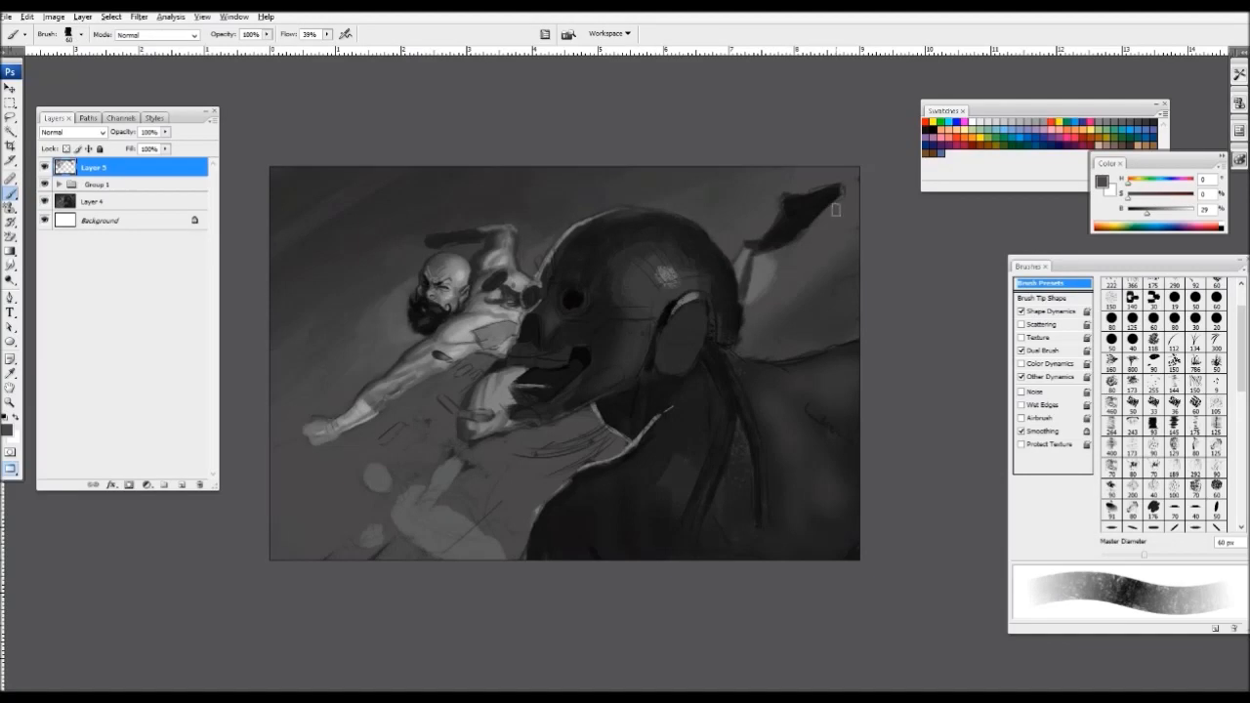
{"action": "left_click", "coordinate": [855, 282], "text": "alt"}
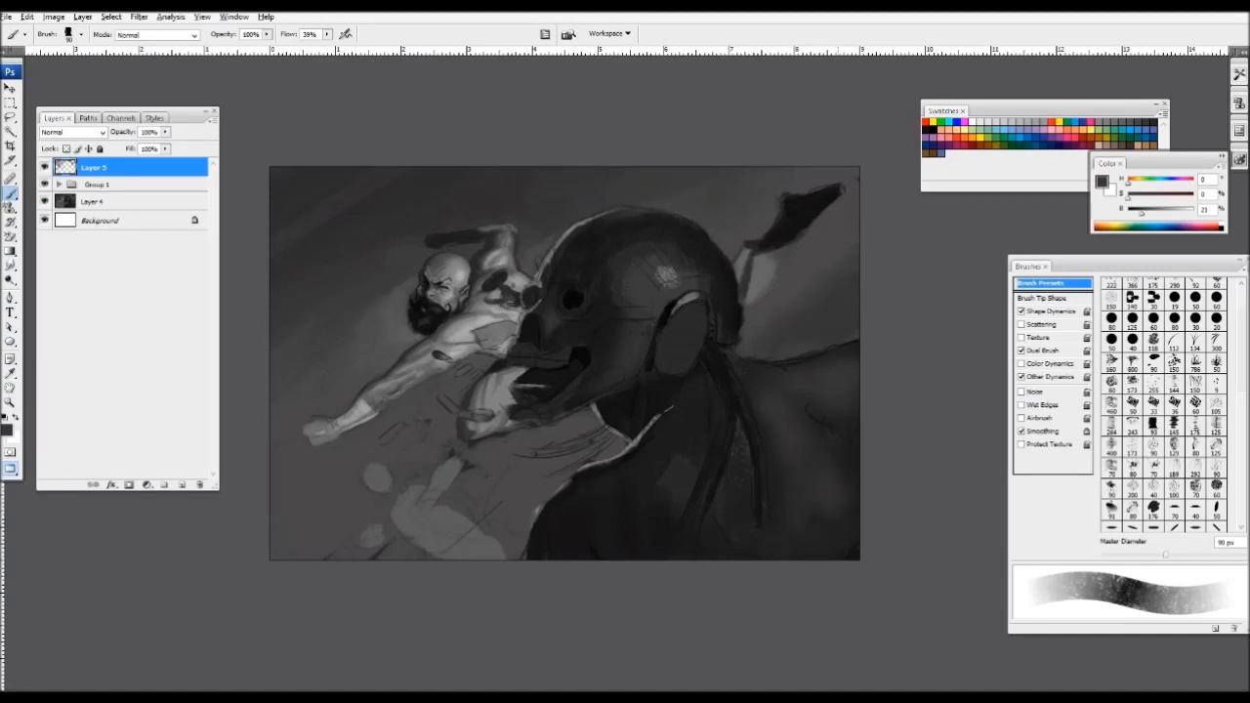
- Trim the trailing foot's outline with a 29% background gray, and reshape the foot with a 7% gray at 30 px
{"action": "key", "text": "bracketleft"}
{"action": "key", "text": "bracketleft"}
{"action": "key", "text": "bracketleft"}
{"action": "left_click", "coordinate": [765, 229], "text": "alt"}
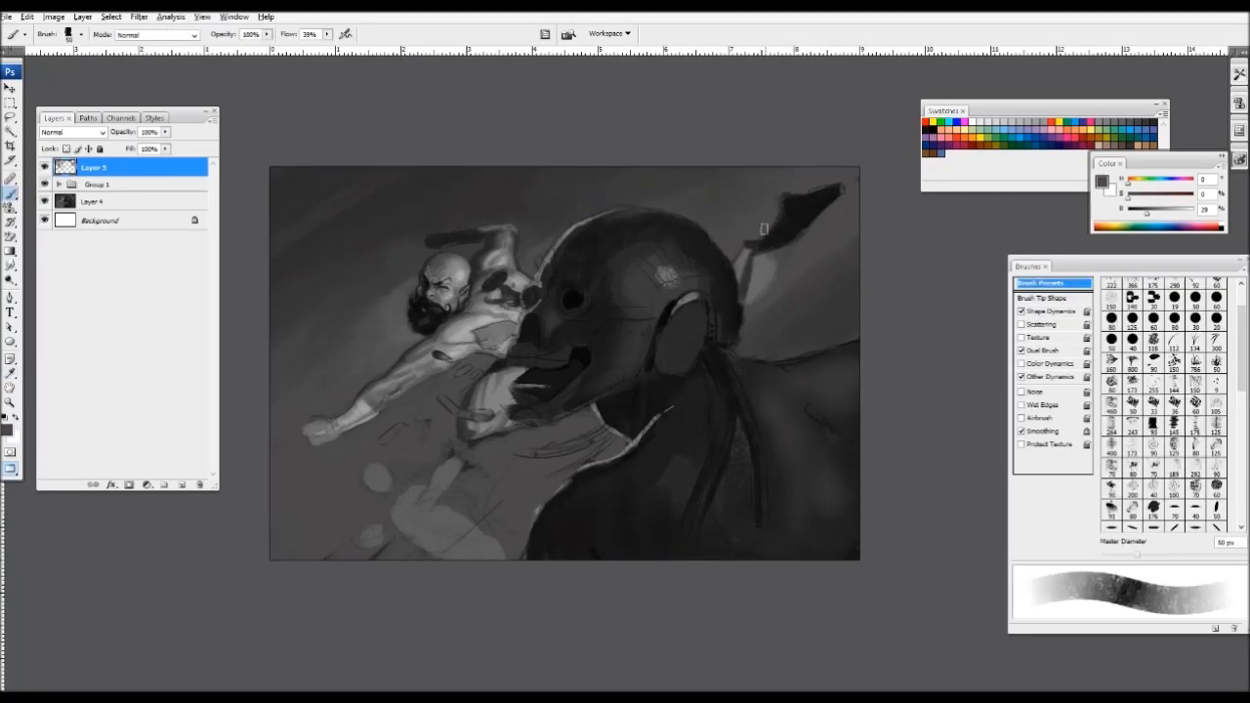
{"action": "left_click", "coordinate": [832, 178], "text": "alt"}
{"action": "key", "text": "bracketleft"}
{"action": "key", "text": "bracketleft"}
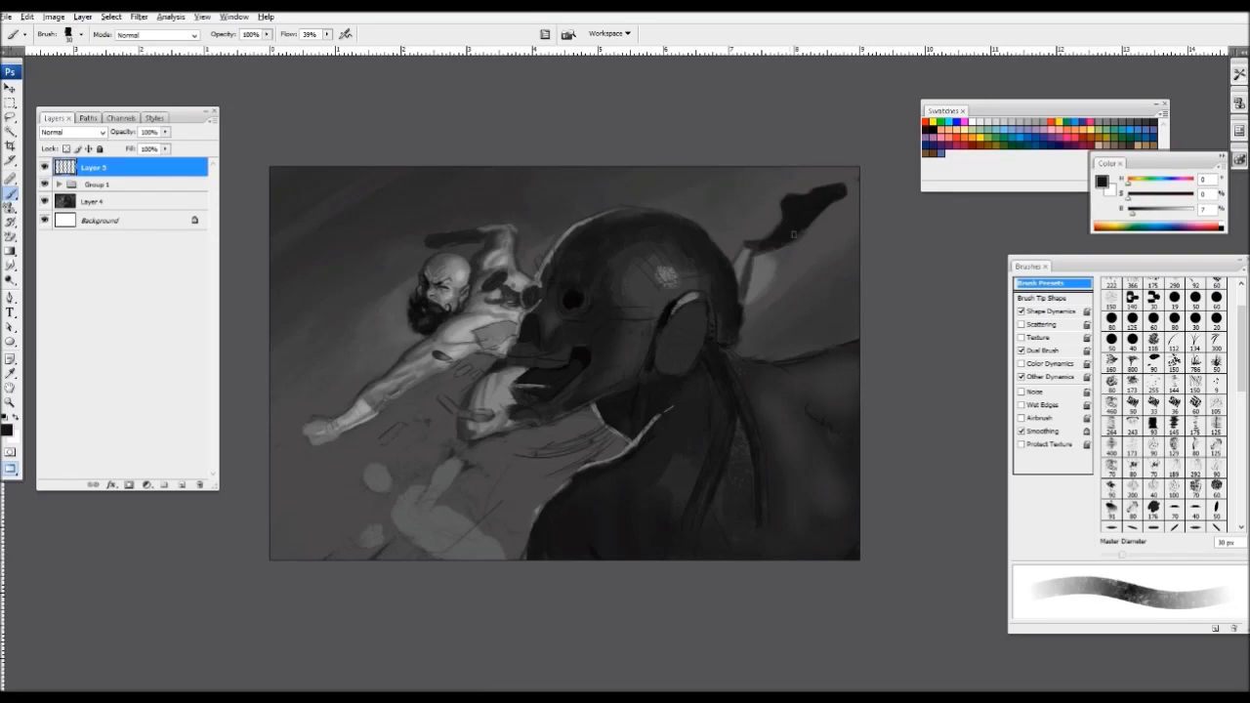
- Fill the outlined patch on the man's chest with a 15% brightness gray at 20 to 30 px
{"action": "key", "text": "ctrl+plus"}
{"action": "left_click", "coordinate": [485, 302], "text": "alt"}
{"action": "key", "text": "bracketleft"}
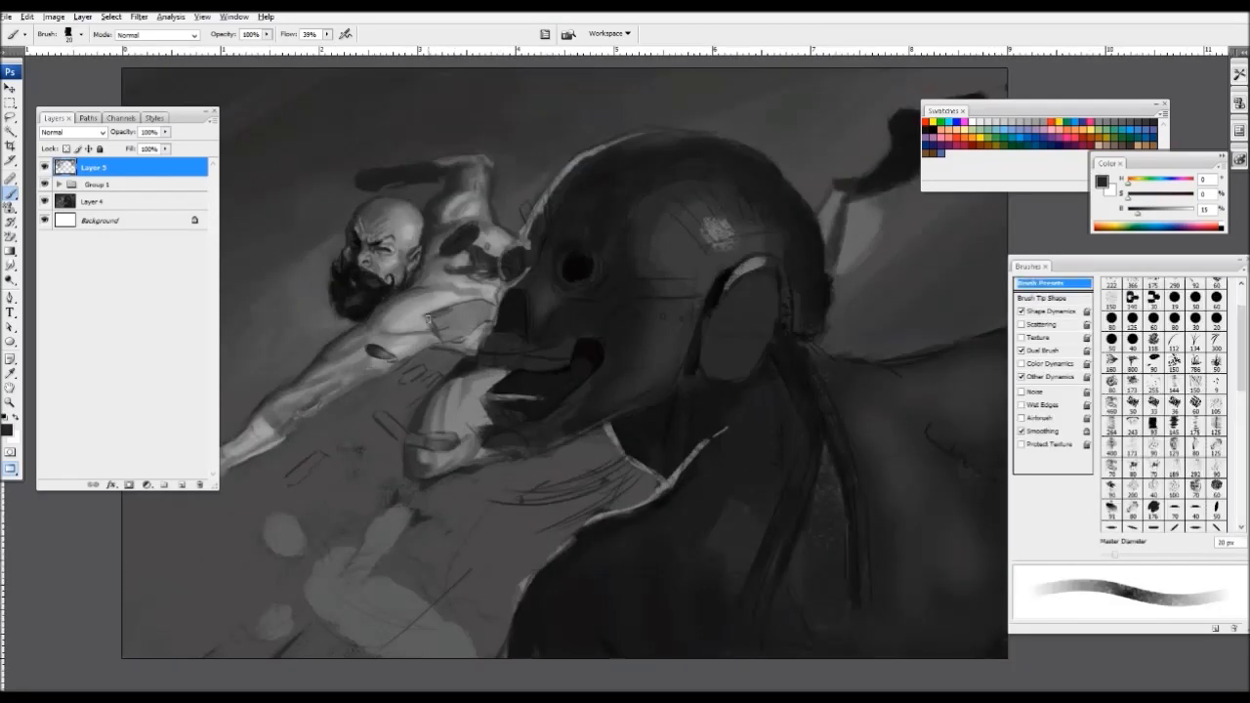
{"action": "mouse_move", "coordinate": [486, 302]}
{"action": "left_mouse_down"}
{"action": "mouse_move", "coordinate": [434, 321]}
{"action": "mouse_move", "coordinate": [471, 303]}
{"action": "mouse_move", "coordinate": [446, 342]}
{"action": "mouse_move", "coordinate": [487, 309]}
{"action": "left_mouse_up"}
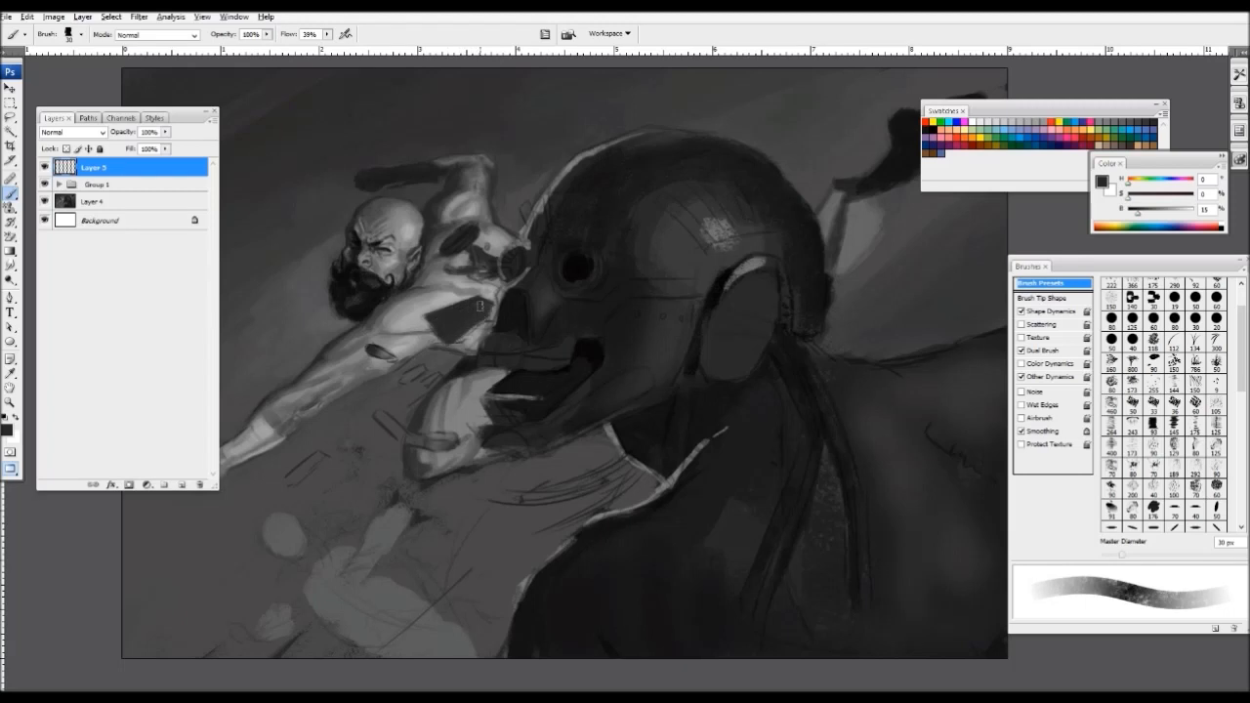
{"action": "key", "text": "bracketleft"}
- Shape the trailing leg's ankle with a 31% brightness gray, and touch the foot's edge with a 28% gray at 15 px
{"action": "key", "text": "ctrl+minus"}
{"action": "key", "text": "ctrl+minus"}
{"action": "key", "text": "ctrl+plus"}
{"action": "left_click", "coordinate": [745, 258], "text": "alt"}
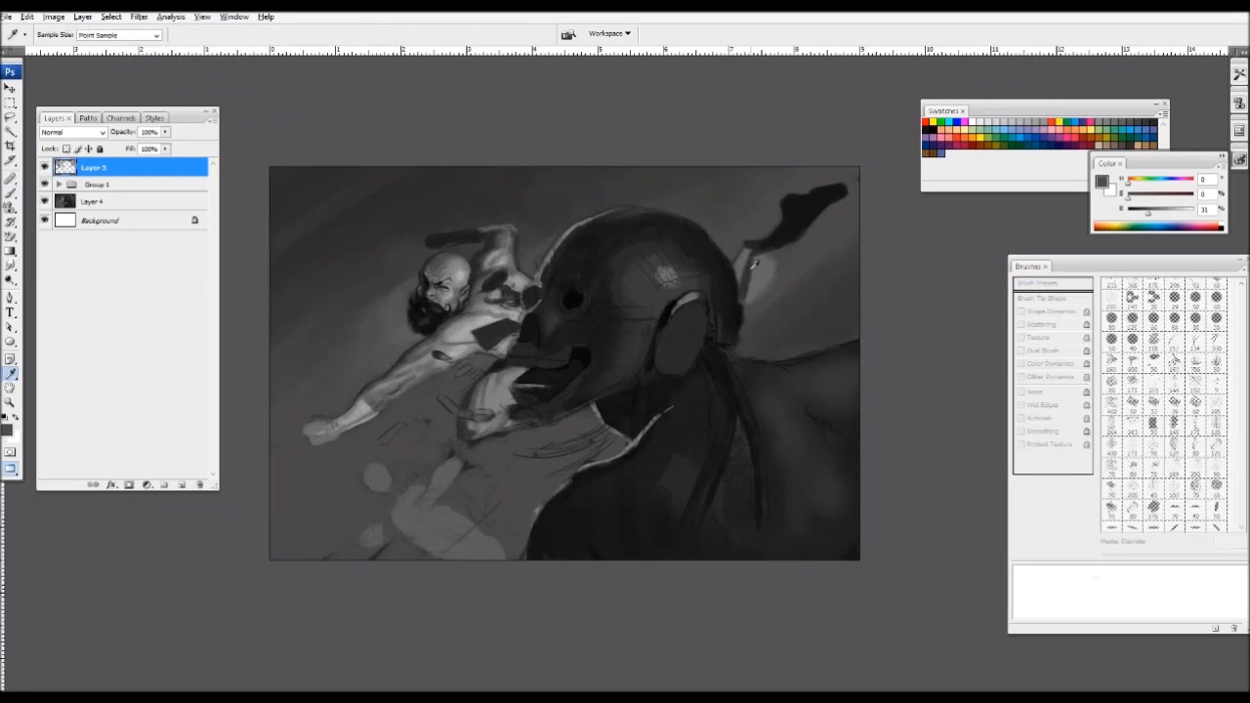
{"action": "key", "text": "bracketright"}
{"action": "left_click_drag", "start_coordinate": [747, 252], "coordinate": [740, 274]}
{"action": "left_click", "coordinate": [778, 218], "text": "alt"}
{"action": "key", "text": "bracketleft"}
{"action": "key", "text": "bracketleft"}
{"action": "key", "text": "bracketleft"}
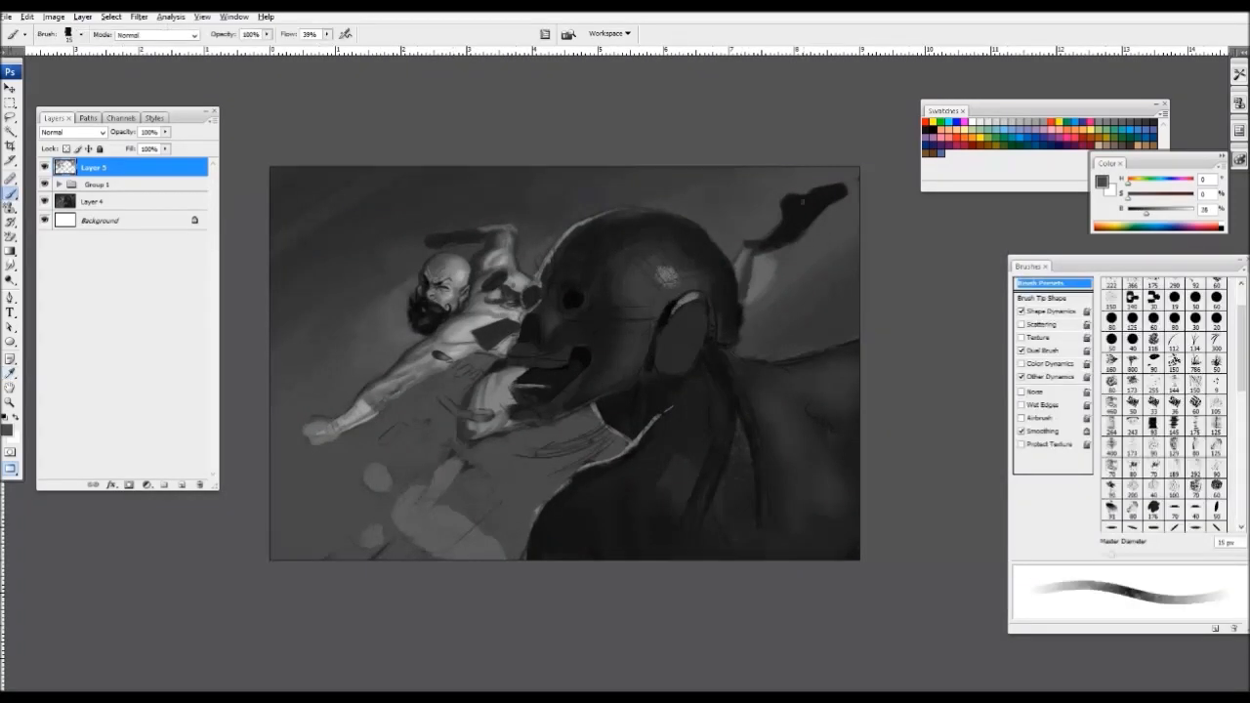
- Carve a lighter gap into the toe of the trailing foot with a 28% brightness gray
{"action": "key", "text": "ctrl+plus"}
{"action": "key", "text": "ctrl+plus"}
{"action": "left_click_drag", "start_coordinate": [841, 134], "coordinate": [551, 377]}
{"action": "left_click", "coordinate": [748, 234], "text": "alt"}
{"action": "key", "text": "bracketleft"}
{"action": "left_click_drag", "start_coordinate": [723, 313], "coordinate": [718, 317]}
{"action": "key", "text": "bracketright"}
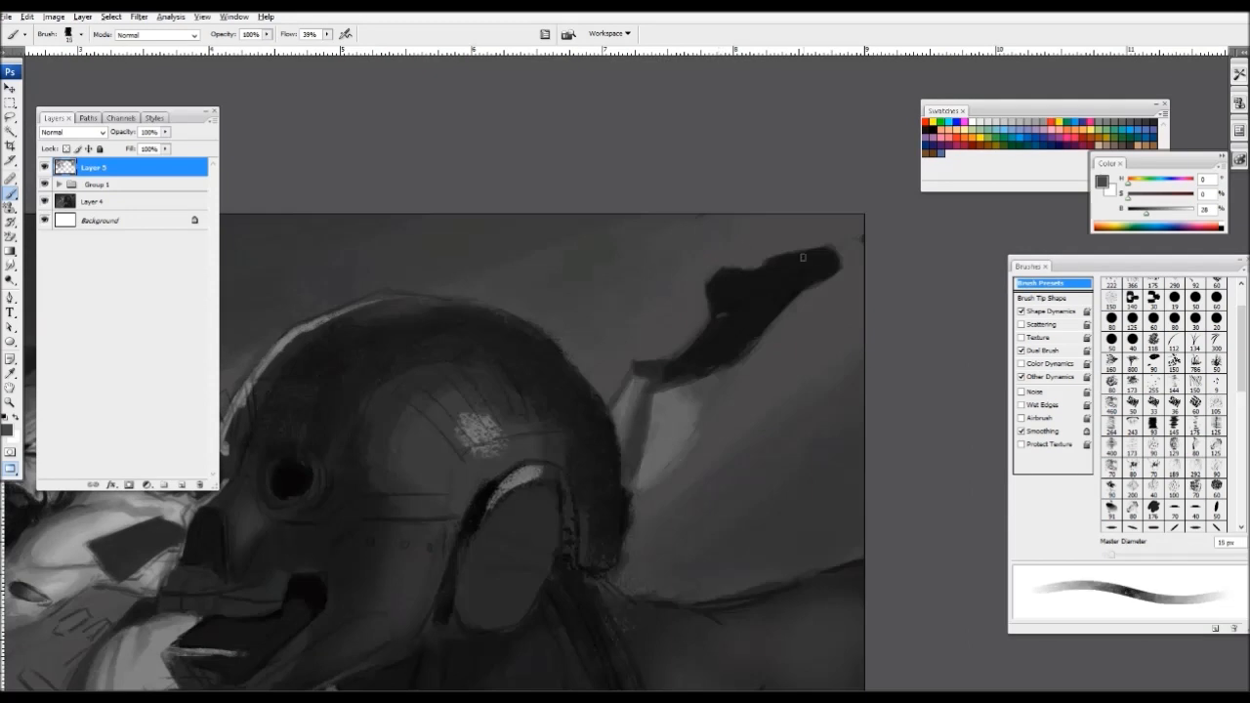
{"action": "key", "text": "bracketright"}
{"action": "left_click_drag", "start_coordinate": [807, 263], "coordinate": [824, 255]}
{"action": "key", "text": "bracketleft"}
{"action": "key", "text": "bracketleft"}
{"action": "key", "text": "bracketleft"}
{"action": "left_click", "coordinate": [793, 275], "text": "alt"}
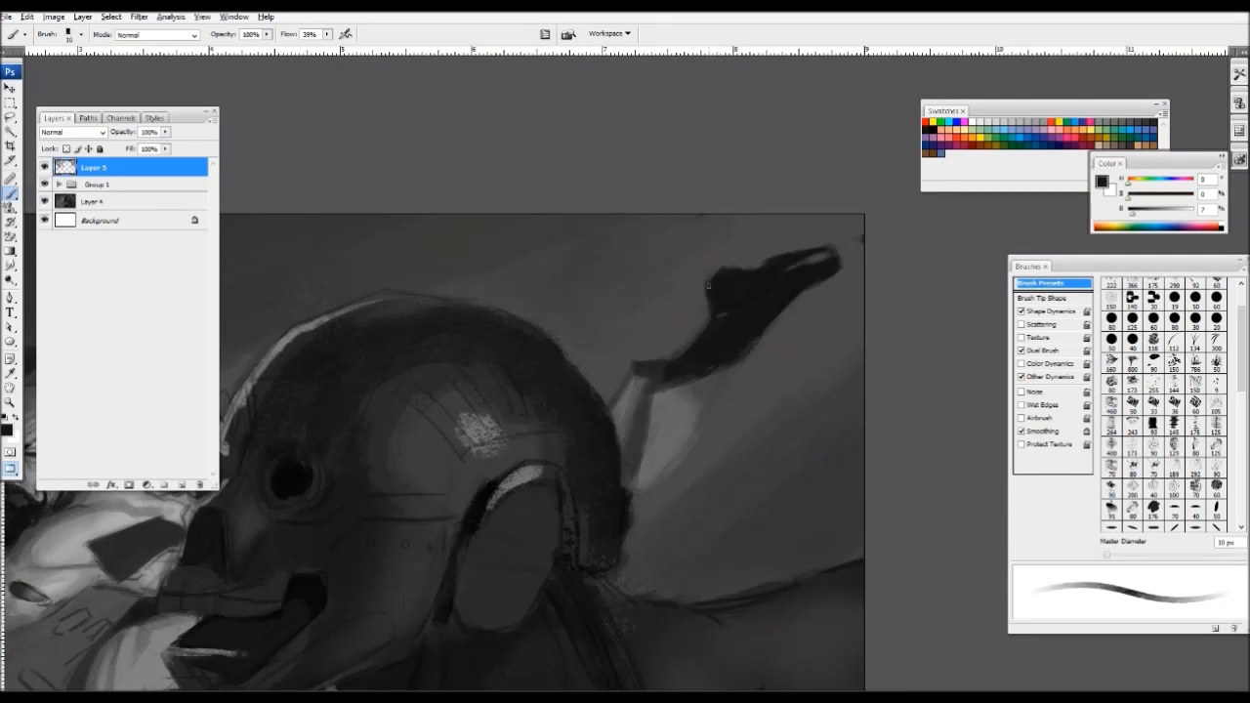
- Redefine the trailing foot's contour and add thin looping lines beside it with a 7% brightness gray at 10 px
{"action": "mouse_move", "coordinate": [717, 270]}
{"action": "left_mouse_down"}
{"action": "mouse_move", "coordinate": [781, 267]}
{"action": "mouse_move", "coordinate": [774, 303]}
{"action": "mouse_move", "coordinate": [790, 296]}
{"action": "mouse_move", "coordinate": [785, 312]}
{"action": "mouse_move", "coordinate": [810, 328]}
{"action": "left_mouse_up"}
{"action": "left_click", "coordinate": [815, 258], "text": "alt"}
{"action": "left_click", "coordinate": [777, 293], "text": "alt"}
{"action": "key", "text": "bracketright"}
{"action": "key", "text": "ctrl+minus"}
{"action": "key", "text": "ctrl+plus"}
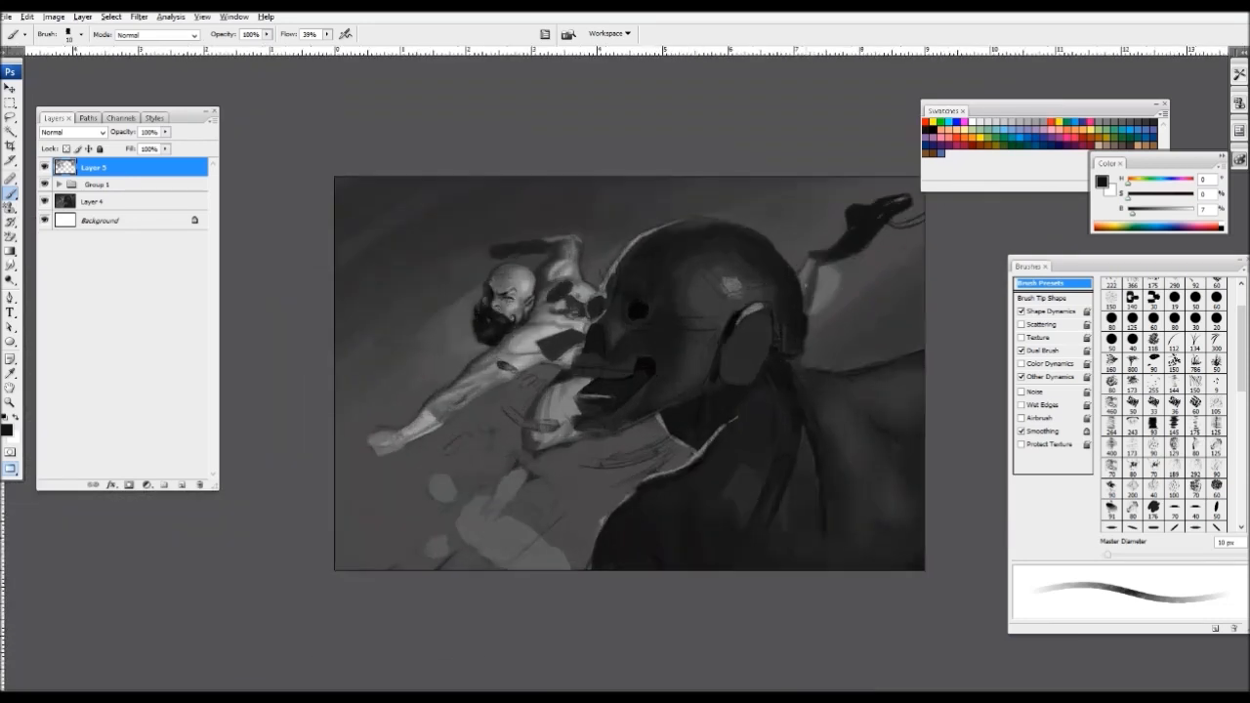
- Narrow and smooth the light trailing leg behind the helmet with sampled leg tones and a 29% background gray at 30 px
{"action": "left_click", "coordinate": [817, 274], "text": "alt"}
{"action": "key", "text": "bracketright"}
{"action": "key", "text": "bracketright"}
{"action": "left_click_drag", "start_coordinate": [818, 273], "coordinate": [819, 304]}
{"action": "left_click", "coordinate": [835, 286], "text": "alt"}
{"action": "left_click", "coordinate": [825, 314], "text": "alt"}
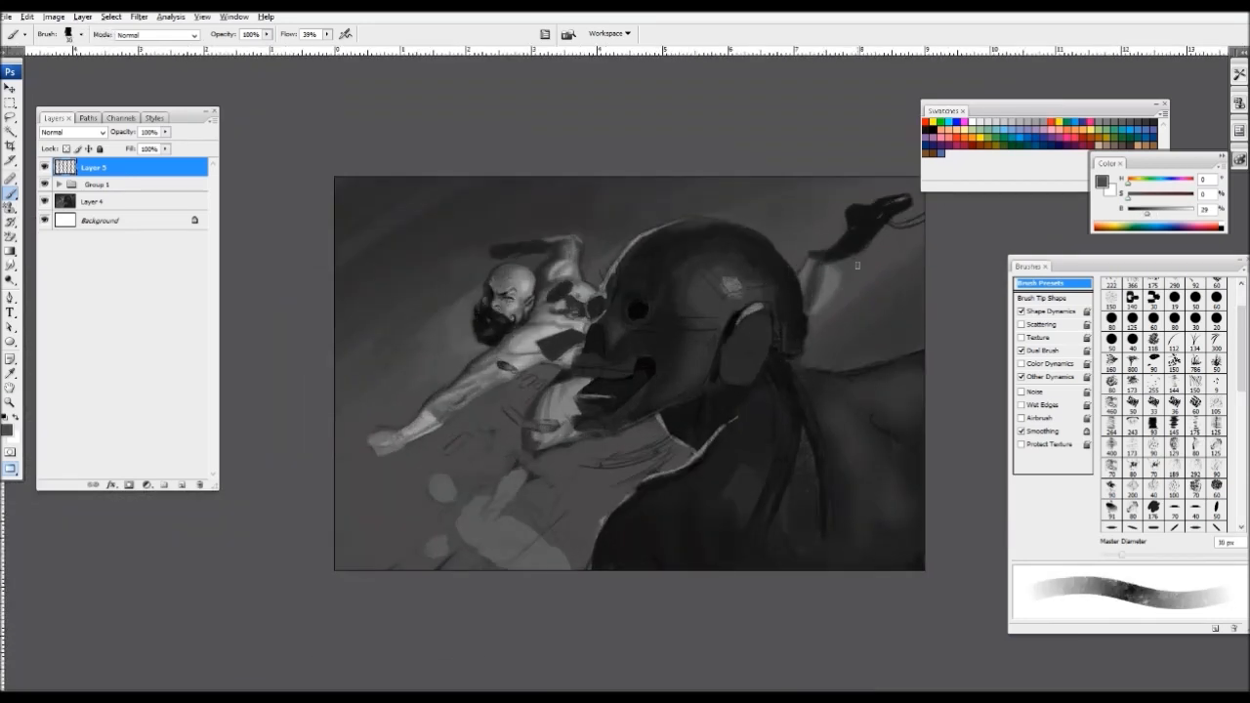
- Even out the background around the outstretched fist with a 23% brightness gray at 80 px
{"action": "left_click", "coordinate": [380, 367], "text": "alt"}
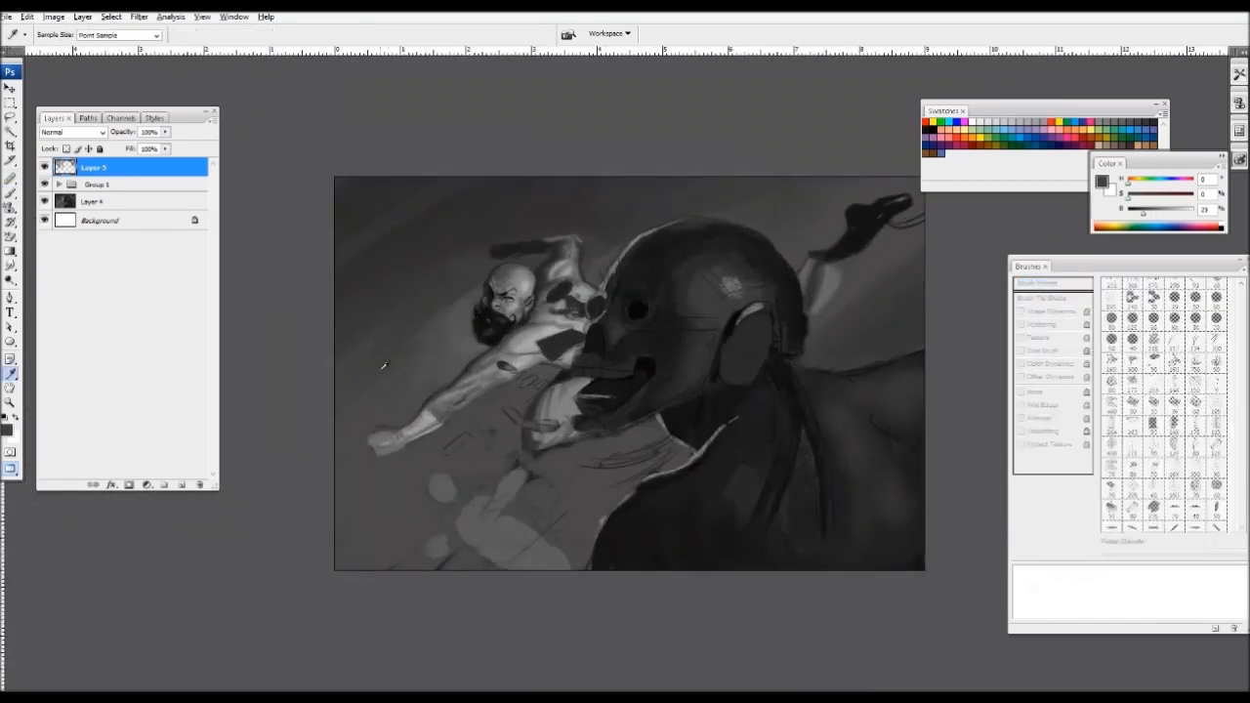
{"action": "key", "text": "bracketright"}
{"action": "key", "text": "bracketright"}
{"action": "key", "text": "bracketright"}
{"action": "key", "text": "bracketright"}
{"action": "key", "text": "bracketright"}
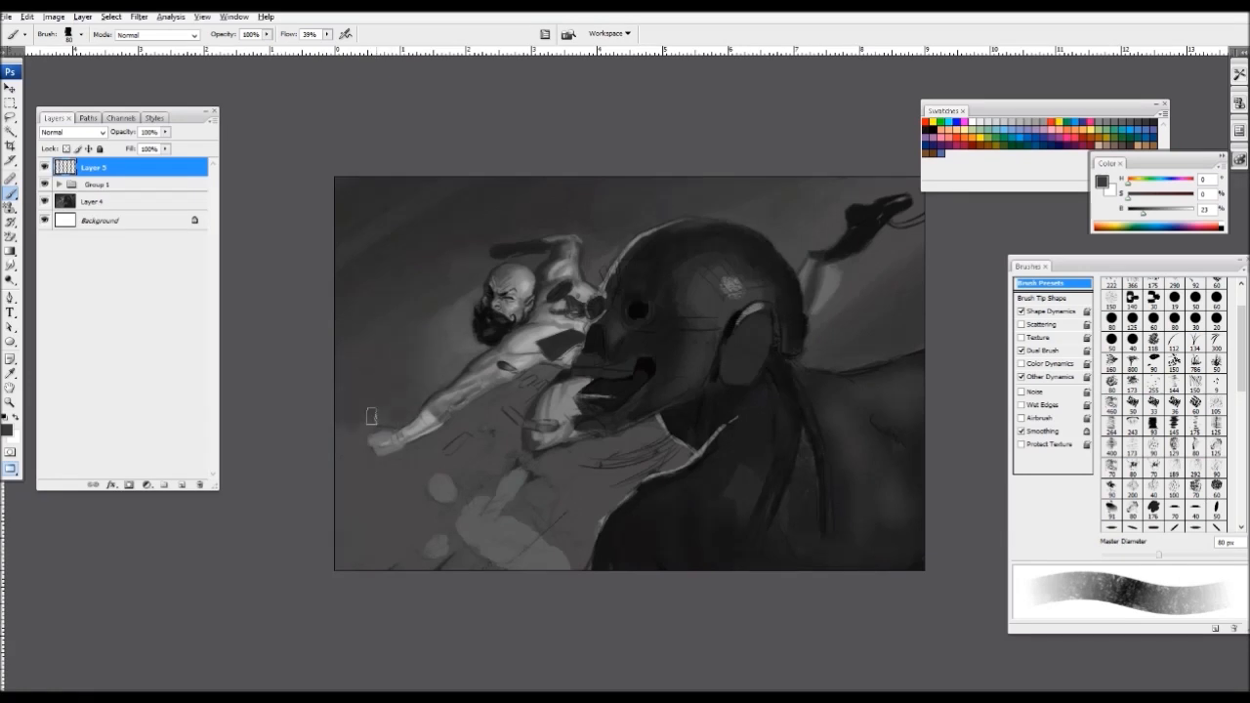
{"action": "key", "text": "alt"}
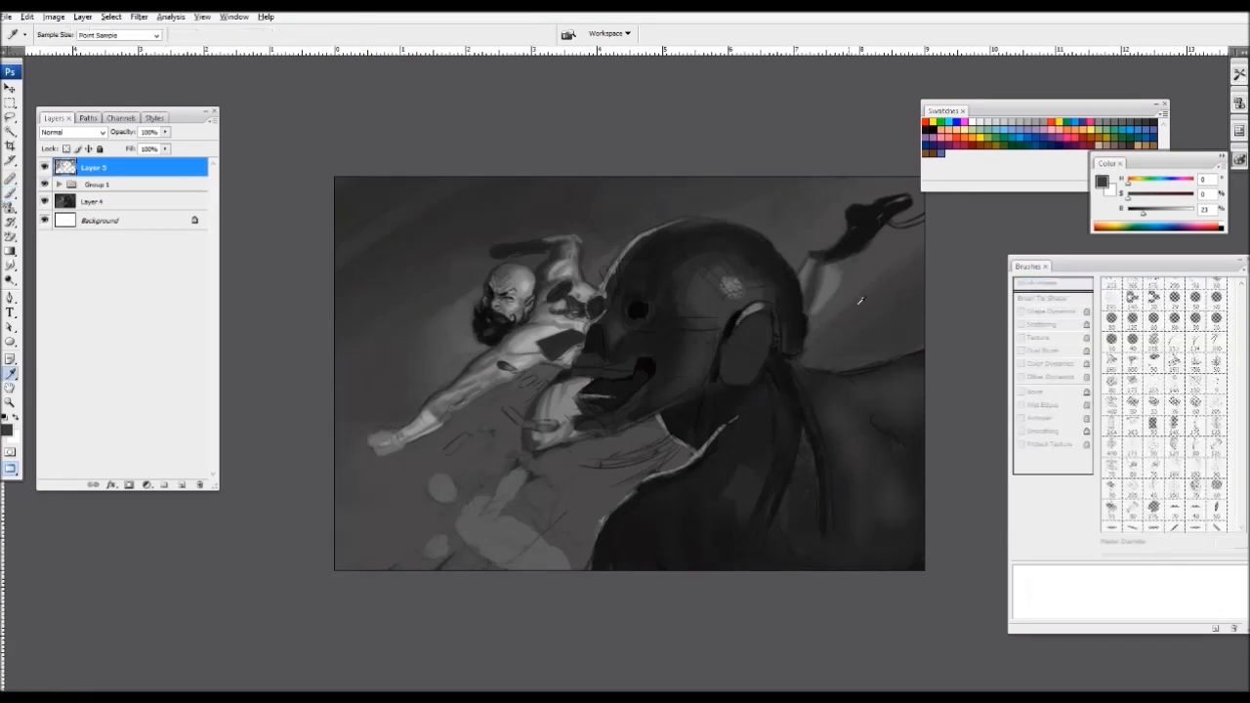
{"action": "key", "text": "alt"}
- Touch up the helmet's back edge with a 6% gray and cover the sketch lines below the jaw with 29% gray
{"action": "left_click", "coordinate": [691, 426], "text": "alt"}
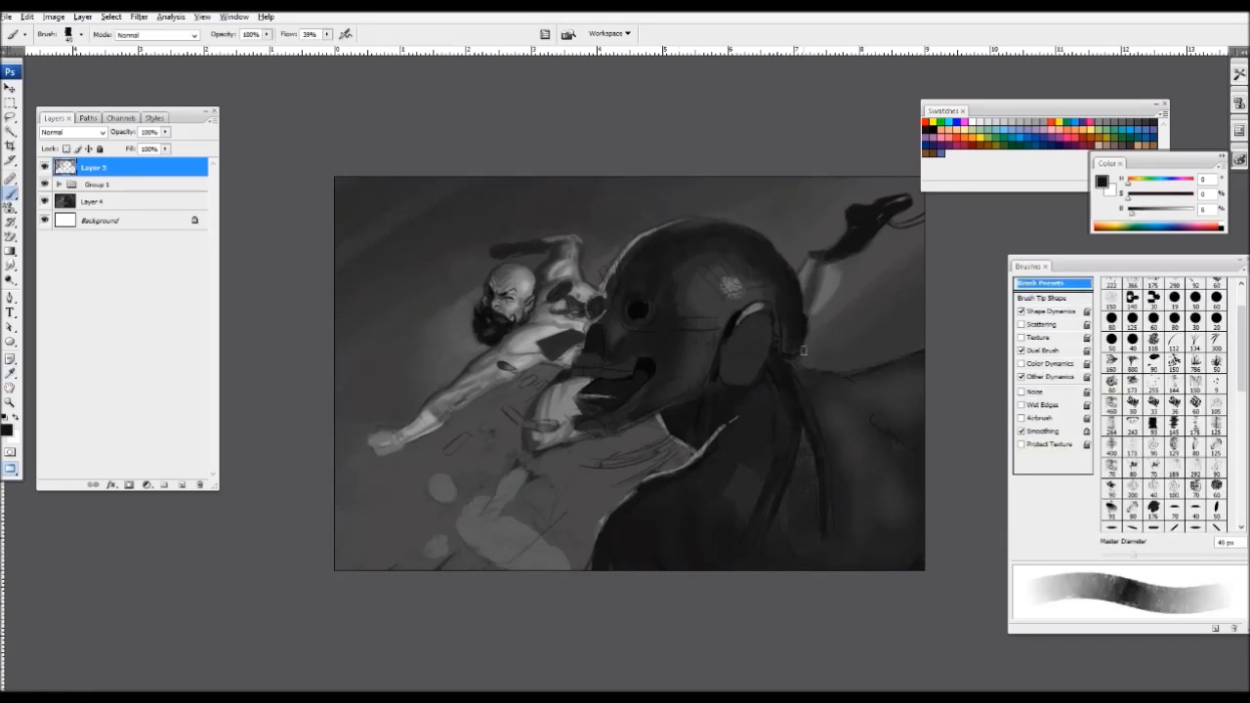
{"action": "left_click", "coordinate": [605, 454], "text": "alt"}
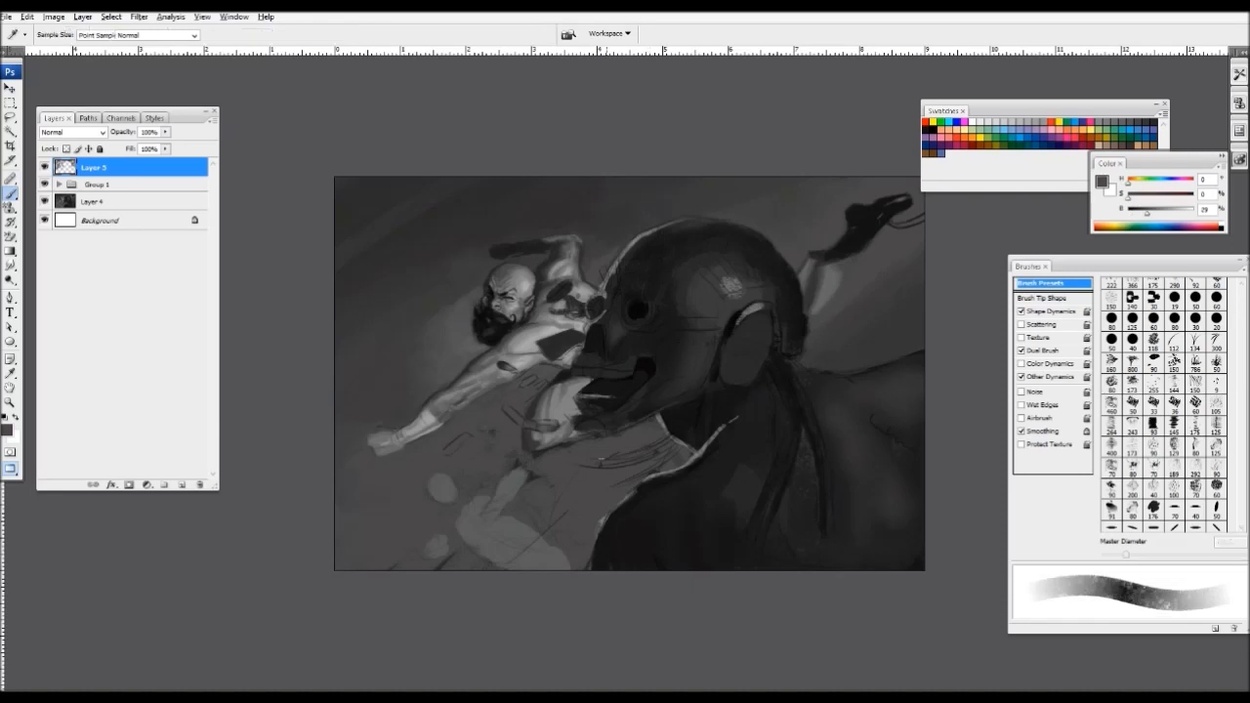
{"action": "mouse_move", "coordinate": [592, 459]}
{"action": "left_mouse_down"}
{"action": "mouse_move", "coordinate": [644, 456]}
{"action": "mouse_move", "coordinate": [608, 484]}
{"action": "mouse_move", "coordinate": [682, 454]}
{"action": "left_mouse_up"}
- Paint curling straps flying out behind the helmet with a 6% brightness gray at 45 px
{"action": "left_click", "coordinate": [667, 440], "text": "alt"}
{"action": "key", "text": "]"}
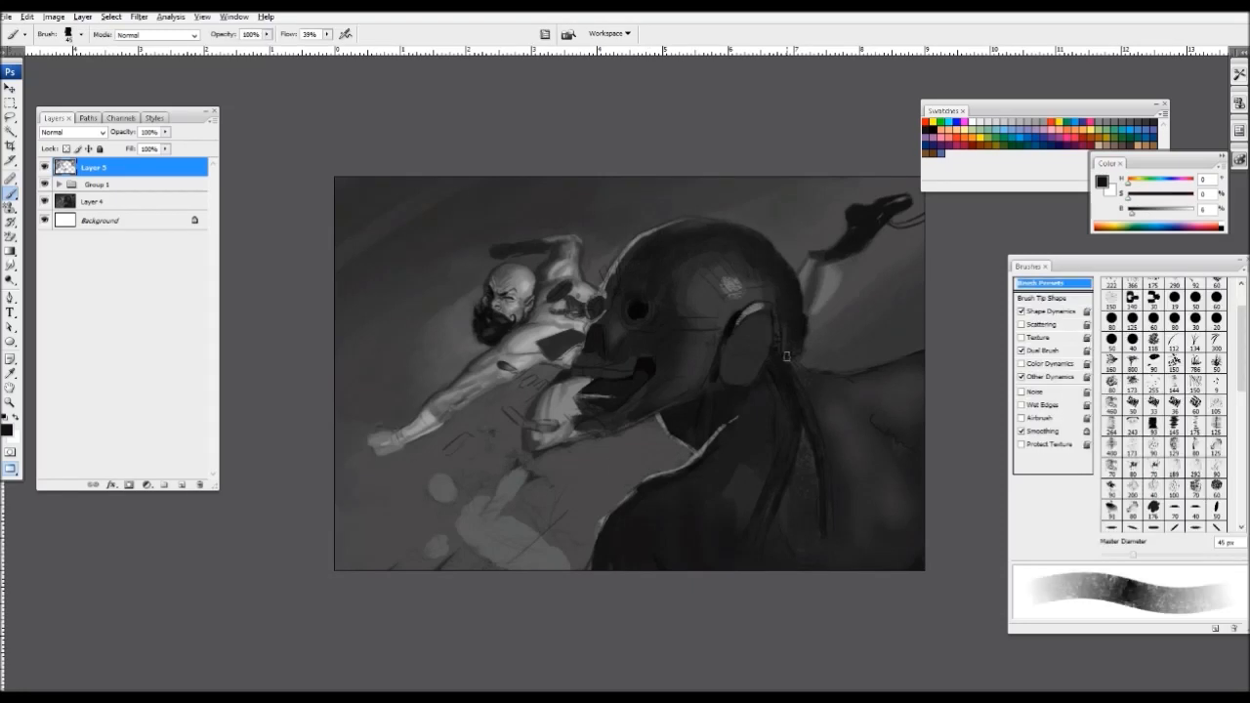
{"action": "mouse_move", "coordinate": [790, 358]}
{"action": "left_mouse_down"}
{"action": "mouse_move", "coordinate": [888, 319]}
{"action": "mouse_move", "coordinate": [872, 358]}
{"action": "left_mouse_up"}
{"action": "key", "text": "["}
{"action": "key", "text": "["}
{"action": "key", "text": "ctrl+minus"}
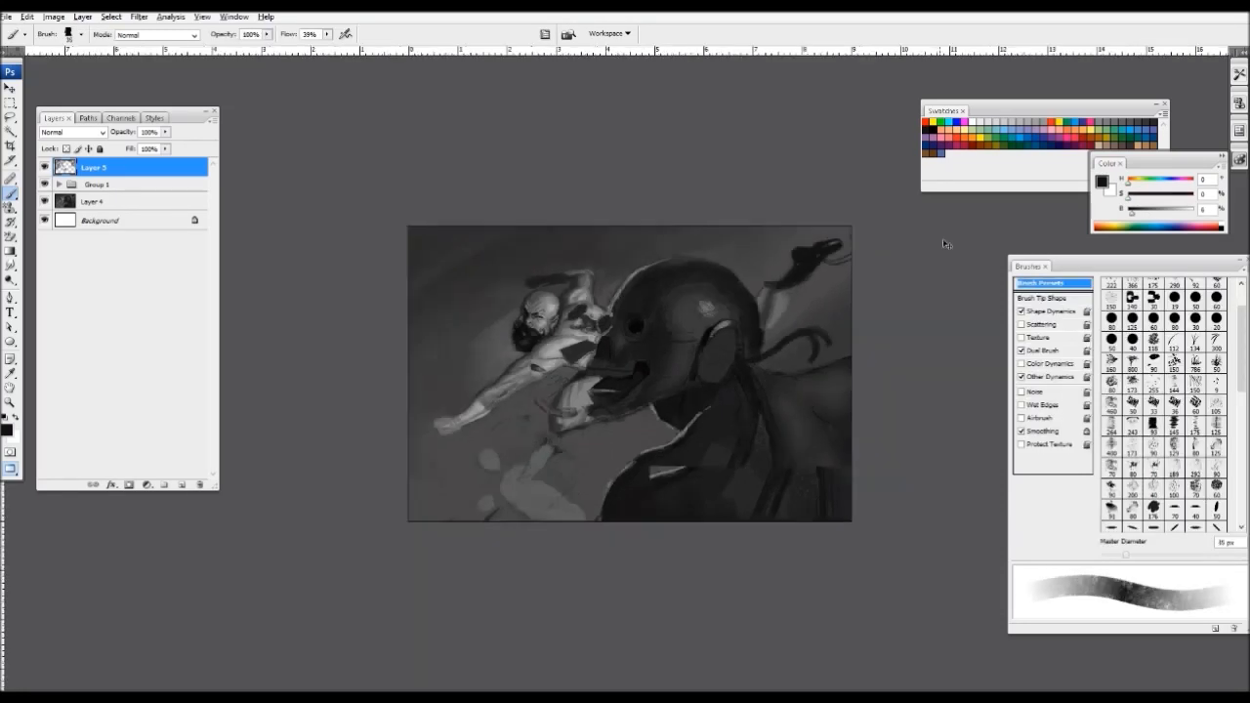
- Paint a dark curved band across the man's light thigh below the outstretched arm at about 35 px
{"action": "key", "text": "ctrl+plus"}
{"action": "left_click", "coordinate": [524, 419], "text": "alt"}
{"action": "left_click", "coordinate": [576, 391], "text": "alt"}
{"action": "left_click_drag", "start_coordinate": [504, 408], "coordinate": [521, 423]}
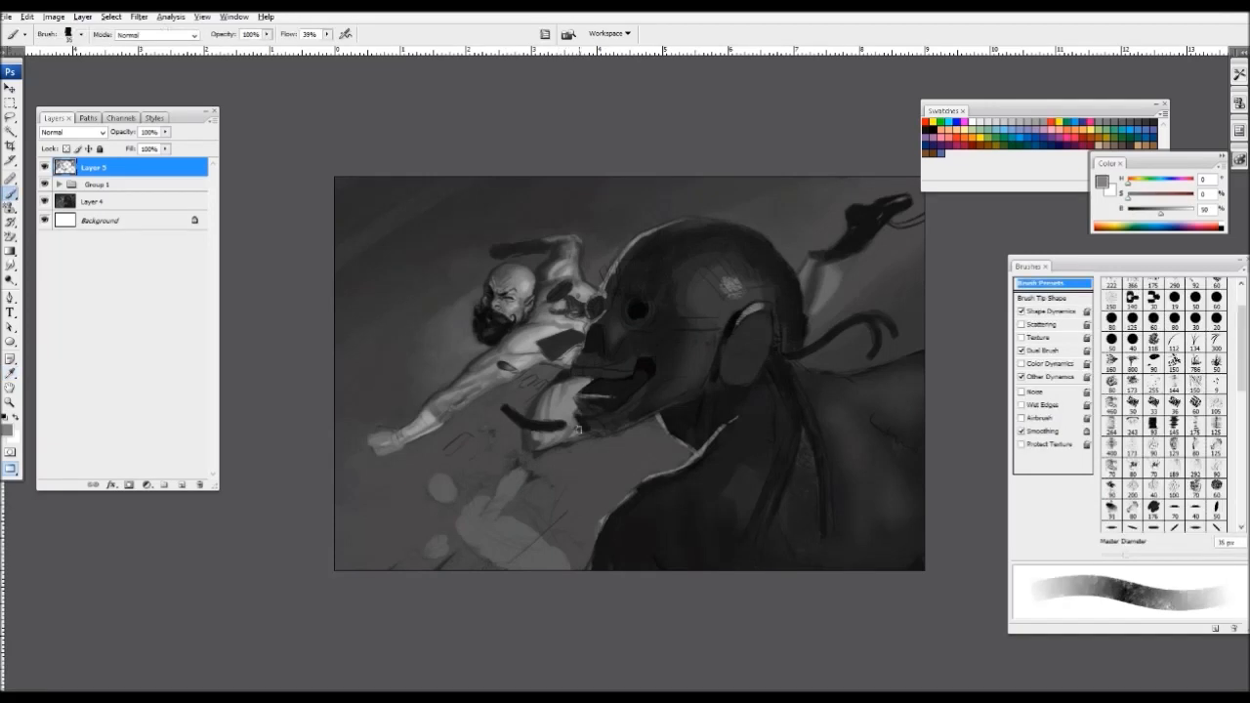
- Darken the opponent's chin and jawline with a 7% brightness gray at 40 px
{"action": "key", "text": "bracketright"}
{"action": "mouse_move", "coordinate": [612, 429]}
{"action": "left_mouse_down"}
{"action": "mouse_move", "coordinate": [583, 434]}
{"action": "mouse_move", "coordinate": [637, 428]}
{"action": "left_mouse_up"}
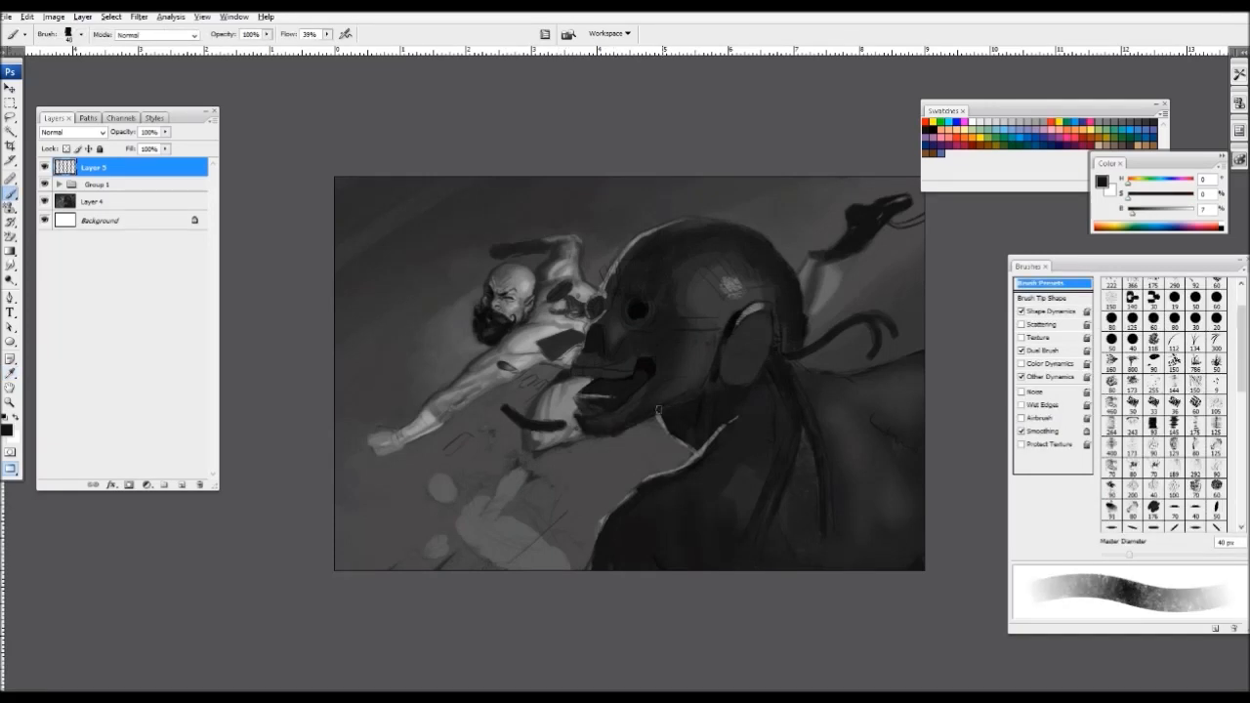
{"action": "left_click_drag", "start_coordinate": [669, 388], "coordinate": [688, 383]}
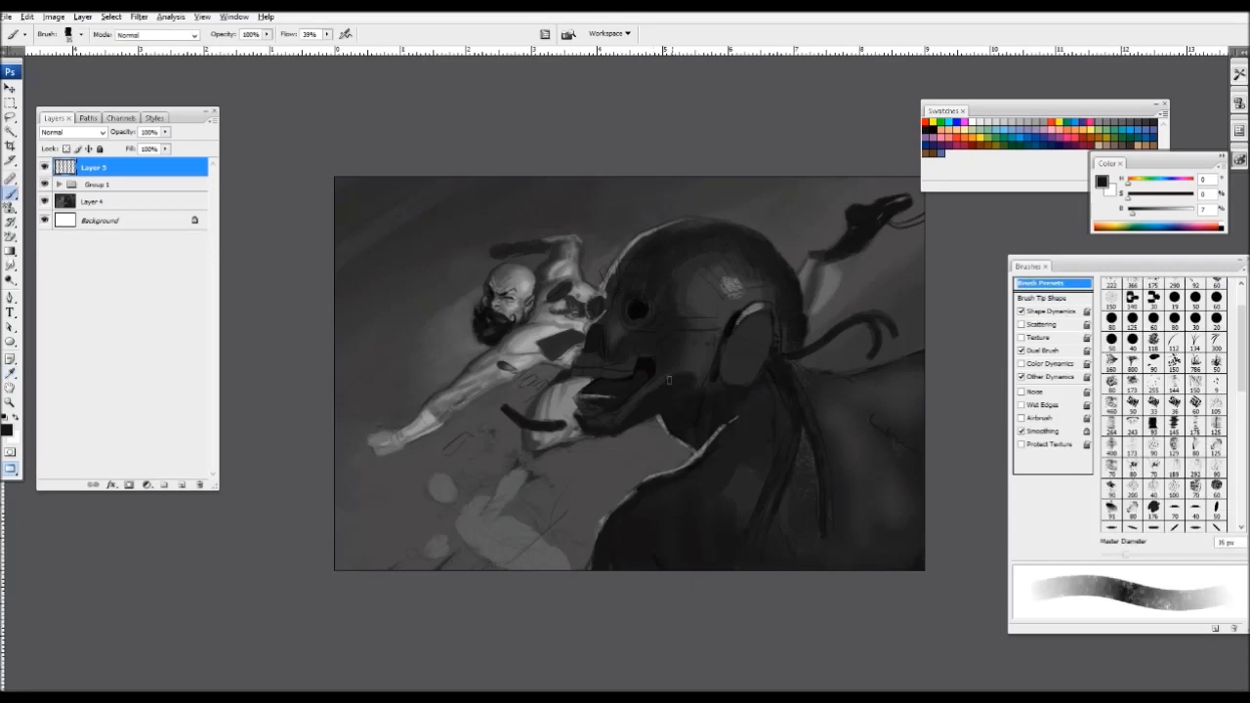
- Darken the opponent's eye socket with a 2% brightness gray, reducing the brush to 15 px for the rim around it
{"action": "key", "text": "bracketleft"}
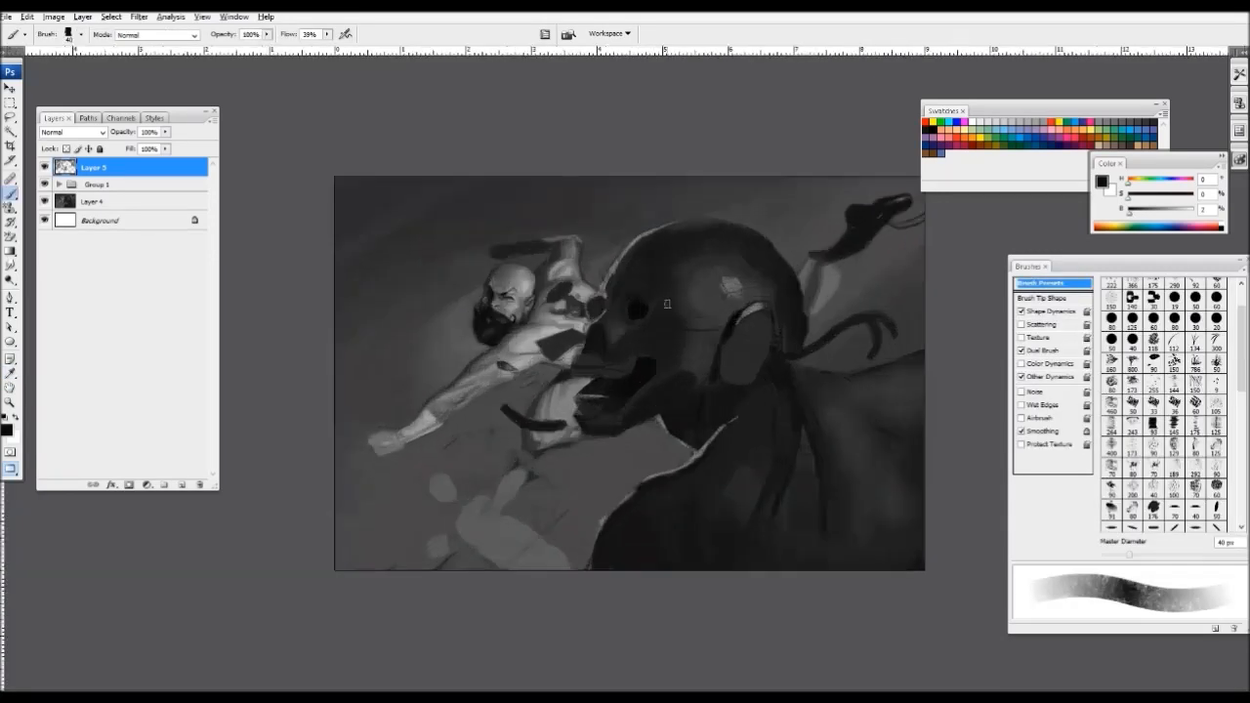
{"action": "key", "text": "ctrl+plus"}
{"action": "key", "text": "bracketleft"}
{"action": "left_click_drag", "start_coordinate": [579, 282], "coordinate": [584, 276]}
{"action": "key", "text": "bracketleft"}
{"action": "key", "text": "bracketleft"}
{"action": "key", "text": "bracketleft"}
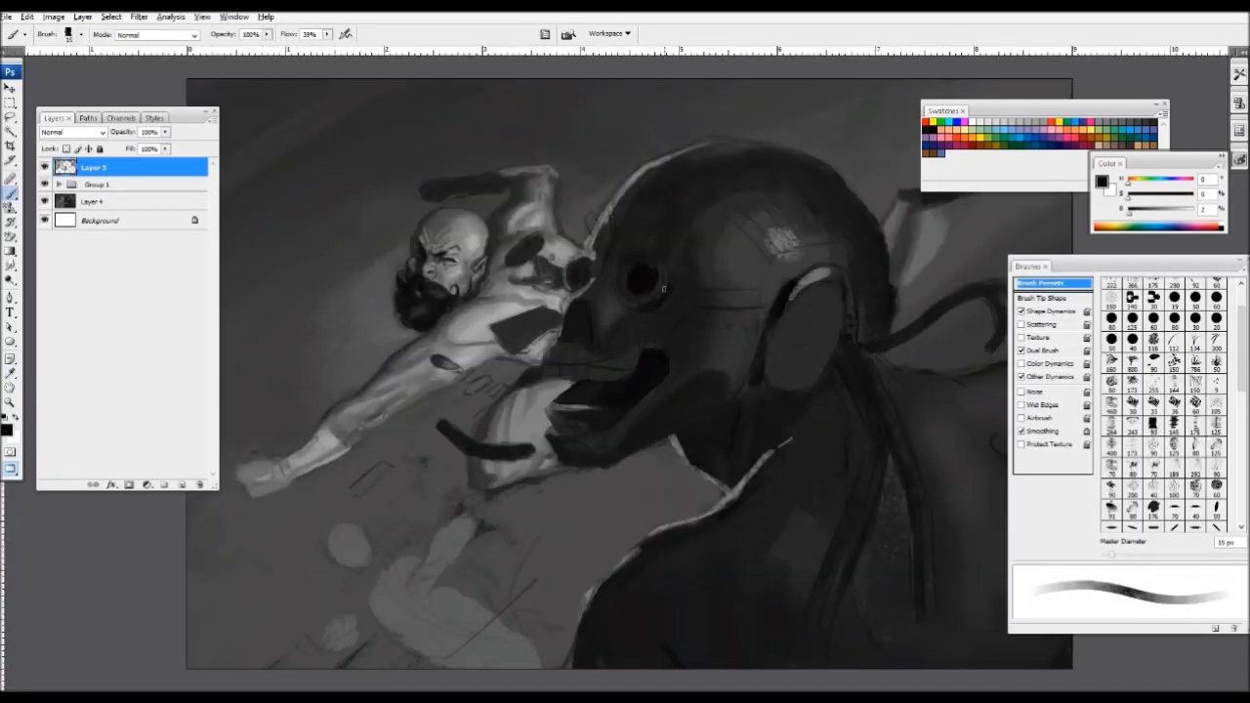
- Touch up the outer edge of the man's beard with a 7% brightness gray at 35 px
{"action": "key", "text": "bracketright"}
{"action": "key", "text": "bracketright"}
{"action": "key", "text": "bracketright"}
{"action": "key", "text": "bracketright"}
{"action": "left_click", "coordinate": [412, 320], "text": "alt"}
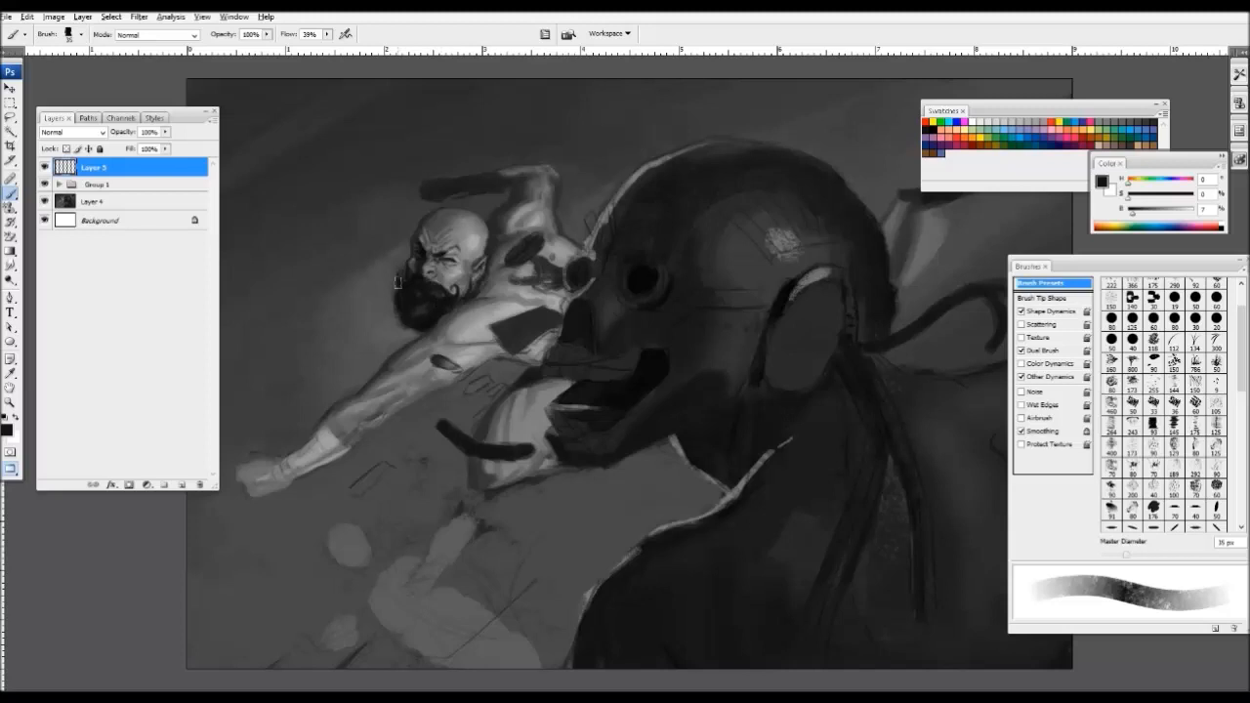
{"action": "key", "text": "ctrl+minus"}
{"action": "key", "text": "ctrl+plus"}
- Refine the dark forearm of the man's raised arm with a 6% gray at 15 px and its lower edge with a 23% gray
{"action": "key", "text": "bracketleft"}
{"action": "key", "text": "bracketleft"}
{"action": "key", "text": "bracketleft"}
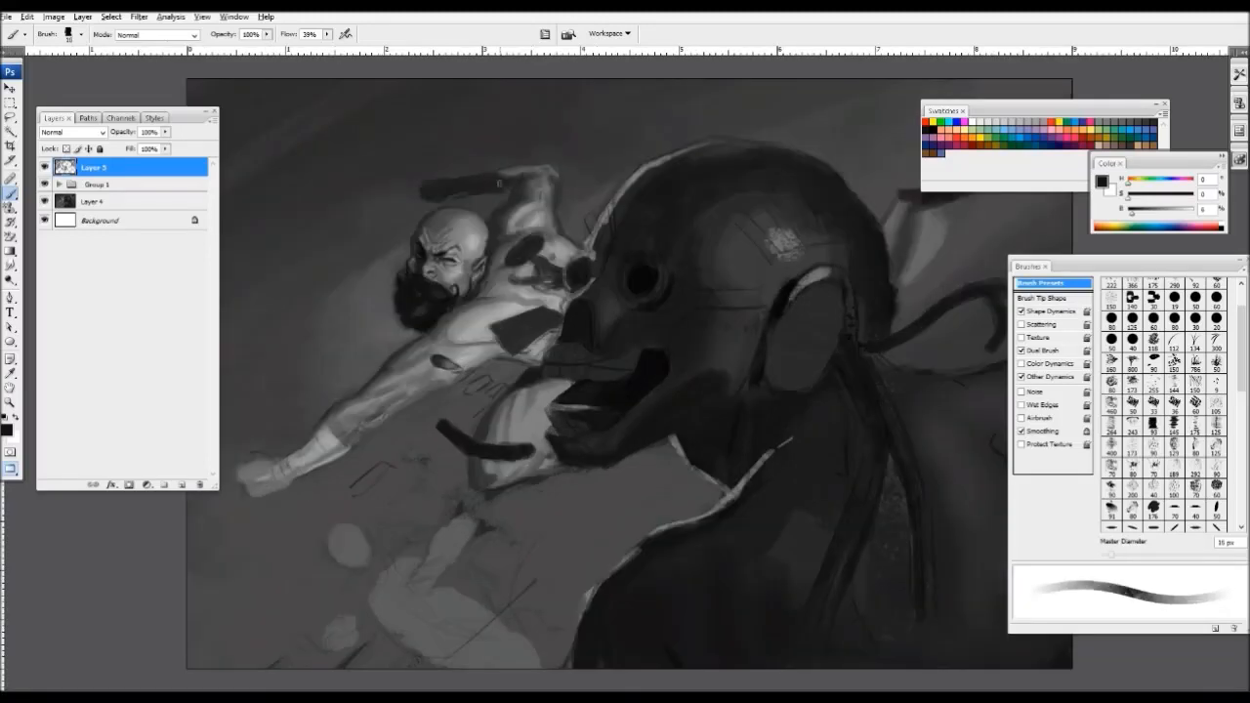
{"action": "left_click", "coordinate": [505, 185]}
{"action": "key", "text": "bracketright"}
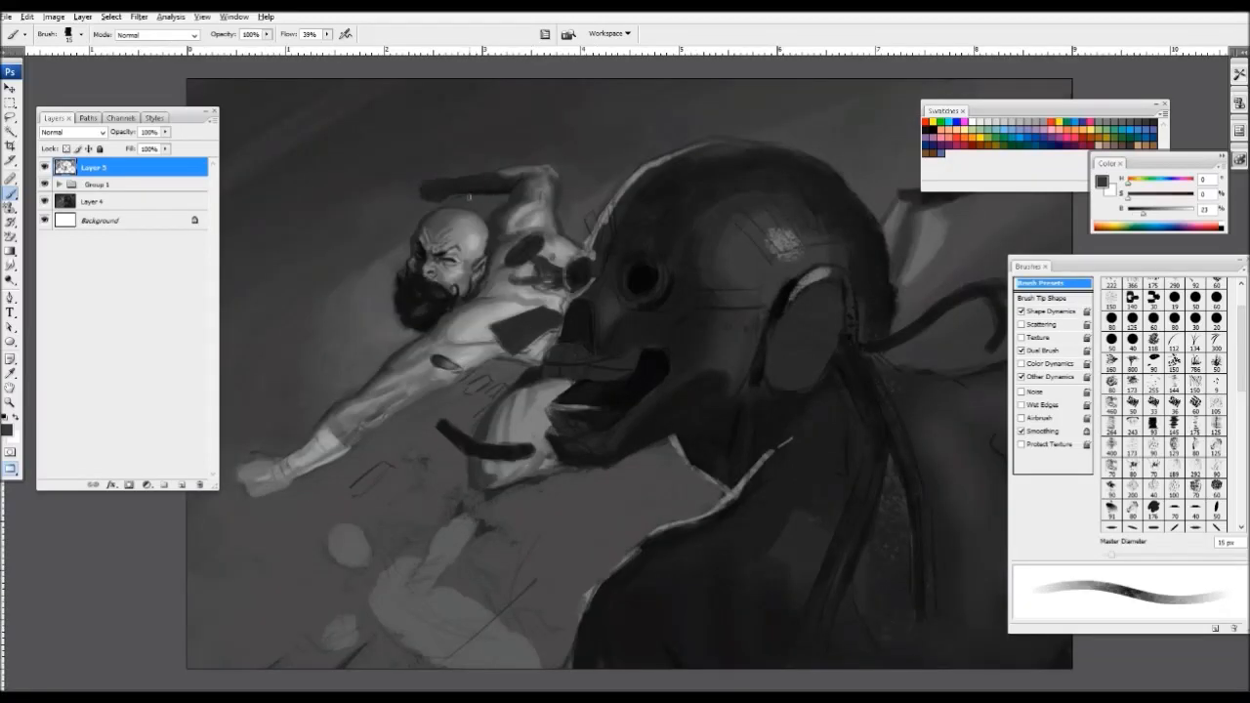
{"action": "left_click", "coordinate": [467, 196], "text": "alt"}
- Clean up the background below the man's thigh and the opponent's chin with a 27% brightness gray at 45 px
{"action": "key", "text": "ctrl+minus"}
{"action": "key", "text": "i"}
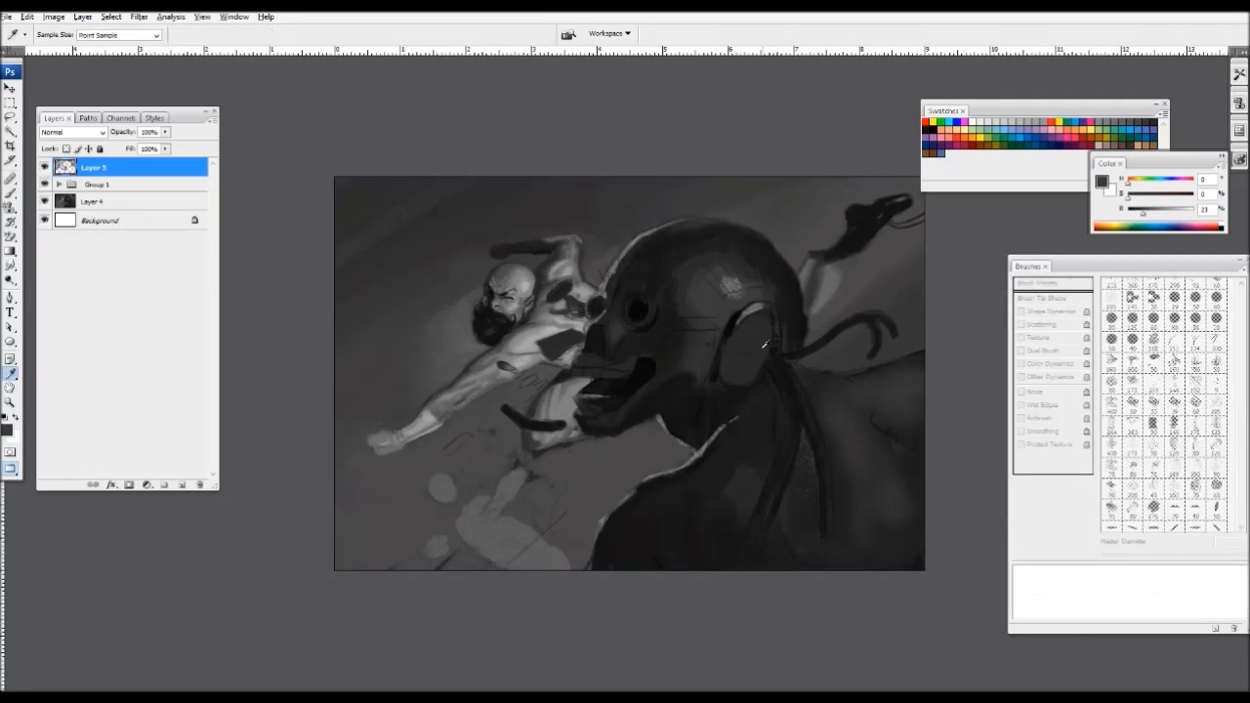
{"action": "left_click", "coordinate": [636, 387]}
{"action": "key", "text": "ctrl+plus"}
{"action": "key", "text": "b"}
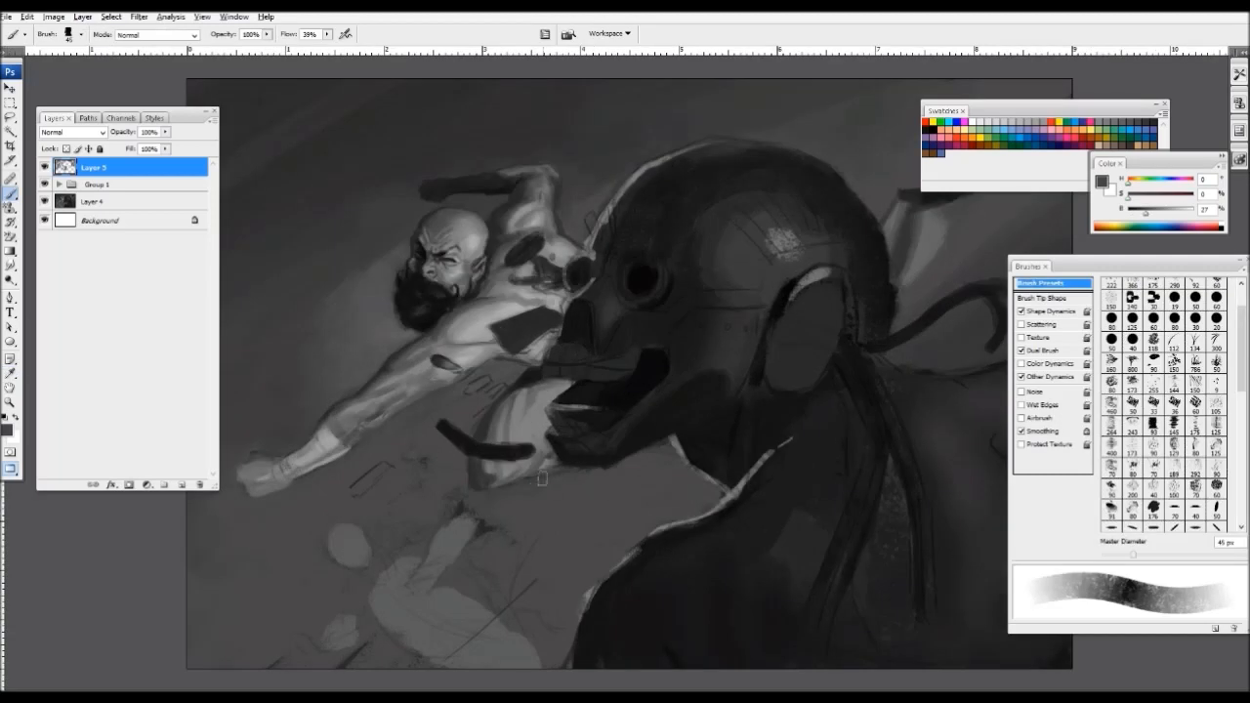
- Paint a small dark strap loop hanging below the opponent's jaw with a 7% gray and accent it with a 50% gray at 10 px
{"action": "key", "text": "ctrl+minus"}
{"action": "key", "text": "ctrl+plus"}
{"action": "left_click", "coordinate": [668, 418], "text": "alt"}
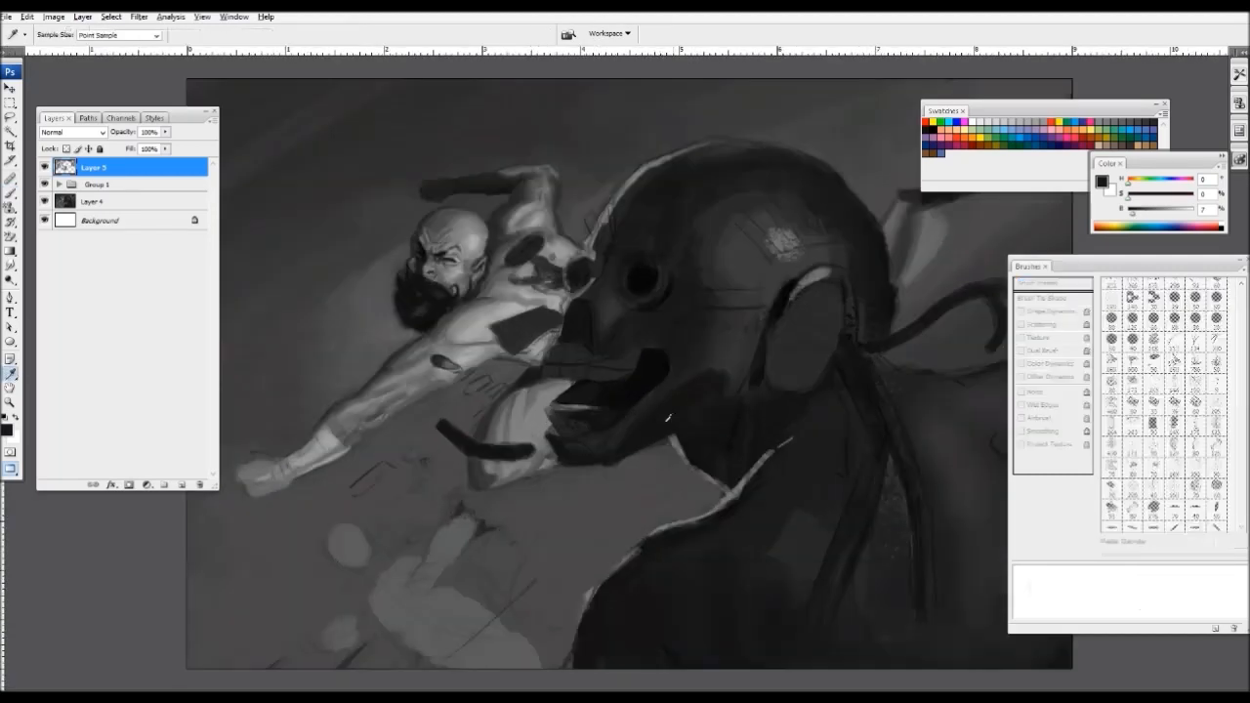
{"action": "key", "text": "["}
{"action": "mouse_move", "coordinate": [667, 449]}
{"action": "left_mouse_down"}
{"action": "mouse_move", "coordinate": [661, 480]}
{"action": "mouse_move", "coordinate": [665, 453]}
{"action": "mouse_move", "coordinate": [673, 470]}
{"action": "left_mouse_up"}
{"action": "left_click", "coordinate": [676, 445], "text": "alt"}
{"action": "key", "text": "["}
{"action": "key", "text": "["}
{"action": "key", "text": "["}
{"action": "key", "text": "ctrl+minus"}
{"action": "key", "text": "ctrl+minus"}
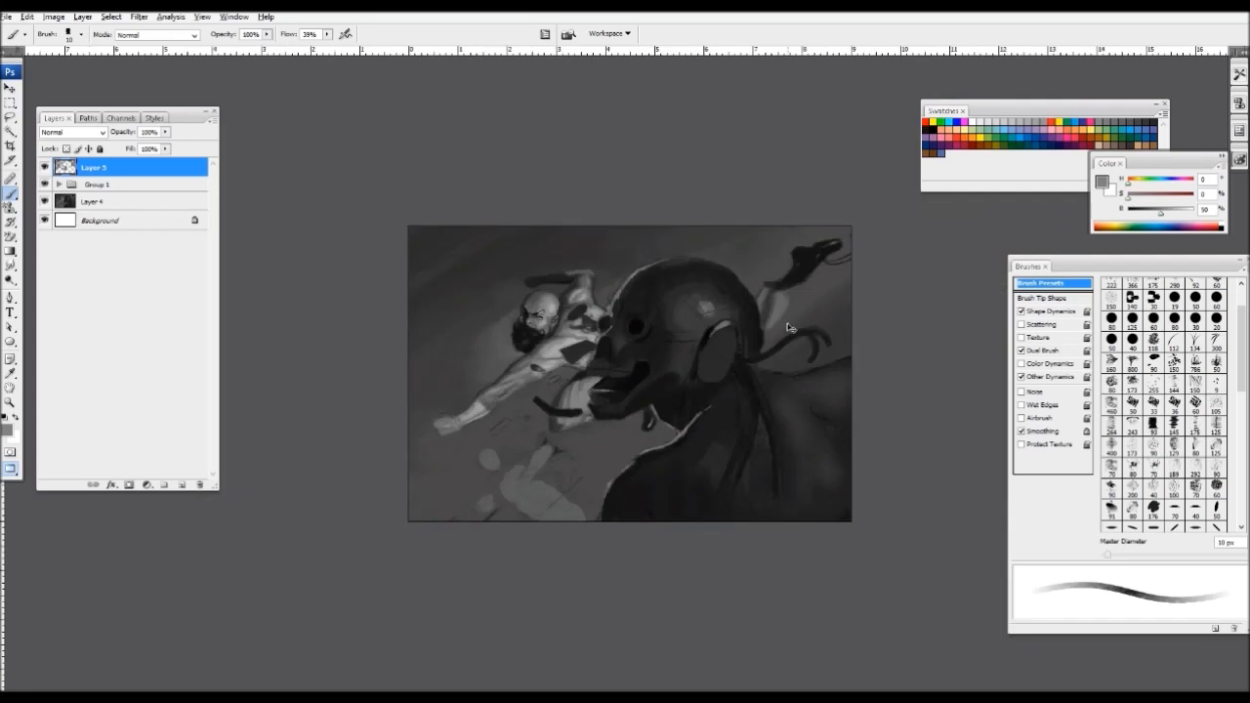
- Cover the loose sketch lines around the man's trailing foot with a 29% brightness gray at 25 px
{"action": "key", "text": "ctrl+plus"}
{"action": "left_click", "coordinate": [533, 481], "text": "alt"}
{"action": "key", "text": "]"}
{"action": "key", "text": "]"}
{"action": "key", "text": "]"}
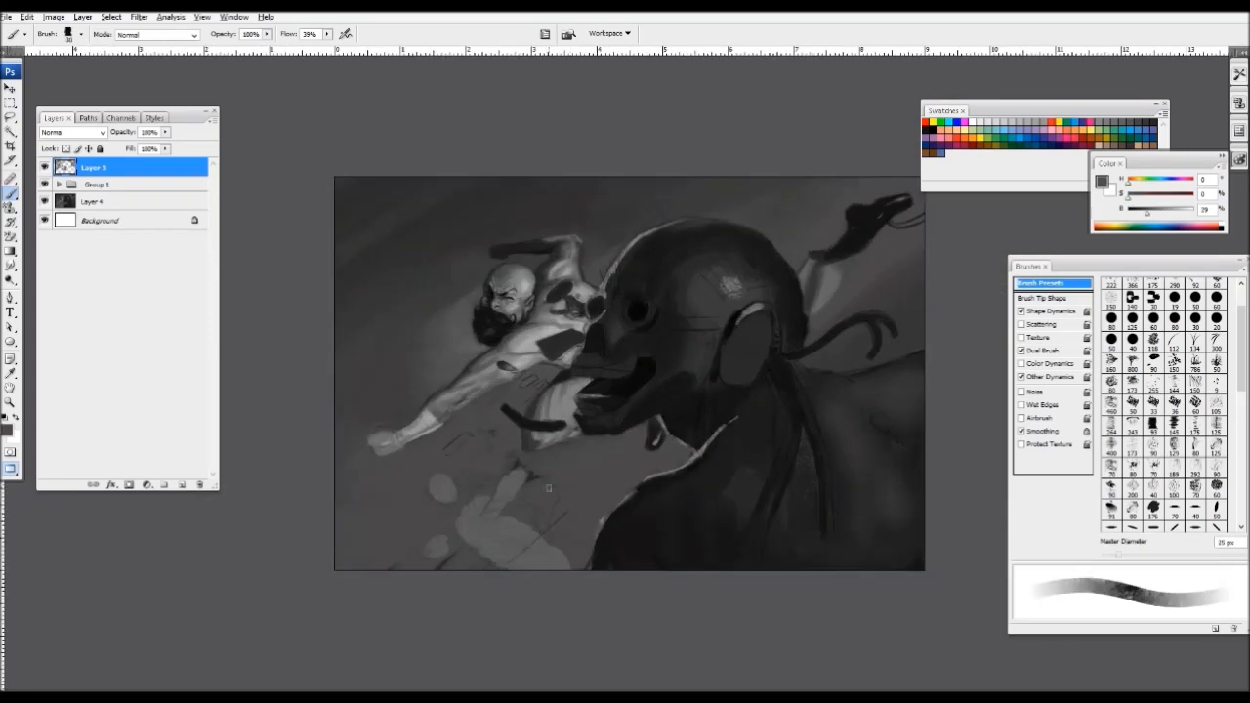
- Paint small dark flying fragments below the man's outstretched arm with a 3% brightness gray, reducing the brush to 20 px
{"action": "left_click", "coordinate": [527, 422], "text": "alt"}
{"action": "mouse_move", "coordinate": [462, 437]}
{"action": "left_mouse_down"}
{"action": "mouse_move", "coordinate": [444, 454]}
{"action": "mouse_move", "coordinate": [493, 432]}
{"action": "left_mouse_up"}
{"action": "key", "text": "["}
{"action": "key", "text": "["}
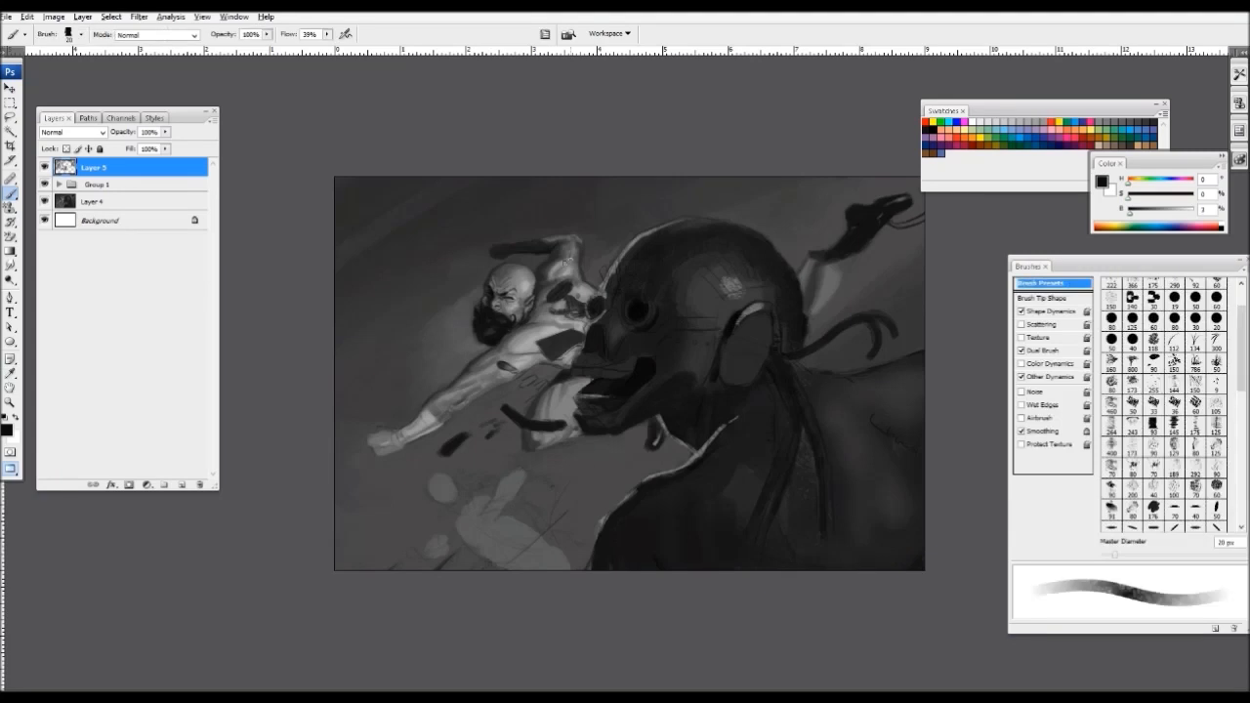
- Sample mid-grey tones from the background and touch up the backdrop with a 35 px brush
{"action": "left_click", "coordinate": [437, 236], "text": "alt"}
{"action": "scroll", "coordinate": [458, 217], "scroll_direction": "down", "scroll_amount": 2}
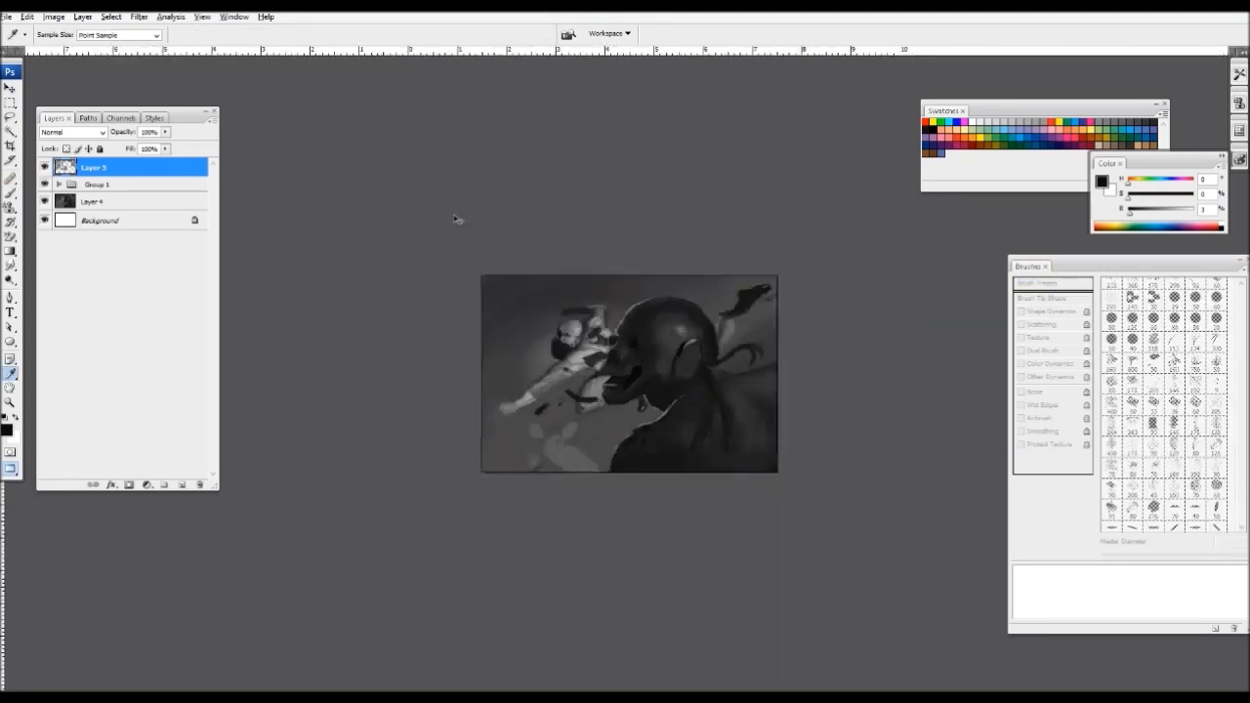
{"action": "scroll", "coordinate": [458, 221], "scroll_direction": "up", "scroll_amount": 1}
{"action": "left_click", "coordinate": [818, 282], "text": "alt"}
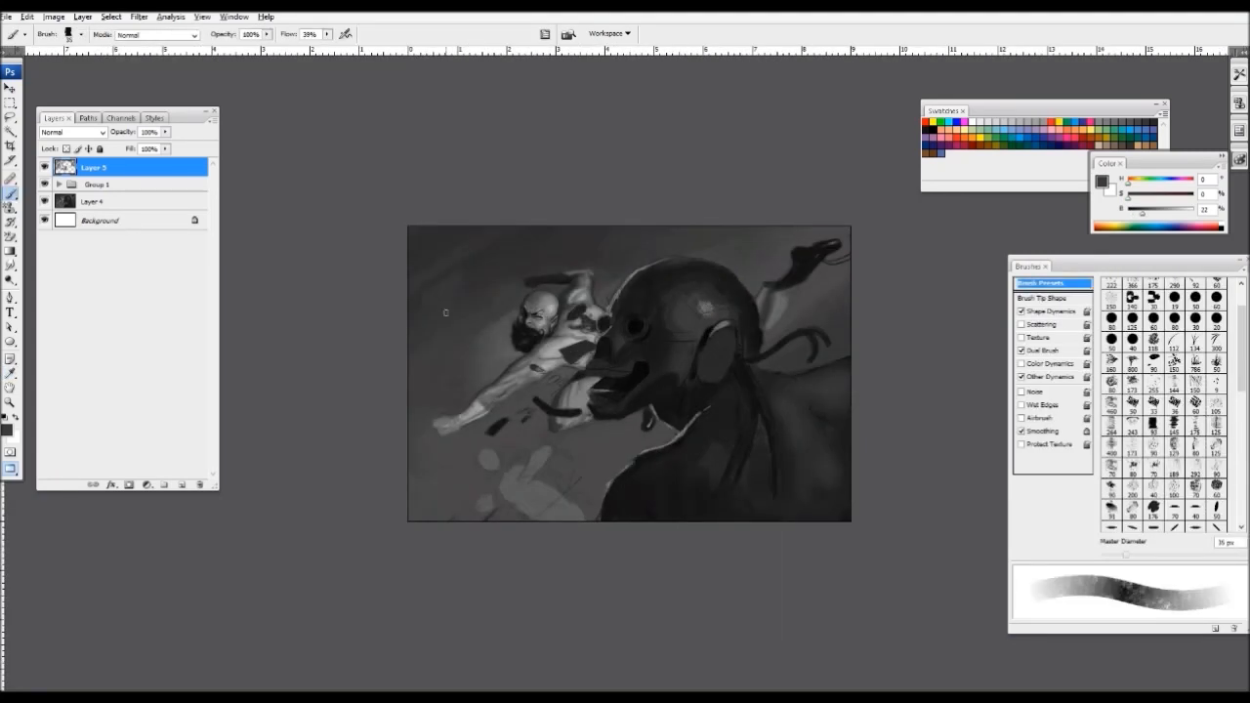
{"action": "scroll", "coordinate": [613, 149], "scroll_direction": "down", "scroll_amount": 1}
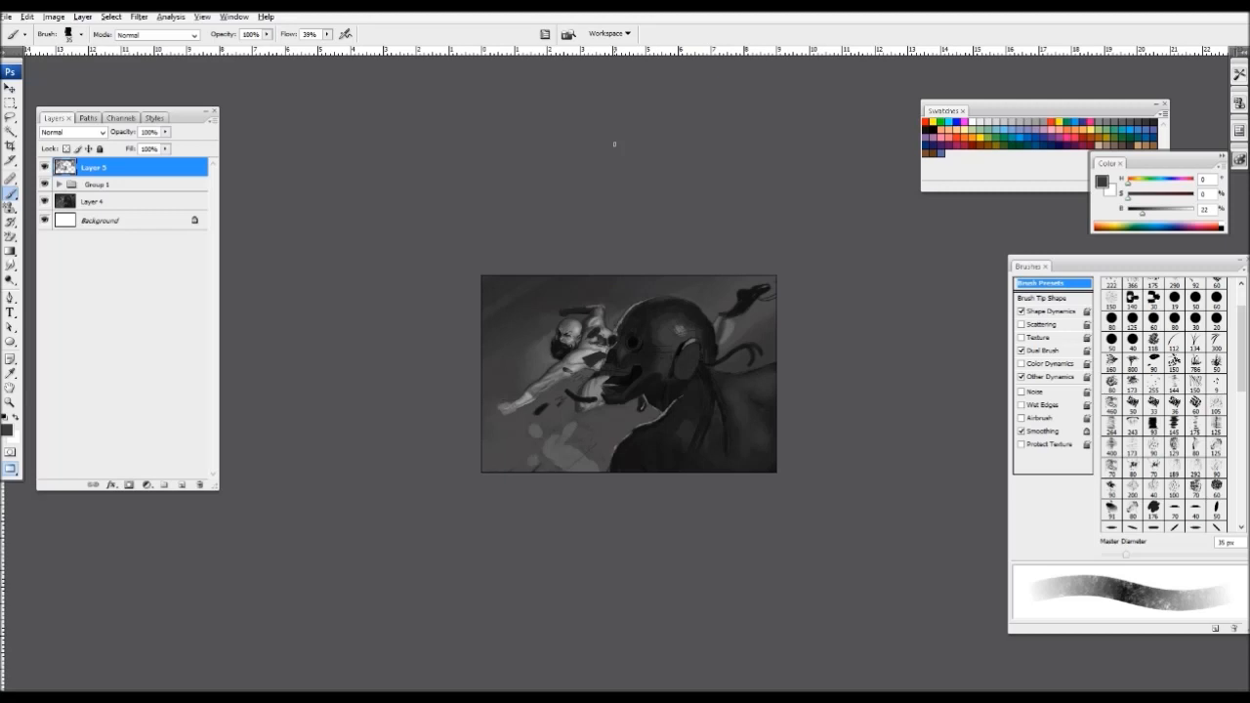
{"action": "scroll", "coordinate": [782, 454], "scroll_direction": "up", "scroll_amount": 2}
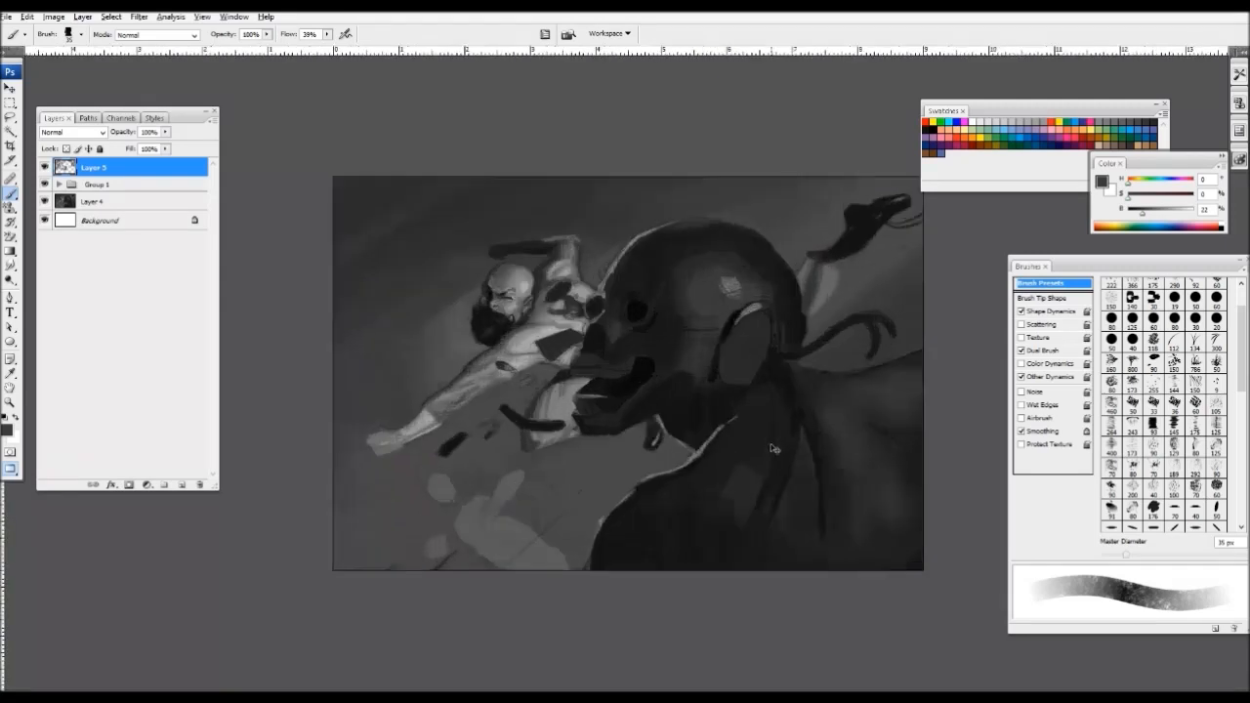
{"action": "key", "text": "bracketright"}
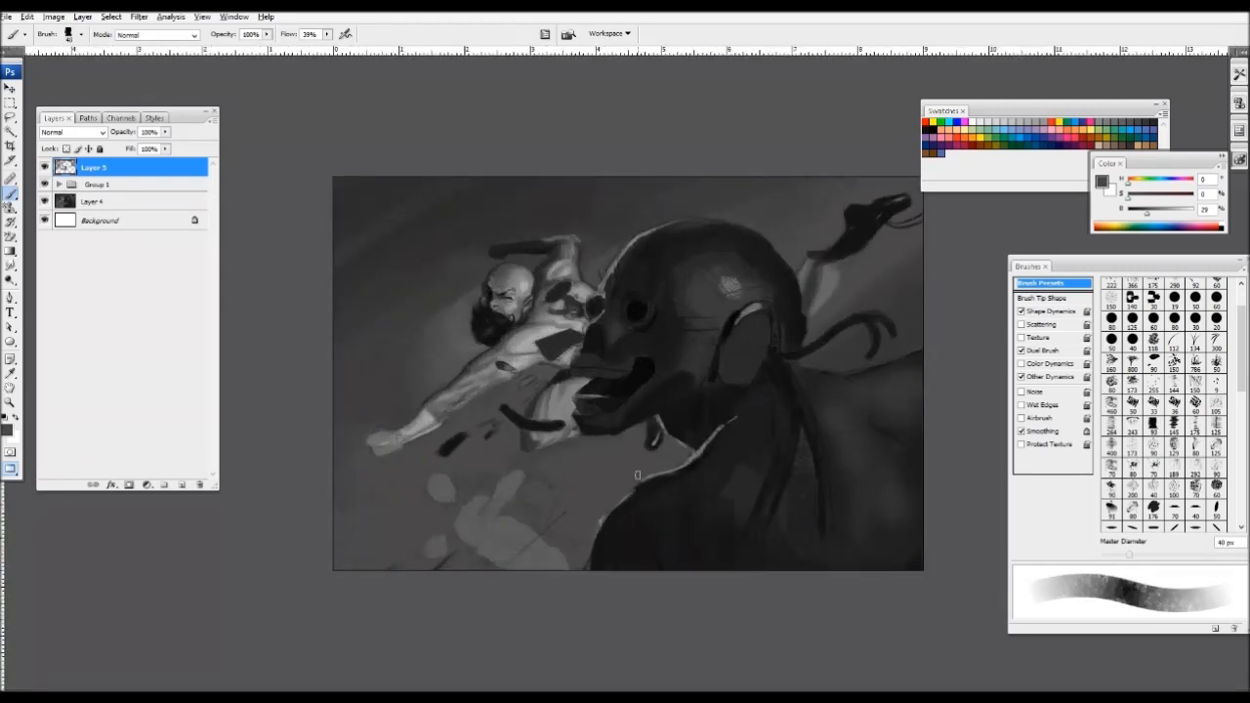
- Sample the near-black of the giant's mouth and darken the front edge of its shoulder, enlarging the brush to 90 px
{"action": "left_click", "coordinate": [637, 371], "text": "alt"}
{"action": "key", "text": "bracketright"}
{"action": "left_click_drag", "start_coordinate": [607, 519], "coordinate": [599, 536]}
{"action": "key", "text": "bracketright"}
{"action": "key", "text": "bracketright"}
{"action": "key", "text": "bracketright"}
{"action": "key", "text": "bracketright"}
{"action": "key", "text": "bracketright"}
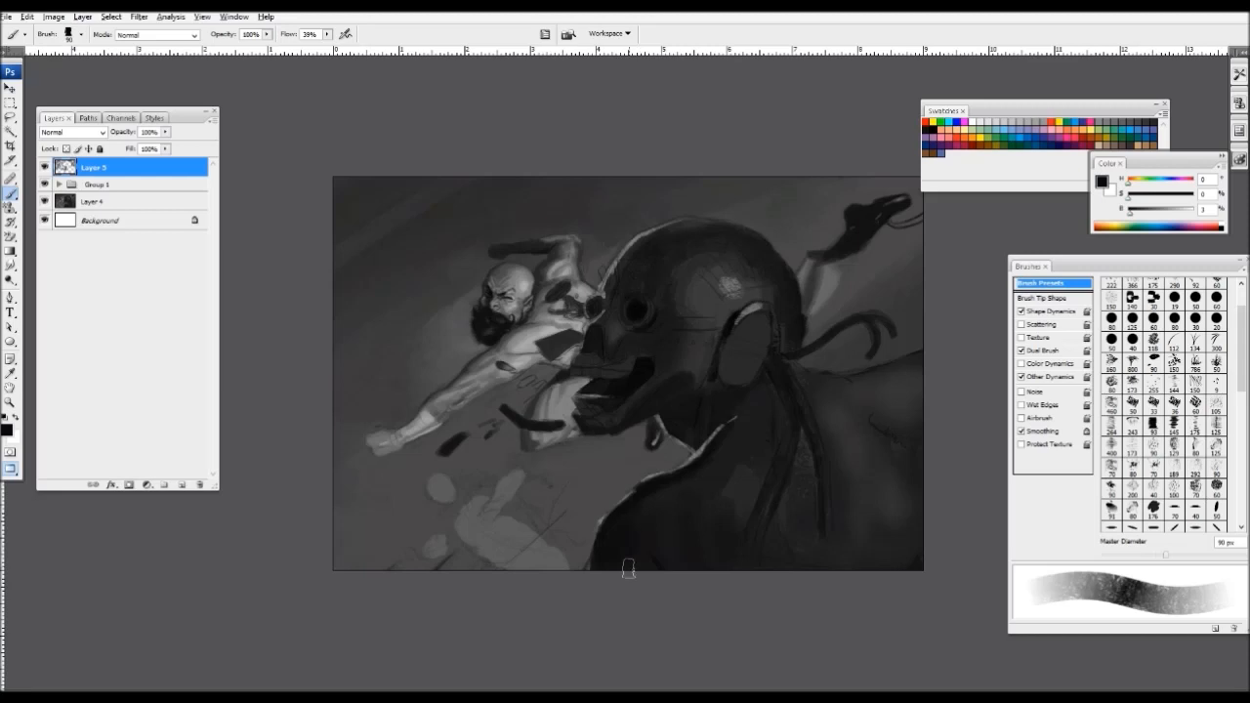
- Darken the back of the giant's neck and skull with sampled dark tones, reducing the brush to 50 px
{"action": "left_click", "coordinate": [812, 340], "text": "alt"}
{"action": "key", "text": "bracketleft"}
{"action": "key", "text": "bracketleft"}
{"action": "left_click_drag", "start_coordinate": [809, 346], "coordinate": [801, 314]}
{"action": "left_click", "coordinate": [801, 322], "text": "alt"}
{"action": "key", "text": "bracketleft"}
{"action": "key", "text": "bracketleft"}
{"action": "key", "text": "bracketleft"}
{"action": "key", "text": "bracketleft"}
{"action": "key", "text": "bracketright"}
{"action": "left_click_drag", "start_coordinate": [773, 262], "coordinate": [796, 282]}
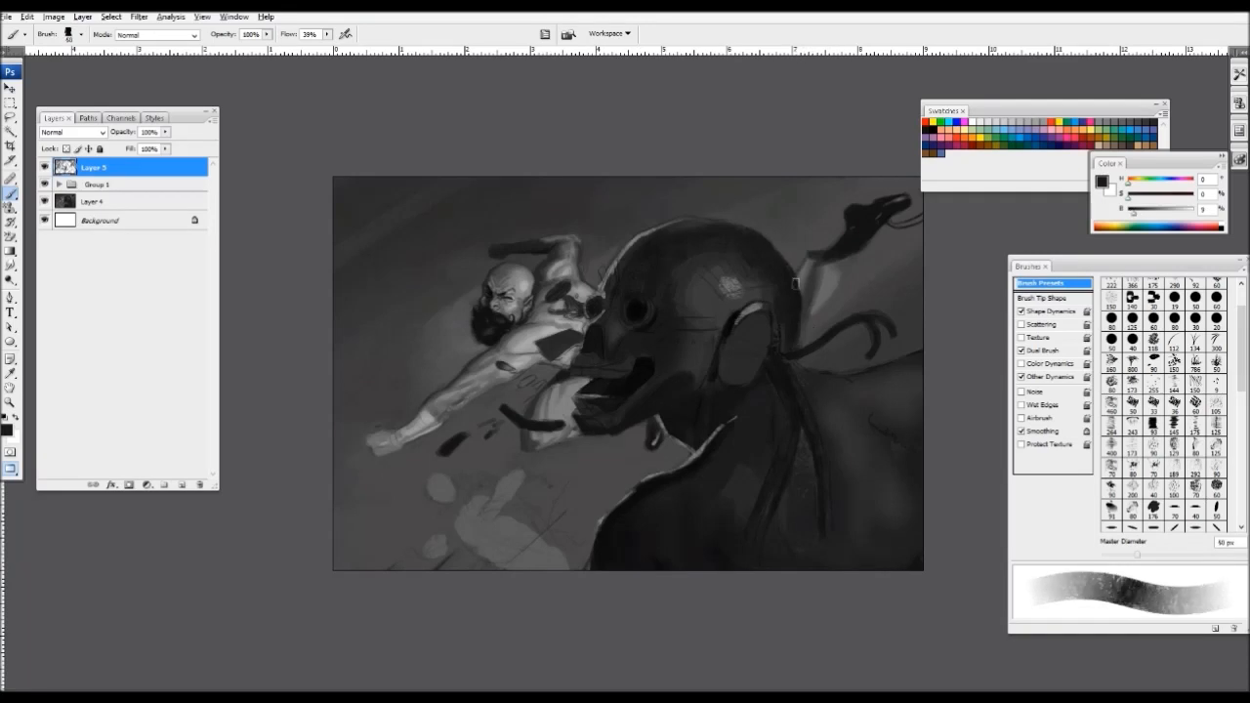
- Sample a light grey from the bearded man's face and reduce the brush to 15 px for fine touch-ups
{"action": "key", "text": "ctrl+plus"}
{"action": "left_click", "coordinate": [460, 251], "text": "alt"}
{"action": "key", "text": "bracketleft"}
{"action": "key", "text": "bracketleft"}
{"action": "key", "text": "bracketleft"}
{"action": "key", "text": "bracketleft"}
{"action": "key", "text": "bracketleft"}
{"action": "key", "text": "bracketleft"}
{"action": "key", "text": "bracketleft"}
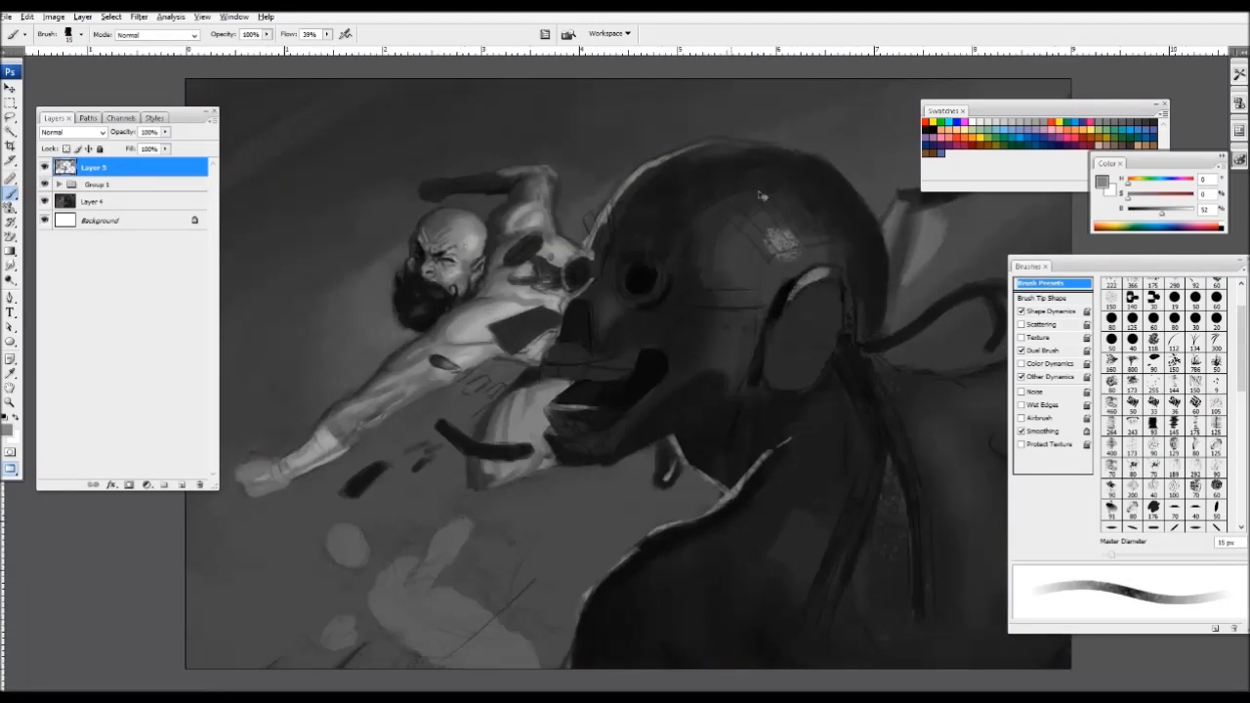
- Sample the dark skull tone and darken the top of the giant's forehead with a 35 px brush
{"action": "key", "text": "ctrl+minus"}
{"action": "left_click", "coordinate": [771, 240], "text": "alt"}
{"action": "key", "text": "bracketright"}
{"action": "key", "text": "bracketright"}
{"action": "key", "text": "bracketright"}
{"action": "key", "text": "bracketright"}
{"action": "left_click_drag", "start_coordinate": [671, 229], "coordinate": [719, 217]}
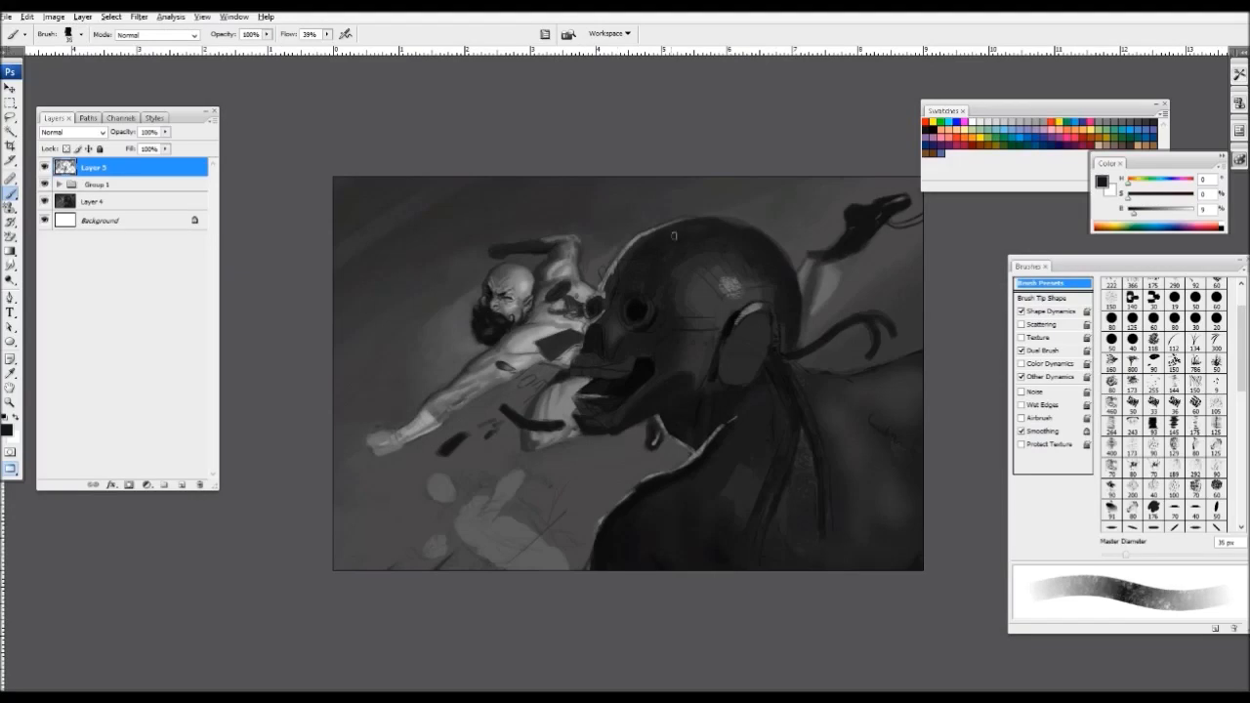
- Sample light grey from the man's torso and paint a thin rim light along the giant's nose with a 9 px brush
{"action": "key", "text": "ctrl+minus"}
{"action": "key", "text": "ctrl+plus"}
{"action": "key", "text": "ctrl+plus"}
{"action": "left_click", "coordinate": [535, 305], "text": "alt"}
{"action": "key", "text": "bracketleft"}
{"action": "key", "text": "bracketleft"}
{"action": "key", "text": "bracketleft"}
{"action": "key", "text": "bracketleft"}
{"action": "key", "text": "bracketleft"}
{"action": "key", "text": "bracketleft"}
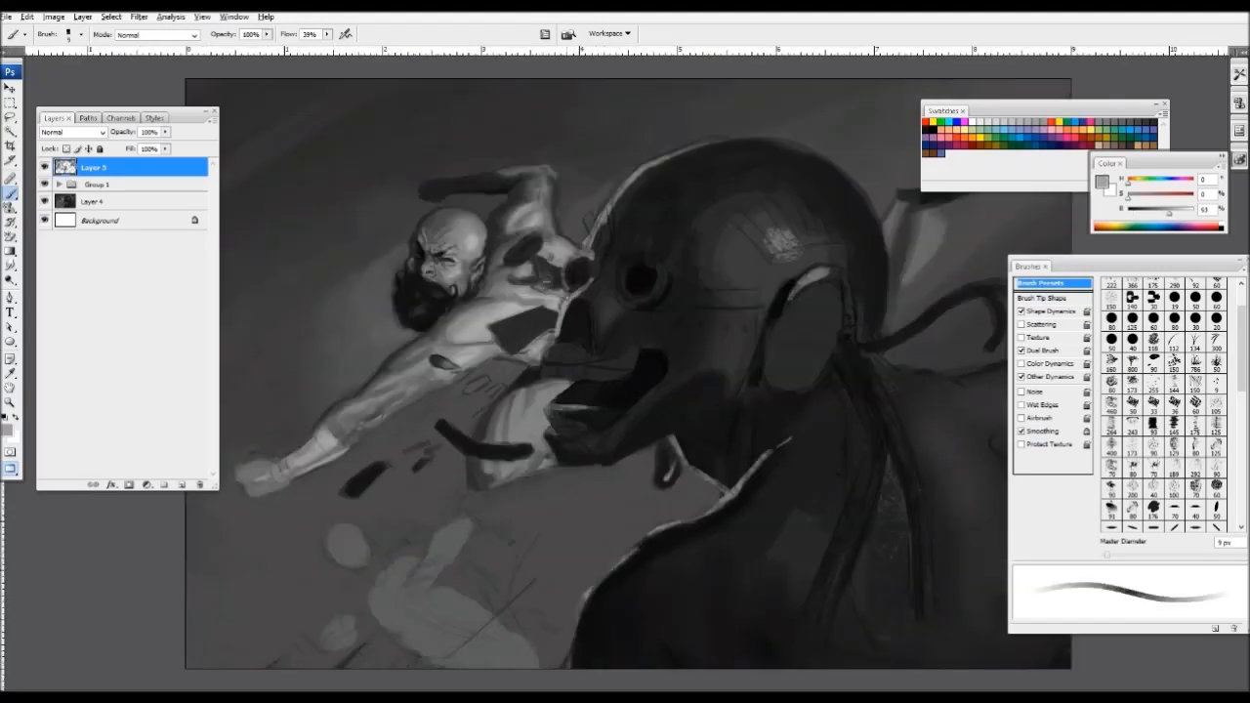
- Sample a tone beside the giant's nose bridge and refine the nose edge with fine strokes
{"action": "left_click", "coordinate": [587, 297], "text": "alt"}
{"action": "key", "text": "bracketright"}
{"action": "mouse_move", "coordinate": [583, 293]}
{"action": "left_mouse_down"}
{"action": "mouse_move", "coordinate": [562, 333]}
{"action": "mouse_move", "coordinate": [572, 338]}
{"action": "mouse_move", "coordinate": [581, 309]}
{"action": "left_mouse_up"}
{"action": "key", "text": "bracketleft"}
{"action": "key", "text": "ctrl+minus"}
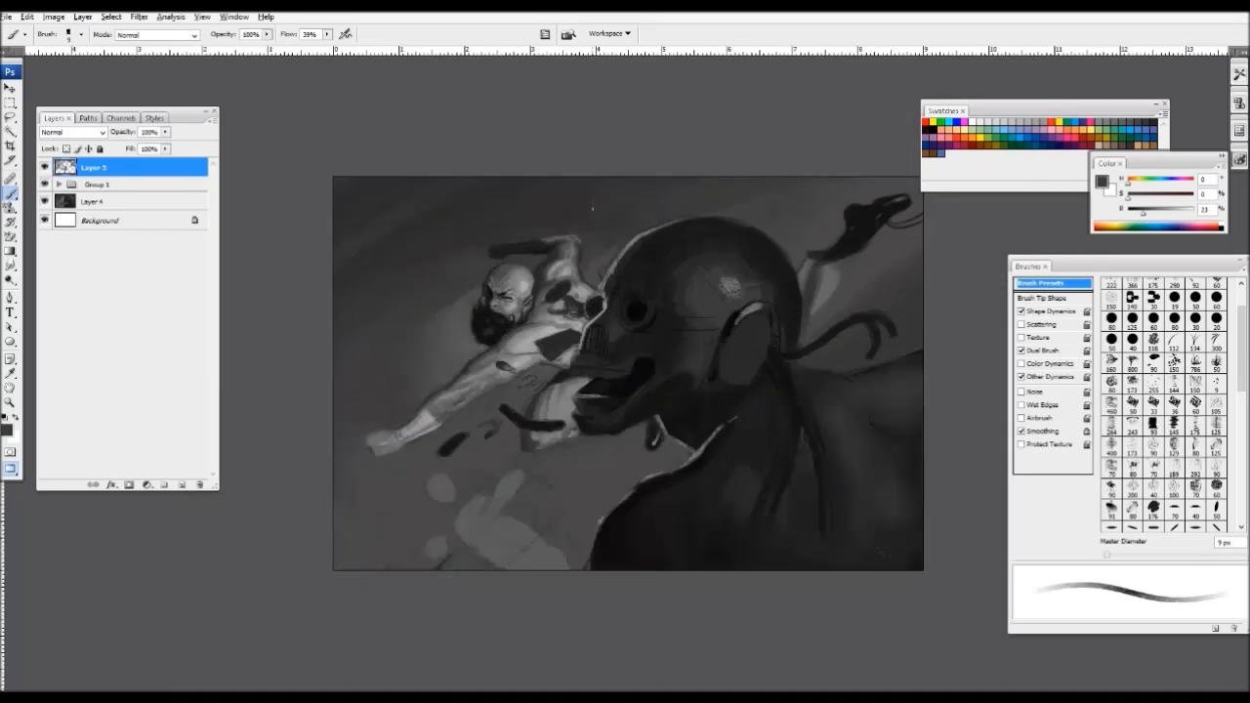
- Sample the dark patch on the man's chest and rework it with a near-black brush of about 25 px
{"action": "key", "text": "ctrl+plus"}
{"action": "left_click", "coordinate": [542, 319], "text": "alt"}
{"action": "key", "text": "bracketright"}
{"action": "key", "text": "bracketright"}
{"action": "key", "text": "bracketright"}
{"action": "key", "text": "bracketright"}
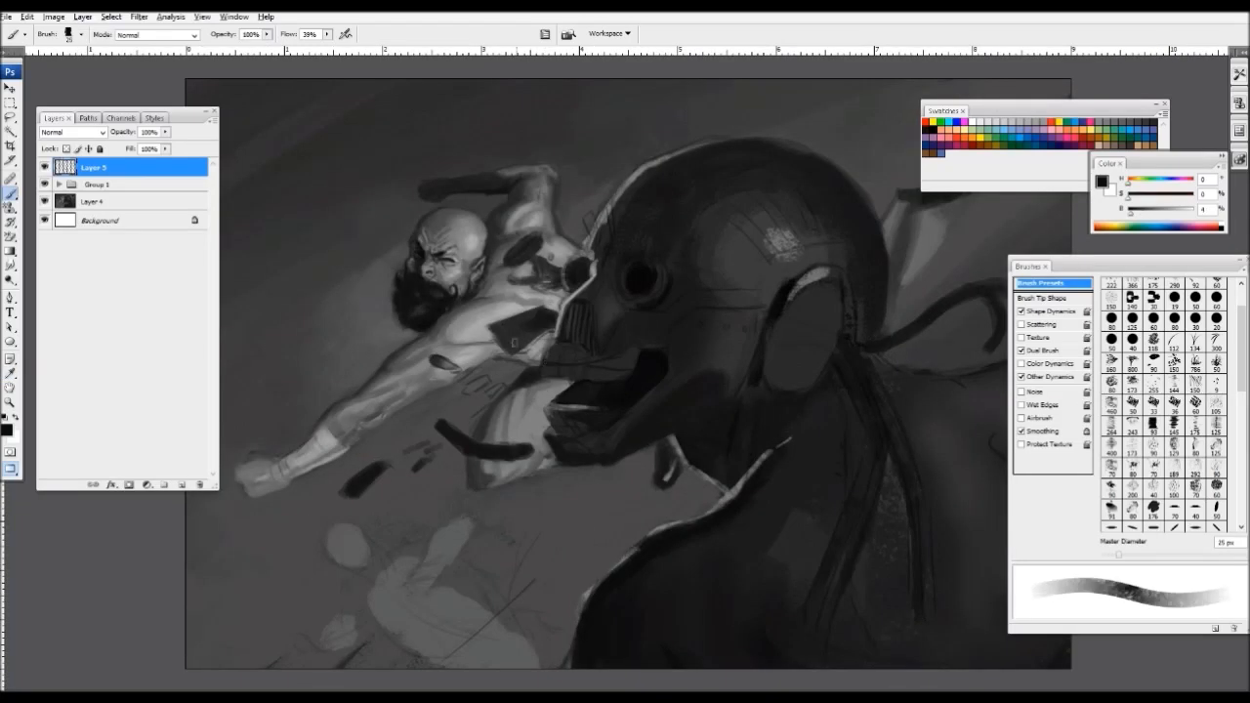
{"action": "key", "text": "bracketleft"}
- Blend the shading on the man's shoulder and upper chest with sampled mid-greys, using a 20 px brush
{"action": "key", "text": "ctrl+minus"}
{"action": "key", "text": "ctrl+plus"}
{"action": "key", "text": "ctrl+plus"}
{"action": "left_click", "coordinate": [475, 248], "text": "alt"}
{"action": "key", "text": "bracketright"}
{"action": "key", "text": "bracketright"}
{"action": "mouse_move", "coordinate": [476, 246]}
{"action": "left_mouse_down"}
{"action": "mouse_move", "coordinate": [497, 235]}
{"action": "mouse_move", "coordinate": [461, 241]}
{"action": "mouse_move", "coordinate": [506, 240]}
{"action": "left_mouse_up"}
{"action": "left_click", "coordinate": [470, 237], "text": "alt"}
{"action": "left_click", "coordinate": [459, 248], "text": "alt"}
{"action": "left_click", "coordinate": [451, 250], "text": "alt"}
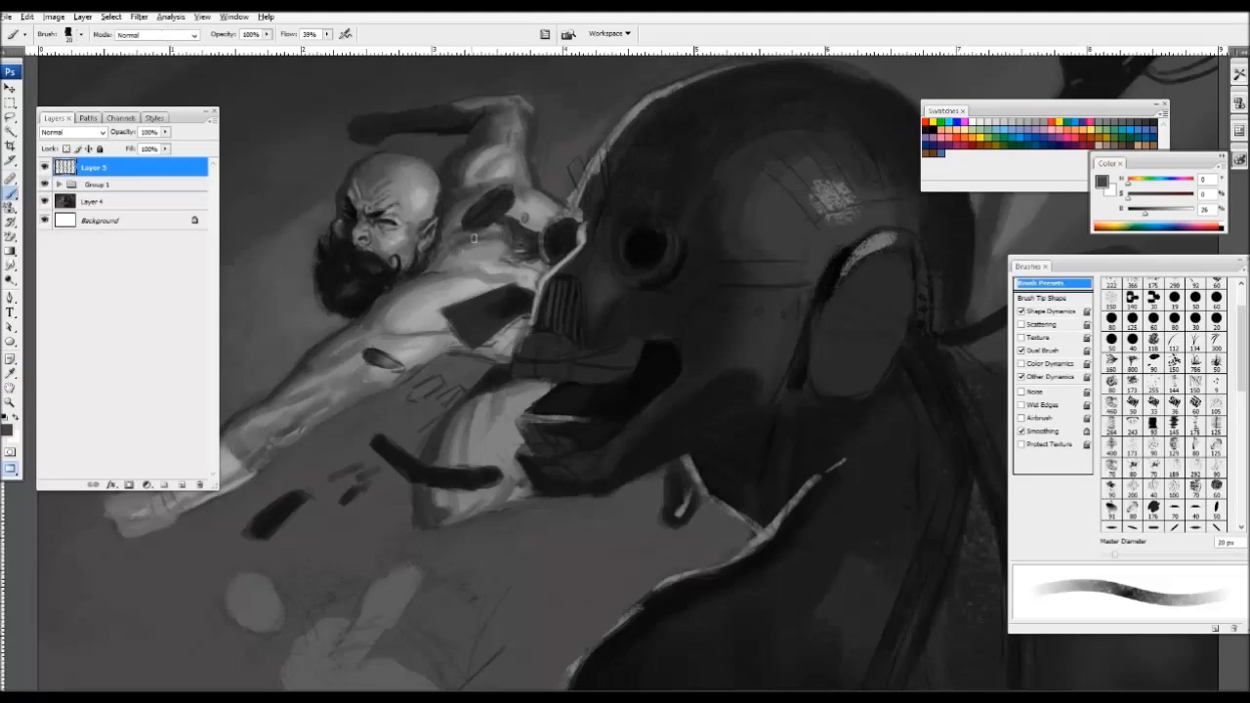
{"action": "left_click", "coordinate": [439, 260], "text": "alt"}
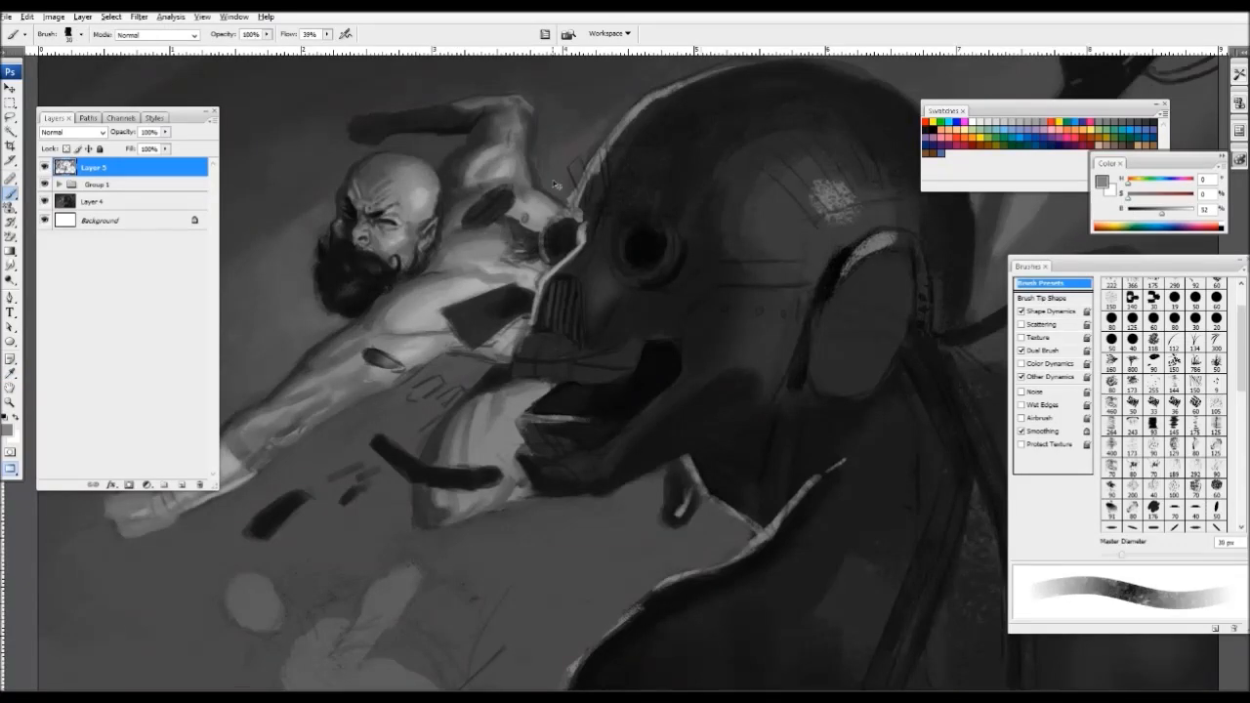
- Paint a sampled grey along the gap between the man's shoulder and the giant's forehead to clean up the profile edge
{"action": "key", "text": "ctrl+minus"}
{"action": "key", "text": "ctrl+plus"}
{"action": "left_click", "coordinate": [559, 223], "text": "alt"}
{"action": "mouse_move", "coordinate": [557, 224]}
{"action": "left_mouse_down"}
{"action": "mouse_move", "coordinate": [582, 231]}
{"action": "mouse_move", "coordinate": [622, 139]}
{"action": "left_mouse_up"}
{"action": "key", "text": "ctrl+minus"}
{"action": "key", "text": "ctrl+minus"}
{"action": "key", "text": "ctrl+minus"}
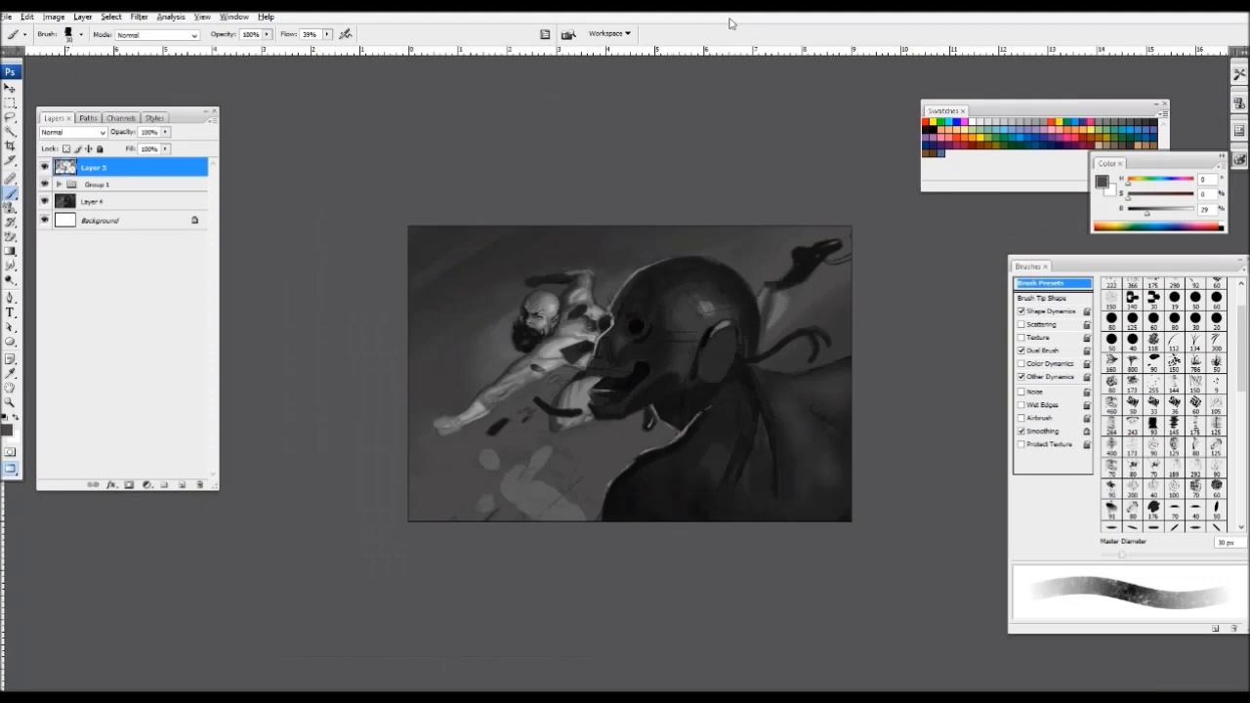
- Sample grey beside the man's wrist and block in his outstretched fist with a 35 px brush
{"action": "key", "text": "ctrl+plus"}
{"action": "key", "text": "ctrl+plus"}
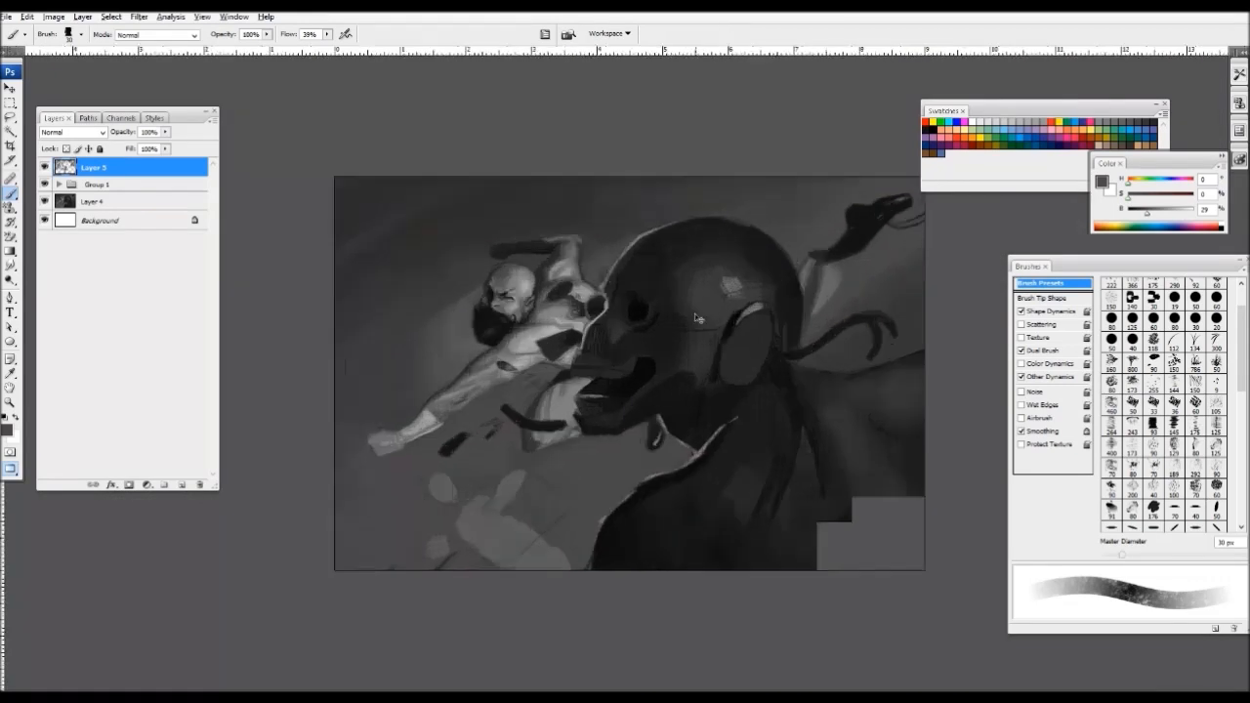
{"action": "key", "text": "]"}
{"action": "left_click", "coordinate": [279, 480], "text": "alt"}
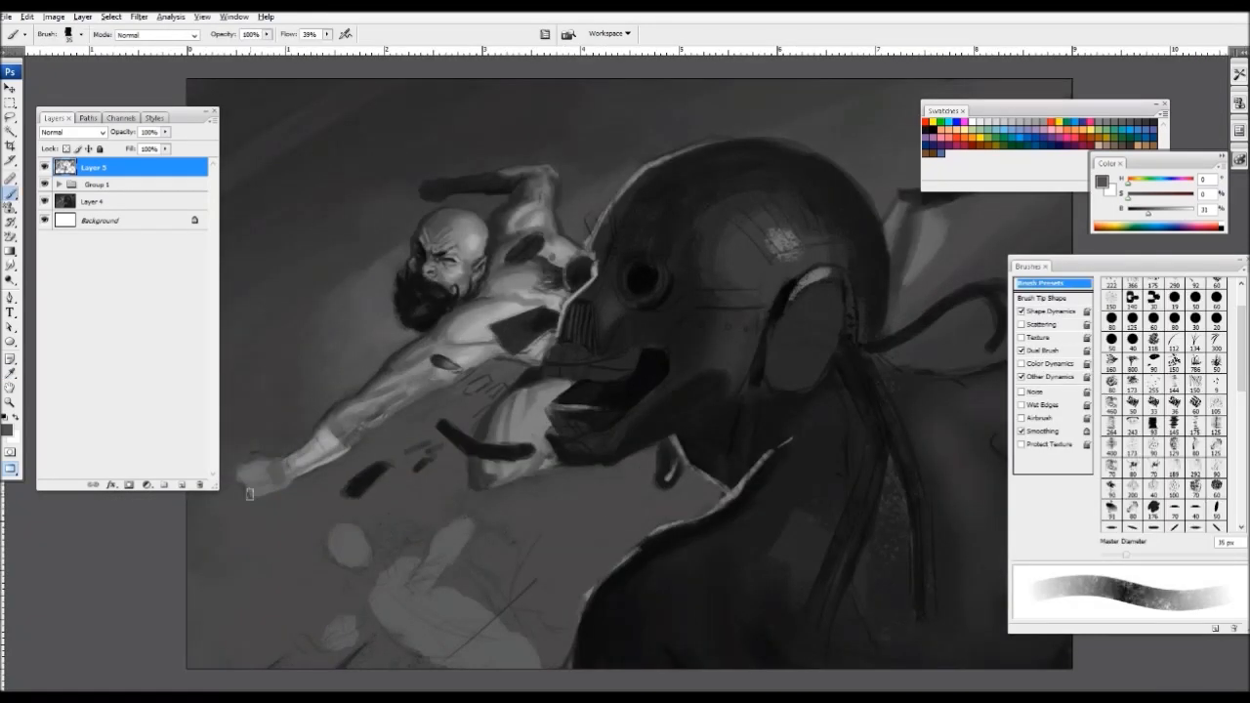
{"action": "left_click_drag", "start_coordinate": [250, 494], "coordinate": [257, 473]}
- Sample a darker grey from the man's raised arm and shade the knuckles of the fist, reducing the brush to 10 px
{"action": "left_click", "coordinate": [508, 172], "text": "alt"}
{"action": "key", "text": "["}
{"action": "key", "text": "["}
{"action": "key", "text": "["}
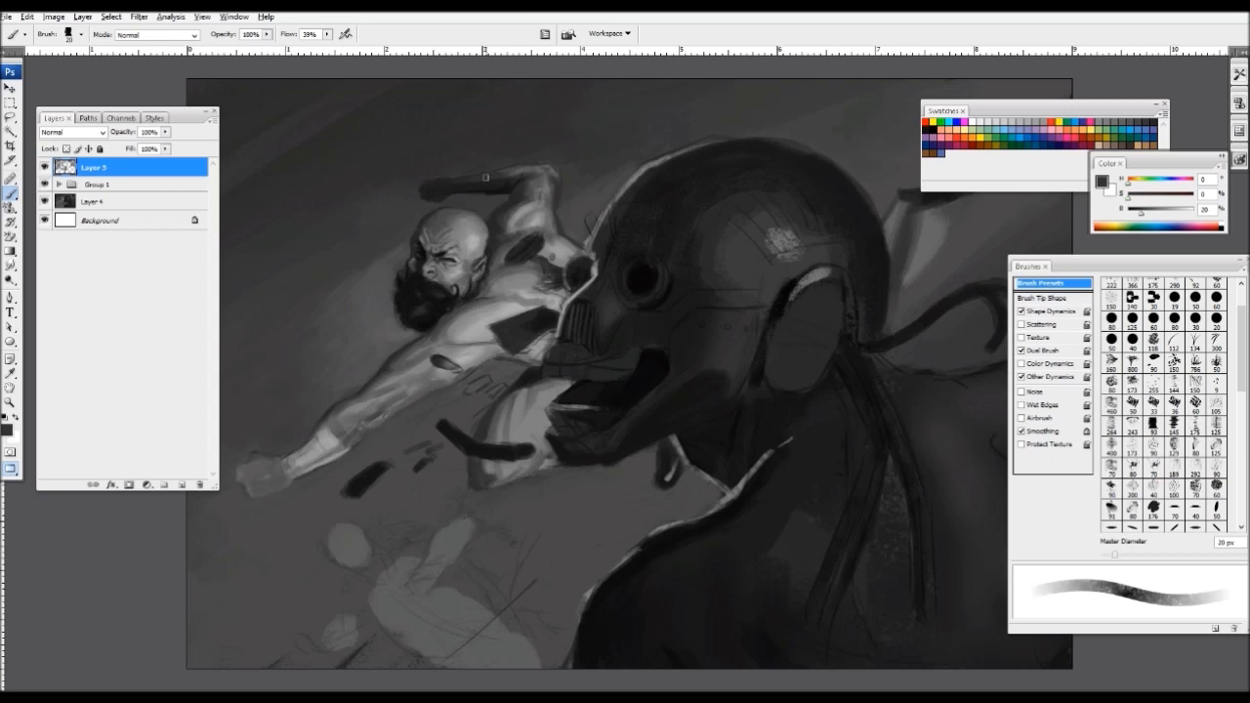
{"action": "key", "text": "["}
{"action": "left_click_drag", "start_coordinate": [259, 455], "coordinate": [241, 483]}
{"action": "left_click", "coordinate": [237, 461], "text": "alt"}
{"action": "key", "text": "["}
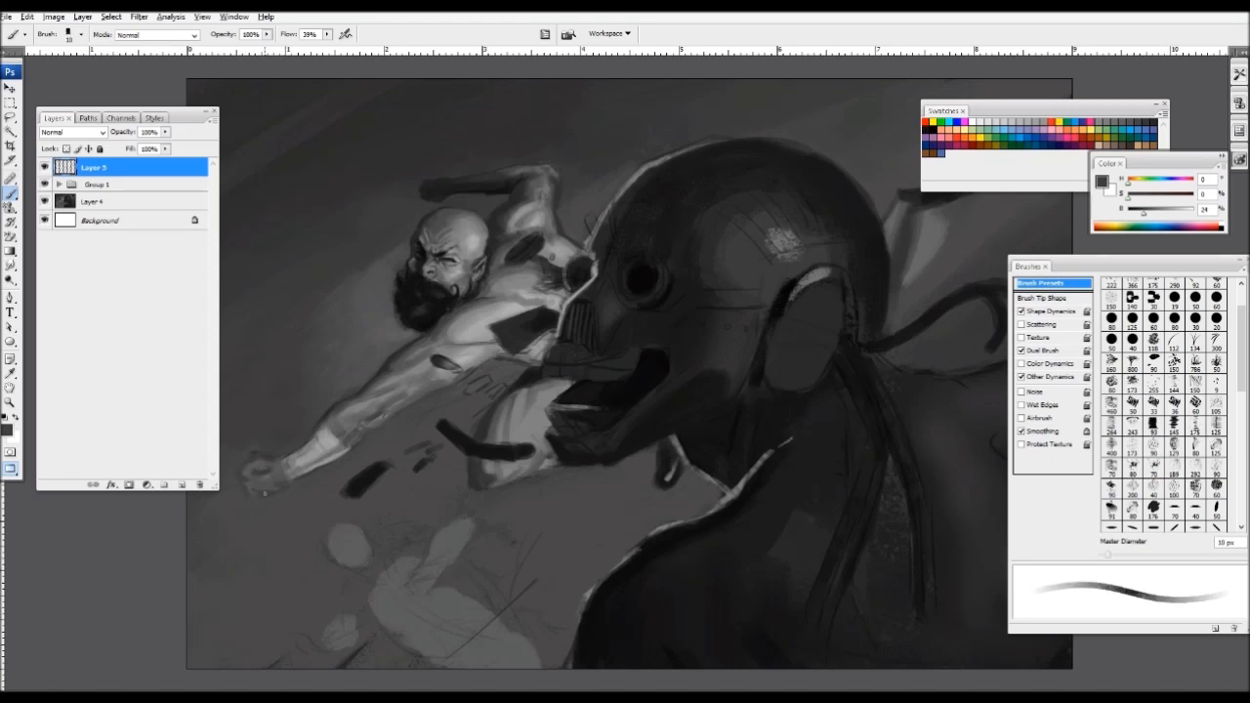
- Define the fingers of the outstretched fist with sampled greys and small strokes
{"action": "left_click", "coordinate": [260, 470], "text": "alt"}
{"action": "left_click_drag", "start_coordinate": [257, 467], "coordinate": [248, 459]}
{"action": "key", "text": "ctrl+minus"}
{"action": "key", "text": "ctrl+plus"}
{"action": "left_click", "coordinate": [265, 468], "text": "alt"}
{"action": "key", "text": "]"}
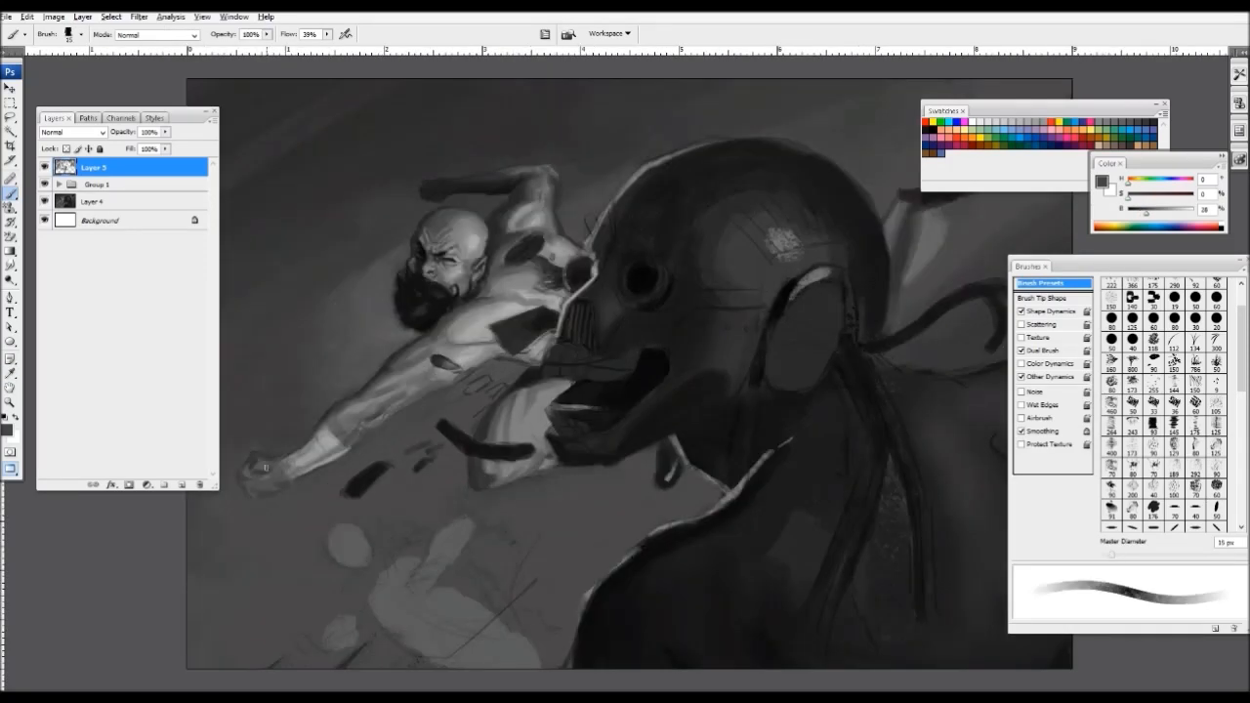
{"action": "key", "text": "]"}
{"action": "key", "text": "]"}
{"action": "key", "text": "]"}
- Shade the man's wrist and add thin wrap lines across it with dark grey, reducing the brush to 8 px
{"action": "left_click", "coordinate": [275, 483], "text": "alt"}
{"action": "left_click", "coordinate": [298, 449], "text": "alt"}
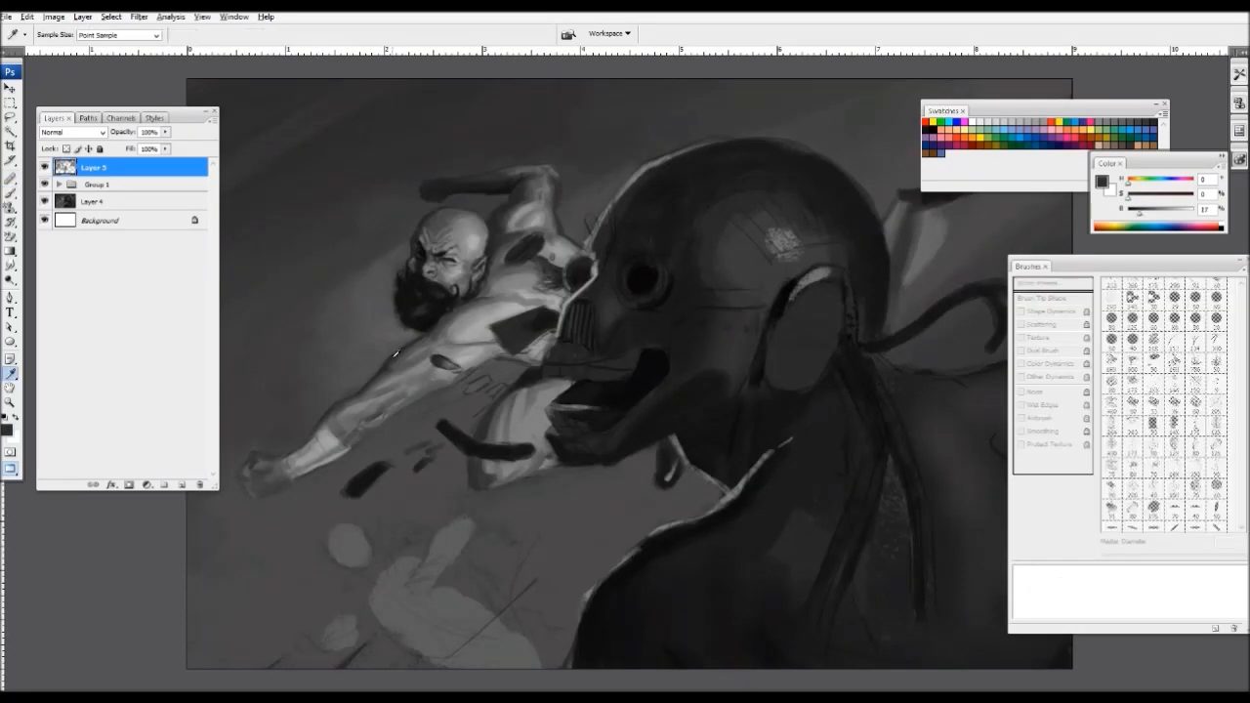
{"action": "key", "text": "["}
{"action": "key", "text": "["}
{"action": "key", "text": "["}
{"action": "key", "text": "]"}
{"action": "key", "text": "]"}
{"action": "mouse_move", "coordinate": [284, 459]}
{"action": "left_mouse_down"}
{"action": "mouse_move", "coordinate": [304, 442]}
{"action": "mouse_move", "coordinate": [292, 477]}
{"action": "mouse_move", "coordinate": [305, 473]}
{"action": "left_mouse_up"}
{"action": "key", "text": "["}
{"action": "key", "text": "["}
{"action": "key", "text": "["}
{"action": "key", "text": "["}
{"action": "key", "text": "["}
{"action": "key", "text": "ctrl+minus"}
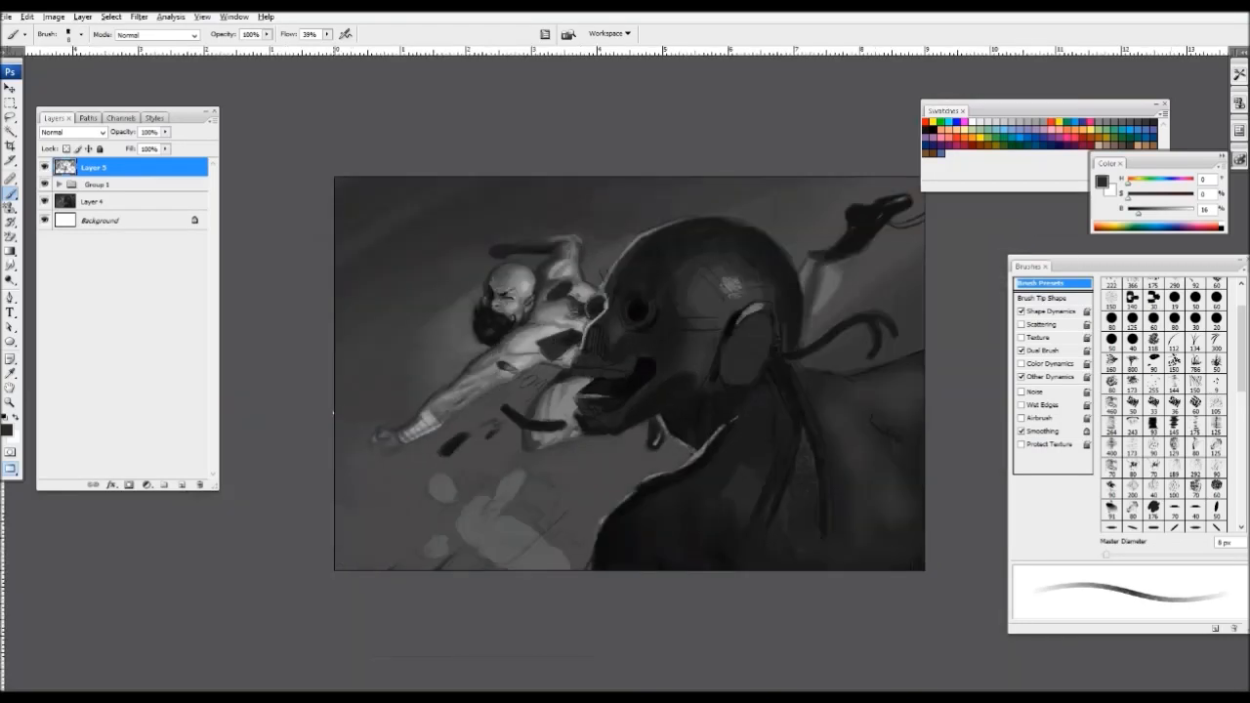
- Sample tones around the man's beard and refine its lower edge with a 30 px brush
{"action": "key", "text": "ctrl+plus"}
{"action": "left_click", "coordinate": [422, 304], "text": "alt"}
{"action": "key", "text": "]"}
{"action": "key", "text": "]"}
{"action": "key", "text": "]"}
{"action": "key", "text": "]"}
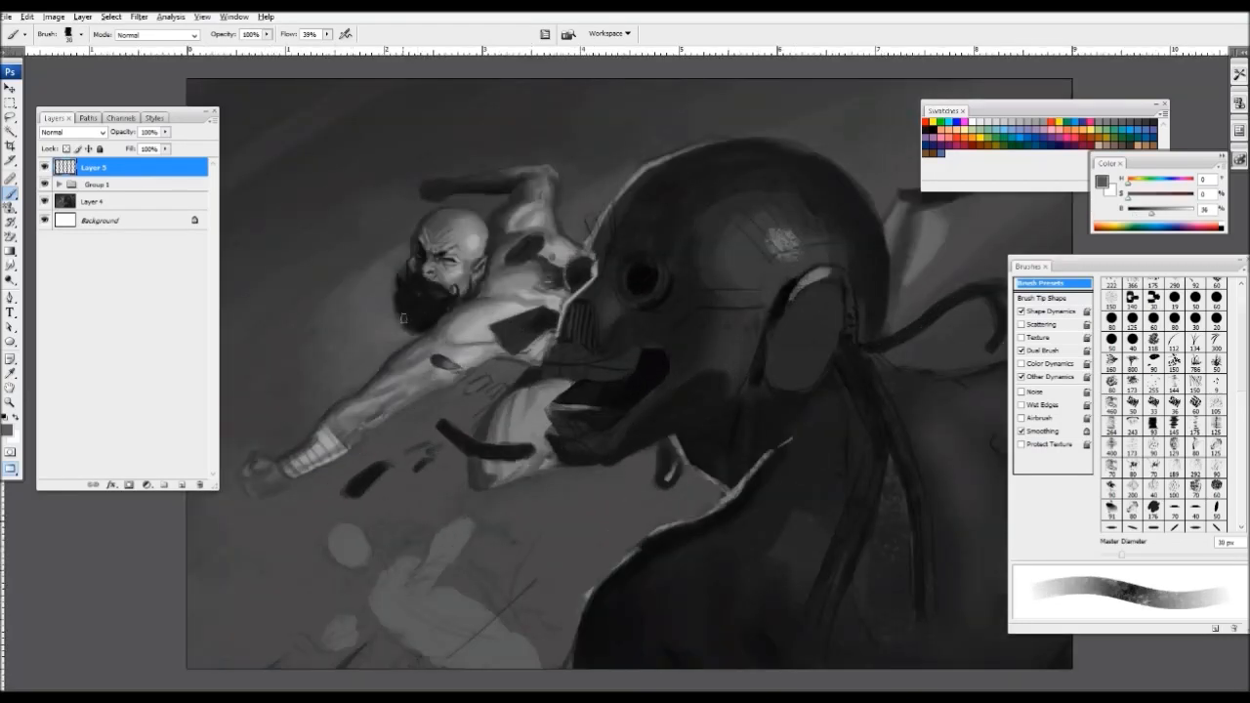
{"action": "key", "text": "ctrl+minus"}
{"action": "key", "text": "ctrl+plus"}
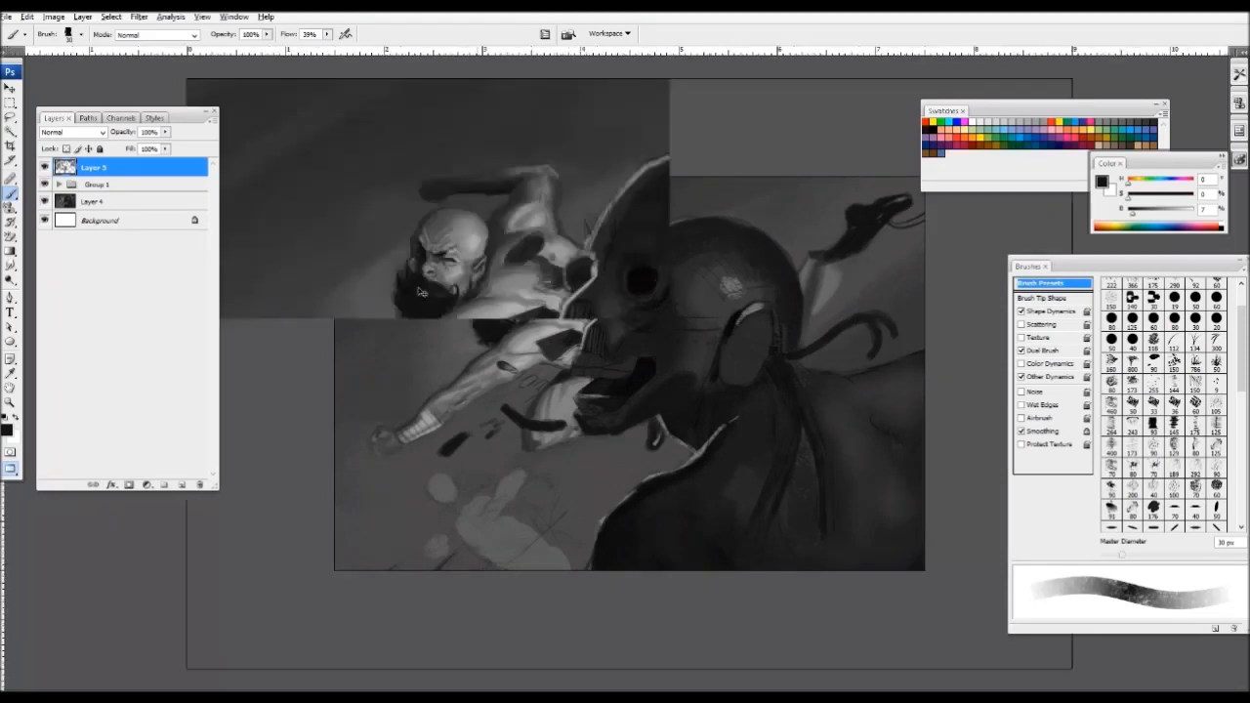
- Try the 175 px textured brush, switch to the 243 px bristle brush, and streak the background behind the man
{"action": "left_click", "coordinate": [1196, 426]}
{"action": "key", "text": "ctrl+minus"}
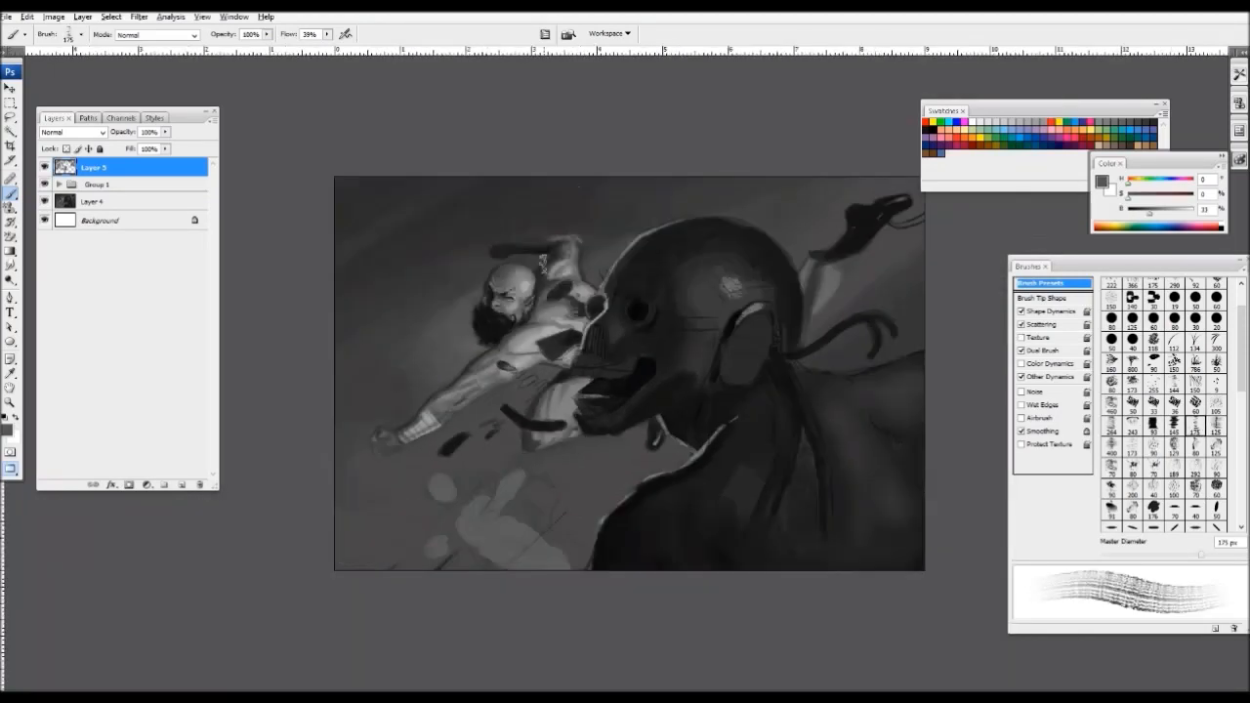
{"action": "left_click", "coordinate": [1133, 424]}
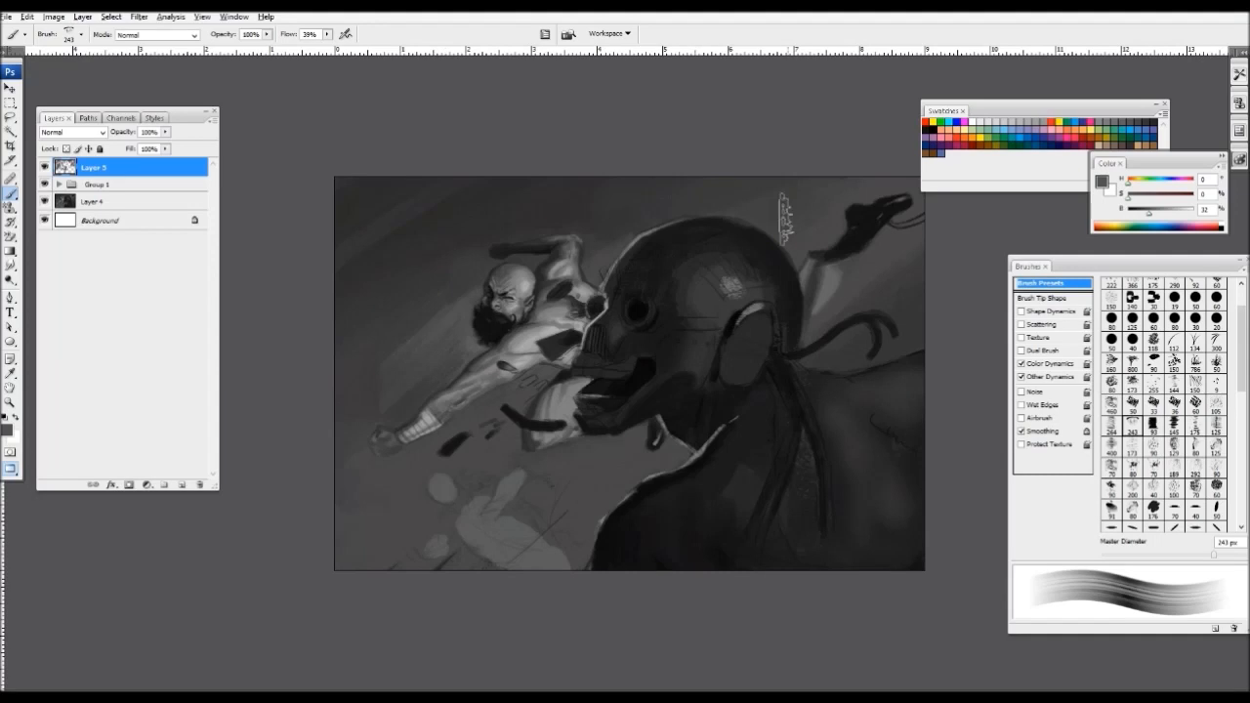
- Blend the highlight on the giant's temple with sampled greys and bristle strokes, reducing the brush to 125 px
{"action": "key", "text": "ctrl+plus"}
{"action": "mouse_move", "coordinate": [759, 159]}
{"action": "left_mouse_down"}
{"action": "mouse_move", "coordinate": [762, 269]}
{"action": "mouse_move", "coordinate": [750, 199]}
{"action": "mouse_move", "coordinate": [710, 246]}
{"action": "mouse_move", "coordinate": [814, 209]}
{"action": "mouse_move", "coordinate": [771, 244]}
{"action": "mouse_move", "coordinate": [809, 219]}
{"action": "left_mouse_up"}
{"action": "key", "text": "bracketleft"}
{"action": "key", "text": "bracketleft"}
{"action": "key", "text": "bracketleft"}
{"action": "key", "text": "bracketleft"}
{"action": "left_click", "coordinate": [767, 244], "text": "alt"}
{"action": "left_click", "coordinate": [788, 234], "text": "alt"}
{"action": "key", "text": "bracketleft"}
{"action": "left_click", "coordinate": [781, 239], "text": "alt"}
{"action": "left_click", "coordinate": [803, 215], "text": "alt"}
{"action": "key", "text": "ctrl+minus"}
{"action": "key", "text": "ctrl+minus"}
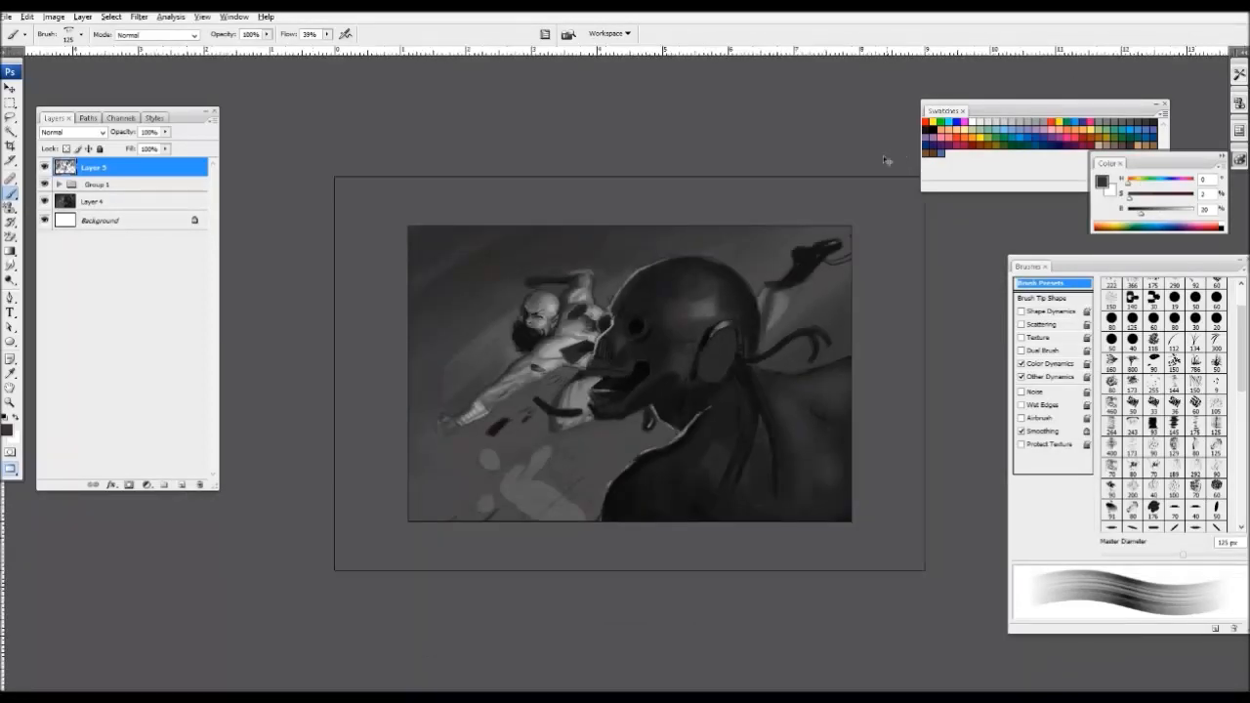
- Repaint the giant's eye socket and brow with sampled tones, softening them with a smaller bristle brush
{"action": "key", "text": "ctrl+plus"}
{"action": "key", "text": "ctrl+plus"}
{"action": "left_click", "coordinate": [633, 281], "text": "alt"}
{"action": "key", "text": "bracketleft"}
{"action": "key", "text": "bracketleft"}
{"action": "mouse_move", "coordinate": [624, 284]}
{"action": "left_mouse_down"}
{"action": "mouse_move", "coordinate": [586, 266]}
{"action": "mouse_move", "coordinate": [552, 279]}
{"action": "mouse_move", "coordinate": [594, 269]}
{"action": "mouse_move", "coordinate": [561, 252]}
{"action": "mouse_move", "coordinate": [724, 149]}
{"action": "mouse_move", "coordinate": [553, 303]}
{"action": "left_mouse_up"}
{"action": "left_click", "coordinate": [543, 297], "text": "alt"}
{"action": "left_click", "coordinate": [574, 273], "text": "alt"}
{"action": "left_click", "coordinate": [557, 254], "text": "alt"}
{"action": "key", "text": "ctrl+minus"}
{"action": "key", "text": "ctrl+plus"}
{"action": "left_click", "coordinate": [608, 236], "text": "alt"}
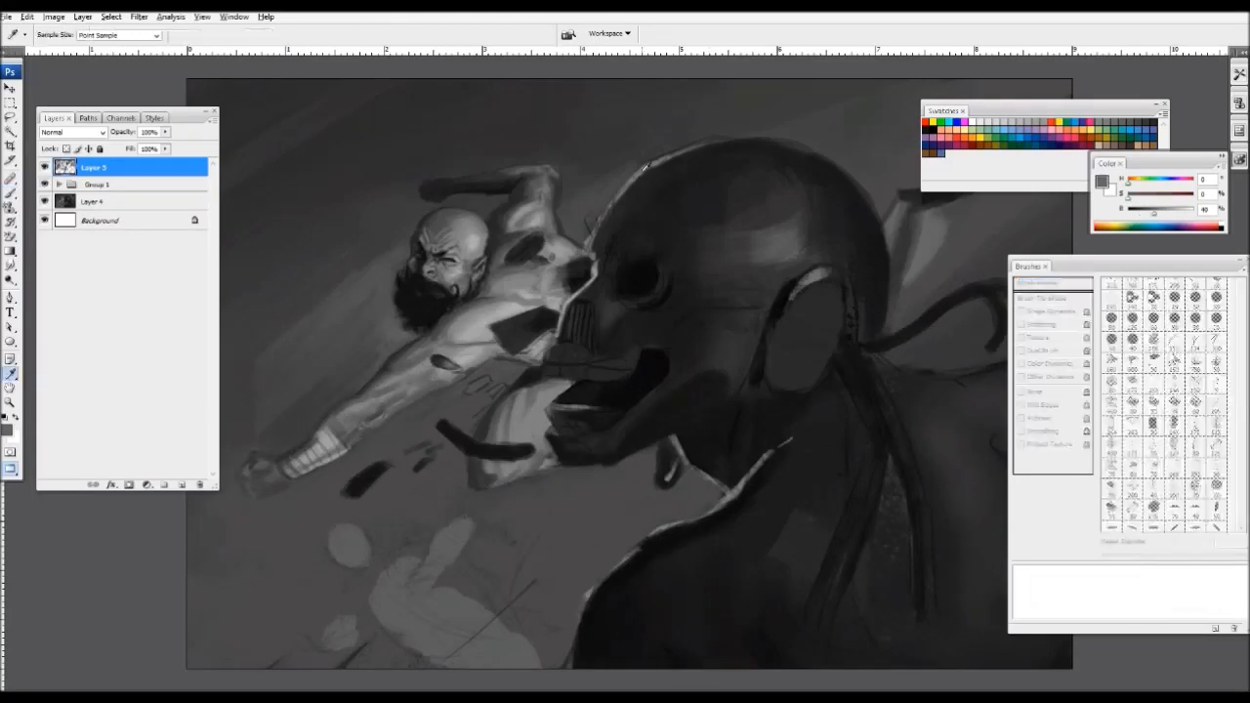
- Sample the eye socket's near-black and paint over the vertical lines on the giant's nose with the 60 px bristle brush
{"action": "key", "text": "ctrl+minus"}
{"action": "key", "text": "ctrl+plus"}
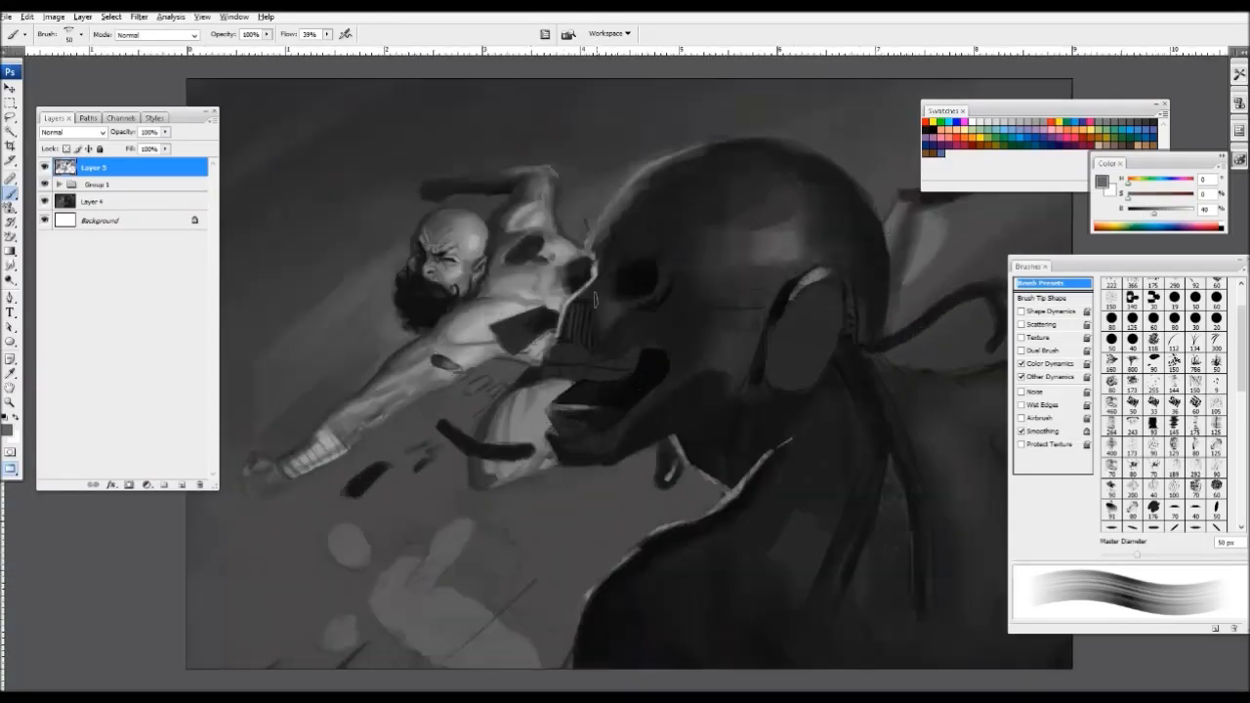
{"action": "left_click", "coordinate": [637, 278], "text": "alt"}
{"action": "key", "text": "]"}
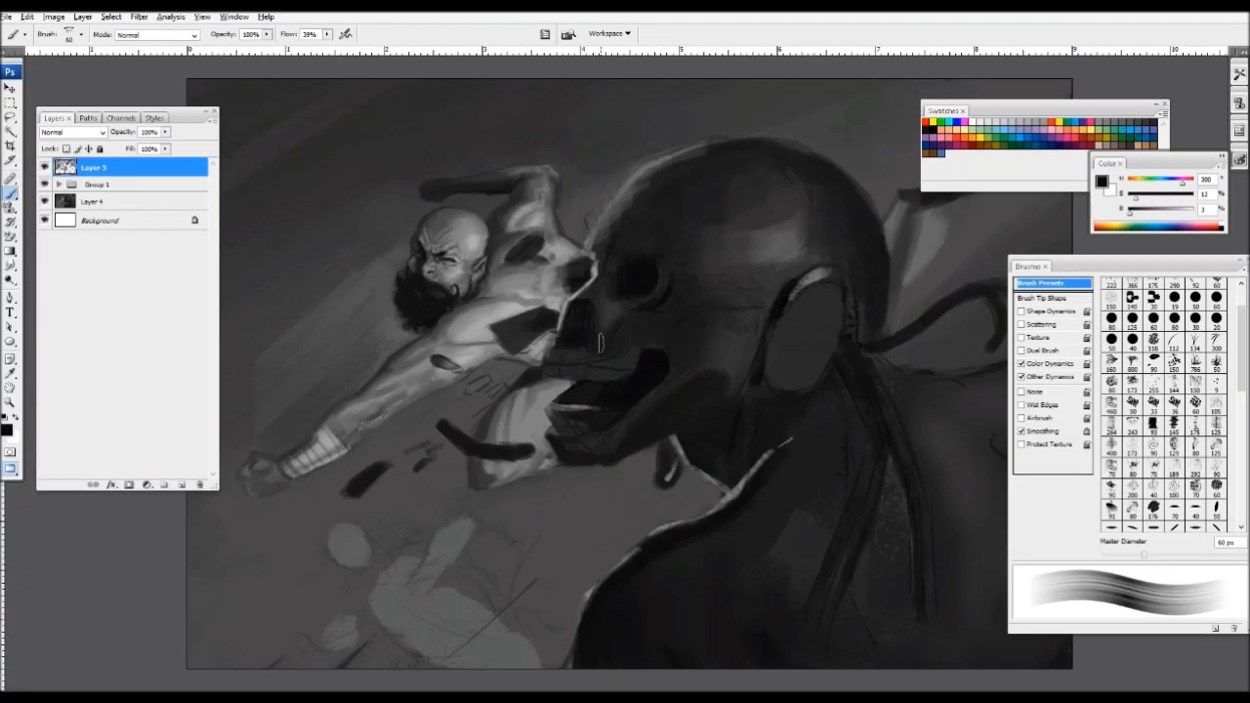
{"action": "left_click", "coordinate": [600, 342], "text": "alt"}
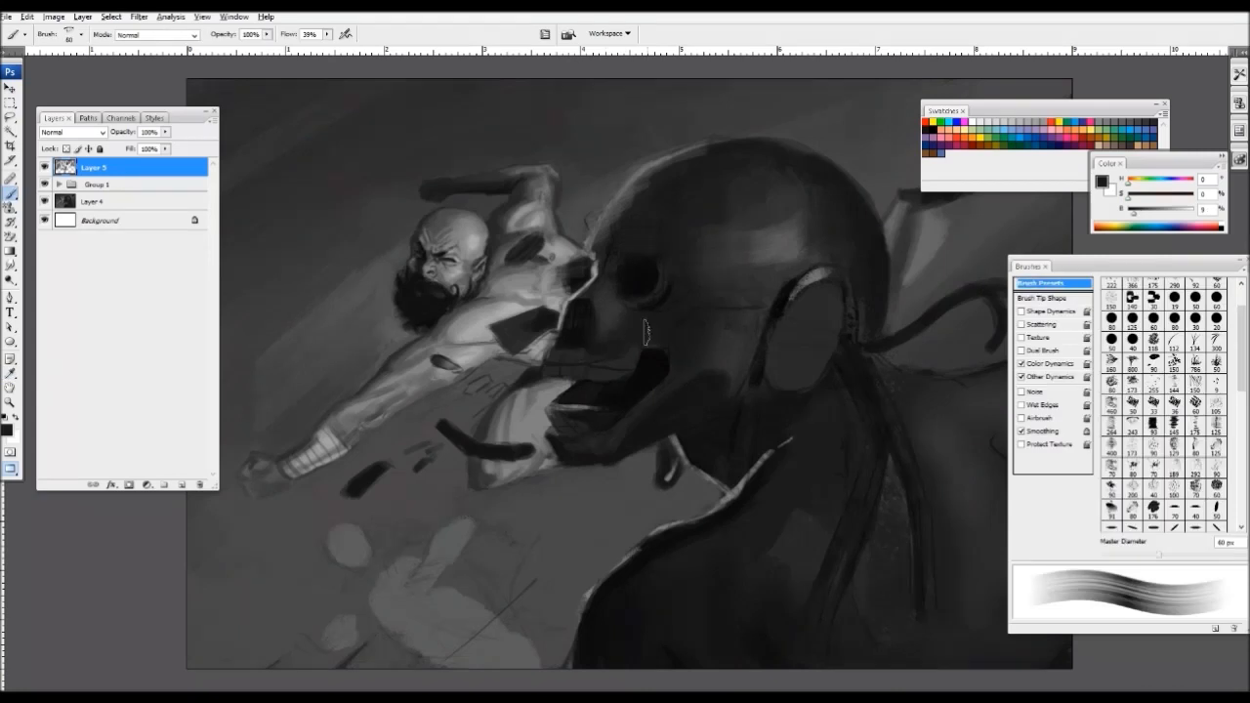
{"action": "key", "text": "ctrl+minus"}
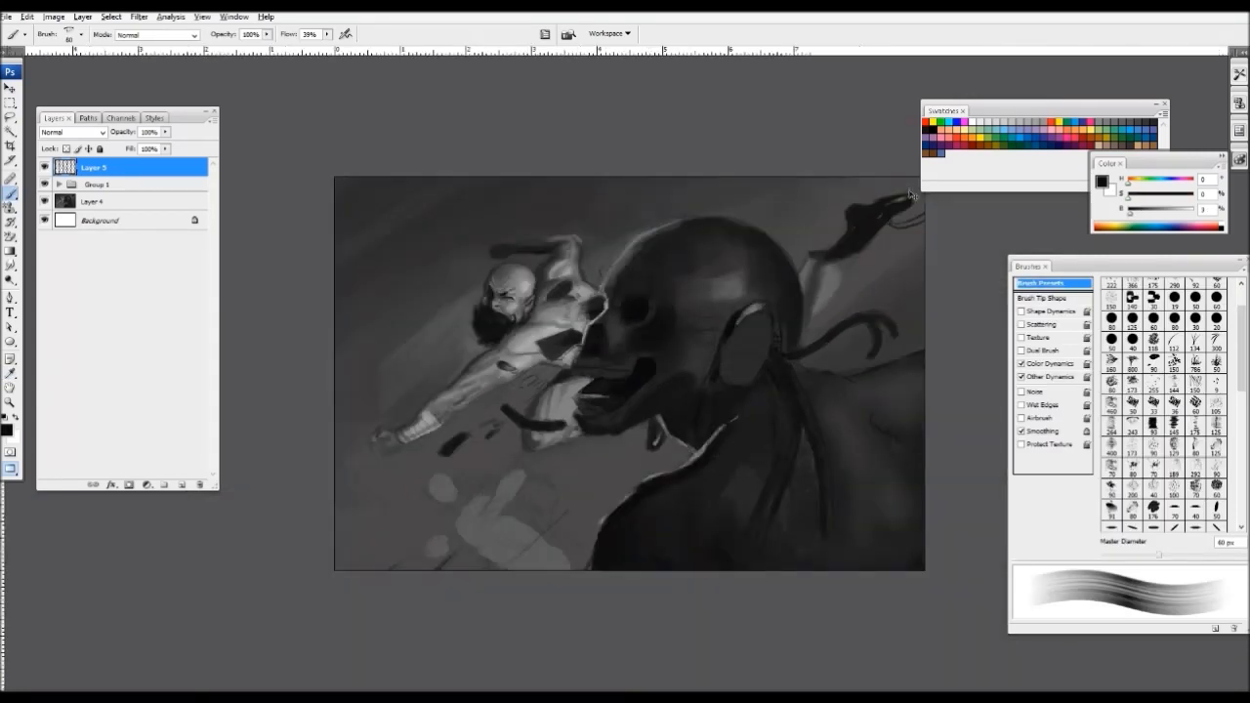
- Repaint the giant's cheek and darken the jaw below the ear with sampled dark tones and the 90 px bristle brush
{"action": "key", "text": "ctrl+plus"}
{"action": "left_click", "coordinate": [791, 289], "text": "alt"}
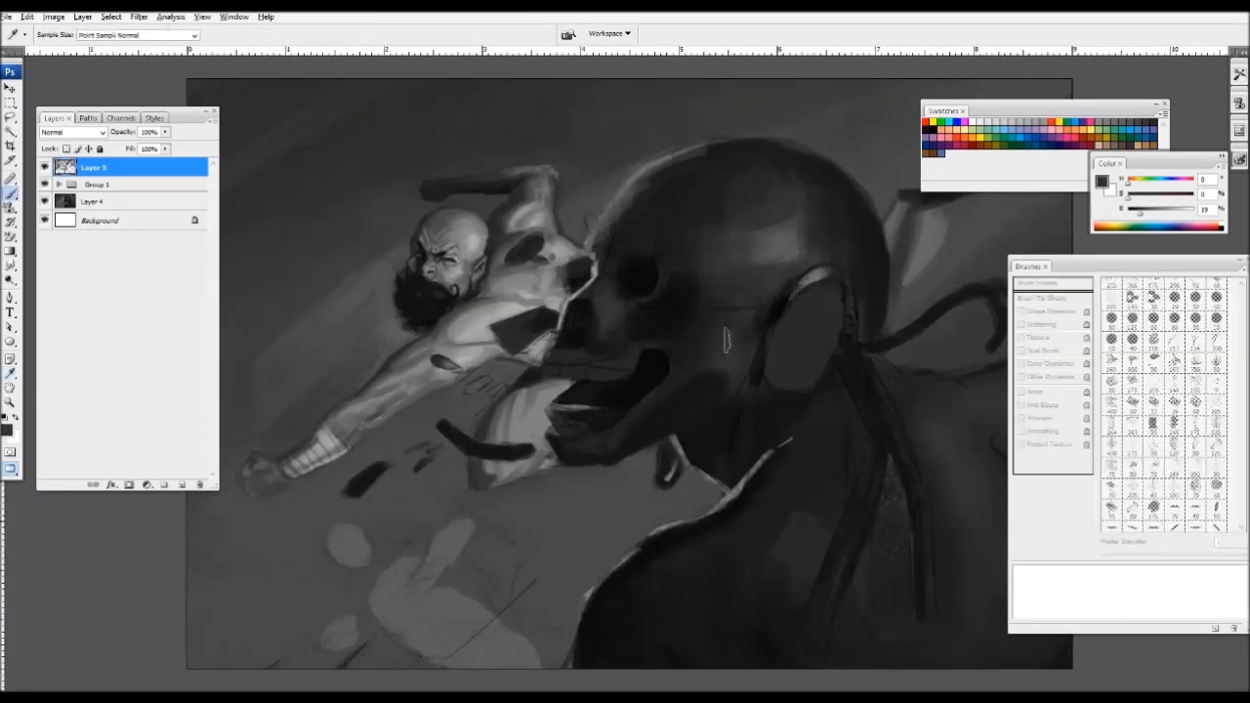
{"action": "left_click", "coordinate": [748, 323], "text": "alt"}
{"action": "mouse_move", "coordinate": [774, 293]}
{"action": "left_mouse_down"}
{"action": "mouse_move", "coordinate": [745, 354]}
{"action": "mouse_move", "coordinate": [756, 307]}
{"action": "mouse_move", "coordinate": [713, 427]}
{"action": "mouse_move", "coordinate": [722, 443]}
{"action": "left_mouse_up"}
{"action": "left_click", "coordinate": [744, 350], "text": "alt"}
{"action": "left_click", "coordinate": [754, 377], "text": "alt"}
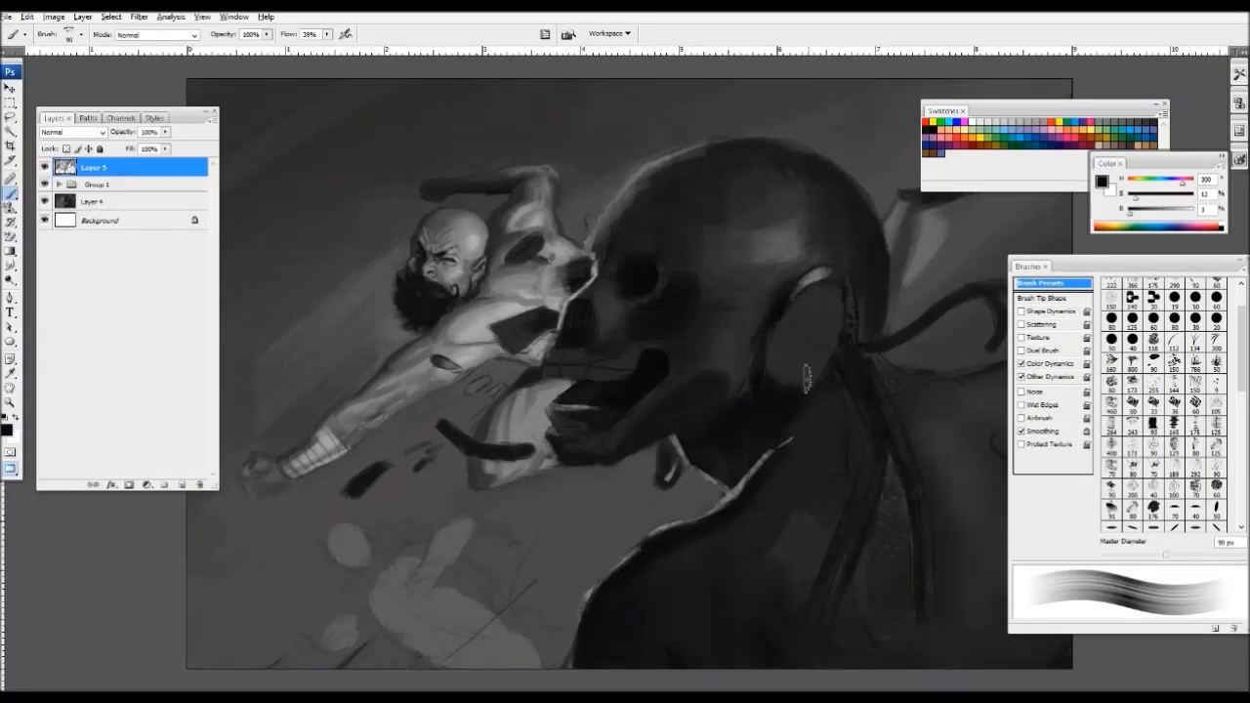
{"action": "left_click_drag", "start_coordinate": [807, 379], "coordinate": [833, 350]}
{"action": "left_click_drag", "start_coordinate": [836, 305], "coordinate": [816, 364]}
{"action": "key", "text": "ctrl+minus"}
{"action": "key", "text": "ctrl+minus"}
{"action": "key", "text": "ctrl+minus"}
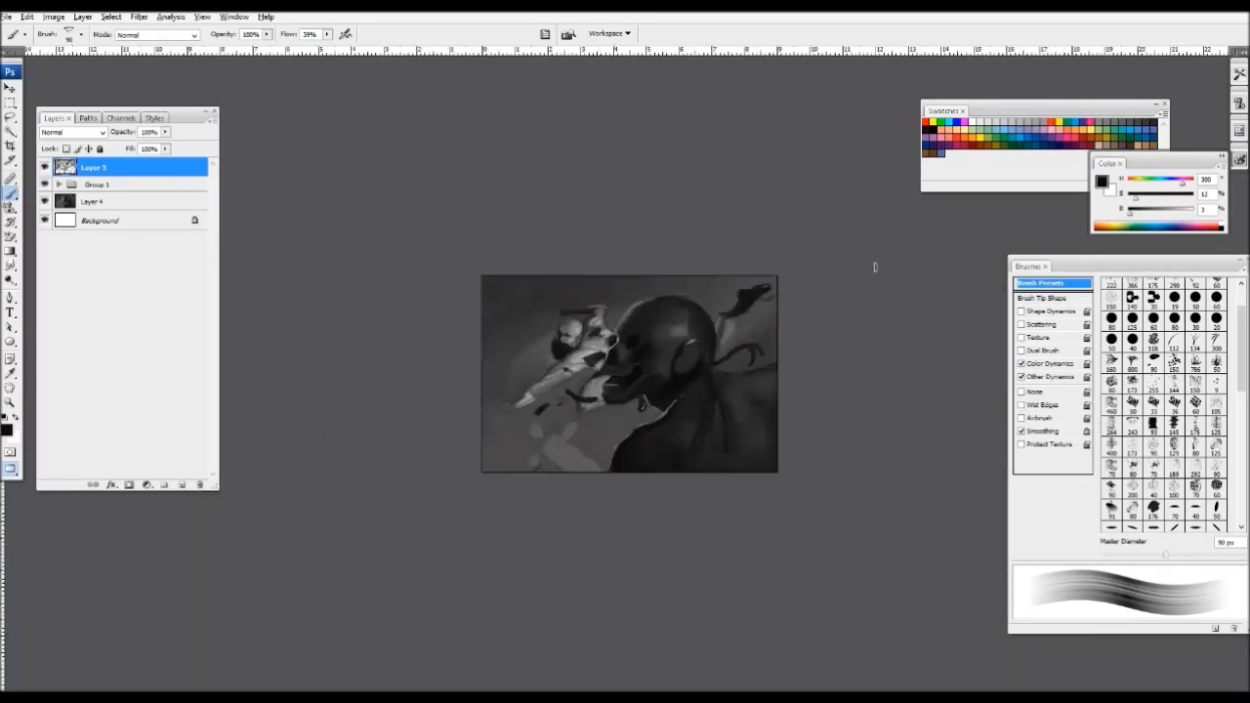
- Sample the near-black beside the giant's mouth and darken the nose and upper lip with the 60 px bristle brush
{"action": "key", "text": "ctrl+plus"}
{"action": "key", "text": "ctrl+plus"}
{"action": "key", "text": "ctrl+plus"}
{"action": "left_click", "coordinate": [484, 440], "text": "alt"}
{"action": "key", "text": "bracketleft"}
{"action": "key", "text": "bracketleft"}
{"action": "key", "text": "bracketleft"}
{"action": "key", "text": "bracketleft"}
{"action": "key", "text": "bracketleft"}
{"action": "key", "text": "bracketright"}
{"action": "key", "text": "bracketright"}
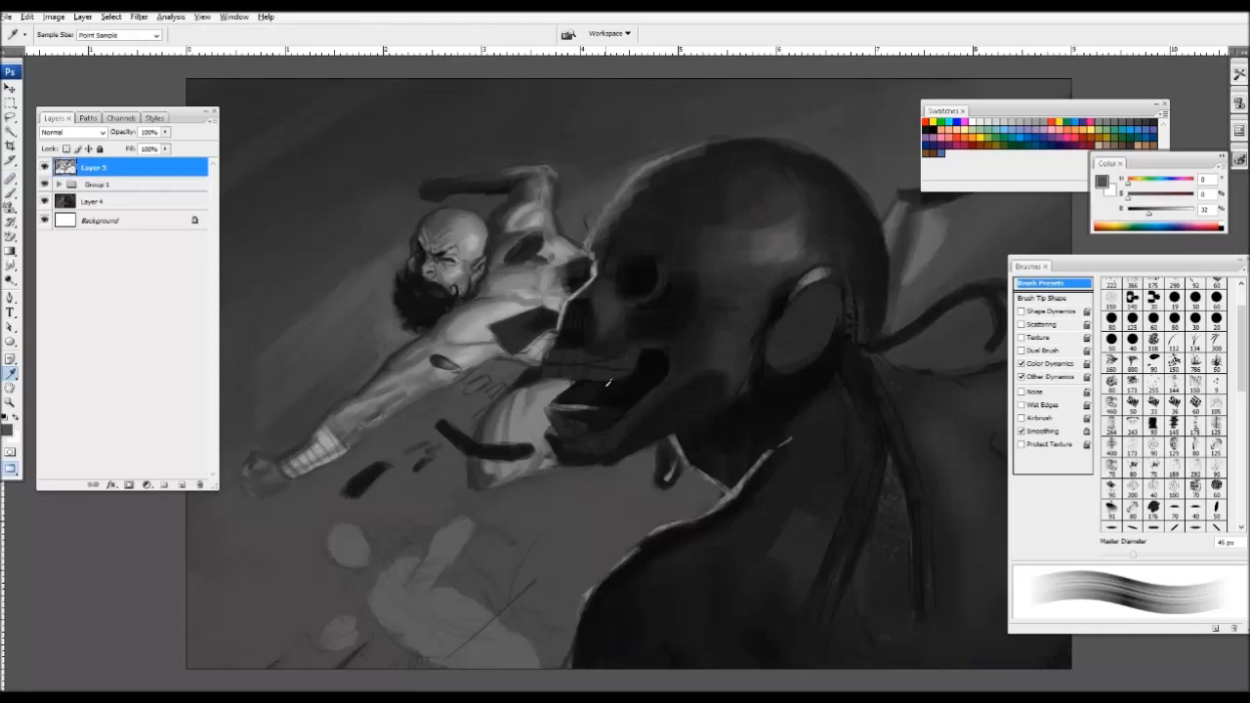
{"action": "left_click", "coordinate": [559, 376], "text": "alt"}
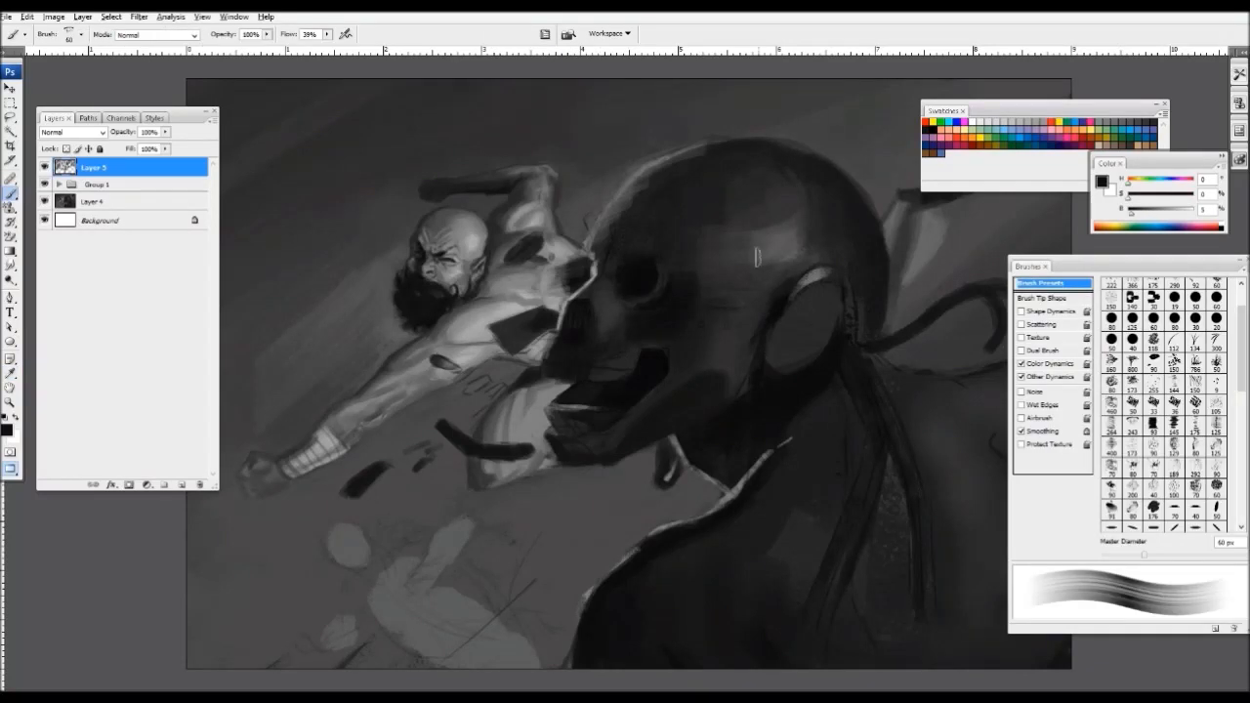
- Reduce the brush to 20–25 px and paint small dark debris fragments below the man's chest and above his outstretched arm
{"action": "key", "text": "ctrl+minus"}
{"action": "key", "text": "ctrl+minus"}
{"action": "key", "text": "ctrl+plus"}
{"action": "key", "text": "ctrl+plus"}
{"action": "key", "text": "bracketleft"}
{"action": "key", "text": "bracketleft"}
{"action": "left_click_drag", "start_coordinate": [469, 392], "coordinate": [492, 375]}
{"action": "key", "text": "bracketleft"}
{"action": "key", "text": "bracketleft"}
{"action": "key", "text": "bracketleft"}
{"action": "key", "text": "bracketleft"}
{"action": "key", "text": "bracketleft"}
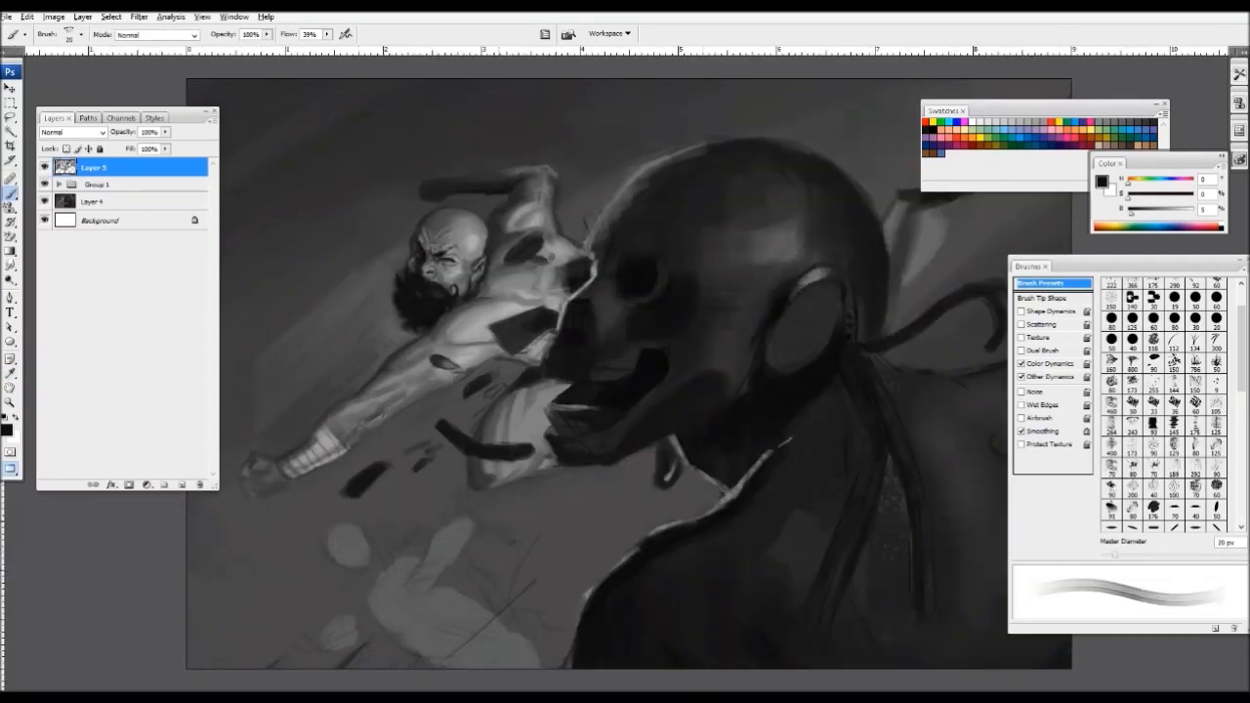
{"action": "key", "text": "bracketright"}
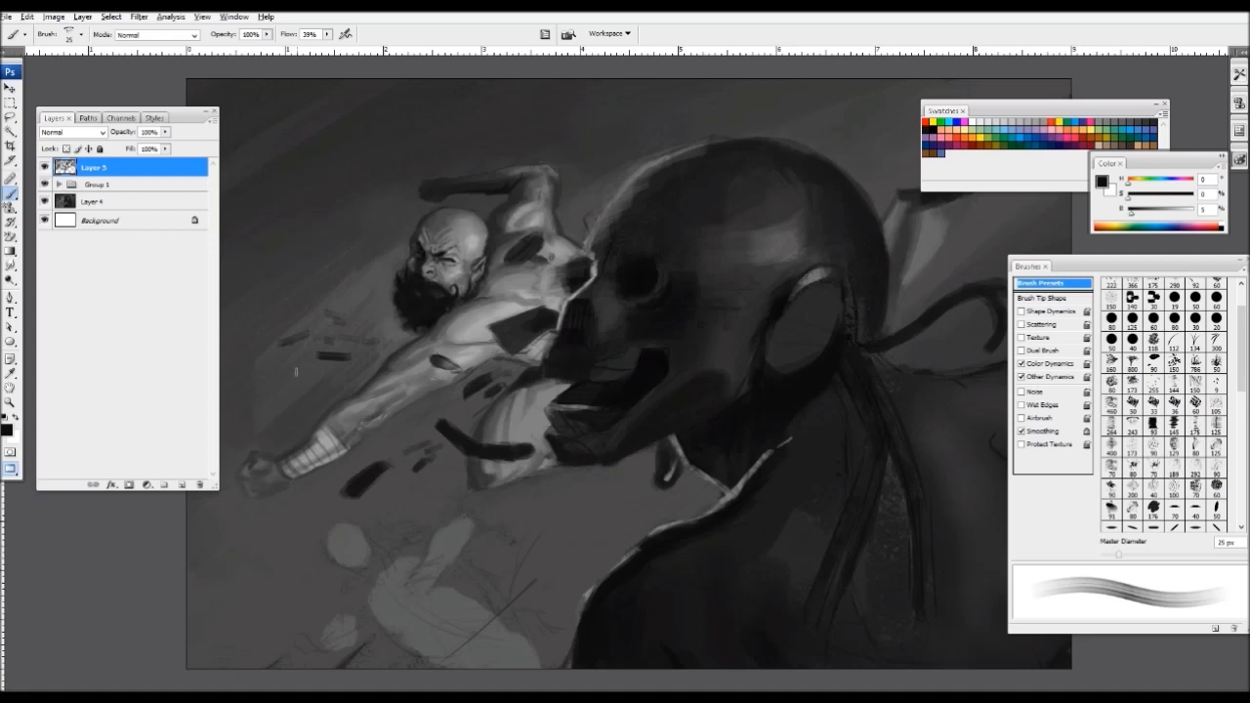
- Sample a light grey from the man's torso and paint bright debris fragments beyond his outstretched arm with the 20–25 px brush
{"action": "key", "text": "i"}
{"action": "key", "text": "ctrl+minus"}
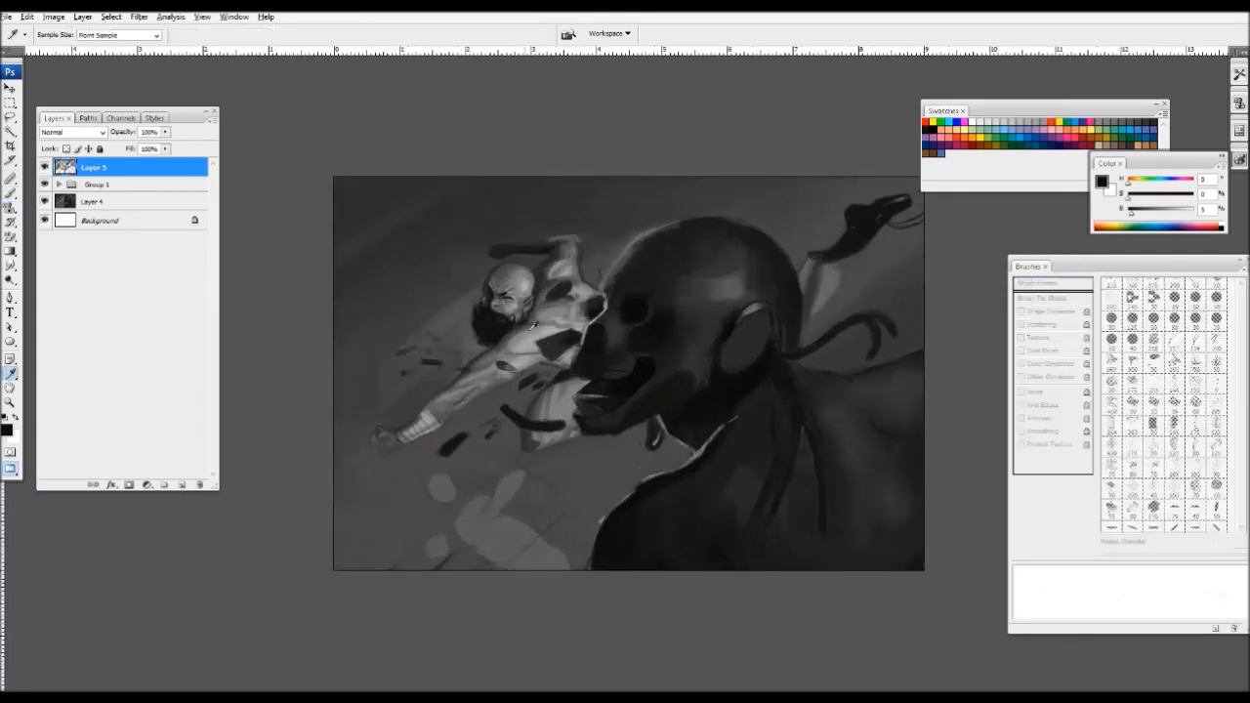
{"action": "left_click", "coordinate": [532, 324]}
{"action": "key", "text": "b"}
{"action": "key", "text": "ctrl+minus"}
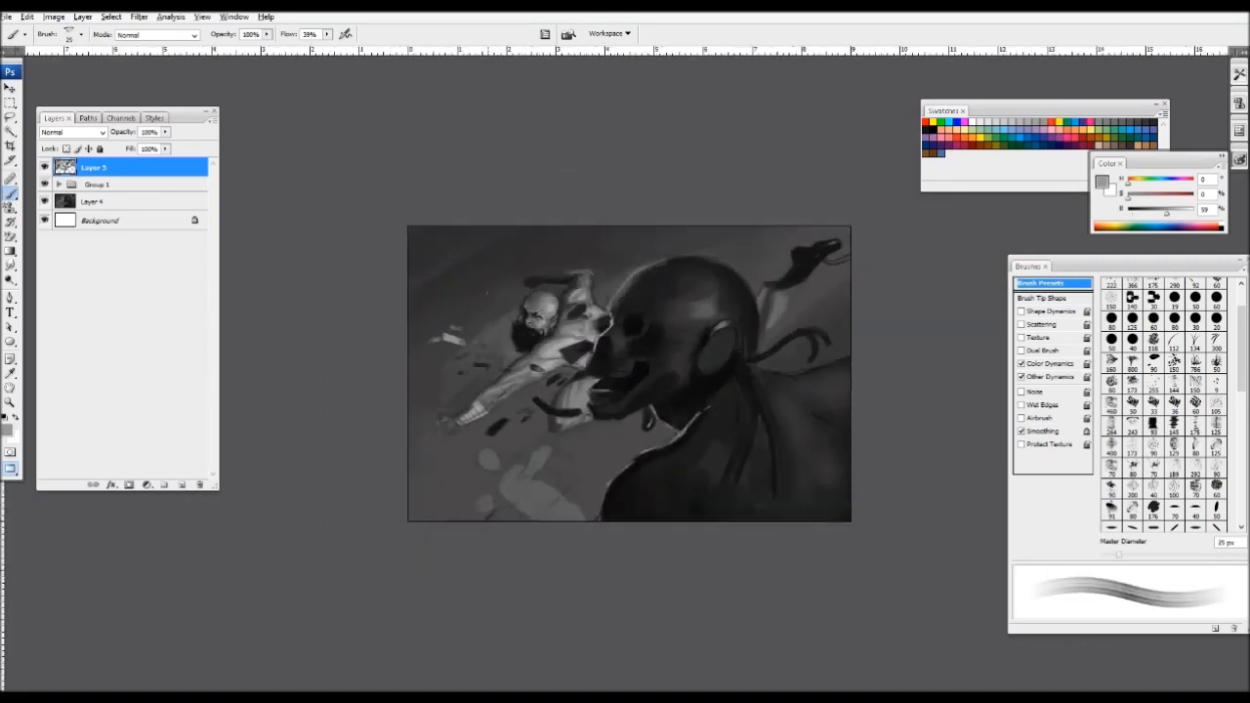
{"action": "key", "text": "bracketleft"}
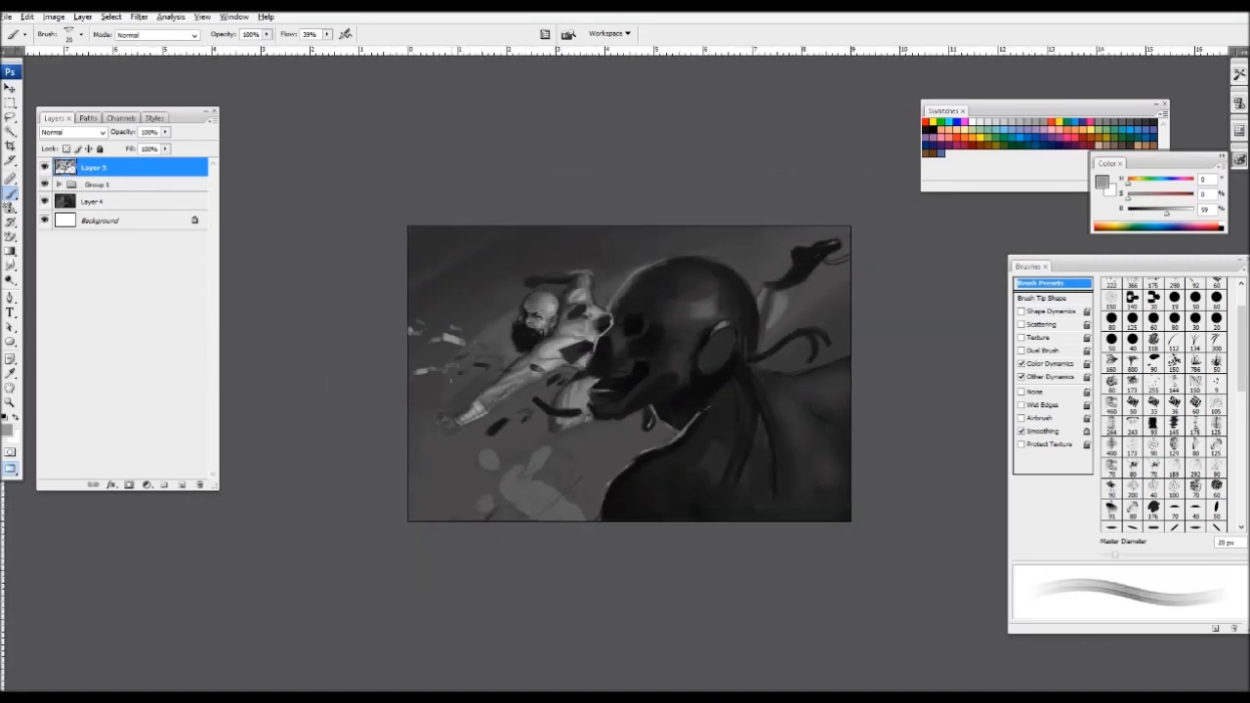
{"action": "key", "text": "ctrl+minus"}
{"action": "key", "text": "ctrl+plus"}
{"action": "key", "text": "ctrl+plus"}
{"action": "key", "text": "ctrl+plus"}
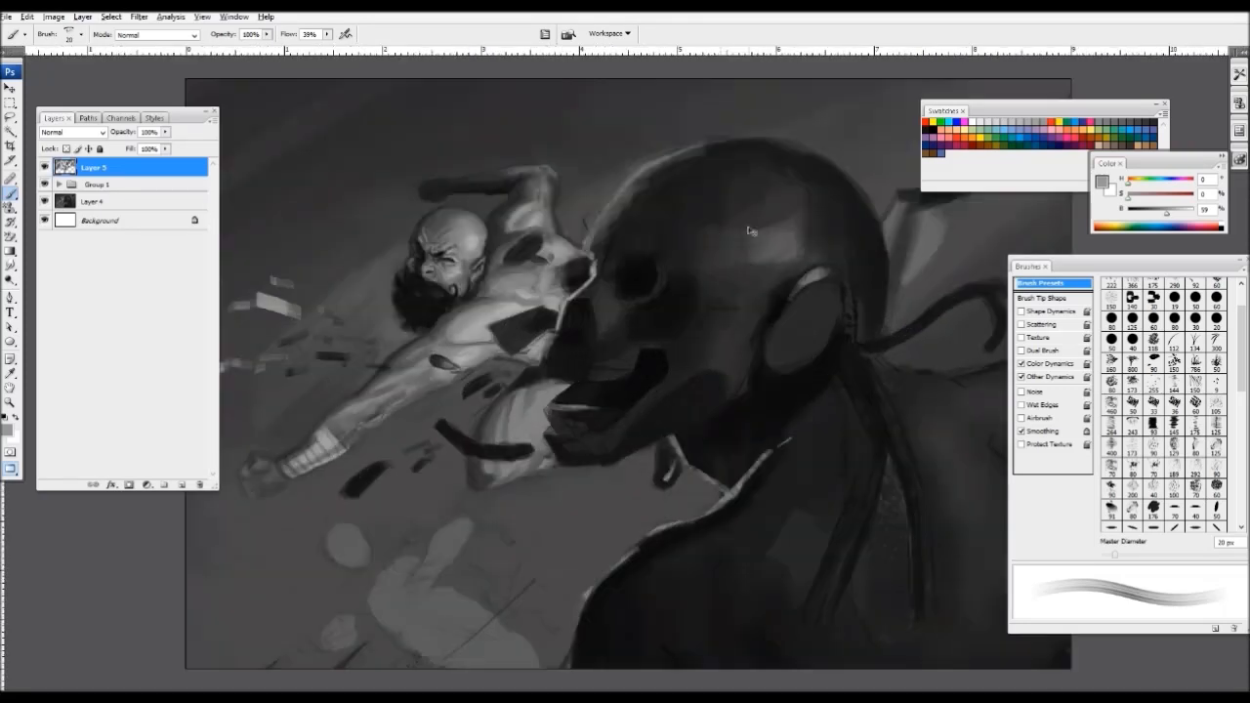
- Enlarge the brush to about 50 px and repaint the giant's chin and lower lip with near-black tones
{"action": "key", "text": "d"}
{"action": "key", "text": "bracketright"}
{"action": "key", "text": "bracketright"}
{"action": "key", "text": "bracketright"}
{"action": "key", "text": "bracketright"}
{"action": "key", "text": "bracketright"}
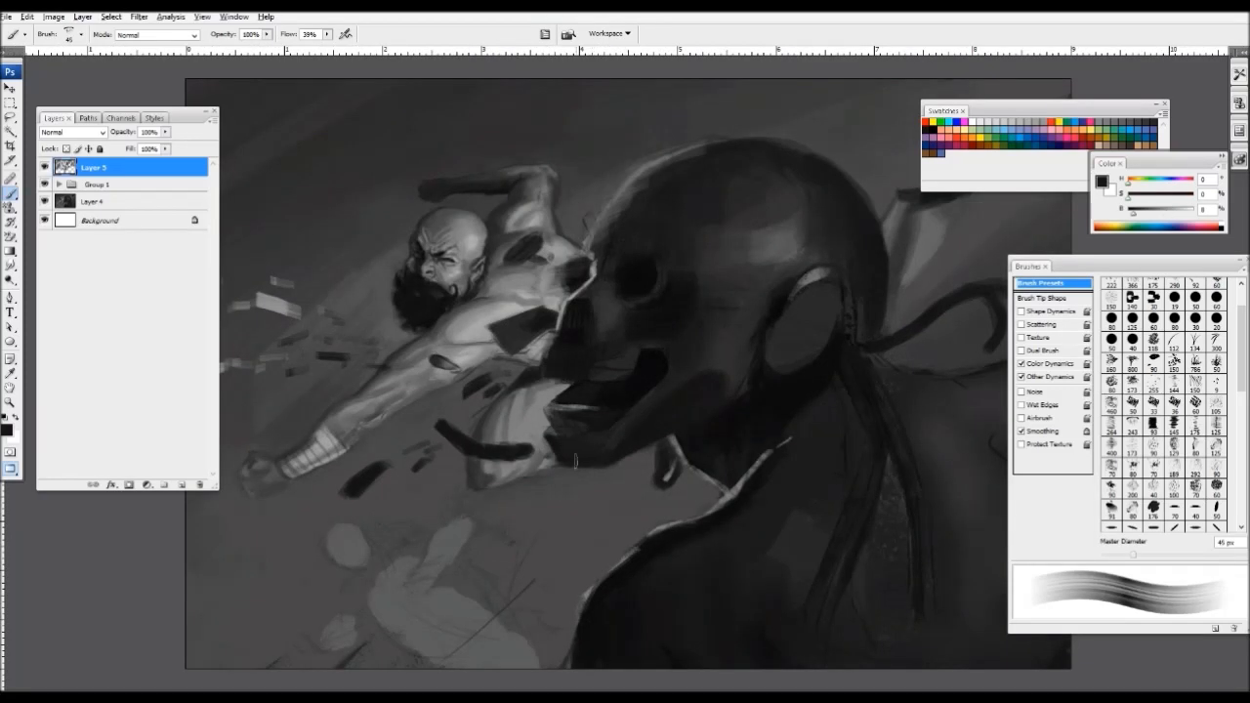
{"action": "key", "text": "bracketright"}
{"action": "left_click", "coordinate": [626, 423], "text": "alt"}
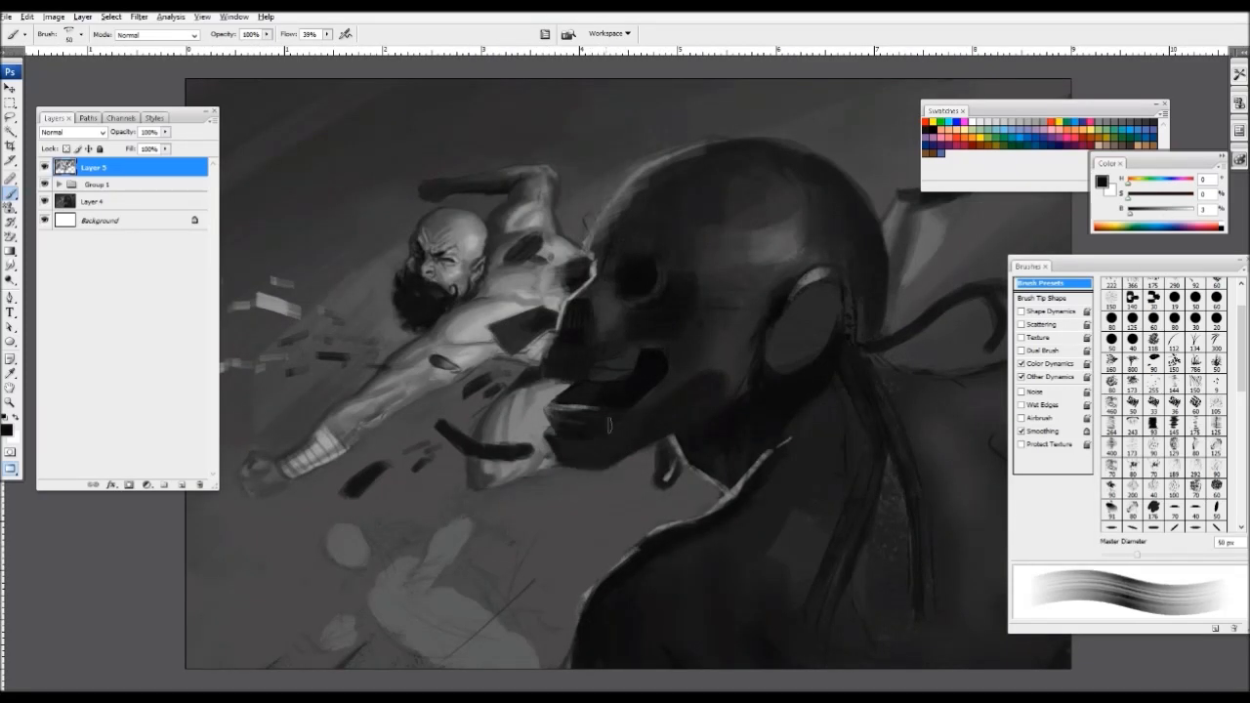
{"action": "key", "text": "bracketleft"}
- Blend the giant's temple and cheek with sampled greys, adding a lighter edge along the cheekbone with the 45 px brush
{"action": "left_click", "coordinate": [659, 329], "text": "alt"}
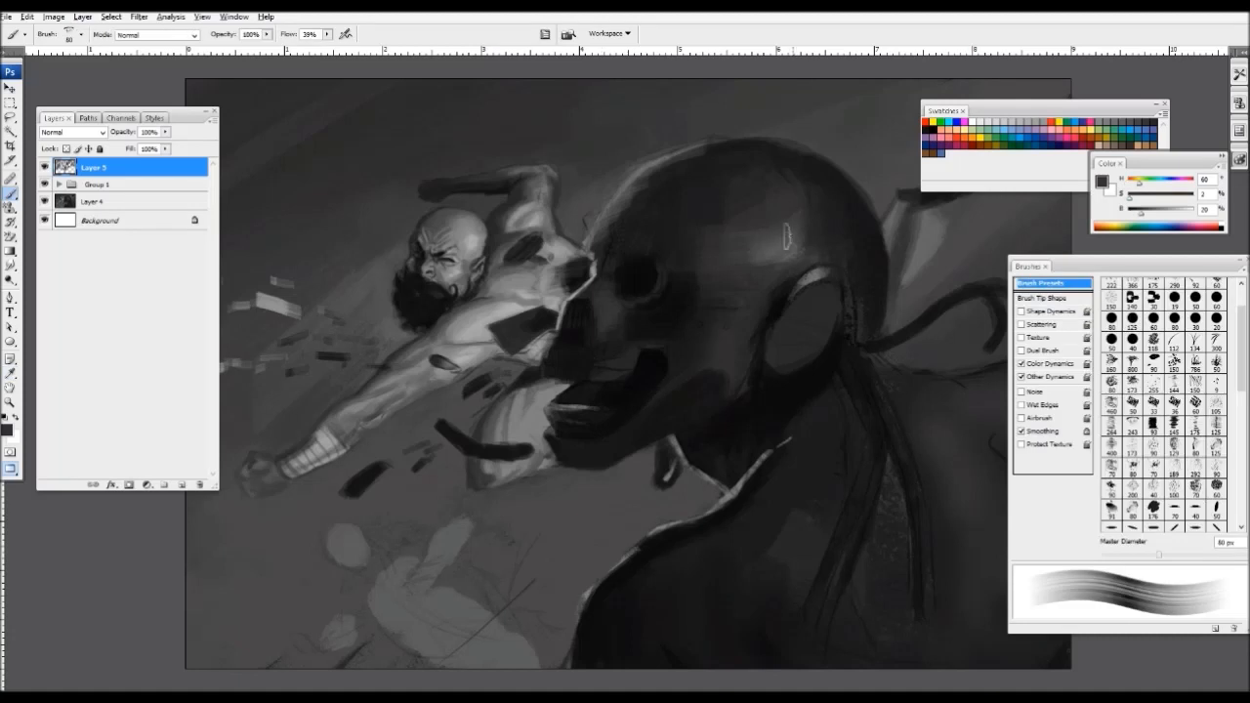
{"action": "key", "text": "bracketright"}
{"action": "key", "text": "bracketright"}
{"action": "left_click", "coordinate": [688, 354], "text": "alt"}
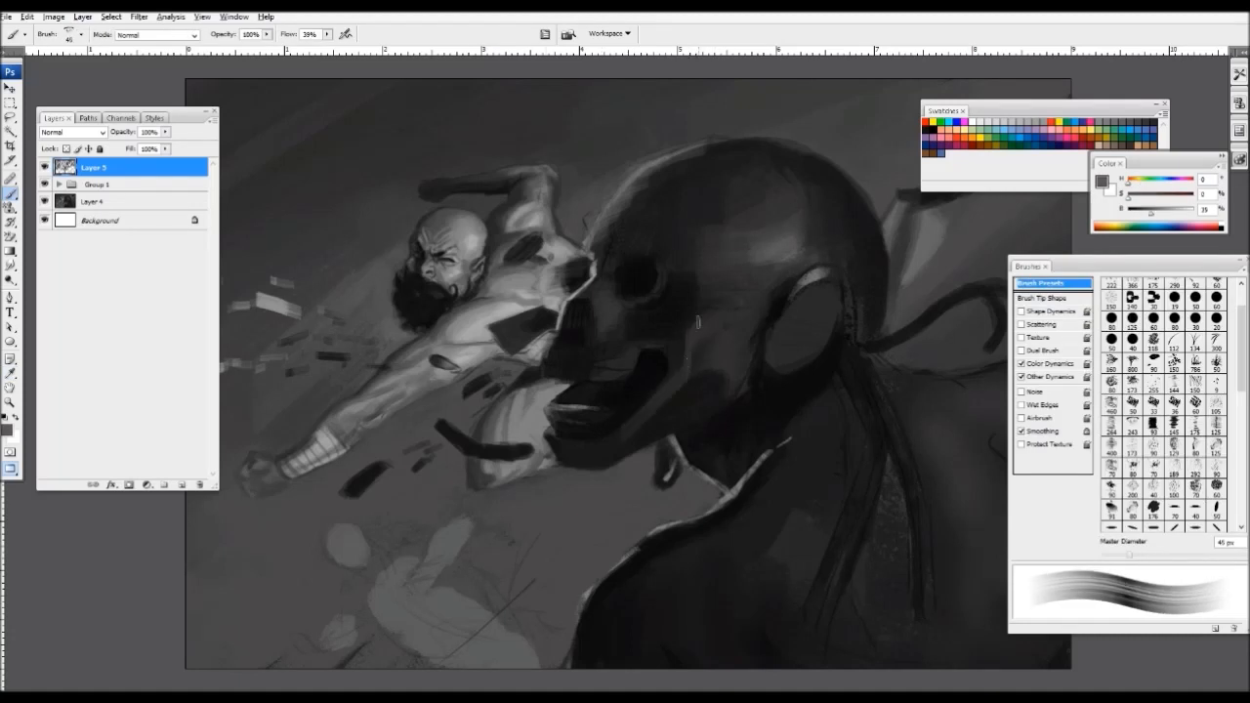
- Sample the near-black below the giant's ear and paint a thick dark rim around the ear with the 70 px brush
{"action": "key", "text": "ctrl+minus"}
{"action": "left_click", "coordinate": [710, 357], "text": "alt"}
{"action": "key", "text": "bracketleft"}
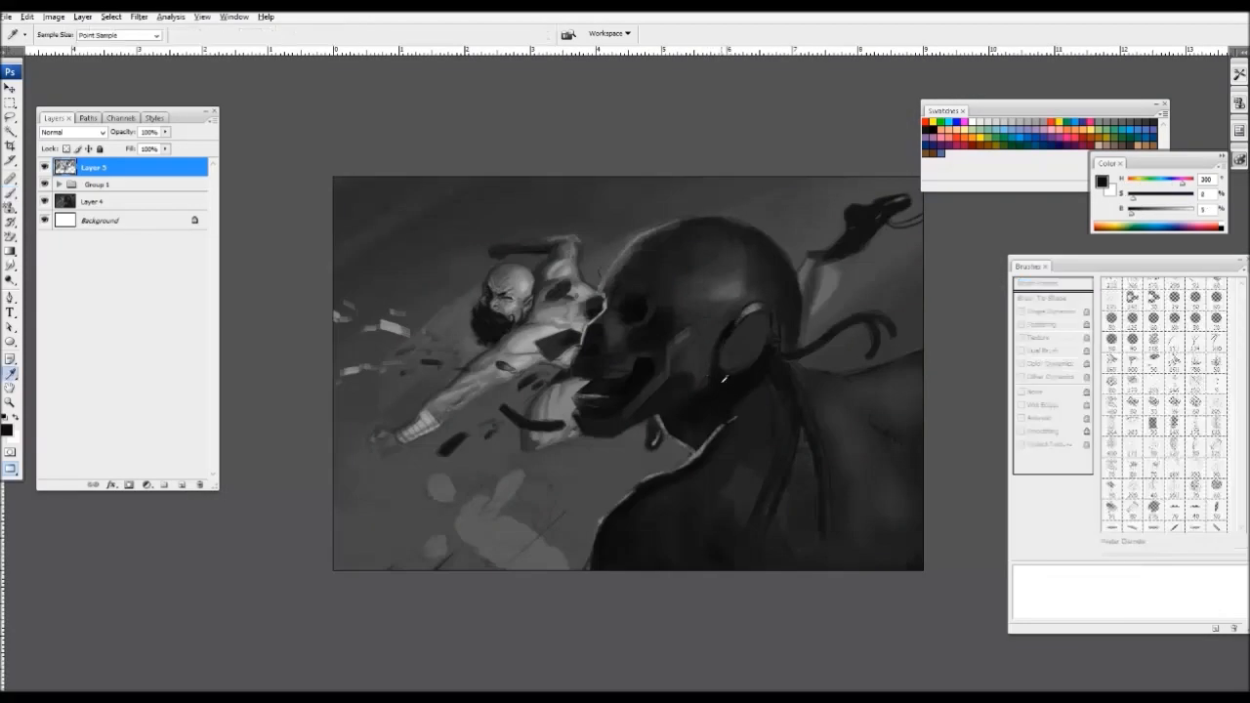
{"action": "left_click", "coordinate": [729, 333], "text": "alt"}
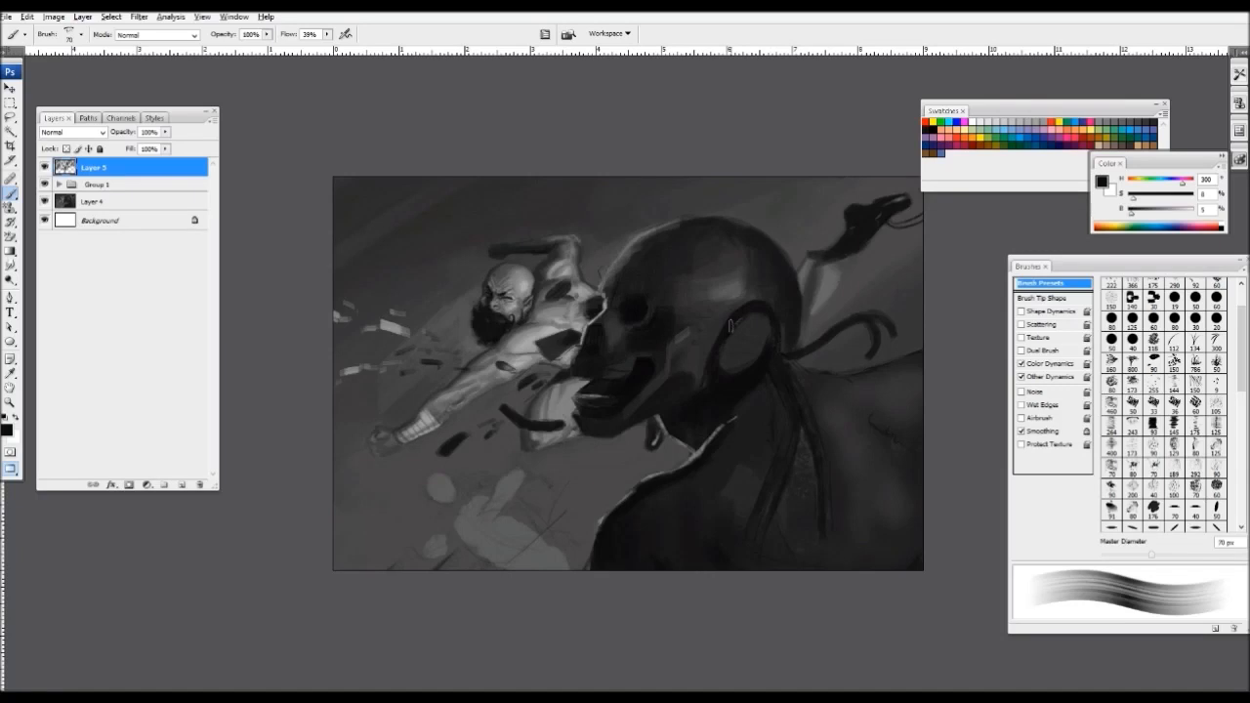
- Sample the giant's shoulder tones and repaint his back with broad strokes, enlarging the bristle brush to 200 px
{"action": "key", "text": "ctrl+minus"}
{"action": "key", "text": "ctrl+minus"}
{"action": "key", "text": "ctrl+plus"}
{"action": "left_click", "coordinate": [643, 479], "text": "alt"}
{"action": "key", "text": "bracketright"}
{"action": "key", "text": "bracketright"}
{"action": "key", "text": "bracketright"}
{"action": "key", "text": "bracketright"}
{"action": "key", "text": "bracketright"}
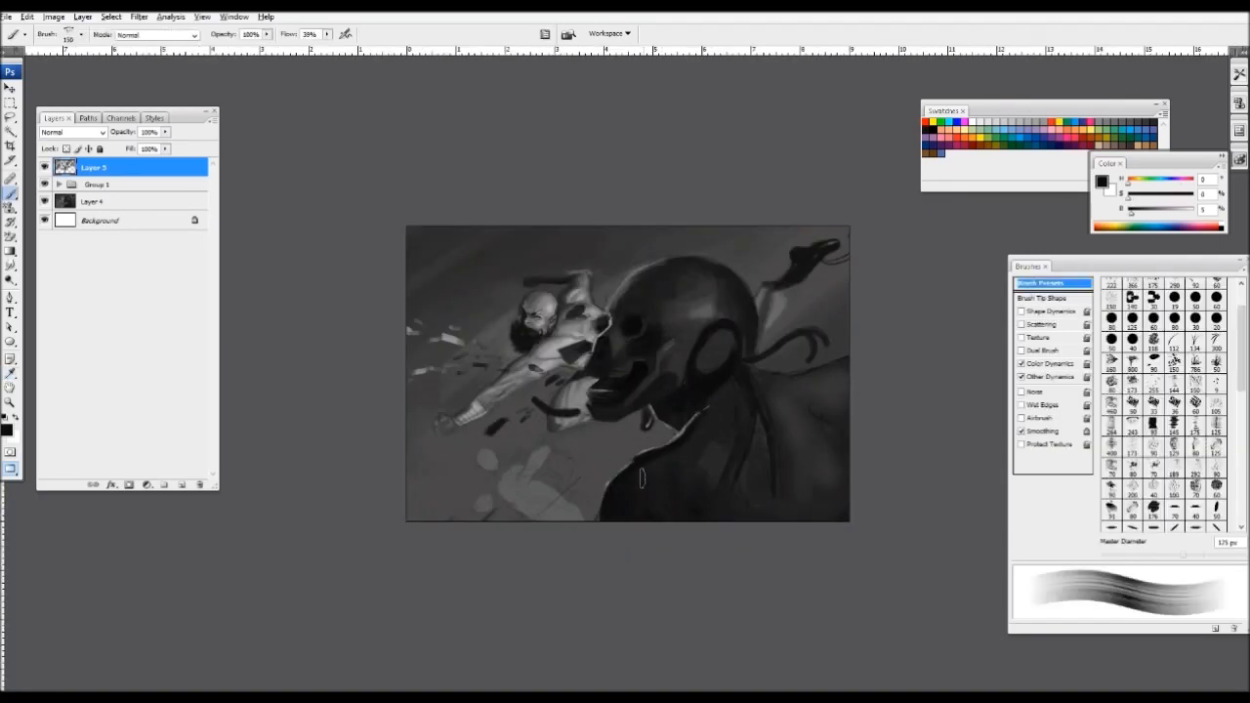
{"action": "left_click", "coordinate": [702, 476], "text": "alt"}
{"action": "key", "text": "bracketright"}
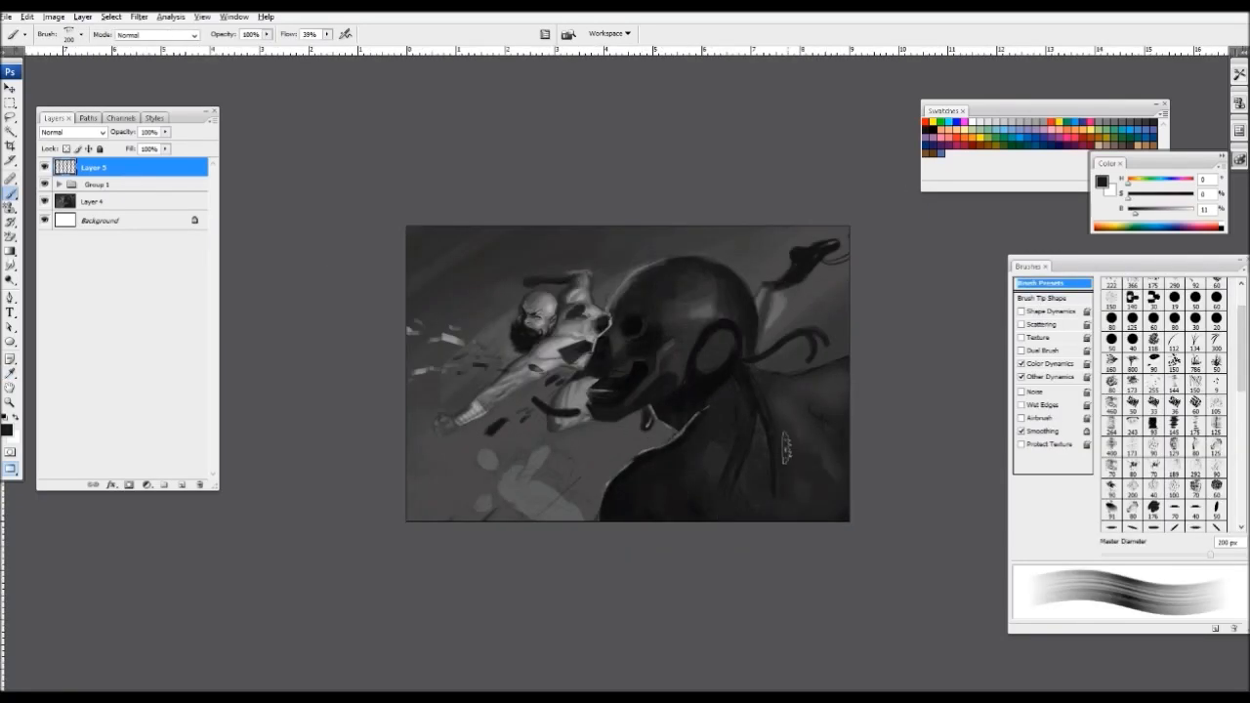
{"action": "key", "text": "ctrl+minus"}
{"action": "key", "text": "ctrl+minus"}
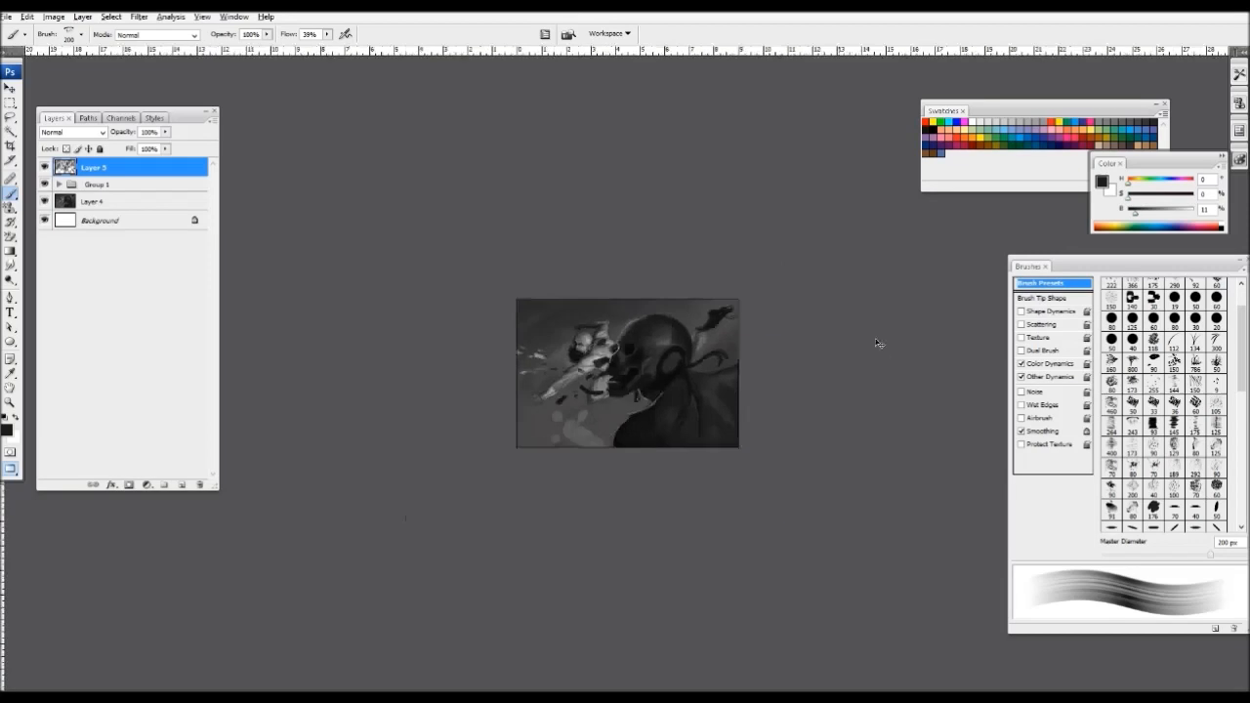
- Flip the whole canvas horizontally
{"action": "key", "text": "ctrl+plus"}
{"action": "key", "text": "ctrl+plus"}
{"action": "left_click", "coordinate": [53, 16]}
{"action": "mouse_move", "coordinate": [75, 146]}
{"action": "left_click", "coordinate": [176, 204]}
{"action": "key", "text": "ctrl+minus"}
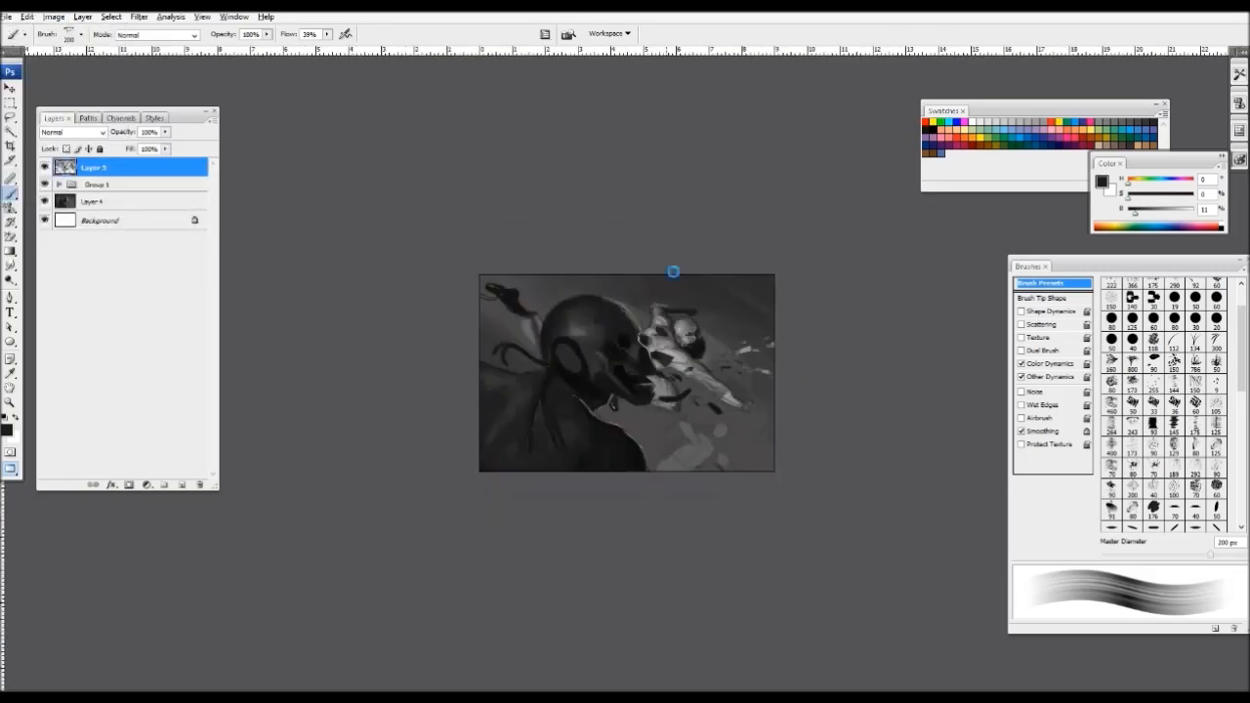
- Sample a near-black from the giant's face and reshape the nose profile with the bristle brush at 70–80 px
{"action": "key", "text": "ctrl+plus"}
{"action": "key", "text": "ctrl+plus"}
{"action": "left_click", "coordinate": [619, 329], "text": "alt"}
{"action": "key", "text": "bracketleft"}
{"action": "key", "text": "bracketleft"}
{"action": "key", "text": "bracketleft"}
{"action": "key", "text": "bracketleft"}
{"action": "key", "text": "bracketleft"}
{"action": "key", "text": "bracketleft"}
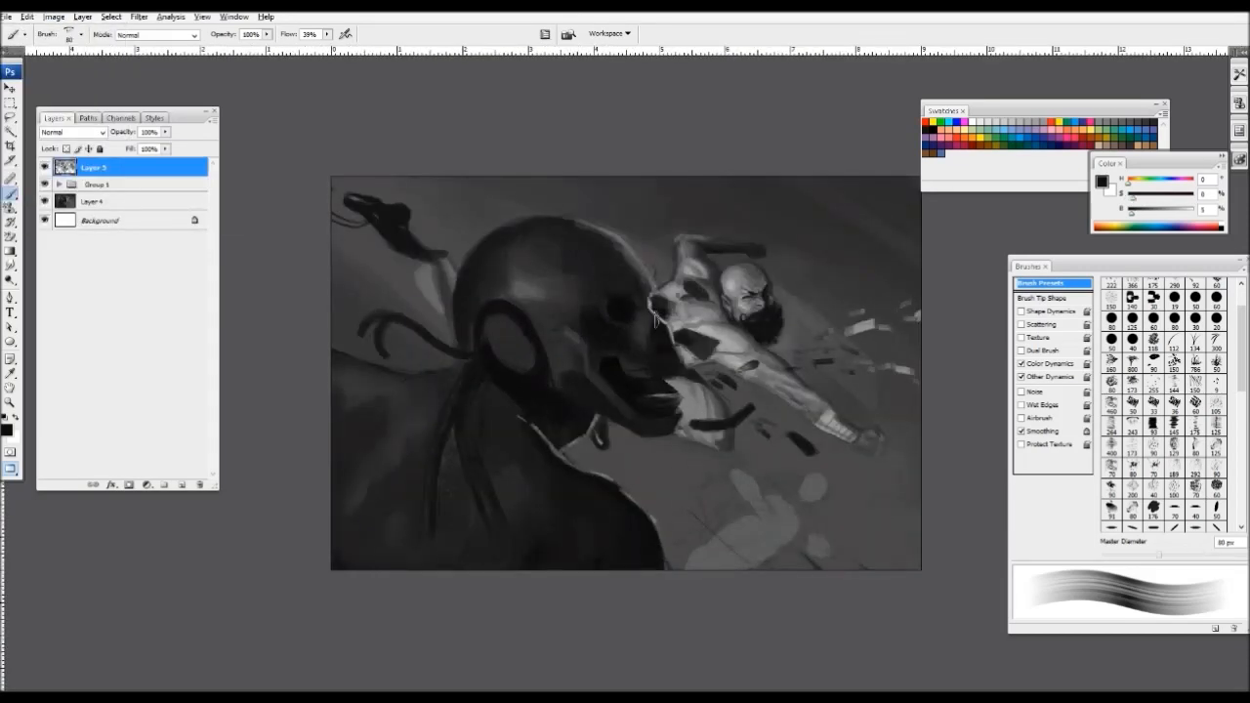
{"action": "key", "text": "ctrl+minus"}
{"action": "key", "text": "ctrl+minus"}
{"action": "key", "text": "ctrl+minus"}
{"action": "key", "text": "ctrl+minus"}
{"action": "key", "text": "ctrl+plus"}
{"action": "key", "text": "ctrl+plus"}
{"action": "key", "text": "ctrl+plus"}
{"action": "key", "text": "ctrl+plus"}
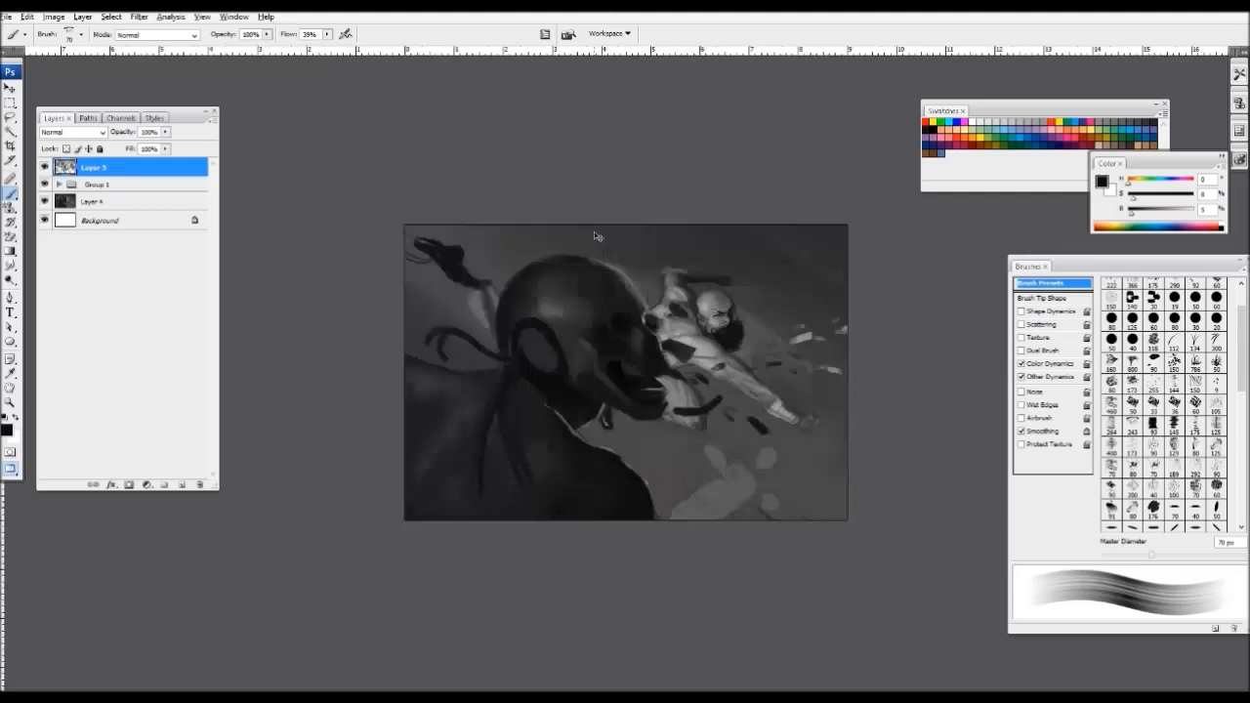
- Sample the giant's dark neck tone and paint hair strands and shadows down his back with a 90–175 px brush
{"action": "left_click", "coordinate": [544, 439], "text": "alt"}
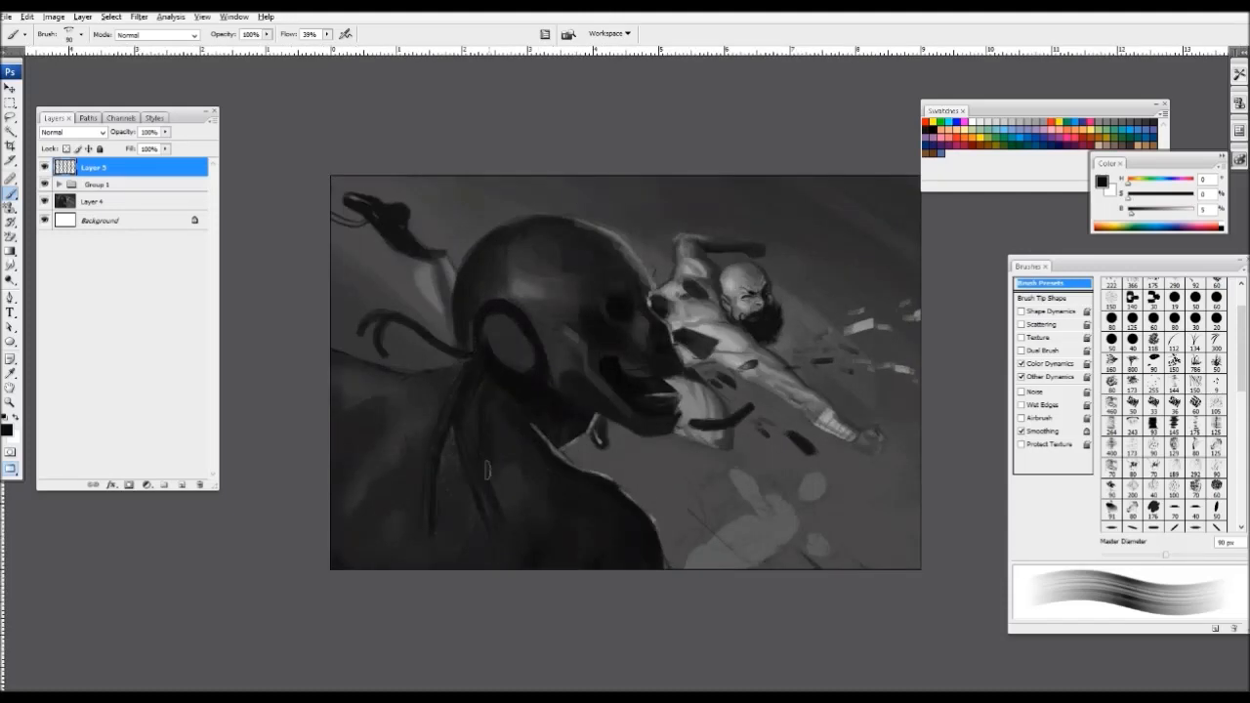
{"action": "key", "text": "bracketright"}
{"action": "key", "text": "bracketright"}
{"action": "key", "text": "bracketright"}
{"action": "key", "text": "bracketright"}
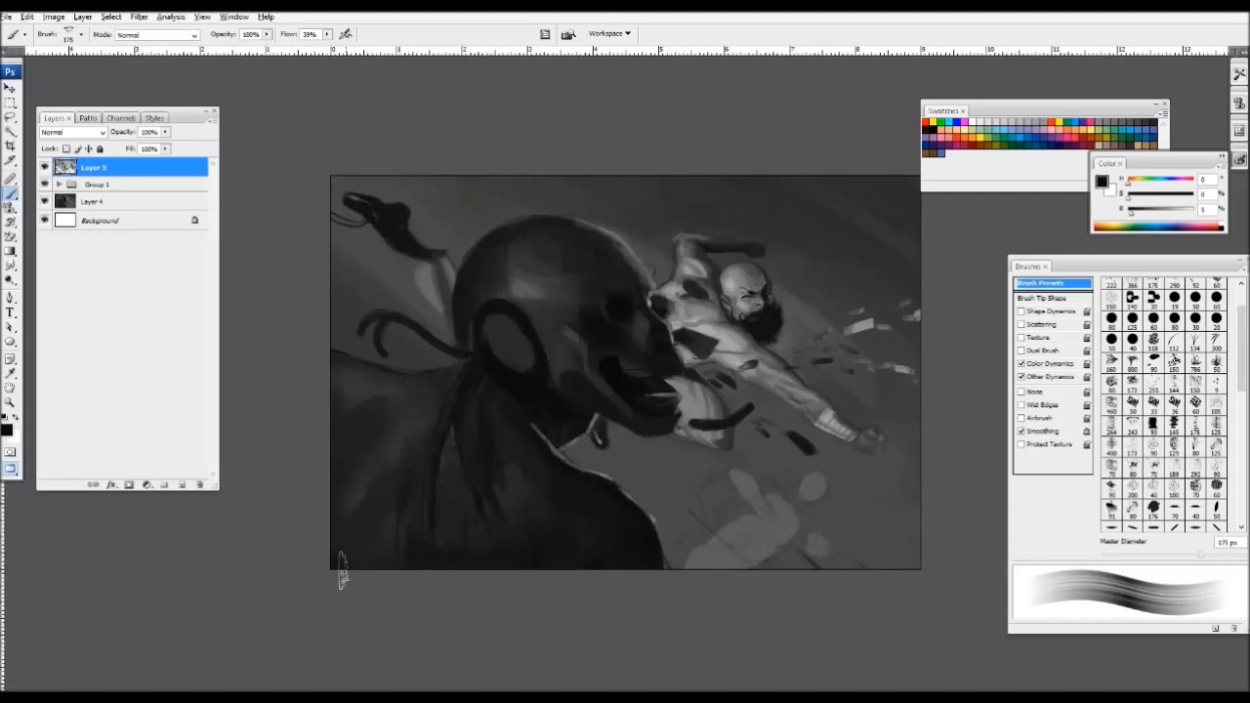
- Sample the background grey and block in a lighter slanted shape behind the man's head with a large bristle brush
{"action": "left_click_drag", "start_coordinate": [603, 307], "coordinate": [469, 382]}
{"action": "left_click", "coordinate": [659, 378], "text": "alt"}
{"action": "key", "text": "bracketright"}
{"action": "key", "text": "bracketright"}
{"action": "key", "text": "bracketright"}
{"action": "key", "text": "bracketright"}
{"action": "key", "text": "bracketright"}
{"action": "mouse_move", "coordinate": [659, 378]}
{"action": "left_mouse_down"}
{"action": "mouse_move", "coordinate": [709, 368]}
{"action": "mouse_move", "coordinate": [677, 303]}
{"action": "mouse_move", "coordinate": [721, 301]}
{"action": "left_mouse_up"}
{"action": "key", "text": "bracketright"}
{"action": "key", "text": "bracketright"}
{"action": "mouse_move", "coordinate": [688, 361]}
{"action": "left_mouse_down"}
{"action": "mouse_move", "coordinate": [737, 332]}
{"action": "mouse_move", "coordinate": [731, 287]}
{"action": "left_mouse_up"}
{"action": "left_click", "coordinate": [738, 277], "text": "alt"}
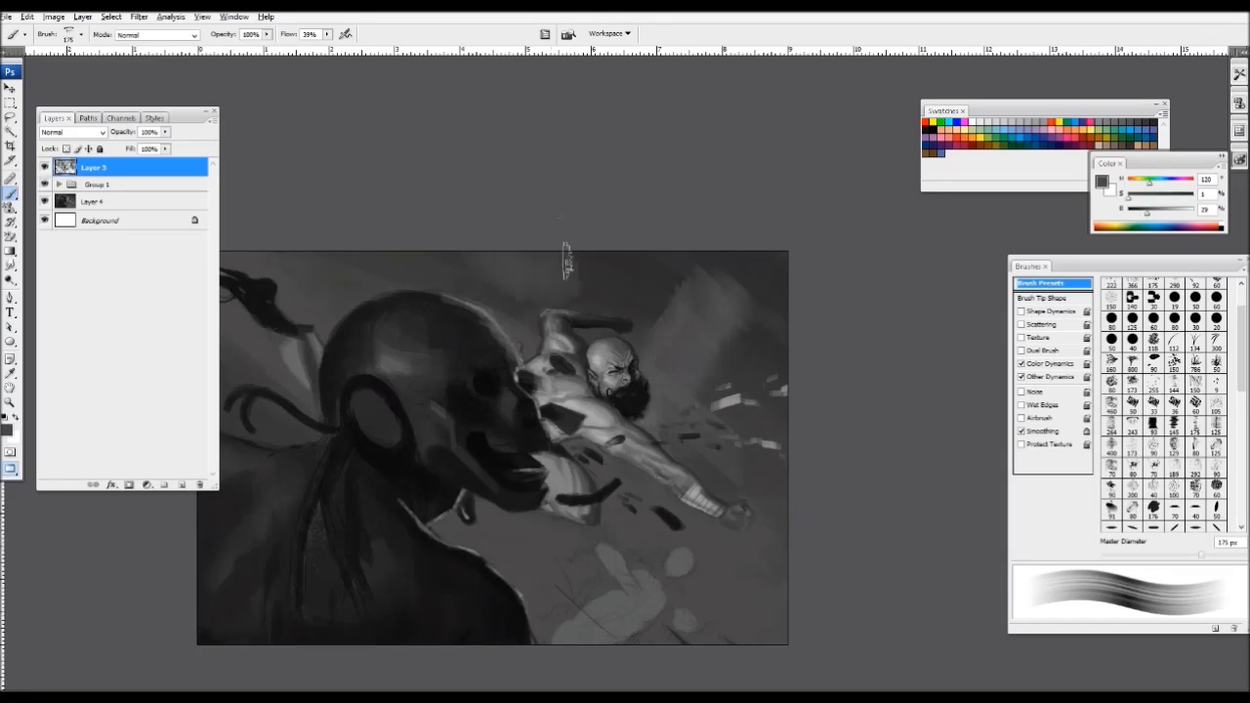
- Define the edges of the slanted background shape with sampled dark and light greys, reducing the brush to 45 px
{"action": "left_click", "coordinate": [629, 284], "text": "alt"}
{"action": "left_click", "coordinate": [629, 284], "text": "alt"}
{"action": "key", "text": "ctrl+minus"}
{"action": "key", "text": "ctrl+minus"}
{"action": "key", "text": "ctrl+plus"}
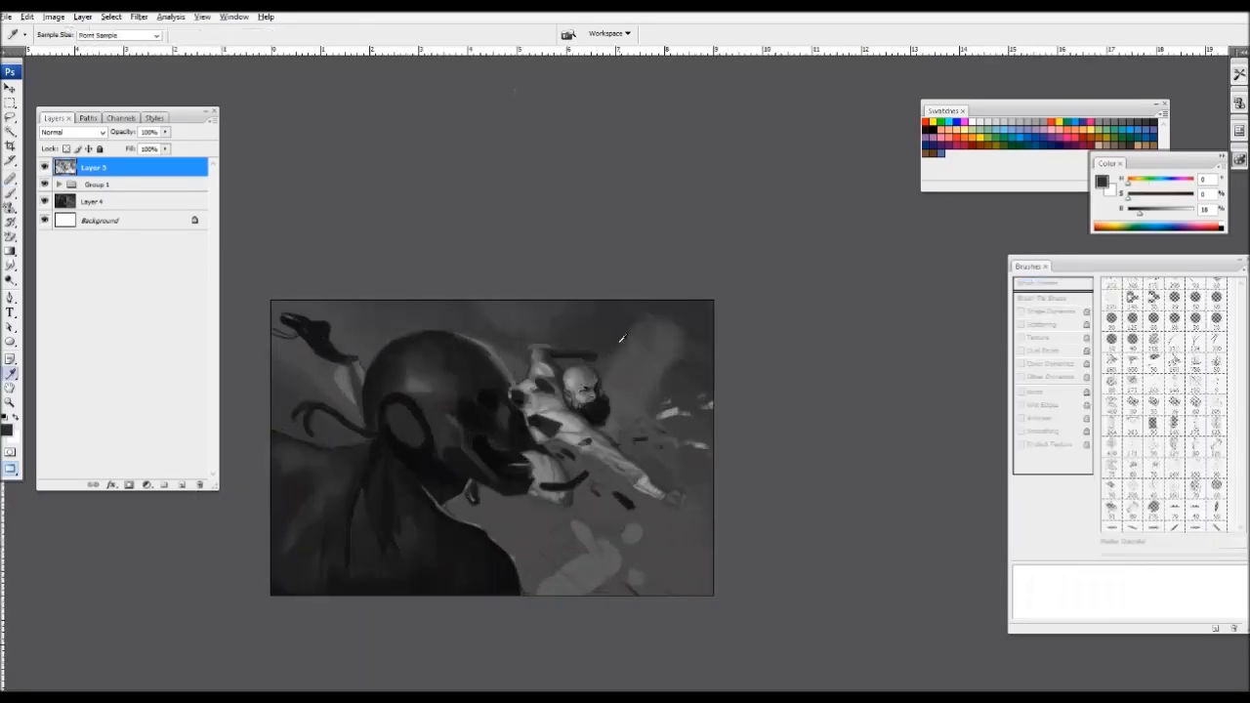
{"action": "left_click", "coordinate": [645, 318], "text": "alt"}
{"action": "key", "text": "bracketleft"}
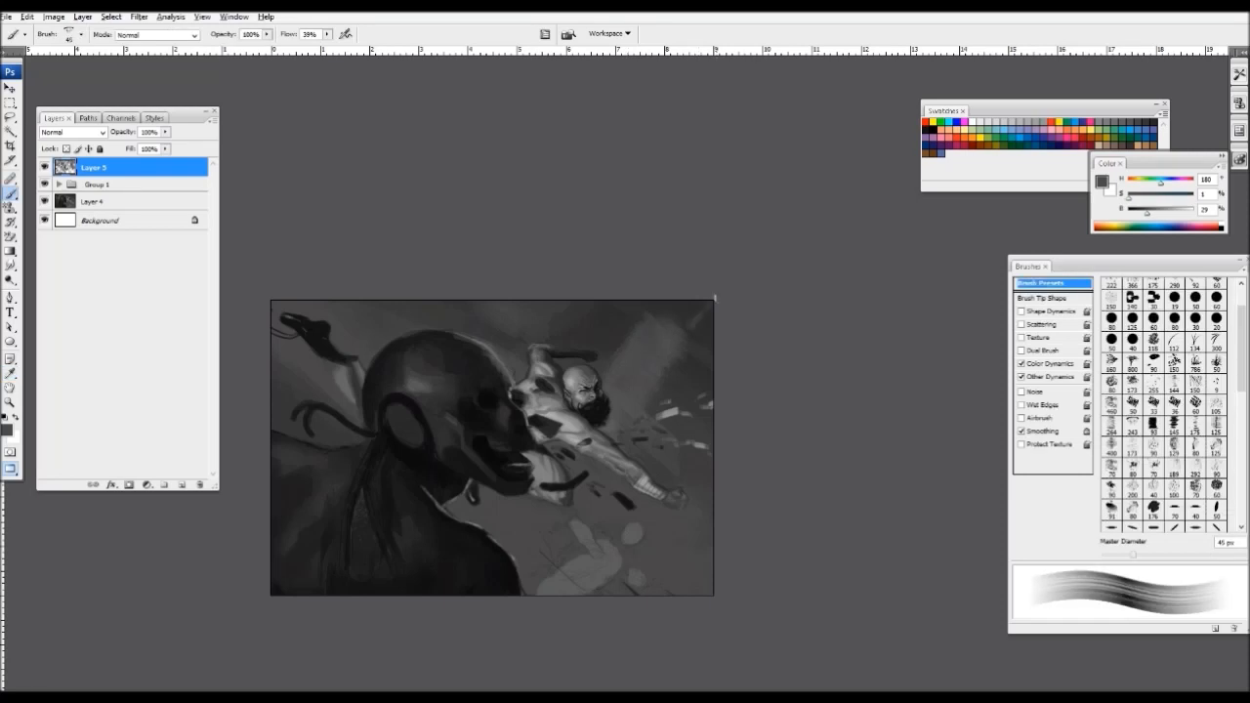
- Sample the darker background grey and paint dark detail strokes across the slanted shape with the 35 px brush
{"action": "left_click", "coordinate": [699, 349], "text": "alt"}
{"action": "key", "text": "bracketleft"}
{"action": "key", "text": "bracketleft"}
{"action": "left_click_drag", "start_coordinate": [697, 315], "coordinate": [662, 344]}
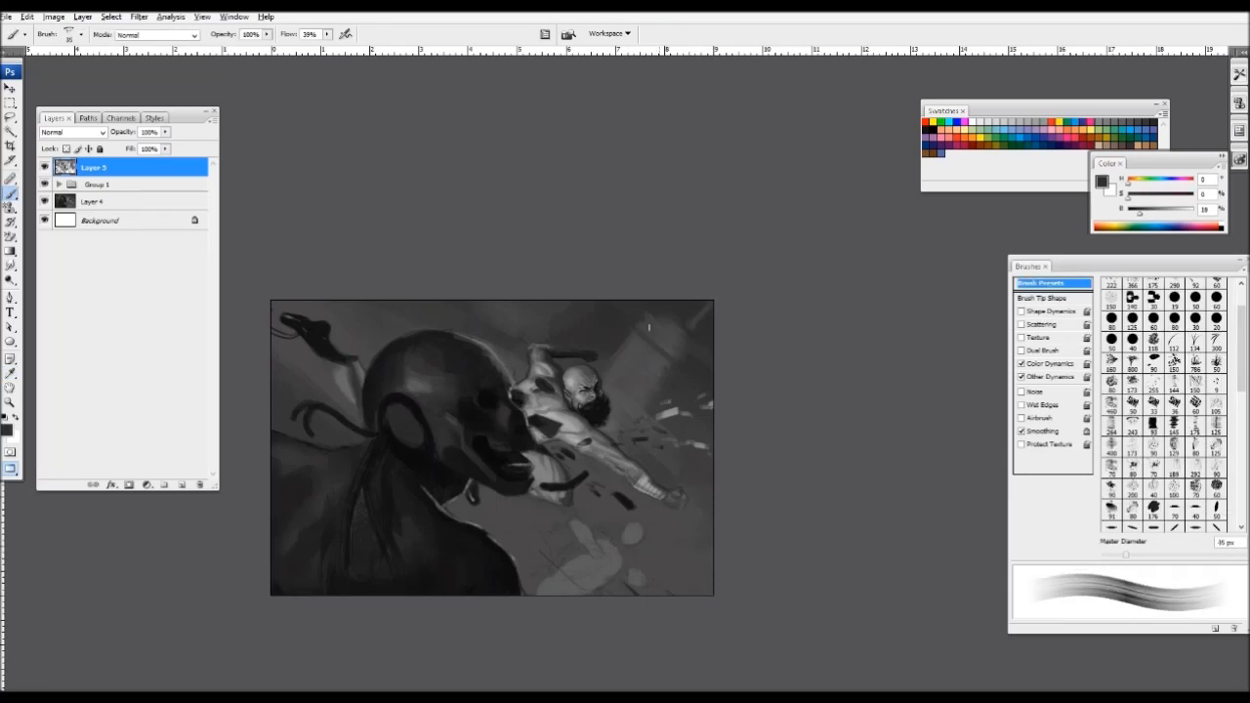
{"action": "key", "text": "ctrl+minus"}
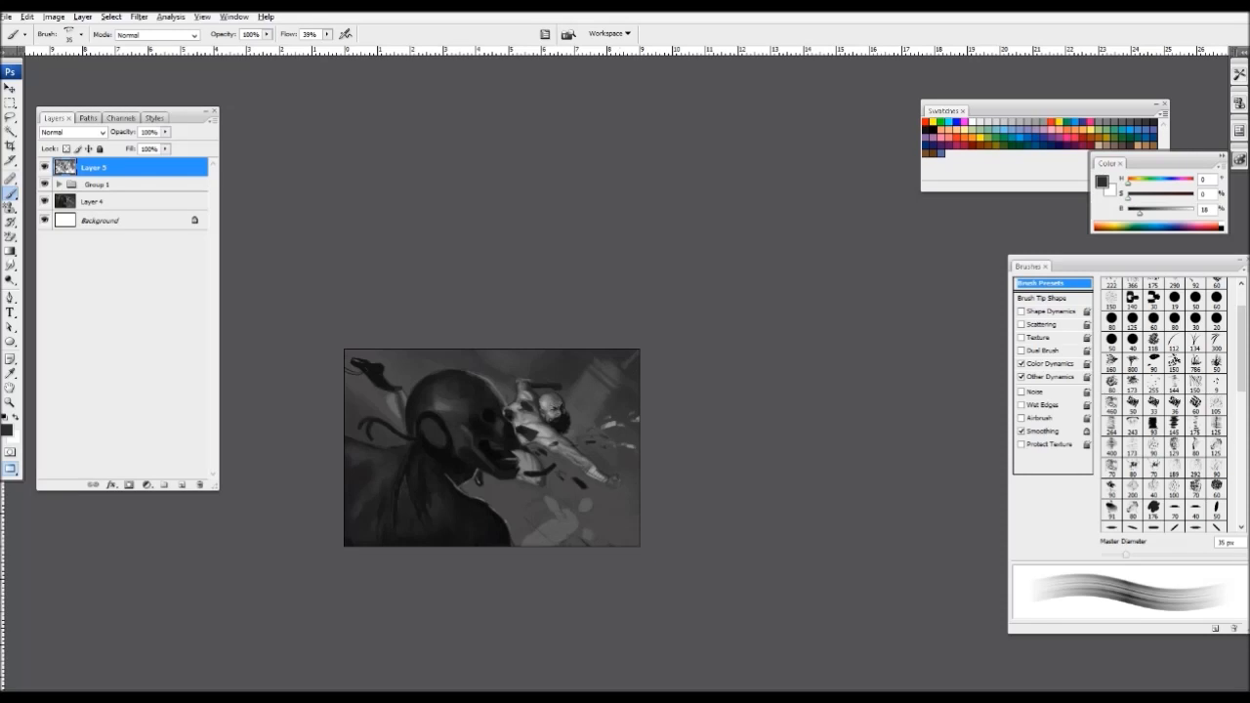
{"action": "key", "text": "ctrl+plus"}
{"action": "key", "text": "ctrl+plus"}
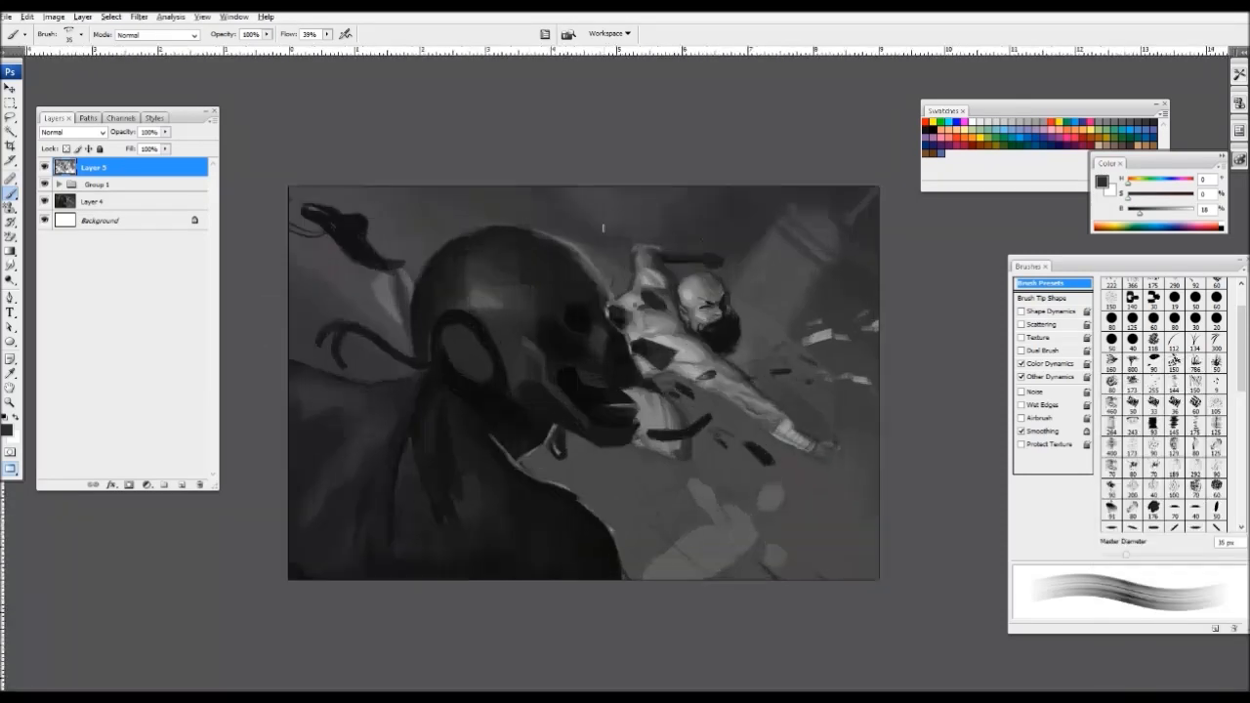
- Sample the dark background tone above the giant's head and paint over that area with the brush enlarged to 90 px
{"action": "left_click", "coordinate": [604, 228], "text": "alt"}
{"action": "key", "text": "bracketright"}
{"action": "key", "text": "bracketright"}
{"action": "key", "text": "bracketright"}
{"action": "key", "text": "bracketright"}
{"action": "key", "text": "bracketright"}
{"action": "key", "text": "bracketright"}
{"action": "key", "text": "bracketright"}
{"action": "mouse_move", "coordinate": [633, 229]}
{"action": "left_mouse_down"}
{"action": "mouse_move", "coordinate": [614, 143]}
{"action": "mouse_move", "coordinate": [618, 196]}
{"action": "mouse_move", "coordinate": [572, 218]}
{"action": "left_mouse_up"}
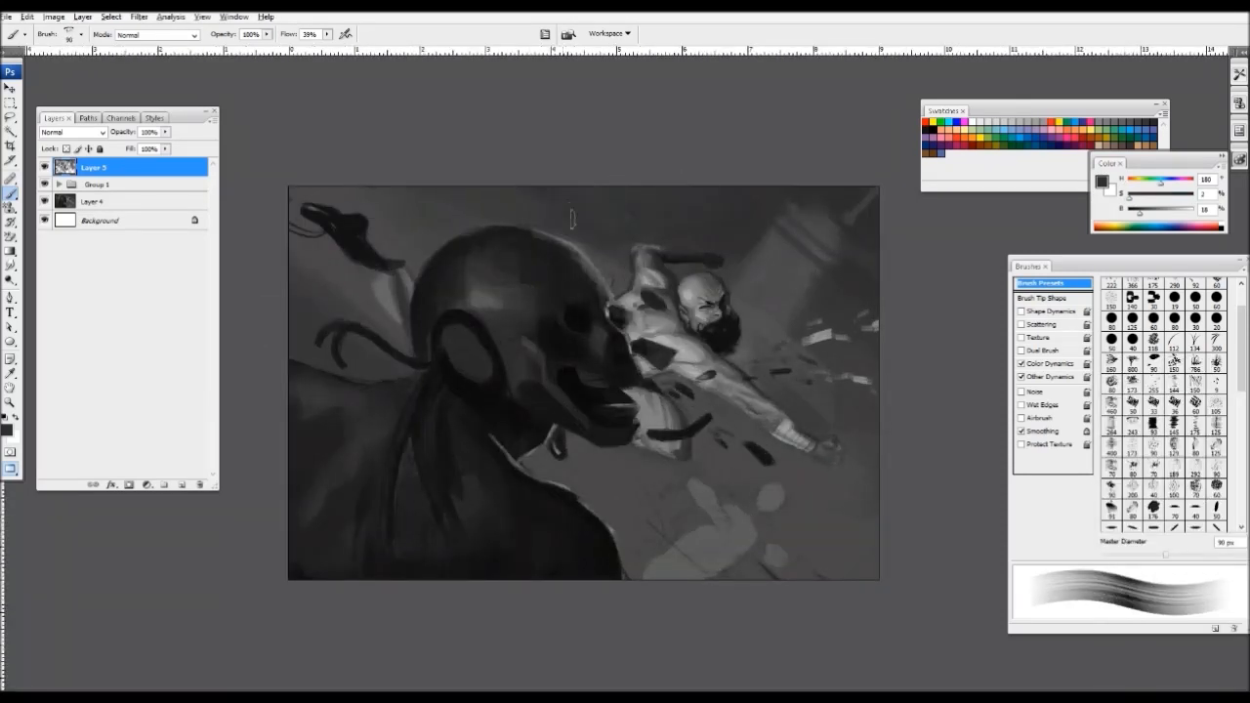
- Sample a mid grey and paint thin diagonal streaks in the background above the man with the 40 px brush
{"action": "left_click", "coordinate": [687, 222], "text": "alt"}
{"action": "key", "text": "bracketleft"}
{"action": "key", "text": "bracketleft"}
{"action": "key", "text": "bracketleft"}
{"action": "key", "text": "bracketleft"}
{"action": "key", "text": "bracketleft"}
{"action": "key", "text": "bracketleft"}
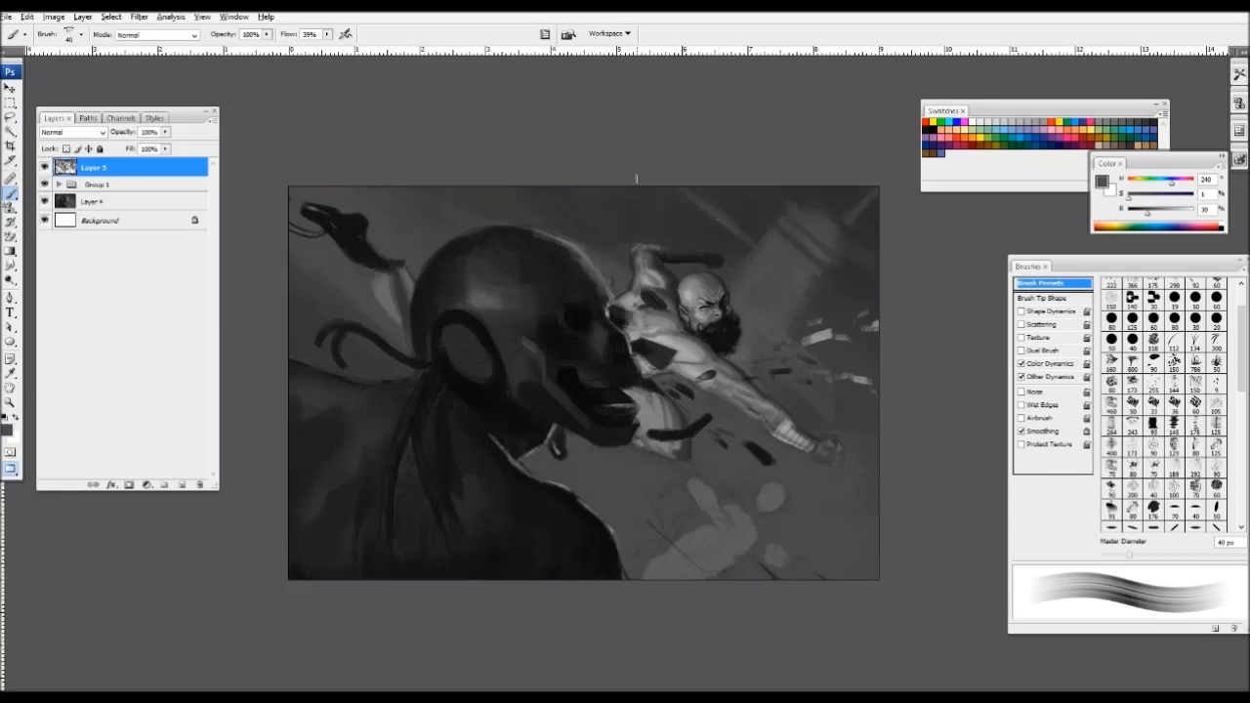
- Sample dark greys from the background and the giant's shoulder and paint over the shoulder area with a 125 px brush
{"action": "key", "text": "ctrl+minus"}
{"action": "left_click", "coordinate": [424, 235], "text": "alt"}
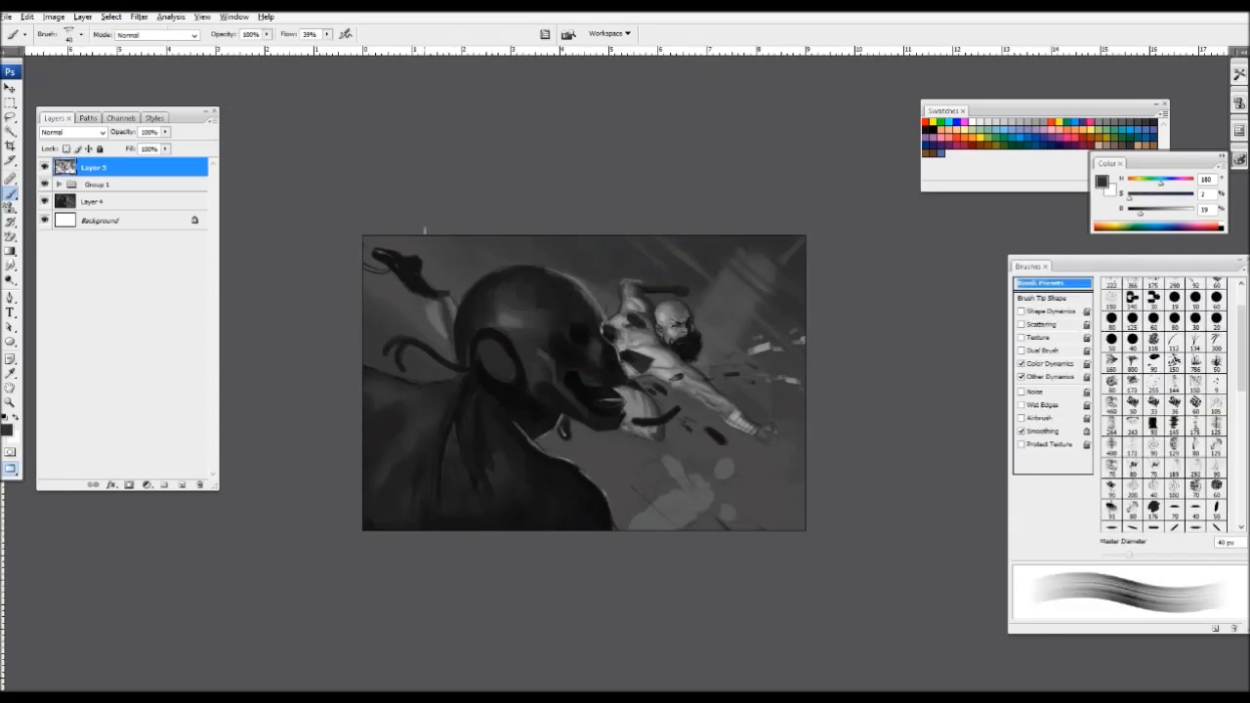
{"action": "key", "text": "bracketright"}
{"action": "key", "text": "bracketright"}
{"action": "left_click", "coordinate": [372, 510], "text": "alt"}
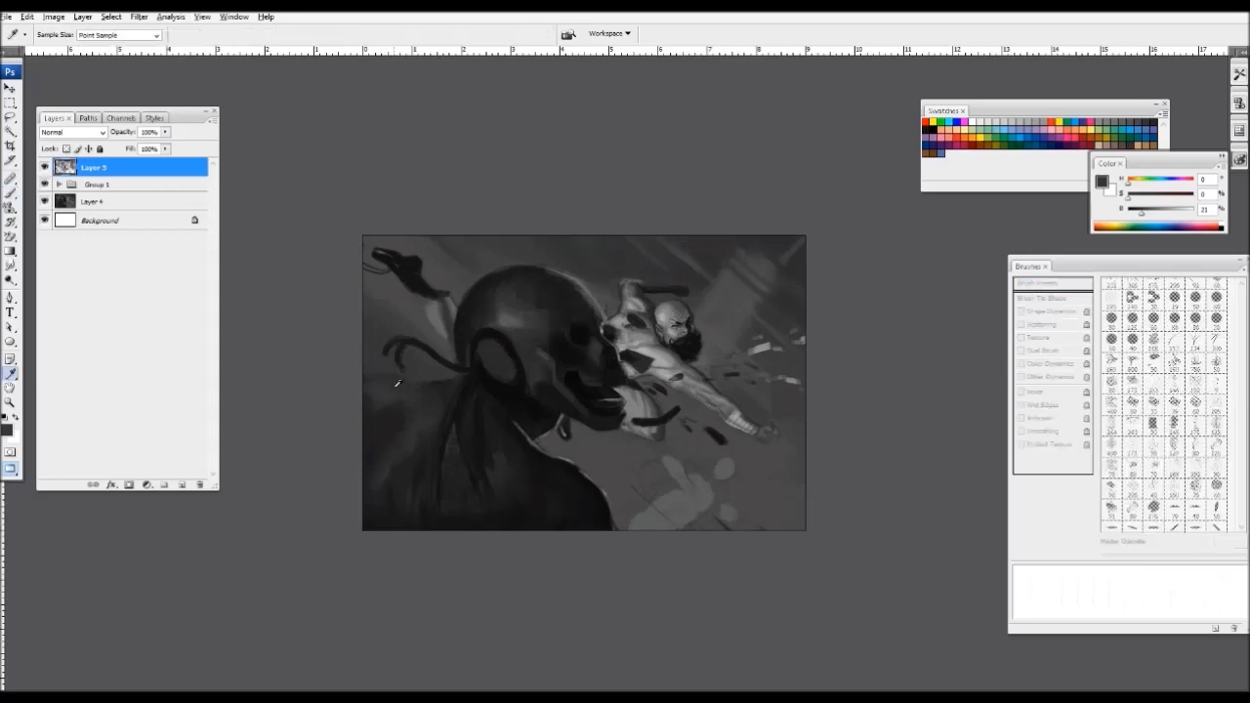
{"action": "left_click", "coordinate": [463, 402], "text": "alt"}
{"action": "left_click", "coordinate": [463, 402], "text": "alt"}
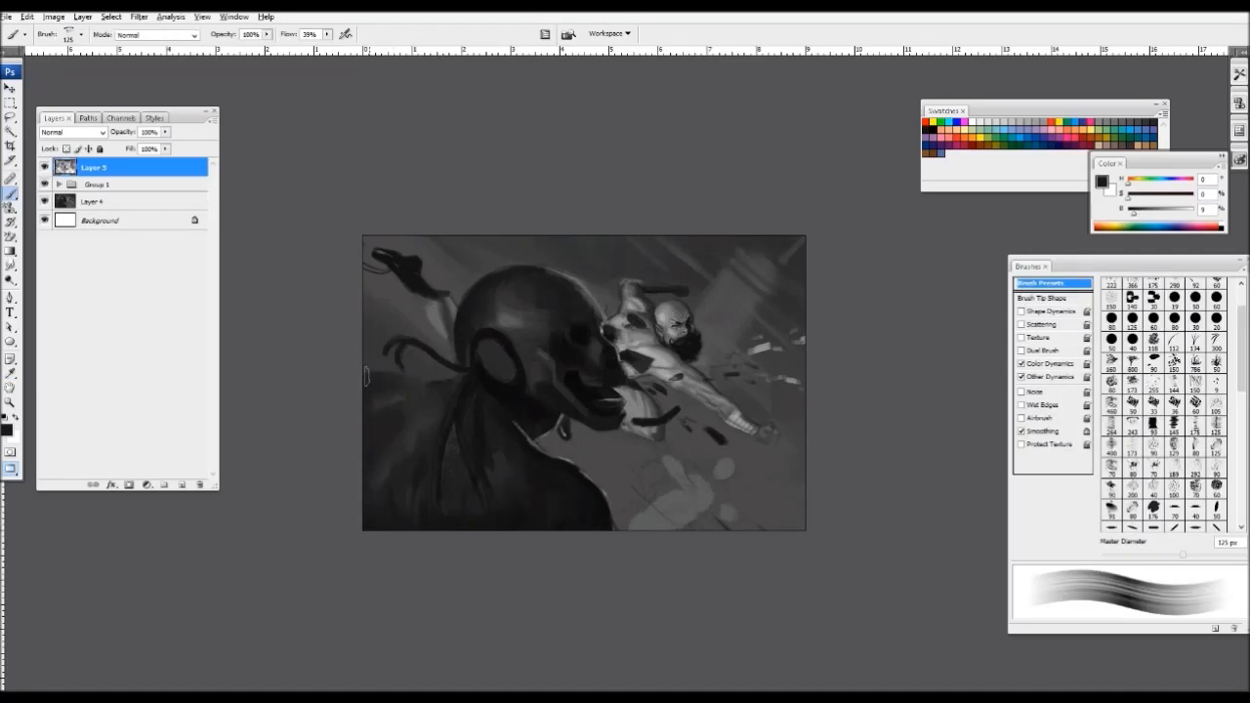
- Sample near-black tones from the giant's back and paint broad dark strokes across it, enlarging the brush to 250 px
{"action": "left_click", "coordinate": [539, 482], "text": "alt"}
{"action": "key", "text": "bracketleft"}
{"action": "left_click", "coordinate": [505, 461], "text": "alt"}
{"action": "key", "text": "bracketright"}
{"action": "left_click", "coordinate": [571, 494], "text": "alt"}
{"action": "key", "text": "bracketright"}
{"action": "key", "text": "bracketright"}
{"action": "key", "text": "bracketright"}
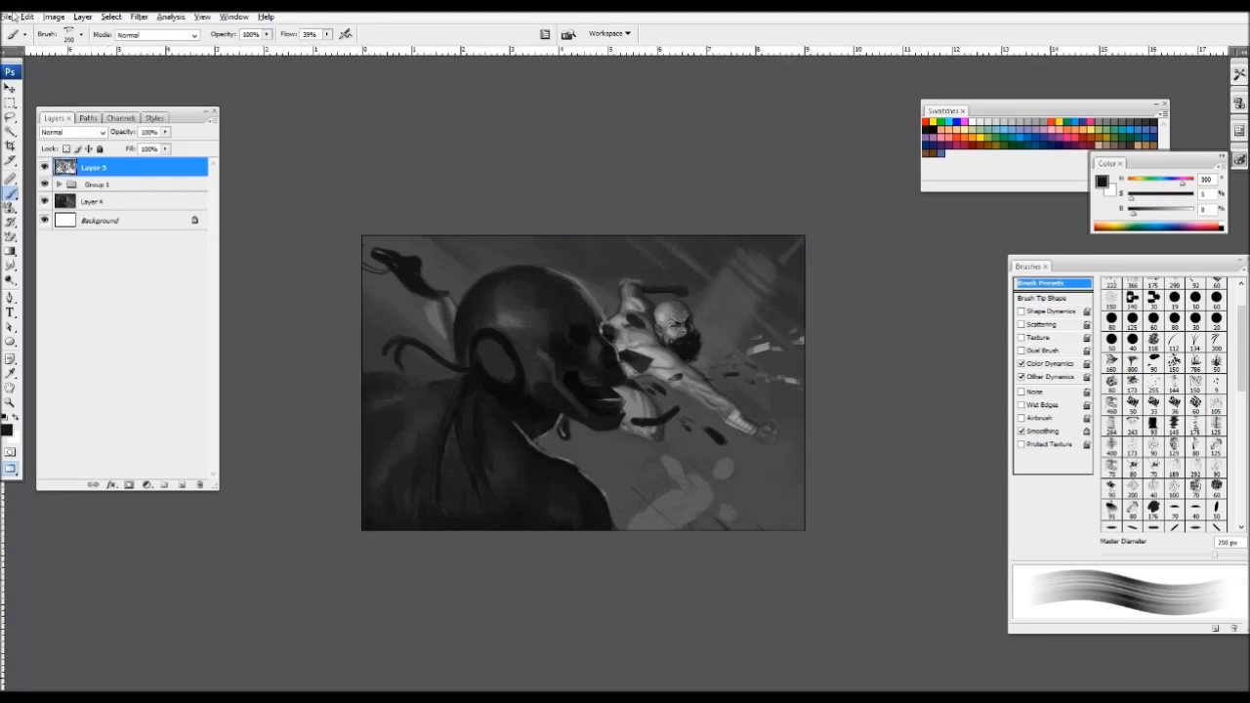
- Flip the canvas horizontally and select the textured square brush preset
{"action": "left_click", "coordinate": [53, 17]}
{"action": "left_click", "coordinate": [185, 203]}
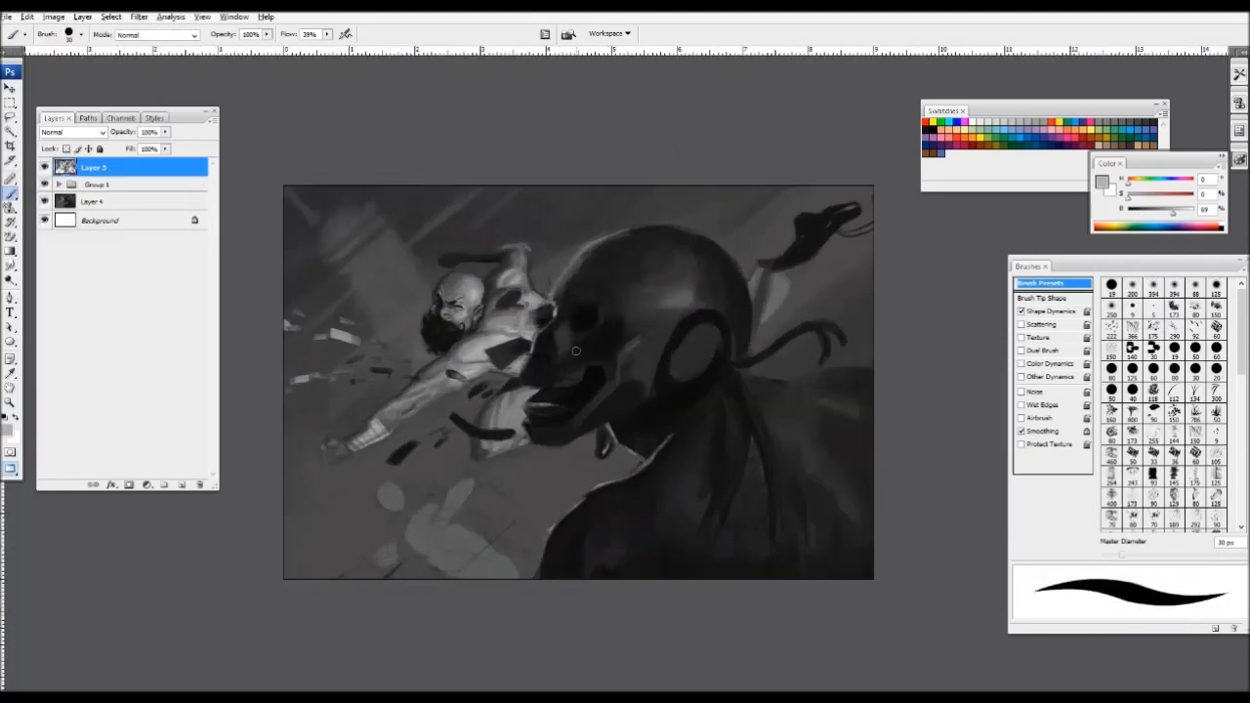
{"action": "key", "text": "ctrl+equal"}
{"action": "left_click", "coordinate": [1154, 471]}
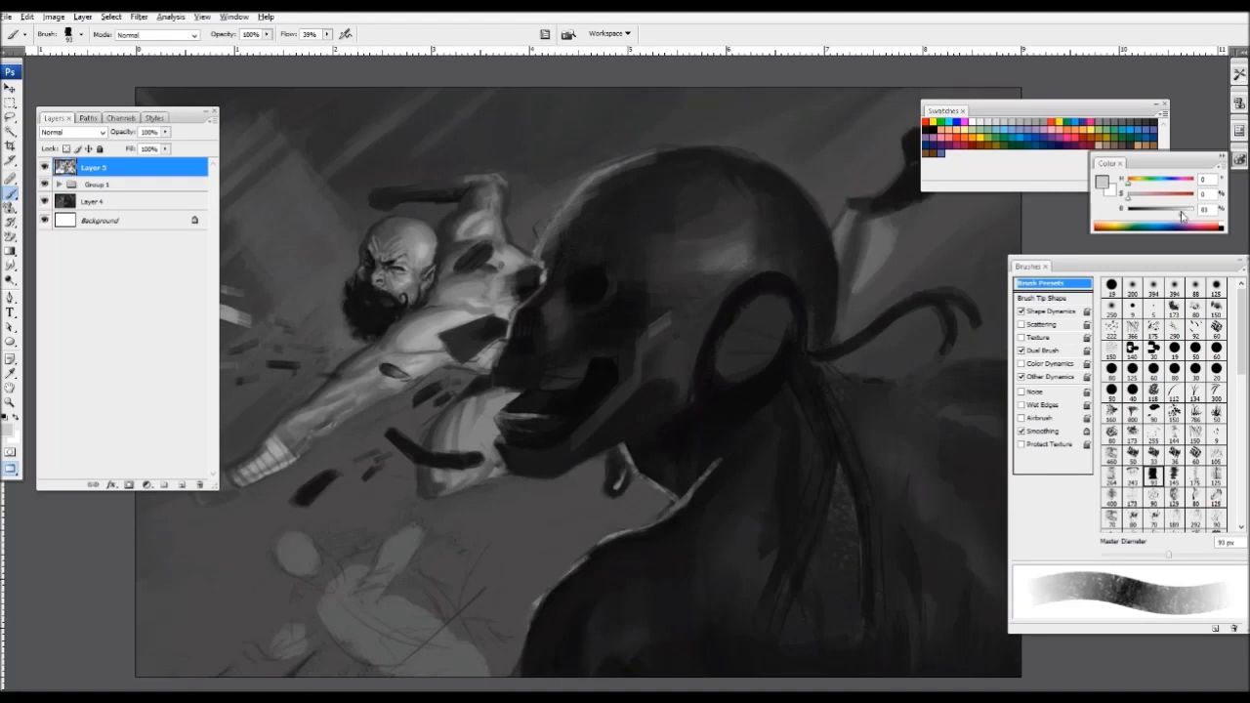
- Set the paint colour to light grey and add bright highlights to the man's bald head, nose and cheek, reducing the brush to 7 px
{"action": "left_click_drag", "start_coordinate": [1182, 216], "coordinate": [1185, 214]}
{"action": "key", "text": "bracketleft"}
{"action": "key", "text": "bracketleft"}
{"action": "key", "text": "bracketleft"}
{"action": "key", "text": "bracketleft"}
{"action": "key", "text": "bracketleft"}
{"action": "key", "text": "bracketleft"}
{"action": "key", "text": "bracketleft"}
{"action": "key", "text": "bracketleft"}
{"action": "key", "text": "bracketleft"}
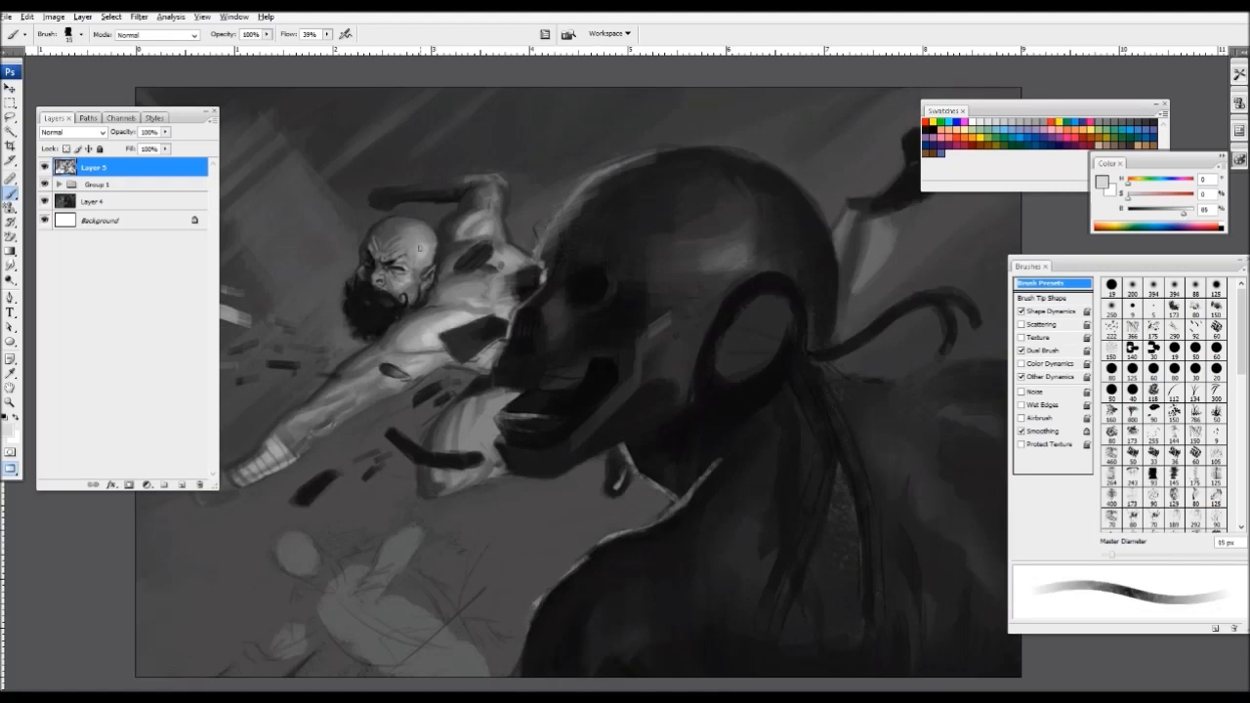
{"action": "key", "text": "bracketleft"}
{"action": "key", "text": "ctrl+plus"}
{"action": "left_click_drag", "start_coordinate": [420, 191], "coordinate": [701, 326]}
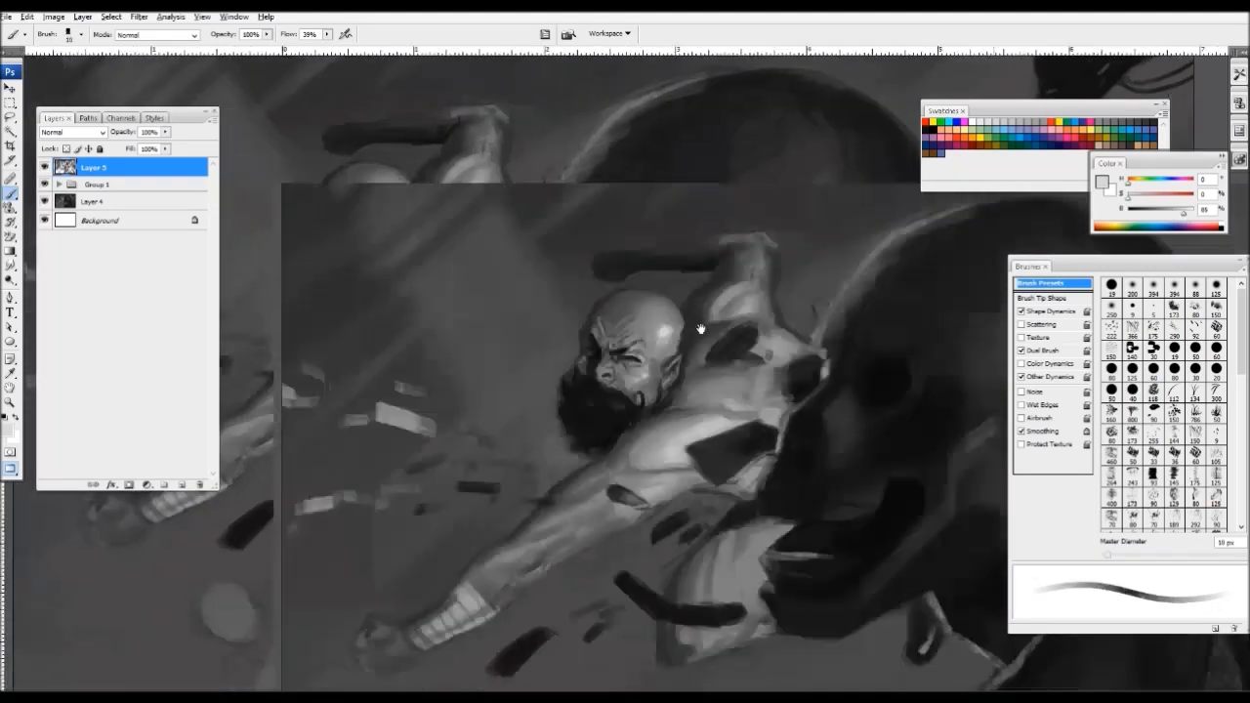
{"action": "key", "text": "ctrl+plus"}
{"action": "key", "text": "ctrl+plus"}
{"action": "key", "text": "bracketleft"}
{"action": "key", "text": "bracketleft"}
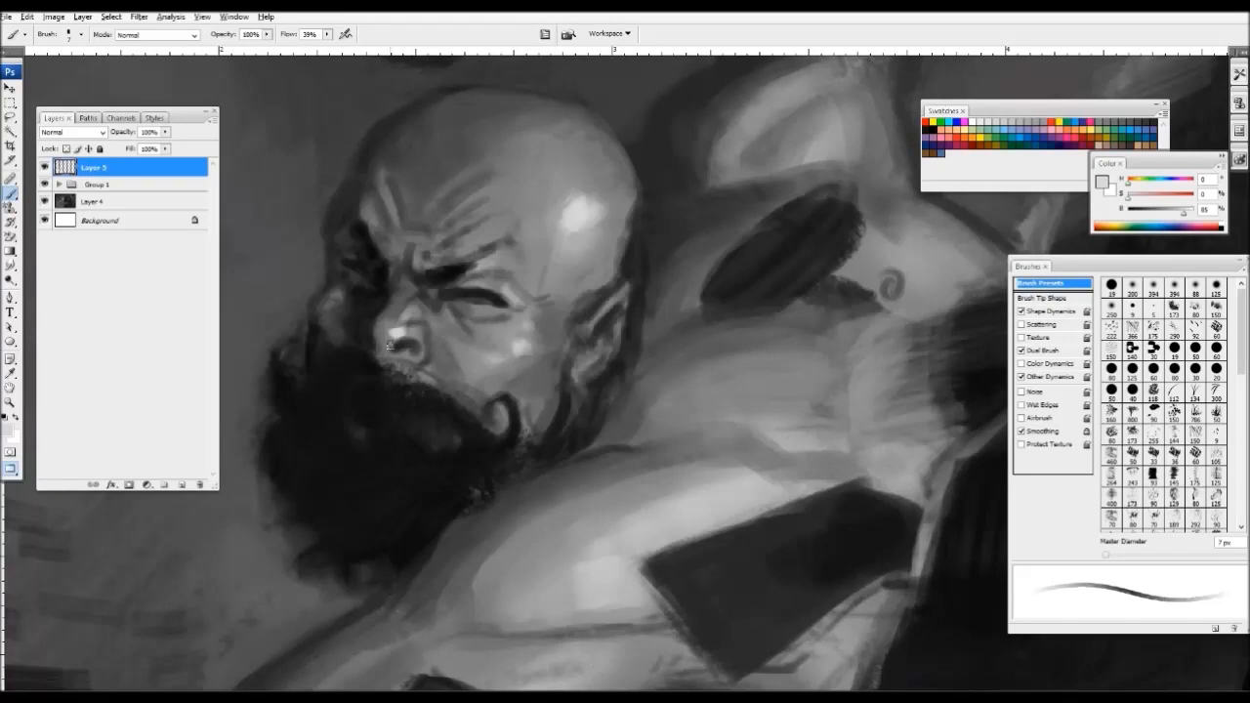
- Paint light grey highlights on the man's shoulder, chest and upper arm with the textured brush at 20 to 30 px
{"action": "key", "text": "ctrl+minus"}
{"action": "key", "text": "ctrl+minus"}
{"action": "left_click_drag", "start_coordinate": [670, 323], "coordinate": [548, 269]}
{"action": "key", "text": "bracketright"}
{"action": "key", "text": "bracketright"}
{"action": "key", "text": "bracketright"}
{"action": "key", "text": "bracketright"}
{"action": "key", "text": "bracketright"}
{"action": "key", "text": "bracketright"}
{"action": "key", "text": "bracketright"}
{"action": "key", "text": "bracketright"}
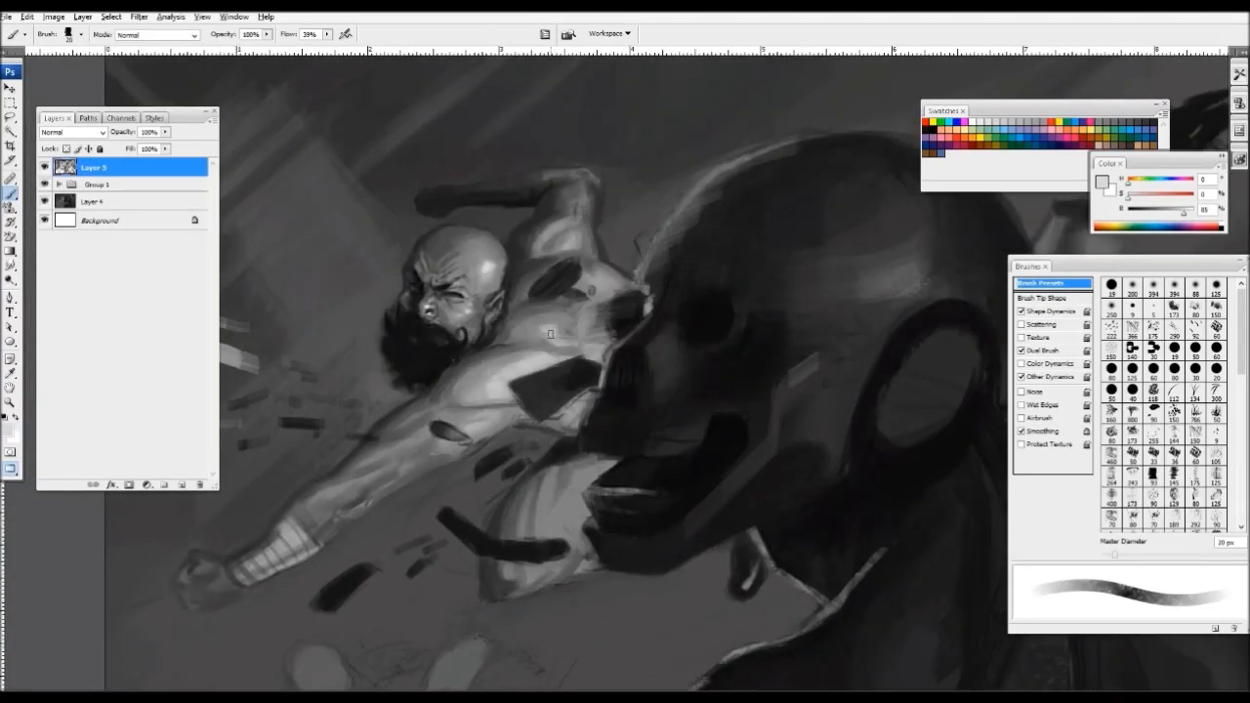
{"action": "key", "text": "bracketleft"}
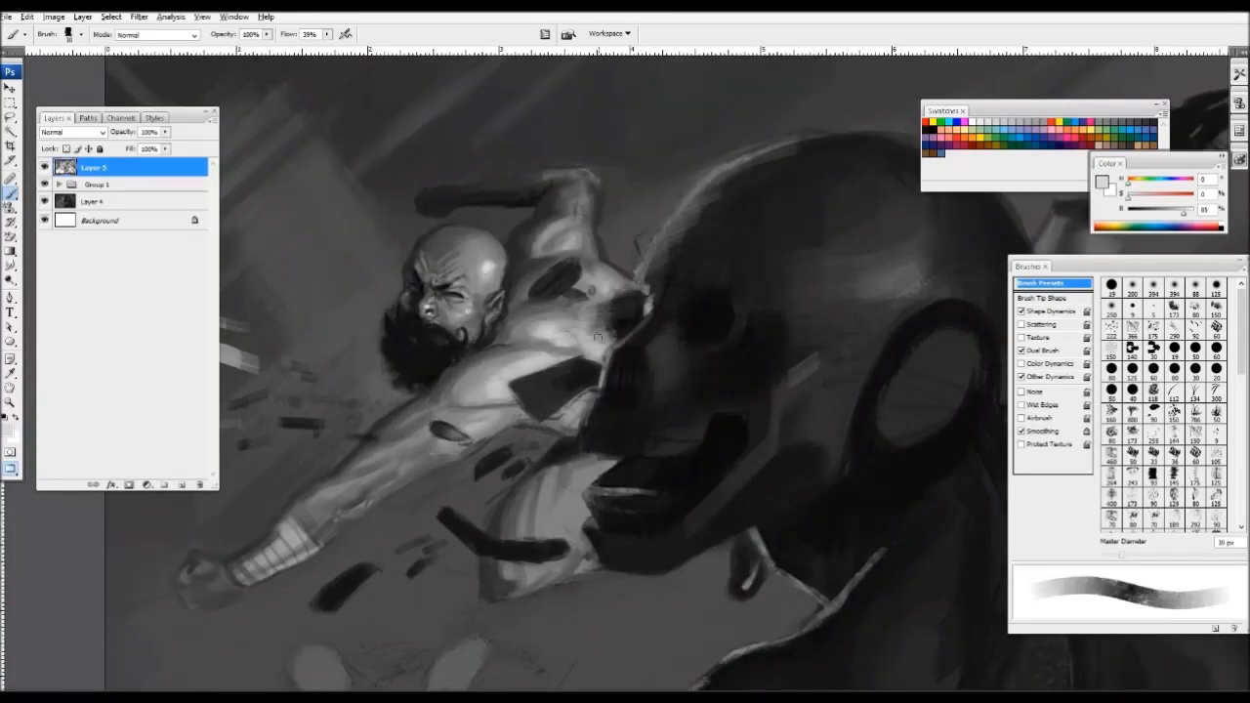
{"action": "key", "text": "ctrl+minus"}
{"action": "key", "text": "bracketleft"}
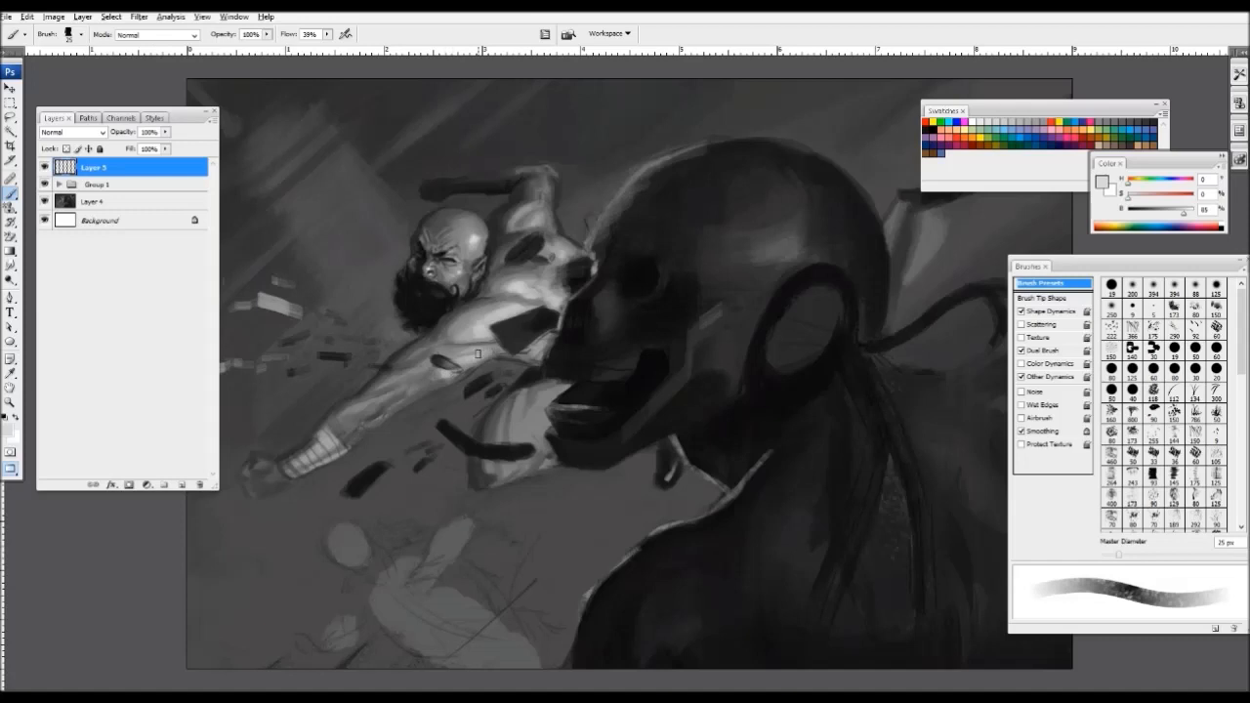
- Sample a mid grey and paint the lit eyeball in the giant's dark eye socket, enlarging the brush from 15 to 40 px
{"action": "key", "text": "ctrl+minus"}
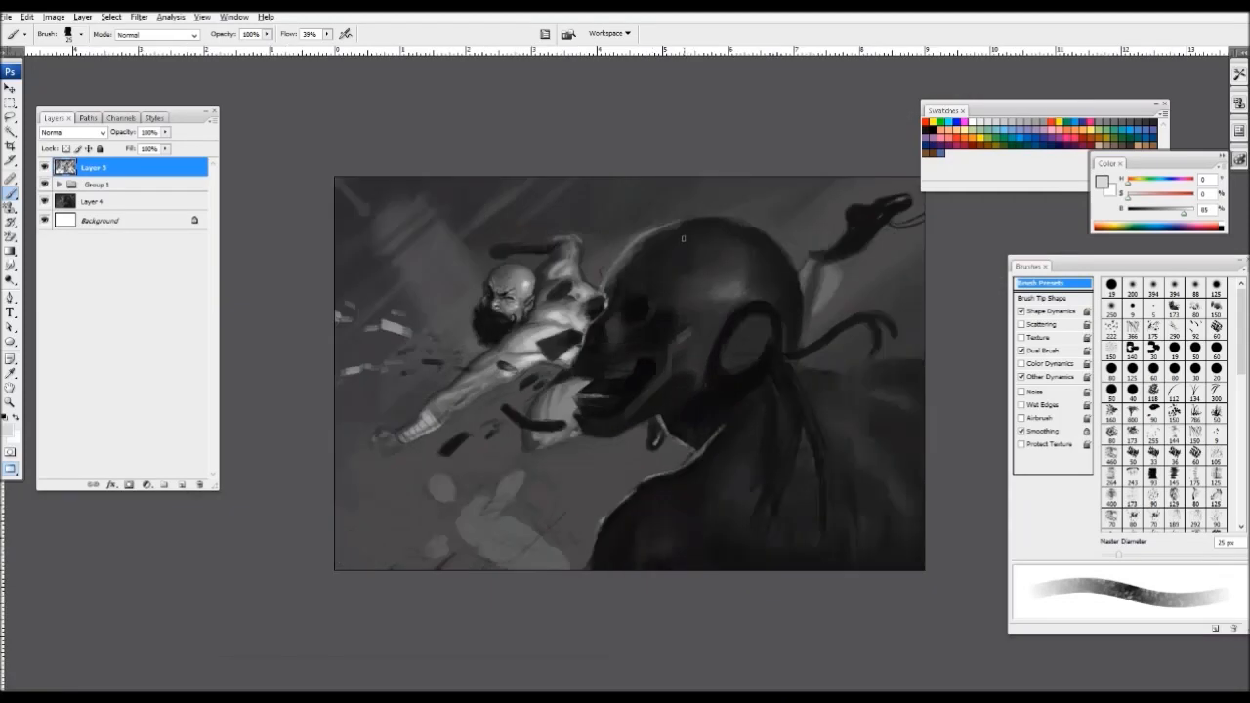
{"action": "key", "text": "ctrl+minus"}
{"action": "key", "text": "ctrl+minus"}
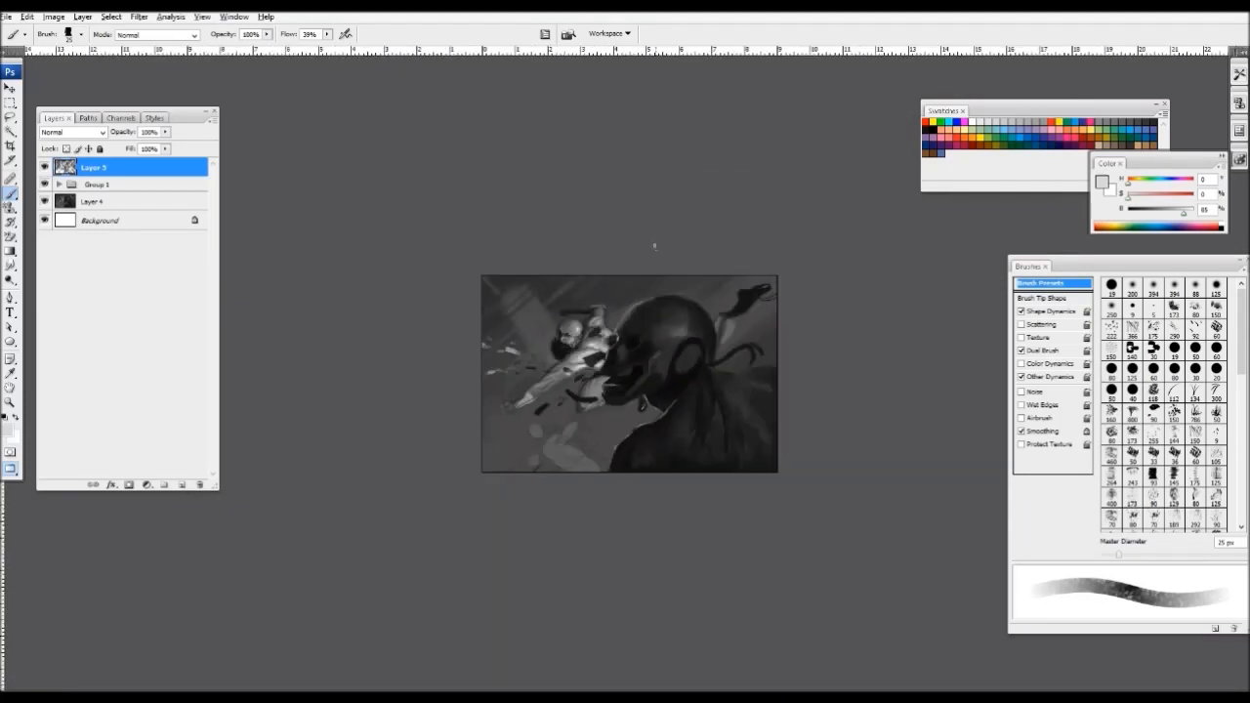
{"action": "key", "text": "ctrl+plus"}
{"action": "key", "text": "ctrl+plus"}
{"action": "key", "text": "bracketleft"}
{"action": "left_click", "coordinate": [594, 302], "text": "alt"}
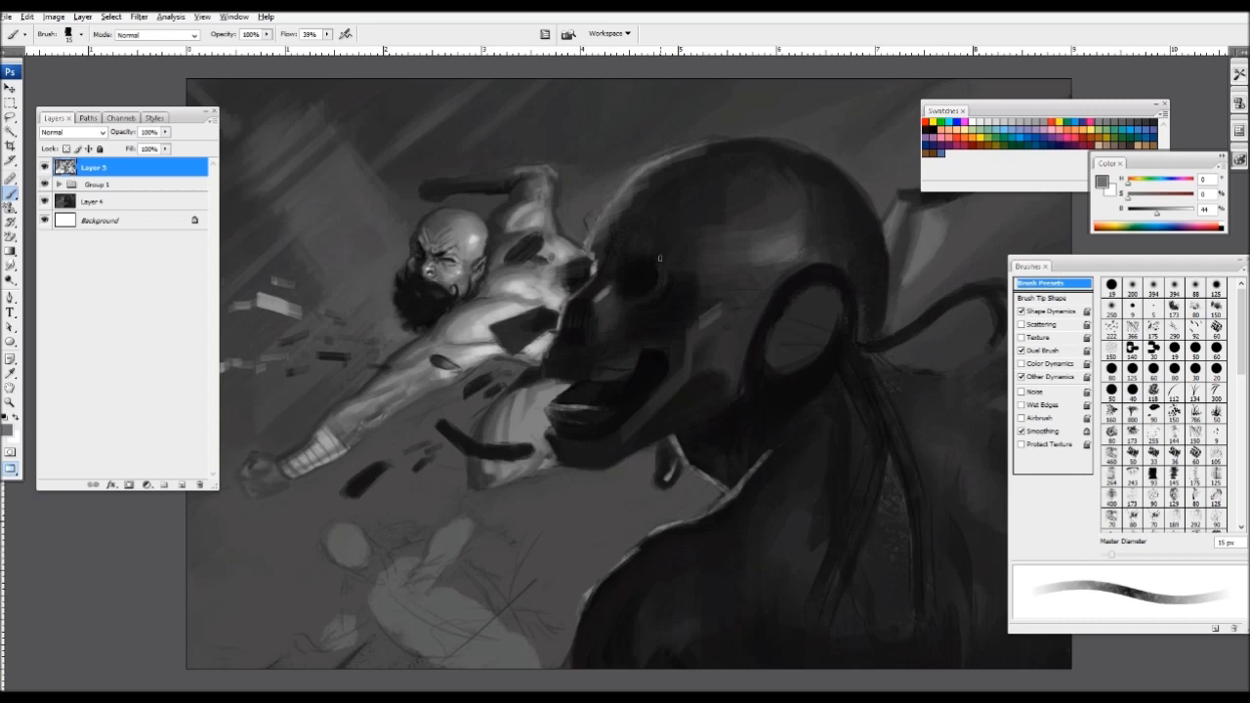
{"action": "key", "text": "bracketright"}
{"action": "key", "text": "bracketright"}
{"action": "key", "text": "bracketright"}
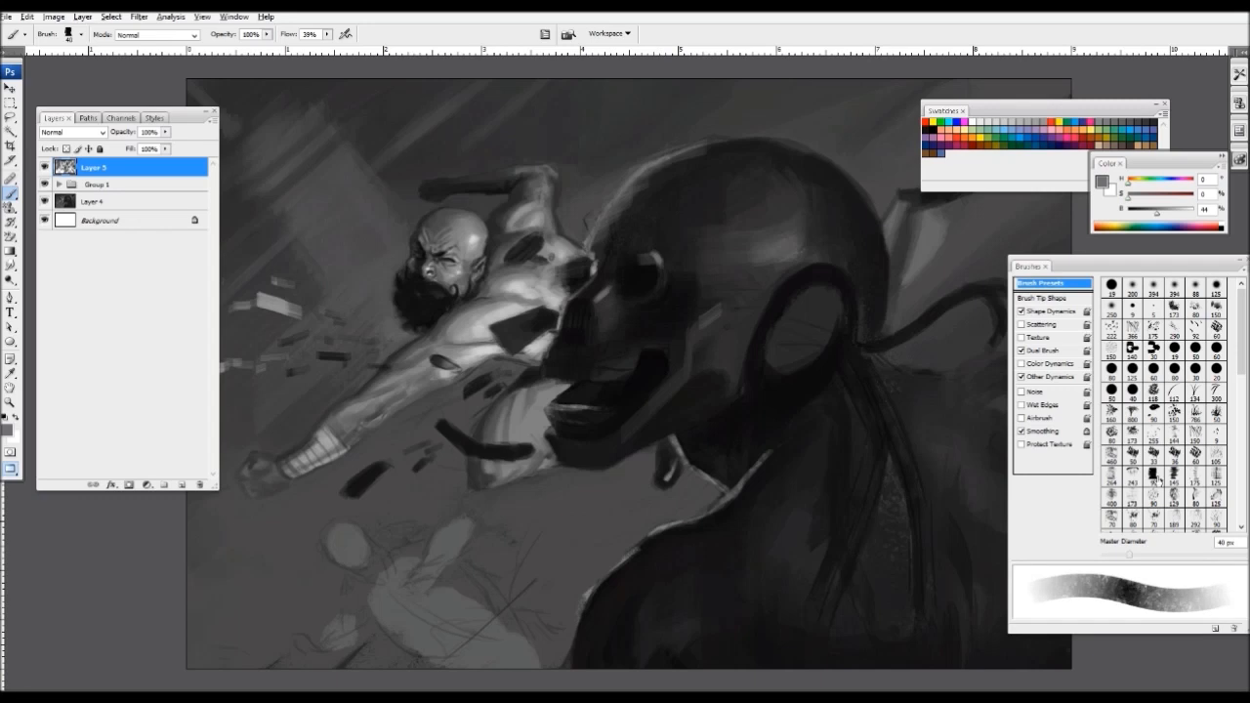
- Switch to the streaky bristle brush, sample the giant's dark skin tone and paint shading on his head around the ear
{"action": "left_click", "coordinate": [1154, 476]}
{"action": "key", "text": "ctrl+minus"}
{"action": "key", "text": "ctrl+plus"}
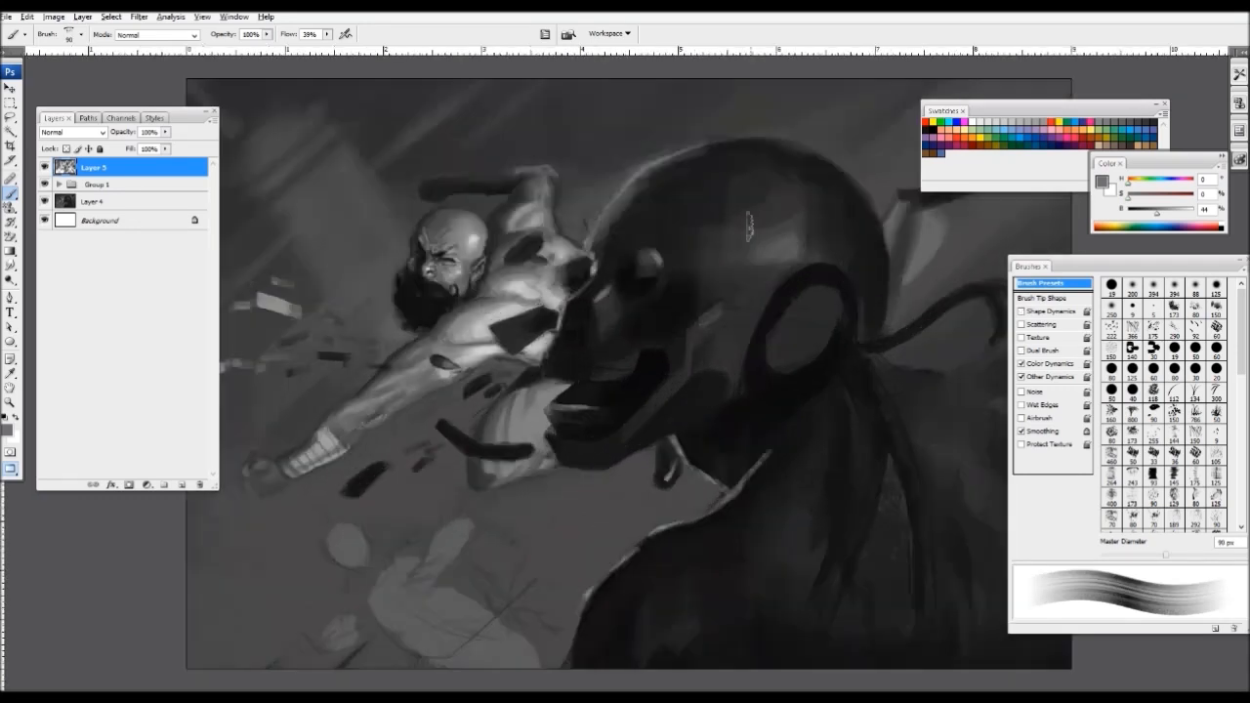
{"action": "left_click_drag", "start_coordinate": [674, 258], "coordinate": [581, 317]}
{"action": "left_click", "coordinate": [726, 342], "text": "alt"}
{"action": "key", "text": "bracketleft"}
{"action": "key", "text": "bracketleft"}
{"action": "key", "text": "bracketleft"}
{"action": "key", "text": "bracketleft"}
{"action": "key", "text": "bracketleft"}
{"action": "key", "text": "bracketleft"}
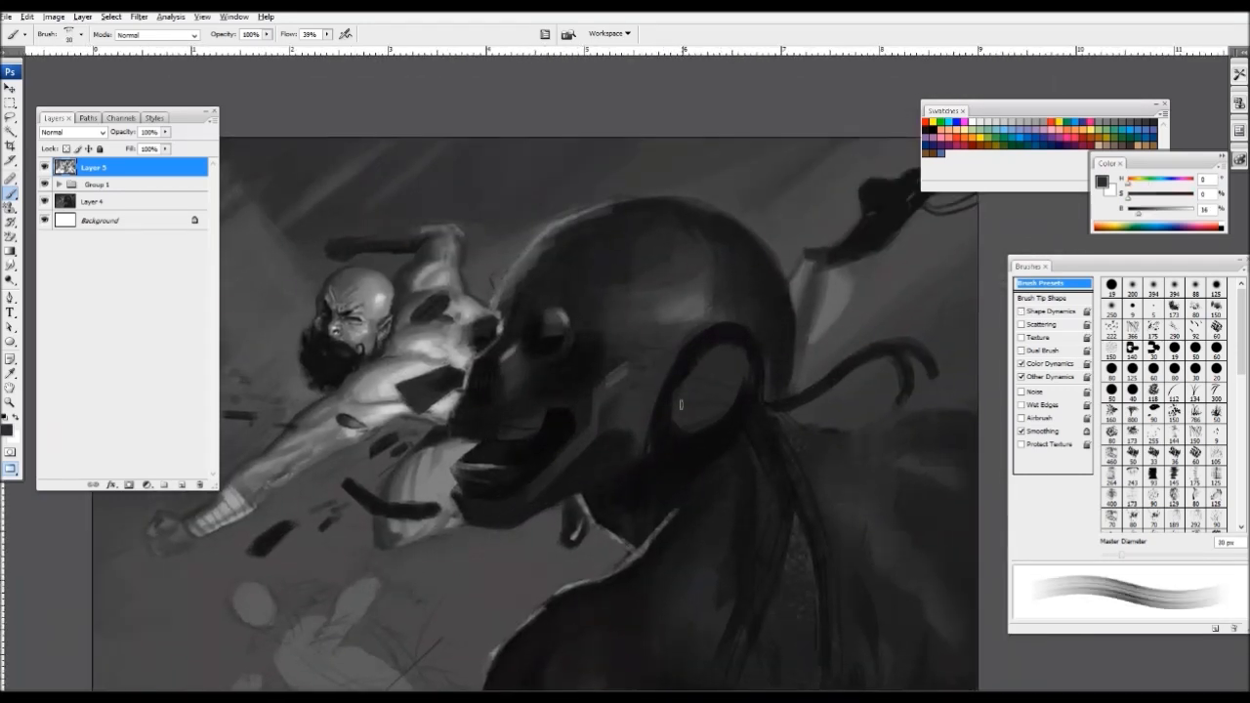
{"action": "key", "text": "bracketright"}
{"action": "key", "text": "bracketright"}
{"action": "key", "text": "bracketright"}
- Sample a mid grey and paint a lighter rim along the top of the giant's ear, reducing the brush to 35 px
{"action": "left_click", "coordinate": [717, 348], "text": "alt"}
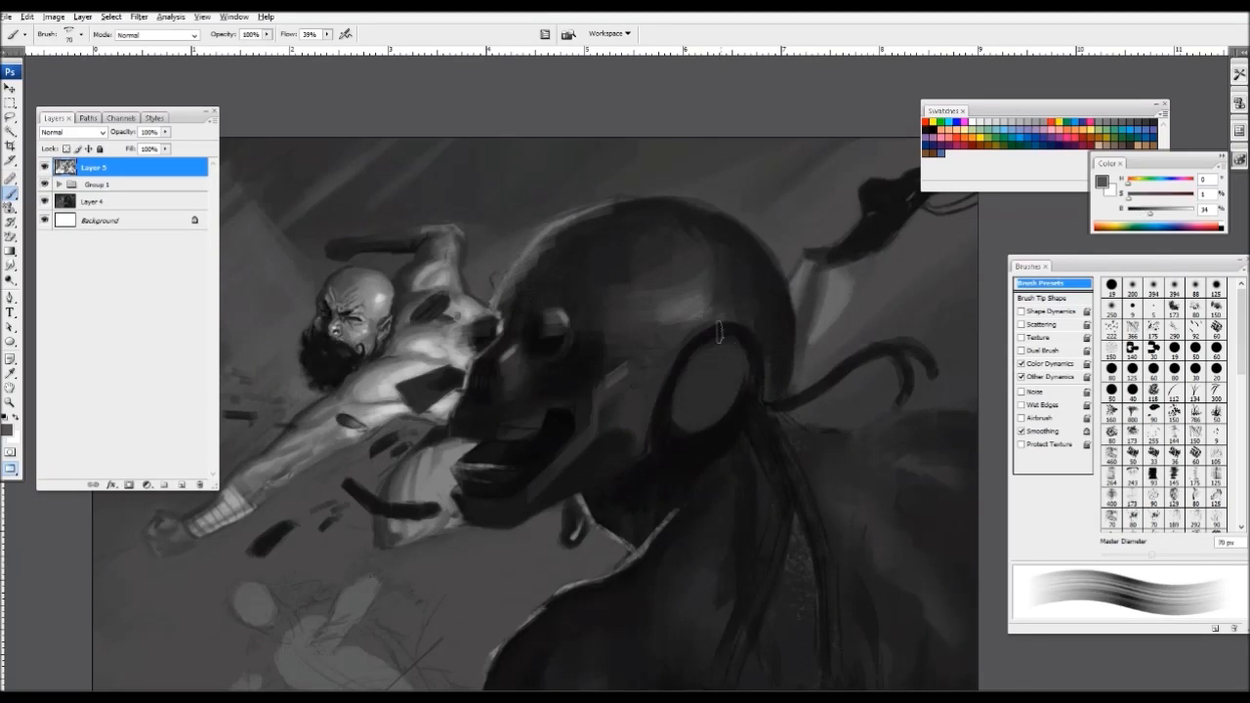
{"action": "key", "text": "bracketleft"}
{"action": "key", "text": "bracketleft"}
{"action": "key", "text": "bracketleft"}
{"action": "key", "text": "bracketleft"}
{"action": "key", "text": "bracketleft"}
{"action": "key", "text": "bracketright"}
{"action": "key", "text": "ctrl+minus"}
{"action": "key", "text": "ctrl+plus"}
{"action": "key", "text": "ctrl+plus"}
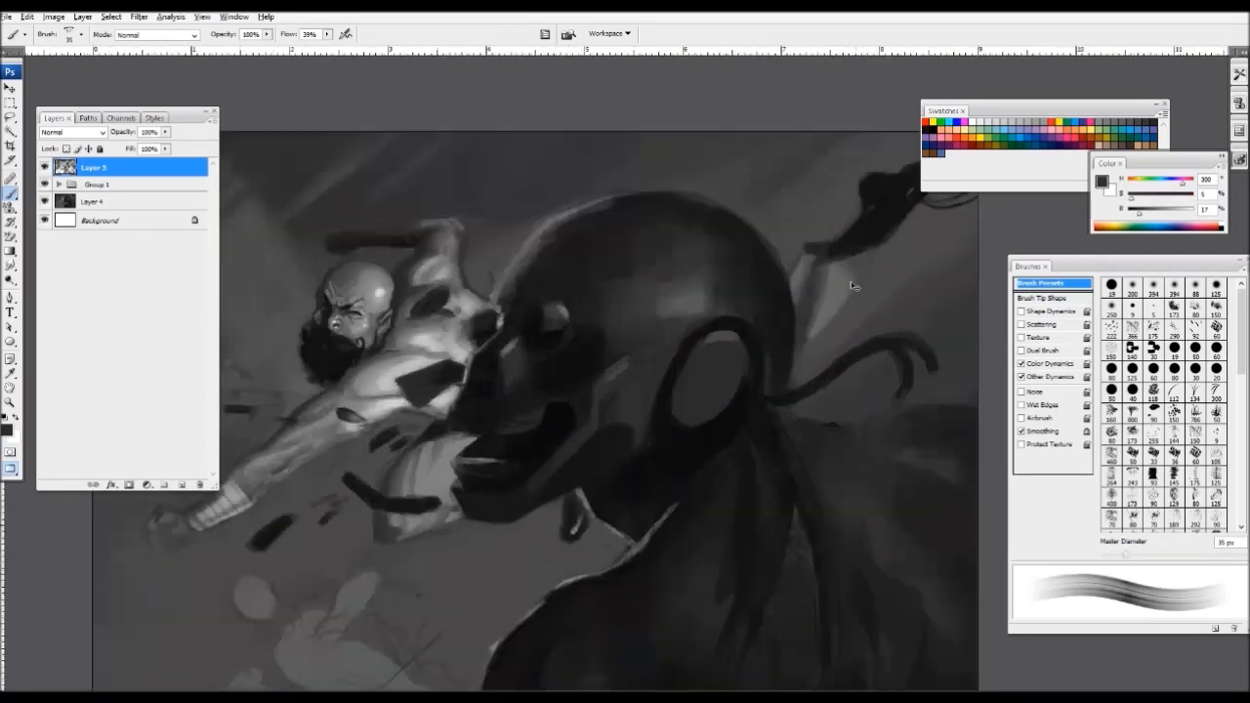
- Sample the near-black inside the giant's mouth and paint the dark gaps between his upper teeth
{"action": "left_click", "coordinate": [573, 418], "text": "alt"}
{"action": "key", "text": "ctrl+minus"}
{"action": "key", "text": "ctrl+minus"}
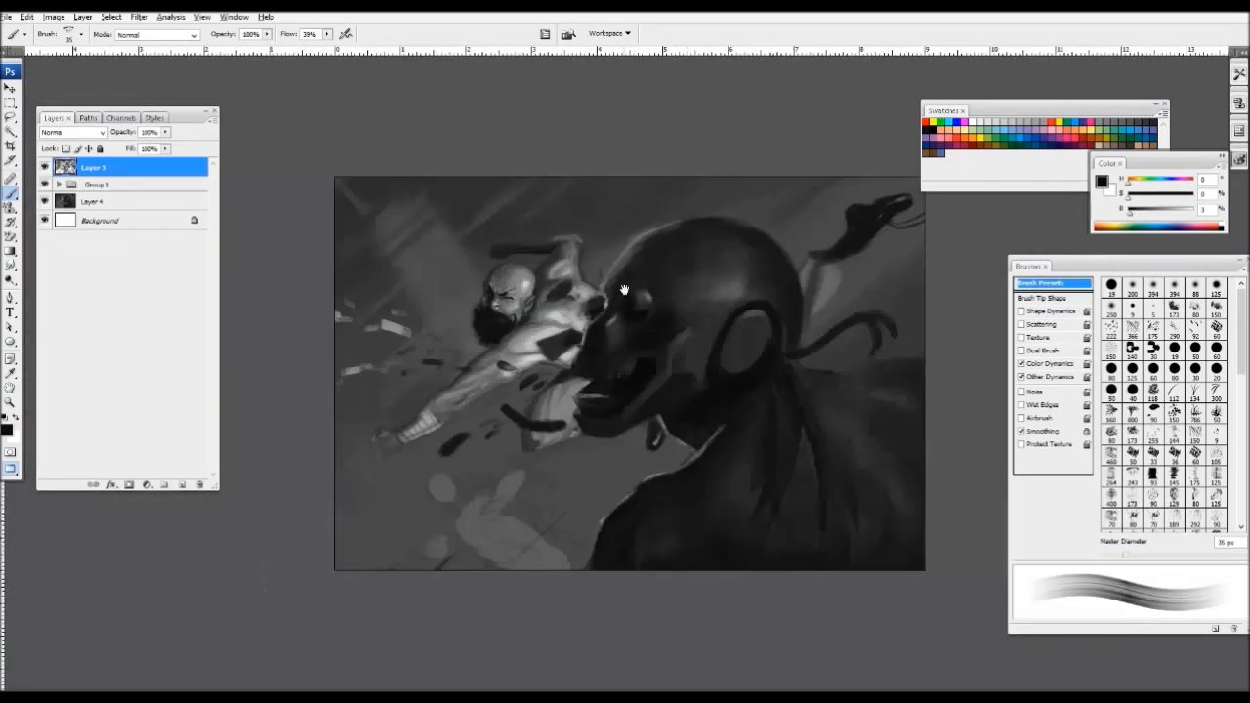
- Sample a dark grey and paint skull-like eye sockets and facial features on the pale background figure's head with the 25 px brush
{"action": "left_click_drag", "start_coordinate": [627, 294], "coordinate": [721, 257]}
{"action": "key", "text": "ctrl+plus"}
{"action": "left_click", "coordinate": [721, 257], "text": "alt"}
{"action": "left_click", "coordinate": [377, 294], "text": "alt"}
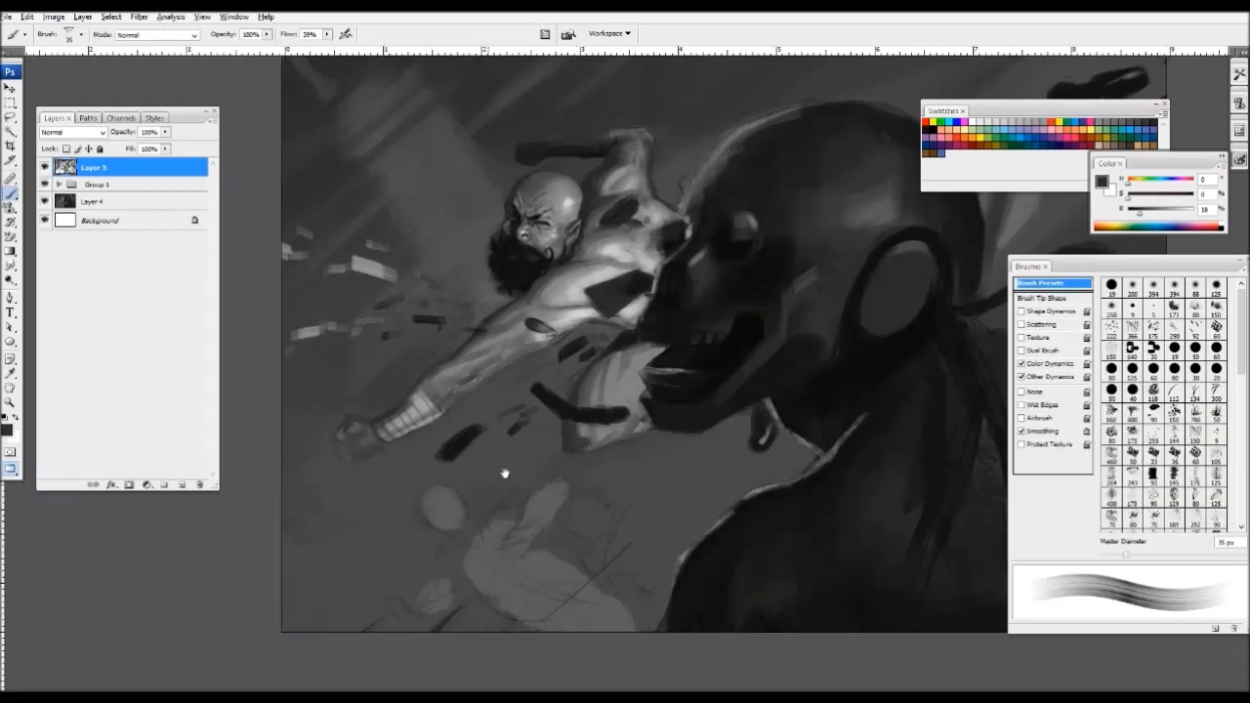
{"action": "left_click_drag", "start_coordinate": [505, 475], "coordinate": [524, 431]}
{"action": "key", "text": "ctrl+plus"}
{"action": "key", "text": "bracketleft"}
{"action": "left_click", "coordinate": [396, 495]}
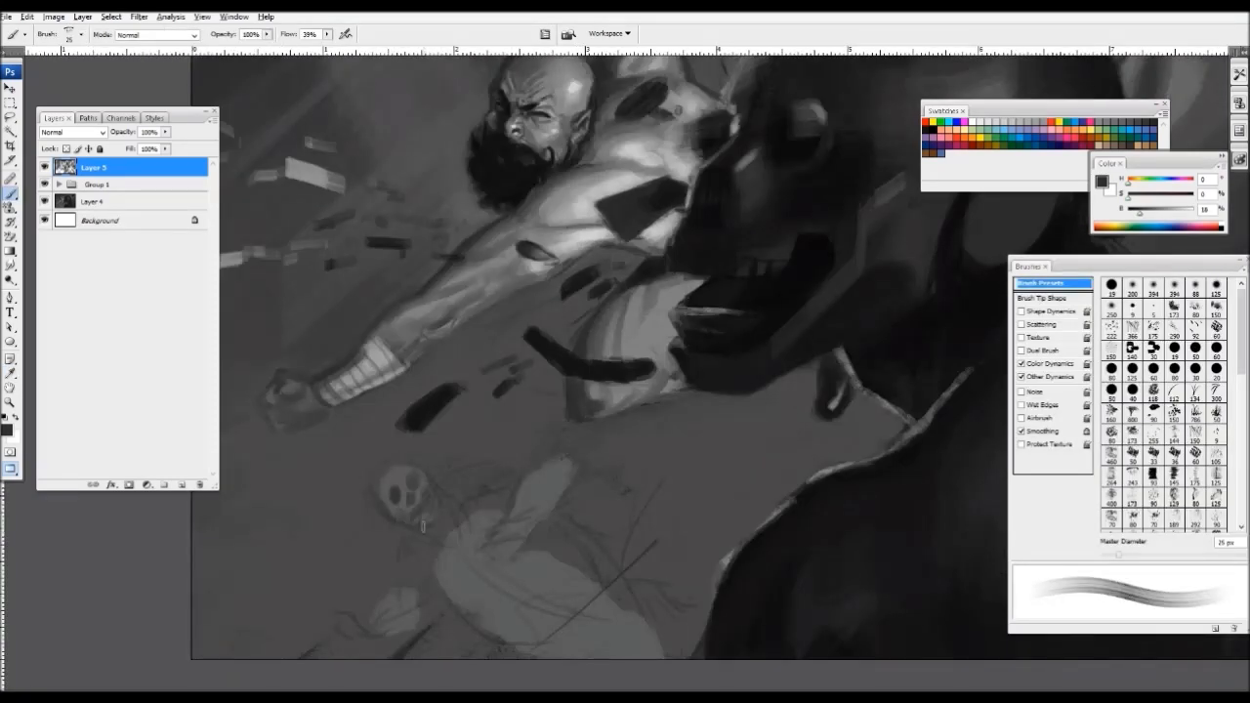
- Sample surrounding greys and shape the outline of the skull-faced figure's head with the brush at 40 to 50 px
{"action": "key", "text": "bracketright"}
{"action": "key", "text": "bracketright"}
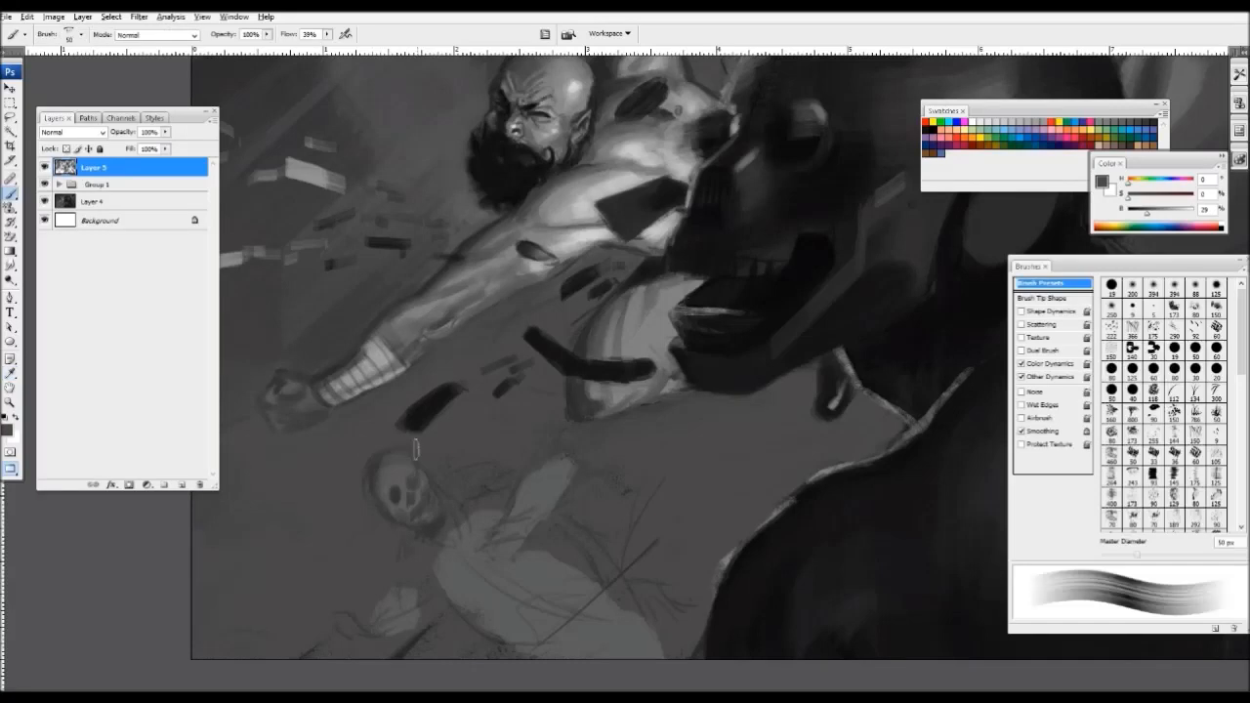
{"action": "left_click", "coordinate": [372, 469], "text": "alt"}
{"action": "left_click", "coordinate": [371, 476], "text": "alt"}
{"action": "key", "text": "bracketleft"}
{"action": "key", "text": "ctrl+minus"}
{"action": "key", "text": "ctrl+minus"}
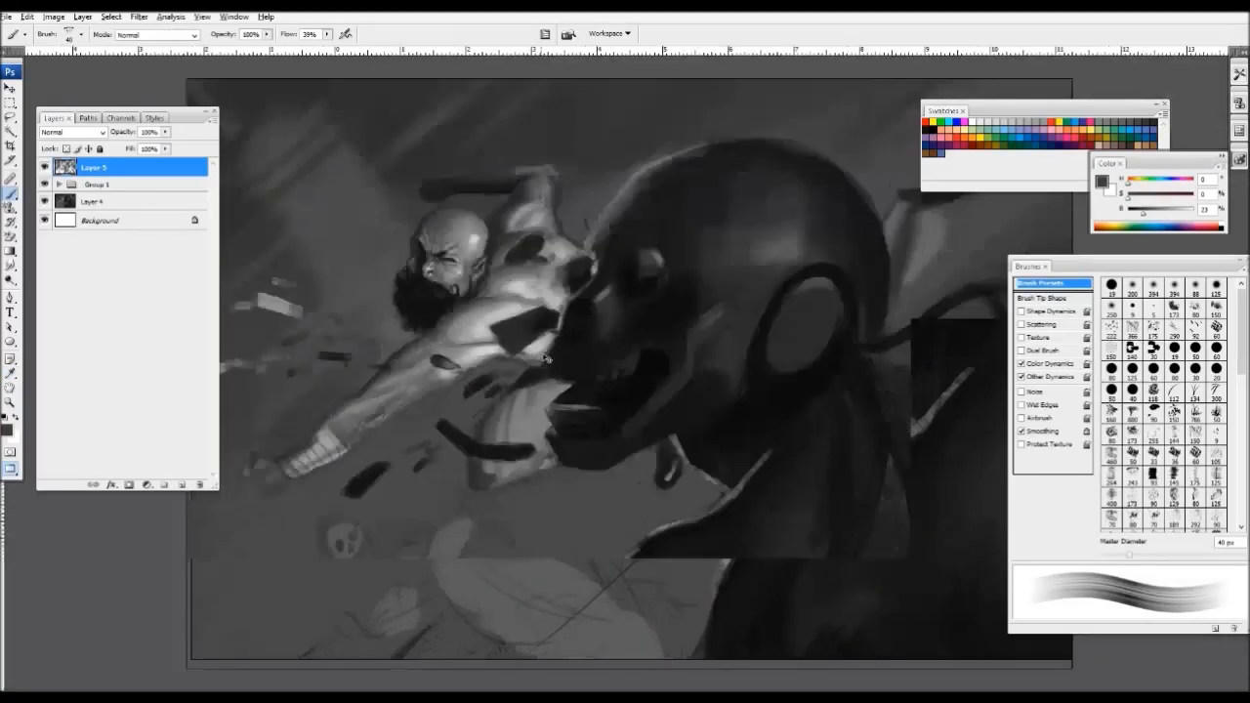
- Sample the dark tone beside the skull-faced figure and define its neck, shoulder and raised arm, reducing the brush to 30 px
{"action": "key", "text": "ctrl+plus"}
{"action": "left_click", "coordinate": [371, 565], "text": "alt"}
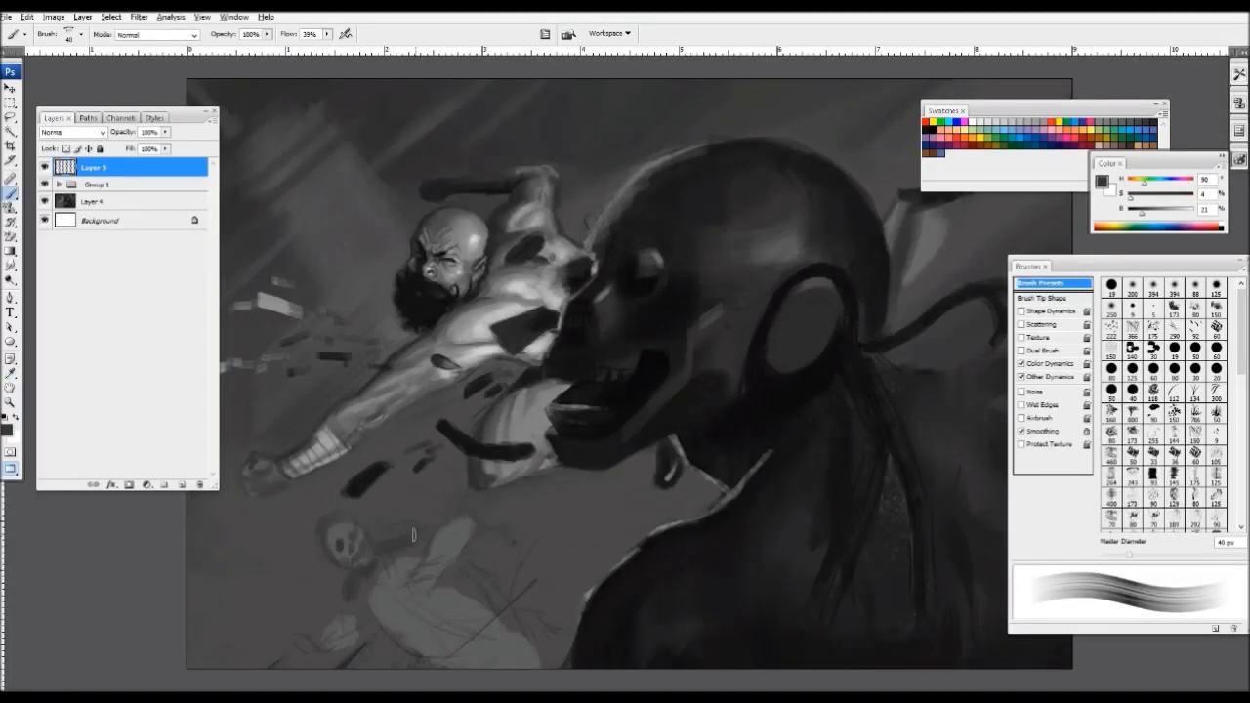
{"action": "key", "text": "bracketleft"}
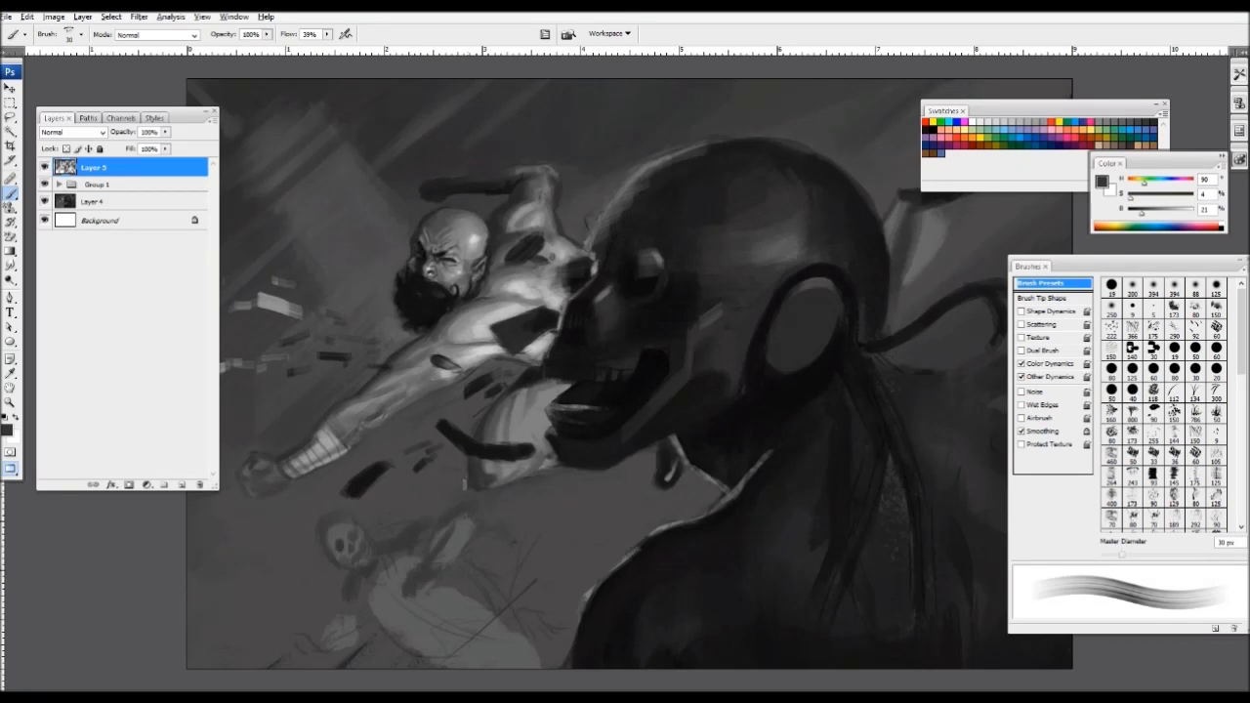
- Sample the grey near the figure's lower body and repaint its edge with the brush enlarged to 70 px
{"action": "left_click", "coordinate": [512, 576], "text": "alt"}
{"action": "key", "text": "bracketright"}
{"action": "key", "text": "bracketright"}
{"action": "key", "text": "bracketright"}
{"action": "key", "text": "bracketright"}
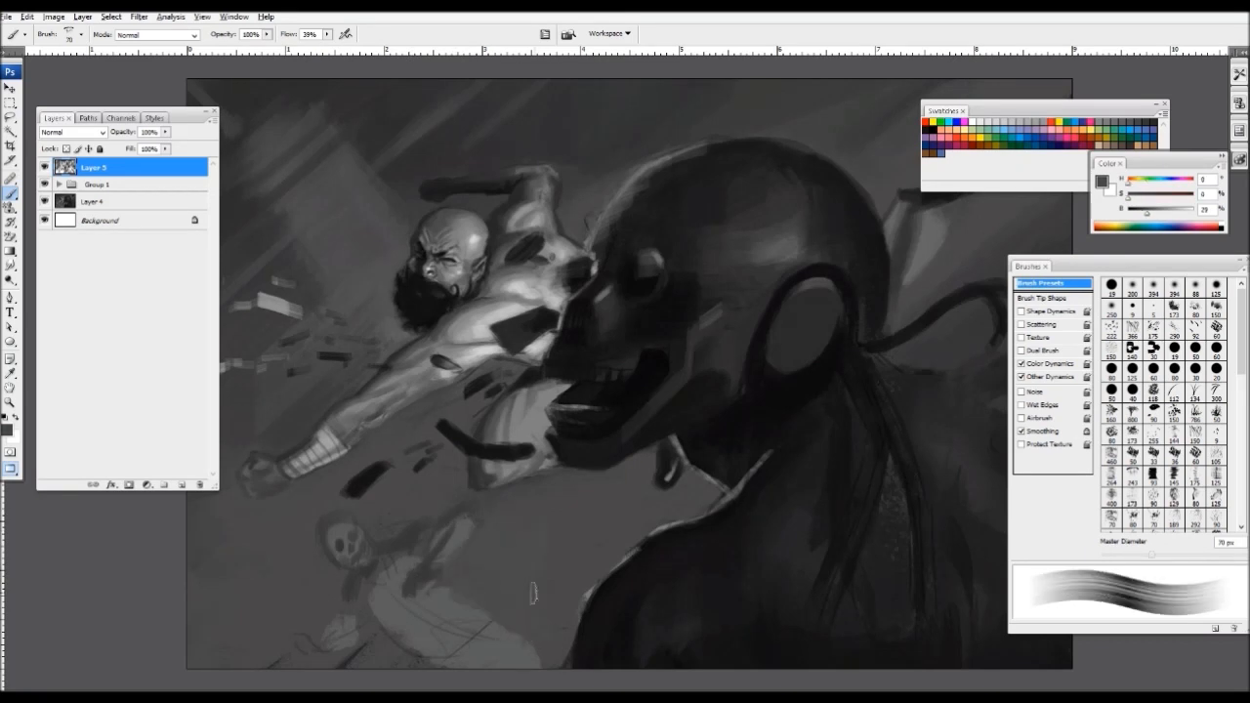
- Sample dark greys near the figure's lower arm and paint its torso and arm shadows with a 30 to 40 px brush at 70% flow
{"action": "key", "text": "bracketleft"}
{"action": "key", "text": "bracketleft"}
{"action": "left_click", "coordinate": [347, 601], "text": "alt"}
{"action": "key", "text": "bracketleft"}
{"action": "key", "text": "bracketleft"}
{"action": "key", "text": "bracketleft"}
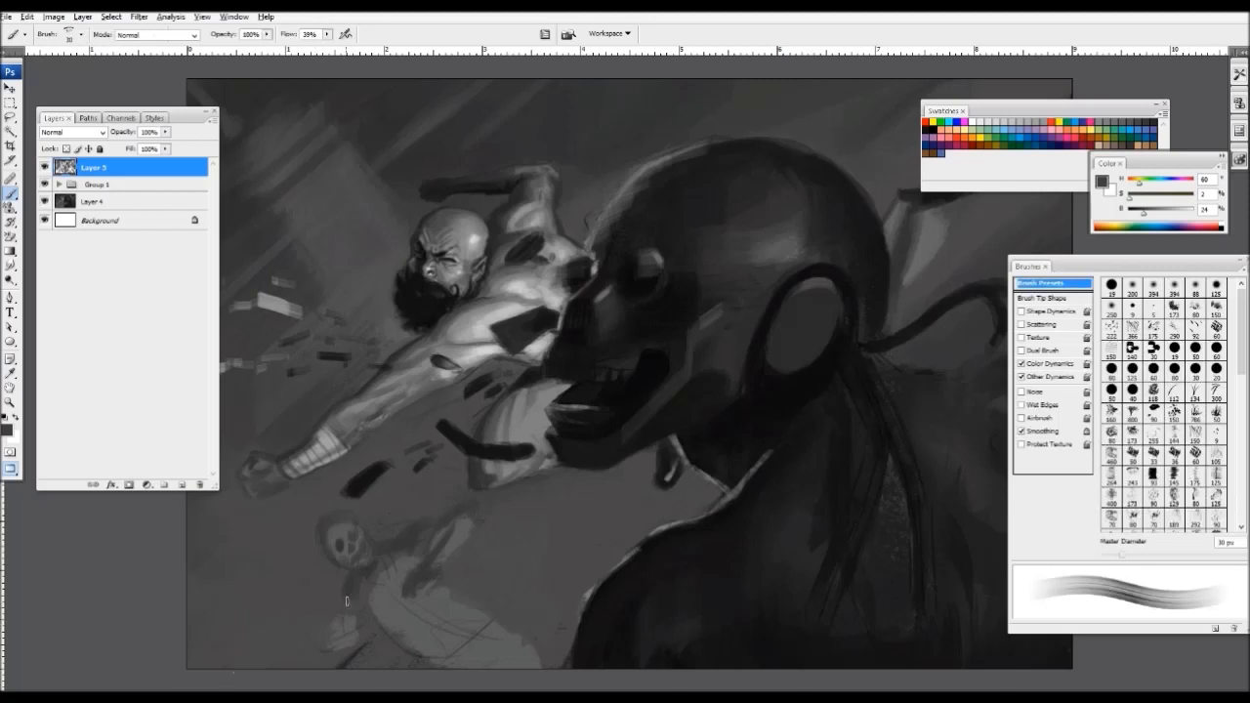
{"action": "left_click", "coordinate": [342, 622], "text": "alt"}
{"action": "key", "text": "bracketright"}
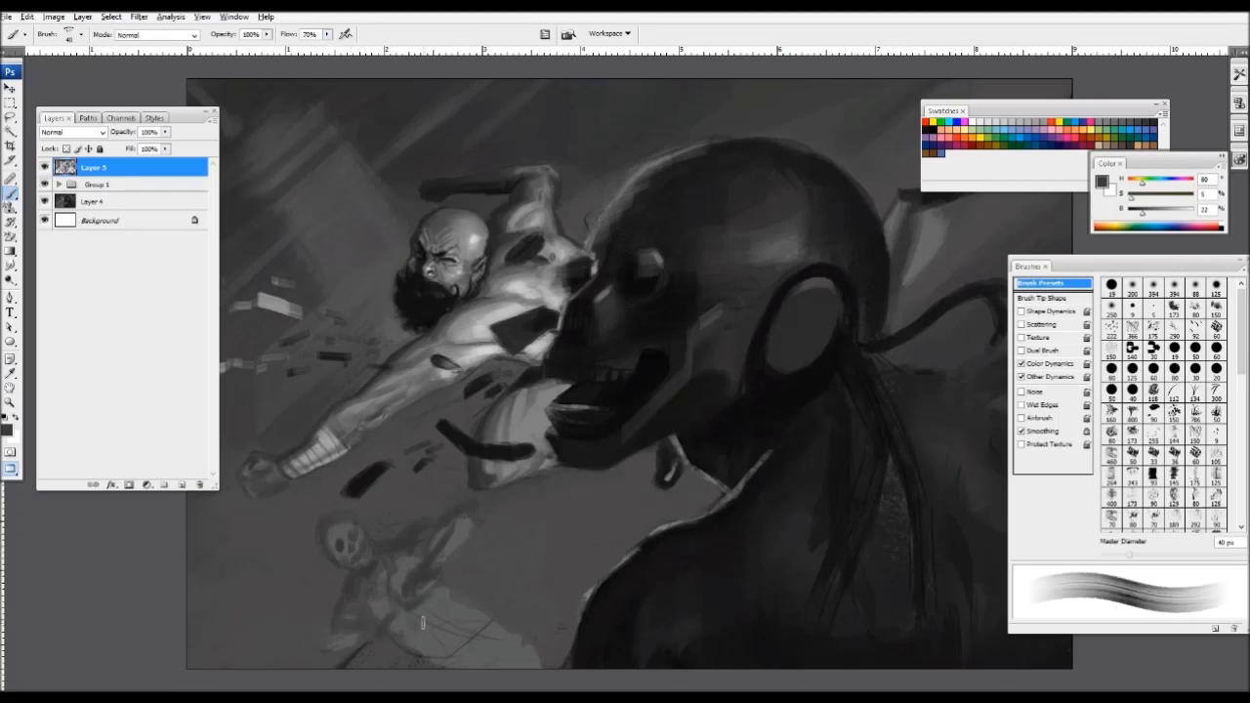
- Sample the background grey beside the skull-faced figure and paint around its lower body, enlarging the brush to 90 px
{"action": "key", "text": "ctrl+minus"}
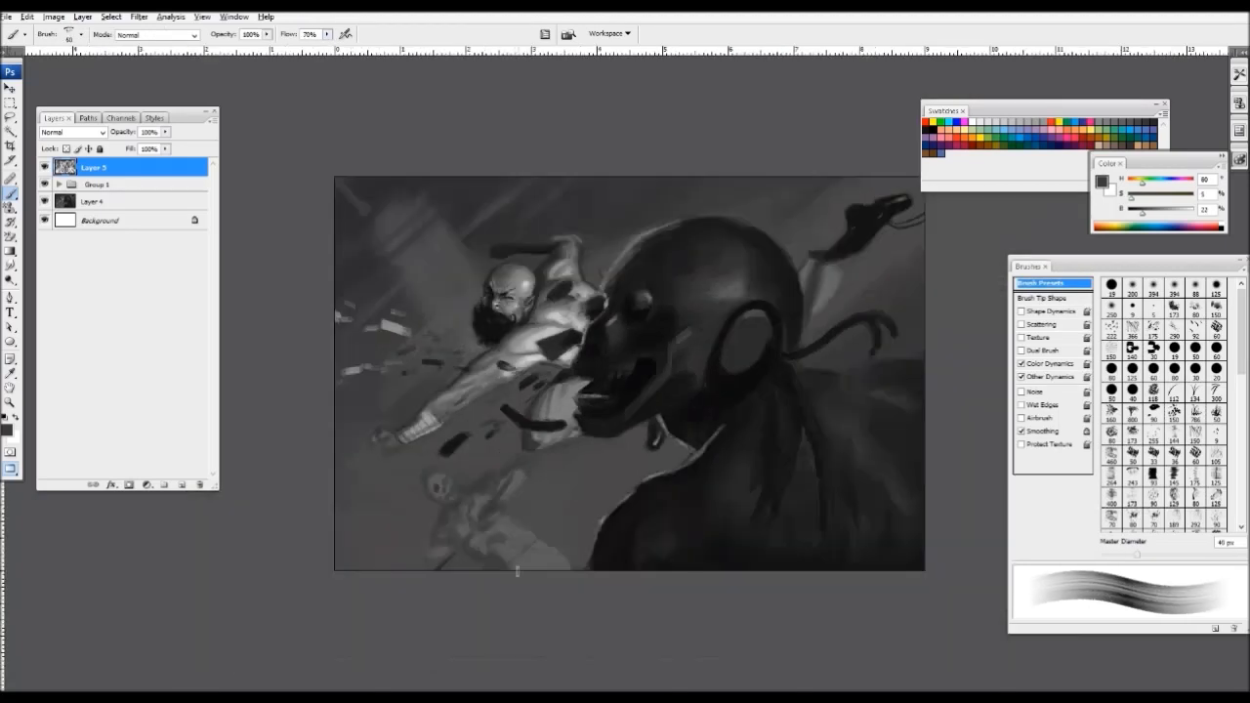
{"action": "key", "text": "bracketright"}
{"action": "left_click", "coordinate": [560, 497], "text": "alt"}
{"action": "key", "text": "bracketright"}
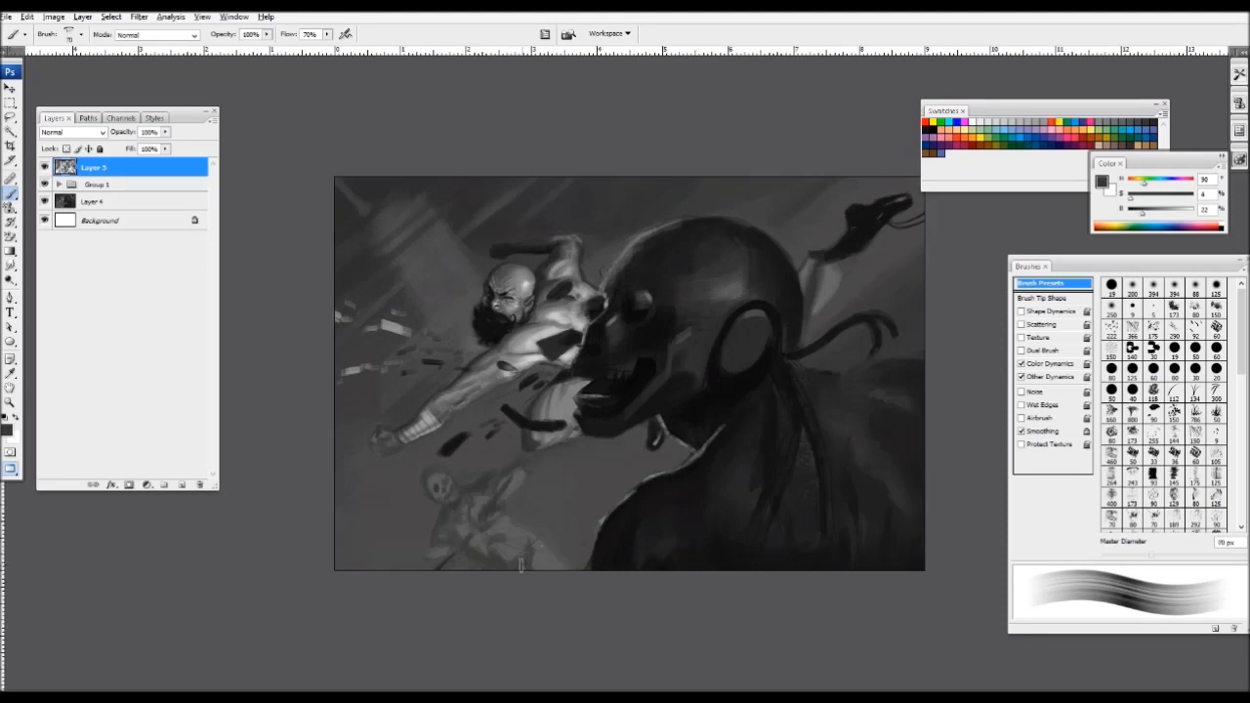
{"action": "left_click_drag", "start_coordinate": [535, 512], "coordinate": [571, 556]}
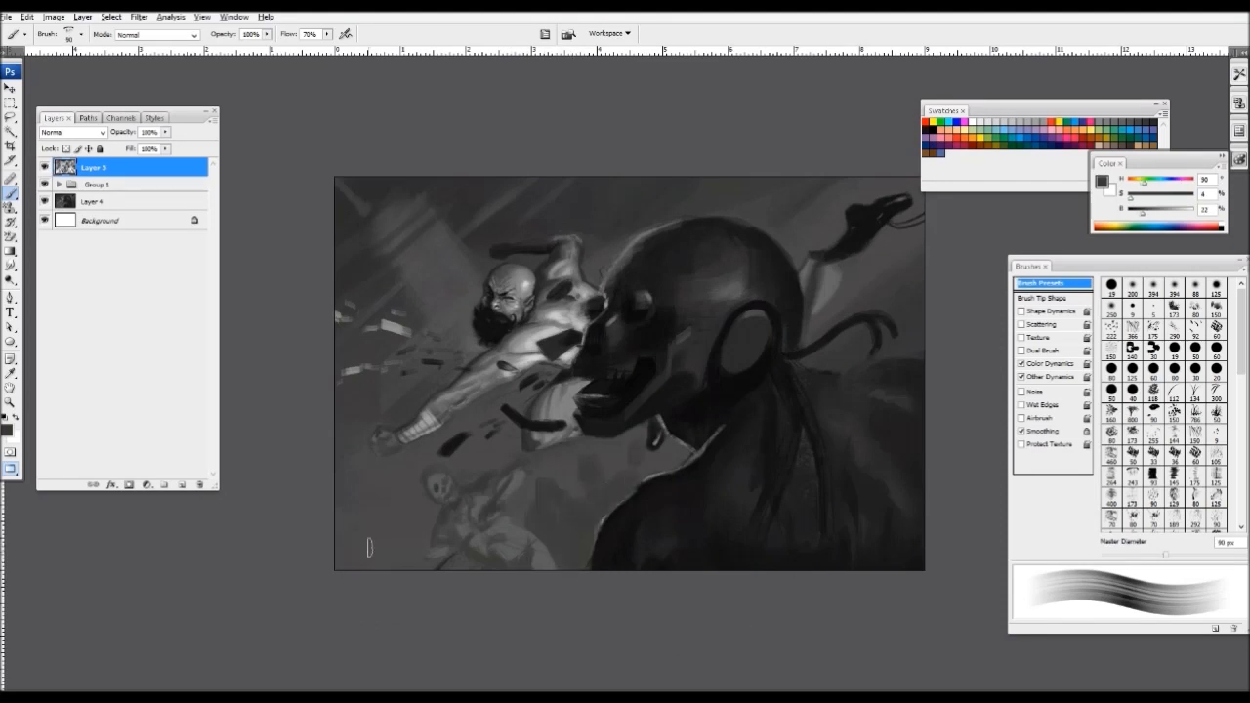
- Sample the grey in the canvas's lower corner and paint dark patches along the ground and over the figure's lower body
{"action": "left_click", "coordinate": [359, 567], "text": "alt"}
{"action": "key", "text": "bracketleft"}
{"action": "key", "text": "bracketleft"}
{"action": "key", "text": "bracketleft"}
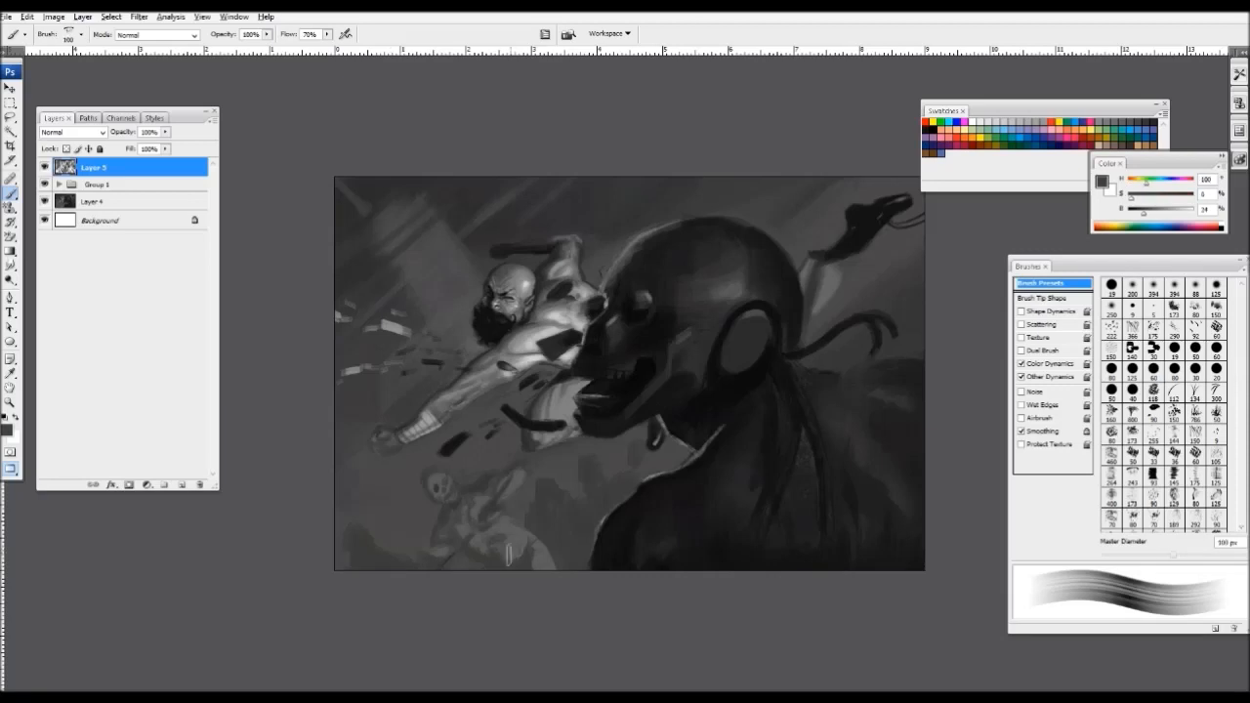
{"action": "left_click_drag", "start_coordinate": [508, 551], "coordinate": [520, 573]}
- Sample greys between the skull-faced figure and the giant and paint tonal patches there with the 80 px brush
{"action": "left_click", "coordinate": [540, 549], "text": "alt"}
{"action": "mouse_move", "coordinate": [552, 509]}
{"action": "left_mouse_down"}
{"action": "mouse_move", "coordinate": [555, 497]}
{"action": "mouse_move", "coordinate": [553, 511]}
{"action": "left_mouse_up"}
{"action": "key", "text": "bracketright"}
{"action": "key", "text": "bracketright"}
{"action": "left_click", "coordinate": [554, 494], "text": "alt"}
{"action": "left_click", "coordinate": [555, 518], "text": "alt"}
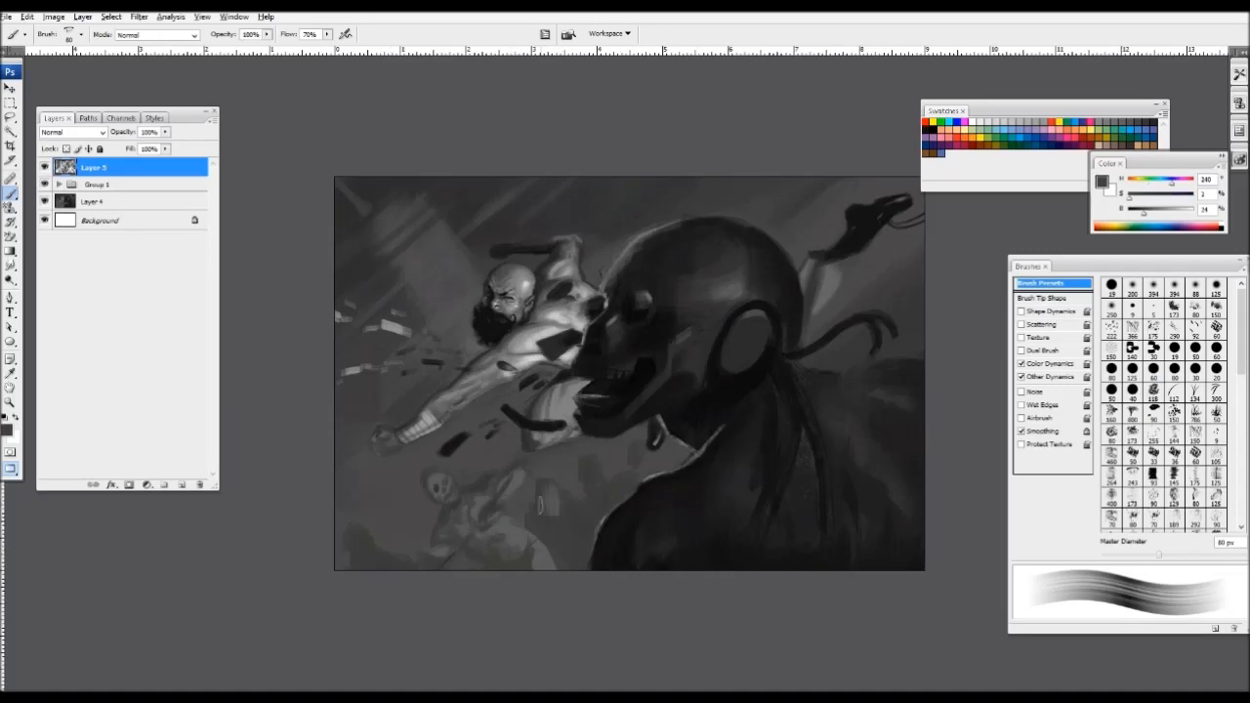
- Sample greys beside the giant's shoulder and paint tonal patches there and along the canvas's lower edge near the skull-faced figure
{"action": "left_click", "coordinate": [559, 532], "text": "alt"}
{"action": "key", "text": "bracketright"}
{"action": "left_click", "coordinate": [590, 477], "text": "alt"}
{"action": "left_click_drag", "start_coordinate": [592, 473], "coordinate": [596, 497]}
{"action": "left_click", "coordinate": [602, 489], "text": "alt"}
{"action": "left_click", "coordinate": [582, 476], "text": "alt"}
{"action": "mouse_move", "coordinate": [393, 548]}
{"action": "left_mouse_down"}
{"action": "mouse_move", "coordinate": [404, 484]}
{"action": "mouse_move", "coordinate": [396, 572]}
{"action": "left_mouse_up"}
{"action": "key", "text": "ctrl+minus"}
{"action": "left_click_drag", "start_coordinate": [595, 371], "coordinate": [508, 459]}
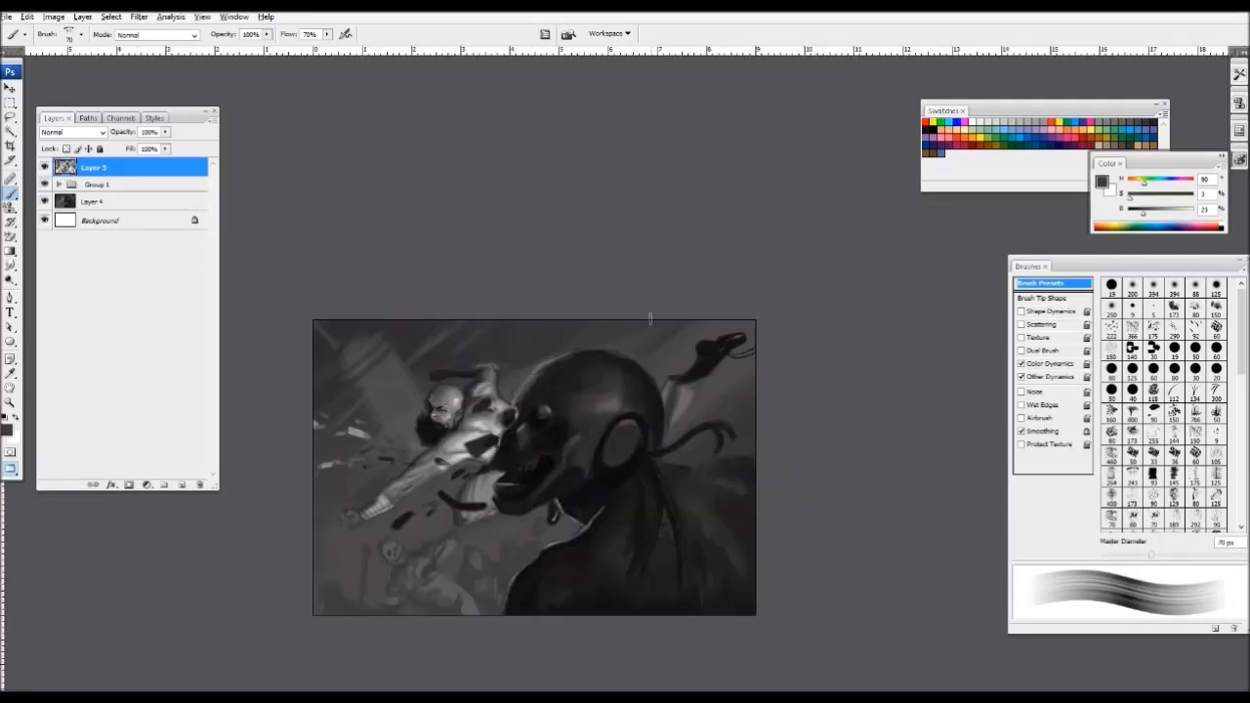
{"action": "key", "text": "ctrl+minus"}
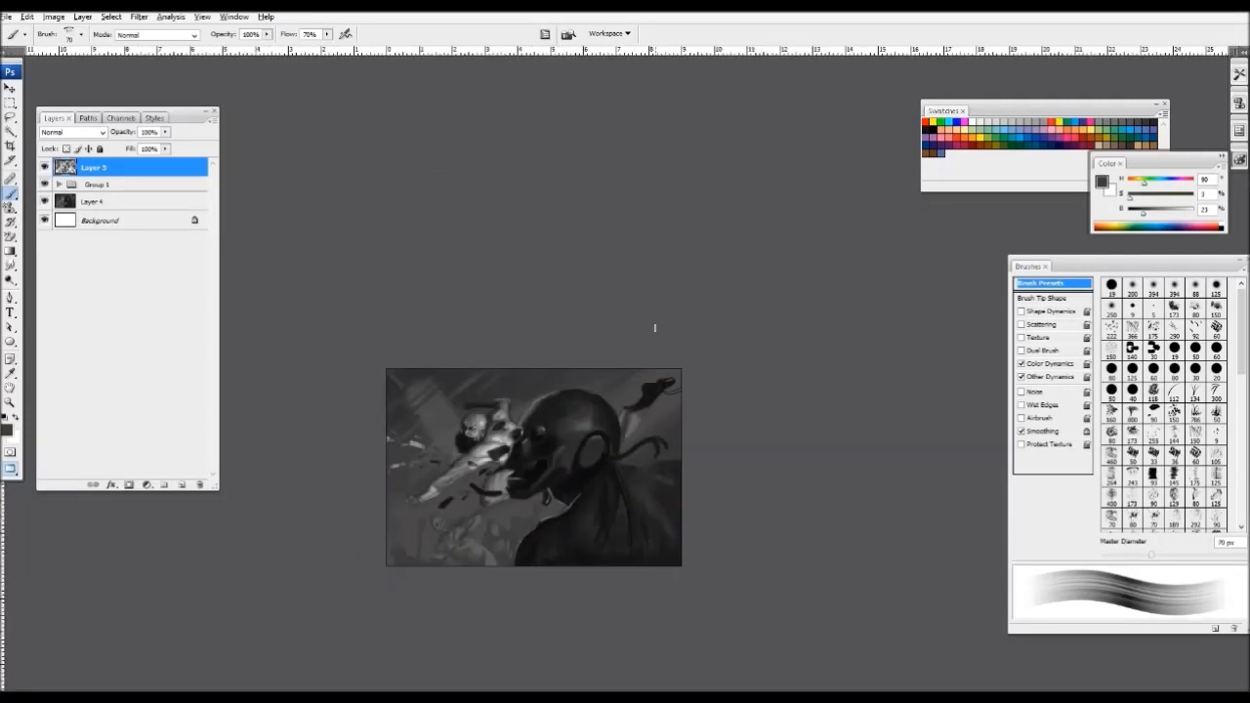
- Sample near-black from the giant's back and darken its hanging strands with an 80 px brush, then sample the grey behind the shoulder
{"action": "key", "text": "ctrl+plus"}
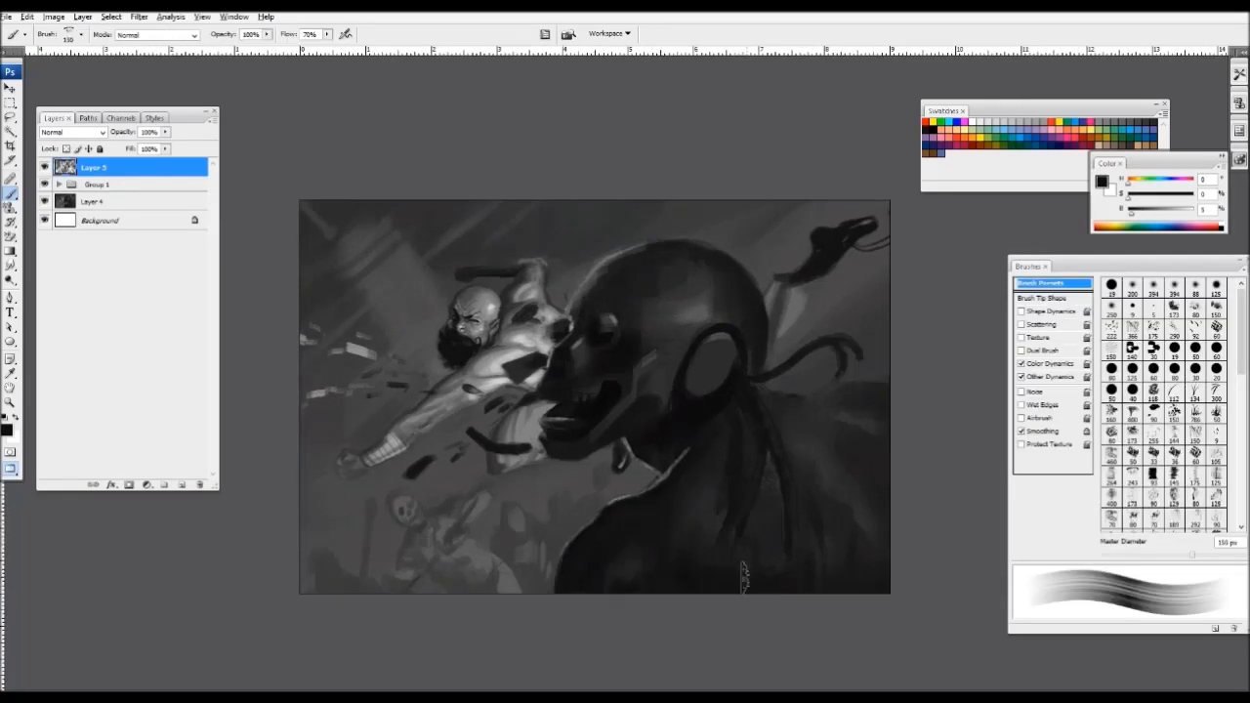
{"action": "key", "text": "bracketleft"}
{"action": "key", "text": "bracketleft"}
{"action": "key", "text": "bracketleft"}
{"action": "key", "text": "bracketleft"}
{"action": "left_click", "coordinate": [720, 541], "text": "alt"}
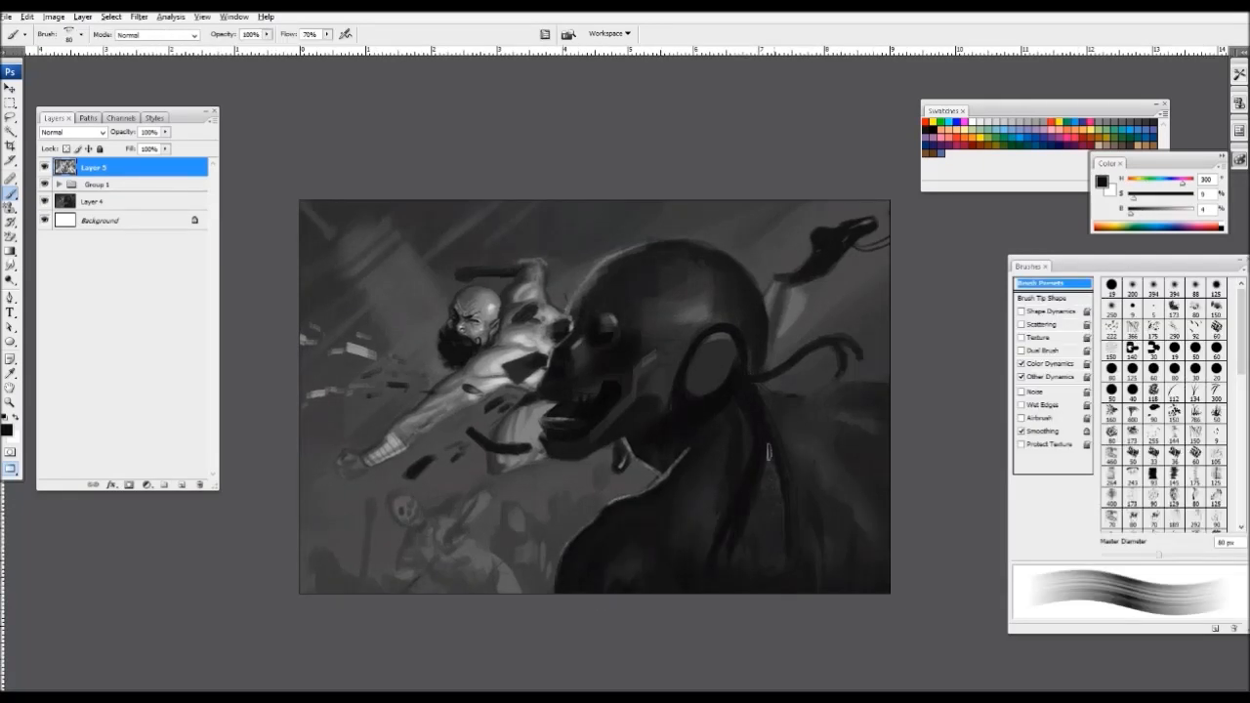
{"action": "left_click", "coordinate": [812, 416], "text": "alt"}
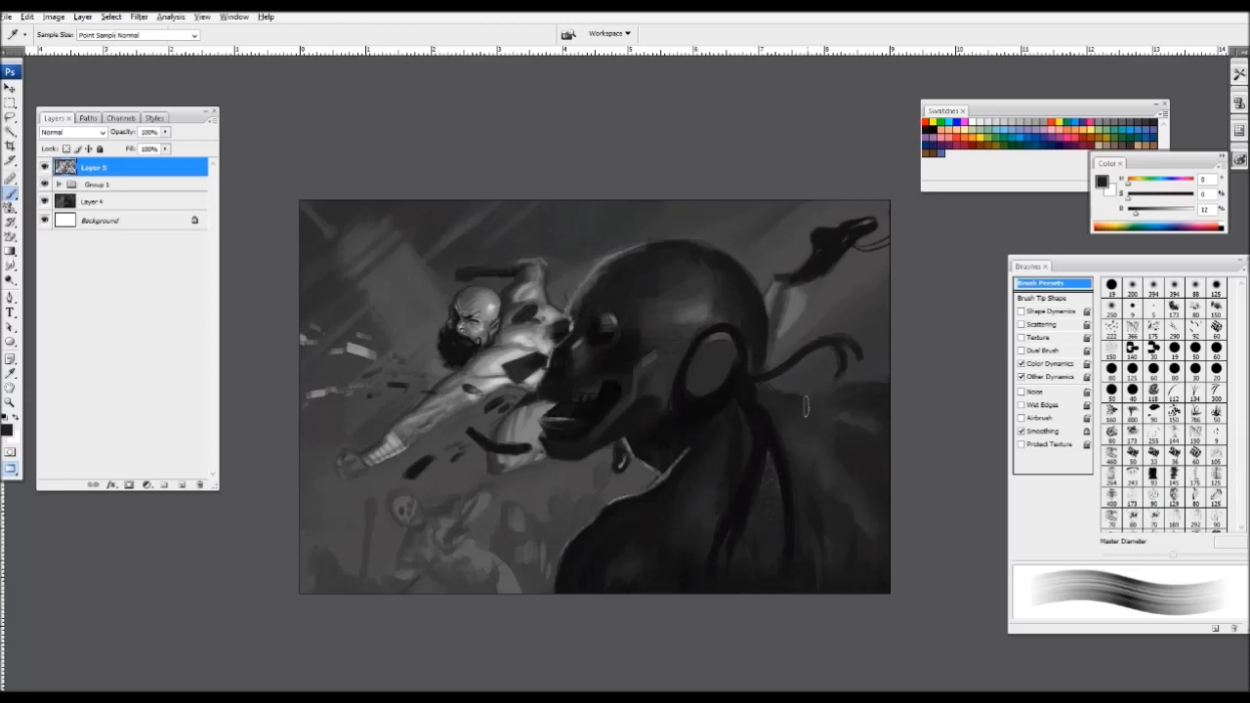
{"action": "key", "text": "bracketright"}
{"action": "key", "text": "bracketright"}
- Sample background greys around the man's outstretched fist and cover the fist with dark grey using a 60 px brush
{"action": "left_click", "coordinate": [316, 561], "text": "alt"}
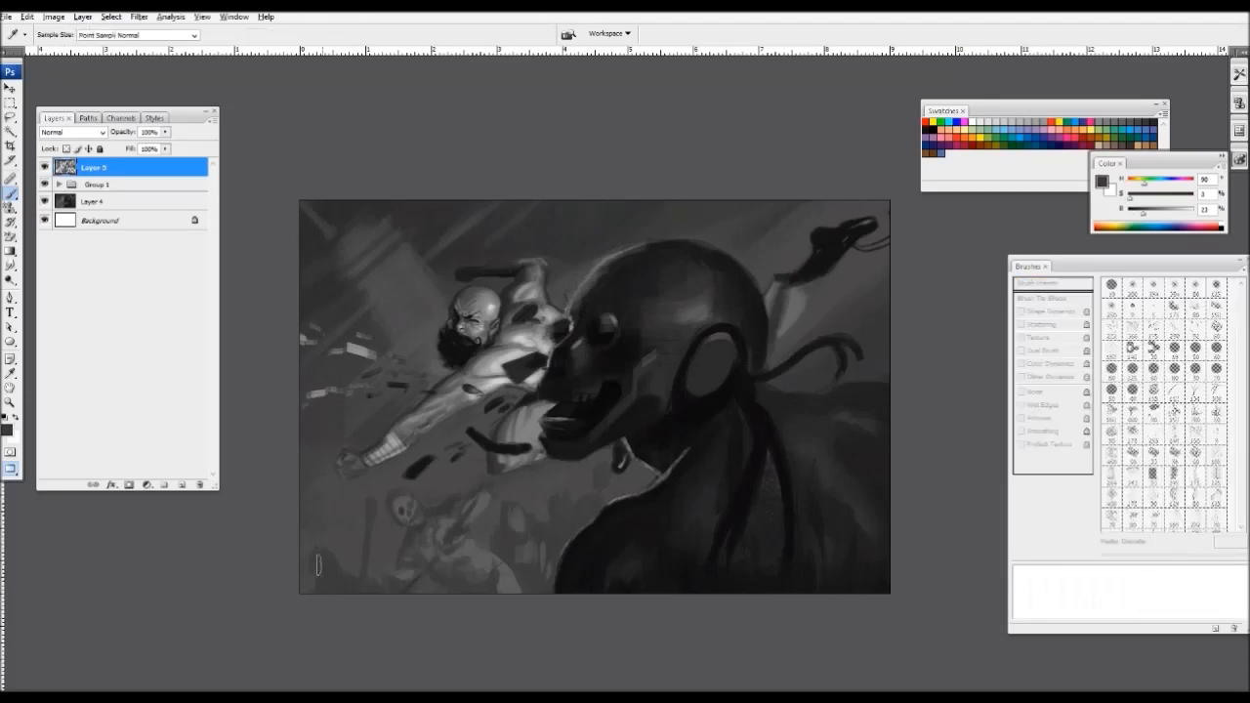
{"action": "left_click", "coordinate": [388, 483], "text": "alt"}
{"action": "key", "text": "bracketleft"}
{"action": "key", "text": "bracketleft"}
{"action": "key", "text": "bracketleft"}
{"action": "key", "text": "bracketleft"}
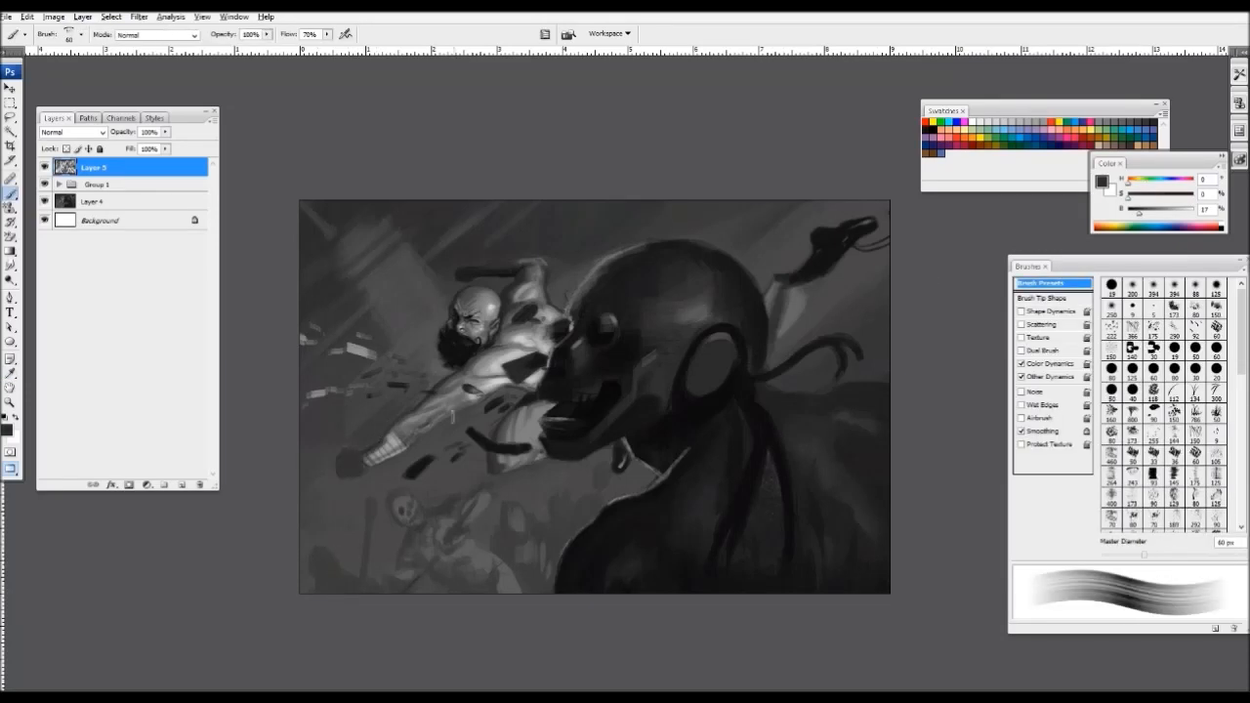
- Sample dark tones at the man's wrist and shade the fist and wrist wraps, reducing the brush from 40 to 25 px
{"action": "left_click", "coordinate": [370, 463], "text": "alt"}
{"action": "key", "text": "bracketleft"}
{"action": "key", "text": "bracketleft"}
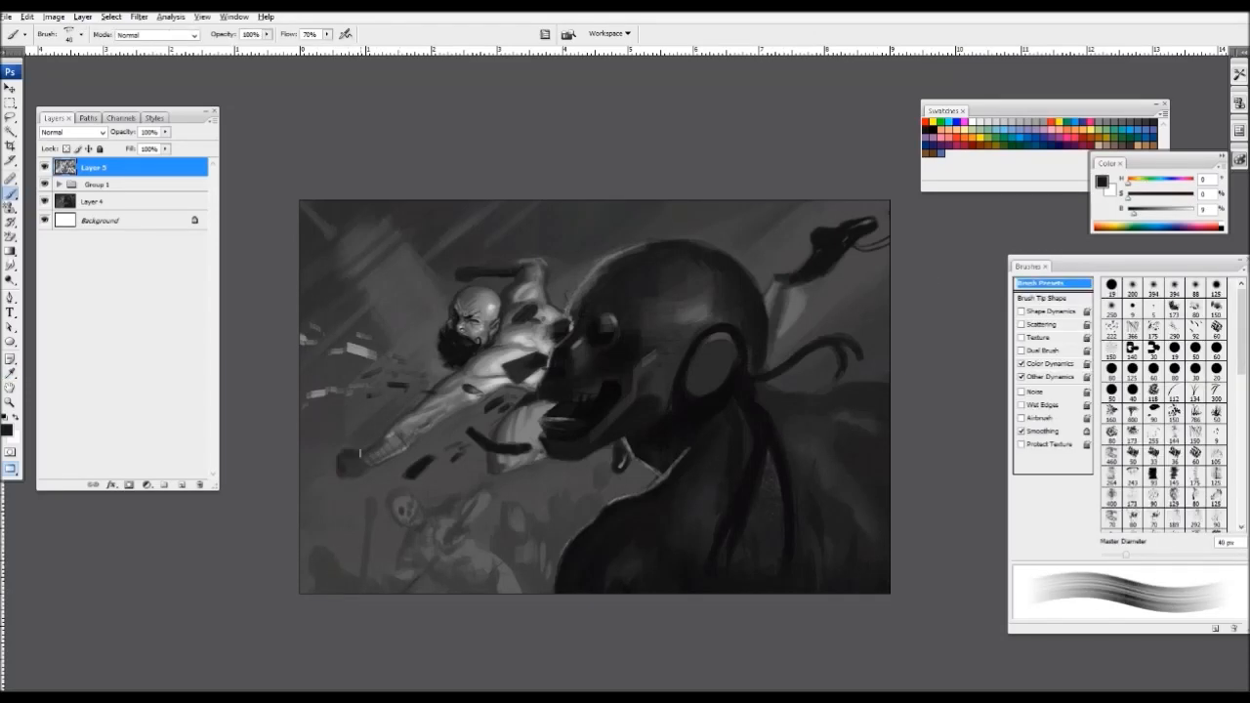
{"action": "key", "text": "bracketleft"}
{"action": "key", "text": "bracketleft"}
{"action": "left_click", "coordinate": [342, 466], "text": "alt"}
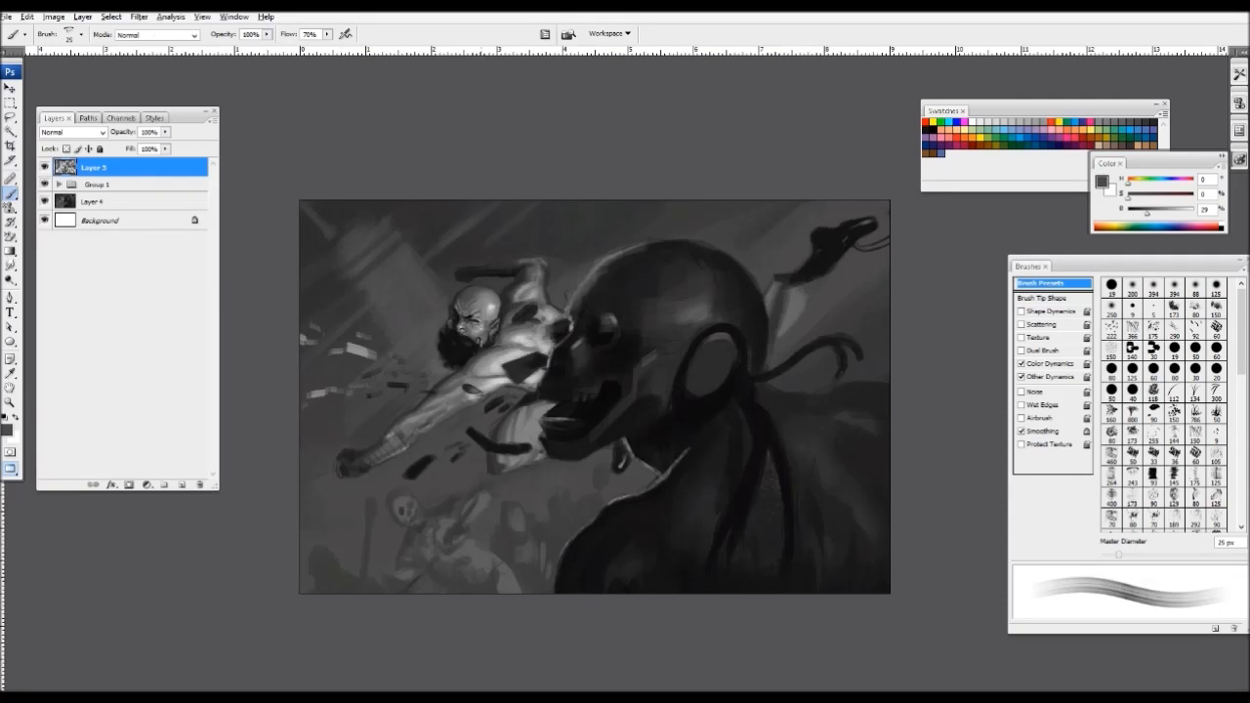
- Sample greys along the man's forearm and tone down its wraps and lit surface with a 50 to 70 px brush
{"action": "left_click", "coordinate": [372, 457], "text": "alt"}
{"action": "key", "text": "bracketright"}
{"action": "key", "text": "bracketright"}
{"action": "key", "text": "bracketright"}
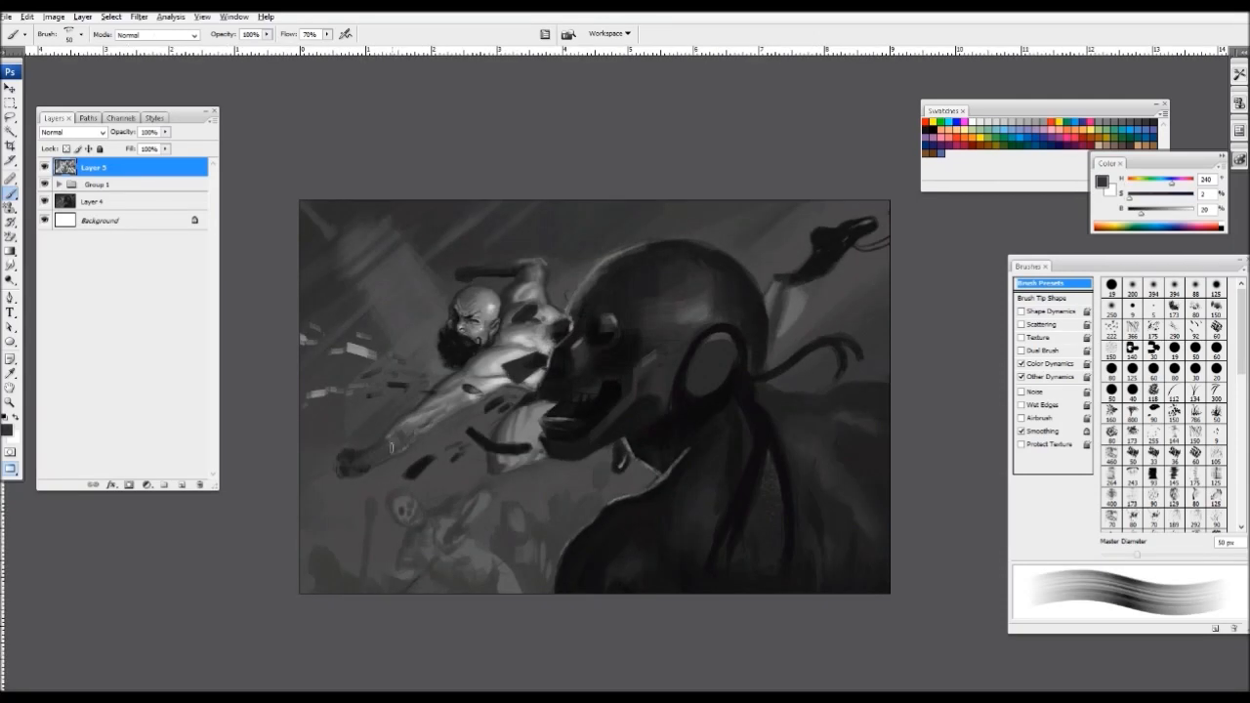
{"action": "left_click", "coordinate": [404, 431], "text": "alt"}
{"action": "key", "text": "ctrl+minus"}
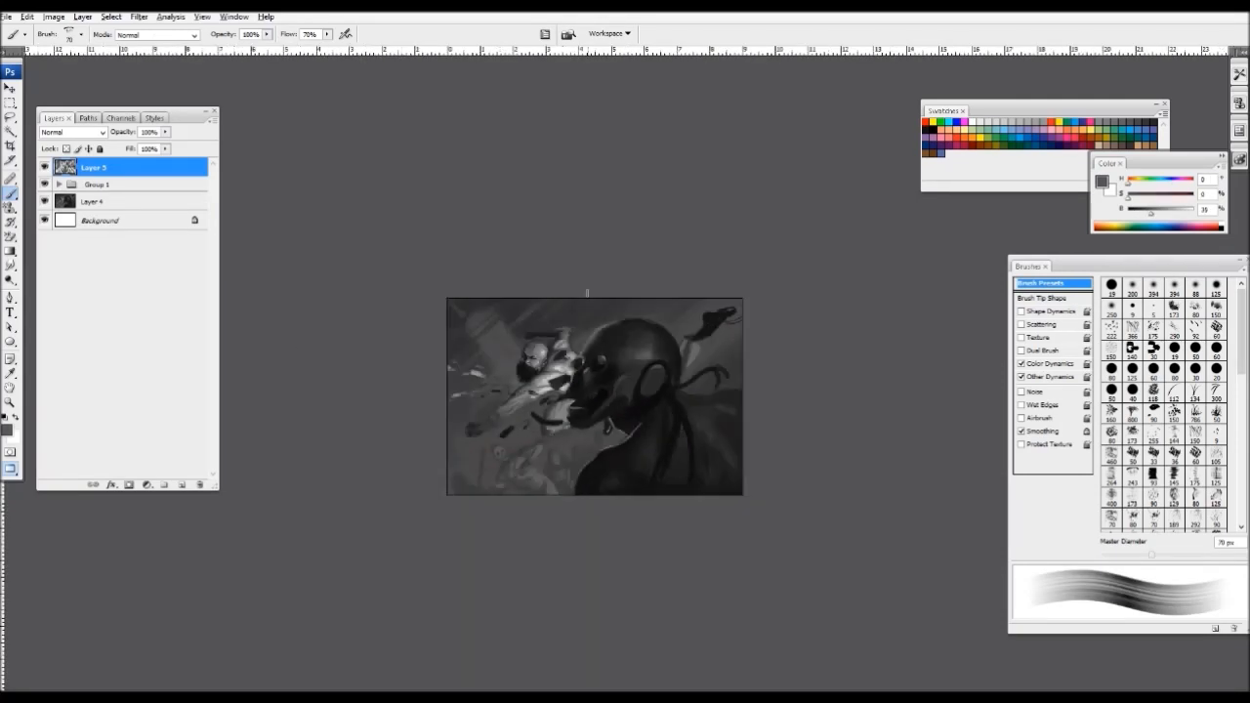
- Sample greys at the man's fist and below his arm and refine the forearm's lower edge with a 20 px brush
{"action": "key", "text": "ctrl+plus"}
{"action": "left_click", "coordinate": [338, 469], "text": "alt"}
{"action": "key", "text": "bracketleft"}
{"action": "key", "text": "bracketleft"}
{"action": "key", "text": "bracketleft"}
{"action": "key", "text": "bracketleft"}
{"action": "key", "text": "bracketleft"}
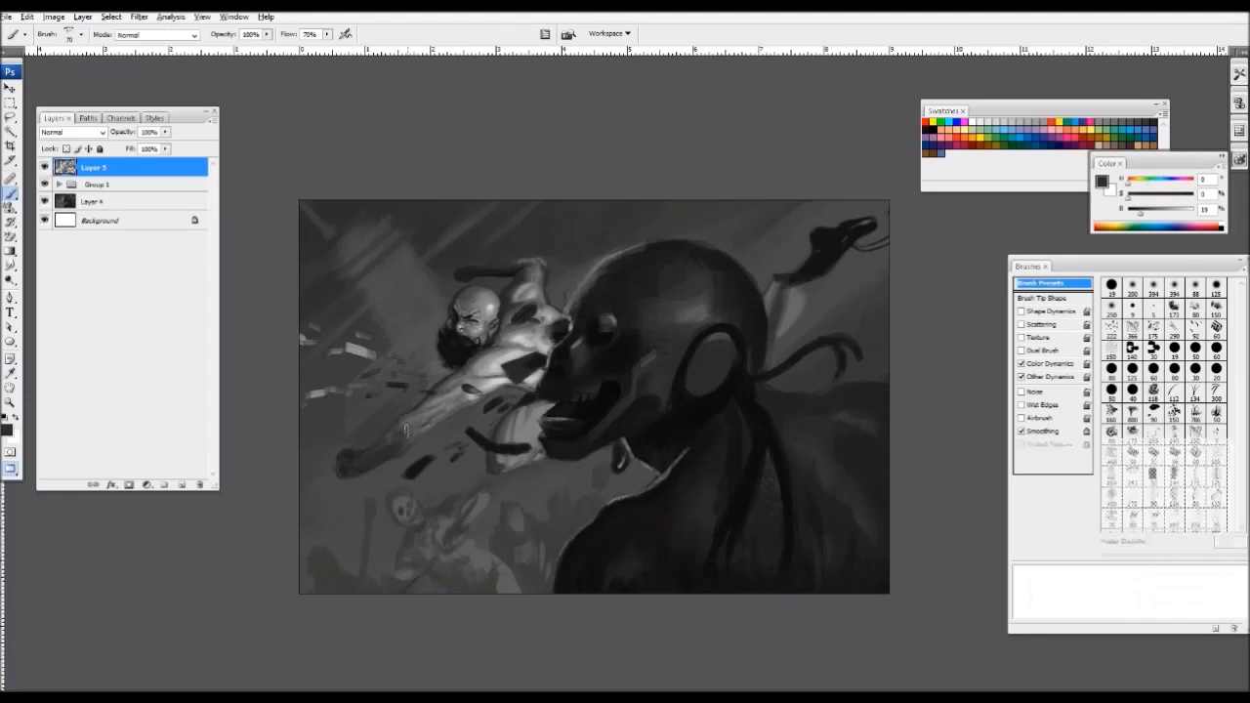
{"action": "left_click", "coordinate": [430, 427], "text": "alt"}
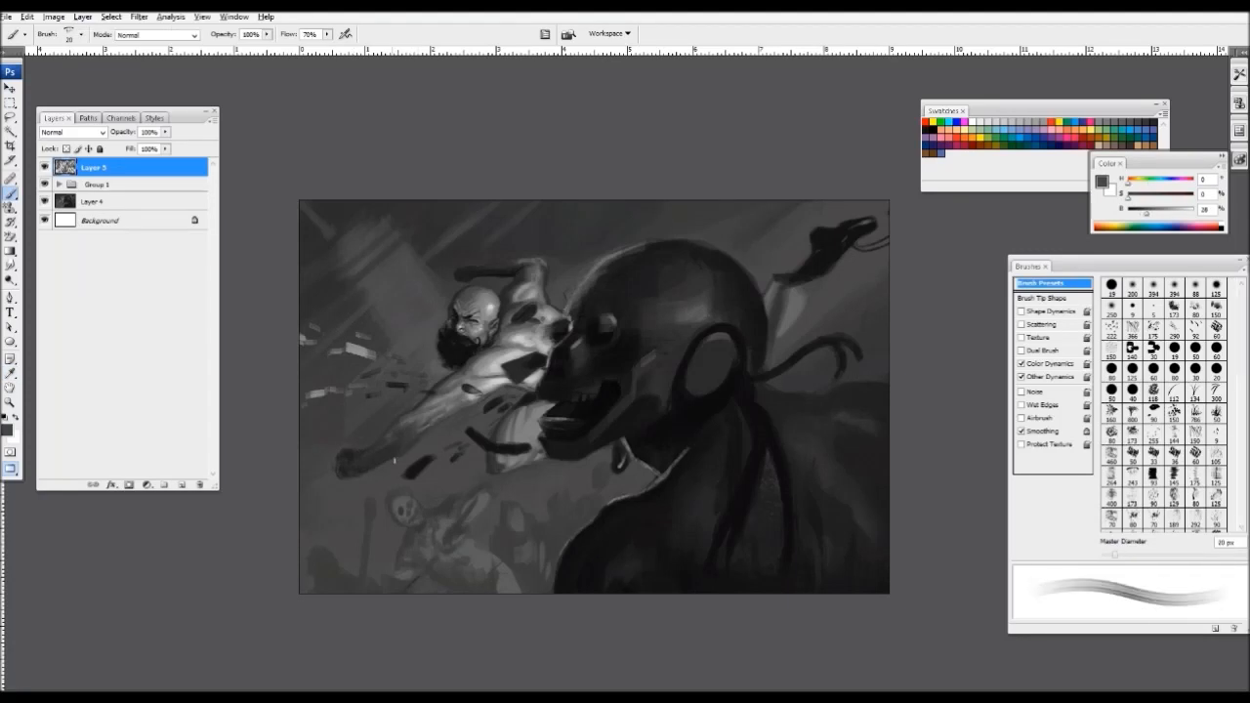
- Sample a light grey from the man's leg and brush tone along its lower edge with a slightly larger brush
{"action": "left_click", "coordinate": [501, 436], "text": "alt"}
{"action": "key", "text": "bracketright"}
{"action": "left_click_drag", "start_coordinate": [495, 455], "coordinate": [500, 467]}
{"action": "key", "text": "bracketright"}
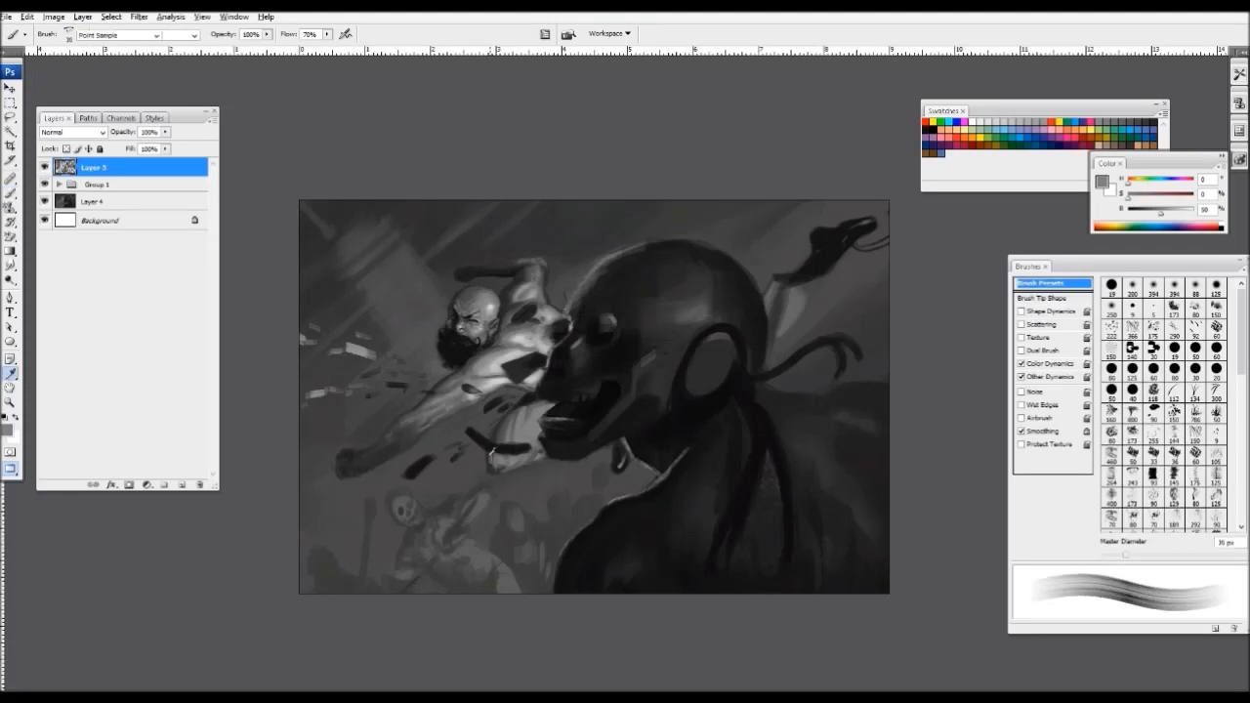
- Sample greys and paint light strokes on the forearm raised behind the giant's head with a 50 px brush
{"action": "left_click", "coordinate": [626, 388], "text": "alt"}
{"action": "key", "text": "bracketright"}
{"action": "left_click", "coordinate": [793, 302], "text": "alt"}
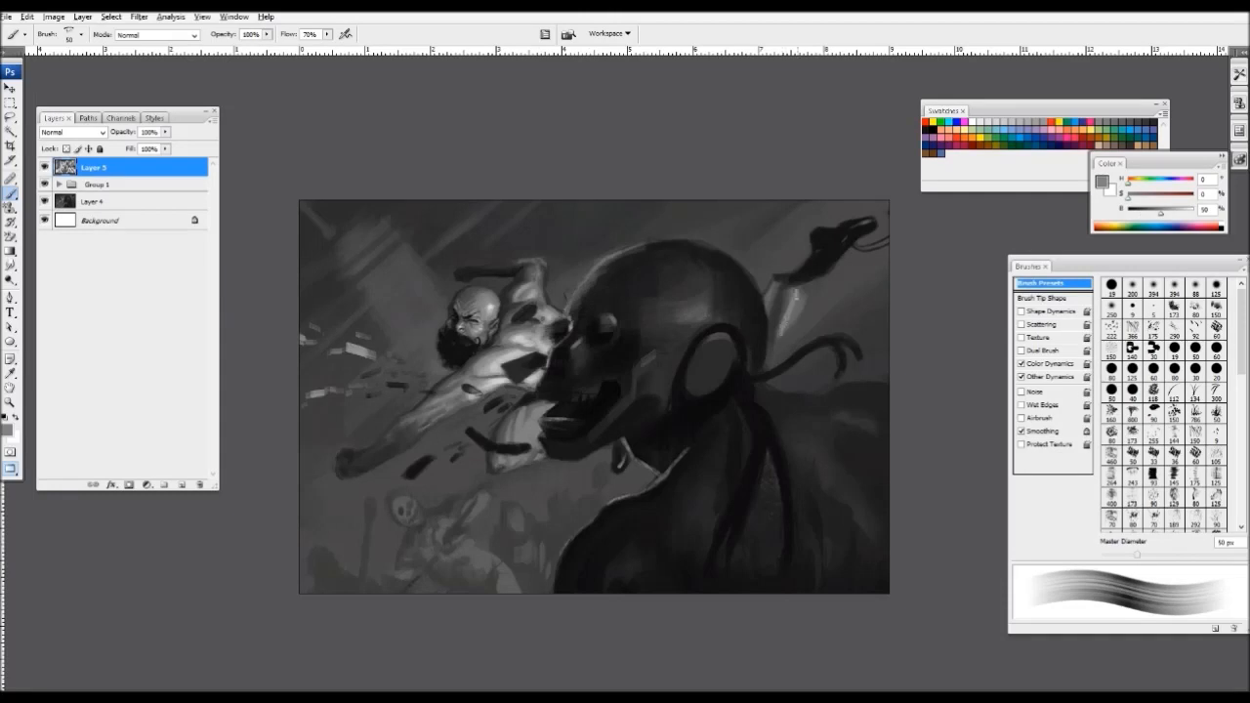
{"action": "key", "text": "ctrl+minus"}
{"action": "key", "text": "ctrl+minus"}
{"action": "key", "text": "ctrl+plus"}
{"action": "left_click", "coordinate": [788, 301], "text": "alt"}
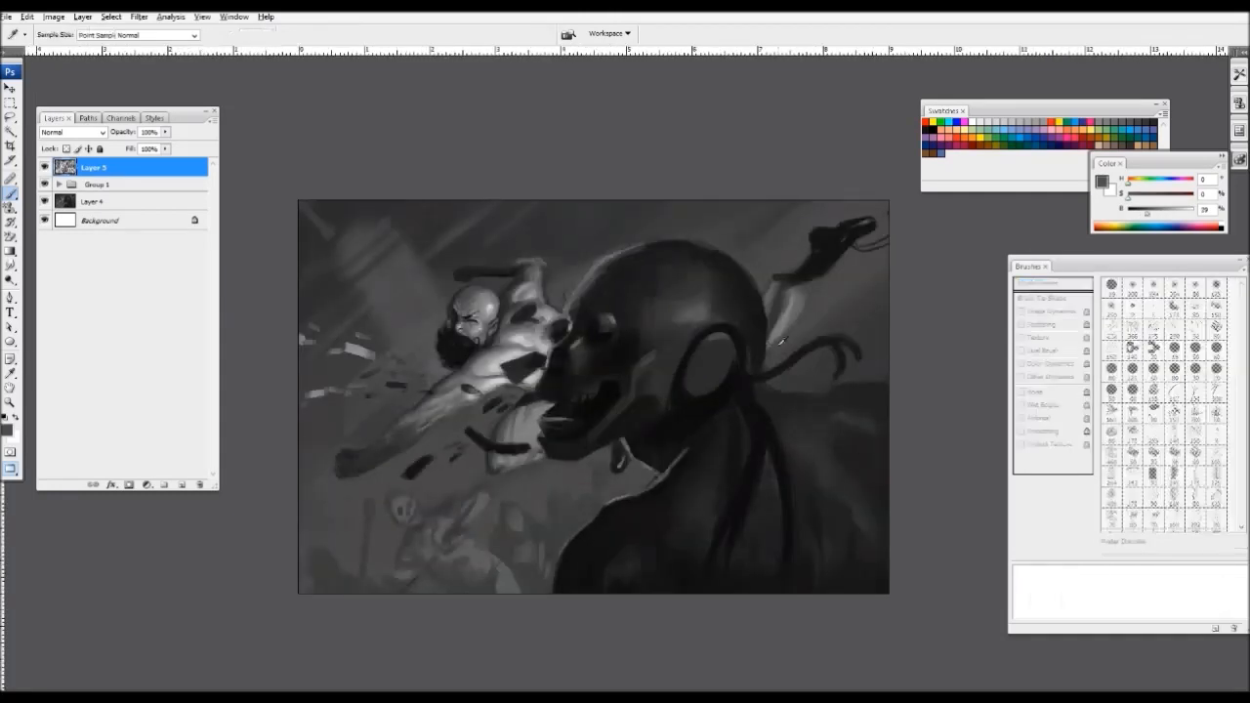
{"action": "left_click_drag", "start_coordinate": [786, 303], "coordinate": [796, 289]}
- Examine the man's arm up close and the overall value composition from a distance
{"action": "key", "text": "ctrl+minus"}
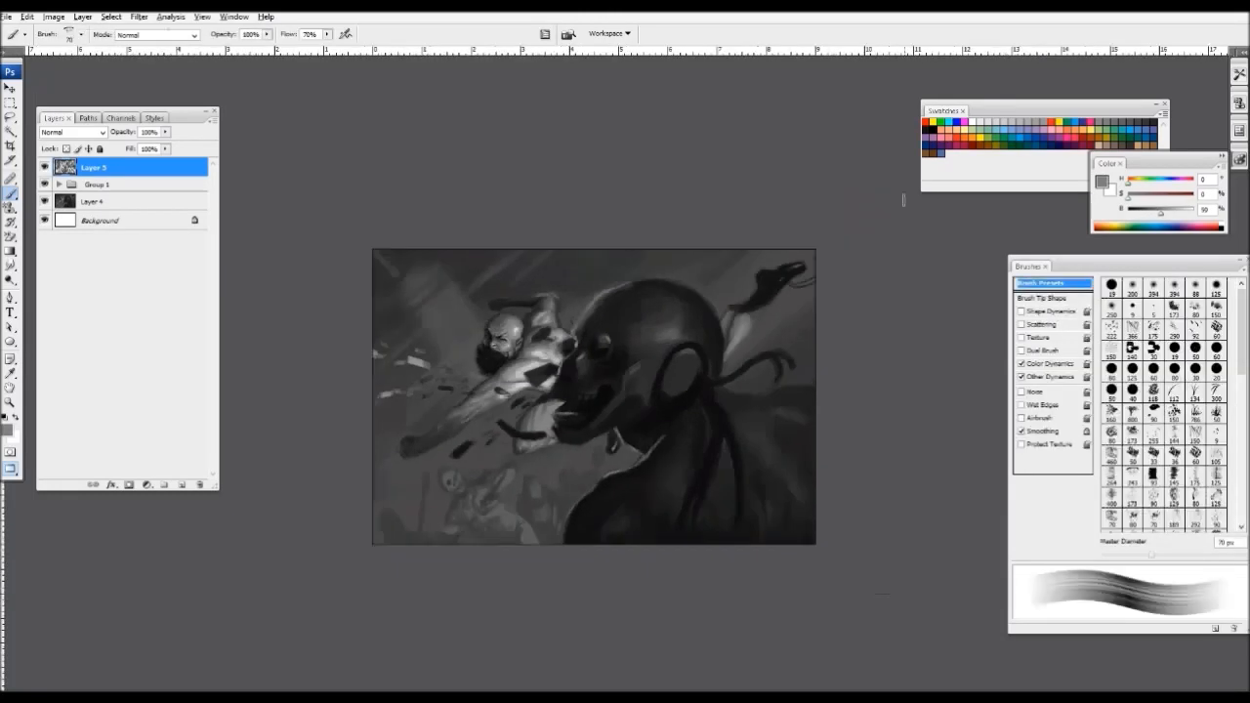
{"action": "key", "text": "ctrl+plus"}
{"action": "key", "text": "ctrl+plus"}
{"action": "left_click", "coordinate": [447, 429], "text": "alt"}
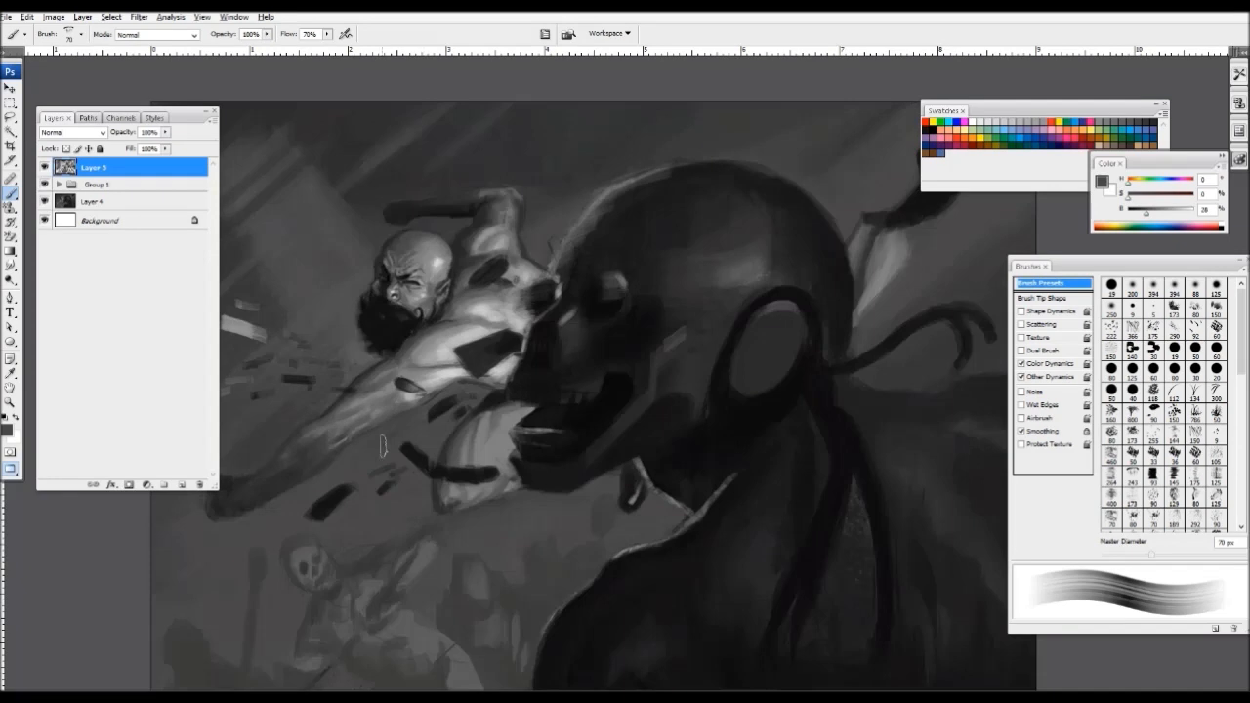
{"action": "key", "text": "ctrl+minus"}
{"action": "key", "text": "ctrl+minus"}
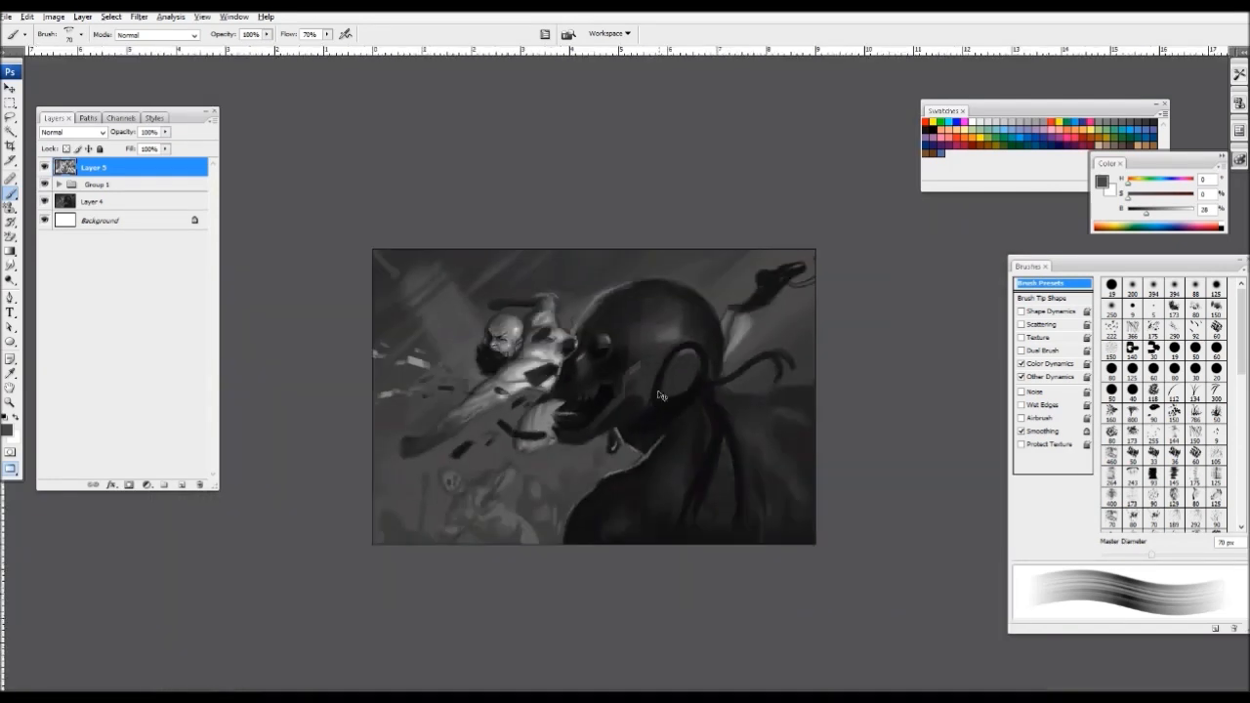
{"action": "key", "text": "ctrl+minus"}
{"action": "key", "text": "ctrl+minus"}
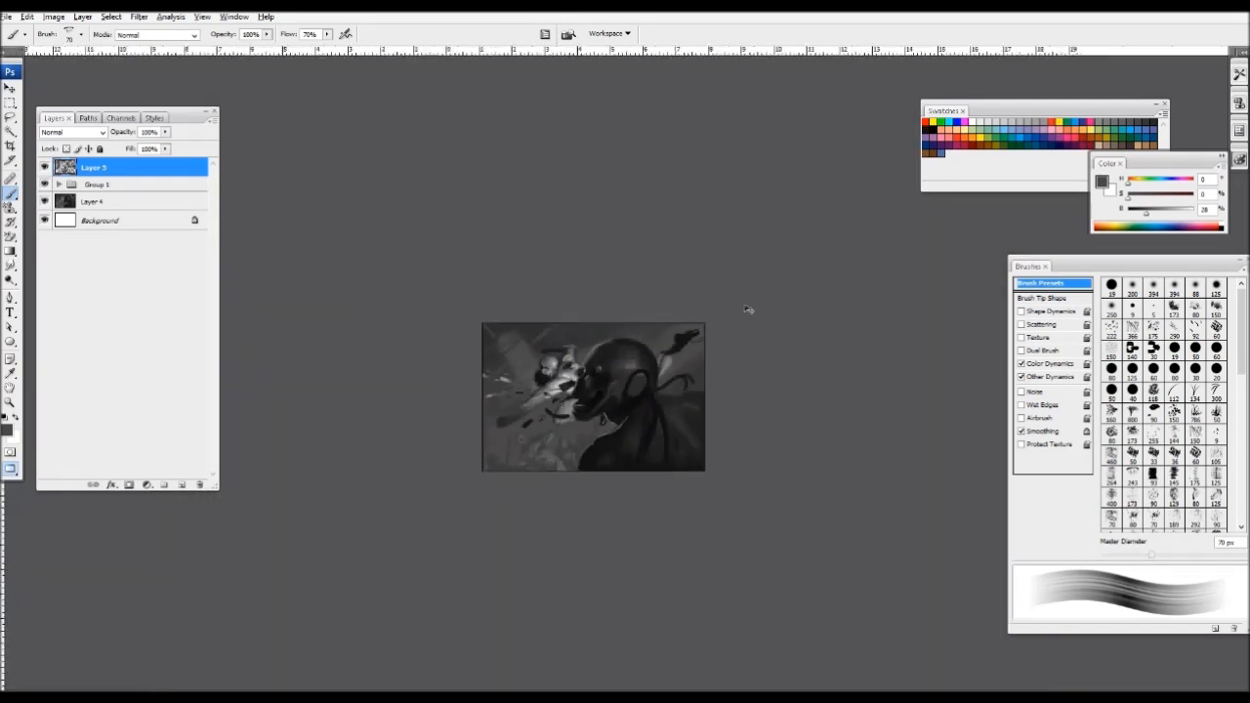
- Sample a dark tone from the flying debris and paint extra chunks around the man's fist and forearm with a 25 px brush
{"action": "key", "text": "ctrl+plus"}
{"action": "key", "text": "ctrl+plus"}
{"action": "key", "text": "ctrl+plus"}
{"action": "left_click", "coordinate": [481, 420], "text": "alt"}
{"action": "mouse_move", "coordinate": [323, 514]}
{"action": "left_mouse_down"}
{"action": "mouse_move", "coordinate": [346, 502]}
{"action": "mouse_move", "coordinate": [334, 506]}
{"action": "left_mouse_up"}
{"action": "left_click", "coordinate": [376, 478]}
- Sample the background grey and paint over part of the bright debris piece ahead of the man with a 40 px brush
{"action": "left_click", "coordinate": [363, 359], "text": "alt"}
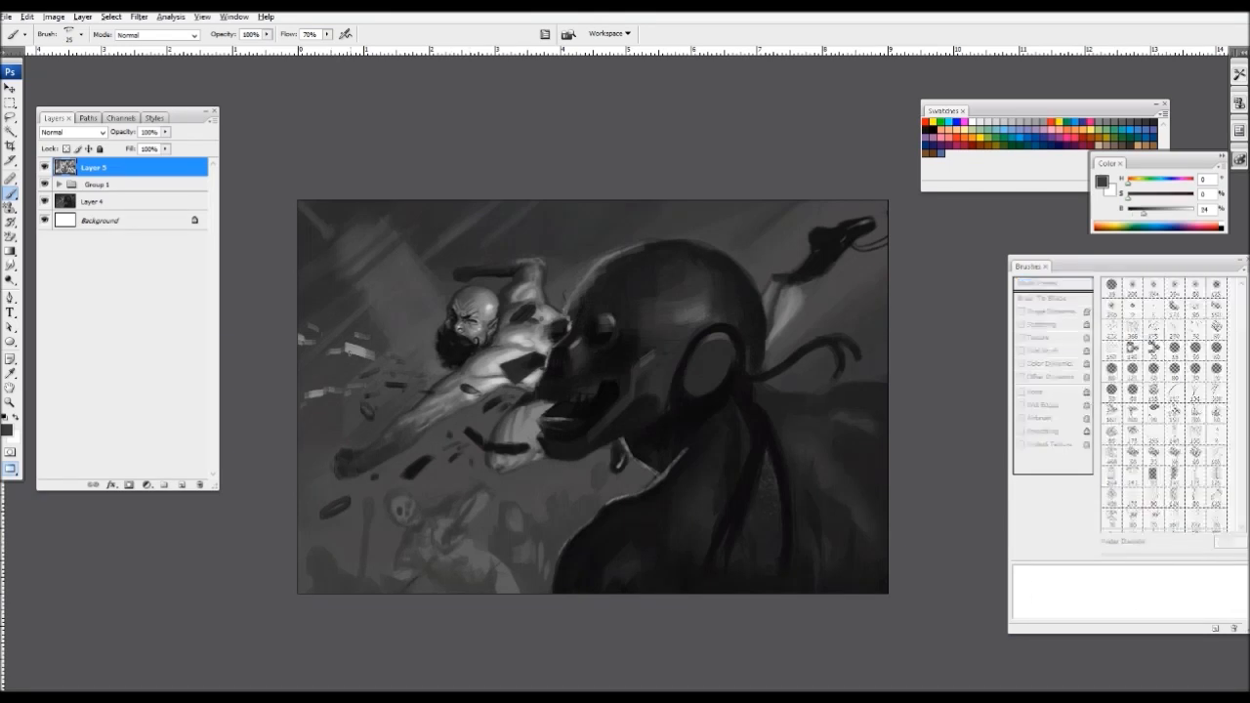
{"action": "key", "text": "bracketright"}
{"action": "key", "text": "bracketright"}
{"action": "key", "text": "bracketright"}
{"action": "left_click_drag", "start_coordinate": [373, 353], "coordinate": [363, 358]}
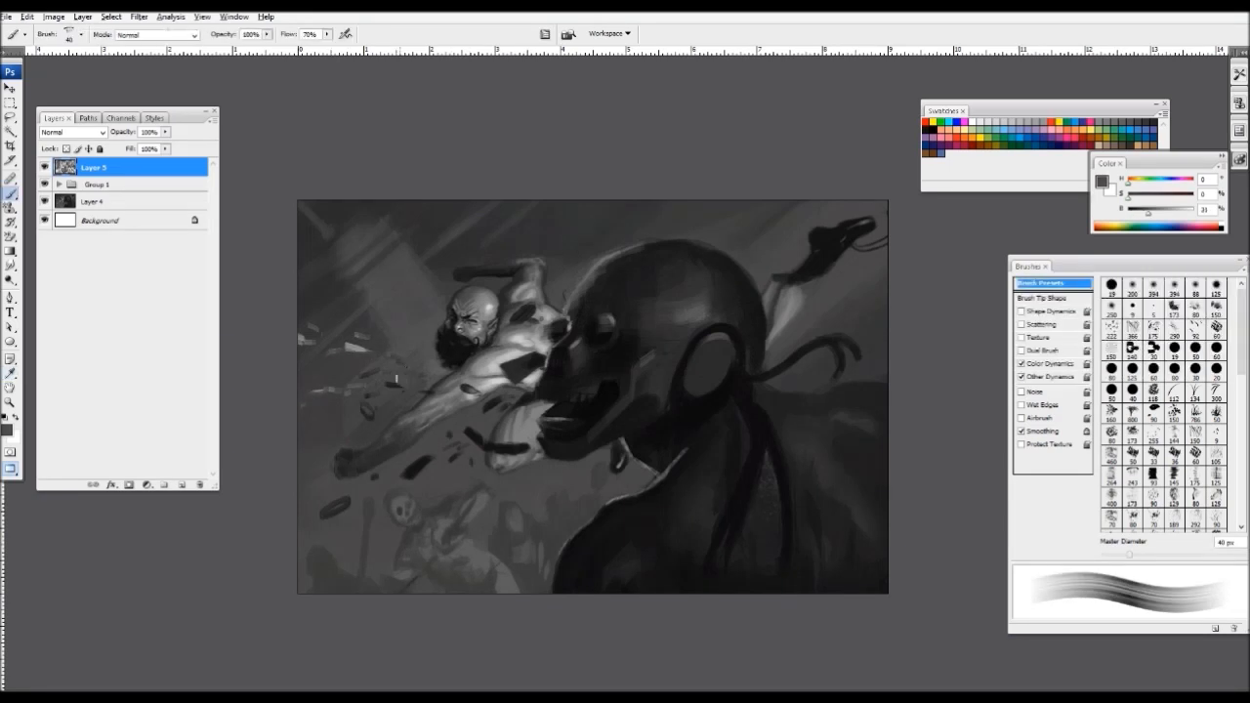
- Sample dark greys around the man's fist and adjust the nearby background and debris with a 45 px brush
{"action": "key", "text": "ctrl+minus"}
{"action": "key", "text": "bracketright"}
{"action": "key", "text": "bracketright"}
{"action": "key", "text": "bracketright"}
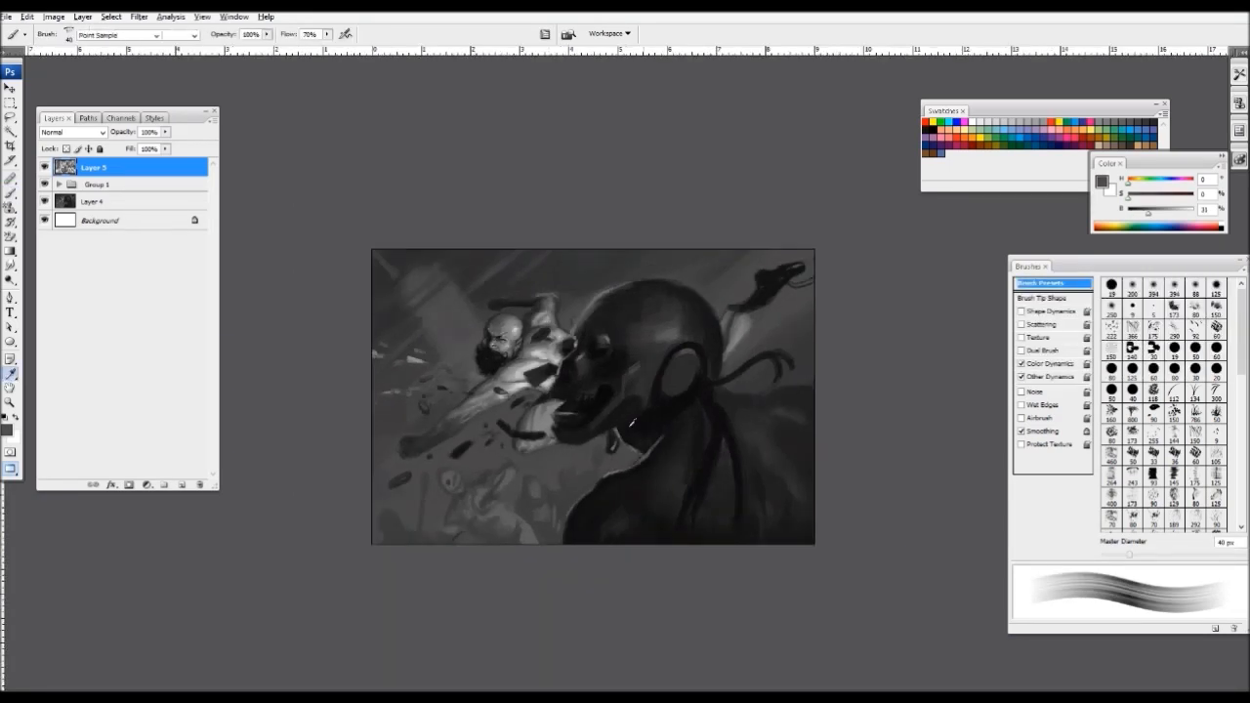
{"action": "left_click", "coordinate": [374, 461], "text": "alt"}
{"action": "left_click", "coordinate": [397, 426], "text": "alt"}
{"action": "key", "text": "bracketleft"}
{"action": "key", "text": "bracketleft"}
{"action": "key", "text": "bracketleft"}
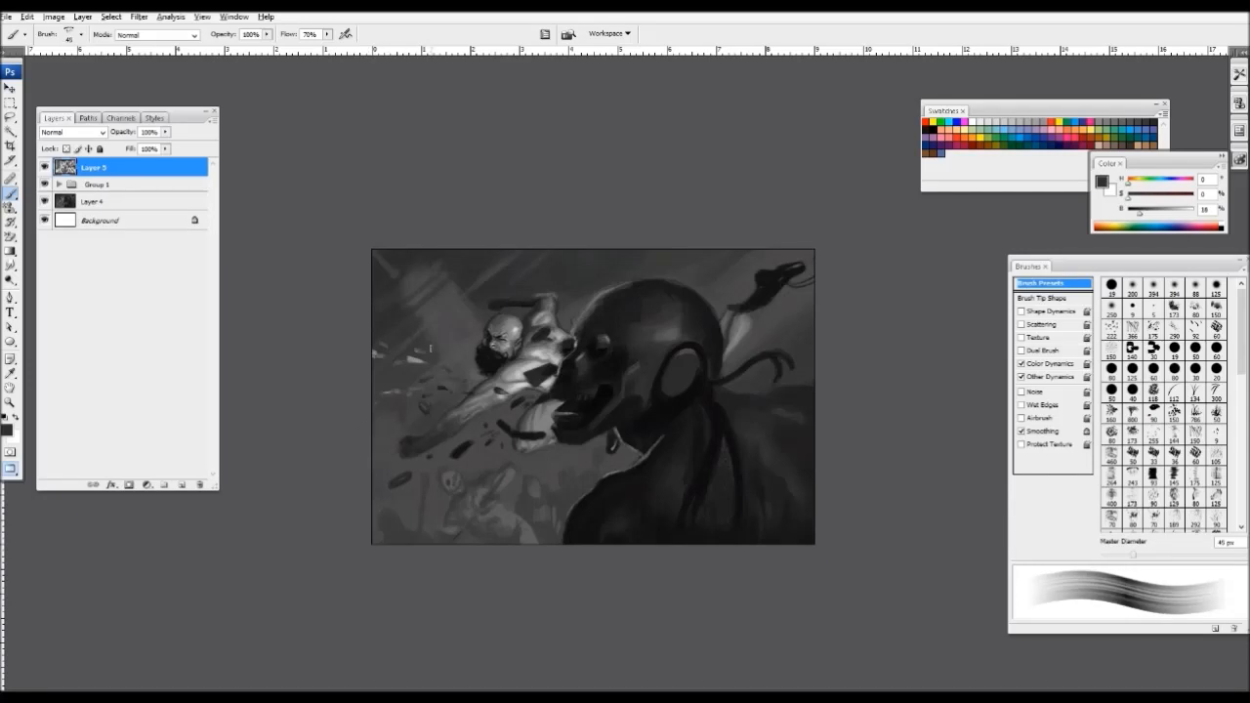
{"action": "key", "text": "ctrl+minus"}
- Sample a light grey from the man's lit body and paint highlights on the skull-faced figure's head, arm and torso with a 40 to 50 px brush
{"action": "key", "text": "ctrl+plus"}
{"action": "key", "text": "ctrl+plus"}
{"action": "left_click", "coordinate": [530, 426], "text": "alt"}
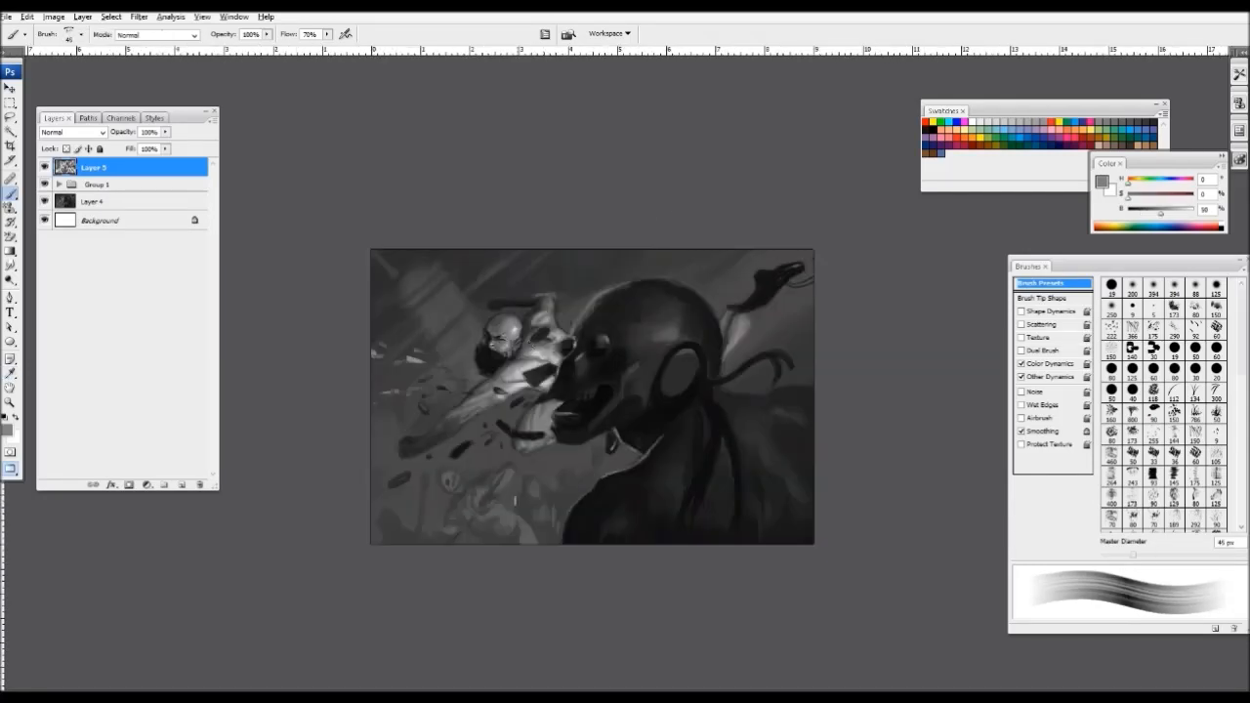
{"action": "key", "text": "bracketright"}
{"action": "key", "text": "ctrl+plus"}
{"action": "key", "text": "bracketleft"}
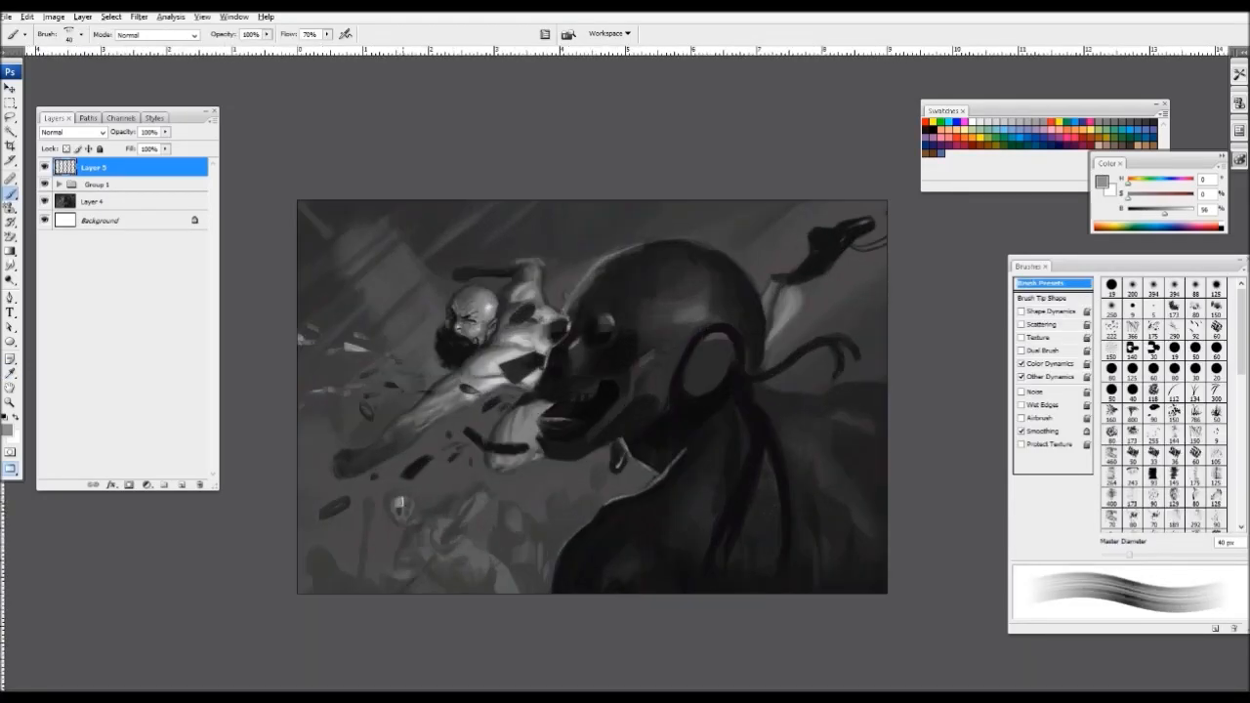
{"action": "key", "text": "bracketright"}
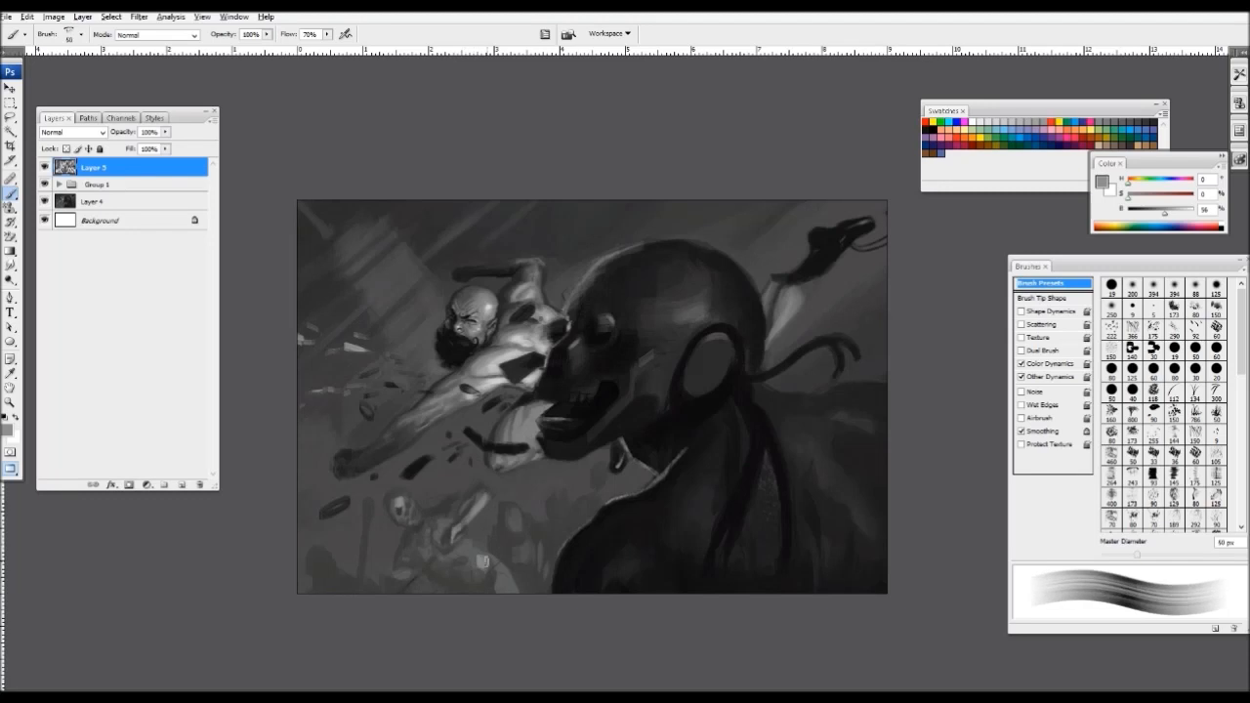
{"action": "key", "text": "bracketleft"}
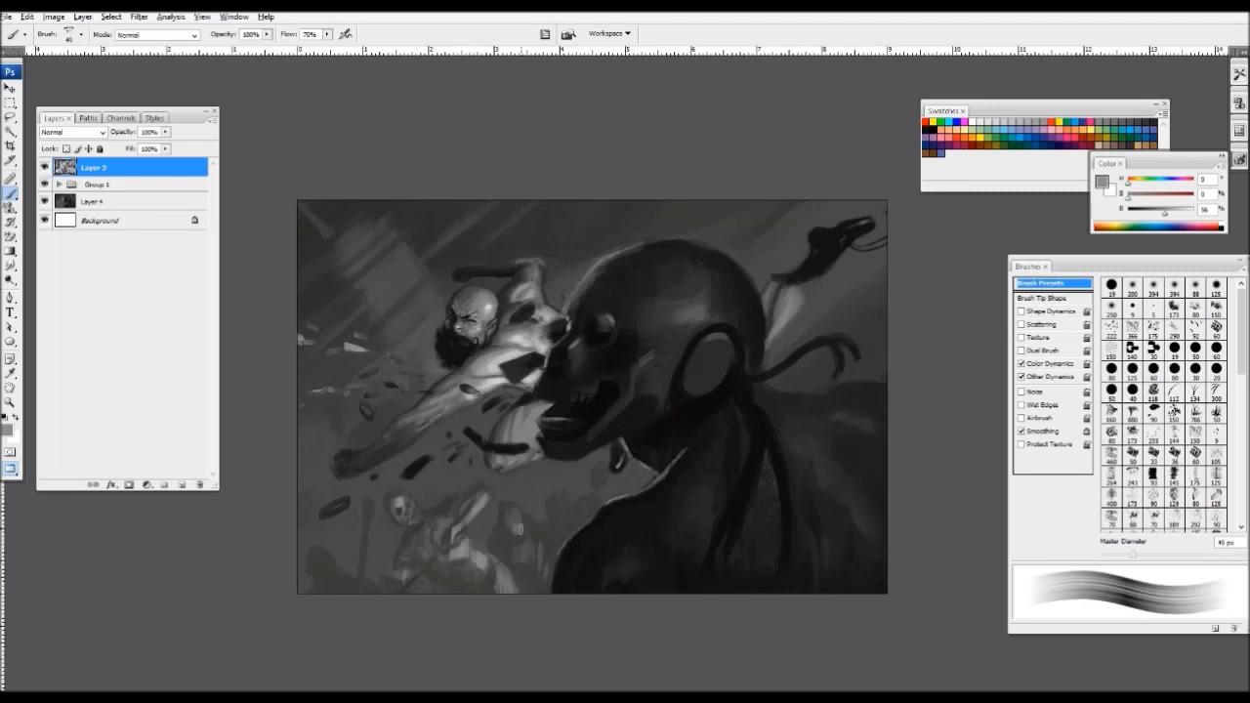
- Flip the canvas horizontally to check the mirrored composition and flip it back to its original orientation
{"action": "key", "text": "ctrl+minus"}
{"action": "left_click", "coordinate": [56, 18]}
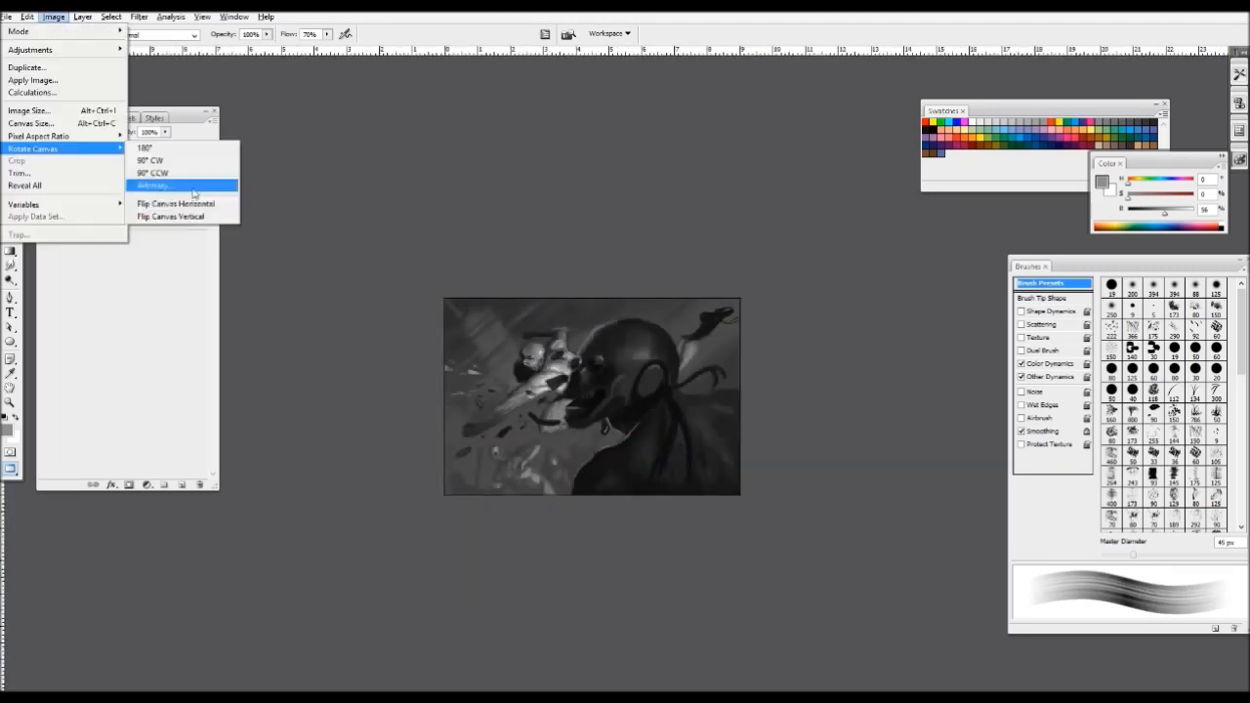
{"action": "left_click", "coordinate": [178, 202]}
{"action": "key", "text": "ctrl+plus"}
{"action": "key", "text": "ctrl+plus"}
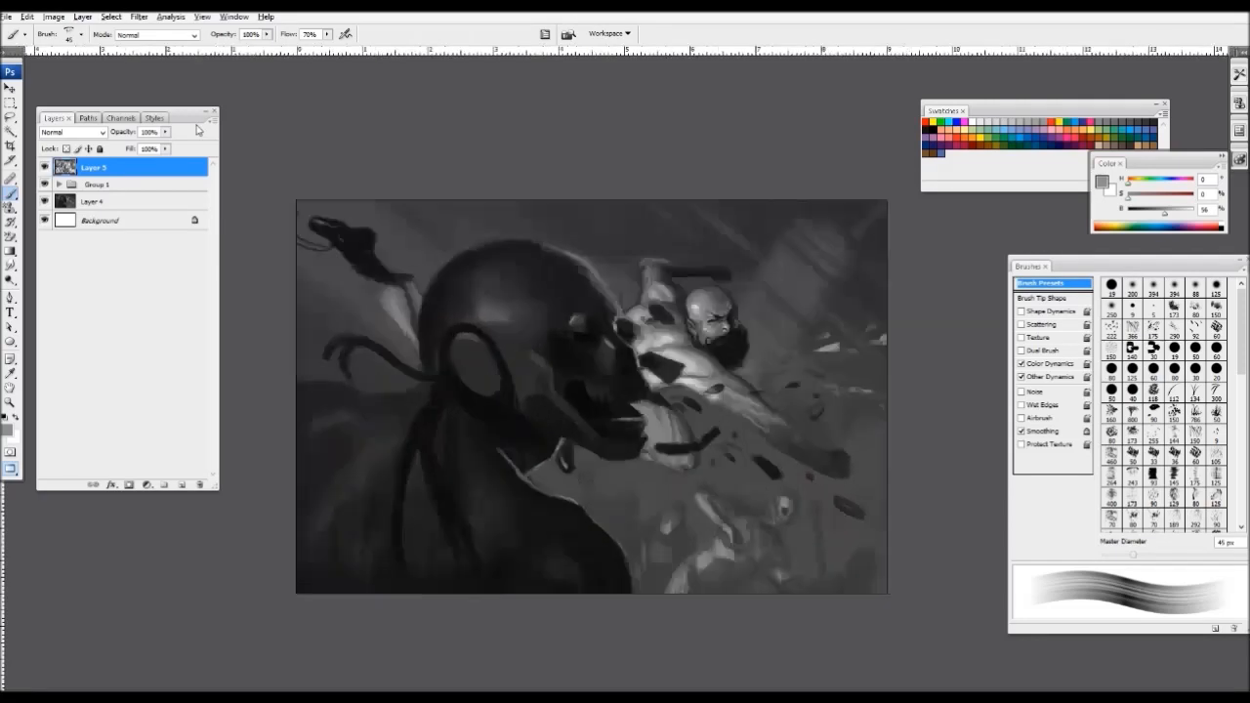
{"action": "key", "text": "ctrl+minus"}
{"action": "left_click", "coordinate": [54, 17]}
{"action": "mouse_move", "coordinate": [76, 152]}
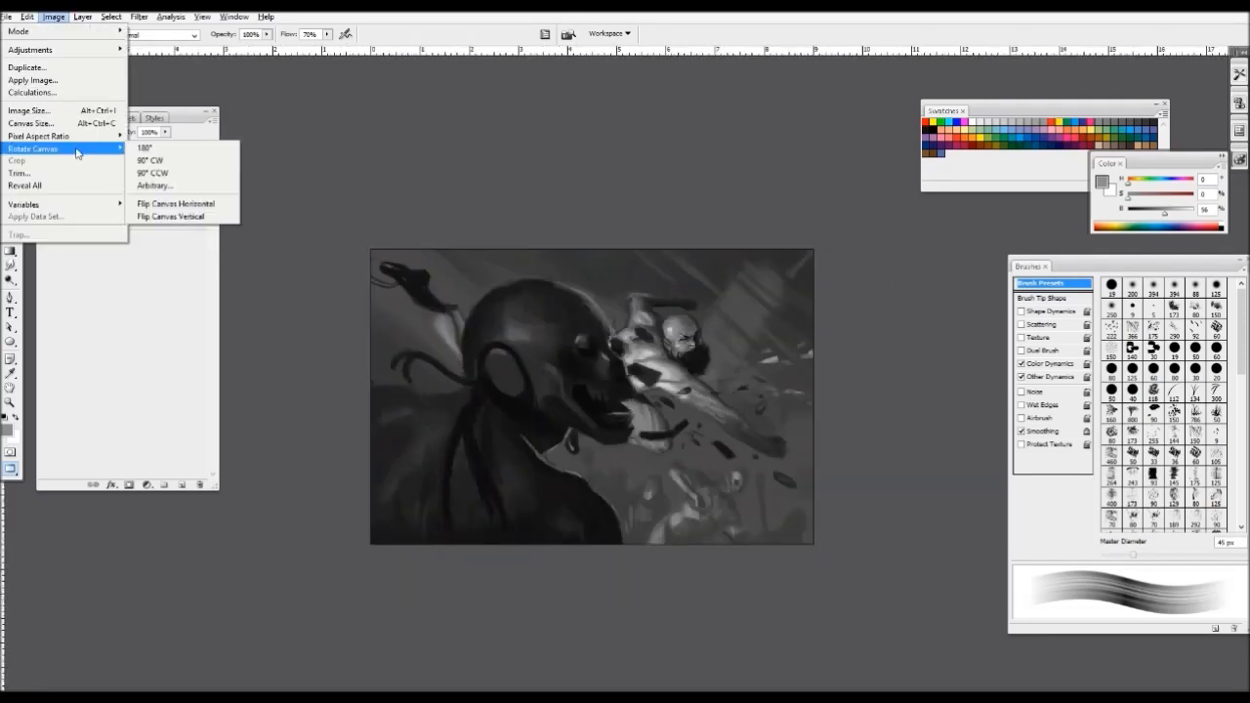
{"action": "left_click", "coordinate": [174, 204]}
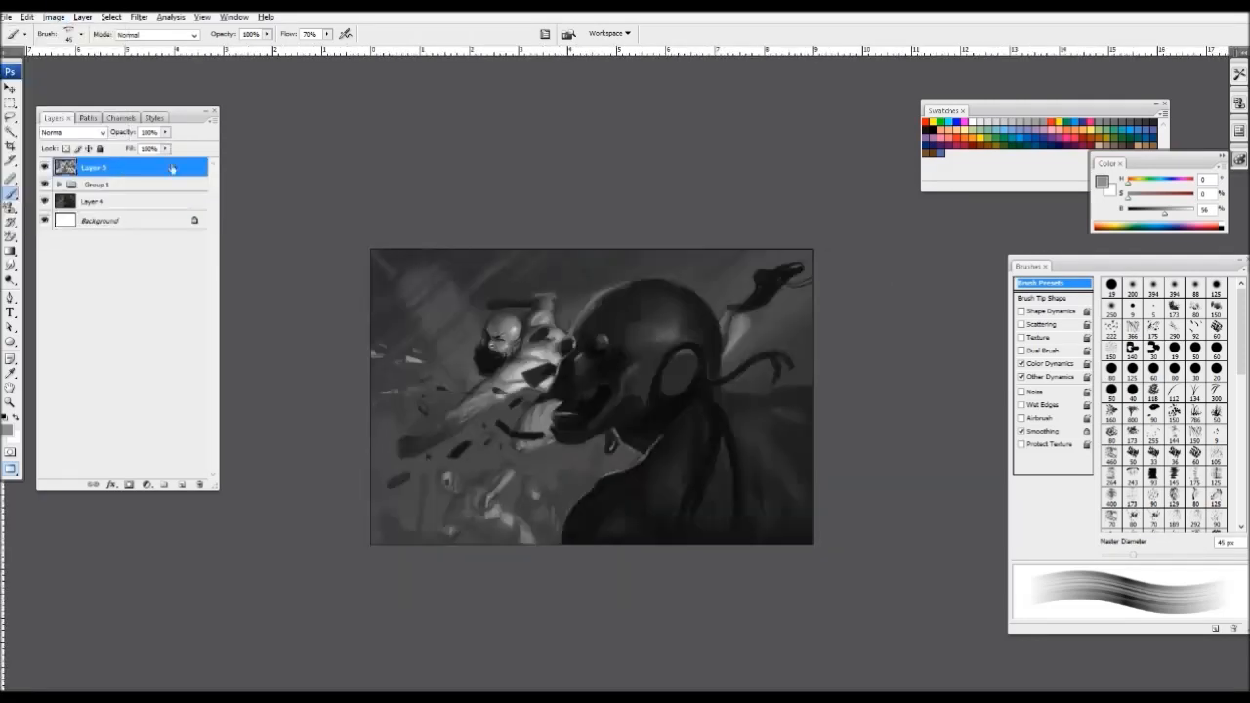
- Paint near-black, rounded masses over the man's outstretched fist and his raised fist above the head with a 50 to 60 px brush
{"action": "key", "text": "ctrl+plus"}
{"action": "key", "text": "bracketright"}
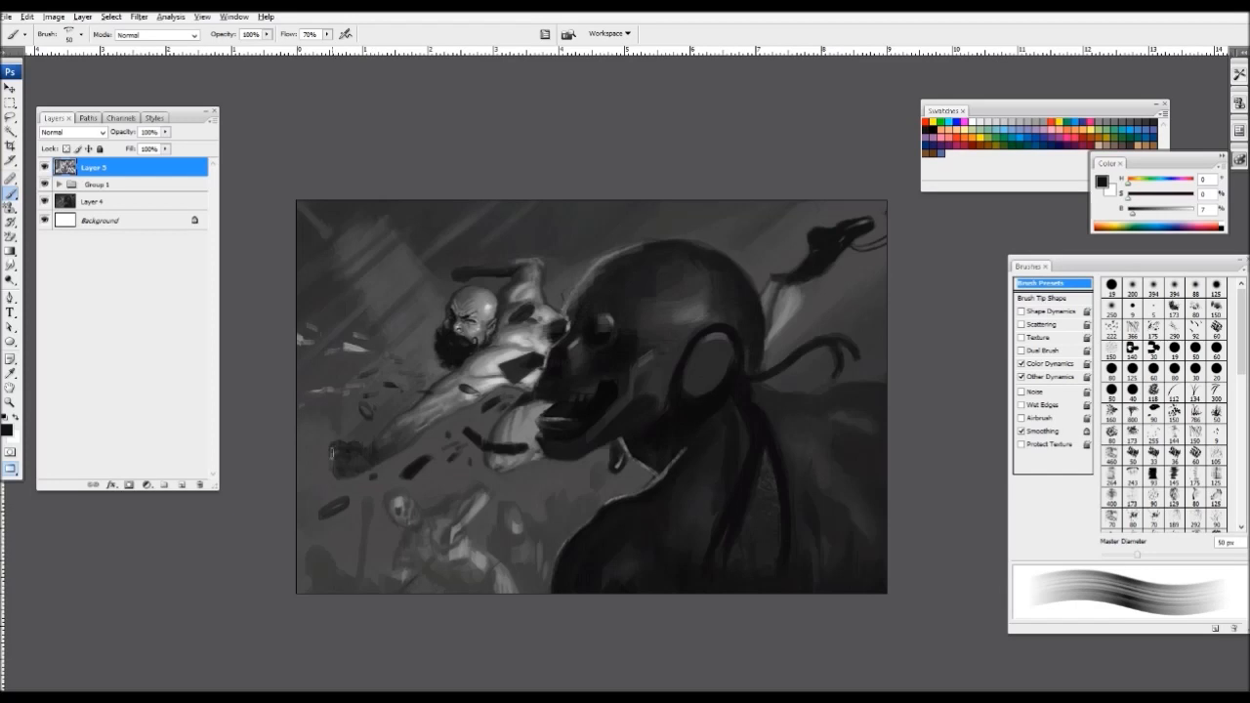
{"action": "key", "text": "bracketright"}
{"action": "left_click_drag", "start_coordinate": [346, 482], "coordinate": [338, 460]}
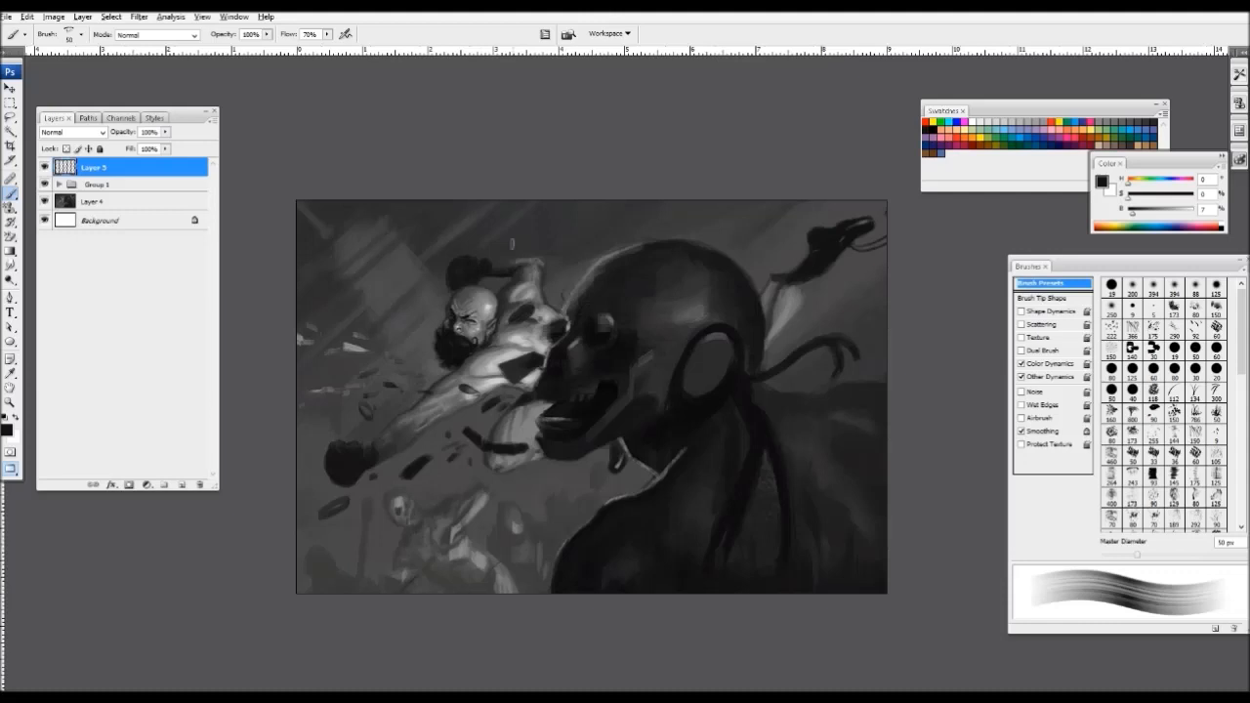
{"action": "key", "text": "ctrl+minus"}
{"action": "key", "text": "ctrl+plus"}
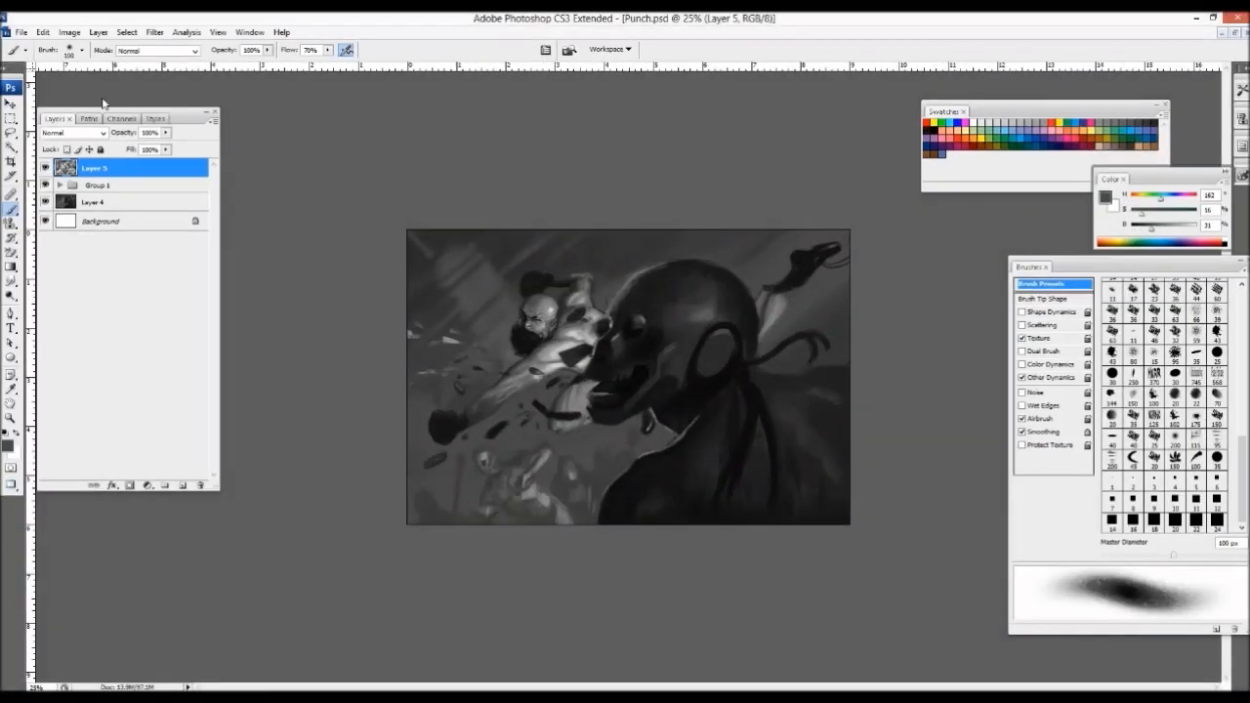
- Paste the copied painting as a new top layer and open a Gradient Map's gradient for editing on it
{"action": "key", "text": "ctrl+v"}
{"action": "left_click", "coordinate": [48, 33]}
{"action": "mouse_move", "coordinate": [69, 32]}
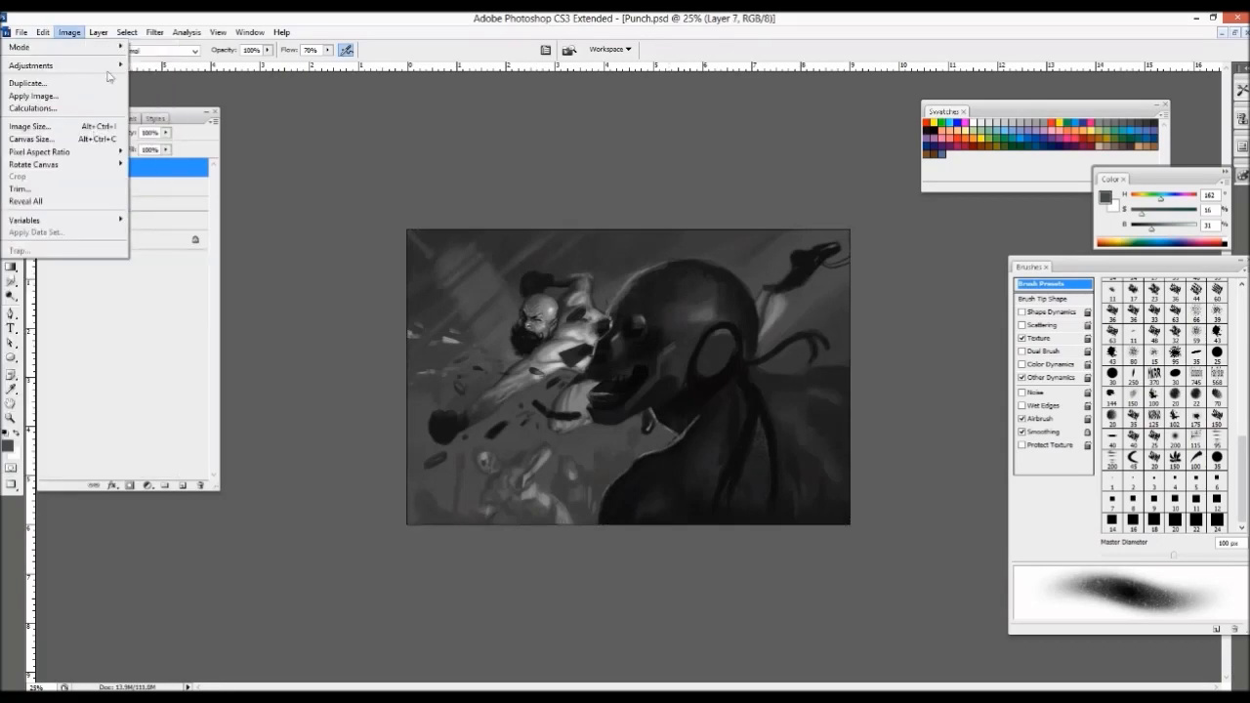
{"action": "mouse_move", "coordinate": [106, 66]}
{"action": "left_click", "coordinate": [181, 246]}
{"action": "left_click", "coordinate": [899, 323]}
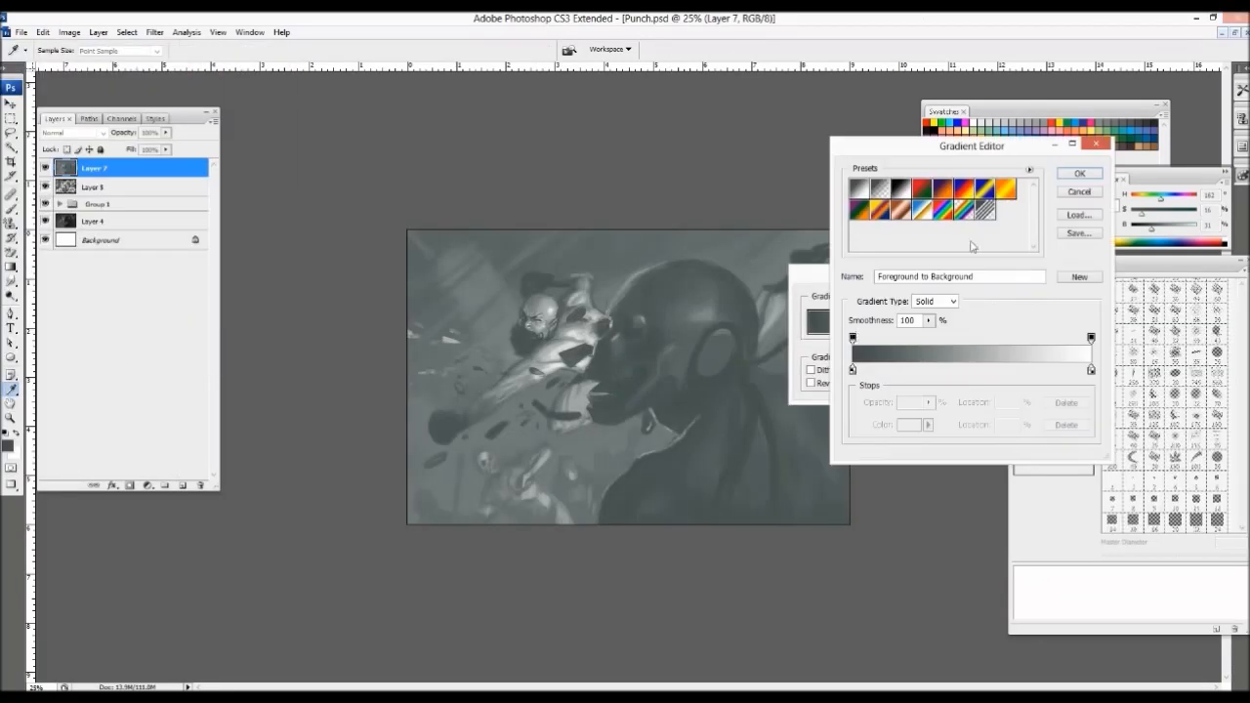
- Set the gradient's light end stop to a pale warm yellow with hue 44°, saturation 33% and brightness 100%
{"action": "double_click", "coordinate": [1092, 370]}
{"action": "left_click", "coordinate": [1009, 474]}
{"action": "left_click", "coordinate": [932, 326]}
{"action": "left_click", "coordinate": [883, 327]}
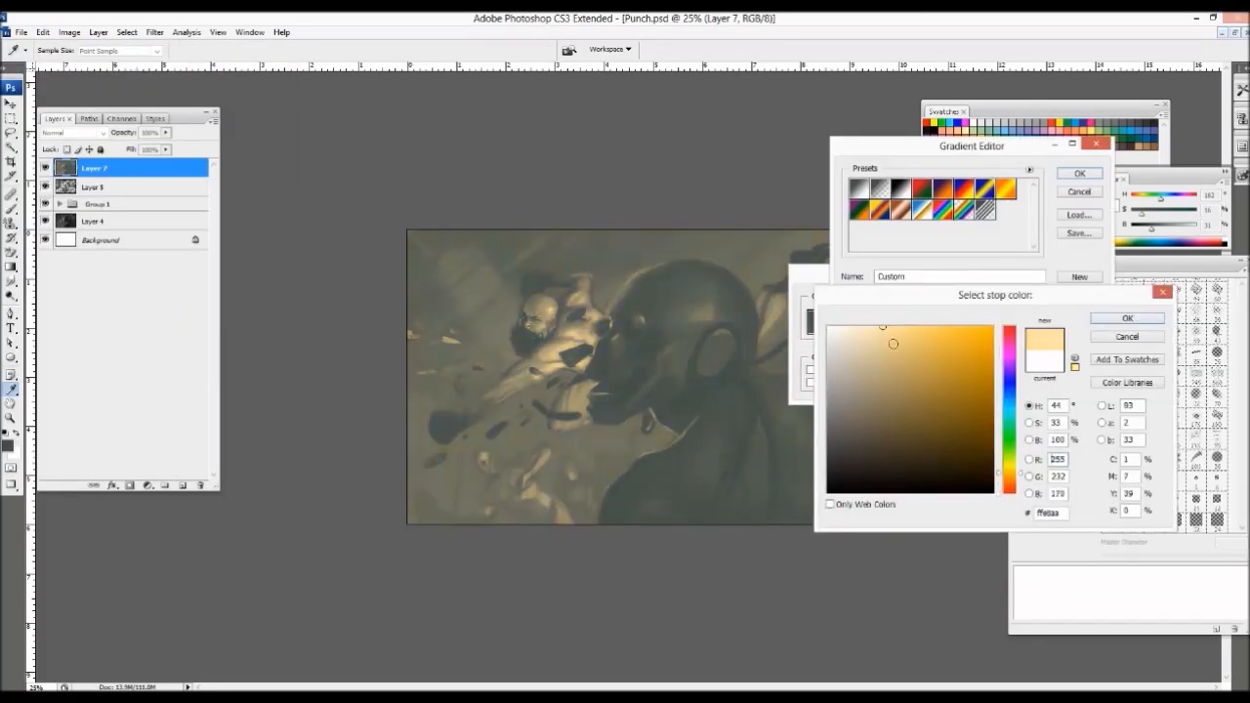
{"action": "left_click", "coordinate": [1110, 317]}
- Add a golden-yellow stop just before the light end and an orange ff983d stop further toward the midtones
{"action": "double_click", "coordinate": [1065, 370]}
{"action": "left_click", "coordinate": [954, 326]}
{"action": "left_click", "coordinate": [1111, 317]}
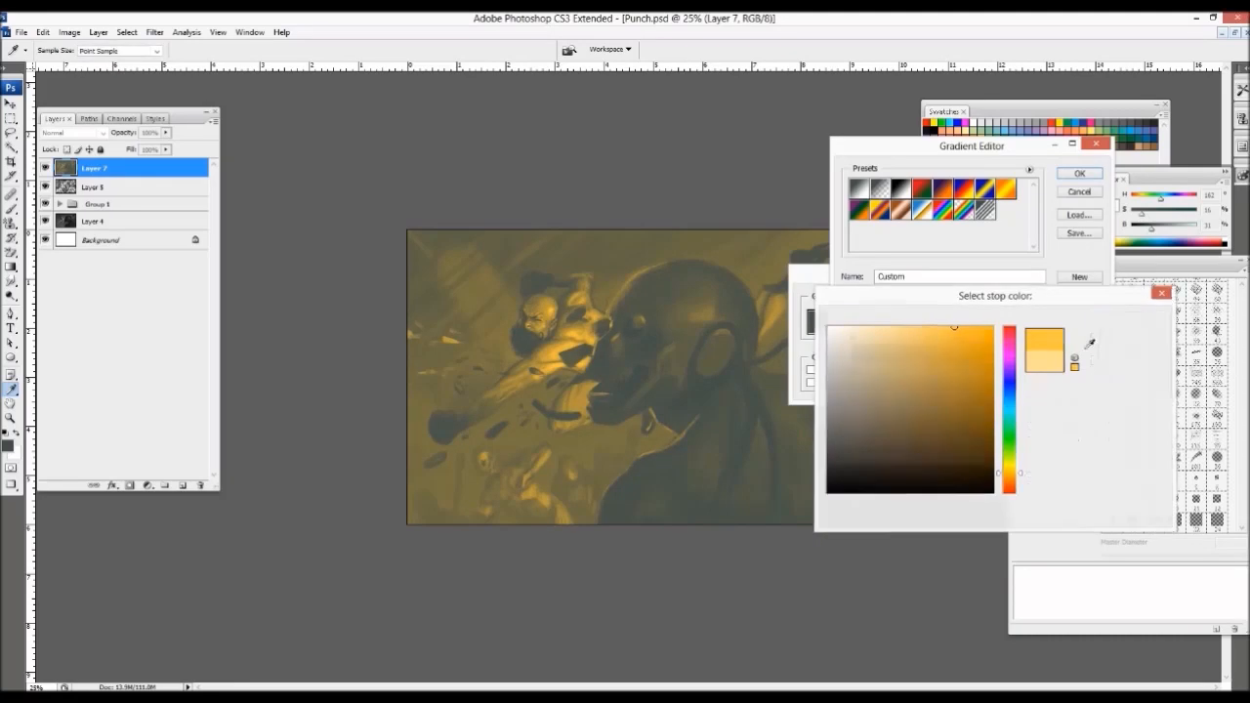
{"action": "left_click", "coordinate": [1000, 370]}
{"action": "double_click", "coordinate": [1001, 370]}
{"action": "left_click", "coordinate": [1010, 479]}
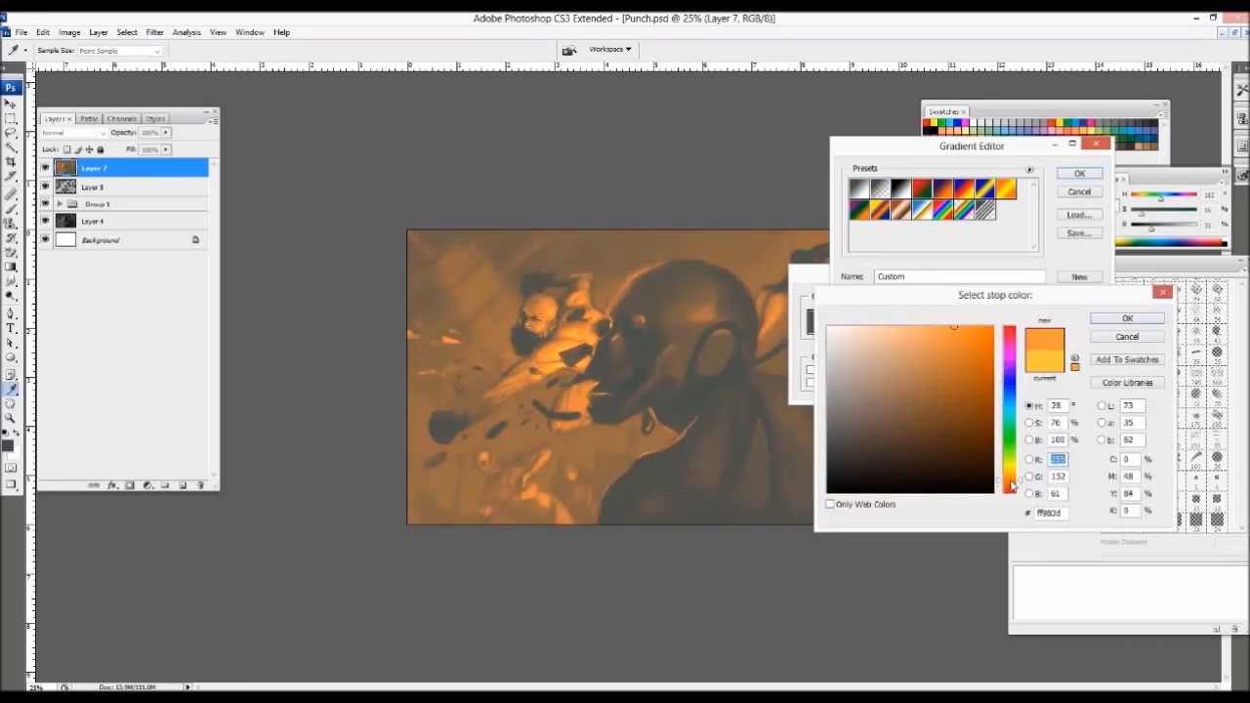
{"action": "left_click", "coordinate": [1128, 318]}
{"action": "left_click_drag", "start_coordinate": [1001, 371], "coordinate": [1015, 374]}
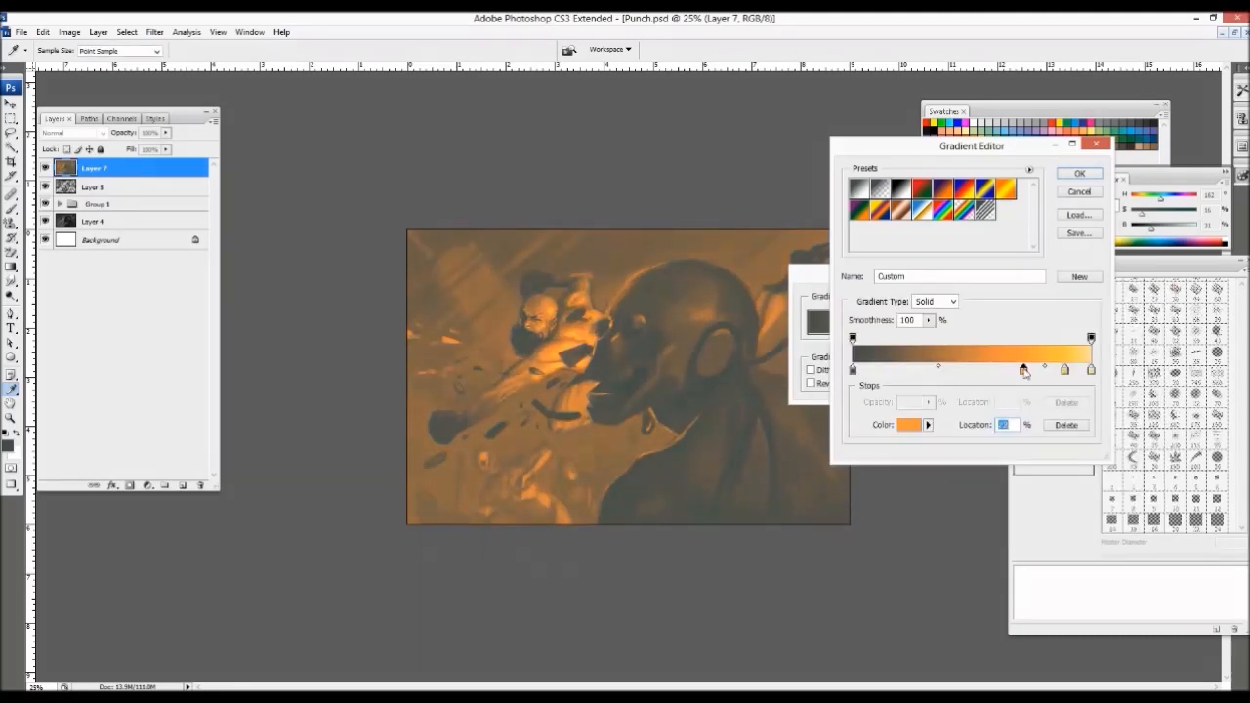
- Add a muted orange-brown cf6b4c stop near the gradient's middle and shift it slightly toward the orange stop
{"action": "left_click", "coordinate": [964, 370]}
{"action": "double_click", "coordinate": [964, 370]}
{"action": "left_click", "coordinate": [959, 359]}
{"action": "left_click", "coordinate": [1010, 493]}
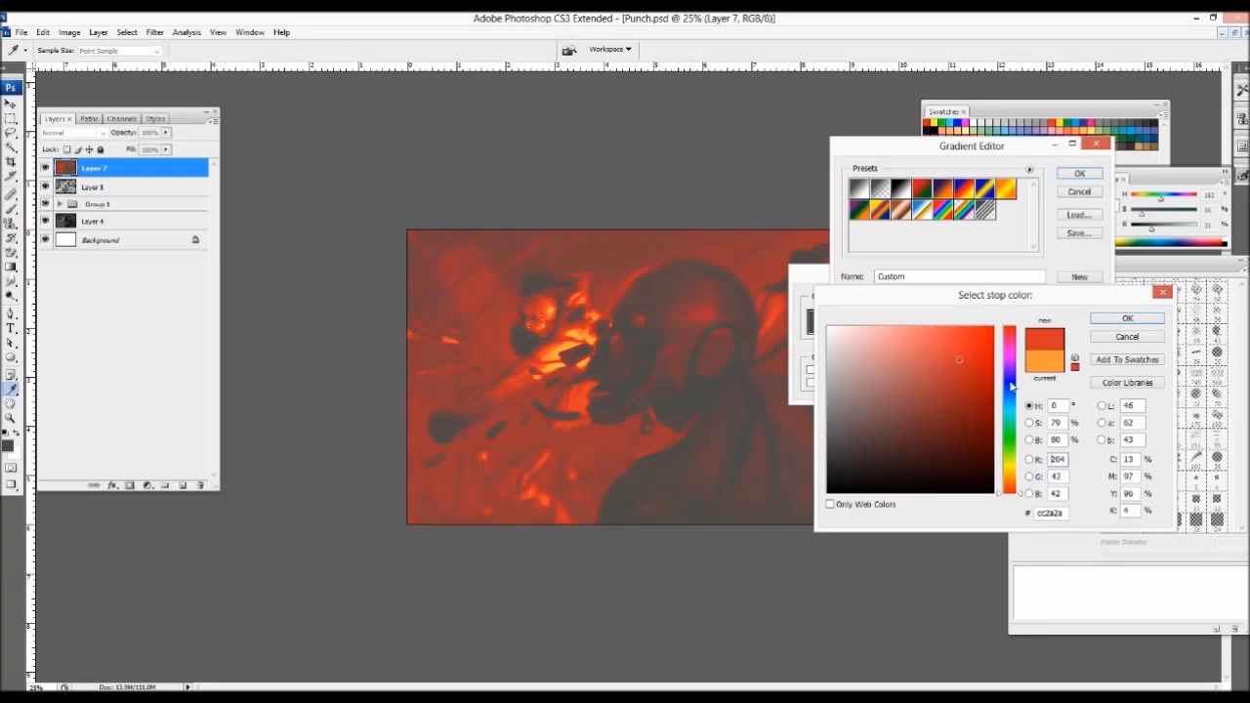
{"action": "left_click", "coordinate": [923, 375]}
{"action": "left_click_drag", "start_coordinate": [927, 372], "coordinate": [932, 361]}
{"action": "left_click_drag", "start_coordinate": [1011, 465], "coordinate": [1010, 487]}
{"action": "left_click_drag", "start_coordinate": [985, 296], "coordinate": [856, 418]}
{"action": "left_click", "coordinate": [809, 499]}
{"action": "left_click_drag", "start_coordinate": [809, 499], "coordinate": [803, 480]}
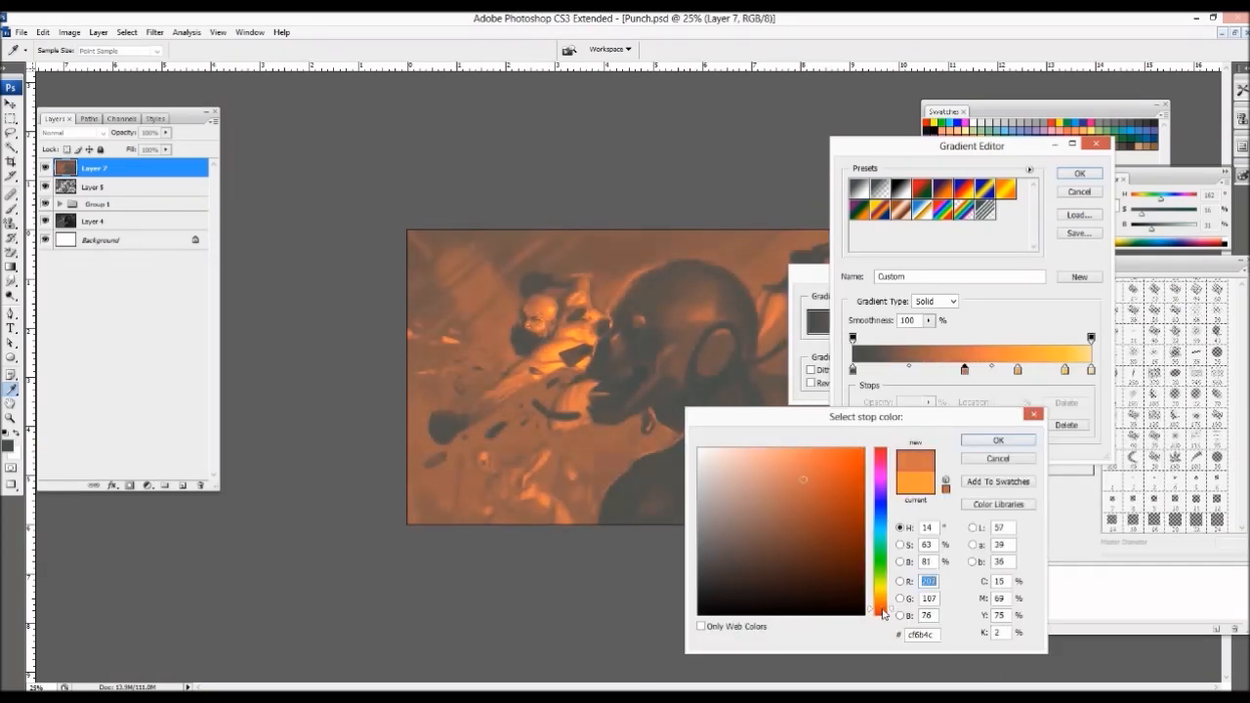
{"action": "left_click", "coordinate": [999, 440]}
{"action": "left_click", "coordinate": [982, 370]}
{"action": "left_click_drag", "start_coordinate": [965, 371], "coordinate": [982, 377]}
- Change the gradient's dark end stop to a near-black blue
{"action": "double_click", "coordinate": [855, 371]}
{"action": "left_click_drag", "start_coordinate": [770, 592], "coordinate": [791, 613]}
{"action": "left_click", "coordinate": [881, 488]}
{"action": "left_click", "coordinate": [800, 606]}
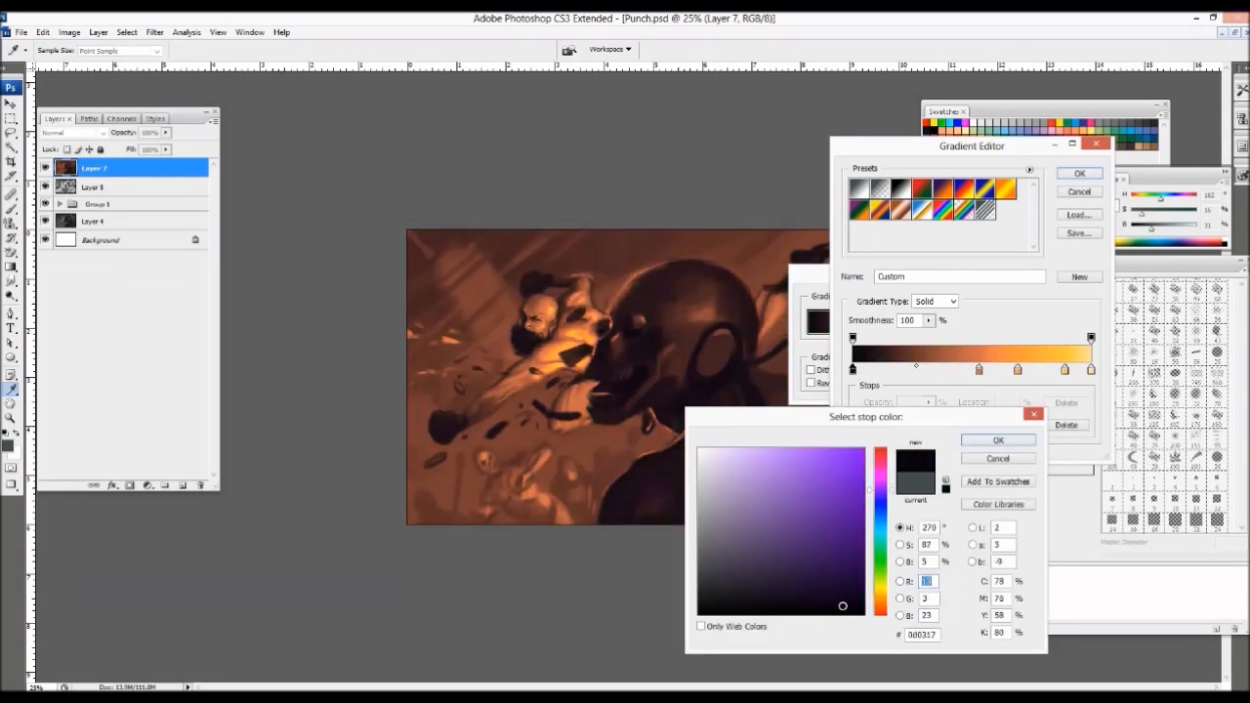
{"action": "left_click", "coordinate": [881, 513]}
{"action": "left_click_drag", "start_coordinate": [846, 604], "coordinate": [861, 624]}
{"action": "left_click", "coordinate": [994, 437]}
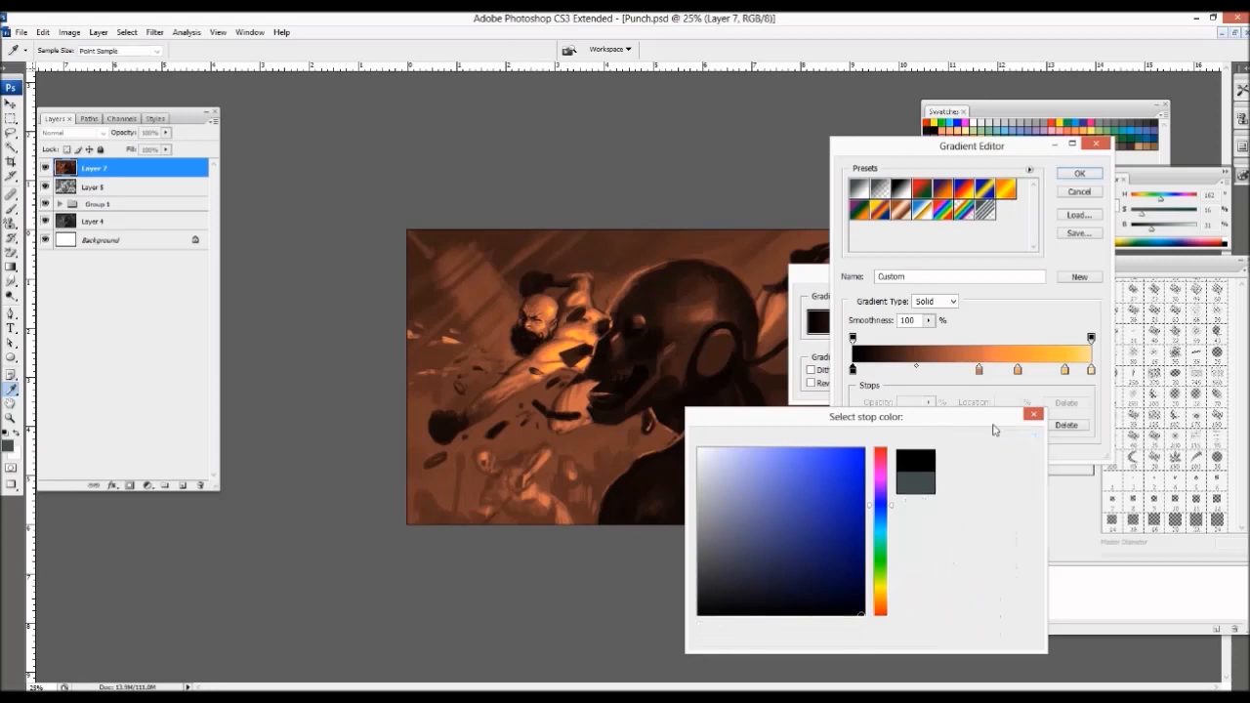
- Add a second very dark blue stop right beside the gradient's dark end
{"action": "left_click", "coordinate": [863, 371]}
{"action": "double_click", "coordinate": [864, 372]}
{"action": "left_click", "coordinate": [881, 496]}
{"action": "left_click", "coordinate": [812, 601]}
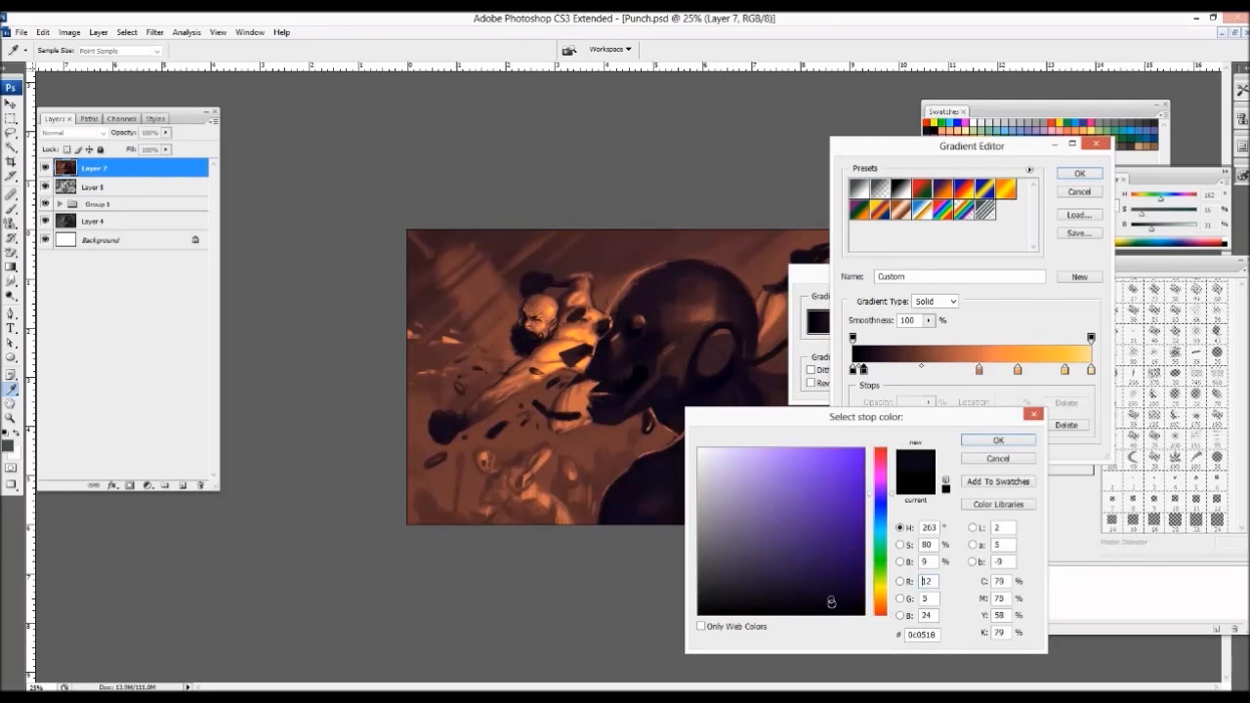
{"action": "left_click", "coordinate": [832, 605]}
{"action": "left_click", "coordinate": [881, 502]}
{"action": "left_click_drag", "start_coordinate": [887, 480], "coordinate": [885, 502]}
{"action": "left_click", "coordinate": [994, 439]}
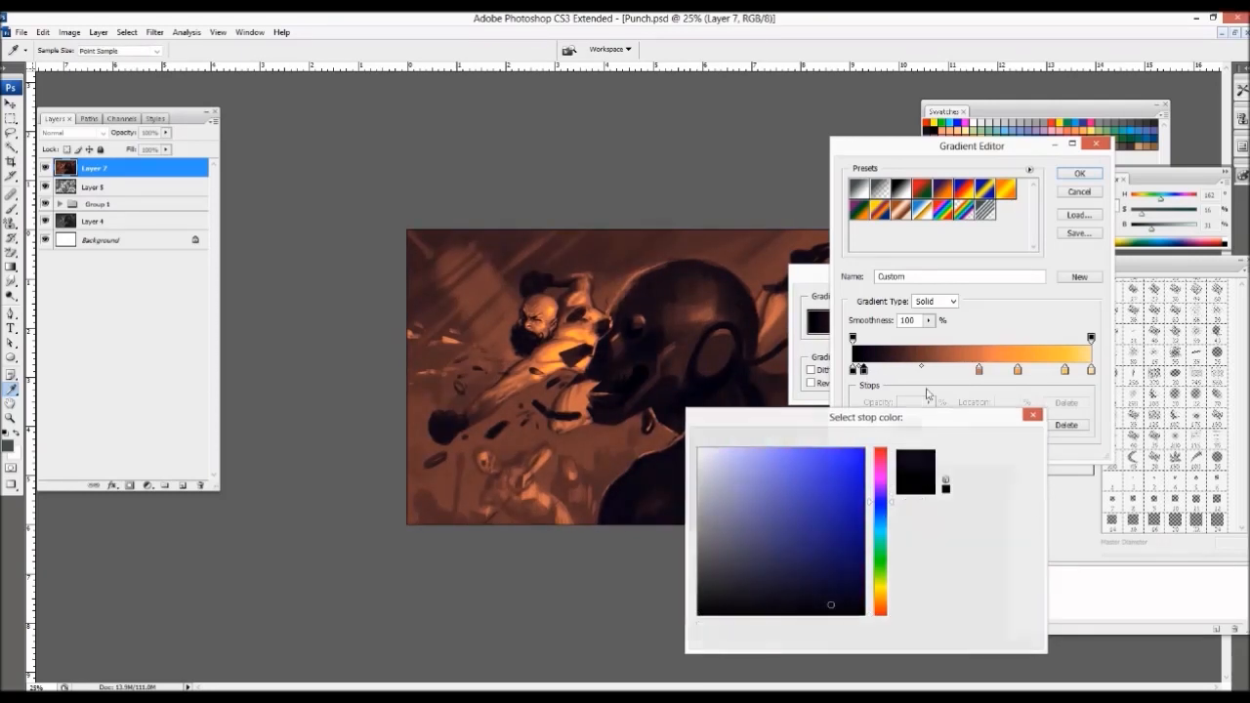
- Add a dark blue-grey 2f2f3a stop between the dark end and the orange-brown stop, and apply the Gradient Map
{"action": "double_click", "coordinate": [911, 371]}
{"action": "left_click", "coordinate": [704, 570]}
{"action": "left_click", "coordinate": [731, 581]}
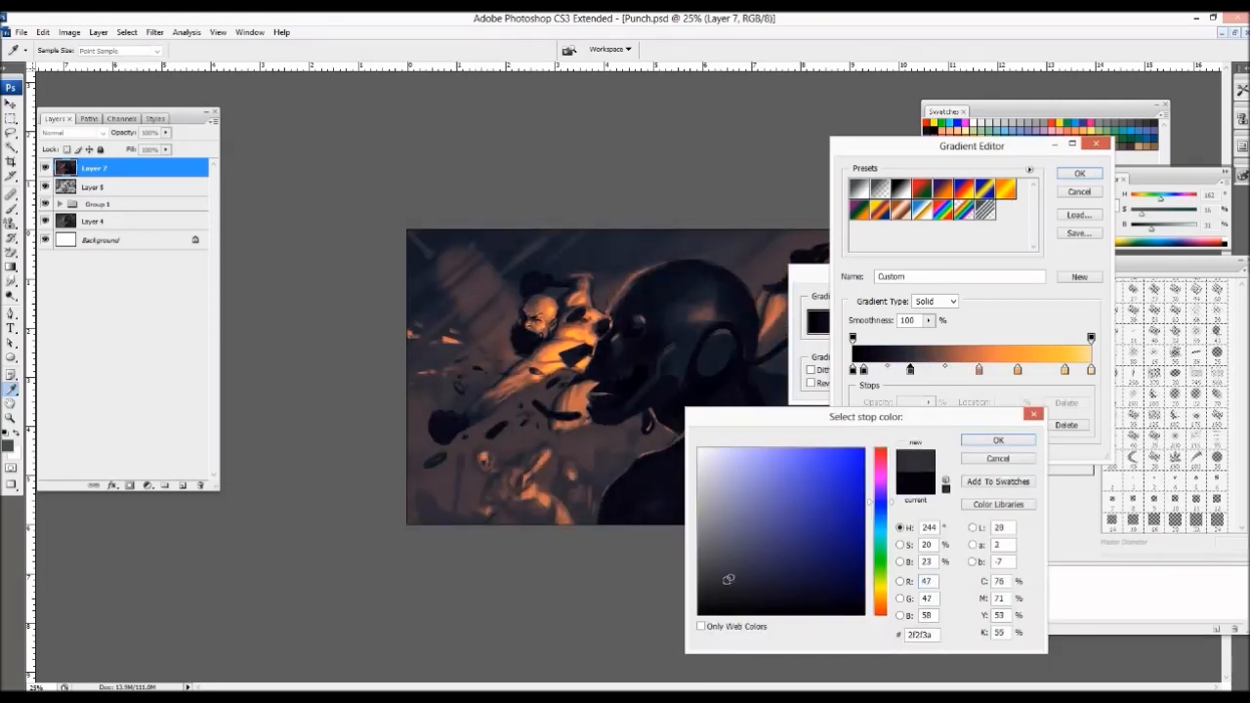
{"action": "key", "text": "ctrl+minus"}
{"action": "key", "text": "ctrl+minus"}
{"action": "key", "text": "ctrl+minus"}
{"action": "key", "text": "ctrl+plus"}
{"action": "left_click", "coordinate": [998, 439]}
{"action": "left_click", "coordinate": [1072, 173]}
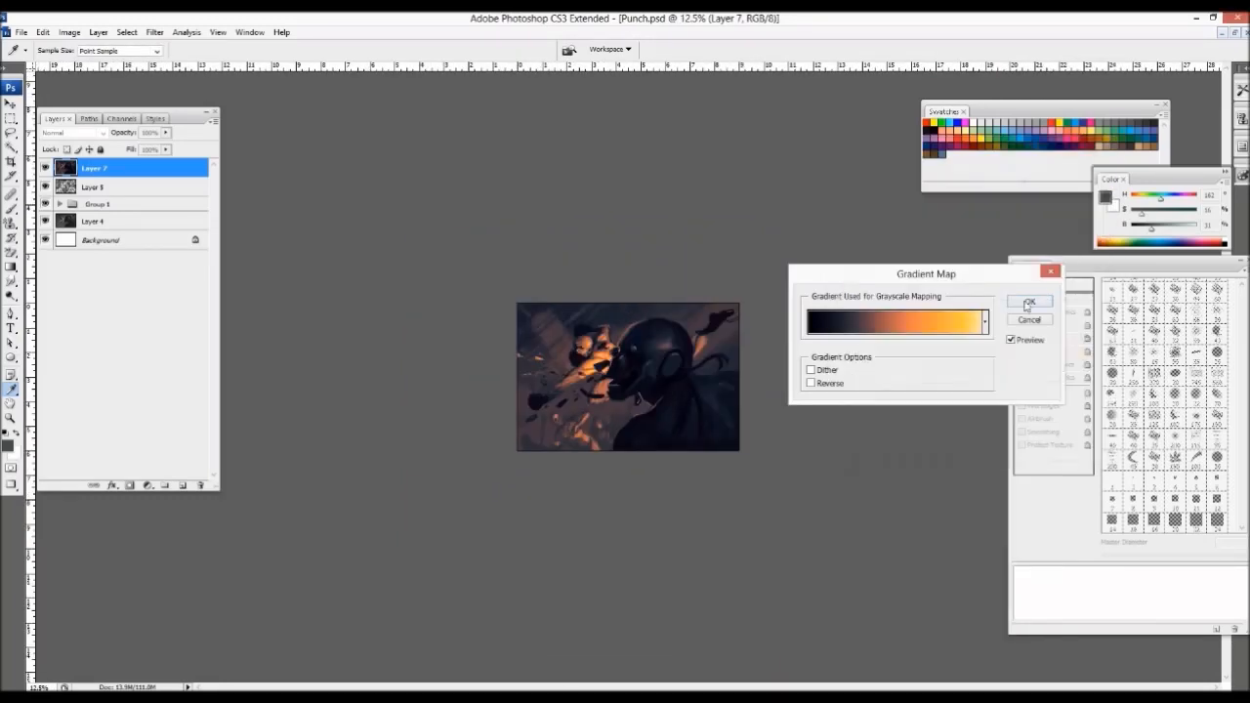
{"action": "left_click", "coordinate": [1028, 305]}
- Examine the overall colour balance of the gradient-mapped painting at small and large magnifications
{"action": "key", "text": "ctrl+plus"}
{"action": "key", "text": "ctrl+plus"}
{"action": "key", "text": "ctrl+plus"}
{"action": "key", "text": "ctrl+minus"}
{"action": "key", "text": "ctrl+minus"}
{"action": "key", "text": "ctrl+minus"}
{"action": "key", "text": "ctrl+plus"}
{"action": "key", "text": "ctrl+plus"}
{"action": "key", "text": "ctrl+plus"}
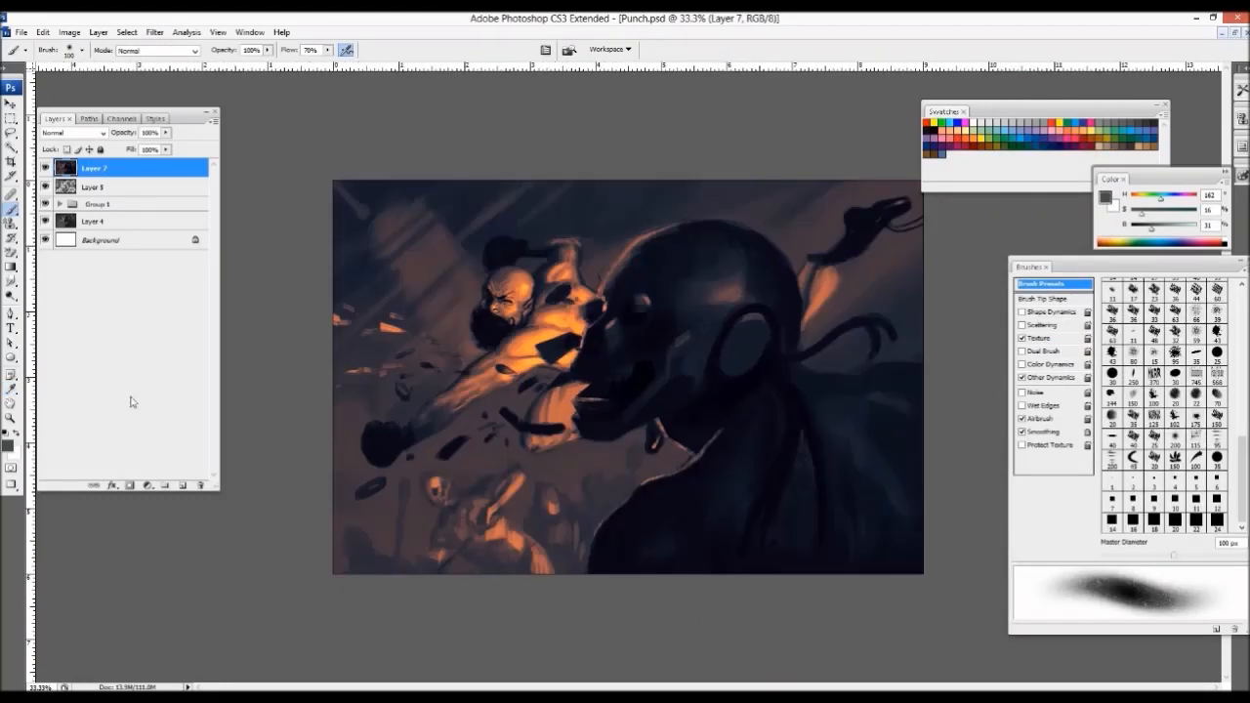
- Add an empty layer on top and set the gradient-mapped layer's blend mode to Color
{"action": "left_click", "coordinate": [182, 486]}
{"action": "left_click", "coordinate": [98, 187]}
{"action": "left_click", "coordinate": [74, 133]}
{"action": "left_click", "coordinate": [61, 440]}
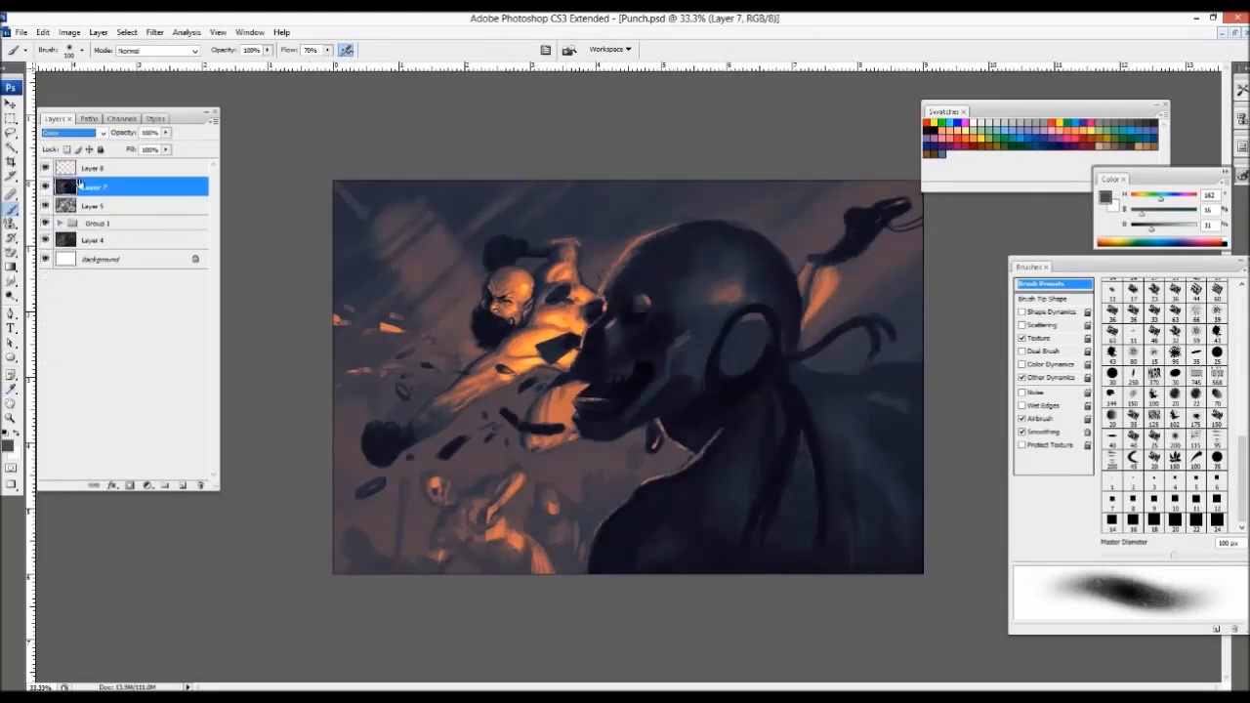
- Set the empty top layer's blend mode to Color
{"action": "left_click", "coordinate": [95, 168]}
{"action": "key", "text": "ctrl+minus"}
{"action": "key", "text": "ctrl+minus"}
{"action": "key", "text": "ctrl+minus"}
{"action": "key", "text": "ctrl+plus"}
{"action": "key", "text": "ctrl+plus"}
{"action": "key", "text": "ctrl+plus"}
{"action": "left_click", "coordinate": [75, 132]}
{"action": "left_click", "coordinate": [61, 440]}
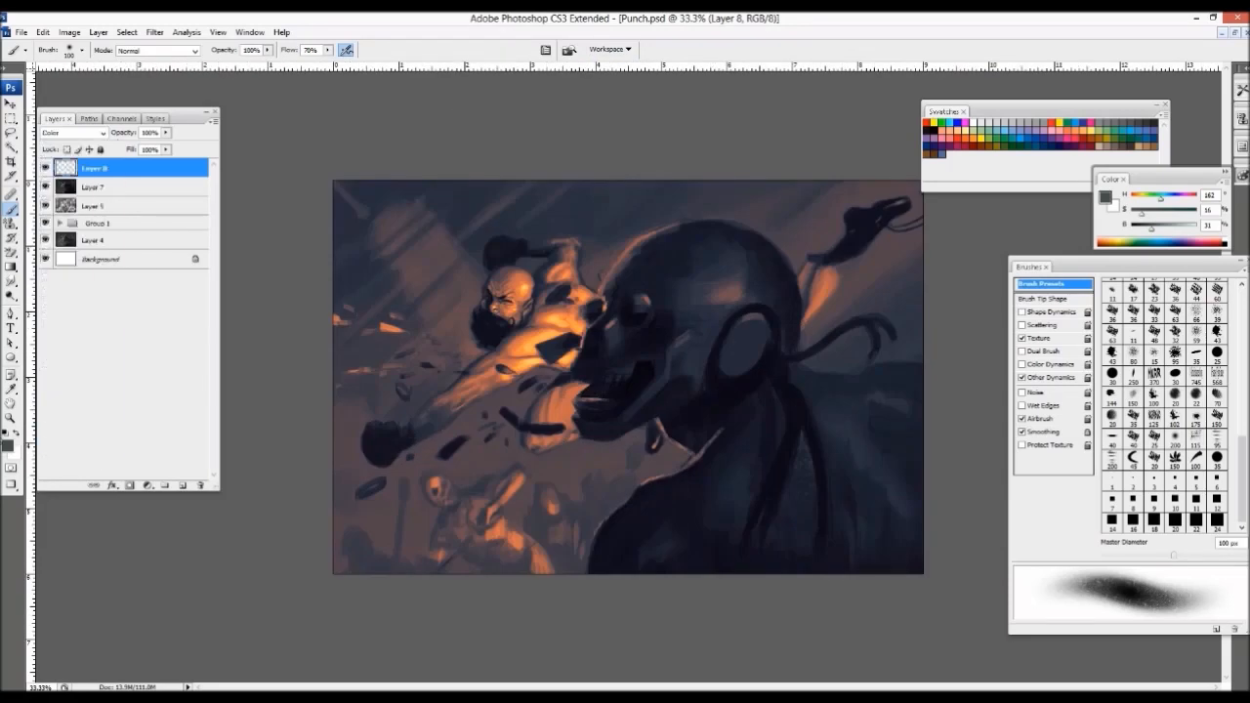
- Pick a muted teal with hue 191° and tint the giant's skull and face with a 150 px brush
{"action": "left_click", "coordinate": [9, 446]}
{"action": "left_click", "coordinate": [882, 528]}
{"action": "key", "text": "Return"}
{"action": "key", "text": "b"}
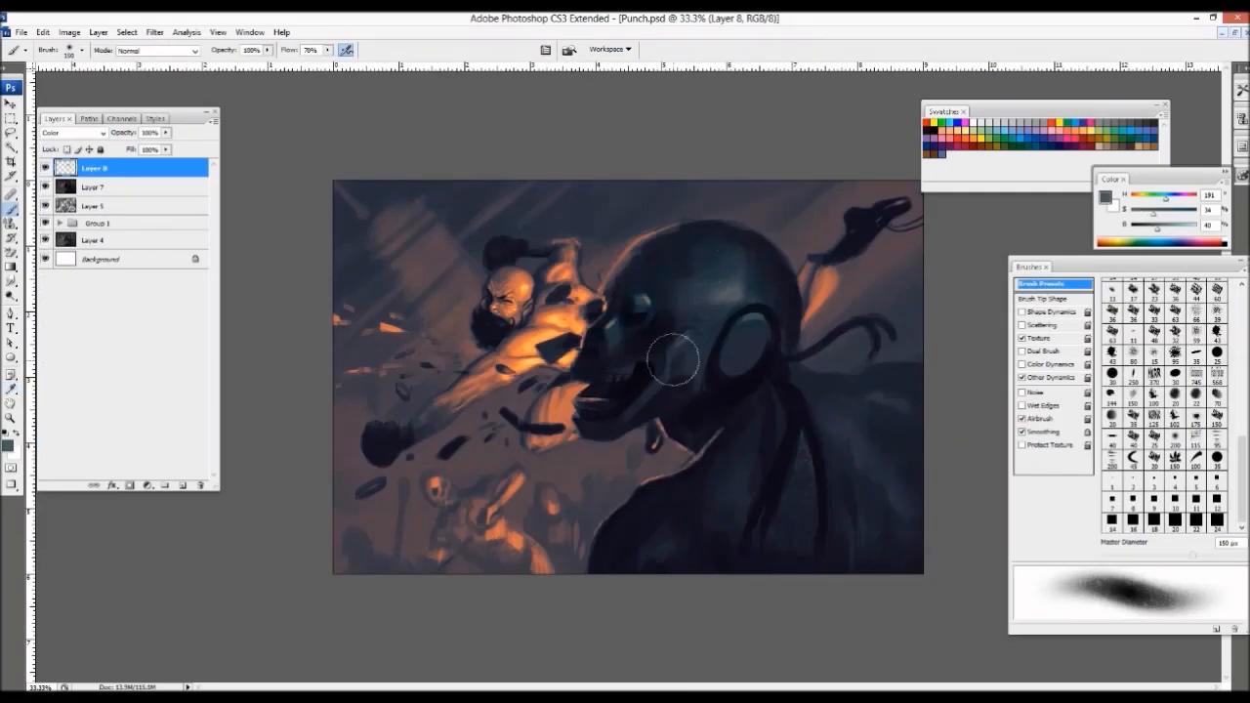
- Sample a muted purple-grey and tint the giant's shoulder, back and face with the 150 px brush
{"action": "key", "text": "ctrl+minus"}
{"action": "key", "text": "i"}
{"action": "left_click", "coordinate": [777, 266]}
{"action": "key", "text": "b"}
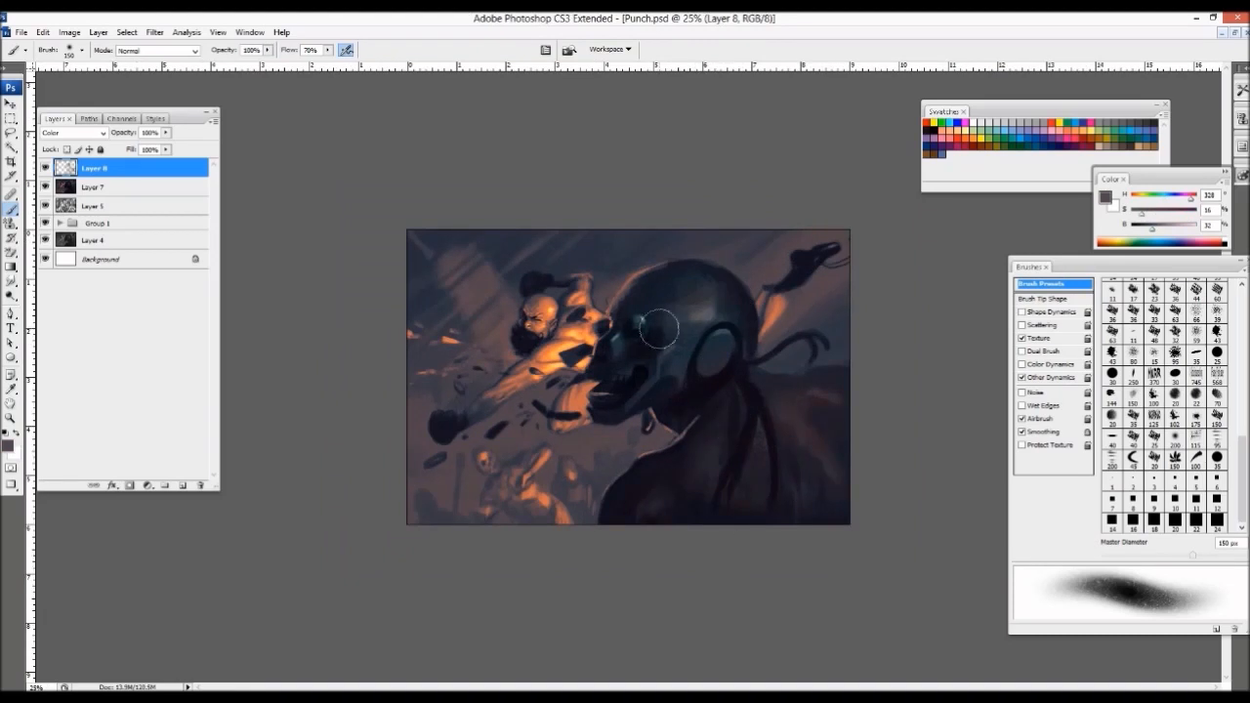
{"action": "mouse_move", "coordinate": [659, 330]}
{"action": "left_mouse_down"}
{"action": "mouse_move", "coordinate": [713, 350]}
{"action": "mouse_move", "coordinate": [639, 353]}
{"action": "mouse_move", "coordinate": [663, 298]}
{"action": "mouse_move", "coordinate": [644, 382]}
{"action": "mouse_move", "coordinate": [677, 342]}
{"action": "left_mouse_up"}
{"action": "key", "text": "ctrl+minus"}
{"action": "key", "text": "ctrl+plus"}
- Pick the blue 466776 and tint the background around the man and behind the giant with the 150 px brush
{"action": "left_click", "coordinate": [9, 448]}
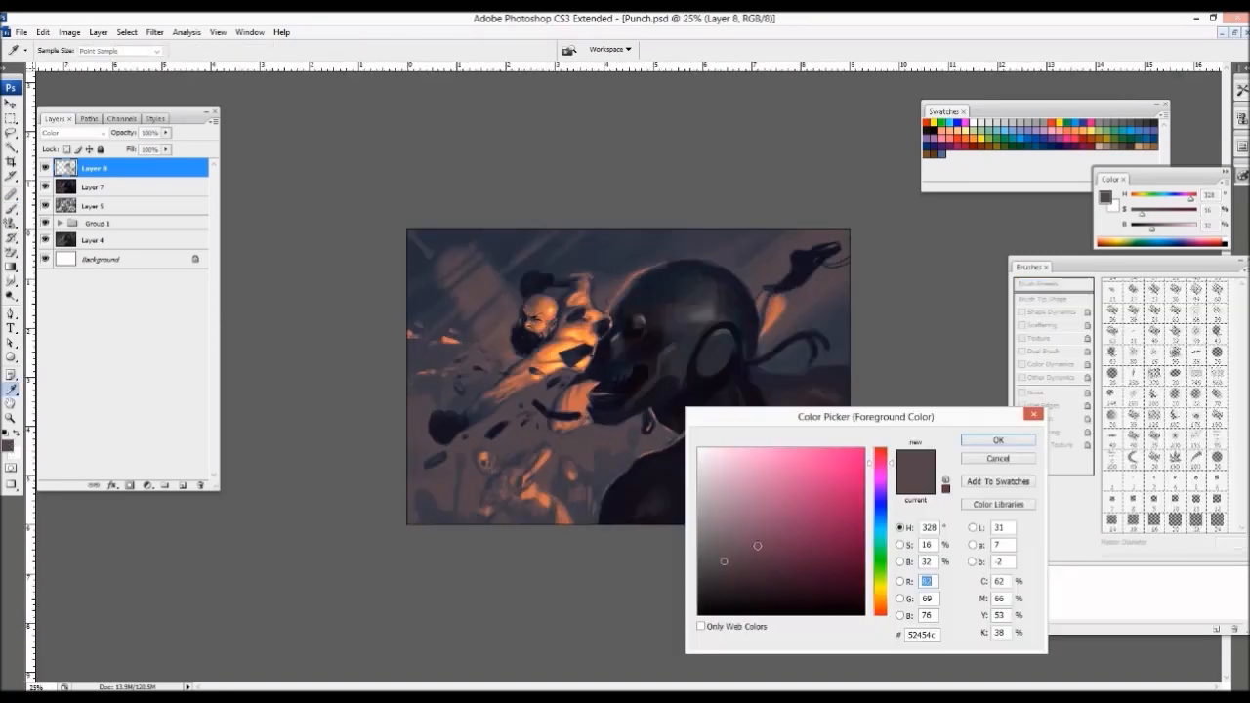
{"action": "left_click_drag", "start_coordinate": [883, 507], "coordinate": [884, 517]}
{"action": "left_click", "coordinate": [766, 538]}
{"action": "left_click", "coordinate": [880, 523]}
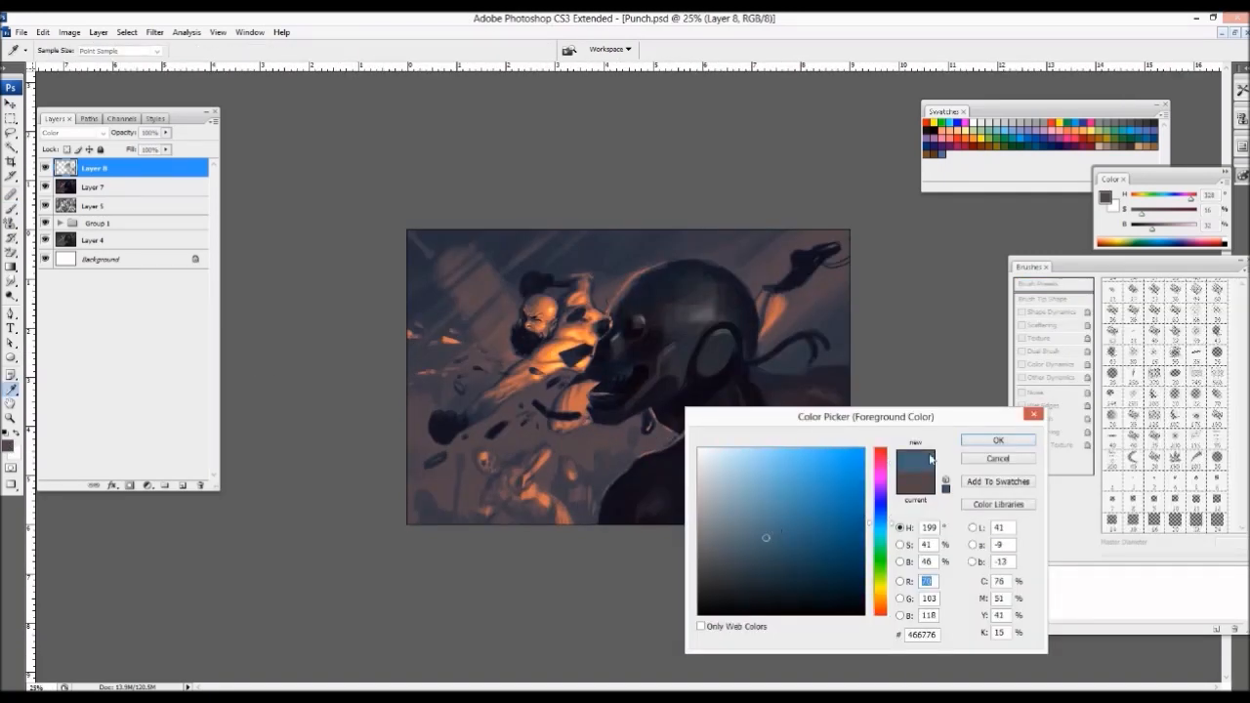
{"action": "key", "text": "Return"}
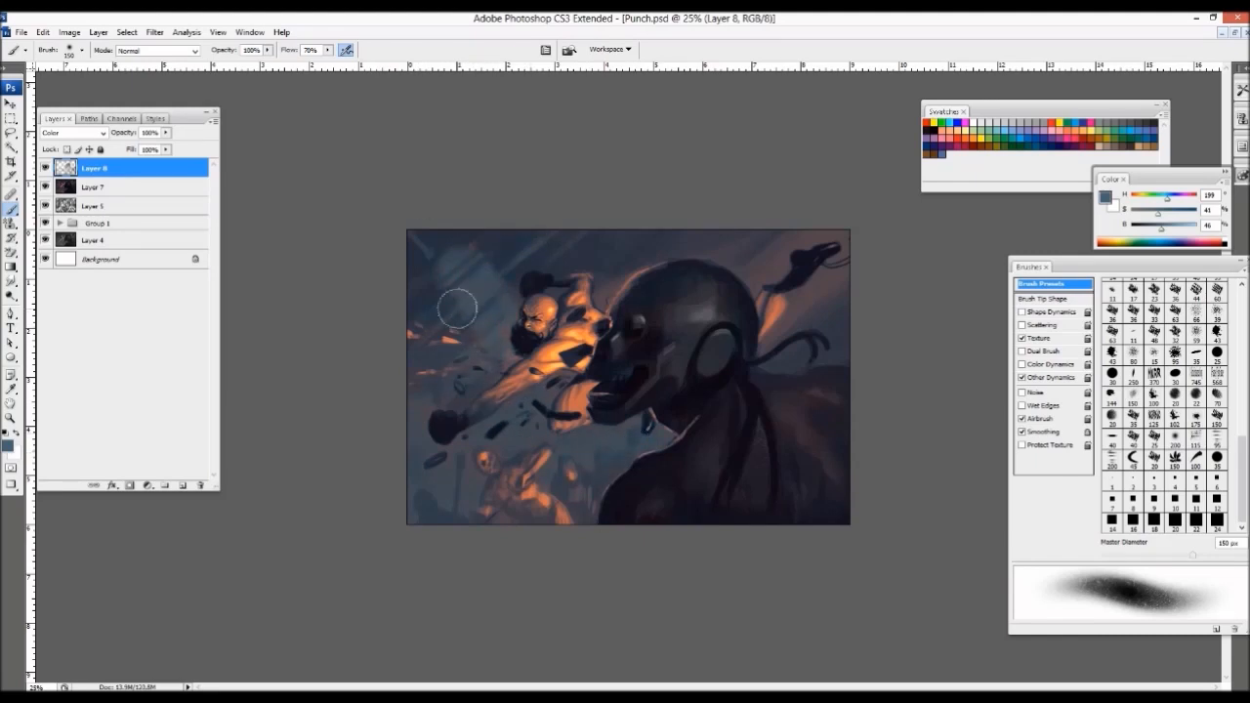
{"action": "mouse_move", "coordinate": [769, 273]}
{"action": "left_mouse_down"}
{"action": "mouse_move", "coordinate": [833, 233]}
{"action": "mouse_move", "coordinate": [845, 250]}
{"action": "mouse_move", "coordinate": [807, 287]}
{"action": "mouse_move", "coordinate": [852, 326]}
{"action": "mouse_move", "coordinate": [789, 355]}
{"action": "left_mouse_up"}
{"action": "mouse_move", "coordinate": [759, 235]}
{"action": "left_mouse_down"}
{"action": "mouse_move", "coordinate": [749, 263]}
{"action": "mouse_move", "coordinate": [683, 298]}
{"action": "left_mouse_up"}
{"action": "key", "text": "ctrl+minus"}
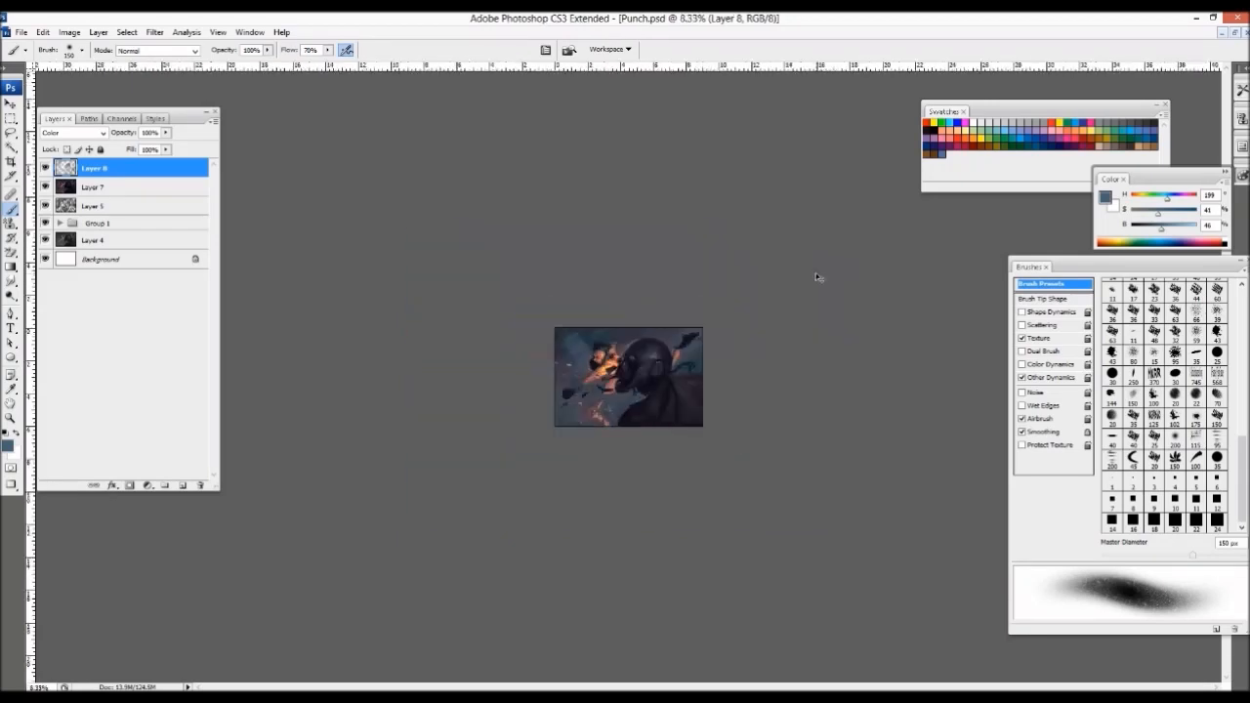
{"action": "key", "text": "ctrl+plus"}
{"action": "left_click_drag", "start_coordinate": [709, 490], "coordinate": [795, 394]}
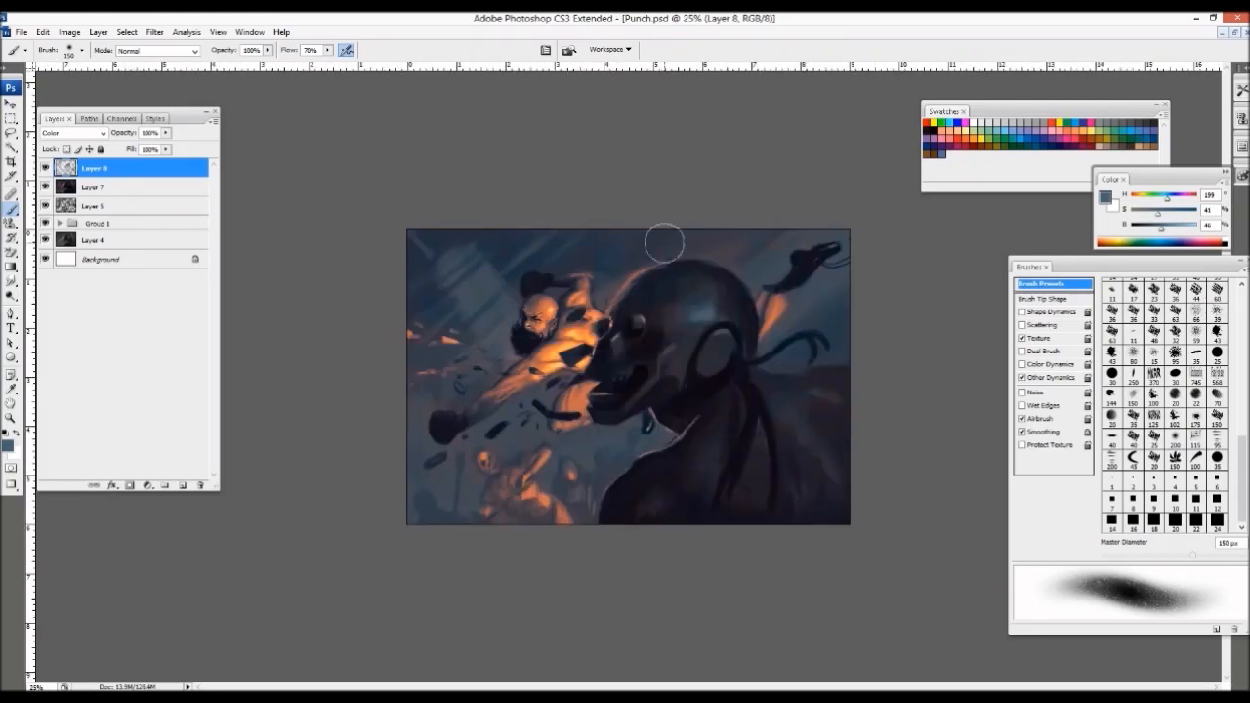
- Pick a dark maroon with hue 332° and tint the man's outstretched fist with a 90 px brush
{"action": "key", "text": "ctrl+minus"}
{"action": "key", "text": "ctrl+minus"}
{"action": "key", "text": "ctrl+minus"}
{"action": "key", "text": "ctrl+plus"}
{"action": "key", "text": "ctrl+plus"}
{"action": "key", "text": "ctrl+plus"}
{"action": "key", "text": "ctrl+plus"}
{"action": "left_click", "coordinate": [8, 445]}
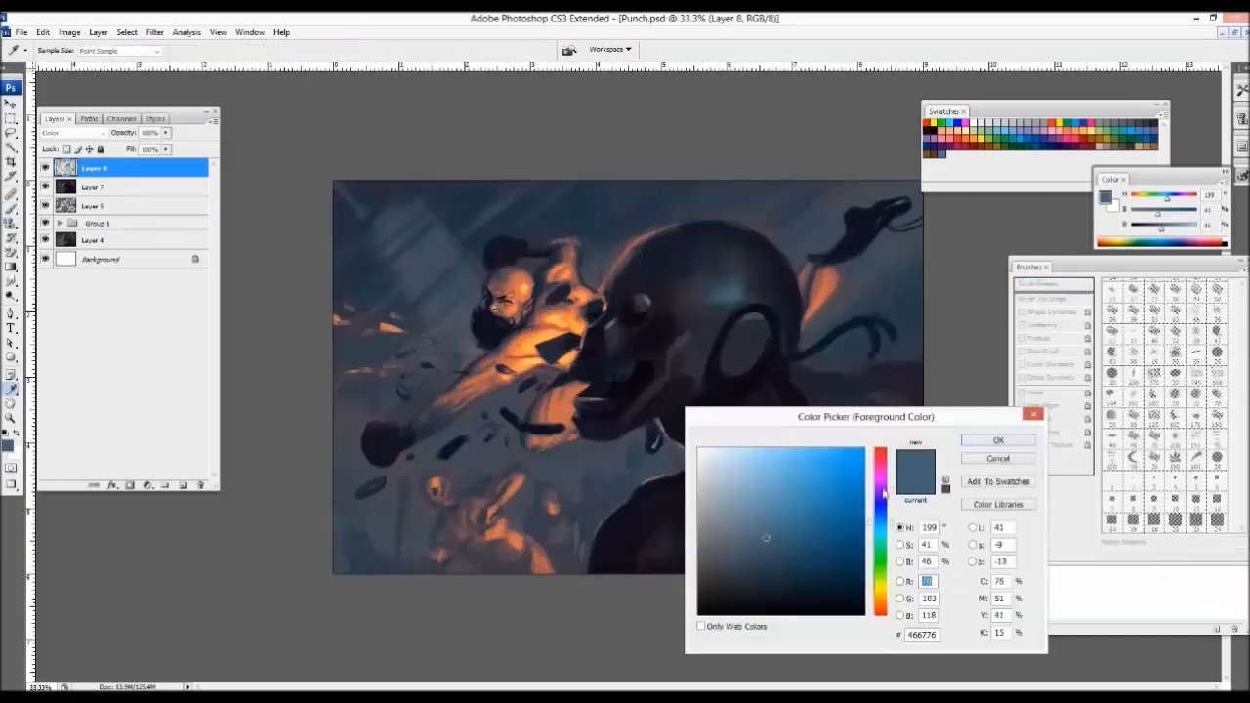
{"action": "left_click_drag", "start_coordinate": [880, 508], "coordinate": [880, 460]}
{"action": "left_click", "coordinate": [774, 573]}
{"action": "key", "text": "Return"}
{"action": "key", "text": "bracketleft"}
{"action": "key", "text": "bracketleft"}
{"action": "key", "text": "bracketleft"}
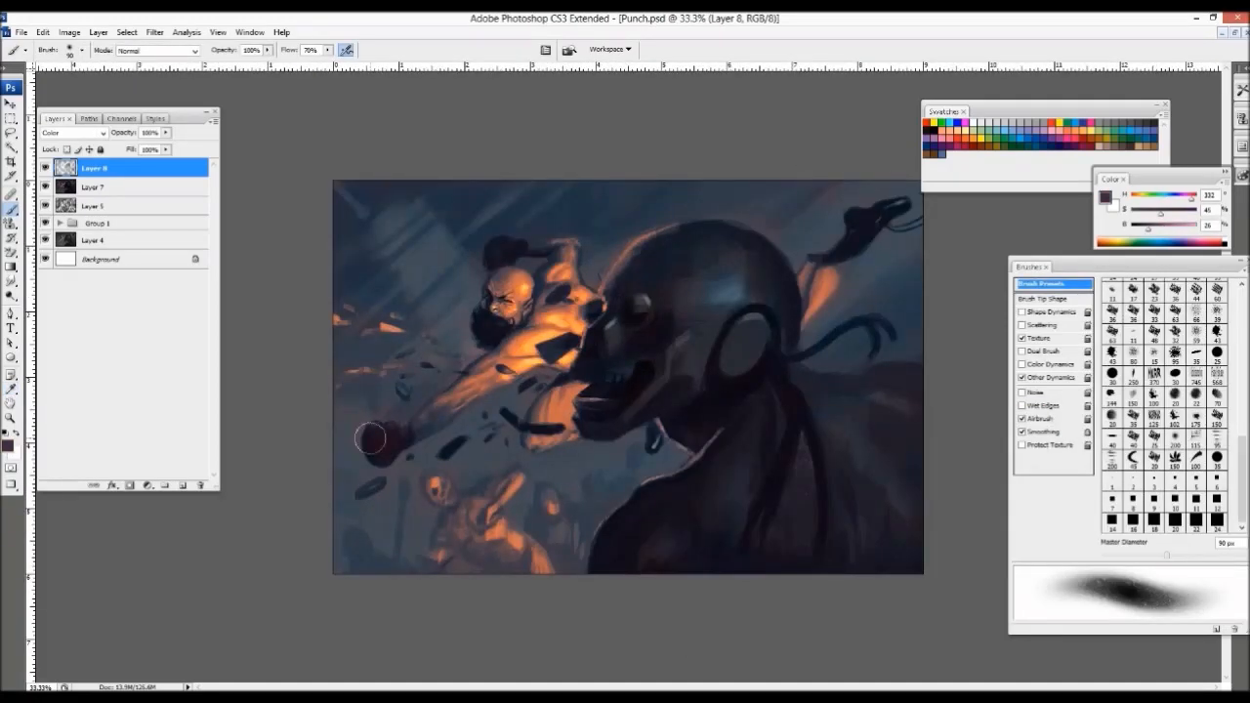
- Tint the man's raised fist above his head with the same dark maroon
{"action": "key", "text": "ctrl+minus"}
{"action": "key", "text": "ctrl+minus"}
{"action": "key", "text": "ctrl+minus"}
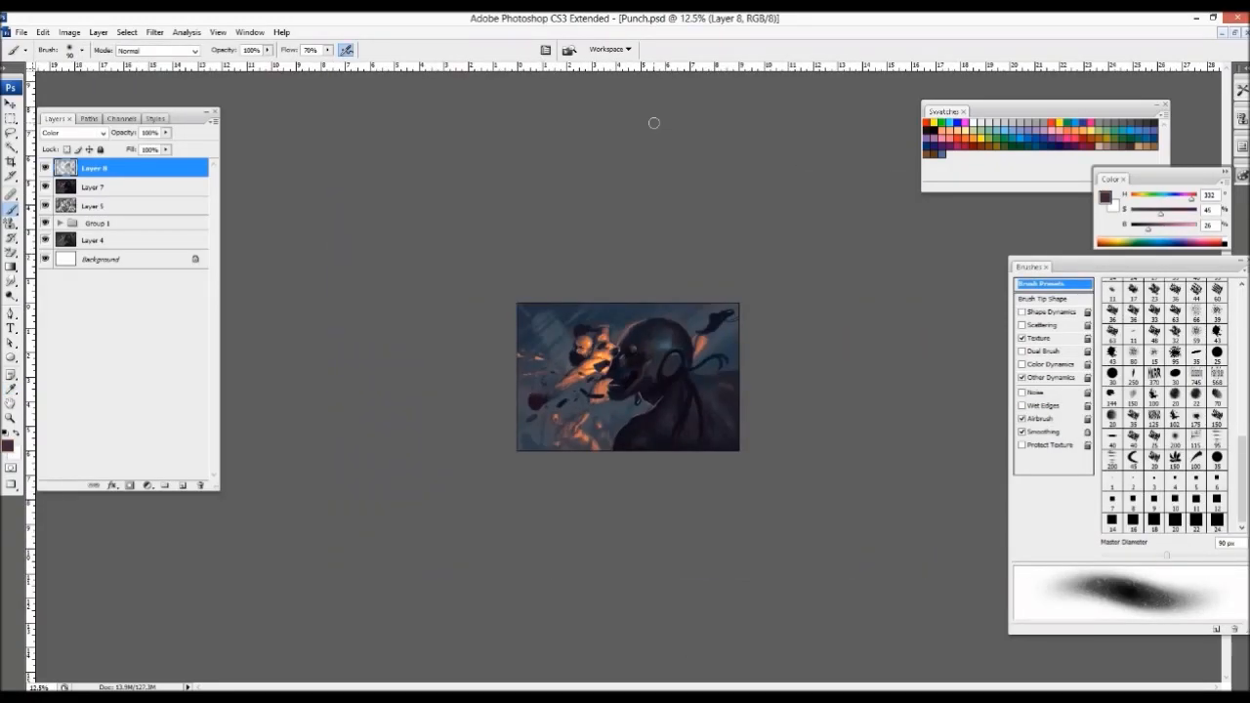
{"action": "key", "text": "ctrl+plus"}
{"action": "key", "text": "ctrl+plus"}
{"action": "key", "text": "ctrl+plus"}
{"action": "key", "text": "ctrl+plus"}
- Sample the orange from the man's forearm and tint his outstretched arm with the 90 px brush
{"action": "left_click", "coordinate": [373, 396], "text": "alt"}
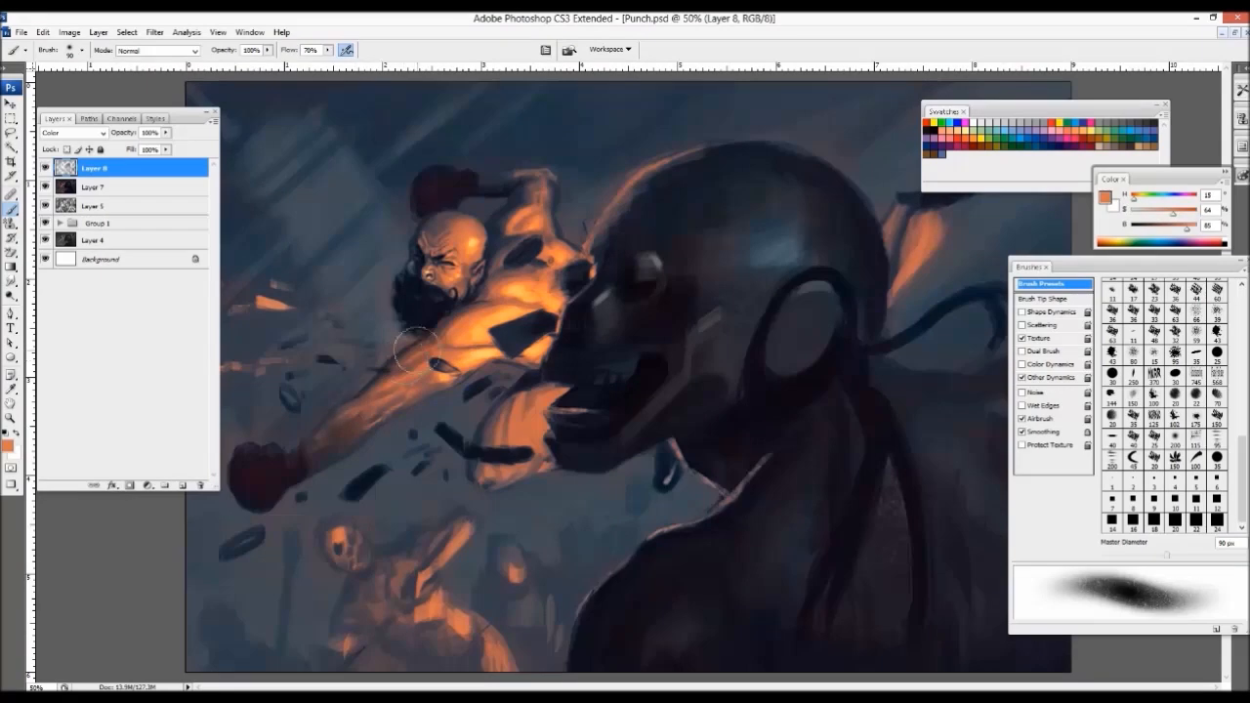
{"action": "key", "text": "ctrl+minus"}
{"action": "key", "text": "ctrl+minus"}
{"action": "key", "text": "ctrl+minus"}
{"action": "key", "text": "ctrl+plus"}
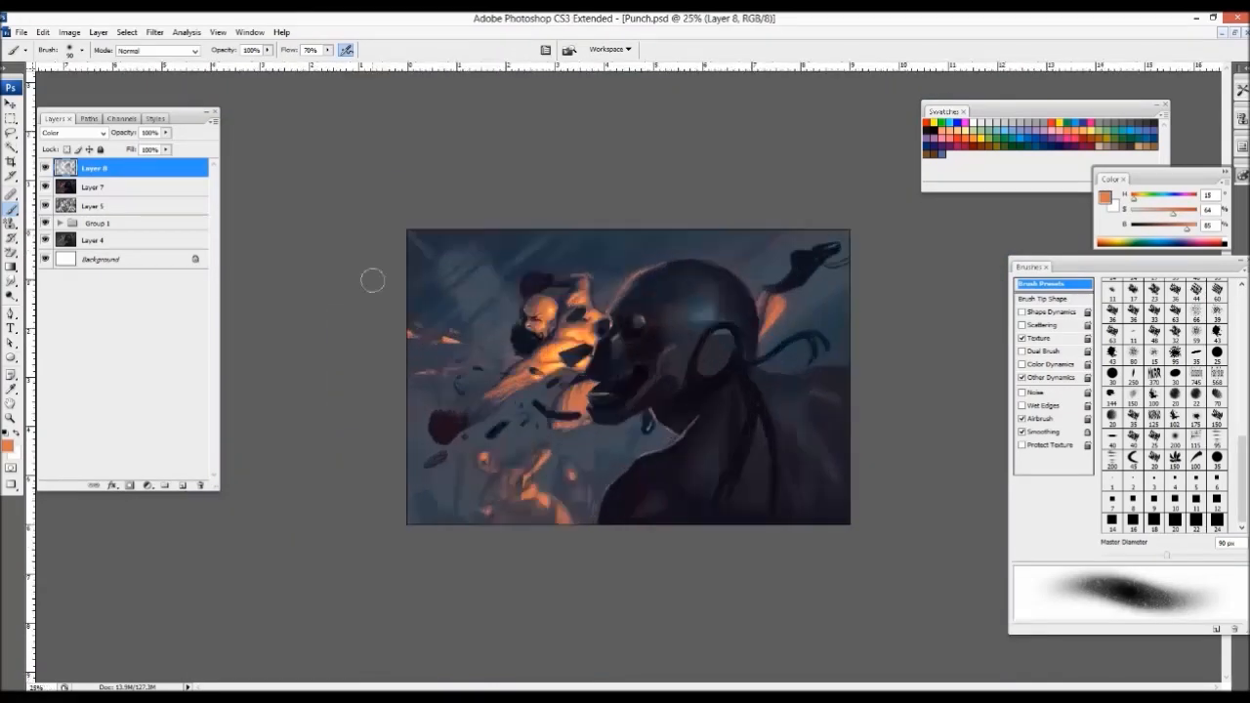
- Try tinting the debris below the man's arm with a muted green of hue 158°
{"action": "left_click", "coordinate": [10, 446]}
{"action": "left_click", "coordinate": [879, 541]}
{"action": "left_click", "coordinate": [775, 530]}
{"action": "left_click", "coordinate": [1003, 440]}
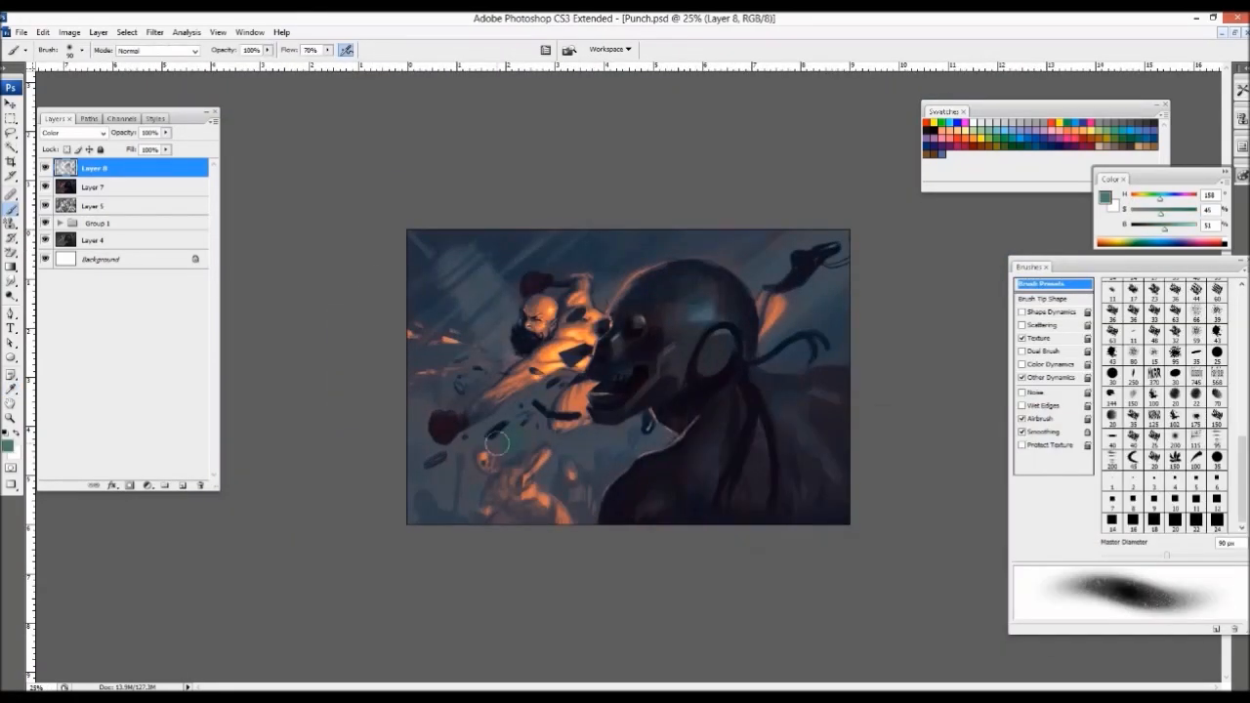
{"action": "key", "text": "ctrl+plus"}
{"action": "key", "text": "ctrl+plus"}
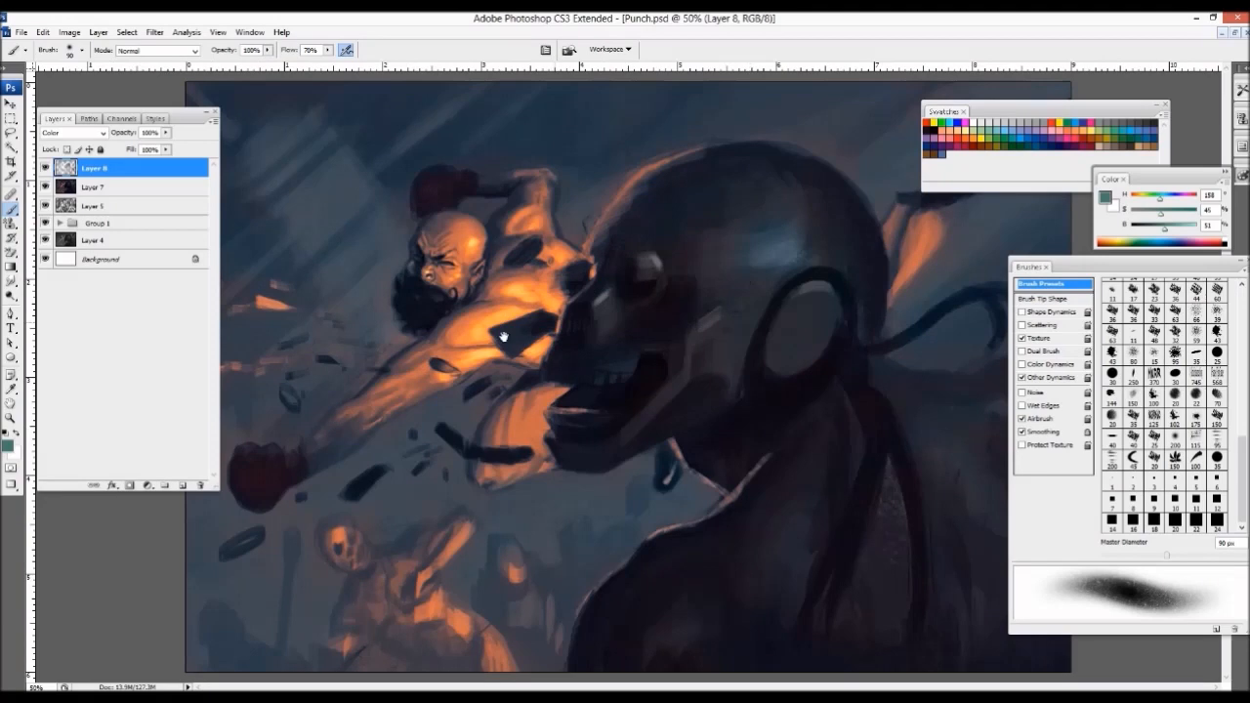
- Switch to full-screen view, add a new Normal layer on top and choose a textured Dual Brush preset
{"action": "key", "text": "f"}
{"action": "left_click_drag", "start_coordinate": [470, 314], "coordinate": [674, 285]}
{"action": "left_click", "coordinate": [182, 486]}
{"action": "key", "text": "ctrl+plus"}
{"action": "left_click_drag", "start_coordinate": [1239, 439], "coordinate": [1233, 323]}
{"action": "left_click", "coordinate": [1133, 364]}
- Sample colours around the man's outstretched fist and repaint its shape and edges, reducing the brush to 25 px
{"action": "left_click", "coordinate": [313, 469], "text": "alt"}
{"action": "mouse_move", "coordinate": [340, 437]}
{"action": "left_mouse_down"}
{"action": "mouse_move", "coordinate": [328, 446]}
{"action": "mouse_move", "coordinate": [375, 447]}
{"action": "left_mouse_up"}
{"action": "key", "text": "["}
{"action": "left_click", "coordinate": [340, 527], "text": "alt"}
{"action": "mouse_move", "coordinate": [324, 522]}
{"action": "left_mouse_down"}
{"action": "mouse_move", "coordinate": [342, 527]}
{"action": "mouse_move", "coordinate": [395, 488]}
{"action": "left_mouse_up"}
{"action": "left_click", "coordinate": [325, 504], "text": "alt"}
{"action": "key", "text": "["}
{"action": "key", "text": "["}
{"action": "key", "text": "["}
{"action": "key", "text": "["}
{"action": "left_click", "coordinate": [405, 490], "text": "alt"}
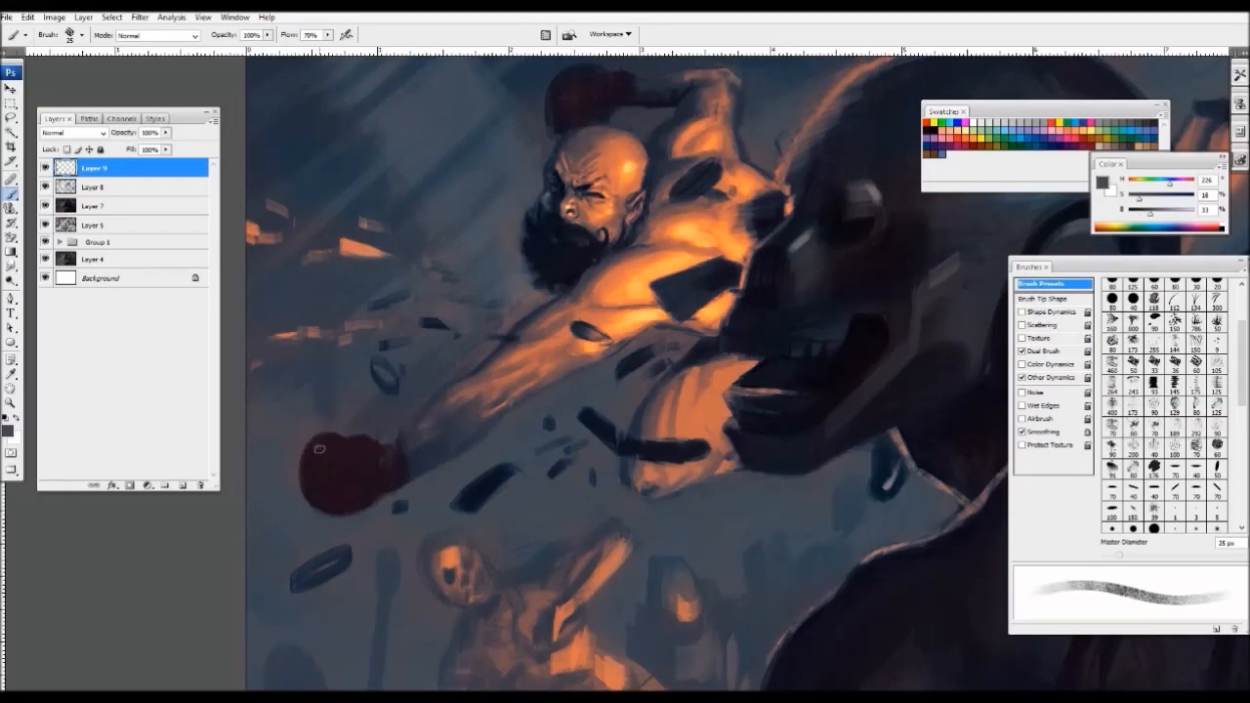
- Sample a dark blue beside the outstretched fist and refine its contour and wrist with a 15 px brush
{"action": "key", "text": "ctrl+minus"}
{"action": "key", "text": "ctrl+plus"}
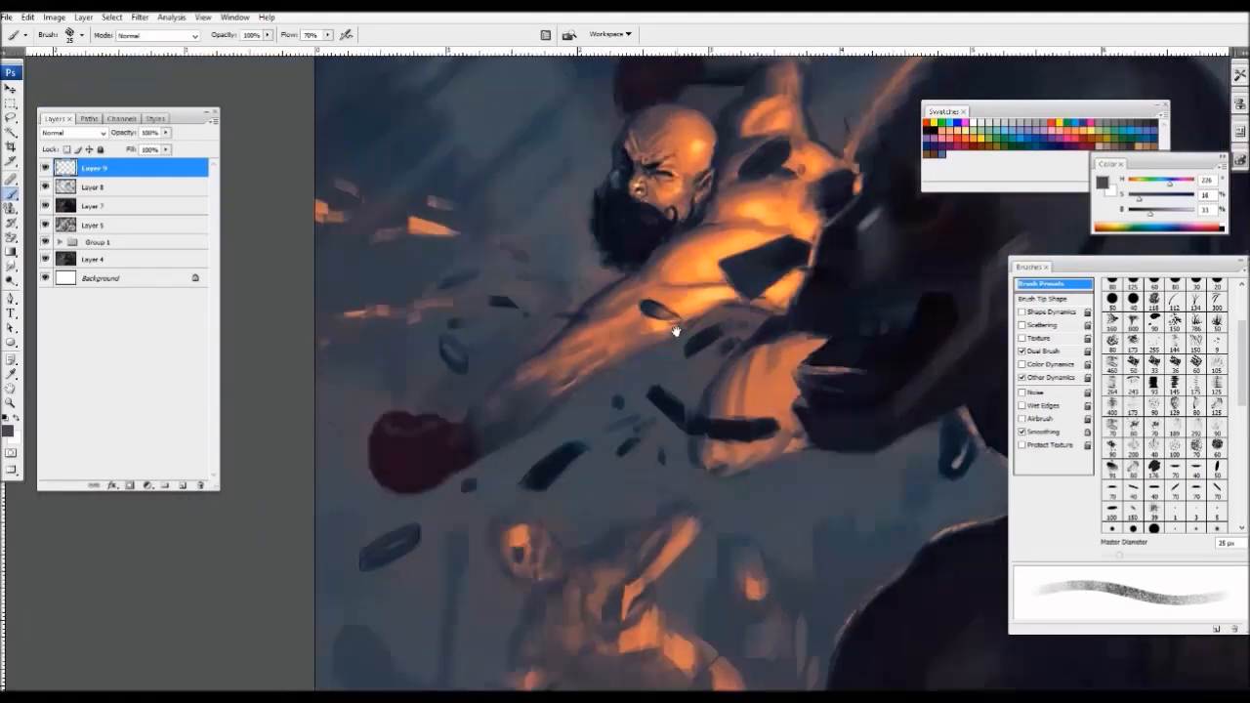
{"action": "left_click", "coordinate": [379, 424], "text": "alt"}
{"action": "key", "text": "bracketleft"}
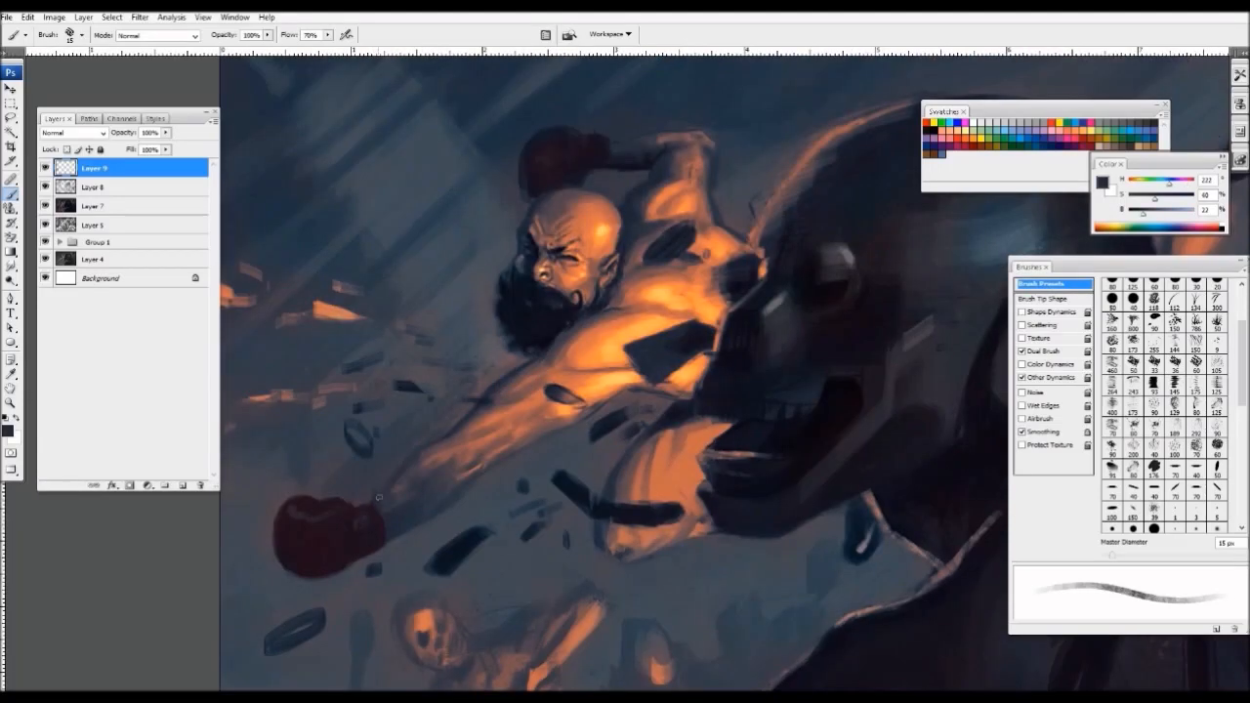
{"action": "key", "text": "ctrl+minus"}
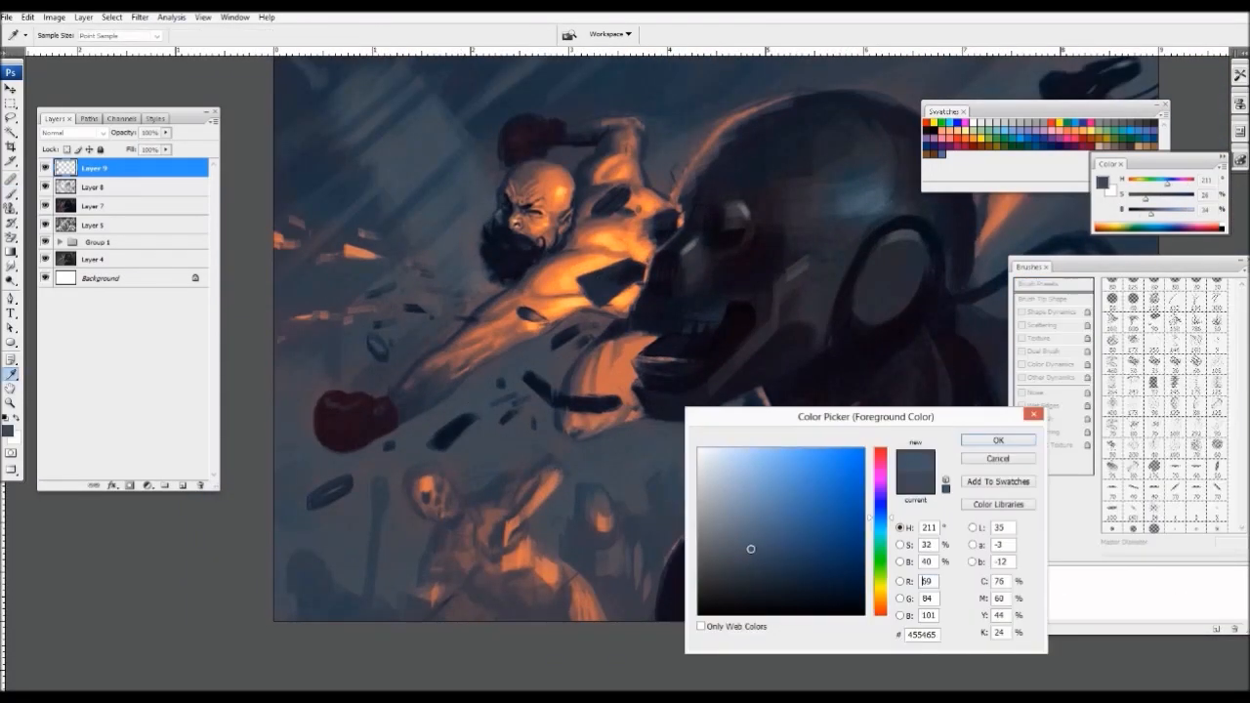
- Set the colour to hue 211°, saturation 32%, brightness 40% and touch up the background below the outstretched fist, enlarging the brush to 50 px
{"action": "left_click", "coordinate": [986, 445]}
{"action": "key", "text": "bracketright"}
{"action": "key", "text": "bracketright"}
{"action": "key", "text": "bracketright"}
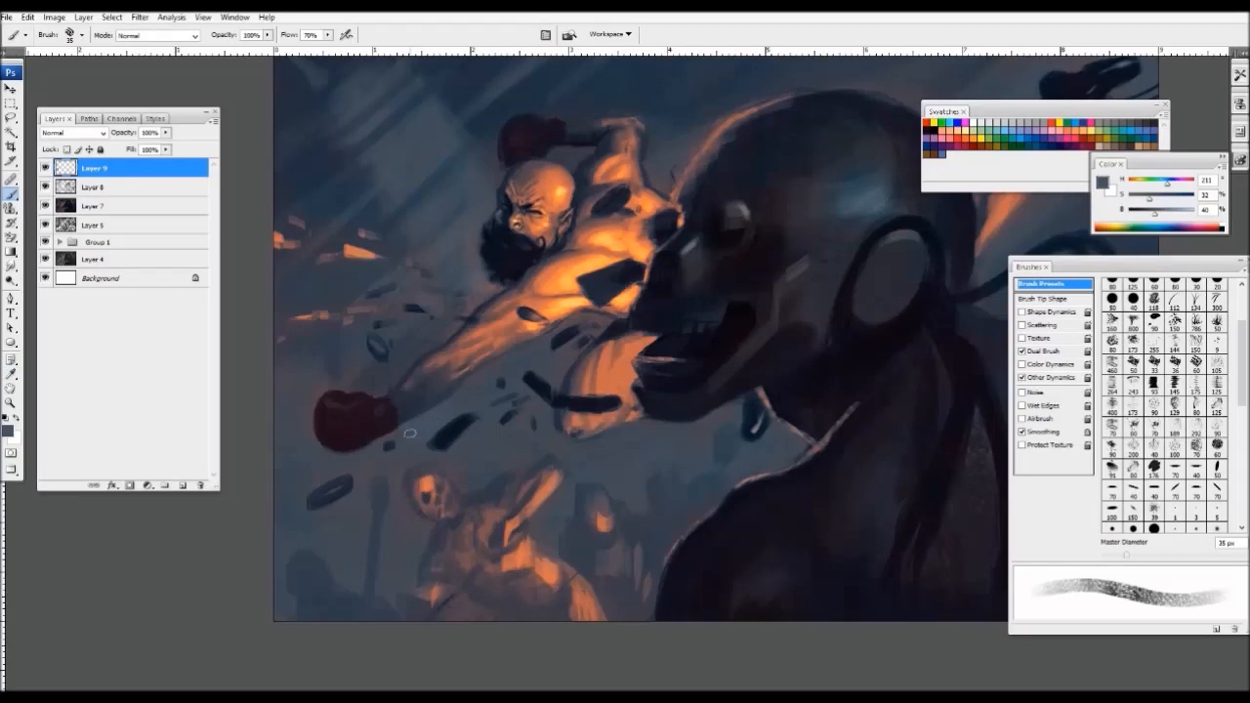
{"action": "key", "text": "ctrl+minus"}
{"action": "key", "text": "ctrl+minus"}
{"action": "key", "text": "ctrl+plus"}
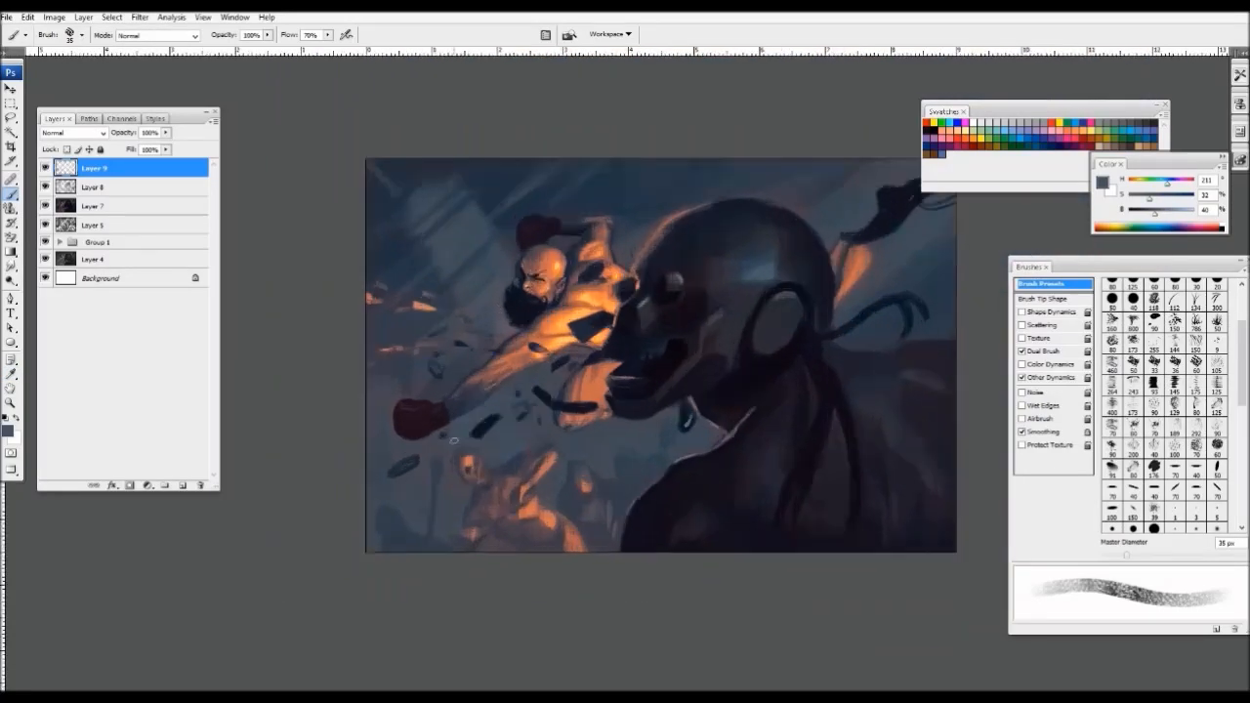
{"action": "key", "text": "bracketright"}
{"action": "key", "text": "bracketright"}
{"action": "key", "text": "bracketright"}
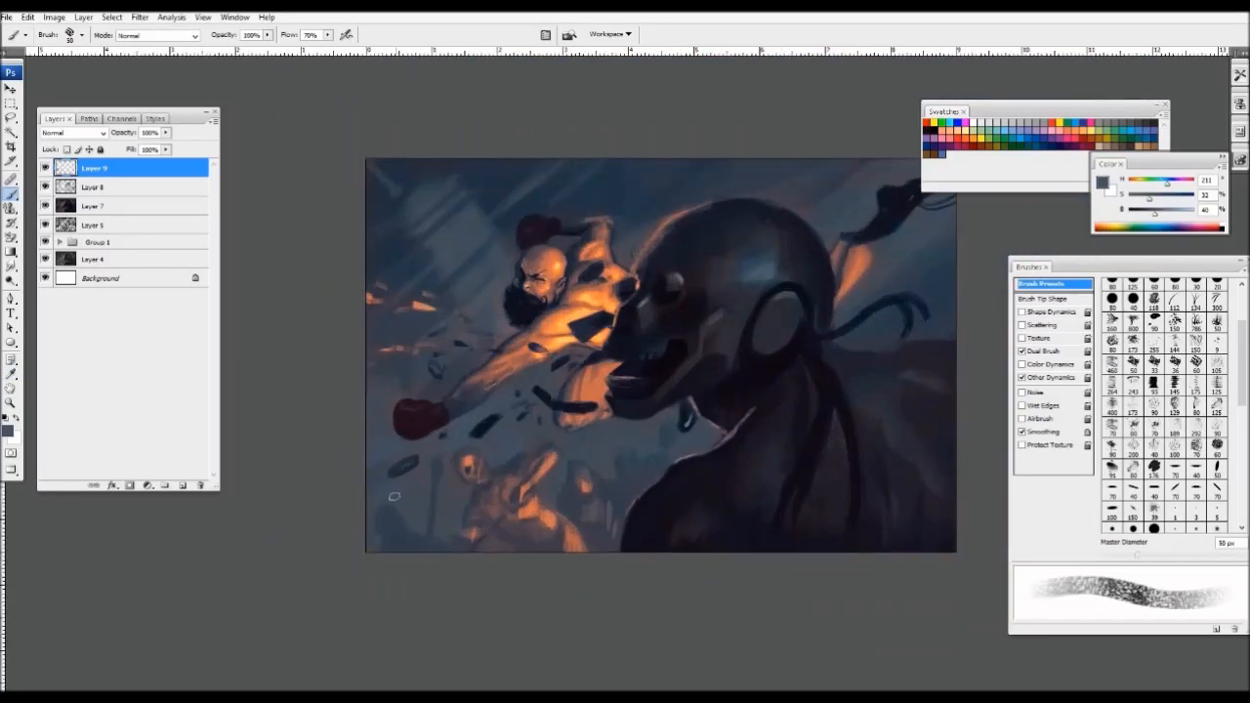
{"action": "key", "text": "ctrl+minus"}
{"action": "key", "text": "ctrl+minus"}
{"action": "key", "text": "ctrl+minus"}
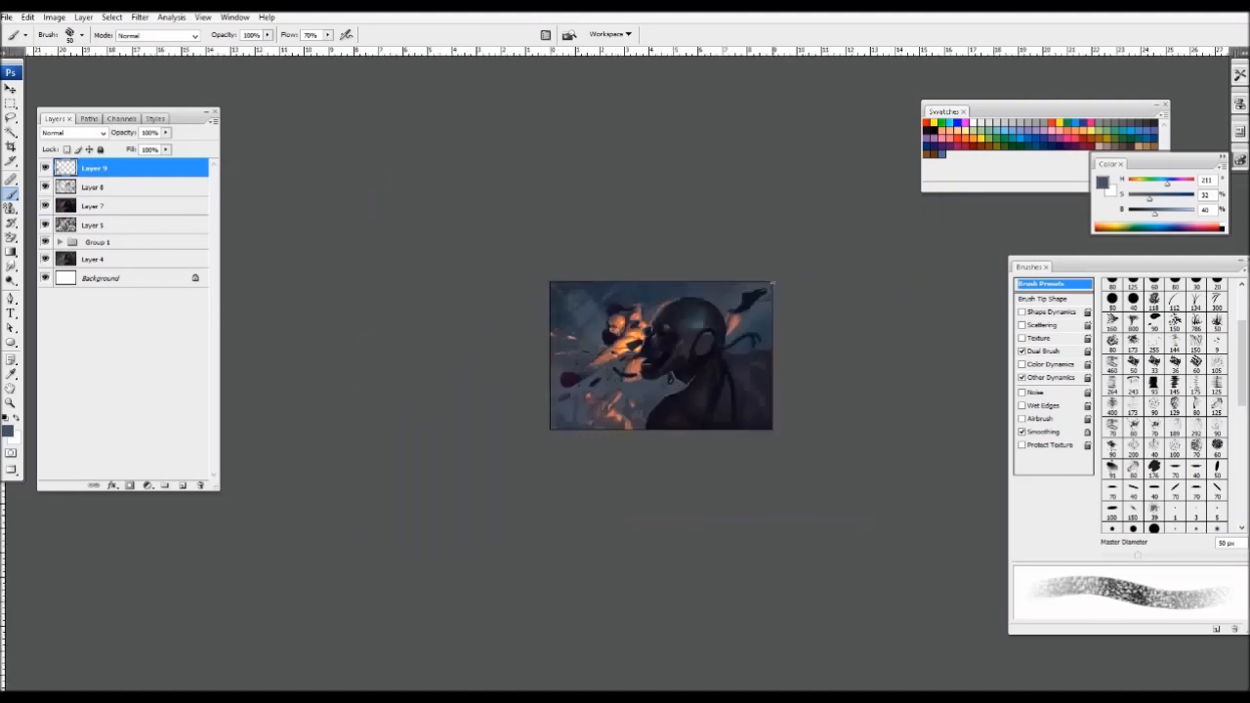
- Sample a near-black and touch up the debris around the man's lower arm with a 15 px brush
{"action": "key", "text": "ctrl+plus"}
{"action": "key", "text": "ctrl+plus"}
{"action": "key", "text": "ctrl+plus"}
{"action": "key", "text": "ctrl+plus"}
{"action": "key", "text": "ctrl+plus"}
{"action": "left_click", "coordinate": [511, 372], "text": "alt"}
{"action": "key", "text": "bracketleft"}
{"action": "key", "text": "bracketleft"}
{"action": "key", "text": "bracketleft"}
{"action": "key", "text": "bracketleft"}
{"action": "key", "text": "bracketleft"}
{"action": "key", "text": "bracketleft"}
{"action": "key", "text": "bracketleft"}
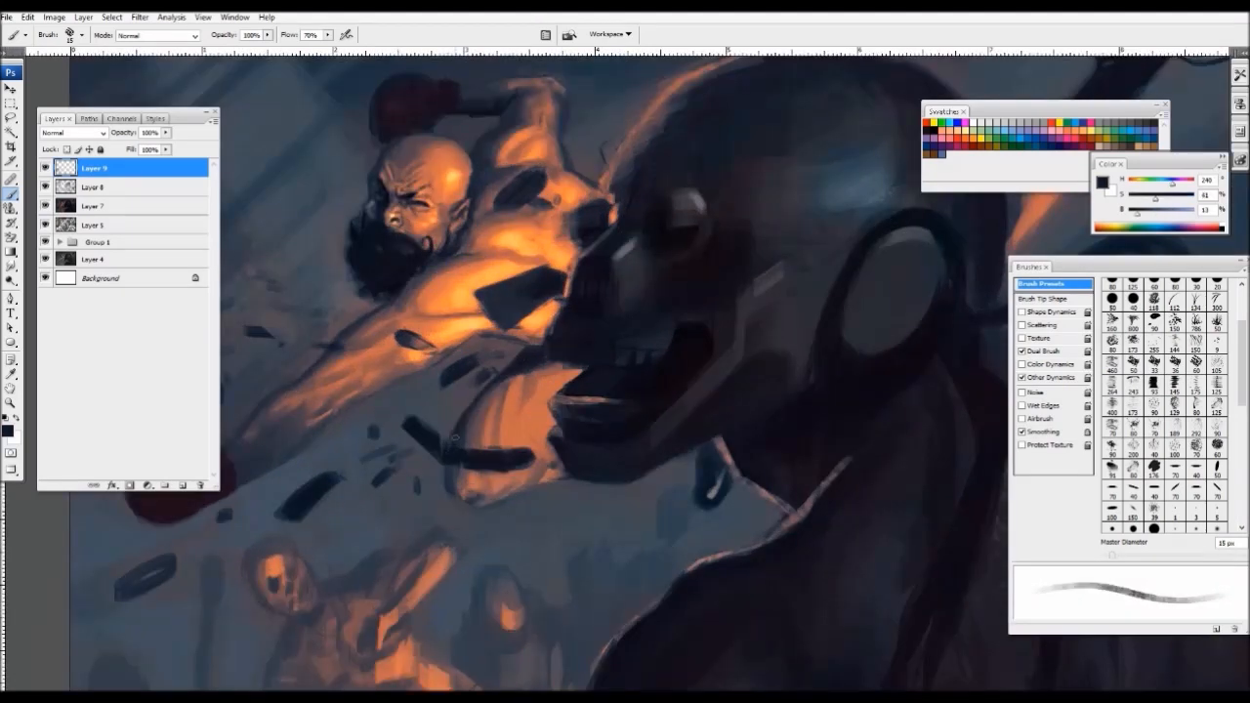
- Sample dark tones from the figure and around the beard and refine the beard's edge with a 20 px brush
{"action": "key", "text": "bracketright"}
{"action": "key", "text": "bracketright"}
{"action": "left_click", "coordinate": [532, 338], "text": "alt"}
{"action": "mouse_move", "coordinate": [532, 335]}
{"action": "left_mouse_down"}
{"action": "mouse_move", "coordinate": [493, 369]}
{"action": "mouse_move", "coordinate": [742, 522]}
{"action": "left_mouse_up"}
{"action": "key", "text": "ctrl+plus"}
{"action": "left_click", "coordinate": [503, 385], "text": "alt"}
{"action": "key", "text": "bracketleft"}
{"action": "left_click", "coordinate": [496, 401], "text": "alt"}
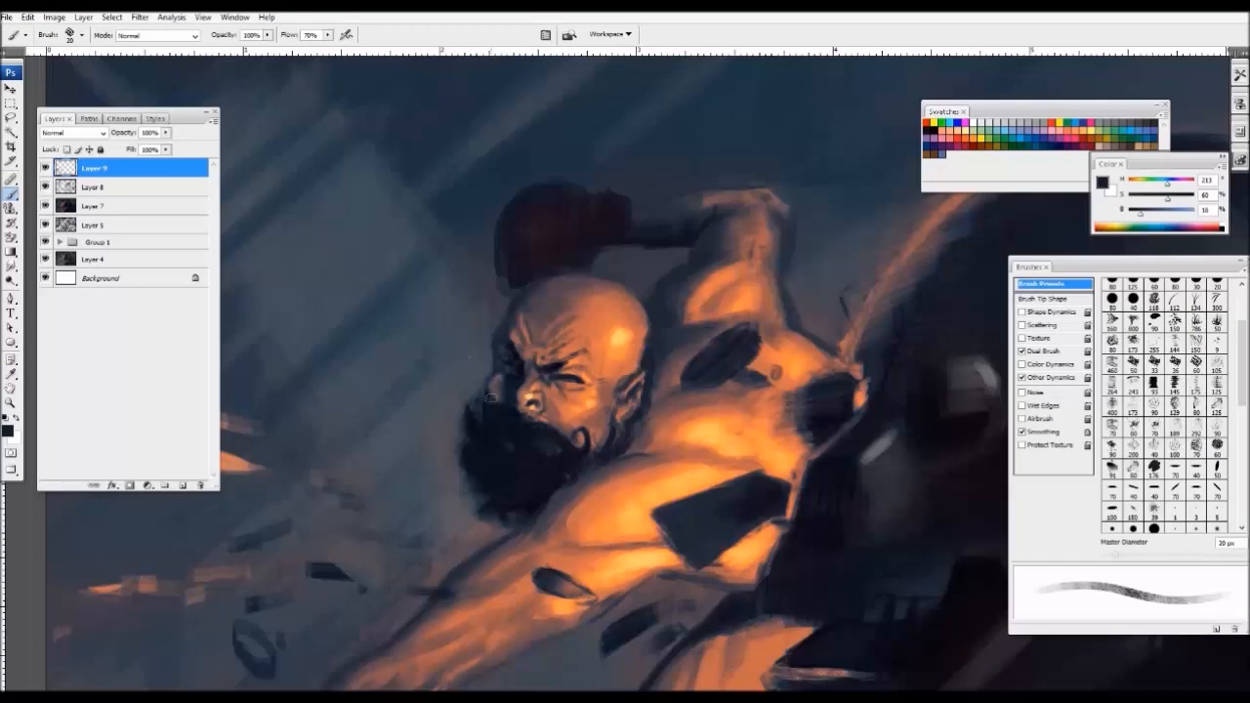
- Sample the grey-blue background beside the man's face and clean the head's contour with a 6 px brush
{"action": "key", "text": "bracketleft"}
{"action": "key", "text": "bracketleft"}
{"action": "key", "text": "bracketleft"}
{"action": "key", "text": "bracketleft"}
{"action": "key", "text": "bracketleft"}
{"action": "key", "text": "ctrl+plus"}
{"action": "left_click", "coordinate": [378, 405], "text": "alt"}
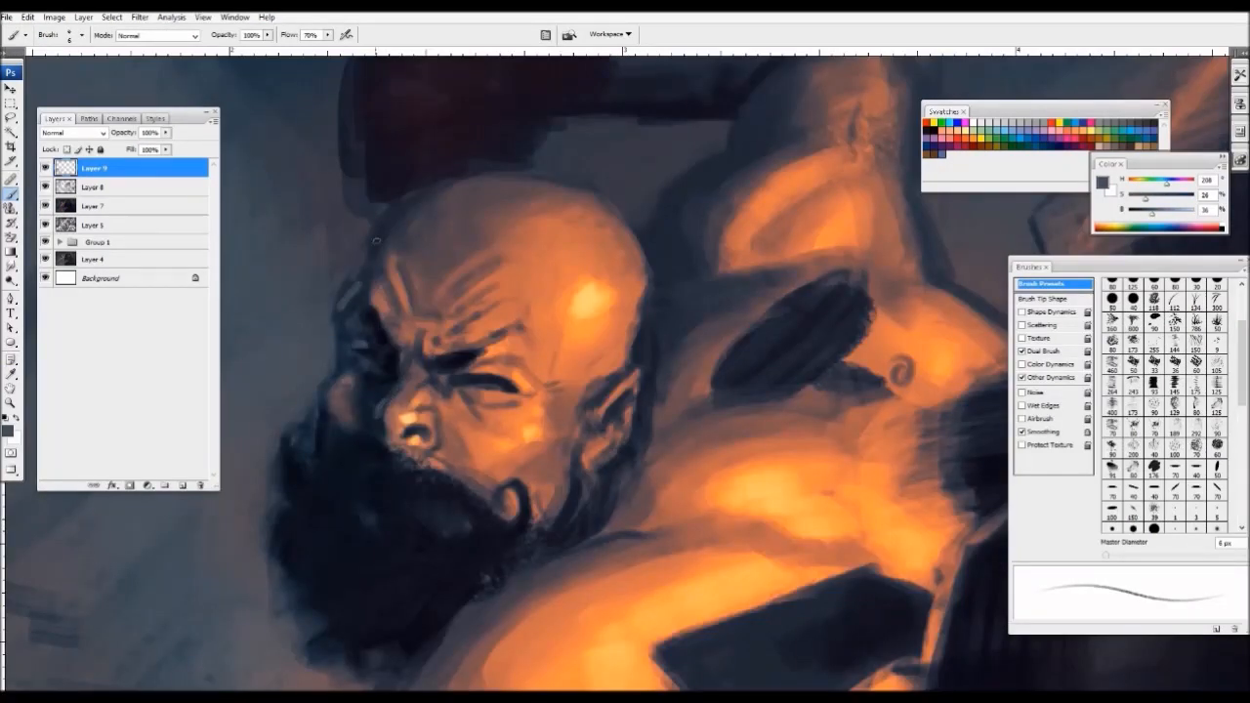
- Sample dark tones from the beard area and sharpen the beard's outer outline with a 6 px brush
{"action": "key", "text": "ctrl+0"}
{"action": "key", "text": "ctrl+plus"}
{"action": "key", "text": "ctrl+plus"}
{"action": "left_click_drag", "start_coordinate": [515, 293], "coordinate": [732, 446]}
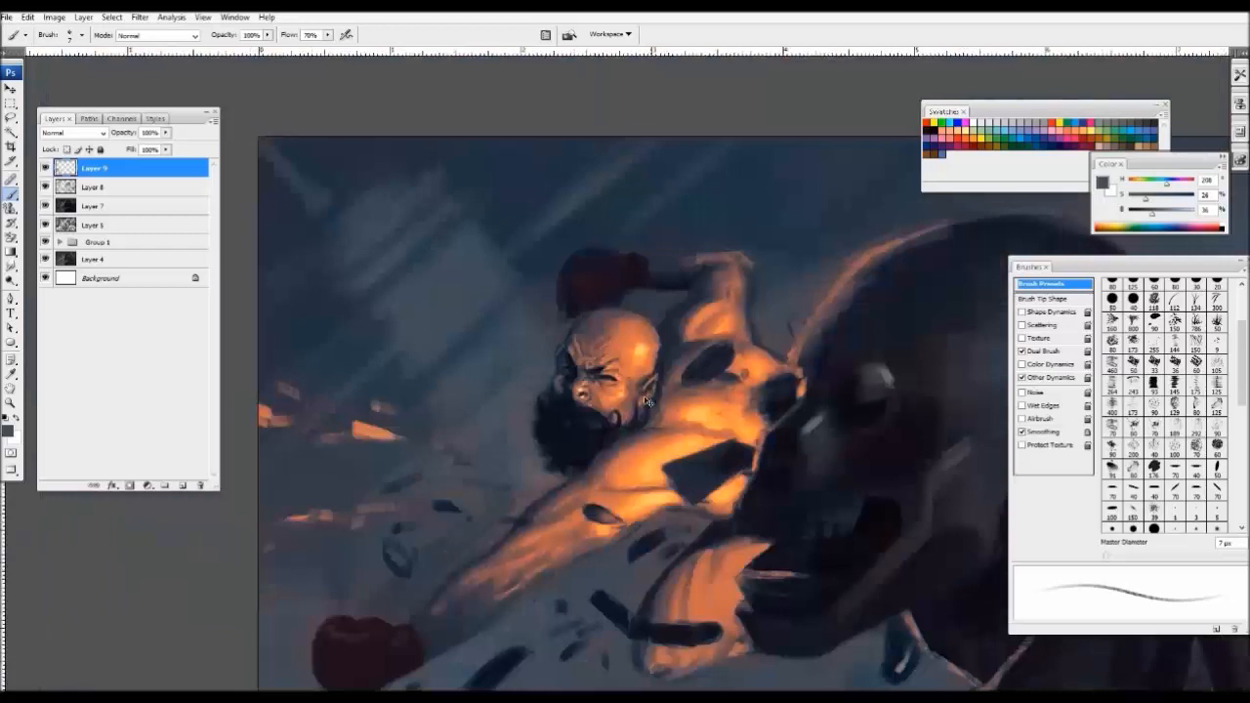
{"action": "key", "text": "ctrl+plus"}
{"action": "key", "text": "ctrl+plus"}
{"action": "left_click", "coordinate": [367, 422], "text": "alt"}
{"action": "left_click", "coordinate": [254, 592], "text": "alt"}
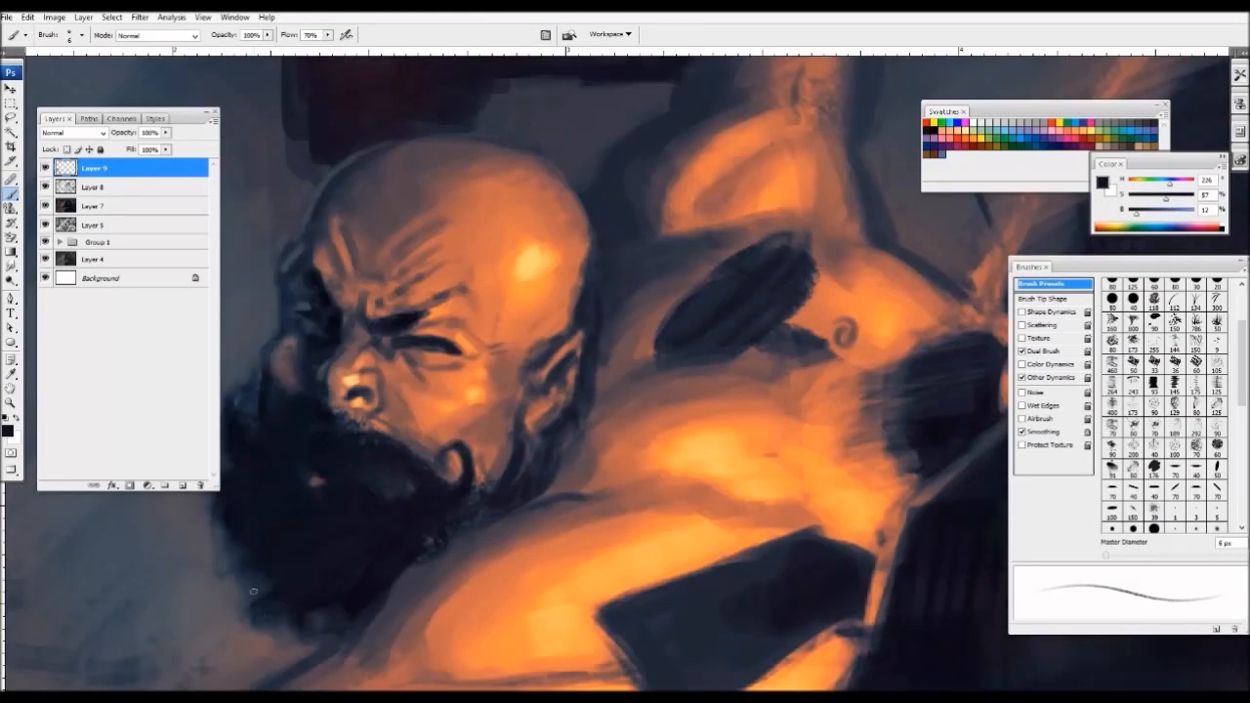
- Sample orange skin tones and repaint the lit cheek below the eye with a 9 px brush
{"action": "left_click", "coordinate": [489, 376], "text": "alt"}
{"action": "key", "text": "]"}
{"action": "key", "text": "]"}
{"action": "key", "text": "]"}
{"action": "mouse_move", "coordinate": [493, 362]}
{"action": "left_mouse_down"}
{"action": "mouse_move", "coordinate": [489, 396]}
{"action": "mouse_move", "coordinate": [446, 377]}
{"action": "mouse_move", "coordinate": [448, 389]}
{"action": "left_mouse_up"}
{"action": "left_click", "coordinate": [485, 382], "text": "alt"}
{"action": "left_click", "coordinate": [469, 381], "text": "alt"}
{"action": "left_click", "coordinate": [530, 576], "text": "alt"}
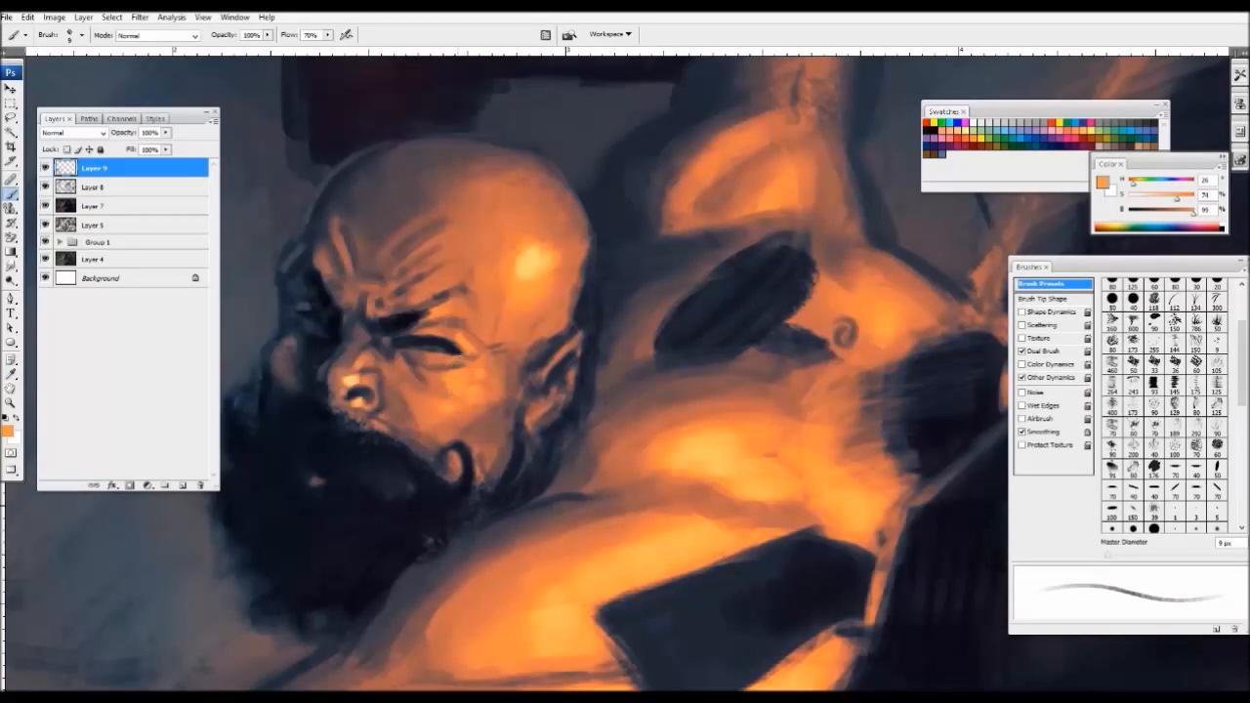
- Sample skin tones around the nose and brow and refine the bridge of the nose, reducing the brush to 6 px
{"action": "left_click", "coordinate": [389, 341], "text": "alt"}
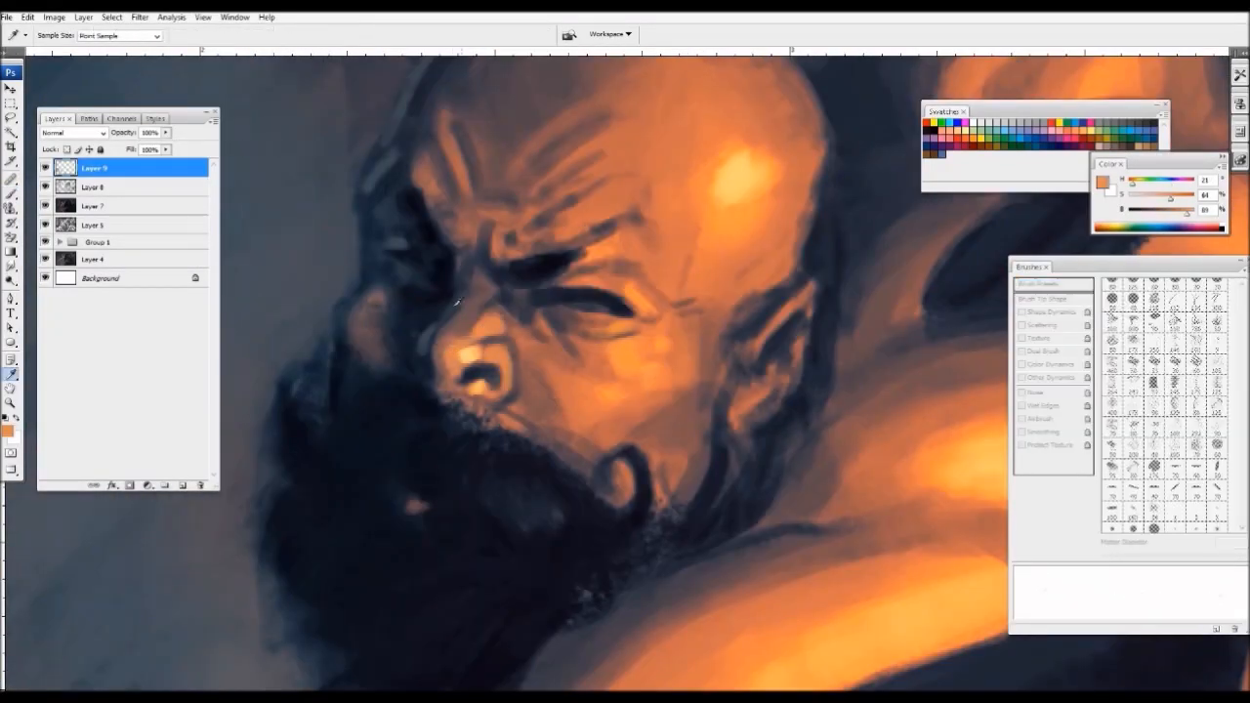
{"action": "left_click", "coordinate": [448, 327], "text": "alt"}
{"action": "left_click", "coordinate": [506, 290], "text": "alt"}
{"action": "left_click_drag", "start_coordinate": [482, 290], "coordinate": [475, 274]}
{"action": "left_click", "coordinate": [494, 314], "text": "alt"}
{"action": "key", "text": "bracketleft"}
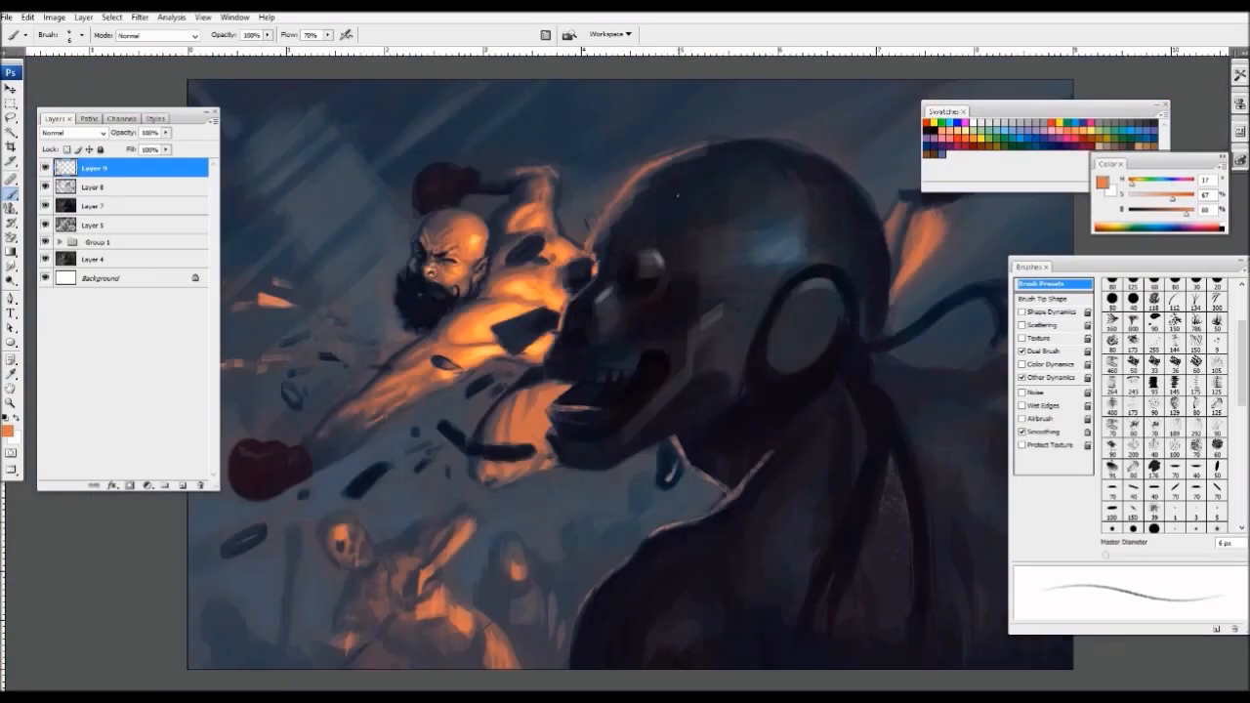
- Sample the crown's skin tone and blend the top of the bald head with a 40 px brush
{"action": "key", "text": "ctrl+minus"}
{"action": "left_click", "coordinate": [547, 291], "text": "ctrl"}
{"action": "left_click", "coordinate": [589, 378], "text": "ctrl"}
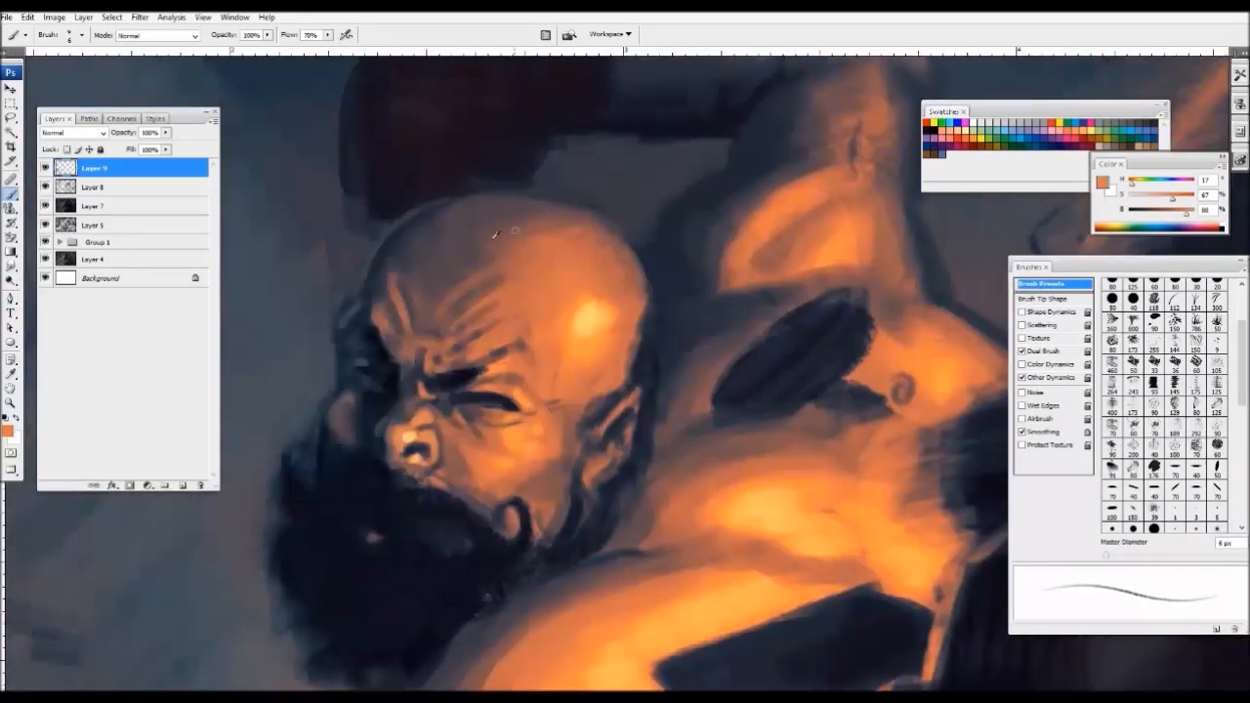
{"action": "left_click", "coordinate": [491, 234], "text": "alt"}
{"action": "key", "text": "bracketright"}
{"action": "key", "text": "bracketright"}
{"action": "key", "text": "bracketright"}
{"action": "key", "text": "bracketright"}
{"action": "key", "text": "bracketright"}
{"action": "key", "text": "bracketright"}
{"action": "key", "text": "bracketright"}
{"action": "mouse_move", "coordinate": [491, 244]}
{"action": "left_mouse_down"}
{"action": "mouse_move", "coordinate": [545, 225]}
{"action": "mouse_move", "coordinate": [596, 238]}
{"action": "left_mouse_up"}
{"action": "left_click", "coordinate": [558, 386], "text": "alt"}
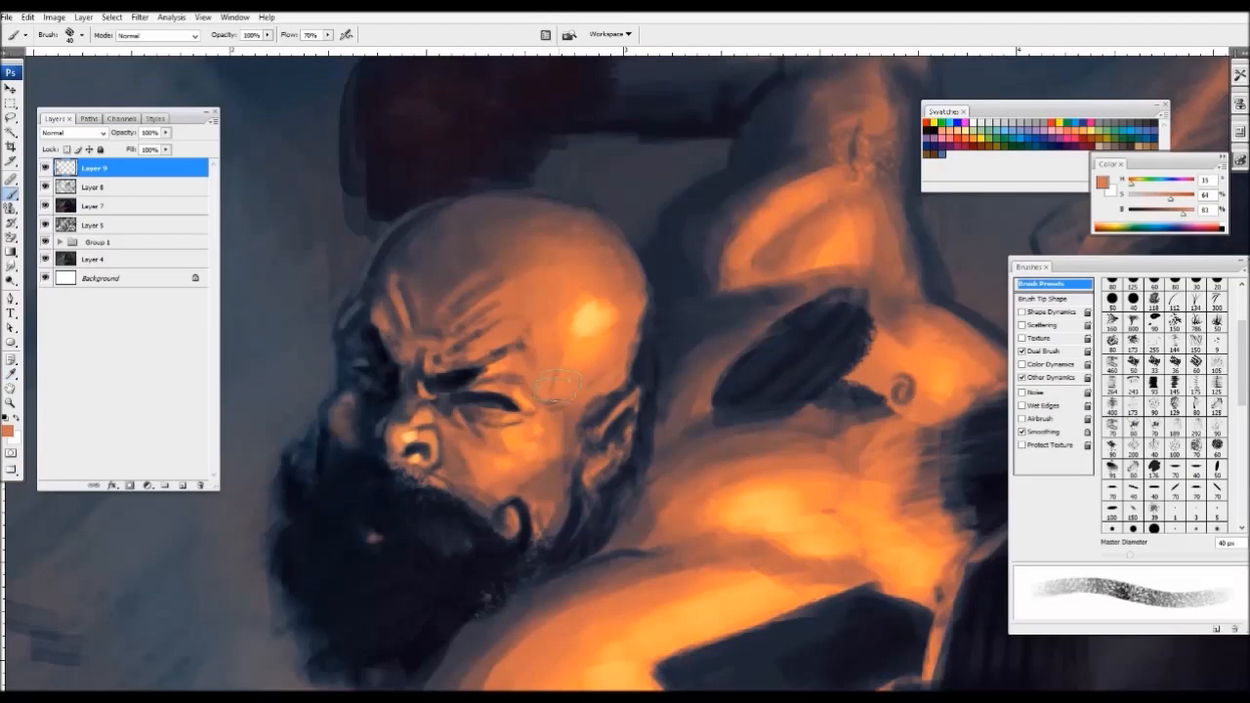
- Sample skin tones on the head and refine the temple, skull side and forehead shading, reducing the brush from 15 to 9 px
{"action": "key", "text": "bracketleft"}
{"action": "key", "text": "bracketleft"}
{"action": "key", "text": "bracketleft"}
{"action": "key", "text": "bracketleft"}
{"action": "key", "text": "bracketleft"}
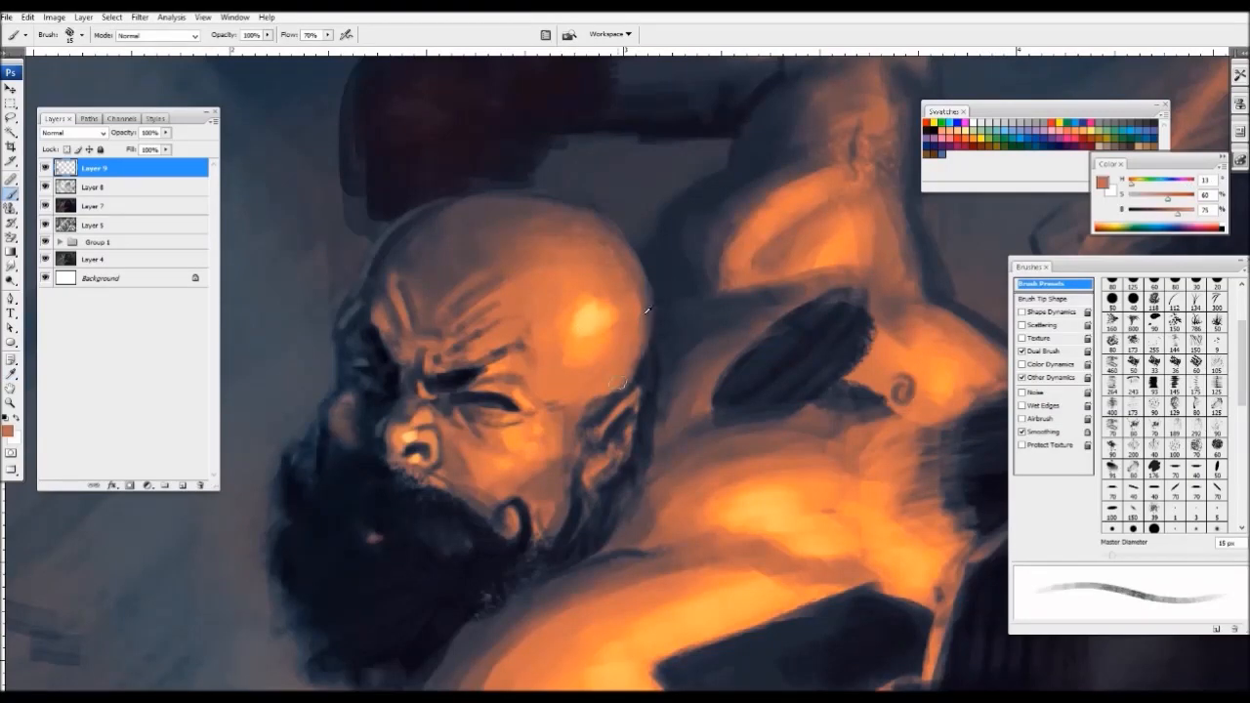
{"action": "left_click", "coordinate": [640, 331], "text": "alt"}
{"action": "mouse_move", "coordinate": [640, 330]}
{"action": "left_mouse_down"}
{"action": "mouse_move", "coordinate": [602, 397]}
{"action": "mouse_move", "coordinate": [501, 353]}
{"action": "mouse_move", "coordinate": [481, 326]}
{"action": "mouse_move", "coordinate": [498, 308]}
{"action": "left_mouse_up"}
{"action": "left_click", "coordinate": [501, 351], "text": "alt"}
{"action": "key", "text": "bracketleft"}
{"action": "key", "text": "bracketleft"}
{"action": "left_click", "coordinate": [548, 290], "text": "alt"}
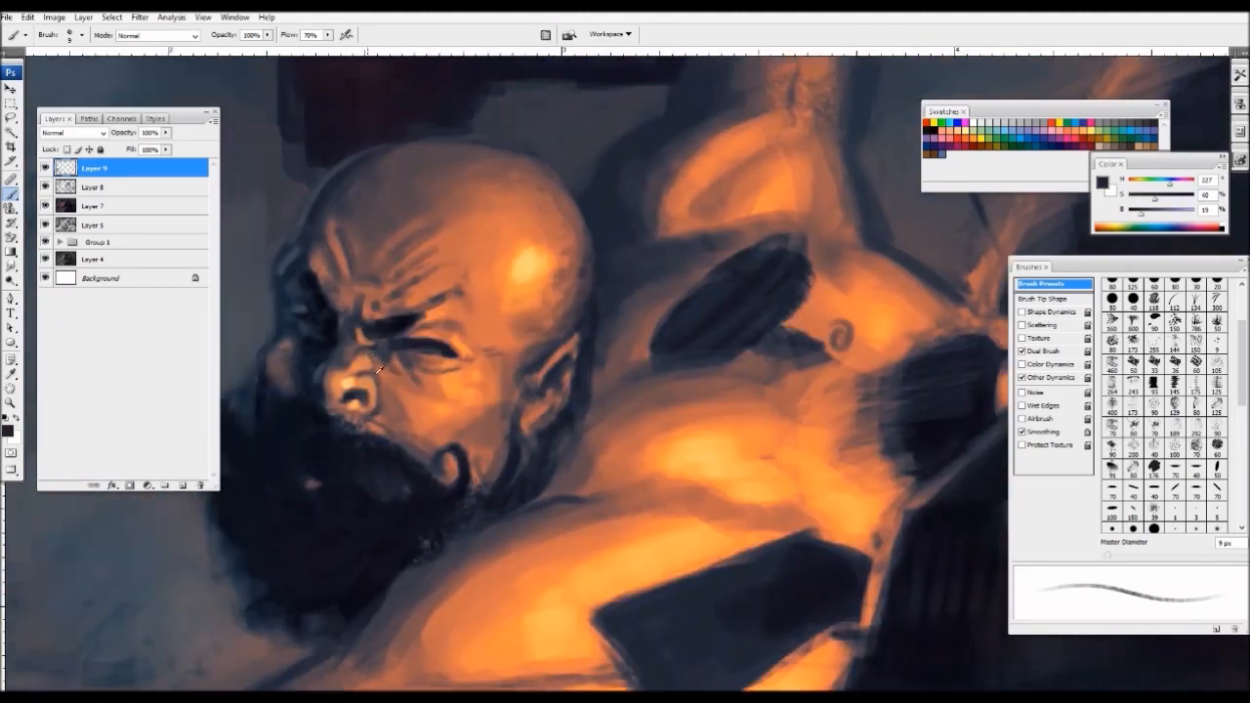
- Sample muted brown tones and refine the shading around the nose and beneath the eye with a 5 to 8 px brush
{"action": "left_click", "coordinate": [375, 361], "text": "alt"}
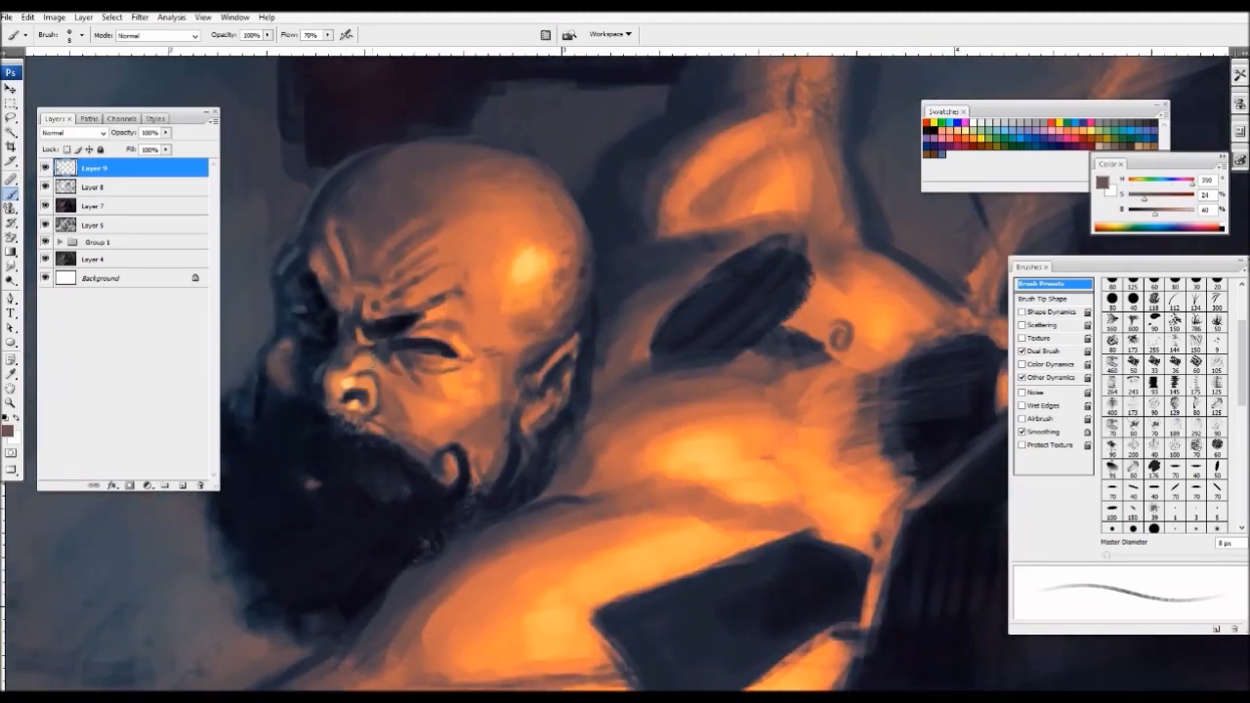
{"action": "key", "text": "bracketleft"}
{"action": "key", "text": "bracketleft"}
{"action": "key", "text": "bracketleft"}
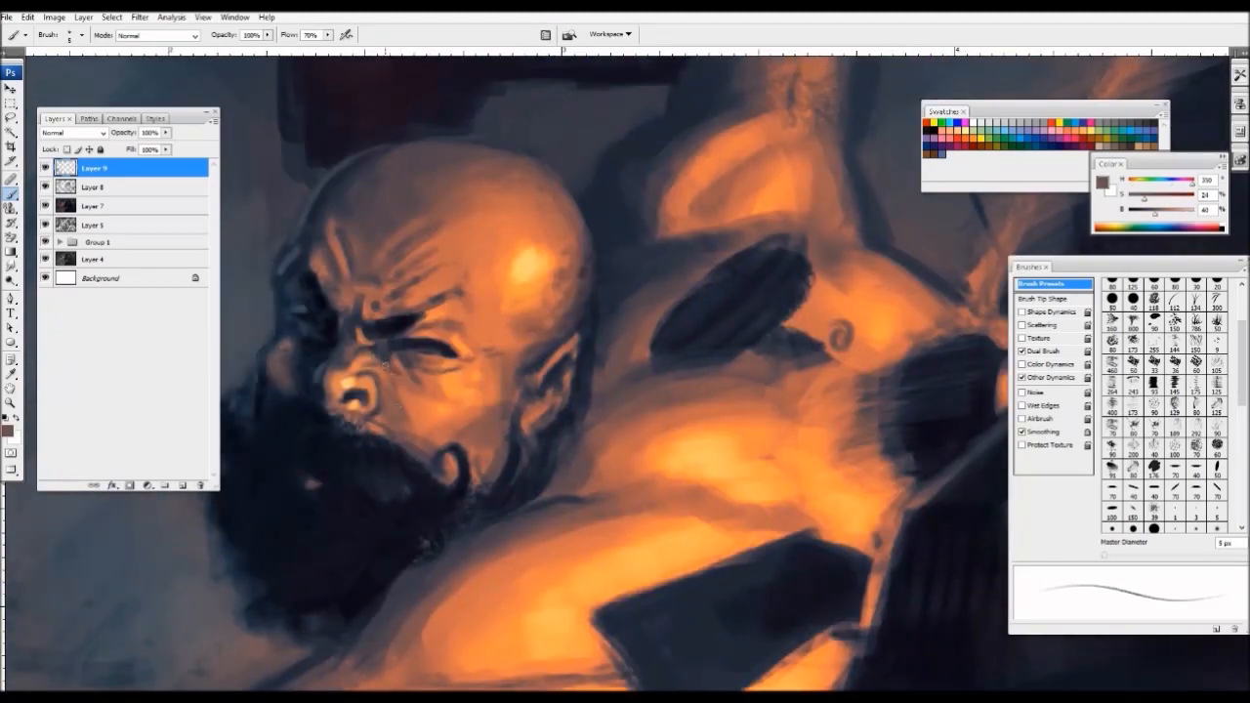
{"action": "left_click", "coordinate": [401, 414], "text": "alt"}
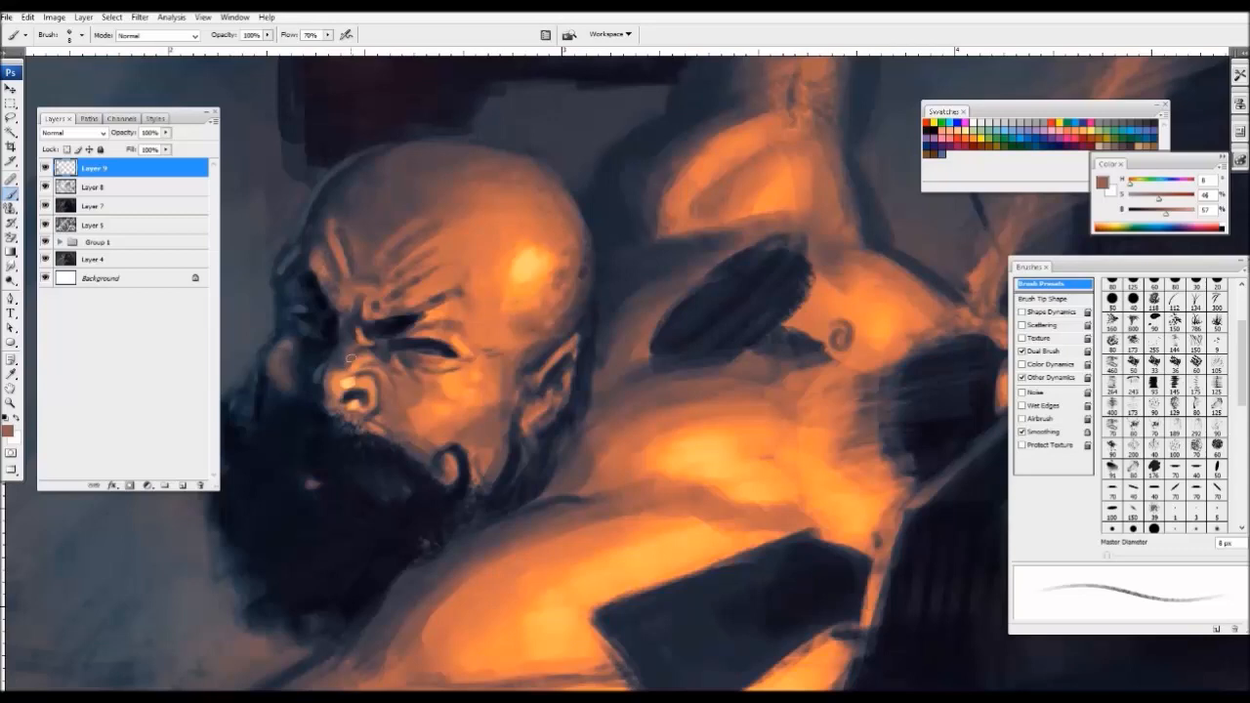
{"action": "key", "text": "bracketleft"}
- Sample forehead, temple and background tones and clean up the shadowed side of the face, enlarging the brush to 15 px
{"action": "left_click", "coordinate": [359, 263], "text": "alt"}
{"action": "key", "text": "bracketright"}
{"action": "left_click", "coordinate": [316, 277], "text": "alt"}
{"action": "left_click", "coordinate": [300, 276], "text": "alt"}
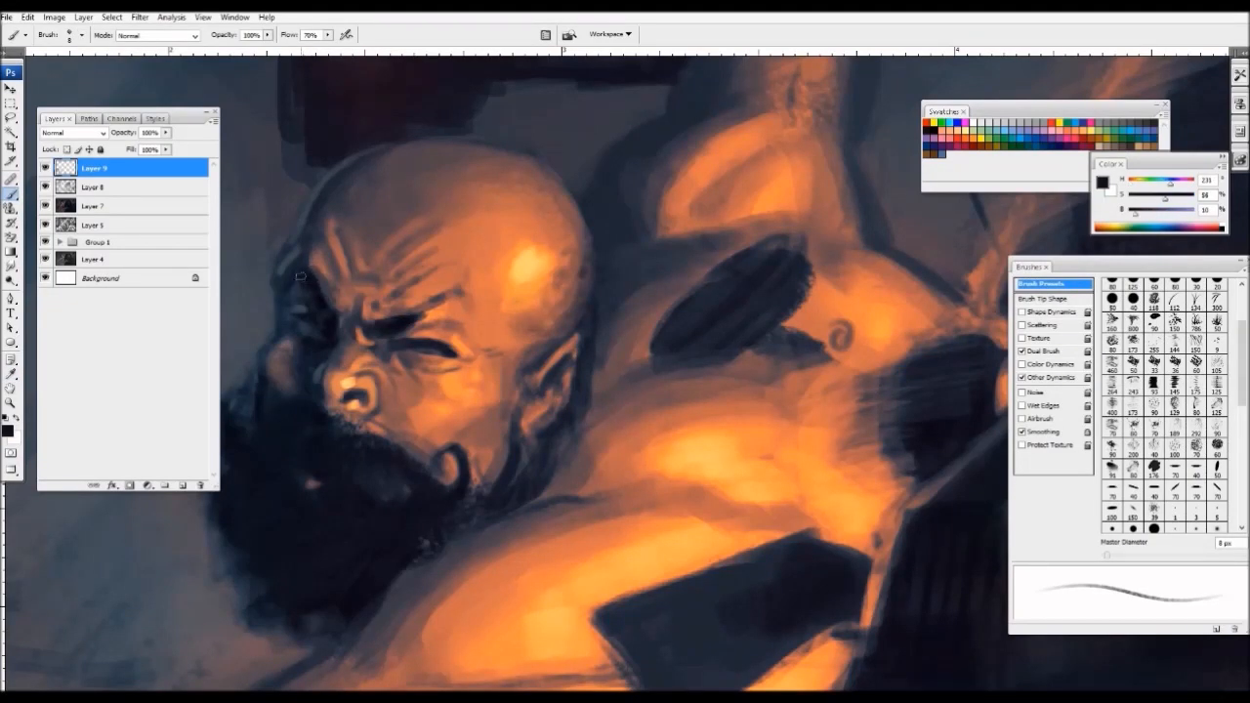
{"action": "left_click", "coordinate": [358, 293], "text": "alt"}
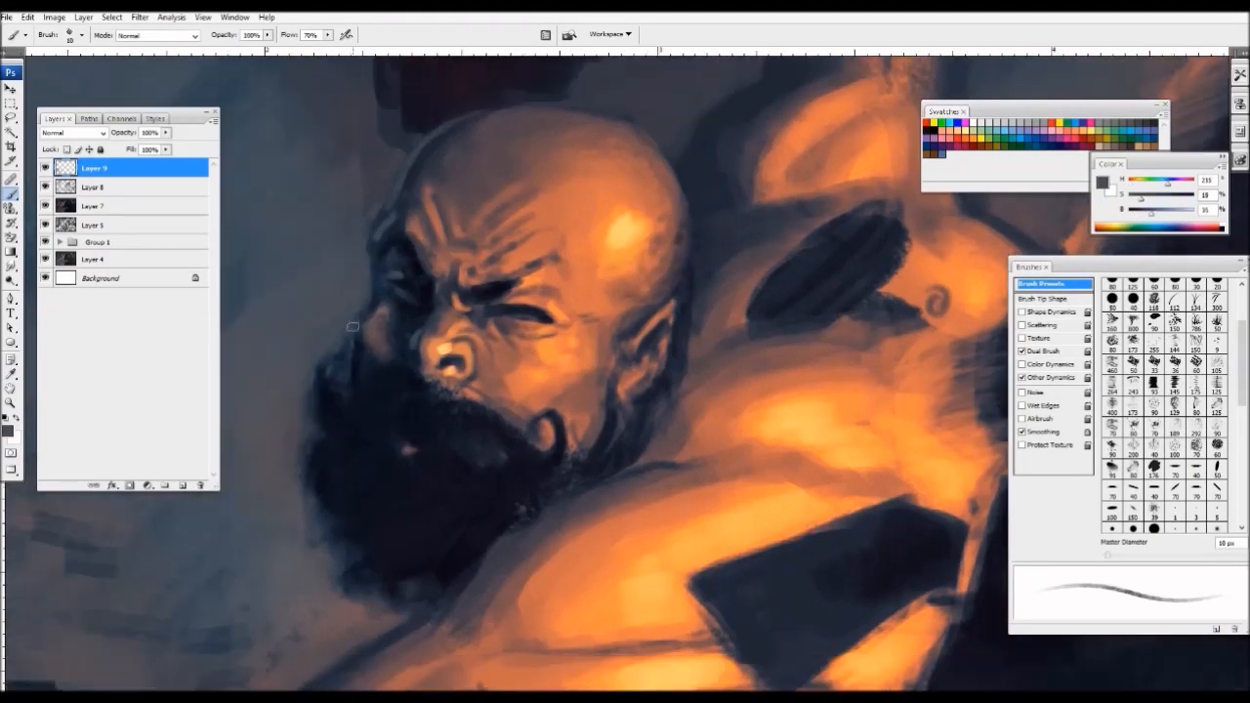
{"action": "key", "text": "bracketright"}
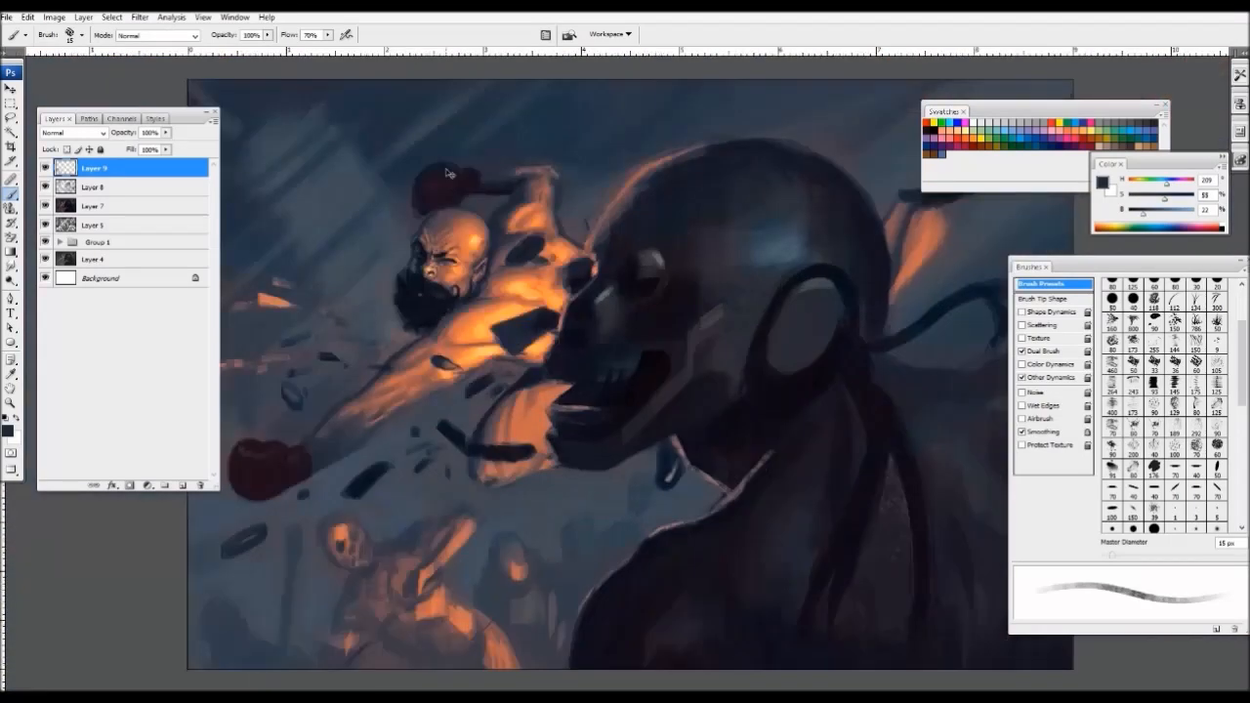
- Sample a dark blue from the background and darken the area around the man's head and raised fist with a 40 px brush
{"action": "key", "text": "ctrl+minus"}
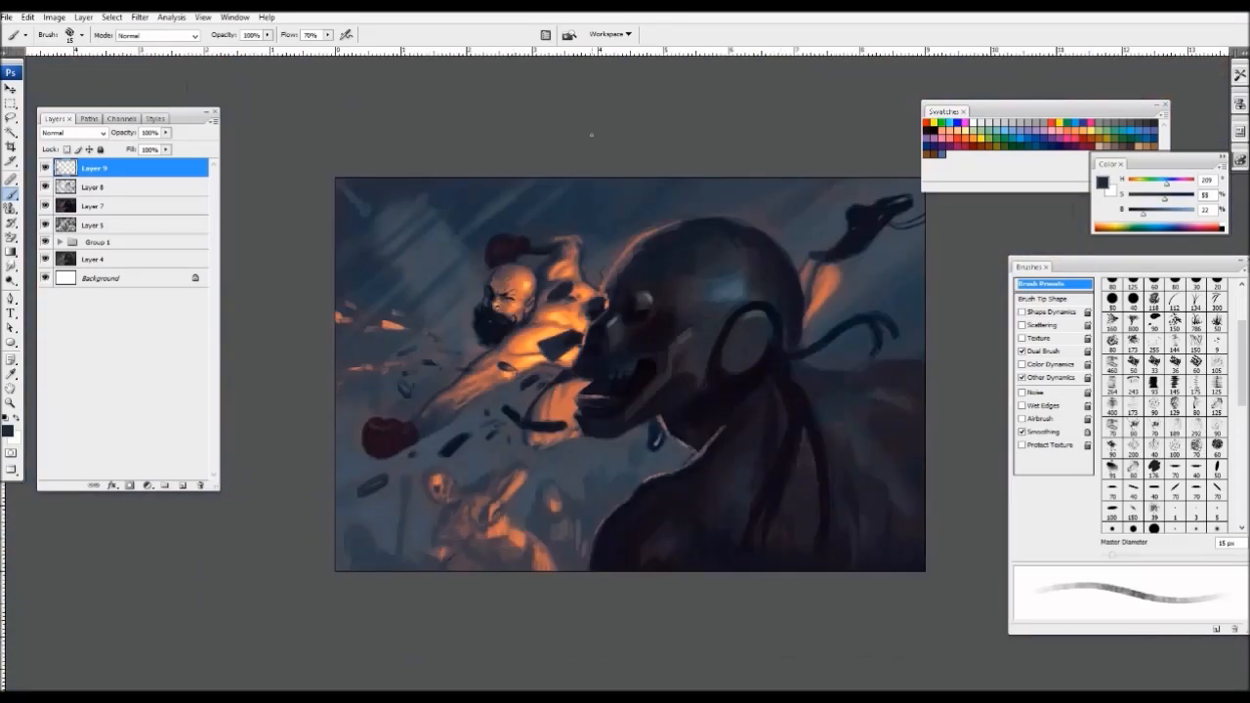
{"action": "key", "text": "ctrl+plus"}
{"action": "key", "text": "ctrl+plus"}
{"action": "left_click_drag", "start_coordinate": [390, 217], "coordinate": [633, 389]}
{"action": "key", "text": "ctrl+plus"}
{"action": "left_click", "coordinate": [424, 248], "text": "alt"}
{"action": "key", "text": "bracketright"}
{"action": "key", "text": "bracketright"}
{"action": "key", "text": "bracketright"}
{"action": "key", "text": "bracketright"}
{"action": "key", "text": "bracketright"}
{"action": "key", "text": "ctrl+minus"}
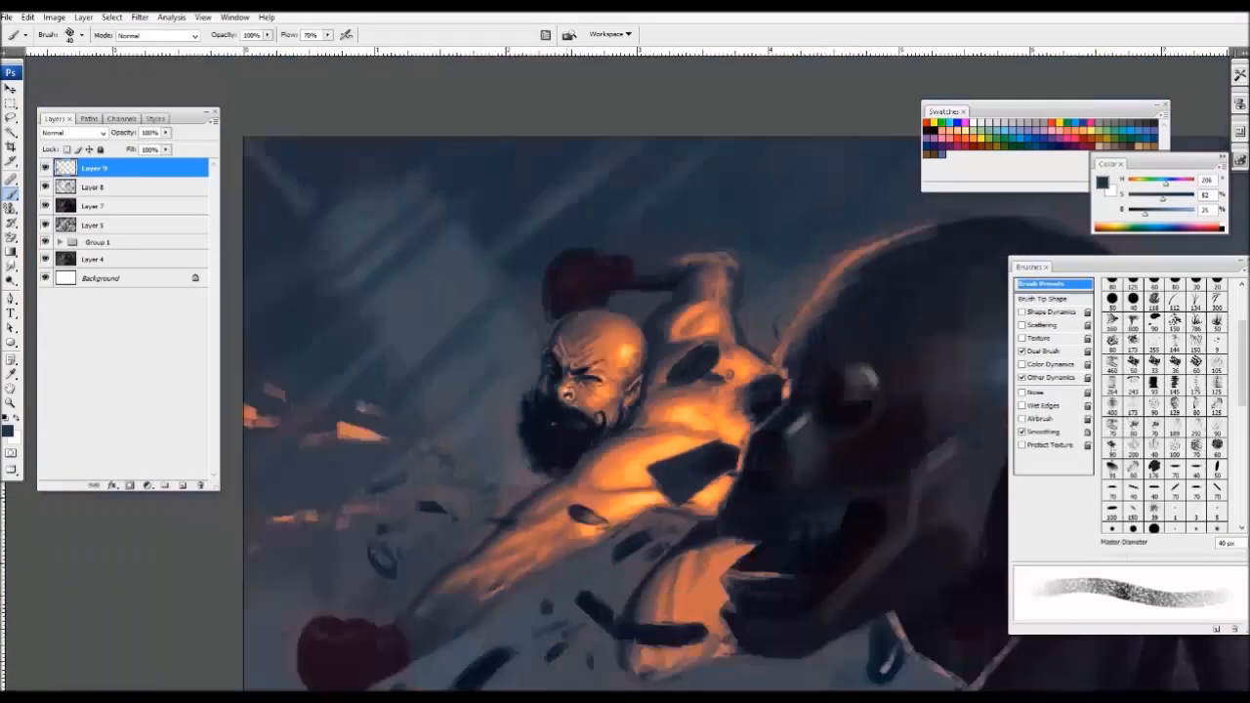
- Sample the blue background beside the bearded man and repaint the sky and smoke behind him with a 50 px brush
{"action": "left_click", "coordinate": [382, 393], "text": "alt"}
{"action": "key", "text": "bracketright"}
{"action": "left_click_drag", "start_coordinate": [377, 375], "coordinate": [421, 341]}
{"action": "left_click", "coordinate": [430, 424], "text": "alt"}
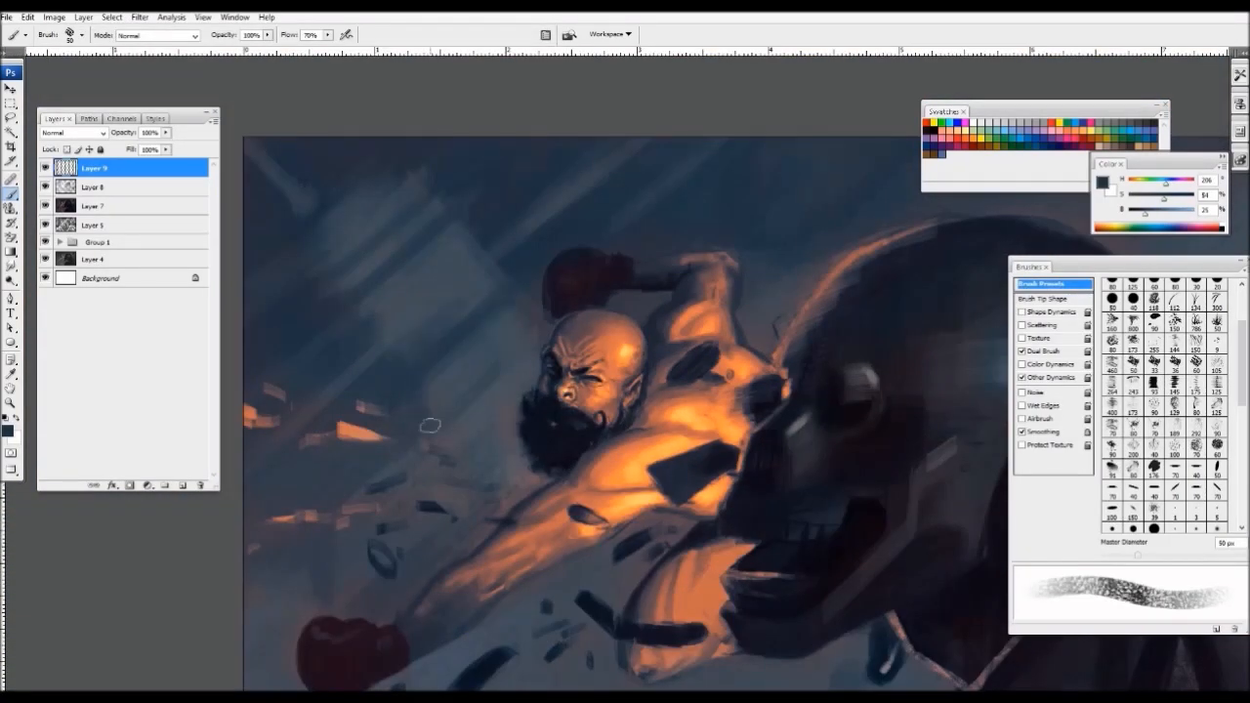
{"action": "key", "text": "bracketright"}
{"action": "key", "text": "bracketright"}
{"action": "key", "text": "bracketleft"}
{"action": "key", "text": "bracketleft"}
{"action": "key", "text": "bracketleft"}
{"action": "key", "text": "bracketleft"}
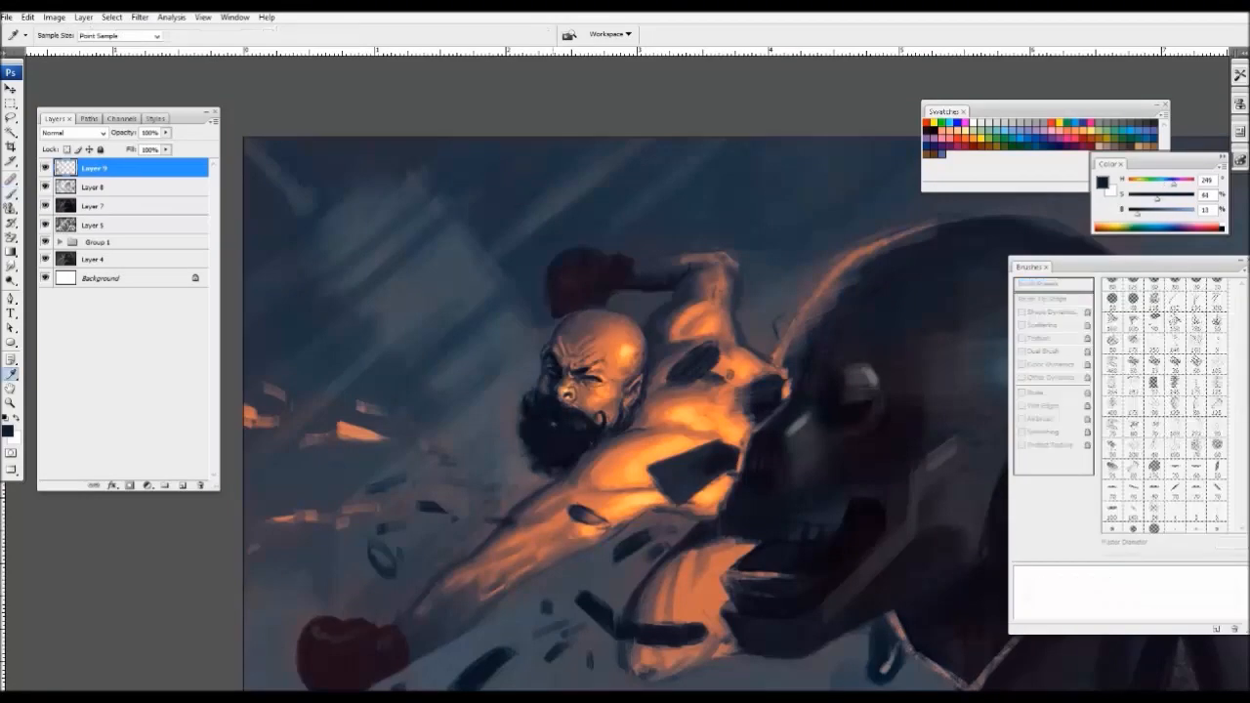
- Sample near-black tones at the raised fist and darken the fist and its wrist, reducing the brush from 40 to 20 px
{"action": "left_click", "coordinate": [541, 276], "text": "alt"}
{"action": "left_click", "coordinate": [550, 266], "text": "alt"}
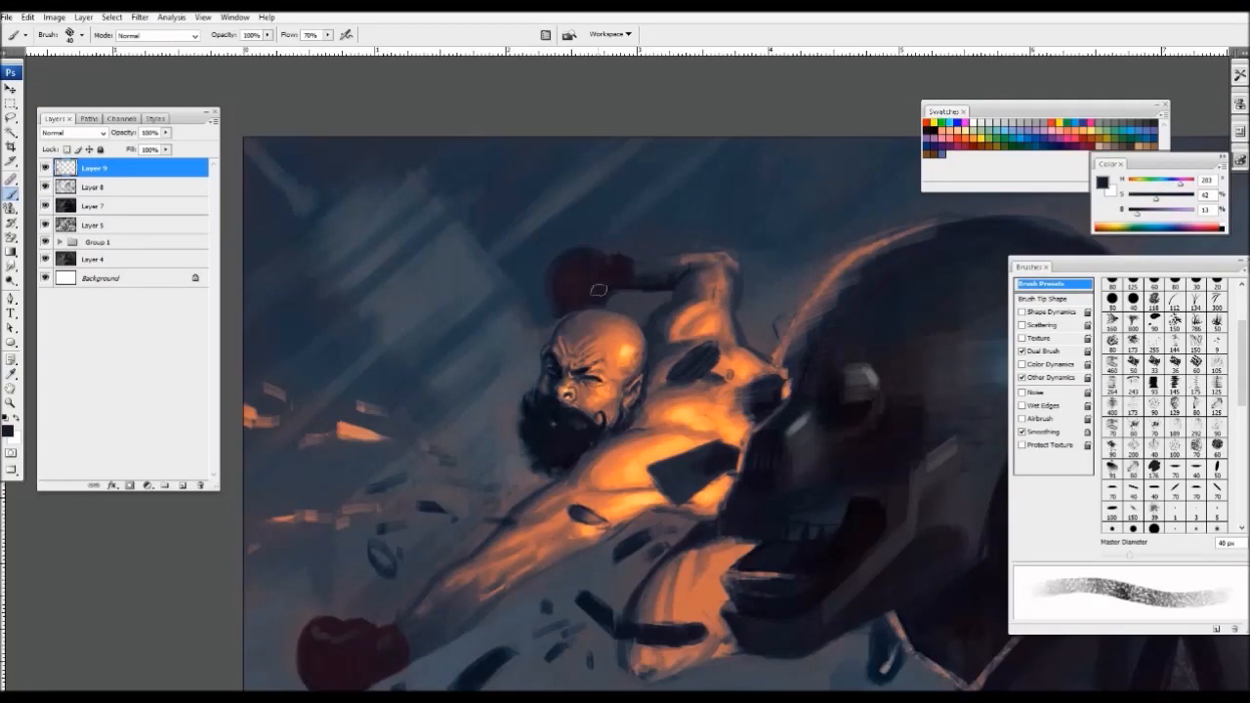
{"action": "key", "text": "bracketright"}
{"action": "key", "text": "bracketleft"}
{"action": "key", "text": "bracketleft"}
{"action": "left_click", "coordinate": [635, 278], "text": "alt"}
{"action": "key", "text": "ctrl+minus"}
{"action": "key", "text": "ctrl+minus"}
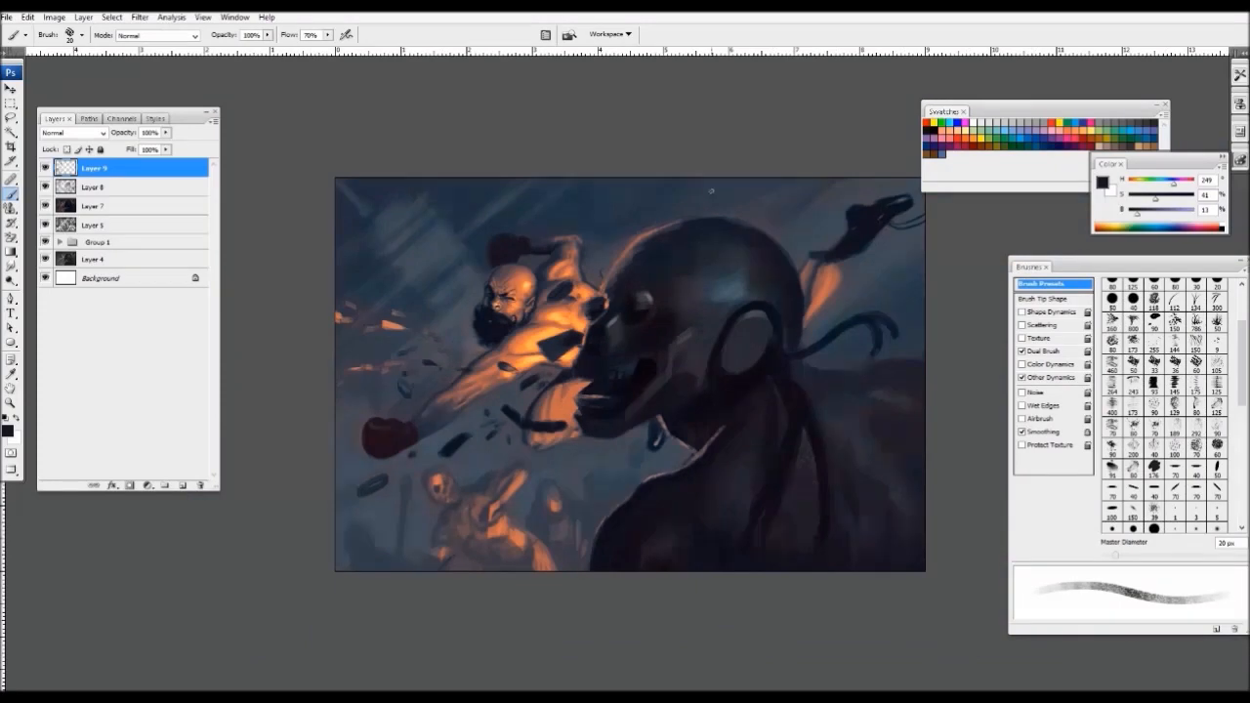
- Sample dark tones around the man's lower arm and refine the arm's shadowed edge with a 25 px brush
{"action": "key", "text": "ctrl+minus"}
{"action": "key", "text": "ctrl+minus"}
{"action": "key", "text": "ctrl+plus"}
{"action": "key", "text": "ctrl+plus"}
{"action": "key", "text": "ctrl+plus"}
{"action": "left_click", "coordinate": [482, 439], "text": "alt"}
{"action": "key", "text": "bracketright"}
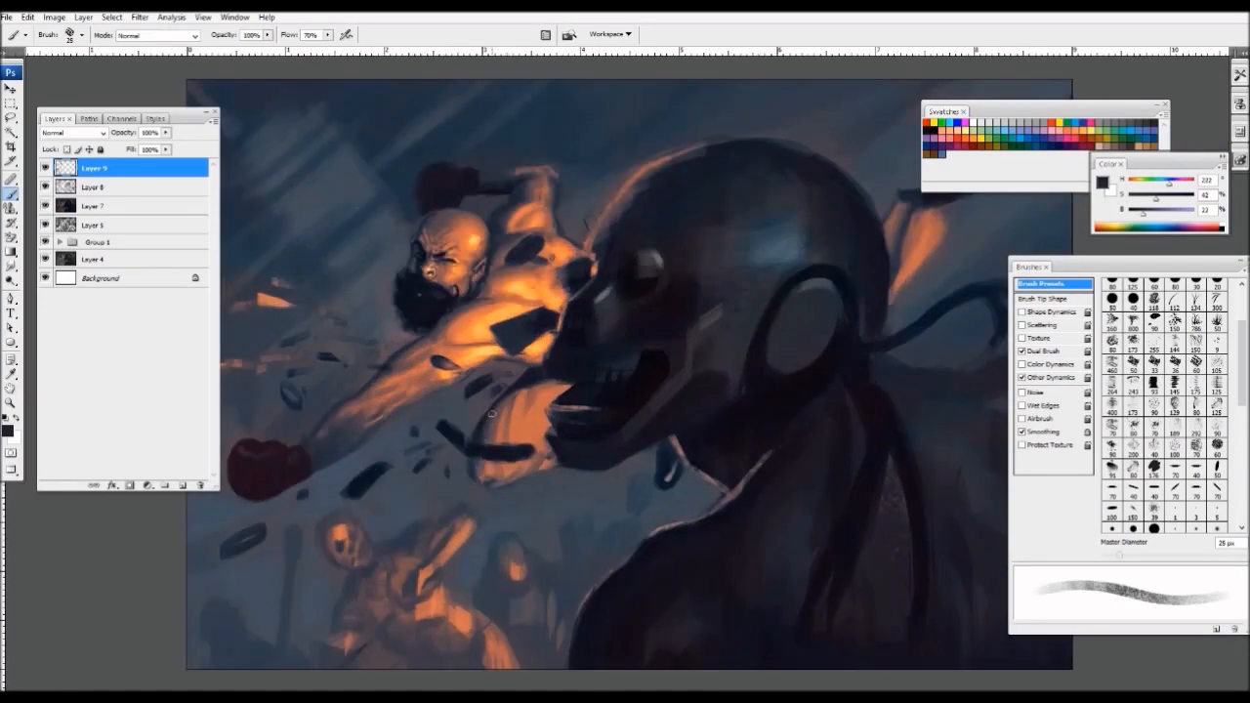
{"action": "left_click", "coordinate": [508, 395], "text": "alt"}
{"action": "key", "text": "ctrl+minus"}
{"action": "key", "text": "ctrl+plus"}
{"action": "key", "text": "ctrl+plus"}
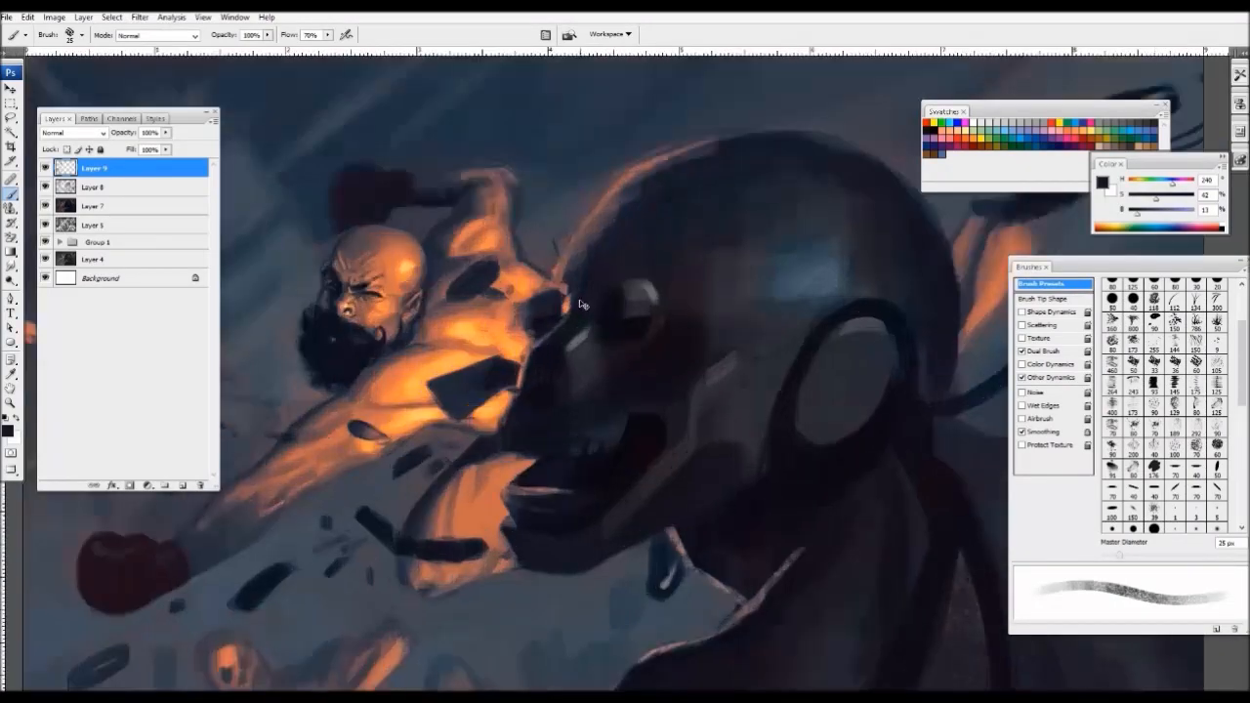
- Sample a dark blue and draw thin veins across the man's bald scalp with a 6 px brush
{"action": "key", "text": "ctrl+minus"}
{"action": "left_click_drag", "start_coordinate": [562, 230], "coordinate": [654, 322]}
{"action": "key", "text": "ctrl+plus"}
{"action": "key", "text": "ctrl+plus"}
{"action": "left_click", "coordinate": [410, 339], "text": "alt"}
{"action": "key", "text": "bracketleft"}
{"action": "key", "text": "bracketleft"}
{"action": "key", "text": "bracketleft"}
{"action": "key", "text": "bracketleft"}
{"action": "key", "text": "bracketleft"}
{"action": "key", "text": "bracketleft"}
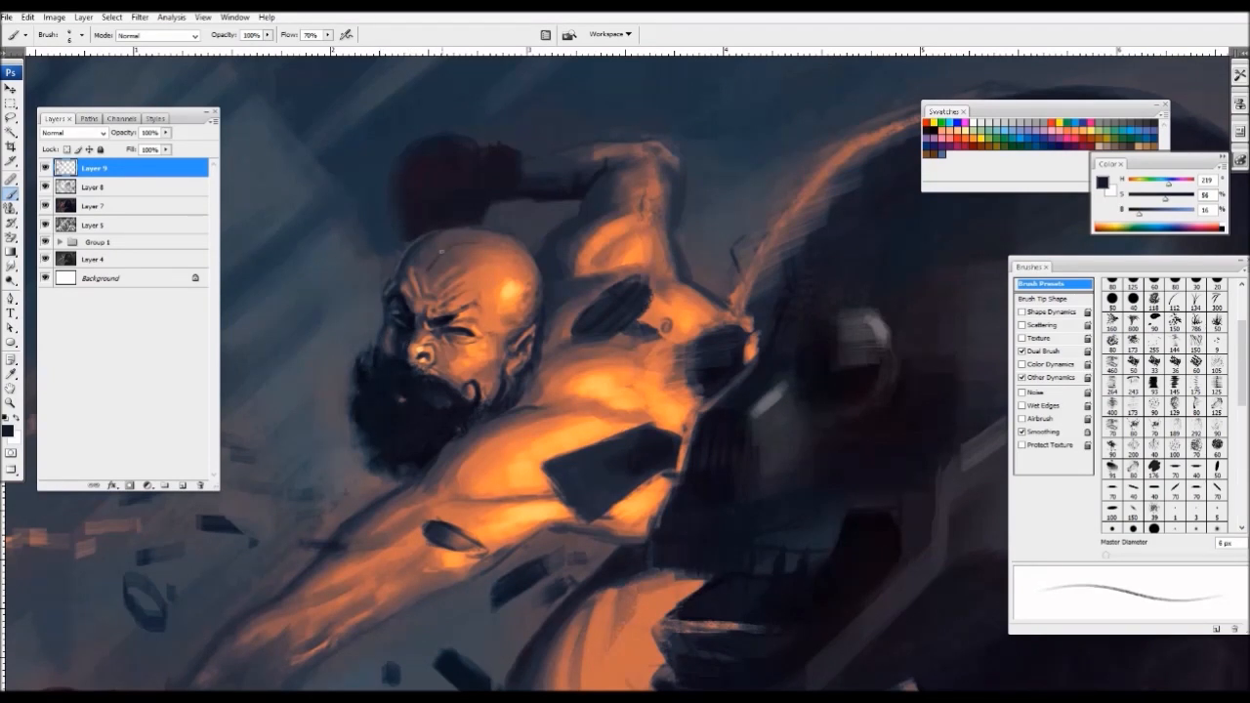
- Sample orange skin tones from the scalp and add fine highlights along its veins
{"action": "left_click", "coordinate": [491, 276], "text": "alt"}
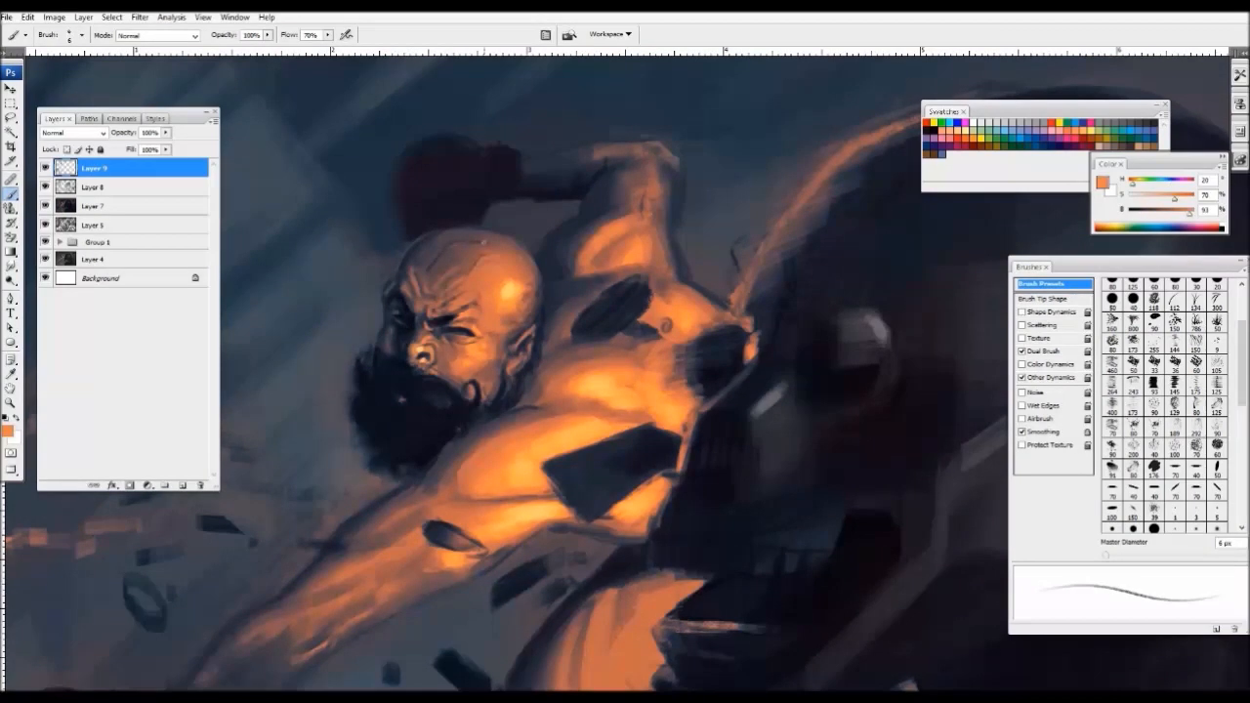
{"action": "key", "text": "ctrl+minus"}
{"action": "key", "text": "ctrl+minus"}
{"action": "key", "text": "ctrl+plus"}
{"action": "key", "text": "ctrl+plus"}
{"action": "left_click", "coordinate": [458, 267], "text": "alt"}
{"action": "left_click_drag", "start_coordinate": [456, 270], "coordinate": [462, 266]}
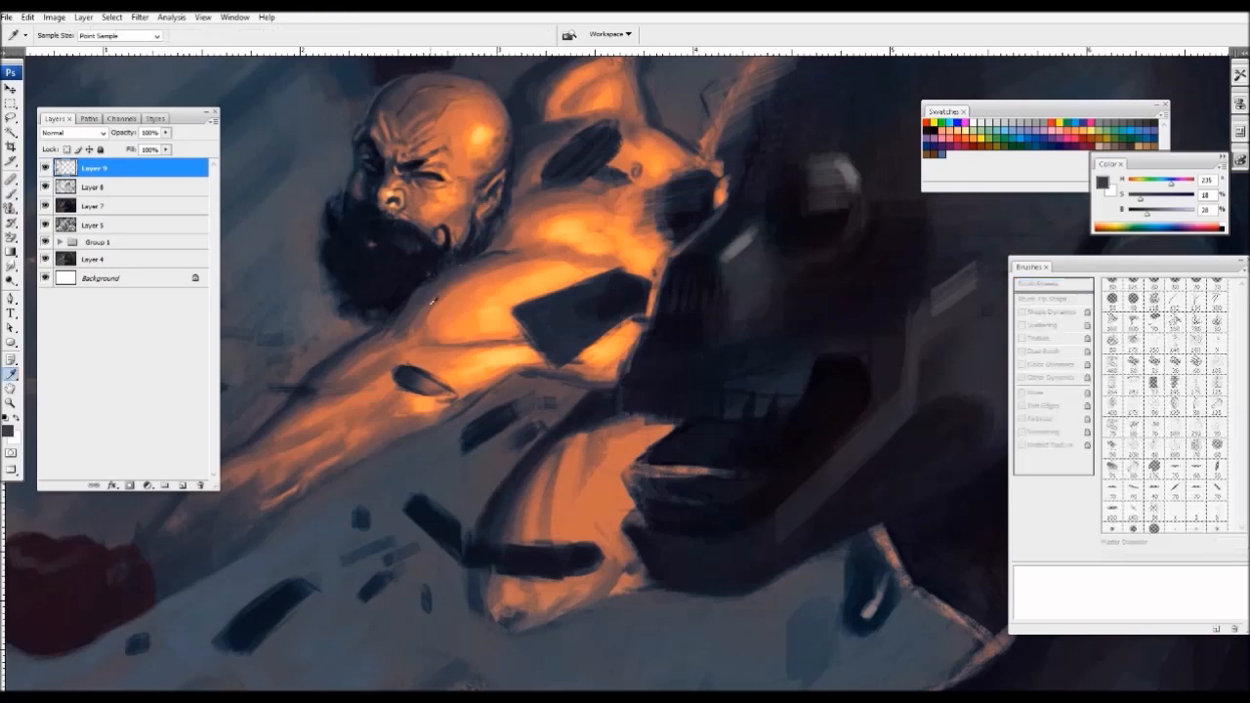
- Sample orange skin tones around the man's near shoulder and blend the shoulder's shading with a 15 px brush
{"action": "left_click", "coordinate": [432, 301], "text": "alt"}
{"action": "left_click", "coordinate": [442, 298], "text": "alt"}
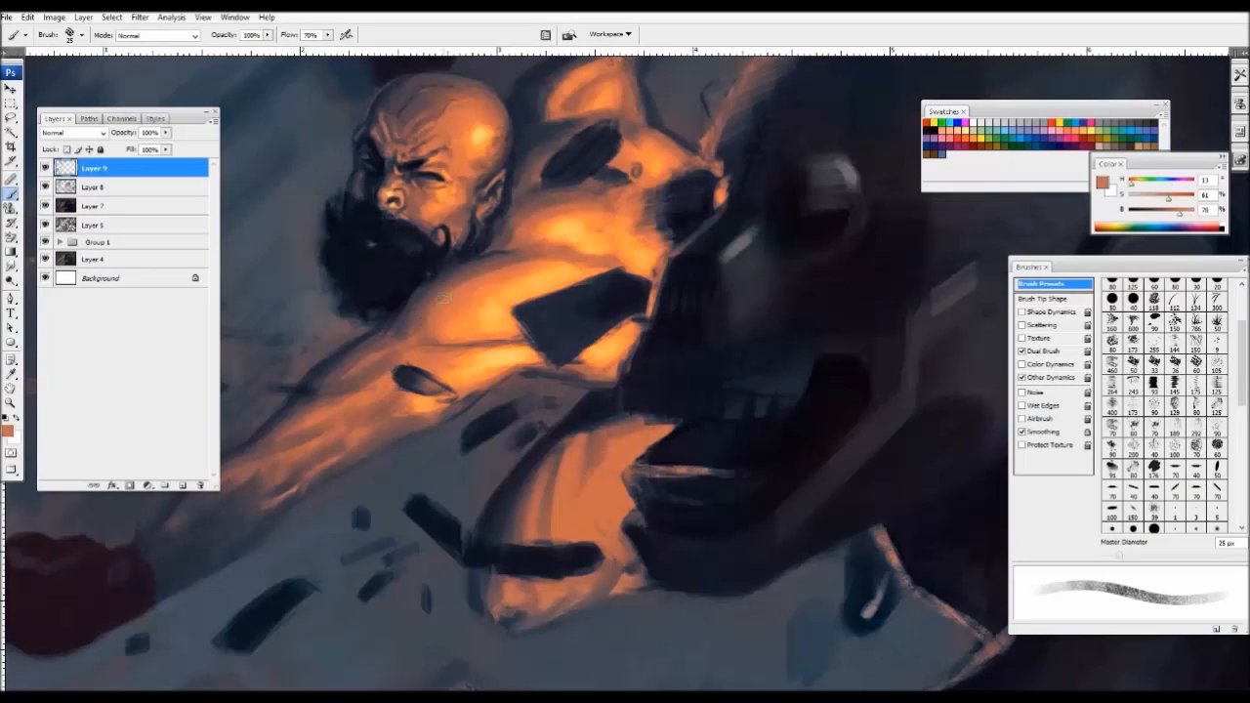
{"action": "left_click", "coordinate": [525, 274], "text": "alt"}
{"action": "left_click", "coordinate": [460, 323], "text": "alt"}
{"action": "key", "text": "bracketleft"}
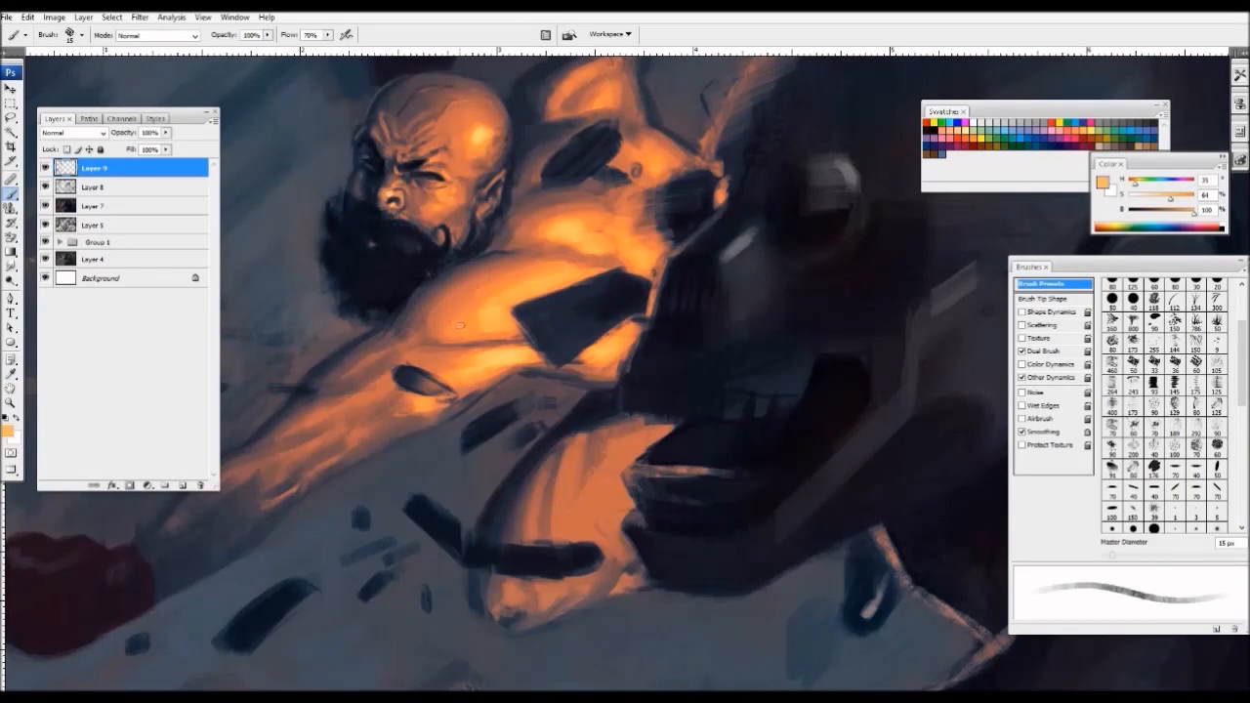
{"action": "key", "text": "bracketleft"}
{"action": "left_click", "coordinate": [470, 310], "text": "alt"}
{"action": "key", "text": "bracketright"}
{"action": "key", "text": "bracketright"}
- Sample orange tones at the highlight on the man's bald scalp and refine it, reducing the brush to 6 px
{"action": "left_click", "coordinate": [479, 134]}
{"action": "left_click", "coordinate": [477, 142], "text": "alt"}
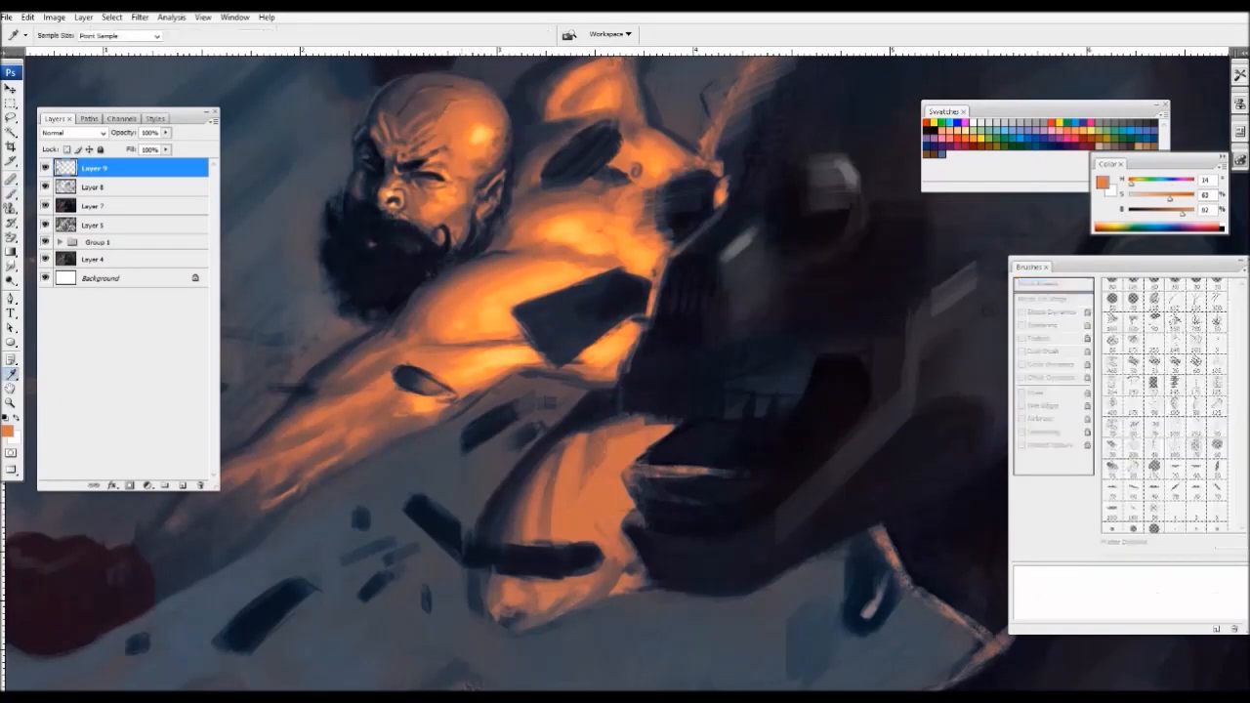
{"action": "key", "text": "bracketleft"}
{"action": "key", "text": "bracketleft"}
{"action": "key", "text": "bracketleft"}
{"action": "key", "text": "bracketleft"}
{"action": "key", "text": "bracketleft"}
{"action": "key", "text": "bracketleft"}
{"action": "left_click", "coordinate": [482, 135], "text": "alt"}
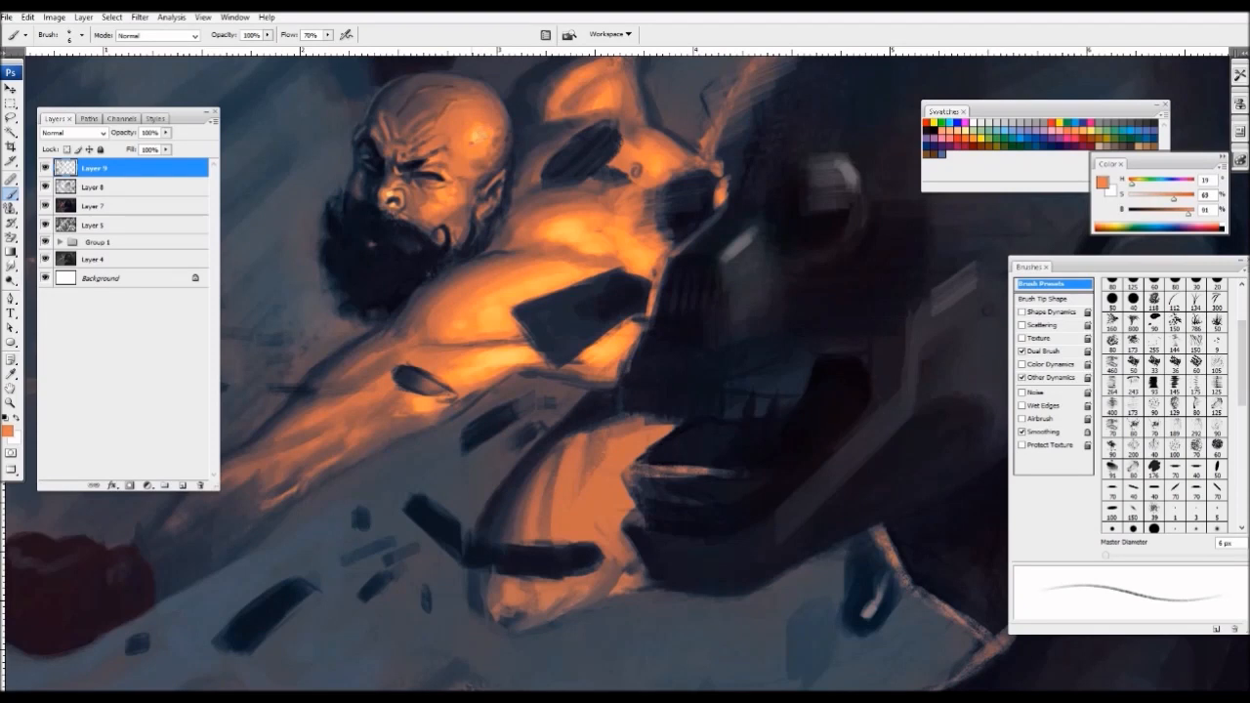
- Sample light skin tones around the man's nose and refine its highlight with the 6 px brush
{"action": "key", "text": "ctrl+0"}
{"action": "key", "text": "ctrl+plus"}
{"action": "left_click_drag", "start_coordinate": [776, 326], "coordinate": [1012, 440]}
{"action": "key", "text": "ctrl+plus"}
{"action": "key", "text": "ctrl+plus"}
{"action": "left_click", "coordinate": [301, 152], "text": "alt"}
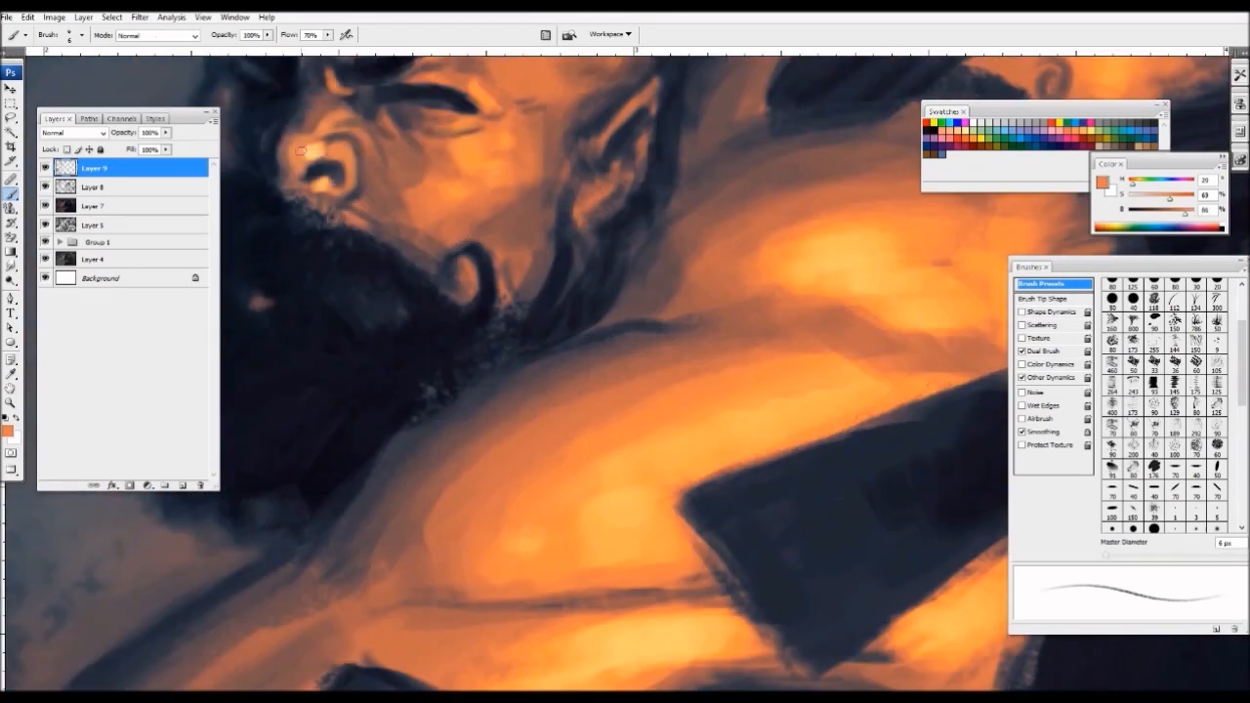
{"action": "left_click", "coordinate": [313, 154], "text": "alt"}
{"action": "key", "text": "ctrl+minus"}
{"action": "key", "text": "ctrl+minus"}
{"action": "key", "text": "ctrl+minus"}
{"action": "key", "text": "ctrl+minus"}
{"action": "key", "text": "ctrl+minus"}
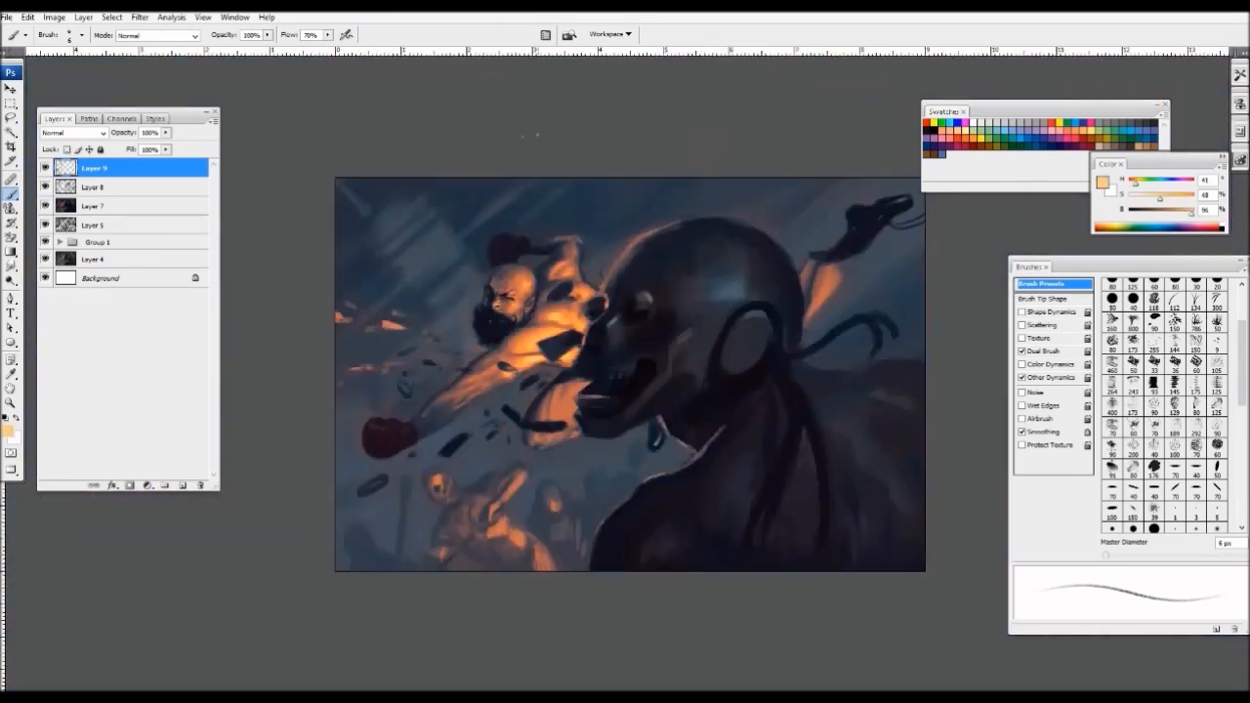
- Sample near-black tones from the man's beard and darken the beard's outer edge with a 25 px brush
{"action": "key", "text": "ctrl+plus"}
{"action": "key", "text": "ctrl+plus"}
{"action": "left_click_drag", "start_coordinate": [527, 272], "coordinate": [698, 382]}
{"action": "key", "text": "ctrl+plus"}
{"action": "left_click", "coordinate": [472, 406], "text": "alt"}
{"action": "key", "text": "bracketright"}
{"action": "key", "text": "bracketright"}
{"action": "key", "text": "bracketright"}
{"action": "key", "text": "bracketright"}
{"action": "key", "text": "bracketright"}
{"action": "key", "text": "bracketright"}
{"action": "key", "text": "bracketright"}
{"action": "left_click", "coordinate": [482, 394], "text": "alt"}
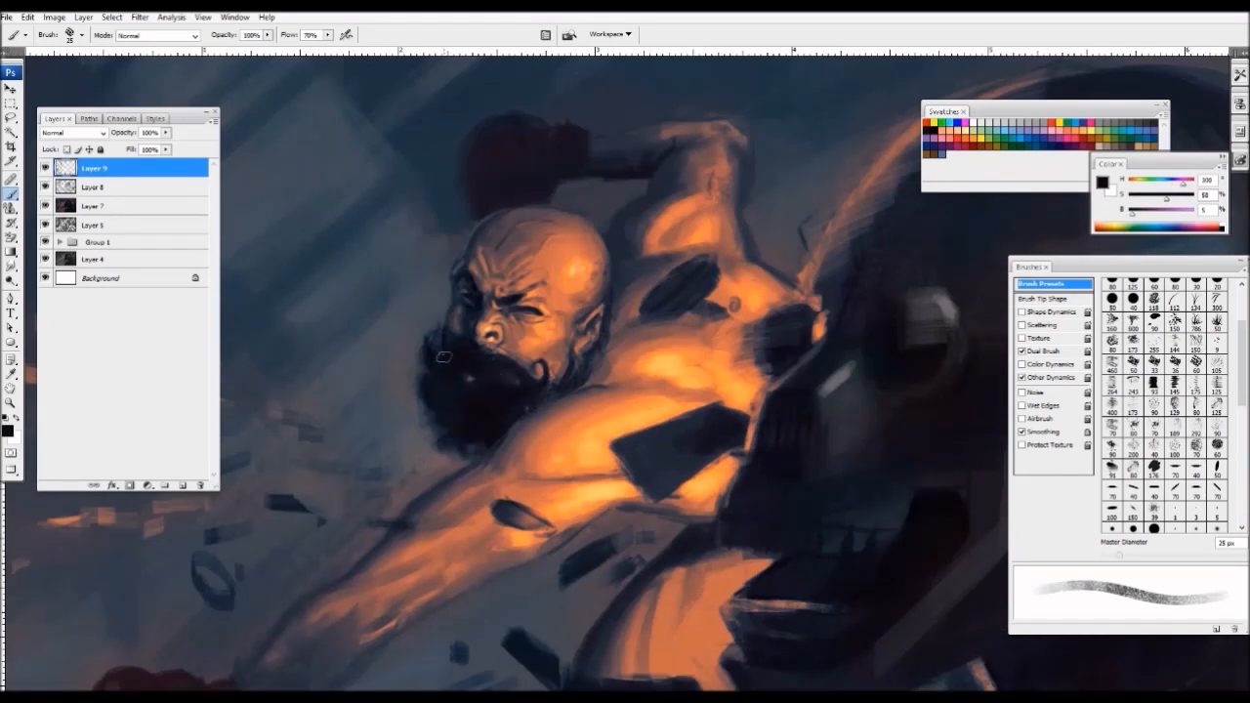
- Sample dark and orange tones on the man's face and sharpen the wrinkles above his eye, reducing the brush from 8 to 6 px
{"action": "key", "text": "ctrl+plus"}
{"action": "left_click", "coordinate": [380, 223], "text": "alt"}
{"action": "key", "text": "bracketleft"}
{"action": "key", "text": "bracketleft"}
{"action": "key", "text": "bracketleft"}
{"action": "key", "text": "bracketleft"}
{"action": "key", "text": "bracketleft"}
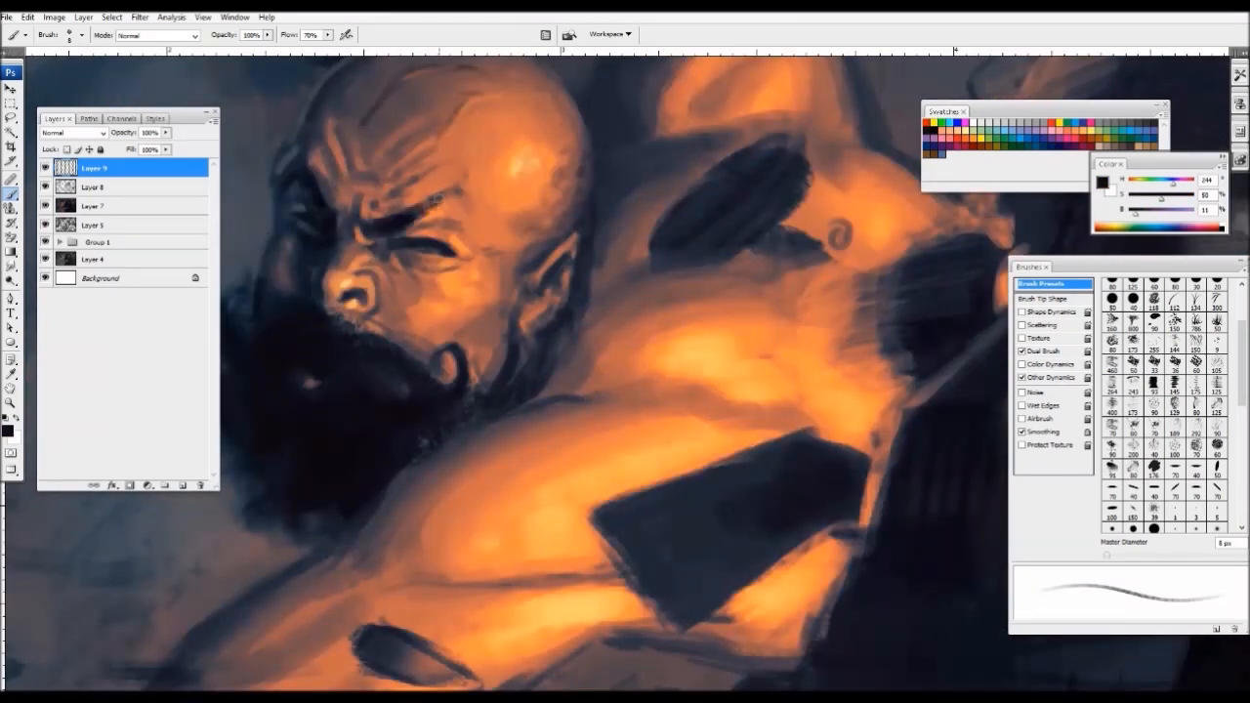
{"action": "left_click", "coordinate": [450, 203], "text": "alt"}
{"action": "left_click", "coordinate": [459, 192], "text": "alt"}
{"action": "key", "text": "bracketleft"}
{"action": "left_click", "coordinate": [485, 224], "text": "alt"}
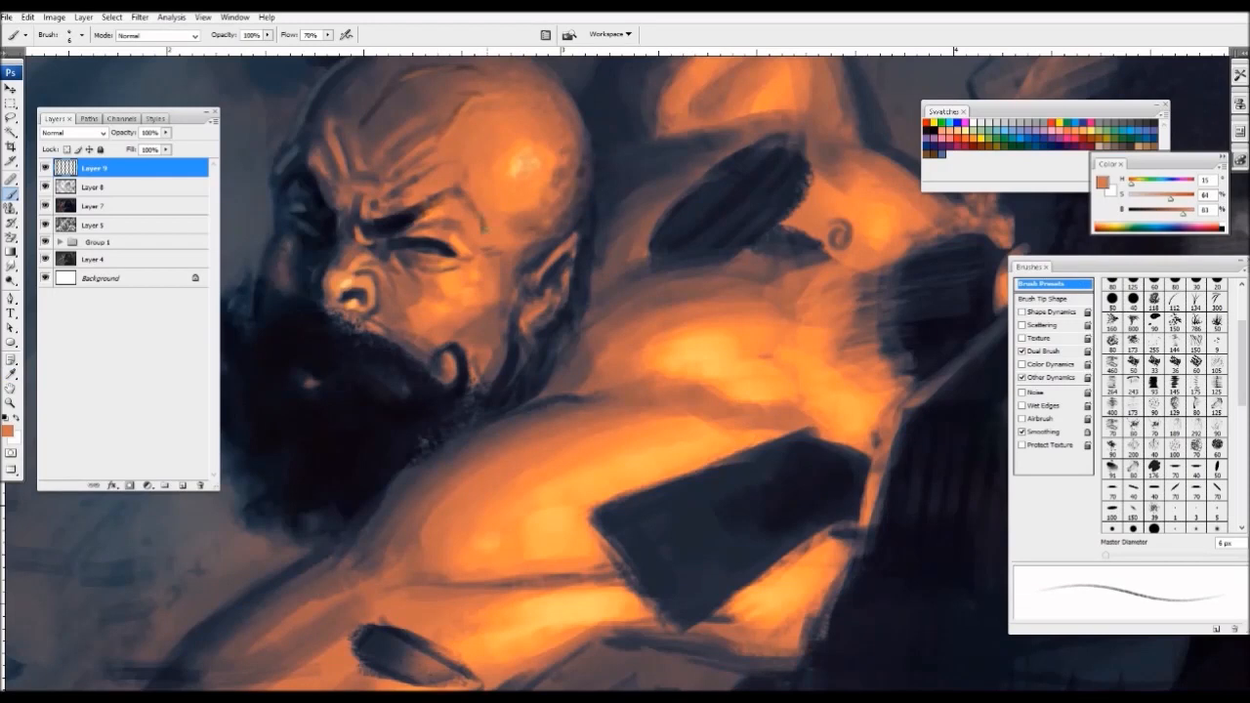
- Sample a bright orange below the man's eye and brighten the skin around his eye with a 9 px brush
{"action": "left_click", "coordinate": [422, 293], "text": "alt"}
{"action": "key", "text": "bracketright"}
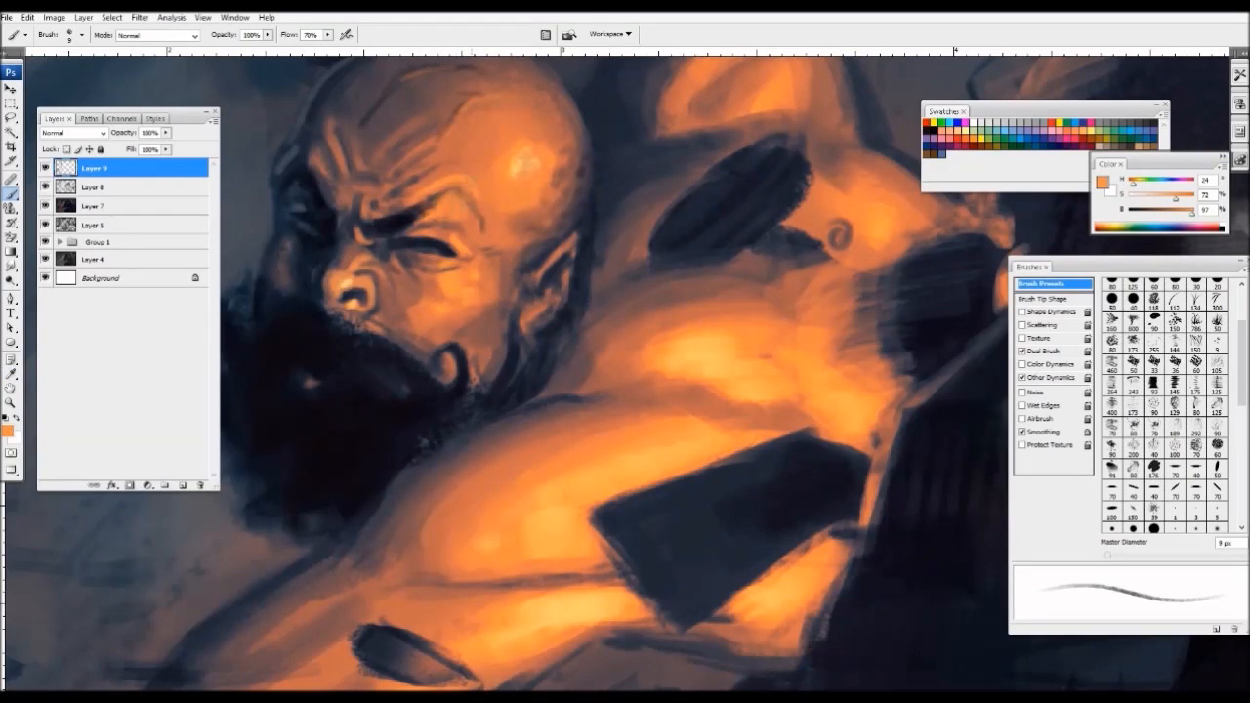
{"action": "key", "text": "ctrl+minus"}
{"action": "key", "text": "ctrl+minus"}
{"action": "key", "text": "ctrl+plus"}
{"action": "key", "text": "bracketright"}
{"action": "key", "text": "bracketright"}
{"action": "key", "text": "bracketright"}
{"action": "key", "text": "bracketleft"}
{"action": "key", "text": "bracketleft"}
{"action": "key", "text": "bracketleft"}
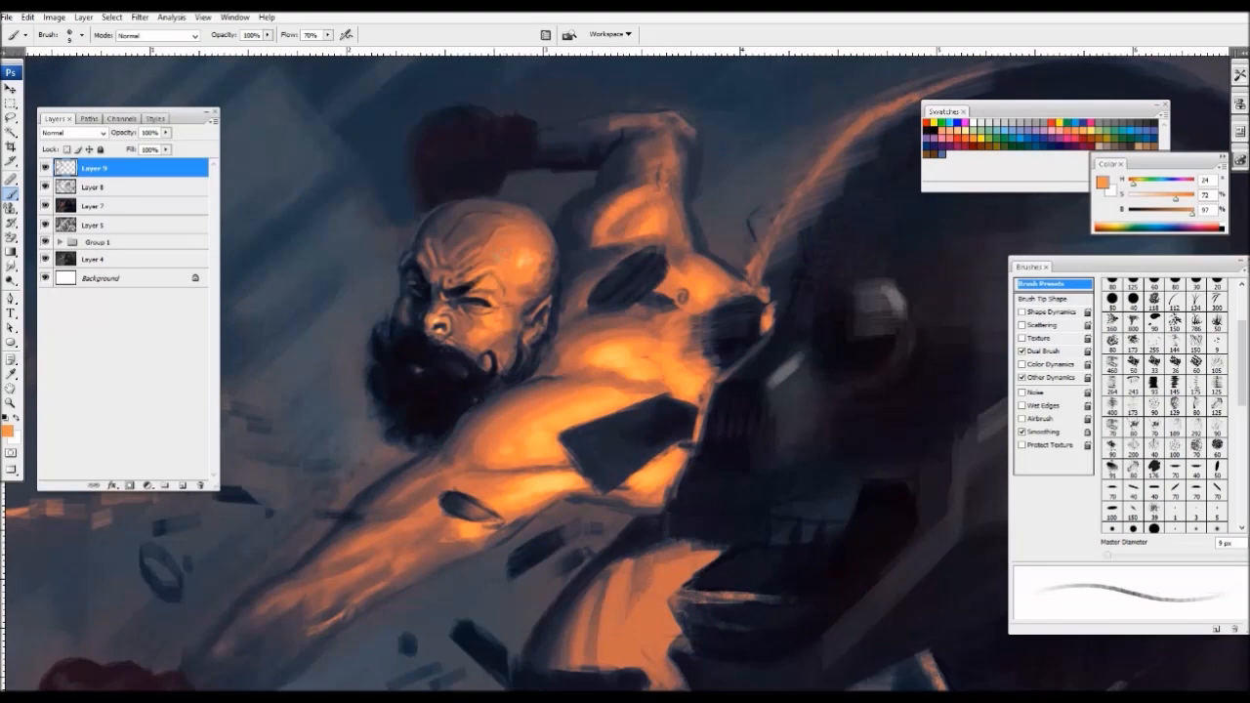
{"action": "key", "text": "bracketright"}
{"action": "key", "text": "ctrl+minus"}
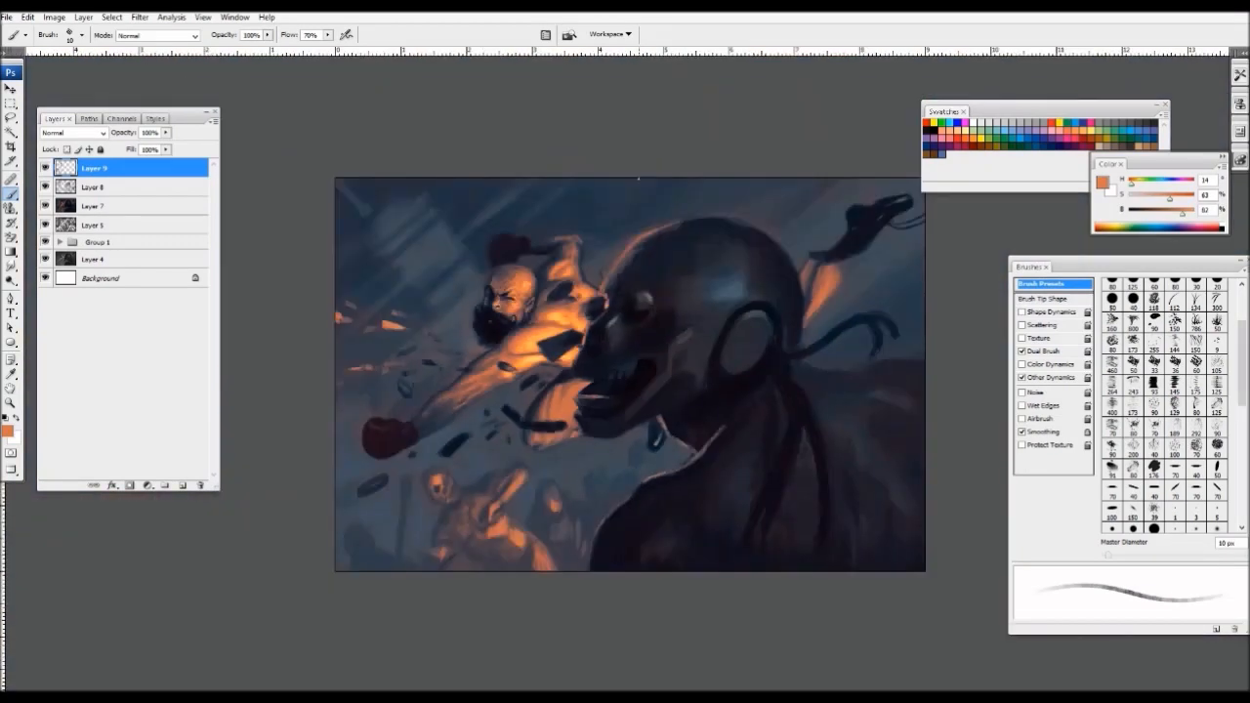
- Sample a dark blue beside the giant's forehead and paint over the background behind the bearded man with an 80 px brush
{"action": "key", "text": "ctrl+minus"}
{"action": "key", "text": "ctrl+minus"}
{"action": "key", "text": "ctrl+minus"}
{"action": "key", "text": "ctrl+minus"}
{"action": "key", "text": "ctrl+plus"}
{"action": "key", "text": "ctrl+plus"}
{"action": "key", "text": "ctrl+plus"}
{"action": "key", "text": "ctrl+plus"}
{"action": "key", "text": "ctrl+plus"}
{"action": "left_click_drag", "start_coordinate": [639, 179], "coordinate": [782, 213]}
{"action": "left_click", "coordinate": [728, 260], "text": "alt"}
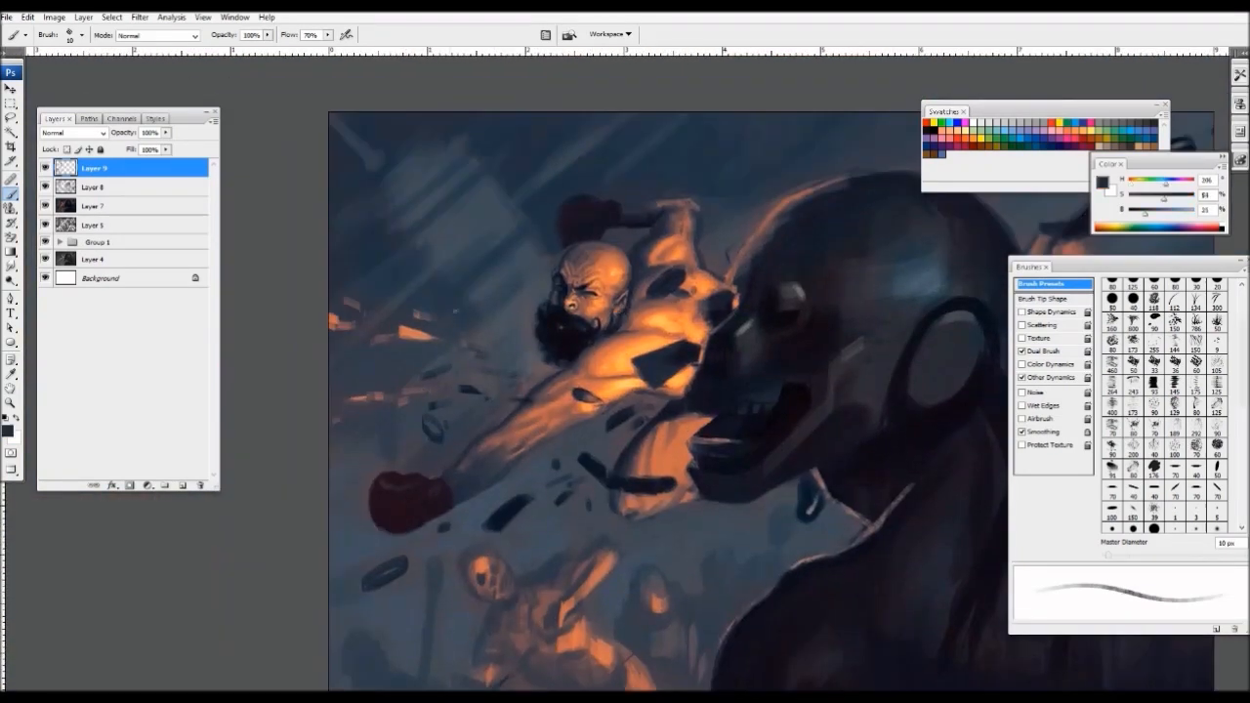
{"action": "key", "text": "bracketright"}
{"action": "key", "text": "bracketright"}
{"action": "key", "text": "bracketright"}
{"action": "key", "text": "bracketright"}
{"action": "key", "text": "bracketright"}
{"action": "key", "text": "bracketright"}
{"action": "key", "text": "bracketright"}
{"action": "mouse_move", "coordinate": [430, 375]}
{"action": "left_mouse_down"}
{"action": "mouse_move", "coordinate": [458, 338]}
{"action": "mouse_move", "coordinate": [487, 387]}
{"action": "mouse_move", "coordinate": [369, 355]}
{"action": "mouse_move", "coordinate": [393, 295]}
{"action": "left_mouse_up"}
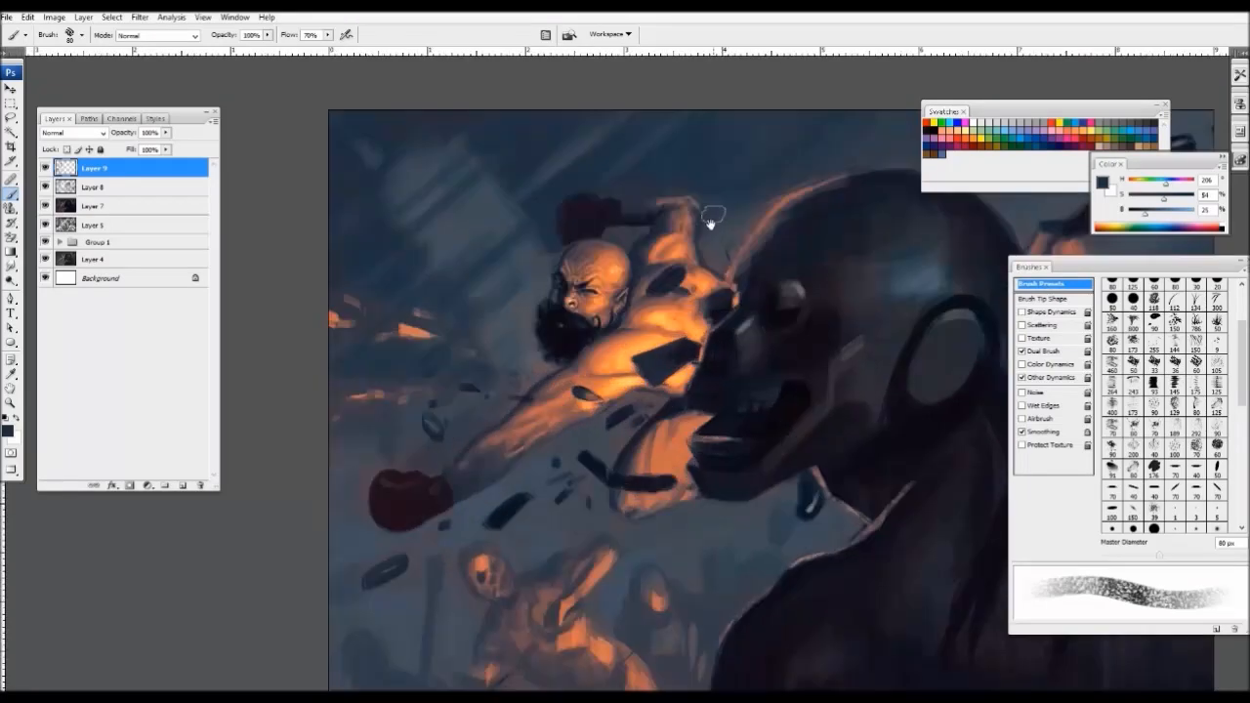
- Sample a near-black tone from the giant's face and darken the crown of his head with a 60 px brush
{"action": "left_click_drag", "start_coordinate": [711, 222], "coordinate": [555, 329]}
{"action": "key", "text": "bracketleft"}
{"action": "key", "text": "bracketleft"}
{"action": "left_click", "coordinate": [600, 371], "text": "alt"}
{"action": "mouse_move", "coordinate": [647, 308]}
{"action": "left_mouse_down"}
{"action": "mouse_move", "coordinate": [711, 287]}
{"action": "mouse_move", "coordinate": [687, 286]}
{"action": "mouse_move", "coordinate": [801, 312]}
{"action": "left_mouse_up"}
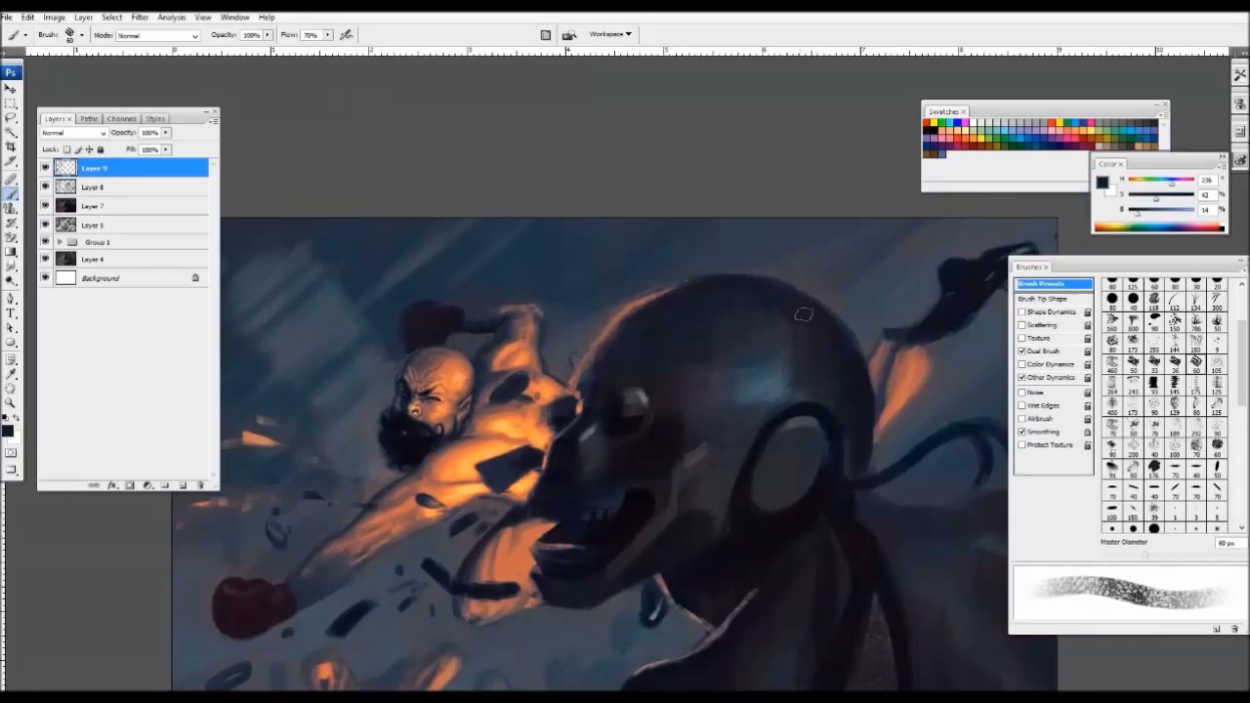
{"action": "mouse_move", "coordinate": [691, 329]}
{"action": "left_mouse_down"}
{"action": "mouse_move", "coordinate": [720, 290]}
{"action": "mouse_move", "coordinate": [716, 270]}
{"action": "left_mouse_up"}
- Sample dark greys from the giant's face and shade the bridge of his nose with a 30 px brush
{"action": "key", "text": "ctrl+plus"}
{"action": "key", "text": "ctrl+plus"}
{"action": "left_click", "coordinate": [619, 479], "text": "alt"}
{"action": "mouse_move", "coordinate": [573, 463]}
{"action": "left_mouse_down"}
{"action": "mouse_move", "coordinate": [567, 421]}
{"action": "mouse_move", "coordinate": [579, 410]}
{"action": "left_mouse_up"}
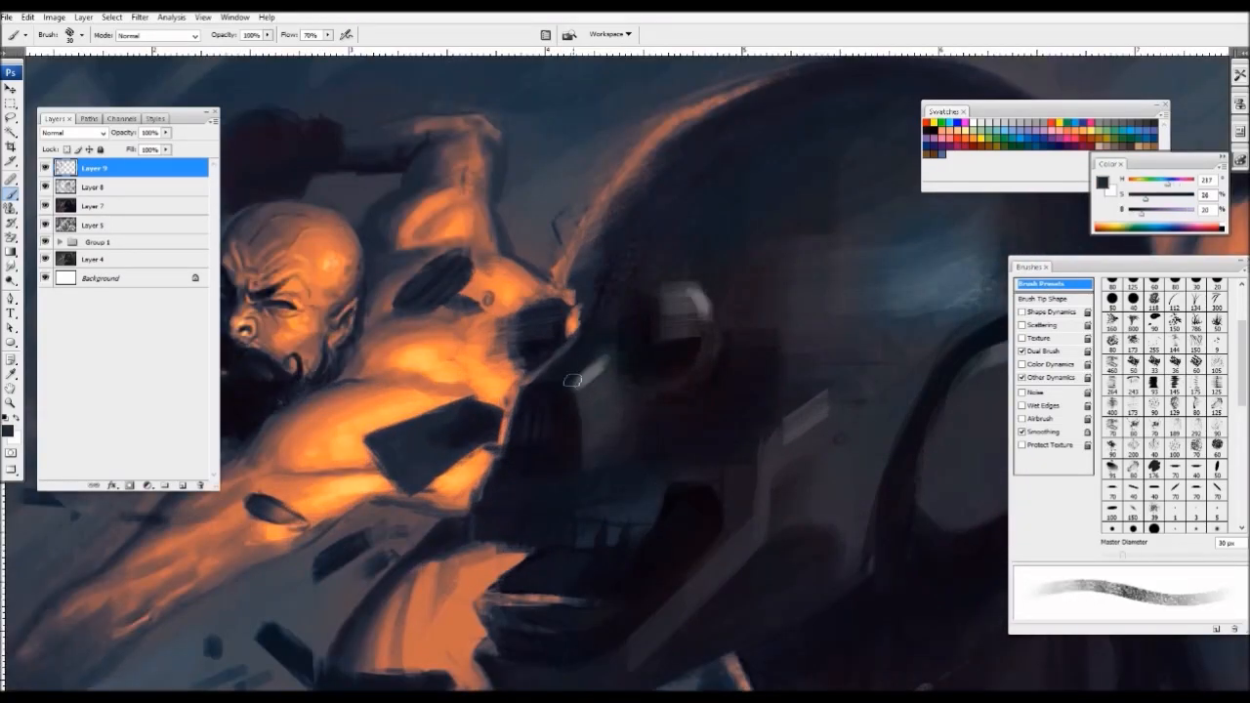
{"action": "left_click", "coordinate": [581, 440], "text": "alt"}
- Sample brown and bright orange tones and paint a thin rim light along the giant's nose, reducing the brush to 9 px
{"action": "left_click", "coordinate": [569, 330], "text": "alt"}
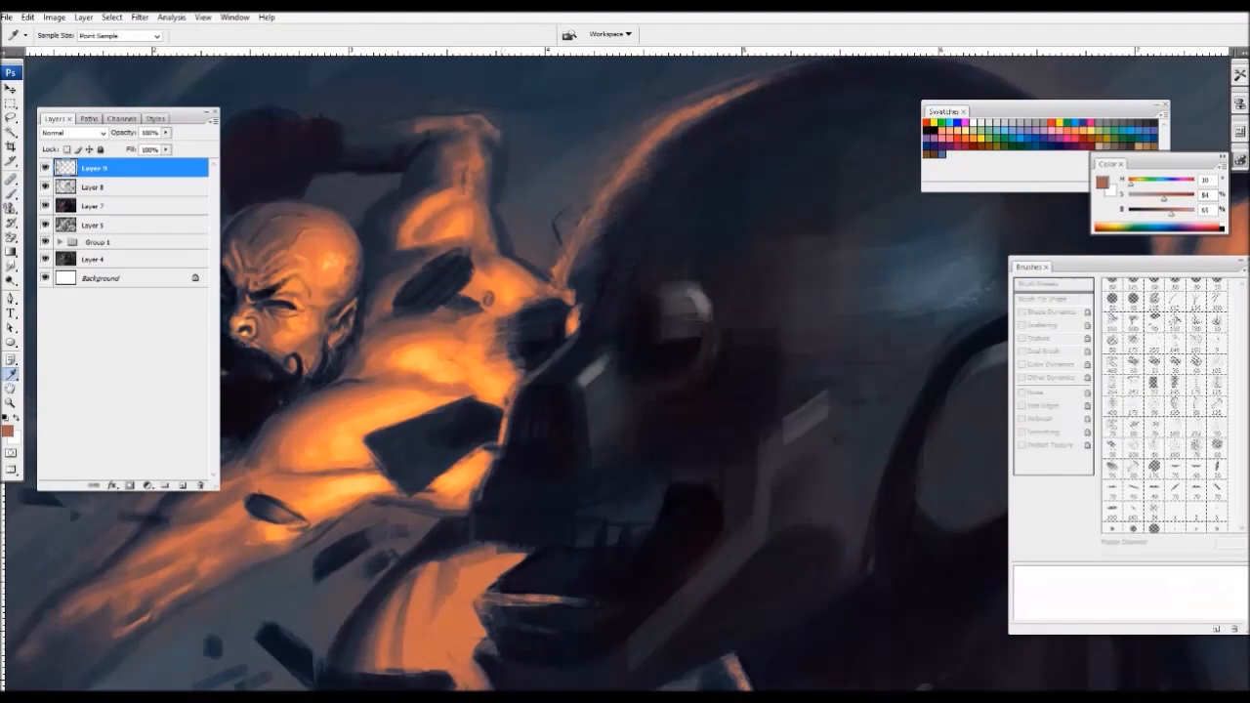
{"action": "key", "text": "bracketleft"}
{"action": "key", "text": "bracketleft"}
{"action": "left_click", "coordinate": [509, 399], "text": "alt"}
{"action": "key", "text": "bracketleft"}
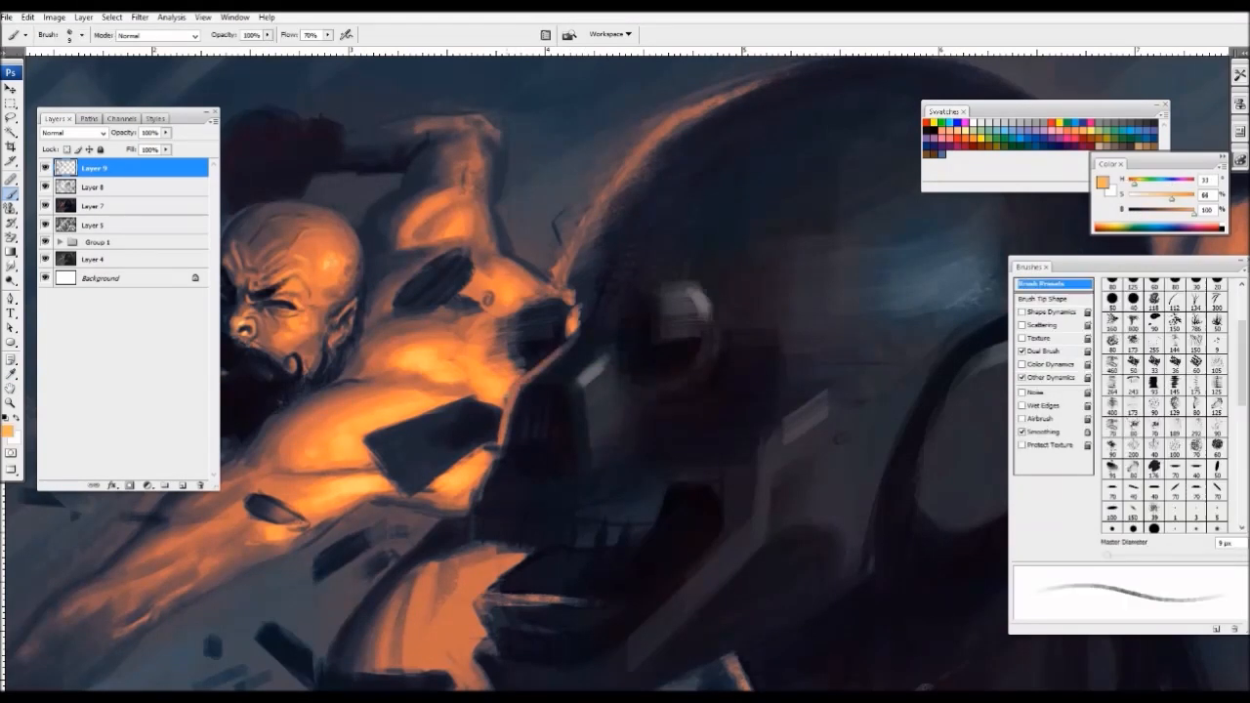
{"action": "left_click_drag", "start_coordinate": [516, 383], "coordinate": [543, 360]}
{"action": "key", "text": "ctrl+minus"}
{"action": "key", "text": "ctrl+minus"}
{"action": "key", "text": "ctrl+minus"}
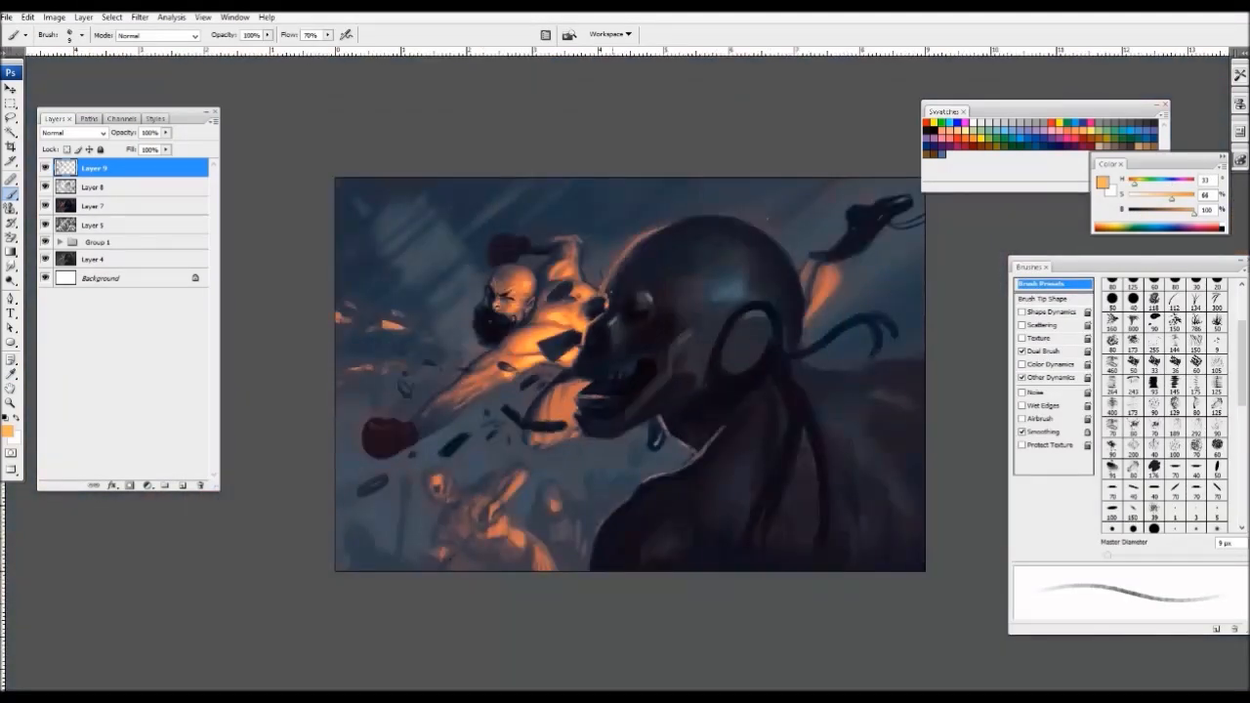
- Set the brush flow to 34% and blend the man's near shoulder with sampled oranges and a 30 px brush
{"action": "key", "text": "ctrl+plus"}
{"action": "key", "text": "ctrl+plus"}
{"action": "key", "text": "ctrl+plus"}
{"action": "left_click_drag", "start_coordinate": [324, 211], "coordinate": [601, 322]}
{"action": "key", "text": "ctrl+plus"}
{"action": "key", "text": "ctrl+plus"}
{"action": "mouse_move", "coordinate": [291, 35]}
{"action": "left_mouse_down"}
{"action": "mouse_move", "coordinate": [388, 39]}
{"action": "mouse_move", "coordinate": [256, 37]}
{"action": "left_mouse_up"}
{"action": "left_click", "coordinate": [580, 420], "text": "alt"}
{"action": "key", "text": "bracketright"}
{"action": "key", "text": "bracketright"}
{"action": "key", "text": "bracketright"}
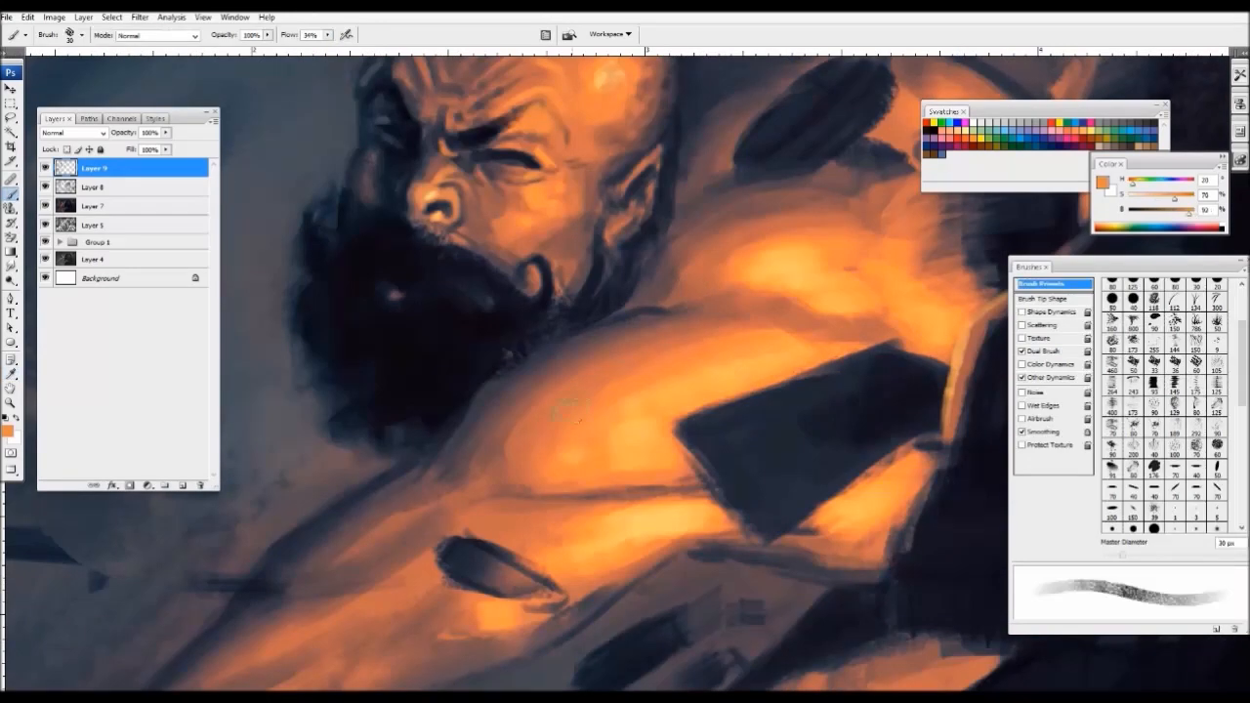
{"action": "left_click", "coordinate": [581, 457], "text": "alt"}
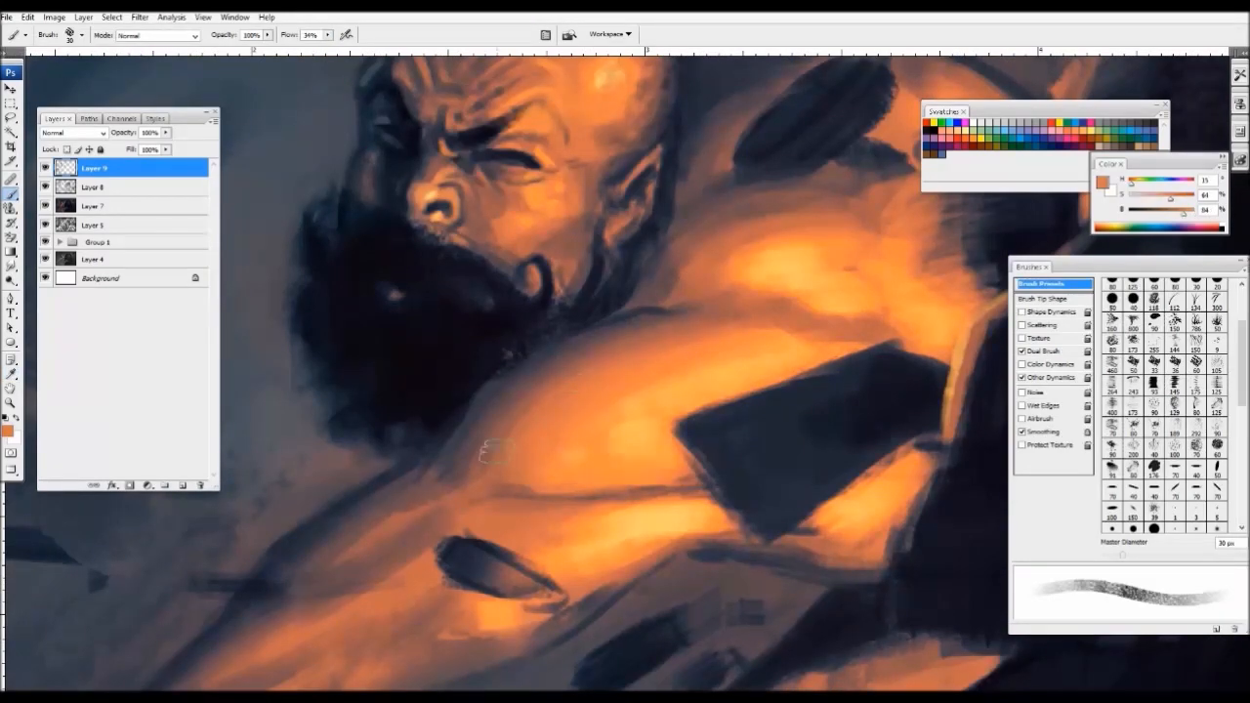
- Sample orange and brown skin tones and smooth the shading across the man's upper chest with the 30 px brush
{"action": "key", "text": "ctrl+minus"}
{"action": "left_click", "coordinate": [670, 377], "text": "alt"}
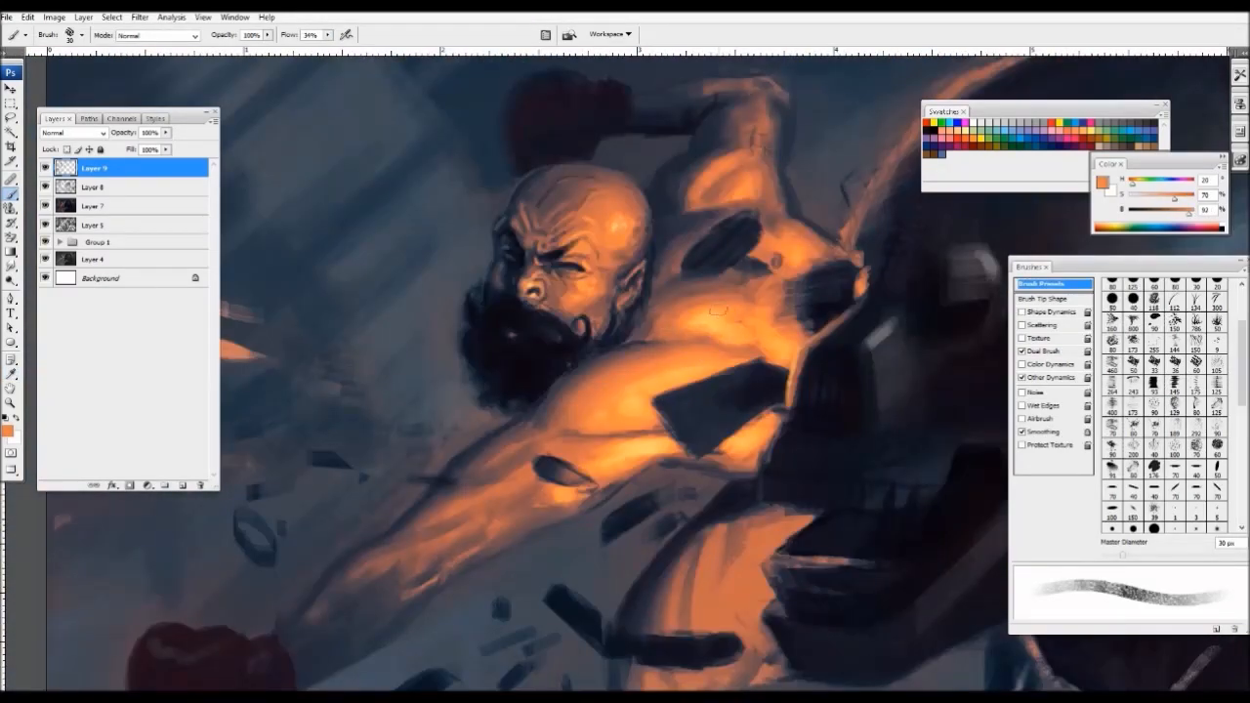
{"action": "left_click_drag", "start_coordinate": [797, 299], "coordinate": [686, 338]}
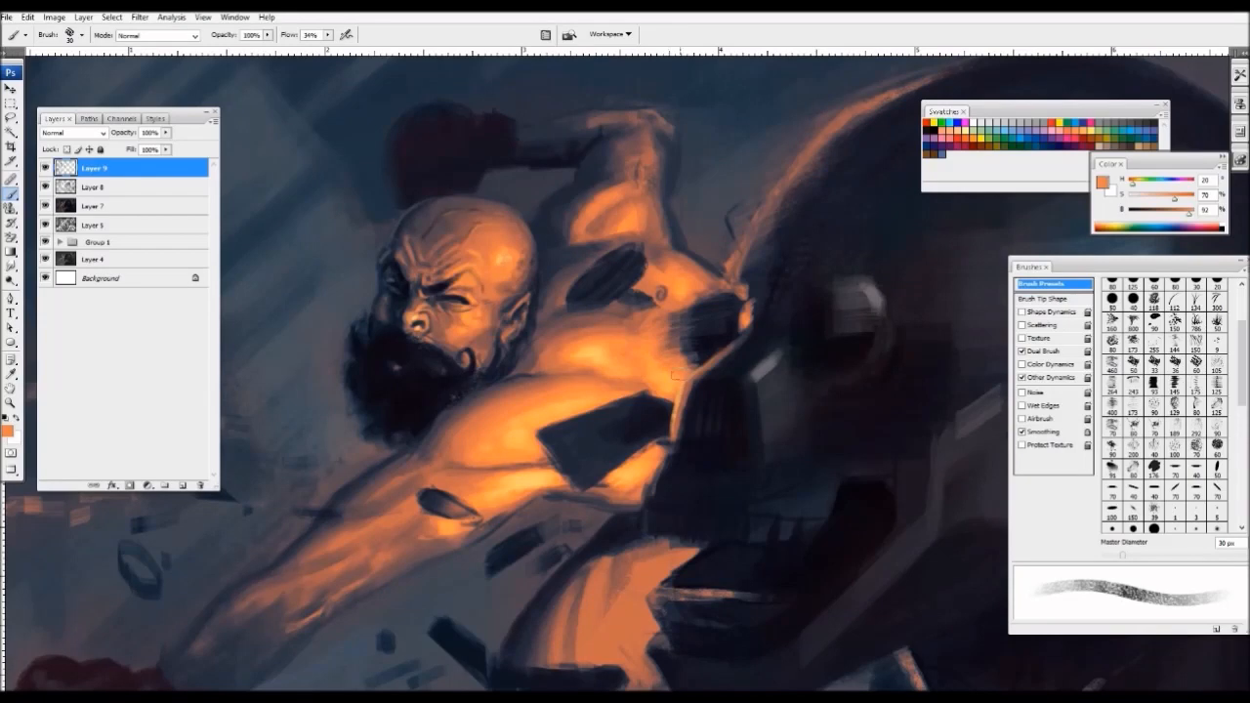
{"action": "left_click", "coordinate": [660, 335], "text": "alt"}
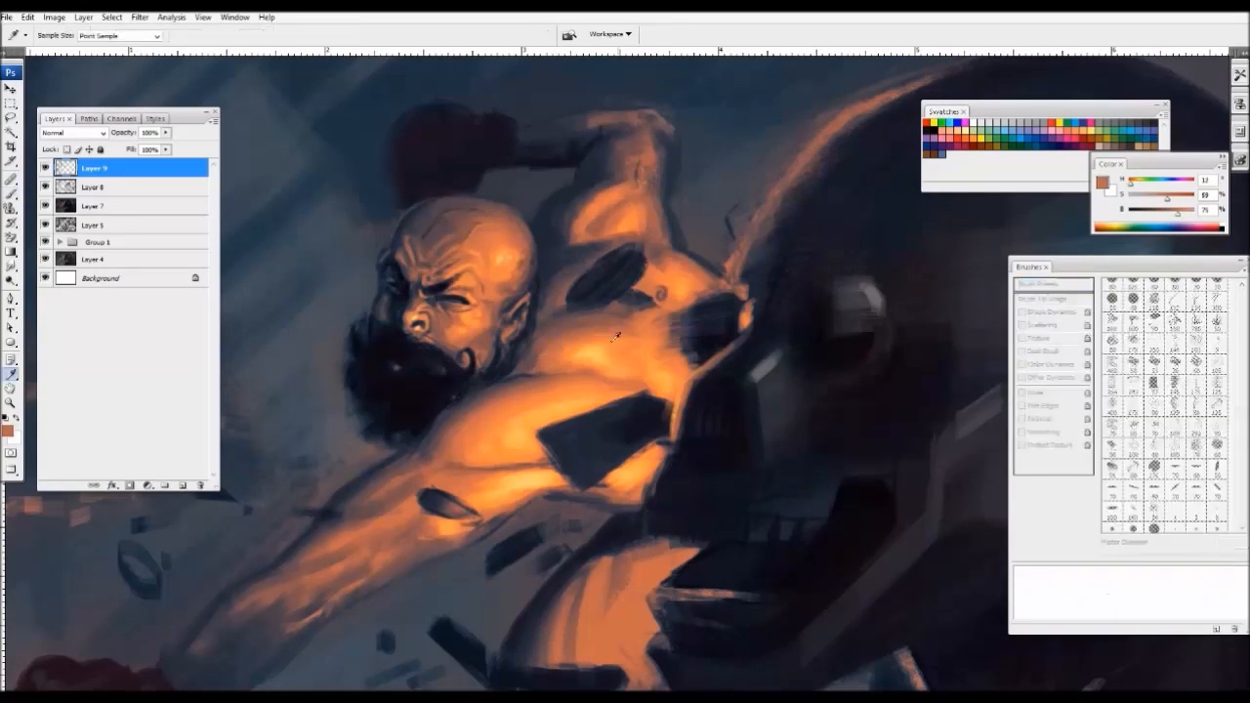
- Choose a muted blue with hue 196, saturation 46 and brightness 55, and paint it beside the small background figure with a 35 px brush
{"action": "key", "text": "ctrl+minus"}
{"action": "key", "text": "ctrl+minus"}
{"action": "key", "text": "ctrl+minus"}
{"action": "key", "text": "ctrl+plus"}
{"action": "left_click_drag", "start_coordinate": [348, 555], "coordinate": [529, 450]}
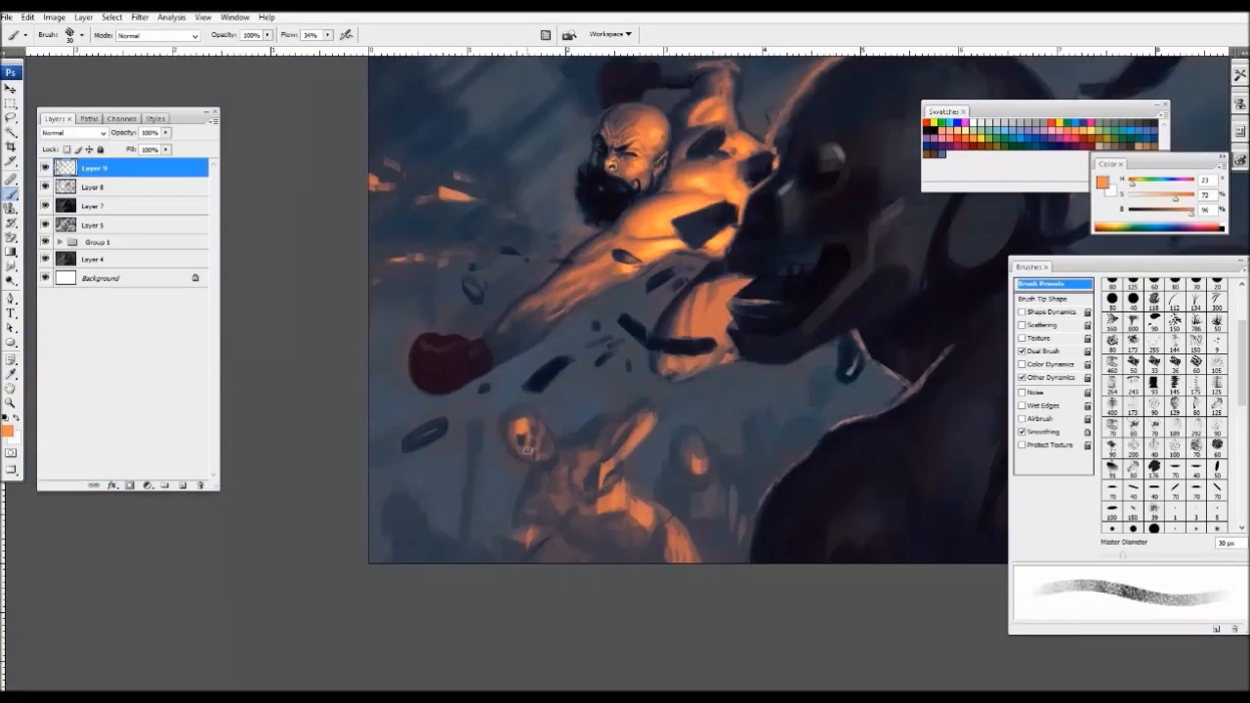
{"action": "left_click", "coordinate": [489, 439], "text": "alt"}
{"action": "left_click", "coordinate": [8, 431]}
{"action": "left_click", "coordinate": [880, 523]}
{"action": "left_click", "coordinate": [775, 523]}
{"action": "key", "text": "Return"}
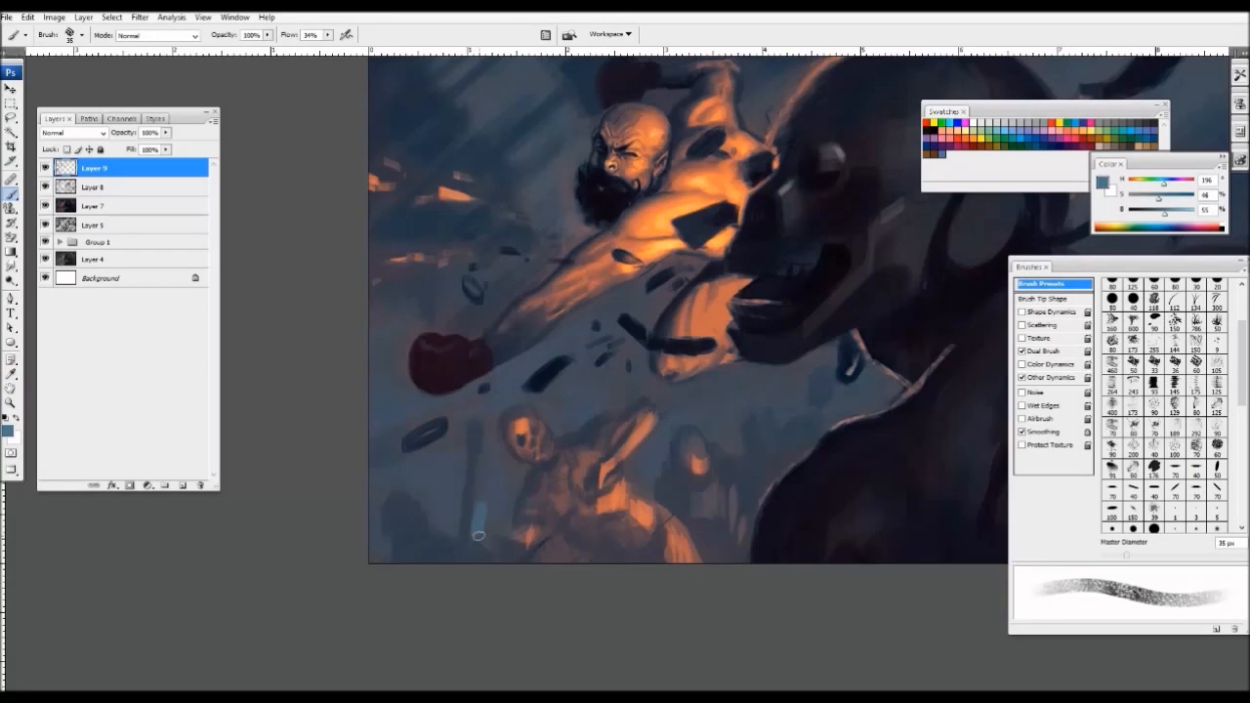
{"action": "key", "text": "ctrl+minus"}
{"action": "key", "text": "ctrl+minus"}
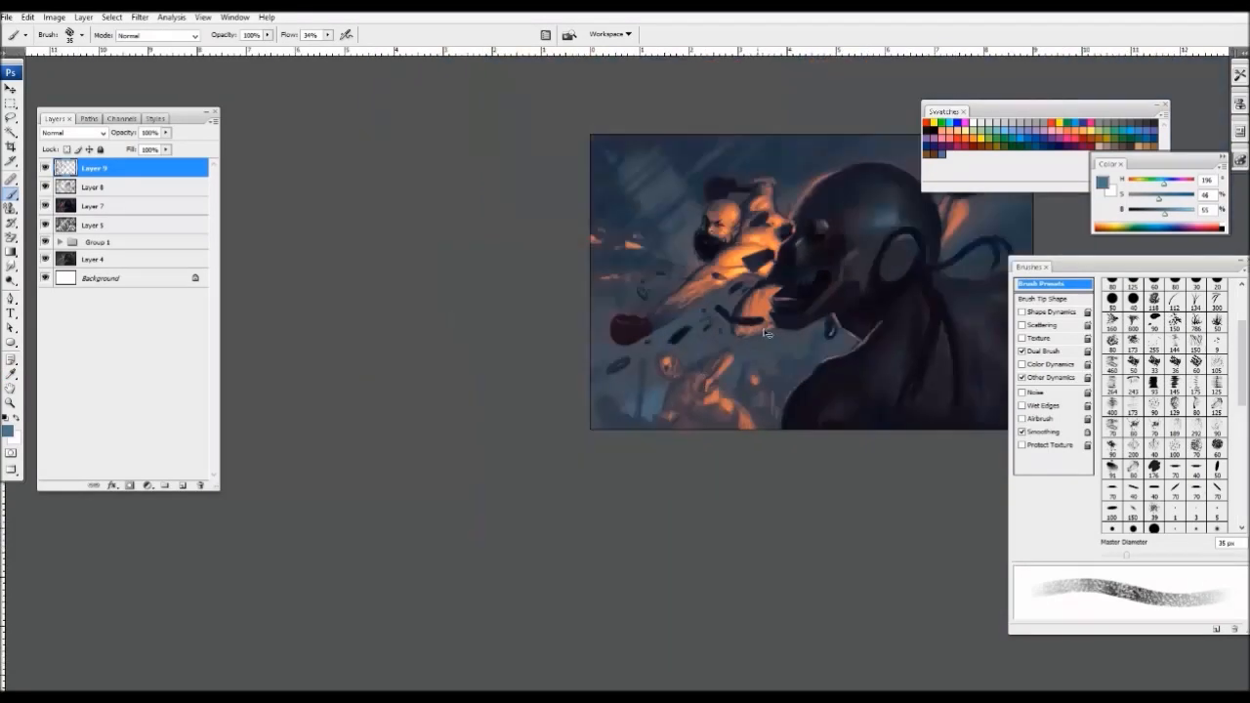
{"action": "key", "text": "ctrl+minus"}
{"action": "key", "text": "ctrl+minus"}
{"action": "key", "text": "ctrl+minus"}
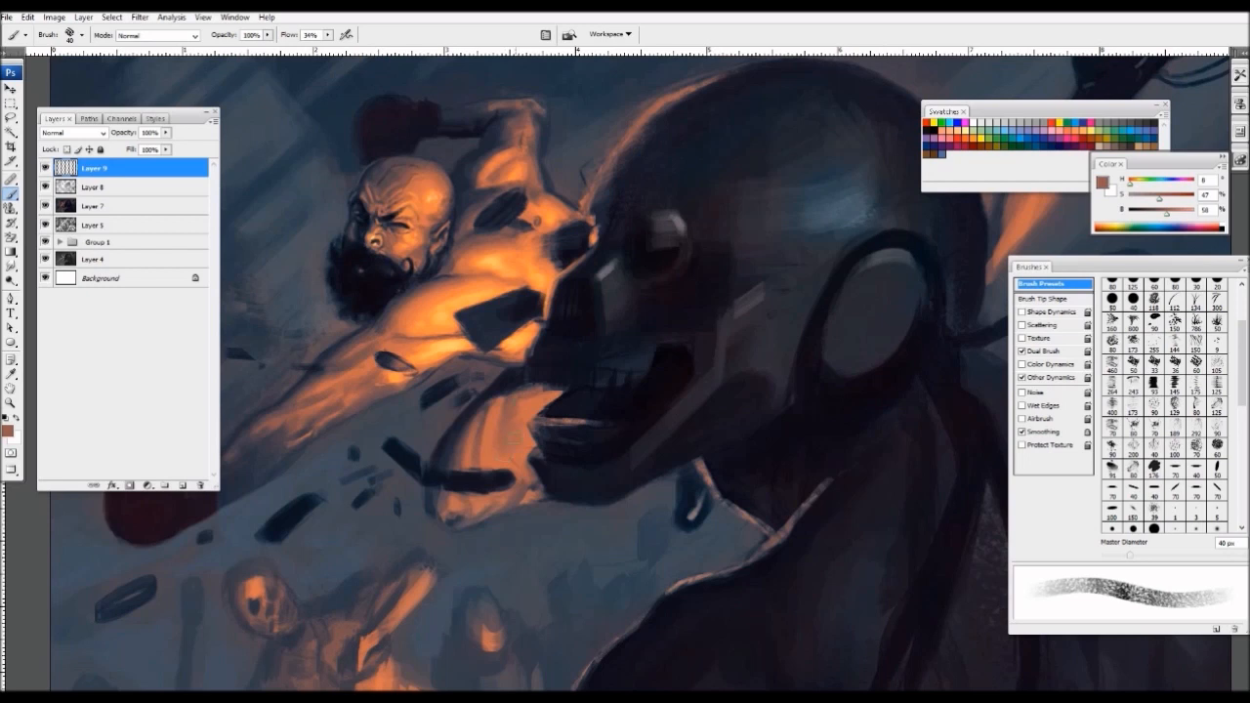
- Sample a tone near the giant's mouth and shade the orange skin beside the mouth with a 40 px brush
{"action": "left_click", "coordinate": [520, 389], "text": "alt"}
{"action": "left_click_drag", "start_coordinate": [496, 396], "coordinate": [475, 439]}
{"action": "key", "text": "bracketleft"}
{"action": "key", "text": "bracketleft"}
{"action": "key", "text": "bracketleft"}
{"action": "key", "text": "ctrl+plus"}
- Sample near-black tones and darken the oval debris over the man's raised shoulder with a 15 px brush
{"action": "left_click", "coordinate": [483, 334], "text": "alt"}
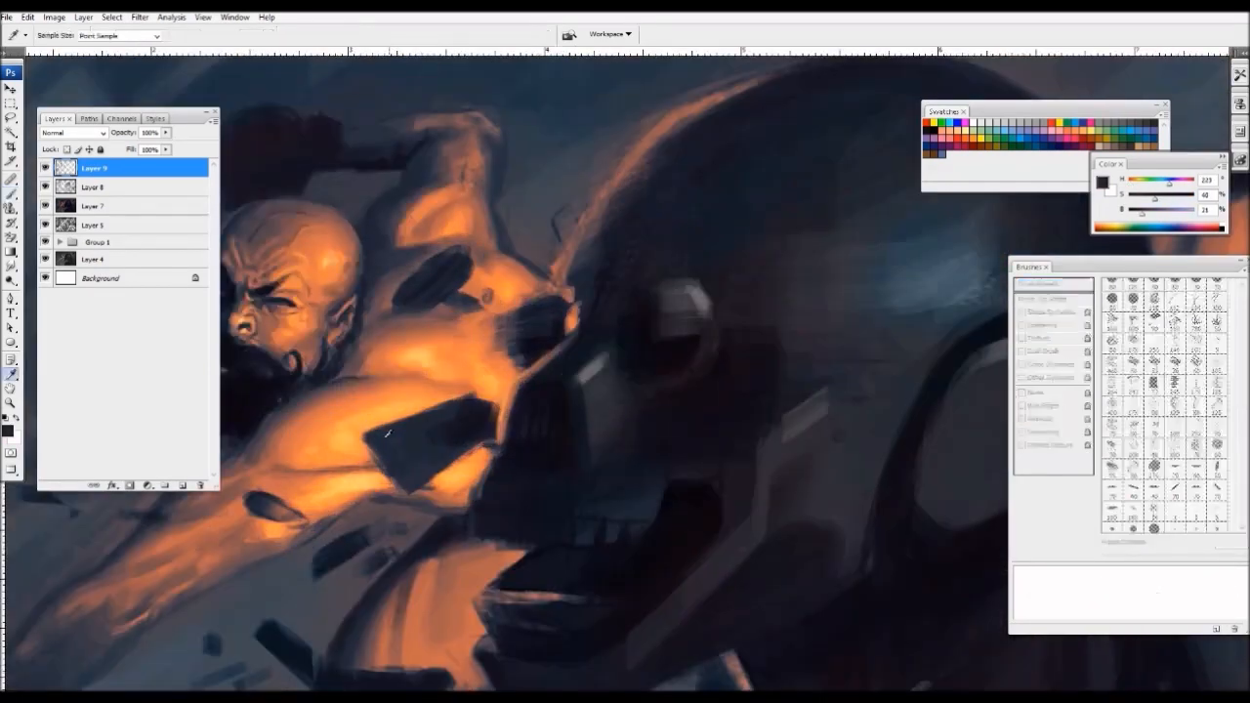
{"action": "left_click_drag", "start_coordinate": [482, 334], "coordinate": [559, 438]}
{"action": "left_click", "coordinate": [495, 406], "text": "alt"}
{"action": "key", "text": "bracketleft"}
{"action": "key", "text": "bracketleft"}
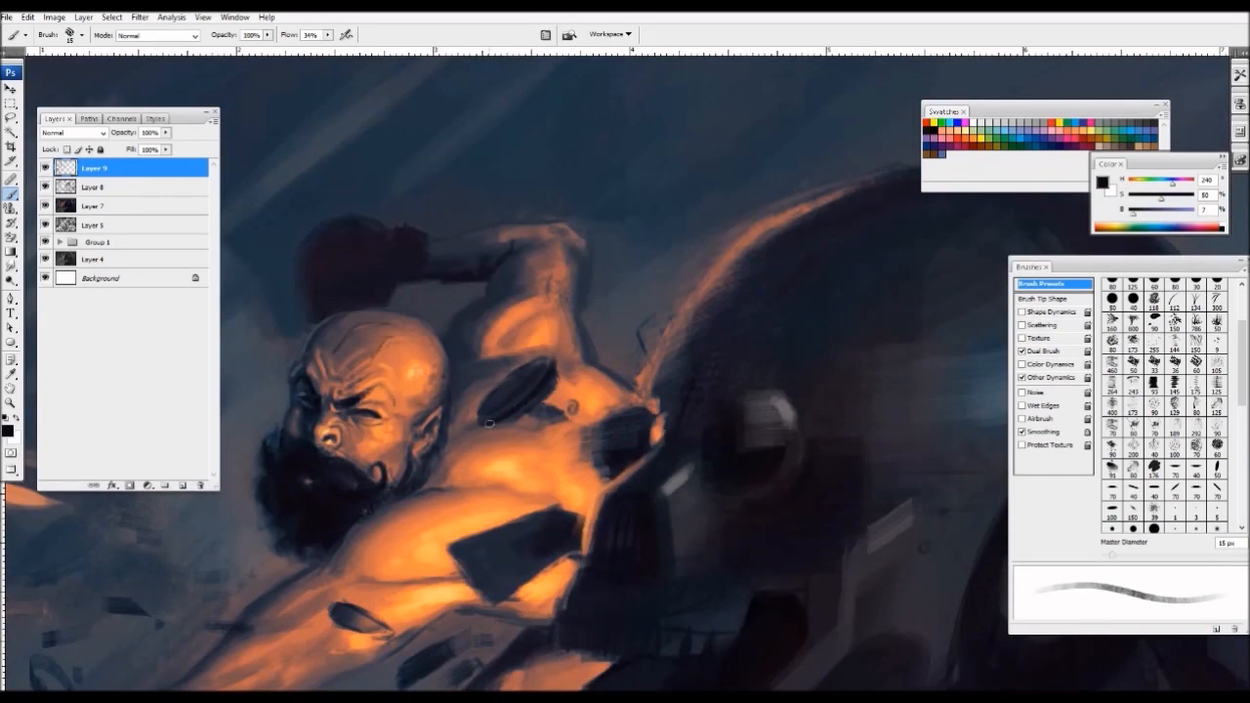
- Sample an orange skin tone from the man's chest and smooth the skin beside the oval debris with a 30 px brush
{"action": "left_click", "coordinate": [543, 396], "text": "alt"}
{"action": "key", "text": "bracketright"}
{"action": "key", "text": "bracketright"}
{"action": "key", "text": "bracketright"}
{"action": "key", "text": "bracketright"}
{"action": "key", "text": "bracketright"}
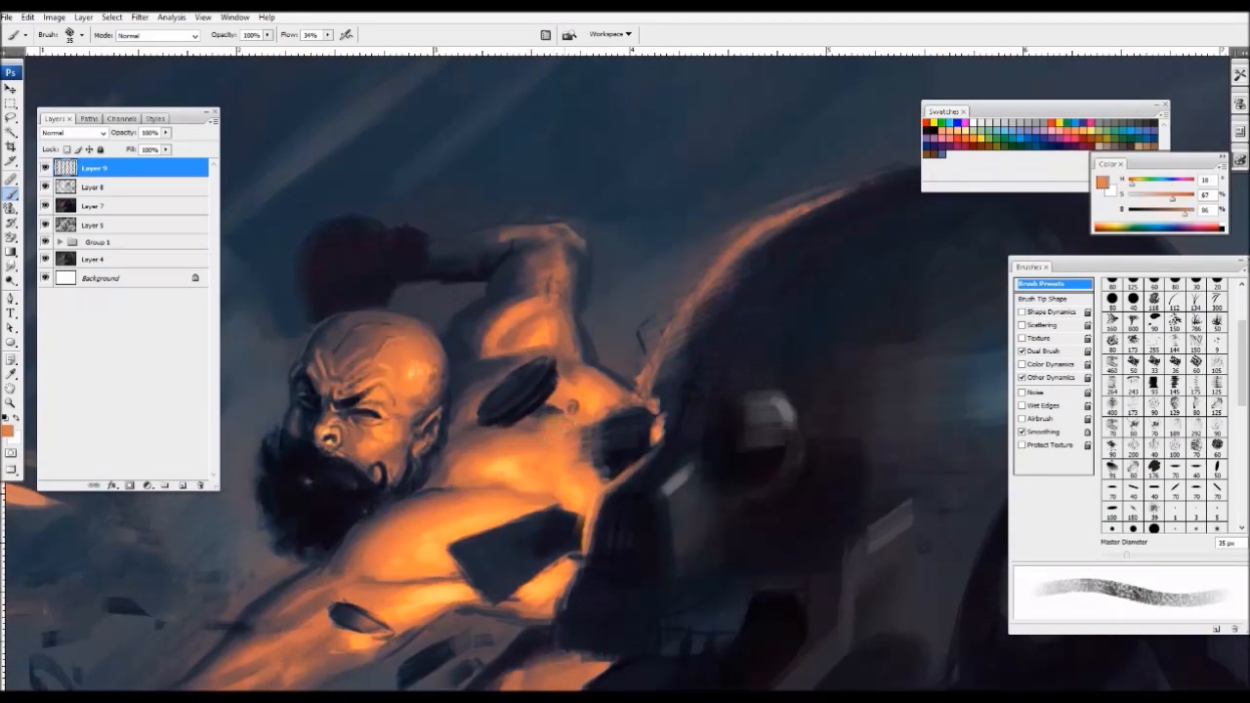
{"action": "key", "text": "bracketleft"}
{"action": "key", "text": "bracketleft"}
{"action": "mouse_move", "coordinate": [563, 404]}
{"action": "left_mouse_down"}
{"action": "mouse_move", "coordinate": [534, 415]}
{"action": "mouse_move", "coordinate": [559, 445]}
{"action": "mouse_move", "coordinate": [545, 437]}
{"action": "left_mouse_up"}
{"action": "left_click", "coordinate": [544, 422], "text": "alt"}
{"action": "key", "text": "ctrl+minus"}
{"action": "key", "text": "ctrl+minus"}
{"action": "key", "text": "ctrl+minus"}
{"action": "key", "text": "ctrl+minus"}
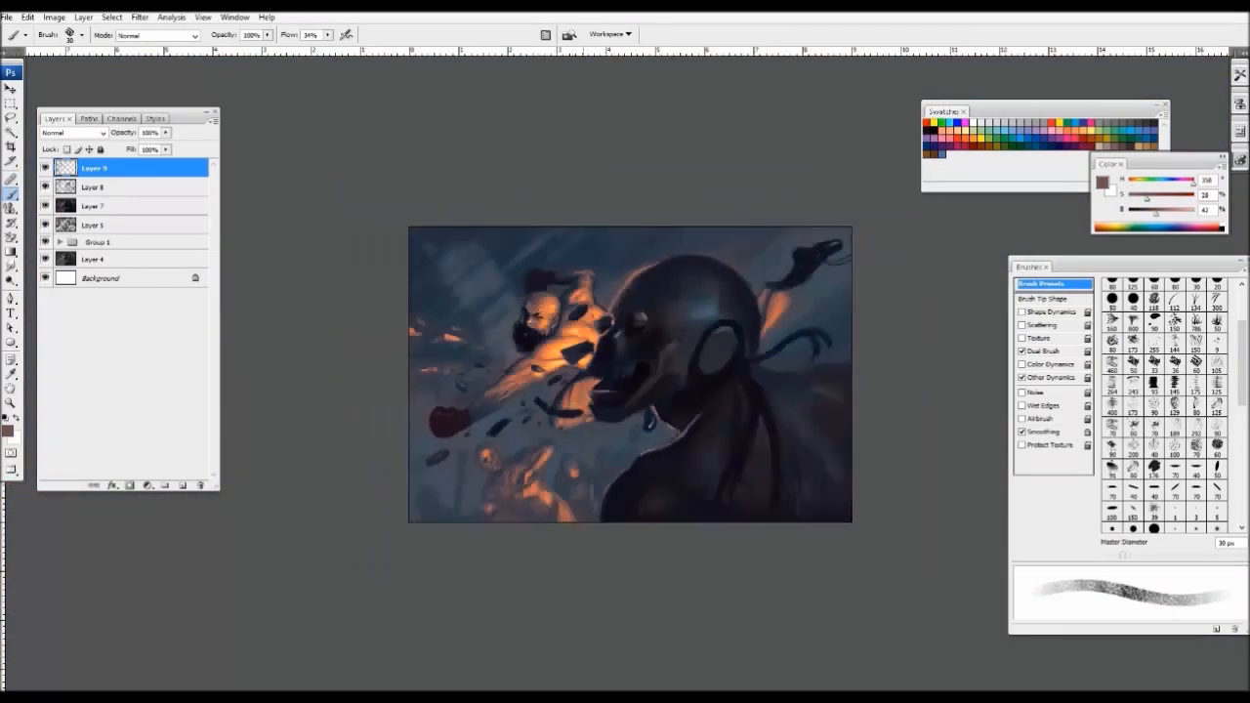
- Sample a near-black tone from the oval debris over the man's chest and define its dark edge with a smaller brush
{"action": "key", "text": "ctrl+plus"}
{"action": "key", "text": "ctrl+plus"}
{"action": "left_click_drag", "start_coordinate": [470, 257], "coordinate": [541, 362]}
{"action": "key", "text": "ctrl+plus"}
{"action": "key", "text": "ctrl+plus"}
{"action": "left_click", "coordinate": [543, 362], "text": "alt"}
{"action": "key", "text": "bracketleft"}
{"action": "key", "text": "bracketleft"}
{"action": "key", "text": "ctrl+plus"}
{"action": "key", "text": "ctrl+plus"}
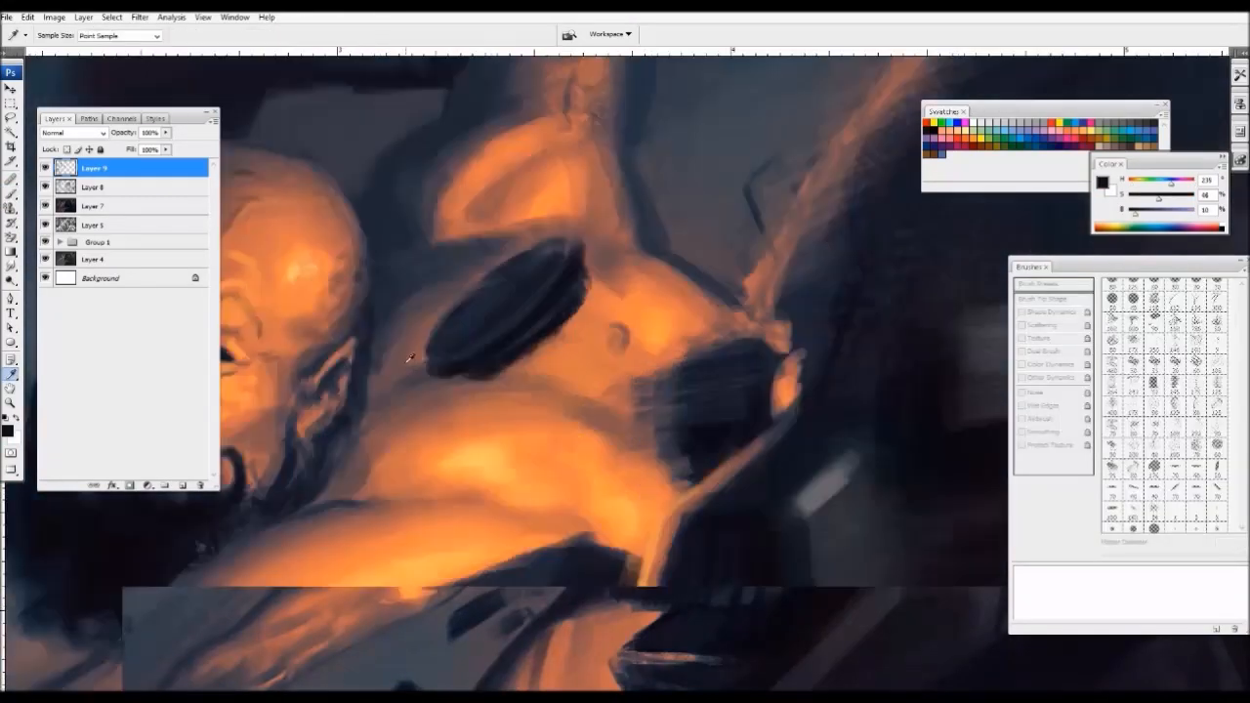
- Sample dark grey and brown tones from the man's face and refine the shading around his nose and eye with a 10 px brush
{"action": "left_click_drag", "start_coordinate": [252, 357], "coordinate": [517, 415]}
{"action": "left_click", "coordinate": [432, 443], "text": "alt"}
{"action": "key", "text": "bracketleft"}
{"action": "key", "text": "bracketleft"}
{"action": "left_click_drag", "start_coordinate": [401, 440], "coordinate": [411, 444]}
{"action": "key", "text": "bracketright"}
{"action": "left_click", "coordinate": [424, 403], "text": "alt"}
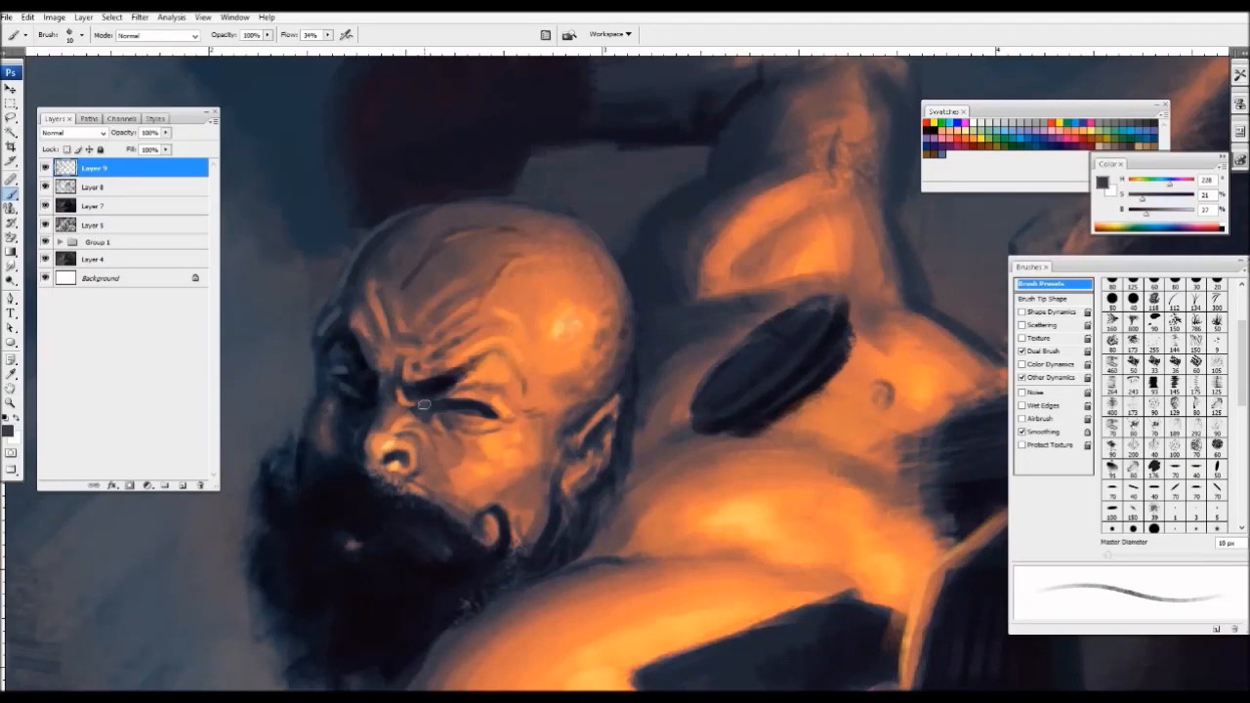
{"action": "left_click", "coordinate": [458, 414], "text": "alt"}
{"action": "key", "text": "ctrl+minus"}
{"action": "key", "text": "ctrl+minus"}
{"action": "key", "text": "ctrl+minus"}
{"action": "key", "text": "ctrl+minus"}
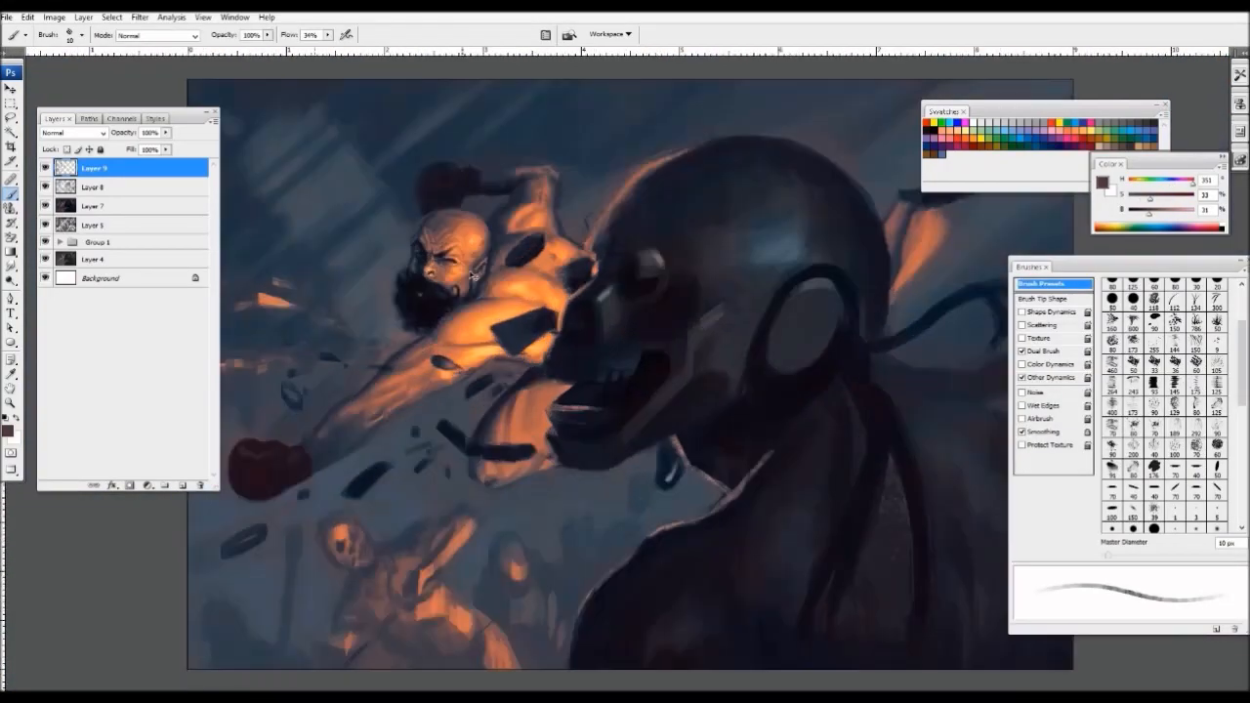
- Sample a dark blue-grey behind the man's ear and shade the gap between head and shoulder with a 40 px brush
{"action": "key", "text": "ctrl+plus"}
{"action": "key", "text": "ctrl+plus"}
{"action": "key", "text": "ctrl+plus"}
{"action": "key", "text": "ctrl+plus"}
{"action": "key", "text": "bracketright"}
{"action": "key", "text": "bracketright"}
{"action": "key", "text": "bracketright"}
{"action": "left_click", "coordinate": [557, 419], "text": "alt"}
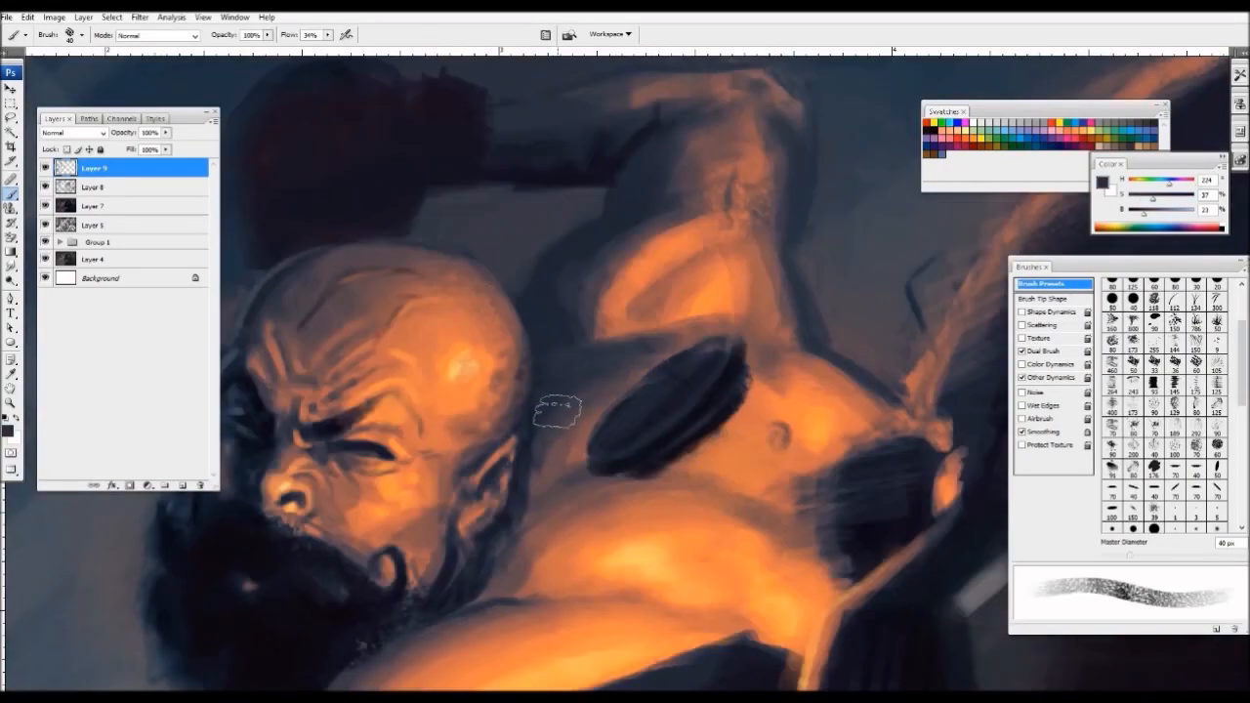
{"action": "left_click_drag", "start_coordinate": [535, 451], "coordinate": [503, 506]}
- Sample a darker tone below the ear and deepen the shadow along the man's neck with a smaller brush
{"action": "left_click", "coordinate": [494, 510], "text": "alt"}
{"action": "key", "text": "bracketleft"}
{"action": "key", "text": "bracketleft"}
{"action": "mouse_move", "coordinate": [478, 560]}
{"action": "left_mouse_down"}
{"action": "mouse_move", "coordinate": [541, 472]}
{"action": "mouse_move", "coordinate": [602, 424]}
{"action": "mouse_move", "coordinate": [494, 495]}
{"action": "mouse_move", "coordinate": [486, 476]}
{"action": "mouse_move", "coordinate": [604, 438]}
{"action": "mouse_move", "coordinate": [592, 485]}
{"action": "left_mouse_up"}
{"action": "key", "text": "ctrl+minus"}
{"action": "key", "text": "ctrl+minus"}
{"action": "key", "text": "ctrl+minus"}
{"action": "key", "text": "ctrl+plus"}
{"action": "key", "text": "ctrl+plus"}
{"action": "key", "text": "ctrl+plus"}
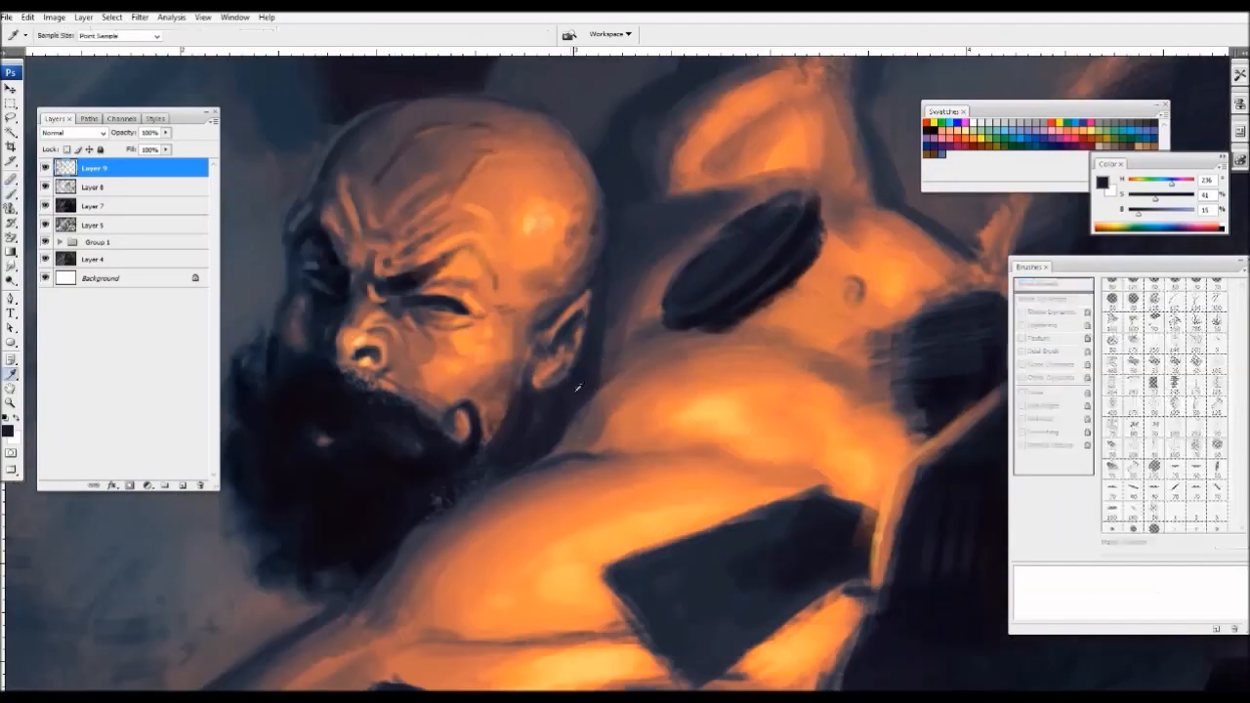
- Sample shadow and orange skin tones and blend the transition from neck to shoulder with a 25 px brush
{"action": "left_click", "coordinate": [577, 388], "text": "alt"}
{"action": "key", "text": "bracketright"}
{"action": "mouse_move", "coordinate": [557, 441]}
{"action": "left_mouse_down"}
{"action": "mouse_move", "coordinate": [578, 411]}
{"action": "mouse_move", "coordinate": [660, 357]}
{"action": "left_mouse_up"}
{"action": "left_click", "coordinate": [660, 358], "text": "alt"}
{"action": "left_click", "coordinate": [595, 433], "text": "alt"}
{"action": "left_click_drag", "start_coordinate": [595, 434], "coordinate": [635, 397]}
{"action": "key", "text": "ctrl+minus"}
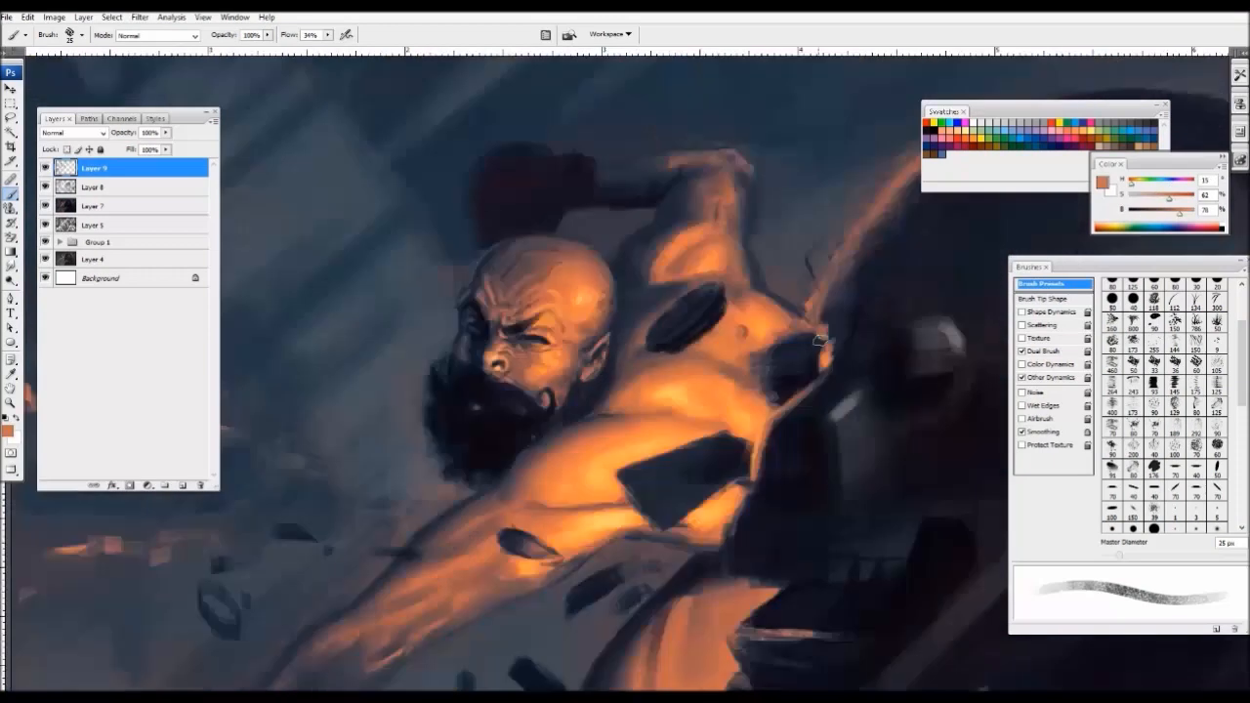
- Sample grey-blue background and near-black beard tones and reshape the beard's outer edge with a 35 px brush
{"action": "key", "text": "ctrl+minus"}
{"action": "key", "text": "bracketright"}
{"action": "left_click", "coordinate": [351, 282], "text": "alt"}
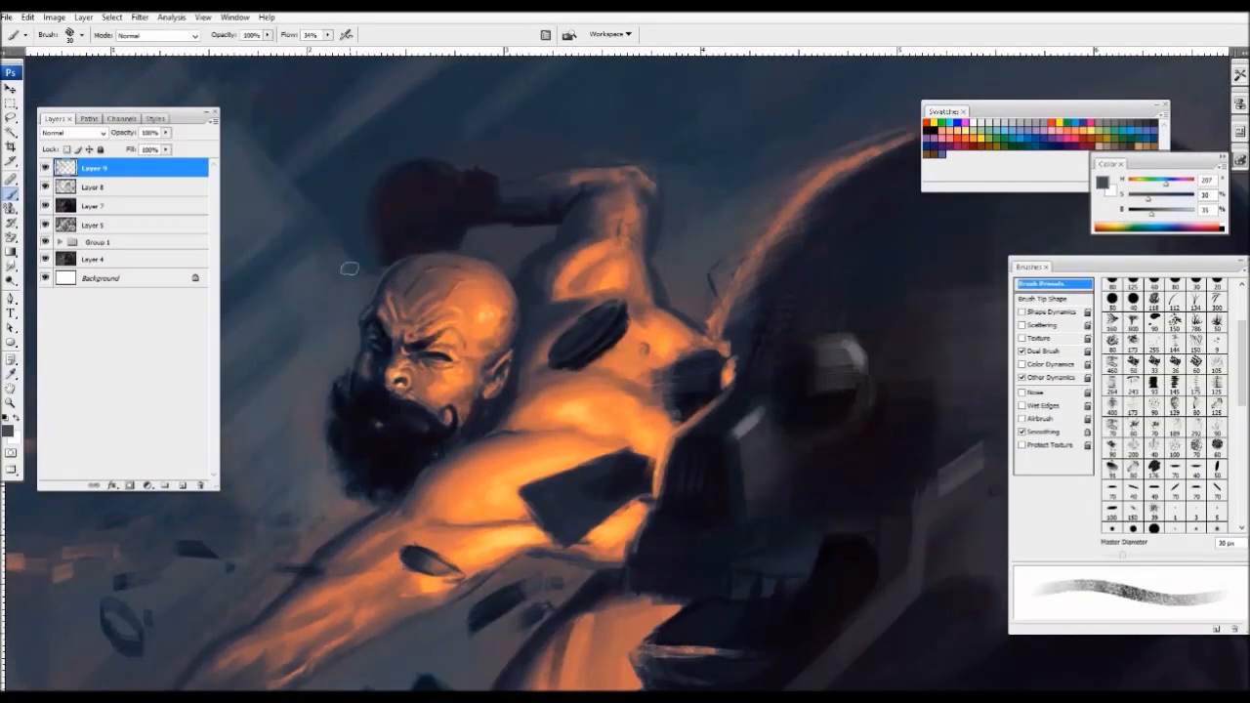
{"action": "key", "text": "bracketright"}
{"action": "left_click", "coordinate": [330, 411], "text": "alt"}
{"action": "mouse_move", "coordinate": [330, 410]}
{"action": "left_mouse_down"}
{"action": "mouse_move", "coordinate": [315, 431]}
{"action": "mouse_move", "coordinate": [348, 439]}
{"action": "left_mouse_up"}
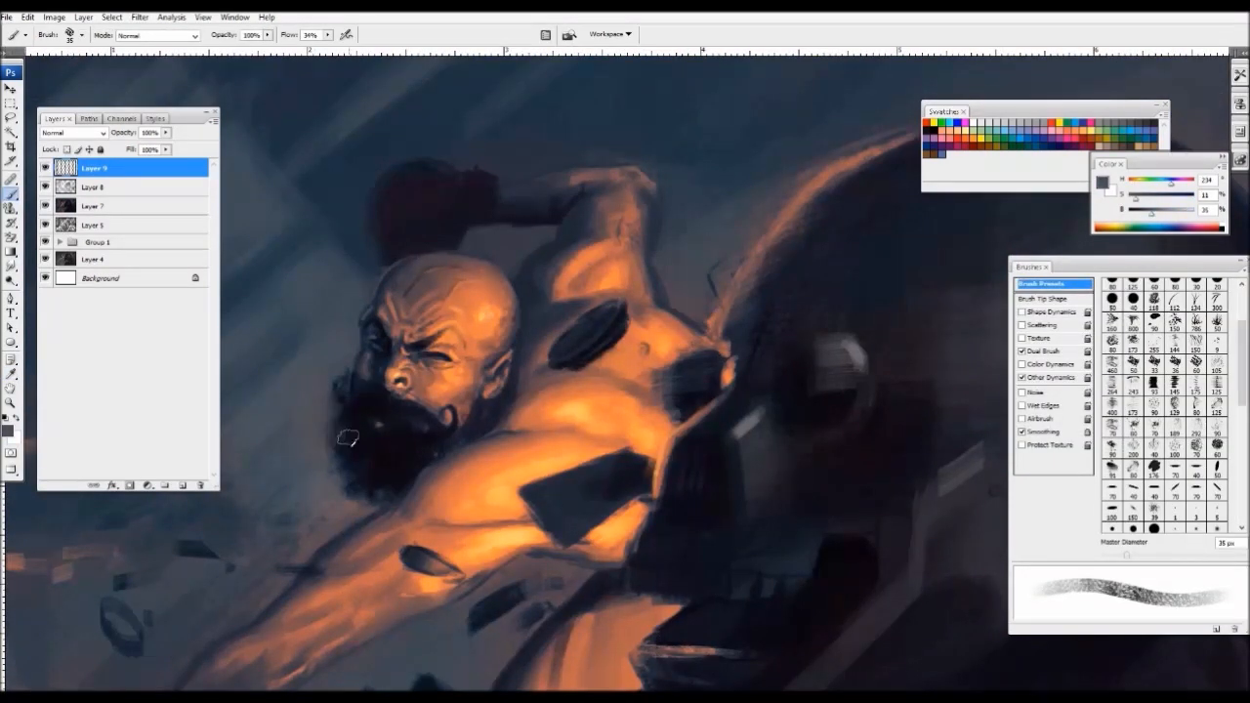
{"action": "left_click", "coordinate": [354, 436], "text": "alt"}
{"action": "key", "text": "ctrl+minus"}
{"action": "left_click_drag", "start_coordinate": [617, 343], "coordinate": [600, 322]}
{"action": "key", "text": "ctrl+minus"}
{"action": "key", "text": "ctrl+minus"}
{"action": "key", "text": "ctrl+minus"}
{"action": "key", "text": "ctrl+minus"}
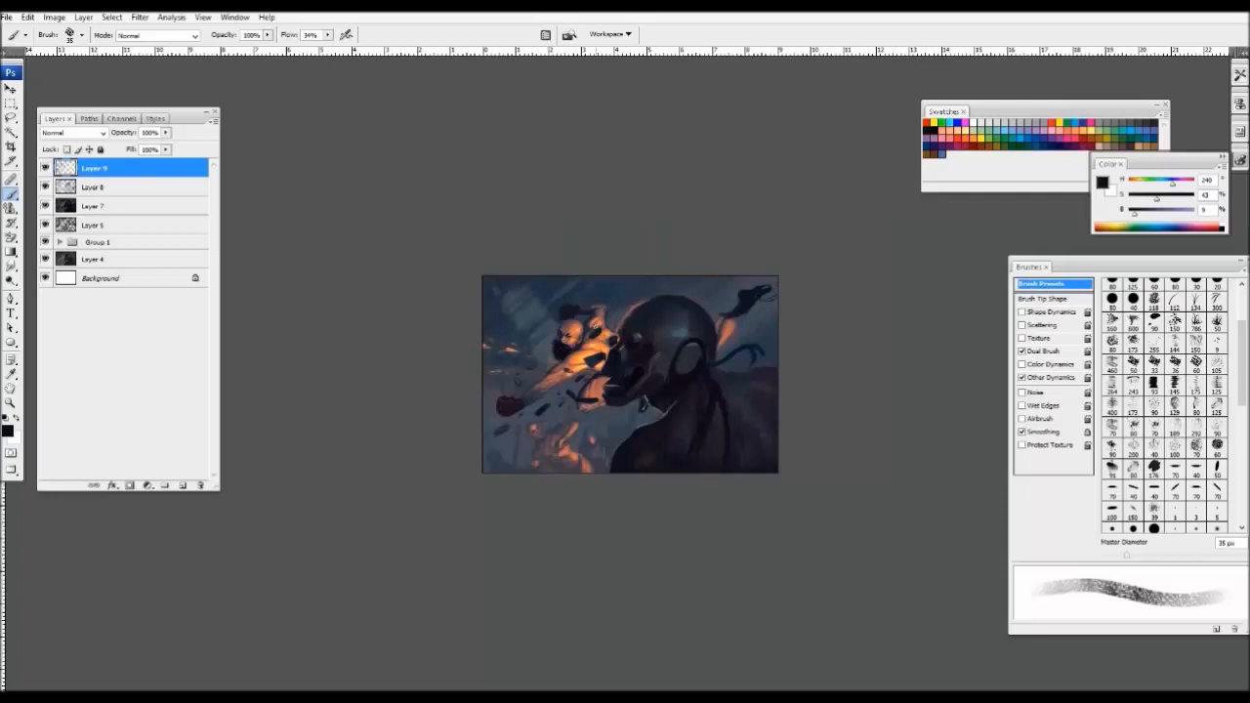
- Sample a dark blue from the sky and paint over the background streaks around the man's head with a 60 px brush
{"action": "key", "text": "ctrl+plus"}
{"action": "key", "text": "ctrl+plus"}
{"action": "left_click_drag", "start_coordinate": [469, 271], "coordinate": [536, 289]}
{"action": "left_click", "coordinate": [535, 316], "text": "alt"}
{"action": "key", "text": "bracketright"}
{"action": "key", "text": "bracketright"}
{"action": "key", "text": "bracketright"}
{"action": "key", "text": "bracketright"}
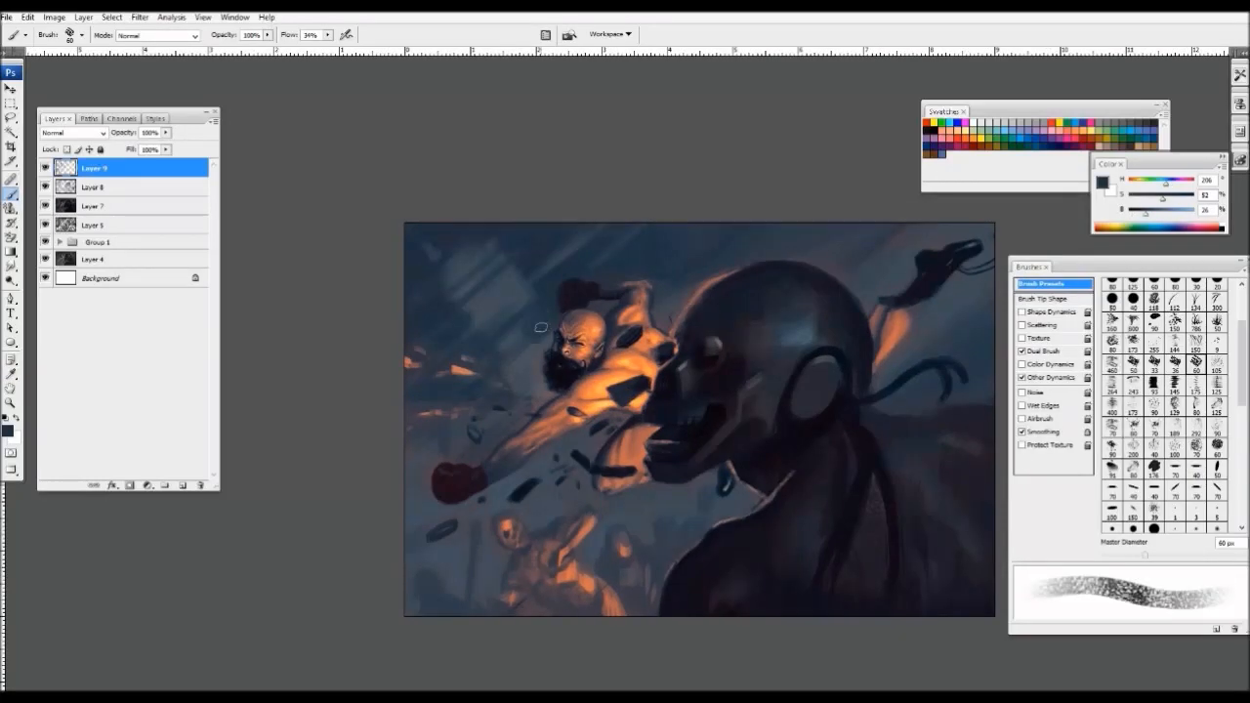
{"action": "mouse_move", "coordinate": [544, 395]}
{"action": "left_mouse_down"}
{"action": "mouse_move", "coordinate": [513, 363]}
{"action": "mouse_move", "coordinate": [535, 297]}
{"action": "mouse_move", "coordinate": [524, 276]}
{"action": "mouse_move", "coordinate": [493, 251]}
{"action": "mouse_move", "coordinate": [431, 258]}
{"action": "mouse_move", "coordinate": [520, 251]}
{"action": "mouse_move", "coordinate": [536, 272]}
{"action": "mouse_move", "coordinate": [566, 244]}
{"action": "mouse_move", "coordinate": [417, 309]}
{"action": "mouse_move", "coordinate": [400, 285]}
{"action": "mouse_move", "coordinate": [501, 320]}
{"action": "mouse_move", "coordinate": [434, 286]}
{"action": "mouse_move", "coordinate": [489, 257]}
{"action": "mouse_move", "coordinate": [436, 323]}
{"action": "mouse_move", "coordinate": [591, 223]}
{"action": "left_mouse_up"}
- Sample a lighter grey-blue and soften the sky around the man with a 90 px brush
{"action": "left_click", "coordinate": [502, 322], "text": "alt"}
{"action": "key", "text": "bracketright"}
{"action": "key", "text": "bracketright"}
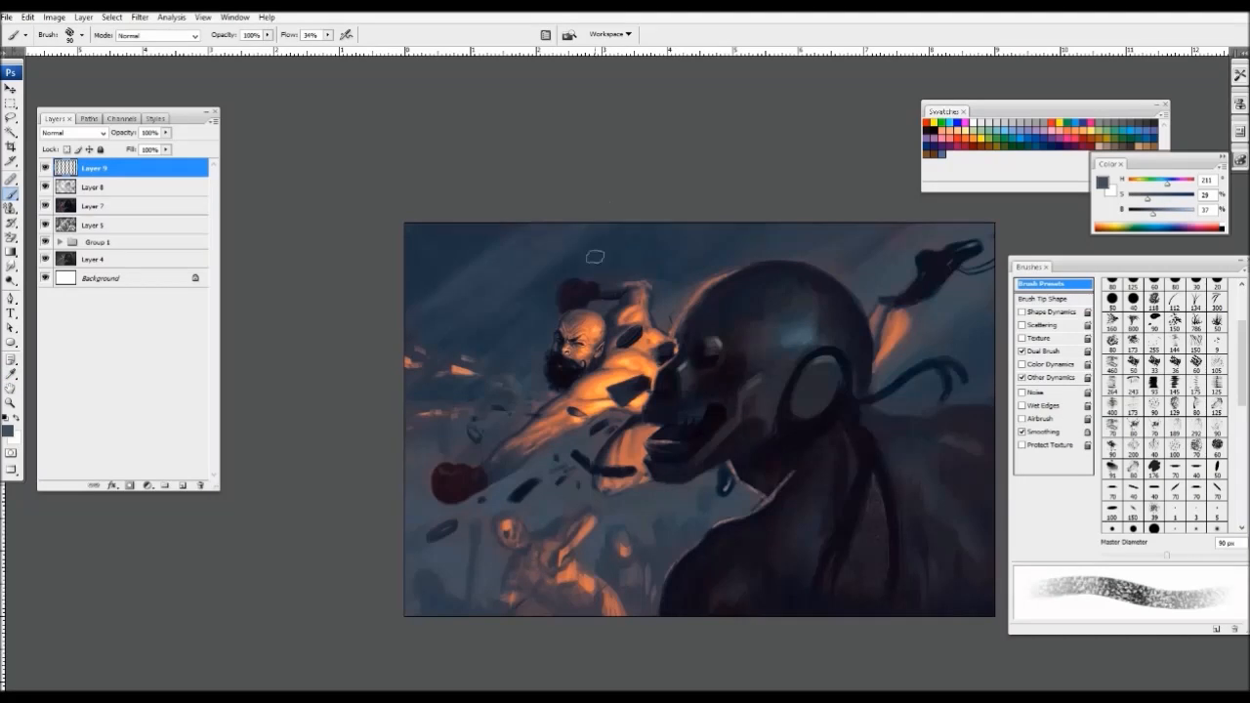
{"action": "key", "text": "ctrl+minus"}
{"action": "key", "text": "ctrl+minus"}
{"action": "key", "text": "ctrl+plus"}
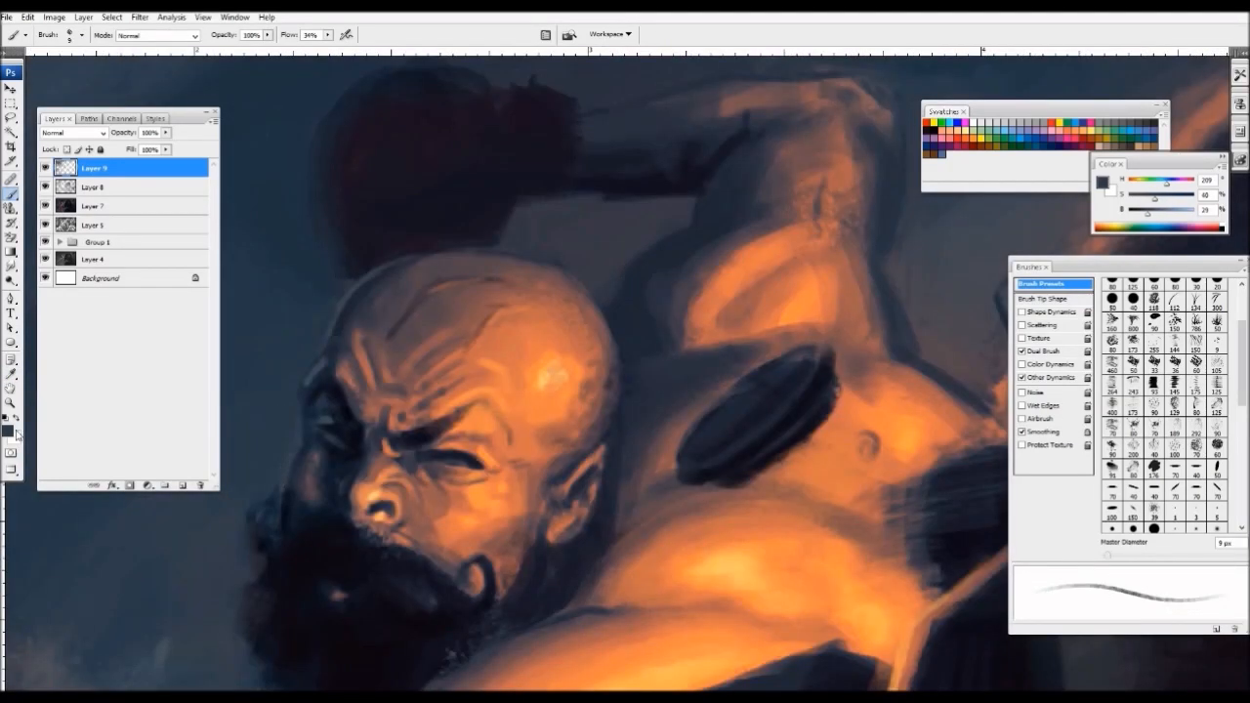
- Choose a teal with hue 186, saturation 66 and brightness 48, and paint a thin rim light along the bald head with 8 to 5 px brushes
{"action": "left_click", "coordinate": [11, 431]}
{"action": "left_click", "coordinate": [883, 536]}
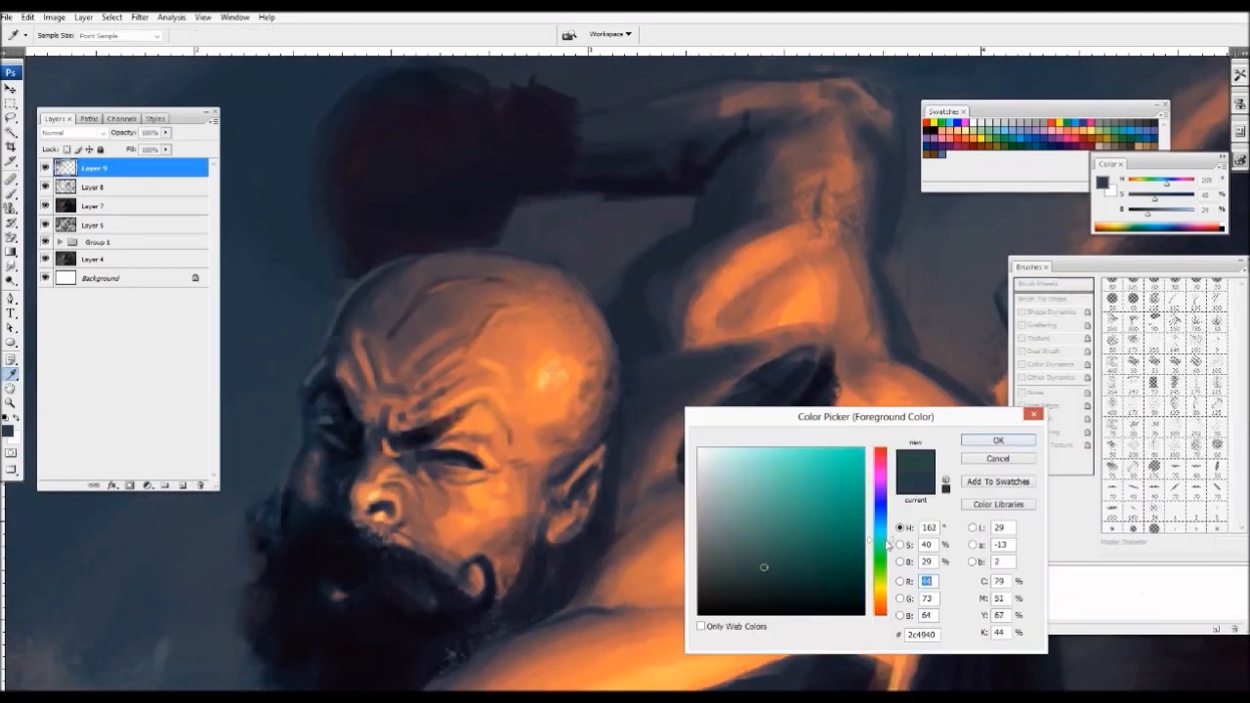
{"action": "left_click_drag", "start_coordinate": [823, 538], "coordinate": [807, 533]}
{"action": "key", "text": "Return"}
{"action": "key", "text": "bracketleft"}
{"action": "key", "text": "bracketleft"}
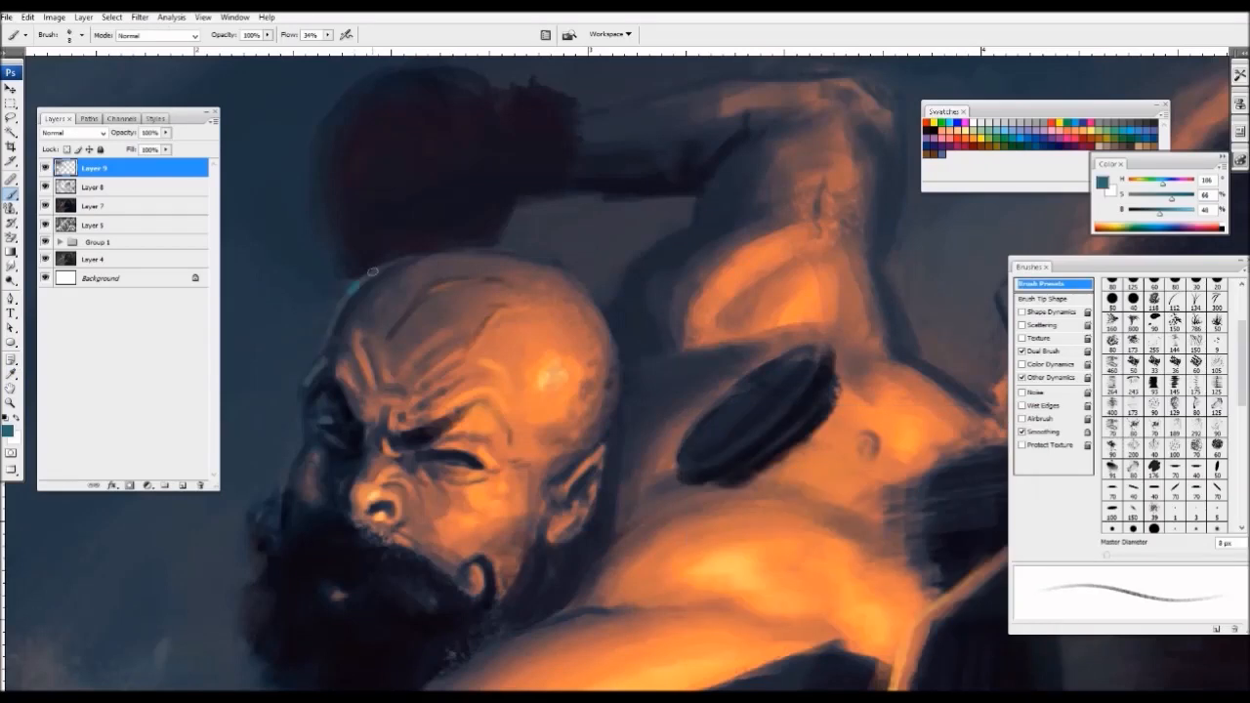
{"action": "key", "text": "bracketleft"}
{"action": "key", "text": "bracketleft"}
{"action": "key", "text": "bracketleft"}
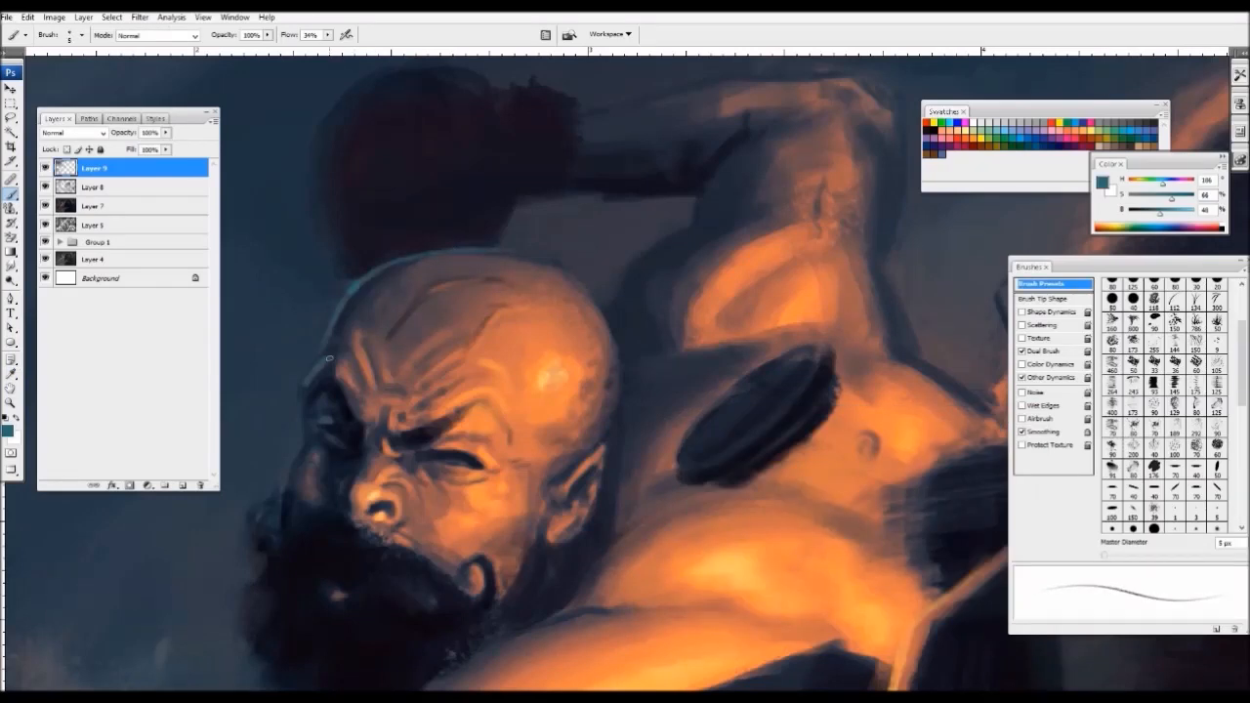
- Extend the teal rim light down the man's brow, shadowed cheek and nose with the 5 px brush
{"action": "key", "text": "ctrl+minus"}
{"action": "key", "text": "ctrl+minus"}
{"action": "key", "text": "ctrl+minus"}
{"action": "key", "text": "ctrl+minus"}
{"action": "key", "text": "ctrl+minus"}
{"action": "key", "text": "ctrl+plus"}
{"action": "key", "text": "ctrl+plus"}
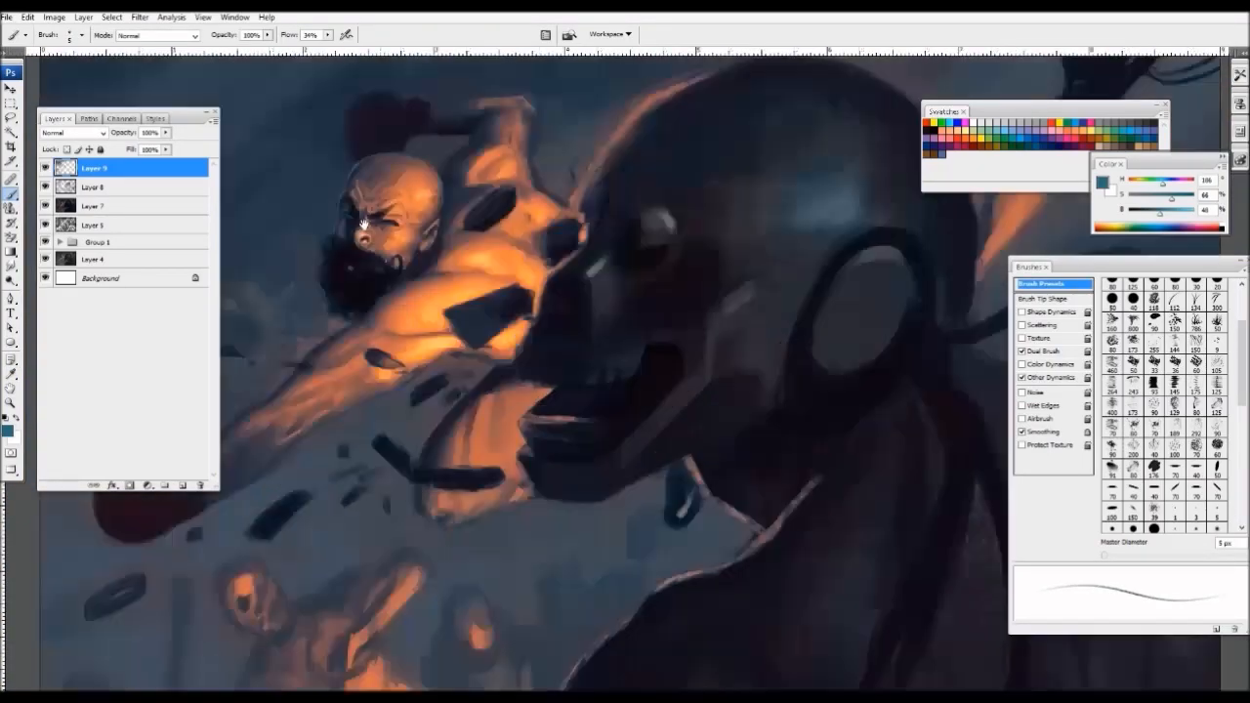
{"action": "left_click_drag", "start_coordinate": [262, 345], "coordinate": [494, 511]}
{"action": "key", "text": "ctrl+plus"}
{"action": "key", "text": "ctrl+plus"}
{"action": "key", "text": "ctrl+plus"}
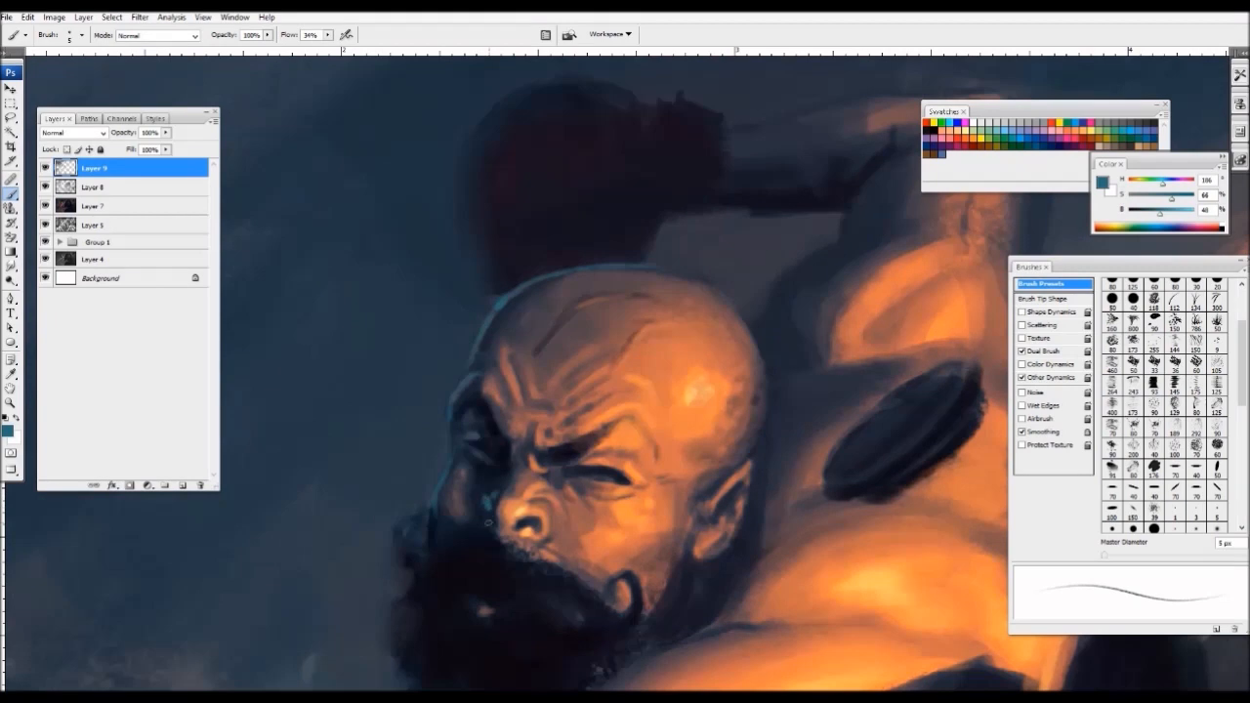
{"action": "key", "text": "ctrl+minus"}
{"action": "key", "text": "ctrl+minus"}
{"action": "key", "text": "ctrl+minus"}
{"action": "key", "text": "ctrl+minus"}
{"action": "key", "text": "ctrl+minus"}
{"action": "left_click_drag", "start_coordinate": [531, 432], "coordinate": [688, 586]}
{"action": "key", "text": "ctrl+plus"}
{"action": "key", "text": "ctrl+plus"}
{"action": "key", "text": "ctrl+plus"}
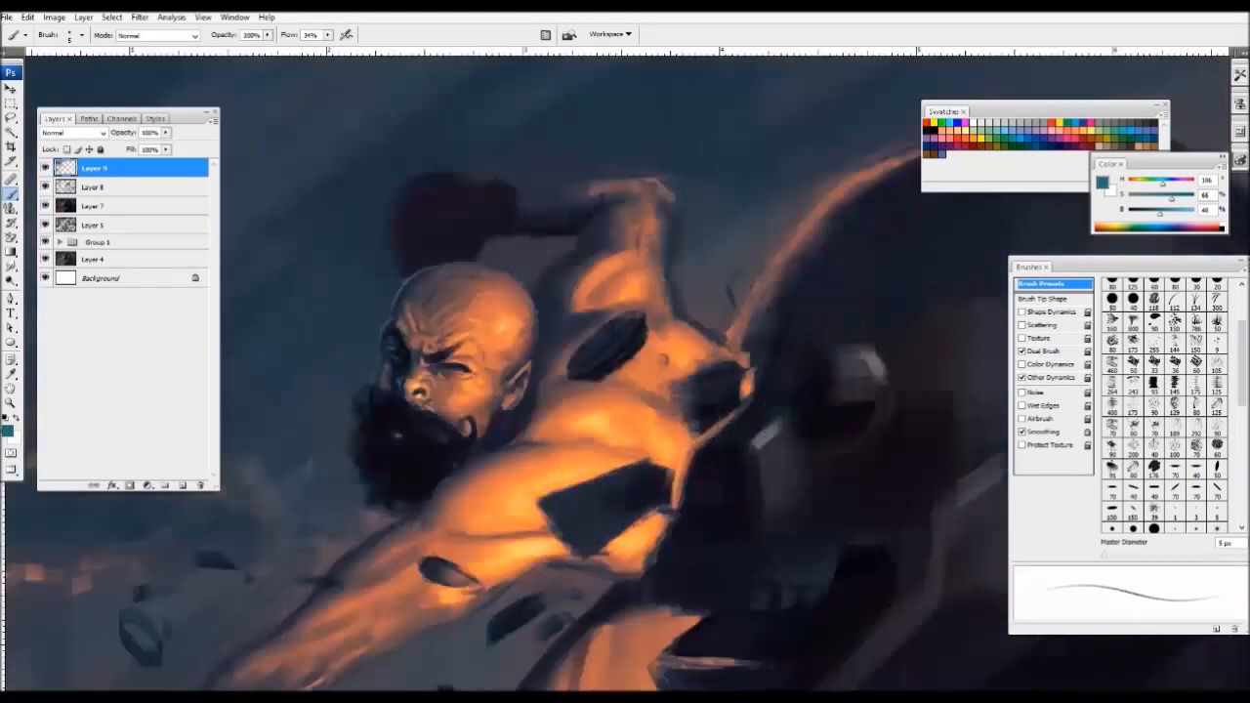
- Choose a brighter teal with hue 186, saturation 71 and brightness 67, and paint rim light along the raised forearm with a 7 px brush
{"action": "left_click", "coordinate": [8, 431]}
{"action": "left_click", "coordinate": [818, 504]}
{"action": "key", "text": "Return"}
{"action": "key", "text": "ctrl+minus"}
{"action": "key", "text": "ctrl+minus"}
{"action": "key", "text": "ctrl+minus"}
{"action": "key", "text": "ctrl+minus"}
{"action": "key", "text": "ctrl+plus"}
{"action": "key", "text": "ctrl+plus"}
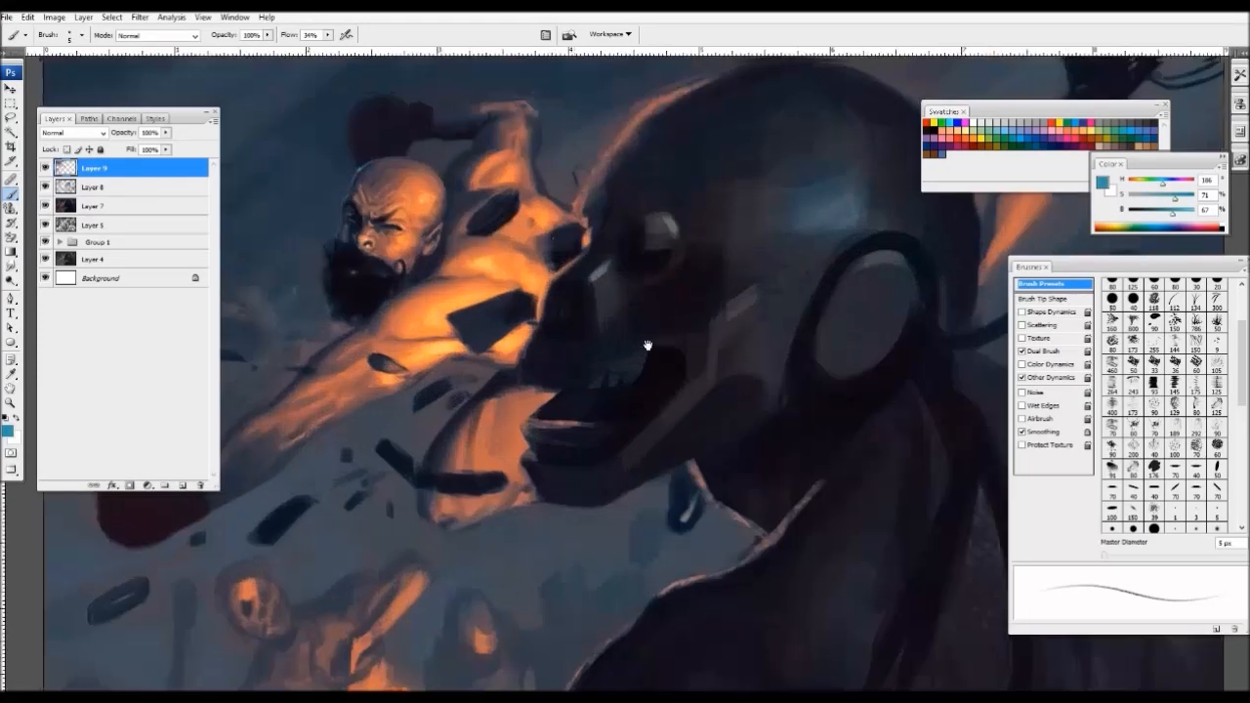
{"action": "left_click_drag", "start_coordinate": [648, 346], "coordinate": [765, 517]}
{"action": "key", "text": "ctrl+plus"}
{"action": "key", "text": "]"}
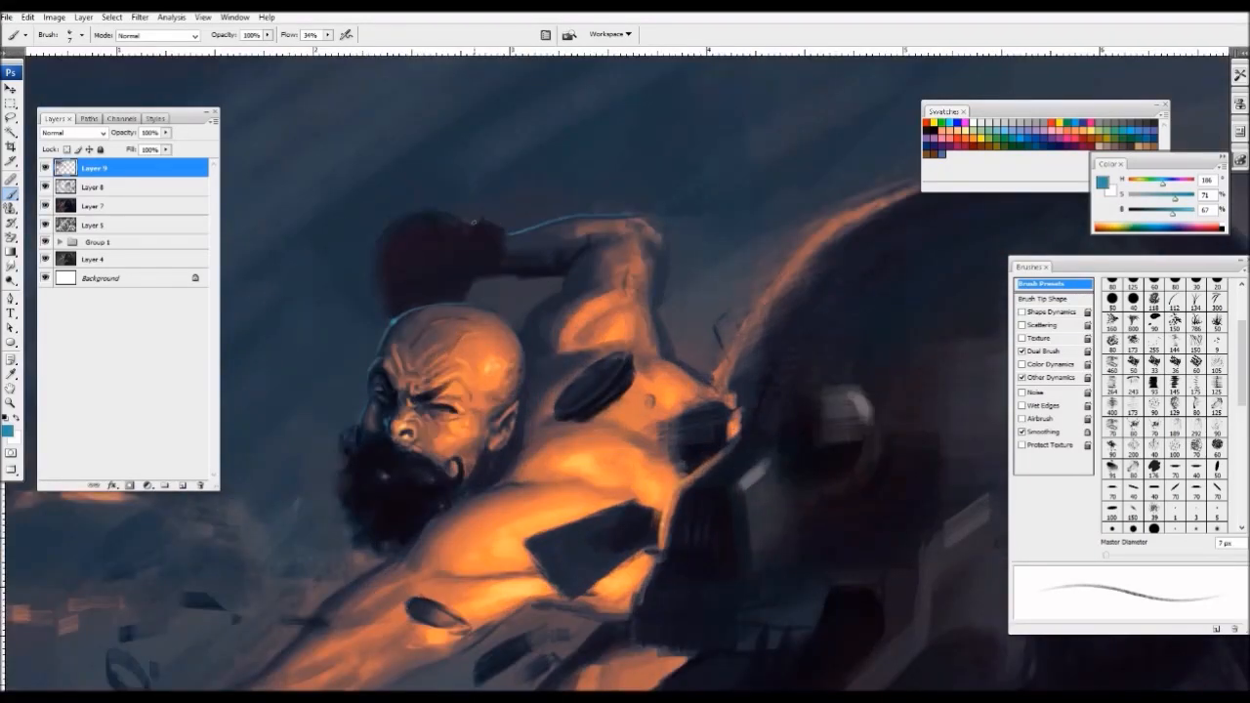
- Add teal rim light along the upper edge of the raised dark glove, enlarging the brush to 20 px
{"action": "key", "text": "bracketright"}
{"action": "key", "text": "bracketright"}
{"action": "key", "text": "bracketright"}
{"action": "key", "text": "bracketright"}
{"action": "key", "text": "bracketright"}
{"action": "key", "text": "bracketright"}
{"action": "key", "text": "ctrl+minus"}
{"action": "key", "text": "ctrl+minus"}
{"action": "key", "text": "ctrl+minus"}
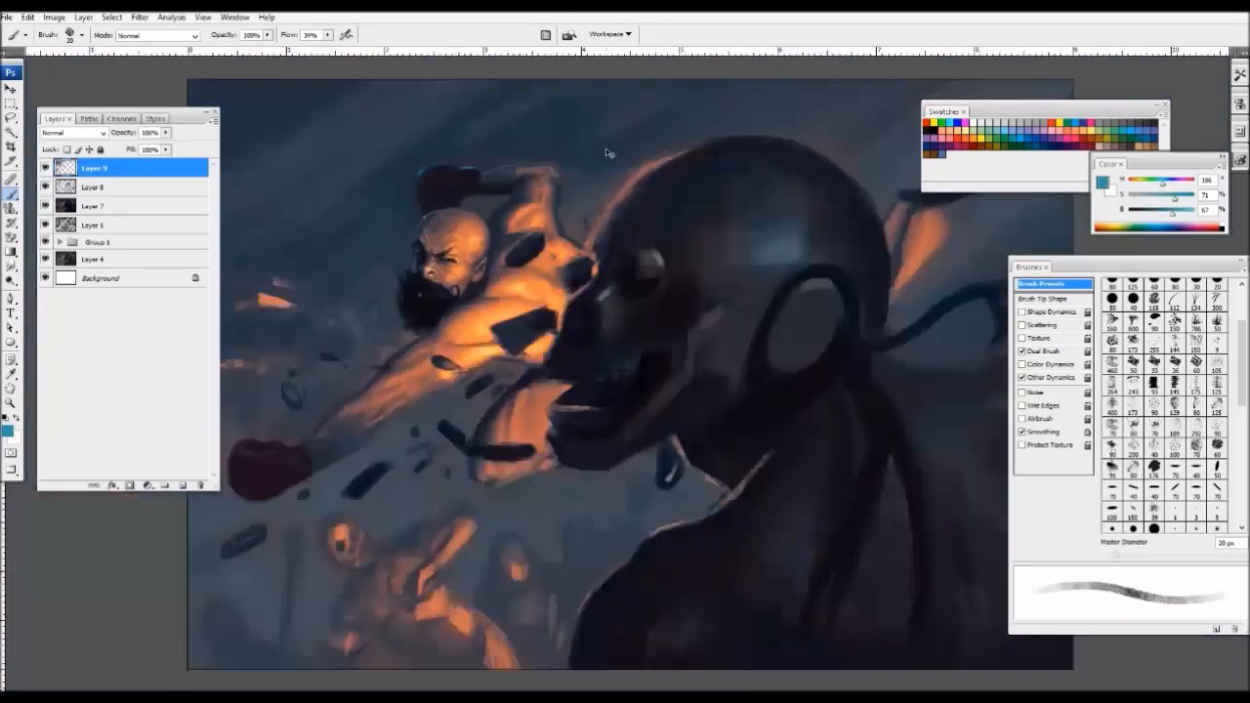
{"action": "key", "text": "ctrl+plus"}
{"action": "left_click_drag", "start_coordinate": [591, 281], "coordinate": [547, 439]}
{"action": "key", "text": "ctrl+plus"}
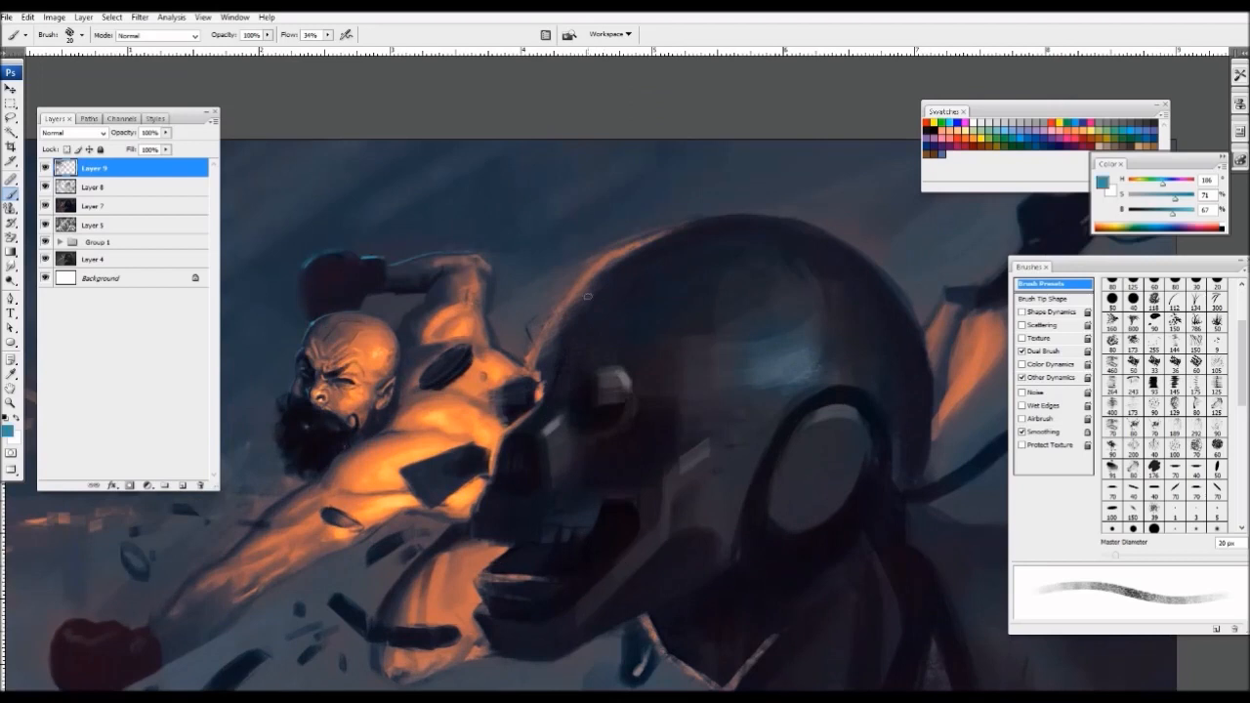
- Sample dark tones from the giant's head and paint a pointed horn projecting from the forehead with a 40 px brush
{"action": "left_click", "coordinate": [538, 322], "text": "alt"}
{"action": "key", "text": "bracketright"}
{"action": "left_click", "coordinate": [604, 287], "text": "alt"}
{"action": "key", "text": "bracketleft"}
{"action": "mouse_move", "coordinate": [588, 289]}
{"action": "left_mouse_down"}
{"action": "mouse_move", "coordinate": [527, 290]}
{"action": "mouse_move", "coordinate": [546, 314]}
{"action": "mouse_move", "coordinate": [604, 295]}
{"action": "mouse_move", "coordinate": [570, 321]}
{"action": "left_mouse_up"}
{"action": "left_click", "coordinate": [603, 293], "text": "alt"}
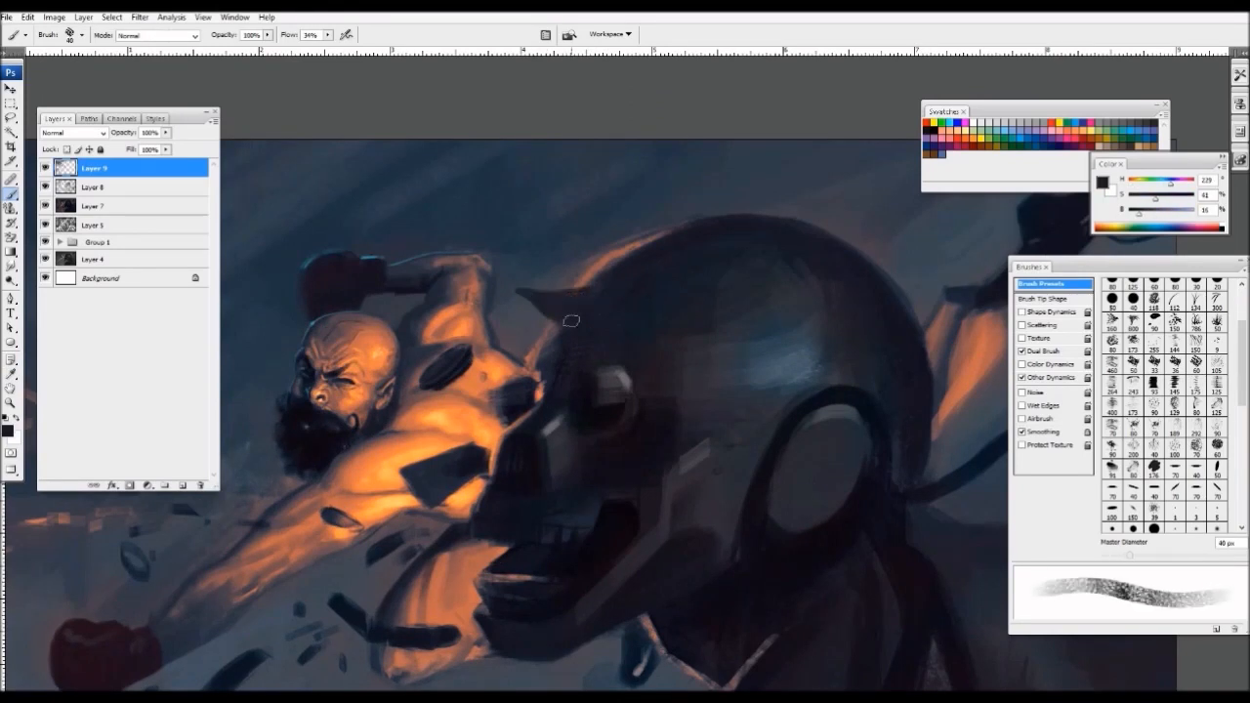
- Sample near-black tones and refine the horn's shape and edges with 25 px and 15 px brushes
{"action": "left_click", "coordinate": [606, 414], "text": "alt"}
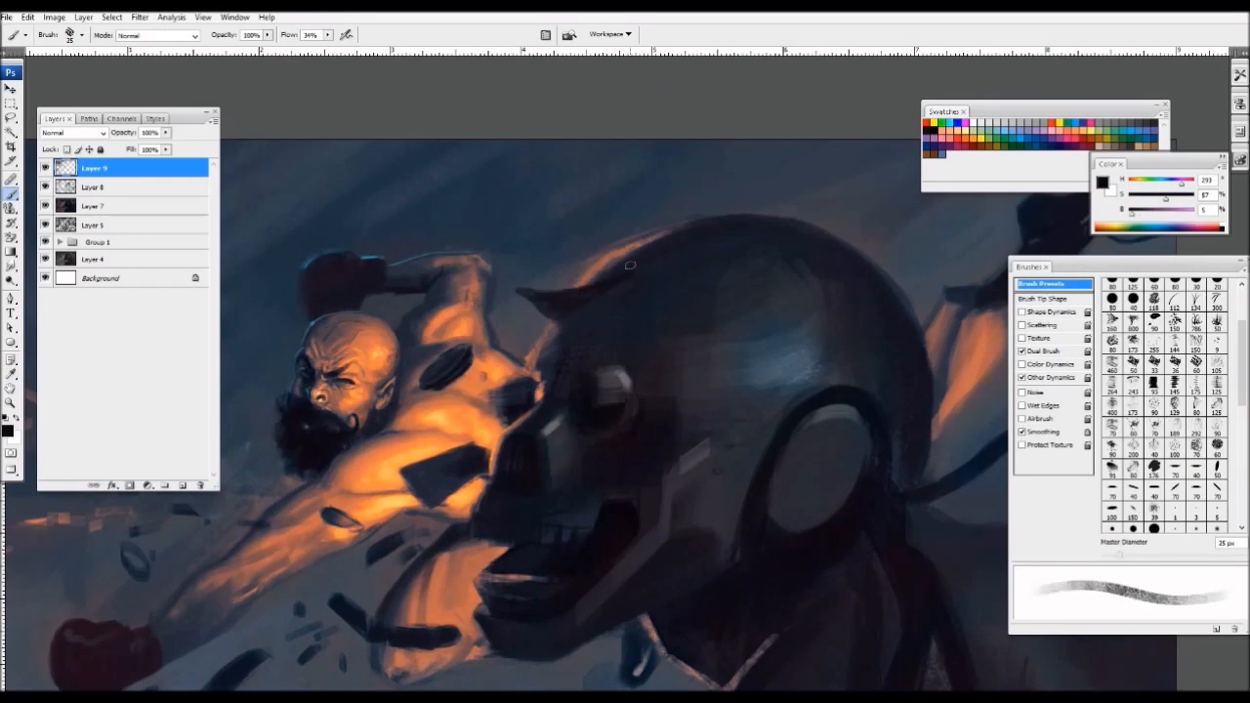
{"action": "key", "text": "bracketleft"}
{"action": "key", "text": "bracketleft"}
{"action": "left_click", "coordinate": [531, 285], "text": "alt"}
{"action": "left_click", "coordinate": [547, 314], "text": "alt"}
{"action": "key", "text": "ctrl+minus"}
{"action": "key", "text": "ctrl+minus"}
{"action": "key", "text": "ctrl+minus"}
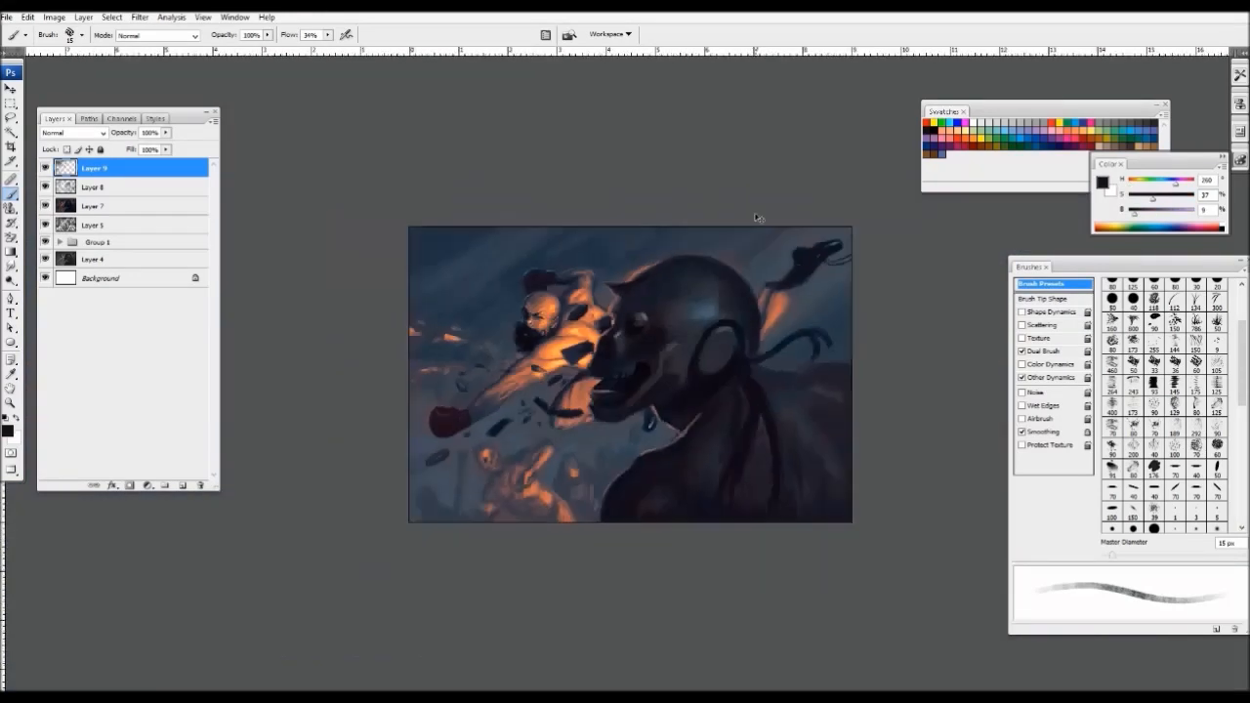
- Sample the dark blue background and soften the area around the man's beard and outstretched arm with an 80 px brush
{"action": "key", "text": "ctrl+plus"}
{"action": "key", "text": "bracketright"}
{"action": "key", "text": "bracketright"}
{"action": "key", "text": "bracketright"}
{"action": "key", "text": "bracketright"}
{"action": "key", "text": "bracketright"}
{"action": "key", "text": "bracketright"}
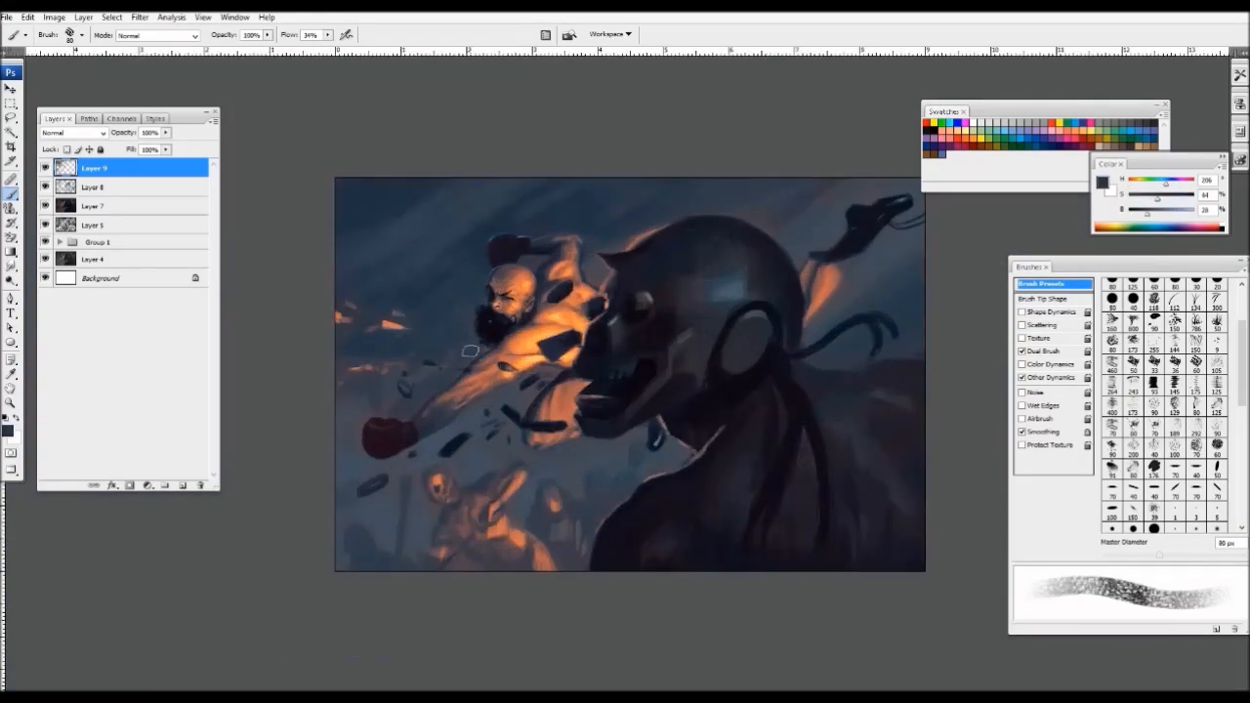
{"action": "key", "text": "ctrl+plus"}
{"action": "left_click", "coordinate": [459, 322], "text": "alt"}
{"action": "left_click_drag", "start_coordinate": [489, 371], "coordinate": [607, 344]}
- Sample orange skin tones and refine the outstretched arm's shoulder and upper edge with 15 to 25 px brushes
{"action": "key", "text": "ctrl+plus"}
{"action": "left_click", "coordinate": [576, 285], "text": "alt"}
{"action": "left_click", "coordinate": [577, 285], "text": "alt"}
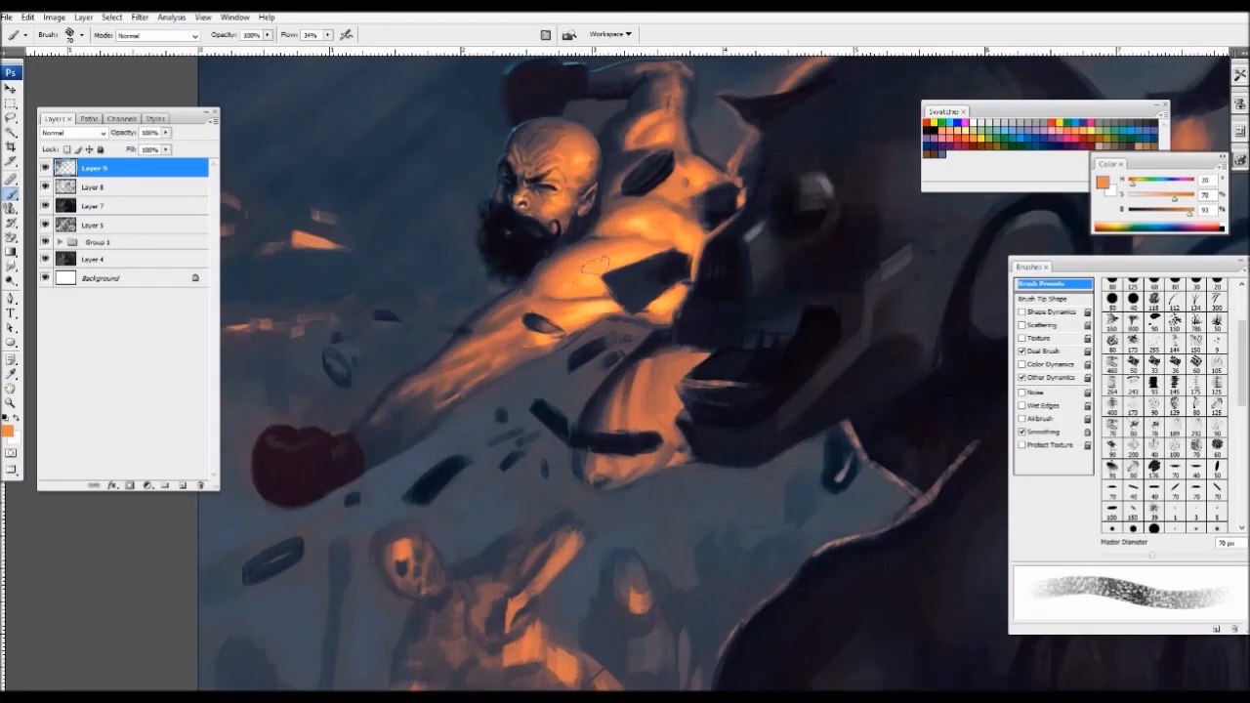
{"action": "left_click", "coordinate": [576, 285], "text": "alt"}
{"action": "key", "text": "b"}
{"action": "left_click", "coordinate": [567, 283], "text": "alt"}
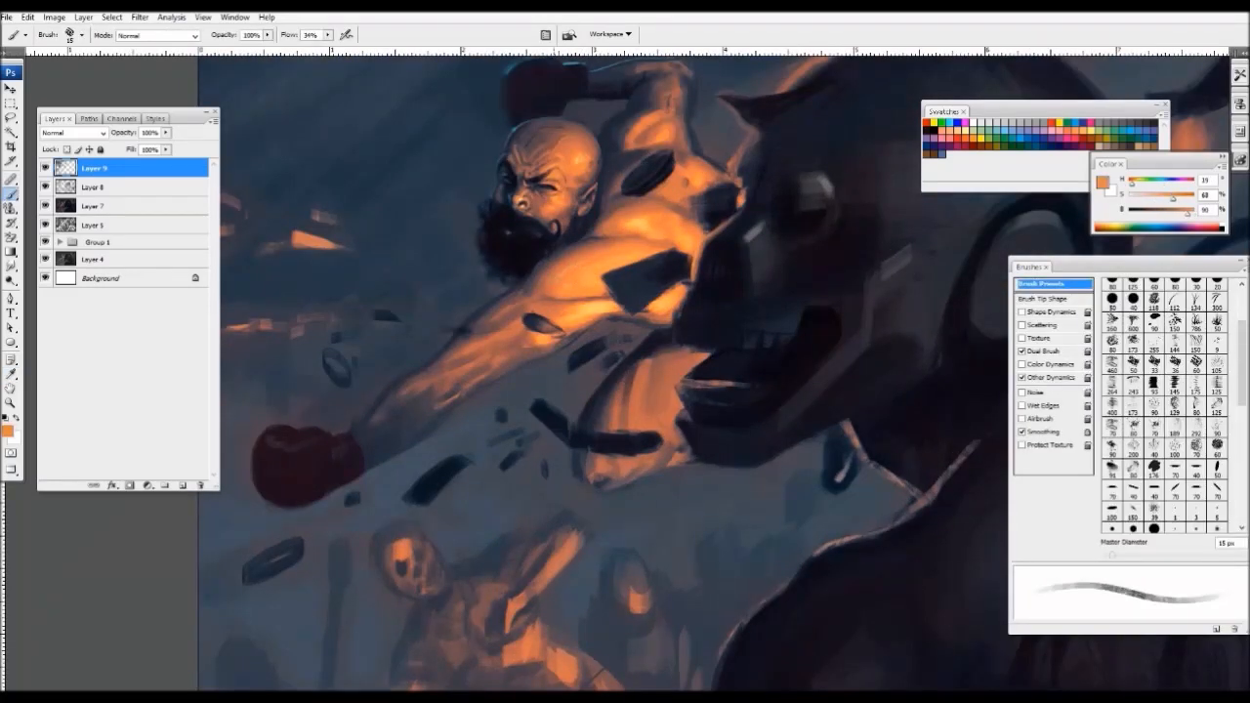
{"action": "key", "text": "bracketright"}
{"action": "left_click", "coordinate": [497, 315], "text": "alt"}
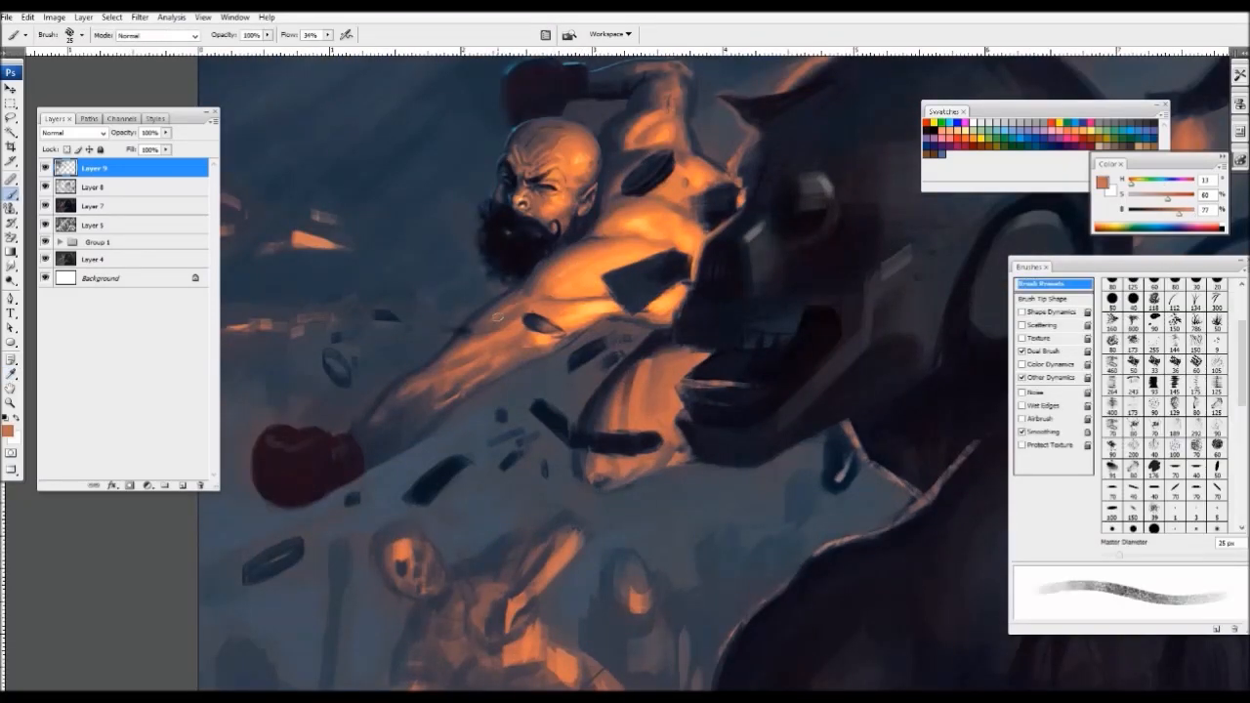
{"action": "key", "text": "bracketleft"}
{"action": "left_click", "coordinate": [486, 310], "text": "alt"}
{"action": "key", "text": "ctrl+minus"}
{"action": "key", "text": "ctrl+minus"}
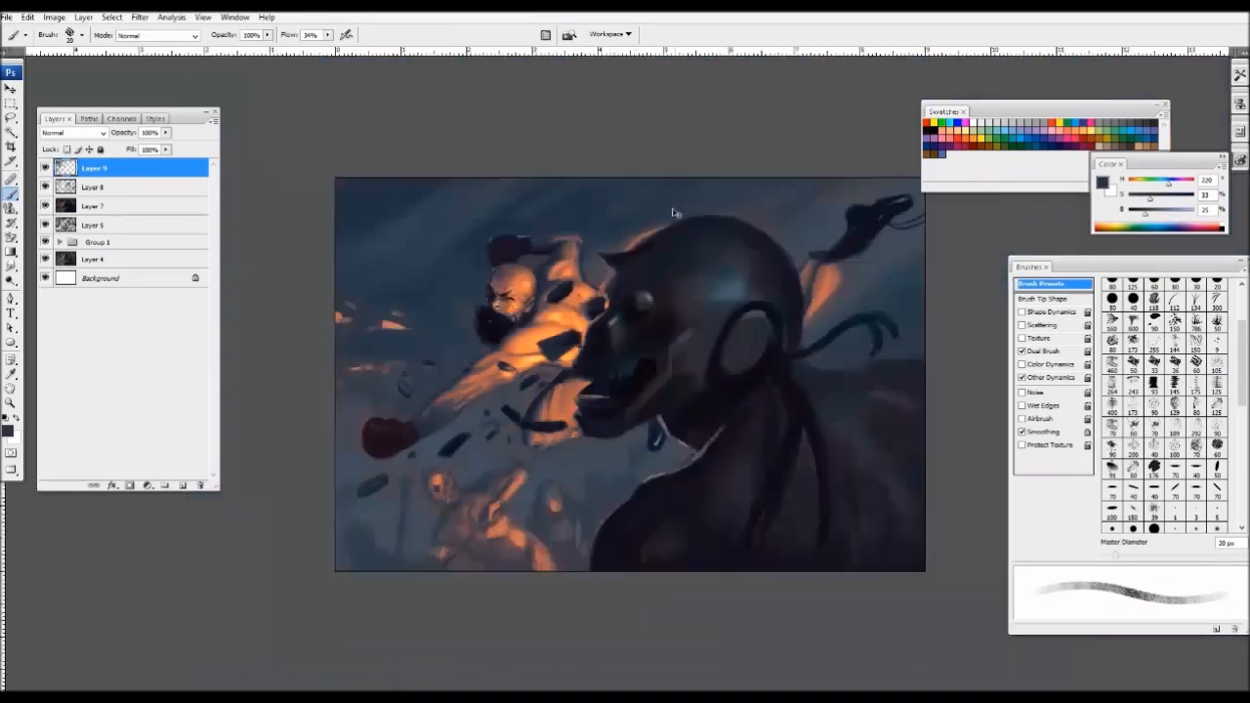
- Sample muted grey and reddish-brown tones and blend the outstretched forearm toward the wrist with a 35 px brush
{"action": "key", "text": "ctrl+plus"}
{"action": "key", "text": "ctrl+plus"}
{"action": "key", "text": "ctrl+plus"}
{"action": "key", "text": "bracketright"}
{"action": "left_click", "coordinate": [469, 358], "text": "alt"}
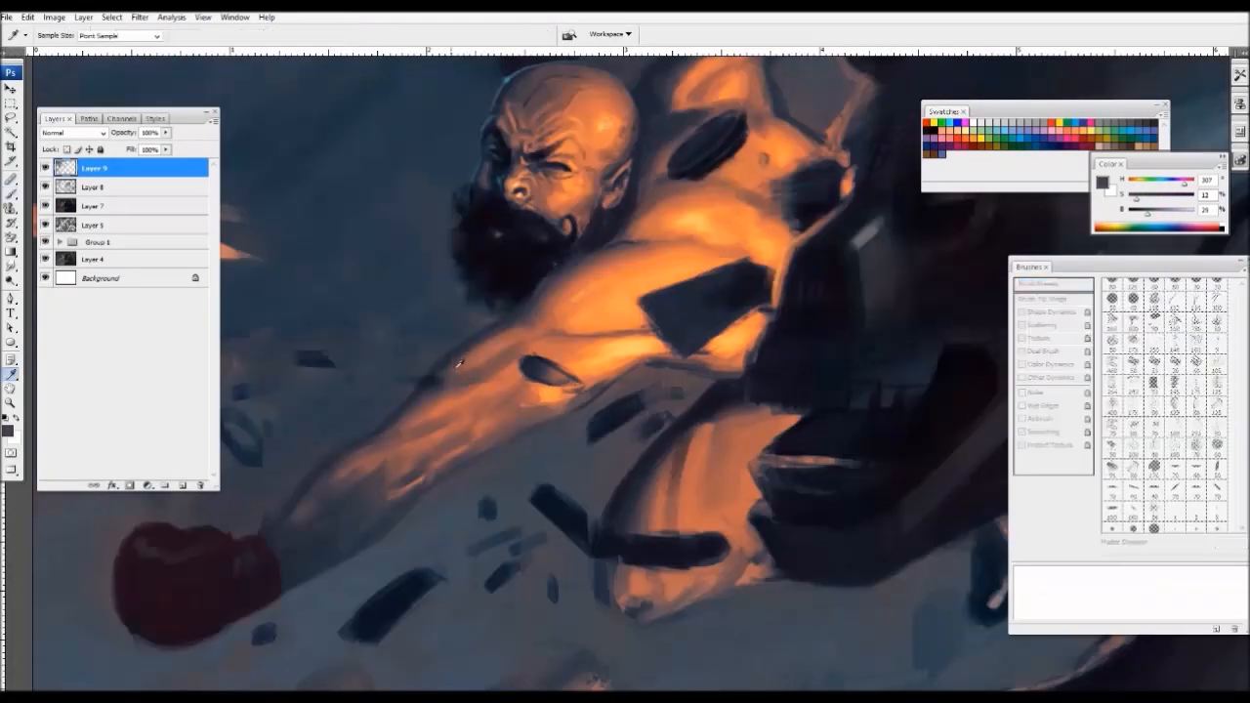
{"action": "left_click_drag", "start_coordinate": [419, 401], "coordinate": [493, 361]}
{"action": "key", "text": "bracketright"}
{"action": "key", "text": "bracketright"}
{"action": "left_click", "coordinate": [445, 435], "text": "alt"}
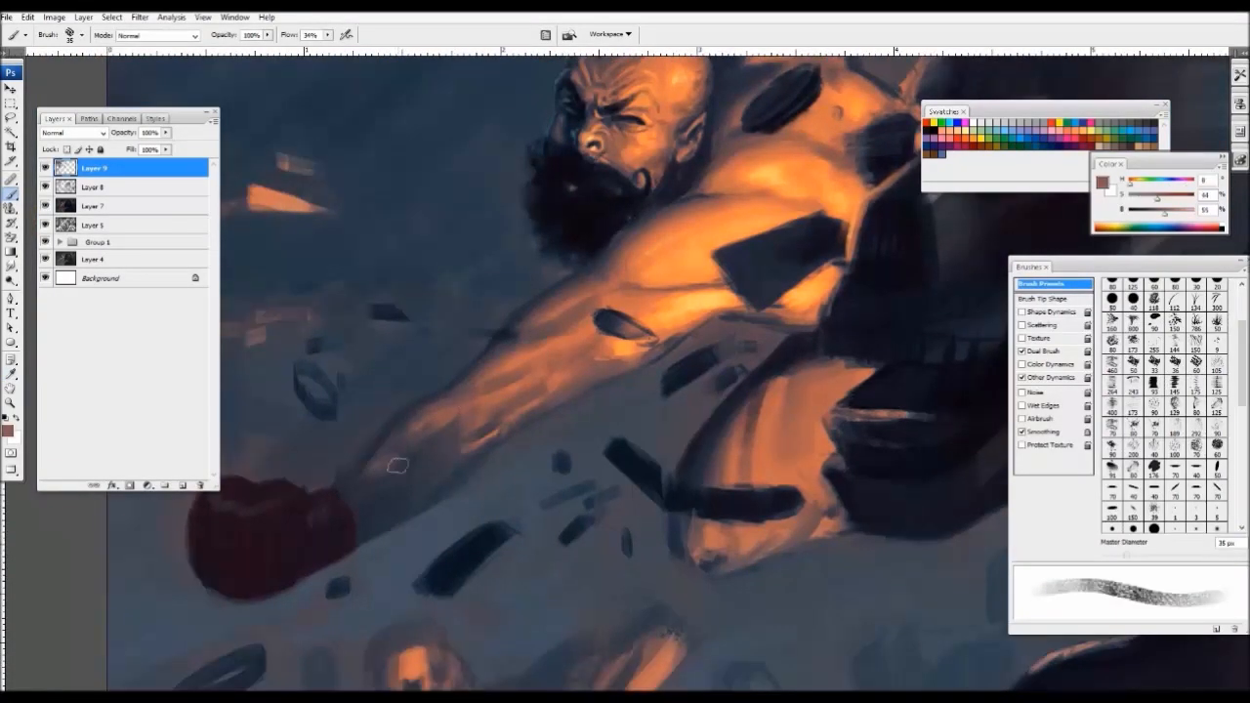
{"action": "left_click_drag", "start_coordinate": [444, 433], "coordinate": [399, 469]}
{"action": "left_click_drag", "start_coordinate": [451, 463], "coordinate": [364, 512]}
{"action": "key", "text": "ctrl+minus"}
{"action": "key", "text": "ctrl+minus"}
{"action": "key", "text": "ctrl+minus"}
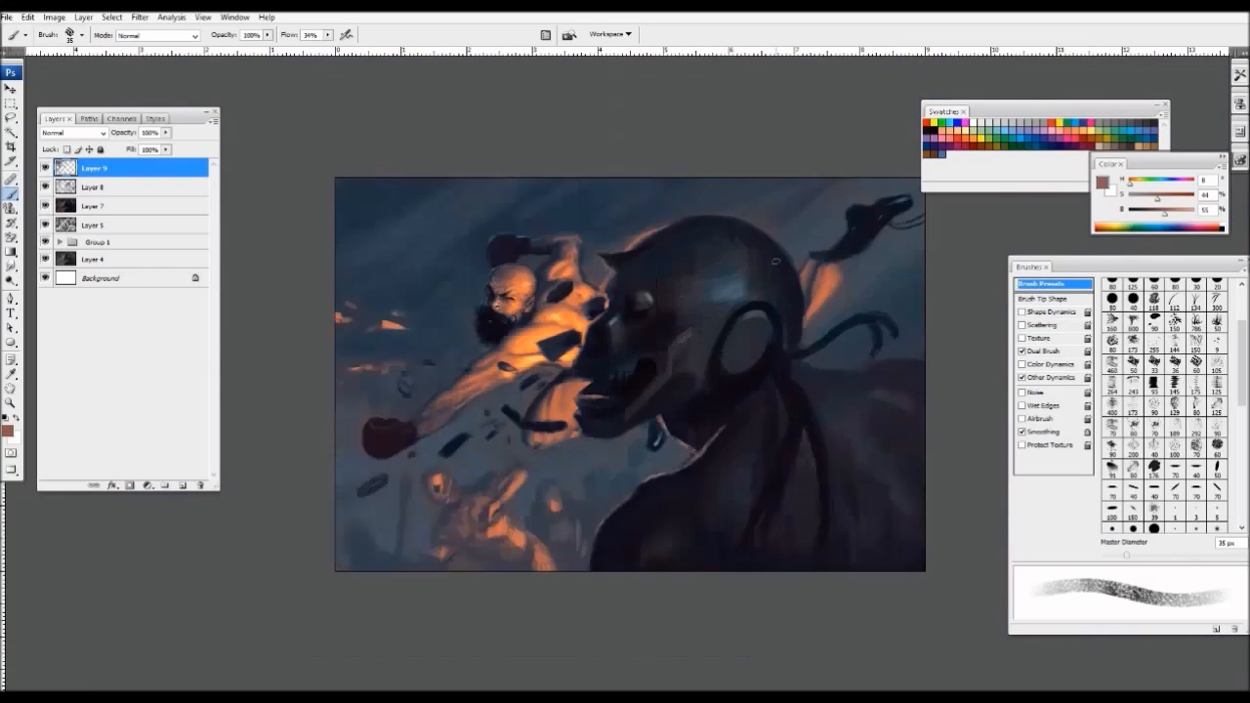
- Sample dark background tones and tidy the edges of the outstretched forearm, reducing the brush from 35 px to 20 px and smaller
{"action": "key", "text": "ctrl+plus"}
{"action": "left_click_drag", "start_coordinate": [598, 319], "coordinate": [814, 306]}
{"action": "key", "text": "ctrl+plus"}
{"action": "left_click", "coordinate": [421, 435], "text": "alt"}
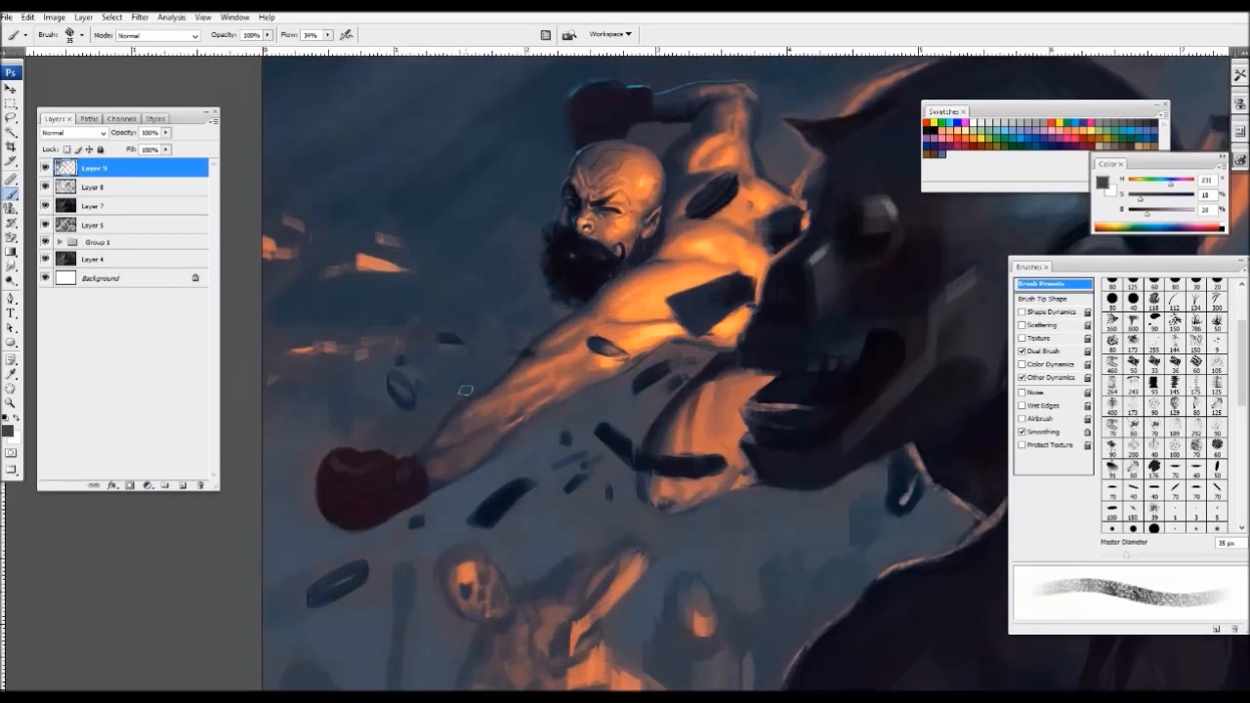
{"action": "key", "text": "bracketleft"}
{"action": "key", "text": "bracketleft"}
{"action": "left_click", "coordinate": [465, 430], "text": "alt"}
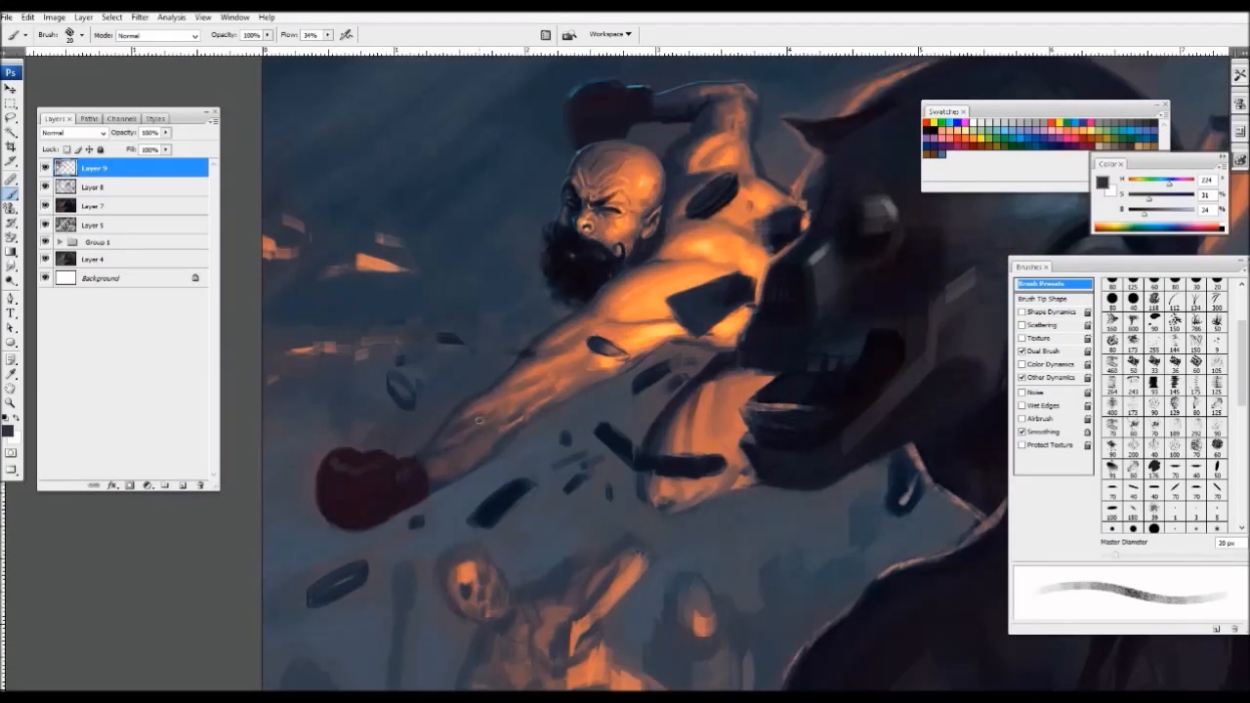
{"action": "key", "text": "bracketleft"}
{"action": "left_click", "coordinate": [610, 352], "text": "alt"}
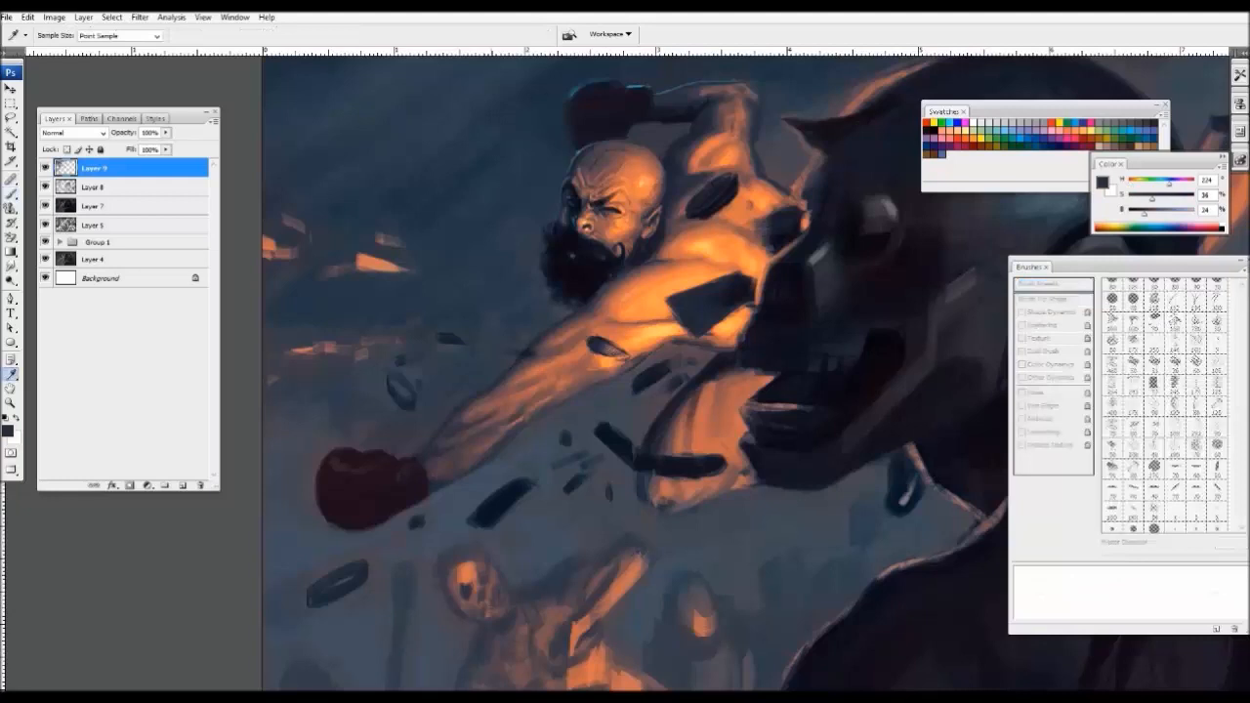
{"action": "left_click_drag", "start_coordinate": [528, 380], "coordinate": [498, 389]}
- Shape the muscle contour along the forearm's underside with sampled brown and dark grey tones, finishing with a 10 px brush
{"action": "key", "text": "ctrl+minus"}
{"action": "key", "text": "ctrl+minus"}
{"action": "key", "text": "ctrl+plus"}
{"action": "key", "text": "ctrl+plus"}
{"action": "left_click", "coordinate": [428, 388], "text": "ctrl"}
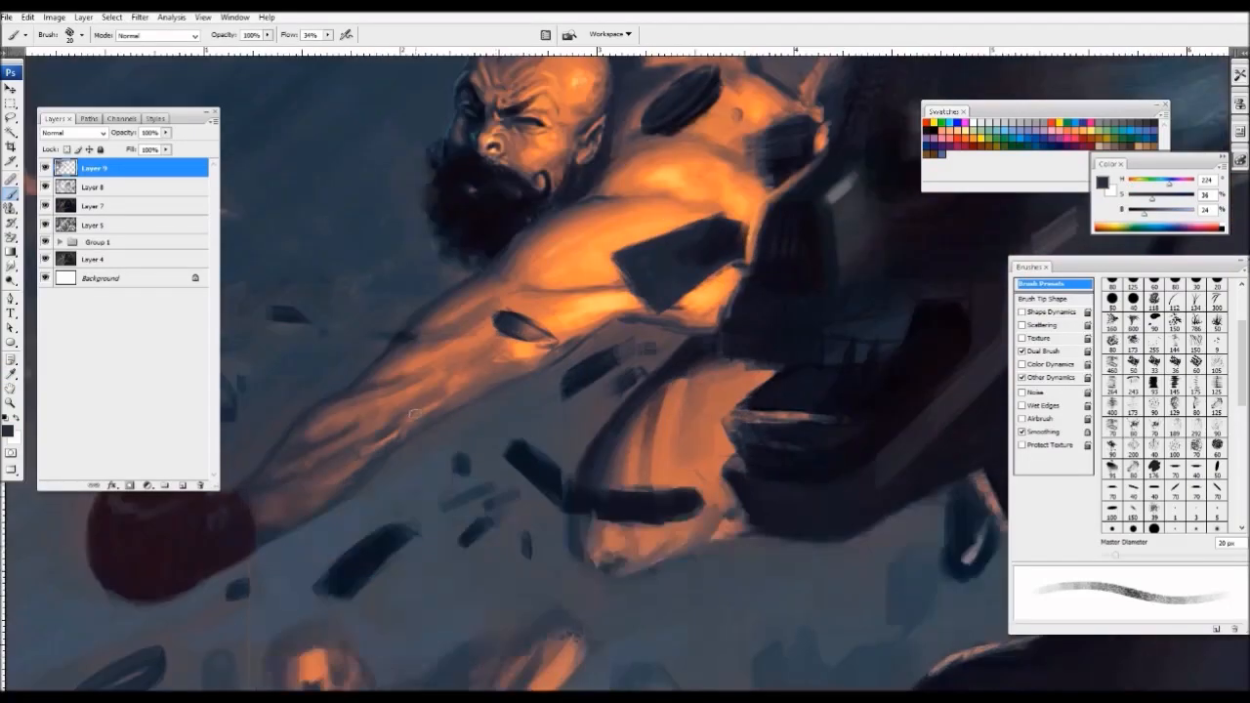
{"action": "key", "text": "bracketleft"}
{"action": "left_click_drag", "start_coordinate": [418, 415], "coordinate": [445, 396]}
{"action": "key", "text": "bracketright"}
{"action": "key", "text": "bracketright"}
{"action": "left_click", "coordinate": [477, 386], "text": "alt"}
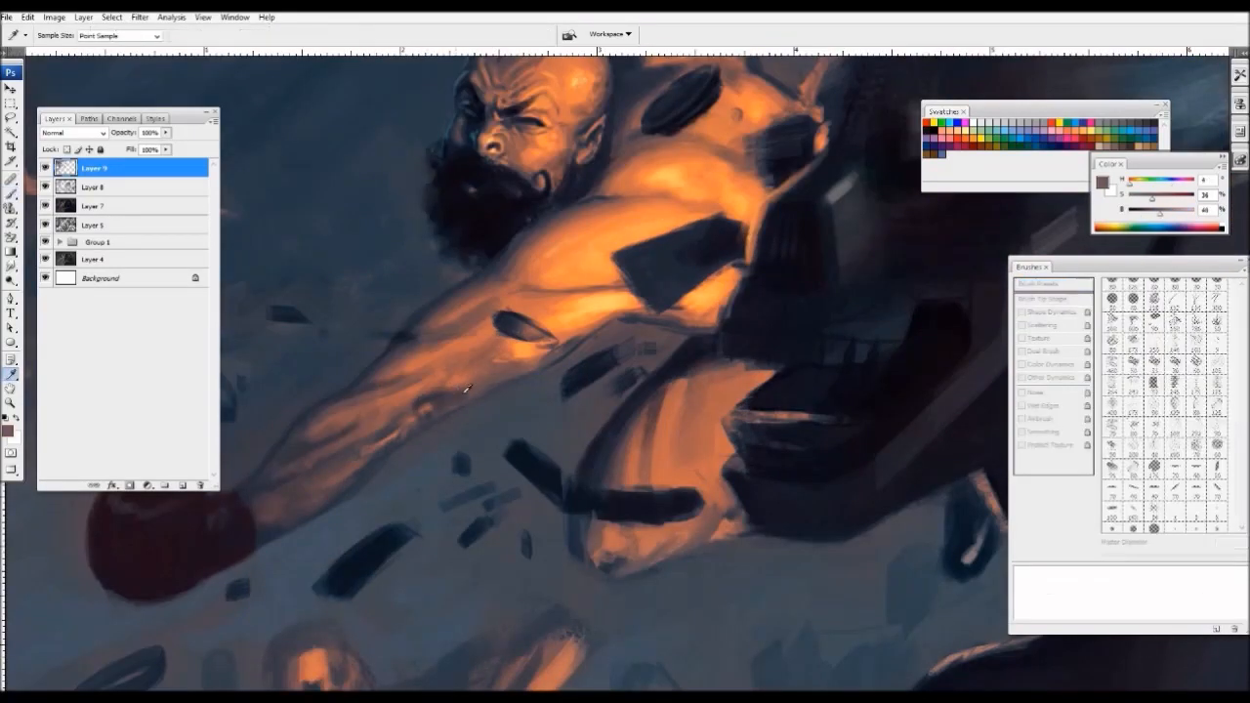
{"action": "left_click", "coordinate": [496, 390], "text": "alt"}
{"action": "left_click", "coordinate": [474, 398], "text": "alt"}
{"action": "left_click", "coordinate": [447, 406], "text": "alt"}
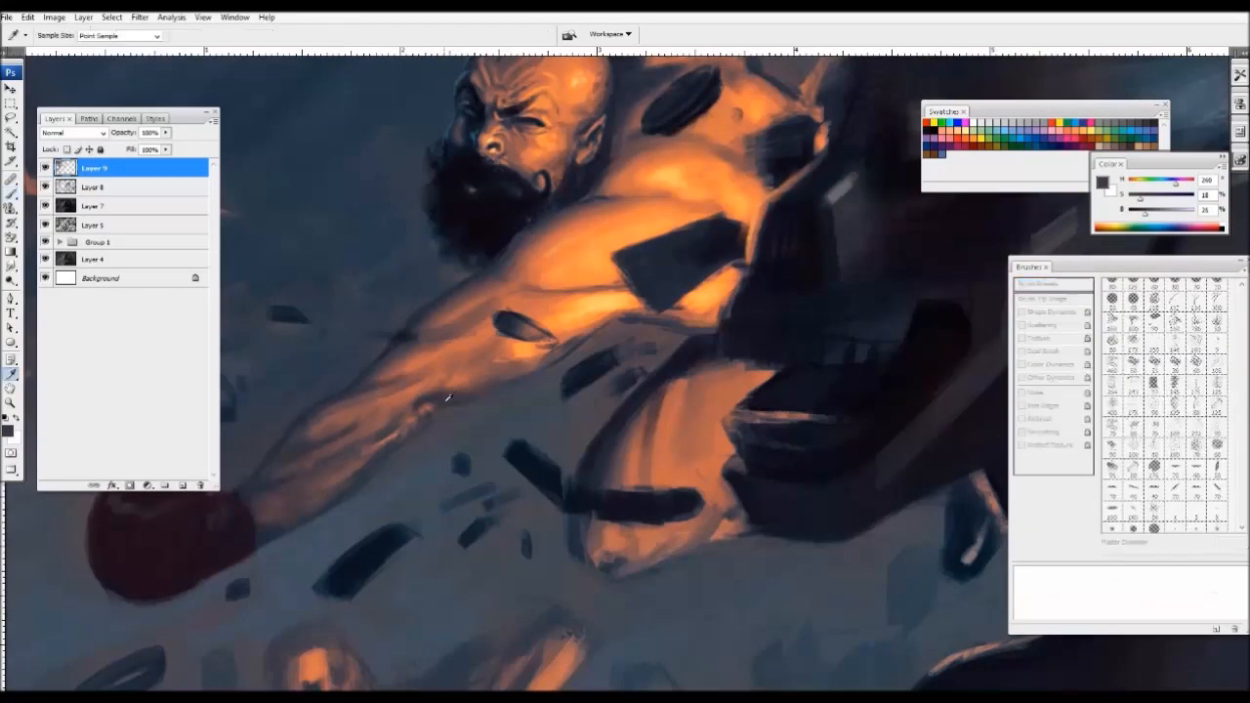
{"action": "key", "text": "bracketleft"}
{"action": "key", "text": "bracketleft"}
{"action": "key", "text": "ctrl+minus"}
{"action": "key", "text": "ctrl+minus"}
{"action": "key", "text": "ctrl+minus"}
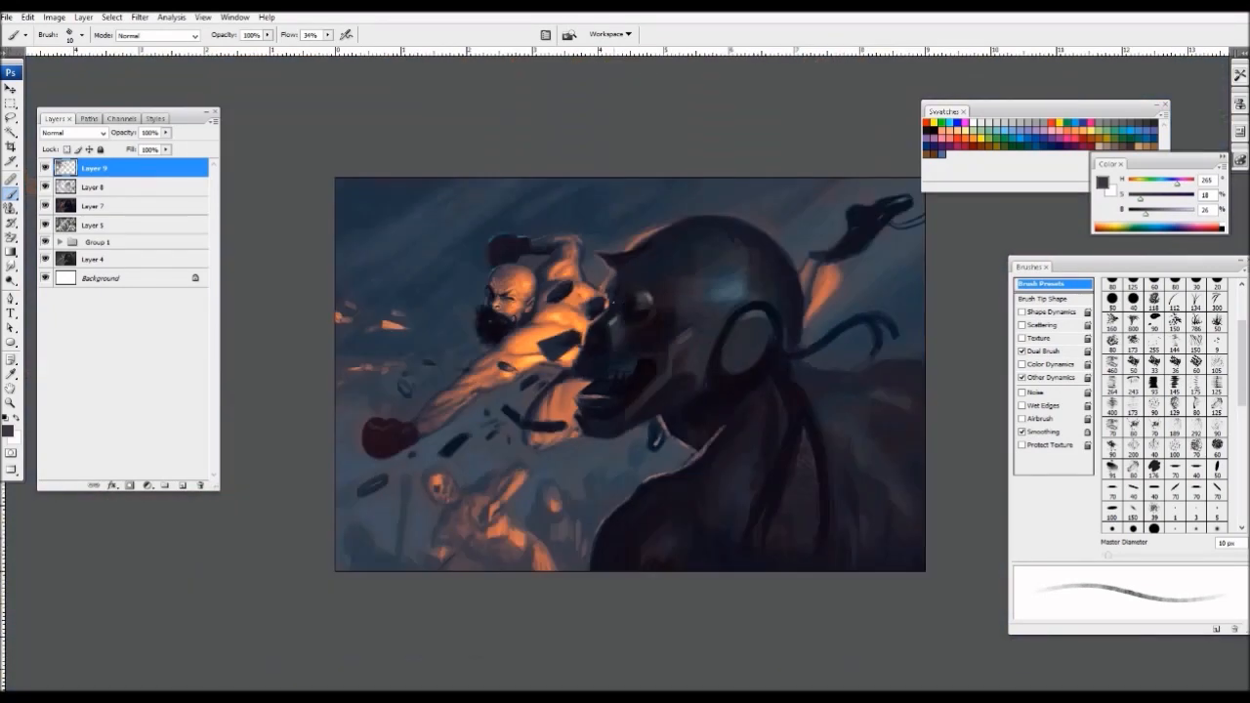
- Flip the canvas horizontally
{"action": "key", "text": "ctrl+minus"}
{"action": "key", "text": "ctrl+plus"}
{"action": "left_click", "coordinate": [54, 17]}
{"action": "mouse_move", "coordinate": [68, 150]}
{"action": "left_click", "coordinate": [215, 214]}
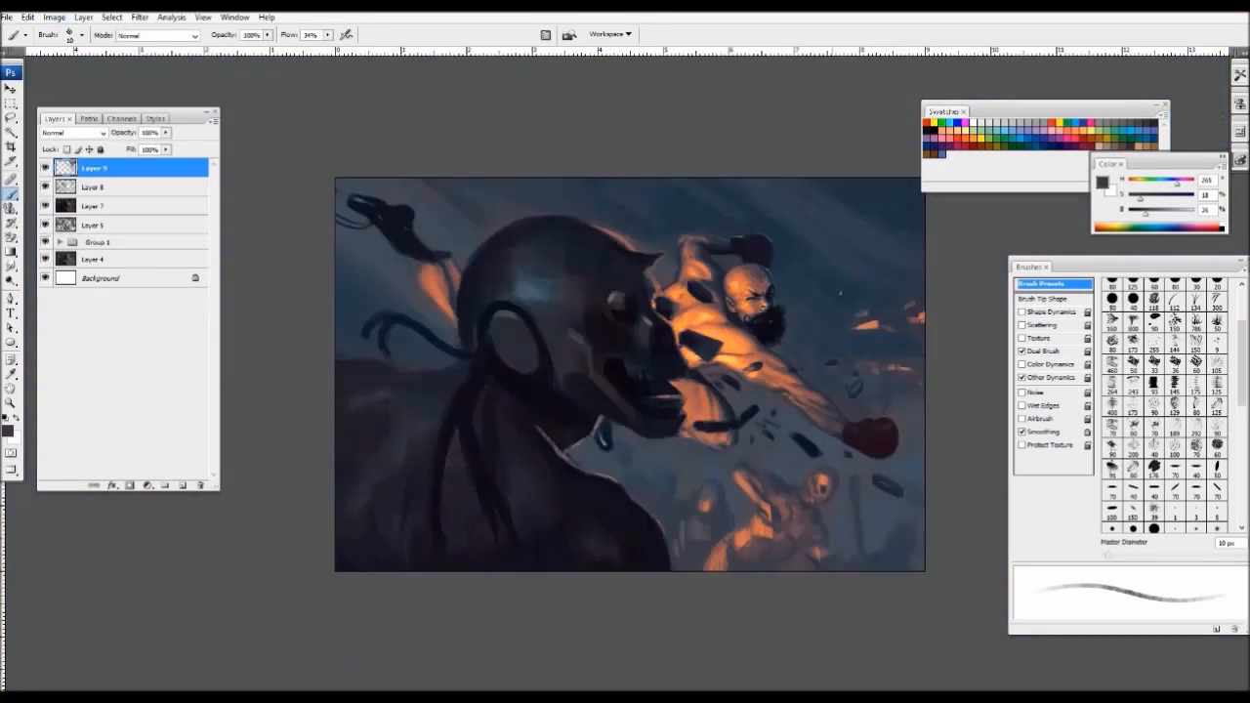
- Sample orange skin tones and paint the underside of the outstretched arm beside the oval debris with 15 px and 25 px brushes
{"action": "key", "text": "ctrl+plus"}
{"action": "key", "text": "ctrl+plus"}
{"action": "key", "text": "ctrl+plus"}
{"action": "left_click", "coordinate": [767, 427], "text": "alt"}
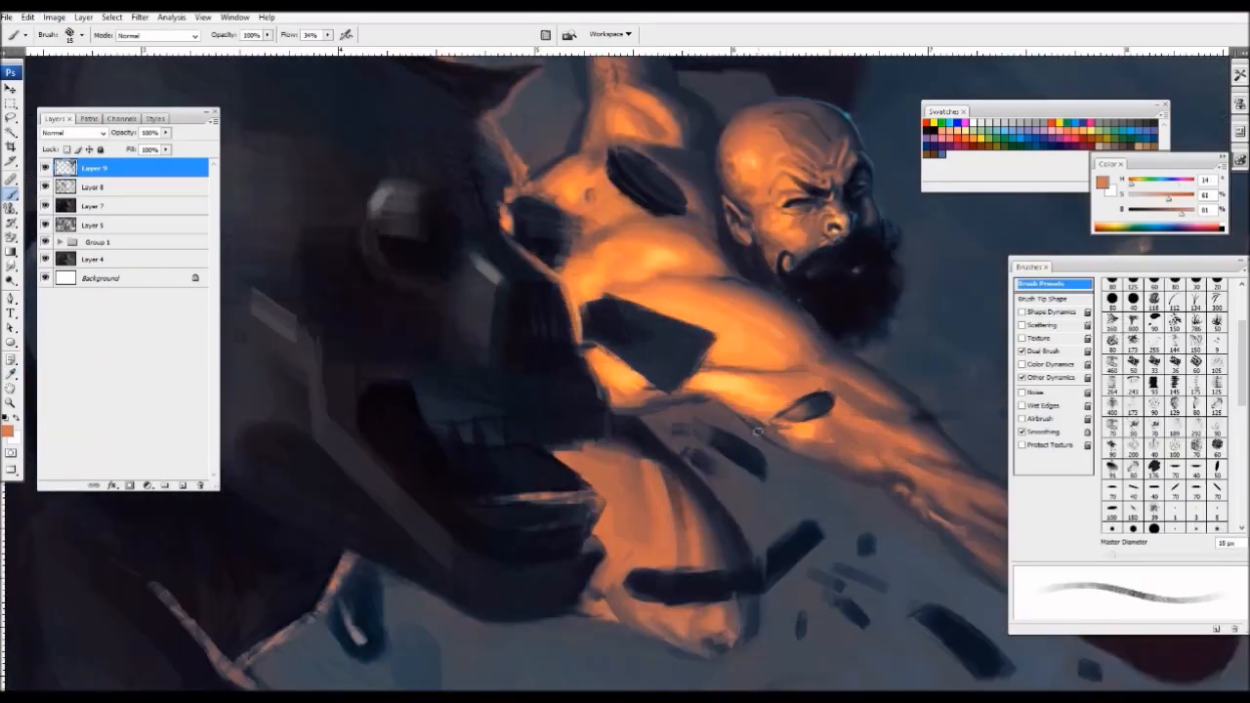
{"action": "key", "text": "bracketright"}
{"action": "key", "text": "bracketright"}
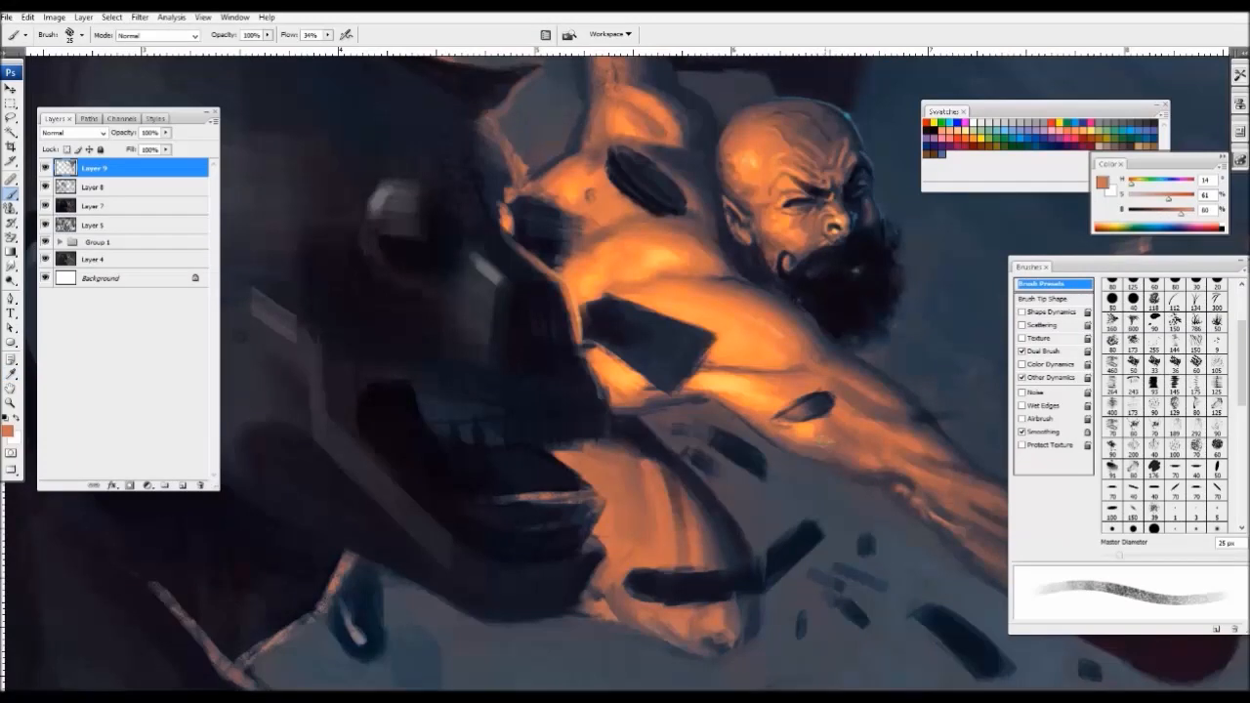
{"action": "key", "text": "ctrl+minus"}
{"action": "key", "text": "ctrl+minus"}
{"action": "key", "text": "ctrl+minus"}
- Sample orange skin and shadow tones and build up the raised upper arm and shoulder with a 30 px brush
{"action": "key", "text": "ctrl+plus"}
{"action": "key", "text": "ctrl+plus"}
{"action": "key", "text": "ctrl+plus"}
{"action": "left_click", "coordinate": [614, 272], "text": "alt"}
{"action": "key", "text": "bracketright"}
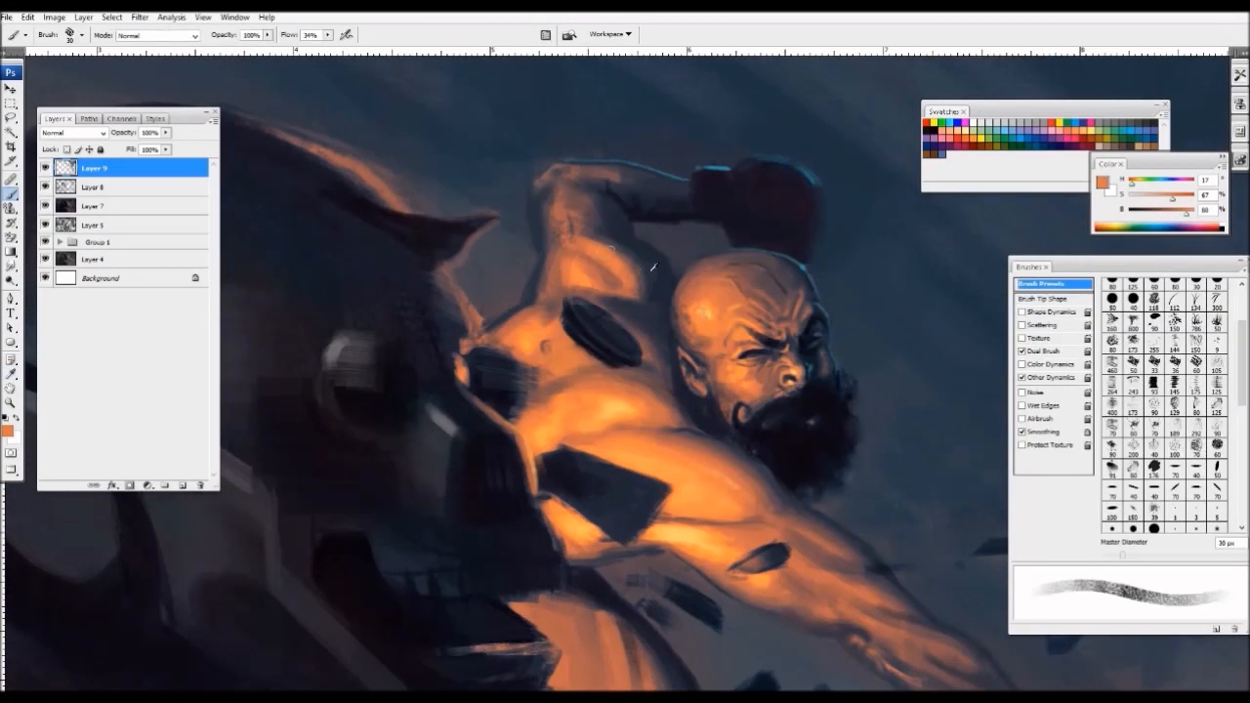
{"action": "left_click", "coordinate": [645, 286], "text": "alt"}
{"action": "left_click", "coordinate": [638, 281], "text": "alt"}
{"action": "mouse_move", "coordinate": [564, 231]}
{"action": "left_mouse_down"}
{"action": "mouse_move", "coordinate": [547, 207]}
{"action": "mouse_move", "coordinate": [581, 191]}
{"action": "mouse_move", "coordinate": [607, 227]}
{"action": "left_mouse_up"}
- Smooth the raised arm near the elbow with sampled reddish-orange tones, using 35 px and 30 px brushes
{"action": "left_click", "coordinate": [550, 207], "text": "alt"}
{"action": "key", "text": "bracketright"}
{"action": "key", "text": "i"}
{"action": "left_click", "coordinate": [573, 219]}
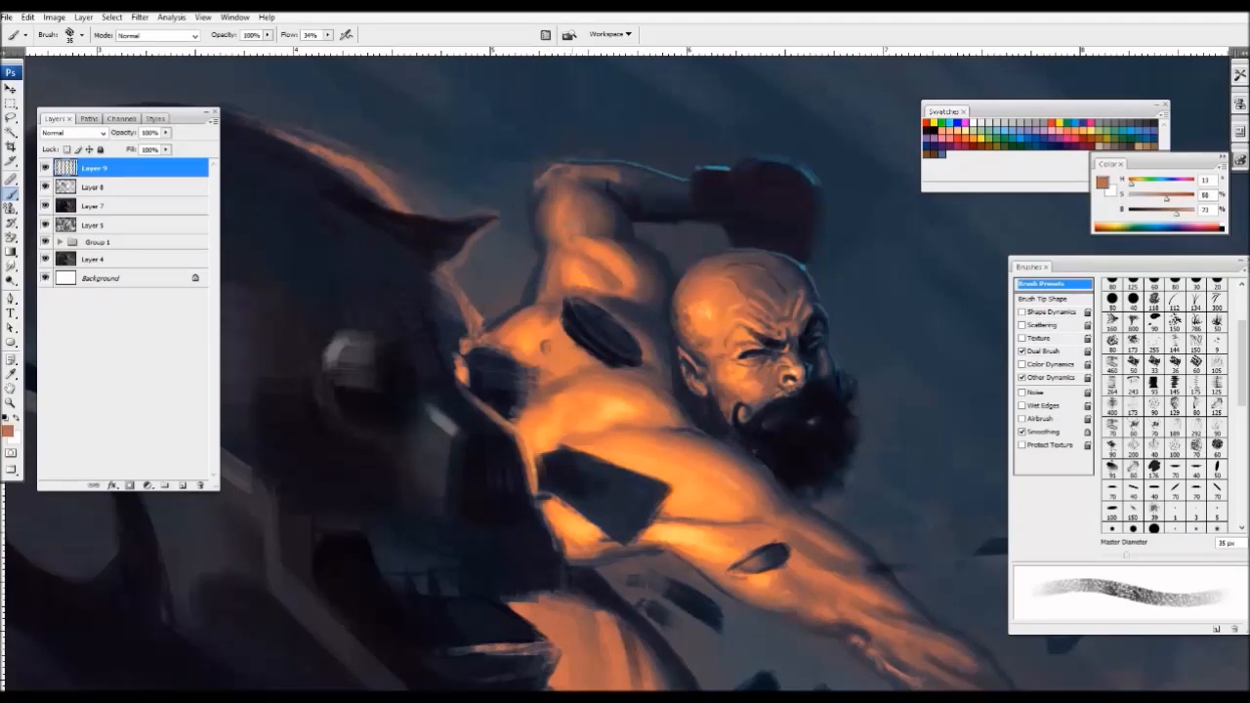
{"action": "left_click", "coordinate": [574, 219], "text": "alt"}
{"action": "left_click", "coordinate": [584, 219]}
{"action": "left_click", "coordinate": [604, 217], "text": "alt"}
{"action": "left_click", "coordinate": [591, 220], "text": "alt"}
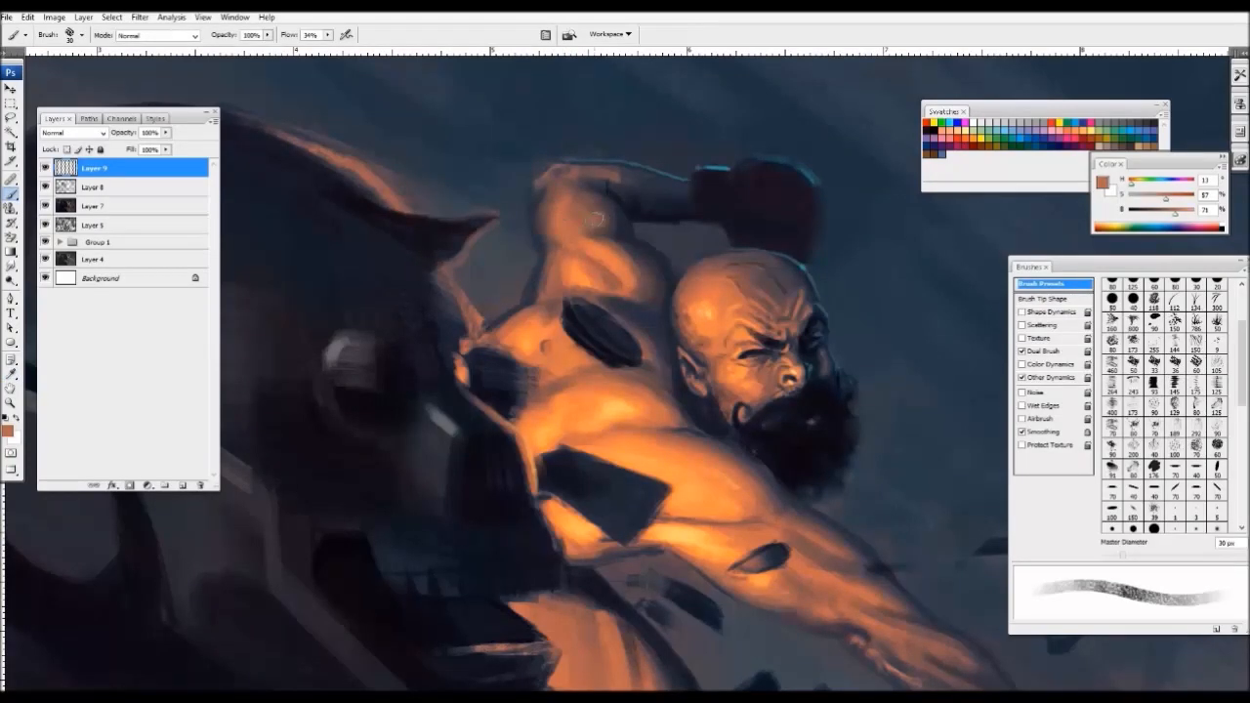
{"action": "left_click", "coordinate": [600, 222]}
- Sample dark grey tones and refine the shadow between the raised arm's elbow and forearm with 25 px and 20 px brushes
{"action": "key", "text": "ctrl+minus"}
{"action": "key", "text": "ctrl+minus"}
{"action": "left_click_drag", "start_coordinate": [689, 472], "coordinate": [566, 532]}
{"action": "key", "text": "ctrl+plus"}
{"action": "key", "text": "ctrl+plus"}
{"action": "left_click", "coordinate": [639, 134], "text": "alt"}
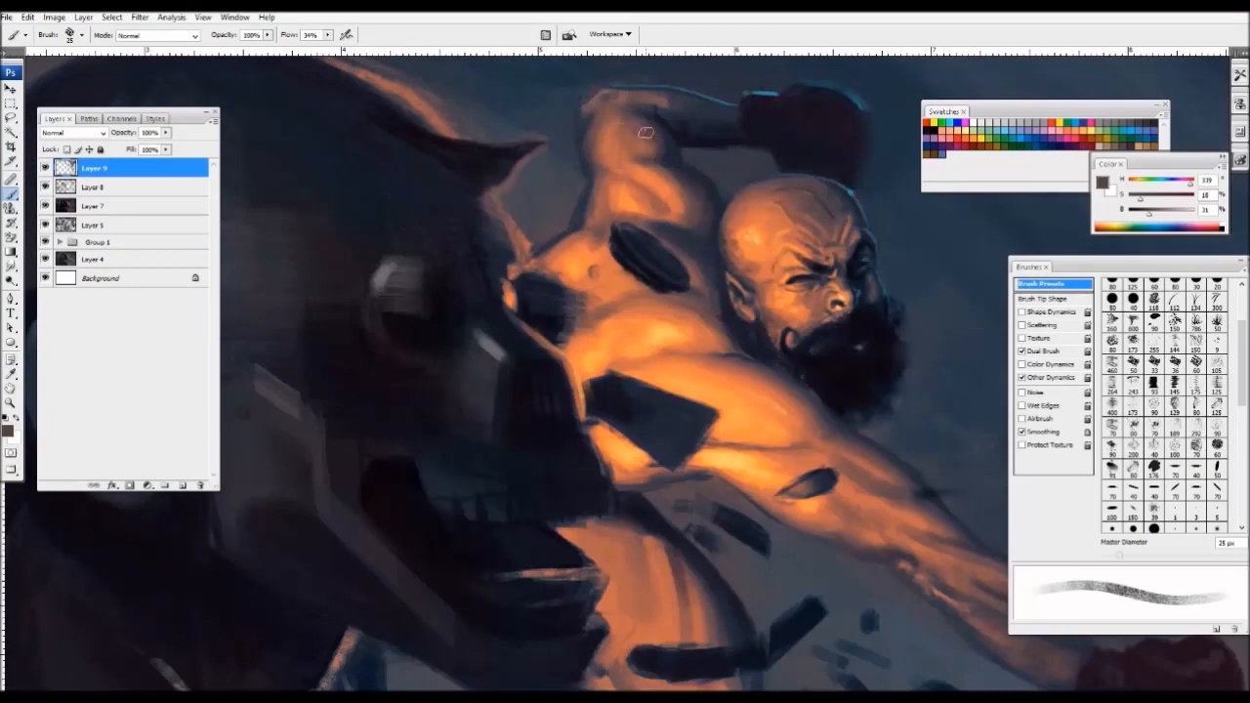
{"action": "mouse_move", "coordinate": [658, 237]}
{"action": "left_mouse_down"}
{"action": "mouse_move", "coordinate": [695, 235]}
{"action": "mouse_move", "coordinate": [493, 391]}
{"action": "left_mouse_up"}
{"action": "key", "text": "bracketleft"}
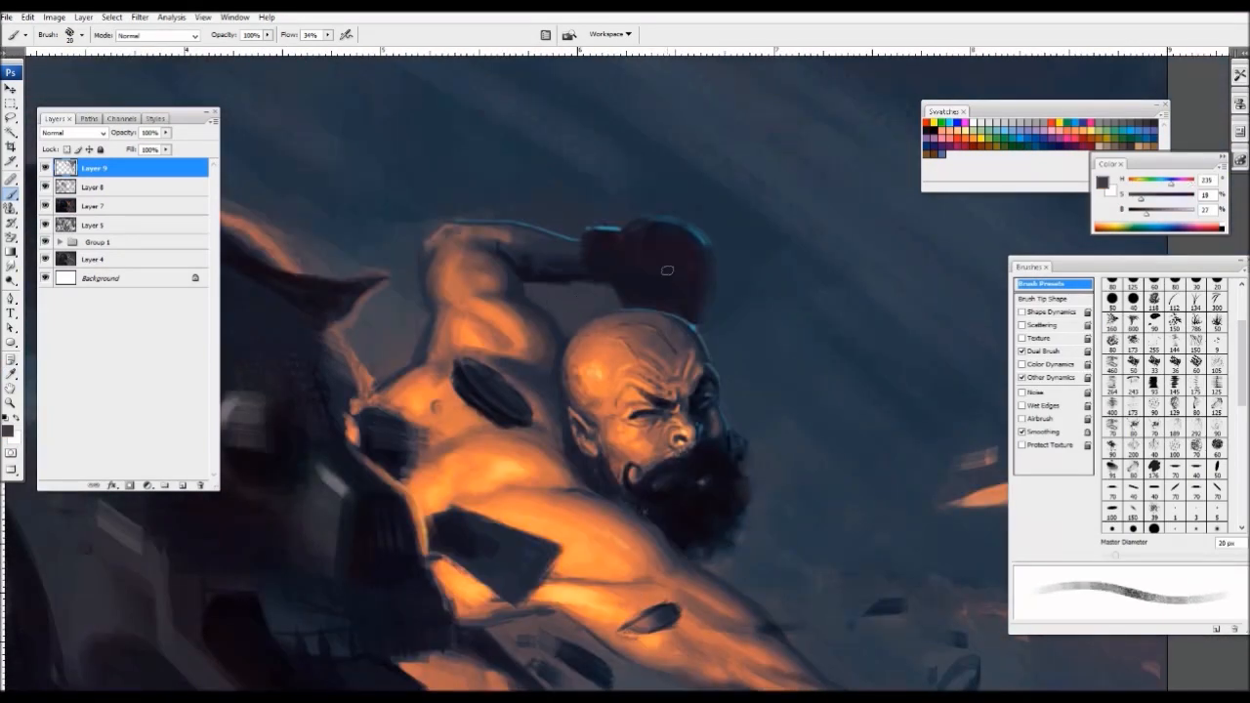
- Sample dark blue and teal from the man's head and refine the rim light beside his brow with 8 px and 7 px brushes
{"action": "left_click", "coordinate": [690, 342], "text": "alt"}
{"action": "key", "text": "bracketleft"}
{"action": "key", "text": "bracketleft"}
{"action": "key", "text": "bracketleft"}
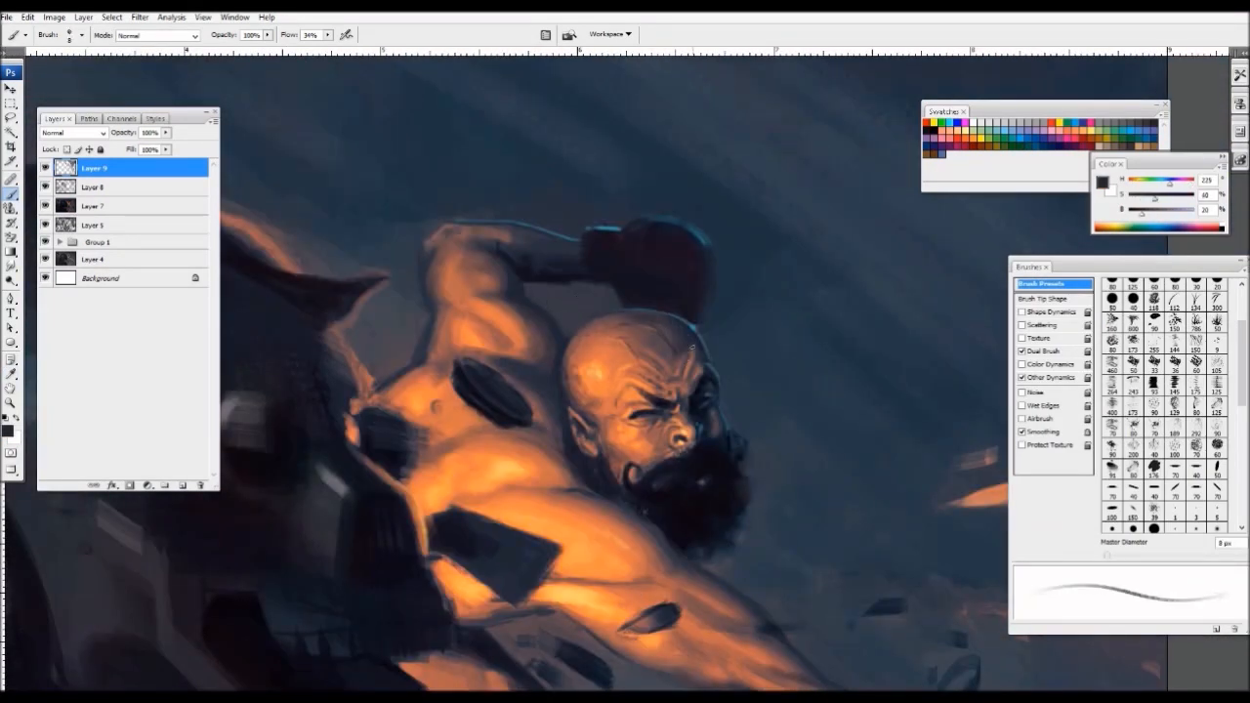
{"action": "left_click", "coordinate": [697, 348], "text": "alt"}
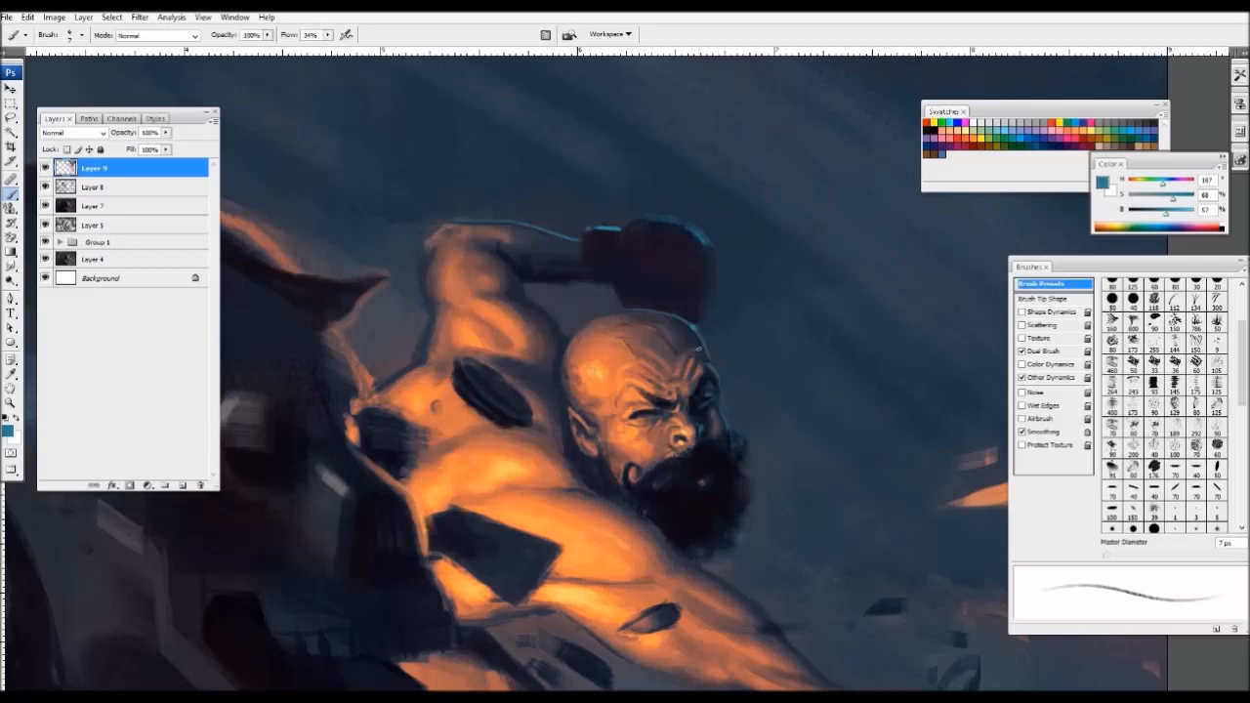
{"action": "key", "text": "ctrl+minus"}
{"action": "key", "text": "ctrl+minus"}
{"action": "left_click_drag", "start_coordinate": [637, 275], "coordinate": [670, 249]}
- Rework the bearded man's ear and its surrounding shadow with sampled near-black and orange tones, using 7 px and 8 px brushes
{"action": "key", "text": "ctrl+plus"}
{"action": "key", "text": "ctrl+plus"}
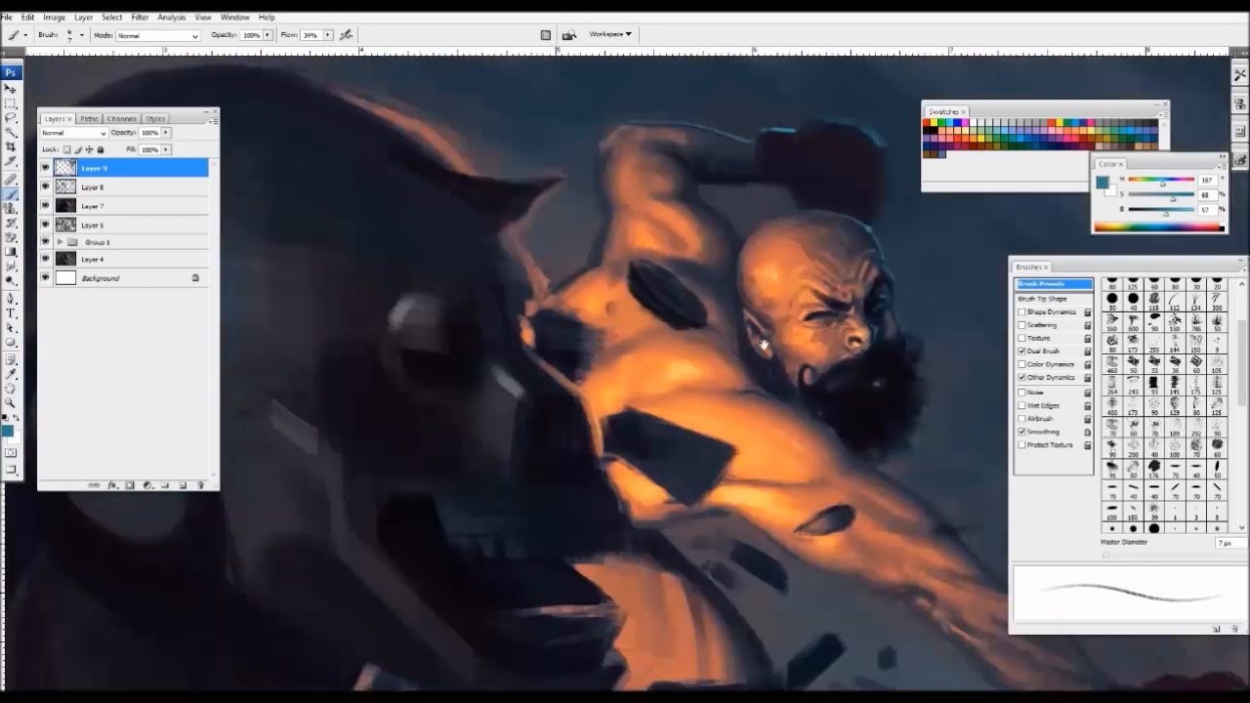
{"action": "left_click", "coordinate": [772, 393], "text": "alt"}
{"action": "left_click", "coordinate": [739, 387], "text": "alt"}
{"action": "left_click", "coordinate": [753, 393], "text": "alt"}
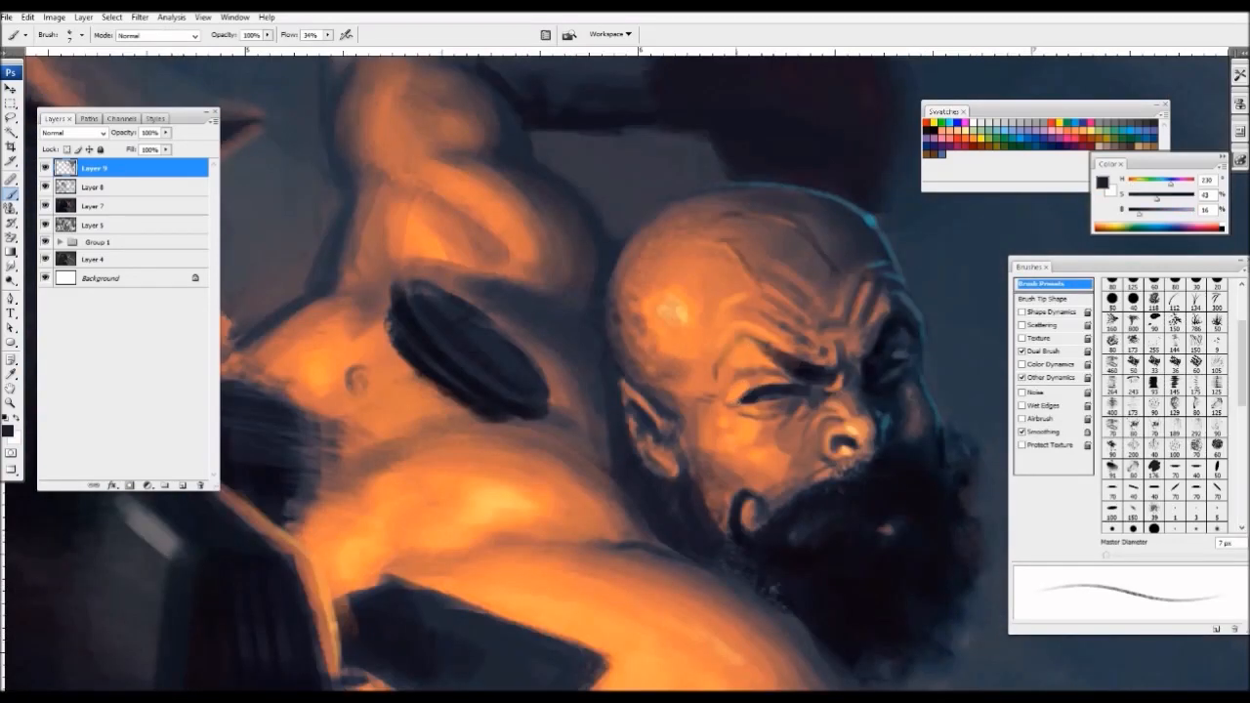
{"action": "mouse_move", "coordinate": [740, 401]}
{"action": "left_mouse_down"}
{"action": "mouse_move", "coordinate": [816, 392]}
{"action": "mouse_move", "coordinate": [748, 421]}
{"action": "left_mouse_up"}
{"action": "left_click", "coordinate": [814, 395], "text": "alt"}
{"action": "left_click", "coordinate": [719, 415], "text": "alt"}
{"action": "left_click", "coordinate": [723, 422], "text": "alt"}
{"action": "key", "text": "bracketright"}
{"action": "key", "text": "ctrl+minus"}
{"action": "key", "text": "ctrl+minus"}
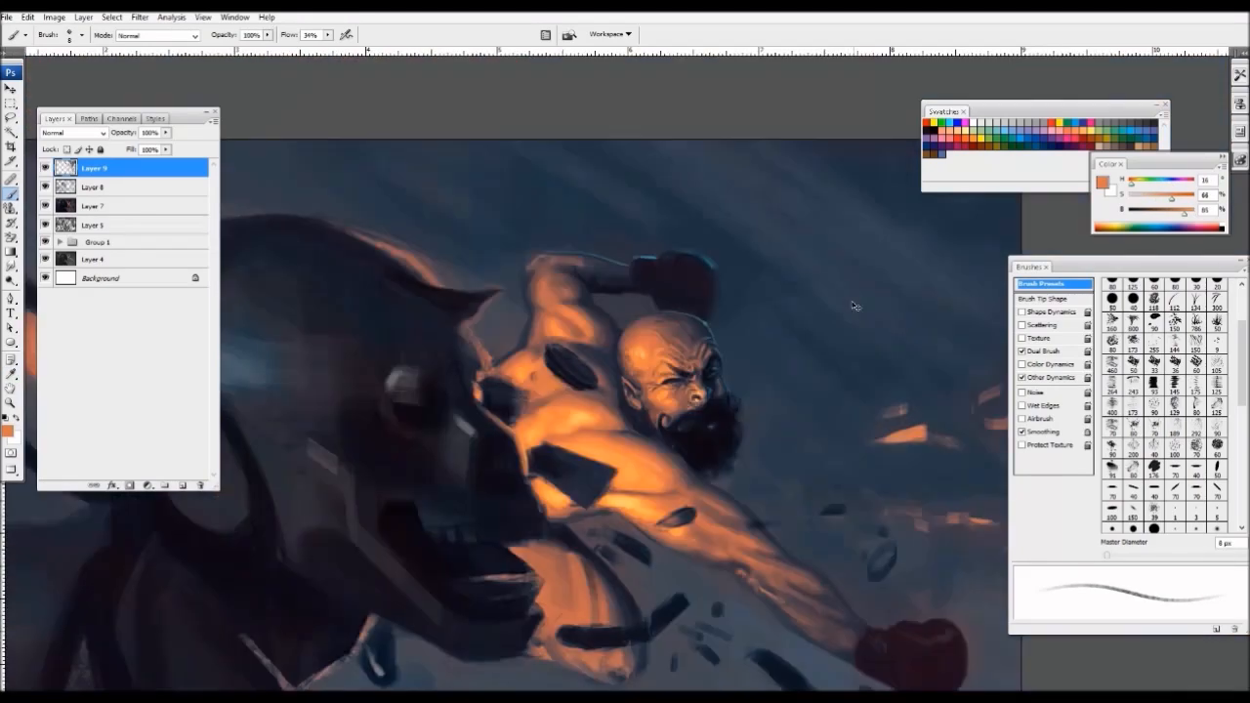
- Widen the ear's outline with sampled skin tone and clean the edge behind the head in dark blue with a 10 px brush
{"action": "key", "text": "ctrl+plus"}
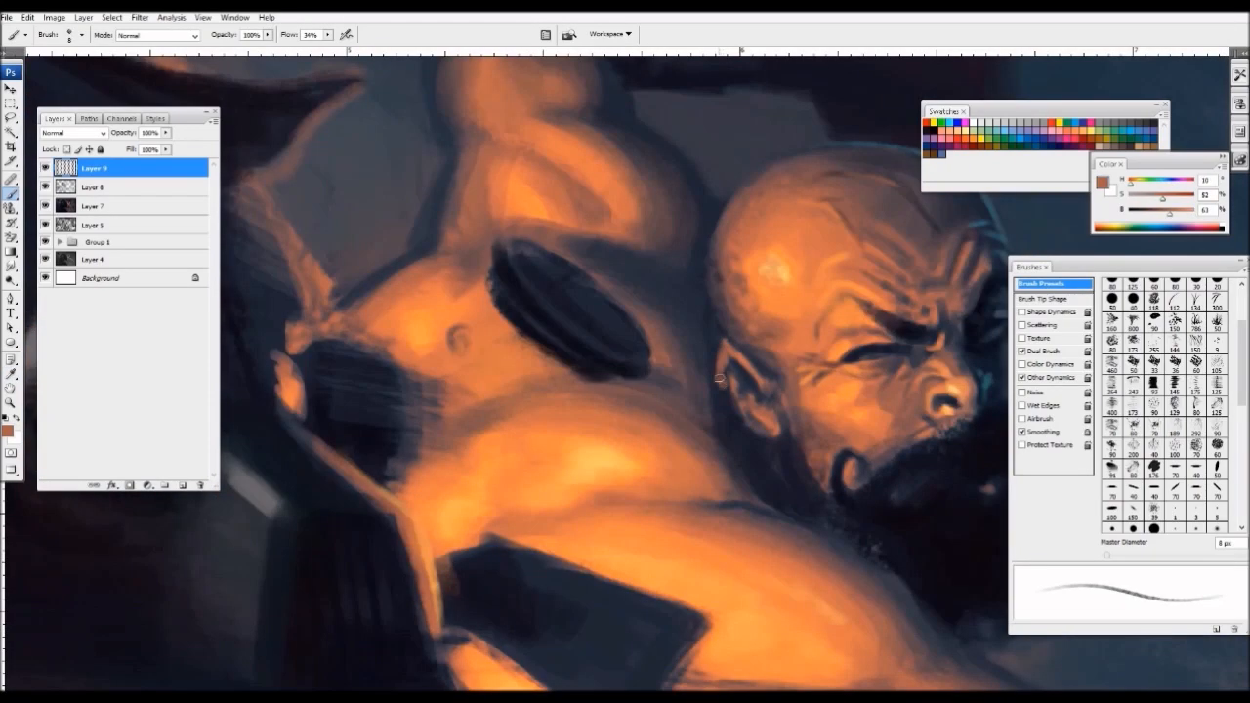
{"action": "left_click", "coordinate": [719, 344], "text": "alt"}
{"action": "key", "text": "bracketright"}
{"action": "key", "text": "bracketright"}
{"action": "left_click", "coordinate": [697, 330], "text": "alt"}
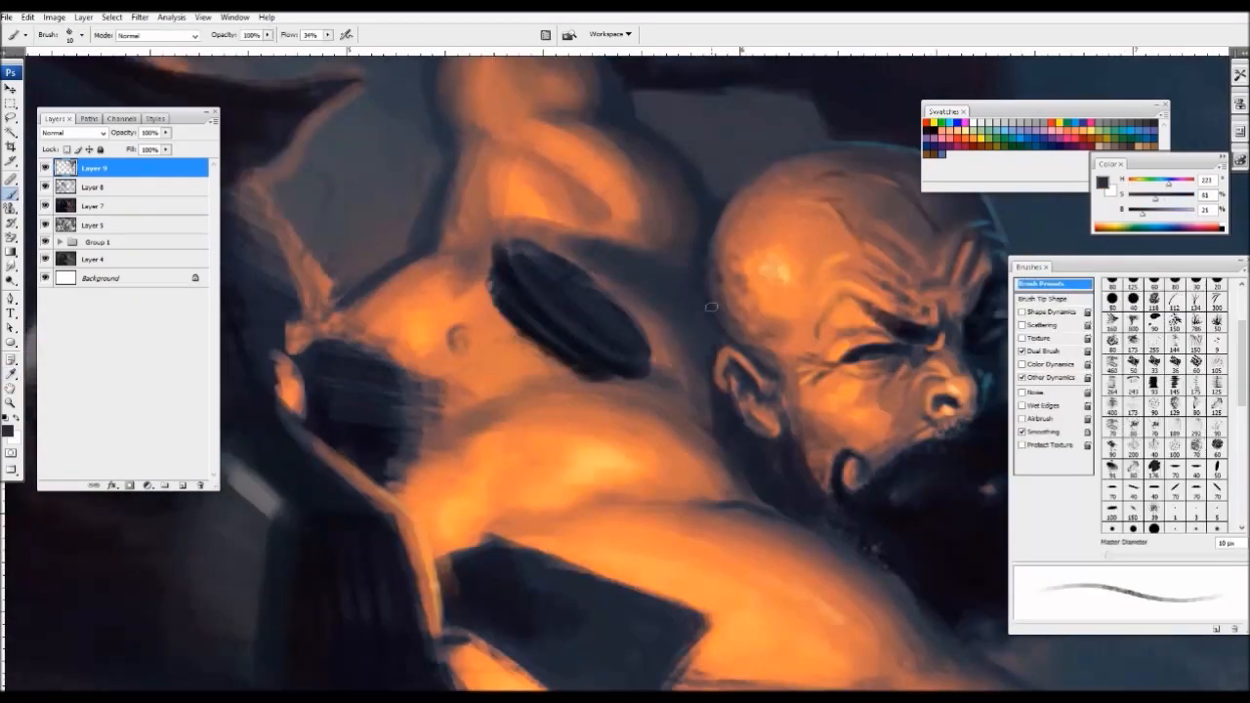
{"action": "key", "text": "ctrl+minus"}
{"action": "key", "text": "ctrl+minus"}
{"action": "key", "text": "ctrl+minus"}
{"action": "key", "text": "ctrl+minus"}
{"action": "key", "text": "ctrl+minus"}
{"action": "key", "text": "ctrl+minus"}
{"action": "key", "text": "ctrl+plus"}
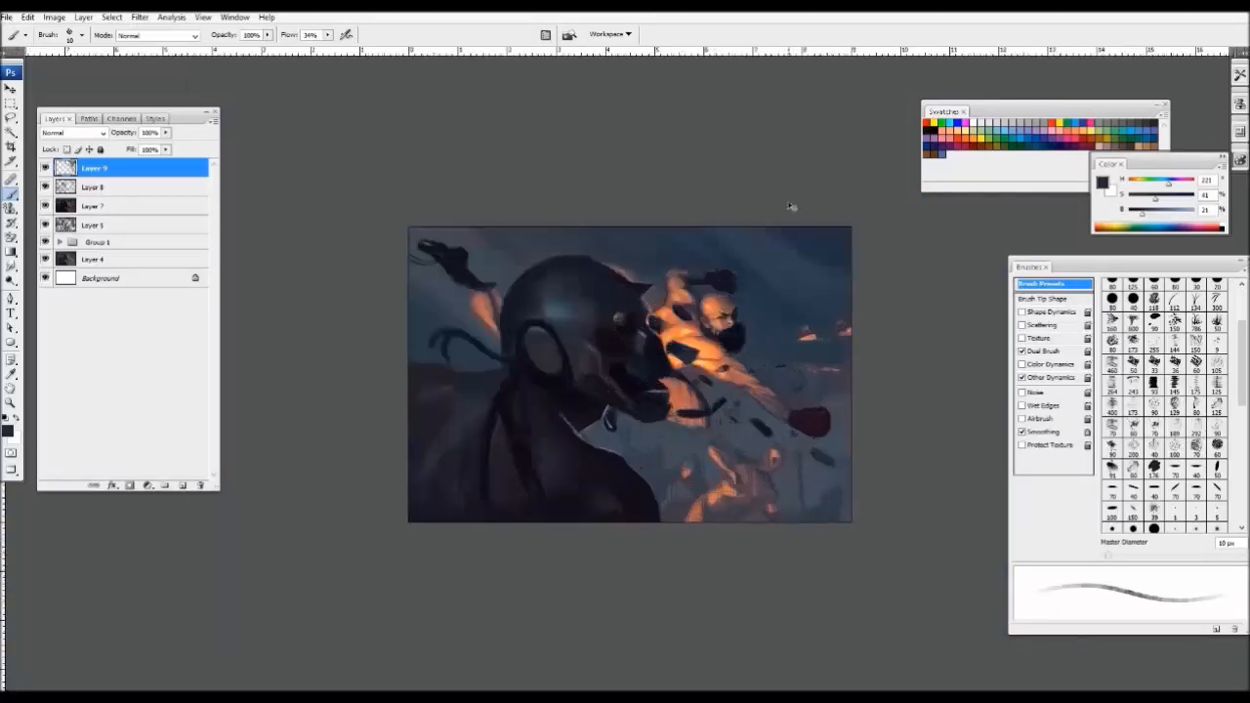
- Sample light and mid orange tones and paint the ear's rim and inner folds with a 5 px brush
{"action": "key", "text": "ctrl+plus"}
{"action": "key", "text": "ctrl+plus"}
{"action": "left_click_drag", "start_coordinate": [791, 206], "coordinate": [645, 315]}
{"action": "key", "text": "ctrl+plus"}
{"action": "key", "text": "ctrl+plus"}
{"action": "key", "text": "ctrl+plus"}
{"action": "key", "text": "ctrl+plus"}
{"action": "left_click", "coordinate": [622, 294], "text": "alt"}
{"action": "key", "text": "bracketleft"}
{"action": "key", "text": "bracketleft"}
{"action": "key", "text": "bracketleft"}
{"action": "key", "text": "bracketleft"}
{"action": "key", "text": "bracketleft"}
{"action": "left_click_drag", "start_coordinate": [572, 379], "coordinate": [607, 406]}
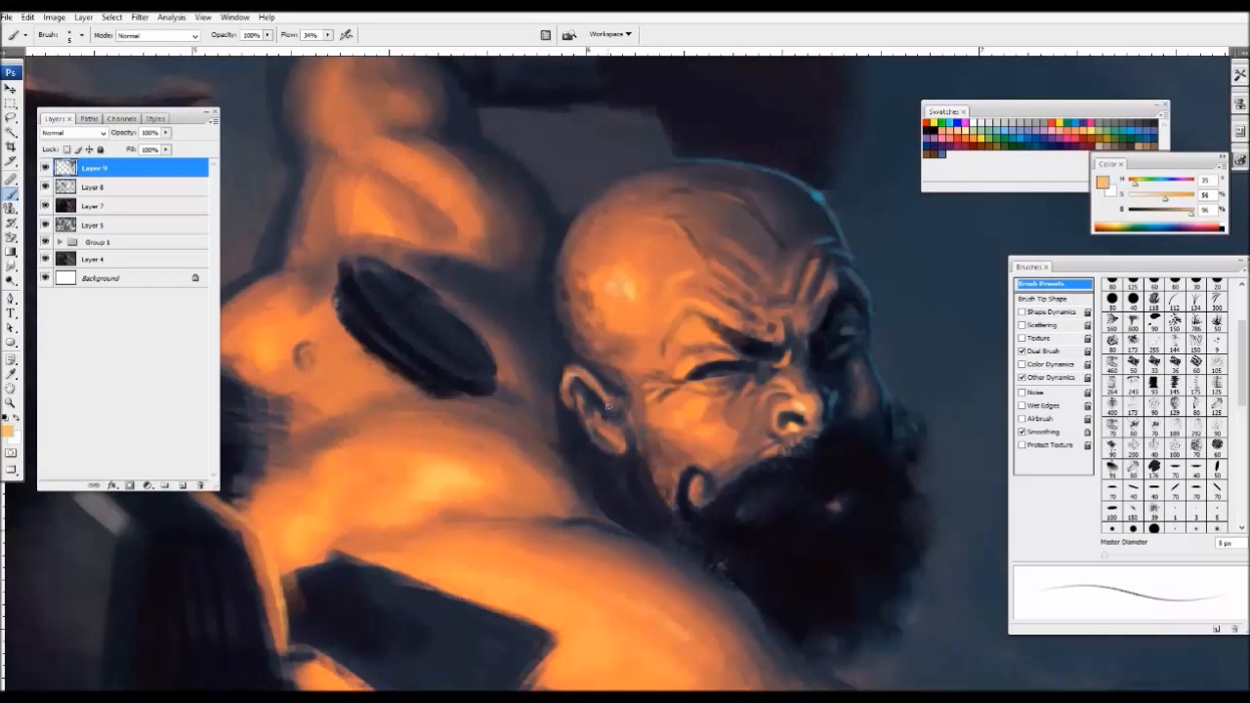
{"action": "left_click", "coordinate": [601, 452], "text": "alt"}
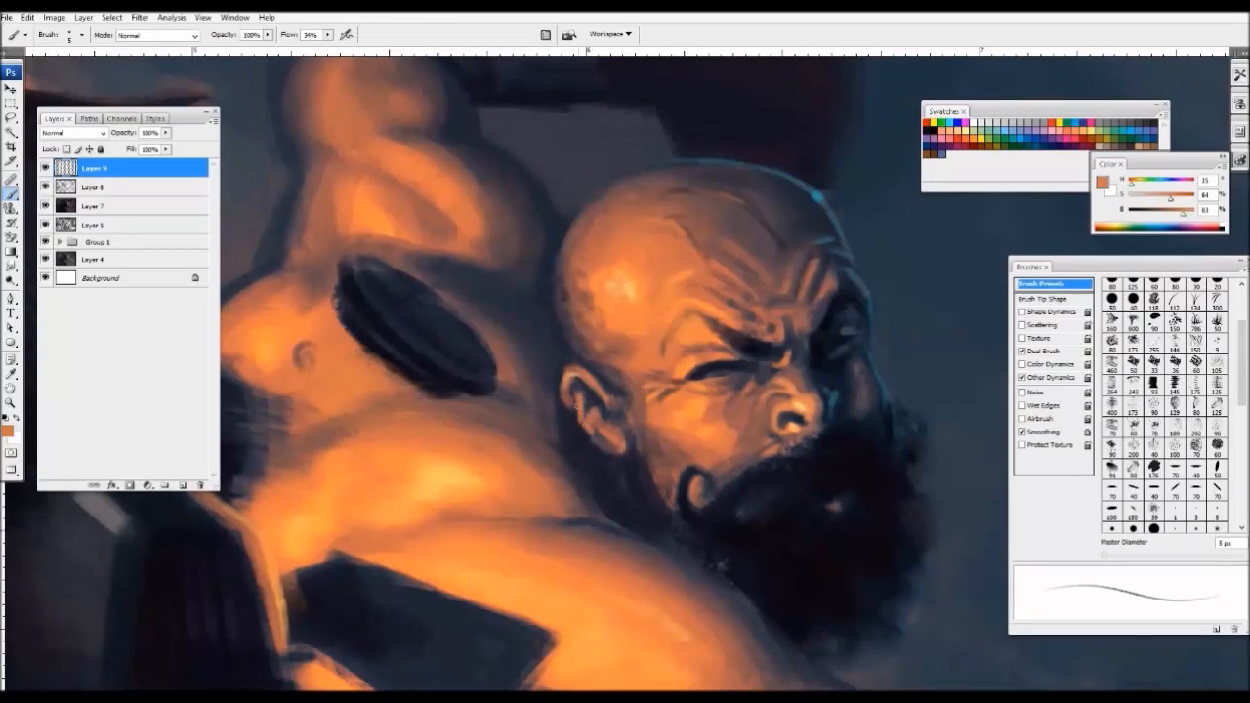
- Darken the bearded man's jaw and neck below the ear with sampled dark tones, enlarging the brush to 20 px
{"action": "left_click", "coordinate": [609, 459], "text": "alt"}
{"action": "key", "text": "bracketright"}
{"action": "key", "text": "bracketright"}
{"action": "key", "text": "bracketright"}
{"action": "key", "text": "bracketright"}
{"action": "key", "text": "bracketright"}
{"action": "mouse_move", "coordinate": [620, 438]}
{"action": "left_mouse_down"}
{"action": "mouse_move", "coordinate": [609, 453]}
{"action": "mouse_move", "coordinate": [652, 420]}
{"action": "left_mouse_up"}
{"action": "key", "text": "ctrl+minus"}
{"action": "key", "text": "bracketright"}
{"action": "key", "text": "bracketright"}
{"action": "left_click", "coordinate": [664, 434], "text": "alt"}
{"action": "left_click", "coordinate": [661, 430], "text": "alt"}
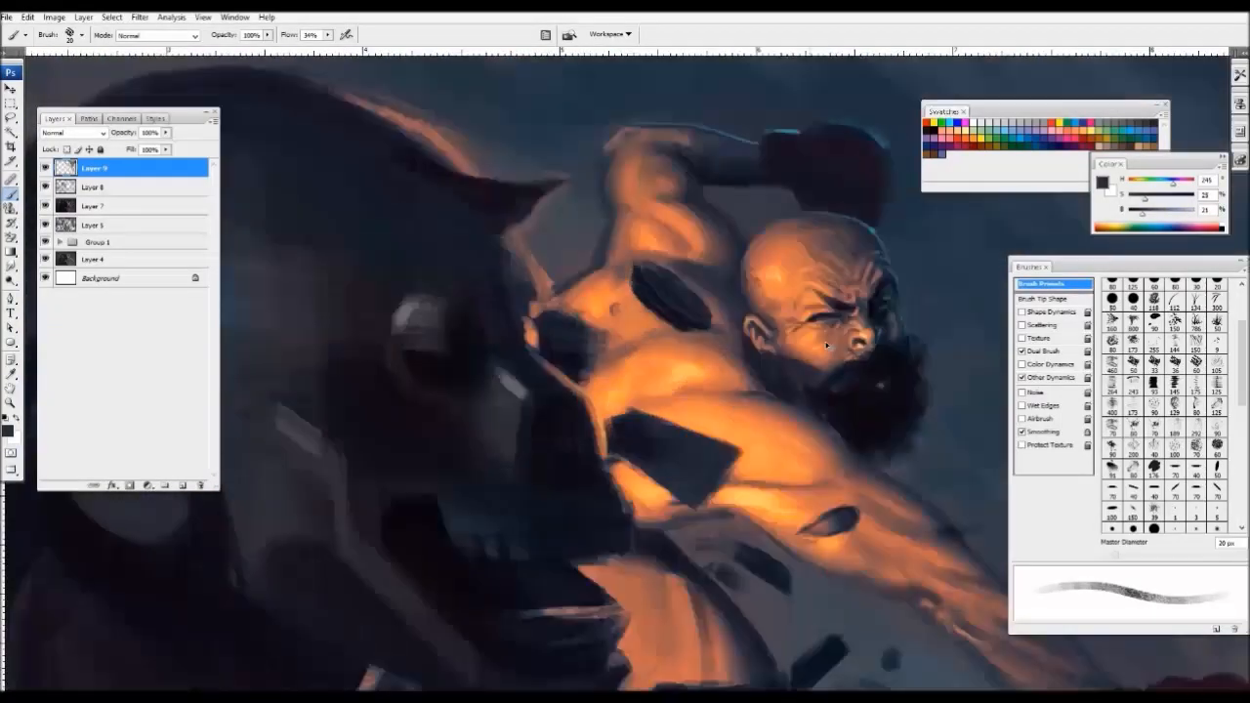
- Paint the moustache's near-side curl and upper edge in sampled near-black with 9 px and 10 px brushes
{"action": "key", "text": "ctrl+plus"}
{"action": "key", "text": "bracketleft"}
{"action": "key", "text": "bracketleft"}
{"action": "key", "text": "bracketleft"}
{"action": "left_click", "coordinate": [765, 423], "text": "alt"}
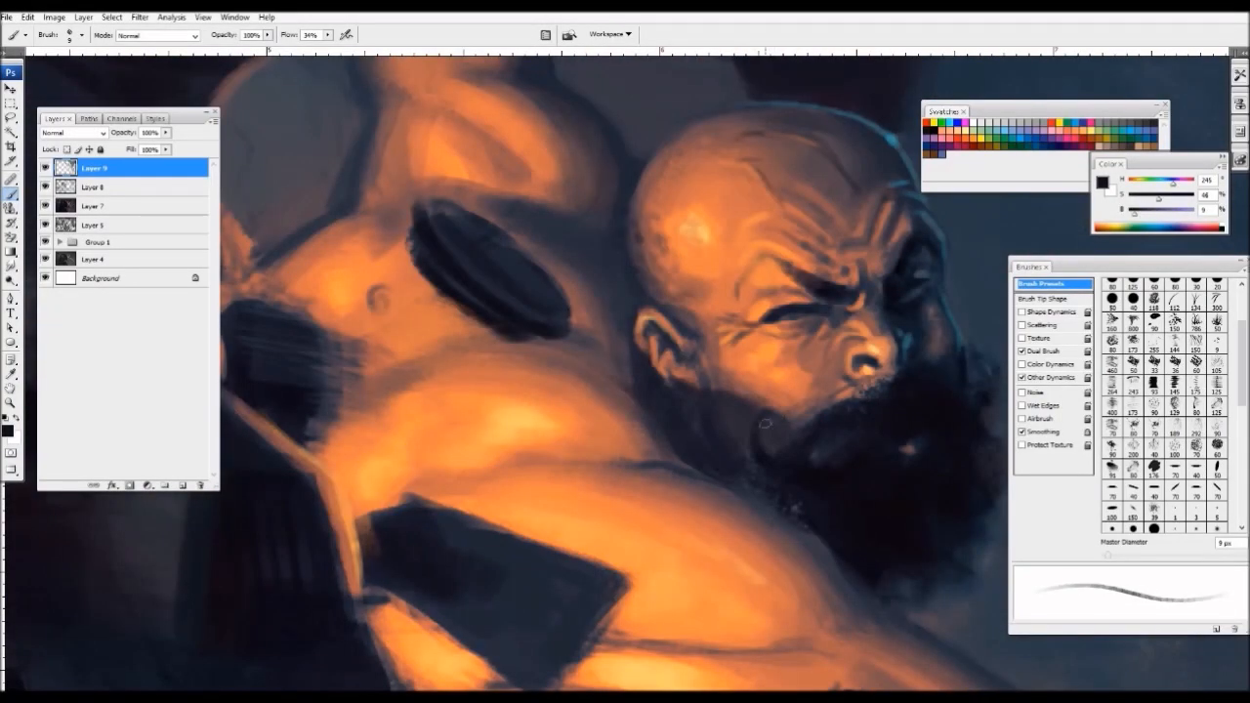
{"action": "left_click_drag", "start_coordinate": [833, 412], "coordinate": [876, 393]}
{"action": "key", "text": "bracketright"}
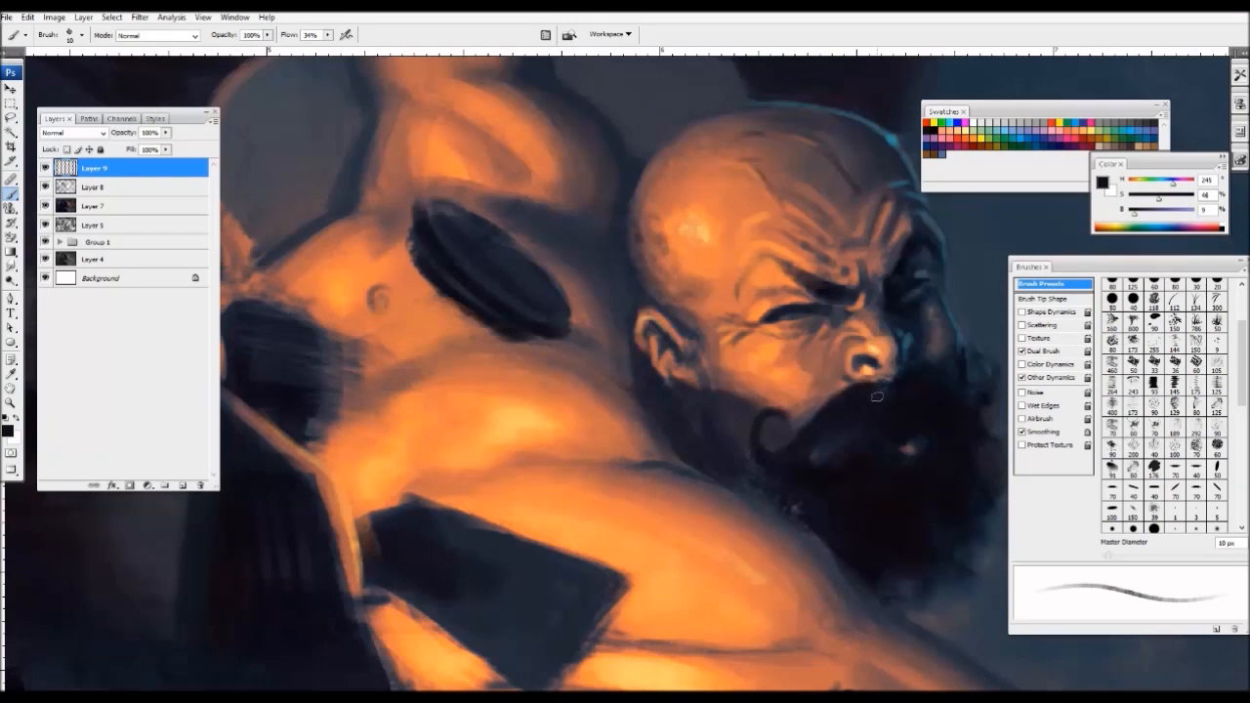
{"action": "key", "text": "bracketright"}
{"action": "key", "text": "bracketright"}
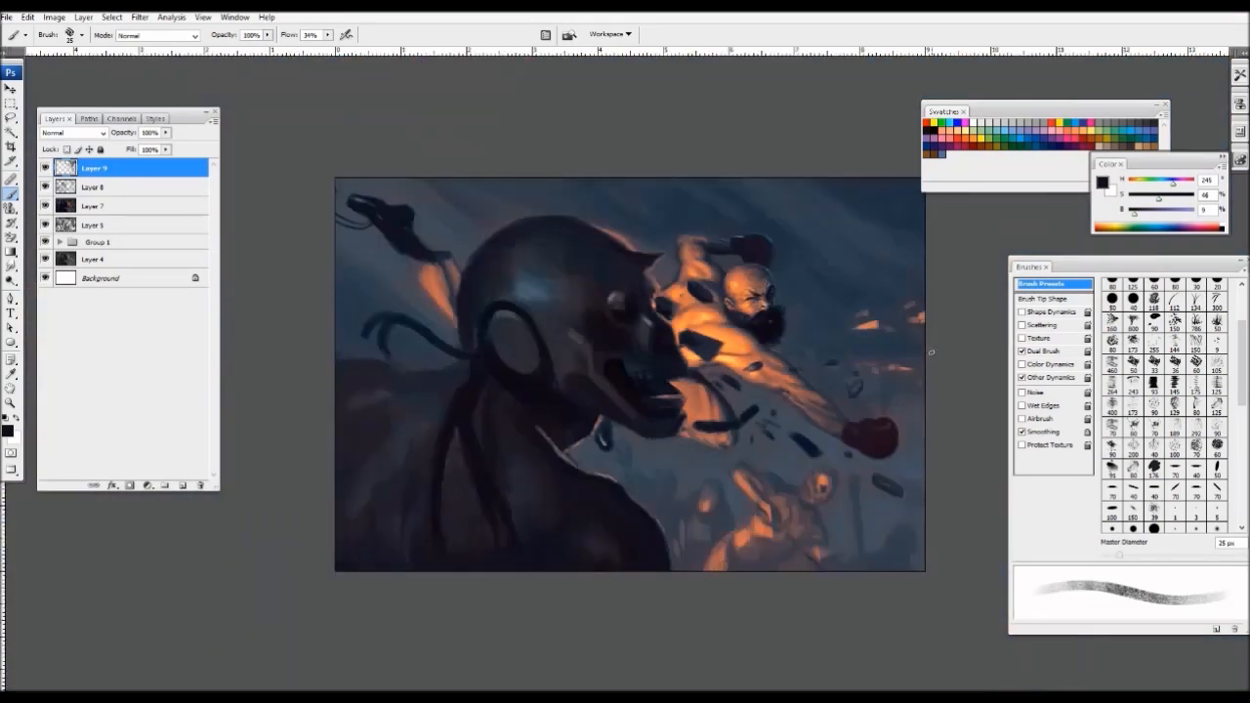
- Add sampled teal rim light along the raised glove and the extended arm's shoulder with a 9 px brush
{"action": "key", "text": "ctrl+minus"}
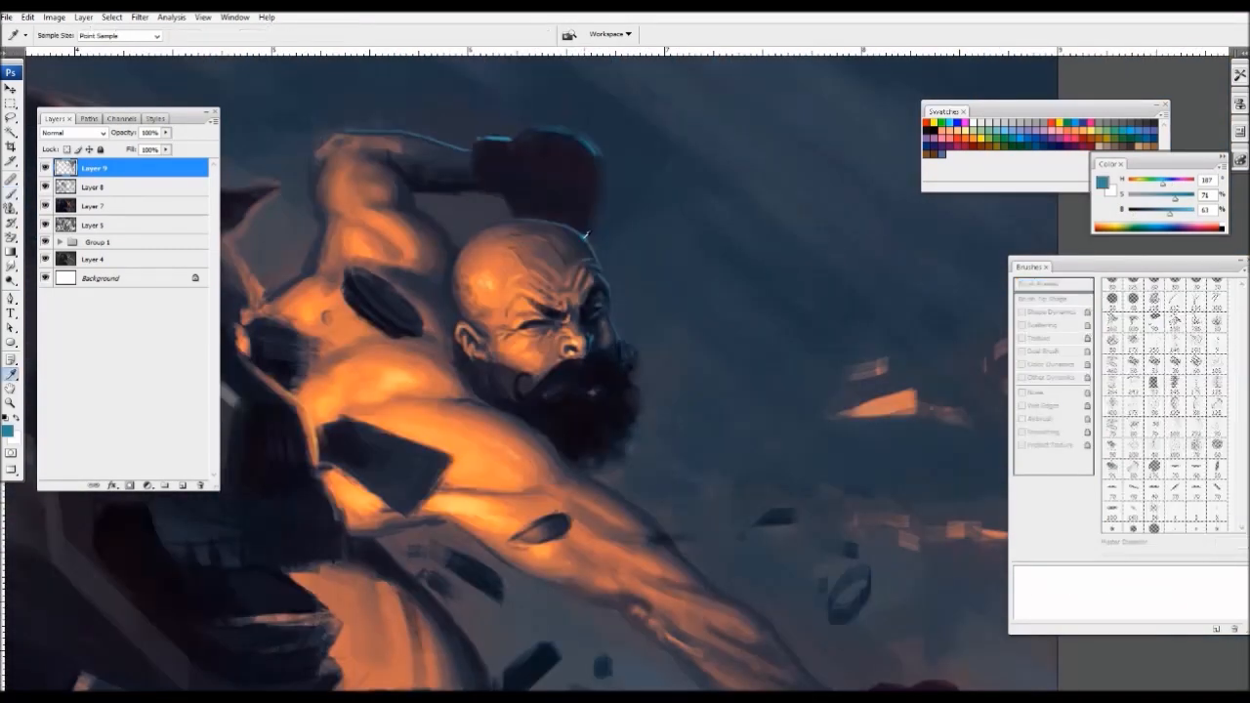
{"action": "key", "text": "bracketleft"}
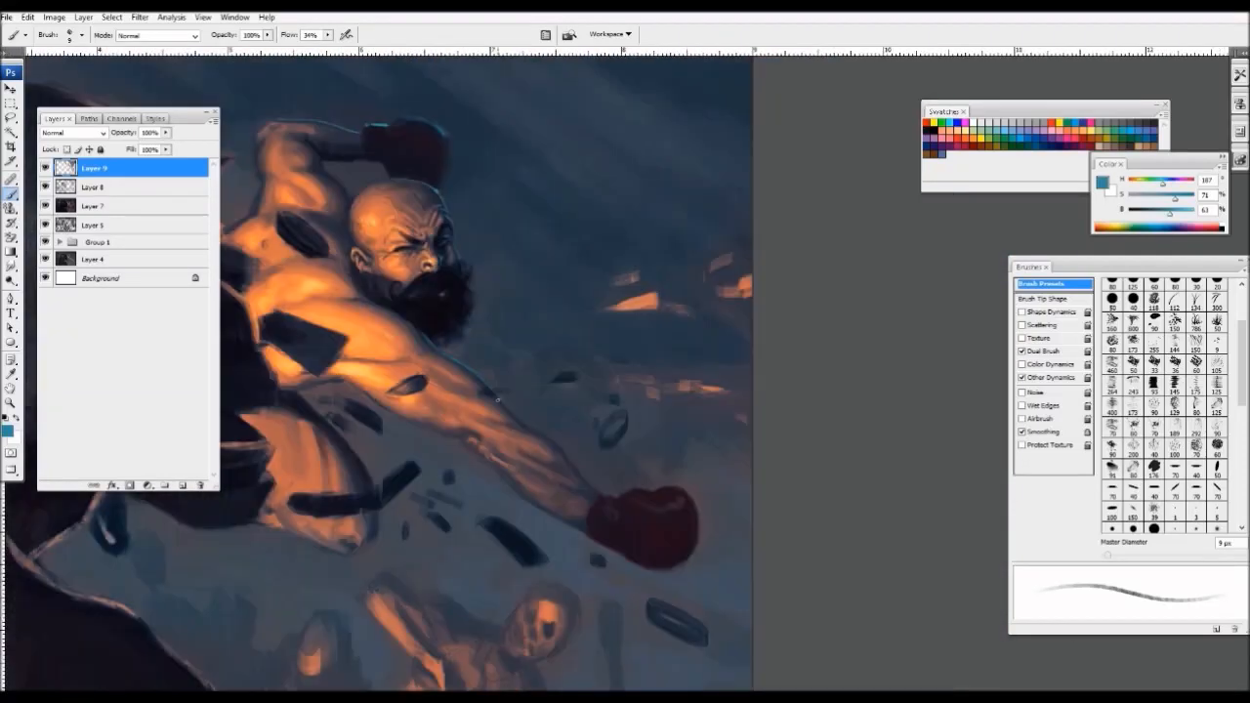
{"action": "key", "text": "ctrl+minus"}
{"action": "key", "text": "ctrl+minus"}
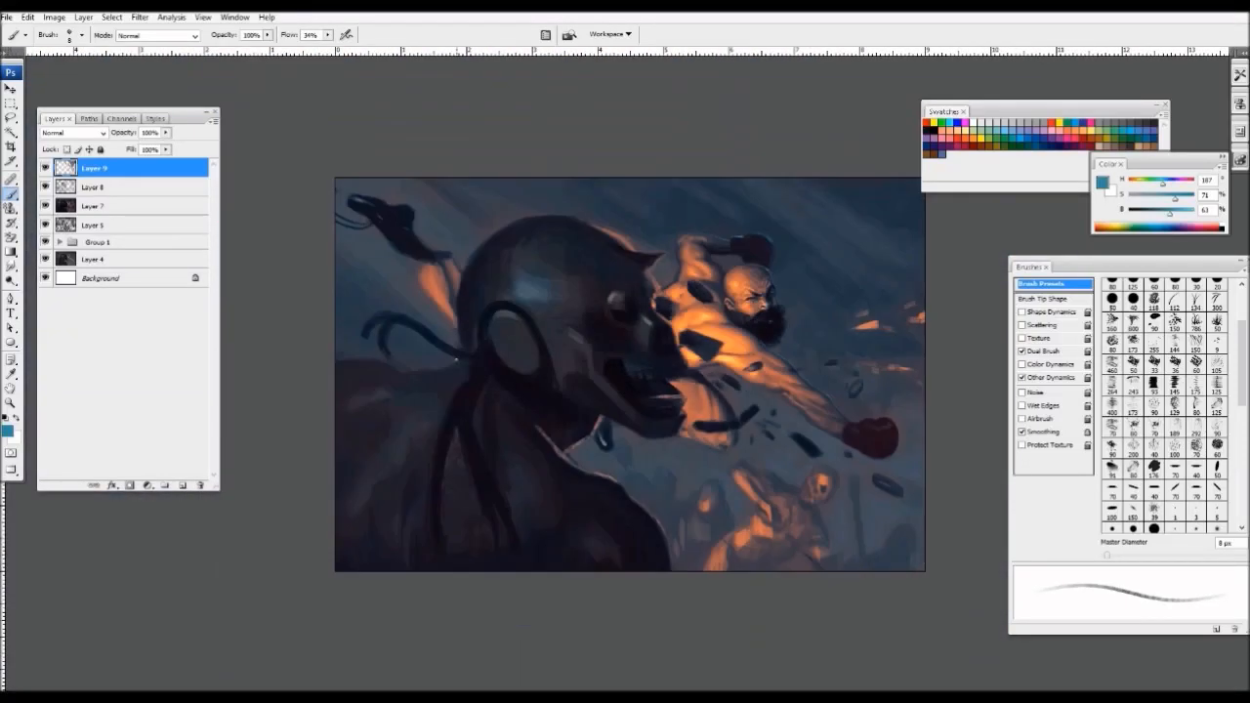
- Sample near-black from the giant's horn and extend its pointed tip toward the raised arm
{"action": "key", "text": "ctrl+plus"}
{"action": "key", "text": "ctrl+plus"}
{"action": "left_click", "coordinate": [574, 347], "text": "alt"}
{"action": "key", "text": "bracketright"}
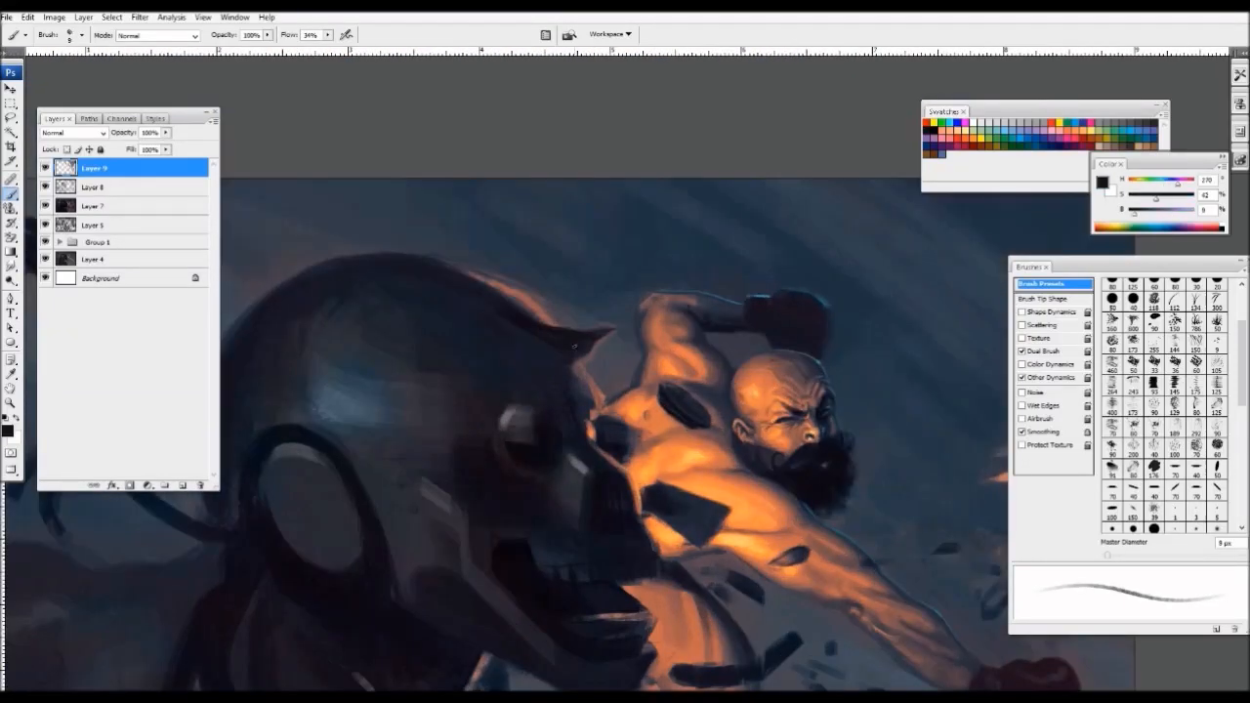
{"action": "key", "text": "bracketright"}
{"action": "key", "text": "bracketright"}
{"action": "left_click_drag", "start_coordinate": [586, 357], "coordinate": [623, 328]}
- Sample blue-grey background tones and clean up the area around the horn with 25 px and 30 px brushes
{"action": "left_click", "coordinate": [578, 326], "text": "alt"}
{"action": "key", "text": "bracketright"}
{"action": "key", "text": "bracketright"}
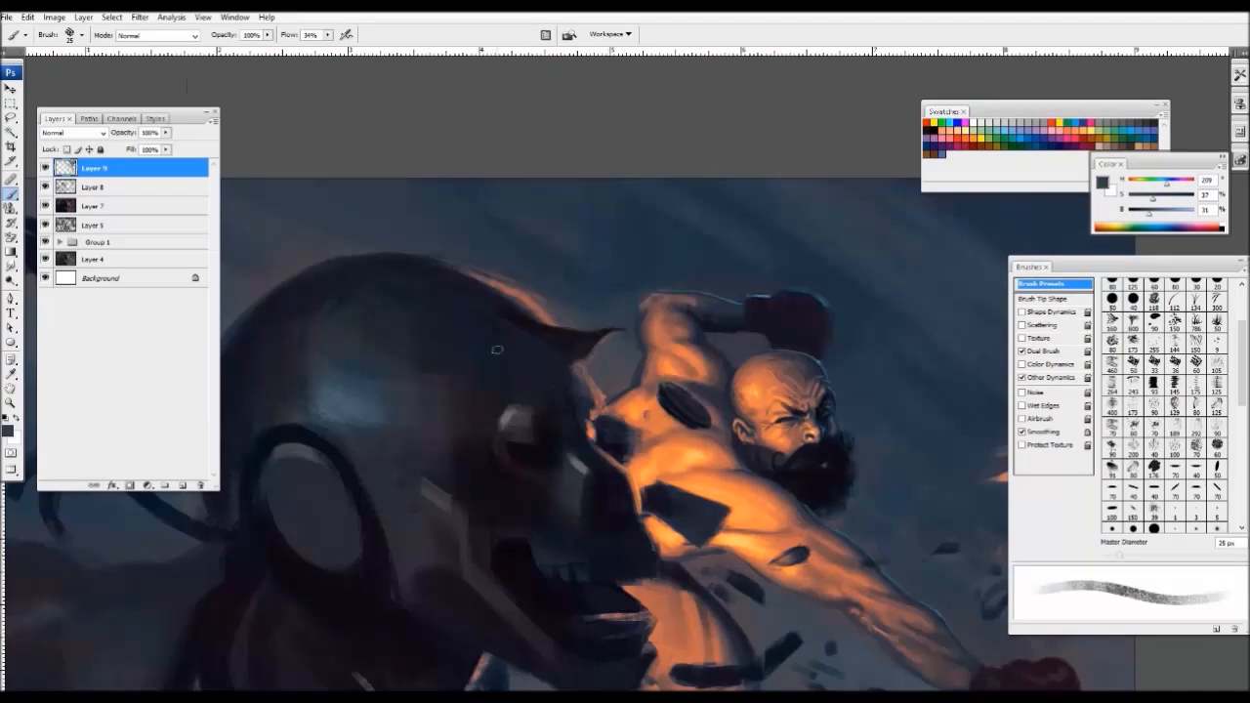
{"action": "left_click_drag", "start_coordinate": [497, 350], "coordinate": [471, 328]}
{"action": "left_click", "coordinate": [603, 339], "text": "alt"}
{"action": "key", "text": "bracketright"}
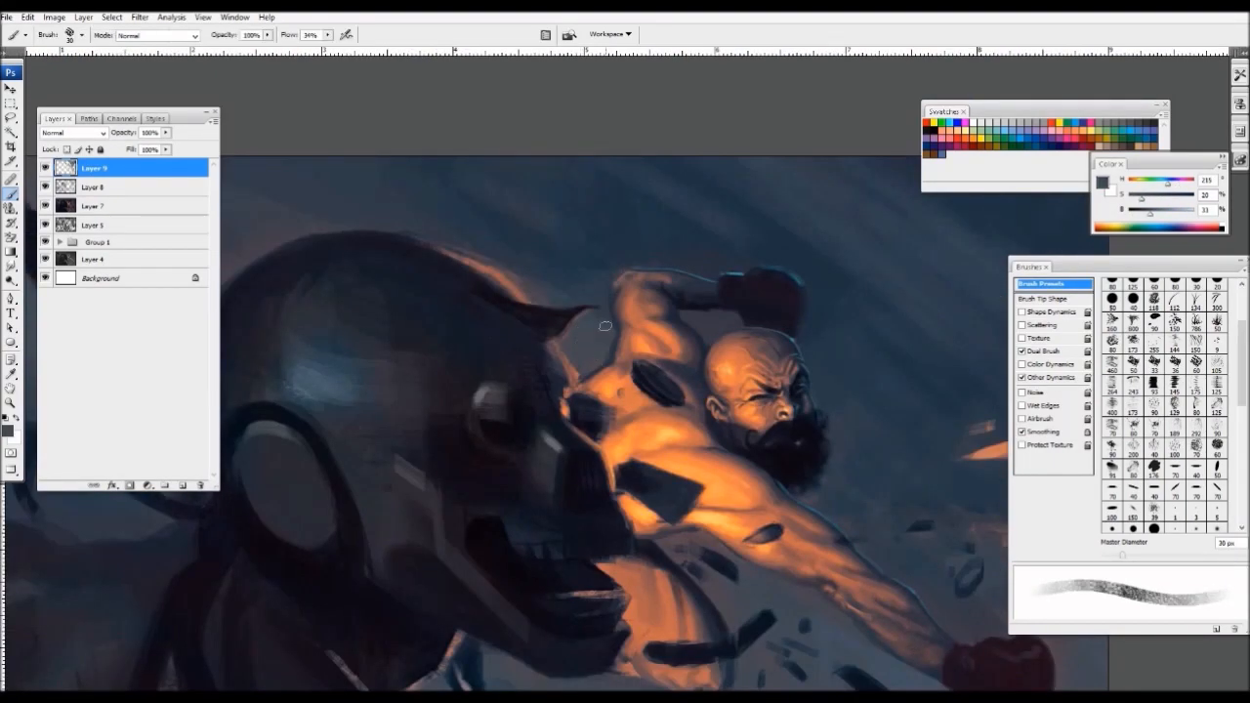
- Refine the raised upper arm's inner edge and nearby shadow with sampled dark blue at 20 px and teal at 7 px
{"action": "key", "text": "ctrl+minus"}
{"action": "key", "text": "ctrl+minus"}
{"action": "key", "text": "ctrl+plus"}
{"action": "key", "text": "ctrl+plus"}
{"action": "key", "text": "ctrl+plus"}
{"action": "left_click", "coordinate": [683, 168], "text": "alt"}
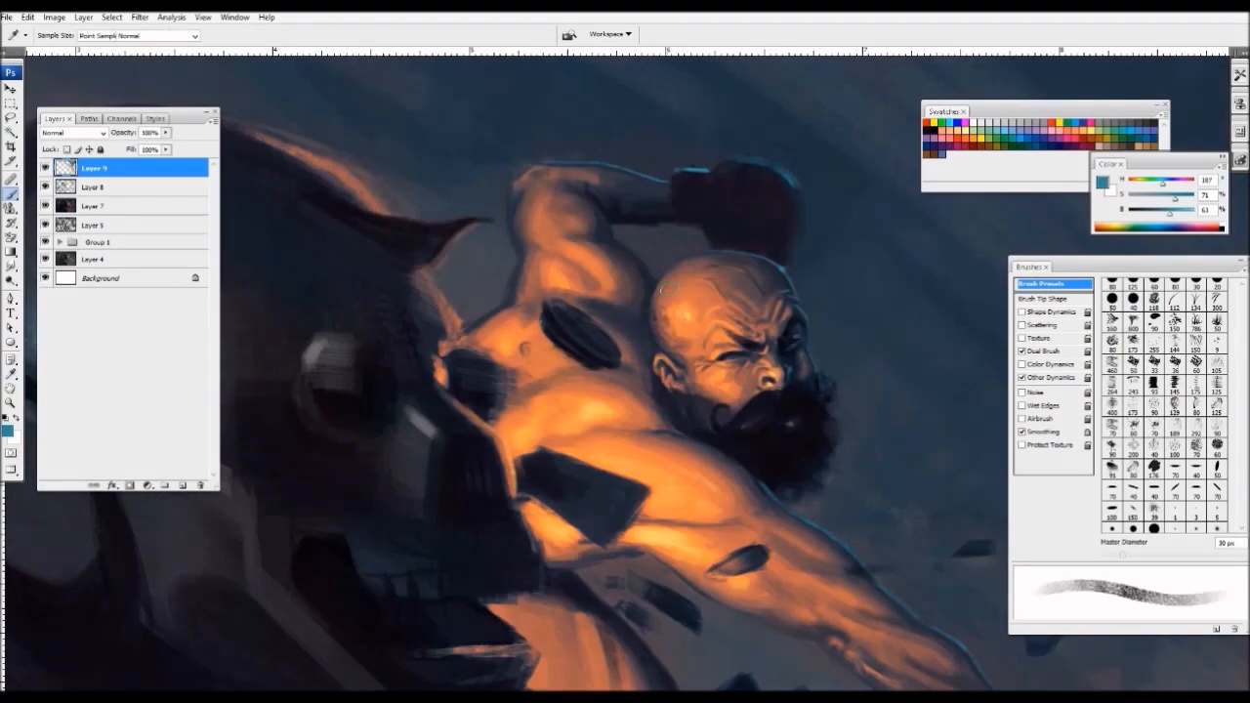
{"action": "key", "text": "bracketleft"}
{"action": "key", "text": "bracketleft"}
{"action": "key", "text": "bracketleft"}
{"action": "key", "text": "bracketleft"}
{"action": "key", "text": "bracketleft"}
{"action": "key", "text": "bracketleft"}
{"action": "key", "text": "bracketleft"}
{"action": "key", "text": "bracketleft"}
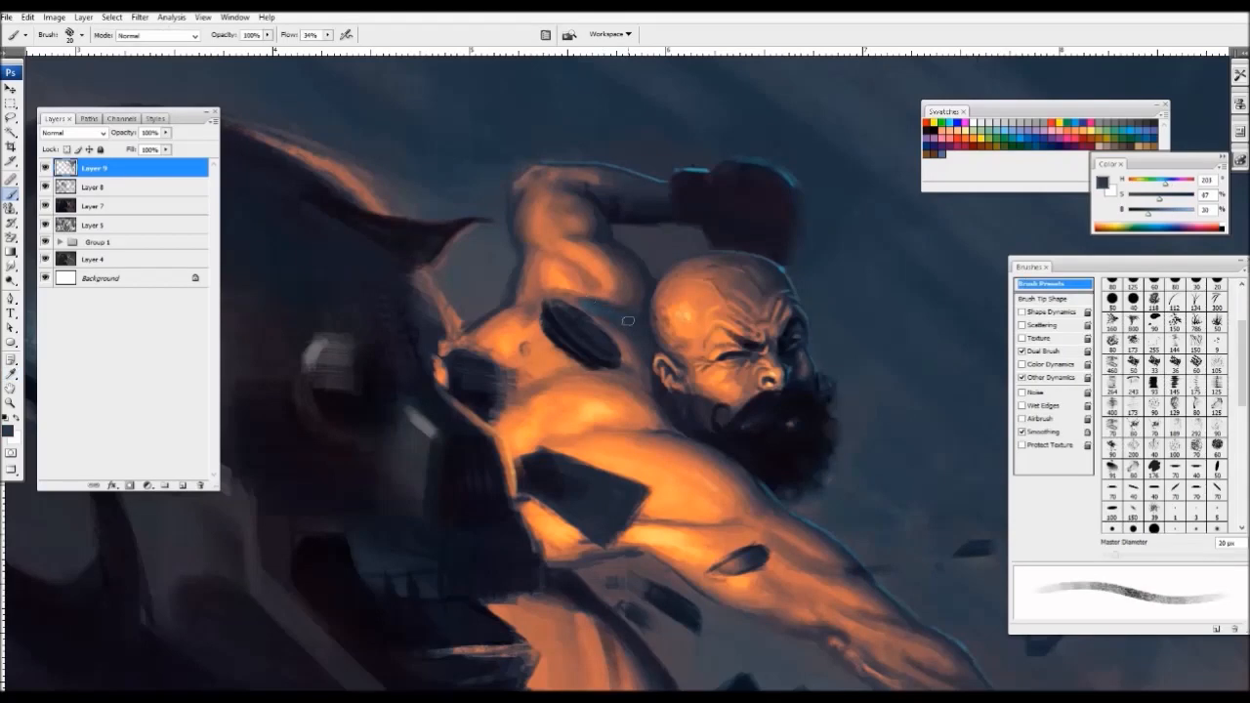
{"action": "left_click", "coordinate": [621, 326], "text": "alt"}
{"action": "key", "text": "bracketright"}
{"action": "left_click", "coordinate": [623, 248], "text": "alt"}
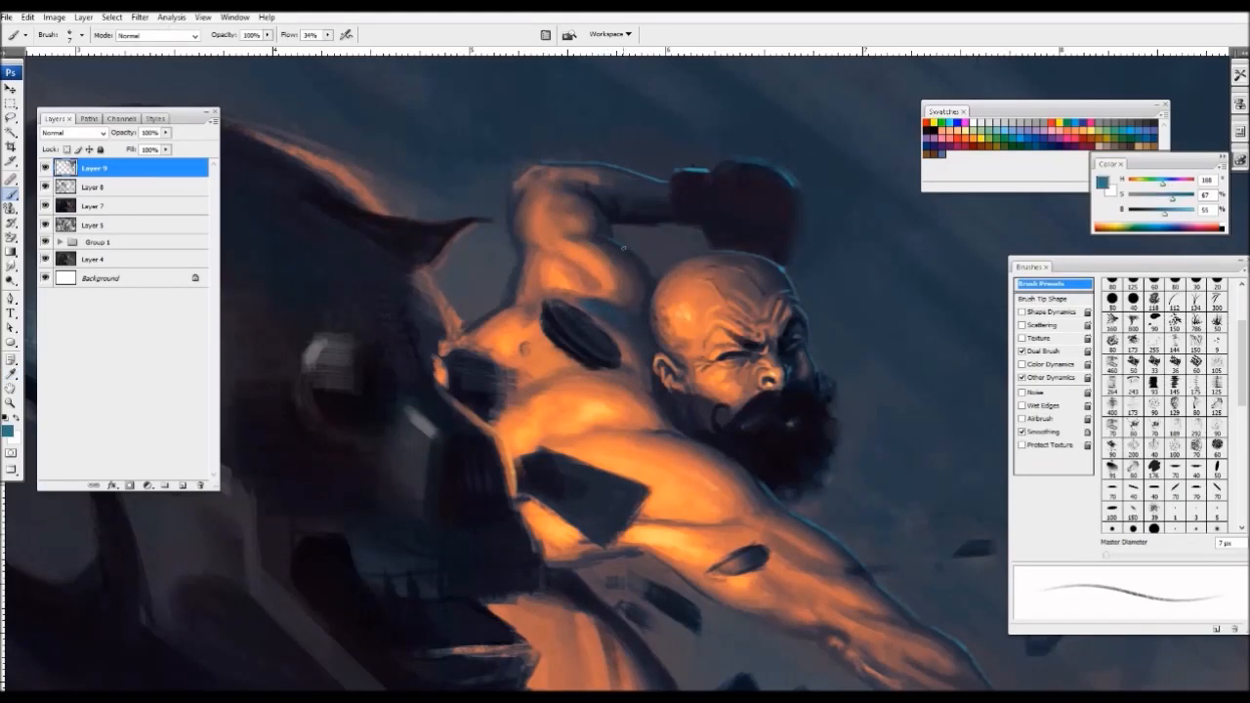
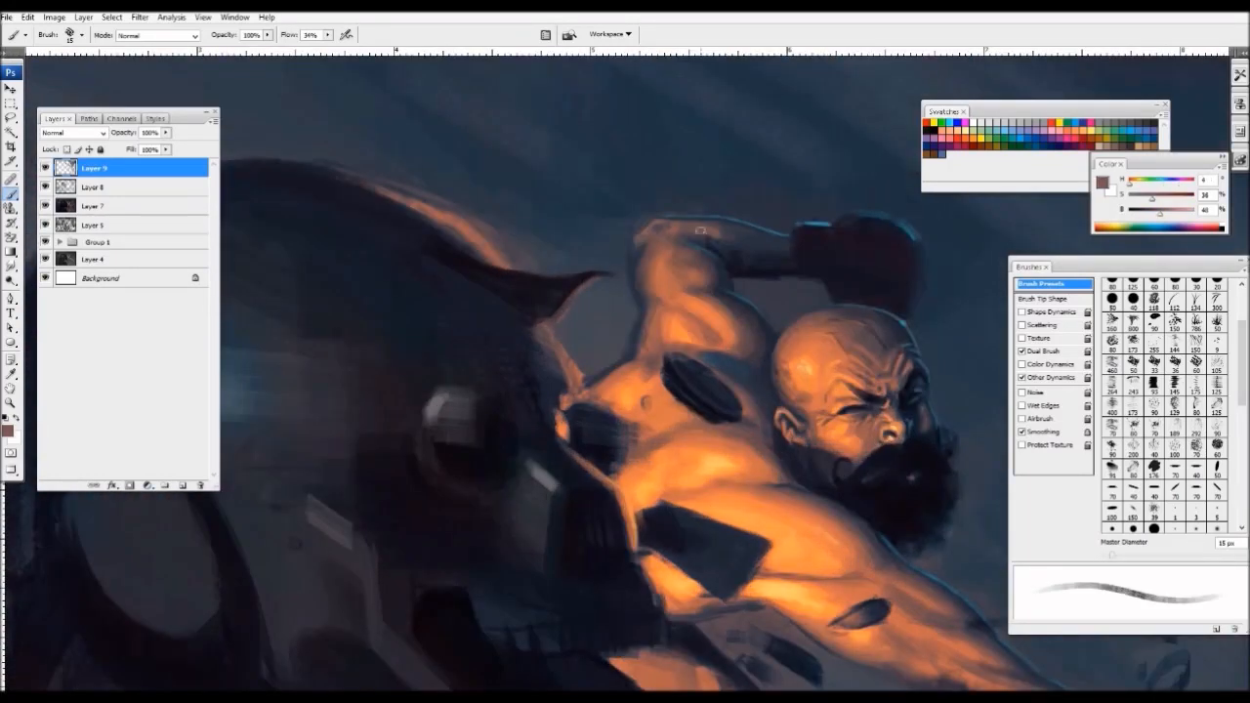
- Shade the raised forearm with sampled dark purple-grey and blue tones using 15 px and 25 px brushes
{"action": "left_click", "coordinate": [702, 235], "text": "alt"}
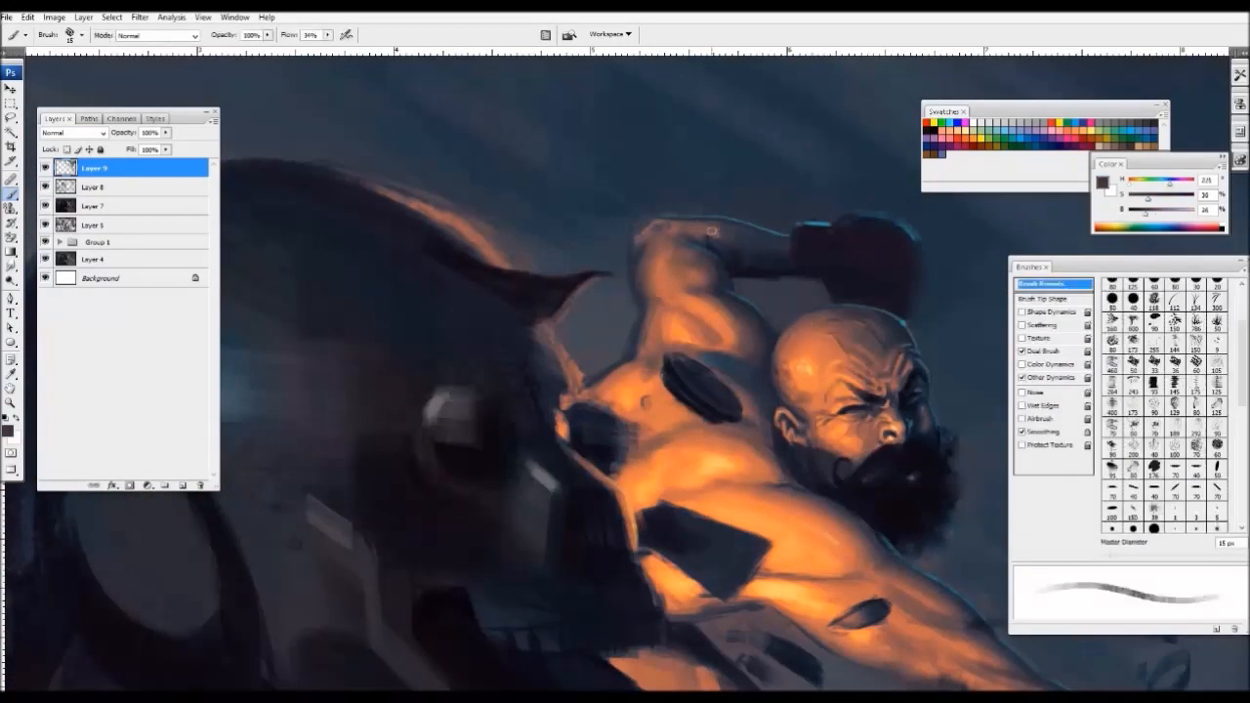
{"action": "left_click_drag", "start_coordinate": [707, 236], "coordinate": [721, 231]}
{"action": "left_click", "coordinate": [722, 225], "text": "alt"}
{"action": "left_click", "coordinate": [763, 246], "text": "alt"}
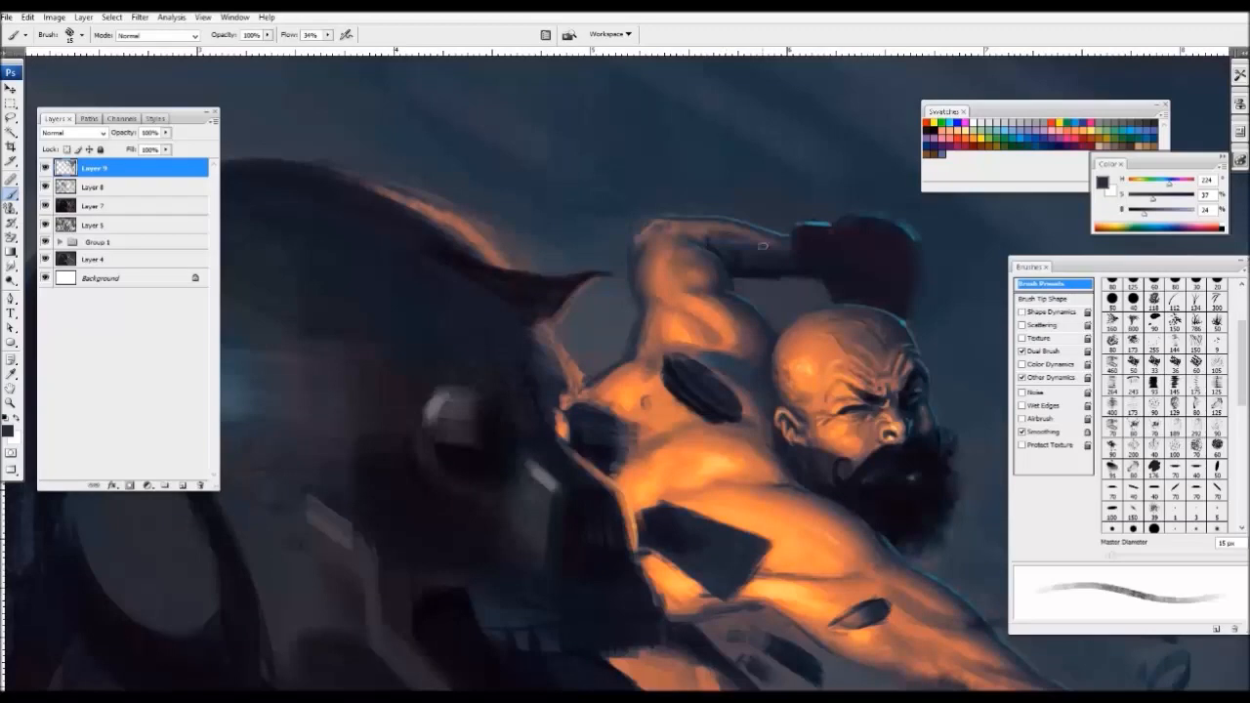
{"action": "left_click", "coordinate": [737, 267], "text": "alt"}
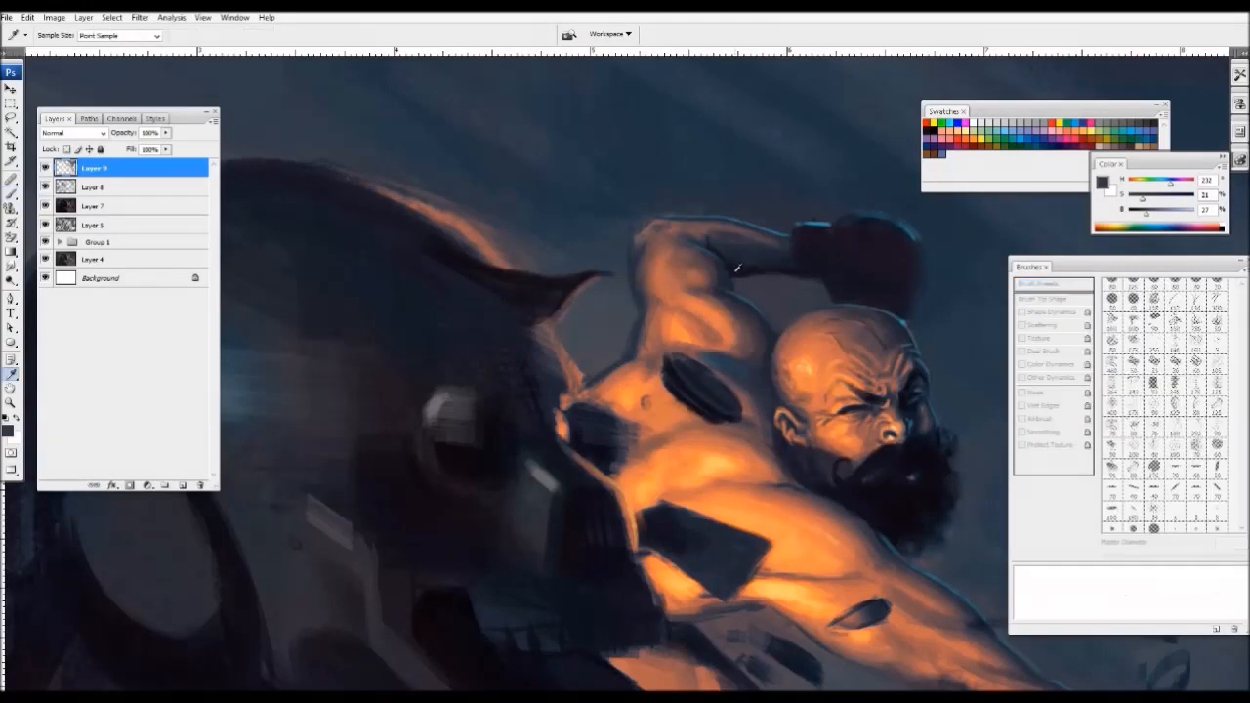
{"action": "left_click", "coordinate": [739, 264], "text": "alt"}
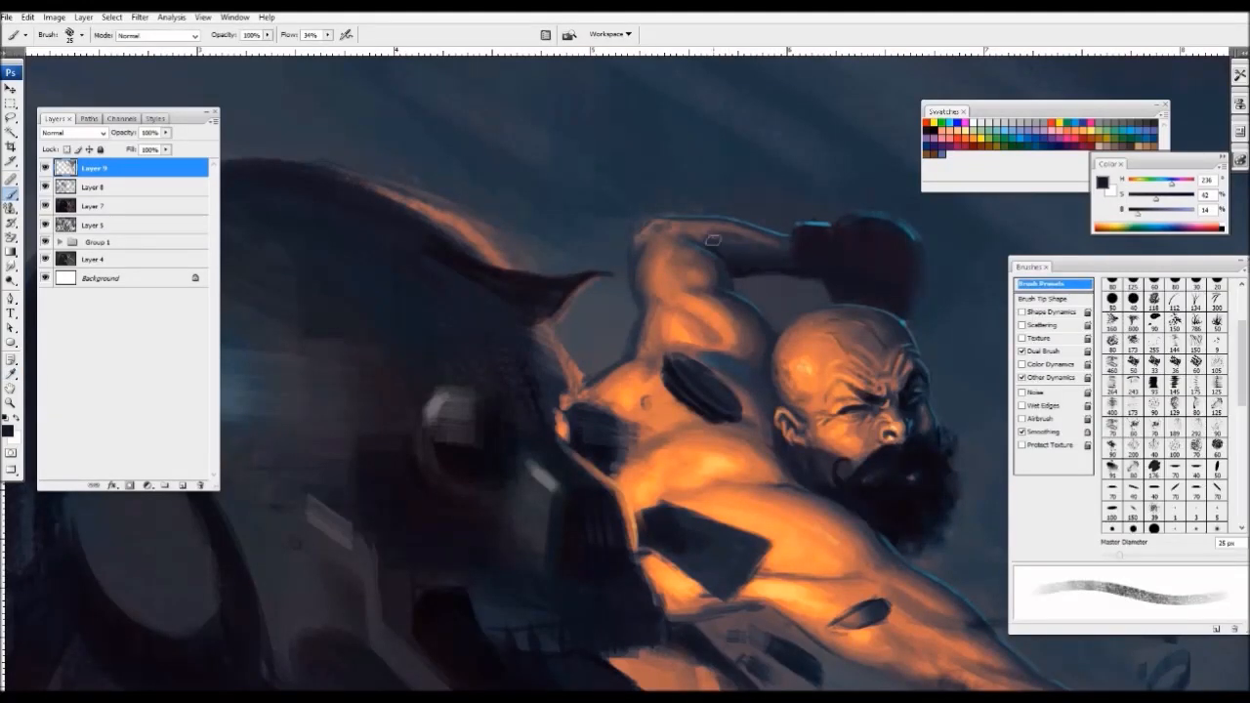
- Refine the raised arm's elbow outline with sampled brownish grey and dark blue using a 10 px brush
{"action": "key", "text": "bracketleft"}
{"action": "key", "text": "bracketleft"}
{"action": "left_click", "coordinate": [645, 222], "text": "alt"}
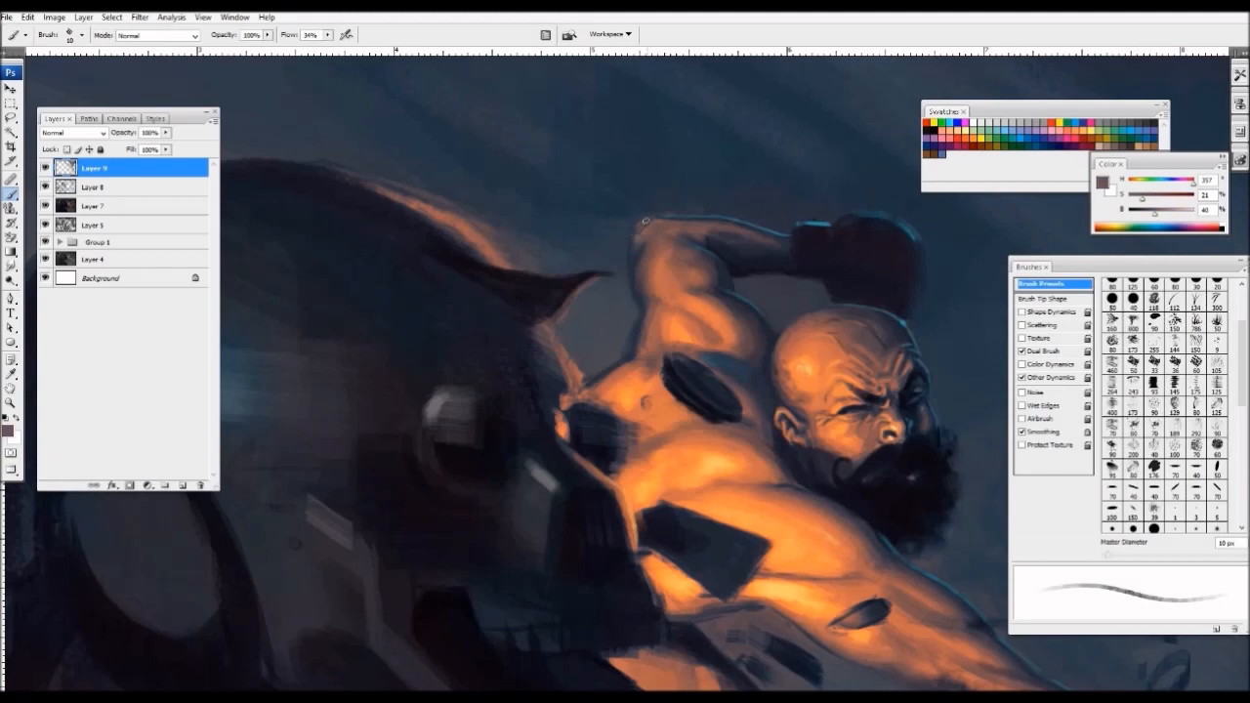
{"action": "left_click", "coordinate": [643, 233], "text": "alt"}
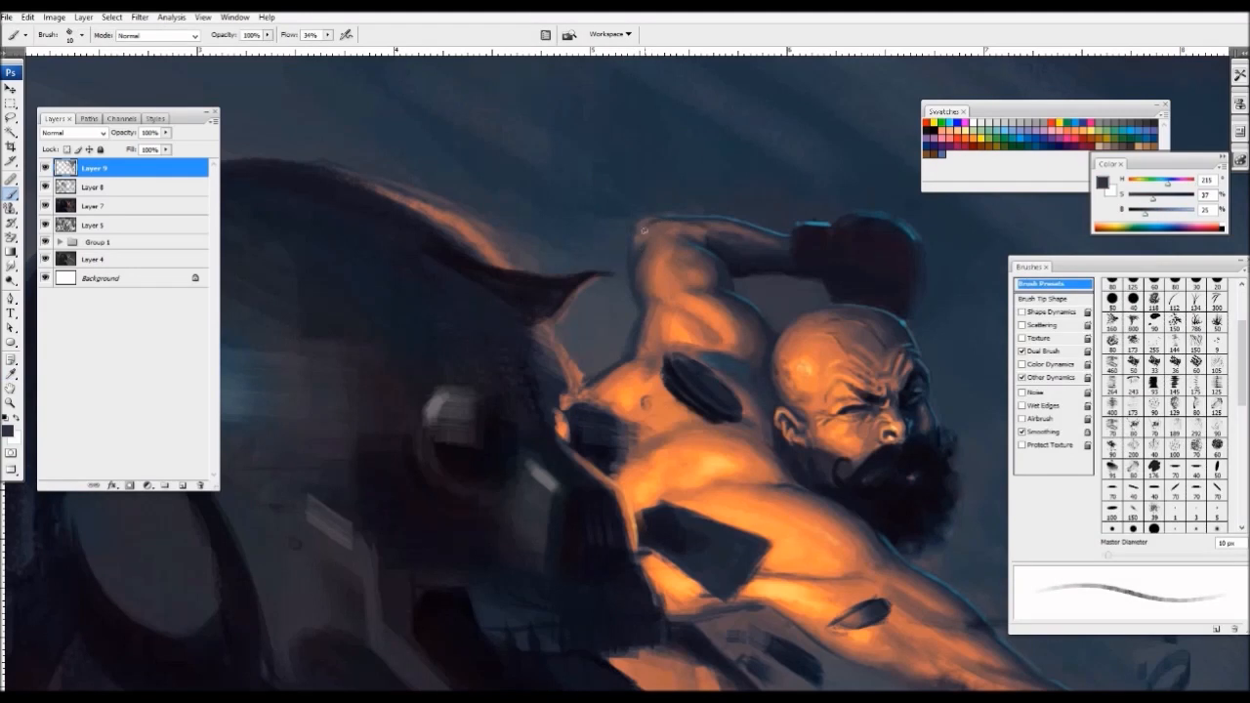
{"action": "key", "text": "ctrl+minus"}
{"action": "key", "text": "ctrl+minus"}
{"action": "key", "text": "ctrl+minus"}
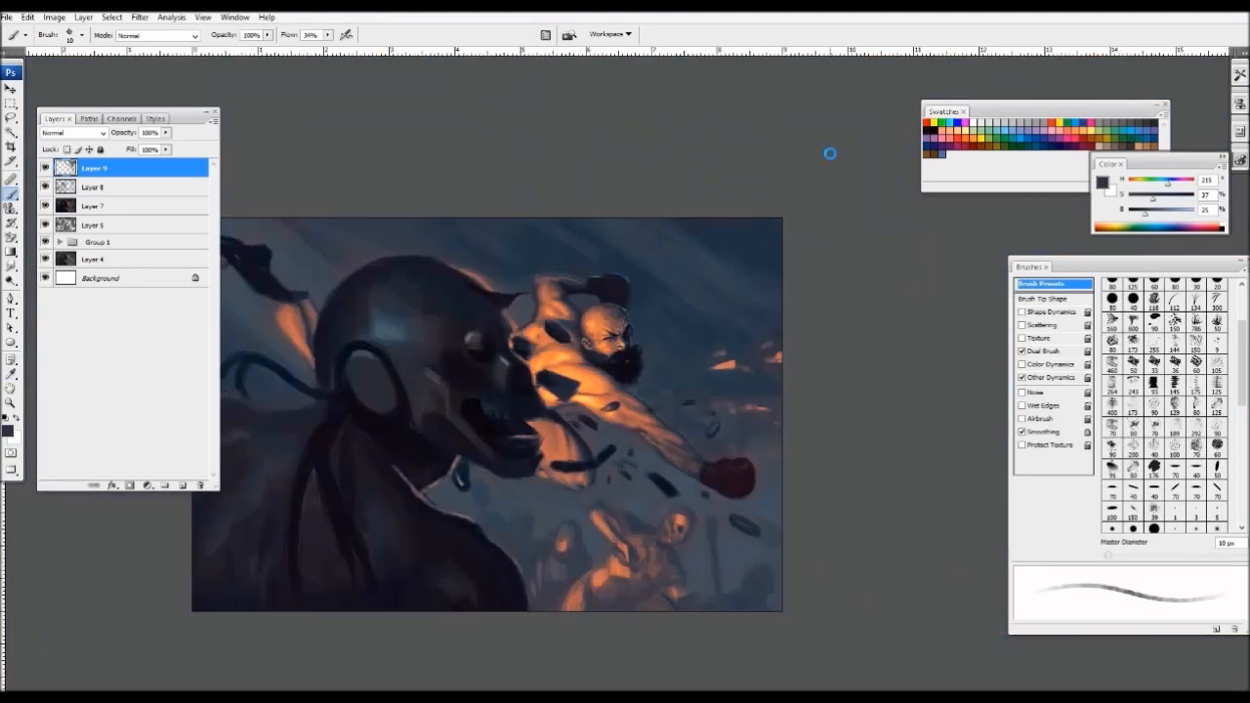
- Sample grey tones and rework the area beneath the extended upper arm with a 25 px brush
{"action": "key", "text": "ctrl+plus"}
{"action": "key", "text": "ctrl+plus"}
{"action": "key", "text": "ctrl+plus"}
{"action": "left_click", "coordinate": [694, 419], "text": "alt"}
{"action": "key", "text": "bracketright"}
{"action": "key", "text": "bracketright"}
{"action": "key", "text": "bracketright"}
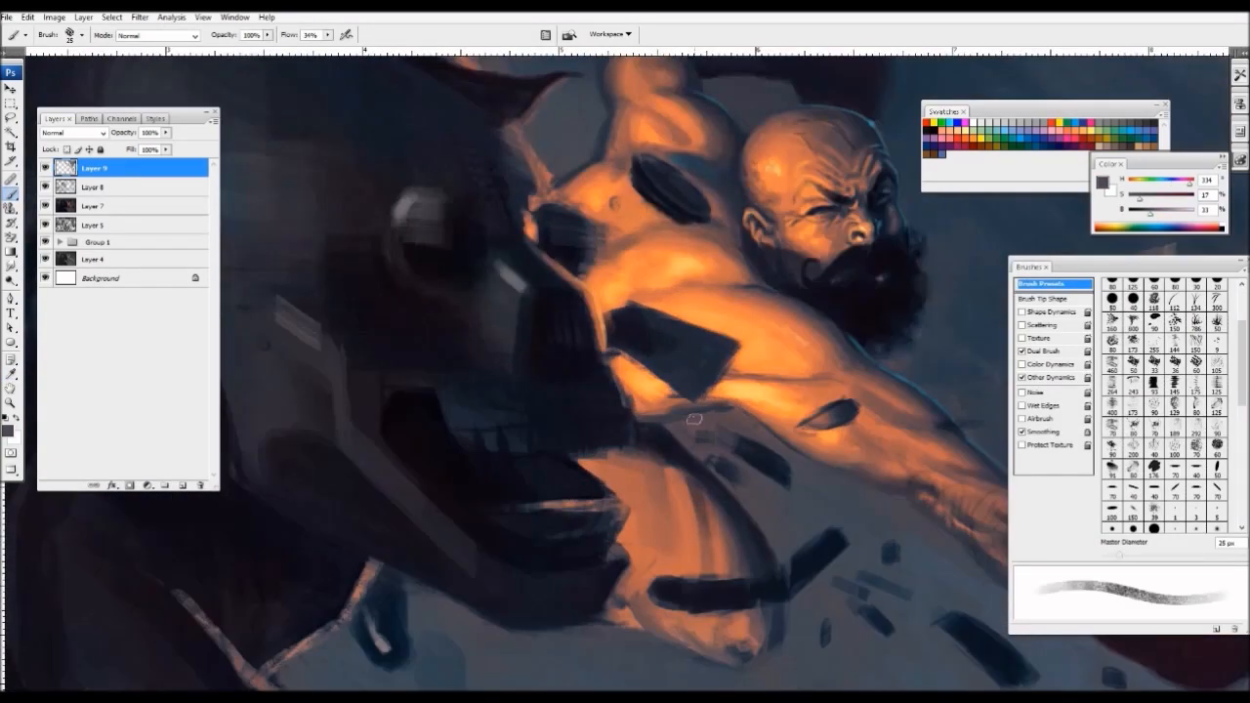
{"action": "left_click", "coordinate": [596, 344], "text": "alt"}
{"action": "key", "text": "bracketleft"}
- Sample bright orange and smooth the underside of the extended upper arm with 20 px and 25 px brushes
{"action": "mouse_move", "coordinate": [736, 413]}
{"action": "left_mouse_down"}
{"action": "mouse_move", "coordinate": [598, 374]}
{"action": "mouse_move", "coordinate": [611, 333]}
{"action": "mouse_move", "coordinate": [662, 338]}
{"action": "mouse_move", "coordinate": [614, 336]}
{"action": "left_mouse_up"}
{"action": "left_click", "coordinate": [637, 339], "text": "alt"}
{"action": "left_click", "coordinate": [646, 333], "text": "alt"}
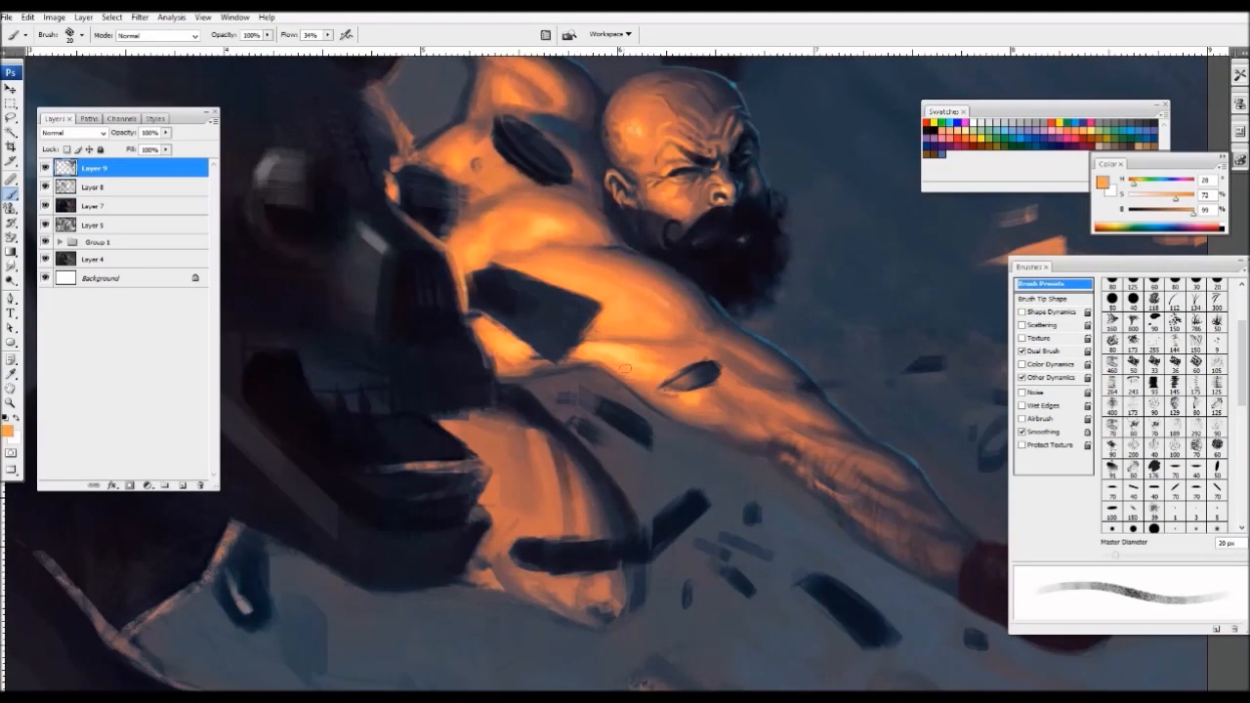
{"action": "key", "text": "bracketright"}
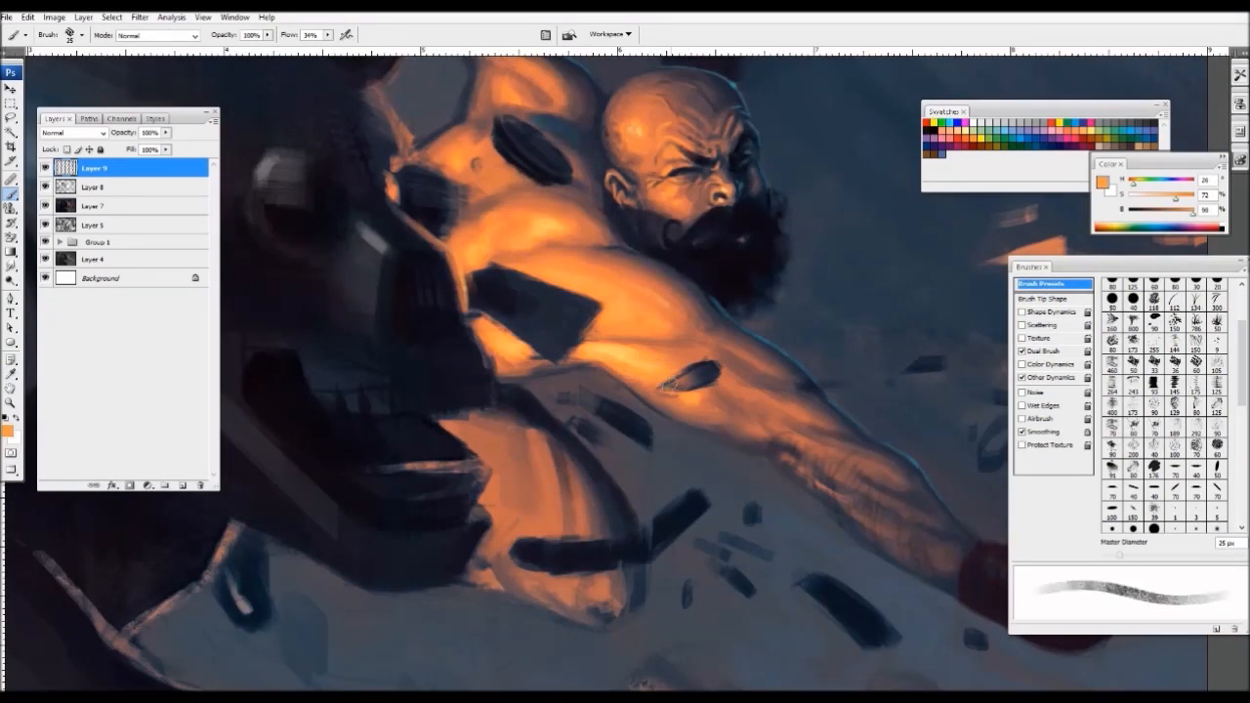
{"action": "key", "text": "ctrl+minus"}
{"action": "key", "text": "ctrl+minus"}
{"action": "key", "text": "ctrl+minus"}
{"action": "key", "text": "ctrl+minus"}
- Sample orange from the bearded man's cheek and touch up his face with a 9 px brush
{"action": "key", "text": "ctrl+plus"}
{"action": "key", "text": "ctrl+plus"}
{"action": "key", "text": "ctrl+plus"}
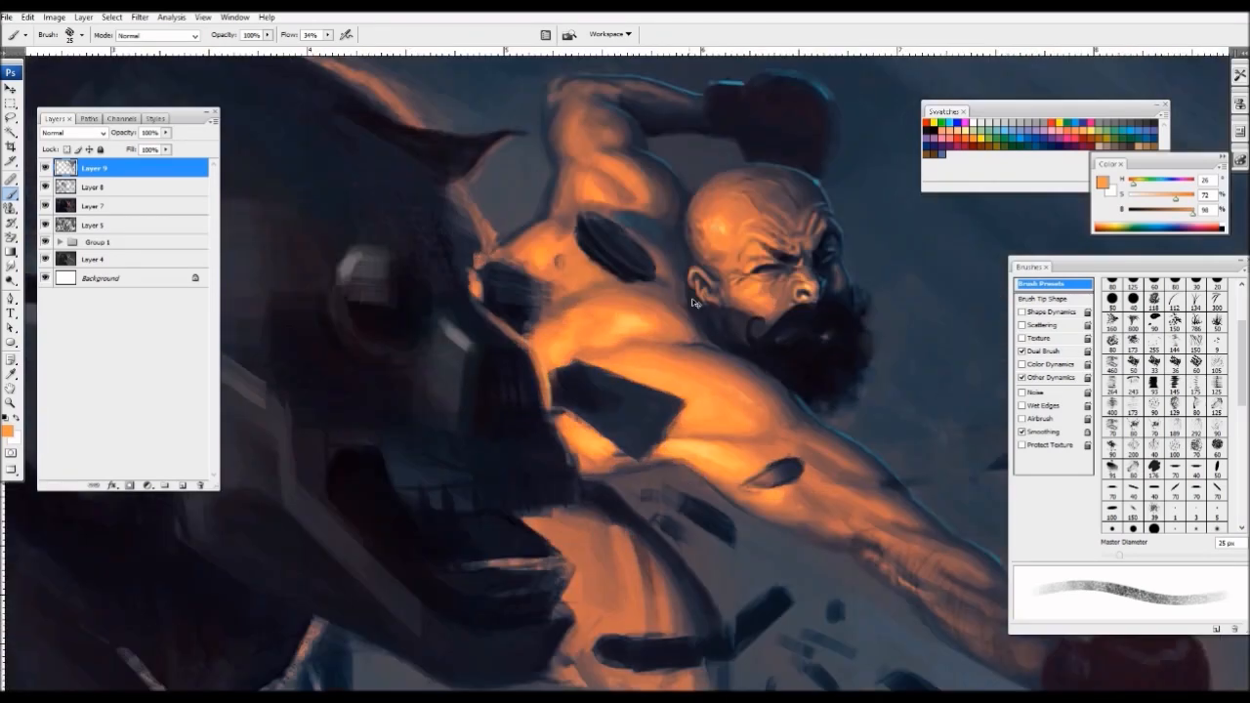
{"action": "left_click", "coordinate": [673, 444], "text": "alt"}
{"action": "key", "text": "bracketleft"}
{"action": "key", "text": "bracketleft"}
{"action": "left_click", "coordinate": [771, 302], "text": "alt"}
{"action": "key", "text": "bracketleft"}
{"action": "key", "text": "bracketleft"}
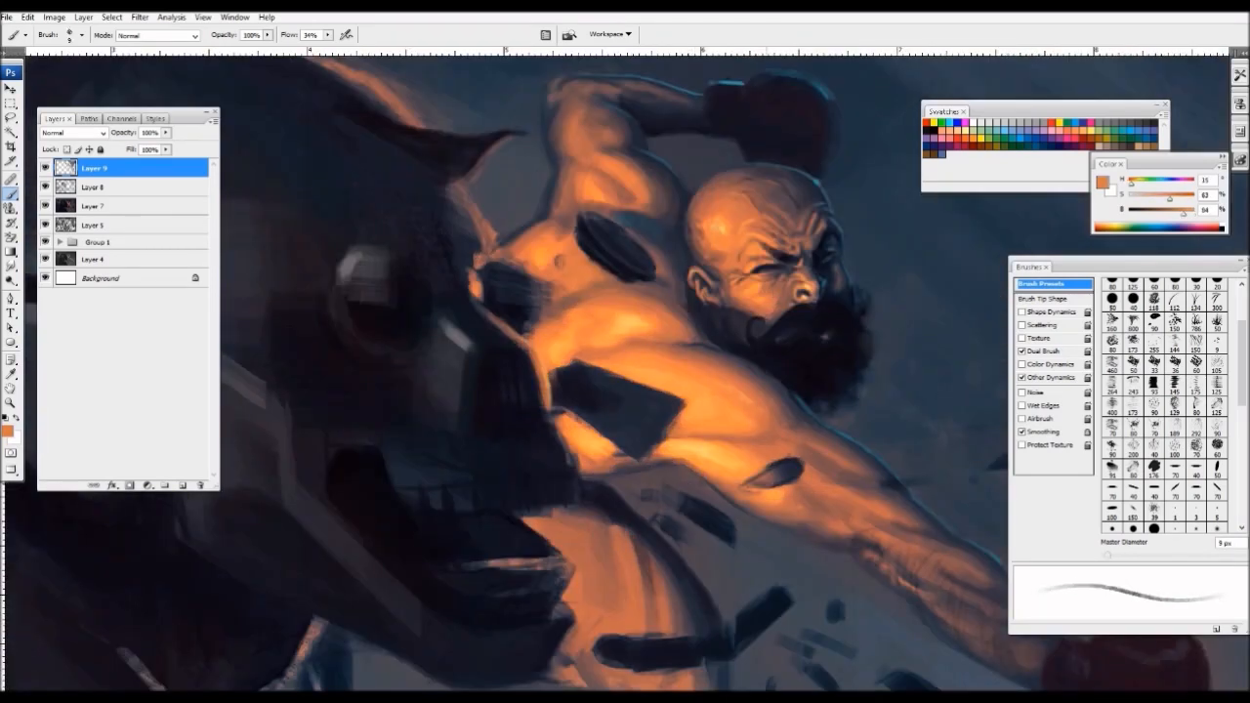
- Paint the curl on the far side of the moustache in sampled near-black with a 9 px brush
{"action": "left_click", "coordinate": [872, 303], "text": "alt"}
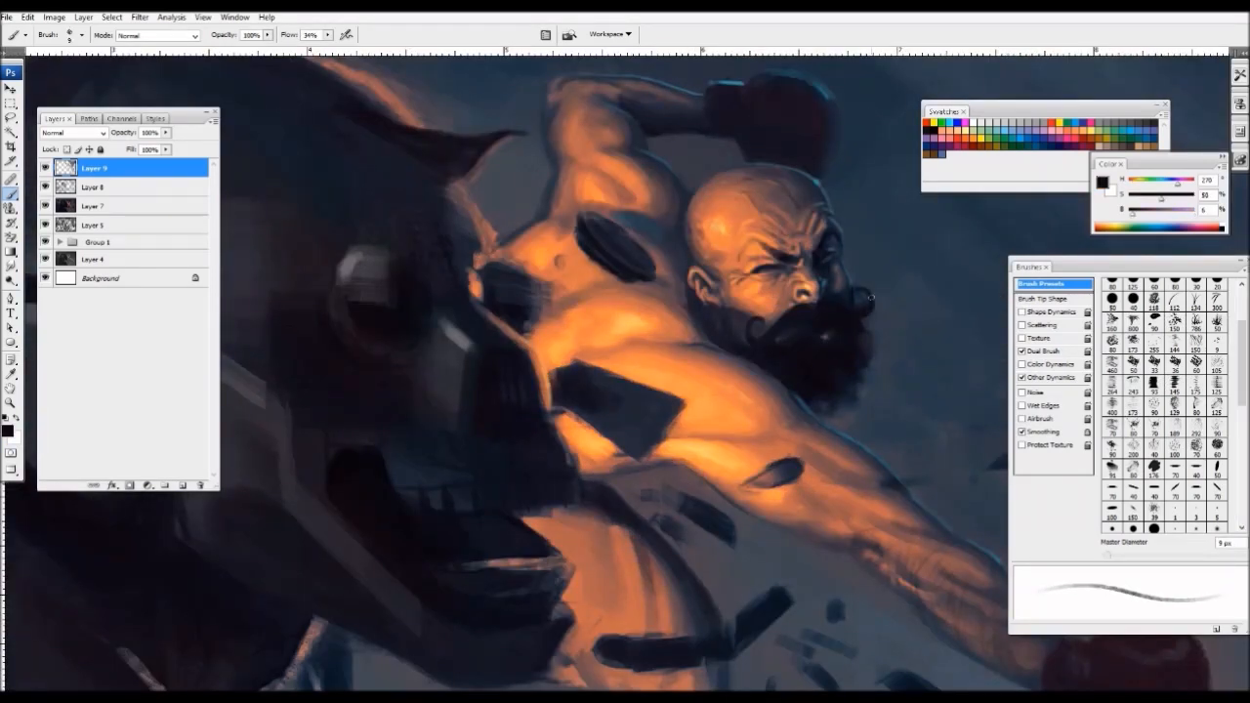
{"action": "key", "text": "ctrl+minus"}
{"action": "key", "text": "ctrl+minus"}
{"action": "key", "text": "ctrl+minus"}
- Rework the gap between horn and raised arm with sampled brownish grey at 20 px and dark blue-grey at 10 px
{"action": "key", "text": "ctrl+plus"}
{"action": "key", "text": "ctrl+plus"}
{"action": "key", "text": "ctrl+plus"}
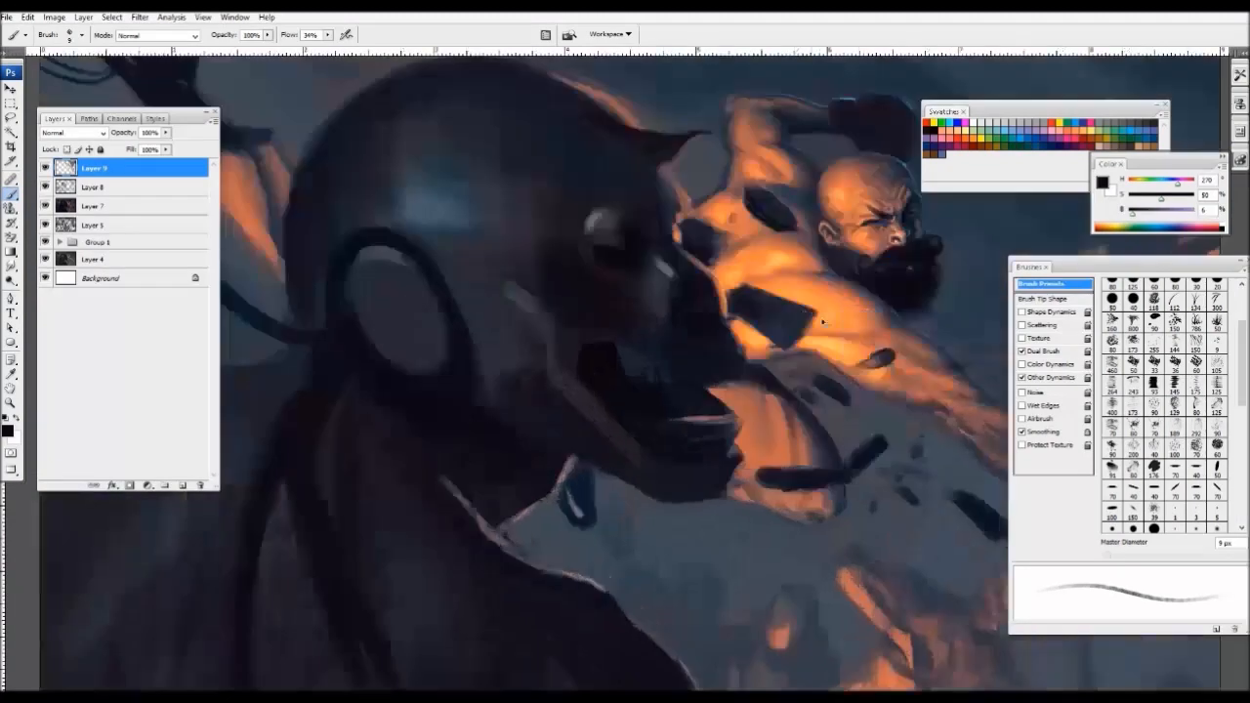
{"action": "left_click_drag", "start_coordinate": [736, 129], "coordinate": [633, 255]}
{"action": "left_click", "coordinate": [633, 255], "text": "alt"}
{"action": "key", "text": "bracketright"}
{"action": "key", "text": "bracketright"}
{"action": "key", "text": "bracketright"}
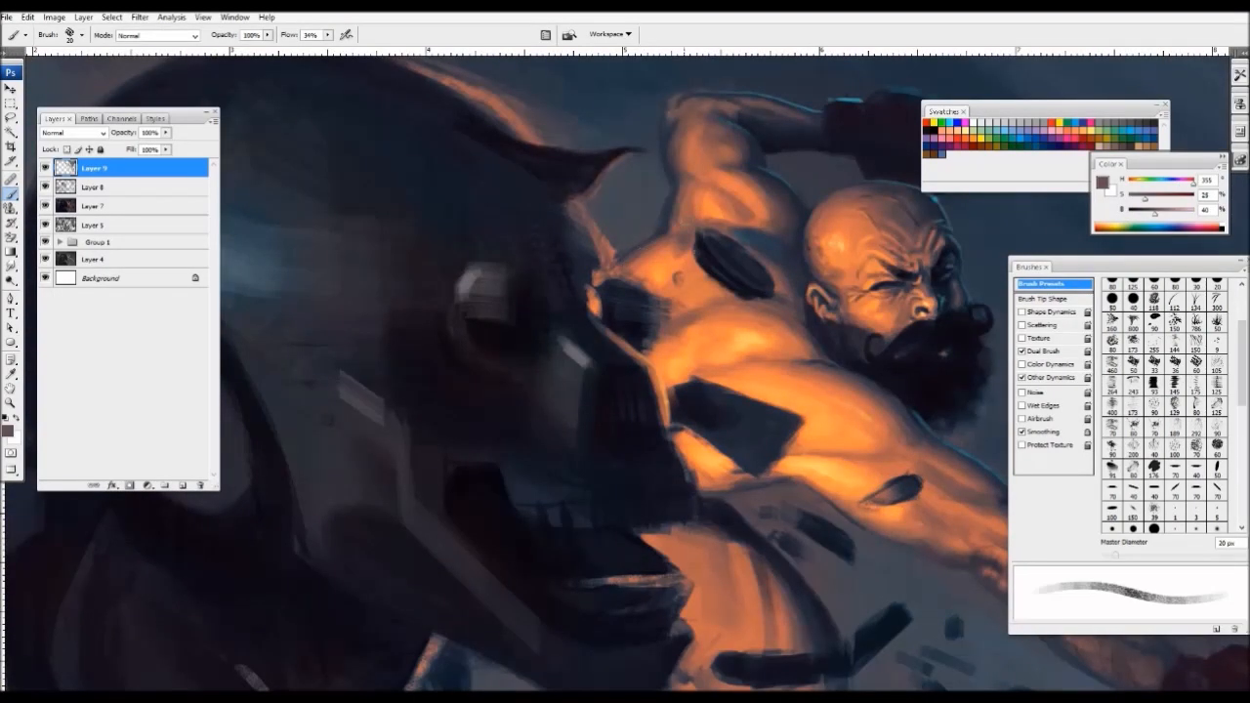
{"action": "left_click", "coordinate": [660, 235], "text": "alt"}
{"action": "key", "text": "bracketleft"}
{"action": "key", "text": "ctrl+minus"}
{"action": "key", "text": "ctrl+minus"}
{"action": "key", "text": "ctrl+minus"}
{"action": "key", "text": "ctrl+minus"}
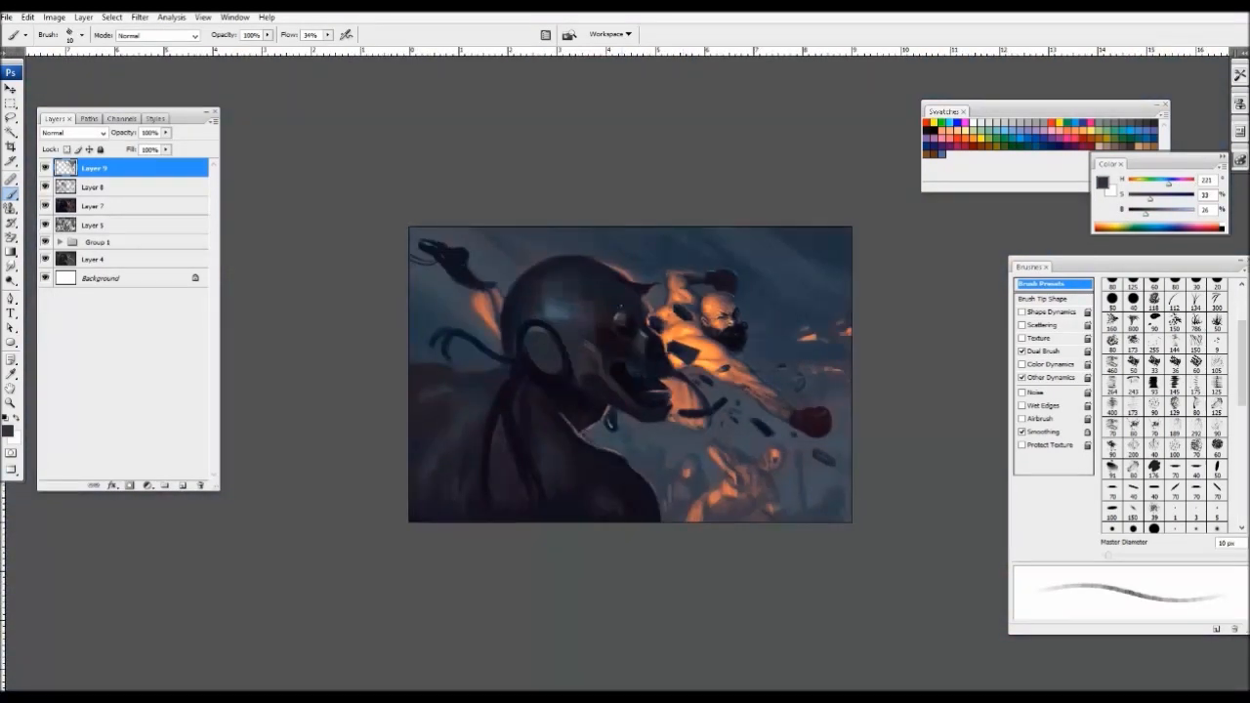
- Sample dark purple-grey tones and shade the upper part of the man's torso below the armpit with a 20 px brush
{"action": "key", "text": "ctrl+plus"}
{"action": "key", "text": "ctrl+plus"}
{"action": "key", "text": "ctrl+plus"}
{"action": "key", "text": "ctrl+plus"}
{"action": "left_click_drag", "start_coordinate": [824, 389], "coordinate": [600, 410]}
{"action": "left_click", "coordinate": [656, 415], "text": "alt"}
{"action": "left_click", "coordinate": [633, 408], "text": "alt"}
{"action": "left_click", "coordinate": [643, 426], "text": "alt"}
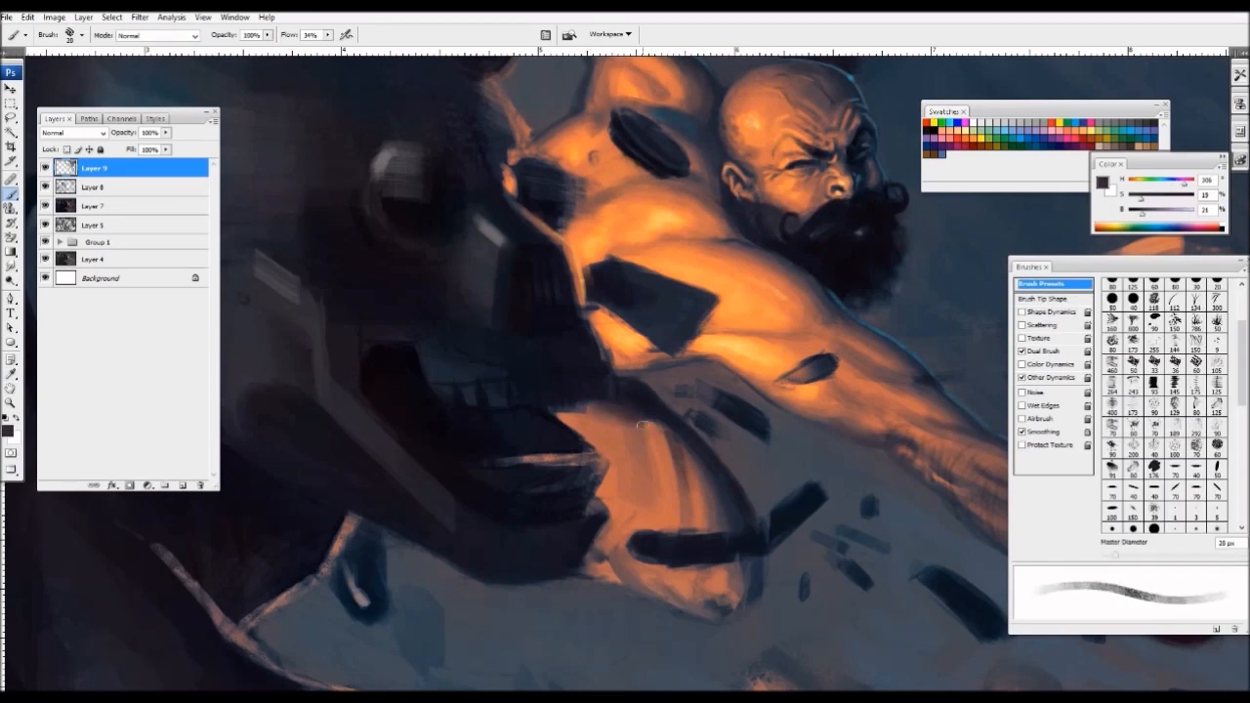
- Deepen the shadow along the torso's outer edge with sampled near-black and dark brown, using 20 px and 25 px brushes
{"action": "left_click", "coordinate": [660, 396], "text": "alt"}
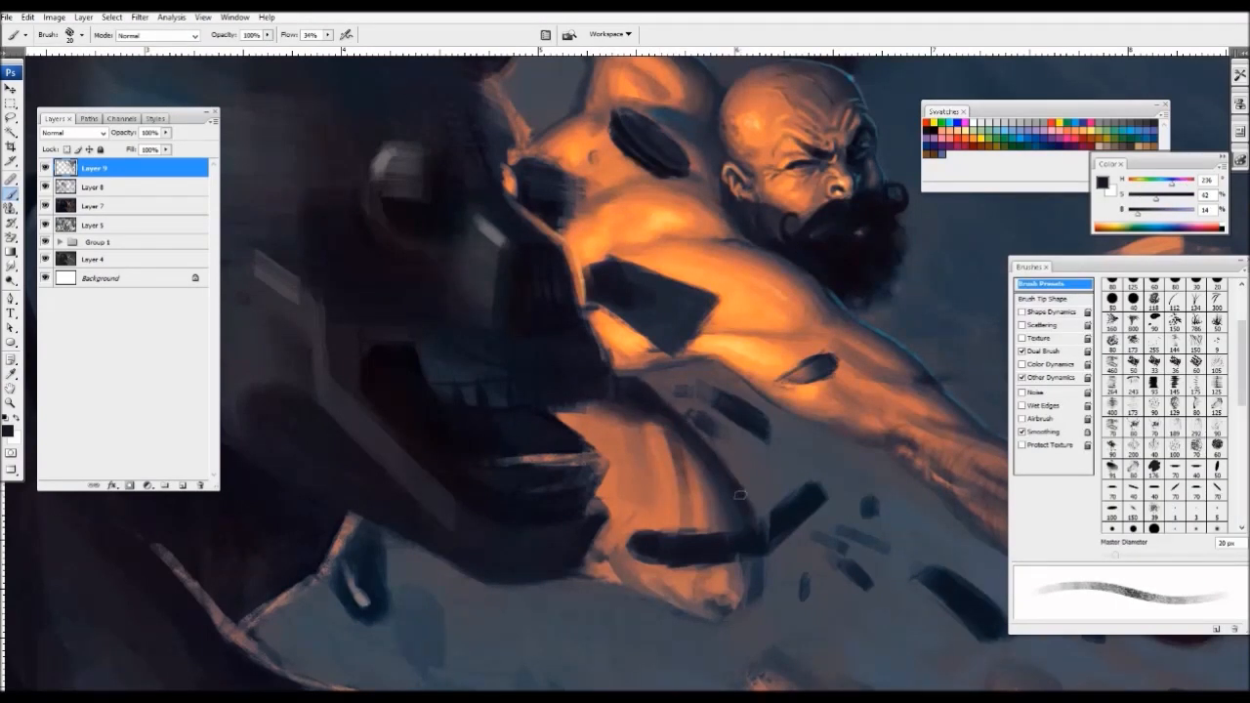
{"action": "key", "text": "]"}
{"action": "left_click", "coordinate": [686, 452], "text": "alt"}
{"action": "key", "text": "ctrl+minus"}
{"action": "key", "text": "ctrl+minus"}
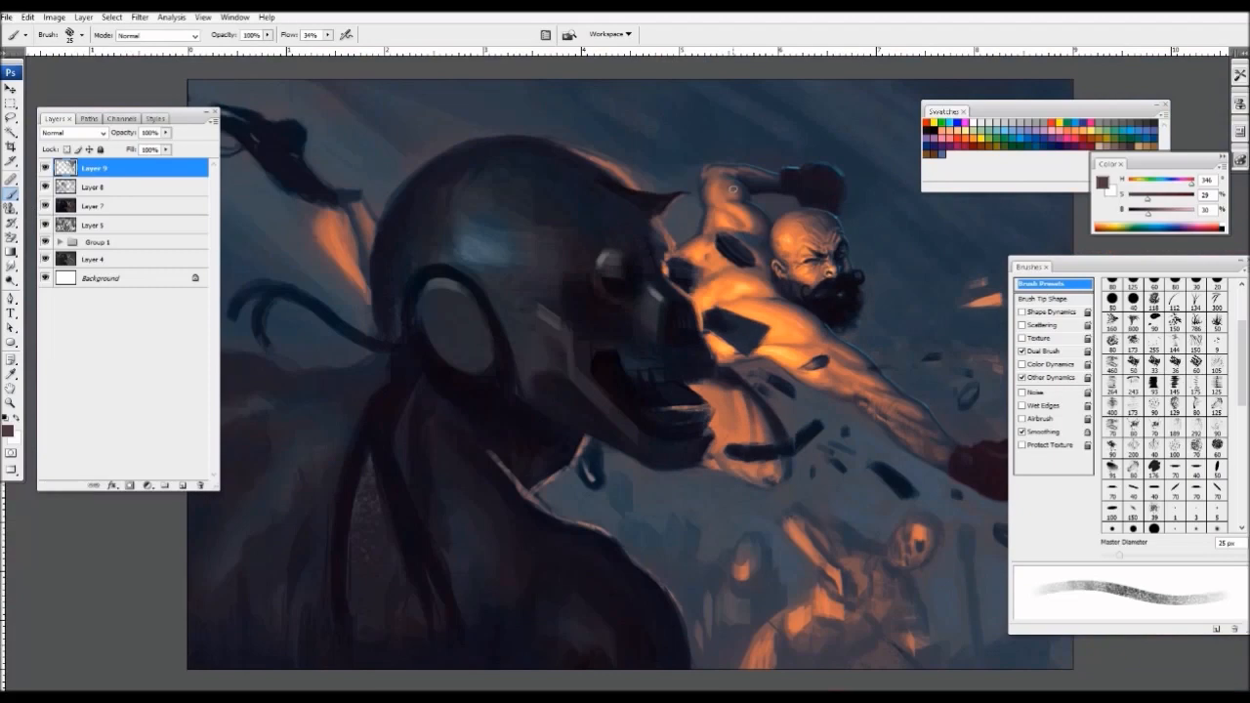
- Darken the torso's lower outer edge around the long debris piece with sampled dark blue tones, using 30 px and 40 px brushes
{"action": "key", "text": "ctrl+plus"}
{"action": "left_click_drag", "start_coordinate": [734, 410], "coordinate": [606, 332]}
{"action": "key", "text": "ctrl+plus"}
{"action": "left_click", "coordinate": [755, 424], "text": "alt"}
{"action": "key", "text": "]"}
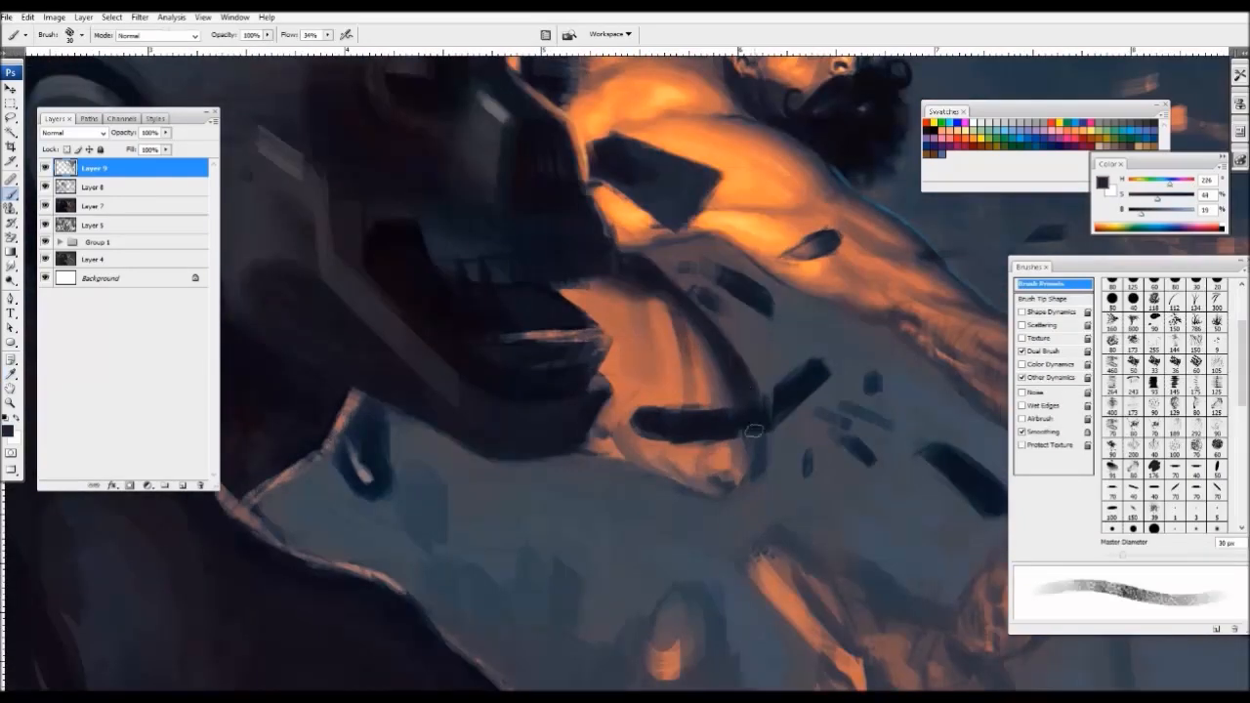
{"action": "mouse_move", "coordinate": [753, 432]}
{"action": "left_mouse_down"}
{"action": "mouse_move", "coordinate": [761, 460]}
{"action": "mouse_move", "coordinate": [736, 479]}
{"action": "left_mouse_up"}
{"action": "left_click", "coordinate": [744, 483], "text": "alt"}
{"action": "left_click", "coordinate": [735, 458], "text": "alt"}
{"action": "left_click", "coordinate": [757, 426], "text": "alt"}
{"action": "key", "text": "]"}
{"action": "key", "text": "ctrl+minus"}
{"action": "key", "text": "ctrl+minus"}
{"action": "key", "text": "ctrl+minus"}
{"action": "key", "text": "ctrl+minus"}
{"action": "key", "text": "ctrl+minus"}
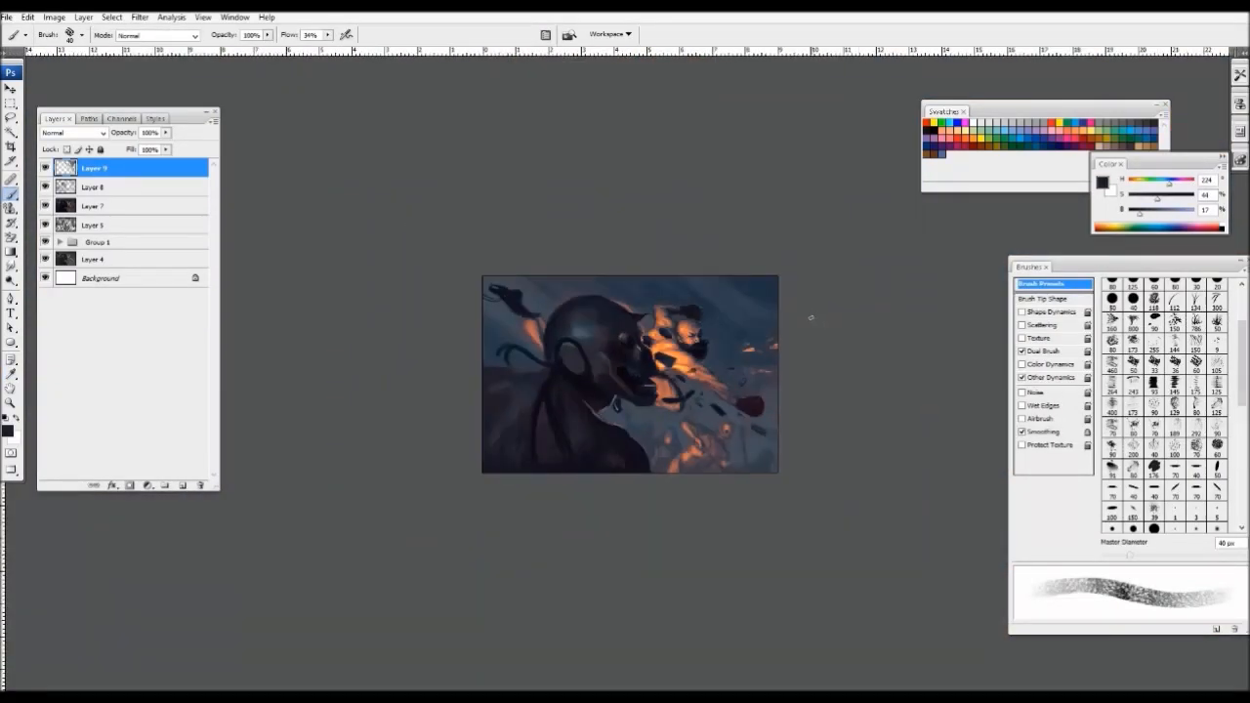
- Shade the glove on the man's extended fist with sampled near-black tones using a 45 px brush
{"action": "key", "text": "ctrl+plus"}
{"action": "key", "text": "ctrl+plus"}
{"action": "key", "text": "ctrl+plus"}
{"action": "left_click_drag", "start_coordinate": [811, 374], "coordinate": [633, 374]}
{"action": "key", "text": "ctrl+plus"}
{"action": "left_click", "coordinate": [670, 475], "text": "alt"}
{"action": "mouse_move", "coordinate": [761, 527]}
{"action": "left_mouse_down"}
{"action": "mouse_move", "coordinate": [671, 475]}
{"action": "mouse_move", "coordinate": [697, 454]}
{"action": "left_mouse_up"}
{"action": "key", "text": "]"}
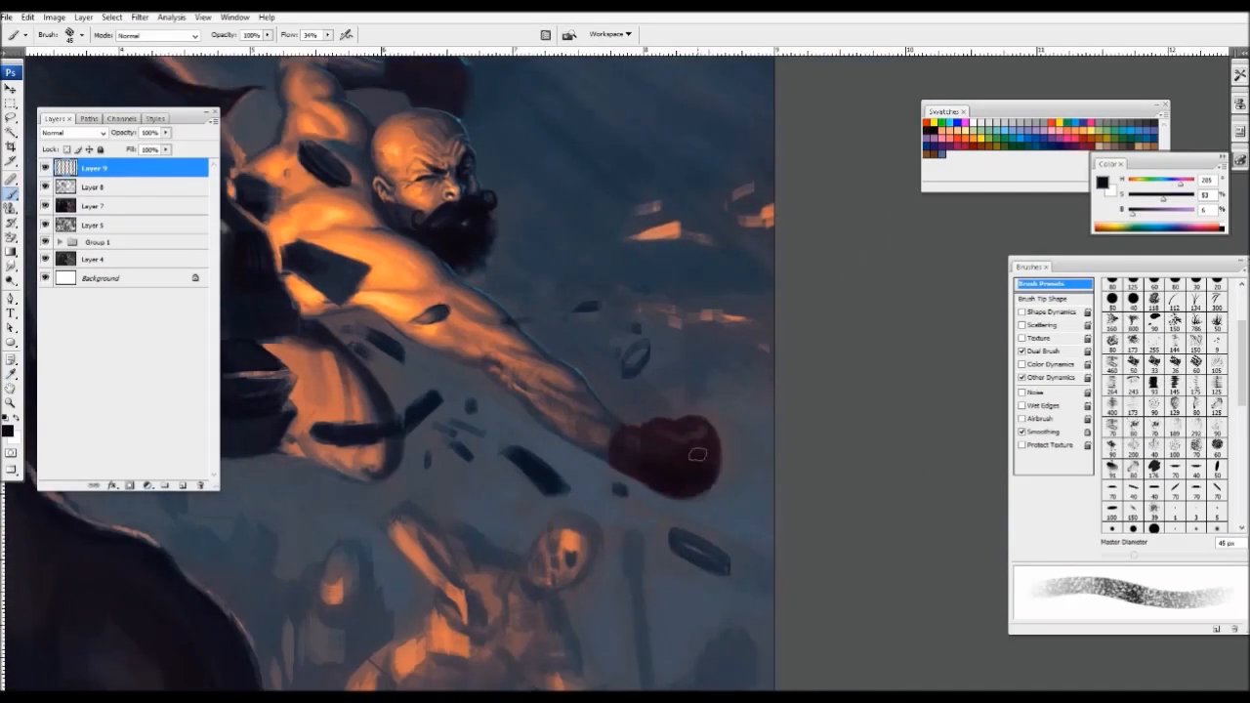
{"action": "left_click", "coordinate": [494, 342], "text": "alt"}
{"action": "left_click", "coordinate": [655, 463], "text": "alt"}
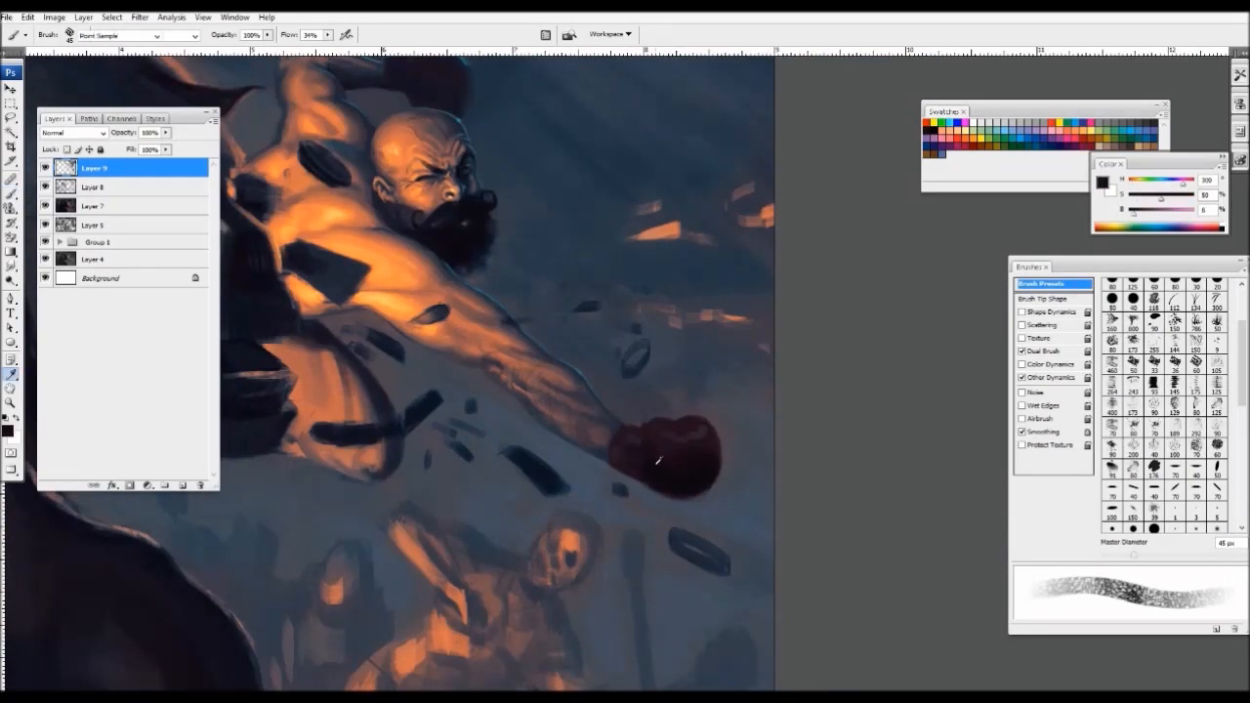
- Refine the extended forearm's upper edge near the wrist with sampled dark grey at 15 px and near-black at 10 px
{"action": "key", "text": "["}
{"action": "left_click", "coordinate": [566, 422], "text": "alt"}
{"action": "key", "text": "["}
{"action": "key", "text": "["}
{"action": "key", "text": "["}
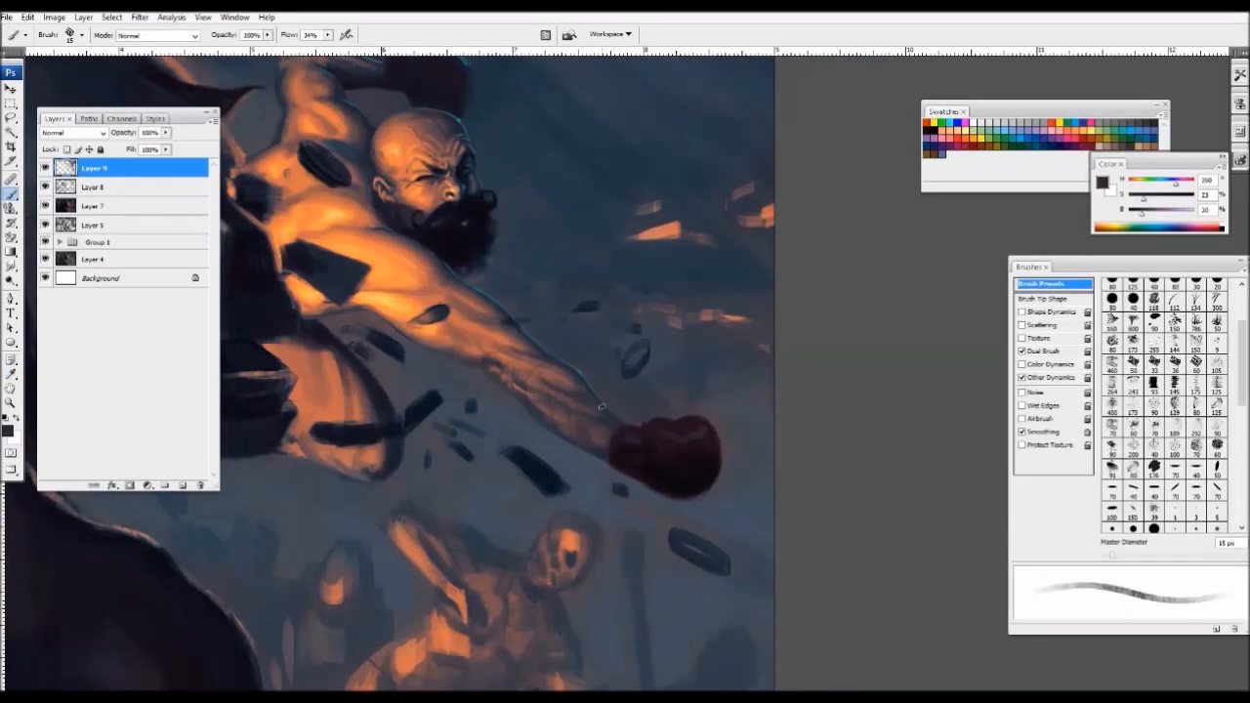
{"action": "left_click", "coordinate": [602, 407], "text": "alt"}
{"action": "key", "text": "["}
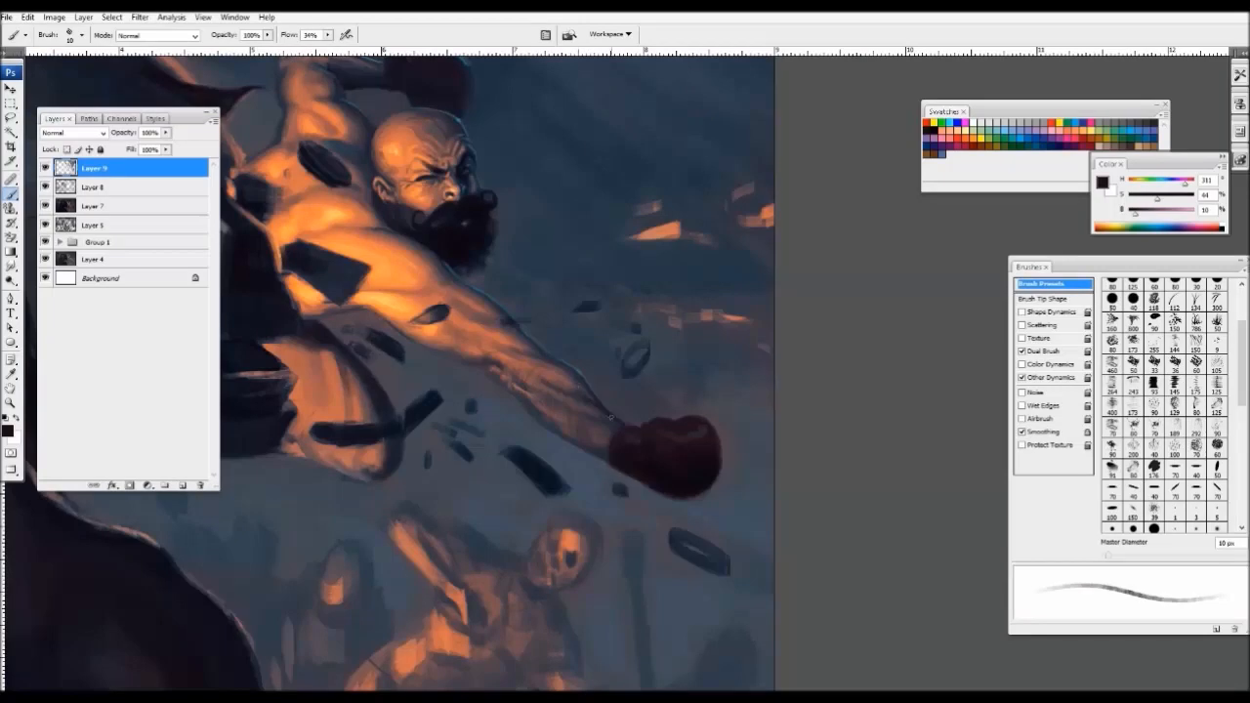
- Paint a sampled teal rim light along the forearm's edge and the top of the glove with a 10 px brush
{"action": "key", "text": "ctrl+minus"}
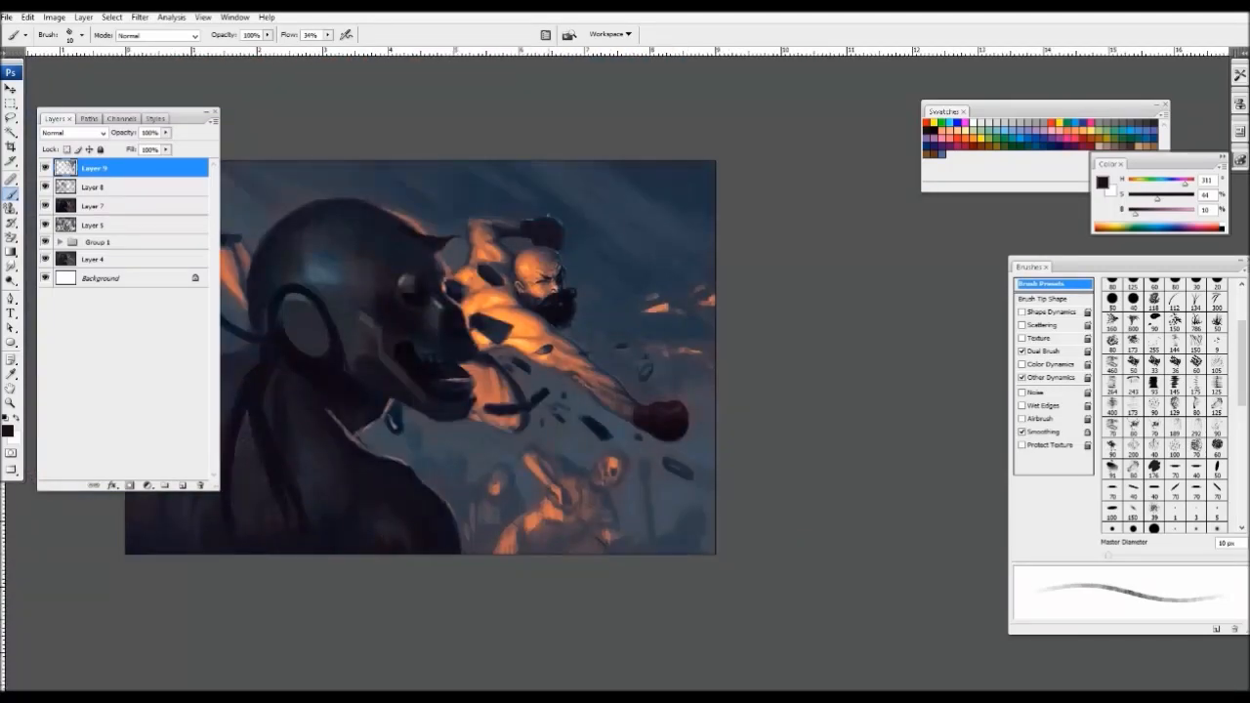
{"action": "key", "text": "ctrl+plus"}
{"action": "key", "text": "ctrl+plus"}
{"action": "key", "text": "ctrl+plus"}
{"action": "left_click", "coordinate": [635, 398], "text": "alt"}
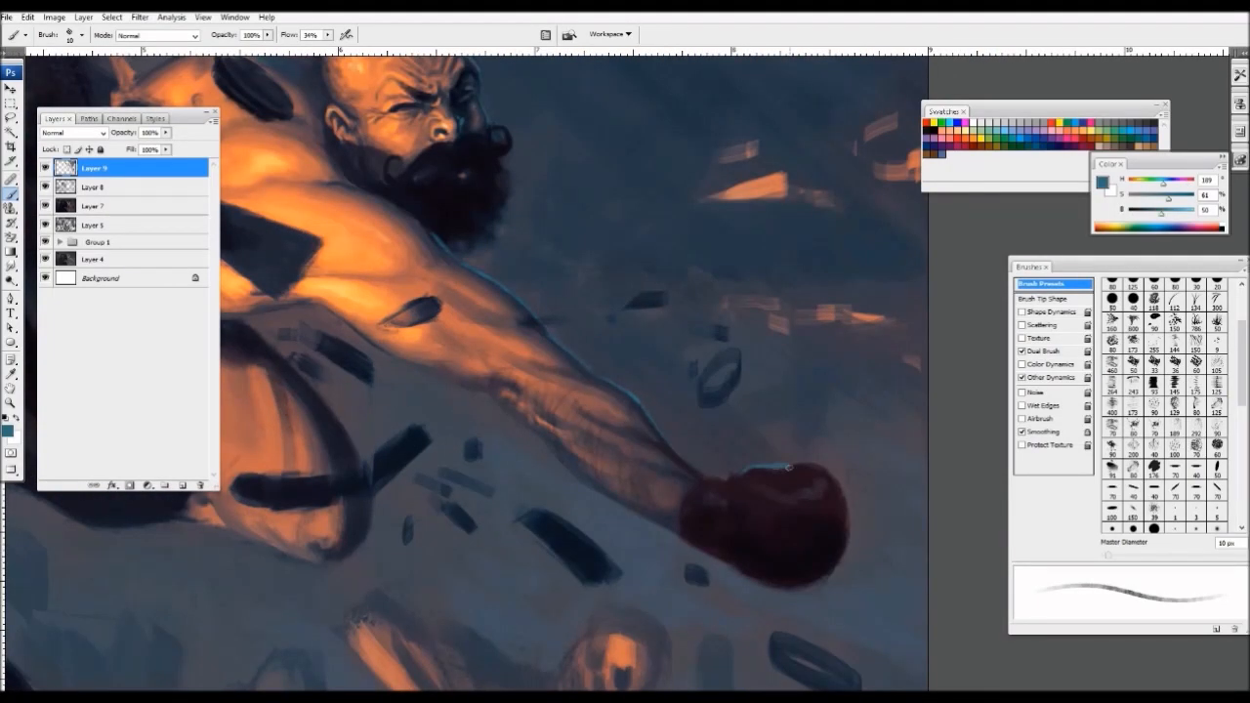
- Darken the end of the dark boot behind the giant's head with sampled dark blue-purple at 30 px
{"action": "key", "text": "ctrl+minus"}
{"action": "key", "text": "ctrl+minus"}
{"action": "key", "text": "ctrl+minus"}
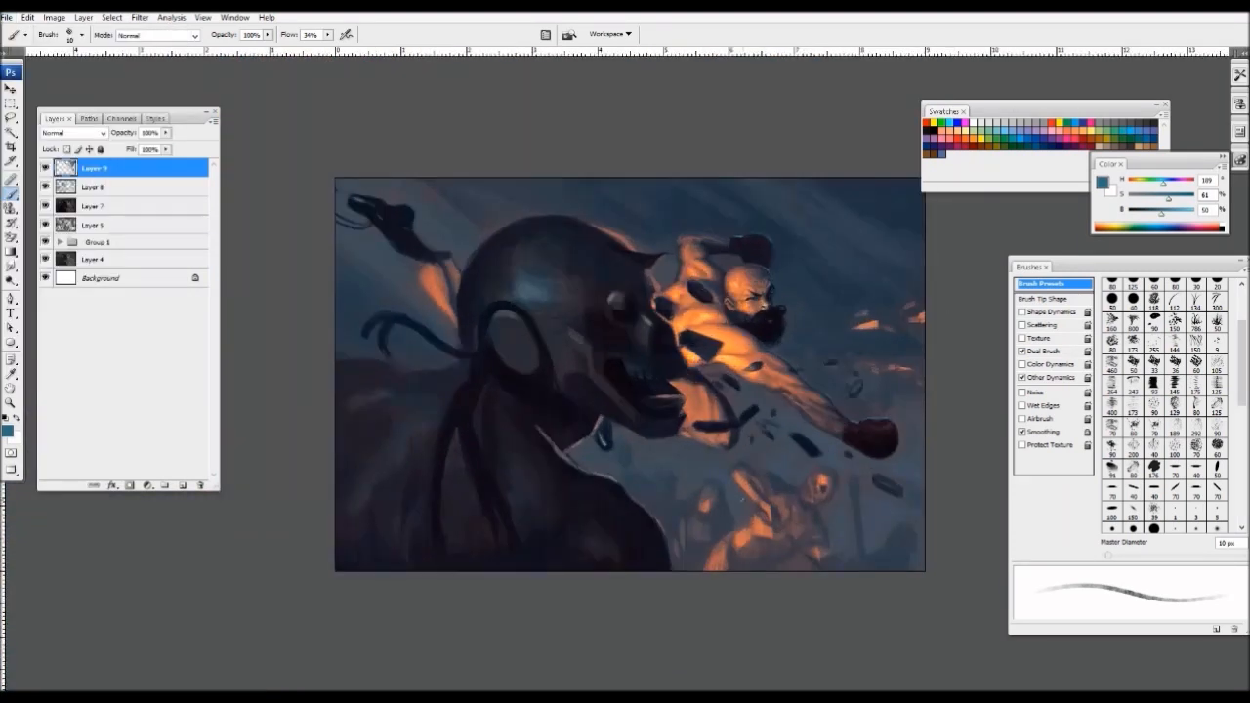
{"action": "key", "text": "ctrl+plus"}
{"action": "left_click_drag", "start_coordinate": [551, 320], "coordinate": [764, 438]}
{"action": "key", "text": "ctrl+plus"}
{"action": "left_click", "coordinate": [448, 298], "text": "alt"}
{"action": "key", "text": "bracketright"}
{"action": "key", "text": "bracketright"}
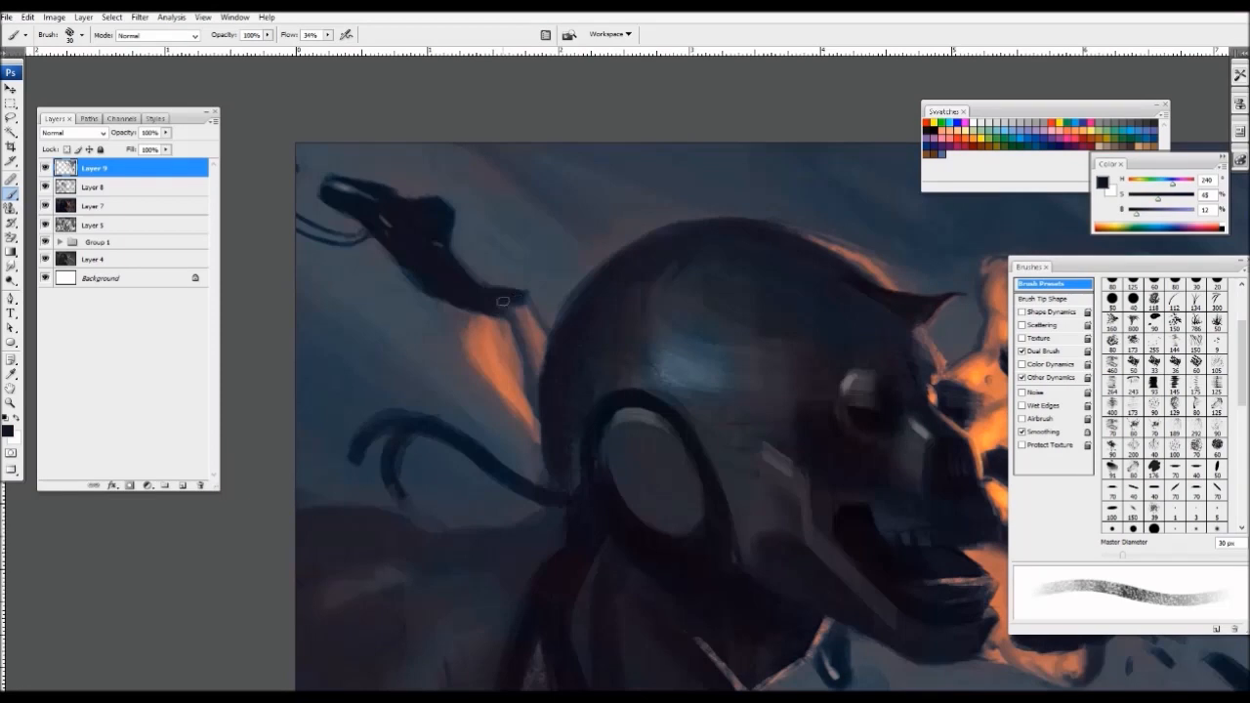
- Reshape the boot's lower edge against the orange leg with sampled orange-brown at 30 px and near-black at 15 px
{"action": "left_click", "coordinate": [464, 336], "text": "alt"}
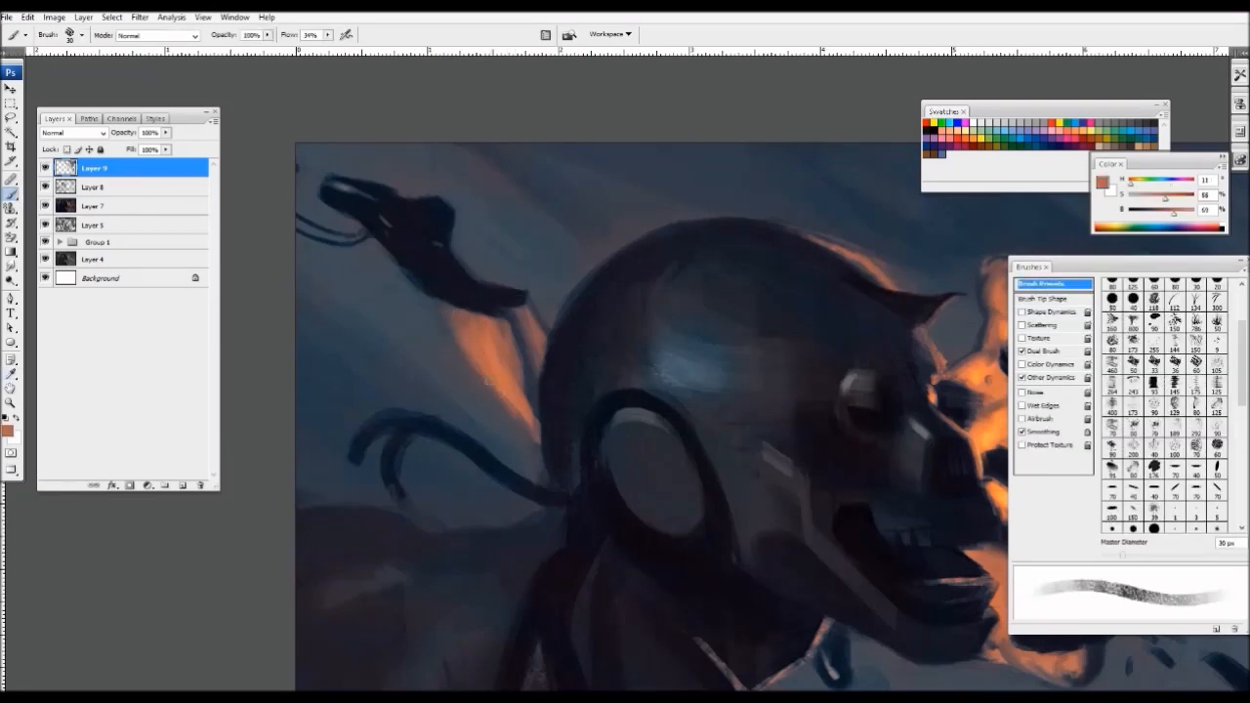
{"action": "left_click", "coordinate": [489, 317], "text": "alt"}
{"action": "left_click", "coordinate": [472, 303], "text": "alt"}
{"action": "key", "text": "bracketleft"}
{"action": "key", "text": "bracketleft"}
{"action": "left_click_drag", "start_coordinate": [475, 309], "coordinate": [462, 309]}
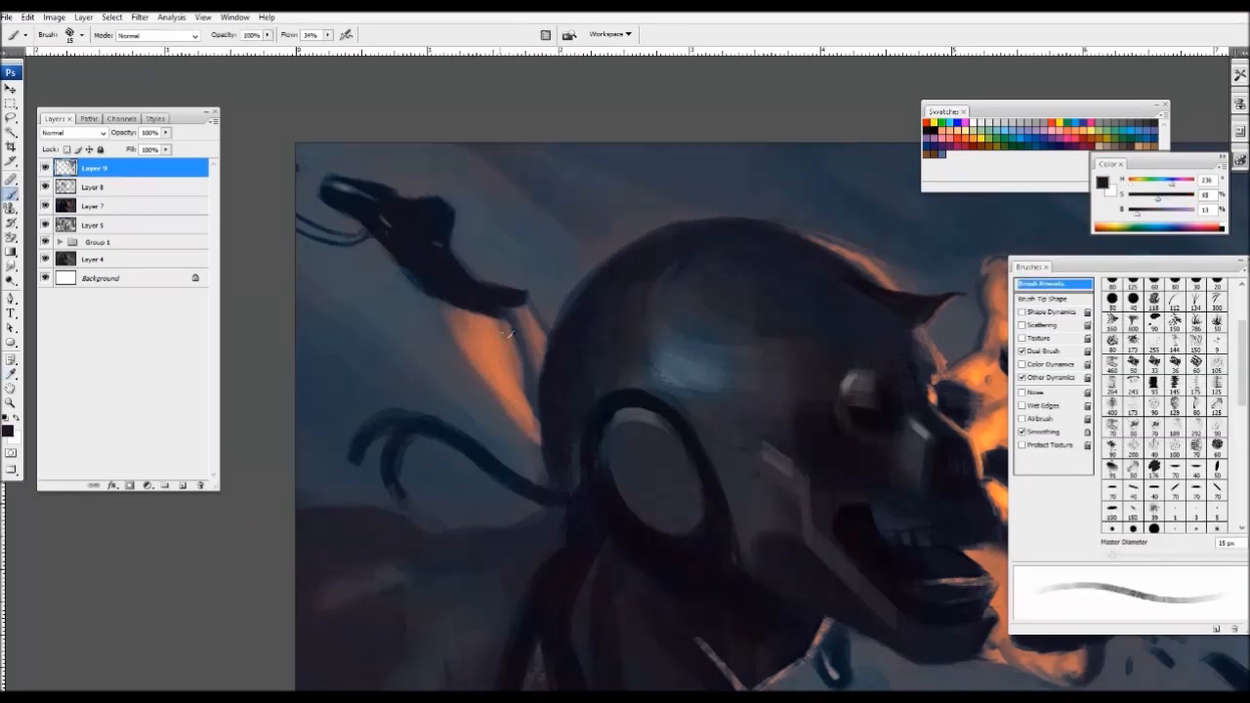
- Define the dark strip between the orange leg and the back of the giant's head with sampled dark blue at 20 px
{"action": "left_click", "coordinate": [498, 324], "text": "alt"}
{"action": "key", "text": "bracketright"}
{"action": "left_click", "coordinate": [544, 379], "text": "alt"}
{"action": "left_click_drag", "start_coordinate": [528, 368], "coordinate": [532, 397]}
{"action": "key", "text": "bracketleft"}
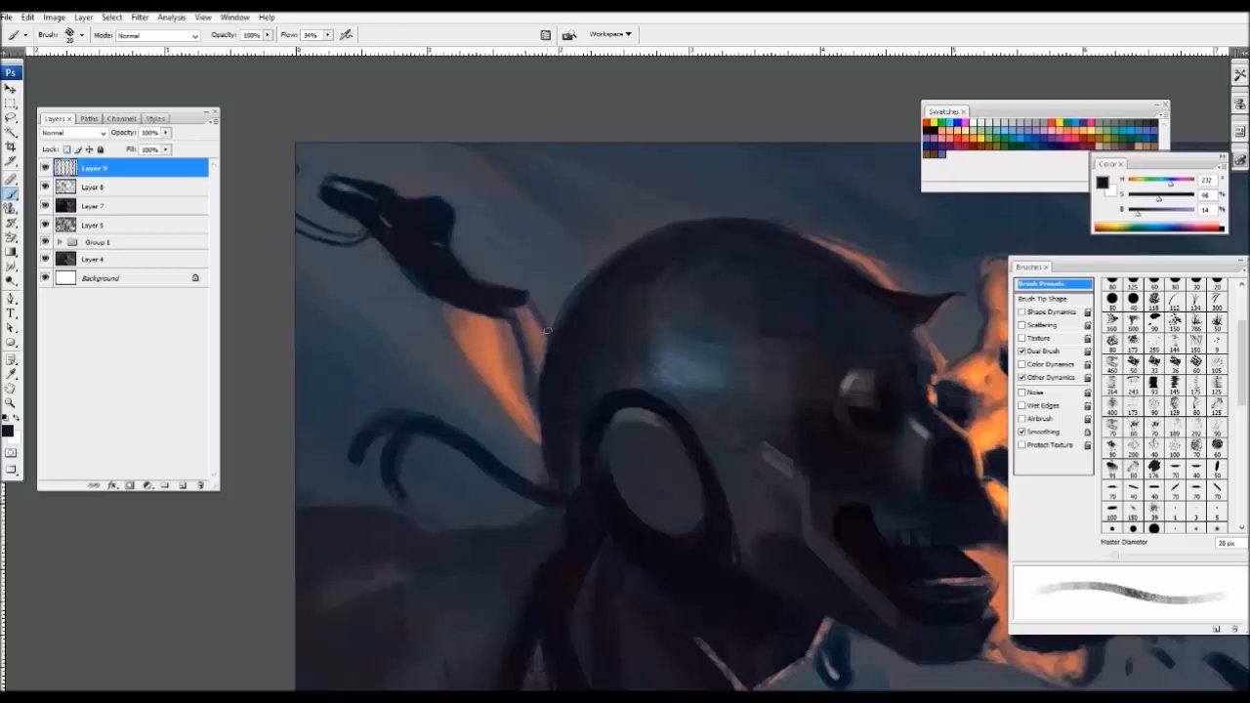
- Refine the leg and boot behind the giant's head with sampled orange-brown at 10 px and dark blue at 25 px
{"action": "key", "text": "ctrl+minus"}
{"action": "key", "text": "ctrl+minus"}
{"action": "key", "text": "ctrl+minus"}
{"action": "key", "text": "ctrl+plus"}
{"action": "key", "text": "ctrl+plus"}
{"action": "key", "text": "ctrl+plus"}
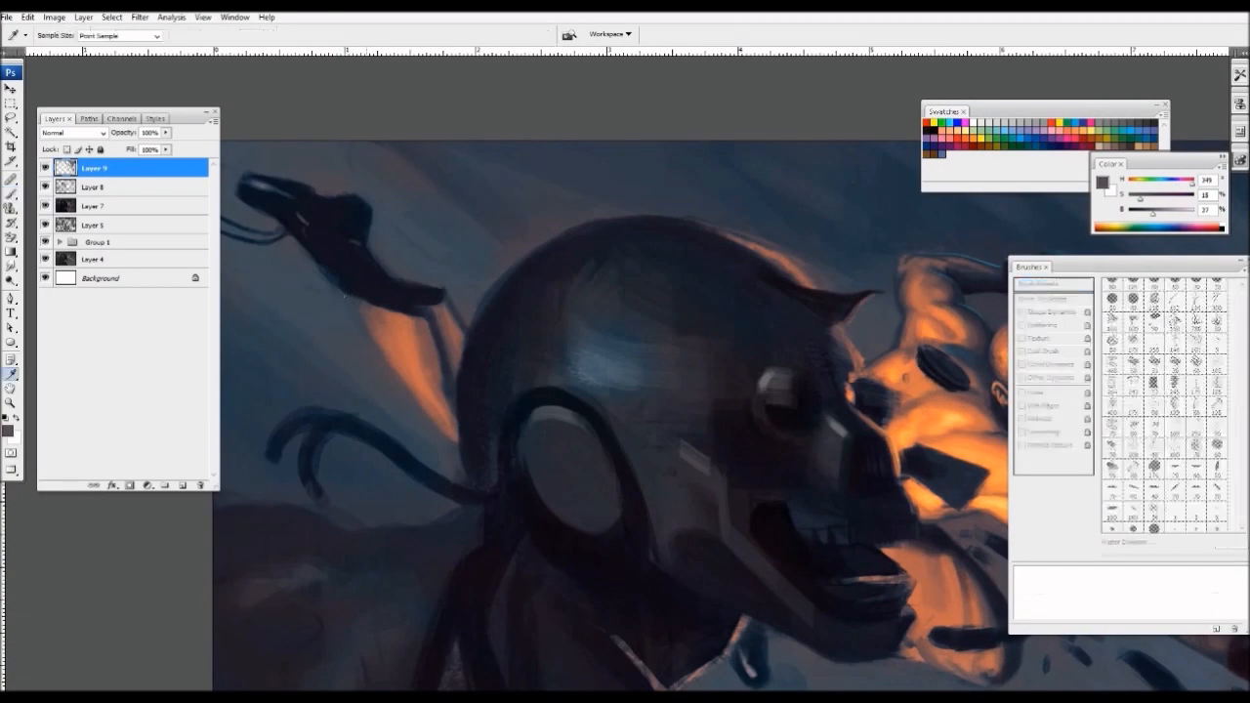
{"action": "left_click", "coordinate": [368, 316], "text": "alt"}
{"action": "key", "text": "bracketright"}
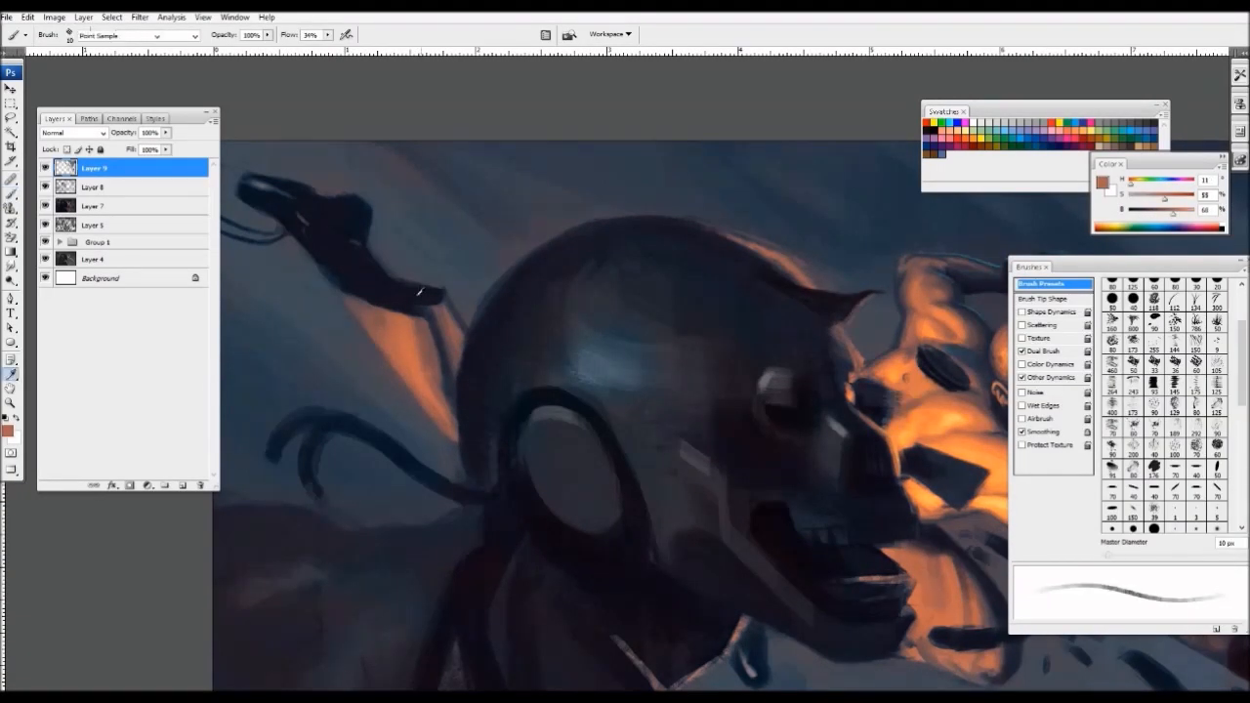
{"action": "left_click", "coordinate": [369, 254], "text": "alt"}
{"action": "left_click_drag", "start_coordinate": [368, 254], "coordinate": [507, 390]}
{"action": "left_click", "coordinate": [384, 332], "text": "alt"}
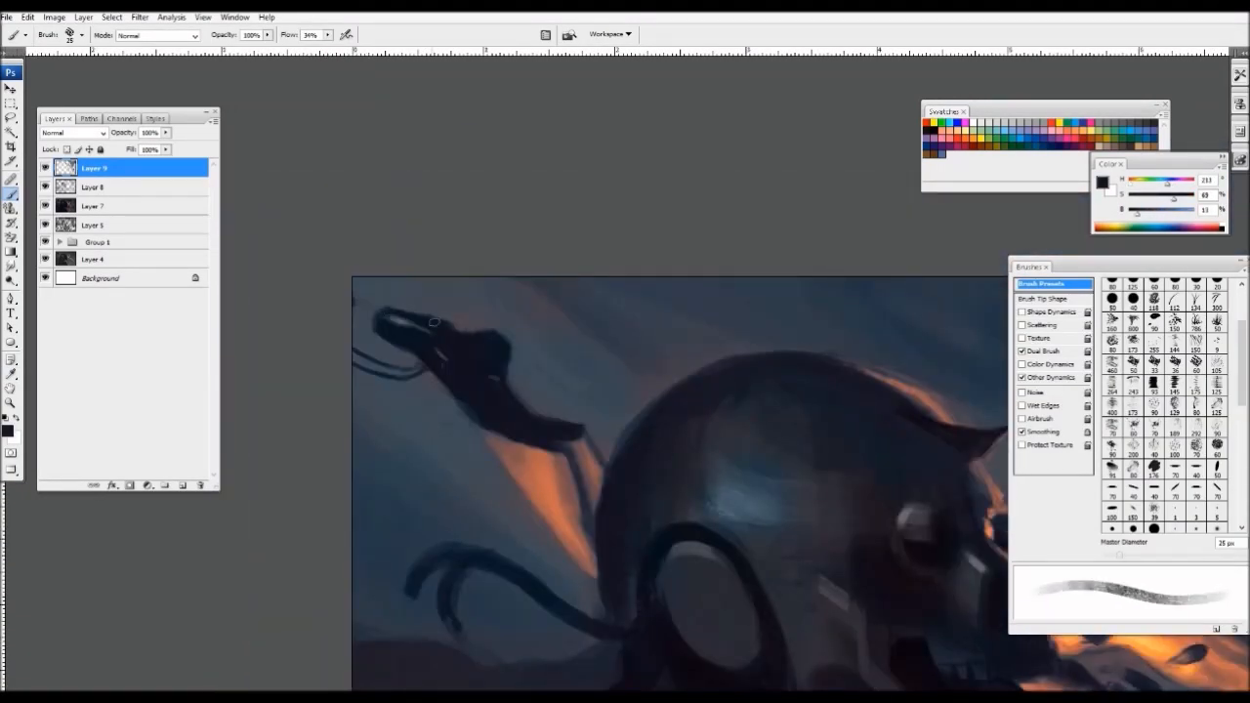
{"action": "left_click", "coordinate": [502, 336], "text": "alt"}
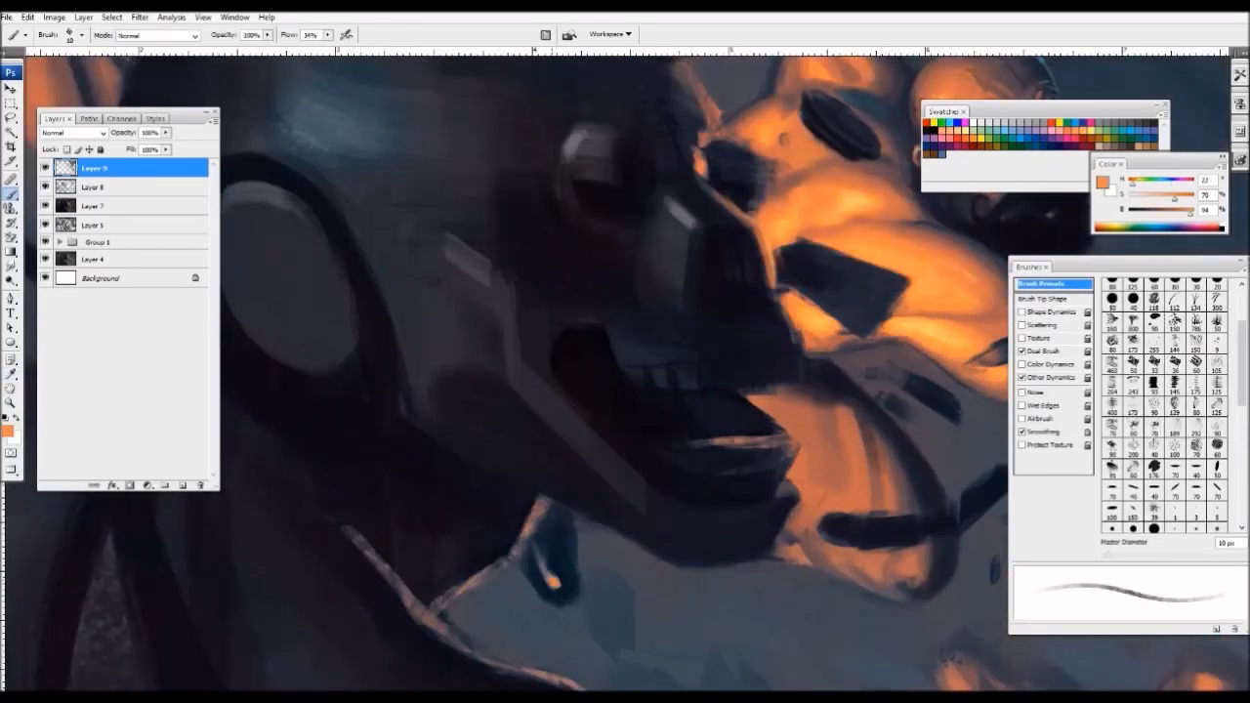
- Rework the dark hanging shape below the giant's jaw around its orange highlight with sampled dark blue at 10 px and 20 px
{"action": "left_click", "coordinate": [549, 575], "text": "alt"}
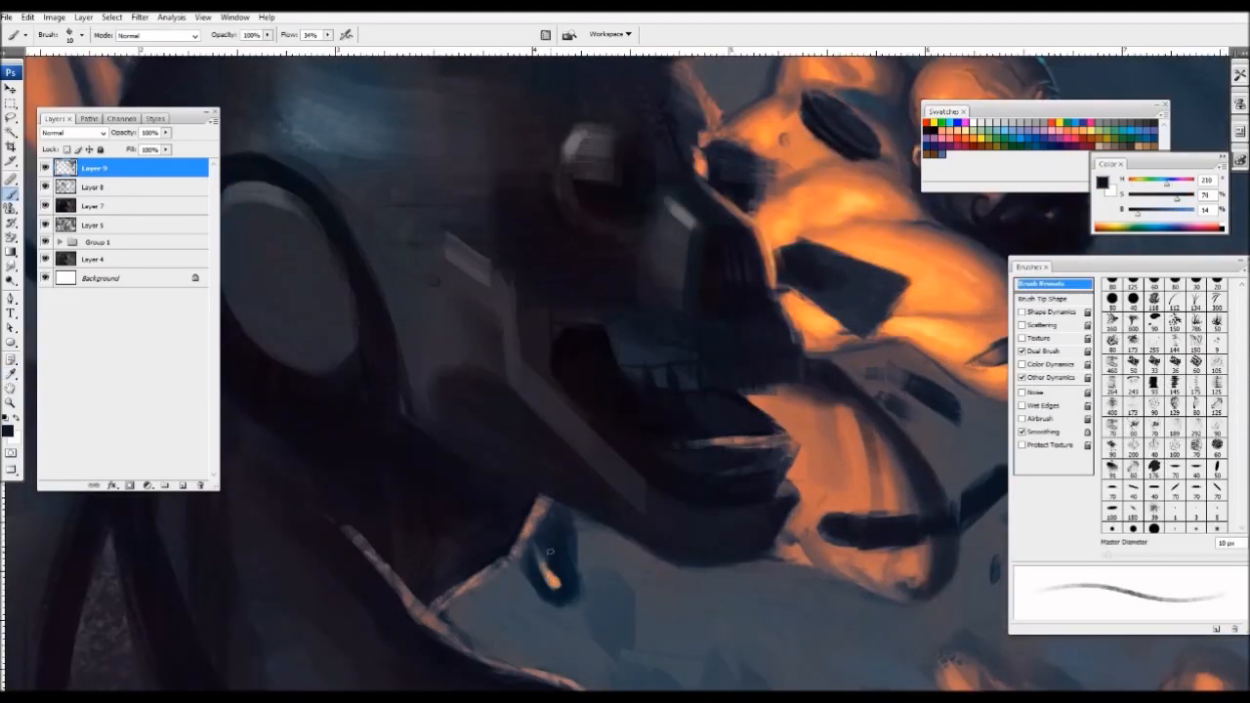
{"action": "key", "text": "bracketright"}
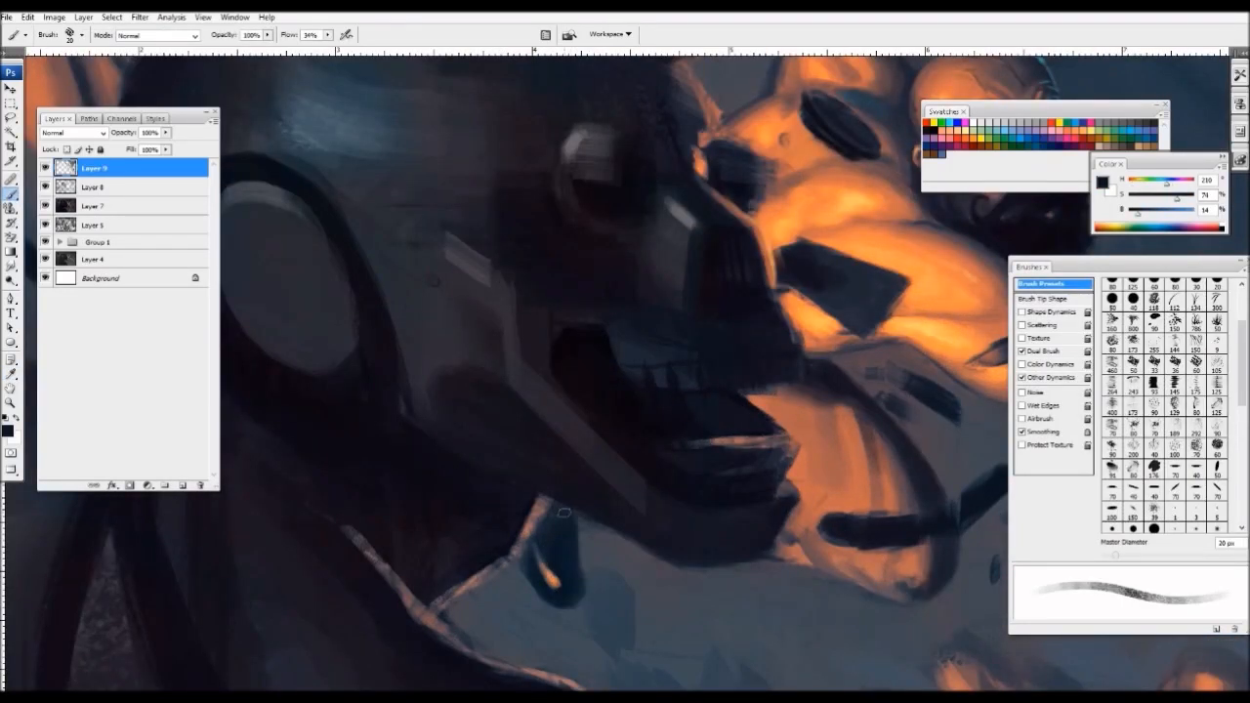
{"action": "key", "text": "ctrl+minus"}
{"action": "key", "text": "ctrl+minus"}
{"action": "key", "text": "ctrl+minus"}
- Shade the lower end of the man's torso beneath the long debris piece with sampled dark purple-grey at 30 px
{"action": "left_click_drag", "start_coordinate": [652, 246], "coordinate": [530, 285]}
{"action": "key", "text": "ctrl+plus"}
{"action": "key", "text": "ctrl+plus"}
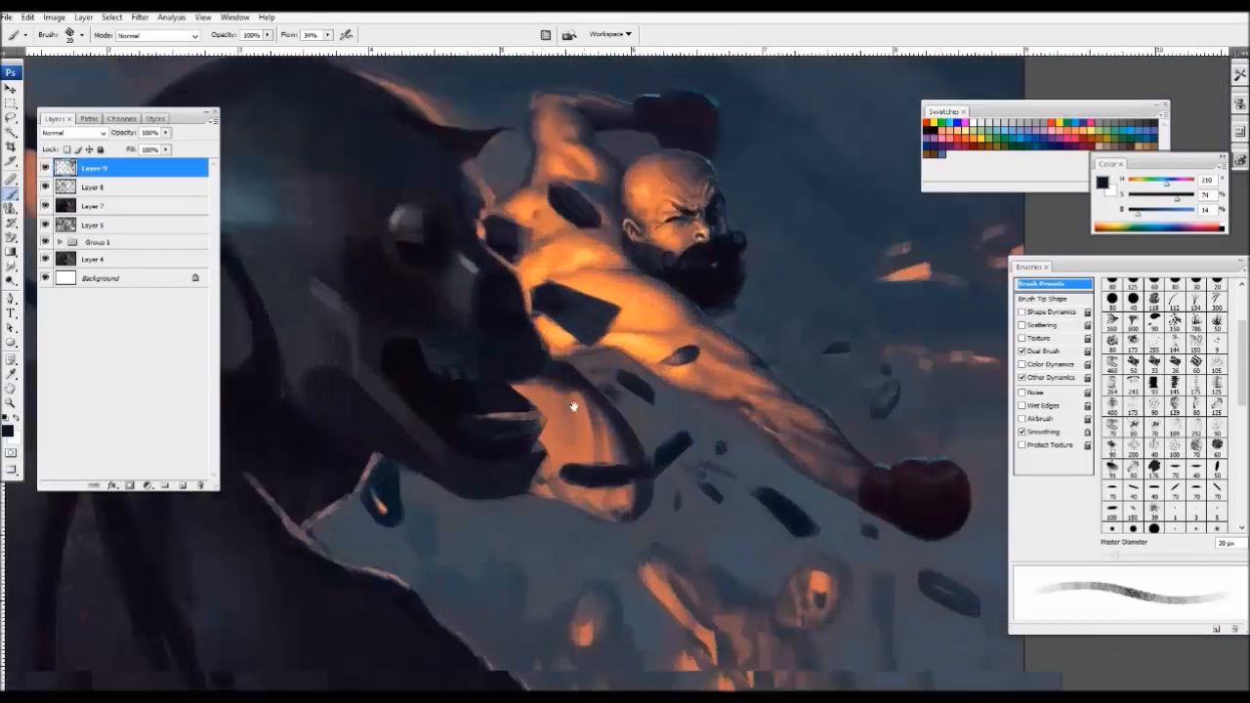
{"action": "key", "text": "ctrl+plus"}
{"action": "left_click", "coordinate": [595, 427], "text": "alt"}
{"action": "key", "text": "bracketright"}
{"action": "left_click", "coordinate": [621, 518], "text": "alt"}
{"action": "mouse_move", "coordinate": [625, 510]}
{"action": "left_mouse_down"}
{"action": "mouse_move", "coordinate": [613, 535]}
{"action": "mouse_move", "coordinate": [655, 504]}
{"action": "left_mouse_up"}
{"action": "left_click", "coordinate": [629, 529], "text": "alt"}
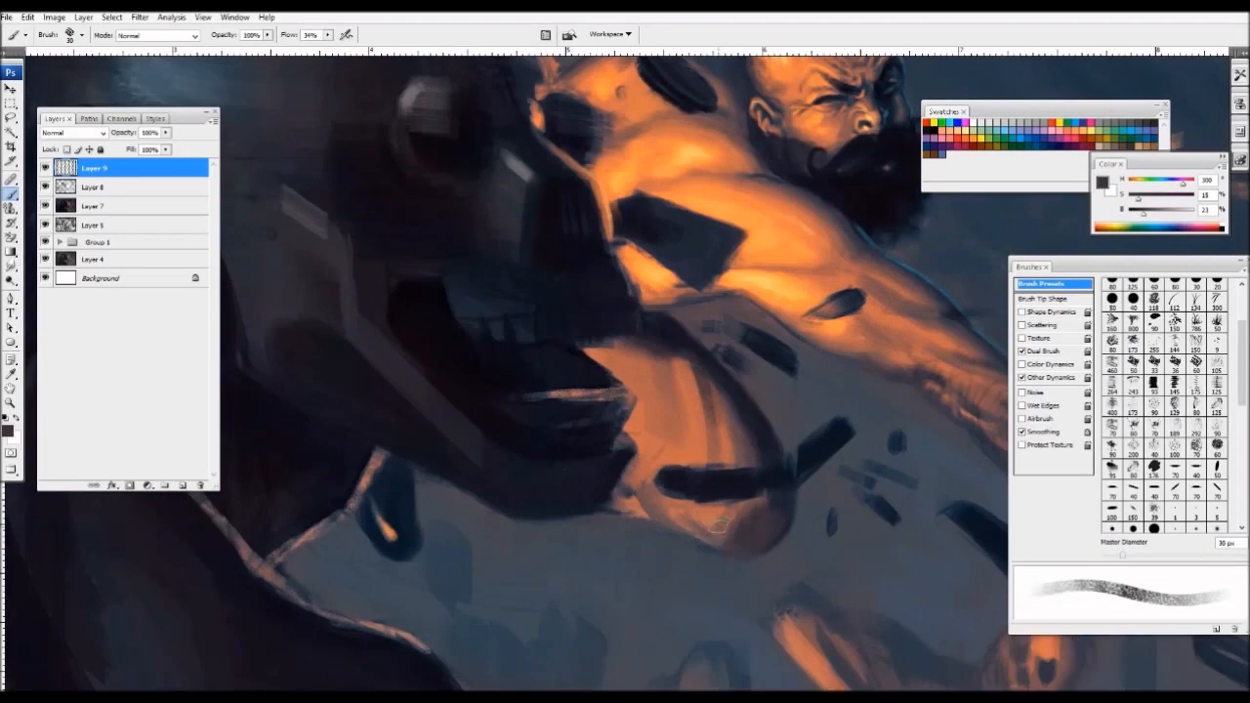
{"action": "left_click_drag", "start_coordinate": [718, 526], "coordinate": [728, 516]}
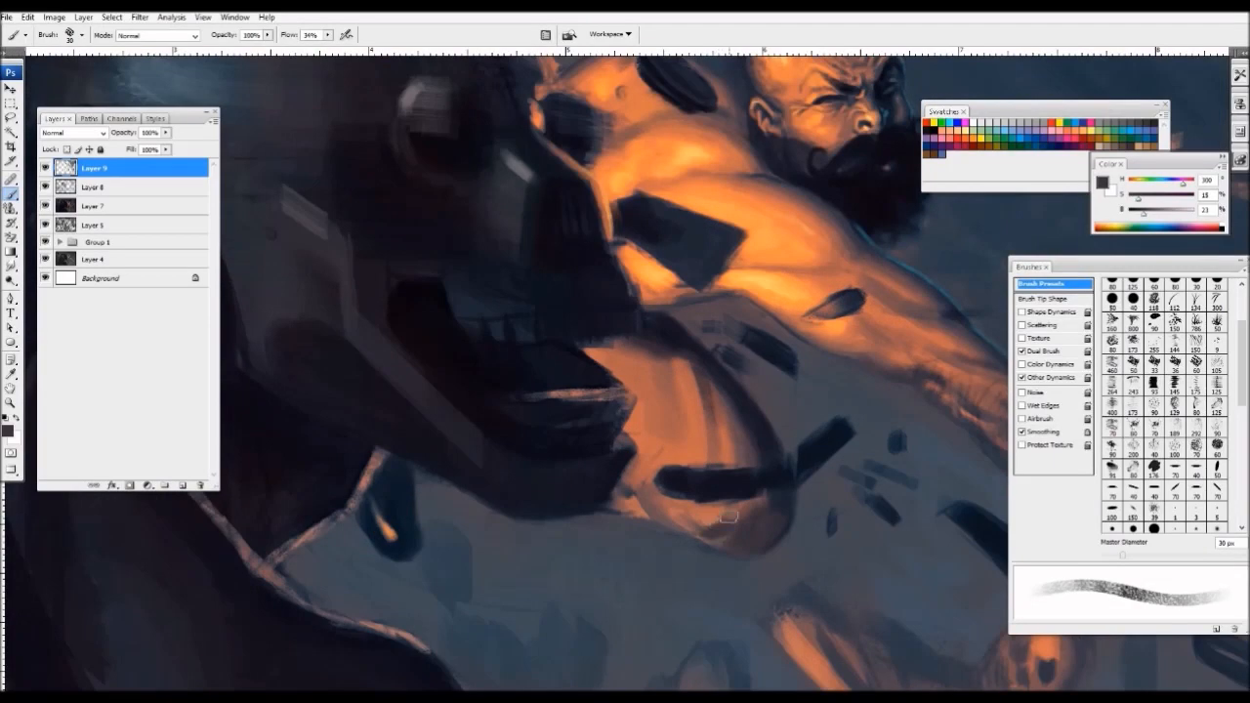
- Blend the torso's lower curve with sampled orange-brown and dark purple-grey tones using a 25 px brush
{"action": "left_click", "coordinate": [691, 549], "text": "alt"}
{"action": "key", "text": "bracketleft"}
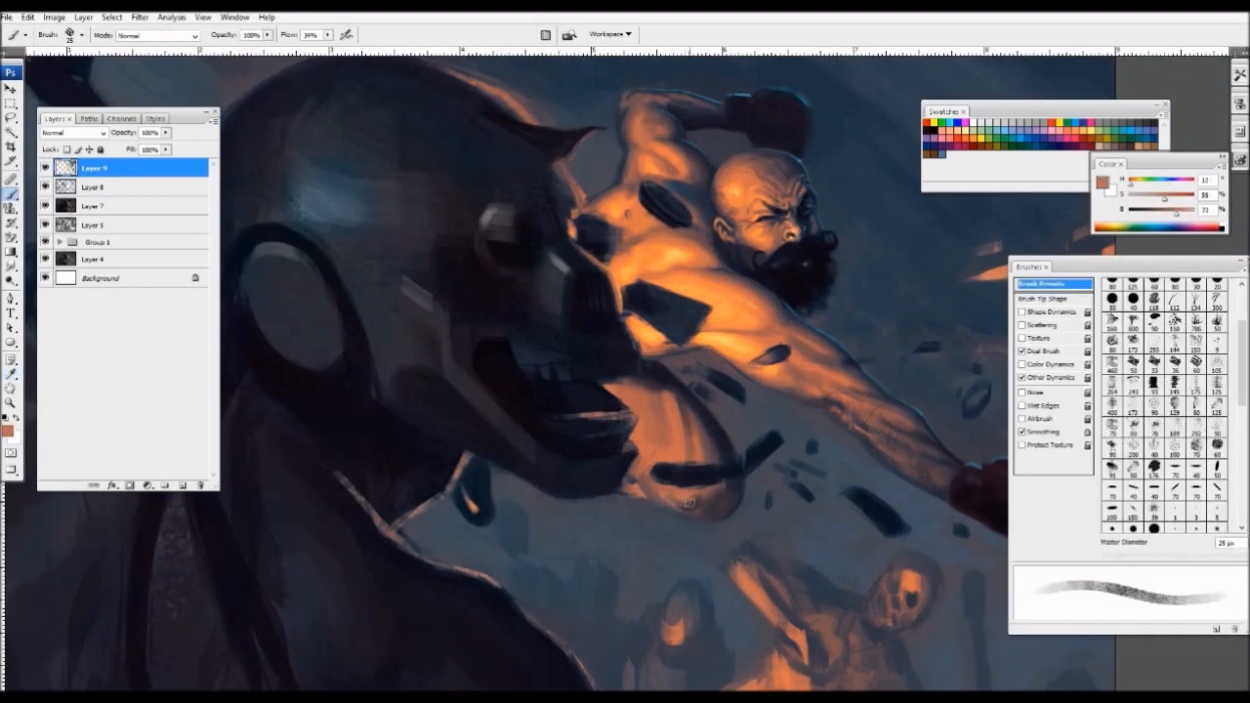
{"action": "left_click", "coordinate": [723, 483], "text": "alt"}
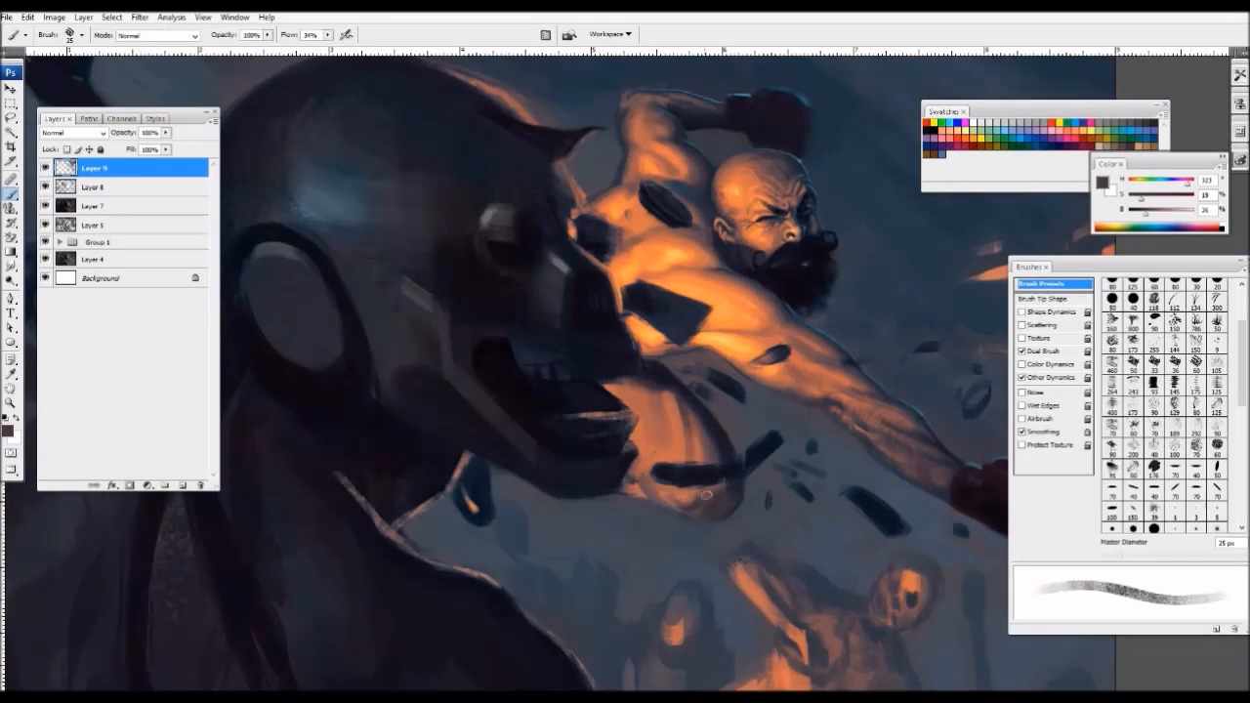
{"action": "left_click", "coordinate": [705, 484], "text": "alt"}
- Touch up the torso's outer edge and its upper part beside the giant's mouth with sampled dark tones at 15 px
{"action": "left_click", "coordinate": [706, 436], "text": "alt"}
{"action": "key", "text": "bracketleft"}
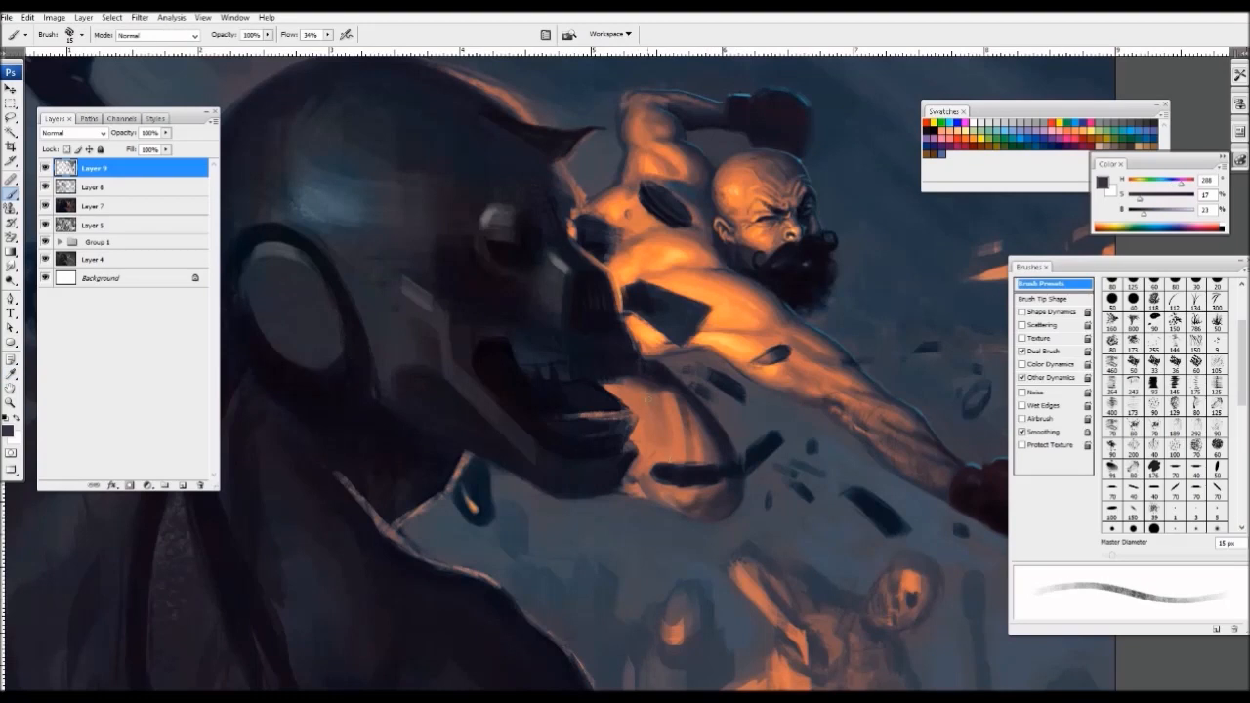
{"action": "left_click", "coordinate": [651, 408], "text": "alt"}
{"action": "left_click", "coordinate": [627, 418], "text": "alt"}
{"action": "key", "text": "bracketleft"}
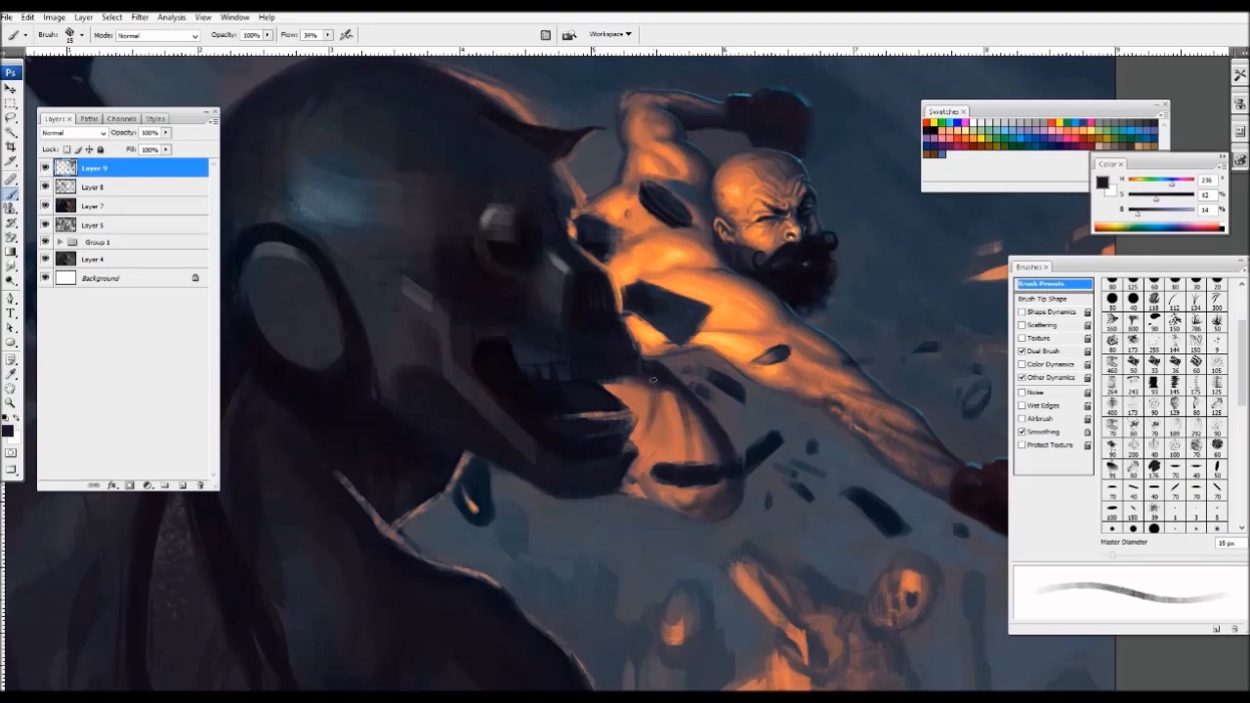
{"action": "key", "text": "bracketleft"}
{"action": "key", "text": "bracketright"}
- Shade the folds in the middle of the man's torso with sampled reddish browns using 30 px and 25 px brushes
{"action": "left_click", "coordinate": [652, 407], "text": "alt"}
{"action": "left_click", "coordinate": [656, 434], "text": "alt"}
{"action": "key", "text": "bracketright"}
{"action": "key", "text": "bracketright"}
{"action": "key", "text": "bracketright"}
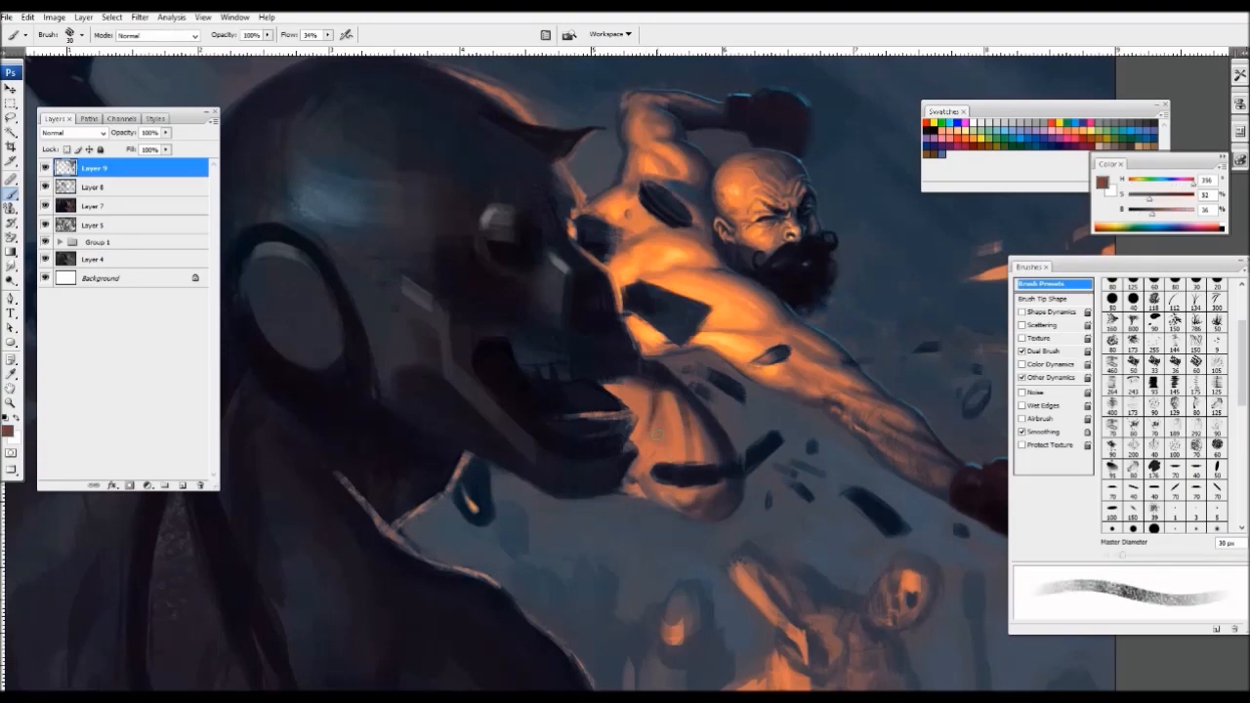
{"action": "left_click", "coordinate": [664, 408], "text": "alt"}
{"action": "left_click", "coordinate": [663, 420], "text": "alt"}
{"action": "left_click", "coordinate": [670, 411], "text": "alt"}
{"action": "left_click", "coordinate": [664, 411], "text": "alt"}
{"action": "key", "text": "bracketleft"}
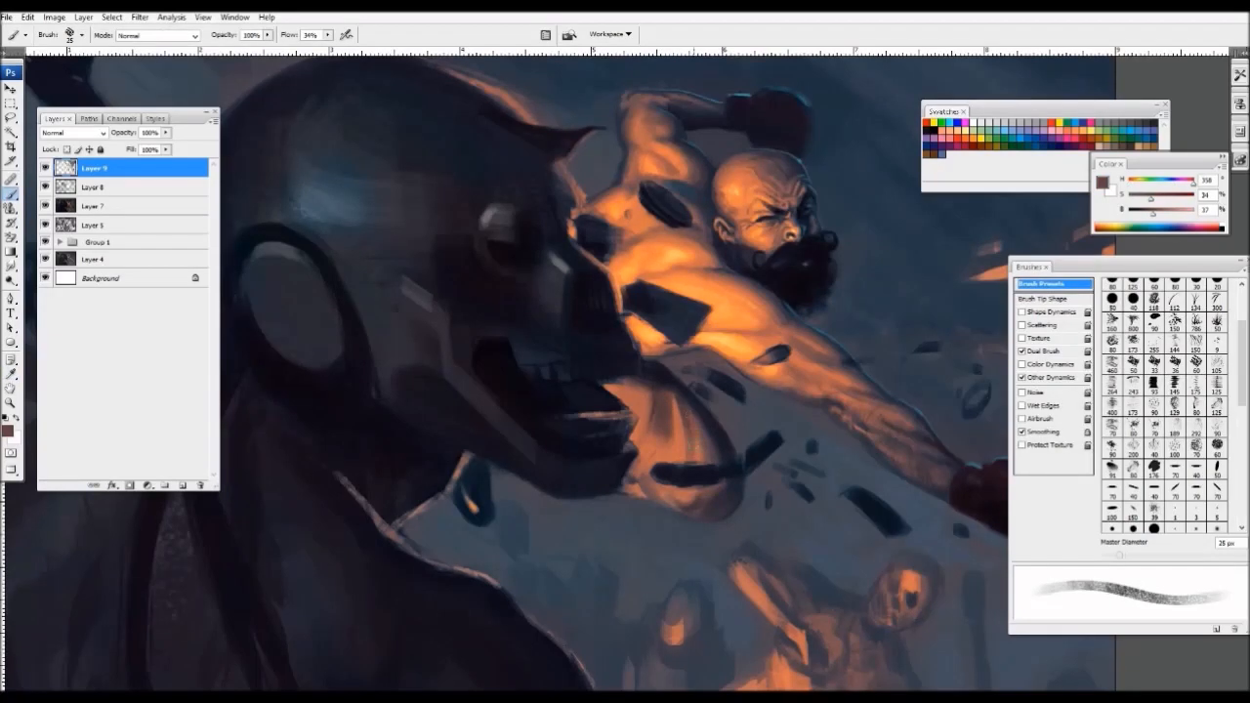
- Darken the torso's top corner beside the giant's upper lip with the reddish brown, reducing the brush to 15 px
{"action": "key", "text": "ctrl+minus"}
{"action": "key", "text": "ctrl+minus"}
{"action": "key", "text": "ctrl+minus"}
{"action": "key", "text": "ctrl+plus"}
{"action": "key", "text": "ctrl+plus"}
{"action": "key", "text": "ctrl+plus"}
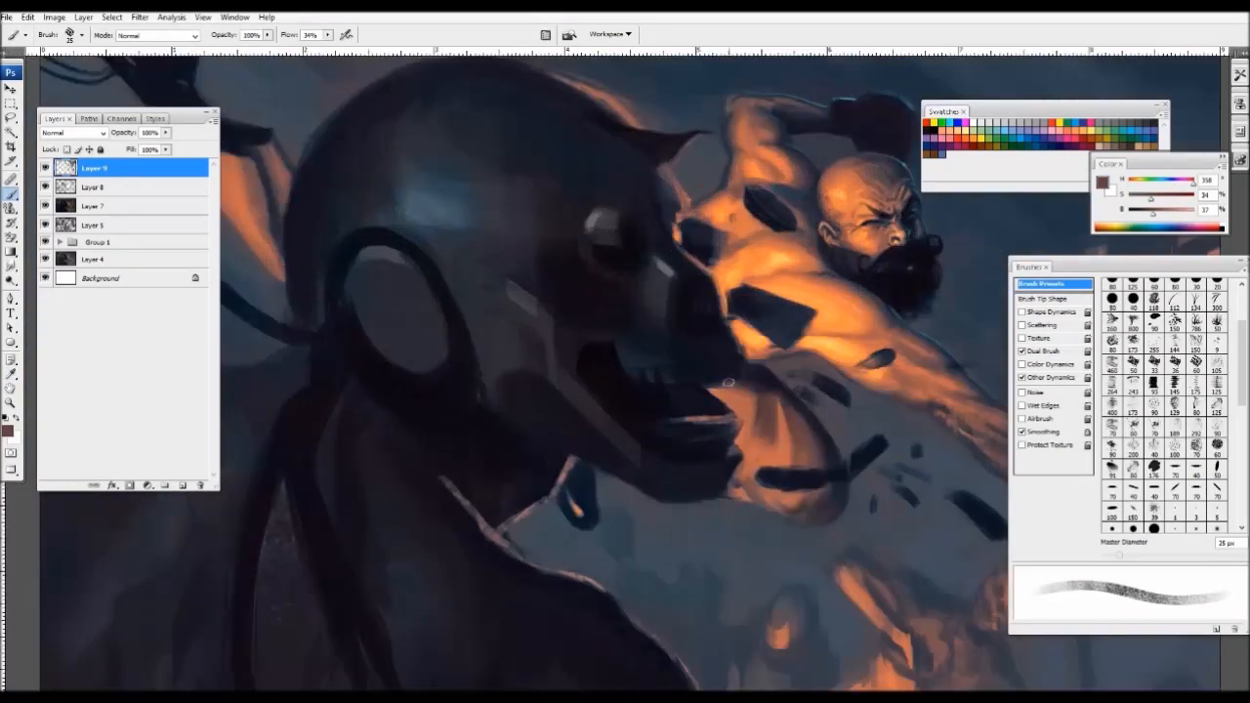
{"action": "key", "text": "bracketleft"}
{"action": "key", "text": "bracketleft"}
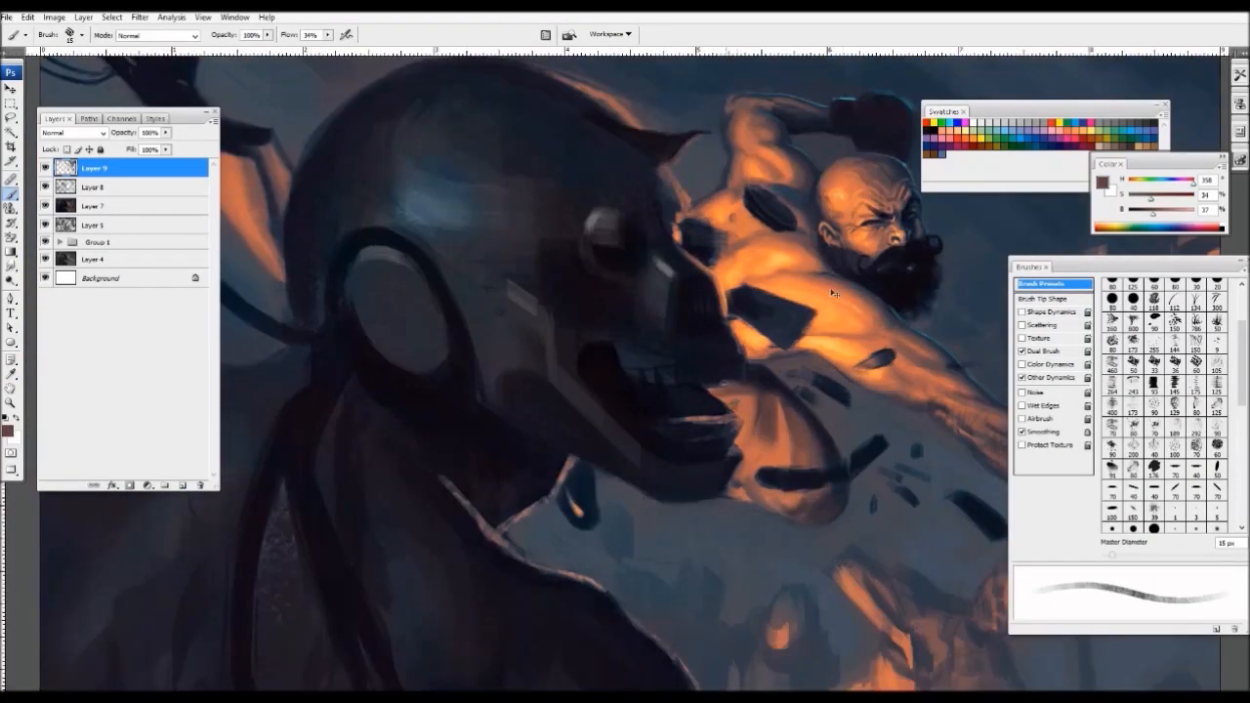
- Shade the upper part of the orange leg below the boot with sampled reddish brown at 30 px
{"action": "key", "text": "ctrl+minus"}
{"action": "key", "text": "ctrl+minus"}
{"action": "key", "text": "ctrl+minus"}
{"action": "left_click_drag", "start_coordinate": [685, 398], "coordinate": [951, 463]}
{"action": "key", "text": "ctrl+plus"}
{"action": "left_click", "coordinate": [518, 350], "text": "alt"}
{"action": "key", "text": "bracketright"}
{"action": "key", "text": "bracketright"}
{"action": "key", "text": "bracketright"}
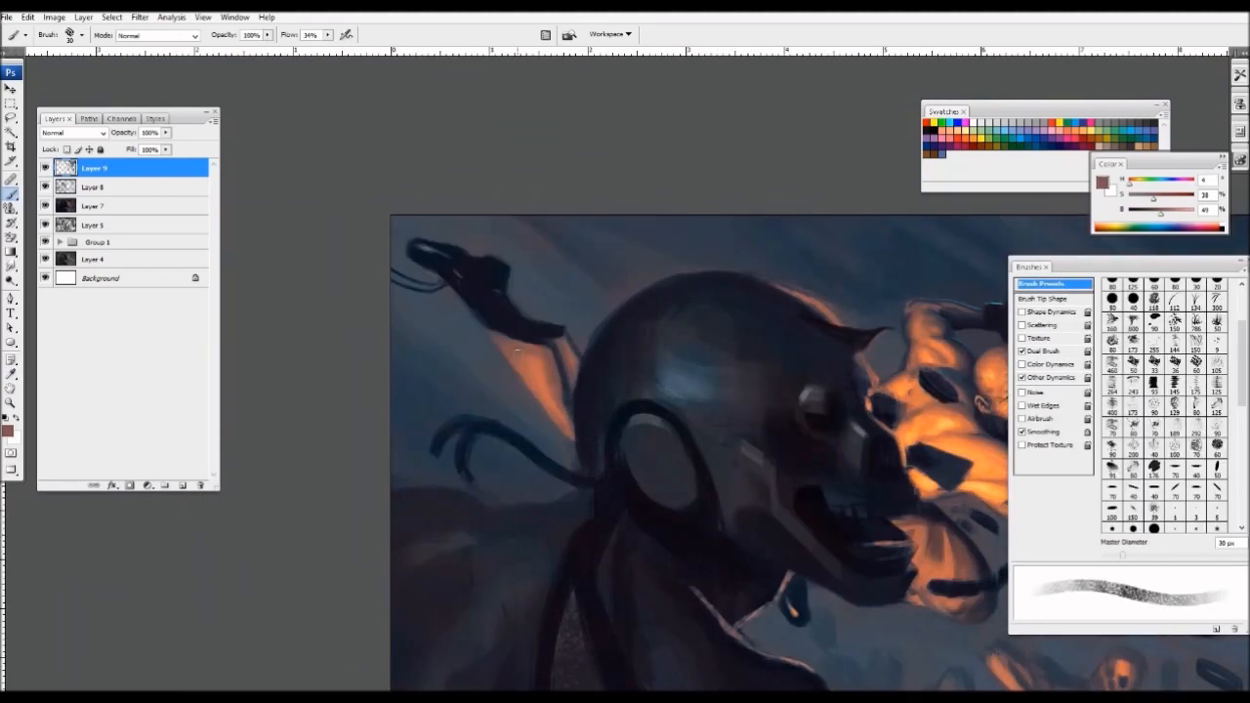
- Soften the orange leg behind the giant's head with sampled orange-brown tones using a 40 px brush
{"action": "key", "text": "ctrl+minus"}
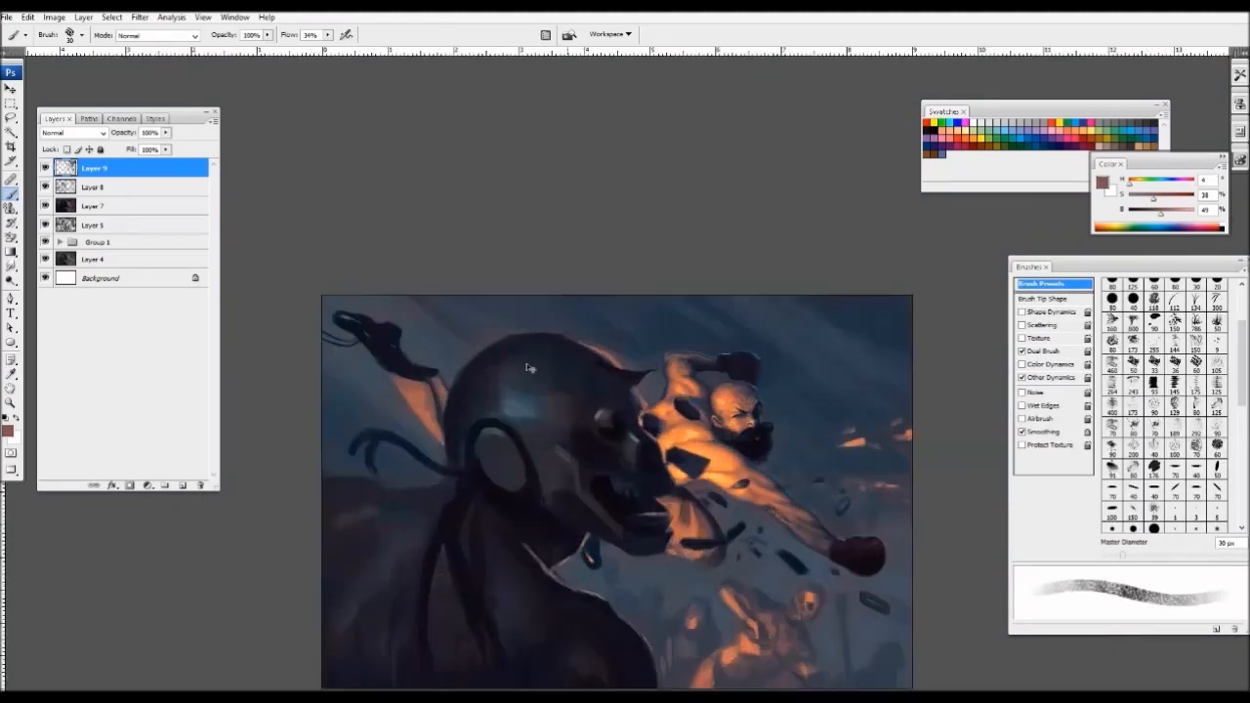
{"action": "left_click", "coordinate": [433, 416], "text": "alt"}
{"action": "key", "text": "bracketright"}
{"action": "left_click", "coordinate": [427, 387], "text": "alt"}
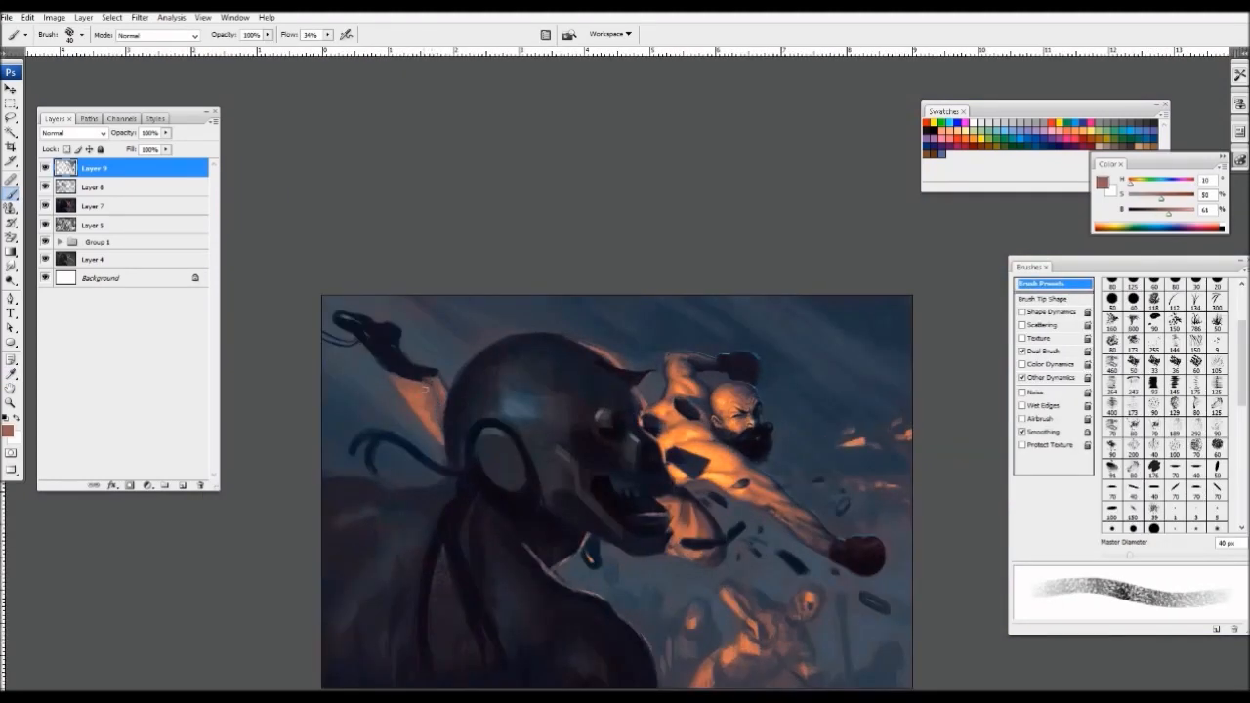
- Deepen the top of the giant's skull with sampled near-black at 60 px and dark blue-grey at 70 px
{"action": "key", "text": "ctrl+minus"}
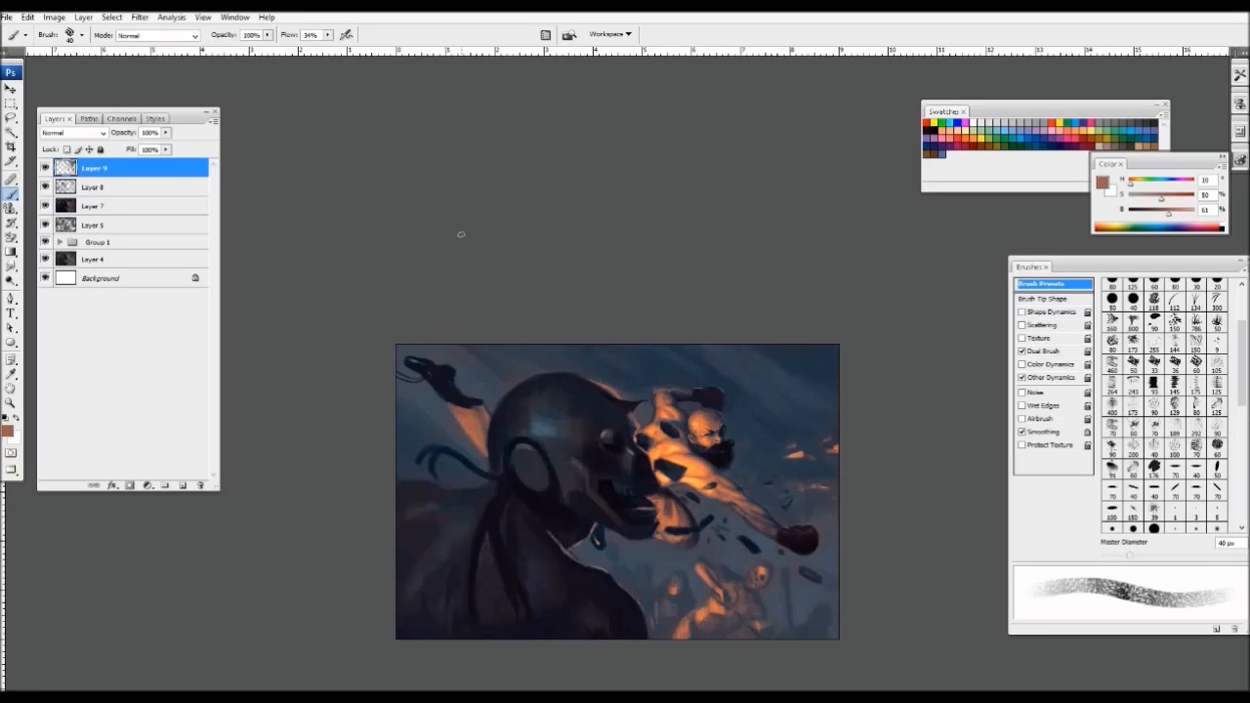
{"action": "key", "text": "ctrl+plus"}
{"action": "left_click", "coordinate": [590, 306], "text": "alt"}
{"action": "key", "text": "bracketright"}
{"action": "key", "text": "bracketright"}
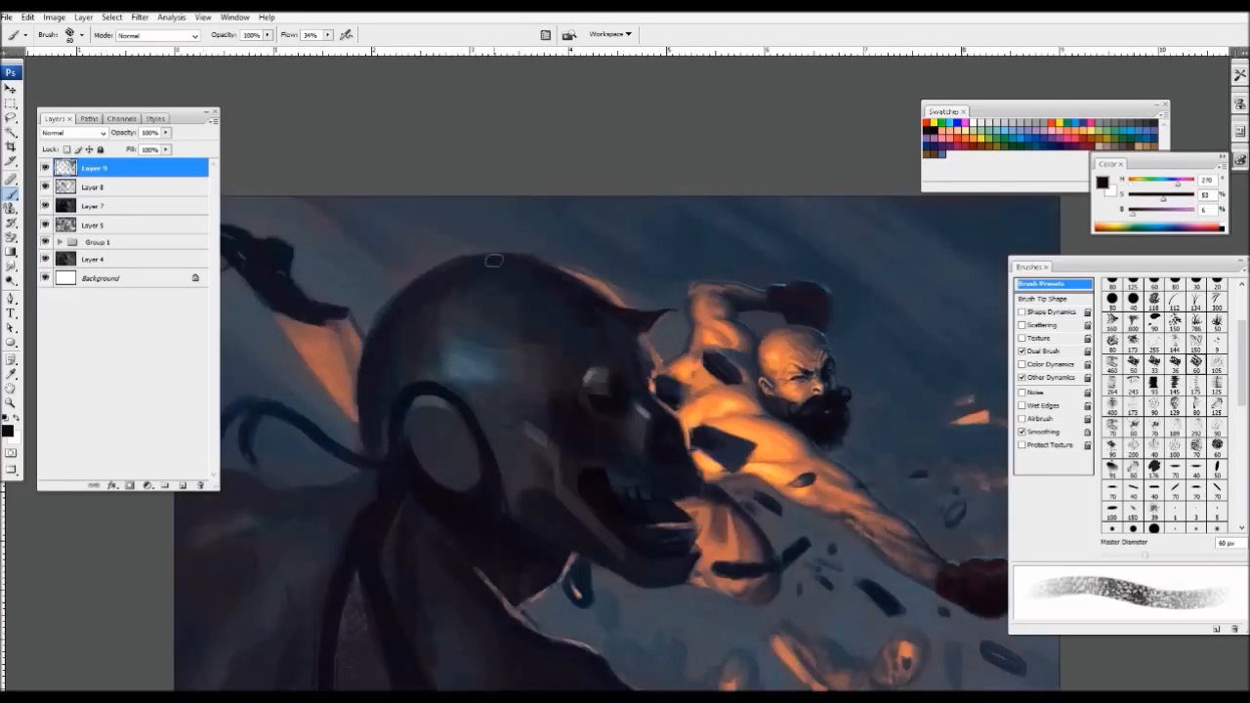
{"action": "left_click", "coordinate": [550, 319], "text": "alt"}
{"action": "key", "text": "bracketright"}
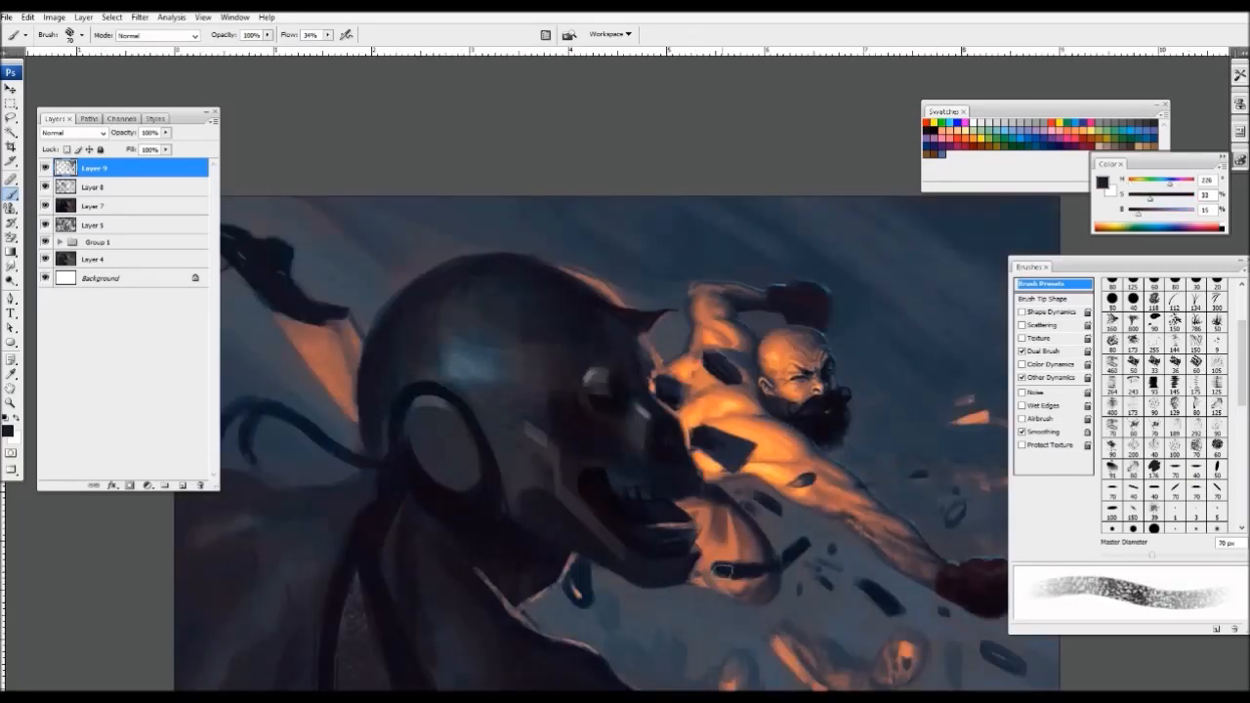
- Touch up the giant's upper lip beside the torso with sampled near-black using a 60 px brush
{"action": "key", "text": "ctrl+plus"}
{"action": "left_click", "coordinate": [747, 506], "text": "alt"}
{"action": "key", "text": "bracketleft"}
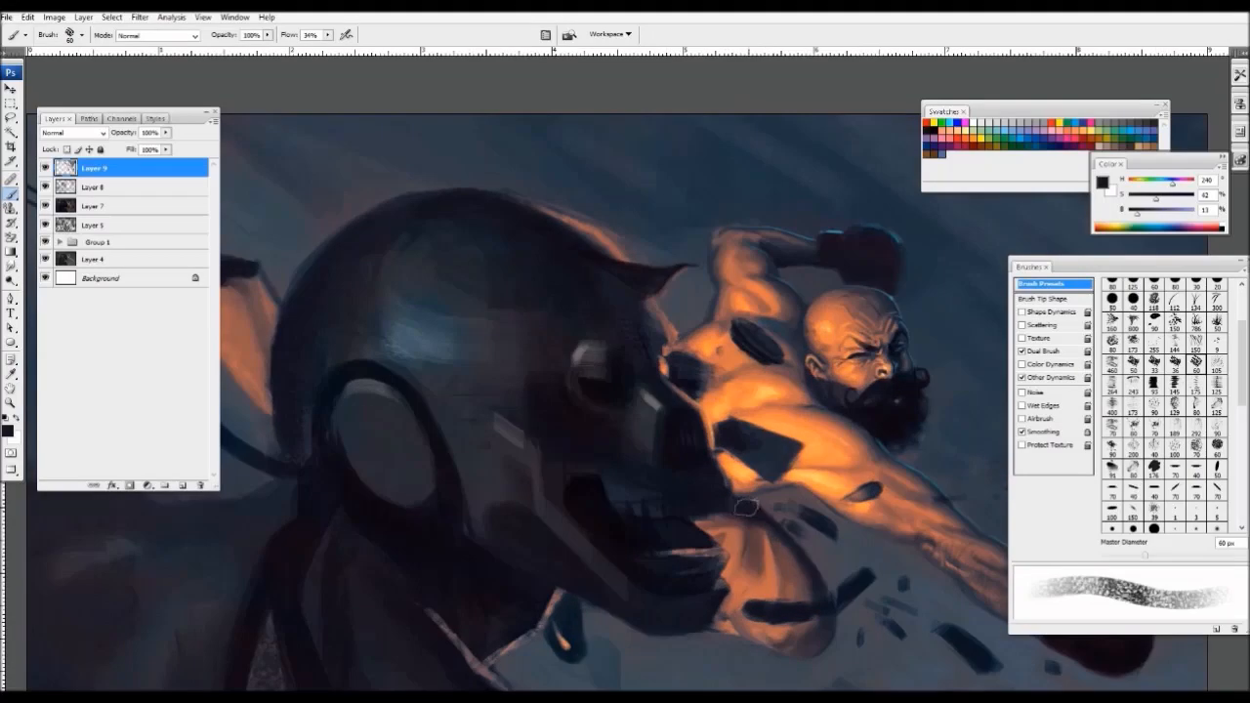
{"action": "key", "text": "ctrl+minus"}
{"action": "key", "text": "ctrl+minus"}
{"action": "key", "text": "ctrl+plus"}
{"action": "left_click_drag", "start_coordinate": [683, 437], "coordinate": [589, 557]}
{"action": "key", "text": "ctrl+plus"}
{"action": "key", "text": "ctrl+plus"}
- Darken the oval debris piece on the man's shoulder with sampled near-black at 10 px and 15 px
{"action": "left_click", "coordinate": [657, 372], "text": "alt"}
{"action": "key", "text": "bracketleft"}
{"action": "key", "text": "bracketleft"}
{"action": "key", "text": "bracketleft"}
{"action": "key", "text": "bracketleft"}
{"action": "key", "text": "bracketleft"}
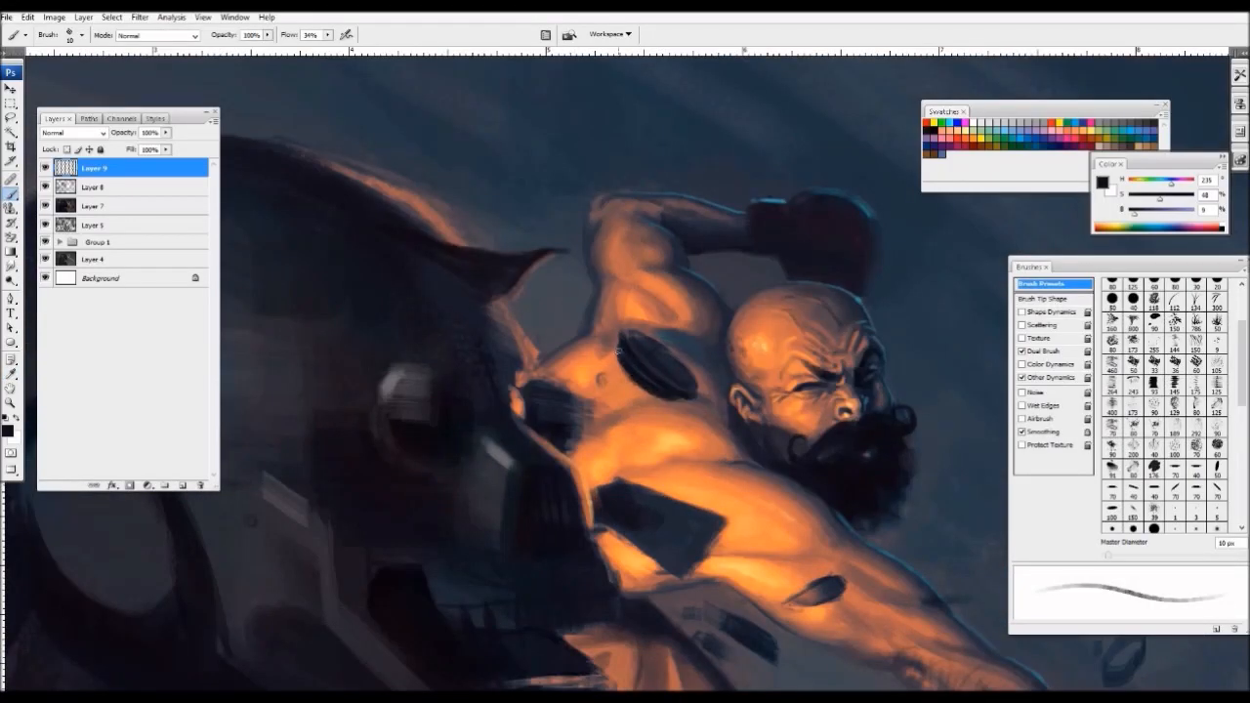
{"action": "key", "text": "bracketright"}
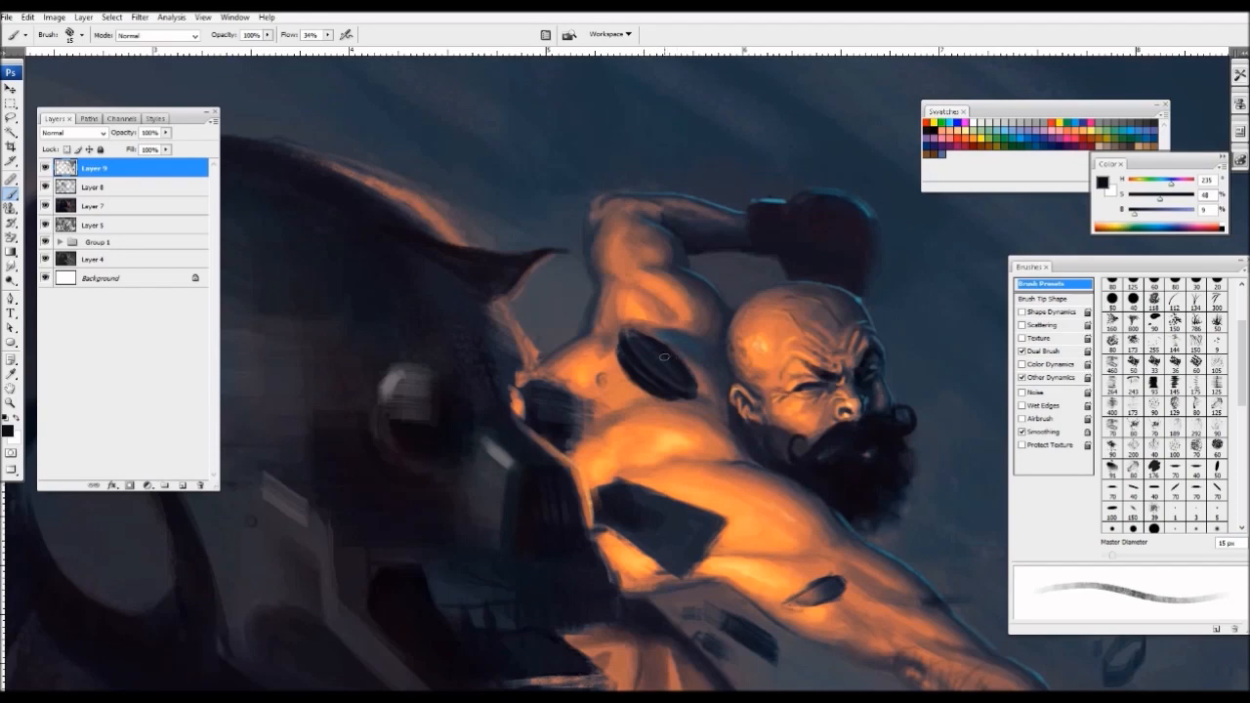
{"action": "key", "text": "ctrl+minus"}
{"action": "key", "text": "ctrl+minus"}
{"action": "key", "text": "ctrl+minus"}
{"action": "key", "text": "ctrl+plus"}
{"action": "key", "text": "ctrl+plus"}
{"action": "key", "text": "ctrl+plus"}
- Draw short spikes and curved strands from the oval debris's lower edge at 9 px and 15 px, plus small marks on the torso
{"action": "left_click_drag", "start_coordinate": [602, 198], "coordinate": [652, 340]}
{"action": "key", "text": "bracketleft"}
{"action": "key", "text": "bracketleft"}
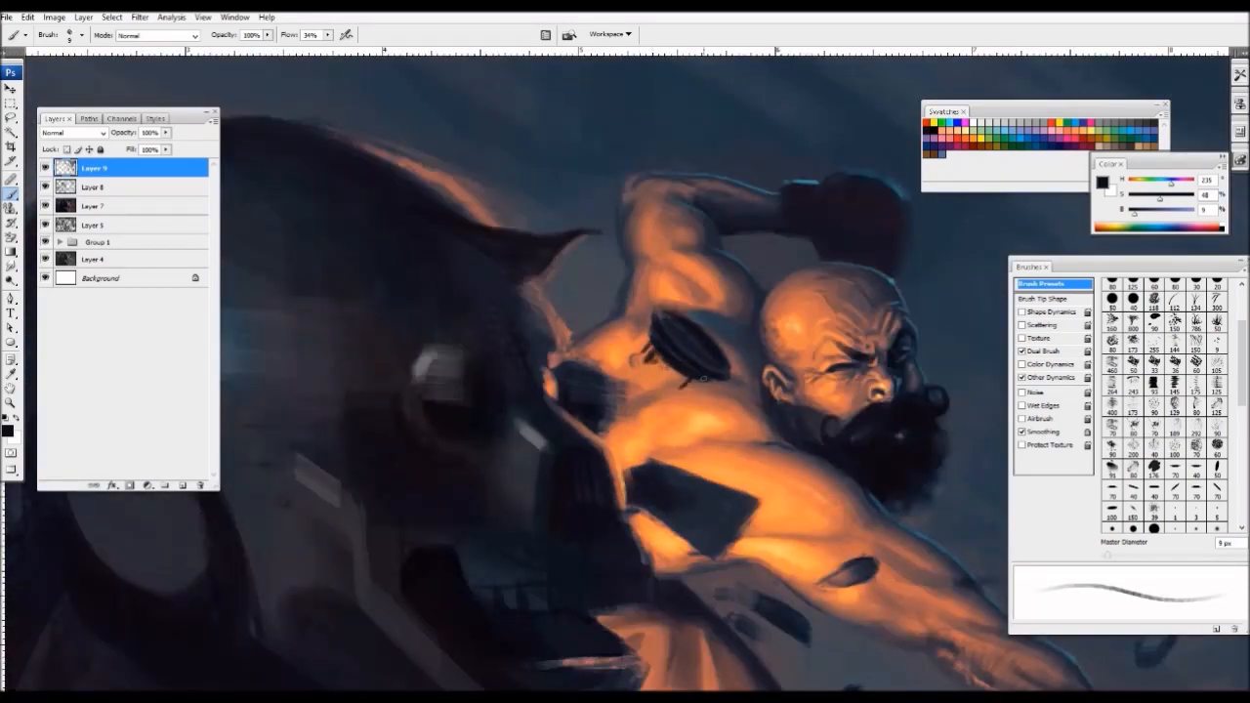
{"action": "key", "text": "bracketright"}
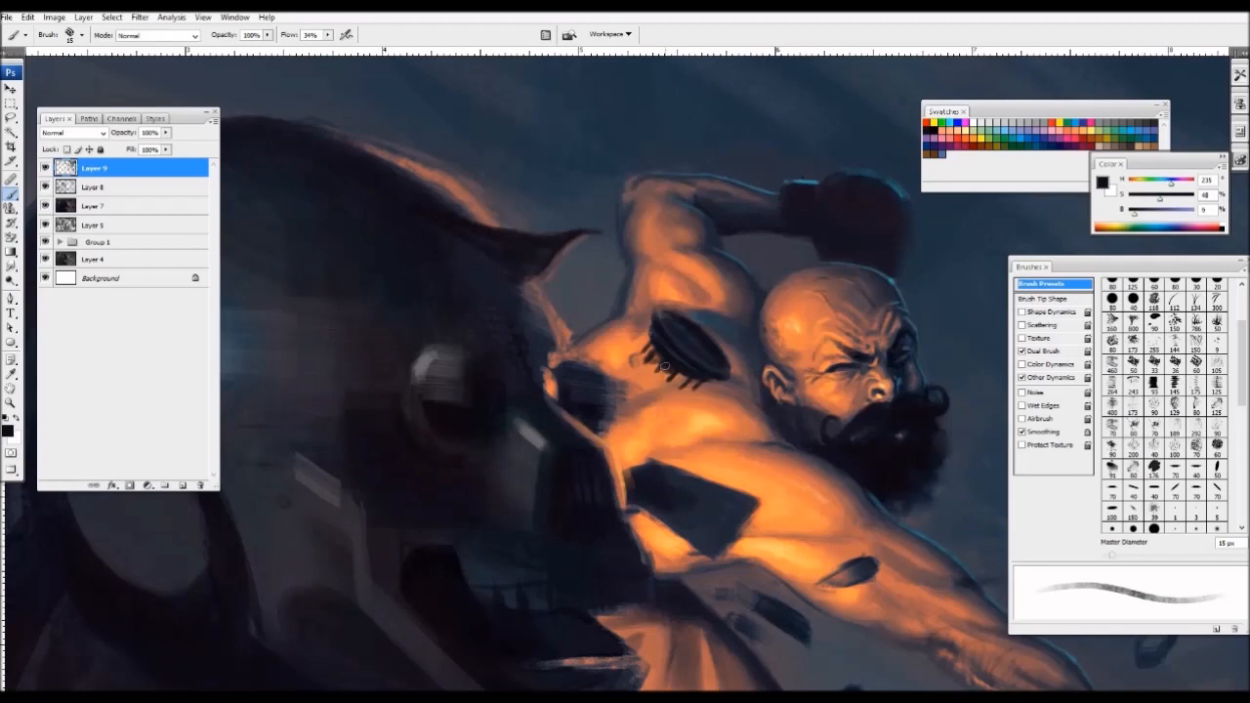
{"action": "key", "text": "bracketleft"}
{"action": "key", "text": "bracketleft"}
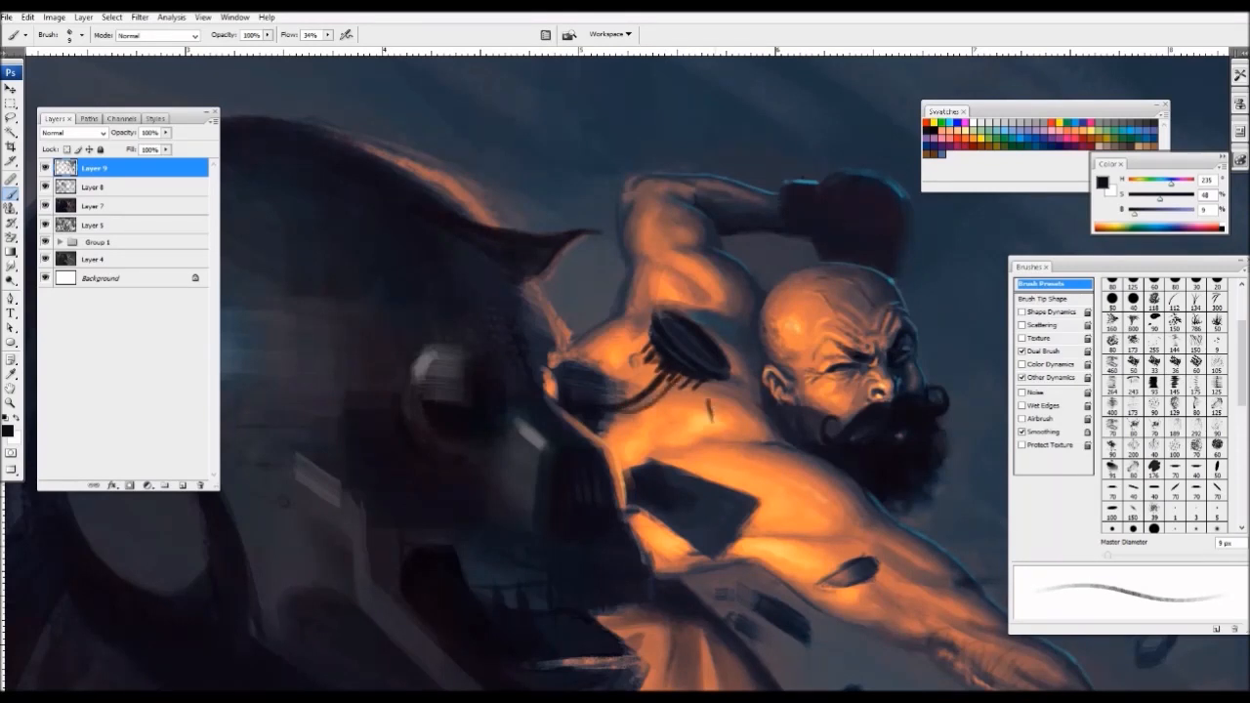
- Add a small blue highlight to the oval debris with the arm's sampled rim-light colour at 9 px
{"action": "key", "text": "ctrl+minus"}
{"action": "key", "text": "ctrl+minus"}
{"action": "key", "text": "ctrl+minus"}
{"action": "key", "text": "ctrl+plus"}
{"action": "key", "text": "ctrl+plus"}
{"action": "key", "text": "ctrl+plus"}
{"action": "key", "text": "ctrl+plus"}
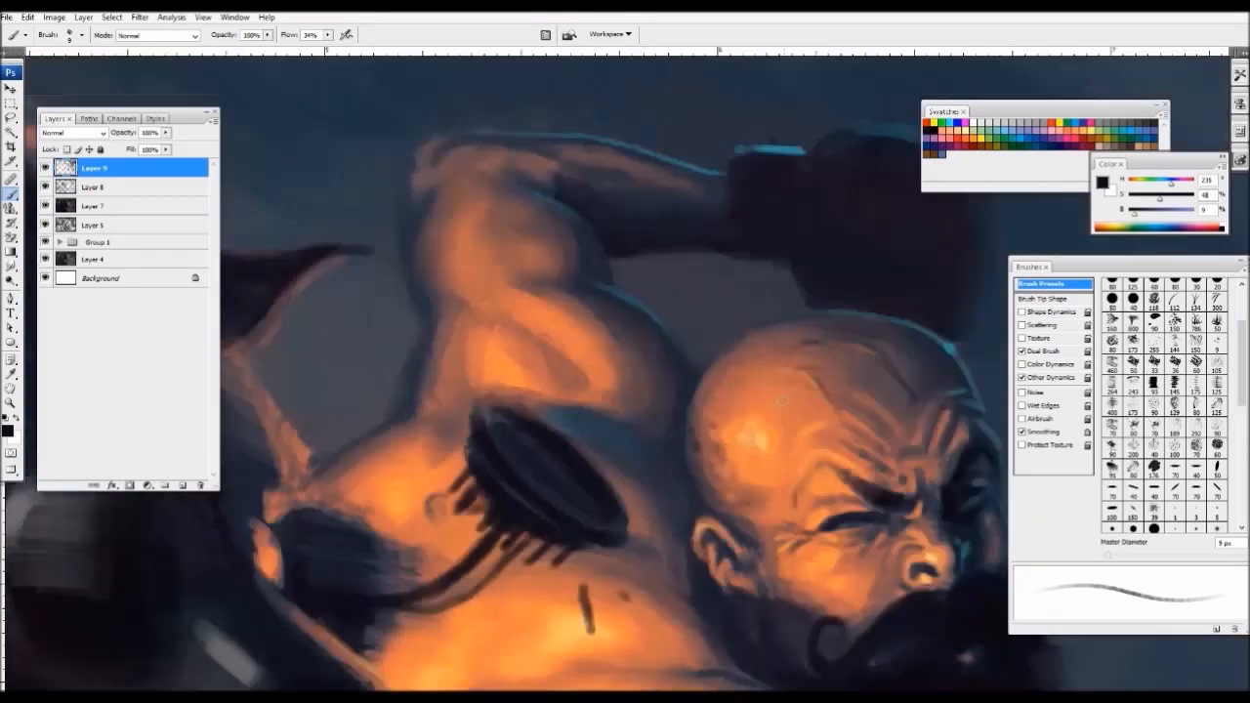
{"action": "left_click", "coordinate": [644, 311], "text": "alt"}
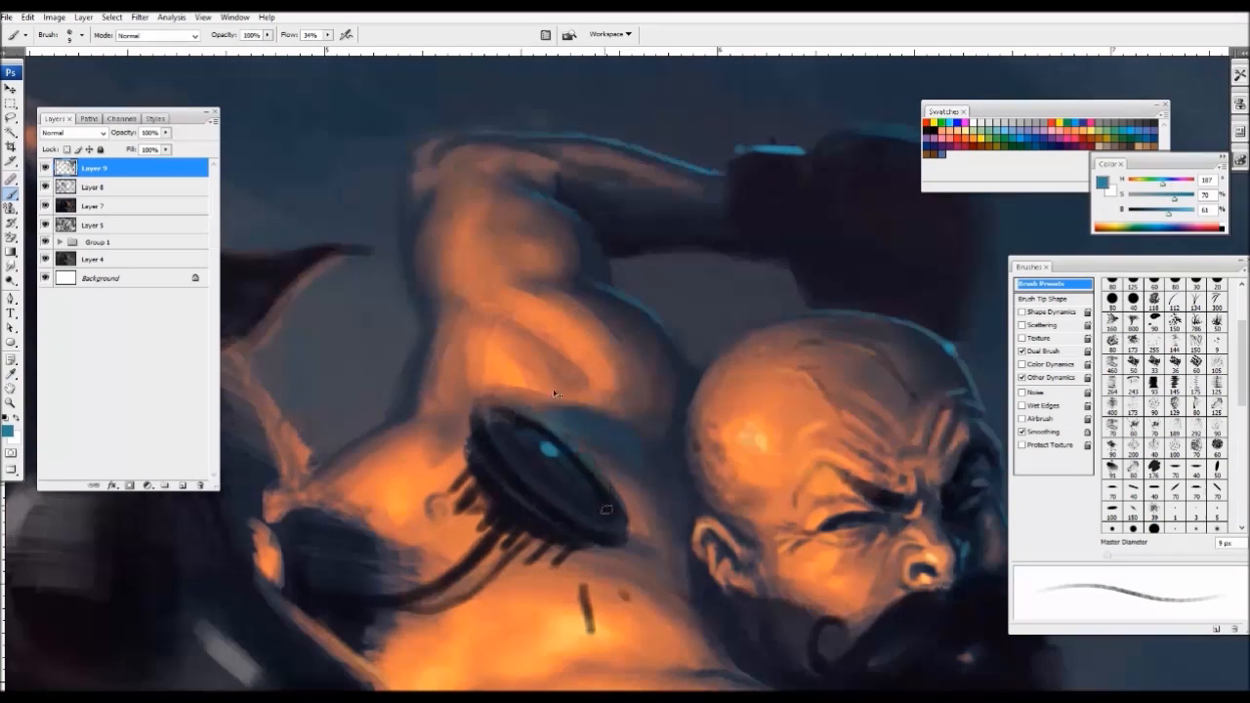
- Sample near-black from the dark area beside the man's shoulder and switch to the streaky 200 px bristle brush
{"action": "key", "text": "ctrl+minus"}
{"action": "key", "text": "ctrl+minus"}
{"action": "key", "text": "ctrl+minus"}
{"action": "key", "text": "ctrl+minus"}
{"action": "key", "text": "ctrl+minus"}
{"action": "key", "text": "ctrl+minus"}
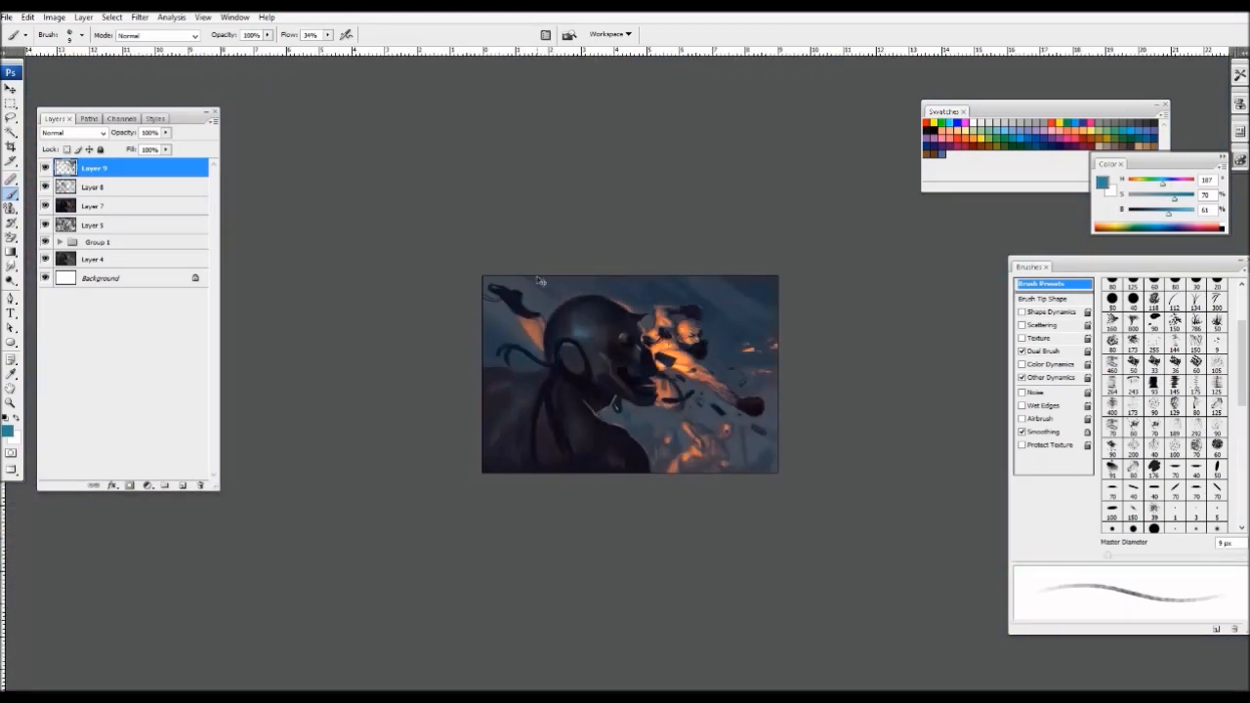
{"action": "key", "text": "ctrl+plus"}
{"action": "key", "text": "ctrl+plus"}
{"action": "key", "text": "ctrl+plus"}
{"action": "key", "text": "ctrl+plus"}
{"action": "key", "text": "ctrl+plus"}
{"action": "left_click", "coordinate": [613, 395], "text": "alt"}
{"action": "key", "text": "bracketright"}
{"action": "key", "text": "bracketright"}
{"action": "key", "text": "bracketright"}
{"action": "key", "text": "bracketright"}
{"action": "key", "text": "bracketright"}
{"action": "key", "text": "bracketright"}
{"action": "key", "text": "period"}
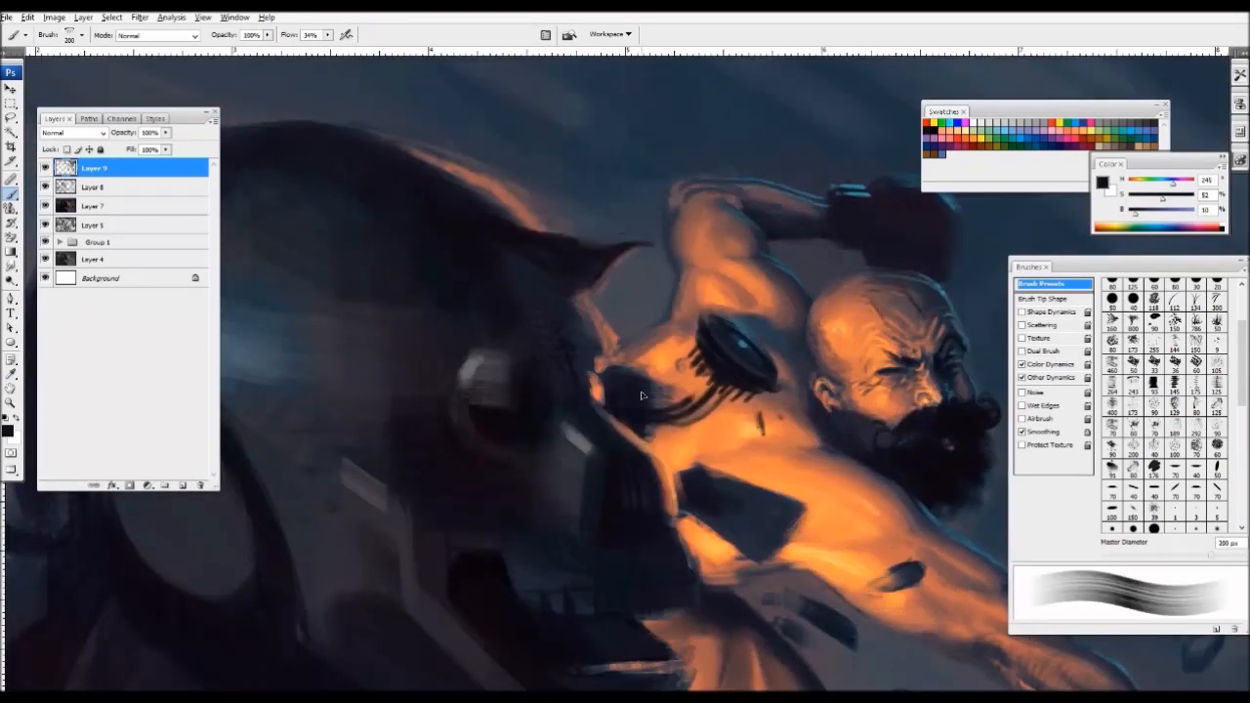
- Rework the giant's brow area beside the shoulder with sampled near-black tones at 50 px, undoing one stroke
{"action": "key", "text": "bracketleft"}
{"action": "key", "text": "bracketleft"}
{"action": "key", "text": "bracketleft"}
{"action": "key", "text": "bracketleft"}
{"action": "key", "text": "bracketleft"}
{"action": "key", "text": "bracketleft"}
{"action": "key", "text": "bracketleft"}
{"action": "mouse_move", "coordinate": [614, 368]}
{"action": "left_mouse_down"}
{"action": "mouse_move", "coordinate": [652, 381]}
{"action": "mouse_move", "coordinate": [604, 399]}
{"action": "mouse_move", "coordinate": [613, 314]}
{"action": "mouse_move", "coordinate": [632, 431]}
{"action": "mouse_move", "coordinate": [564, 523]}
{"action": "mouse_move", "coordinate": [635, 420]}
{"action": "mouse_move", "coordinate": [730, 513]}
{"action": "mouse_move", "coordinate": [541, 340]}
{"action": "left_mouse_up"}
{"action": "left_click", "coordinate": [605, 376], "text": "alt"}
{"action": "key", "text": "ctrl+minus"}
{"action": "key", "text": "ctrl+minus"}
{"action": "key", "text": "ctrl+plus"}
{"action": "key", "text": "ctrl+plus"}
{"action": "left_click", "coordinate": [608, 391], "text": "alt"}
{"action": "key", "text": "ctrl+minus"}
{"action": "key", "text": "ctrl+z"}
{"action": "left_click", "coordinate": [618, 389], "text": "alt"}
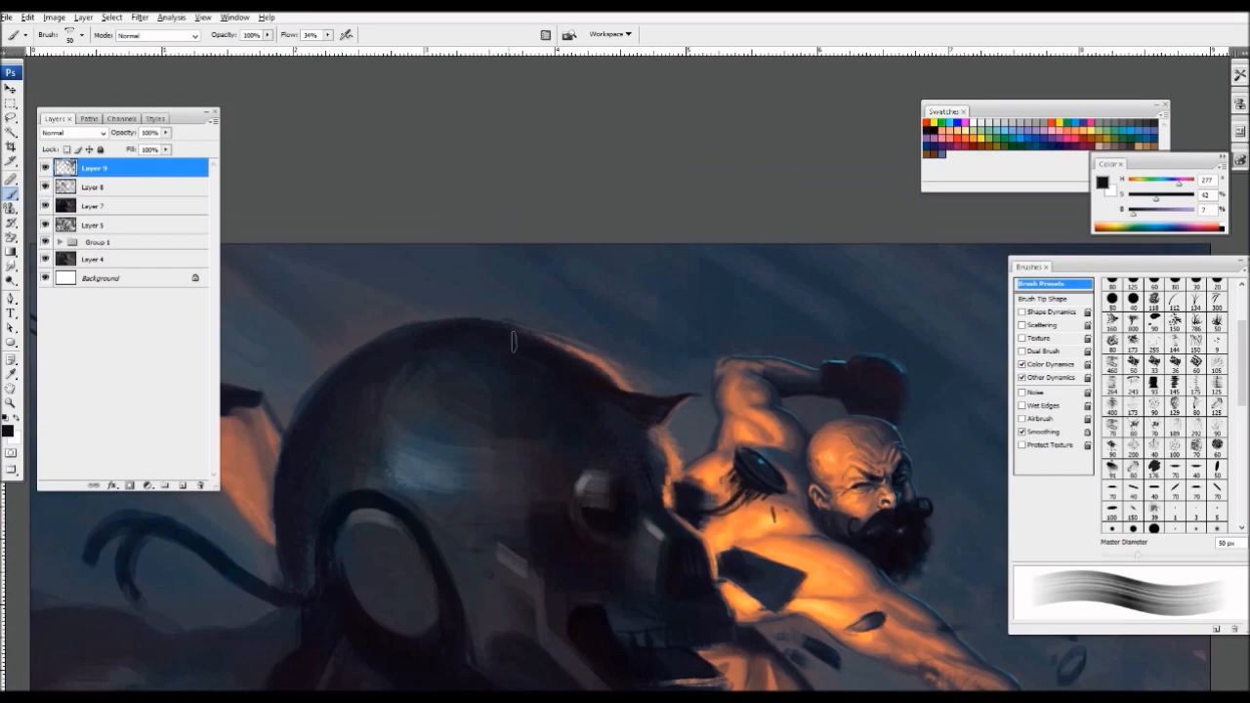
- Paint a dark block beneath the giant's pointed brow with sampled tones using a 45 px brush
{"action": "key", "text": "ctrl+plus"}
{"action": "mouse_move", "coordinate": [695, 459]}
{"action": "left_mouse_down"}
{"action": "mouse_move", "coordinate": [645, 360]}
{"action": "mouse_move", "coordinate": [611, 374]}
{"action": "mouse_move", "coordinate": [619, 345]}
{"action": "mouse_move", "coordinate": [602, 386]}
{"action": "mouse_move", "coordinate": [639, 399]}
{"action": "left_mouse_up"}
{"action": "left_click", "coordinate": [612, 367], "text": "alt"}
{"action": "key", "text": "bracketleft"}
{"action": "key", "text": "bracketleft"}
{"action": "left_click", "coordinate": [649, 389], "text": "alt"}
{"action": "key", "text": "ctrl+minus"}
{"action": "key", "text": "ctrl+minus"}
{"action": "key", "text": "ctrl+minus"}
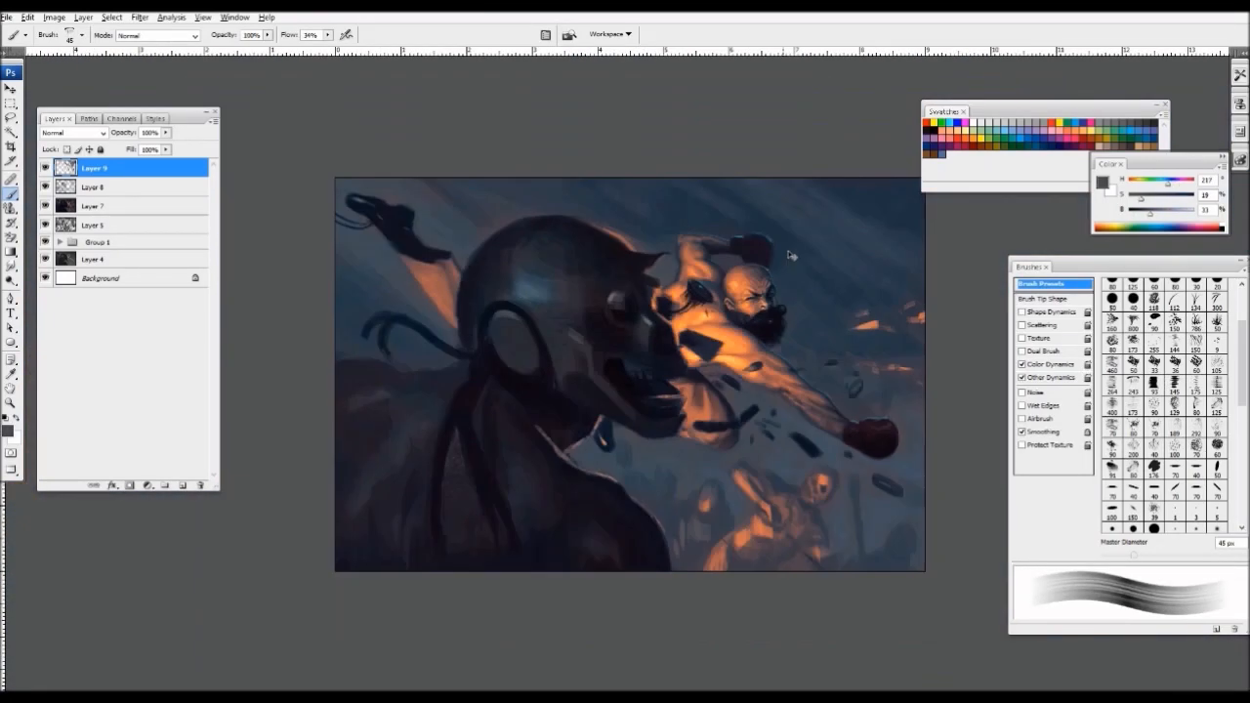
- Blend the giant's forehead beside the blue highlight with sampled dark blue-grey tones using a 50 px bristle brush
{"action": "left_click_drag", "start_coordinate": [815, 230], "coordinate": [725, 344]}
{"action": "key", "text": "ctrl+plus"}
{"action": "key", "text": "ctrl+plus"}
{"action": "left_click_drag", "start_coordinate": [573, 379], "coordinate": [695, 473]}
{"action": "left_click", "coordinate": [529, 360], "text": "alt"}
{"action": "key", "text": "bracketright"}
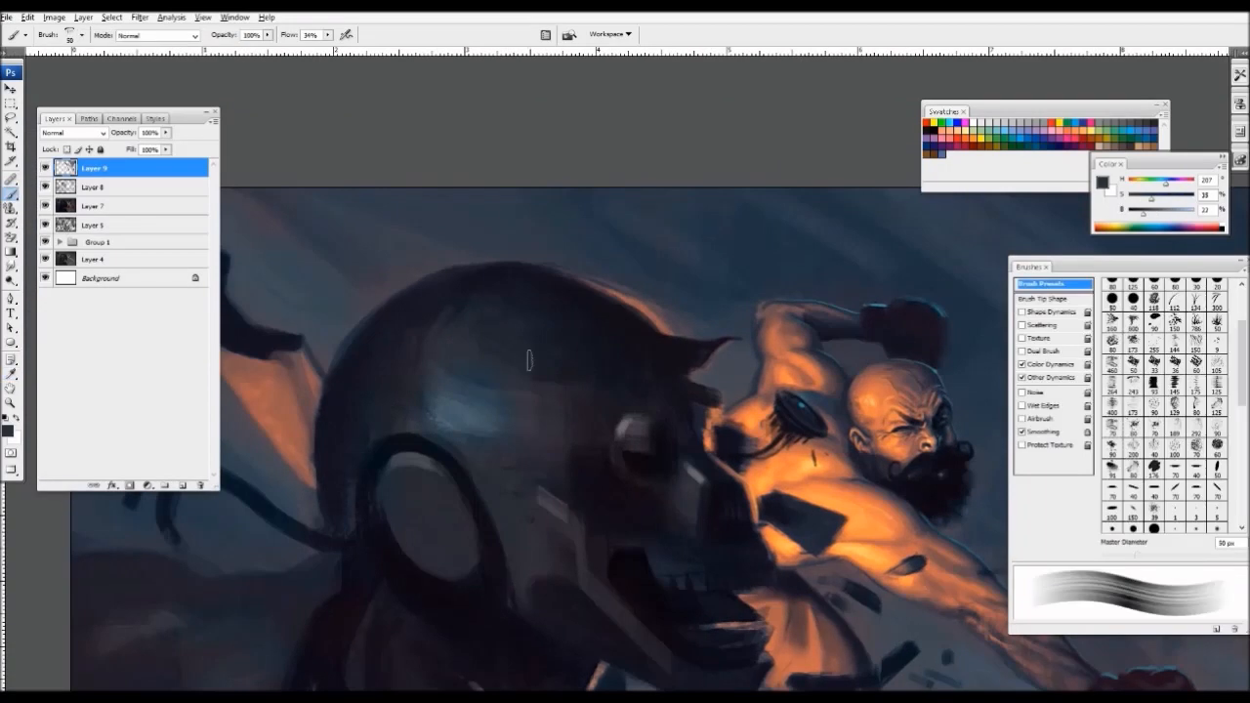
{"action": "left_click", "coordinate": [578, 349], "text": "alt"}
{"action": "left_click_drag", "start_coordinate": [576, 417], "coordinate": [491, 346]}
- Extend the light plane on the giant's cheekbone toward the jaw with sampled grey-blue, starting at 70 px
{"action": "left_click", "coordinate": [483, 441], "text": "alt"}
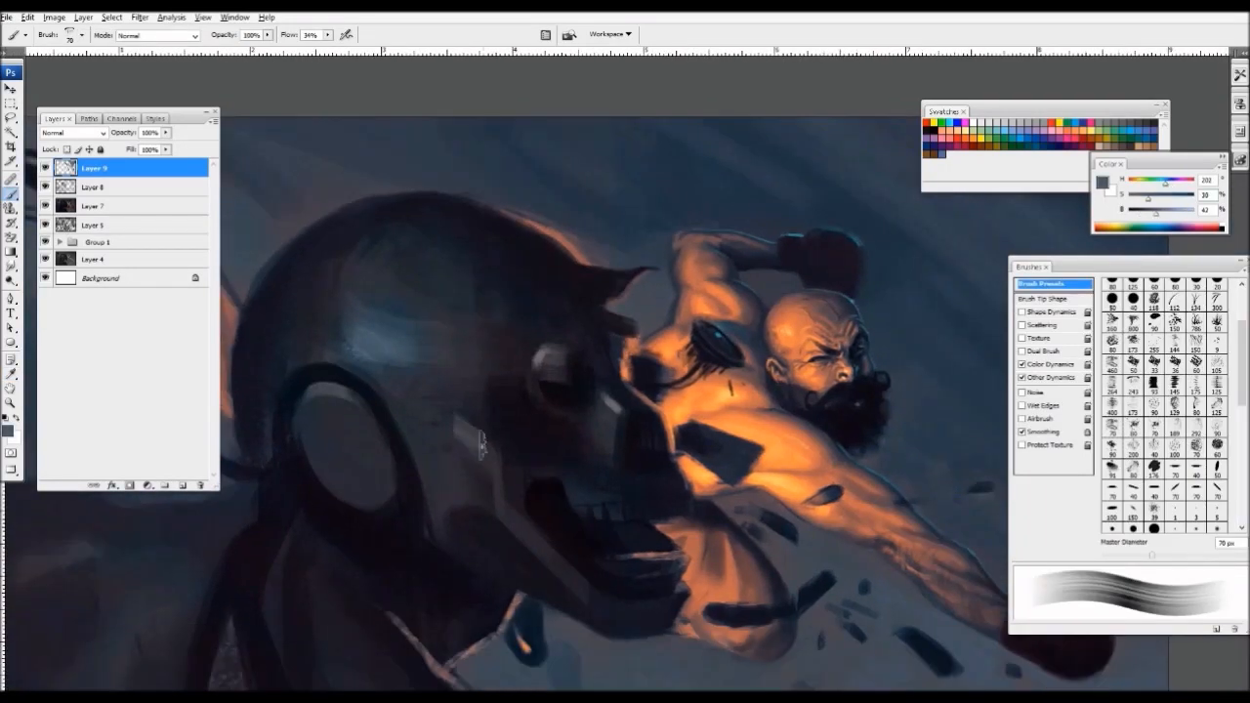
{"action": "left_click_drag", "start_coordinate": [481, 442], "coordinate": [486, 459]}
{"action": "key", "text": "bracketleft"}
{"action": "key", "text": "bracketleft"}
{"action": "key", "text": "bracketleft"}
- Paint a dark inner ring in the giant's round ear piece with sampled near-black at 40 px
{"action": "key", "text": "ctrl+minus"}
{"action": "key", "text": "ctrl+minus"}
{"action": "key", "text": "ctrl+plus"}
{"action": "left_click", "coordinate": [400, 467], "text": "alt"}
{"action": "key", "text": "bracketleft"}
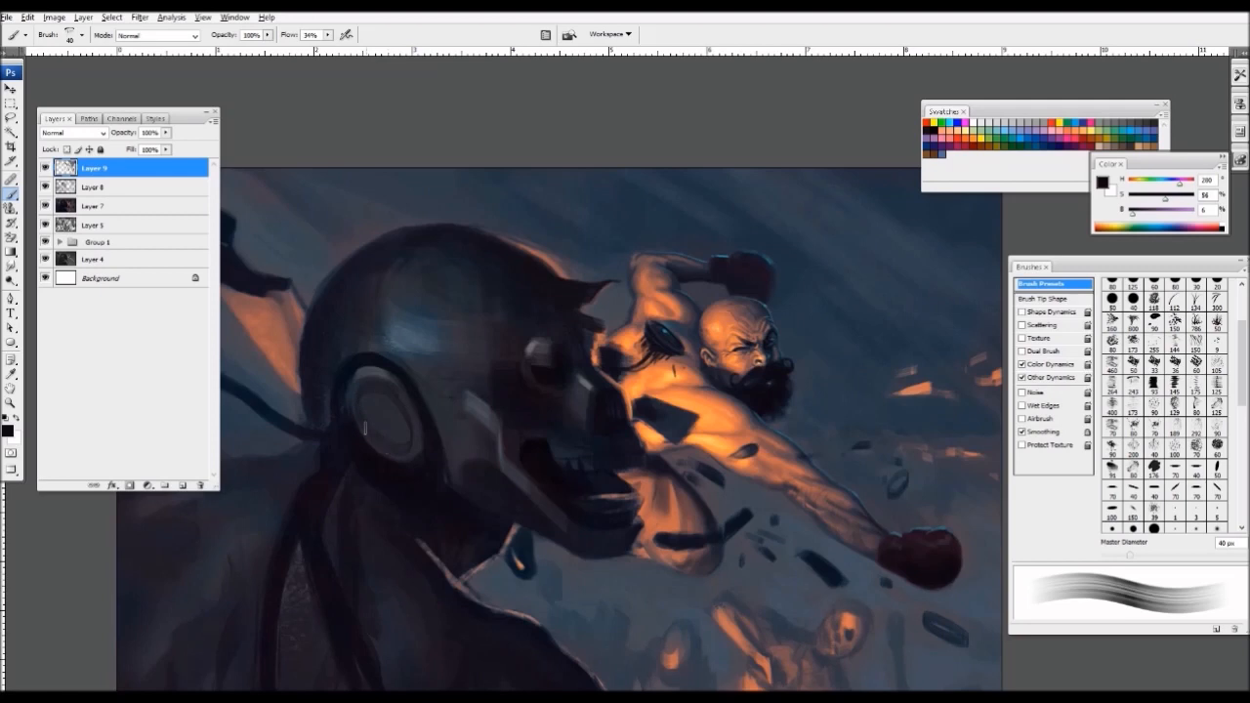
- Darken the giant's face between the eye and mouth with sampled near-black at 80 px
{"action": "key", "text": "ctrl+minus"}
{"action": "key", "text": "ctrl+minus"}
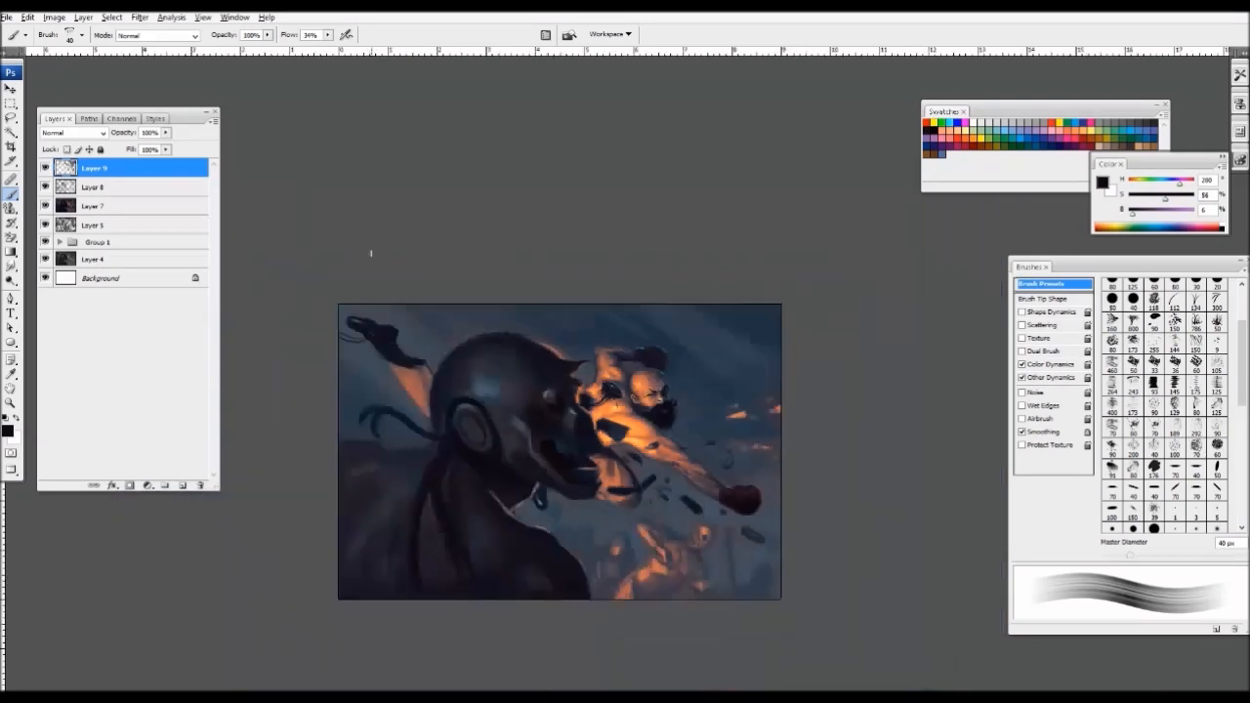
{"action": "key", "text": "ctrl+plus"}
{"action": "key", "text": "ctrl+plus"}
{"action": "key", "text": "ctrl+plus"}
{"action": "left_click", "coordinate": [548, 399], "text": "alt"}
{"action": "key", "text": "bracketright"}
{"action": "key", "text": "bracketright"}
{"action": "key", "text": "bracketright"}
{"action": "key", "text": "bracketright"}
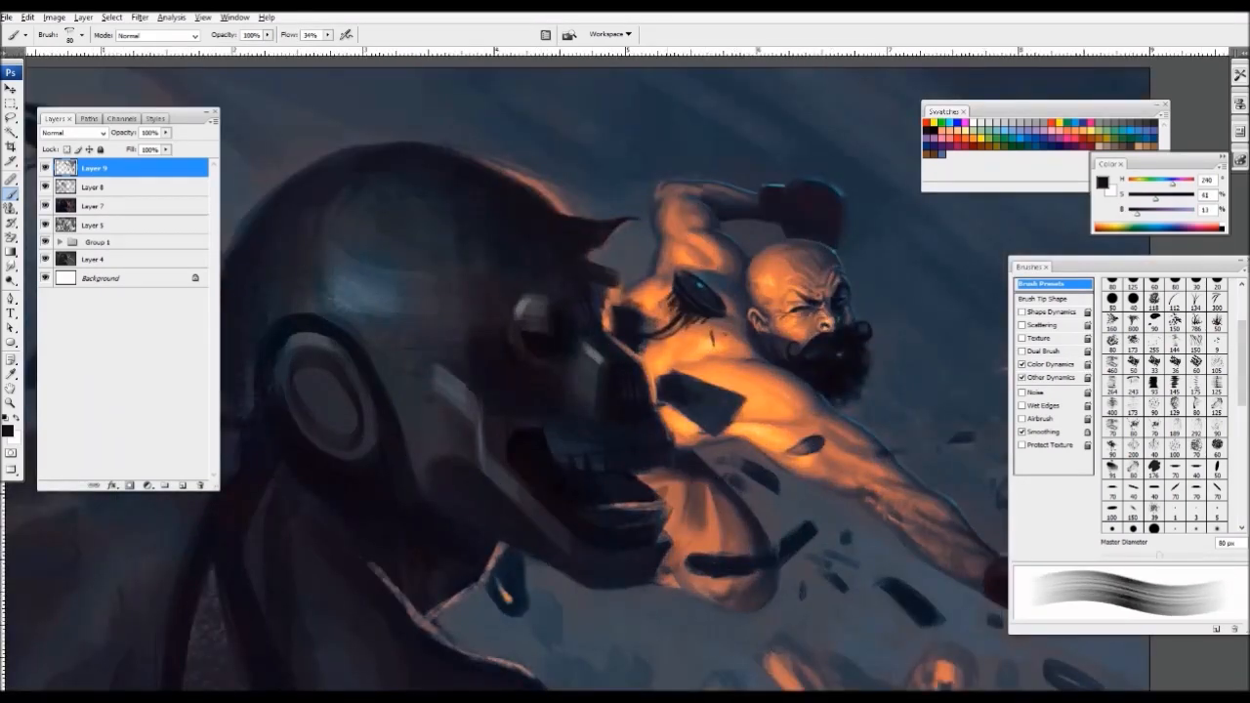
{"action": "left_click_drag", "start_coordinate": [699, 536], "coordinate": [666, 567]}
- Shape the giant's mouth opening around the upper teeth with sampled near-black at 40 px
{"action": "key", "text": "ctrl+minus"}
{"action": "key", "text": "ctrl+minus"}
{"action": "key", "text": "ctrl+plus"}
{"action": "key", "text": "ctrl+plus"}
{"action": "key", "text": "ctrl+plus"}
{"action": "left_click", "coordinate": [503, 489], "text": "alt"}
{"action": "key", "text": "bracketleft"}
{"action": "key", "text": "bracketleft"}
{"action": "key", "text": "bracketleft"}
{"action": "key", "text": "bracketleft"}
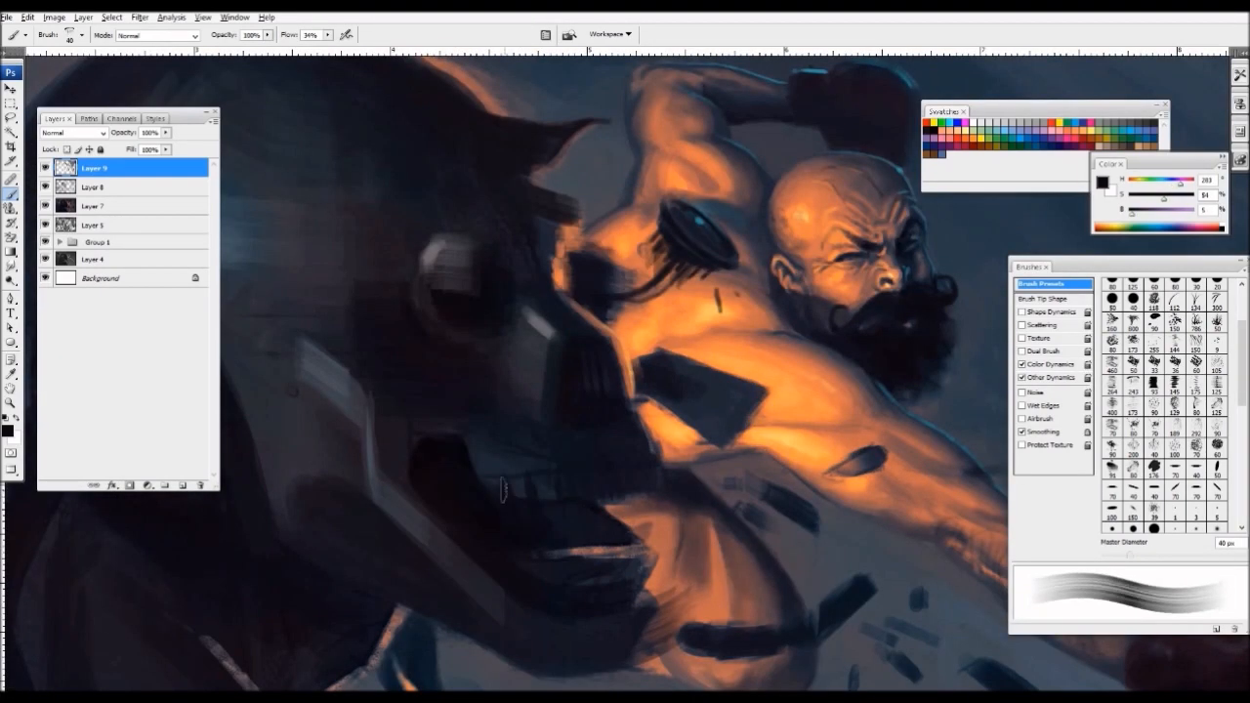
- Paint long vertical upper teeth in the giant's mouth with sampled dark slate blue at 40 px and 45 px
{"action": "key", "text": "ctrl+minus"}
{"action": "key", "text": "ctrl+plus"}
{"action": "left_click", "coordinate": [578, 493], "text": "alt"}
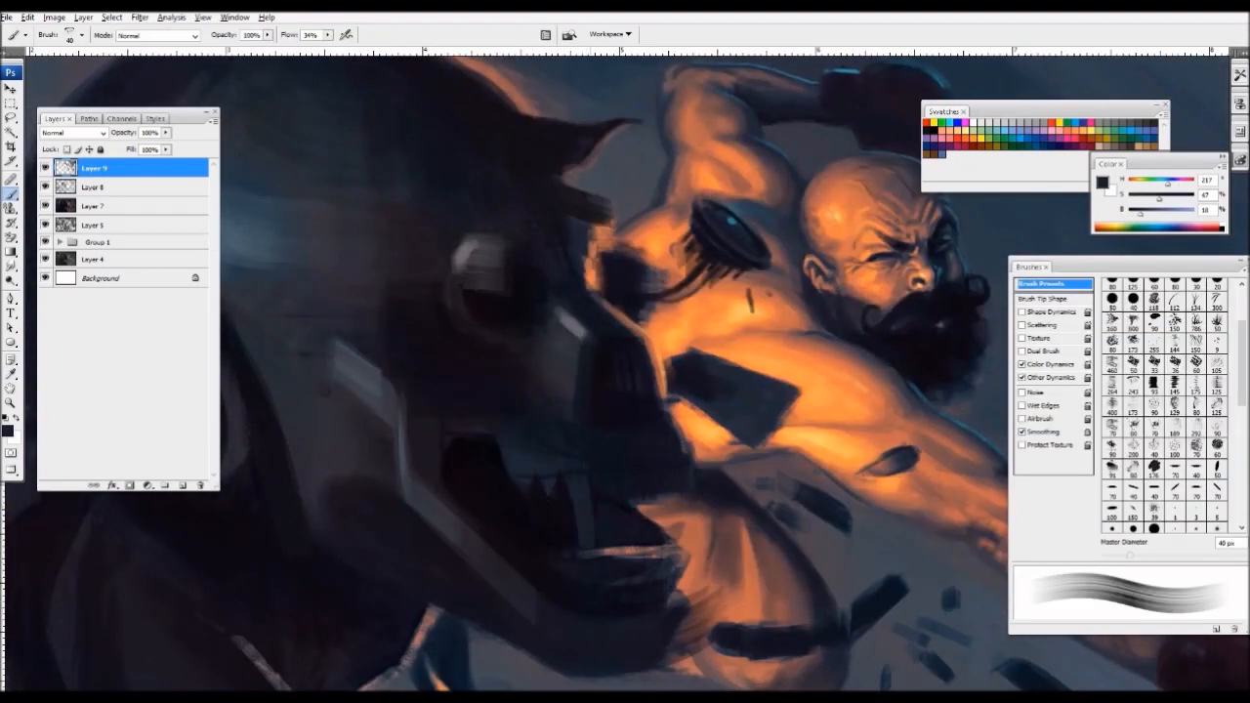
{"action": "key", "text": "bracketright"}
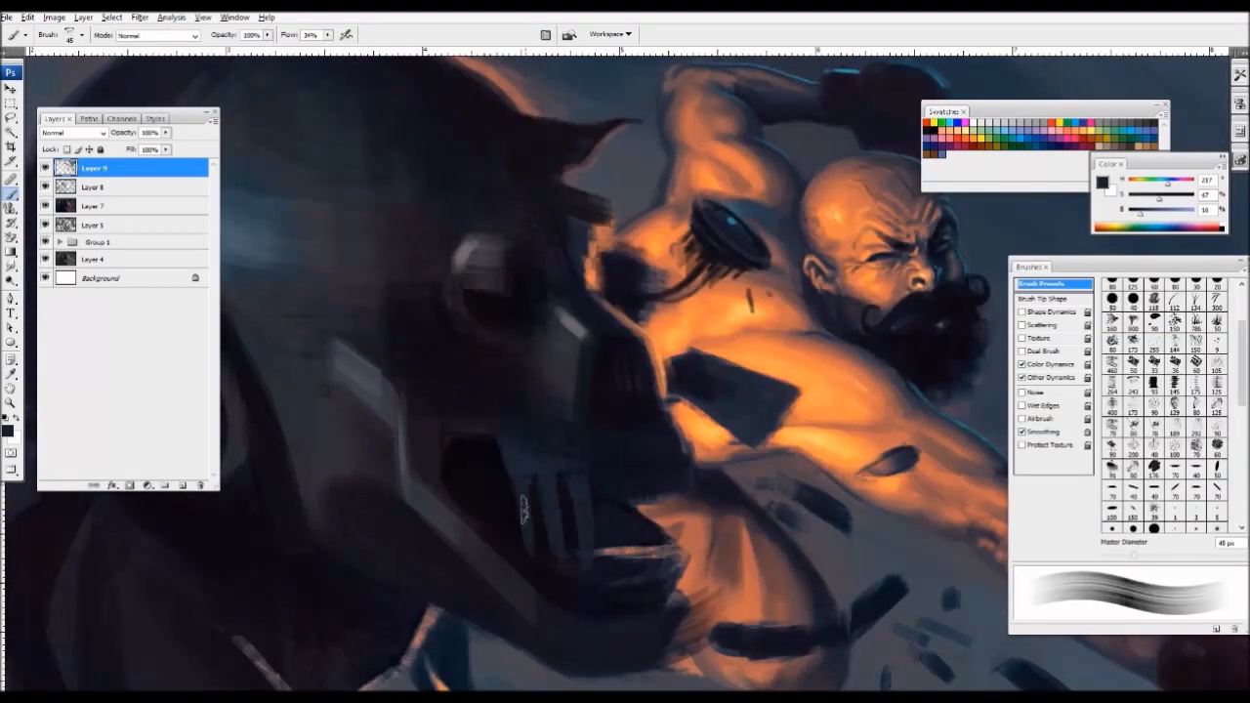
- Refine the giant's upper teeth with a tapered bristle brush, reducing it to 40 px and 30 px
{"action": "key", "text": "ctrl+minus"}
{"action": "key", "text": "ctrl+minus"}
{"action": "key", "text": "ctrl+minus"}
{"action": "key", "text": "ctrl+plus"}
{"action": "key", "text": "ctrl+plus"}
{"action": "key", "text": "ctrl+plus"}
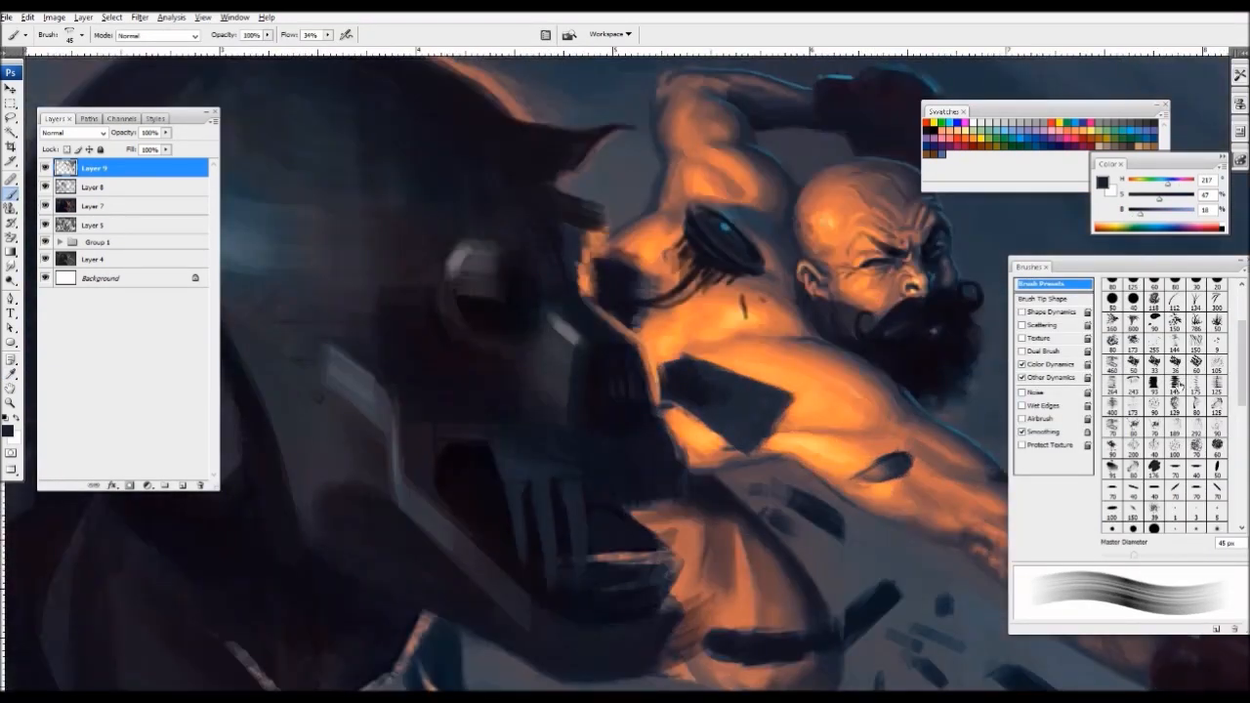
{"action": "left_click", "coordinate": [1179, 385]}
{"action": "key", "text": "bracketleft"}
{"action": "key", "text": "bracketleft"}
{"action": "key", "text": "bracketleft"}
{"action": "key", "text": "bracketleft"}
{"action": "key", "text": "bracketleft"}
{"action": "key", "text": "bracketleft"}
{"action": "key", "text": "bracketleft"}
{"action": "key", "text": "bracketleft"}
{"action": "key", "text": "bracketleft"}
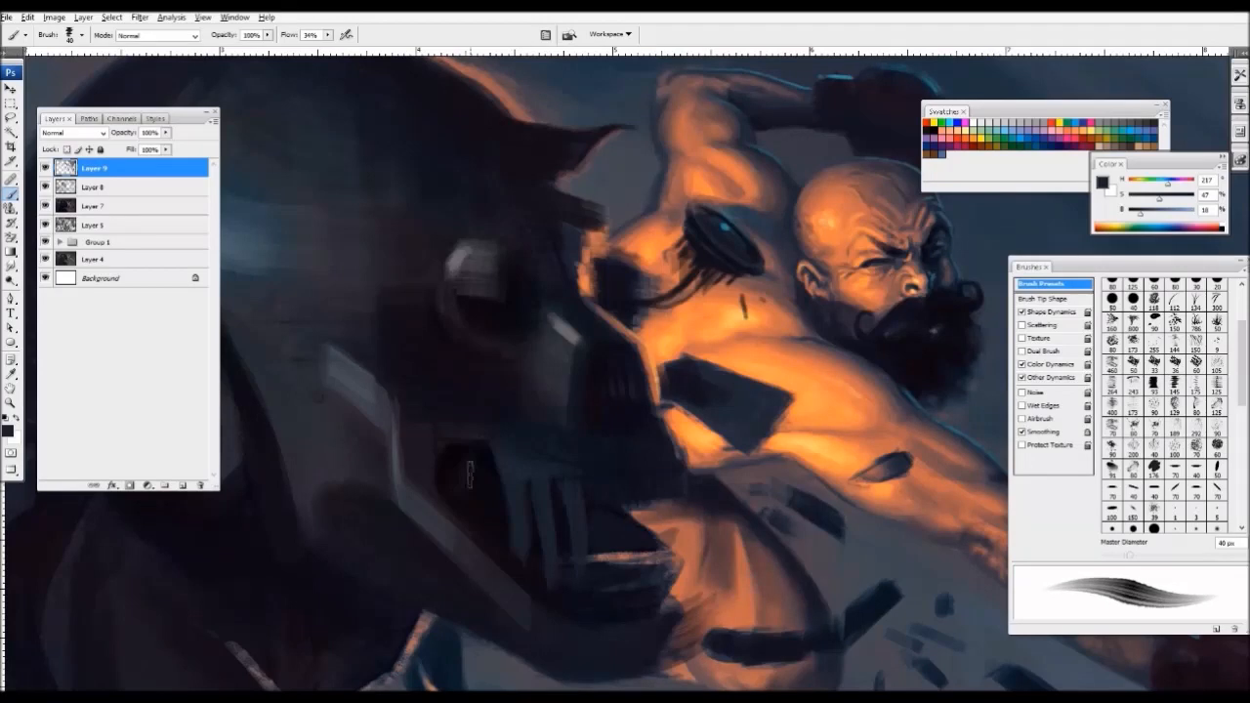
{"action": "key", "text": "bracketleft"}
- Try several brush presets and choose a smooth tapered brush with shape dynamics and texture
{"action": "key", "text": "ctrl+minus"}
{"action": "key", "text": "ctrl+plus"}
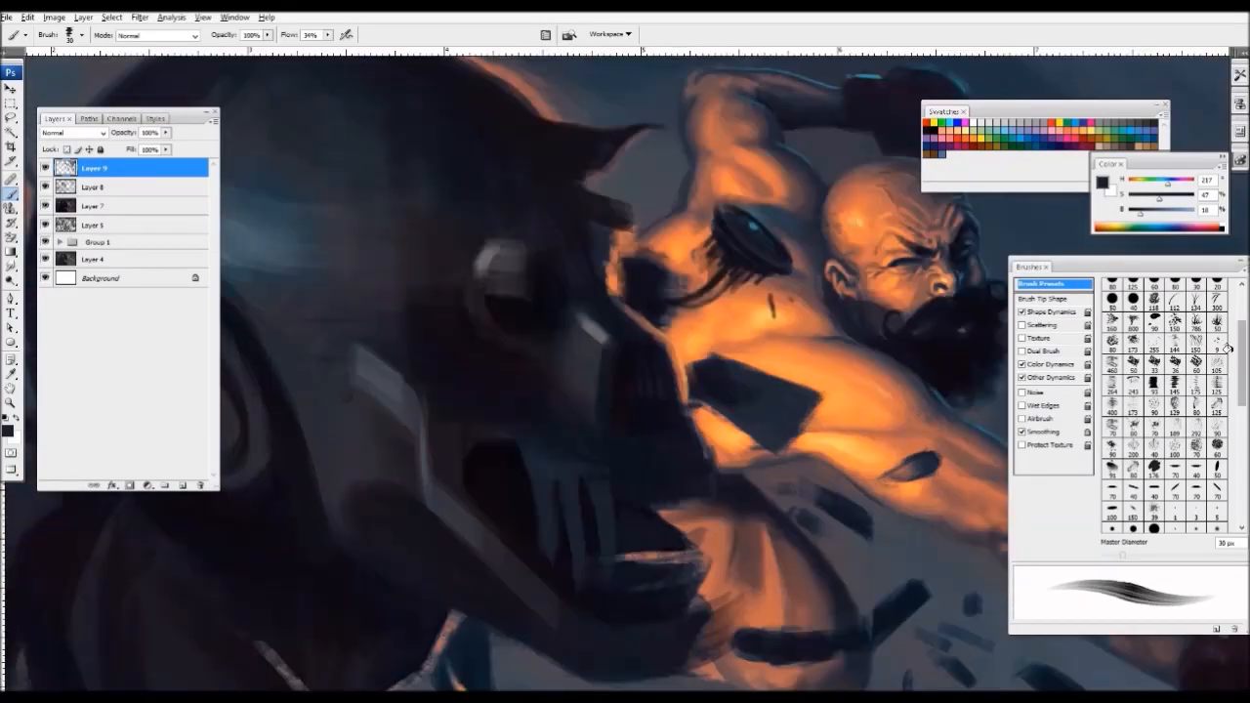
{"action": "left_click", "coordinate": [1191, 362]}
{"action": "left_click_drag", "start_coordinate": [1241, 346], "coordinate": [1244, 459]}
{"action": "left_click", "coordinate": [1218, 433]}
{"action": "left_click", "coordinate": [1176, 433]}
{"action": "left_click", "coordinate": [1154, 474]}
{"action": "left_click", "coordinate": [1113, 494]}
{"action": "left_click", "coordinate": [1157, 493]}
{"action": "left_click", "coordinate": [1132, 450]}
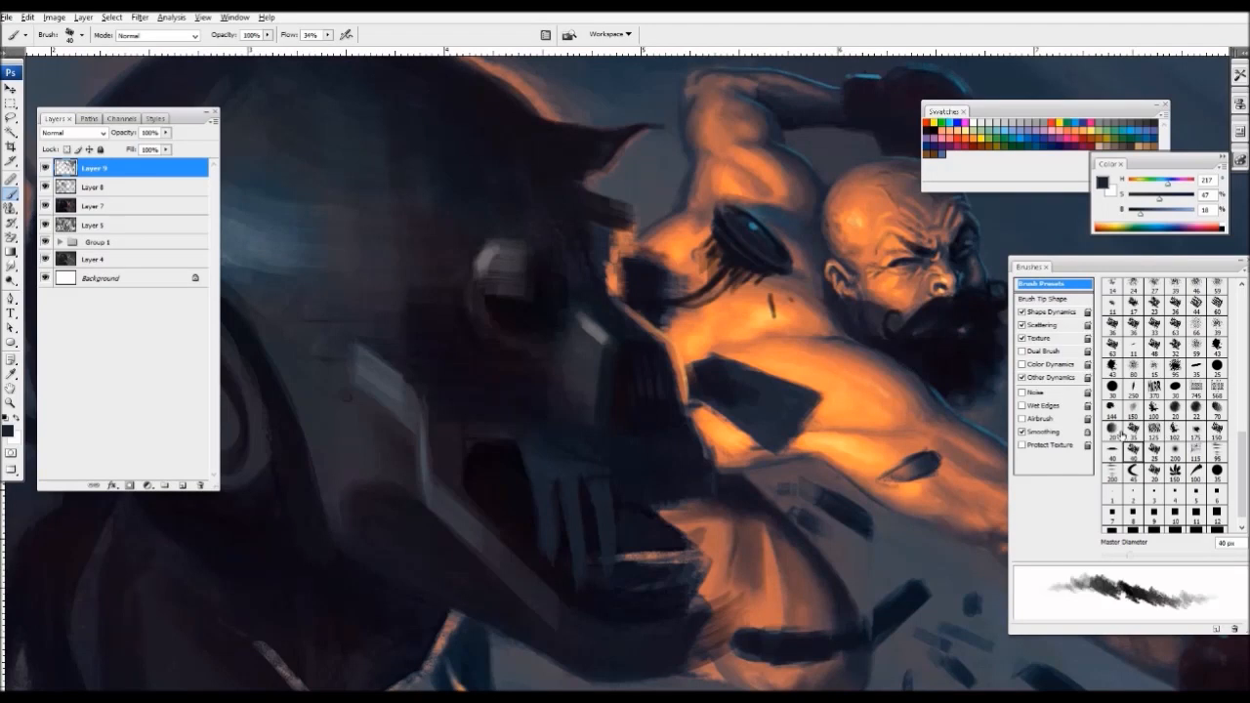
{"action": "left_click", "coordinate": [1132, 431]}
{"action": "left_click", "coordinate": [1113, 431]}
- Define the gaps between the giant's teeth with near-black sampled from the mouth at 60 px and 40 px
{"action": "key", "text": "bracketright"}
{"action": "key", "text": "bracketright"}
{"action": "key", "text": "bracketright"}
{"action": "key", "text": "bracketright"}
{"action": "left_click", "coordinate": [489, 472], "text": "alt"}
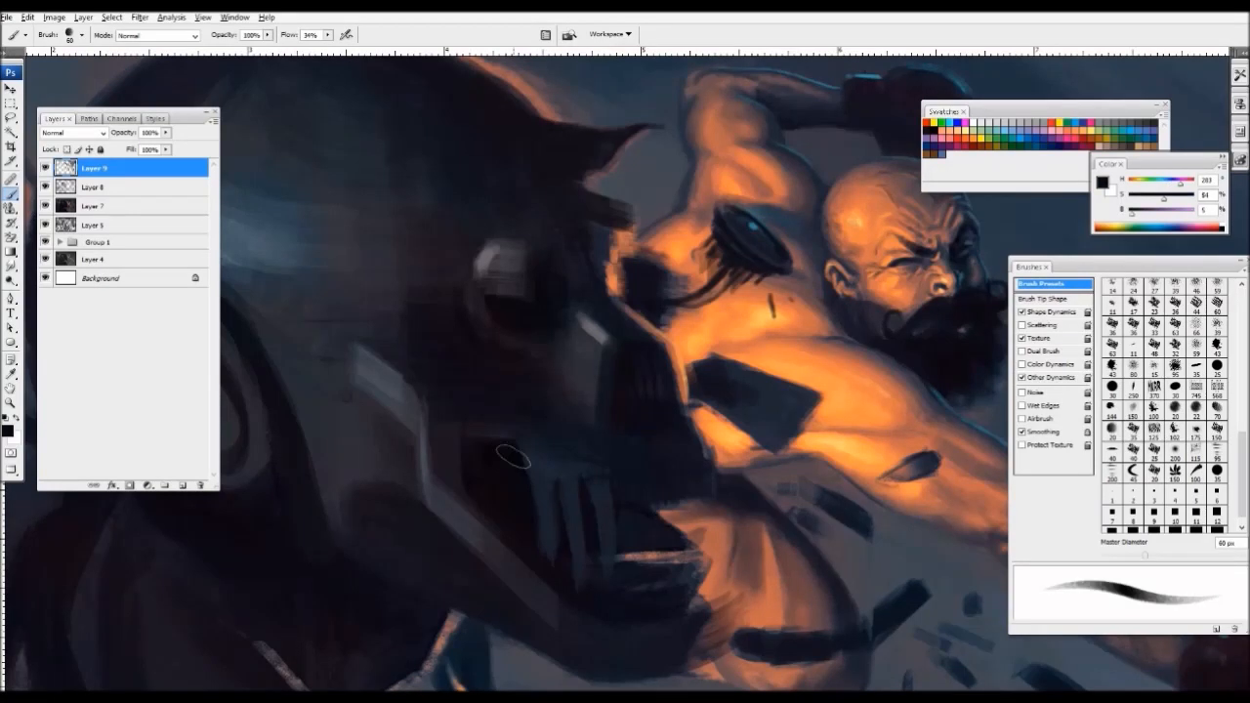
{"action": "key", "text": "bracketleft"}
{"action": "key", "text": "bracketleft"}
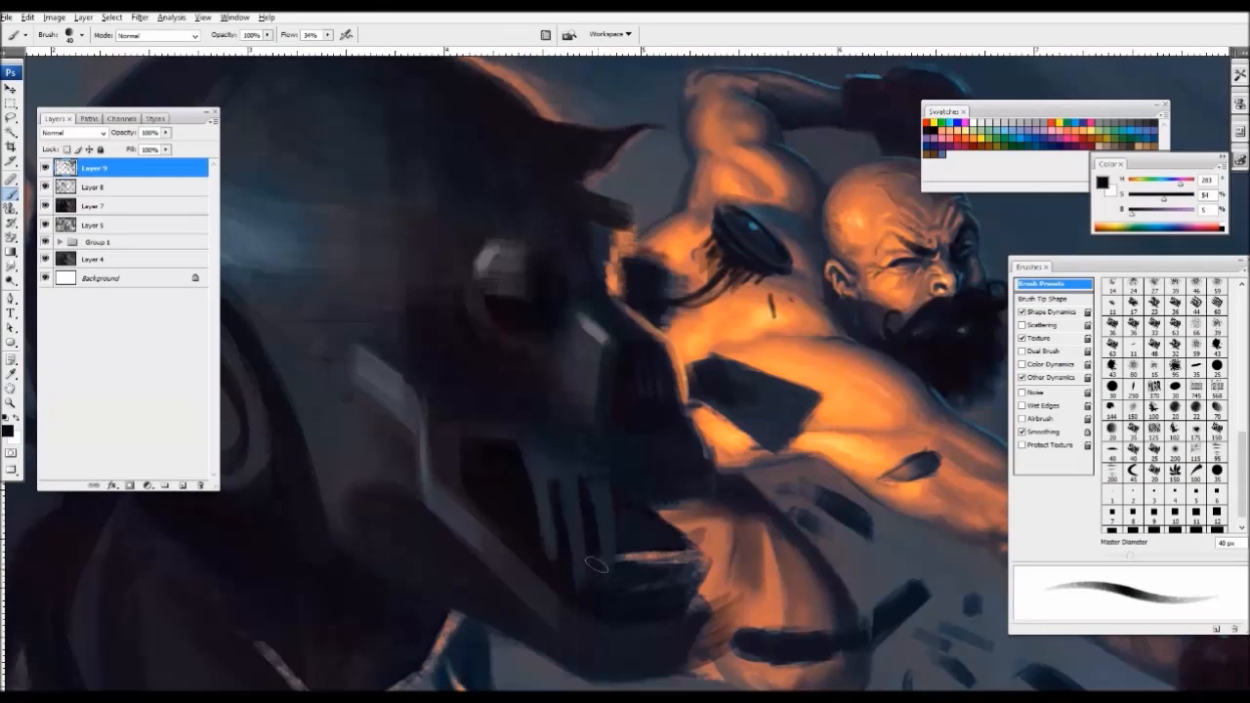
- Refine the giant's tooth gaps and paint out the light streak in its mouth with sampled near-black tones at 30 px and 40 px
{"action": "left_click_drag", "start_coordinate": [596, 564], "coordinate": [606, 576]}
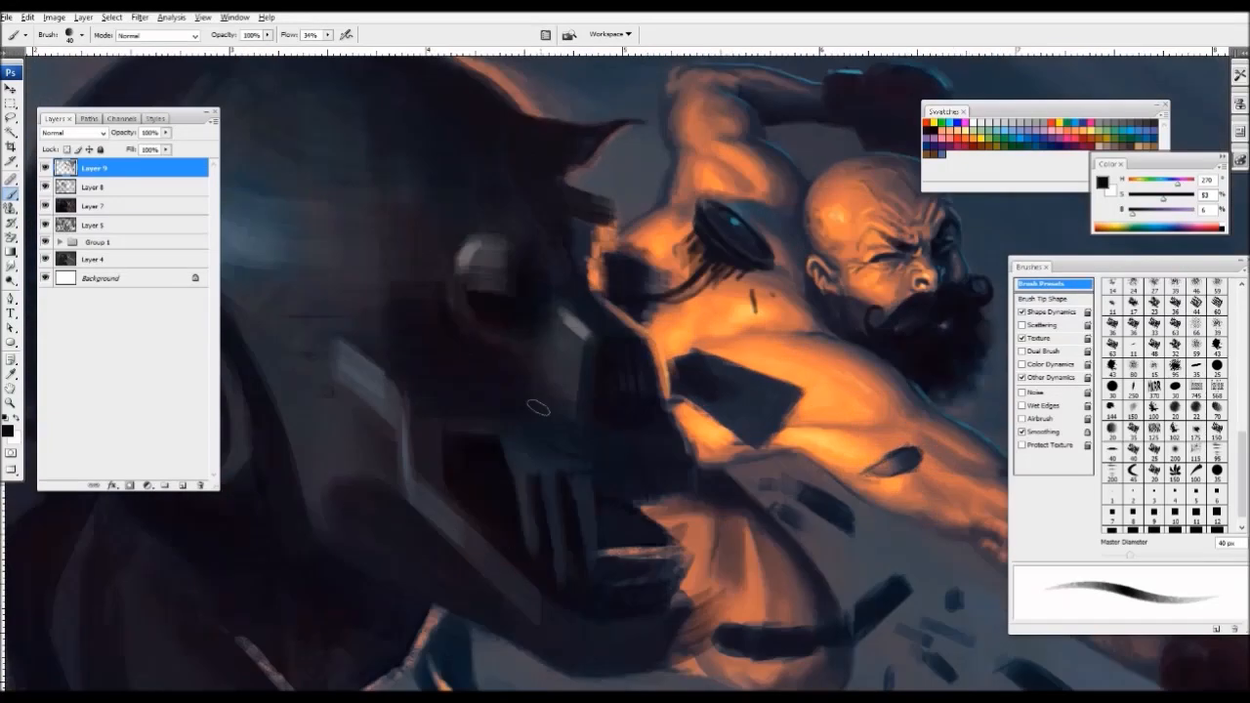
{"action": "left_click_drag", "start_coordinate": [536, 422], "coordinate": [564, 464]}
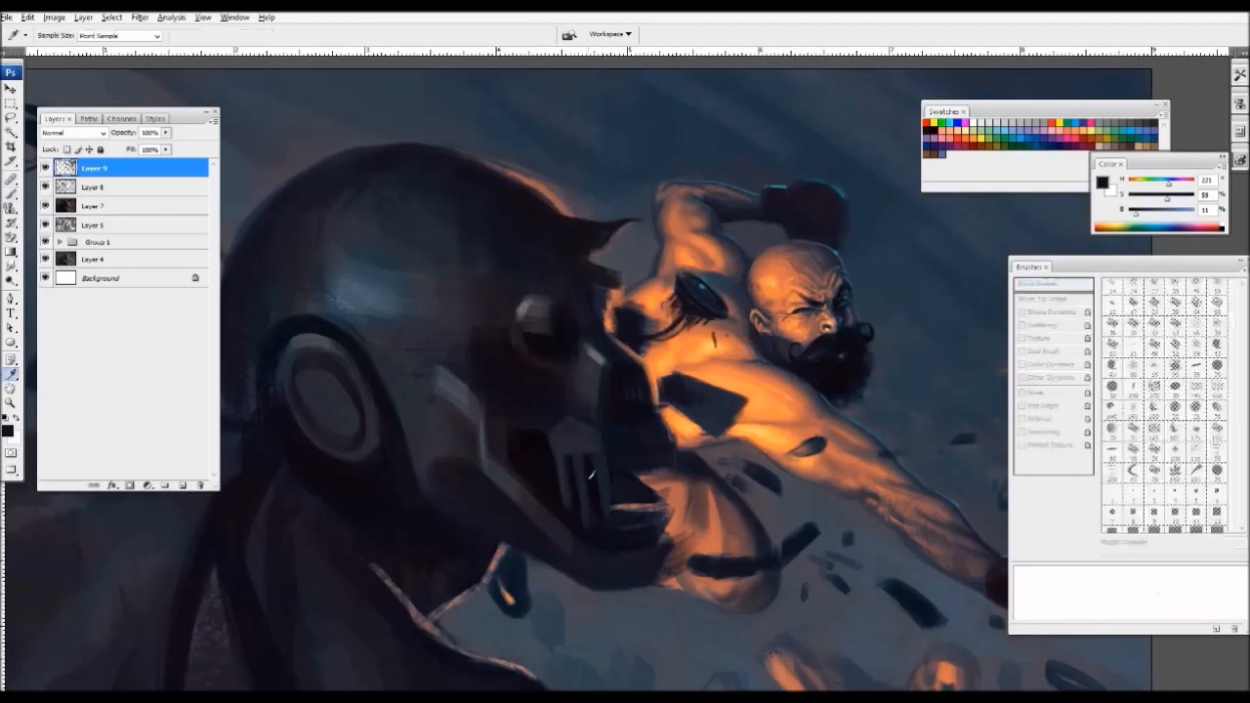
{"action": "left_click", "coordinate": [590, 476], "text": "alt"}
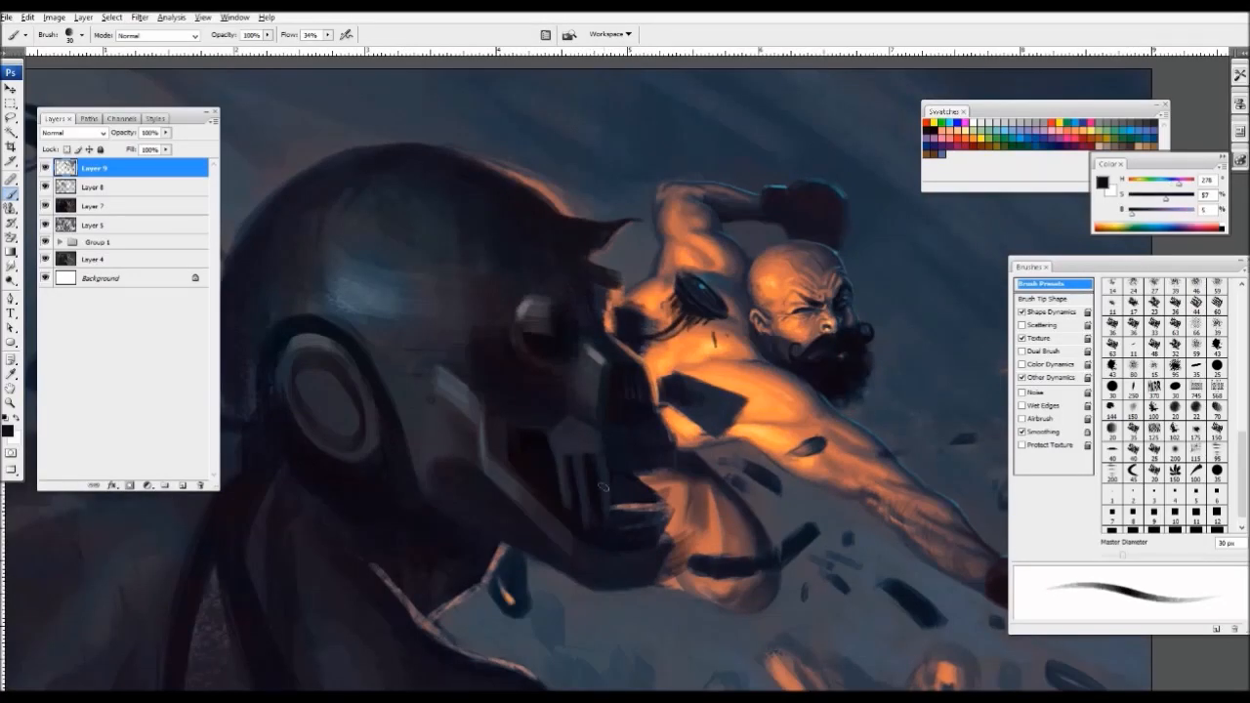
{"action": "left_click", "coordinate": [611, 486], "text": "alt"}
{"action": "key", "text": "]"}
{"action": "left_click", "coordinate": [627, 493], "text": "alt"}
{"action": "key", "text": "]"}
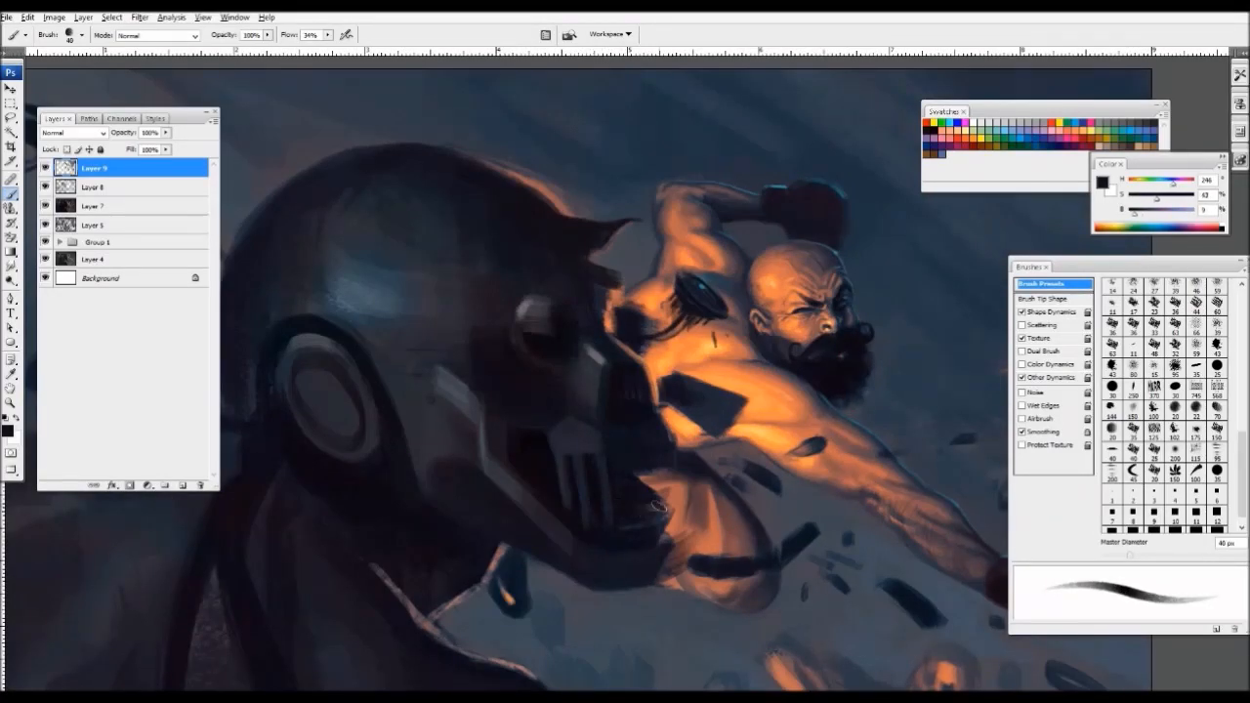
{"action": "left_click_drag", "start_coordinate": [659, 506], "coordinate": [639, 515]}
- Refine the upper teeth and the dark mouth opening beside them with sampled dark tones at 20 px and 25 px
{"action": "key", "text": "["}
{"action": "key", "text": "["}
{"action": "key", "text": "["}
{"action": "key", "text": "["}
{"action": "left_click", "coordinate": [598, 457], "text": "alt"}
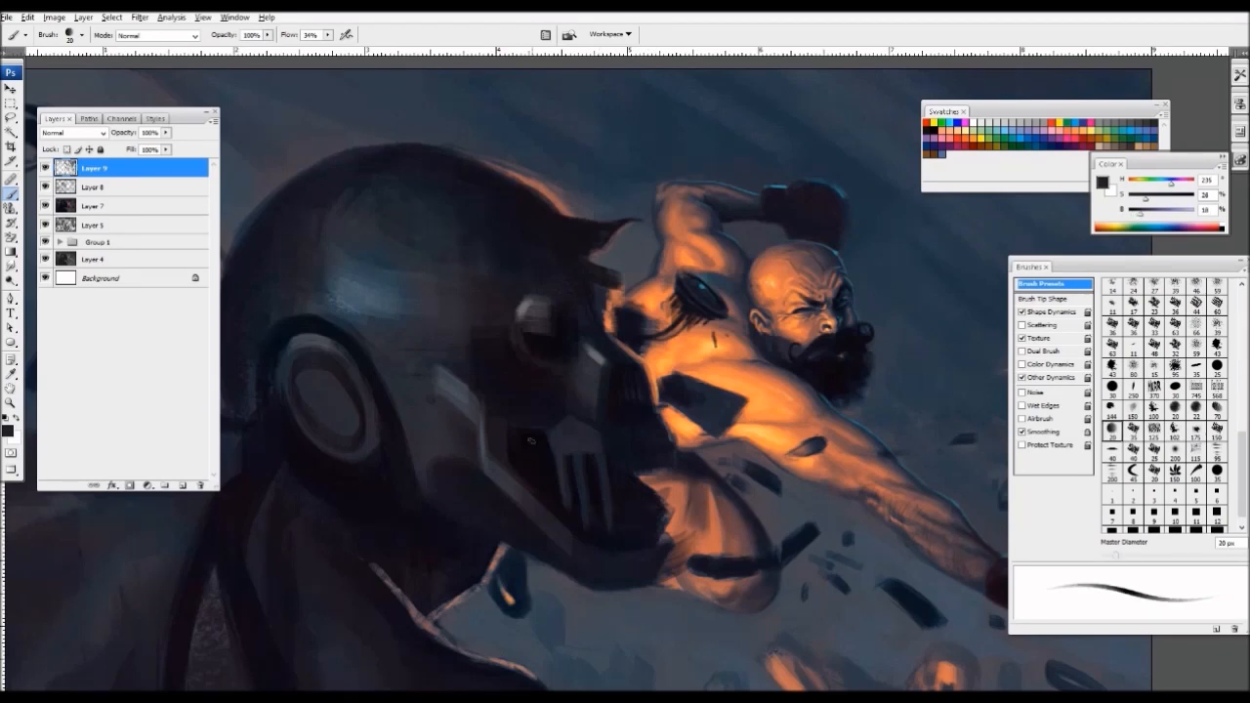
{"action": "key", "text": "]"}
{"action": "left_click", "coordinate": [513, 448], "text": "alt"}
- Check the whole composition and darken the front edge of the giant's mouth with sampled near-black at 30 px
{"action": "key", "text": "ctrl+minus"}
{"action": "key", "text": "ctrl+minus"}
{"action": "key", "text": "ctrl+minus"}
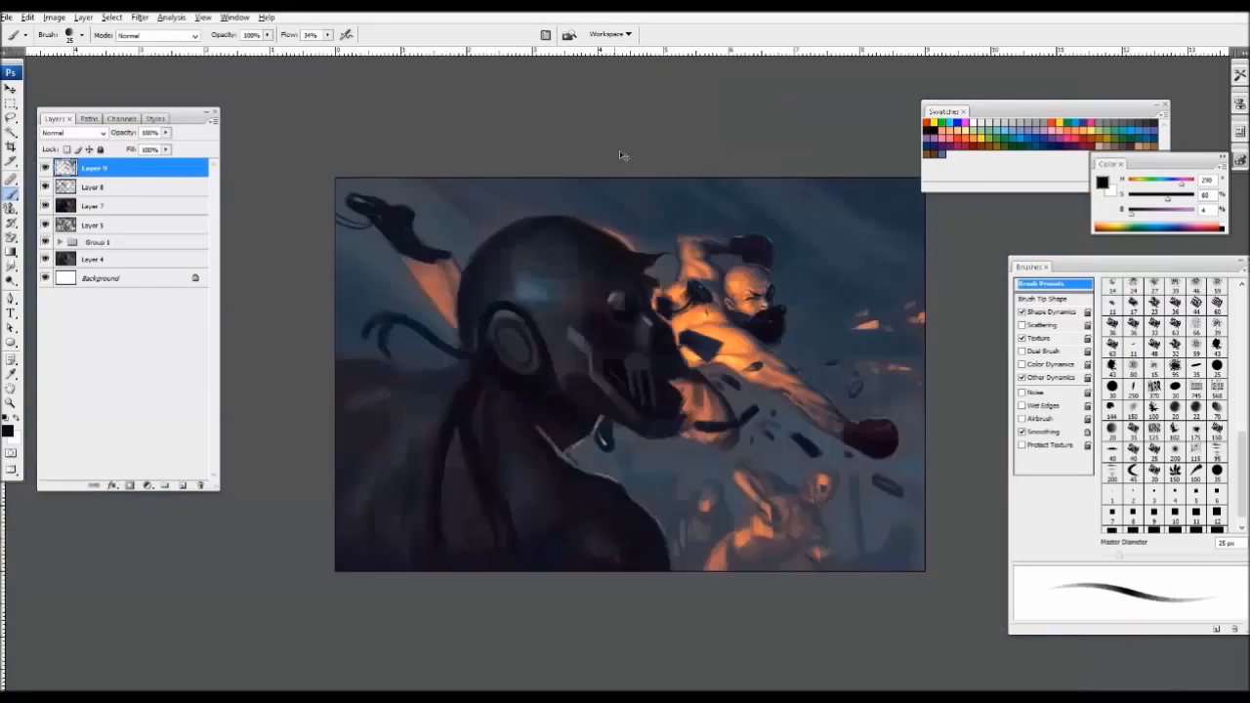
{"action": "left_click_drag", "start_coordinate": [620, 151], "coordinate": [525, 240]}
{"action": "key", "text": "ctrl+plus"}
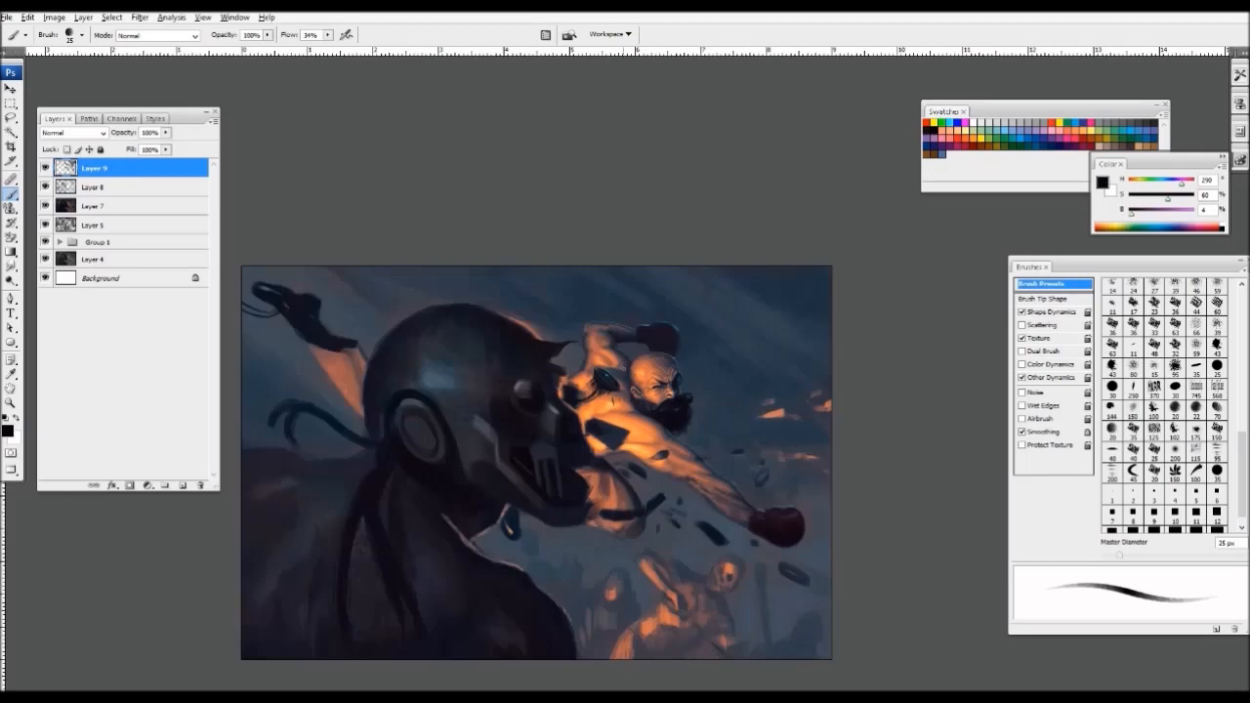
{"action": "key", "text": "ctrl+plus"}
{"action": "key", "text": "ctrl+plus"}
{"action": "left_click_drag", "start_coordinate": [603, 481], "coordinate": [533, 462]}
{"action": "left_click", "coordinate": [533, 462], "text": "alt"}
{"action": "key", "text": "]"}
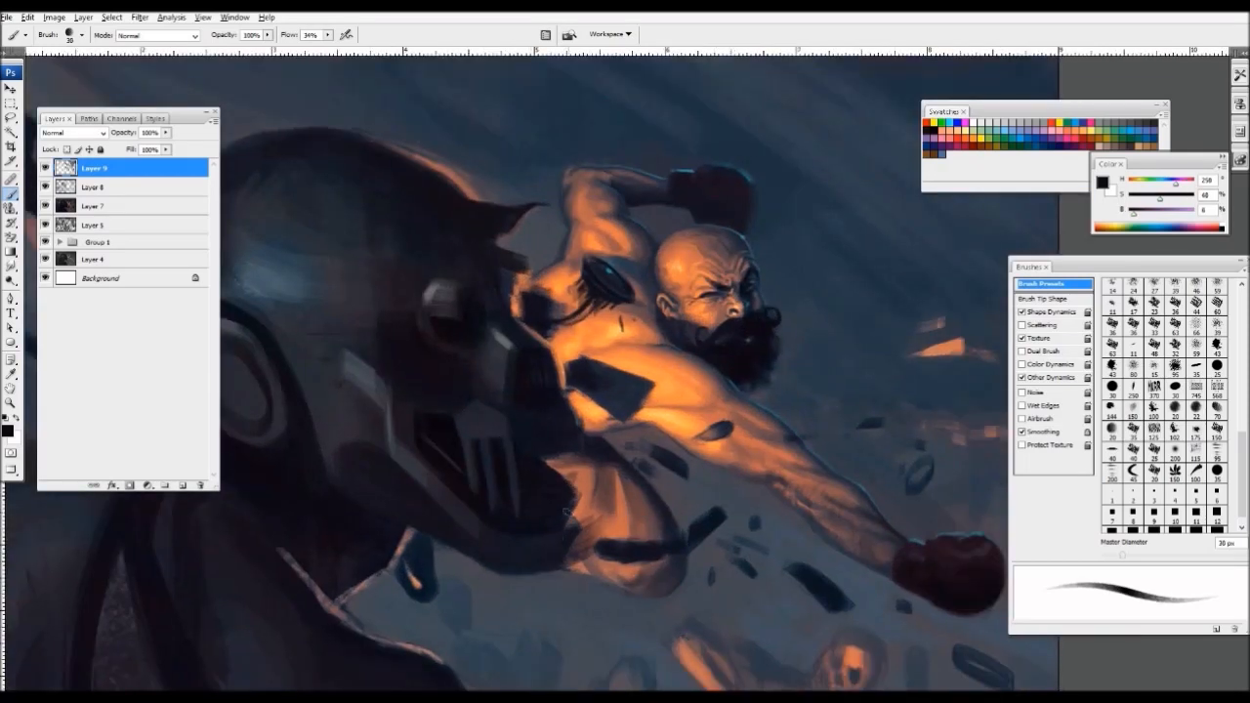
{"action": "key", "text": "]"}
{"action": "left_click_drag", "start_coordinate": [543, 371], "coordinate": [467, 432]}
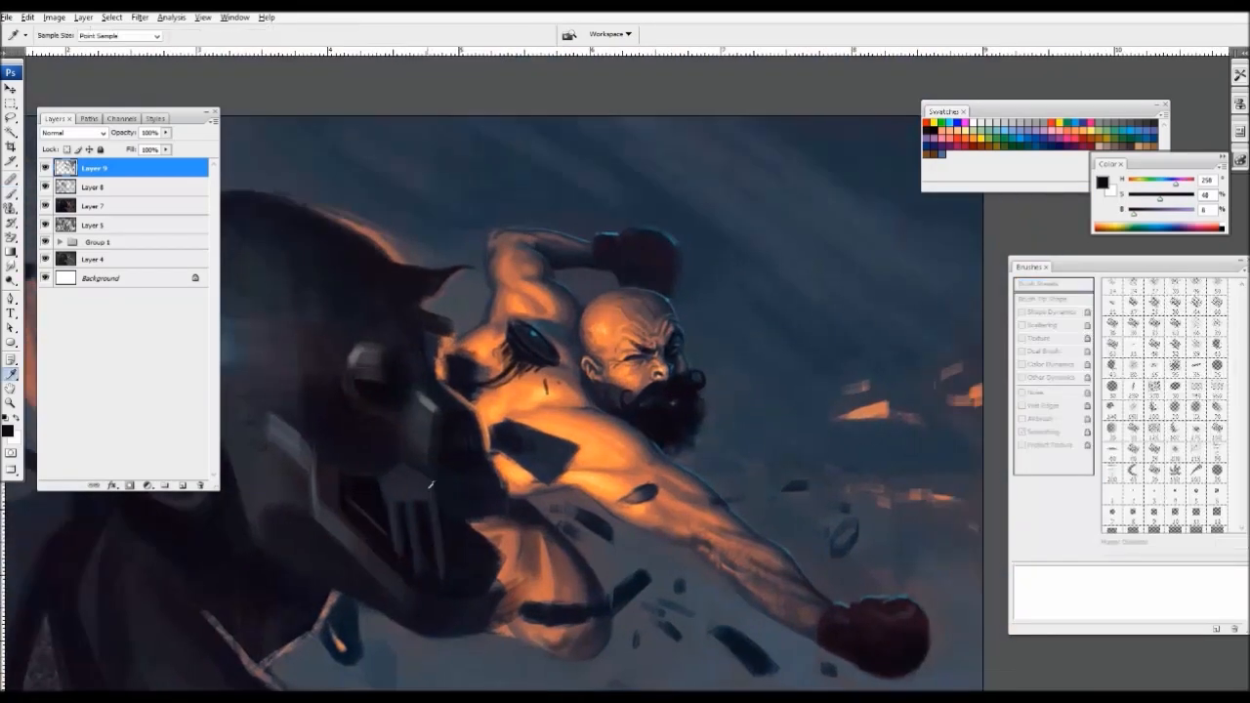
- Paint a thin light streak from the giant's upper lip along the man's lower torso edge, using sampled tones and a smaller brush
{"action": "left_click", "coordinate": [455, 512], "text": "alt"}
{"action": "left_click", "coordinate": [464, 511], "text": "alt"}
{"action": "left_click", "coordinate": [490, 512], "text": "alt"}
{"action": "left_click_drag", "start_coordinate": [464, 511], "coordinate": [501, 496]}
{"action": "left_click", "coordinate": [513, 477], "text": "alt"}
{"action": "key", "text": "["}
{"action": "key", "text": "["}
{"action": "left_click", "coordinate": [486, 507], "text": "alt"}
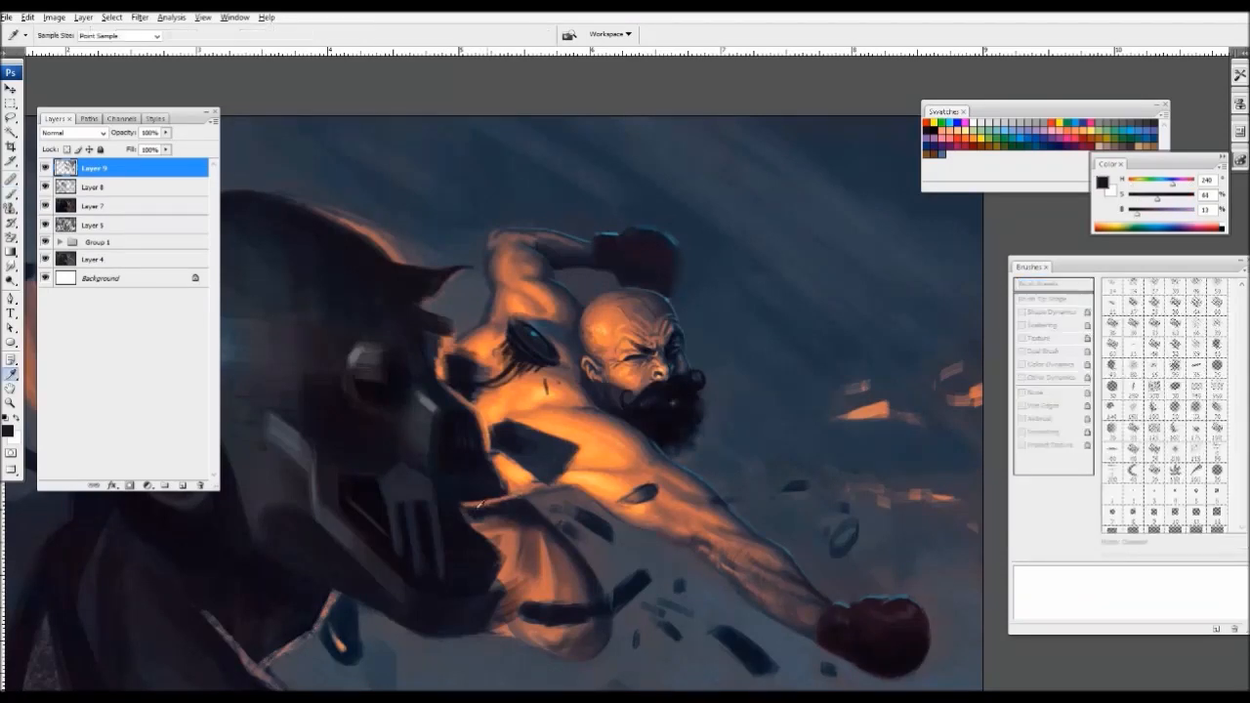
- Flip the whole canvas horizontally to check the composition mirrored
{"action": "key", "text": "ctrl+minus"}
{"action": "key", "text": "ctrl+minus"}
{"action": "key", "text": "ctrl+minus"}
{"action": "left_click_drag", "start_coordinate": [875, 143], "coordinate": [721, 244]}
{"action": "key", "text": "ctrl+plus"}
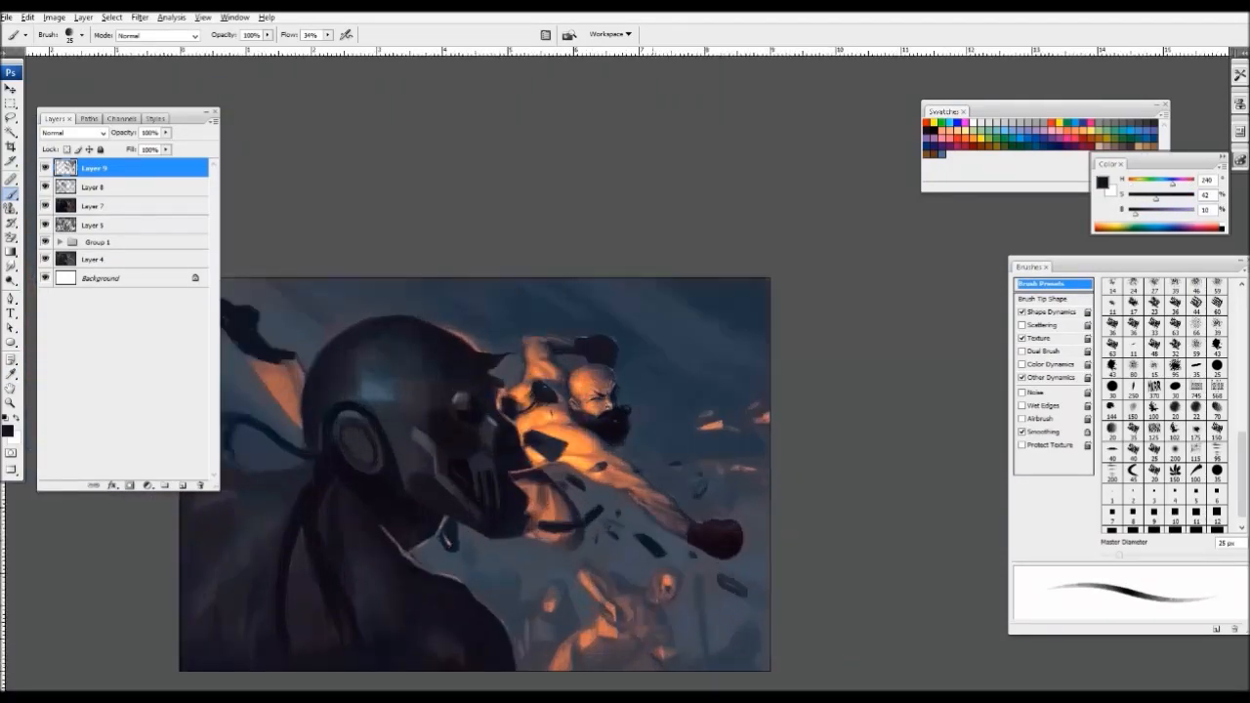
{"action": "key", "text": "ctrl+minus"}
{"action": "left_click", "coordinate": [53, 16]}
{"action": "left_click", "coordinate": [181, 206]}
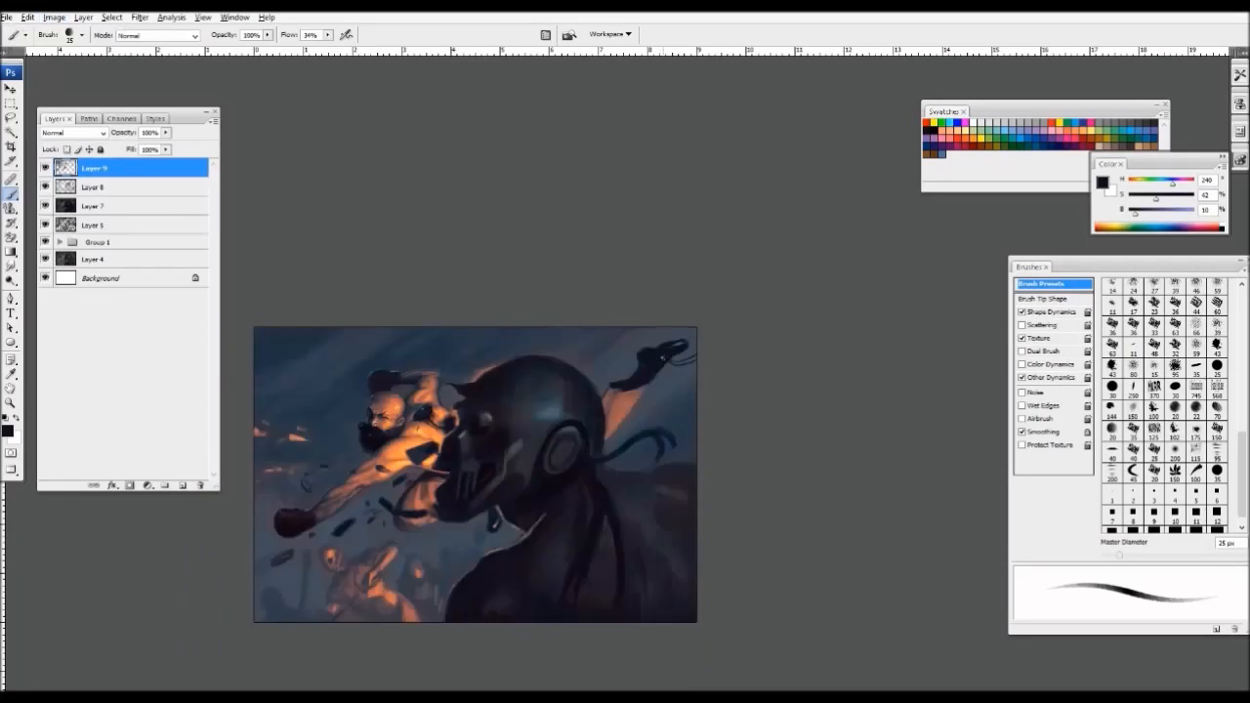
- Touch up the edge of the dark disc fragment in front of the boxer's shoulder using a sampled dark tone
{"action": "key", "text": "ctrl+plus"}
{"action": "key", "text": "ctrl+plus"}
{"action": "key", "text": "ctrl+plus"}
{"action": "key", "text": "ctrl+plus"}
{"action": "left_click", "coordinate": [1112, 431]}
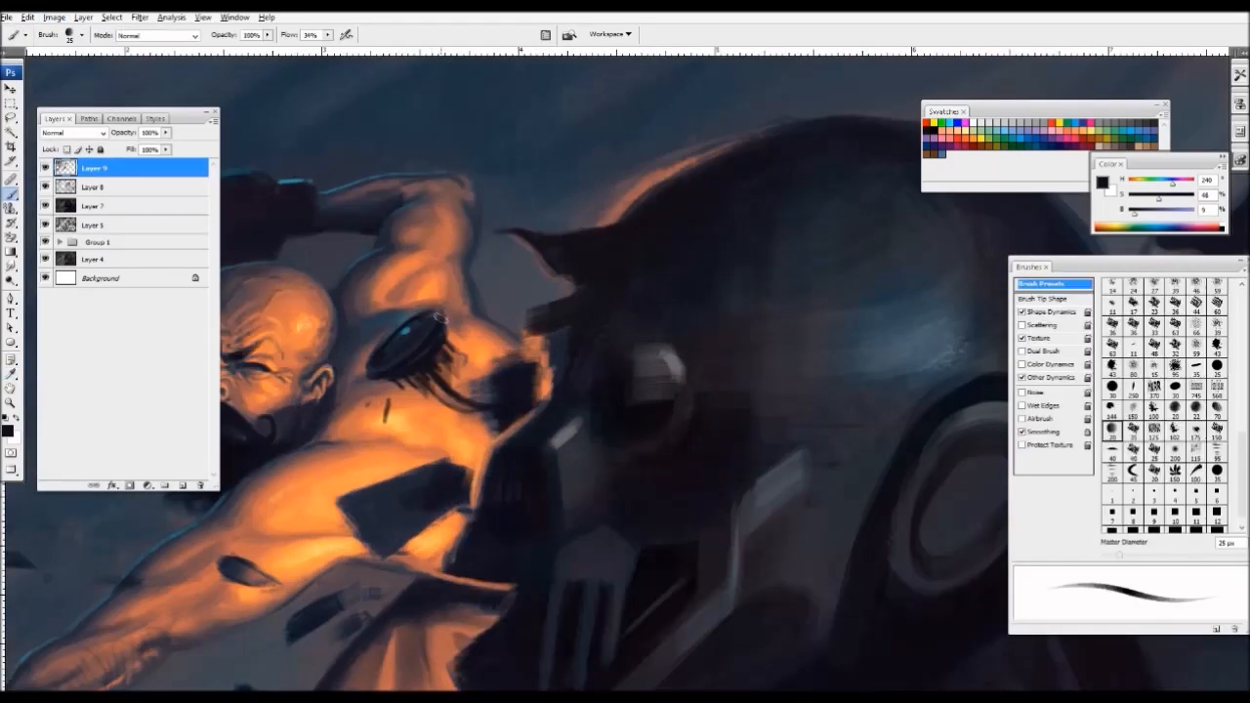
{"action": "left_click", "coordinate": [443, 318], "text": "alt"}
{"action": "left_click_drag", "start_coordinate": [450, 331], "coordinate": [439, 307]}
{"action": "key", "text": "ctrl+minus"}
{"action": "key", "text": "ctrl+plus"}
{"action": "key", "text": "]"}
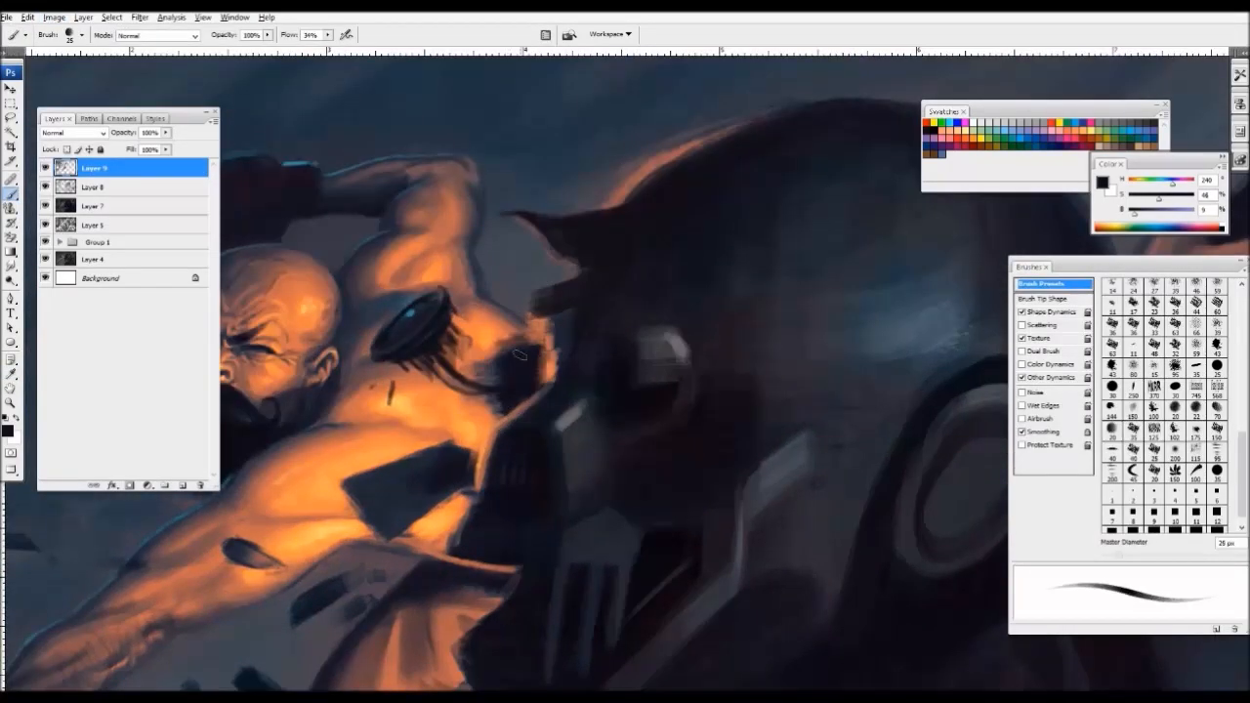
- Reshape the dark fragment between the boxer's shoulder and the robot's face with sampled dark tones and a 35 px brush
{"action": "left_click", "coordinate": [483, 366], "text": "alt"}
{"action": "key", "text": "]"}
{"action": "left_click", "coordinate": [560, 309], "text": "alt"}
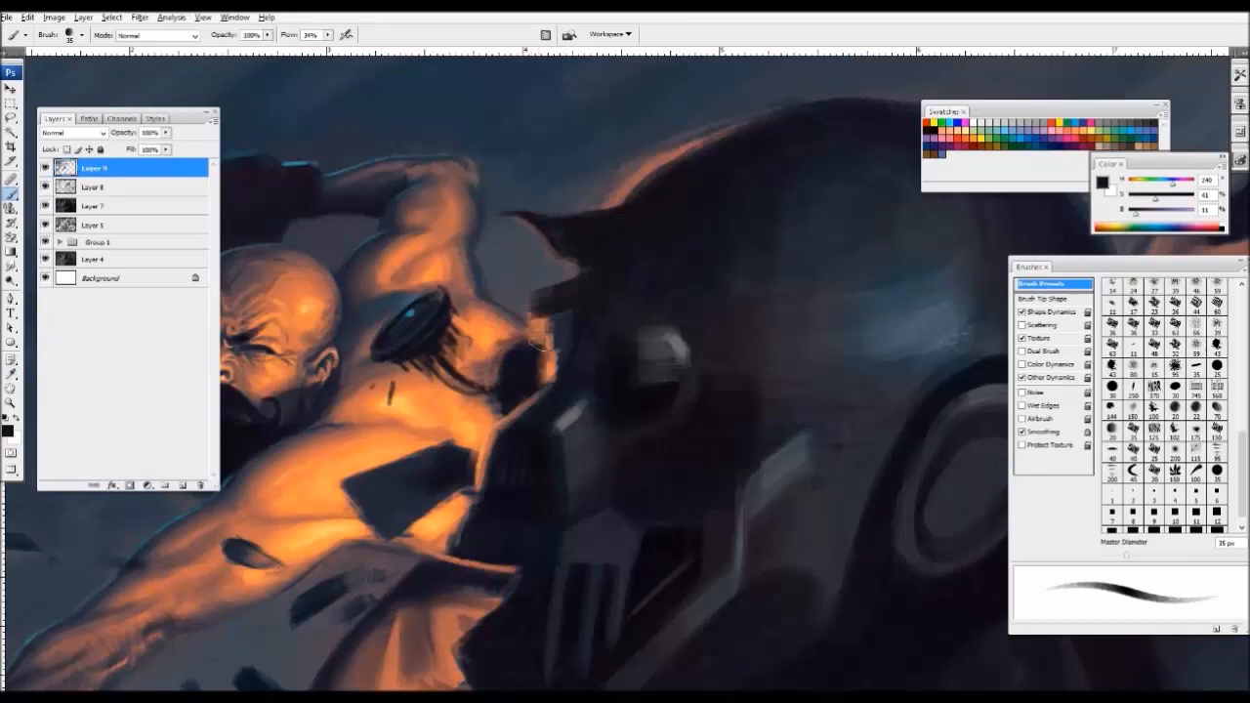
{"action": "key", "text": "ctrl+minus"}
{"action": "key", "text": "ctrl+minus"}
{"action": "key", "text": "ctrl+plus"}
{"action": "key", "text": "ctrl+plus"}
- Refine the shapes beneath the robot helmet's brow spike with a finer brush
{"action": "key", "text": "["}
{"action": "key", "text": "["}
{"action": "key", "text": "["}
{"action": "mouse_move", "coordinate": [521, 293]}
{"action": "left_mouse_down"}
{"action": "mouse_move", "coordinate": [498, 298]}
{"action": "mouse_move", "coordinate": [527, 302]}
{"action": "mouse_move", "coordinate": [523, 315]}
{"action": "left_mouse_up"}
{"action": "key", "text": "]"}
{"action": "key", "text": "]"}
{"action": "key", "text": "]"}
{"action": "key", "text": "["}
{"action": "key", "text": "ctrl+minus"}
{"action": "key", "text": "ctrl+minus"}
{"action": "key", "text": "ctrl+minus"}
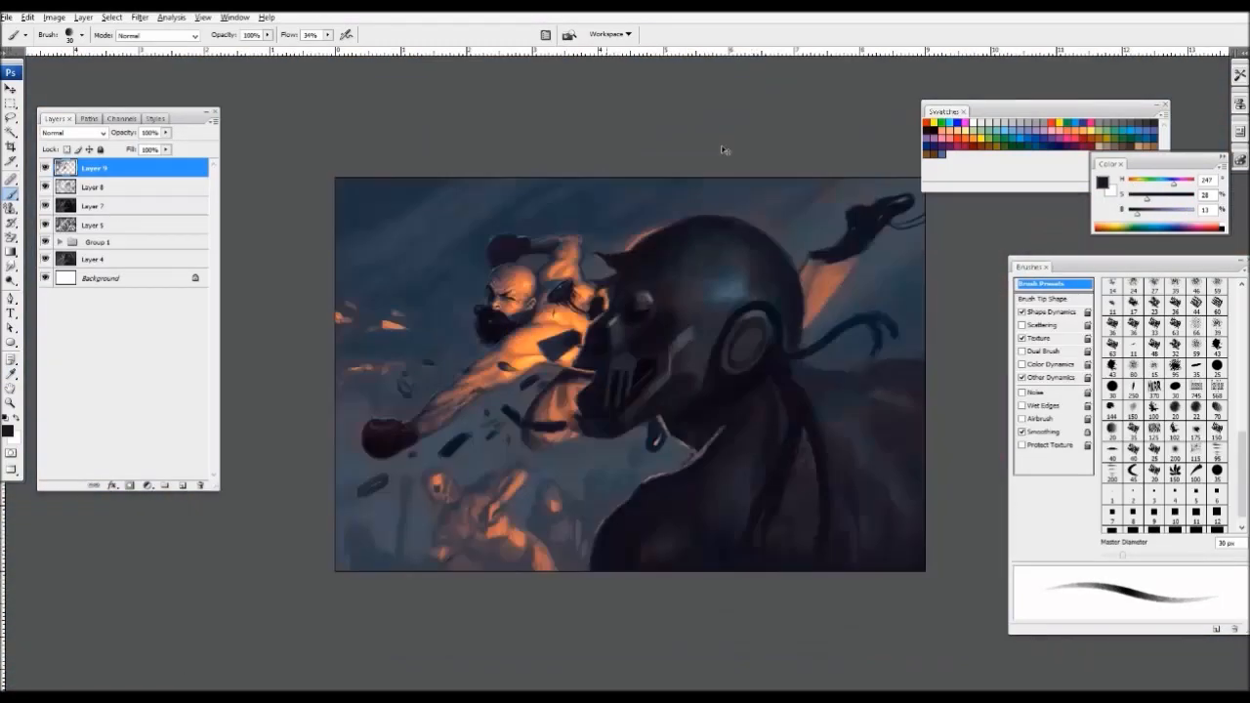
- Sample the blue-grey background and paint it around the helmet's brow spike with a 60 px brush
{"action": "key", "text": "ctrl+plus"}
{"action": "key", "text": "ctrl+plus"}
{"action": "left_click", "coordinate": [569, 391], "text": "alt"}
{"action": "key", "text": "]"}
{"action": "key", "text": "]"}
{"action": "key", "text": "]"}
{"action": "key", "text": "]"}
{"action": "key", "text": "]"}
{"action": "left_click_drag", "start_coordinate": [576, 409], "coordinate": [595, 413]}
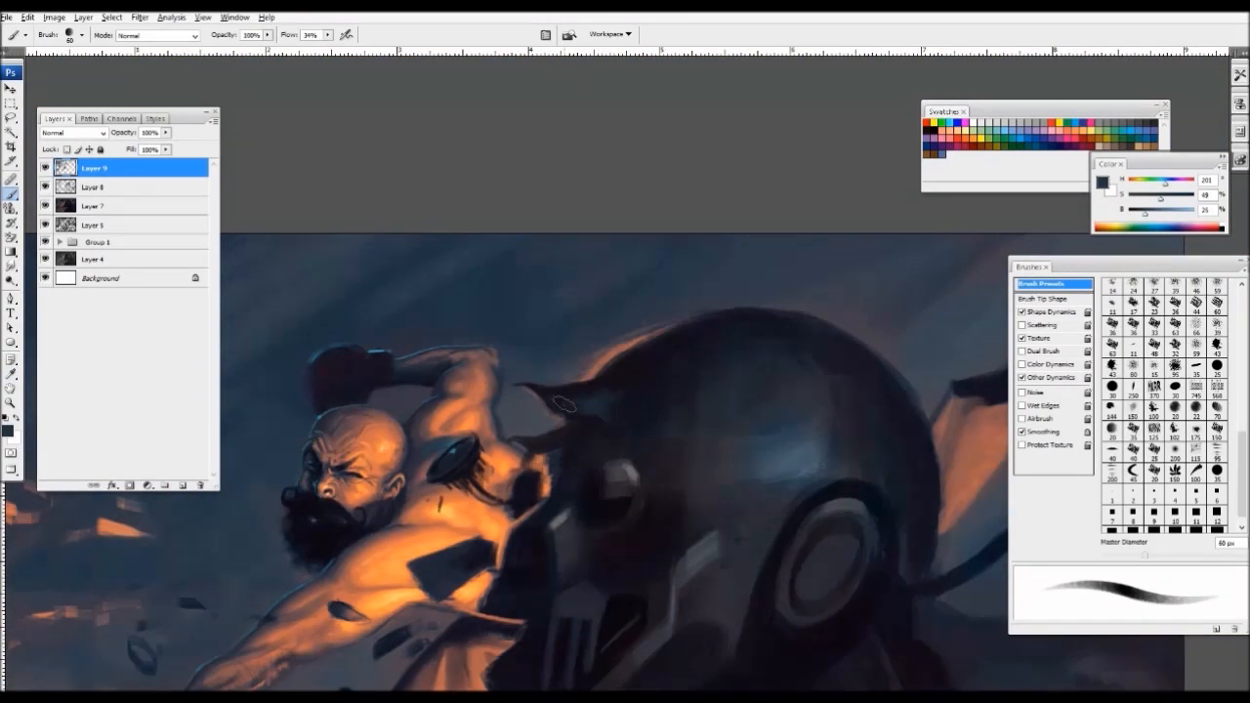
- Sample near-black helmet tones and rework the brow spike and the forehead behind it with a 35 px brush
{"action": "left_click", "coordinate": [572, 410], "text": "alt"}
{"action": "key", "text": "i"}
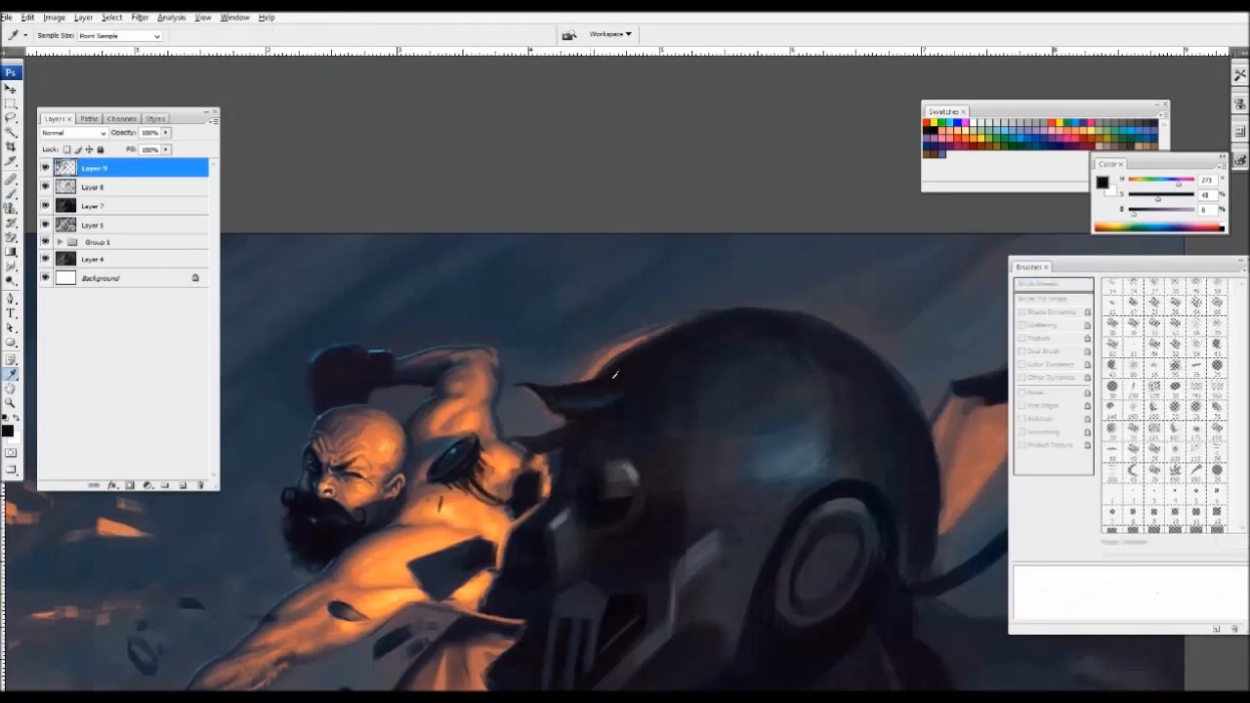
{"action": "left_click", "coordinate": [611, 426]}
{"action": "key", "text": "b"}
{"action": "key", "text": "ctrl+minus"}
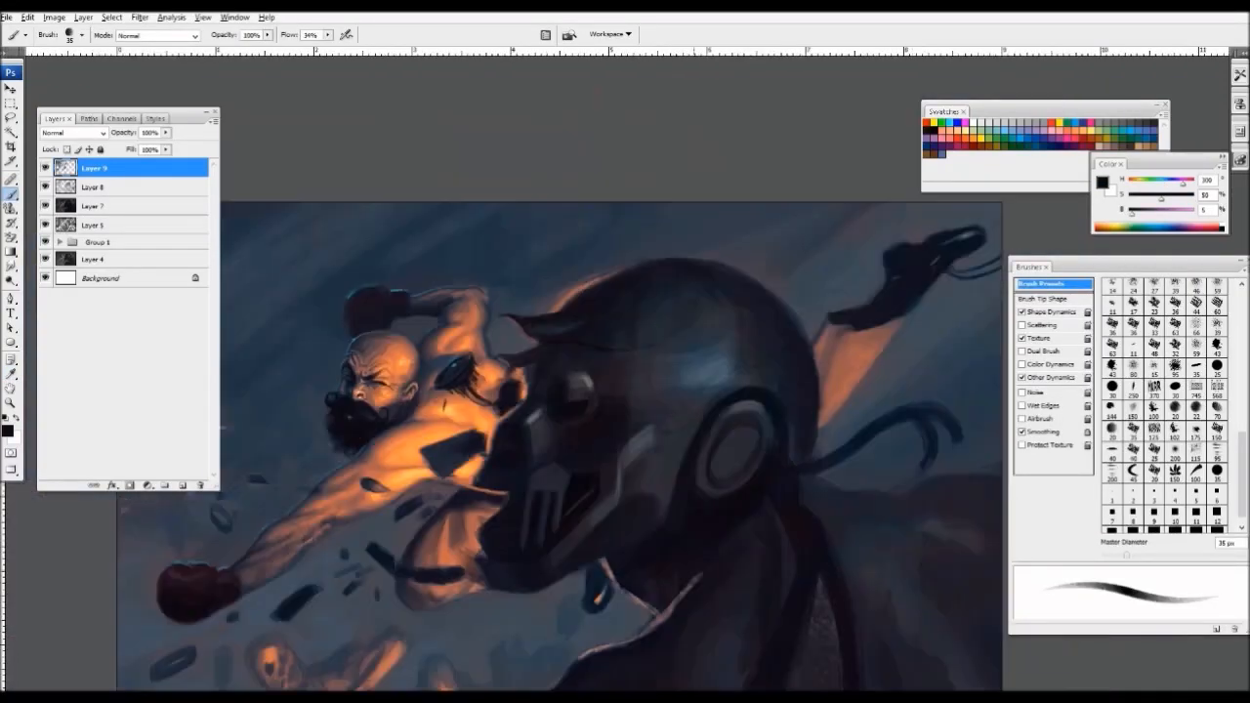
{"action": "key", "text": "ctrl+plus"}
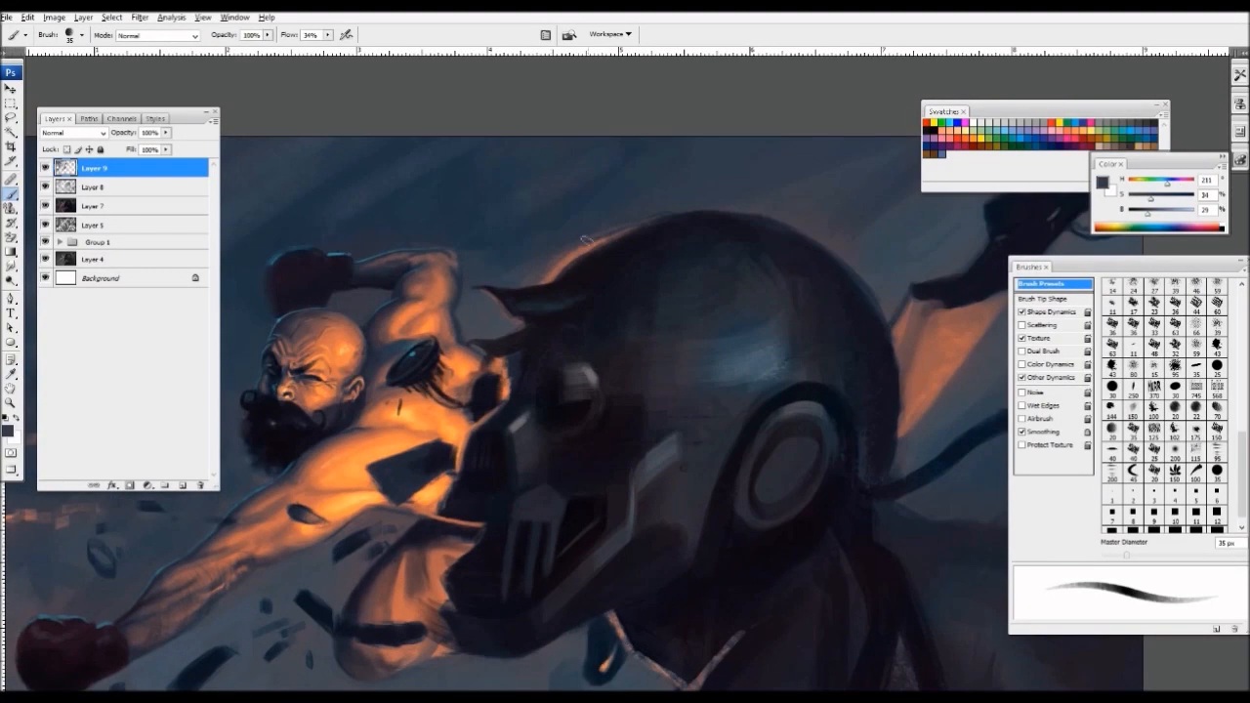
- Paint a reddish rim light along the upper front edge of the helmet with a 20 px brush
{"action": "left_click", "coordinate": [643, 219], "text": "alt"}
{"action": "key", "text": "["}
{"action": "key", "text": "["}
{"action": "key", "text": "["}
{"action": "left_click_drag", "start_coordinate": [586, 242], "coordinate": [644, 220]}
{"action": "key", "text": "ctrl+minus"}
{"action": "key", "text": "ctrl+minus"}
{"action": "key", "text": "ctrl+minus"}
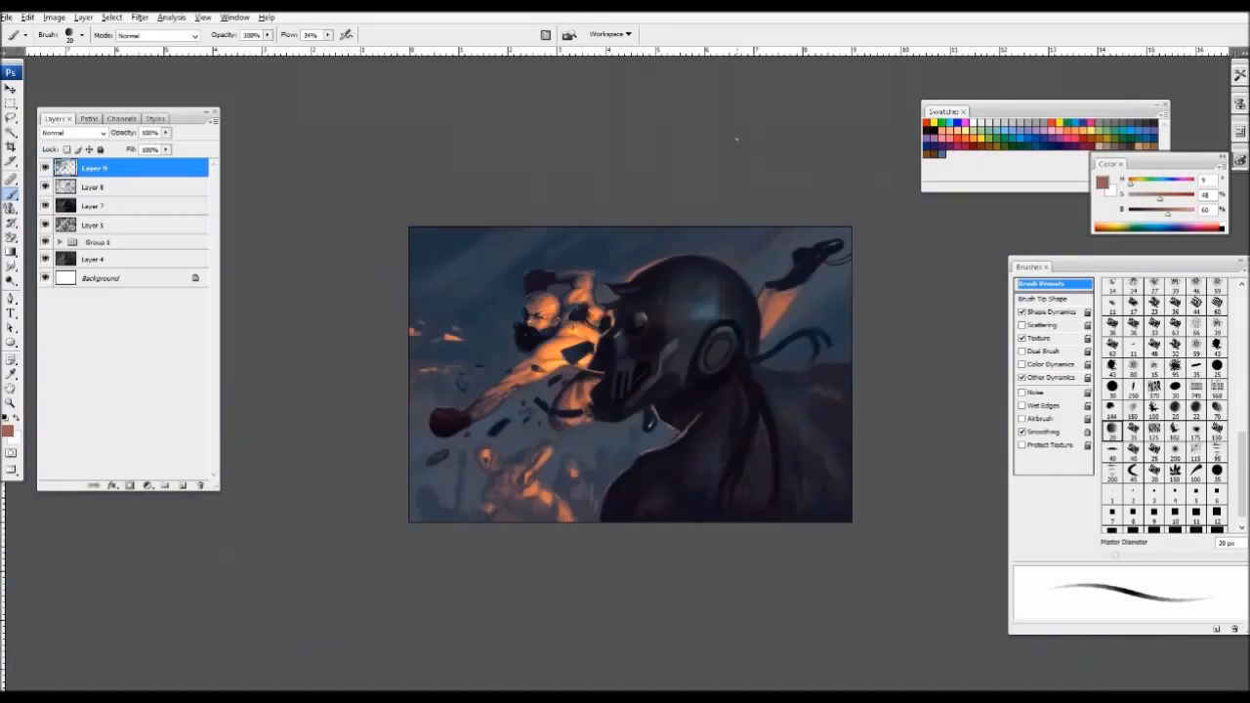
- Sample dark mask tones and define the bars and gaps of the robot's mouth grille with a 30 px brush
{"action": "key", "text": "ctrl+minus"}
{"action": "key", "text": "ctrl+plus"}
{"action": "key", "text": "ctrl+plus"}
{"action": "key", "text": "ctrl+plus"}
{"action": "key", "text": "ctrl+plus"}
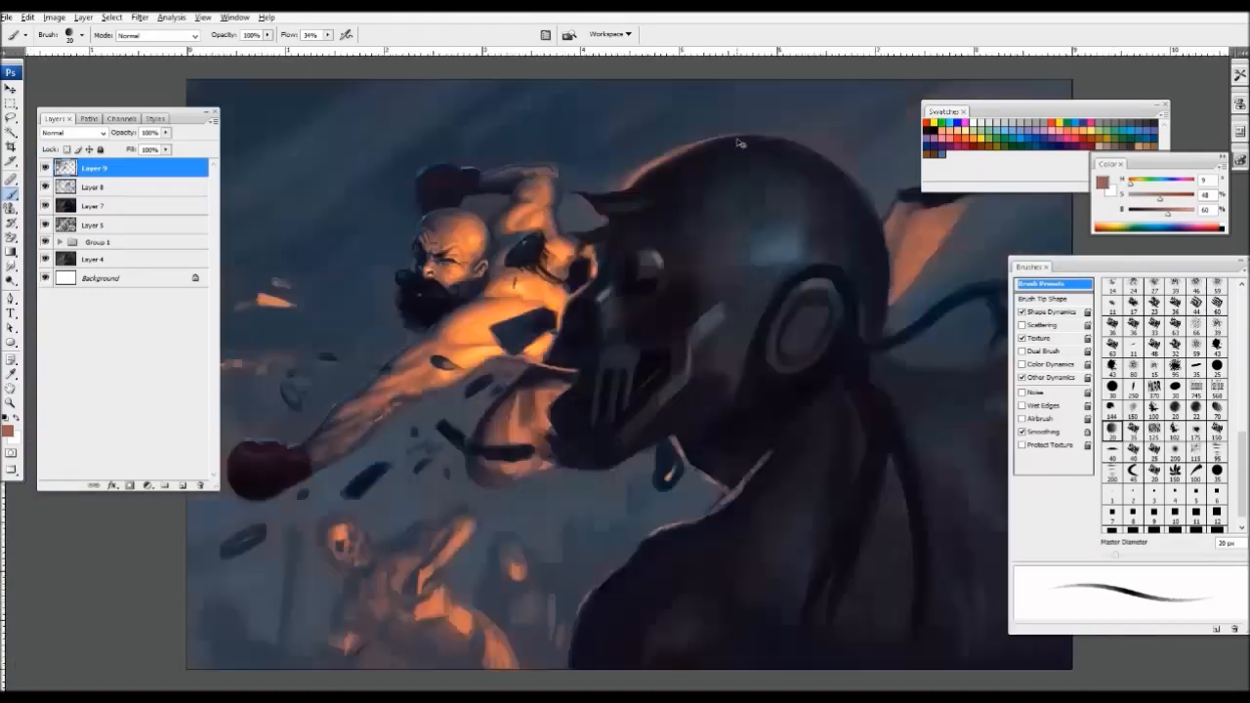
{"action": "left_click", "coordinate": [617, 413], "text": "alt"}
{"action": "key", "text": "]"}
{"action": "left_click", "coordinate": [563, 369], "text": "alt"}
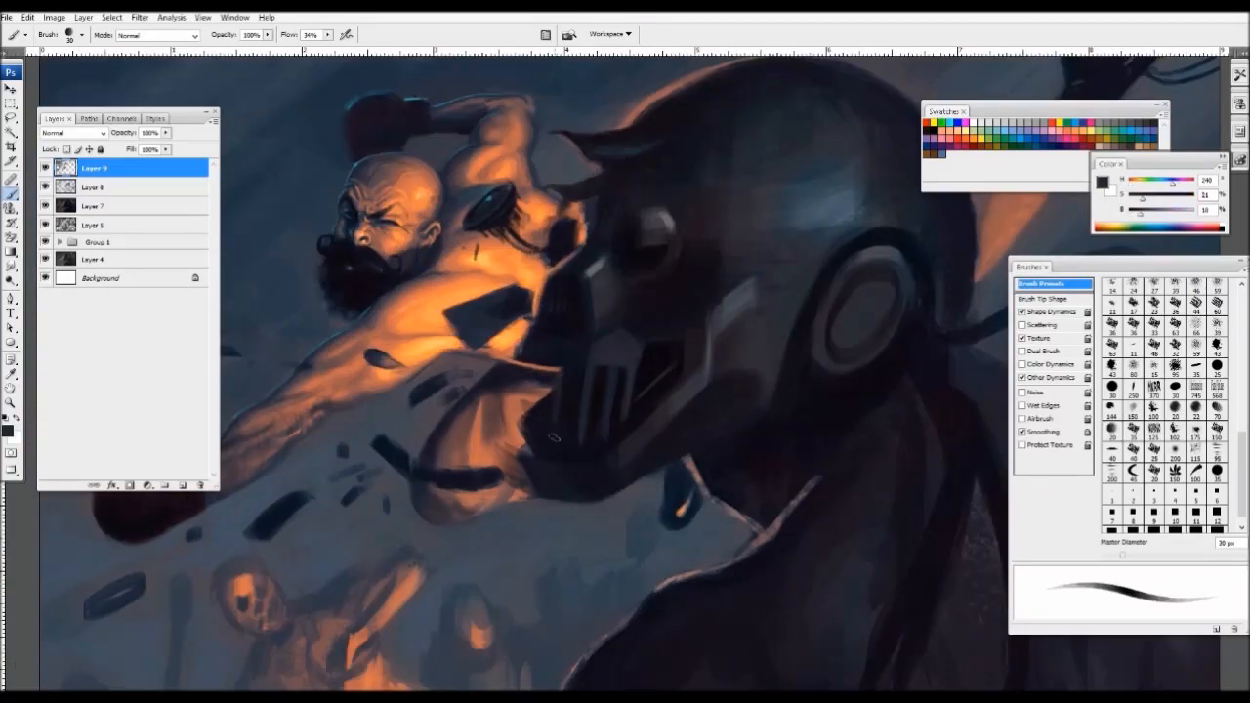
{"action": "left_click", "coordinate": [559, 370], "text": "alt"}
{"action": "key", "text": "ctrl+minus"}
{"action": "key", "text": "ctrl+minus"}
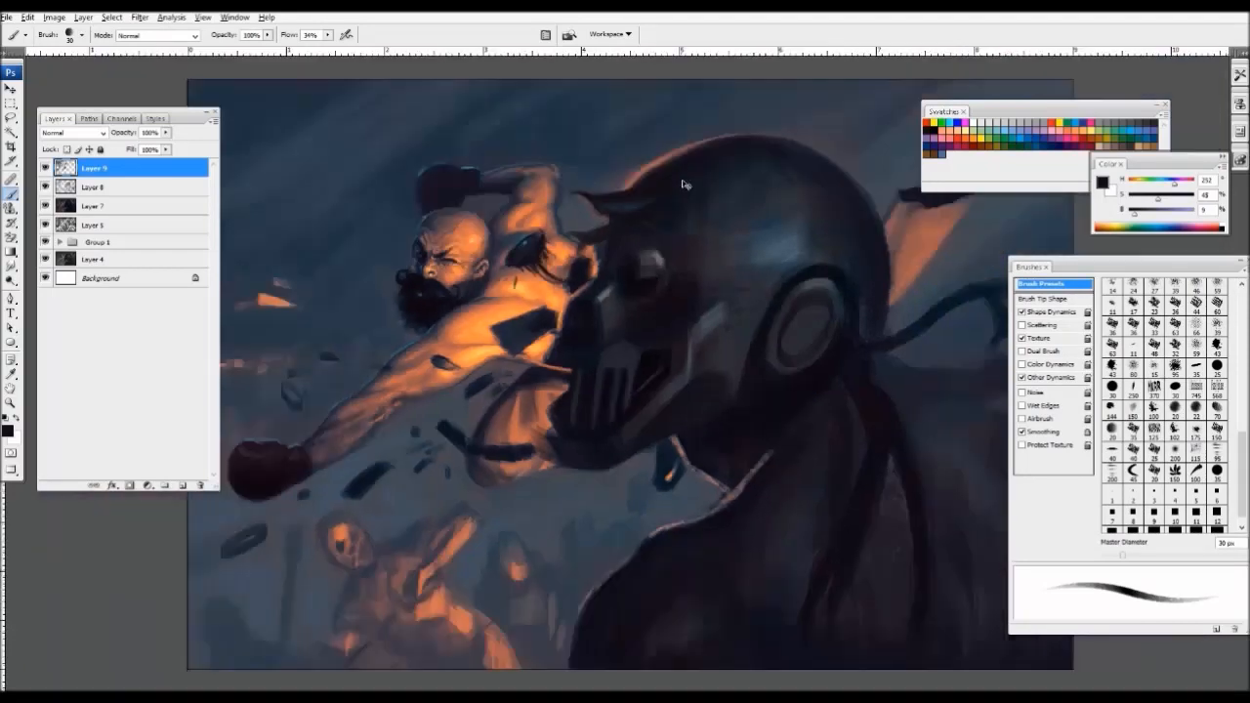
- Rework the dark debris strip beside the boxer's leg with a dark navy tone
{"action": "key", "text": "ctrl+plus"}
{"action": "key", "text": "ctrl+plus"}
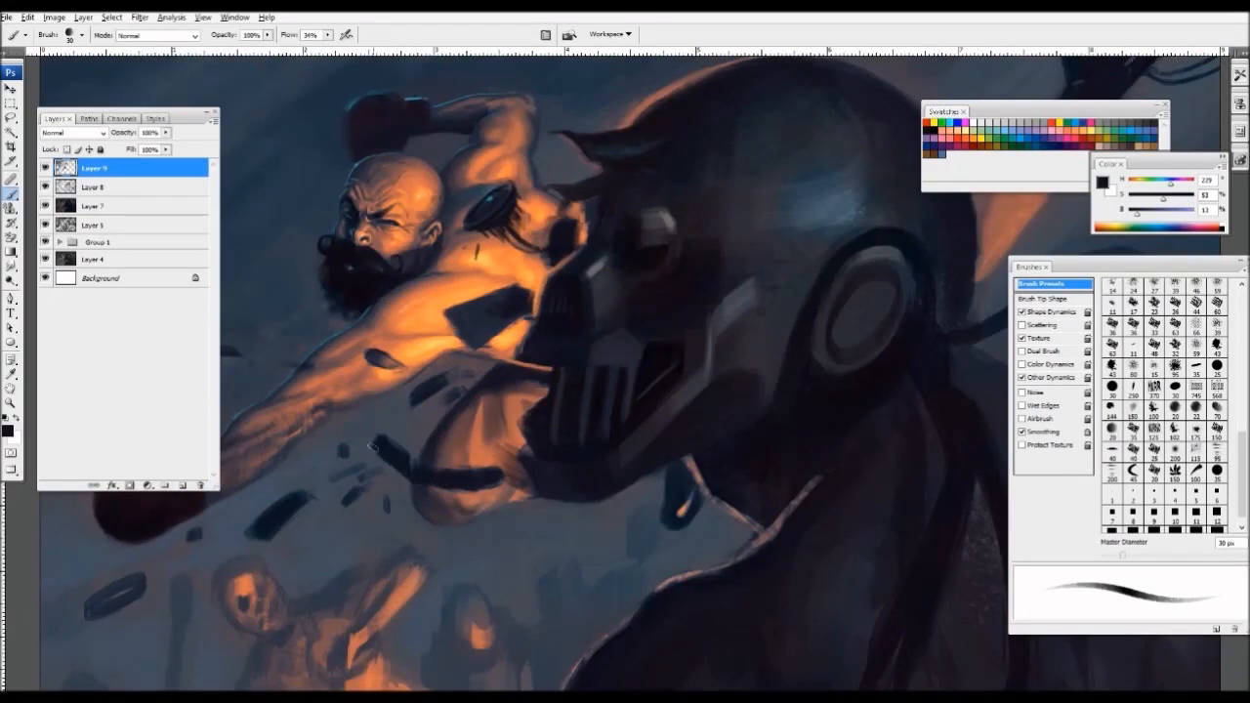
{"action": "key", "text": "bracketright"}
{"action": "key", "text": "ctrl+minus"}
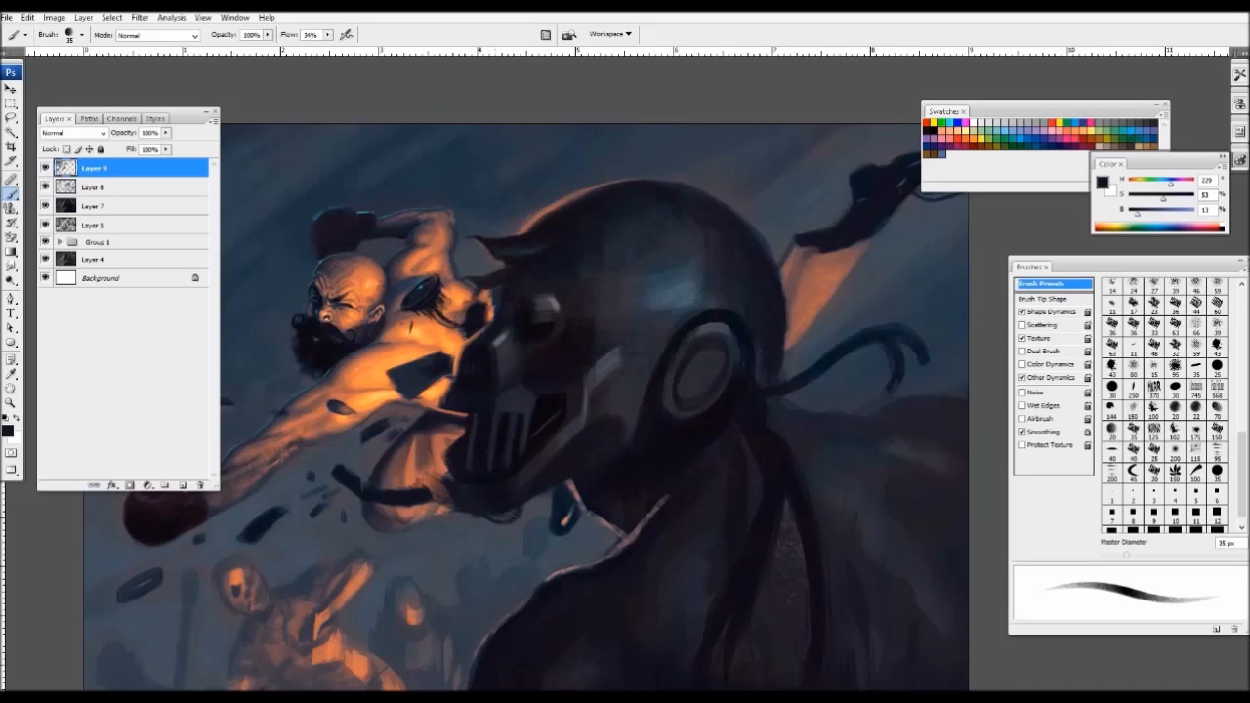
- Paint the robot's chin and a thin dark cable hanging from it with a sampled near-black colour
{"action": "key", "text": "bracketleft"}
{"action": "left_click", "coordinate": [485, 512], "text": "alt"}
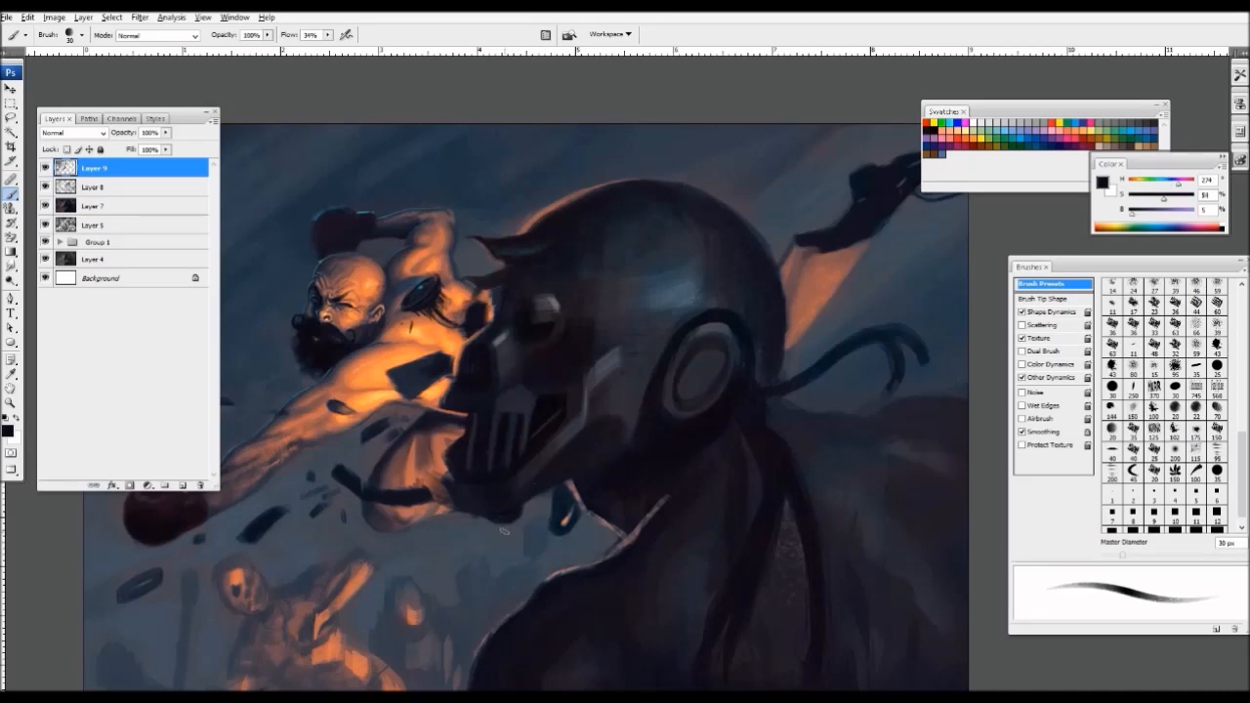
{"action": "key", "text": "bracketright"}
{"action": "key", "text": "bracketright"}
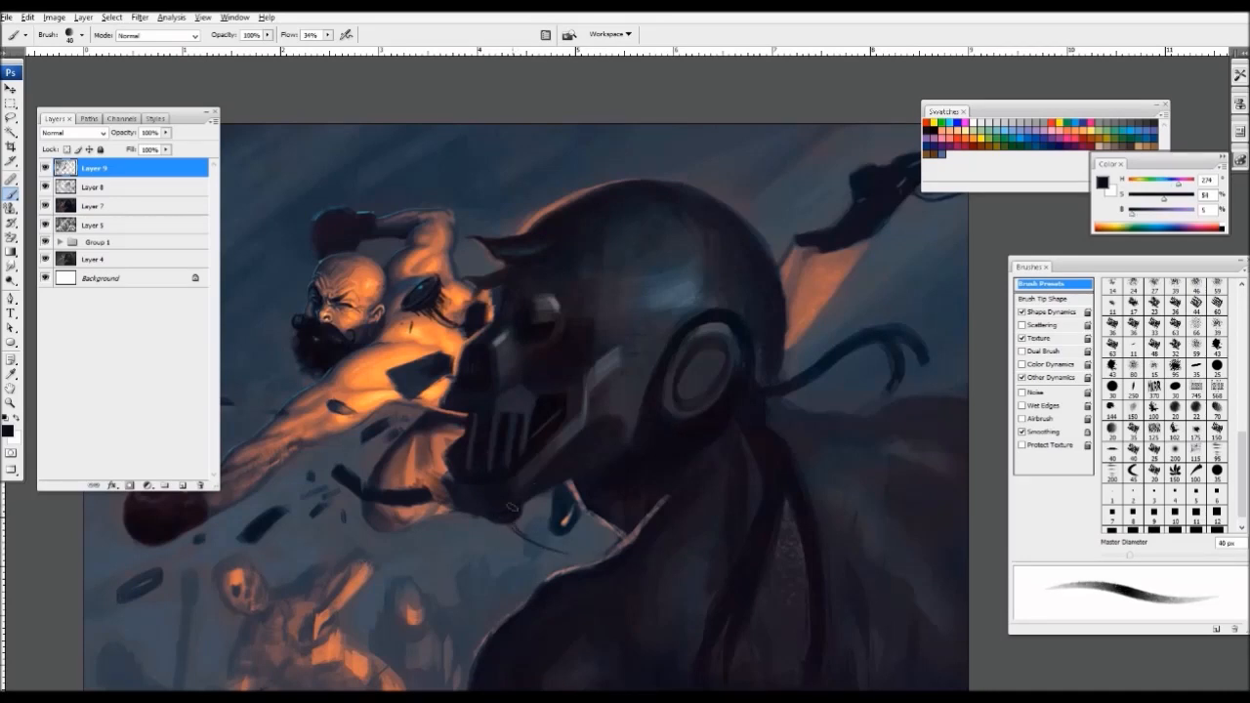
{"action": "key", "text": "bracketright"}
{"action": "key", "text": "ctrl+minus"}
{"action": "key", "text": "ctrl+minus"}
{"action": "key", "text": "ctrl+minus"}
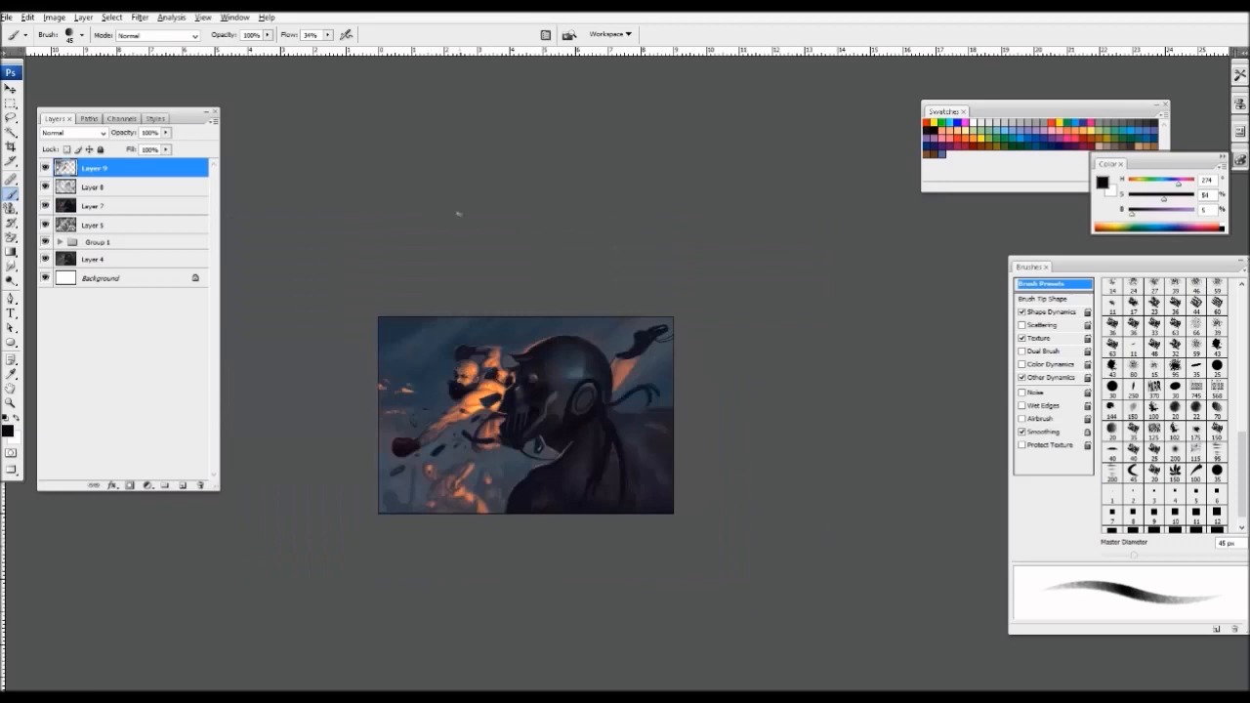
- Repaint the robot's eye as a dark hollow socket with sampled helmet tones and a 60 px brush
{"action": "key", "text": "ctrl+plus"}
{"action": "key", "text": "ctrl+plus"}
{"action": "key", "text": "ctrl+plus"}
{"action": "key", "text": "bracketright"}
{"action": "key", "text": "bracketright"}
{"action": "key", "text": "bracketright"}
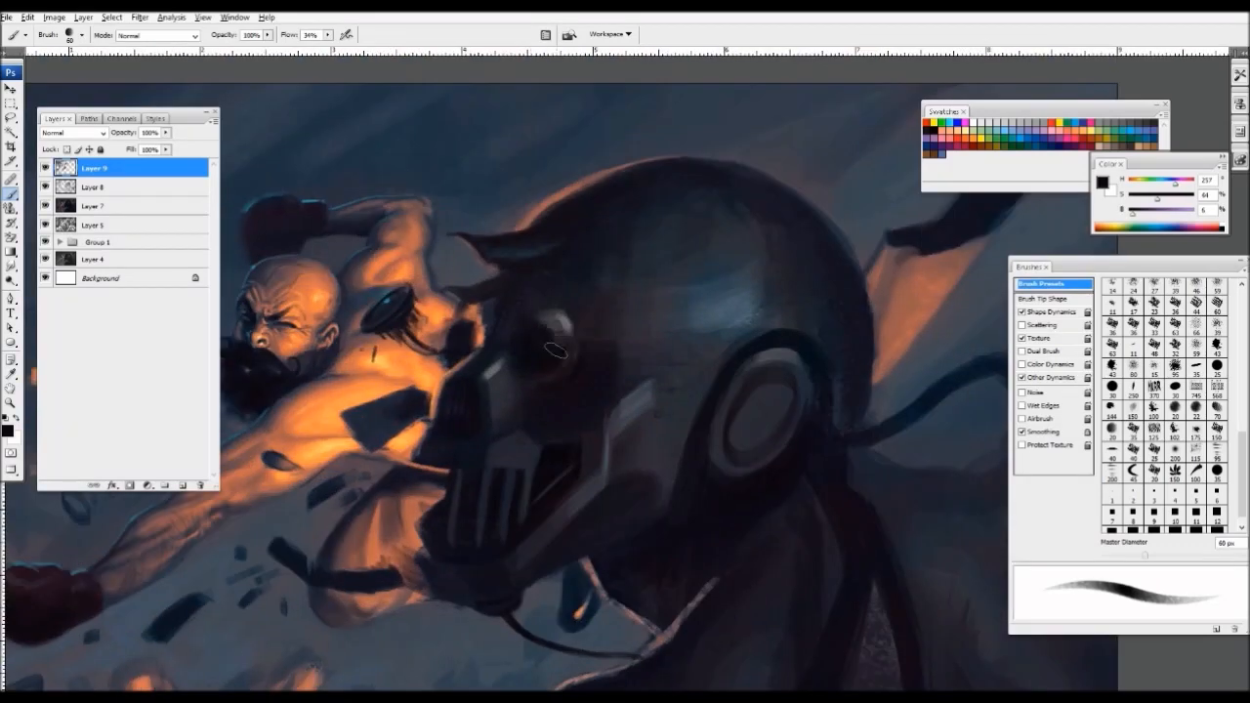
{"action": "left_click", "coordinate": [673, 277], "text": "alt"}
{"action": "mouse_move", "coordinate": [552, 313]}
{"action": "left_mouse_down"}
{"action": "mouse_move", "coordinate": [561, 344]}
{"action": "mouse_move", "coordinate": [528, 315]}
{"action": "left_mouse_up"}
{"action": "left_click", "coordinate": [543, 342], "text": "alt"}
{"action": "key", "text": "ctrl+minus"}
{"action": "key", "text": "ctrl+minus"}
{"action": "key", "text": "ctrl+minus"}
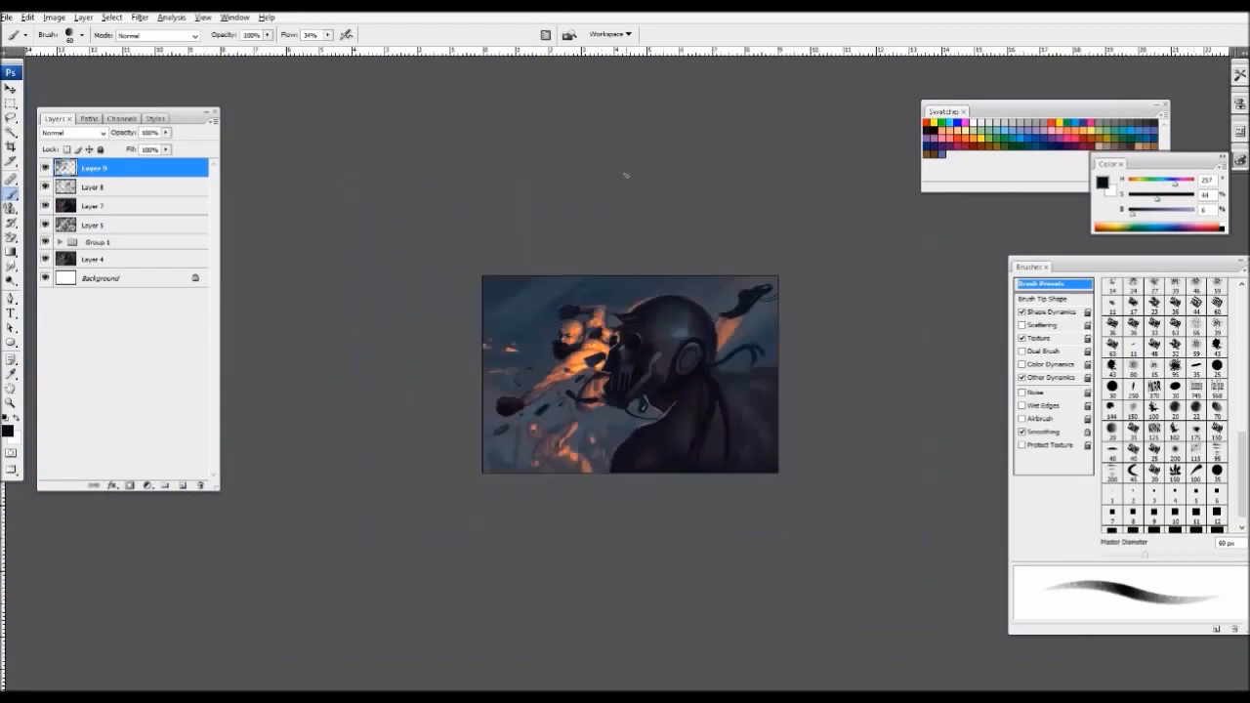
- Refine the mask area below the eye socket with sampled dark tones and a 35 px brush
{"action": "key", "text": "ctrl+plus"}
{"action": "key", "text": "ctrl+plus"}
{"action": "key", "text": "ctrl+plus"}
{"action": "key", "text": "ctrl+plus"}
{"action": "key", "text": "bracketleft"}
{"action": "key", "text": "bracketleft"}
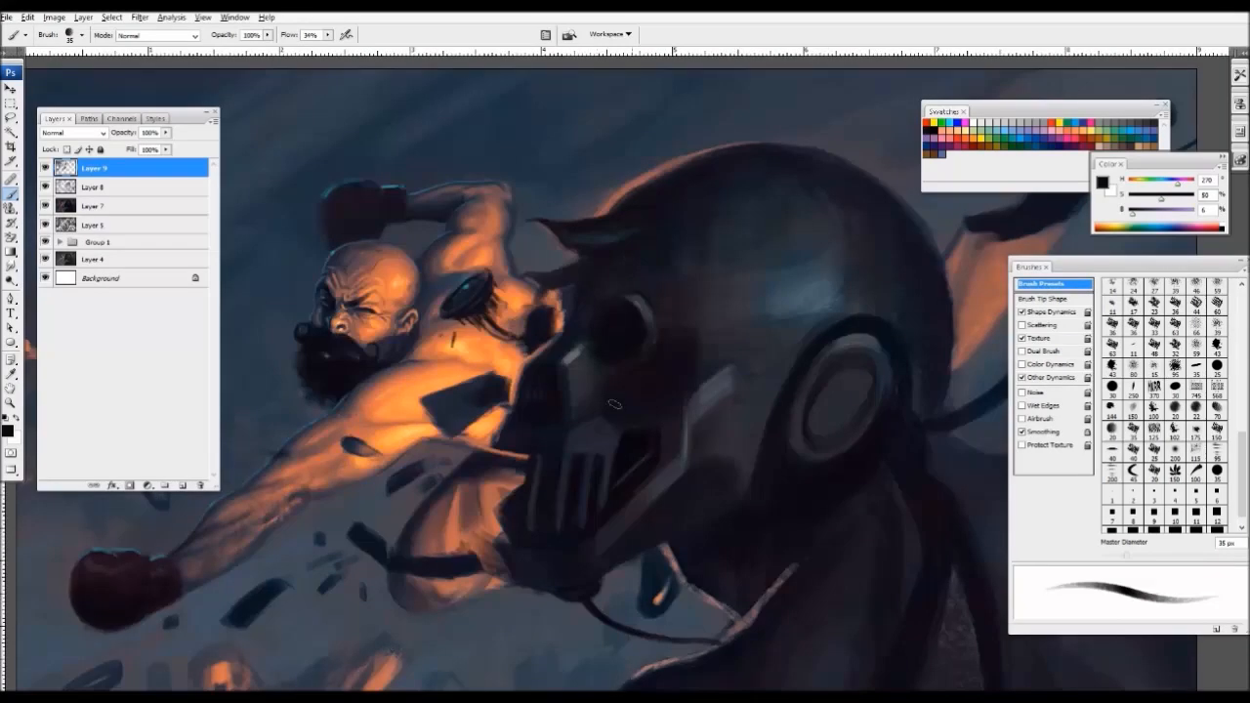
{"action": "left_click", "coordinate": [606, 415], "text": "alt"}
- Add textured strokes to the helmet dome with a scattering dual-texture brush, using tones sampled from the robot
{"action": "left_click_drag", "start_coordinate": [1241, 448], "coordinate": [1240, 339]}
{"action": "left_click", "coordinate": [1175, 400]}
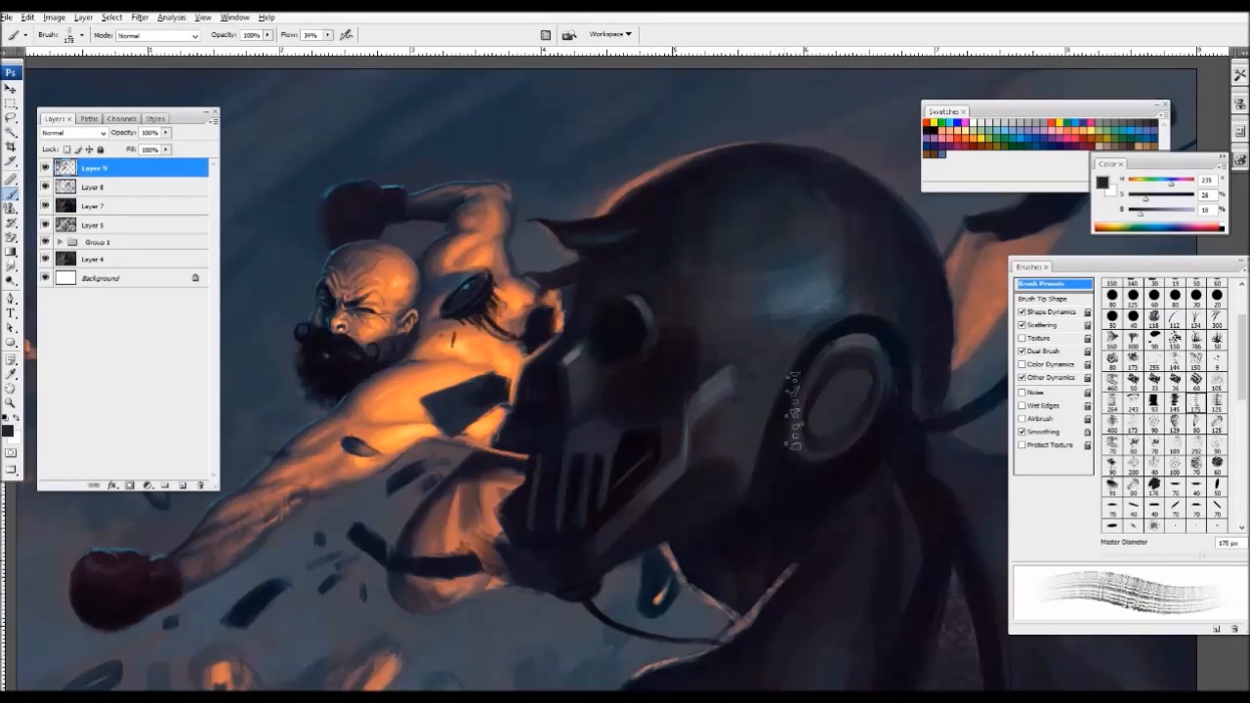
{"action": "key", "text": "ctrl+minus"}
{"action": "left_click_drag", "start_coordinate": [708, 244], "coordinate": [676, 347]}
{"action": "left_click", "coordinate": [698, 371], "text": "alt"}
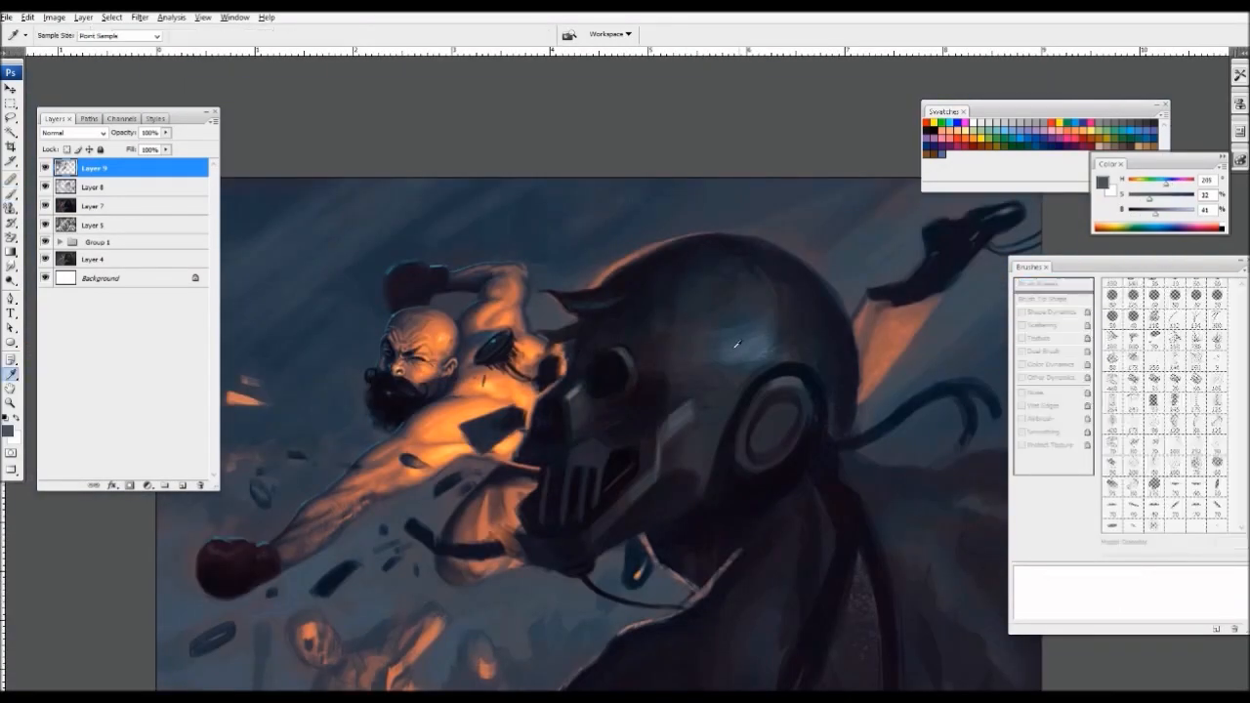
{"action": "left_click", "coordinate": [574, 401], "text": "alt"}
{"action": "left_click", "coordinate": [572, 407], "text": "alt"}
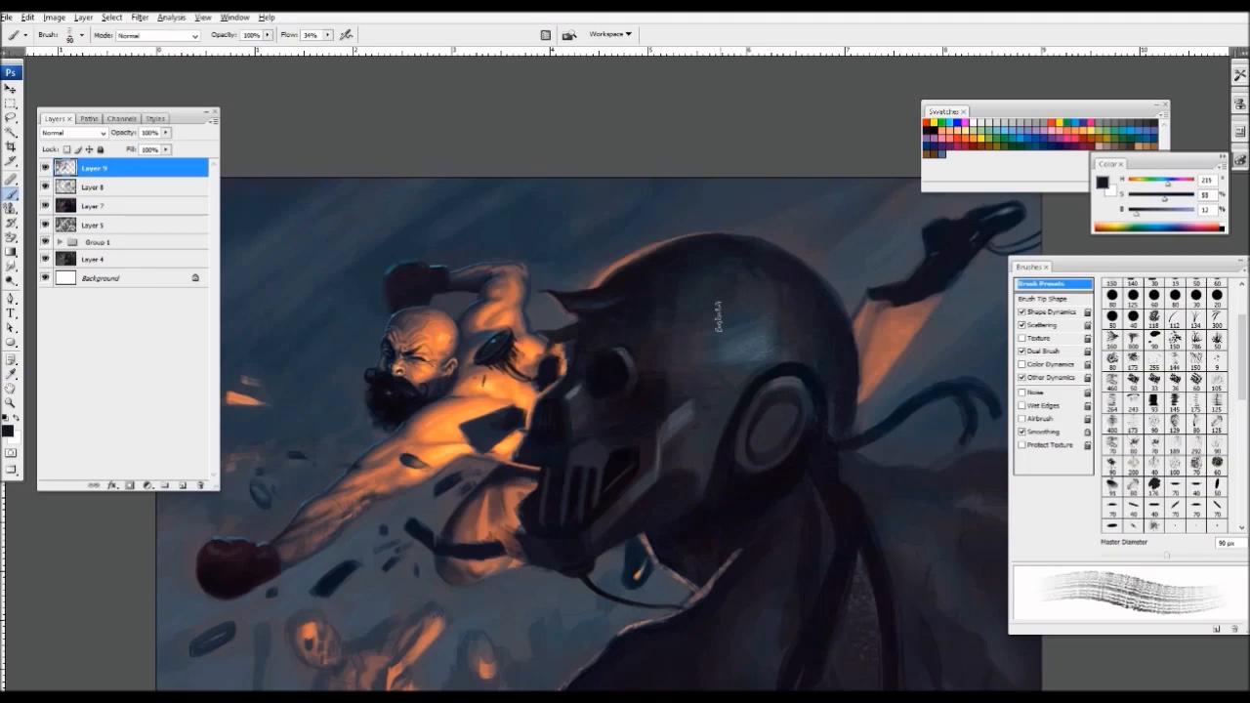
- Sample the dark colour at the robot's jaw and switch to a bristle brush at 50 px
{"action": "left_click", "coordinate": [591, 546], "text": "alt"}
{"action": "left_click", "coordinate": [1172, 400]}
{"action": "key", "text": "bracketleft"}
{"action": "key", "text": "bracketleft"}
{"action": "key", "text": "bracketleft"}
{"action": "key", "text": "bracketleft"}
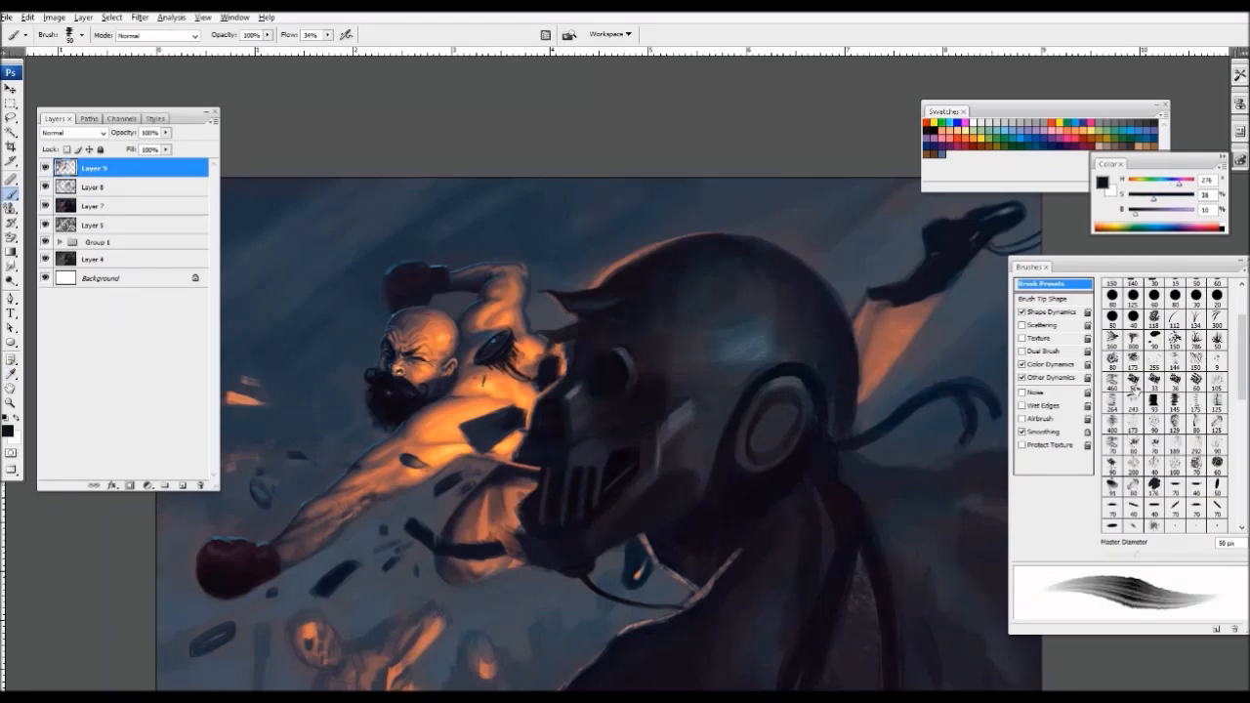
- Paint streaked strokes along the robot's lower jaw with another bristle brush and a sampled dark tone
{"action": "left_click", "coordinate": [1134, 397]}
{"action": "key", "text": "bracketleft"}
{"action": "key", "text": "bracketleft"}
{"action": "key", "text": "bracketleft"}
{"action": "key", "text": "bracketleft"}
{"action": "key", "text": "bracketleft"}
{"action": "left_click", "coordinate": [706, 445], "text": "alt"}
{"action": "mouse_move", "coordinate": [594, 546]}
{"action": "left_mouse_down"}
{"action": "mouse_move", "coordinate": [701, 463]}
{"action": "mouse_move", "coordinate": [698, 487]}
{"action": "left_mouse_up"}
- Cover the pale highlight on the robot's cheek plate with a sampled dark grey, using the bristle brush at 100 px
{"action": "key", "text": "ctrl+minus"}
{"action": "key", "text": "ctrl+minus"}
{"action": "key", "text": "ctrl+plus"}
{"action": "key", "text": "ctrl+plus"}
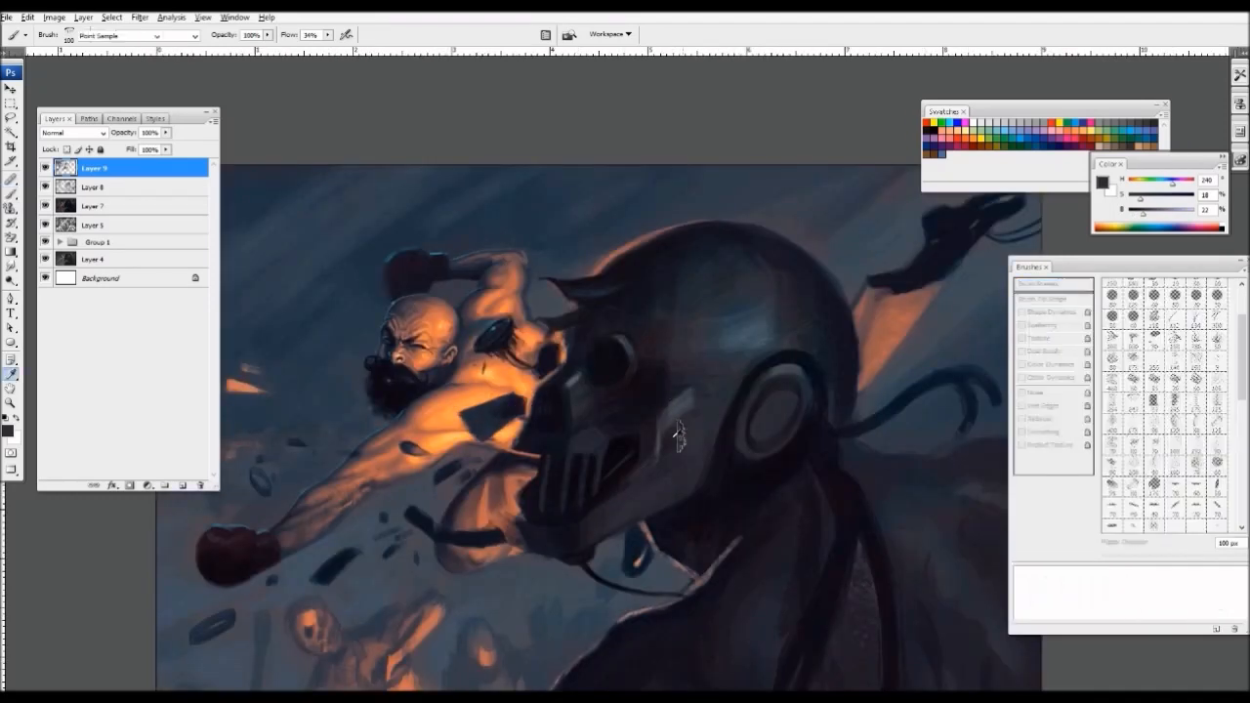
{"action": "left_click", "coordinate": [678, 436], "text": "alt"}
{"action": "mouse_move", "coordinate": [650, 448]}
{"action": "left_mouse_down"}
{"action": "mouse_move", "coordinate": [685, 412]}
{"action": "mouse_move", "coordinate": [666, 416]}
{"action": "mouse_move", "coordinate": [655, 446]}
{"action": "mouse_move", "coordinate": [706, 389]}
{"action": "left_mouse_up"}
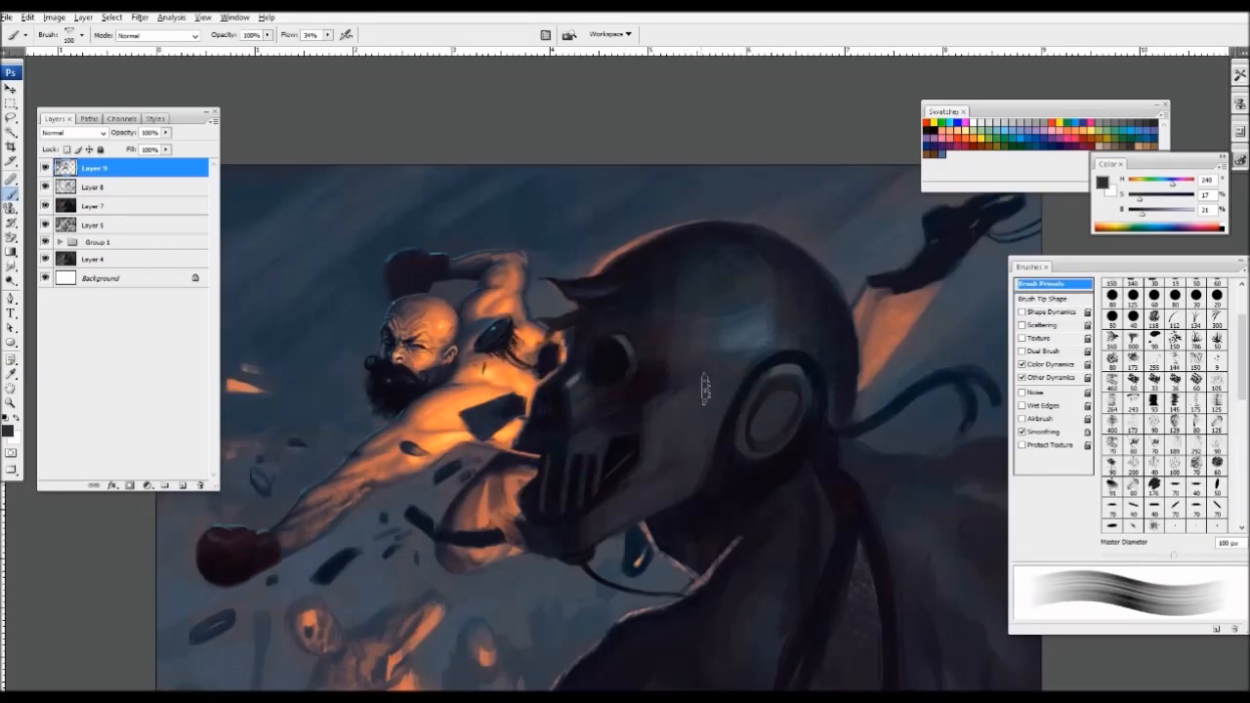
- Sample the blue-grey highlight on the helmet dome and switch to the tapered bristle brush at 80 px
{"action": "left_click", "coordinate": [752, 322], "text": "alt"}
{"action": "key", "text": "bracketleft"}
{"action": "key", "text": "bracketleft"}
{"action": "key", "text": "bracketleft"}
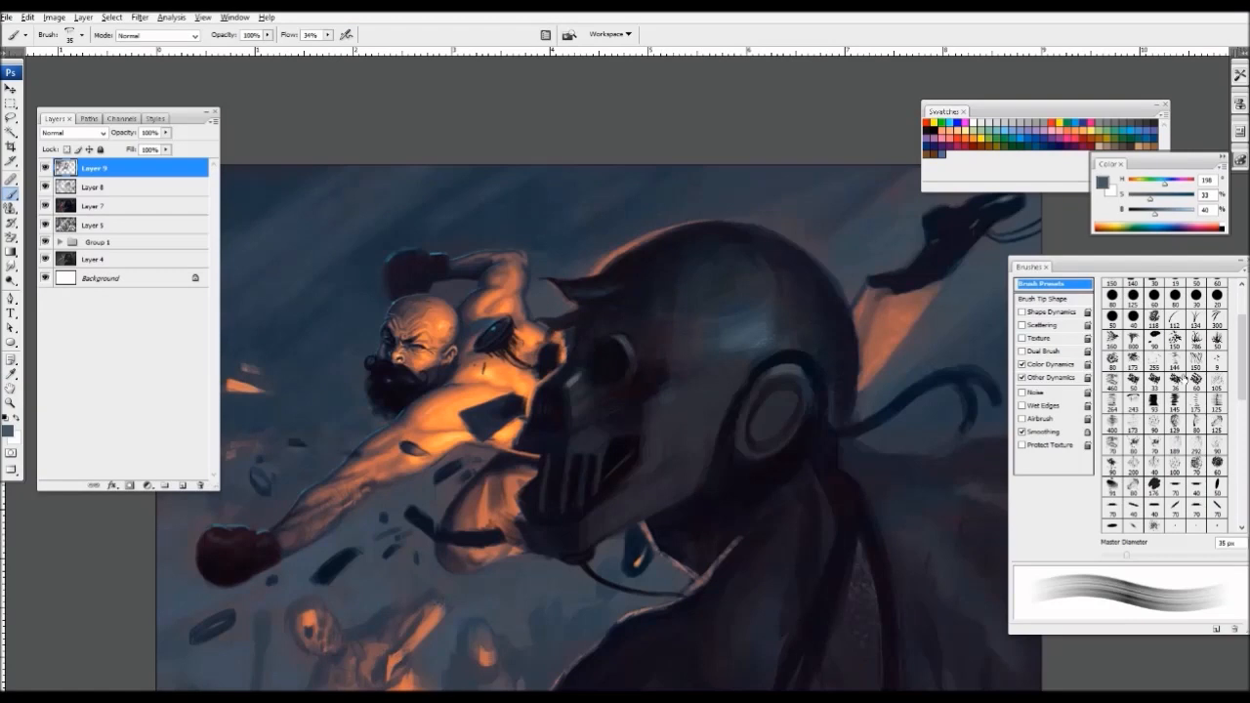
{"action": "left_click", "coordinate": [1172, 404]}
{"action": "key", "text": "bracketleft"}
{"action": "key", "text": "bracketleft"}
{"action": "key", "text": "bracketleft"}
{"action": "key", "text": "bracketleft"}
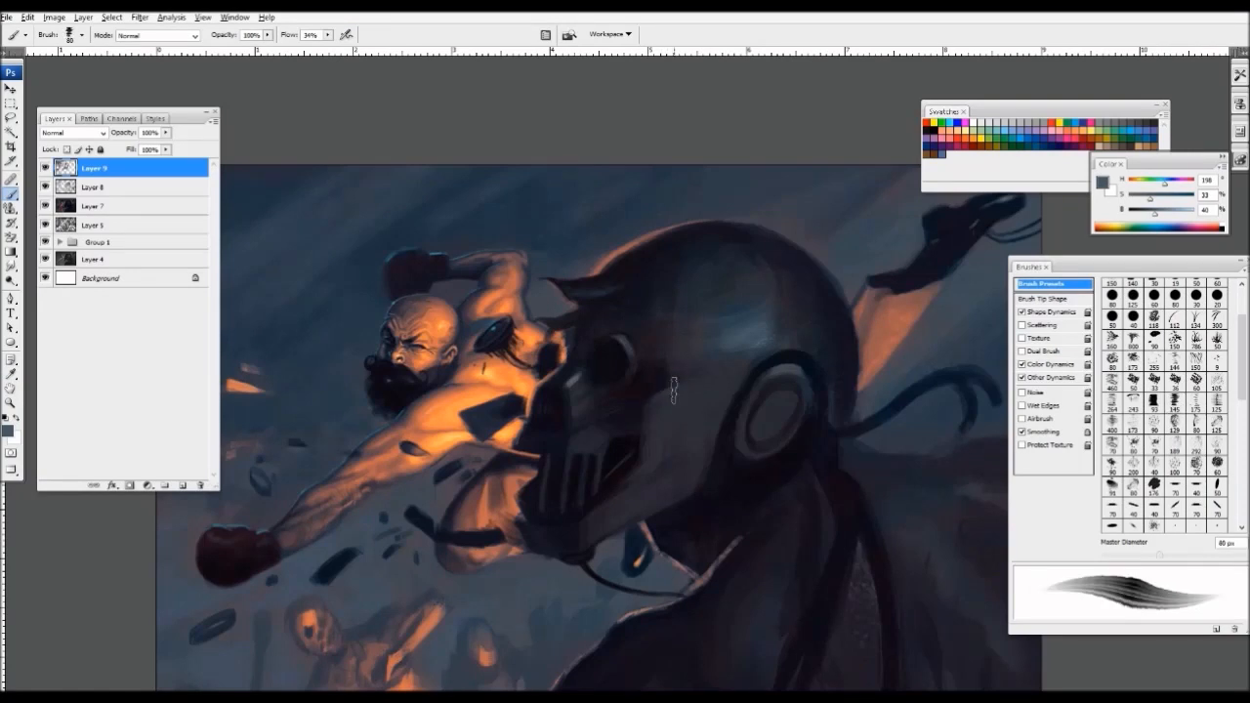
- Paint a soft blue-grey highlight along the upper edge of the cheek plate with a smaller bristle brush
{"action": "key", "text": "bracketleft"}
{"action": "key", "text": "bracketleft"}
{"action": "left_click_drag", "start_coordinate": [659, 397], "coordinate": [719, 373]}
{"action": "key", "text": "bracketleft"}
{"action": "key", "text": "ctrl+minus"}
{"action": "key", "text": "ctrl+minus"}
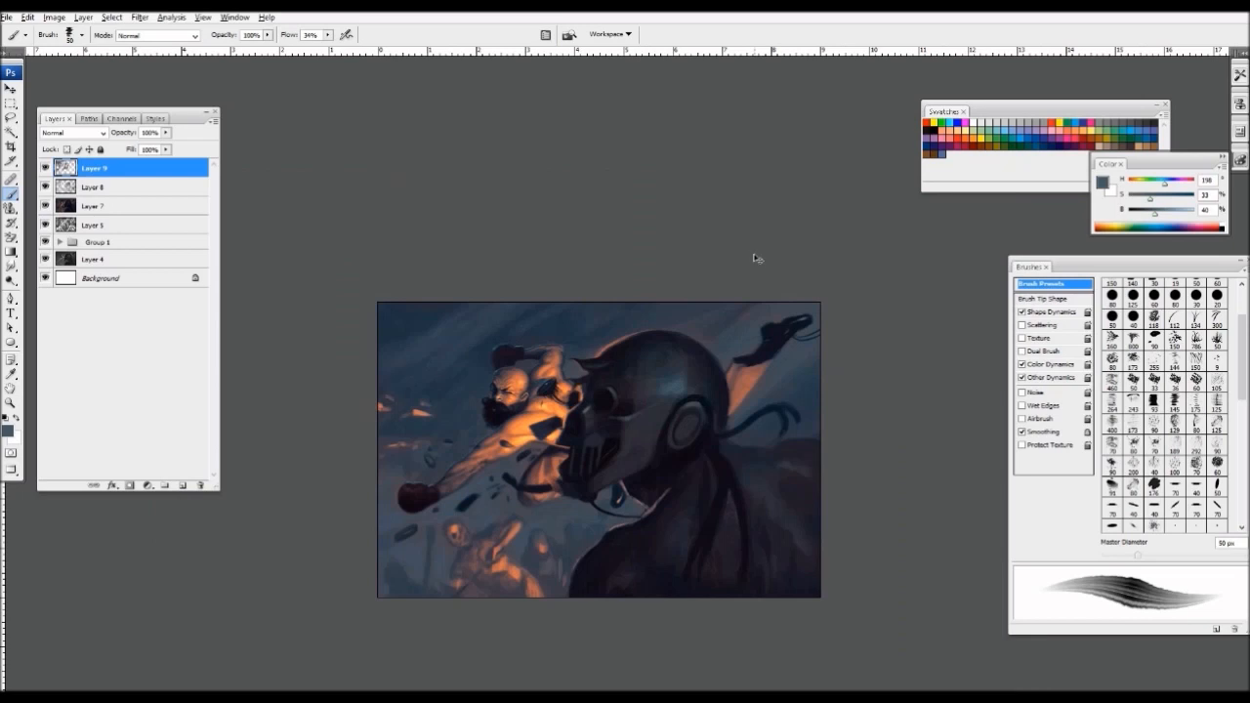
- Darken the front edge of the mask with a sampled near-black tone and the scattering texture brush at 100 px
{"action": "key", "text": "ctrl+plus"}
{"action": "key", "text": "ctrl+plus"}
{"action": "key", "text": "ctrl+plus"}
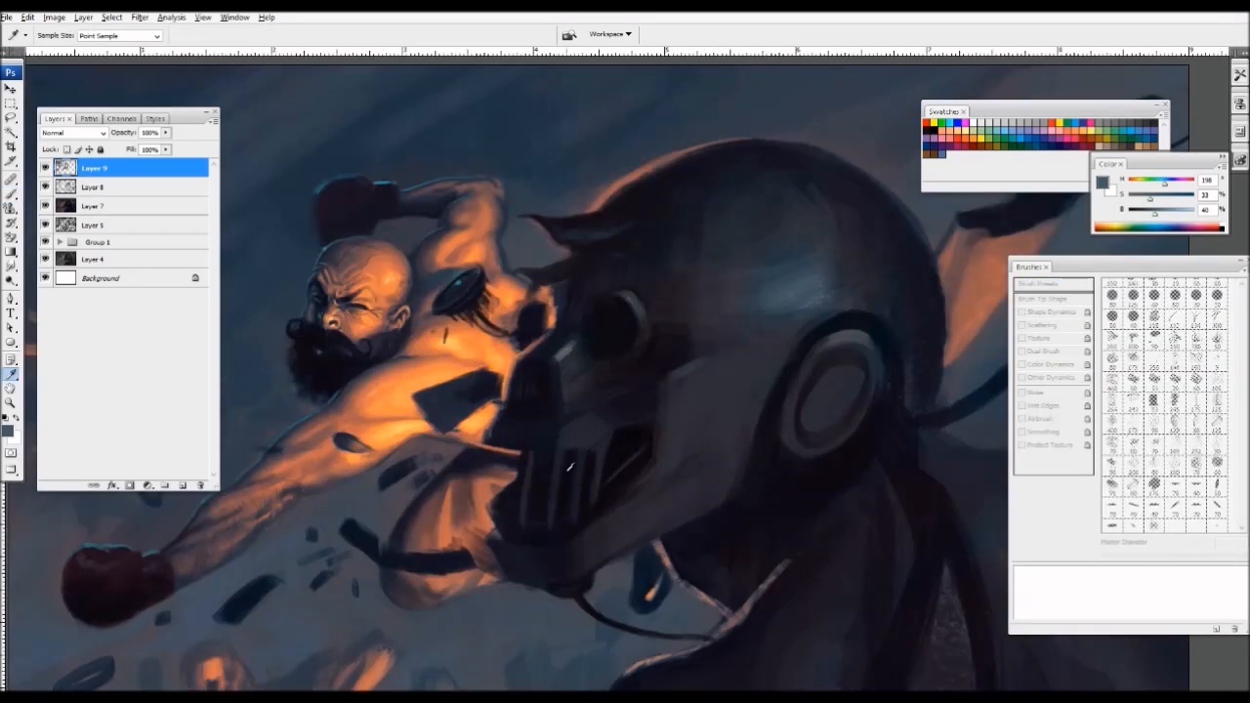
{"action": "left_click", "coordinate": [521, 371], "text": "alt"}
{"action": "left_click", "coordinate": [1114, 403]}
{"action": "key", "text": "bracketleft"}
{"action": "key", "text": "bracketleft"}
{"action": "key", "text": "bracketleft"}
{"action": "key", "text": "bracketleft"}
{"action": "key", "text": "bracketleft"}
{"action": "key", "text": "bracketleft"}
{"action": "key", "text": "bracketleft"}
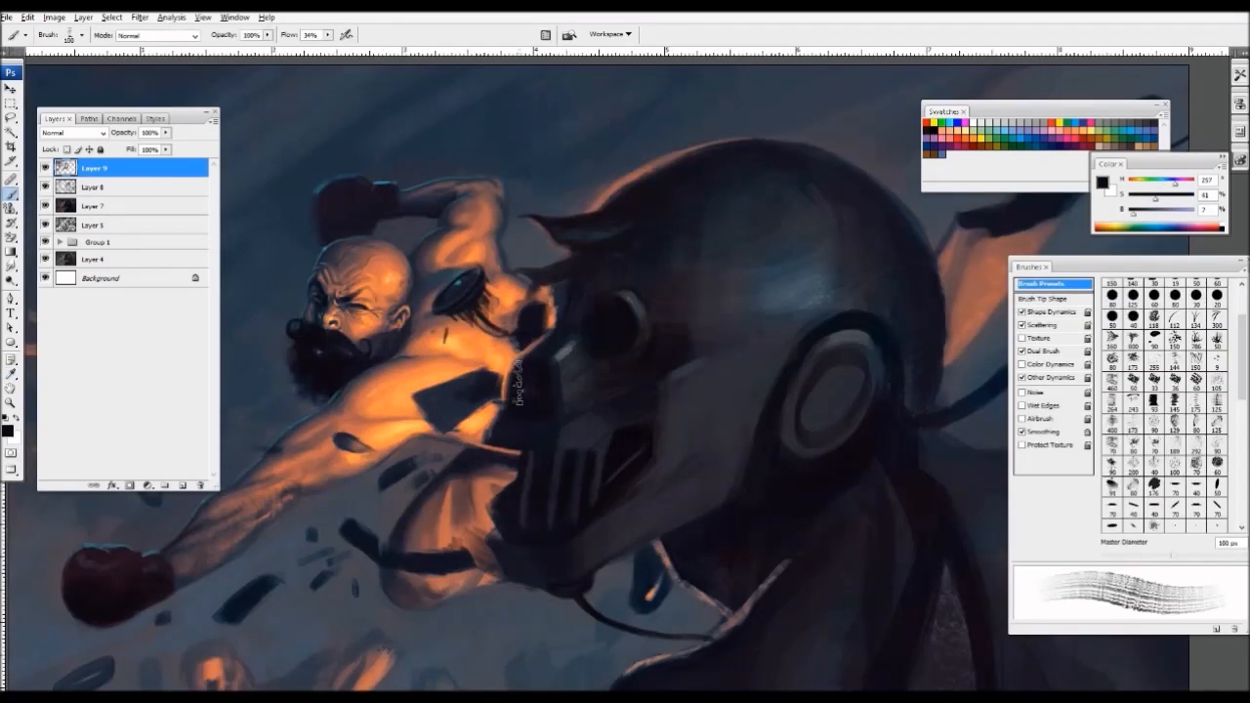
- Touch up the glowing edge of the boxer's chest beside the mask with a sampled orange and the texture brush at 90 px
{"action": "key", "text": "ctrl+minus"}
{"action": "key", "text": "ctrl+minus"}
{"action": "key", "text": "ctrl+plus"}
{"action": "key", "text": "ctrl+plus"}
{"action": "left_click", "coordinate": [562, 430], "text": "alt"}
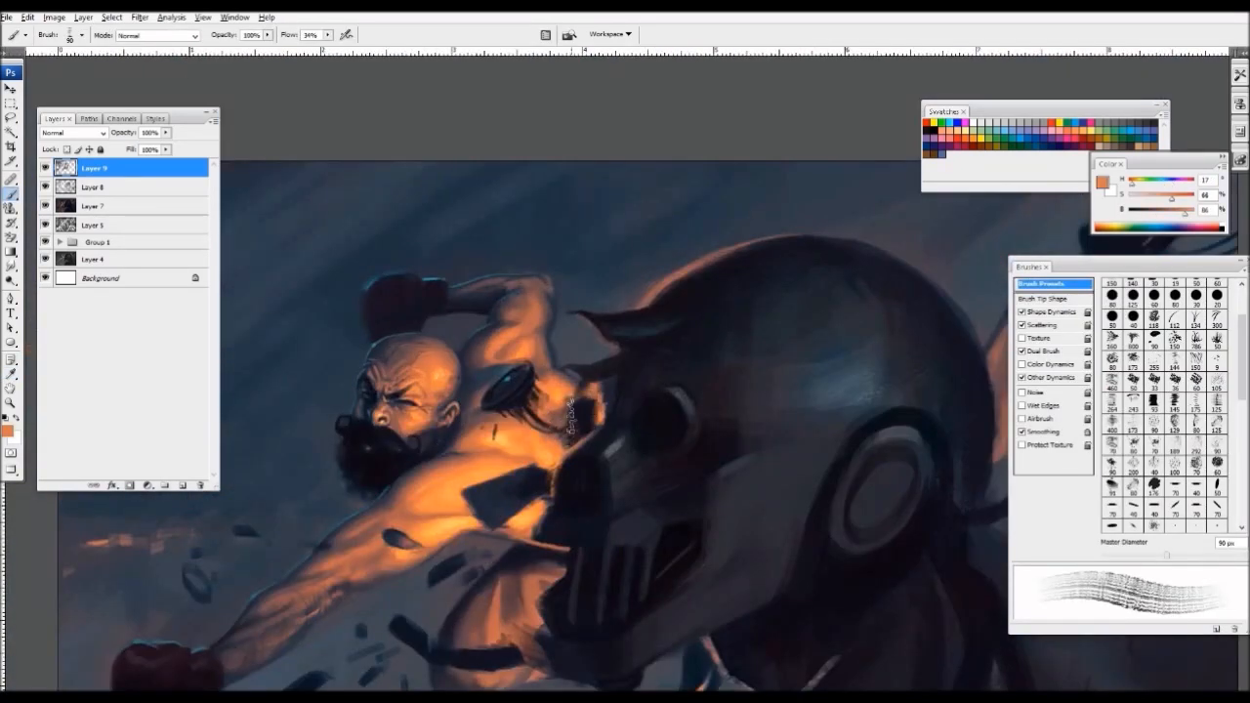
{"action": "key", "text": "ctrl+minus"}
{"action": "left_click_drag", "start_coordinate": [724, 263], "coordinate": [779, 346]}
{"action": "key", "text": "ctrl+plus"}
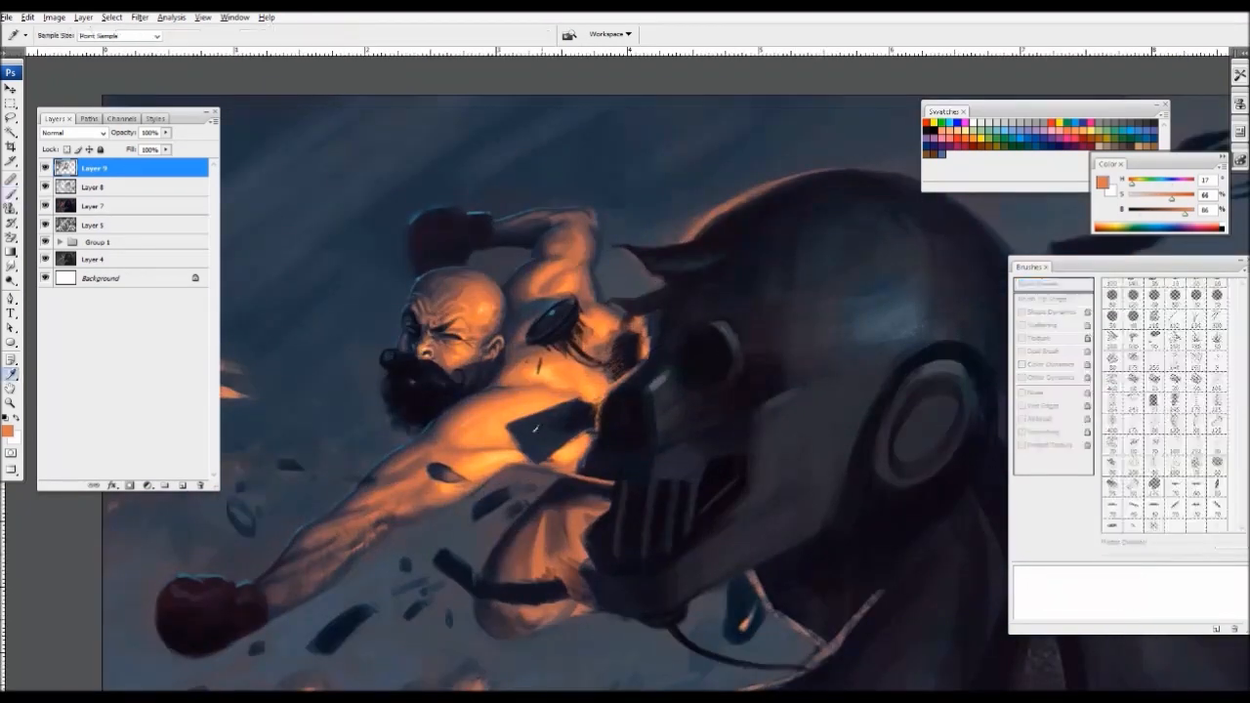
- Paint over the dark debris and mask edge in front of the boxer's chest with a sampled dark blue-grey at 45 px
{"action": "left_click", "coordinate": [843, 325], "text": "alt"}
{"action": "key", "text": "bracketleft"}
{"action": "key", "text": "bracketleft"}
{"action": "key", "text": "bracketleft"}
{"action": "key", "text": "bracketleft"}
{"action": "key", "text": "bracketleft"}
{"action": "left_click_drag", "start_coordinate": [502, 473], "coordinate": [565, 443]}
{"action": "key", "text": "ctrl+plus"}
{"action": "key", "text": "ctrl+minus"}
{"action": "key", "text": "ctrl+minus"}
{"action": "key", "text": "ctrl+minus"}
{"action": "key", "text": "ctrl+minus"}
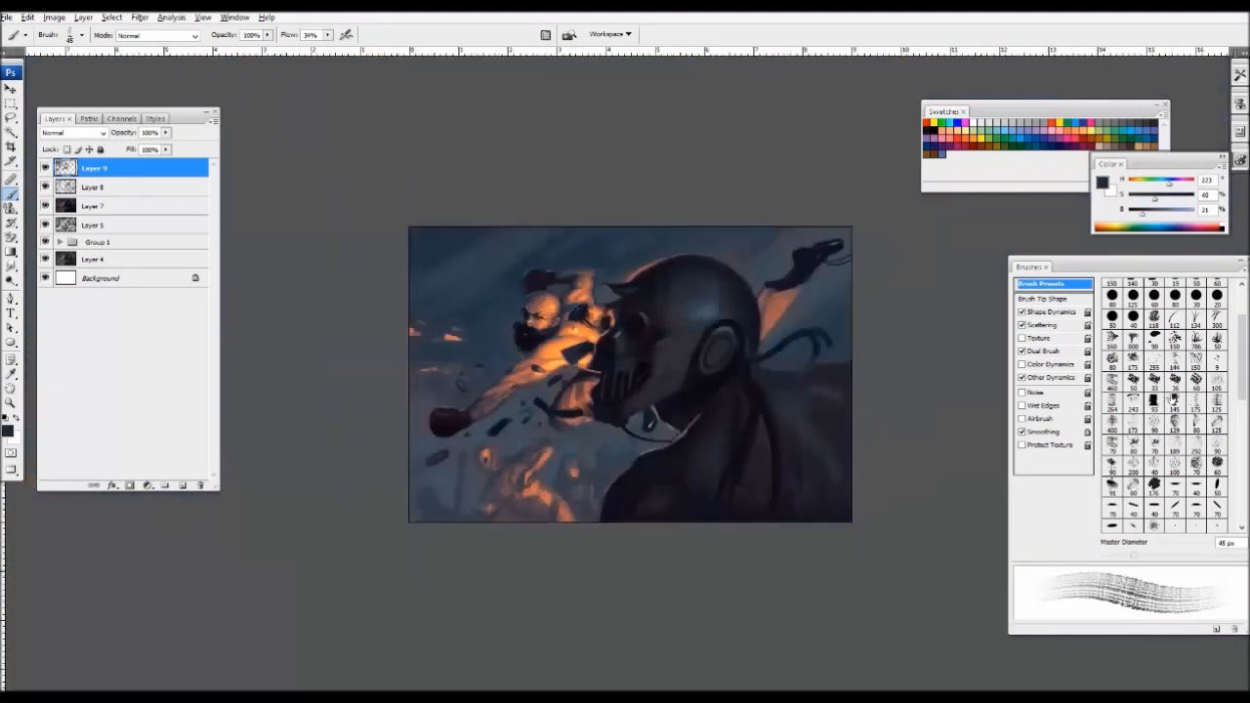
{"action": "key", "text": "ctrl+plus"}
{"action": "key", "text": "ctrl+plus"}
{"action": "key", "text": "ctrl+plus"}
{"action": "key", "text": "ctrl+plus"}
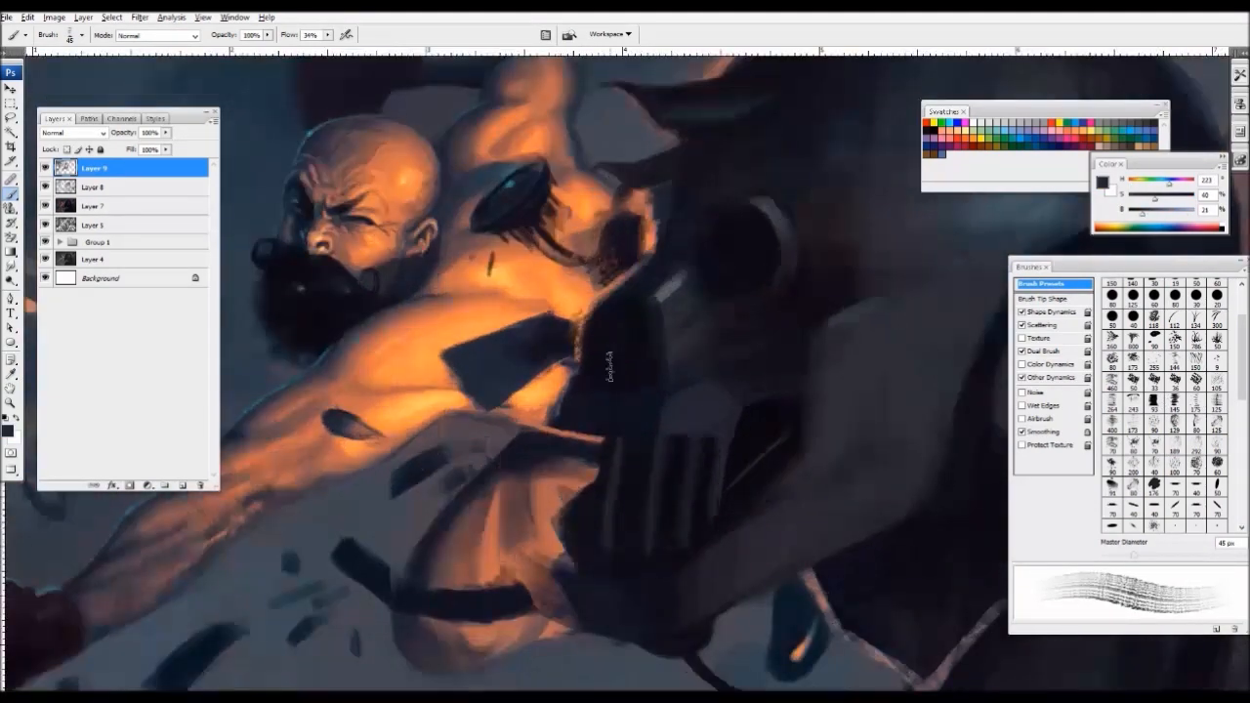
- Add a thin rim light along the front edge of the mask's jaw with a sampled light orange and a fine tapered brush at 10 px
{"action": "left_click", "coordinate": [571, 376], "text": "alt"}
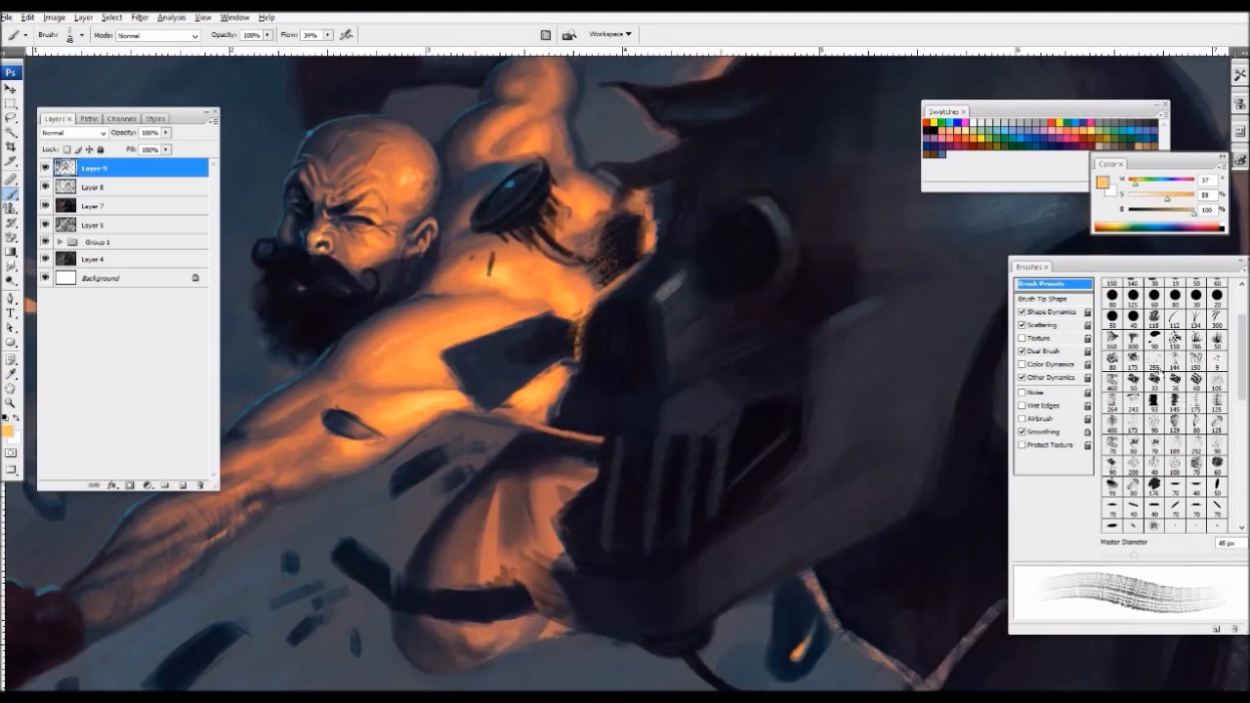
{"action": "left_click", "coordinate": [1175, 402]}
{"action": "key", "text": "bracketleft"}
{"action": "key", "text": "bracketleft"}
{"action": "key", "text": "bracketleft"}
{"action": "key", "text": "bracketleft"}
{"action": "key", "text": "bracketleft"}
{"action": "key", "text": "bracketleft"}
{"action": "key", "text": "bracketleft"}
{"action": "key", "text": "bracketleft"}
{"action": "key", "text": "bracketleft"}
{"action": "key", "text": "bracketleft"}
{"action": "key", "text": "bracketleft"}
{"action": "key", "text": "bracketleft"}
{"action": "key", "text": "bracketleft"}
{"action": "key", "text": "bracketleft"}
{"action": "key", "text": "bracketleft"}
{"action": "left_click_drag", "start_coordinate": [556, 516], "coordinate": [582, 489]}
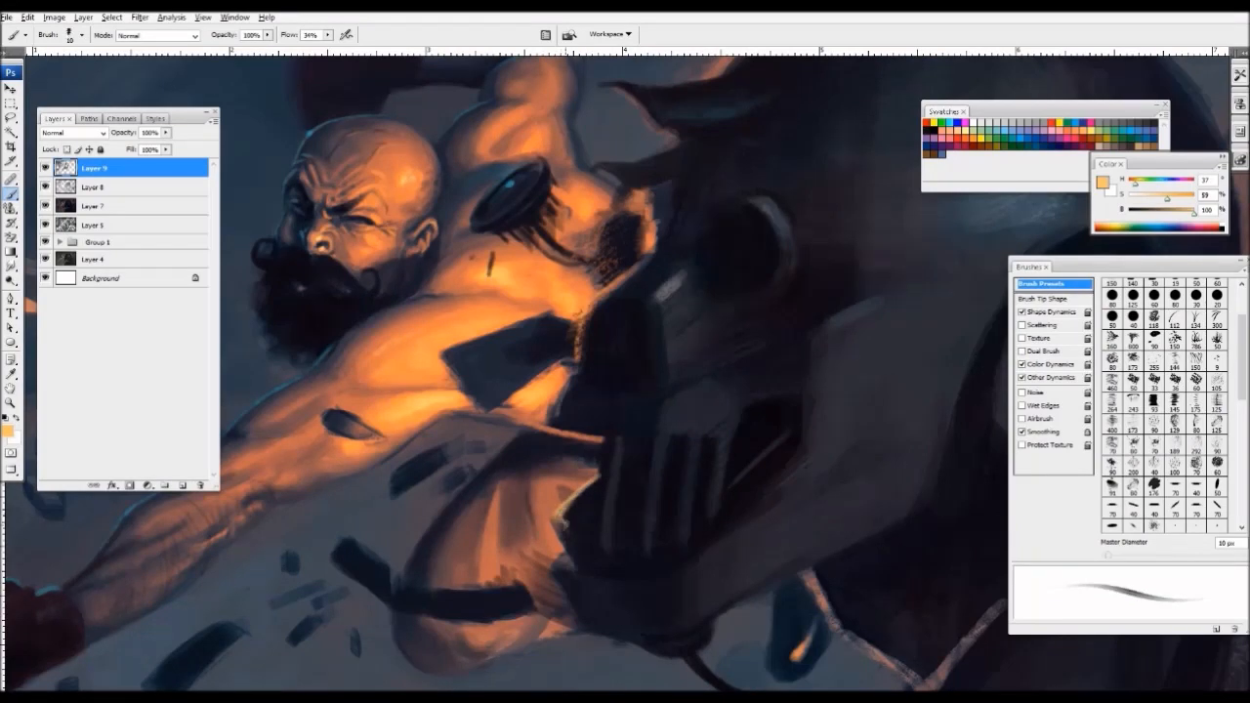
{"action": "key", "text": "ctrl+minus"}
{"action": "key", "text": "ctrl+minus"}
{"action": "key", "text": "ctrl+minus"}
{"action": "key", "text": "ctrl+minus"}
{"action": "key", "text": "ctrl+minus"}
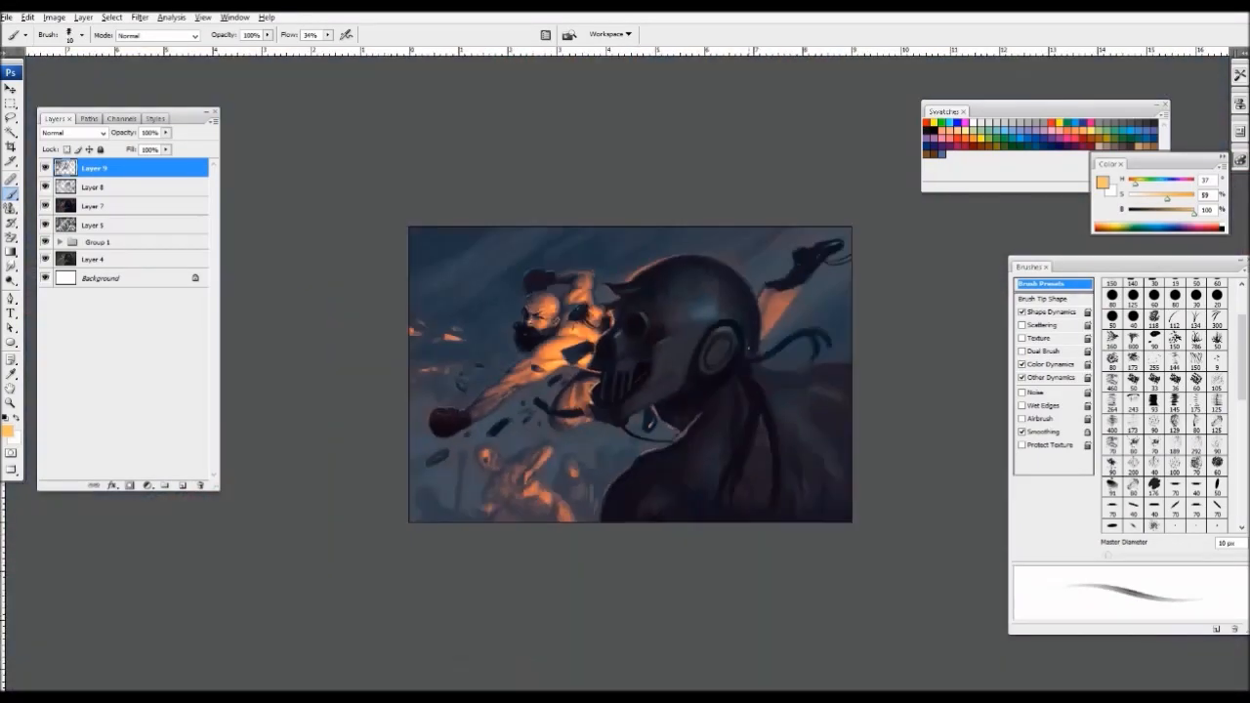
- Darken the pale ring around the robot's eye socket with a sampled near-black and the tapered bristle brush at 35 px
{"action": "key", "text": "ctrl+plus"}
{"action": "key", "text": "ctrl+plus"}
{"action": "key", "text": "ctrl+plus"}
{"action": "left_click", "coordinate": [551, 477], "text": "alt"}
{"action": "key", "text": "bracketright"}
{"action": "key", "text": "bracketright"}
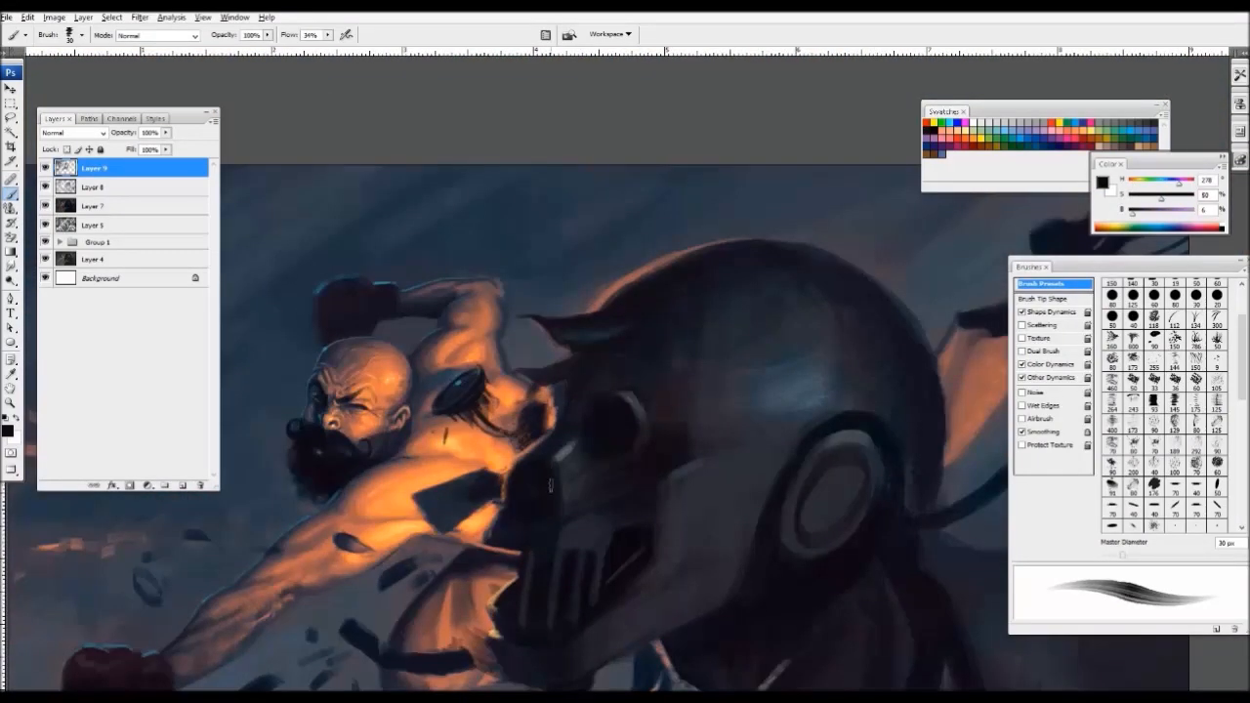
{"action": "key", "text": "bracketright"}
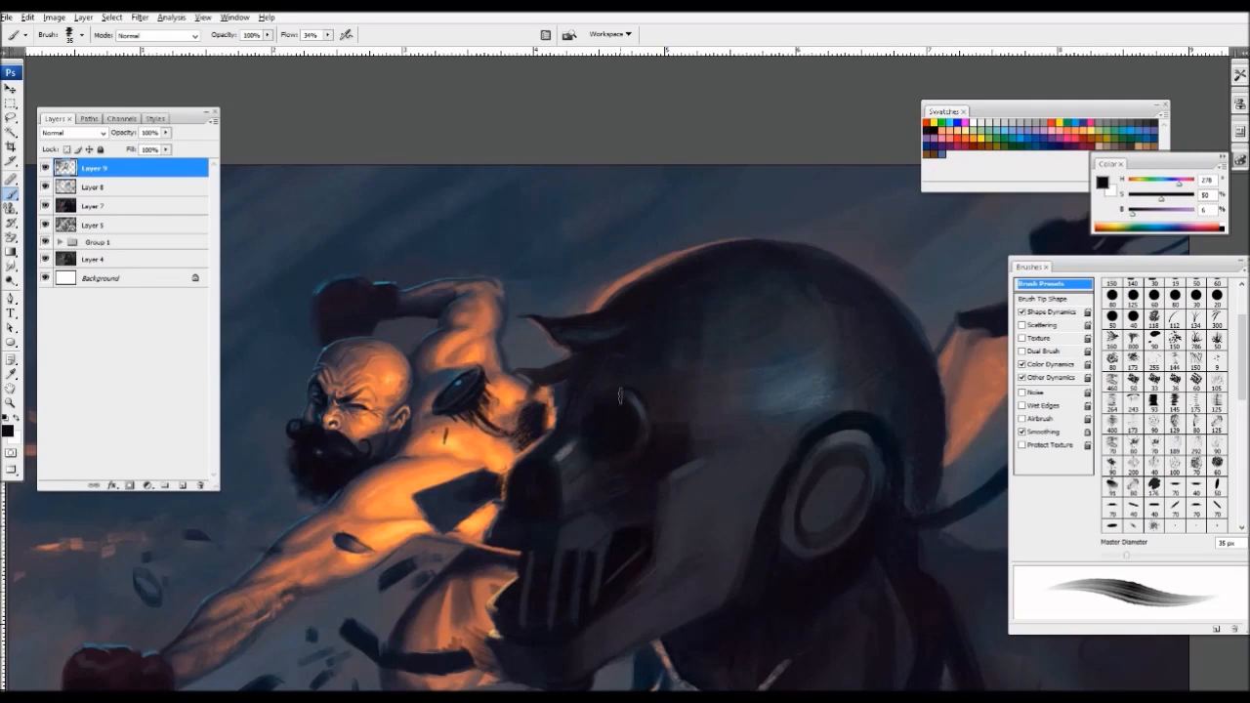
- Define the lower rim of the robot's eye with a sampled dark blue-grey at 20 px and dab the eye's centre at 35 px
{"action": "left_click", "coordinate": [639, 424], "text": "alt"}
{"action": "left_click", "coordinate": [595, 445], "text": "alt"}
{"action": "key", "text": "bracketleft"}
{"action": "key", "text": "bracketleft"}
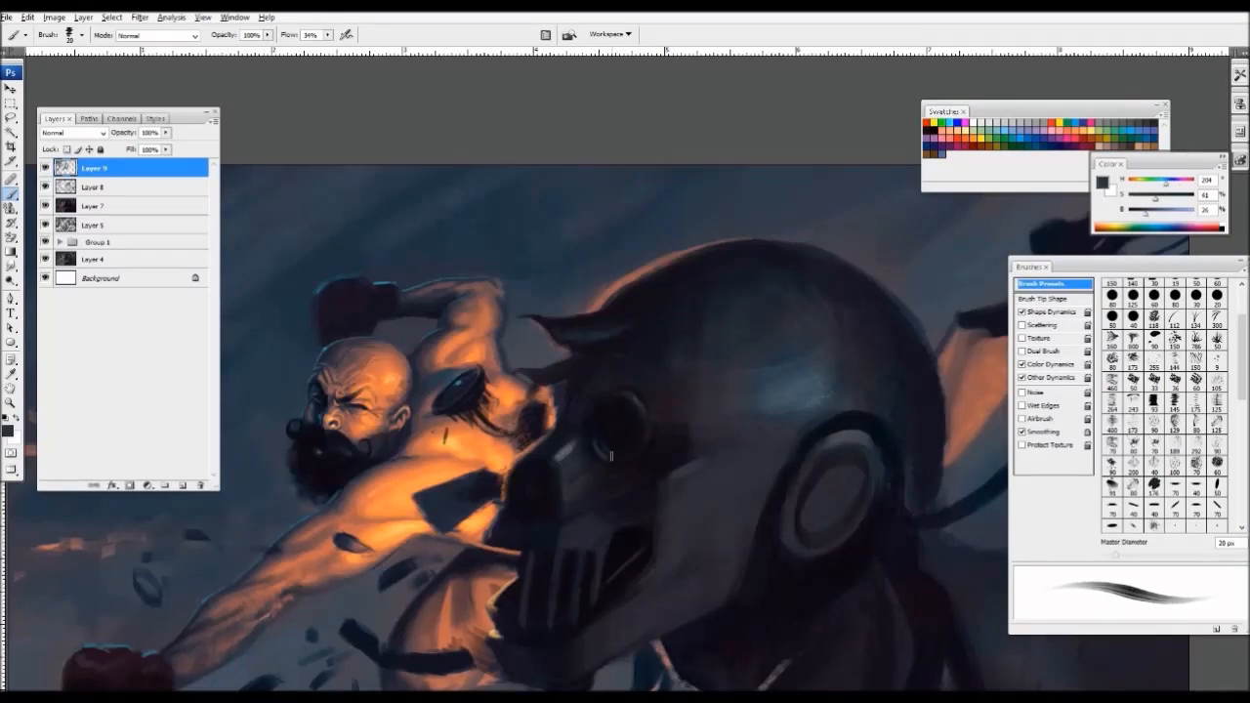
{"action": "key", "text": "bracketright"}
{"action": "key", "text": "bracketright"}
{"action": "key", "text": "bracketright"}
{"action": "left_click", "coordinate": [624, 421]}
{"action": "key", "text": "ctrl+minus"}
{"action": "key", "text": "ctrl+minus"}
{"action": "key", "text": "ctrl+plus"}
{"action": "key", "text": "ctrl+plus"}
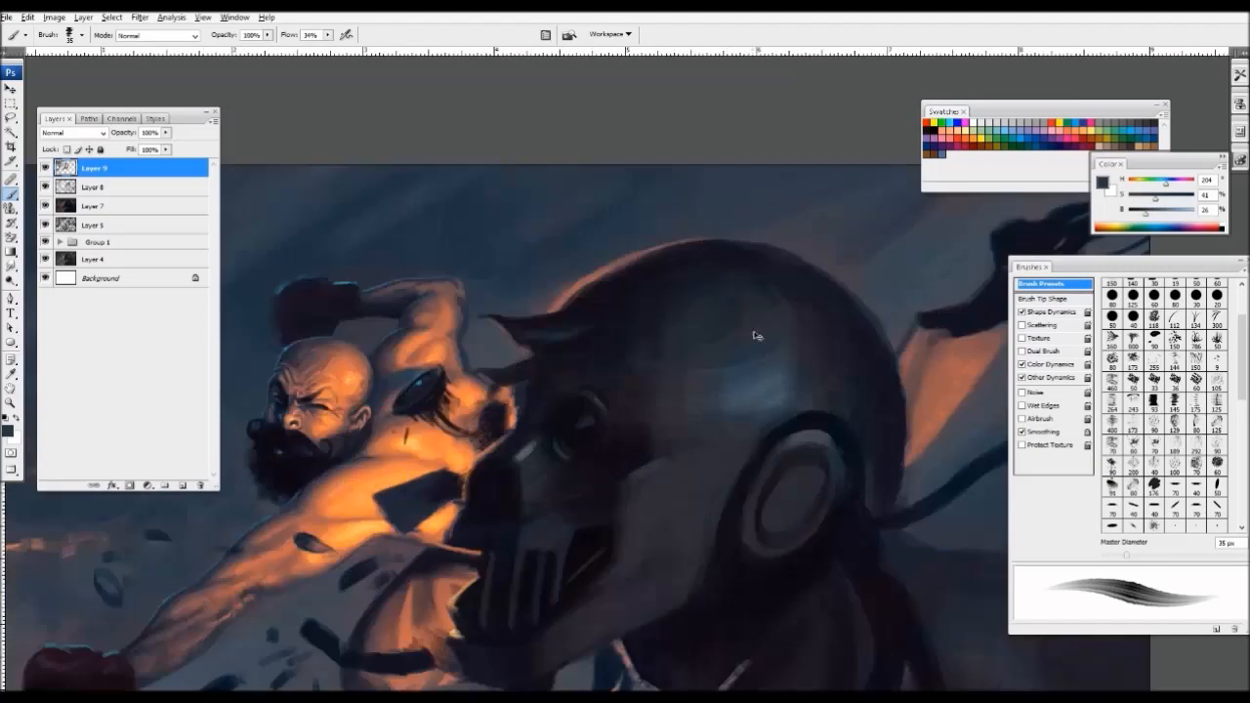
- Brighten the glint in the robot's eye with a sampled grey, and darken the mask's nose edge with near-black at 20 px
{"action": "key", "text": "ctrl+plus"}
{"action": "key", "text": "ctrl+minus"}
{"action": "key", "text": "ctrl+minus"}
{"action": "key", "text": "ctrl+minus"}
{"action": "key", "text": "ctrl+minus"}
{"action": "key", "text": "ctrl+plus"}
{"action": "key", "text": "ctrl+plus"}
{"action": "key", "text": "ctrl+plus"}
{"action": "left_click", "coordinate": [612, 425], "text": "alt"}
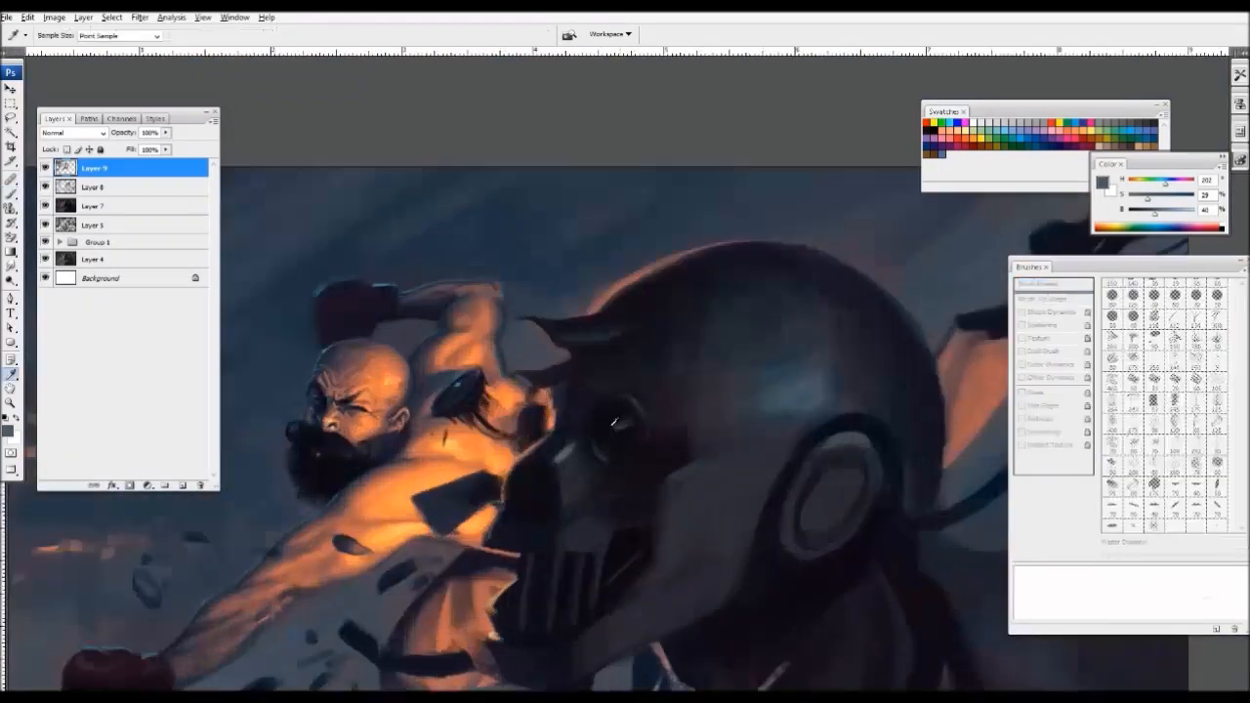
{"action": "left_click", "coordinate": [546, 474], "text": "alt"}
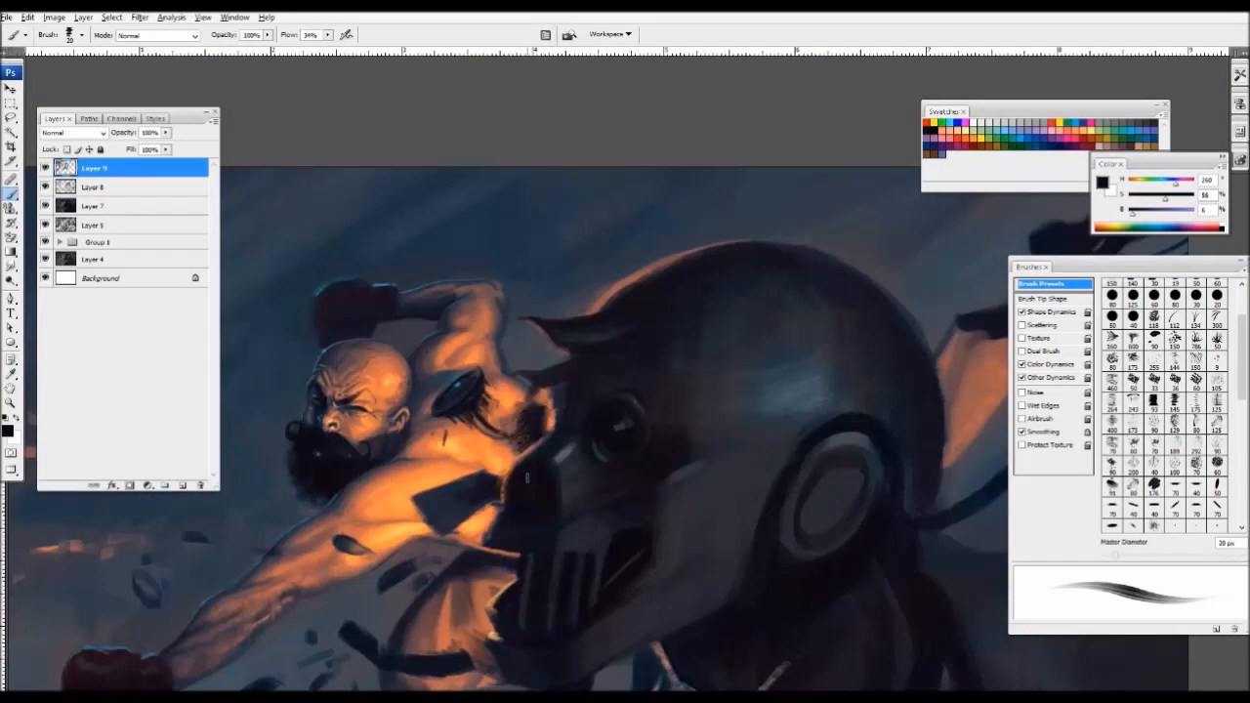
{"action": "left_click_drag", "start_coordinate": [528, 479], "coordinate": [572, 434]}
- Turn off Shape Dynamics for the bristle brush and shade the mask above the teeth with a sampled dark blue at 60 px
{"action": "left_click", "coordinate": [572, 435], "text": "alt"}
{"action": "key", "text": "bracketright"}
{"action": "key", "text": "bracketright"}
{"action": "left_click", "coordinate": [1022, 312]}
{"action": "key", "text": "bracketright"}
{"action": "key", "text": "bracketright"}
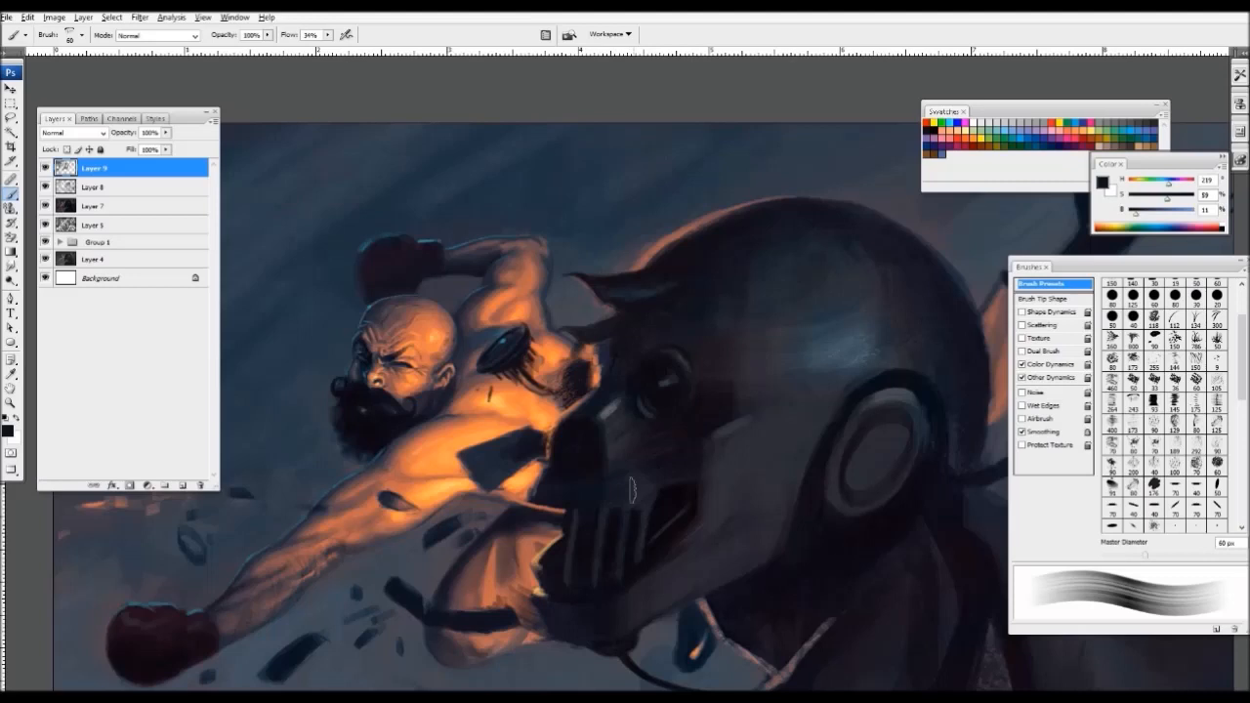
{"action": "key", "text": "ctrl+minus"}
{"action": "key", "text": "ctrl+minus"}
{"action": "left_click_drag", "start_coordinate": [827, 402], "coordinate": [781, 489]}
{"action": "key", "text": "ctrl+plus"}
{"action": "key", "text": "ctrl+plus"}
- Blend the shadows around the robot's eye and temple with sampled dark tones using the bristle brush at 60 px
{"action": "left_click", "coordinate": [647, 407], "text": "alt"}
{"action": "left_click_drag", "start_coordinate": [647, 406], "coordinate": [701, 354]}
{"action": "left_click", "coordinate": [693, 343], "text": "alt"}
{"action": "key", "text": "ctrl+minus"}
{"action": "left_click_drag", "start_coordinate": [681, 257], "coordinate": [631, 386]}
{"action": "left_click", "coordinate": [630, 385], "text": "alt"}
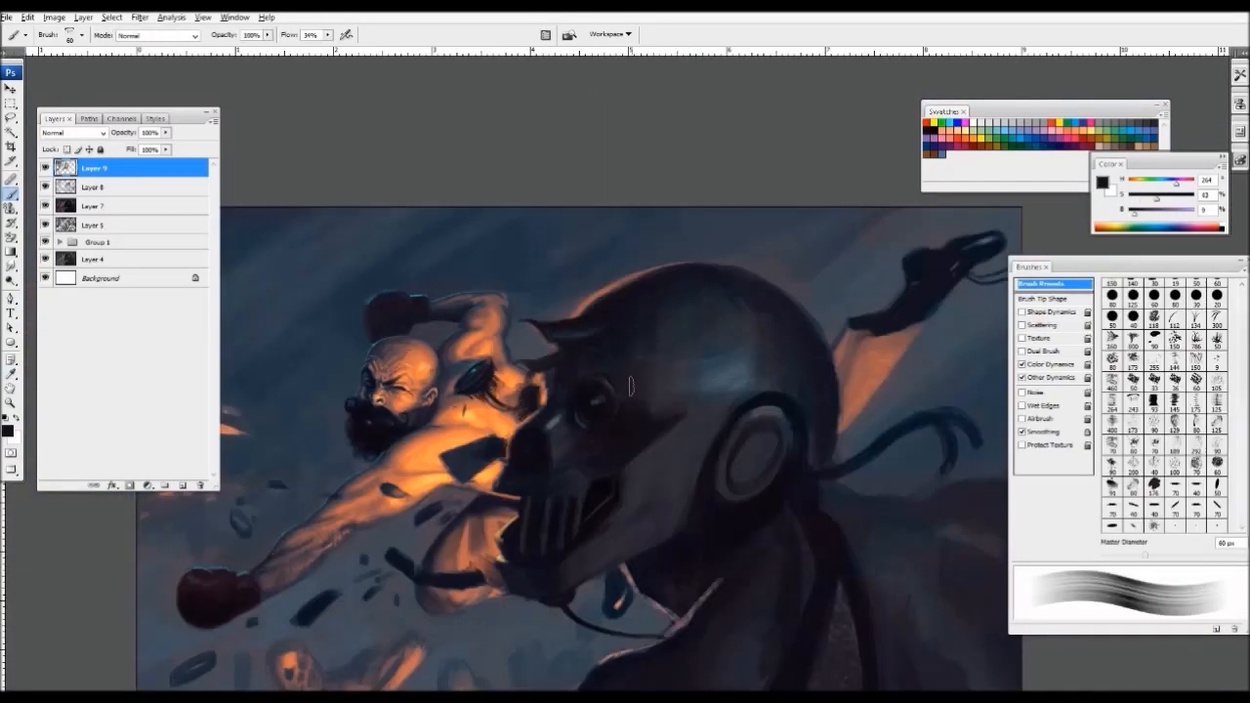
- Shade the area between the robot's eye and ear disc with a sampled dark blue-grey at 90 px
{"action": "key", "text": "bracketright"}
{"action": "key", "text": "bracketright"}
{"action": "key", "text": "bracketright"}
{"action": "left_click", "coordinate": [651, 396], "text": "alt"}
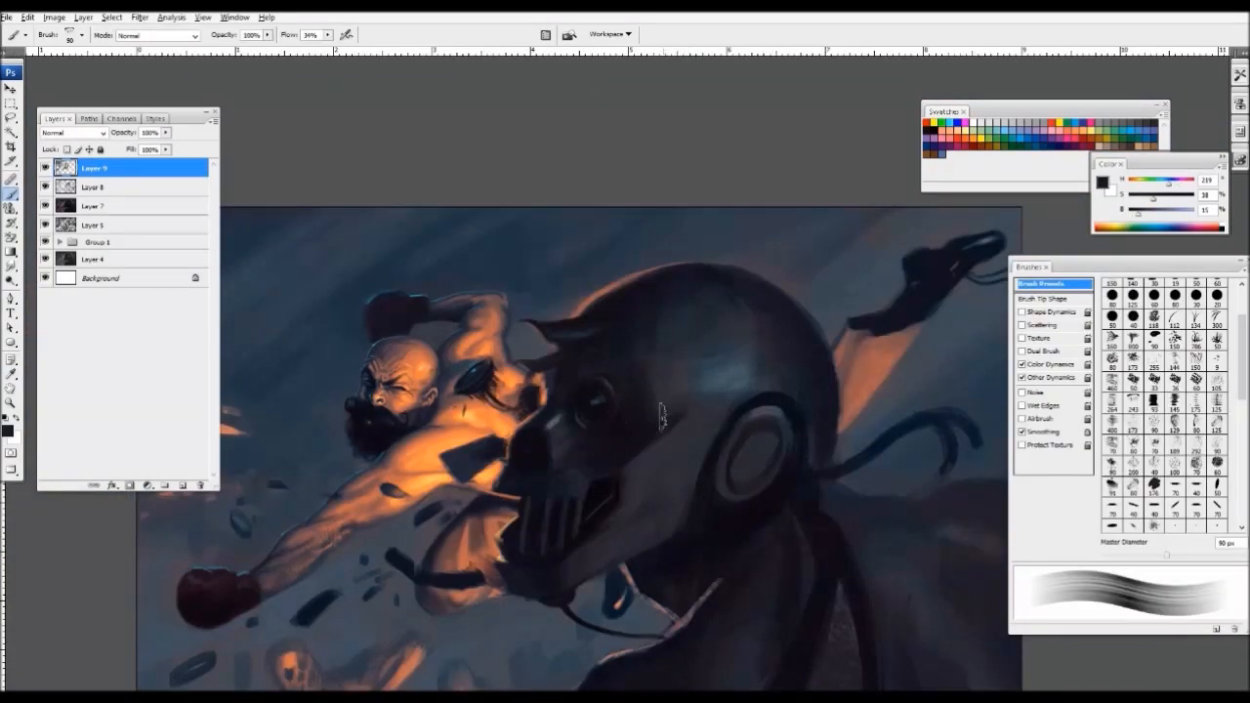
{"action": "key", "text": "ctrl+minus"}
{"action": "key", "text": "ctrl+minus"}
{"action": "key", "text": "ctrl+plus"}
{"action": "key", "text": "ctrl+plus"}
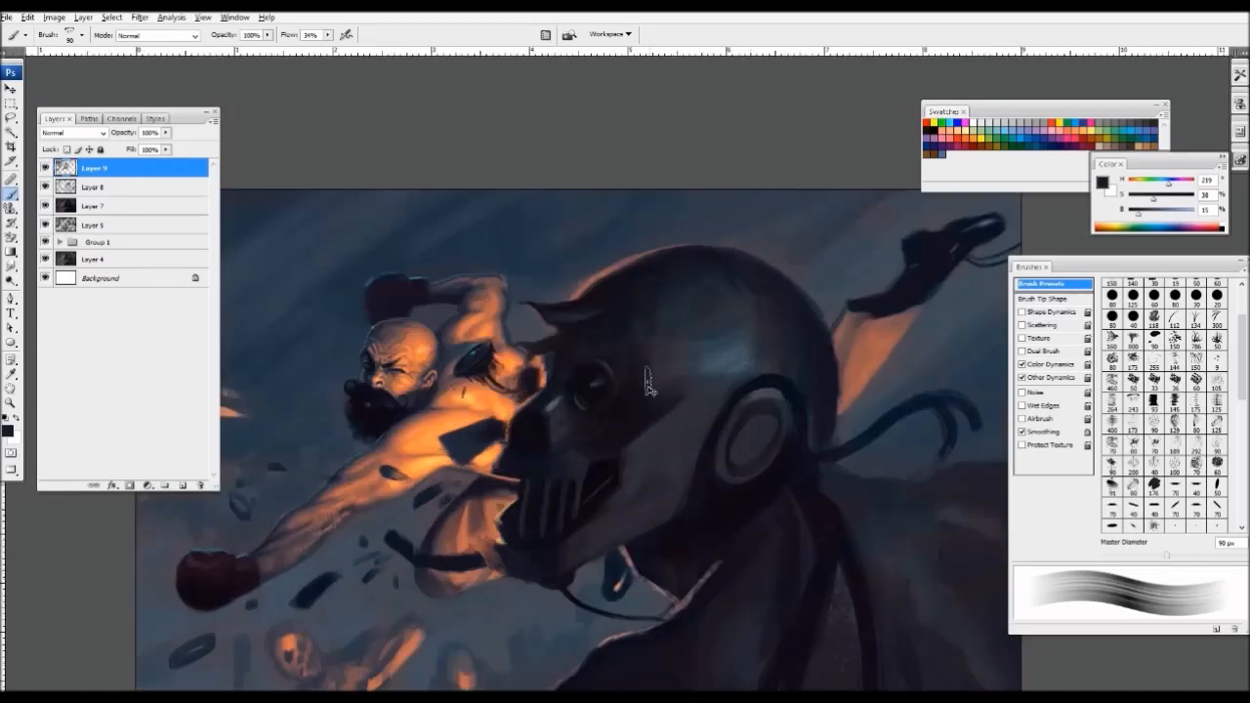
- Deepen the shadow on the robot's cheek with a sampled dark purple using the bristle brush at 90 px
{"action": "key", "text": "ctrl+plus"}
{"action": "left_click", "coordinate": [645, 436], "text": "alt"}
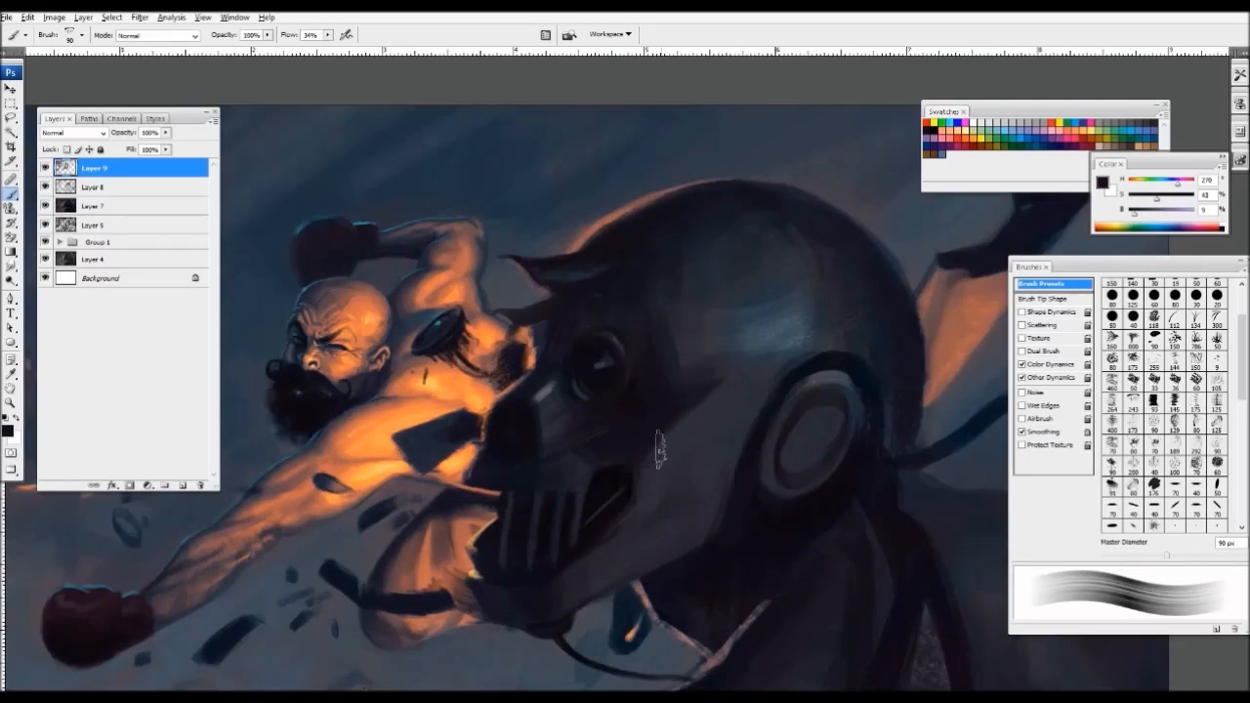
{"action": "key", "text": "ctrl+minus"}
{"action": "key", "text": "ctrl+minus"}
{"action": "key", "text": "ctrl+minus"}
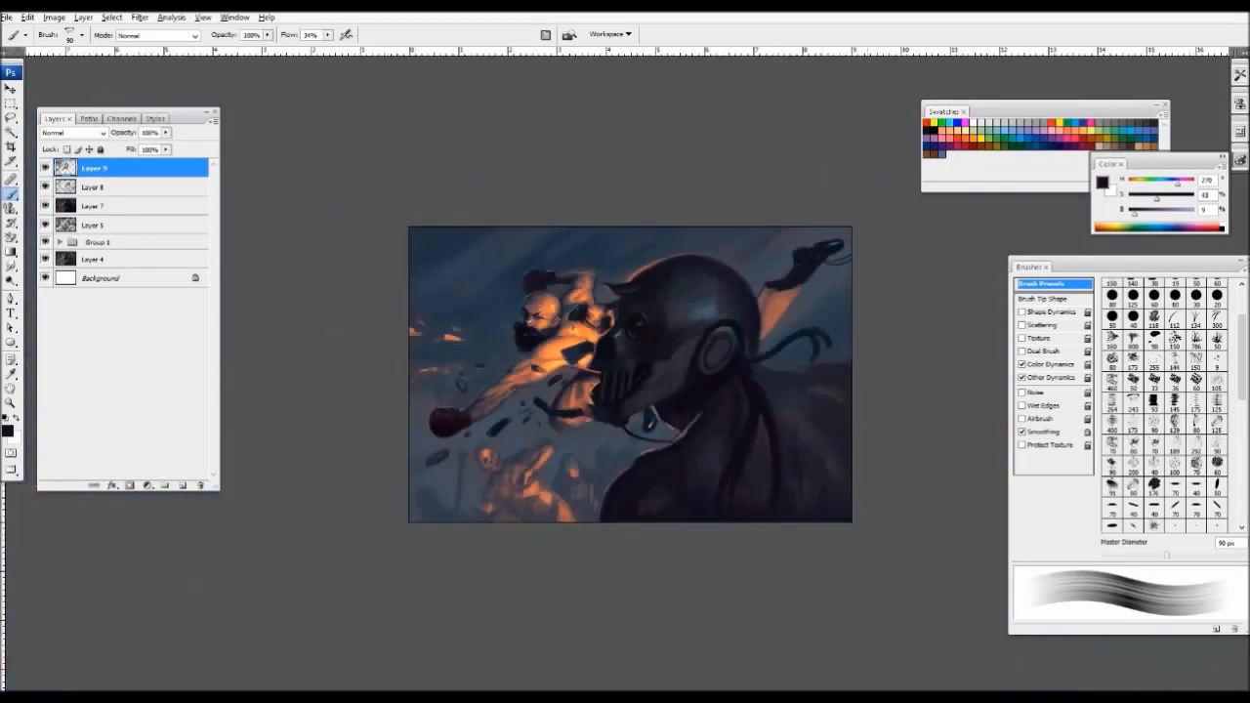
- Refine the robot's eye socket with a sampled near-black at 30 px and a sampled dark blue-grey
{"action": "key", "text": "ctrl+plus"}
{"action": "key", "text": "ctrl+plus"}
{"action": "key", "text": "ctrl+plus"}
{"action": "left_click_drag", "start_coordinate": [726, 322], "coordinate": [664, 485]}
{"action": "key", "text": "bracketleft"}
{"action": "key", "text": "bracketleft"}
{"action": "key", "text": "bracketleft"}
{"action": "key", "text": "bracketleft"}
{"action": "key", "text": "bracketleft"}
{"action": "key", "text": "bracketleft"}
{"action": "left_click", "coordinate": [630, 415], "text": "alt"}
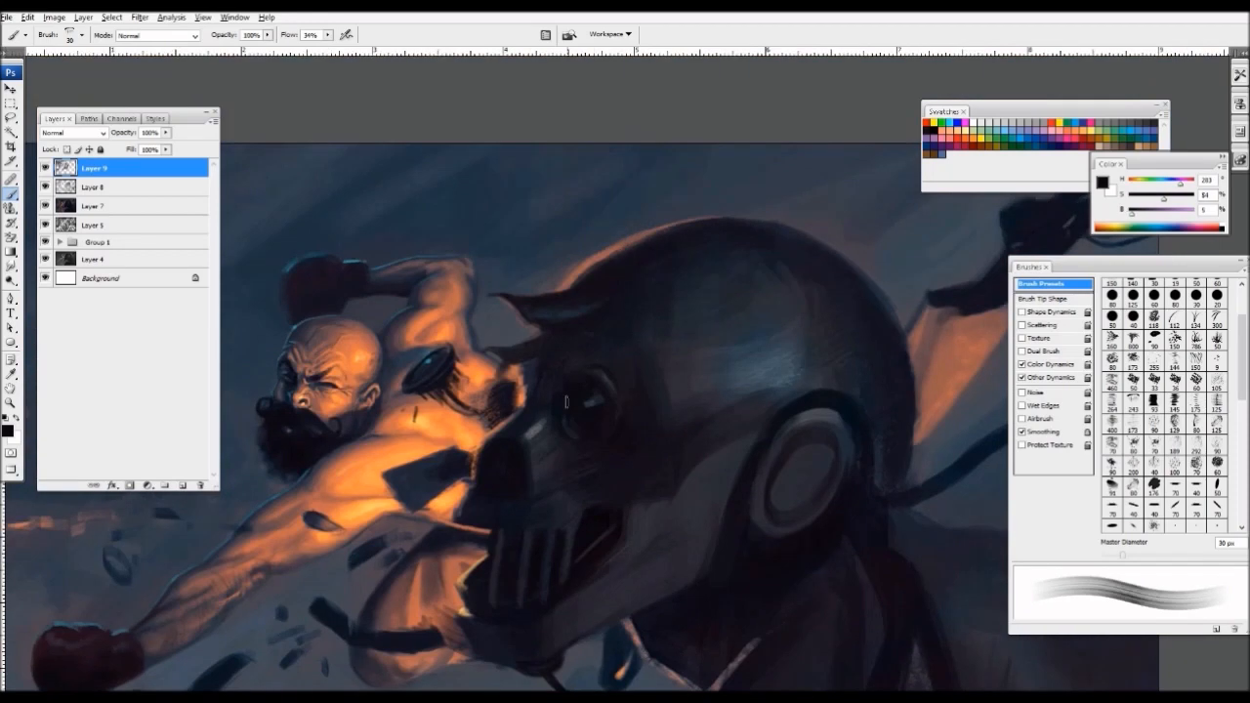
{"action": "left_click", "coordinate": [585, 421], "text": "alt"}
{"action": "key", "text": "ctrl+minus"}
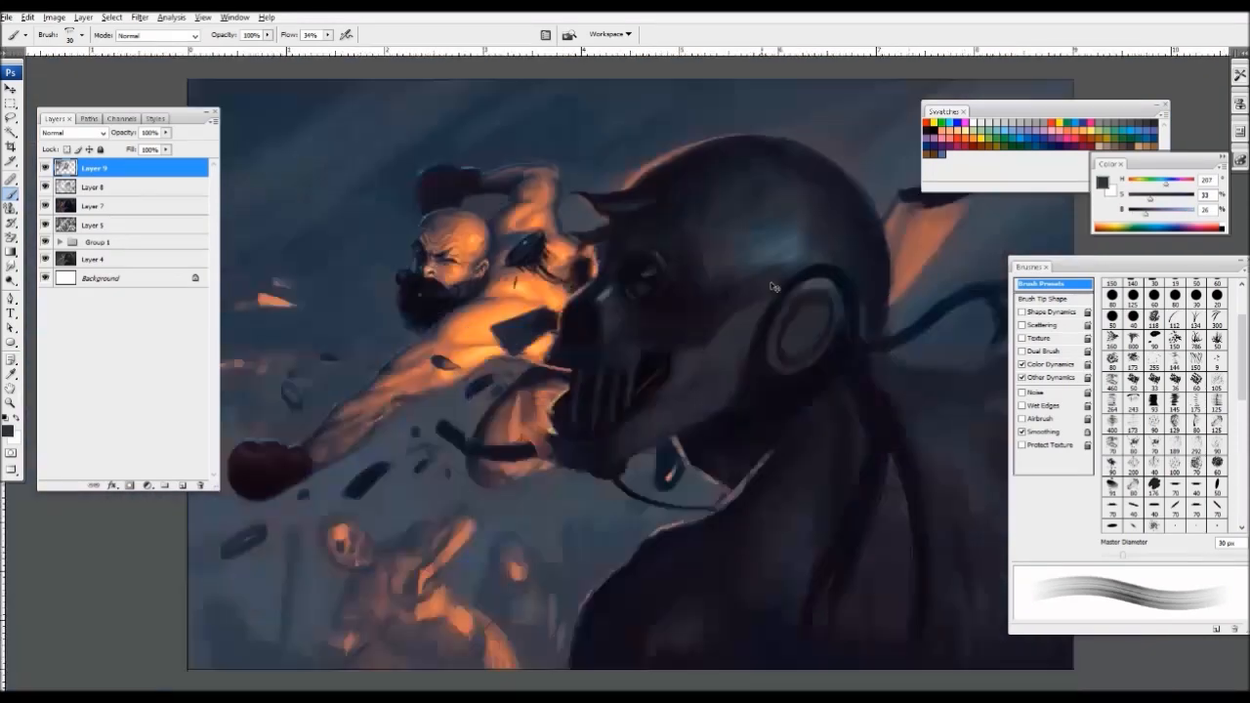
- Blend the upper edge of the cheek plate with a sampled dark grey using the bristle brush at 30 px
{"action": "key", "text": "ctrl+minus"}
{"action": "key", "text": "ctrl+plus"}
{"action": "key", "text": "ctrl+plus"}
{"action": "scroll", "coordinate": [737, 352], "scroll_direction": "down", "scroll_amount": 2}
{"action": "left_click", "coordinate": [762, 384], "text": "alt"}
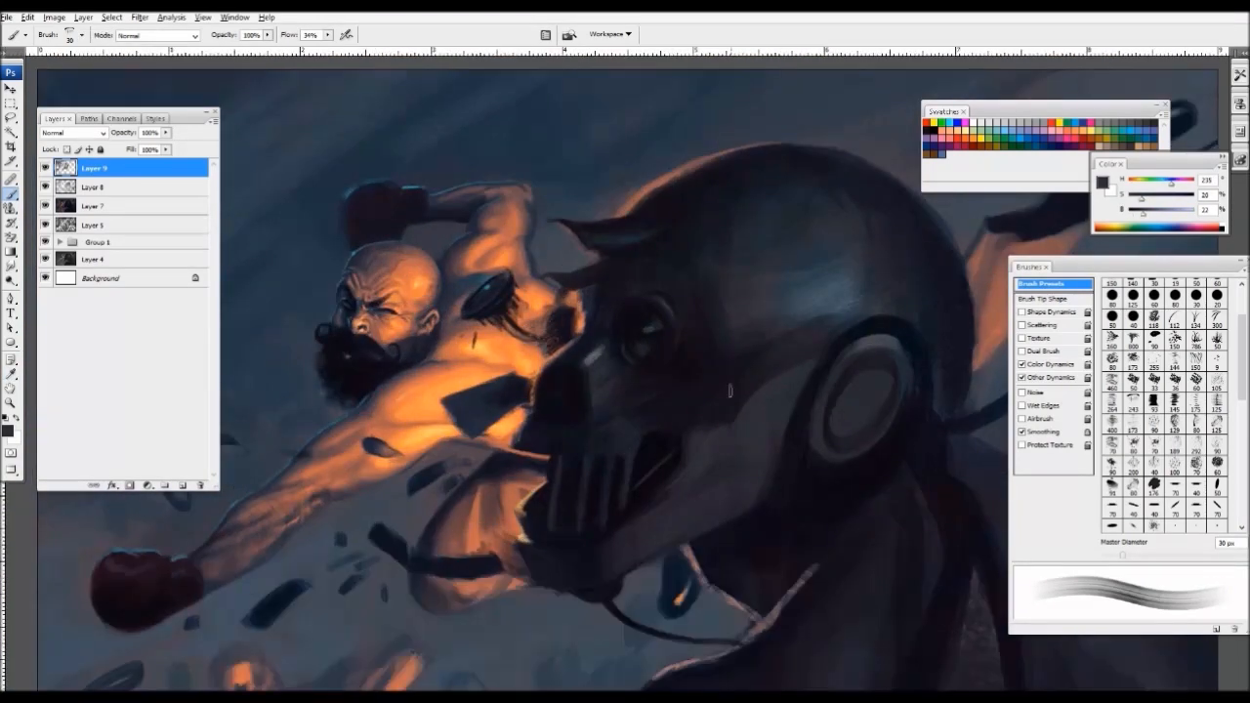
- Extend the highlight on the helmet dome above the ear disc with a sampled blue-grey at 50 px
{"action": "key", "text": "bracketright"}
{"action": "key", "text": "bracketright"}
{"action": "key", "text": "bracketright"}
{"action": "key", "text": "bracketright"}
{"action": "left_click", "coordinate": [797, 337], "text": "alt"}
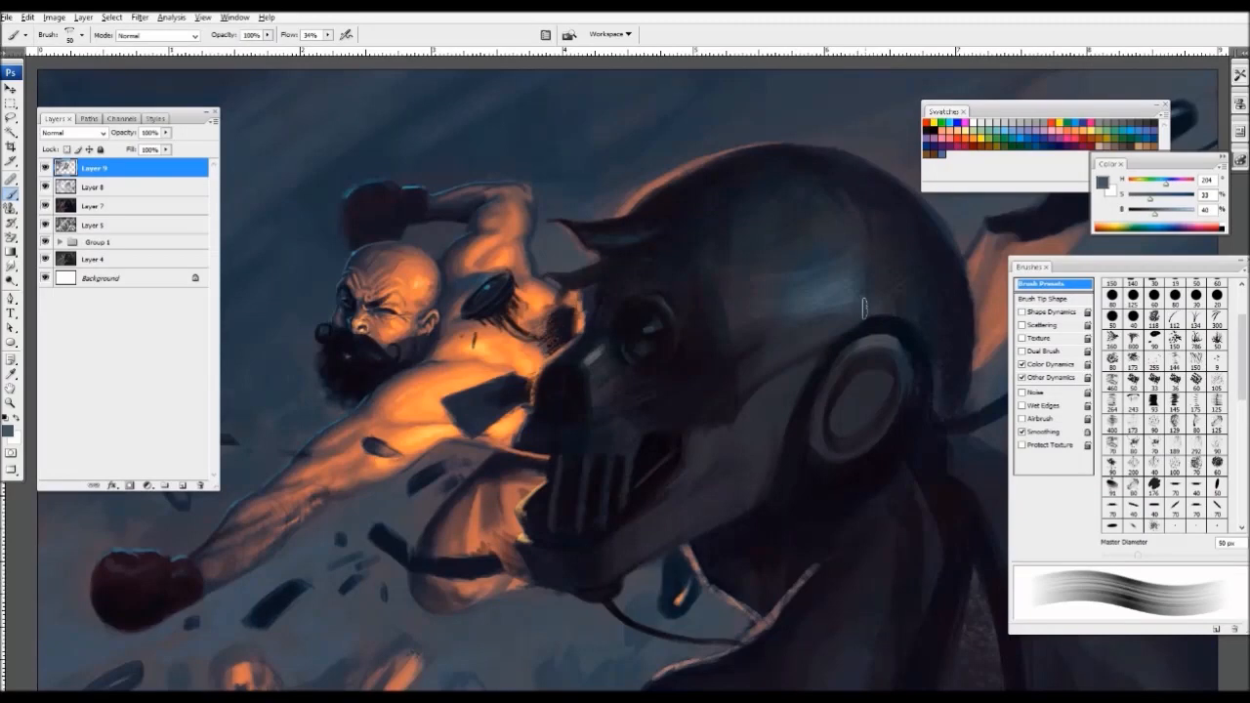
{"action": "key", "text": "bracketleft"}
{"action": "key", "text": "bracketleft"}
{"action": "key", "text": "ctrl+minus"}
- Darken the cheek and the band around the ear disc with sampled near-black tones, reducing the bristle brush to 35 px
{"action": "left_click", "coordinate": [665, 381], "text": "alt"}
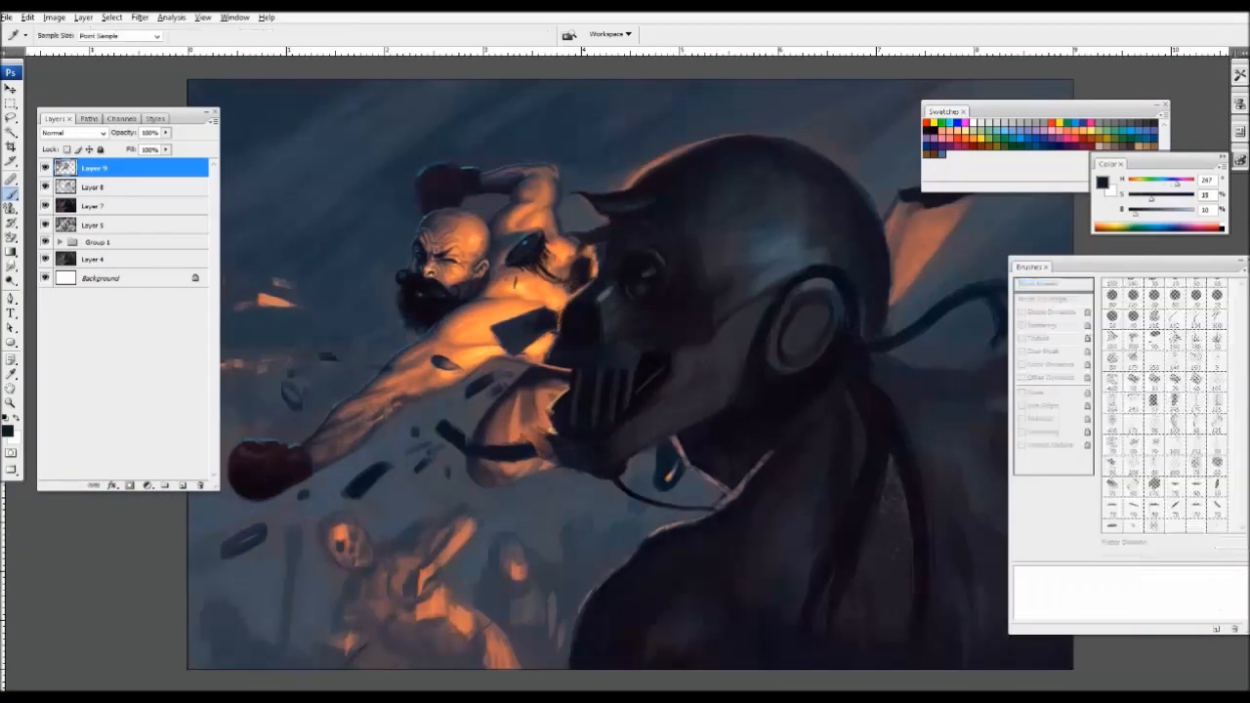
{"action": "left_click_drag", "start_coordinate": [714, 336], "coordinate": [669, 414]}
{"action": "key", "text": "bracketright"}
{"action": "key", "text": "bracketright"}
{"action": "key", "text": "bracketleft"}
{"action": "key", "text": "bracketleft"}
{"action": "key", "text": "bracketleft"}
{"action": "key", "text": "bracketleft"}
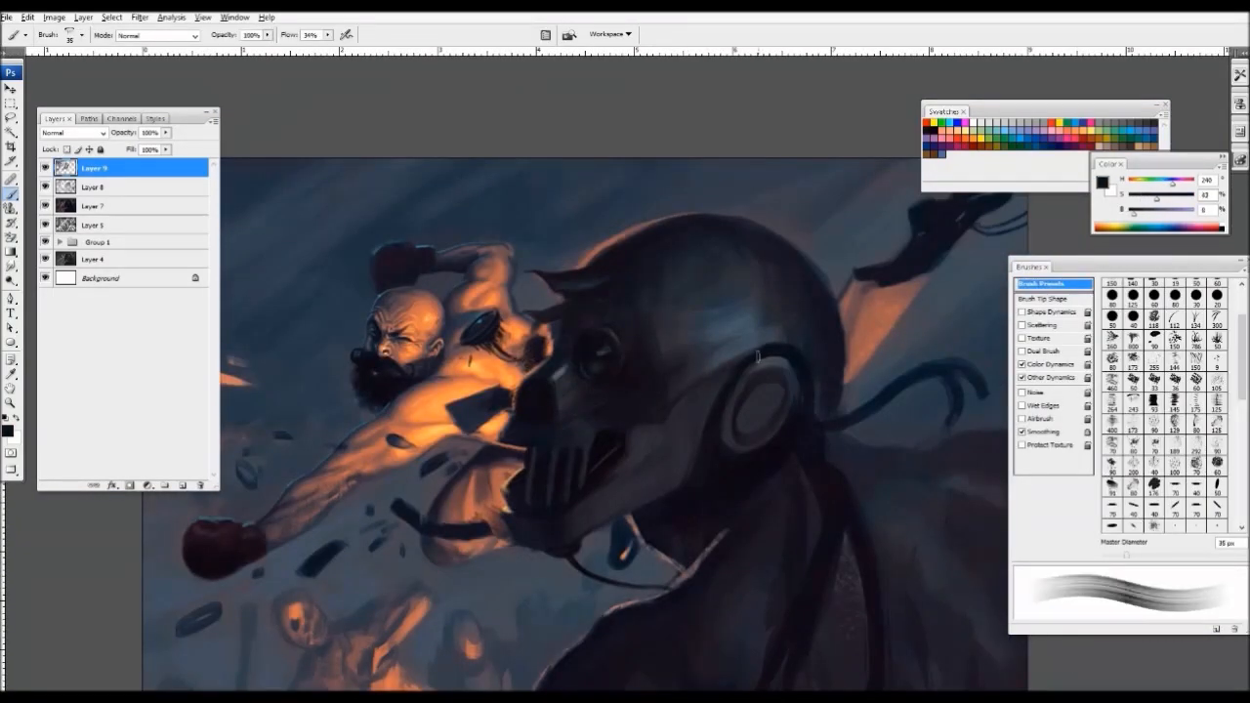
- Add a subtle lighter edge to the mask's nose piece with a sampled dark grey and a small bristle brush
{"action": "left_click", "coordinate": [781, 357], "text": "alt"}
{"action": "key", "text": "ctrl+plus"}
{"action": "left_click", "coordinate": [527, 377], "text": "alt"}
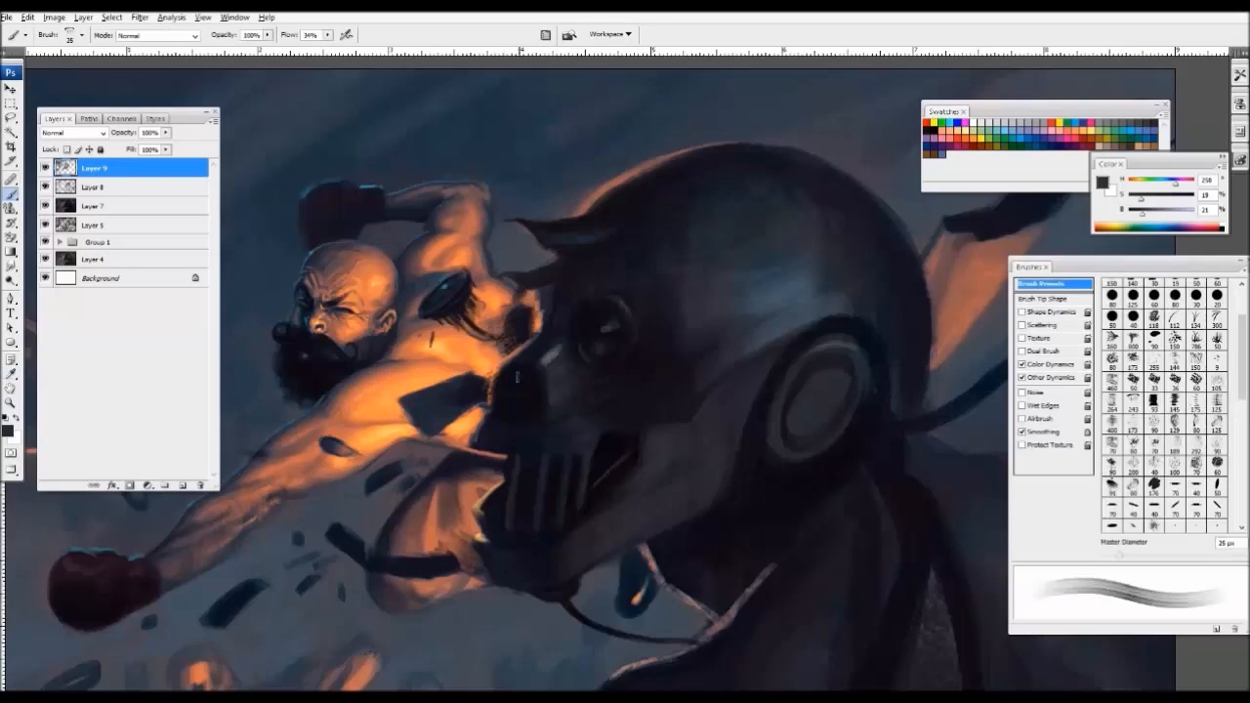
{"action": "key", "text": "bracketleft"}
{"action": "key", "text": "bracketright"}
{"action": "key", "text": "ctrl+minus"}
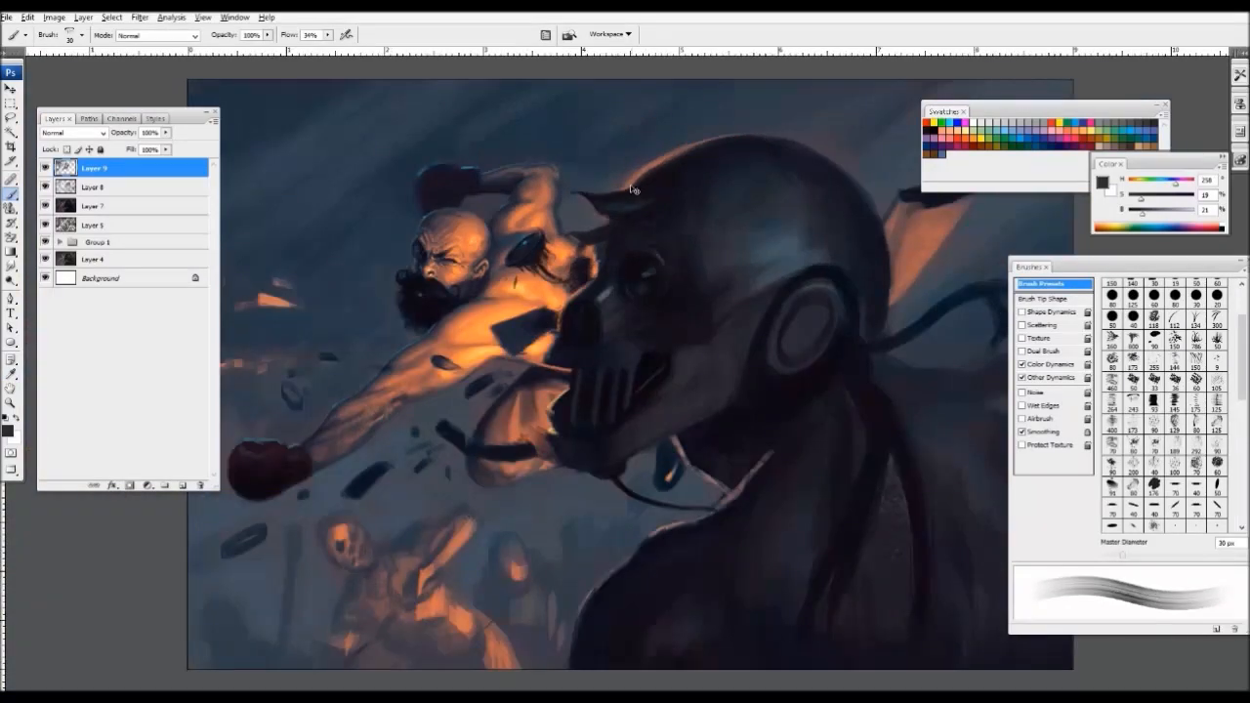
- Paint a sampled orange along the boxer's chest edge beside the mask with the bristle brush at 50 px
{"action": "key", "text": "ctrl+plus"}
{"action": "left_click_drag", "start_coordinate": [611, 193], "coordinate": [559, 351]}
{"action": "left_click", "coordinate": [496, 402], "text": "alt"}
{"action": "key", "text": "bracketright"}
{"action": "key", "text": "bracketright"}
{"action": "left_click_drag", "start_coordinate": [500, 397], "coordinate": [508, 379]}
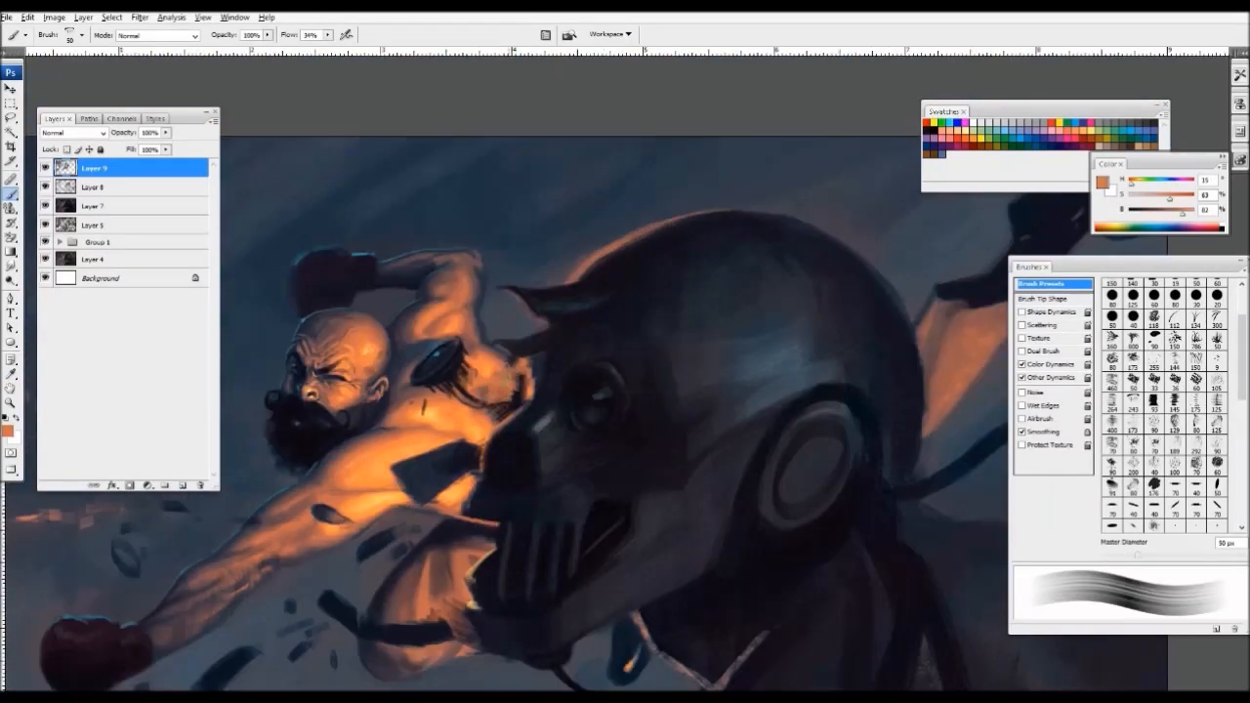
- Cover the dark patch on the boxer's chest with a sampled bright orange, using the speckled texture brush at 40 px
{"action": "key", "text": "ctrl+minus"}
{"action": "key", "text": "ctrl+minus"}
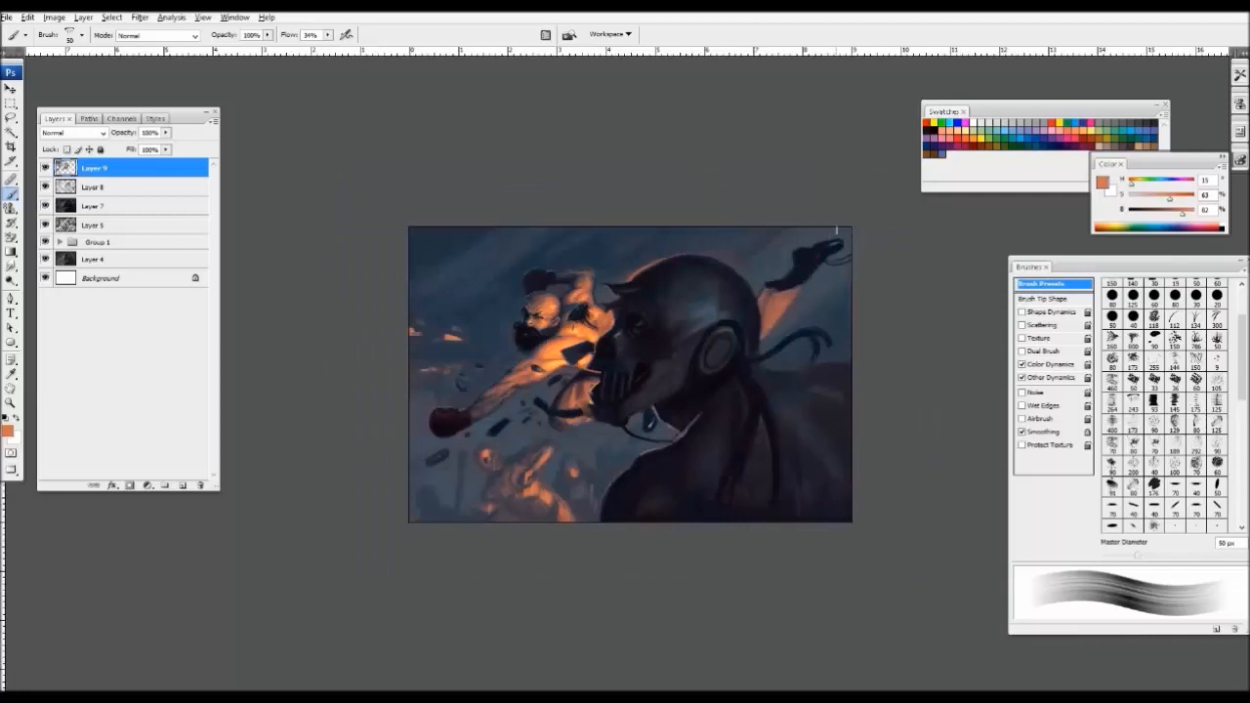
{"action": "key", "text": "ctrl+plus"}
{"action": "key", "text": "ctrl+plus"}
{"action": "key", "text": "ctrl+plus"}
{"action": "left_click", "coordinate": [1194, 382]}
{"action": "left_click", "coordinate": [635, 376], "text": "alt"}
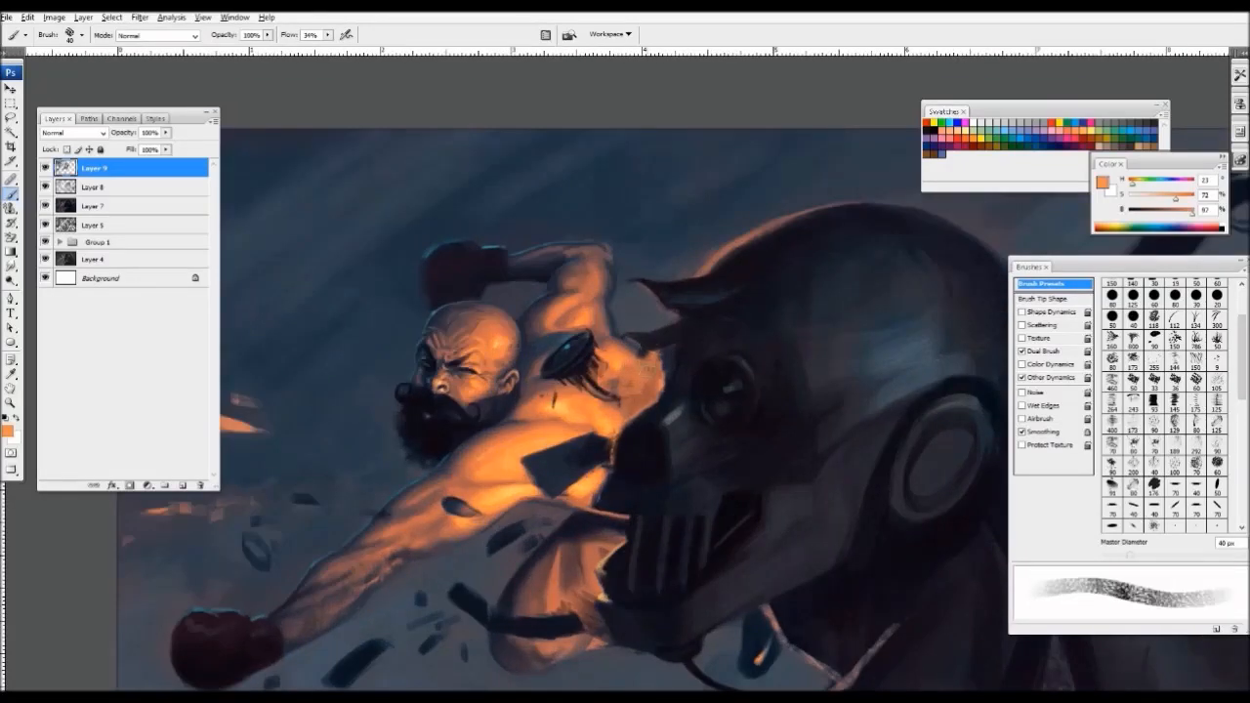
- Touch up the boxer's chest edge beside the mask with a sampled orange, using the speckled texture brush at 40 px
{"action": "left_click", "coordinate": [638, 364]}
{"action": "left_click", "coordinate": [646, 383], "text": "alt"}
{"action": "left_click_drag", "start_coordinate": [656, 367], "coordinate": [650, 391]}
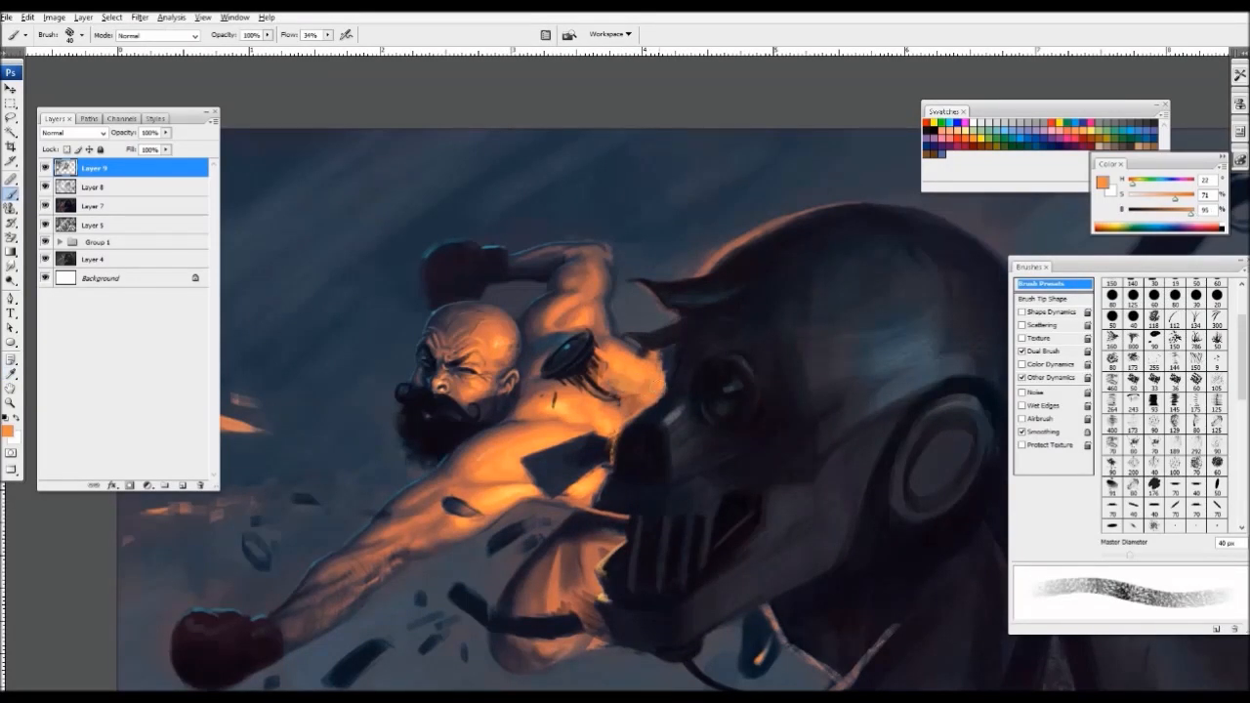
- Clean up the mask's dark contour against the boxer's chest with sampled near-black tones, reducing the speckled brush to 15 px and smaller
{"action": "left_click", "coordinate": [657, 402], "text": "alt"}
{"action": "key", "text": "bracketleft"}
{"action": "key", "text": "bracketleft"}
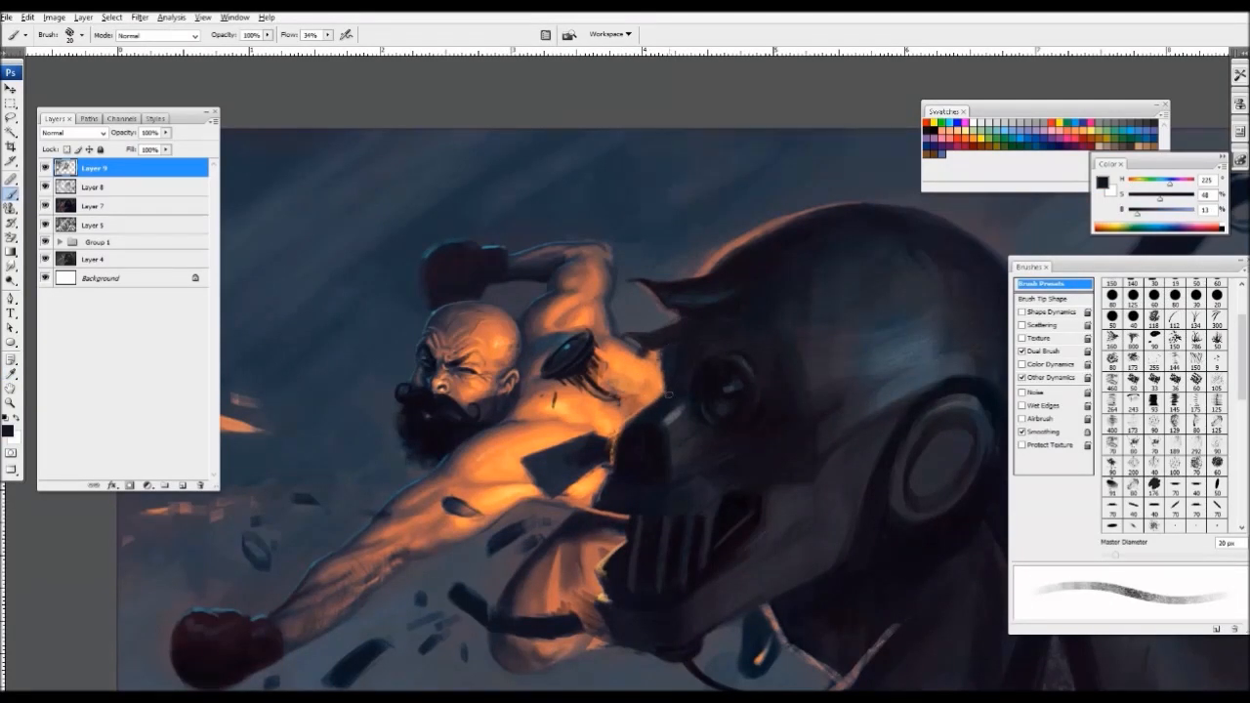
{"action": "key", "text": "ctrl+minus"}
{"action": "key", "text": "ctrl+minus"}
{"action": "key", "text": "ctrl+minus"}
{"action": "key", "text": "ctrl+plus"}
{"action": "key", "text": "ctrl+plus"}
{"action": "left_click_drag", "start_coordinate": [581, 292], "coordinate": [641, 407]}
{"action": "key", "text": "ctrl+plus"}
{"action": "left_click", "coordinate": [657, 386], "text": "alt"}
{"action": "key", "text": "bracketleft"}
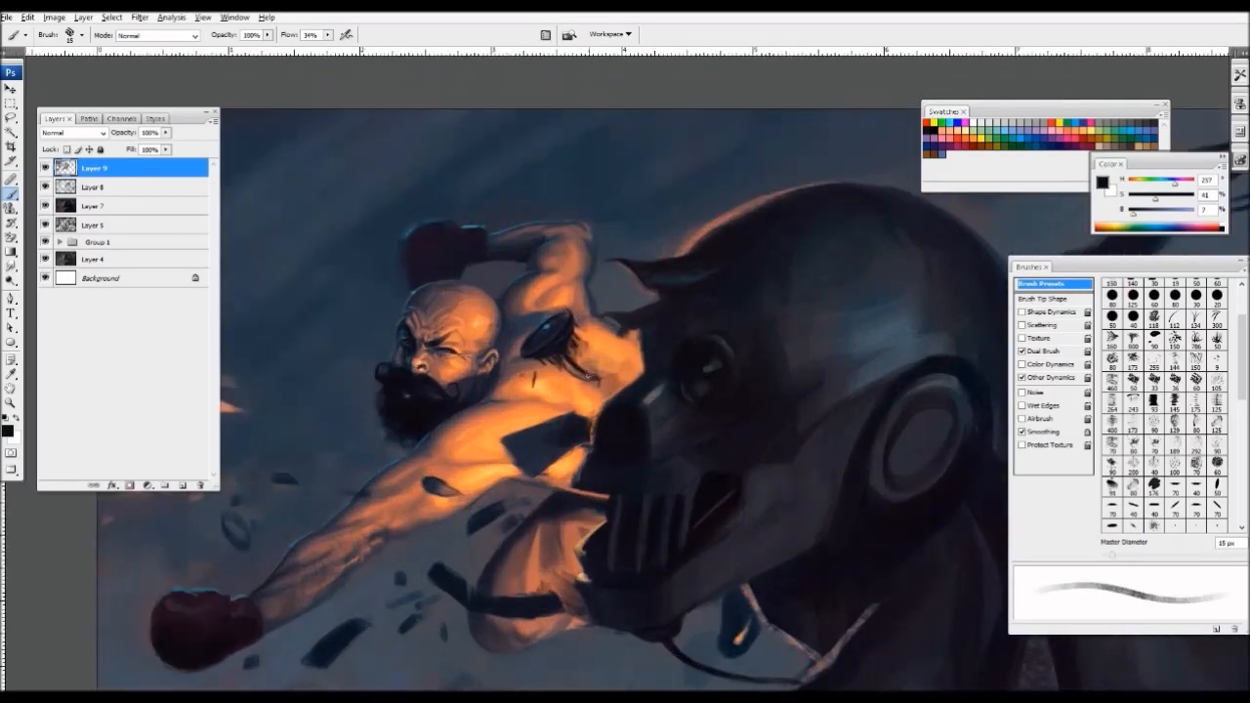
{"action": "key", "text": "bracketleft"}
{"action": "key", "text": "bracketleft"}
{"action": "mouse_move", "coordinate": [607, 361]}
{"action": "left_mouse_down"}
{"action": "mouse_move", "coordinate": [635, 354]}
{"action": "mouse_move", "coordinate": [619, 348]}
{"action": "left_mouse_up"}
- Sample a near-black from the helmet, enlarge the brush, and switch to the bristle brush preset
{"action": "key", "text": "ctrl+minus"}
{"action": "key", "text": "ctrl+minus"}
{"action": "key", "text": "ctrl+minus"}
{"action": "key", "text": "ctrl+plus"}
{"action": "key", "text": "ctrl+plus"}
{"action": "left_click_drag", "start_coordinate": [727, 265], "coordinate": [606, 449]}
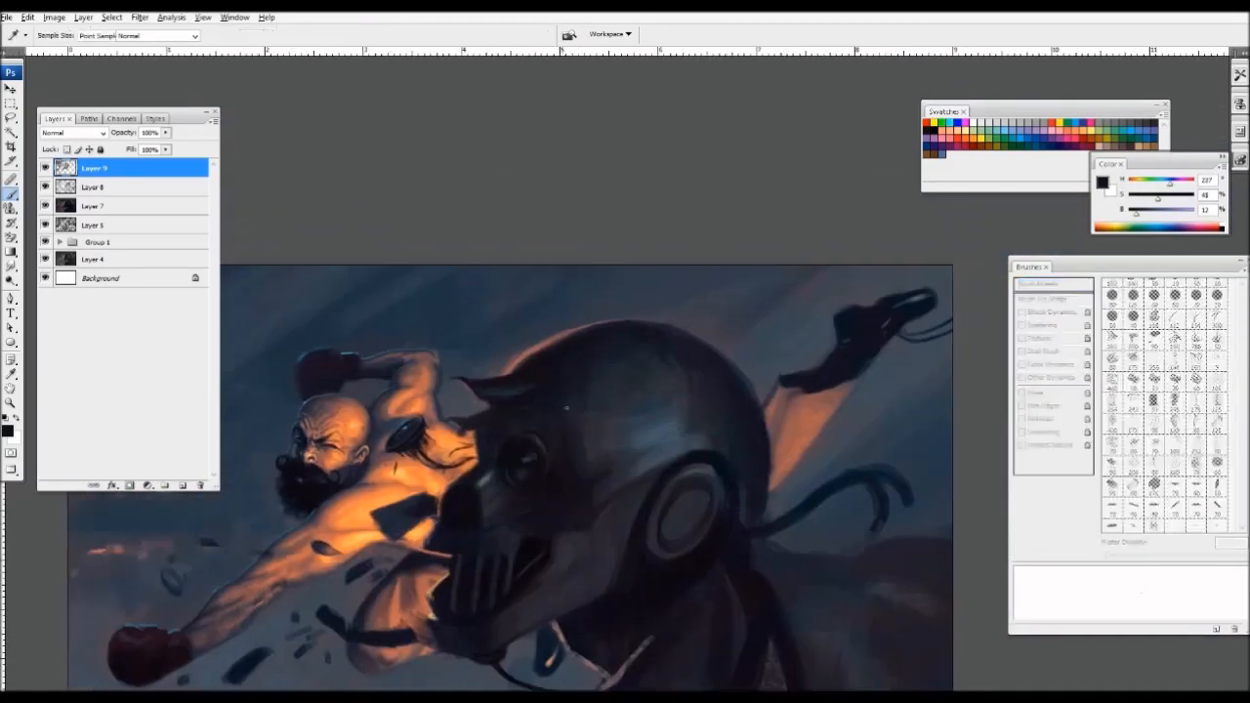
{"action": "left_click", "coordinate": [600, 430], "text": "alt"}
{"action": "key", "text": "bracketright"}
{"action": "key", "text": "bracketright"}
{"action": "key", "text": "bracketright"}
{"action": "key", "text": "bracketright"}
{"action": "key", "text": "bracketright"}
{"action": "key", "text": "bracketright"}
{"action": "left_click", "coordinate": [1176, 402]}
{"action": "left_click", "coordinate": [1135, 402]}
- Shade the mask's cheek behind the eye with sampled dark greys, reducing the bristle brush to 45 px
{"action": "left_click", "coordinate": [565, 492], "text": "alt"}
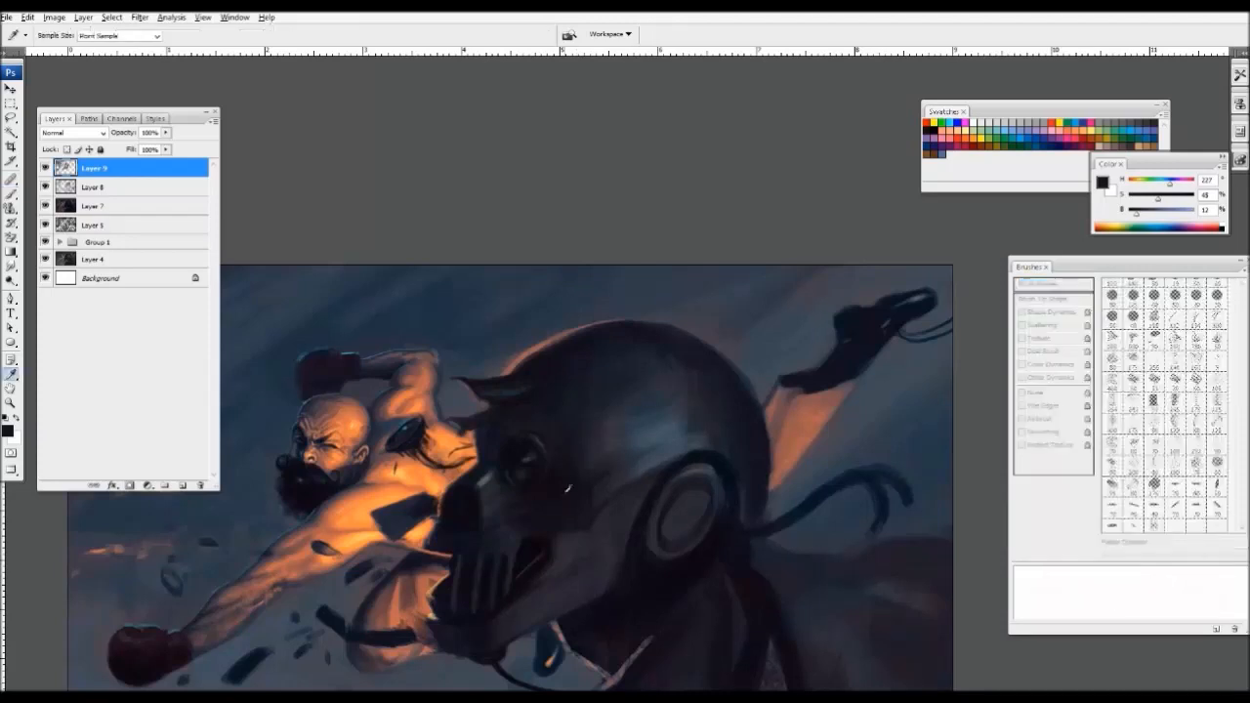
{"action": "key", "text": "bracketleft"}
{"action": "key", "text": "bracketleft"}
{"action": "key", "text": "bracketleft"}
{"action": "key", "text": "bracketleft"}
{"action": "key", "text": "bracketleft"}
{"action": "key", "text": "bracketleft"}
{"action": "left_click", "coordinate": [547, 498], "text": "alt"}
{"action": "key", "text": "bracketleft"}
{"action": "key", "text": "bracketleft"}
{"action": "key", "text": "bracketleft"}
{"action": "key", "text": "bracketleft"}
{"action": "key", "text": "bracketleft"}
{"action": "key", "text": "bracketleft"}
{"action": "key", "text": "ctrl+minus"}
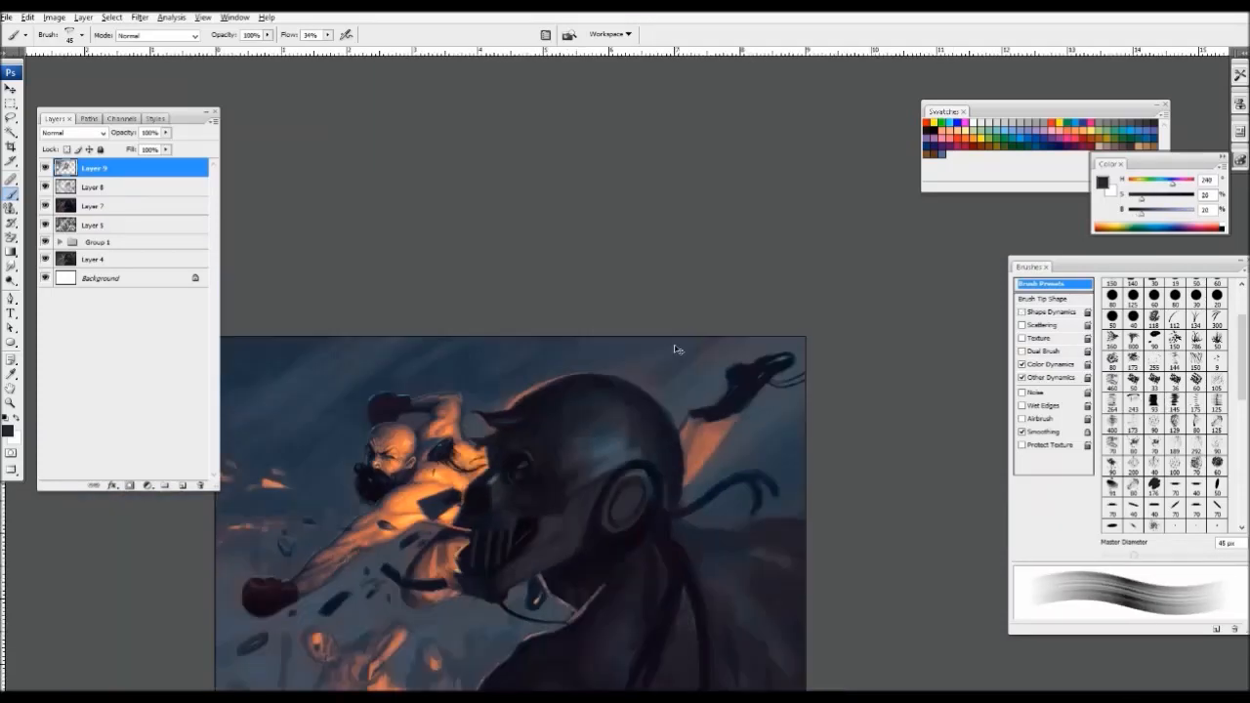
- Deepen the shading on the side of the helmet with sampled near-black tones, using the bristle brush at 35 px
{"action": "key", "text": "ctrl+plus"}
{"action": "key", "text": "ctrl+plus"}
{"action": "left_click", "coordinate": [659, 352], "text": "alt"}
{"action": "key", "text": "bracketleft"}
{"action": "key", "text": "bracketleft"}
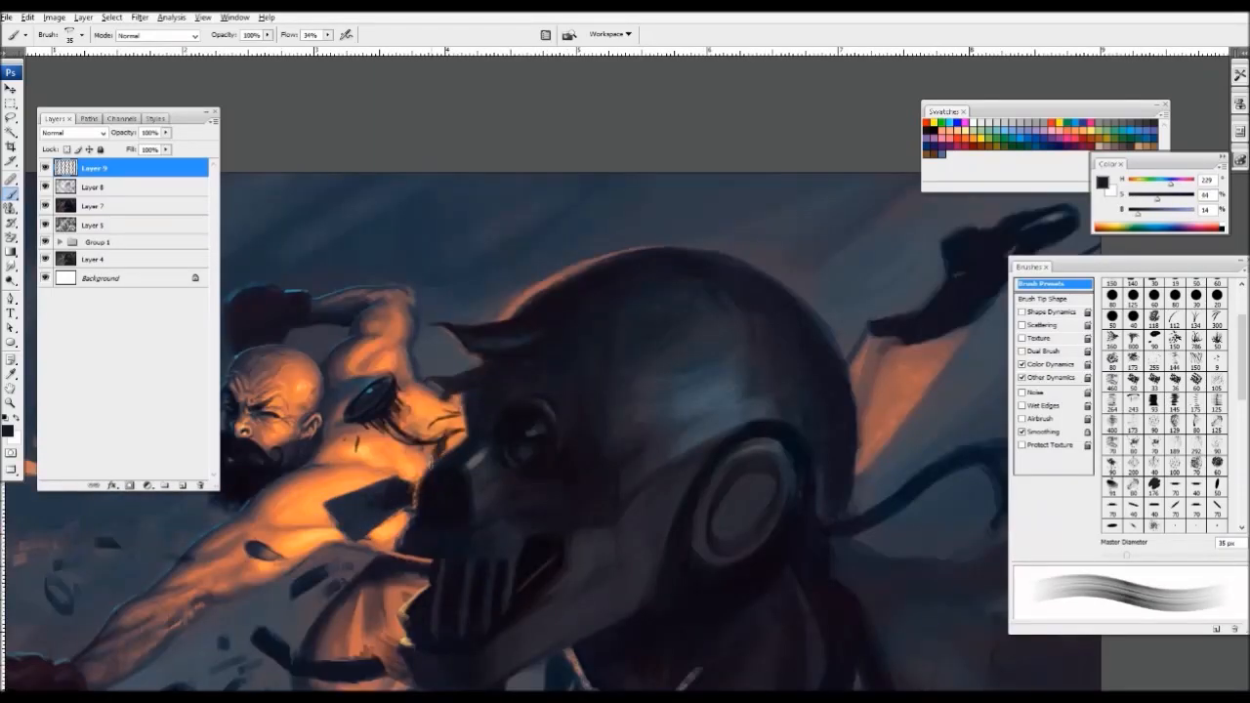
{"action": "key", "text": "ctrl+minus"}
{"action": "key", "text": "ctrl+minus"}
{"action": "key", "text": "ctrl+plus"}
{"action": "left_click", "coordinate": [674, 440], "text": "alt"}
{"action": "left_click_drag", "start_coordinate": [676, 438], "coordinate": [727, 493]}
- Add sampled reddish-brown light to the straps at the robot's neck with the bristle brush at 30 px, undoing a stray stroke
{"action": "left_click", "coordinate": [518, 352], "text": "alt"}
{"action": "key", "text": "bracketright"}
{"action": "key", "text": "bracketright"}
{"action": "key", "text": "bracketleft"}
{"action": "left_click_drag", "start_coordinate": [712, 417], "coordinate": [684, 440]}
{"action": "key", "text": "ctrl+minus"}
{"action": "key", "text": "ctrl+z"}
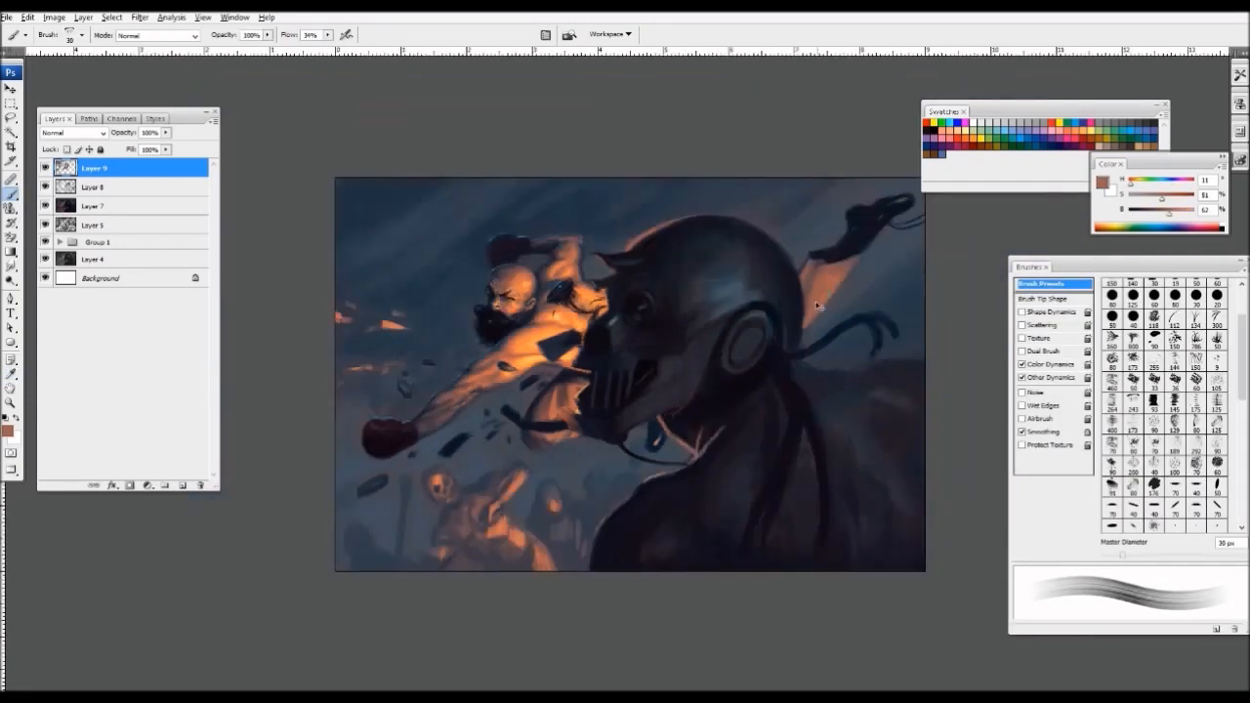
{"action": "key", "text": "ctrl+plus"}
{"action": "left_click", "coordinate": [745, 446], "text": "alt"}
{"action": "mouse_move", "coordinate": [710, 311]}
{"action": "left_mouse_down"}
{"action": "mouse_move", "coordinate": [800, 414]}
{"action": "mouse_move", "coordinate": [924, 362]}
{"action": "left_mouse_up"}
- Blend the sky beside the boxer's head with a sampled dark blue, enlarging the bristle brush to 70 px and above
{"action": "key", "text": "ctrl+minus"}
{"action": "key", "text": "ctrl+minus"}
{"action": "key", "text": "ctrl+minus"}
{"action": "key", "text": "ctrl+plus"}
{"action": "key", "text": "ctrl+plus"}
{"action": "key", "text": "ctrl+plus"}
{"action": "left_click", "coordinate": [527, 272], "text": "alt"}
{"action": "key", "text": "bracketright"}
{"action": "key", "text": "bracketright"}
{"action": "key", "text": "bracketright"}
{"action": "key", "text": "bracketright"}
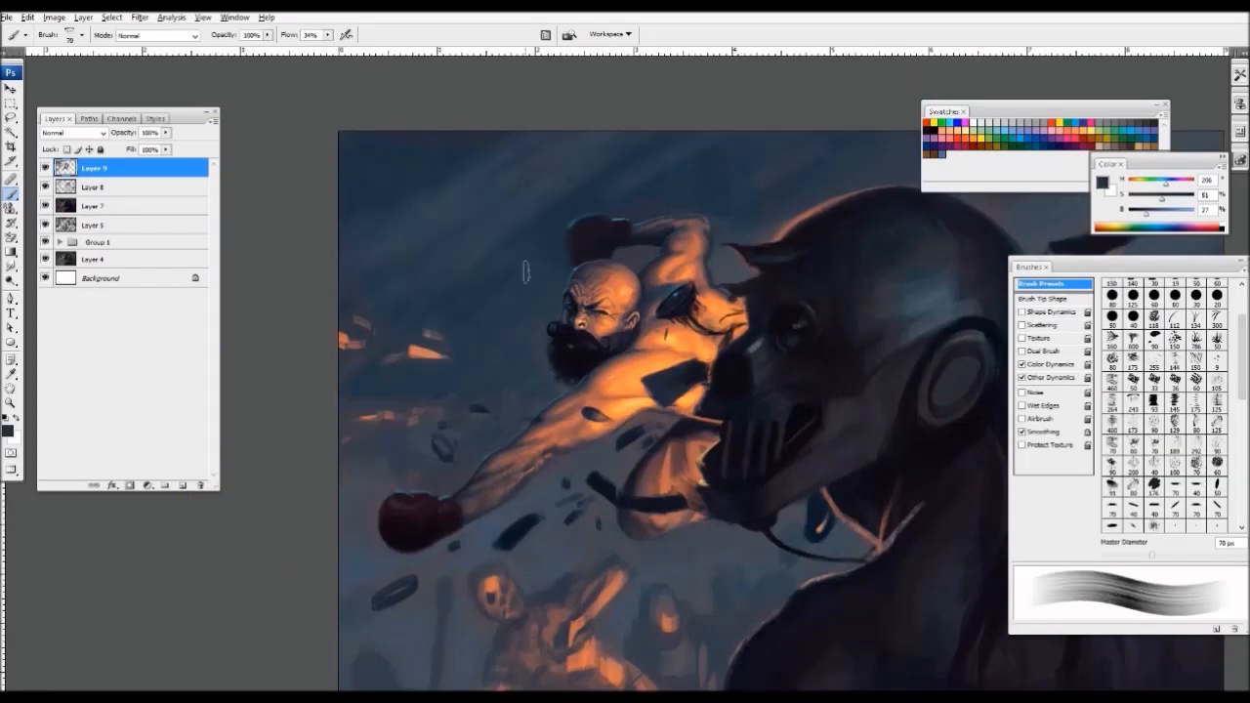
{"action": "key", "text": "ctrl+minus"}
{"action": "key", "text": "bracketright"}
{"action": "key", "text": "bracketright"}
- Paint over the debris rings and faint orange streaks around the boxer's outstretched glove with sampled blue-greys, enlarging the bristle brush to 175 px
{"action": "left_click", "coordinate": [571, 500], "text": "alt"}
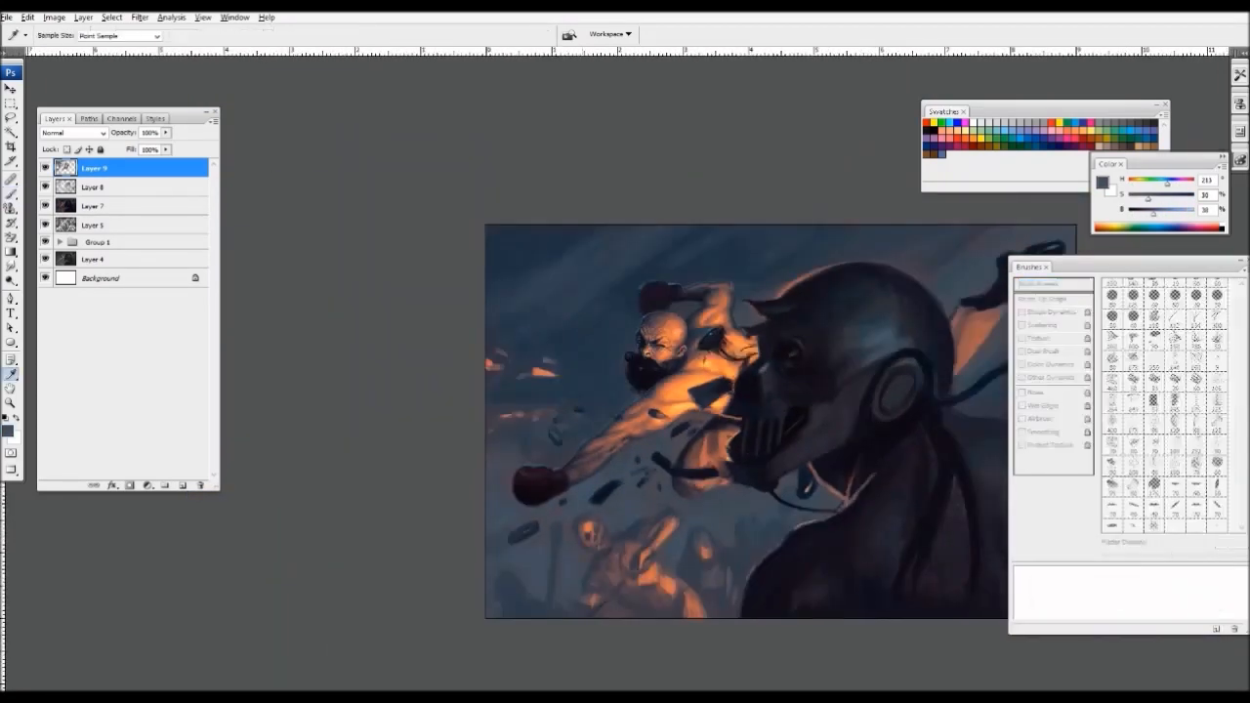
{"action": "left_click_drag", "start_coordinate": [533, 517], "coordinate": [520, 526]}
{"action": "mouse_move", "coordinate": [527, 449]}
{"action": "left_mouse_down"}
{"action": "mouse_move", "coordinate": [553, 438]}
{"action": "mouse_move", "coordinate": [514, 418]}
{"action": "left_mouse_up"}
{"action": "mouse_move", "coordinate": [533, 405]}
{"action": "left_mouse_down"}
{"action": "mouse_move", "coordinate": [506, 399]}
{"action": "mouse_move", "coordinate": [532, 431]}
{"action": "left_mouse_up"}
{"action": "left_click", "coordinate": [503, 401], "text": "alt"}
{"action": "key", "text": "bracketright"}
{"action": "key", "text": "bracketright"}
{"action": "key", "text": "bracketright"}
{"action": "key", "text": "bracketright"}
{"action": "left_click", "coordinate": [570, 430], "text": "alt"}
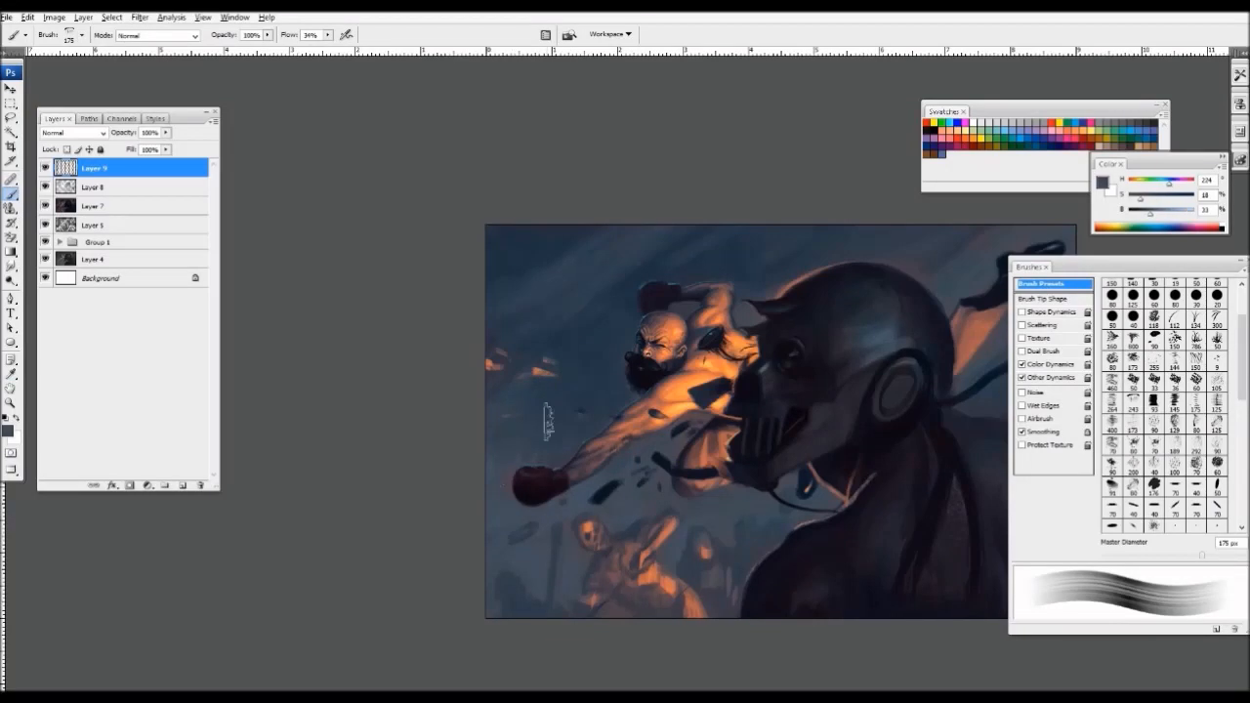
- Smooth the upper-left corner of the painted sky with a sampled dark blue, using the bristle brush at 175 px
{"action": "key", "text": "ctrl+minus"}
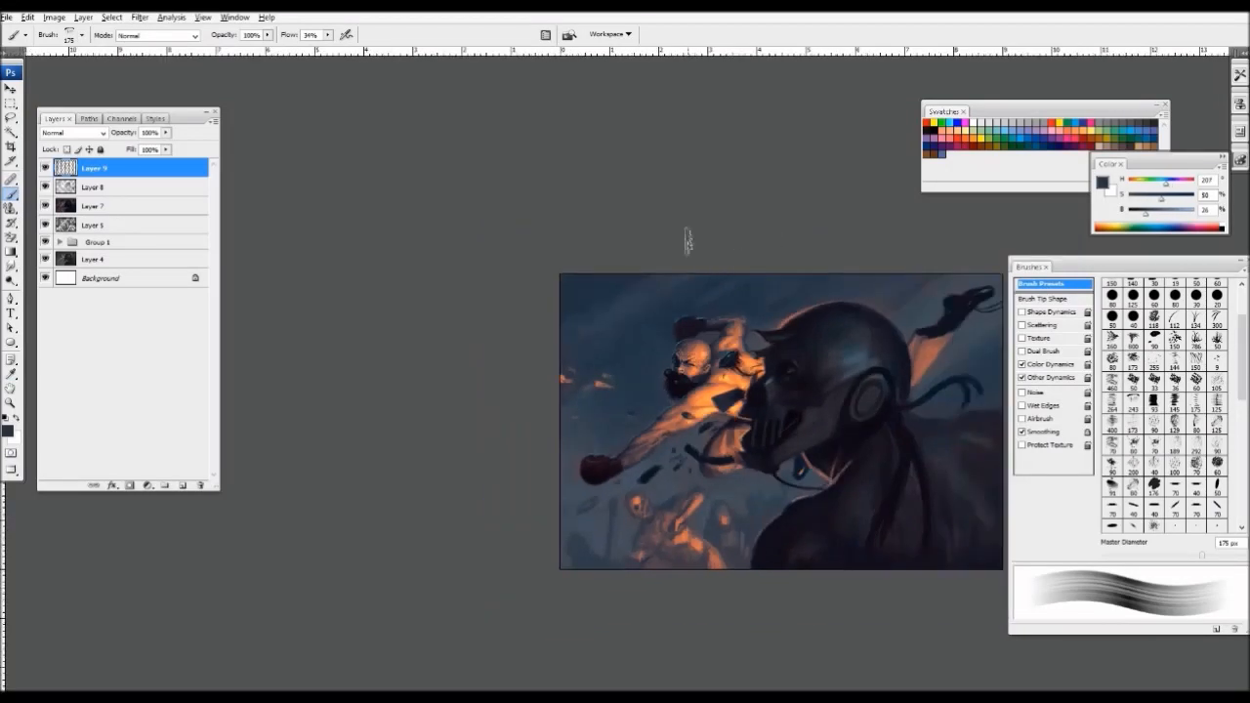
{"action": "left_click", "coordinate": [583, 316], "text": "alt"}
{"action": "key", "text": "ctrl+minus"}
{"action": "key", "text": "ctrl+plus"}
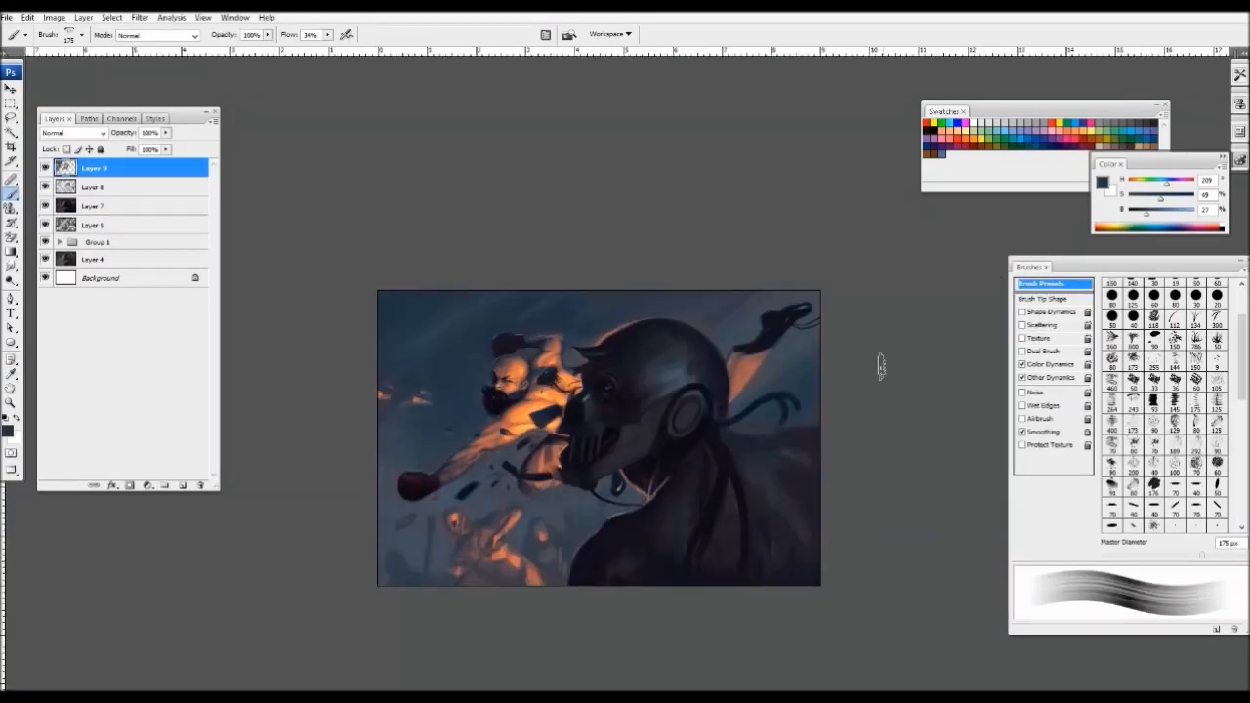
- Paint a dark hub and horizontal bar inside the robot's ear disc with sampled near-blacks, reducing the bristle brush to 25 px
{"action": "key", "text": "ctrl+plus"}
{"action": "key", "text": "ctrl+plus"}
{"action": "left_click", "coordinate": [737, 424], "text": "alt"}
{"action": "key", "text": "bracketleft"}
{"action": "key", "text": "bracketleft"}
{"action": "key", "text": "bracketleft"}
{"action": "key", "text": "bracketleft"}
{"action": "key", "text": "bracketleft"}
{"action": "key", "text": "bracketleft"}
{"action": "key", "text": "bracketleft"}
{"action": "key", "text": "bracketleft"}
{"action": "key", "text": "bracketleft"}
{"action": "key", "text": "bracketleft"}
{"action": "key", "text": "bracketleft"}
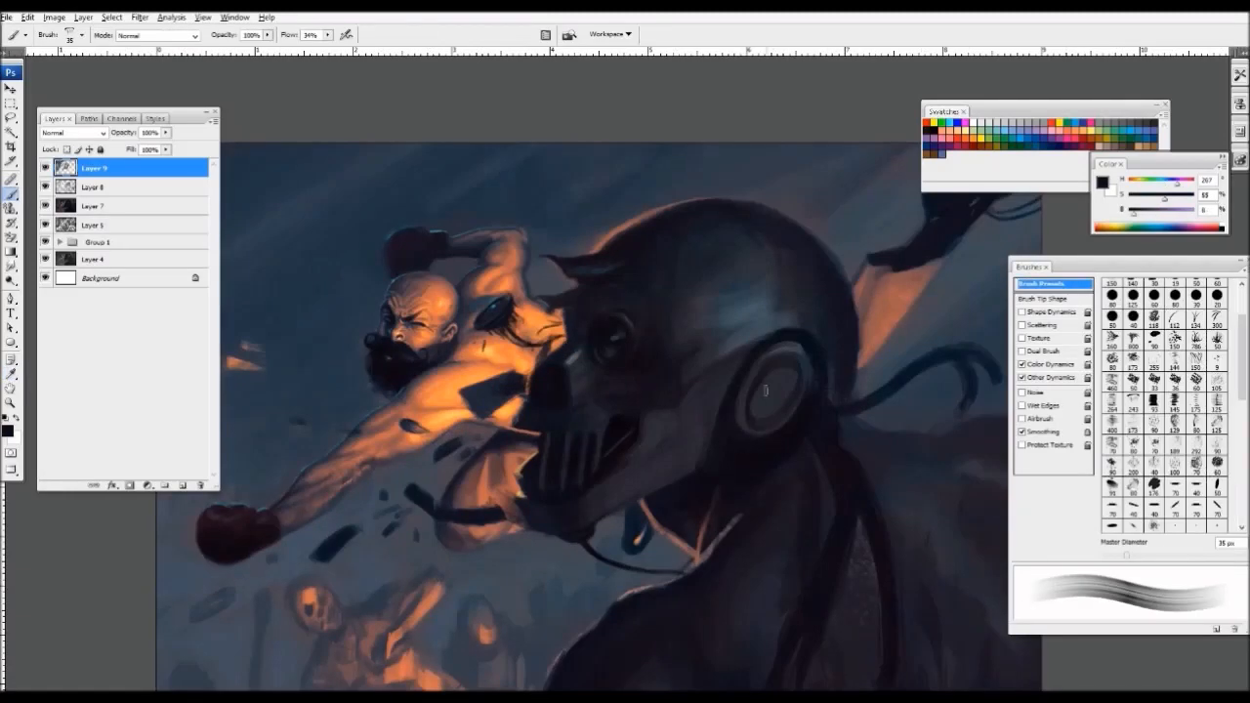
{"action": "left_click", "coordinate": [768, 398], "text": "alt"}
{"action": "key", "text": "bracketleft"}
{"action": "key", "text": "bracketleft"}
{"action": "key", "text": "ctrl+minus"}
{"action": "key", "text": "ctrl+minus"}
{"action": "key", "text": "ctrl+plus"}
{"action": "key", "text": "ctrl+plus"}
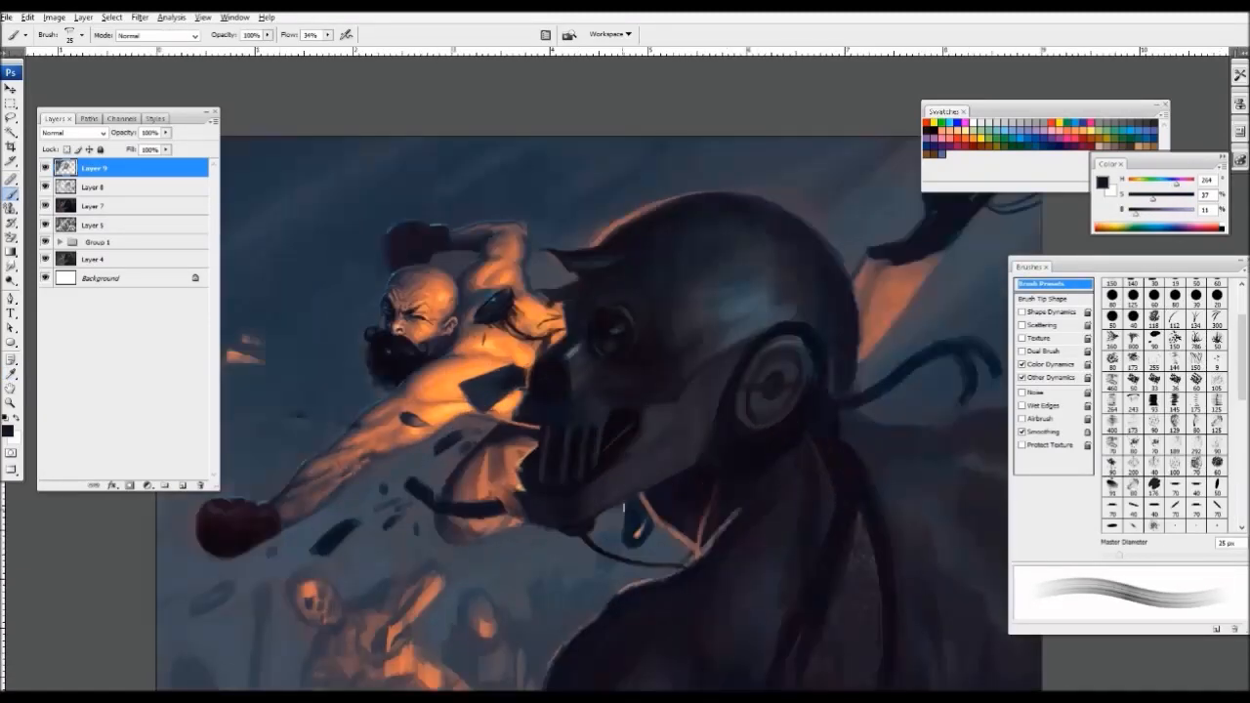
- Darken the front of the helmet above the eye with a sampled near-black, enlarging the bristle brush to 40 px
{"action": "left_click", "coordinate": [646, 271], "text": "alt"}
{"action": "left_click_drag", "start_coordinate": [645, 270], "coordinate": [530, 350]}
{"action": "left_click", "coordinate": [530, 350], "text": "alt"}
{"action": "key", "text": "bracketright"}
{"action": "key", "text": "bracketright"}
{"action": "key", "text": "bracketright"}
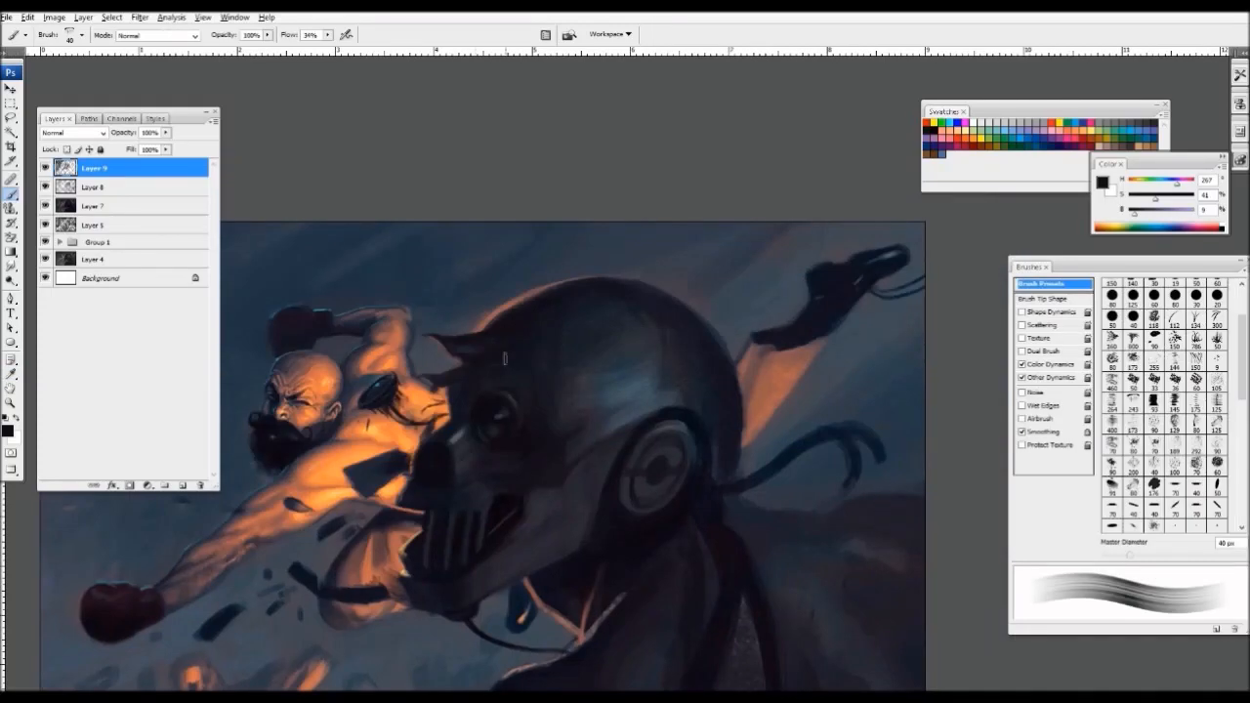
- Tone down the blue highlight on the helmet's dome with sampled dark greys, enlarging the bristle brush to 90 px
{"action": "left_click", "coordinate": [672, 318], "text": "alt"}
{"action": "key", "text": "bracketright"}
{"action": "key", "text": "bracketright"}
{"action": "key", "text": "bracketright"}
{"action": "key", "text": "bracketright"}
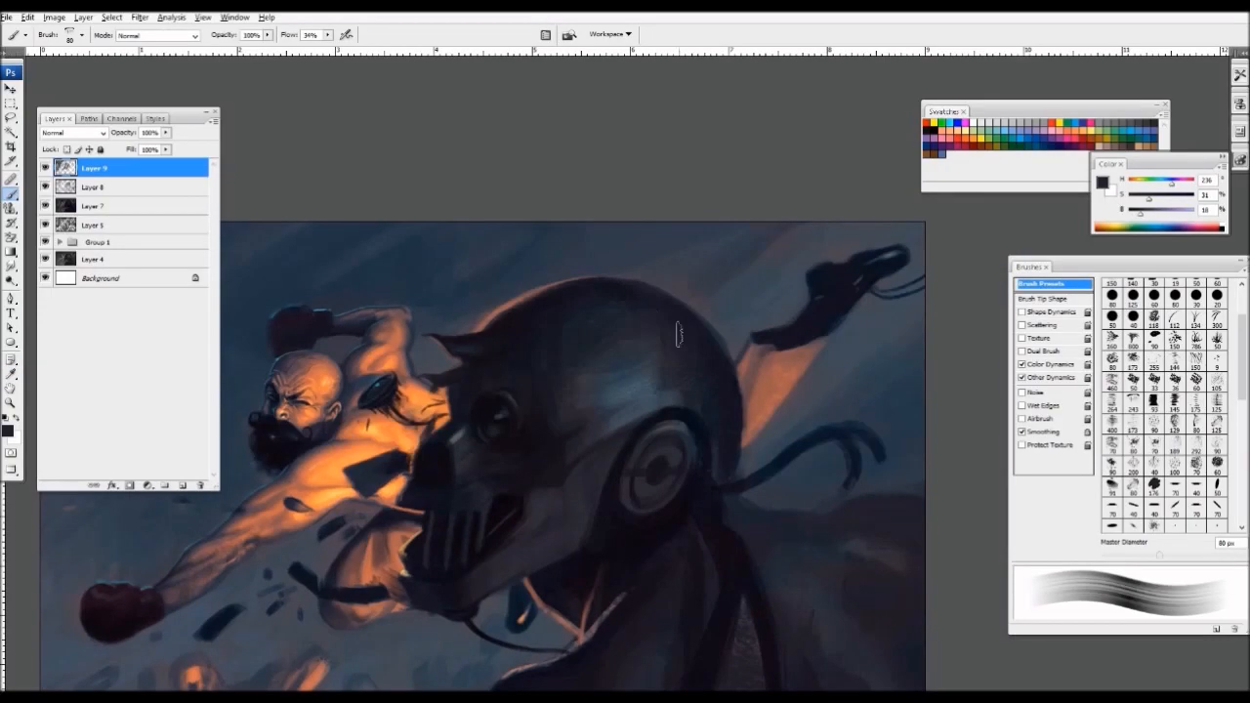
{"action": "key", "text": "bracketright"}
{"action": "left_click", "coordinate": [603, 410], "text": "alt"}
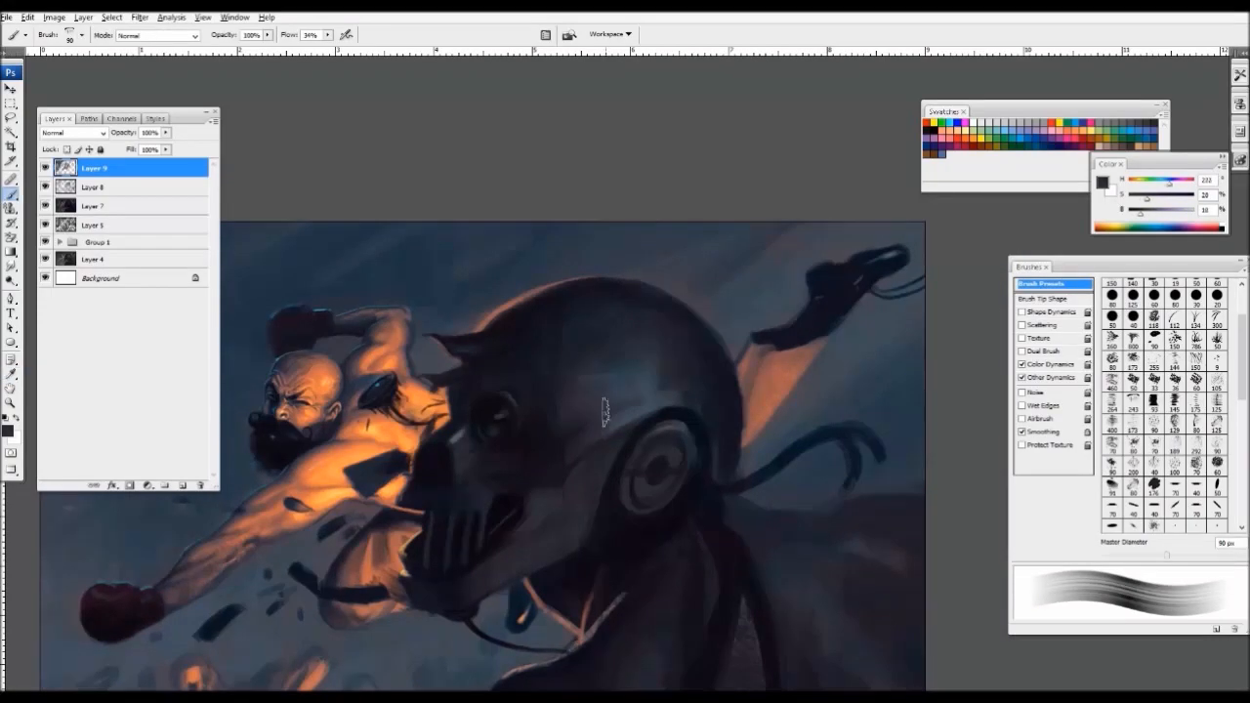
- Reshape the helmet's dome highlight with a sampled grey and darken the area in front of it with near-black, using the bristle brush at 125 px
{"action": "left_click", "coordinate": [630, 342], "text": "alt"}
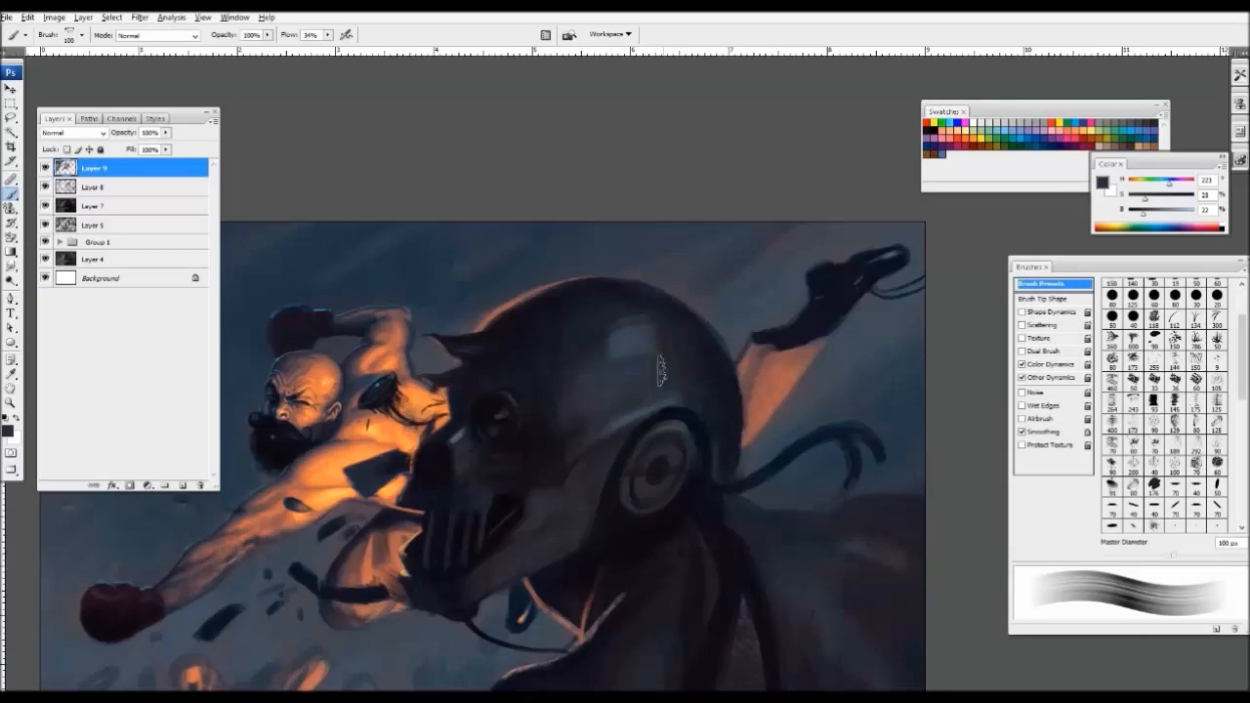
{"action": "key", "text": "bracketright"}
{"action": "key", "text": "bracketright"}
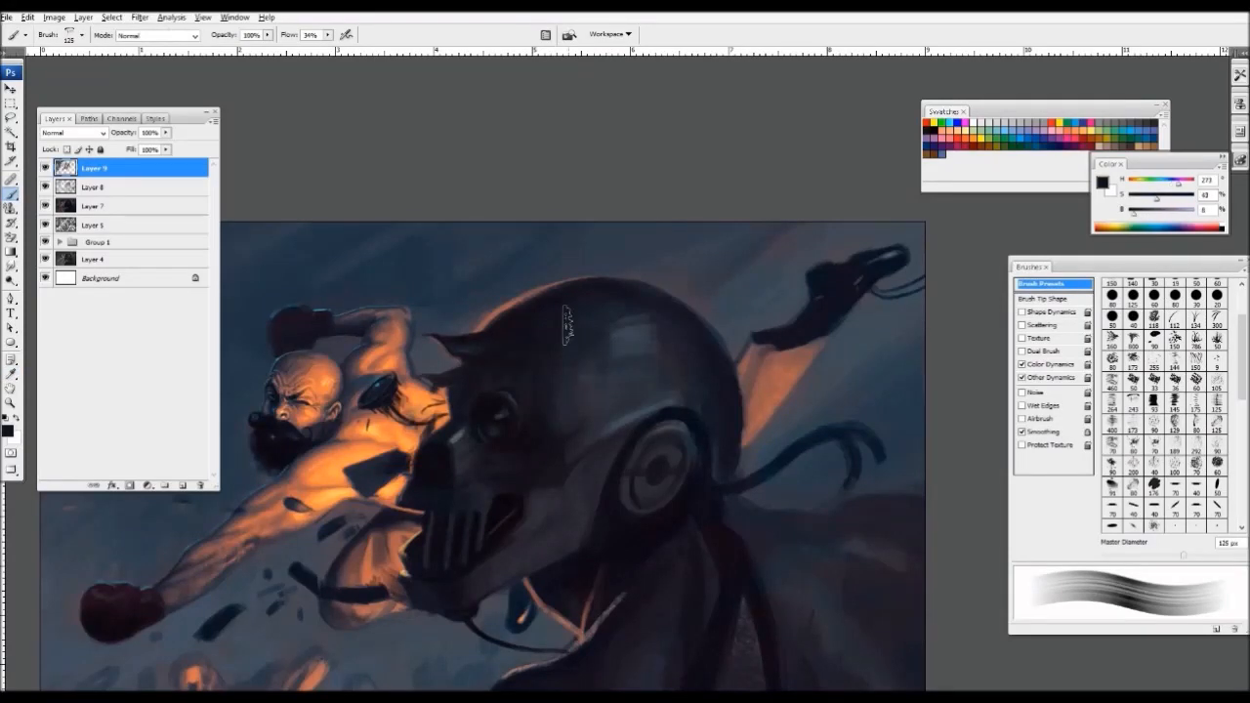
{"action": "left_click", "coordinate": [576, 314], "text": "alt"}
{"action": "left_click_drag", "start_coordinate": [581, 325], "coordinate": [575, 373]}
{"action": "key", "text": "ctrl+minus"}
{"action": "key", "text": "ctrl+minus"}
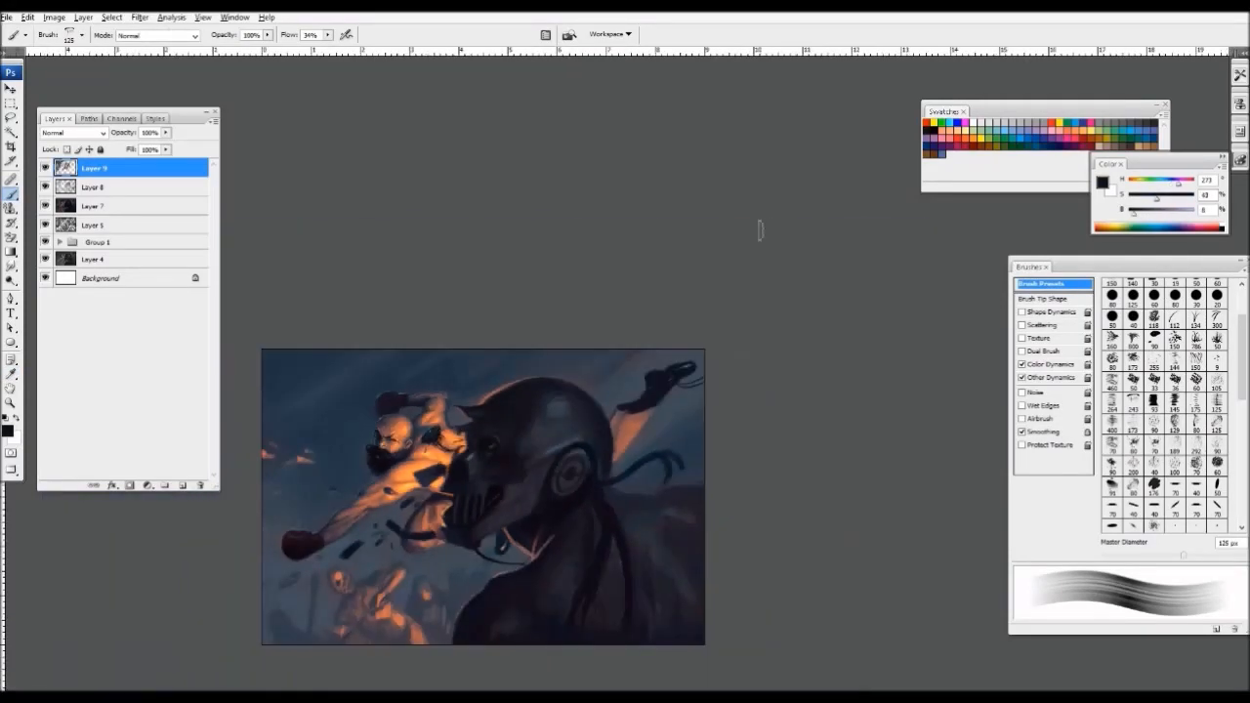
- Blend a sampled dark grey over the helmet's temple behind the eye with the bristle brush at 60 px
{"action": "key", "text": "ctrl+plus"}
{"action": "key", "text": "ctrl+plus"}
{"action": "key", "text": "bracketleft"}
{"action": "left_click", "coordinate": [542, 311], "text": "alt"}
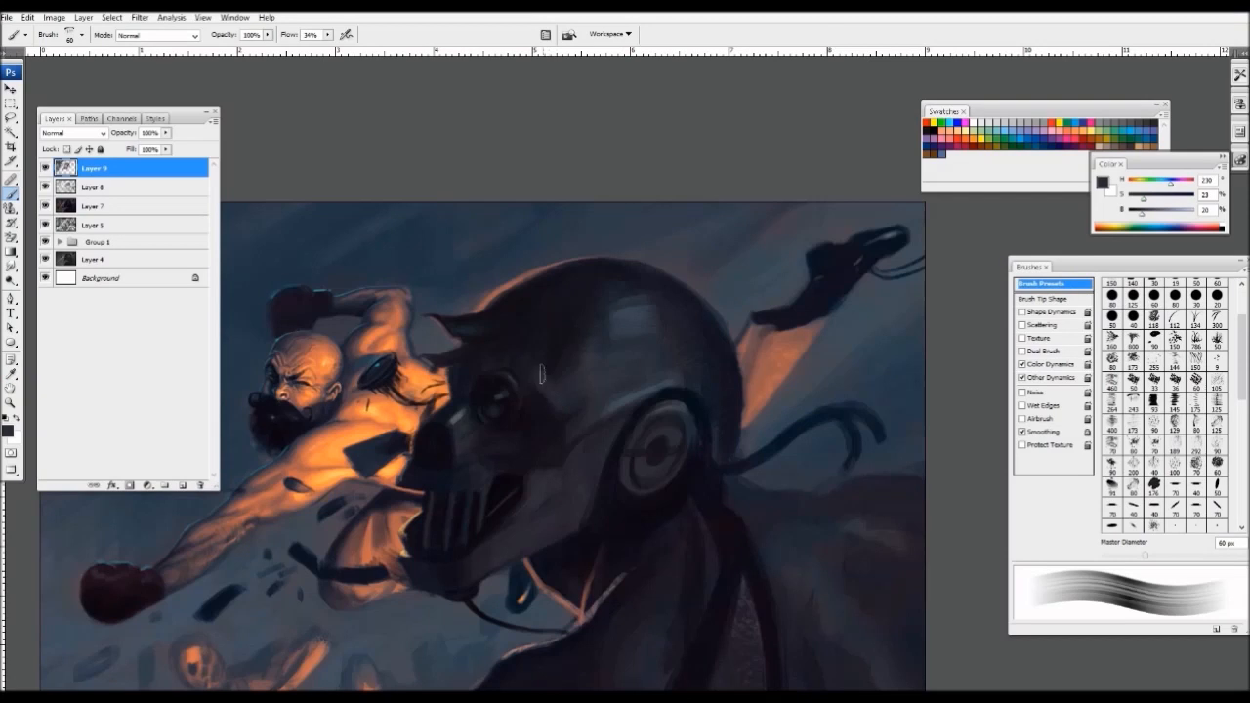
{"action": "key", "text": "ctrl+minus"}
{"action": "key", "text": "ctrl+minus"}
{"action": "key", "text": "ctrl+plus"}
{"action": "key", "text": "ctrl+plus"}
- Detail the helmet's ear disc with dark marks in a sampled near-black, shrinking the bristle brush to fine sizes from about 9 px
{"action": "left_click", "coordinate": [652, 480], "text": "alt"}
{"action": "key", "text": "bracketleft"}
{"action": "key", "text": "bracketleft"}
{"action": "key", "text": "bracketleft"}
{"action": "key", "text": "bracketleft"}
{"action": "key", "text": "bracketleft"}
{"action": "key", "text": "bracketleft"}
{"action": "key", "text": "bracketleft"}
{"action": "key", "text": "bracketleft"}
{"action": "key", "text": "bracketleft"}
{"action": "key", "text": "bracketleft"}
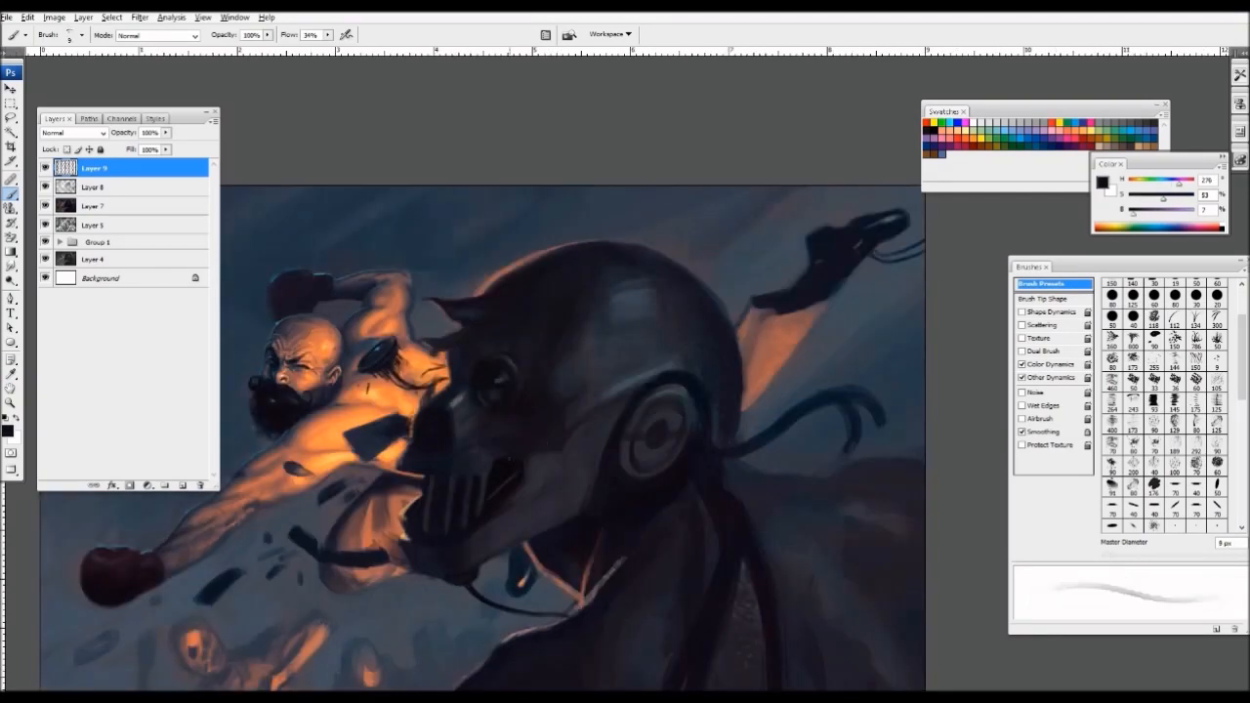
{"action": "key", "text": "bracketright"}
{"action": "key", "text": "bracketright"}
{"action": "left_click", "coordinate": [522, 456], "text": "alt"}
{"action": "left_click", "coordinate": [676, 476], "text": "alt"}
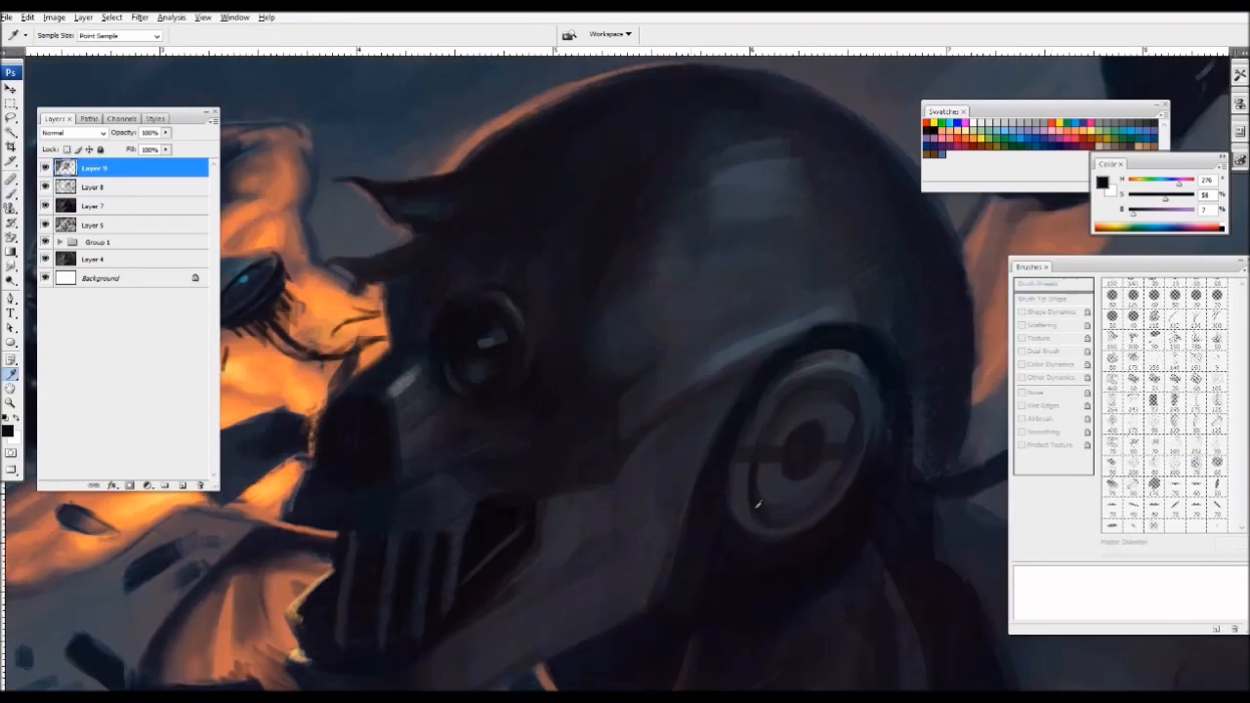
- Darken the corner of the mask's mouth opening with a sampled near-black, using the bristle brush at 20 px
{"action": "key", "text": "ctrl+plus"}
{"action": "key", "text": "bracketright"}
{"action": "left_click", "coordinate": [500, 520], "text": "alt"}
{"action": "left_click_drag", "start_coordinate": [500, 517], "coordinate": [497, 505]}
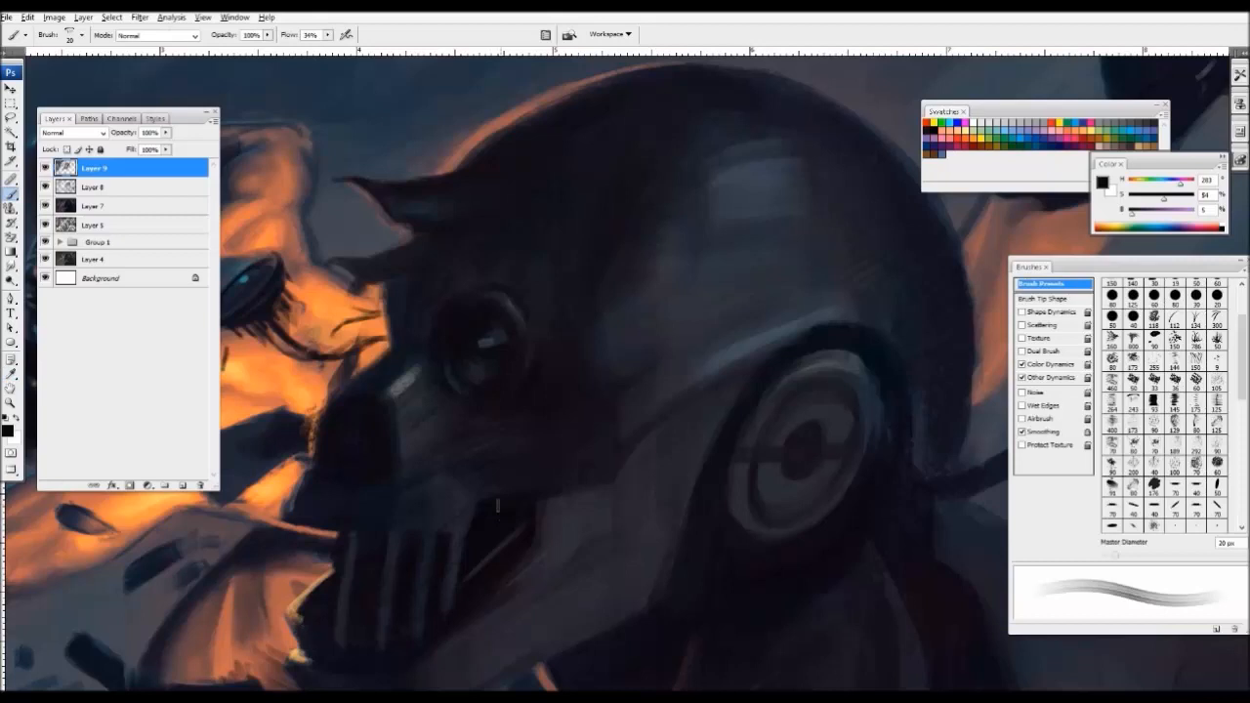
- Paint curved near-black slits below the highlight on the side of the helmet's dome with the bristle brush at 40 px
{"action": "key", "text": "ctrl+minus"}
{"action": "key", "text": "ctrl+minus"}
{"action": "key", "text": "ctrl+plus"}
{"action": "key", "text": "bracketright"}
{"action": "key", "text": "bracketright"}
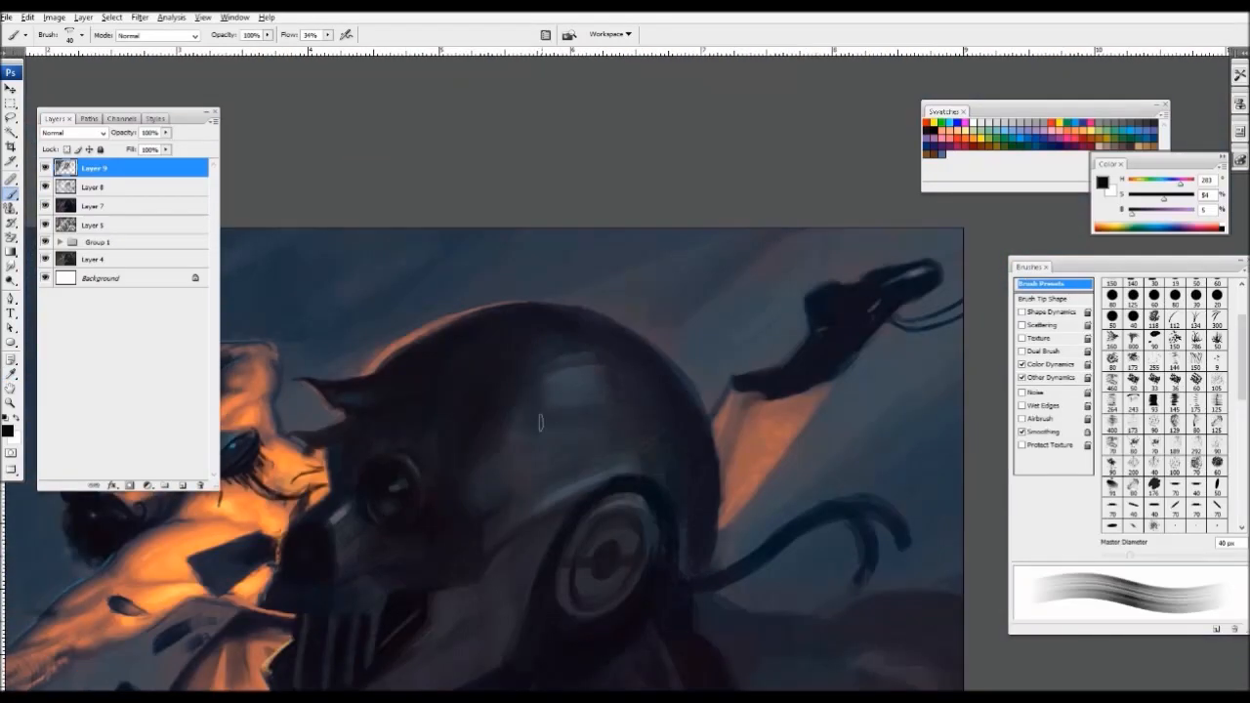
{"action": "left_click_drag", "start_coordinate": [549, 422], "coordinate": [568, 467]}
{"action": "left_click_drag", "start_coordinate": [567, 392], "coordinate": [585, 463]}
{"action": "key", "text": "ctrl+minus"}
{"action": "key", "text": "ctrl+minus"}
{"action": "key", "text": "ctrl+minus"}
{"action": "key", "text": "ctrl+plus"}
{"action": "key", "text": "ctrl+plus"}
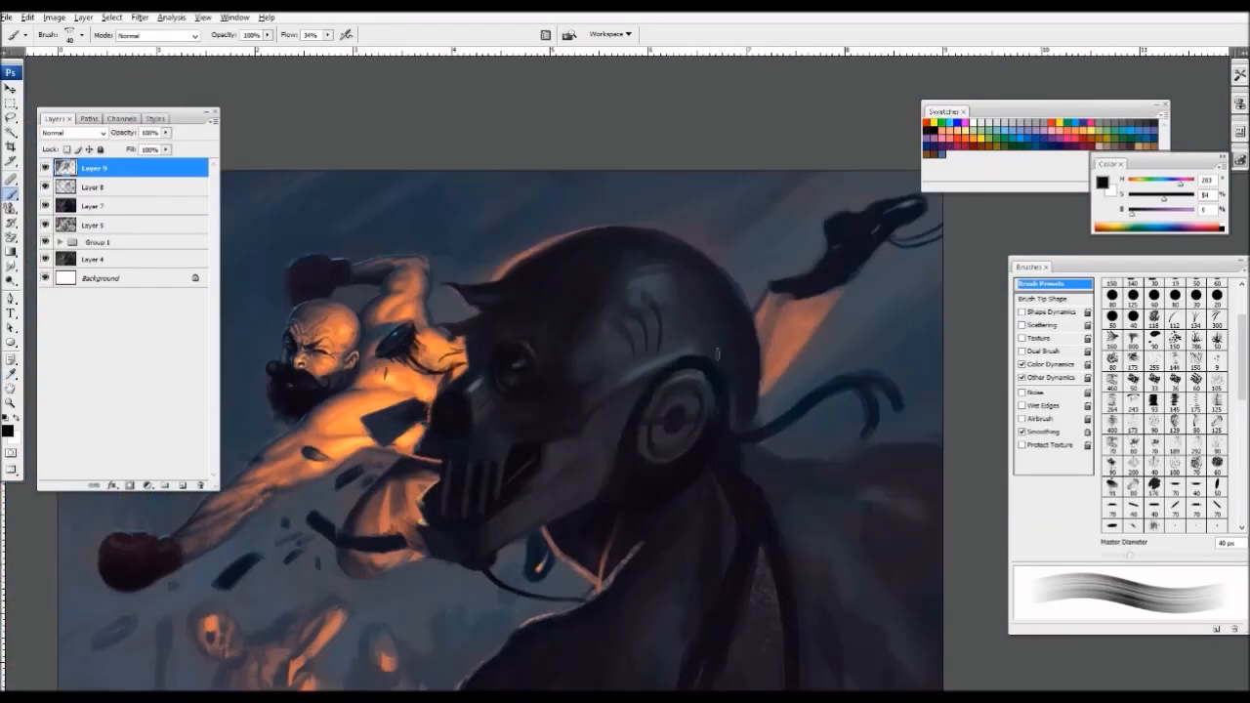
- Draw a dark seam down the back of the helmet and darken the ear disc's centre with sampled near-black at 35 px
{"action": "left_click", "coordinate": [712, 367], "text": "alt"}
{"action": "key", "text": "bracketleft"}
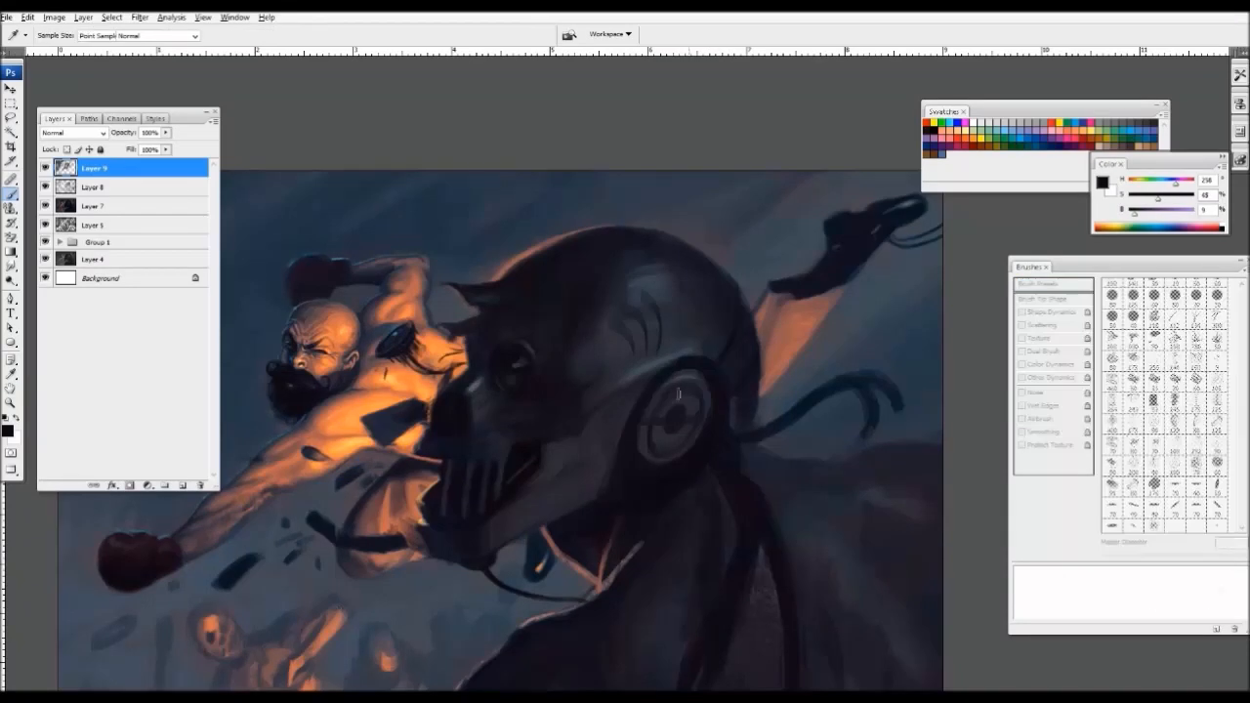
{"action": "left_click", "coordinate": [670, 420], "text": "alt"}
{"action": "key", "text": "ctrl+minus"}
{"action": "key", "text": "ctrl+minus"}
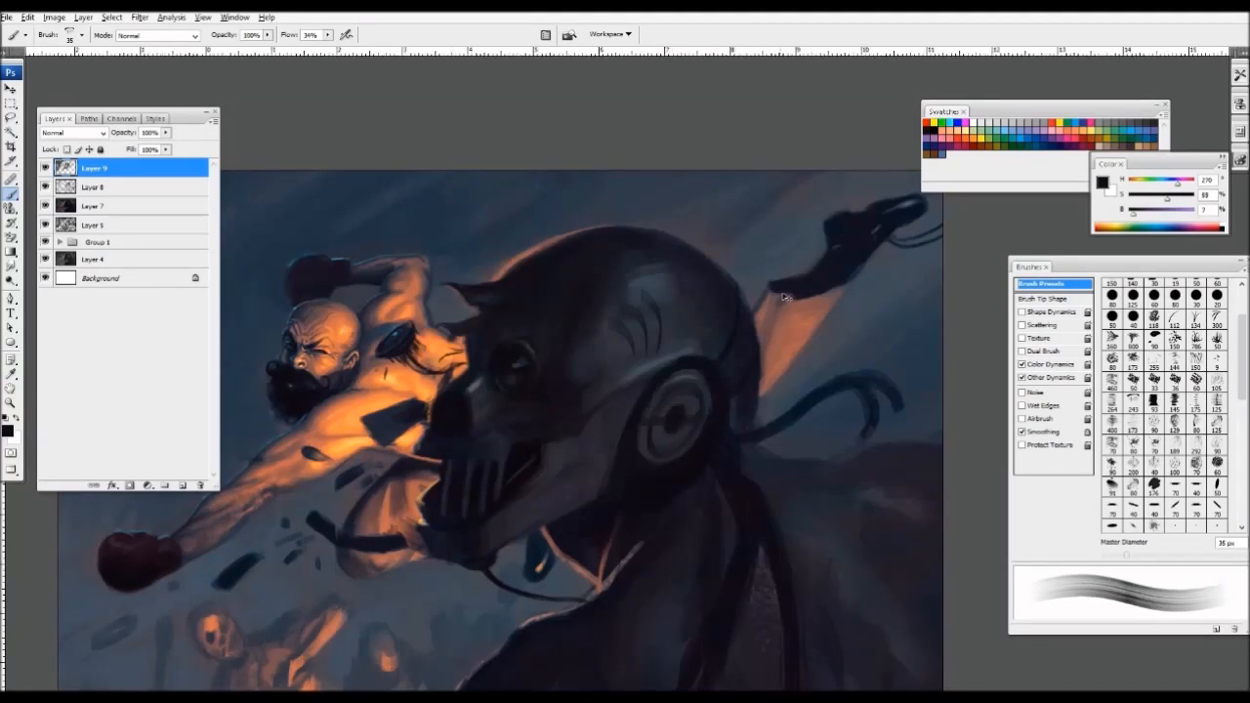
{"action": "key", "text": "ctrl+plus"}
{"action": "key", "text": "ctrl+plus"}
{"action": "left_click_drag", "start_coordinate": [603, 382], "coordinate": [605, 502]}
- Refine the brow and eye socket with sampled near-blacks and a blue-grey, reducing the bristle brush to 20 px
{"action": "left_click", "coordinate": [520, 463], "text": "alt"}
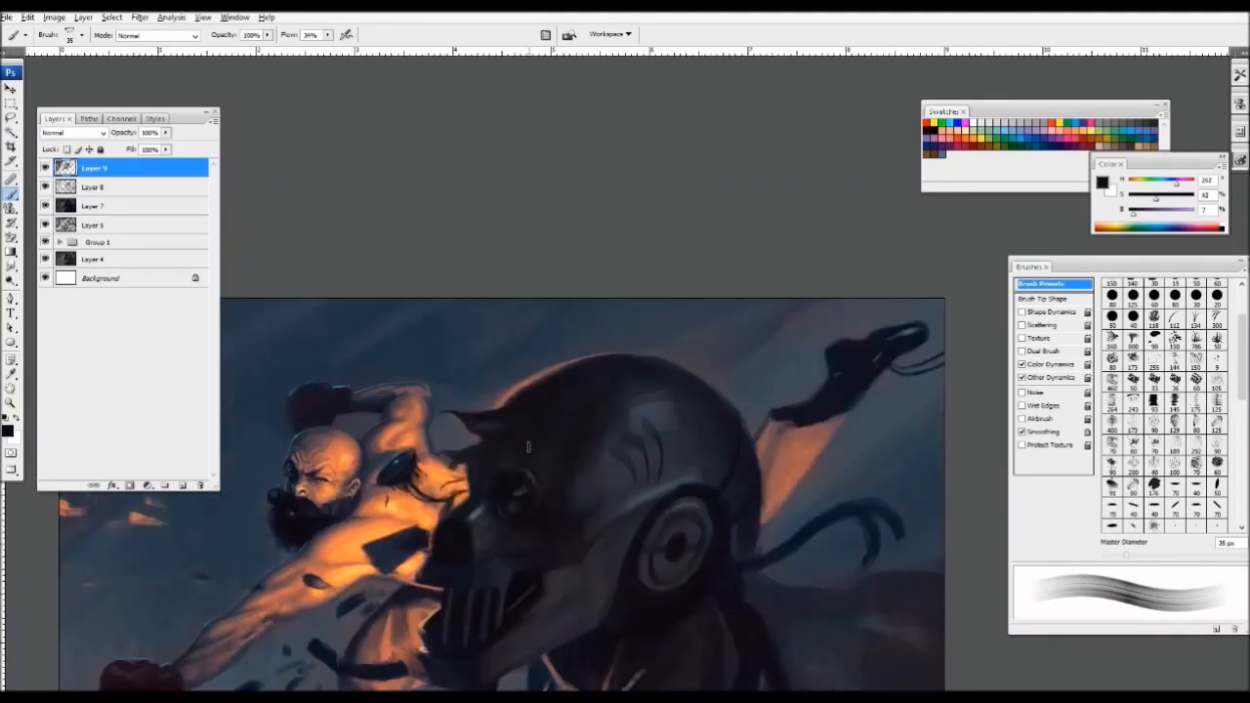
{"action": "key", "text": "ctrl+minus"}
{"action": "key", "text": "ctrl+plus"}
{"action": "key", "text": "bracketleft"}
{"action": "key", "text": "bracketleft"}
{"action": "left_click", "coordinate": [502, 414], "text": "alt"}
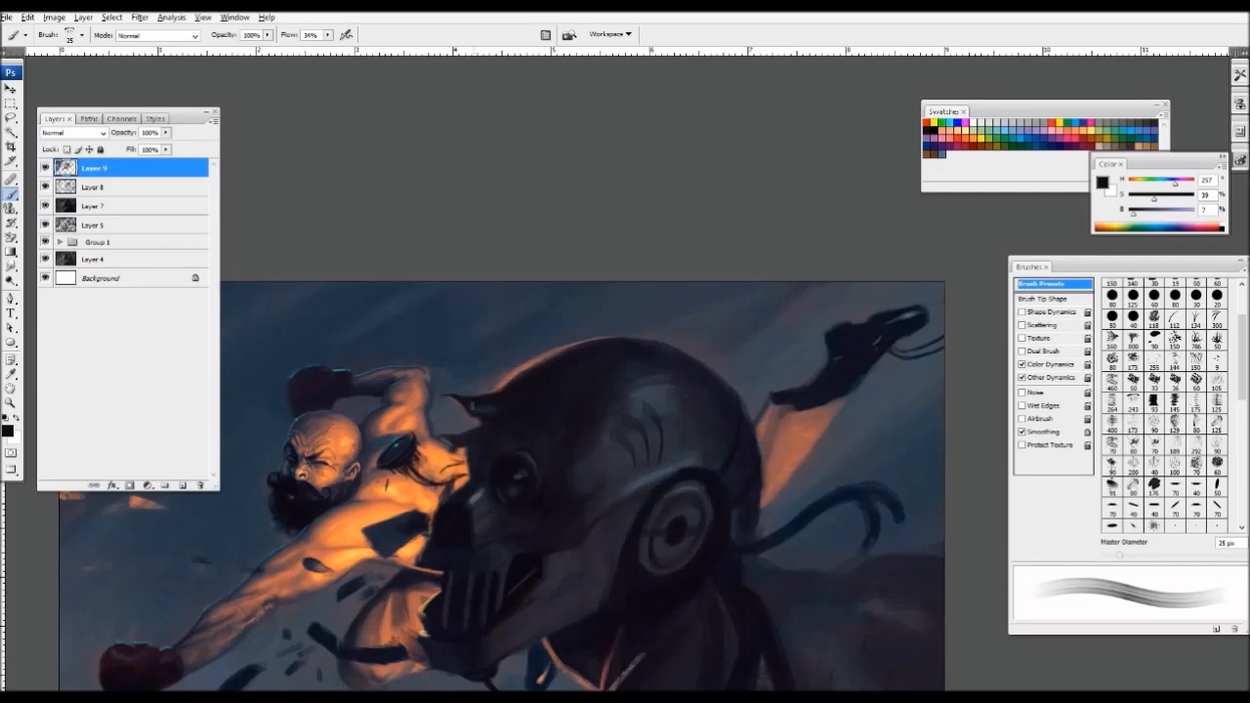
{"action": "key", "text": "bracketright"}
{"action": "left_click", "coordinate": [488, 484], "text": "alt"}
{"action": "key", "text": "ctrl+plus"}
{"action": "key", "text": "ctrl+plus"}
{"action": "left_click", "coordinate": [532, 446], "text": "alt"}
{"action": "key", "text": "bracketleft"}
{"action": "key", "text": "bracketleft"}
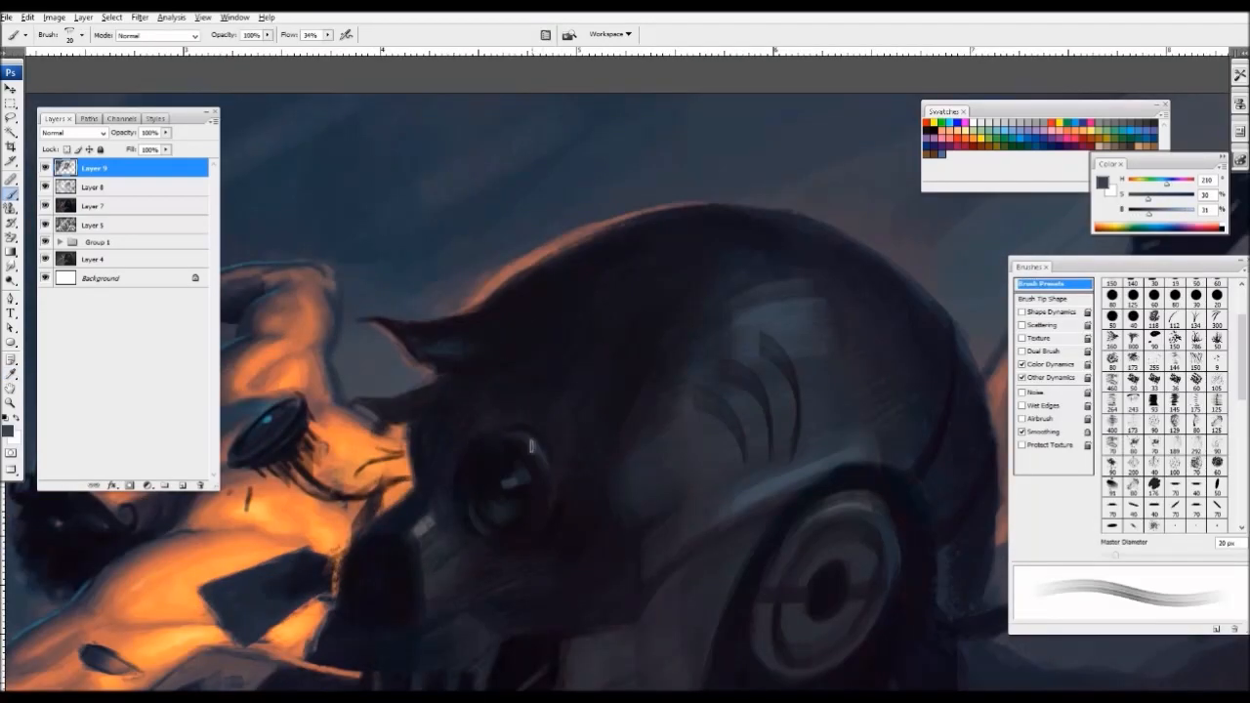
- Blend sampled dark greys over the helmet's temple and dome highlight, enlarging the bristle brush to 80 px
{"action": "key", "text": "ctrl+minus"}
{"action": "key", "text": "ctrl+minus"}
{"action": "key", "text": "ctrl+minus"}
{"action": "left_click_drag", "start_coordinate": [971, 243], "coordinate": [859, 336]}
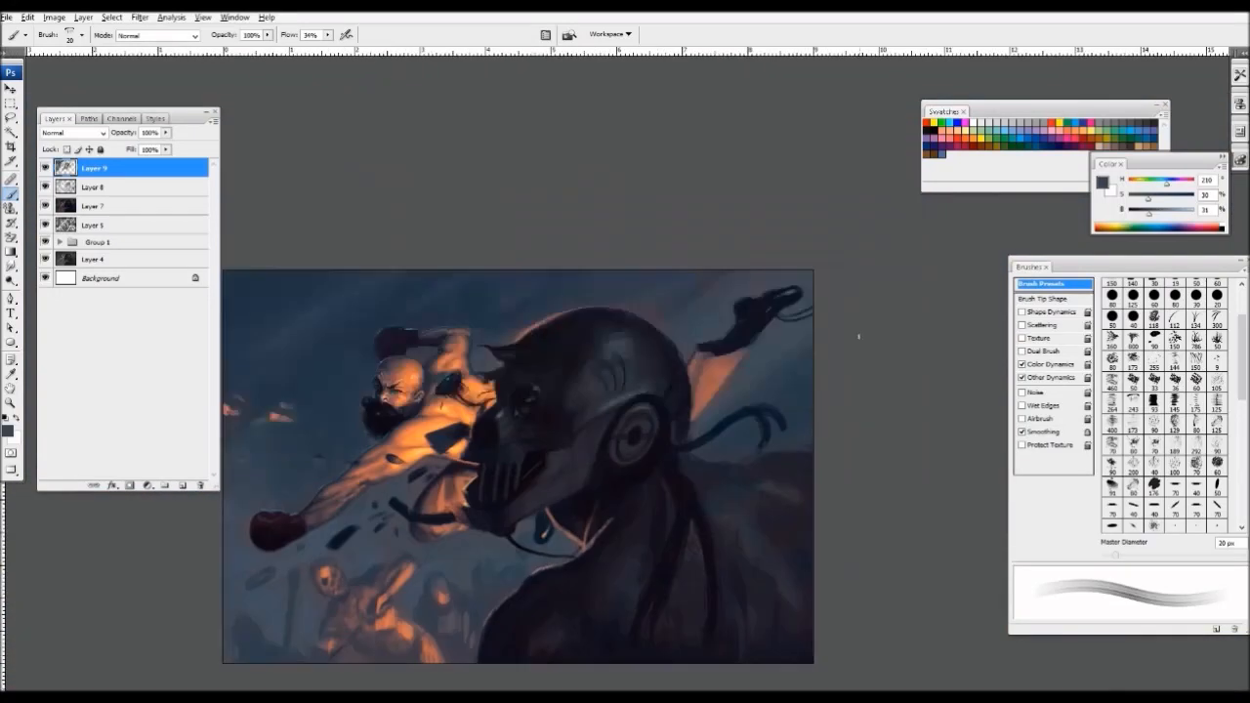
{"action": "key", "text": "ctrl+plus"}
{"action": "left_click", "coordinate": [595, 411], "text": "alt"}
{"action": "key", "text": "bracketright"}
{"action": "key", "text": "bracketright"}
{"action": "key", "text": "bracketright"}
{"action": "key", "text": "bracketright"}
{"action": "key", "text": "bracketright"}
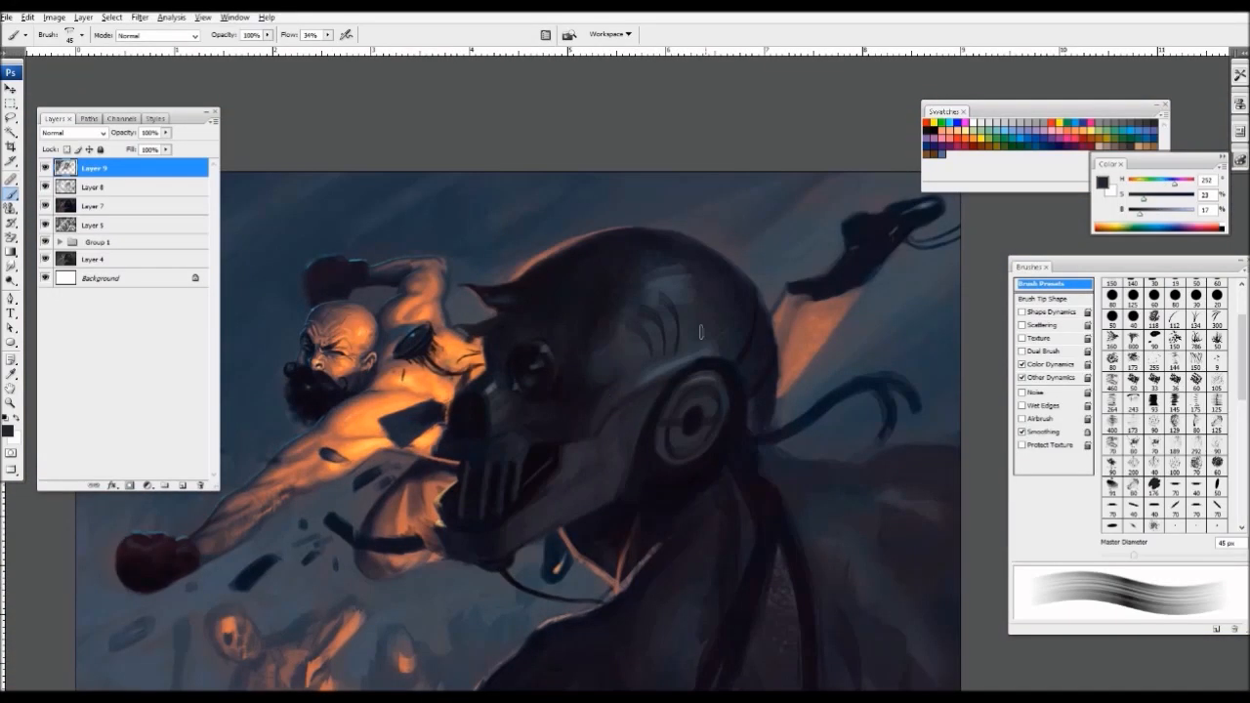
{"action": "key", "text": "bracketright"}
{"action": "key", "text": "bracketright"}
{"action": "key", "text": "bracketright"}
{"action": "key", "text": "bracketright"}
{"action": "left_click", "coordinate": [592, 370], "text": "alt"}
{"action": "left_click", "coordinate": [630, 340], "text": "alt"}
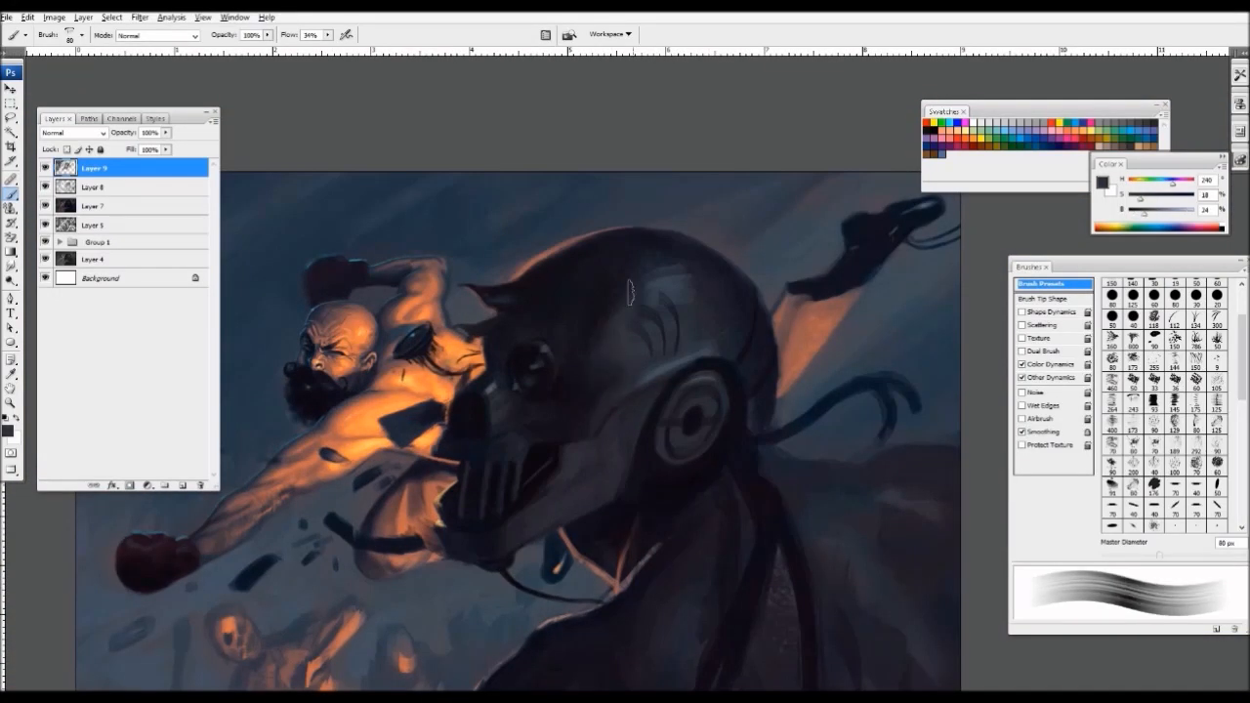
- Refine the helmet above and behind the ear disc with sampled darks and a thin blue-grey edge highlight, reducing the brush to 15 px
{"action": "left_click", "coordinate": [699, 343], "text": "alt"}
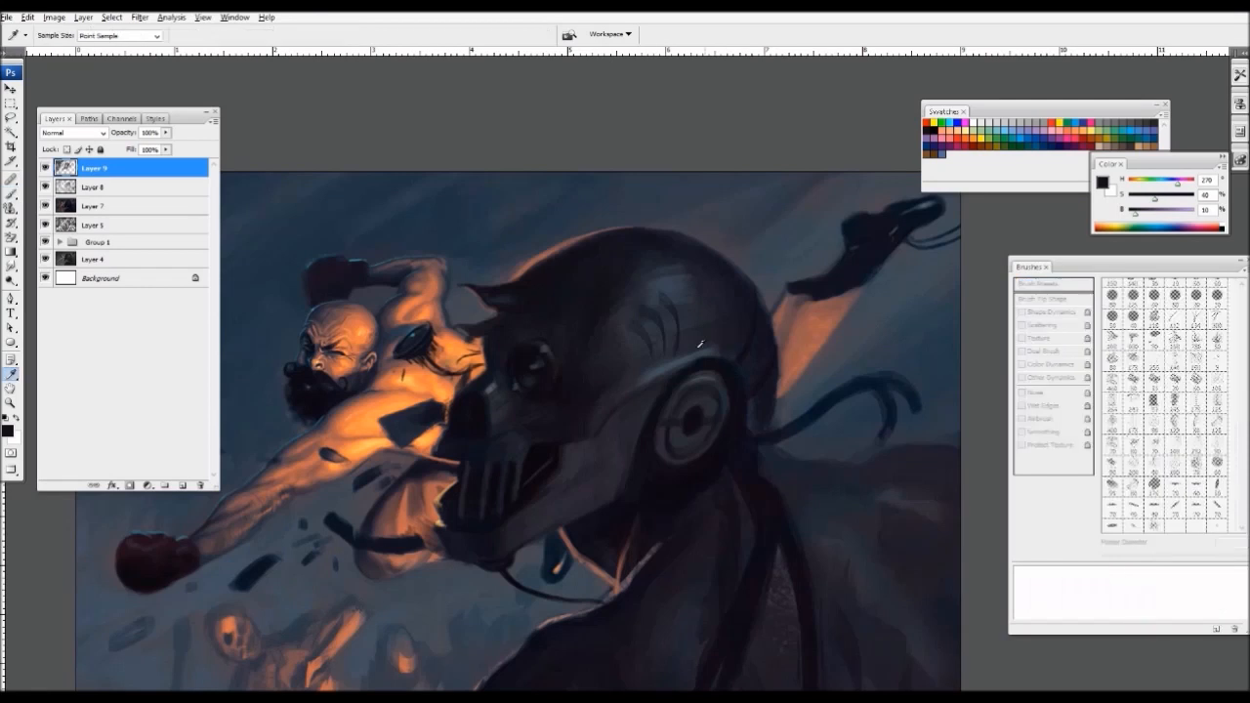
{"action": "left_click", "coordinate": [703, 360], "text": "alt"}
{"action": "left_click", "coordinate": [698, 387], "text": "alt"}
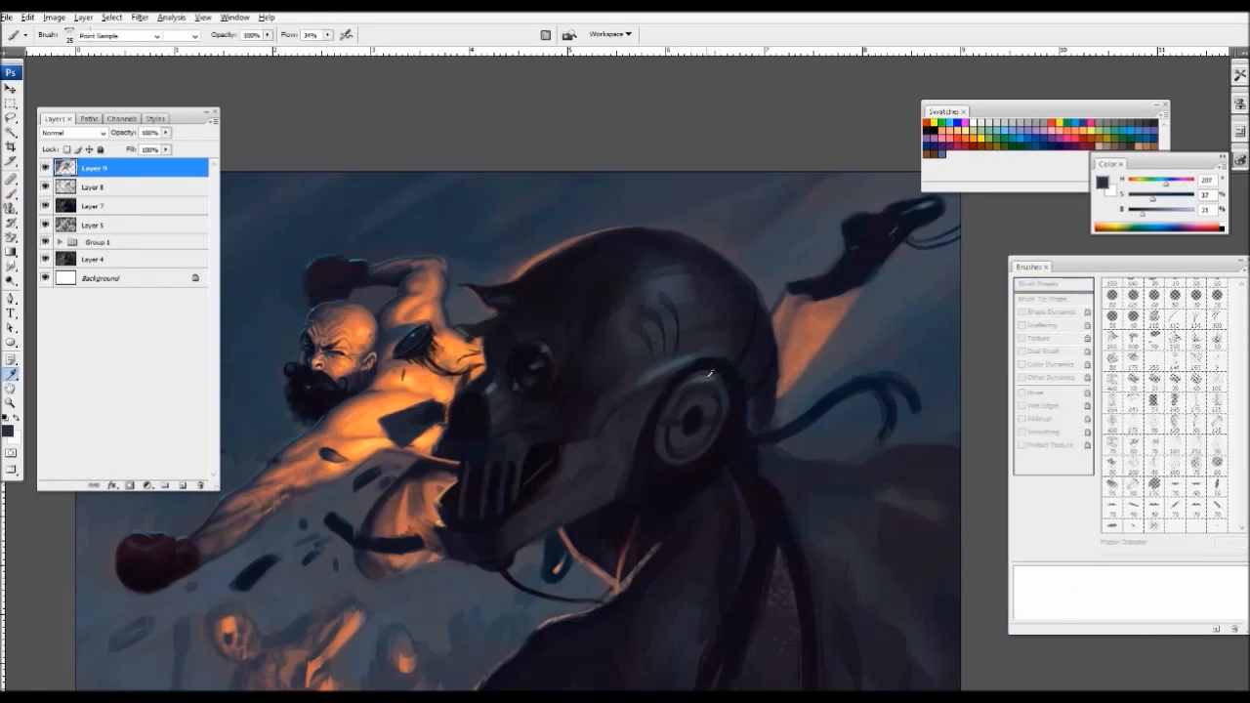
{"action": "left_click_drag", "start_coordinate": [727, 285], "coordinate": [728, 272]}
{"action": "left_click", "coordinate": [759, 381], "text": "alt"}
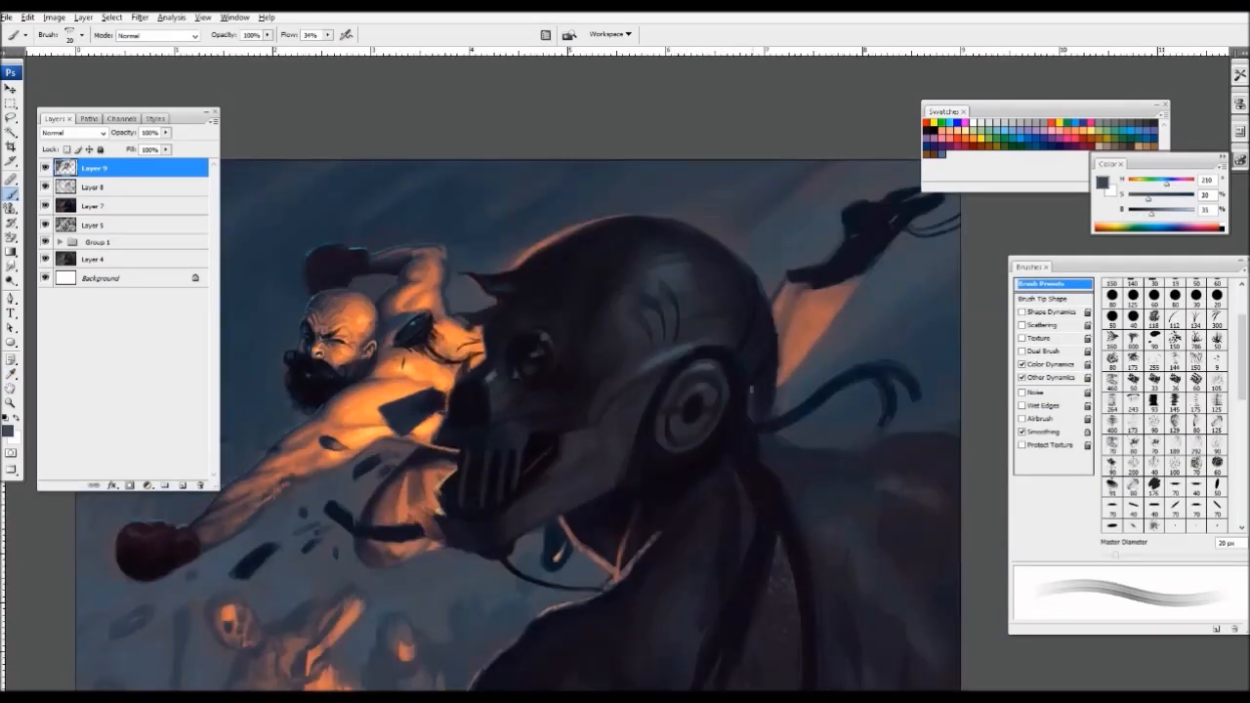
{"action": "key", "text": "["}
{"action": "key", "text": "ctrl+minus"}
{"action": "key", "text": "ctrl+minus"}
{"action": "key", "text": "ctrl+minus"}
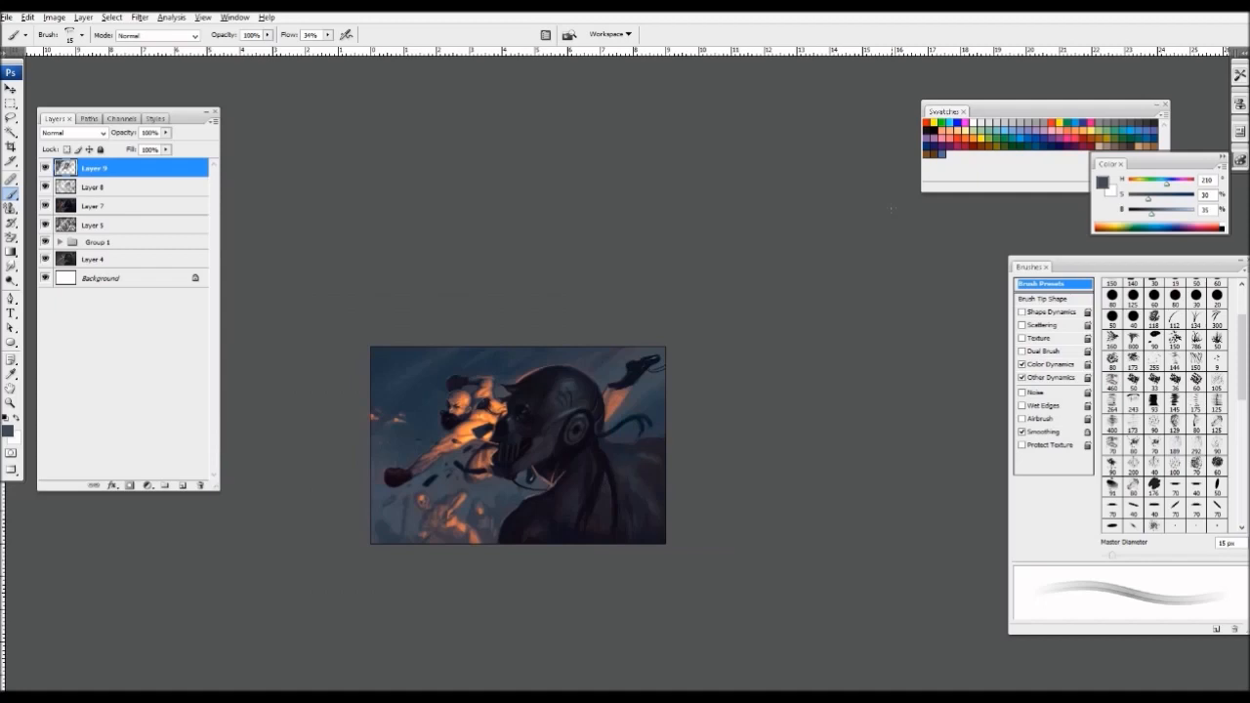
- Strengthen the dark slits on the helmet's dome with a sampled near-black, using the bristle brush at 25 px
{"action": "key", "text": "ctrl+plus"}
{"action": "key", "text": "ctrl+plus"}
{"action": "key", "text": "ctrl+plus"}
{"action": "left_click", "coordinate": [662, 278], "text": "alt"}
{"action": "key", "text": "]"}
{"action": "key", "text": "]"}
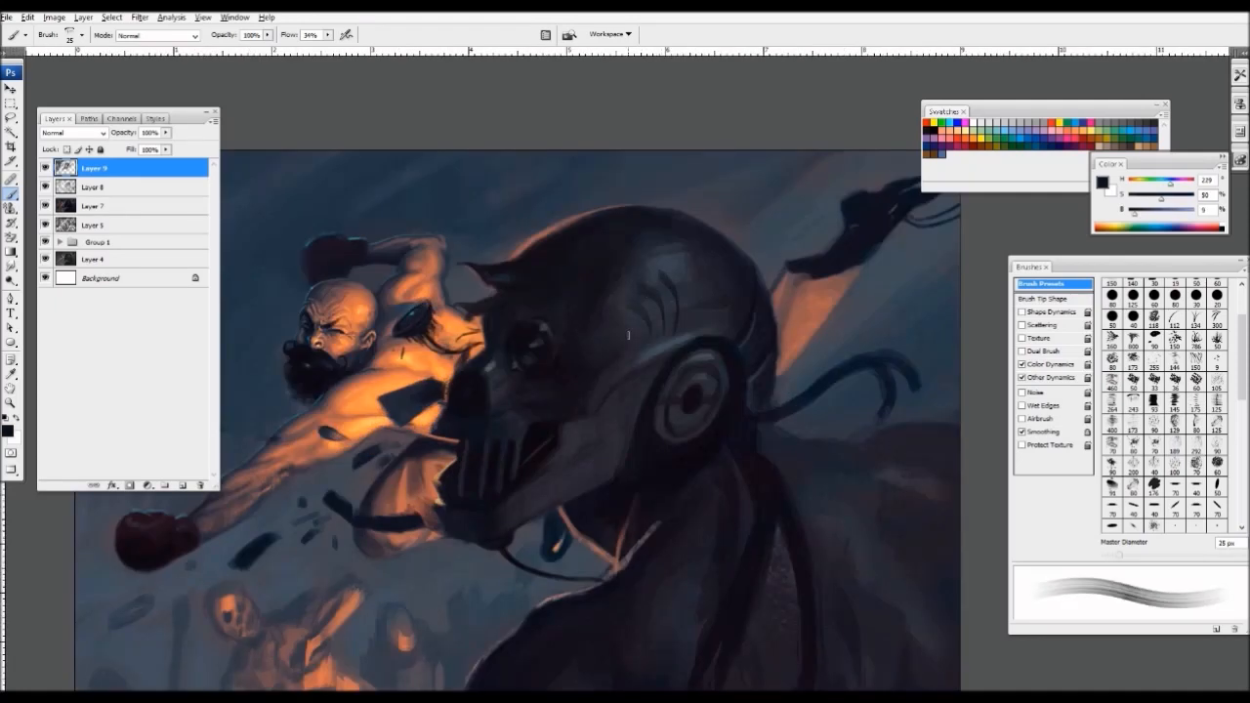
{"action": "left_click", "coordinate": [493, 375], "text": "alt"}
- Switch to a textured dual-brush preset at 20 px and paint dark strands beneath the mask's chin
{"action": "left_click_drag", "start_coordinate": [640, 416], "coordinate": [804, 388]}
{"action": "left_click_drag", "start_coordinate": [1241, 358], "coordinate": [1242, 470]}
{"action": "left_click", "coordinate": [1133, 463]}
{"action": "left_click", "coordinate": [1133, 441]}
{"action": "left_click", "coordinate": [1113, 442]}
{"action": "left_click", "coordinate": [1154, 422]}
{"action": "key", "text": "["}
{"action": "key", "text": "["}
{"action": "key", "text": "["}
{"action": "key", "text": "["}
{"action": "key", "text": "["}
{"action": "key", "text": "["}
{"action": "key", "text": "["}
{"action": "key", "text": "["}
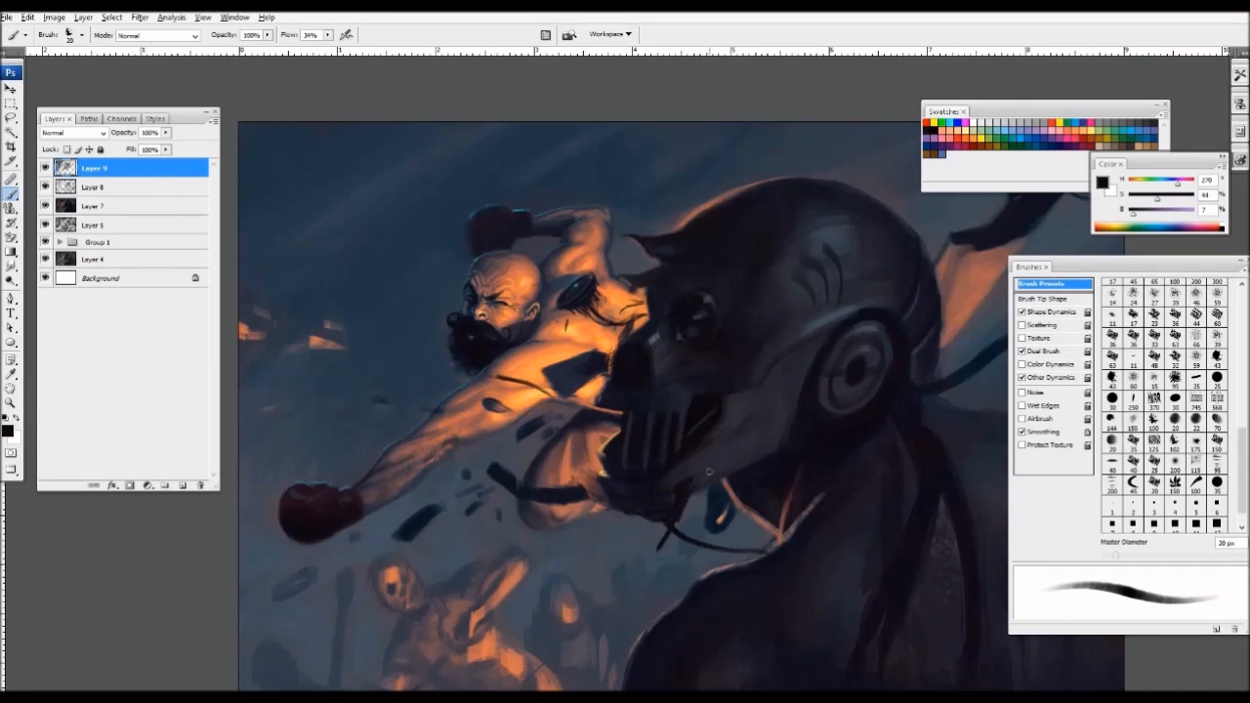
- Paint a sampled blue-grey edge along the mask's lower jaw and sample a near-black for the helmet
{"action": "left_click", "coordinate": [684, 462], "text": "alt"}
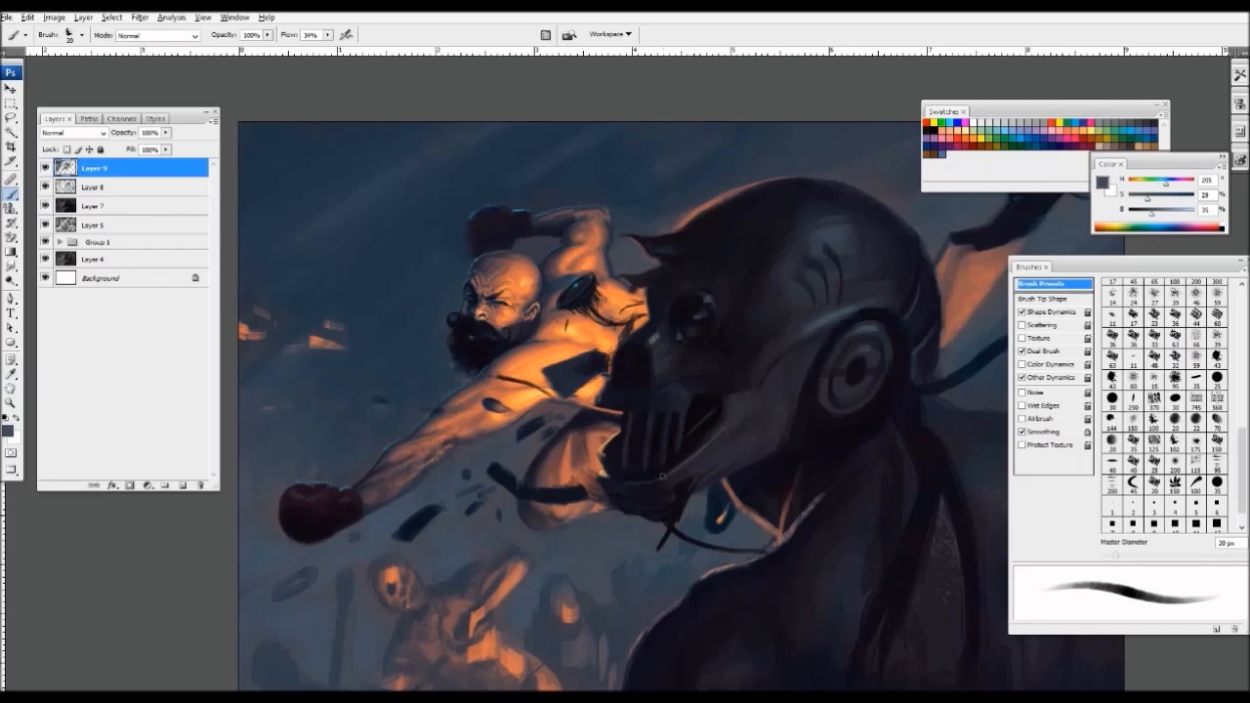
{"action": "scroll", "coordinate": [662, 477], "scroll_direction": "down", "scroll_amount": 5}
{"action": "scroll", "coordinate": [662, 477], "scroll_direction": "up", "scroll_amount": 7}
{"action": "left_click", "coordinate": [703, 322], "text": "alt"}
{"action": "scroll", "coordinate": [709, 303], "scroll_direction": "down", "scroll_amount": 2}
{"action": "left_click_drag", "start_coordinate": [714, 290], "coordinate": [696, 376]}
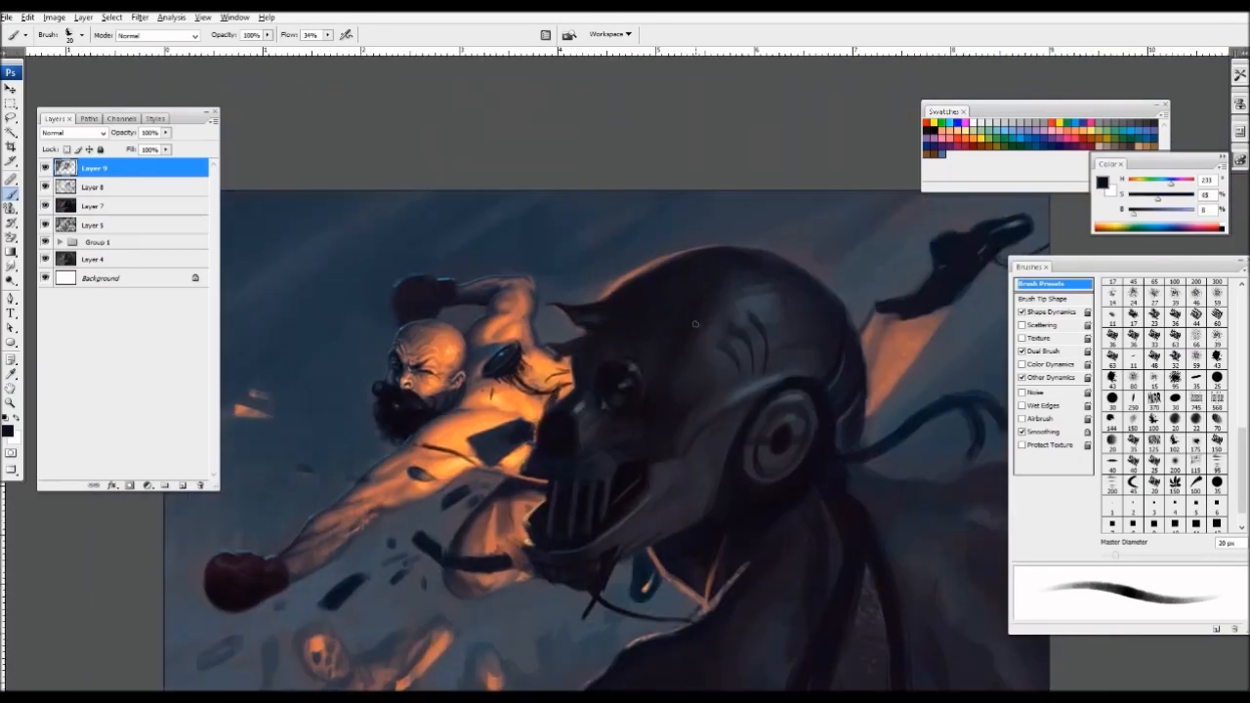
- Sample the bright orange of the boxer's arm and toggle Layer 9 off and on to compare the painting
{"action": "left_click", "coordinate": [469, 469], "text": "alt"}
{"action": "left_click", "coordinate": [461, 496], "text": "alt"}
{"action": "key", "text": "ctrl+minus"}
{"action": "key", "text": "ctrl+minus"}
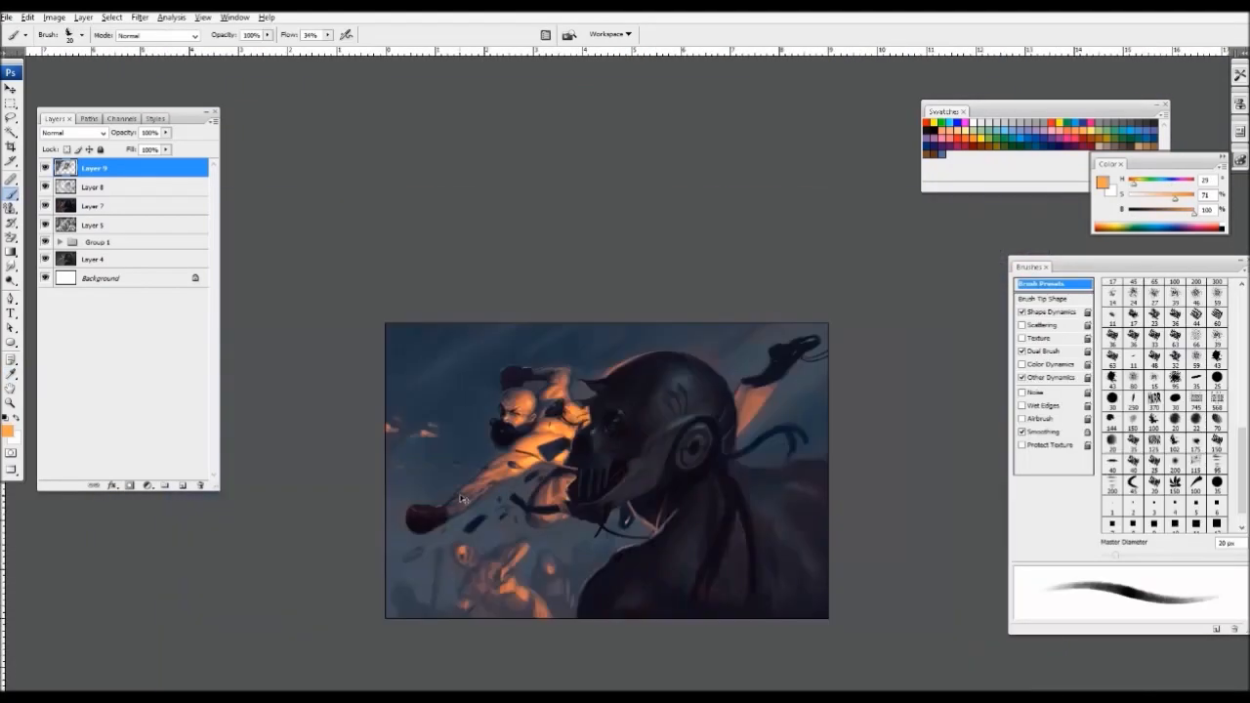
{"action": "left_click", "coordinate": [45, 168]}
{"action": "left_click", "coordinate": [45, 168]}
- Soften the orange rim light on the helmet's front edge behind the horn with sampled dark tones at 35 px
{"action": "key", "text": "ctrl+plus"}
{"action": "key", "text": "ctrl+plus"}
{"action": "left_click", "coordinate": [613, 270], "text": "alt"}
{"action": "key", "text": "]"}
{"action": "key", "text": "]"}
{"action": "key", "text": "]"}
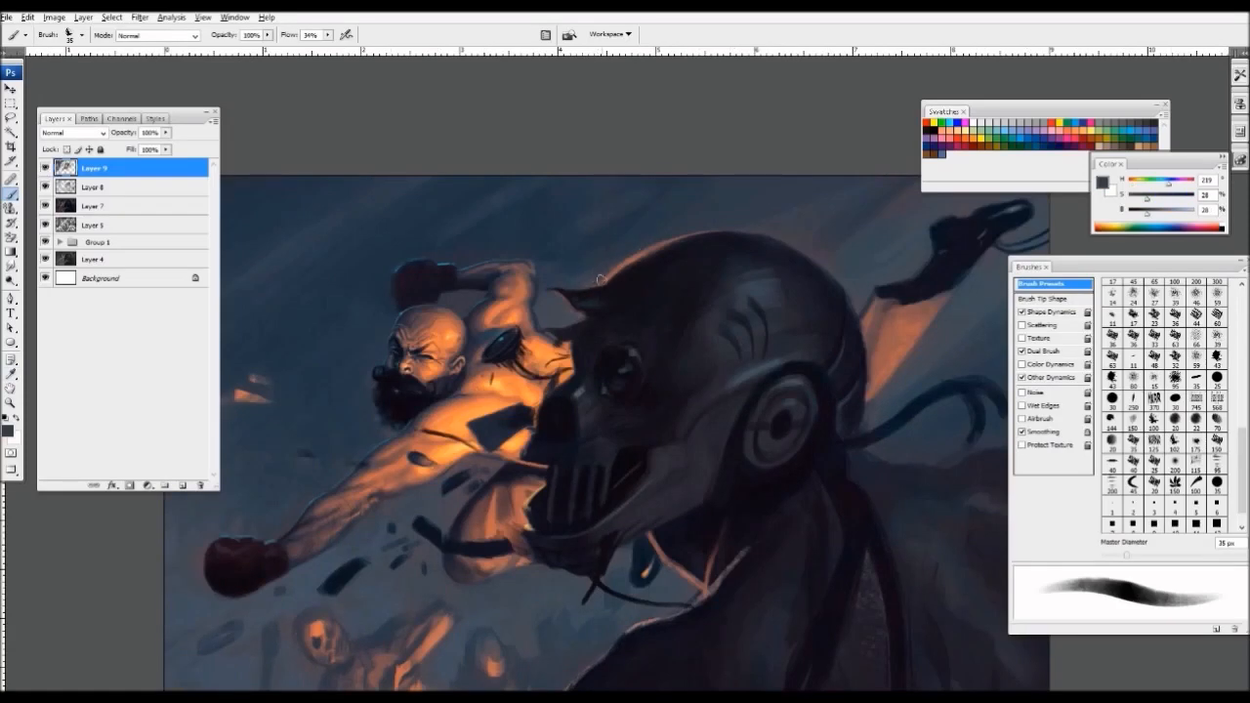
{"action": "left_click", "coordinate": [605, 276], "text": "alt"}
{"action": "key", "text": "ctrl+minus"}
{"action": "key", "text": "ctrl+minus"}
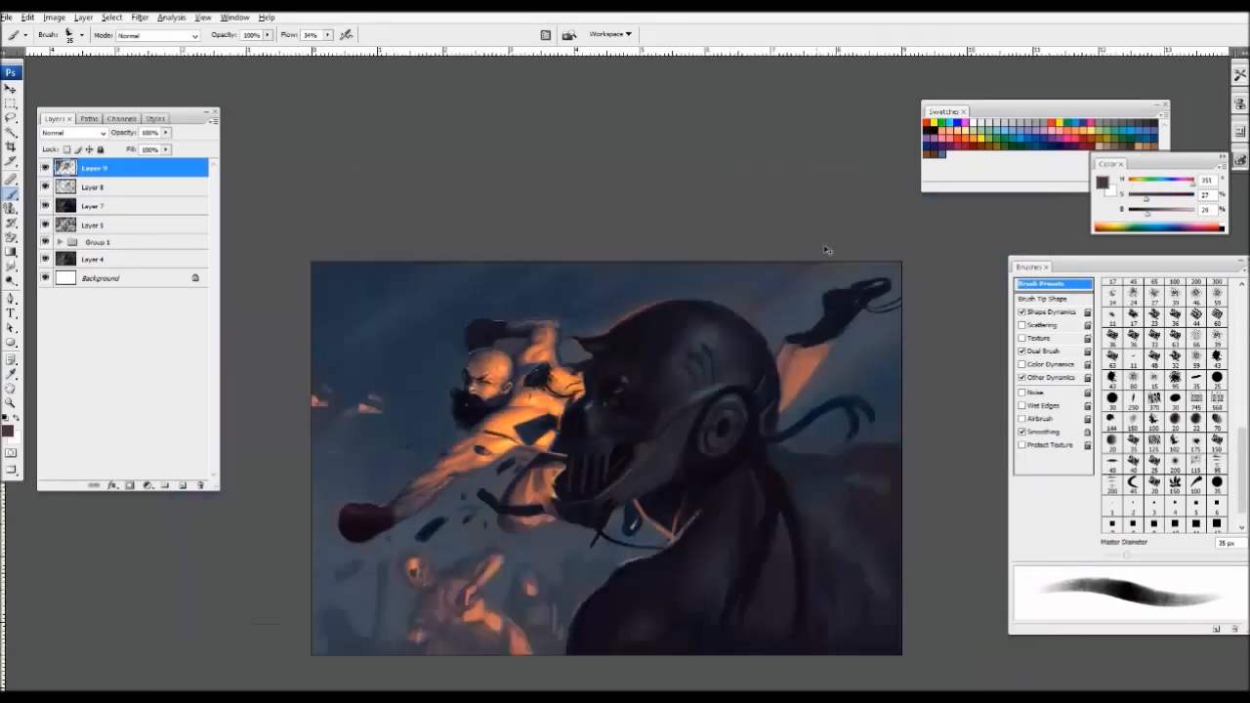
{"action": "key", "text": "ctrl+minus"}
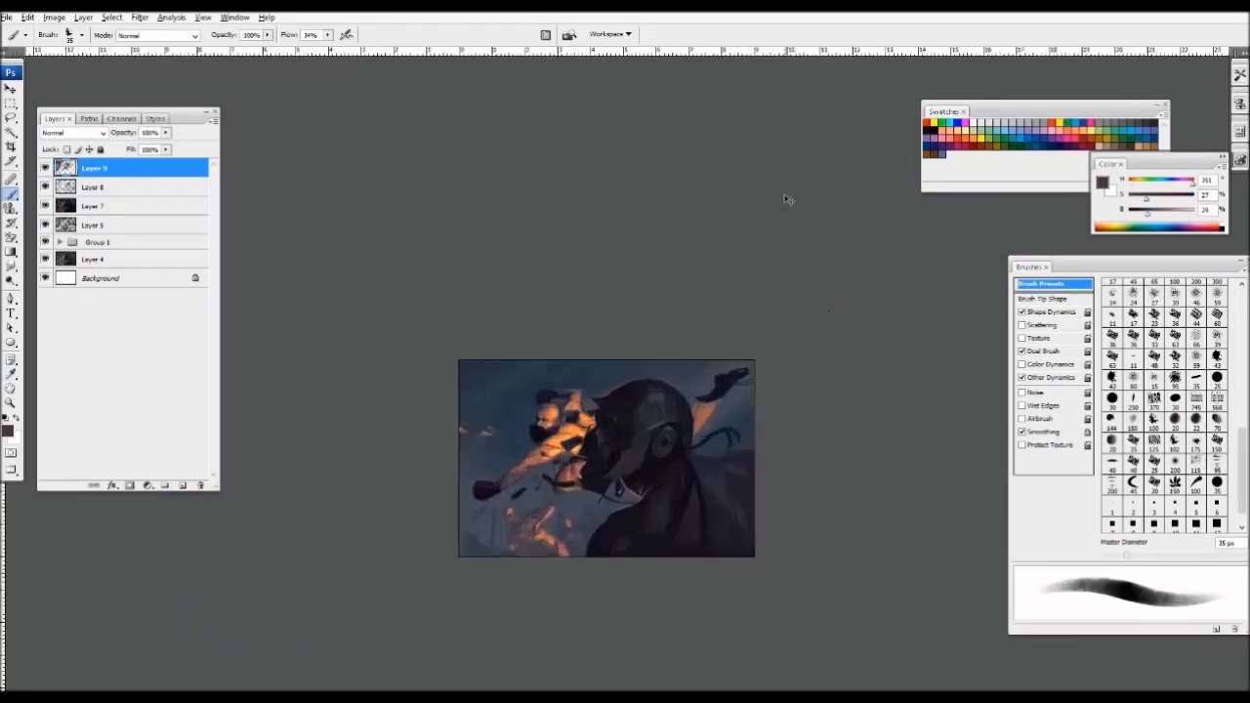
- Rework the neck and the area below the jaw with a sampled grey and near-black, enlarging the brush to 40 px
{"action": "key", "text": "ctrl+plus"}
{"action": "key", "text": "ctrl+plus"}
{"action": "key", "text": "ctrl+plus"}
{"action": "left_click_drag", "start_coordinate": [612, 502], "coordinate": [542, 521]}
{"action": "left_click", "coordinate": [610, 503], "text": "alt"}
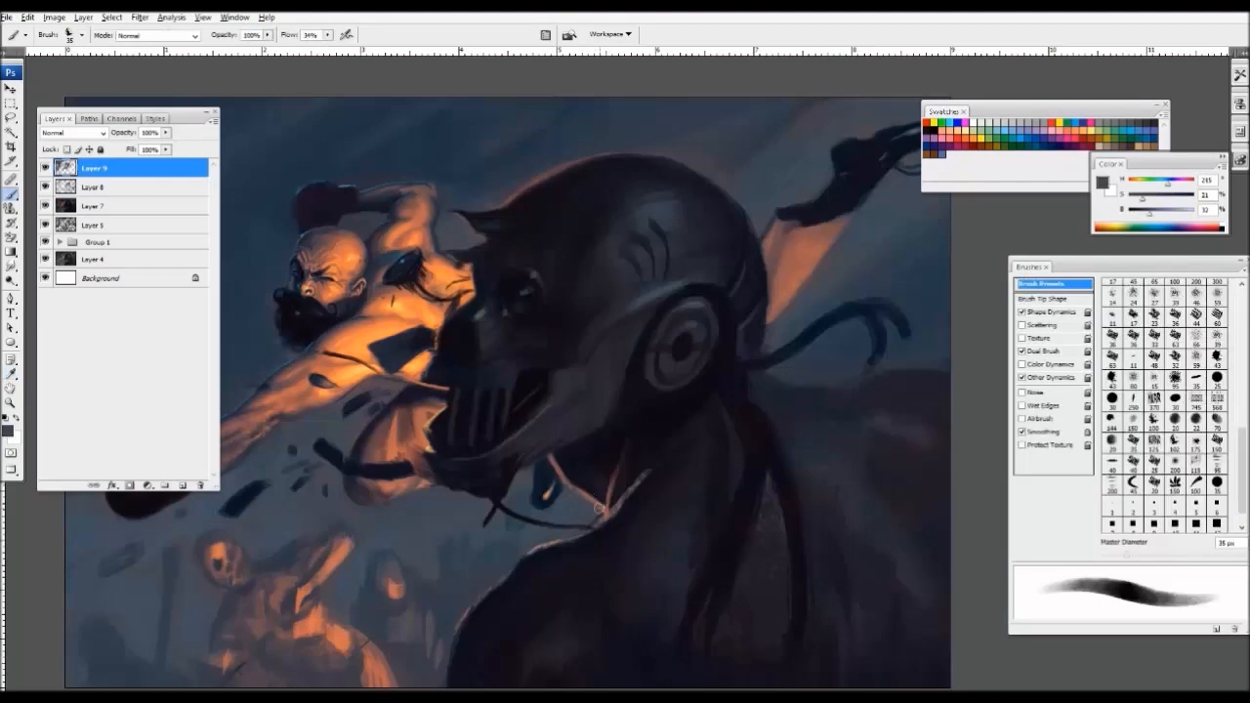
{"action": "left_click", "coordinate": [598, 497], "text": "alt"}
{"action": "key", "text": "]"}
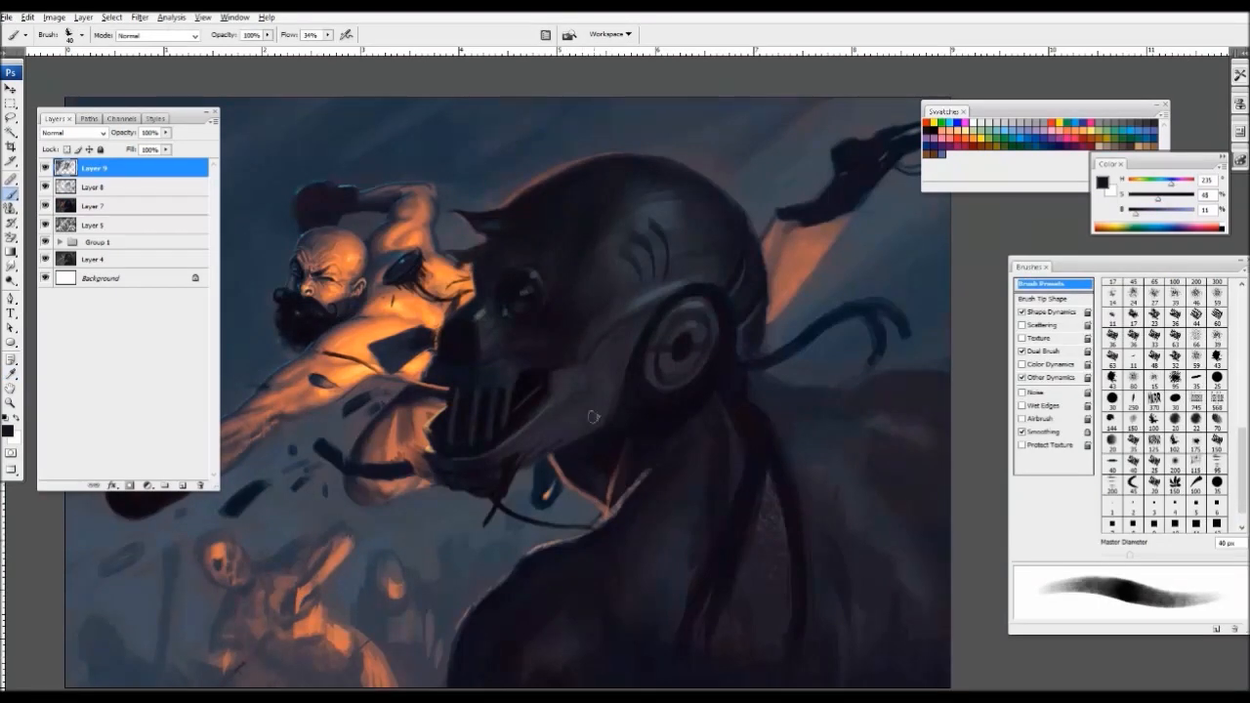
- Paint dark strands in front of the mask's mouth and touch up around them with a sampled orange at 15 px
{"action": "key", "text": "["}
{"action": "left_click", "coordinate": [462, 379], "text": "alt"}
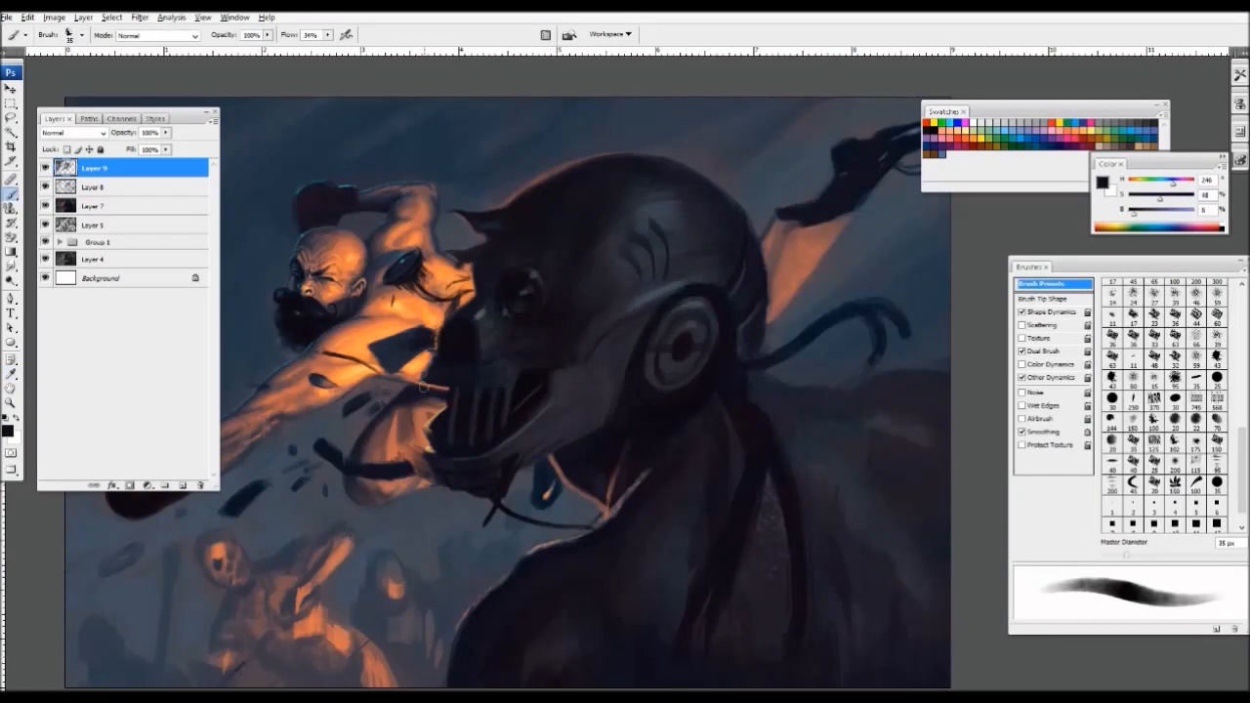
{"action": "key", "text": "["}
{"action": "left_click", "coordinate": [437, 419], "text": "alt"}
{"action": "key", "text": "["}
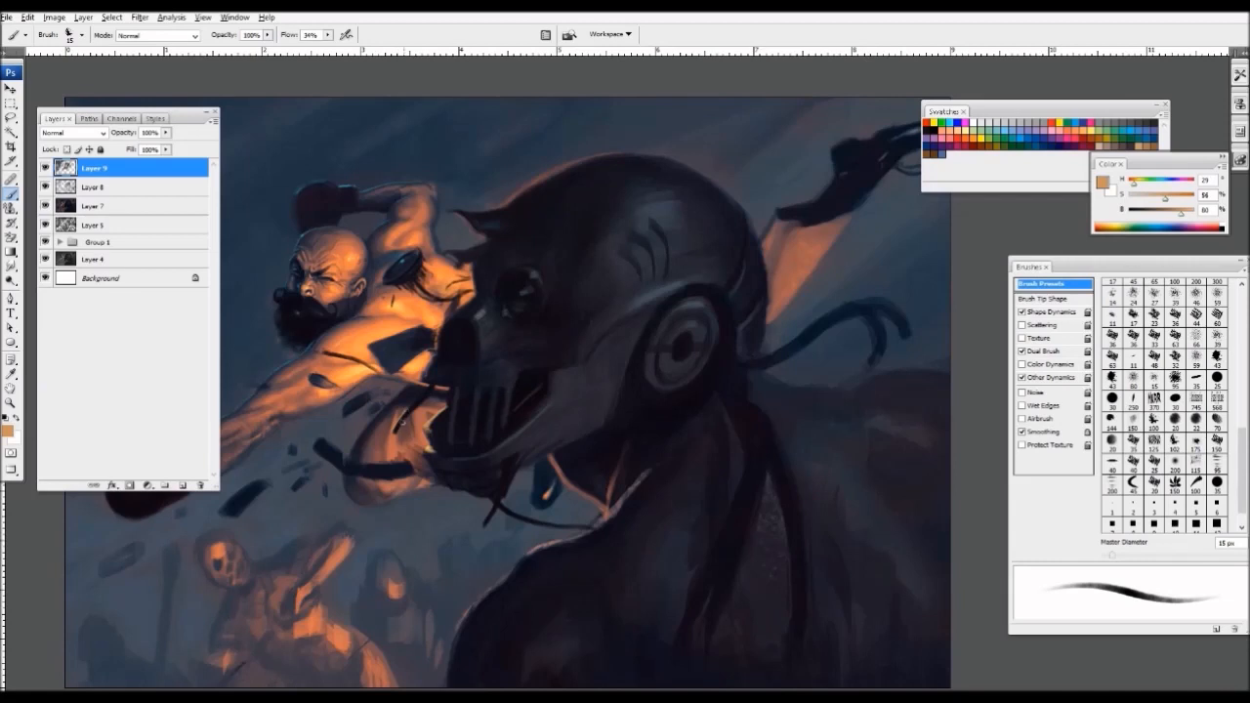
- Shade the robot's back and shoulder with sampled near-blacks, using a soft textured airbrush preset at 125 px and 100 px
{"action": "key", "text": "ctrl+minus"}
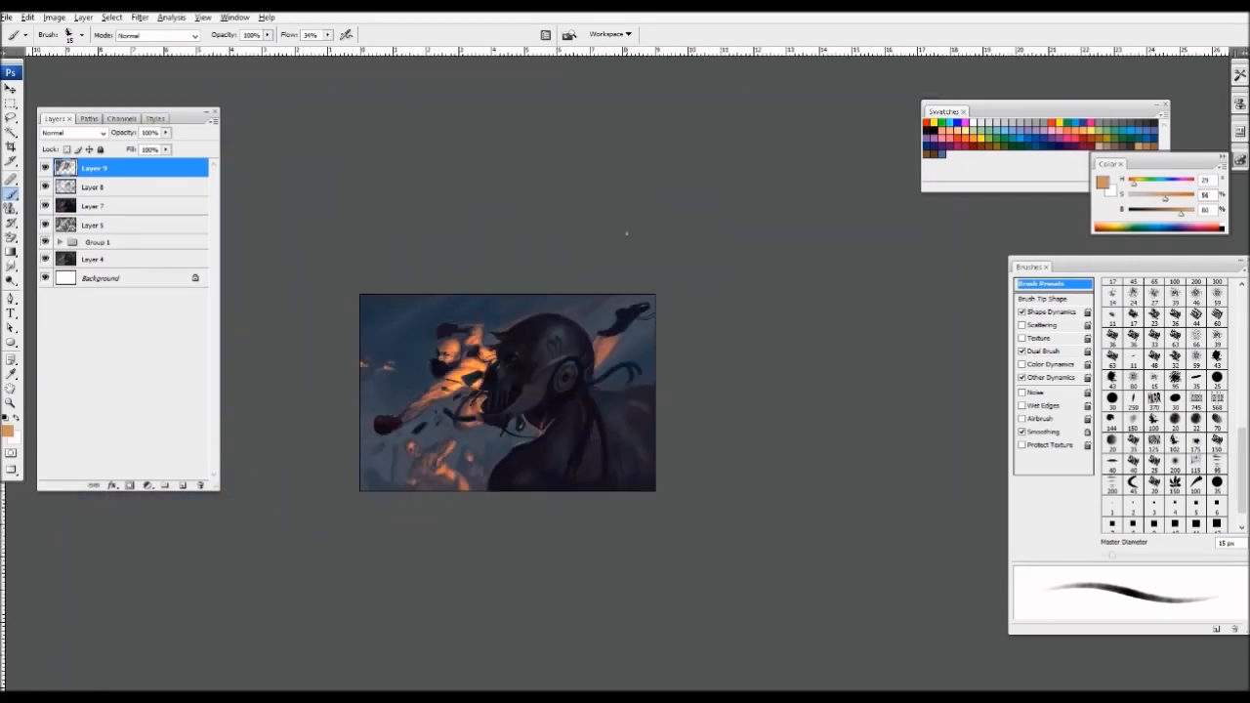
{"action": "key", "text": "ctrl+plus"}
{"action": "key", "text": "ctrl+plus"}
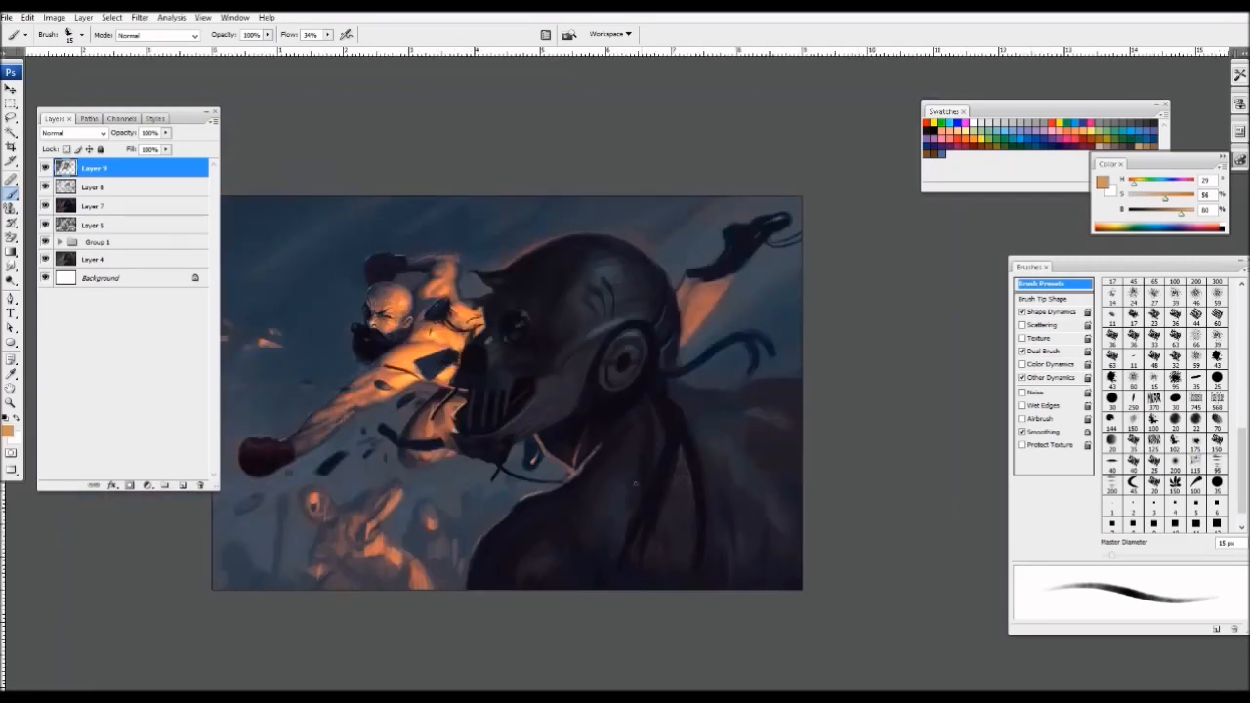
{"action": "left_click", "coordinate": [636, 483], "text": "alt"}
{"action": "left_click_drag", "start_coordinate": [1242, 469], "coordinate": [1242, 411]}
{"action": "key", "text": "alt"}
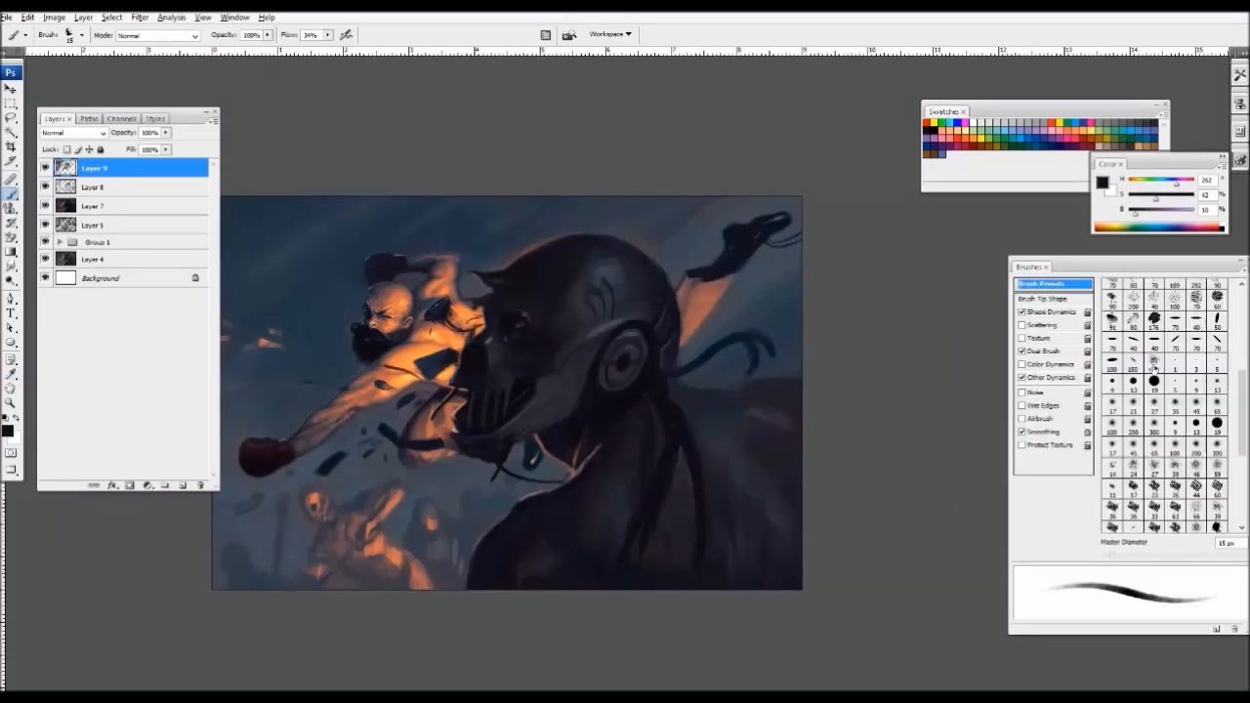
{"action": "scroll", "coordinate": [1154, 366], "scroll_direction": "down", "scroll_amount": 3}
{"action": "left_click", "coordinate": [538, 529], "text": "alt"}
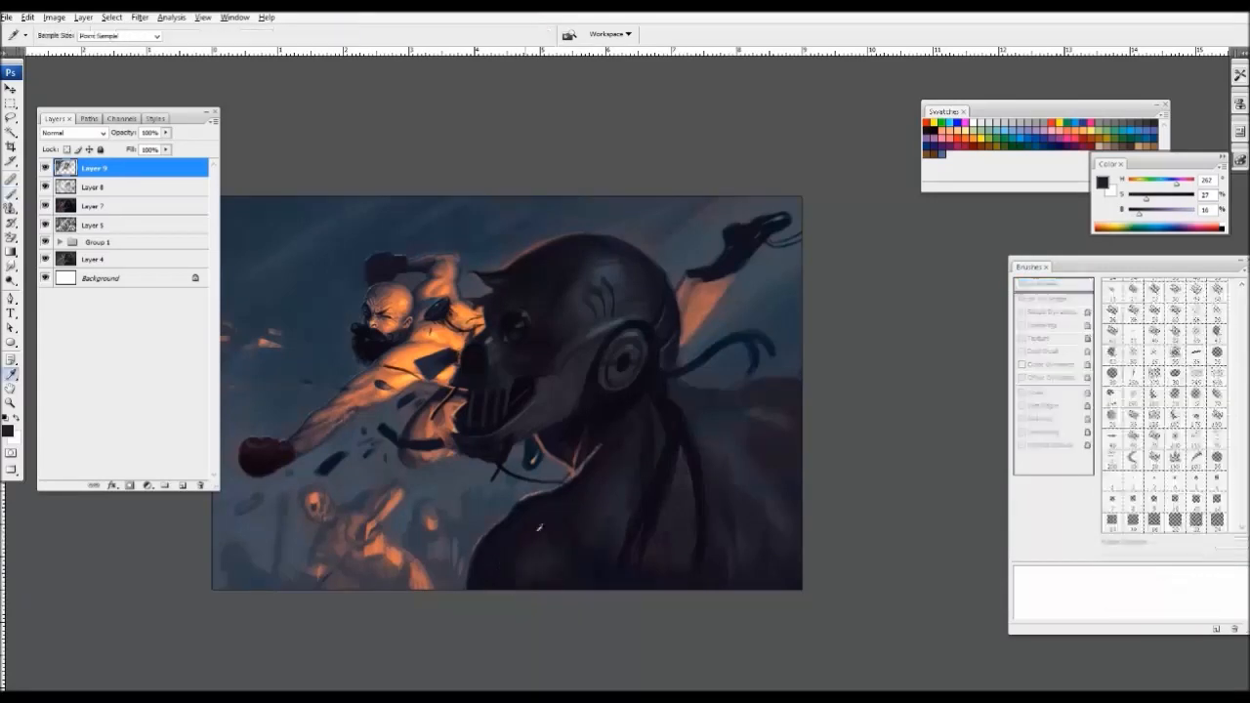
{"action": "left_click", "coordinate": [625, 478], "text": "alt"}
{"action": "left_click", "coordinate": [662, 498], "text": "alt"}
{"action": "left_click_drag", "start_coordinate": [676, 514], "coordinate": [711, 469]}
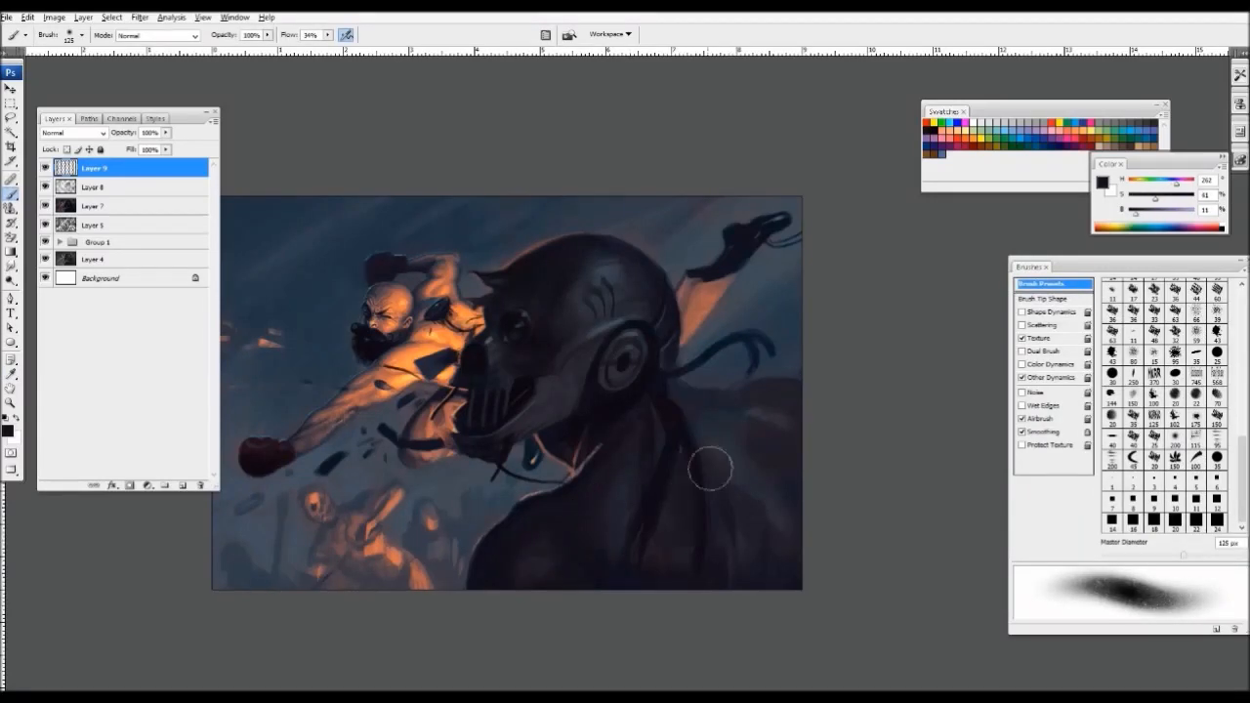
{"action": "key", "text": "bracketleft"}
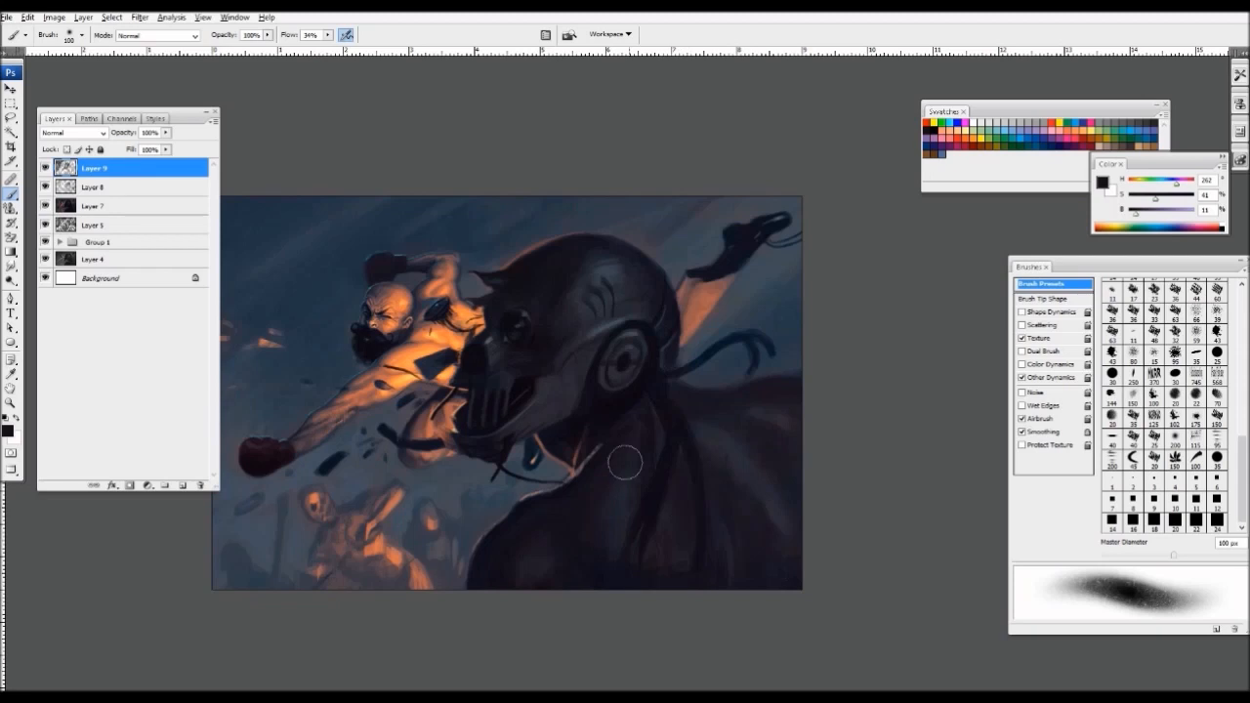
- Pick a near-black purple (H 270, S 47, B 1) and darken the rear edge of the robot's helmet with the brush reduced to 20 px
{"action": "key", "text": "i"}
{"action": "left_click", "coordinate": [8, 429]}
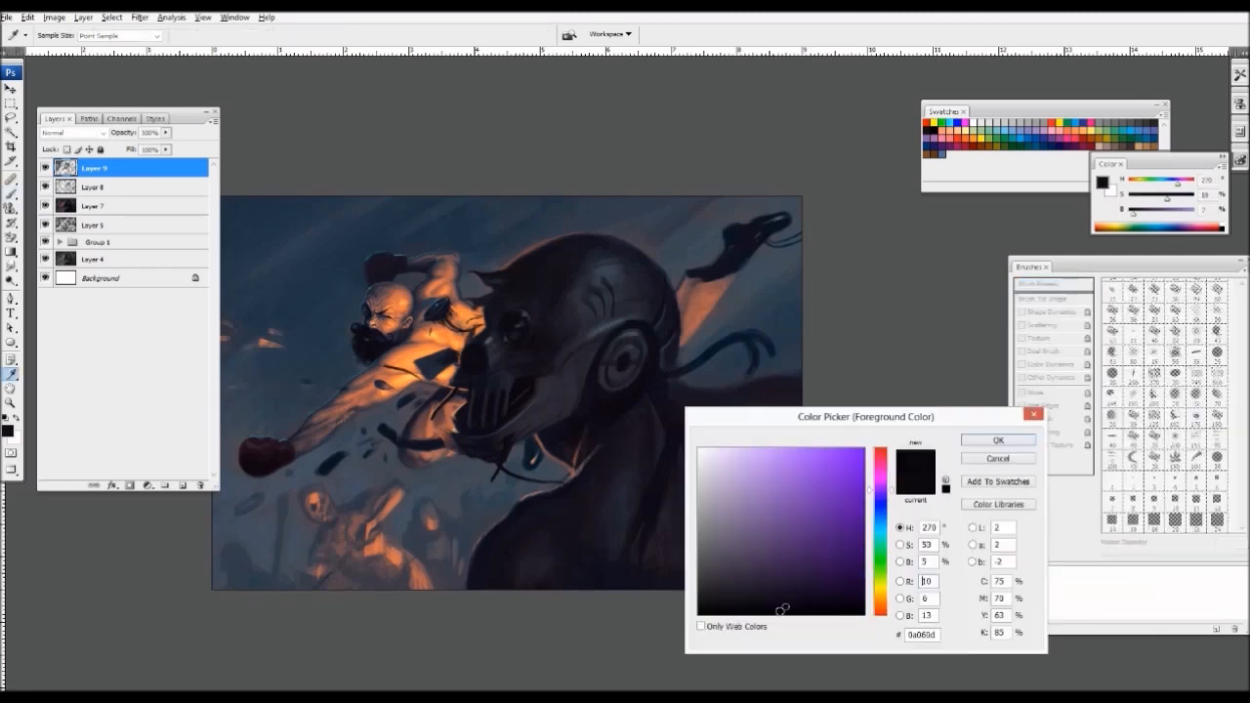
{"action": "left_click", "coordinate": [777, 612]}
{"action": "key", "text": "Return"}
{"action": "key", "text": "bracketleft"}
{"action": "key", "text": "bracketleft"}
{"action": "key", "text": "bracketleft"}
{"action": "key", "text": "bracketleft"}
{"action": "key", "text": "bracketleft"}
{"action": "key", "text": "bracketleft"}
{"action": "key", "text": "bracketleft"}
{"action": "key", "text": "bracketleft"}
{"action": "key", "text": "bracketleft"}
{"action": "key", "text": "bracketleft"}
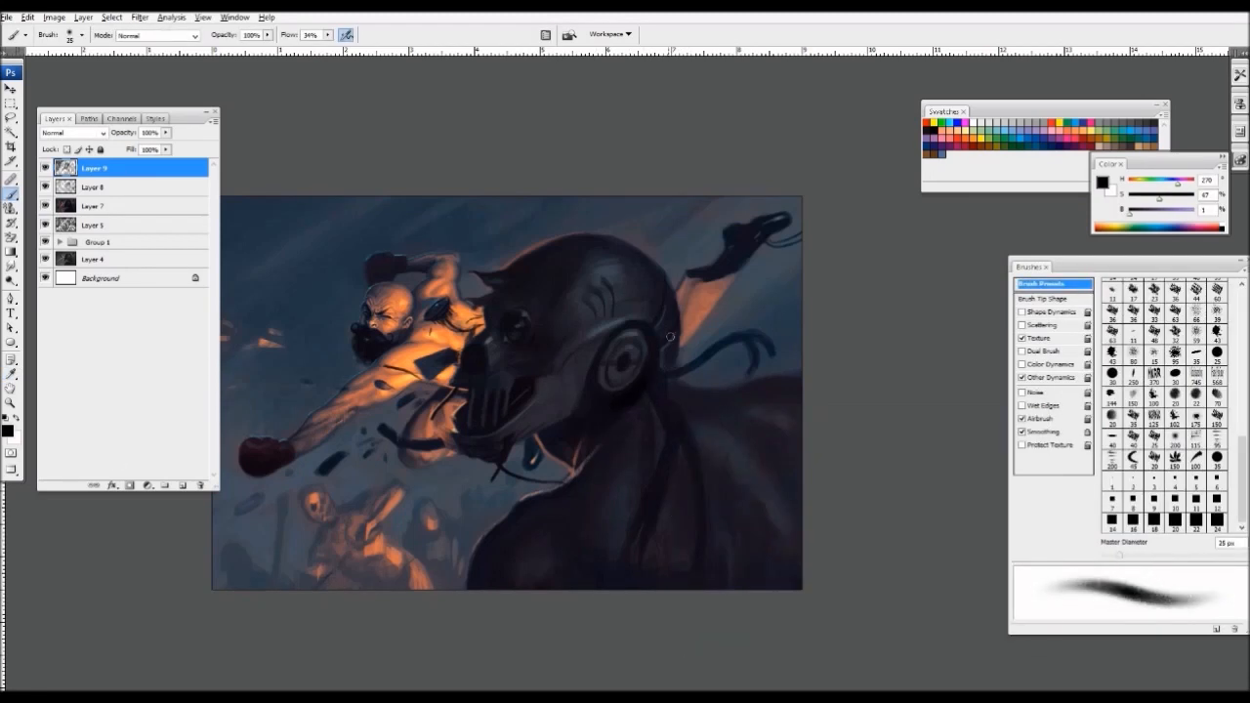
{"action": "key", "text": "bracketleft"}
{"action": "key", "text": "ctrl+minus"}
{"action": "key", "text": "ctrl+minus"}
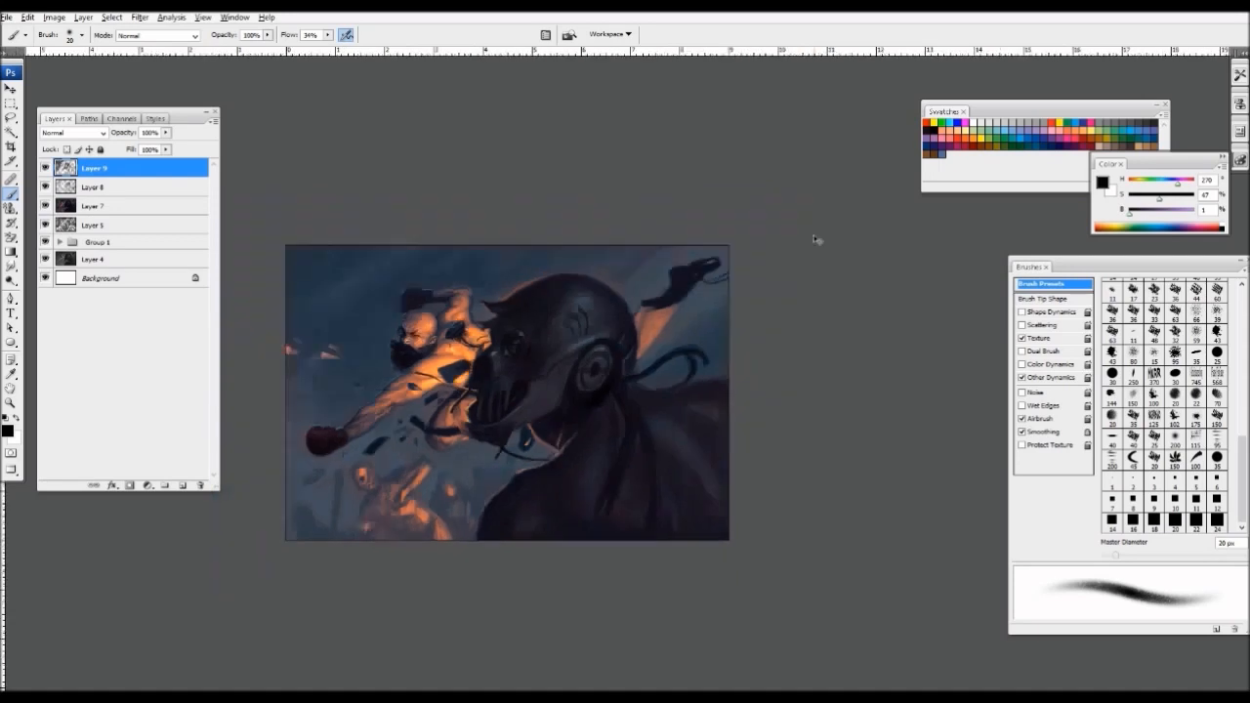
{"action": "key", "text": "ctrl+minus"}
{"action": "key", "text": "ctrl+minus"}
{"action": "key", "text": "ctrl+plus"}
{"action": "key", "text": "ctrl+plus"}
{"action": "key", "text": "ctrl+plus"}
{"action": "key", "text": "ctrl+plus"}
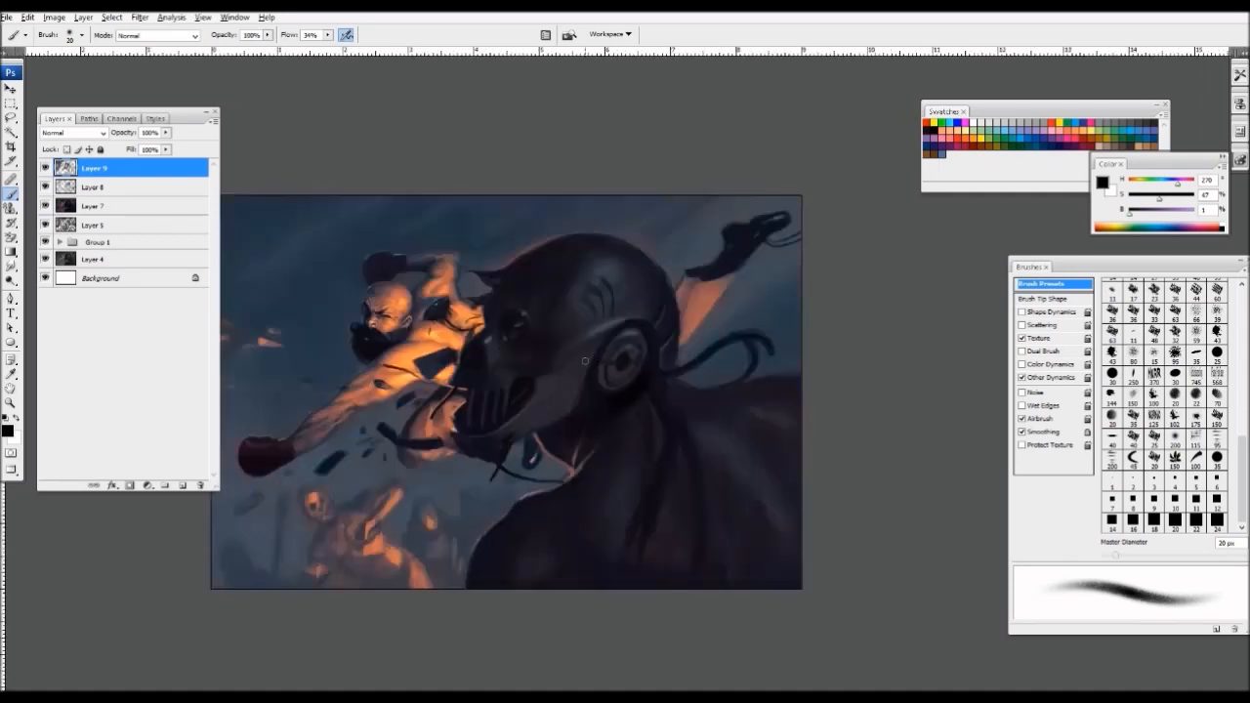
- Shade the robot's back with sampled dark purples, using the soft textured brush at 70 px and 90 px
{"action": "left_click", "coordinate": [611, 477], "text": "alt"}
{"action": "key", "text": "bracketright"}
{"action": "key", "text": "bracketright"}
{"action": "key", "text": "bracketright"}
{"action": "key", "text": "bracketright"}
{"action": "key", "text": "bracketright"}
{"action": "key", "text": "bracketright"}
{"action": "key", "text": "bracketright"}
{"action": "key", "text": "bracketright"}
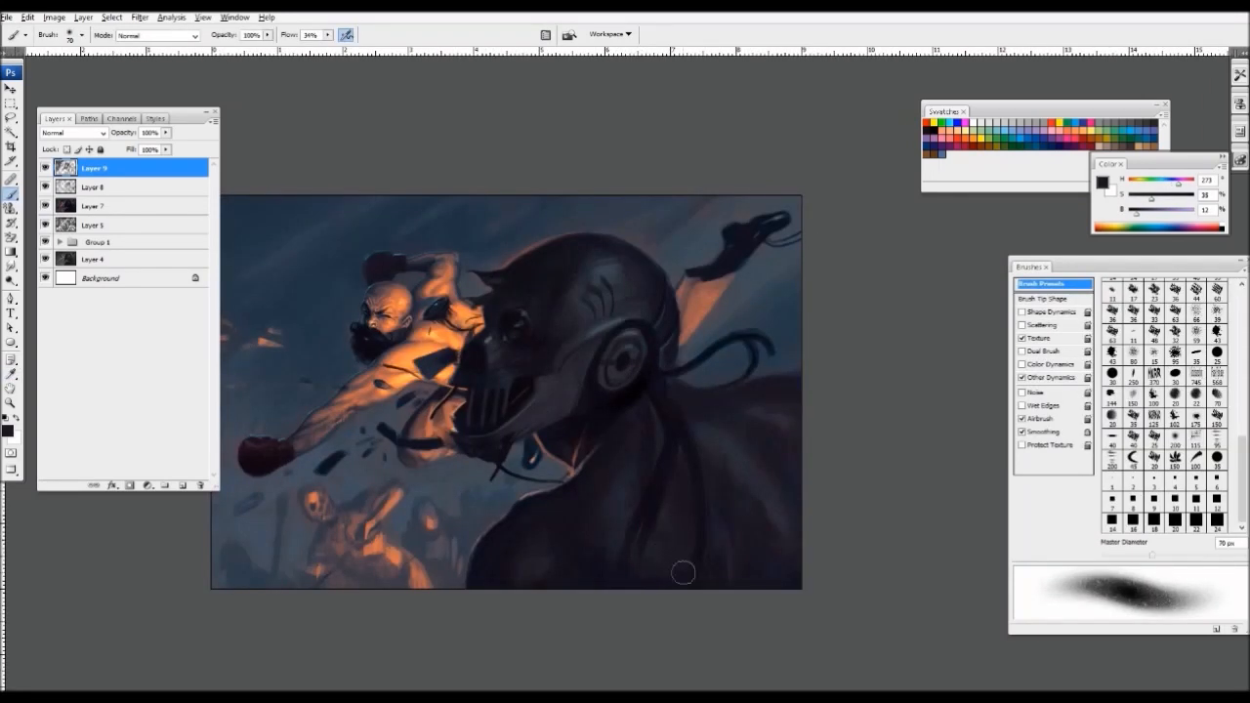
{"action": "left_click", "coordinate": [637, 552], "text": "alt"}
{"action": "key", "text": "bracketright"}
{"action": "key", "text": "bracketright"}
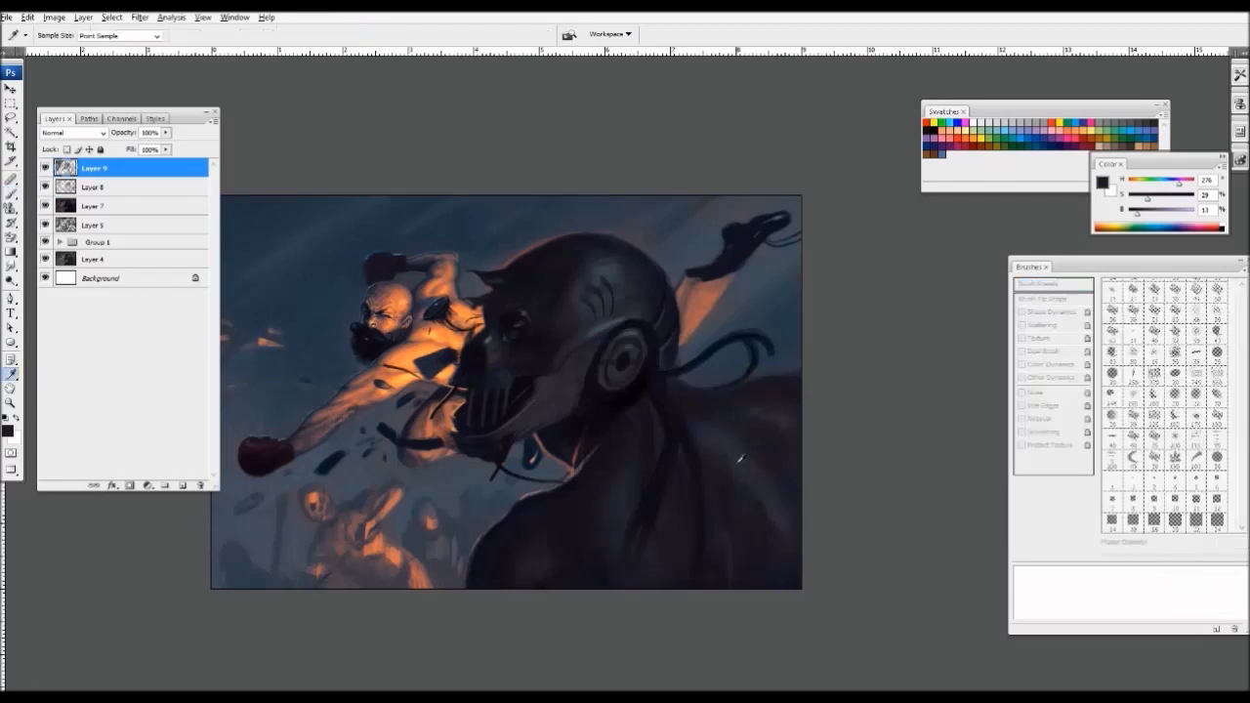
{"action": "left_click", "coordinate": [747, 518], "text": "alt"}
- Touch up the small dark debris flecks around the boxer's punching arm with a sampled near-black at 25 px
{"action": "key", "text": "ctrl+plus"}
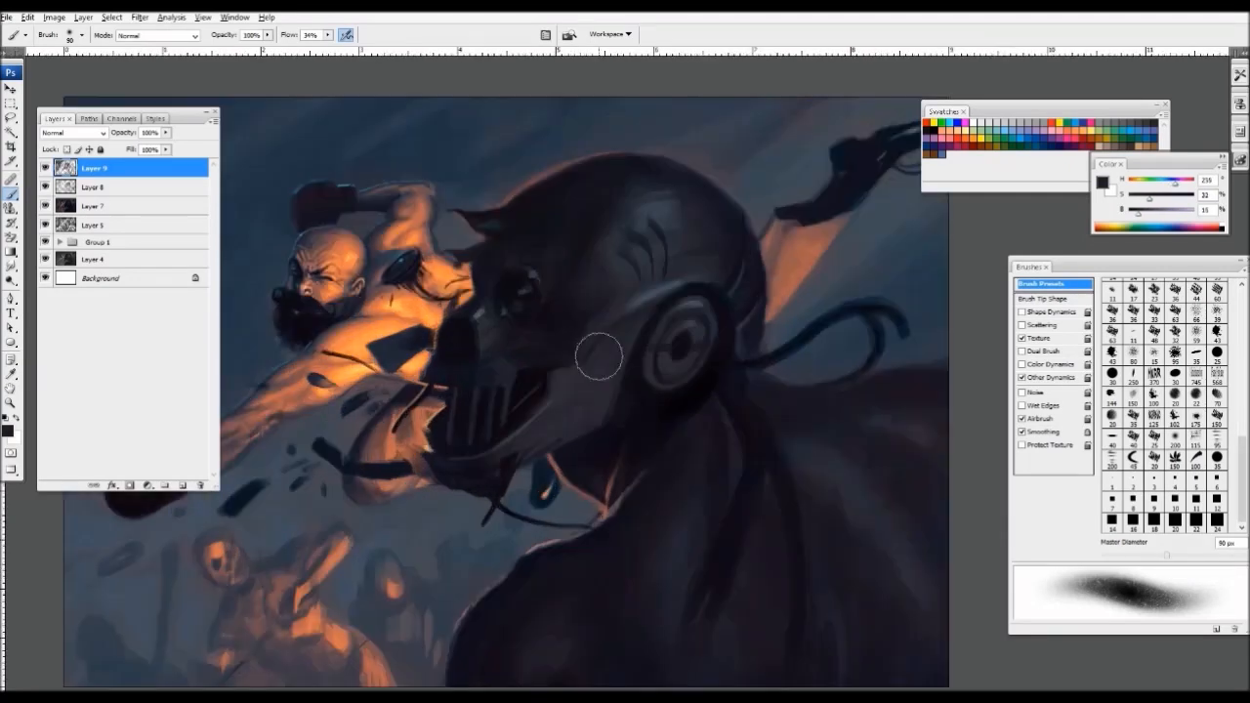
{"action": "left_click_drag", "start_coordinate": [581, 407], "coordinate": [782, 401]}
{"action": "left_click", "coordinate": [748, 330], "text": "alt"}
{"action": "key", "text": "bracketleft"}
{"action": "key", "text": "bracketleft"}
{"action": "key", "text": "bracketleft"}
{"action": "key", "text": "bracketleft"}
{"action": "key", "text": "bracketleft"}
{"action": "key", "text": "bracketleft"}
{"action": "key", "text": "bracketleft"}
{"action": "key", "text": "bracketleft"}
{"action": "key", "text": "bracketleft"}
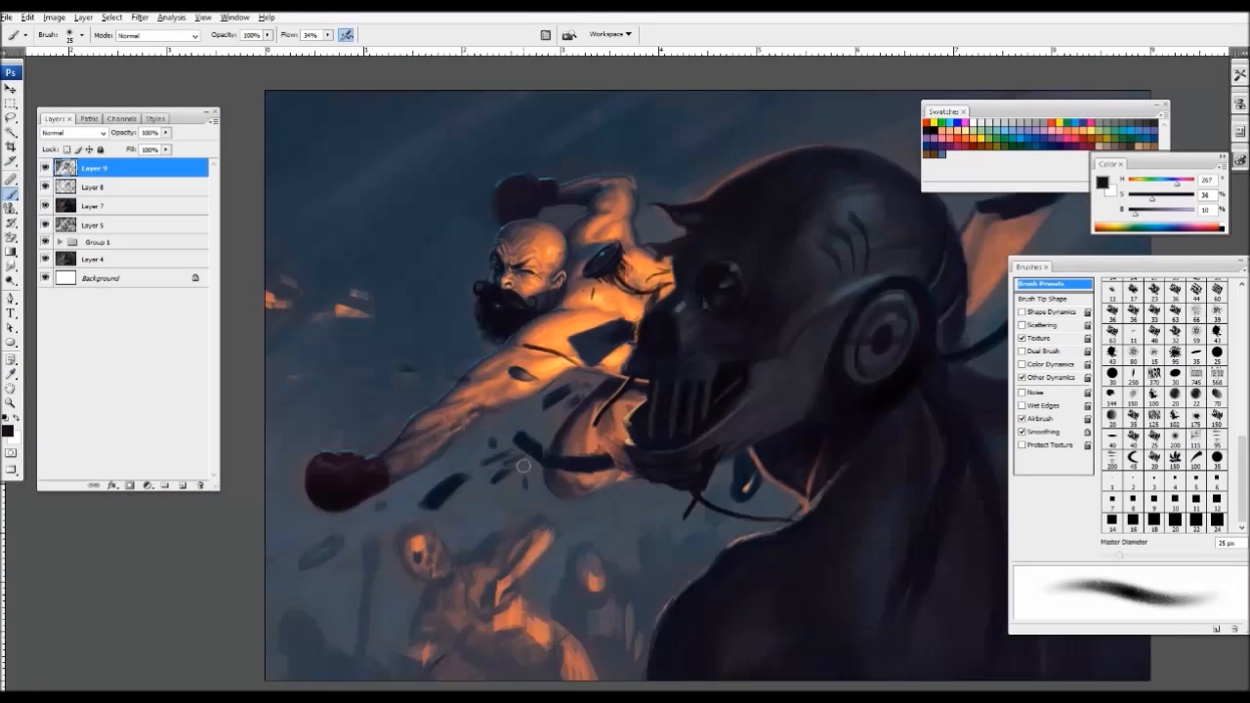
{"action": "key", "text": "ctrl+minus"}
{"action": "key", "text": "ctrl+minus"}
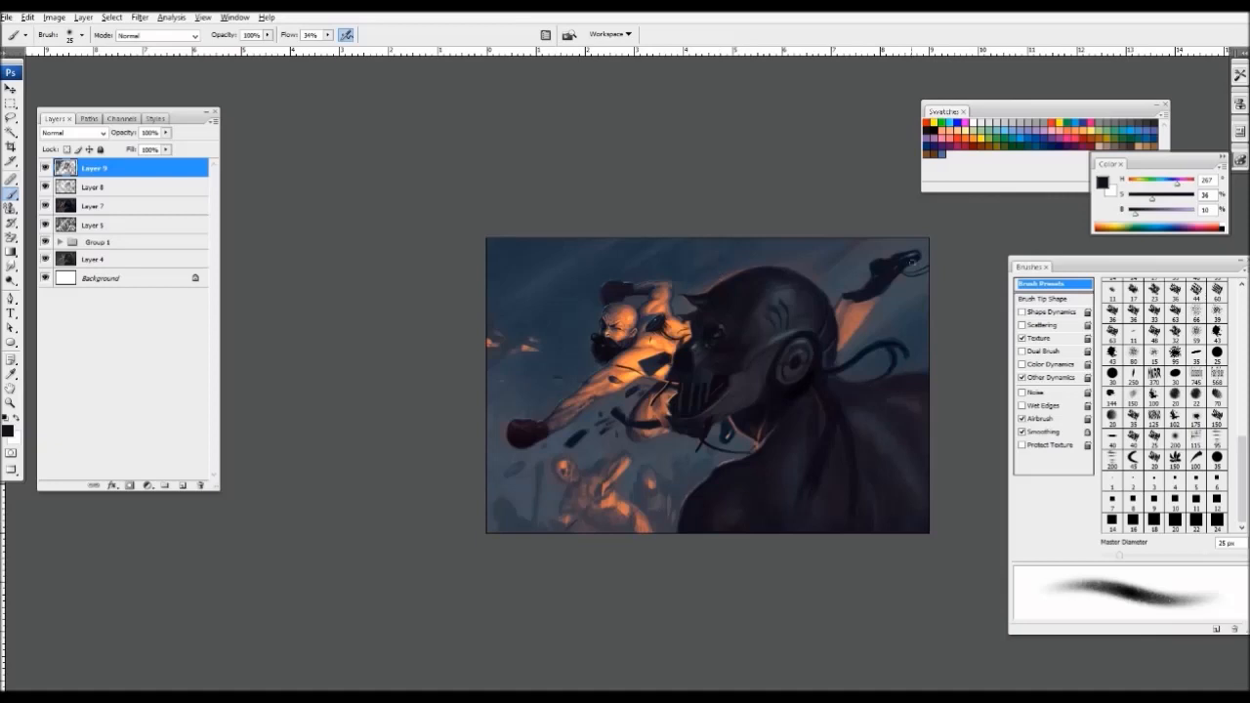
- Touch up the background around the fighters with a sampled blue-grey at 25 px
{"action": "key", "text": "ctrl+plus"}
{"action": "key", "text": "ctrl+plus"}
{"action": "key", "text": "ctrl+plus"}
{"action": "left_click", "coordinate": [760, 288], "text": "alt"}
{"action": "key", "text": "ctrl+minus"}
{"action": "key", "text": "ctrl+minus"}
{"action": "key", "text": "ctrl+minus"}
{"action": "key", "text": "ctrl+minus"}
{"action": "key", "text": "ctrl+minus"}
{"action": "key", "text": "ctrl+minus"}
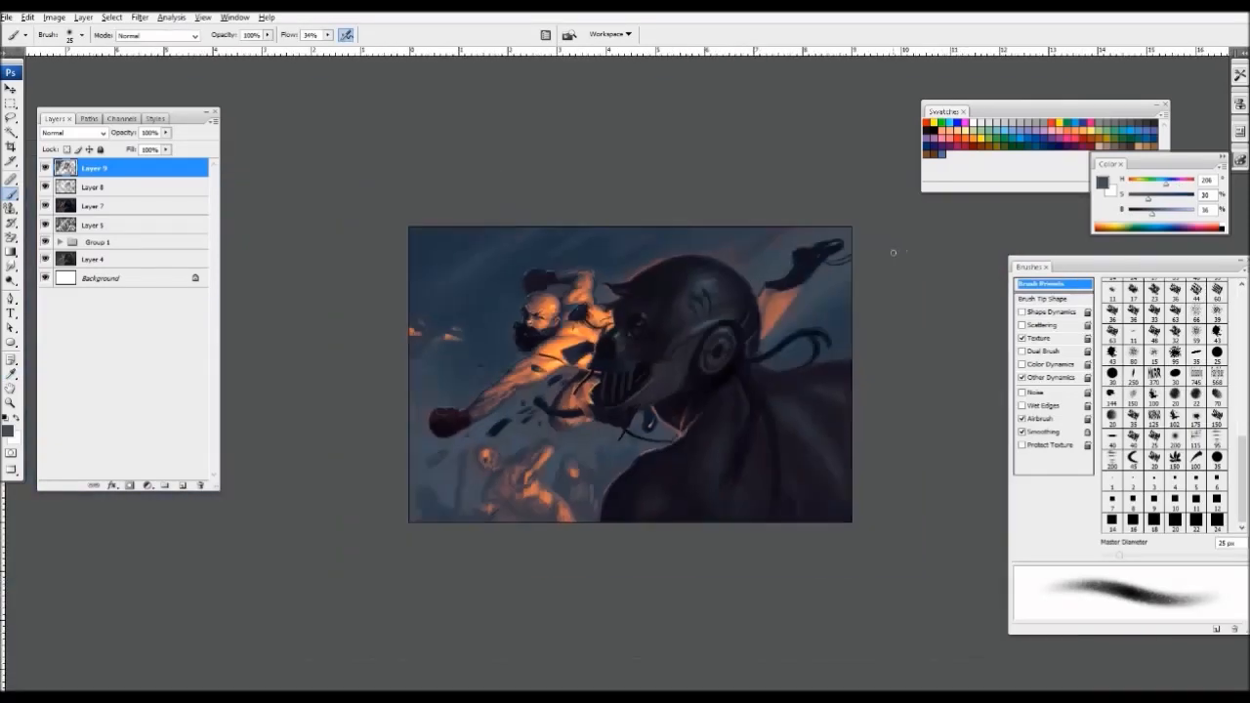
{"action": "key", "text": "ctrl+plus"}
{"action": "key", "text": "ctrl+plus"}
{"action": "key", "text": "ctrl+plus"}
{"action": "key", "text": "ctrl+plus"}
- Darken the robot's neck below the ear disc with a sampled near-black at 20 px
{"action": "left_click", "coordinate": [755, 445], "text": "alt"}
{"action": "key", "text": "bracketleft"}
{"action": "key", "text": "bracketleft"}
{"action": "key", "text": "bracketright"}
{"action": "key", "text": "bracketright"}
{"action": "key", "text": "bracketright"}
{"action": "left_click", "coordinate": [755, 445], "text": "alt"}
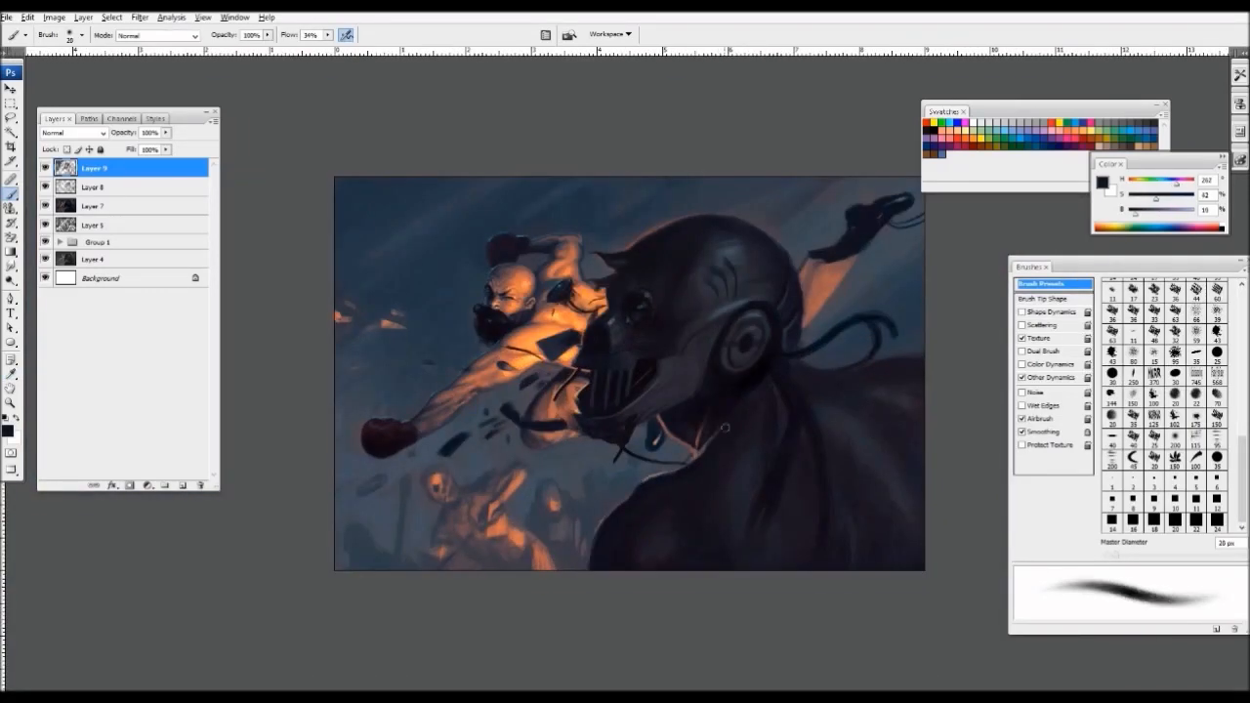
- Rework the rim light along the top of the robot's shoulder with sampled reddish browns and greys, ending at 25 px
{"action": "key", "text": "ctrl+plus"}
{"action": "key", "text": "bracketleft"}
{"action": "key", "text": "bracketleft"}
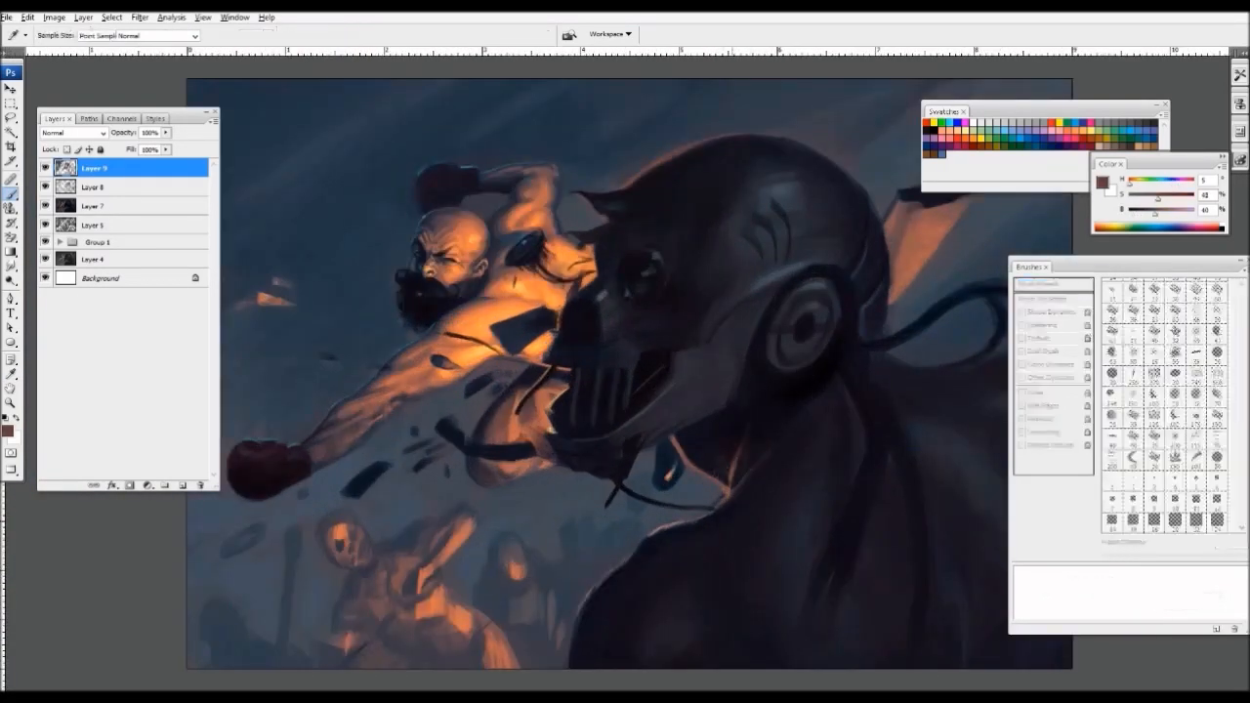
{"action": "left_click", "coordinate": [701, 512], "text": "alt"}
{"action": "left_click", "coordinate": [661, 532], "text": "alt"}
{"action": "key", "text": "bracketright"}
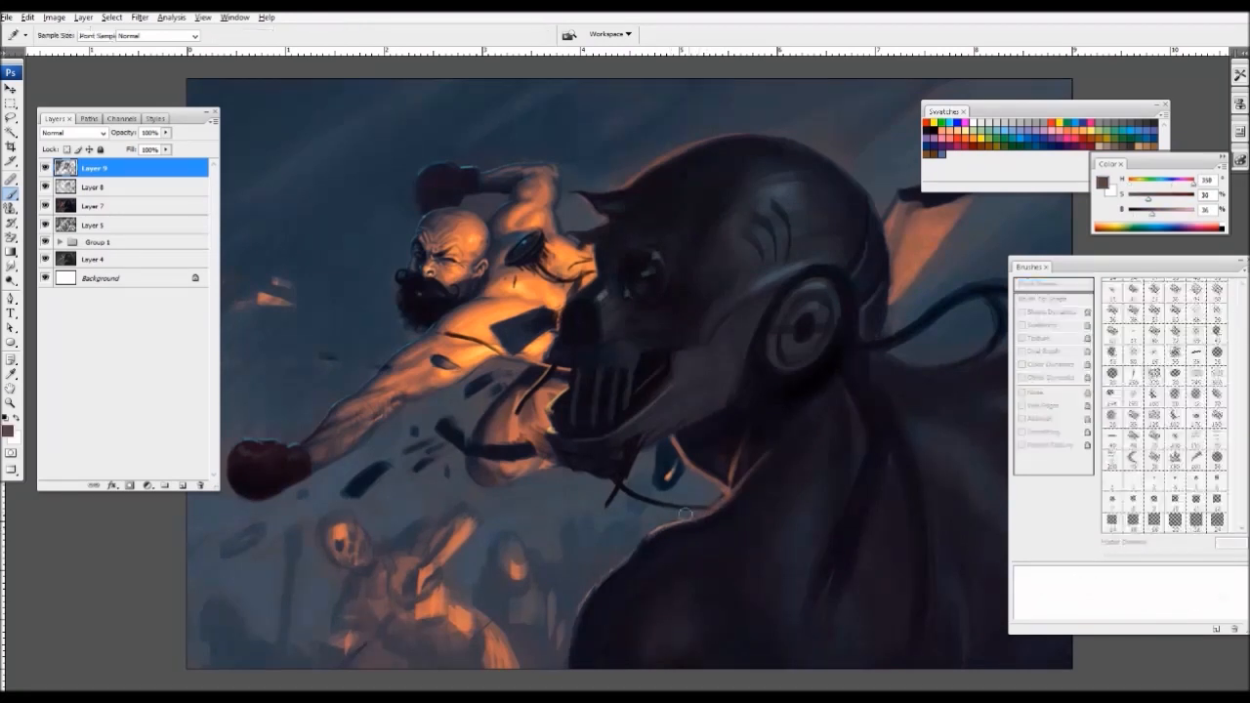
{"action": "left_click", "coordinate": [628, 563], "text": "alt"}
{"action": "left_click", "coordinate": [651, 544], "text": "alt"}
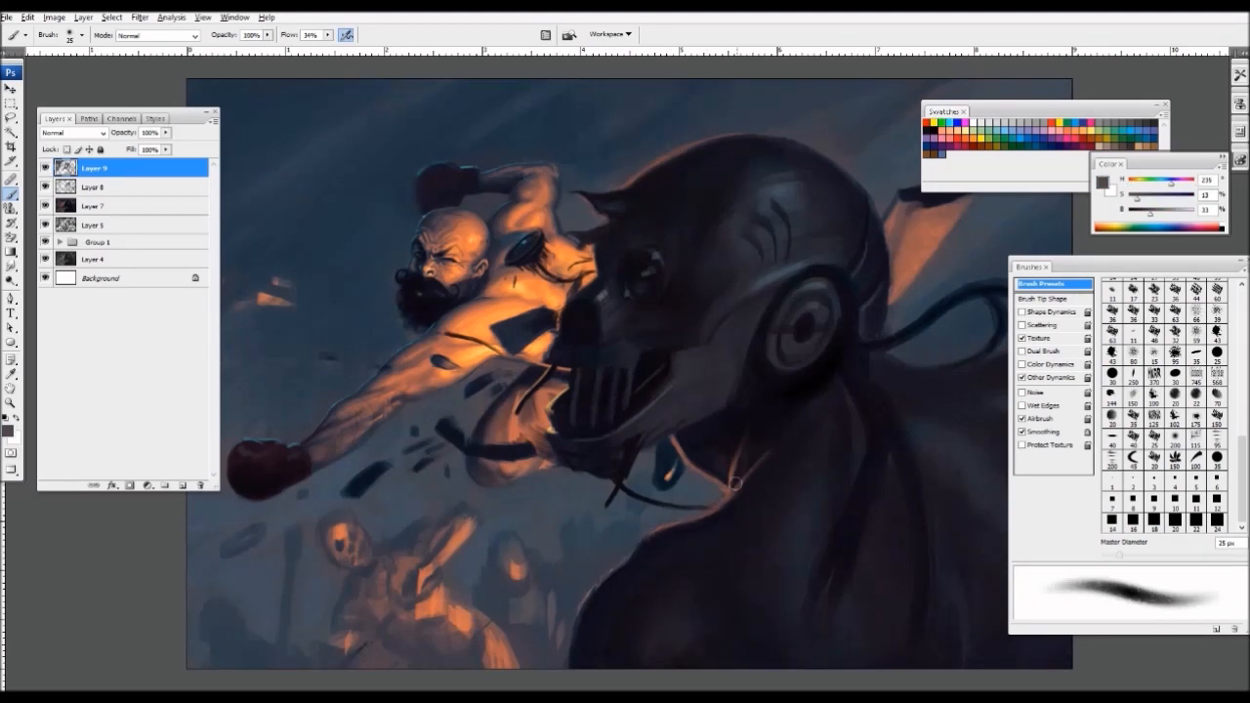
- Extend the orange rim light down the shoulder's front edge with colour sampled at the neck, blending it with a sampled dark tone
{"action": "left_click", "coordinate": [735, 484], "text": "alt"}
{"action": "key", "text": "bracketleft"}
{"action": "key", "text": "bracketleft"}
{"action": "left_click", "coordinate": [588, 596], "text": "alt"}
{"action": "key", "text": "bracketright"}
{"action": "key", "text": "bracketright"}
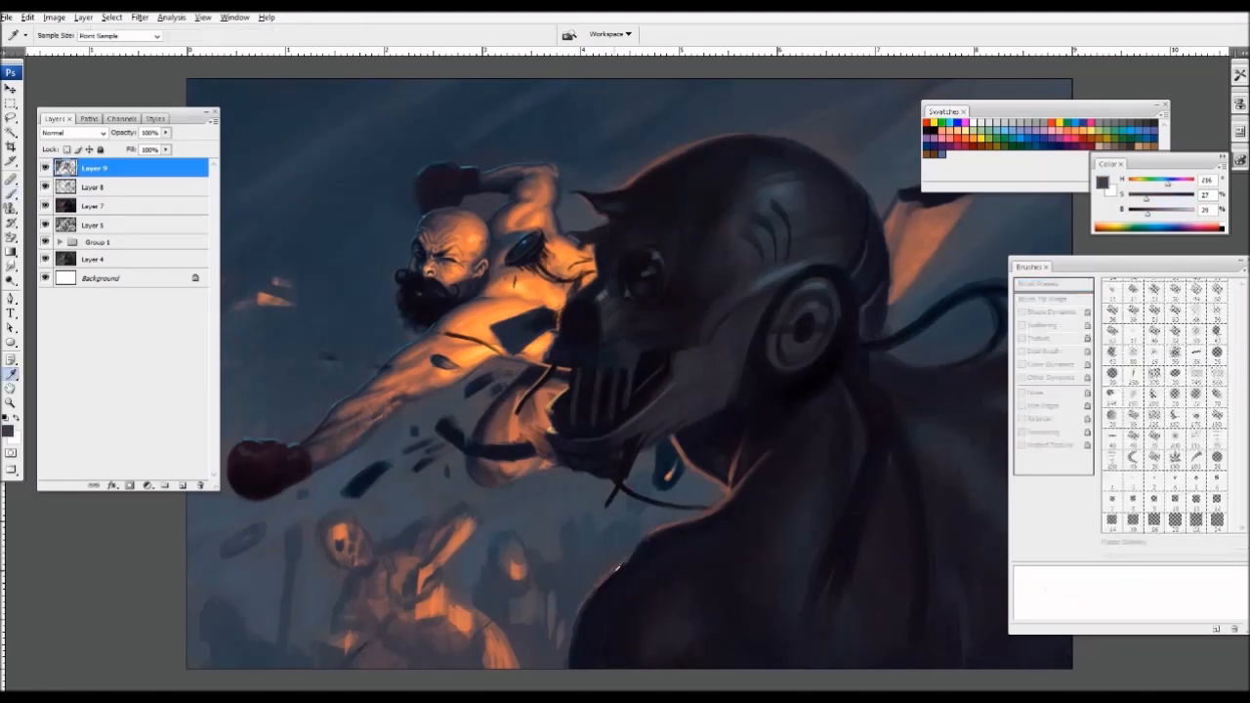
{"action": "key", "text": "ctrl+minus"}
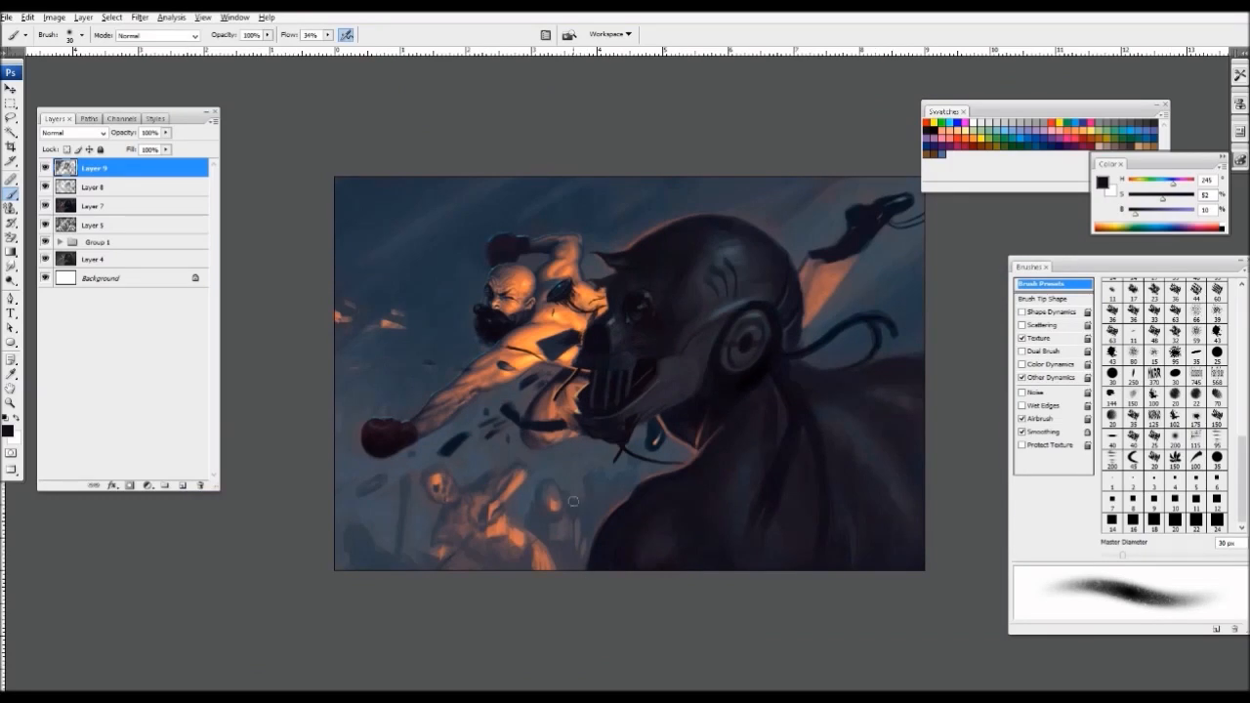
- Shade the robot's neck and upper back with sampled near-blacks at 35 px and 40 px
{"action": "left_click", "coordinate": [715, 448], "text": "alt"}
{"action": "key", "text": "bracketright"}
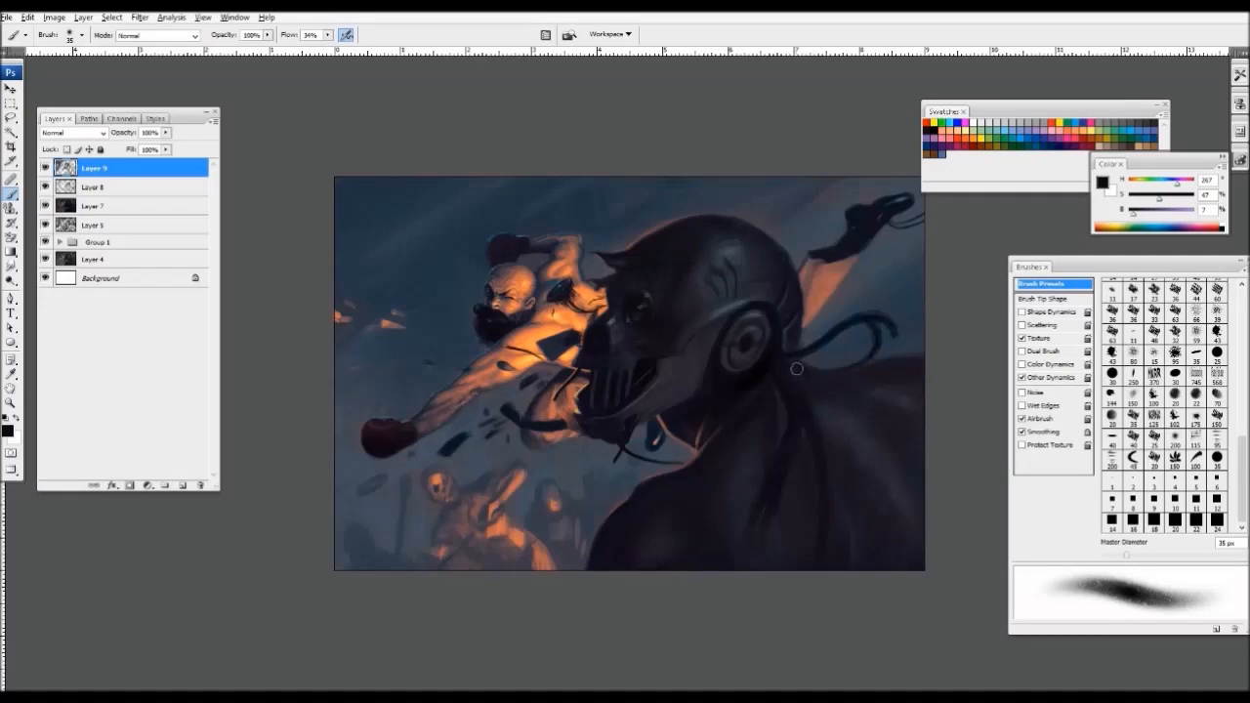
{"action": "left_click", "coordinate": [817, 418], "text": "alt"}
{"action": "key", "text": "bracketright"}
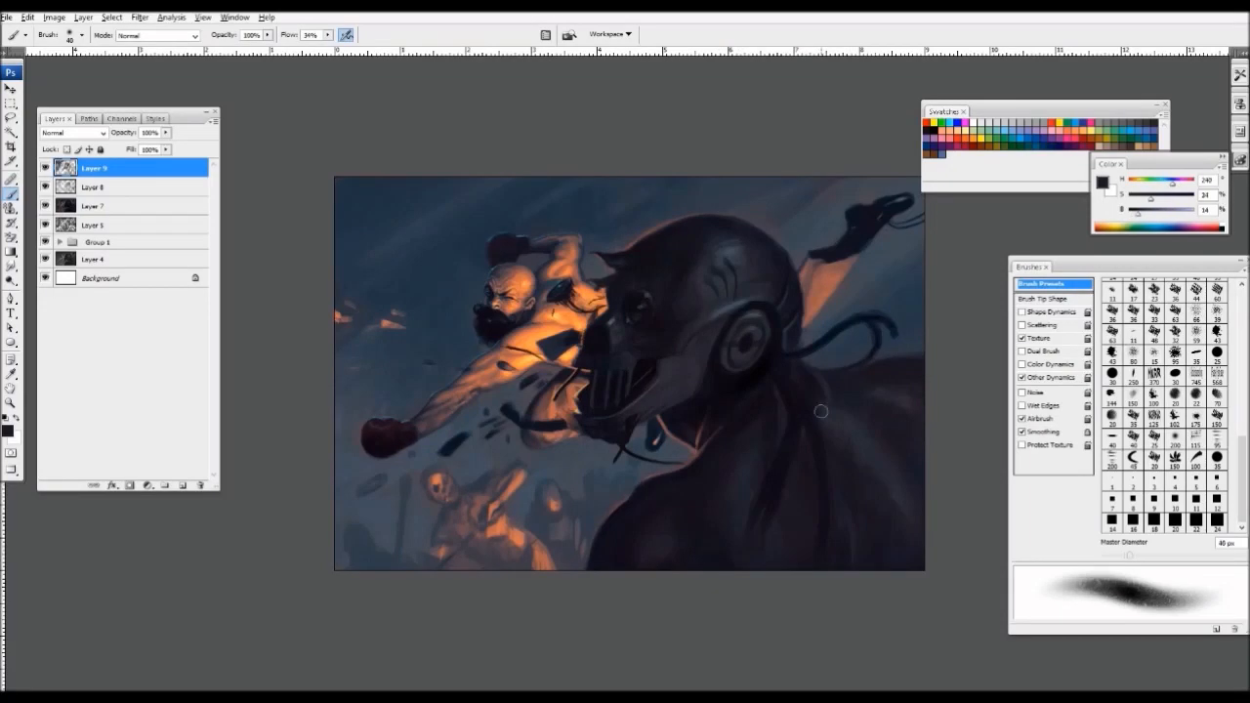
{"action": "key", "text": "ctrl+minus"}
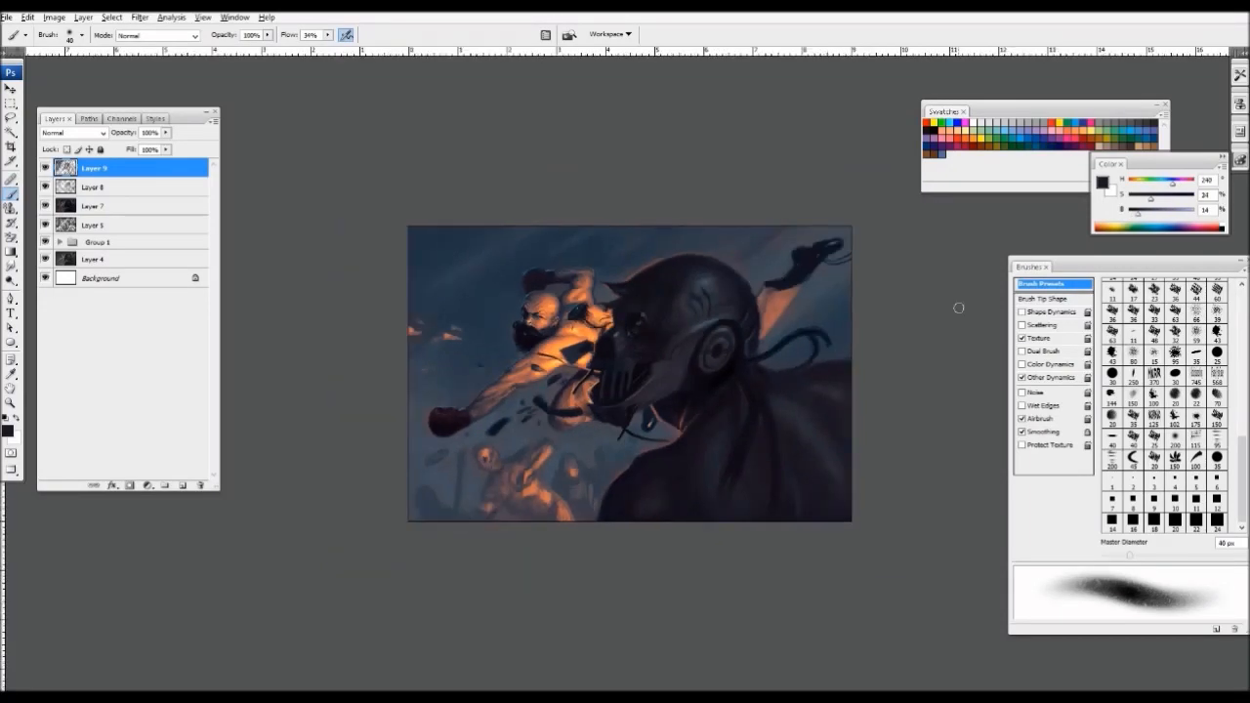
- Touch up the glowing orange sparks behind the boxer with a sampled orange-brown and a brighter orange at 40 px
{"action": "key", "text": "ctrl+plus"}
{"action": "key", "text": "ctrl+plus"}
{"action": "left_click", "coordinate": [284, 300], "text": "alt"}
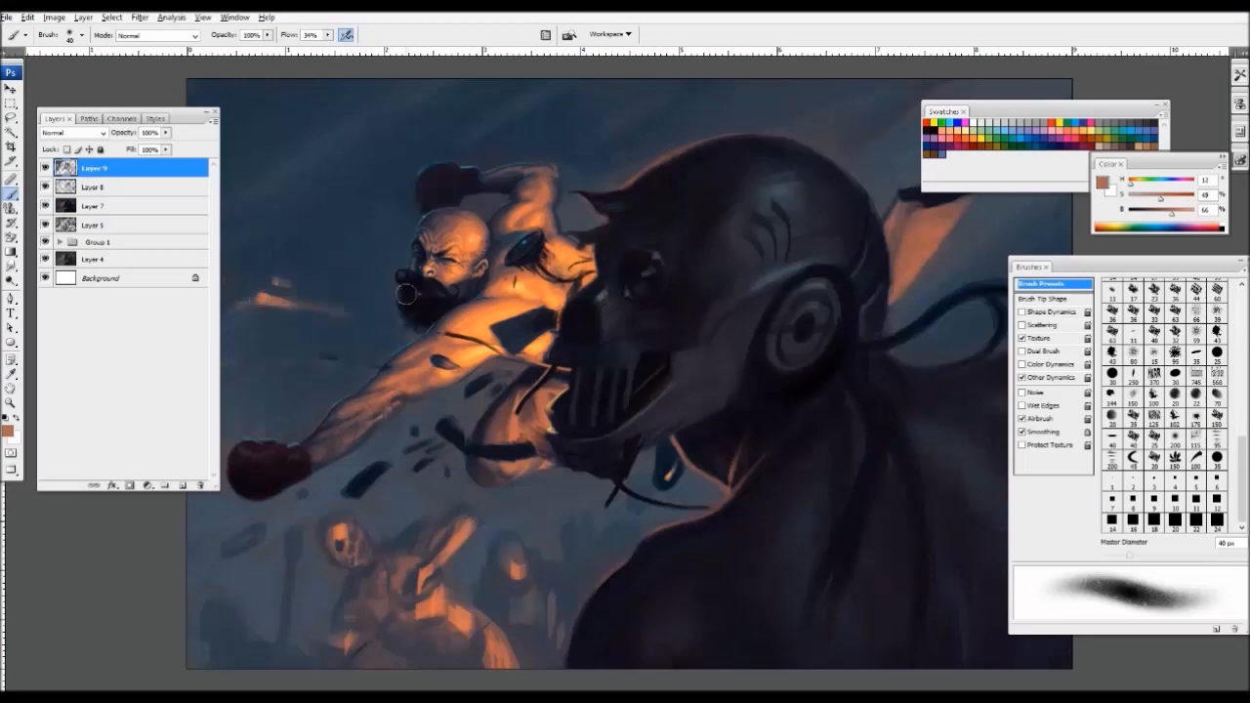
{"action": "mouse_move", "coordinate": [290, 299]}
{"action": "left_mouse_down"}
{"action": "mouse_move", "coordinate": [470, 317]}
{"action": "mouse_move", "coordinate": [471, 302]}
{"action": "left_mouse_up"}
{"action": "key", "text": "ctrl+minus"}
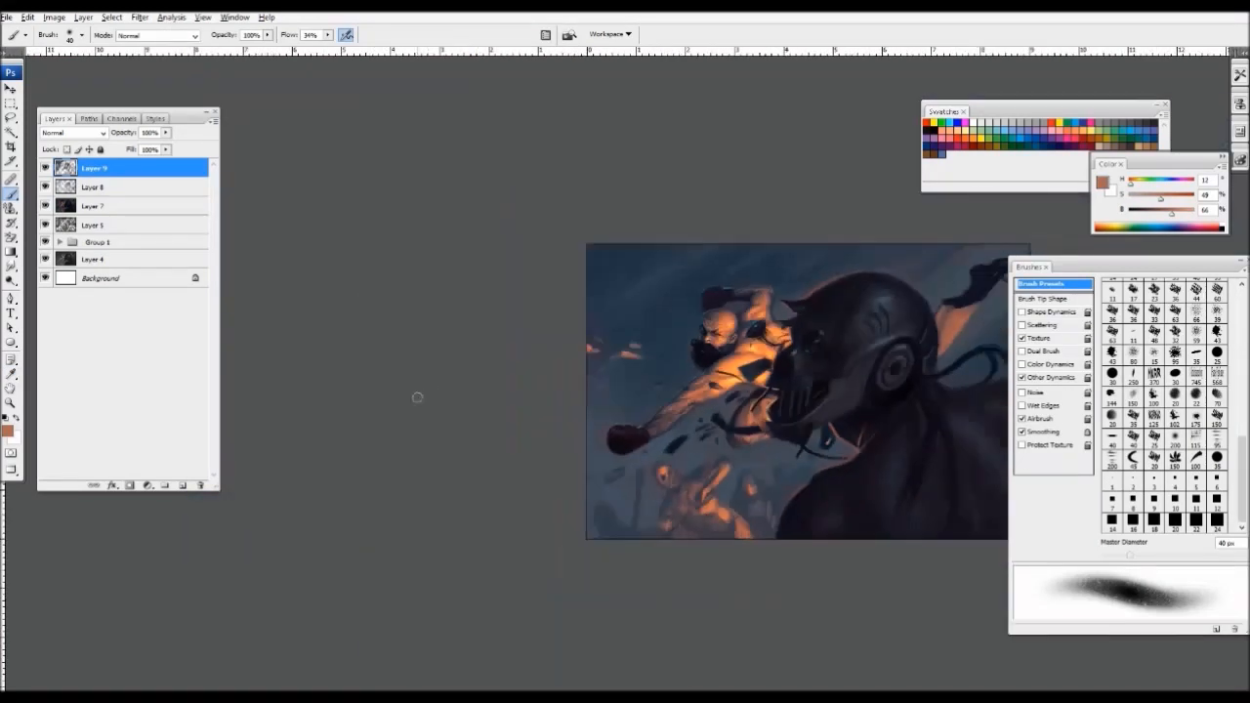
{"action": "key", "text": "ctrl+plus"}
{"action": "key", "text": "ctrl+plus"}
{"action": "left_click", "coordinate": [363, 459], "text": "alt"}
{"action": "key", "text": "ctrl+minus"}
{"action": "key", "text": "ctrl+minus"}
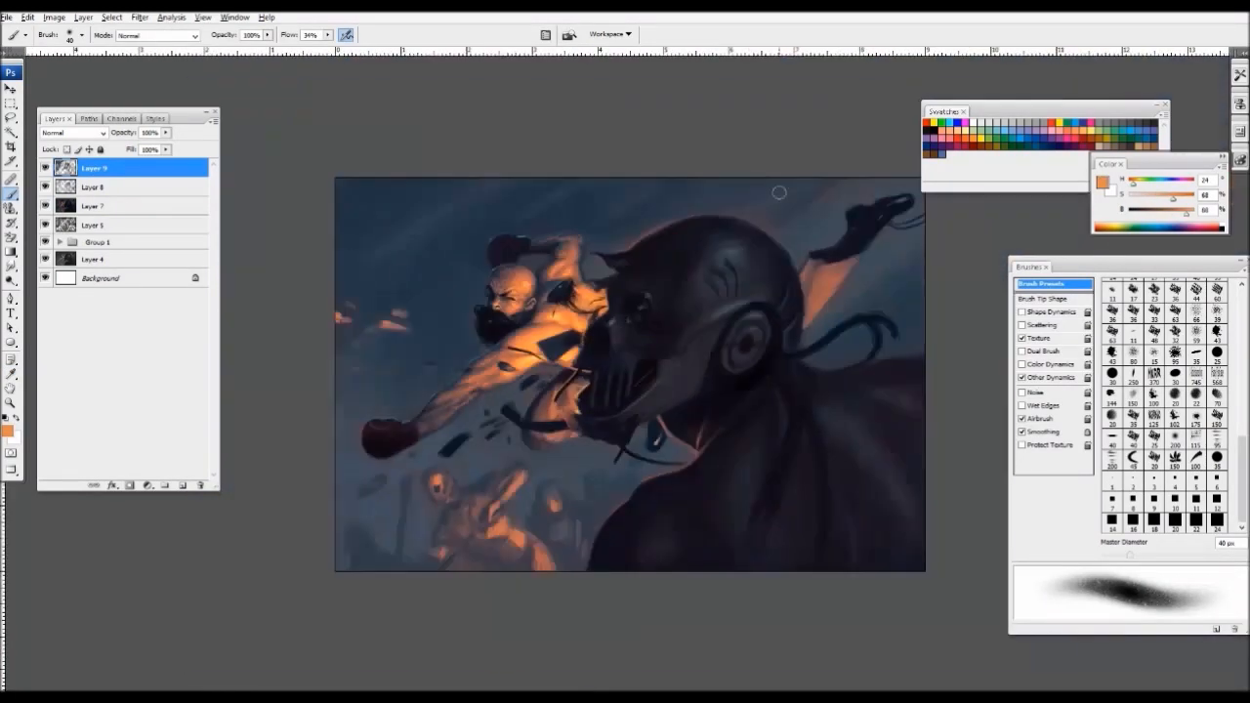
- Compare the painting with Layer 9 hidden and shown, and paint the sky in the canvas's upper-left corner with a sampled blue-grey at 45 px
{"action": "left_click", "coordinate": [45, 168]}
{"action": "left_click", "coordinate": [44, 168]}
{"action": "left_click", "coordinate": [45, 168]}
{"action": "left_click", "coordinate": [45, 168]}
{"action": "left_click", "coordinate": [430, 270], "text": "alt"}
{"action": "key", "text": "]"}
{"action": "mouse_move", "coordinate": [357, 245]}
{"action": "left_mouse_down"}
{"action": "mouse_move", "coordinate": [393, 192]}
{"action": "mouse_move", "coordinate": [323, 212]}
{"action": "mouse_move", "coordinate": [398, 214]}
{"action": "mouse_move", "coordinate": [428, 172]}
{"action": "left_mouse_up"}
{"action": "key", "text": "ctrl+minus"}
{"action": "key", "text": "ctrl+minus"}
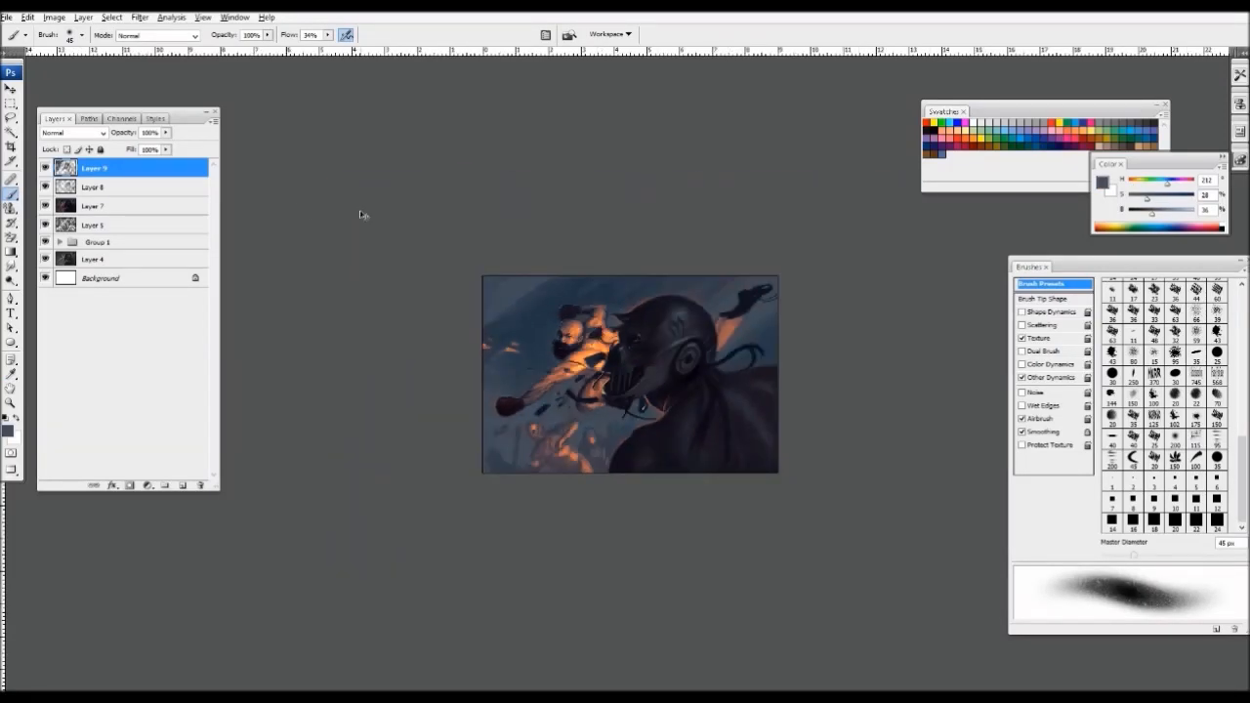
- Darken the sky above and behind the boxer with broad strokes of a sampled dark blue at 90 px and 100 px
{"action": "key", "text": "ctrl+plus"}
{"action": "key", "text": "ctrl+plus"}
{"action": "left_click", "coordinate": [362, 258], "text": "alt"}
{"action": "key", "text": "]"}
{"action": "key", "text": "]"}
{"action": "key", "text": "]"}
{"action": "key", "text": "]"}
{"action": "key", "text": "]"}
{"action": "left_click_drag", "start_coordinate": [489, 176], "coordinate": [382, 237]}
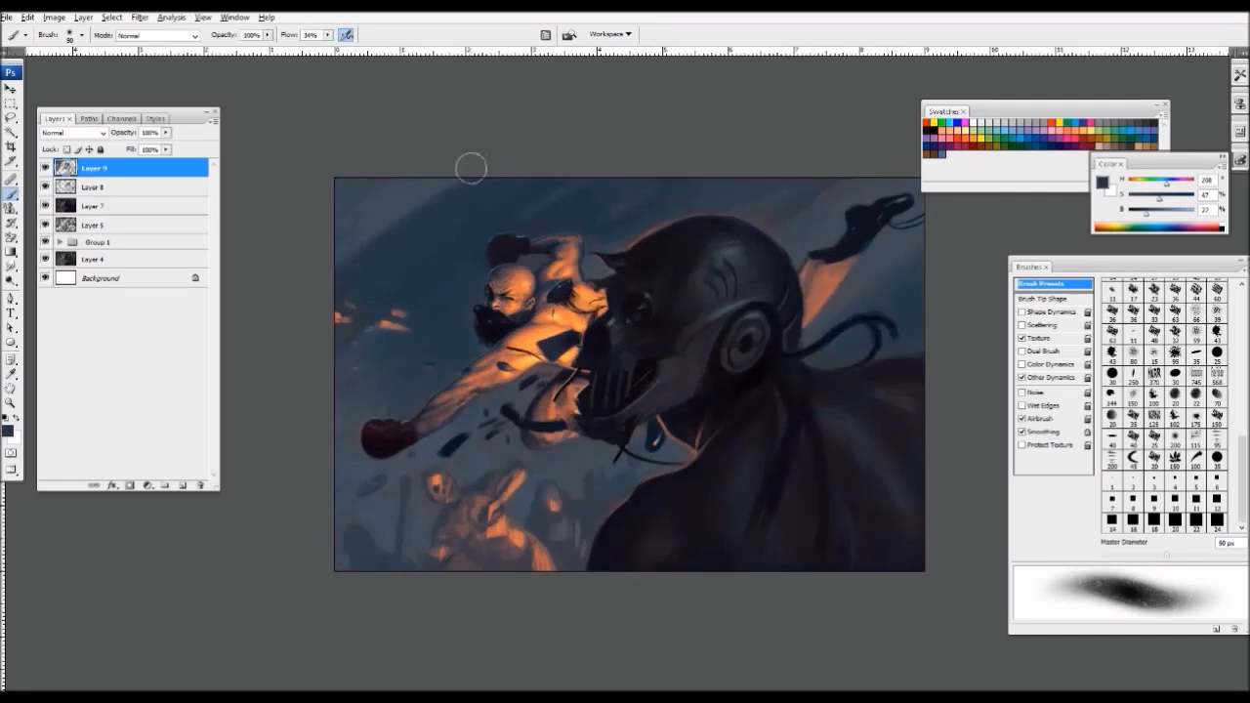
{"action": "left_click_drag", "start_coordinate": [470, 168], "coordinate": [458, 185]}
{"action": "key", "text": "]"}
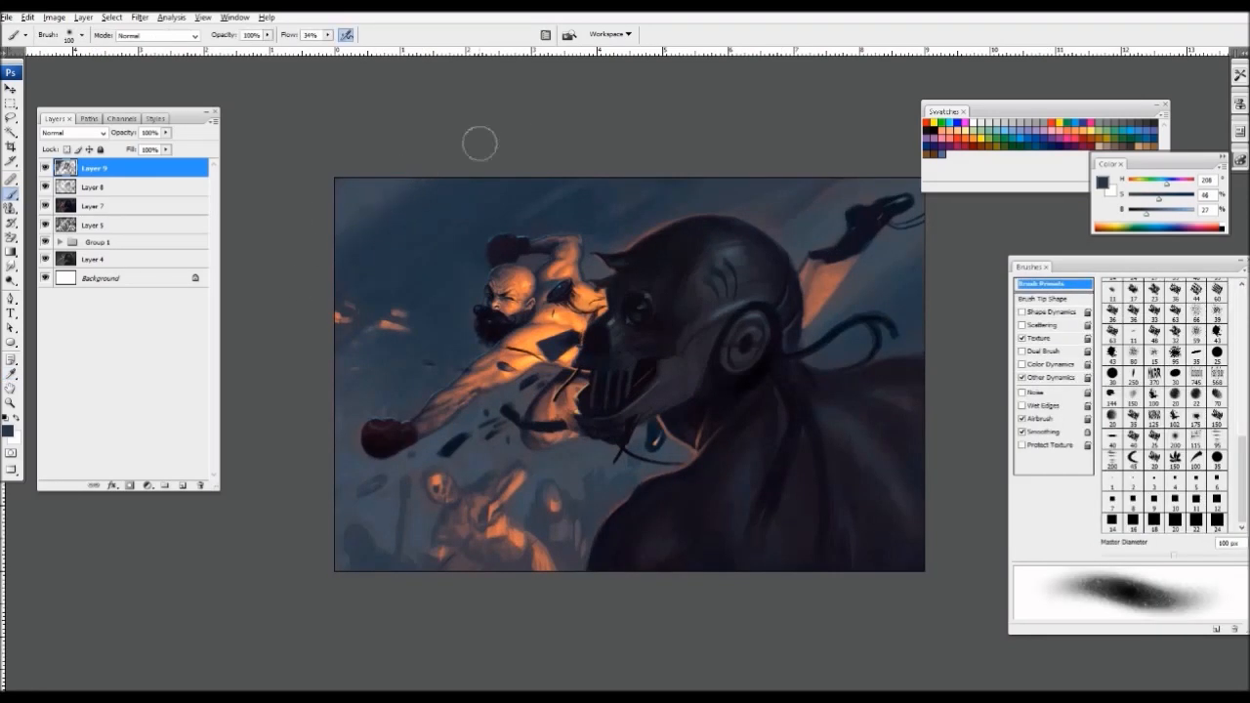
{"action": "key", "text": "ctrl+minus"}
{"action": "key", "text": "ctrl+plus"}
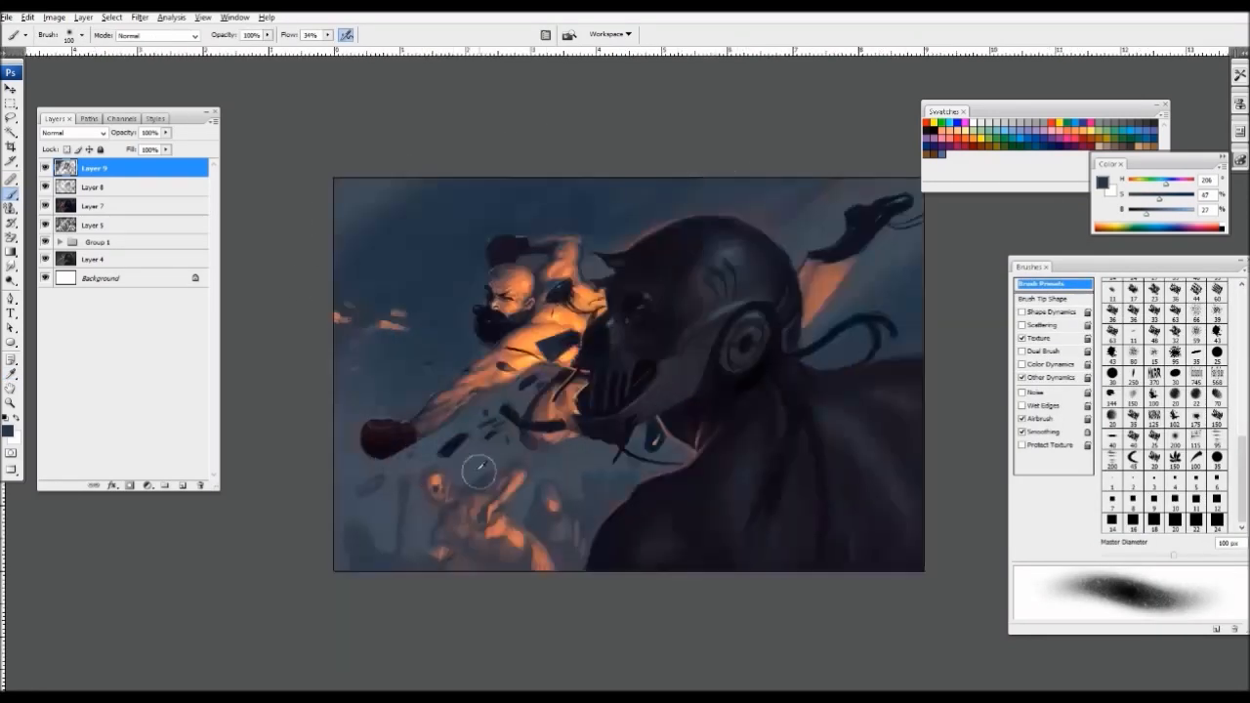
- Smooth the misty background between the boxer and the distant crowd with a sampled blue-grey at 40 px, 45 px and 50 px
{"action": "left_click", "coordinate": [478, 470], "text": "alt"}
{"action": "key", "text": "["}
{"action": "key", "text": "["}
{"action": "key", "text": "["}
{"action": "key", "text": "["}
{"action": "key", "text": "["}
{"action": "key", "text": "["}
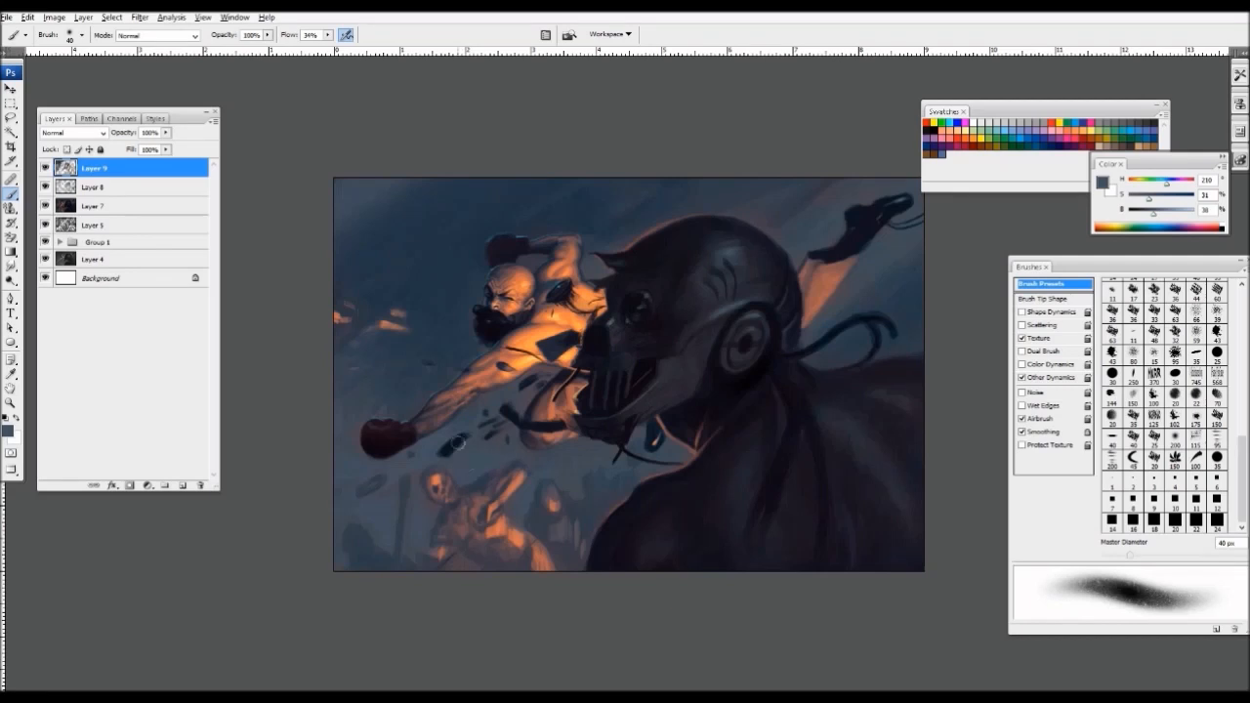
{"action": "key", "text": "ctrl+minus"}
{"action": "key", "text": "ctrl+plus"}
{"action": "key", "text": "]"}
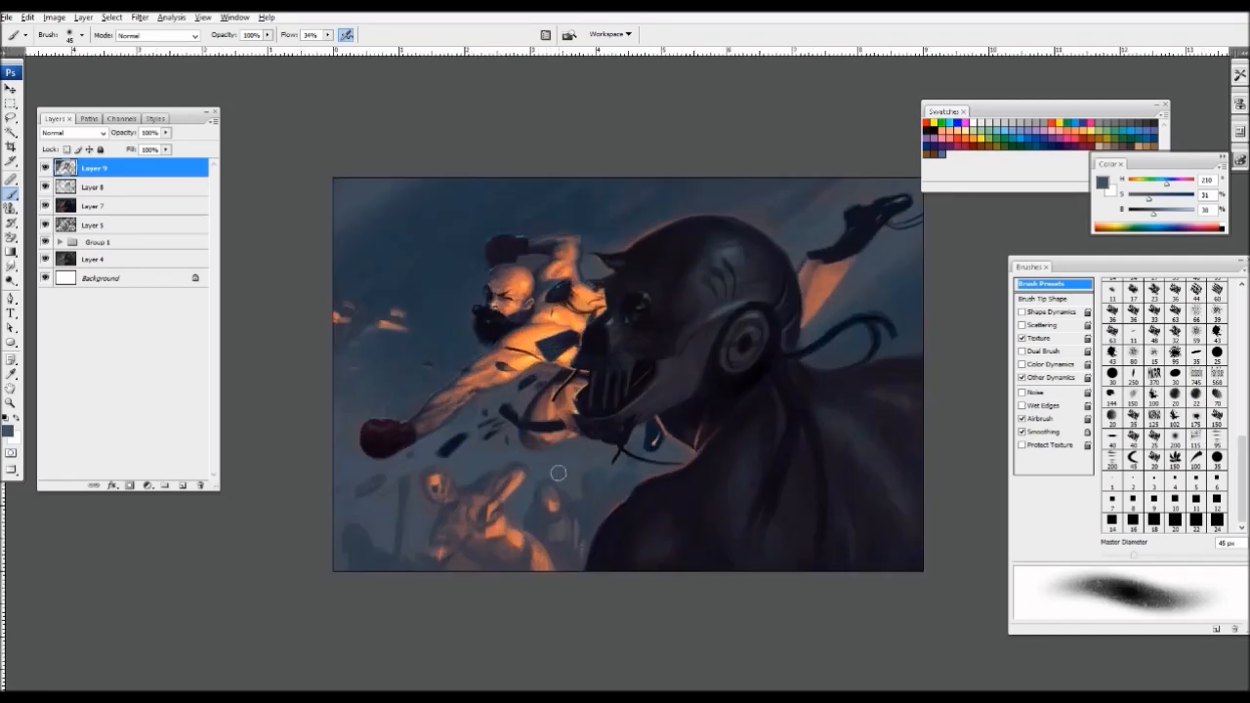
{"action": "key", "text": "]"}
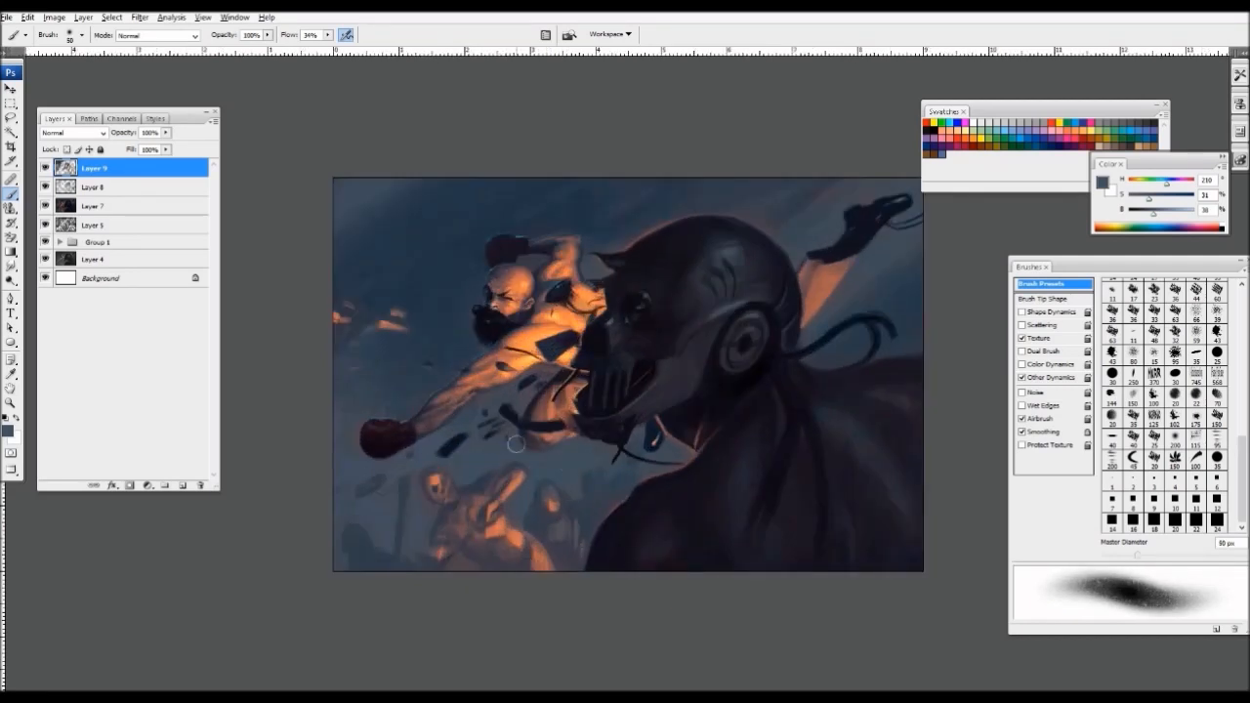
{"action": "key", "text": "ctrl+minus"}
{"action": "key", "text": "ctrl+plus"}
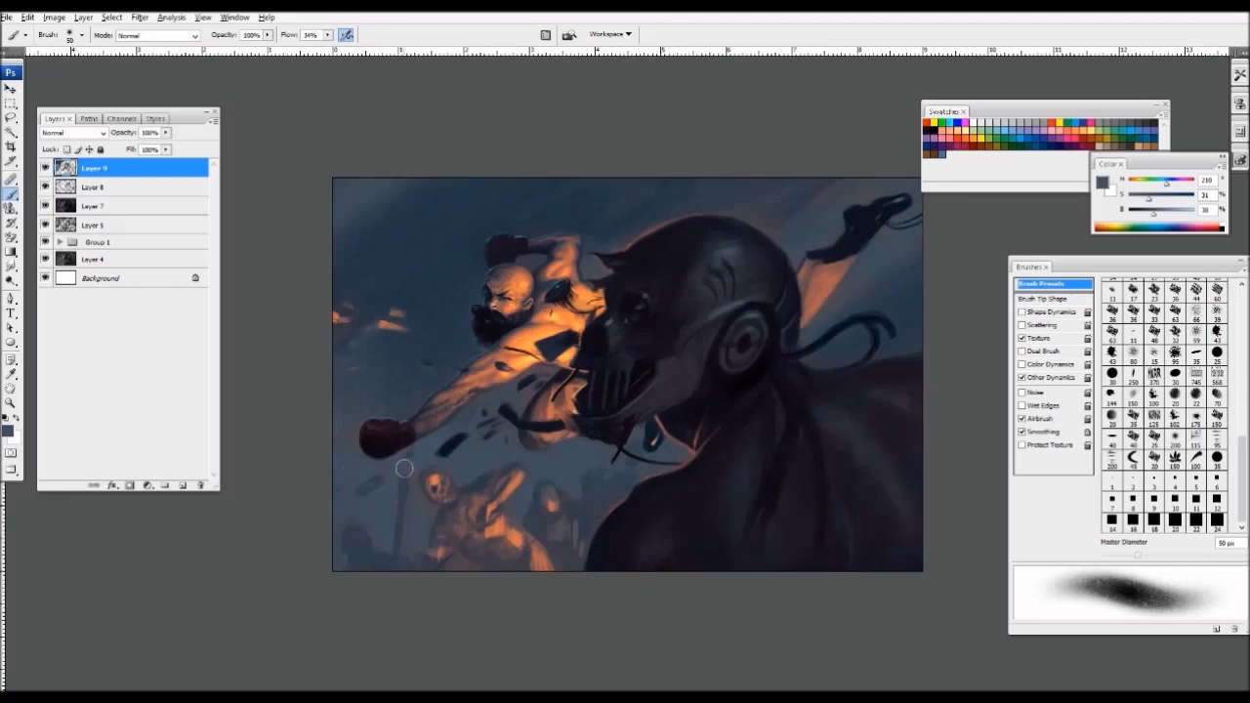
{"action": "key", "text": "ctrl+minus"}
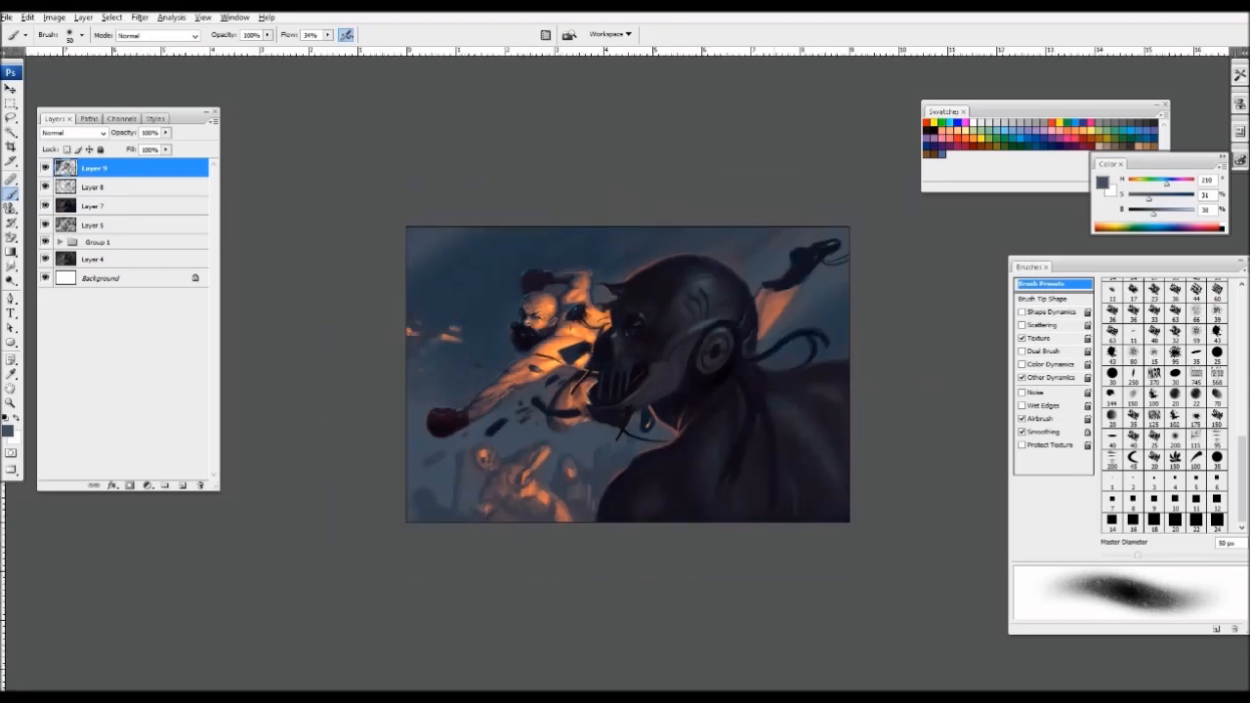
- Even out the sky above the robot's helmet with a sampled muted blue at 70 px
{"action": "left_click", "coordinate": [753, 229], "text": "alt"}
{"action": "key", "text": "]"}
{"action": "key", "text": "ctrl+minus"}
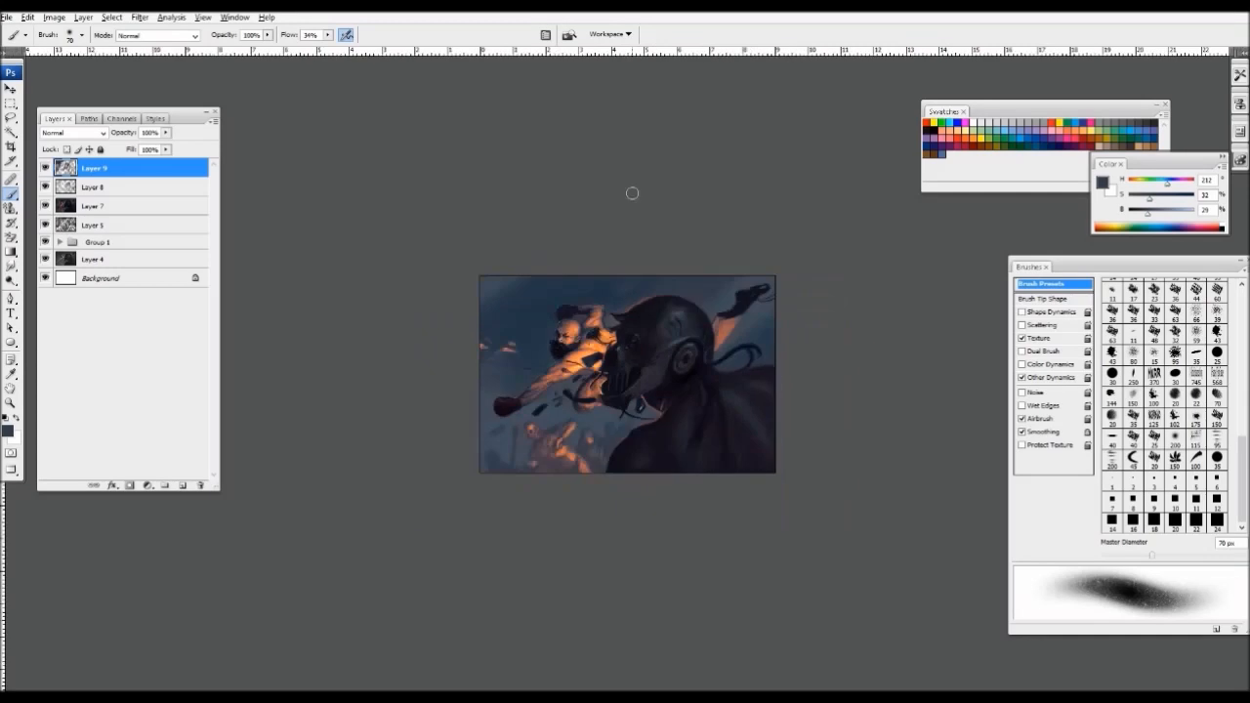
{"action": "key", "text": "ctrl+plus"}
{"action": "key", "text": "ctrl+plus"}
- Refine the sky around the boxer and in front of the helmet's horn with sampled dark blues at 60 px and 40 px
{"action": "left_click", "coordinate": [430, 287], "text": "alt"}
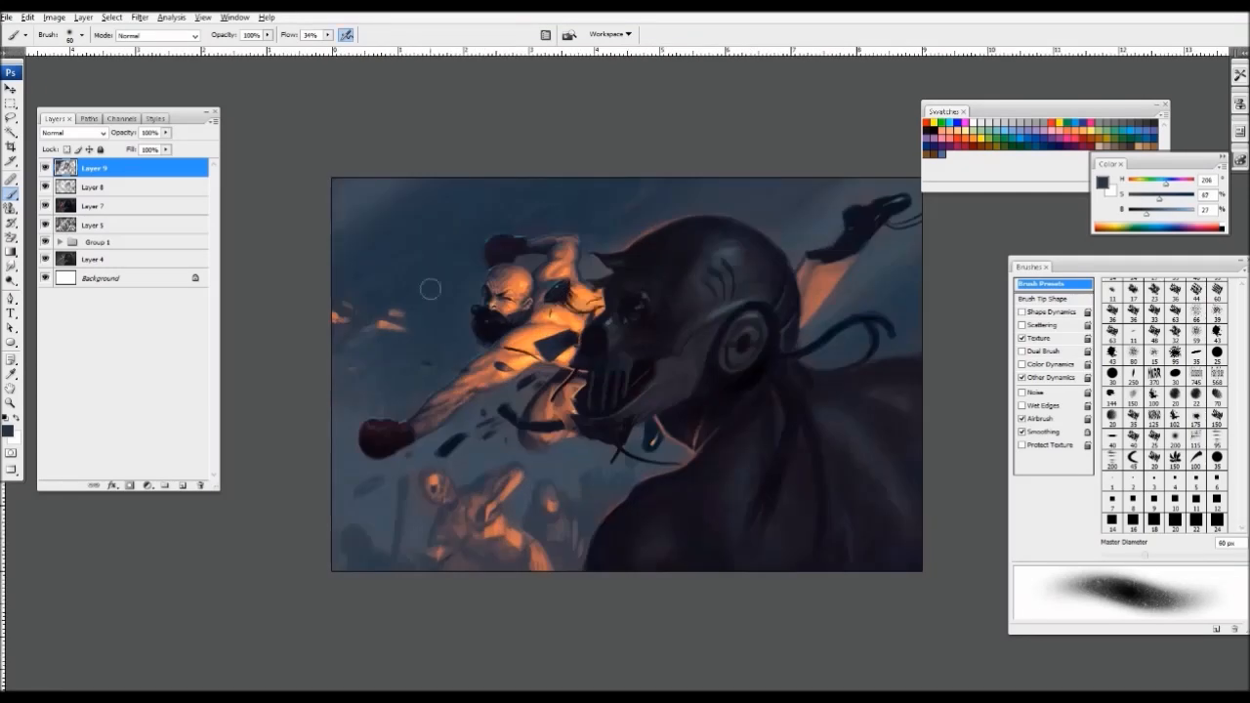
{"action": "key", "text": "["}
{"action": "key", "text": "["}
{"action": "key", "text": "["}
{"action": "key", "text": "bracketleft"}
{"action": "left_click", "coordinate": [594, 246], "text": "alt"}
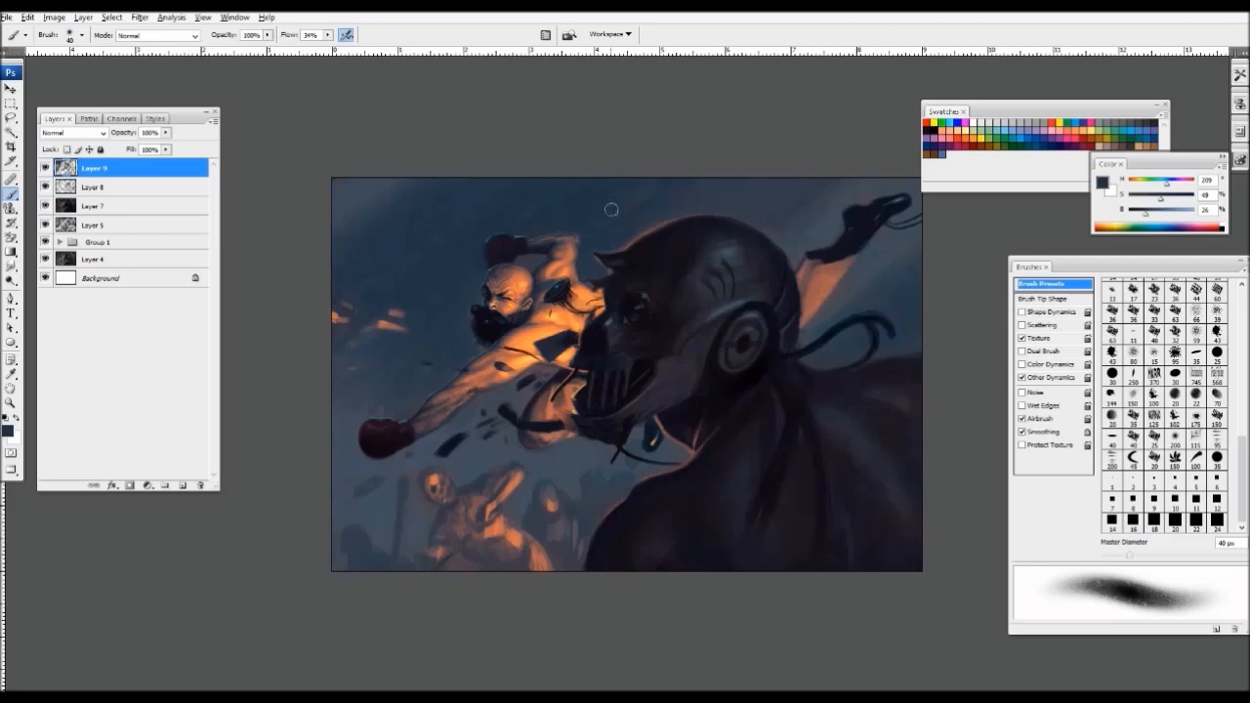
- Darken the background beside the boxer's extended glove with a sampled dark blue at 90 px
{"action": "key", "text": "ctrl+minus"}
{"action": "key", "text": "ctrl+minus"}
{"action": "key", "text": "ctrl+plus"}
{"action": "key", "text": "bracketright"}
{"action": "key", "text": "bracketright"}
{"action": "key", "text": "bracketright"}
{"action": "key", "text": "bracketright"}
{"action": "key", "text": "bracketright"}
{"action": "key", "text": "bracketright"}
{"action": "left_click", "coordinate": [420, 354], "text": "alt"}
{"action": "left_click_drag", "start_coordinate": [420, 354], "coordinate": [423, 385]}
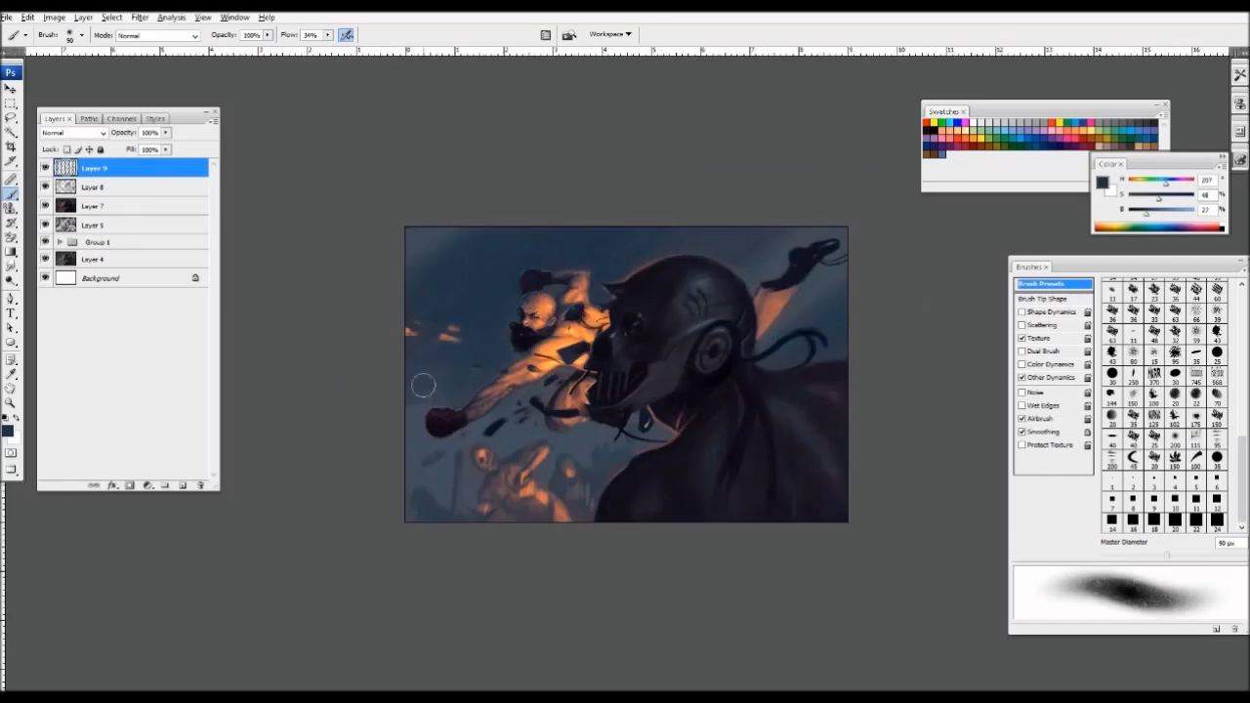
- Blend the background around the boxer's extended glove with a sampled blue-grey at 100 px
{"action": "left_click", "coordinate": [426, 352], "text": "alt"}
{"action": "key", "text": "bracketright"}
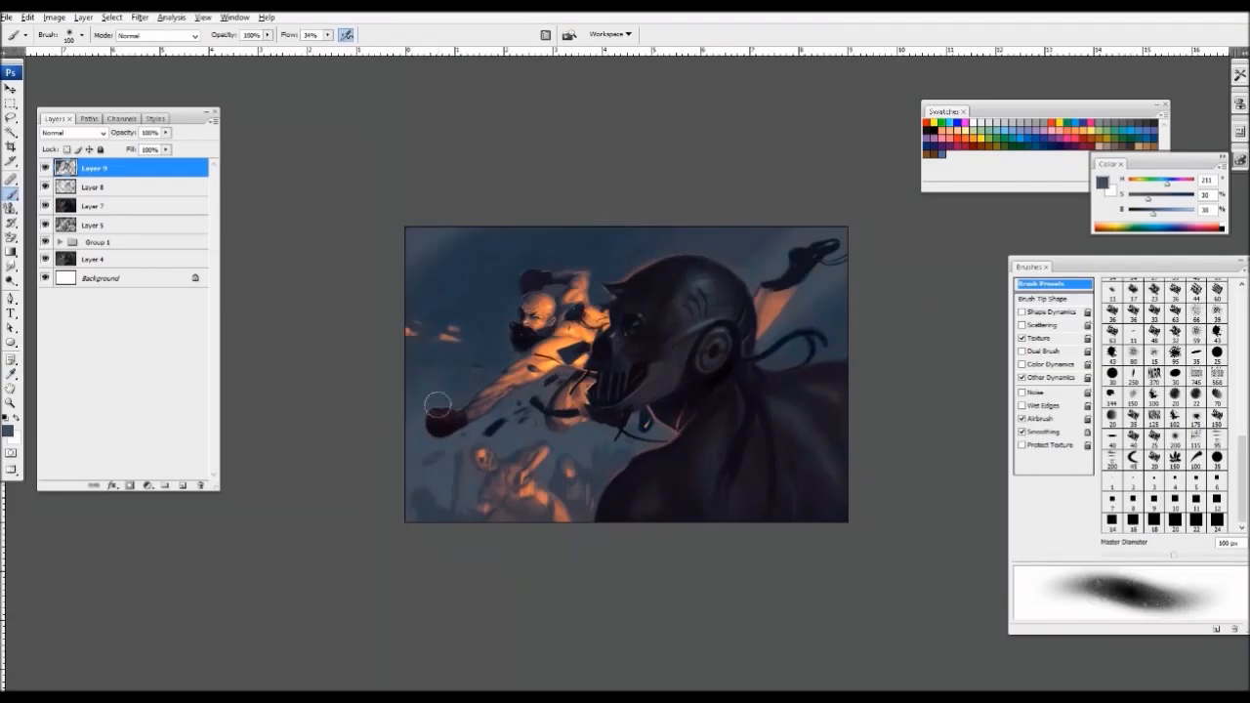
{"action": "key", "text": "ctrl+minus"}
{"action": "key", "text": "ctrl+minus"}
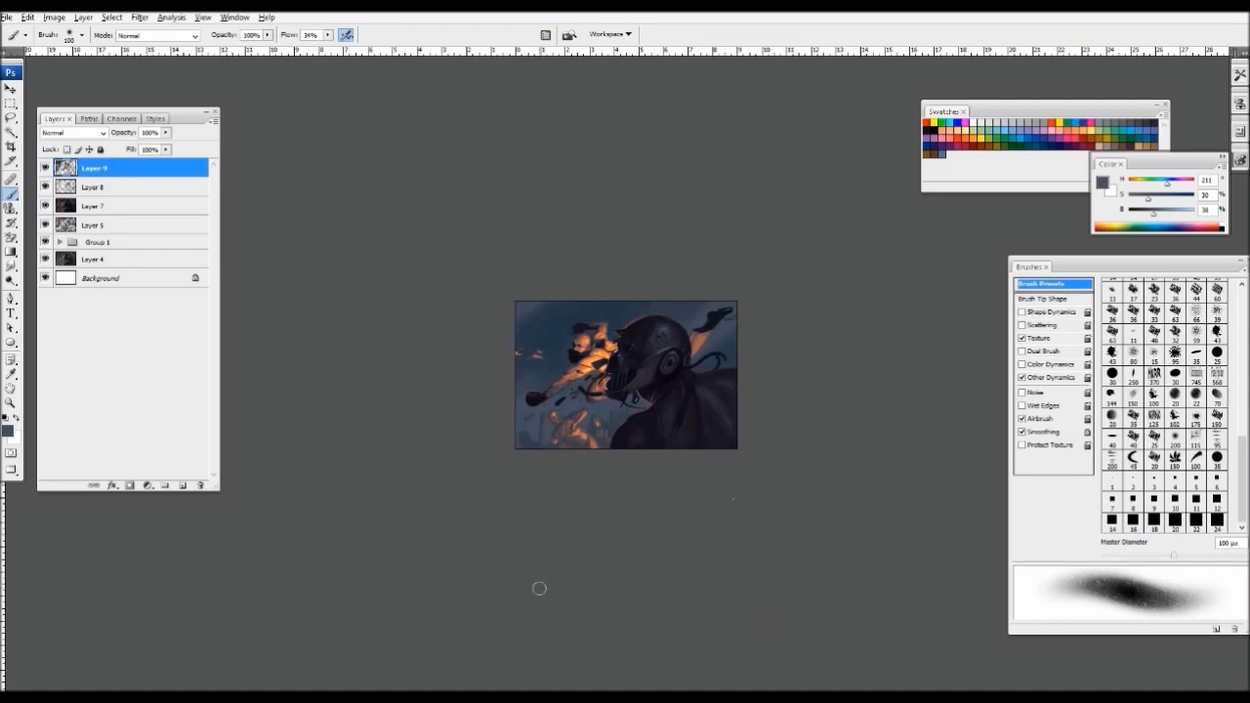
{"action": "left_click", "coordinate": [1102, 692]}
{"action": "left_click", "coordinate": [714, 533]}
{"action": "left_click", "coordinate": [1101, 690]}
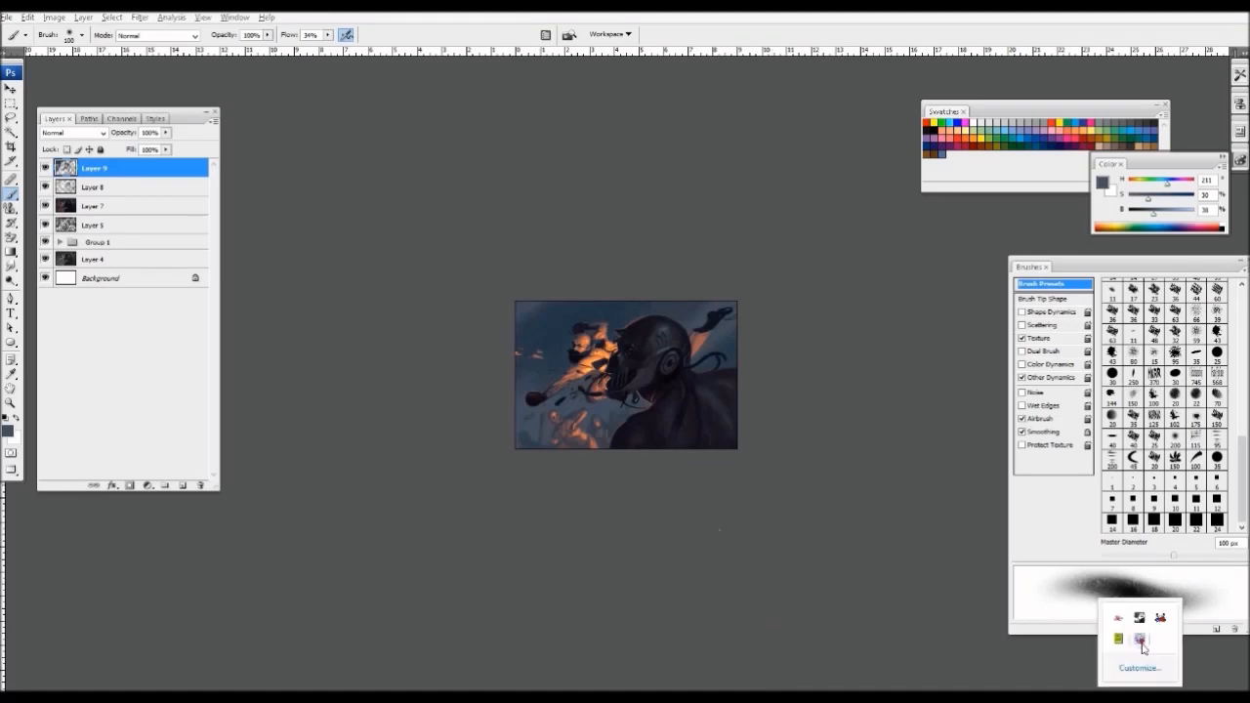
{"action": "right_click", "coordinate": [1141, 643]}
{"action": "left_click", "coordinate": [1121, 465]}
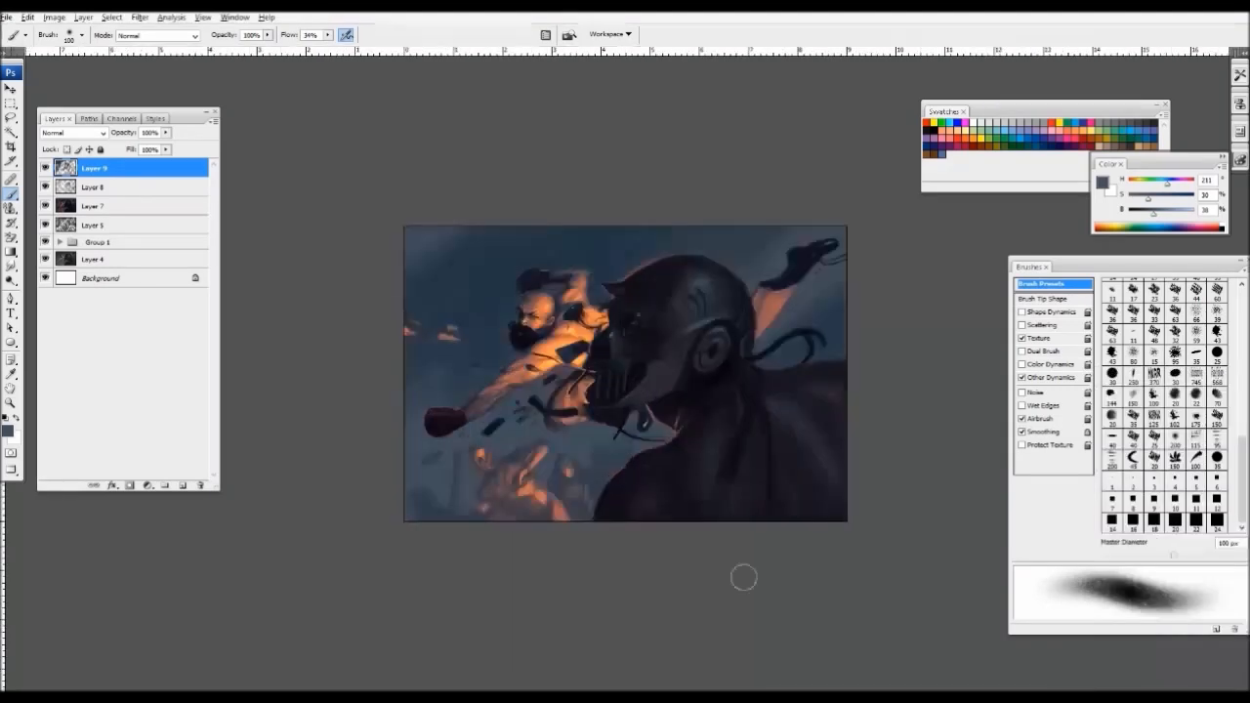
- Flip the whole canvas horizontally
{"action": "key", "text": "ctrl+plus"}
{"action": "left_click", "coordinate": [54, 17]}
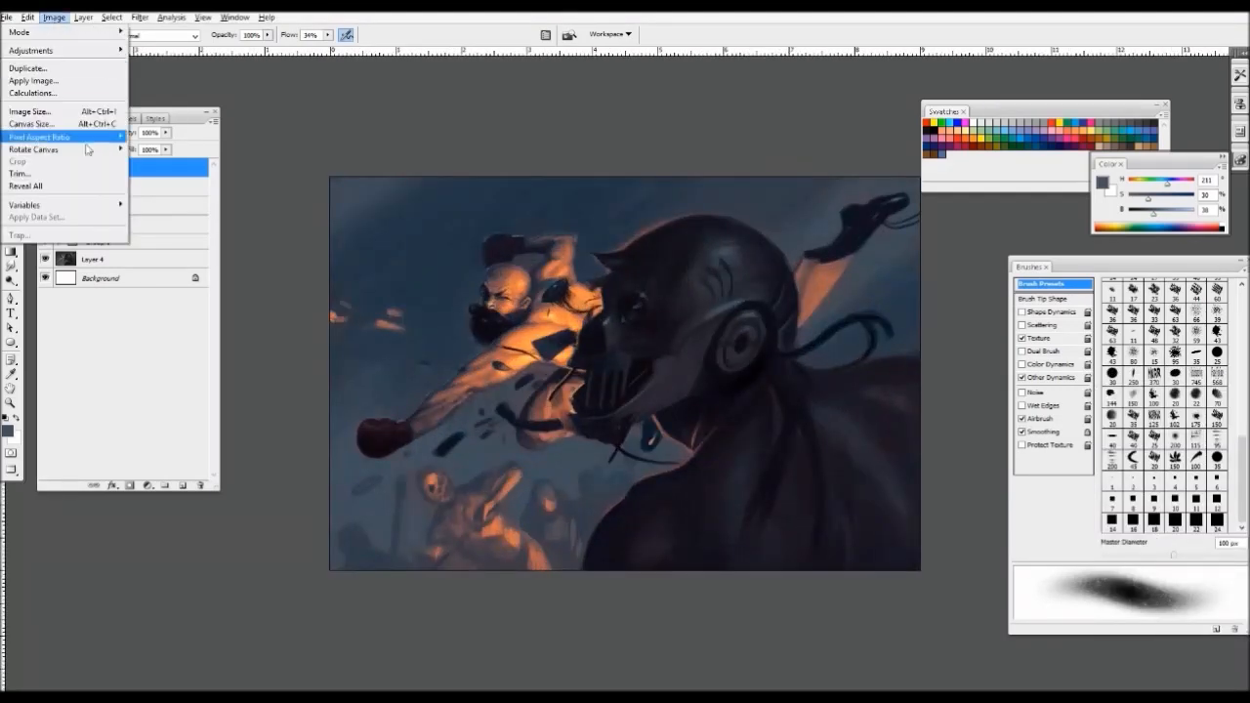
{"action": "mouse_move", "coordinate": [87, 150]}
{"action": "left_click", "coordinate": [188, 206]}
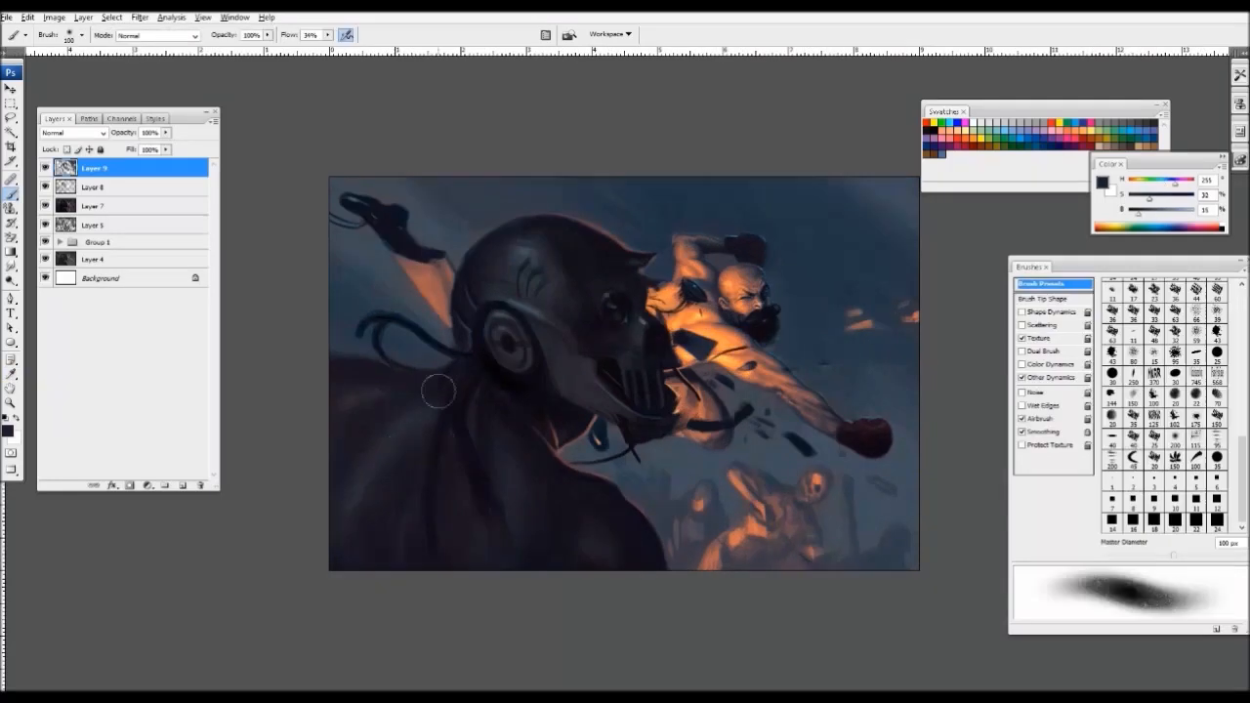
- Darken the cable hanging down the robot's back with a textured dual-brush preset at 40 px and a sampled near-black
{"action": "left_click", "coordinate": [495, 512], "text": "alt"}
{"action": "left_click_drag", "start_coordinate": [1242, 469], "coordinate": [1241, 342]}
{"action": "left_click", "coordinate": [1155, 418]}
{"action": "key", "text": "["}
{"action": "key", "text": "["}
{"action": "key", "text": "["}
{"action": "key", "text": "["}
{"action": "key", "text": "["}
{"action": "key", "text": "["}
{"action": "left_click", "coordinate": [479, 376], "text": "alt"}
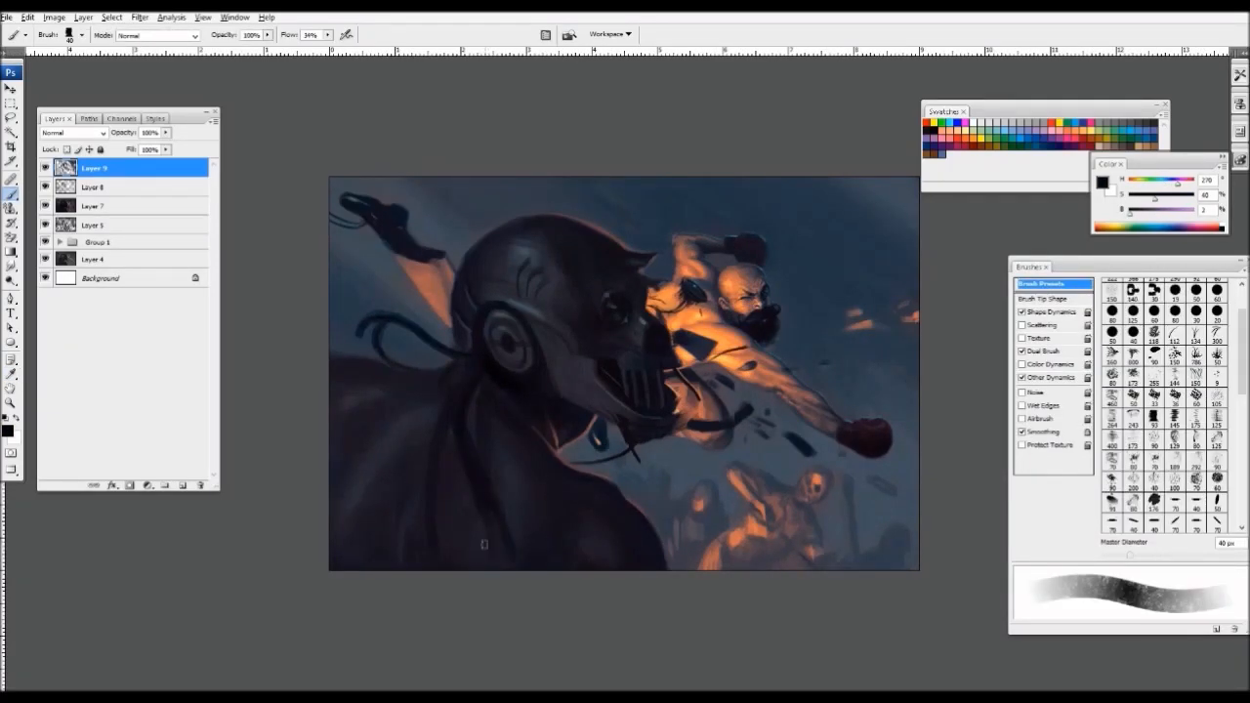
- Rework the robot's upper back beside the cable with sampled dark tones and the 40 px textured brush
{"action": "left_click", "coordinate": [447, 377], "text": "alt"}
{"action": "left_click", "coordinate": [453, 364], "text": "alt"}
{"action": "left_click", "coordinate": [452, 401], "text": "alt"}
{"action": "left_click", "coordinate": [435, 414], "text": "alt"}
{"action": "left_click_drag", "start_coordinate": [417, 404], "coordinate": [465, 412]}
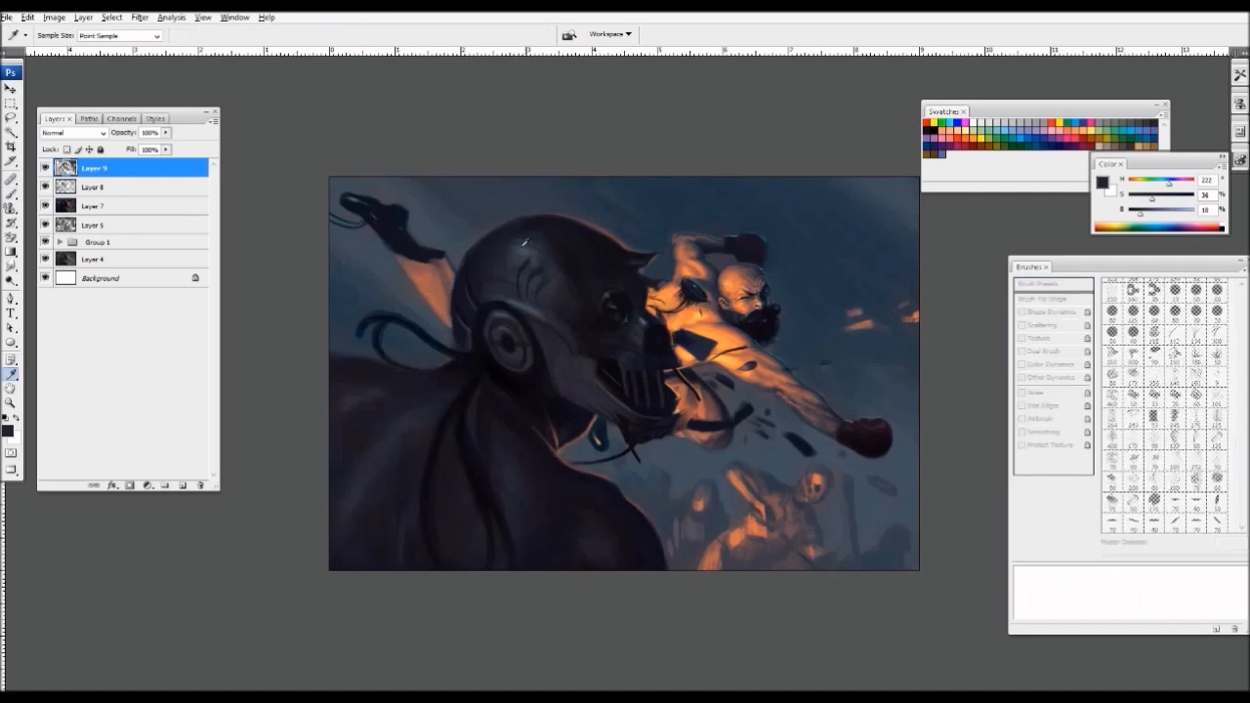
- Refine the helmet surface above the ear piece with sampled dark greys and a 15 px textured brush
{"action": "left_click", "coordinate": [511, 329], "text": "alt"}
{"action": "key", "text": "["}
{"action": "key", "text": "["}
{"action": "key", "text": "["}
{"action": "key", "text": "["}
{"action": "key", "text": "["}
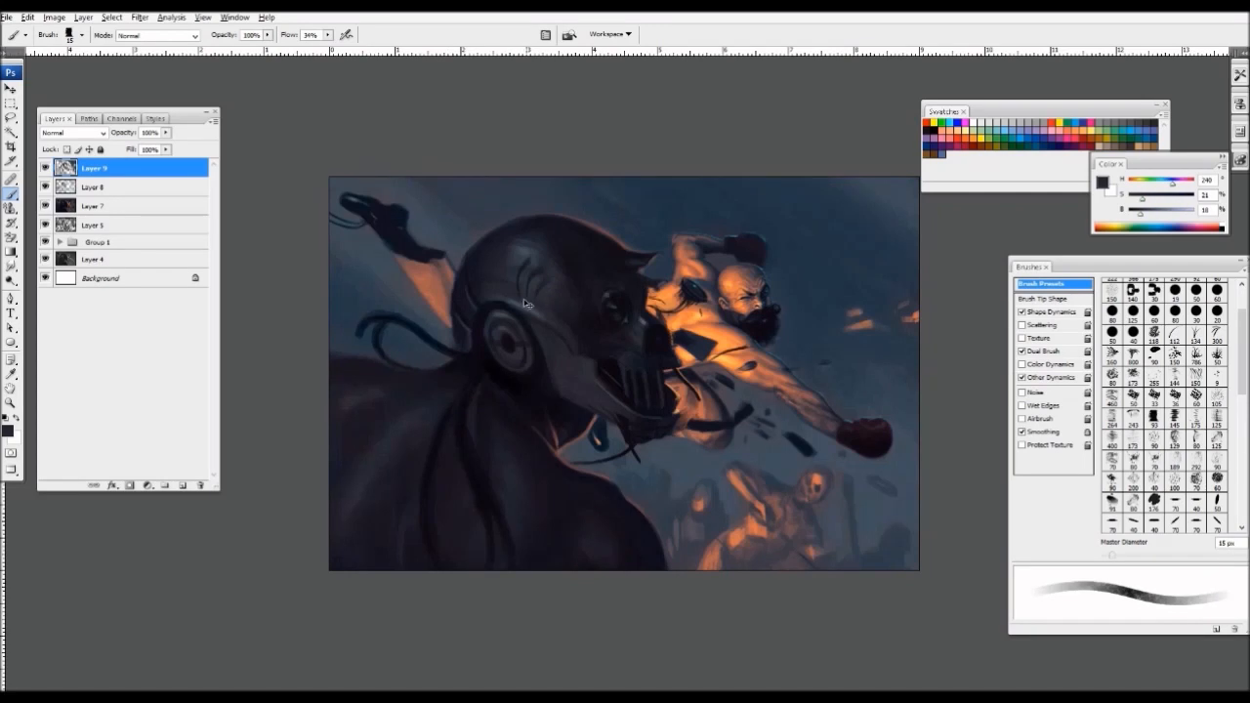
- Smooth the crown of the robot's helmet with a sampled dark blue-grey and the soft textured brush at 100 px
{"action": "left_click", "coordinate": [554, 258], "text": "alt"}
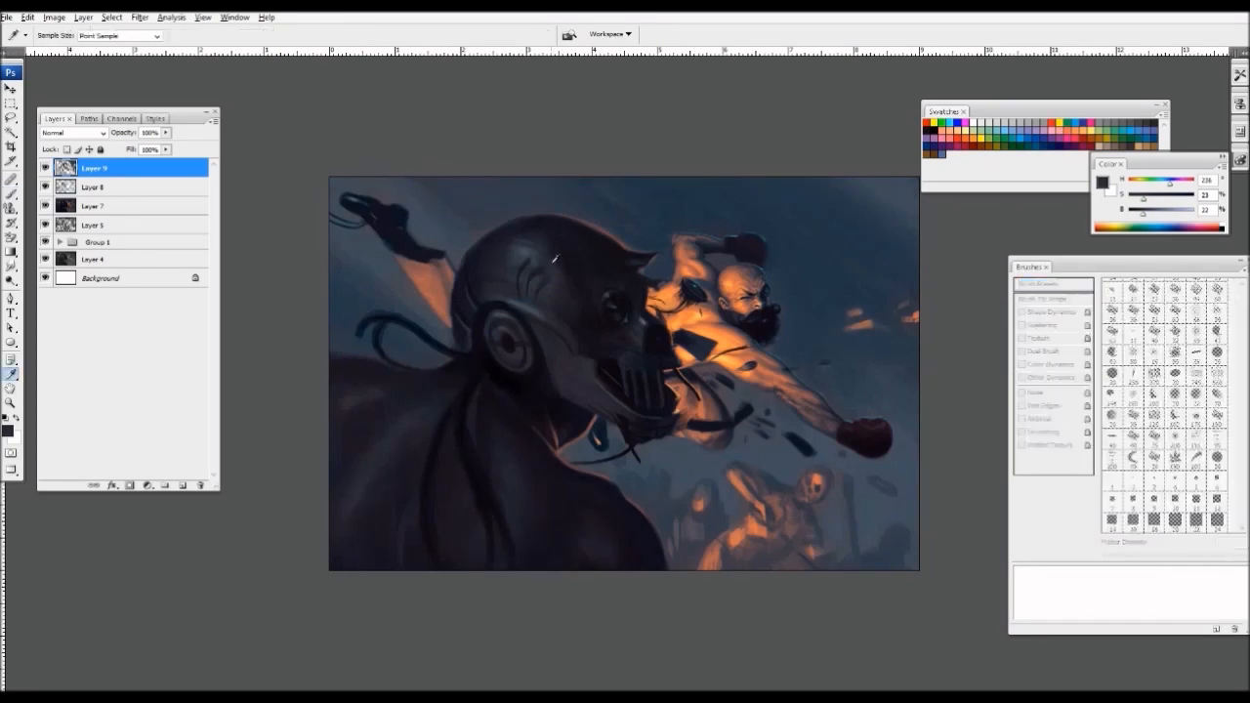
{"action": "left_click", "coordinate": [554, 261], "text": "alt"}
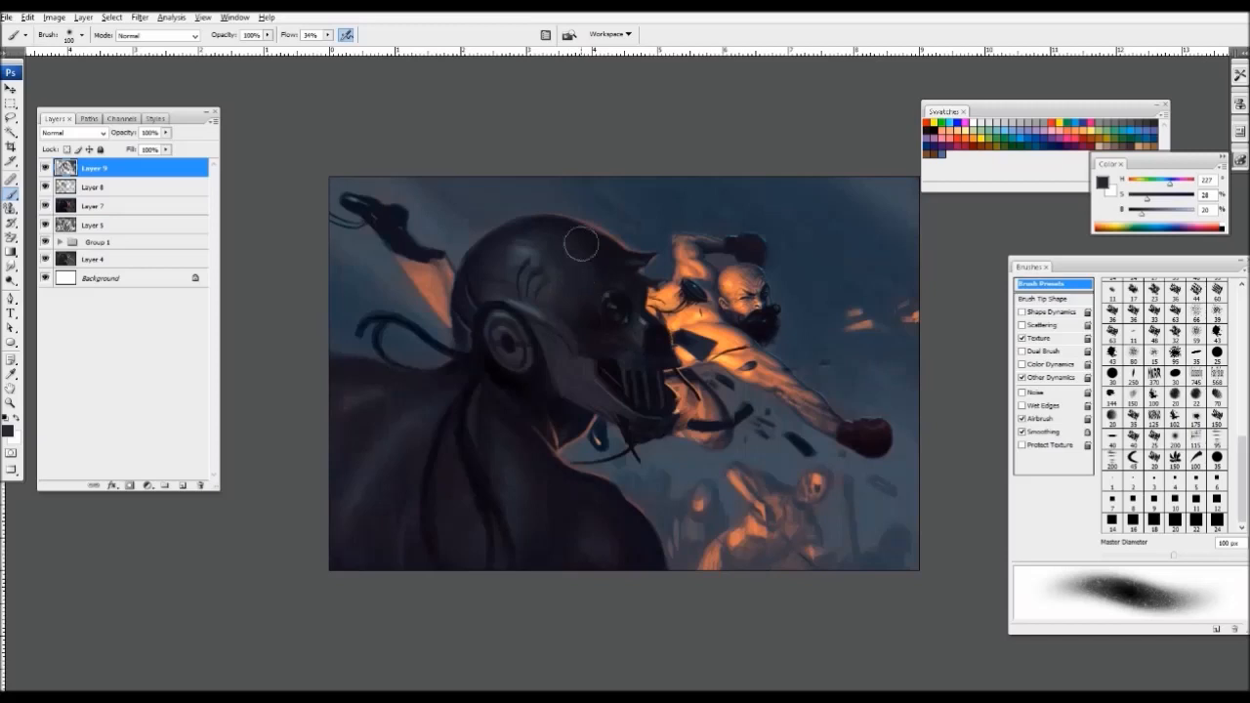
{"action": "key", "text": "ctrl+minus"}
{"action": "key", "text": "ctrl+minus"}
{"action": "key", "text": "ctrl+plus"}
{"action": "key", "text": "ctrl+plus"}
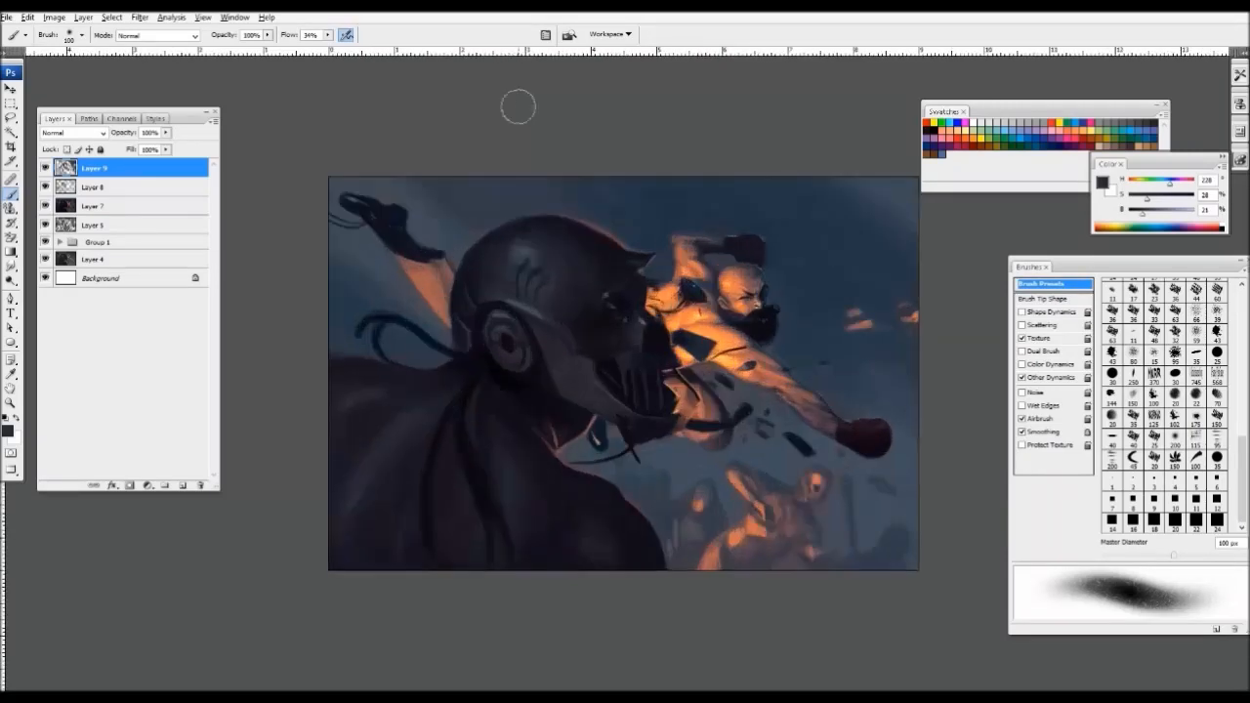
- Thicken the looping cable behind the robot's helmet with a sampled near-black at 30 px
{"action": "left_click", "coordinate": [409, 330], "text": "alt"}
{"action": "key", "text": "bracketleft"}
{"action": "key", "text": "bracketleft"}
{"action": "key", "text": "bracketleft"}
{"action": "key", "text": "bracketleft"}
{"action": "key", "text": "bracketleft"}
{"action": "key", "text": "bracketleft"}
{"action": "key", "text": "bracketleft"}
{"action": "key", "text": "bracketleft"}
{"action": "key", "text": "bracketleft"}
{"action": "key", "text": "bracketleft"}
{"action": "key", "text": "bracketright"}
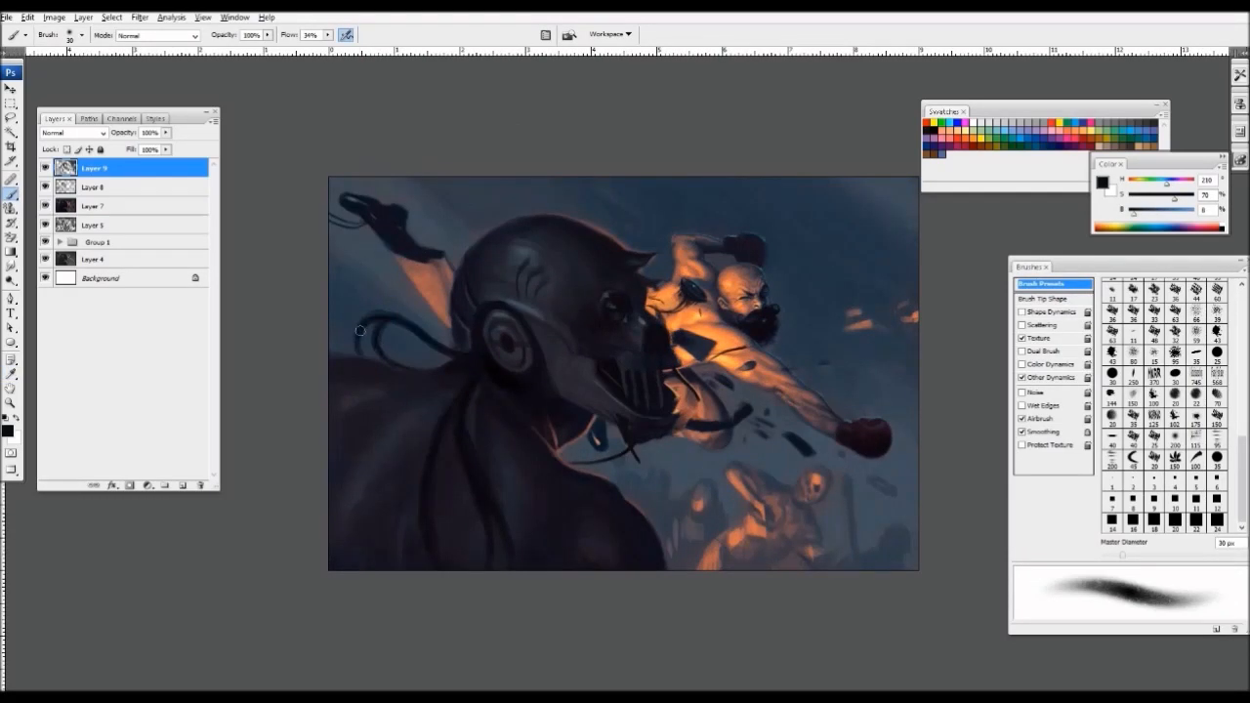
- Clean the sky around the looping cable with a sampled blue at 30 px and touch up the loop with orange at 15 px
{"action": "left_click", "coordinate": [387, 309], "text": "alt"}
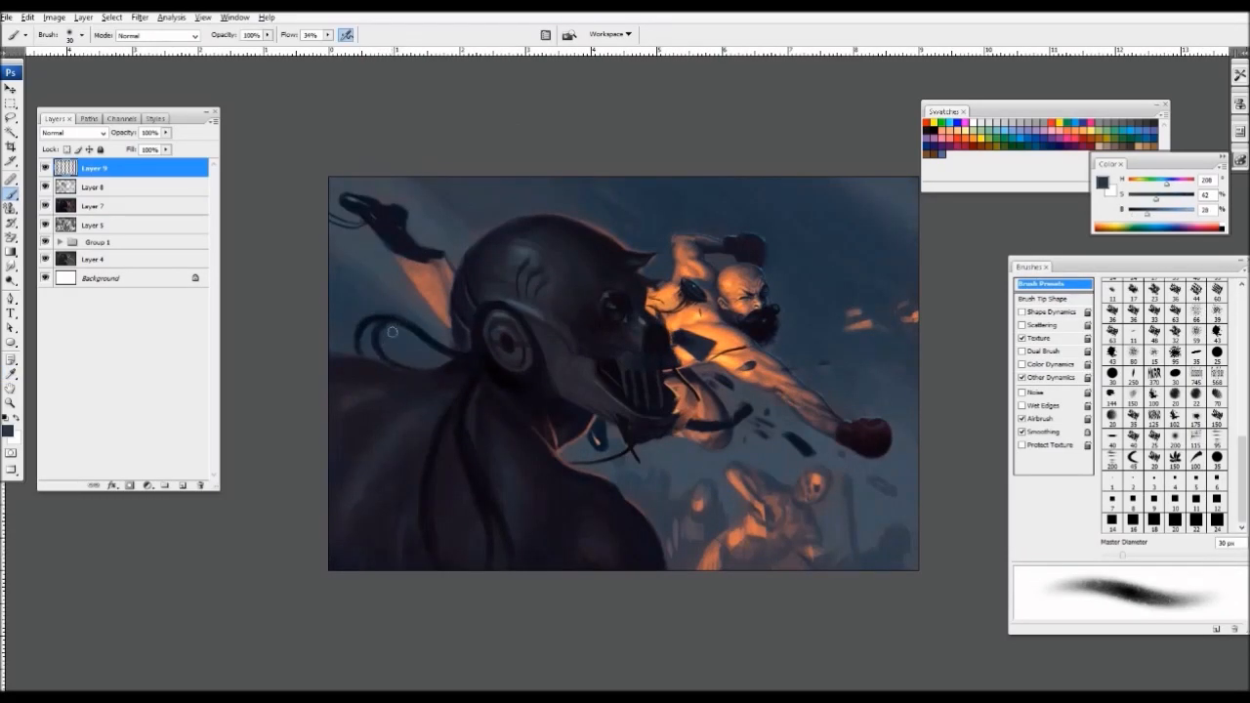
{"action": "key", "text": "bracketright"}
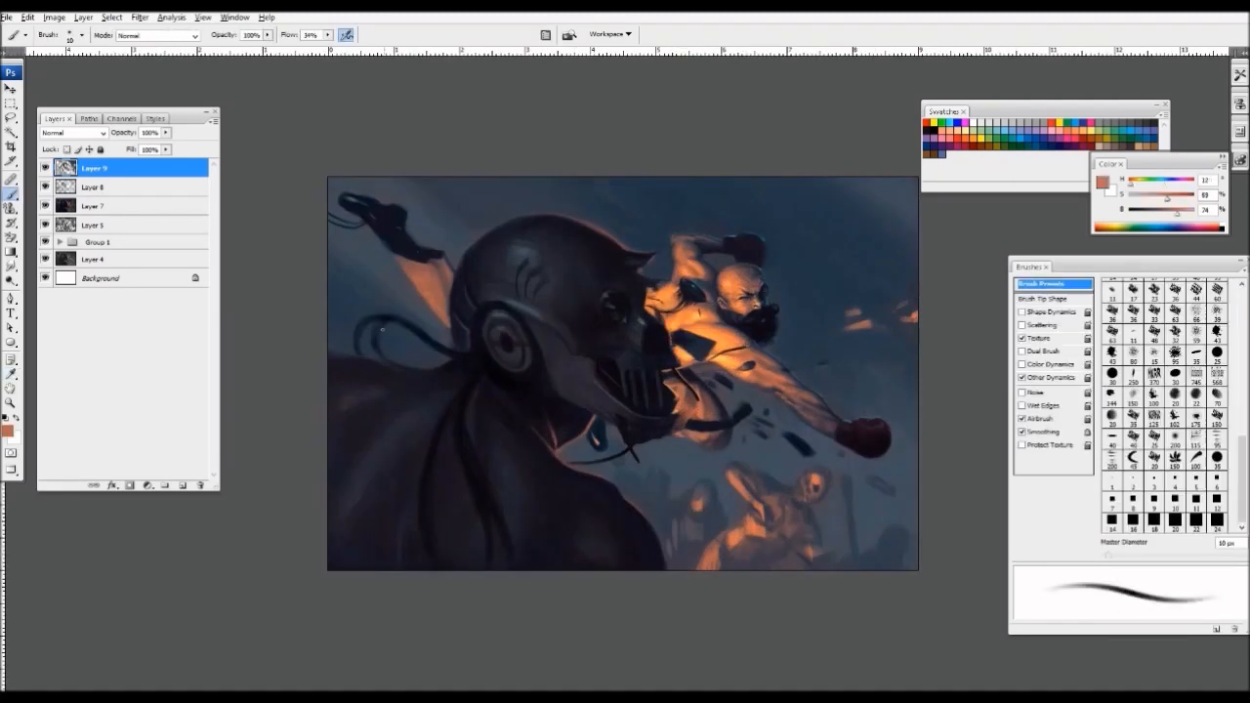
{"action": "key", "text": "bracketright"}
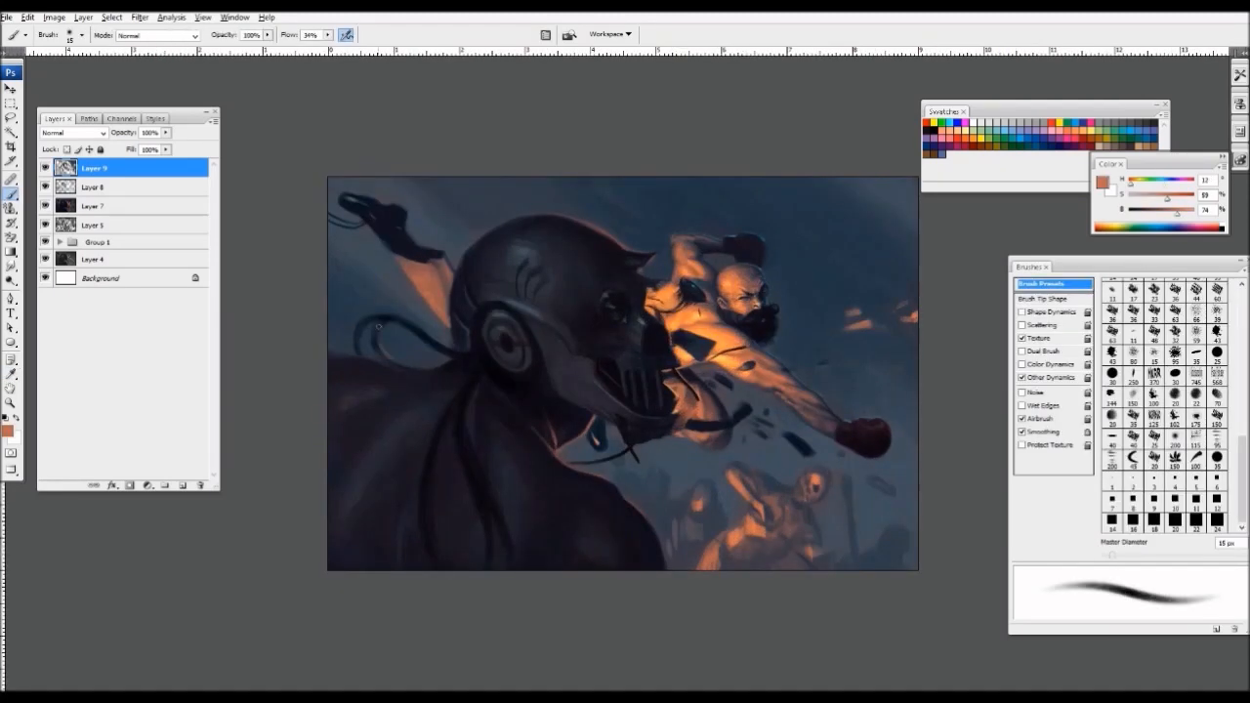
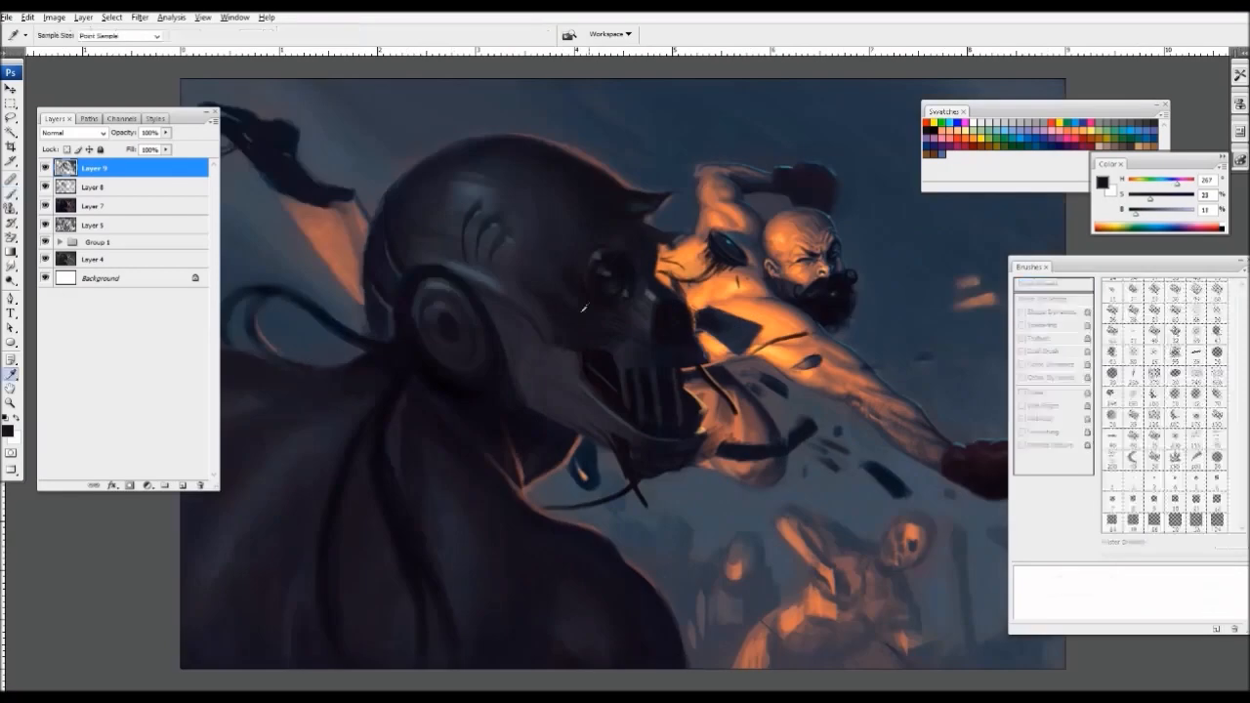
- Refine the robot's eye socket with sampled near-black tones at 10 px and 15 px
{"action": "key", "text": "]"}
{"action": "left_click", "coordinate": [579, 237], "text": "alt"}
{"action": "key", "text": "["}
{"action": "key", "text": "["}
{"action": "key", "text": "["}
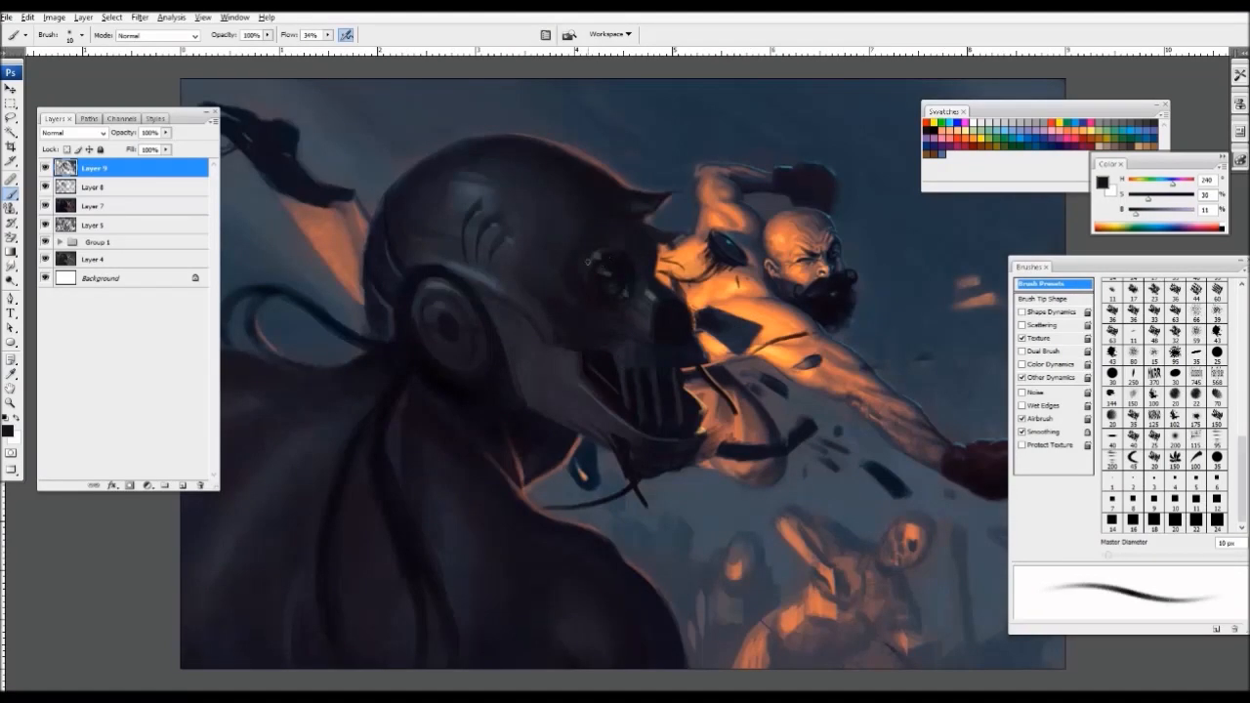
{"action": "left_click", "coordinate": [590, 282], "text": "alt"}
{"action": "left_click", "coordinate": [585, 264], "text": "alt"}
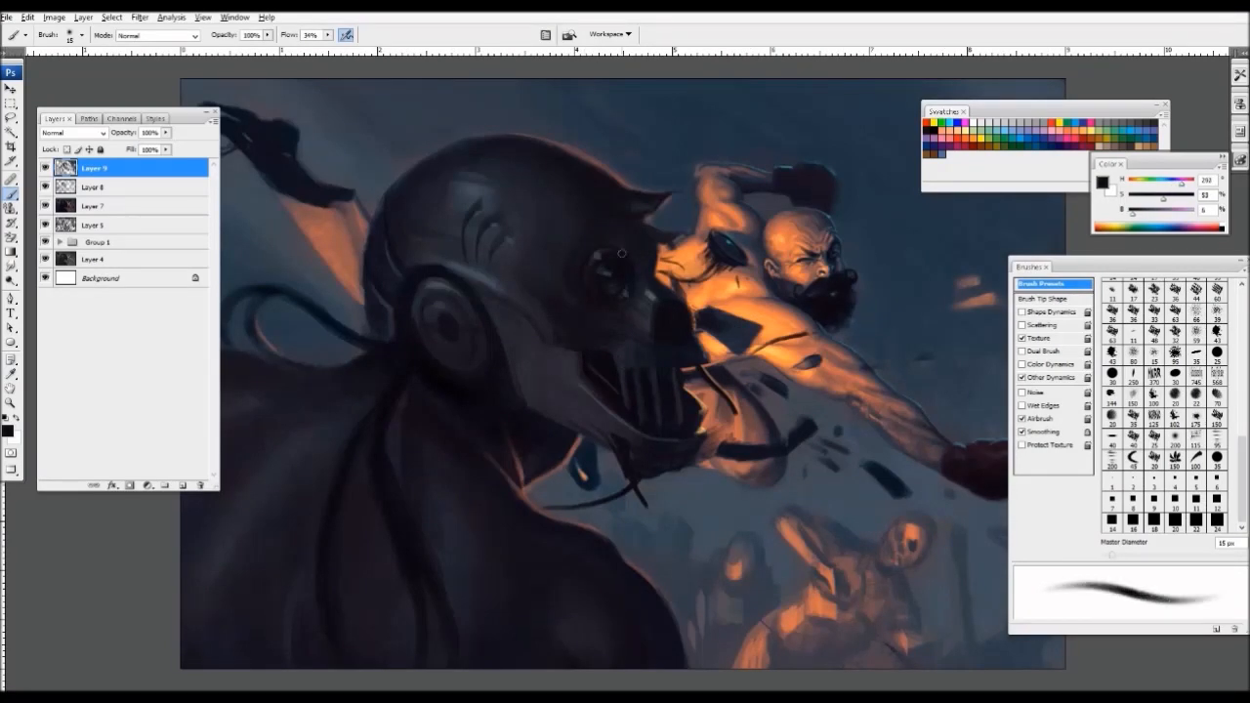
{"action": "key", "text": "ctrl+minus"}
{"action": "key", "text": "ctrl+minus"}
{"action": "key", "text": "ctrl+minus"}
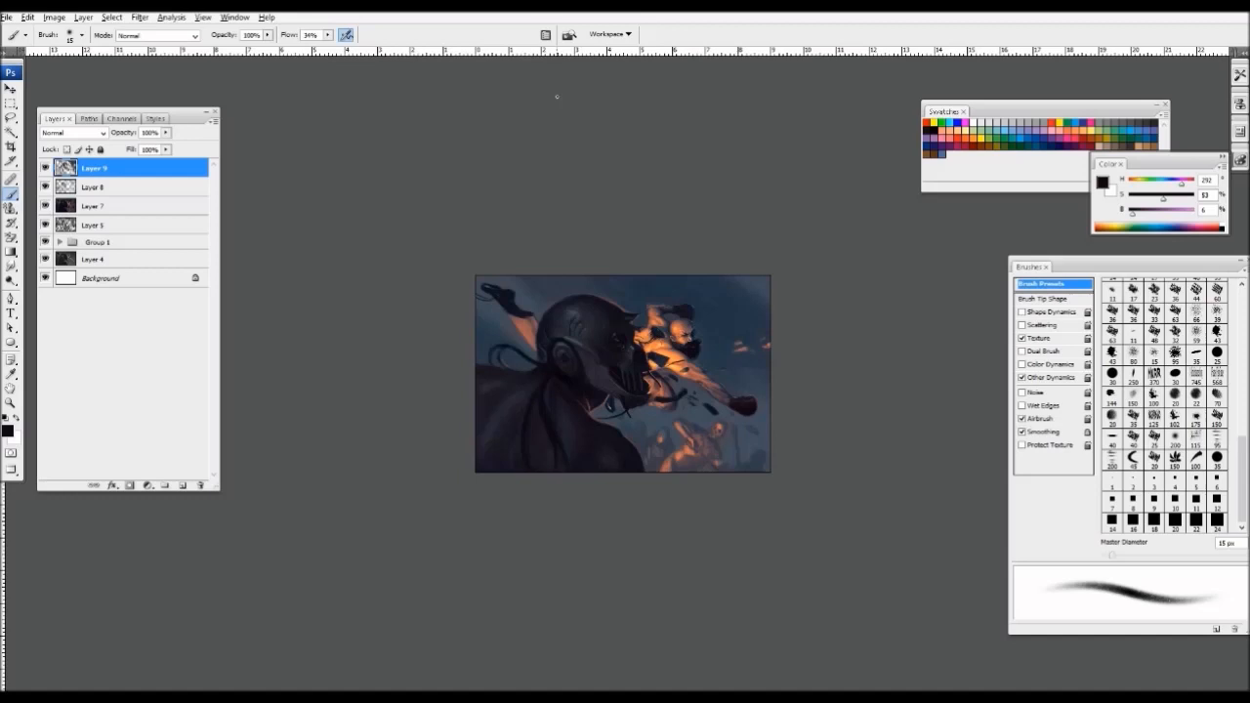
- Darken the underside of the robot's jaw and the neck below it with near-black at 20 px and 35 px
{"action": "key", "text": "ctrl+plus"}
{"action": "key", "text": "ctrl+plus"}
{"action": "key", "text": "ctrl+plus"}
{"action": "left_click_drag", "start_coordinate": [711, 387], "coordinate": [684, 350]}
{"action": "key", "text": "]"}
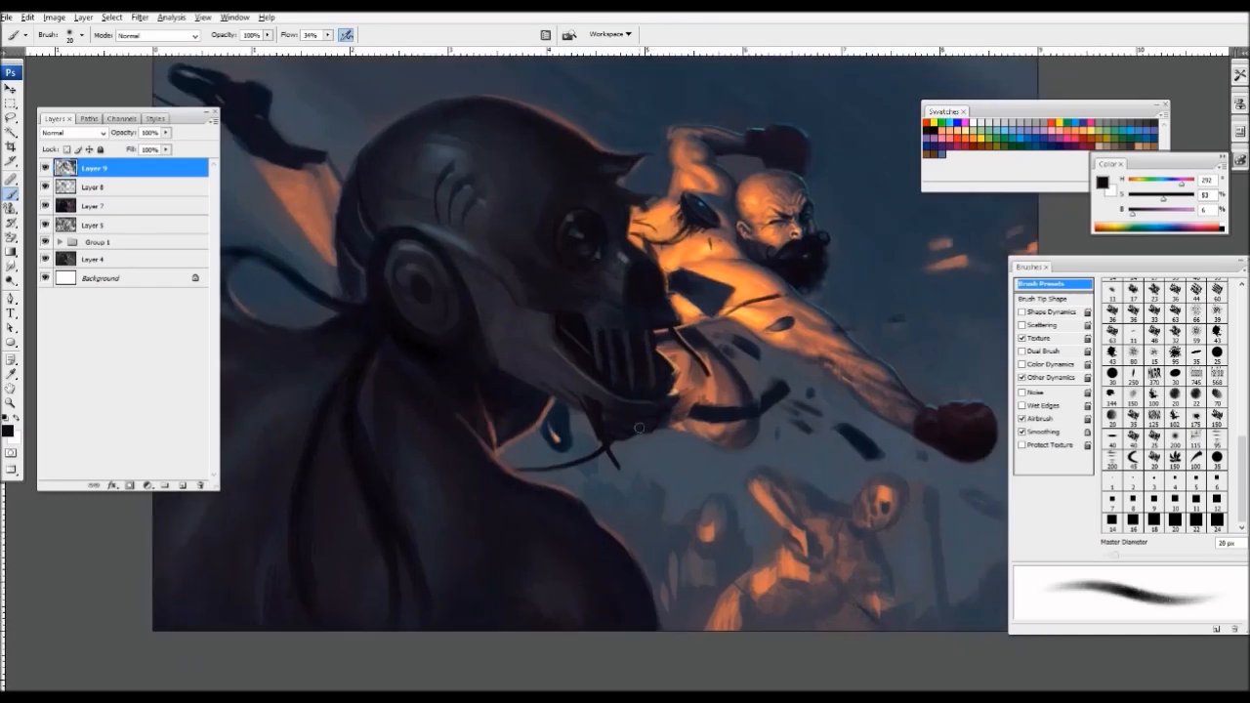
{"action": "key", "text": "]"}
{"action": "key", "text": "]"}
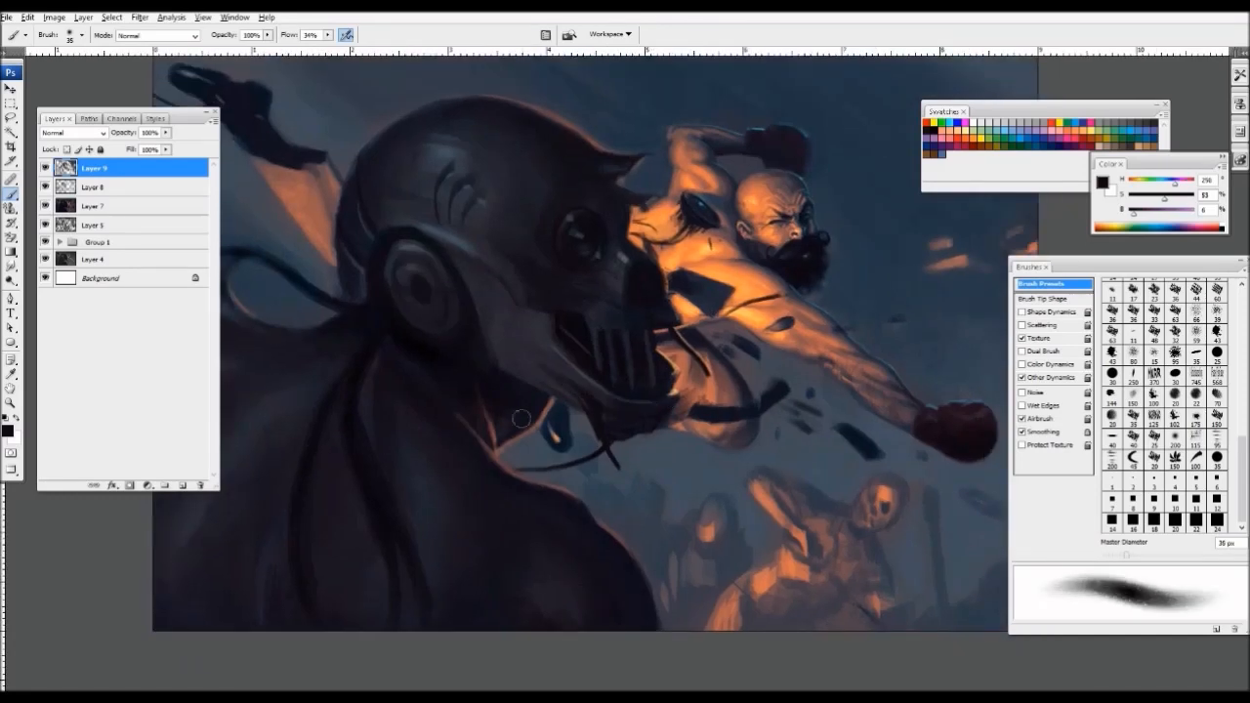
{"action": "key", "text": "ctrl+minus"}
{"action": "key", "text": "]"}
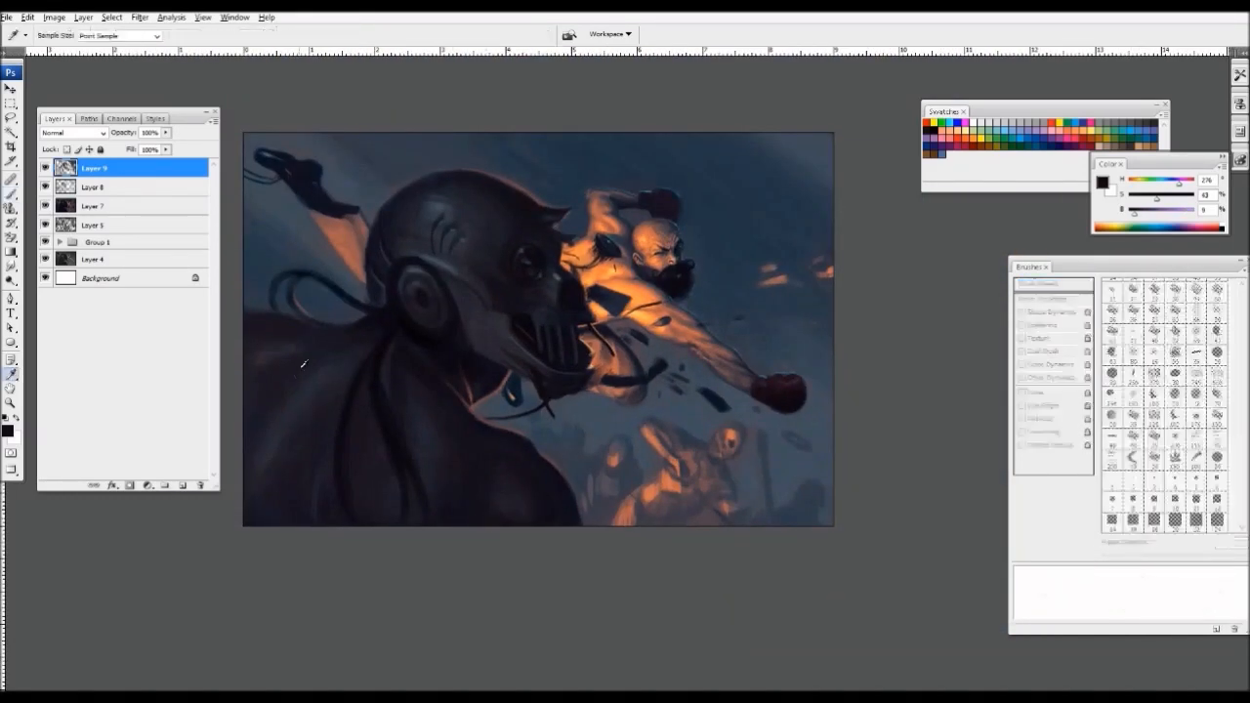
- Define the edges of the cables on the robot's back with sampled greys at 15 px
{"action": "left_click", "coordinate": [341, 324], "text": "alt"}
{"action": "key", "text": "["}
{"action": "key", "text": "["}
{"action": "key", "text": "["}
{"action": "key", "text": "["}
{"action": "key", "text": "["}
{"action": "key", "text": "["}
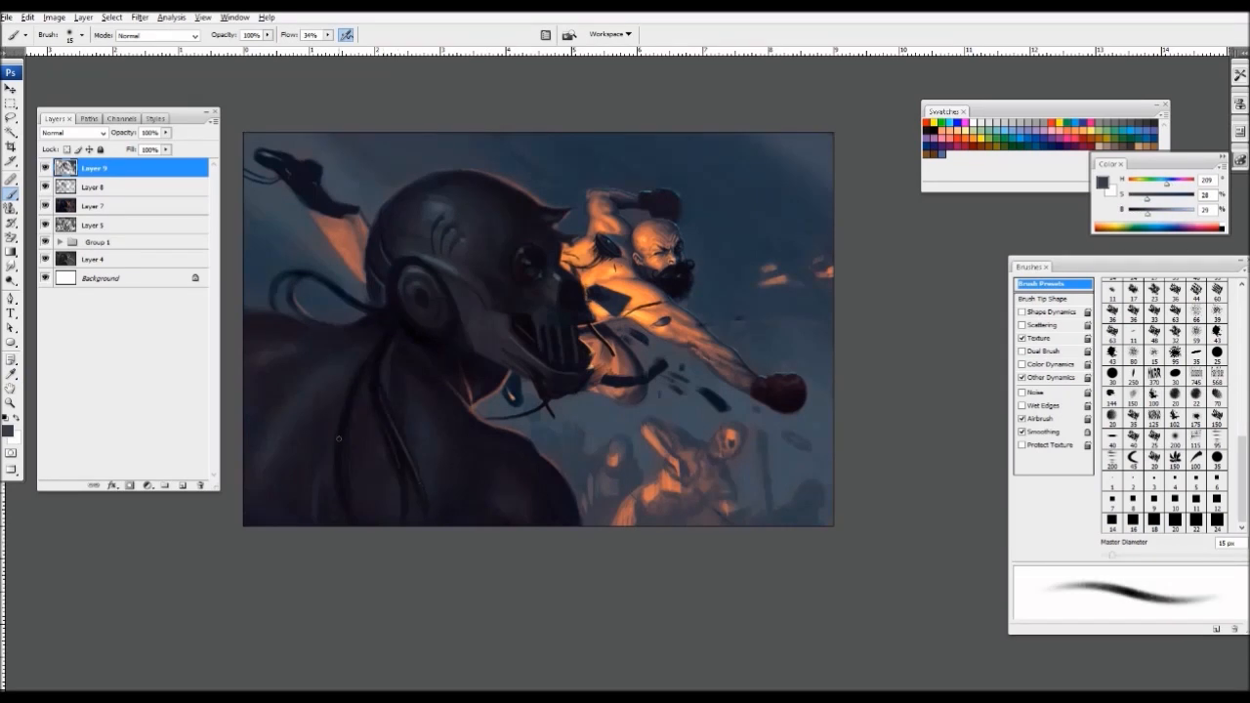
{"action": "left_click", "coordinate": [372, 387], "text": "alt"}
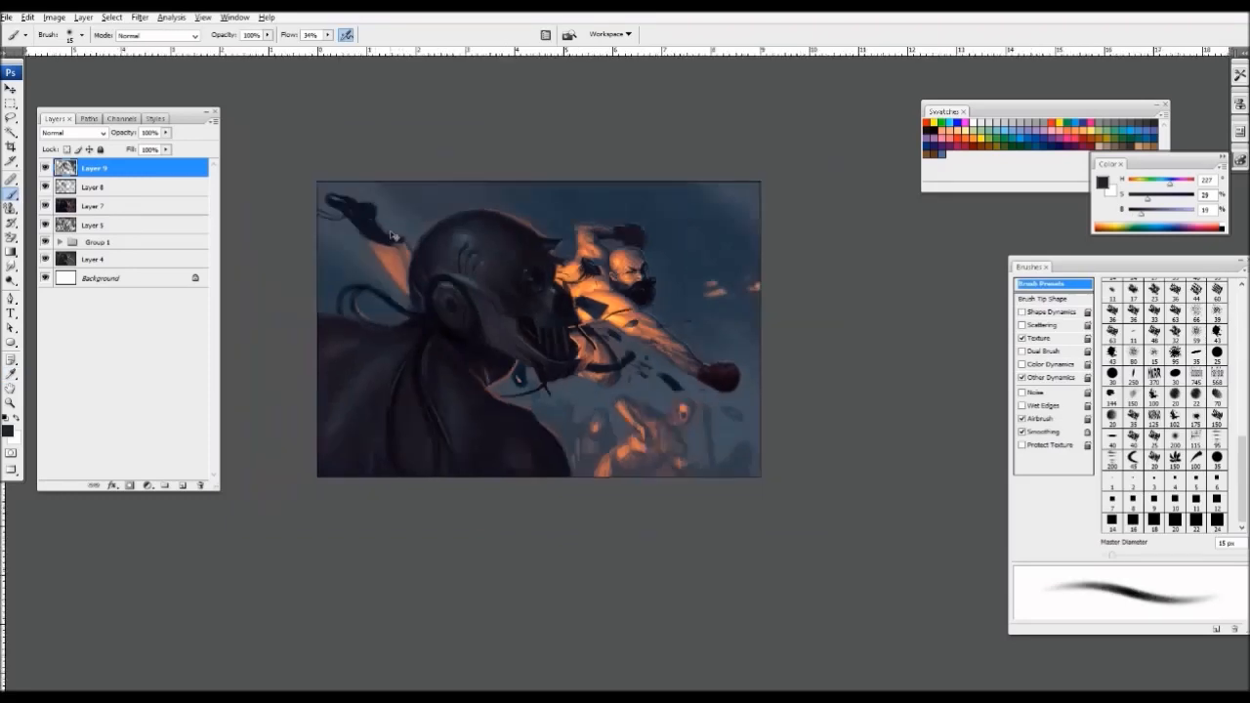
- Blend the robot's back and neck around the cables with sampled dark tones at 30 px
{"action": "key", "text": "ctrl+plus"}
{"action": "left_click", "coordinate": [368, 428], "text": "alt"}
{"action": "key", "text": "]"}
{"action": "key", "text": "]"}
{"action": "key", "text": "]"}
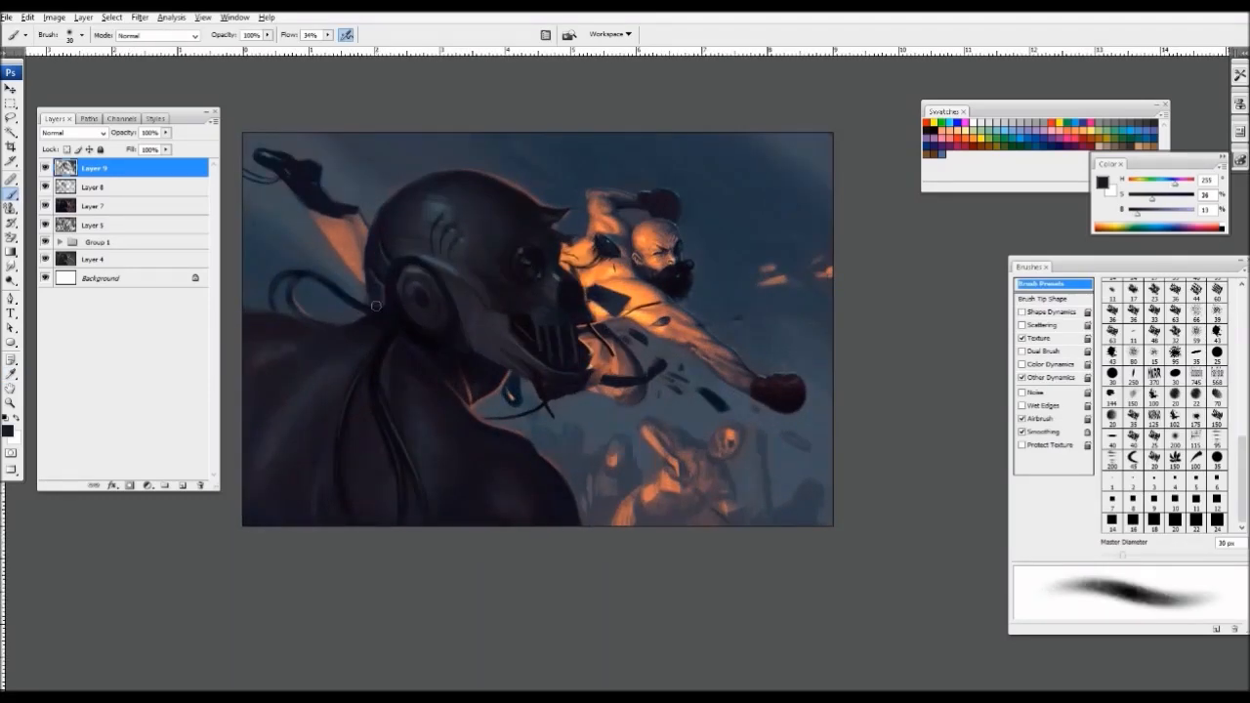
{"action": "key", "text": "ctrl+minus"}
{"action": "key", "text": "ctrl+plus"}
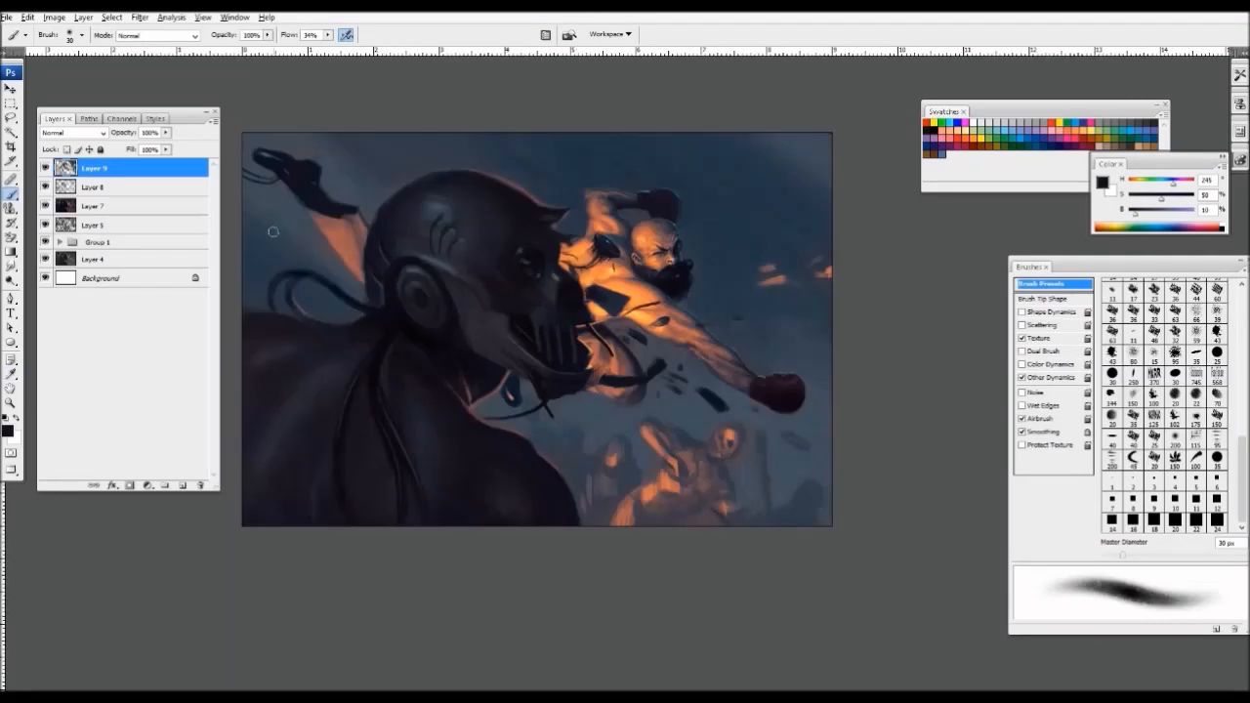
- Add a new layer and try curling dark strands in front of the distant crowd with a sampled near-black at 25 px
{"action": "left_click", "coordinate": [532, 395], "text": "alt"}
{"action": "left_click", "coordinate": [181, 486]}
{"action": "key", "text": "["}
{"action": "left_click_drag", "start_coordinate": [563, 428], "coordinate": [568, 445]}
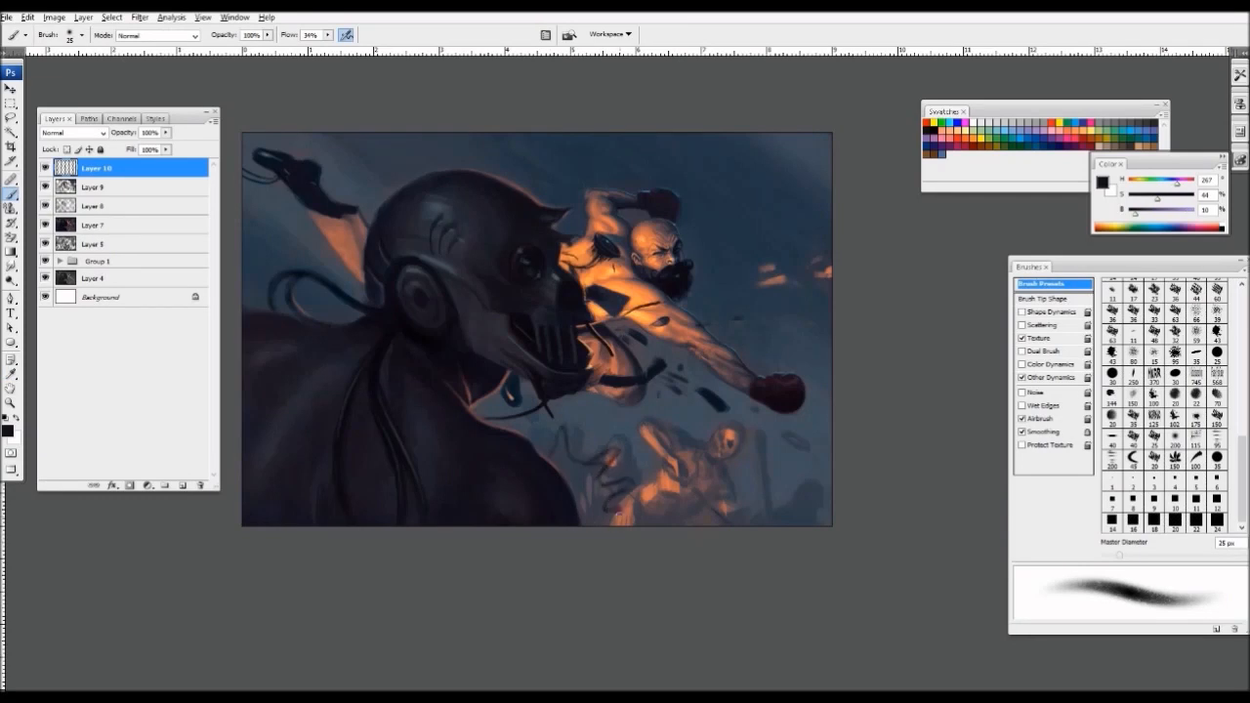
{"action": "key", "text": "ctrl+minus"}
{"action": "key", "text": "ctrl+plus"}
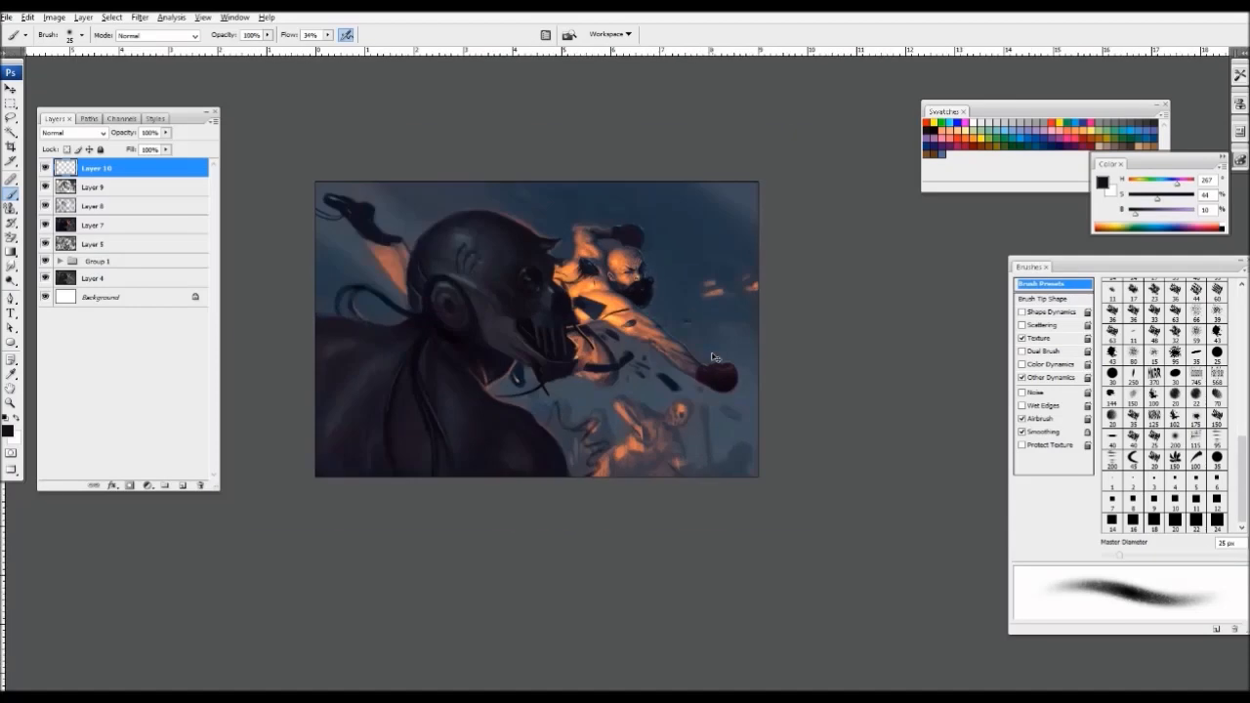
- Try a dark diagonal line across the crowd's corner and dark shapes below the robot's raised hand at 30 px and 40 px
{"action": "mouse_move", "coordinate": [648, 476]}
{"action": "left_mouse_down"}
{"action": "mouse_move", "coordinate": [736, 441]}
{"action": "mouse_move", "coordinate": [777, 410]}
{"action": "left_mouse_up"}
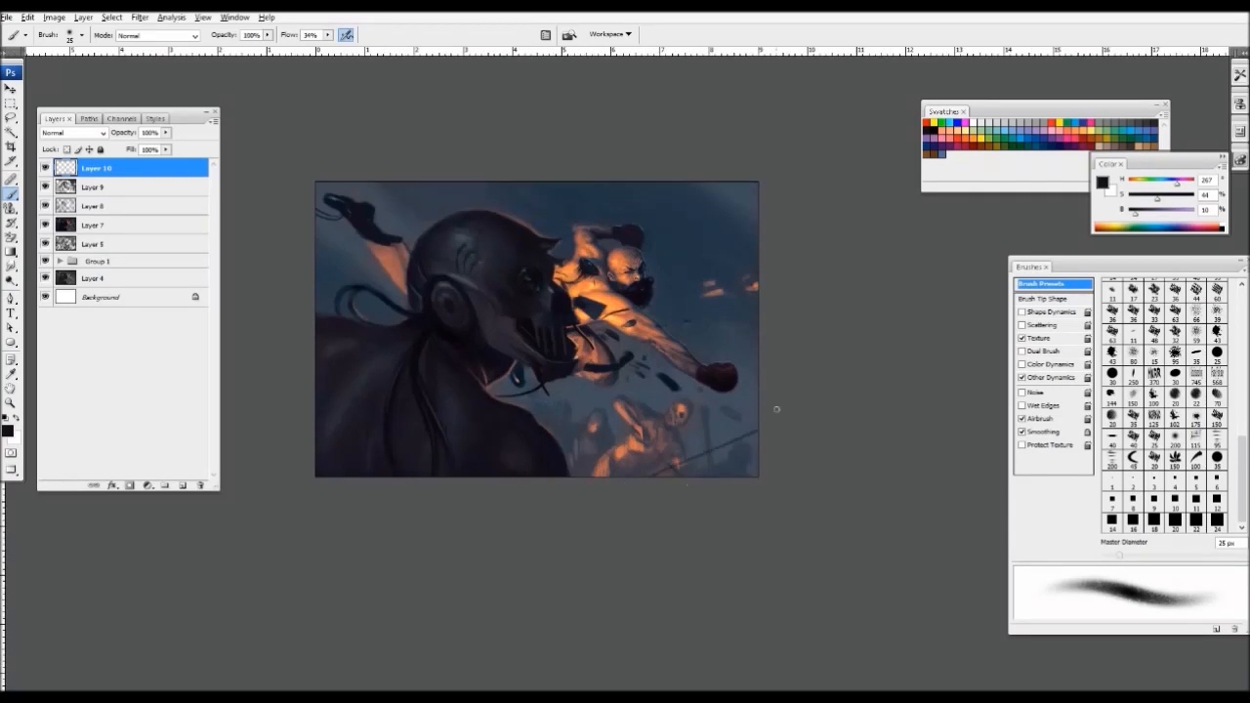
{"action": "key", "text": "ctrl+z"}
{"action": "left_click", "coordinate": [467, 335], "text": "alt"}
{"action": "key", "text": "]"}
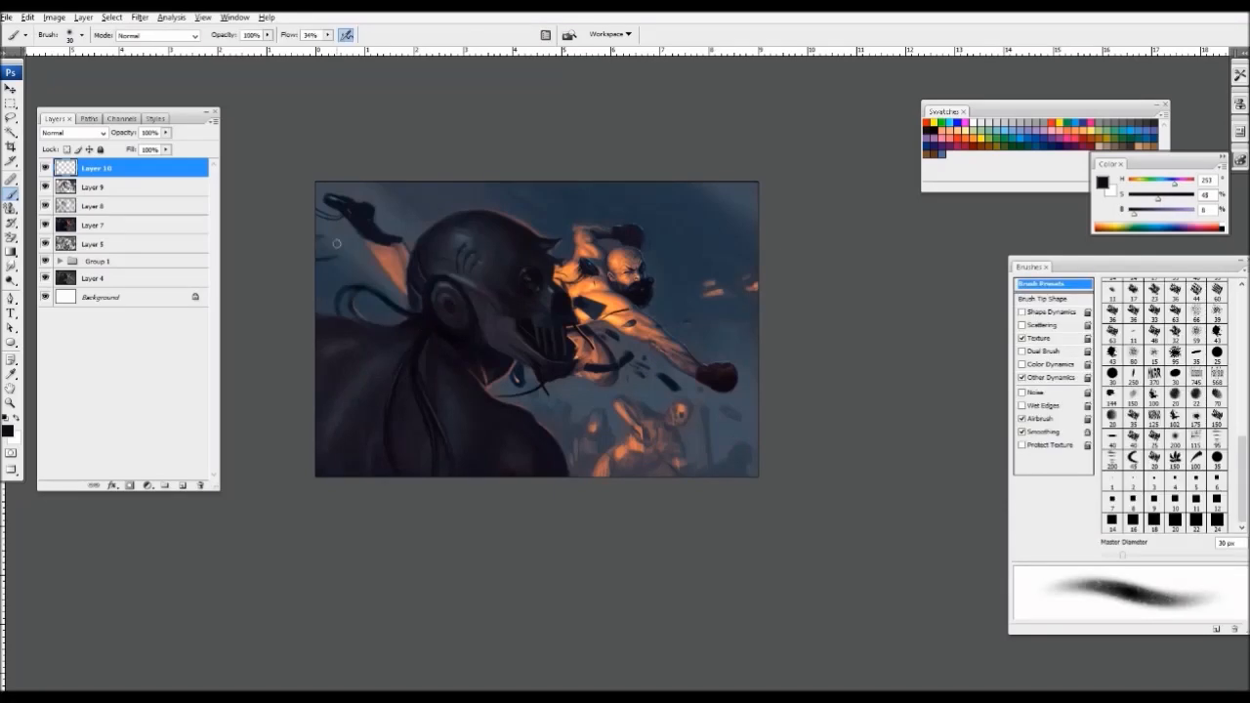
{"action": "key", "text": "]"}
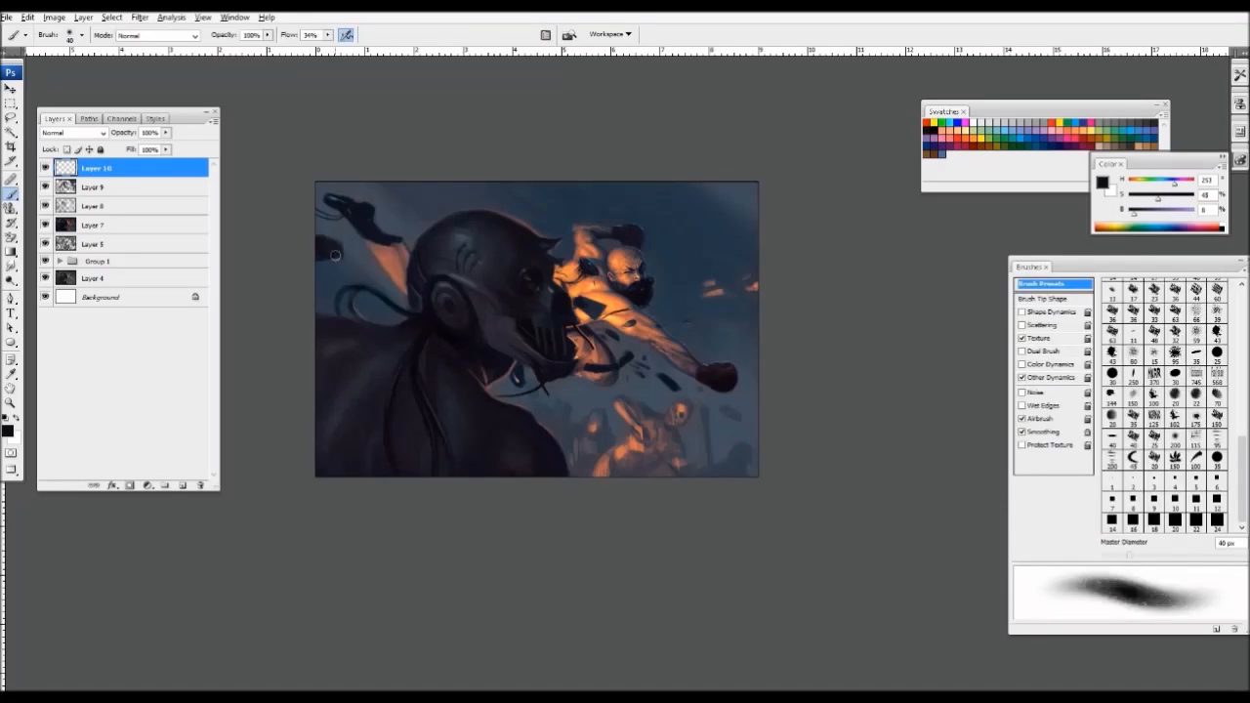
{"action": "key", "text": "["}
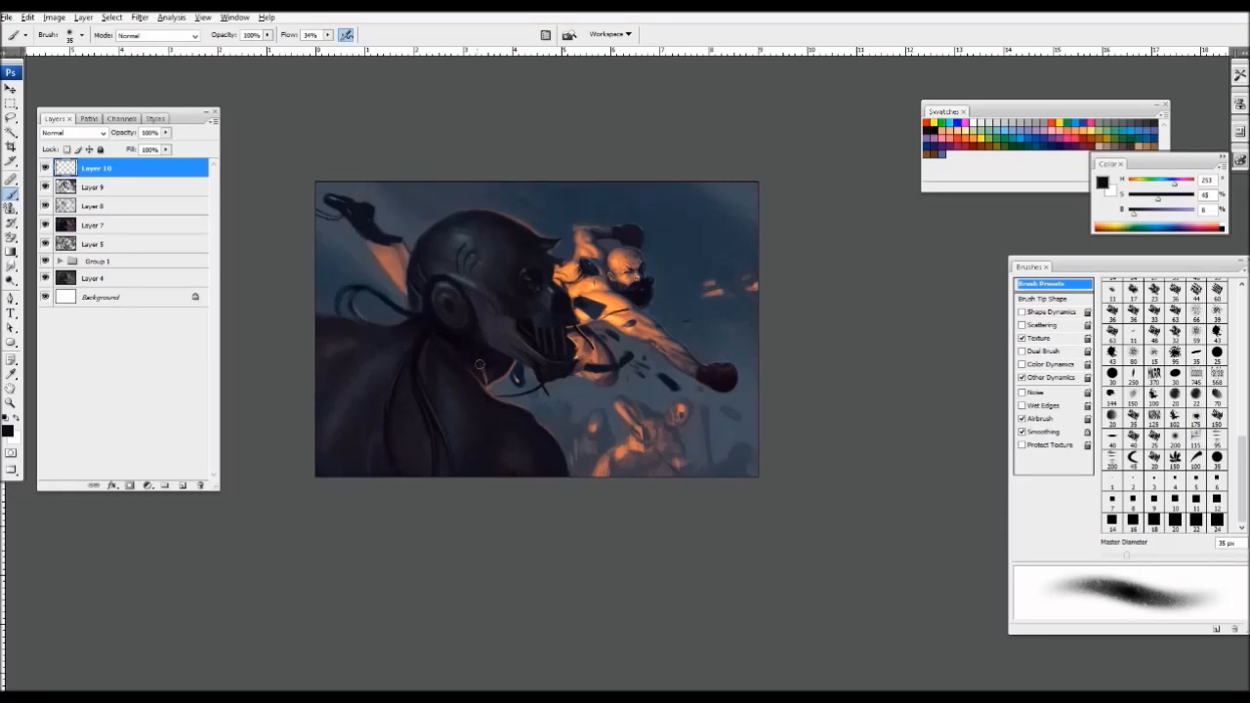
- Paint lasso-selected, sharp-edged spark shards in the sky beside the boxer with a sampled orange at 35 px
{"action": "key", "text": "ctrl+minus"}
{"action": "key", "text": "ctrl+equal"}
{"action": "key", "text": "ctrl+equal"}
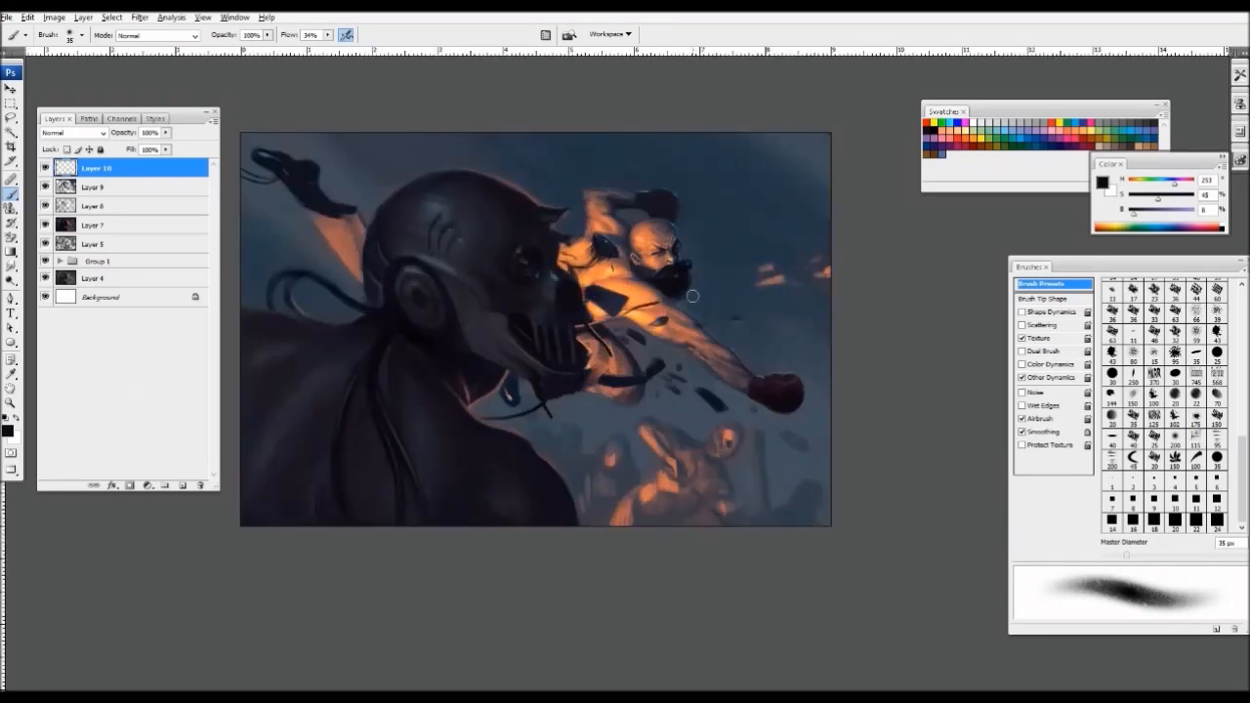
{"action": "key", "text": "ctrl+equal"}
{"action": "left_click_drag", "start_coordinate": [885, 348], "coordinate": [738, 412]}
{"action": "left_click_drag", "start_coordinate": [10, 117], "coordinate": [61, 131]}
{"action": "key", "text": "b"}
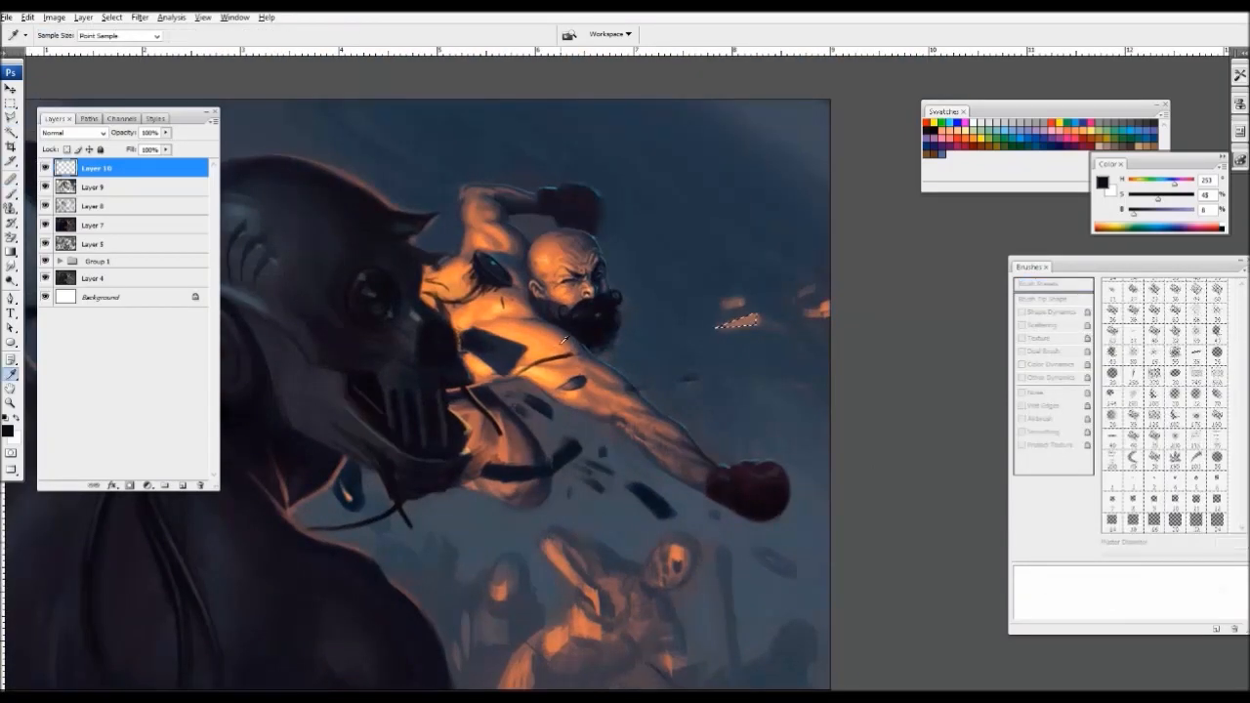
{"action": "left_click", "coordinate": [744, 321], "text": "alt"}
{"action": "mouse_move", "coordinate": [729, 322]}
{"action": "left_mouse_down"}
{"action": "mouse_move", "coordinate": [758, 315]}
{"action": "mouse_move", "coordinate": [768, 266]}
{"action": "left_mouse_up"}
{"action": "key", "text": "l"}
{"action": "left_click", "coordinate": [779, 273]}
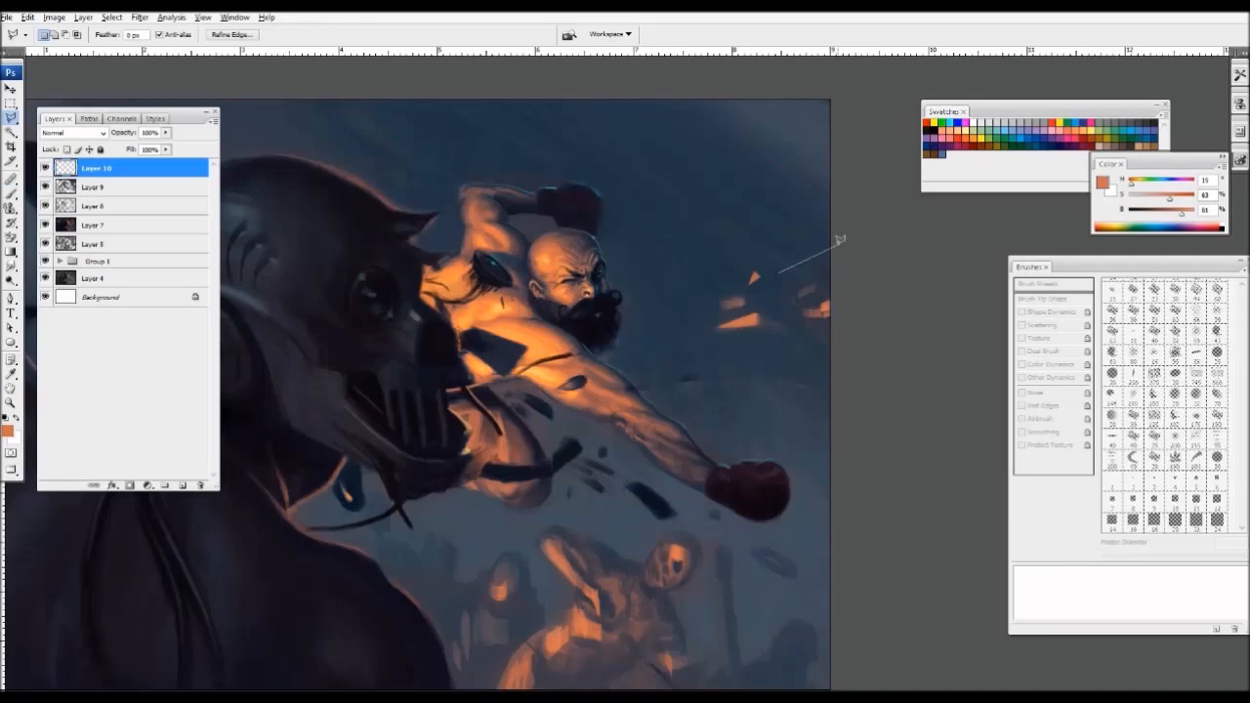
- Paint a thin slanted streak above the sparks near the canvas edge with a sampled muted brown inside a lasso selection
{"action": "key", "text": "b"}
{"action": "left_click", "coordinate": [786, 265], "text": "alt"}
{"action": "left_click_drag", "start_coordinate": [814, 256], "coordinate": [844, 245]}
{"action": "key", "text": "l"}
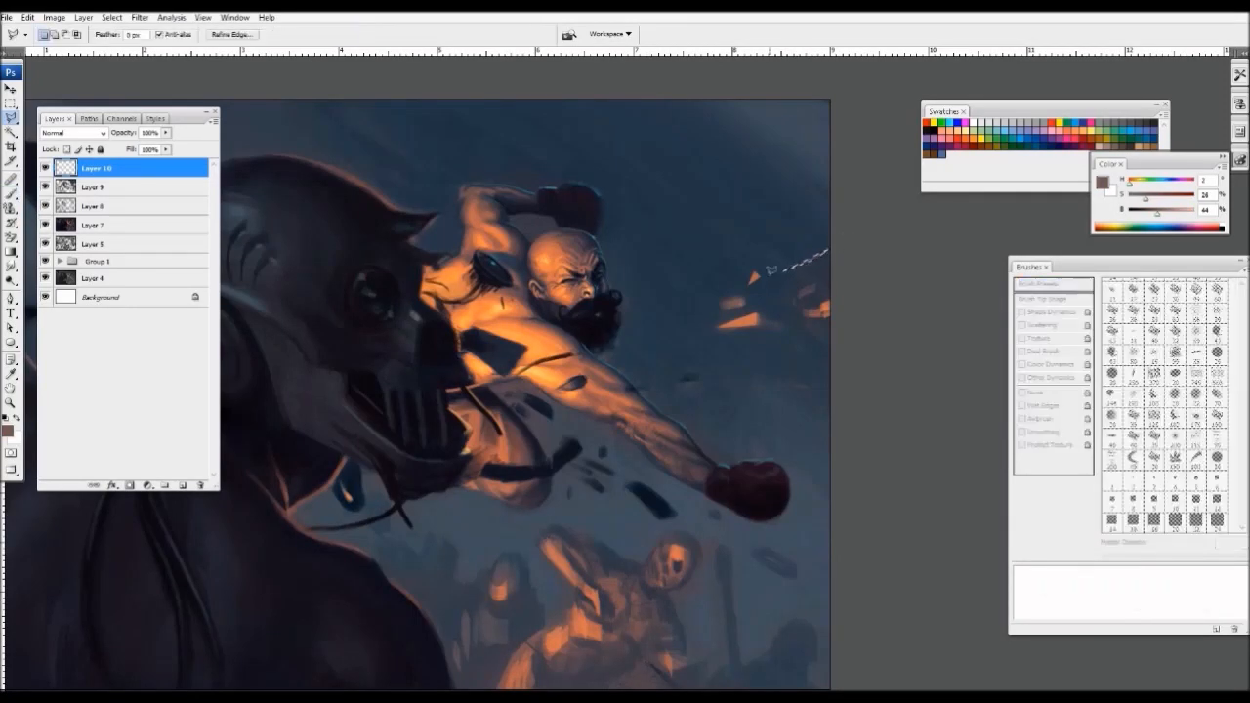
{"action": "key", "text": "b"}
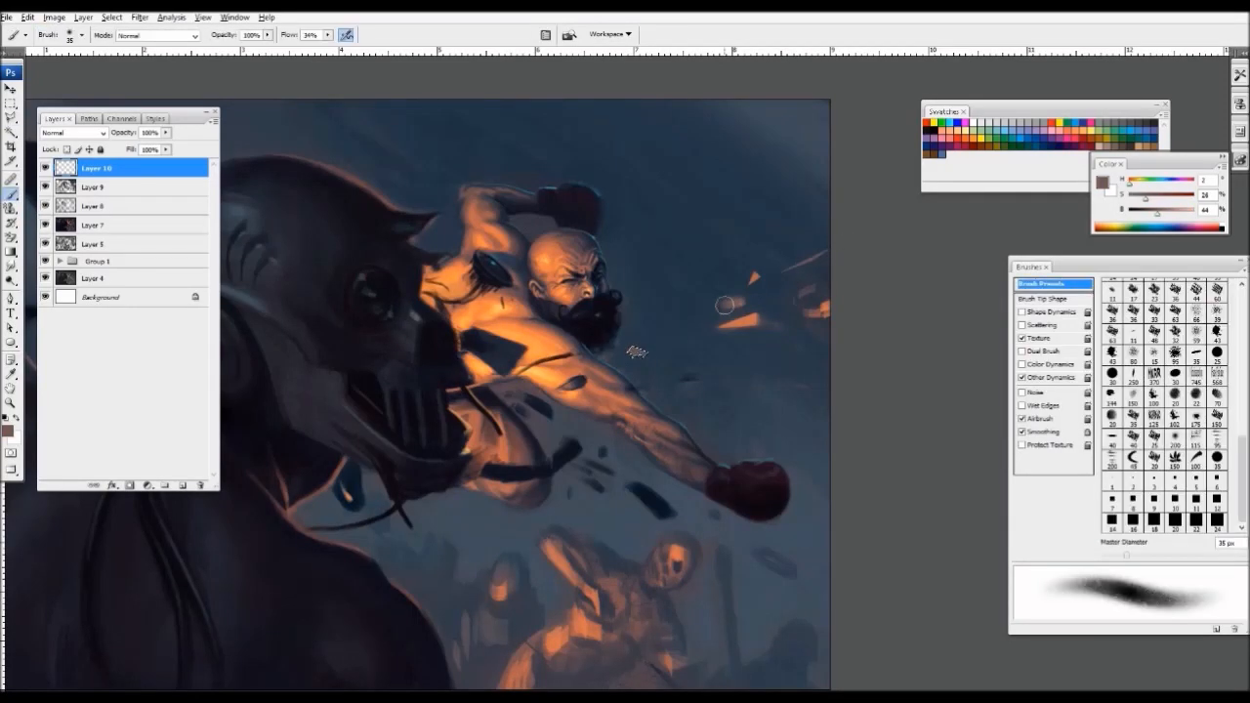
{"action": "key", "text": "ctrl+minus"}
{"action": "key", "text": "ctrl+minus"}
{"action": "key", "text": "ctrl+plus"}
- Apply a diagonal Motion Blur with a distance of 57 pixels to the sparks layer
{"action": "left_click", "coordinate": [140, 16]}
{"action": "left_click", "coordinate": [249, 224]}
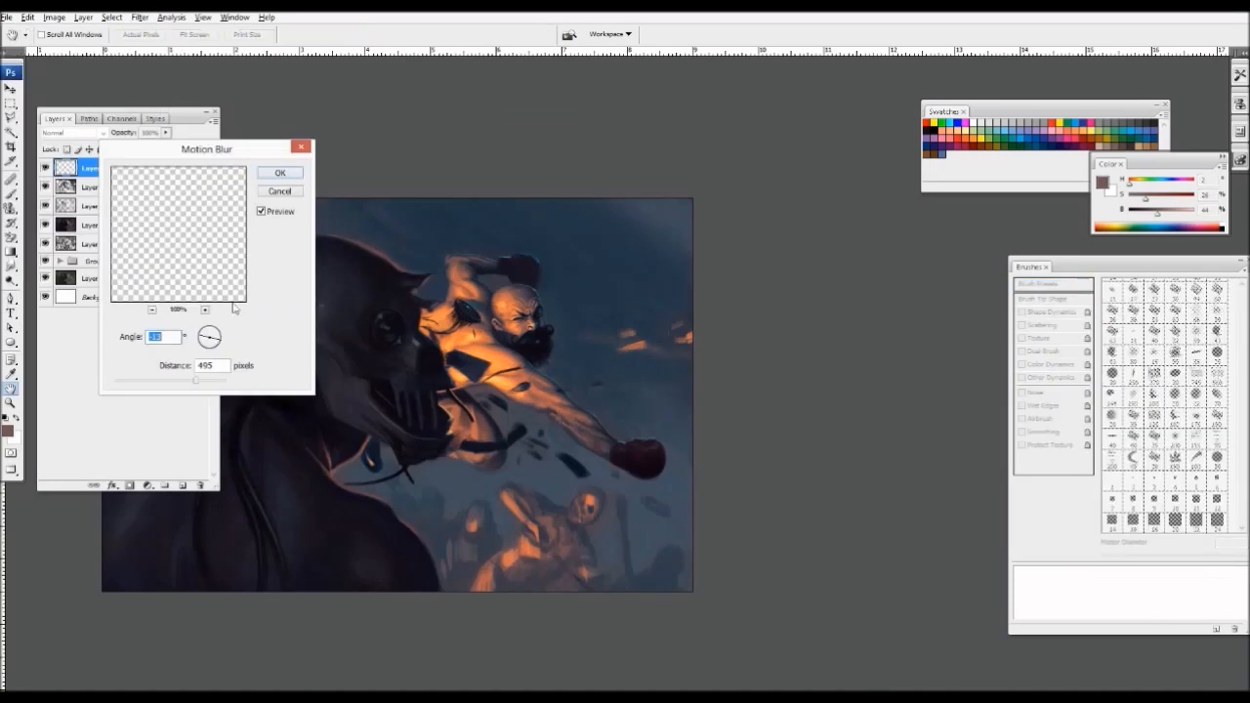
{"action": "left_click_drag", "start_coordinate": [220, 342], "coordinate": [221, 336]}
{"action": "left_click_drag", "start_coordinate": [195, 380], "coordinate": [162, 381]}
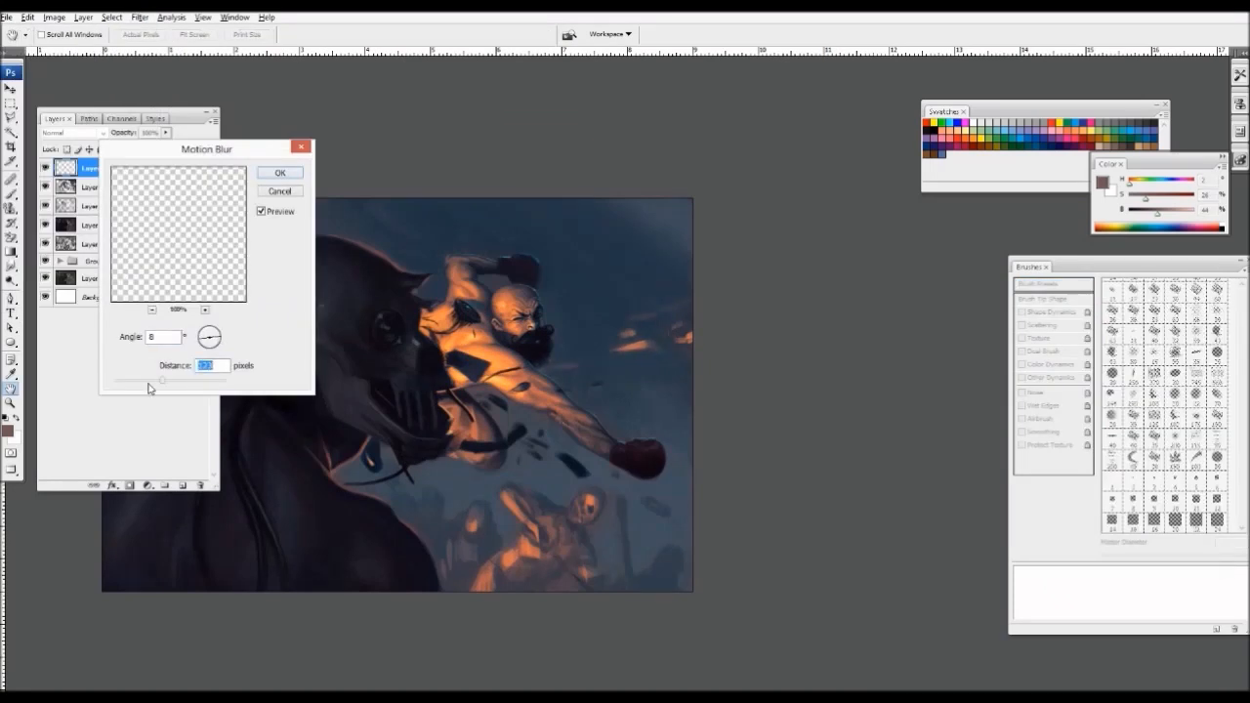
{"action": "left_click_drag", "start_coordinate": [218, 343], "coordinate": [214, 352]}
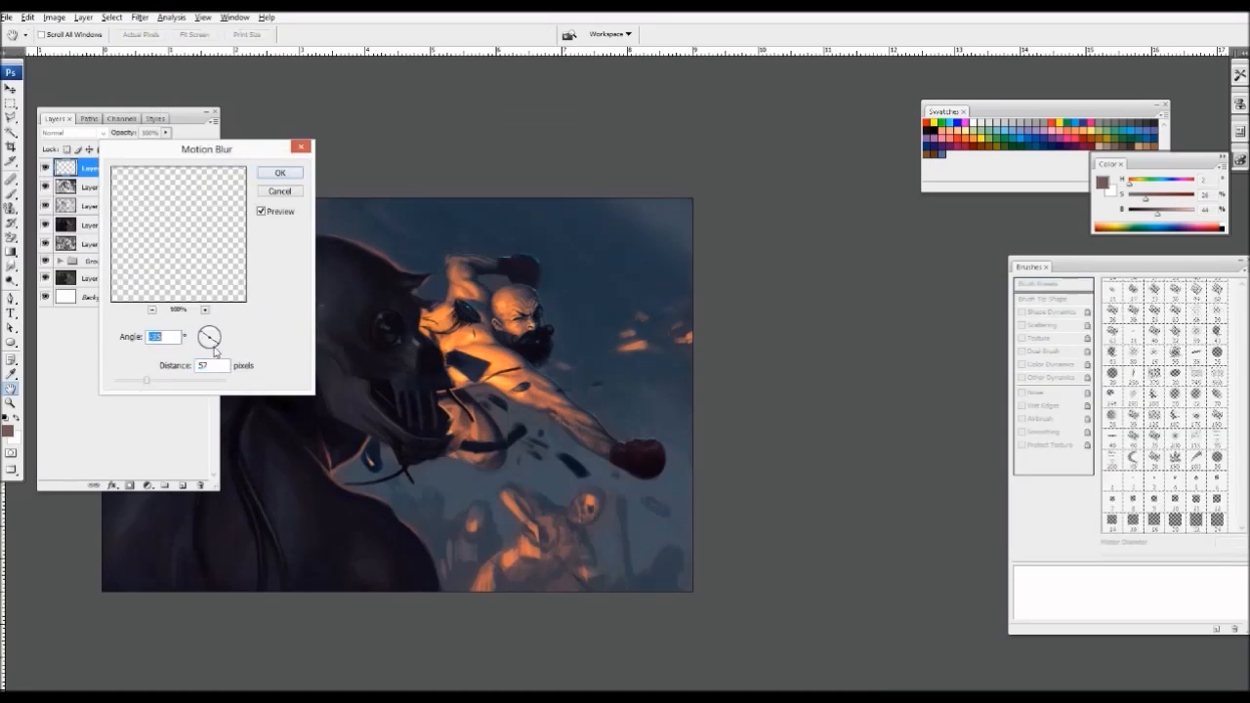
{"action": "key", "text": "Return"}
{"action": "key", "text": "b"}
{"action": "key", "text": "ctrl+minus"}
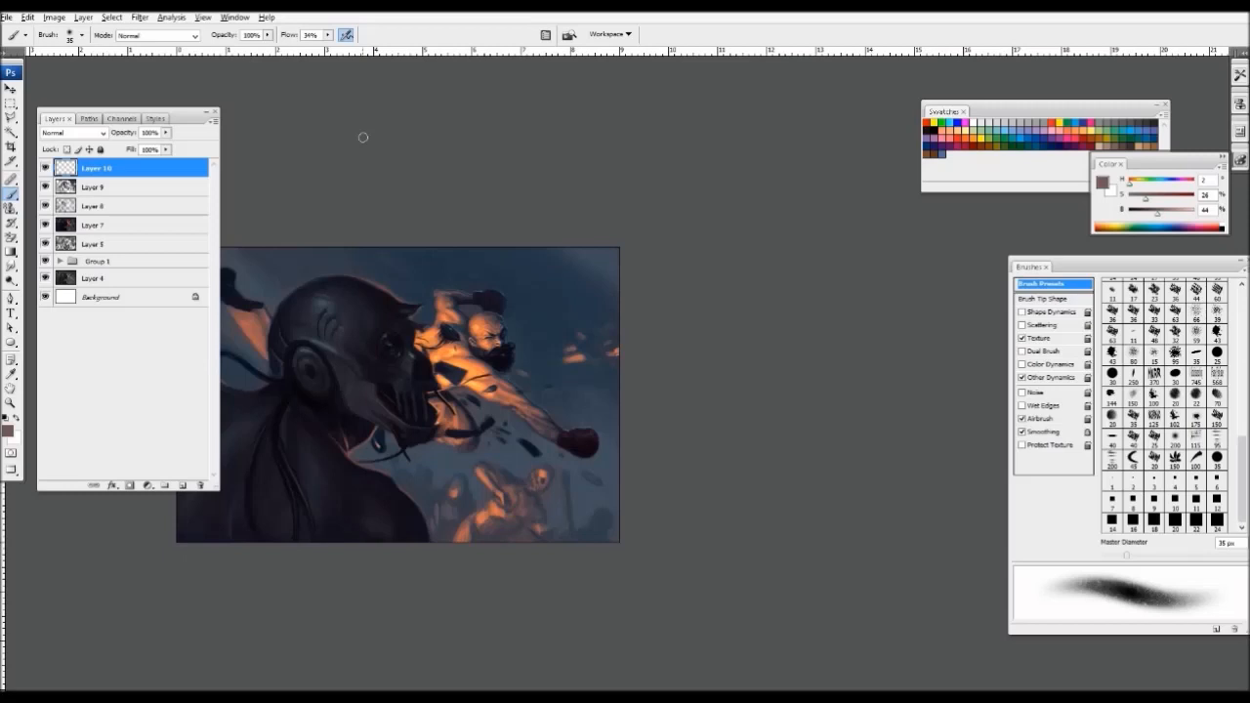
- Add a new layer above Layer 9 and rework the crowd figure's head beside the robot's shoulder with sampled tones at 35 px
{"action": "key", "text": "ctrl+plus"}
{"action": "key", "text": "ctrl+plus"}
{"action": "left_click_drag", "start_coordinate": [656, 504], "coordinate": [620, 368]}
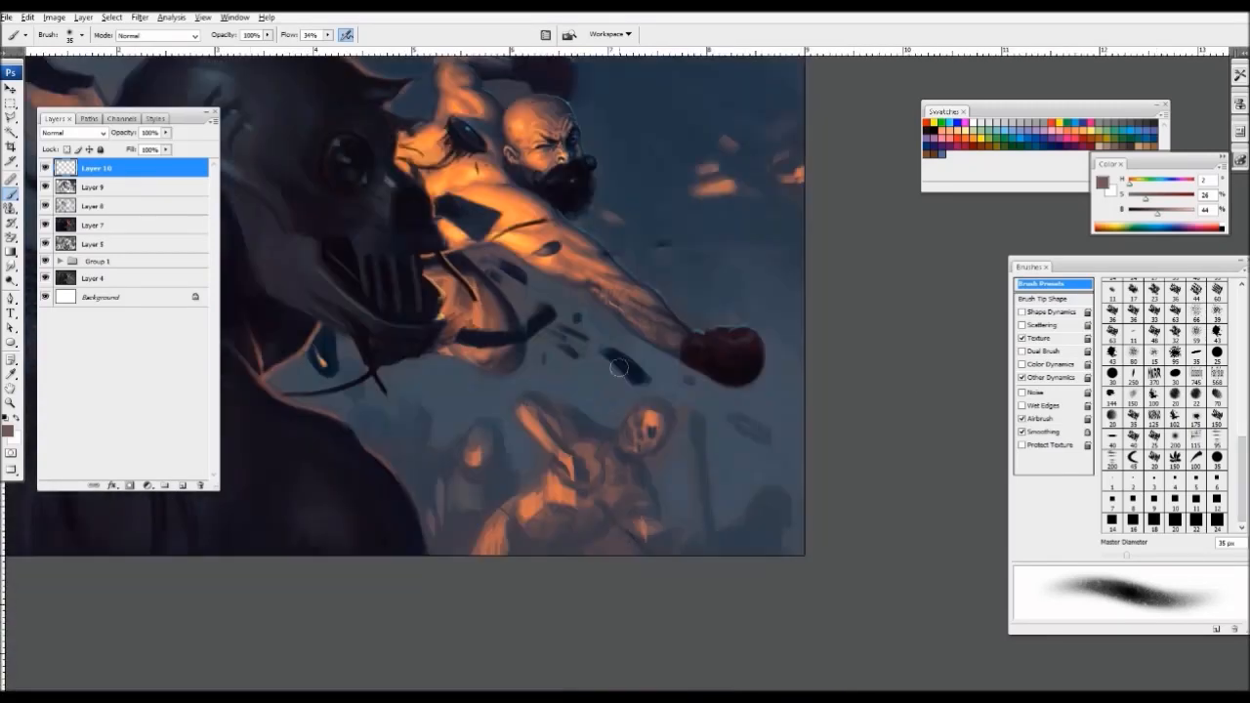
{"action": "left_click", "coordinate": [131, 190]}
{"action": "left_click", "coordinate": [181, 485]}
{"action": "left_click", "coordinate": [505, 436], "text": "alt"}
{"action": "mouse_move", "coordinate": [505, 435]}
{"action": "left_mouse_down"}
{"action": "mouse_move", "coordinate": [467, 426]}
{"action": "mouse_move", "coordinate": [498, 433]}
{"action": "mouse_move", "coordinate": [477, 422]}
{"action": "mouse_move", "coordinate": [475, 473]}
{"action": "mouse_move", "coordinate": [480, 419]}
{"action": "left_mouse_up"}
{"action": "left_click", "coordinate": [476, 471], "text": "alt"}
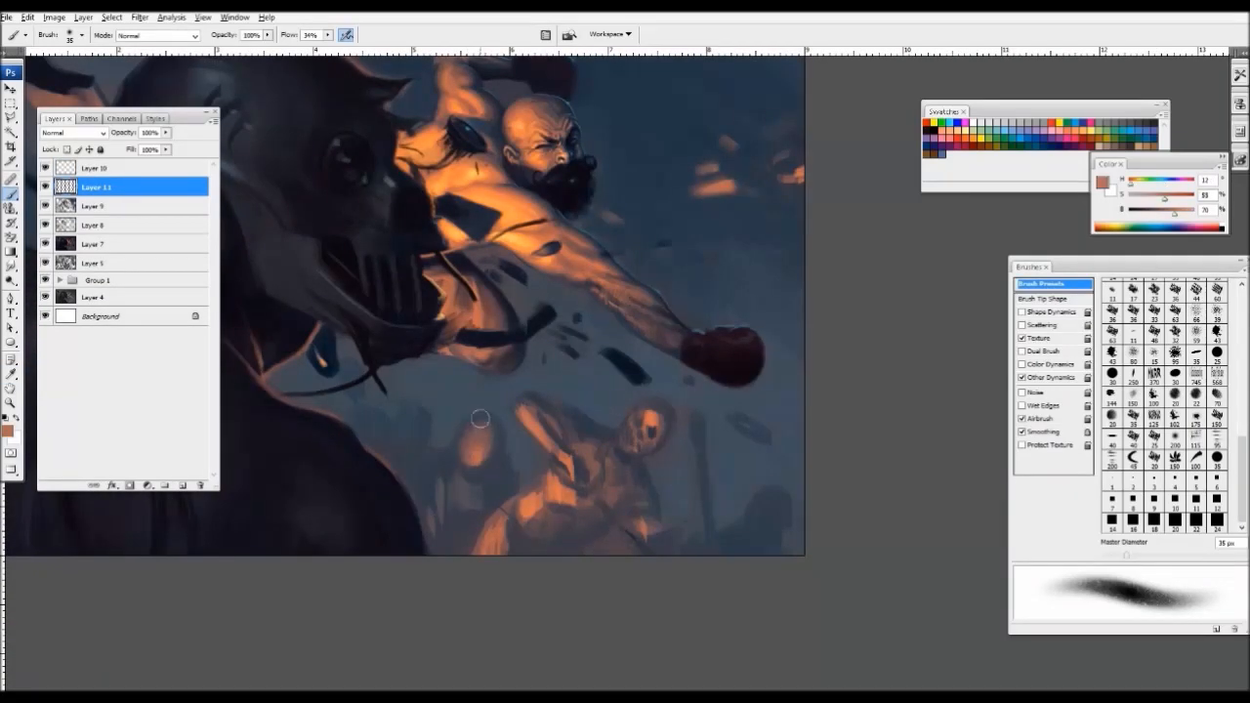
{"action": "left_click", "coordinate": [488, 465], "text": "alt"}
{"action": "key", "text": "ctrl+minus"}
{"action": "key", "text": "ctrl+minus"}
{"action": "key", "text": "ctrl+minus"}
{"action": "key", "text": "ctrl+minus"}
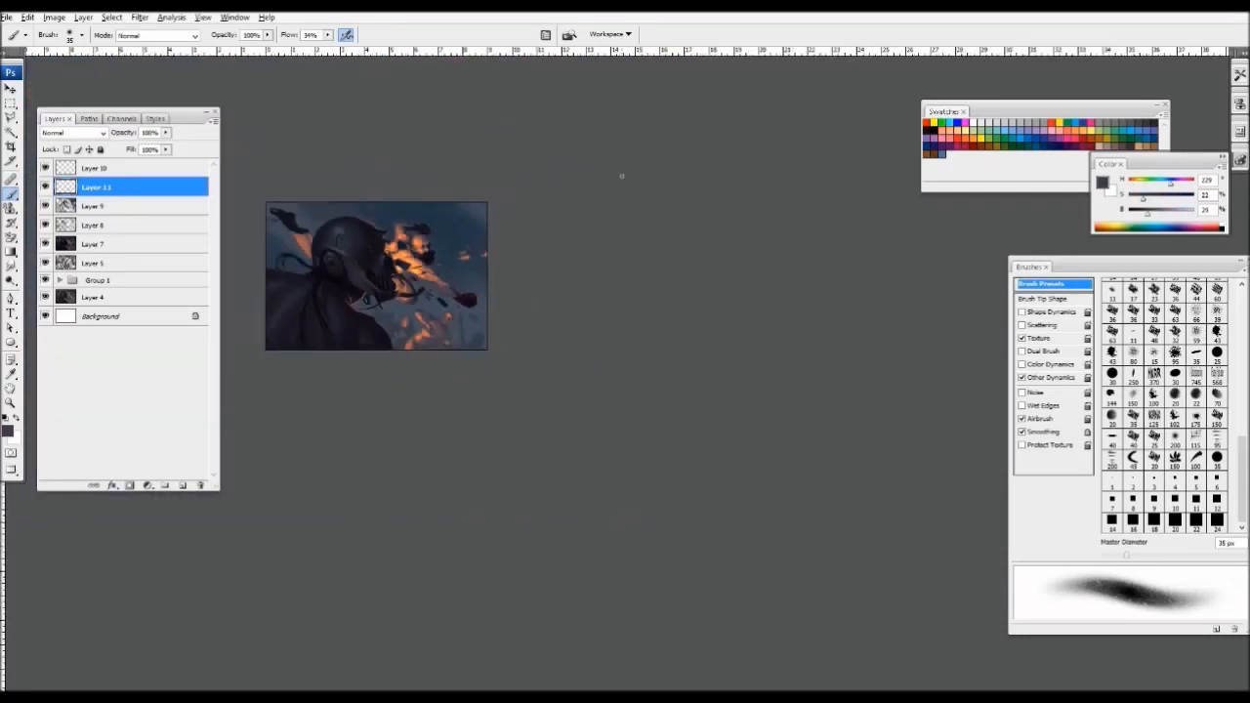
- Paint a skull-like face on the crowd figure nearest the robot's shoulder with sampled greys and browns at 20 px and 15 px
{"action": "key", "text": "ctrl+plus"}
{"action": "key", "text": "ctrl+plus"}
{"action": "key", "text": "ctrl+plus"}
{"action": "key", "text": "ctrl+plus"}
{"action": "key", "text": "ctrl+plus"}
{"action": "left_click", "coordinate": [480, 504], "text": "alt"}
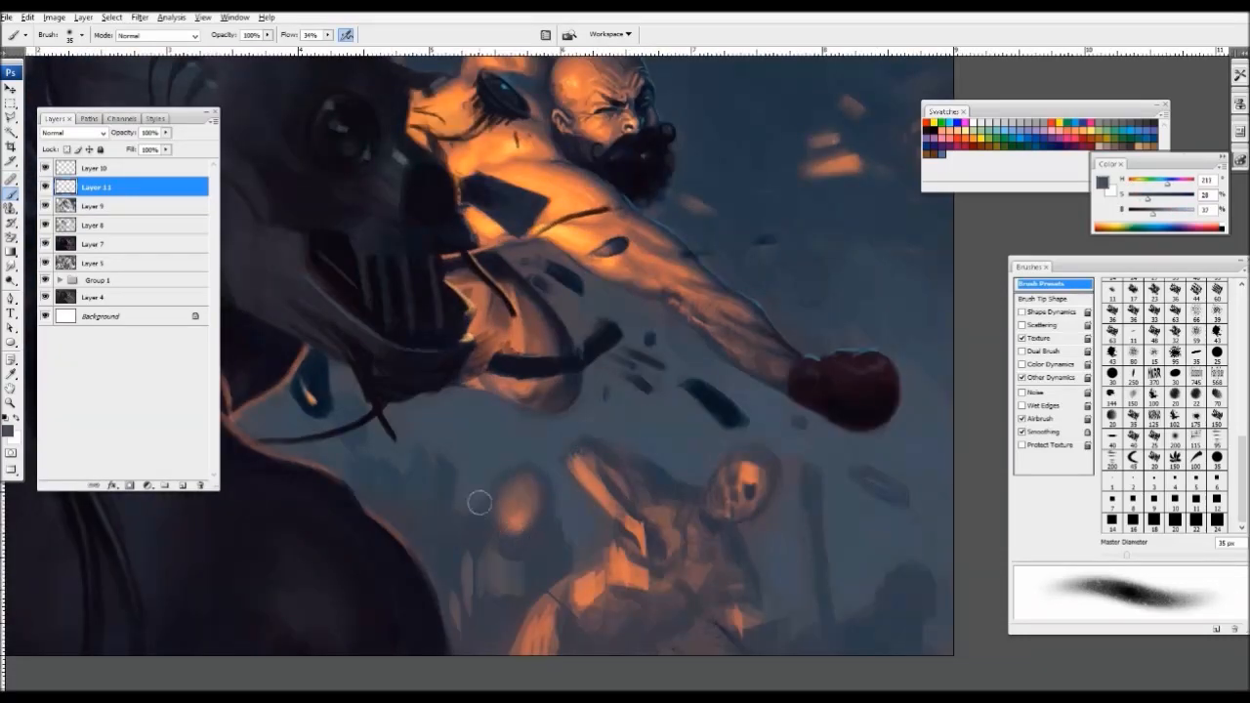
{"action": "left_click", "coordinate": [558, 484], "text": "alt"}
{"action": "key", "text": "bracketleft"}
{"action": "key", "text": "bracketleft"}
{"action": "key", "text": "bracketleft"}
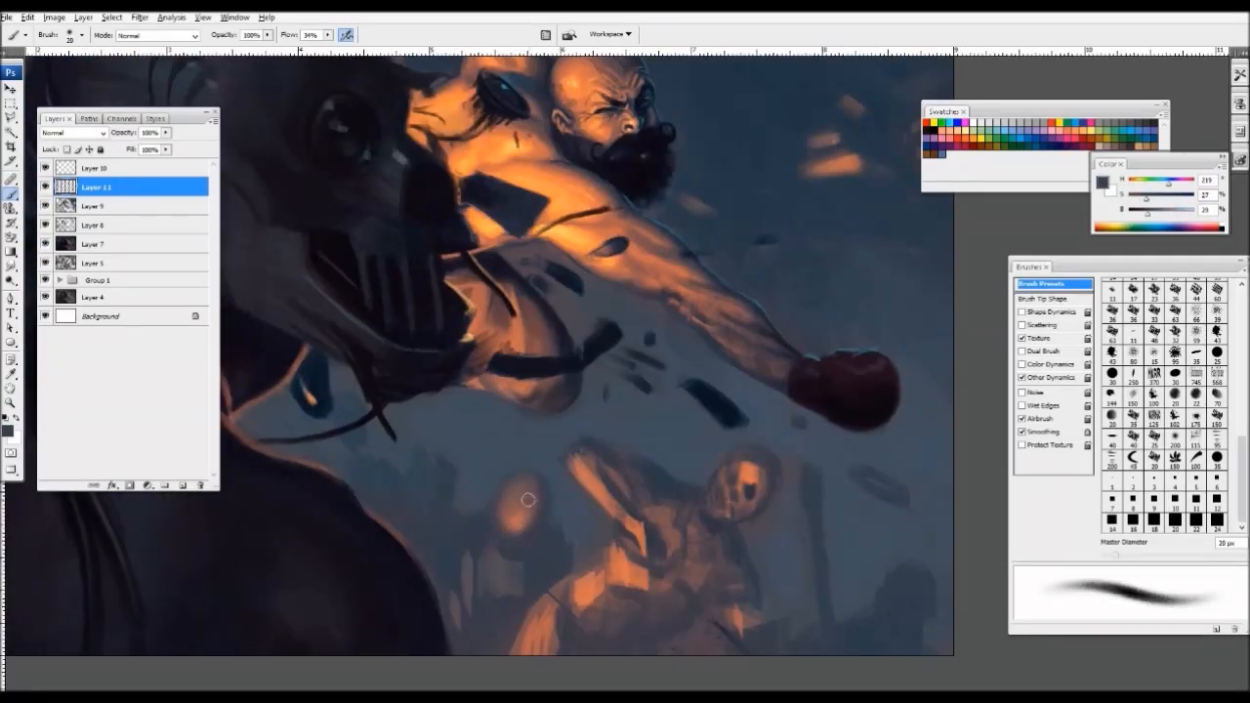
{"action": "mouse_move", "coordinate": [534, 498]}
{"action": "left_mouse_down"}
{"action": "mouse_move", "coordinate": [528, 523]}
{"action": "mouse_move", "coordinate": [506, 532]}
{"action": "left_mouse_up"}
{"action": "left_click", "coordinate": [506, 527], "text": "alt"}
{"action": "key", "text": "bracketleft"}
{"action": "key", "text": "ctrl+minus"}
{"action": "key", "text": "ctrl+minus"}
{"action": "key", "text": "ctrl+minus"}
{"action": "key", "text": "ctrl+plus"}
{"action": "key", "text": "ctrl+plus"}
{"action": "key", "text": "ctrl+plus"}
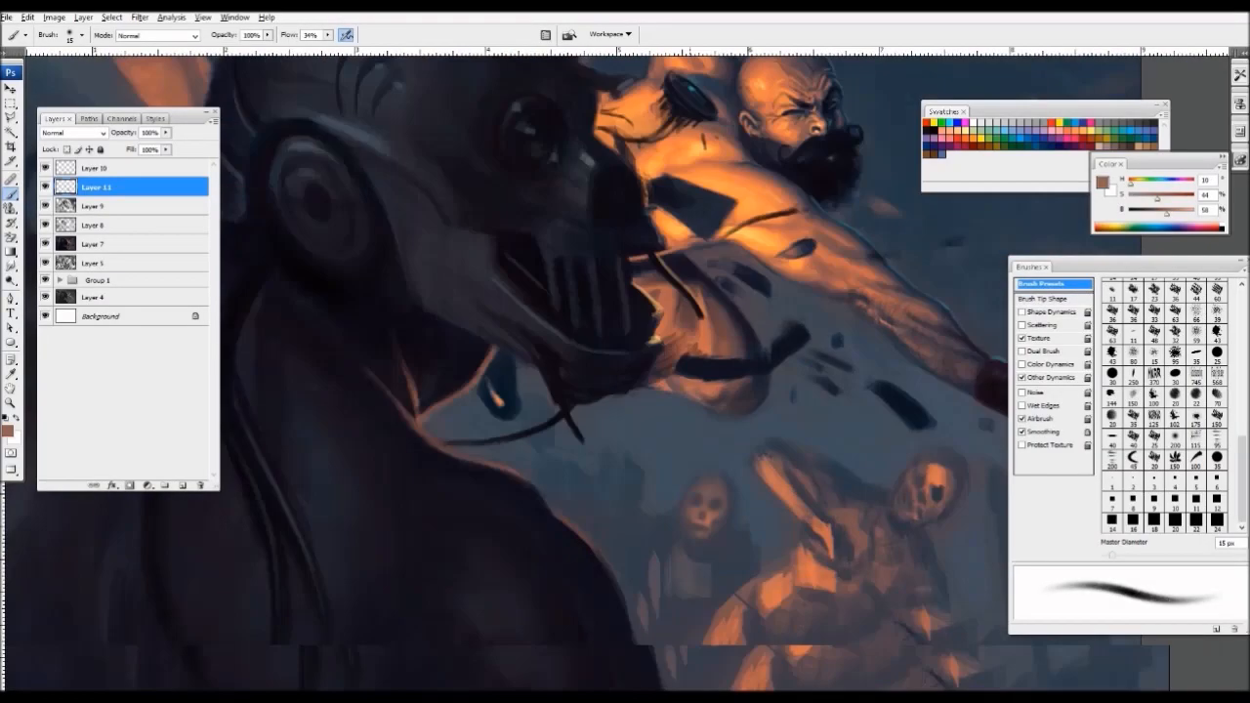
- Add small highlights to that crowd figure's skull face with a sampled orange at 10 px
{"action": "left_click", "coordinate": [690, 471], "text": "alt"}
{"action": "key", "text": "bracketleft"}
{"action": "key", "text": "ctrl+minus"}
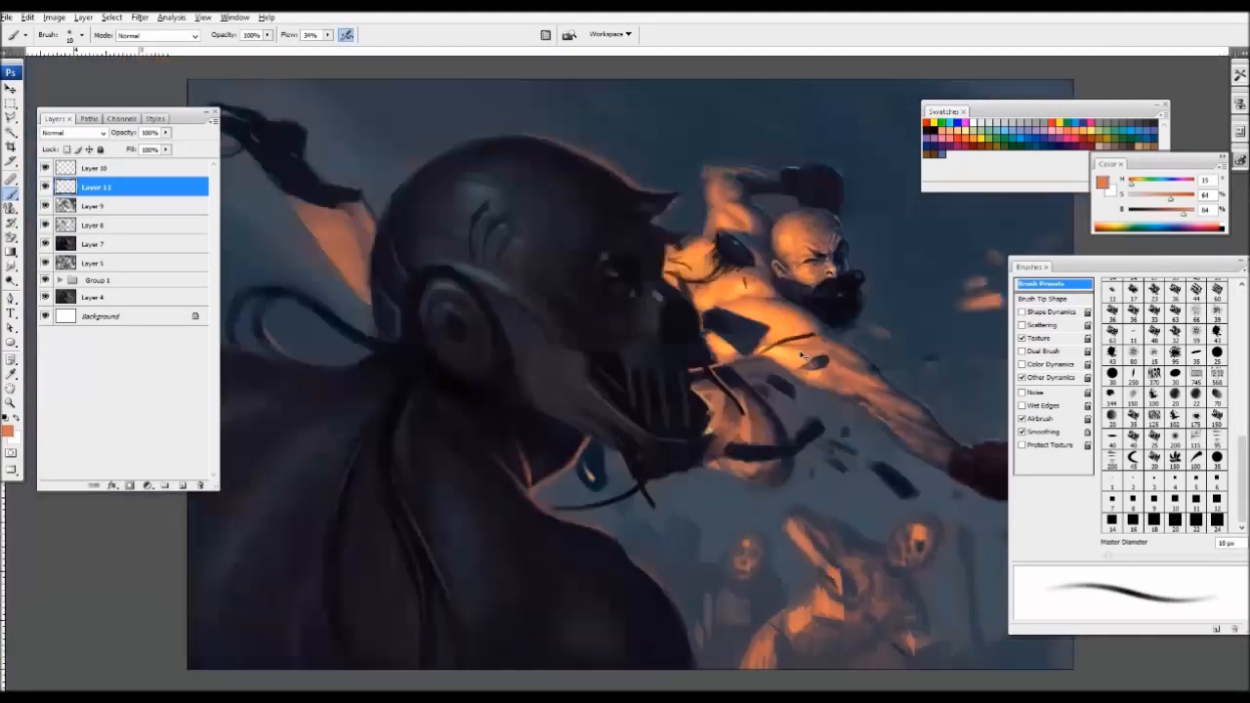
{"action": "key", "text": "ctrl+minus"}
{"action": "key", "text": "ctrl+minus"}
{"action": "key", "text": "ctrl+plus"}
{"action": "key", "text": "ctrl+plus"}
- Build up the skull-faced crowd figure's neck and chest with sampled brown tones at 20 to 30 px
{"action": "key", "text": "bracketright"}
{"action": "key", "text": "bracketright"}
{"action": "key", "text": "bracketright"}
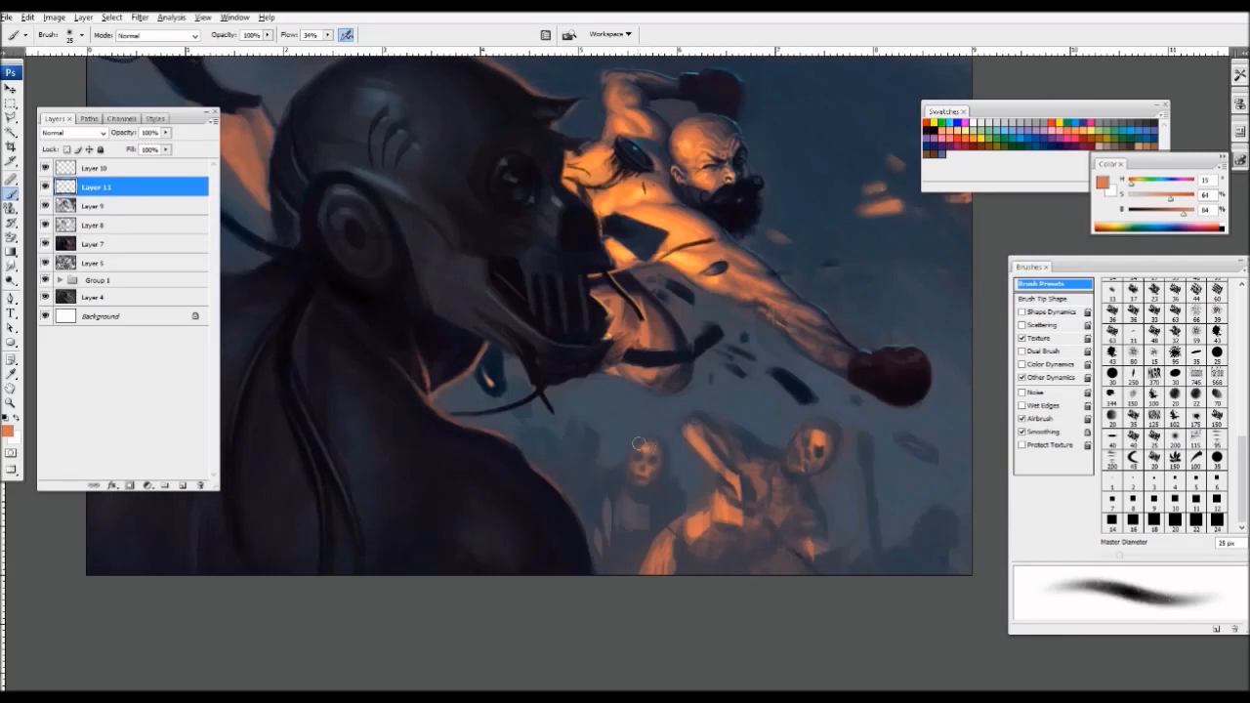
{"action": "left_click", "coordinate": [657, 445], "text": "alt"}
{"action": "key", "text": "bracketleft"}
{"action": "mouse_move", "coordinate": [641, 494]}
{"action": "left_mouse_down"}
{"action": "mouse_move", "coordinate": [651, 504]}
{"action": "mouse_move", "coordinate": [637, 533]}
{"action": "mouse_move", "coordinate": [618, 520]}
{"action": "left_mouse_up"}
{"action": "key", "text": "bracketright"}
{"action": "left_click", "coordinate": [630, 524], "text": "alt"}
{"action": "key", "text": "bracketright"}
{"action": "left_click", "coordinate": [641, 500], "text": "alt"}
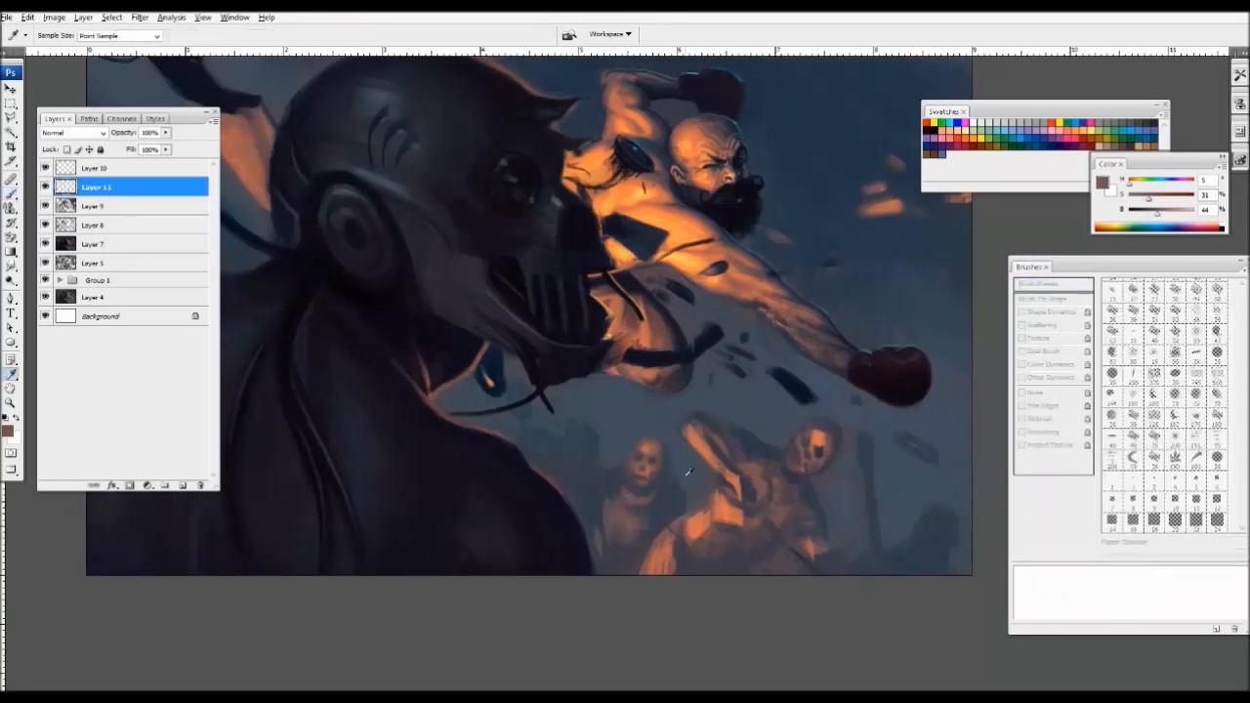
{"action": "left_click", "coordinate": [688, 471], "text": "alt"}
- Paint a second dim crowd figure between the skull-faced one and the robot's shoulder with sampled dark greys at 45 px
{"action": "key", "text": "ctrl+minus"}
{"action": "key", "text": "ctrl+plus"}
{"action": "key", "text": "ctrl+plus"}
{"action": "left_click", "coordinate": [604, 485], "text": "alt"}
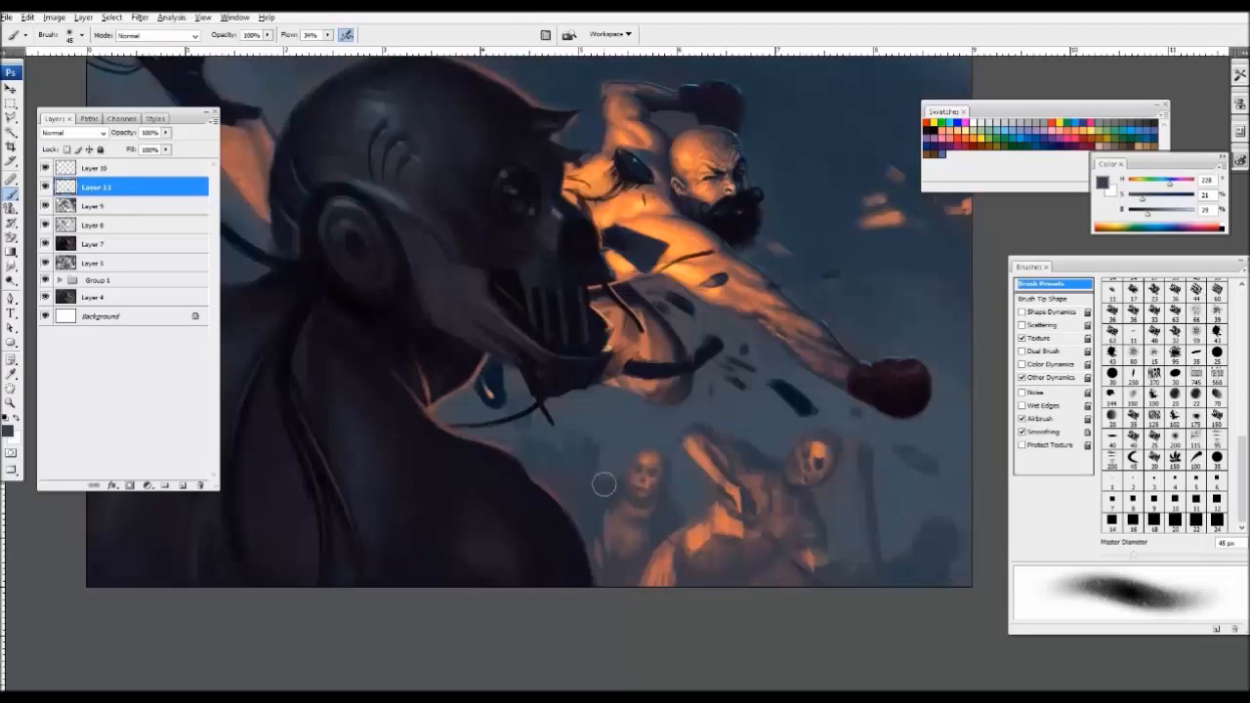
{"action": "left_click", "coordinate": [584, 439], "text": "alt"}
{"action": "left_click", "coordinate": [614, 488], "text": "alt"}
{"action": "left_click_drag", "start_coordinate": [583, 459], "coordinate": [584, 479]}
{"action": "key", "text": "bracketleft"}
{"action": "key", "text": "bracketleft"}
{"action": "key", "text": "bracketleft"}
{"action": "key", "text": "ctrl+minus"}
{"action": "key", "text": "ctrl+minus"}
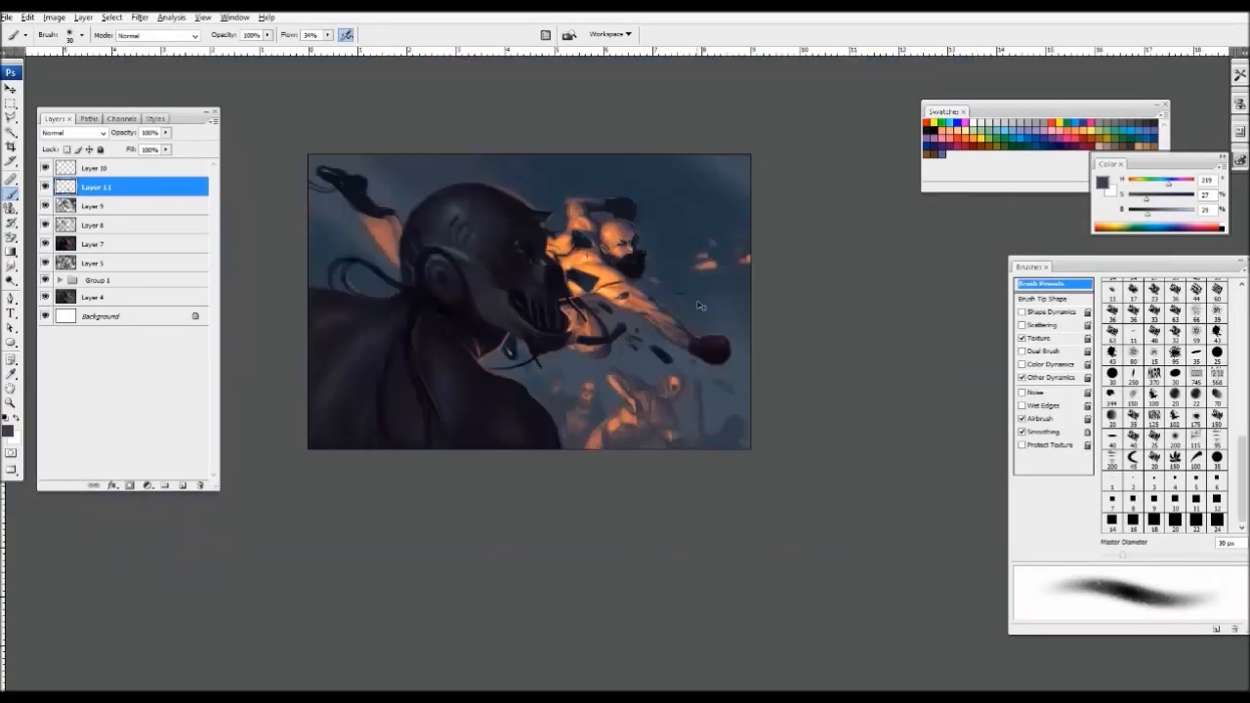
- Blend the dim crowd figure and the surrounding haze with sampled blue-greys at 35 px and 40 px
{"action": "key", "text": "ctrl+plus"}
{"action": "key", "text": "ctrl+plus"}
{"action": "left_click", "coordinate": [573, 474], "text": "alt"}
{"action": "key", "text": "bracketright"}
{"action": "left_click", "coordinate": [575, 458], "text": "alt"}
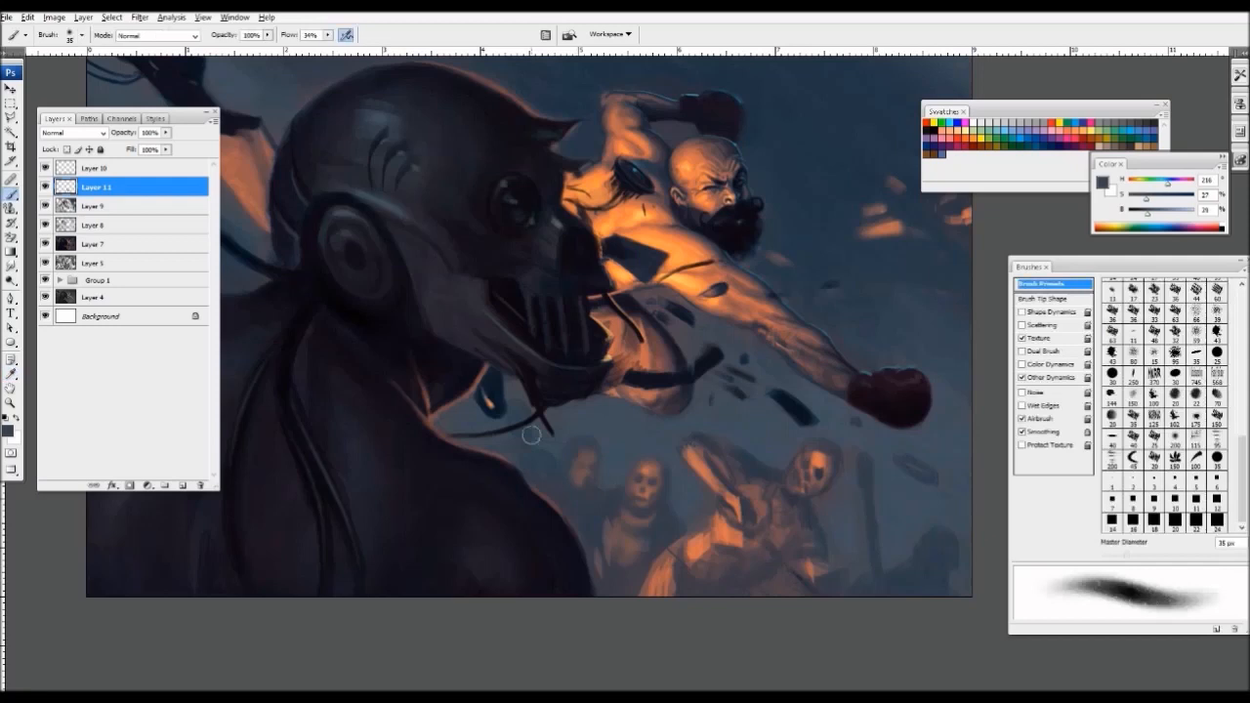
{"action": "key", "text": "bracketright"}
{"action": "key", "text": "ctrl+minus"}
{"action": "key", "text": "ctrl+minus"}
{"action": "key", "text": "ctrl+minus"}
{"action": "key", "text": "ctrl+minus"}
{"action": "key", "text": "ctrl+plus"}
{"action": "key", "text": "ctrl+plus"}
{"action": "key", "text": "ctrl+plus"}
{"action": "key", "text": "ctrl+plus"}
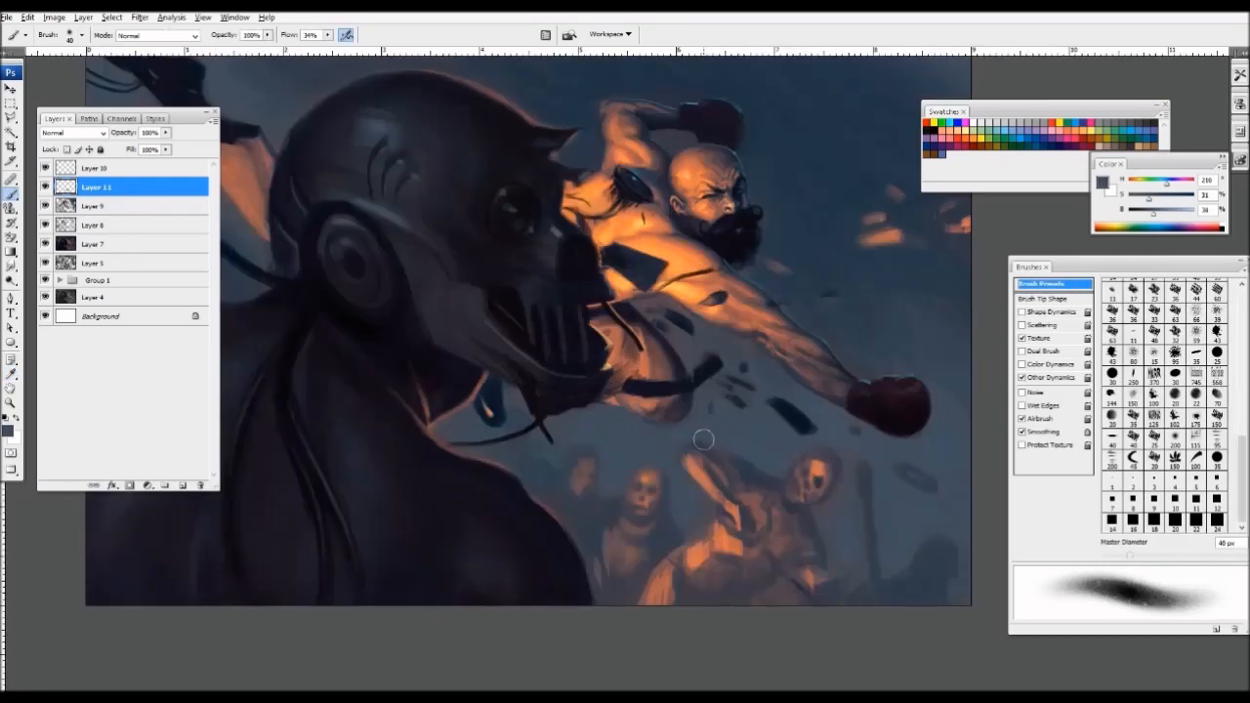
- Reshape the central crowd figure's raised arm and shoulder with sampled dark blue-grey and orange at 25 px and 30 px
{"action": "left_click", "coordinate": [698, 438], "text": "alt"}
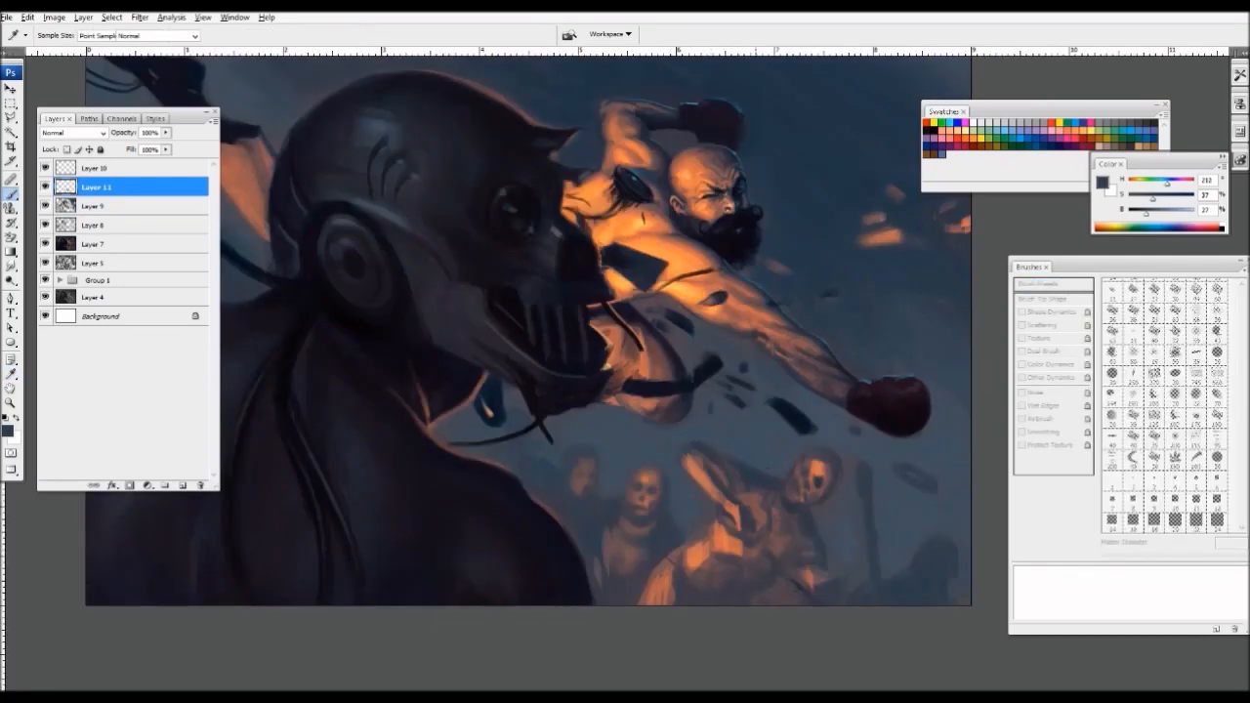
{"action": "left_click", "coordinate": [716, 452], "text": "alt"}
{"action": "left_click", "coordinate": [685, 454], "text": "alt"}
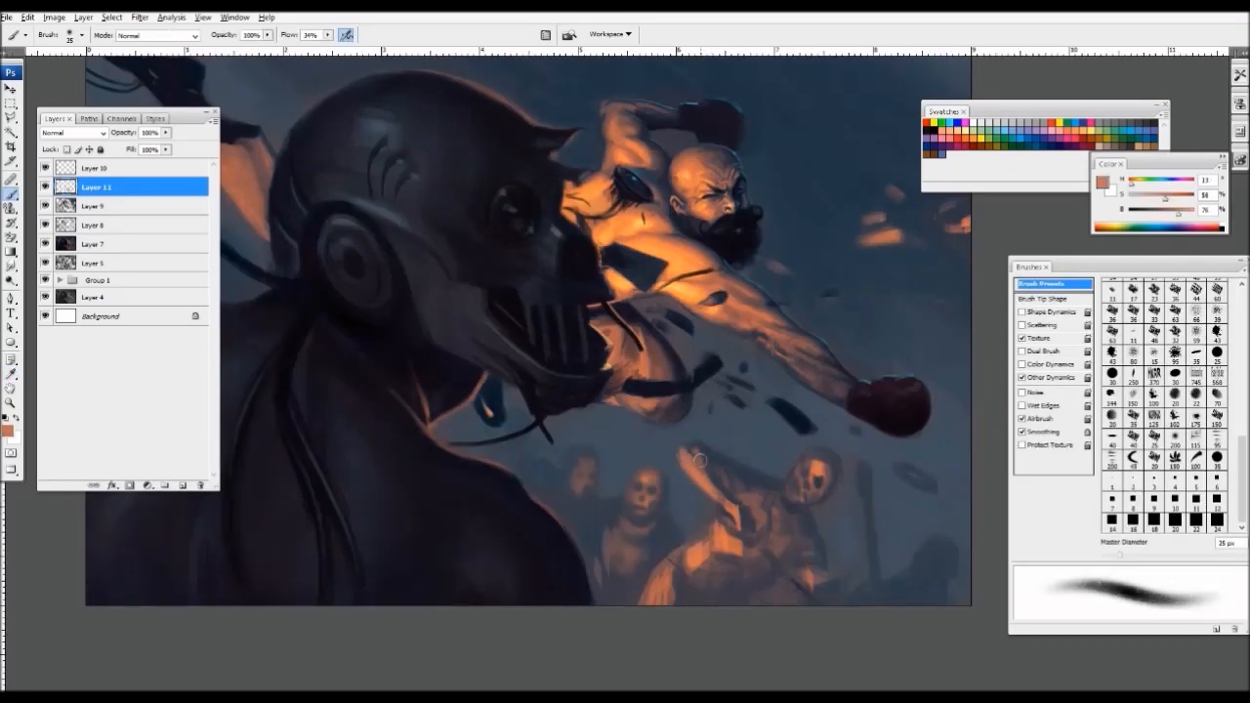
{"action": "key", "text": "]"}
{"action": "left_click", "coordinate": [742, 460], "text": "alt"}
{"action": "left_click_drag", "start_coordinate": [764, 467], "coordinate": [743, 461]}
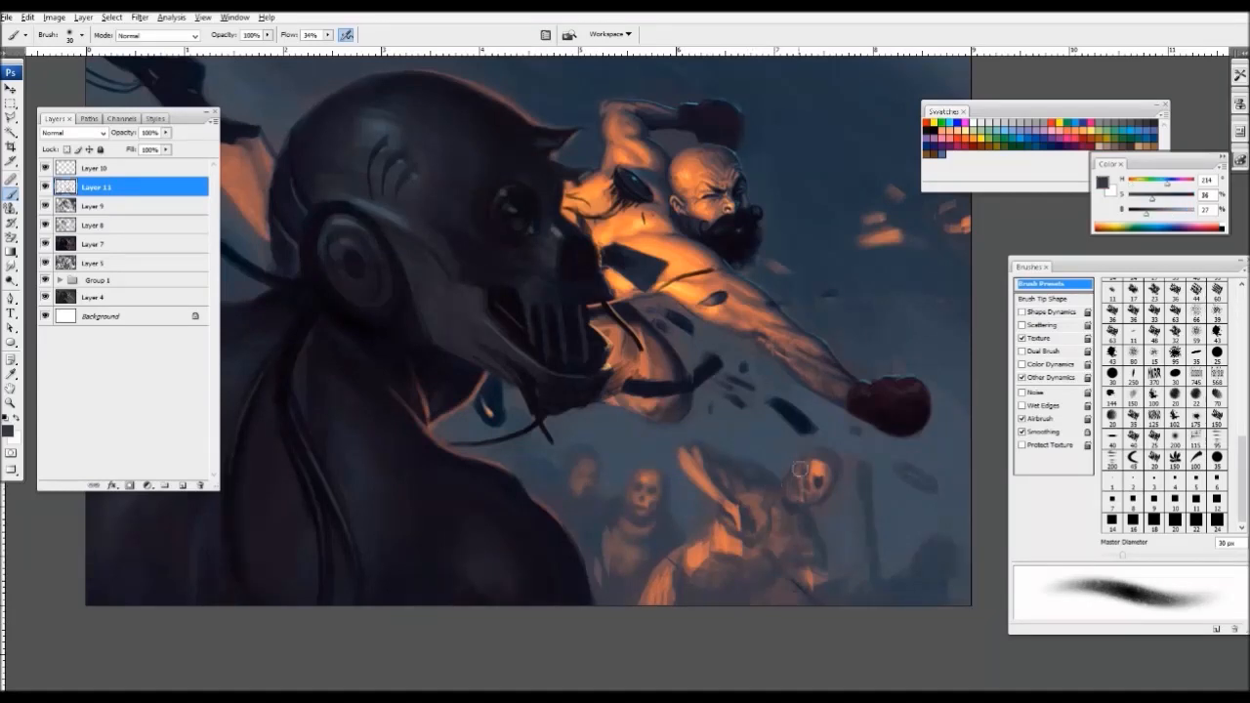
- Darken the shadowed side of the central crowd figure's torso with sampled blue-greys at 30 px
{"action": "mouse_move", "coordinate": [762, 525]}
{"action": "left_mouse_down"}
{"action": "mouse_move", "coordinate": [637, 458]}
{"action": "mouse_move", "coordinate": [662, 474]}
{"action": "mouse_move", "coordinate": [648, 424]}
{"action": "left_mouse_up"}
{"action": "left_click", "coordinate": [661, 448], "text": "alt"}
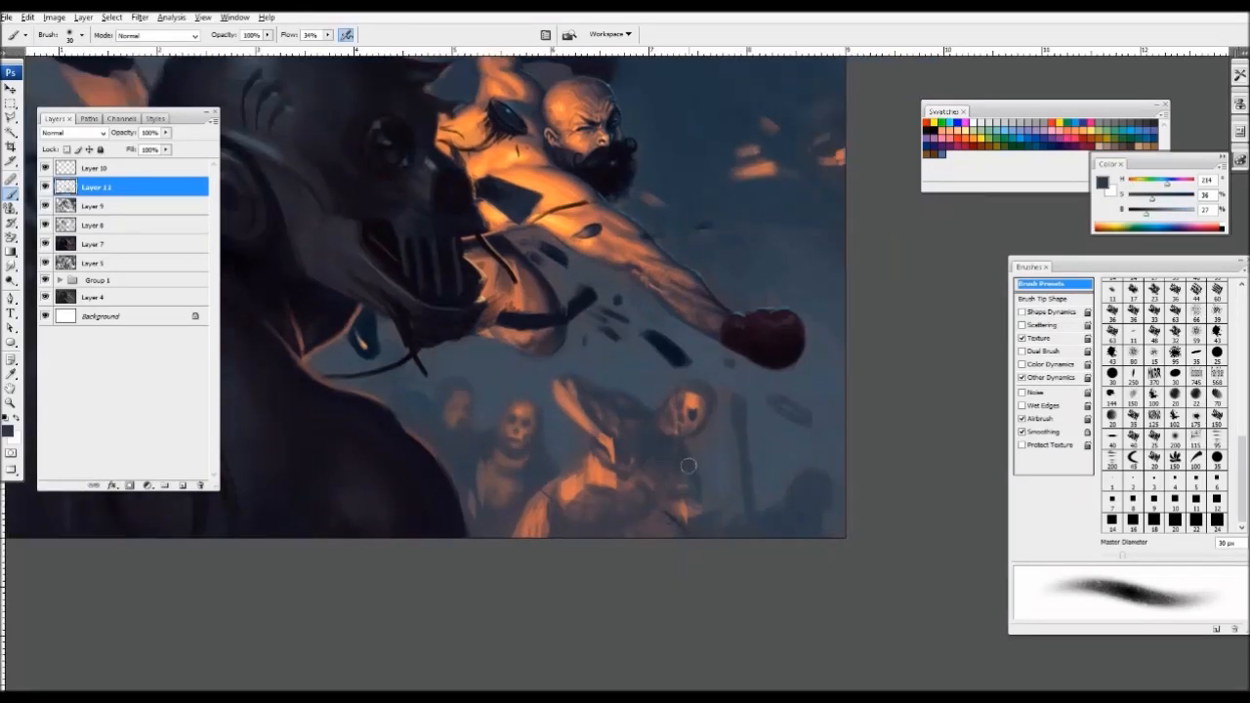
{"action": "left_click_drag", "start_coordinate": [688, 464], "coordinate": [700, 443]}
{"action": "key", "text": "ctrl+minus"}
{"action": "key", "text": "ctrl+minus"}
{"action": "key", "text": "ctrl+minus"}
{"action": "key", "text": "ctrl+plus"}
{"action": "key", "text": "ctrl+plus"}
{"action": "key", "text": "ctrl+plus"}
{"action": "key", "text": "ctrl+plus"}
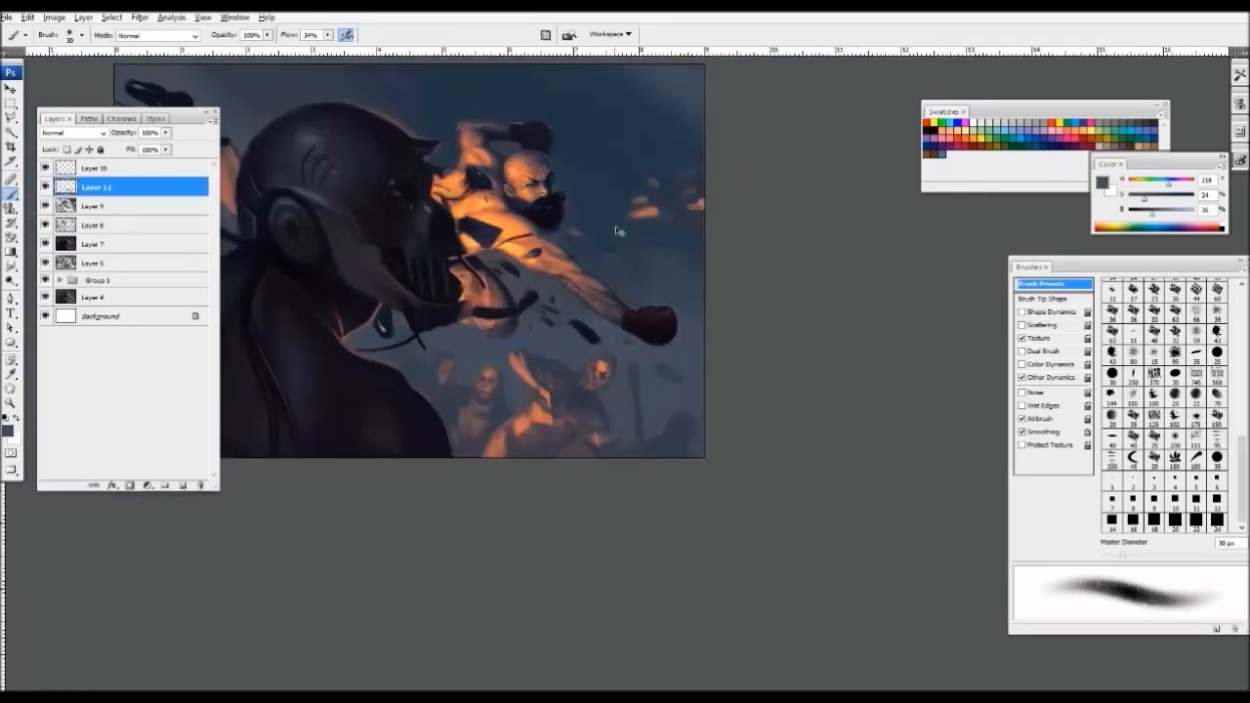
- Define the central crowd figure's skull face and the hand across its chest with sampled tones at 15 px
{"action": "left_click", "coordinate": [680, 498], "text": "alt"}
{"action": "key", "text": "["}
{"action": "key", "text": "["}
{"action": "key", "text": "["}
{"action": "left_click", "coordinate": [702, 525], "text": "alt"}
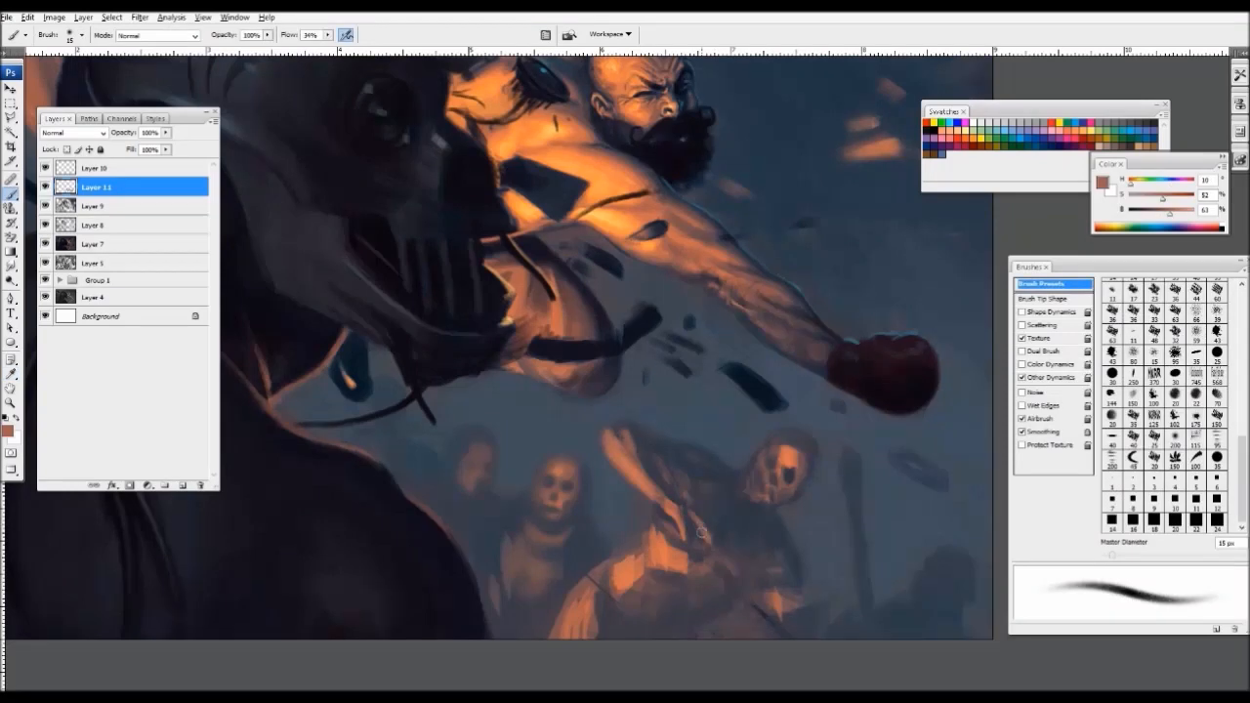
{"action": "key", "text": "ctrl+minus"}
{"action": "key", "text": "ctrl+minus"}
{"action": "key", "text": "ctrl+minus"}
{"action": "key", "text": "ctrl+plus"}
{"action": "key", "text": "ctrl+plus"}
- Smooth the central crowd figure's lit chest and arm with sampled orange and dark tones at 25 px
{"action": "left_click", "coordinate": [707, 442], "text": "alt"}
{"action": "left_click_drag", "start_coordinate": [807, 555], "coordinate": [694, 429]}
{"action": "key", "text": "]"}
{"action": "key", "text": "ctrl+minus"}
{"action": "key", "text": "ctrl+plus"}
{"action": "key", "text": "]"}
{"action": "left_click", "coordinate": [630, 406], "text": "alt"}
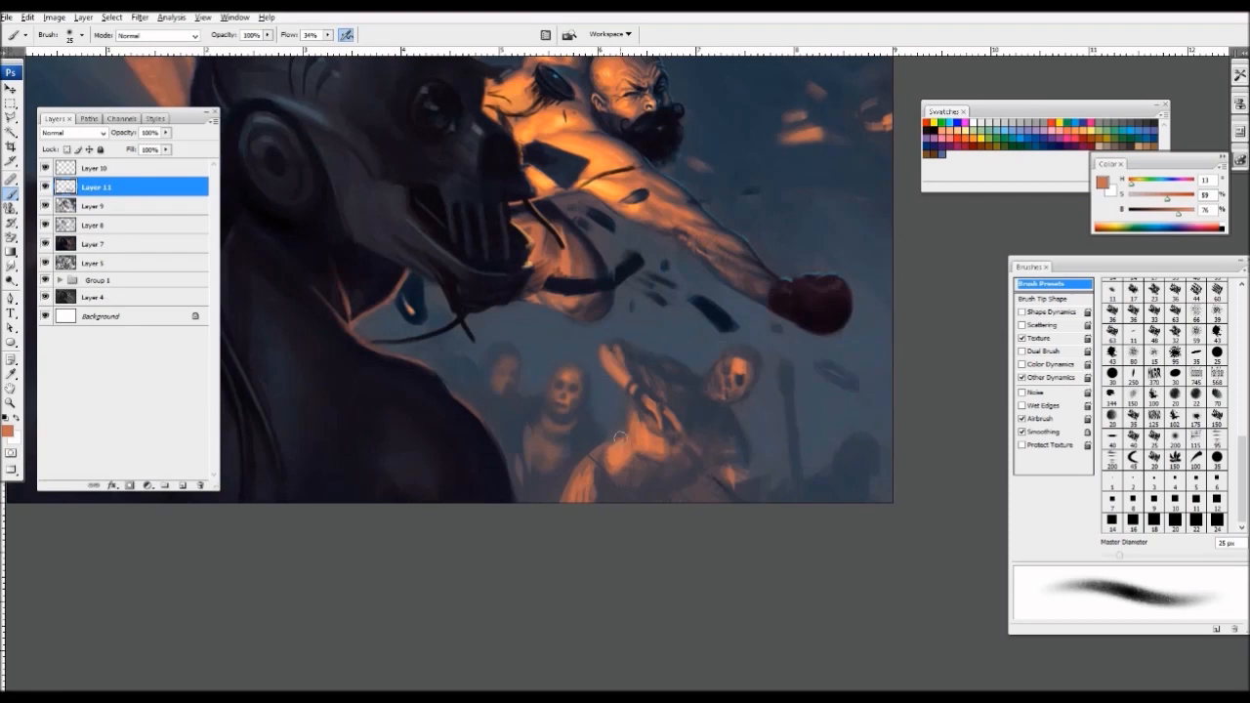
{"action": "mouse_move", "coordinate": [619, 438]}
{"action": "left_mouse_down"}
{"action": "mouse_move", "coordinate": [629, 479]}
{"action": "mouse_move", "coordinate": [664, 478]}
{"action": "mouse_move", "coordinate": [646, 483]}
{"action": "mouse_move", "coordinate": [687, 456]}
{"action": "left_mouse_up"}
{"action": "left_click", "coordinate": [687, 456], "text": "alt"}
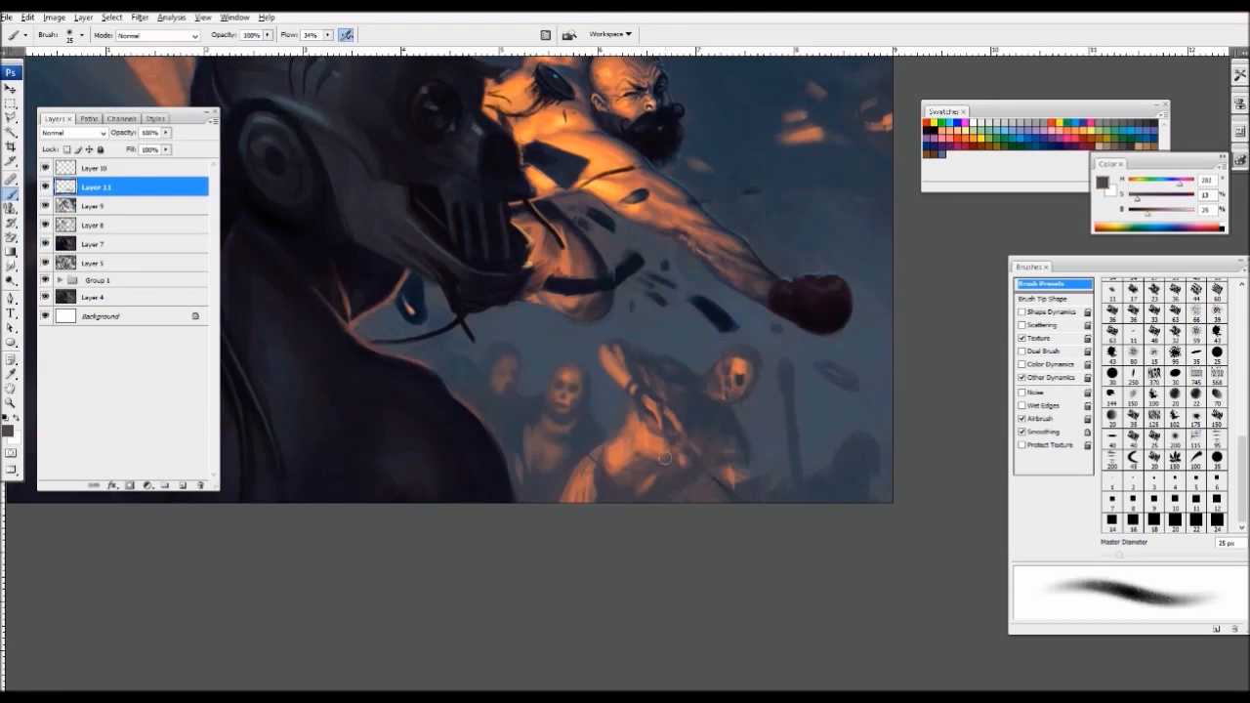
- Brighten the central crowd figure's skull-like head with sampled oranges, reducing the brush to 20 px
{"action": "left_click", "coordinate": [673, 437], "text": "alt"}
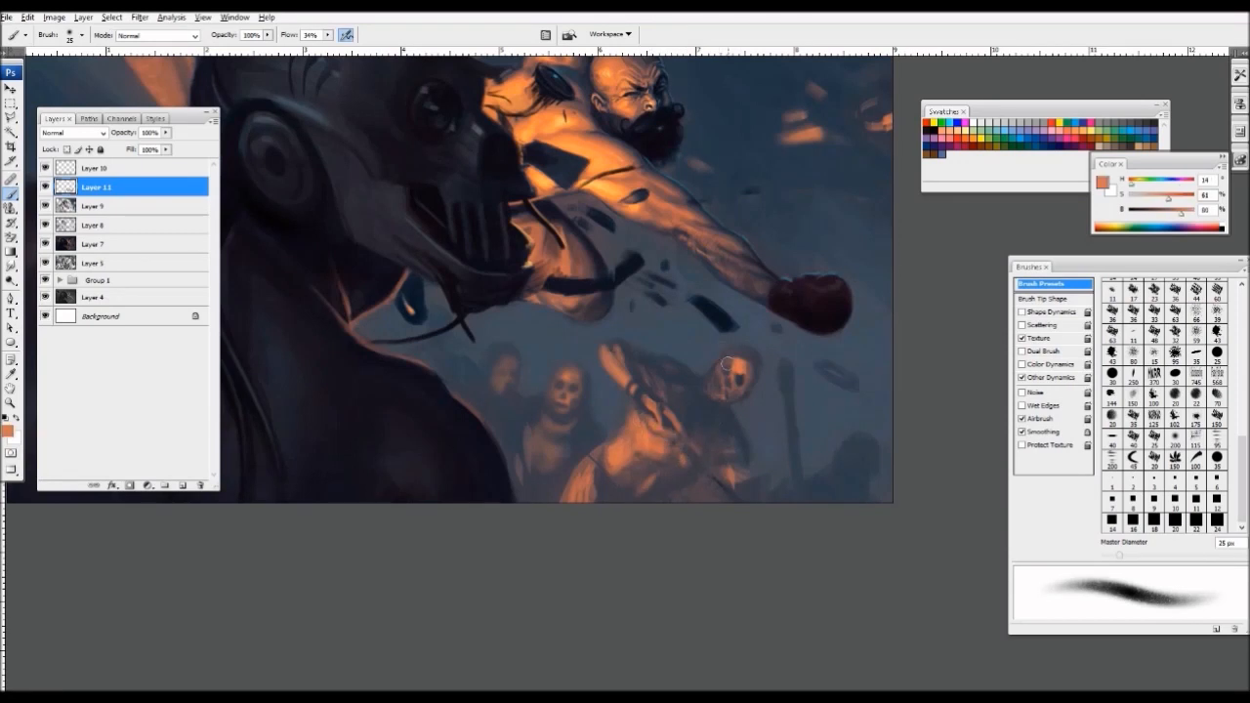
{"action": "left_click", "coordinate": [720, 405], "text": "alt"}
{"action": "left_click", "coordinate": [728, 373], "text": "alt"}
{"action": "key", "text": "bracketleft"}
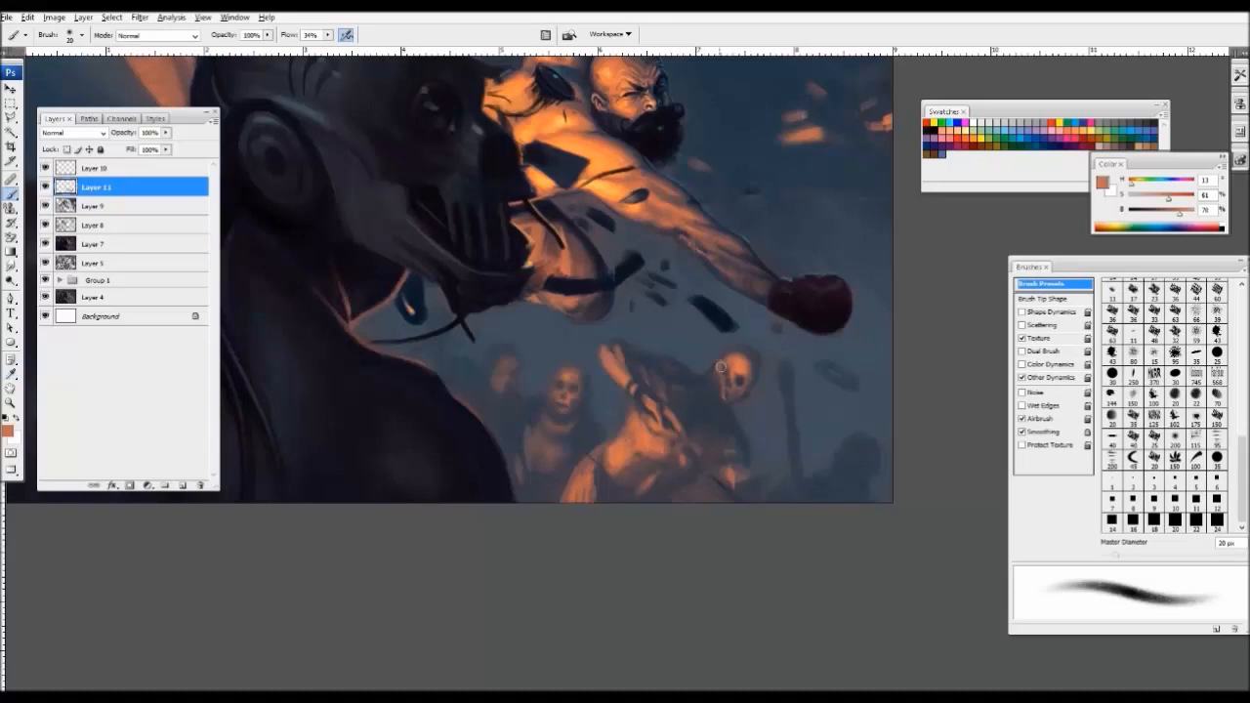
{"action": "left_click_drag", "start_coordinate": [725, 357], "coordinate": [751, 367]}
{"action": "key", "text": "ctrl+minus"}
{"action": "key", "text": "ctrl+minus"}
{"action": "key", "text": "ctrl+minus"}
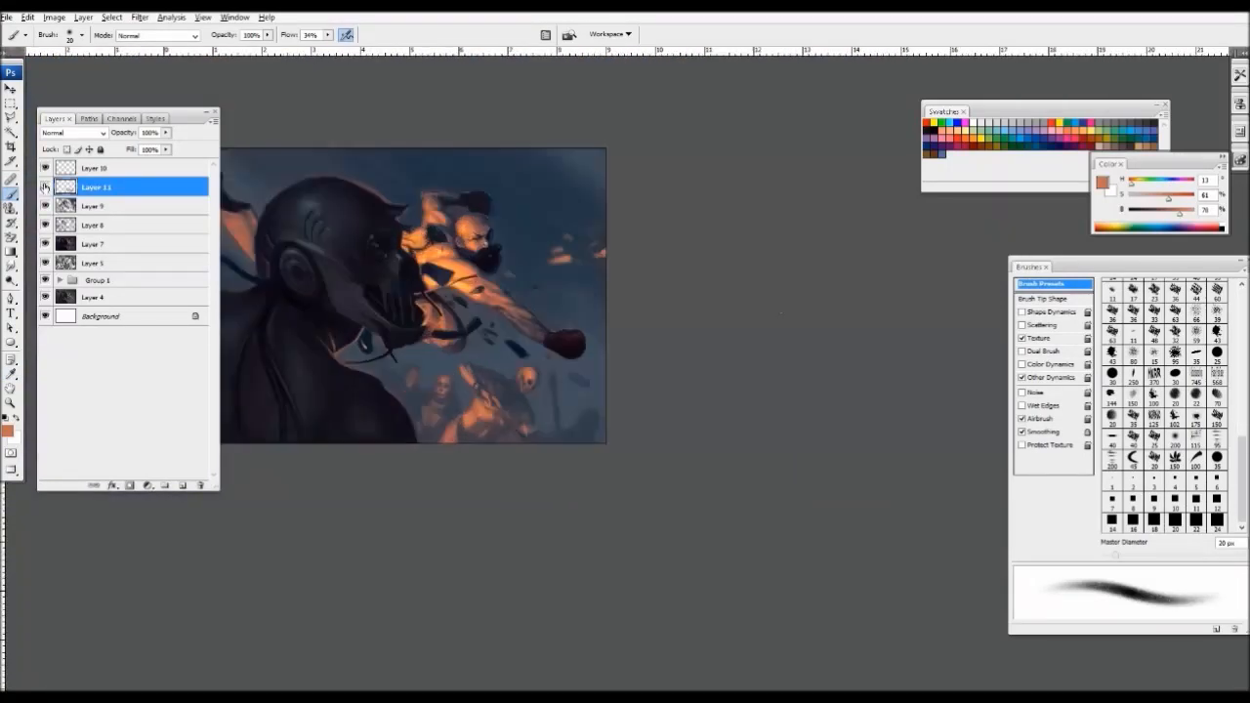
- Shape the skull face of the crowd figure below the boxer's glove with sampled dark and orange tones at 15 px and 10 px
{"action": "key", "text": "ctrl+plus"}
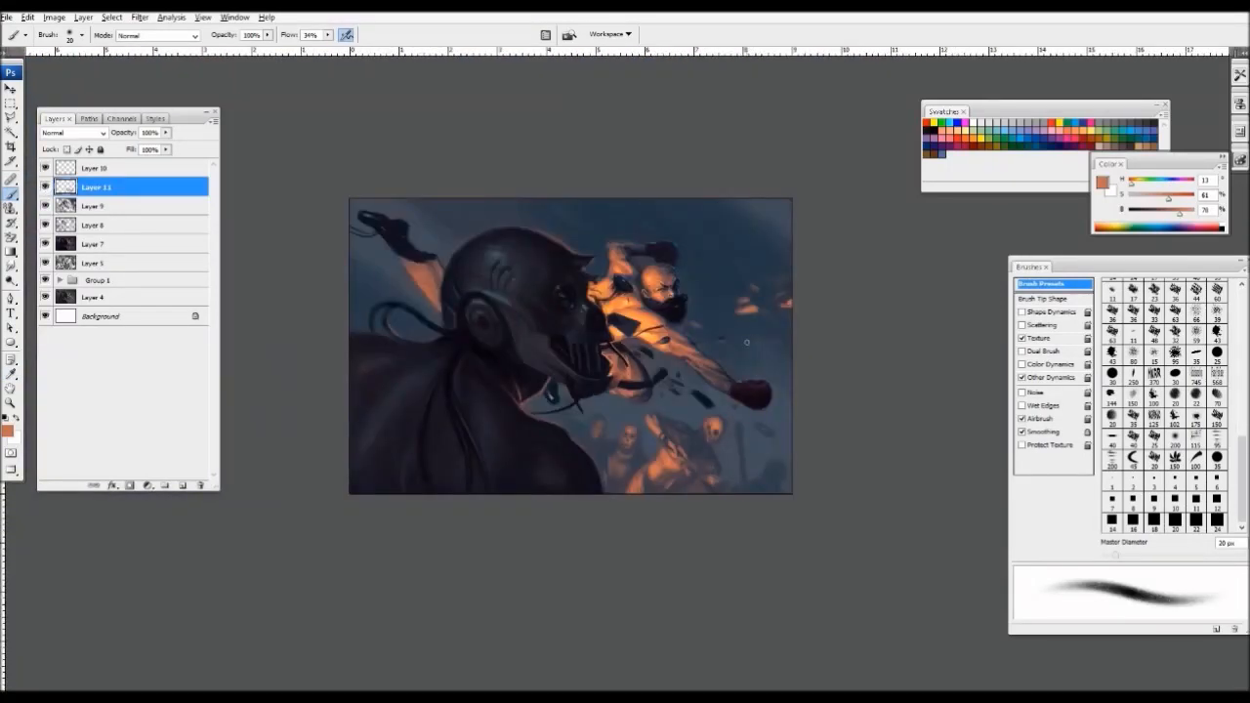
{"action": "key", "text": "ctrl+plus"}
{"action": "key", "text": "ctrl+plus"}
{"action": "left_click", "coordinate": [770, 407], "text": "alt"}
{"action": "key", "text": "bracketleft"}
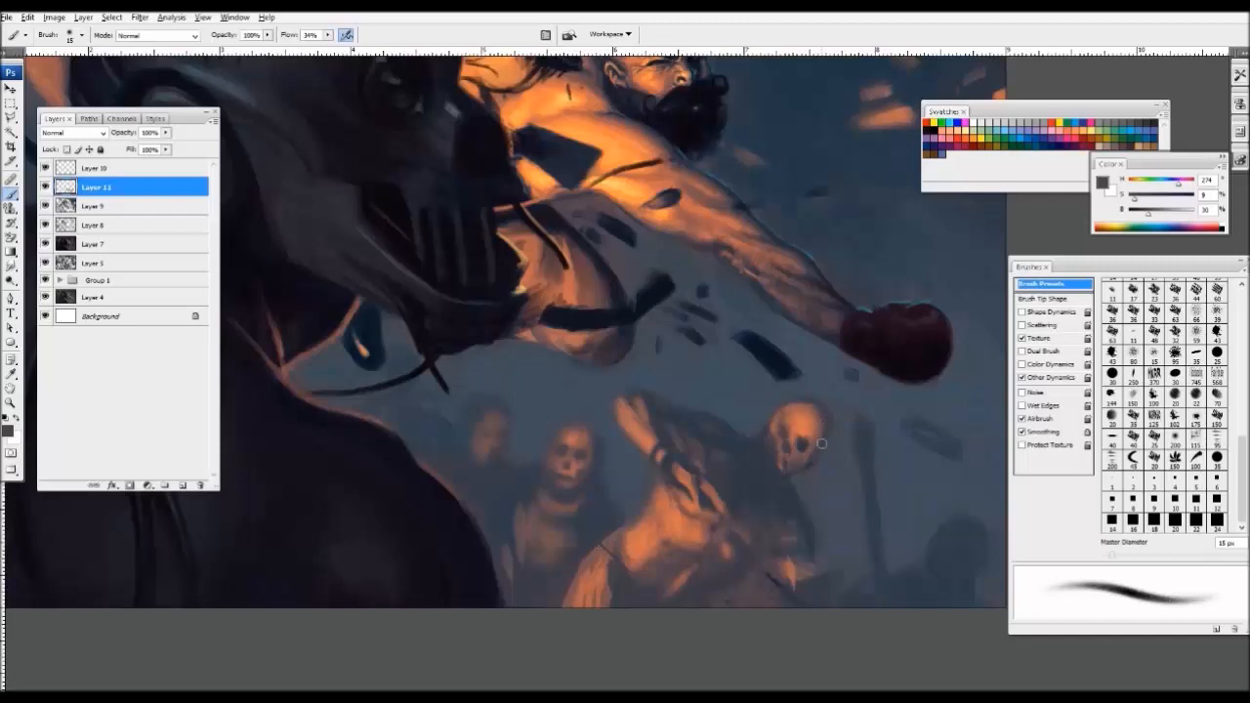
{"action": "left_click", "coordinate": [792, 474], "text": "alt"}
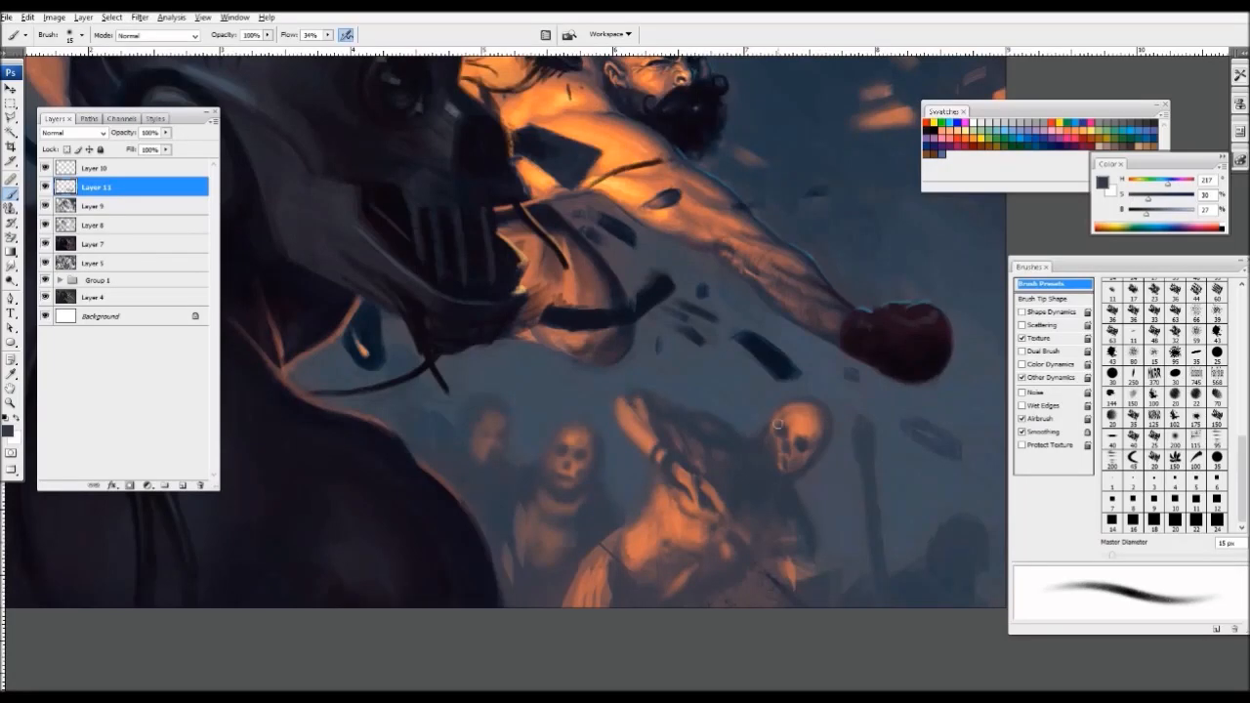
{"action": "left_click_drag", "start_coordinate": [784, 447], "coordinate": [791, 466]}
{"action": "left_click", "coordinate": [781, 428], "text": "alt"}
{"action": "key", "text": "bracketleft"}
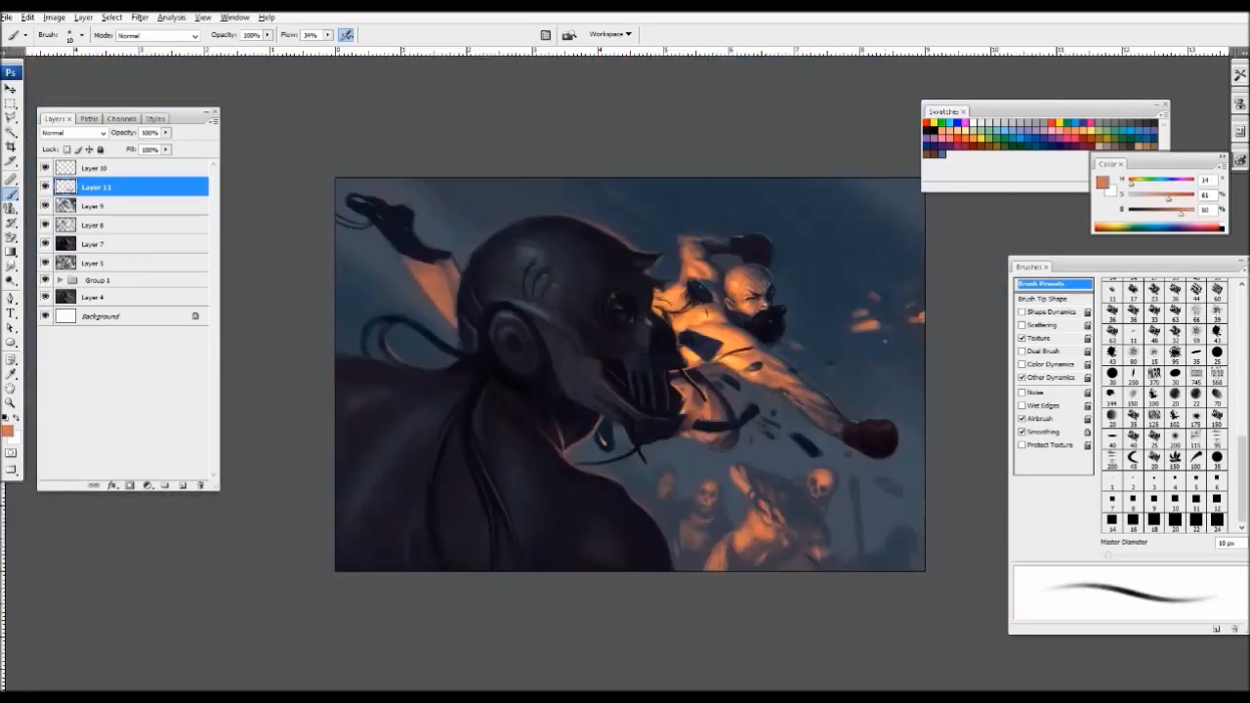
{"action": "key", "text": "ctrl+minus"}
{"action": "key", "text": "ctrl+minus"}
{"action": "key", "text": "ctrl+minus"}
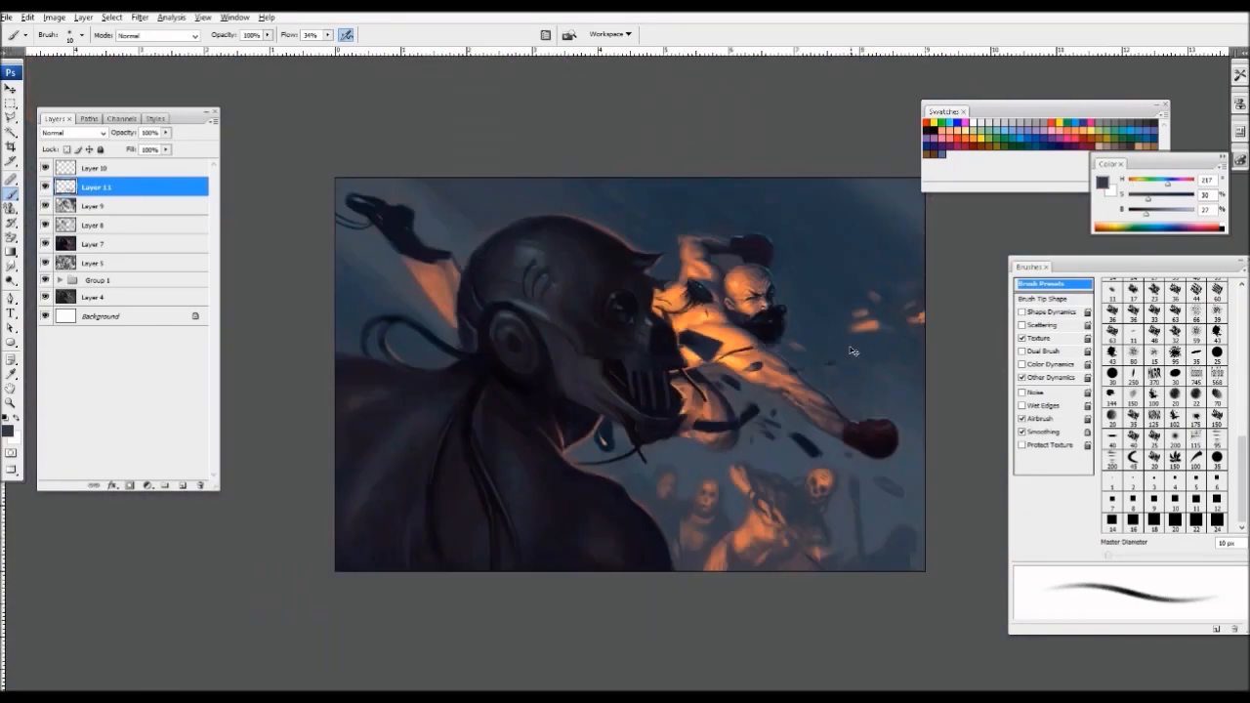
- Darken the left edge of the skull nearest the boxing glove with dark blue-grey at 20 px
{"action": "key", "text": "ctrl+plus"}
{"action": "key", "text": "ctrl+plus"}
{"action": "key", "text": "ctrl+plus"}
{"action": "left_click_drag", "start_coordinate": [834, 346], "coordinate": [684, 190]}
{"action": "key", "text": "bracketright"}
{"action": "key", "text": "bracketright"}
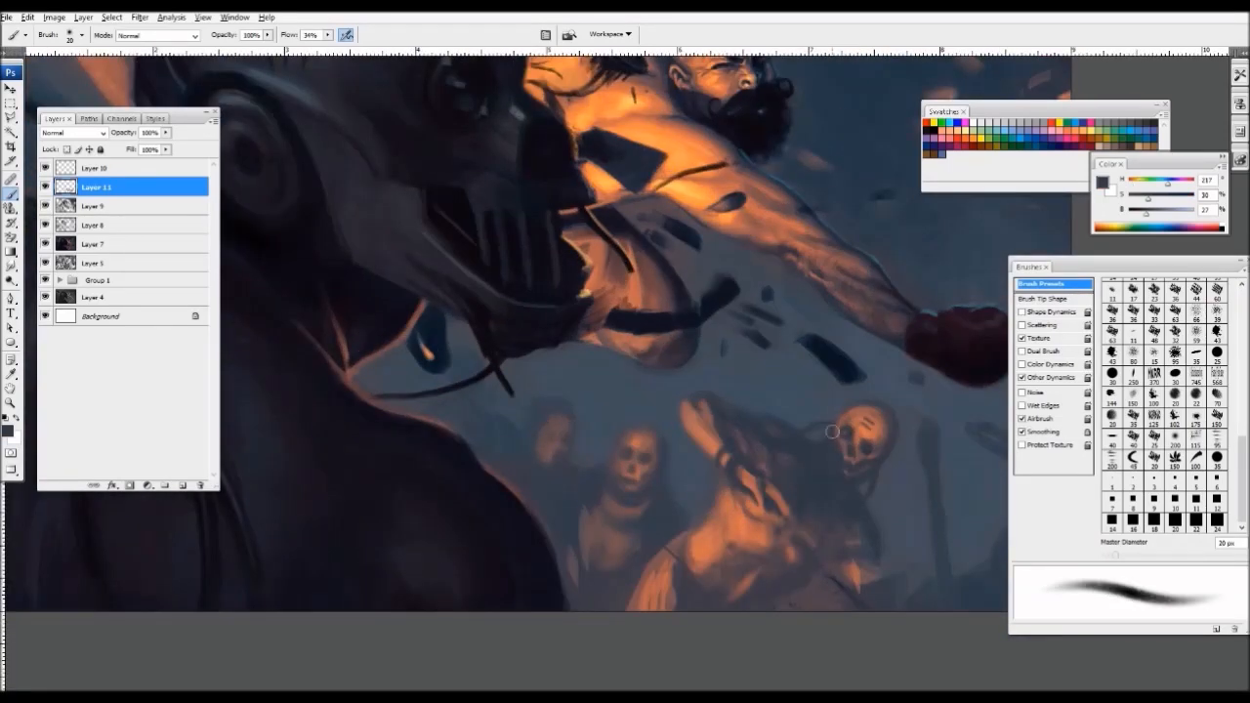
{"action": "left_click_drag", "start_coordinate": [842, 432], "coordinate": [837, 455]}
- Blend the central crowd figure's torso and the shadows beside it with sampled orange and blue-grey tones, enlarging the brush to 30 px
{"action": "left_click_drag", "start_coordinate": [911, 410], "coordinate": [778, 293]}
{"action": "left_click", "coordinate": [640, 414], "text": "alt"}
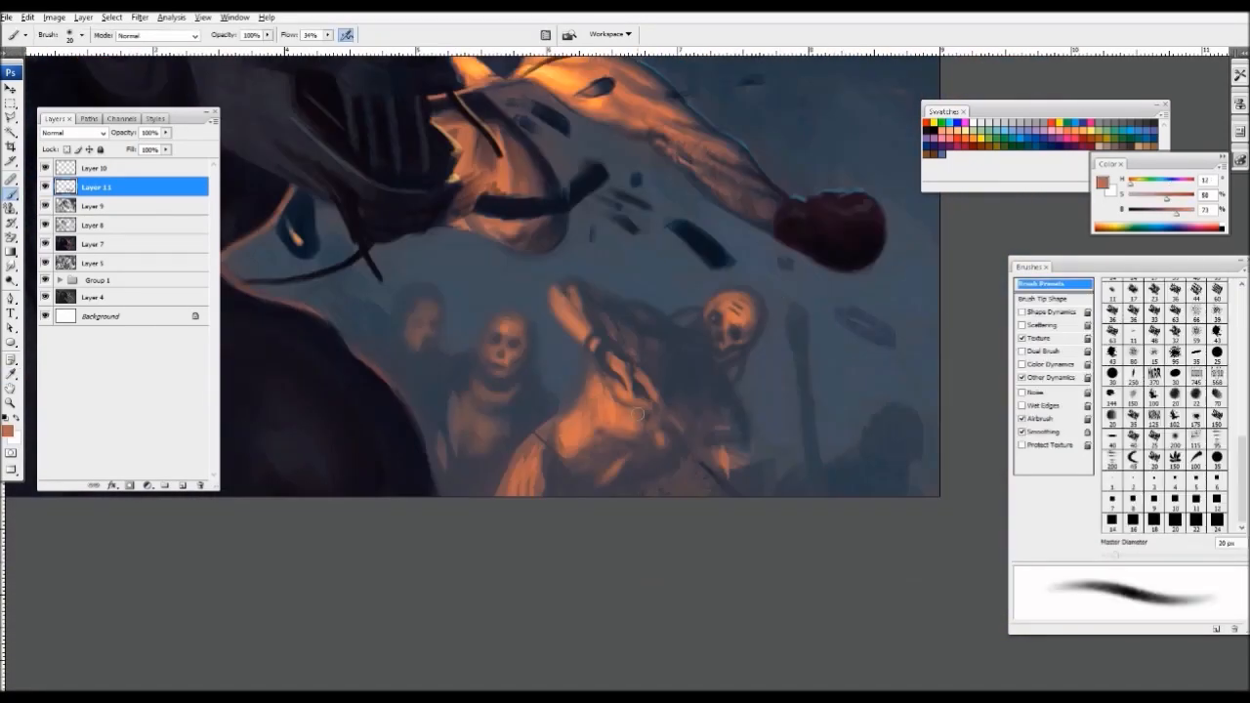
{"action": "left_click", "coordinate": [567, 402], "text": "alt"}
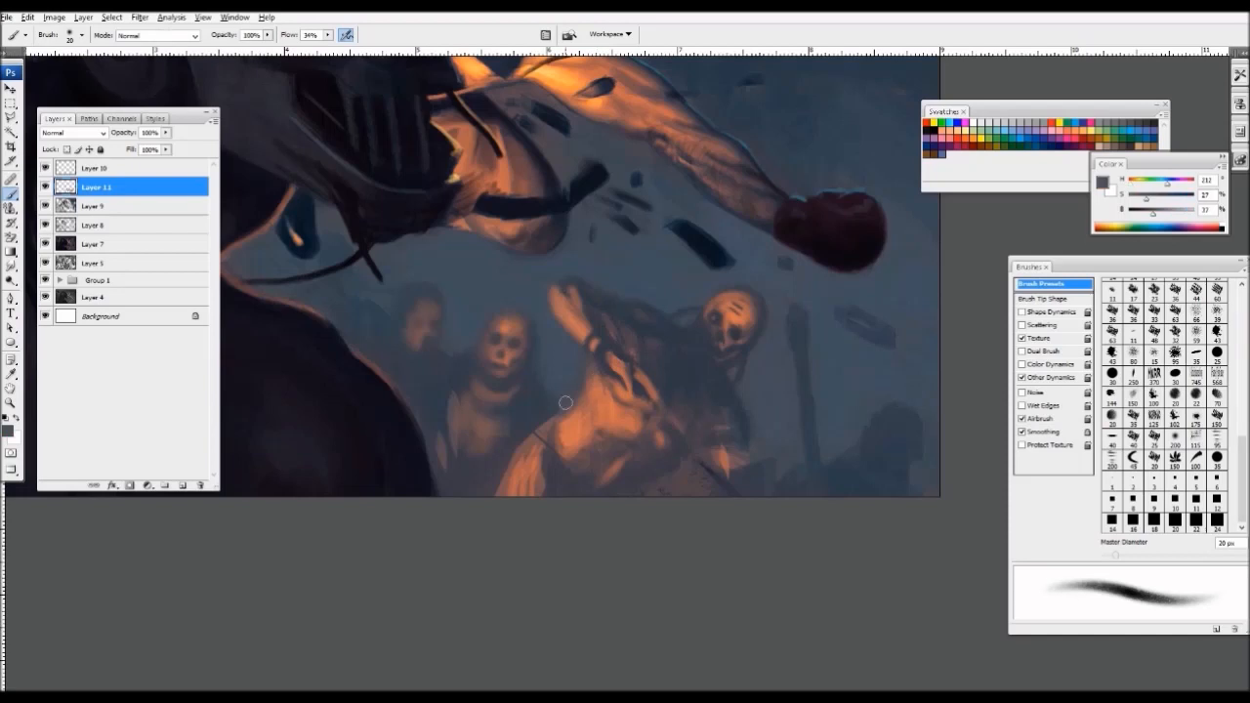
{"action": "key", "text": "bracketright"}
{"action": "key", "text": "bracketright"}
{"action": "left_click", "coordinate": [528, 440], "text": "alt"}
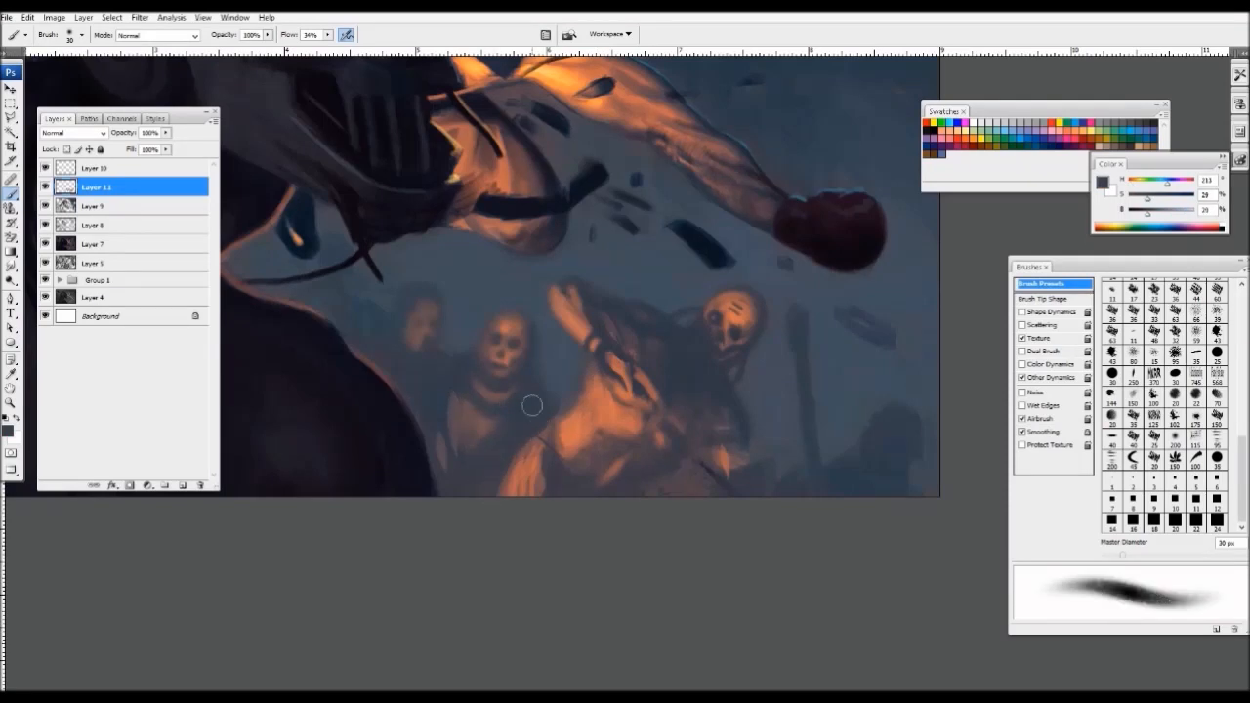
- Paint an orange-lit hand and diagonal staff for the skull-faced figure left of the central one, at 20 px
{"action": "key", "text": "bracketleft"}
{"action": "left_click", "coordinate": [528, 395], "text": "alt"}
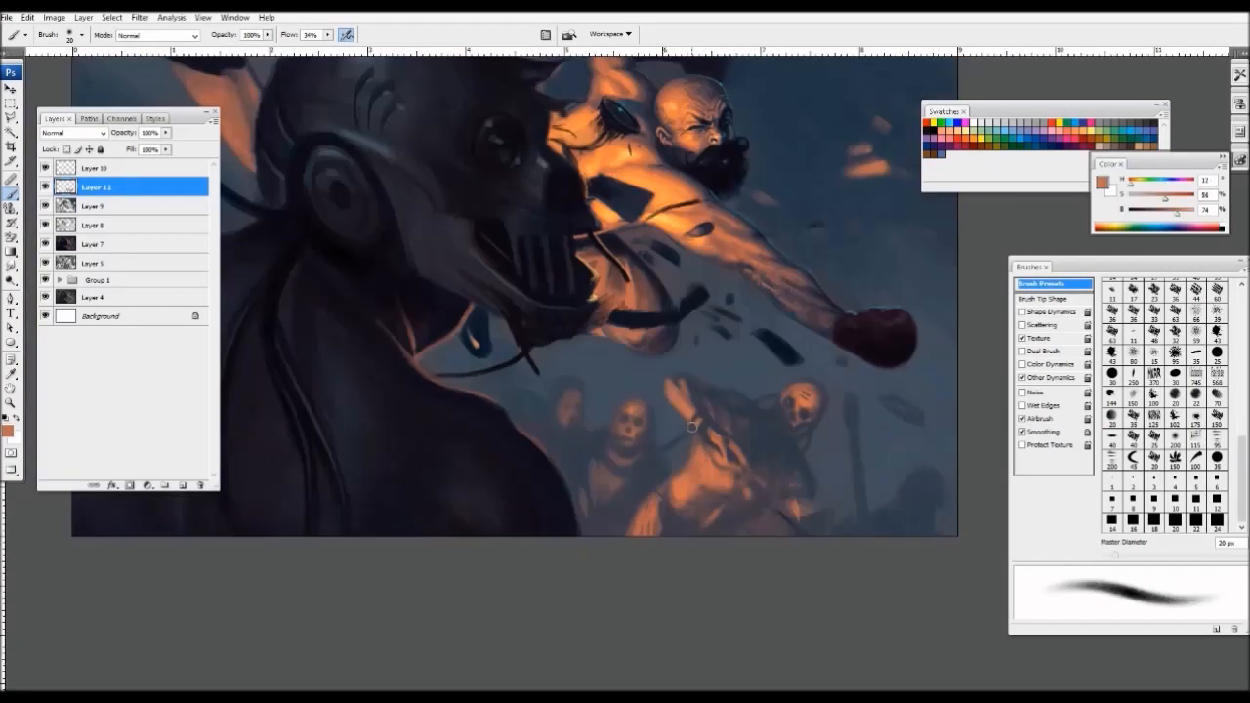
{"action": "left_click_drag", "start_coordinate": [623, 483], "coordinate": [629, 487]}
{"action": "key", "text": "ctrl+minus"}
{"action": "key", "text": "ctrl+minus"}
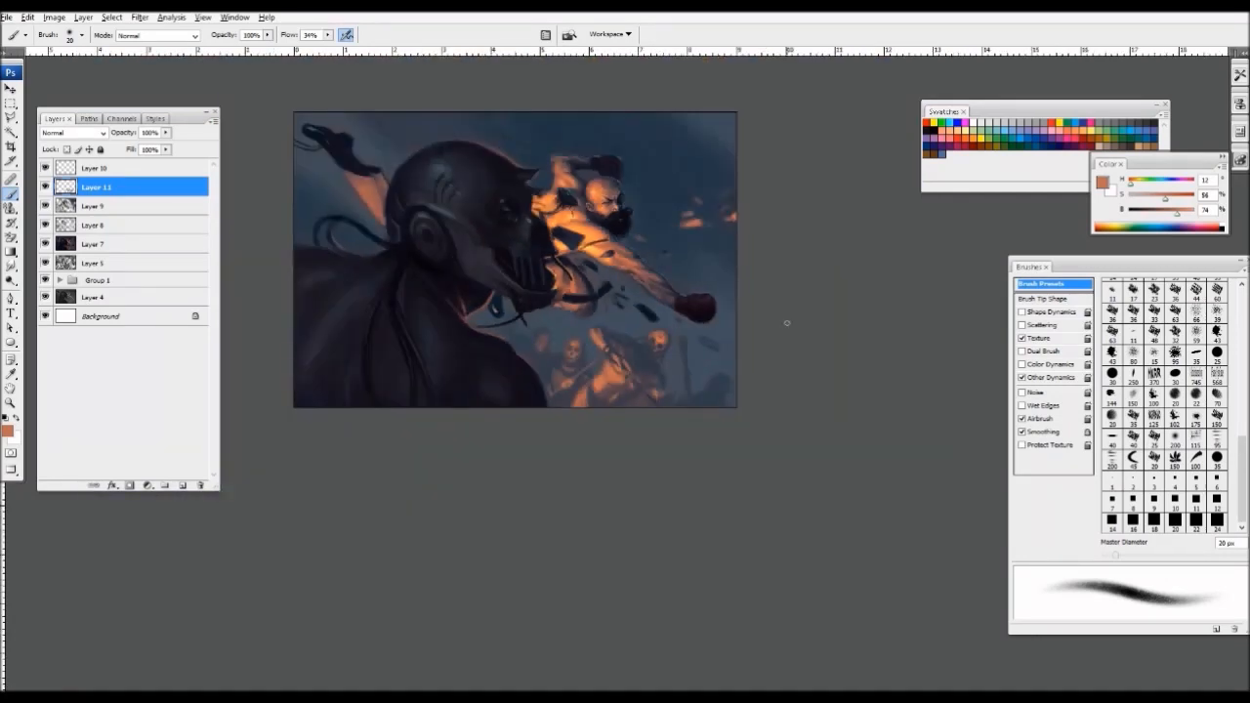
{"action": "left_click_drag", "start_coordinate": [779, 357], "coordinate": [788, 450]}
{"action": "key", "text": "ctrl+plus"}
{"action": "key", "text": "ctrl+plus"}
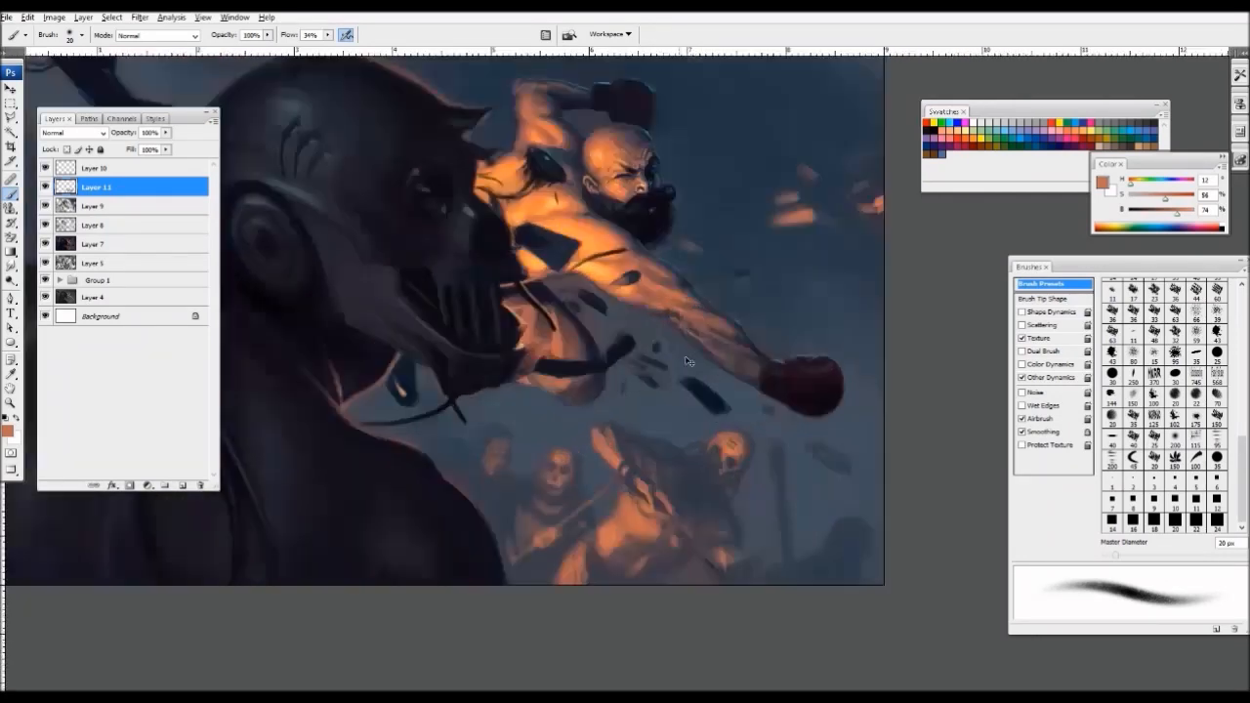
- Add orange light to the upright pole beside the crowd and blend the central figures' lower torsos with sampled tones
{"action": "mouse_move", "coordinate": [767, 507]}
{"action": "left_mouse_down"}
{"action": "mouse_move", "coordinate": [711, 431]}
{"action": "mouse_move", "coordinate": [728, 486]}
{"action": "mouse_move", "coordinate": [609, 503]}
{"action": "mouse_move", "coordinate": [628, 510]}
{"action": "mouse_move", "coordinate": [647, 476]}
{"action": "left_mouse_up"}
{"action": "left_click", "coordinate": [676, 437], "text": "alt"}
{"action": "left_click", "coordinate": [670, 469], "text": "alt"}
{"action": "key", "text": "]"}
{"action": "left_click", "coordinate": [701, 480], "text": "alt"}
{"action": "key", "text": "]"}
{"action": "left_click", "coordinate": [635, 496], "text": "alt"}
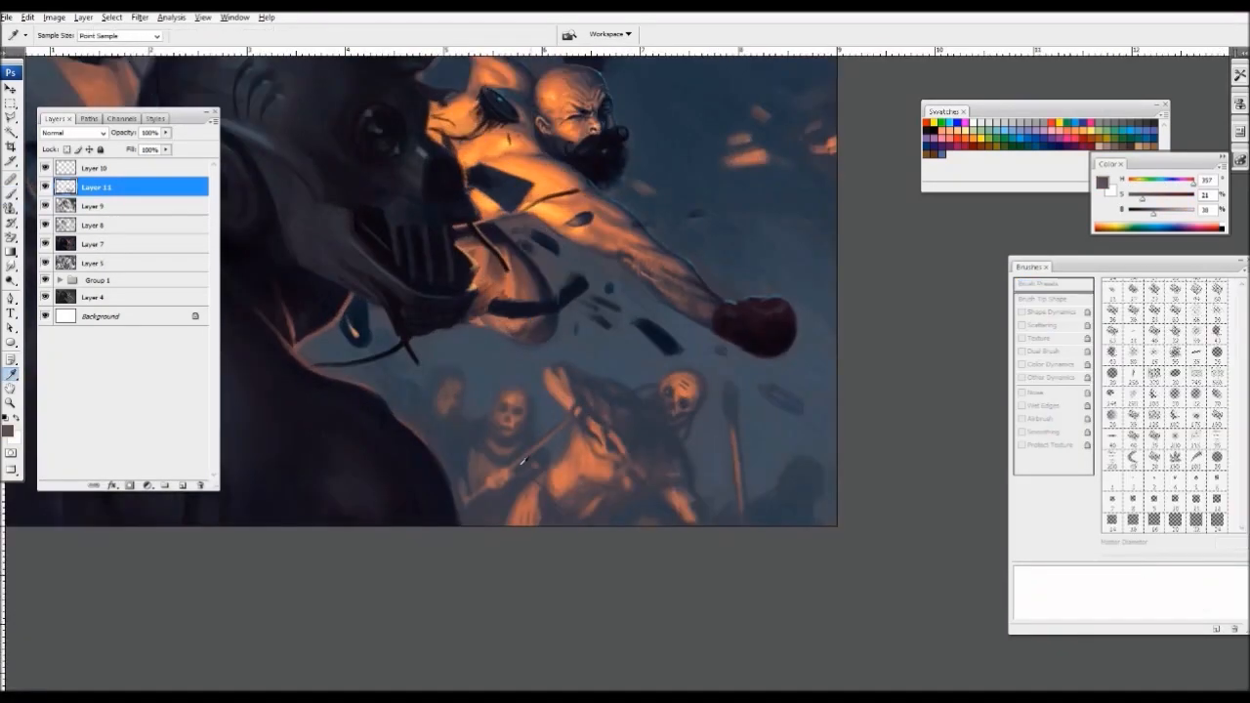
- Fill in further orange-lit crowd figures at both ends of the crowd with sampled tones, enlarging the brush to 35 px
{"action": "key", "text": "b"}
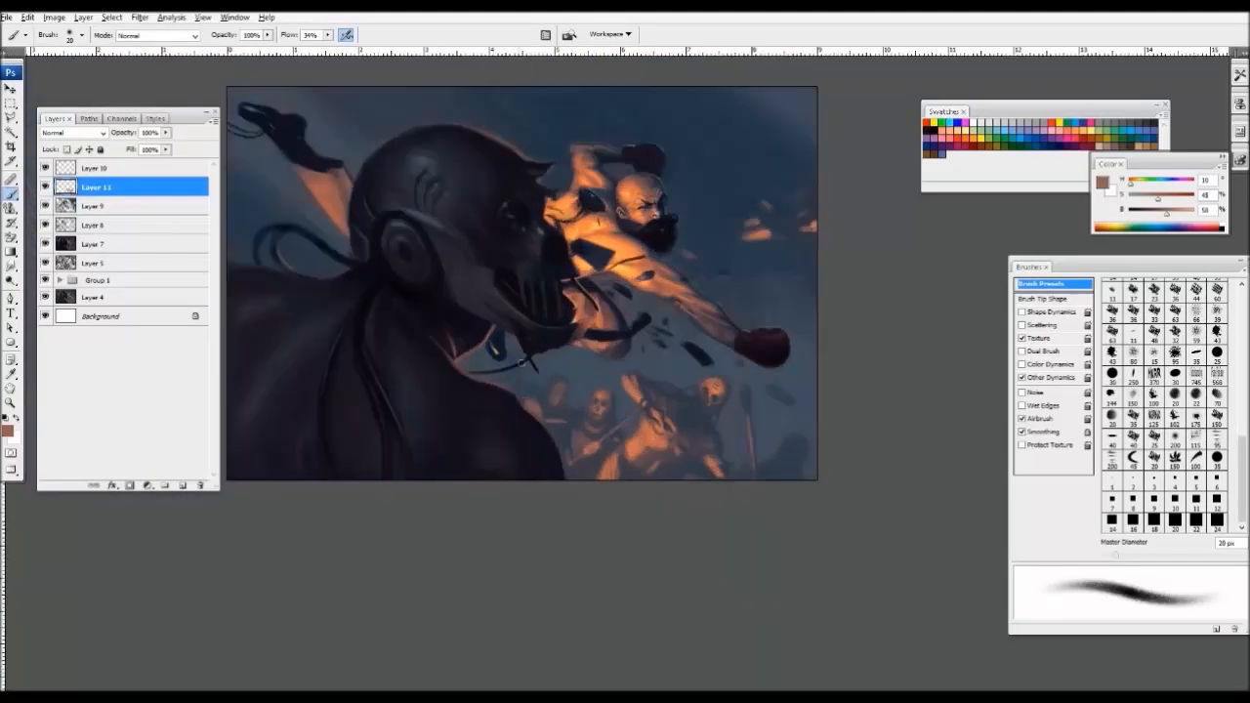
{"action": "key", "text": "bracketright"}
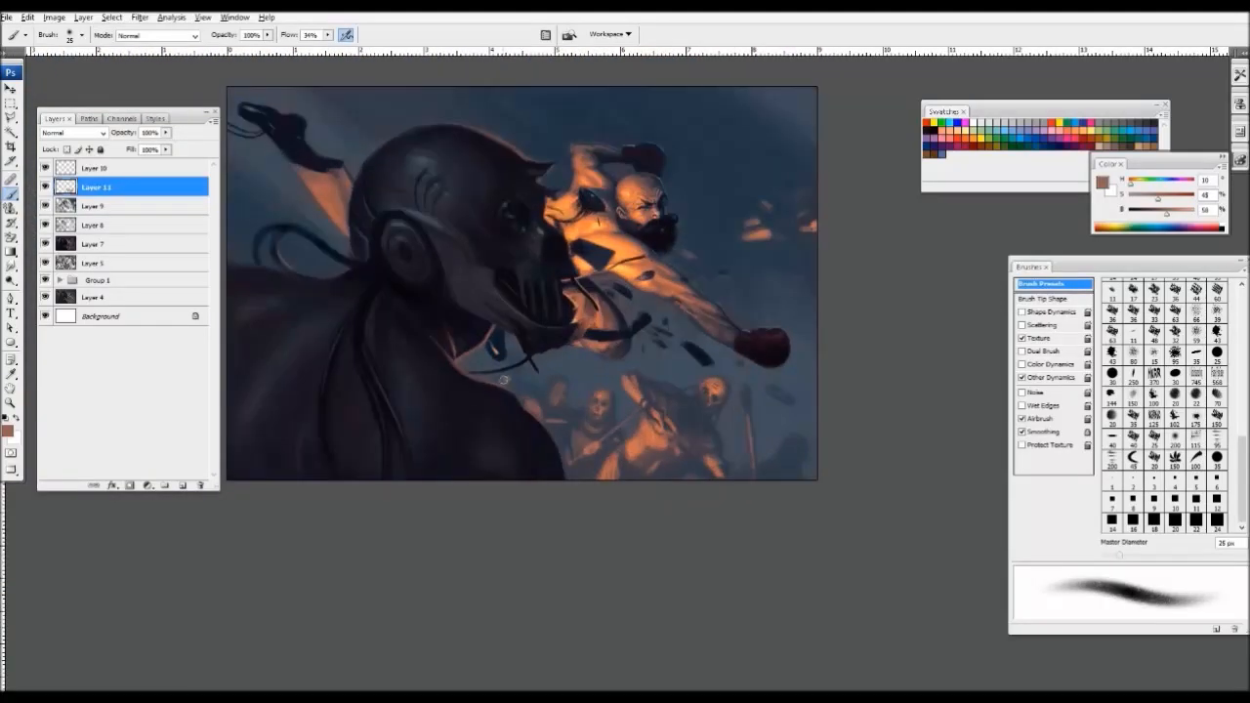
{"action": "key", "text": "bracketright"}
{"action": "key", "text": "bracketright"}
{"action": "key", "text": "bracketright"}
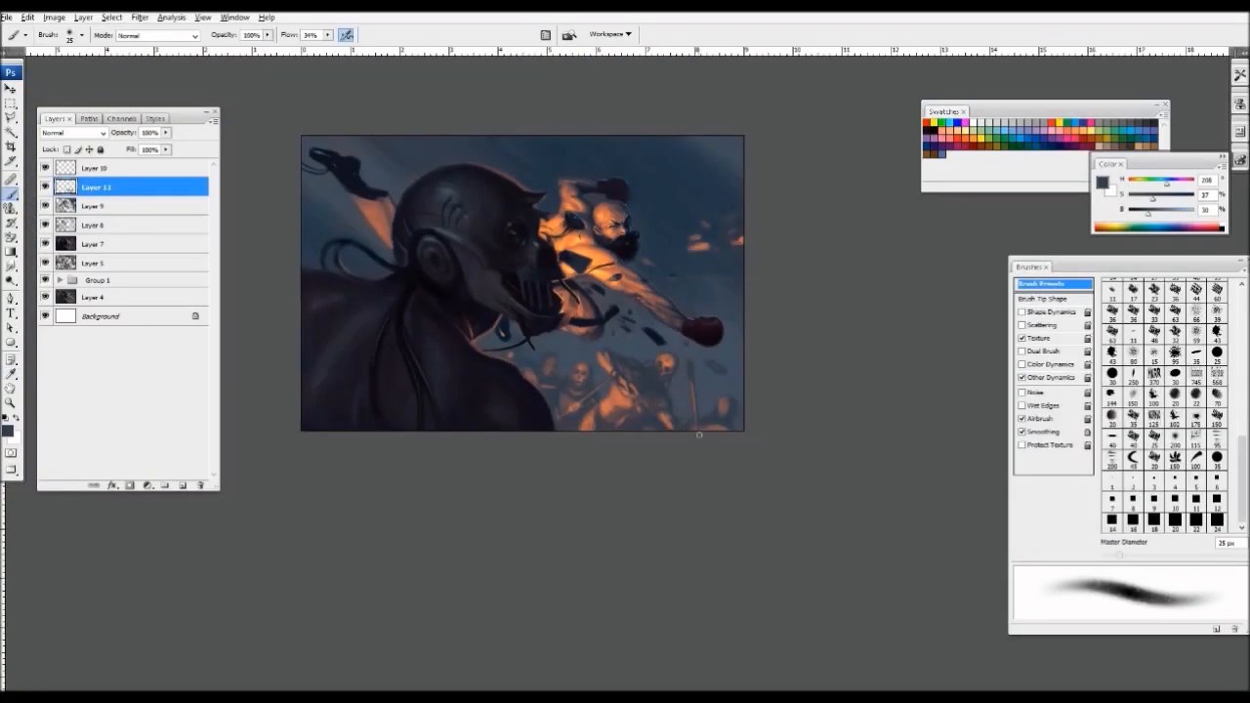
{"action": "key", "text": "ctrl+minus"}
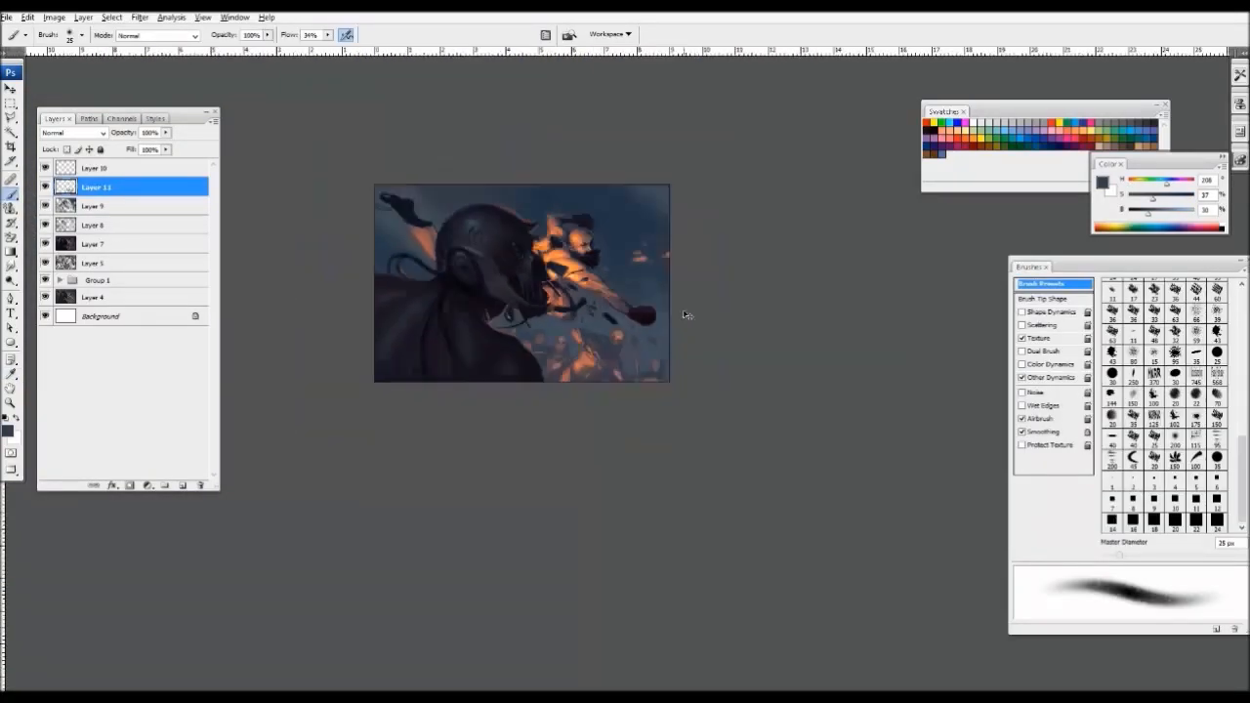
{"action": "key", "text": "ctrl+plus"}
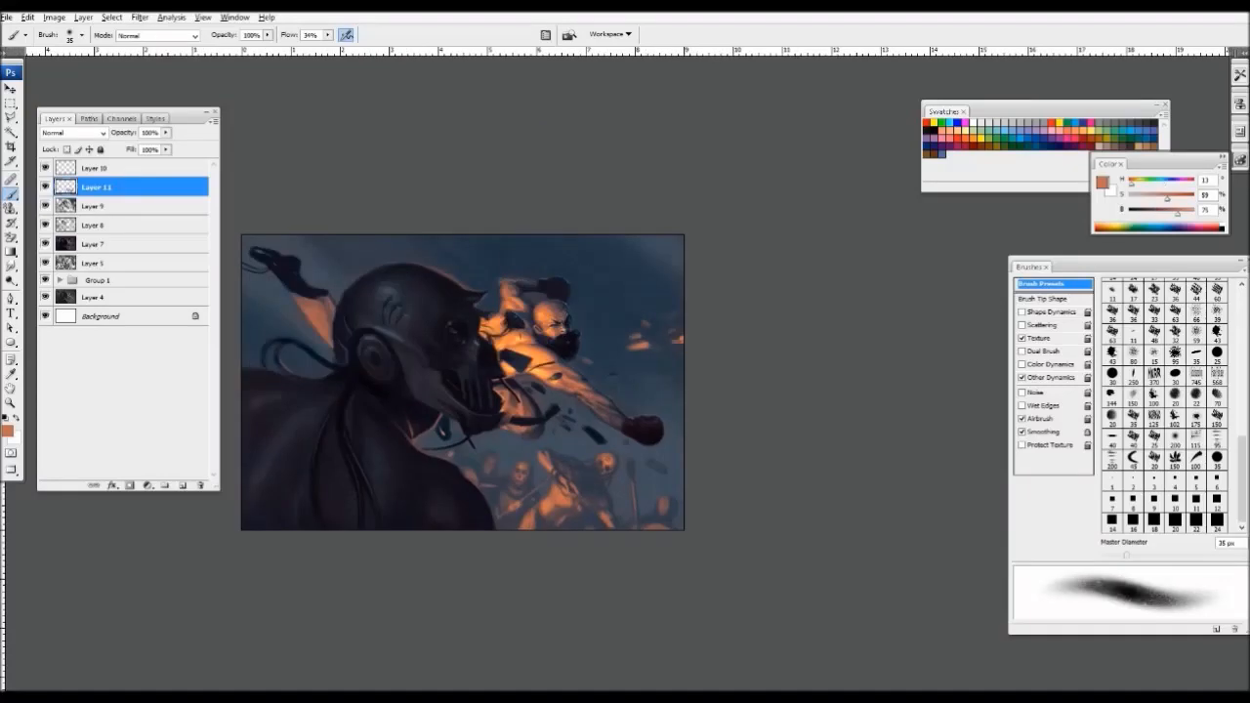
- Add a new layer above the crowd layer and paint diagonal orange spark streaks across the sky at 35 px
{"action": "left_click", "coordinate": [182, 486]}
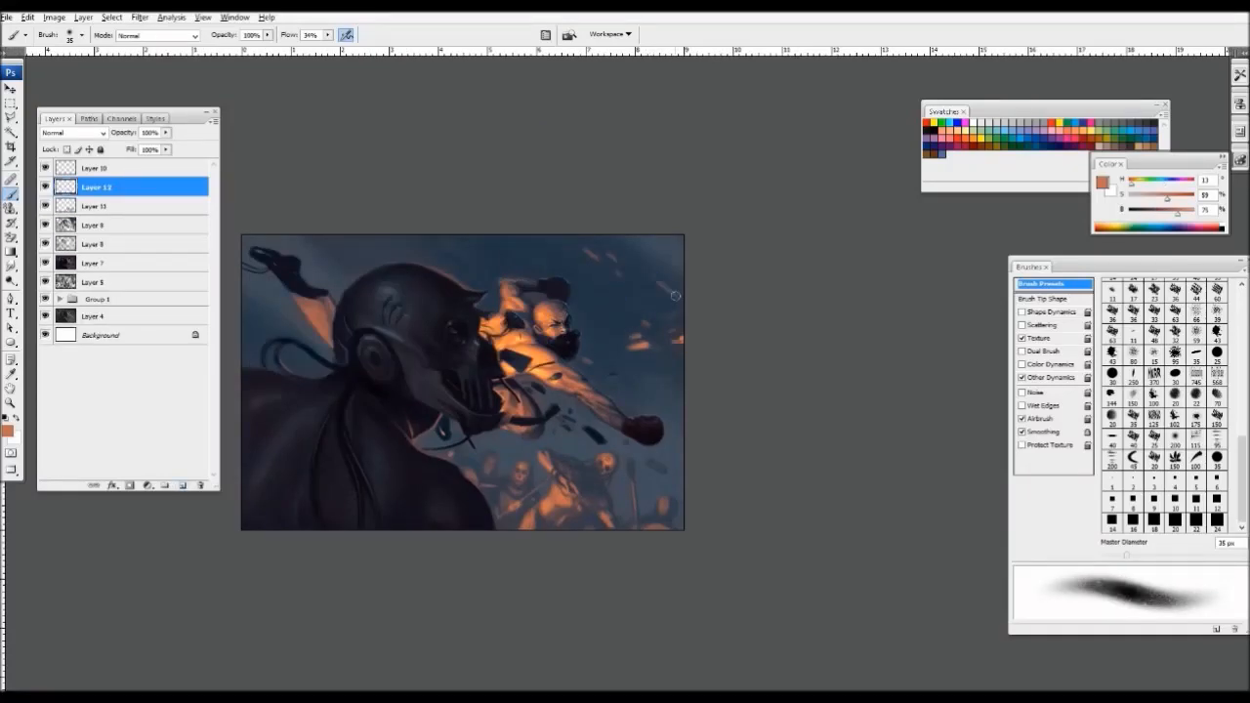
{"action": "left_click_drag", "start_coordinate": [675, 296], "coordinate": [661, 286]}
{"action": "key", "text": "ctrl+minus"}
{"action": "key", "text": "ctrl+minus"}
{"action": "key", "text": "ctrl+plus"}
{"action": "key", "text": "ctrl+plus"}
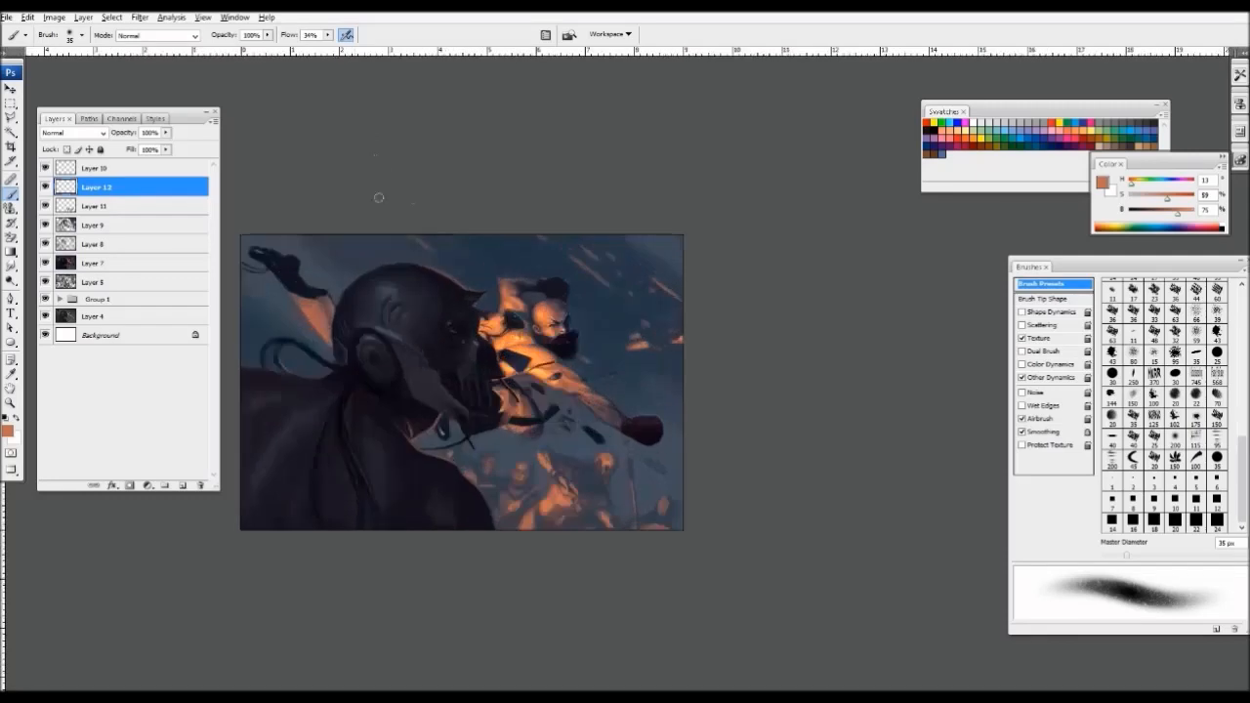
- Shift the hue and lower the saturation of the streak layer to turn the sparks blue-grey
{"action": "left_click", "coordinate": [56, 16]}
{"action": "mouse_move", "coordinate": [59, 50]}
{"action": "left_click", "coordinate": [186, 157]}
{"action": "left_click_drag", "start_coordinate": [1001, 211], "coordinate": [1065, 211]}
{"action": "left_click_drag", "start_coordinate": [997, 244], "coordinate": [974, 246]}
{"action": "key", "text": "Return"}
- Paint over the sky streaks above the boxer with sampled blues, enlarging the brush from 50 to 60 px
{"action": "left_click", "coordinate": [579, 262], "text": "alt"}
{"action": "left_click", "coordinate": [579, 263], "text": "alt"}
{"action": "key", "text": "bracketright"}
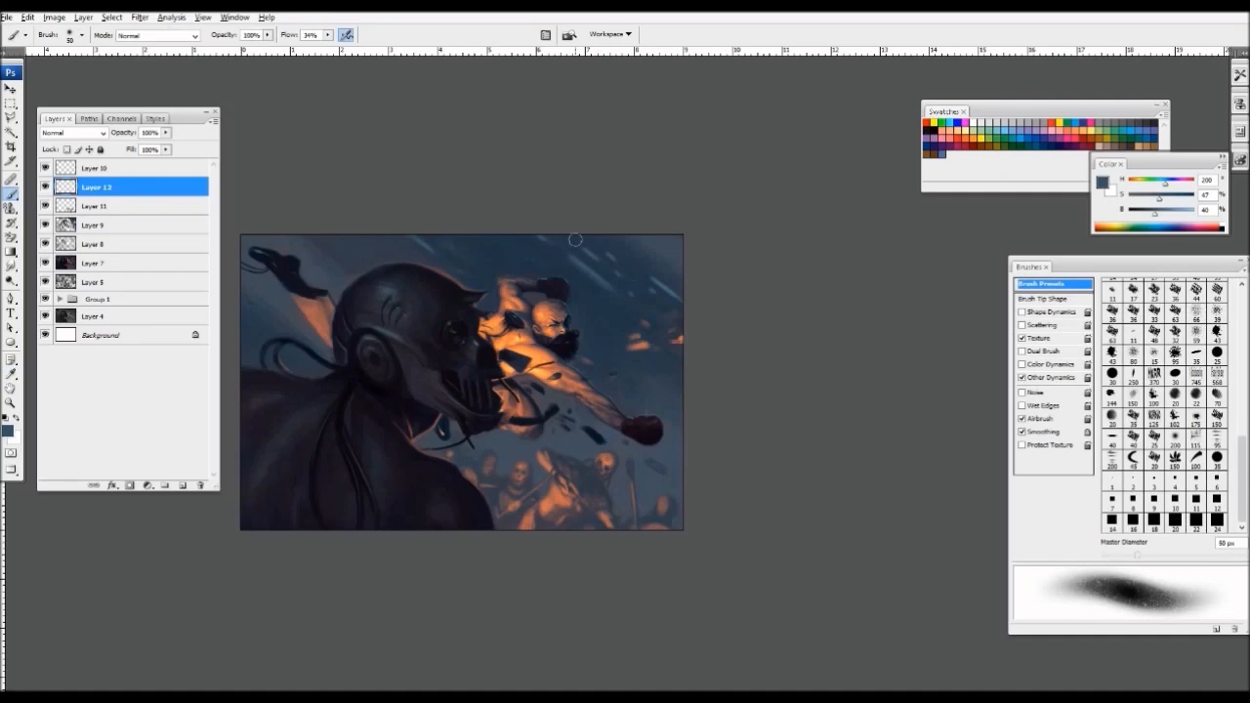
{"action": "left_click", "coordinate": [644, 279], "text": "alt"}
{"action": "key", "text": "ctrl+minus"}
{"action": "key", "text": "ctrl+minus"}
{"action": "key", "text": "ctrl+minus"}
{"action": "key", "text": "ctrl+plus"}
{"action": "key", "text": "ctrl+plus"}
{"action": "key", "text": "ctrl+plus"}
{"action": "left_click", "coordinate": [585, 278], "text": "alt"}
{"action": "left_click_drag", "start_coordinate": [586, 279], "coordinate": [634, 302]}
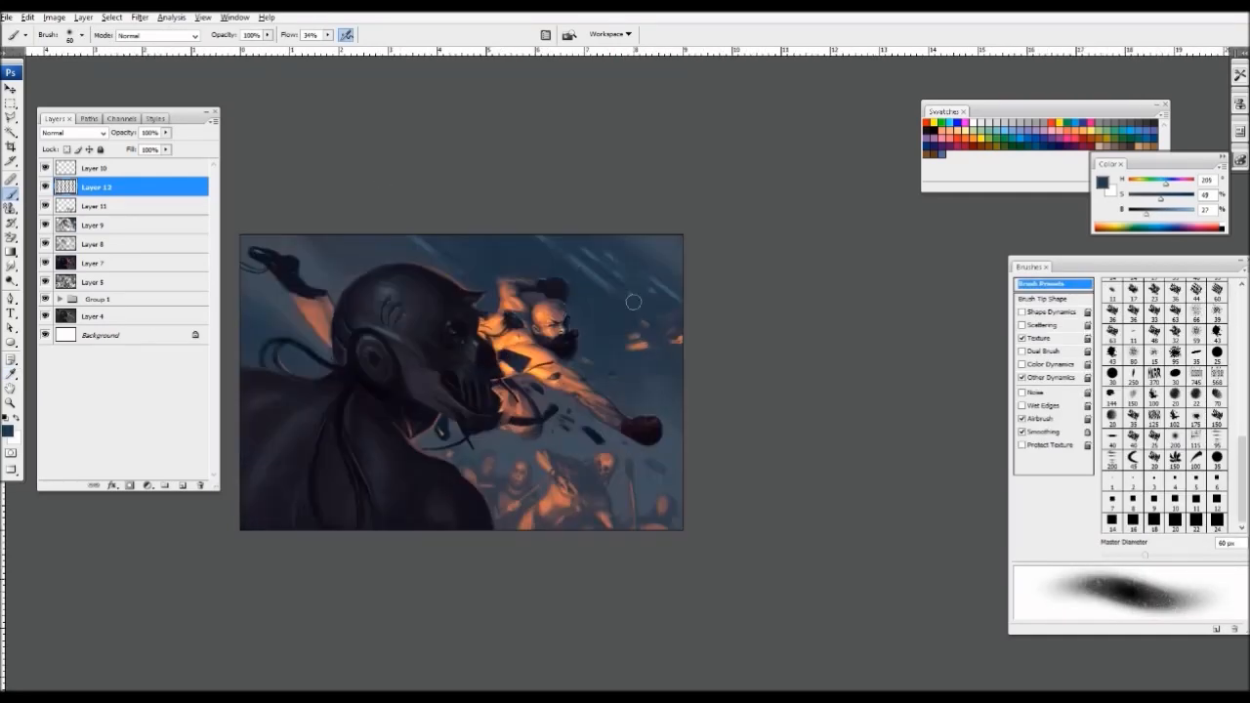
- Soften the remaining streaks in the upper sky with sampled dark blues at 70 px
{"action": "left_click", "coordinate": [634, 301], "text": "alt"}
{"action": "key", "text": "ctrl+minus"}
{"action": "key", "text": "ctrl+minus"}
{"action": "key", "text": "ctrl+minus"}
{"action": "key", "text": "ctrl+plus"}
{"action": "key", "text": "ctrl+plus"}
{"action": "left_click", "coordinate": [532, 298], "text": "alt"}
{"action": "key", "text": "bracketright"}
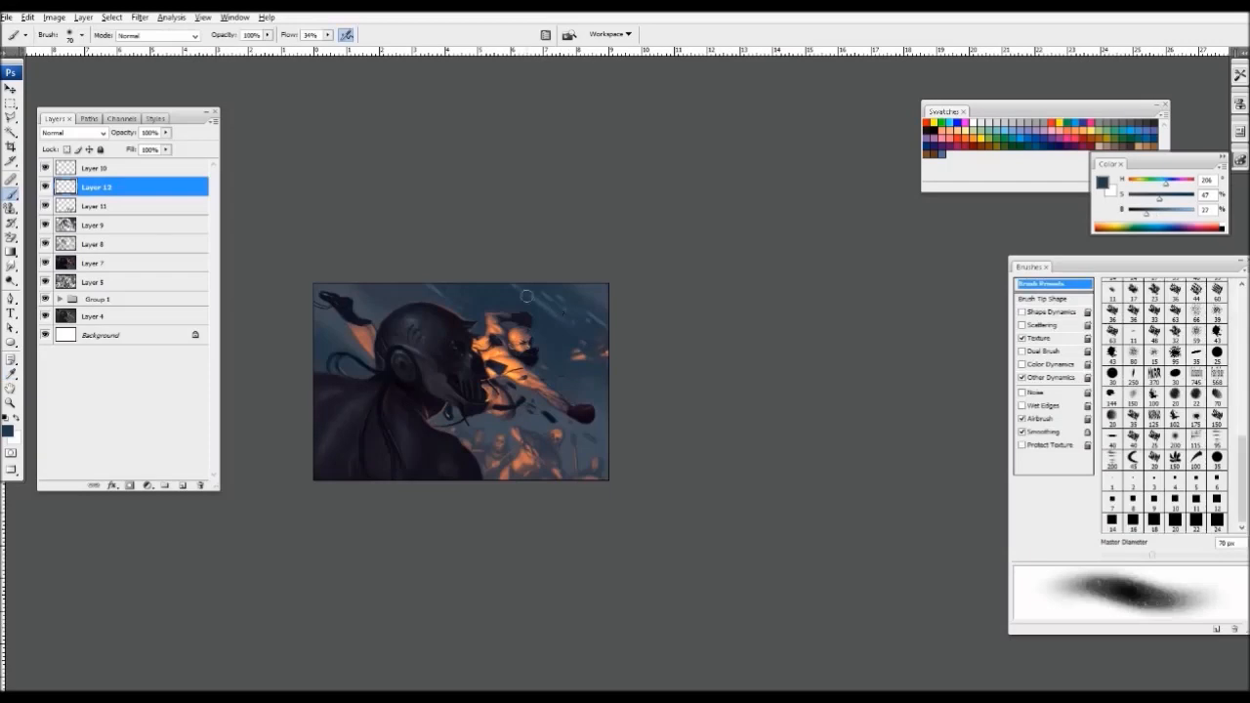
{"action": "left_click_drag", "start_coordinate": [533, 298], "coordinate": [554, 313]}
{"action": "key", "text": "ctrl+e"}
{"action": "key", "text": "ctrl+plus"}
{"action": "key", "text": "bracketright"}
{"action": "left_click", "coordinate": [595, 259], "text": "alt"}
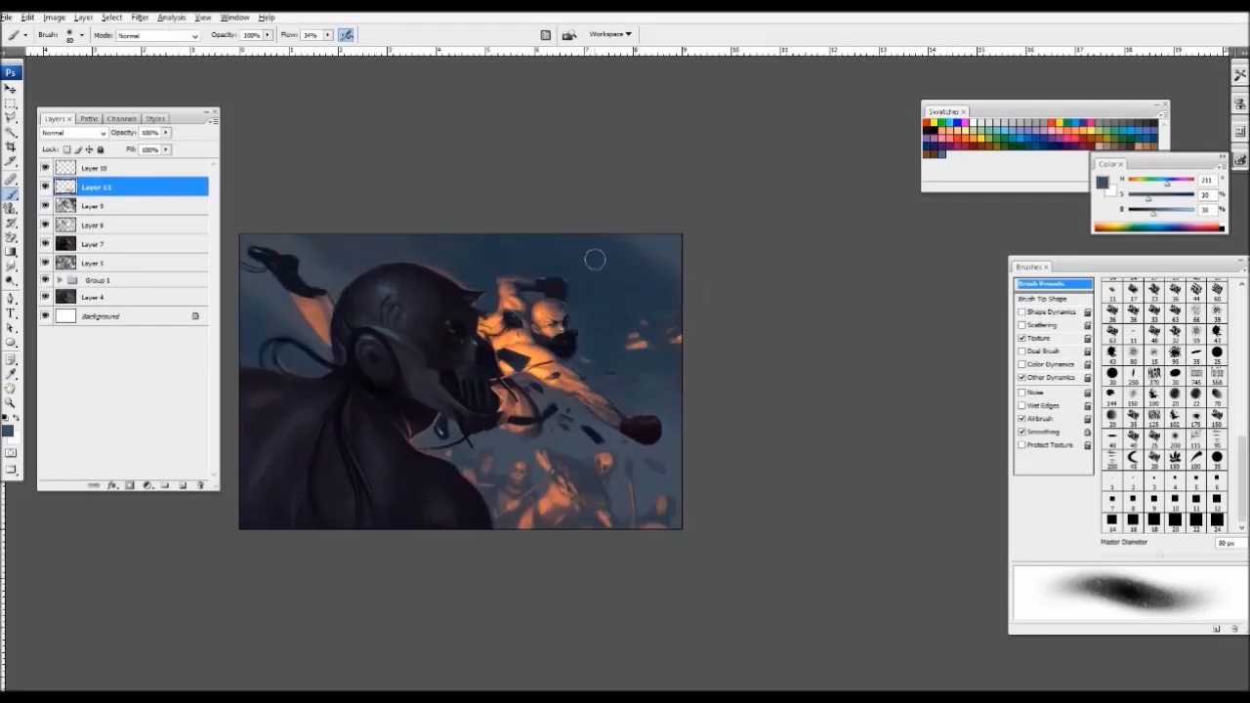
{"action": "key", "text": "ctrl+z"}
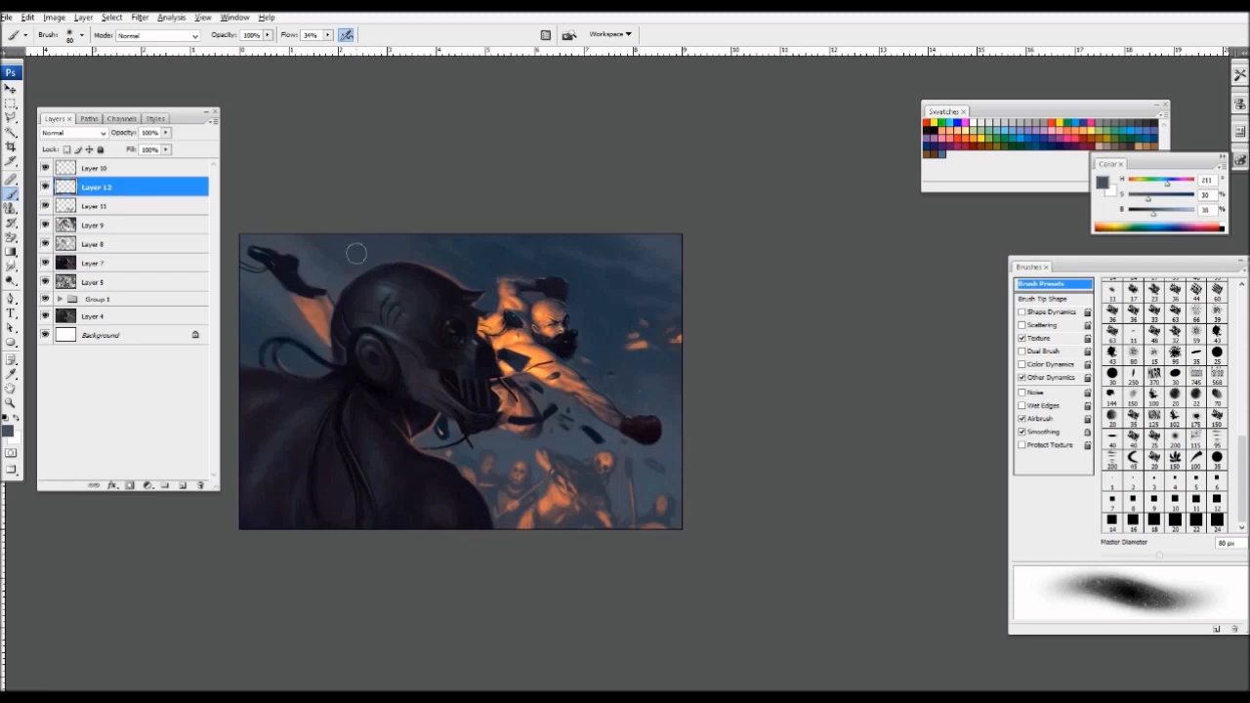
- Flip the whole canvas horizontally and check the mirrored composition
{"action": "key", "text": "ctrl+minus"}
{"action": "key", "text": "ctrl+minus"}
{"action": "key", "text": "ctrl+plus"}
{"action": "key", "text": "ctrl+plus"}
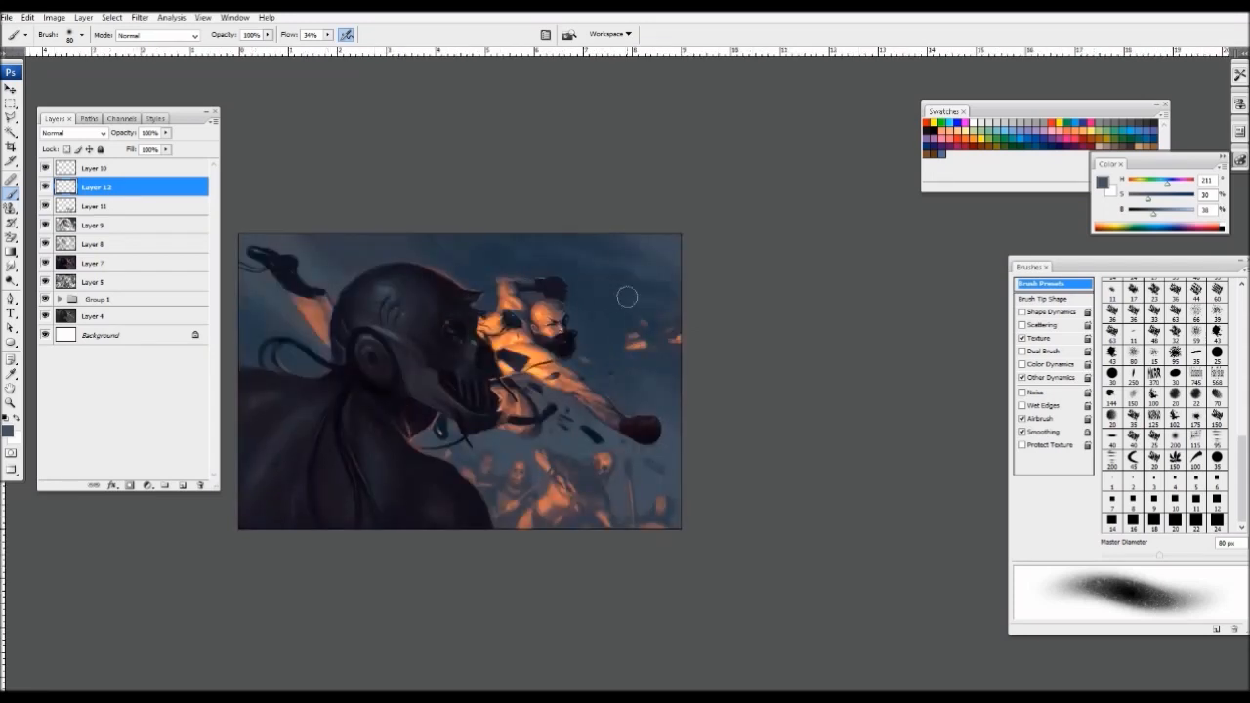
{"action": "key", "text": "ctrl+minus"}
{"action": "key", "text": "ctrl+minus"}
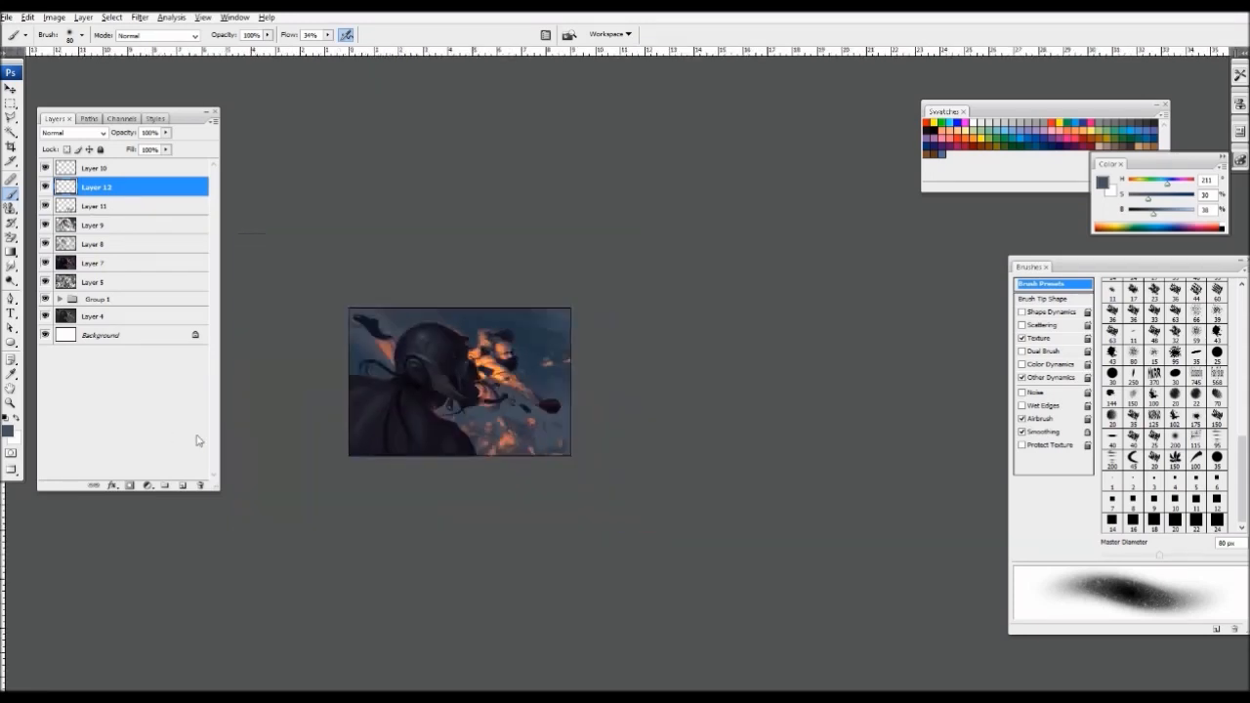
{"action": "key", "text": "ctrl+plus"}
{"action": "key", "text": "ctrl+plus"}
{"action": "left_click", "coordinate": [56, 17]}
{"action": "mouse_move", "coordinate": [81, 150]}
{"action": "left_click", "coordinate": [181, 208]}
{"action": "key", "text": "ctrl+minus"}
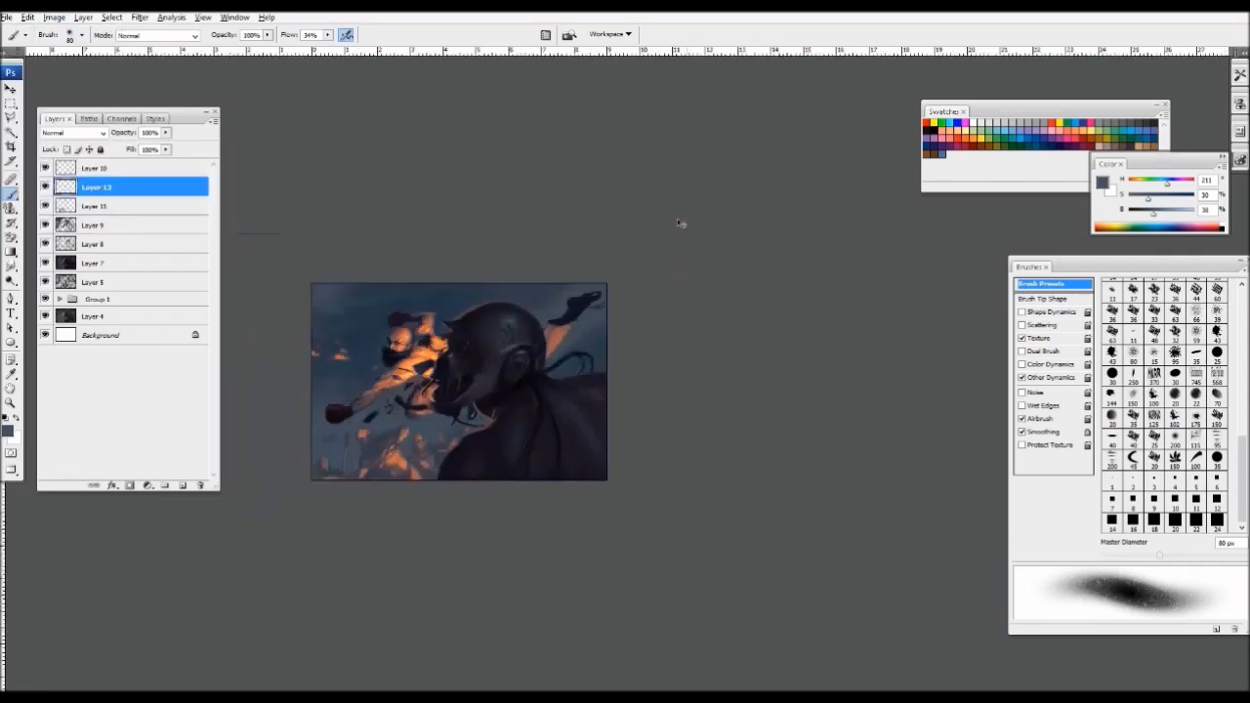
{"action": "key", "text": "ctrl+plus"}
{"action": "key", "text": "ctrl+plus"}
{"action": "key", "text": "ctrl+minus"}
- Save the flipped painting
{"action": "left_click", "coordinate": [6, 16]}
{"action": "left_click", "coordinate": [29, 168]}
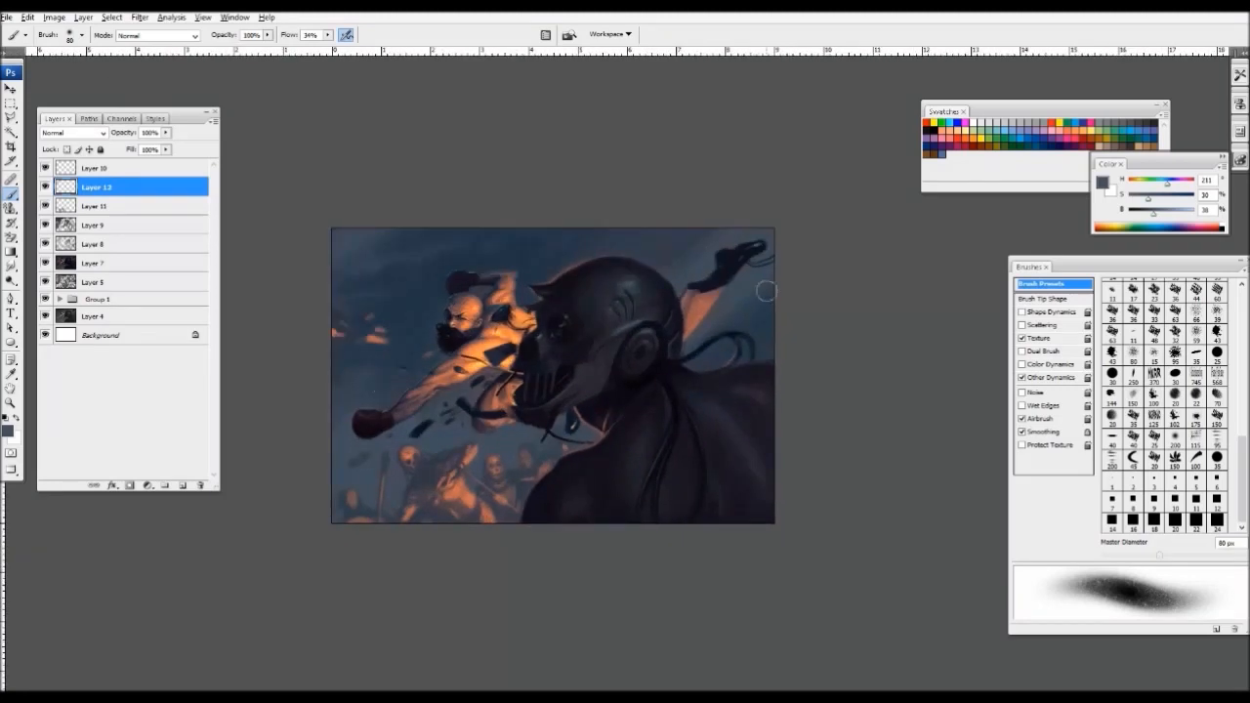
{"action": "key", "text": "ctrl+minus"}
{"action": "key", "text": "ctrl+plus"}
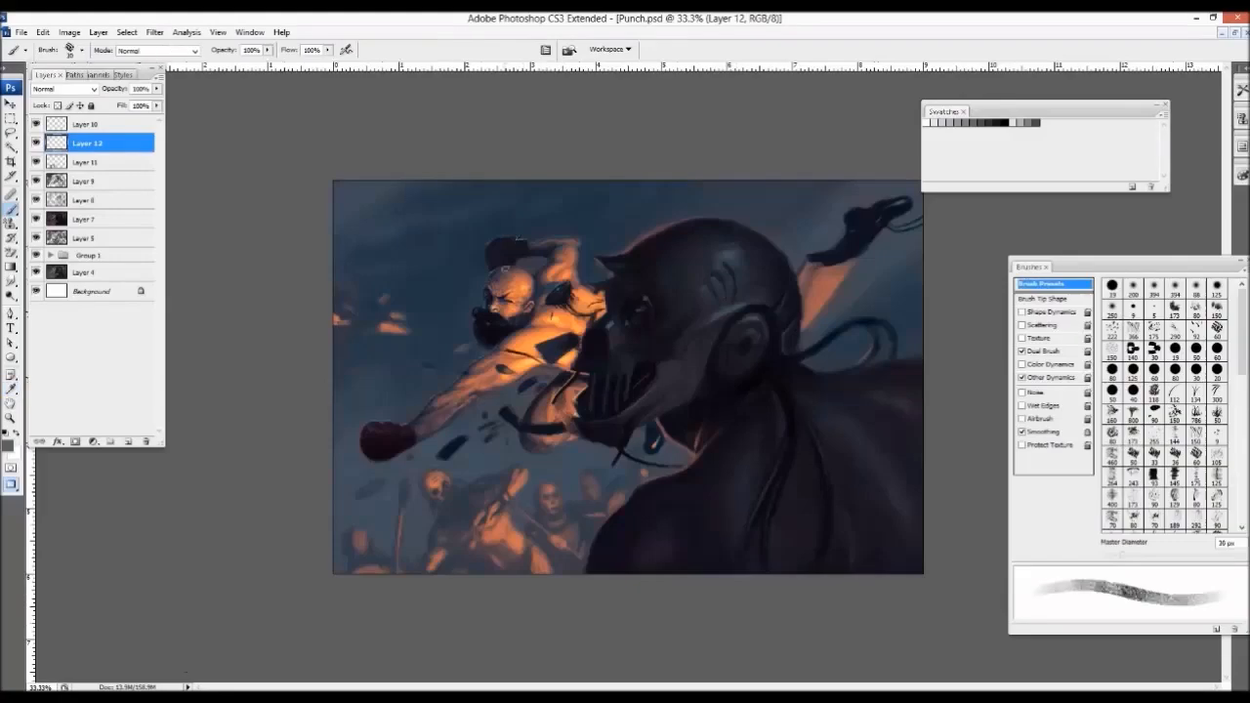
- Add a new empty layer between Layer 9 and Layer 11 and reduce the brush to 25 px
{"action": "key", "text": "ctrl+plus"}
{"action": "key", "text": "ctrl+plus"}
{"action": "key", "text": "["}
{"action": "key", "text": "f"}
{"action": "left_click_drag", "start_coordinate": [480, 245], "coordinate": [642, 156]}
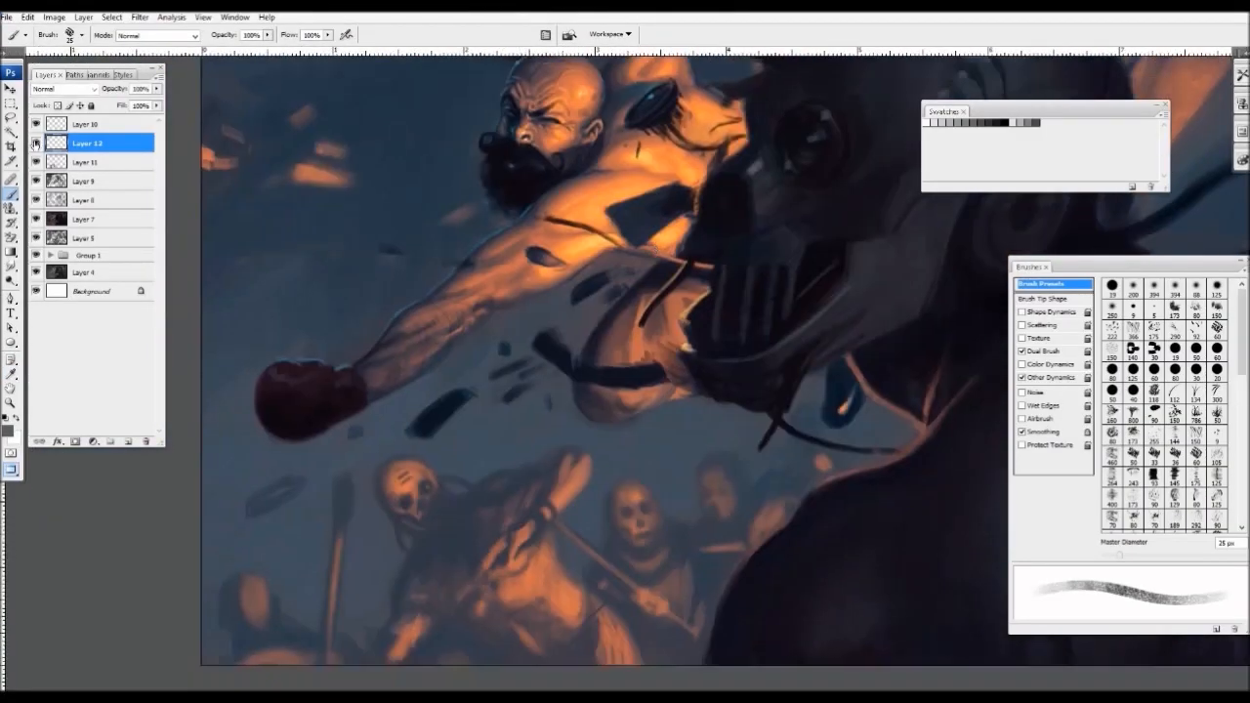
{"action": "key", "text": "ctrl+0"}
{"action": "key", "text": "ctrl+shift+alt+n"}
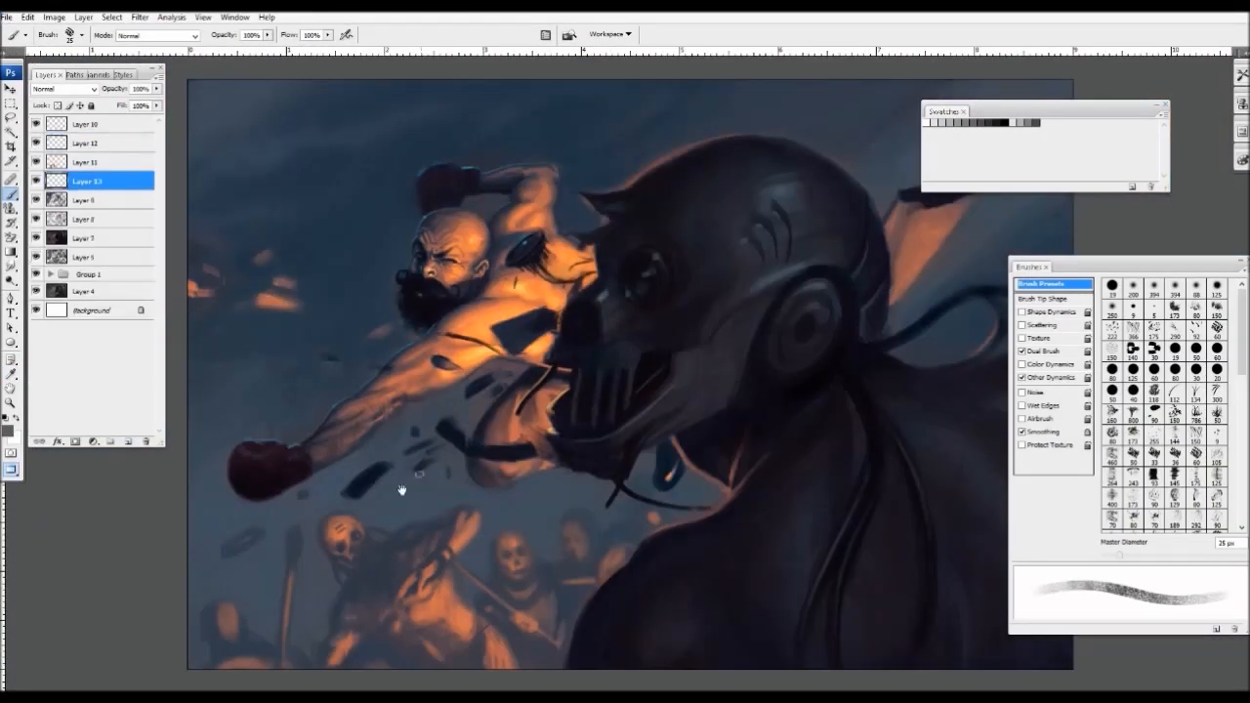
- Sample a teal tone from the painting and reduce the brush to 20 px for work on the skull-faced crowd figures
{"action": "left_click_drag", "start_coordinate": [403, 490], "coordinate": [489, 567]}
{"action": "key", "text": "ctrl+plus"}
{"action": "key", "text": "i"}
{"action": "left_click", "coordinate": [598, 274]}
{"action": "left_click_drag", "start_coordinate": [391, 548], "coordinate": [516, 295]}
{"action": "left_click_drag", "start_coordinate": [334, 567], "coordinate": [439, 333]}
{"action": "key", "text": "b"}
{"action": "key", "text": "["}
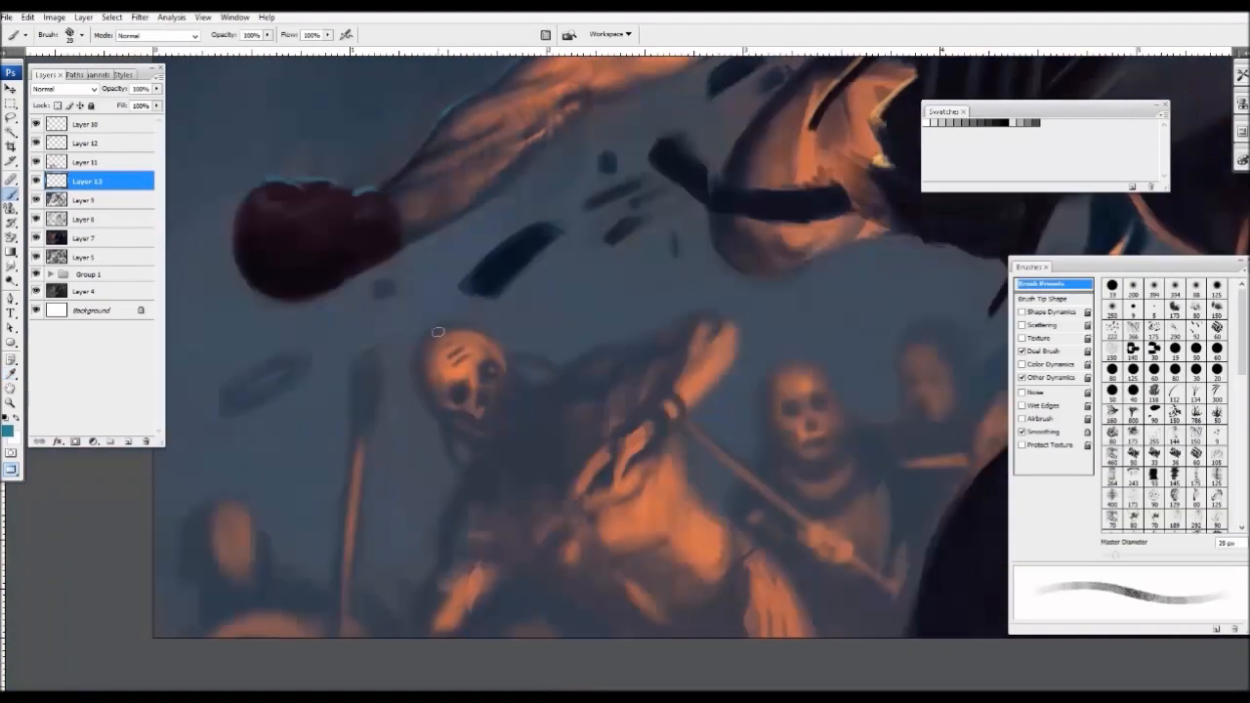
- Switch to the 400 px brush preset, reduce it to 15 px, and set 73% opacity and 45% flow
{"action": "left_click", "coordinate": [1111, 493]}
{"action": "key", "text": "["}
{"action": "key", "text": "["}
{"action": "key", "text": "["}
{"action": "key", "text": "["}
{"action": "key", "text": "["}
{"action": "key", "text": "["}
{"action": "key", "text": "["}
{"action": "key", "text": "["}
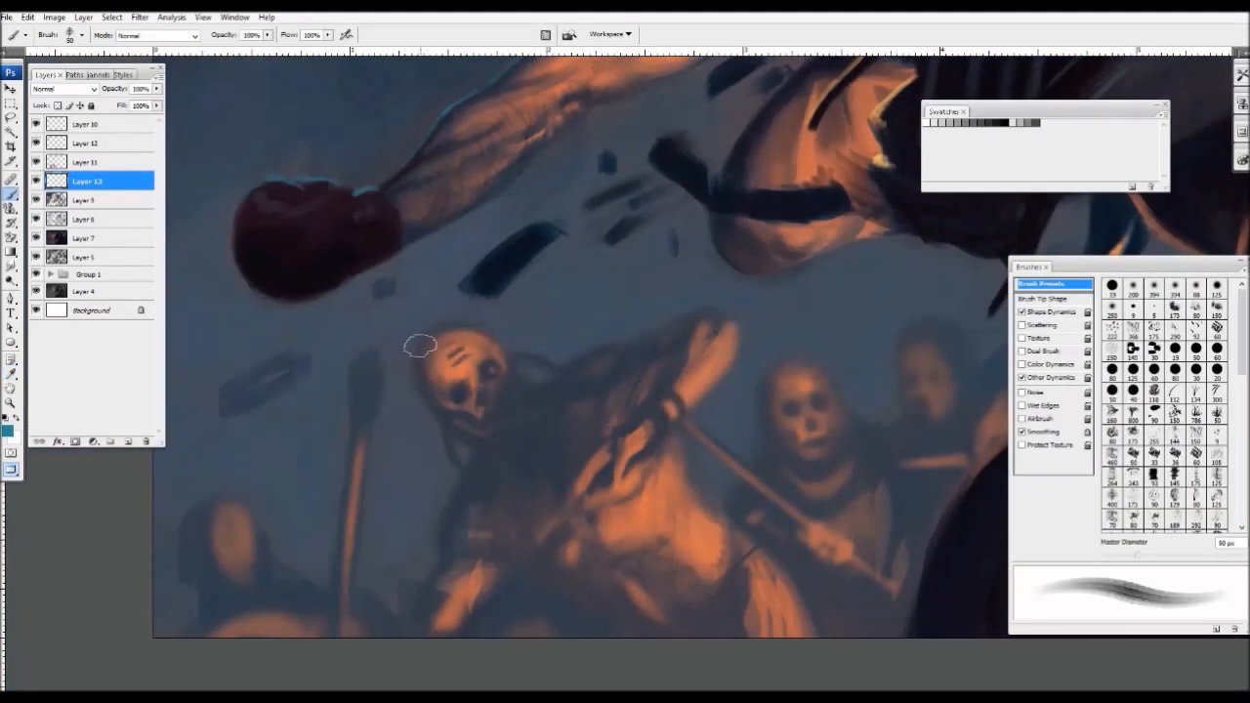
{"action": "key", "text": "["}
{"action": "key", "text": "["}
{"action": "key", "text": "["}
{"action": "key", "text": "["}
{"action": "key", "text": "["}
{"action": "key", "text": "["}
{"action": "key", "text": "["}
{"action": "left_click_drag", "start_coordinate": [328, 37], "coordinate": [291, 52]}
{"action": "left_click_drag", "start_coordinate": [266, 35], "coordinate": [247, 55]}
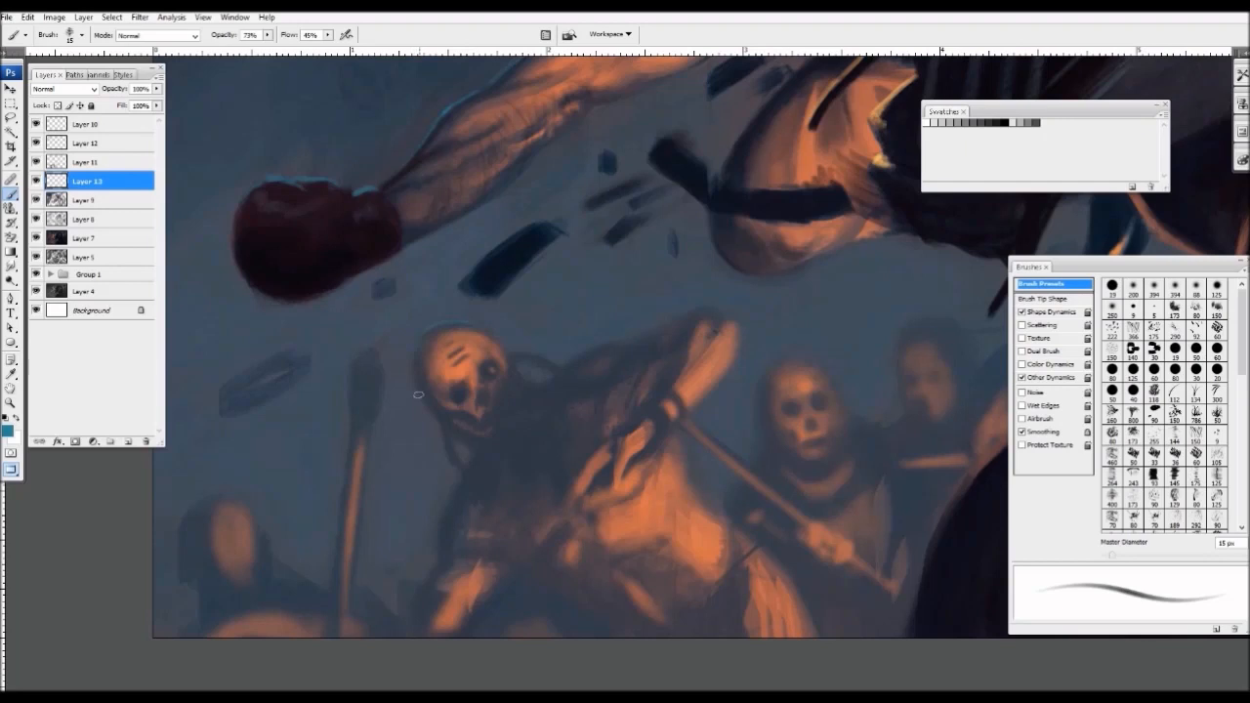
- Add a teal rim to the central skull figure and the staff tip, refining the staff with a sampled dark blue and a 20 px brush
{"action": "key", "text": "bracketright"}
{"action": "key", "text": "bracketright"}
{"action": "key", "text": "bracketright"}
{"action": "key", "text": "bracketleft"}
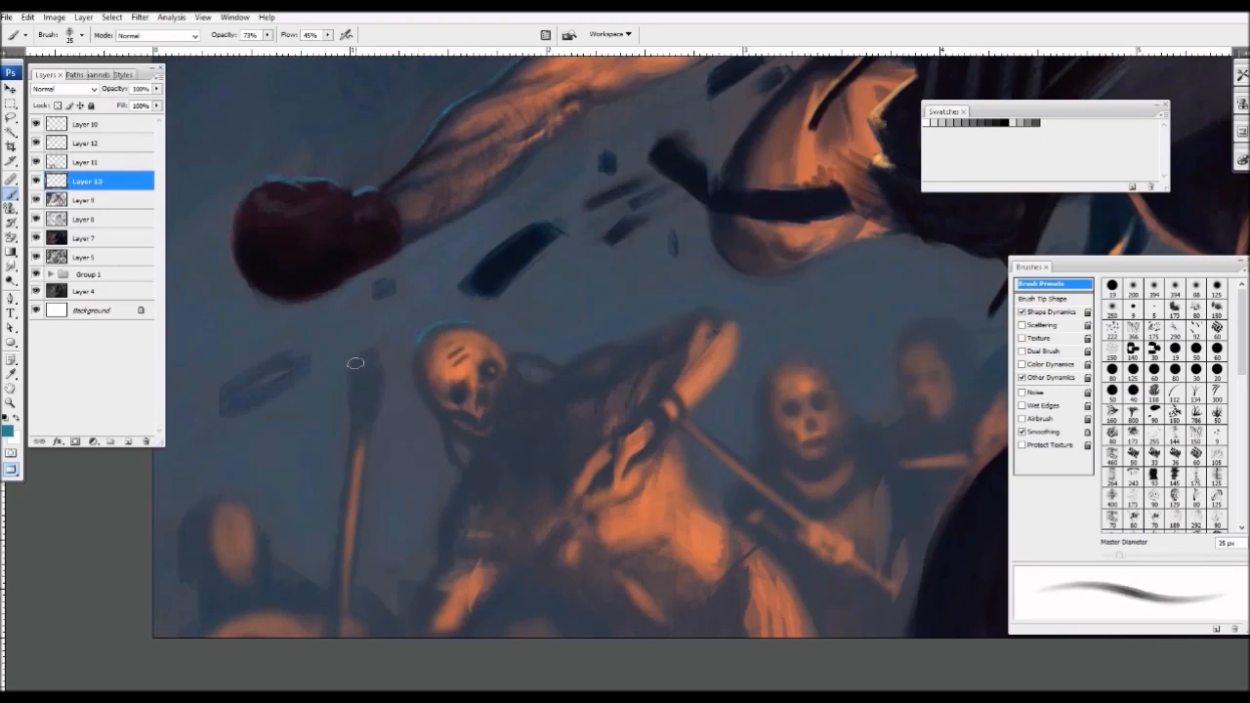
{"action": "left_click", "coordinate": [347, 379], "text": "alt"}
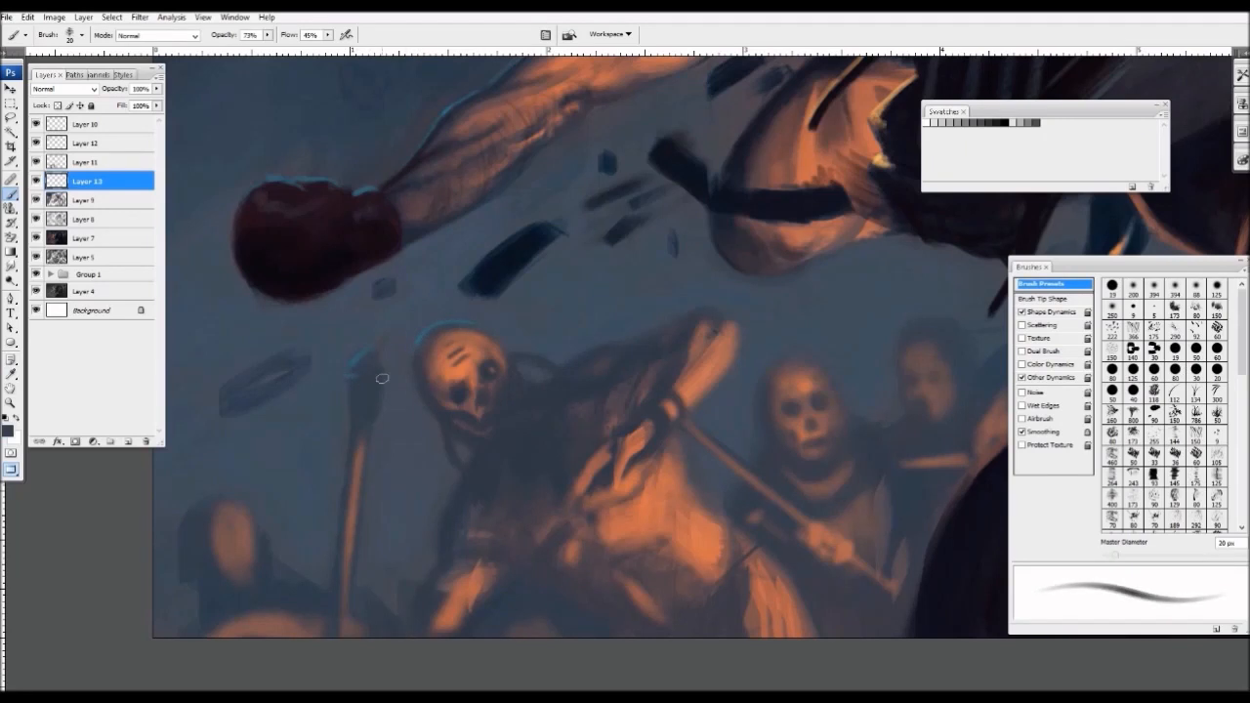
{"action": "key", "text": "i"}
{"action": "key", "text": "b"}
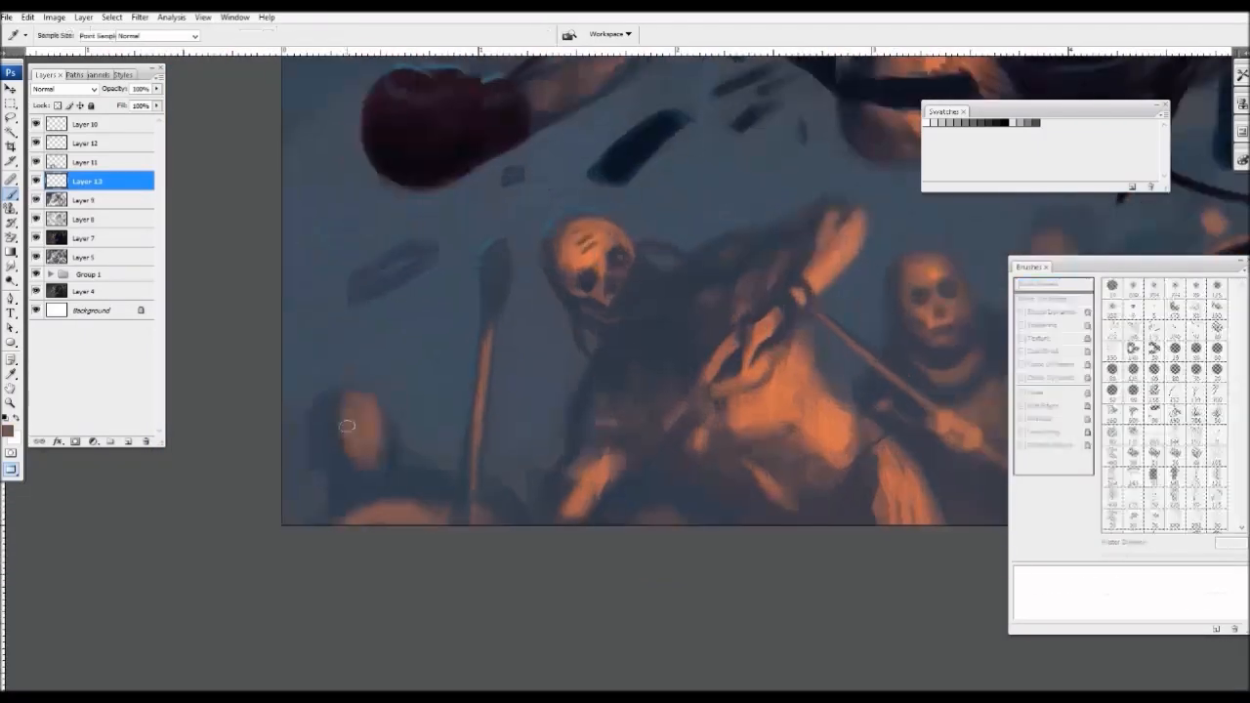
- Shape a dark hood around the leftmost crowd figure's face using sampled tones, undoing stray strokes and setting brush opacity to 100%
{"action": "mouse_move", "coordinate": [343, 404]}
{"action": "left_mouse_down"}
{"action": "mouse_move", "coordinate": [335, 444]}
{"action": "mouse_move", "coordinate": [380, 466]}
{"action": "left_mouse_up"}
{"action": "left_click", "coordinate": [380, 439], "text": "alt"}
{"action": "left_click_drag", "start_coordinate": [380, 413], "coordinate": [336, 416]}
{"action": "left_click", "coordinate": [313, 310], "text": "alt"}
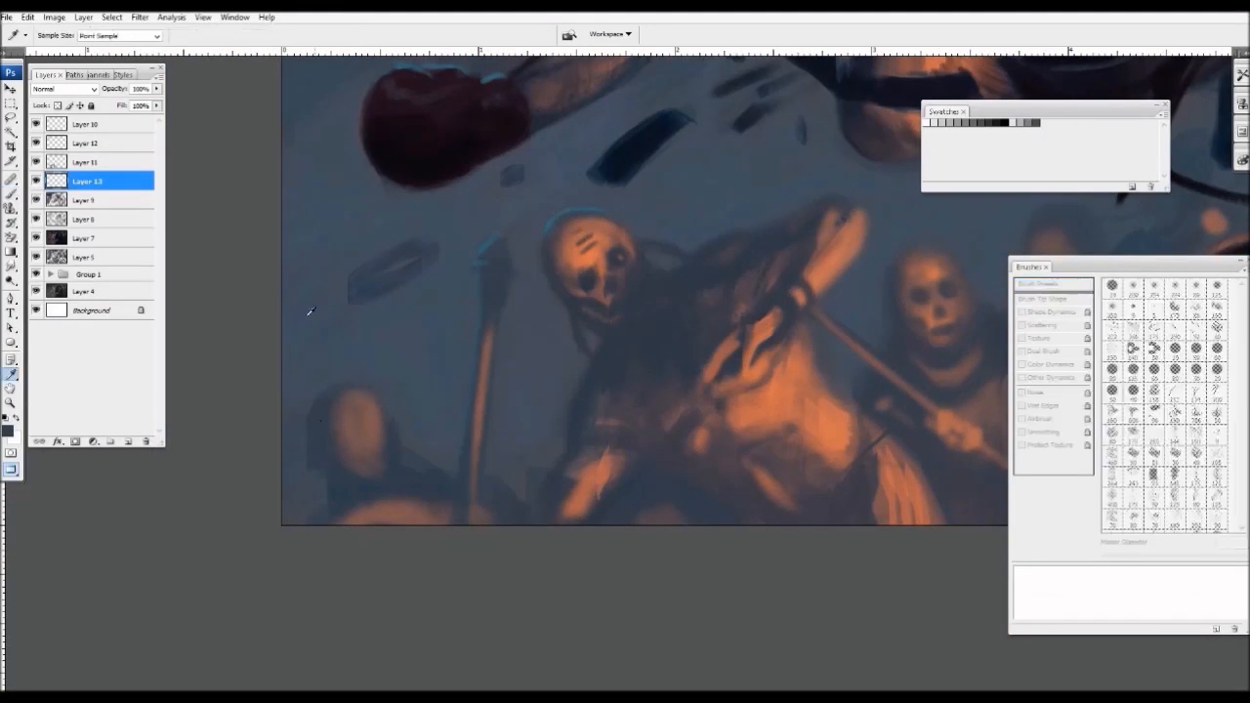
{"action": "key", "text": "ctrl+alt+z"}
{"action": "left_click_drag", "start_coordinate": [267, 34], "coordinate": [329, 17]}
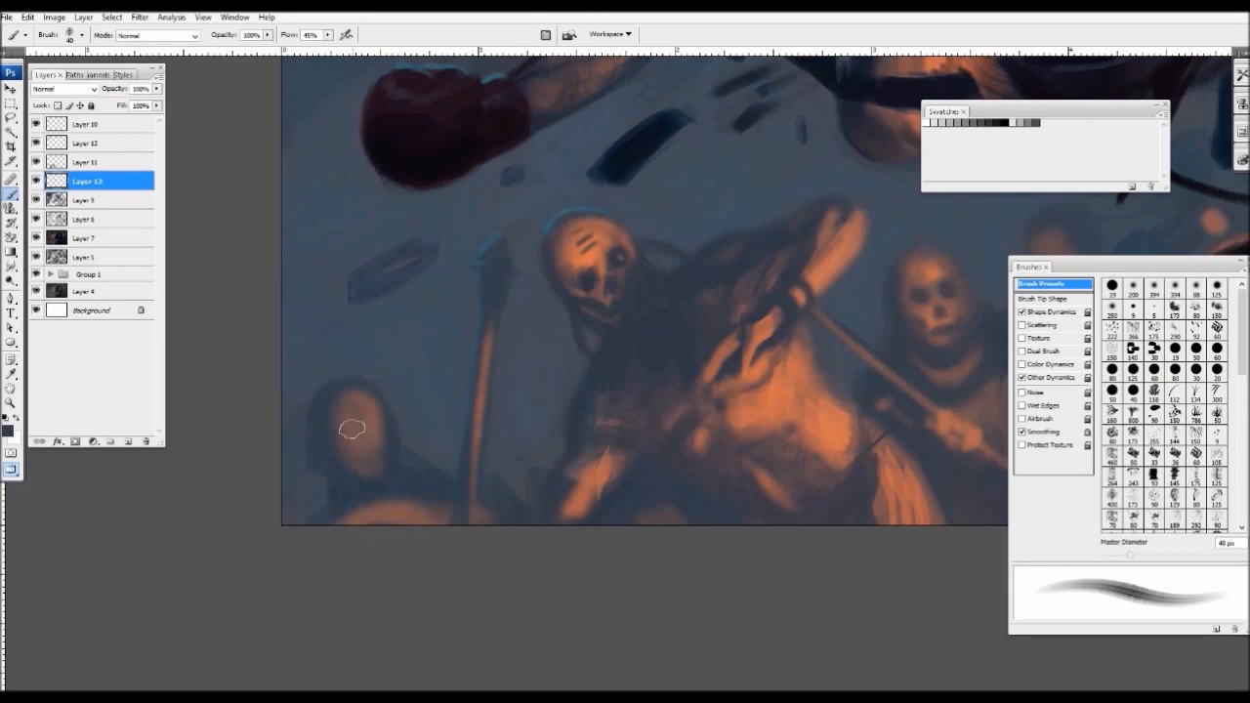
- On Layer 11, paint dark eye sockets and facial shadows on the leftmost hooded figure, reducing the brush from 40 to 25 px
{"action": "left_click", "coordinate": [80, 166]}
{"action": "left_click_drag", "start_coordinate": [341, 429], "coordinate": [349, 424]}
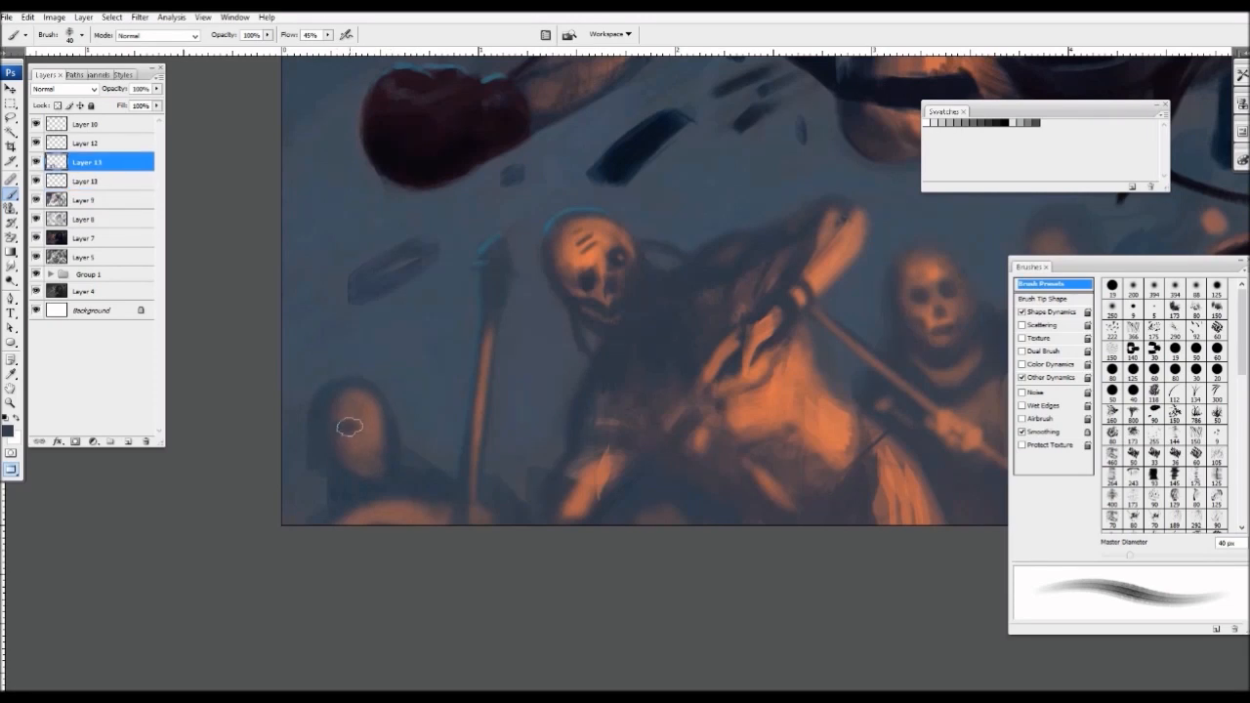
{"action": "left_click", "coordinate": [373, 418]}
{"action": "key", "text": "bracketleft"}
{"action": "key", "text": "bracketleft"}
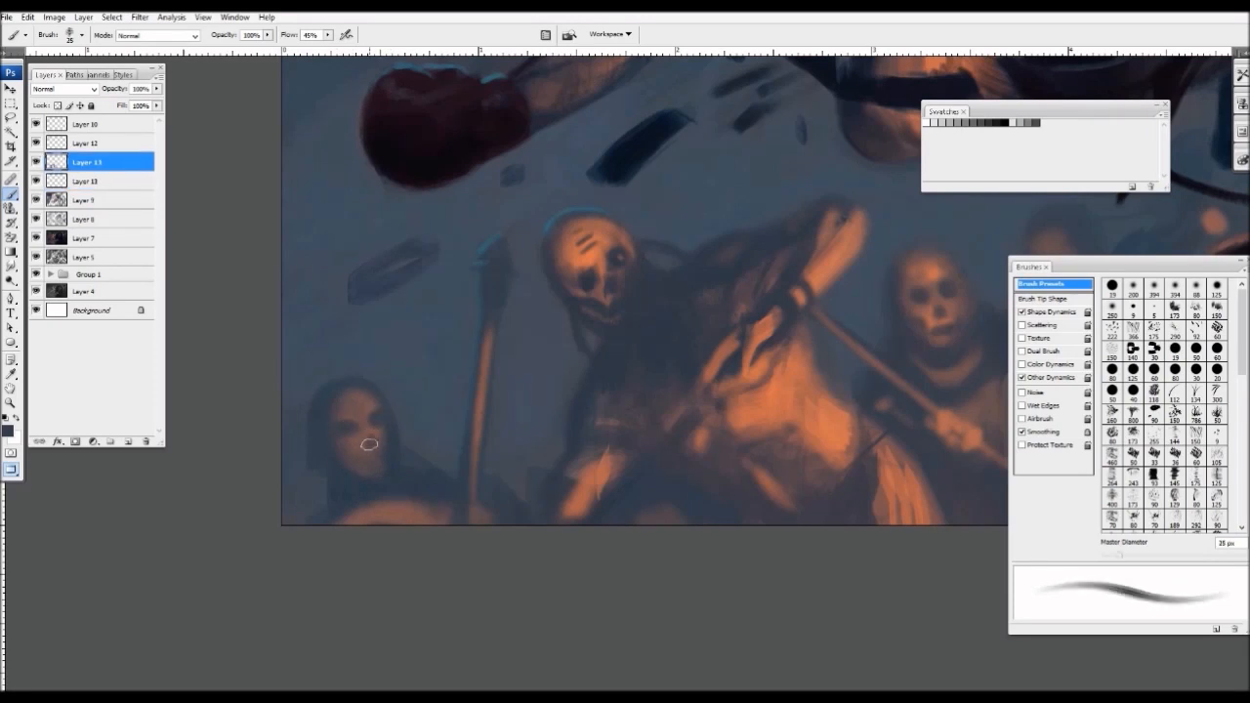
- Touch up the leftmost skull face with a sampled warm tone and rim its hood in muted teal with a 20 px brush
{"action": "left_click_drag", "start_coordinate": [445, 321], "coordinate": [407, 341]}
{"action": "left_click", "coordinate": [343, 450], "text": "alt"}
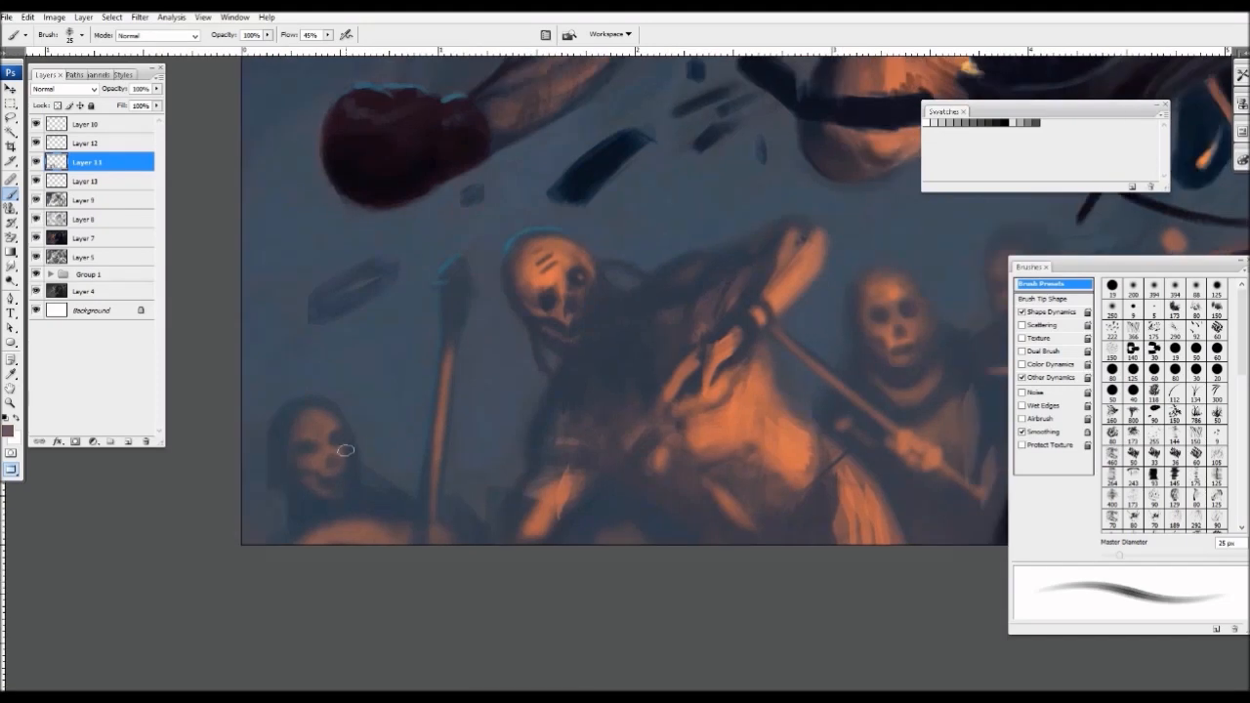
{"action": "left_click", "coordinate": [344, 449]}
{"action": "key", "text": "bracketleft"}
{"action": "left_click", "coordinate": [280, 412], "text": "alt"}
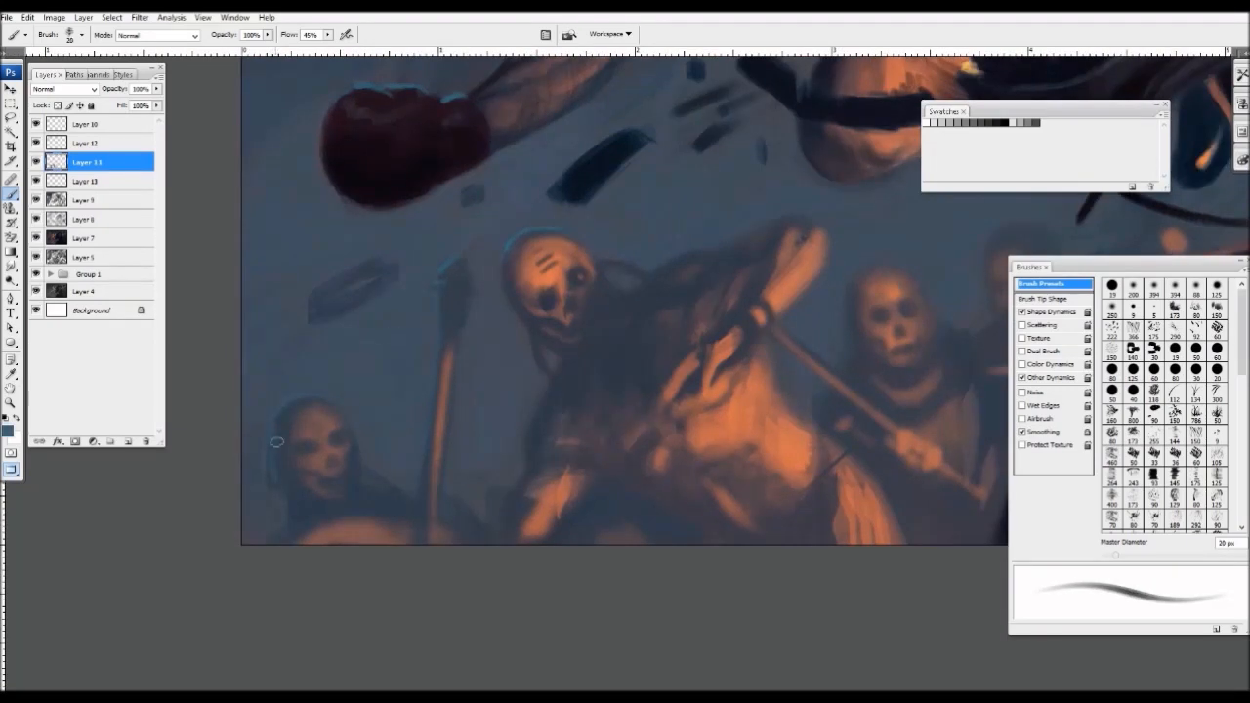
{"action": "key", "text": "bracketleft"}
- Sample a dark blue-grey and define the hood edges of the skull figure behind the diagonal pole with a 25 px brush
{"action": "key", "text": "ctrl+minus"}
{"action": "key", "text": "ctrl+minus"}
{"action": "key", "text": "ctrl+minus"}
{"action": "key", "text": "ctrl+plus"}
{"action": "key", "text": "ctrl+plus"}
{"action": "key", "text": "ctrl+plus"}
{"action": "left_click_drag", "start_coordinate": [605, 328], "coordinate": [463, 381]}
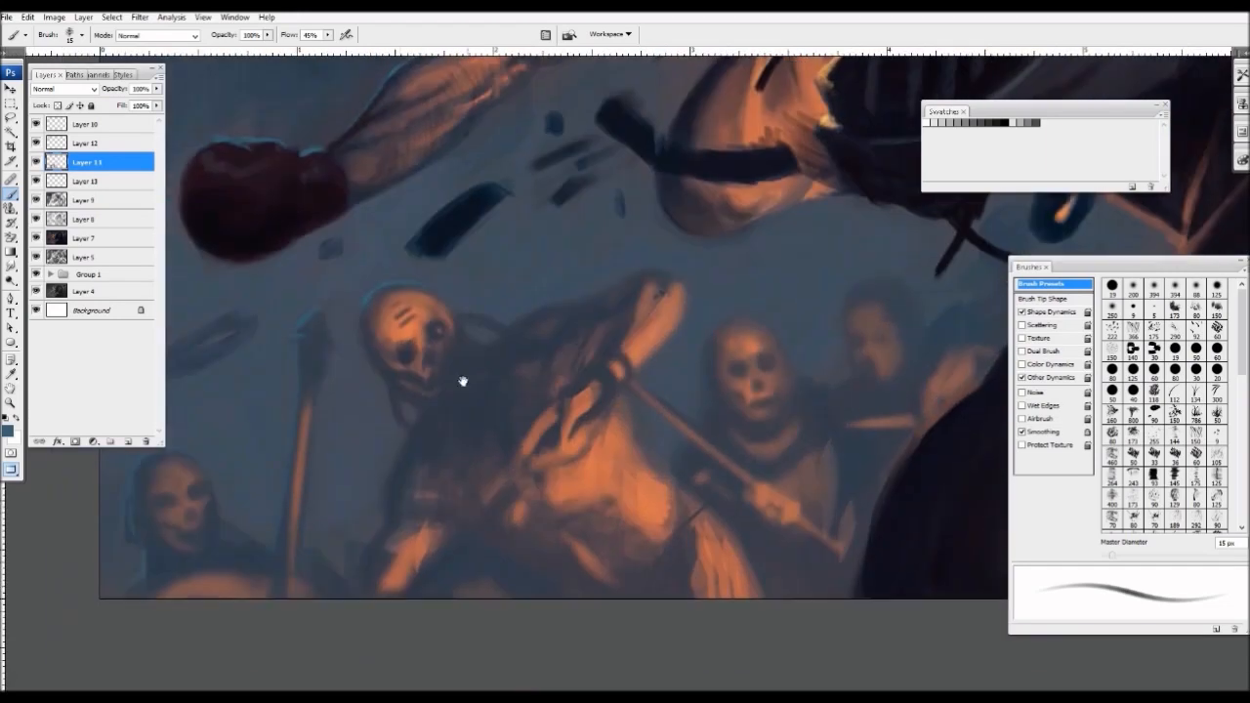
{"action": "key", "text": "bracketright"}
{"action": "key", "text": "bracketright"}
{"action": "mouse_move", "coordinate": [733, 322]}
{"action": "left_mouse_down"}
{"action": "mouse_move", "coordinate": [600, 412]}
{"action": "mouse_move", "coordinate": [657, 446]}
{"action": "mouse_move", "coordinate": [657, 471]}
{"action": "left_mouse_up"}
{"action": "left_click", "coordinate": [594, 477], "text": "alt"}
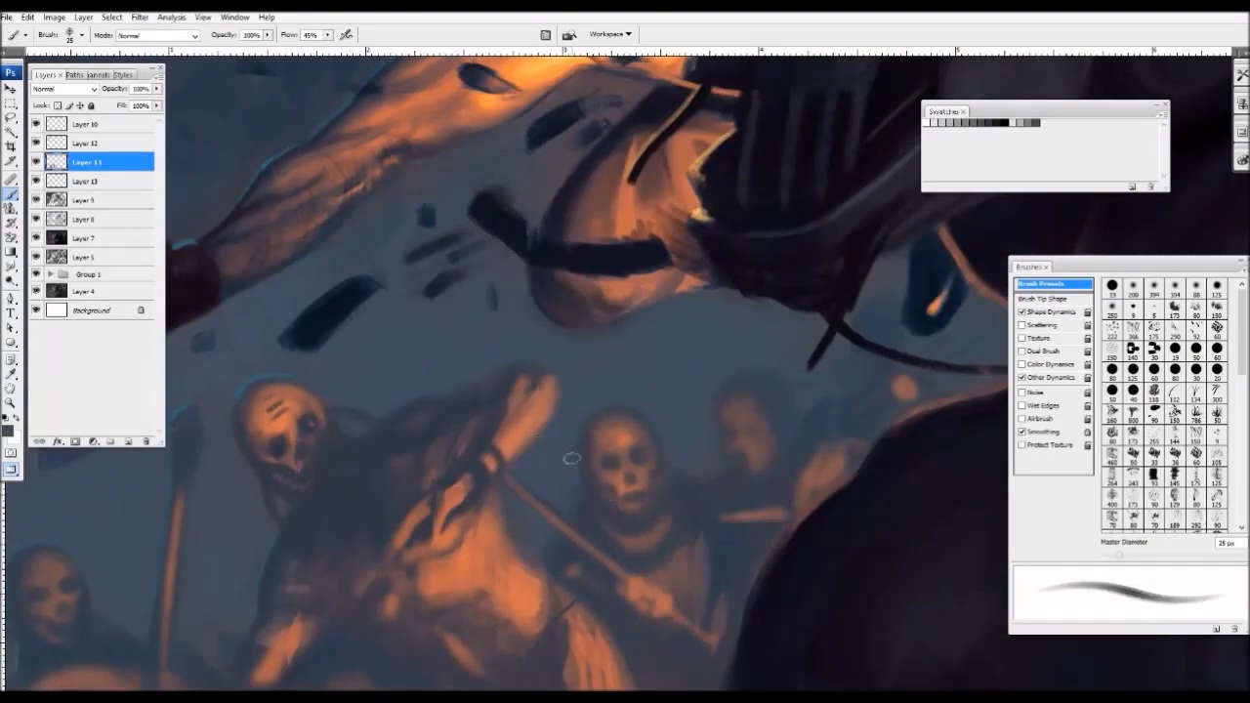
- Sample teal from the central skull's rim and add rim light to the hooded skull behind the pole and the central figure's arm
{"action": "left_click", "coordinate": [238, 392], "text": "alt"}
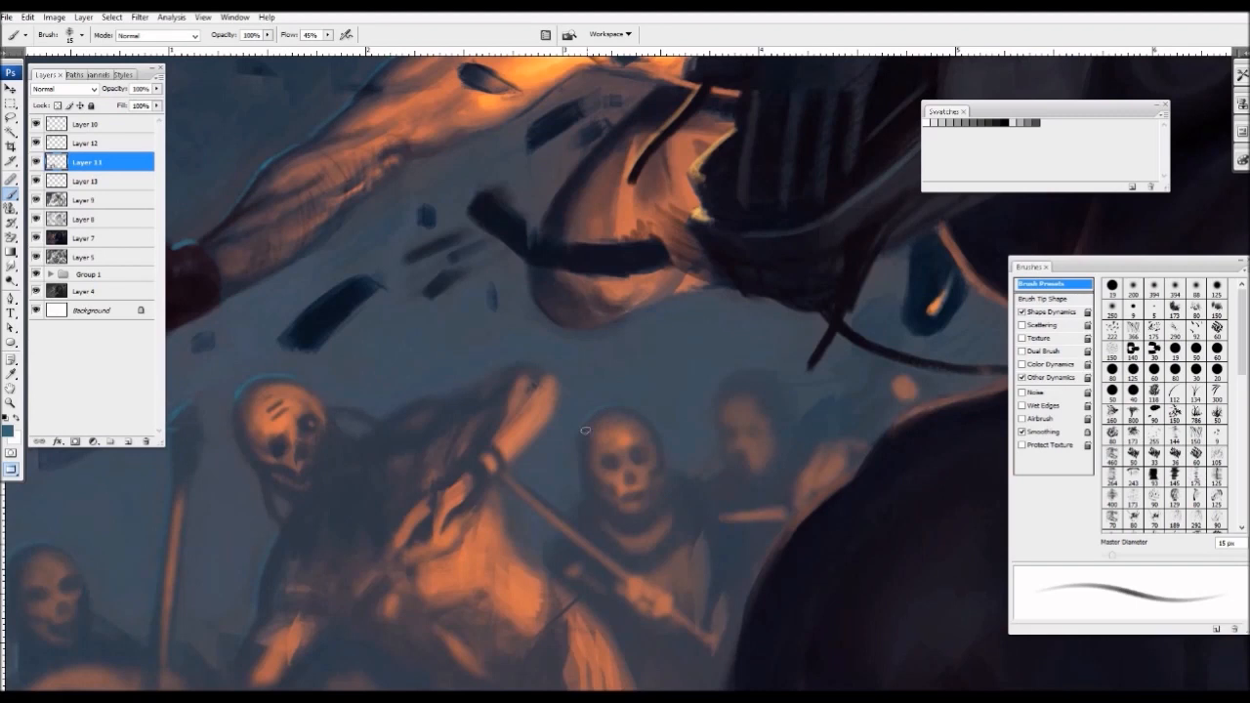
{"action": "key", "text": "bracketright"}
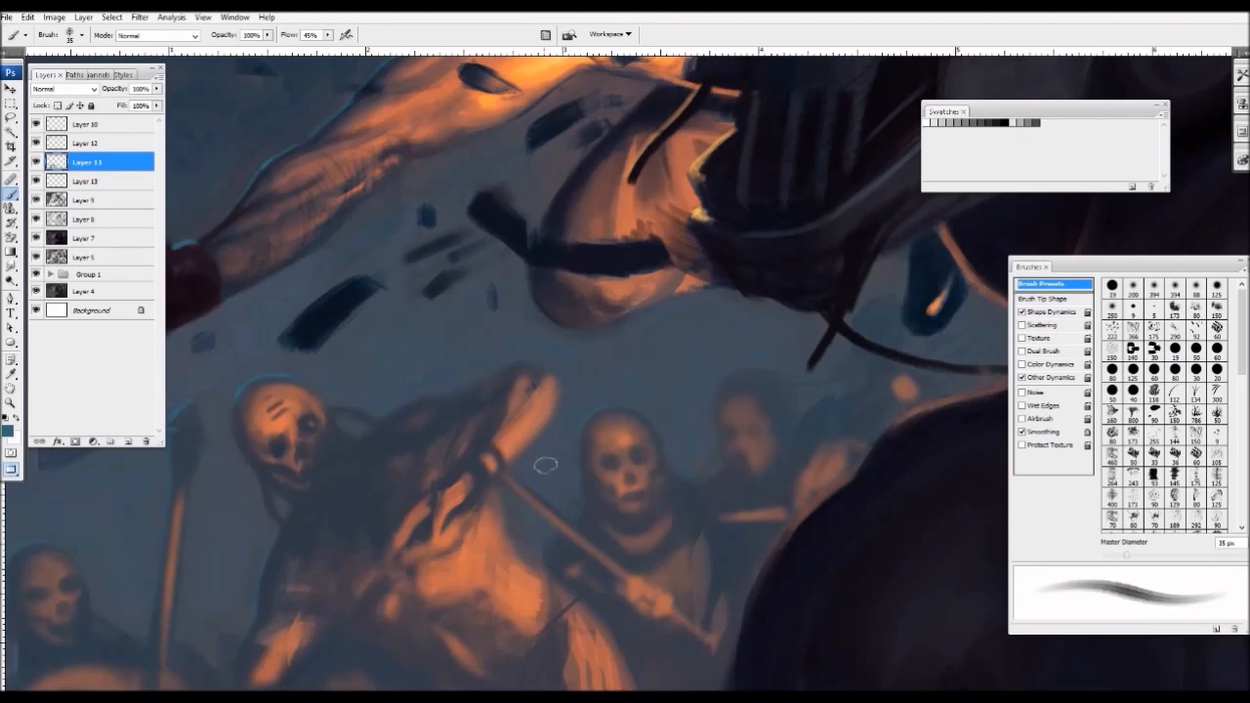
{"action": "key", "text": "bracketright"}
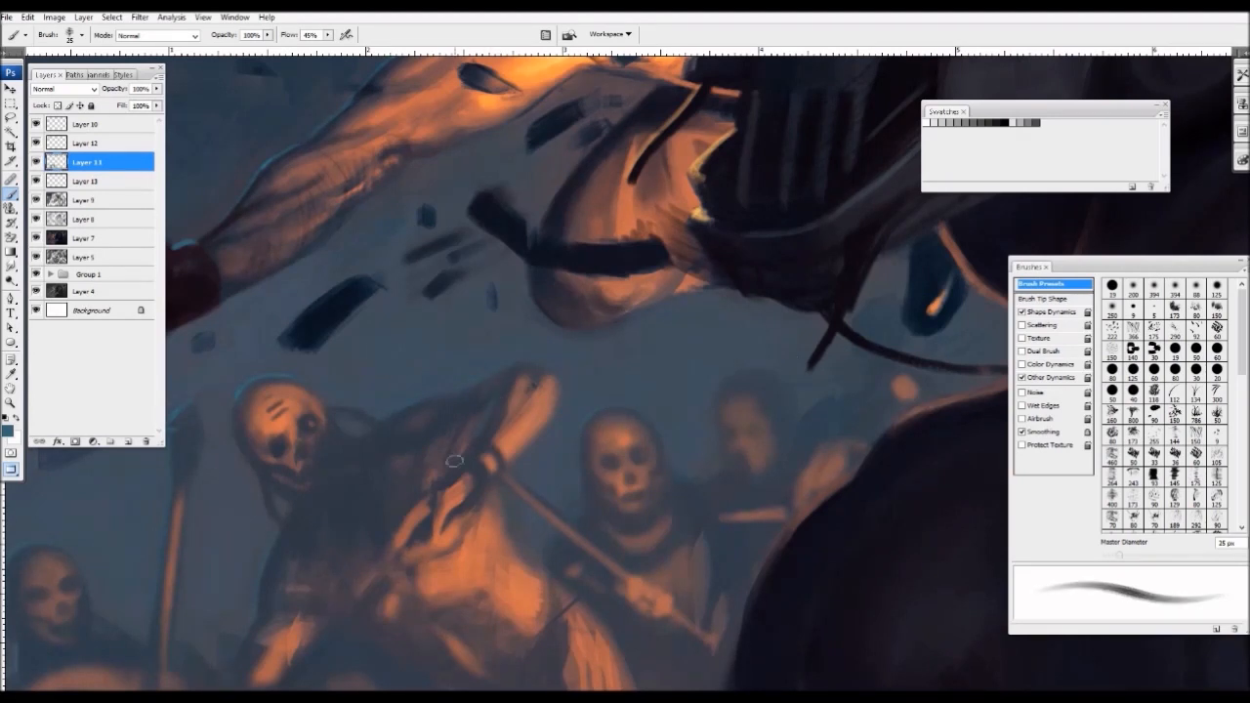
- Repaint the central skull's face with sampled tones, adding a round dark forehead socket with a 30 px brush
{"action": "mouse_move", "coordinate": [474, 438]}
{"action": "left_mouse_down"}
{"action": "mouse_move", "coordinate": [448, 469]}
{"action": "mouse_move", "coordinate": [619, 325]}
{"action": "left_mouse_up"}
{"action": "scroll", "coordinate": [447, 469], "scroll_direction": "down", "scroll_amount": 5}
{"action": "scroll", "coordinate": [513, 459], "scroll_direction": "up", "scroll_amount": 5}
{"action": "left_click", "coordinate": [513, 459], "text": "alt"}
{"action": "left_click", "coordinate": [367, 349], "text": "alt"}
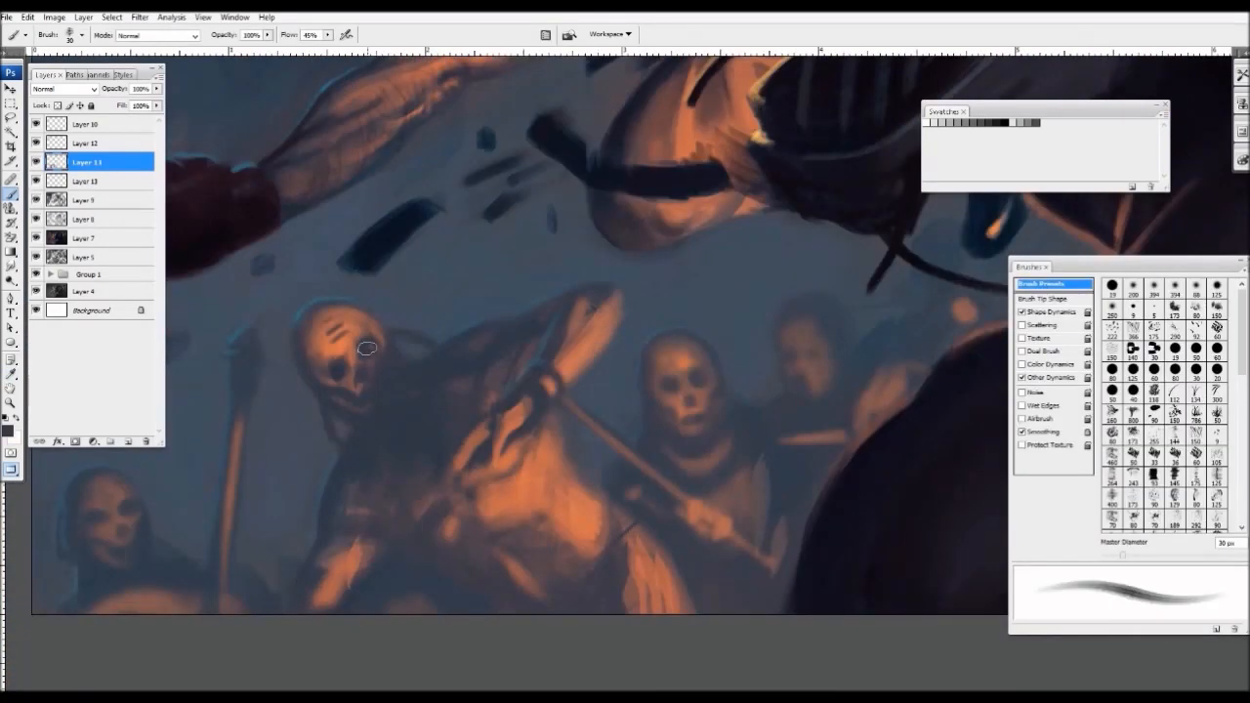
{"action": "left_click", "coordinate": [326, 360], "text": "alt"}
{"action": "left_click", "coordinate": [344, 362], "text": "alt"}
{"action": "mouse_move", "coordinate": [325, 360]}
{"action": "left_mouse_down"}
{"action": "mouse_move", "coordinate": [360, 342]}
{"action": "mouse_move", "coordinate": [332, 335]}
{"action": "mouse_move", "coordinate": [338, 322]}
{"action": "left_mouse_up"}
{"action": "left_click", "coordinate": [332, 353], "text": "alt"}
{"action": "left_click", "coordinate": [348, 338], "text": "alt"}
{"action": "left_click", "coordinate": [338, 371], "text": "alt"}
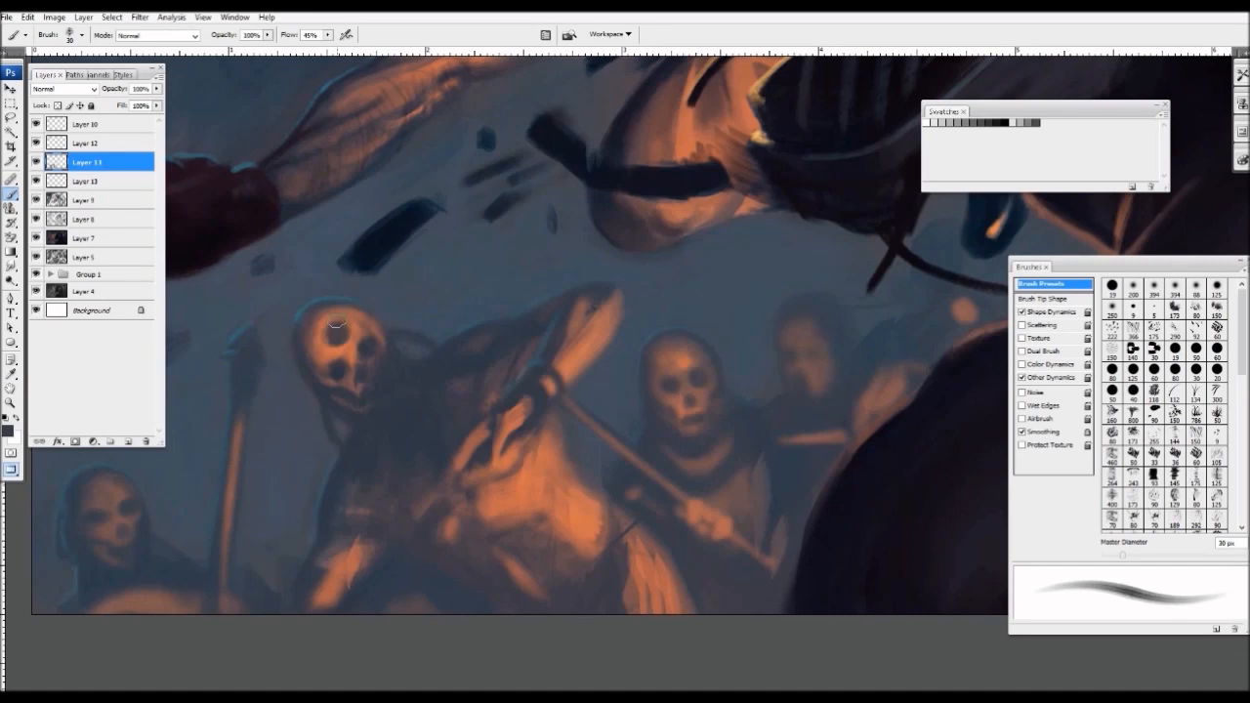
- Paint matching dark forehead sockets on the other crowd skulls with the 30 px brush
{"action": "left_click_drag", "start_coordinate": [680, 364], "coordinate": [673, 351]}
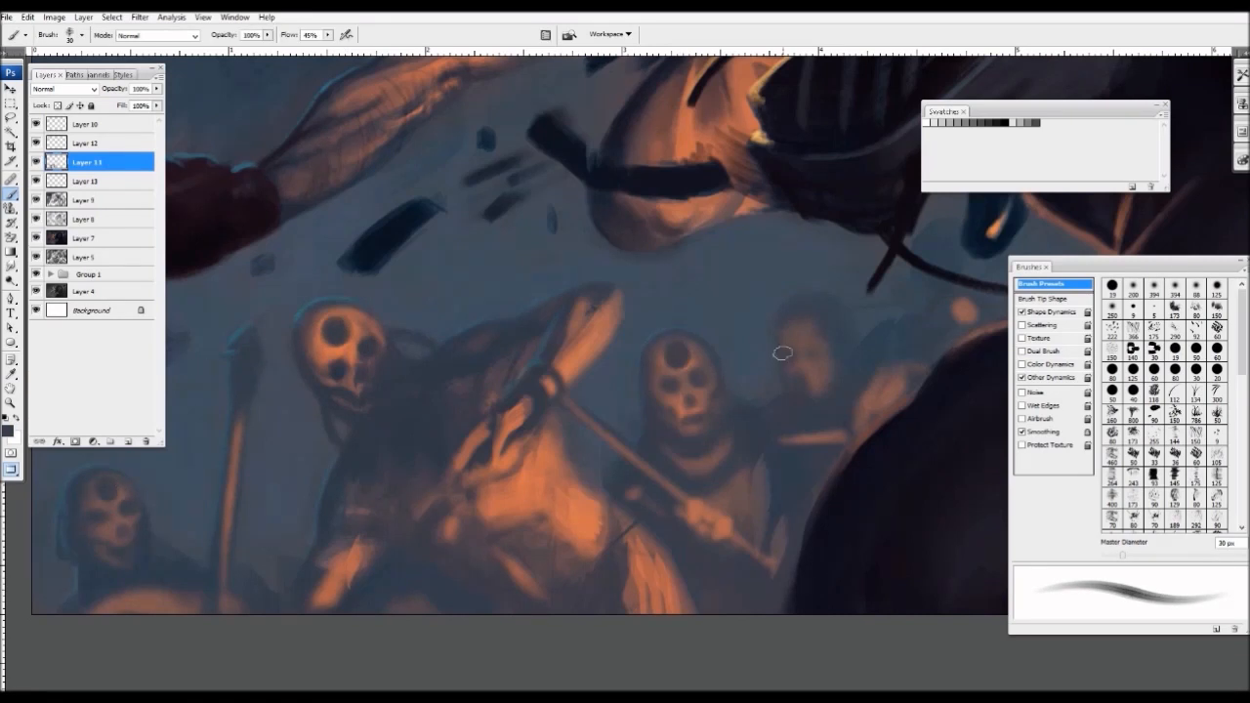
{"action": "key", "text": "ctrl+minus"}
{"action": "key", "text": "ctrl+minus"}
{"action": "key", "text": "ctrl+minus"}
{"action": "left_click_drag", "start_coordinate": [380, 450], "coordinate": [517, 345]}
{"action": "key", "text": "ctrl+plus"}
{"action": "key", "text": "ctrl+plus"}
{"action": "key", "text": "ctrl+plus"}
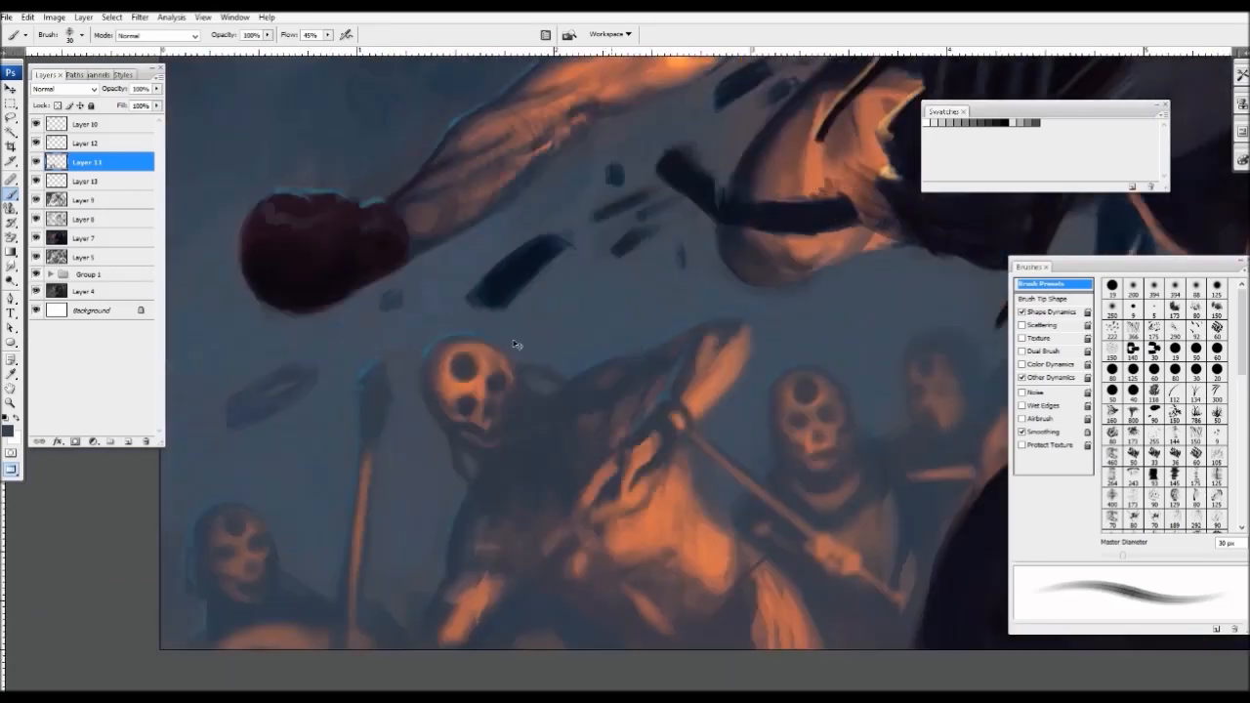
- Choose the muted green #567a57 and paint it into the central skull's forehead socket with a 10 px brush
{"action": "key", "text": "ctrl+plus"}
{"action": "key", "text": "ctrl+plus"}
{"action": "key", "text": "["}
{"action": "left_click", "coordinate": [8, 430]}
{"action": "mouse_move", "coordinate": [360, 294]}
{"action": "left_mouse_down"}
{"action": "mouse_move", "coordinate": [360, 305]}
{"action": "mouse_move", "coordinate": [361, 290]}
{"action": "left_mouse_up"}
{"action": "left_click", "coordinate": [226, 265]}
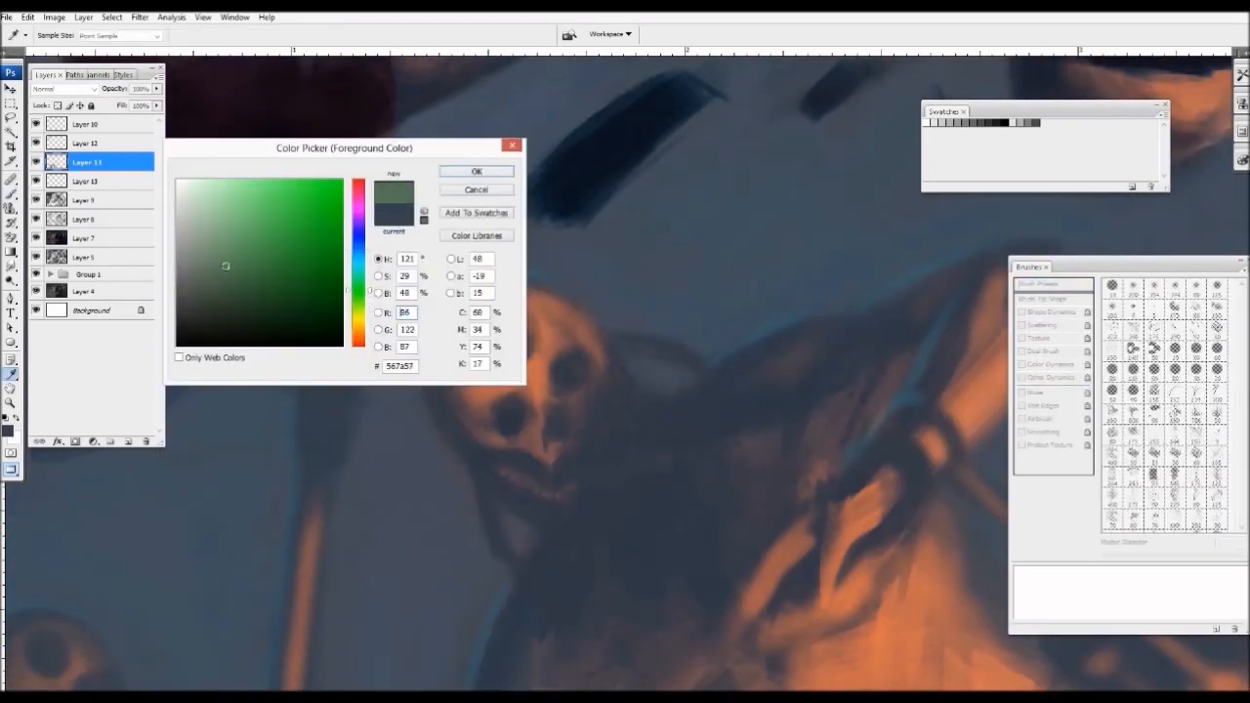
{"action": "left_click", "coordinate": [476, 171]}
{"action": "key", "text": "]"}
{"action": "key", "text": "]"}
{"action": "key", "text": "["}
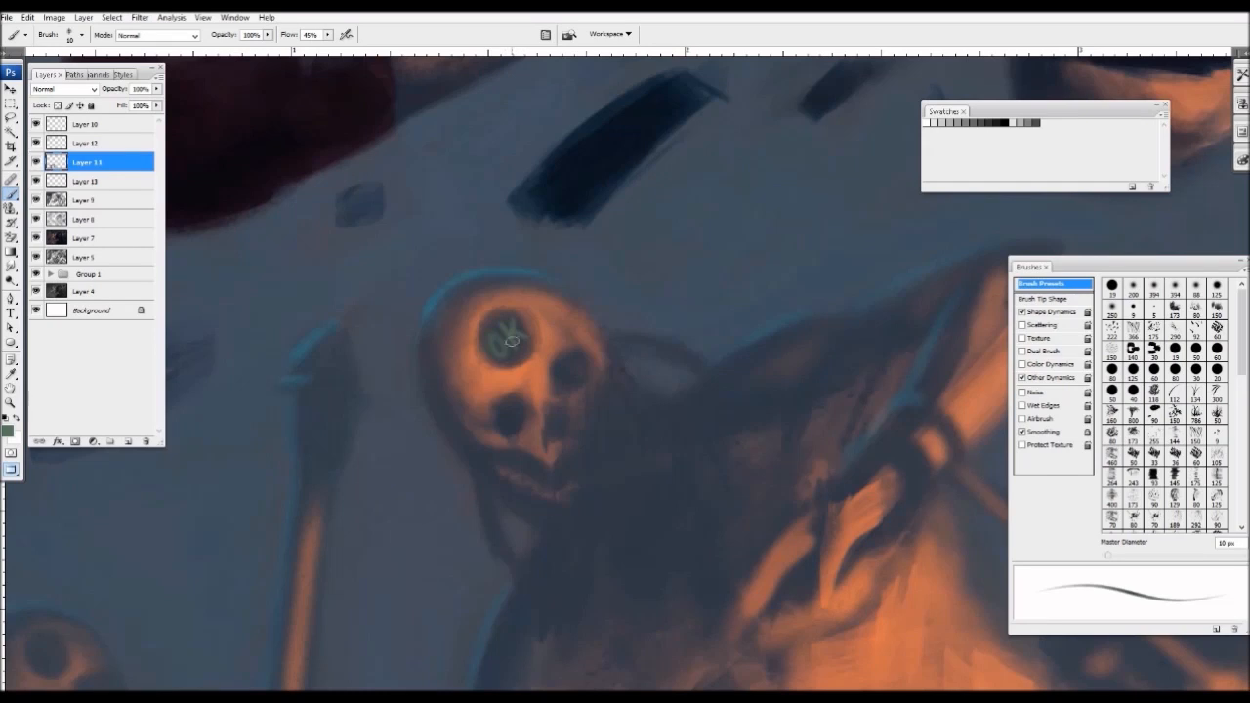
- Choose a brighter green and fill the central skull's forehead socket with a solid disc, using a 9 px brush
{"action": "key", "text": "ctrl+minus"}
{"action": "key", "text": "ctrl+minus"}
{"action": "key", "text": "ctrl+minus"}
{"action": "key", "text": "ctrl+minus"}
{"action": "key", "text": "ctrl+plus"}
{"action": "key", "text": "ctrl+plus"}
{"action": "left_click_drag", "start_coordinate": [332, 489], "coordinate": [684, 247]}
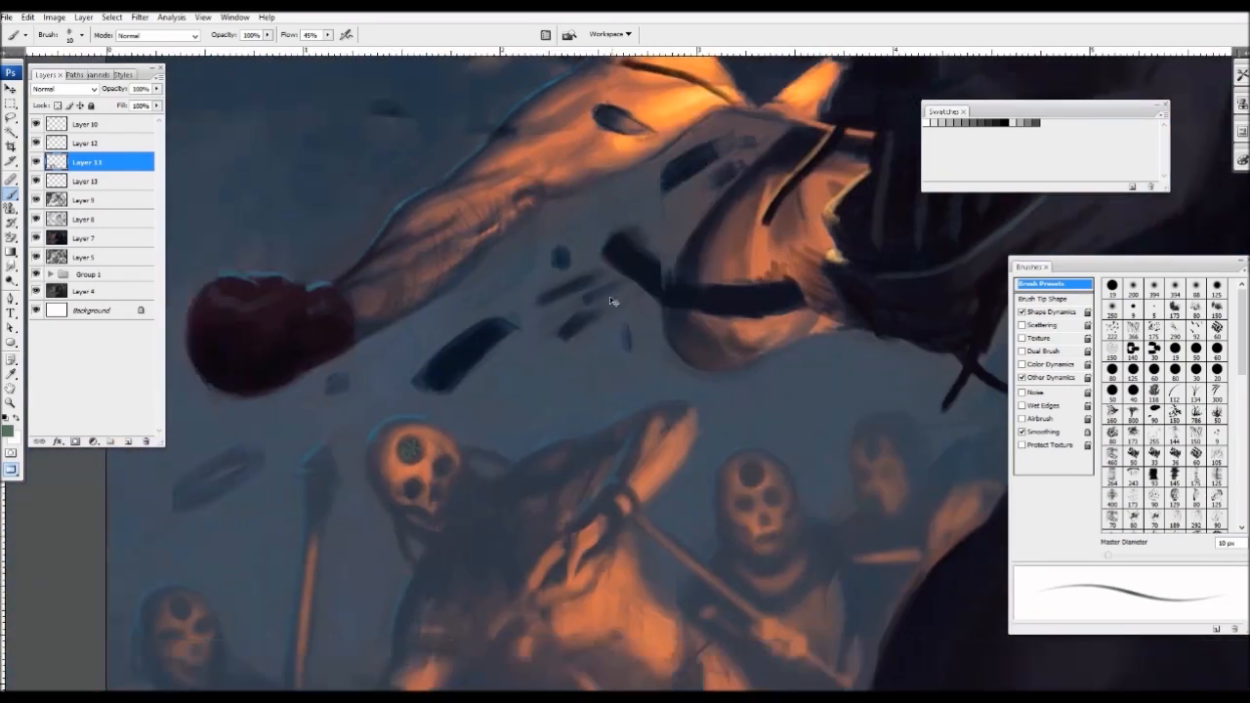
{"action": "key", "text": "ctrl+plus"}
{"action": "mouse_move", "coordinate": [215, 518]}
{"action": "left_mouse_down"}
{"action": "mouse_move", "coordinate": [435, 413]}
{"action": "mouse_move", "coordinate": [410, 428]}
{"action": "left_mouse_up"}
{"action": "left_click", "coordinate": [8, 429]}
{"action": "left_click", "coordinate": [219, 248]}
{"action": "left_click", "coordinate": [477, 171]}
{"action": "key", "text": "]"}
{"action": "key", "text": "["}
{"action": "key", "text": "["}
- Paint a green disc in the leftmost skull's forehead socket and enlarge the brush to 20 px
{"action": "key", "text": "ctrl+minus"}
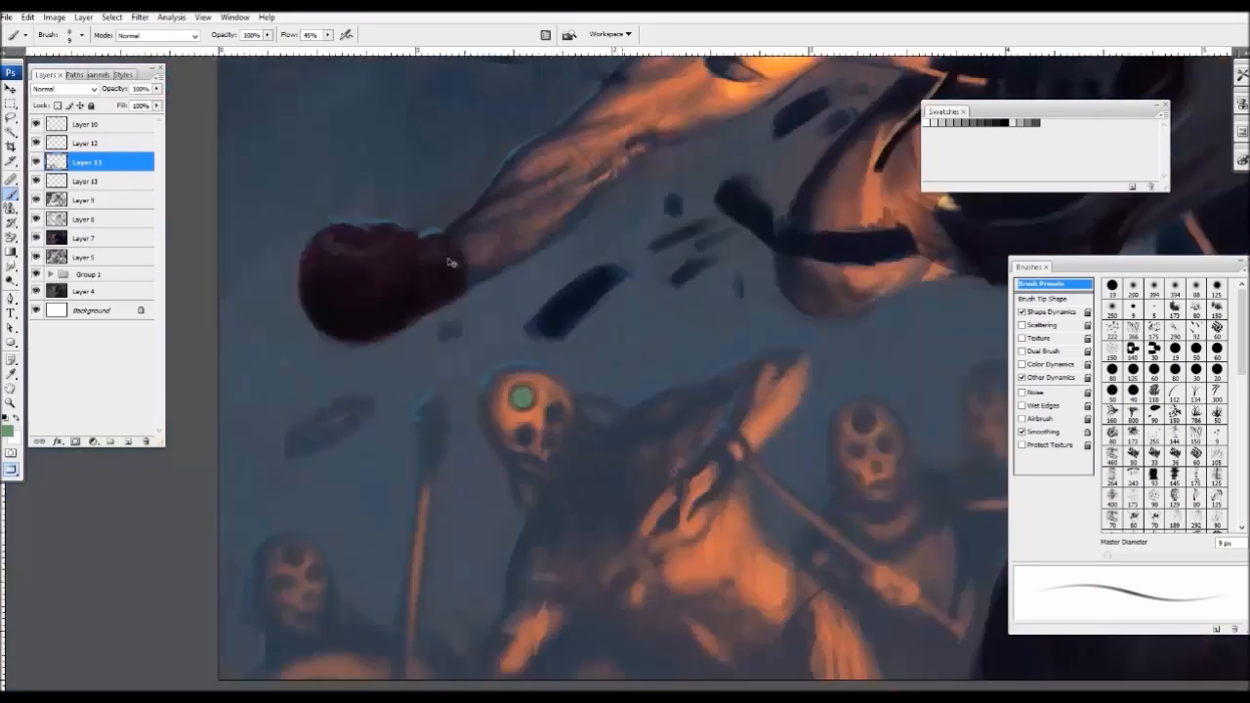
{"action": "left_click_drag", "start_coordinate": [542, 319], "coordinate": [565, 267]}
{"action": "key", "text": "ctrl+plus"}
{"action": "left_click_drag", "start_coordinate": [459, 316], "coordinate": [778, 99]}
{"action": "key", "text": "]"}
{"action": "key", "text": "]"}
{"action": "left_click_drag", "start_coordinate": [324, 424], "coordinate": [317, 421]}
{"action": "key", "text": "]"}
- Paint green discs in the forehead sockets of the two crowd skulls beside the robot's shoulder with the 20 px brush
{"action": "key", "text": "ctrl+minus"}
{"action": "key", "text": "ctrl+minus"}
{"action": "key", "text": "ctrl+minus"}
{"action": "left_click_drag", "start_coordinate": [523, 396], "coordinate": [612, 283]}
{"action": "key", "text": "ctrl+plus"}
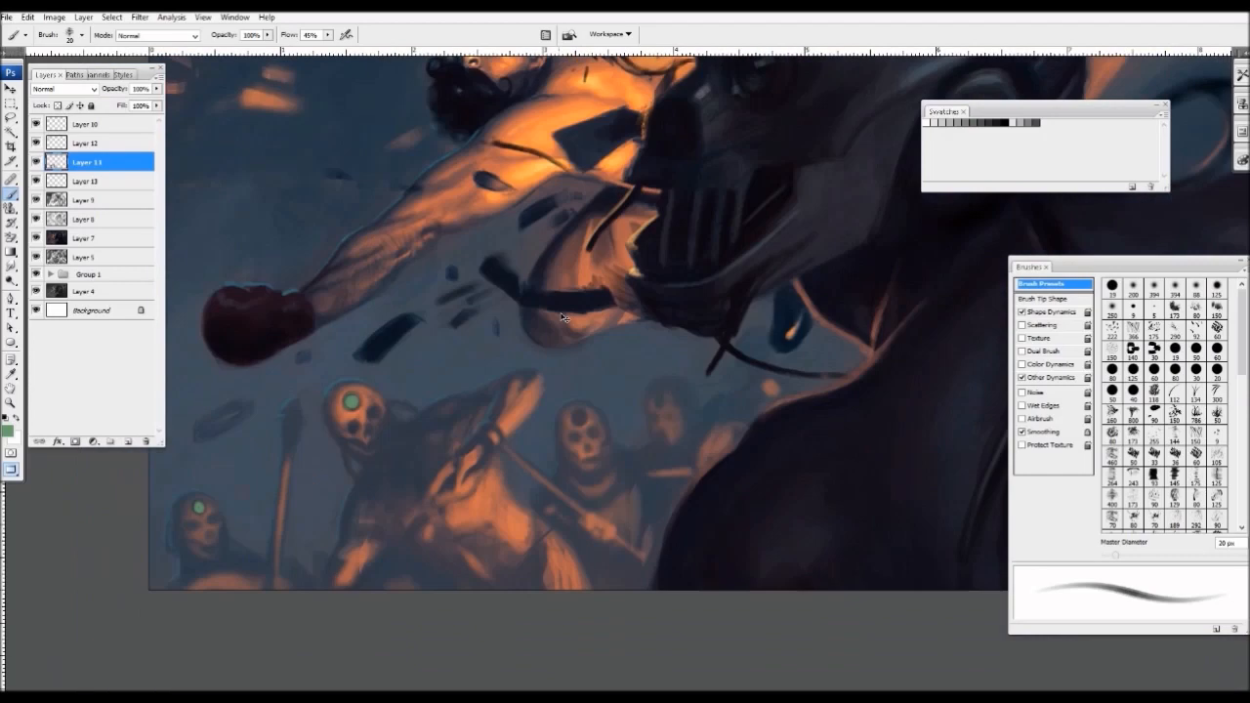
{"action": "key", "text": "ctrl+plus"}
{"action": "key", "text": "ctrl+plus"}
{"action": "mouse_move", "coordinate": [406, 547]}
{"action": "left_mouse_down"}
{"action": "mouse_move", "coordinate": [416, 560]}
{"action": "mouse_move", "coordinate": [404, 538]}
{"action": "left_mouse_up"}
{"action": "left_click_drag", "start_coordinate": [645, 511], "coordinate": [641, 493]}
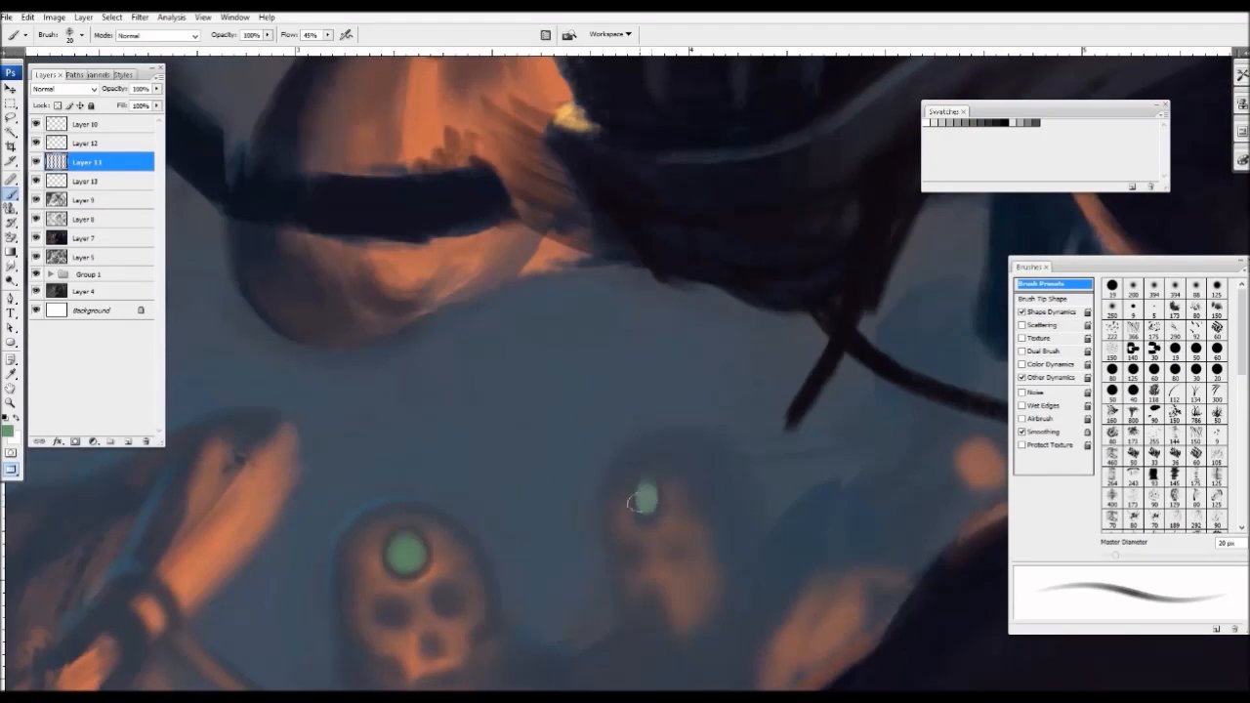
- Block in a small dark background head between the central figure and the skull behind the pole, with a green forehead light
{"action": "key", "text": "ctrl+minus"}
{"action": "key", "text": "ctrl+minus"}
{"action": "key", "text": "ctrl+minus"}
{"action": "left_click_drag", "start_coordinate": [453, 522], "coordinate": [568, 320]}
{"action": "key", "text": "ctrl+plus"}
{"action": "key", "text": "ctrl+plus"}
{"action": "left_click", "coordinate": [682, 343], "text": "alt"}
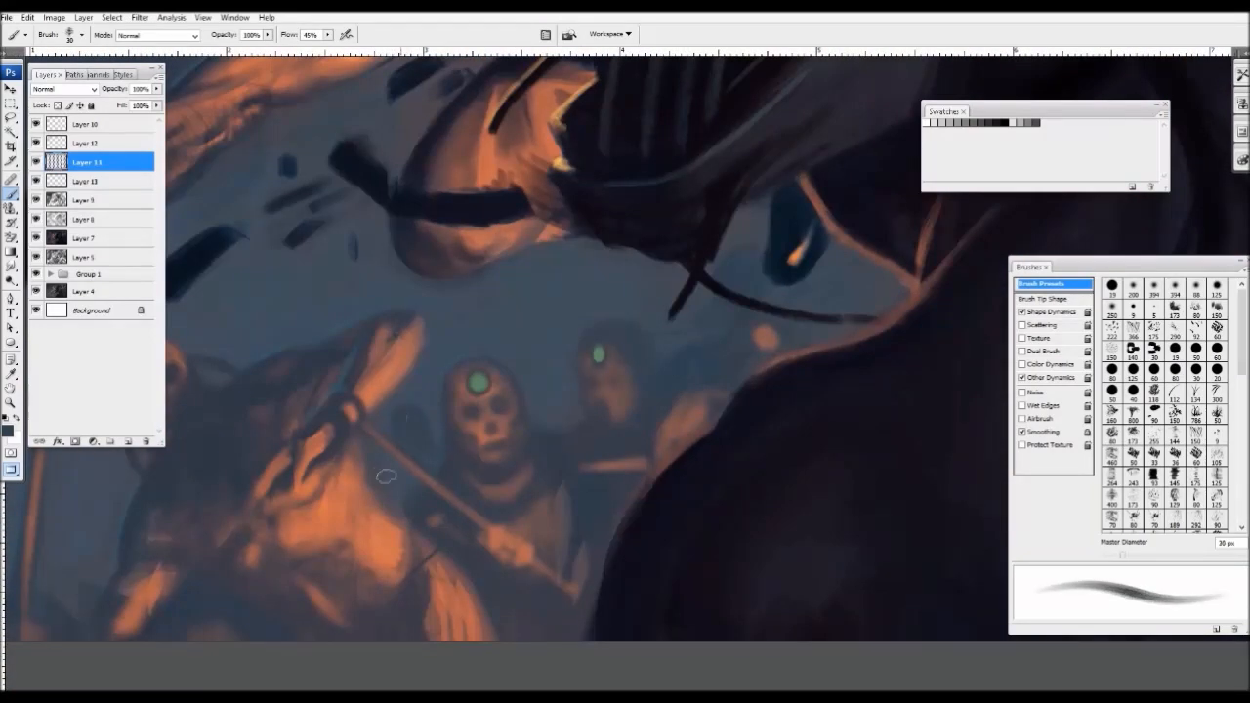
{"action": "key", "text": "bracketleft"}
- Paint small dark symbols inside the green forehead discs of the central and leftmost skulls with a 10 px brush
{"action": "key", "text": "ctrl+minus"}
{"action": "key", "text": "ctrl+minus"}
{"action": "key", "text": "ctrl+minus"}
{"action": "key", "text": "ctrl+minus"}
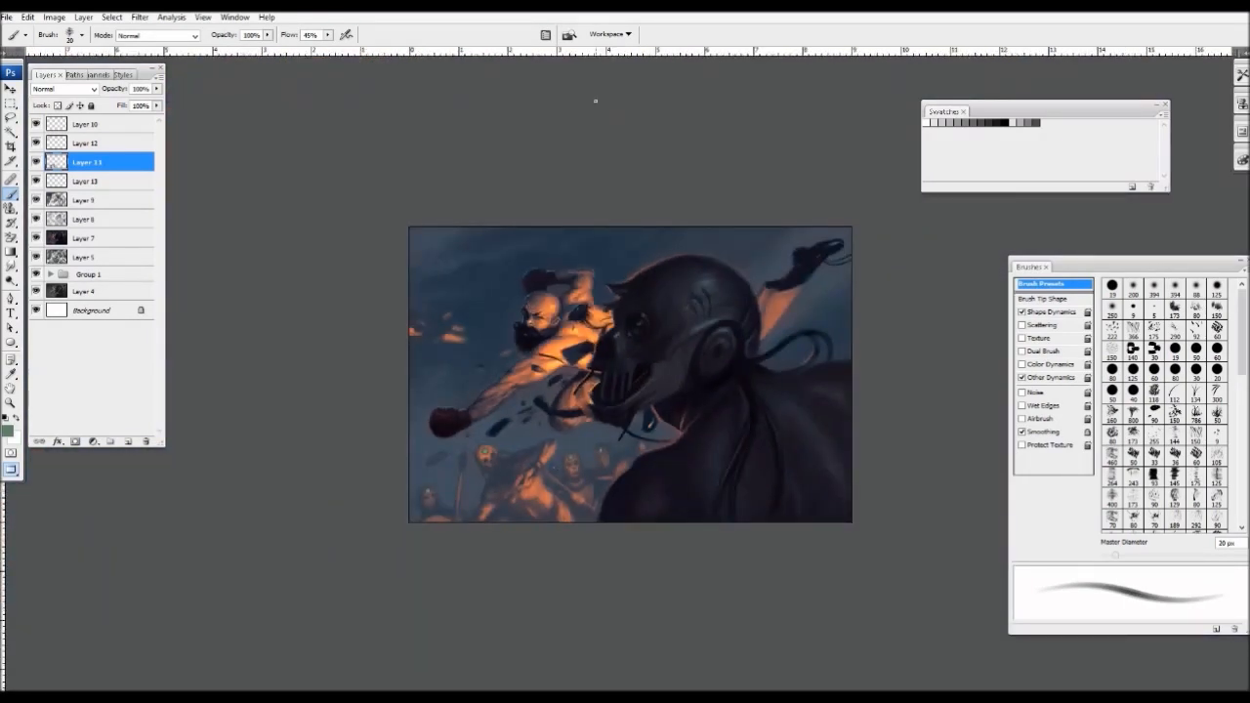
{"action": "key", "text": "ctrl+plus"}
{"action": "key", "text": "ctrl+plus"}
{"action": "key", "text": "ctrl+plus"}
{"action": "key", "text": "ctrl+plus"}
{"action": "key", "text": "bracketleft"}
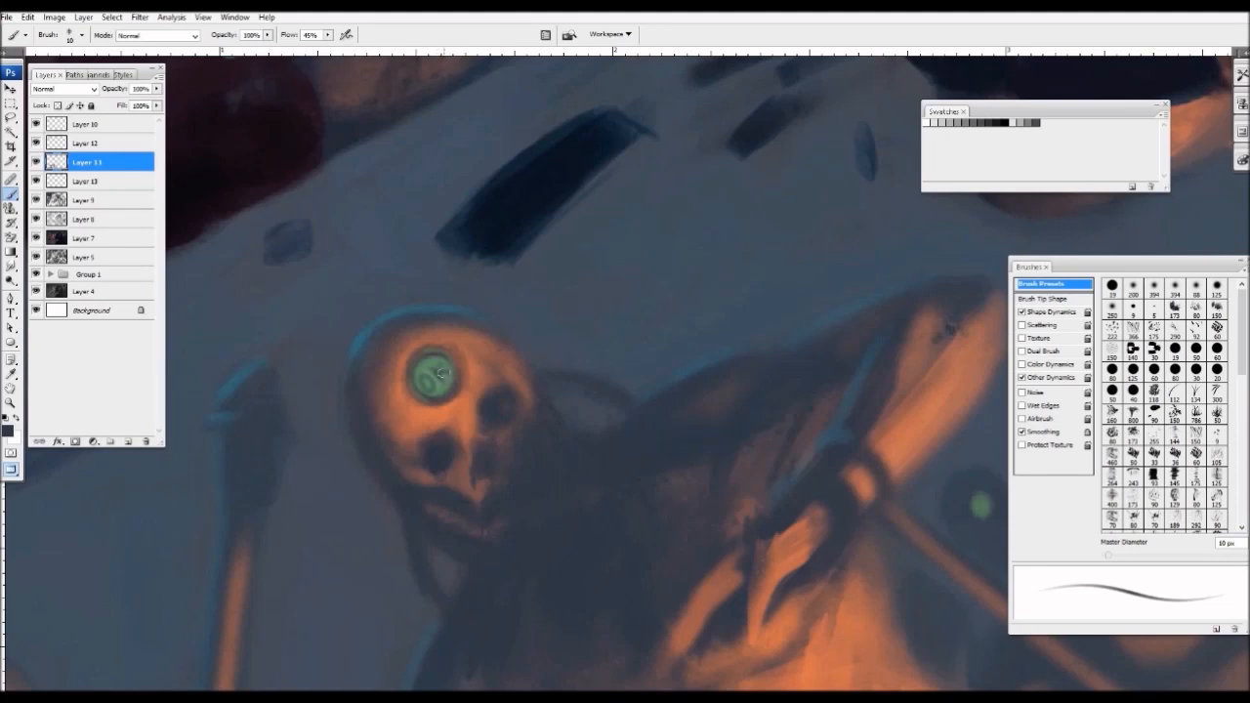
{"action": "left_click_drag", "start_coordinate": [278, 427], "coordinate": [728, 174]}
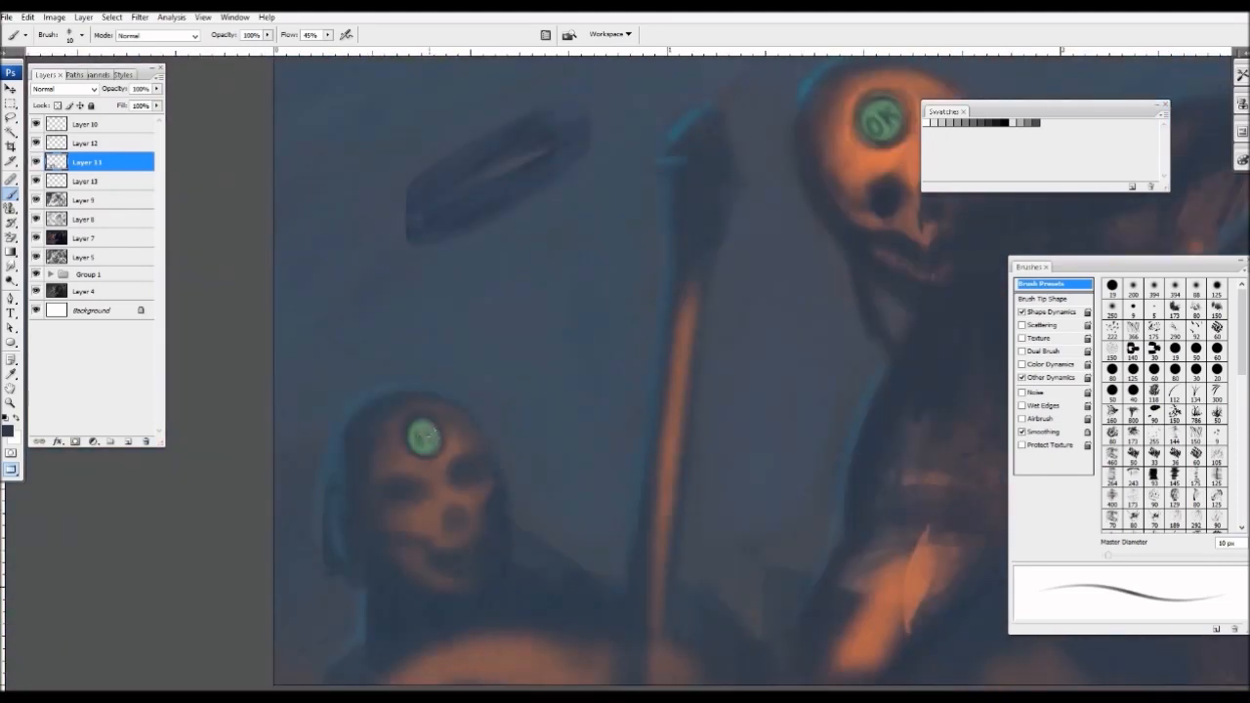
- Paint matching dark symbols inside the green forehead discs of the two skulls beside the robot's shoulder
{"action": "key", "text": "ctrl+minus"}
{"action": "key", "text": "ctrl+minus"}
{"action": "key", "text": "ctrl+minus"}
{"action": "left_click_drag", "start_coordinate": [836, 328], "coordinate": [434, 440]}
{"action": "key", "text": "ctrl+plus"}
{"action": "key", "text": "ctrl+plus"}
{"action": "key", "text": "ctrl+plus"}
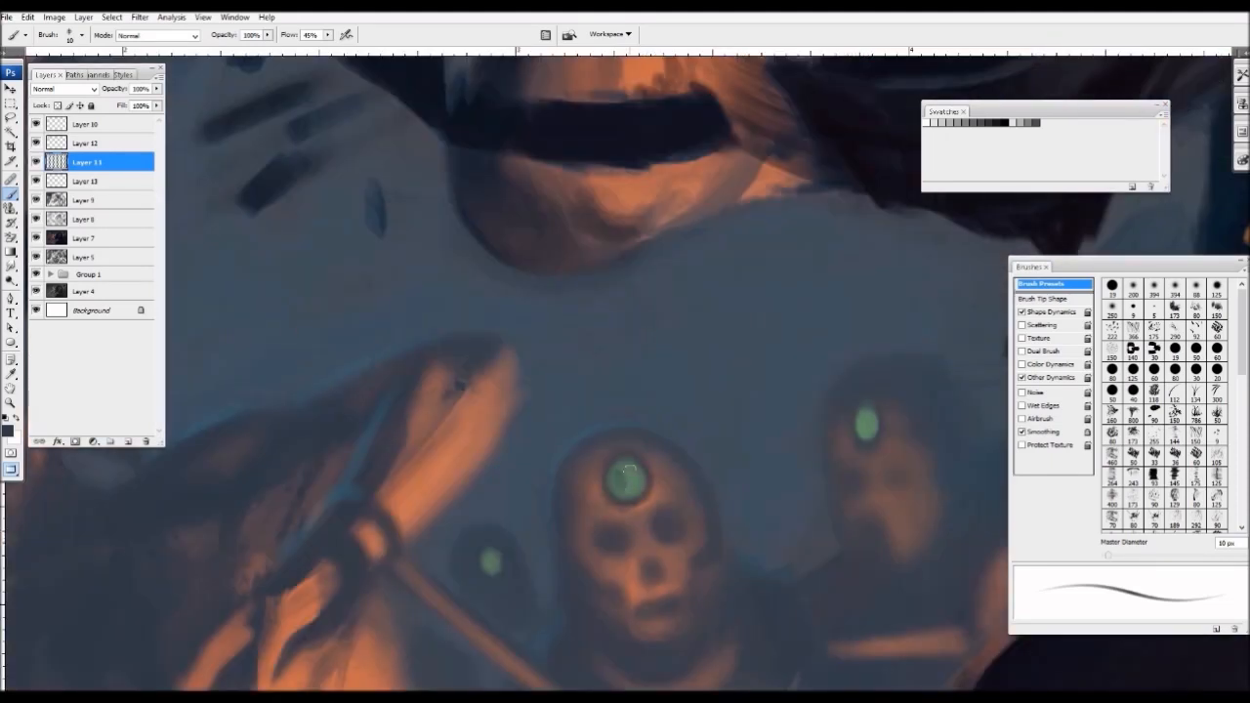
{"action": "left_click_drag", "start_coordinate": [864, 417], "coordinate": [866, 432]}
- Sample orange tones from the central crowd figure and refine the lit shapes below its raised arm with the 10 px brush
{"action": "key", "text": "ctrl+minus"}
{"action": "key", "text": "ctrl+minus"}
{"action": "key", "text": "ctrl+minus"}
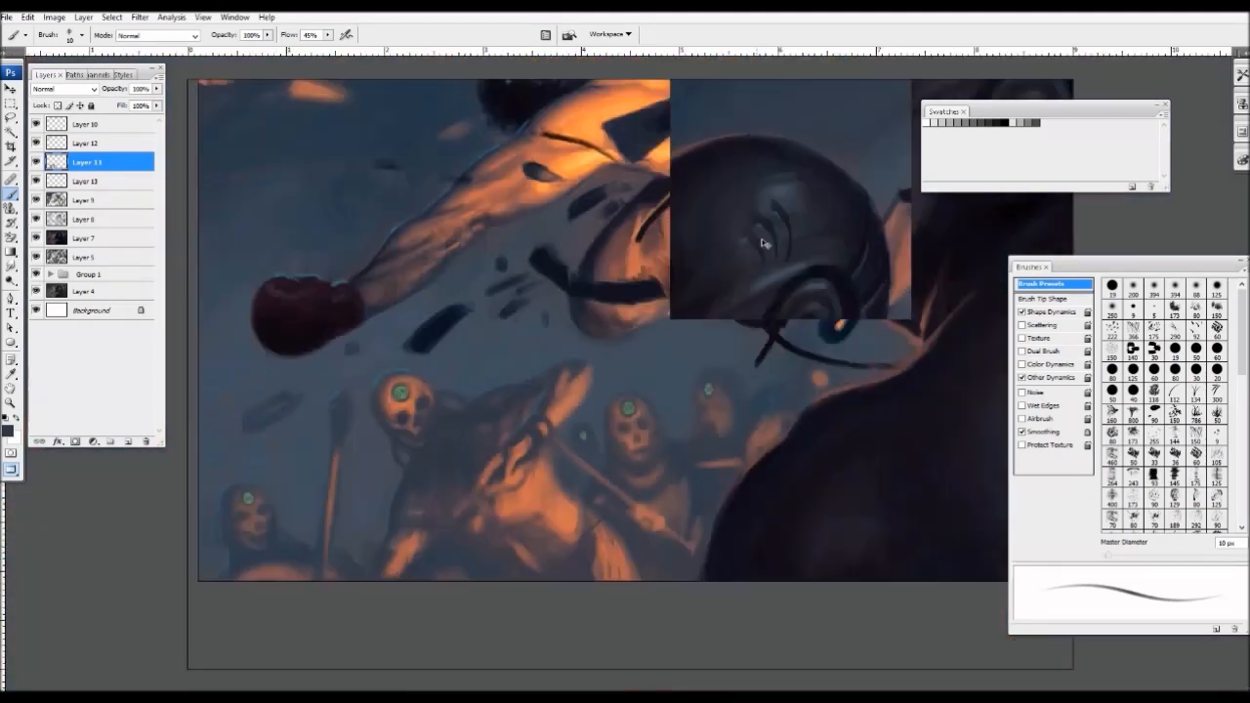
{"action": "left_click_drag", "start_coordinate": [691, 145], "coordinate": [609, 325]}
{"action": "key", "text": "ctrl+minus"}
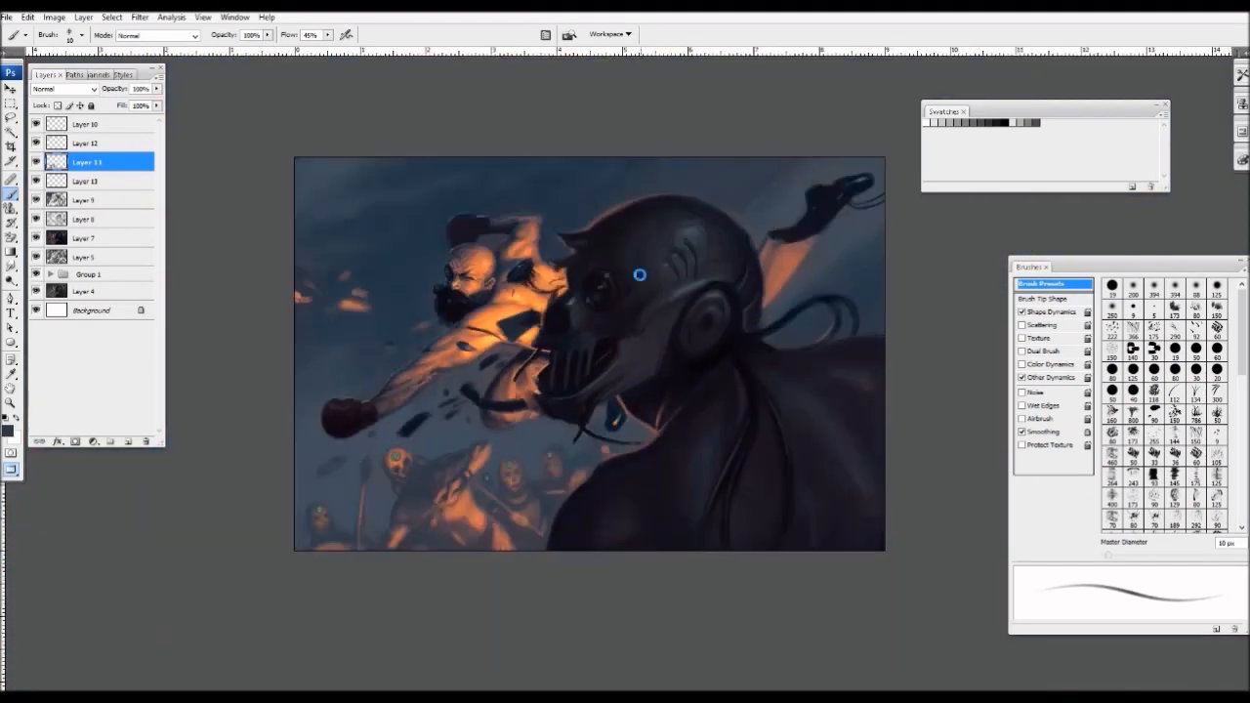
{"action": "key", "text": "ctrl+plus"}
{"action": "left_click_drag", "start_coordinate": [561, 364], "coordinate": [722, 226]}
{"action": "key", "text": "ctrl+plus"}
{"action": "key", "text": "ctrl+plus"}
{"action": "left_click", "coordinate": [474, 459], "text": "alt"}
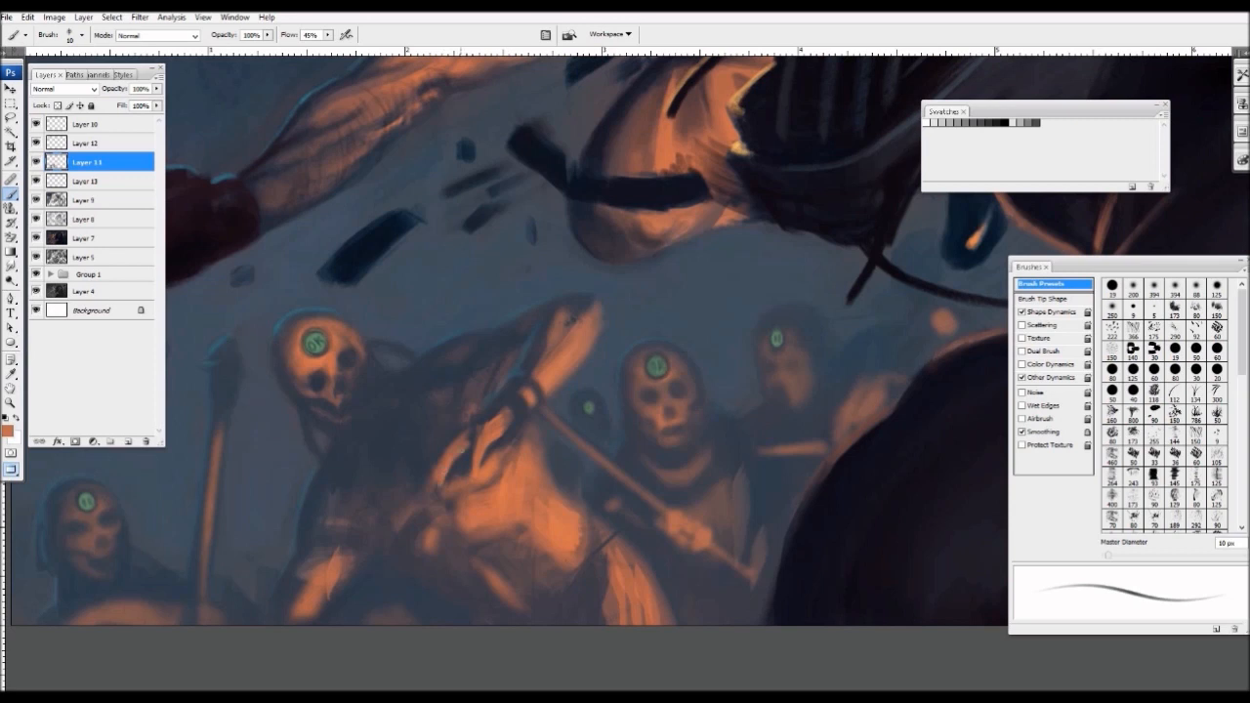
{"action": "left_click", "coordinate": [433, 478], "text": "alt"}
{"action": "mouse_move", "coordinate": [435, 475]}
{"action": "left_mouse_down"}
{"action": "mouse_move", "coordinate": [489, 395]}
{"action": "mouse_move", "coordinate": [420, 485]}
{"action": "left_mouse_up"}
{"action": "left_click", "coordinate": [442, 478], "text": "alt"}
- Refine the lit orange shapes and shadow breaks on the central crowd figure's torso with a 20 px brush, using sampled tones
{"action": "key", "text": "bracketright"}
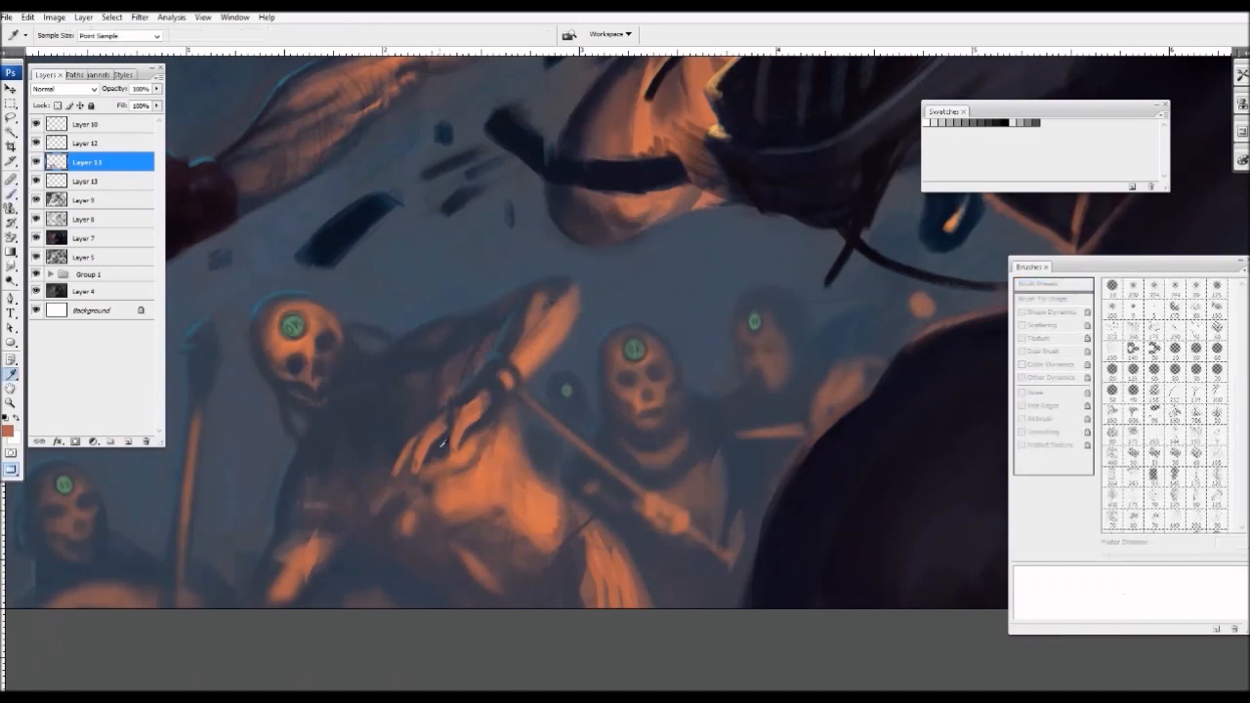
{"action": "key", "text": "bracketright"}
{"action": "left_click_drag", "start_coordinate": [469, 427], "coordinate": [490, 410]}
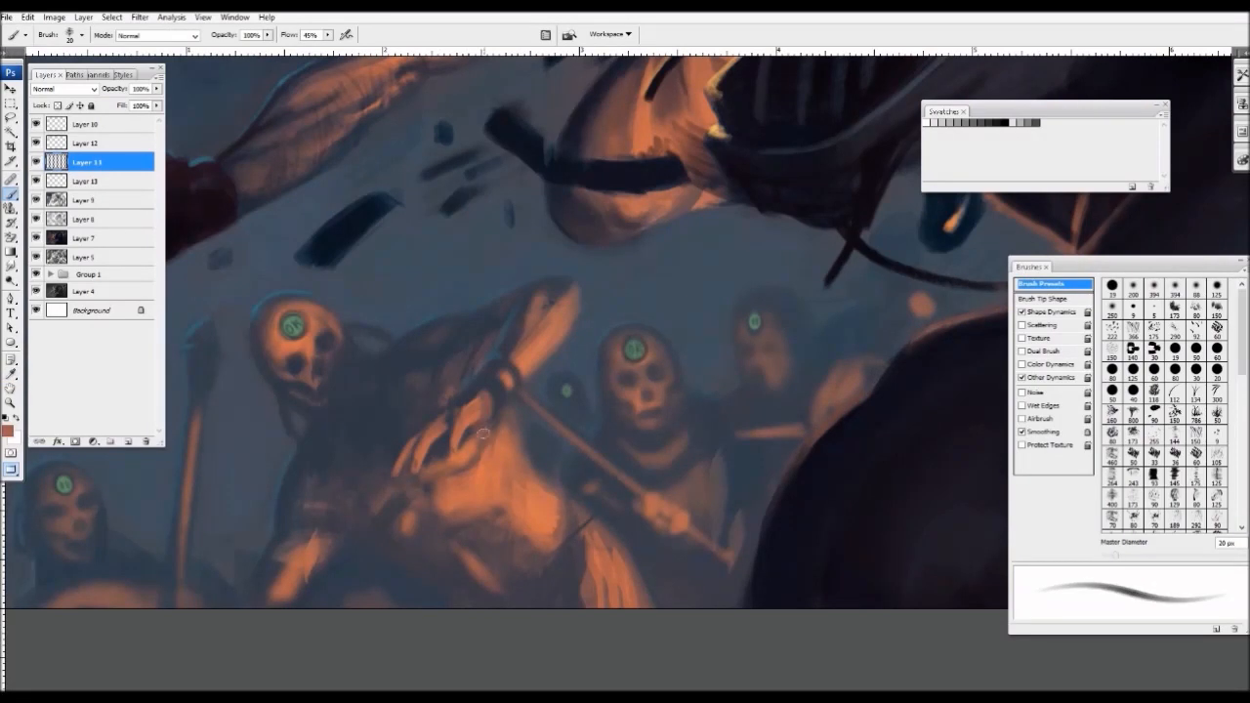
{"action": "left_click", "coordinate": [418, 484], "text": "alt"}
{"action": "mouse_move", "coordinate": [419, 484]}
{"action": "left_mouse_down"}
{"action": "mouse_move", "coordinate": [438, 453]}
{"action": "mouse_move", "coordinate": [421, 482]}
{"action": "left_mouse_up"}
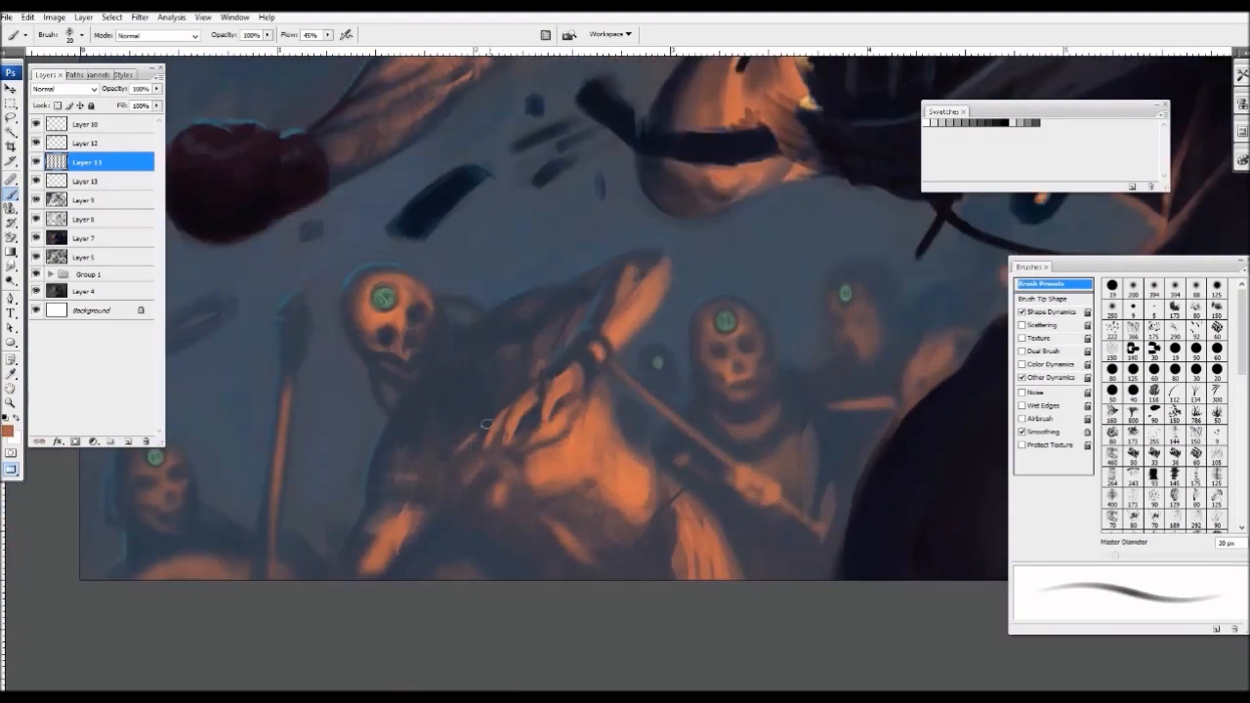
- Paint the orange-lit fingers gripping the pole on the skull figure beside the robot's shoulder, sampling dark tones for the gaps
{"action": "key", "text": "bracketright"}
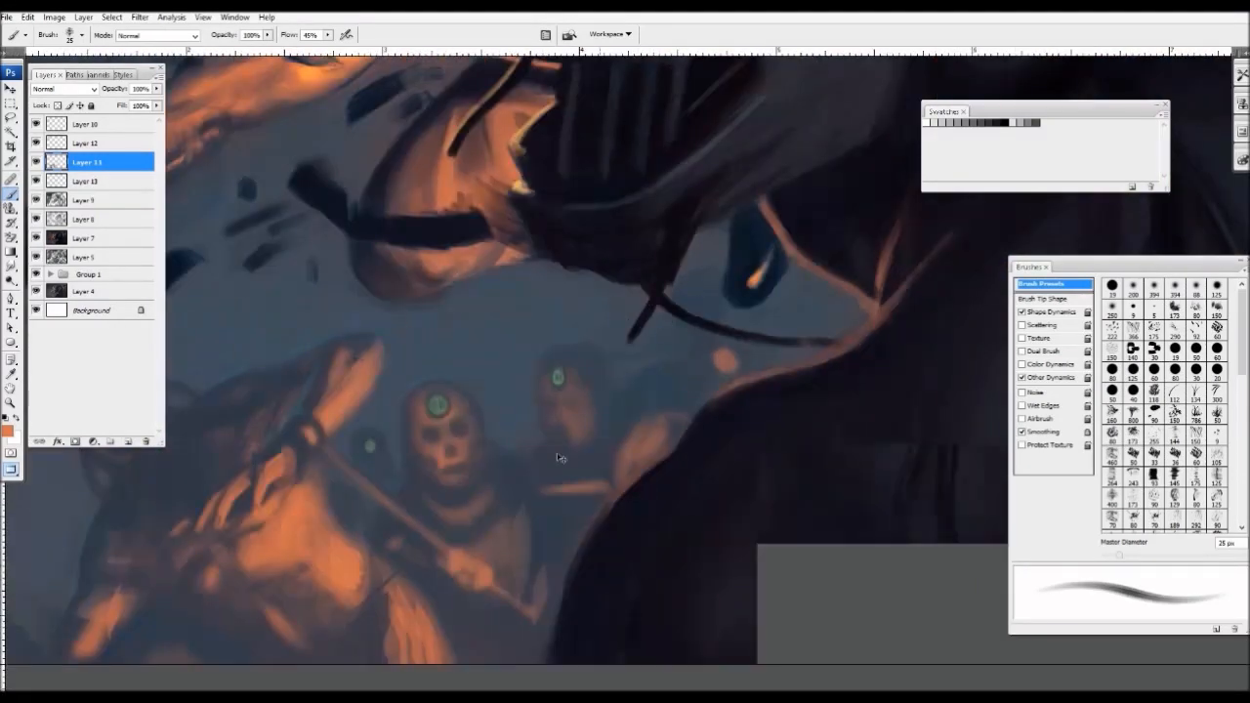
{"action": "key", "text": "bracketleft"}
{"action": "left_click_drag", "start_coordinate": [452, 558], "coordinate": [470, 569]}
{"action": "left_click_drag", "start_coordinate": [476, 563], "coordinate": [485, 577]}
{"action": "left_click", "coordinate": [490, 591], "text": "alt"}
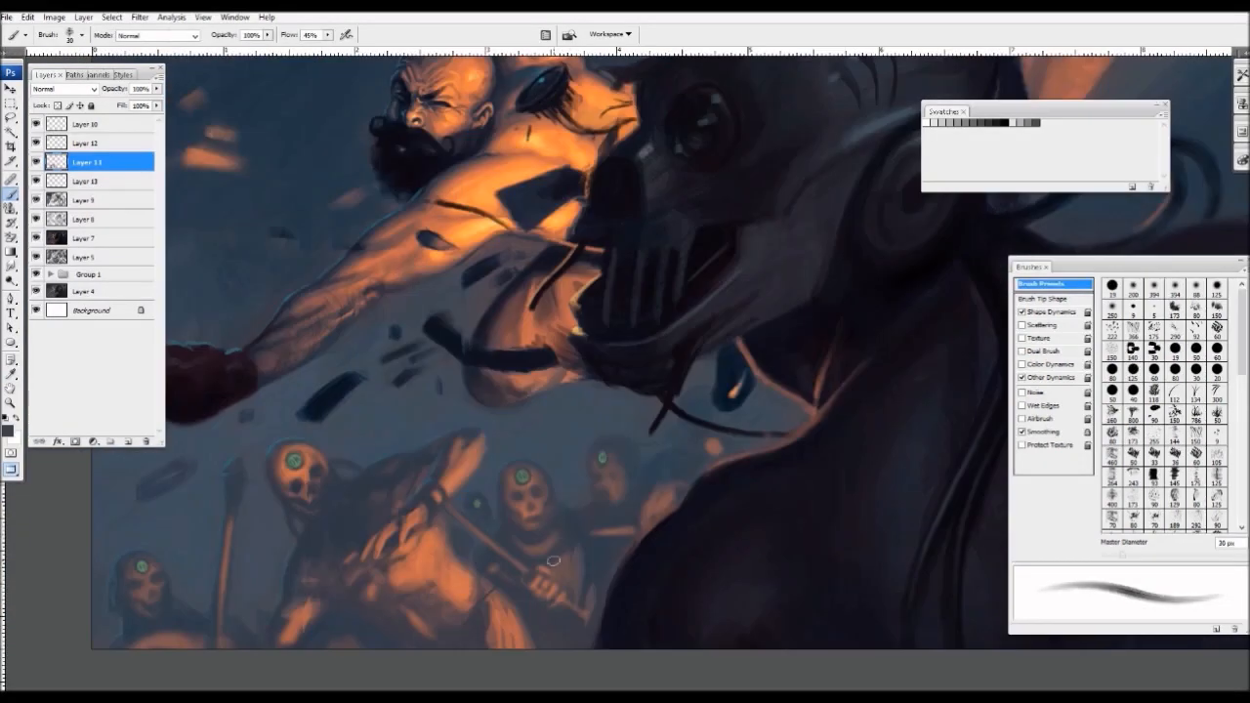
{"action": "key", "text": "bracketleft"}
{"action": "key", "text": "bracketright"}
{"action": "key", "text": "bracketright"}
{"action": "key", "text": "x"}
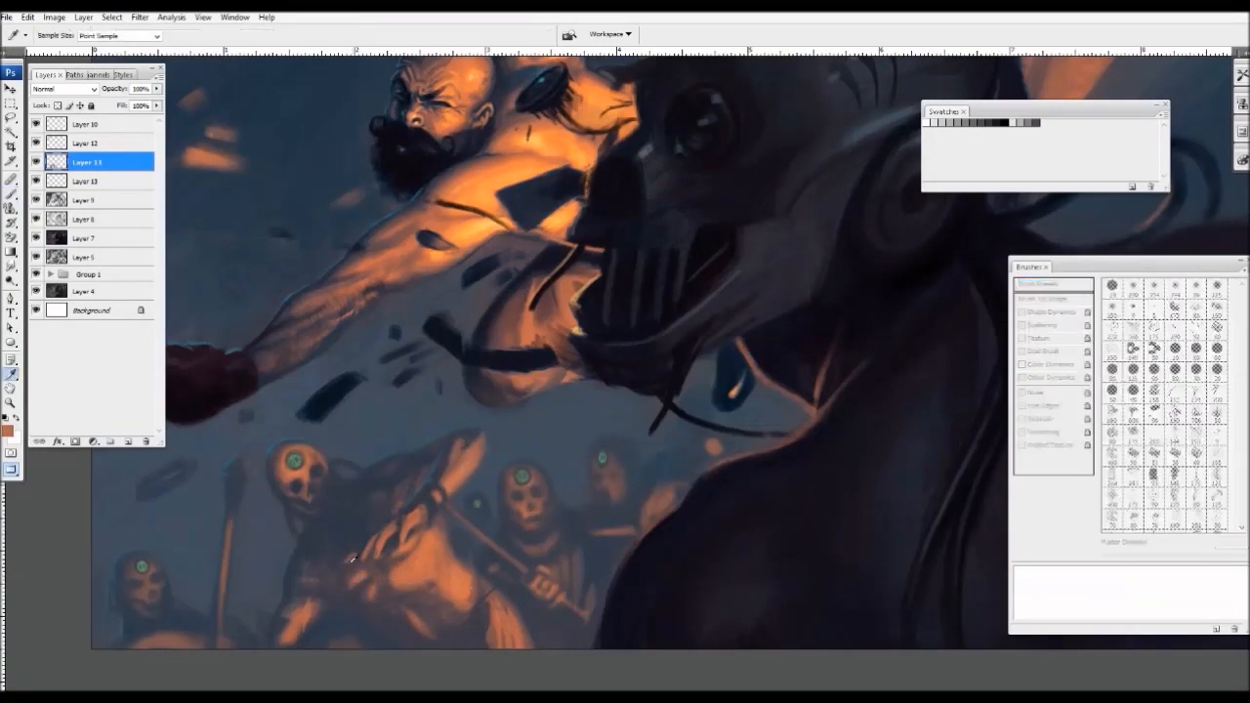
- Brush muted orange light and dark shading over the central crowd figure's back with a 50 px brush
{"action": "key", "text": "bracketright"}
{"action": "key", "text": "ctrl+minus"}
{"action": "key", "text": "ctrl+minus"}
{"action": "key", "text": "ctrl+minus"}
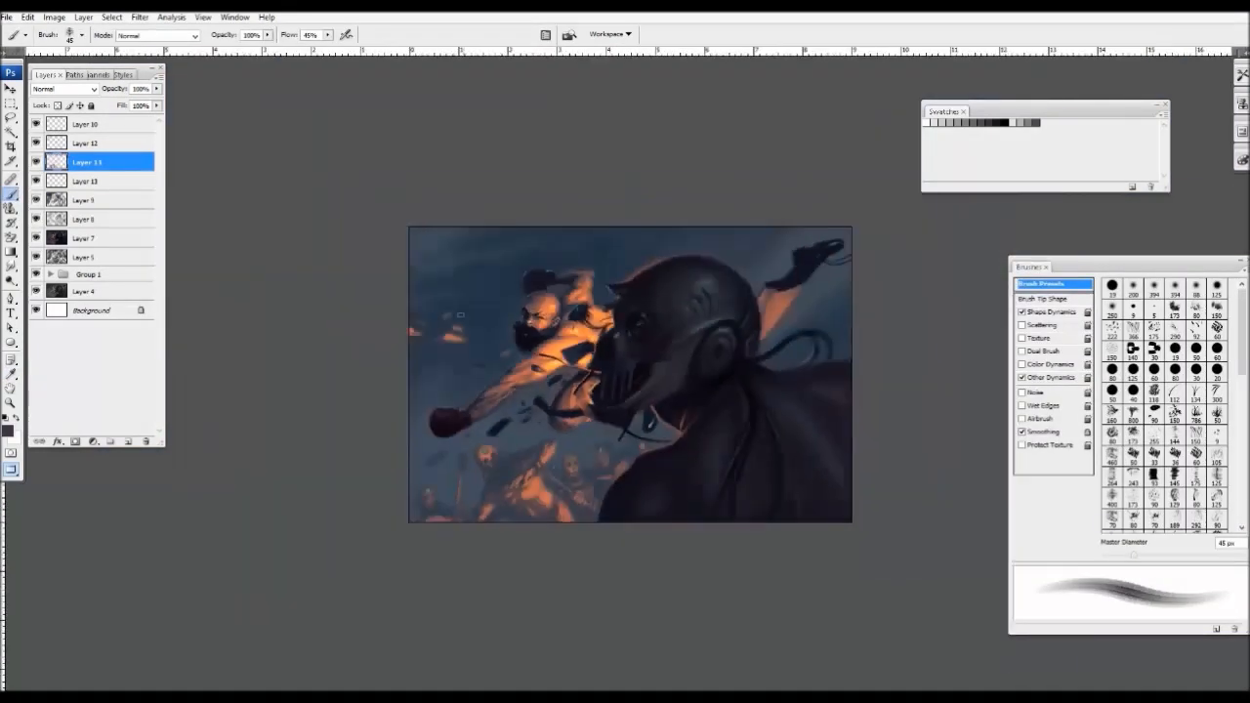
{"action": "key", "text": "ctrl+plus"}
{"action": "key", "text": "ctrl+plus"}
{"action": "key", "text": "bracketright"}
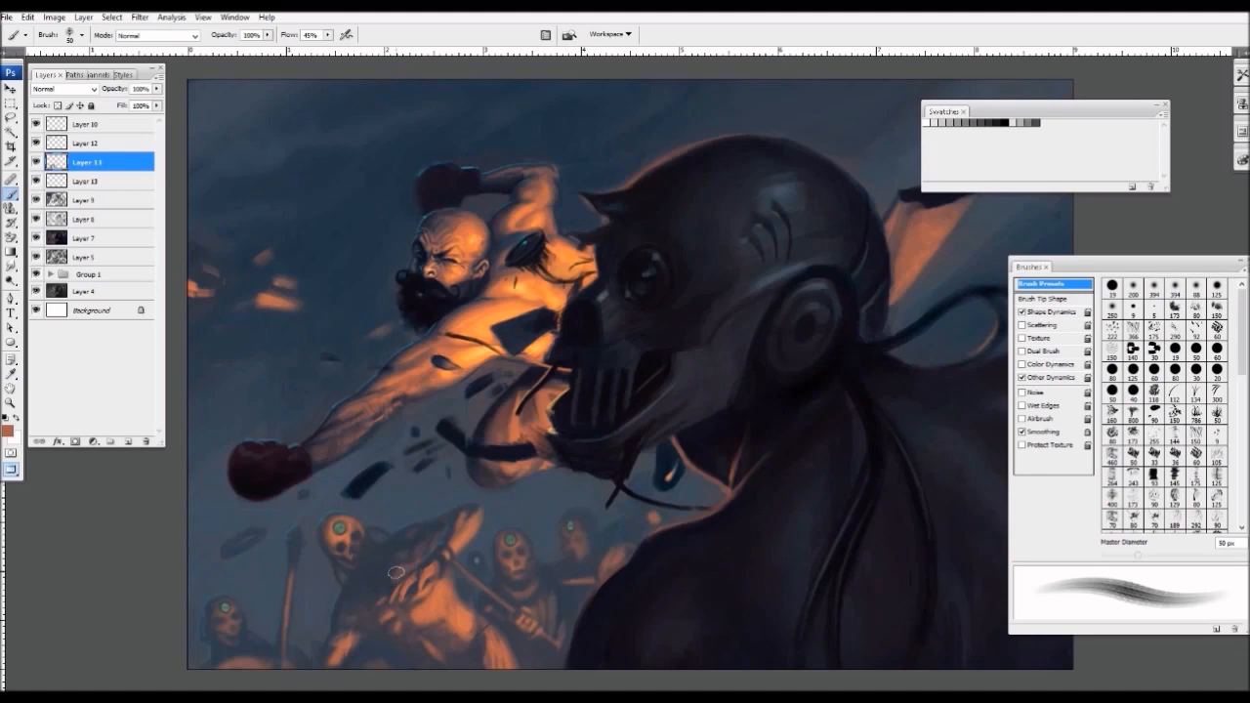
{"action": "left_click_drag", "start_coordinate": [410, 556], "coordinate": [412, 546]}
{"action": "left_click", "coordinate": [430, 538], "text": "alt"}
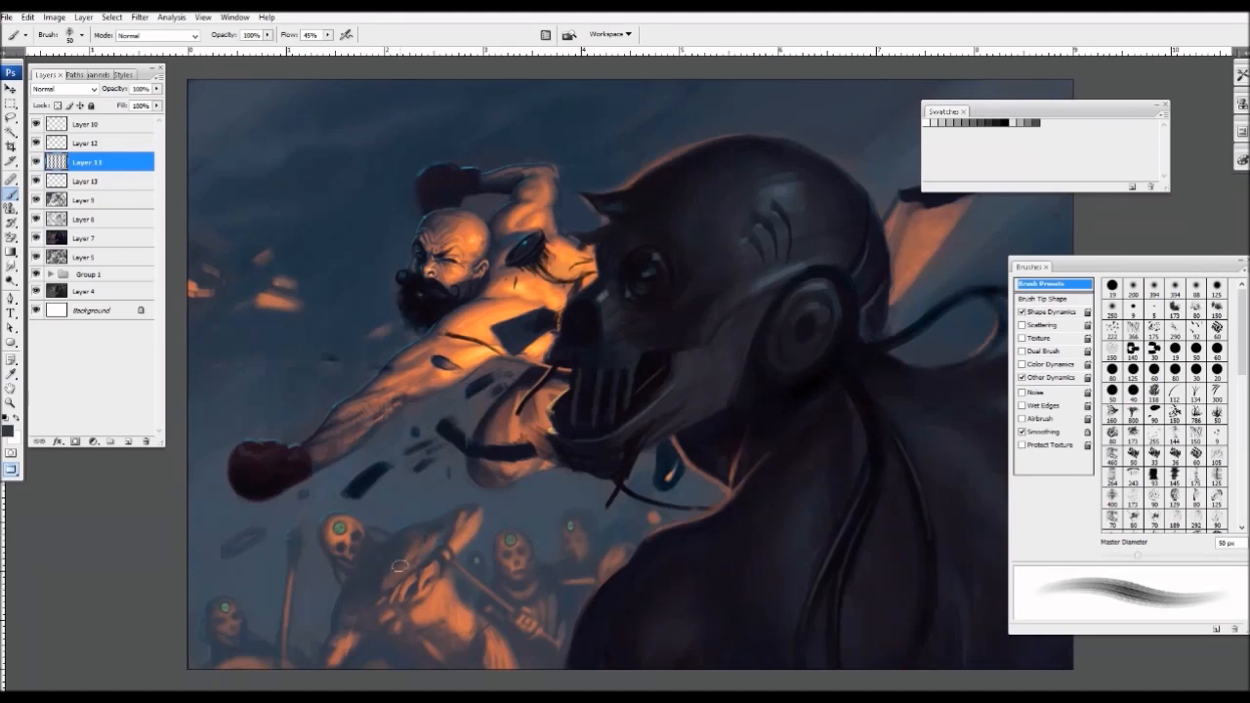
- Sample orange and paint small eye details inside the central skull's sockets with a 10 px brush
{"action": "key", "text": "ctrl+minus"}
{"action": "key", "text": "ctrl+minus"}
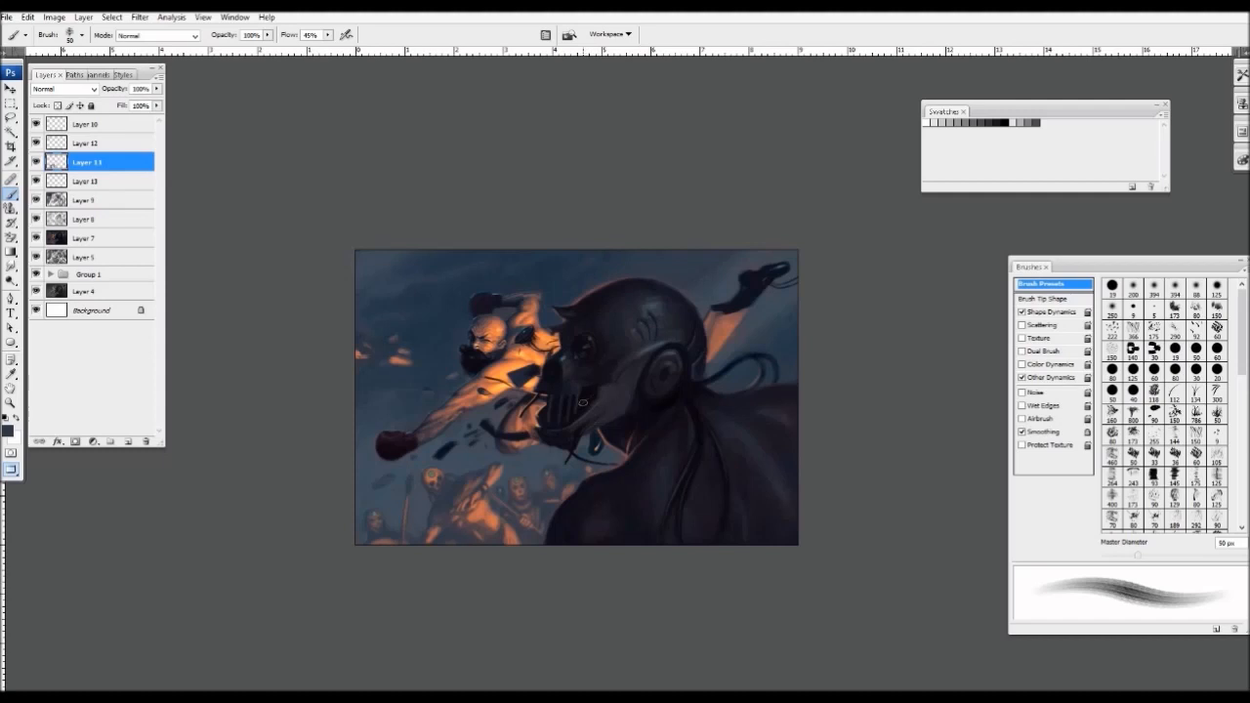
{"action": "key", "text": "ctrl+plus"}
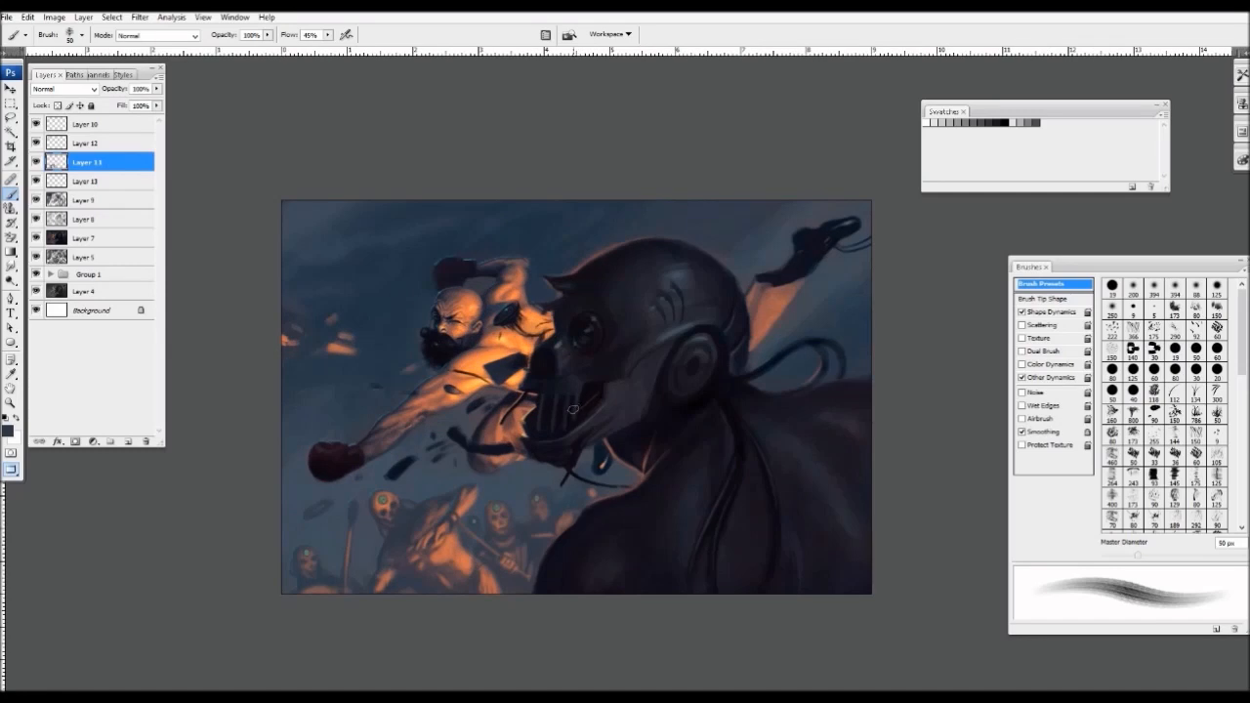
{"action": "key", "text": "ctrl+plus"}
{"action": "left_click_drag", "start_coordinate": [442, 544], "coordinate": [697, 338]}
{"action": "key", "text": "ctrl+plus"}
{"action": "left_click", "coordinate": [330, 407], "text": "alt"}
{"action": "key", "text": "bracketleft"}
{"action": "key", "text": "bracketleft"}
{"action": "key", "text": "bracketleft"}
{"action": "key", "text": "bracketleft"}
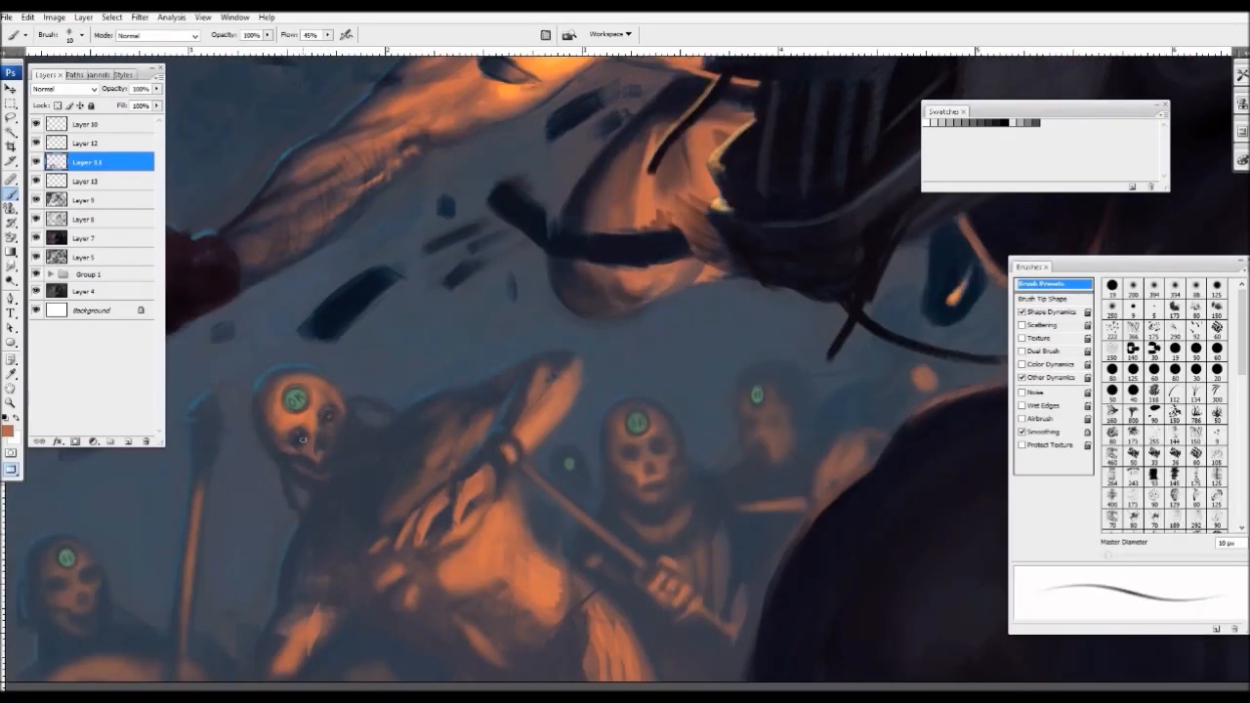
- Add matching small eye details to the sockets of the skull behind the pole with the 10 px brush
{"action": "key", "text": "ctrl+0"}
{"action": "key", "text": "ctrl+plus"}
{"action": "key", "text": "ctrl+plus"}
{"action": "key", "text": "ctrl+plus"}
{"action": "left_click_drag", "start_coordinate": [196, 593], "coordinate": [335, 481]}
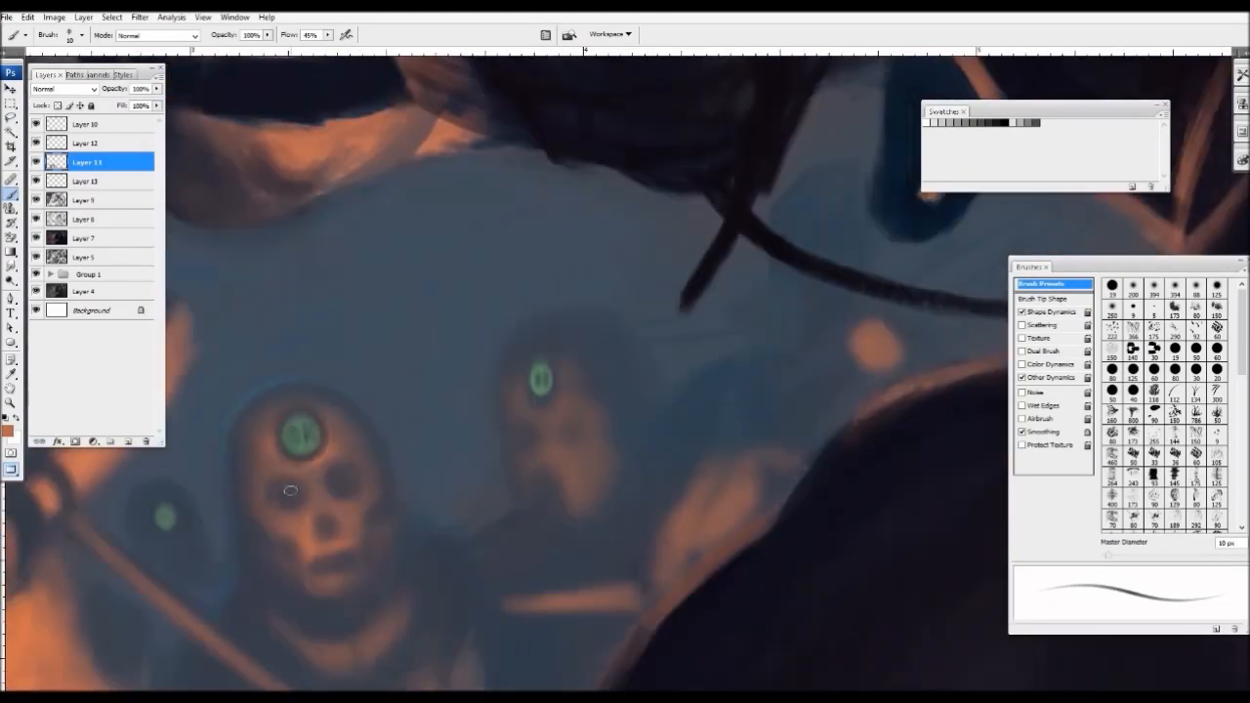
{"action": "key", "text": "ctrl+minus"}
{"action": "key", "text": "ctrl+minus"}
{"action": "key", "text": "ctrl+plus"}
{"action": "key", "text": "ctrl+plus"}
- Paint eye details on the leftmost skull and sample a dark tone from its face for the shading
{"action": "left_click_drag", "start_coordinate": [300, 406], "coordinate": [941, 207]}
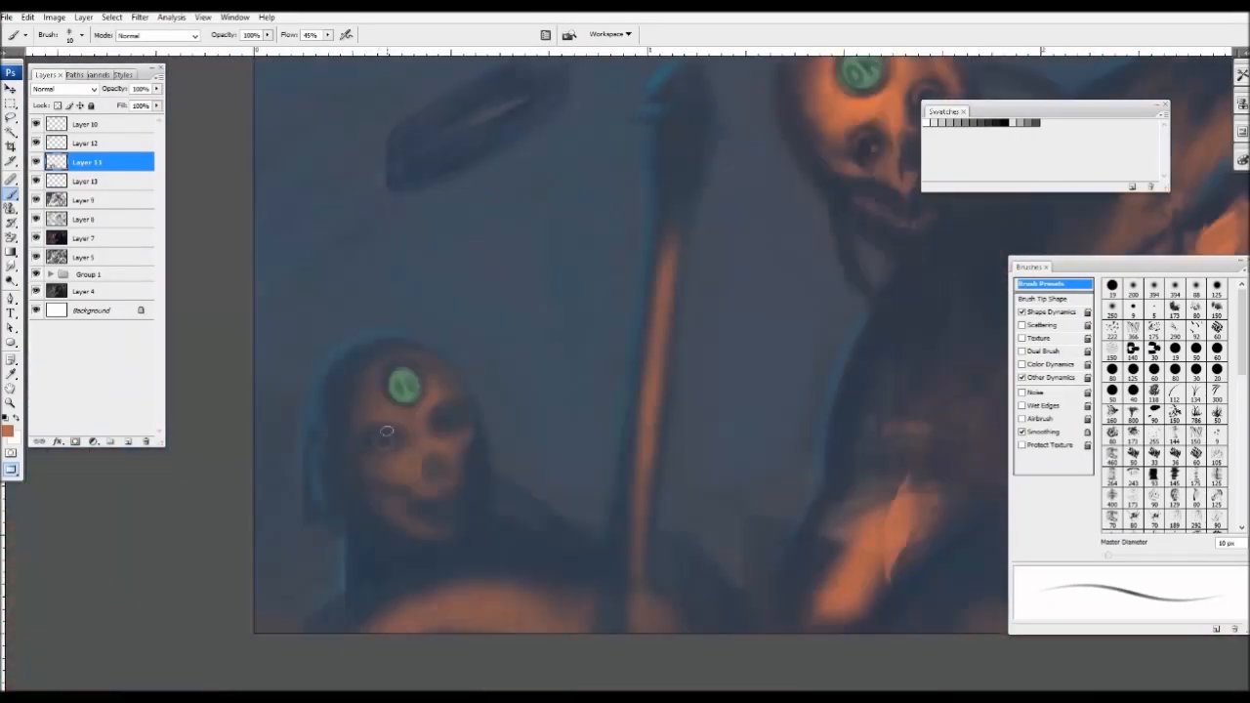
{"action": "key", "text": "ctrl+minus"}
{"action": "key", "text": "ctrl+minus"}
{"action": "key", "text": "ctrl+minus"}
{"action": "key", "text": "ctrl+plus"}
{"action": "key", "text": "ctrl+plus"}
{"action": "left_click", "coordinate": [358, 509], "text": "alt"}
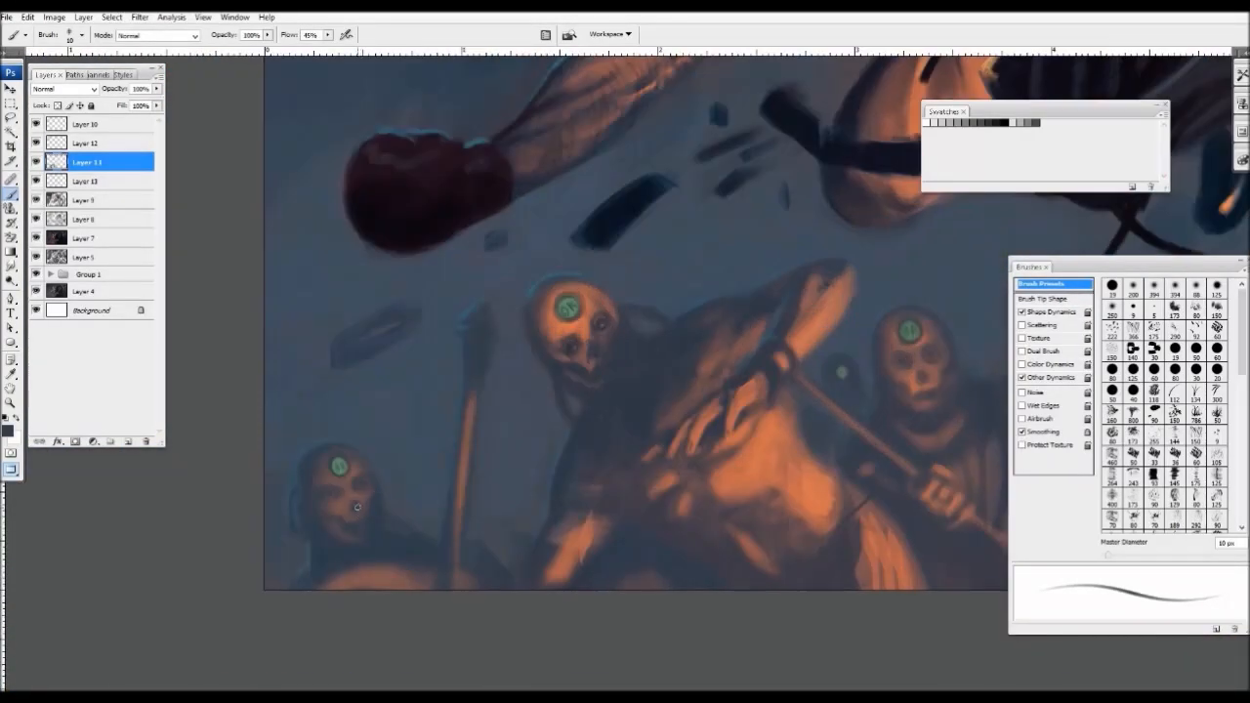
- Paint out the loose cable end below the robot's jaw and refine the remaining cable, using a textured dual brush
{"action": "key", "text": "]"}
{"action": "key", "text": "ctrl+minus"}
{"action": "key", "text": "ctrl+minus"}
{"action": "key", "text": "ctrl+minus"}
{"action": "key", "text": "ctrl+minus"}
{"action": "left_click_drag", "start_coordinate": [773, 281], "coordinate": [704, 334]}
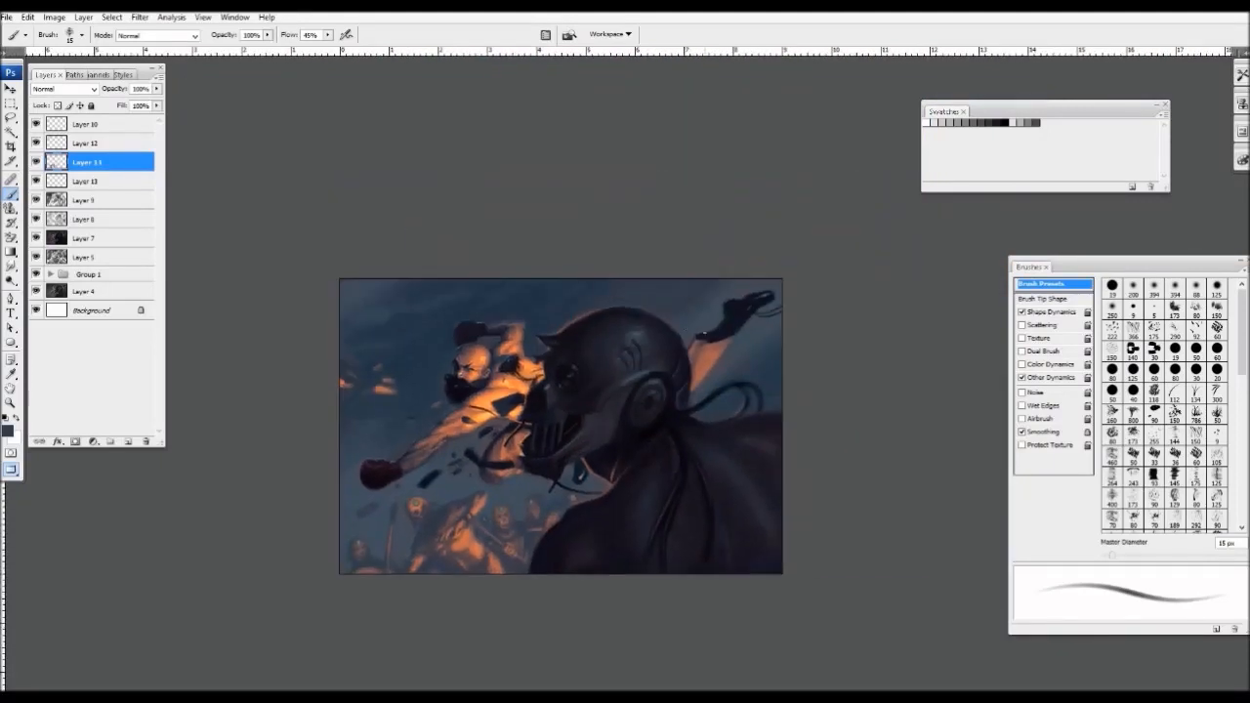
{"action": "key", "text": "ctrl+plus"}
{"action": "key", "text": "ctrl+plus"}
{"action": "key", "text": "ctrl+plus"}
{"action": "left_click_drag", "start_coordinate": [597, 315], "coordinate": [670, 315]}
{"action": "key", "text": "ctrl+plus"}
{"action": "key", "text": "]"}
{"action": "key", "text": "]"}
{"action": "key", "text": "]"}
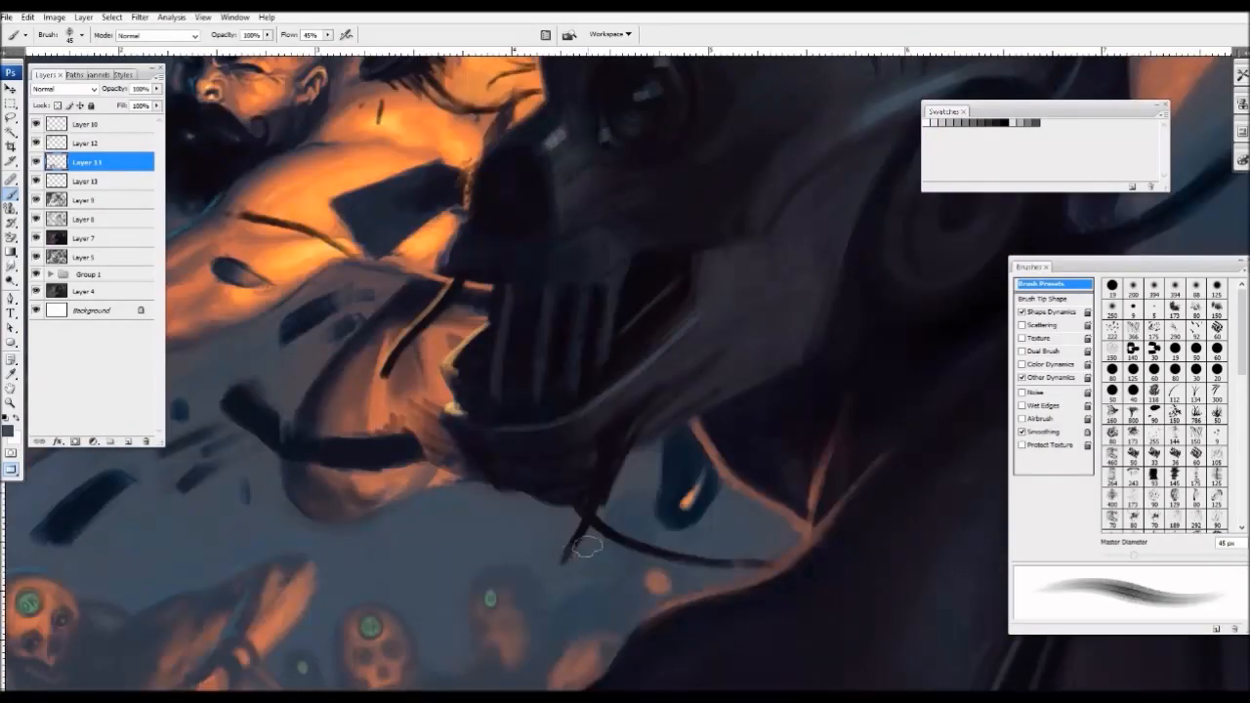
{"action": "left_click", "coordinate": [1191, 458]}
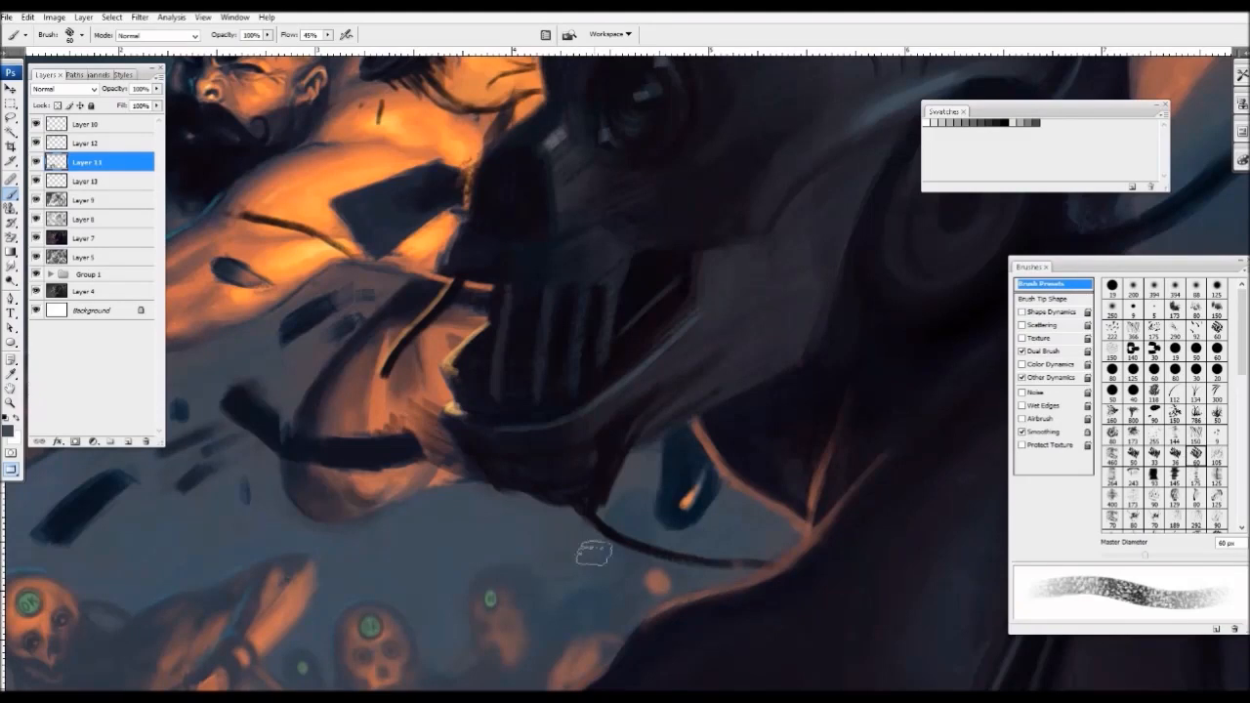
{"action": "key", "text": "bracketleft"}
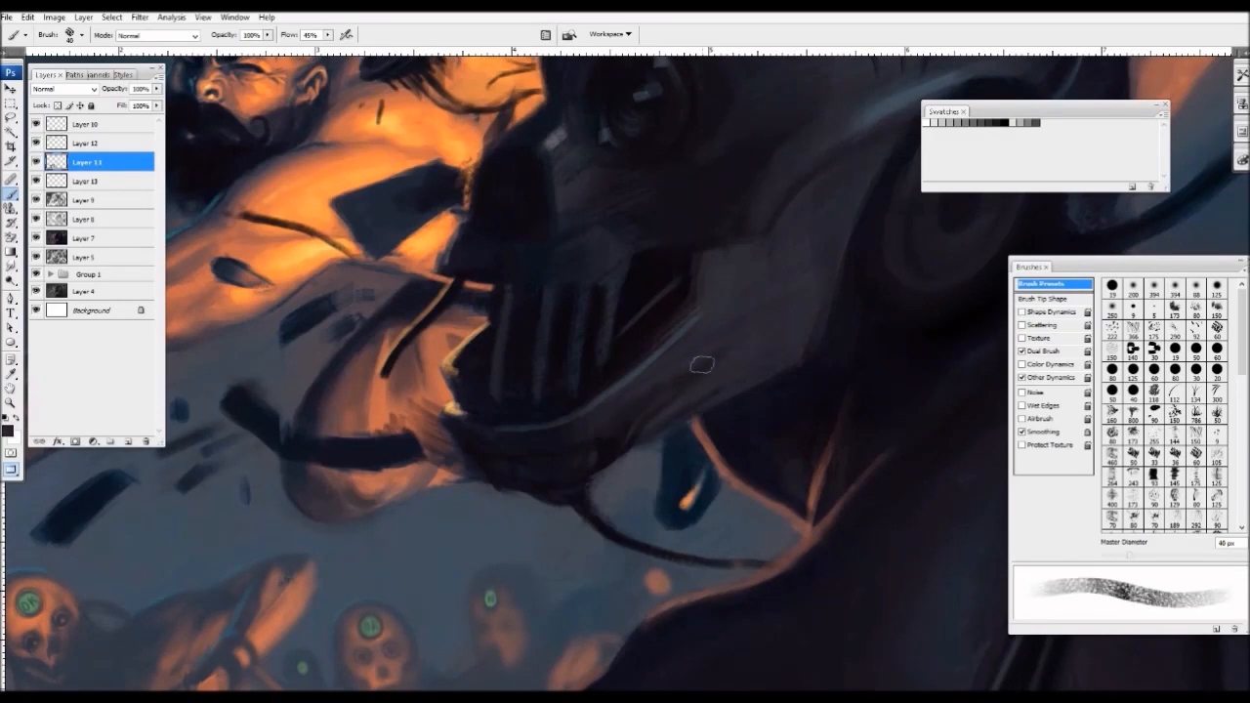
- Sample a dark tone from the robot's mouth and draw thin panel lines on its jaw with a 15 px textured brush
{"action": "key", "text": "ctrl+plus"}
{"action": "left_click_drag", "start_coordinate": [675, 245], "coordinate": [623, 474]}
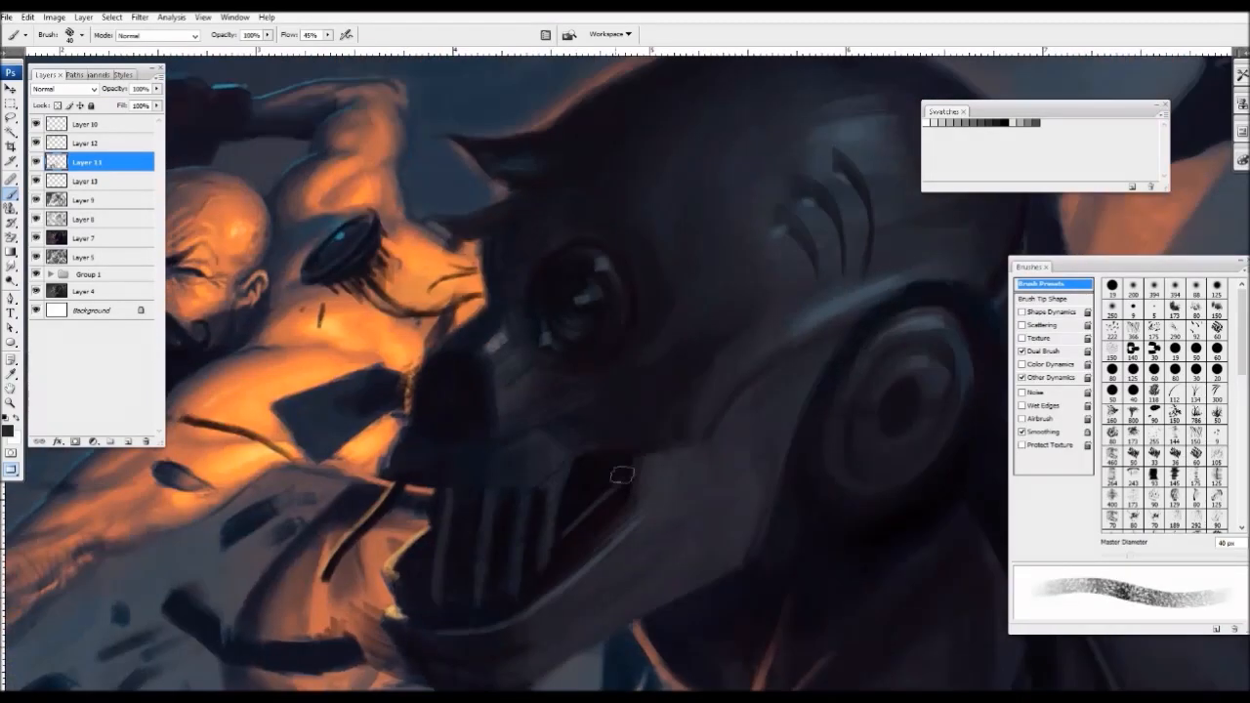
{"action": "left_click", "coordinate": [573, 523], "text": "alt"}
{"action": "key", "text": "ctrl+minus"}
{"action": "key", "text": "ctrl+minus"}
{"action": "key", "text": "bracketleft"}
{"action": "key", "text": "bracketleft"}
{"action": "key", "text": "bracketleft"}
{"action": "key", "text": "bracketleft"}
{"action": "key", "text": "bracketleft"}
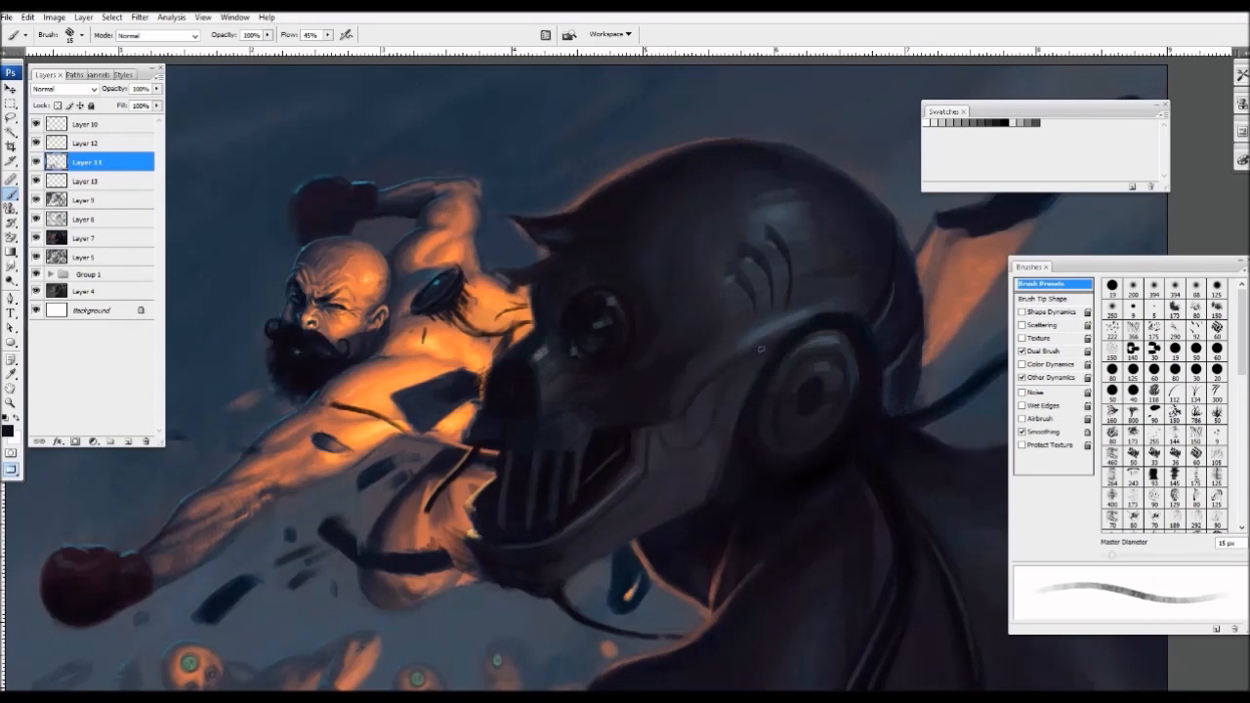
- Extend the panel lines across the robot's cheek towards the ear and add a small bolt, refining with a 9 px brush
{"action": "key", "text": "ctrl+minus"}
{"action": "key", "text": "ctrl+minus"}
{"action": "key", "text": "ctrl+plus"}
{"action": "key", "text": "ctrl+plus"}
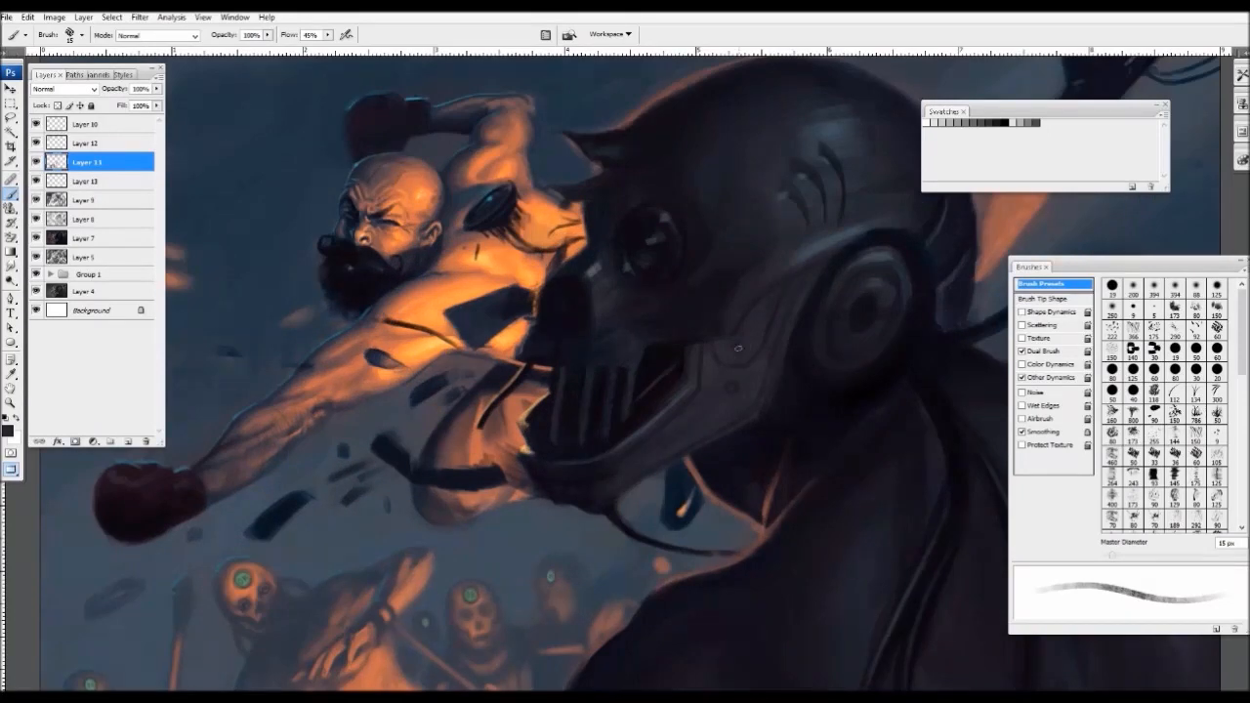
{"action": "key", "text": "ctrl+minus"}
{"action": "key", "text": "ctrl+plus"}
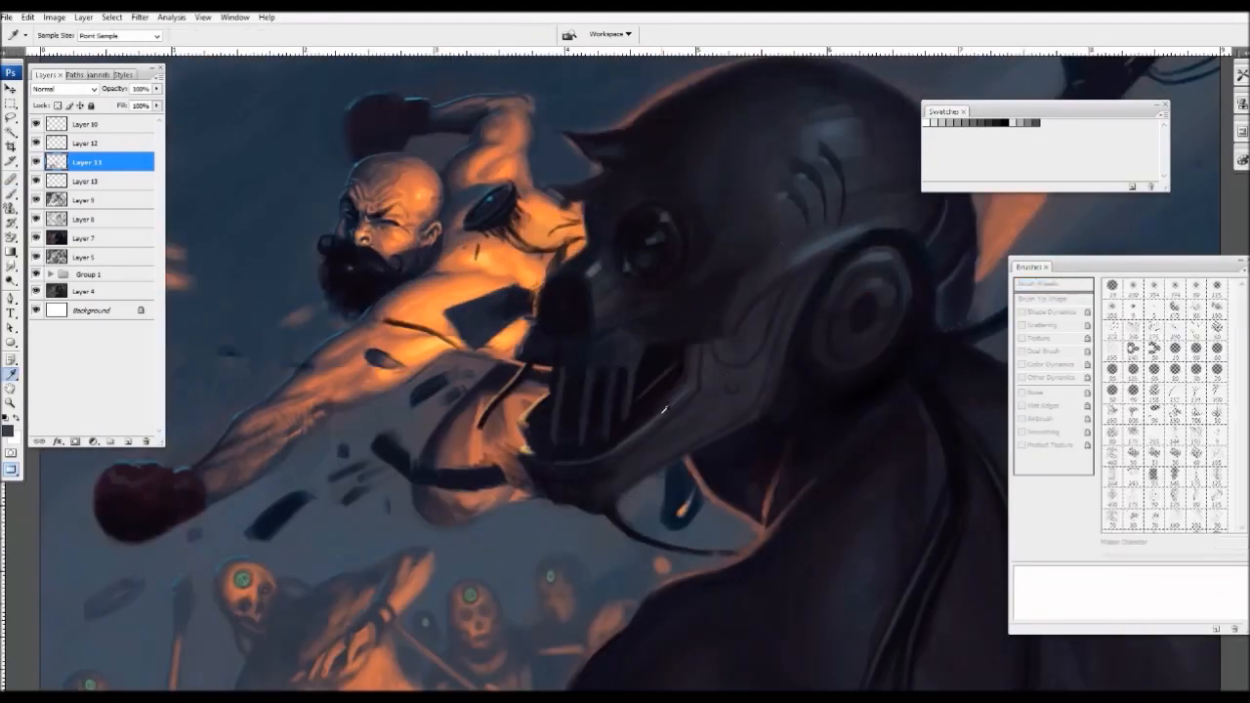
{"action": "key", "text": "bracketleft"}
{"action": "key", "text": "bracketleft"}
{"action": "key", "text": "ctrl+minus"}
{"action": "key", "text": "ctrl+minus"}
{"action": "key", "text": "ctrl+minus"}
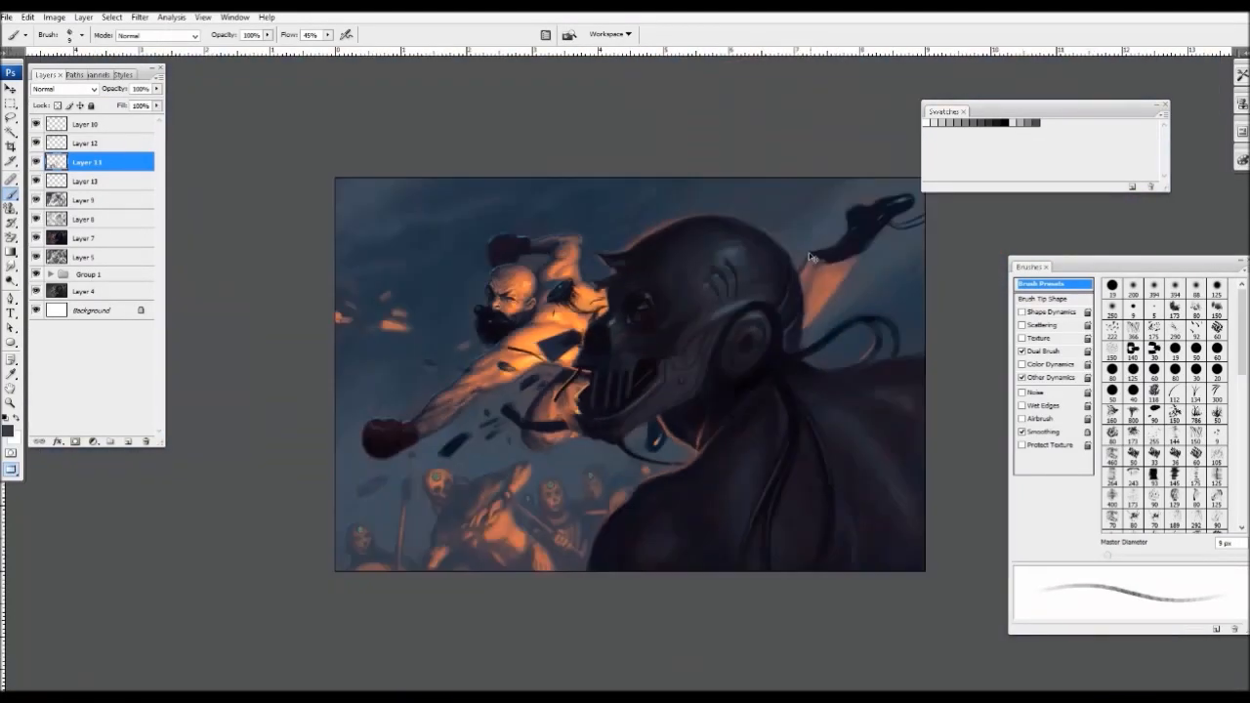
- Darken the helmet around the horn and block in a near-black oval on its forehead with a 30 px textured brush
{"action": "key", "text": "ctrl+plus"}
{"action": "key", "text": "ctrl+plus"}
{"action": "key", "text": "ctrl+plus"}
{"action": "left_click_drag", "start_coordinate": [680, 253], "coordinate": [734, 382]}
{"action": "key", "text": "ctrl+minus"}
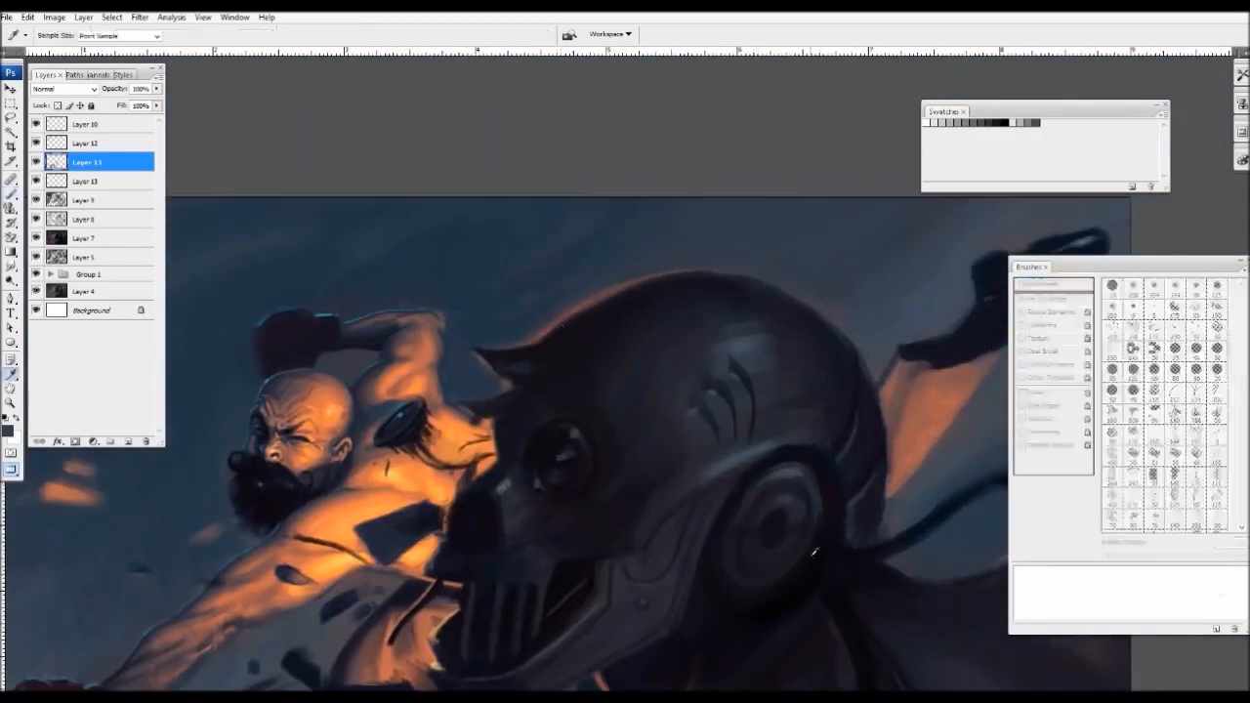
{"action": "key", "text": "bracketright"}
{"action": "key", "text": "bracketright"}
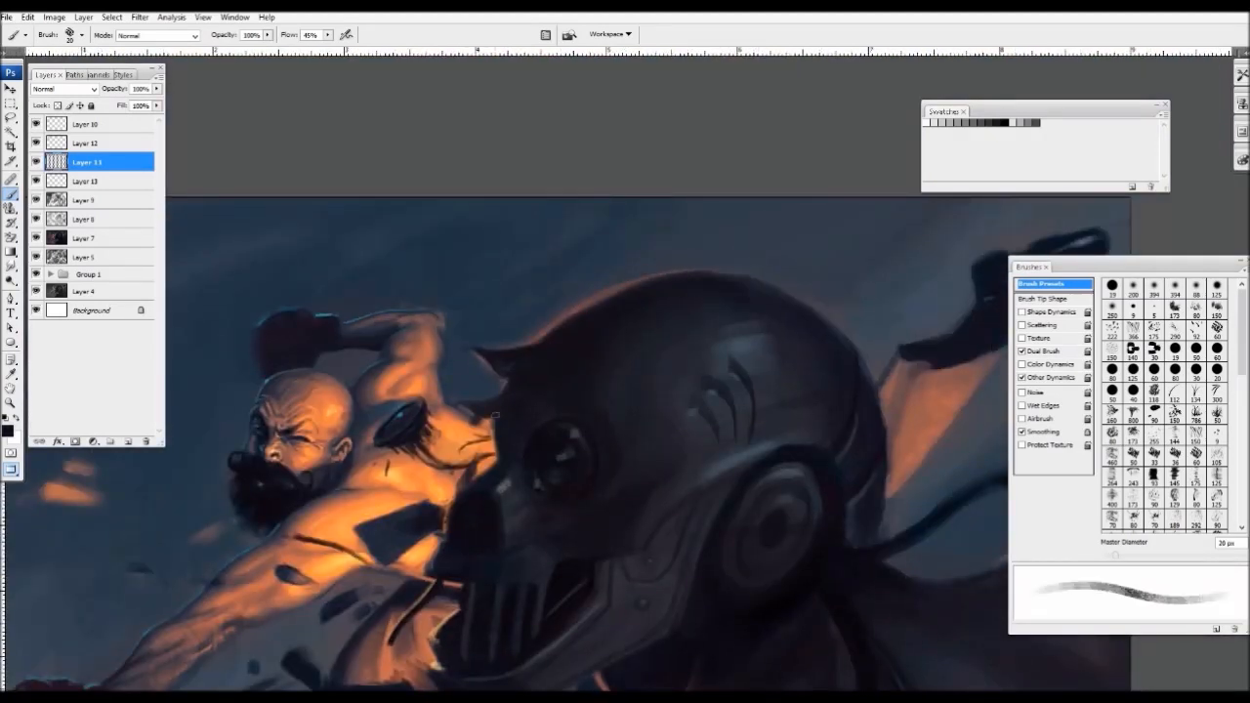
{"action": "key", "text": "bracketright"}
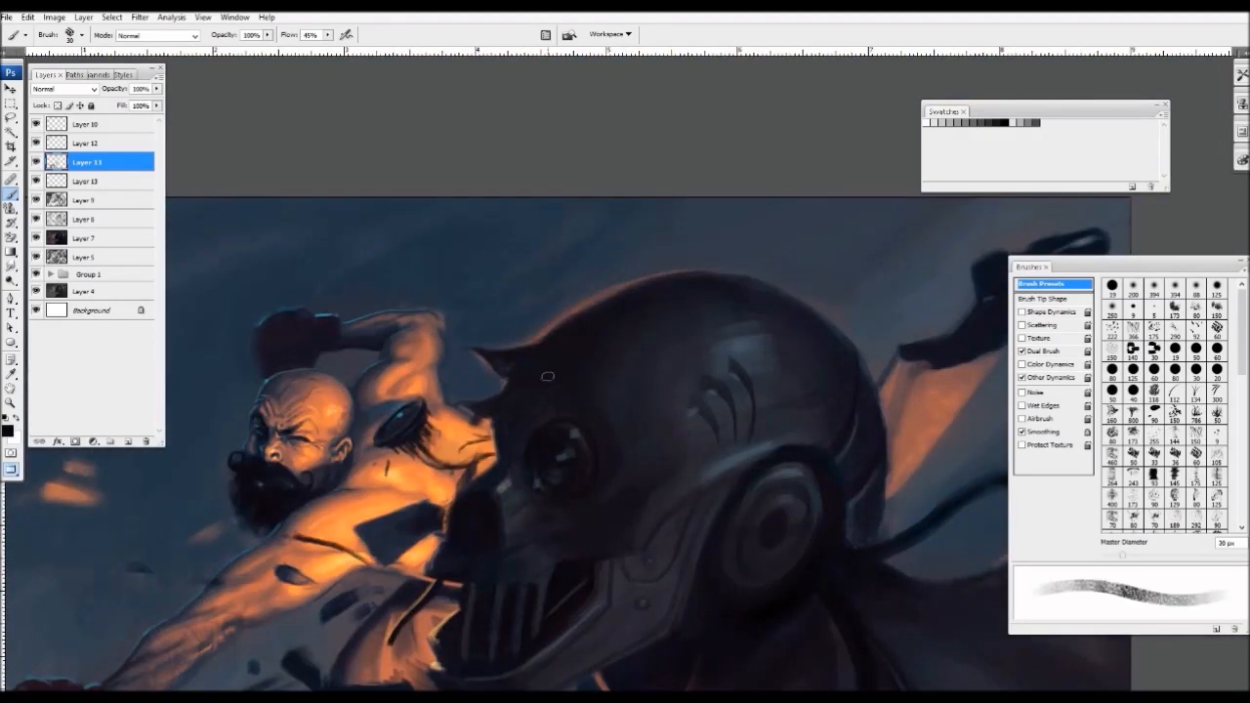
{"action": "key", "text": "ctrl+minus"}
{"action": "key", "text": "ctrl+minus"}
{"action": "key", "text": "ctrl+minus"}
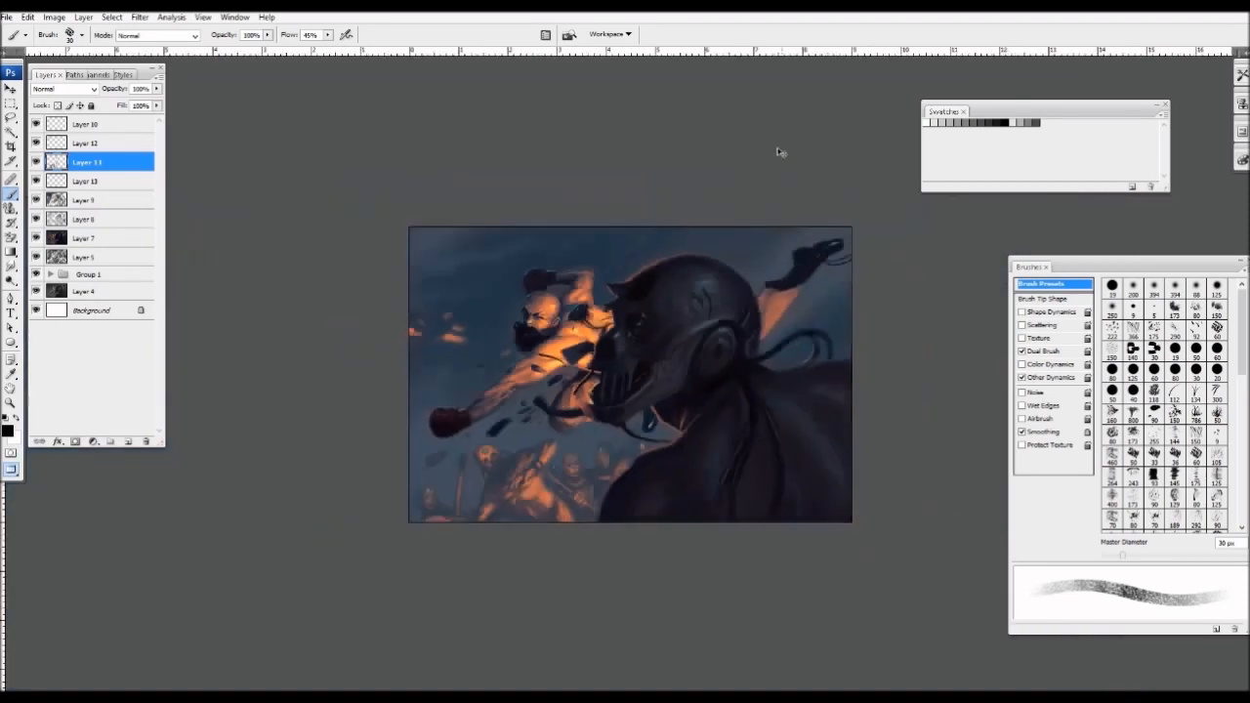
- Pick a saturated orange and paint it inside the dark oval on the robot's forehead, leaving a dark rim
{"action": "key", "text": "ctrl+plus"}
{"action": "key", "text": "ctrl+plus"}
{"action": "left_click_drag", "start_coordinate": [667, 223], "coordinate": [647, 299]}
{"action": "key", "text": "ctrl+plus"}
{"action": "key", "text": "n"}
{"action": "left_click", "coordinate": [360, 338]}
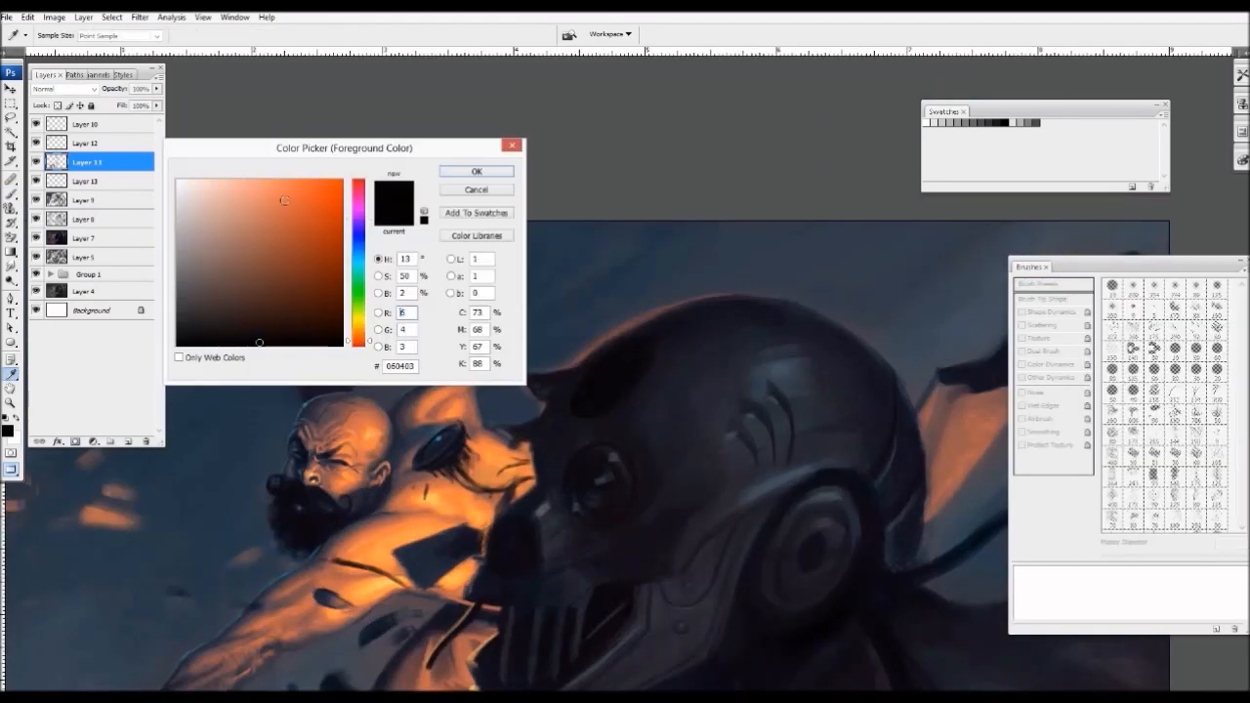
{"action": "left_click", "coordinate": [318, 209]}
{"action": "left_click", "coordinate": [477, 172]}
{"action": "key", "text": "ctrl+plus"}
{"action": "mouse_move", "coordinate": [584, 385]}
{"action": "left_mouse_down"}
{"action": "mouse_move", "coordinate": [610, 329]}
{"action": "mouse_move", "coordinate": [599, 340]}
{"action": "mouse_move", "coordinate": [649, 328]}
{"action": "mouse_move", "coordinate": [671, 298]}
{"action": "mouse_move", "coordinate": [597, 384]}
{"action": "mouse_move", "coordinate": [636, 336]}
{"action": "mouse_move", "coordinate": [607, 353]}
{"action": "mouse_move", "coordinate": [610, 344]}
{"action": "mouse_move", "coordinate": [631, 350]}
{"action": "mouse_move", "coordinate": [644, 317]}
{"action": "mouse_move", "coordinate": [599, 372]}
{"action": "mouse_move", "coordinate": [660, 311]}
{"action": "left_mouse_up"}
{"action": "key", "text": "bracketleft"}
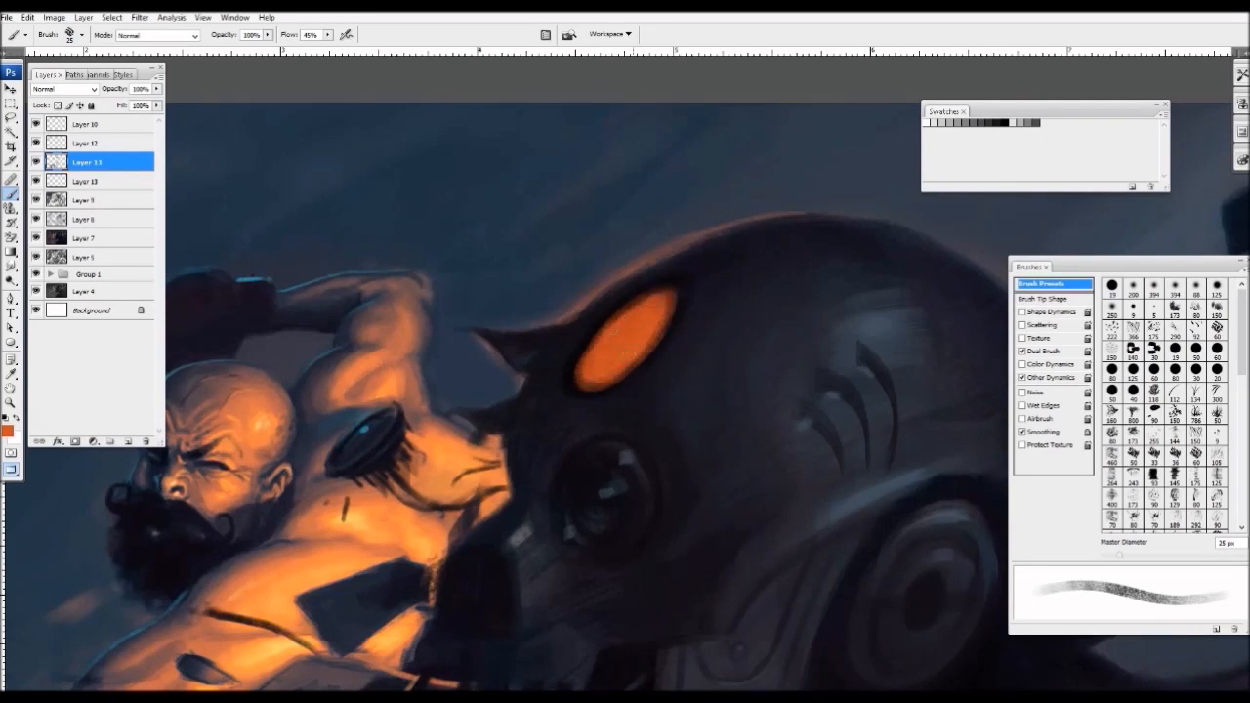
- Examine the orange forehead light against the whole composition and up close
{"action": "key", "text": "ctrl+minus"}
{"action": "key", "text": "ctrl+minus"}
{"action": "key", "text": "ctrl+minus"}
{"action": "key", "text": "ctrl+minus"}
{"action": "key", "text": "ctrl+minus"}
{"action": "key", "text": "ctrl+plus"}
{"action": "key", "text": "ctrl+plus"}
{"action": "key", "text": "ctrl+plus"}
{"action": "key", "text": "ctrl+plus"}
{"action": "key", "text": "ctrl+plus"}
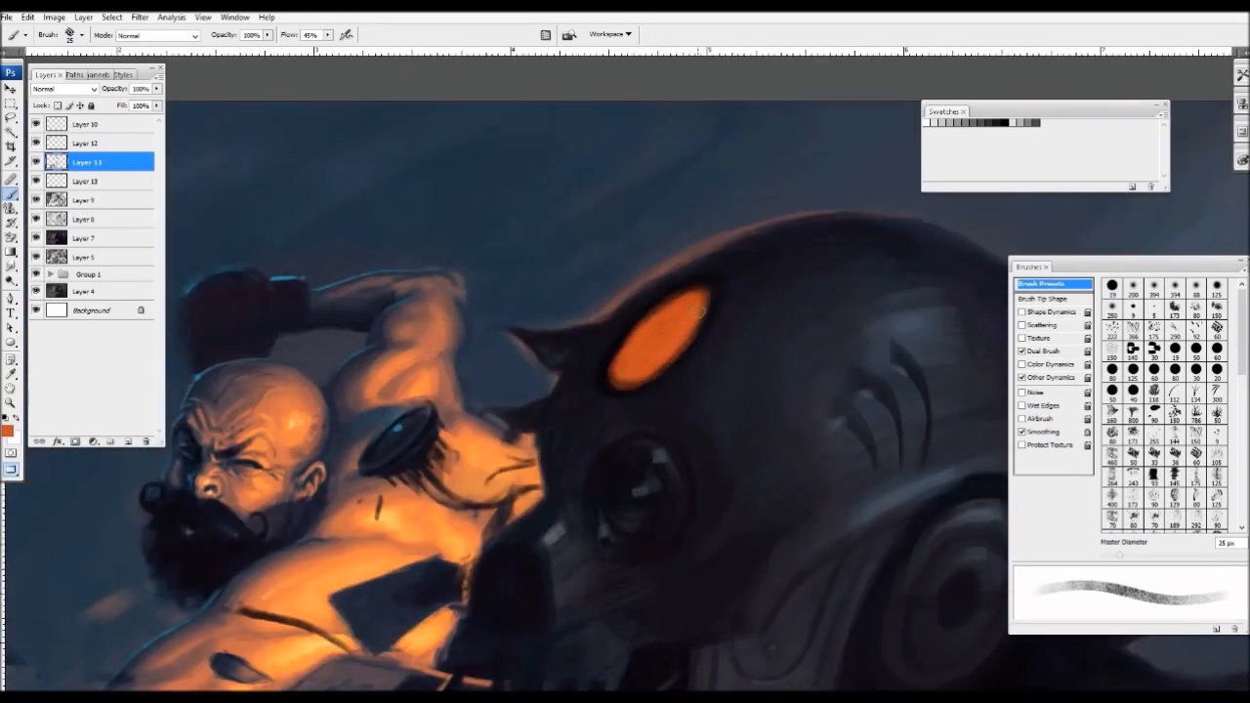
- Try to brush an orange glow around the forehead oval with a streaky bristle brush
{"action": "left_click", "coordinate": [1134, 476]}
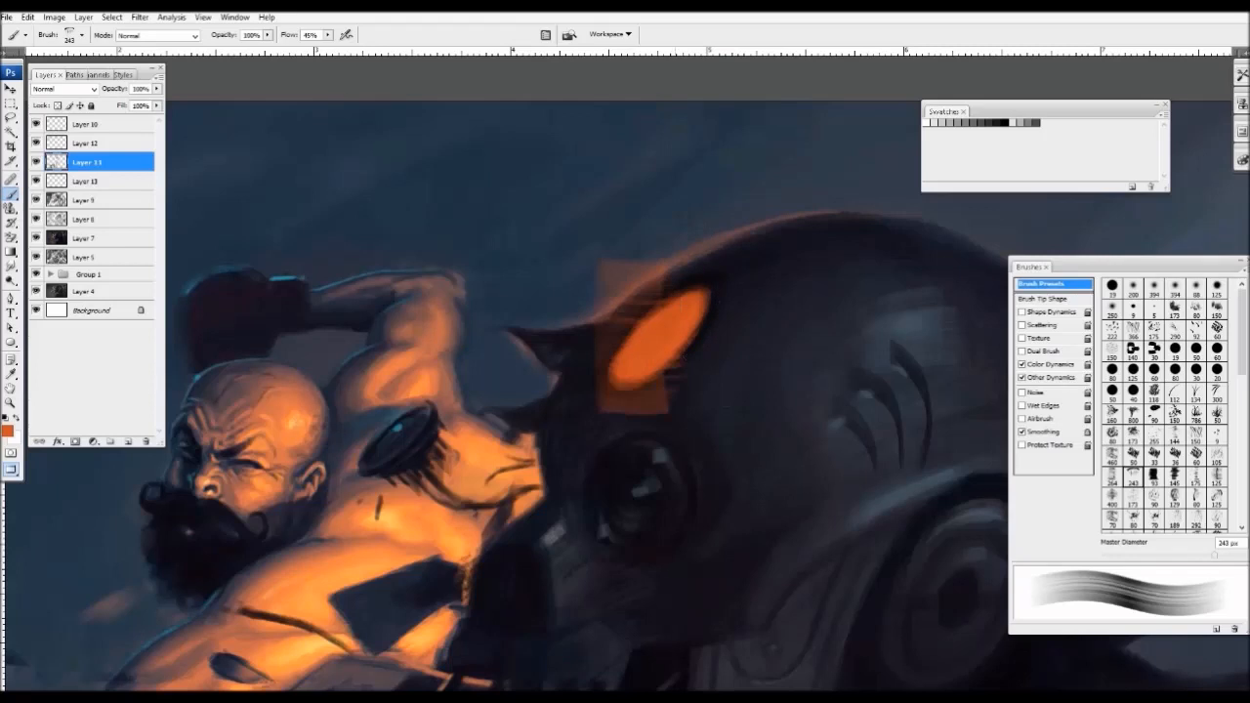
{"action": "mouse_move", "coordinate": [620, 342]}
{"action": "left_mouse_down"}
{"action": "mouse_move", "coordinate": [665, 317]}
{"action": "mouse_move", "coordinate": [628, 312]}
{"action": "left_mouse_up"}
{"action": "key", "text": "ctrl+minus"}
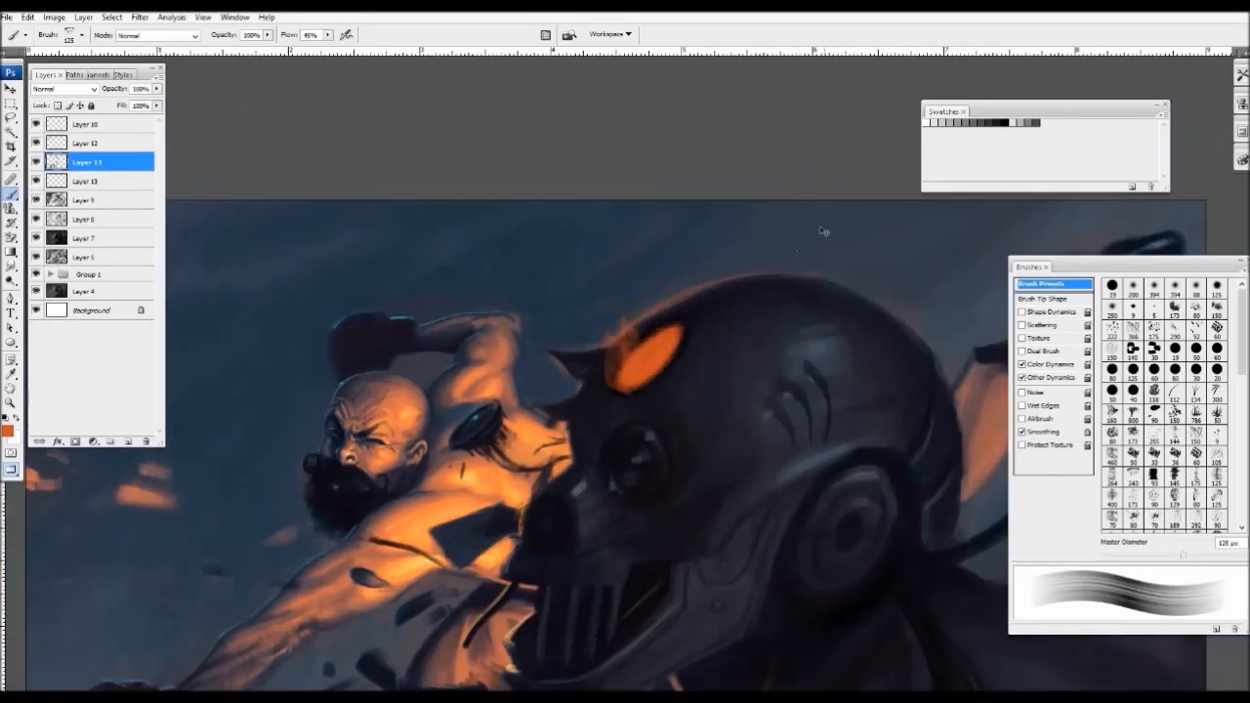
{"action": "key", "text": "ctrl+z"}
- Paint a soft orange glow between the forehead oval and the helmet's horn with a textured airbrush
{"action": "key", "text": "ctrl+plus"}
{"action": "left_click_drag", "start_coordinate": [1242, 333], "coordinate": [1244, 479]}
{"action": "left_click", "coordinate": [1175, 459]}
{"action": "key", "text": "bracketleft"}
{"action": "key", "text": "bracketleft"}
{"action": "key", "text": "bracketleft"}
{"action": "key", "text": "bracketleft"}
{"action": "key", "text": "bracketleft"}
{"action": "key", "text": "bracketleft"}
{"action": "mouse_move", "coordinate": [619, 310]}
{"action": "left_mouse_down"}
{"action": "mouse_move", "coordinate": [703, 276]}
{"action": "mouse_move", "coordinate": [635, 303]}
{"action": "mouse_move", "coordinate": [654, 308]}
{"action": "mouse_move", "coordinate": [680, 281]}
{"action": "mouse_move", "coordinate": [653, 270]}
{"action": "left_mouse_up"}
{"action": "key", "text": "bracketright"}
{"action": "key", "text": "ctrl+minus"}
{"action": "key", "text": "ctrl+minus"}
{"action": "key", "text": "ctrl+minus"}
{"action": "key", "text": "ctrl+minus"}
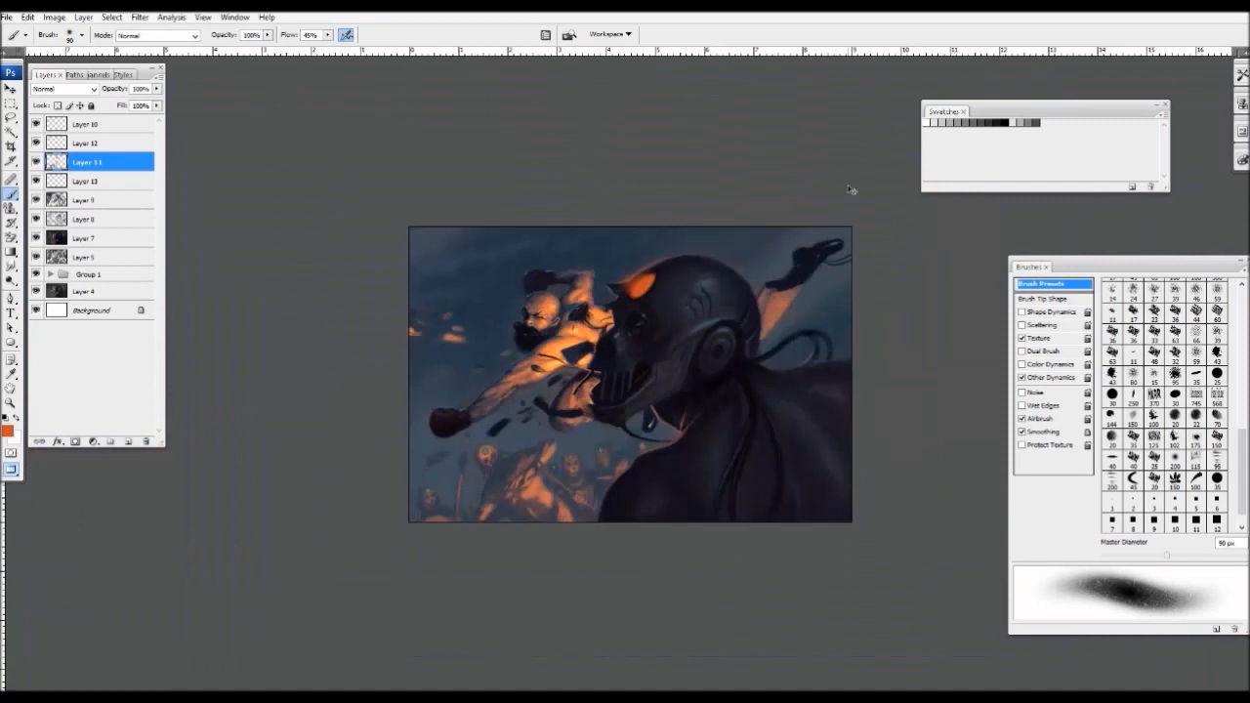
- Sample a darker orange and draw thin marks inside the glowing forehead oval with a 15 px textured dual brush
{"action": "key", "text": "ctrl+plus"}
{"action": "key", "text": "ctrl+plus"}
{"action": "left_click_drag", "start_coordinate": [737, 212], "coordinate": [723, 385]}
{"action": "key", "text": "ctrl+plus"}
{"action": "key", "text": "ctrl+plus"}
{"action": "left_click", "coordinate": [960, 374], "text": "alt"}
{"action": "left_click_drag", "start_coordinate": [1241, 471], "coordinate": [1241, 344]}
{"action": "left_click", "coordinate": [1195, 422]}
{"action": "key", "text": "bracketleft"}
{"action": "key", "text": "bracketleft"}
{"action": "key", "text": "bracketleft"}
{"action": "key", "text": "bracketleft"}
{"action": "key", "text": "bracketleft"}
{"action": "key", "text": "bracketleft"}
{"action": "key", "text": "bracketleft"}
{"action": "key", "text": "bracketleft"}
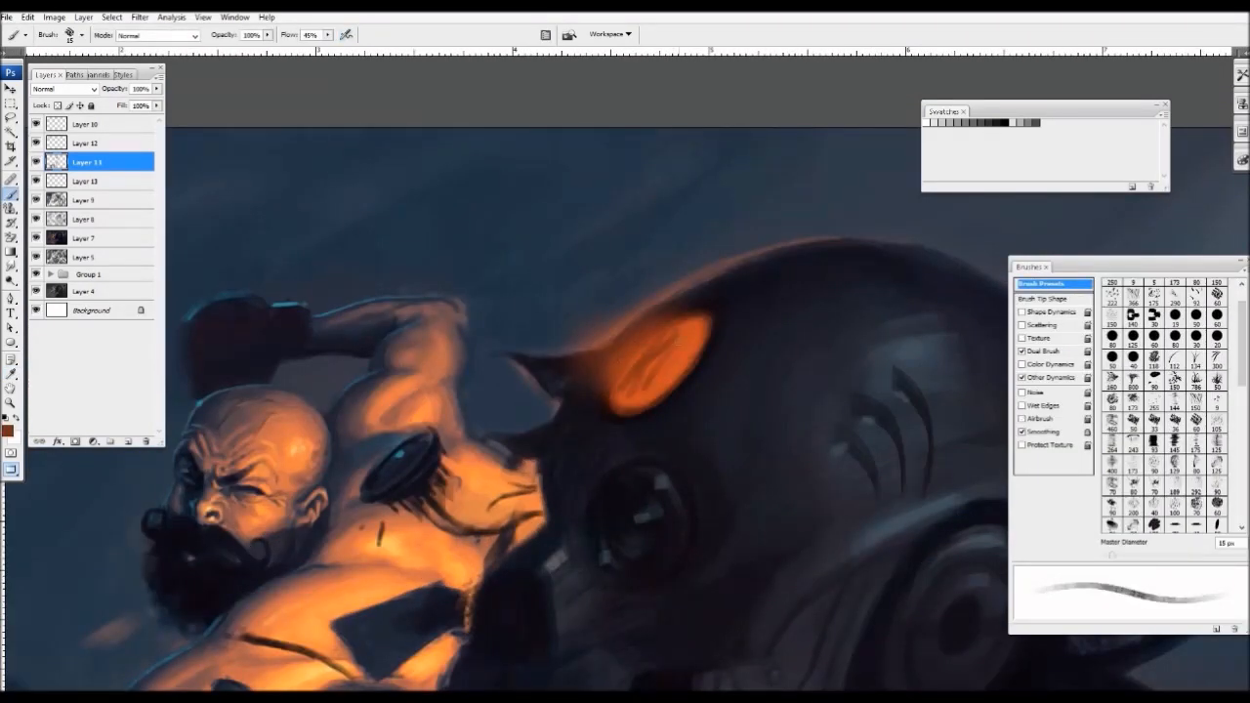
- Draw concentric dark orange oval lines inside the robot's glowing forehead light with a 10–15 px textured brush
{"action": "left_click_drag", "start_coordinate": [695, 336], "coordinate": [673, 369]}
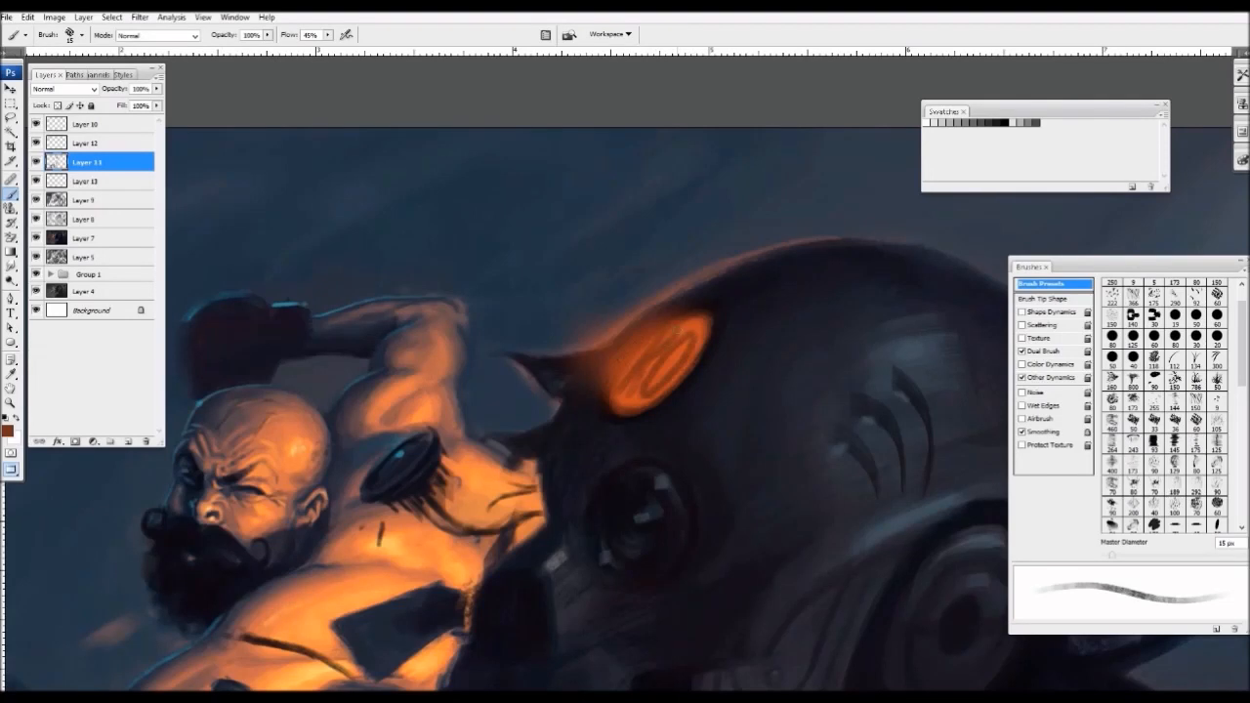
{"action": "key", "text": "ctrl+minus"}
{"action": "key", "text": "ctrl+minus"}
{"action": "key", "text": "ctrl+plus"}
{"action": "key", "text": "ctrl+plus"}
{"action": "key", "text": "ctrl+plus"}
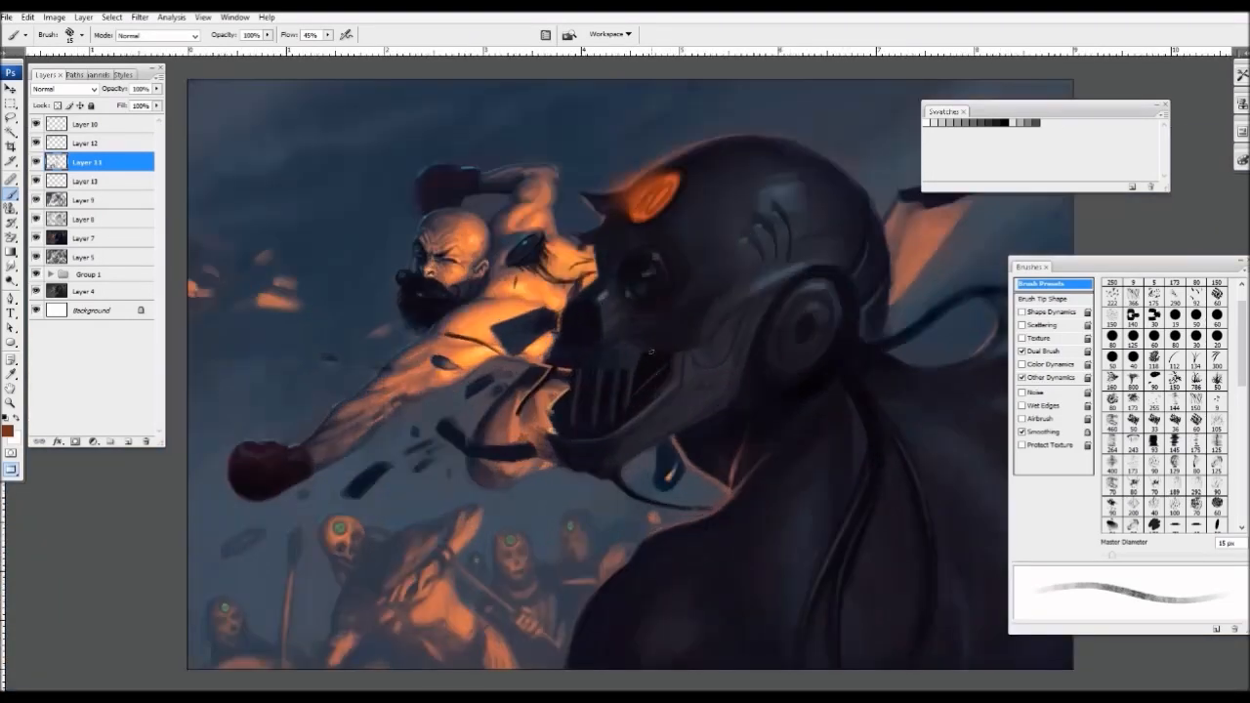
{"action": "key", "text": "bracketleft"}
{"action": "key", "text": "bracketleft"}
{"action": "key", "text": "bracketright"}
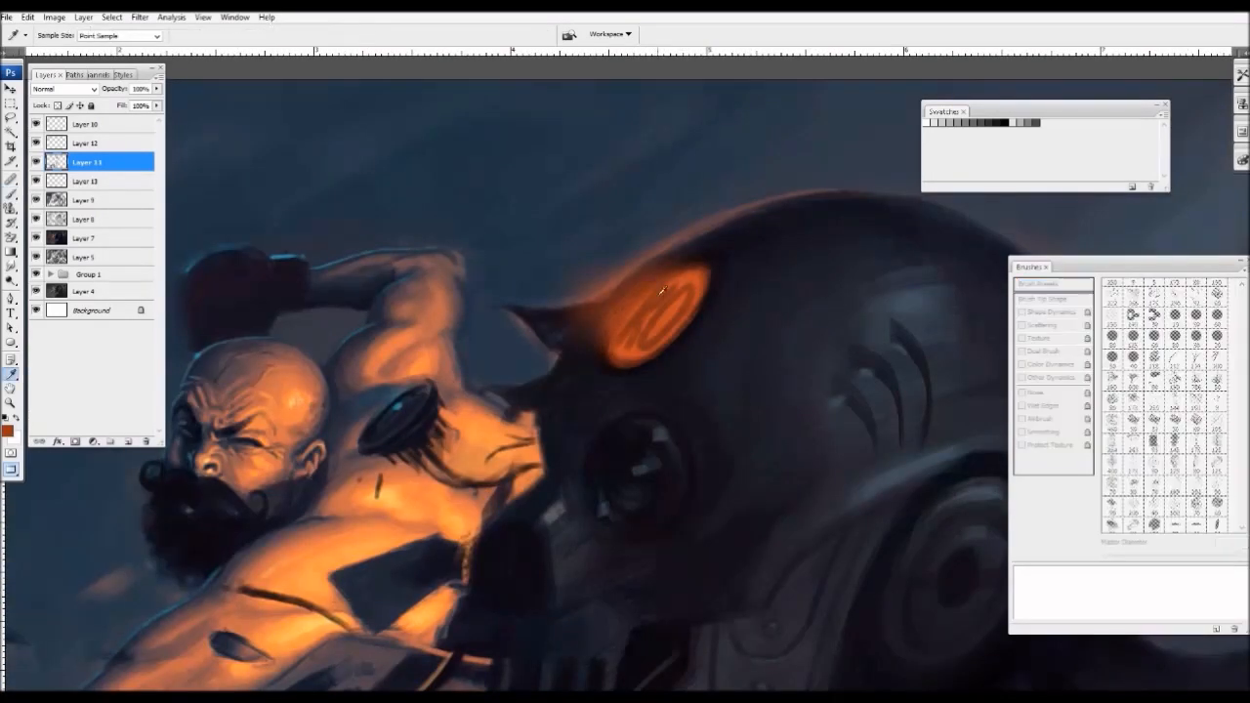
{"action": "key", "text": "ctrl+minus"}
{"action": "key", "text": "ctrl+minus"}
{"action": "key", "text": "ctrl+minus"}
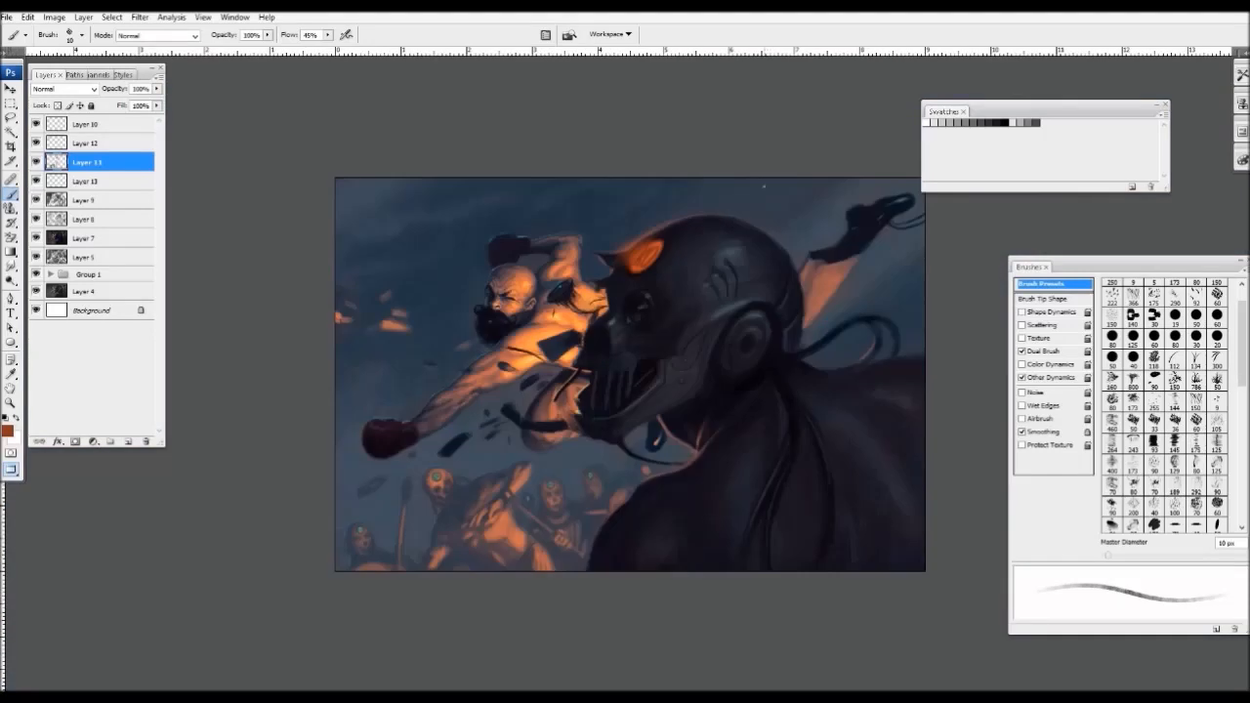
- Paint black ridges along the cables hanging down the robot's back with a 15–20 px brush
{"action": "key", "text": "ctrl+plus"}
{"action": "key", "text": "bracketright"}
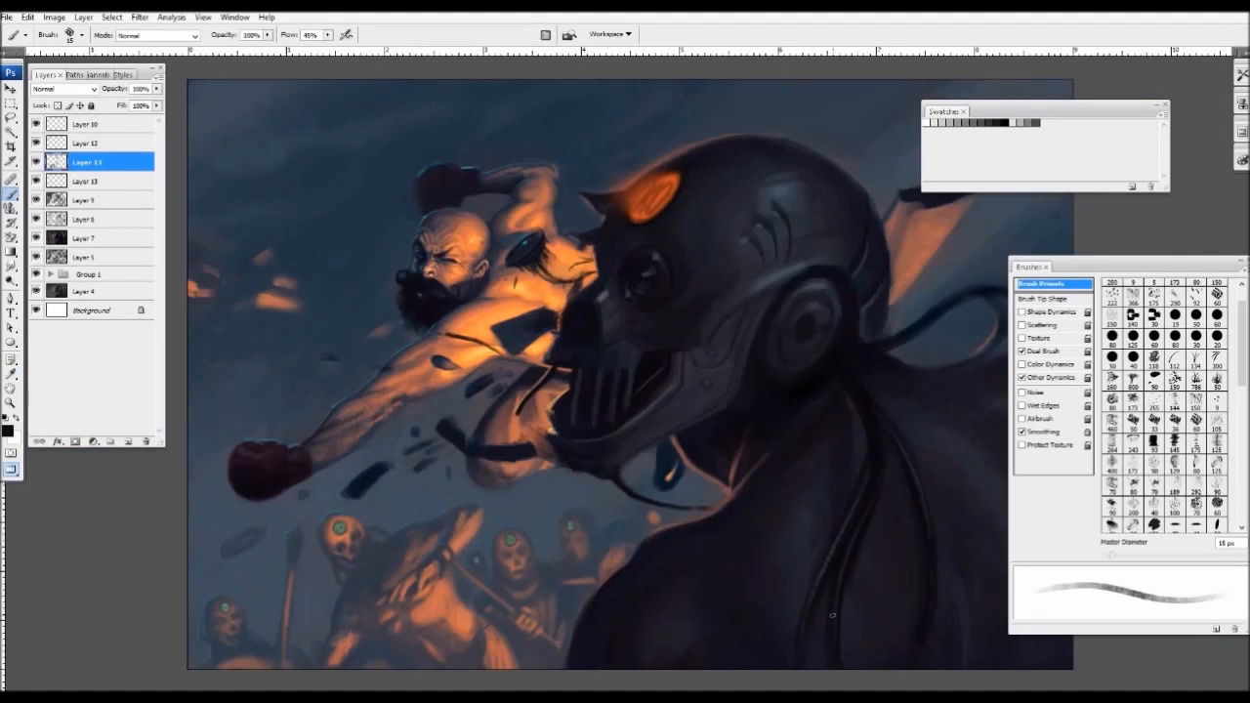
{"action": "key", "text": "bracketright"}
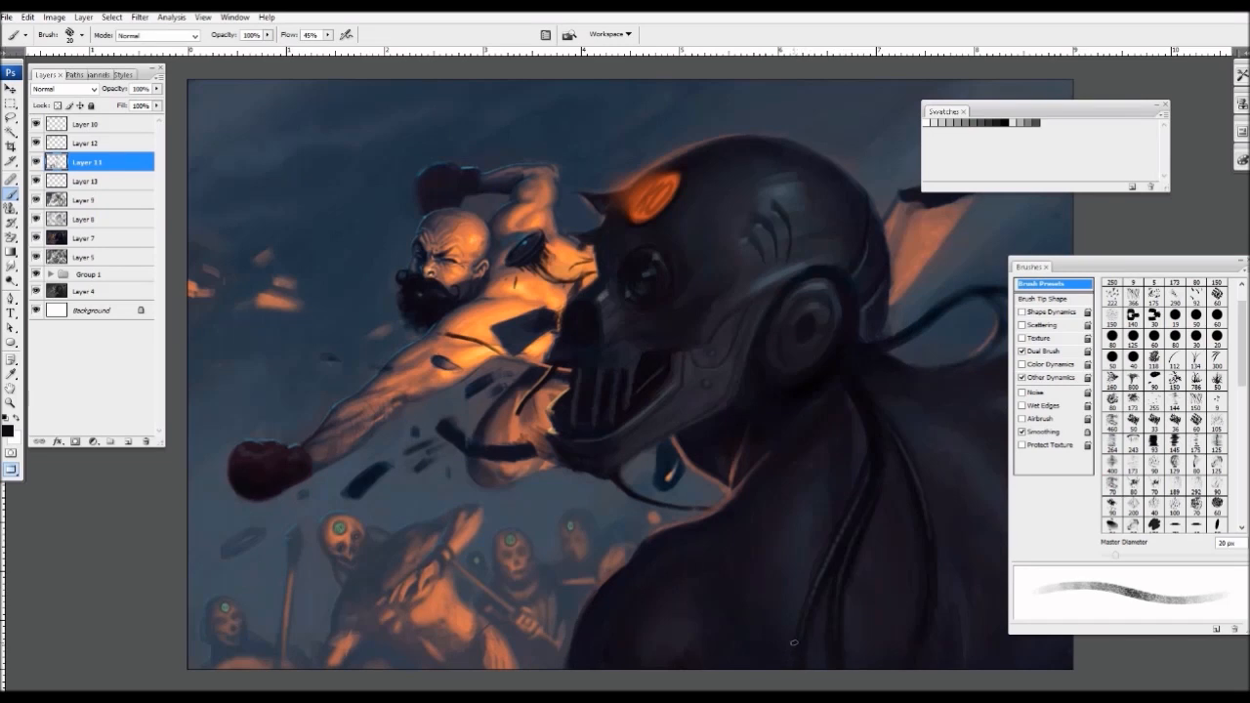
{"action": "key", "text": "bracketleft"}
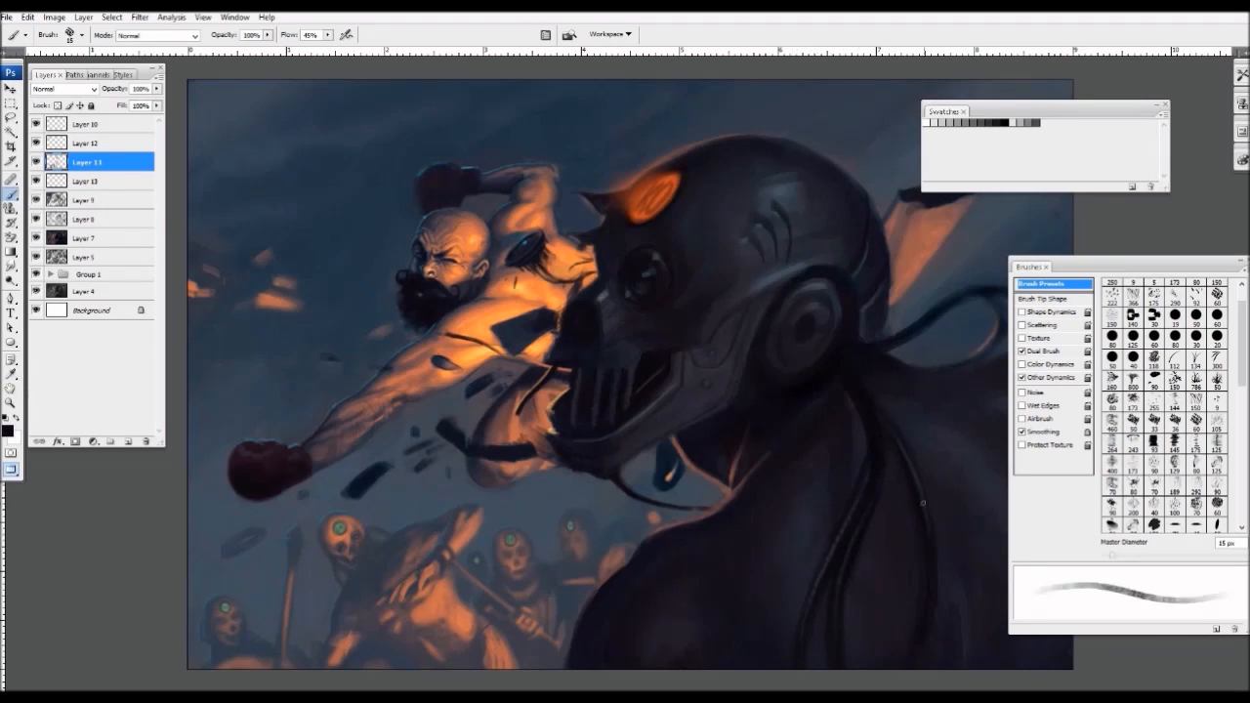
- Paint dark spokes and a hub ring into the robot's round ear disc with 10–25 px brushes
{"action": "key", "text": "ctrl+plus"}
{"action": "key", "text": "bracketright"}
{"action": "key", "text": "bracketright"}
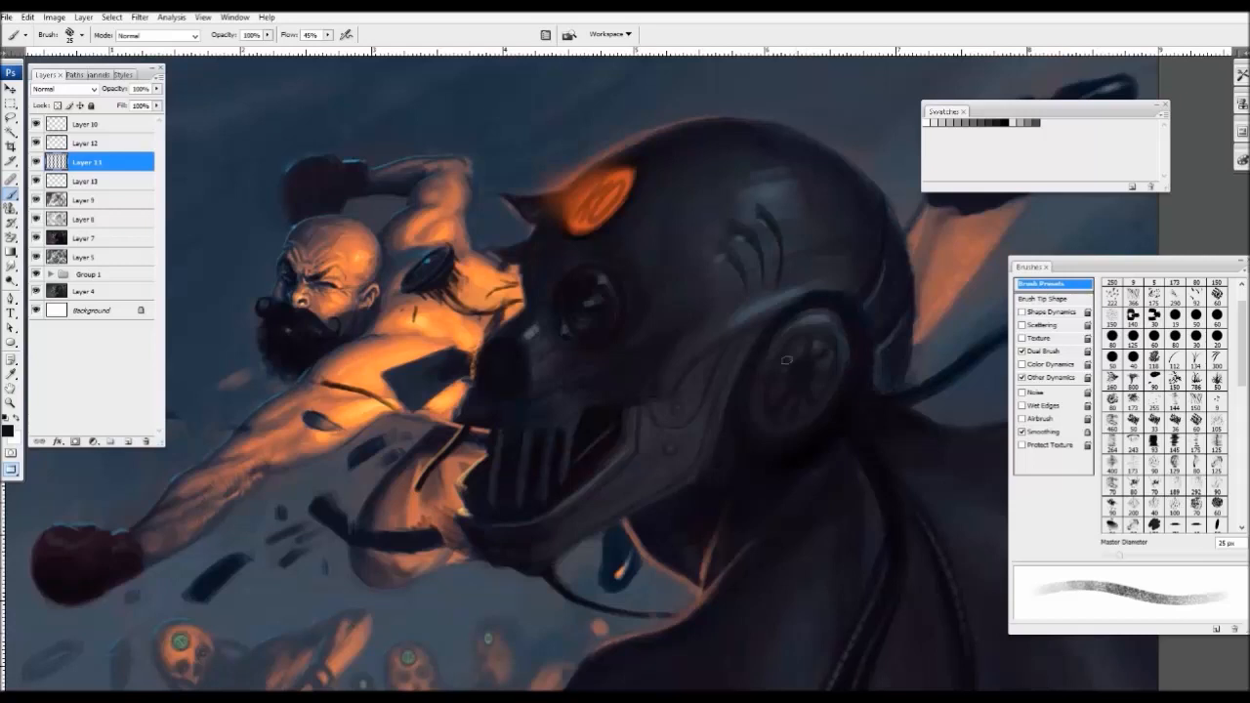
{"action": "key", "text": "bracketleft"}
{"action": "key", "text": "bracketleft"}
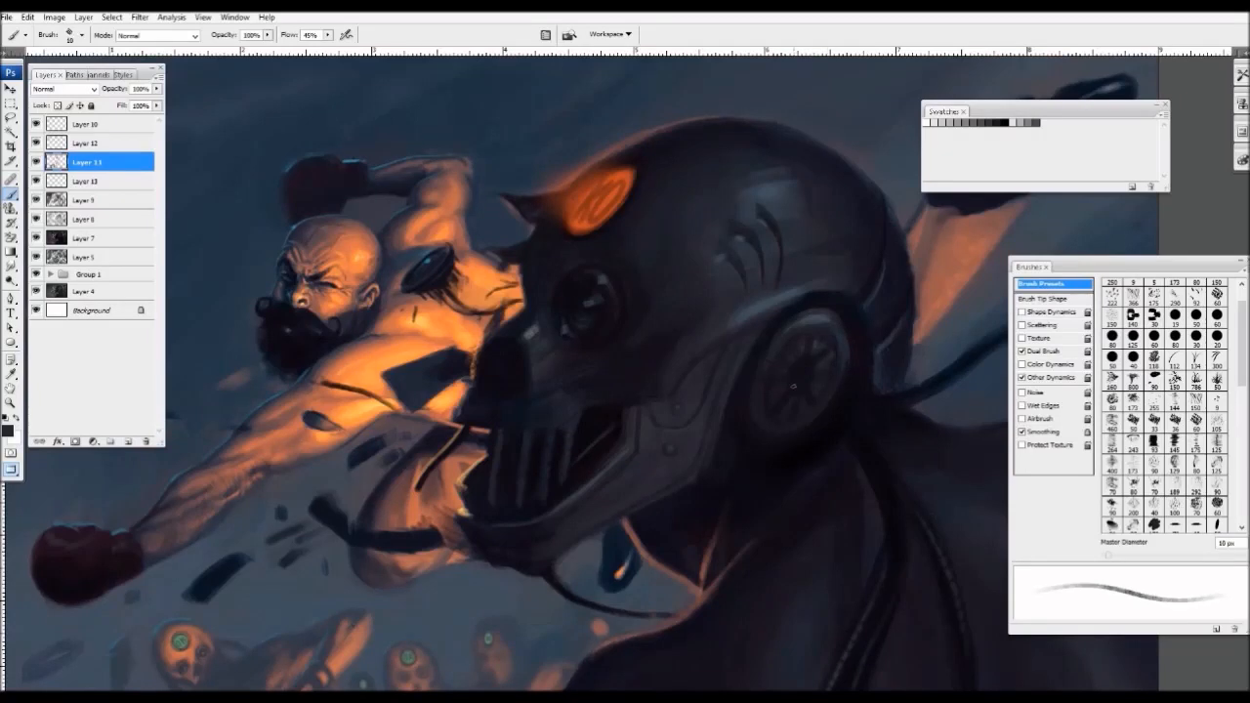
{"action": "key", "text": "ctrl+minus"}
{"action": "key", "text": "ctrl+plus"}
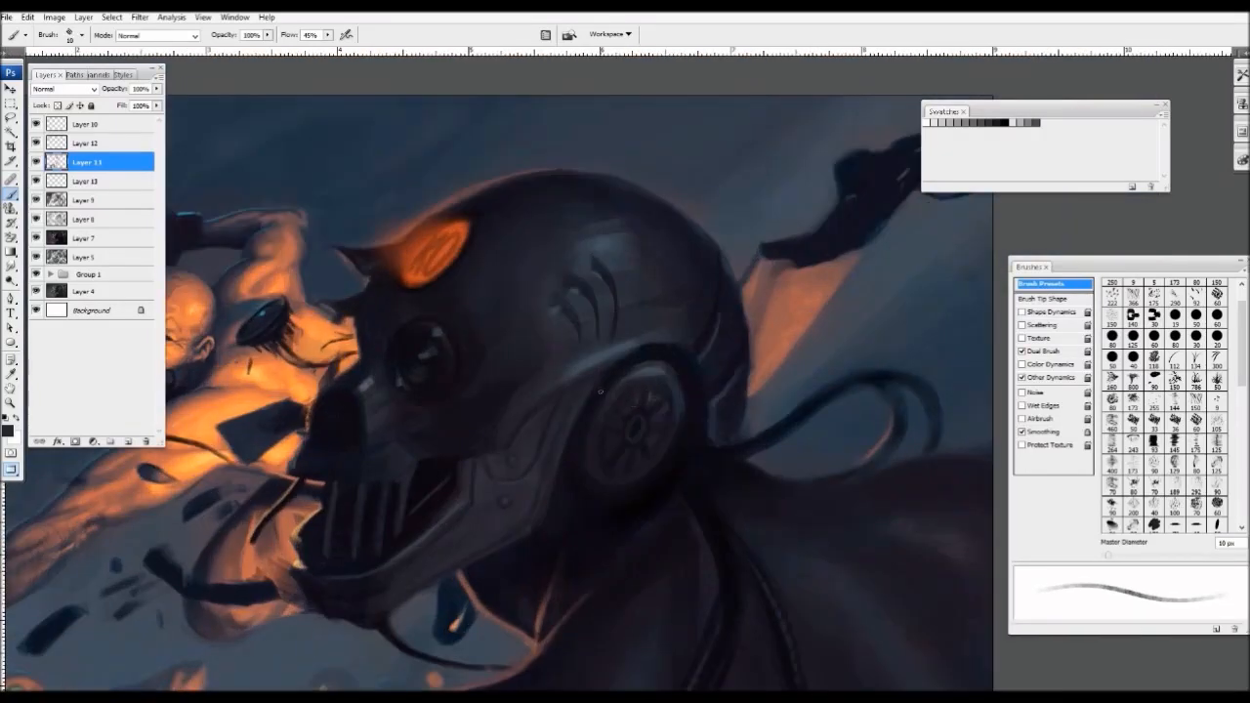
- Touch up the dark band around the ear disc and the robot's cheek and nose with a 20–30 px brush
{"action": "key", "text": "bracketright"}
{"action": "key", "text": "bracketright"}
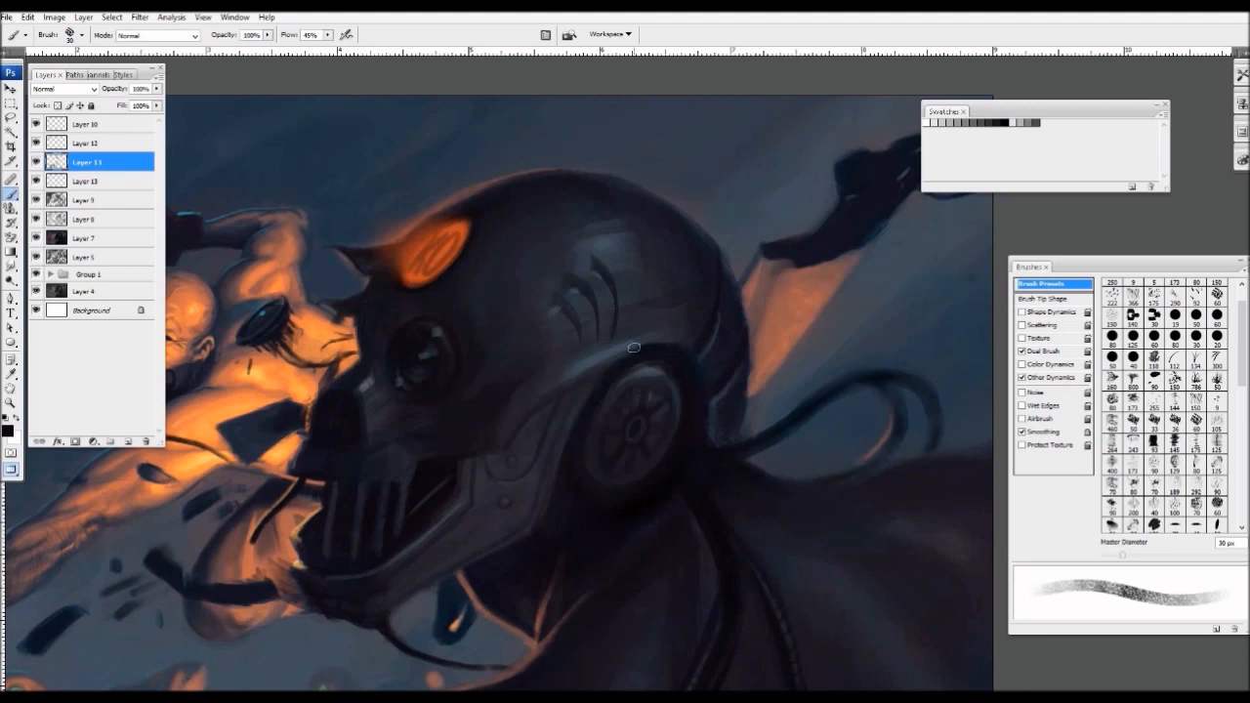
{"action": "key", "text": "ctrl+minus"}
{"action": "key", "text": "ctrl+plus"}
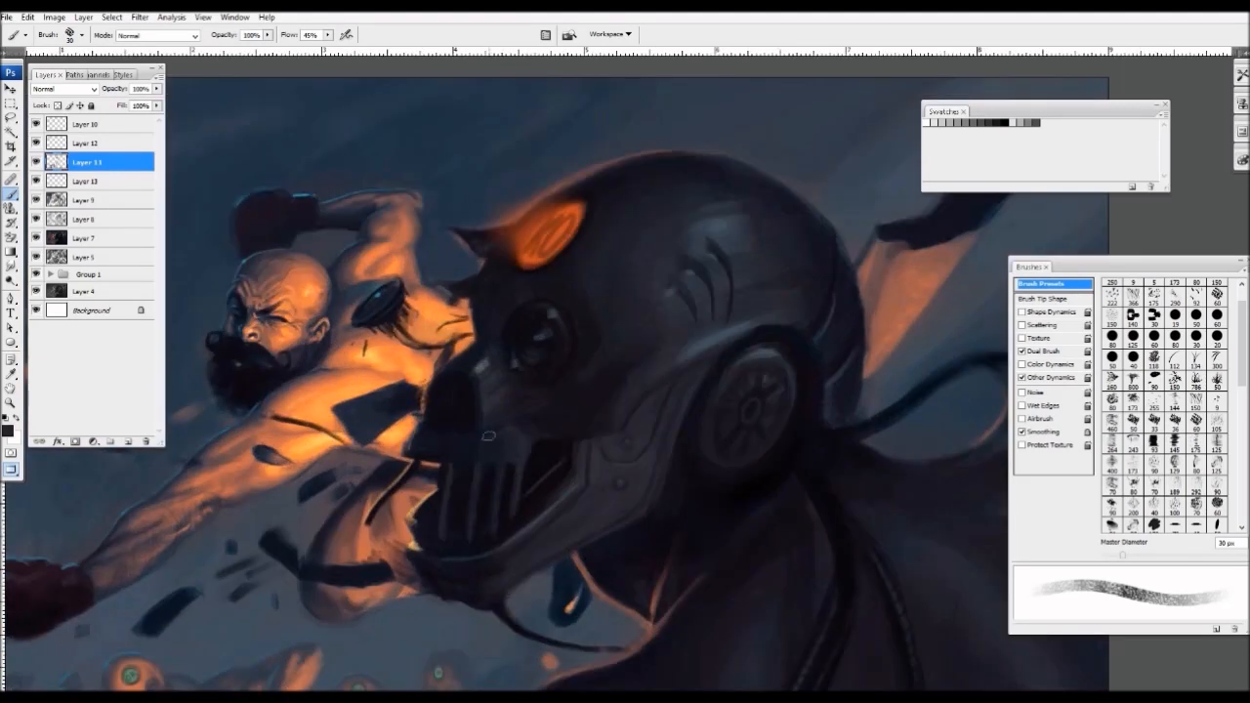
{"action": "mouse_move", "coordinate": [649, 299]}
{"action": "left_mouse_down"}
{"action": "mouse_move", "coordinate": [597, 308]}
{"action": "mouse_move", "coordinate": [528, 353]}
{"action": "left_mouse_up"}
{"action": "left_click", "coordinate": [375, 502], "text": "alt"}
{"action": "key", "text": "bracketleft"}
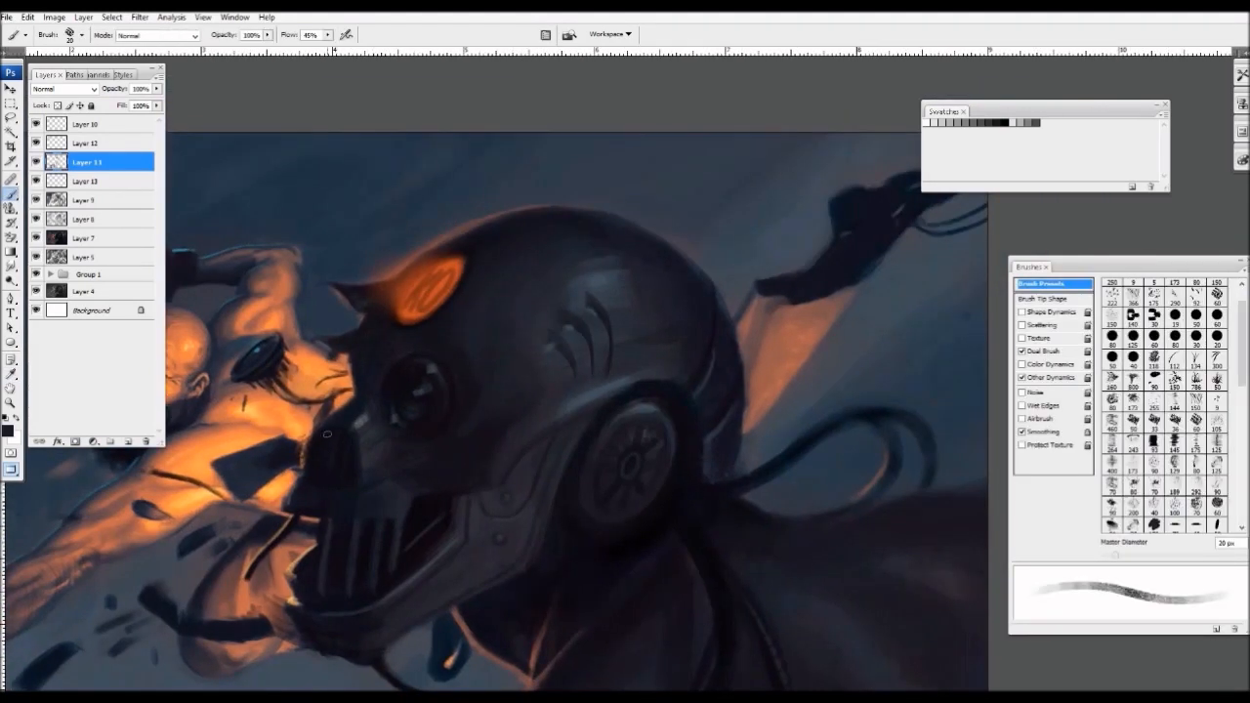
- Sample the near-black below the ear disc and darken the area behind the robot's jaw with a 45 px brush
{"action": "key", "text": "ctrl+minus"}
{"action": "left_click_drag", "start_coordinate": [760, 226], "coordinate": [614, 304]}
{"action": "key", "text": "ctrl+plus"}
{"action": "left_click", "coordinate": [705, 470], "text": "alt"}
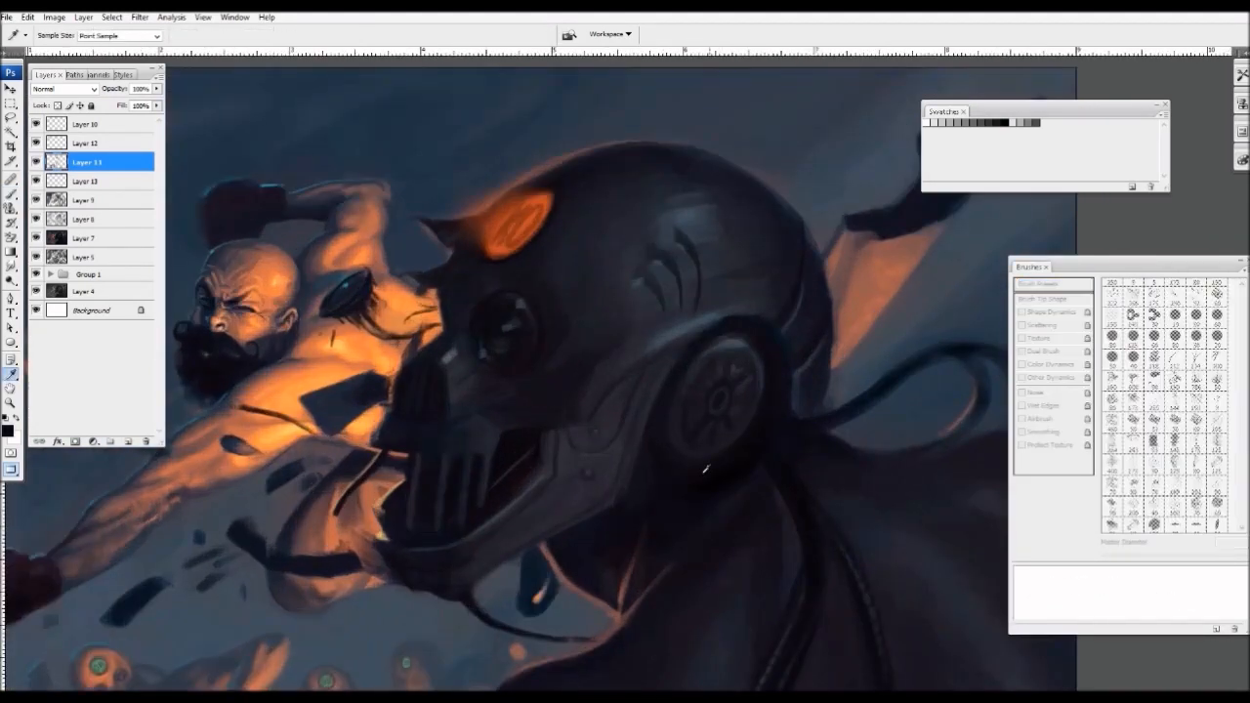
{"action": "key", "text": "bracketright"}
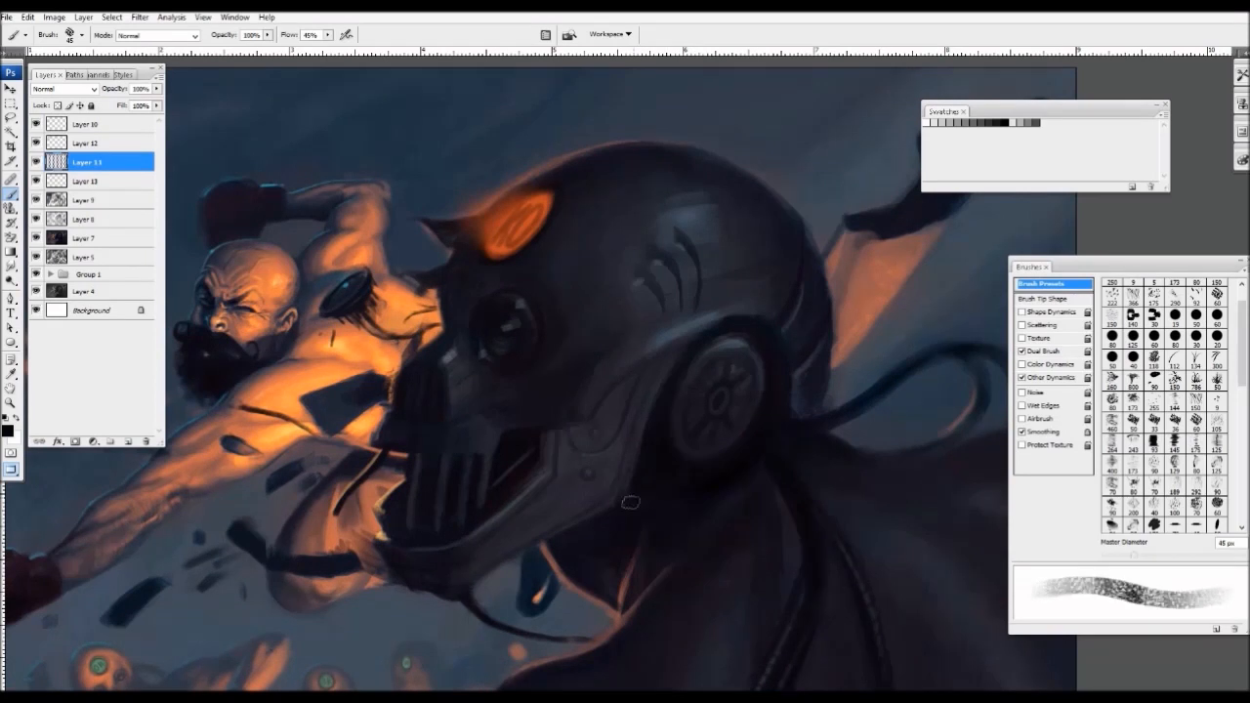
{"action": "key", "text": "ctrl+minus"}
{"action": "key", "text": "ctrl+minus"}
{"action": "left_click_drag", "start_coordinate": [809, 405], "coordinate": [709, 433]}
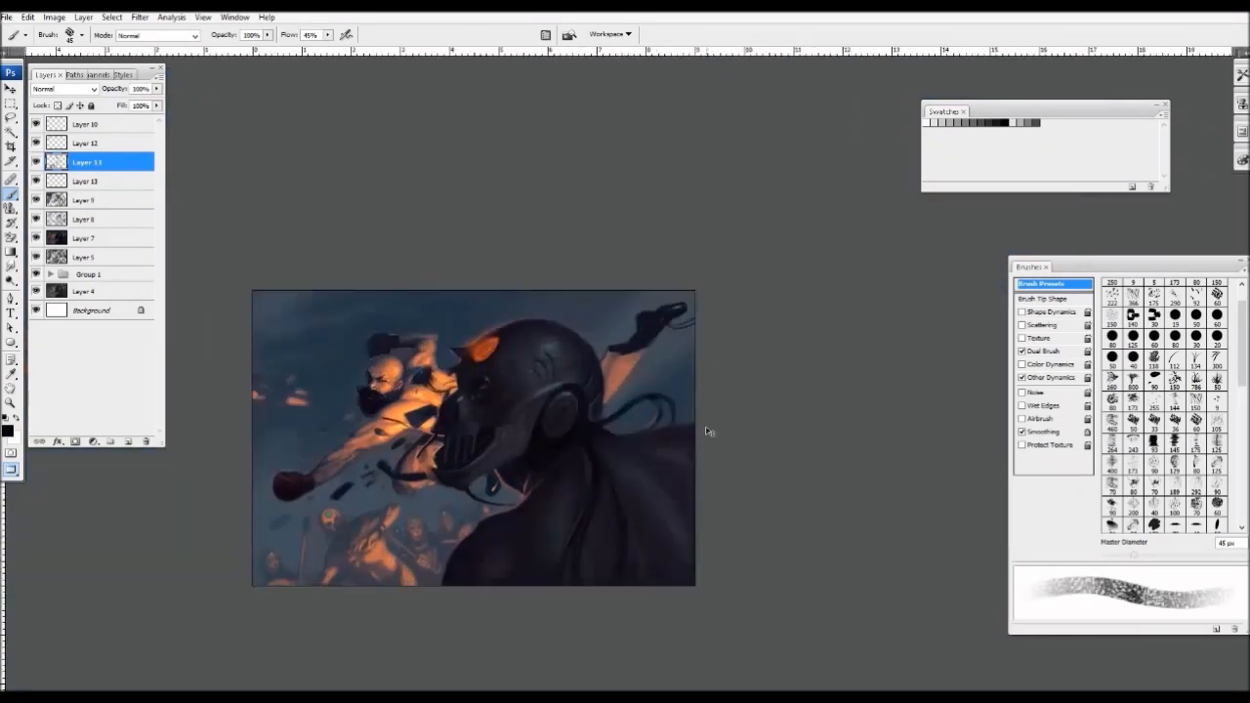
- Brush sampled dark tones onto the robot's back beside the hanging cables at 50–60 px
{"action": "key", "text": "ctrl+plus"}
{"action": "left_click", "coordinate": [731, 464], "text": "alt"}
{"action": "left_click", "coordinate": [703, 547], "text": "alt"}
{"action": "key", "text": "bracketright"}
{"action": "key", "text": "bracketright"}
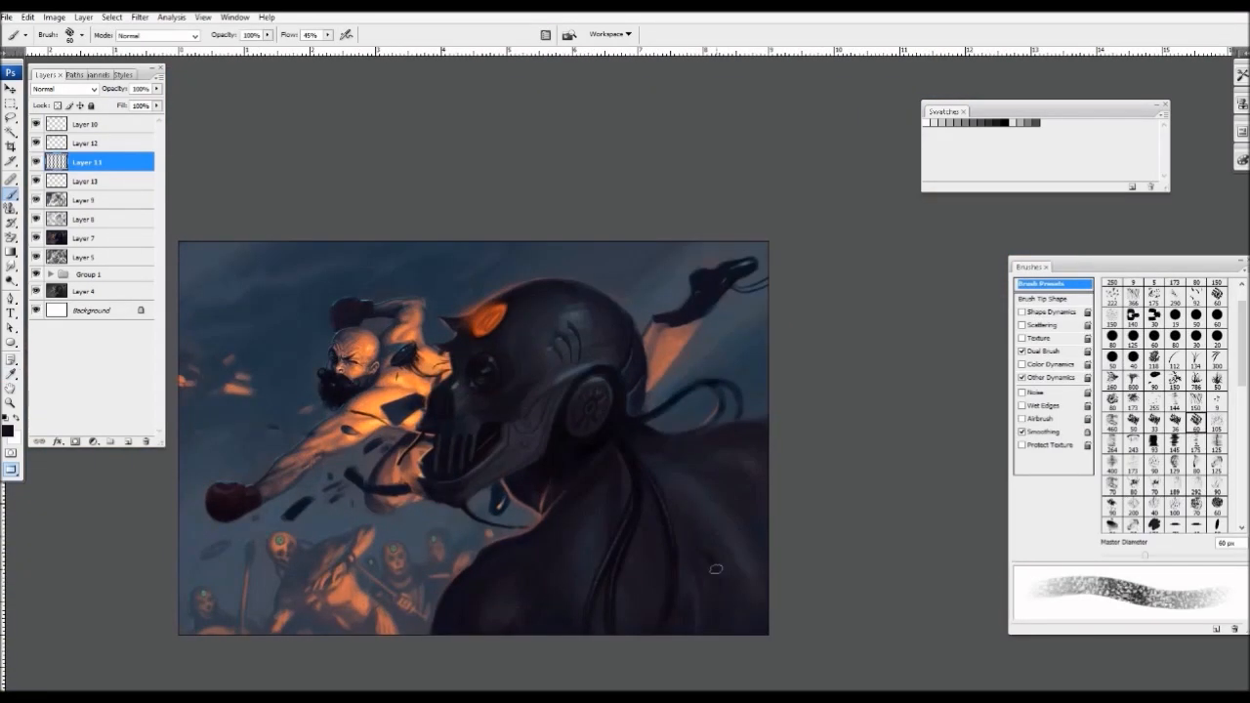
{"action": "left_click", "coordinate": [720, 564], "text": "alt"}
{"action": "key", "text": "bracketleft"}
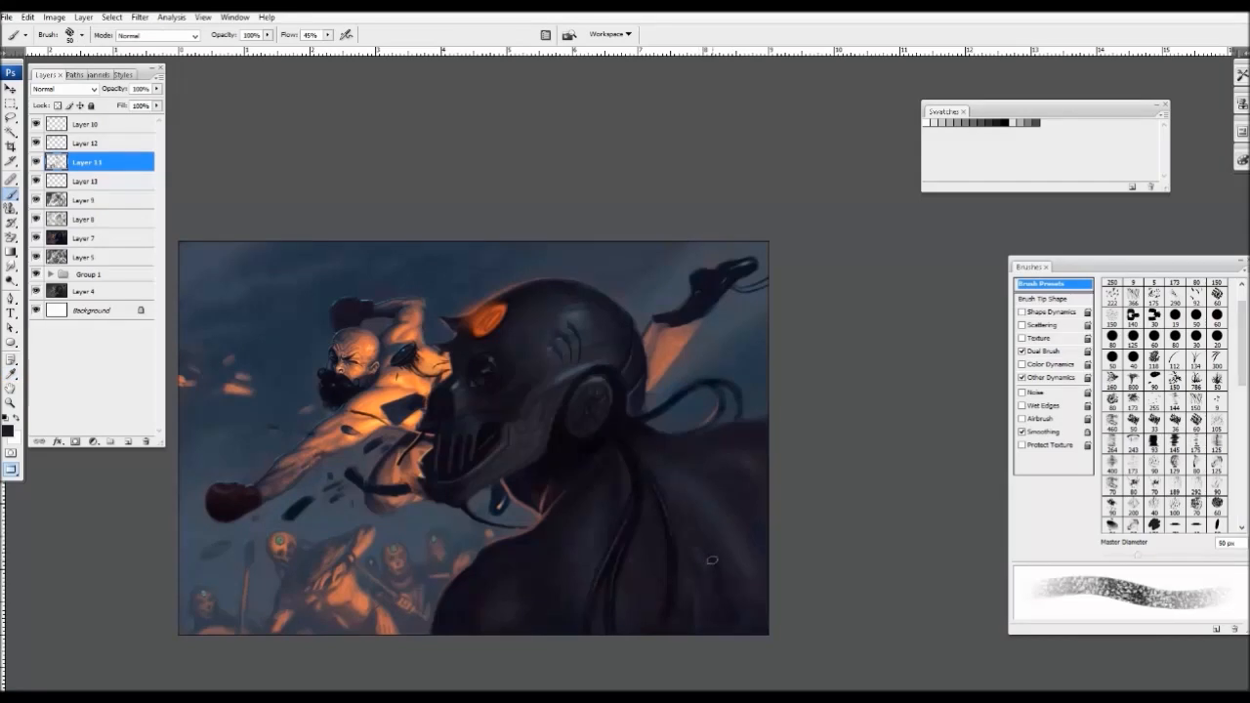
- Blend further sampled tones into streaky shading across the robot's back, enlarging the brush to 70 px
{"action": "left_click", "coordinate": [712, 560], "text": "alt"}
{"action": "left_click", "coordinate": [689, 529], "text": "alt"}
{"action": "left_click", "coordinate": [737, 536], "text": "alt"}
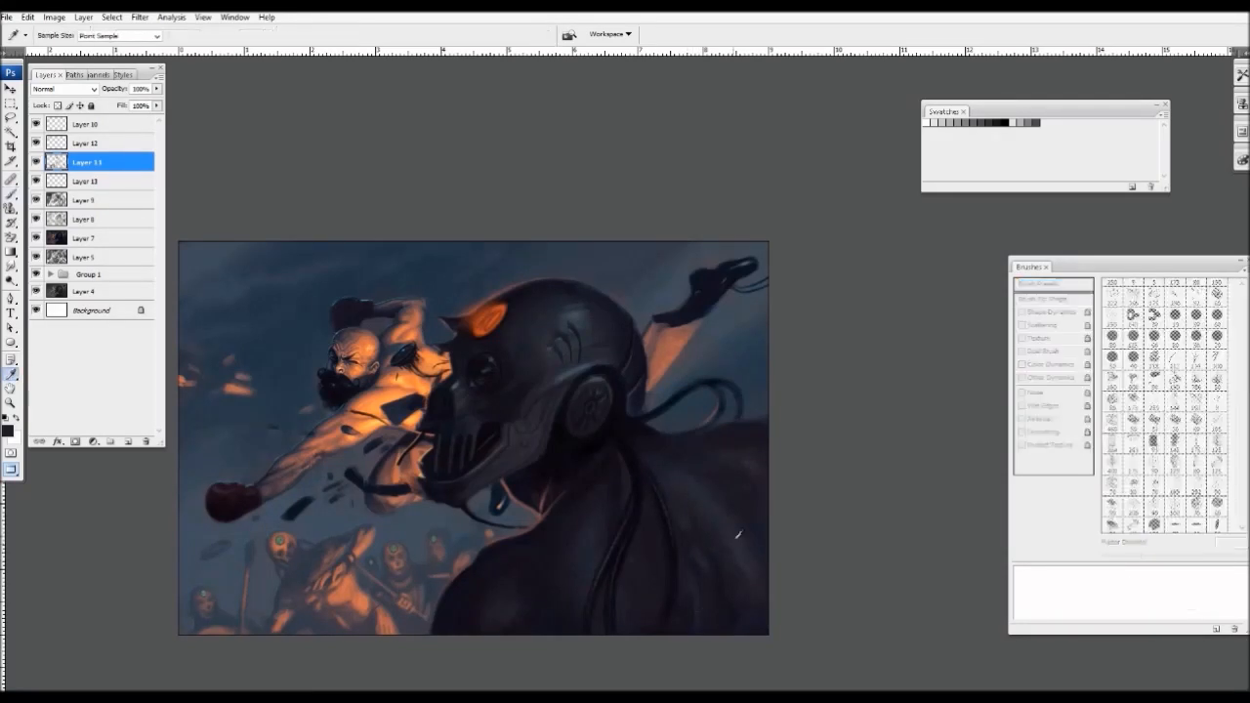
{"action": "key", "text": "bracketright"}
{"action": "left_click", "coordinate": [724, 611], "text": "alt"}
{"action": "key", "text": "ctrl+minus"}
{"action": "key", "text": "bracketright"}
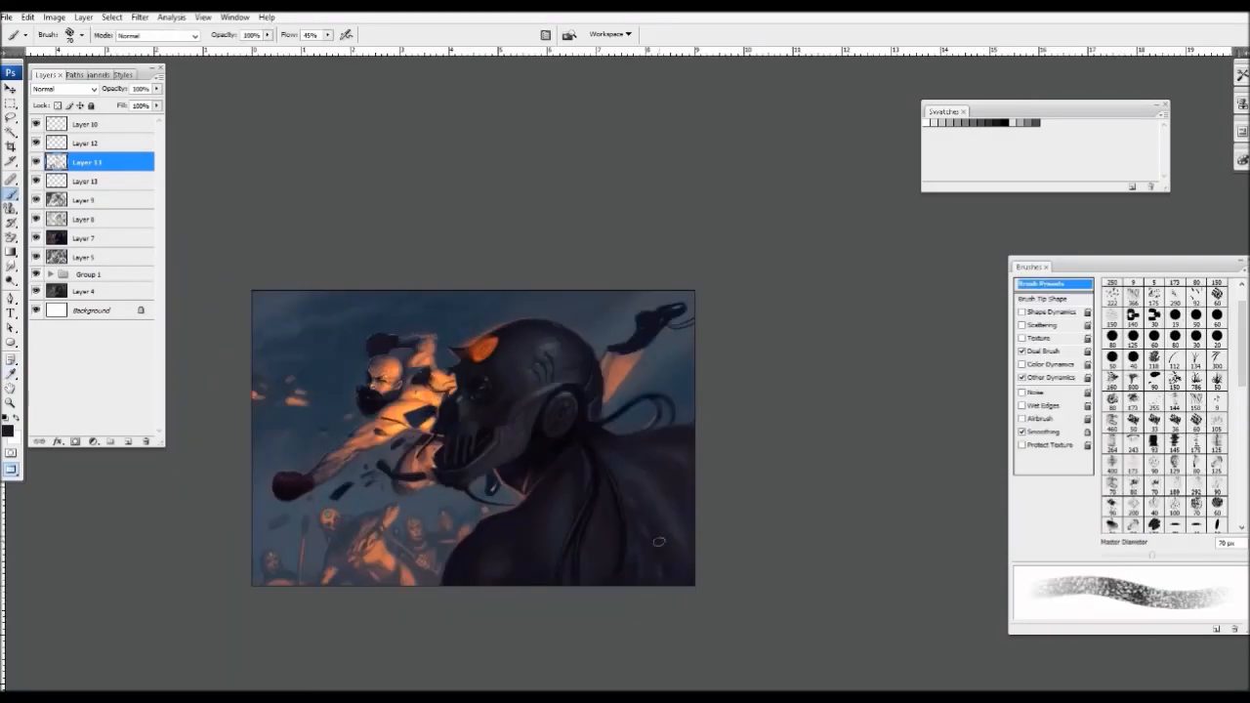
- Paint one dark oval on the robot's near shoulder and another on the upper back with a 45–60 px brush
{"action": "key", "text": "bracketleft"}
{"action": "key", "text": "ctrl+plus"}
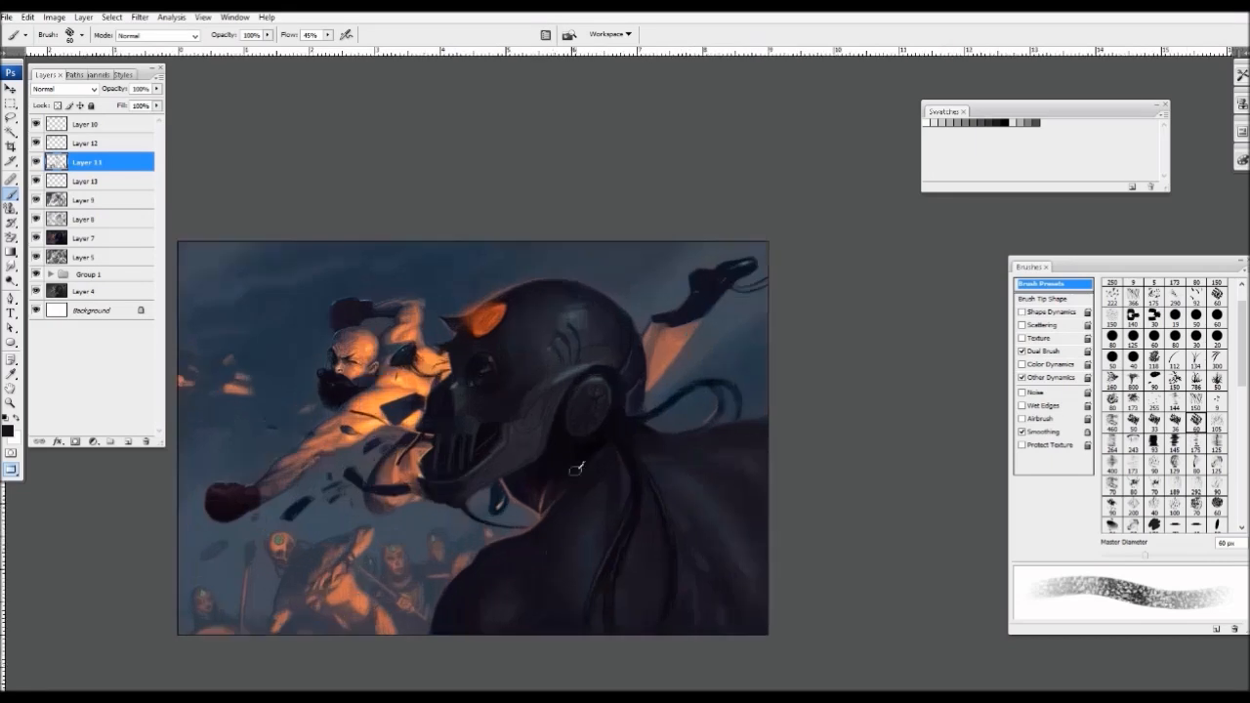
{"action": "key", "text": "bracketleft"}
{"action": "key", "text": "bracketleft"}
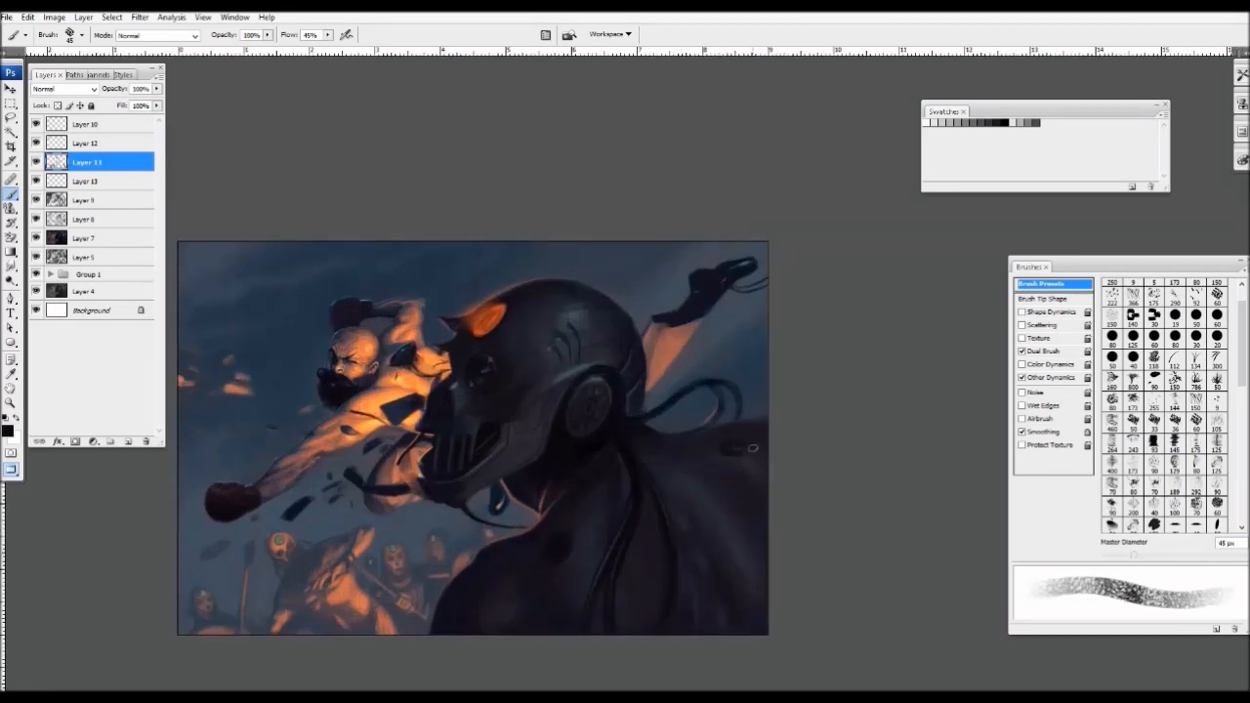
- Detail the upper-back oval as a mechanical port with lighter inner marks and a rim, using a 15–20 px brush
{"action": "key", "text": "ctrl+plus"}
{"action": "key", "text": "ctrl+plus"}
{"action": "key", "text": "bracketleft"}
{"action": "key", "text": "bracketleft"}
{"action": "key", "text": "bracketleft"}
{"action": "key", "text": "bracketleft"}
{"action": "key", "text": "bracketleft"}
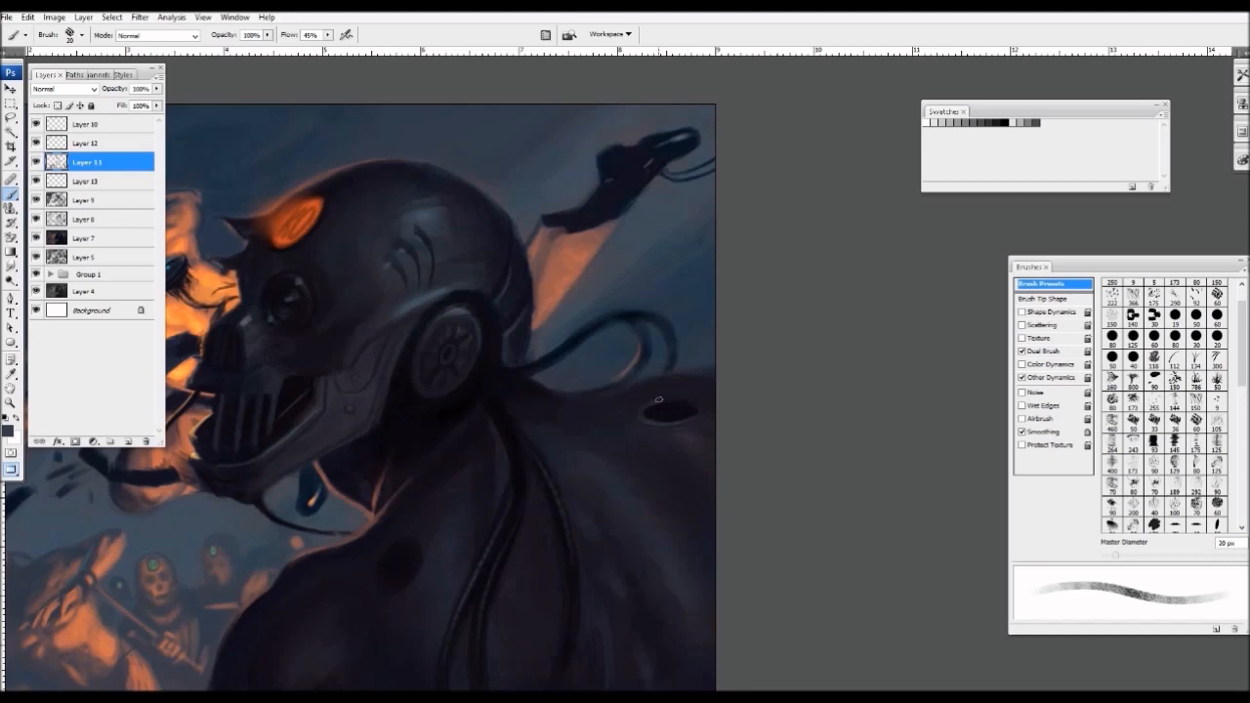
{"action": "key", "text": "ctrl+plus"}
{"action": "key", "text": "bracketleft"}
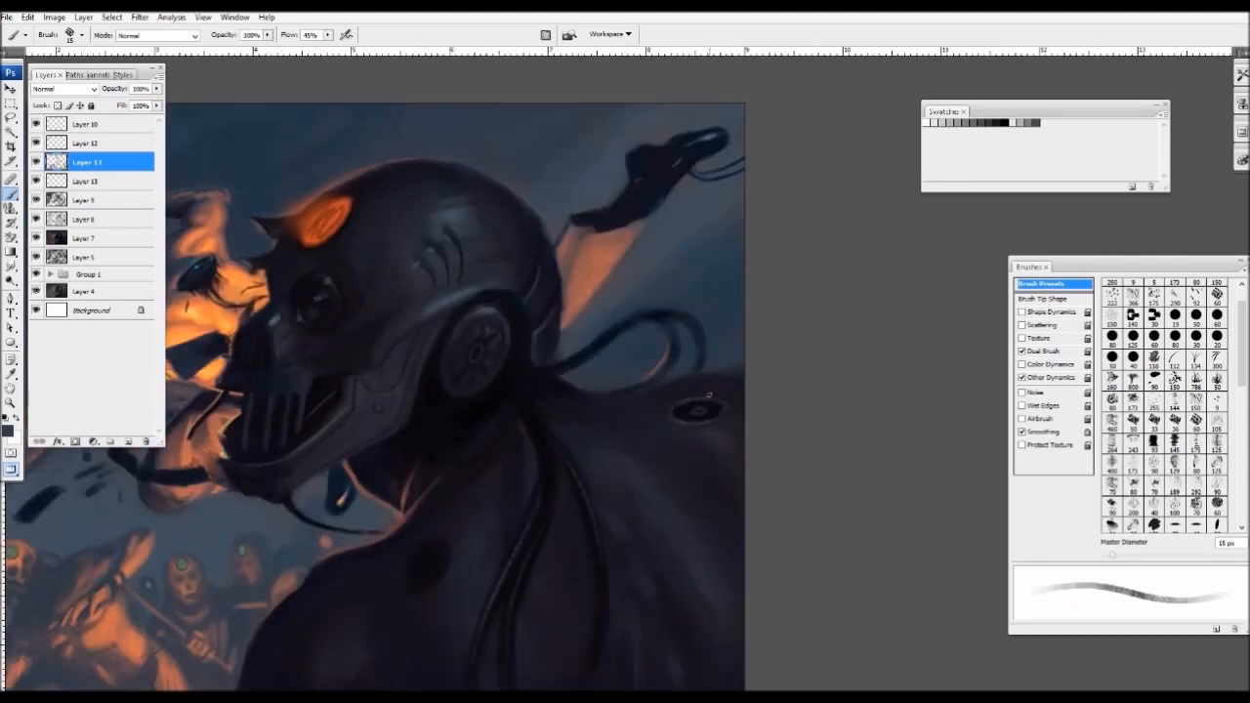
{"action": "key", "text": "ctrl+minus"}
{"action": "key", "text": "ctrl+minus"}
{"action": "key", "text": "ctrl+plus"}
{"action": "key", "text": "ctrl+plus"}
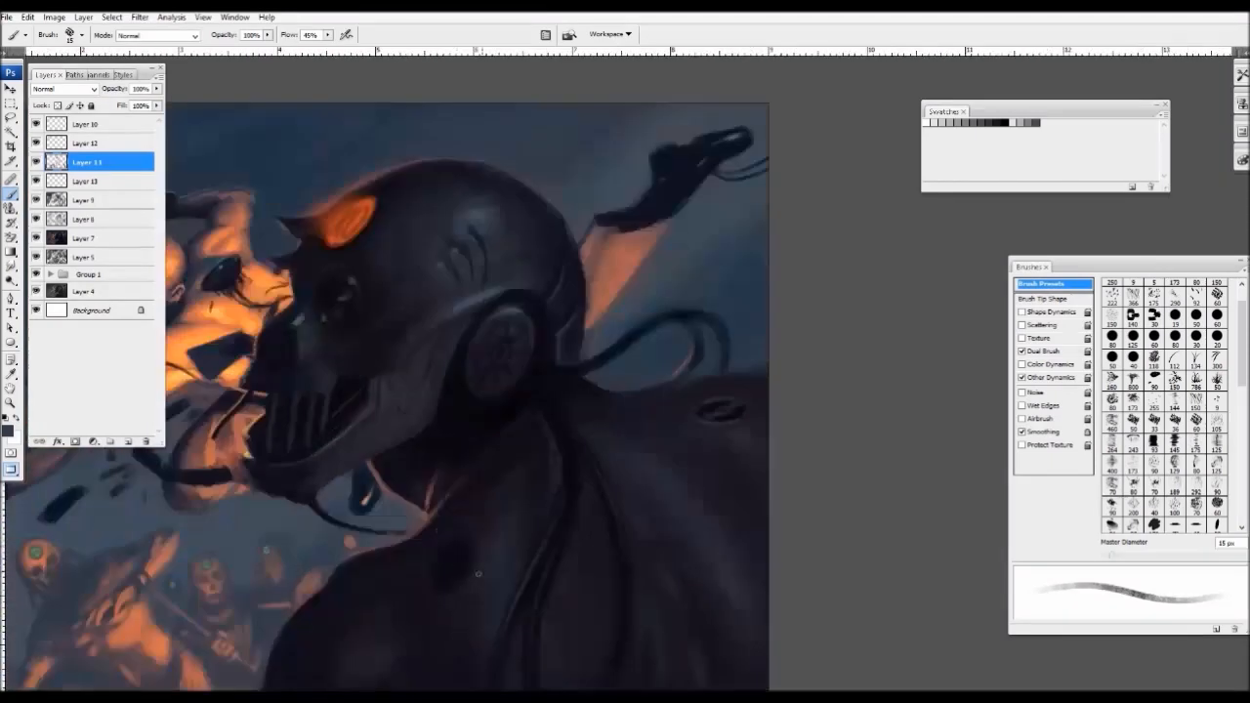
- Shape the near-shoulder oval into a matching port with an inner disc, using a 20–30 px brush
{"action": "key", "text": "bracketright"}
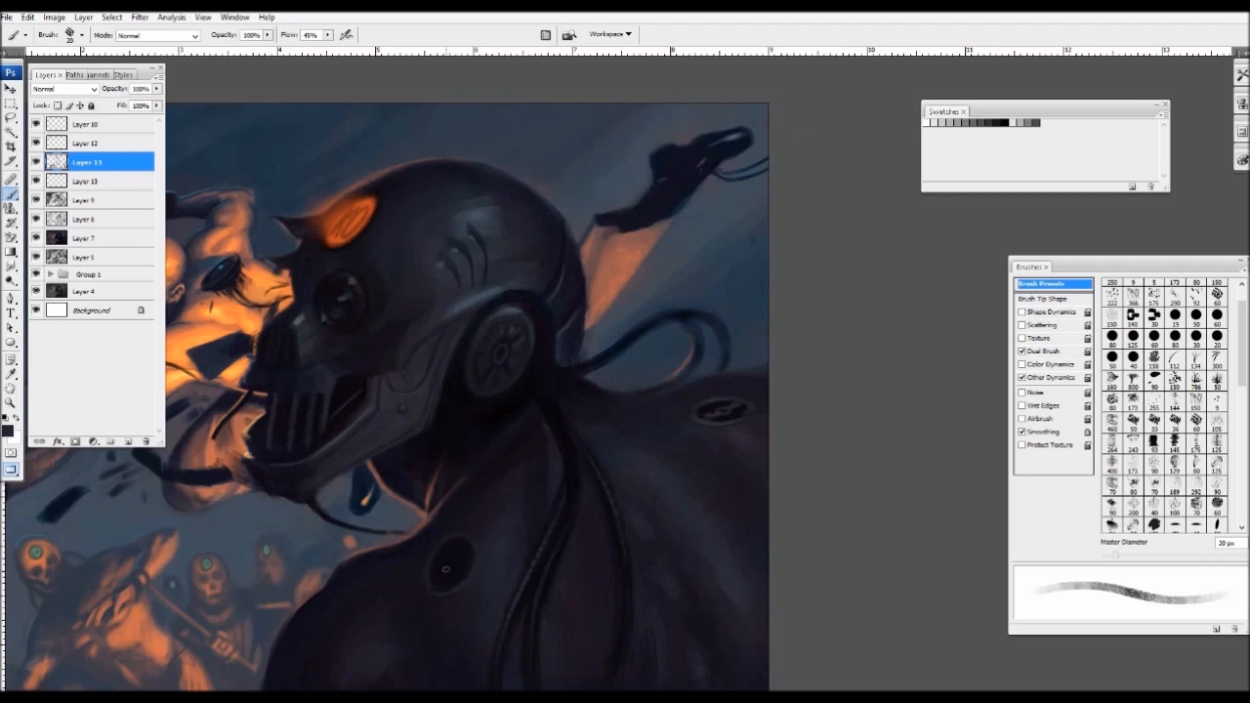
{"action": "key", "text": "bracketright"}
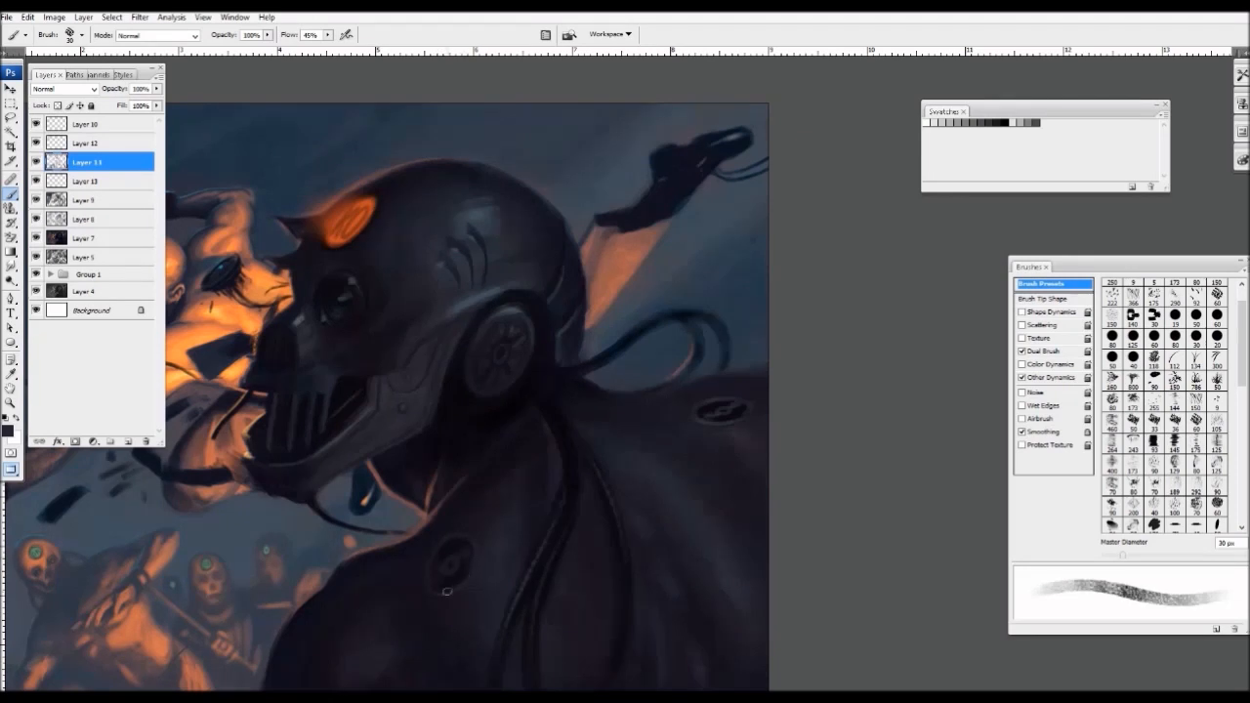
{"action": "key", "text": "ctrl+minus"}
{"action": "key", "text": "ctrl+minus"}
{"action": "key", "text": "ctrl+plus"}
{"action": "key", "text": "ctrl+plus"}
{"action": "key", "text": "ctrl+plus"}
- Add thin lighter highlights to the rim of the near-shoulder port with a 10 px brush
{"action": "key", "text": "bracketleft"}
{"action": "key", "text": "bracketleft"}
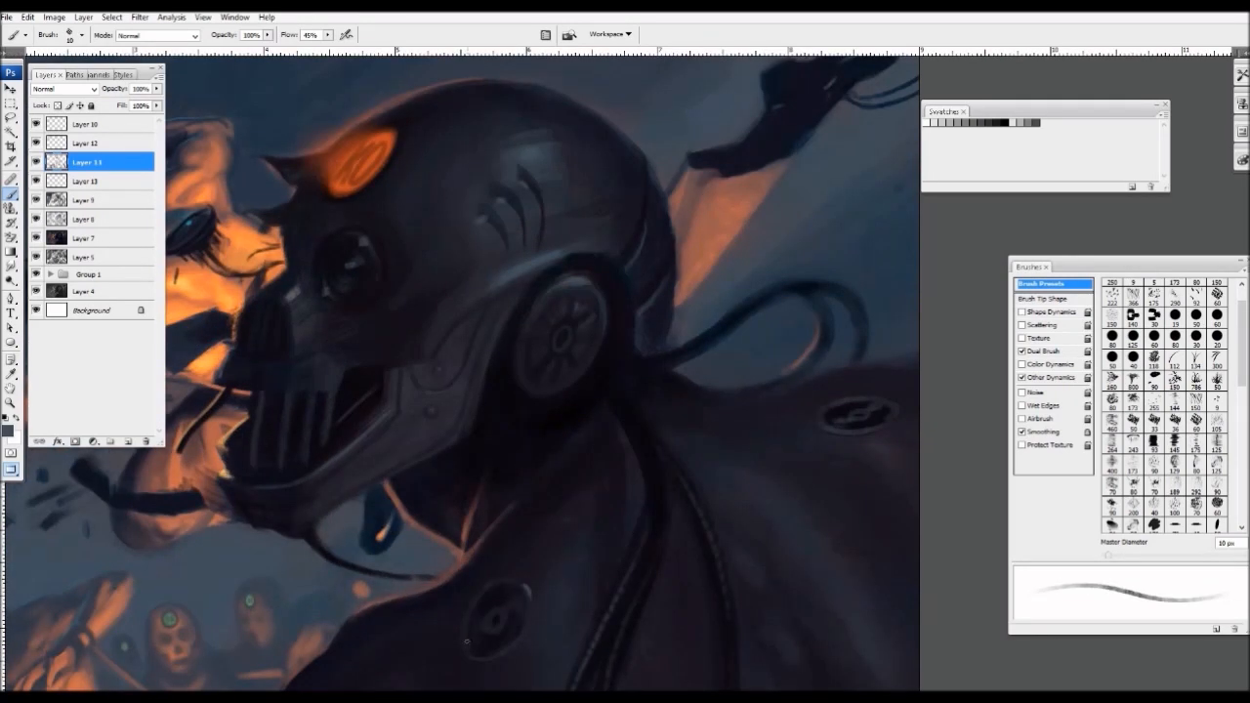
{"action": "key", "text": "ctrl+minus"}
{"action": "key", "text": "ctrl+minus"}
{"action": "left_click_drag", "start_coordinate": [742, 290], "coordinate": [503, 407]}
{"action": "key", "text": "ctrl+plus"}
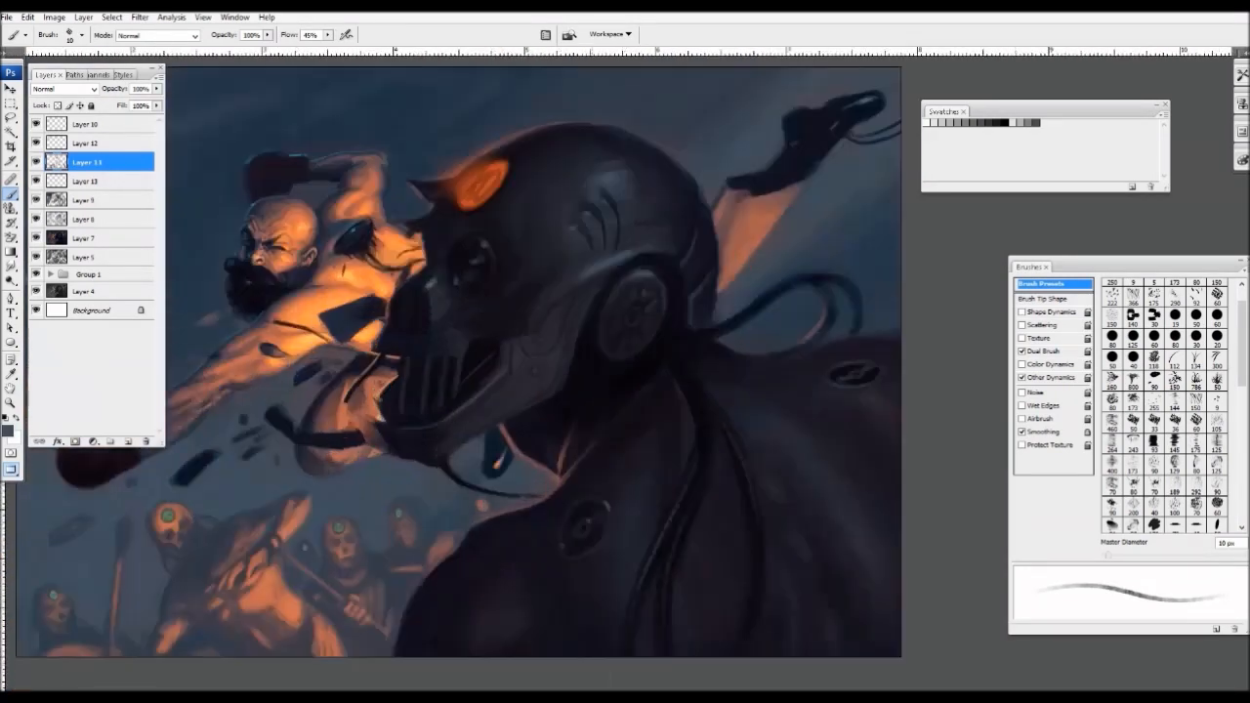
{"action": "key", "text": "ctrl+plus"}
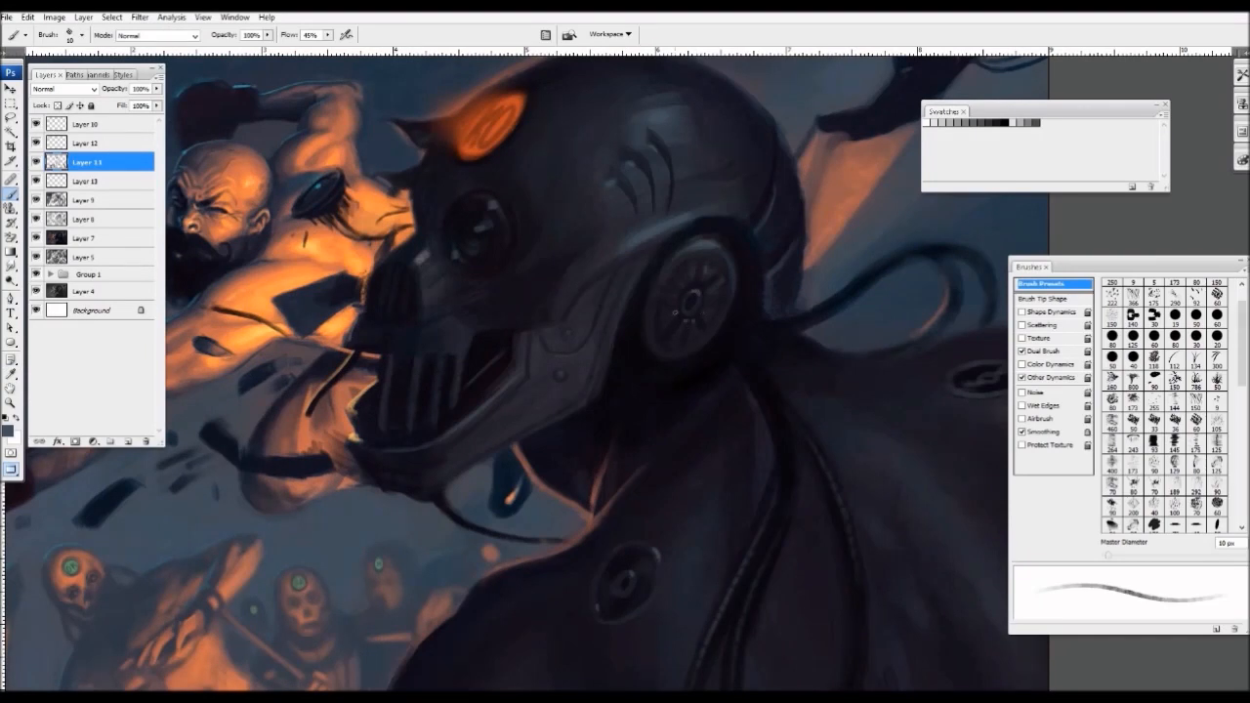
- Sample dark tones behind the robot's jaw and touch up the edge below the ear disc at 15 px
{"action": "key", "text": "ctrl+minus"}
{"action": "key", "text": "ctrl+minus"}
{"action": "mouse_move", "coordinate": [762, 210]}
{"action": "left_mouse_down"}
{"action": "mouse_move", "coordinate": [645, 219]}
{"action": "mouse_move", "coordinate": [539, 174]}
{"action": "left_mouse_up"}
{"action": "key", "text": "ctrl+plus"}
{"action": "left_click", "coordinate": [518, 338], "text": "alt"}
{"action": "key", "text": "bracketright"}
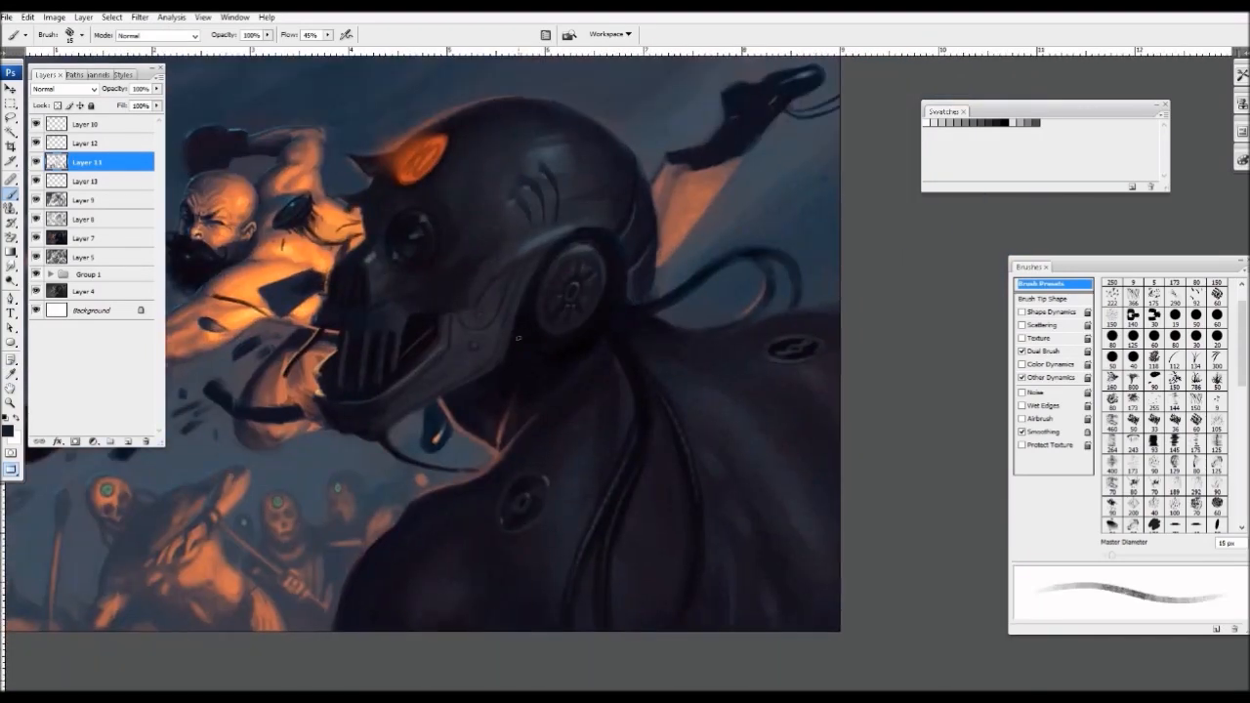
{"action": "left_click", "coordinate": [531, 346], "text": "alt"}
- Sample the dark cable color and touch up the looping cable behind the robot's head with a 30 px brush
{"action": "key", "text": "ctrl+minus"}
{"action": "key", "text": "ctrl+plus"}
{"action": "left_click", "coordinate": [696, 290], "text": "alt"}
{"action": "key", "text": "bracketright"}
{"action": "key", "text": "bracketright"}
{"action": "key", "text": "bracketright"}
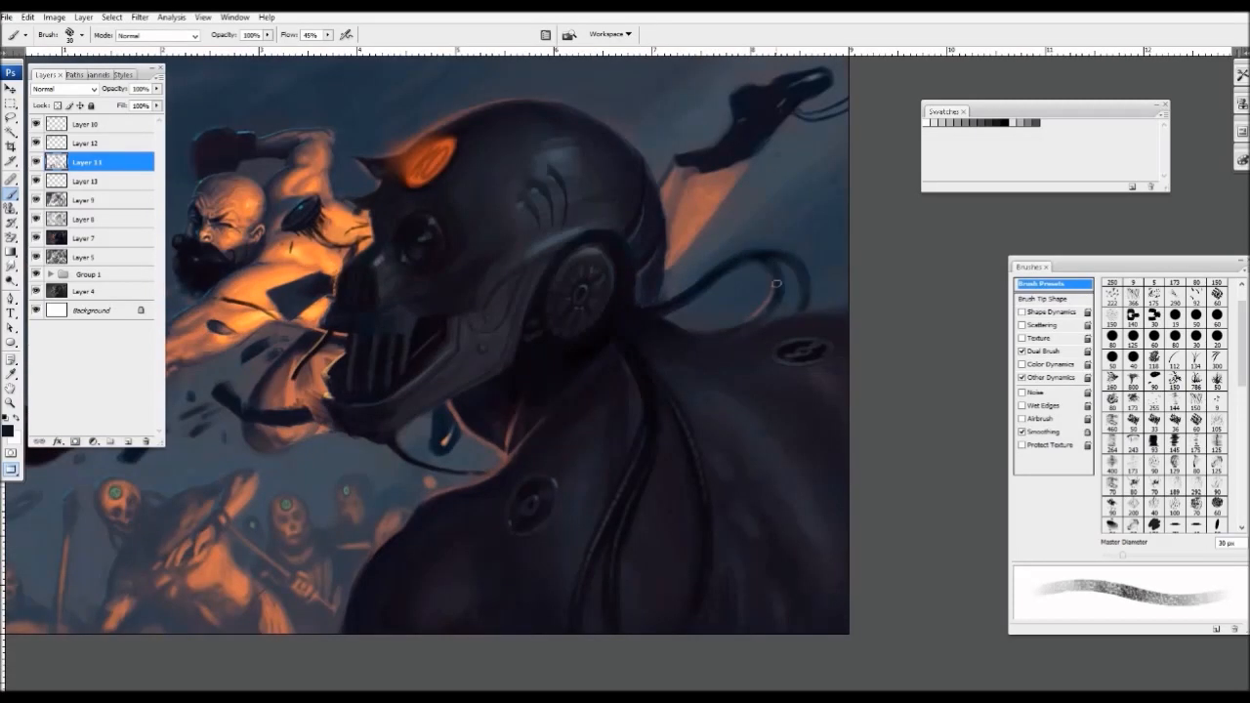
- Refine the shading around the near-shoulder port with a 25 px brush and check it against the whole composition
{"action": "key", "text": "ctrl+minus"}
{"action": "key", "text": "ctrl+minus"}
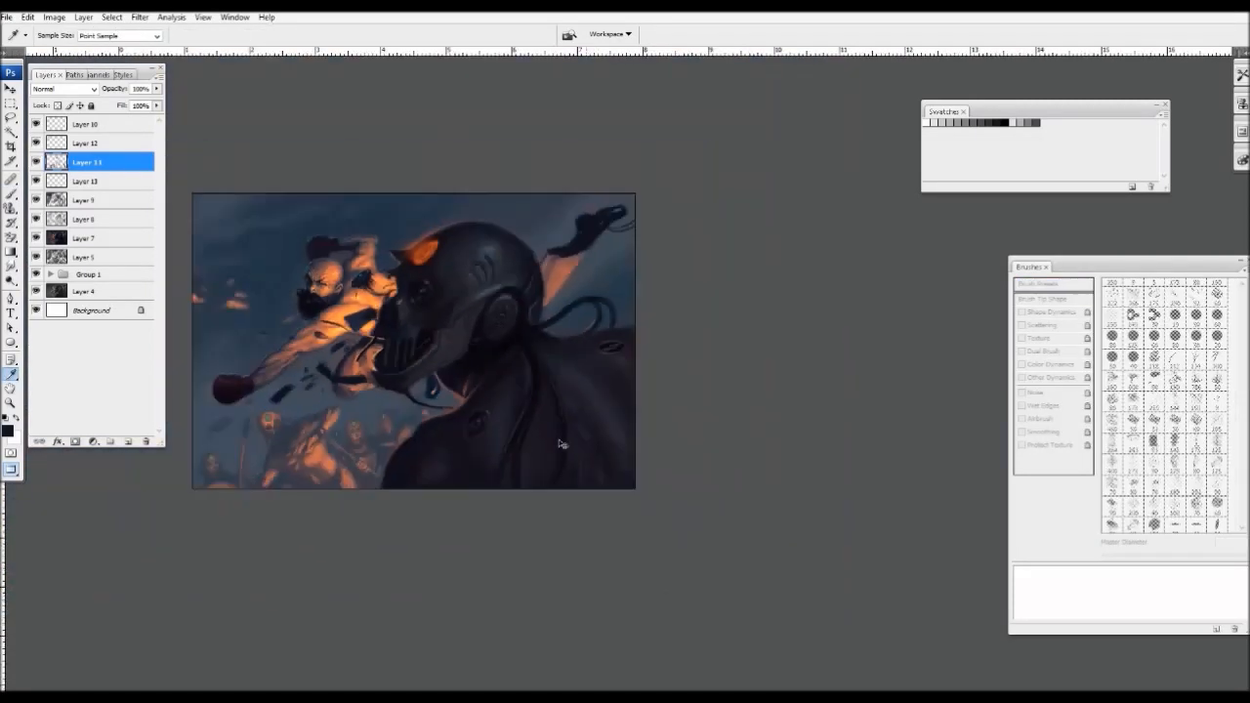
{"action": "key", "text": "ctrl+plus"}
{"action": "key", "text": "ctrl+plus"}
{"action": "key", "text": "bracketright"}
{"action": "key", "text": "bracketleft"}
{"action": "key", "text": "bracketleft"}
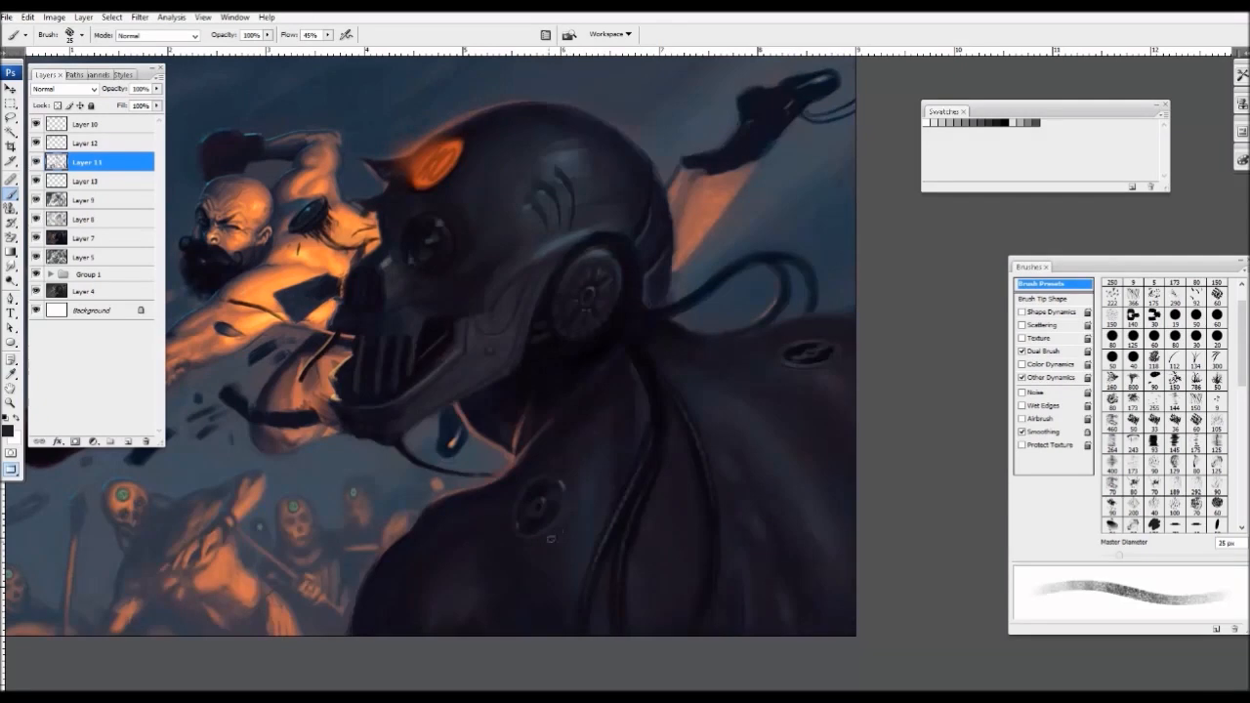
{"action": "key", "text": "ctrl+minus"}
{"action": "key", "text": "ctrl+minus"}
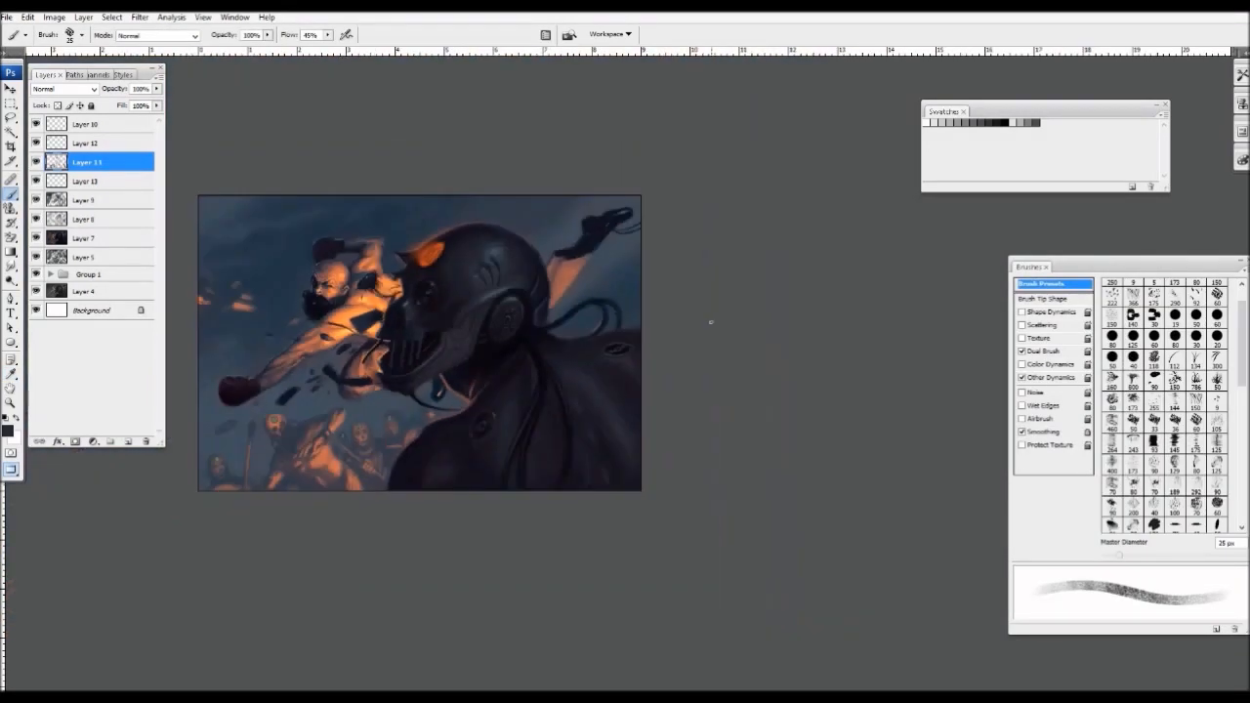
- Examine the boxer, the background crowd and the overall composition at several magnifications
{"action": "left_click_drag", "start_coordinate": [561, 271], "coordinate": [639, 392]}
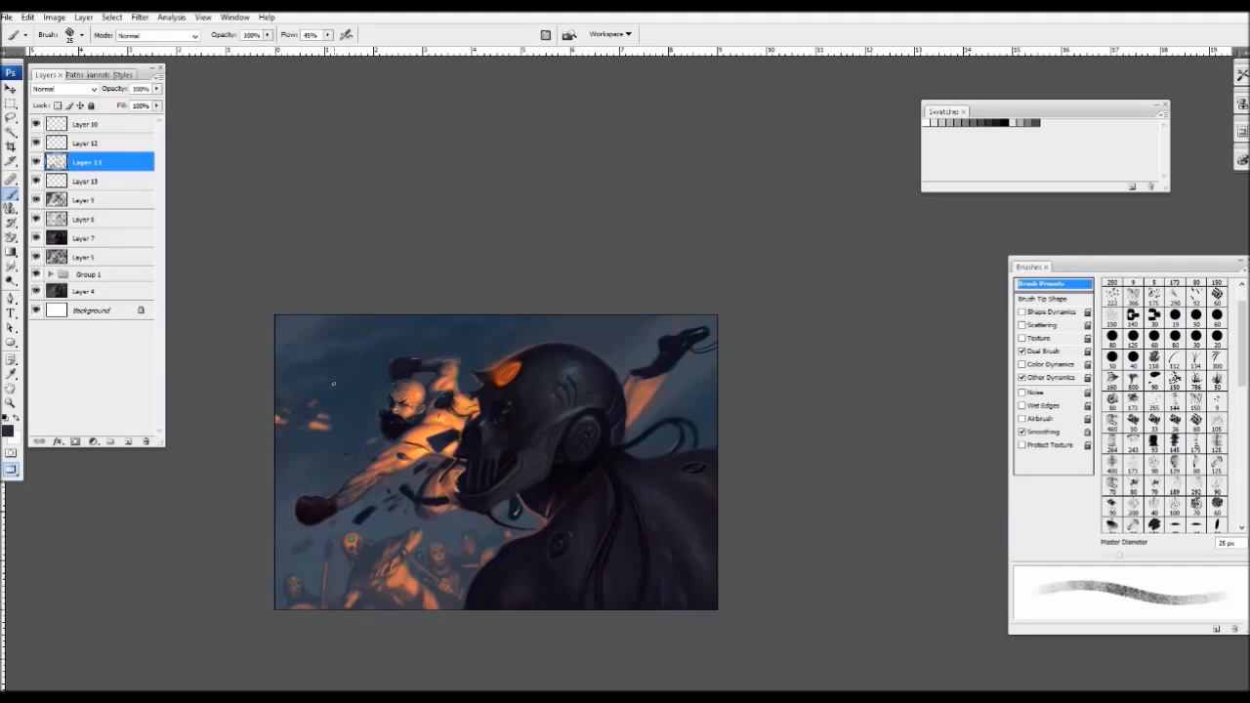
{"action": "key", "text": "ctrl+plus"}
{"action": "key", "text": "ctrl+plus"}
{"action": "key", "text": "ctrl+minus"}
{"action": "left_click_drag", "start_coordinate": [410, 338], "coordinate": [522, 224]}
{"action": "key", "text": "ctrl+plus"}
{"action": "left_click_drag", "start_coordinate": [470, 346], "coordinate": [635, 215]}
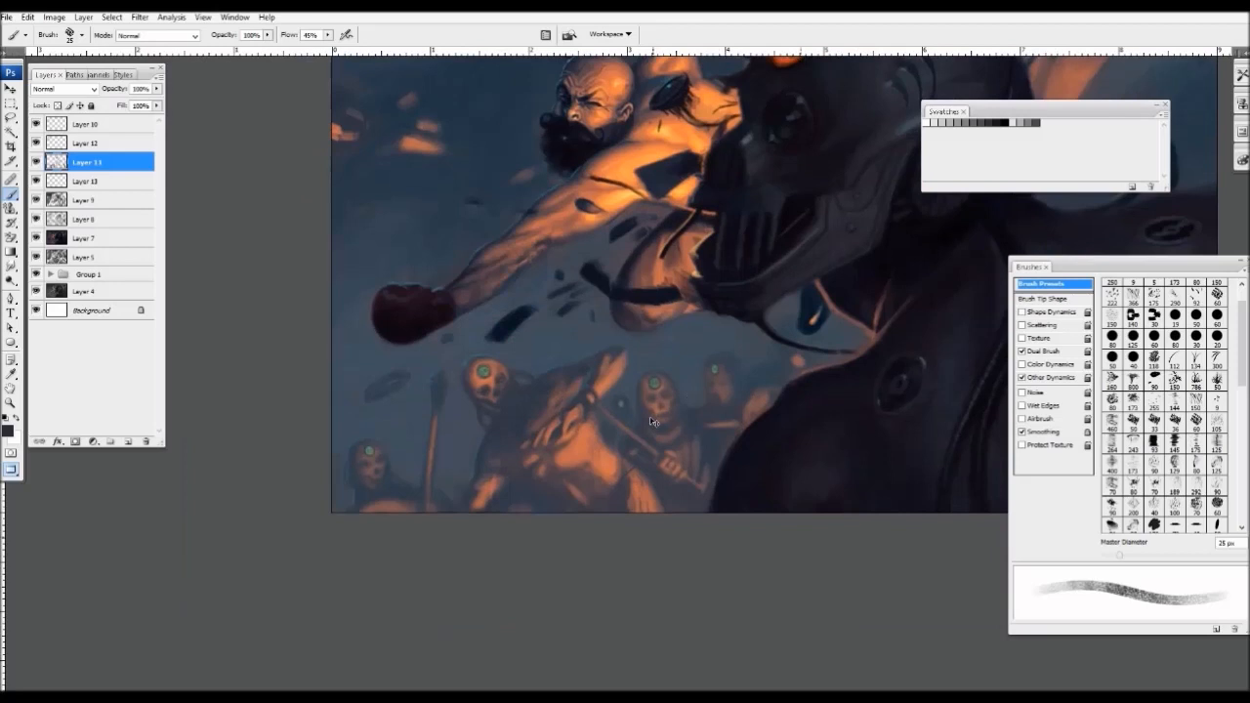
{"action": "key", "text": "ctrl+minus"}
{"action": "left_click_drag", "start_coordinate": [611, 352], "coordinate": [584, 506]}
{"action": "key", "text": "ctrl+plus"}
- On Layer 10, sample orange from the glowing debris and paint small sparks above the boxer's punching arm with a 10 px brush
{"action": "left_click", "coordinate": [37, 126]}
{"action": "left_click", "coordinate": [36, 126]}
{"action": "left_click", "coordinate": [86, 124]}
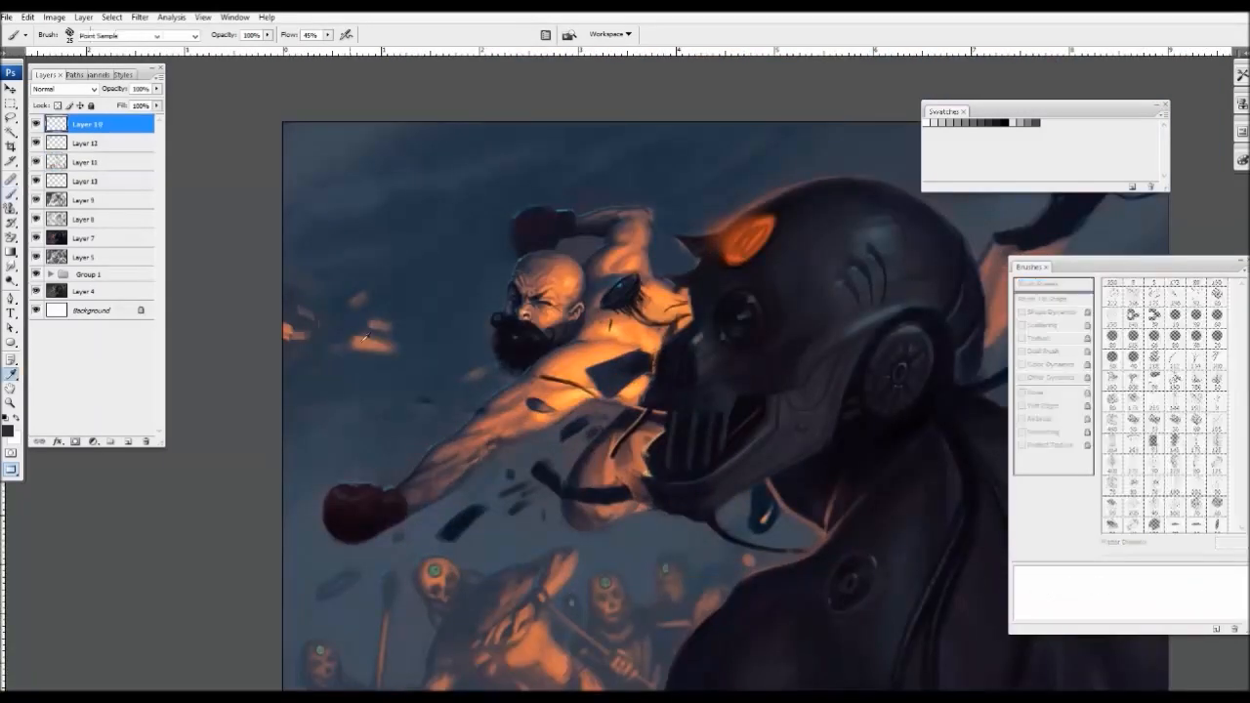
{"action": "left_click", "coordinate": [373, 344], "text": "alt"}
{"action": "key", "text": "bracketleft"}
{"action": "key", "text": "bracketleft"}
{"action": "key", "text": "bracketleft"}
{"action": "left_click_drag", "start_coordinate": [387, 389], "coordinate": [411, 389]}
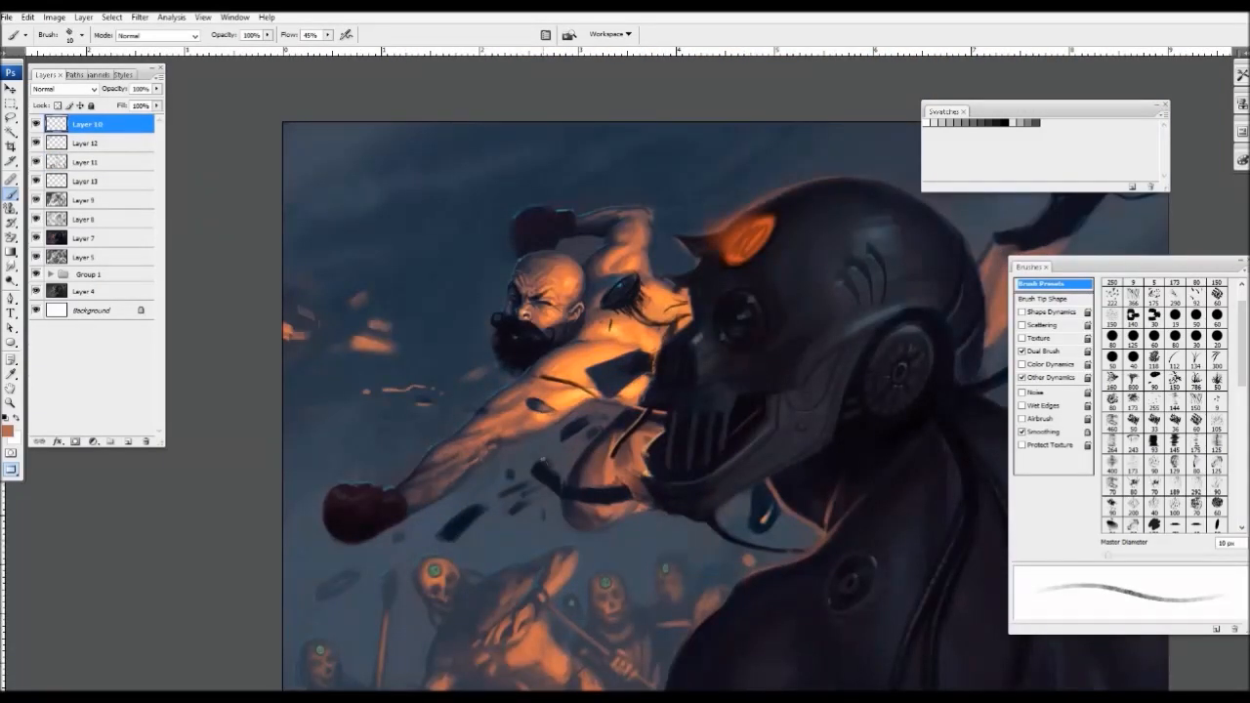
- Sample a dark tone and paint thin branching lines and small marks beside the boxer's shoulder pad with an 8 px brush
{"action": "key", "text": "bracketright"}
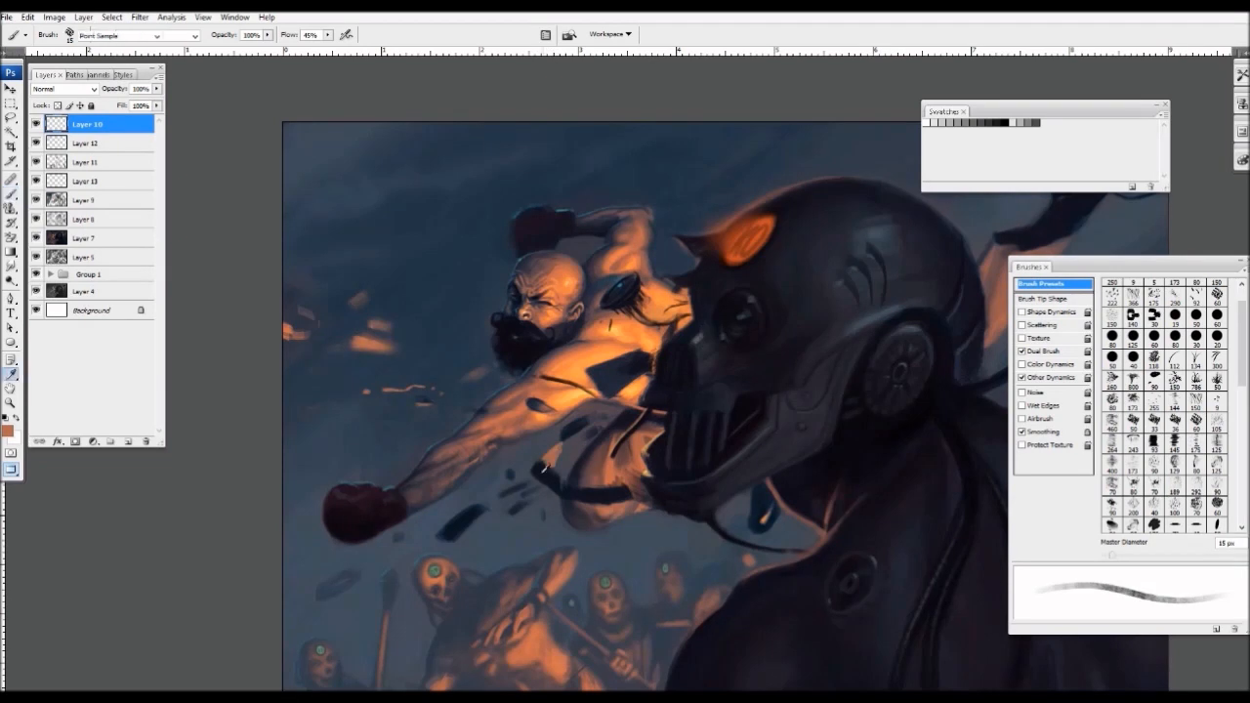
{"action": "key", "text": "ctrl+minus"}
{"action": "key", "text": "ctrl+plus"}
{"action": "left_click_drag", "start_coordinate": [680, 311], "coordinate": [614, 383]}
{"action": "key", "text": "ctrl+plus"}
{"action": "left_click", "coordinate": [523, 318], "text": "alt"}
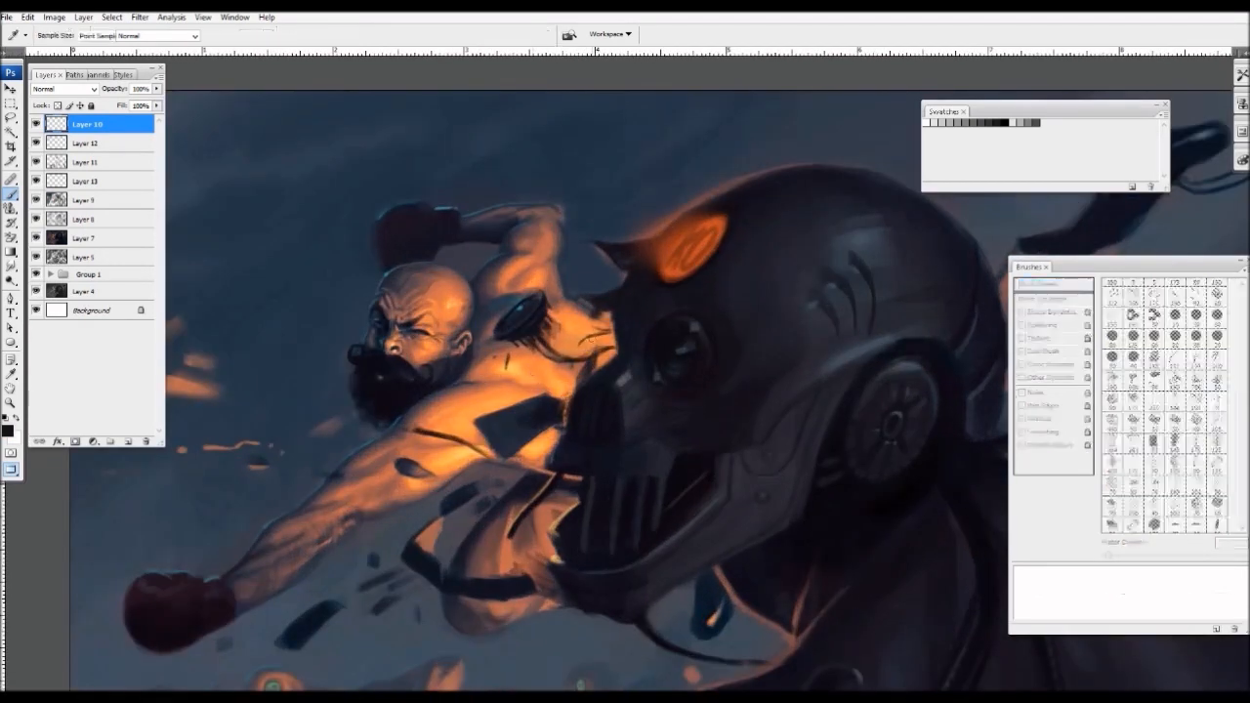
{"action": "key", "text": "bracketleft"}
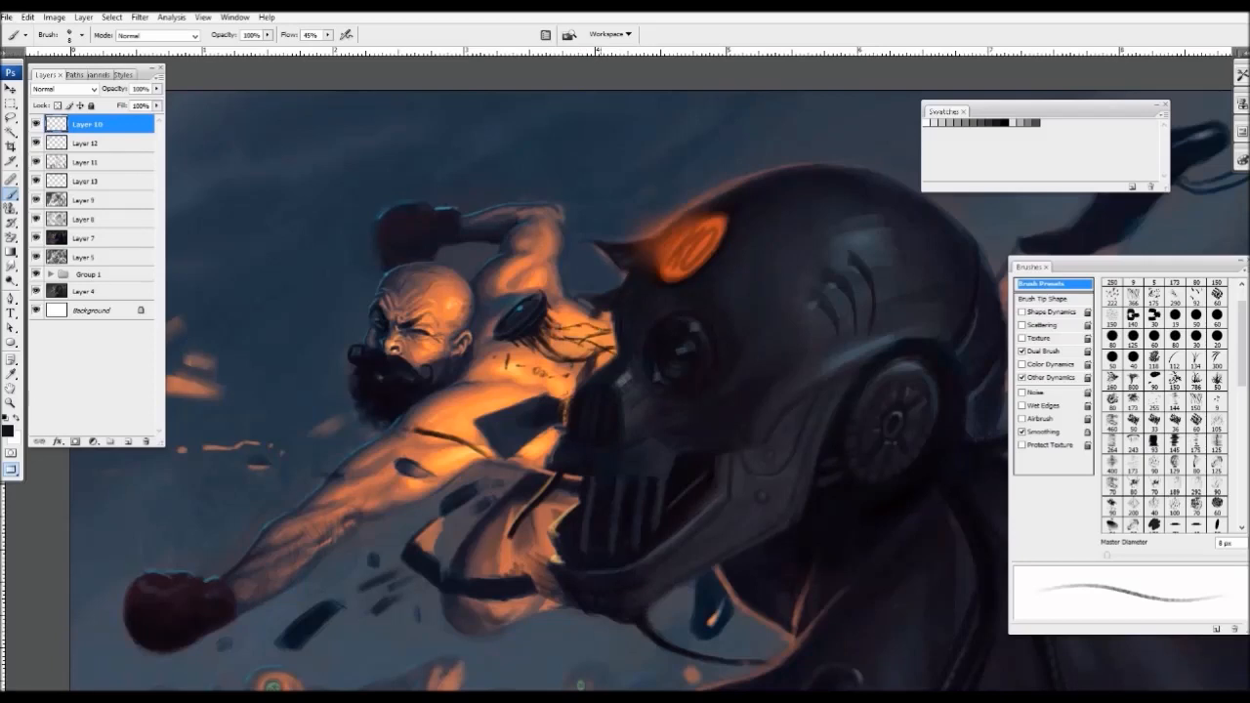
{"action": "key", "text": "ctrl+minus"}
{"action": "key", "text": "ctrl+minus"}
{"action": "key", "text": "ctrl+plus"}
{"action": "key", "text": "ctrl+plus"}
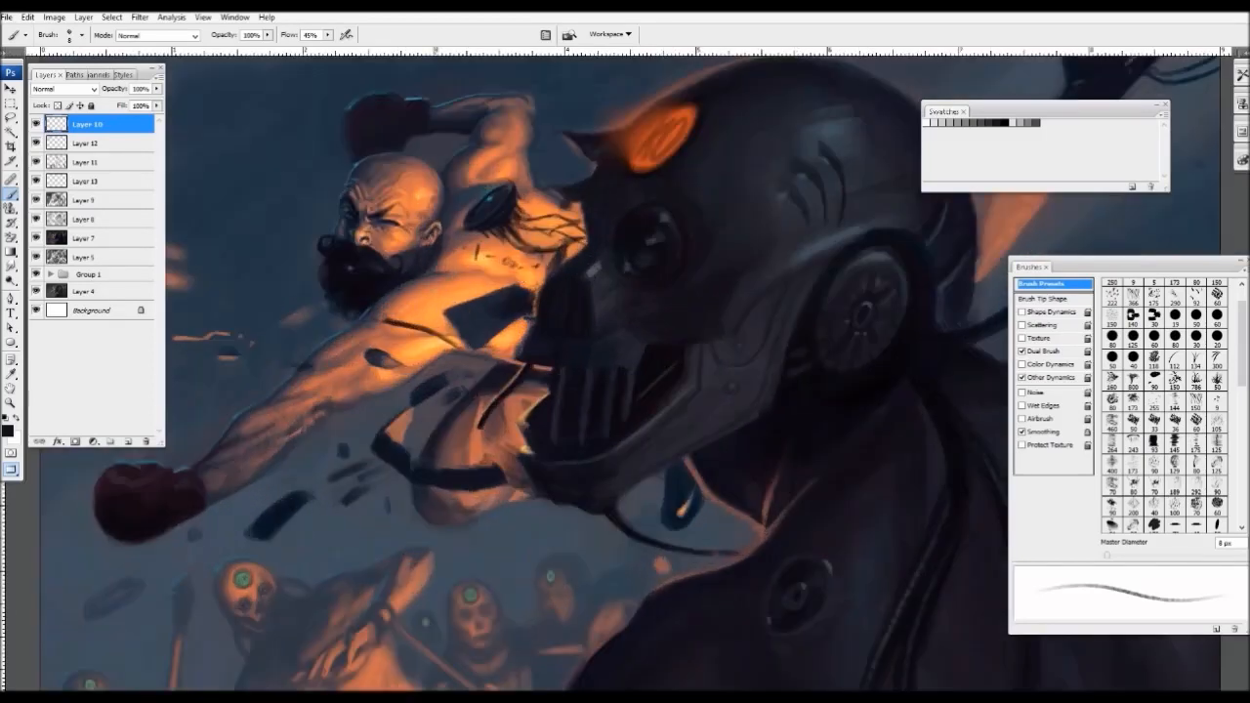
- Add more small dark marks across the boxer's chest with a 15 px brush
{"action": "key", "text": "bracketright"}
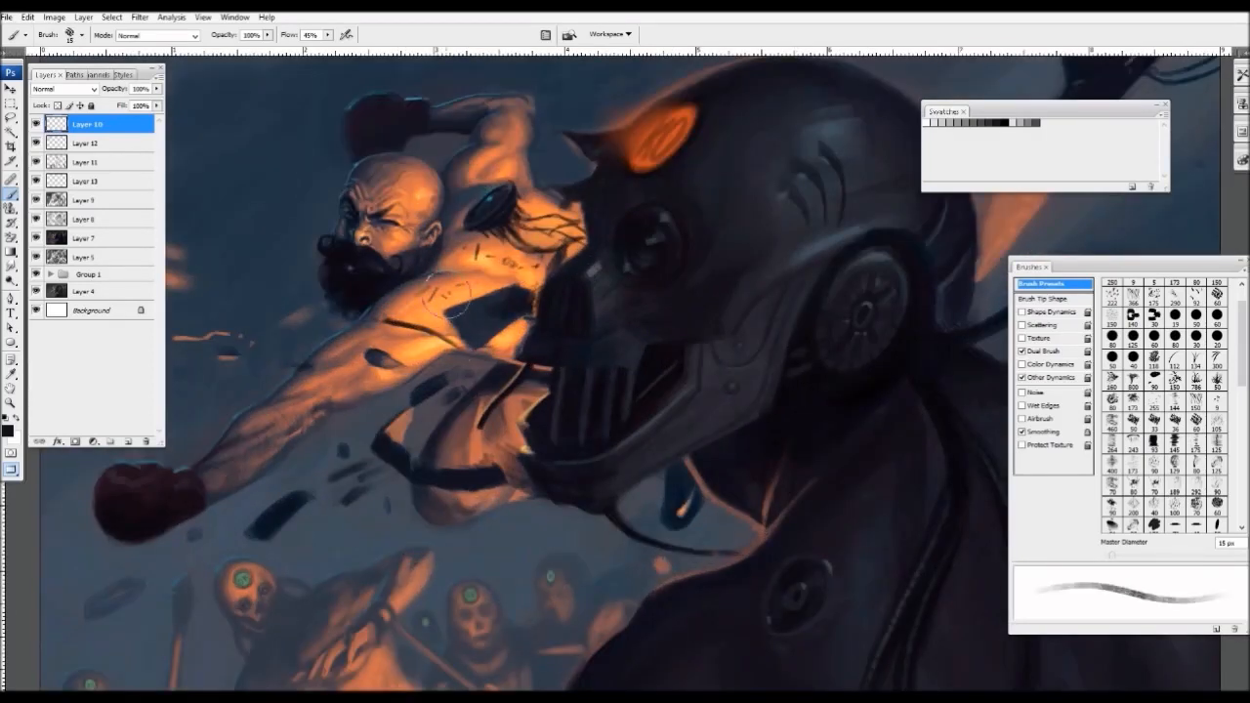
{"action": "key", "text": "ctrl+minus"}
{"action": "key", "text": "ctrl+minus"}
{"action": "key", "text": "ctrl+plus"}
- Choose a scattered speckle brush at 175 px, sample a dark tone and scatter debris specks around the boxer's punching arm
{"action": "left_click", "coordinate": [440, 371], "text": "alt"}
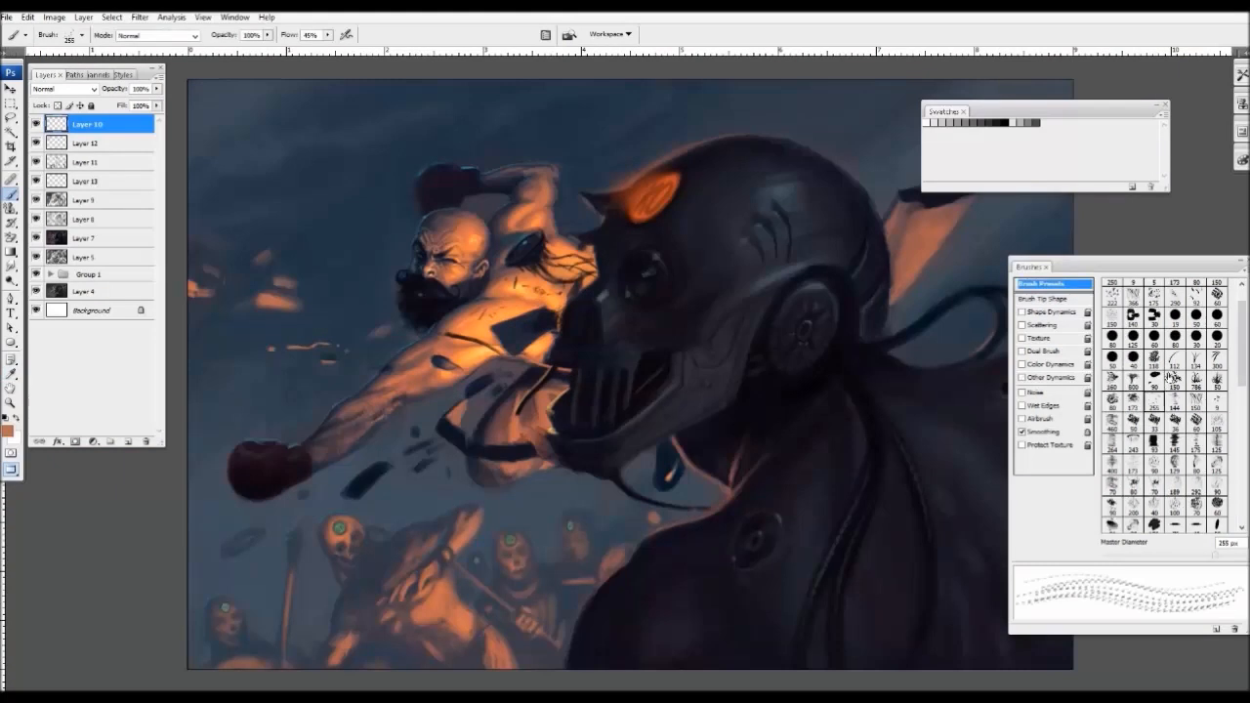
{"action": "left_click", "coordinate": [1155, 293]}
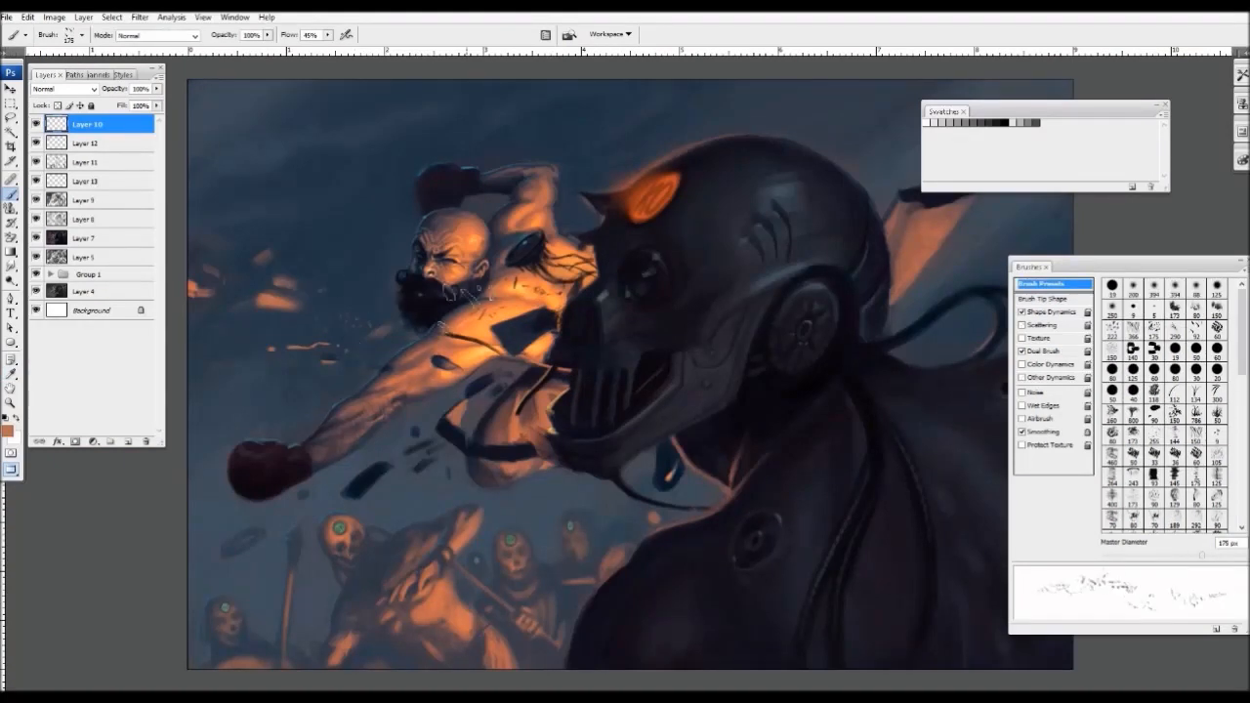
{"action": "key", "text": "i"}
{"action": "left_click", "coordinate": [481, 452], "text": "alt"}
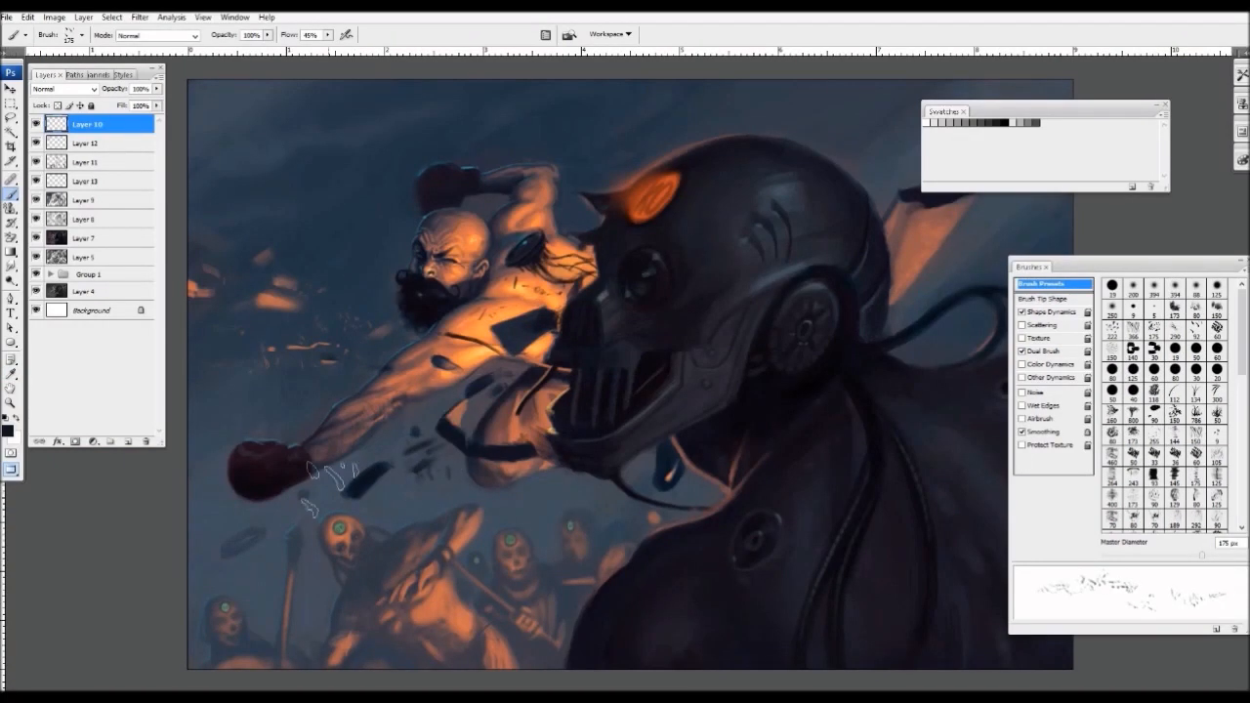
{"action": "left_click_drag", "start_coordinate": [576, 357], "coordinate": [611, 311]}
- Sample orange and scatter glowing sparks through the sky and around the boxer with the 175 px speckle brush
{"action": "key", "text": "ctrl+minus"}
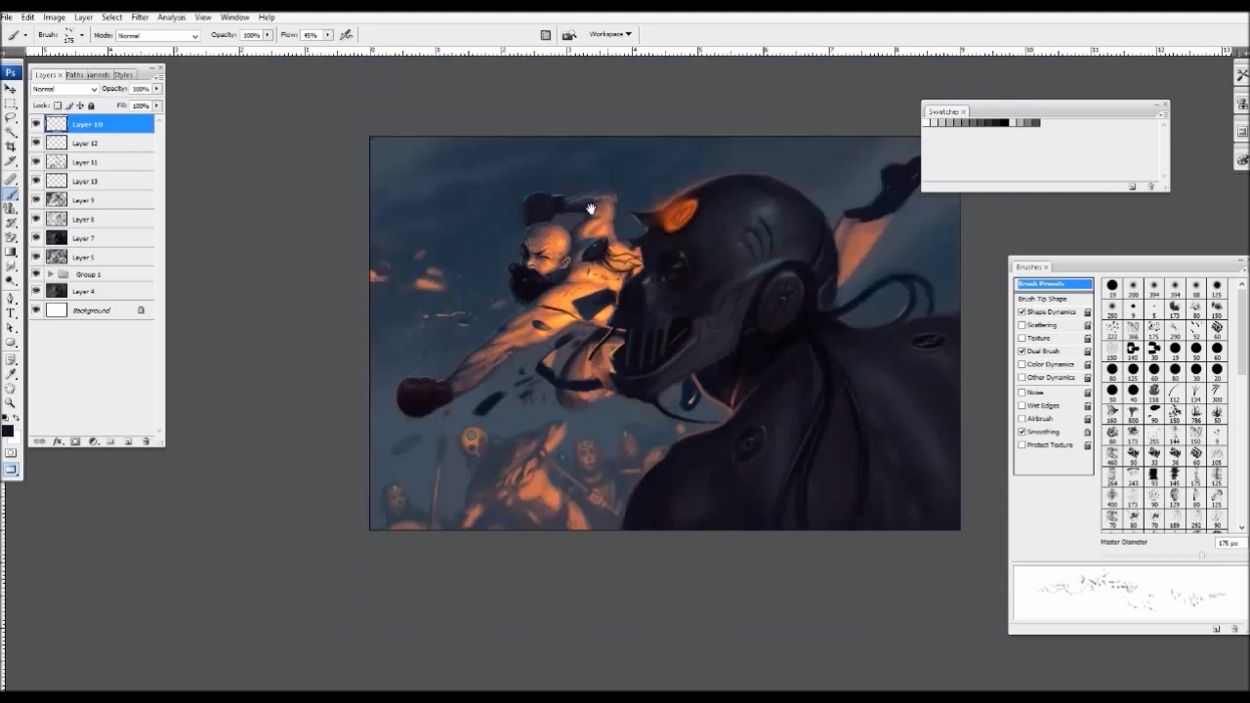
{"action": "left_click_drag", "start_coordinate": [589, 209], "coordinate": [463, 311]}
{"action": "left_click", "coordinate": [465, 314], "text": "alt"}
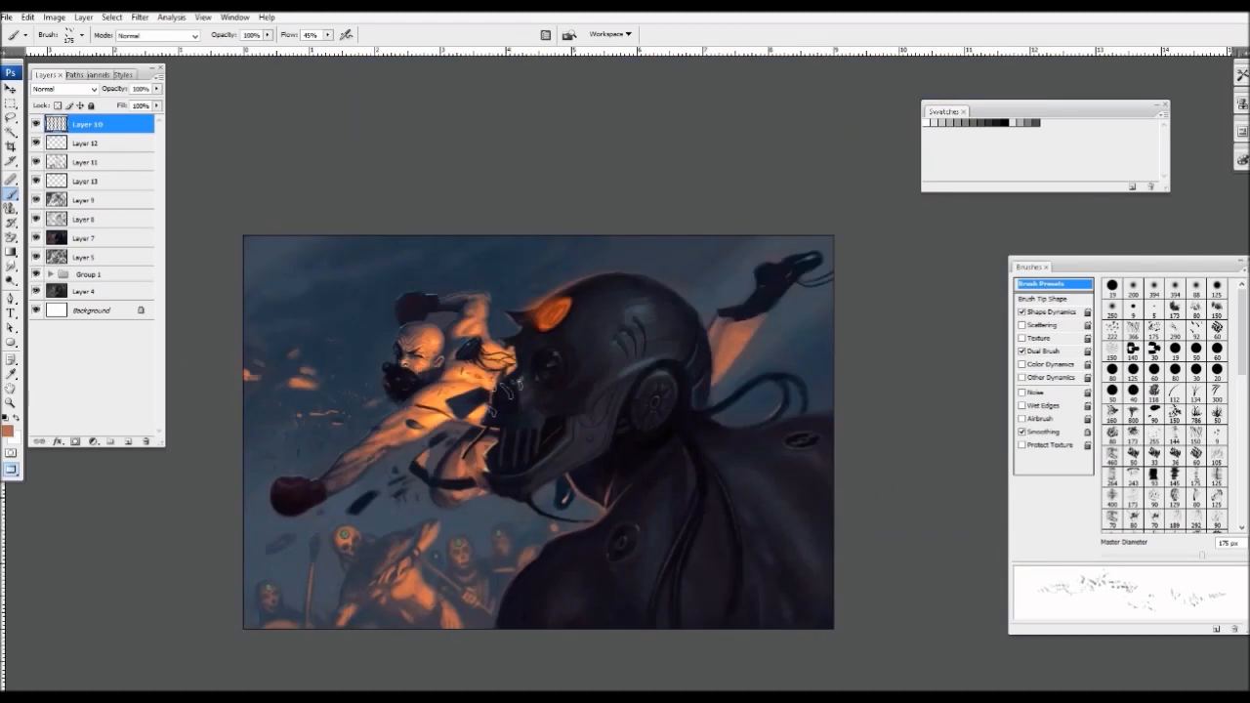
{"action": "key", "text": "ctrl+minus"}
{"action": "key", "text": "ctrl+minus"}
{"action": "key", "text": "ctrl+plus"}
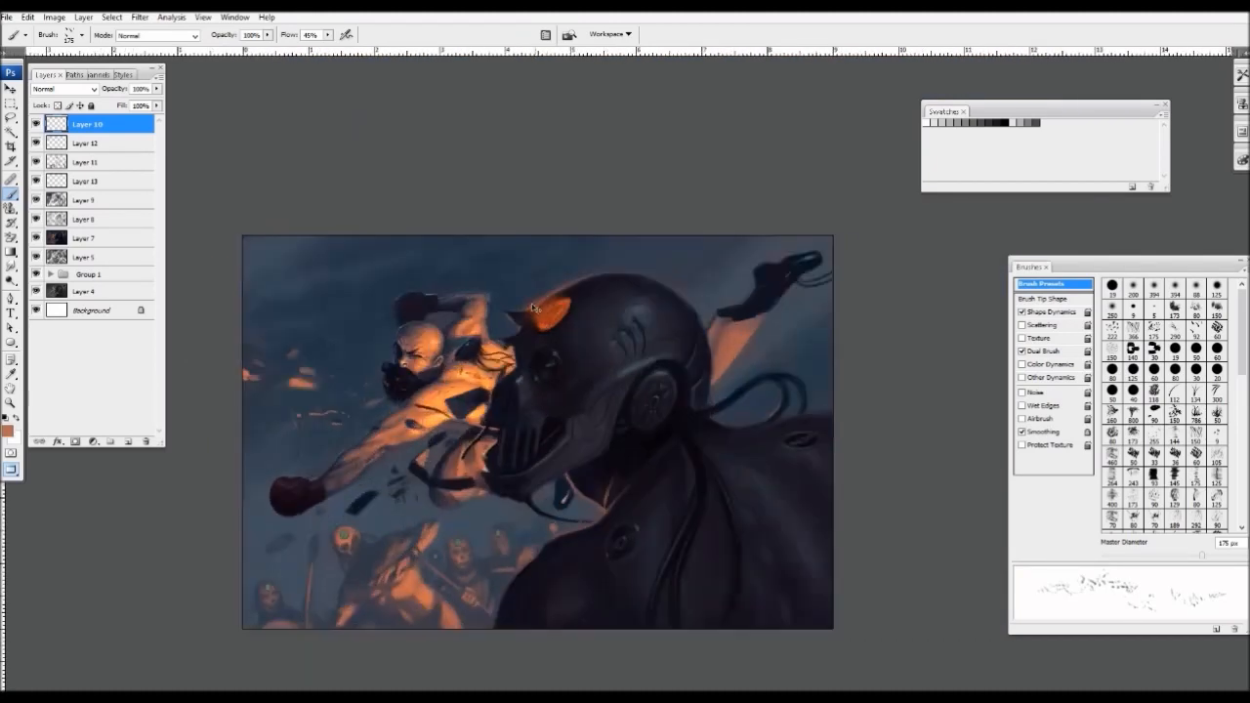
{"action": "left_click_drag", "start_coordinate": [422, 380], "coordinate": [628, 279]}
{"action": "key", "text": "ctrl+plus"}
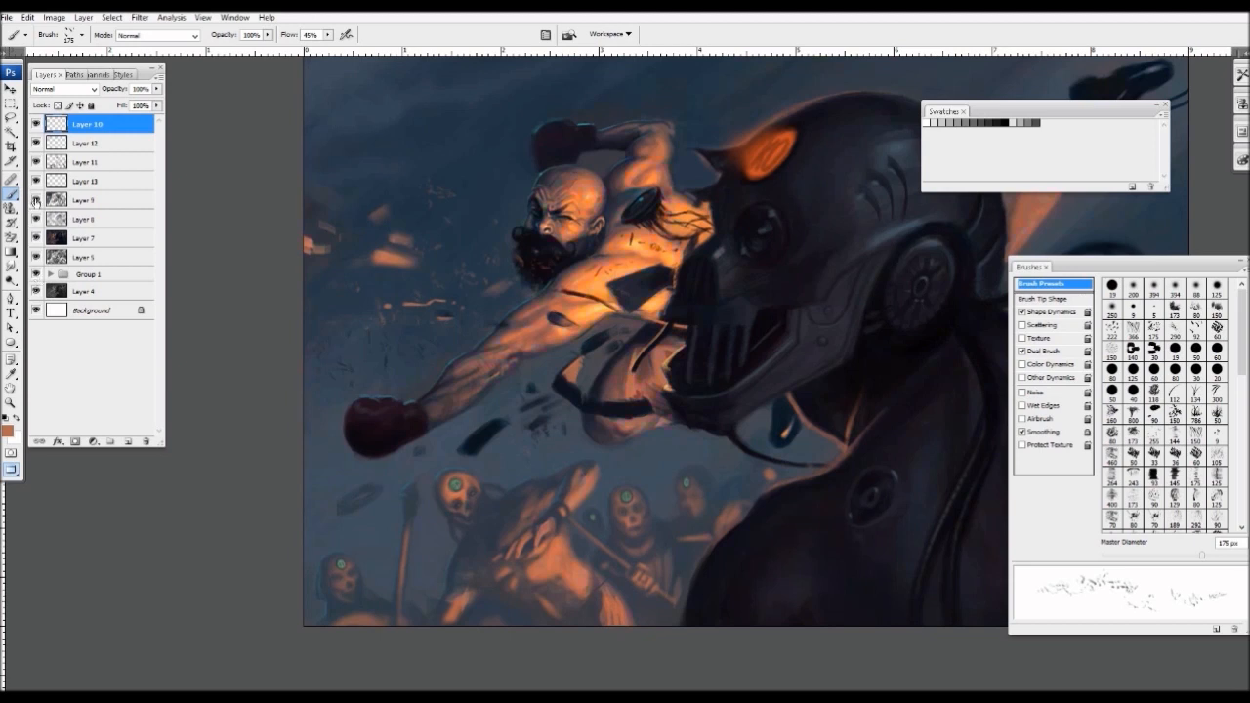
- Compare the painting with individual layers hidden and shown, and reselect Layer 10
{"action": "left_click", "coordinate": [35, 201]}
{"action": "left_click", "coordinate": [35, 201]}
{"action": "left_click", "coordinate": [34, 181]}
{"action": "left_click", "coordinate": [35, 237]}
{"action": "left_click", "coordinate": [36, 237]}
{"action": "left_click", "coordinate": [61, 254]}
{"action": "left_click", "coordinate": [80, 142]}
{"action": "left_click", "coordinate": [82, 125]}
- Sample a dark tone and outline the floating debris below the boxer's glove with a 20 px textured brush
{"action": "left_click", "coordinate": [752, 361], "text": "alt"}
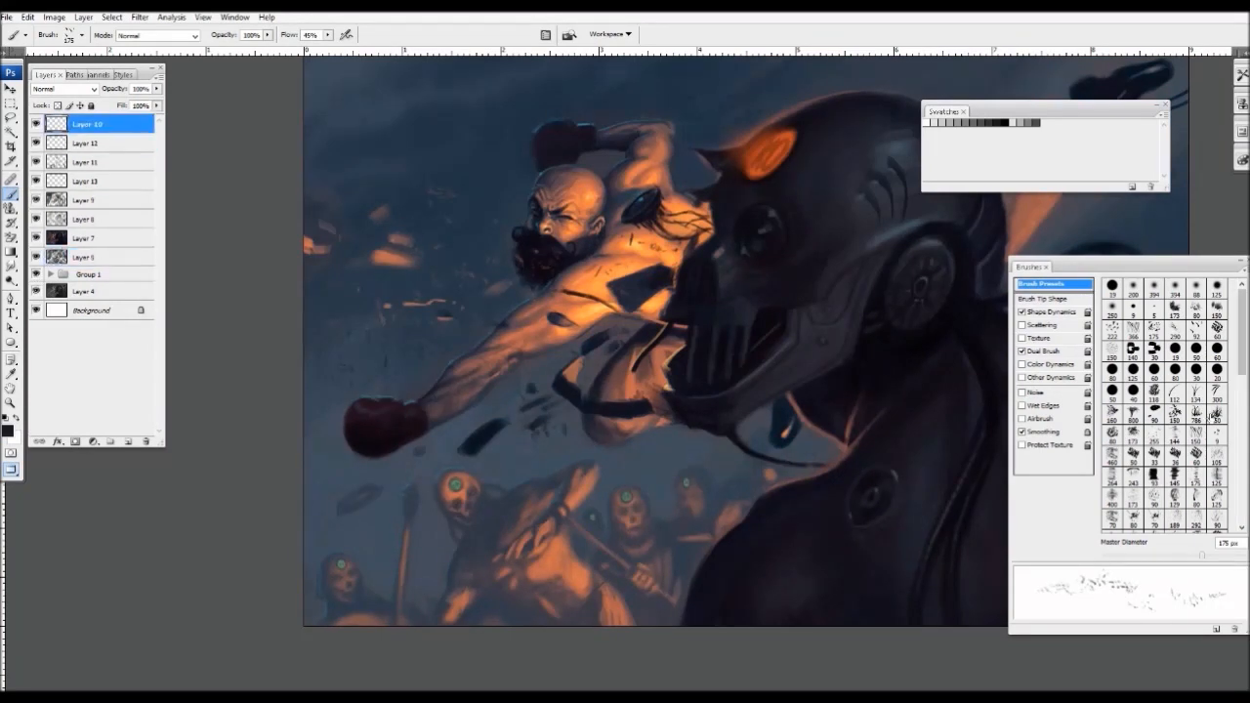
{"action": "left_click", "coordinate": [1196, 456]}
{"action": "key", "text": "bracketleft"}
{"action": "key", "text": "bracketleft"}
{"action": "key", "text": "bracketleft"}
{"action": "key", "text": "bracketleft"}
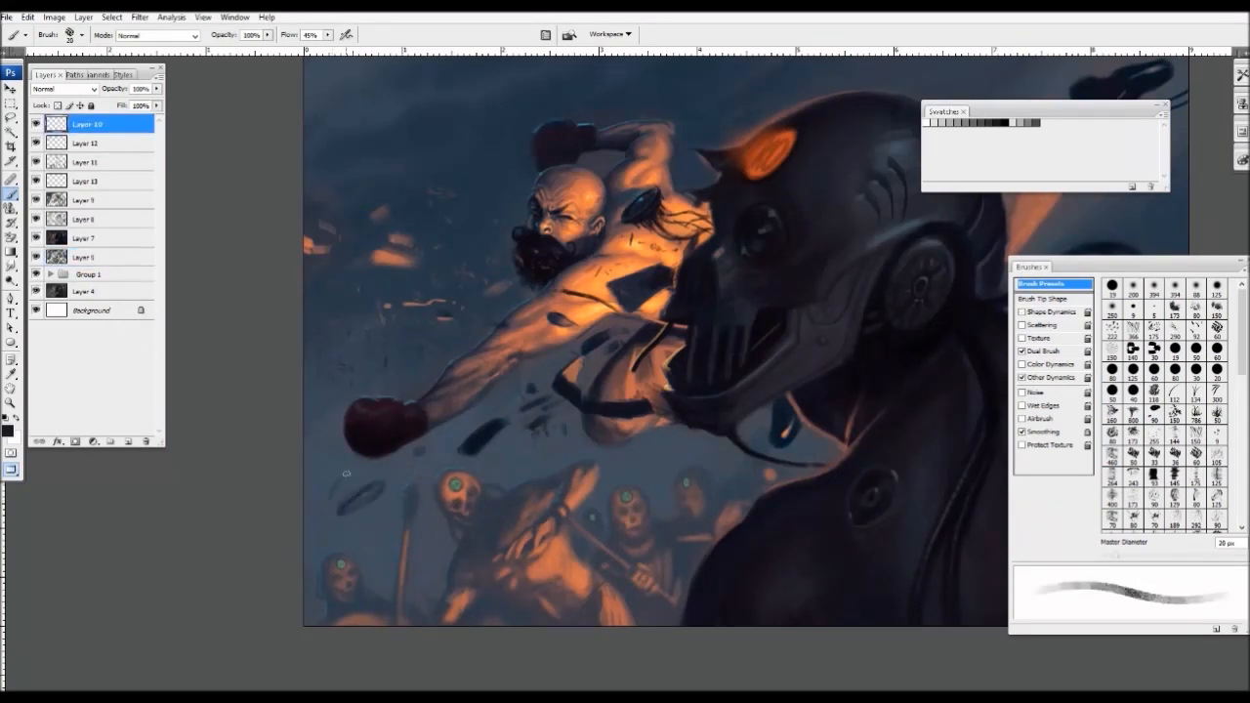
{"action": "key", "text": "ctrl+minus"}
{"action": "key", "text": "ctrl+minus"}
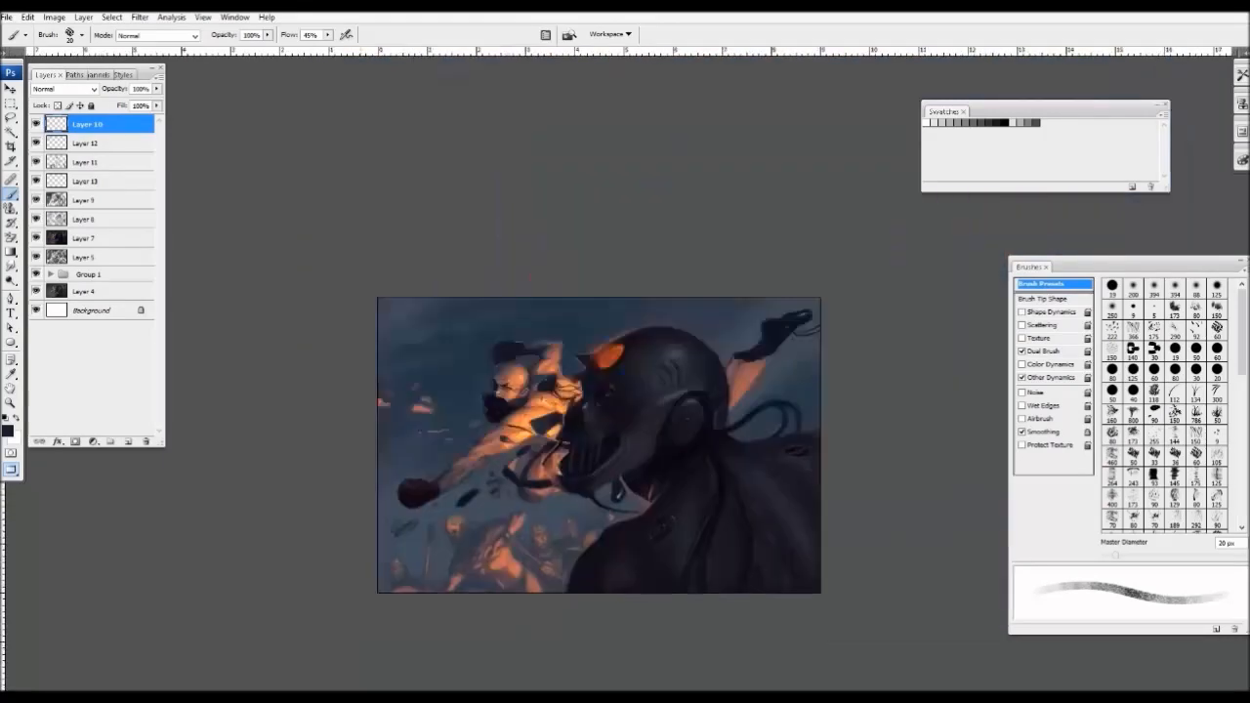
{"action": "left_click_drag", "start_coordinate": [445, 352], "coordinate": [401, 398]}
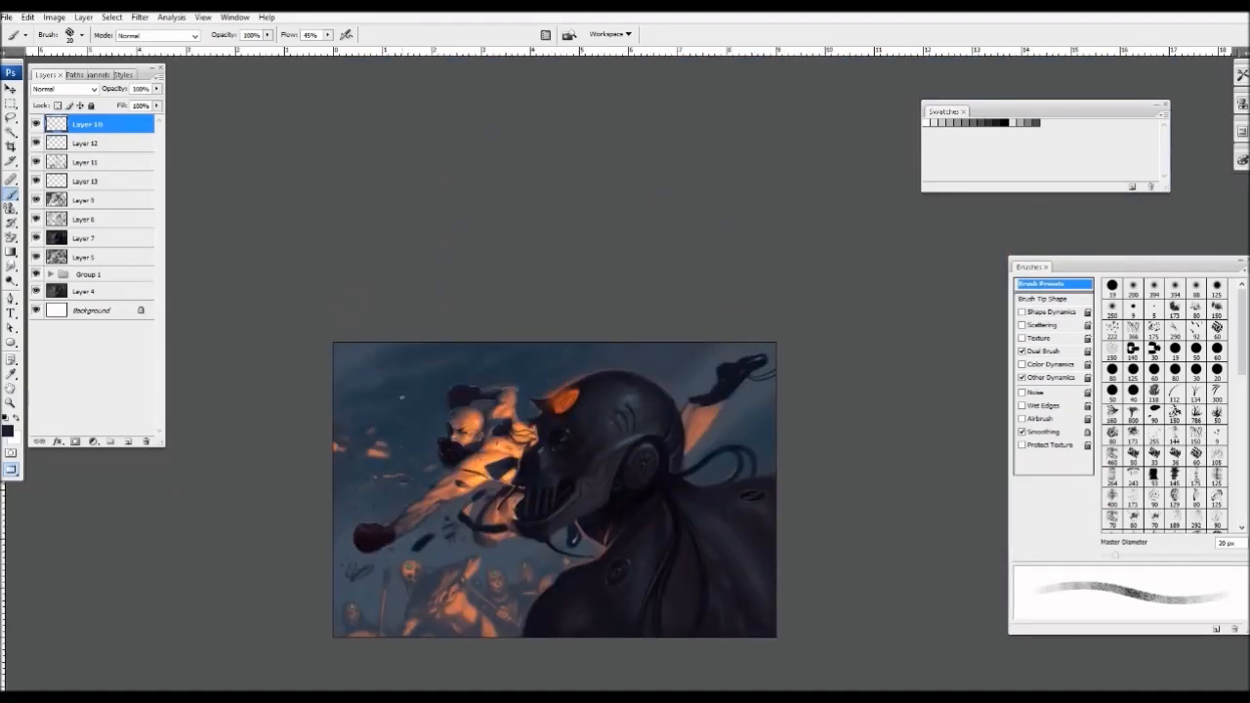
- Stamp all visible layers into a new top layer and apply a Motion Blur with an adjusted angle and longer distance
{"action": "key", "text": "ctrl+plus"}
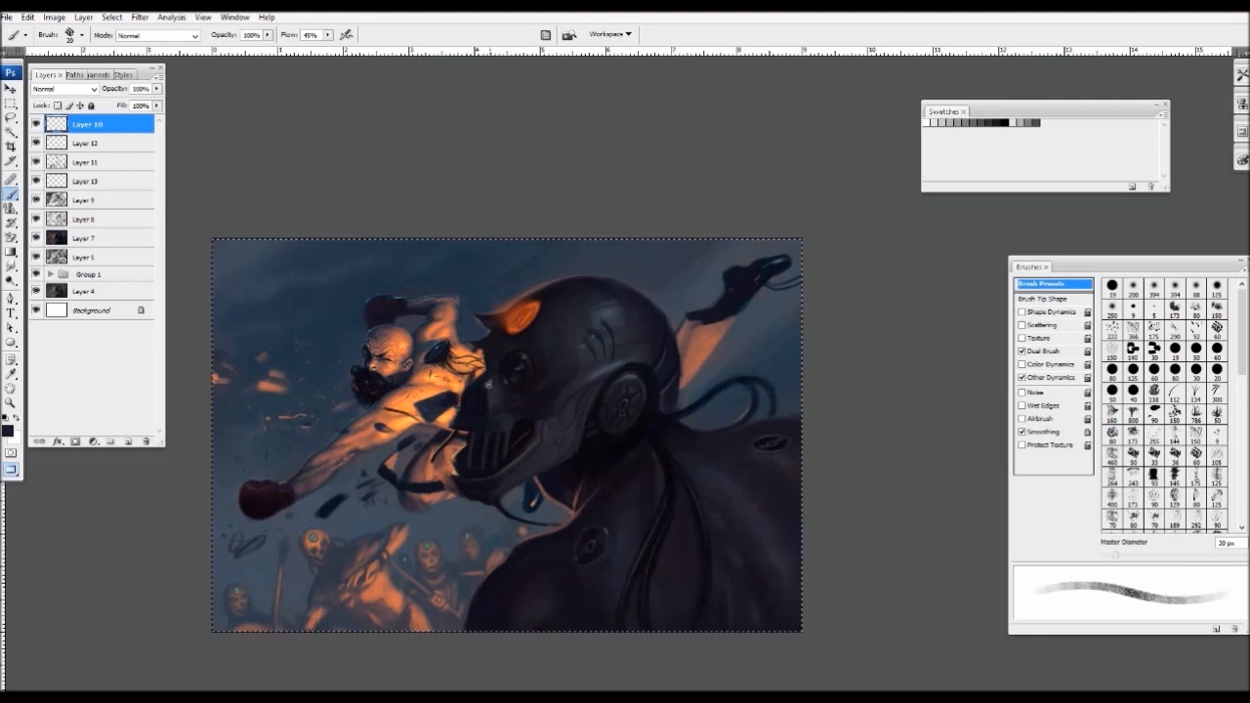
{"action": "key", "text": "ctrl+alt+shift+e"}
{"action": "left_click", "coordinate": [140, 17]}
{"action": "mouse_move", "coordinate": [98, 147]}
{"action": "left_click", "coordinate": [191, 230]}
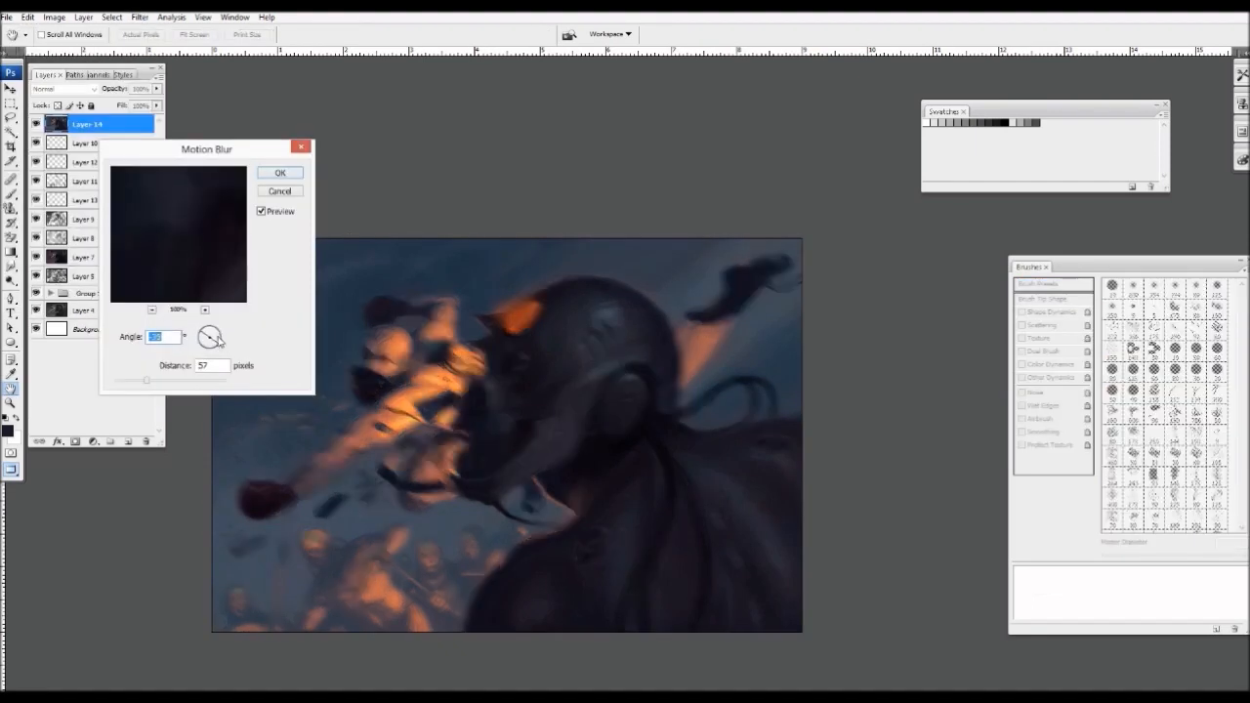
{"action": "left_click_drag", "start_coordinate": [219, 340], "coordinate": [219, 332]}
{"action": "left_click_drag", "start_coordinate": [147, 380], "coordinate": [160, 381]}
{"action": "left_click", "coordinate": [279, 175]}
- Add a layer mask to the blurred layer and fill the mask with black
{"action": "left_click", "coordinate": [75, 441]}
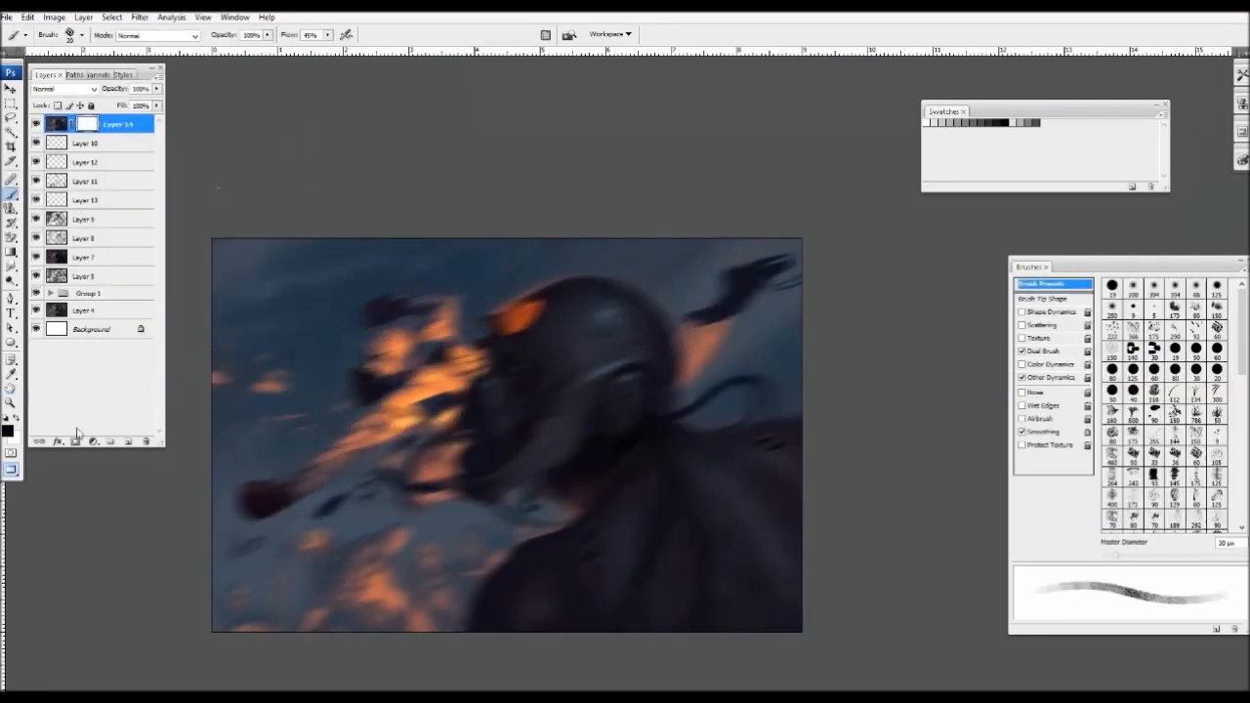
{"action": "left_click", "coordinate": [29, 17]}
{"action": "left_click", "coordinate": [49, 208]}
{"action": "left_click", "coordinate": [700, 217]}
- Paint white on the mask with a soft textured airbrush at 125 px to reveal blur between the boxer's shoulder and the robot's face
{"action": "left_click_drag", "start_coordinate": [1242, 334], "coordinate": [1242, 478]}
{"action": "left_click", "coordinate": [1175, 440]}
{"action": "key", "text": "x"}
{"action": "mouse_move", "coordinate": [467, 362]}
{"action": "left_mouse_down"}
{"action": "mouse_move", "coordinate": [487, 412]}
{"action": "mouse_move", "coordinate": [498, 367]}
{"action": "mouse_move", "coordinate": [480, 333]}
{"action": "mouse_move", "coordinate": [445, 401]}
{"action": "left_mouse_up"}
{"action": "key", "text": "bracketleft"}
{"action": "key", "text": "bracketleft"}
{"action": "key", "text": "bracketleft"}
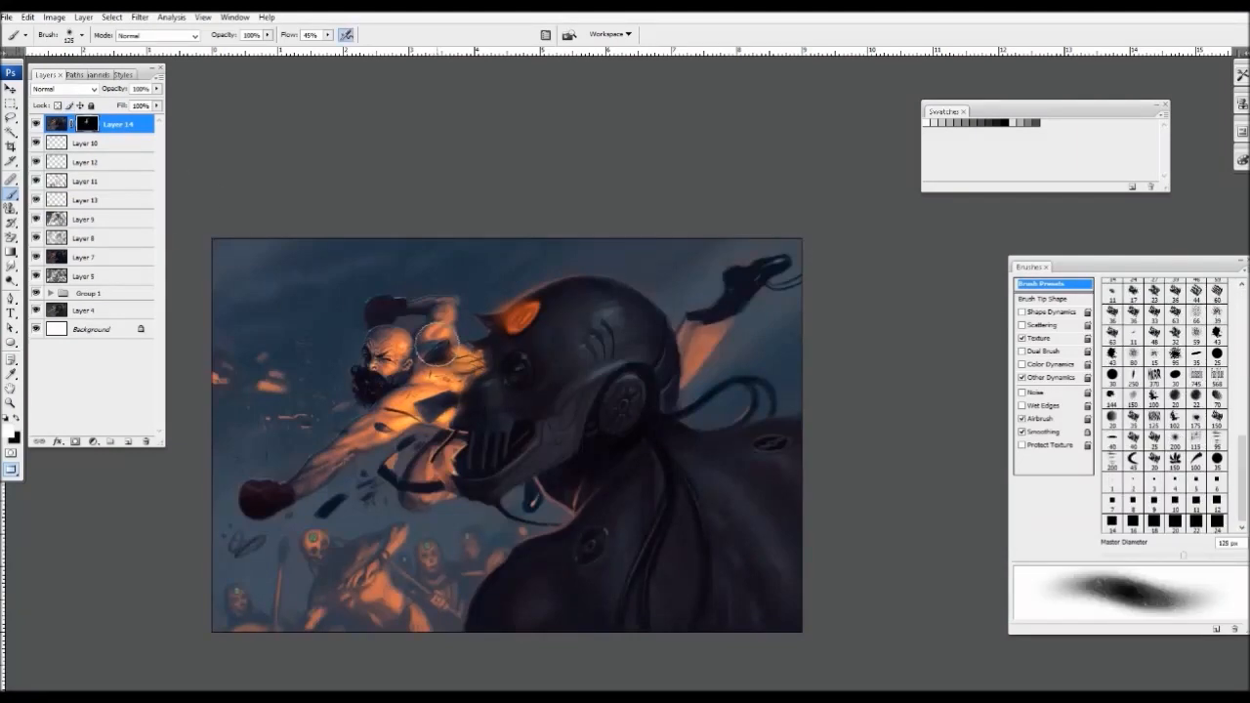
{"action": "mouse_move", "coordinate": [469, 450]}
{"action": "left_mouse_down"}
{"action": "mouse_move", "coordinate": [461, 487]}
{"action": "mouse_move", "coordinate": [467, 448]}
{"action": "left_mouse_up"}
- Reveal the motion blur along the robot's jaw, forehead light, helmet and looping cable with a 60 px brush
{"action": "key", "text": "bracketleft"}
{"action": "key", "text": "bracketleft"}
{"action": "key", "text": "bracketleft"}
{"action": "key", "text": "bracketleft"}
{"action": "key", "text": "bracketleft"}
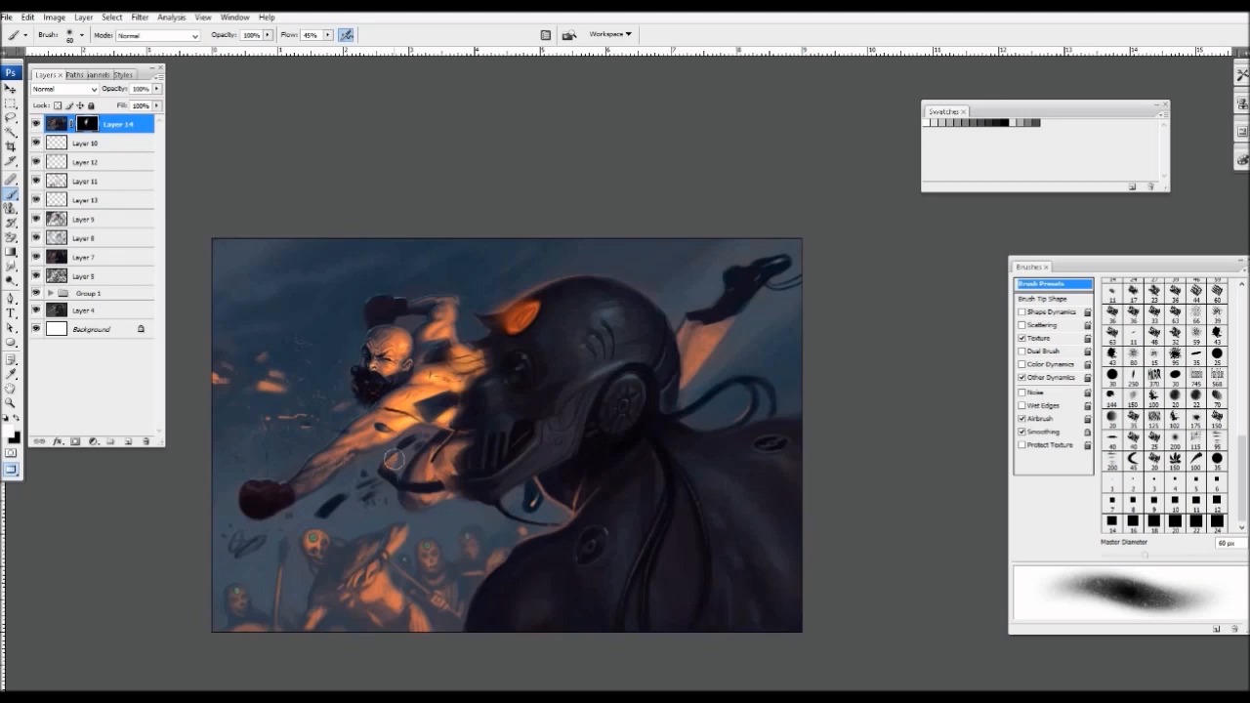
{"action": "left_click_drag", "start_coordinate": [394, 459], "coordinate": [440, 486]}
{"action": "key", "text": "ctrl+minus"}
{"action": "key", "text": "ctrl+plus"}
{"action": "key", "text": "ctrl+z"}
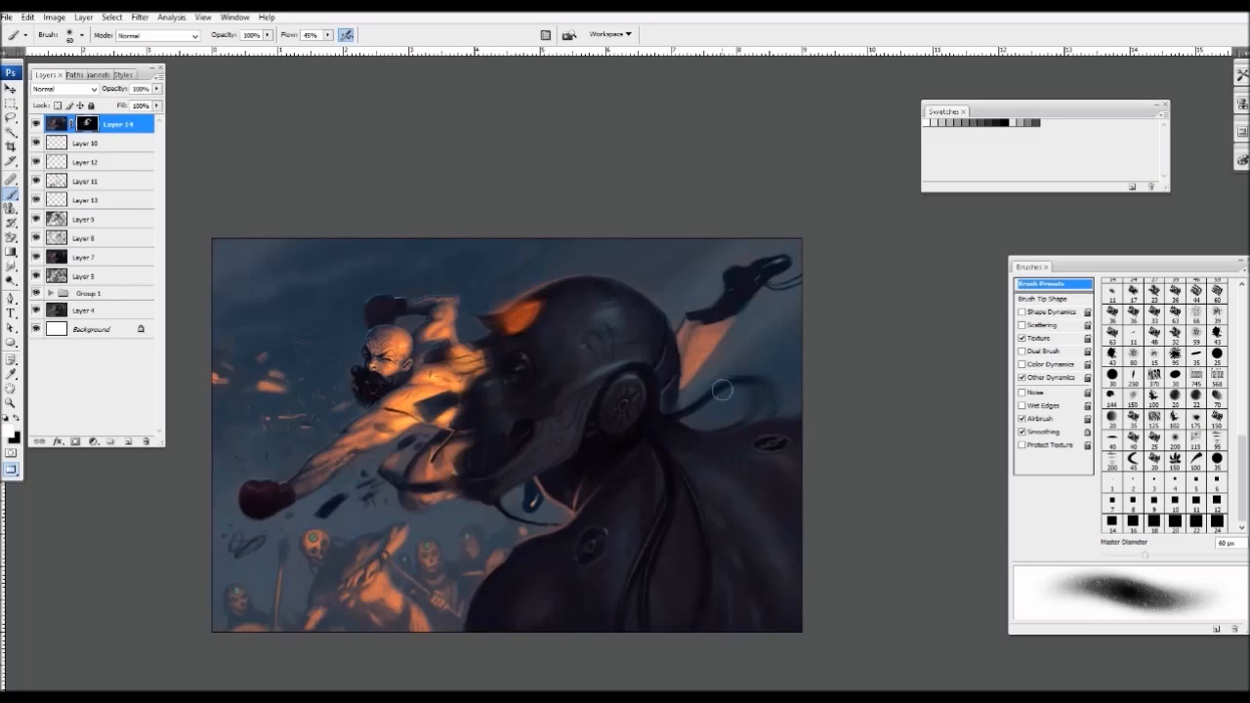
- Reveal the motion blur over the background crowd and the raised limb behind the robot's head with a 70 px brush
{"action": "key", "text": "ctrl+minus"}
{"action": "key", "text": "ctrl+plus"}
{"action": "key", "text": "ctrl+minus"}
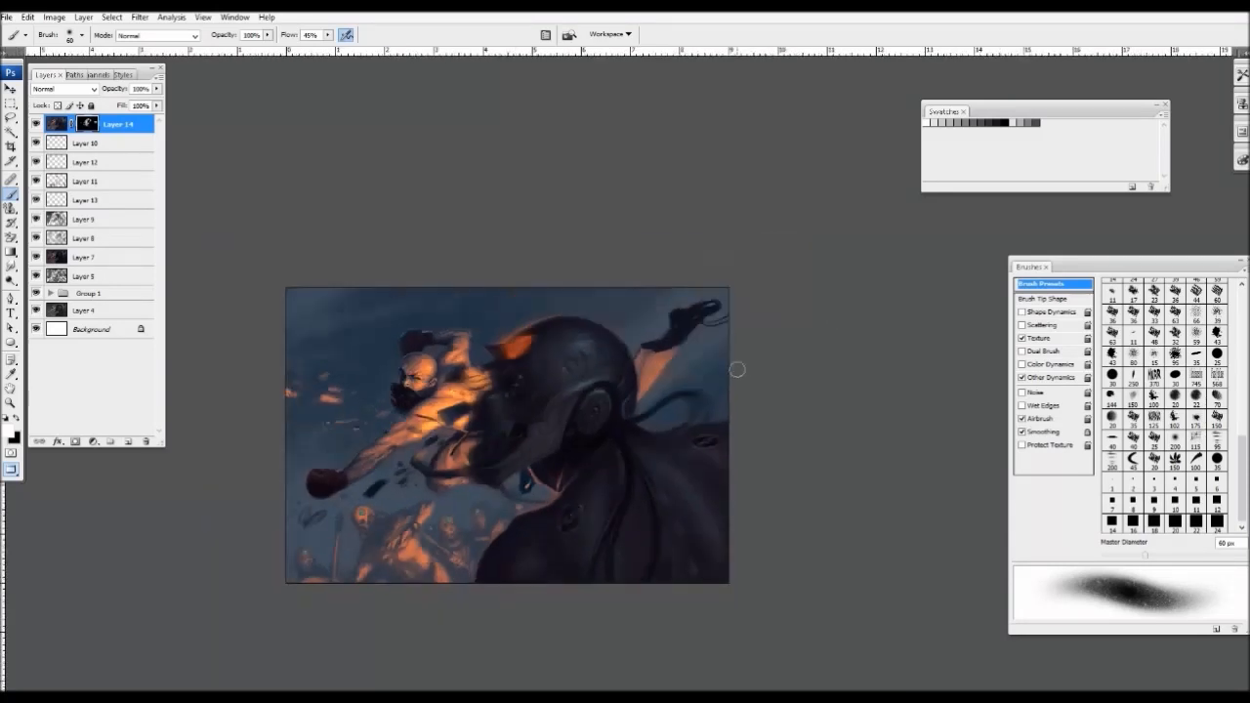
{"action": "key", "text": "ctrl+minus"}
{"action": "key", "text": "ctrl+plus"}
{"action": "key", "text": "ctrl+plus"}
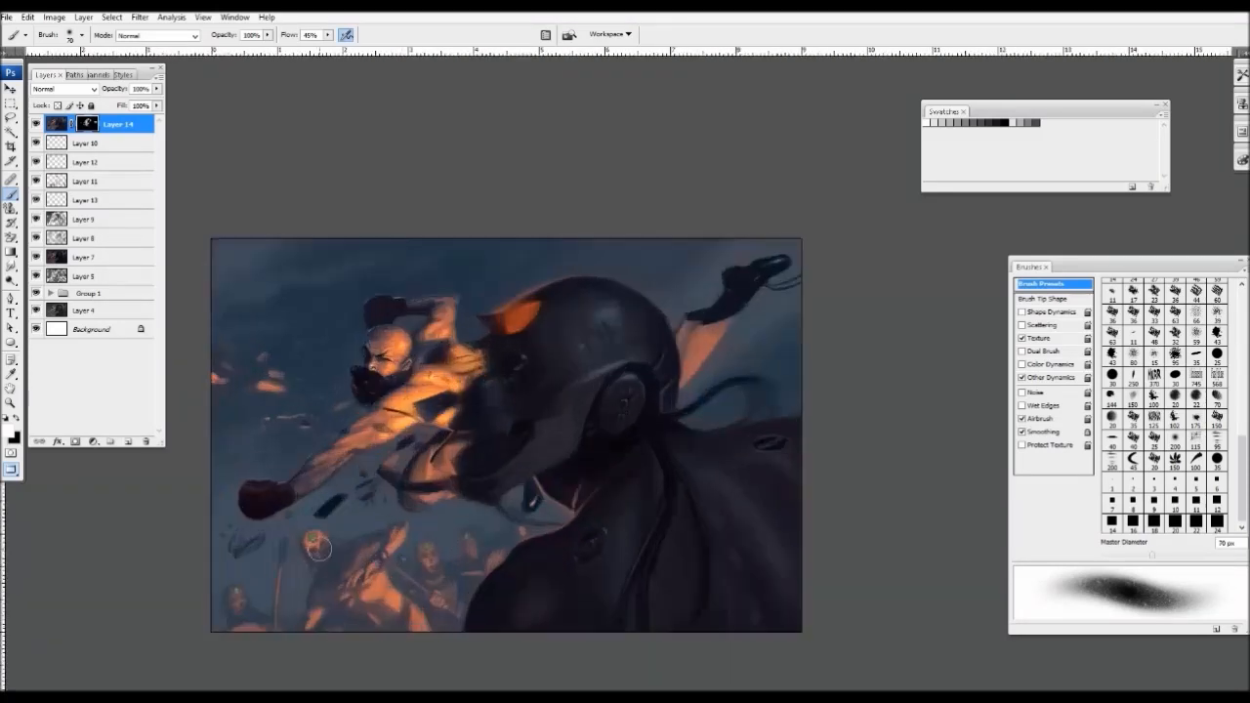
{"action": "key", "text": "bracketright"}
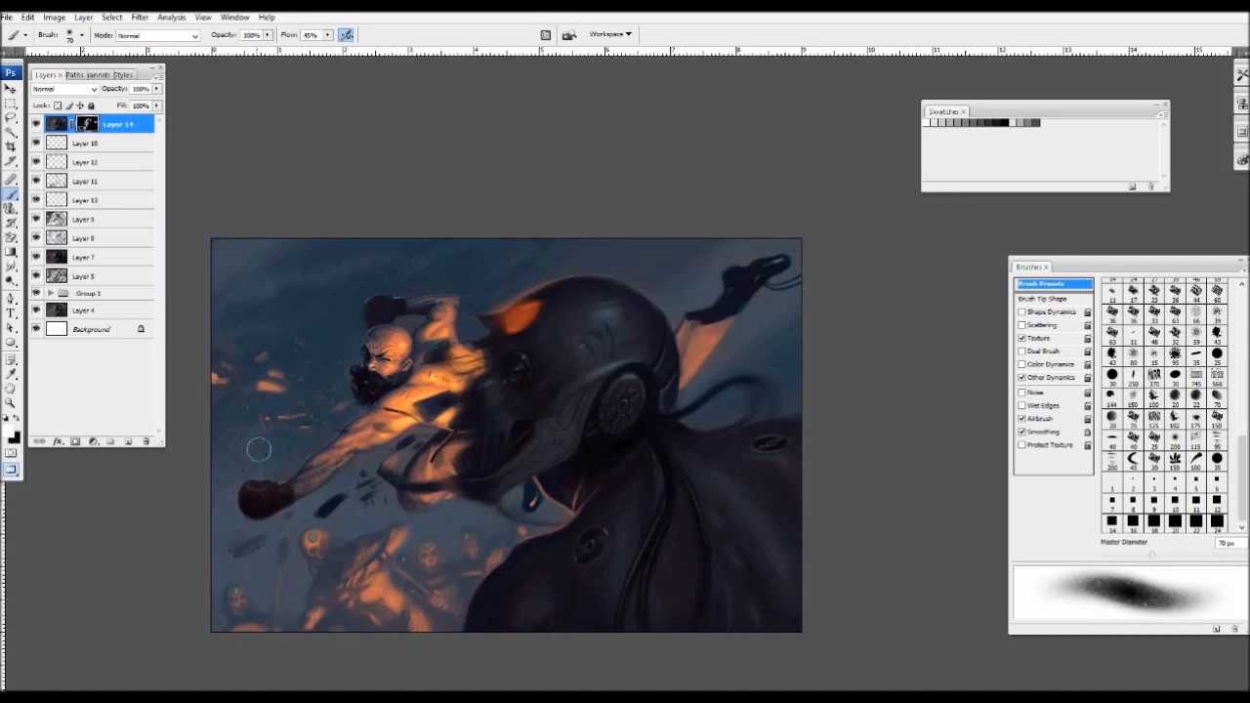
{"action": "left_click_drag", "start_coordinate": [767, 271], "coordinate": [787, 261]}
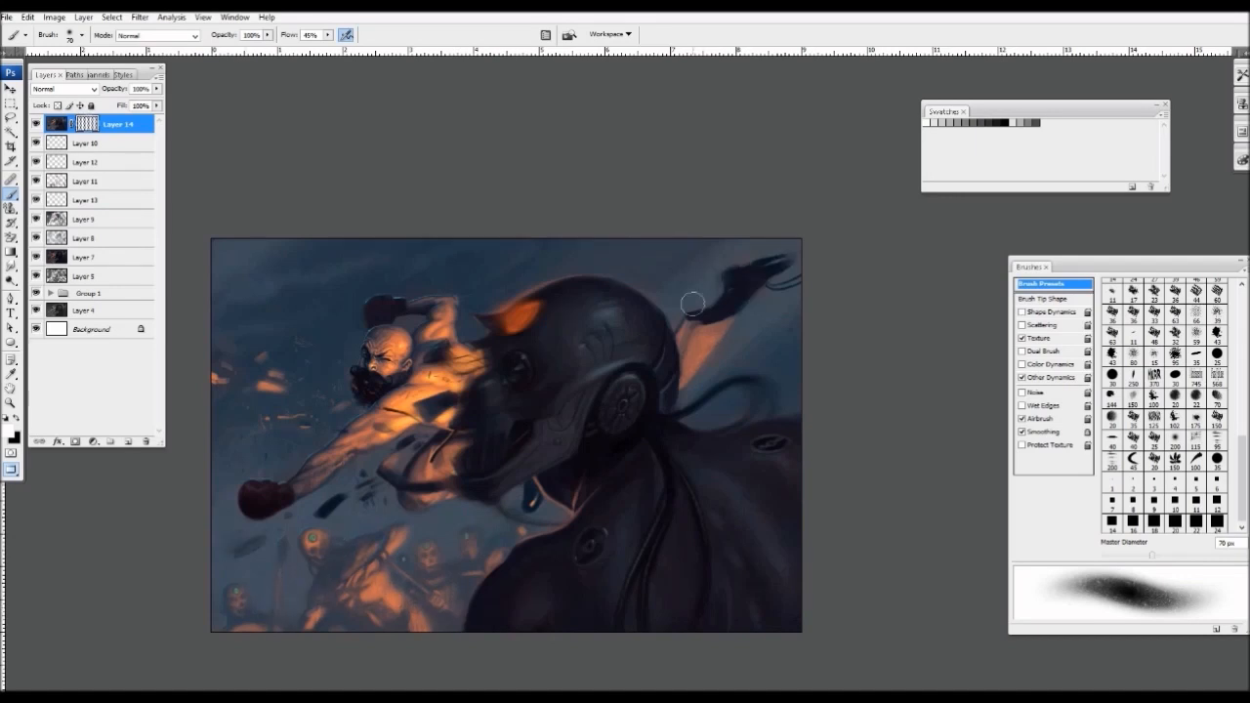
{"action": "key", "text": "ctrl+minus"}
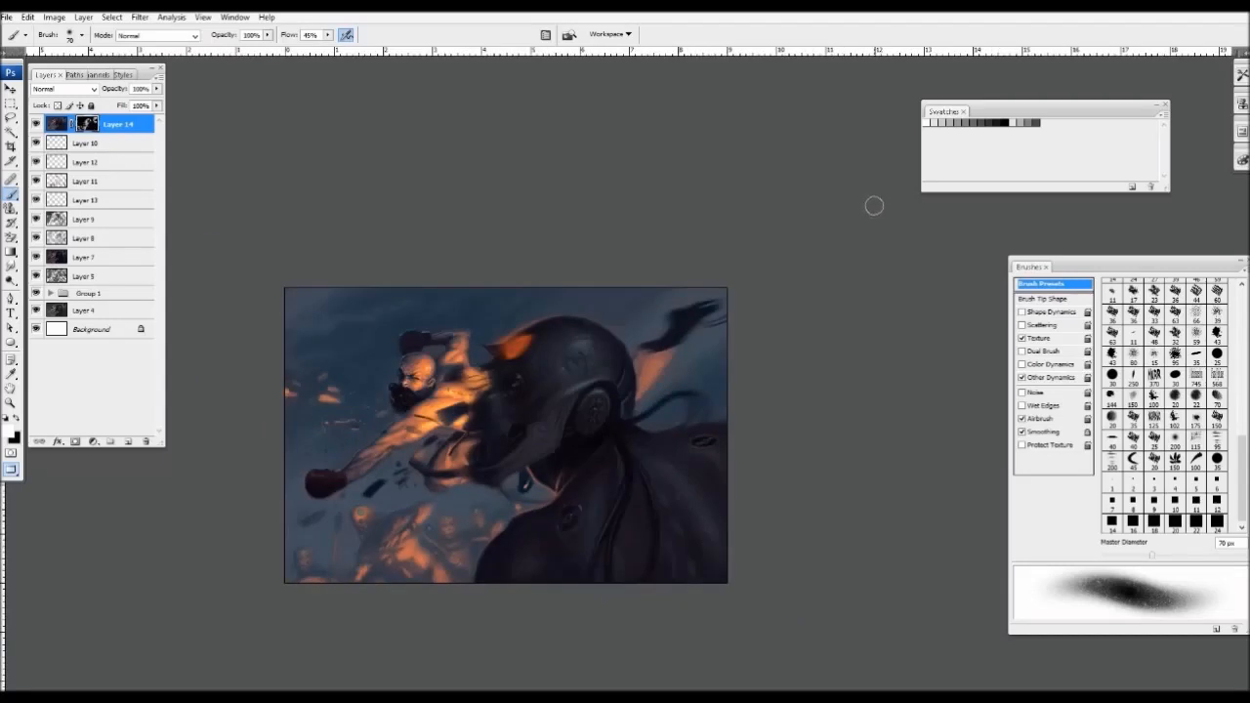
- Paint black on the mask around the robot's eye and mouth at 70 px to restore the sharp detail there
{"action": "key", "text": "ctrl+plus"}
{"action": "key", "text": "ctrl+plus"}
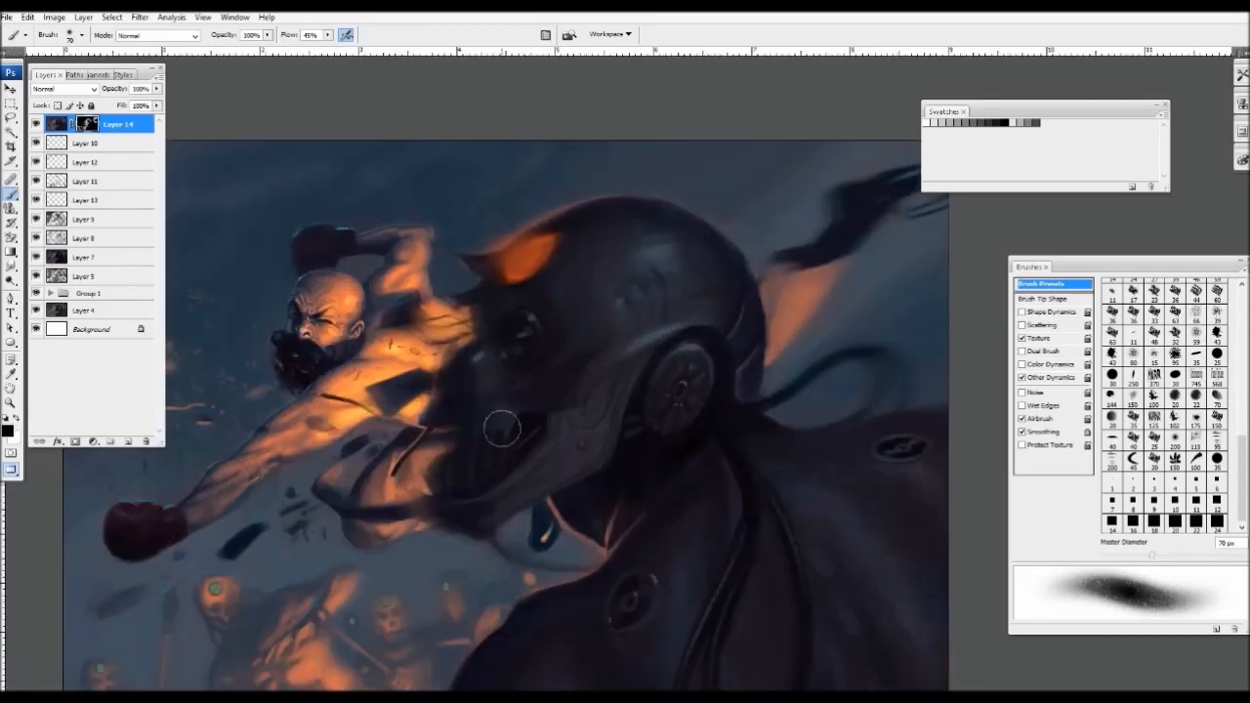
{"action": "key", "text": "ctrl+minus"}
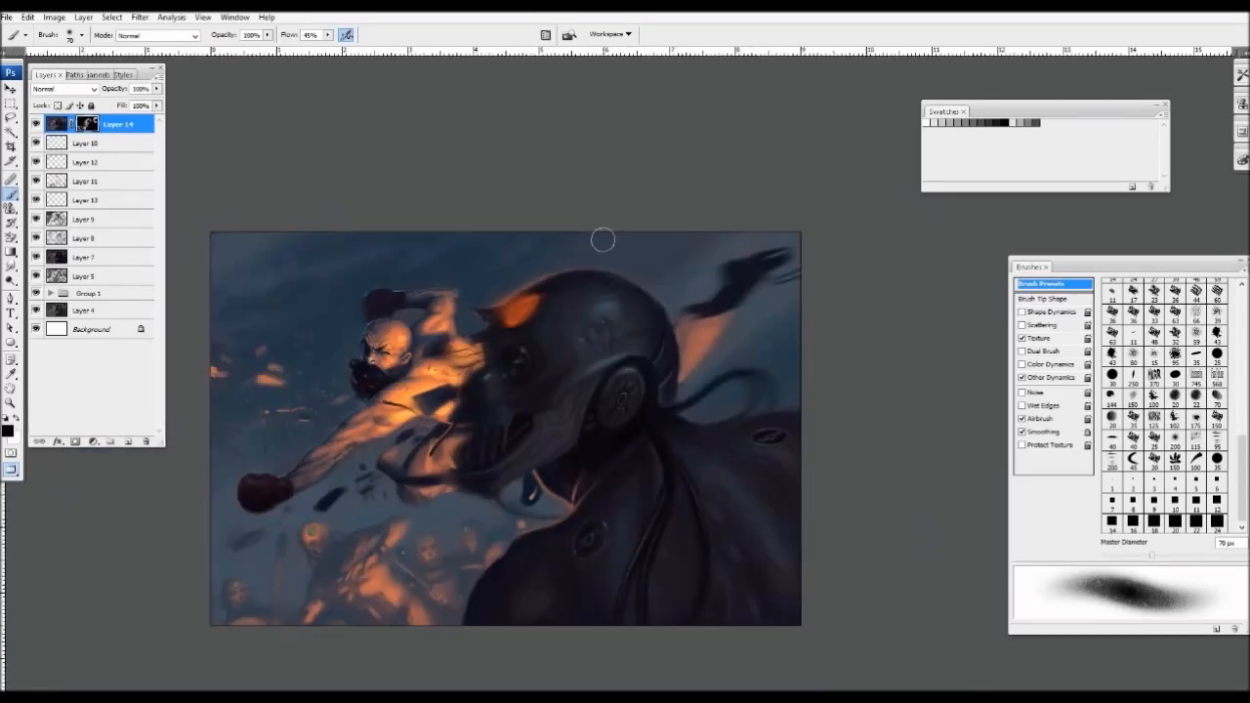
{"action": "key", "text": "ctrl+minus"}
{"action": "key", "text": "ctrl+plus"}
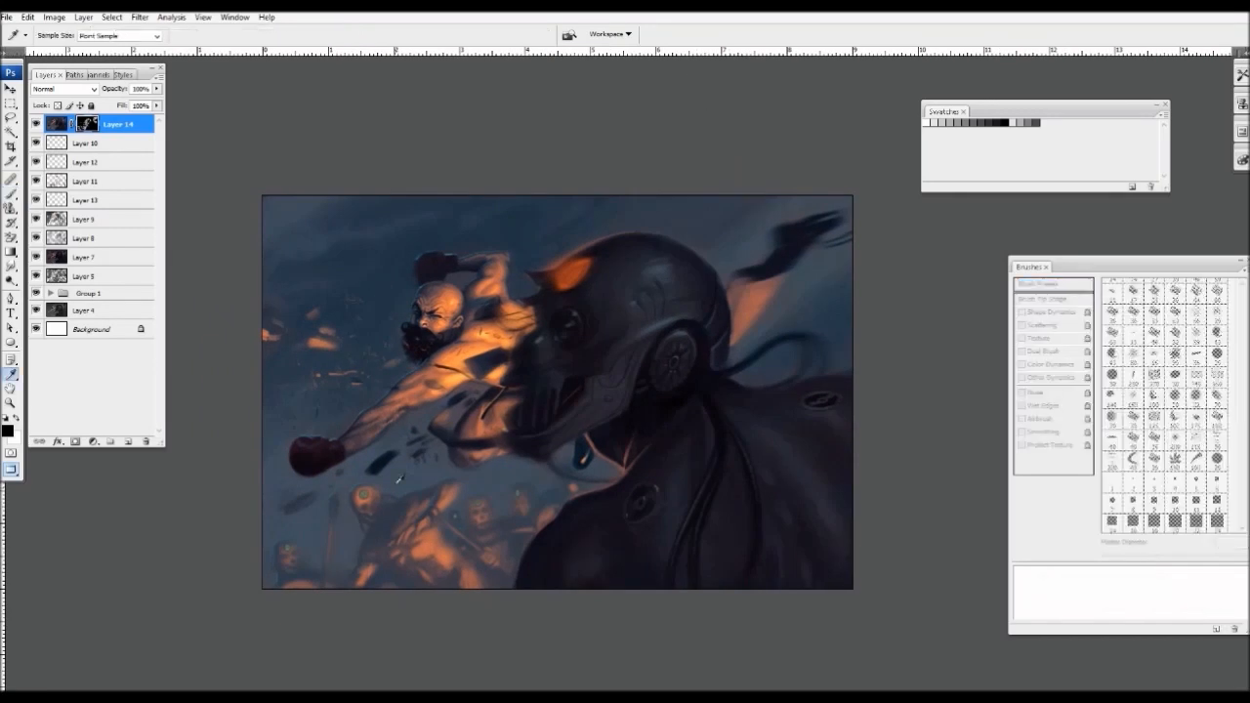
- Try several brush presets and settle on a textured brush with shape dynamics
{"action": "mouse_move", "coordinate": [1244, 477]}
{"action": "left_mouse_down"}
{"action": "mouse_move", "coordinate": [1243, 342]}
{"action": "mouse_move", "coordinate": [1242, 454]}
{"action": "left_mouse_up"}
{"action": "left_click", "coordinate": [1155, 442]}
{"action": "left_click", "coordinate": [1175, 422]}
{"action": "left_click", "coordinate": [1175, 462]}
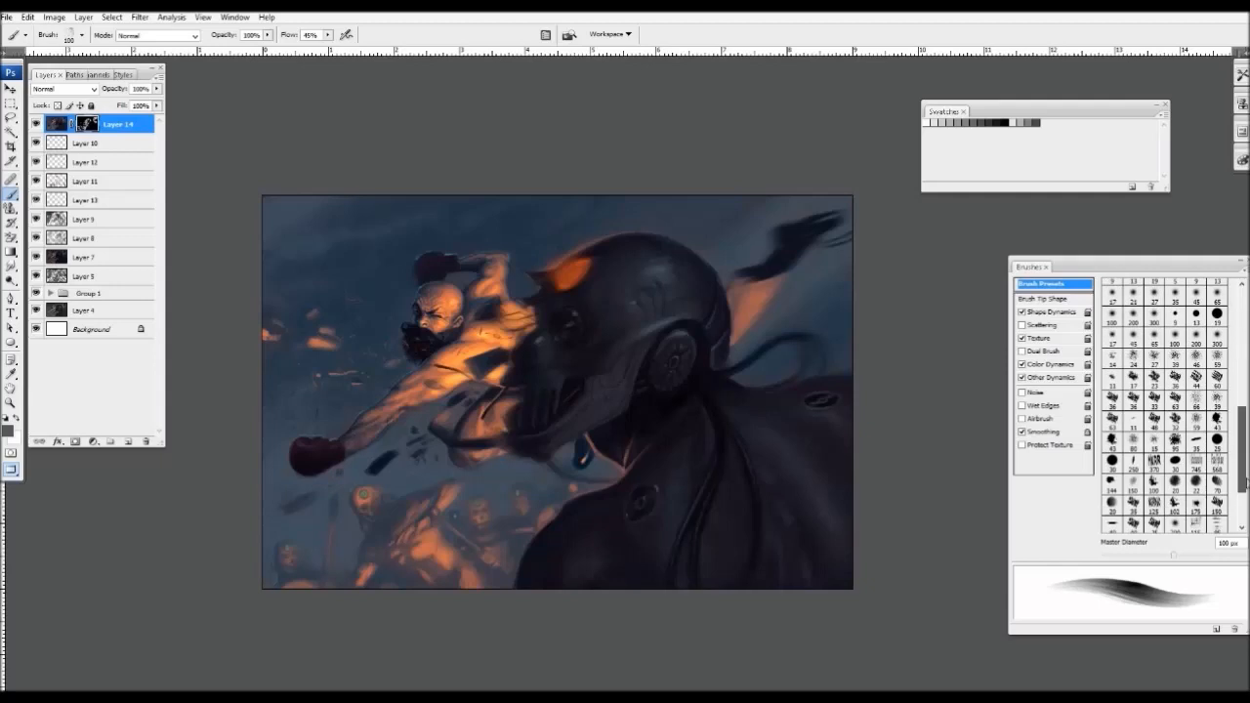
{"action": "left_click", "coordinate": [1173, 483]}
- Sample a muted tone from the robot's back and sign the painting's lower-right corner on a new layer, underlined, with a 15 px brush
{"action": "key", "text": "ctrl+plus"}
{"action": "mouse_move", "coordinate": [669, 482]}
{"action": "left_mouse_down"}
{"action": "mouse_move", "coordinate": [363, 227]}
{"action": "mouse_move", "coordinate": [547, 349]}
{"action": "left_mouse_up"}
{"action": "left_click", "coordinate": [721, 429], "text": "alt"}
{"action": "left_click", "coordinate": [128, 442]}
{"action": "key", "text": "ctrl+plus"}
{"action": "key", "text": "b"}
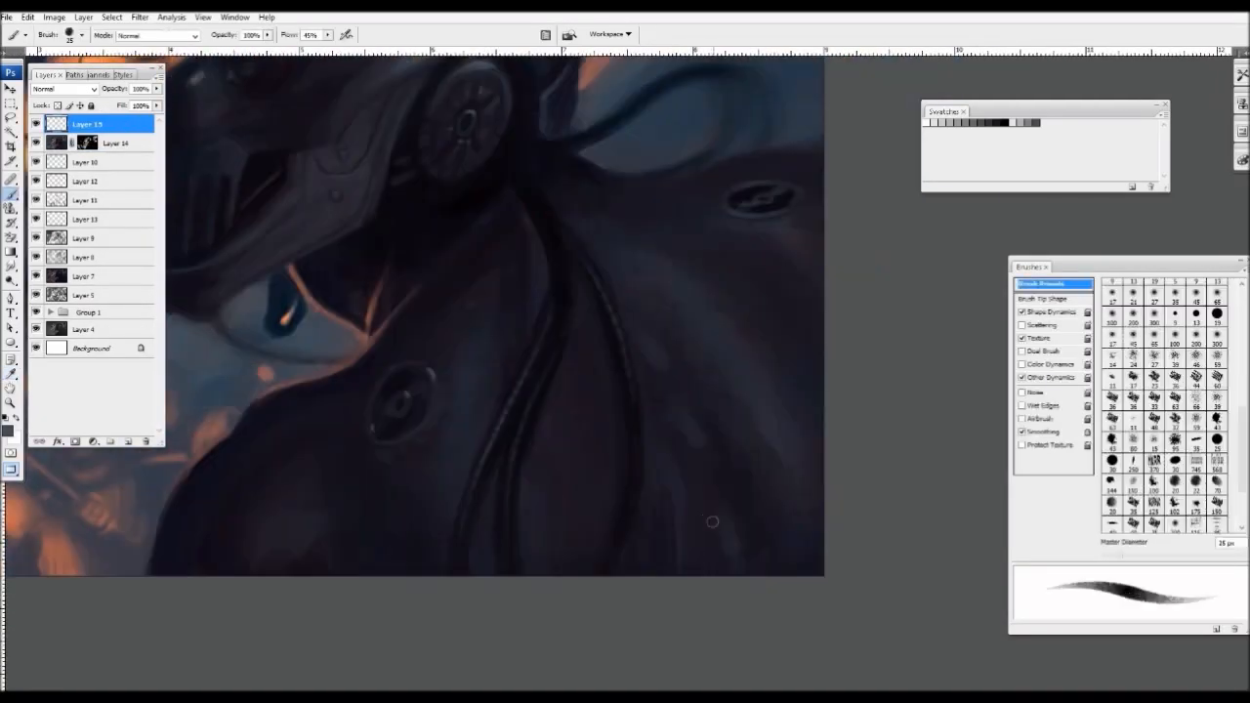
{"action": "left_click_drag", "start_coordinate": [700, 548], "coordinate": [780, 554]}
{"action": "left_click_drag", "start_coordinate": [700, 562], "coordinate": [789, 557]}
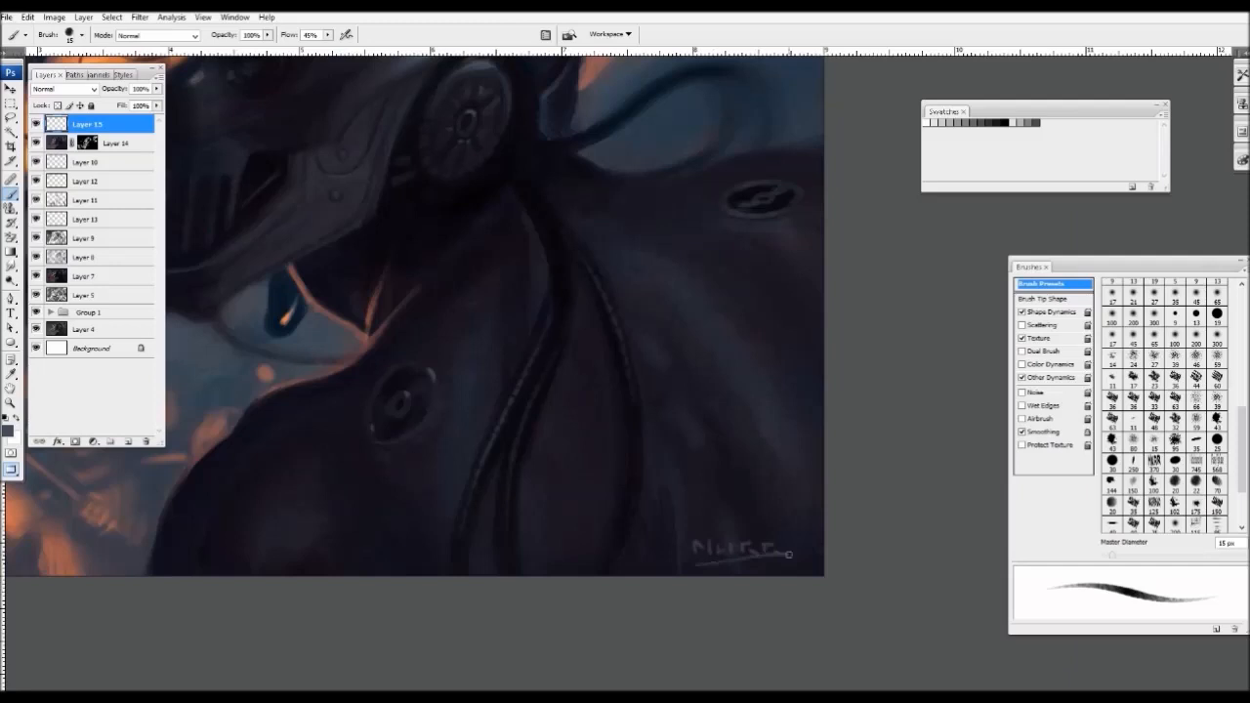
- Save the signed painting
{"action": "key", "text": "ctrl+minus"}
{"action": "key", "text": "ctrl+minus"}
{"action": "left_click", "coordinate": [7, 16]}
{"action": "left_click", "coordinate": [37, 168]}
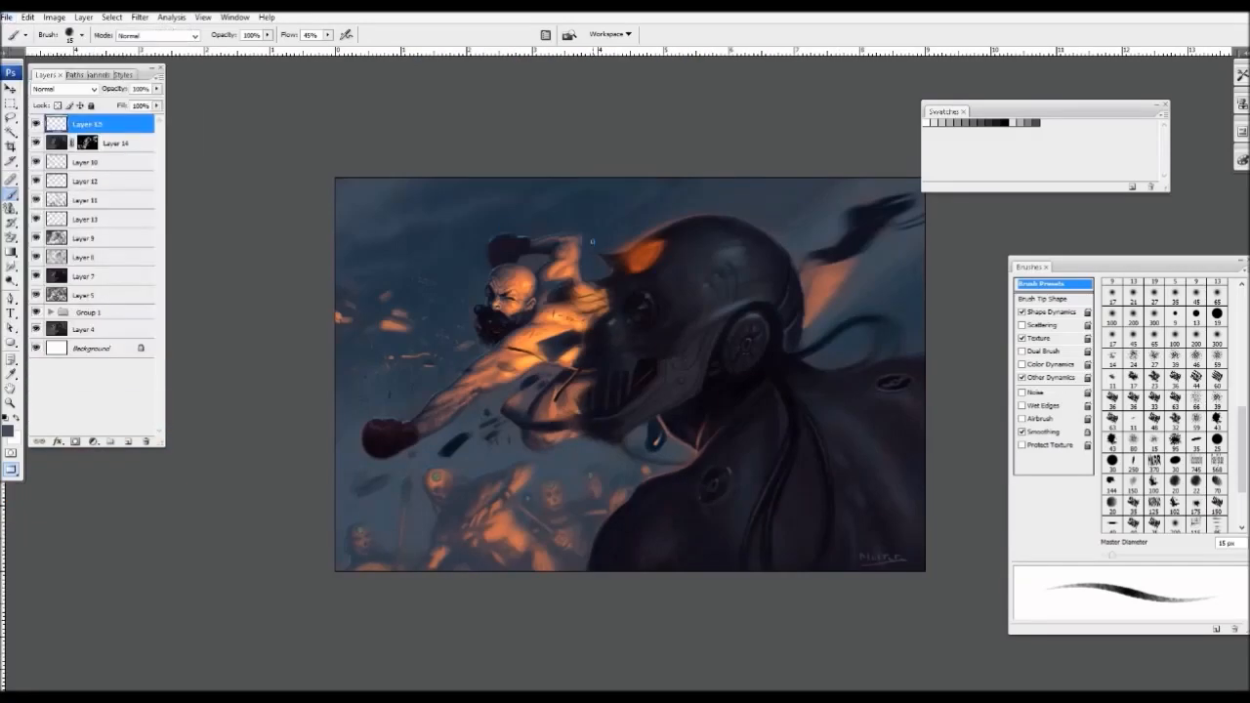
- Show the finished painting full screen on black with all interface panels hidden
{"action": "key", "text": "ctrl+plus"}
{"action": "key", "text": "Tab"}
{"action": "key", "text": "f"}
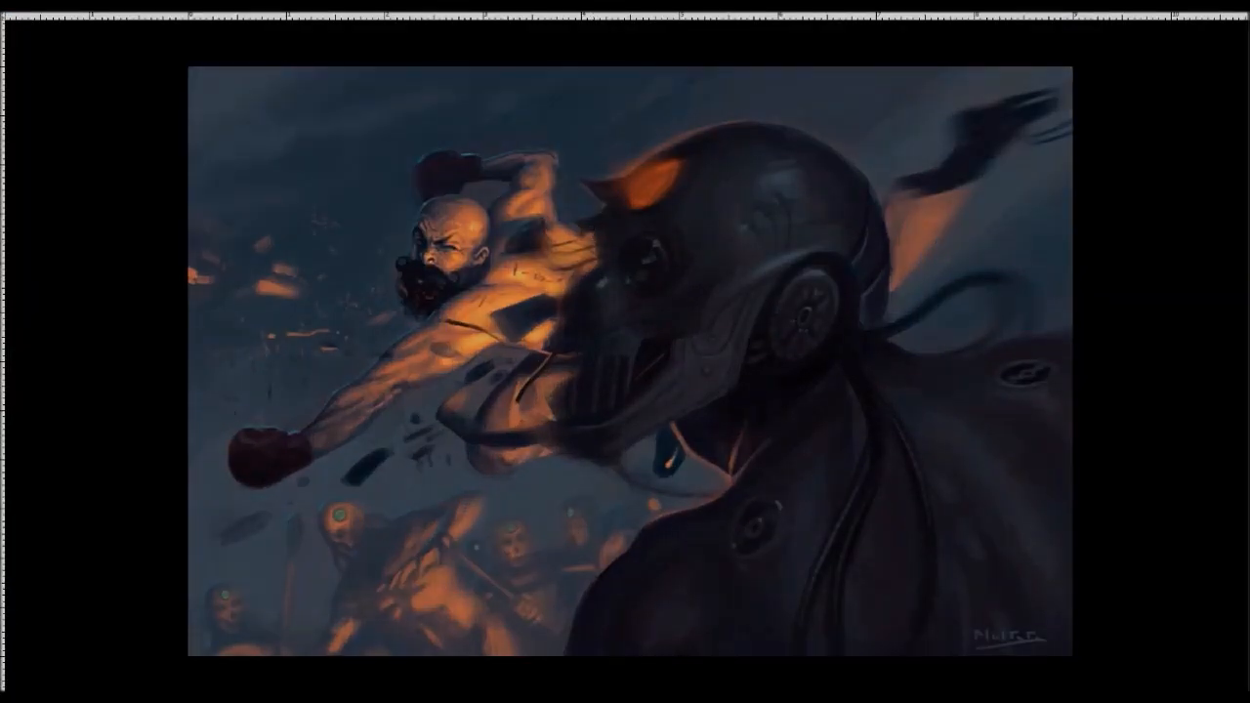